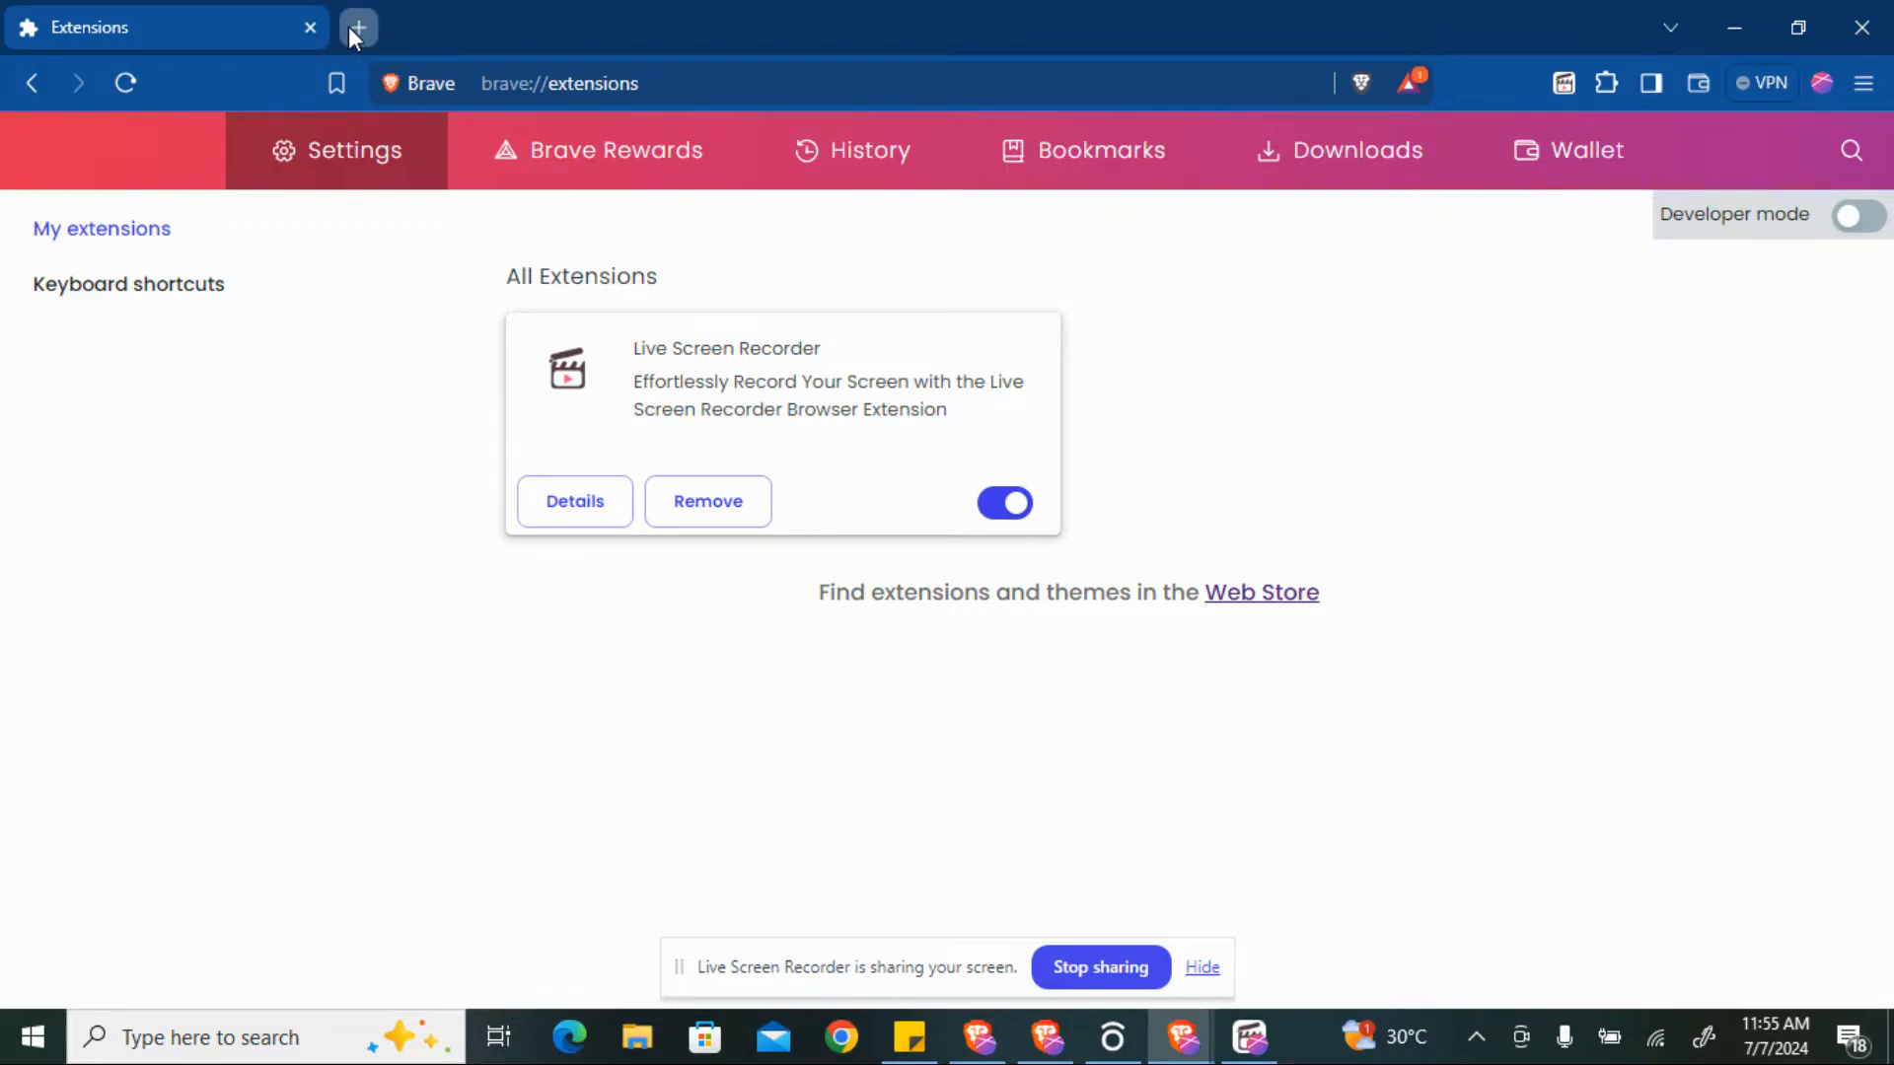
- Open fiverr.com in a new tab and view the account creation options, leaving the sign-up form closed
left_click(349, 30)
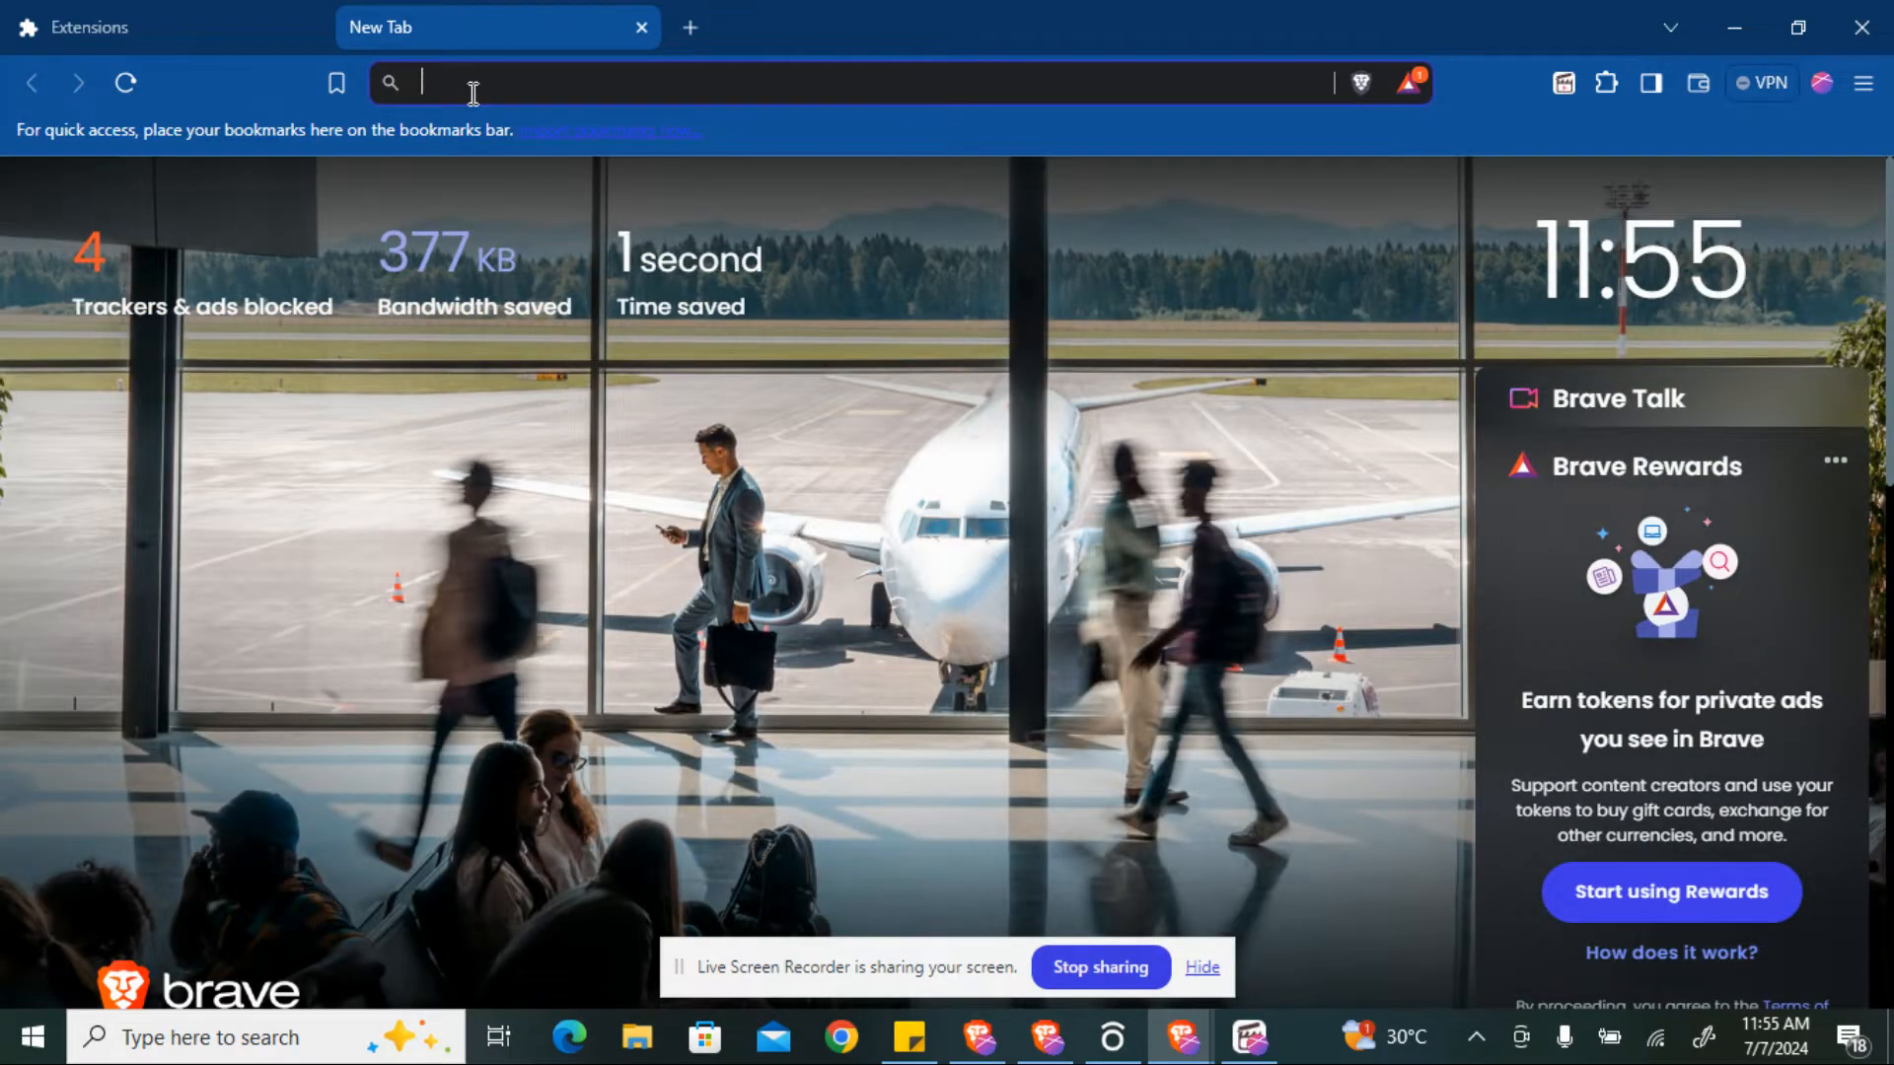
type("Fiverr")
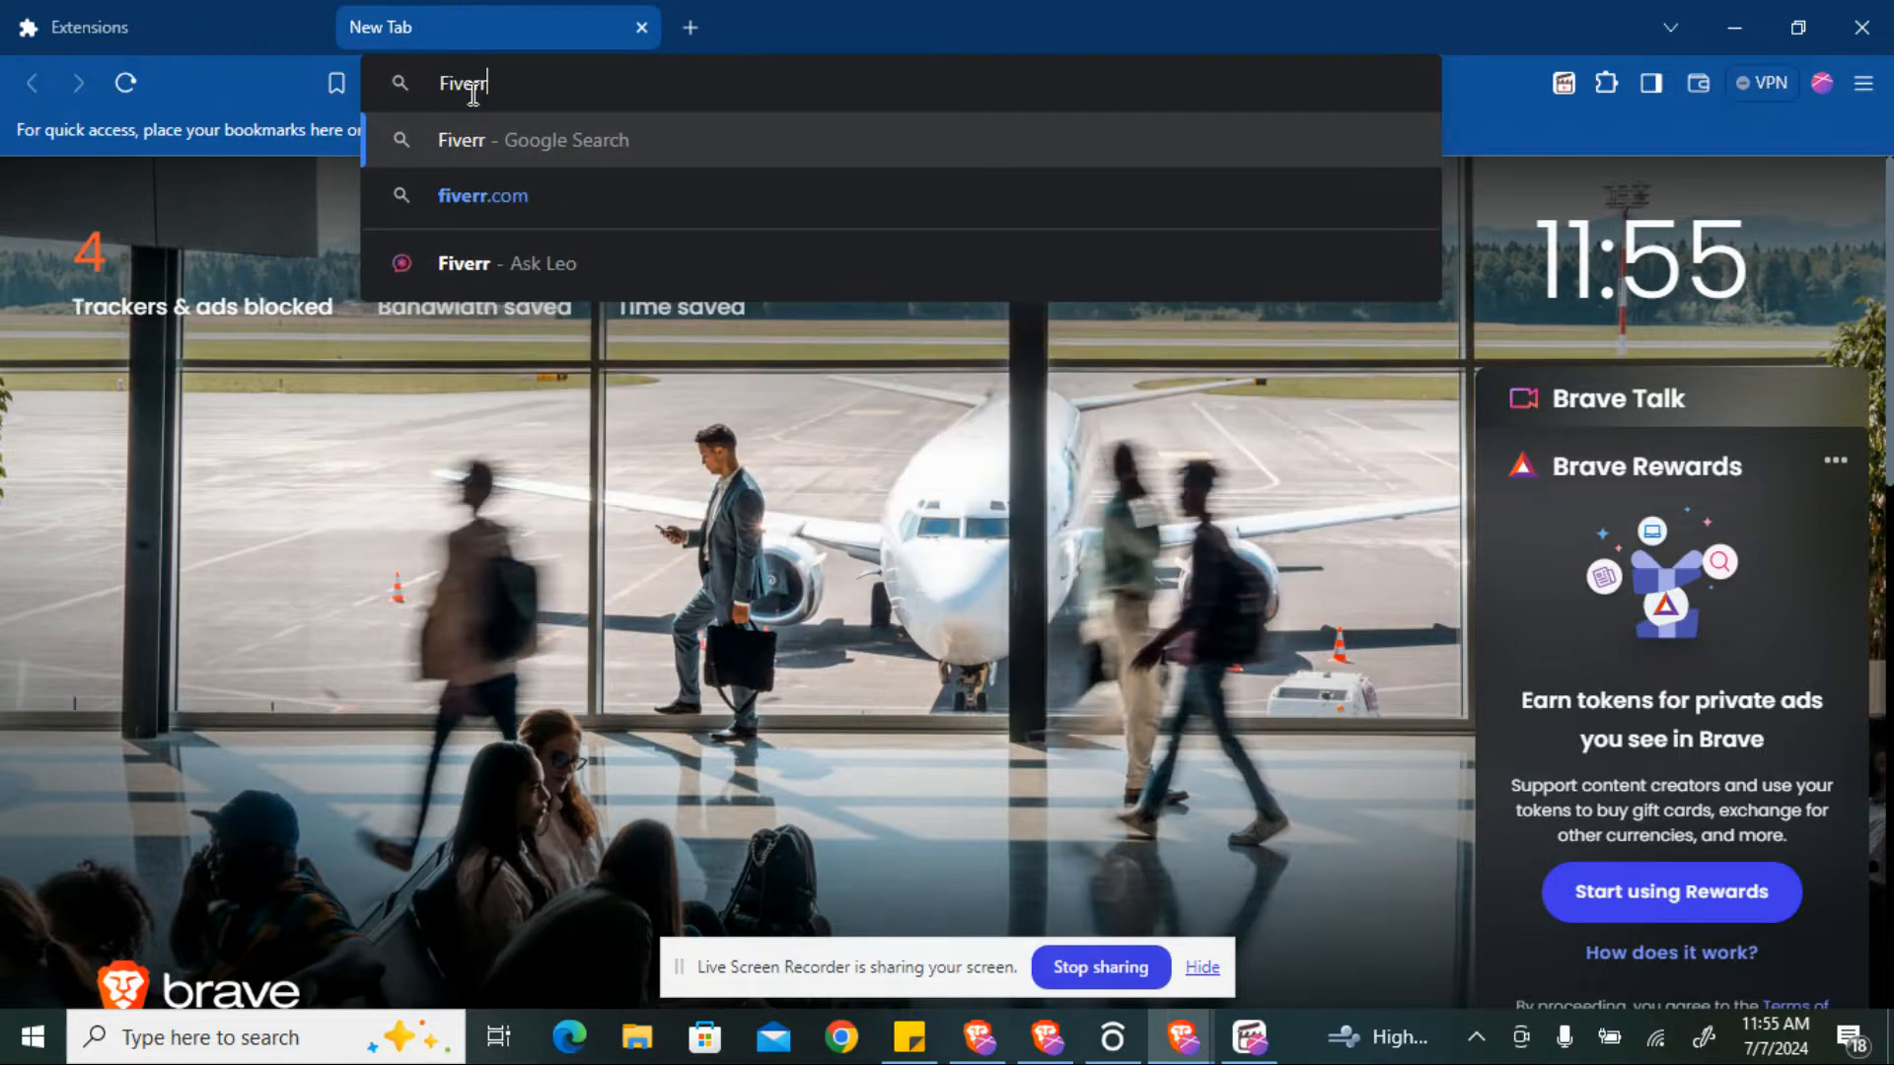
type(".com")
key("Return")
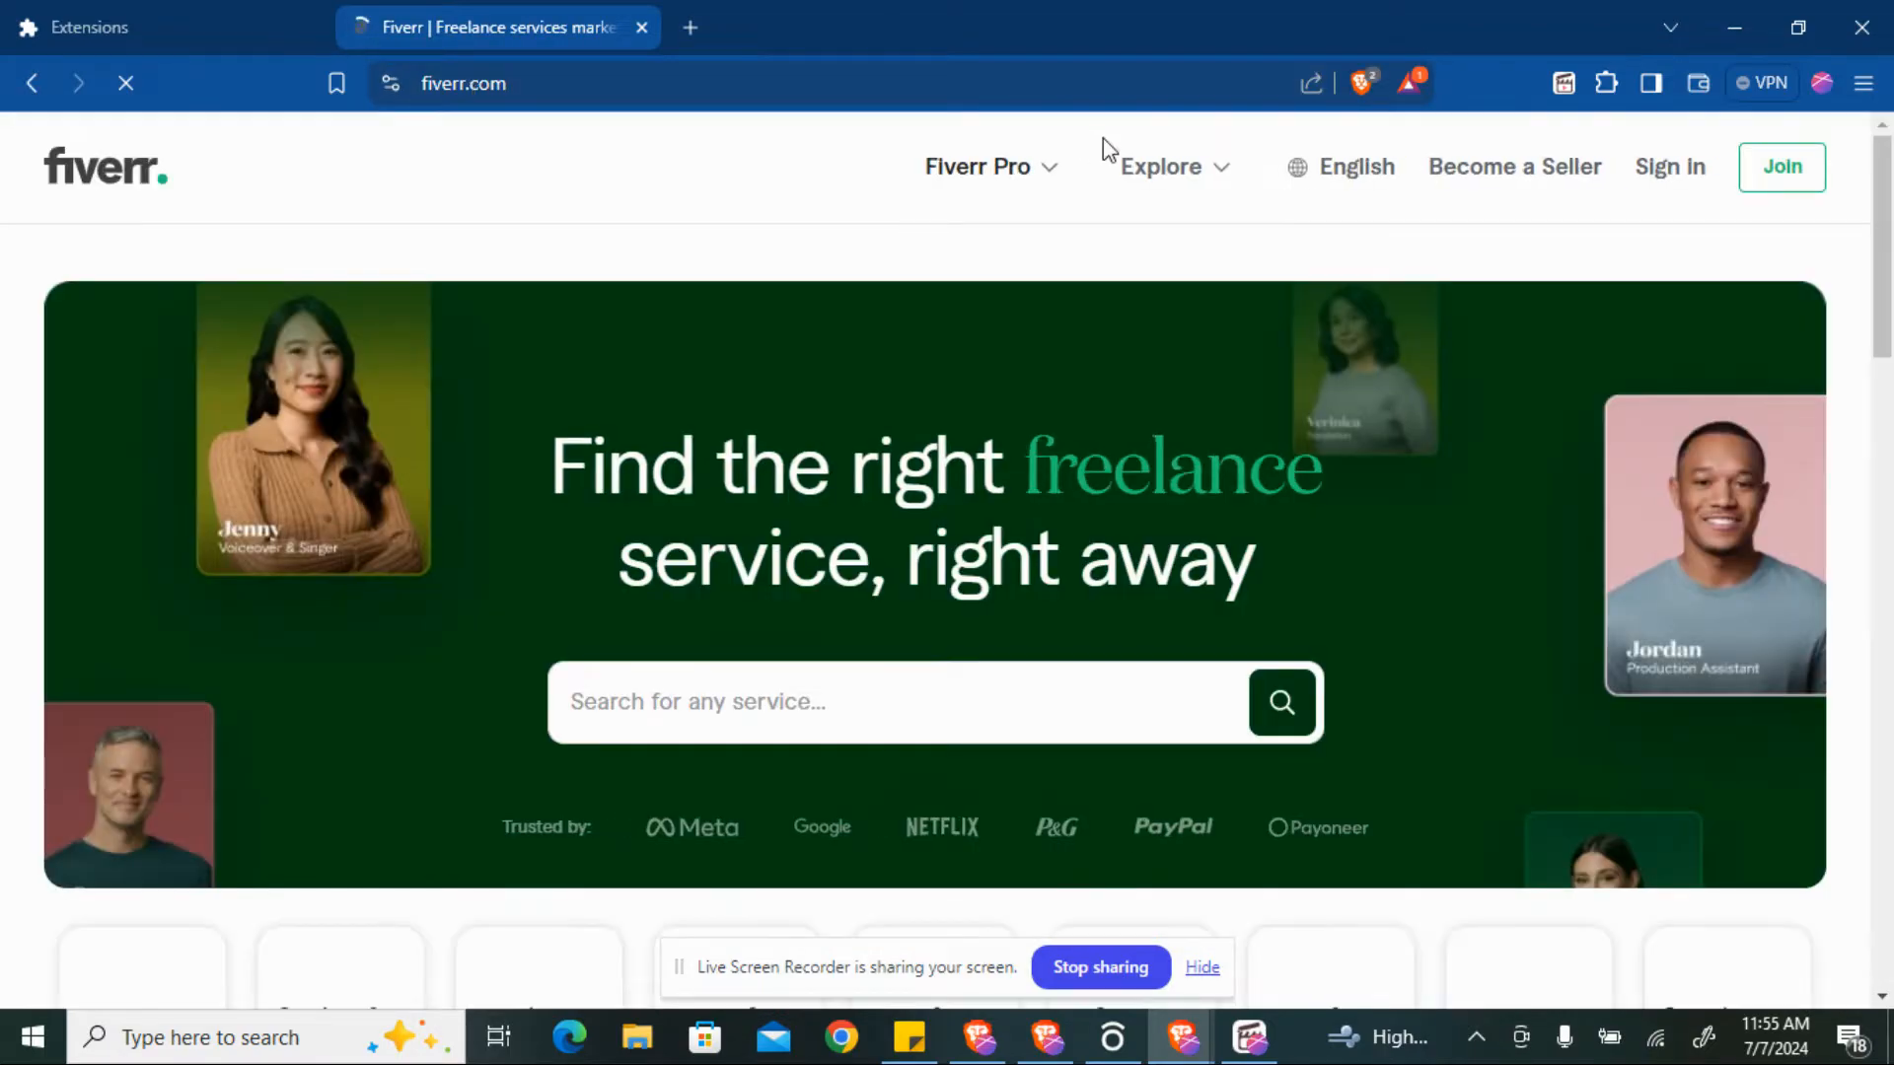
left_click(1761, 182)
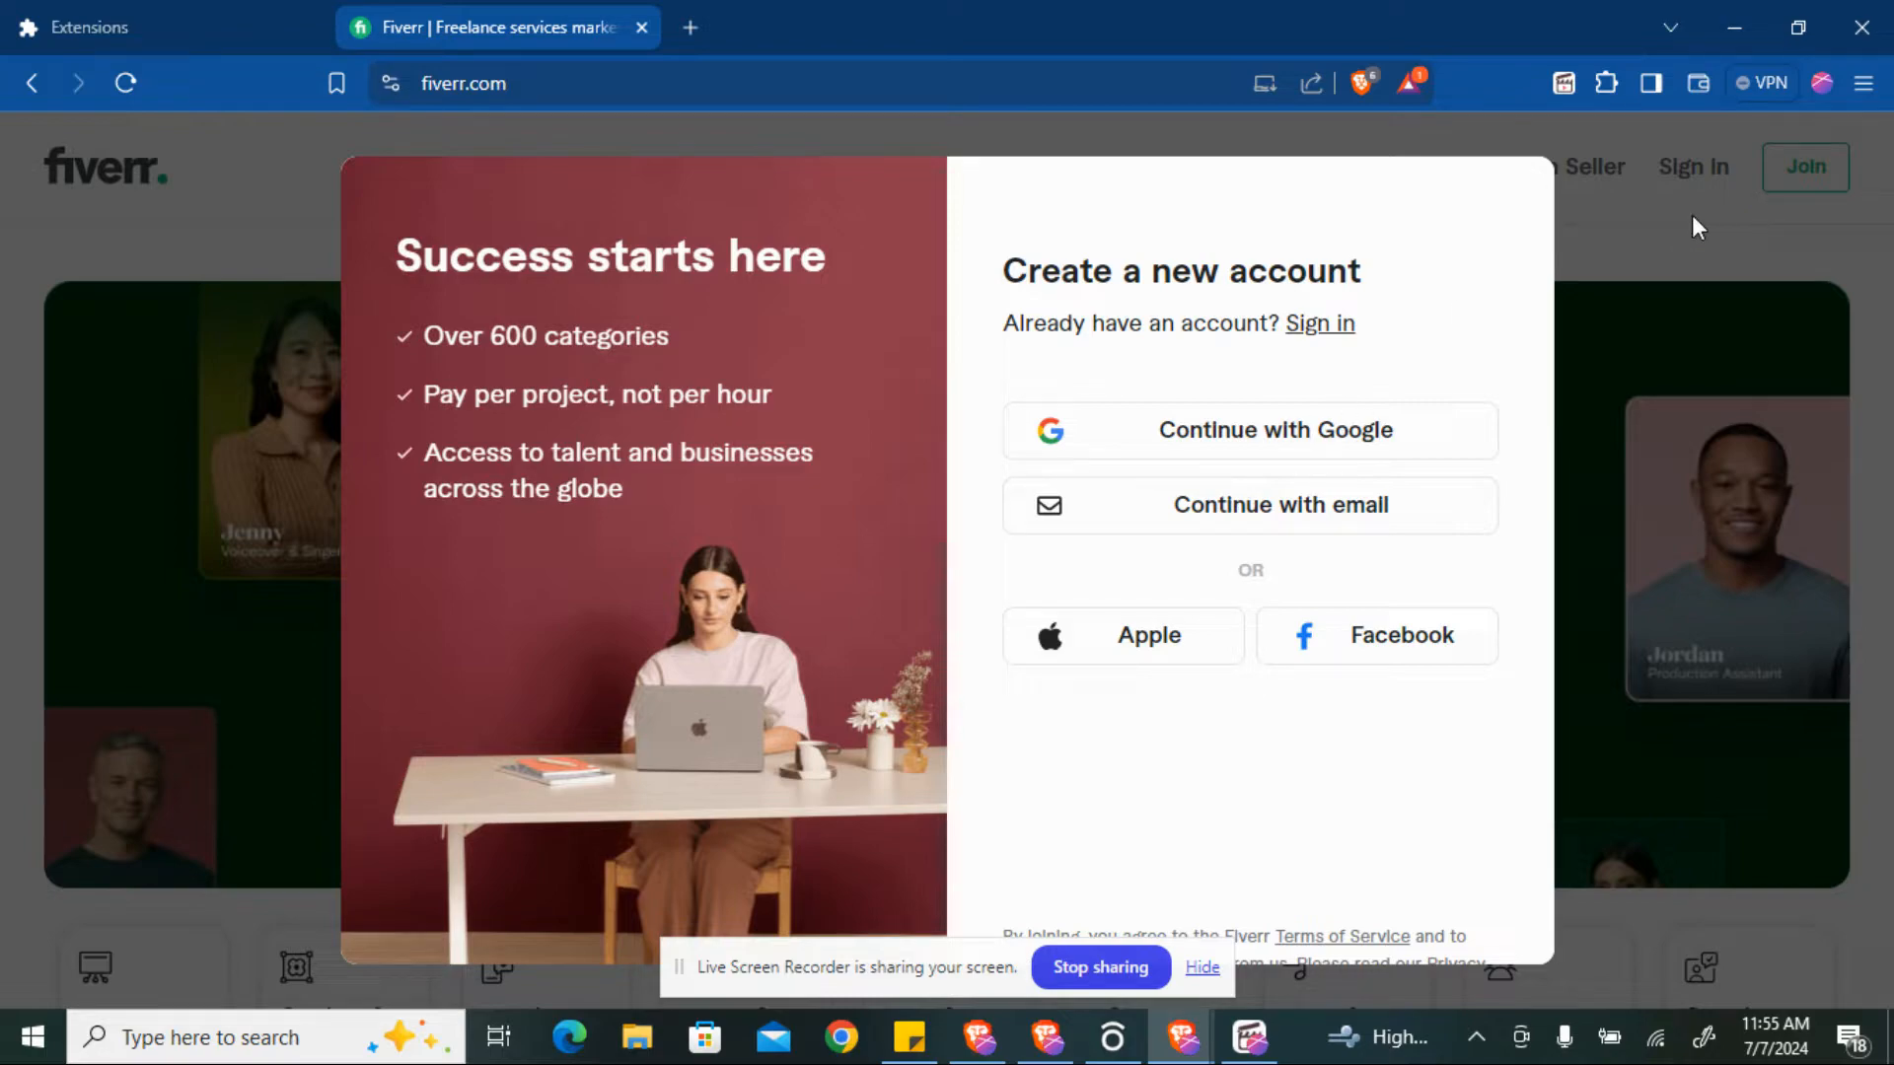
left_click(1614, 235)
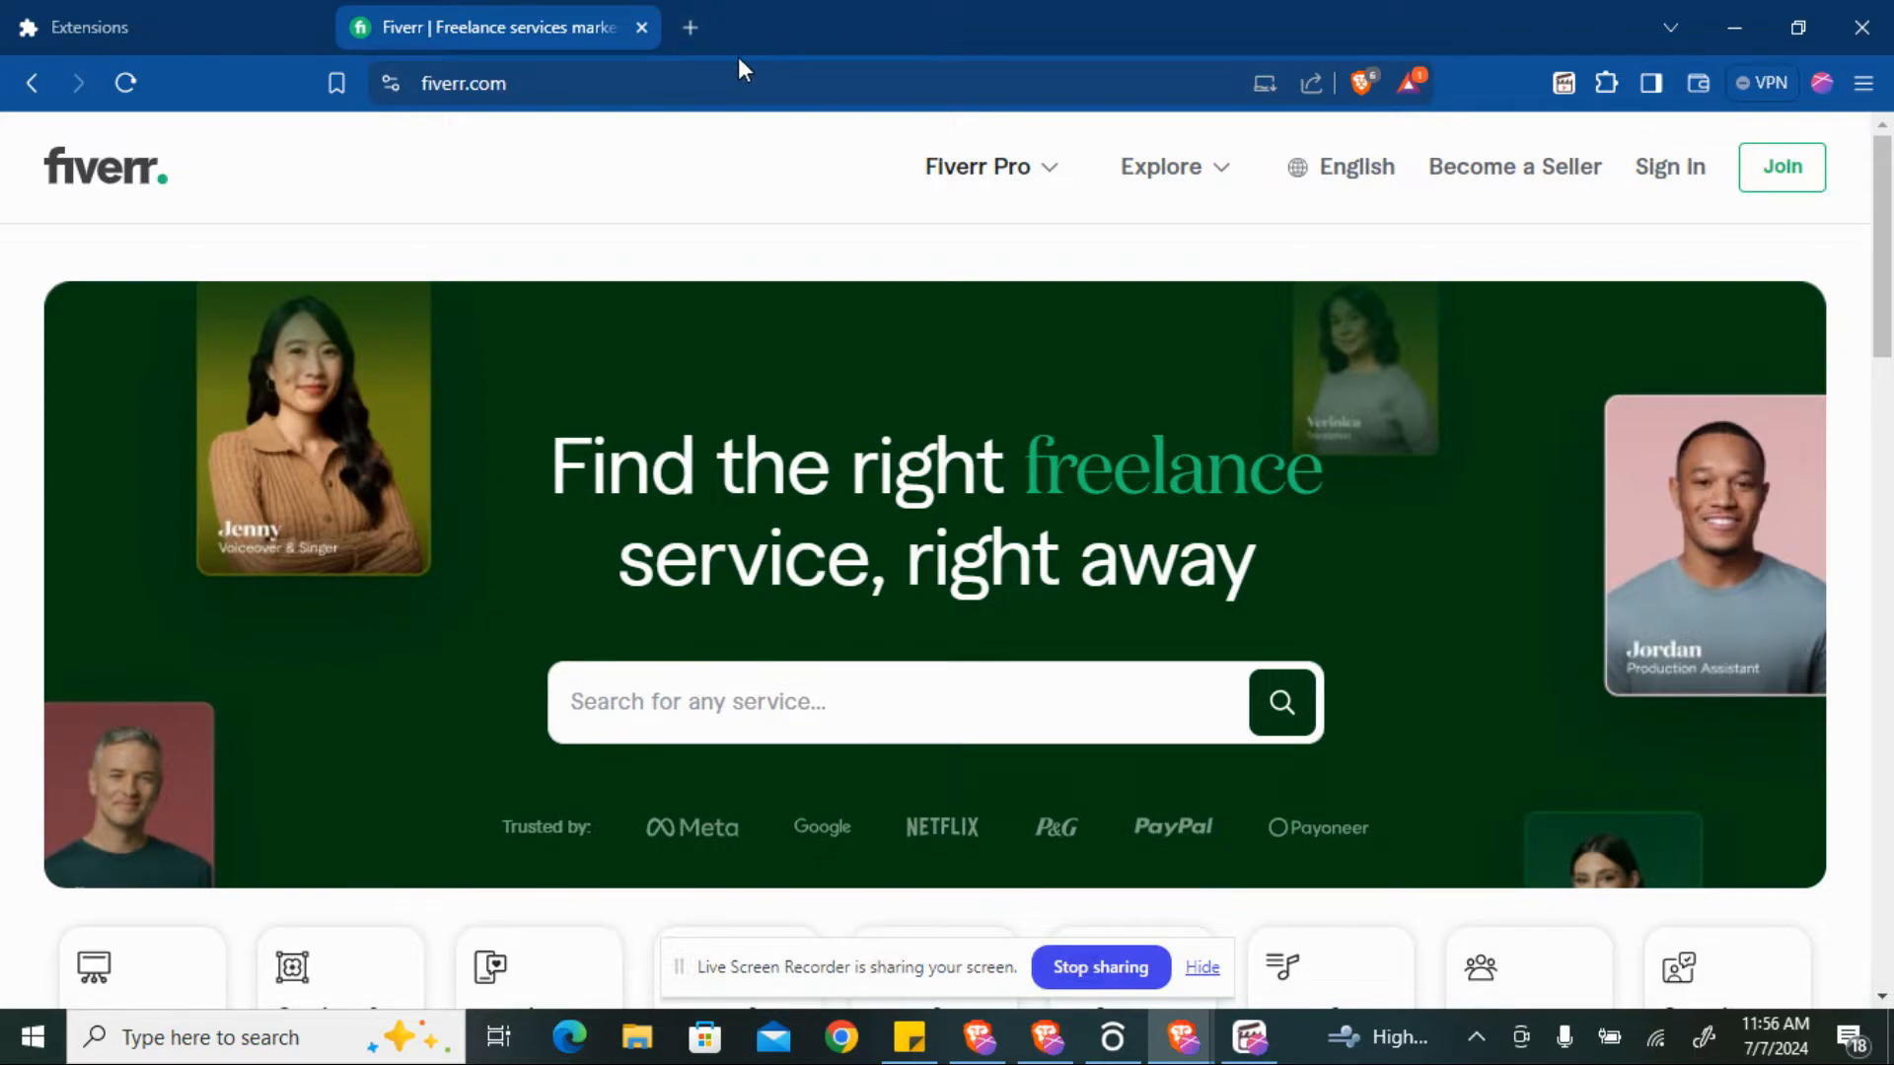
- Open outlook.com in another new tab
left_click(690, 27)
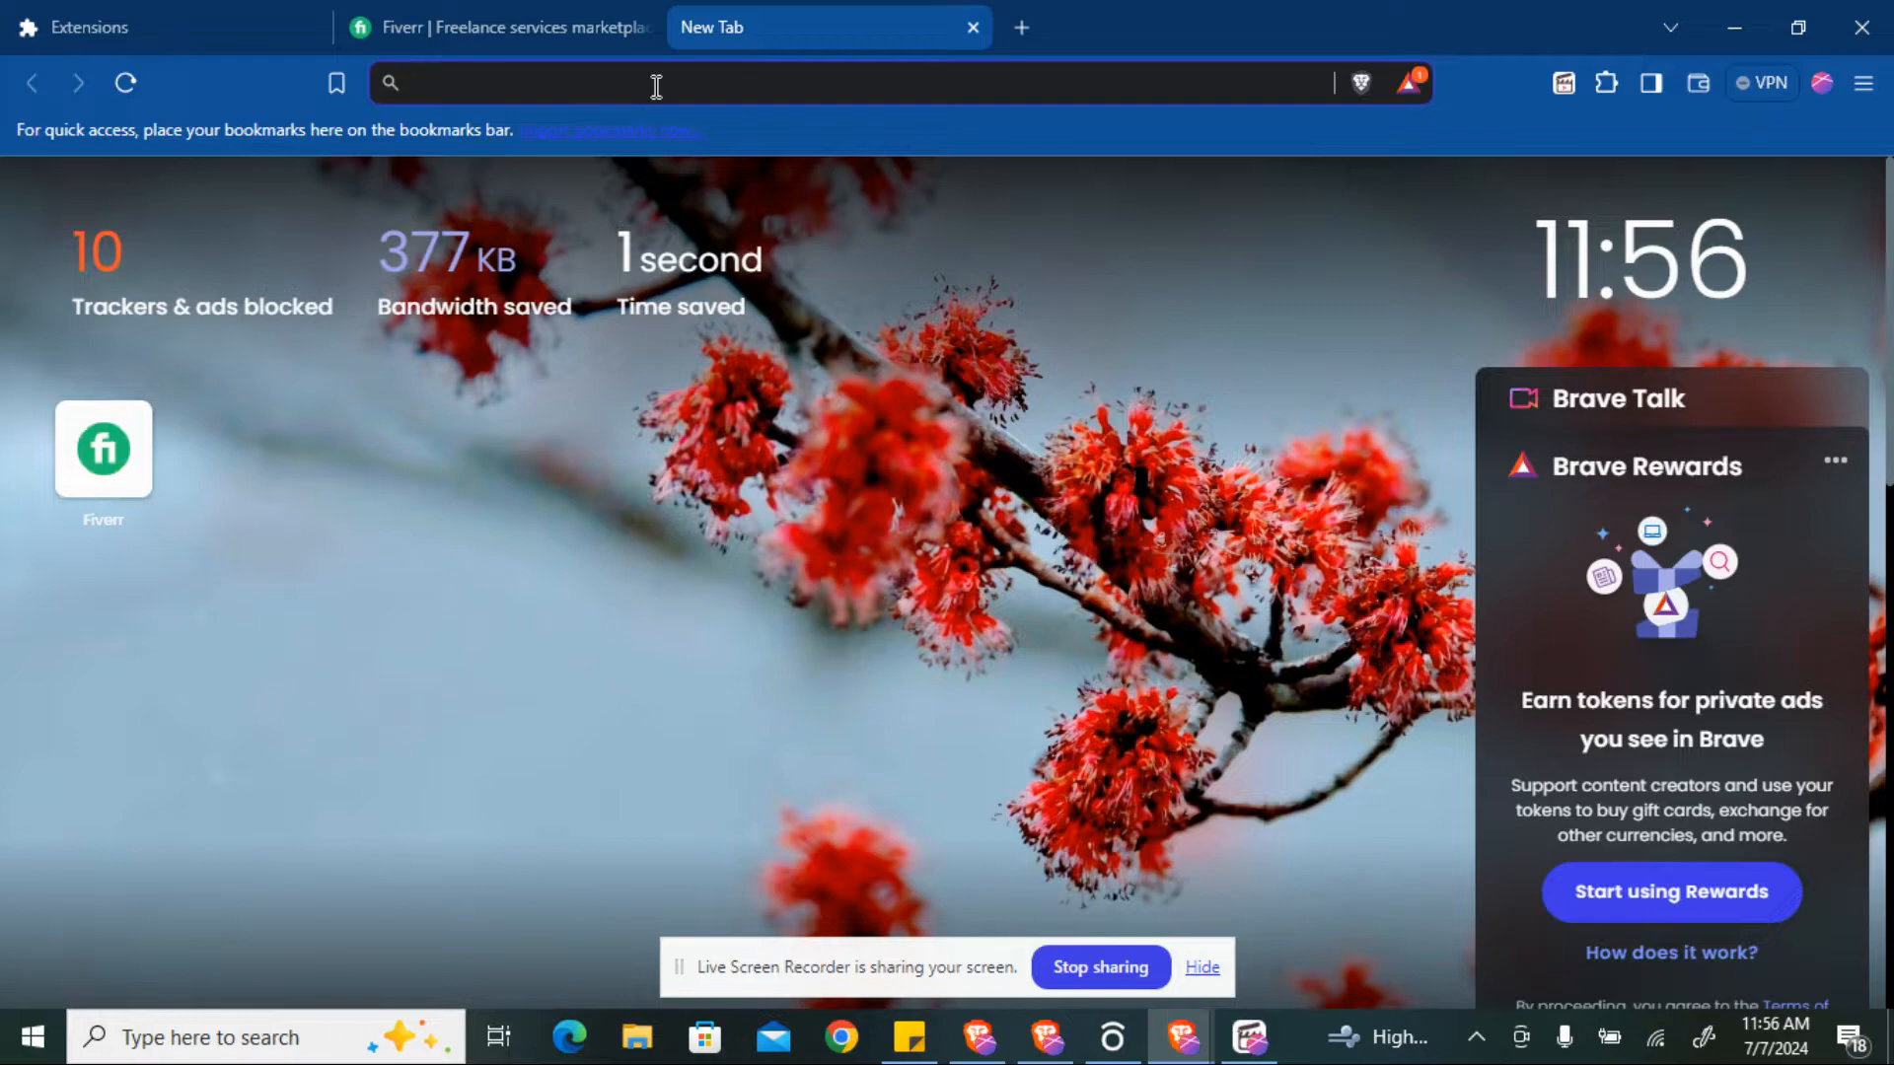
type("oulo")
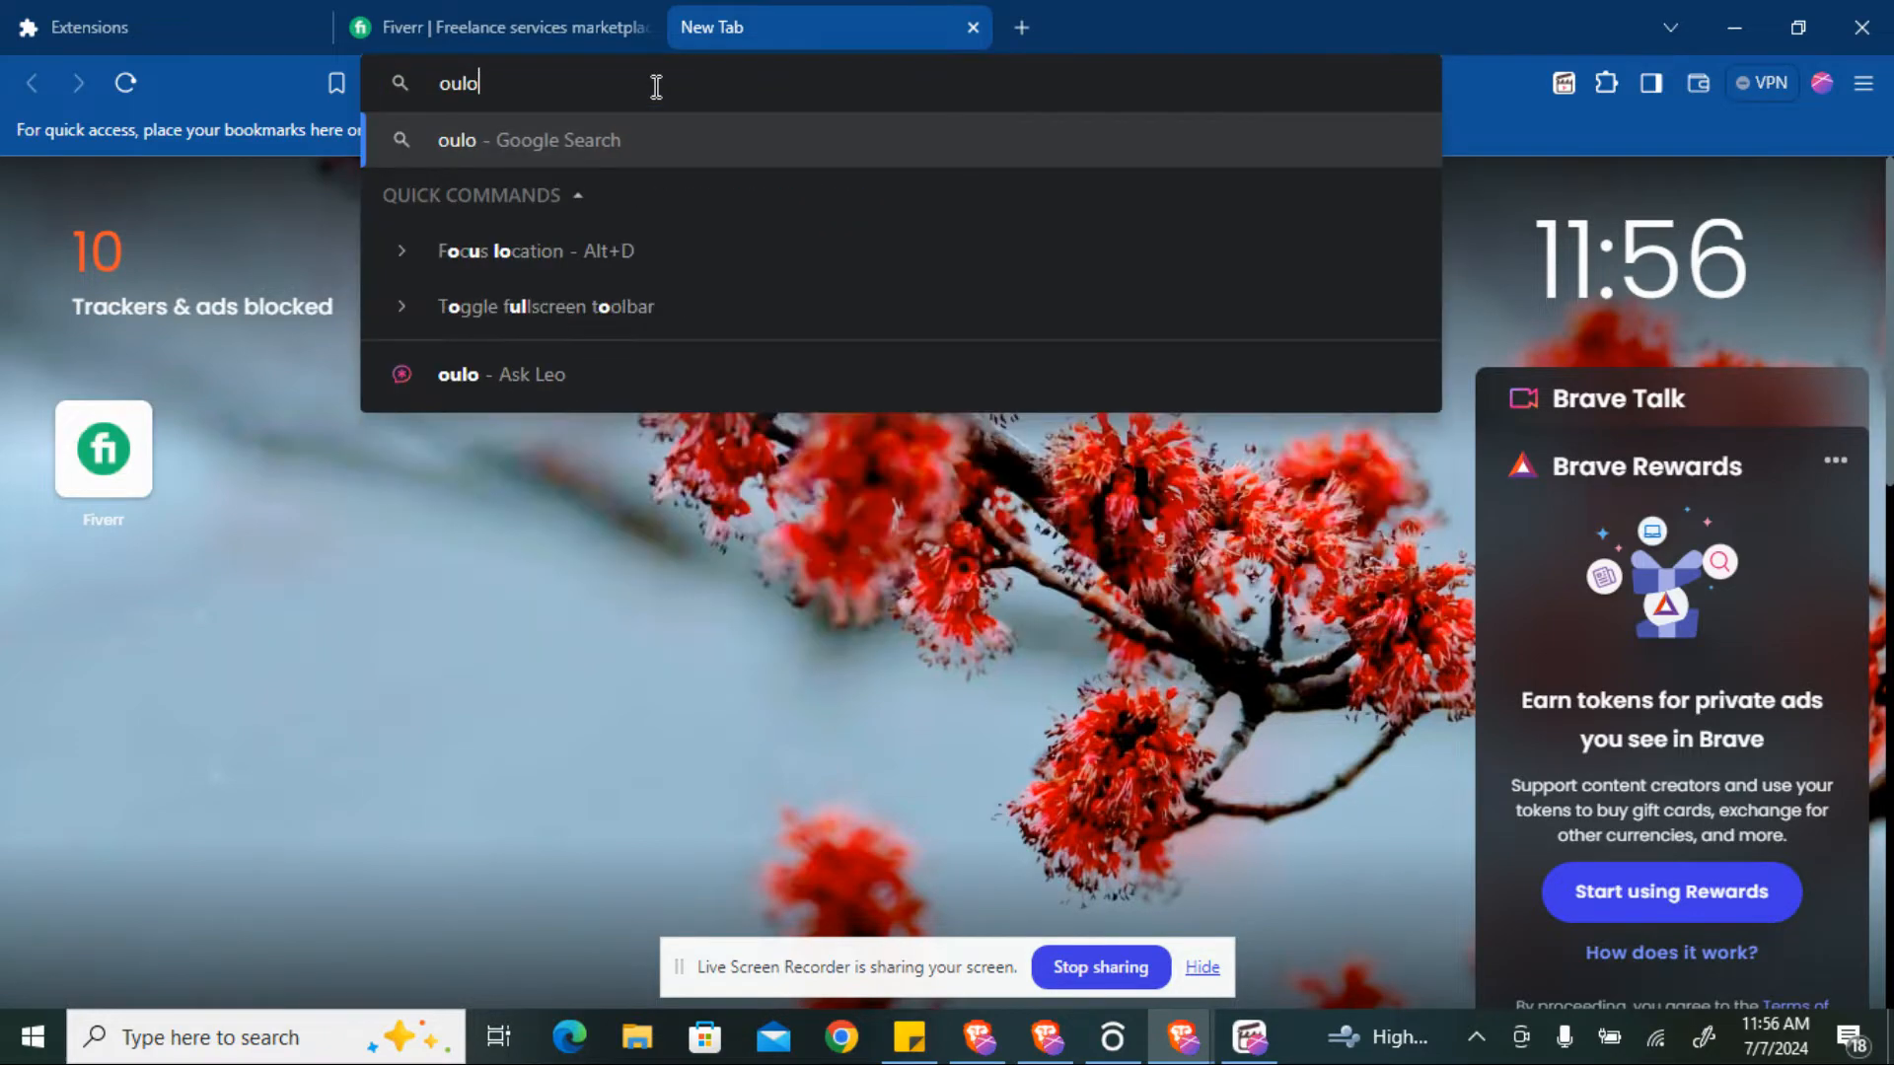
type("ok.")
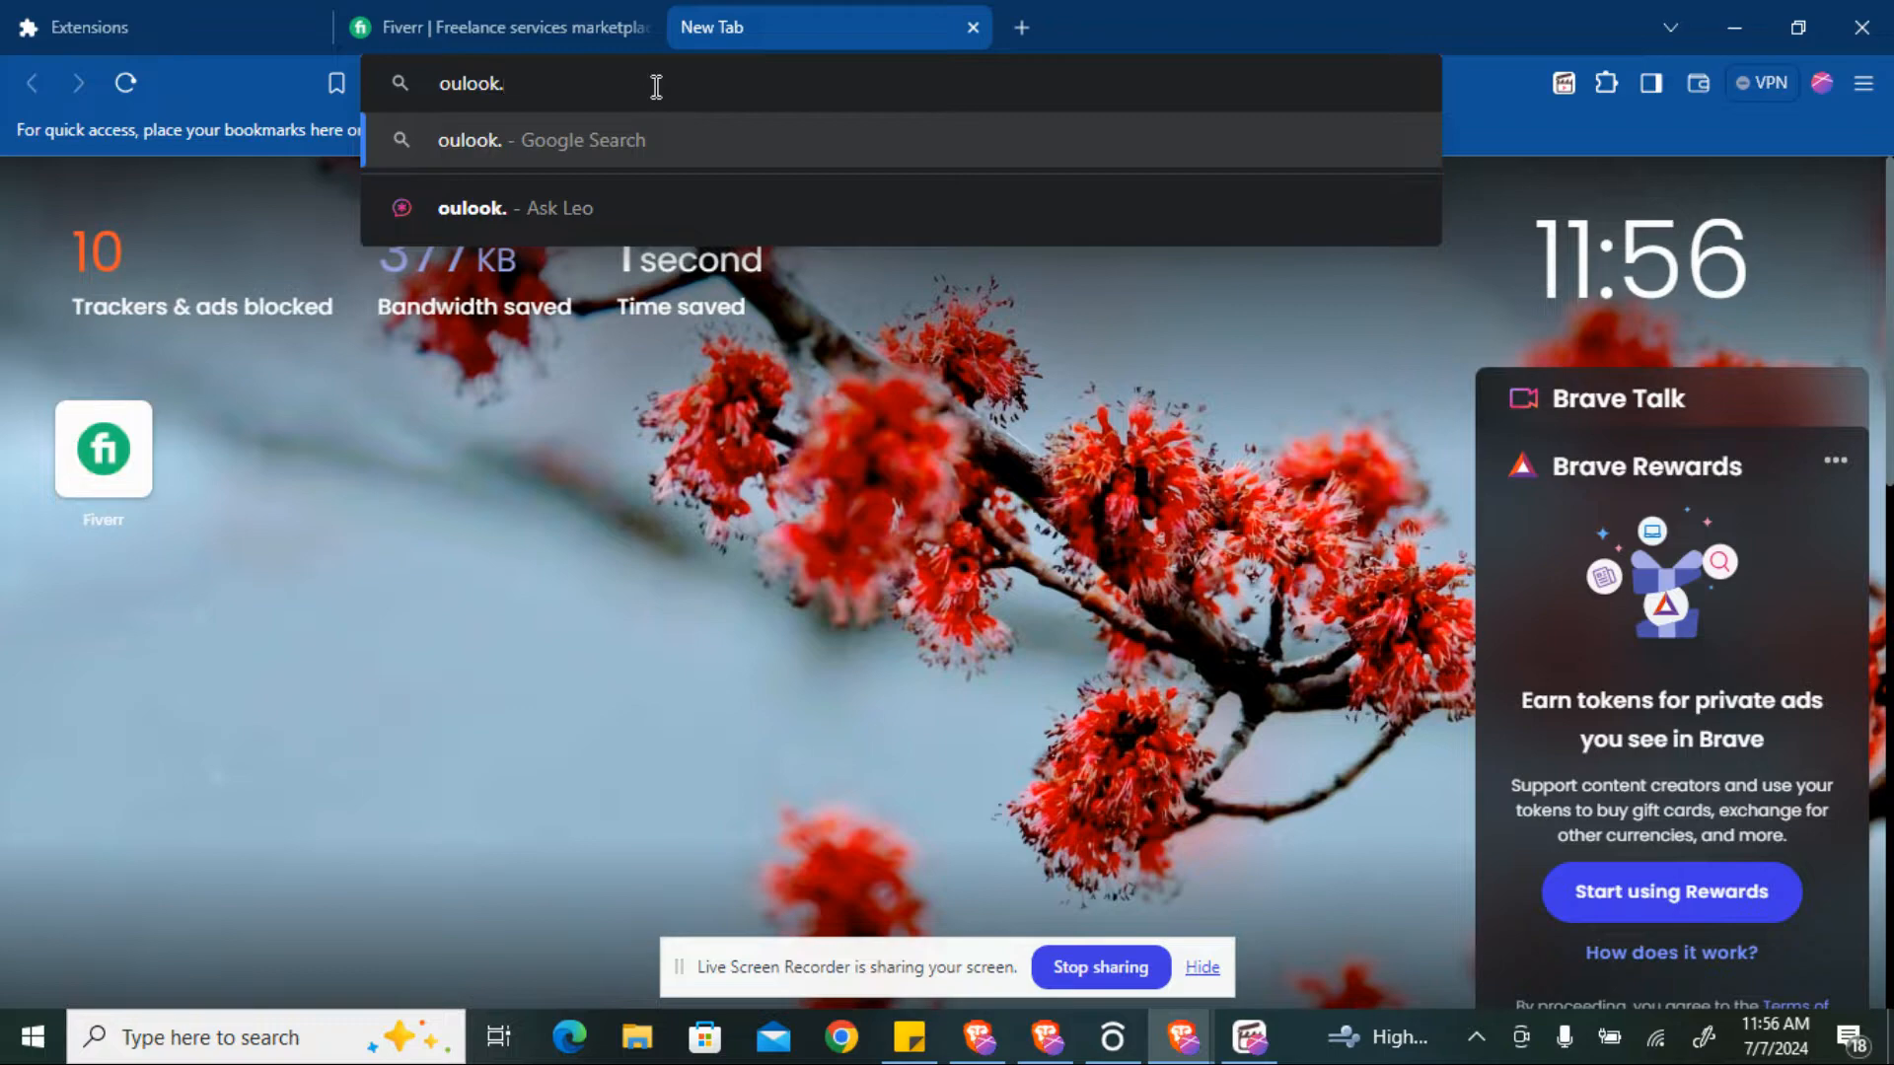
left_click(466, 84)
type("t")
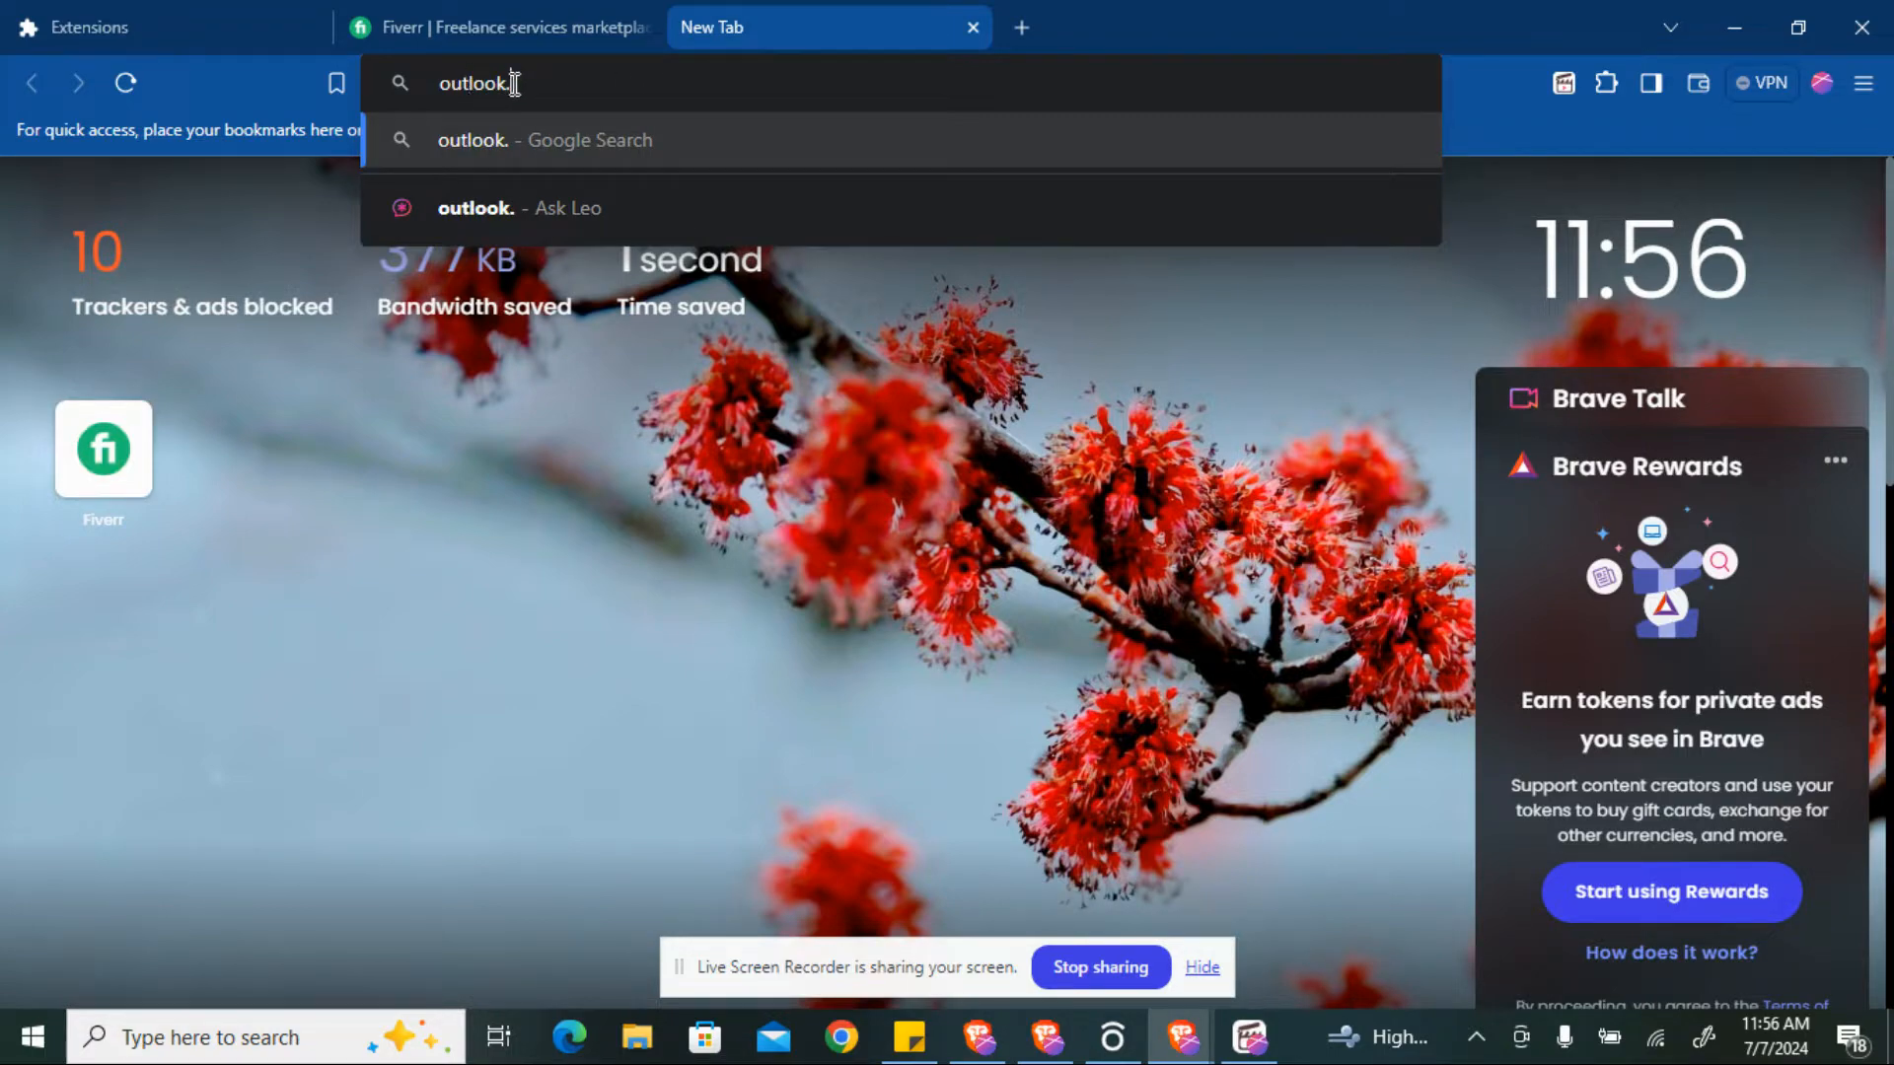
type("com")
key("Return")
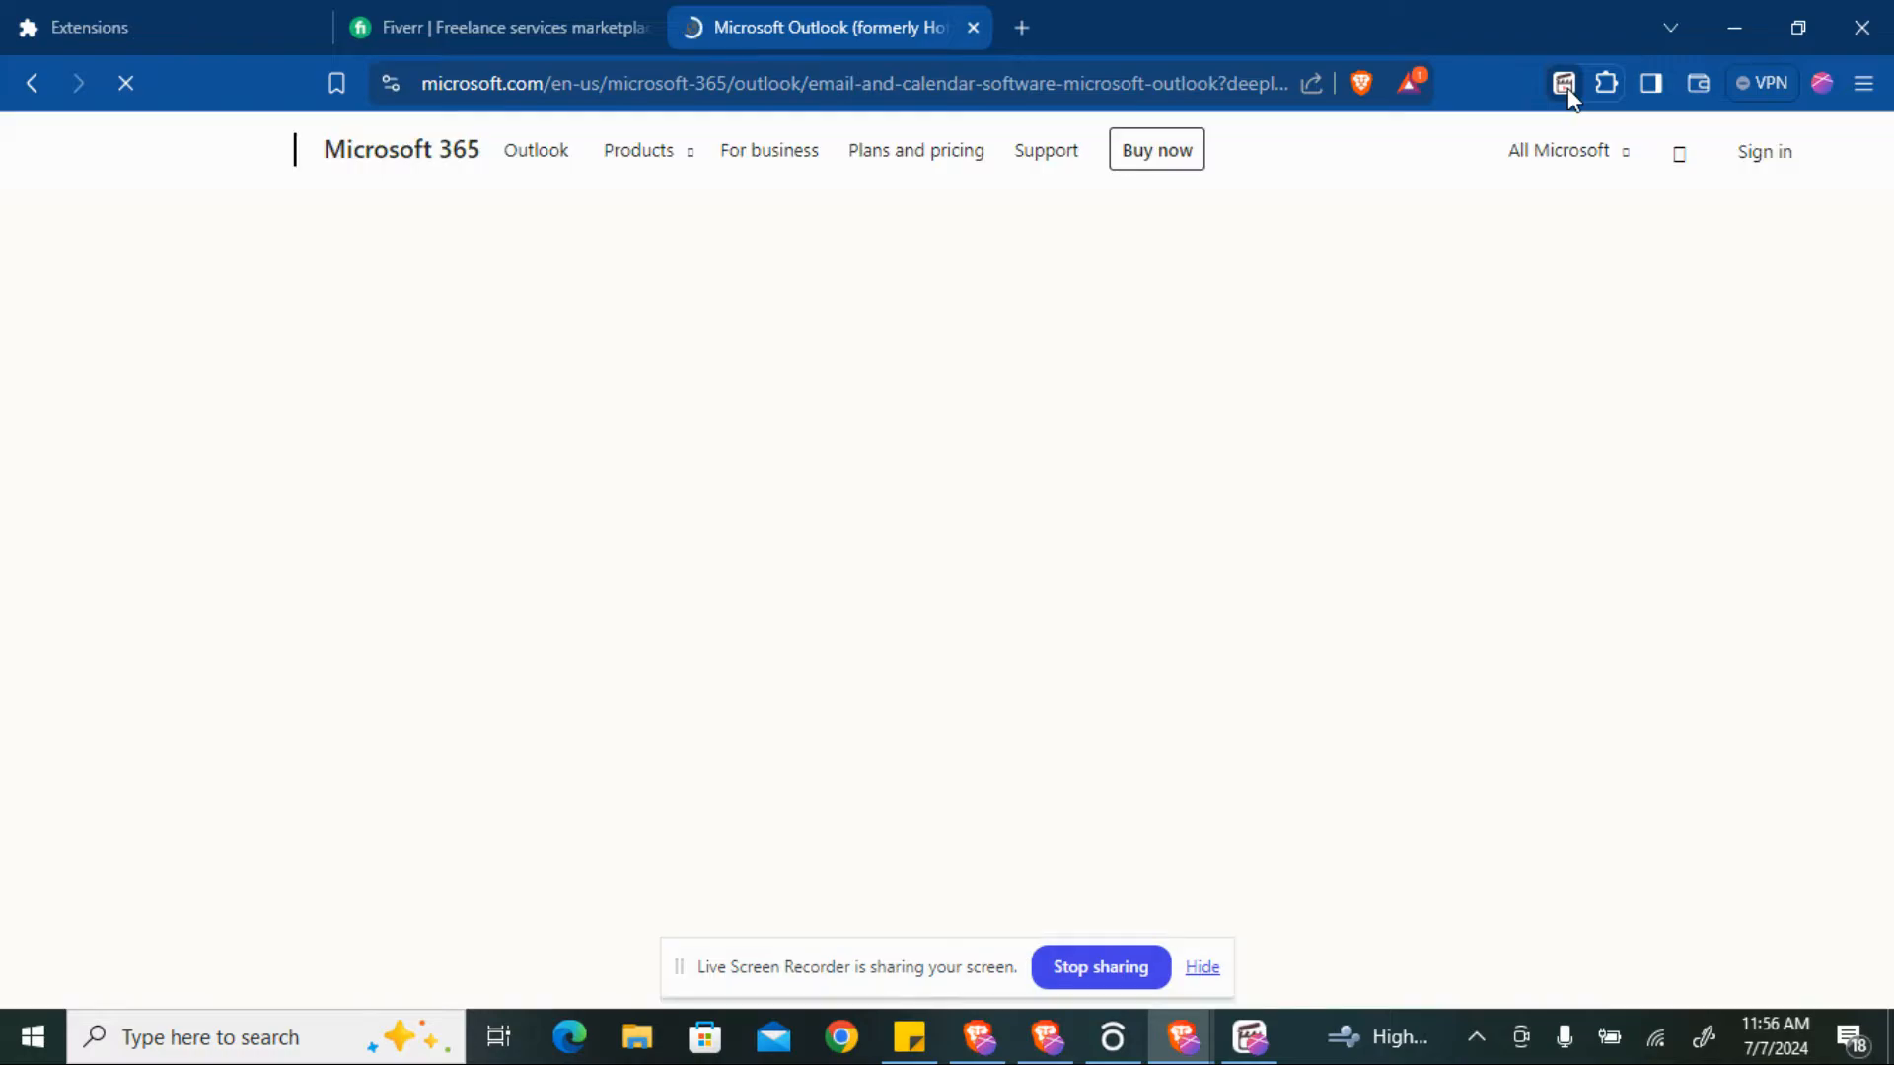
left_click(1568, 91)
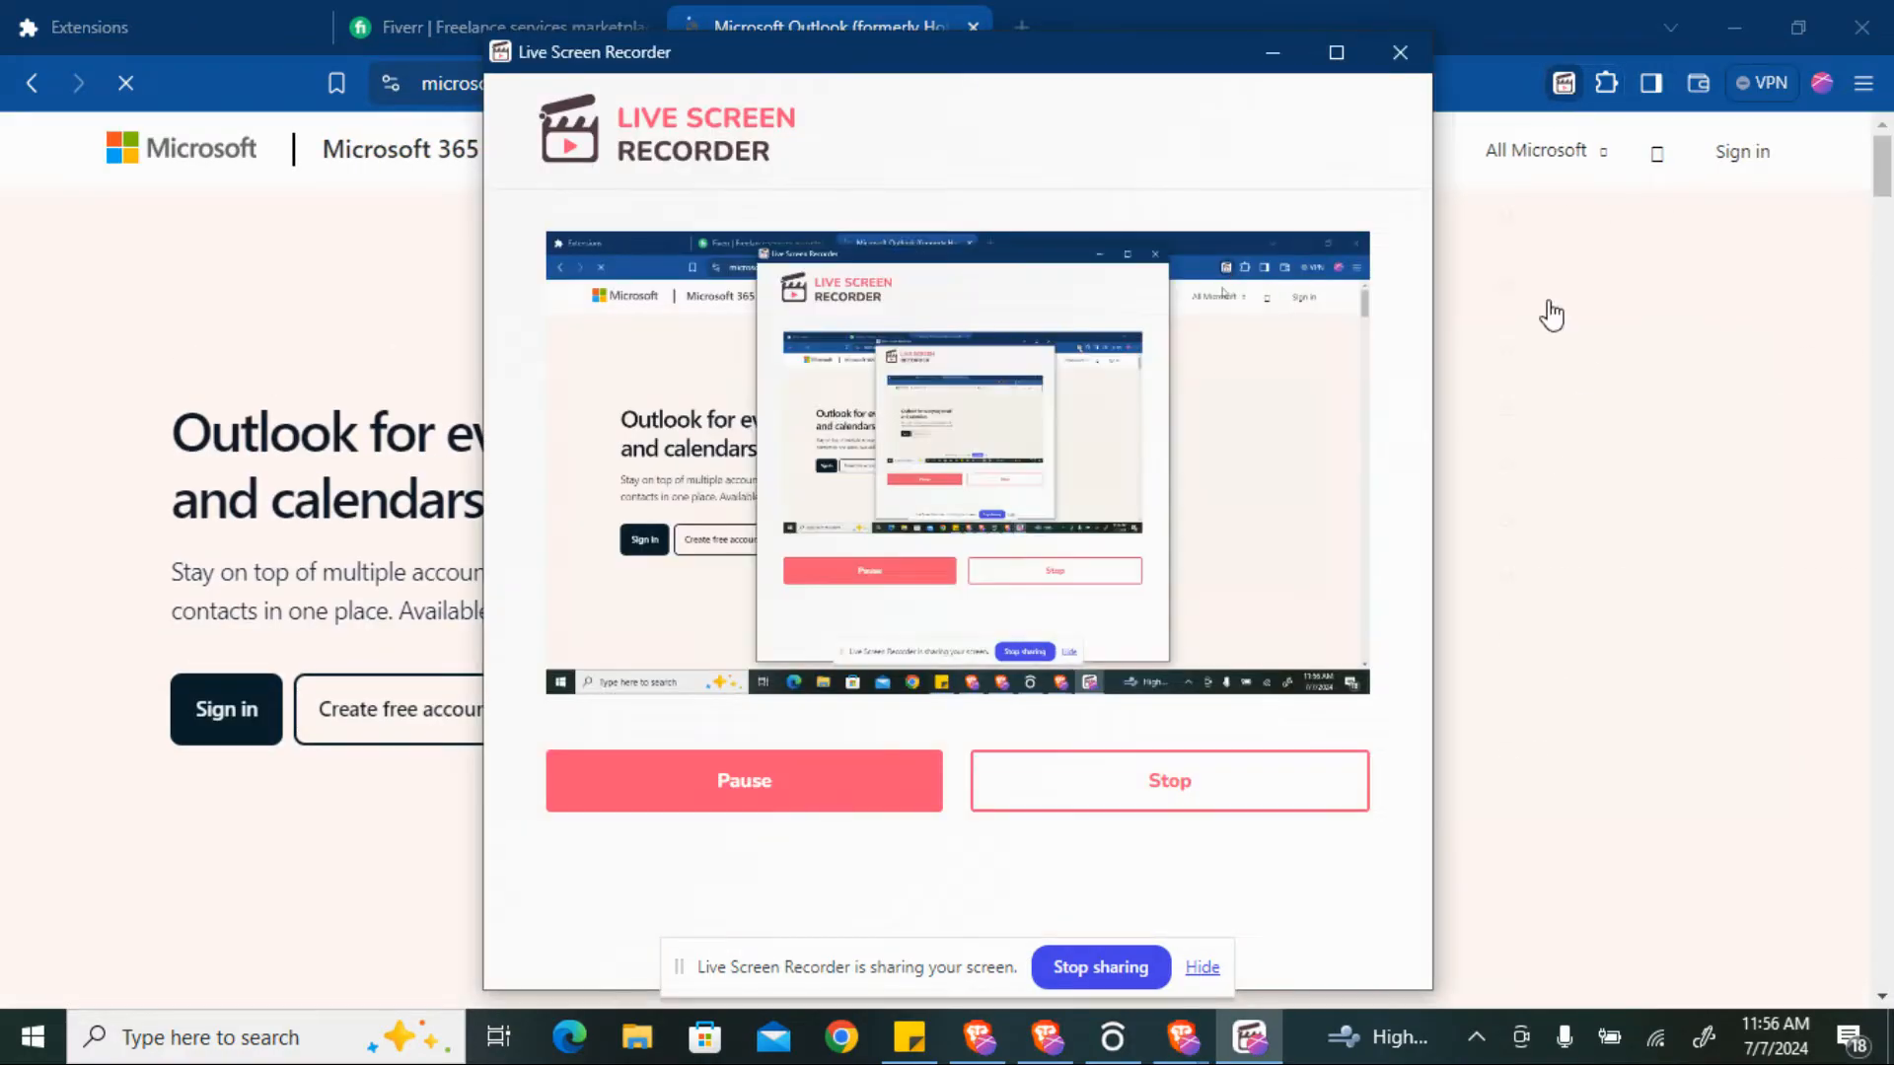
left_click(1580, 406)
left_click(1583, 413)
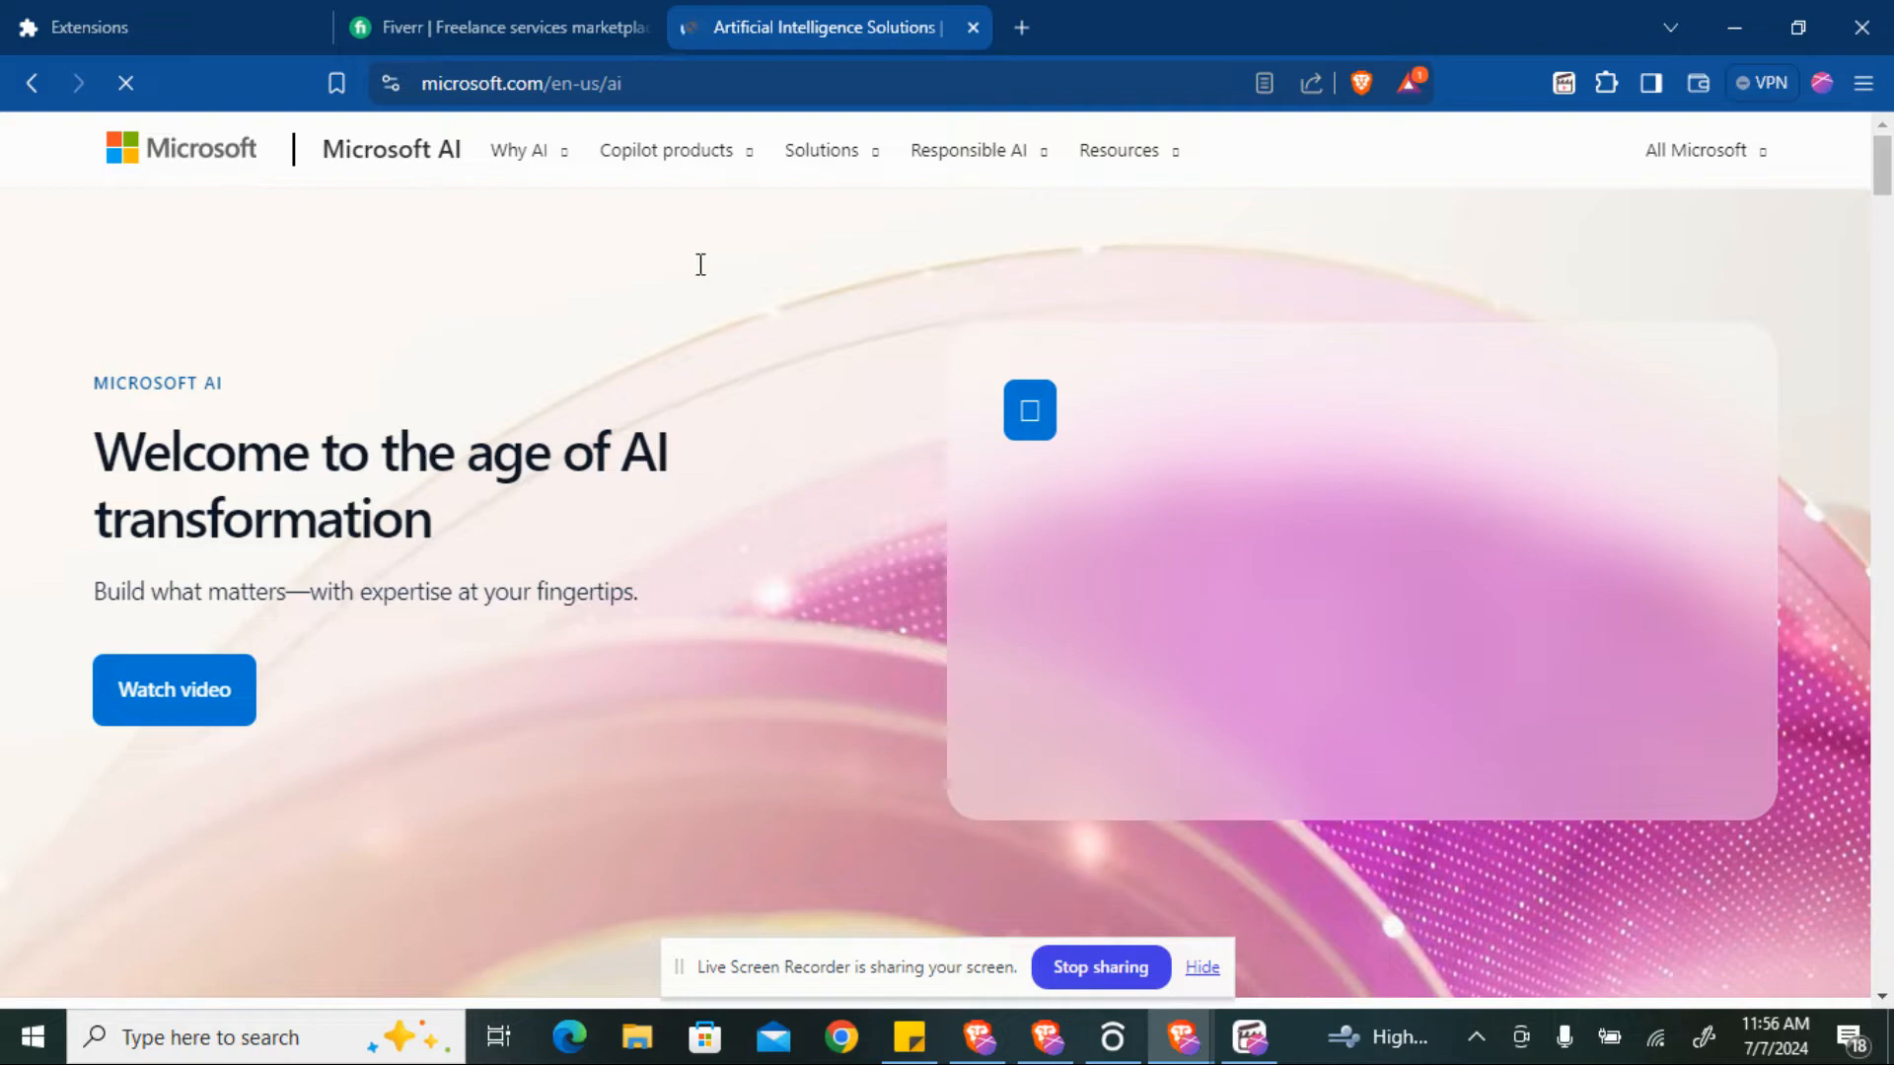
- Load outlook.com again in the current tab and open its sign-in page
left_click(593, 83)
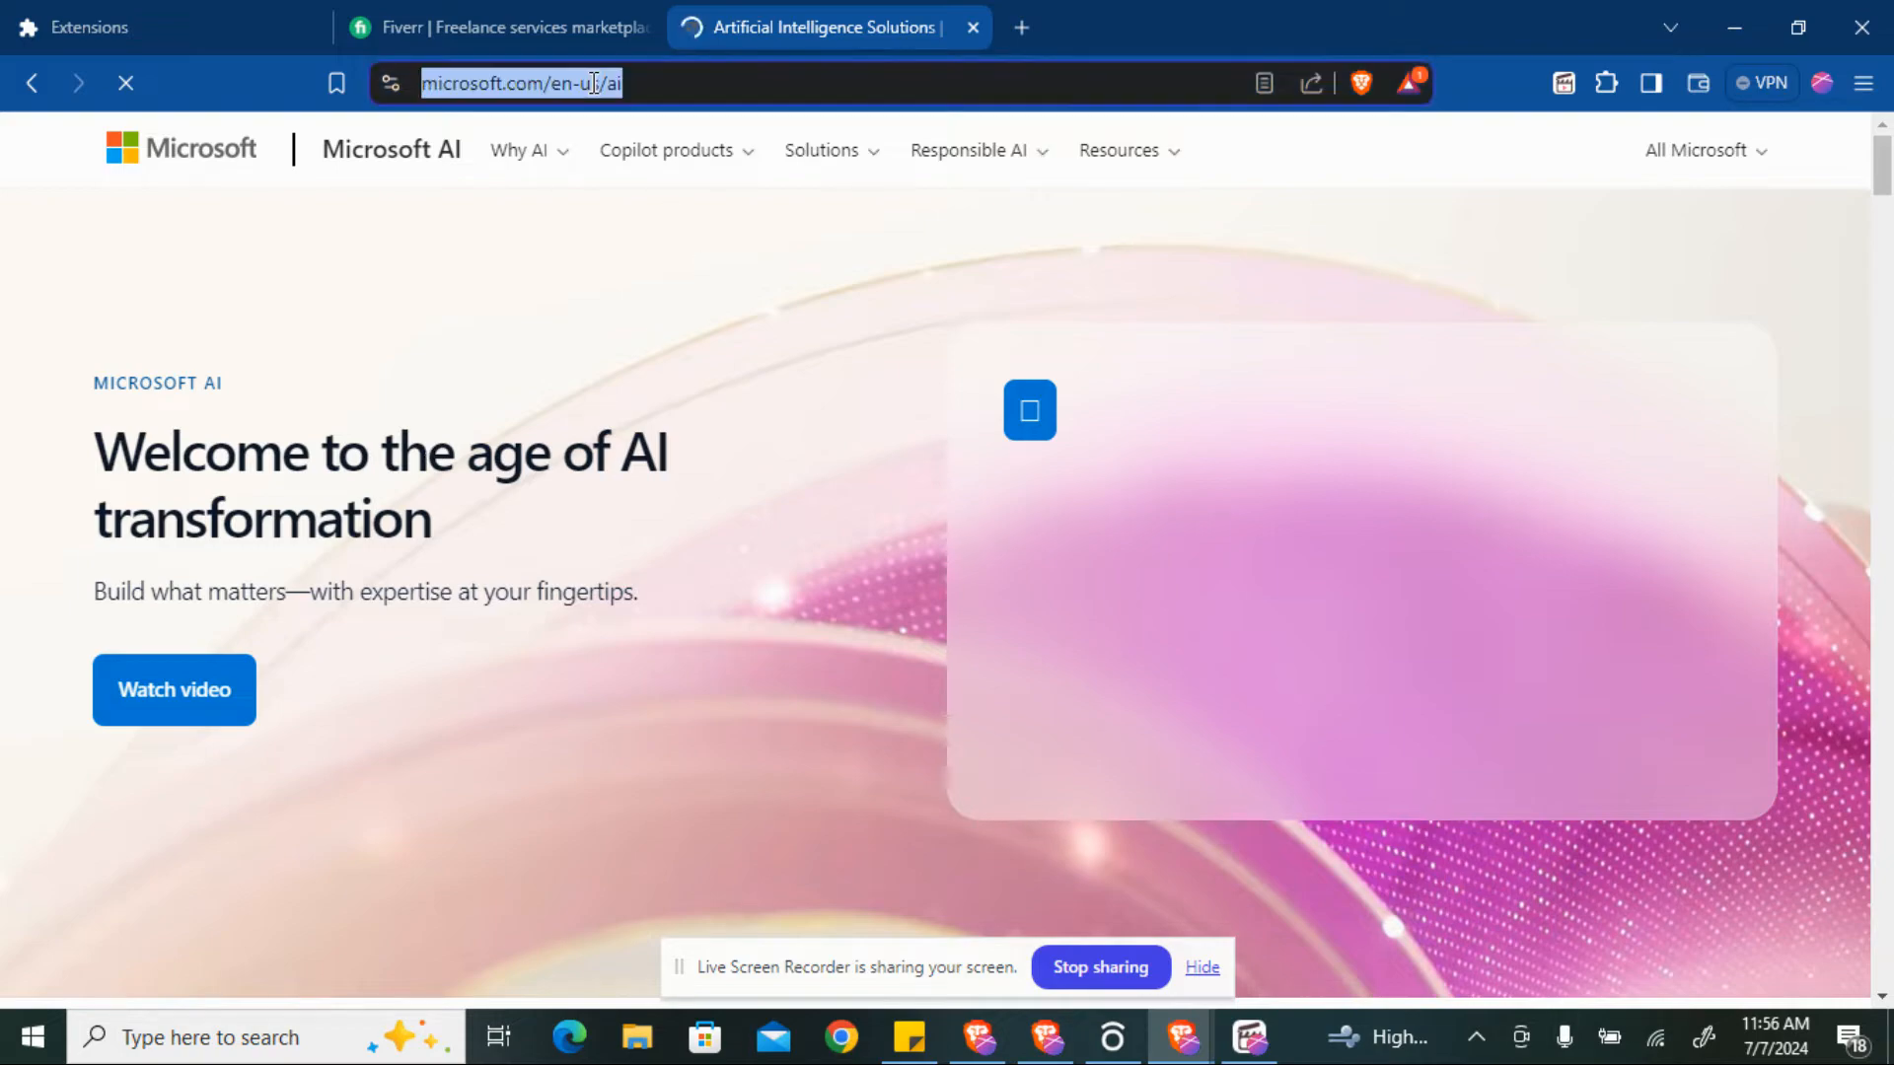
type("outloo")
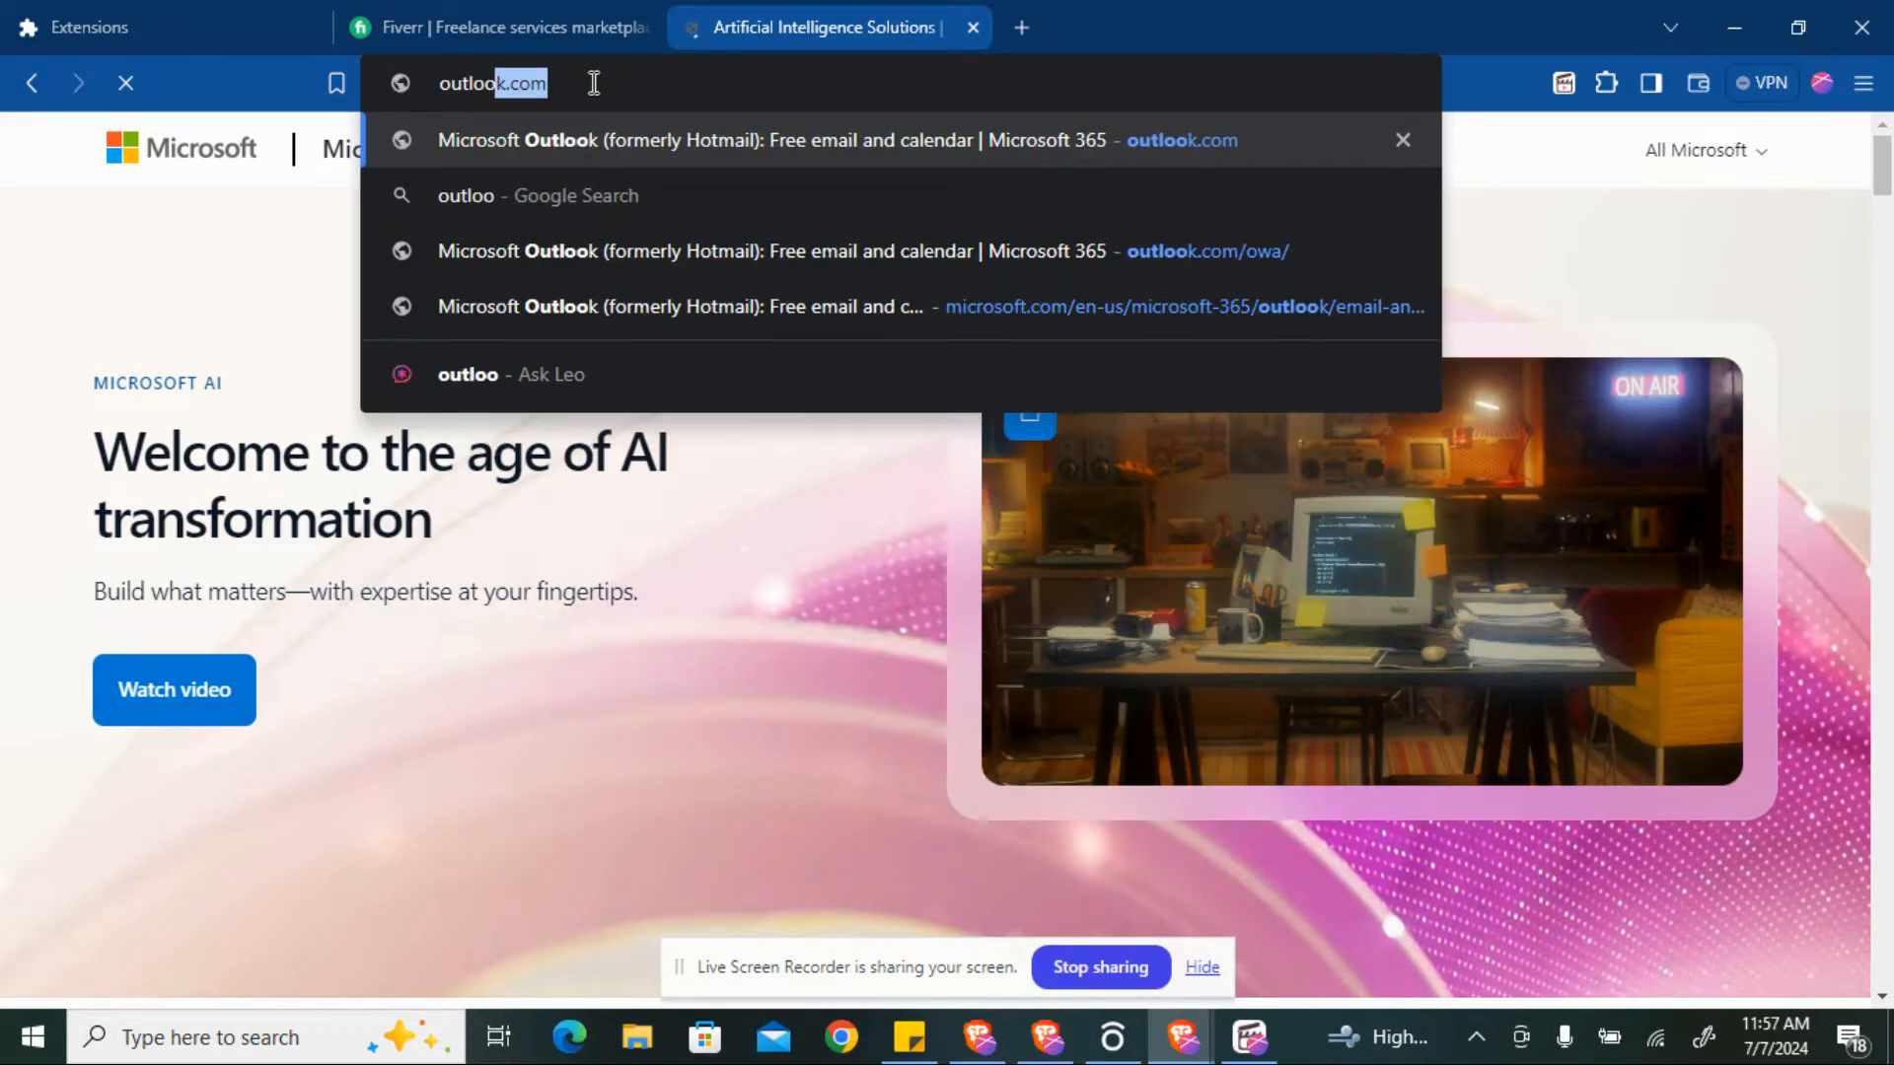
type("k.com")
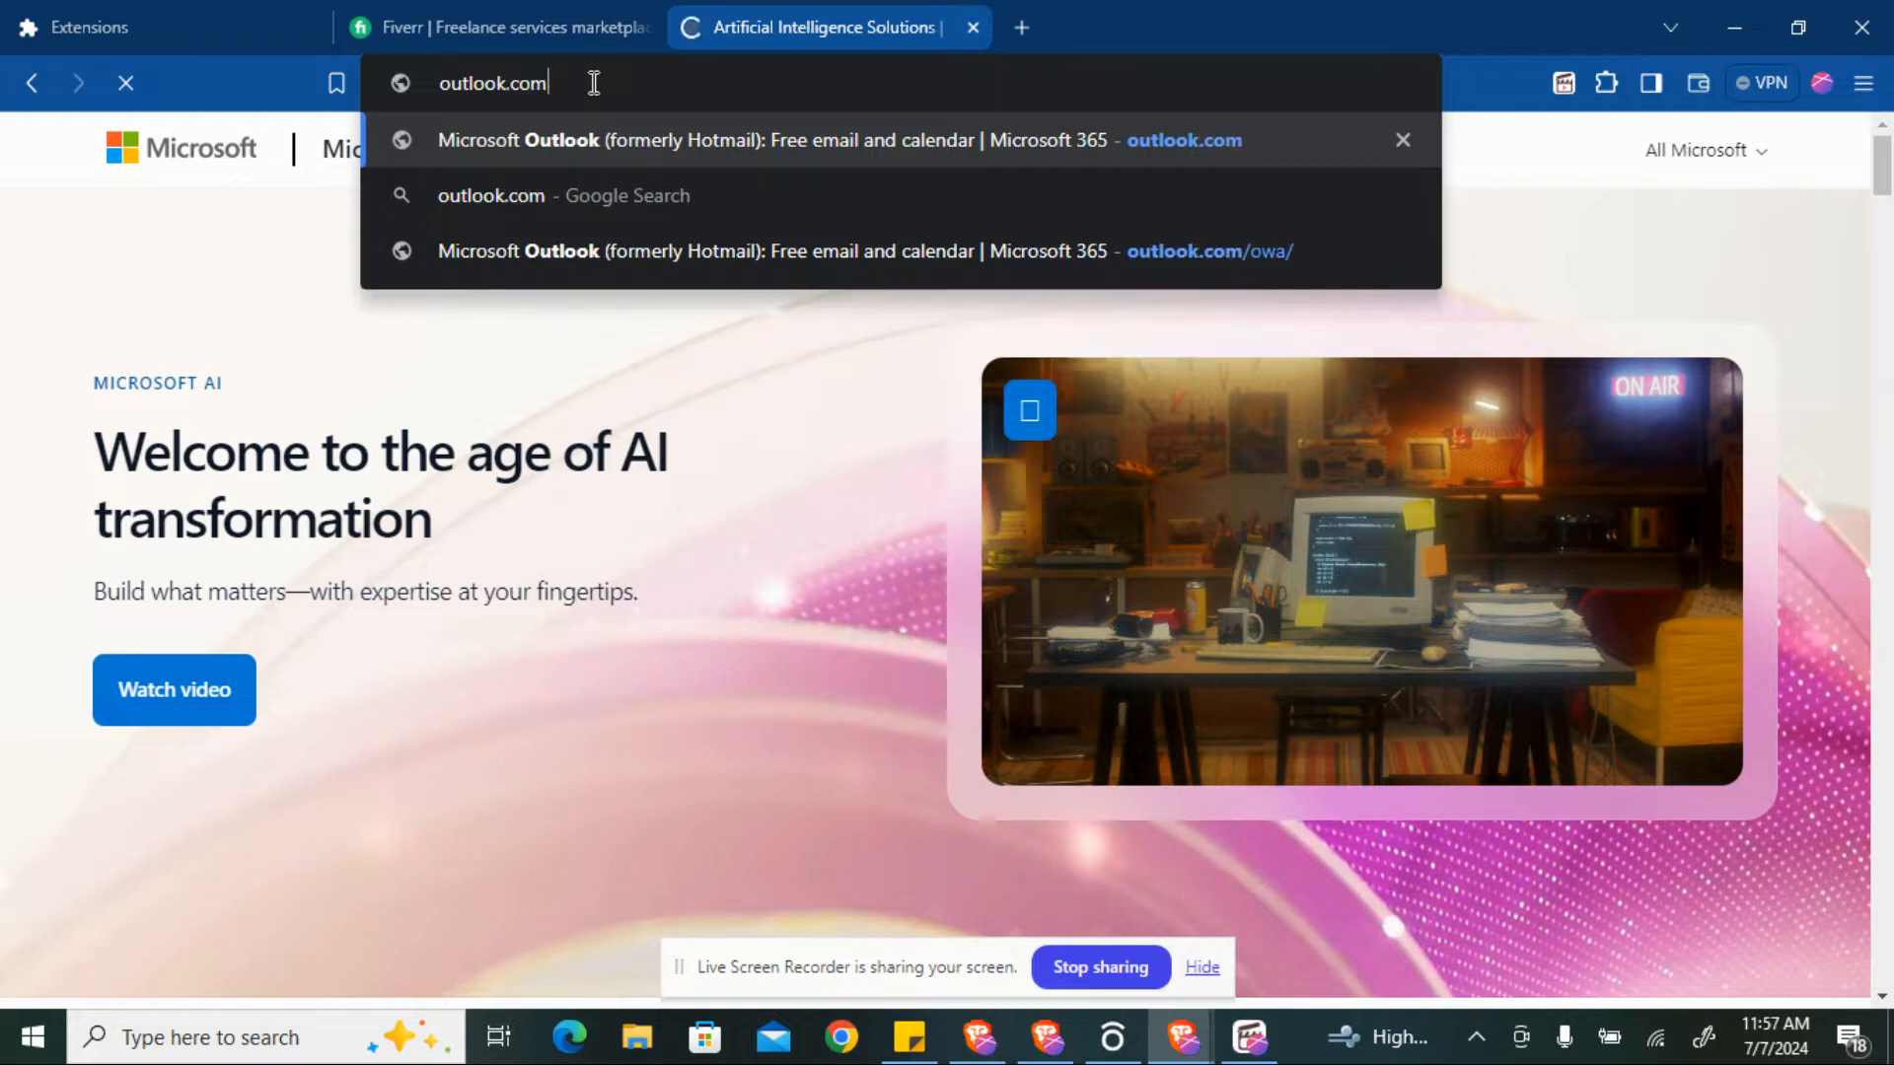
key("Return")
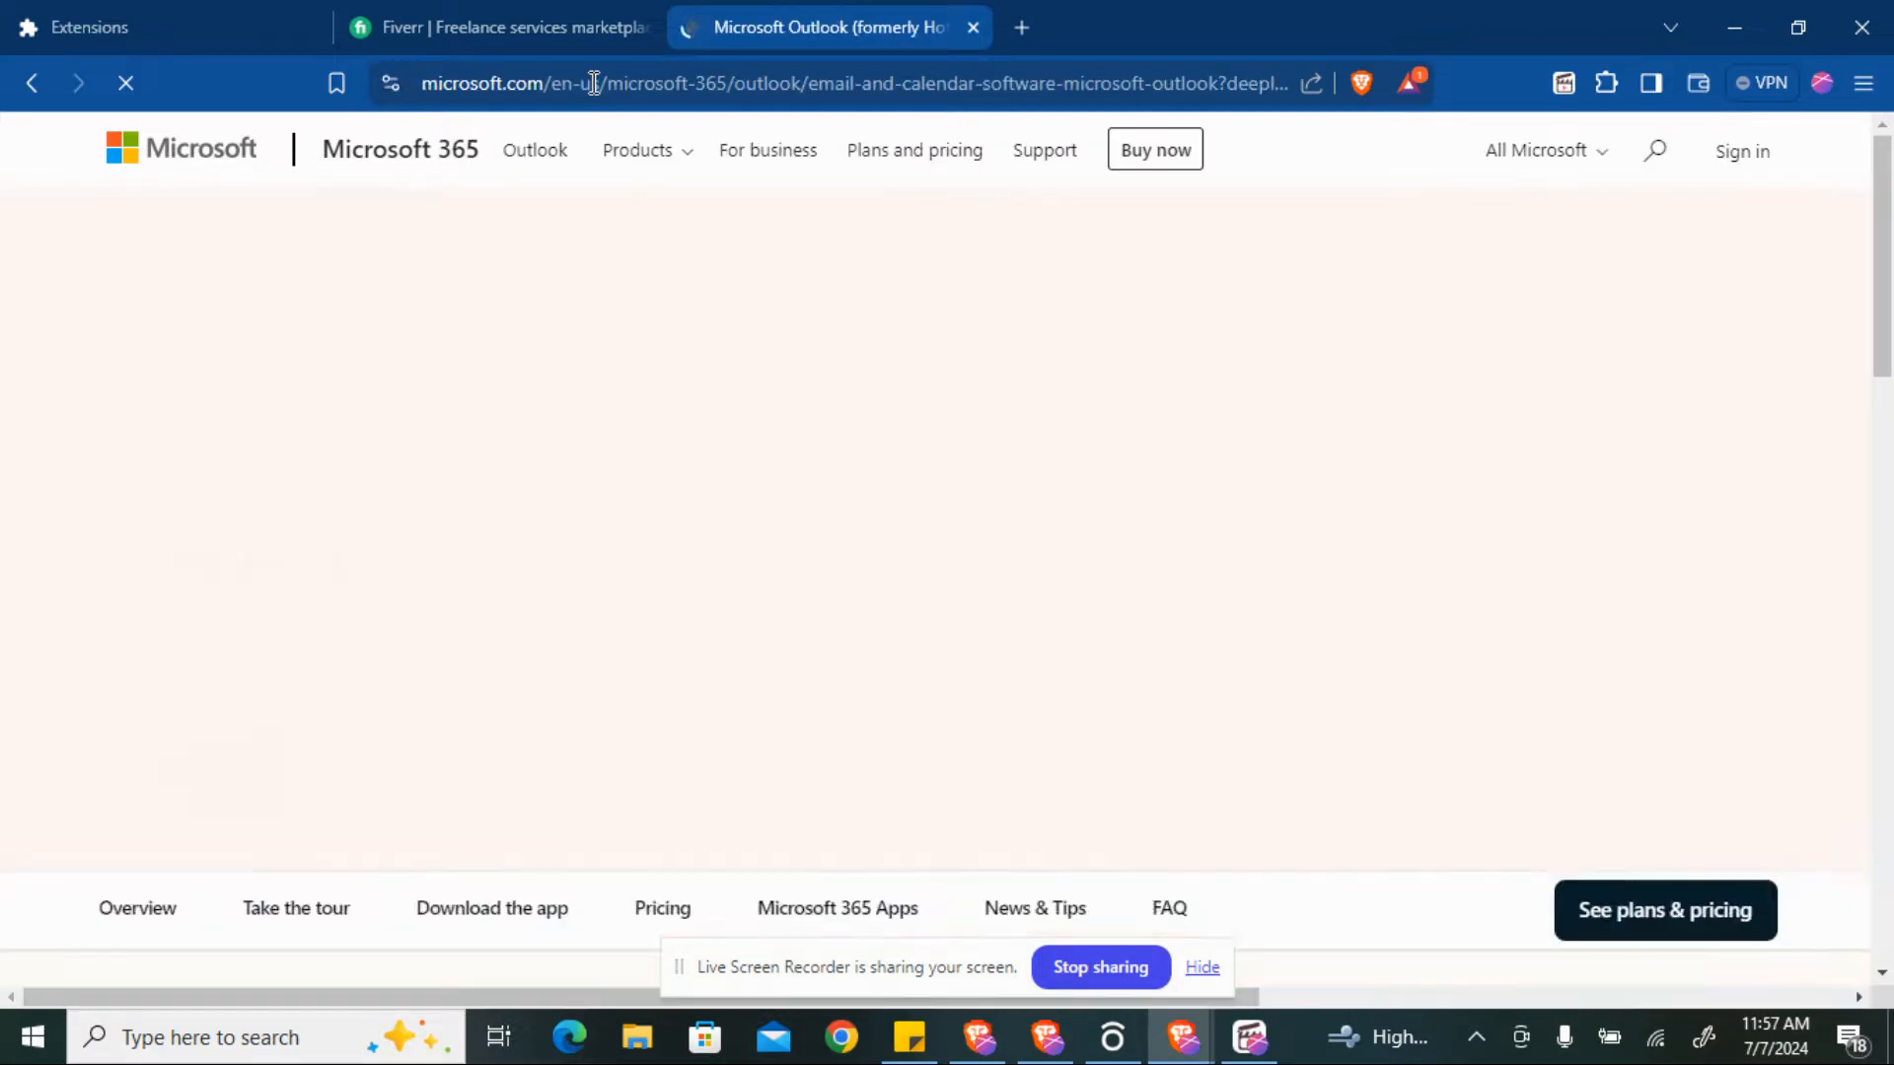
scroll(795, 237, "down", 1)
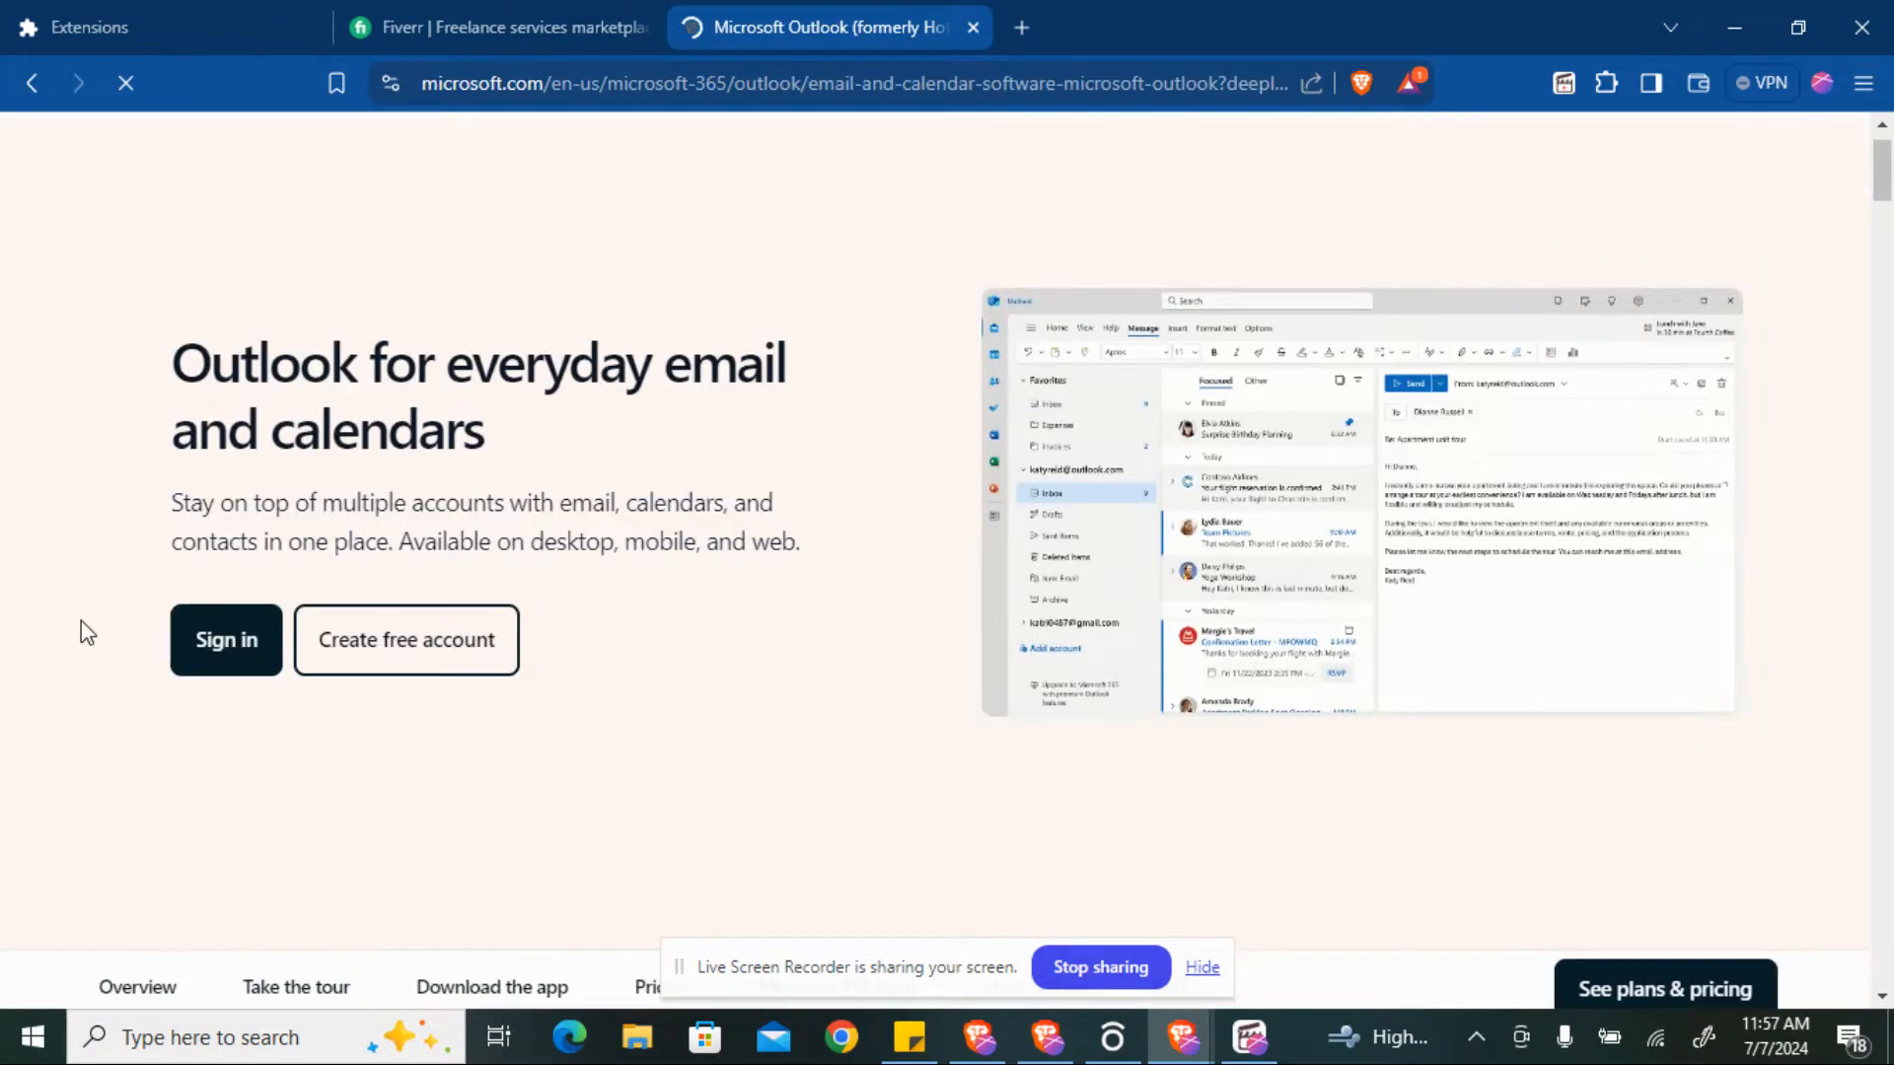
left_click(228, 653)
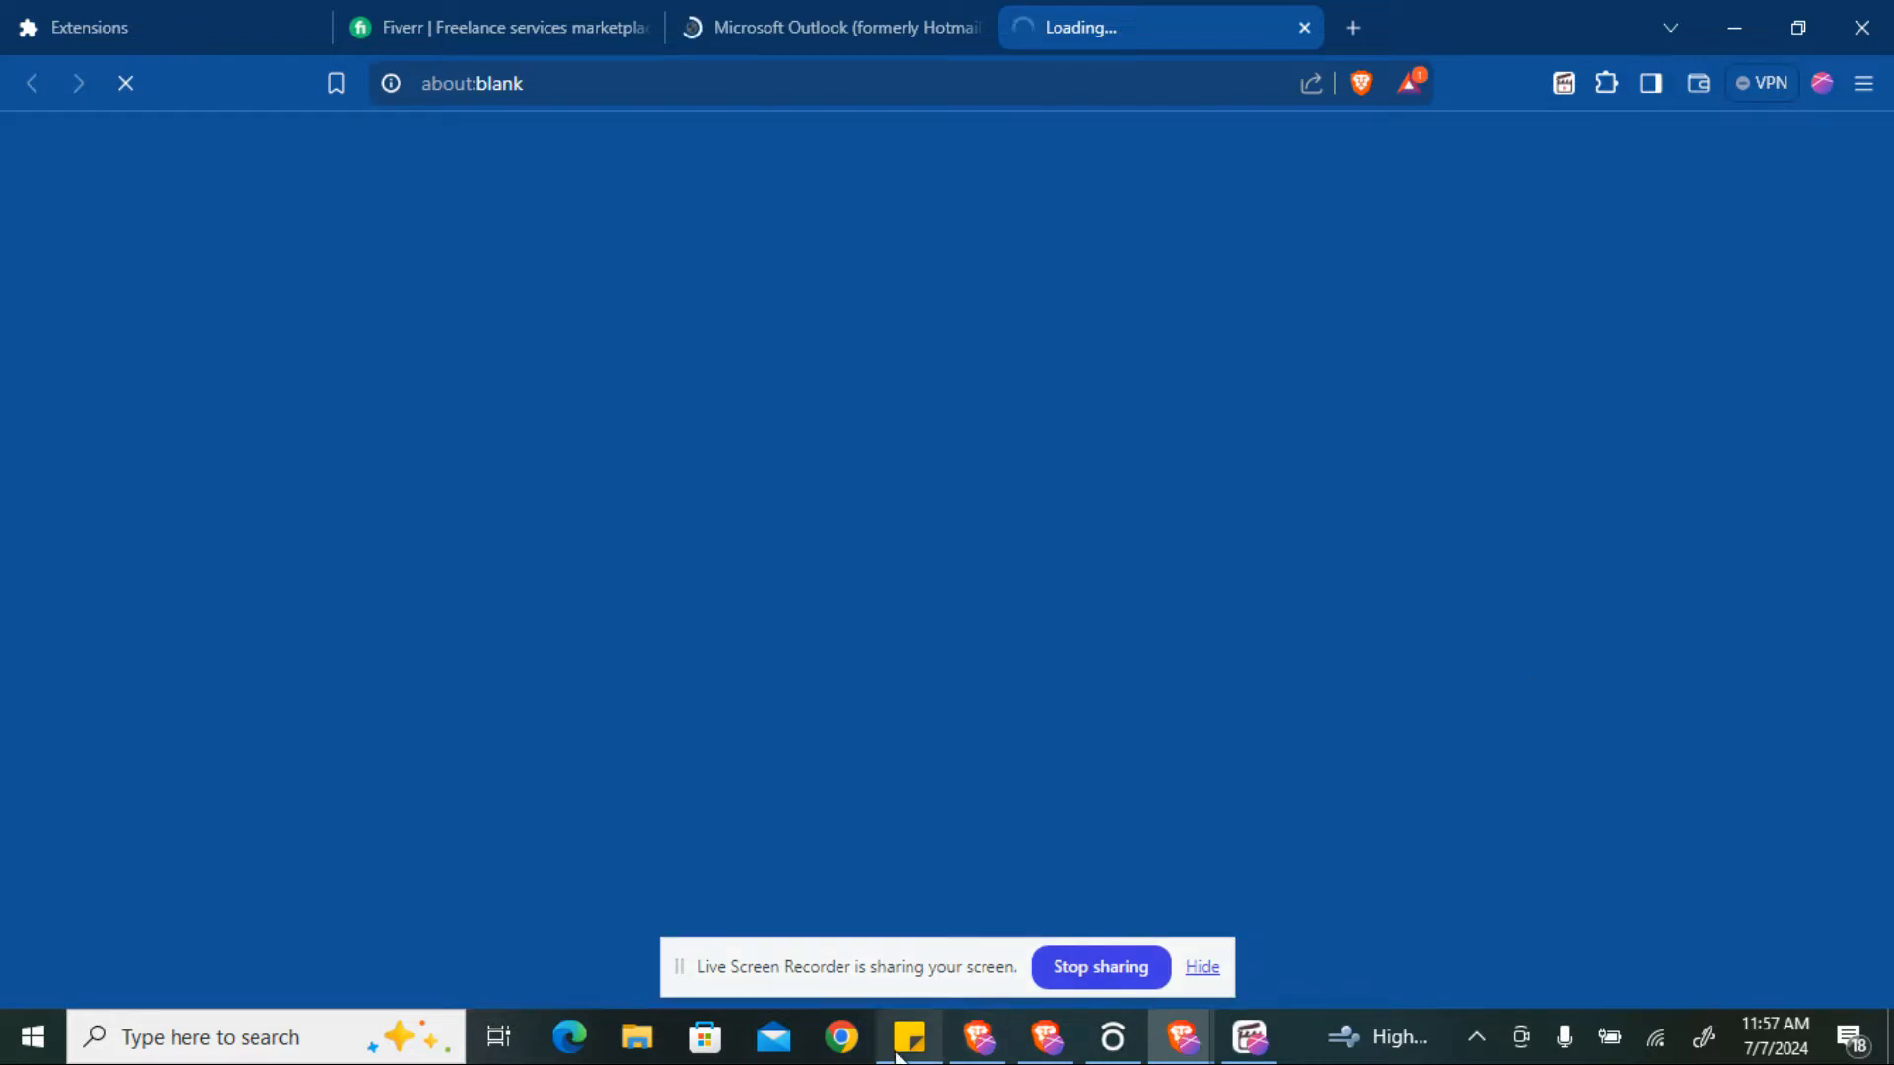
- Copy the e-mail address from the sticky note and submit it on the Outlook sign-in page
left_click(899, 1051)
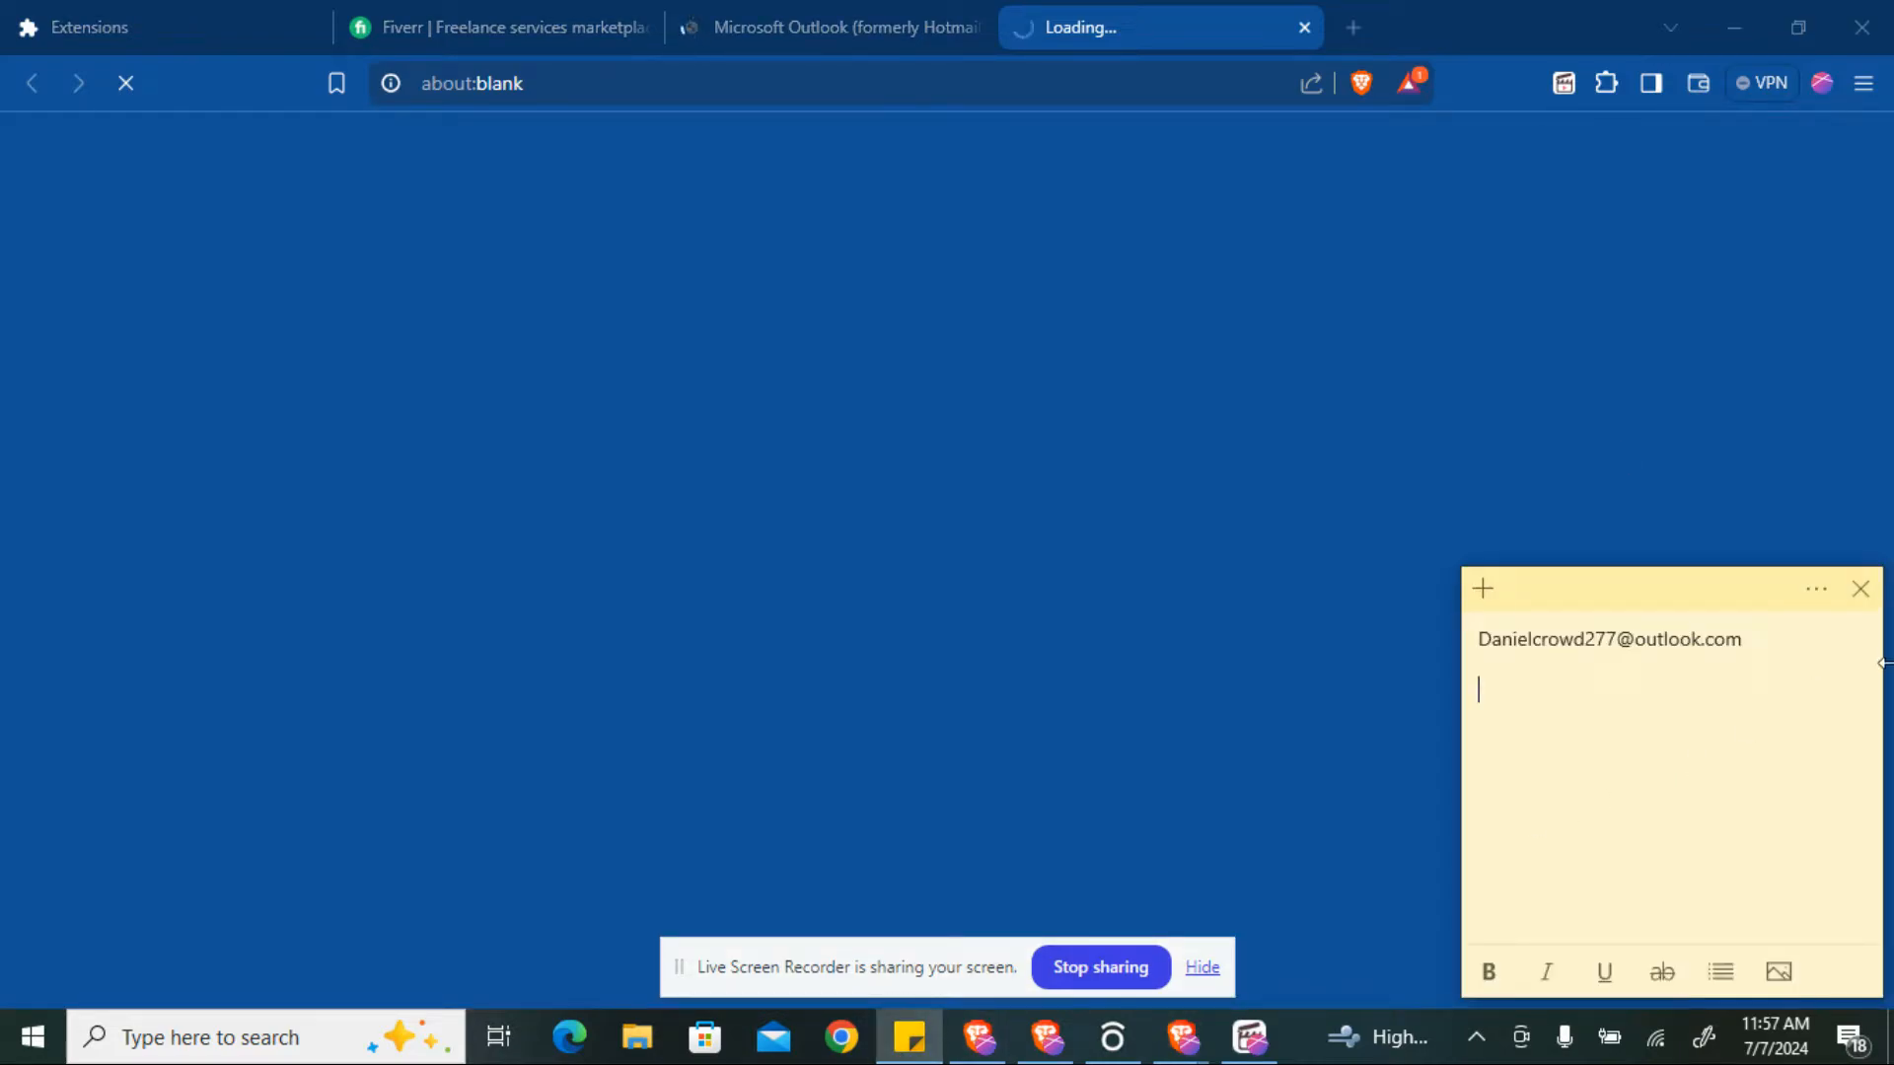
left_click_drag(1744, 641, 1455, 645)
key("ctrl+c")
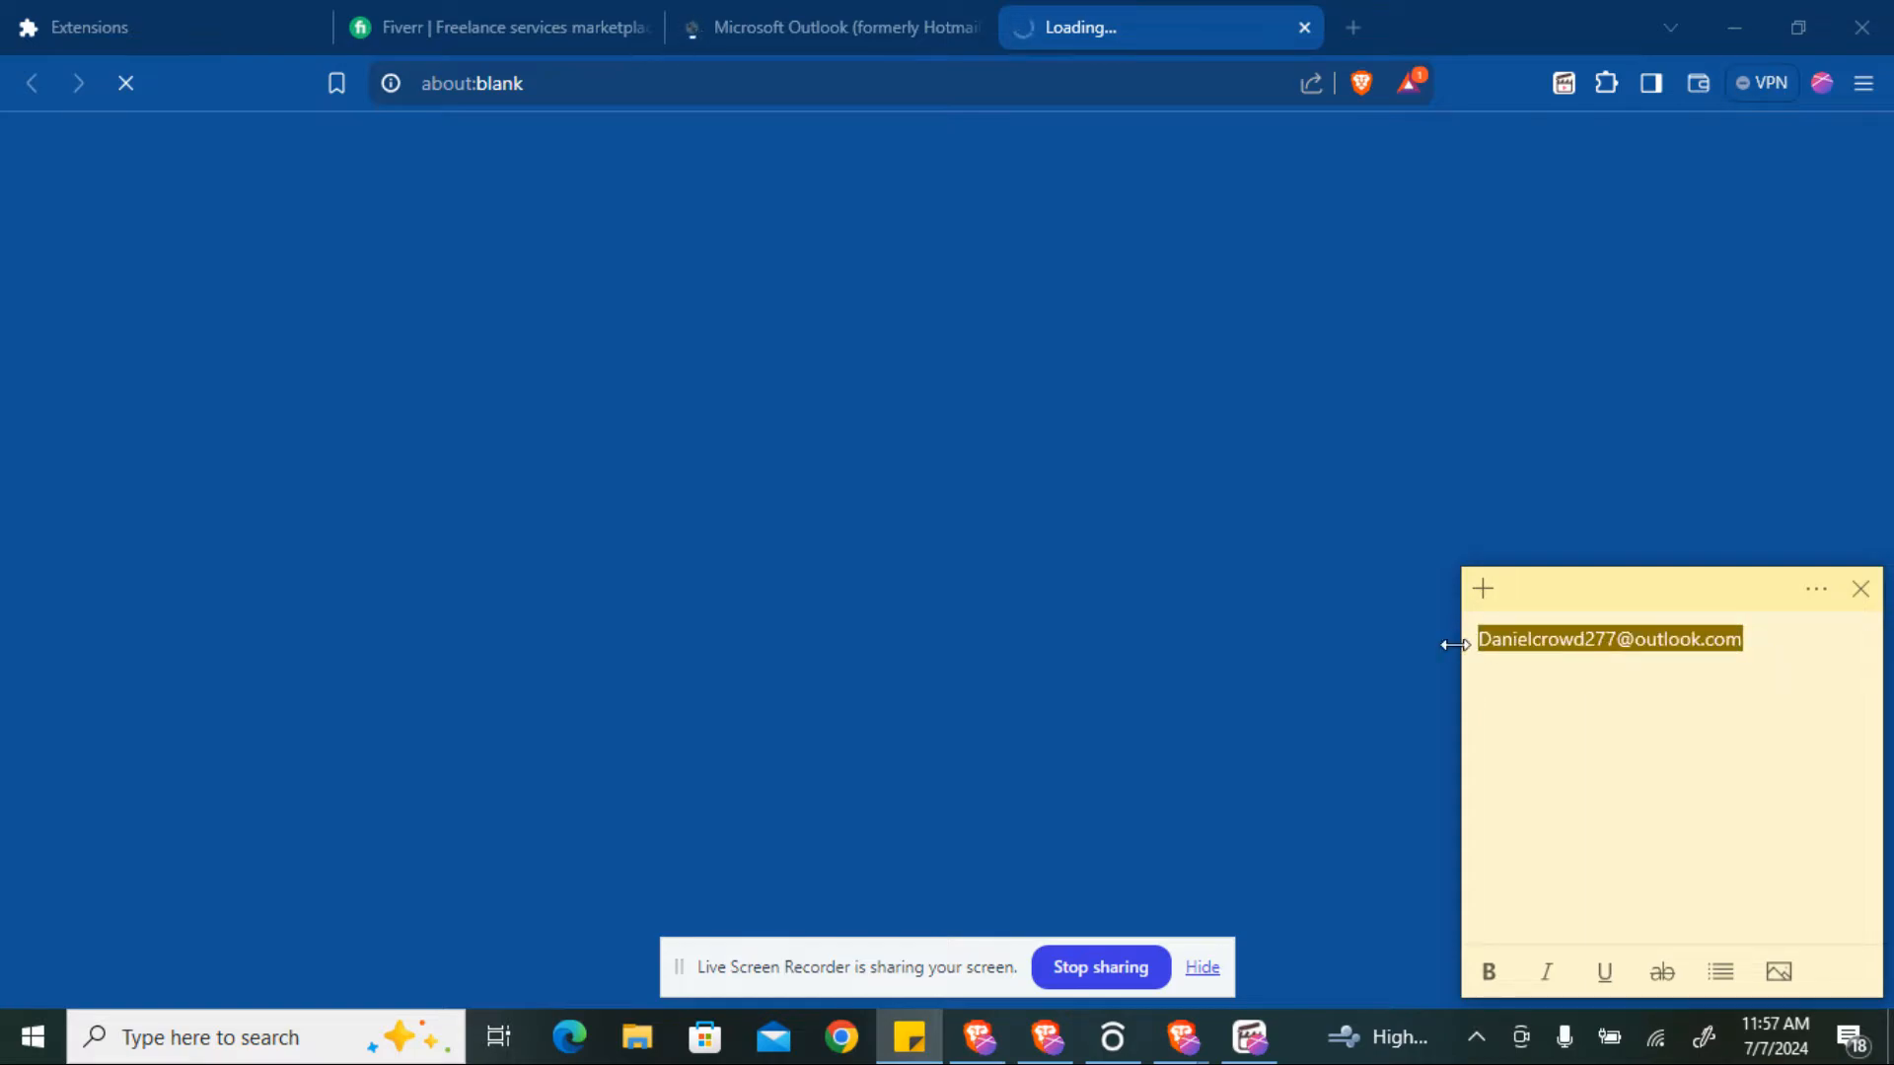
left_click(1180, 643)
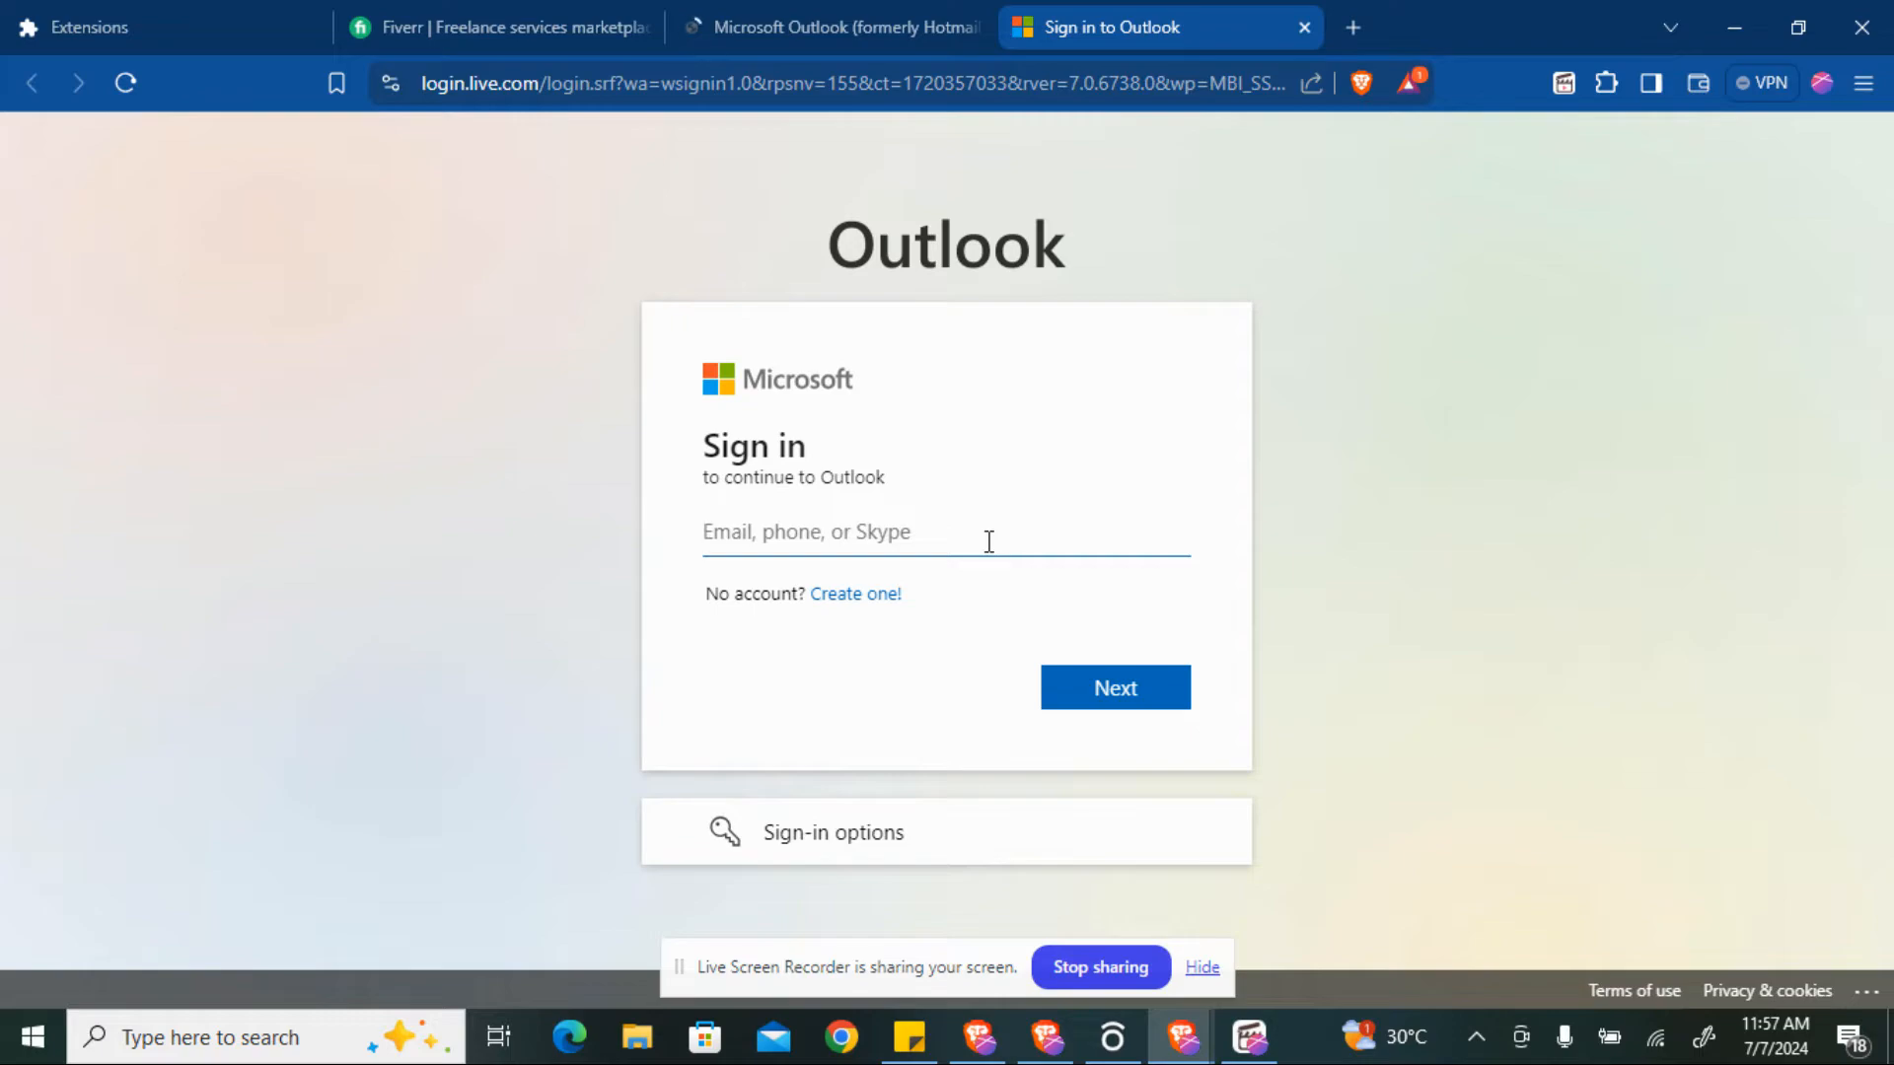
key("ctrl+v")
left_click(1155, 692)
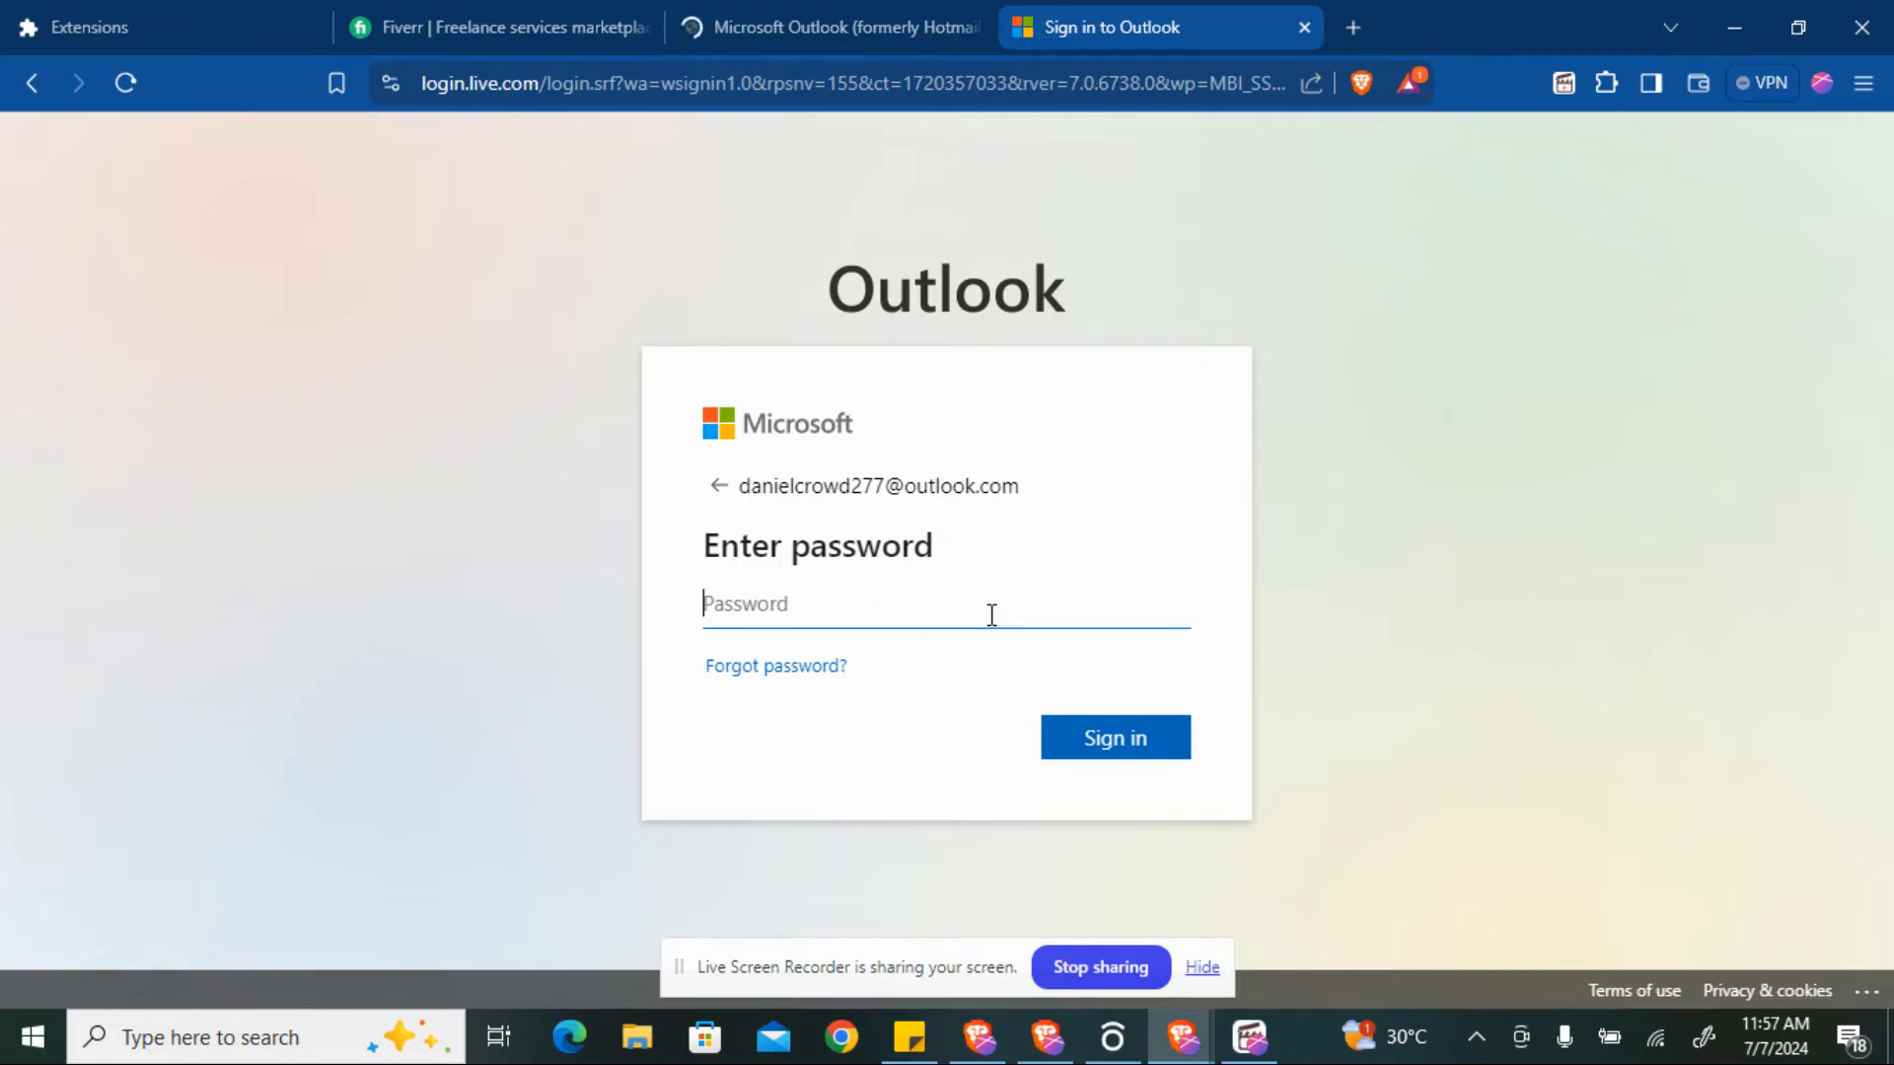
- Sign in with the account password, save the login in the browser and choose to stay signed in
type("••")
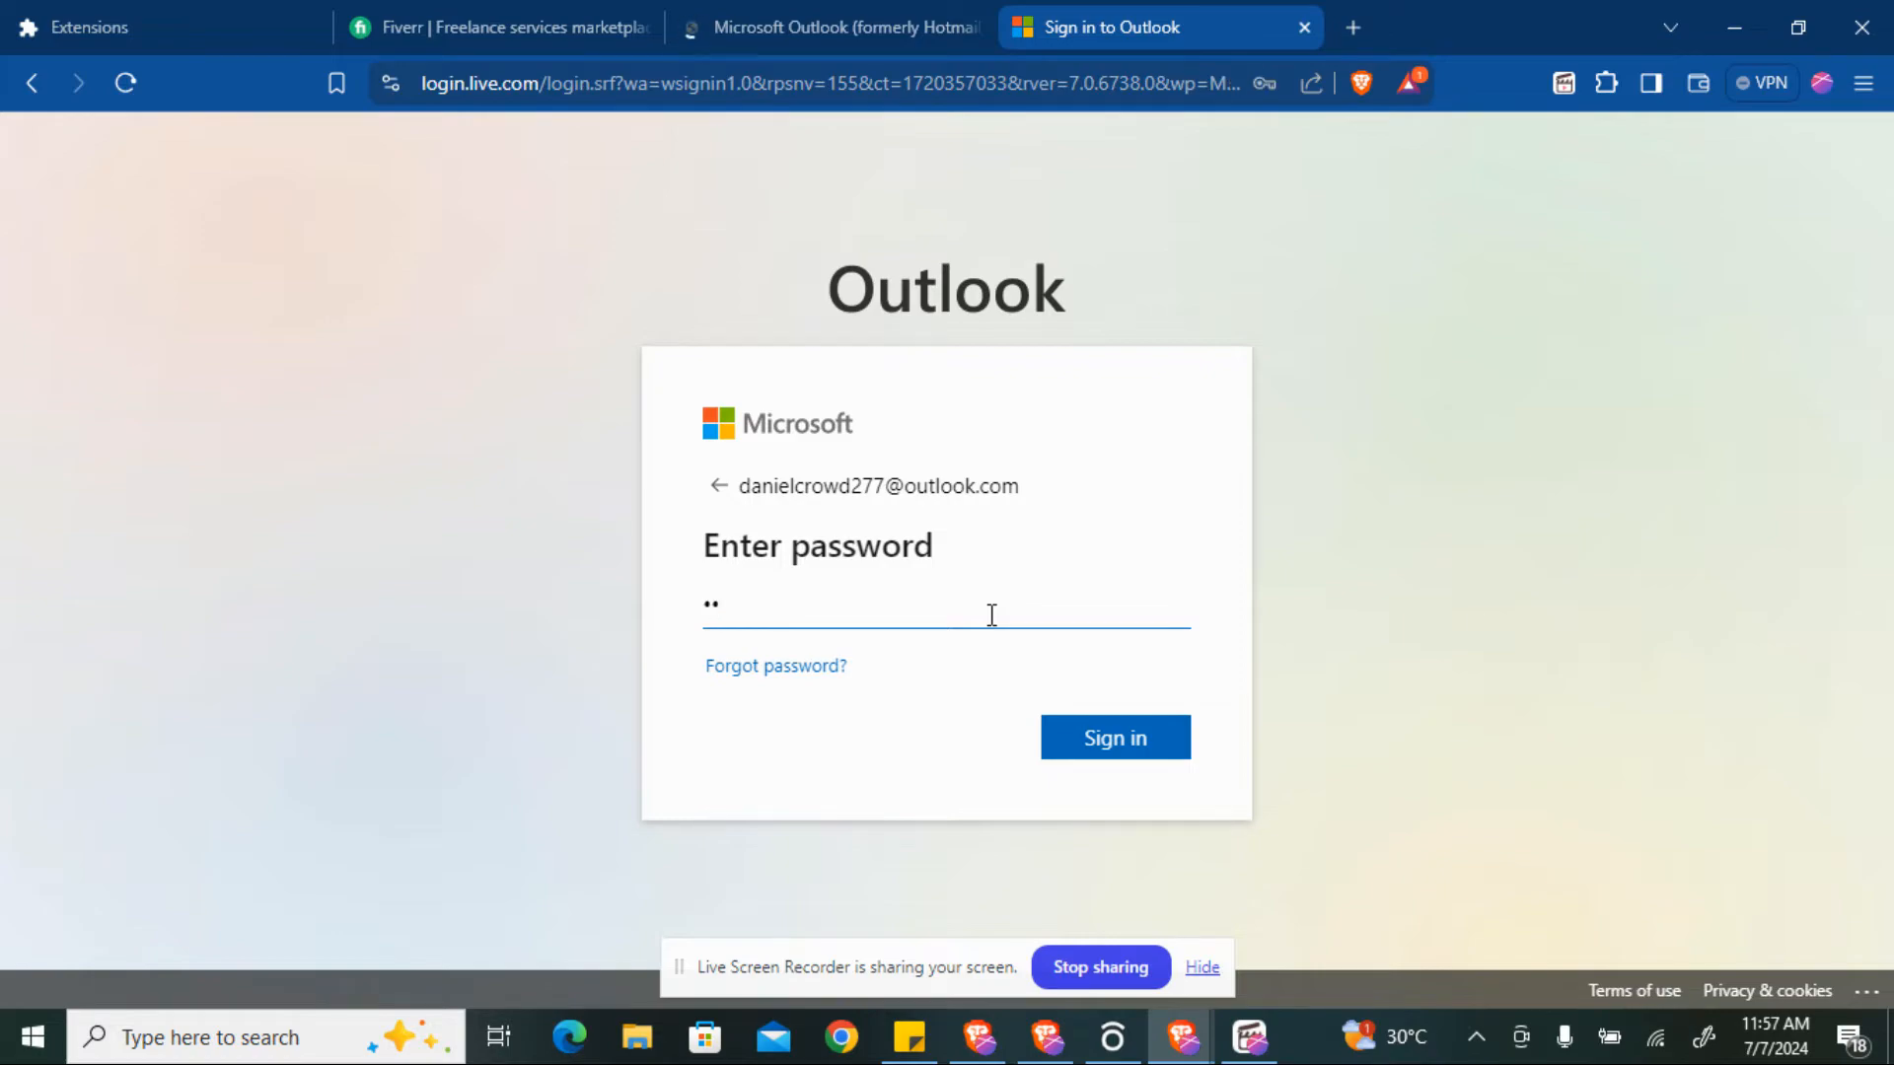
type("•••••••••")
left_click(1116, 752)
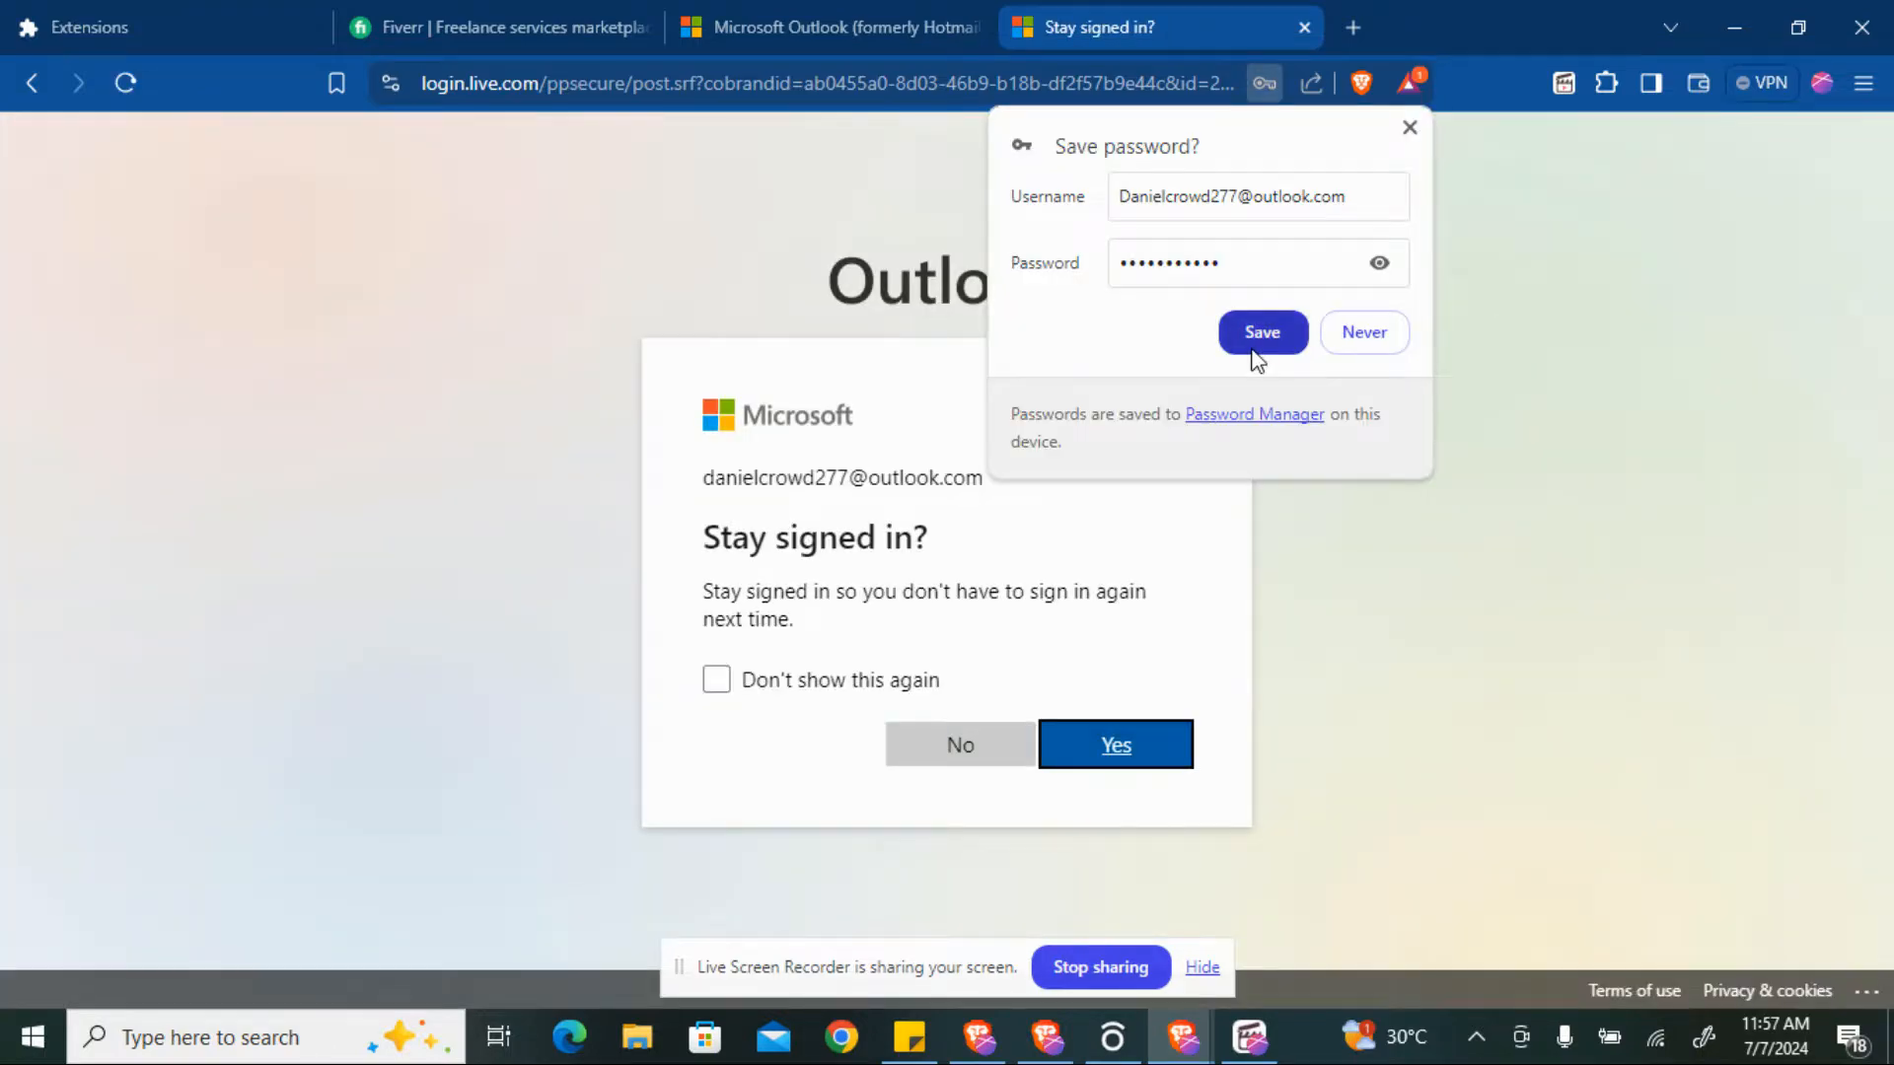
left_click(1253, 346)
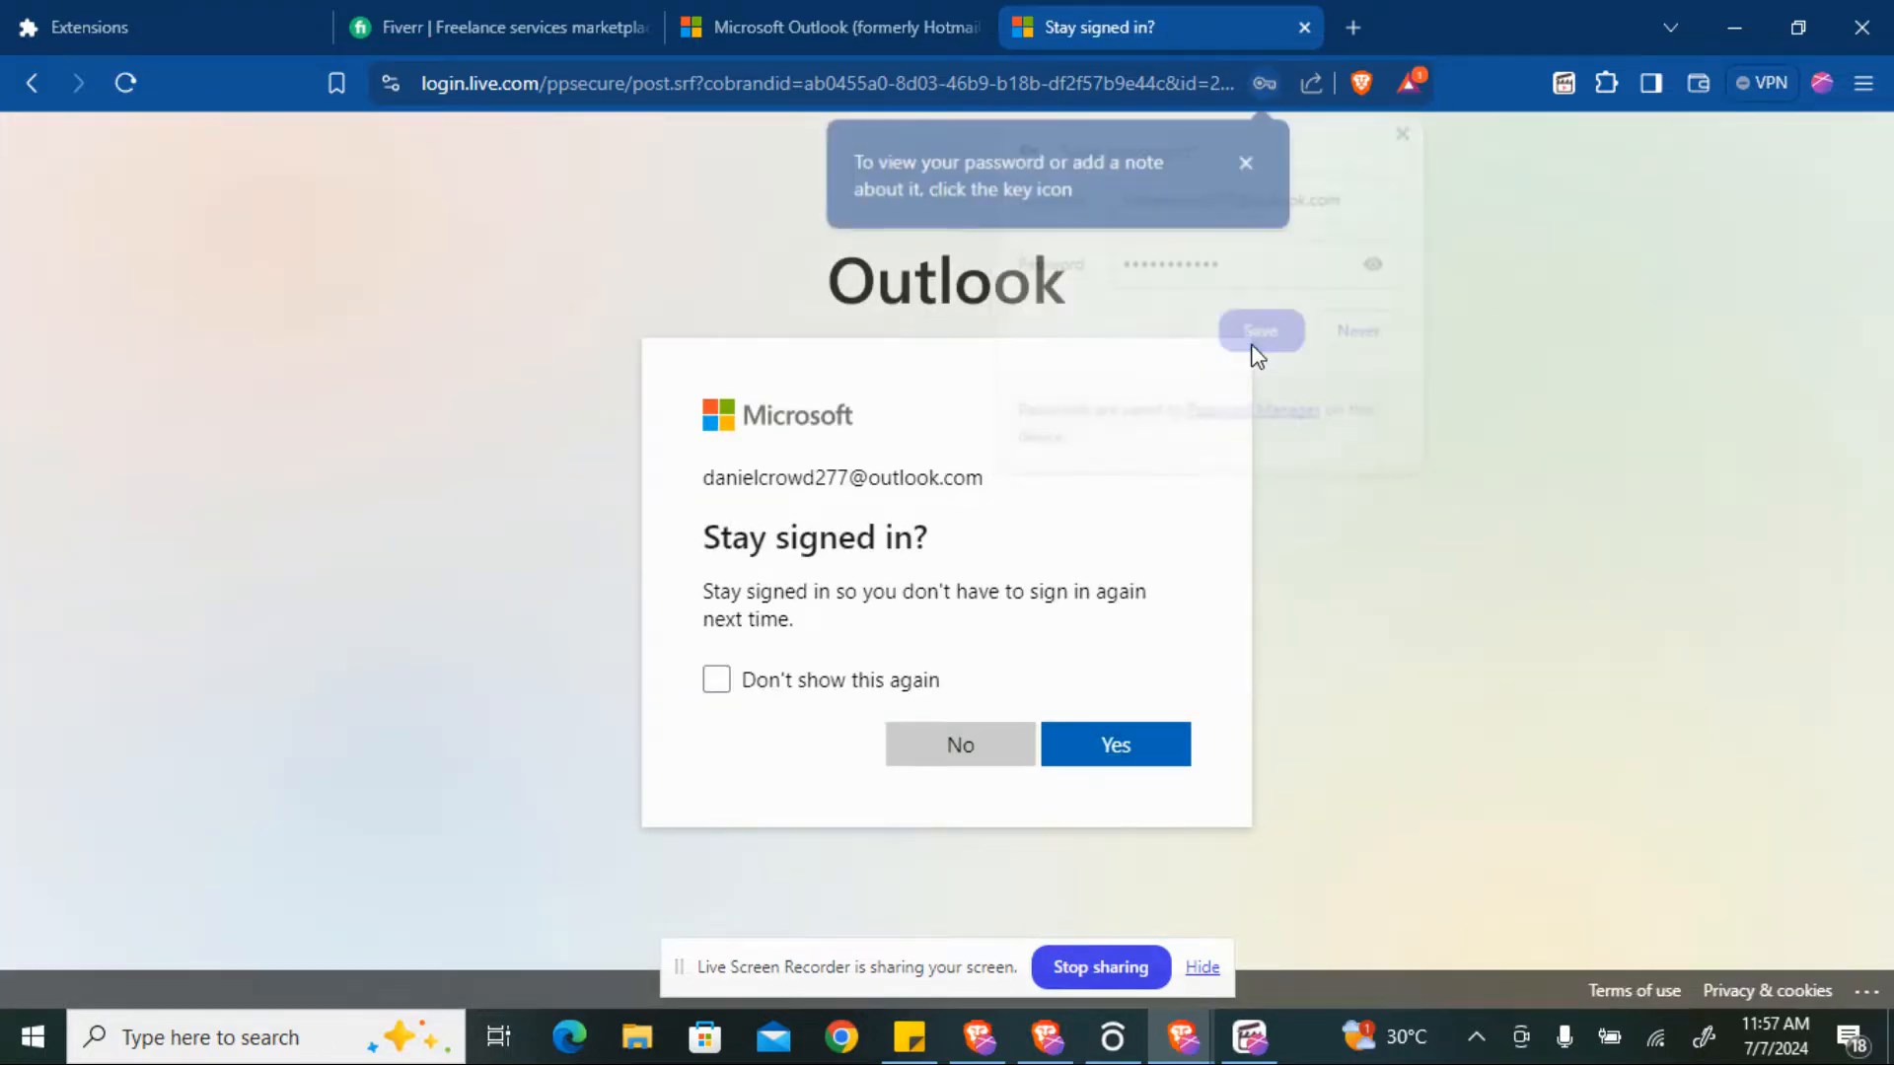
left_click(1137, 757)
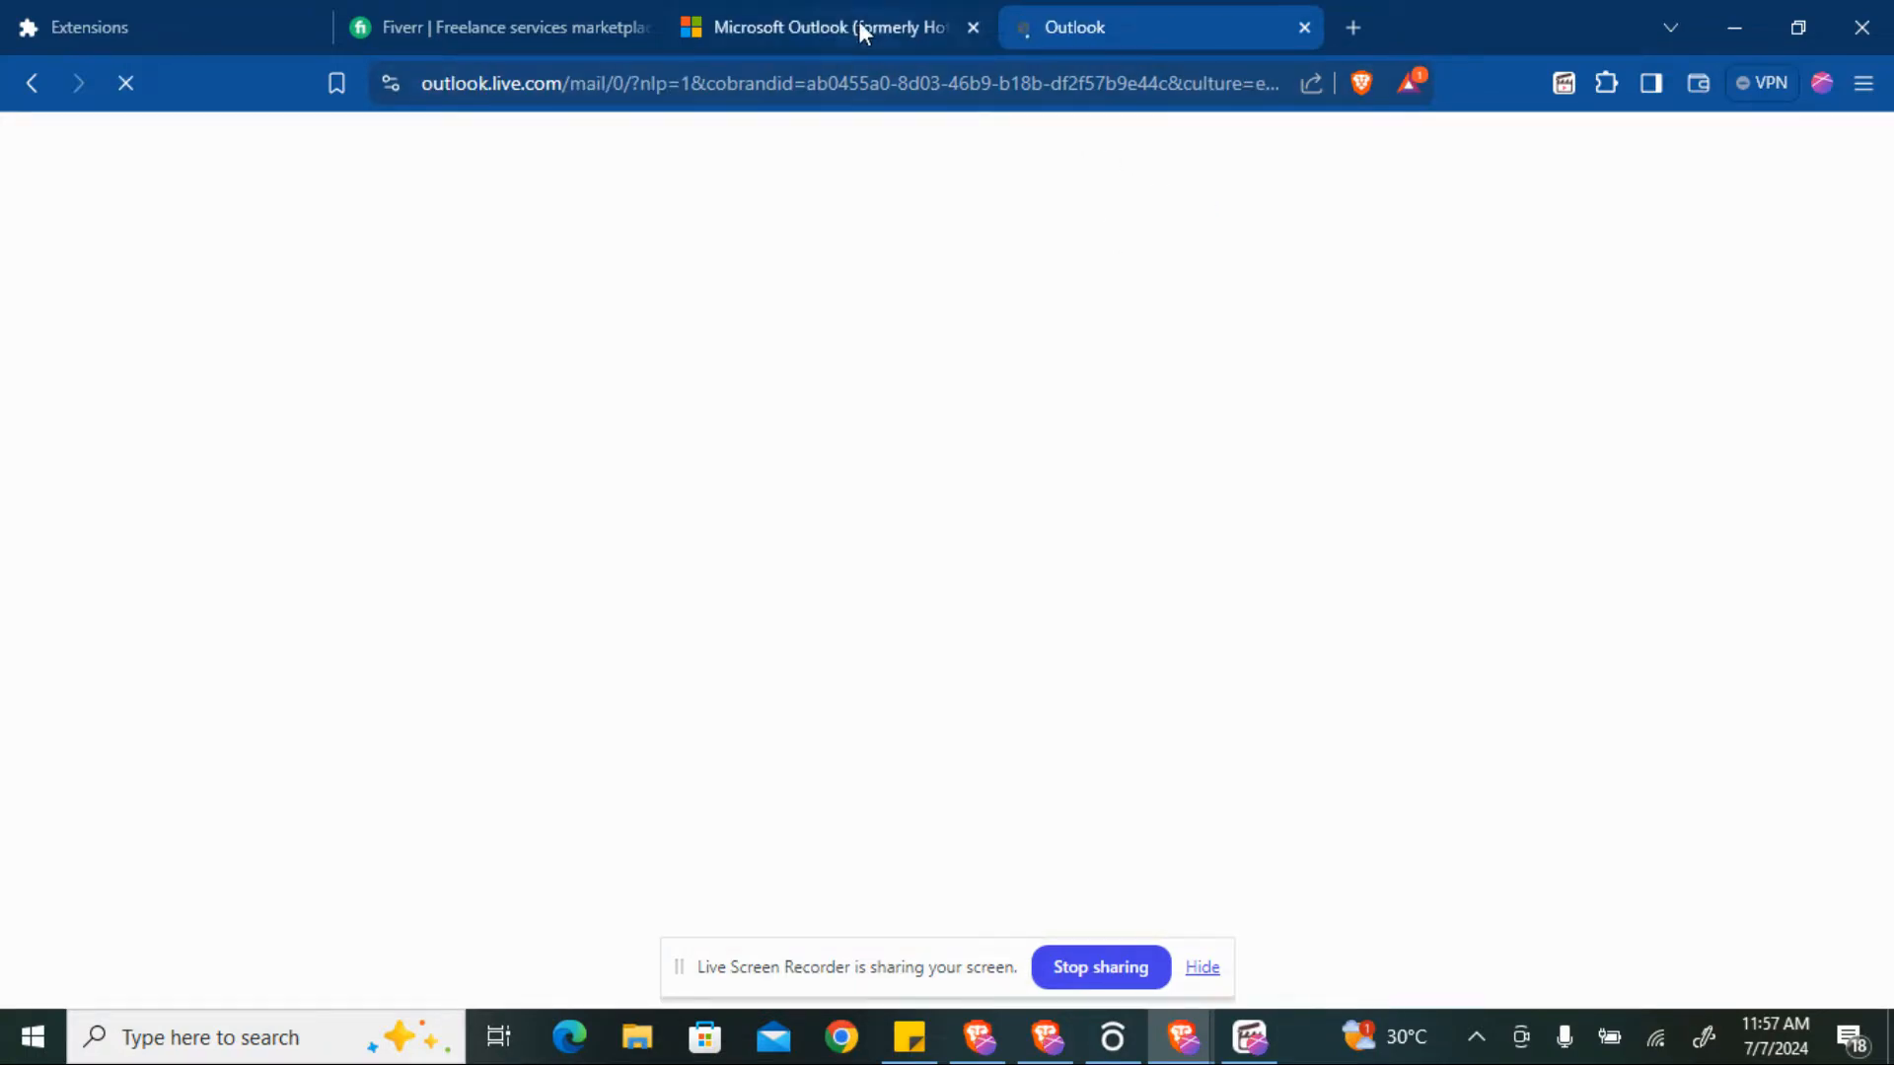
- Close the leftover Microsoft Outlook product page, keeping the mailbox tab open
left_click(841, 24)
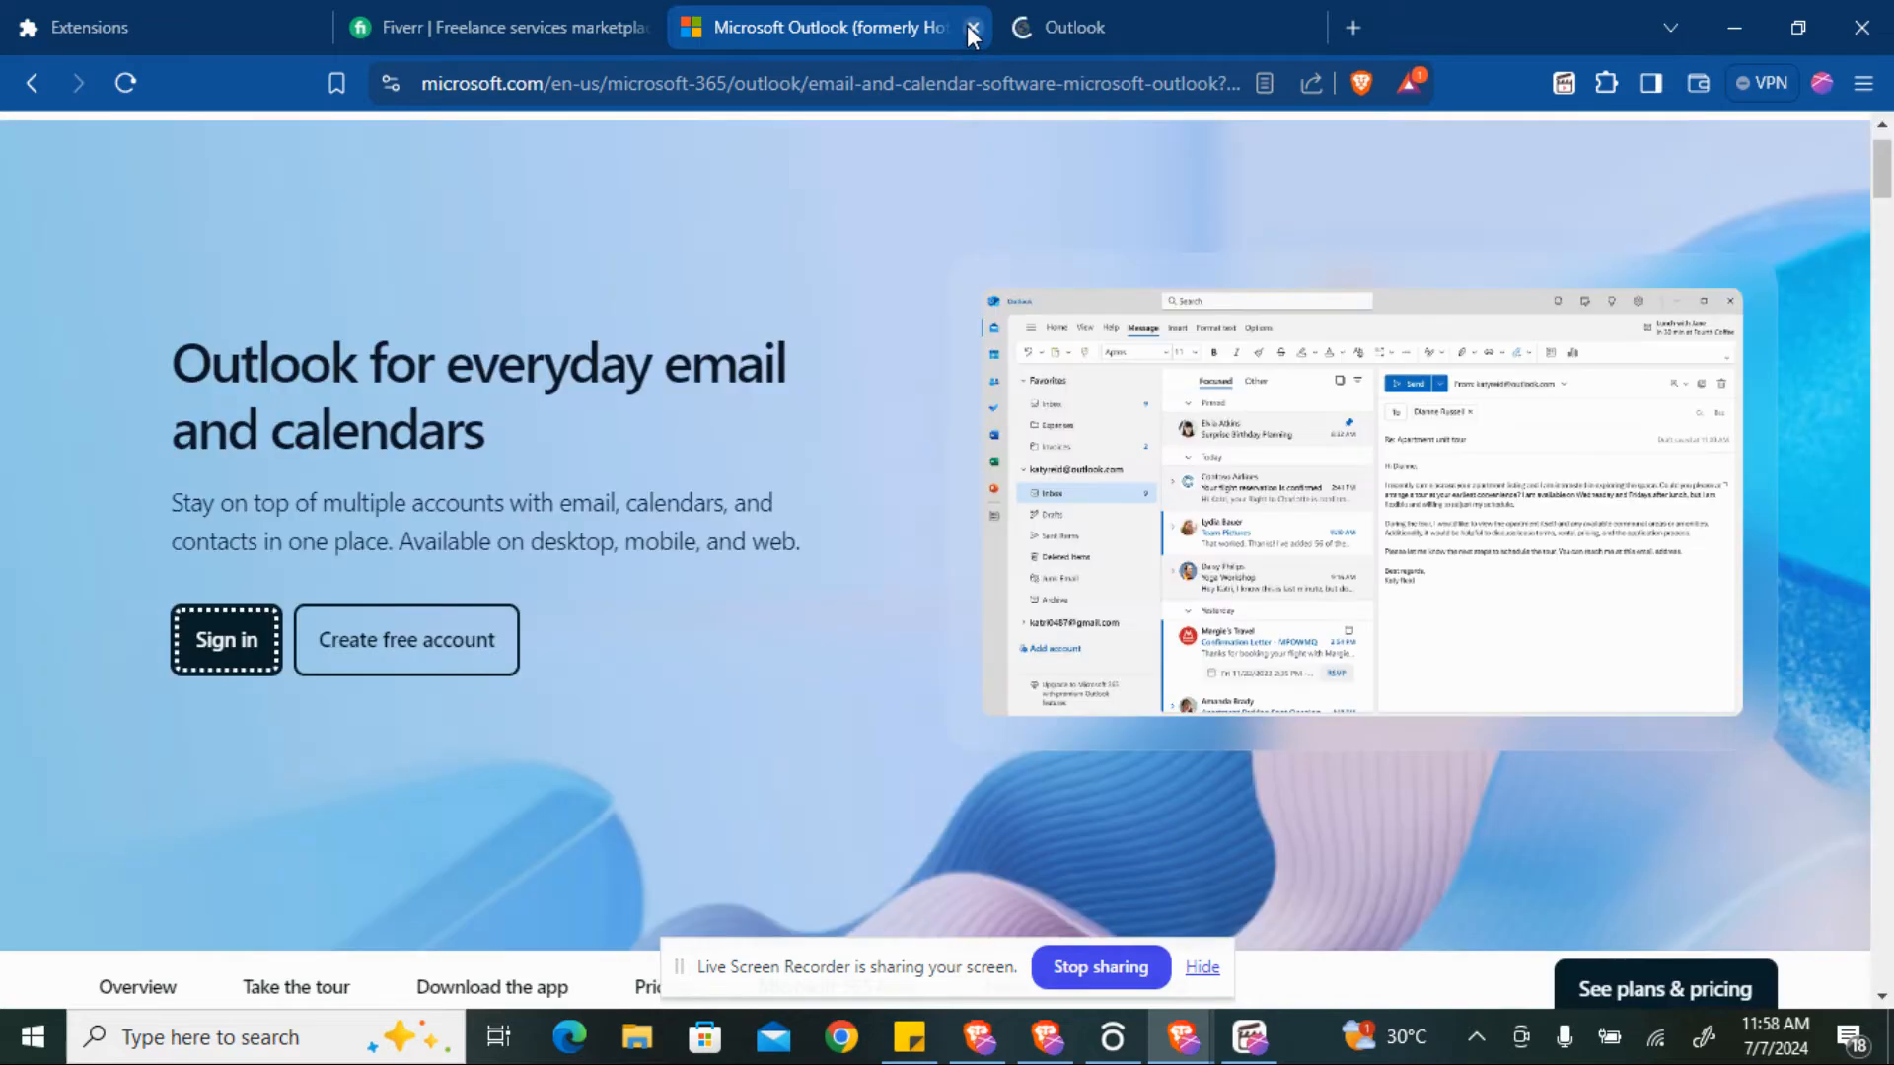
left_click(972, 28)
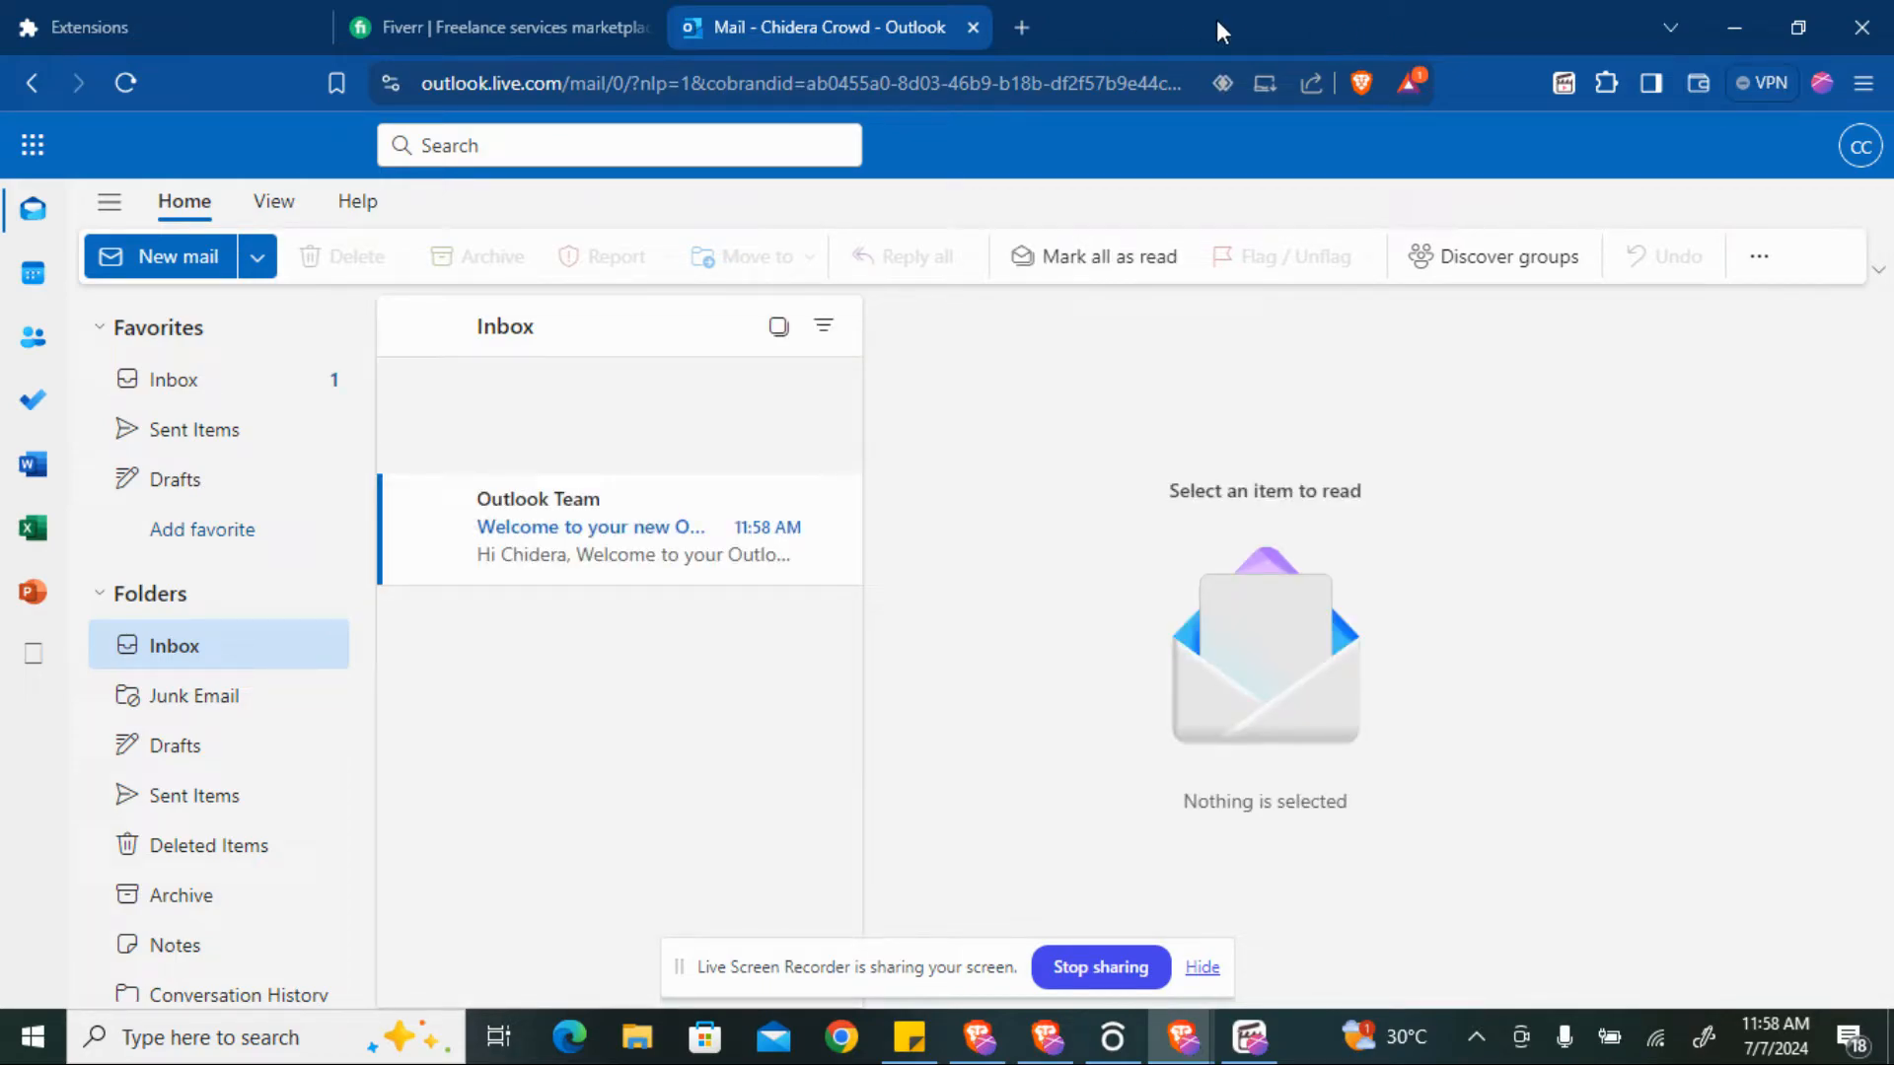
- Open the browser's extensions page and go from it to the Chrome Web Store
left_click(1606, 84)
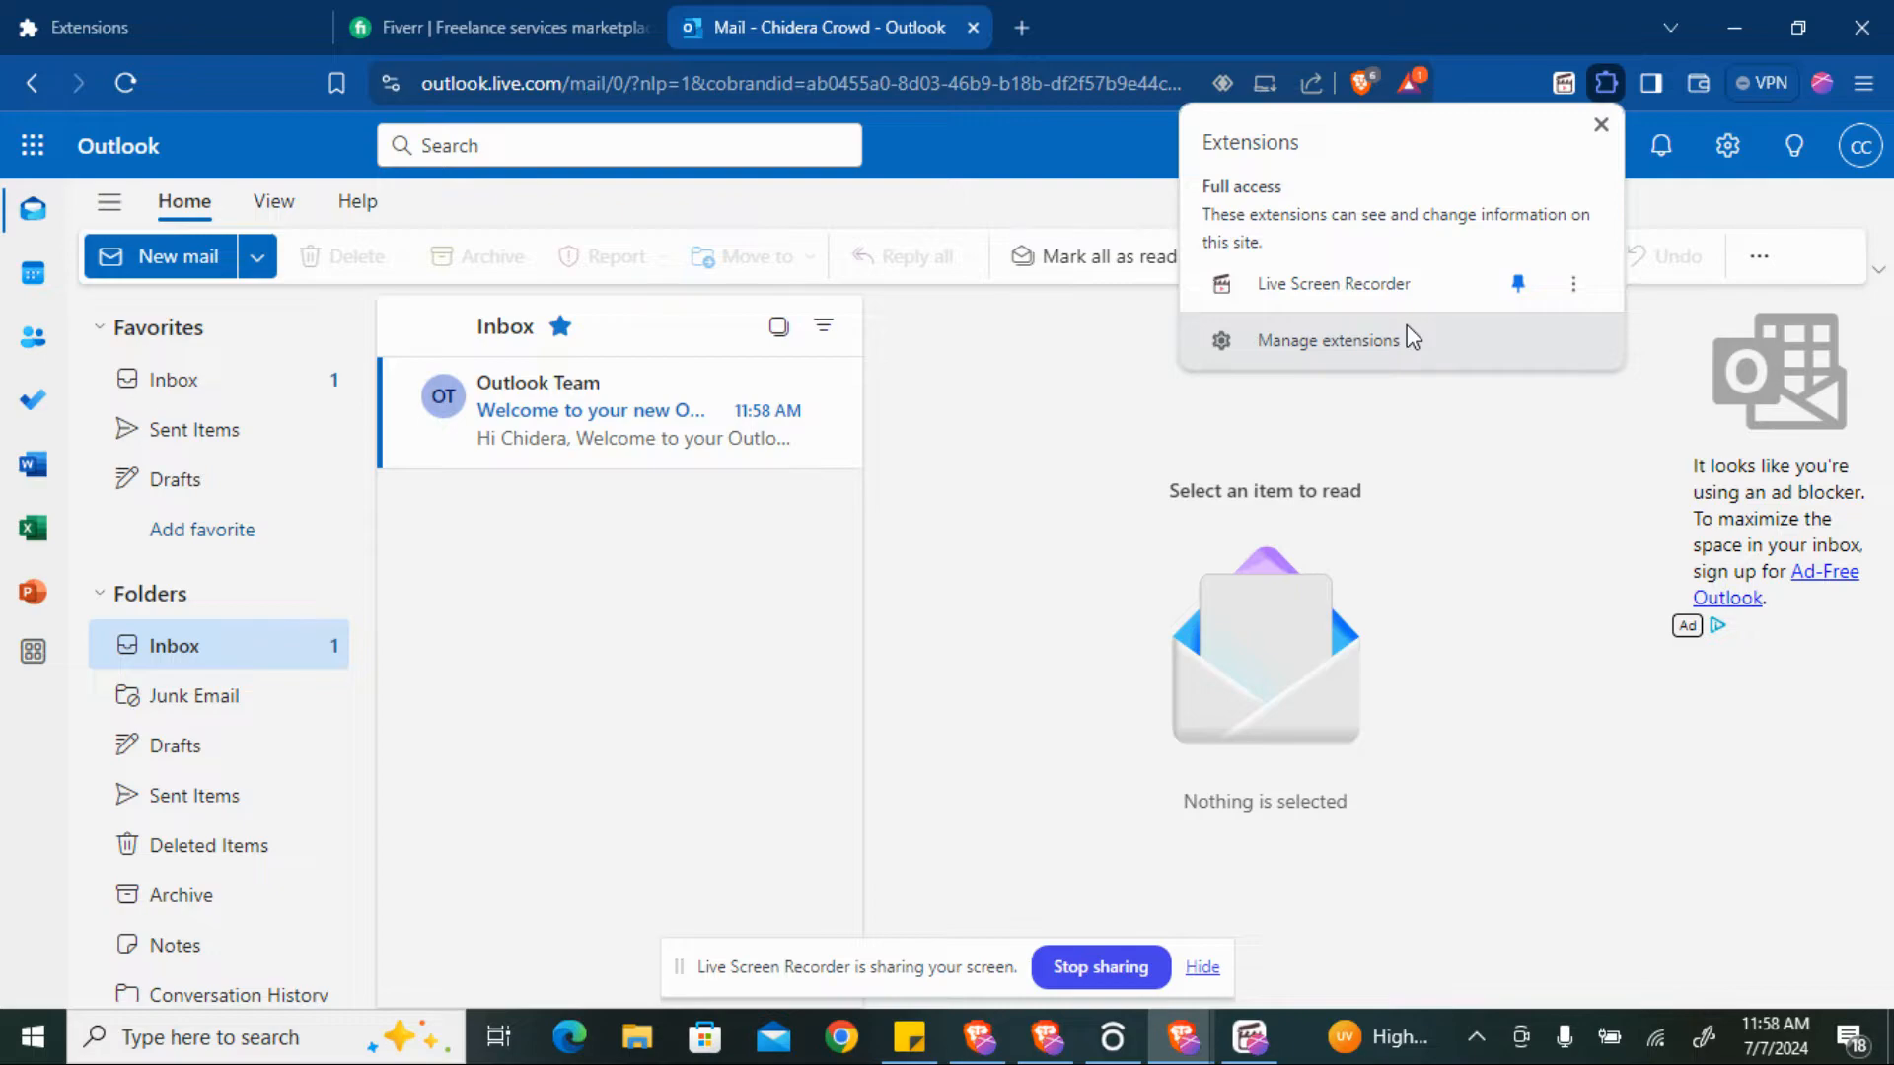
left_click(1500, 426)
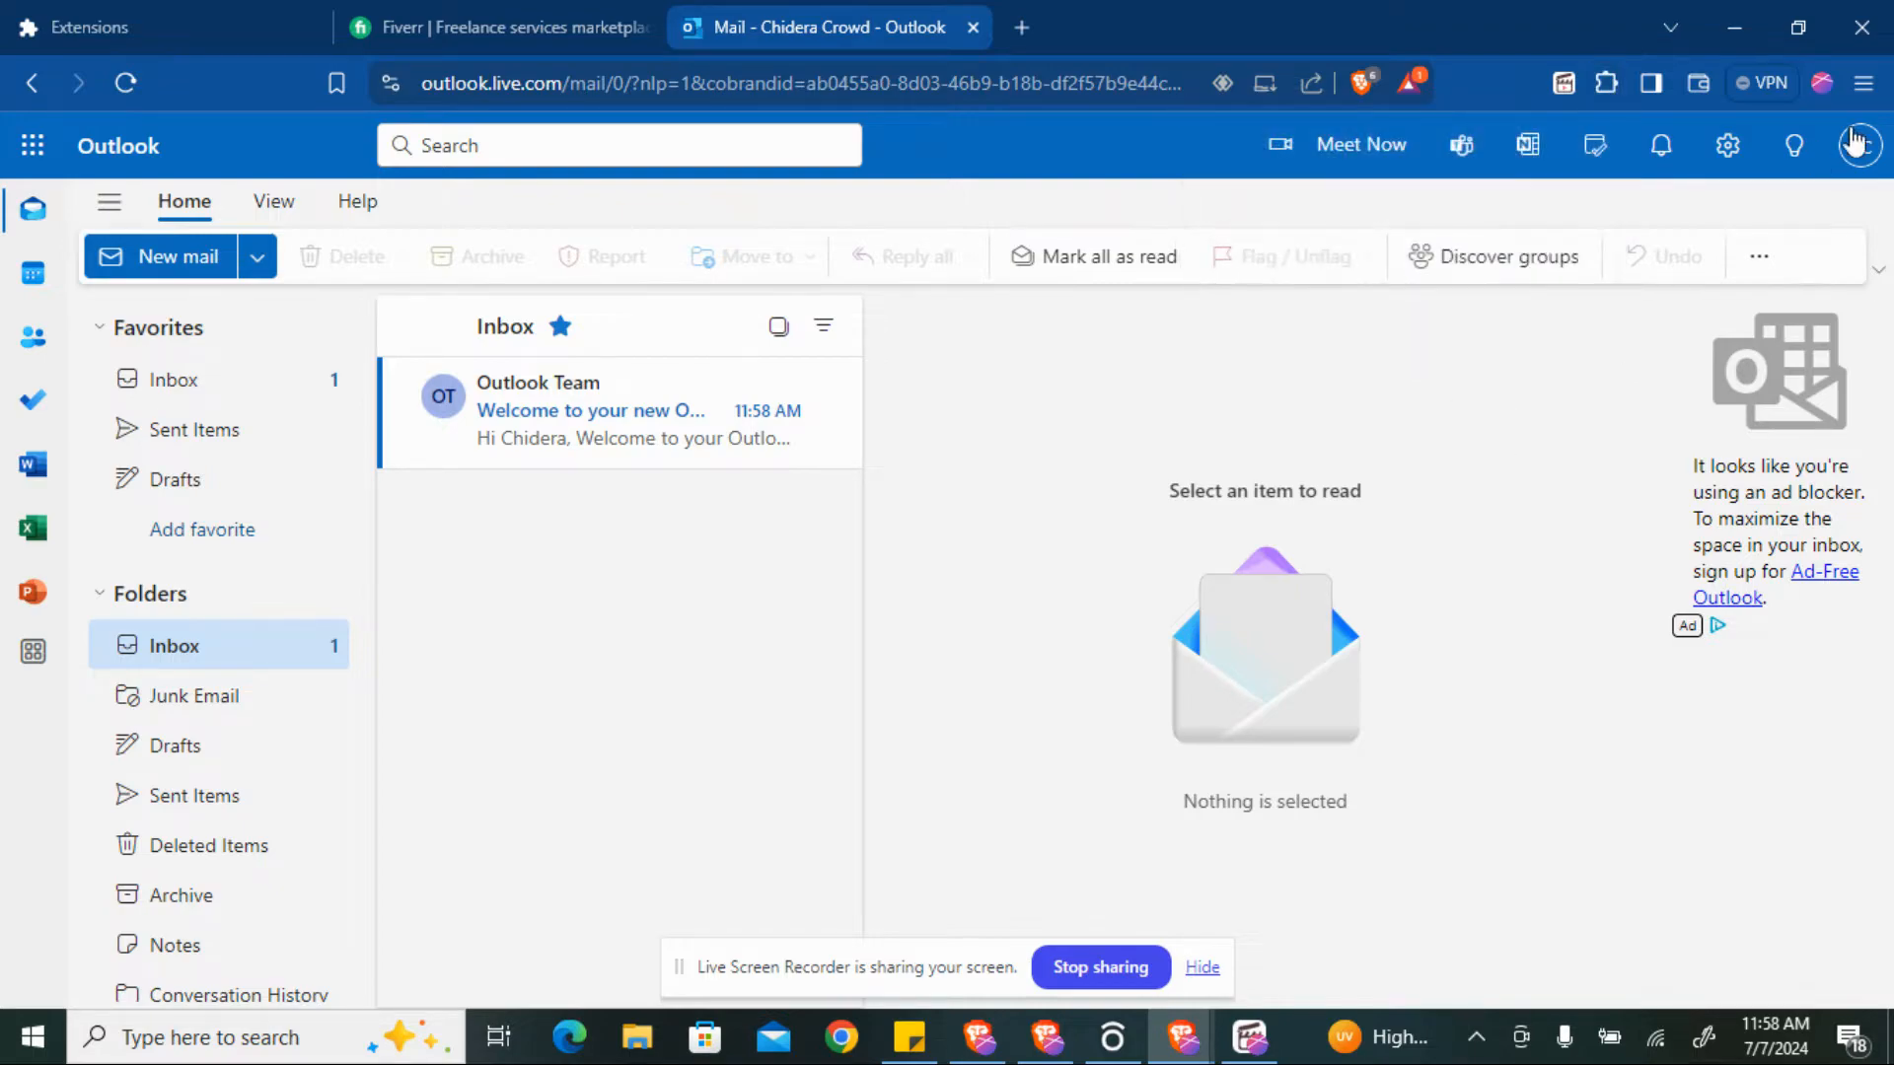
left_click(1864, 83)
mouse_move(1600, 696)
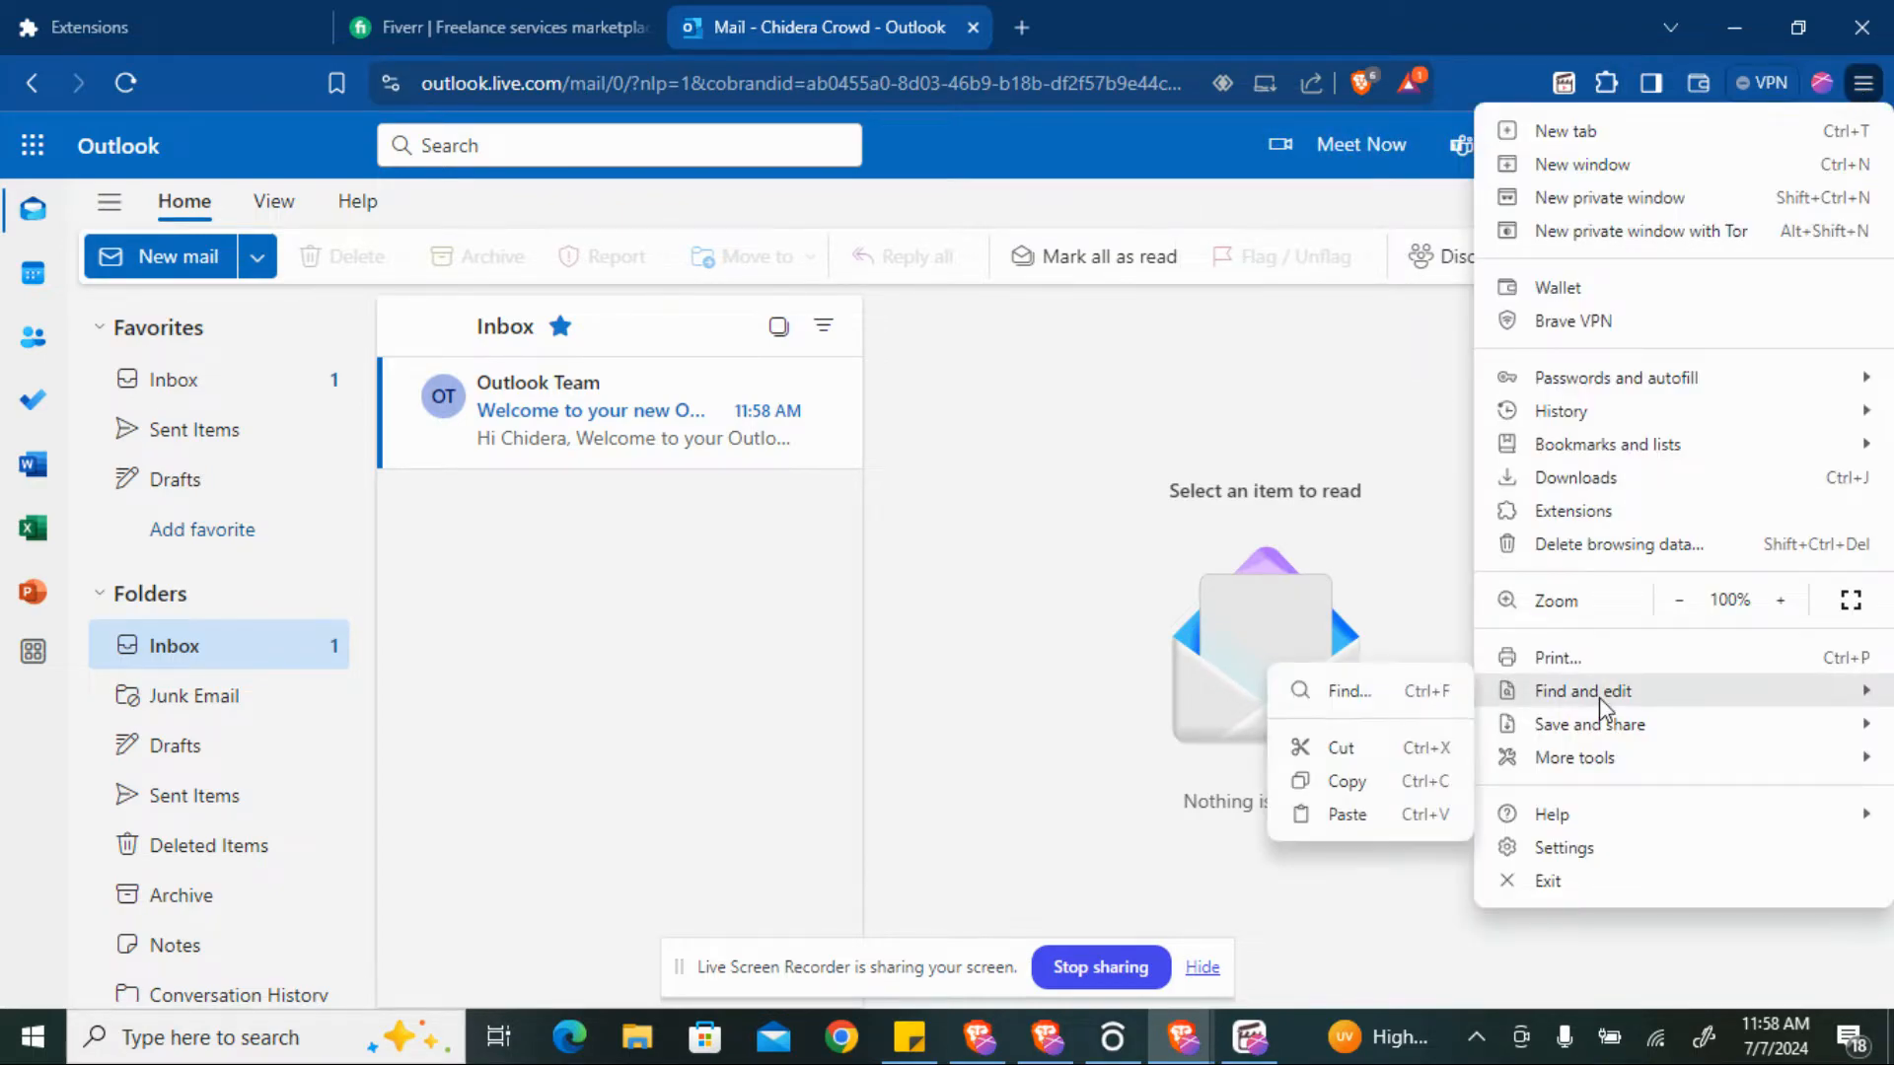
left_click(1643, 513)
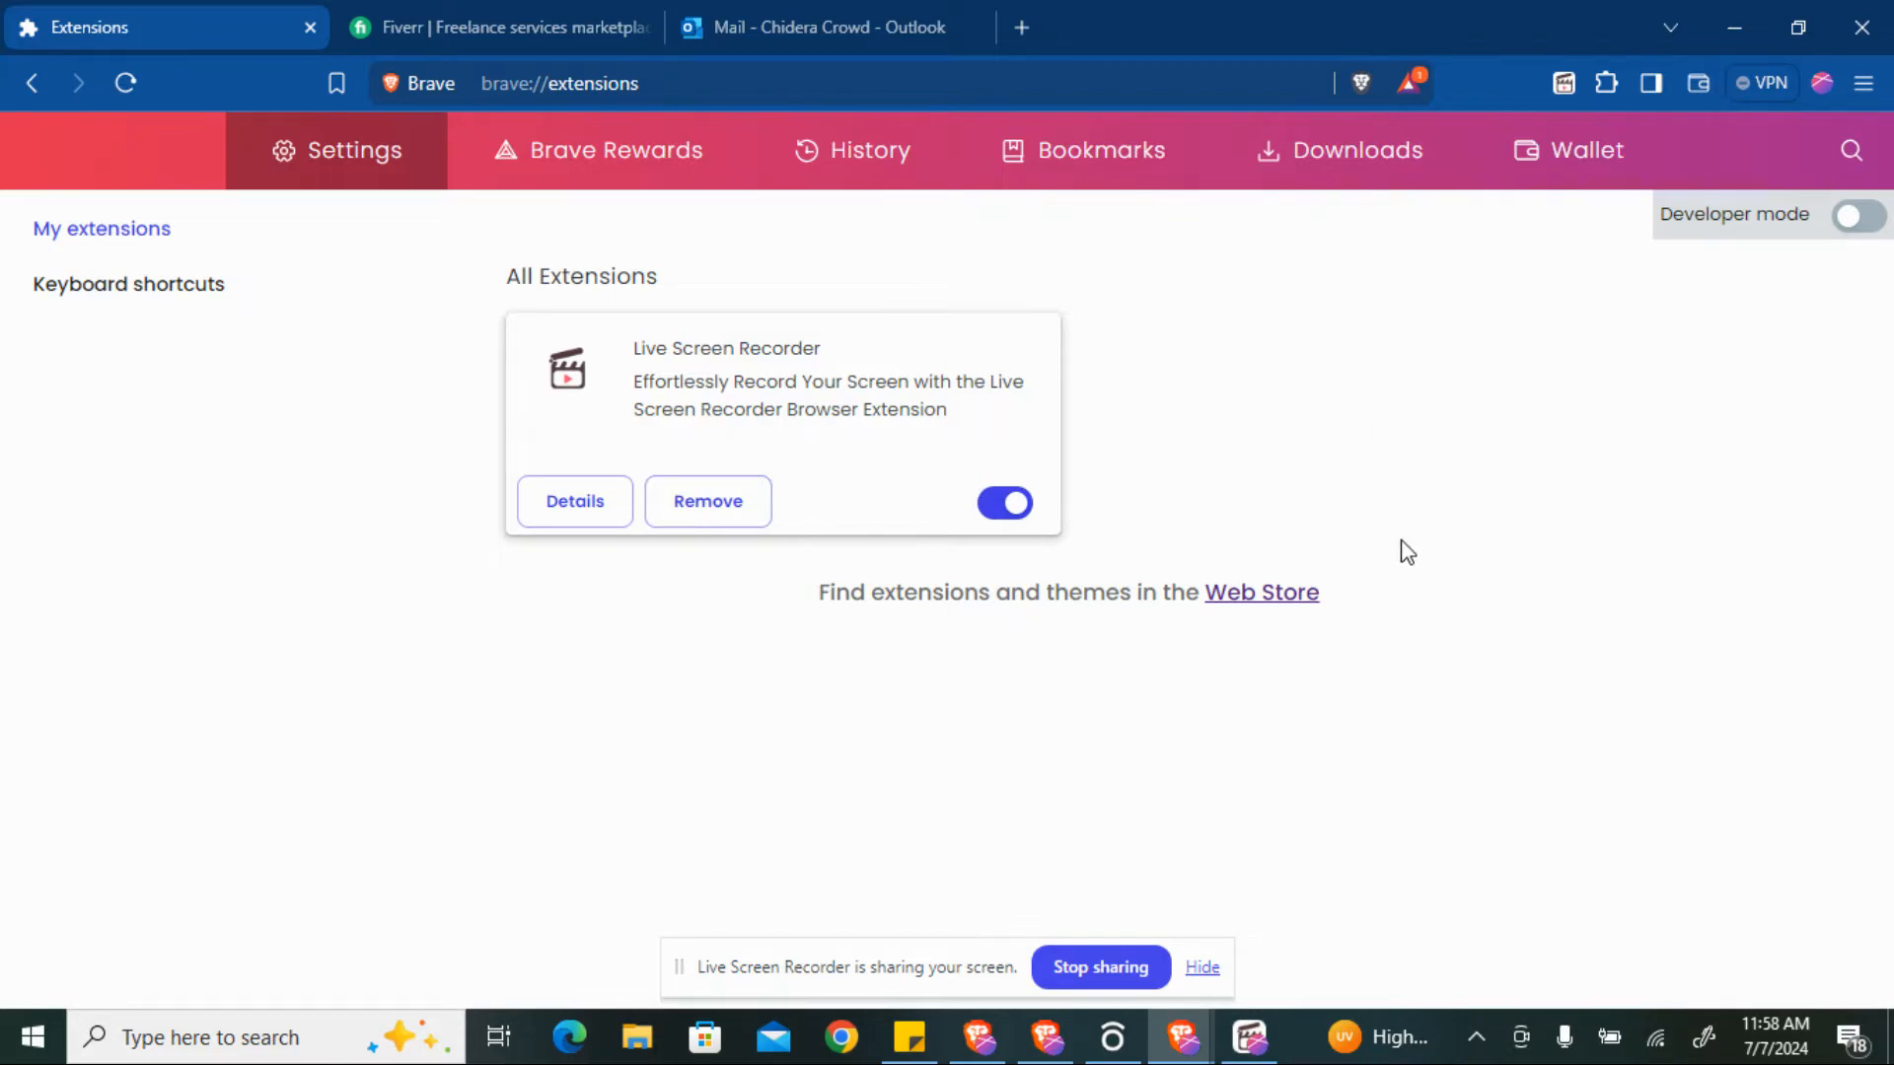
left_click(1287, 604)
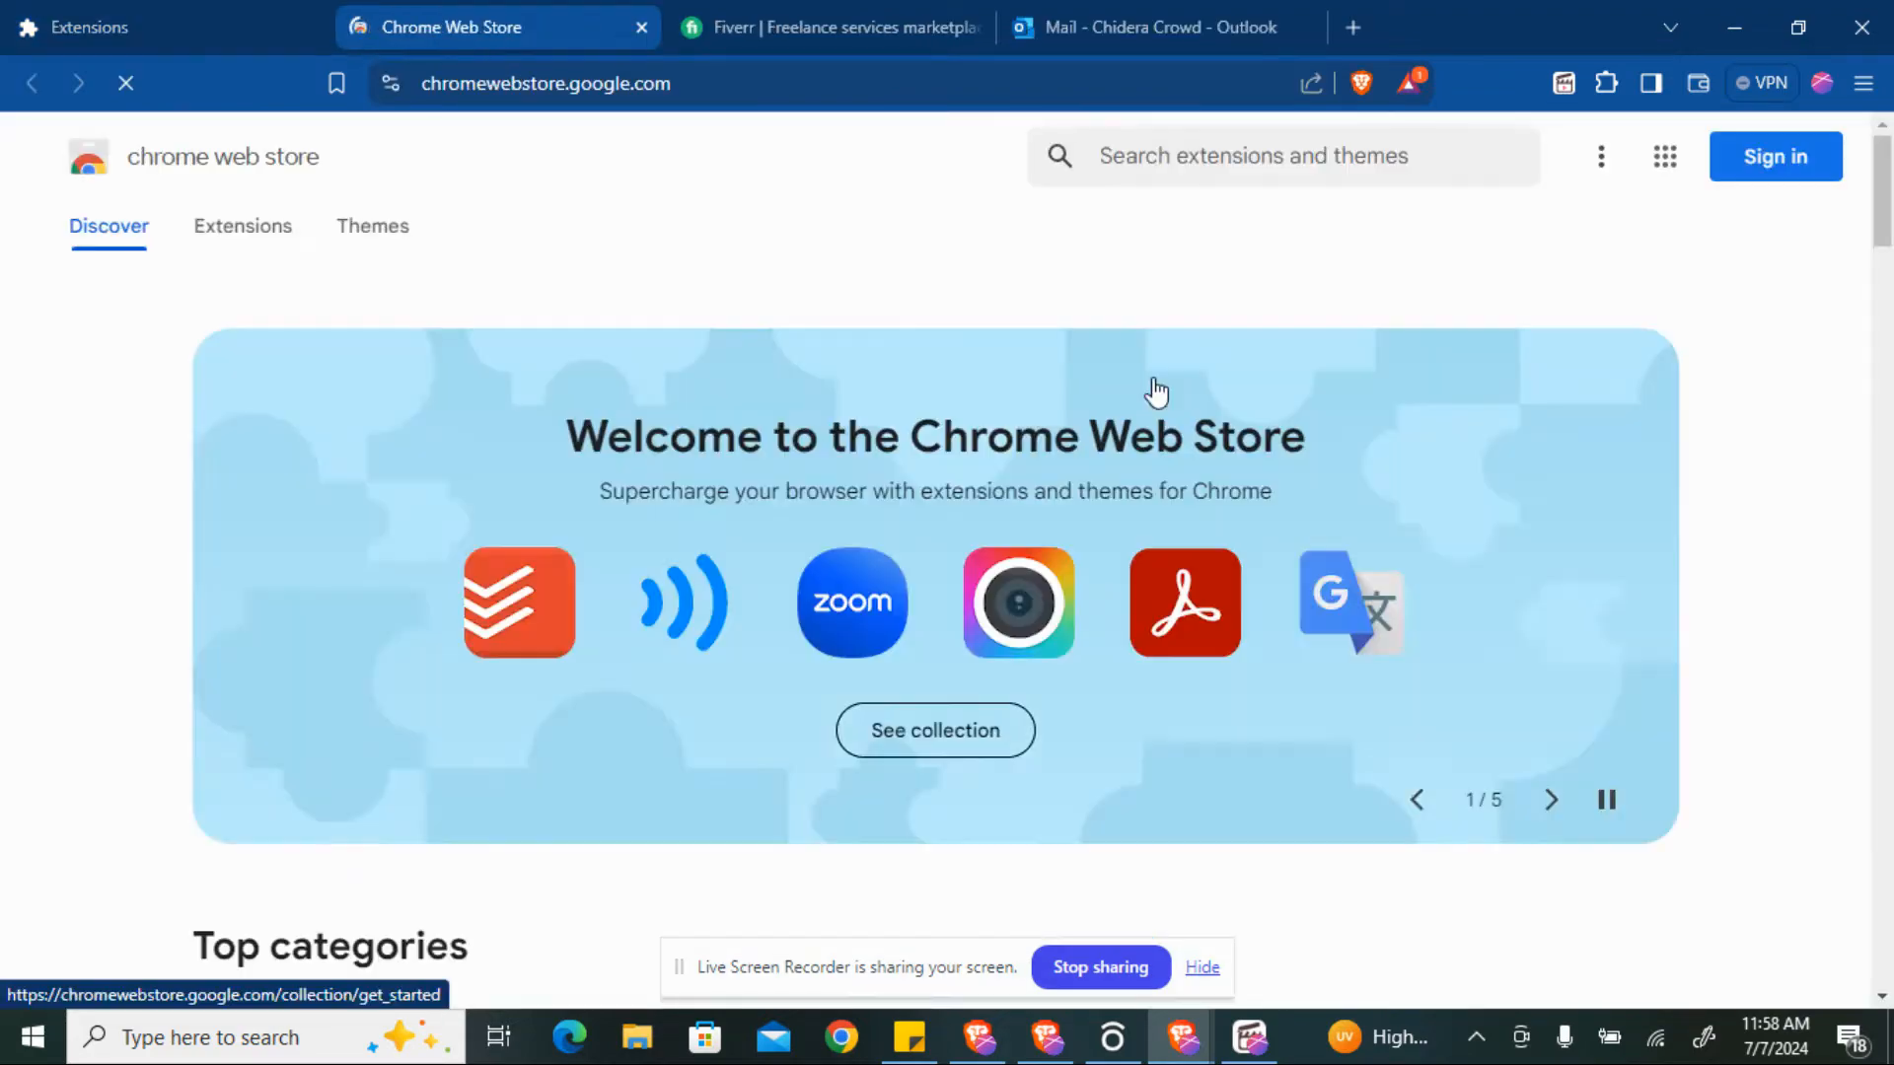
- Search the Chrome Web Store for "Ip royal manager"
left_click(1202, 164)
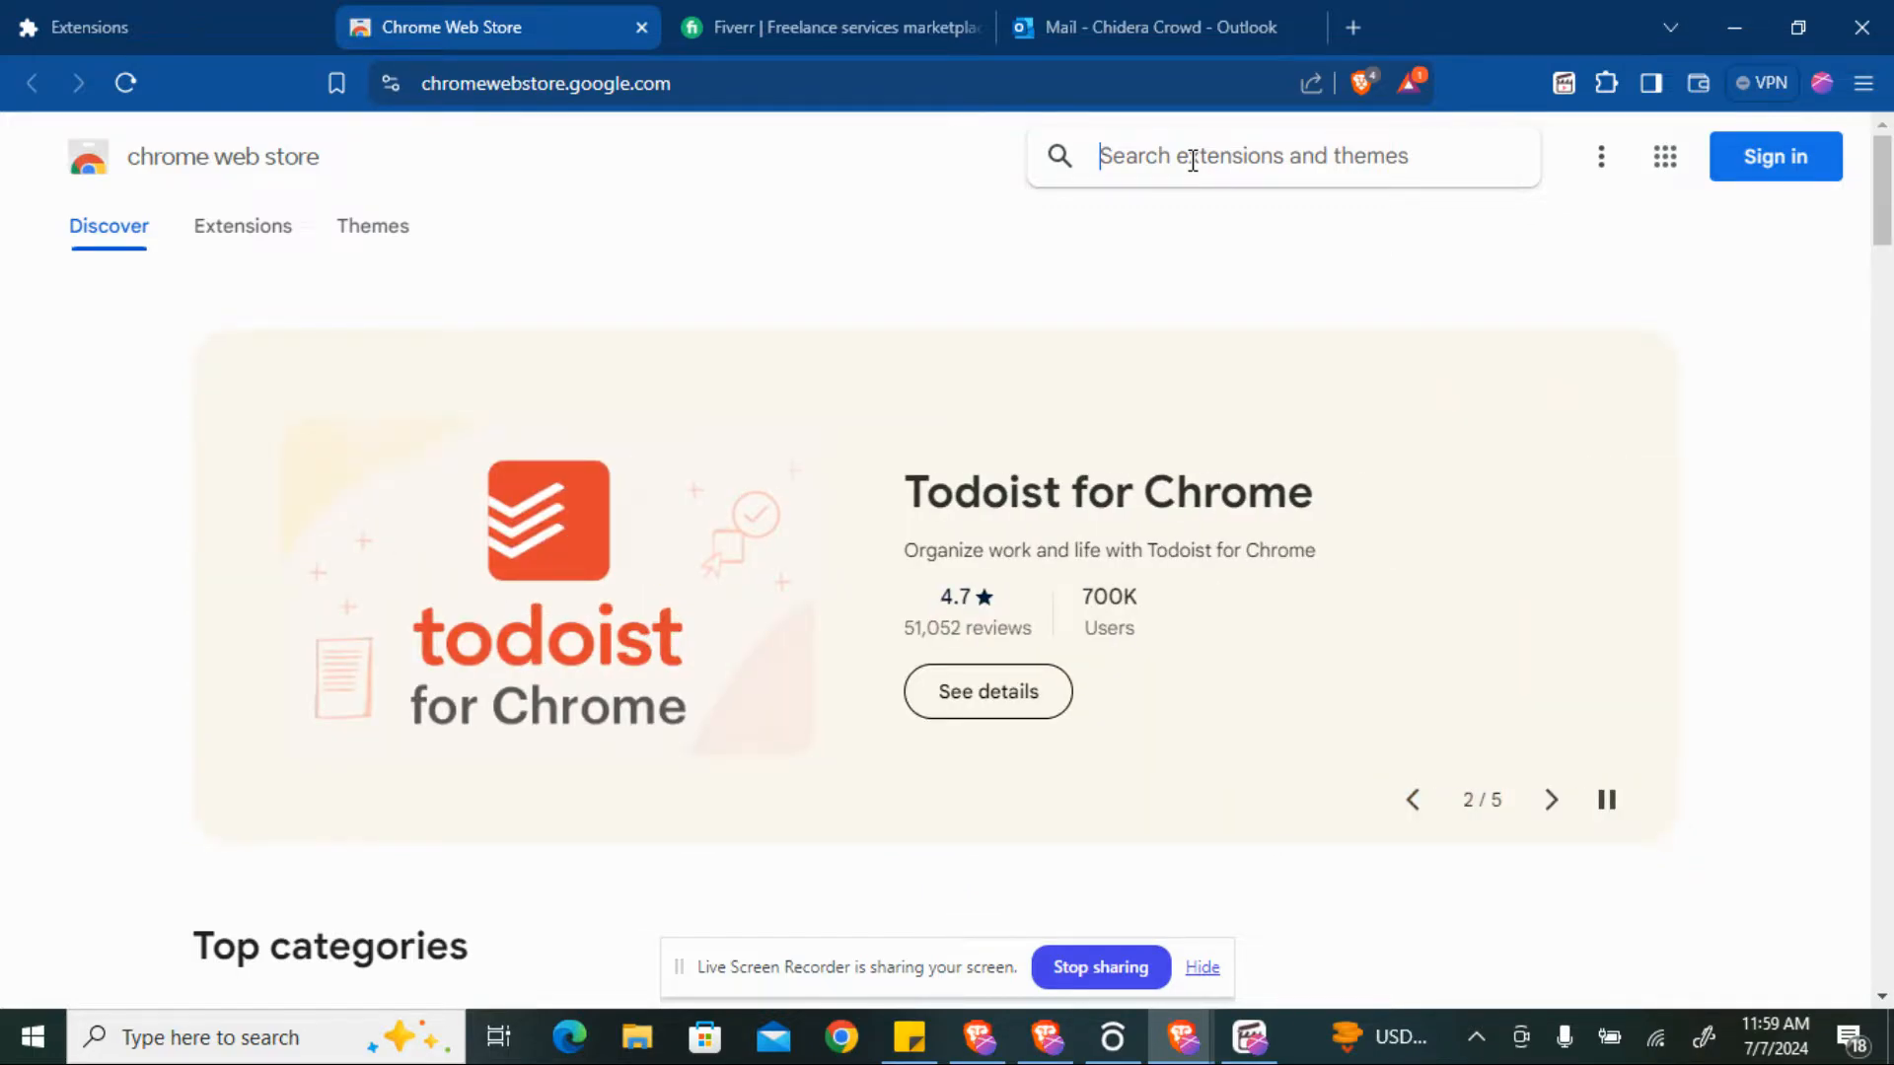
type("lp")
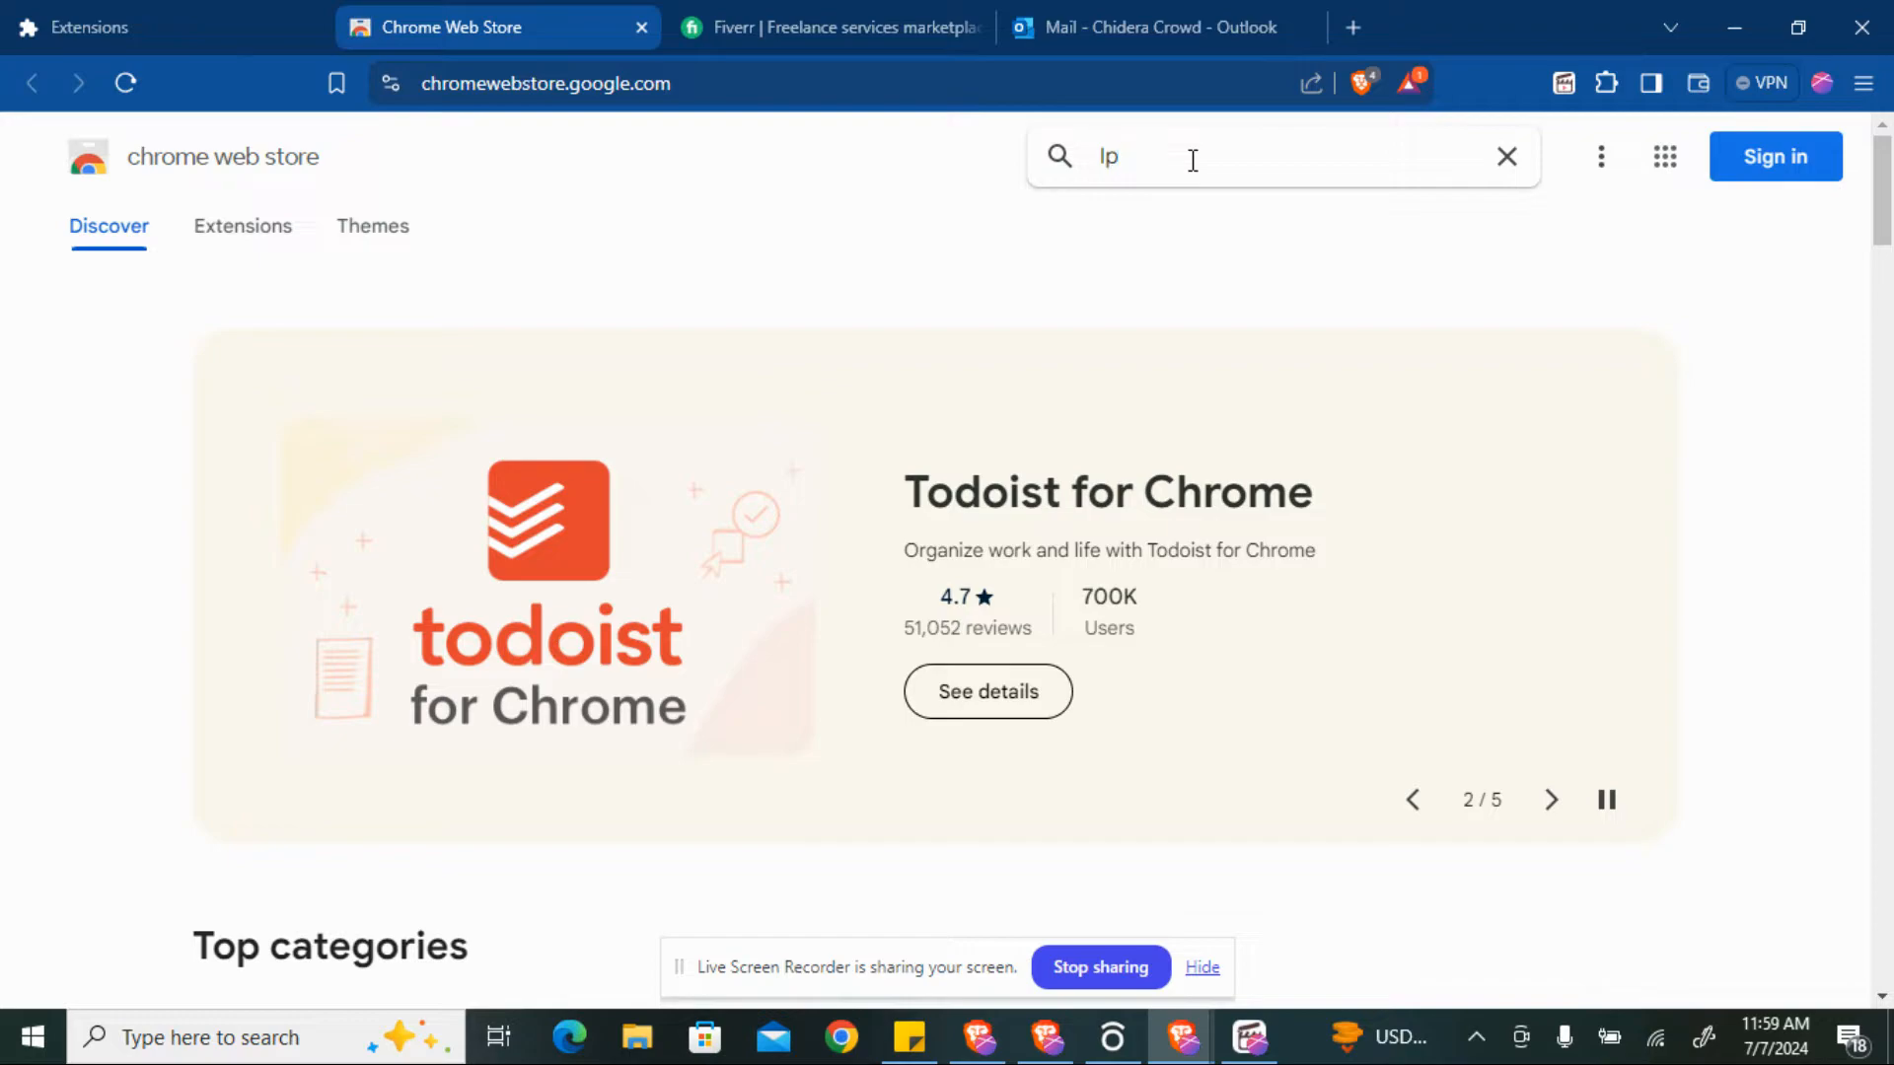
type(" royal manager")
key("Return")
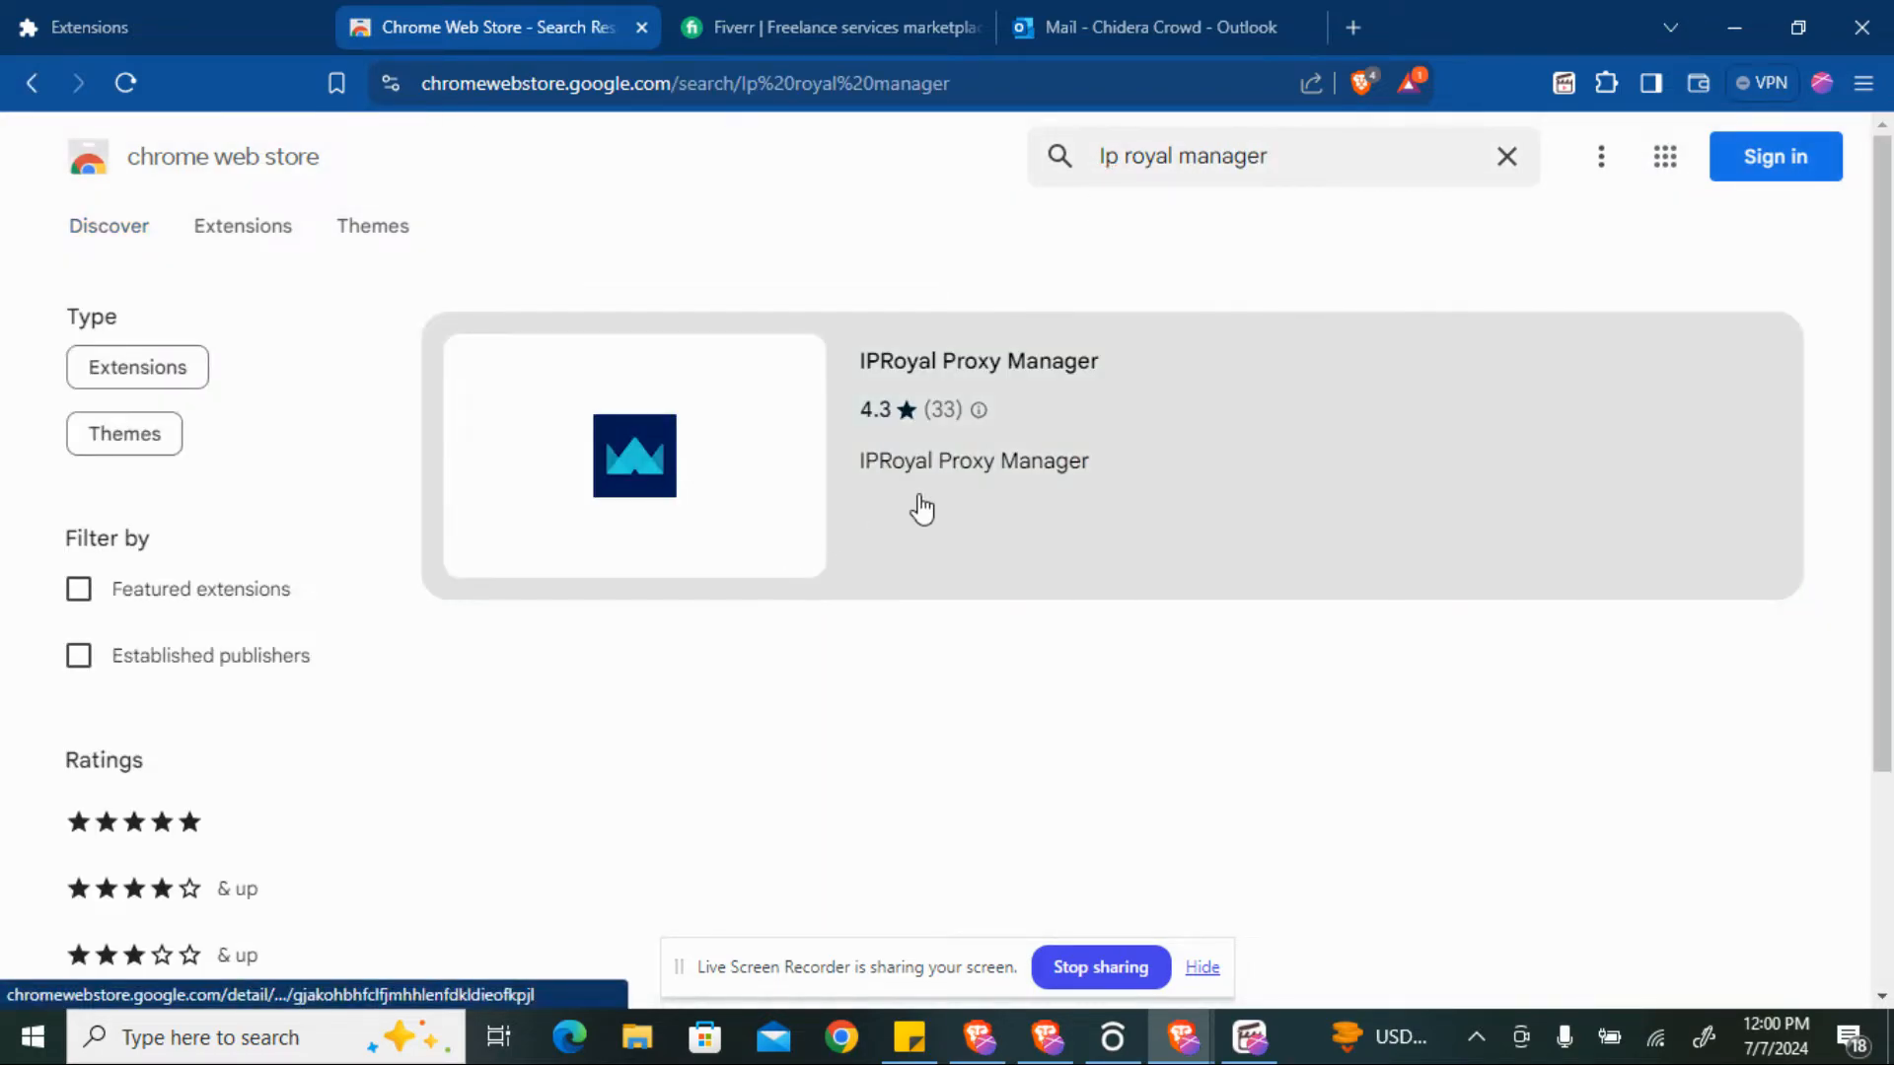
- Open the IPRoyal Proxy Manager listing and add the extension to Brave, accepting its requested permissions
left_click(918, 498)
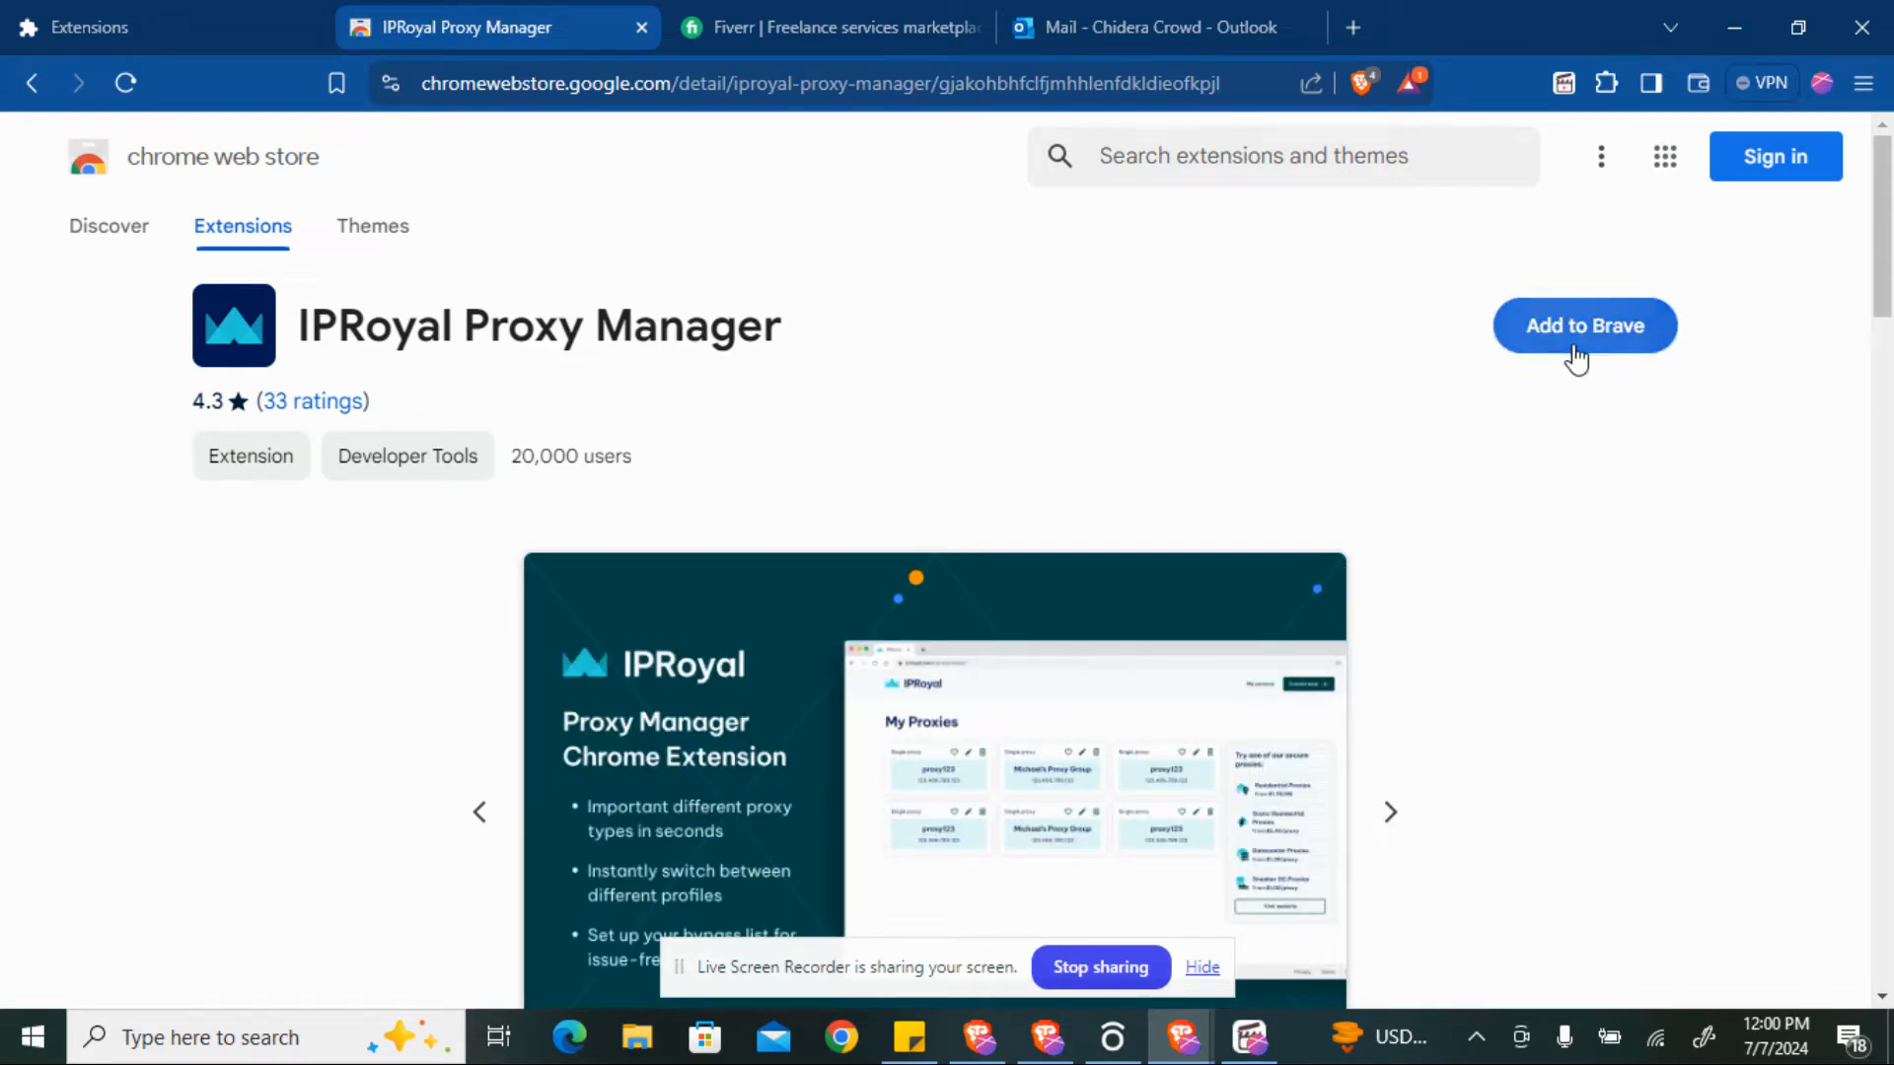
left_click(1578, 353)
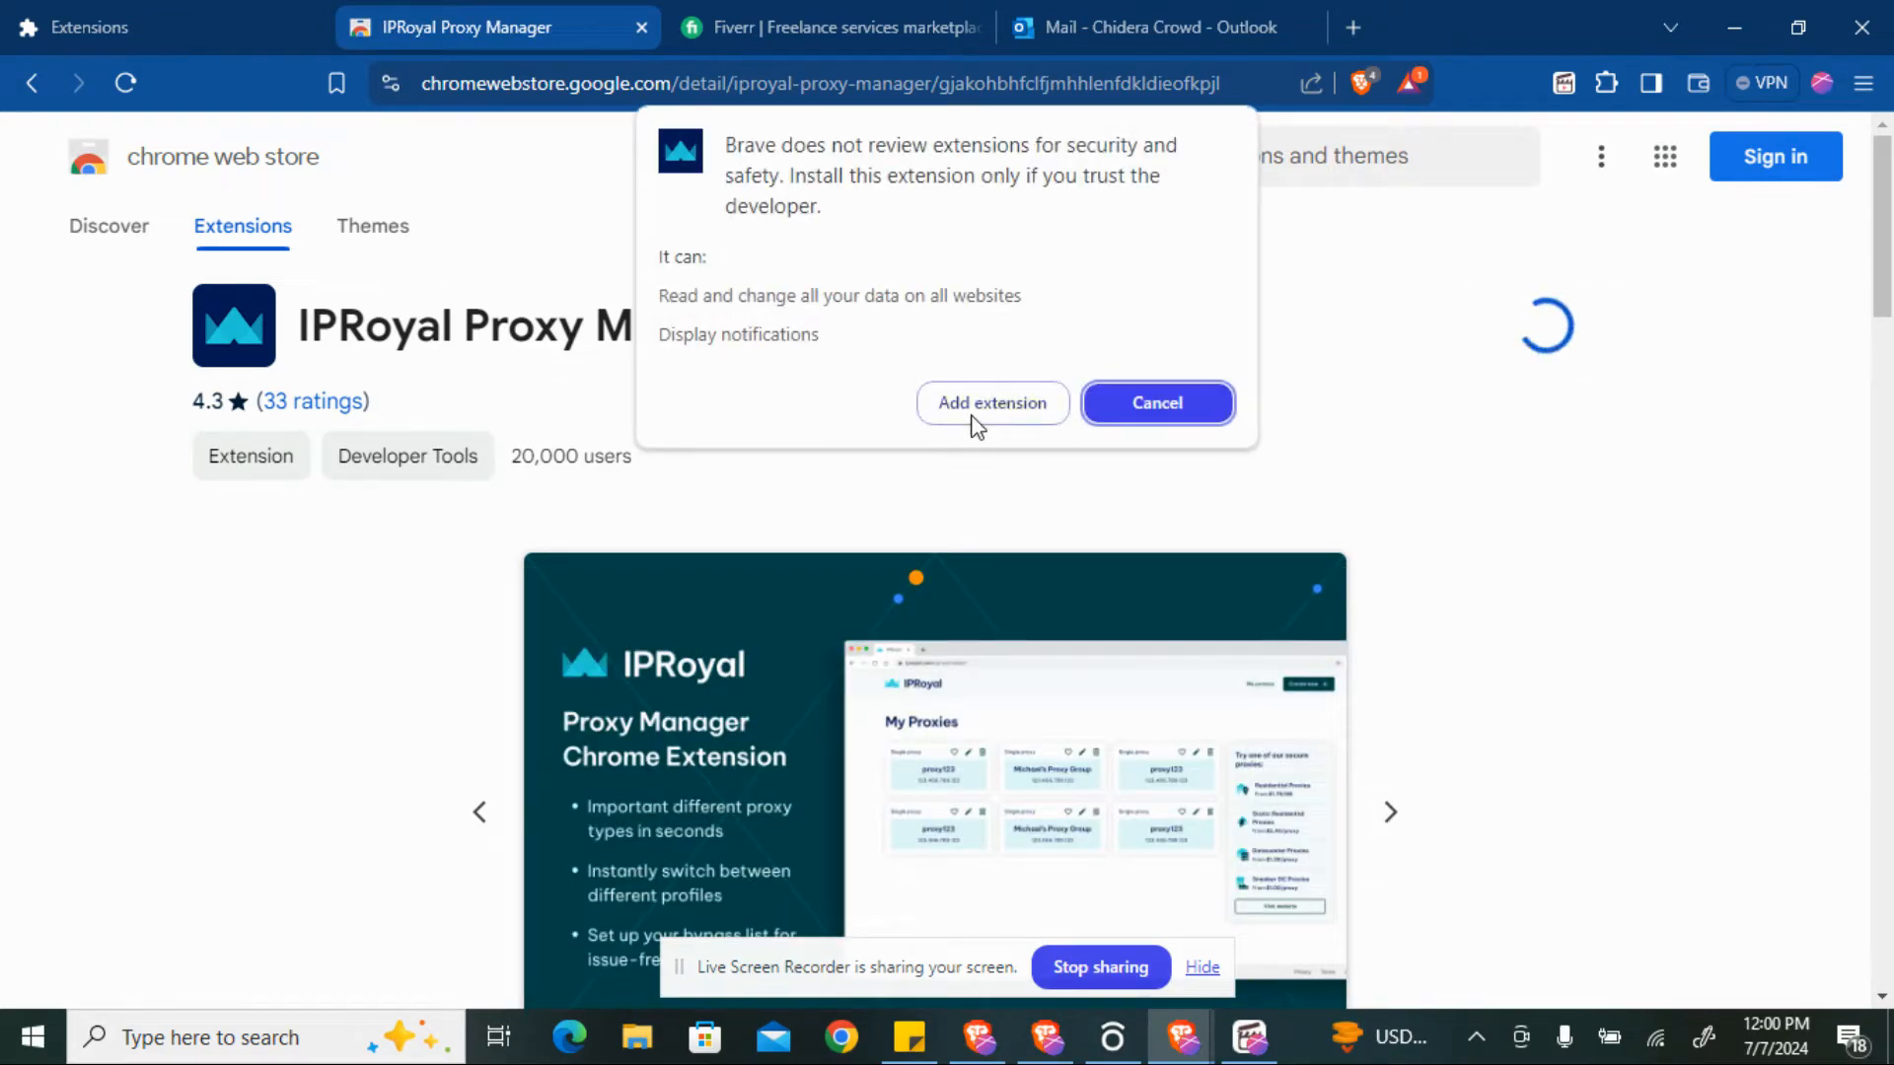
left_click(985, 406)
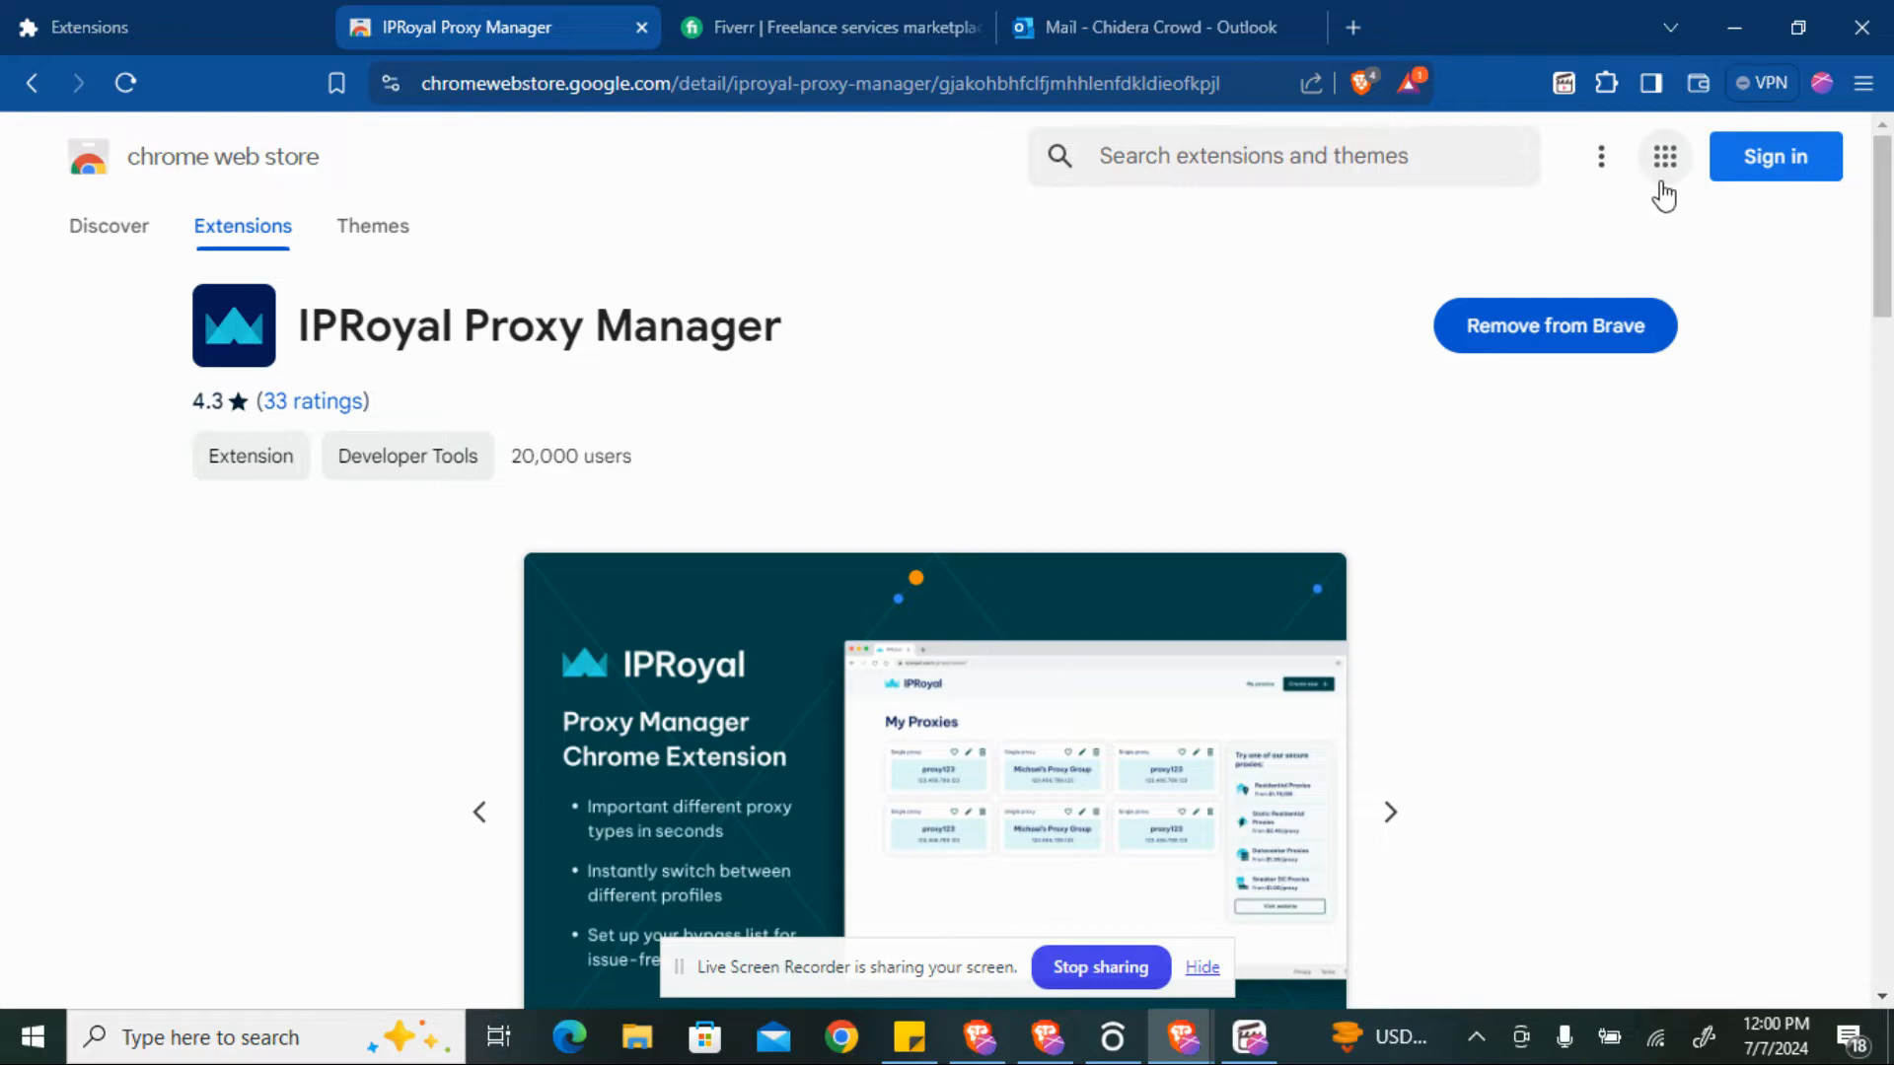
- Search the Chrome Web Store for "tunnel blocker"
left_click(1358, 161)
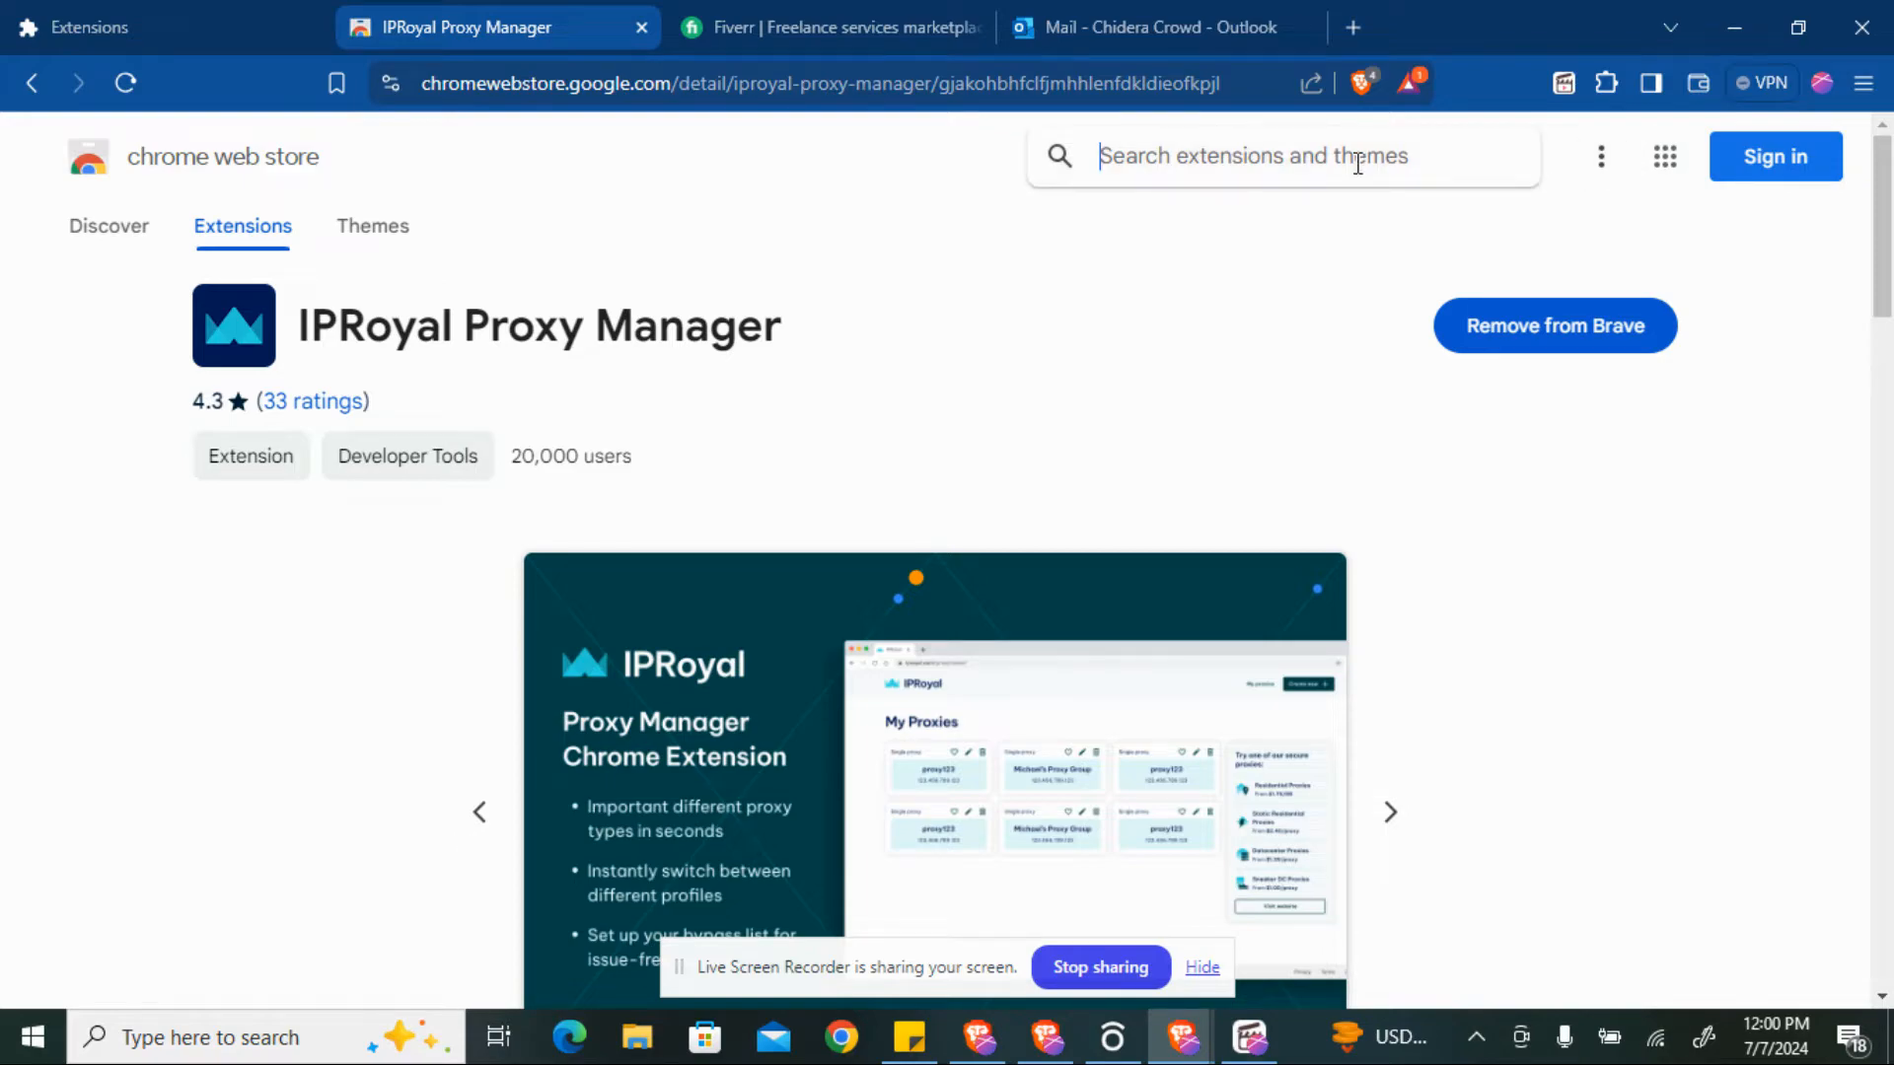
type("tunn")
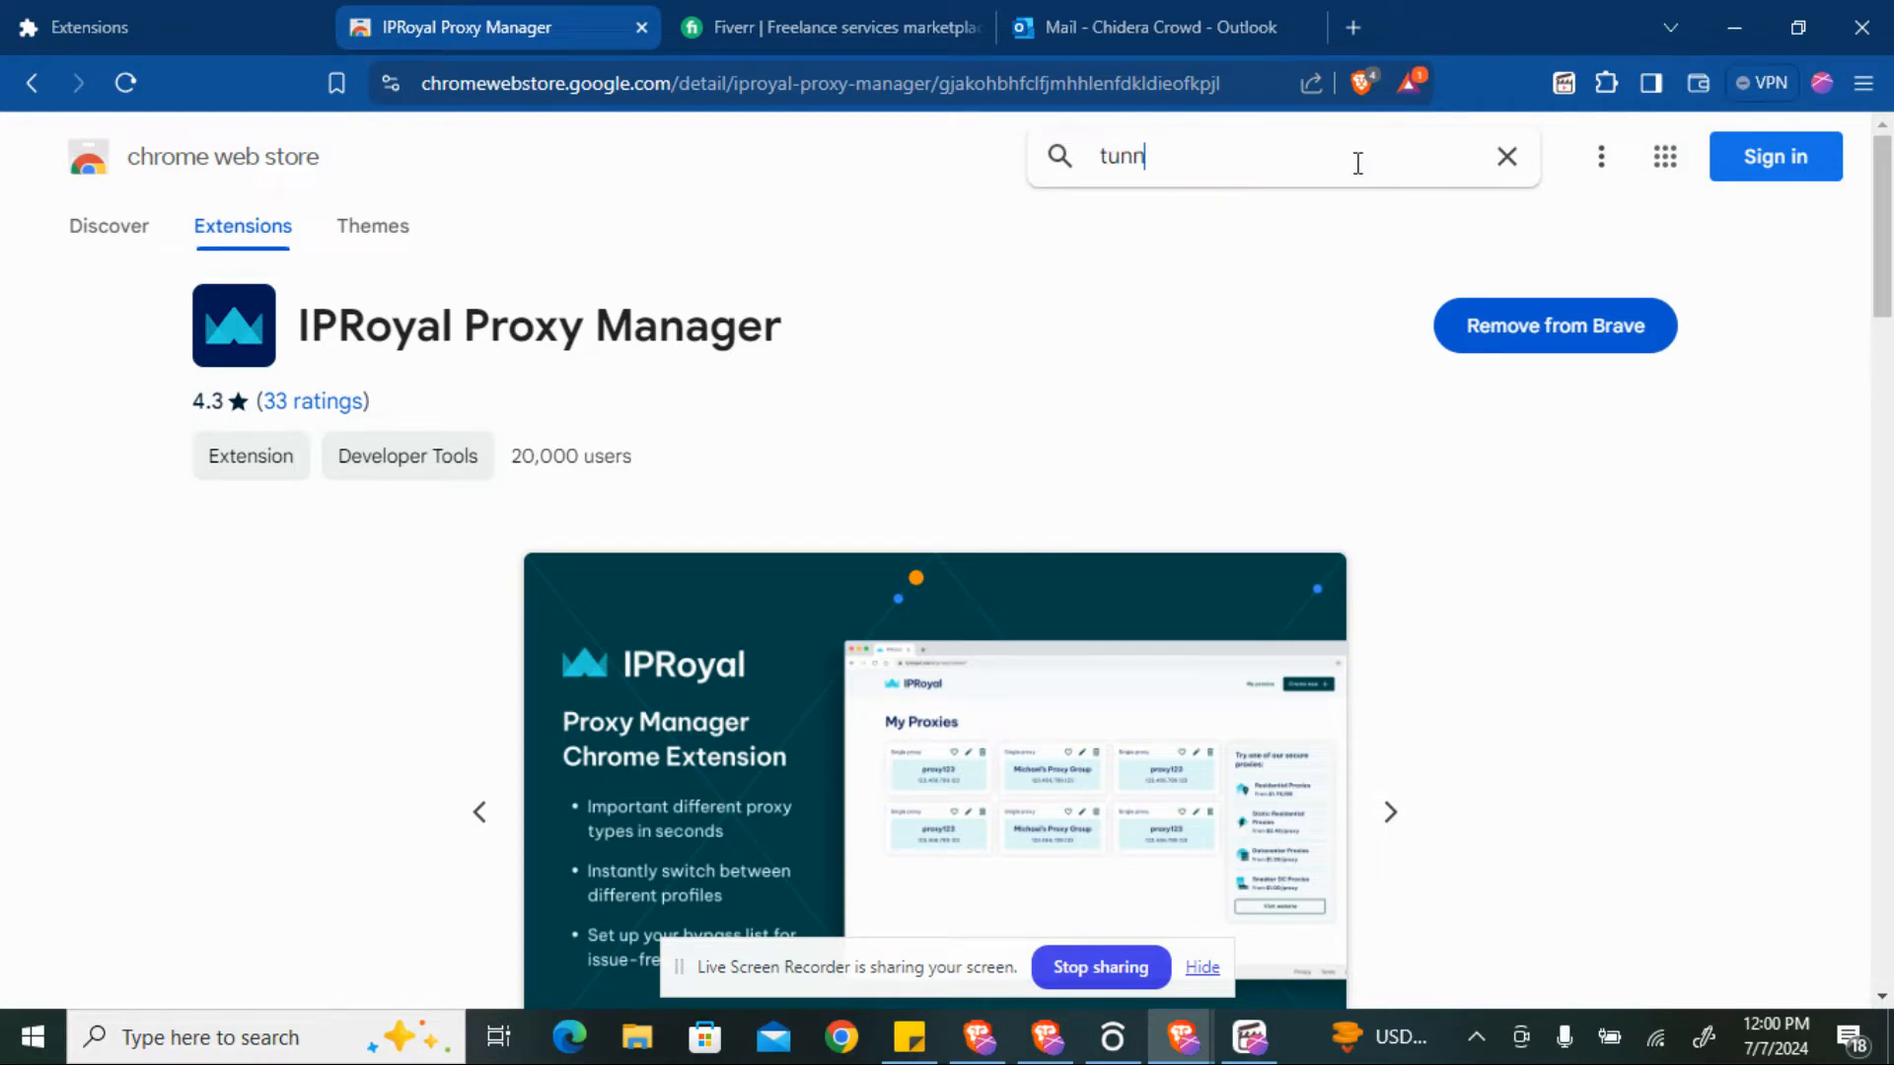
type("el blocker")
key("Return")
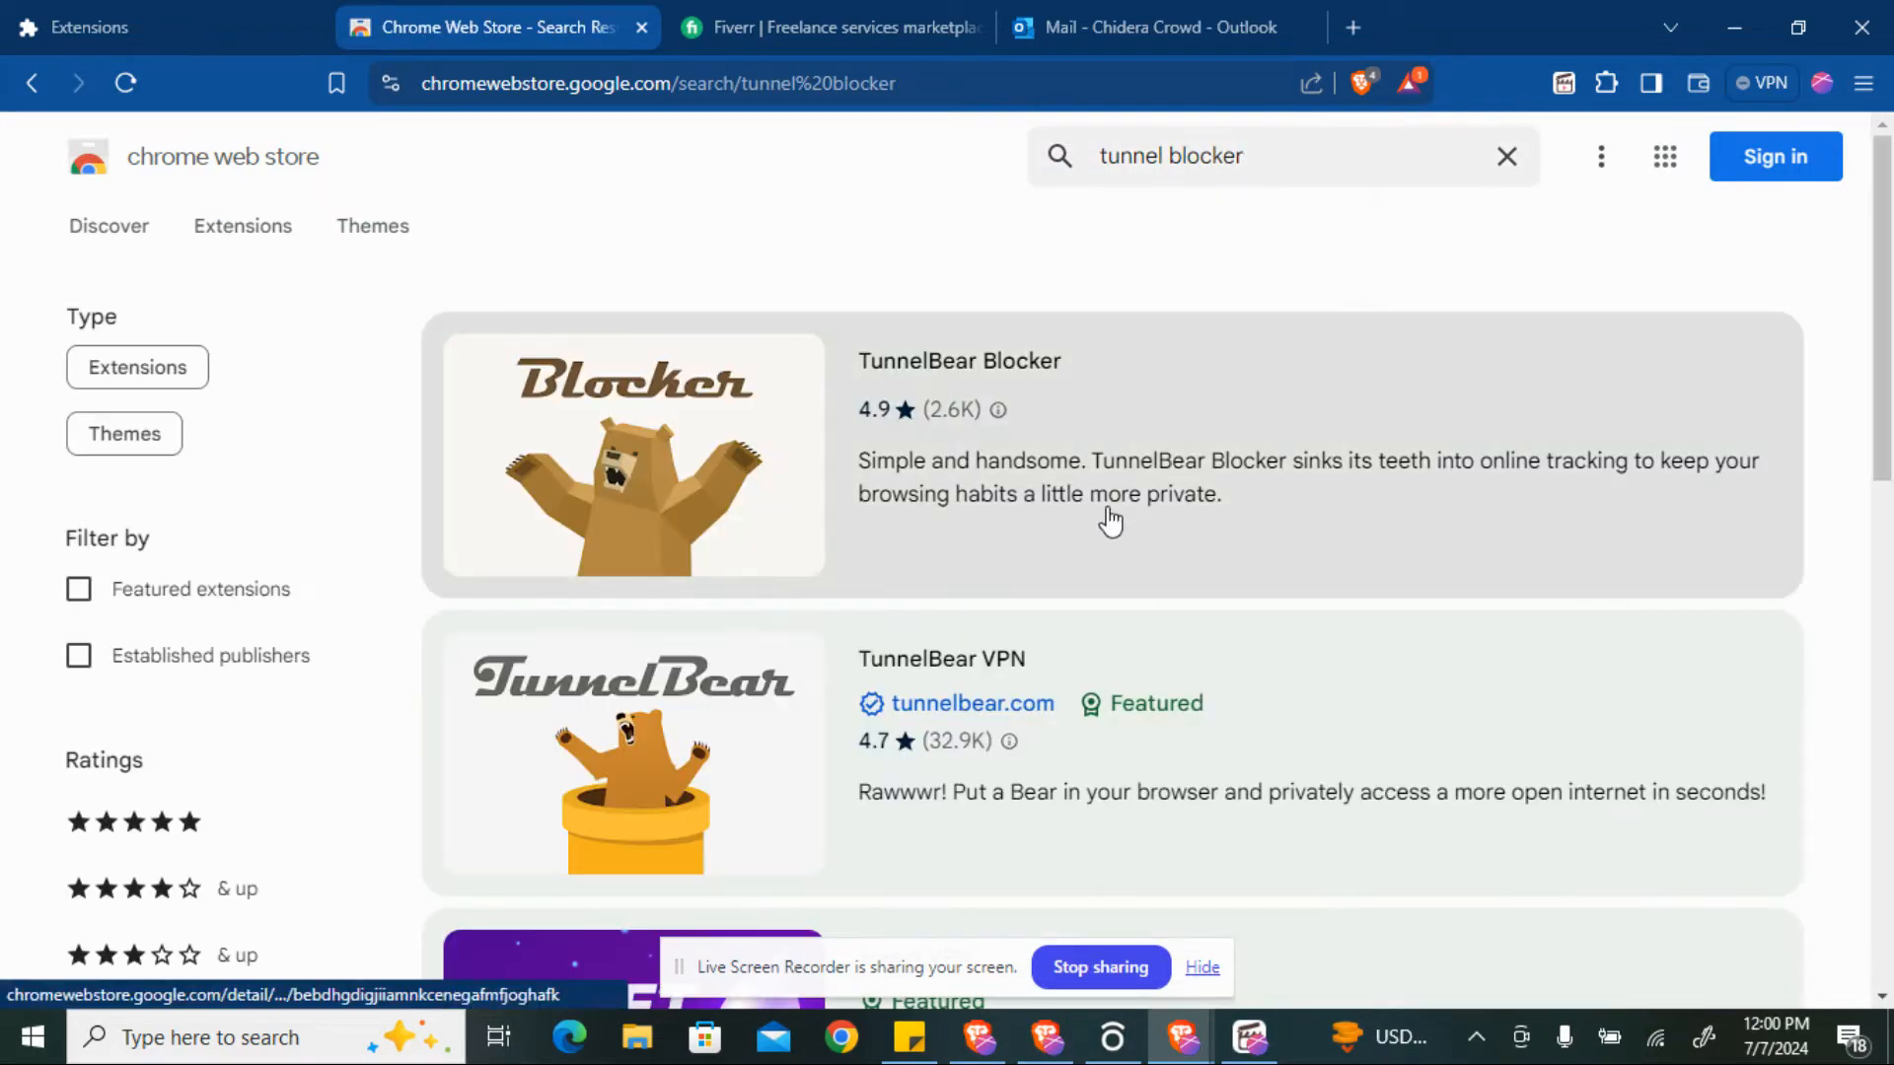
- Add the TunnelBear Blocker extension to Brave from its store listing and check its download
left_click(1110, 520)
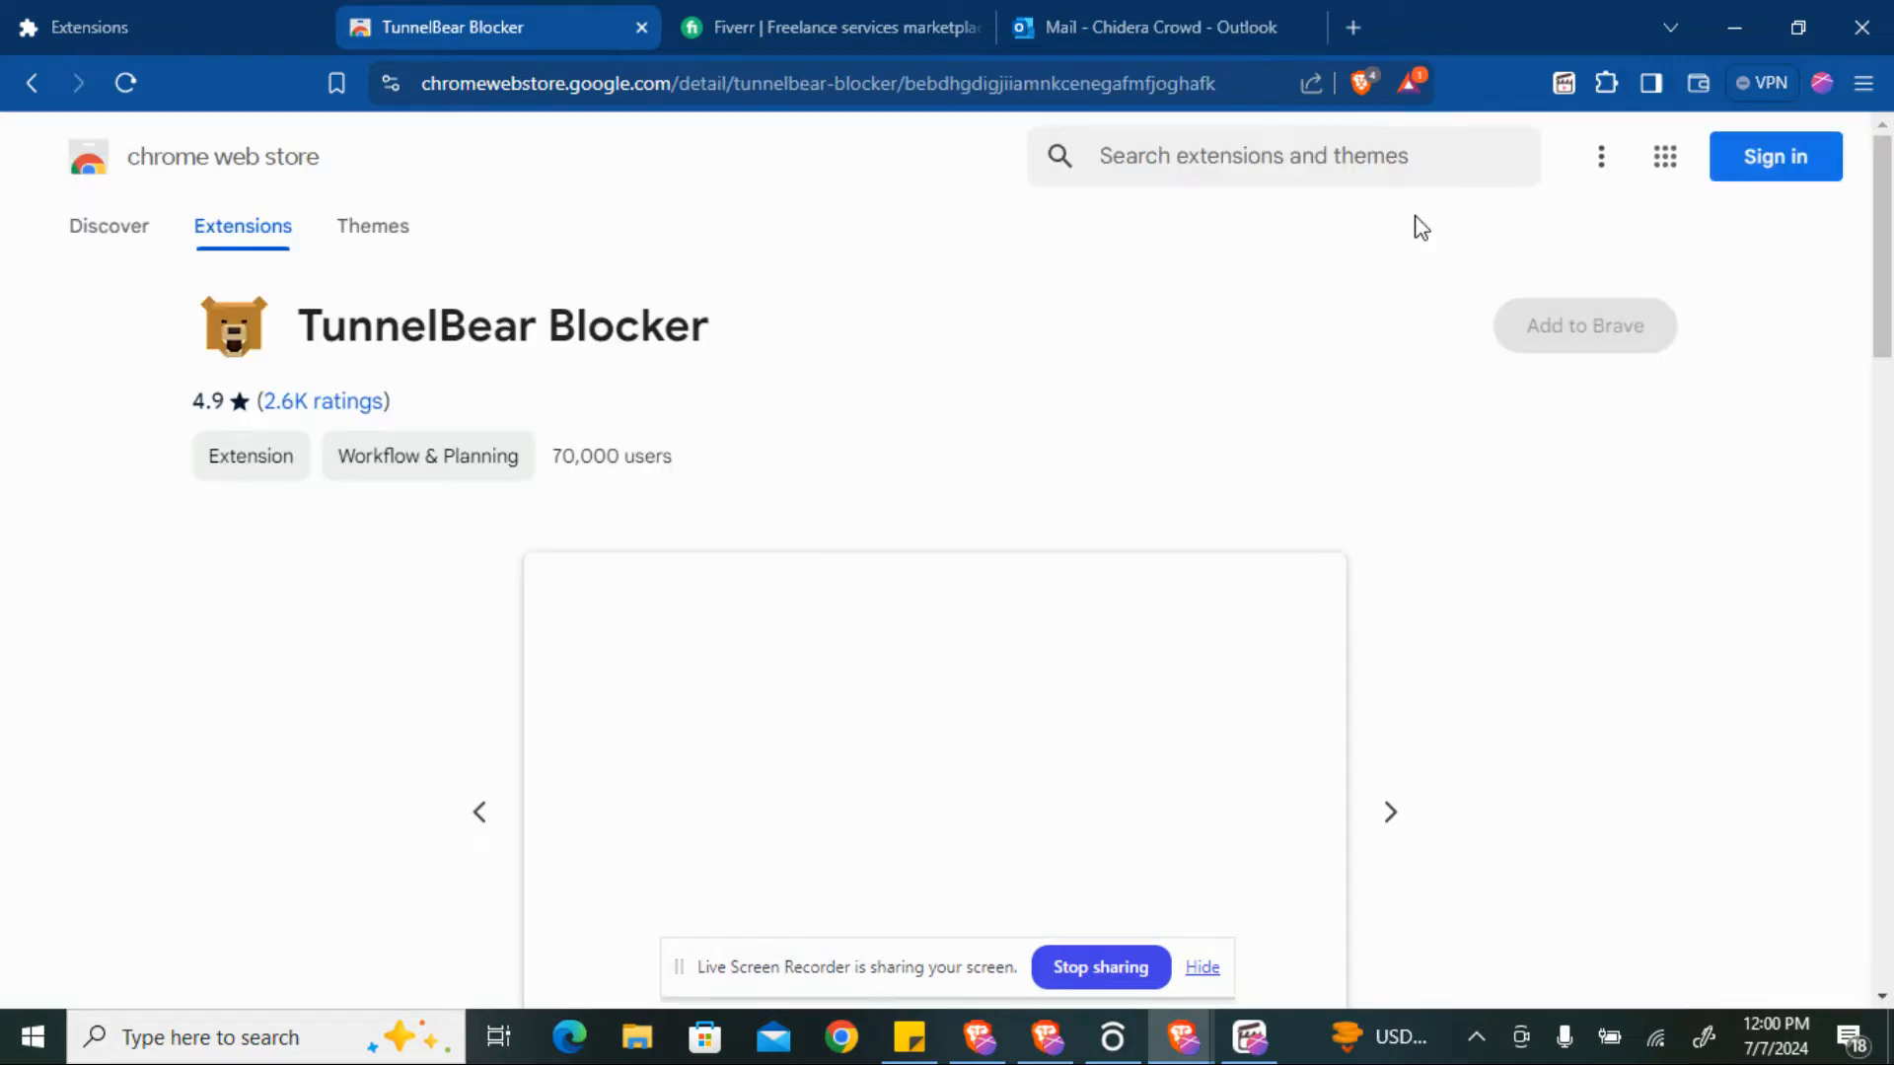
left_click(1590, 323)
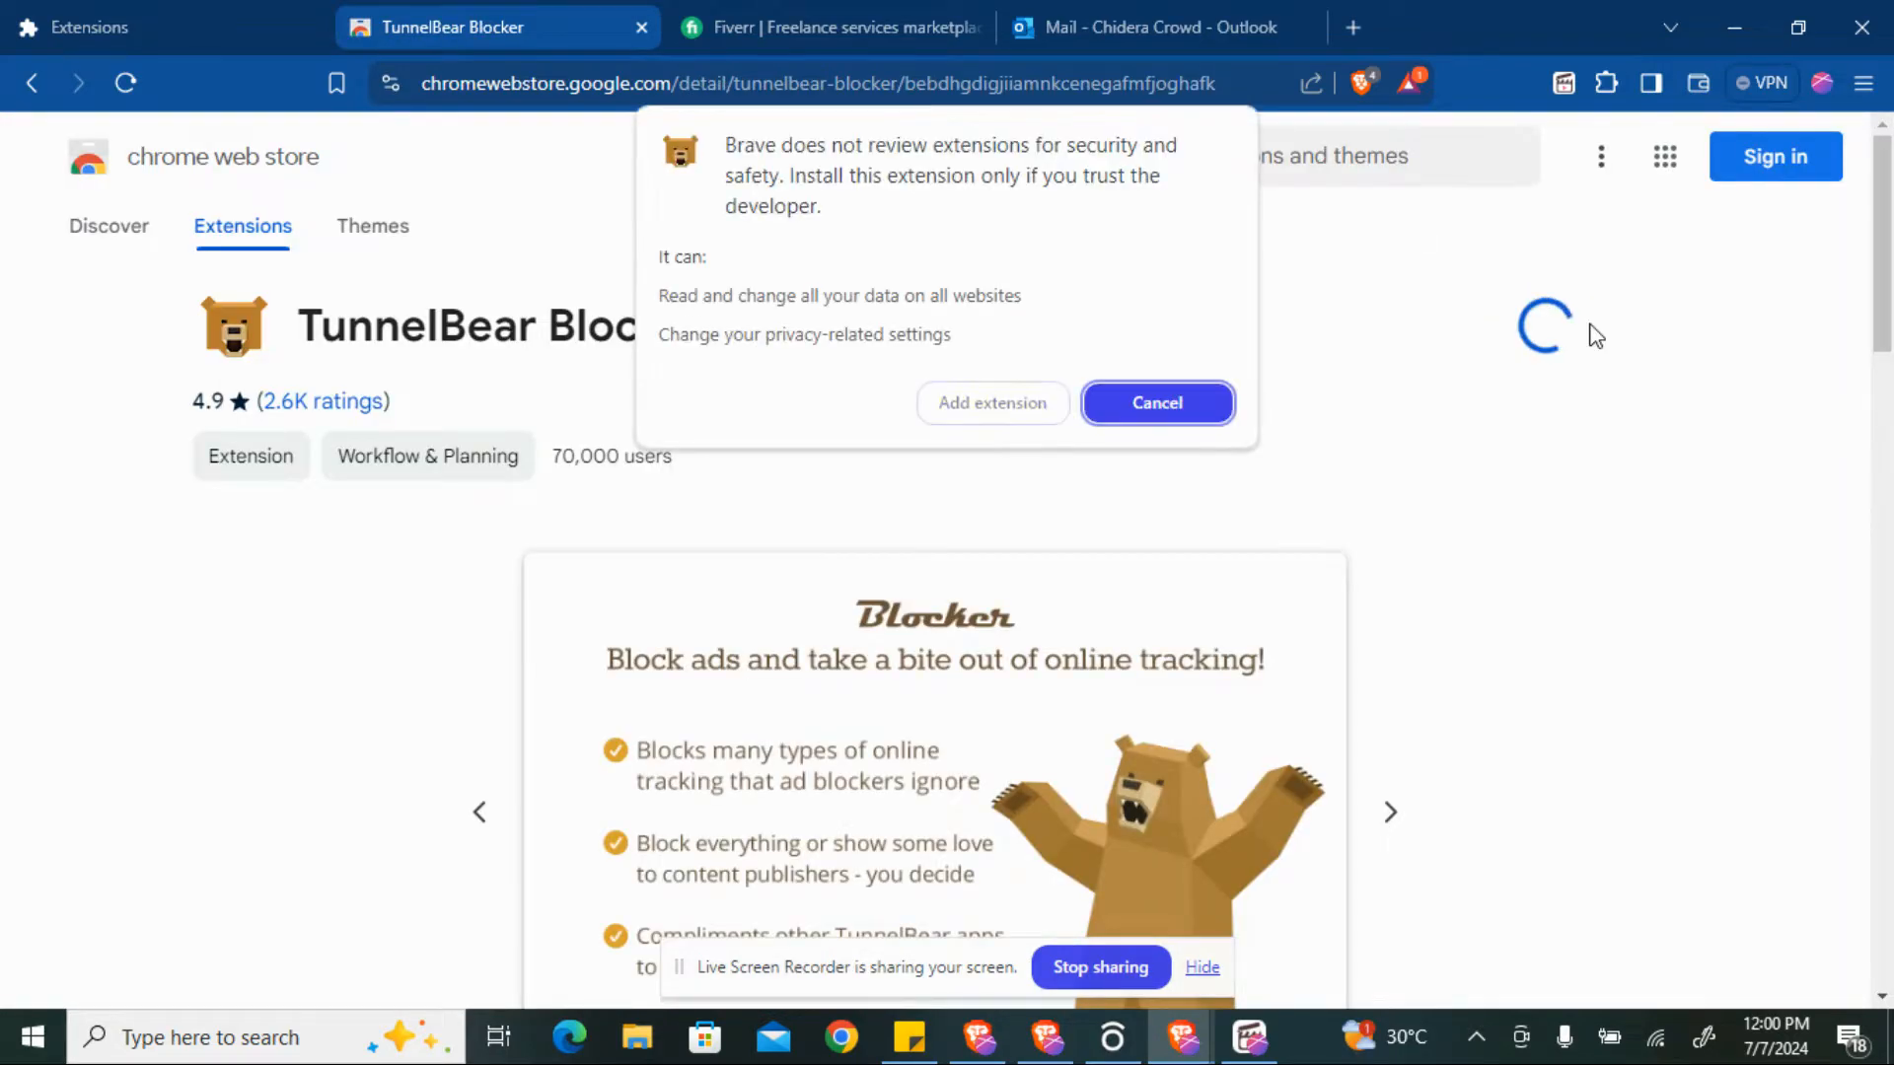
left_click(988, 405)
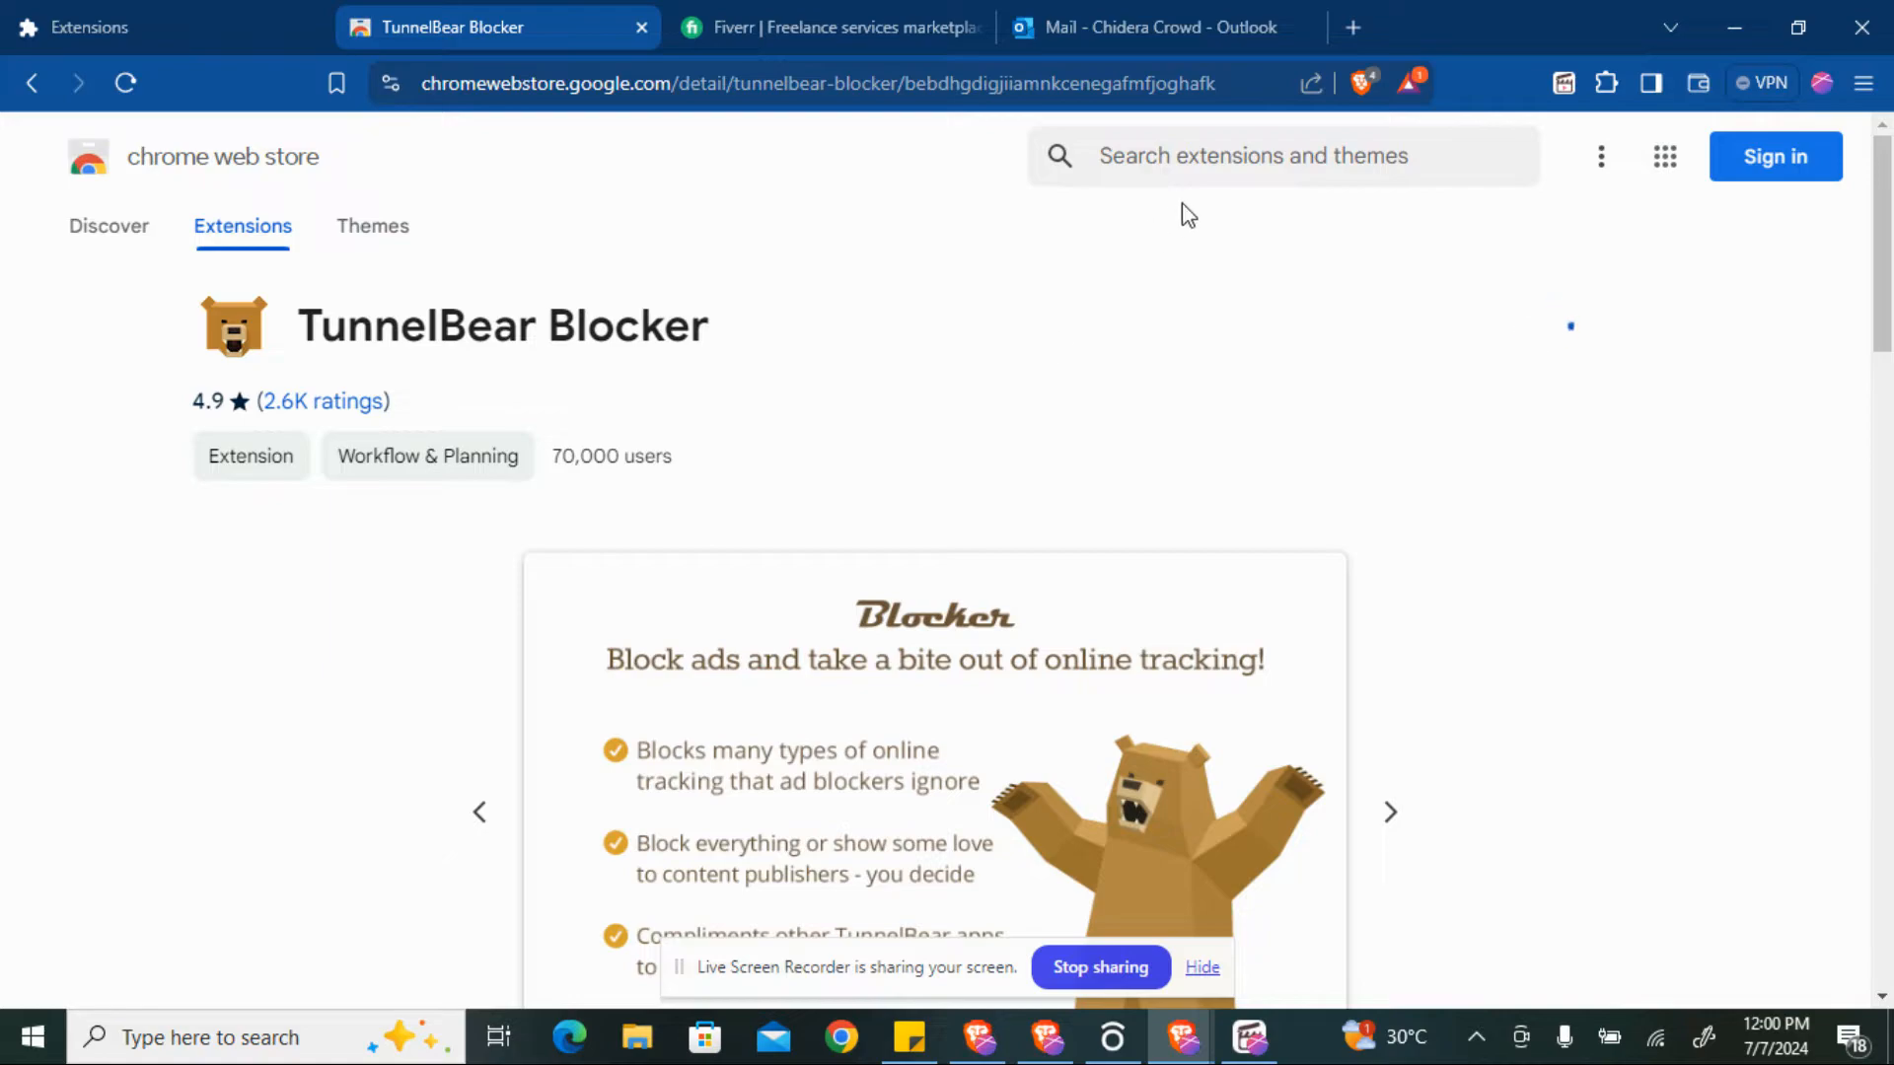
left_click(1195, 167)
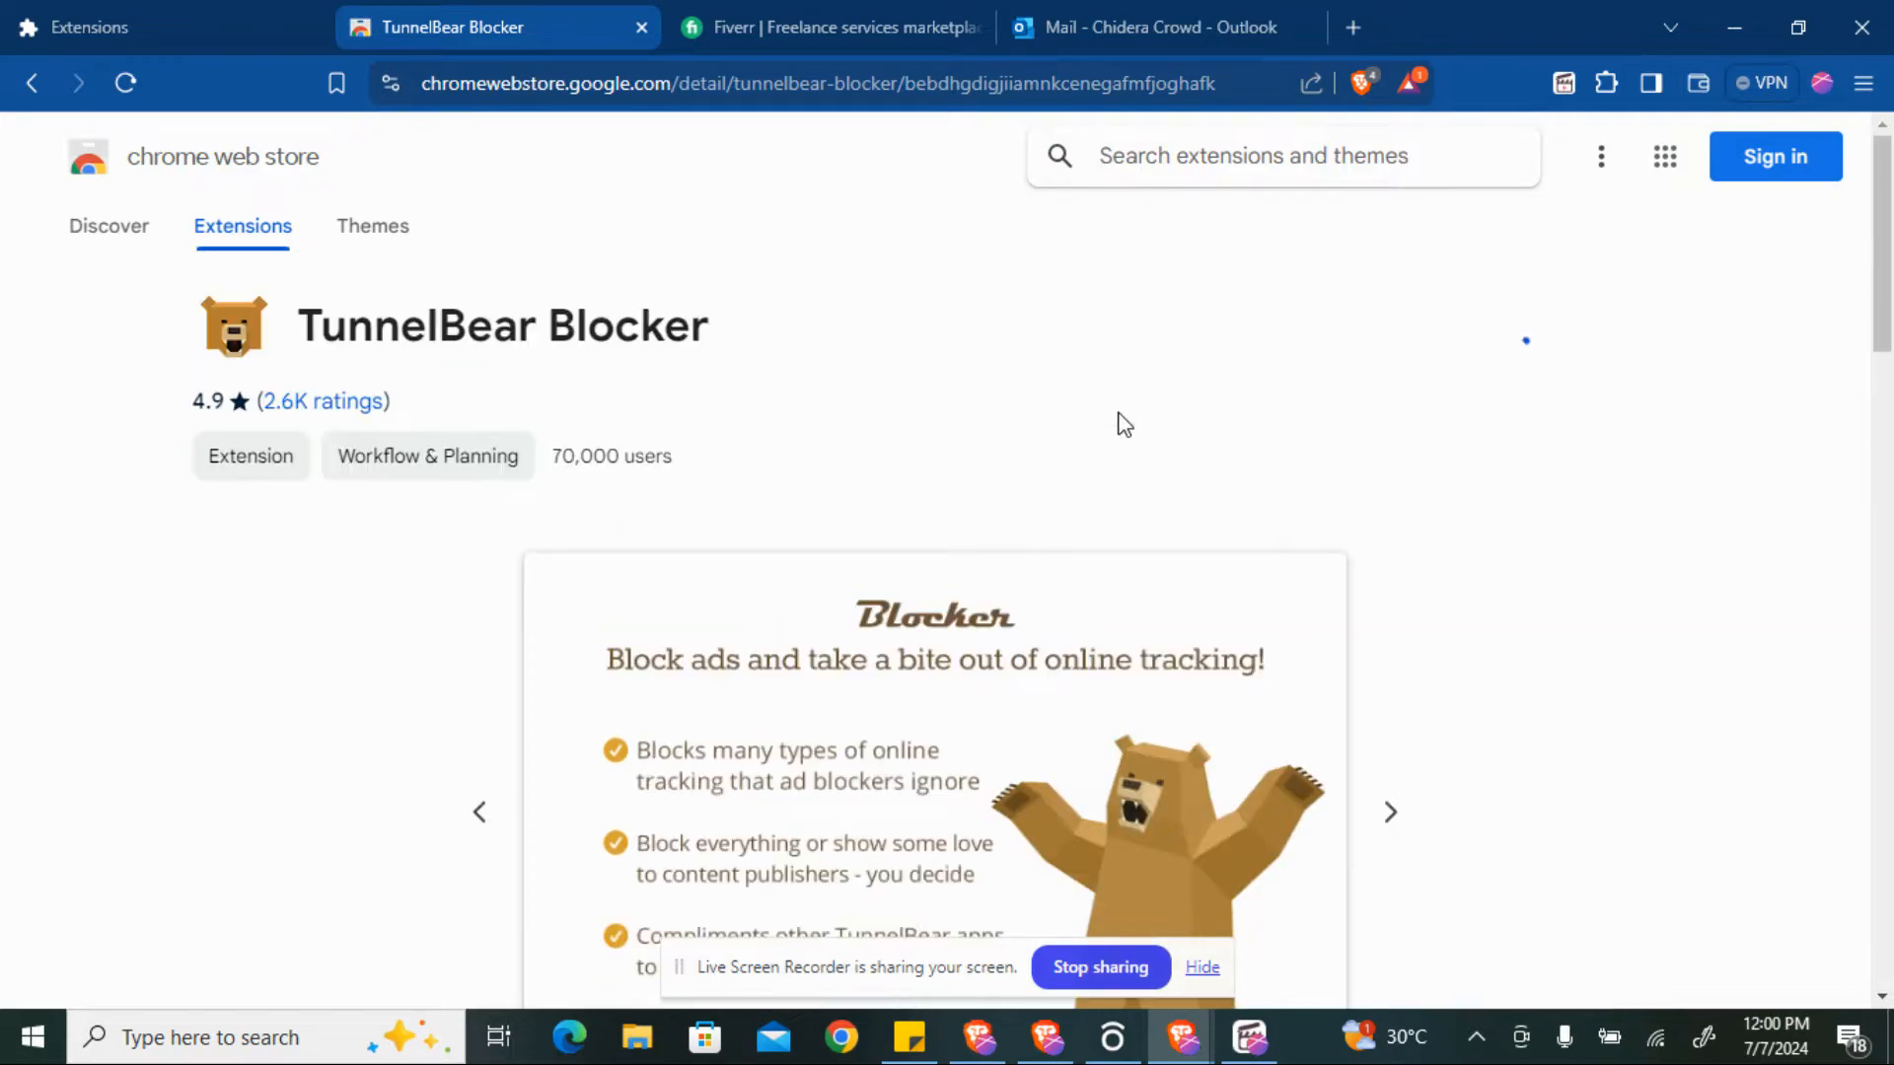
scroll(1247, 503, "down", 2)
scroll(1247, 503, "up", 2)
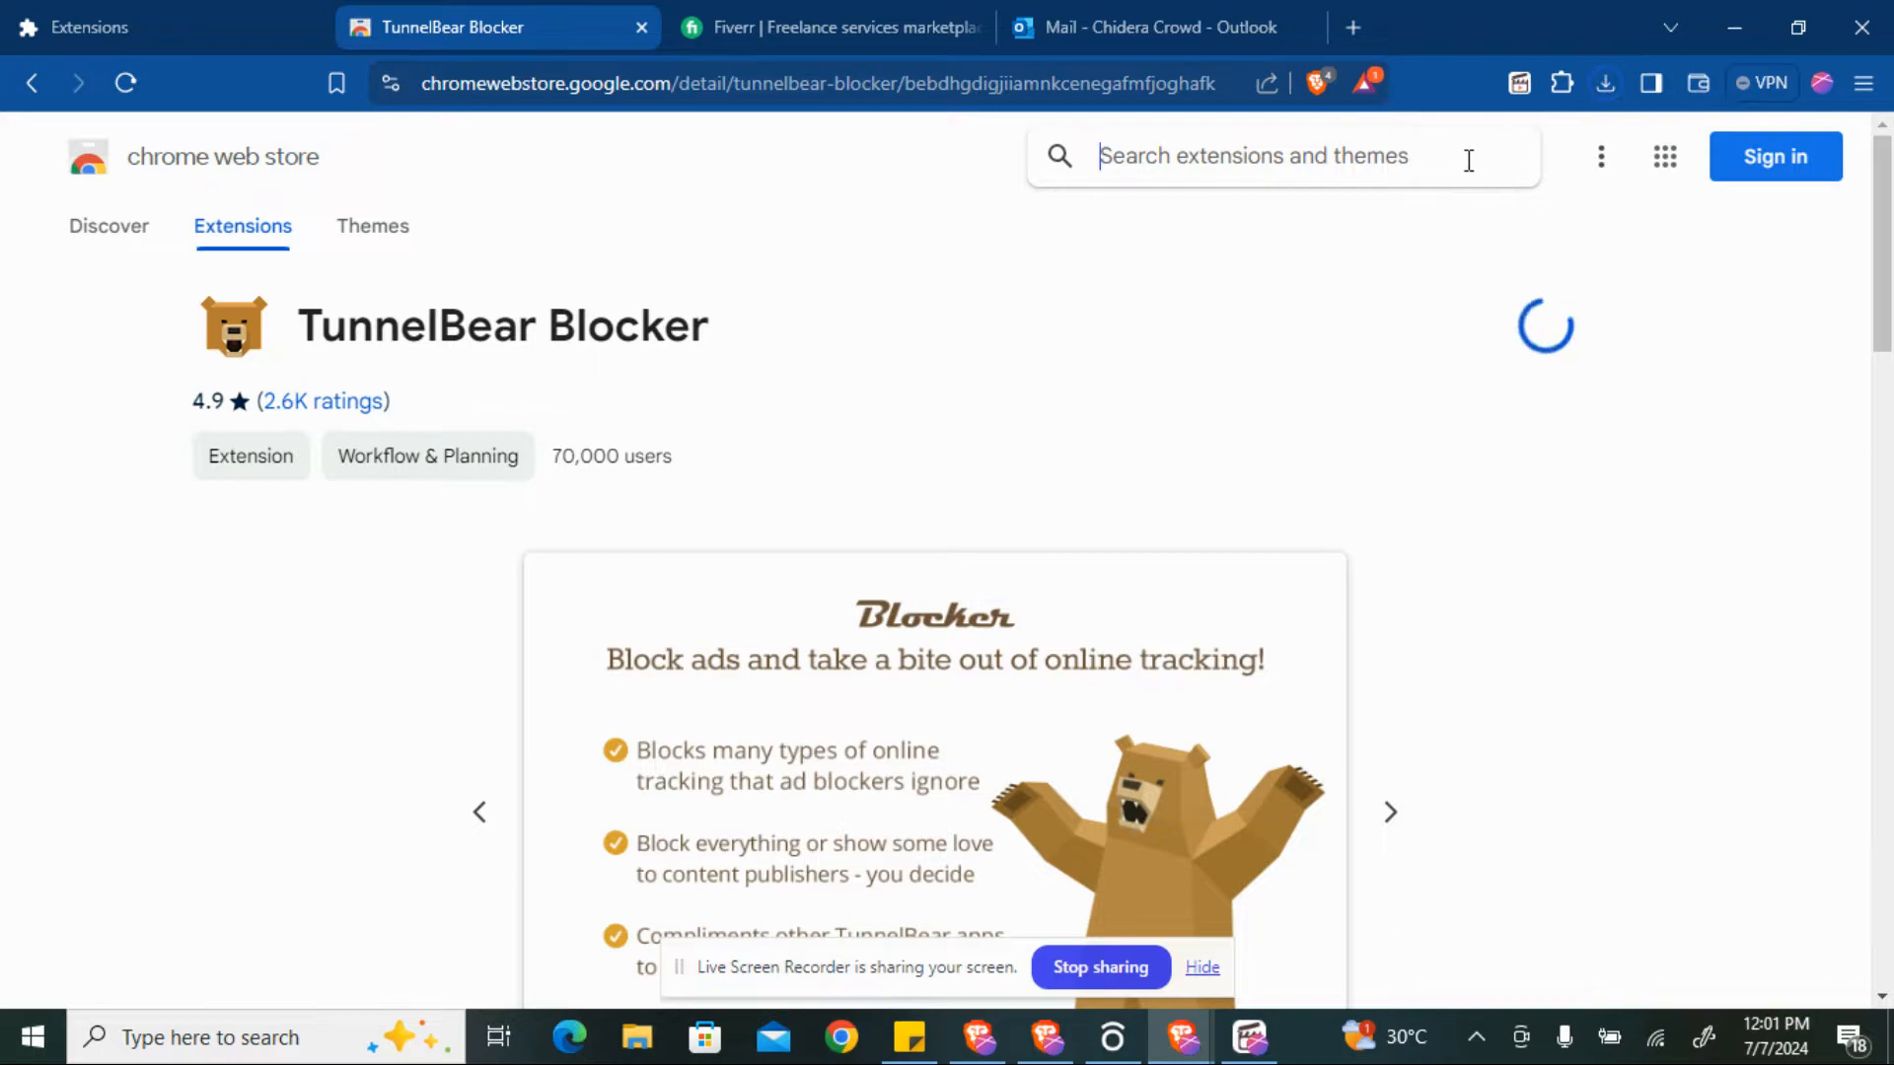
left_click(1598, 102)
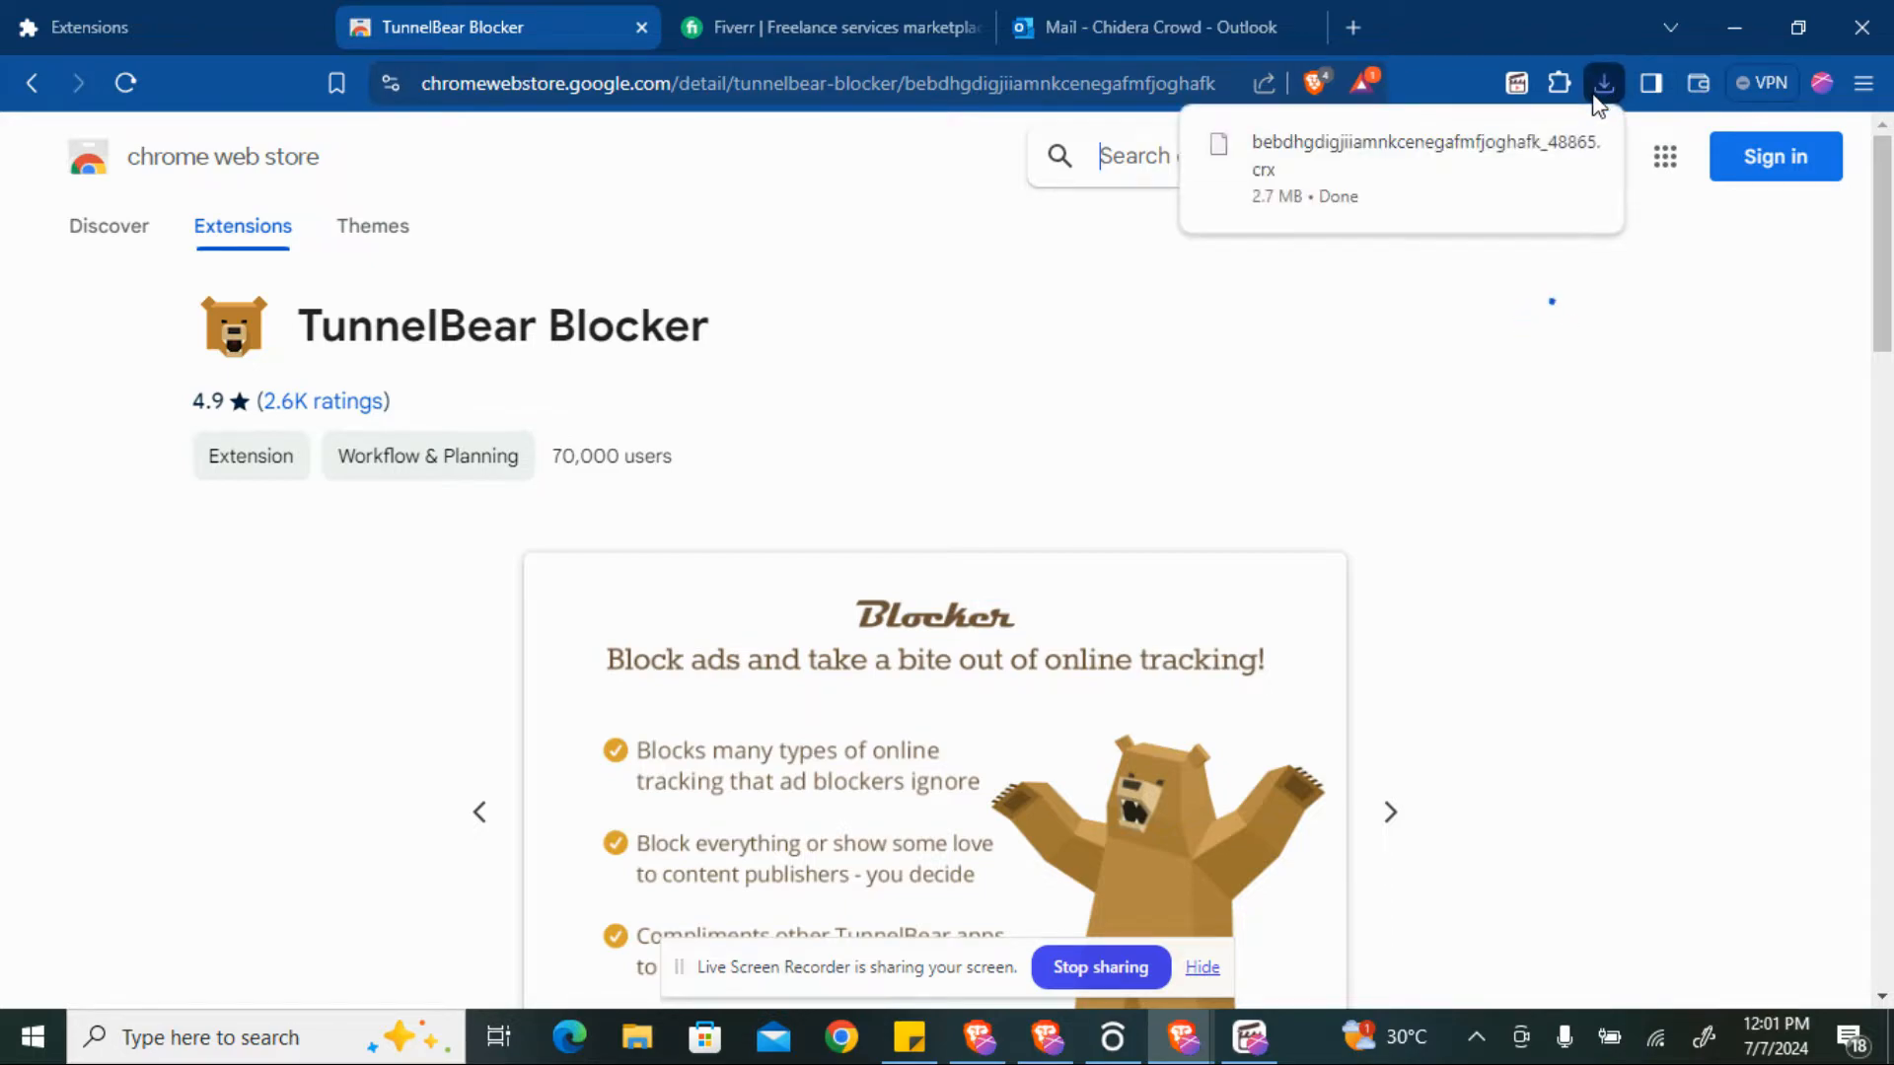
left_click(1130, 169)
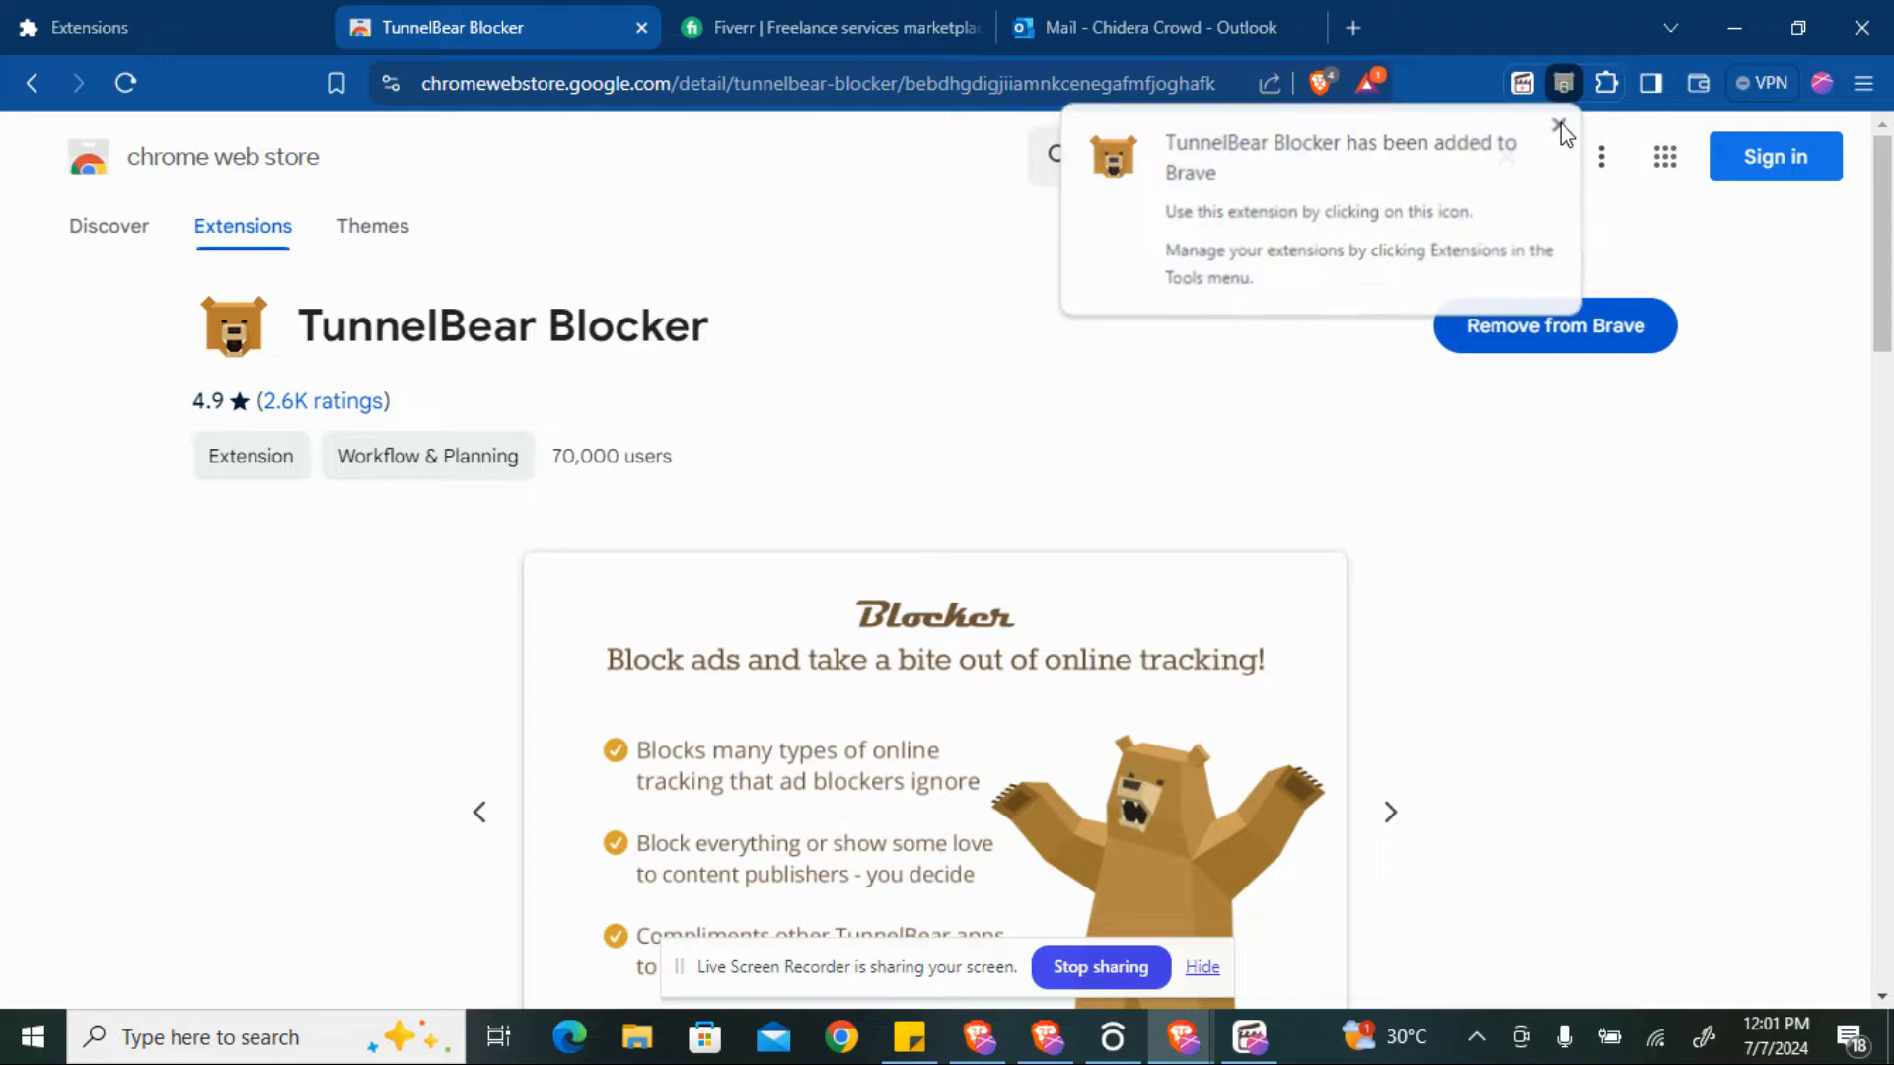
- Search the store for "Ublock Origin" and try to add the uBlock Origin extension to Brave
left_click(1351, 150)
type("ublock Origin")
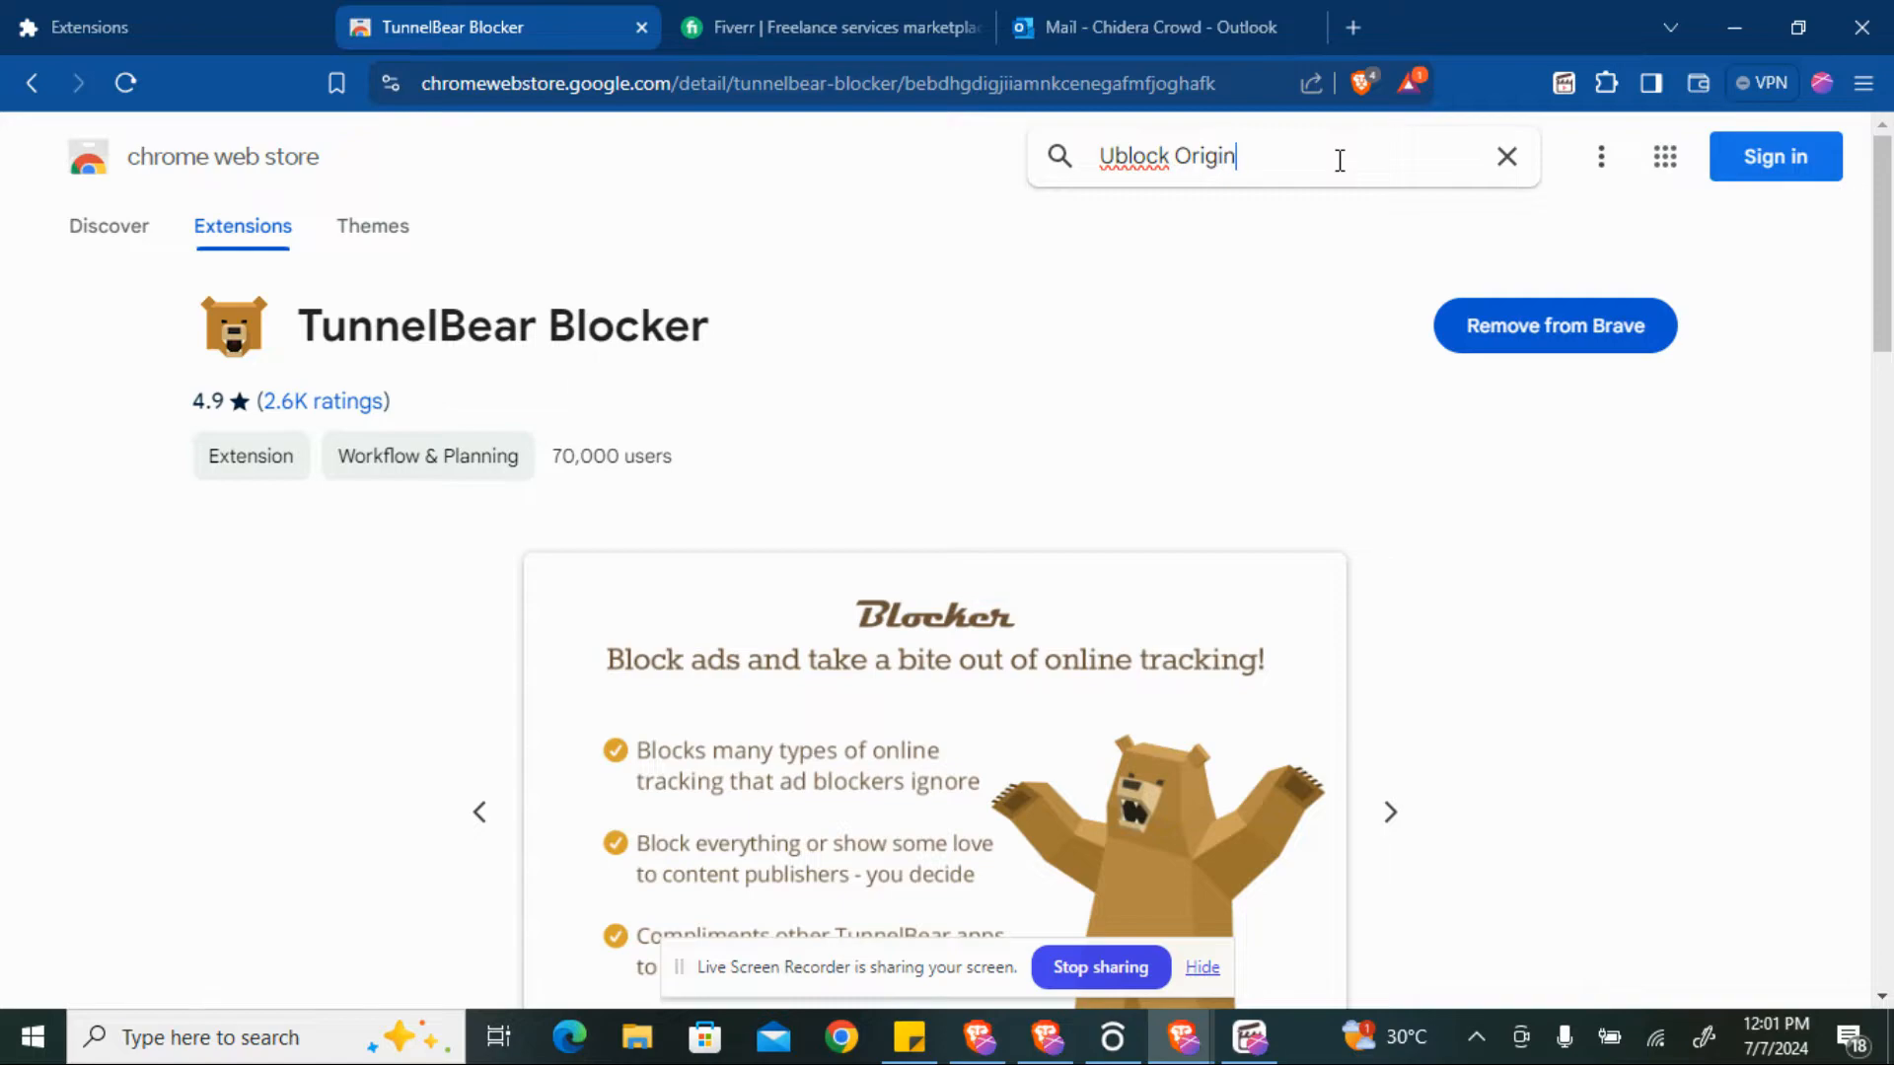
key("Return")
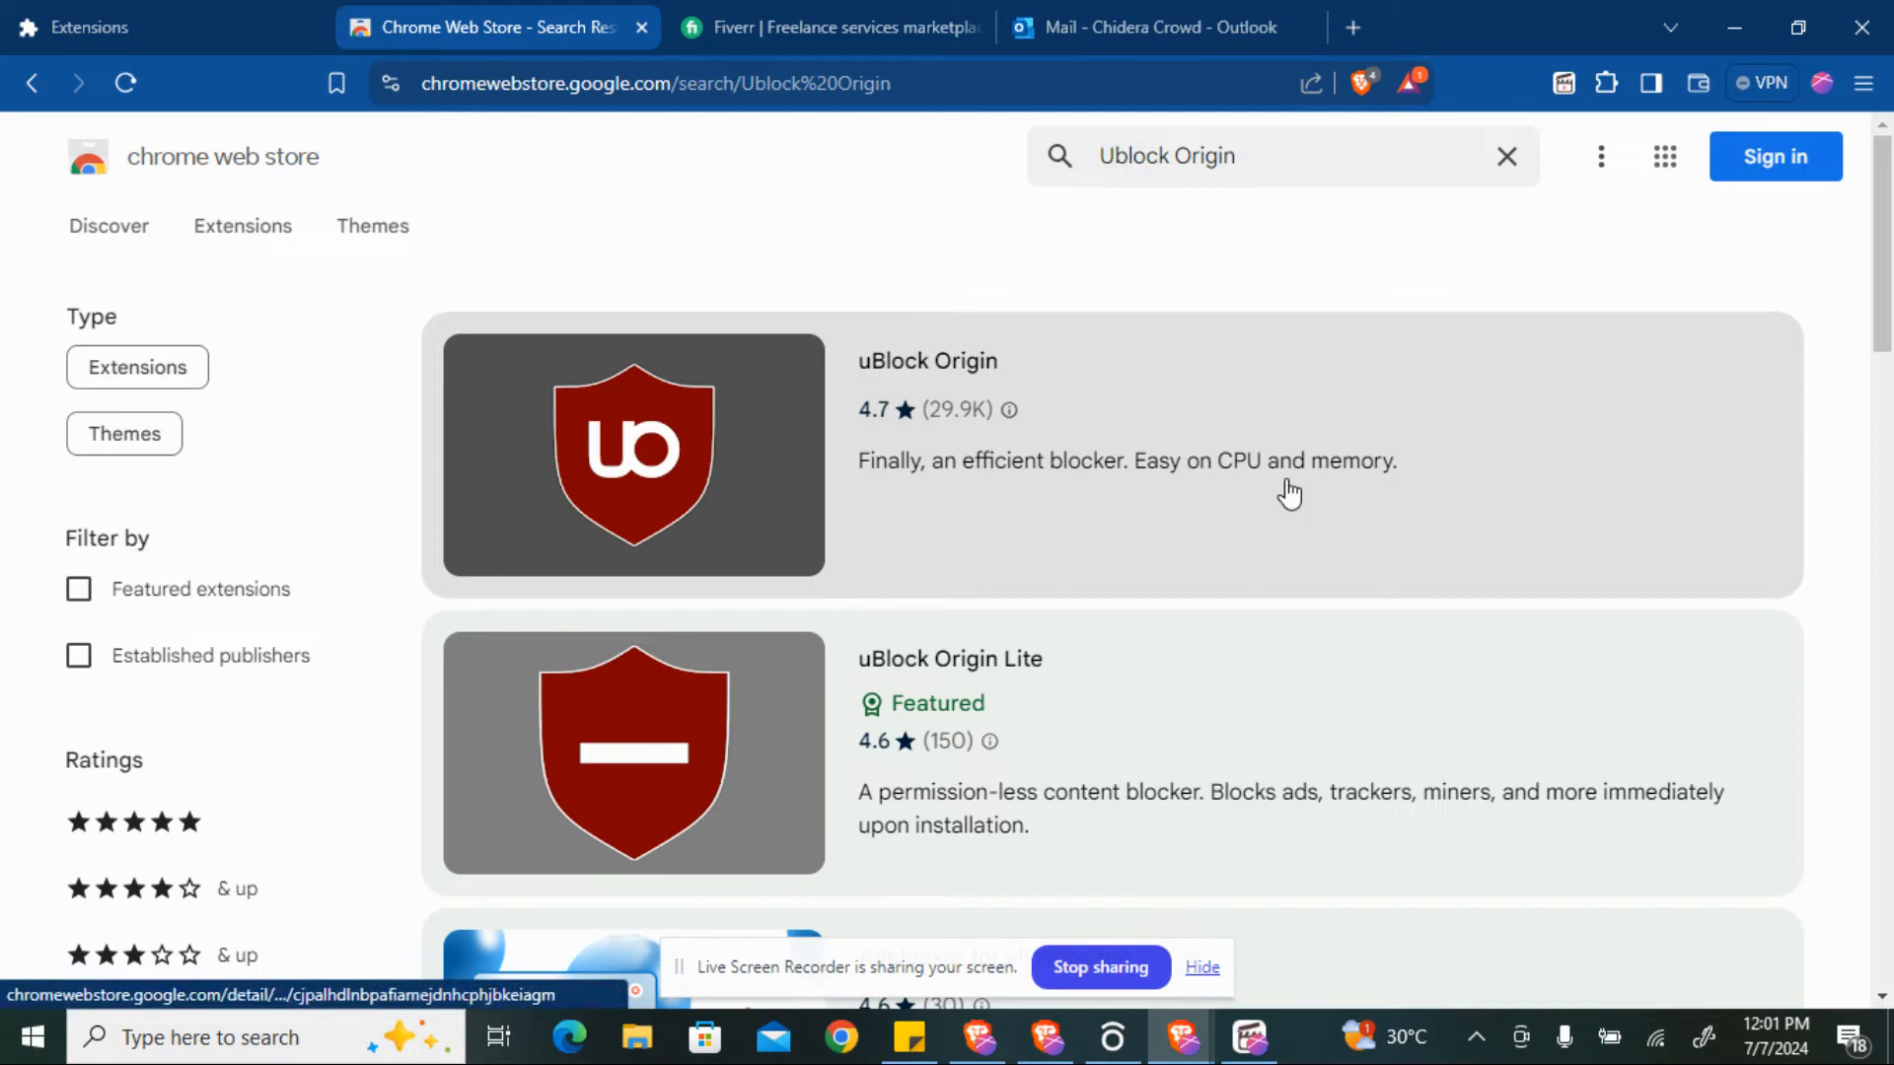
left_click(1289, 492)
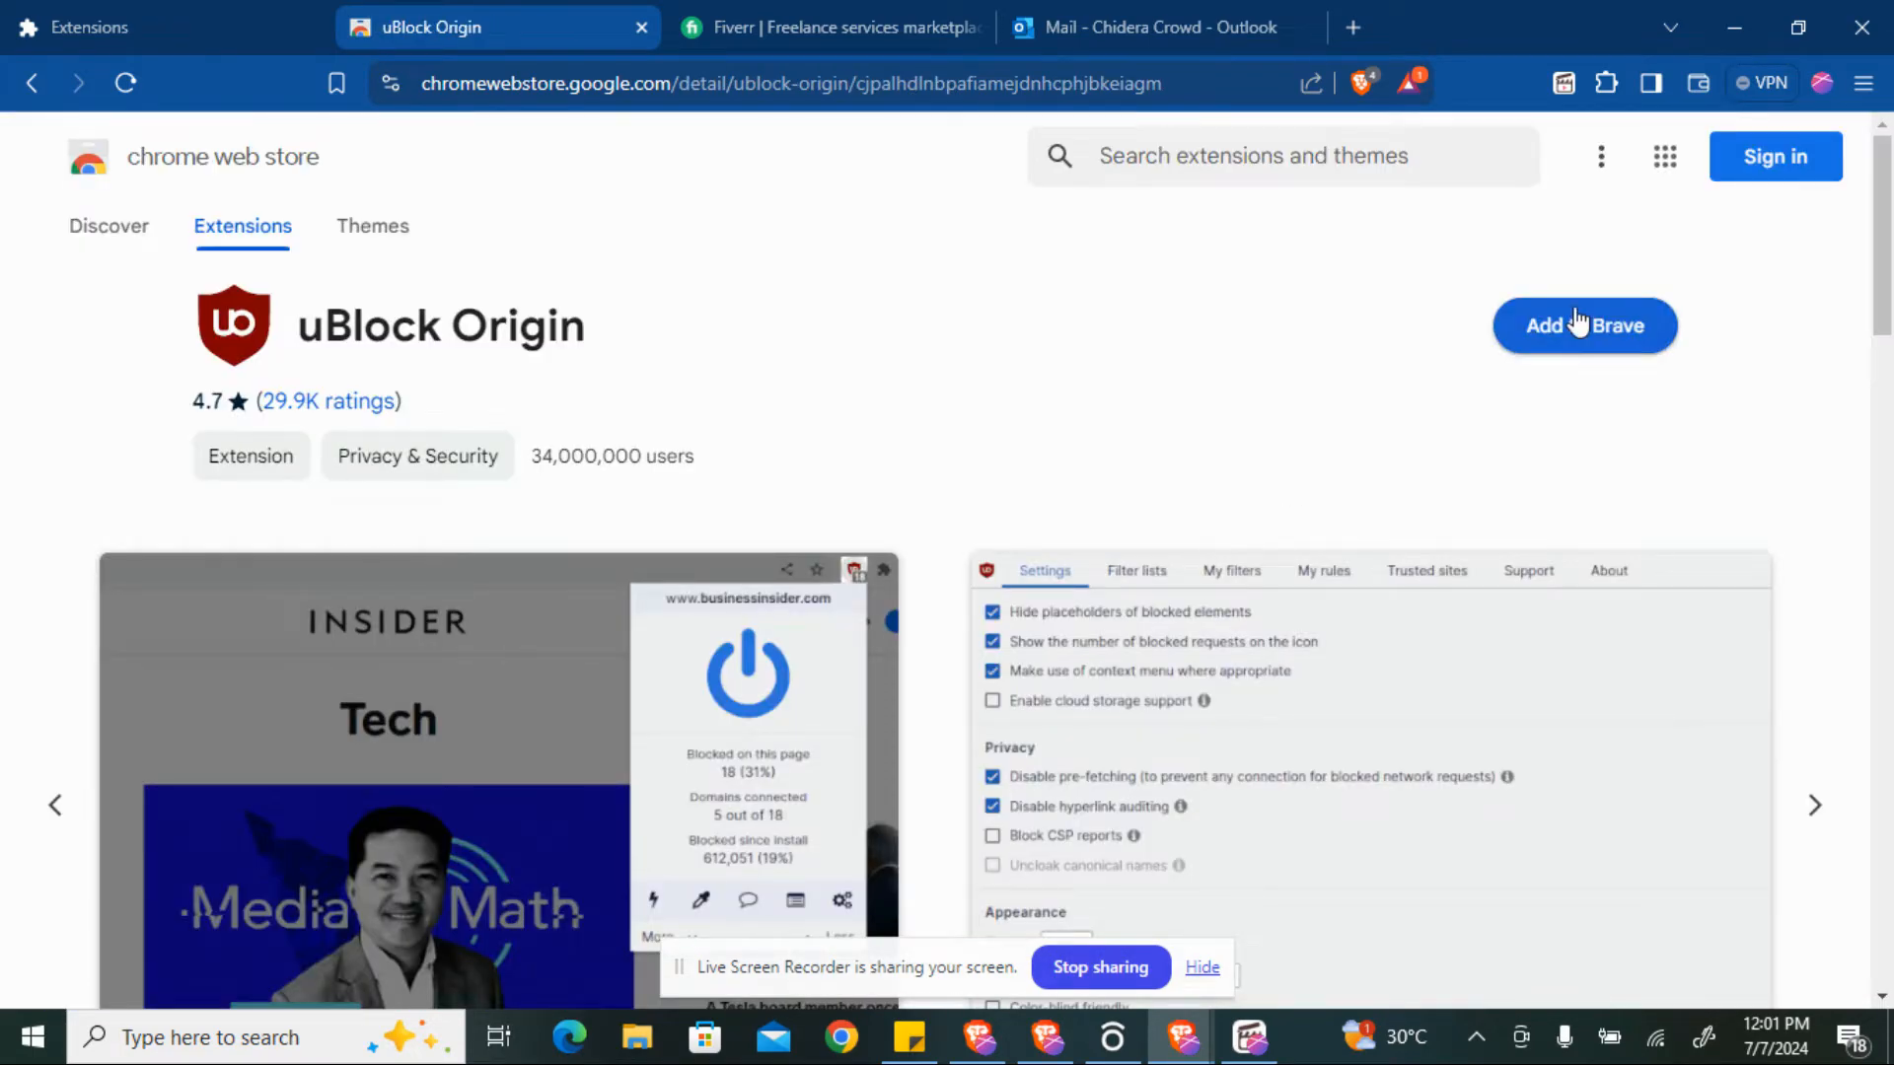
left_click(1568, 325)
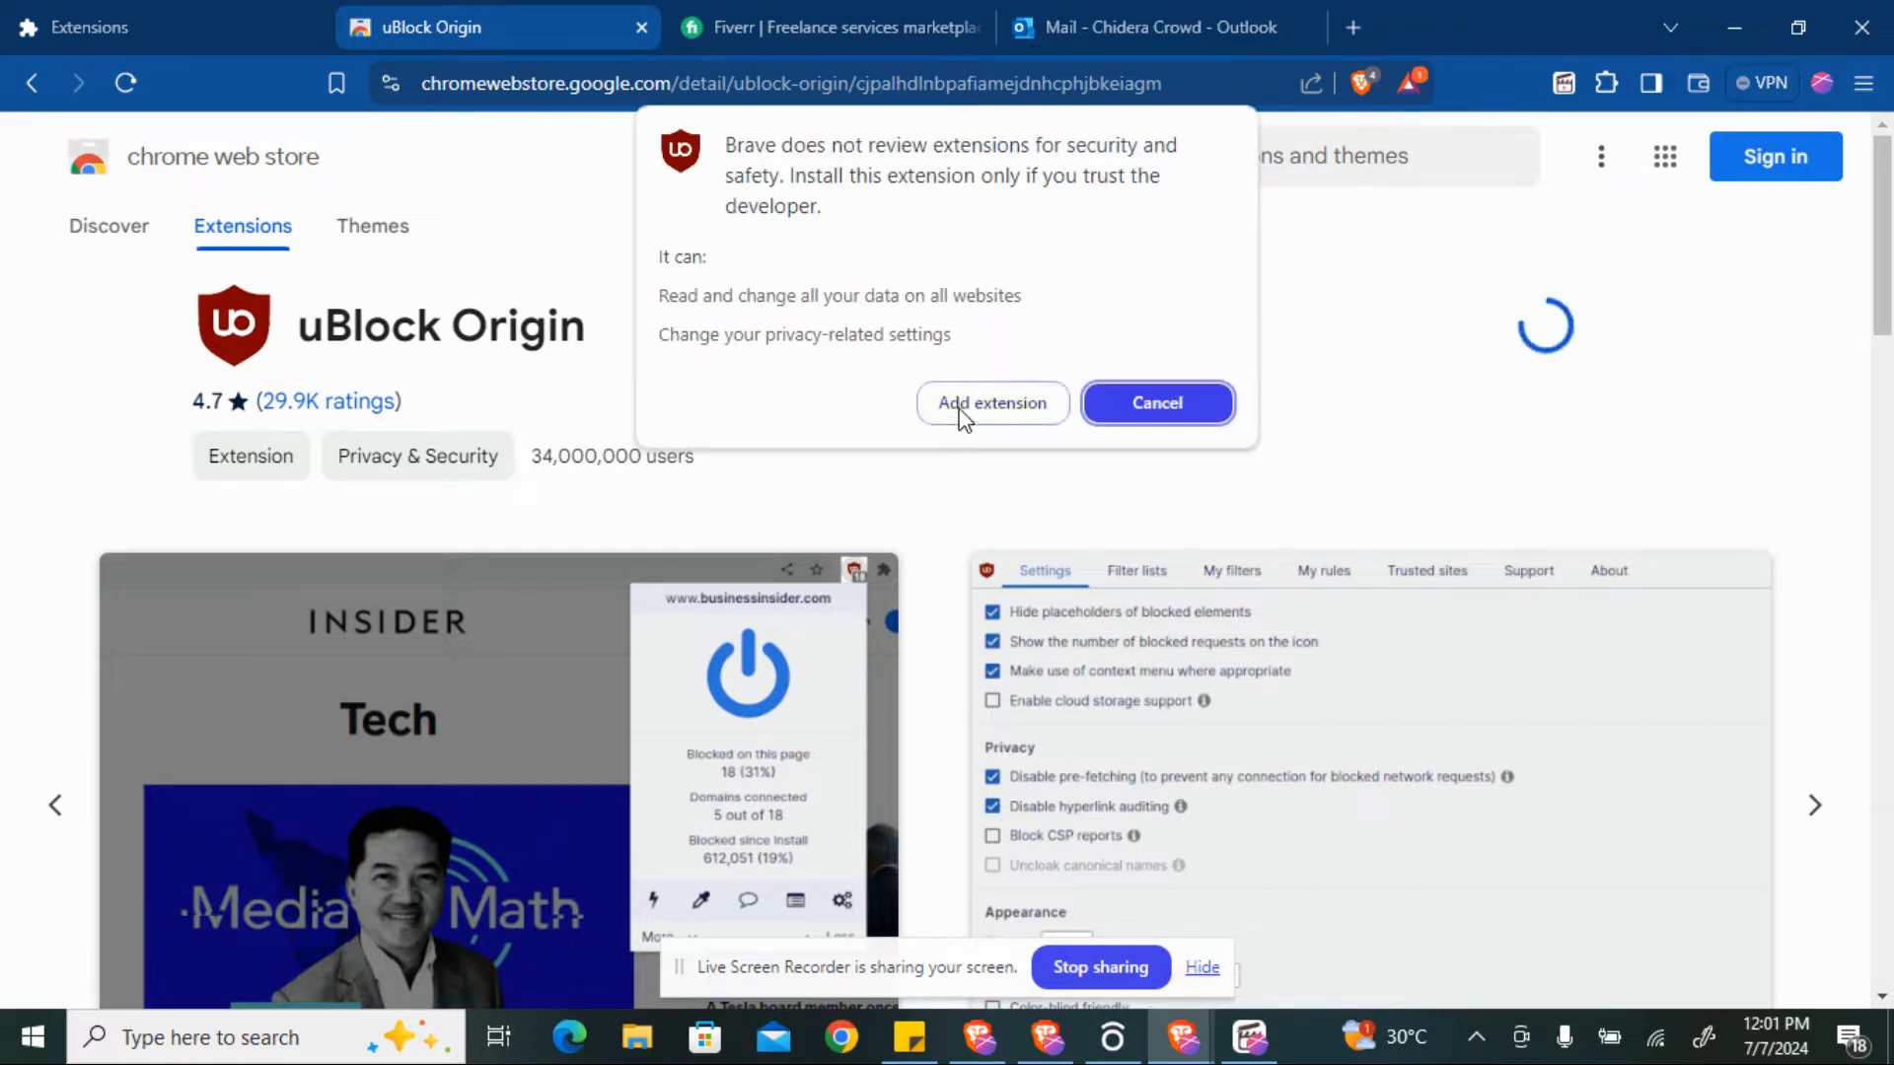
left_click(965, 418)
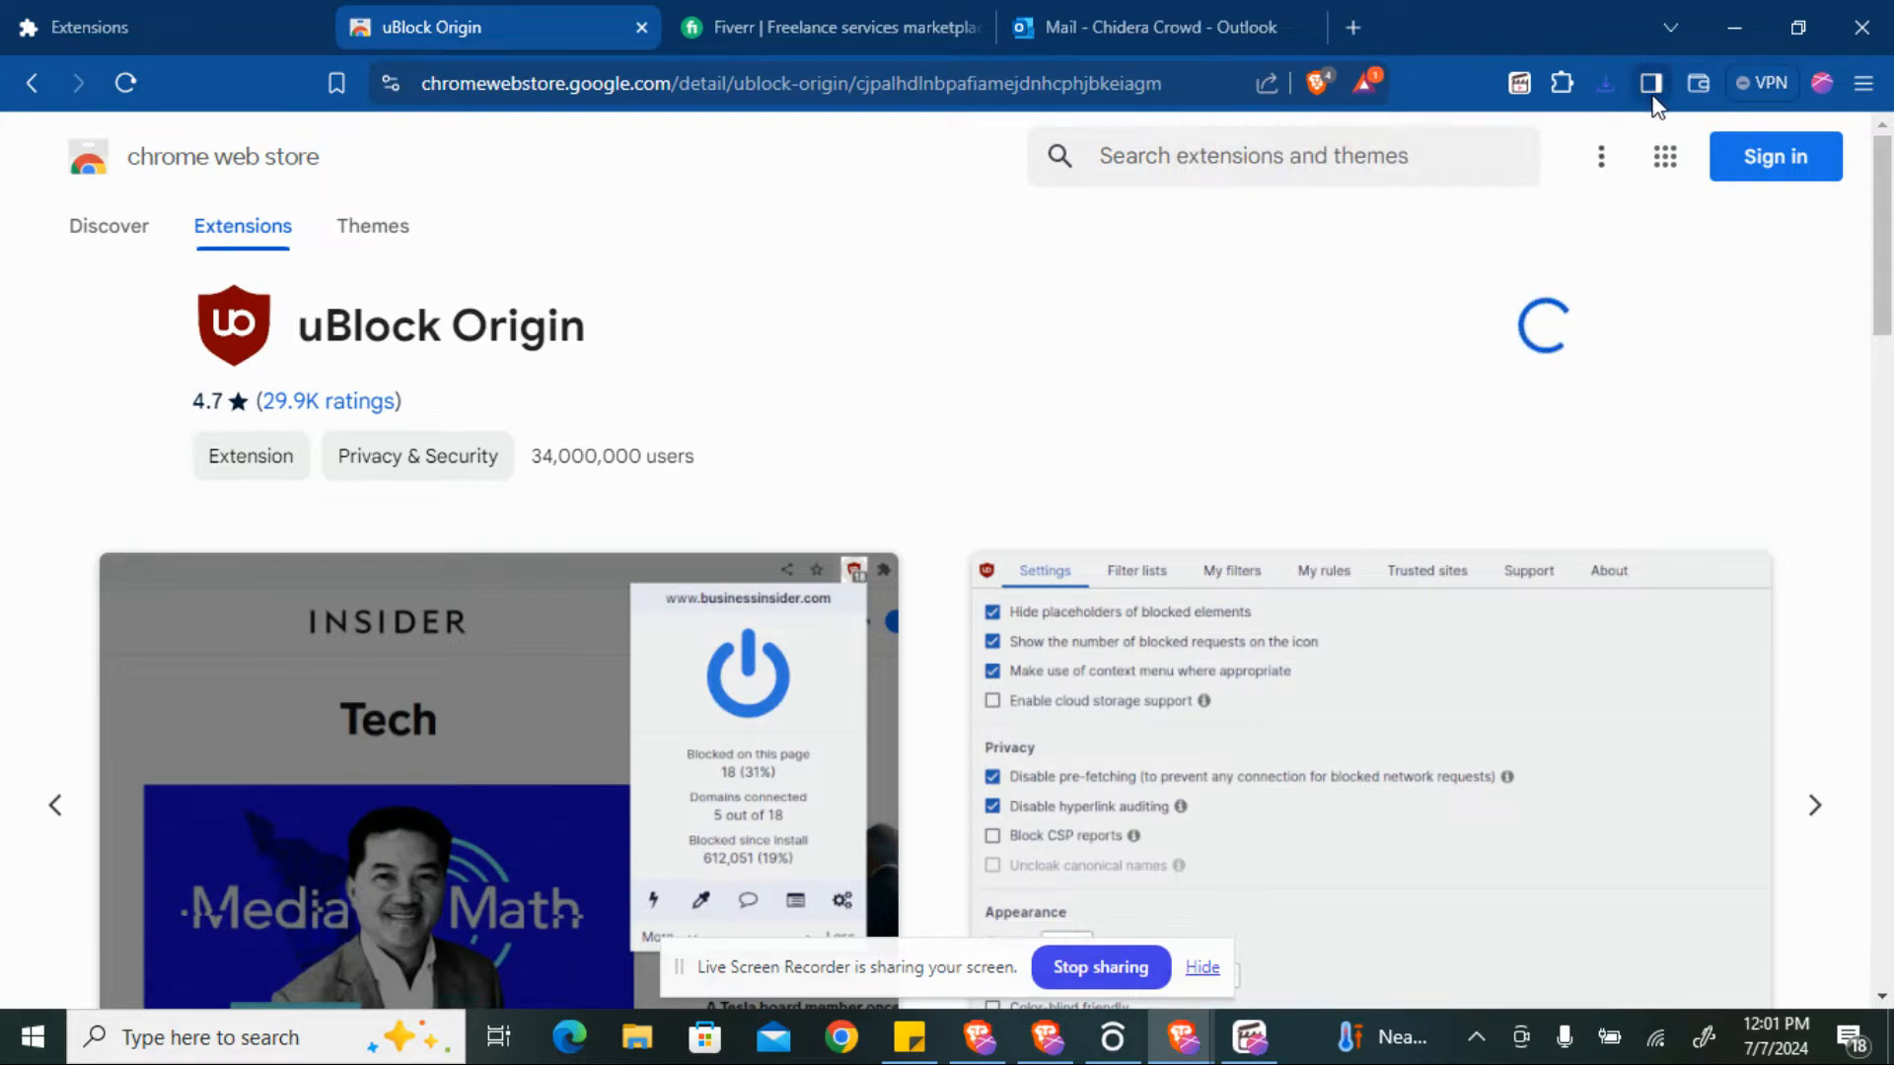
- Check the list of installed extensions, and try again to add uBlock Origin to Brave
left_click(1561, 85)
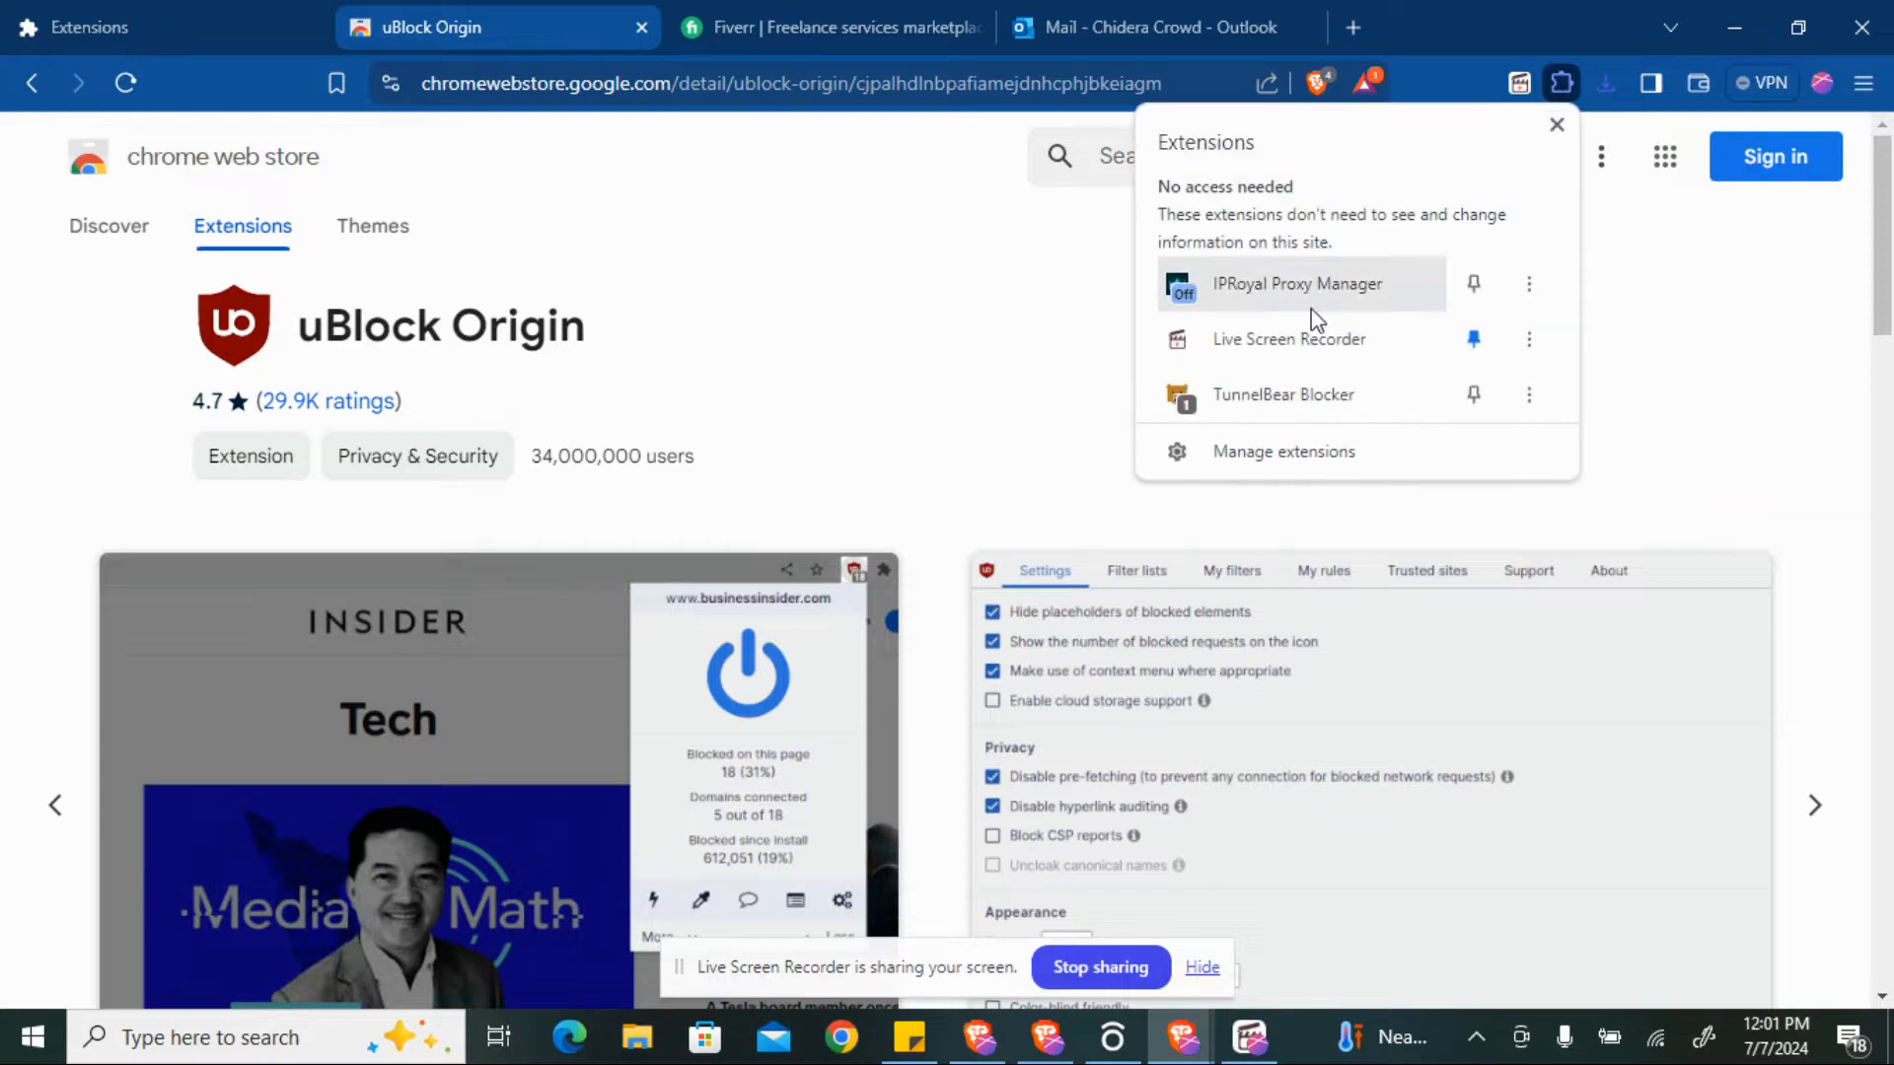
left_click(1065, 357)
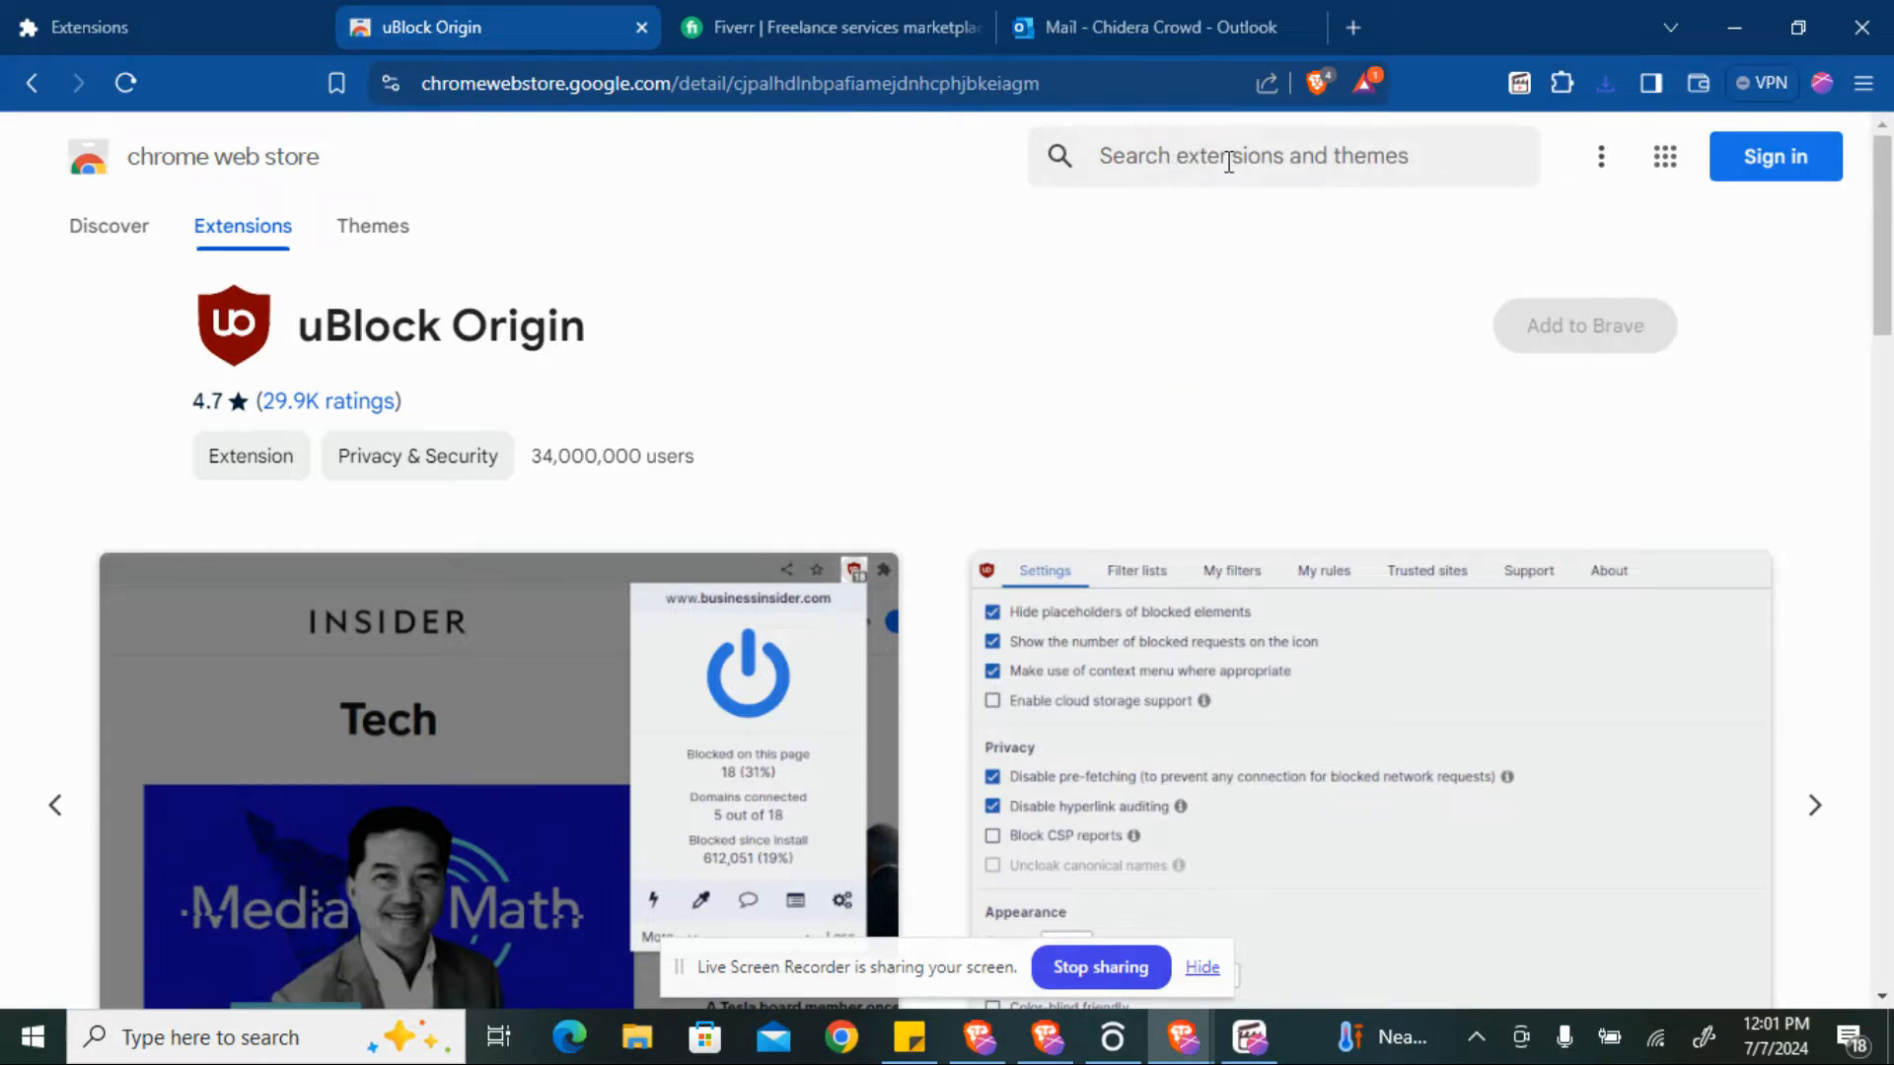
left_click(1228, 162)
left_click(1641, 339)
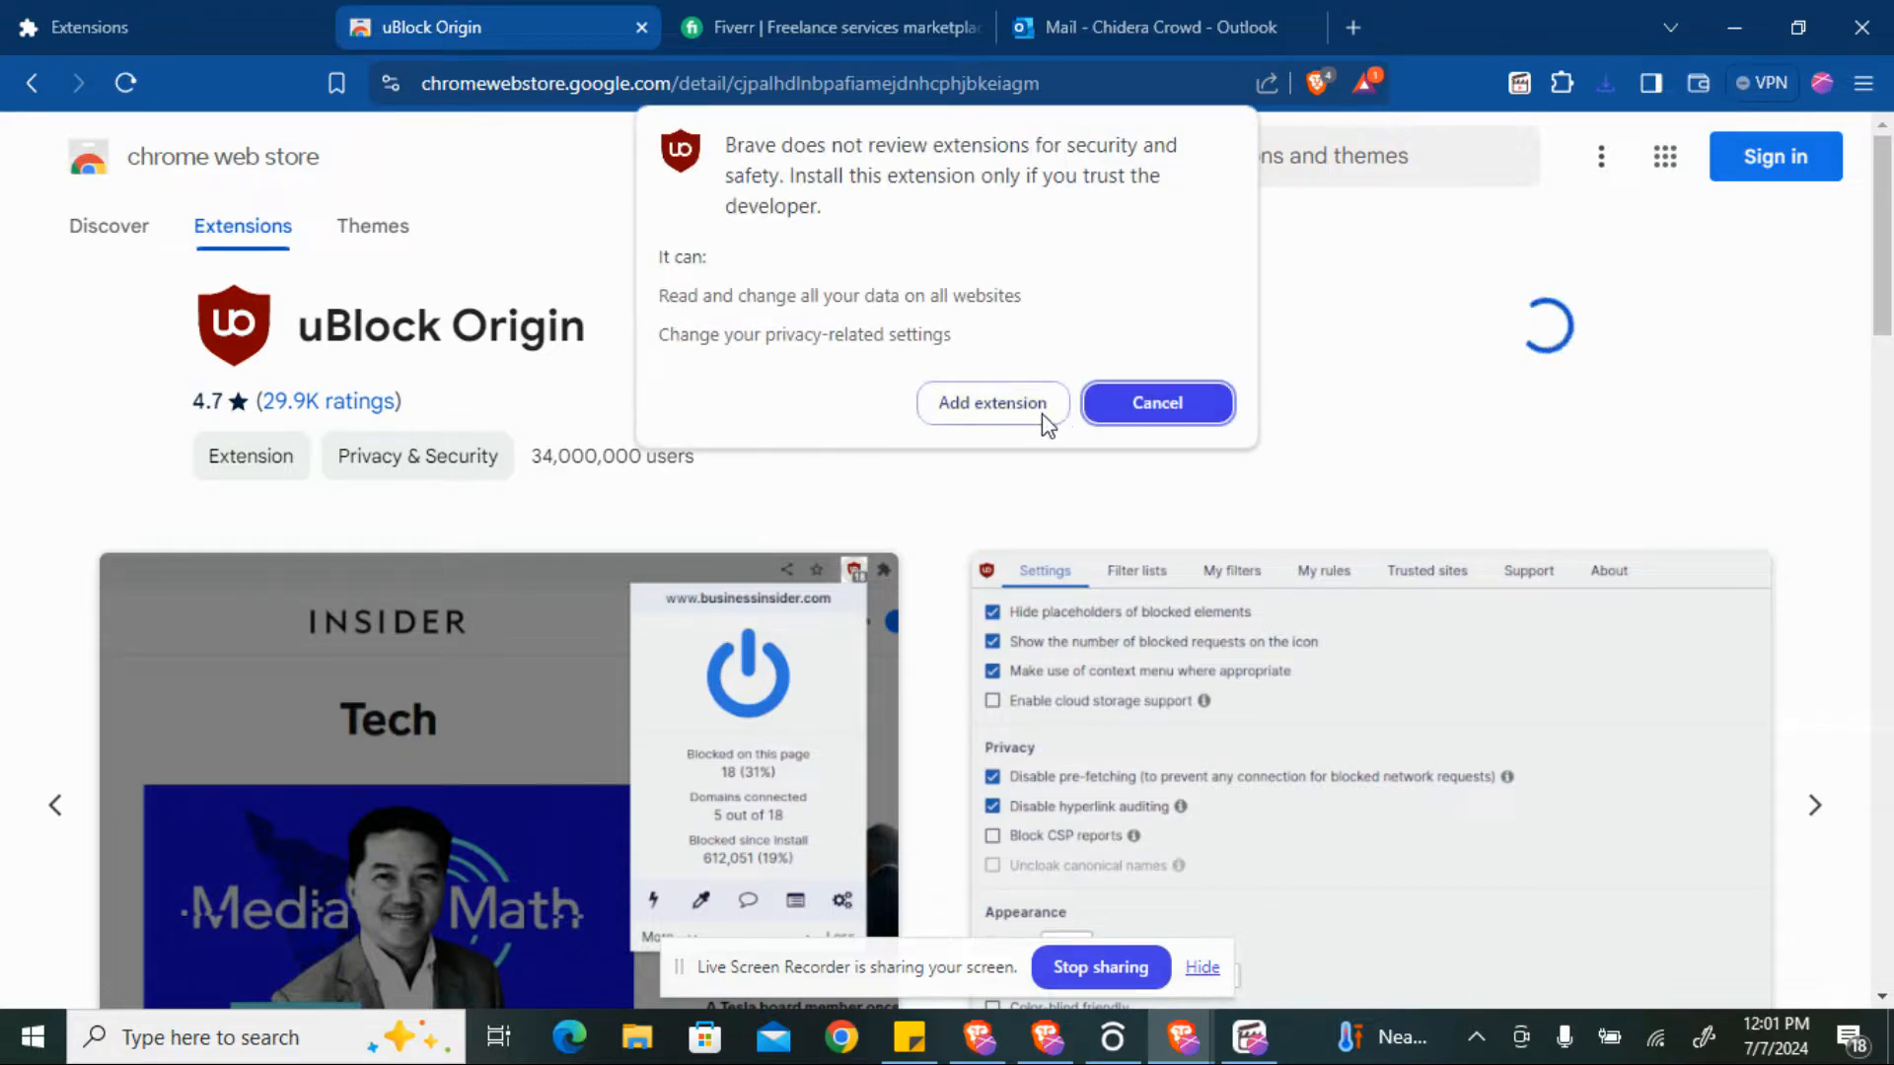
left_click(999, 404)
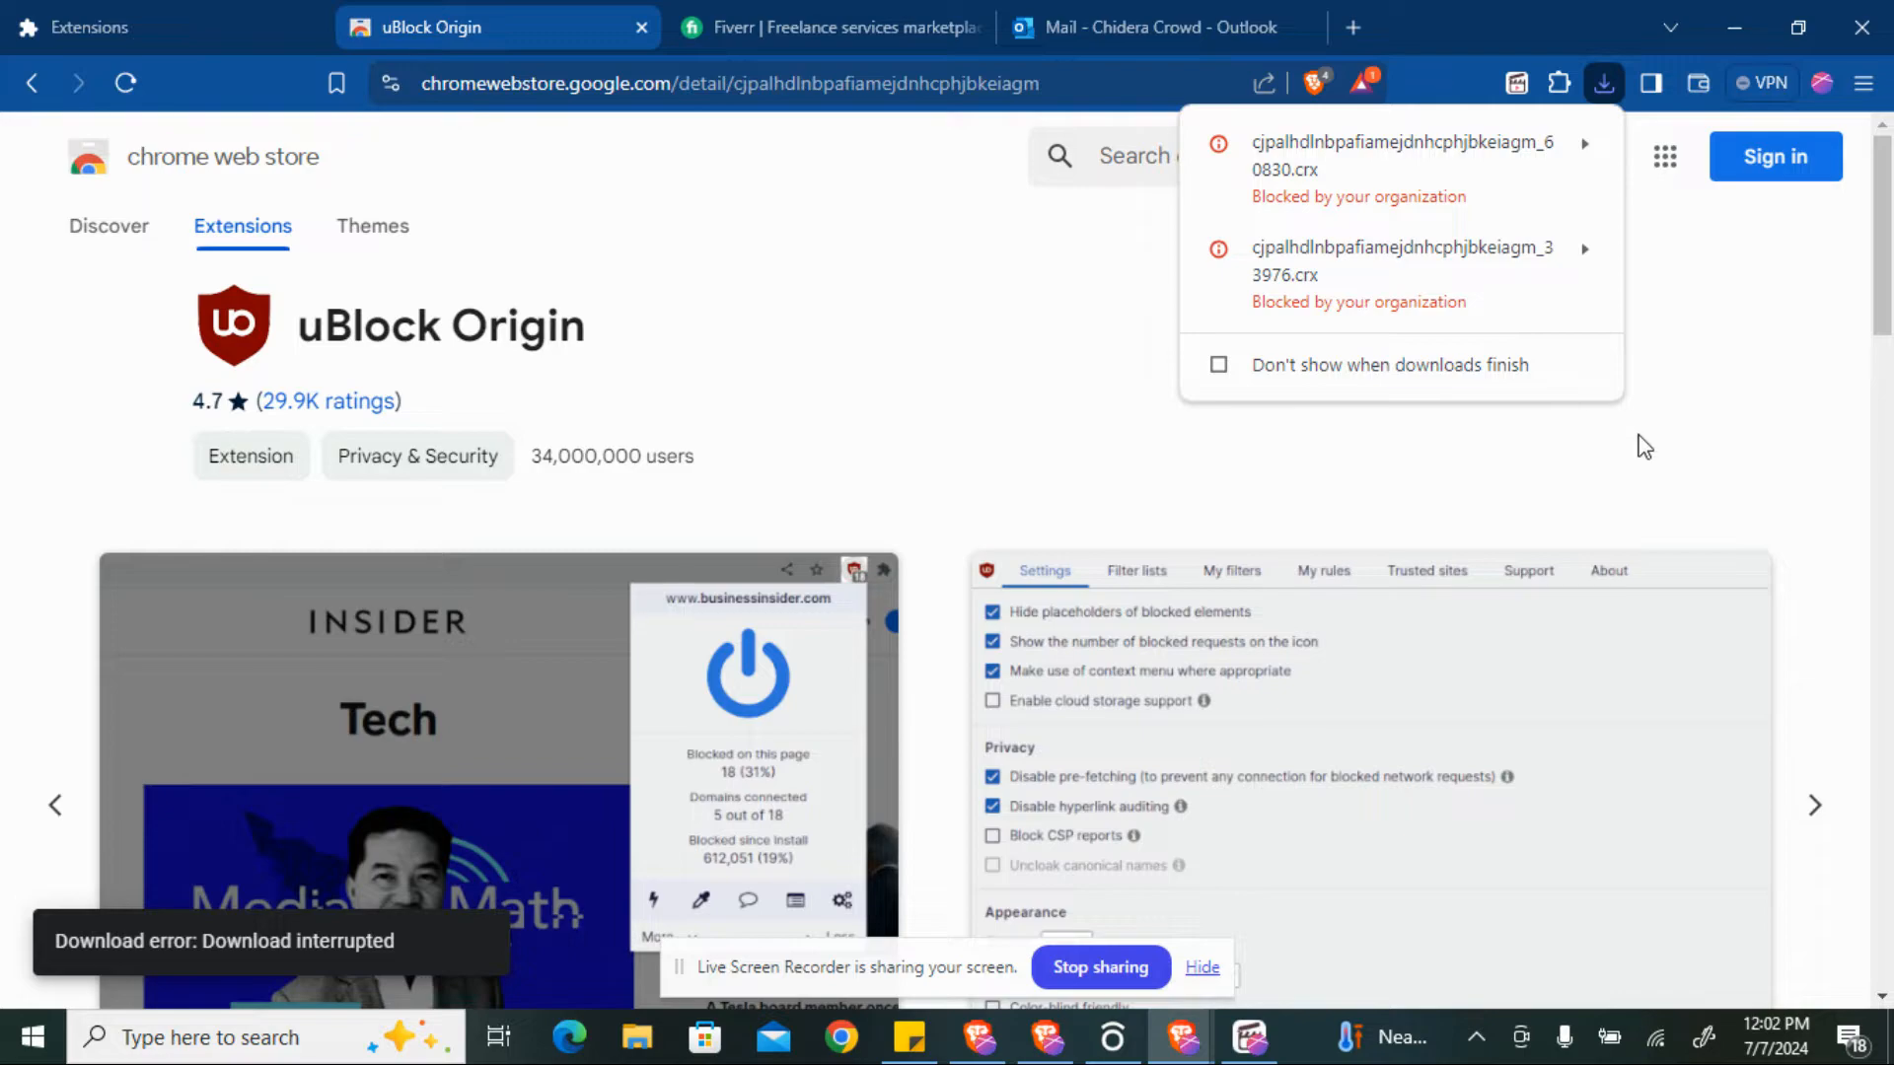
scroll(1408, 414, "down", 1)
scroll(1410, 414, "up", 1)
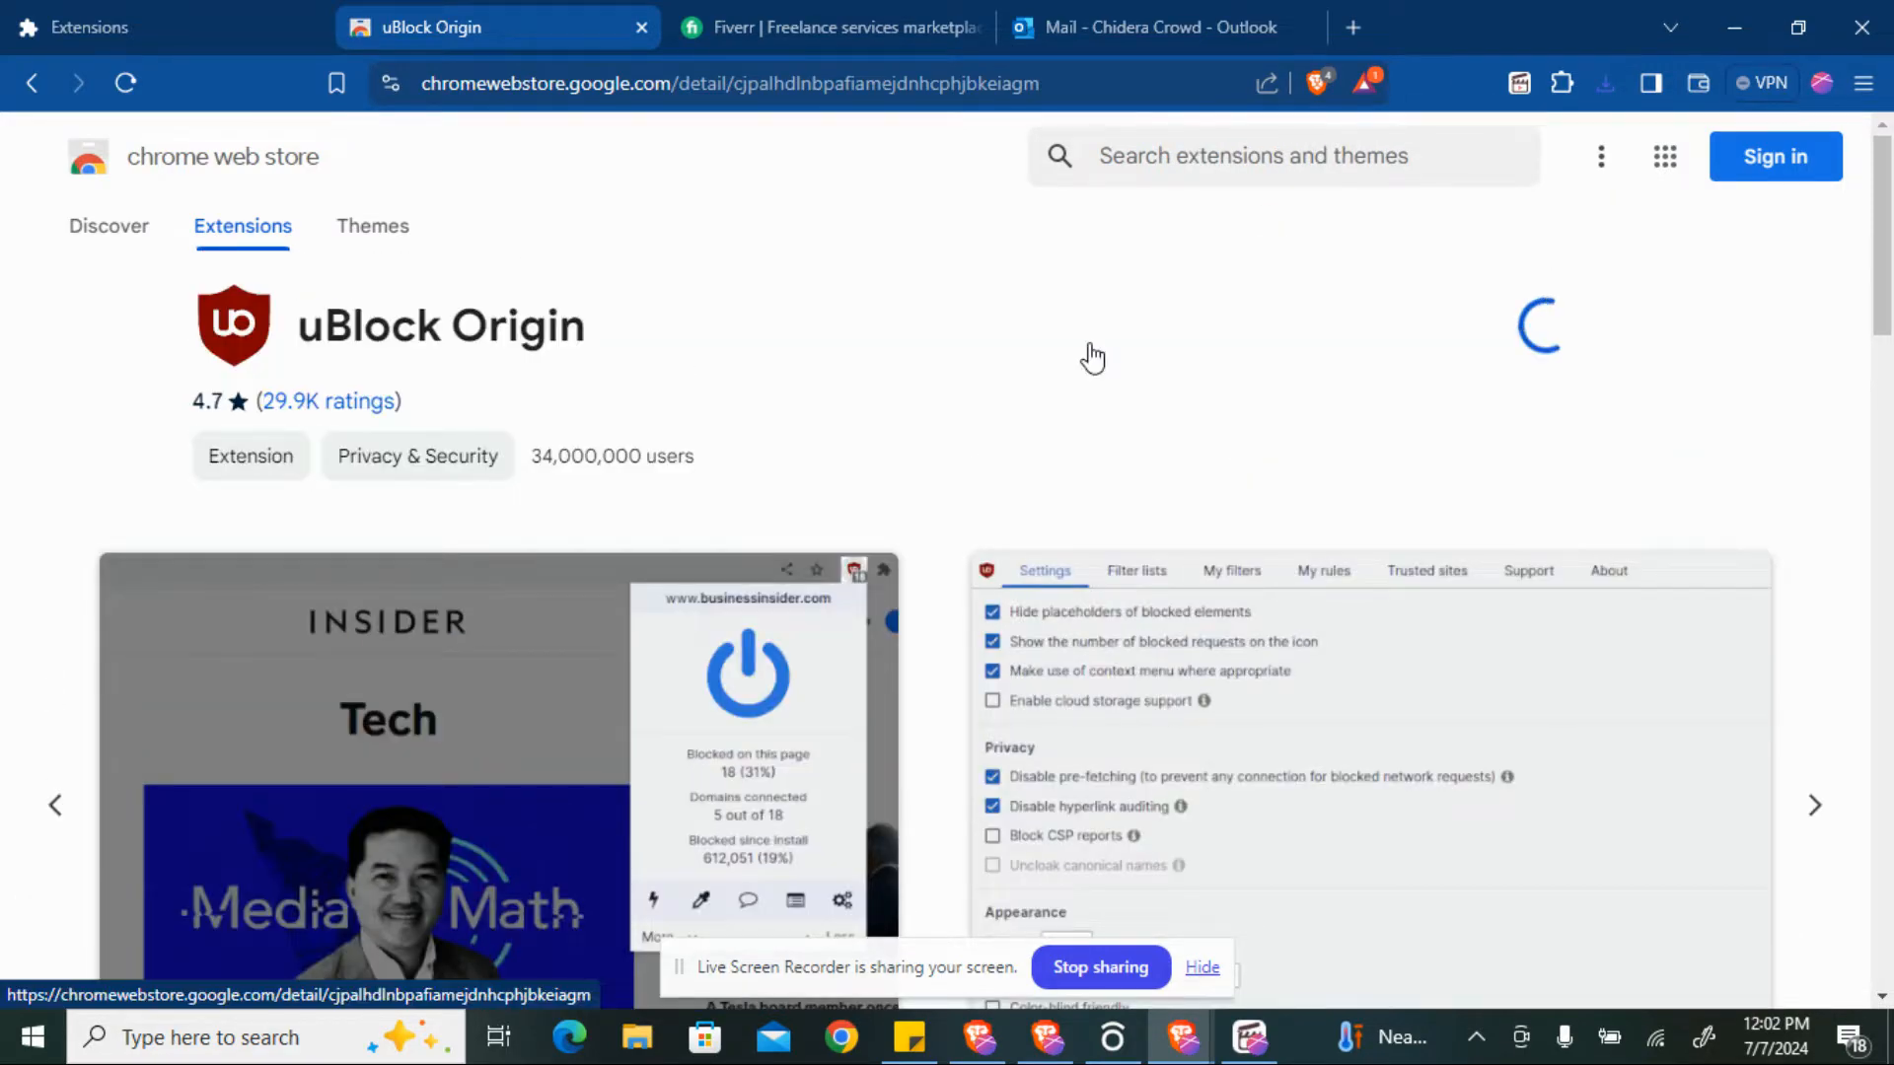
- Search the Chrome Web Store for "adblocker" to find an alternative ad blocker
left_click(1193, 158)
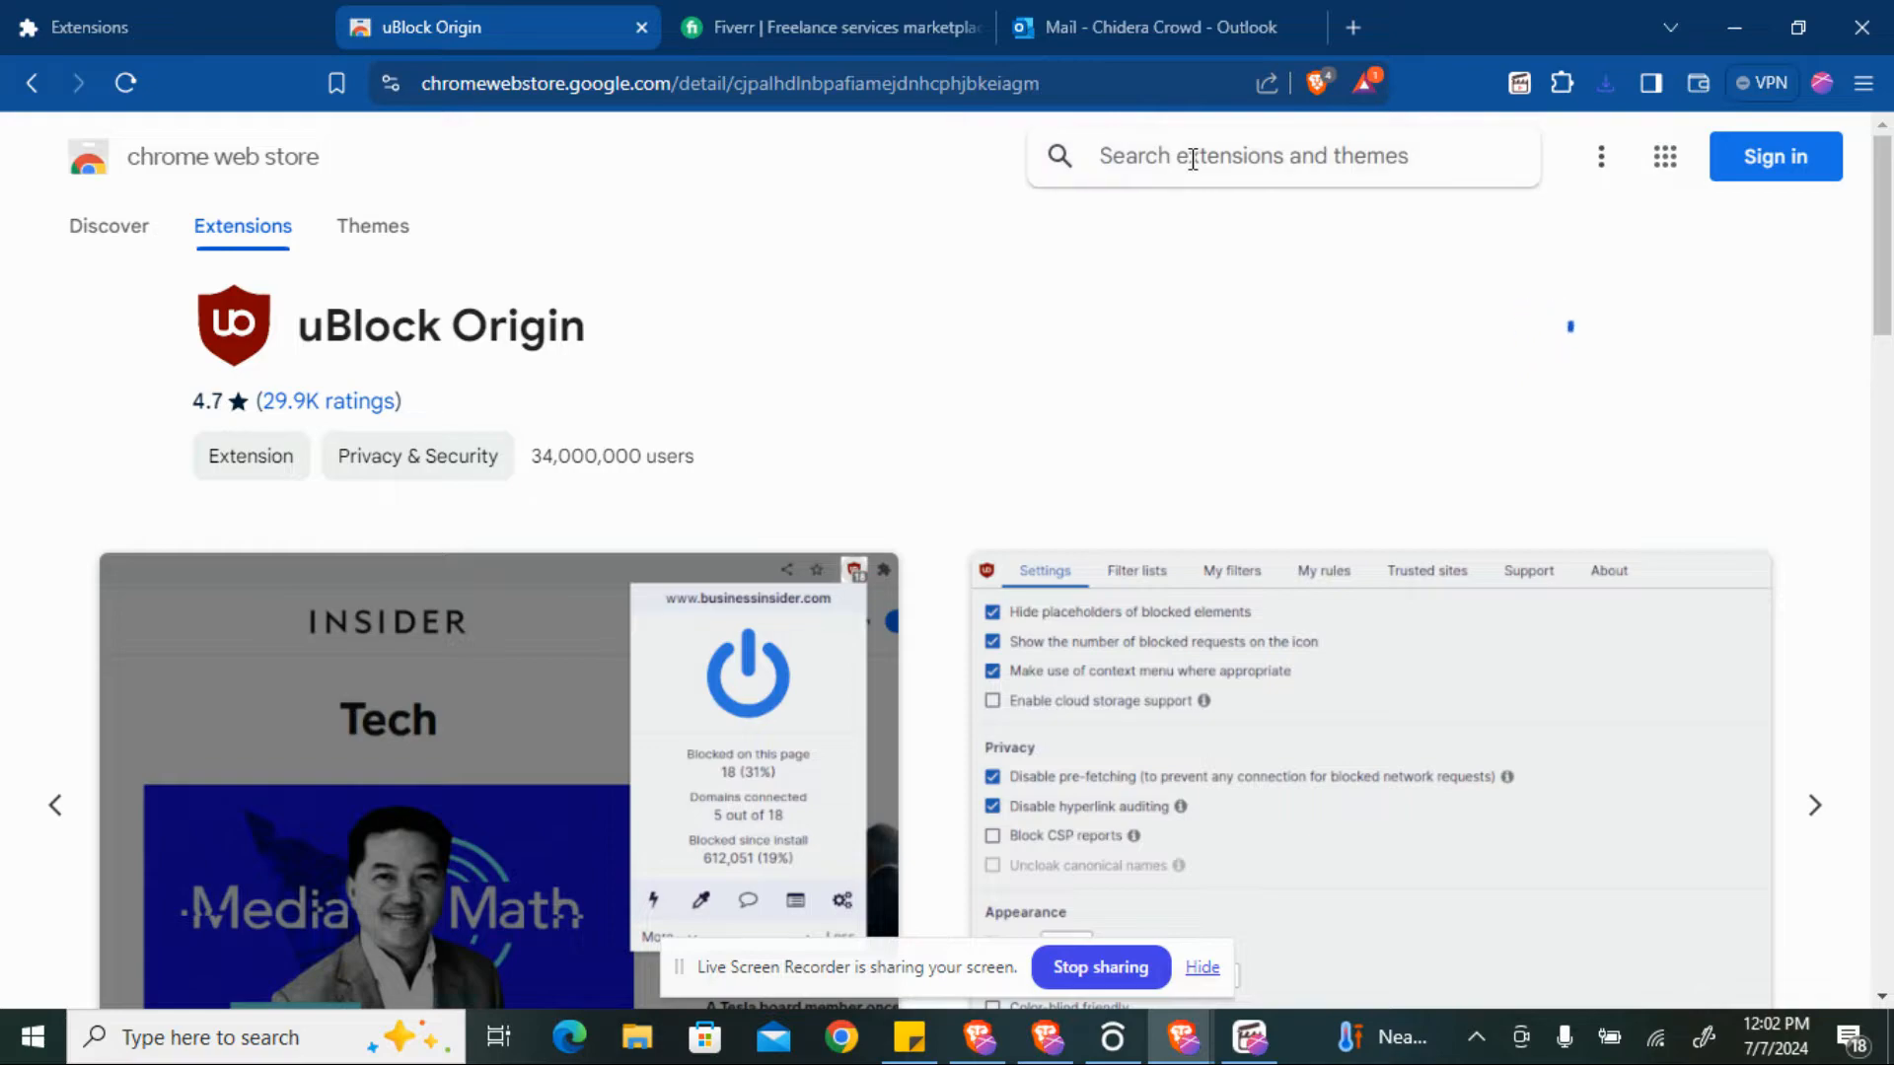
type("ad")
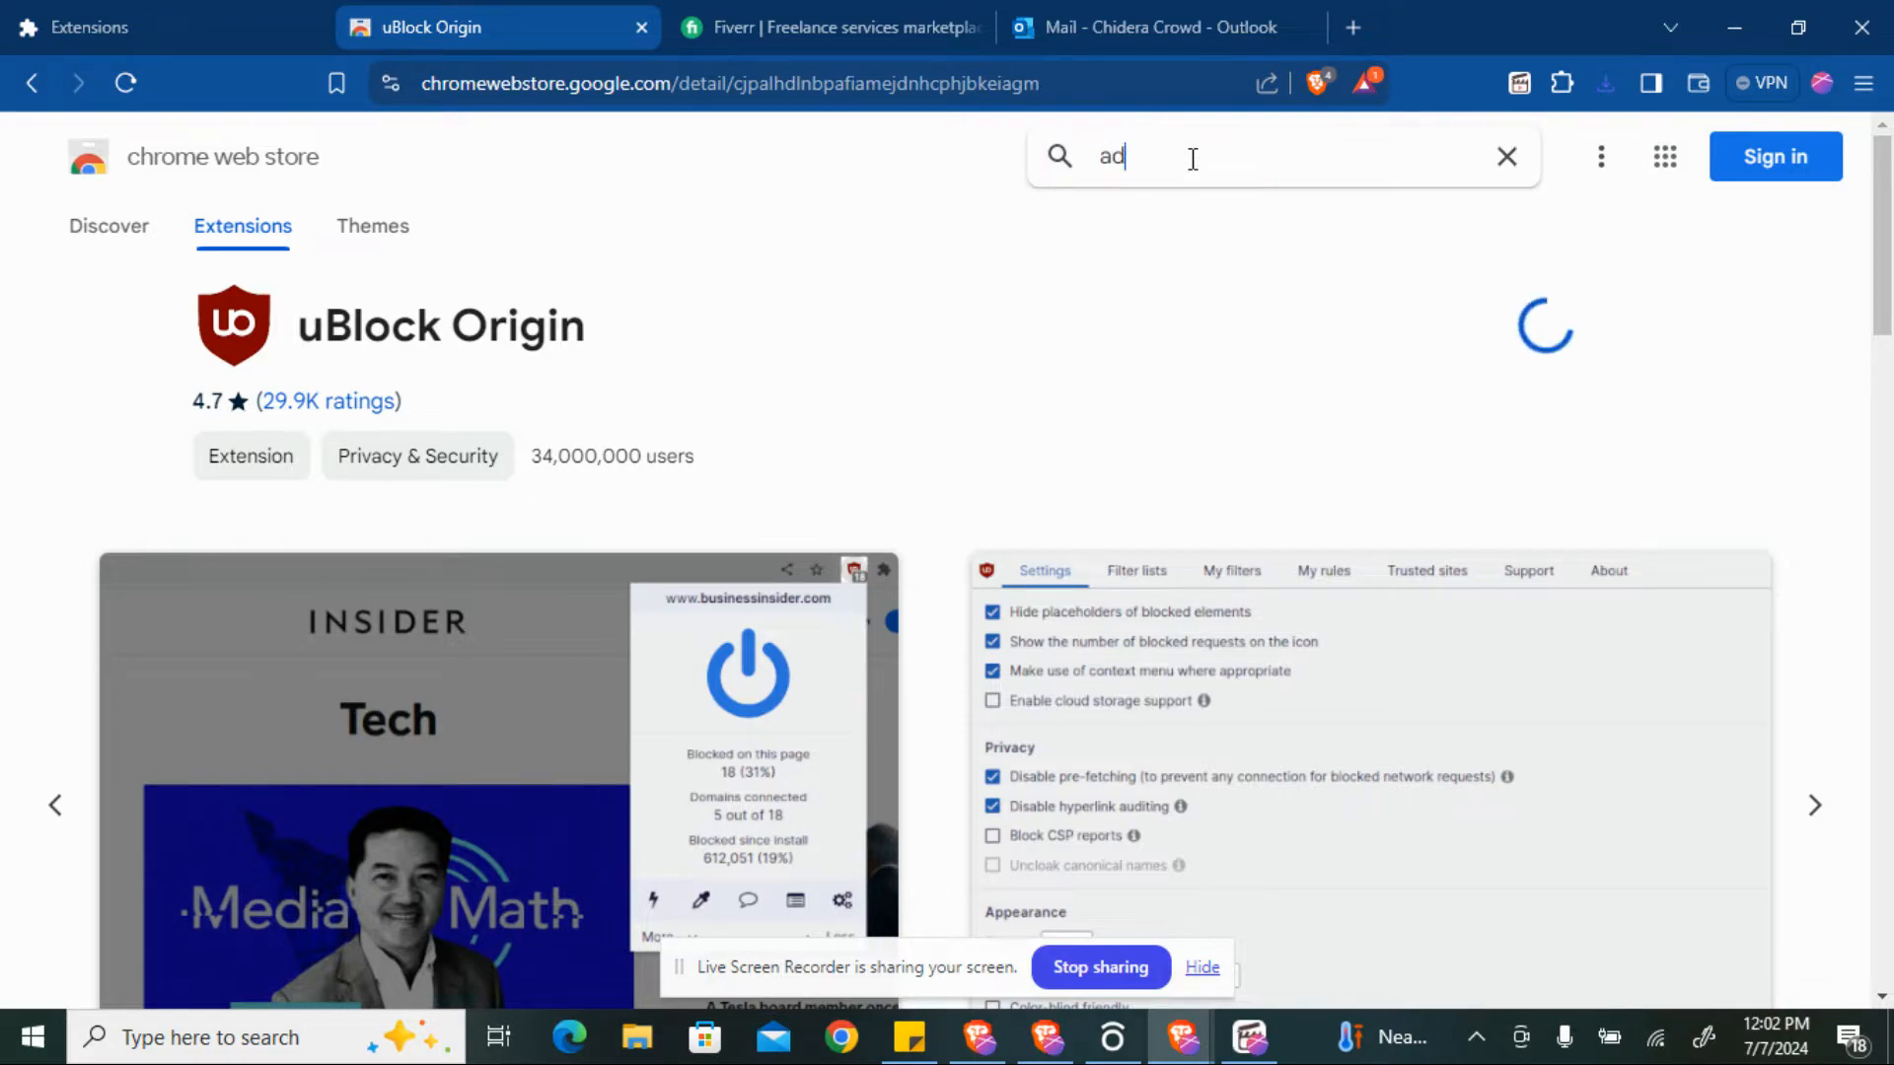
type("blocker")
key("Return")
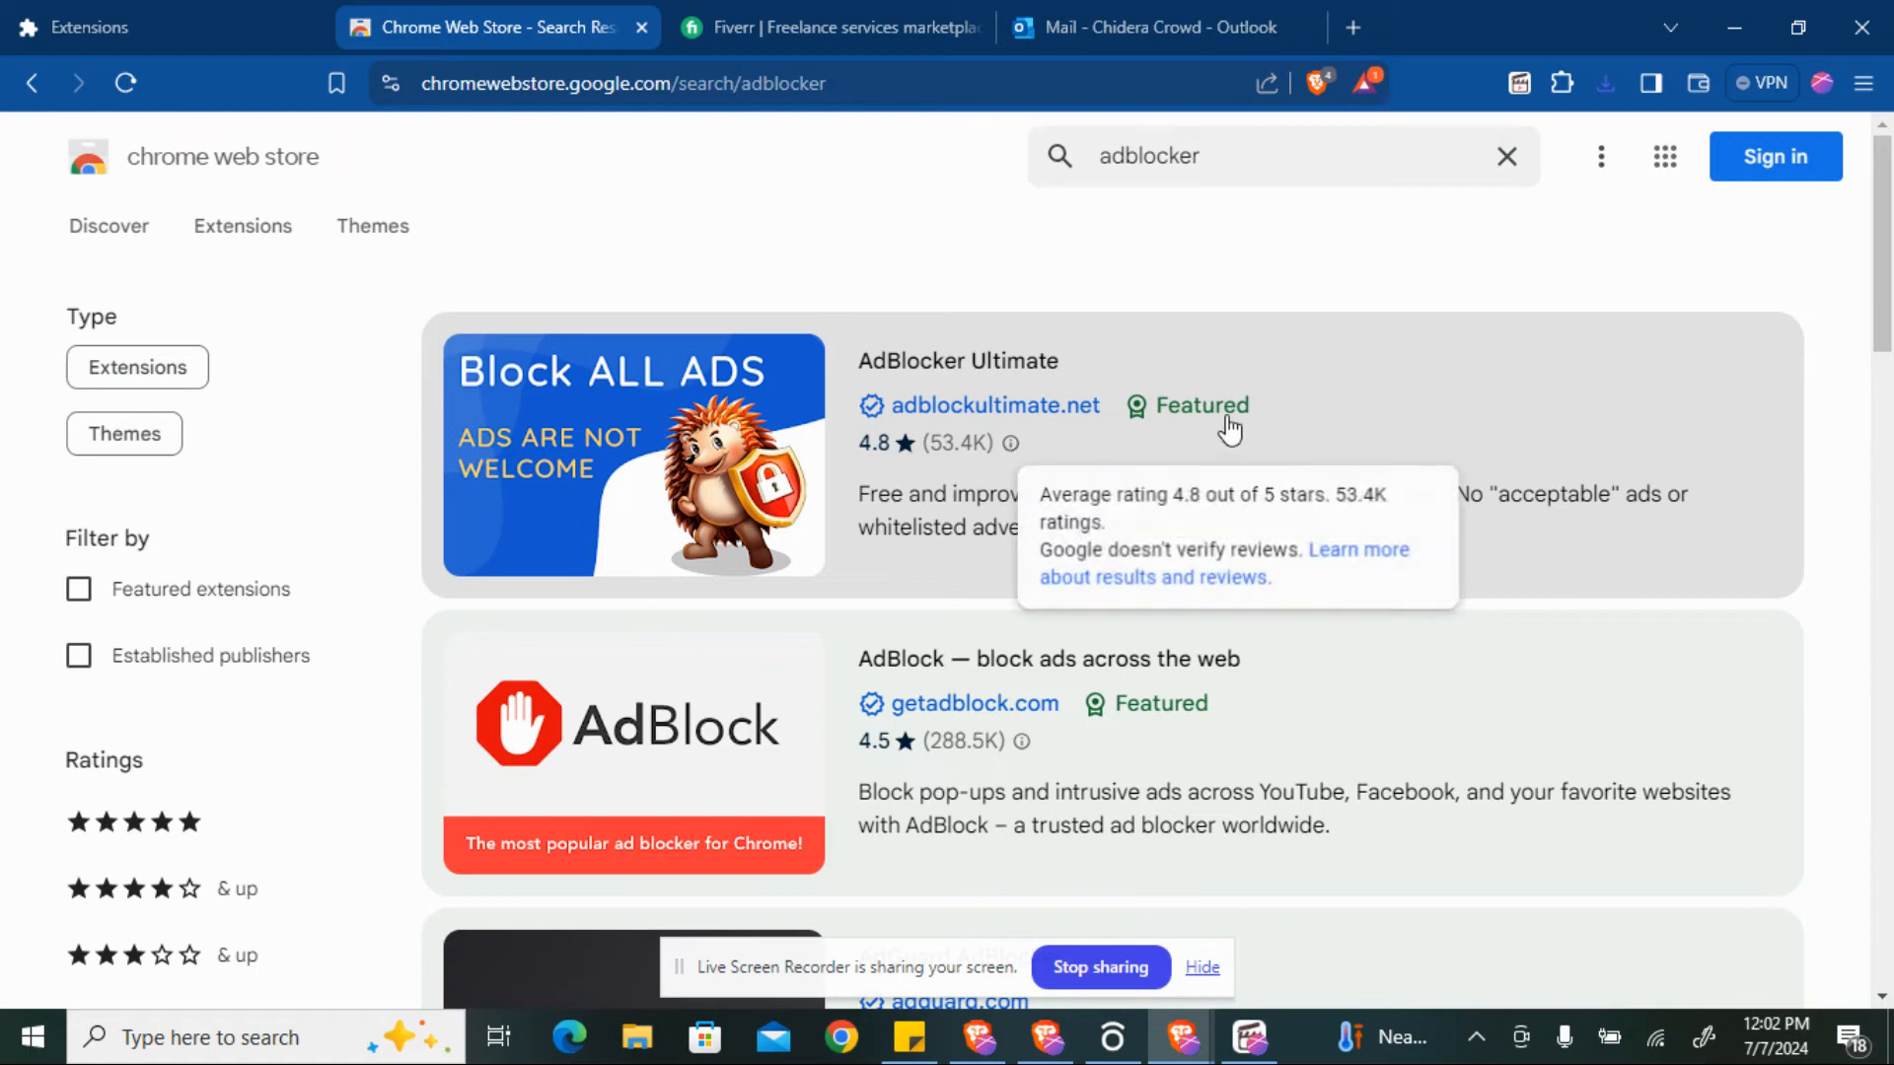
- Open the AdBlocker Ultimate listing and try to add the extension to Brave
scroll(1311, 453, "down", 1)
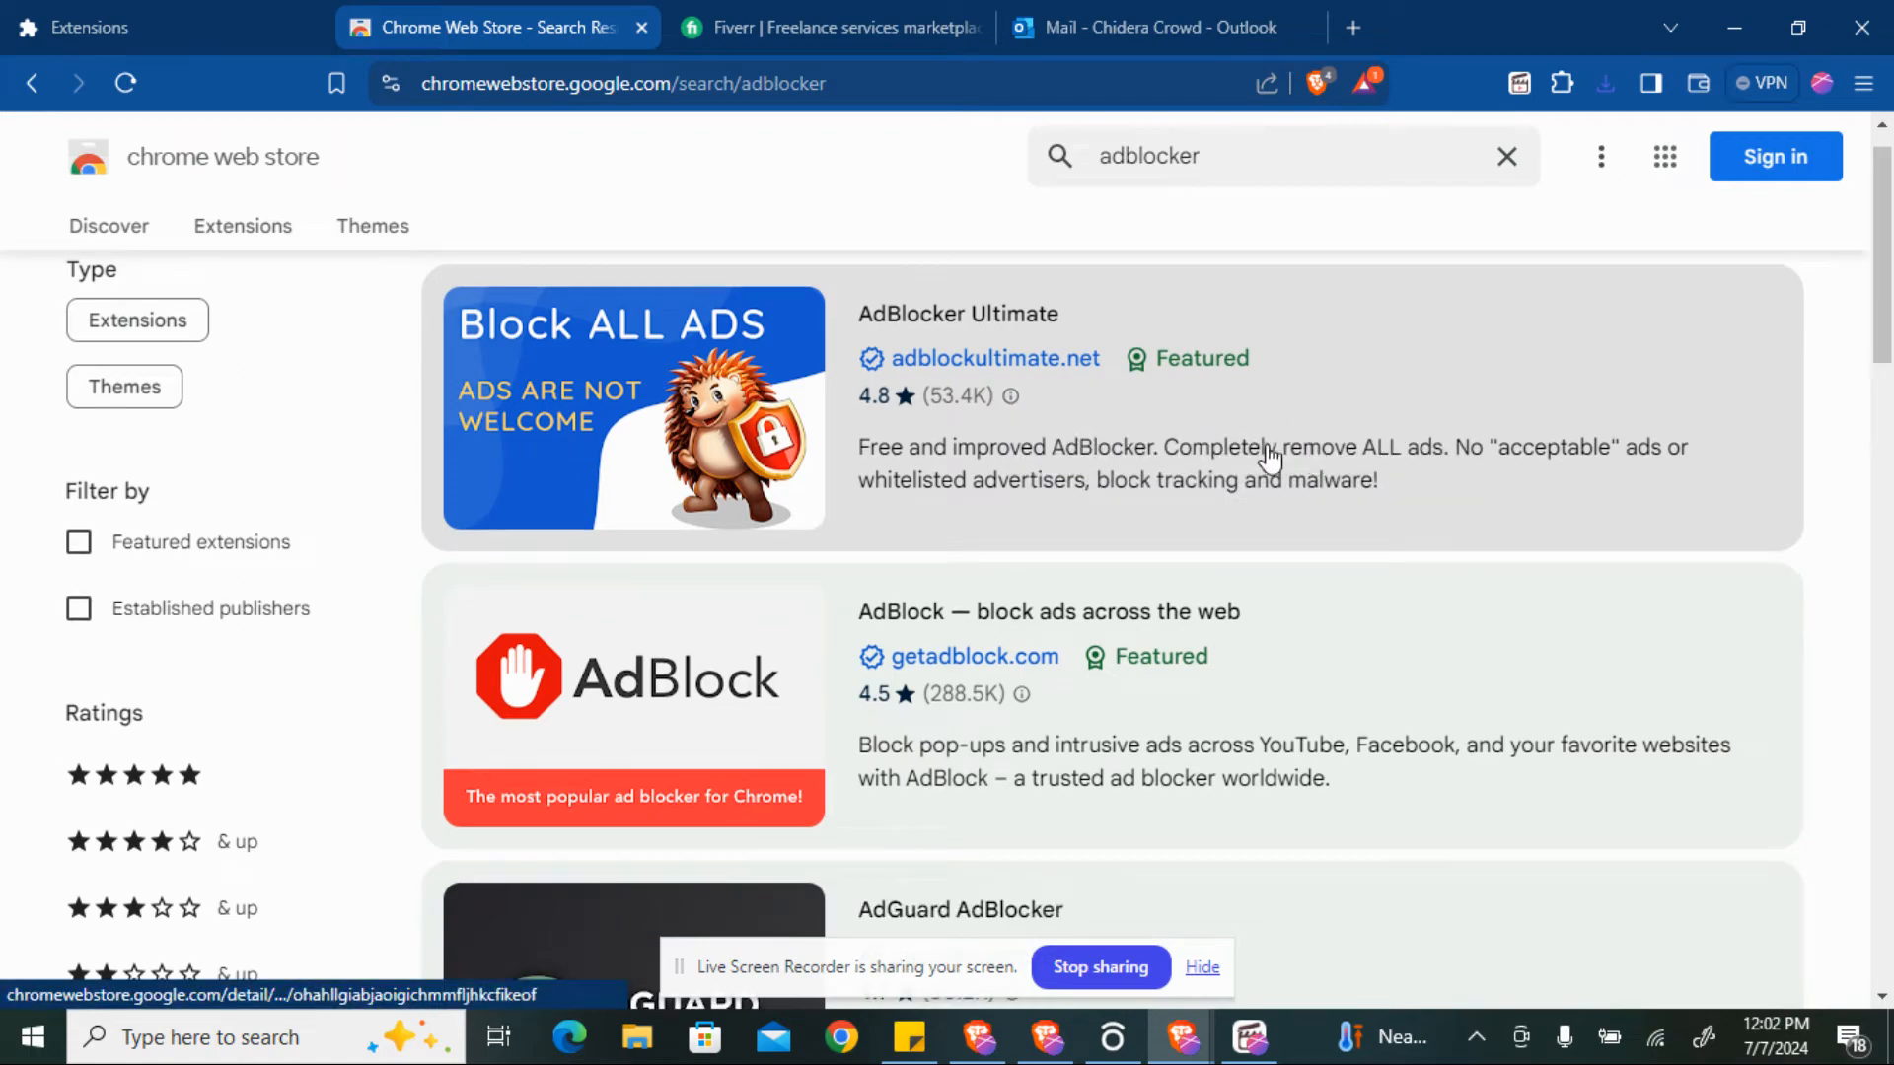
left_click(1148, 464)
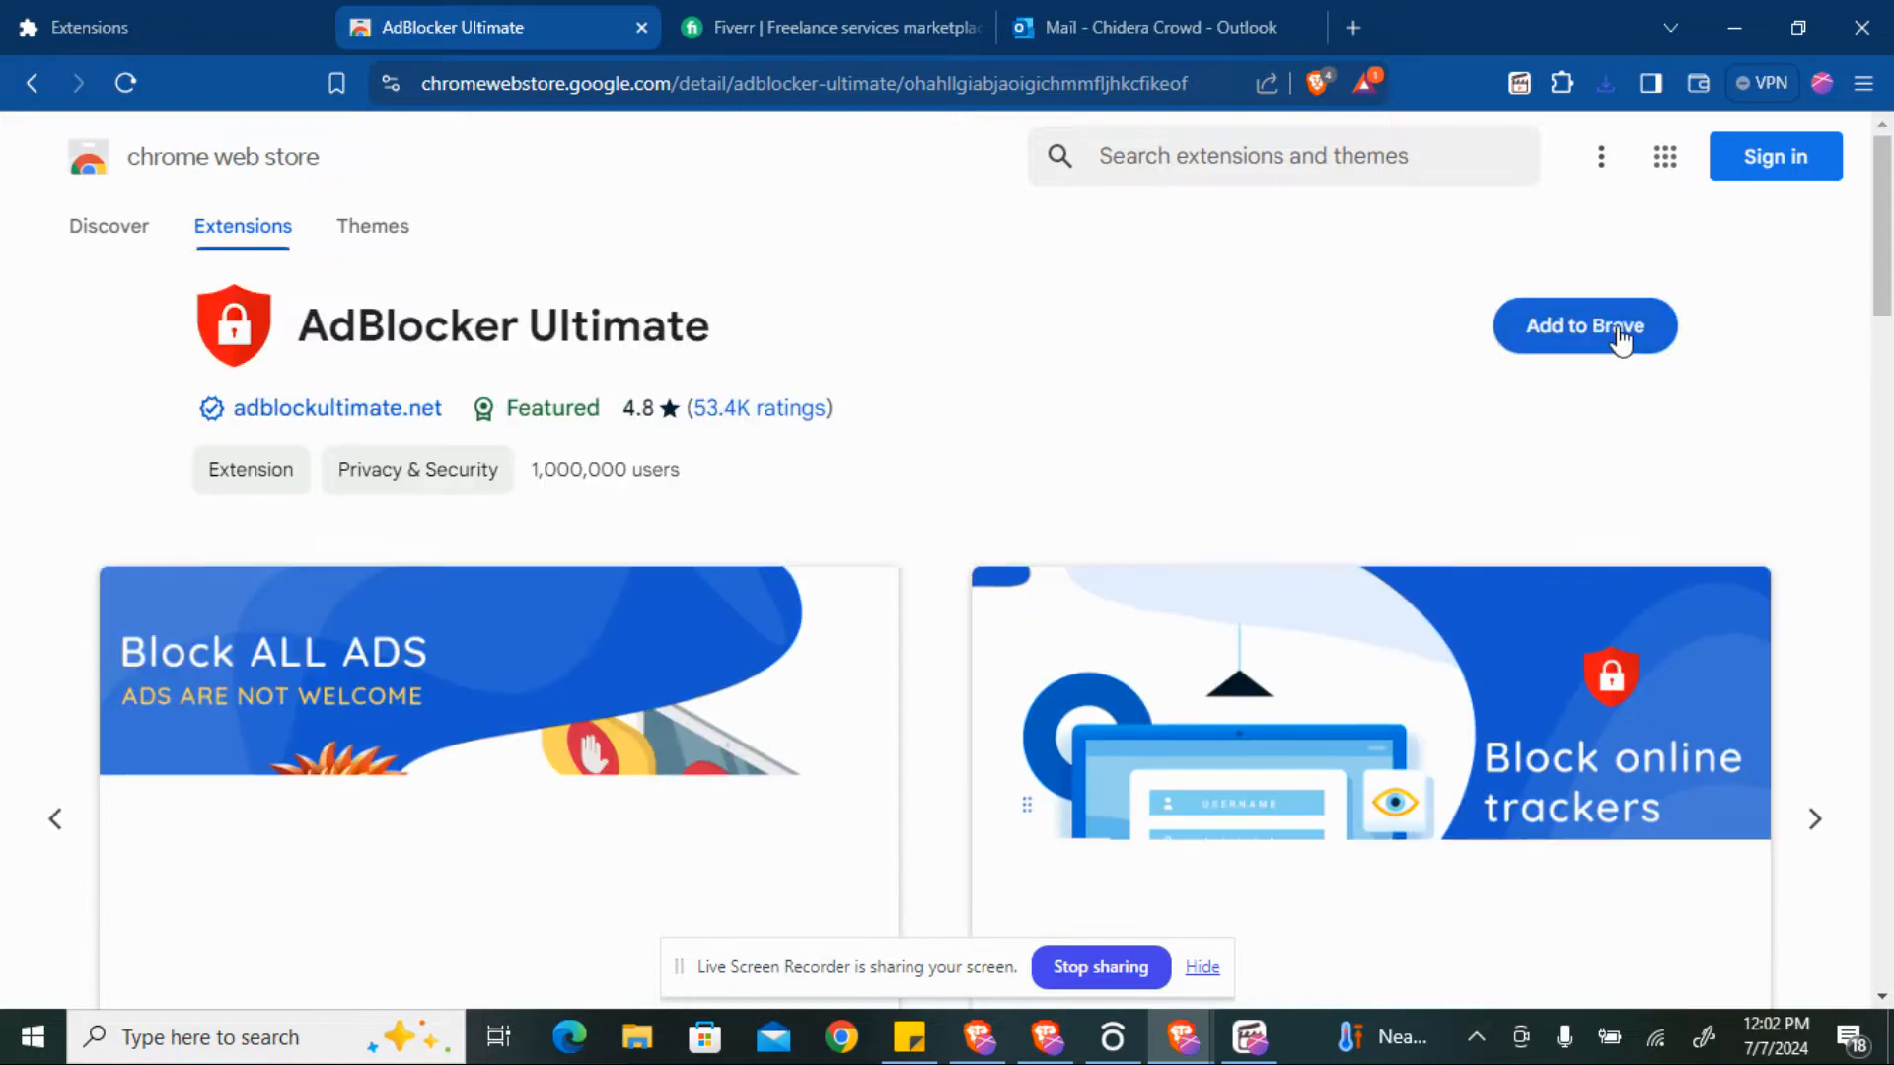
left_click(1621, 335)
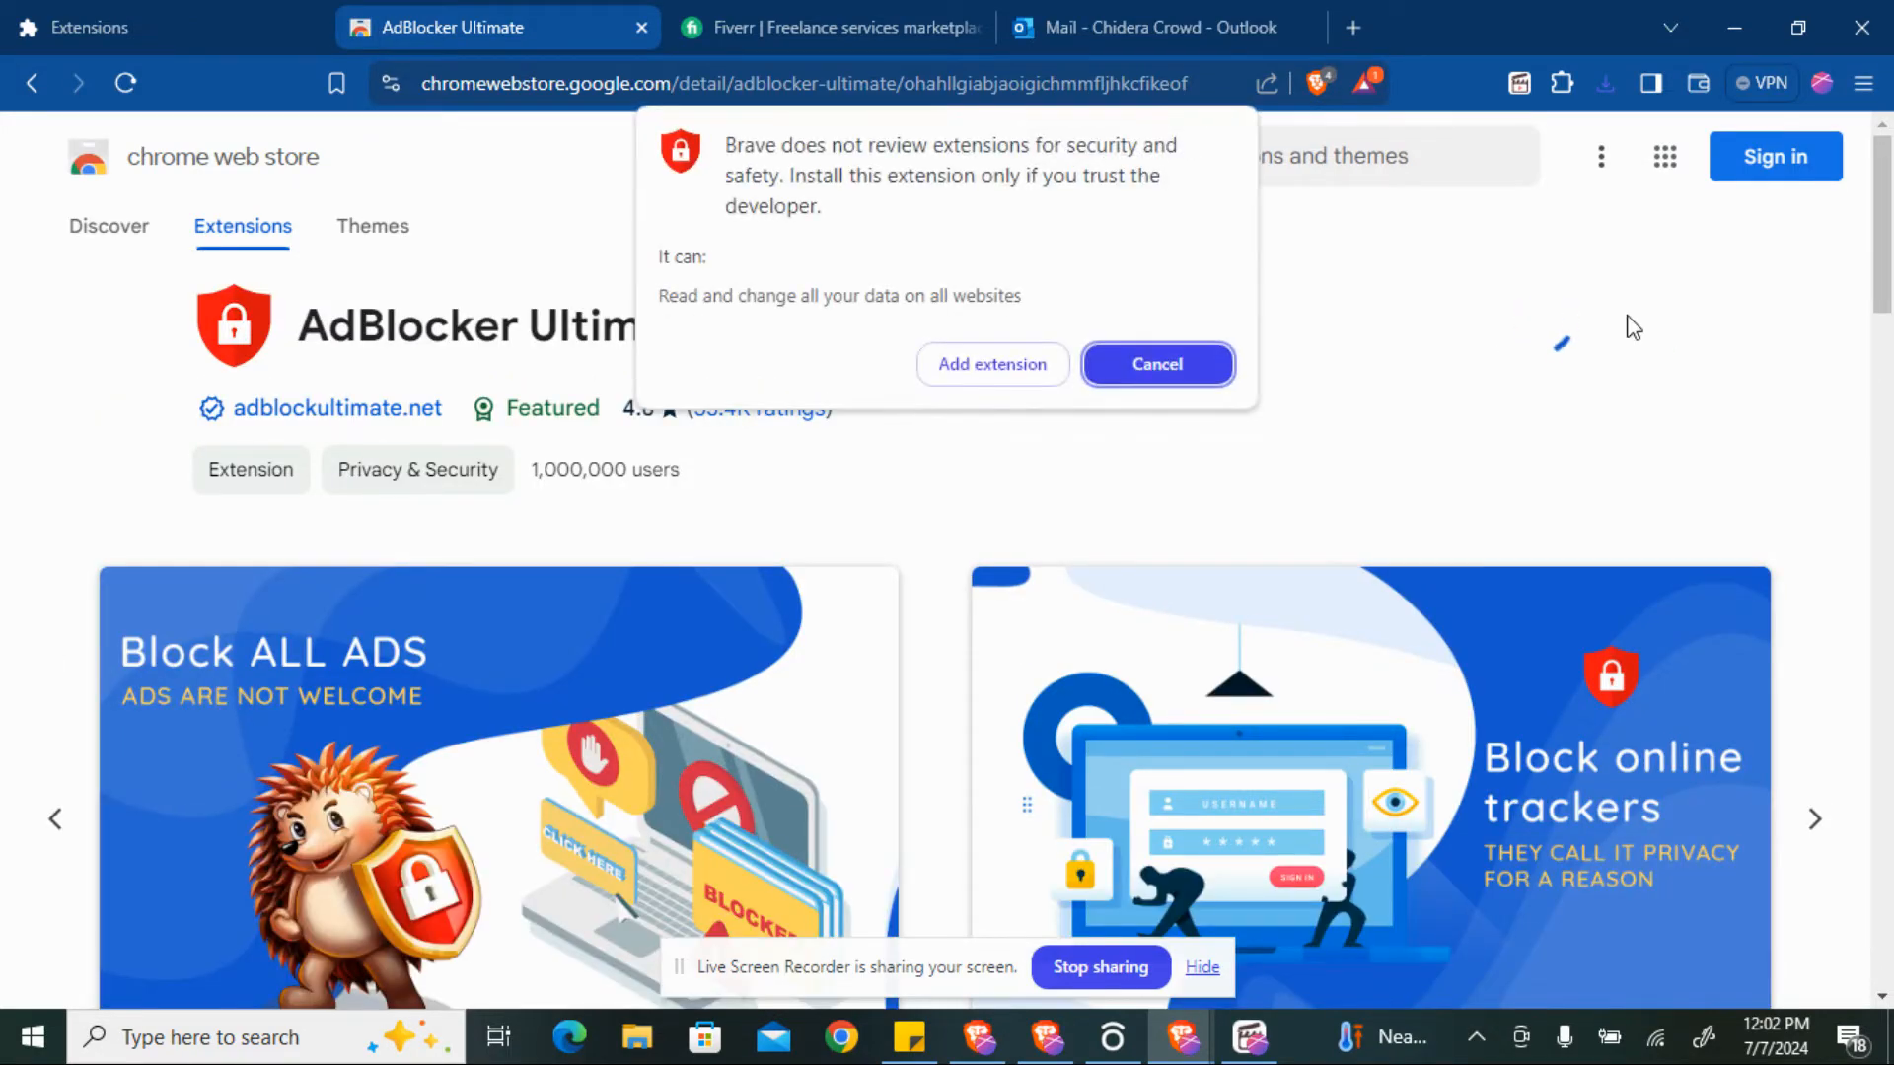
left_click(994, 367)
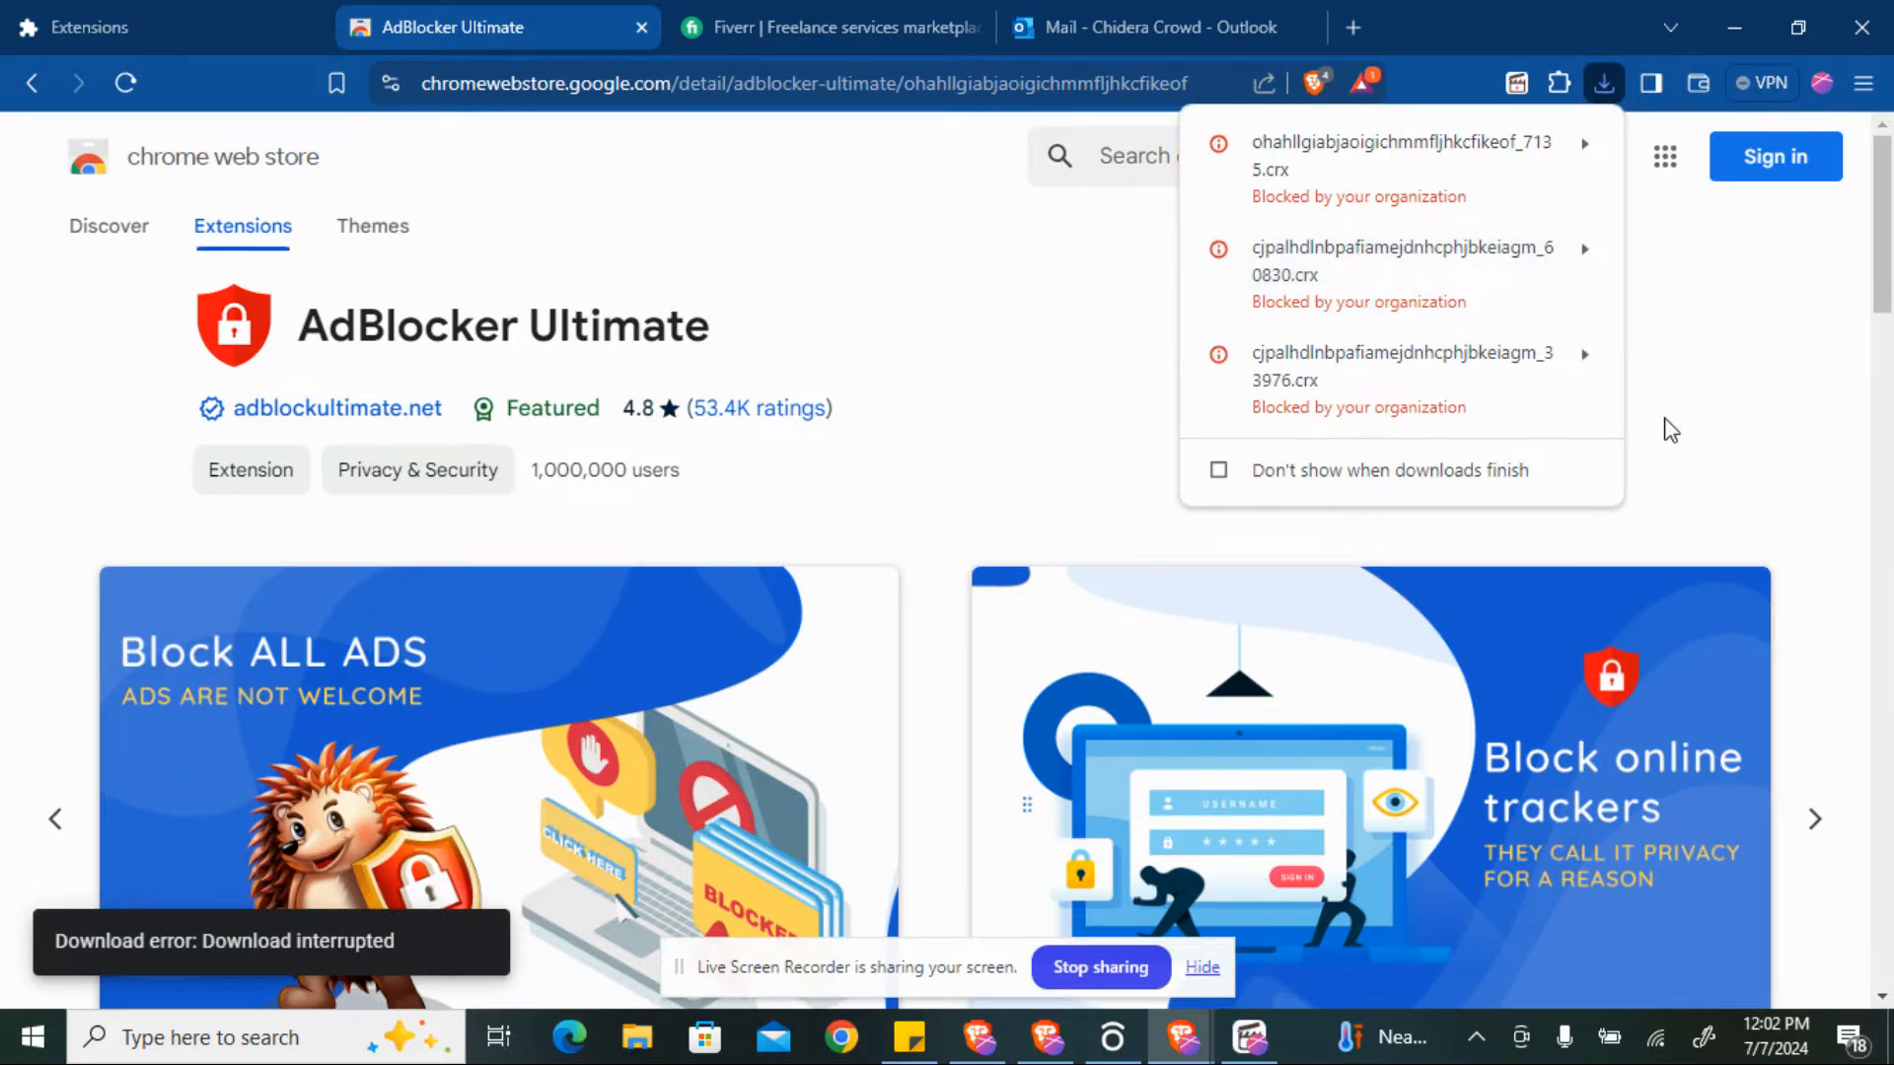
left_click(1192, 532)
scroll(1192, 523, "down", 5)
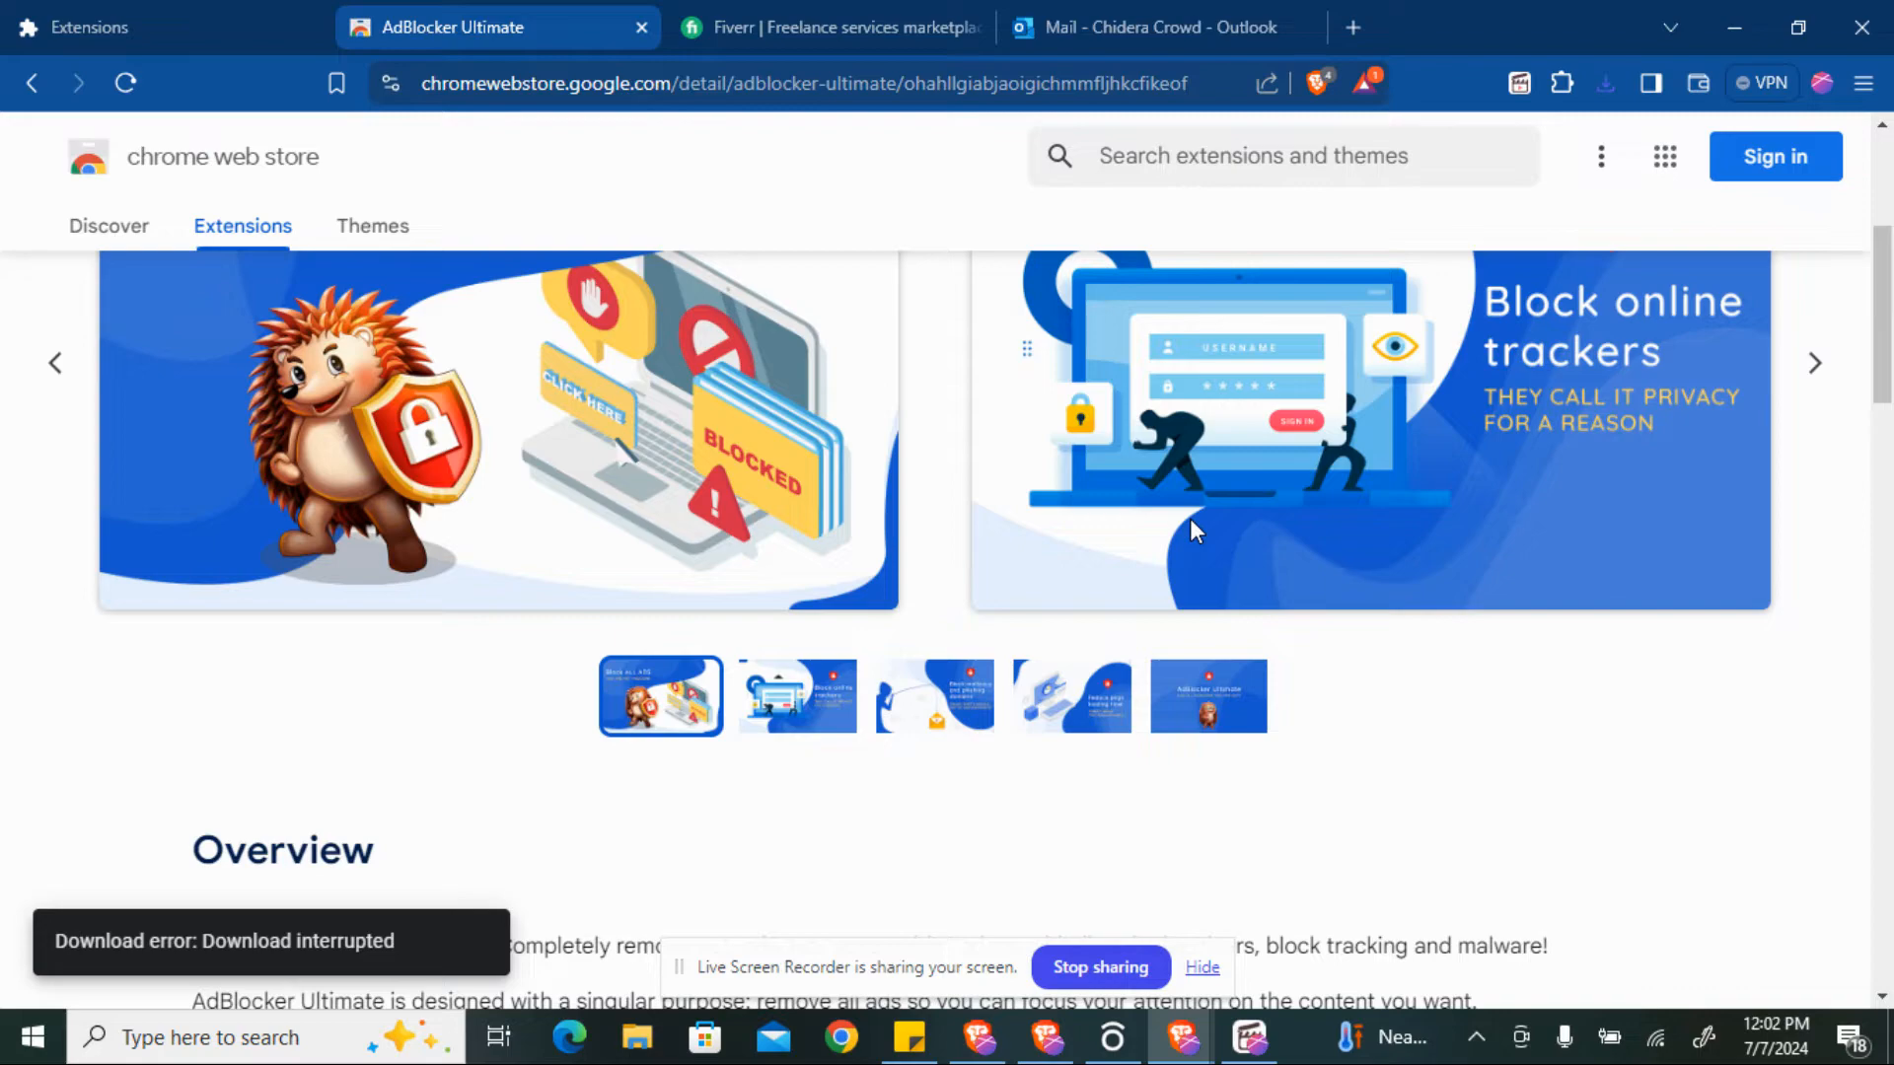
scroll(1192, 527, "up", 5)
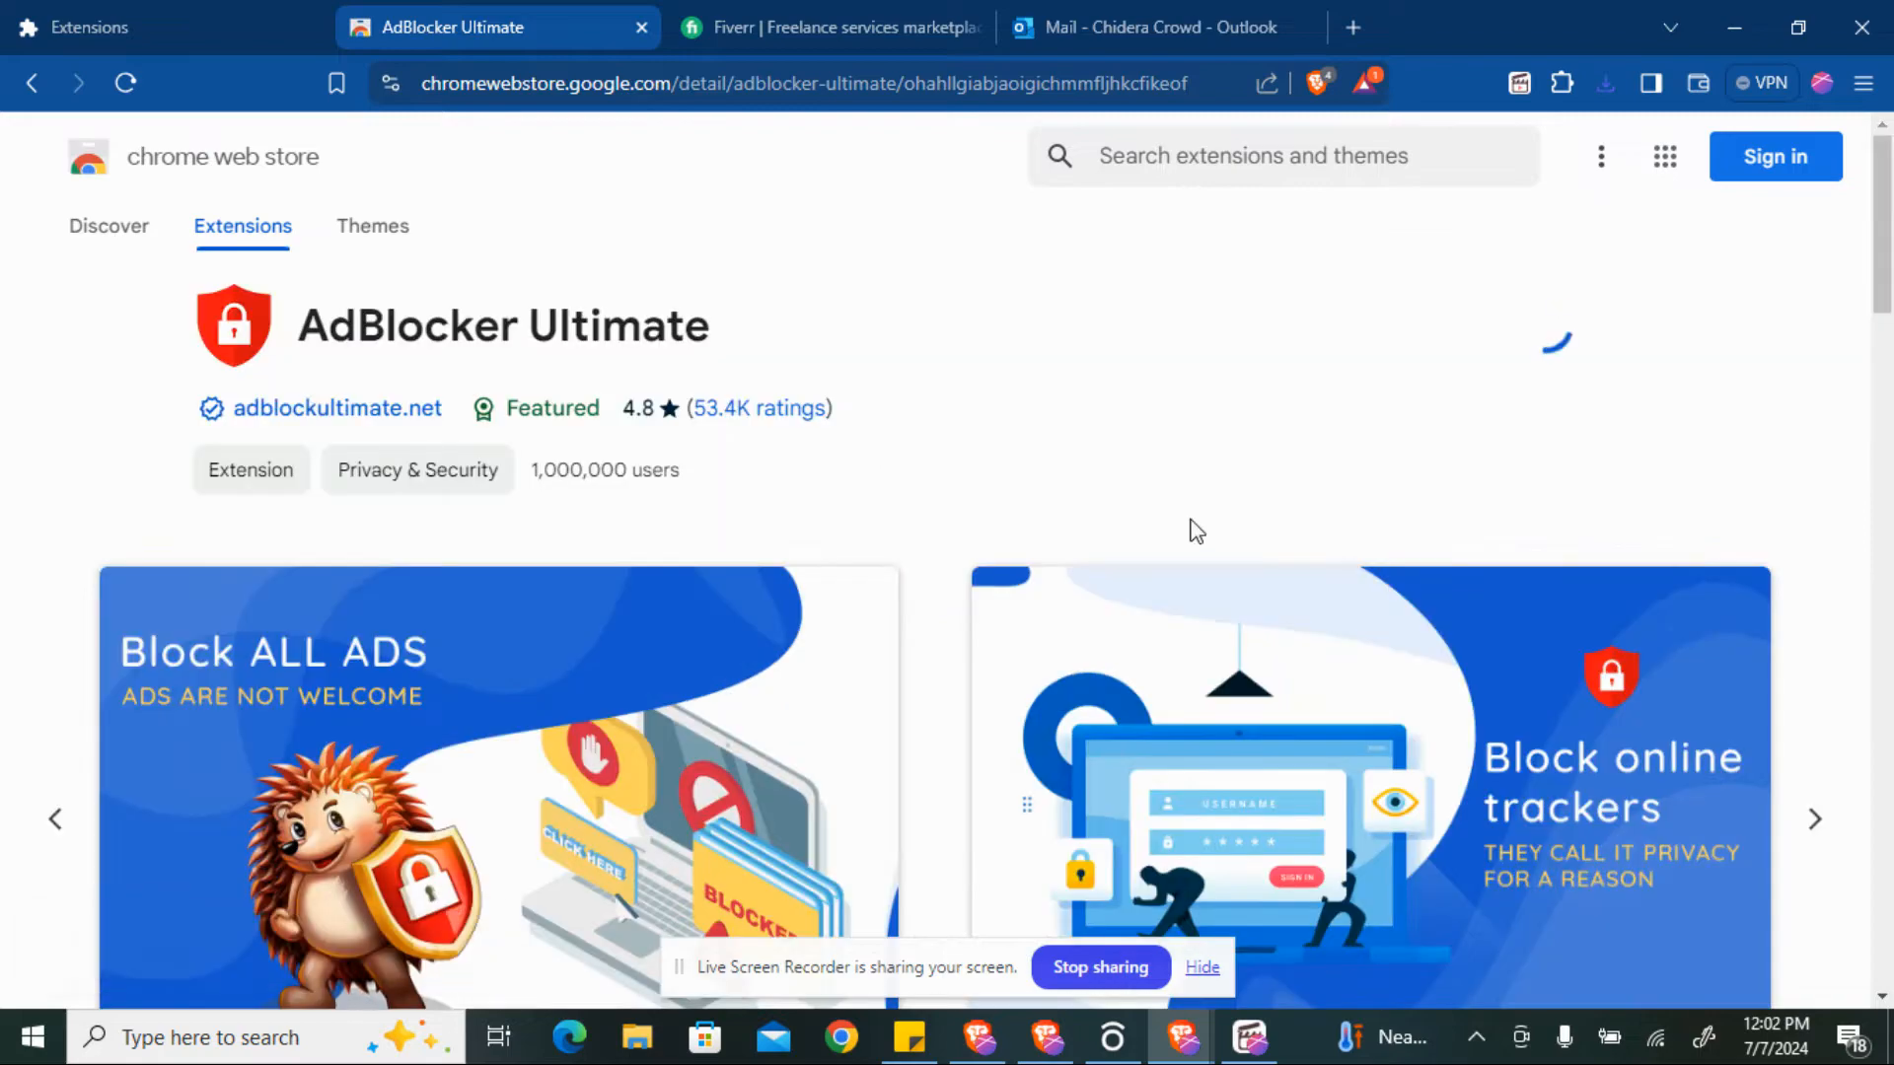
- Search the Chrome Web Store for "adbocker" to find another ad-blocking extension
left_click(1344, 160)
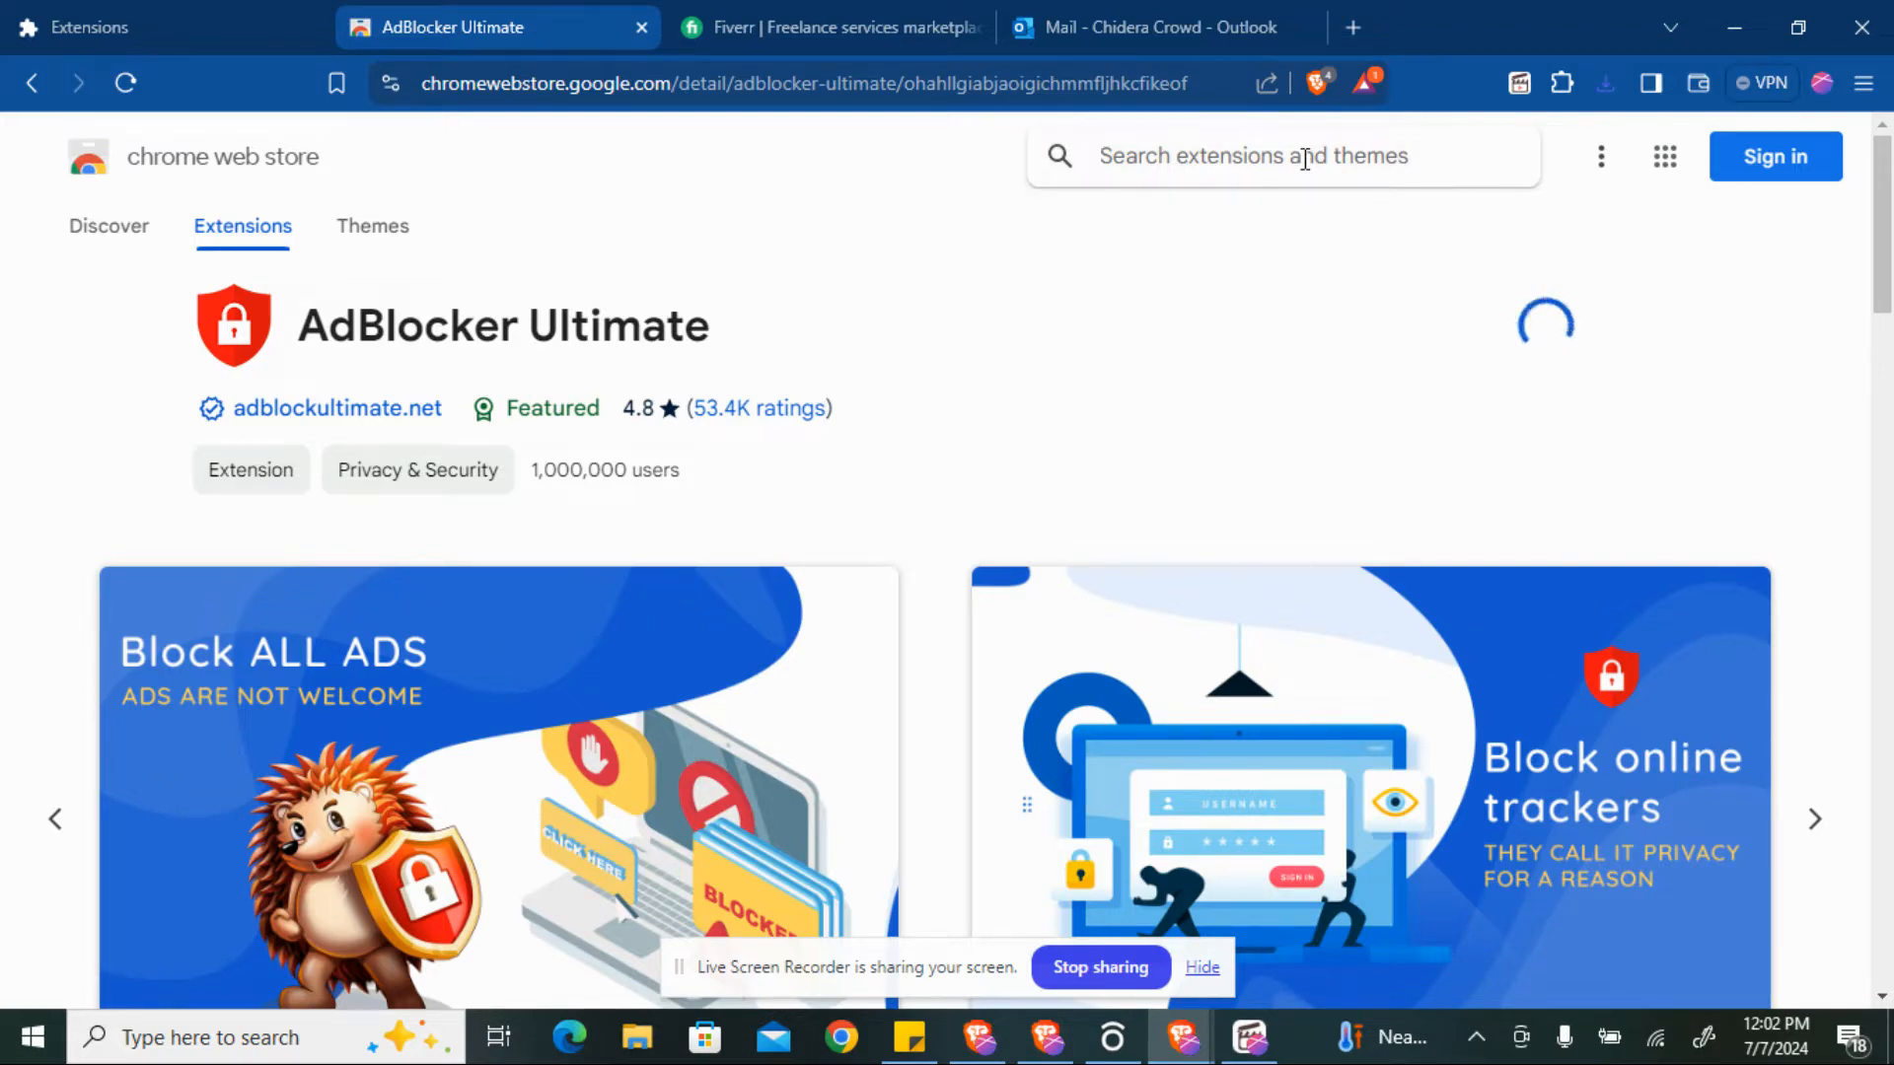
type("adbo")
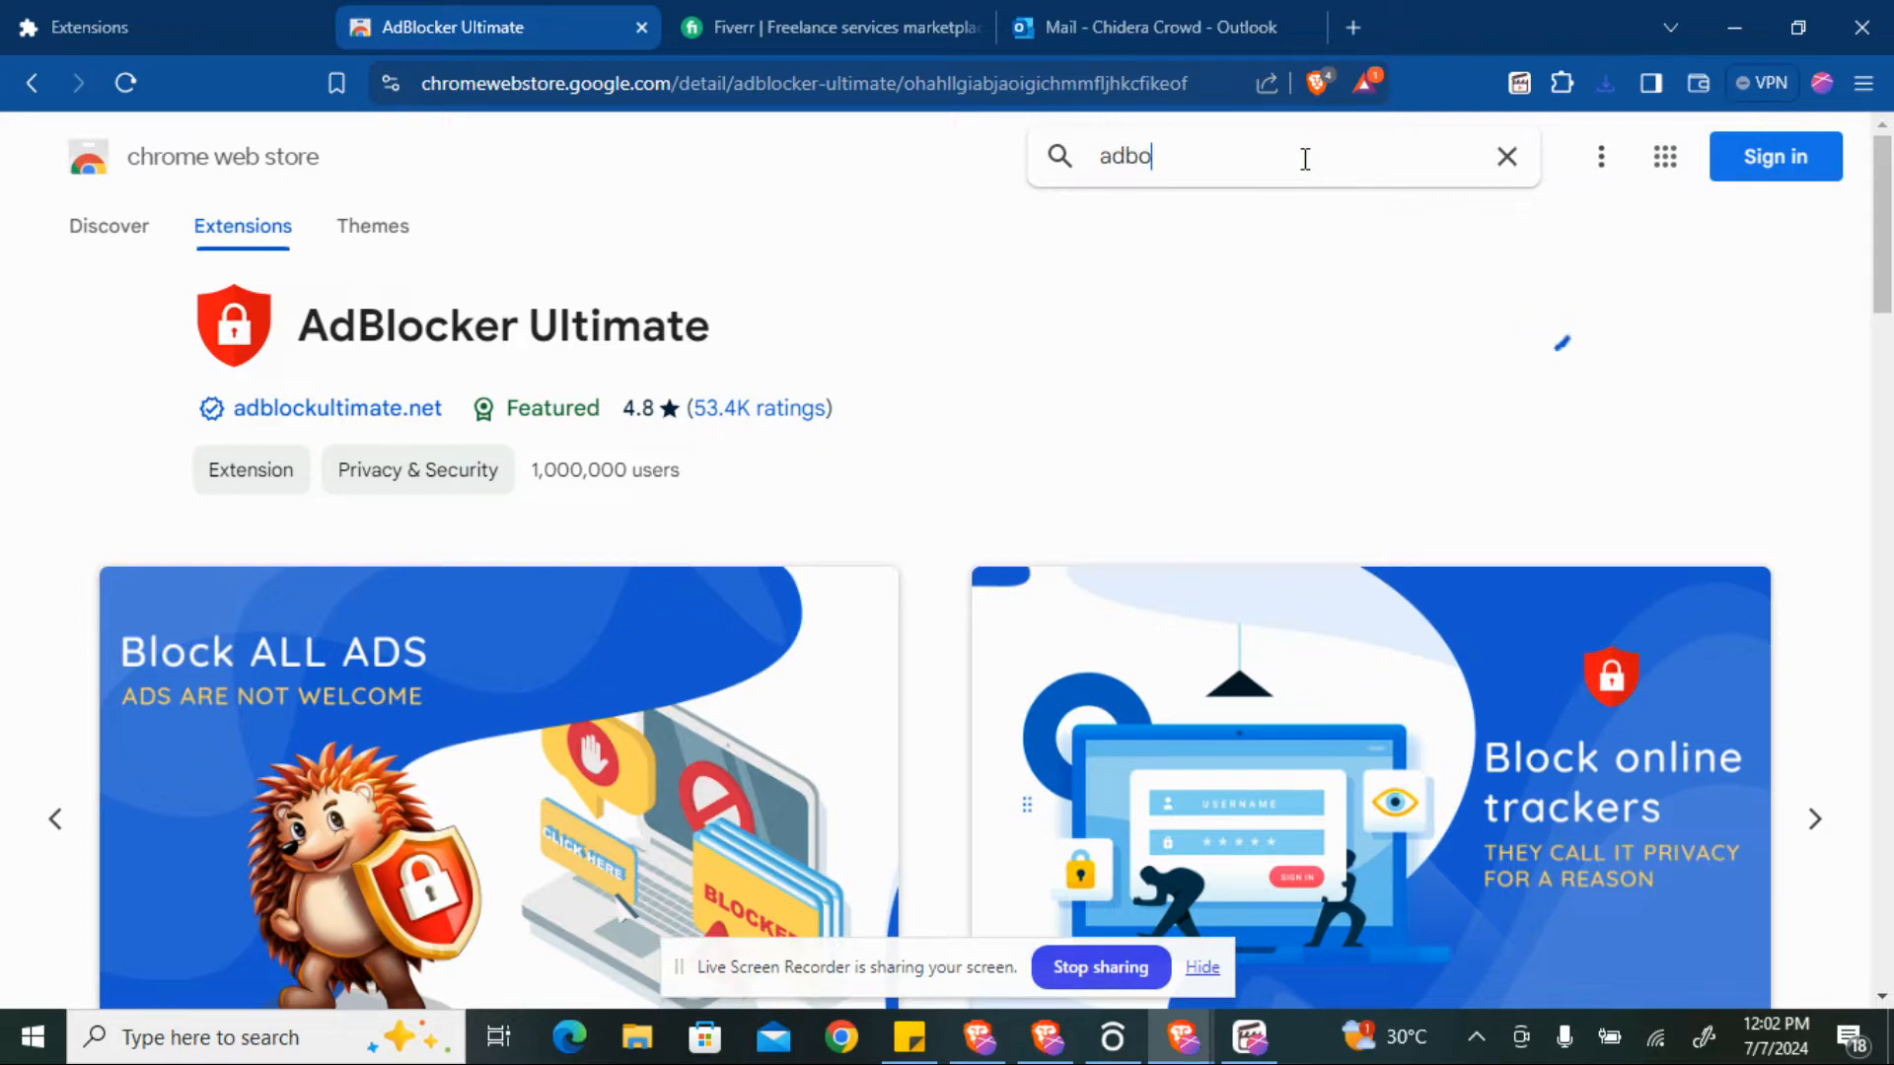
type("cker")
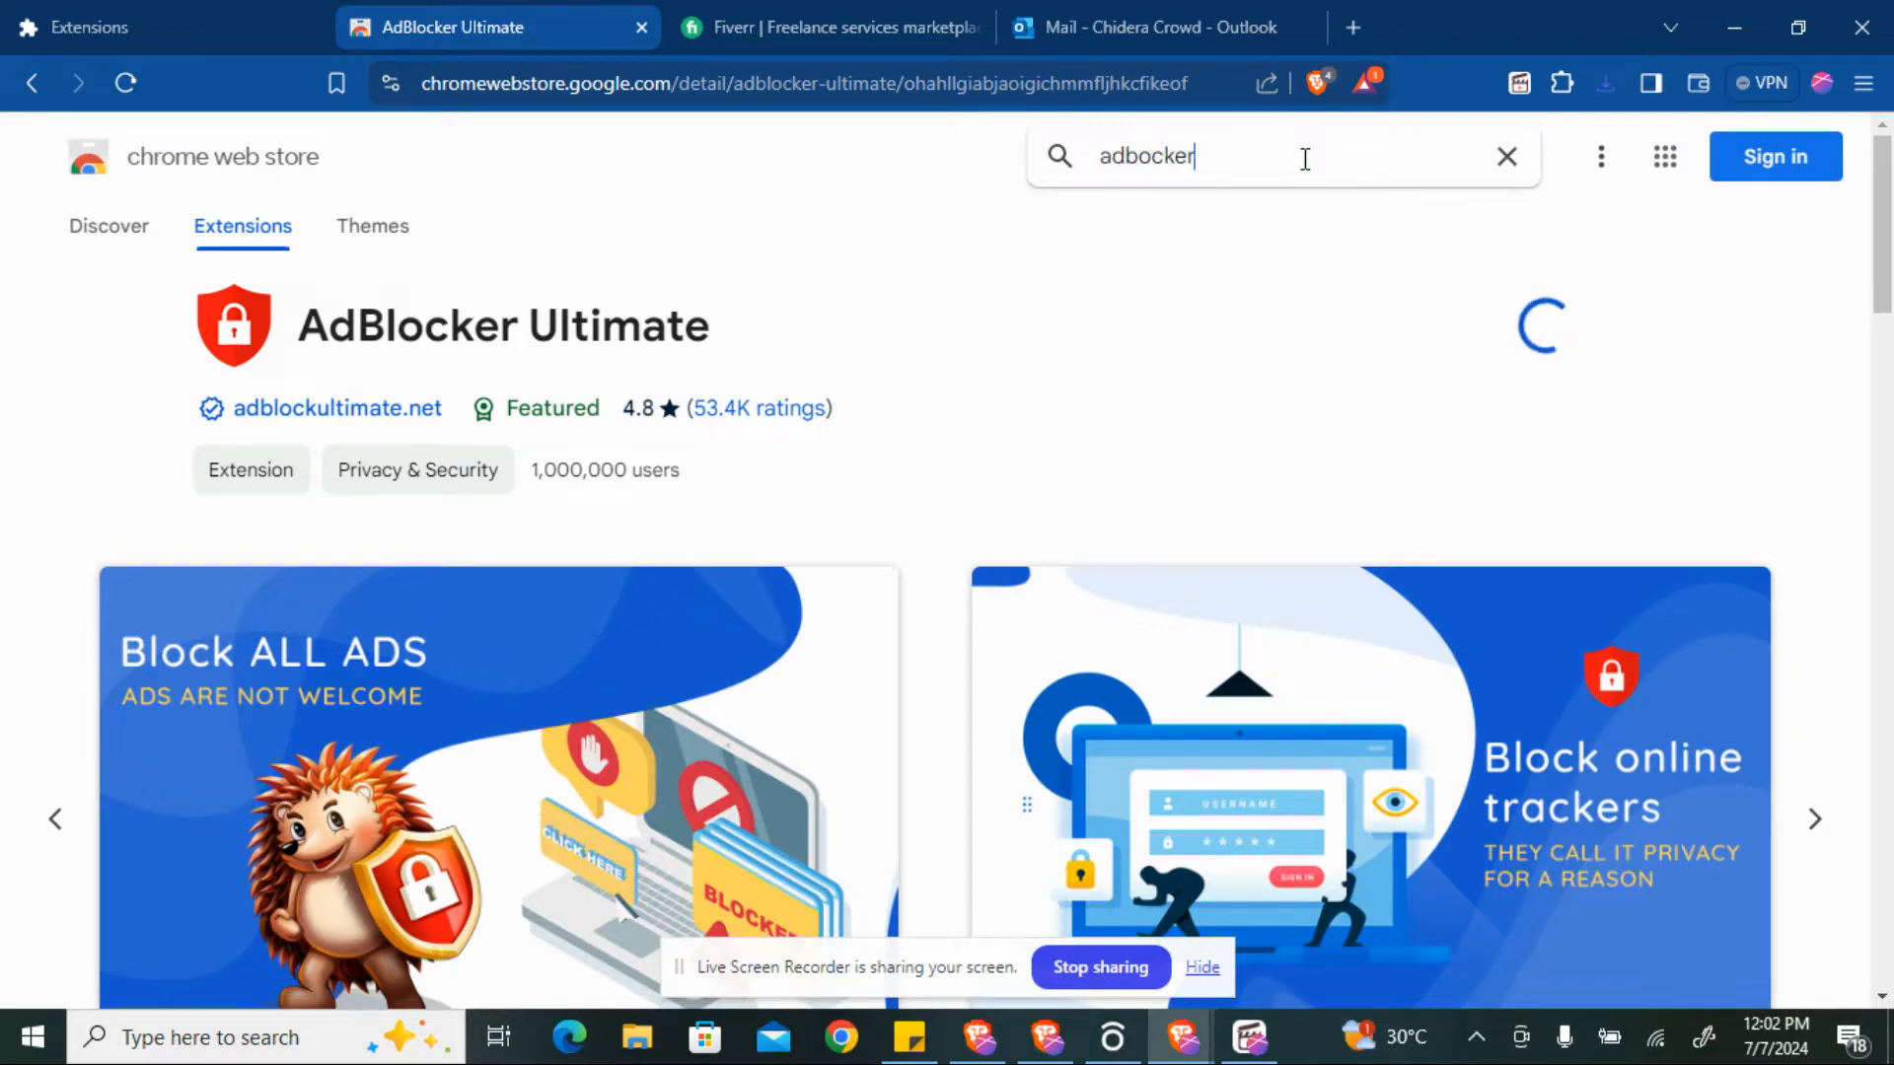
key("Return")
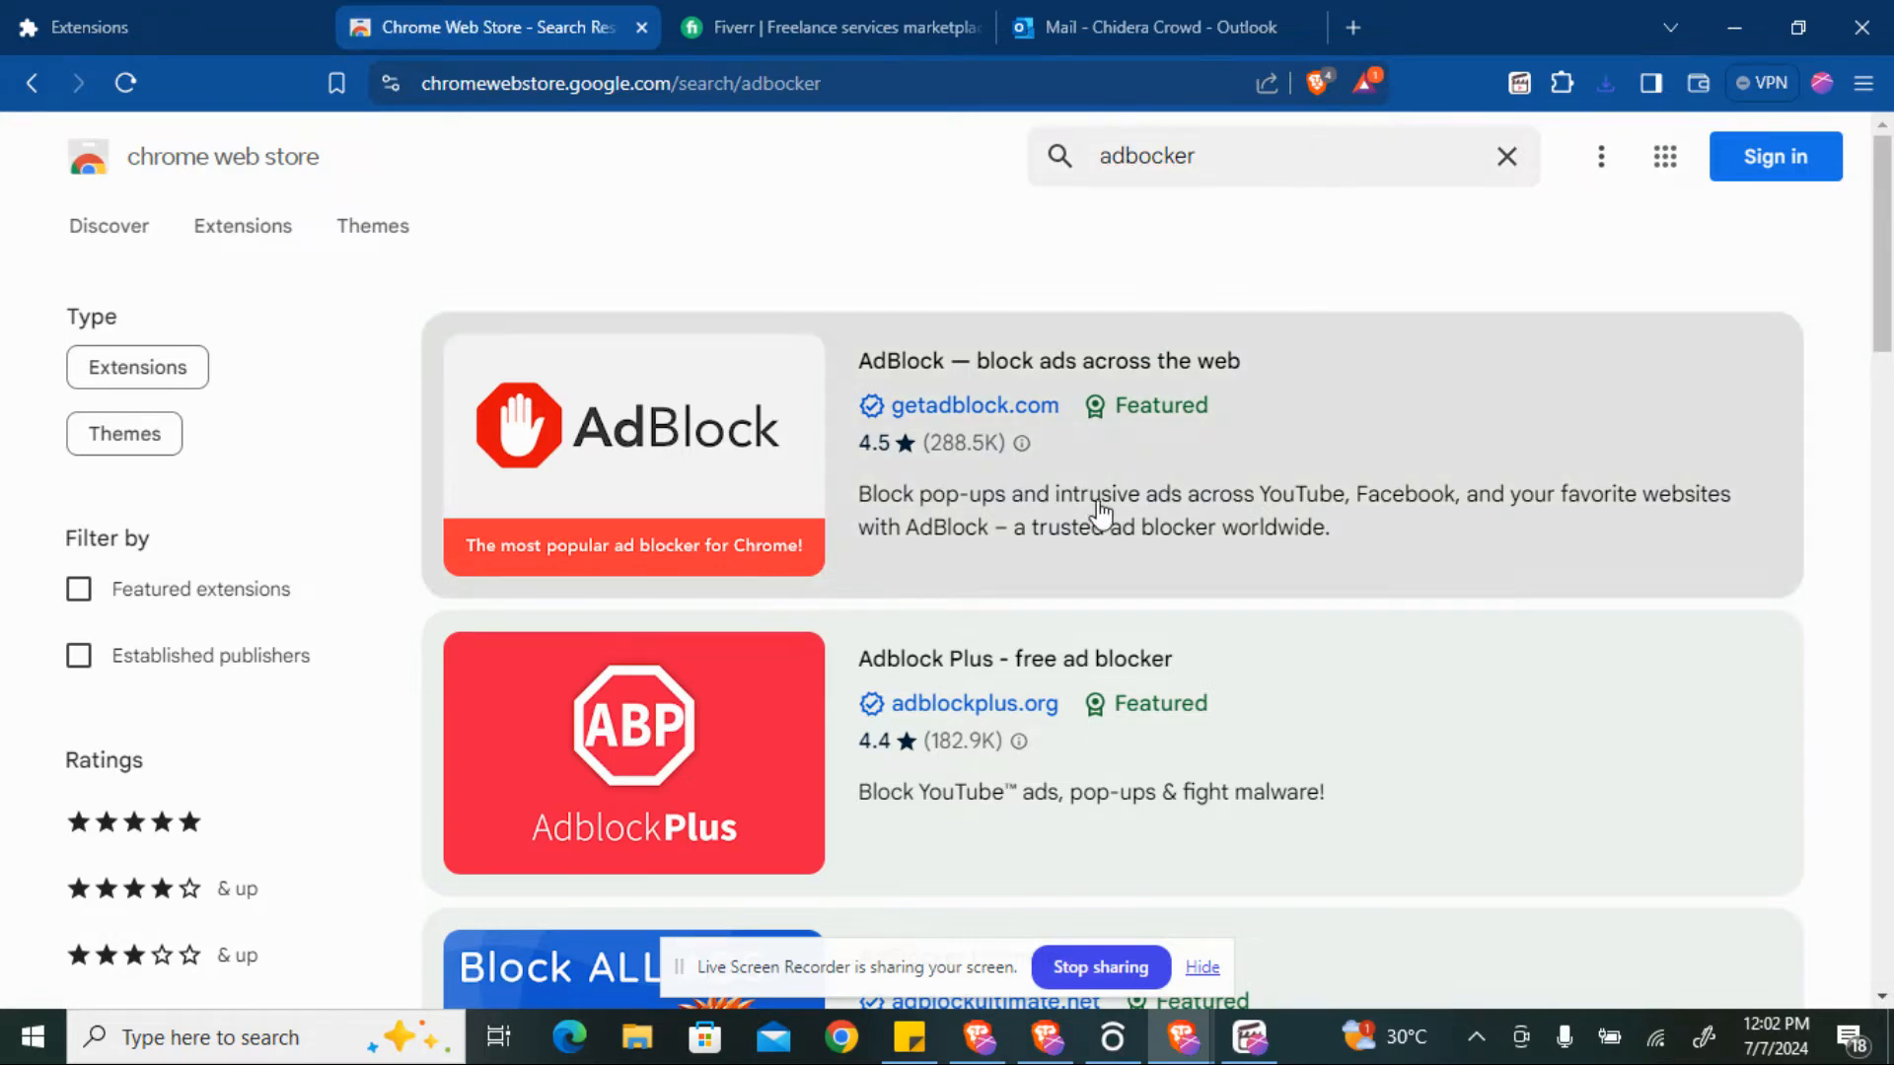
- Open the "AdBlock — block ads across the web" listing and try to add the extension to Brave
left_click(1097, 503)
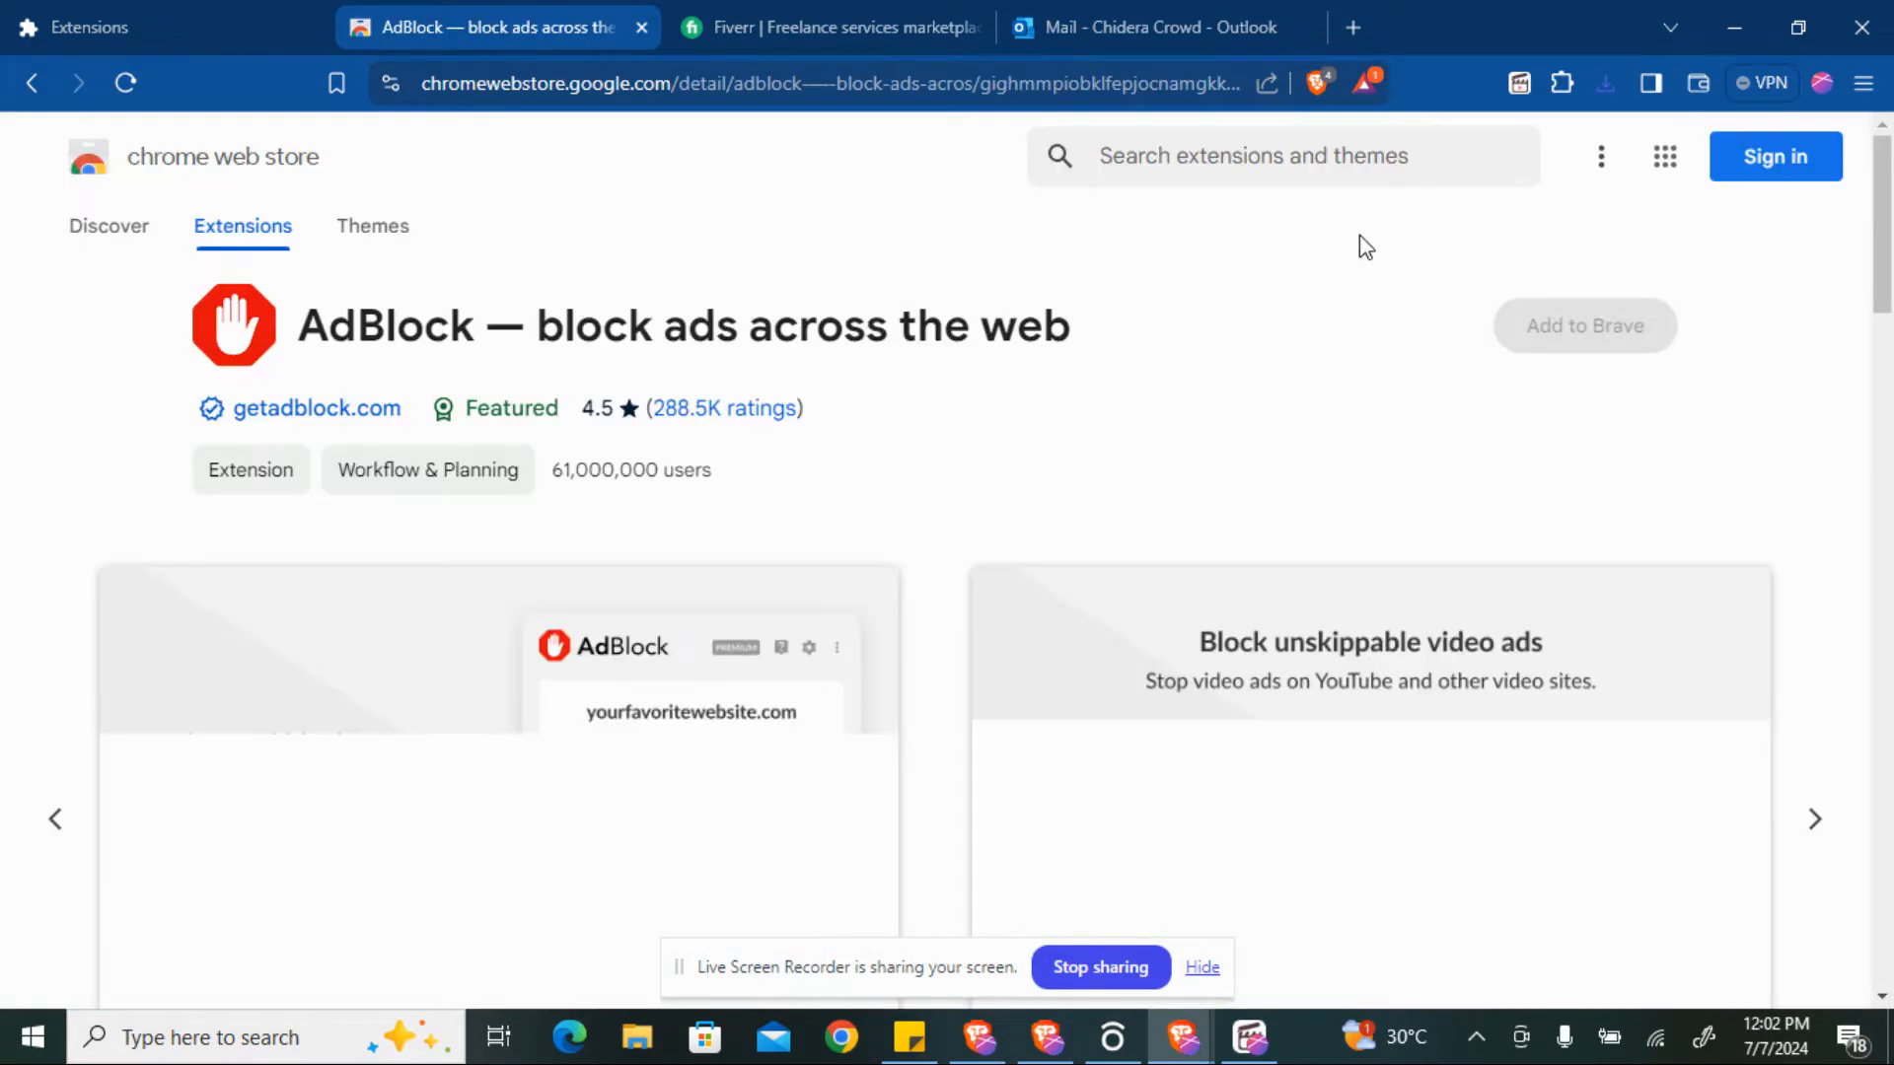
left_click(1583, 350)
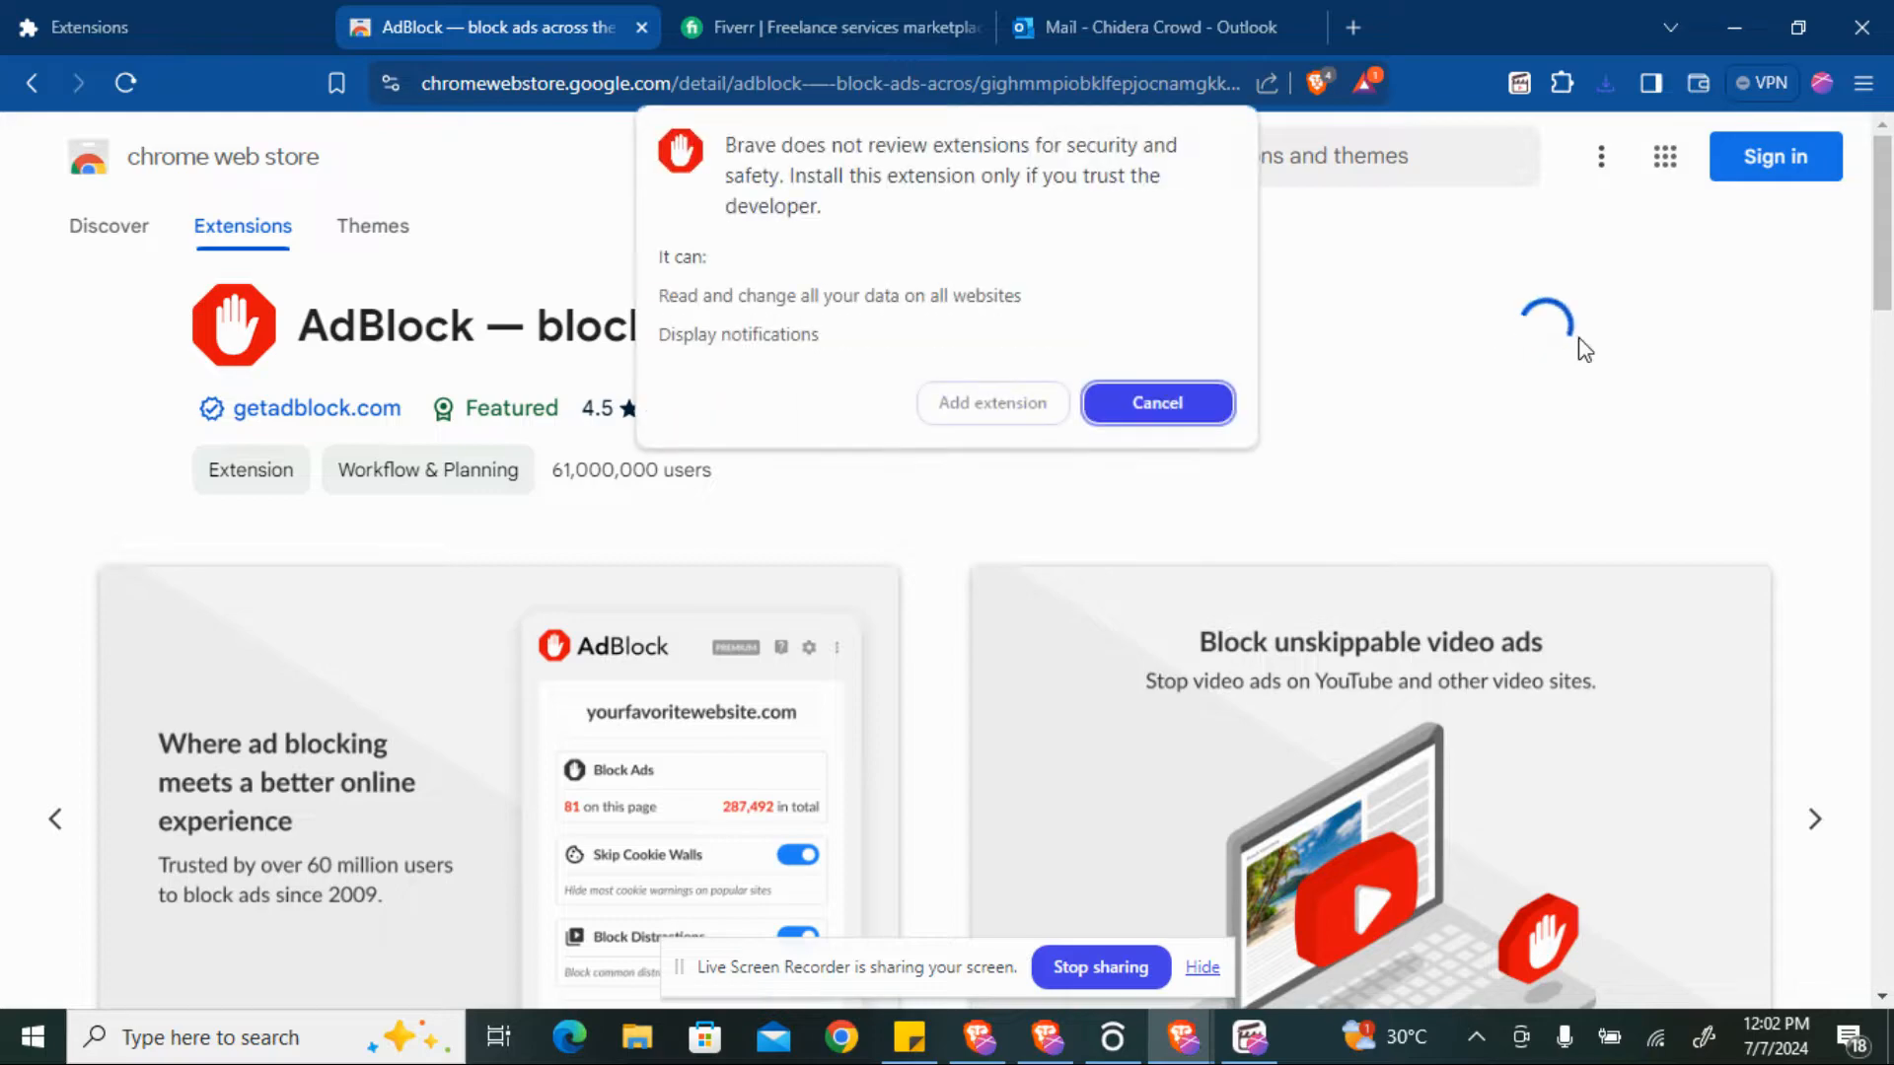
left_click(1032, 401)
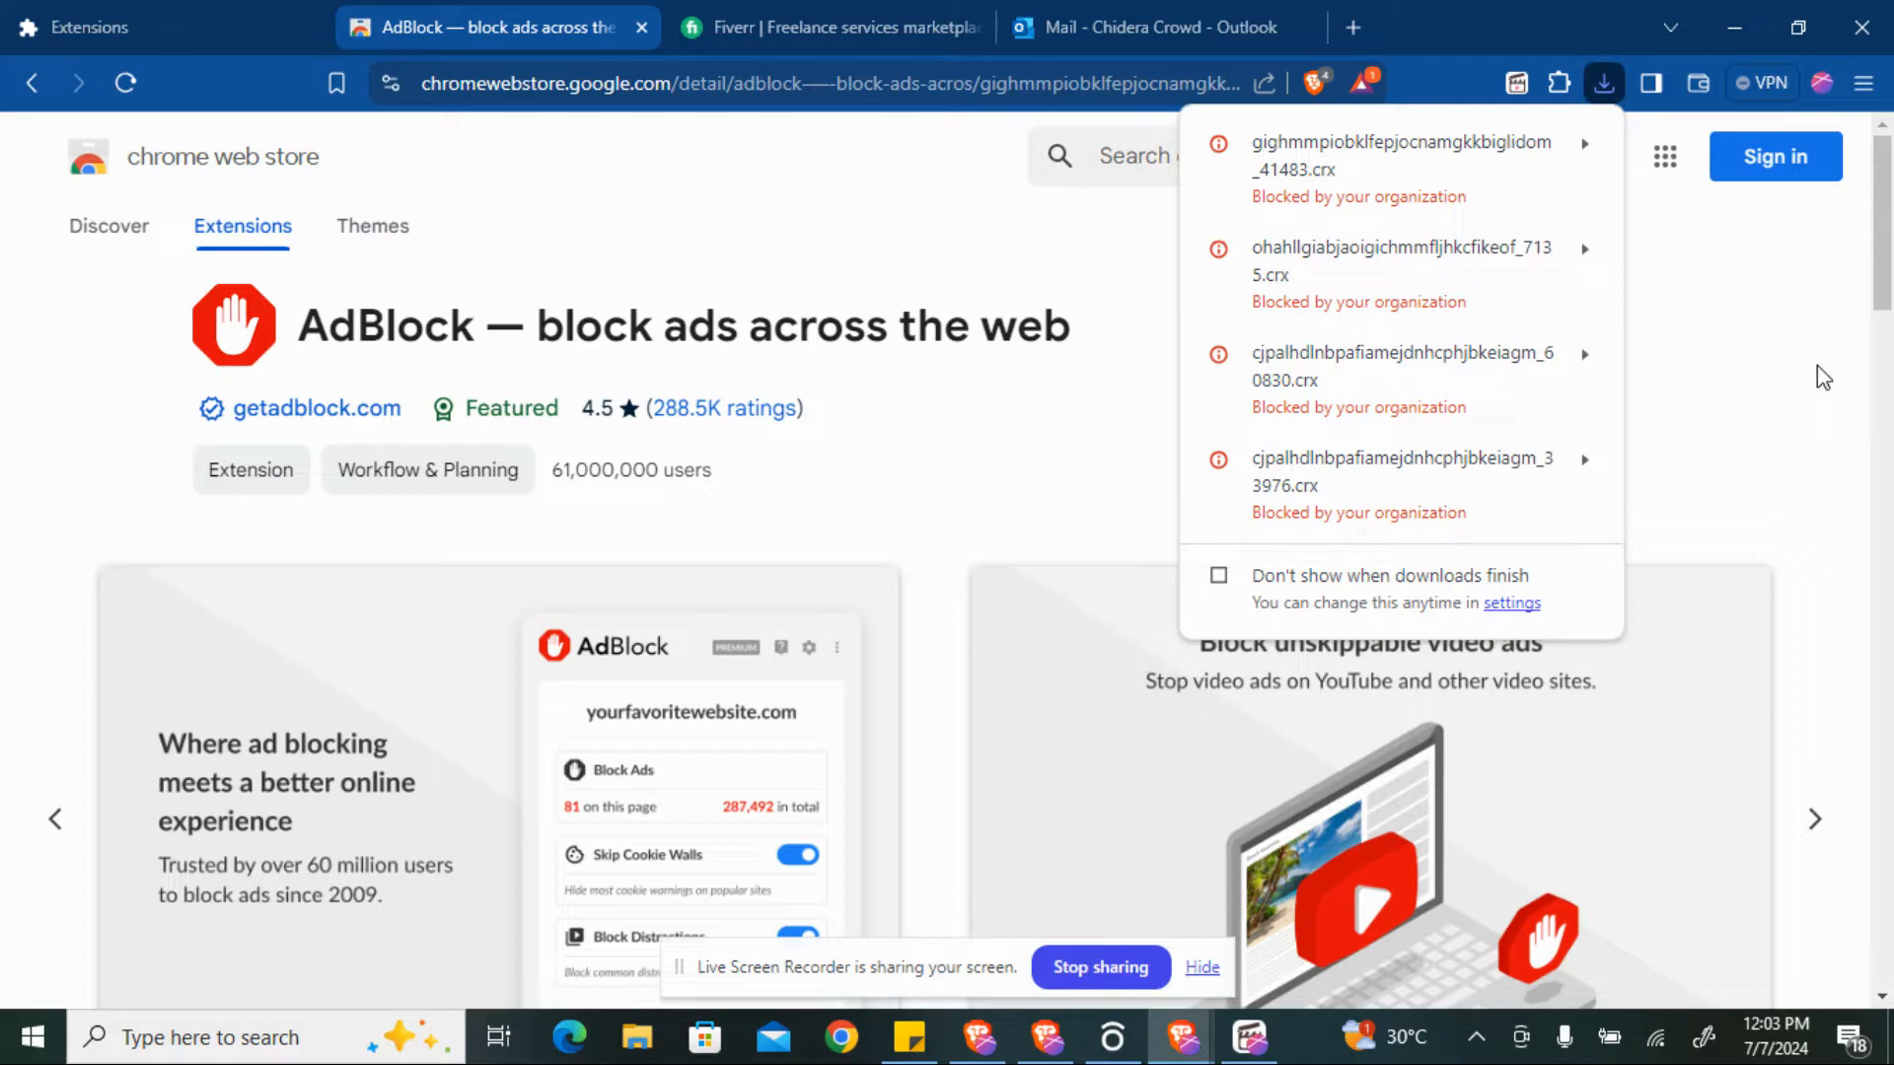
left_click(1706, 362)
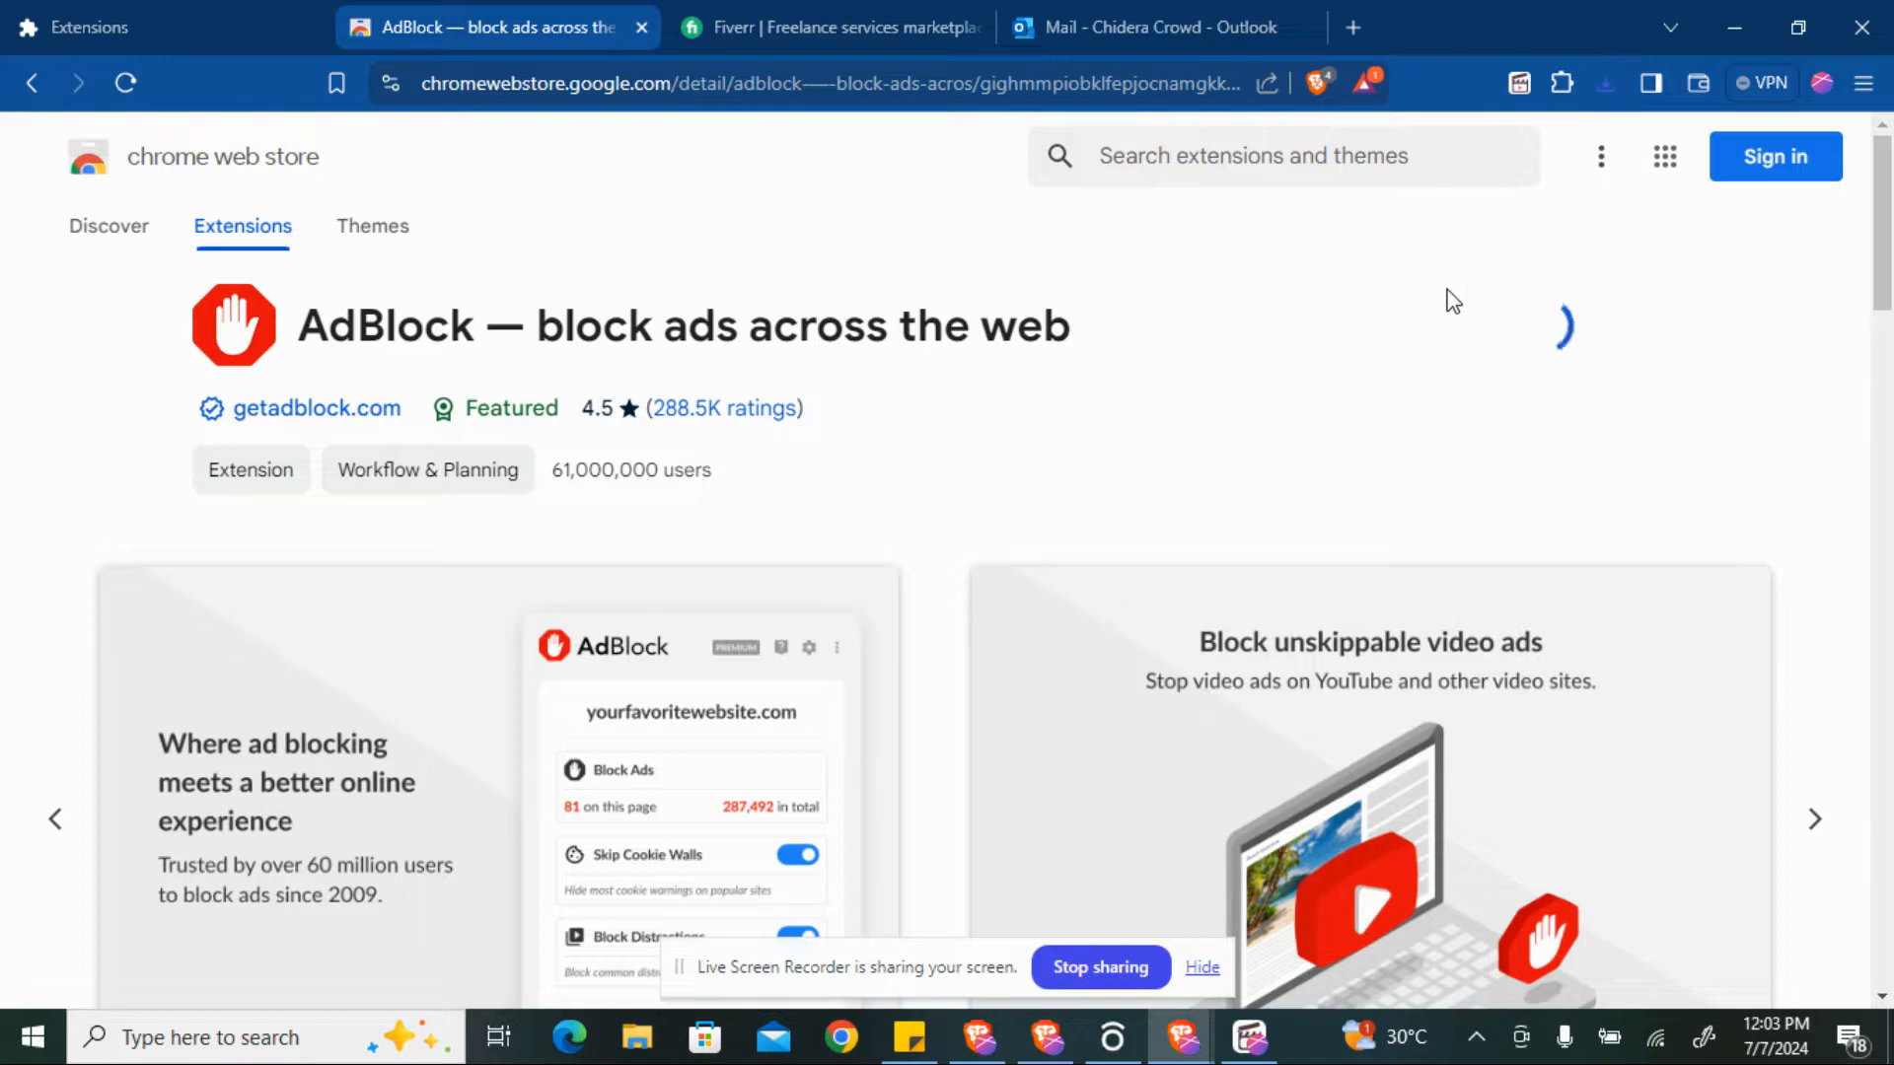
left_click(1331, 163)
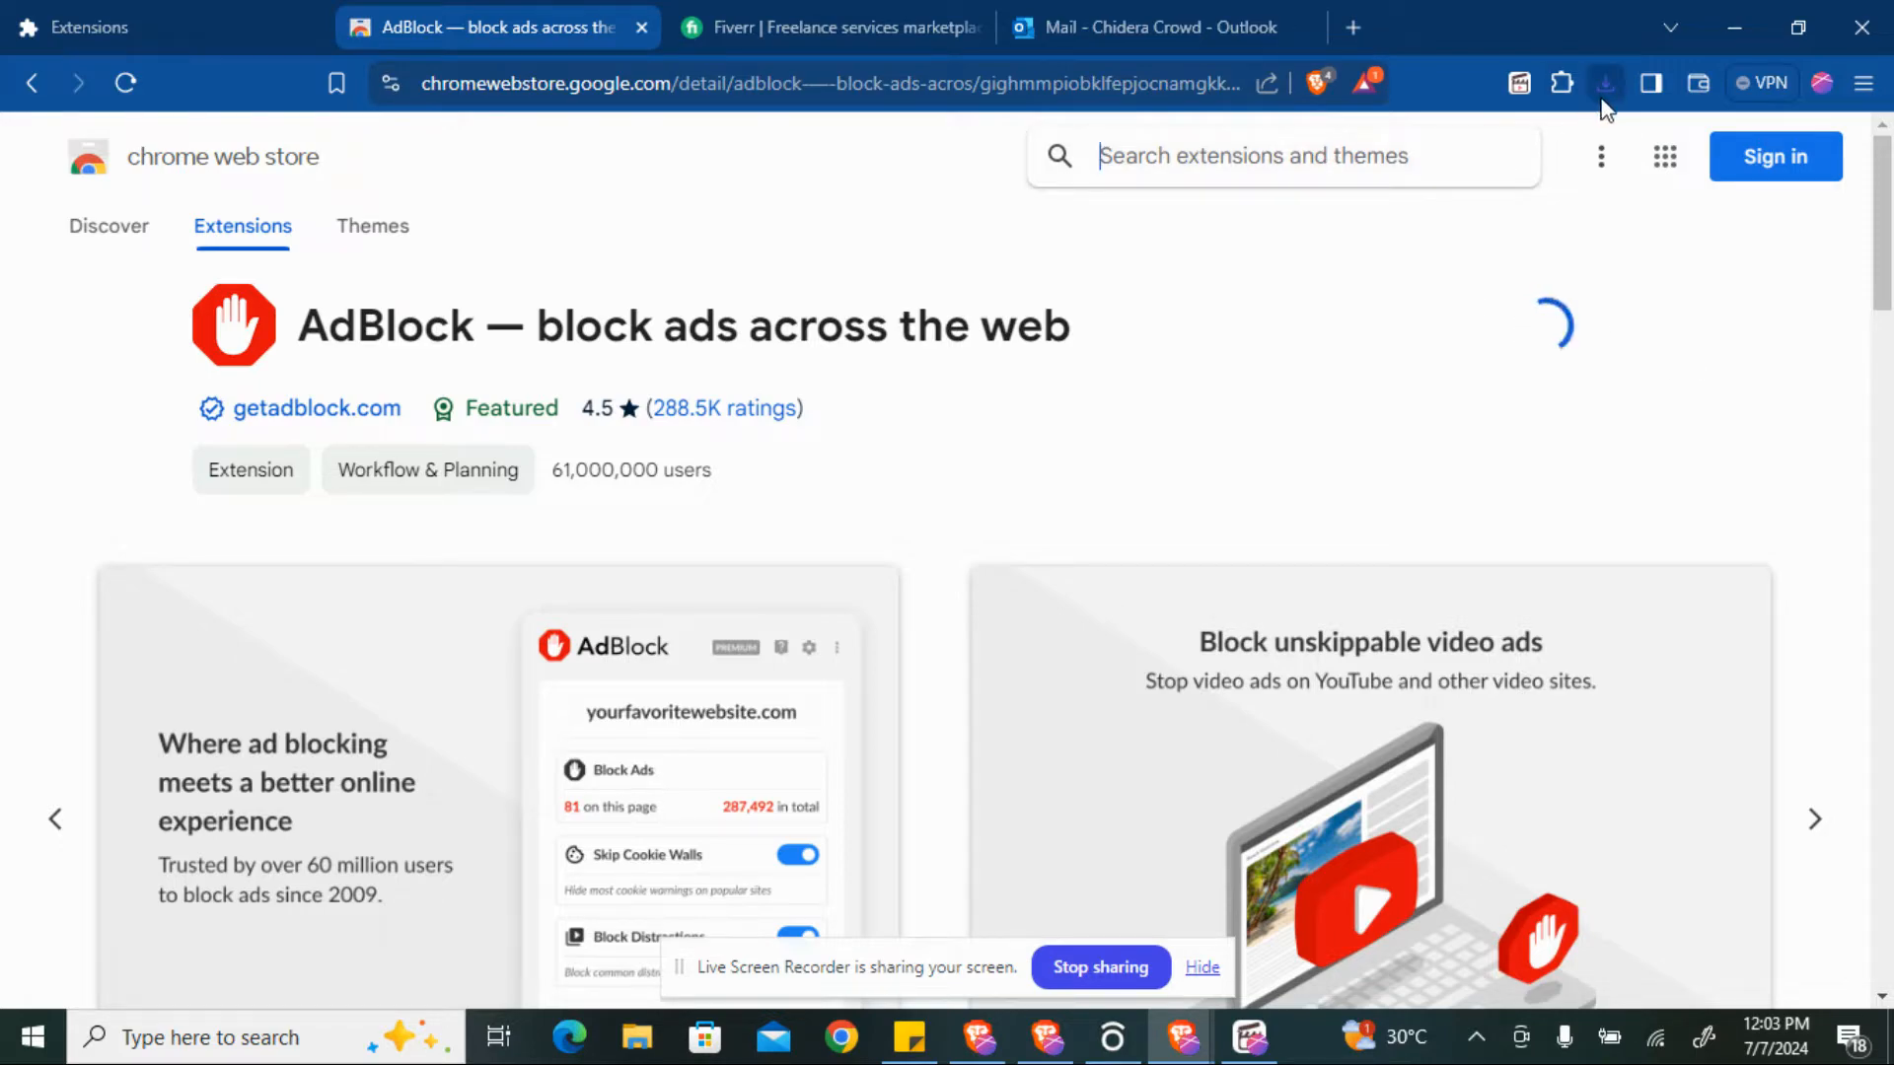
left_click(1734, 281)
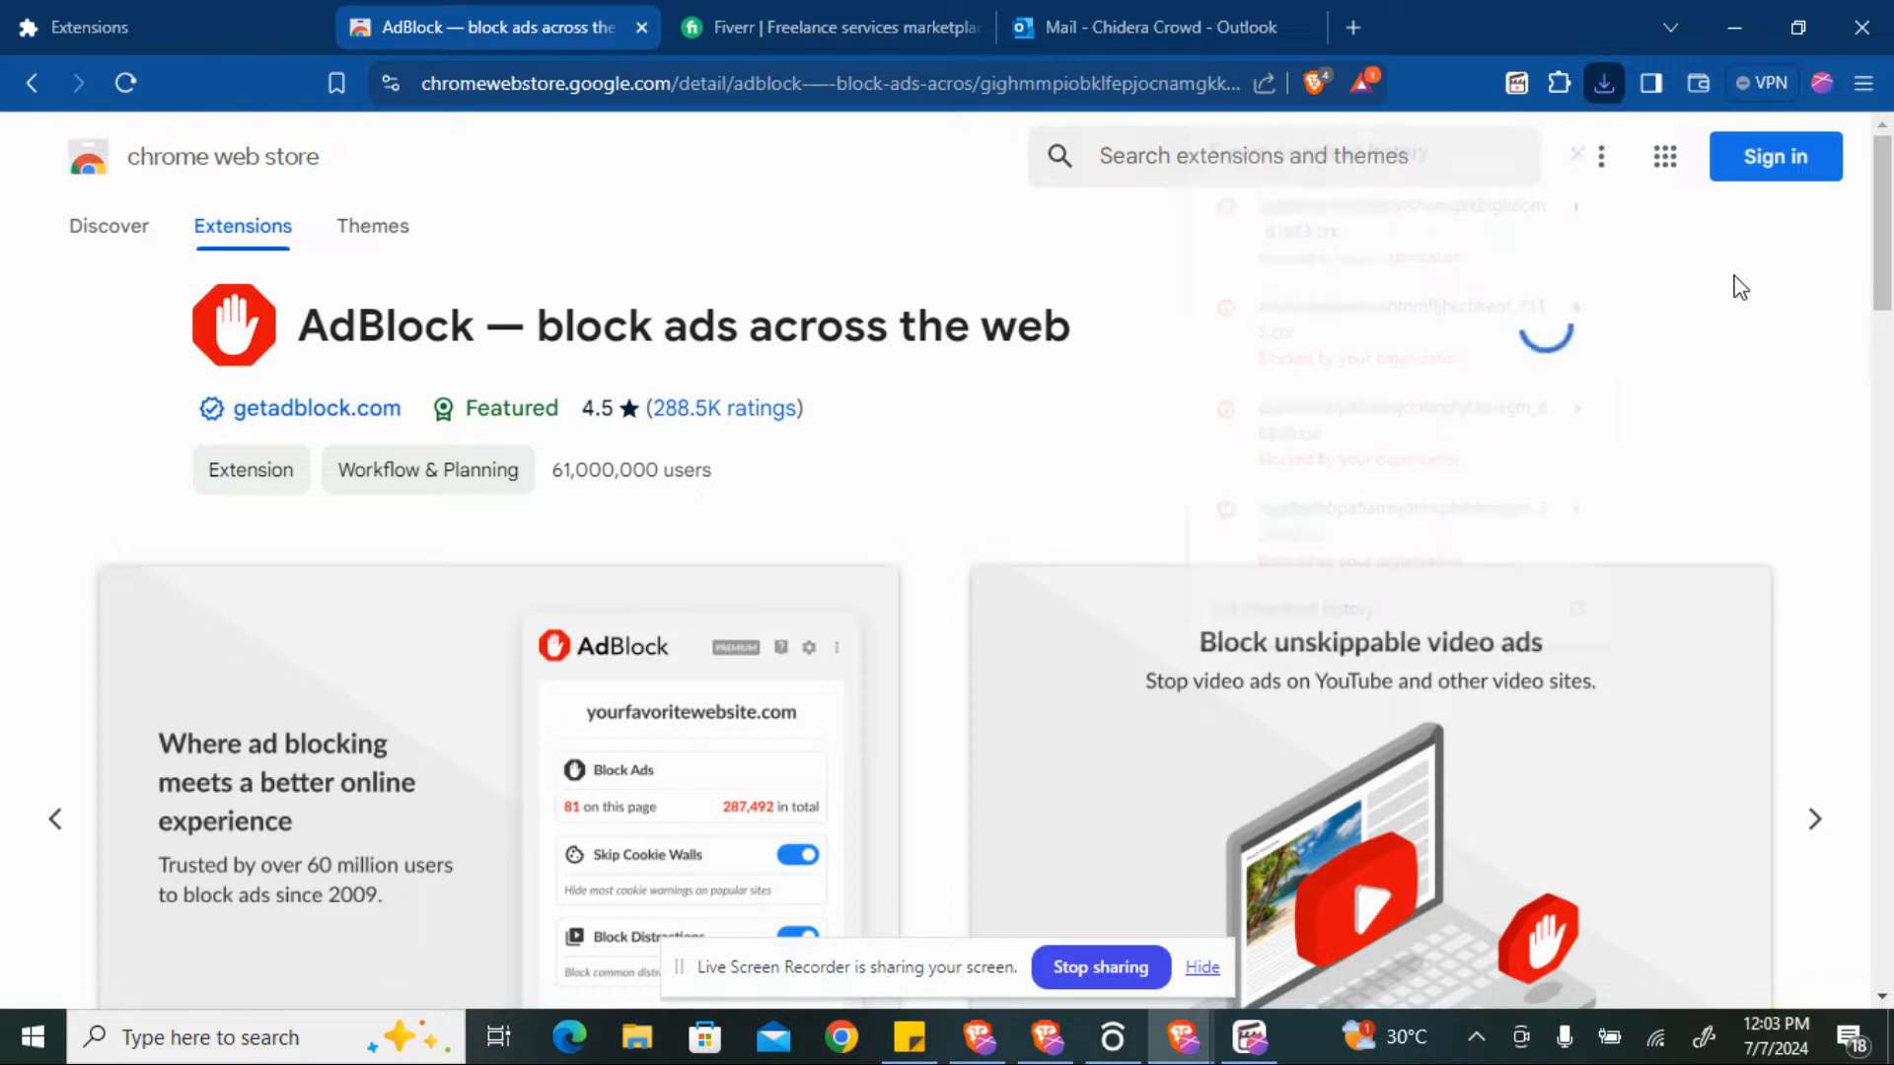
- Pin the TunnelBear Blocker and IPRoyal Proxy Manager extensions to the browser toolbar
left_click(1562, 83)
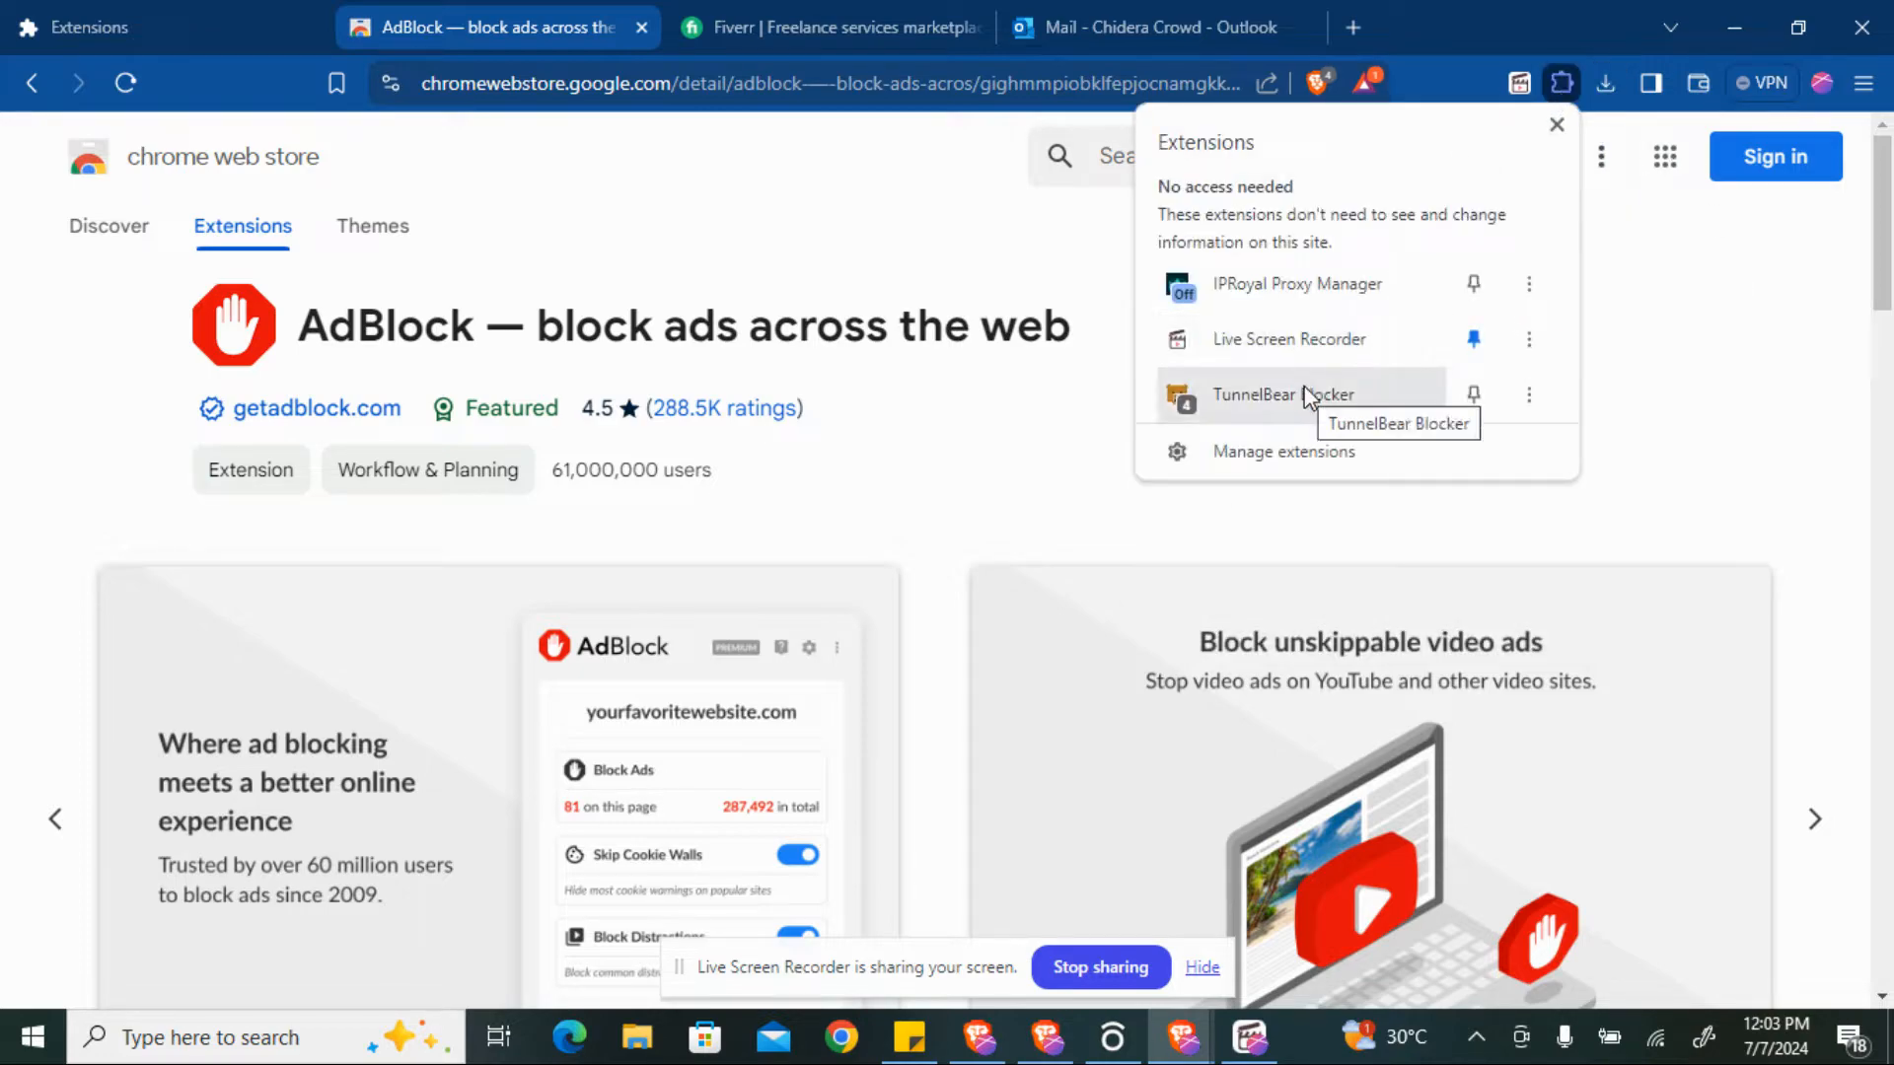
left_click(1474, 397)
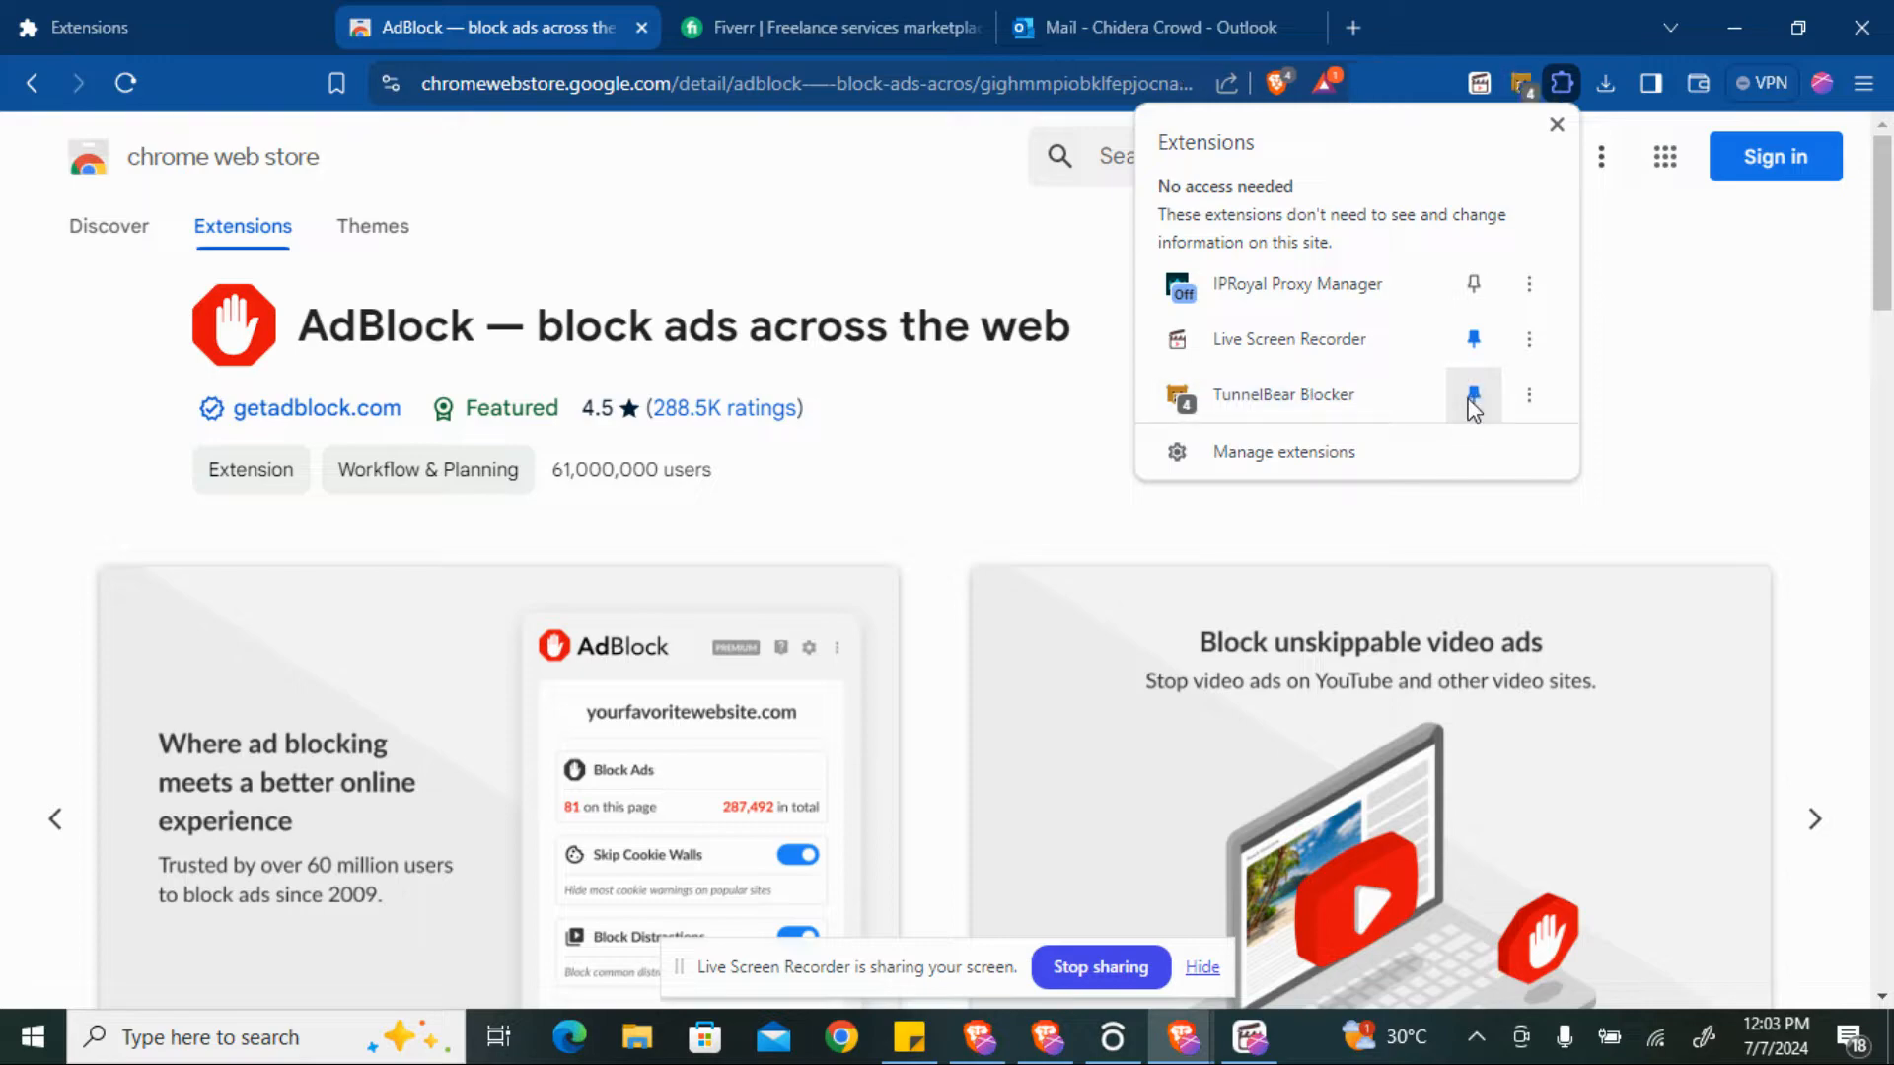
left_click(1474, 284)
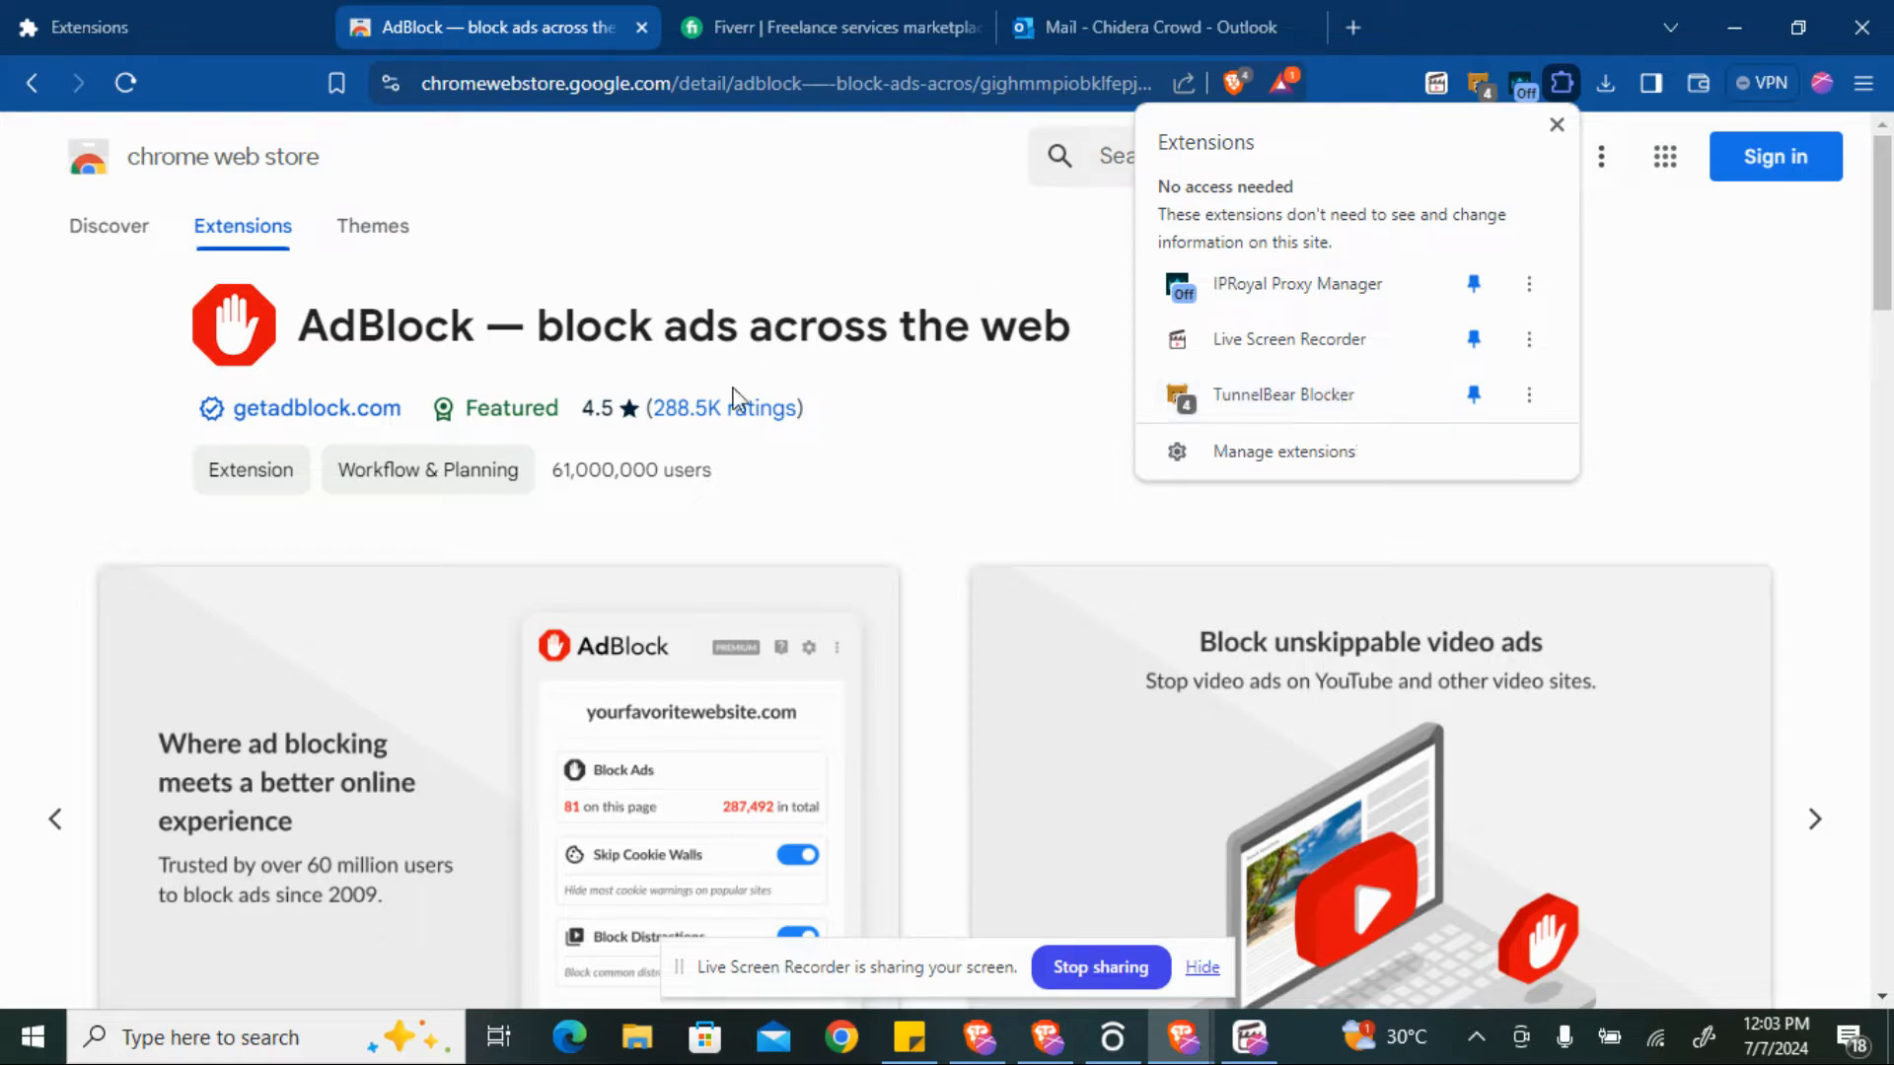
scroll(735, 401, "down", 2)
scroll(735, 401, "up", 2)
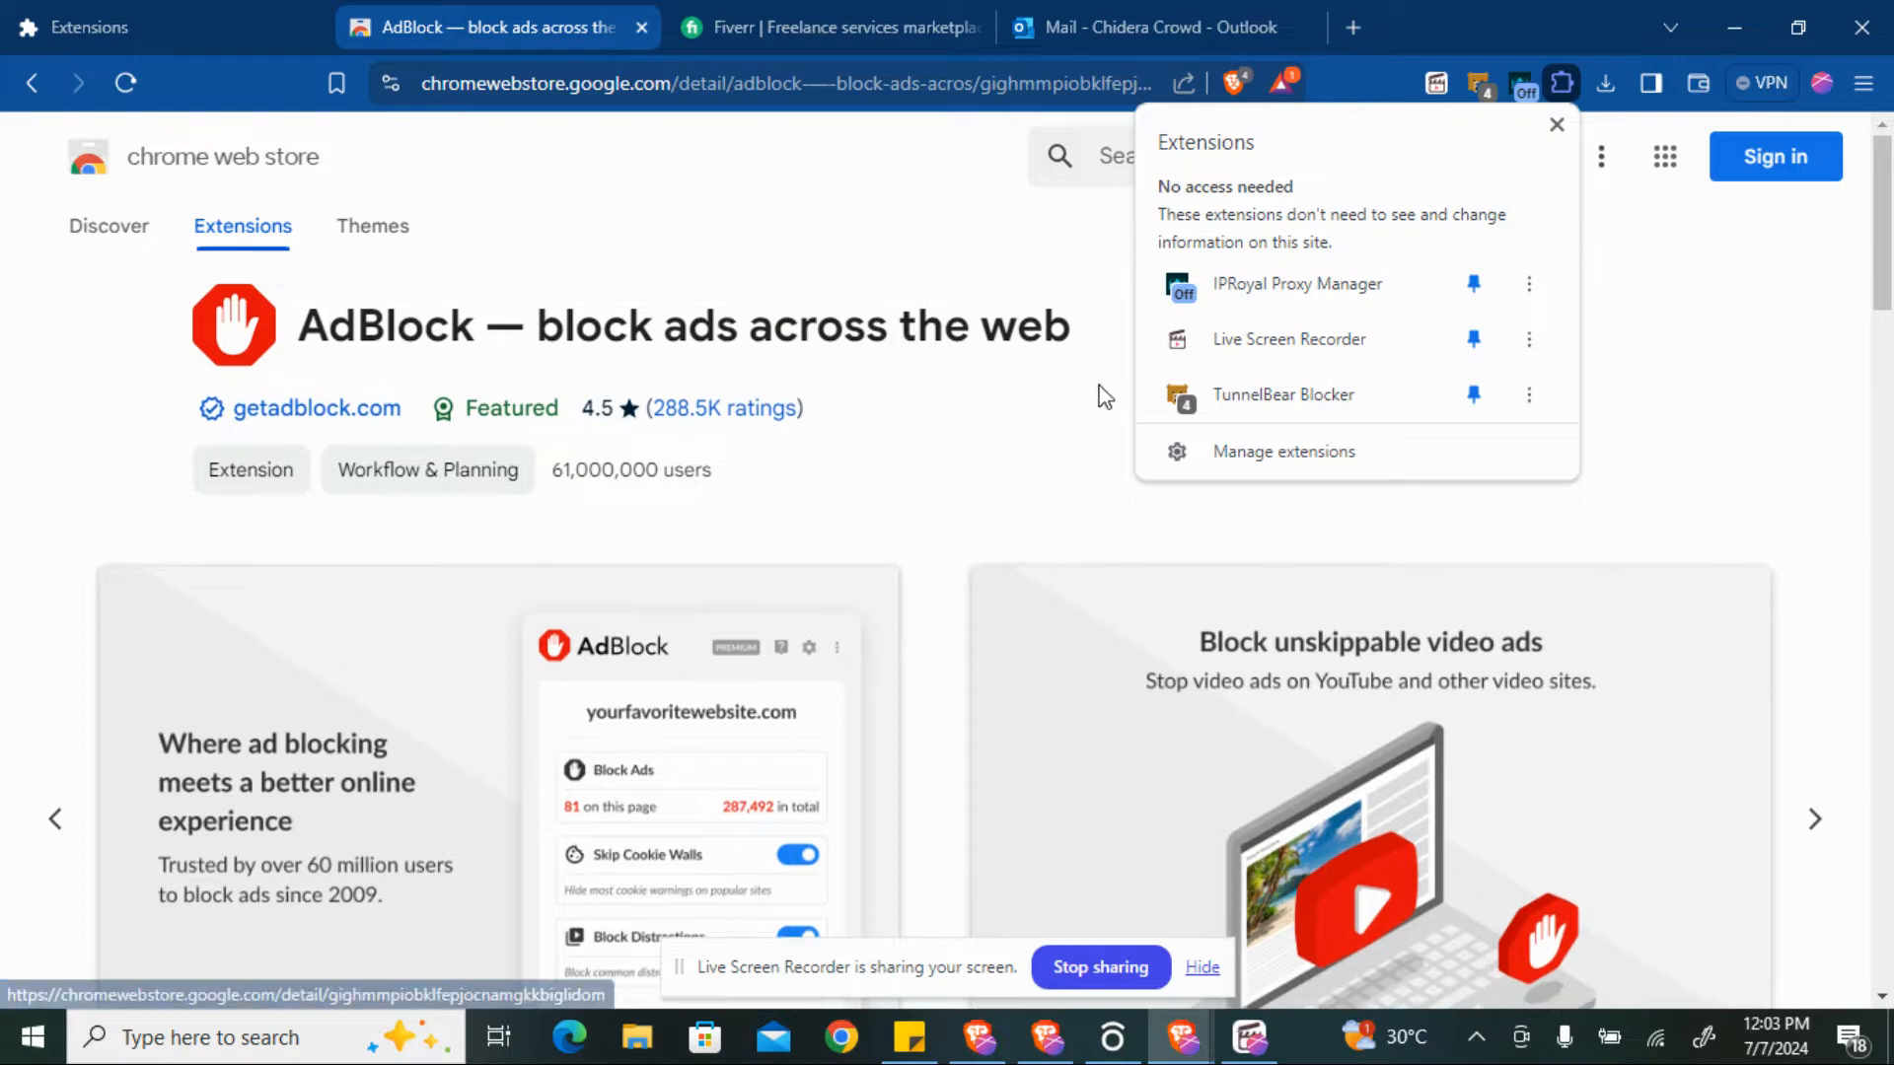
scroll(817, 404, "down", 1)
scroll(817, 404, "up", 1)
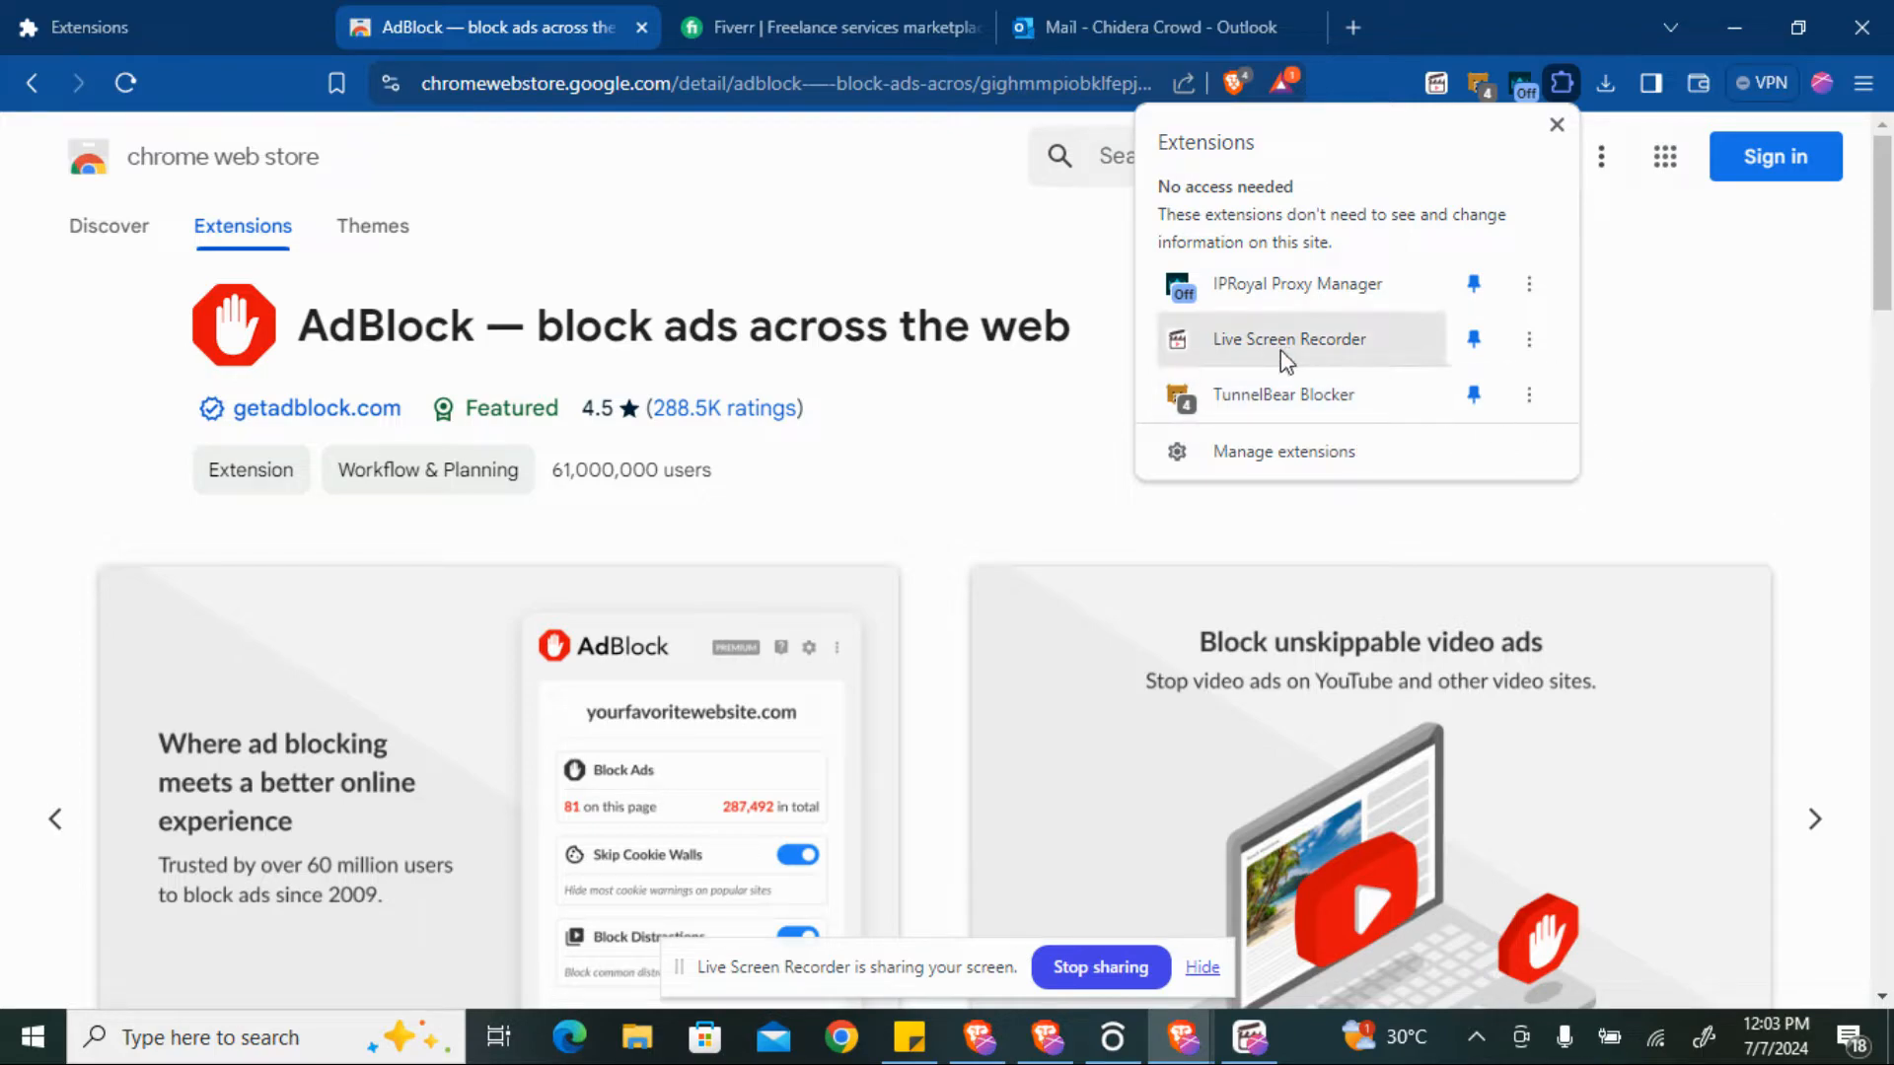
left_click(1753, 352)
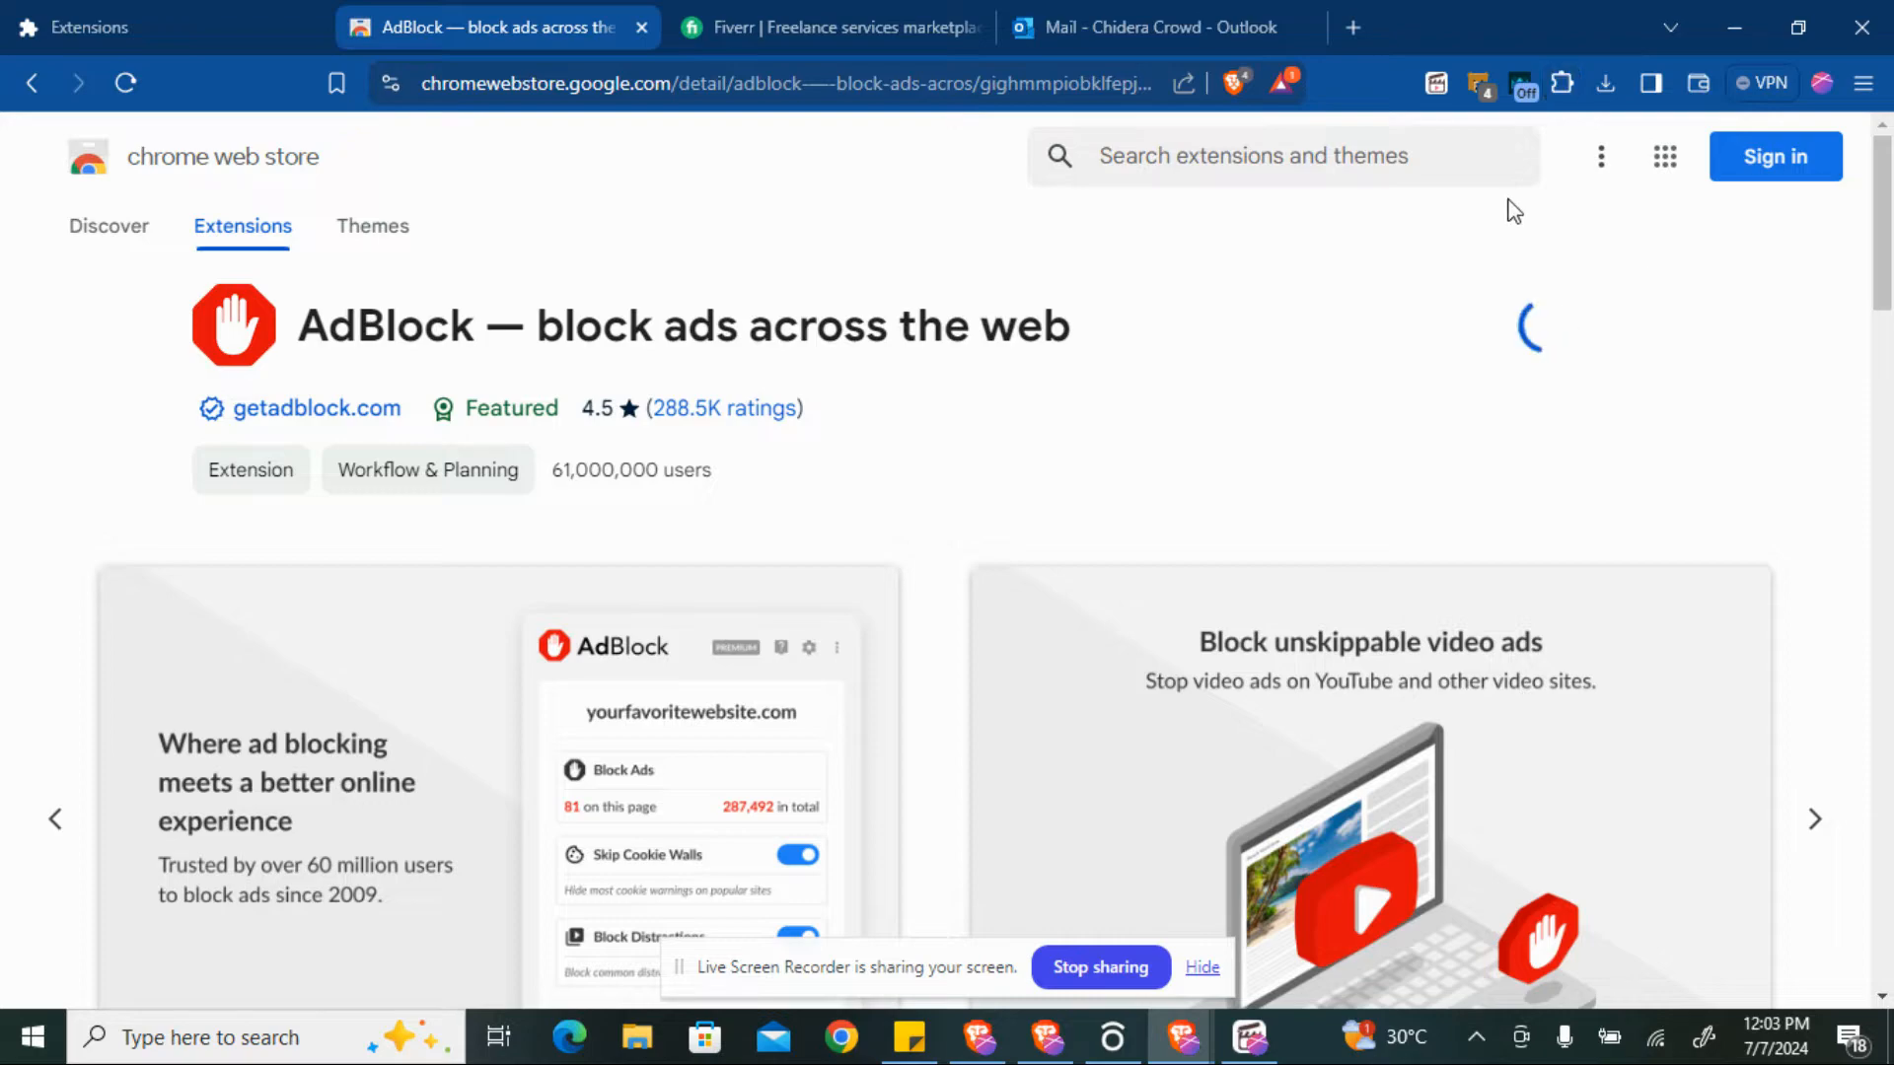
- Open whoer.net in a new tab, examine the connection's IP address, location and anonymity details, and dismiss the promotion
left_click(1347, 24)
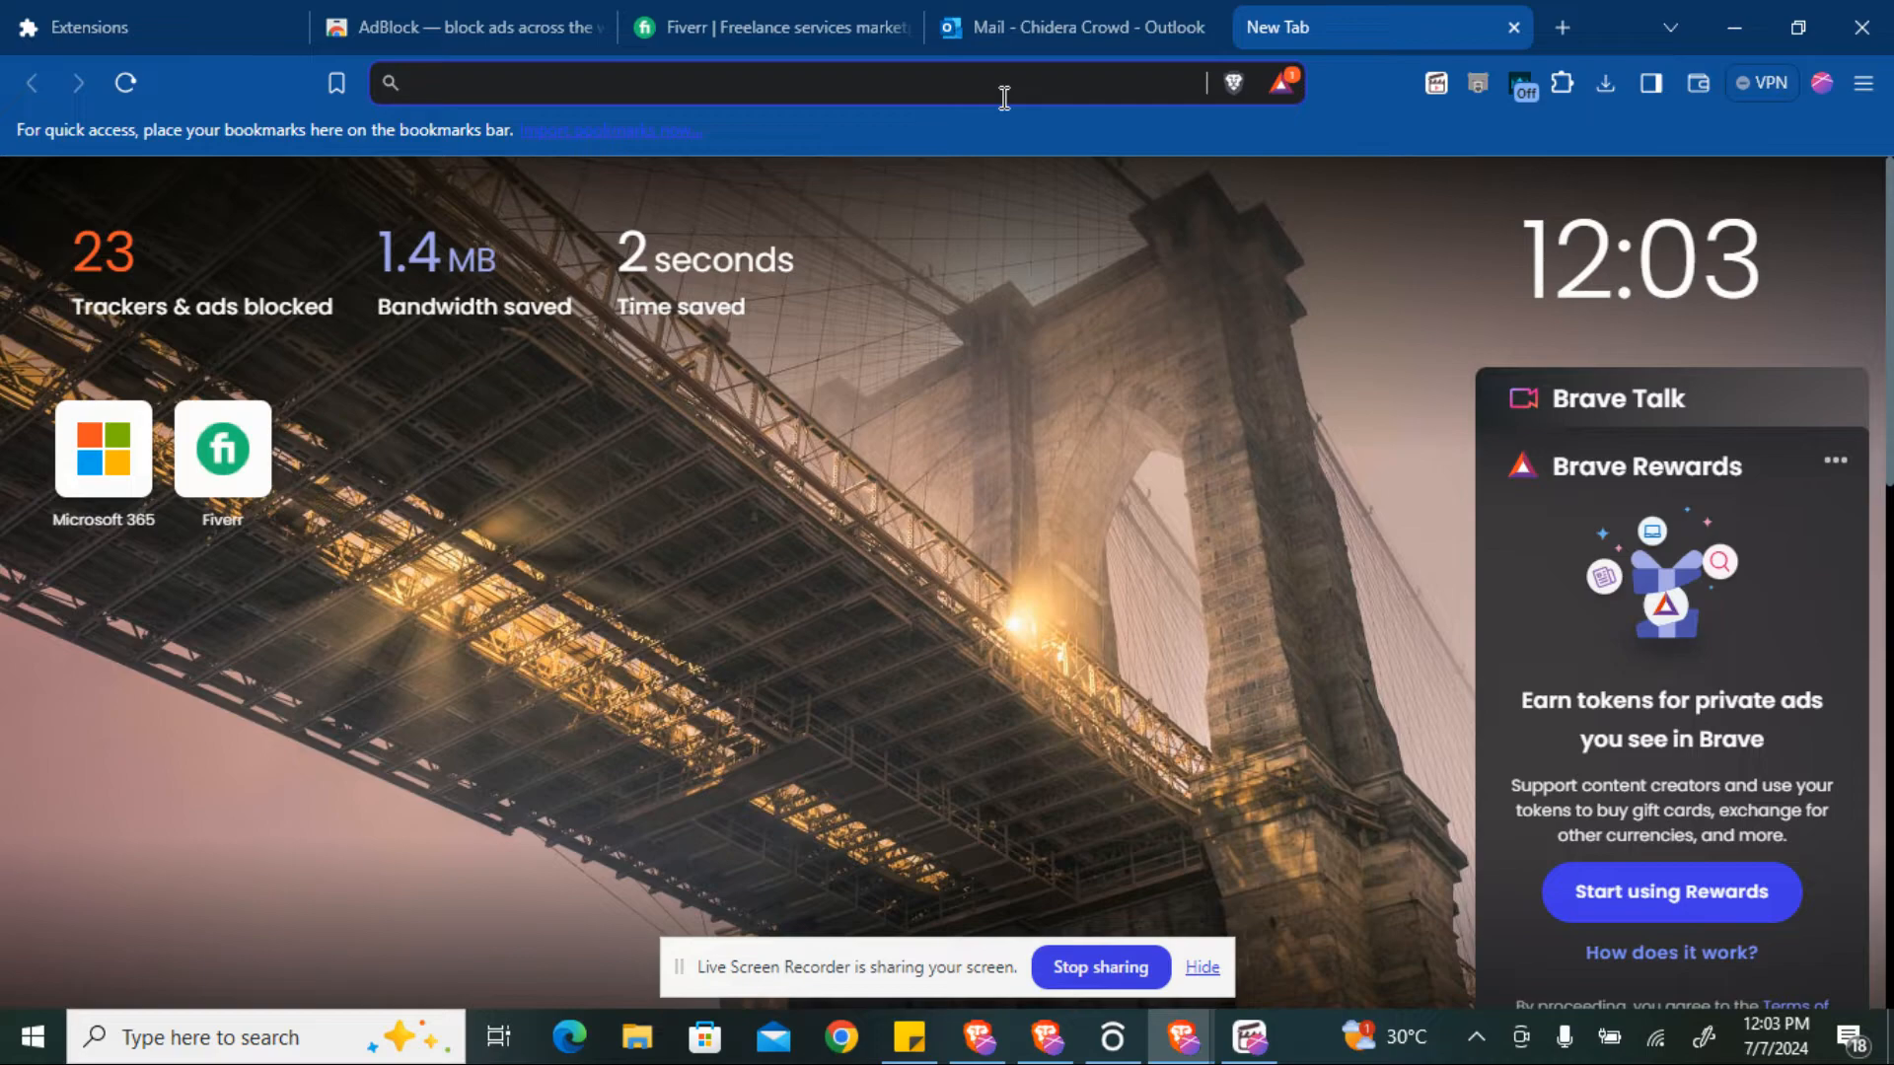
type("Whoer.")
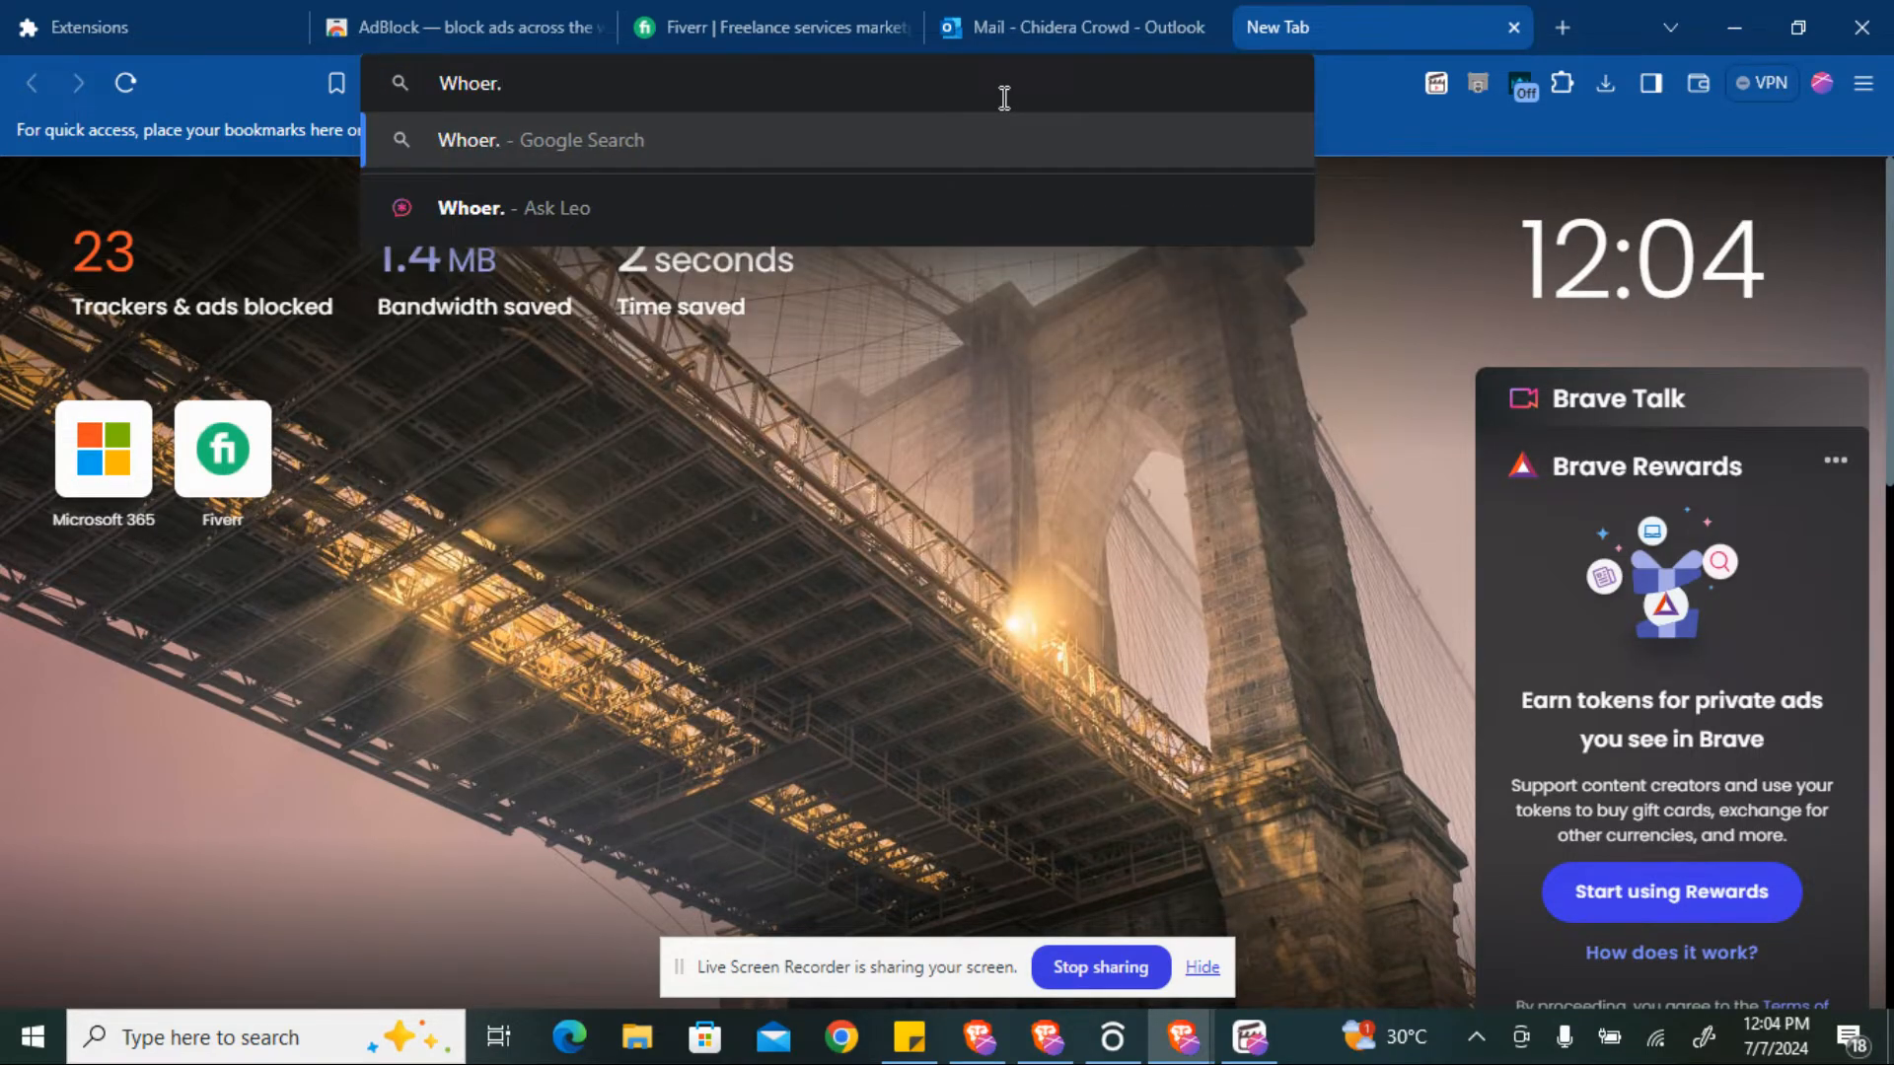
type("net")
key("Return")
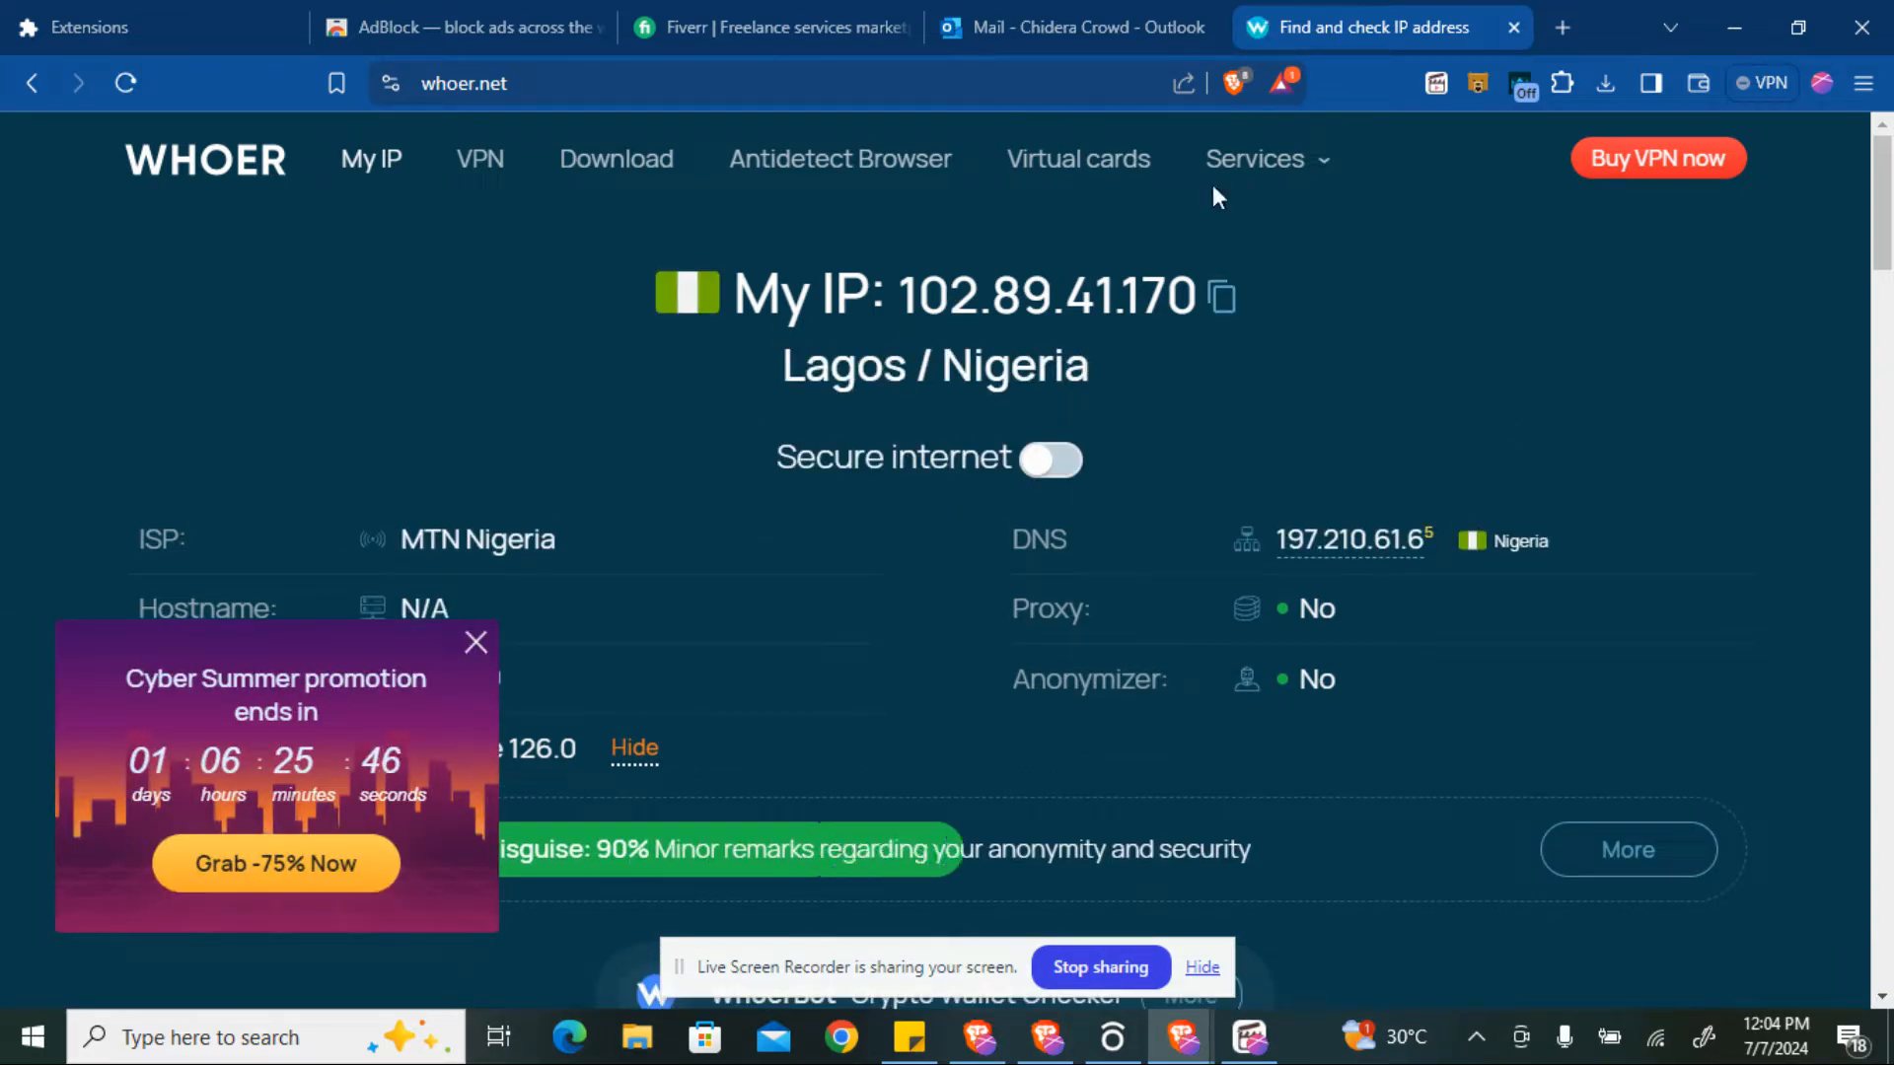
scroll(1114, 517, "down", 1)
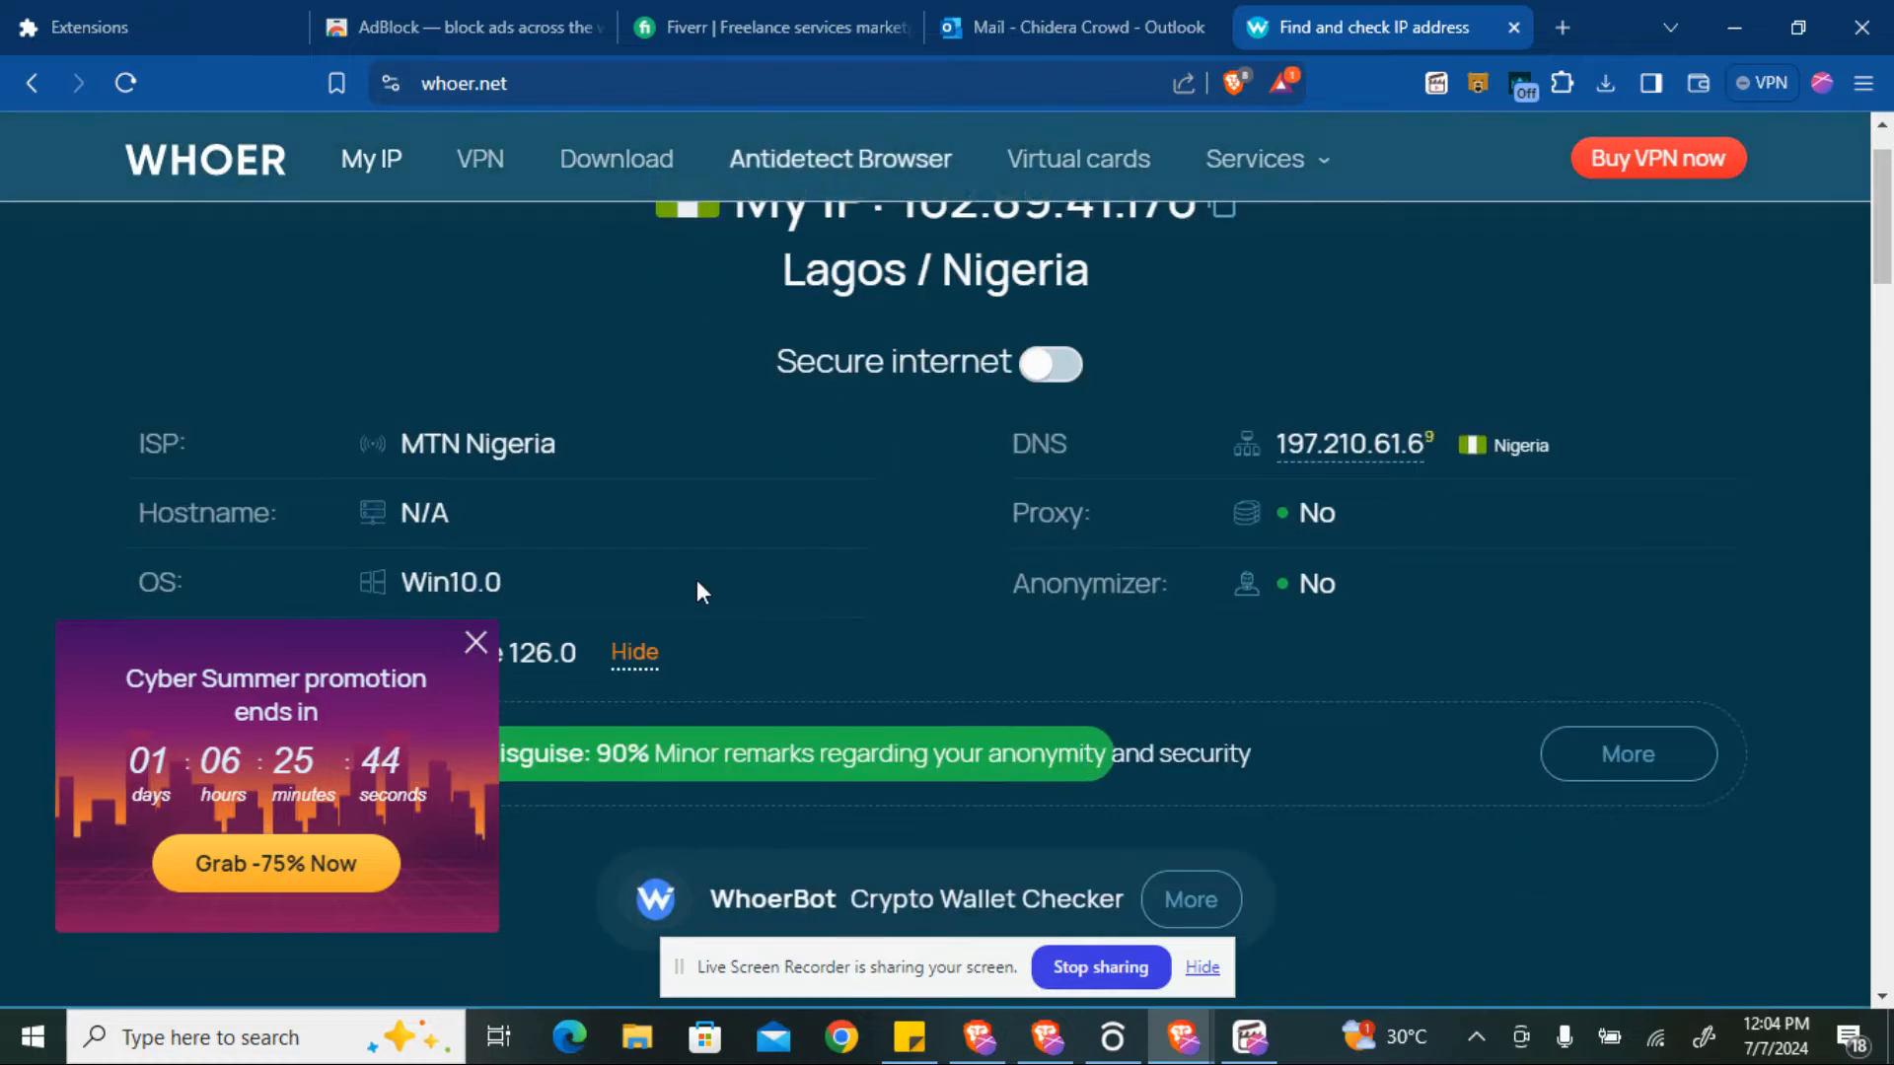
scroll(697, 582, "up", 1)
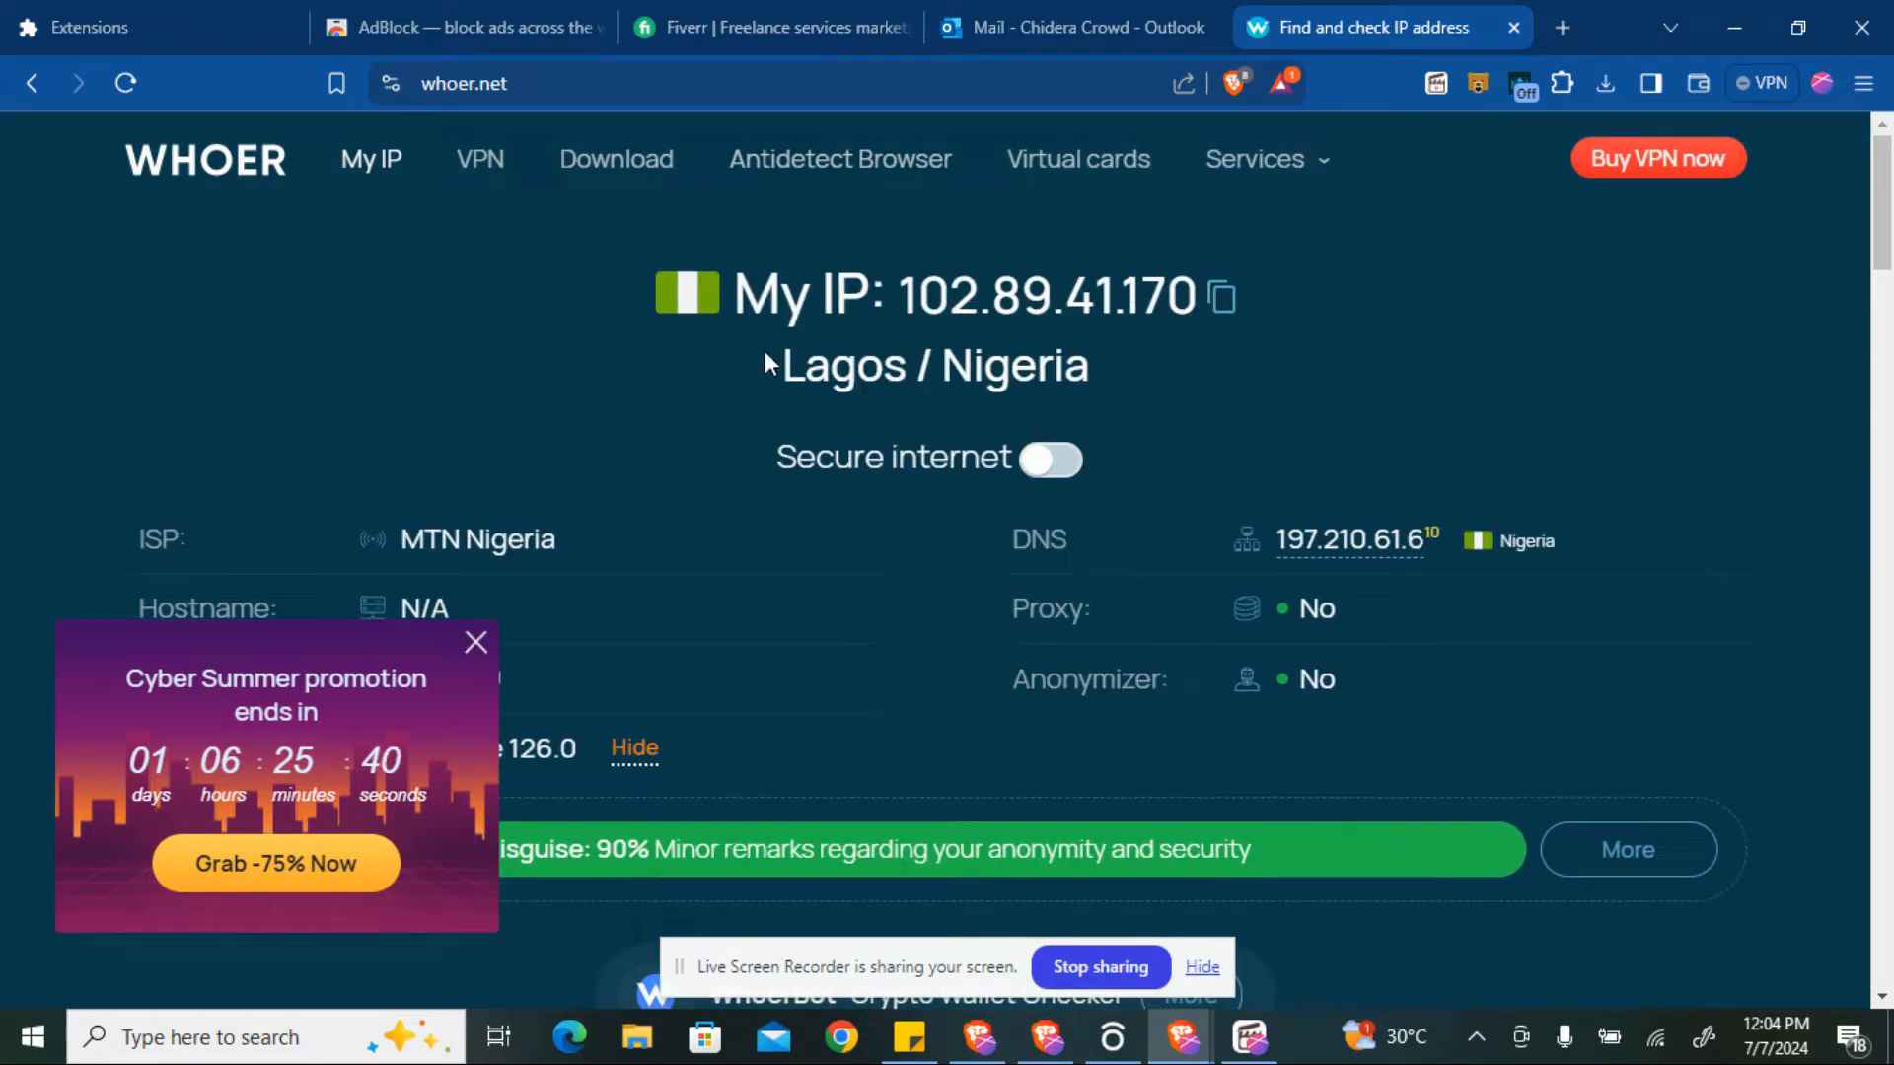
left_click(476, 643)
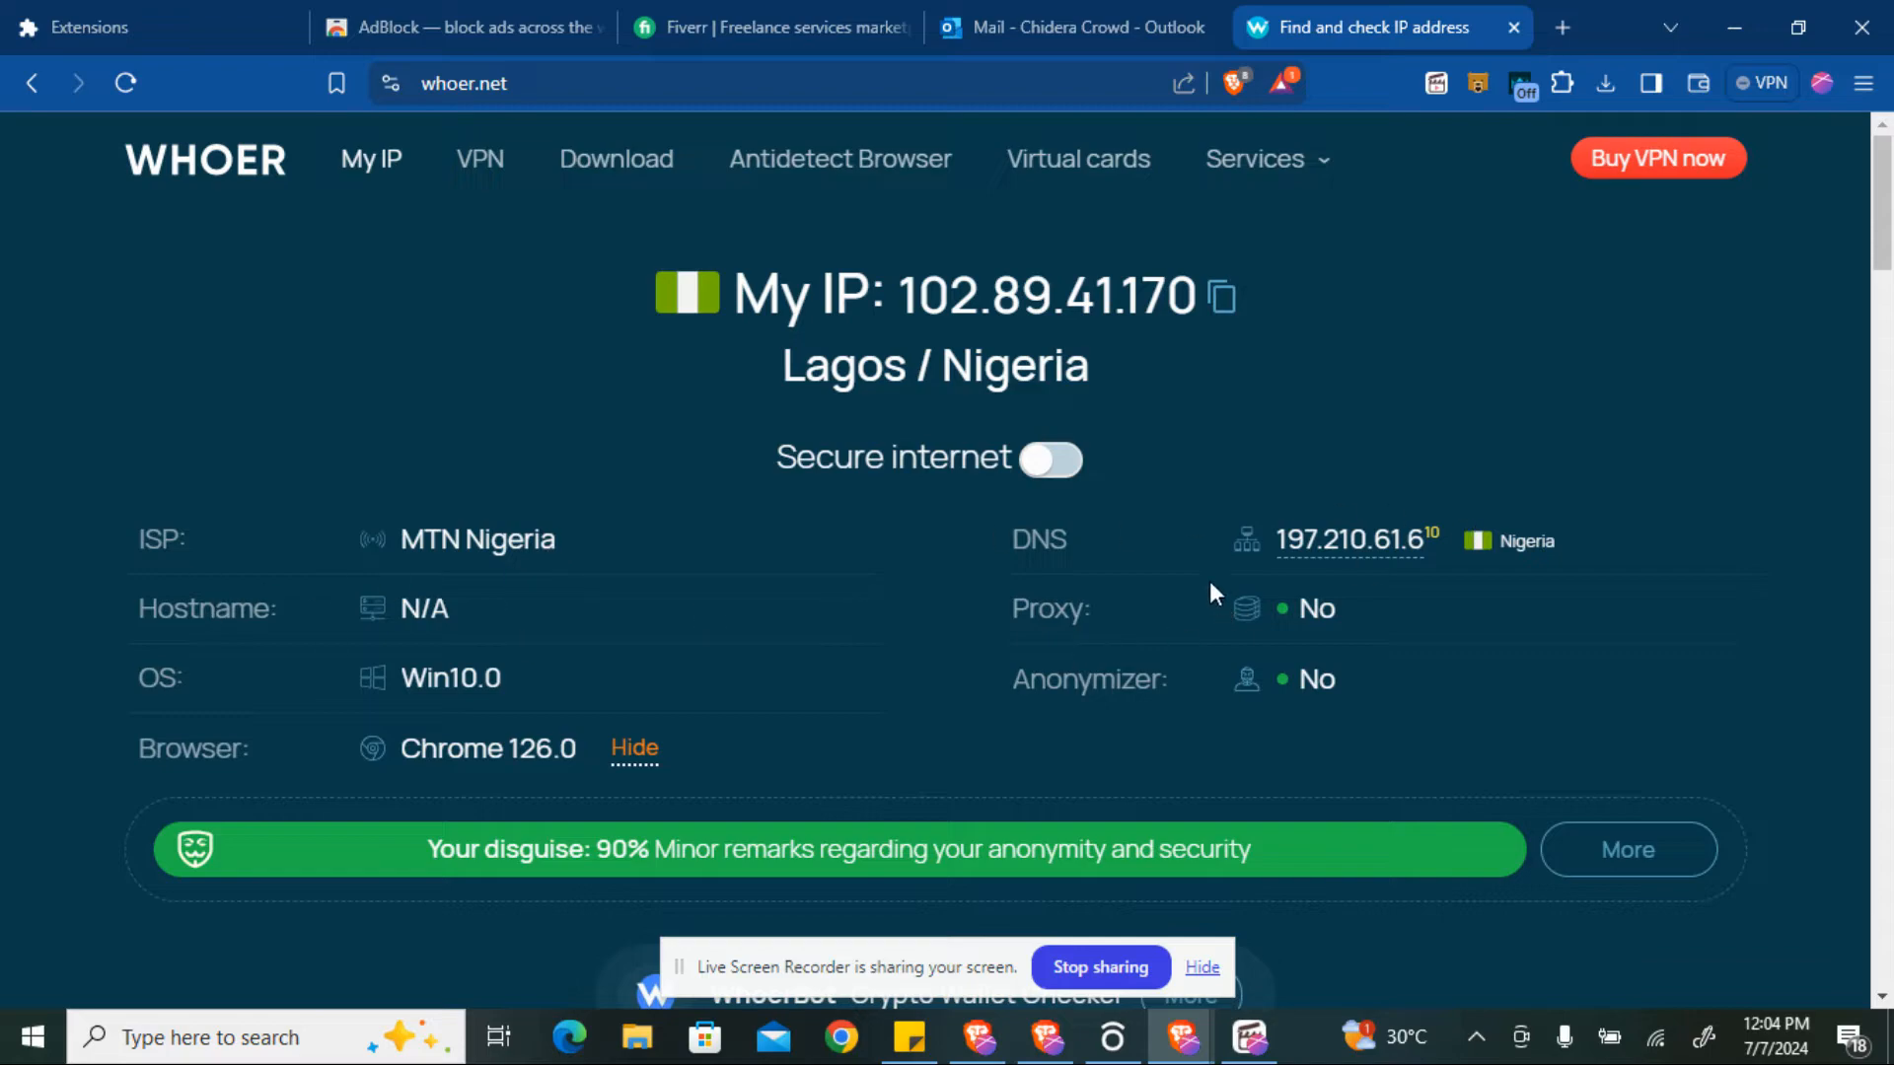
- Search the web for "scammalytics" in a new tab and open the Scamalytics website
left_click(1565, 27)
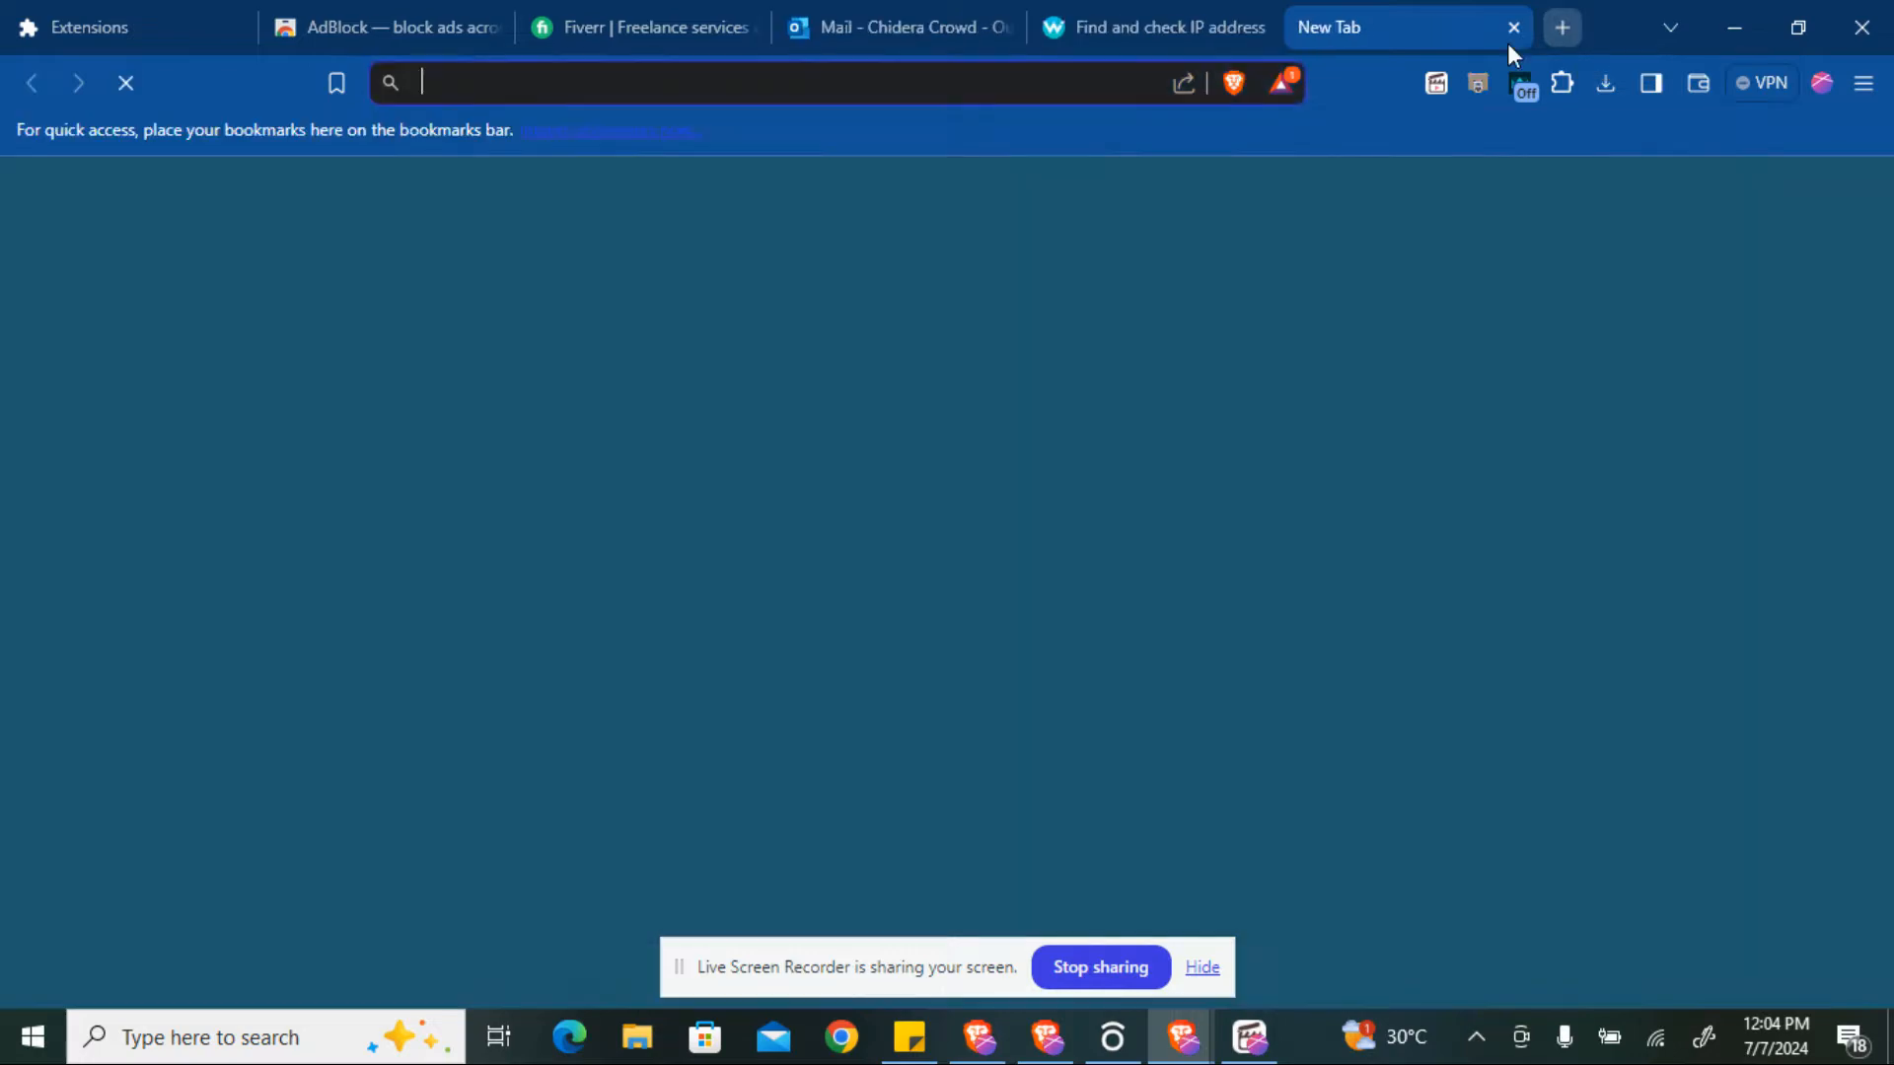
type("s")
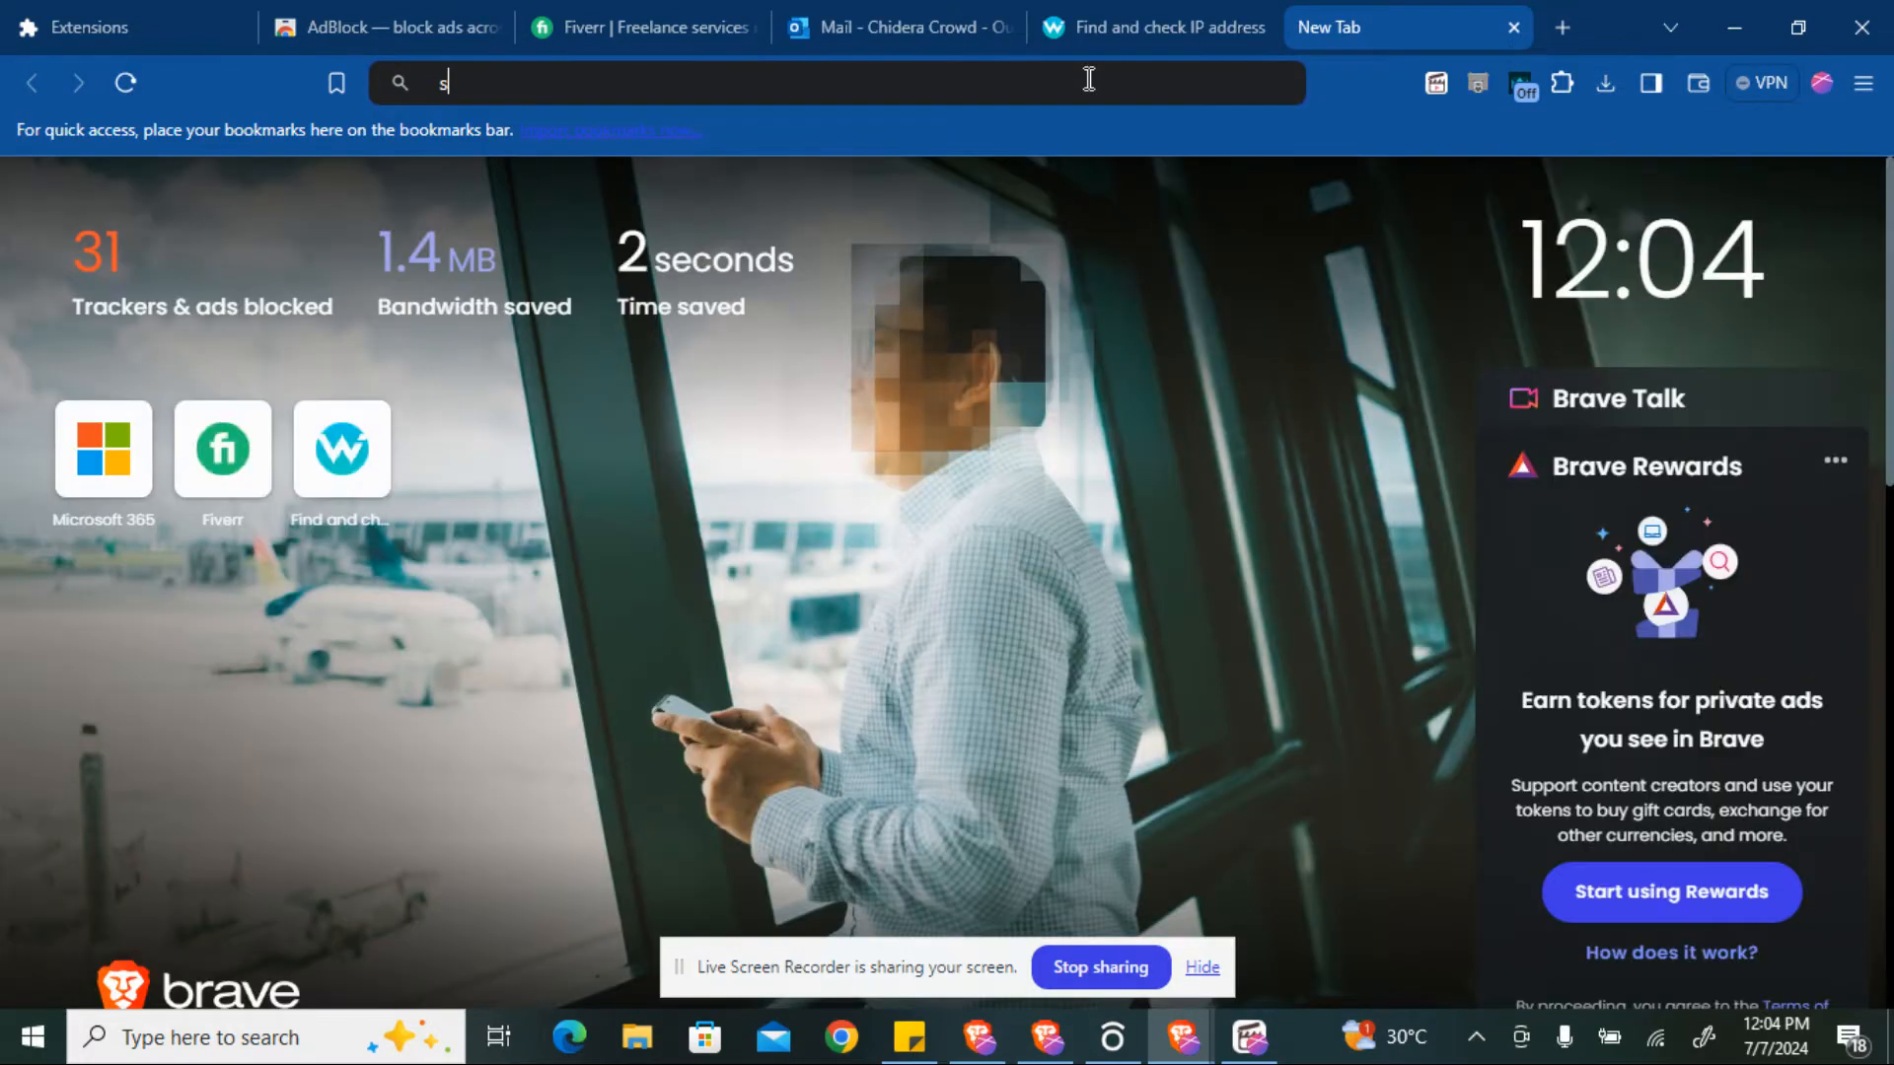
type("cammaly")
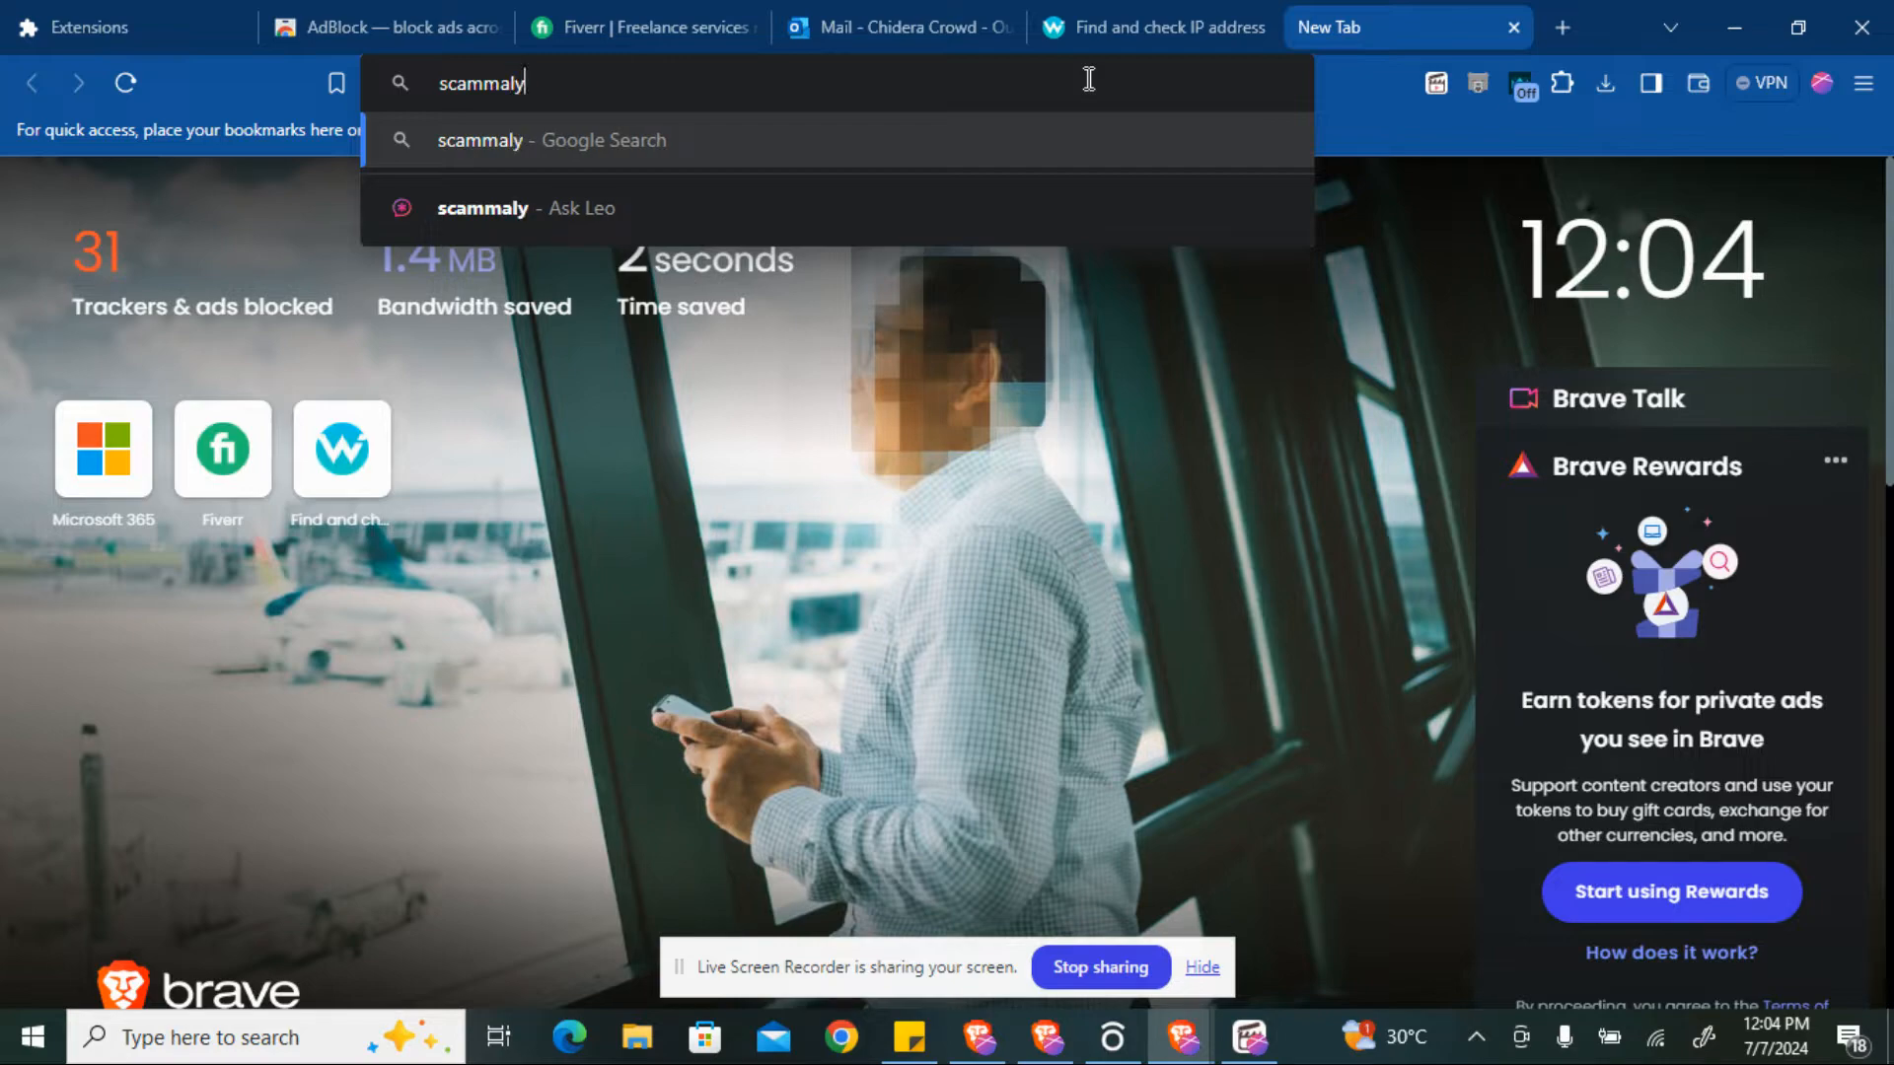
type("tics")
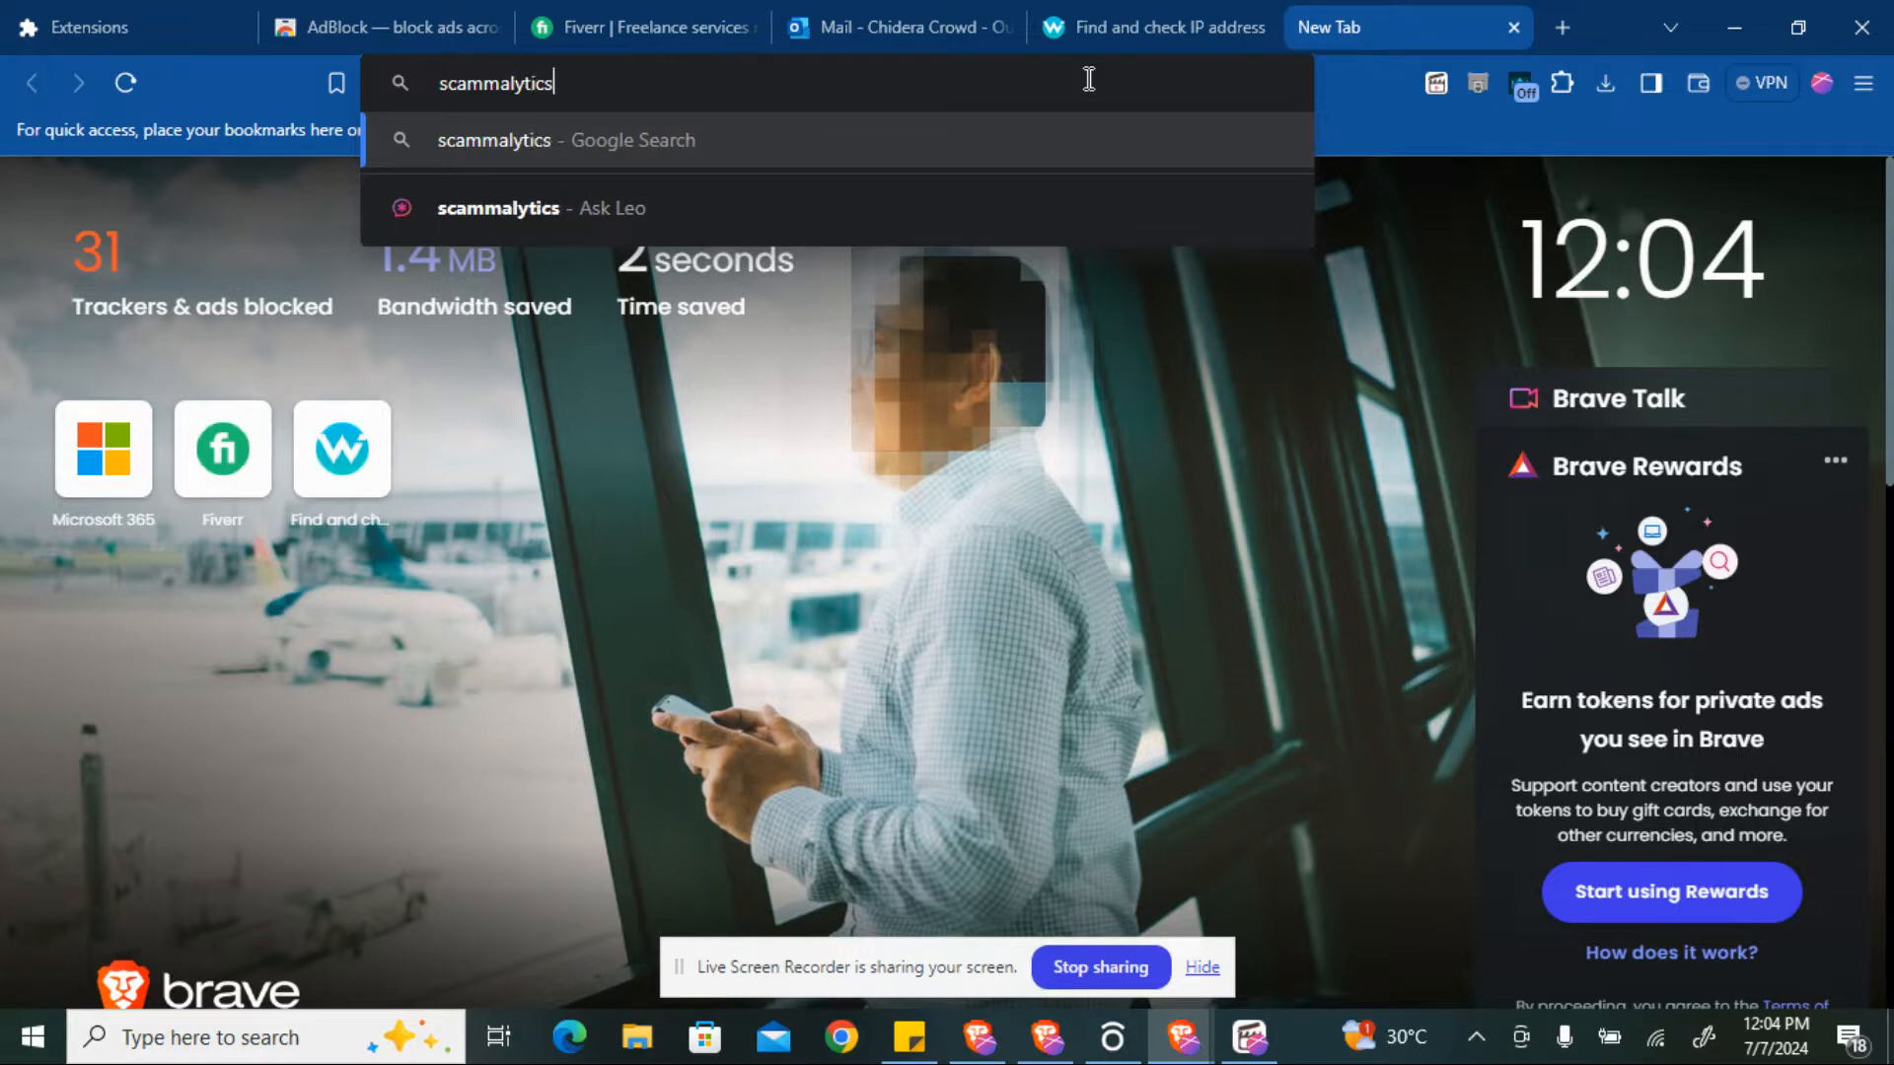
key("Return")
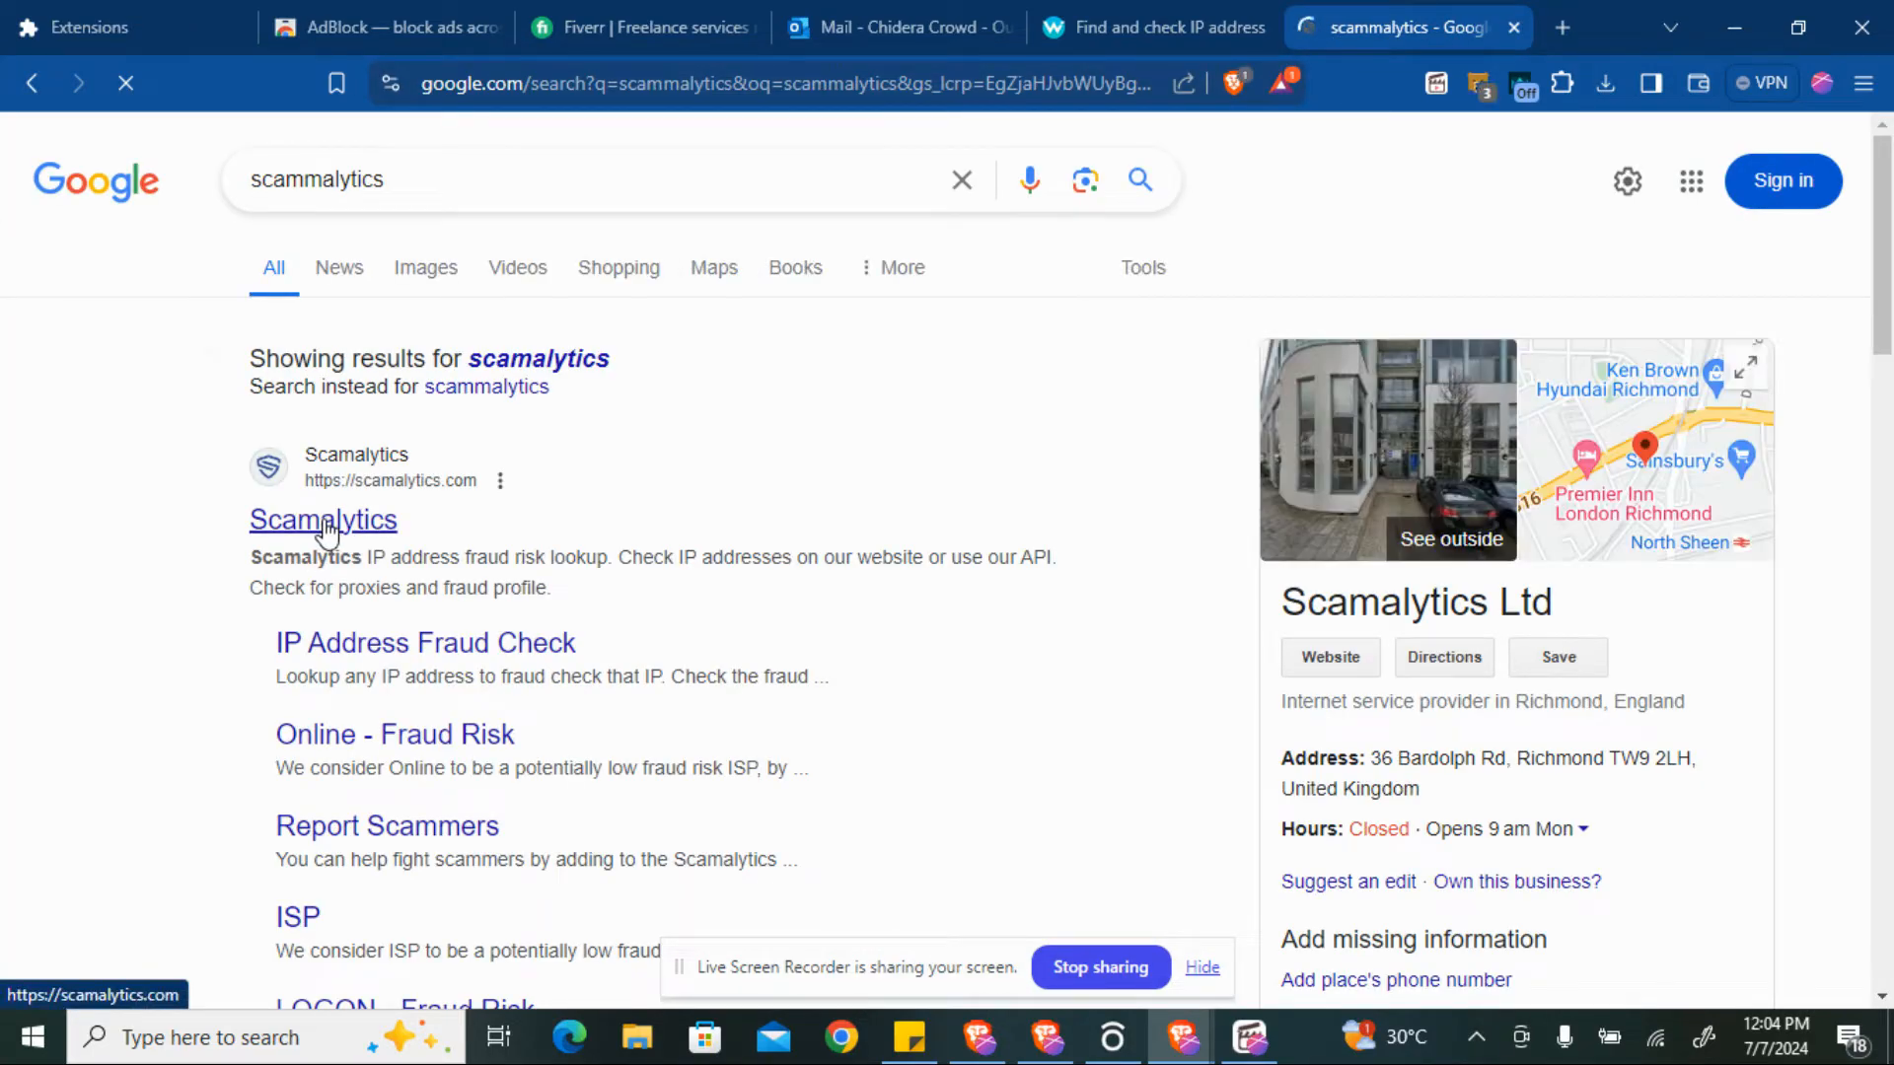
left_click(323, 521)
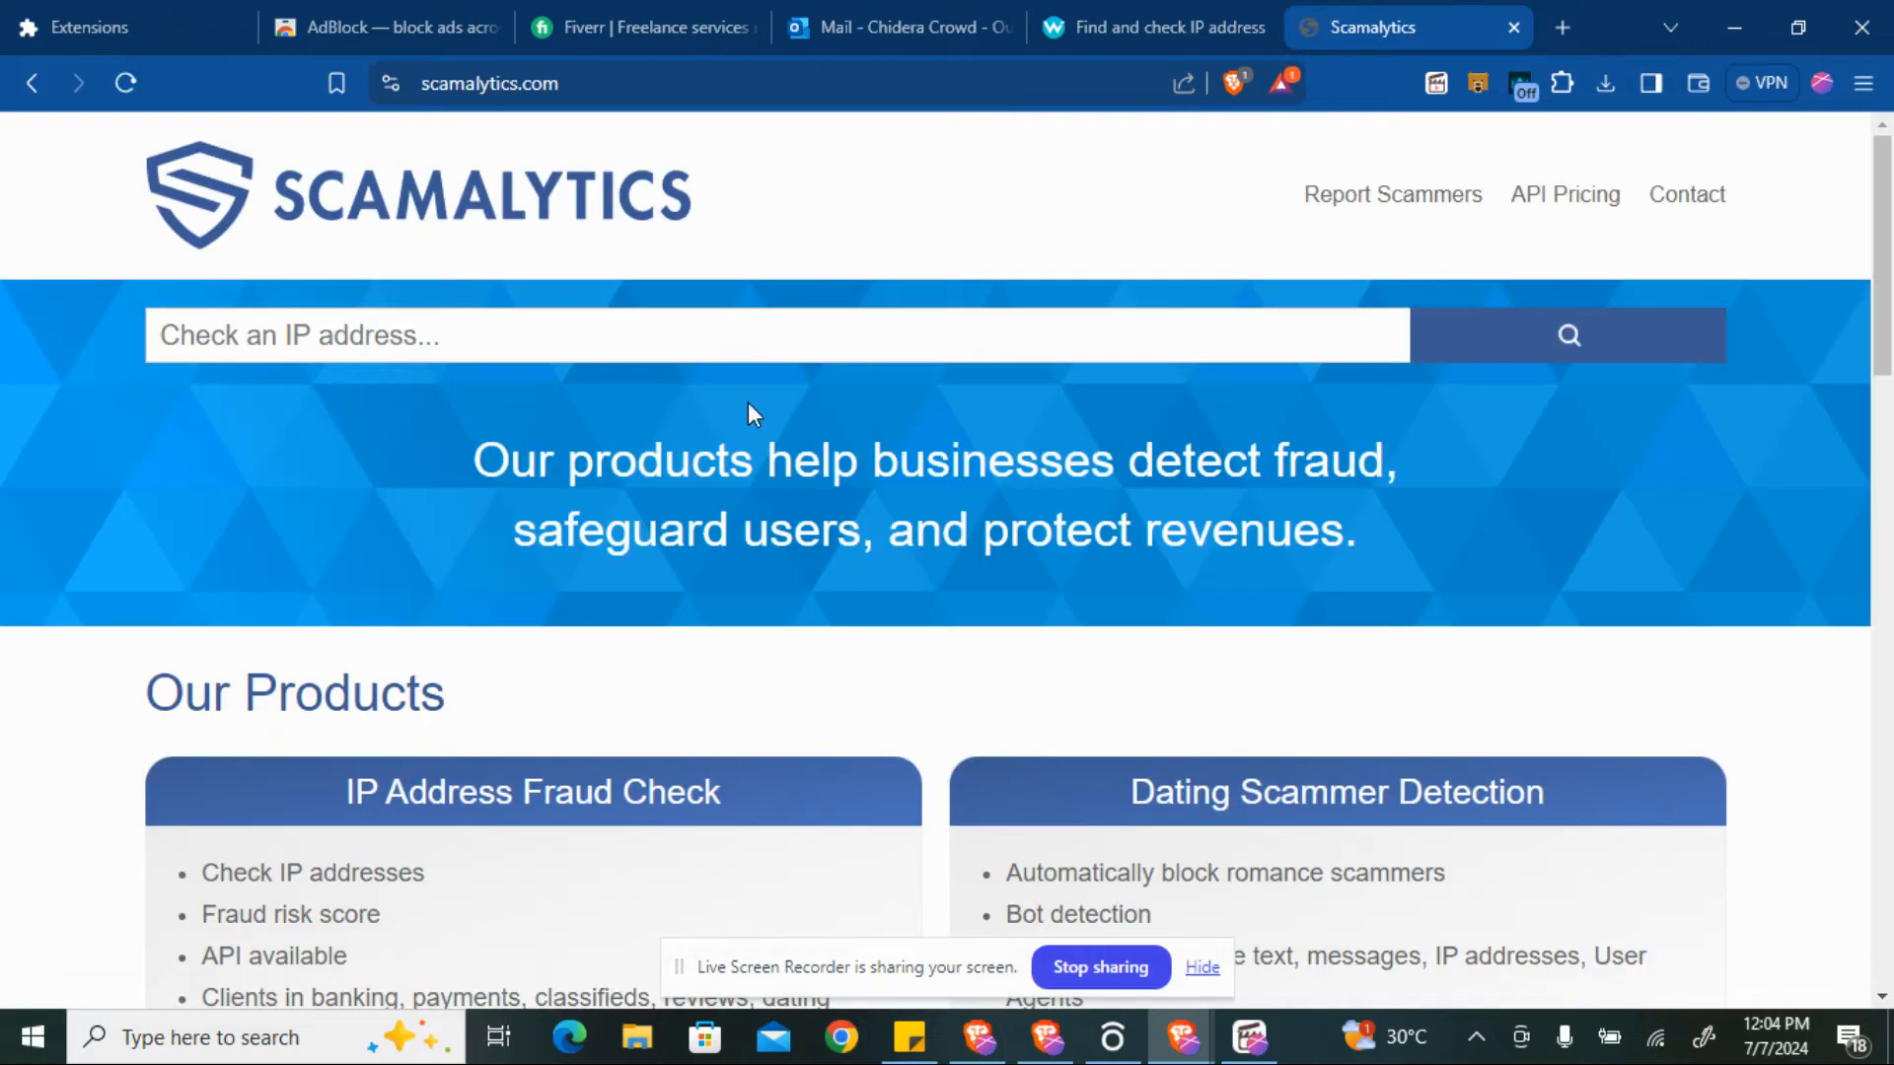
- Run the Scamalytics IP quality check on the prefilled IP address and examine its fraud risk level and score
scroll(875, 391, "down", 10)
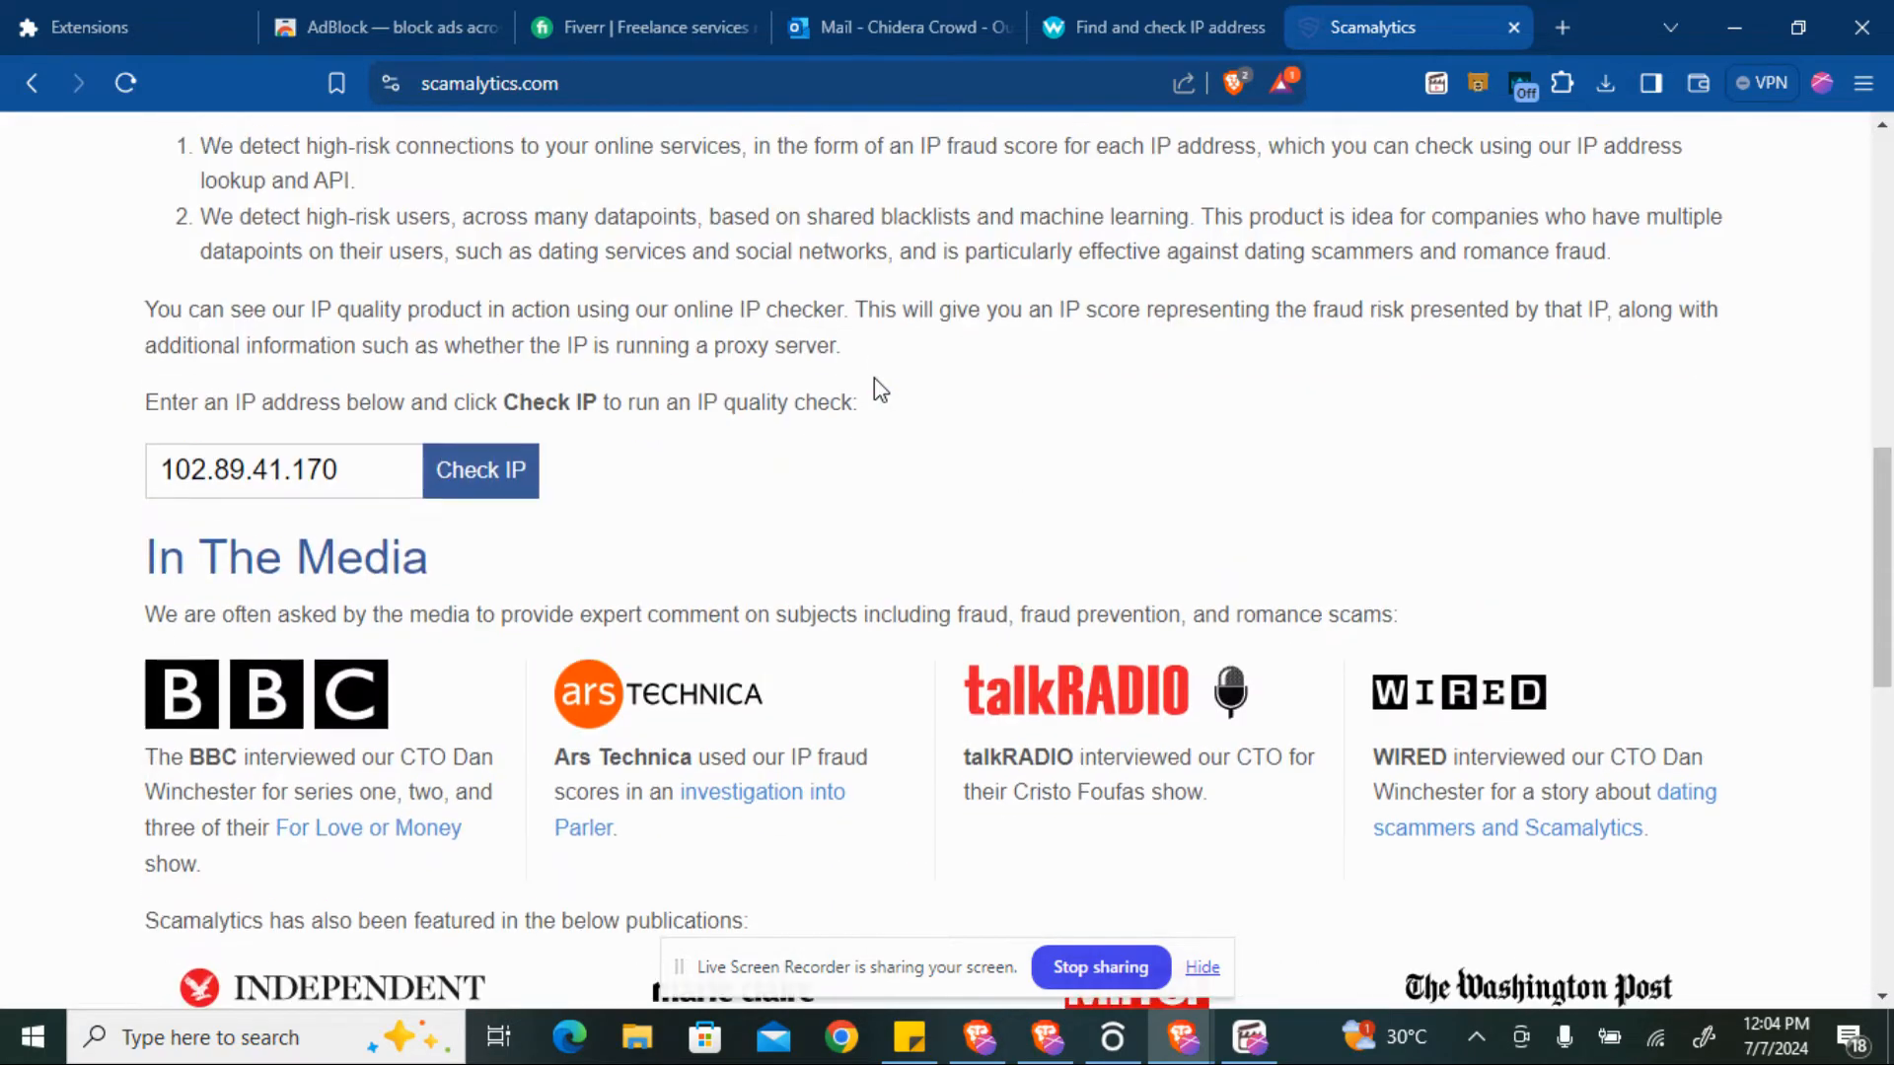
left_click(462, 473)
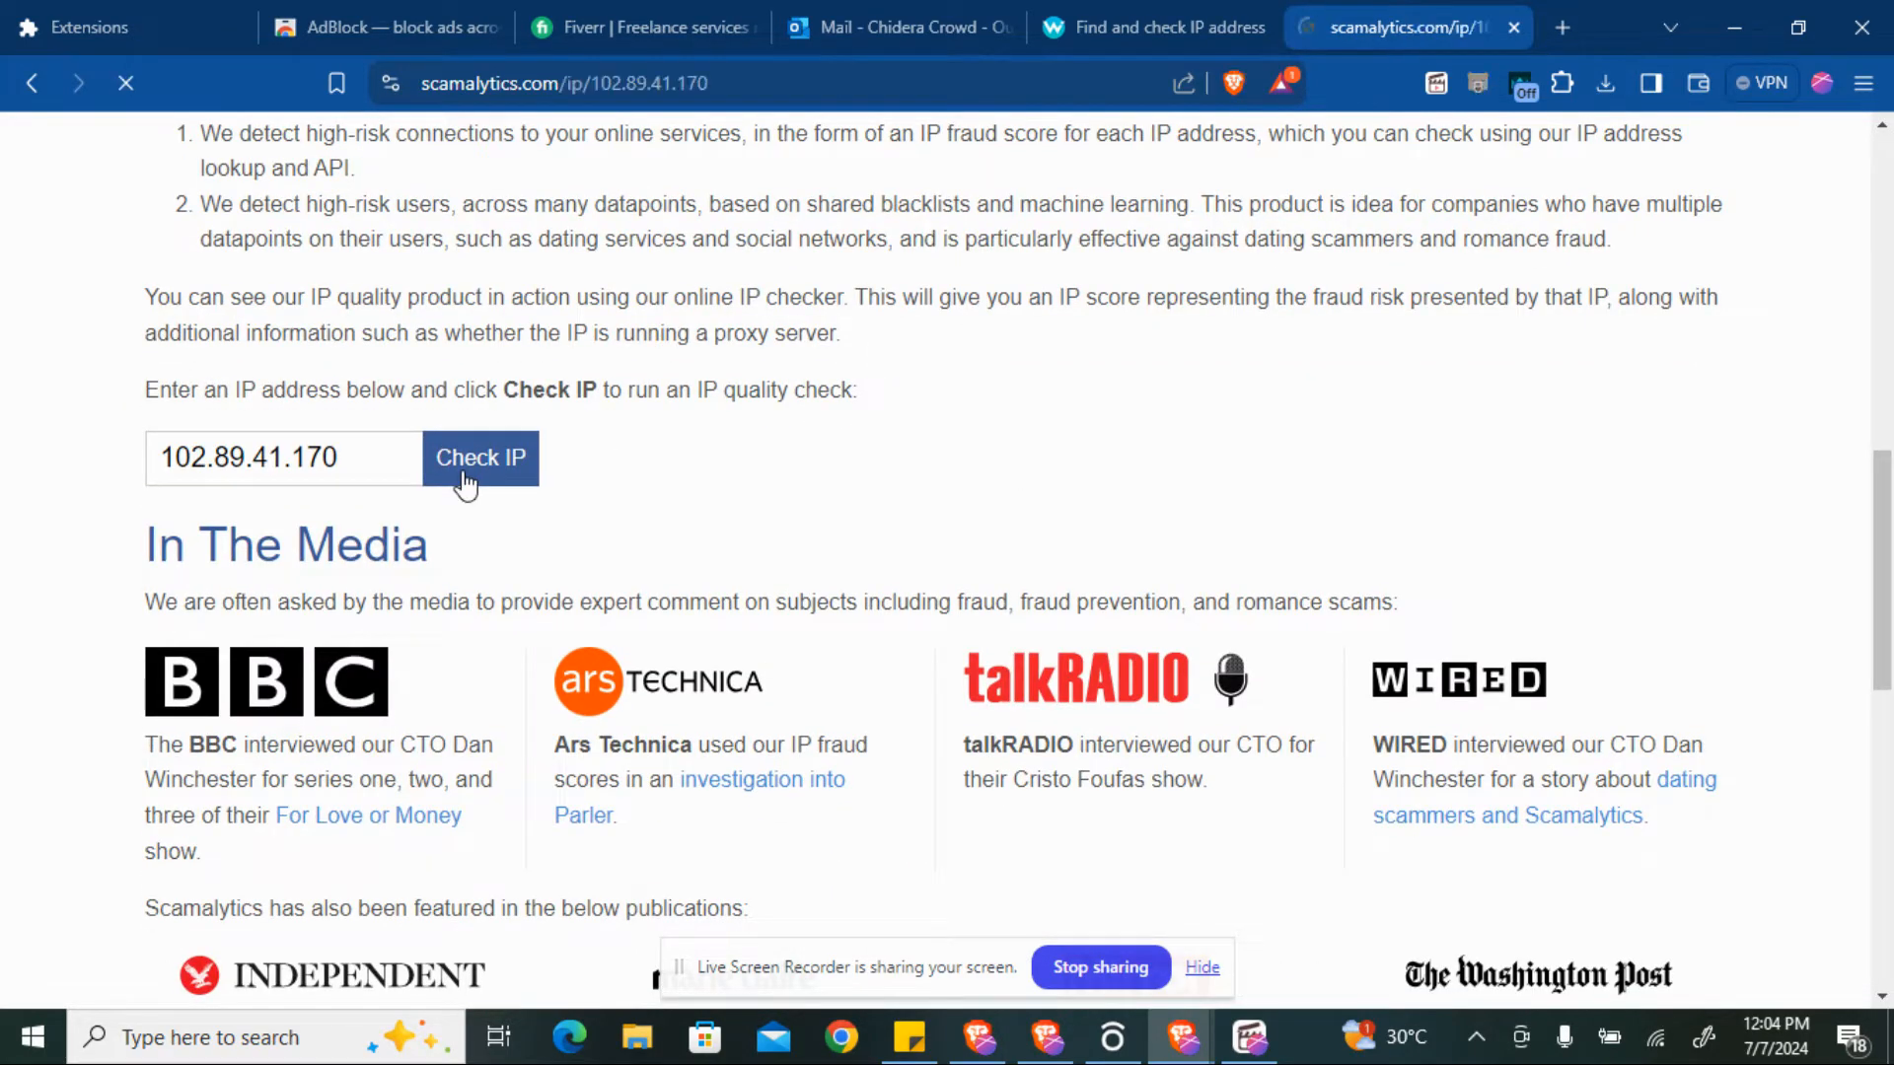
scroll(786, 518, "down", 2)
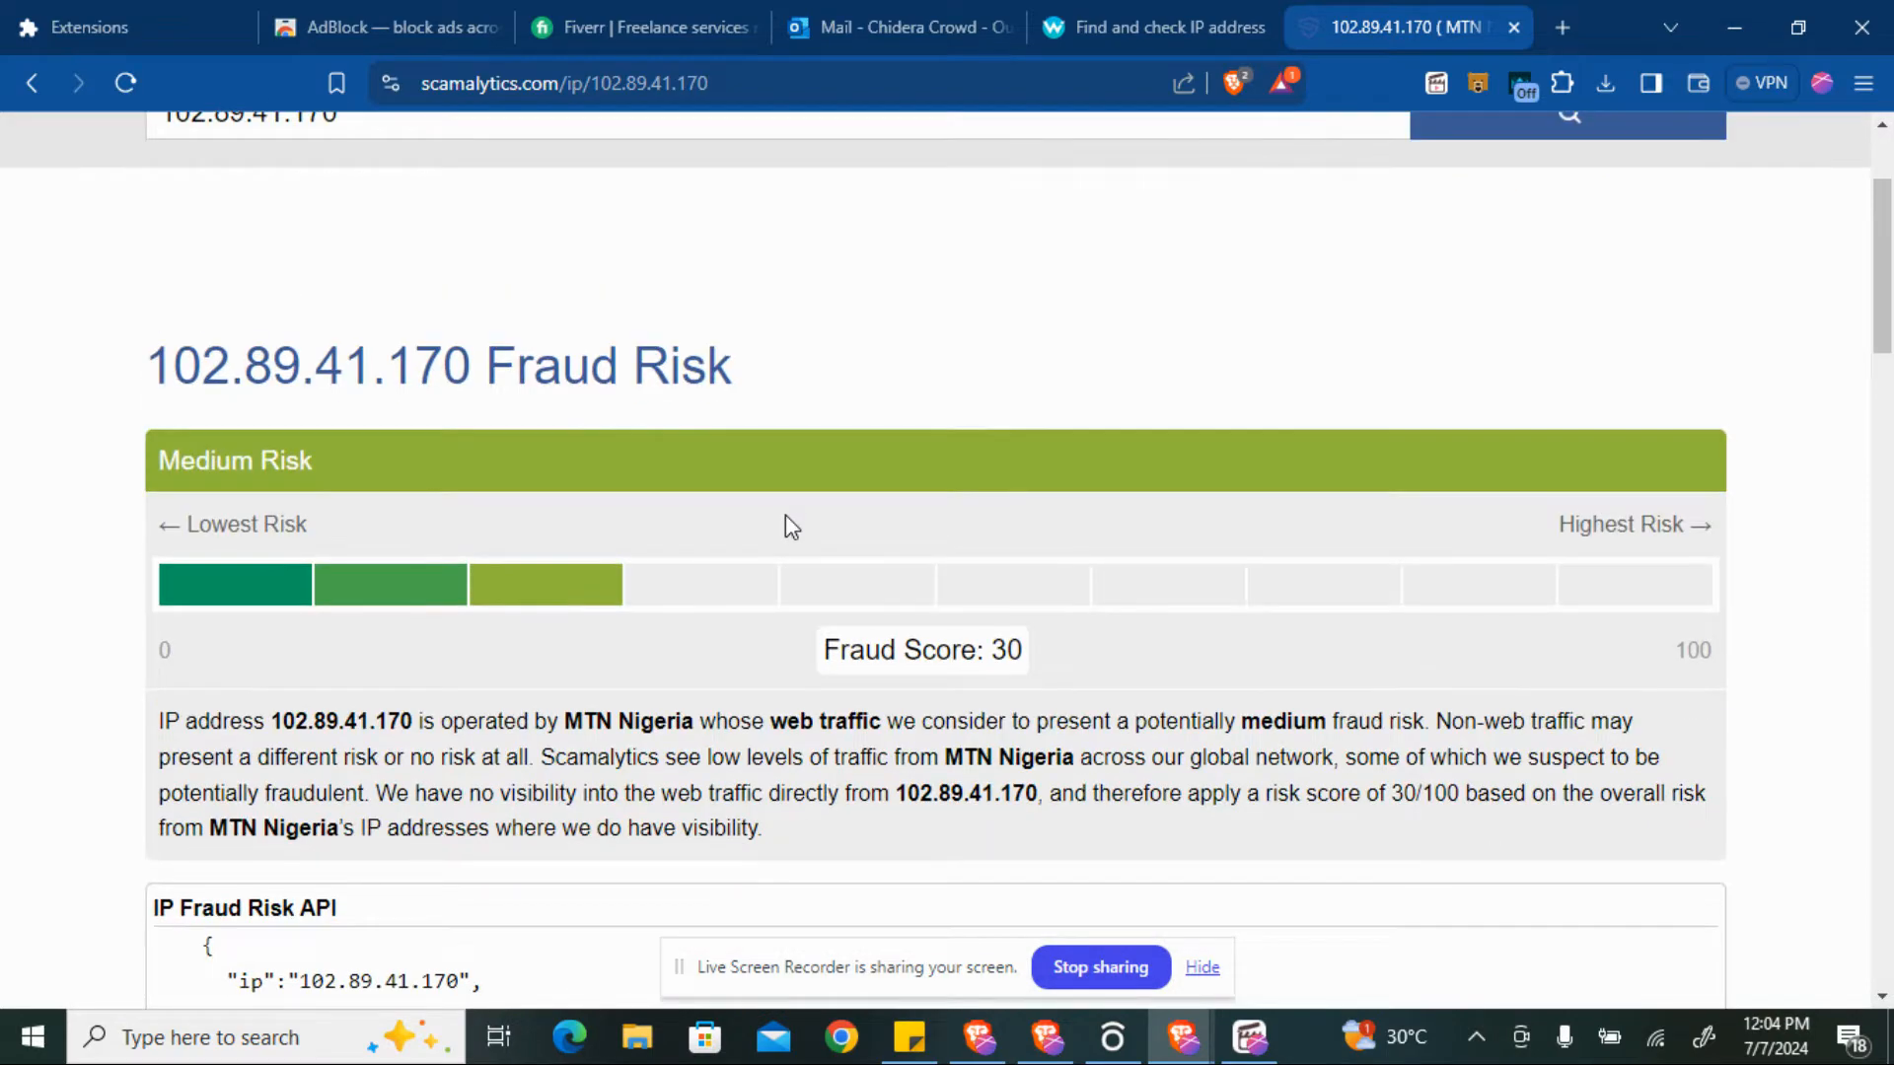
scroll(785, 523, "up", 2)
scroll(786, 523, "down", 1)
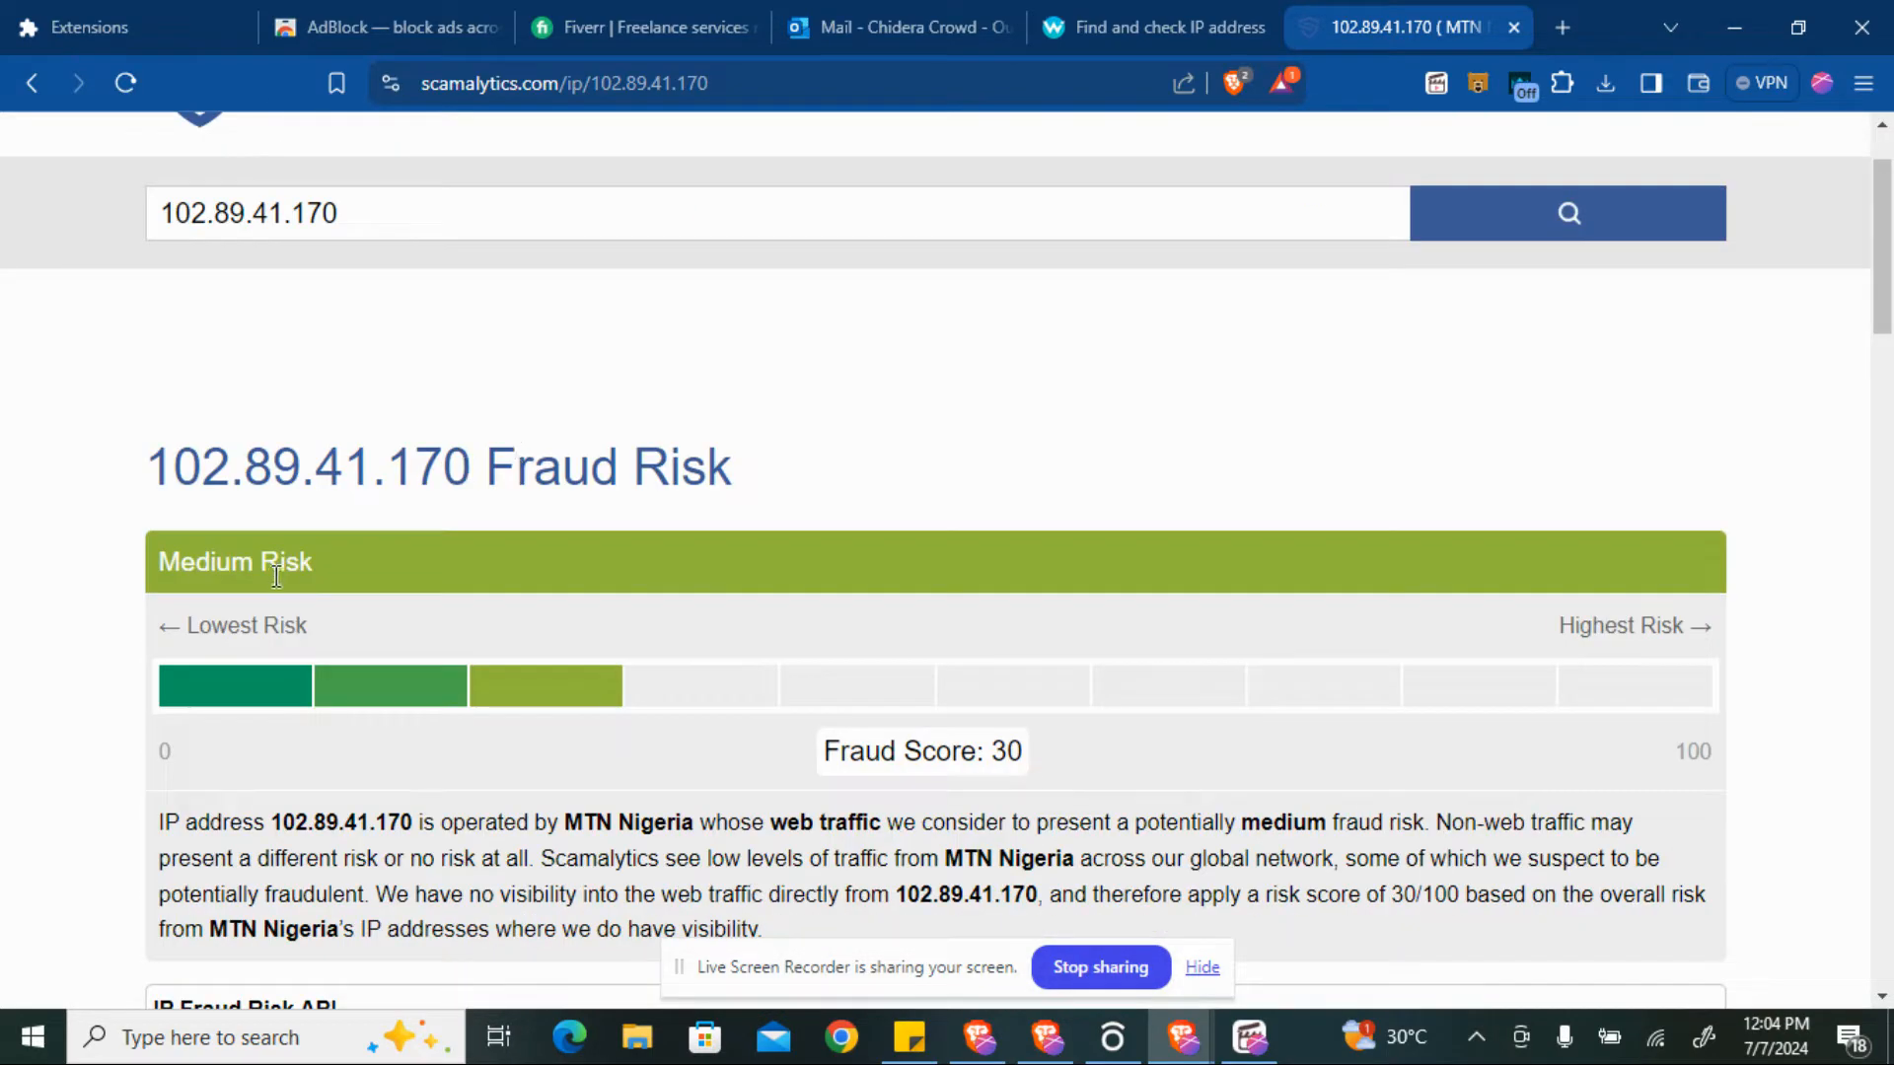
scroll(809, 541, "down", 1)
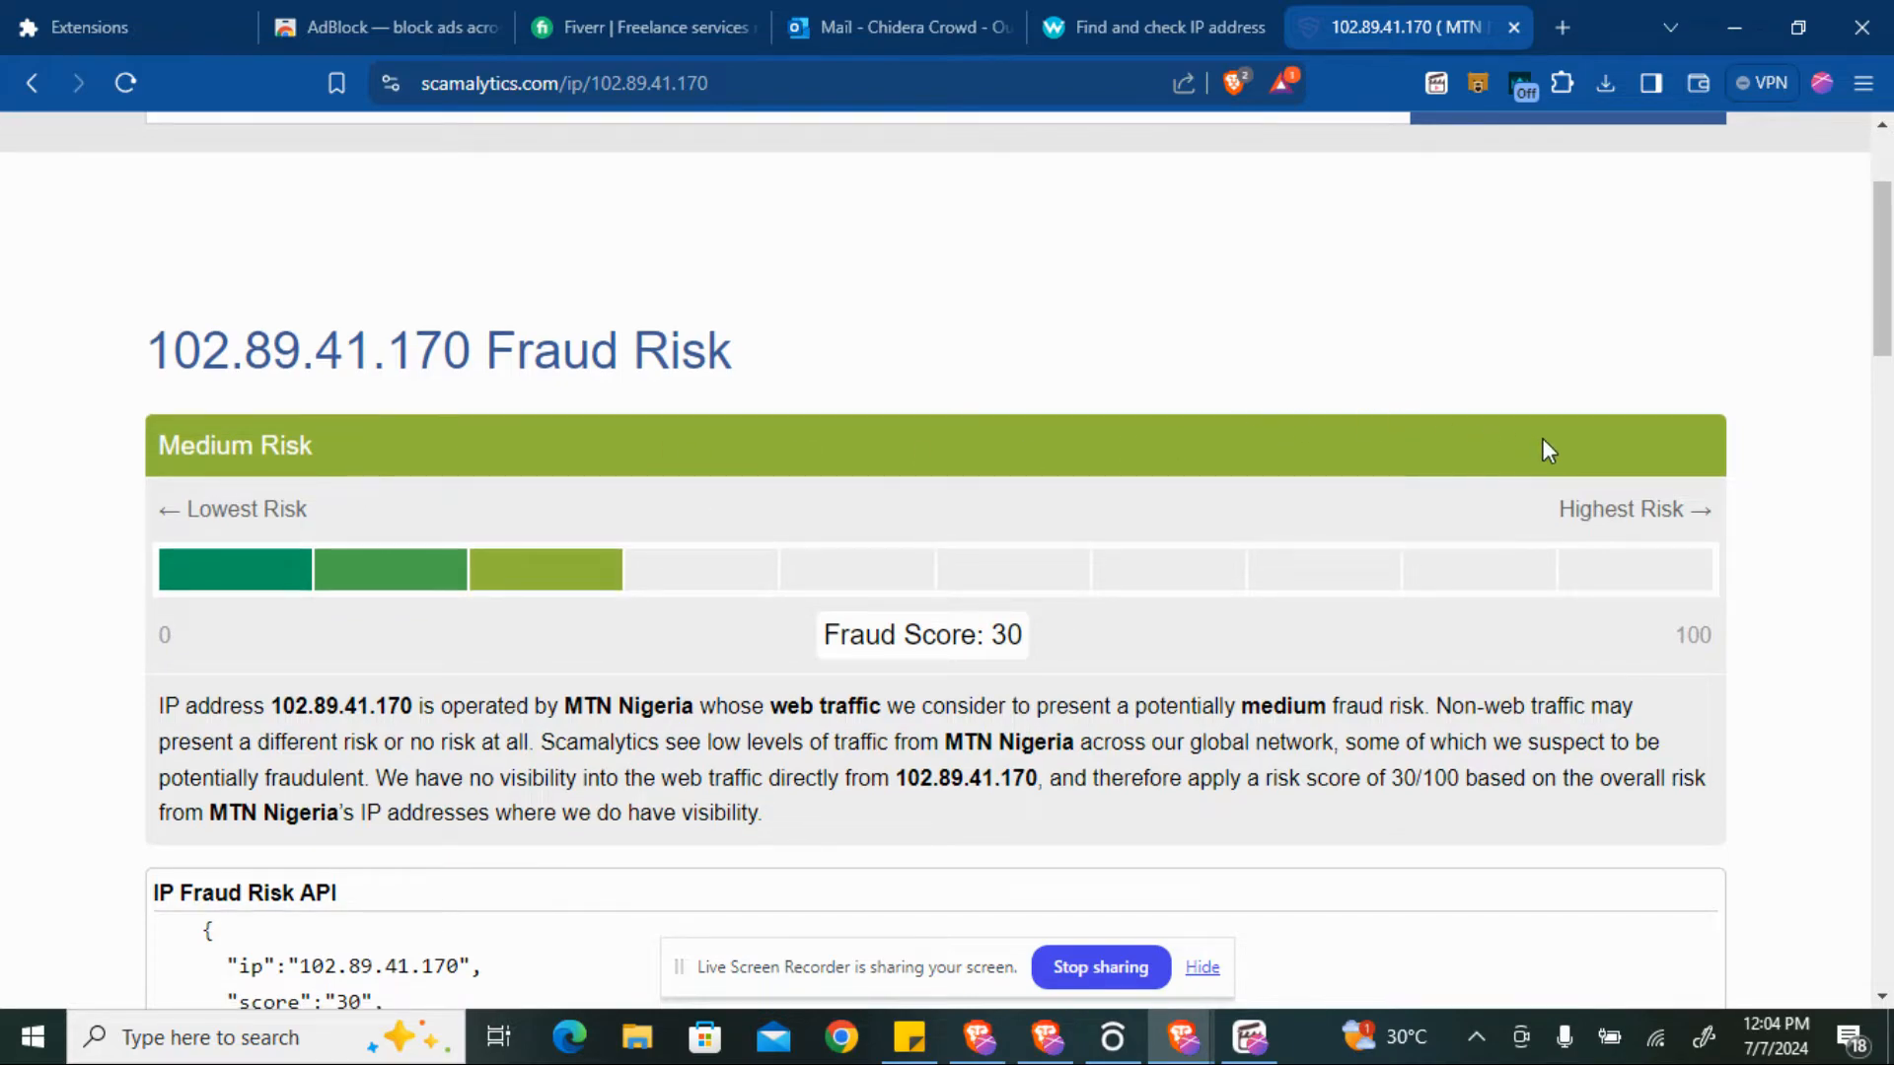
scroll(1546, 450, "up", 1)
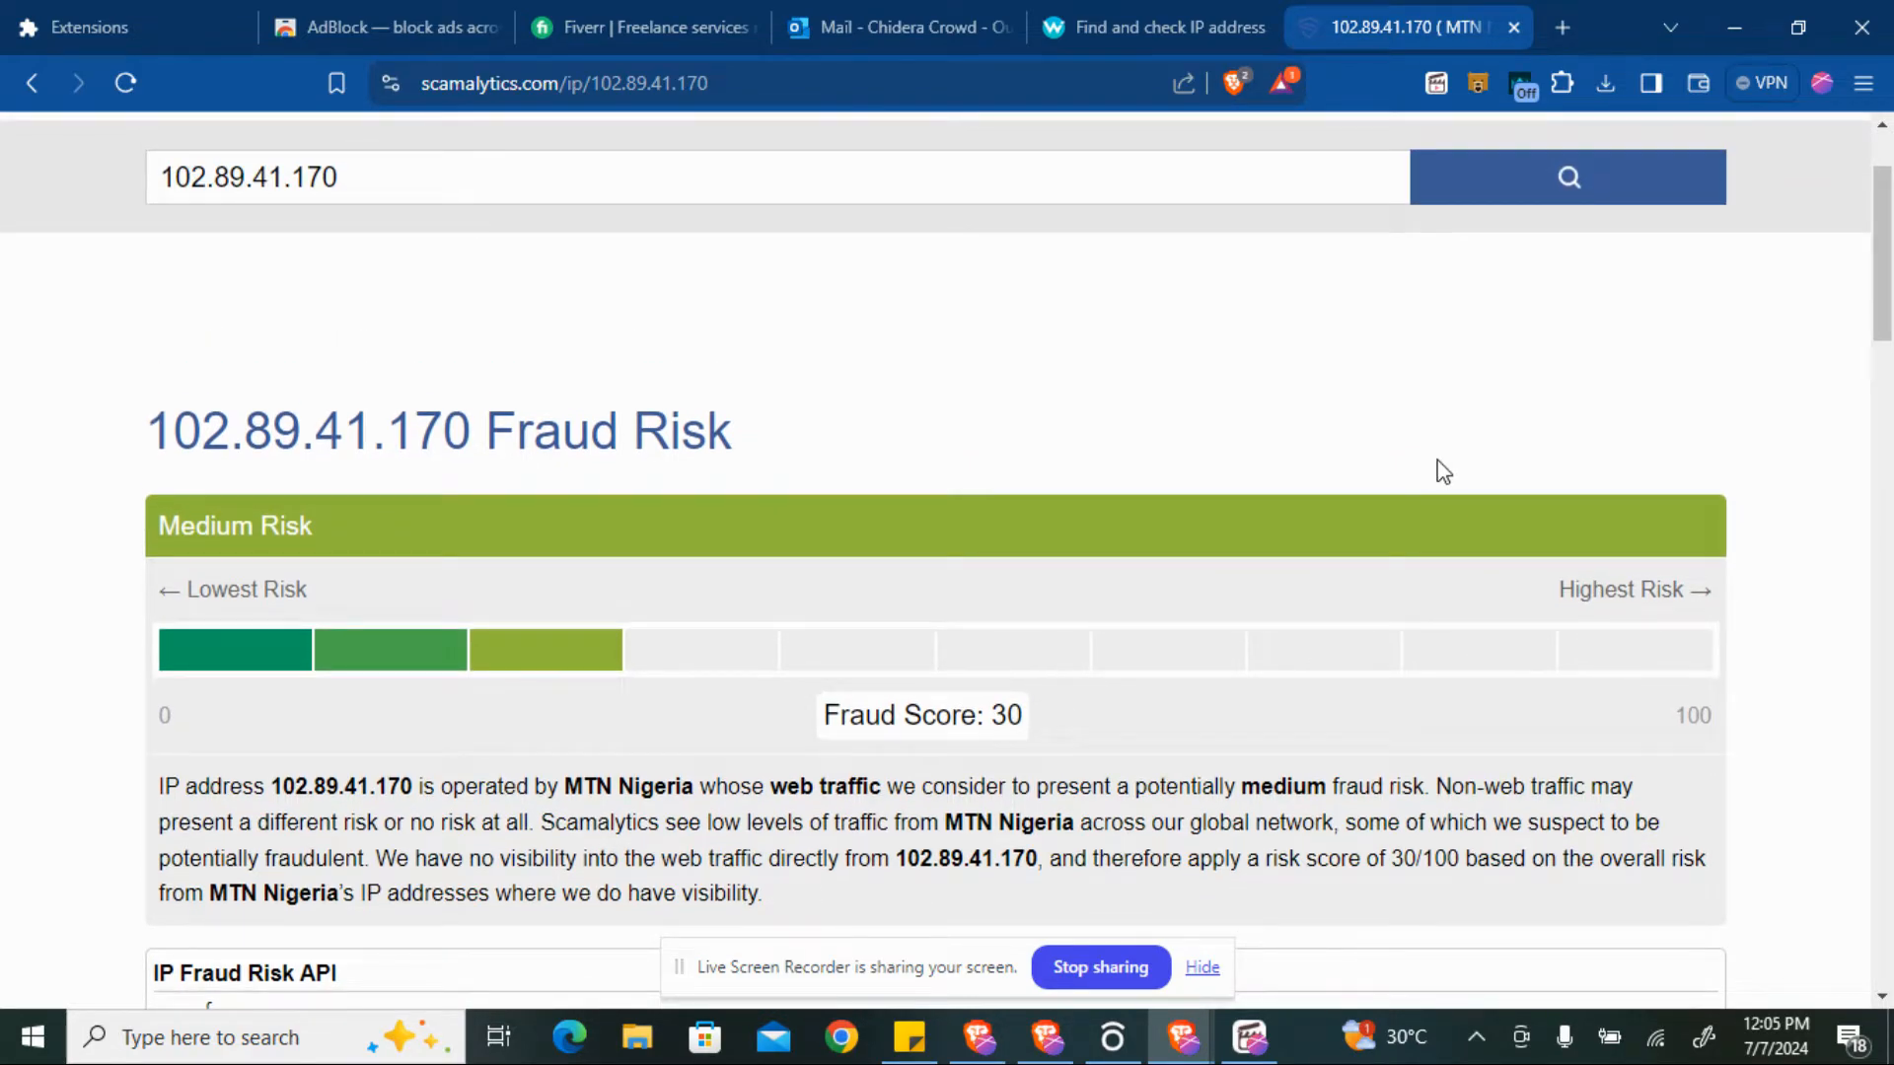
scroll(1437, 469, "up", 1)
scroll(1438, 462, "down", 1)
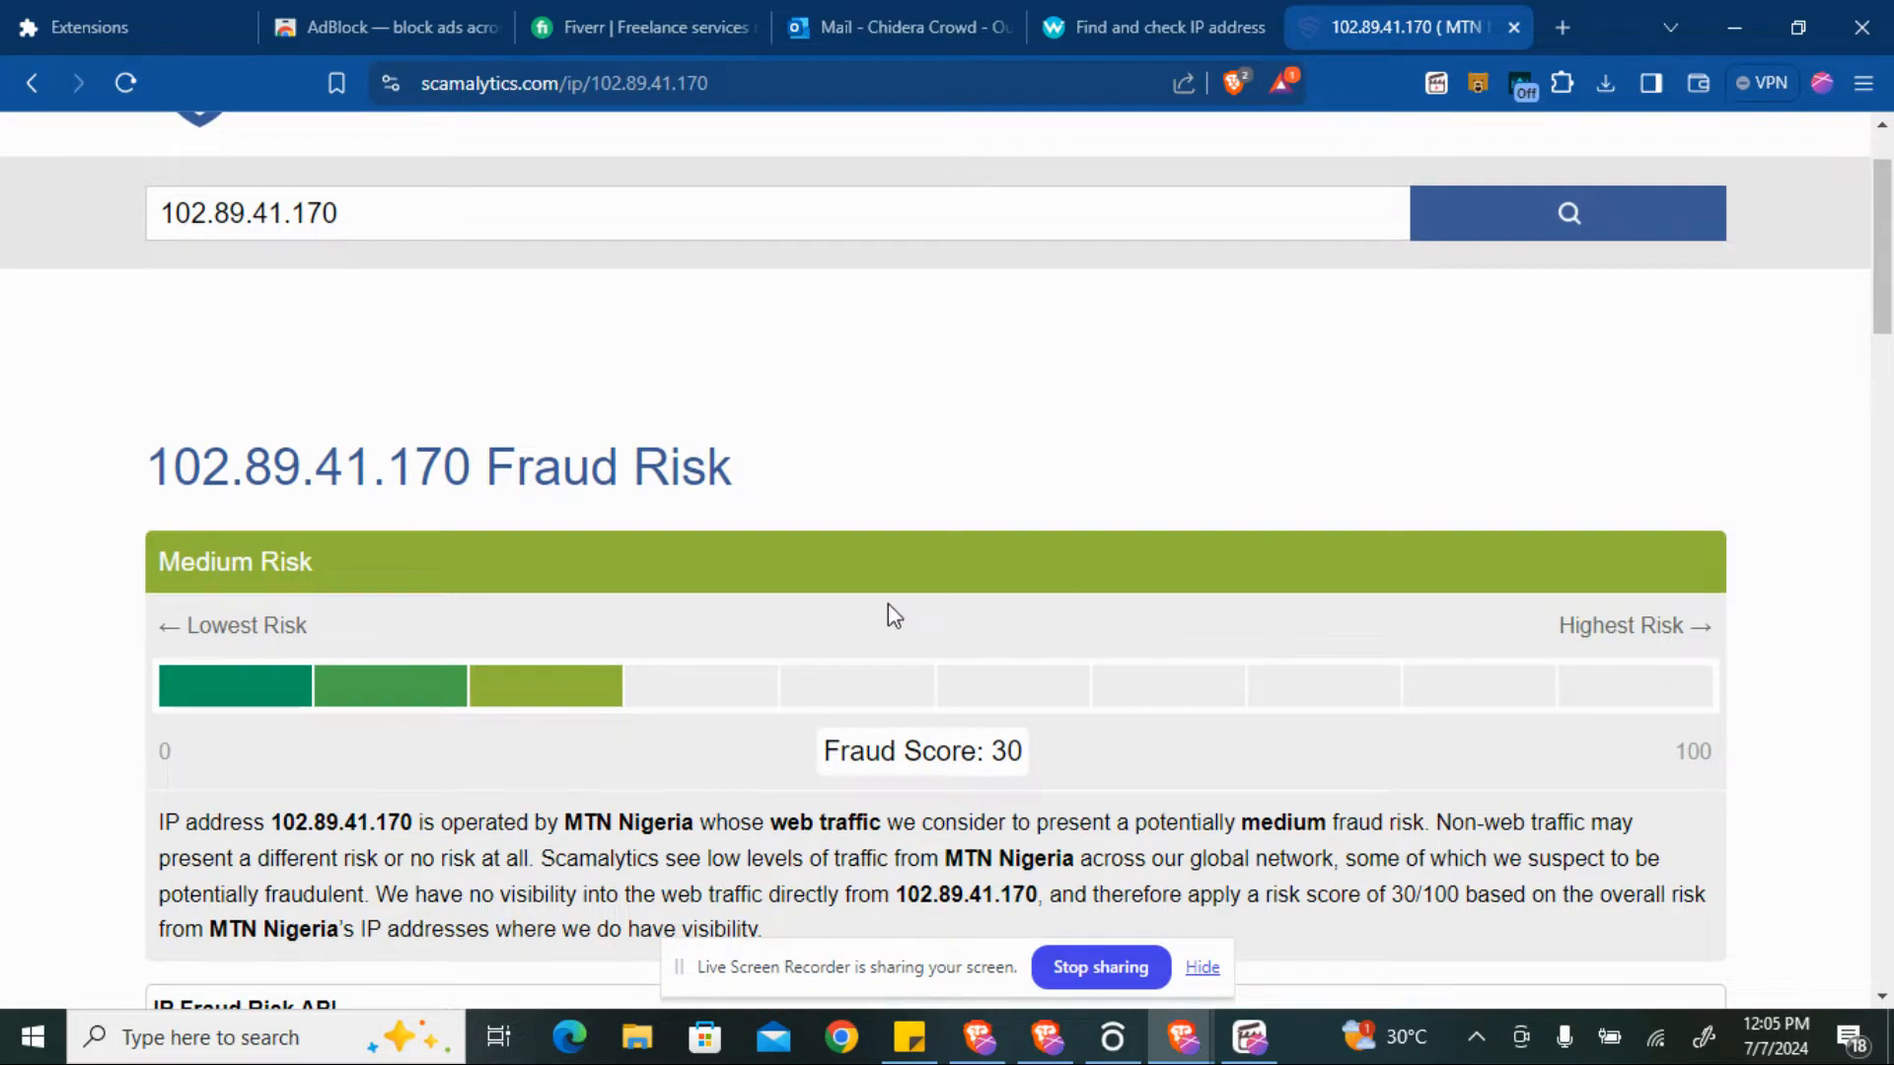
- Examine the Scamalytics fraud risk rating, score scale and explanatory text about the IP address and its operator
scroll(888, 611, "down", 1)
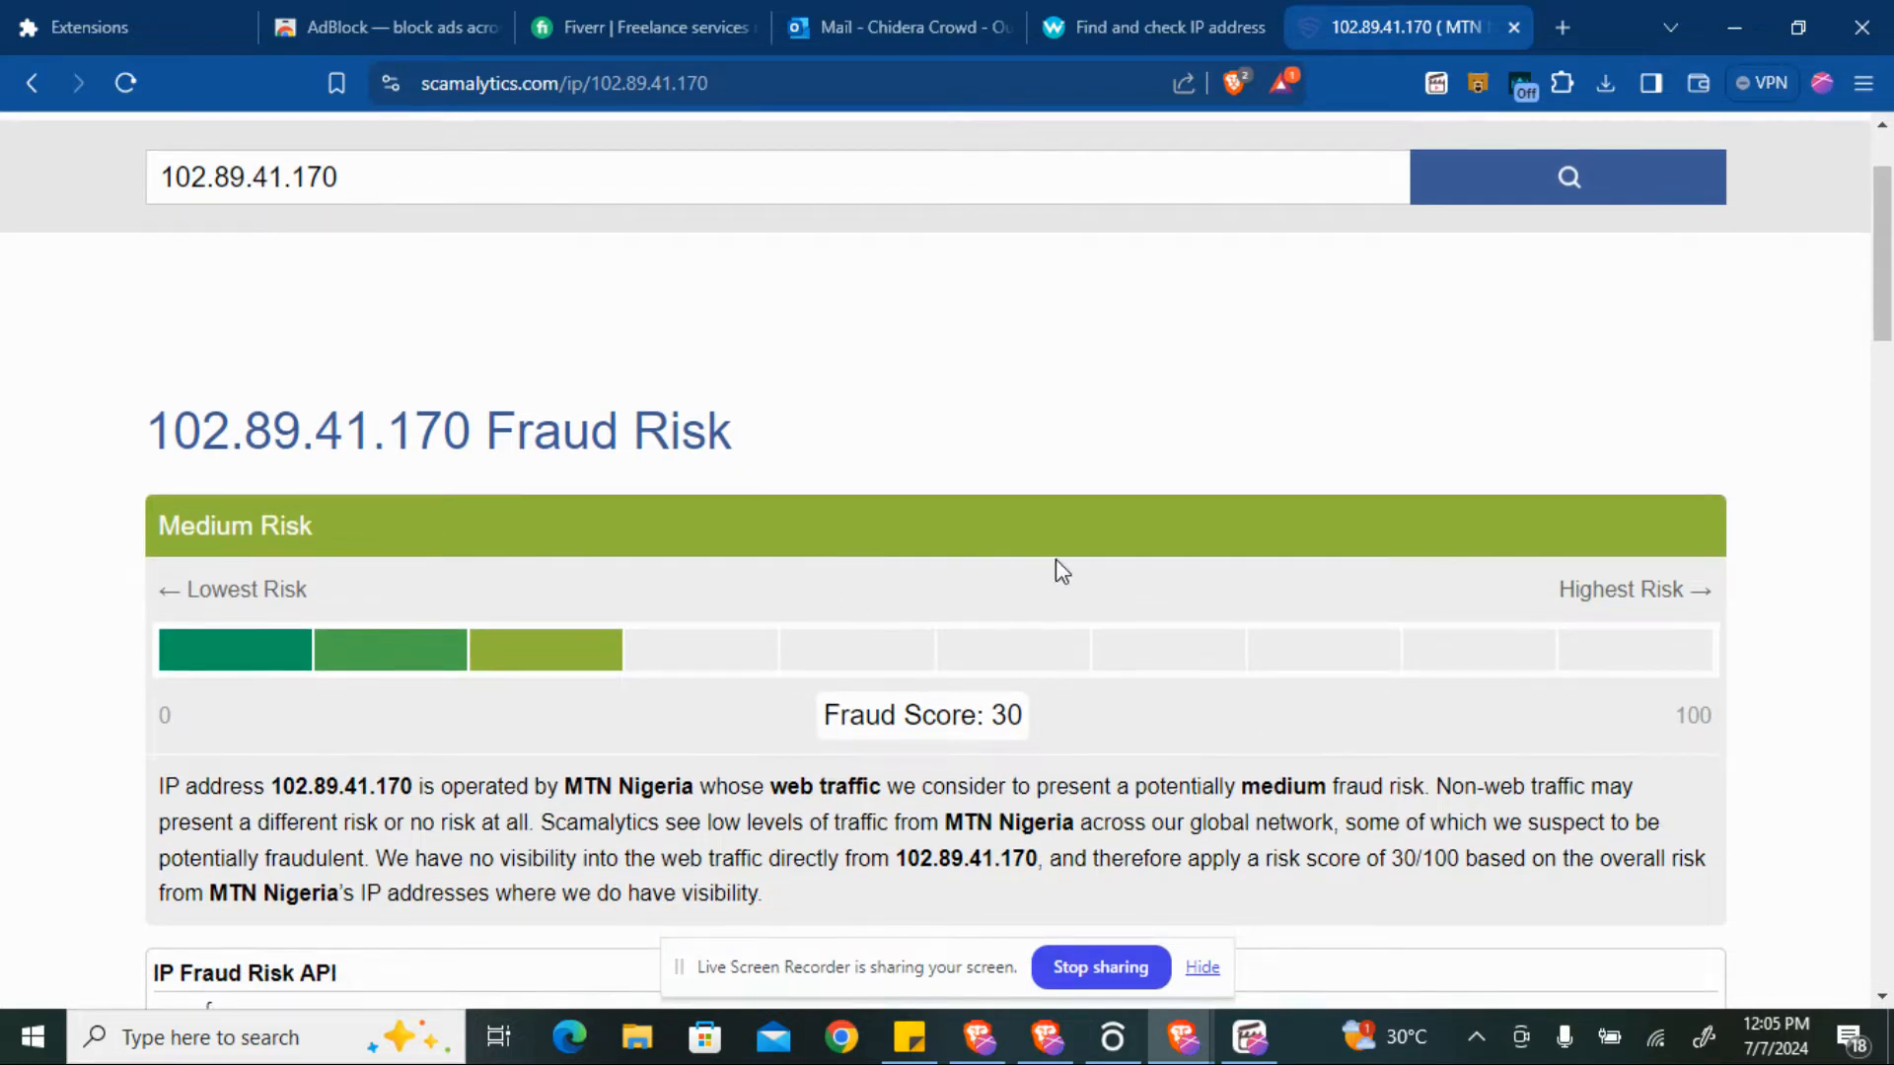
scroll(1057, 568, "up", 1)
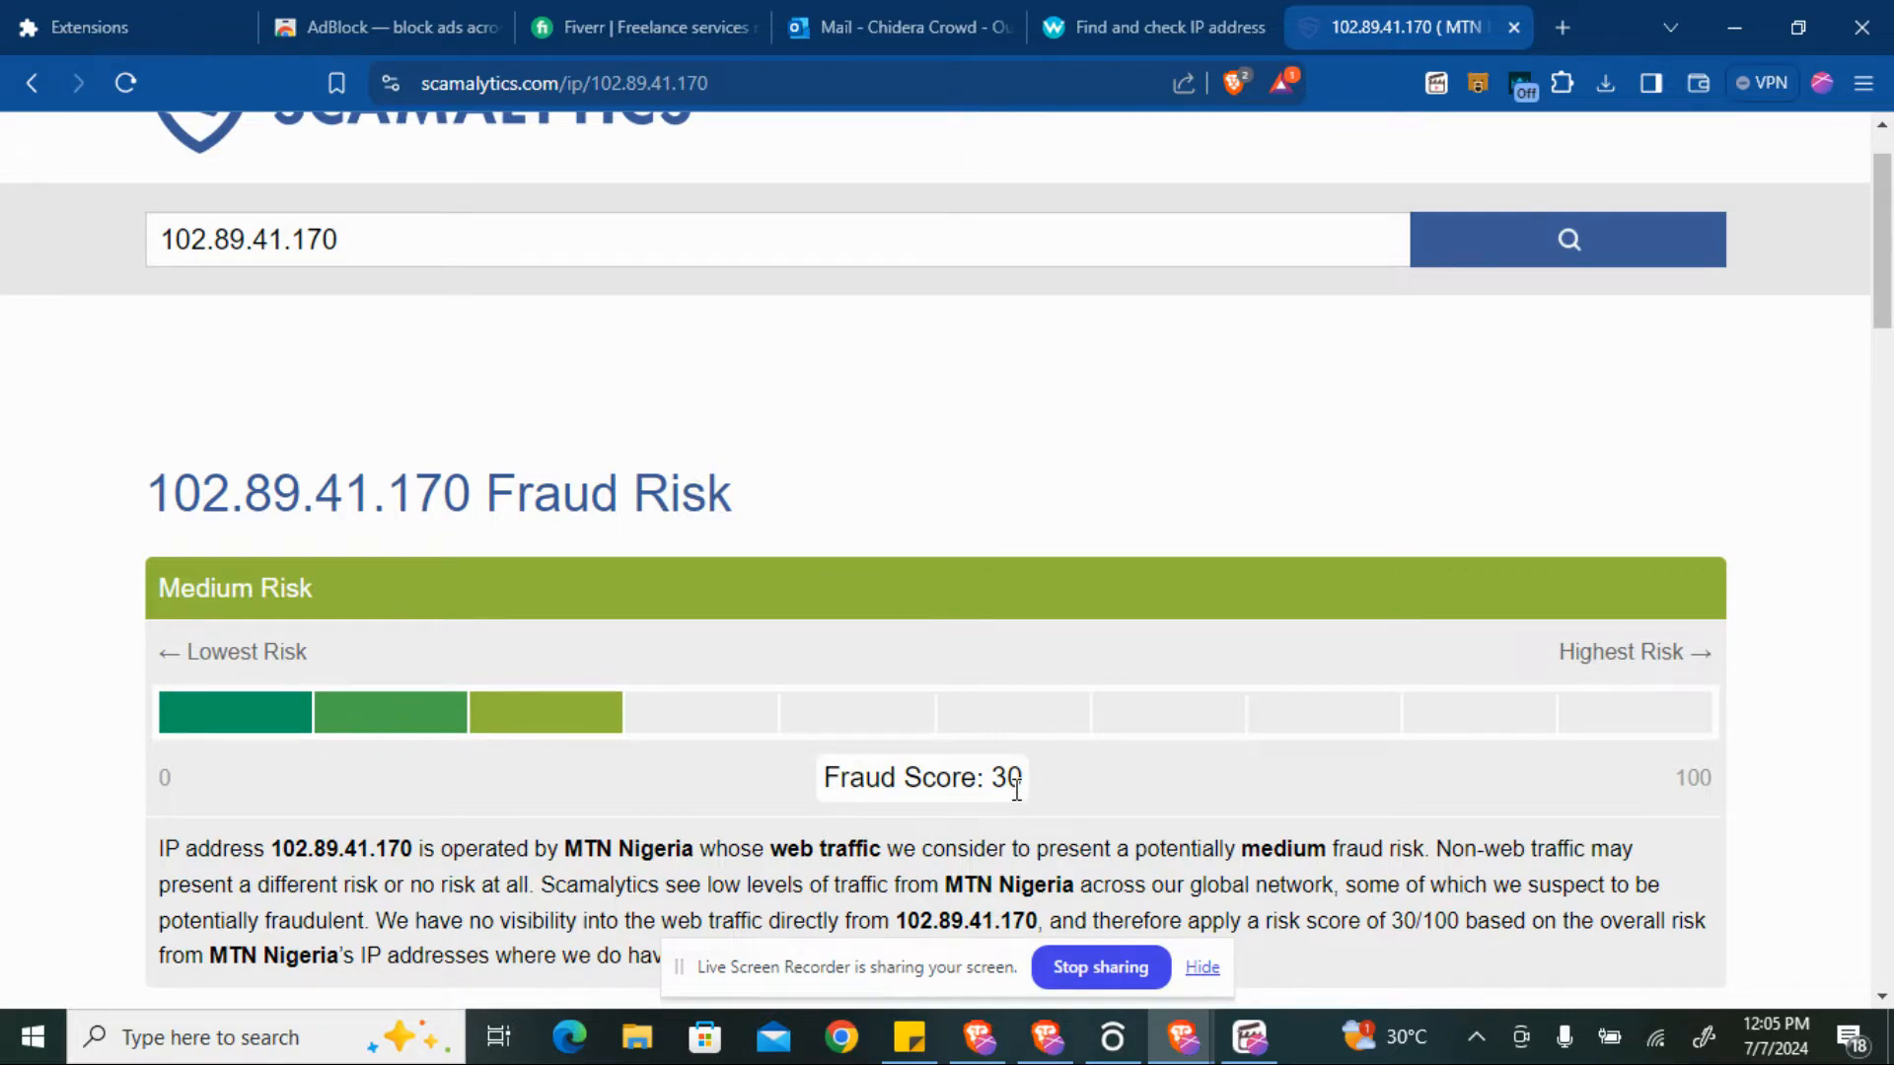
scroll(1006, 690, "down", 1)
scroll(1006, 694, "up", 1)
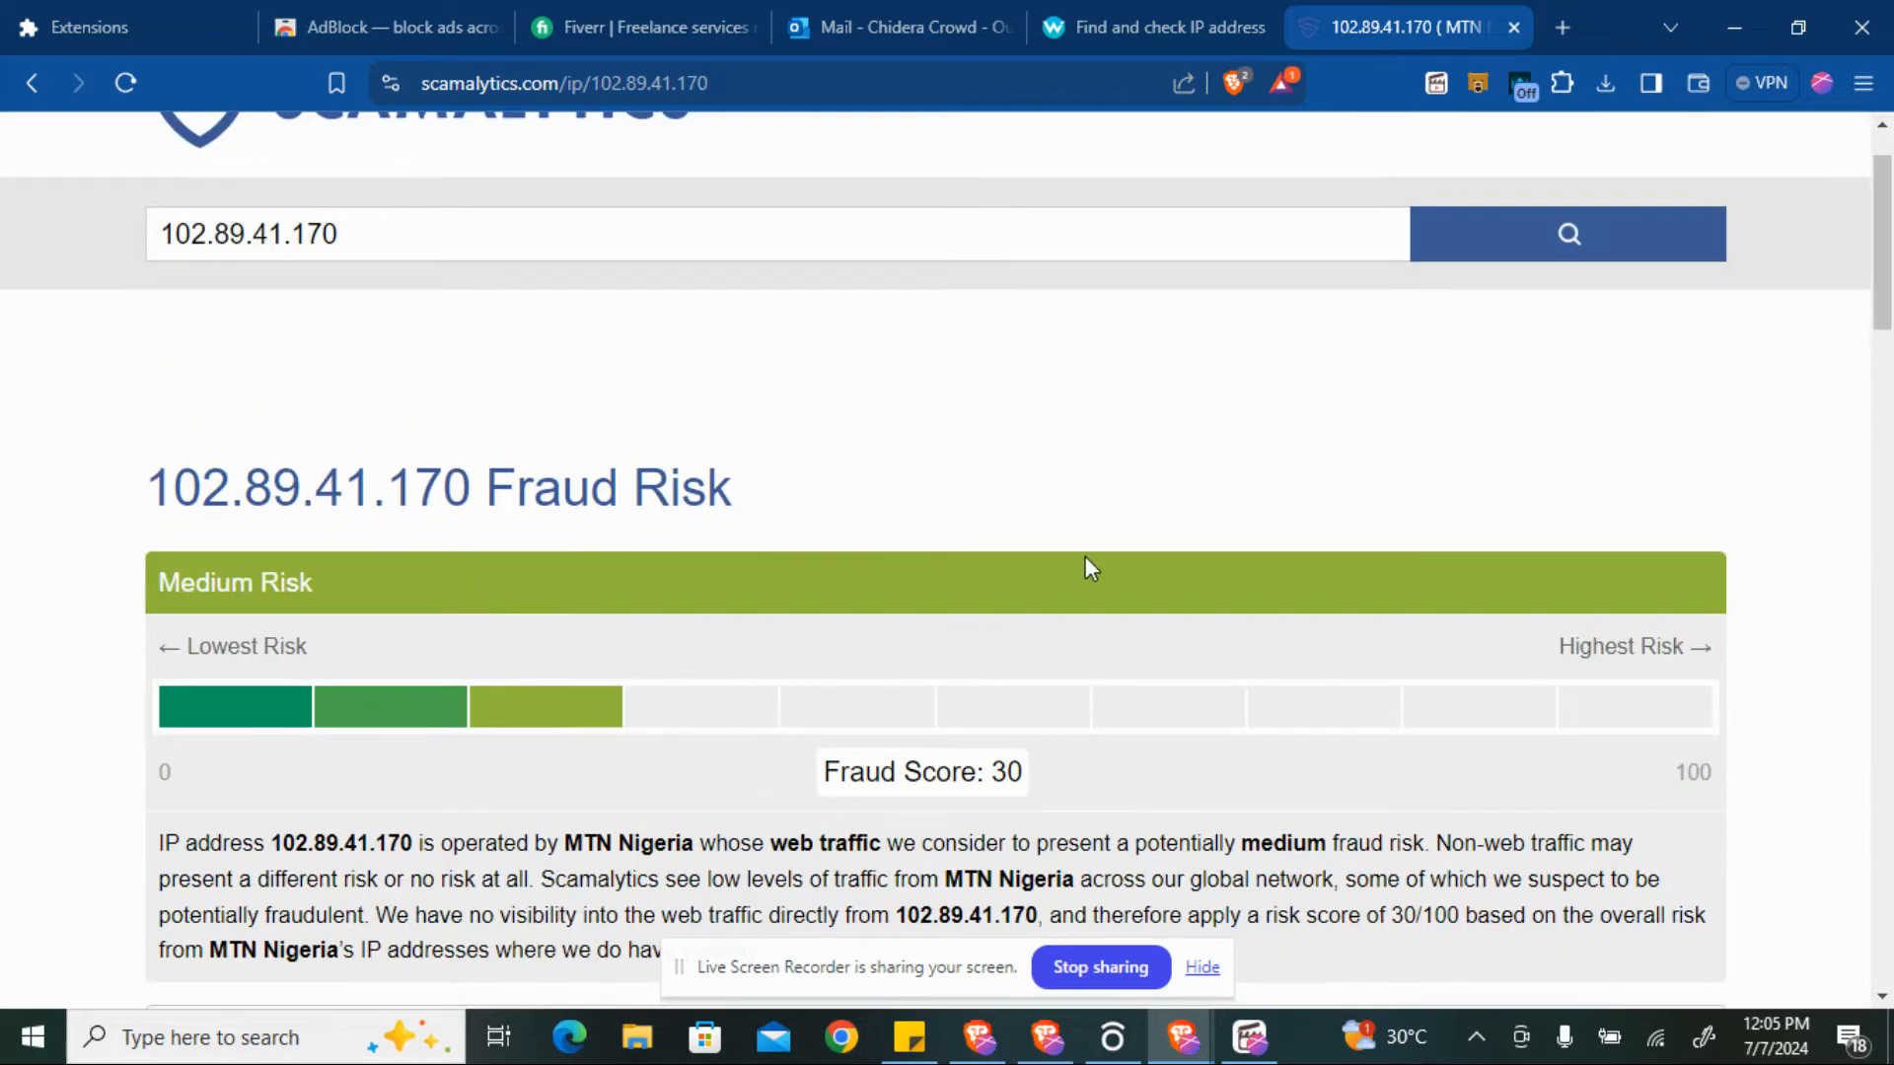
scroll(1141, 465, "down", 1)
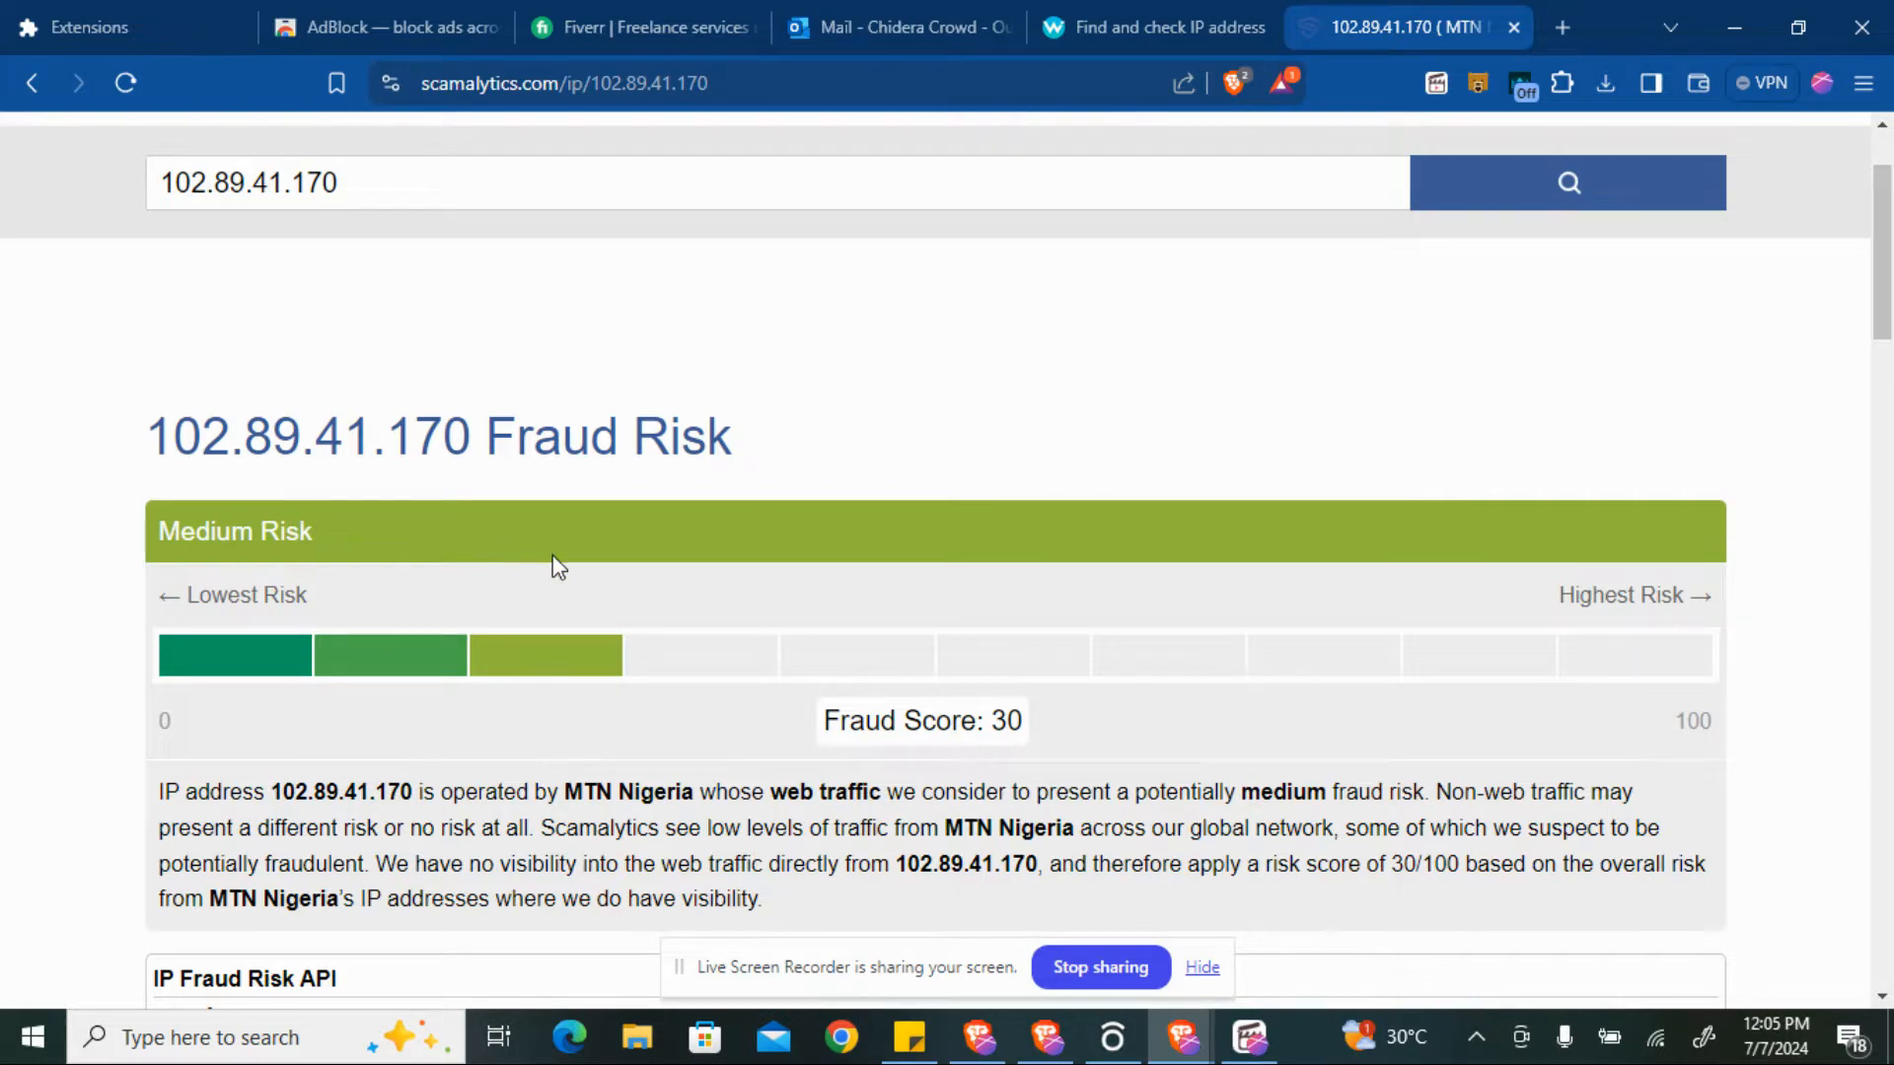
scroll(554, 556, "down", 1)
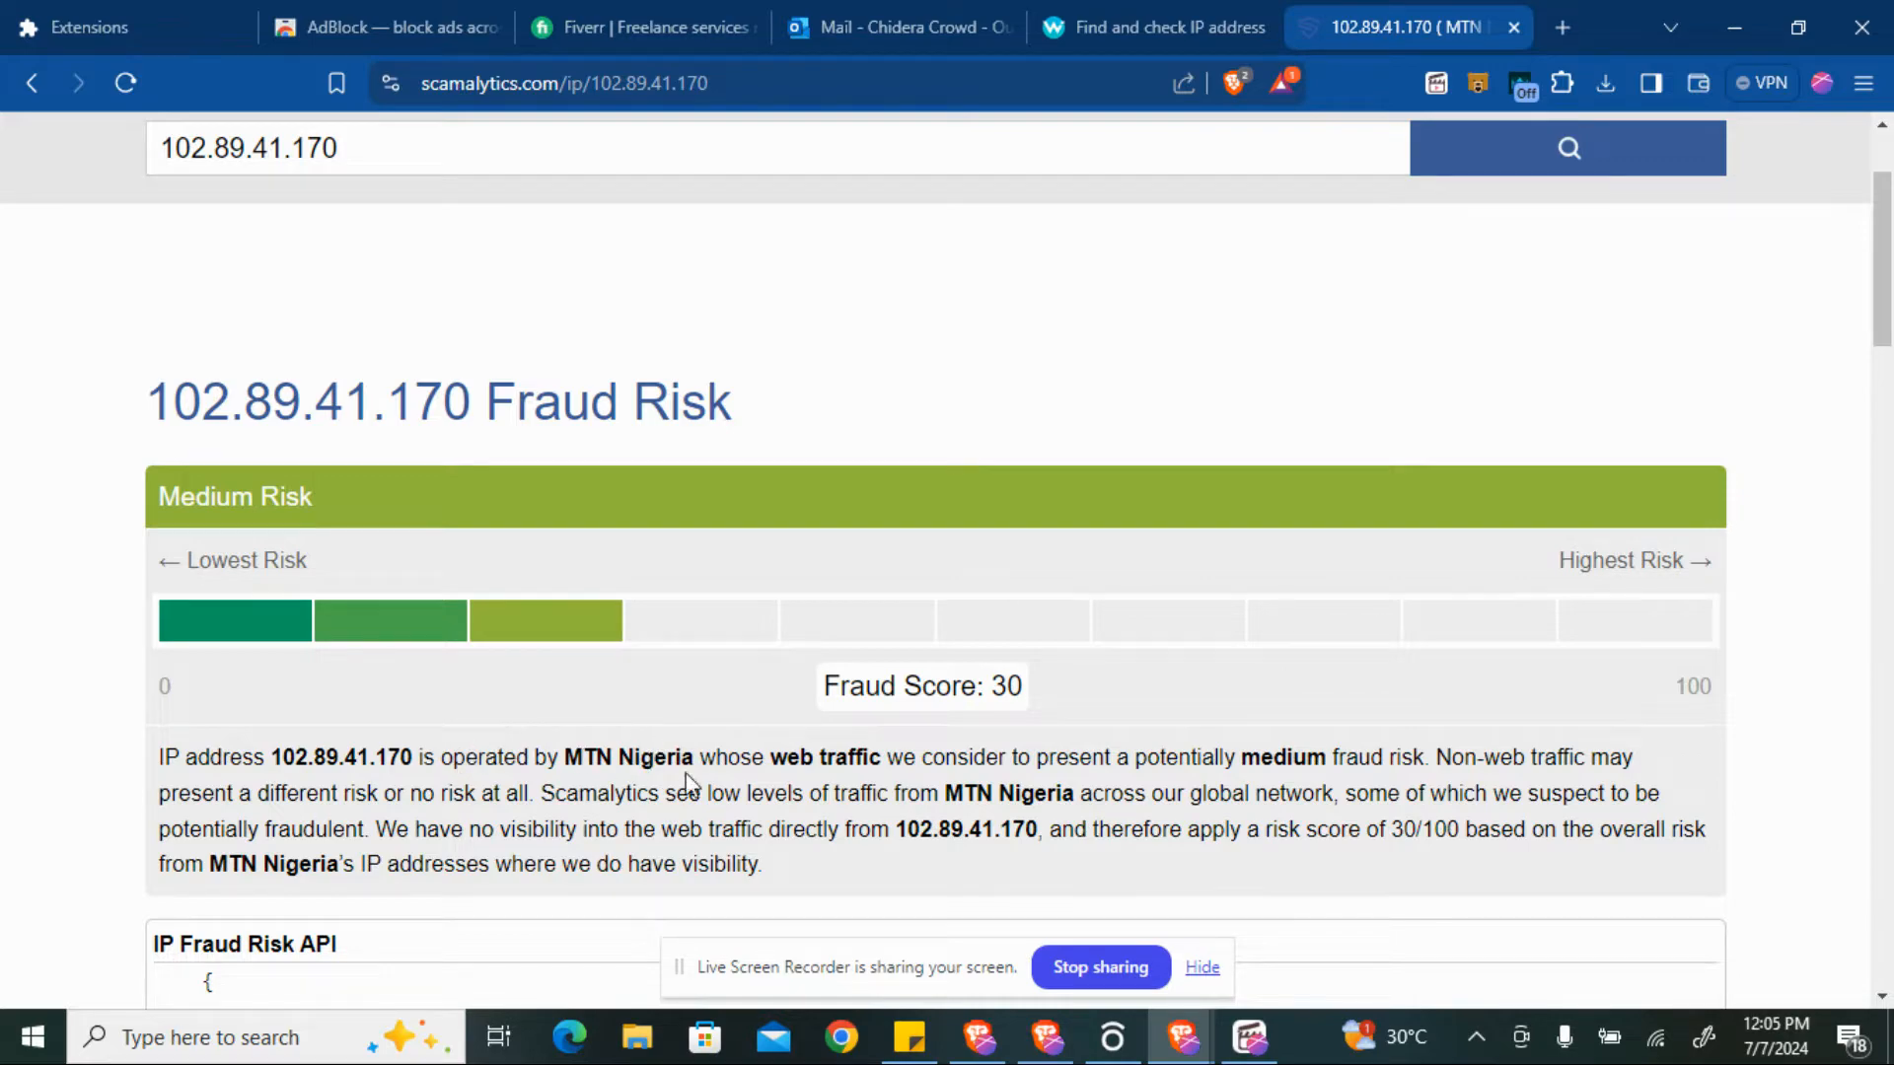
scroll(845, 786, "down", 1)
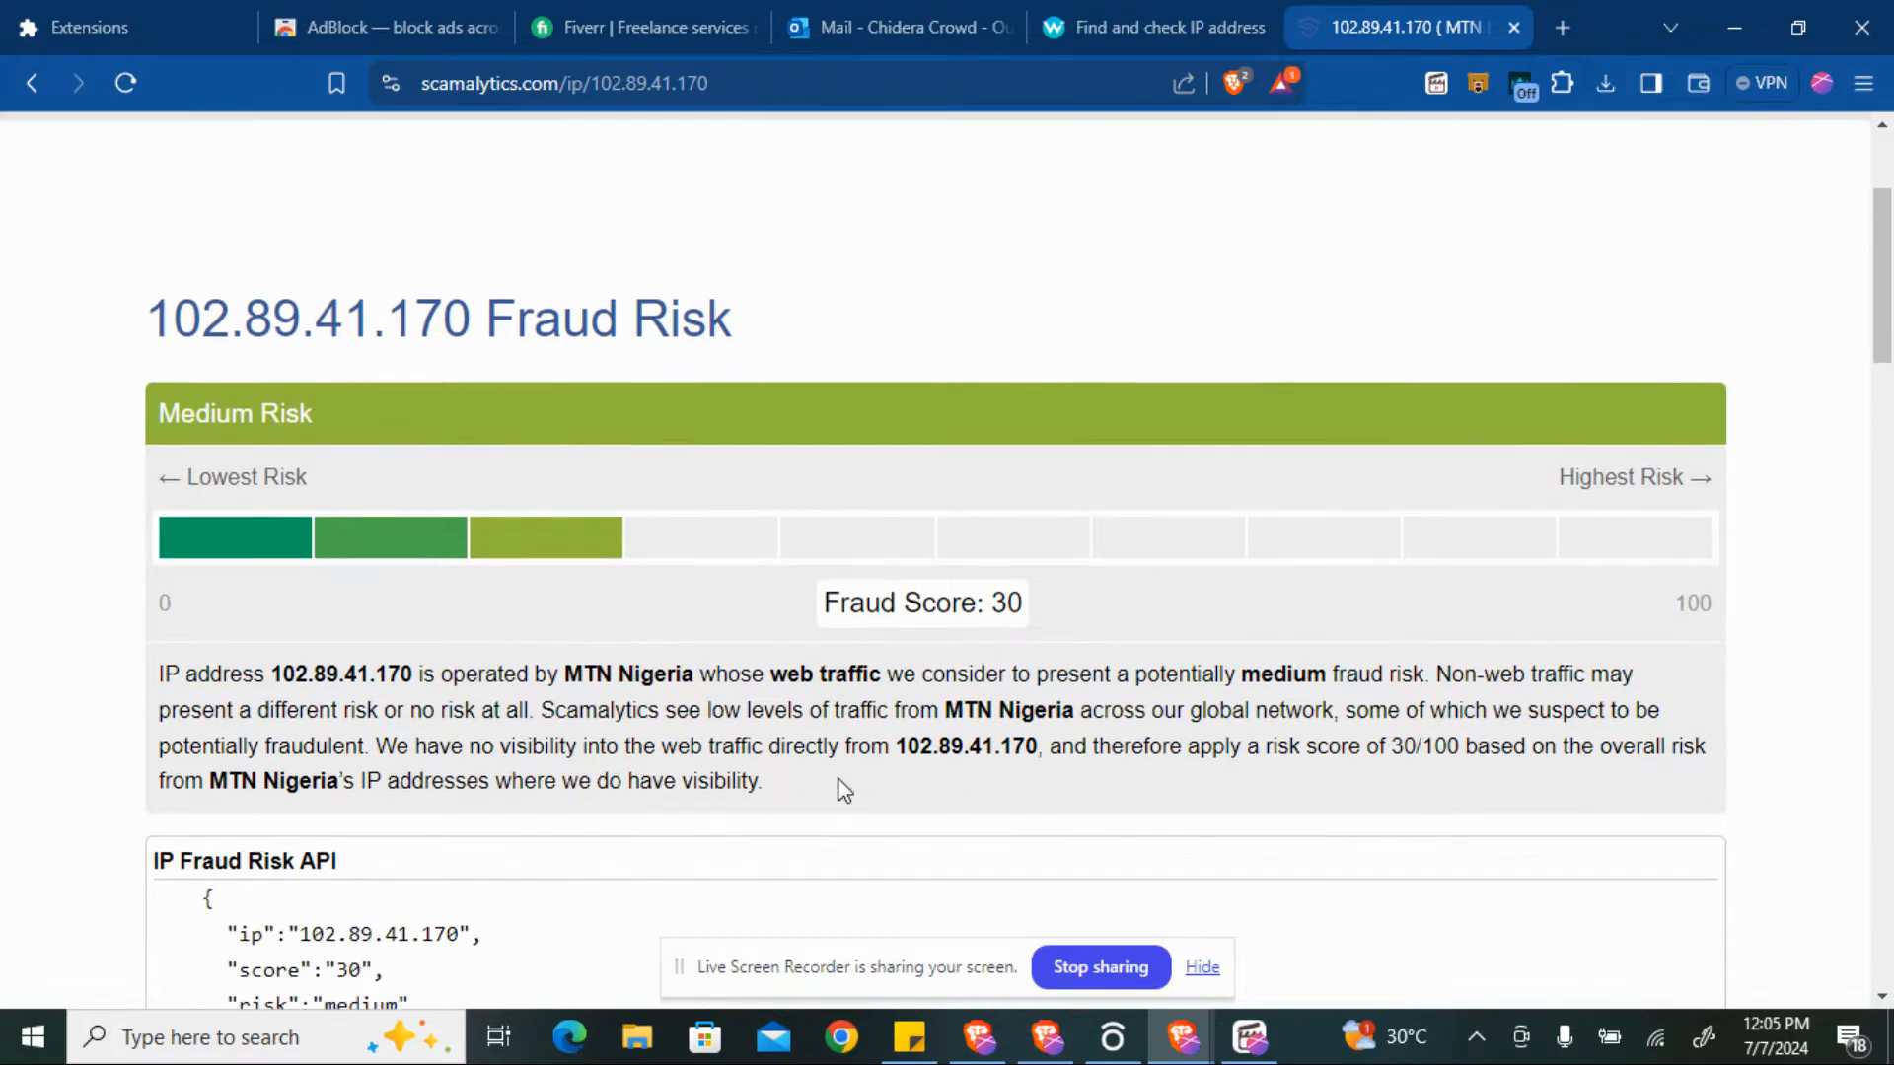
scroll(845, 786, "up", 2)
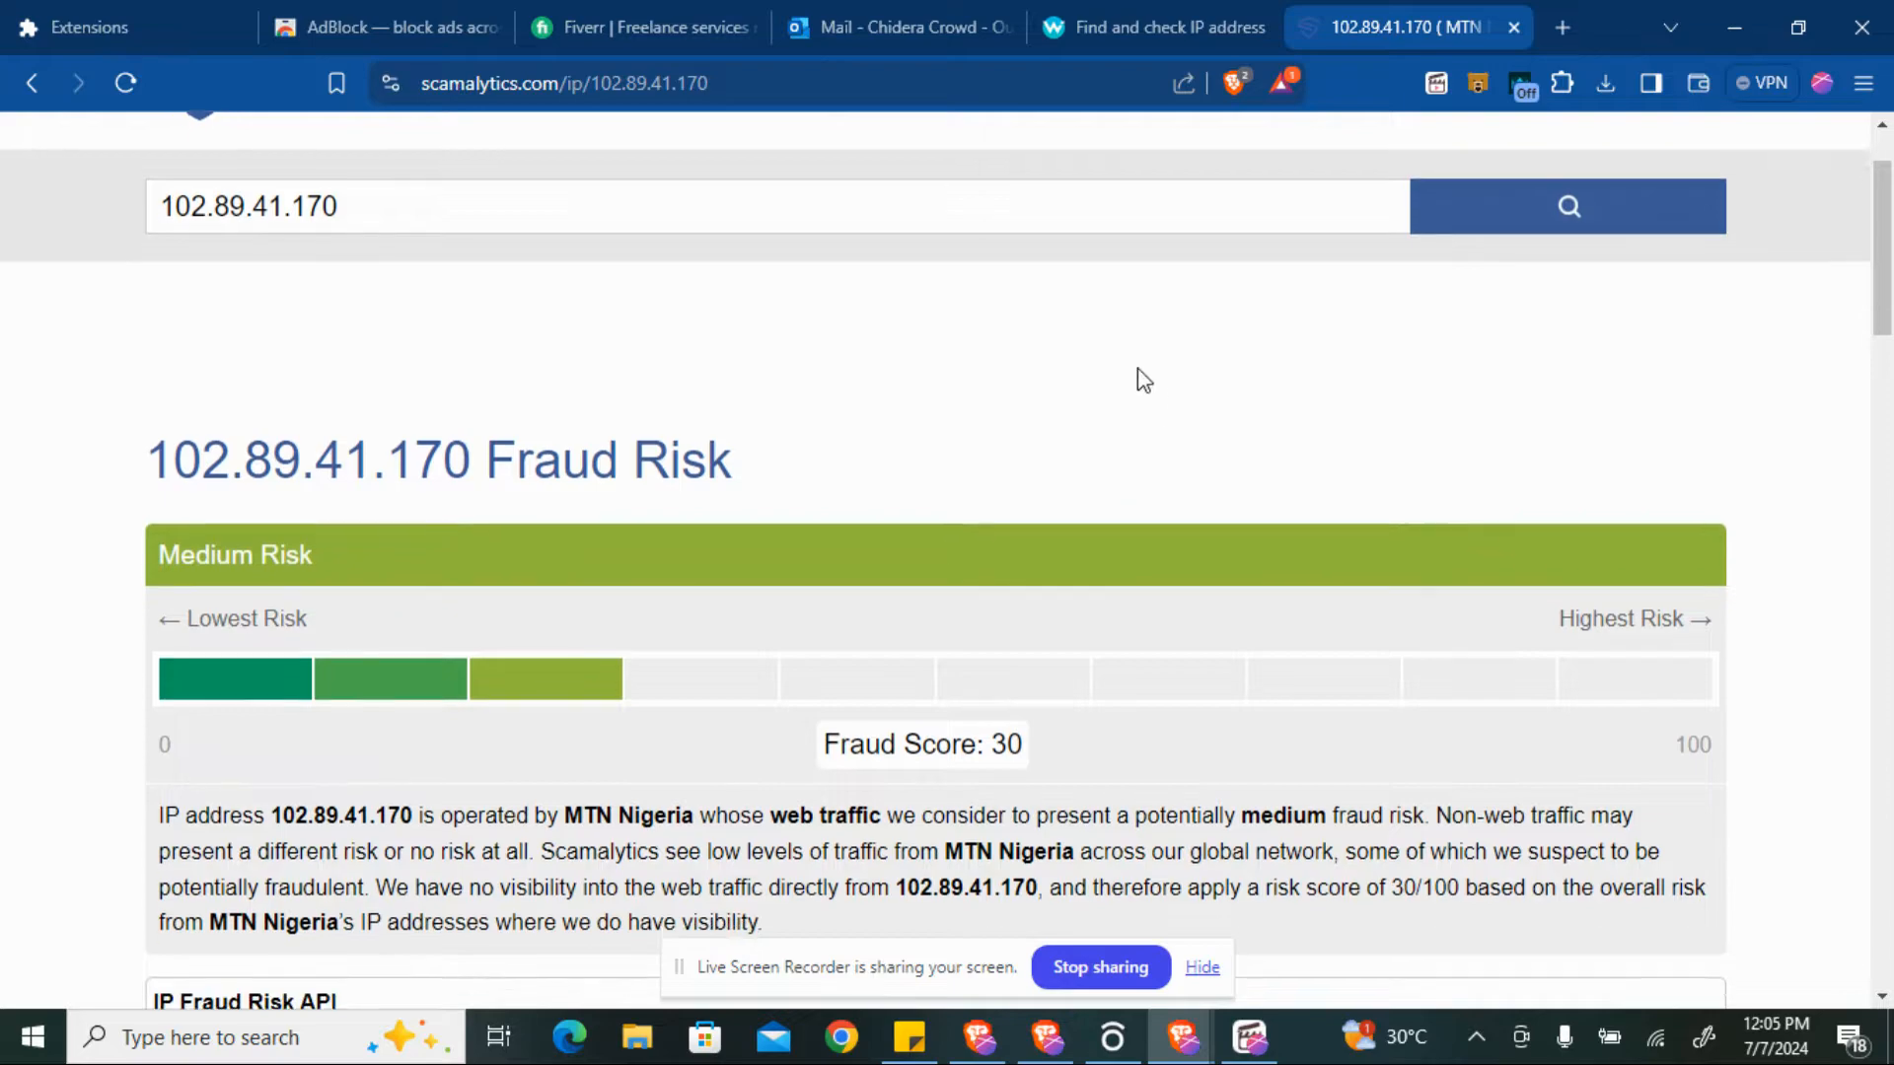
scroll(1138, 370, "down", 1)
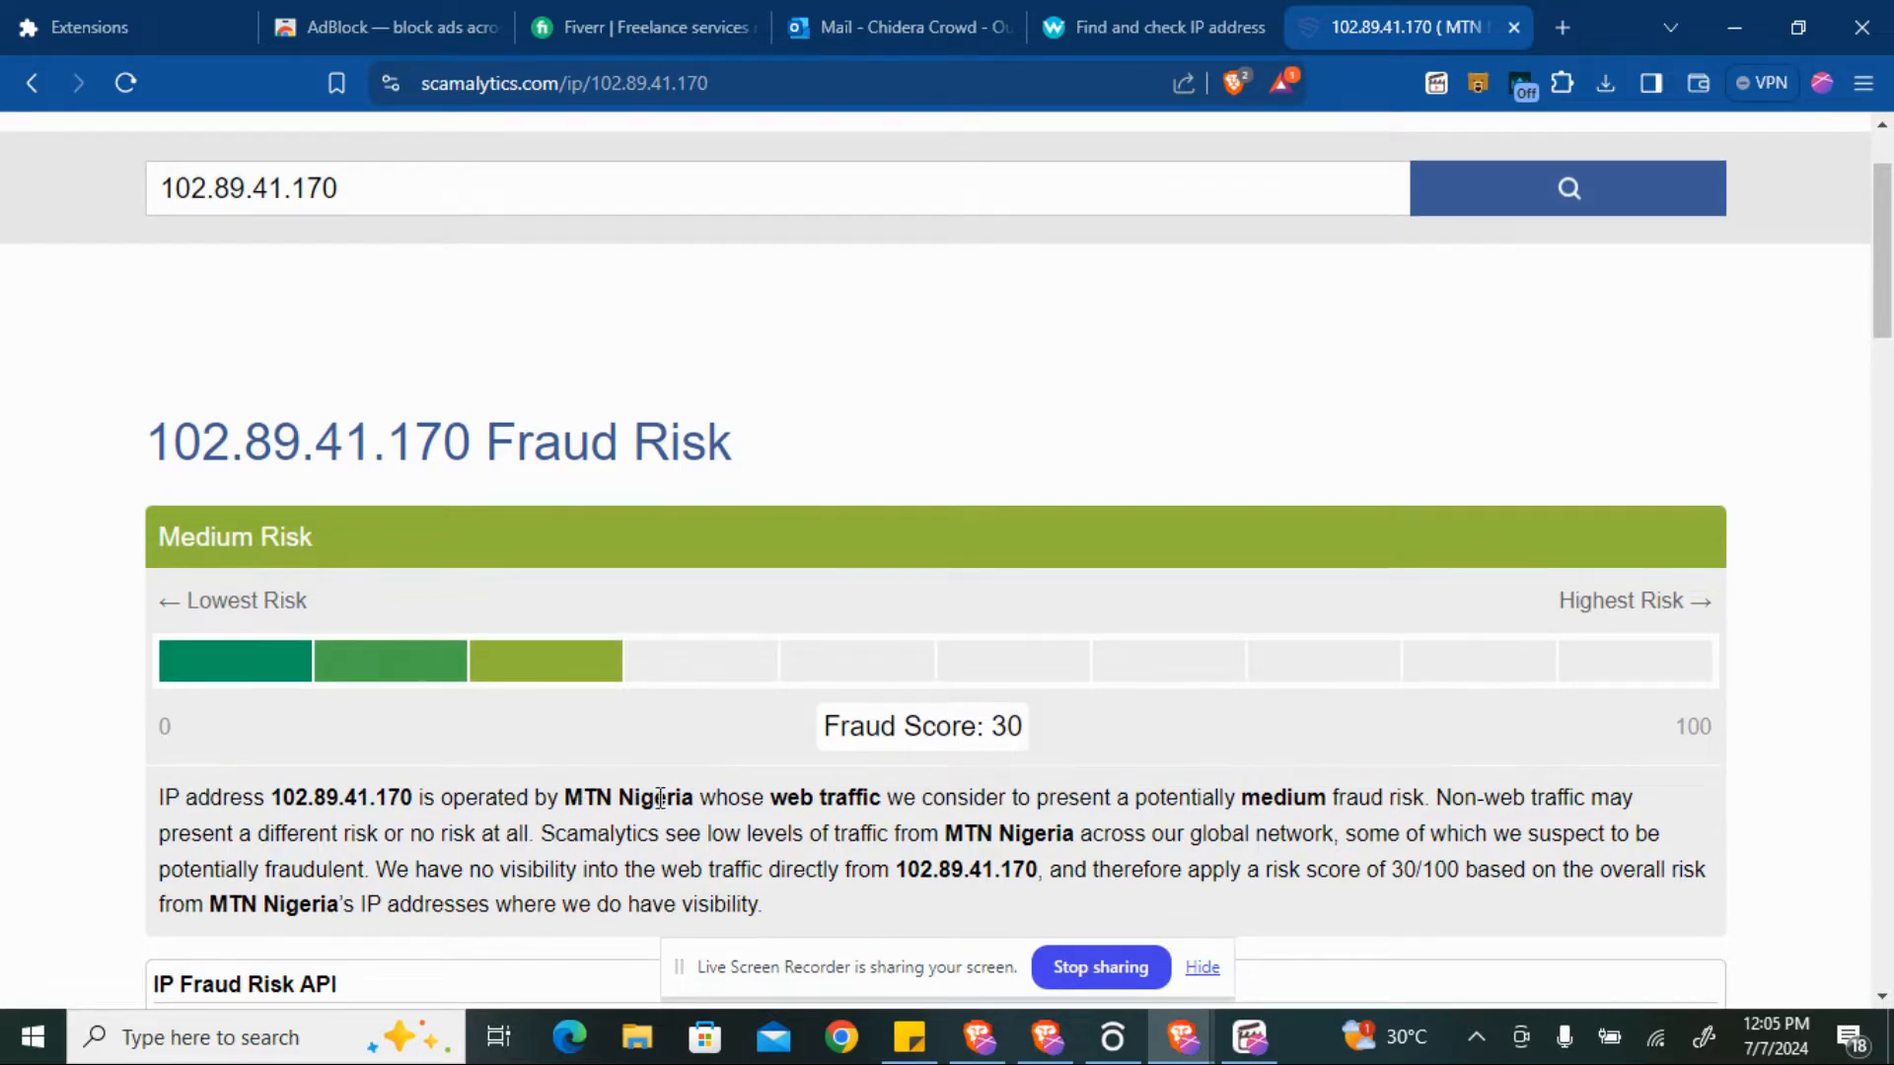
scroll(725, 801, "down", 1)
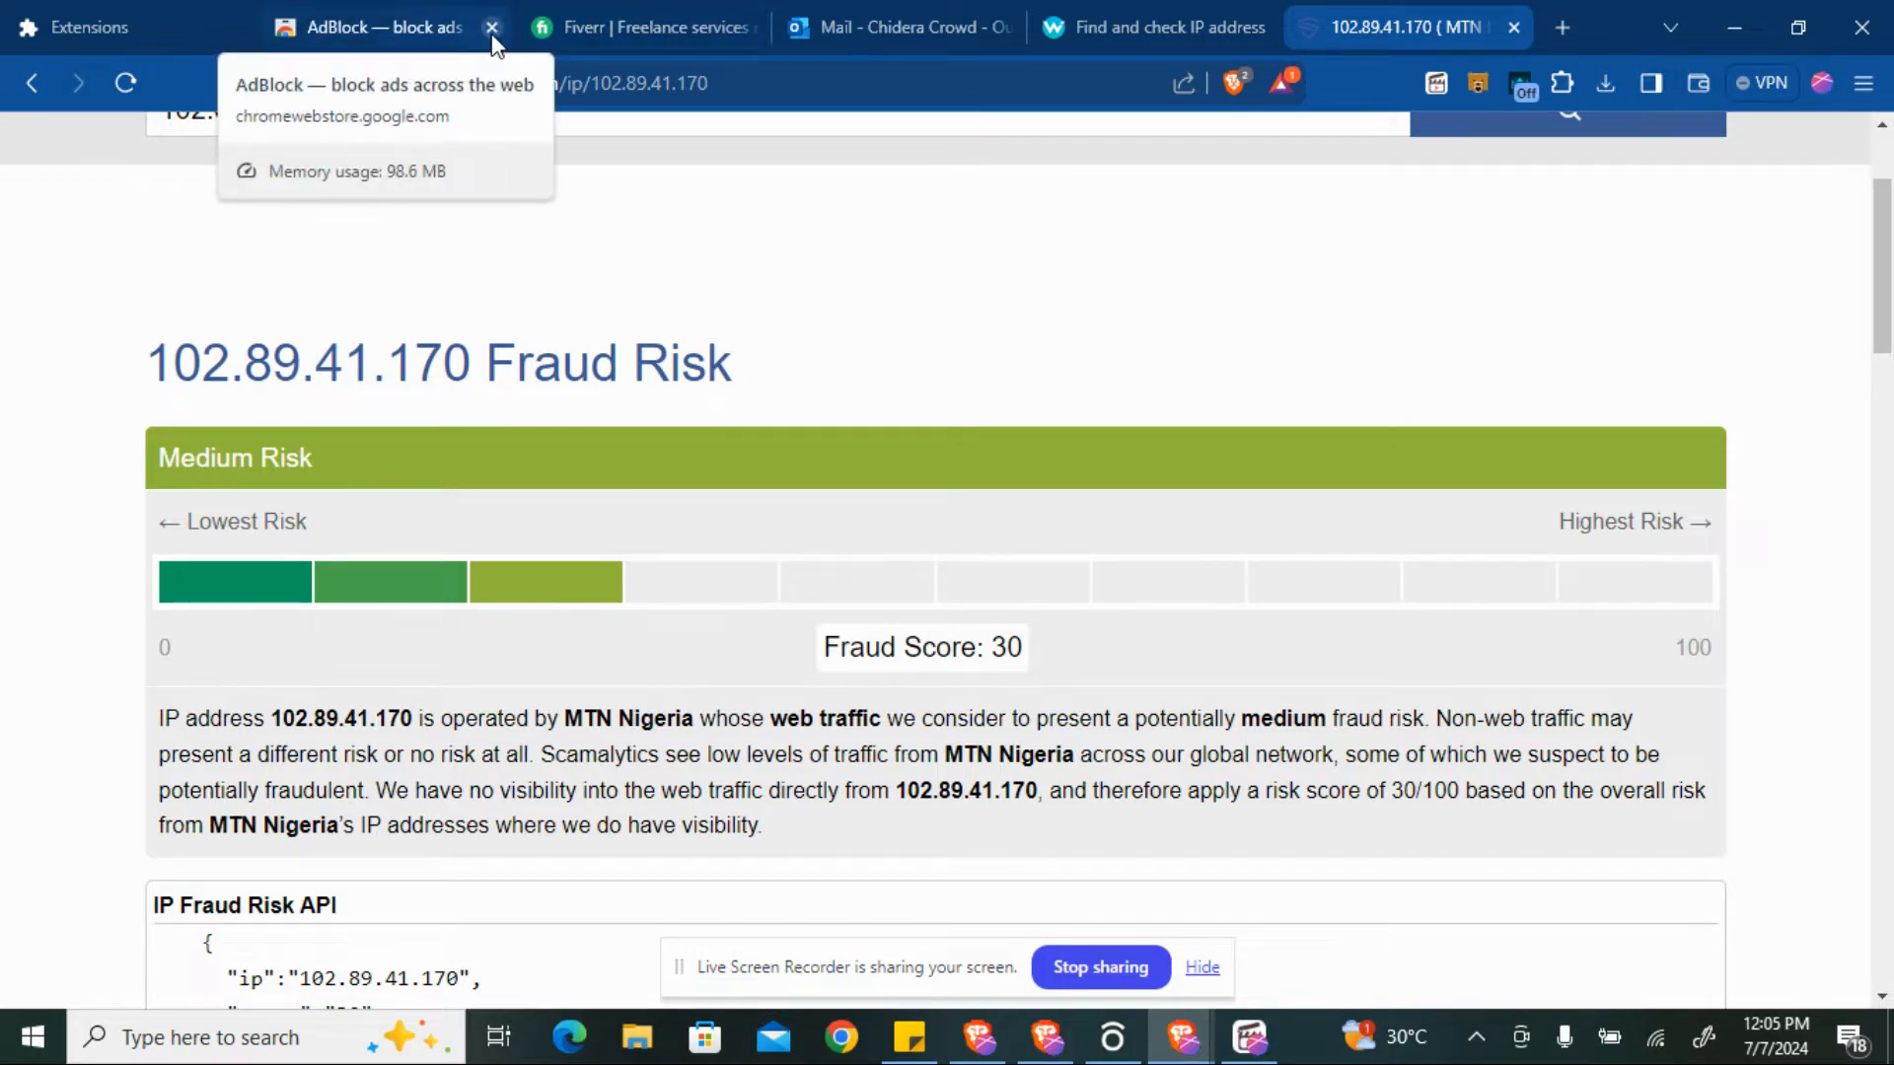
- Close the AdBlock store tab and search the web for "residential Proxy" in a new tab
left_click(492, 28)
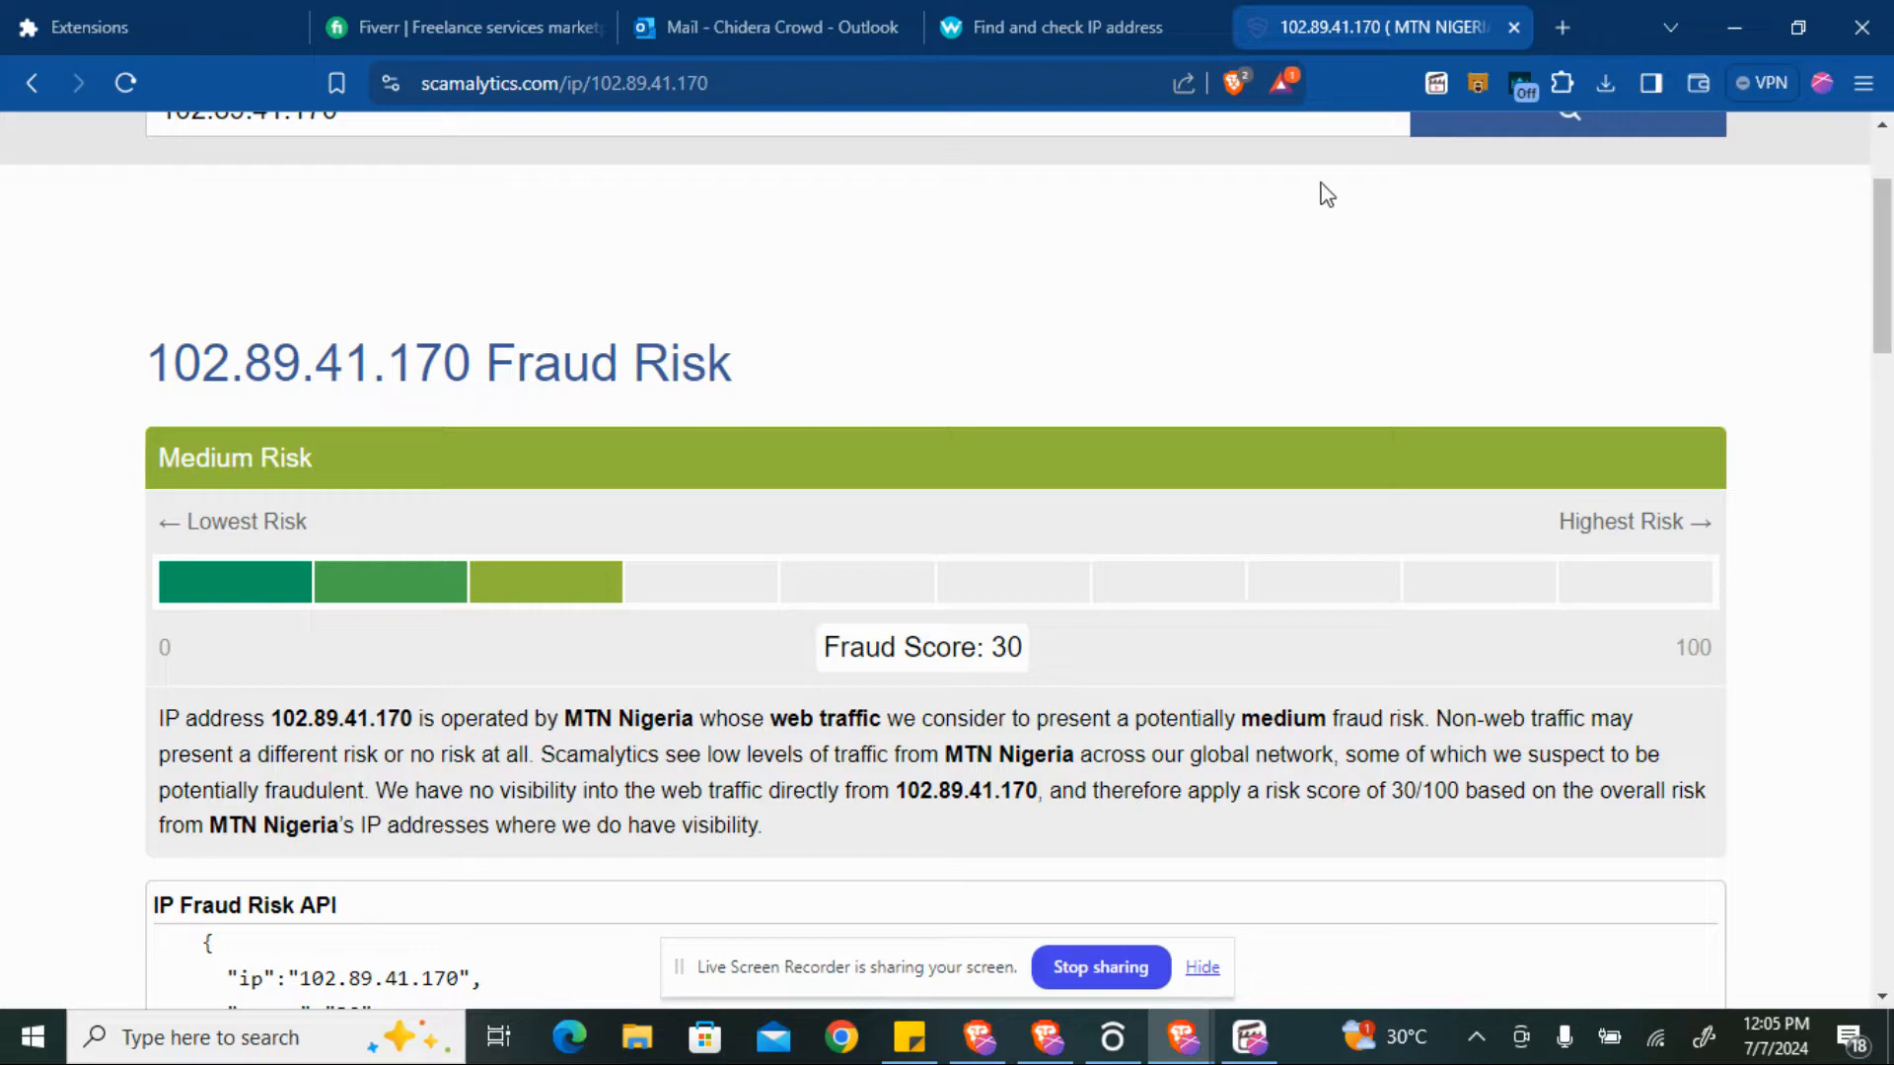
left_click(1564, 30)
left_click(864, 82)
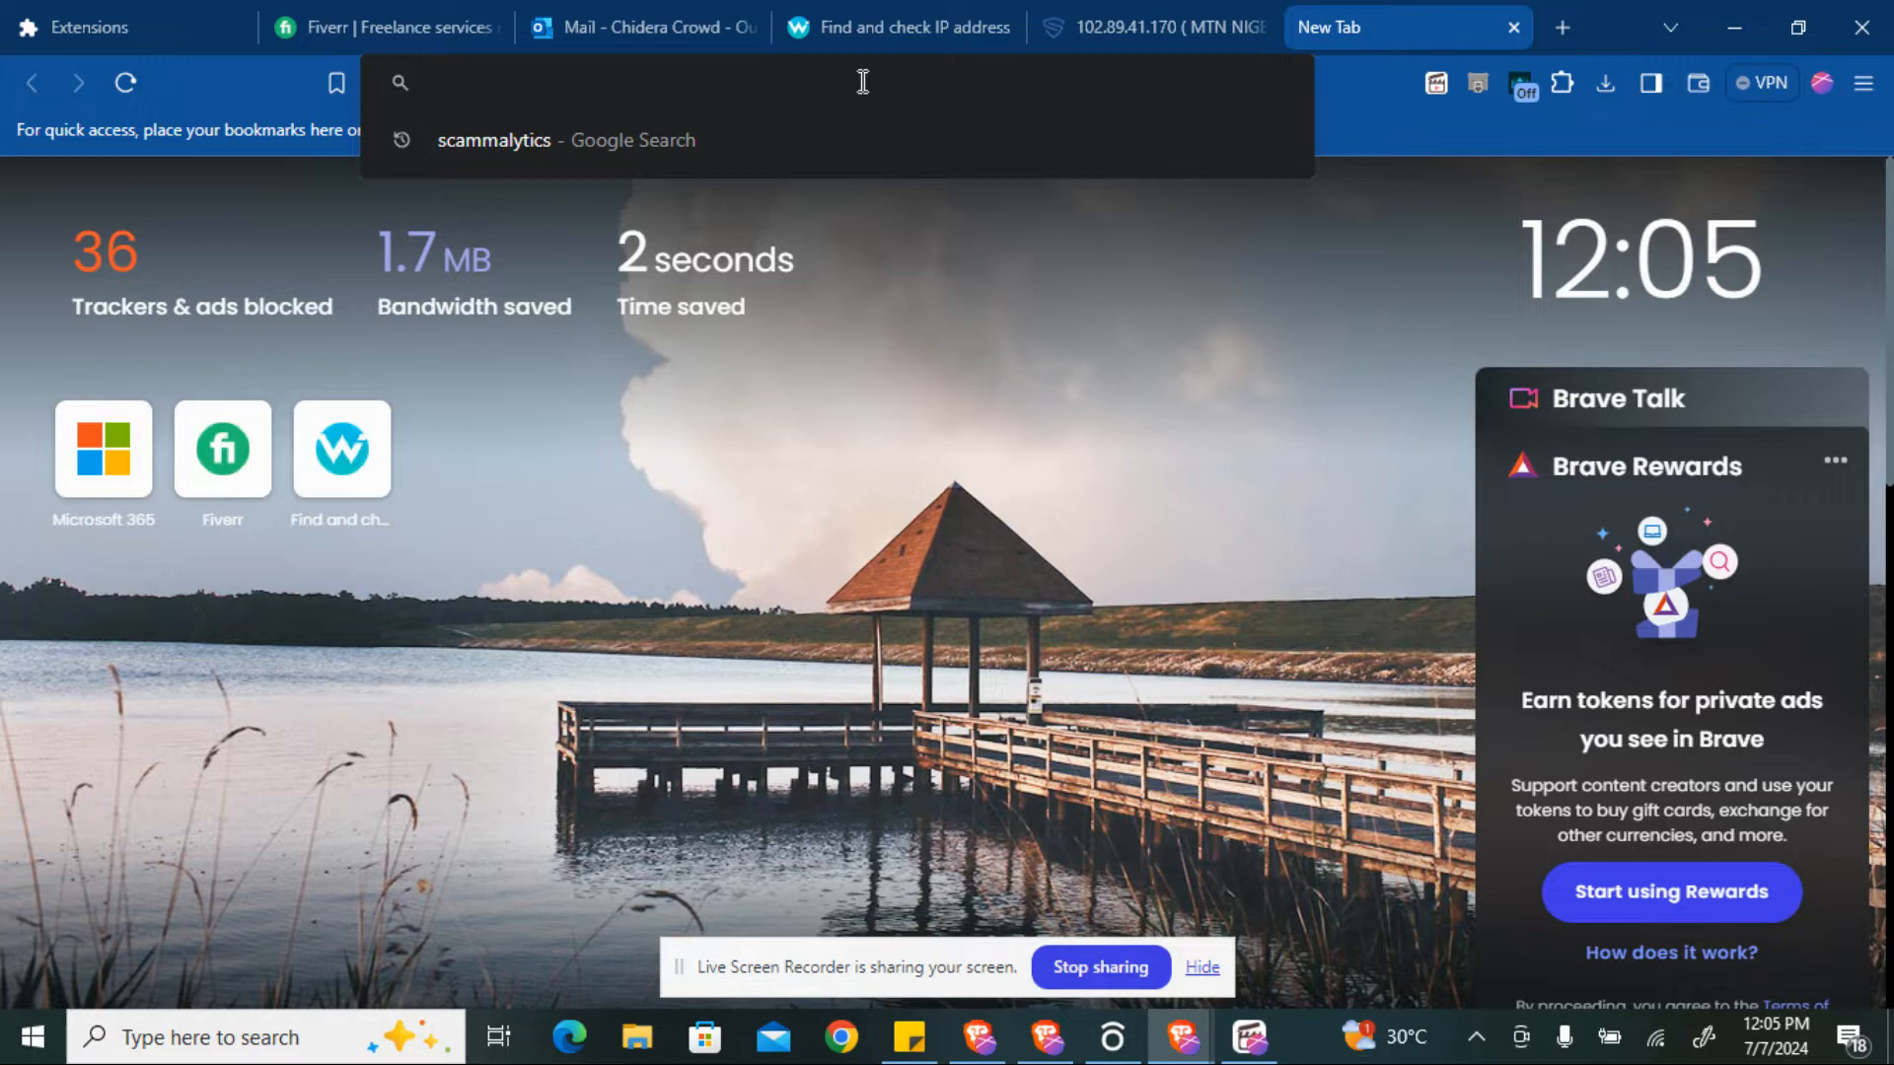
type("re")
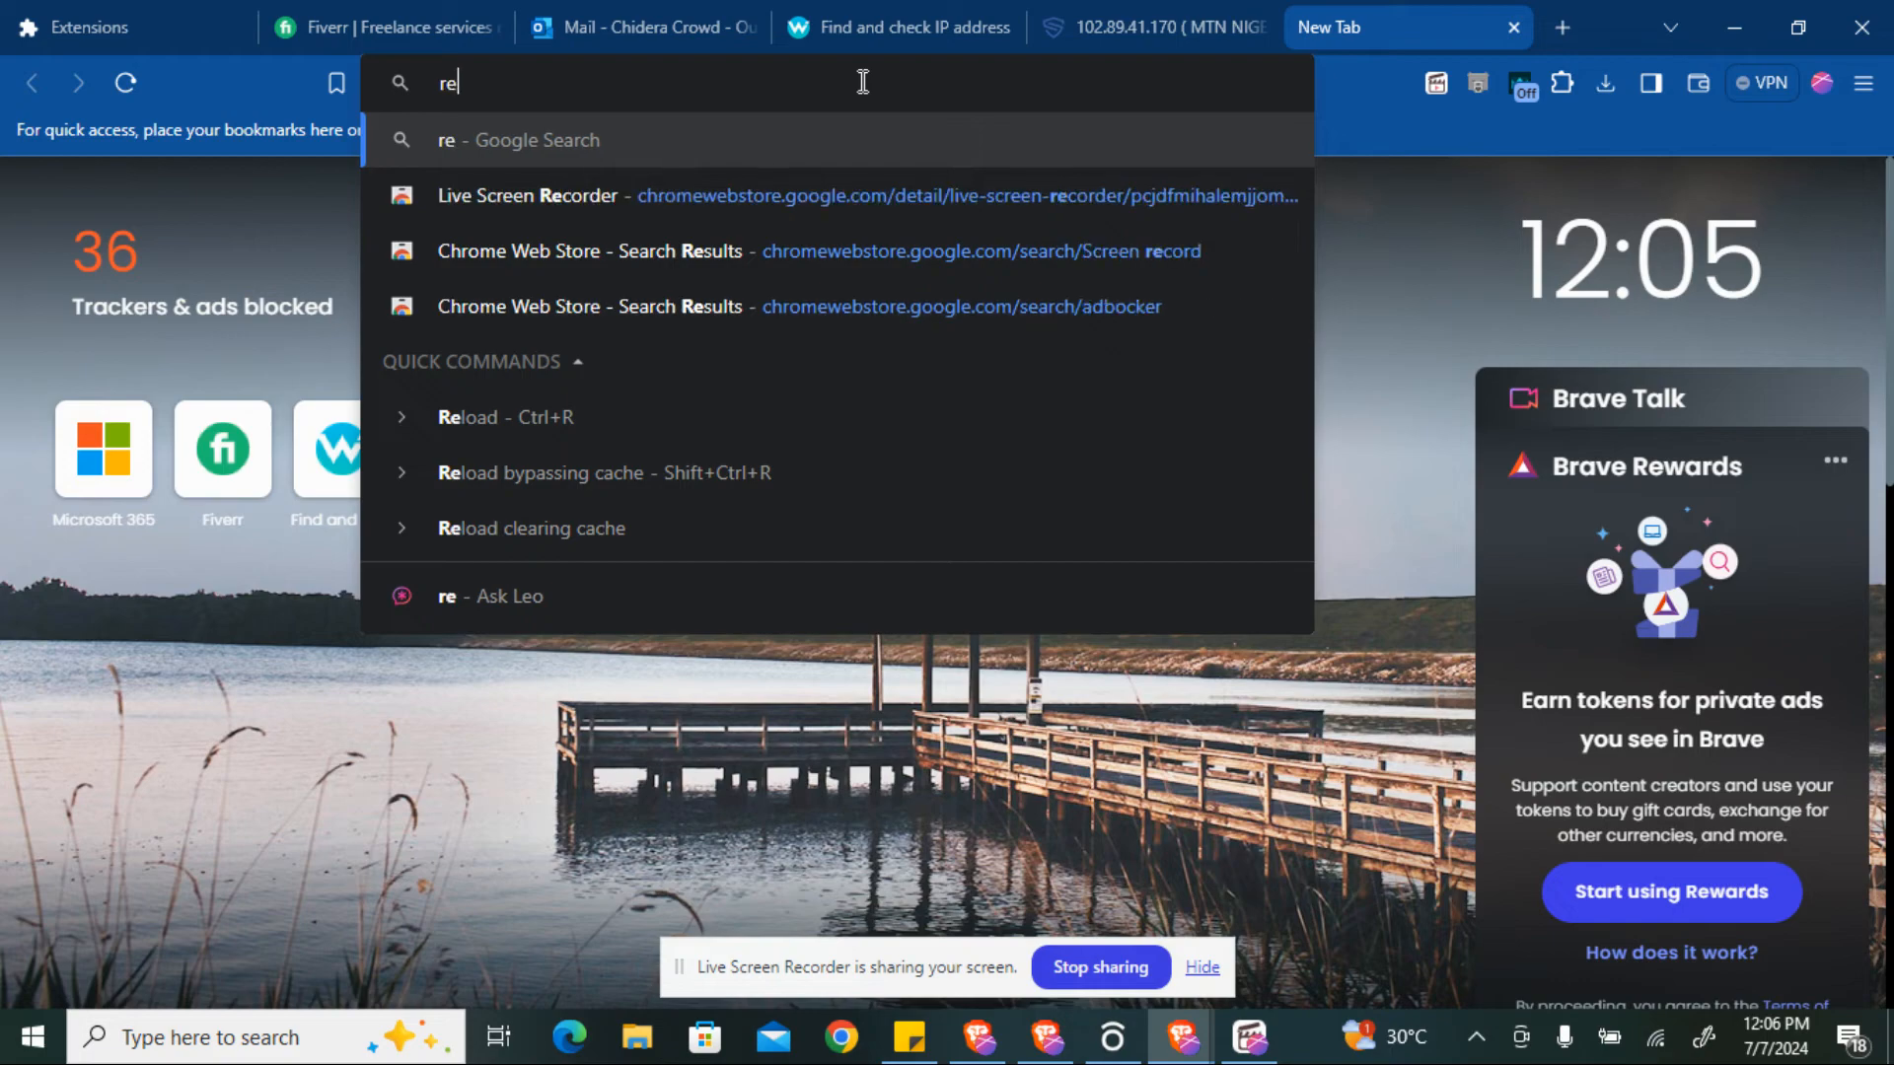
type("sident")
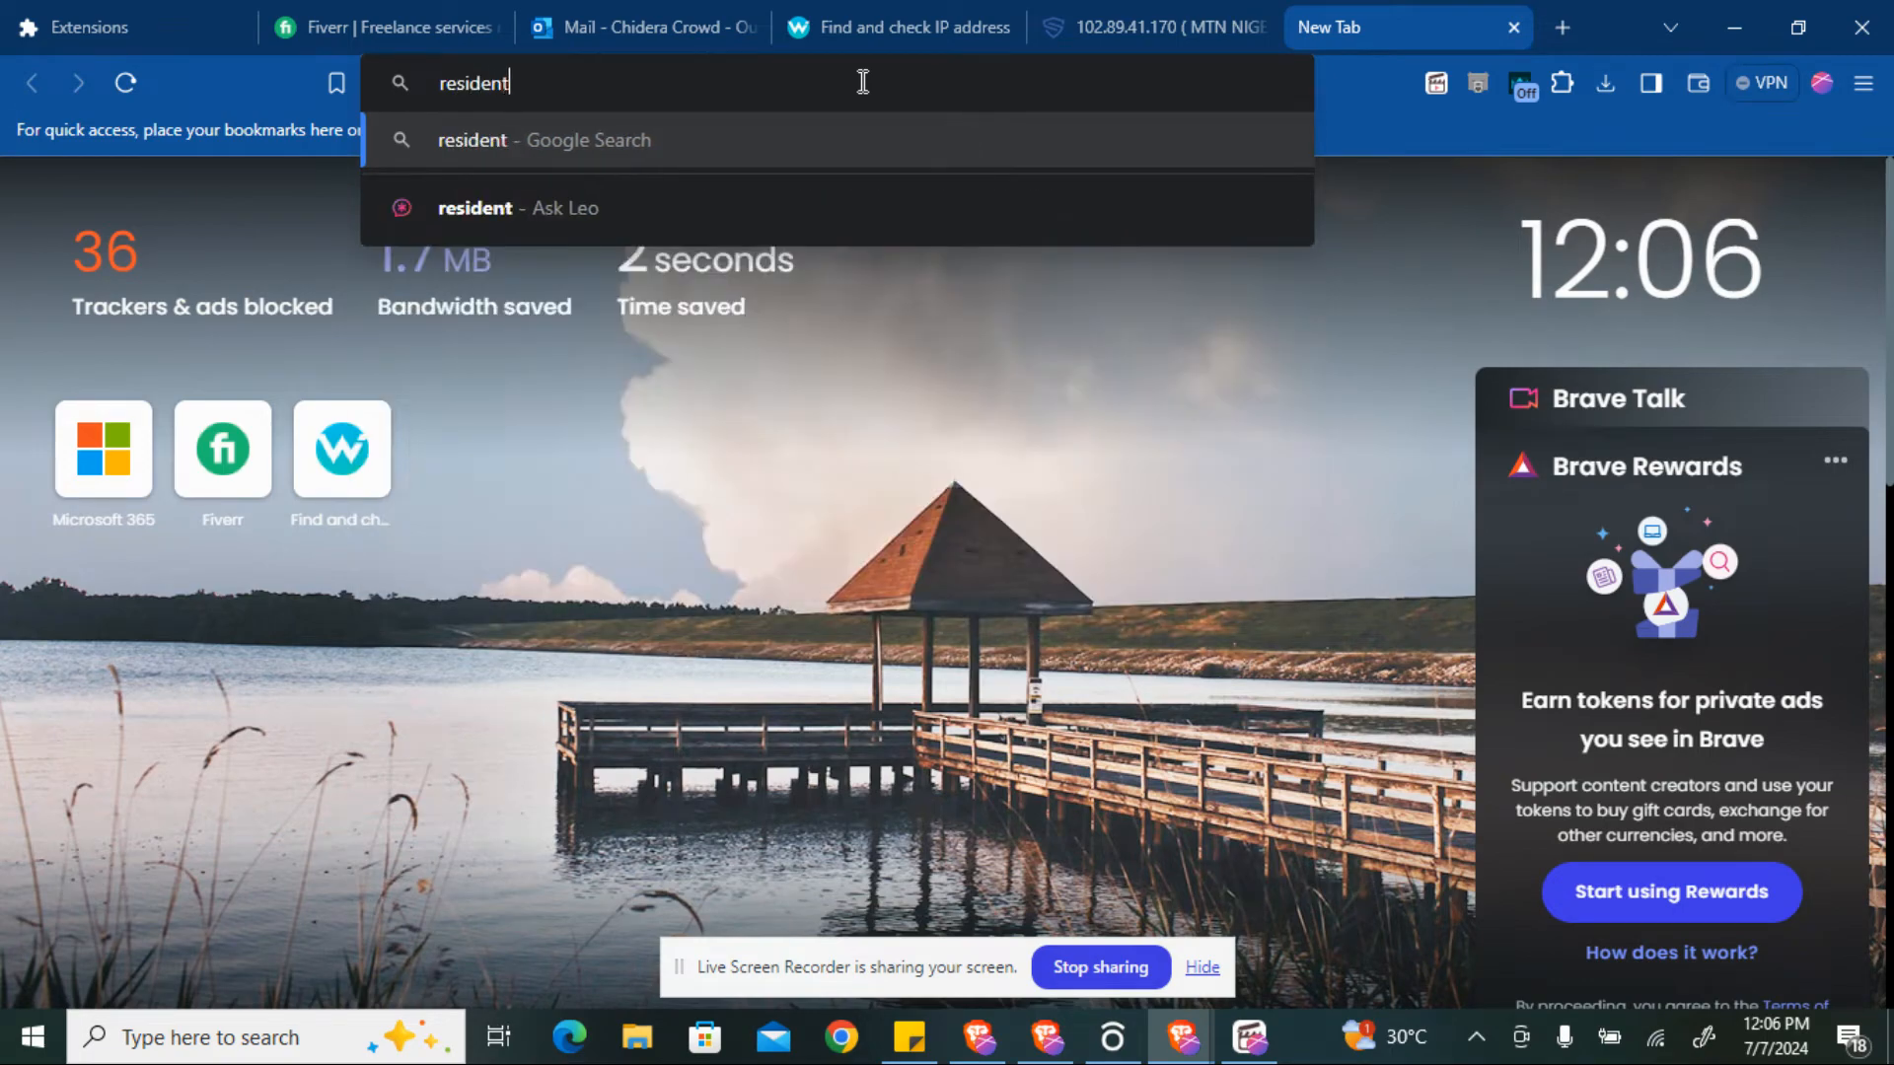
type("ial P")
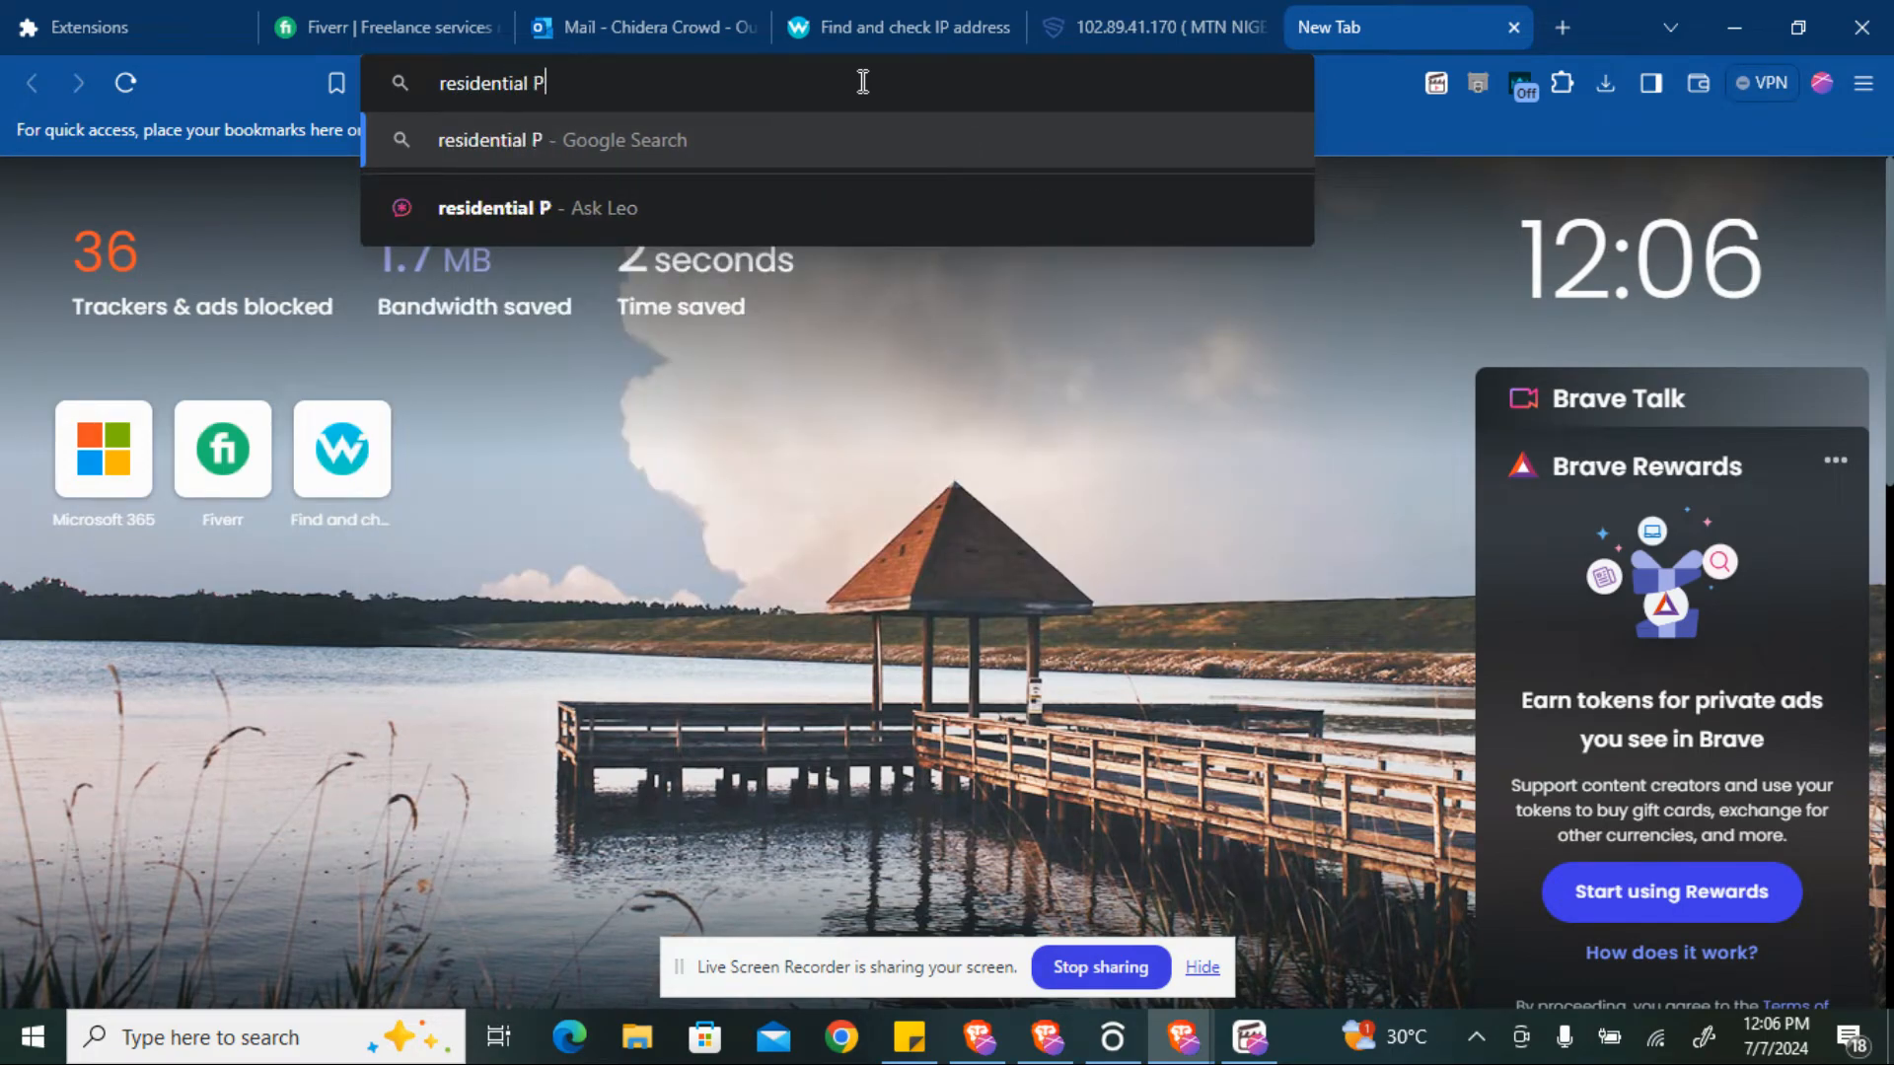
type("roxy")
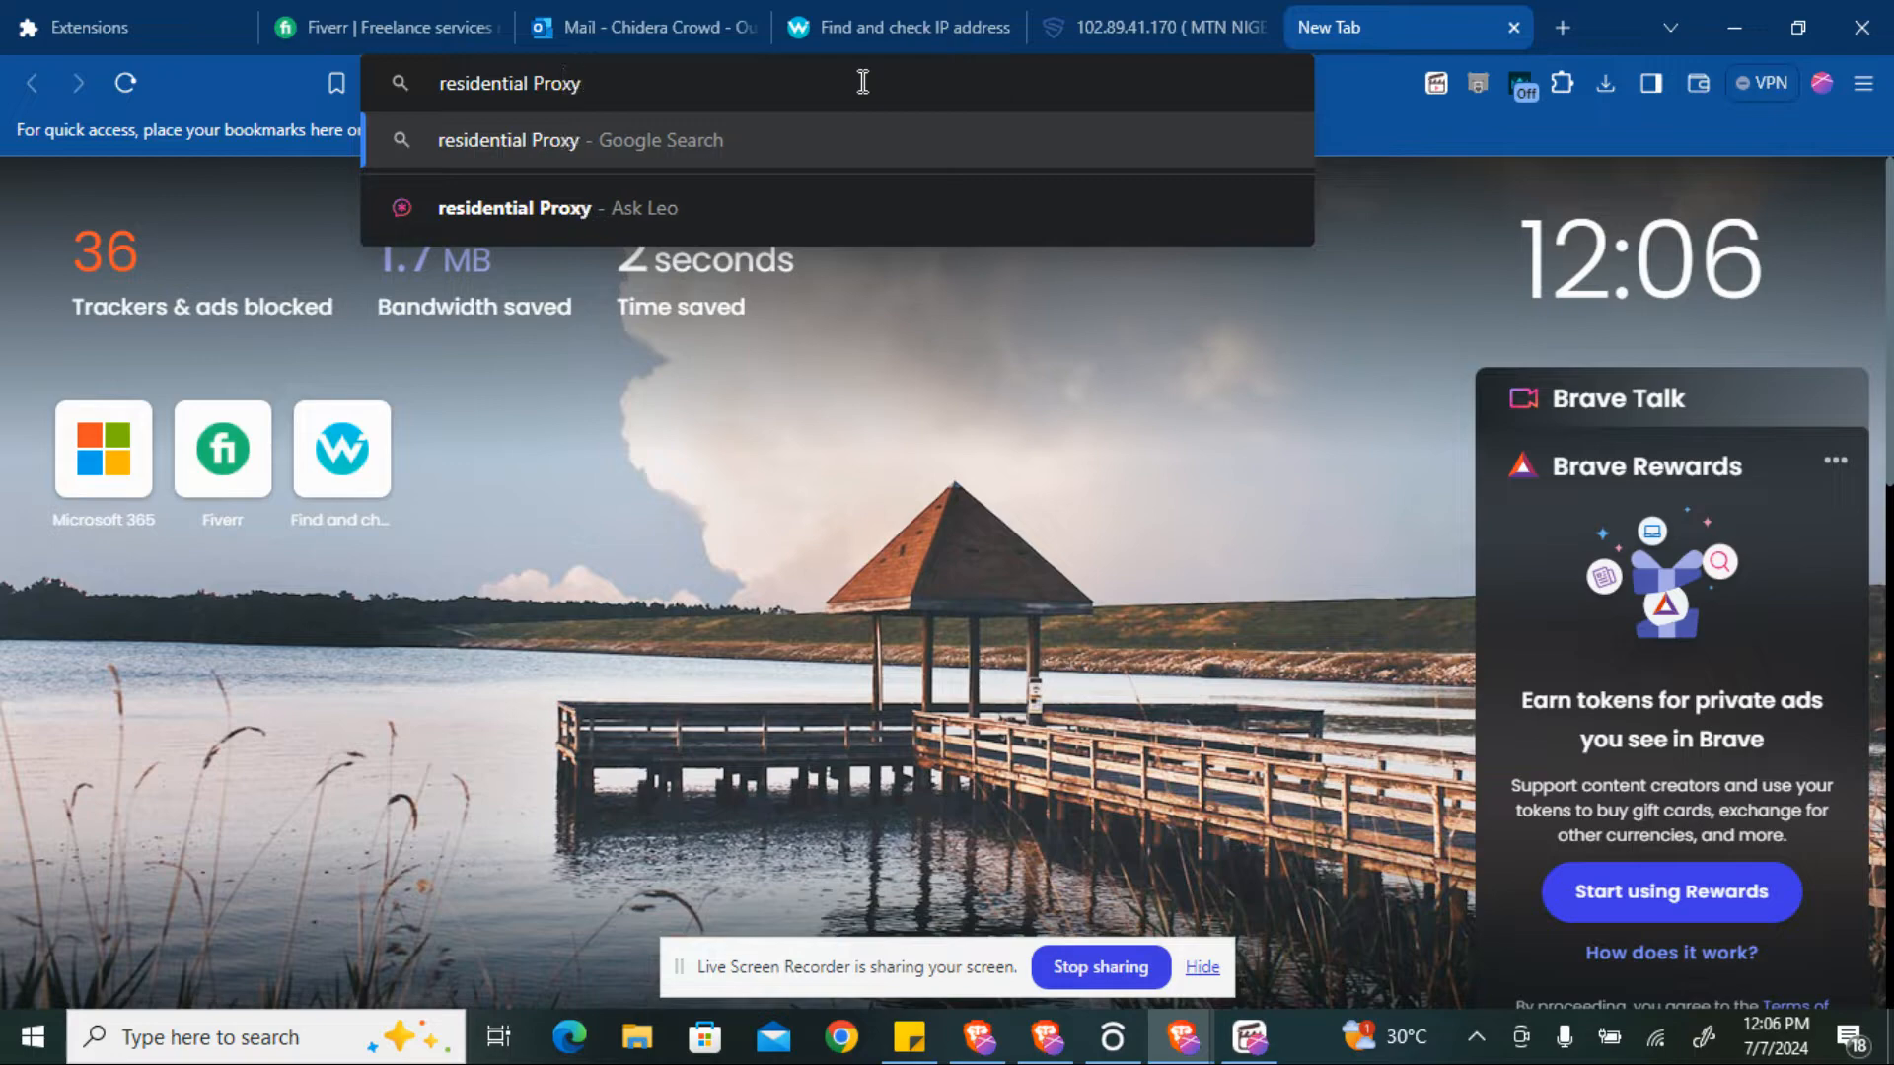
key("Return")
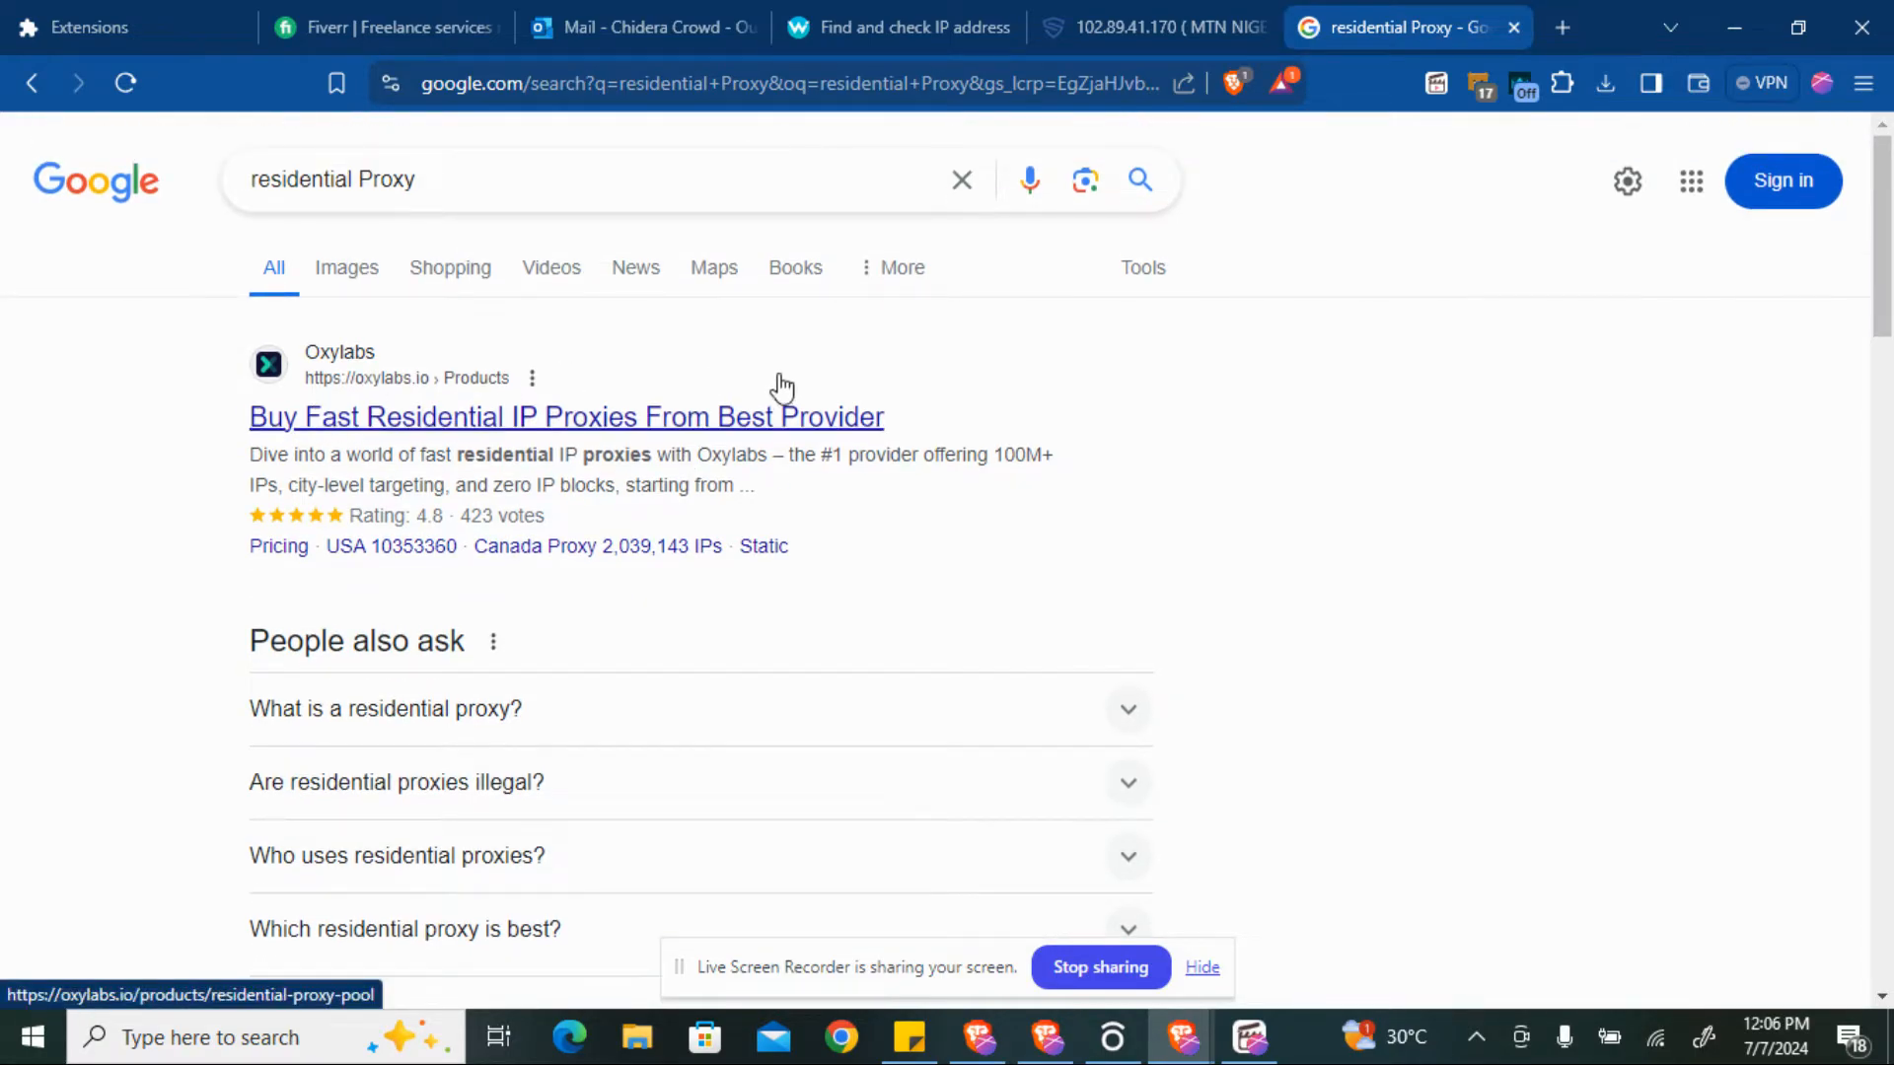
- Examine the residential proxy search results, comparing providers such as Bright Data, IPRoyal, Smartproxy, Webshare and ProxyScrape
scroll(781, 387, "down", 8)
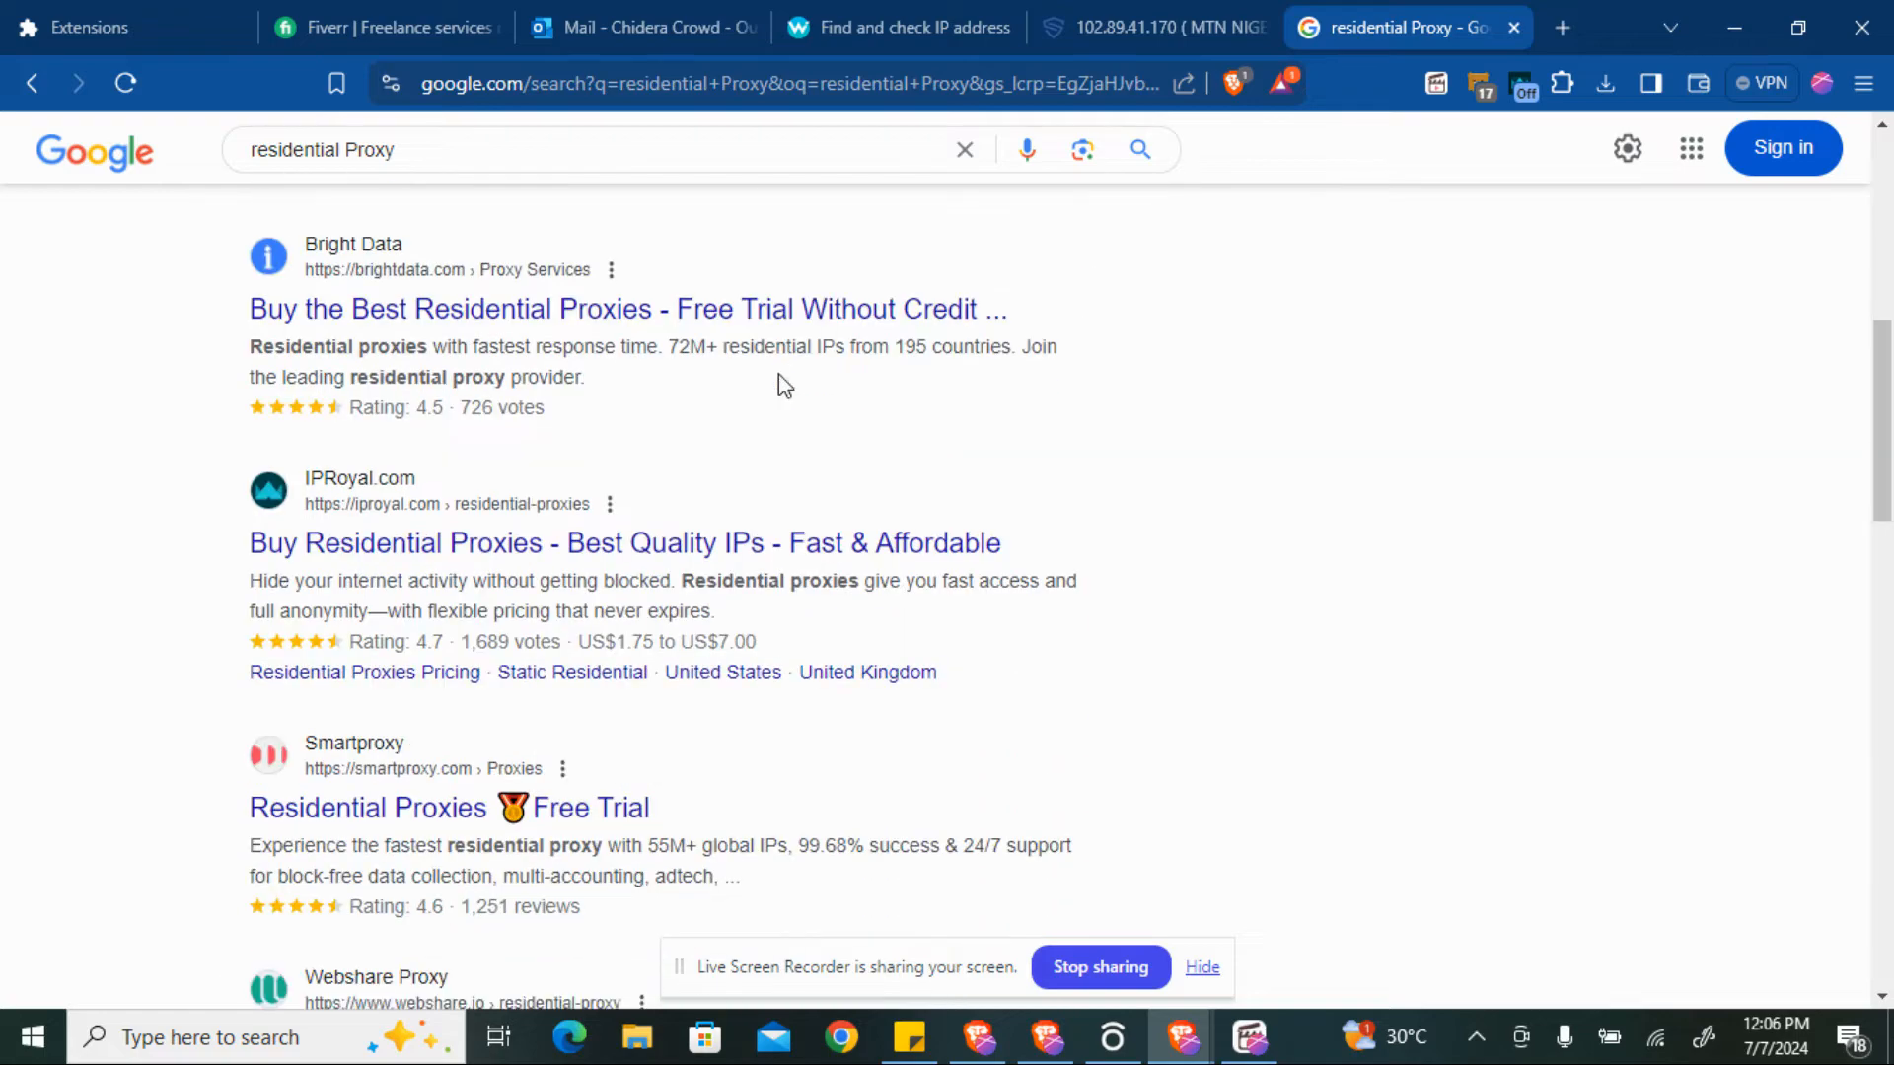
scroll(784, 385, "up", 1)
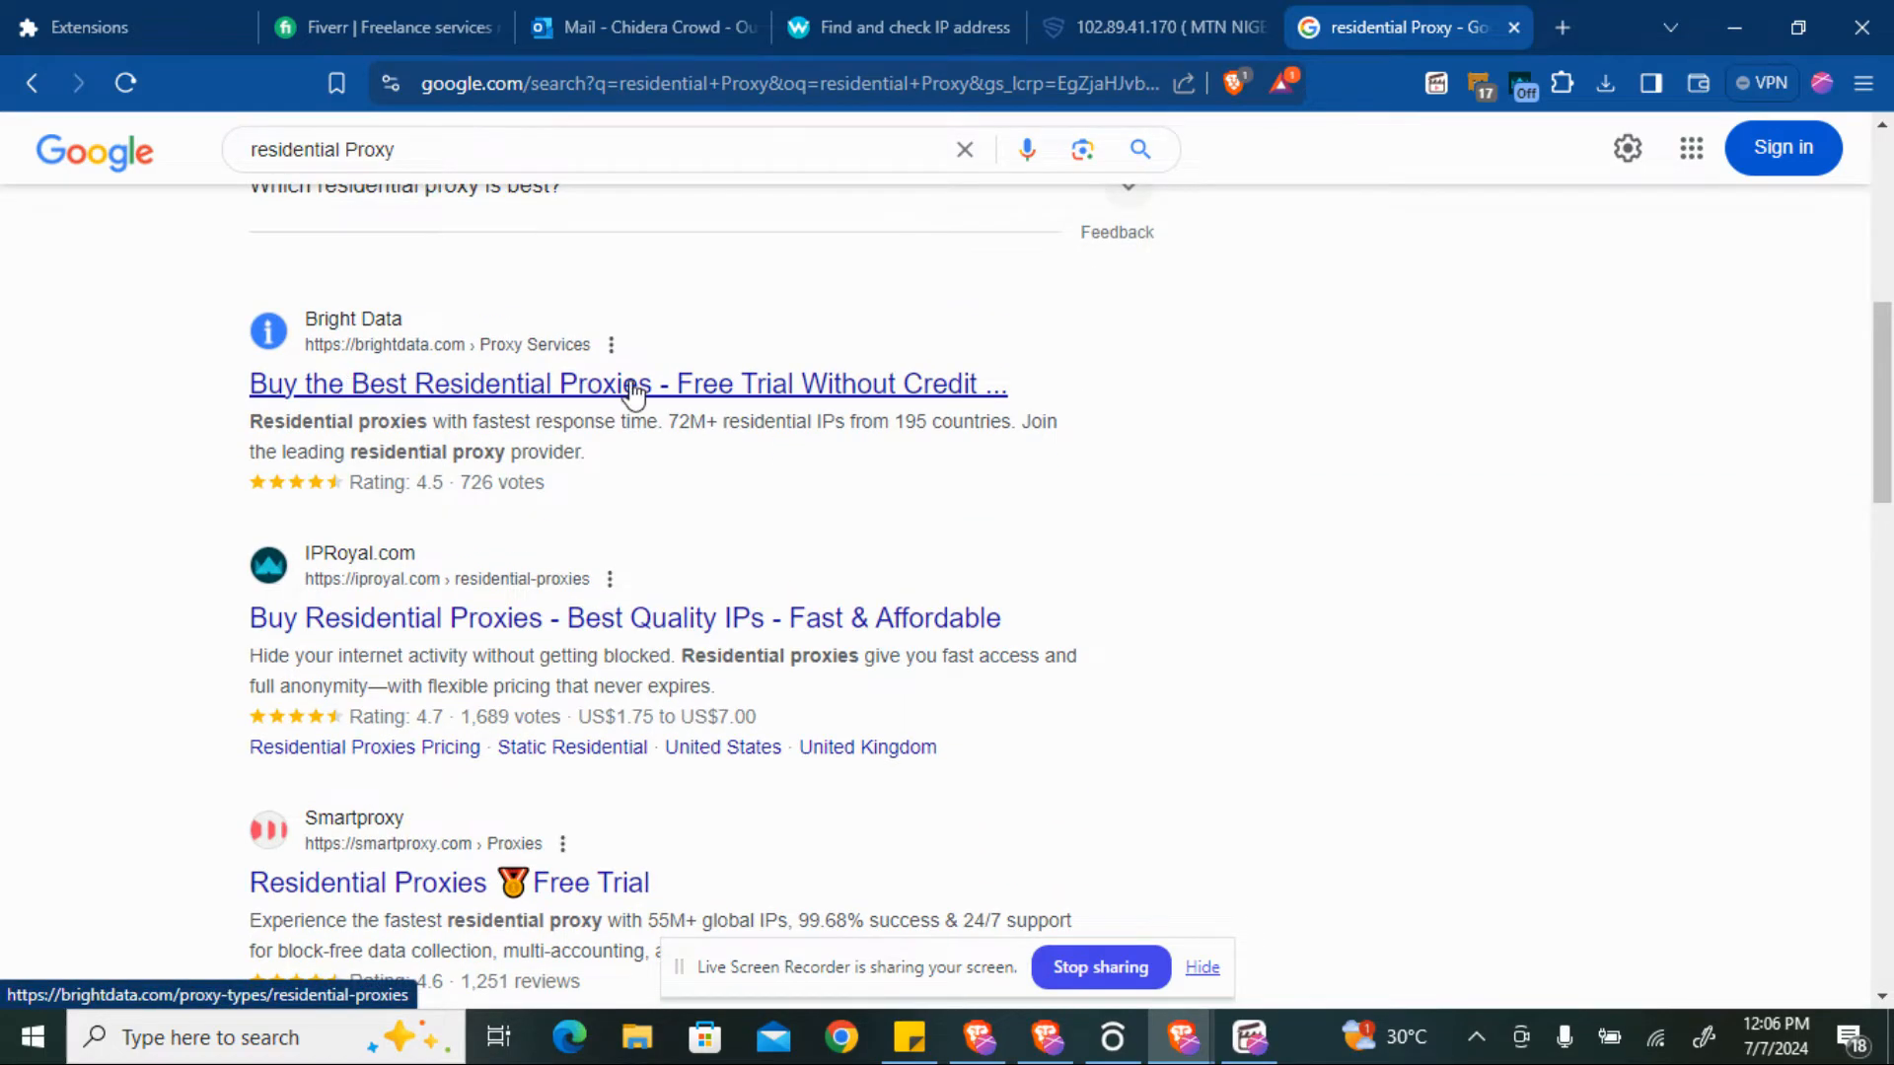
scroll(633, 392, "down", 2)
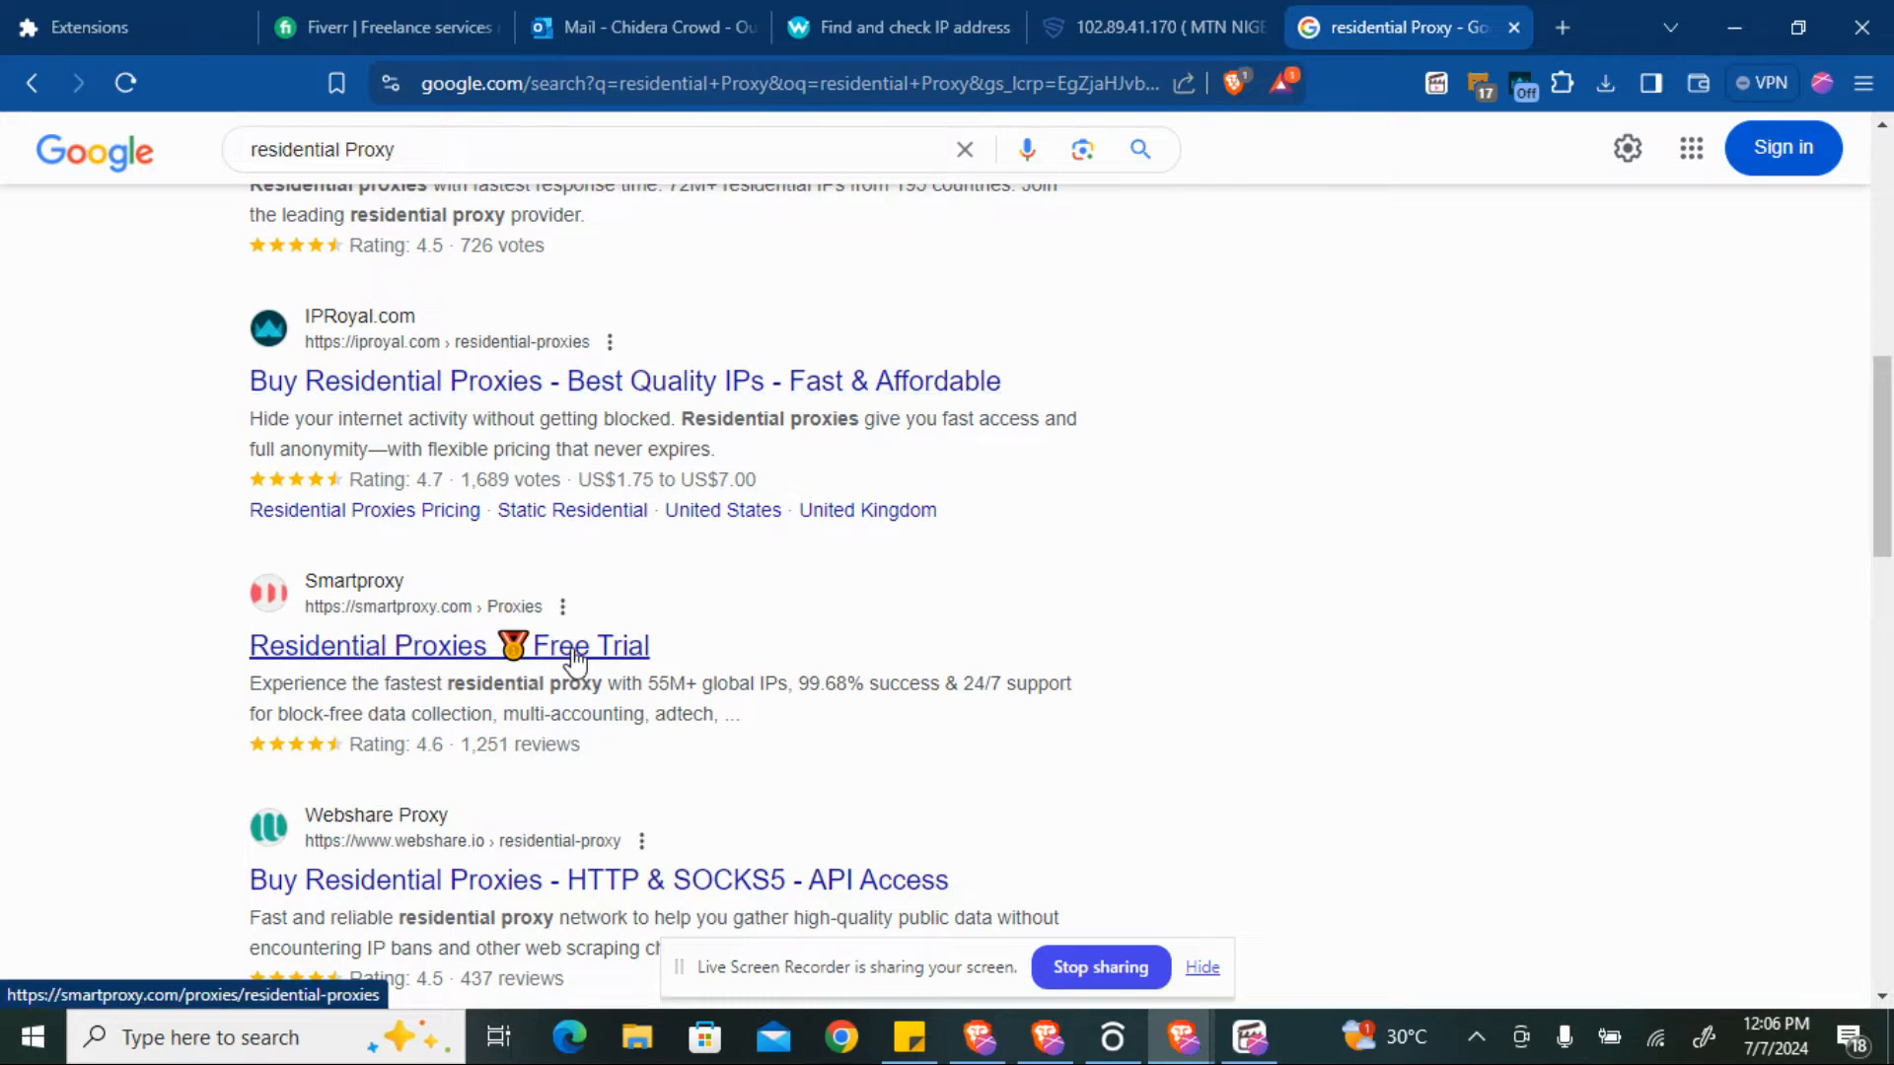
scroll(578, 659, "down", 2)
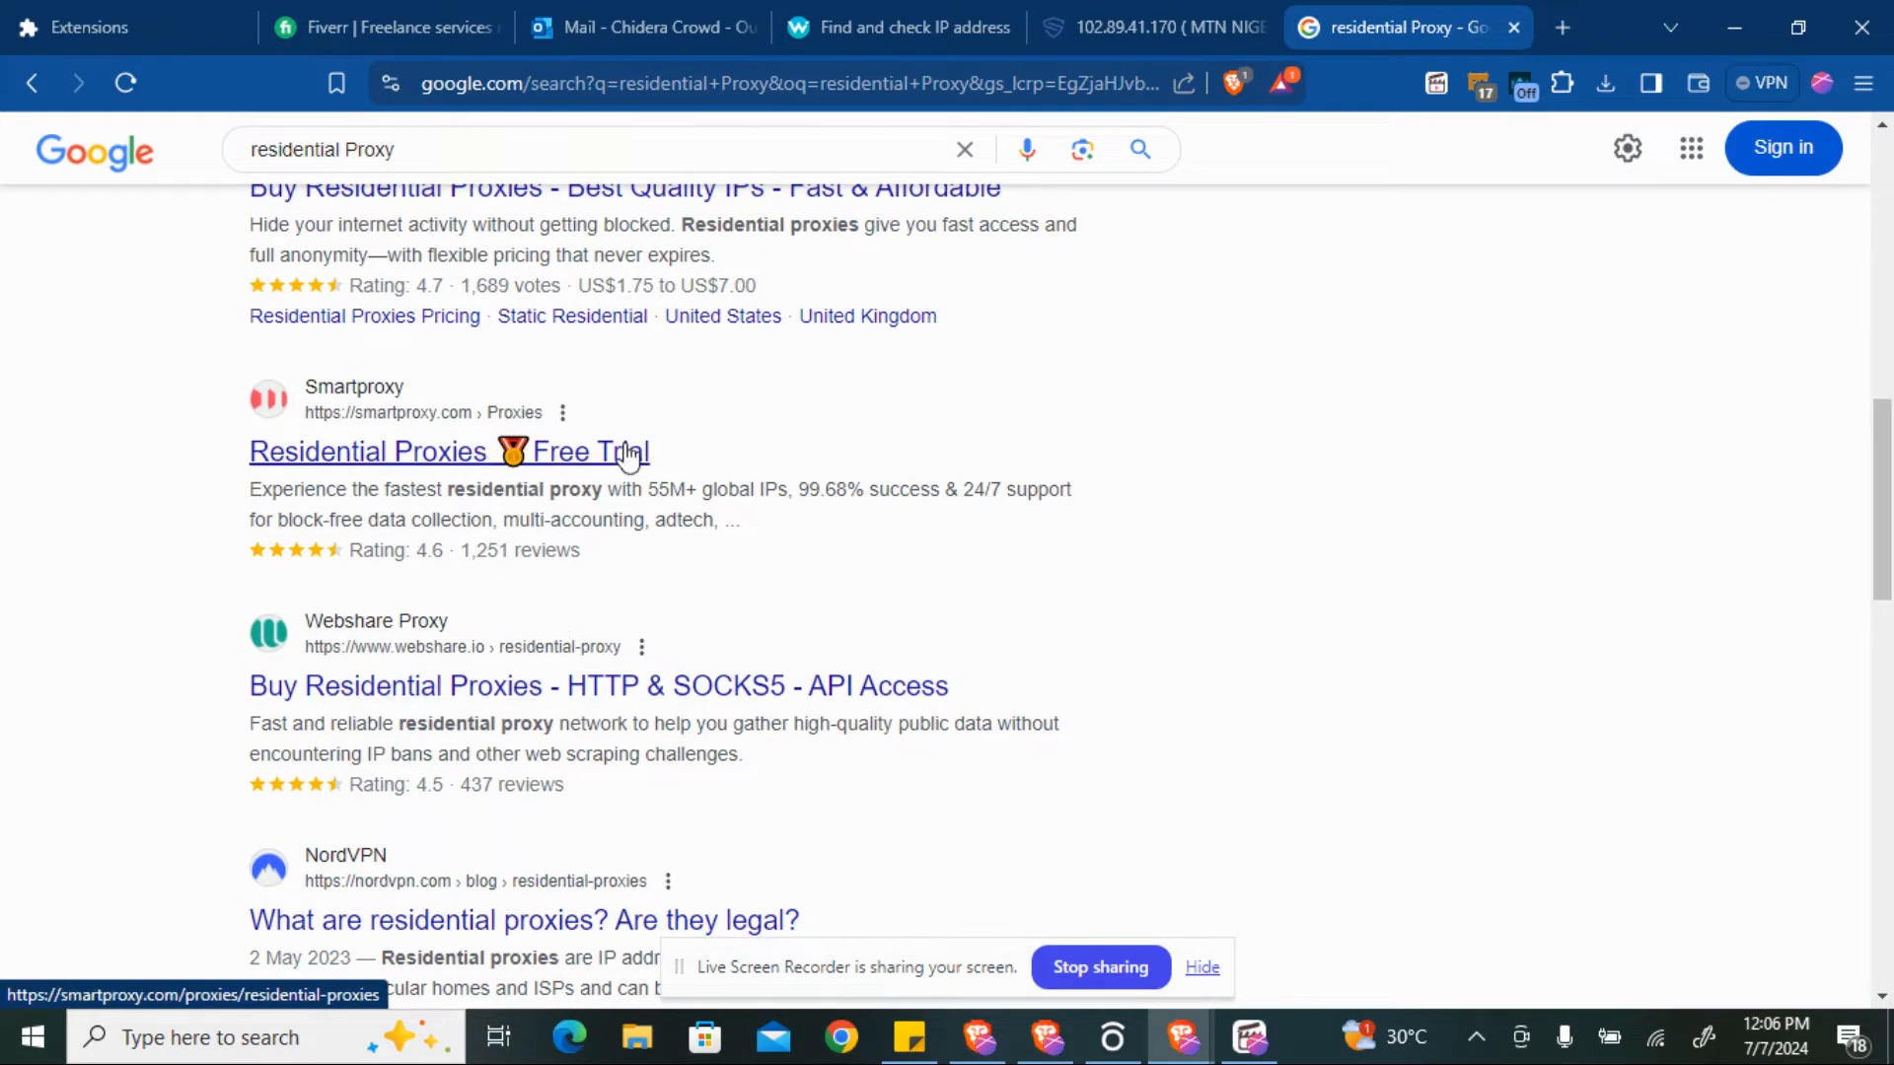
scroll(592, 458, "down", 1)
scroll(745, 691, "down", 2)
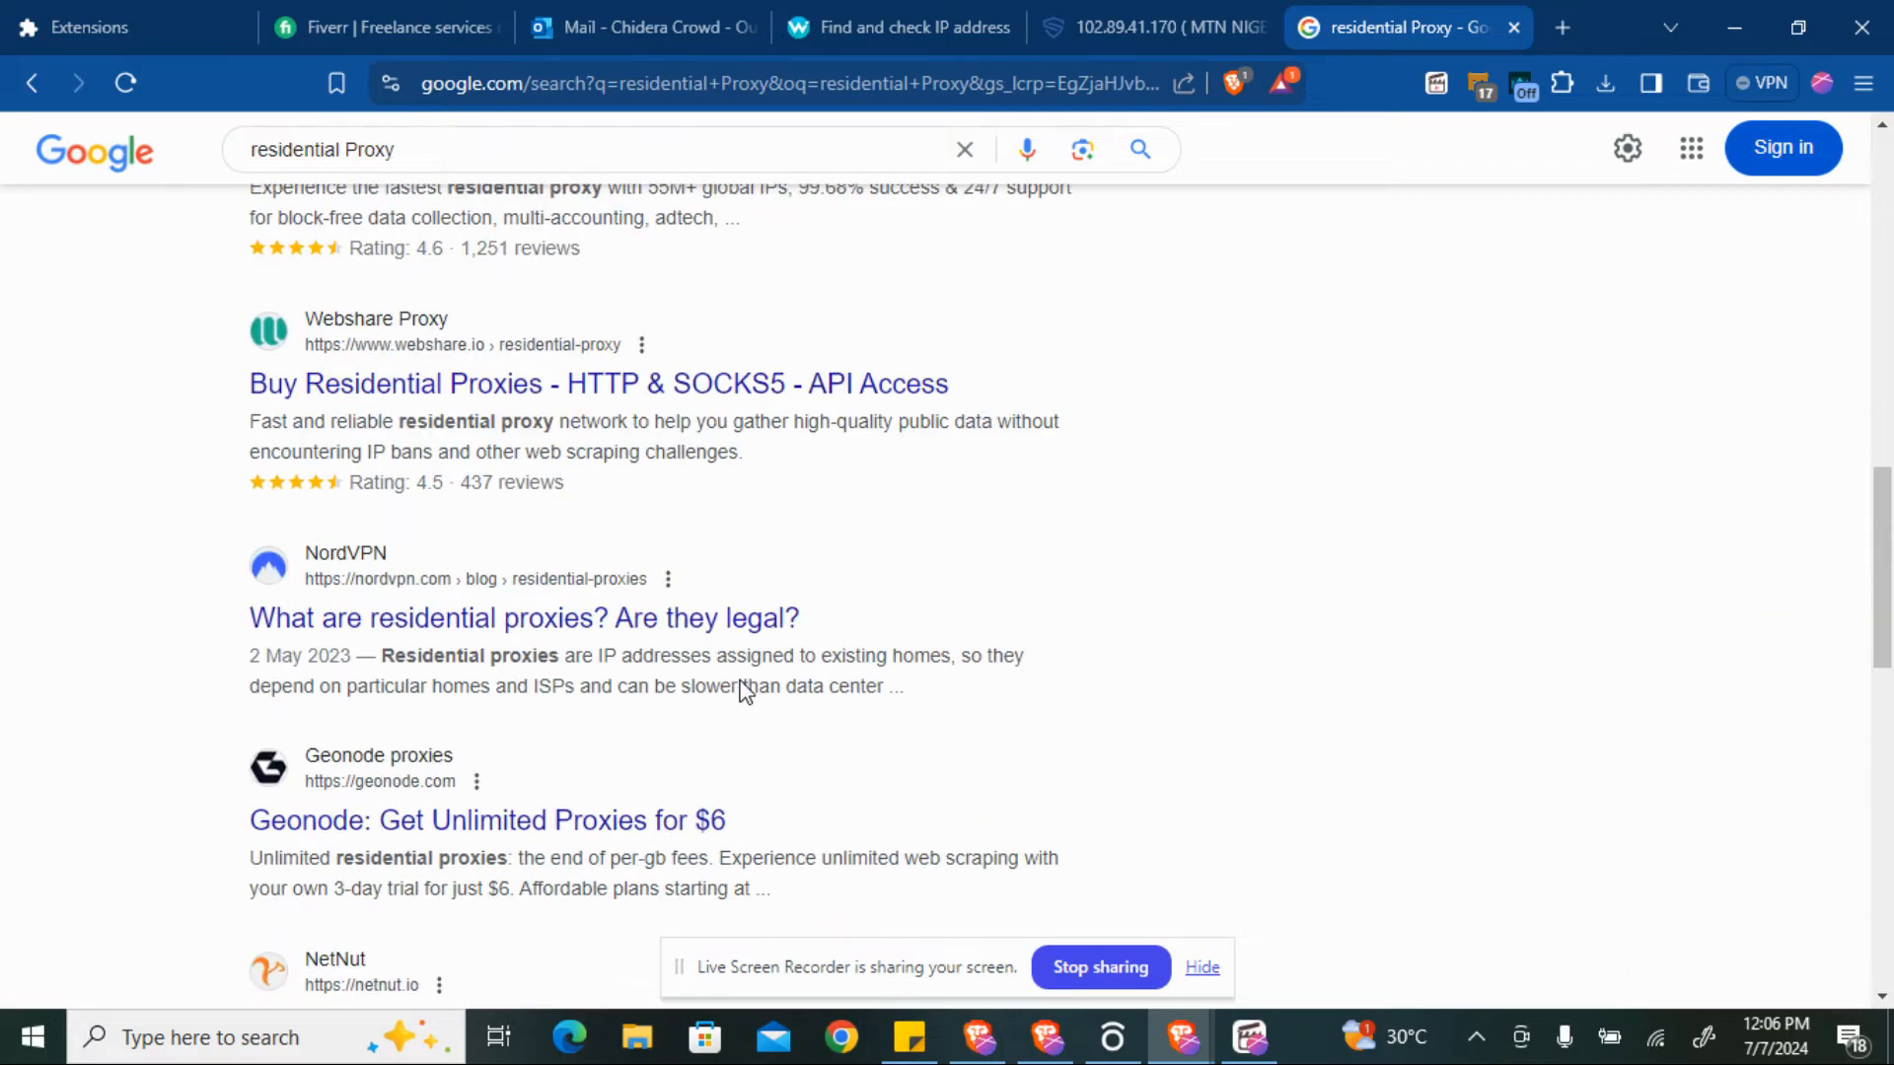
scroll(745, 691, "down", 9)
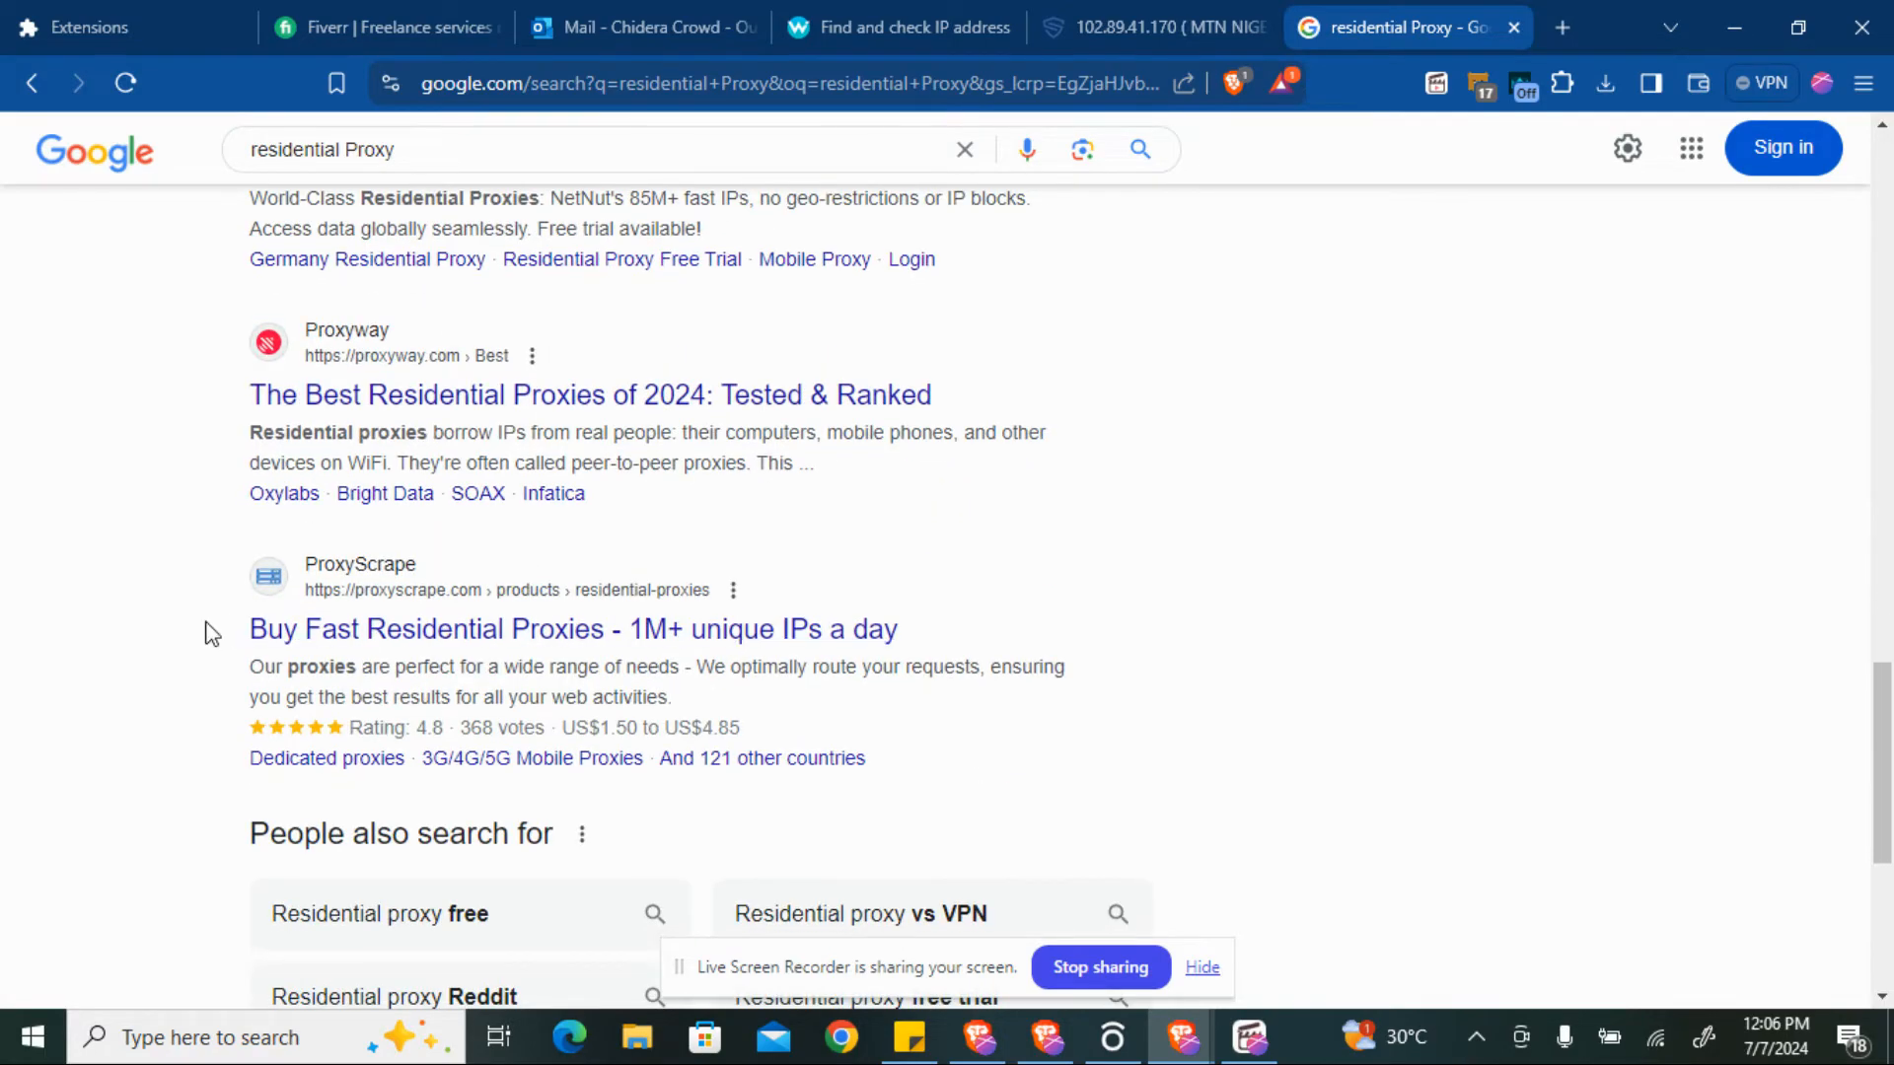
scroll(908, 612, "down", 1)
scroll(909, 613, "up", 10)
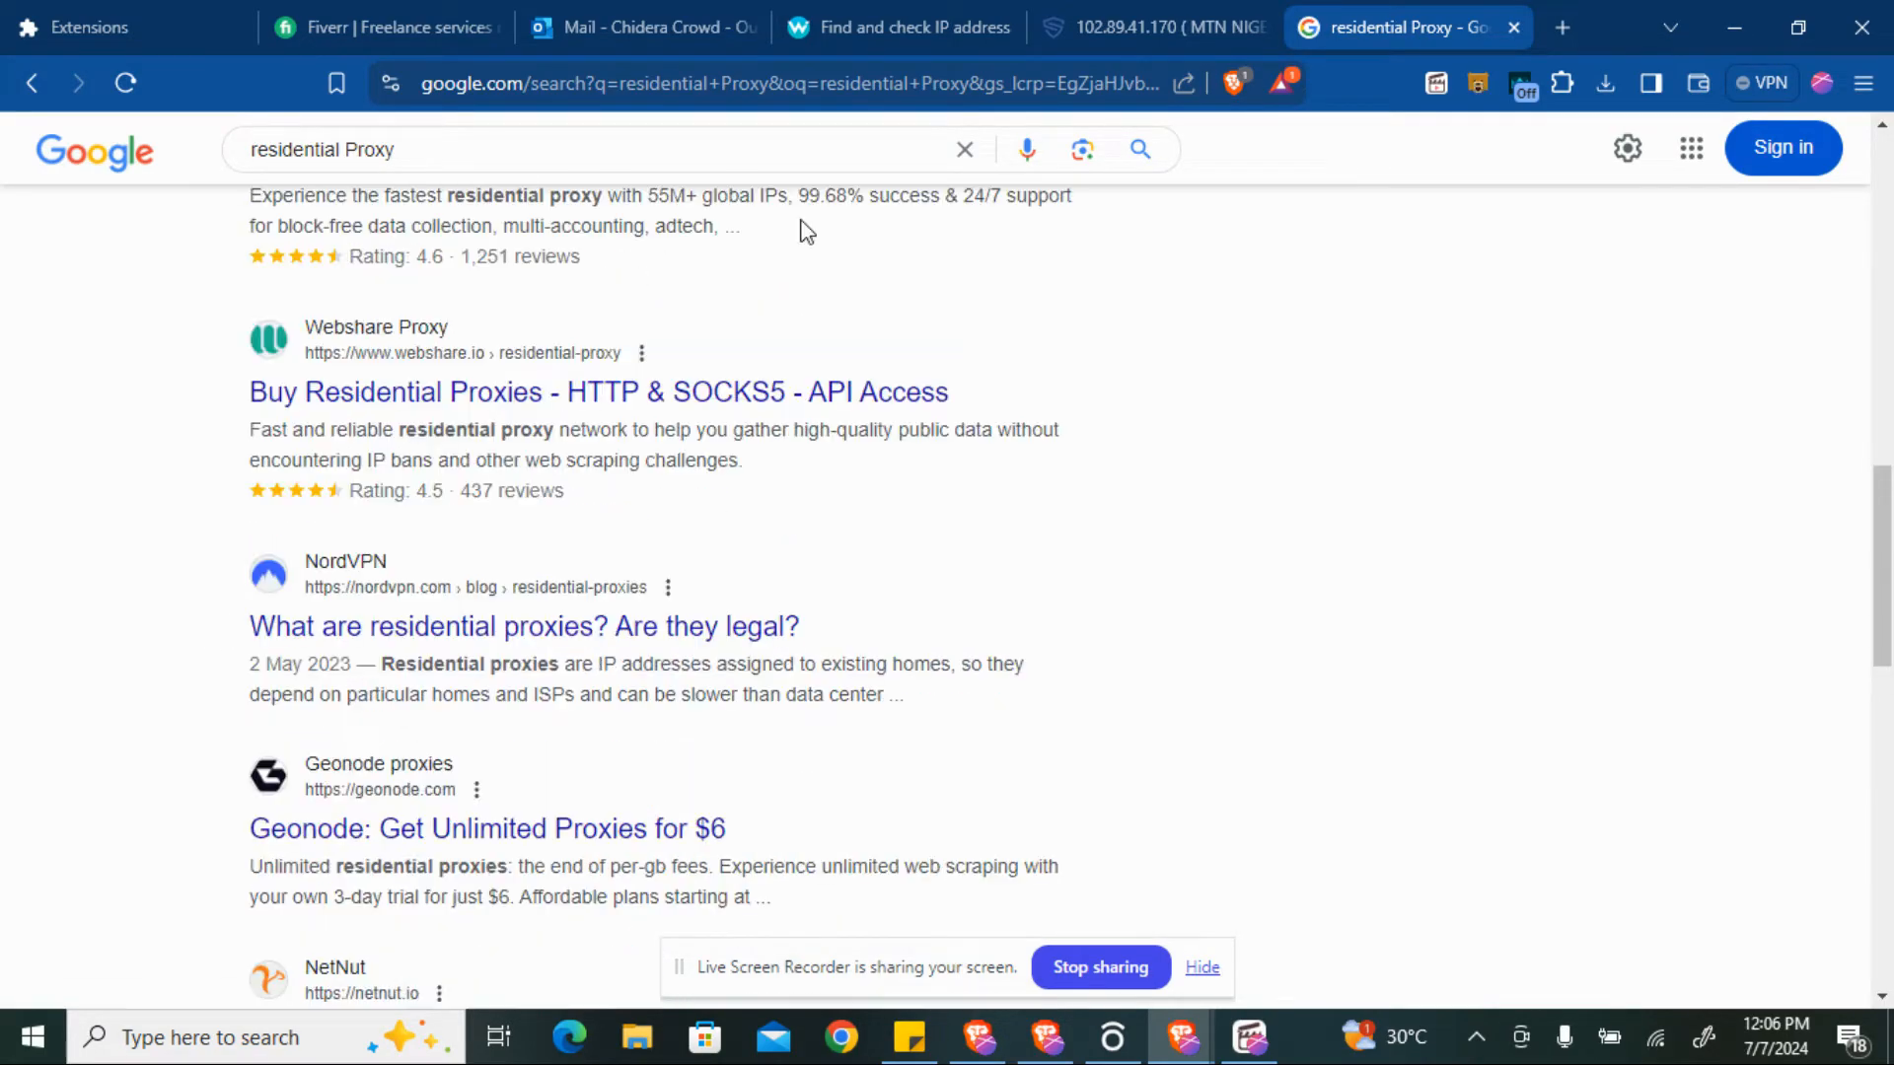
left_click(747, 149)
key("ctrl+a")
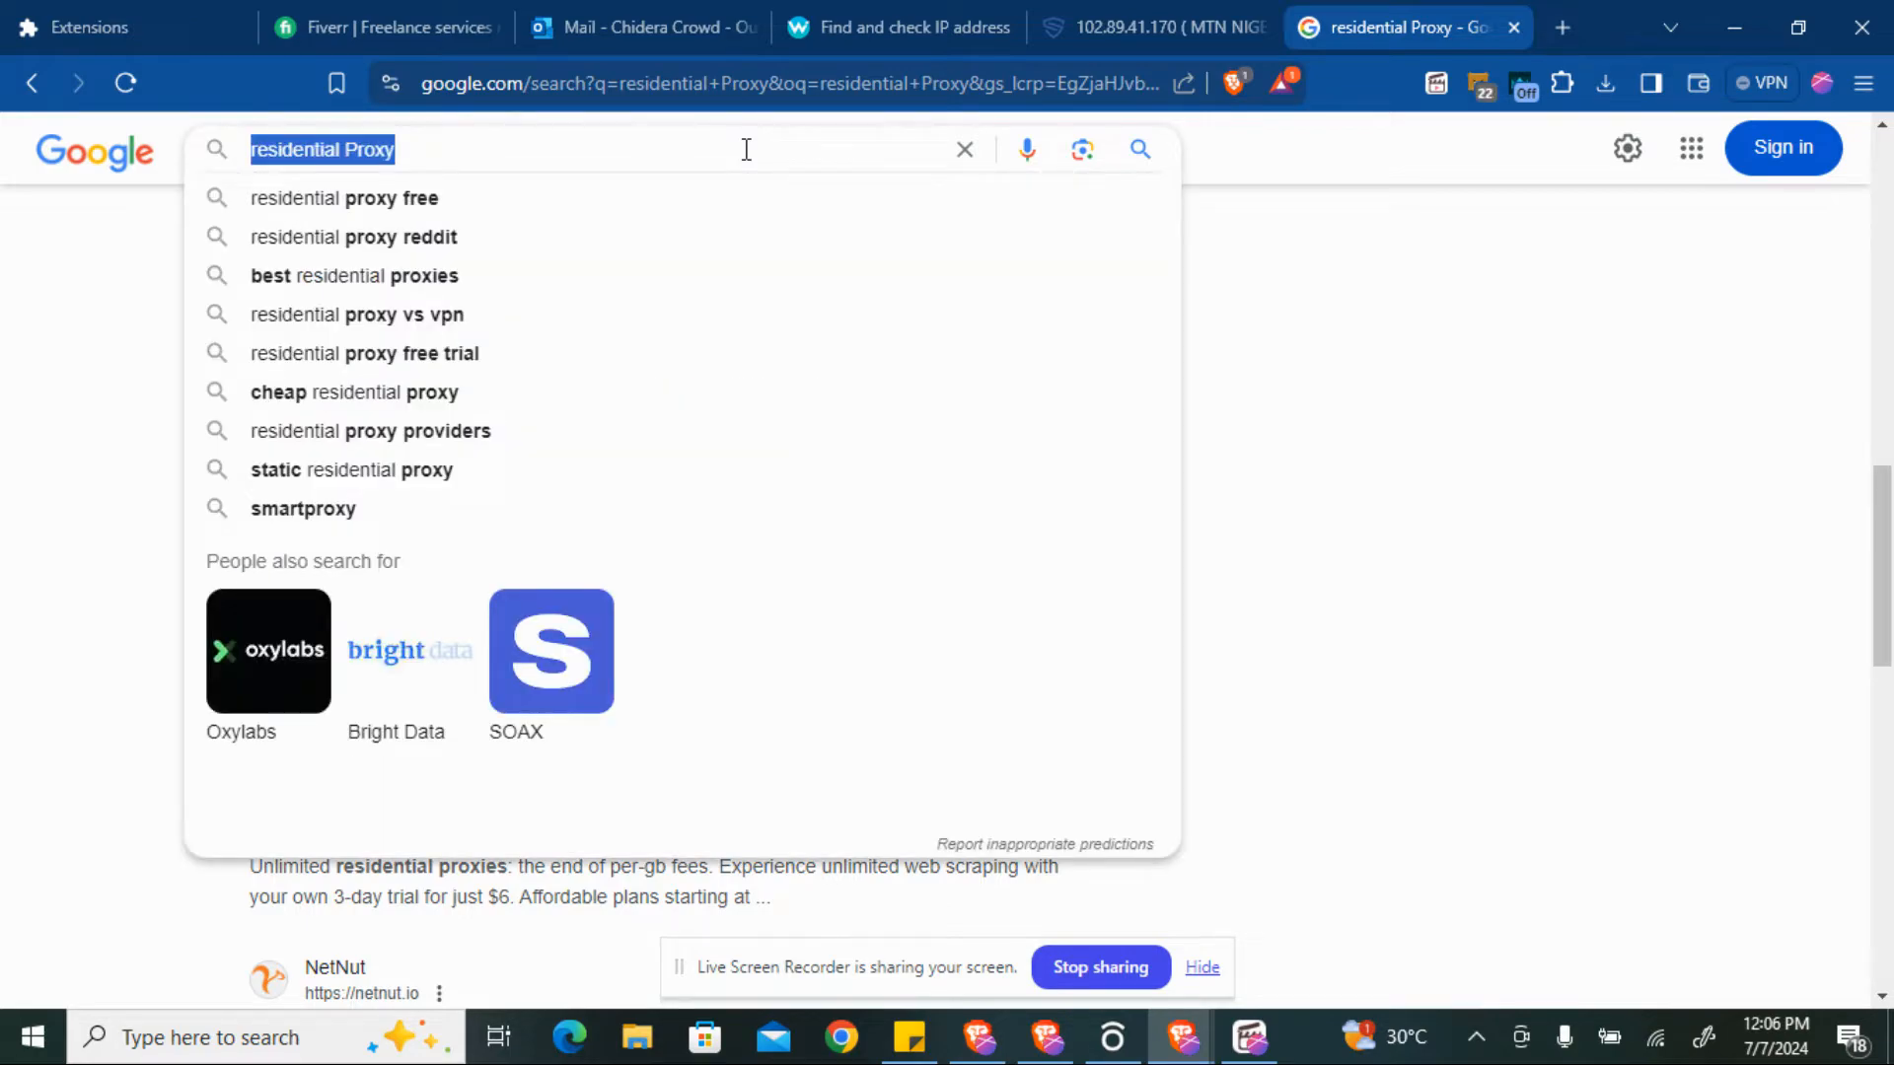
left_click(1251, 298)
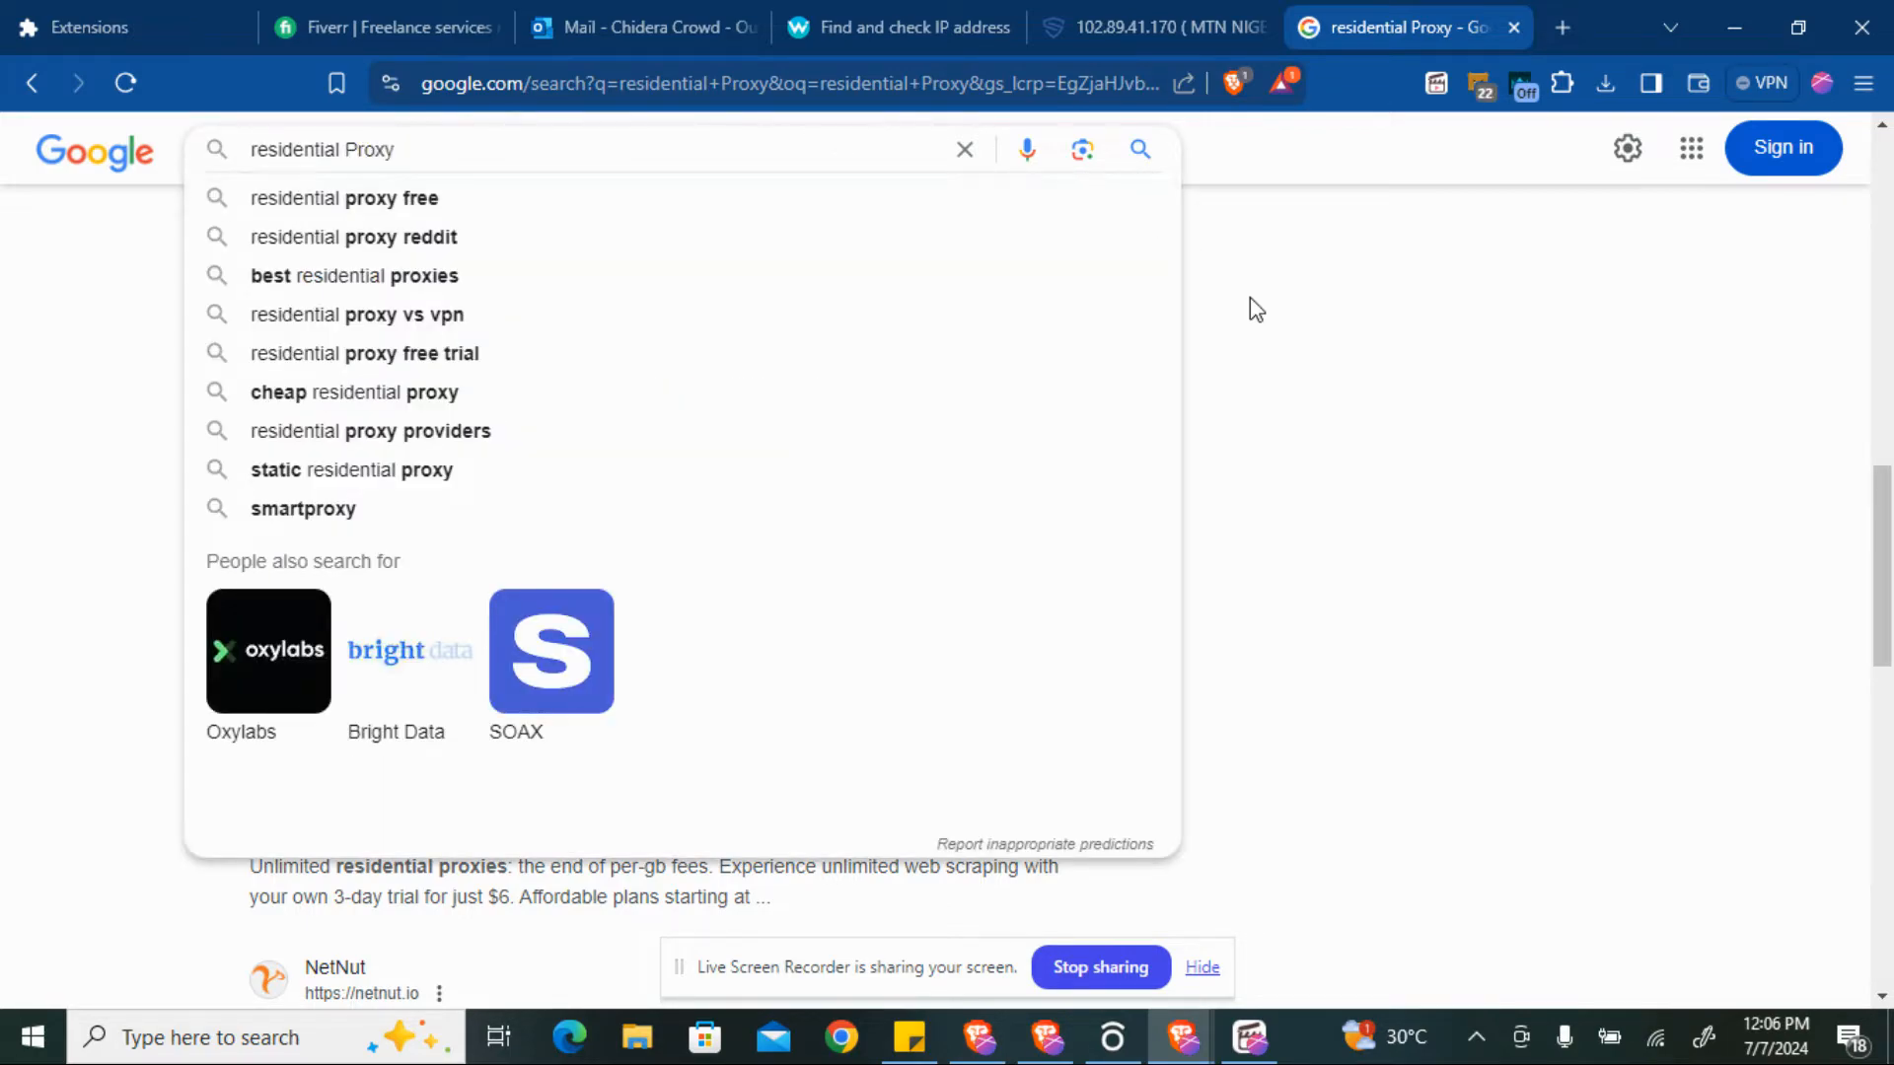
- Try to open webshare.com in a new tab and reload the page
left_click(1565, 33)
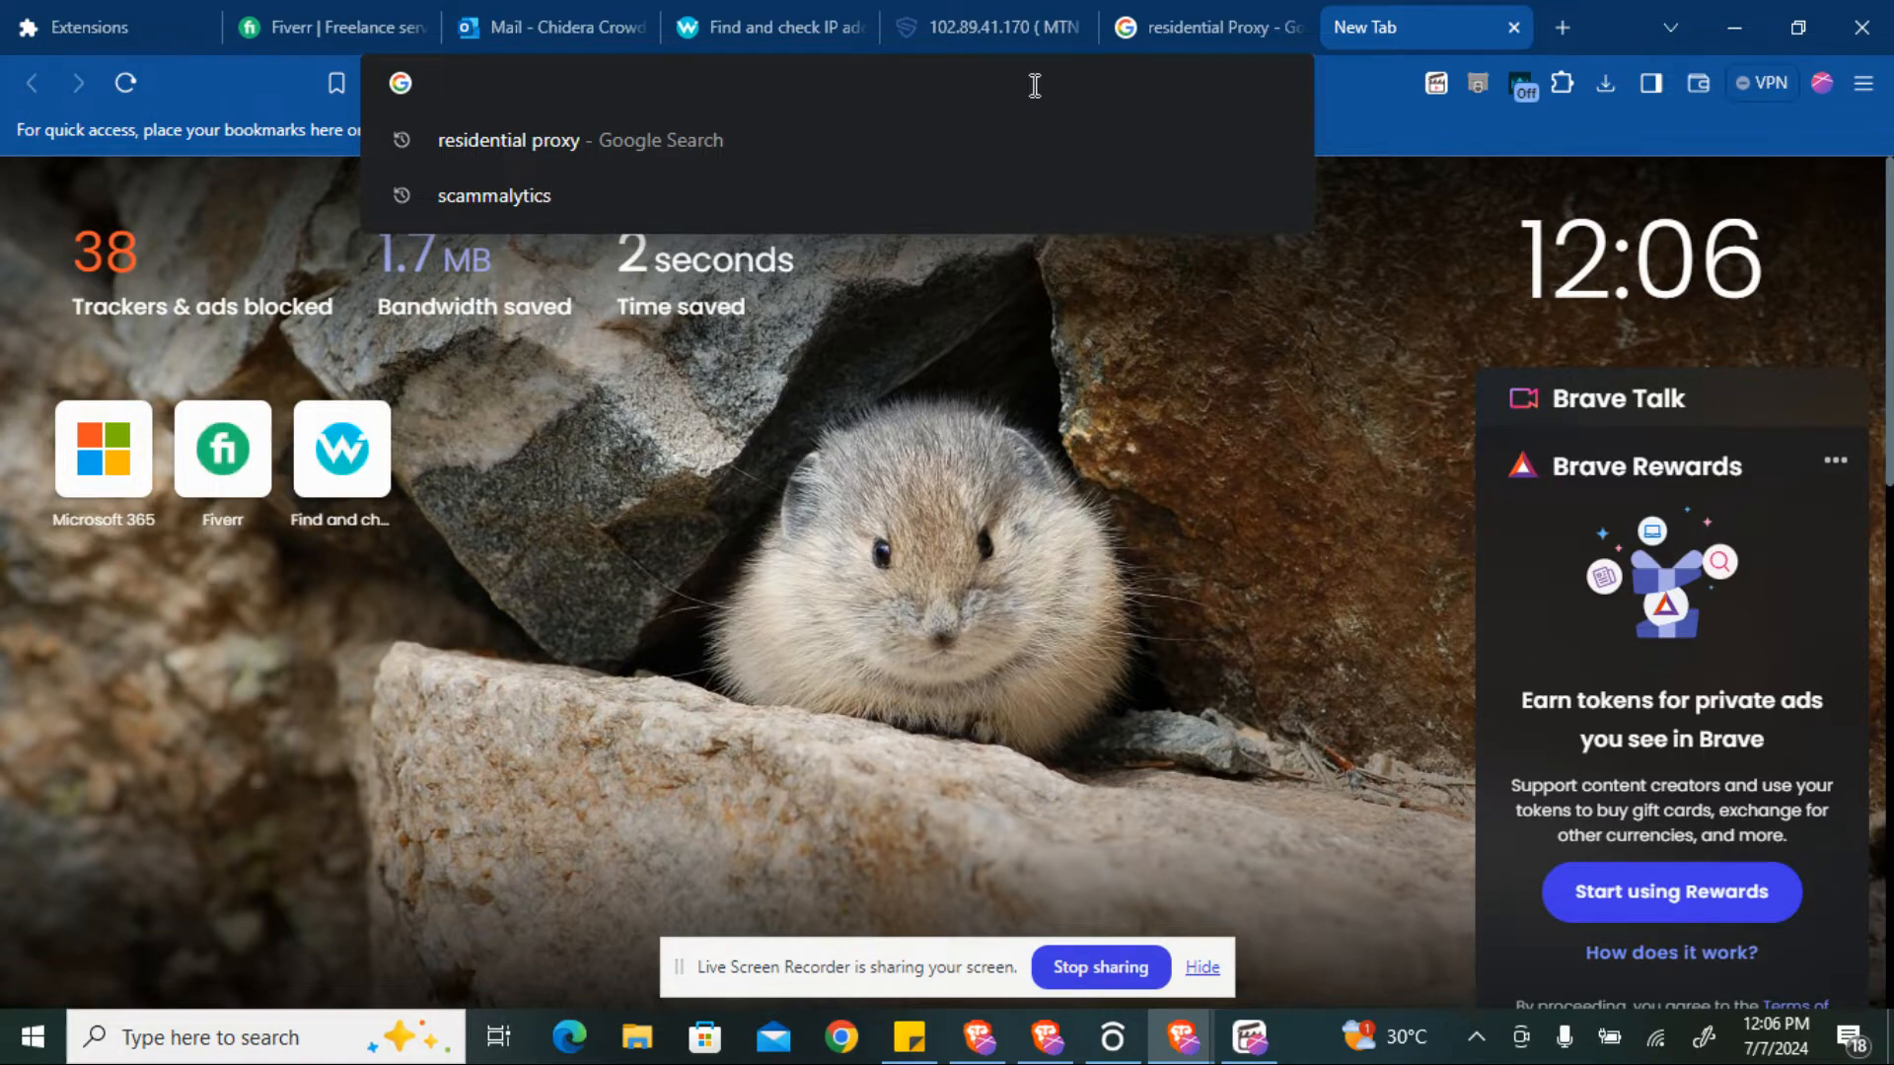
type("Web")
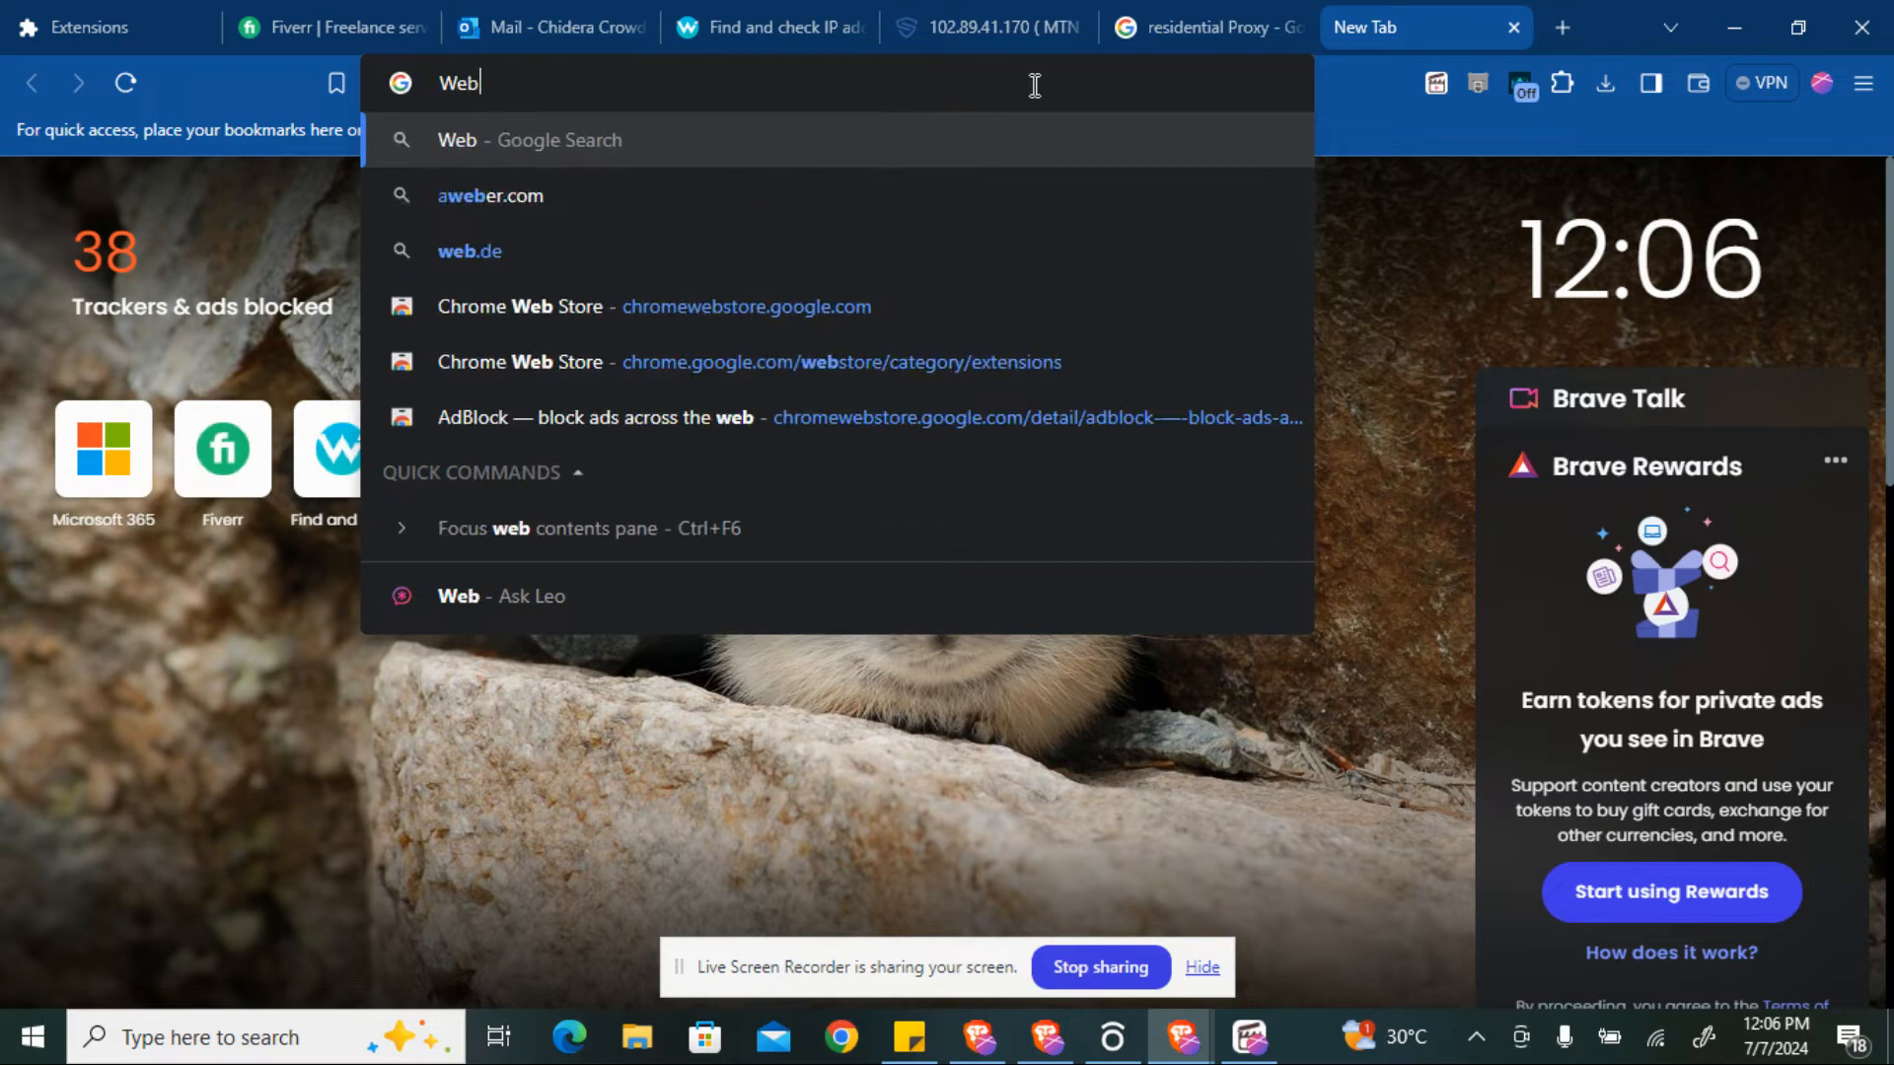
type("share")
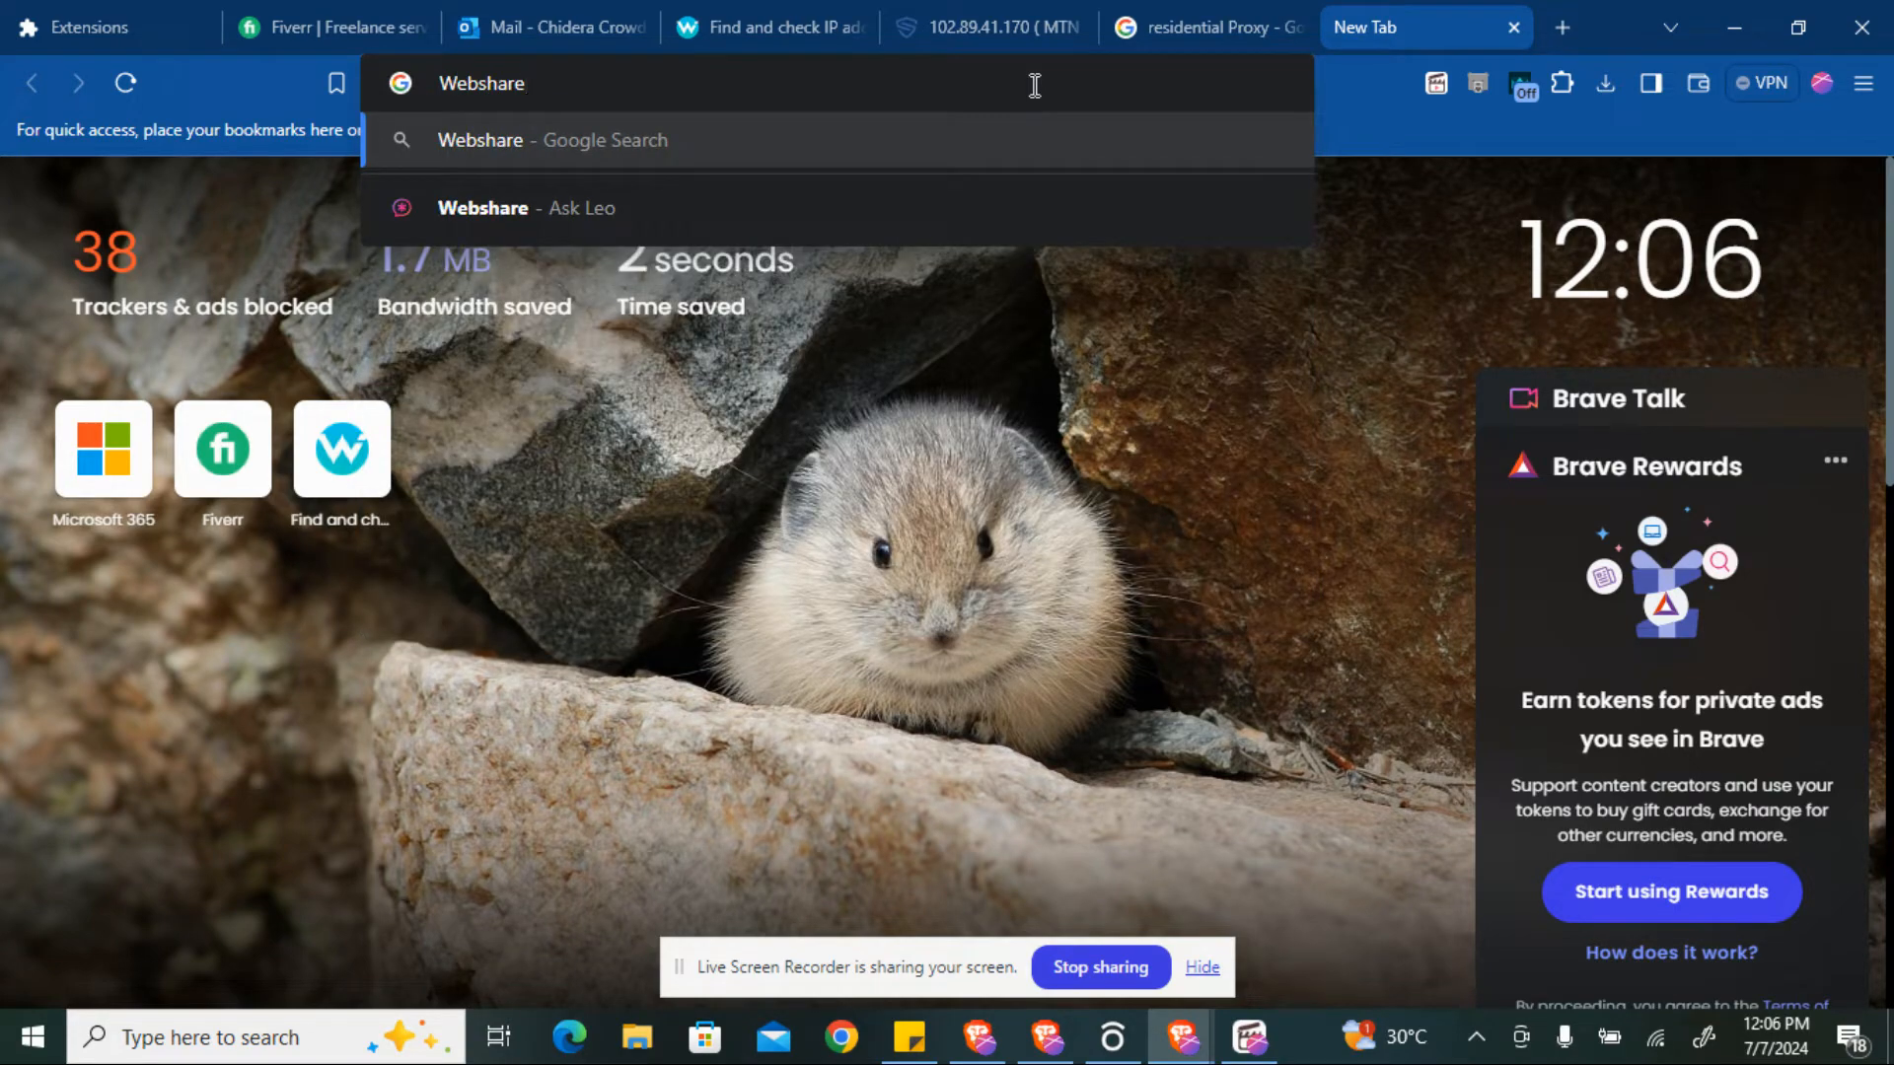
type(".com")
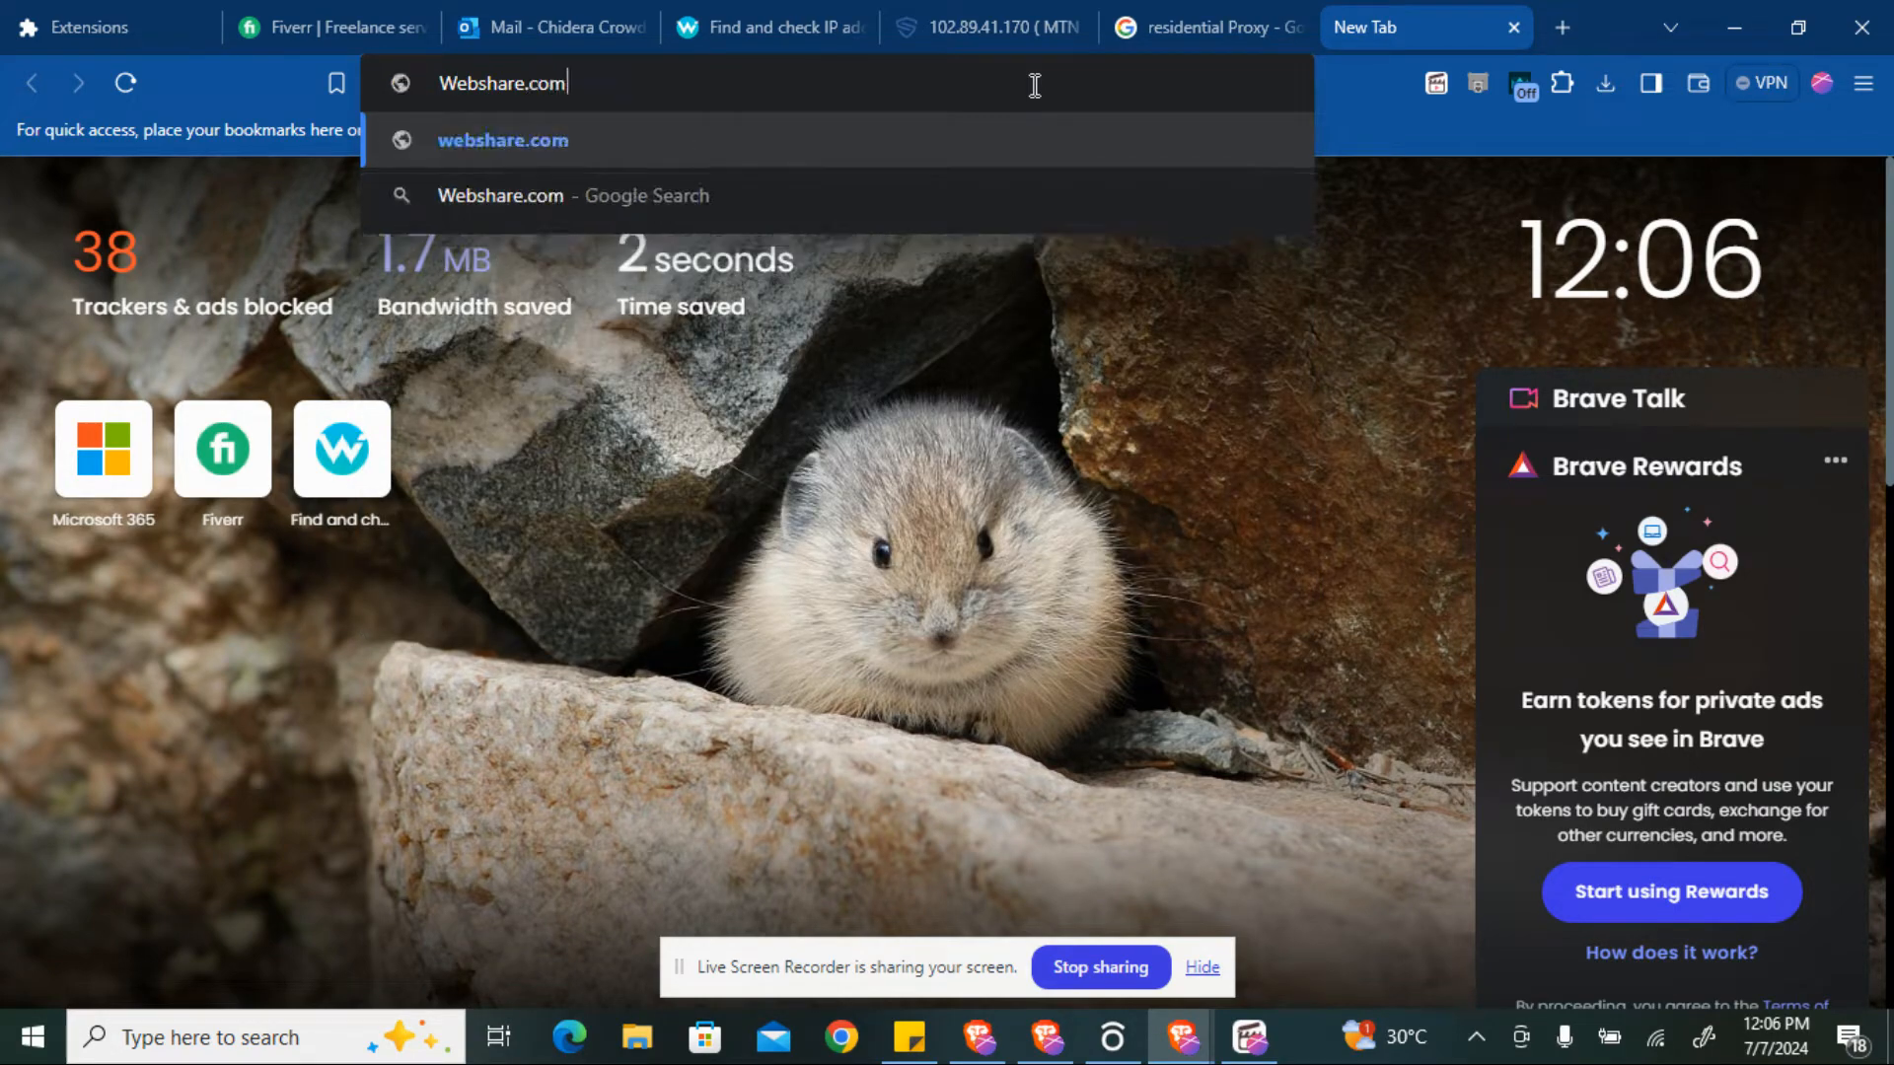
key("Return")
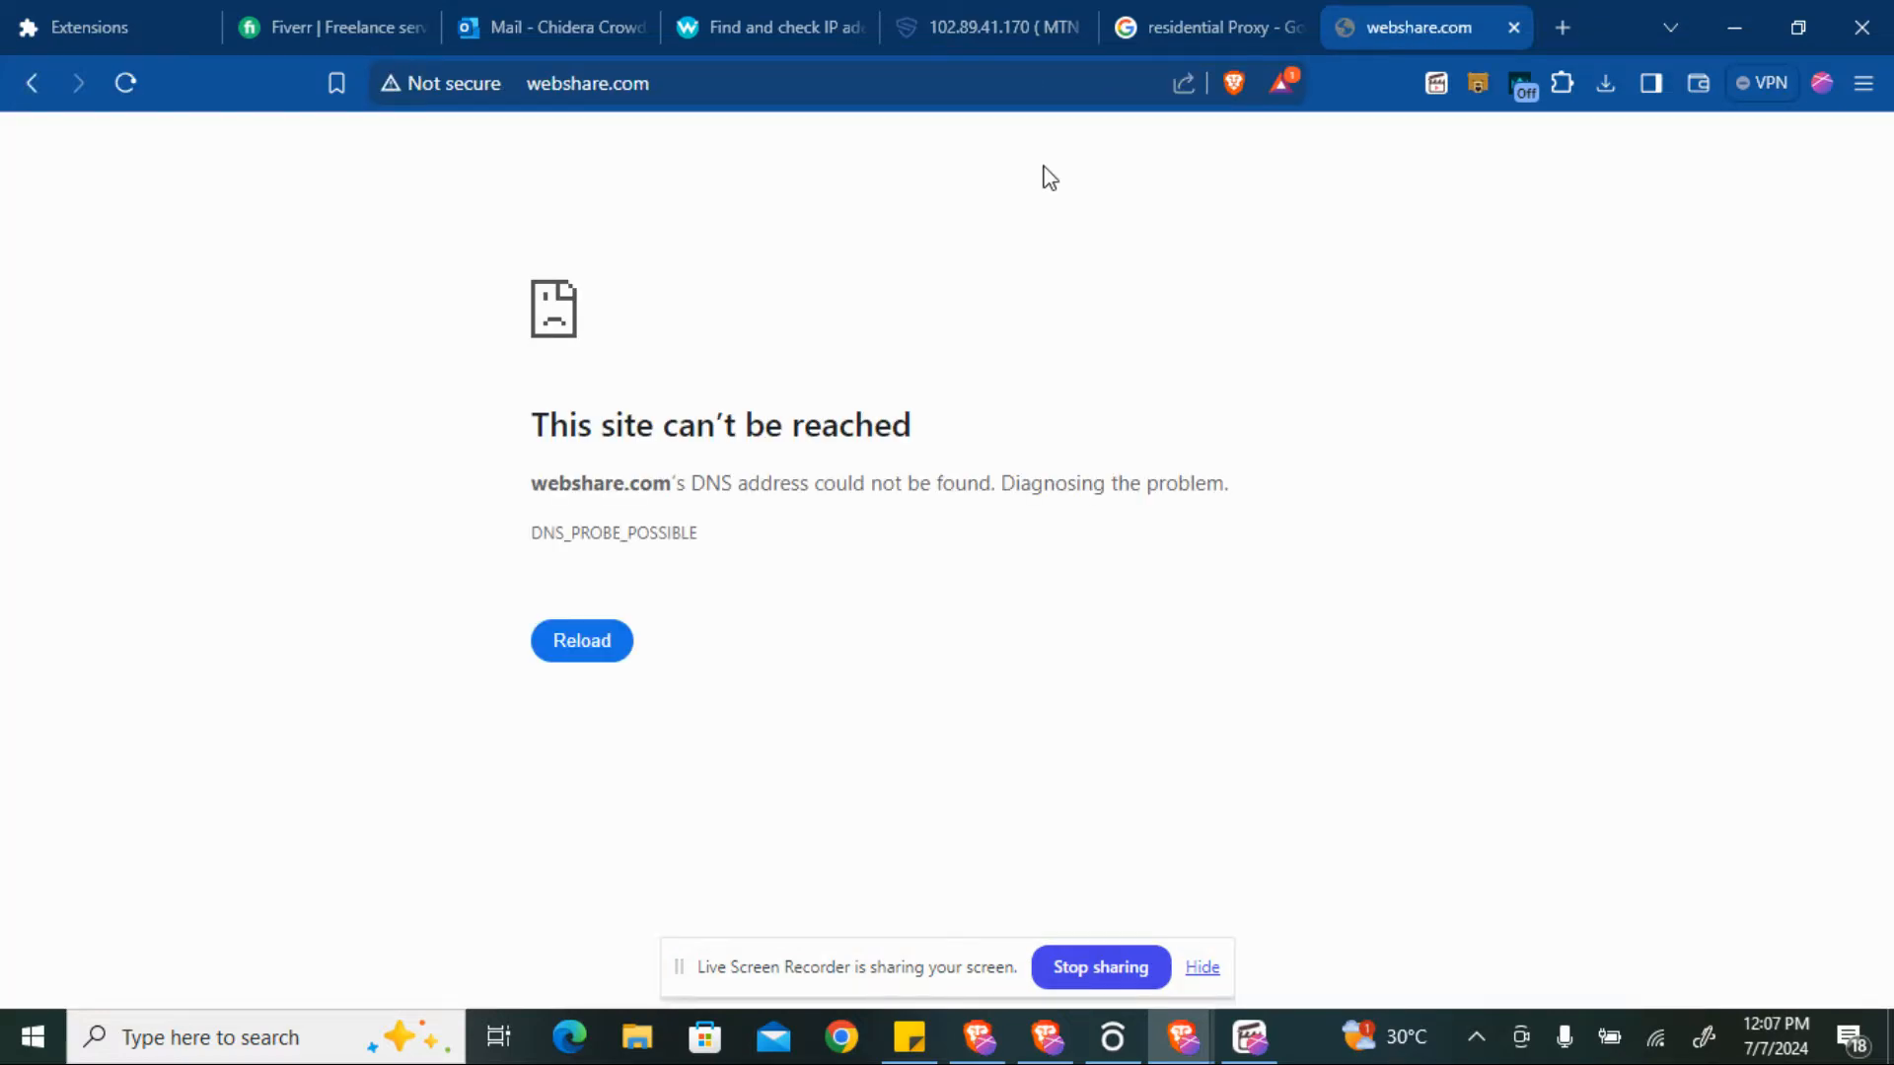
left_click(582, 643)
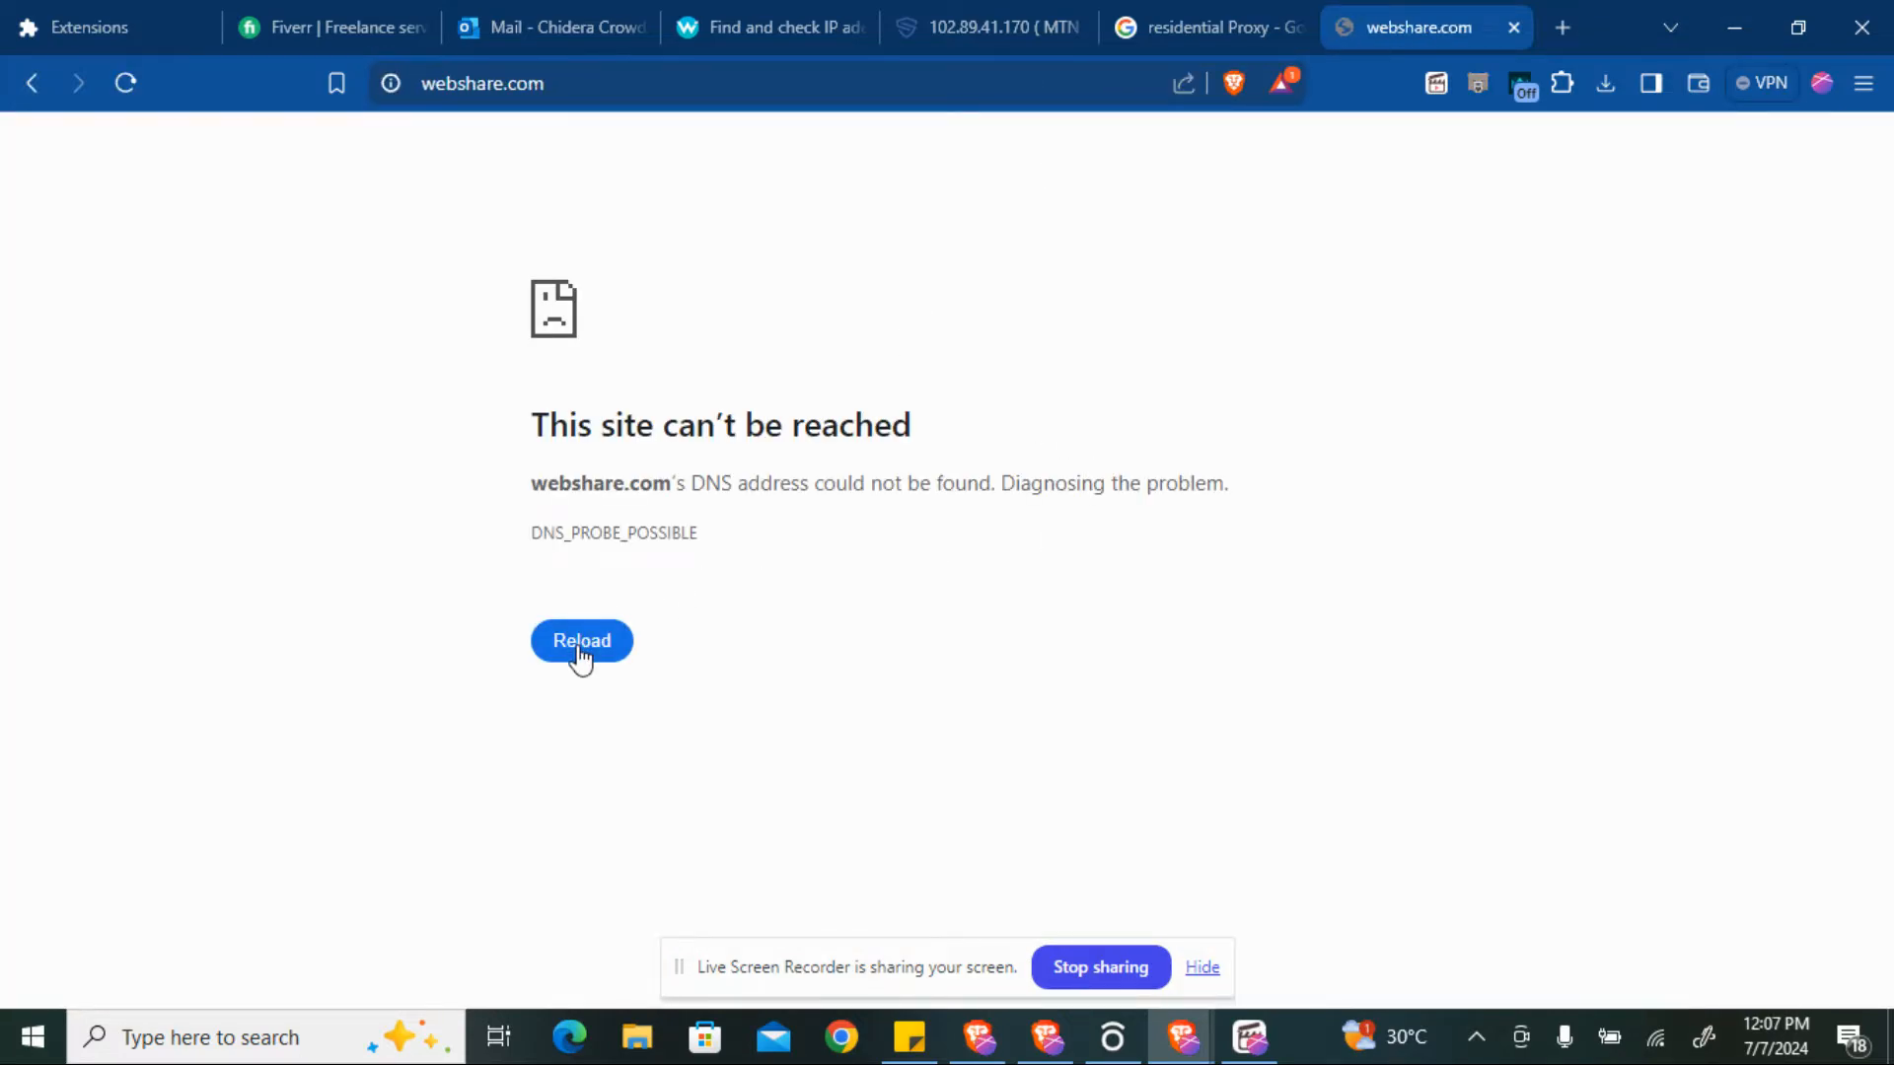
- Search the web for "webshare" and open the Webshare proxy provider's website from the results
left_click(582, 86)
key("BackSpace")
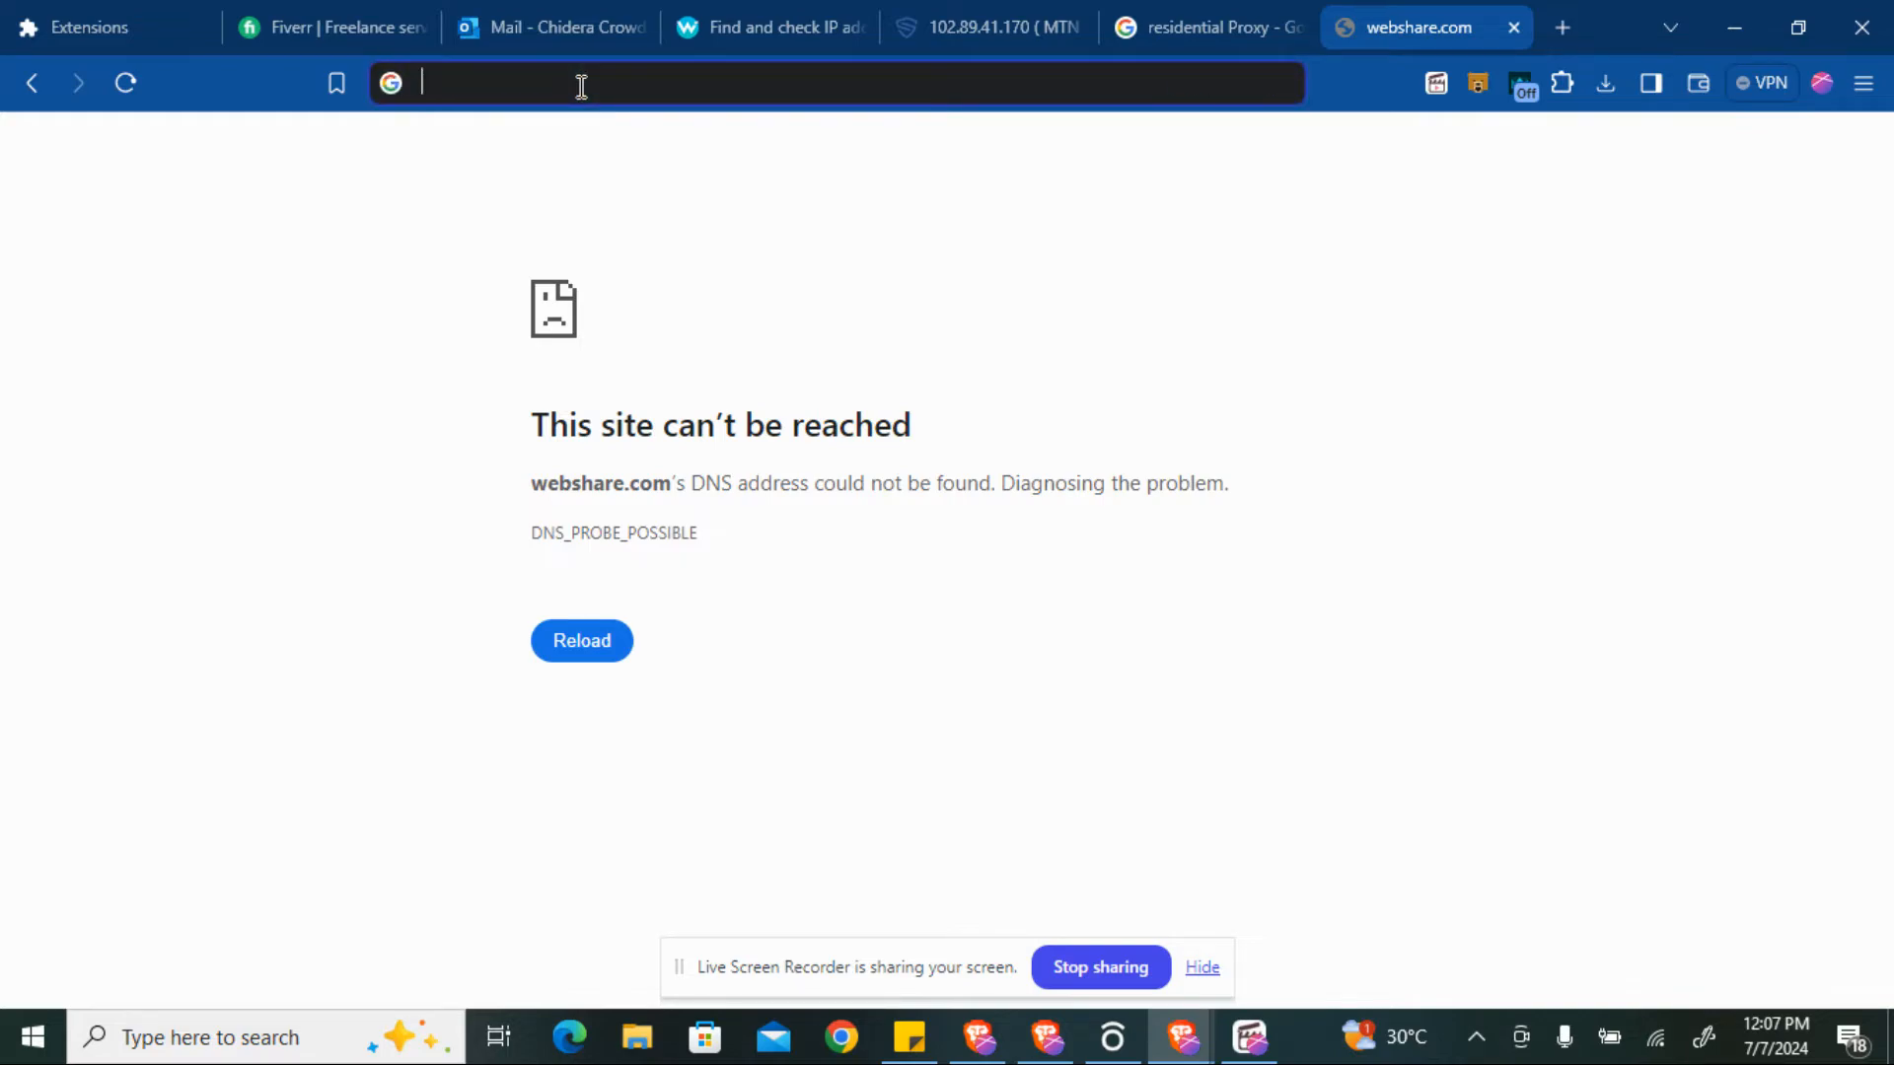
type("webs")
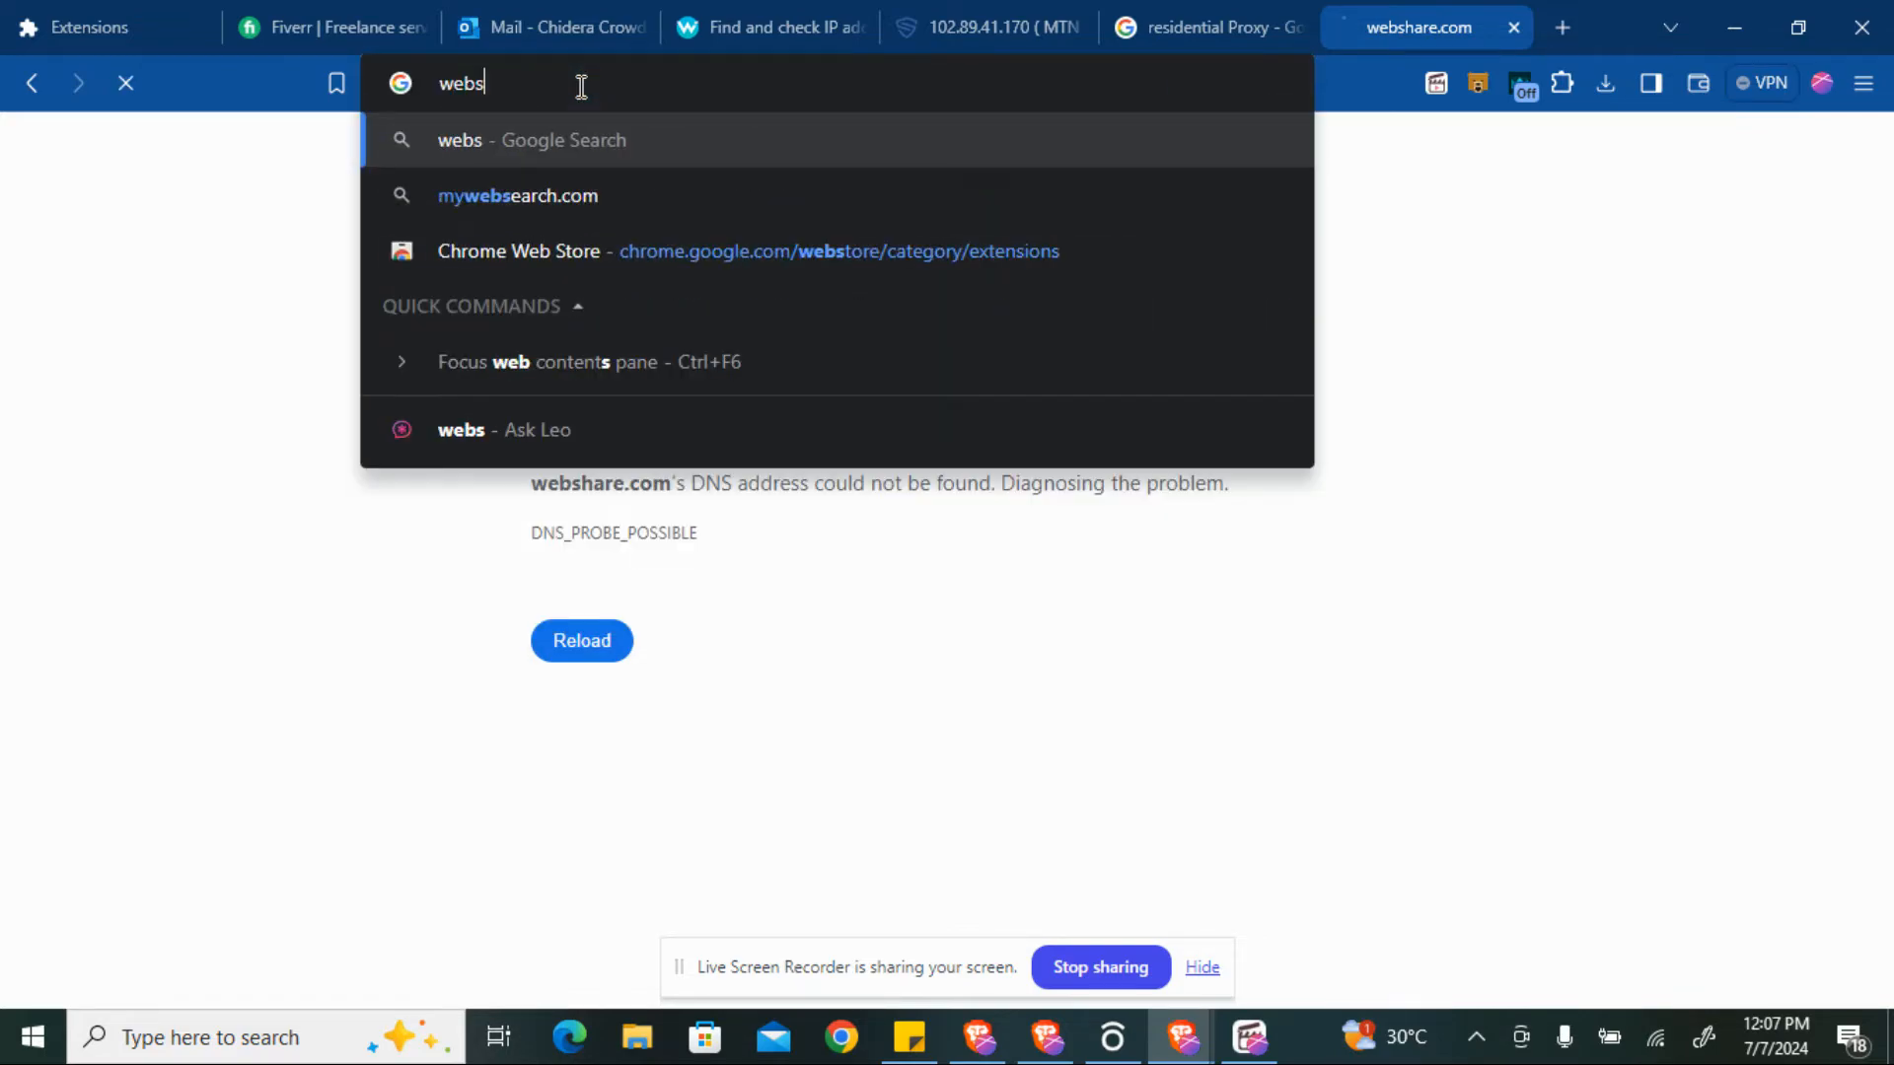
type("hare")
key("Return")
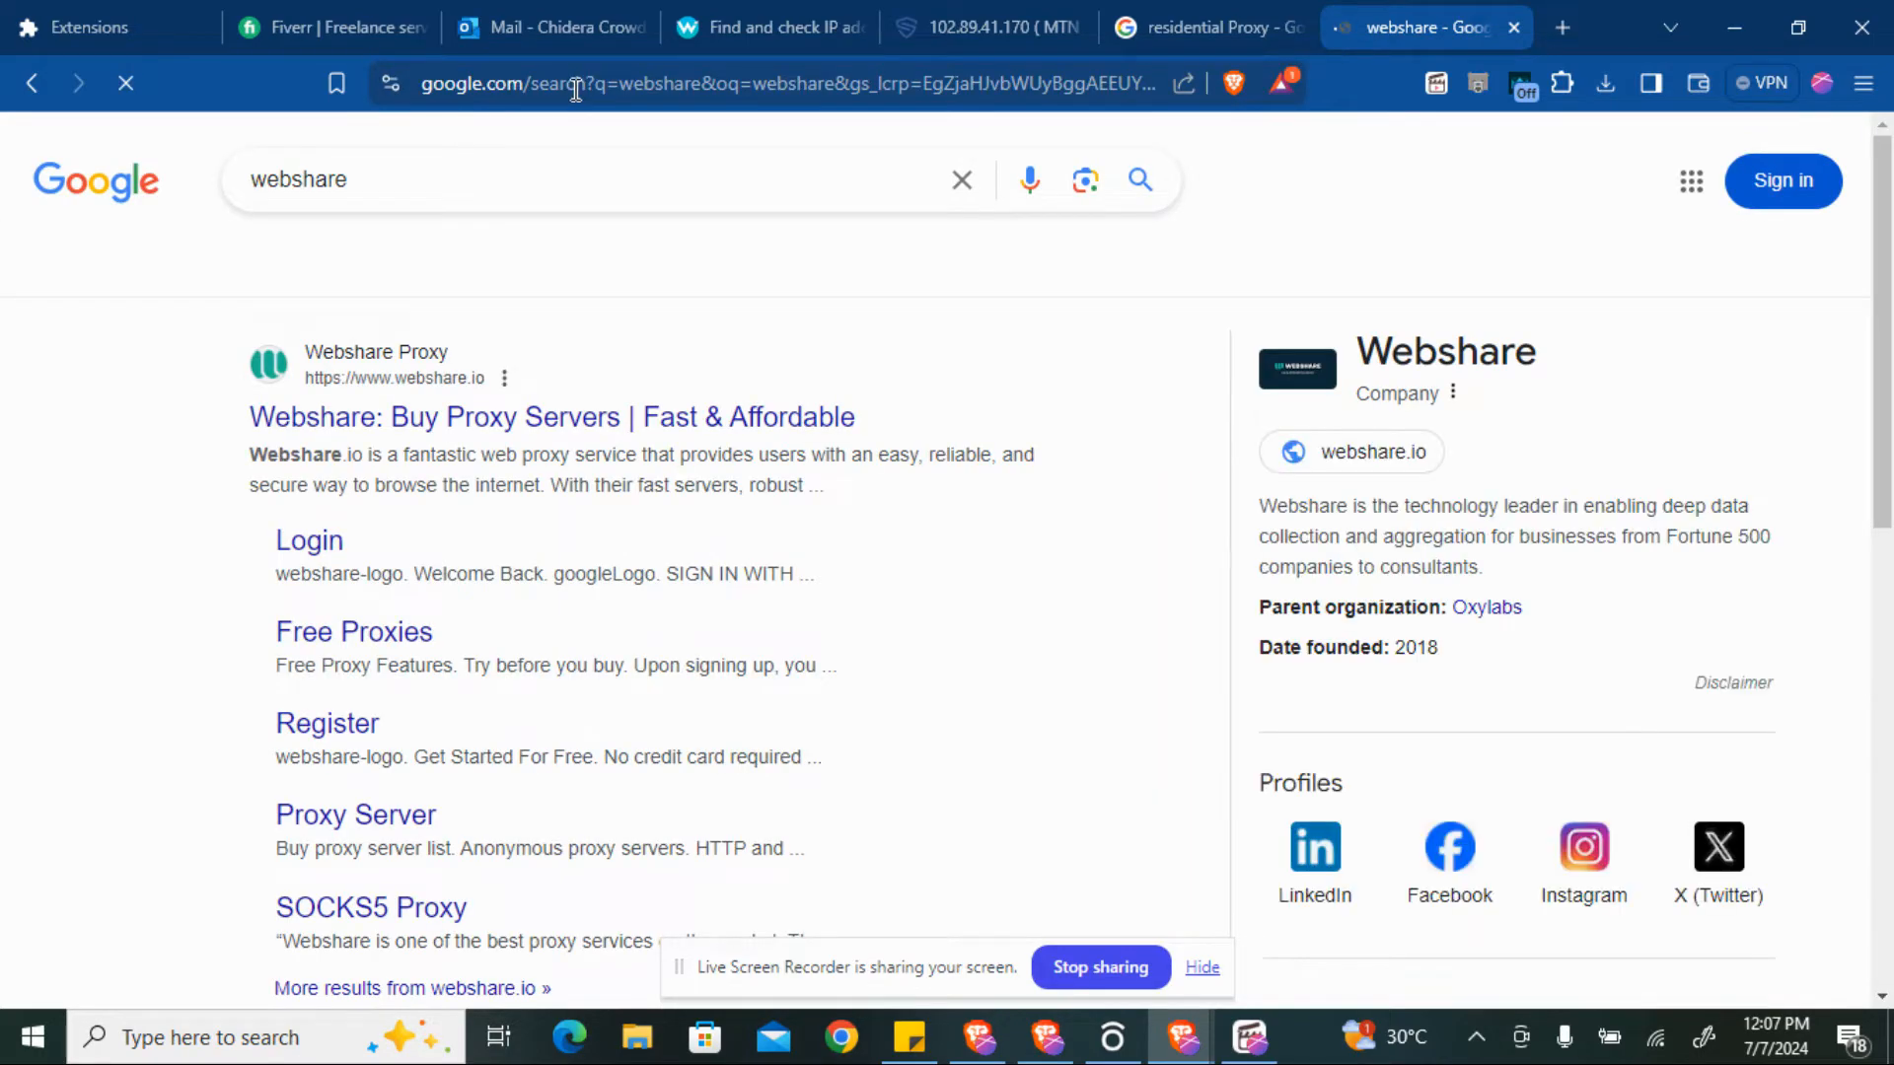
left_click(361, 418)
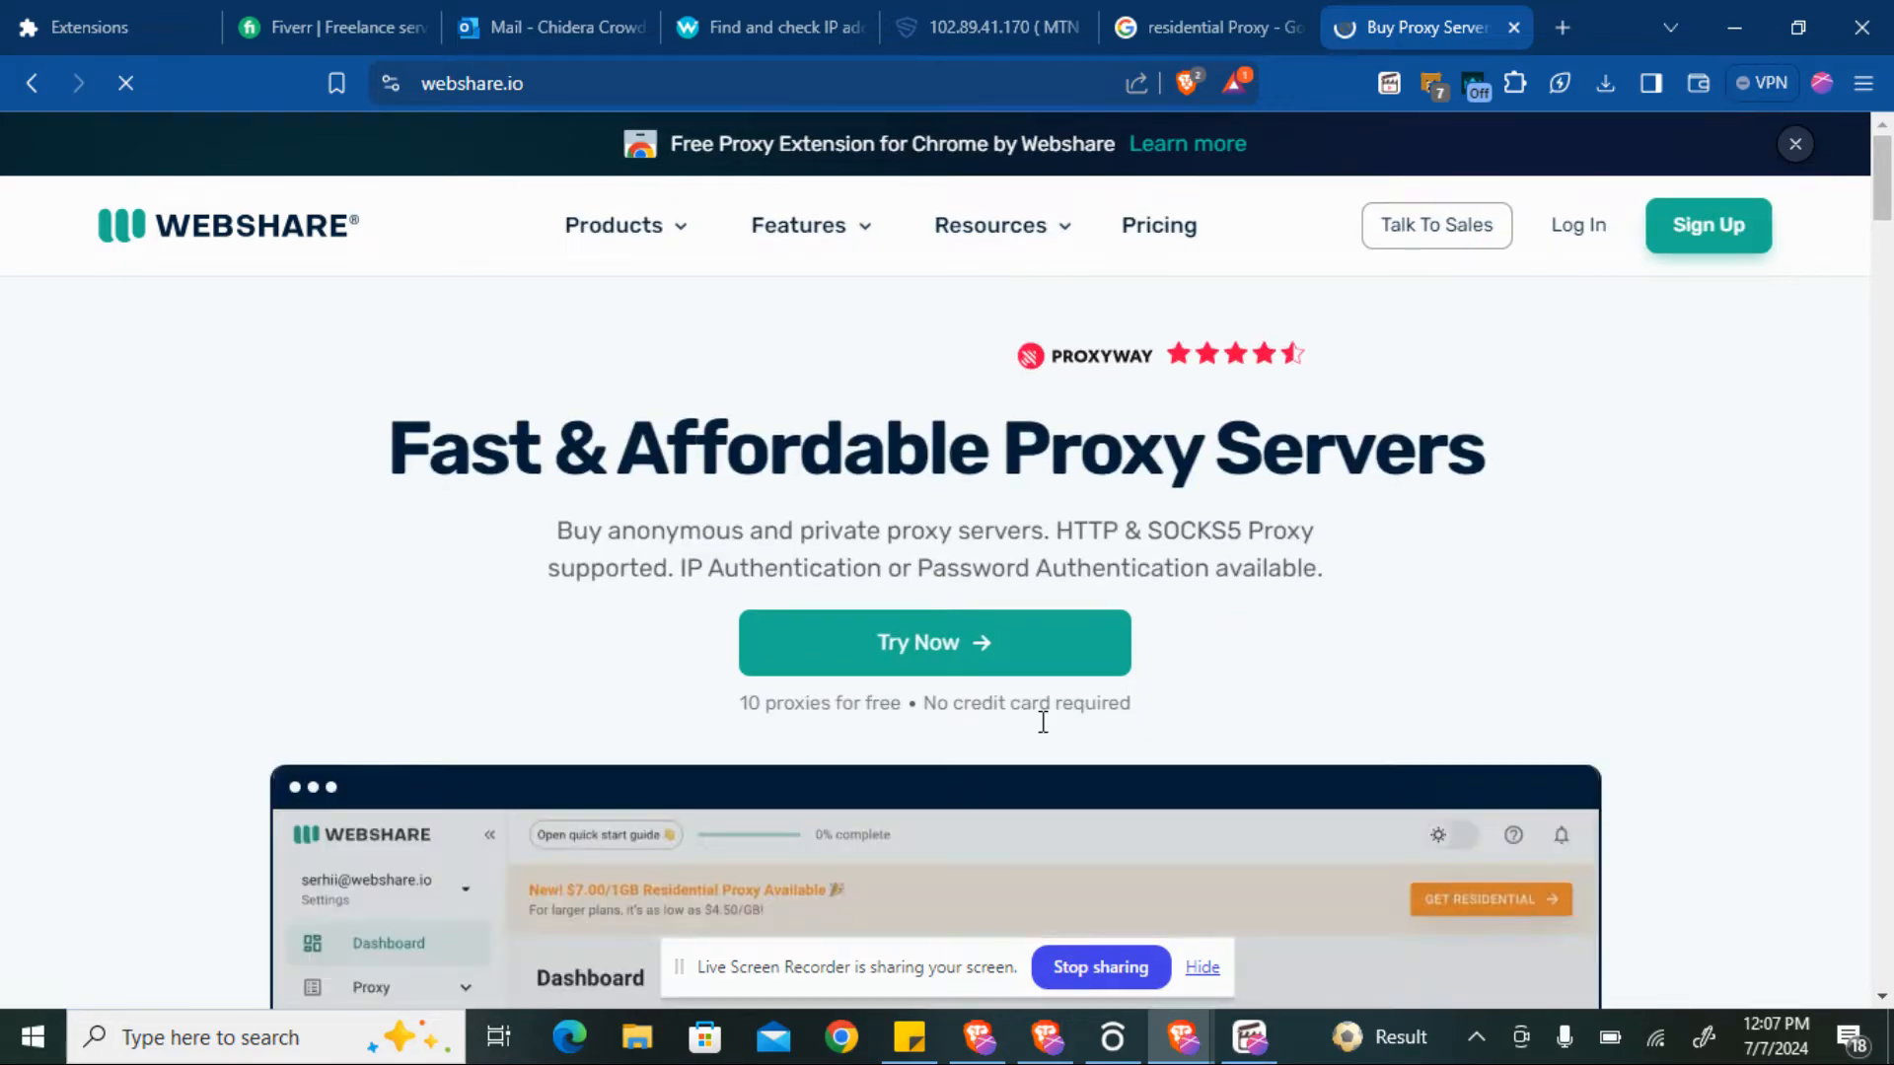
- Open Webshare's free registration page and try to sign up with the account e-mail and password
left_click(994, 655)
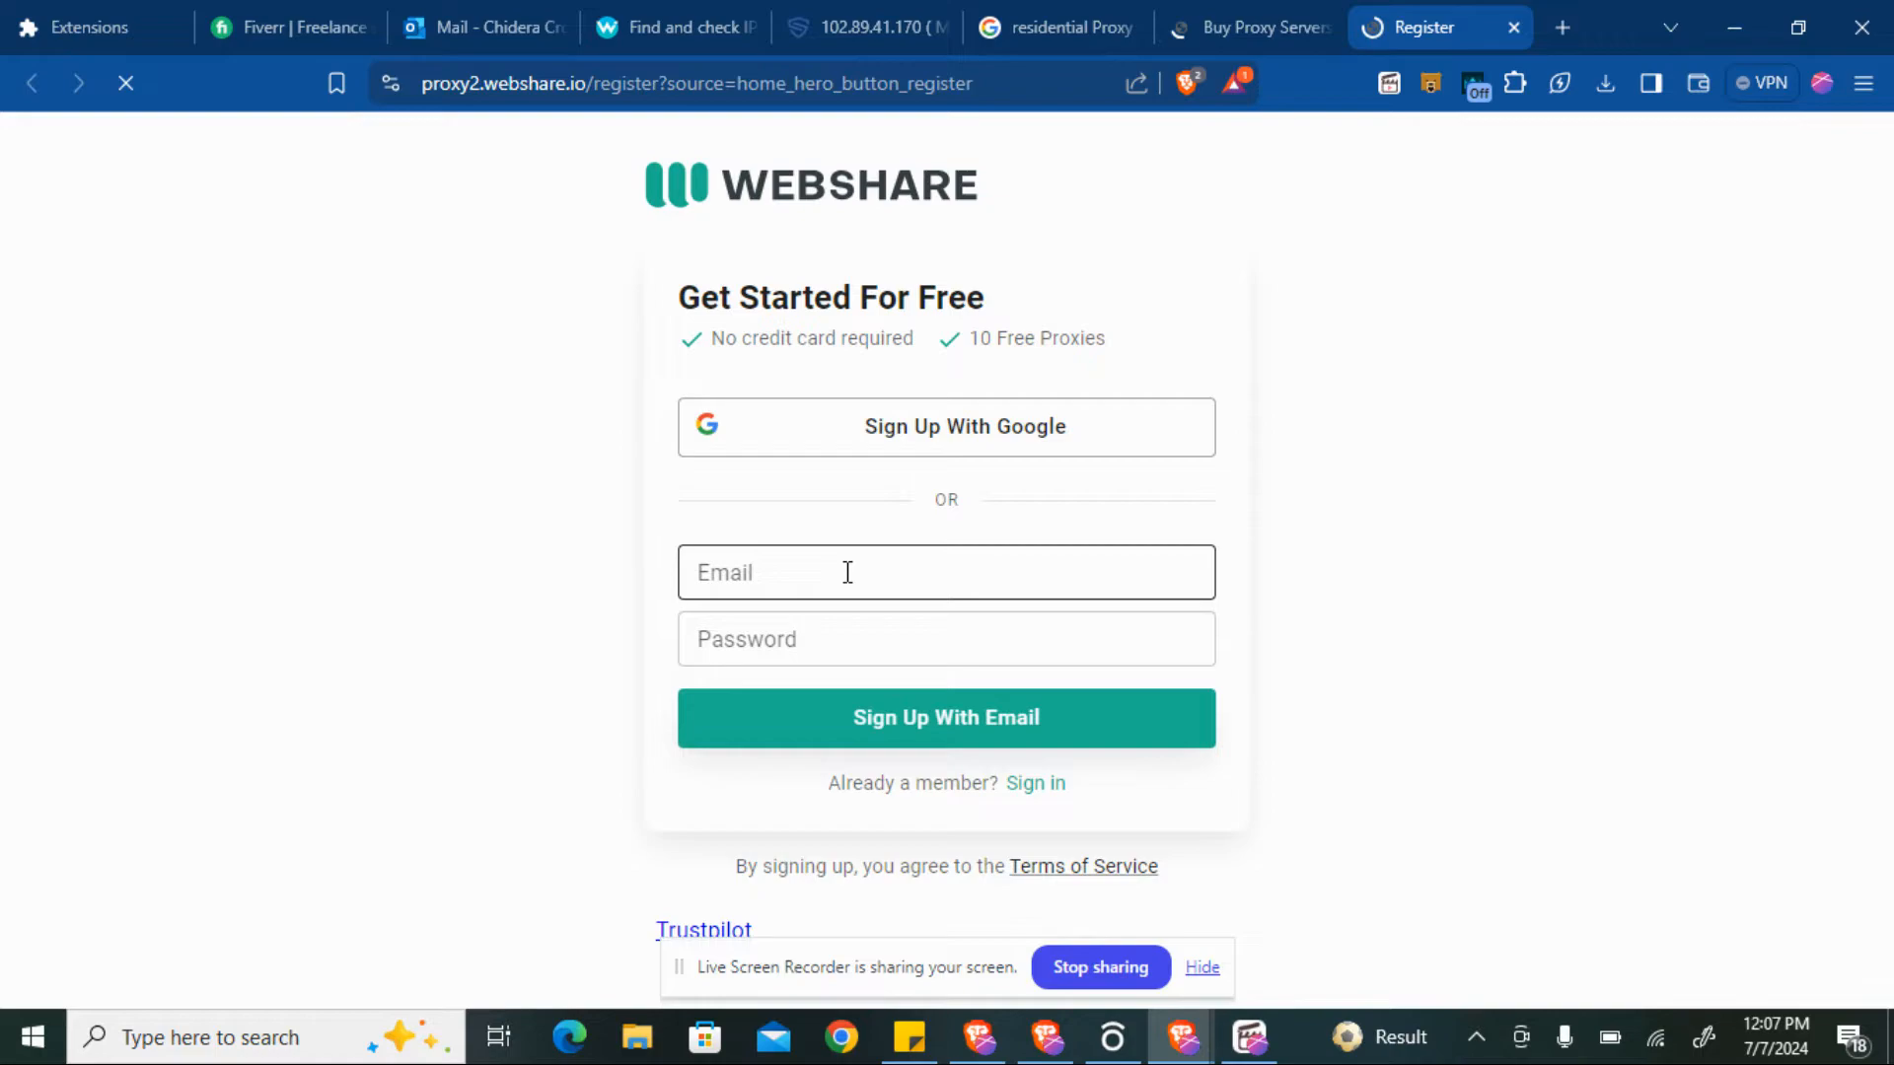
left_click(848, 572)
key("ctrl+v")
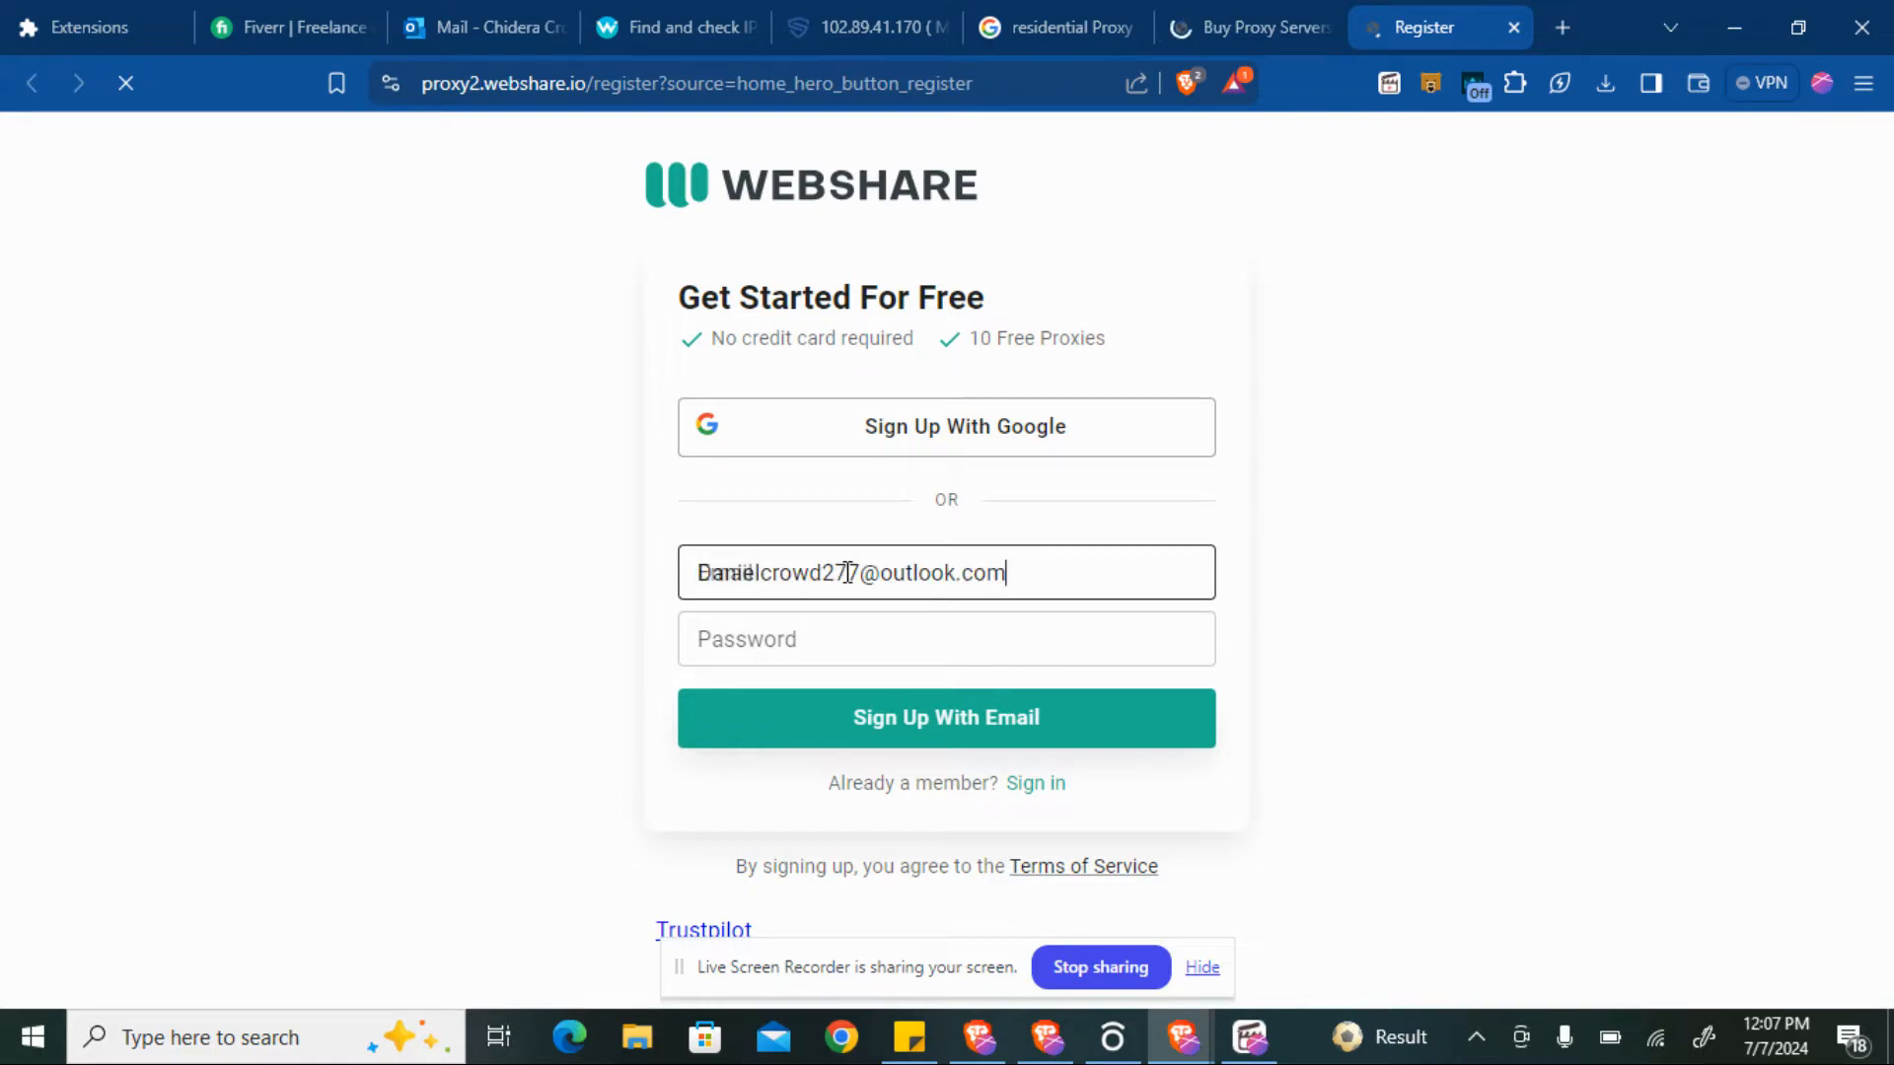
left_click(902, 640)
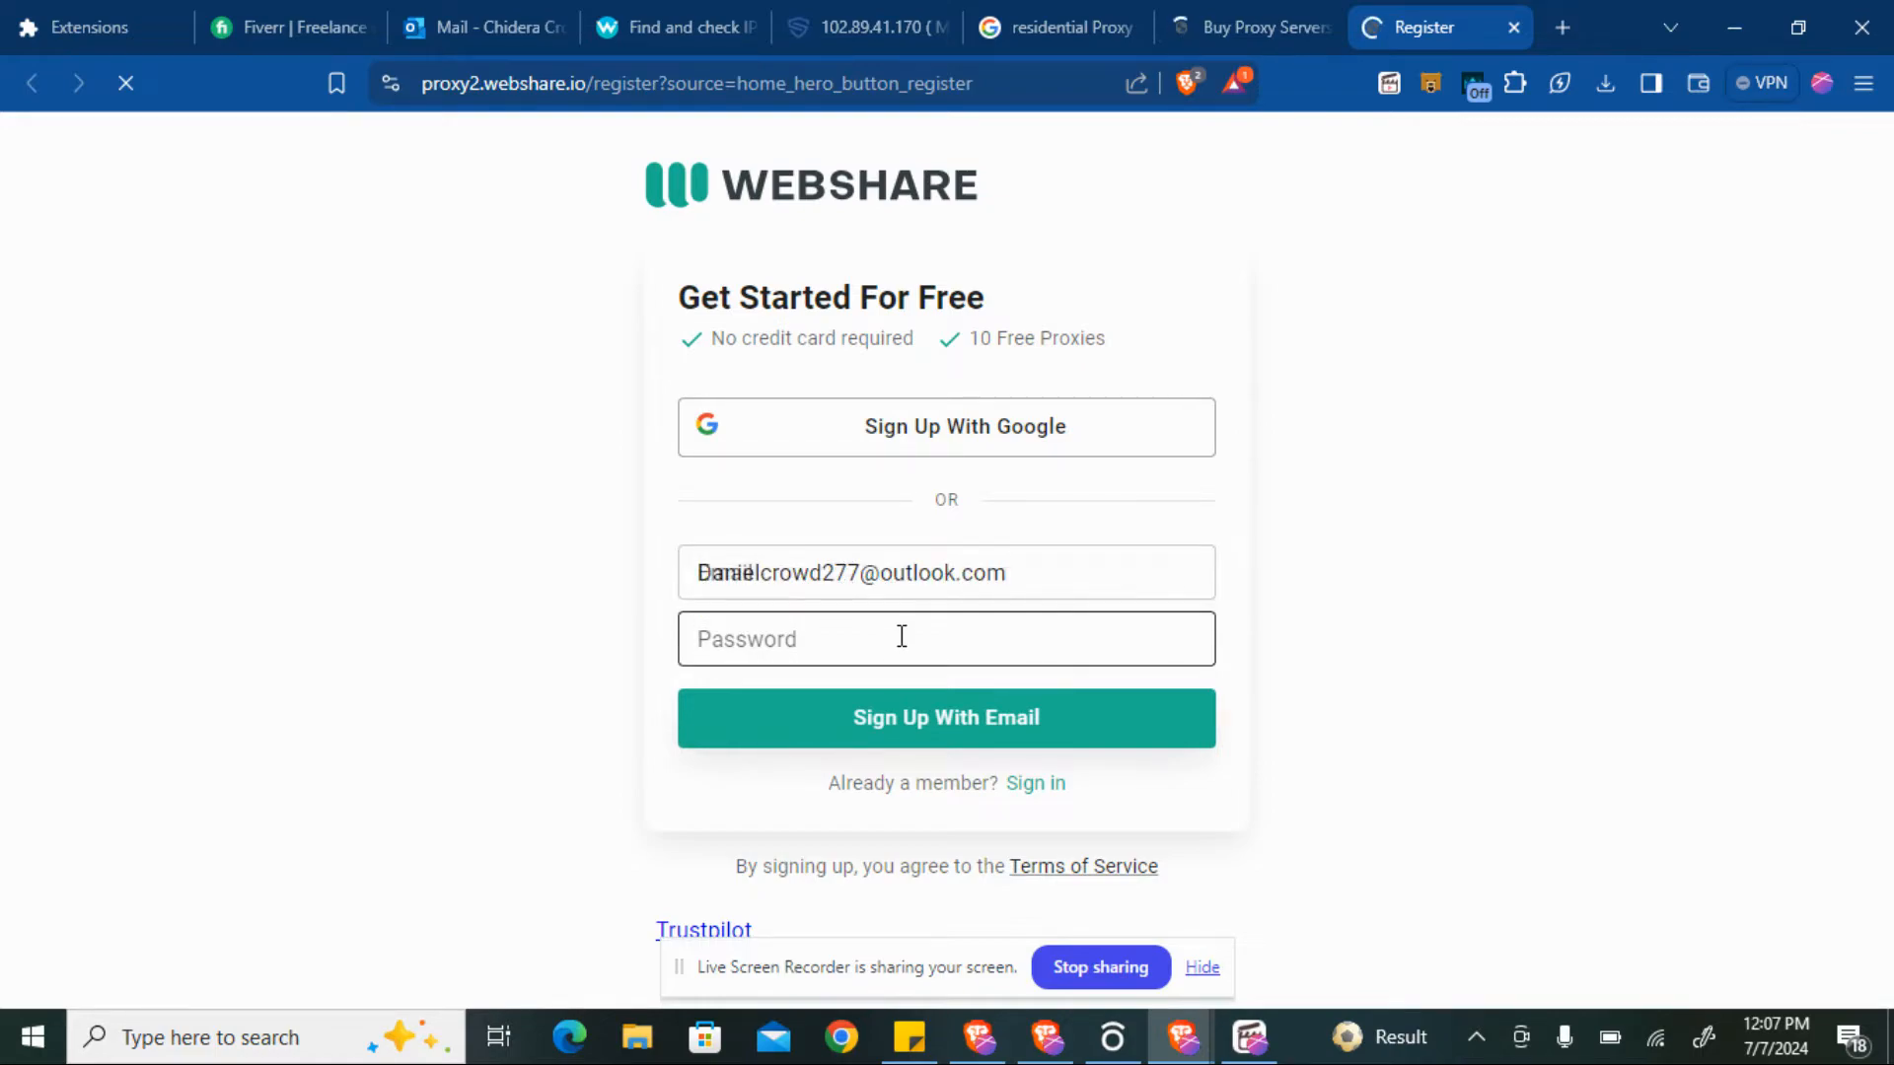
type("••••••••")
left_click(940, 735)
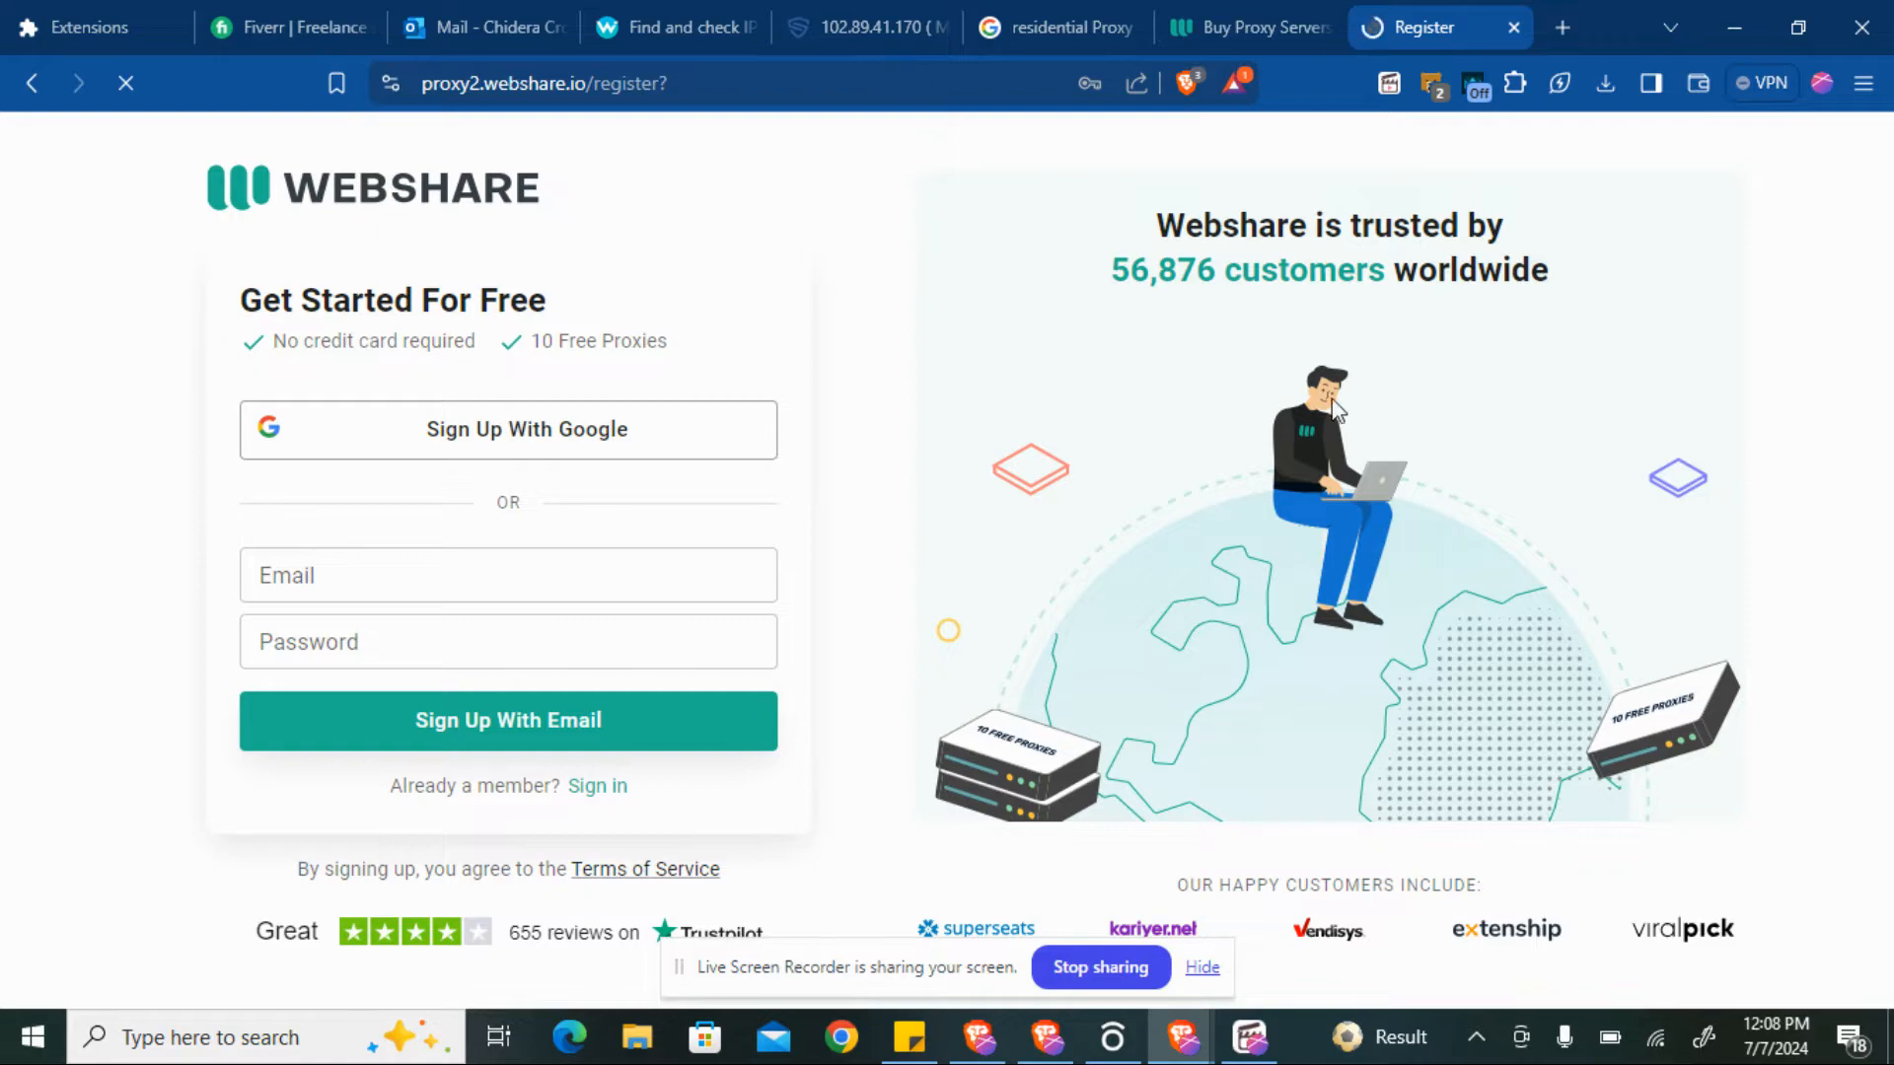
- Fill in the account e-mail and password again on the reloaded Webshare registration form and submit the sign-up
left_click(544, 568)
left_click(533, 649)
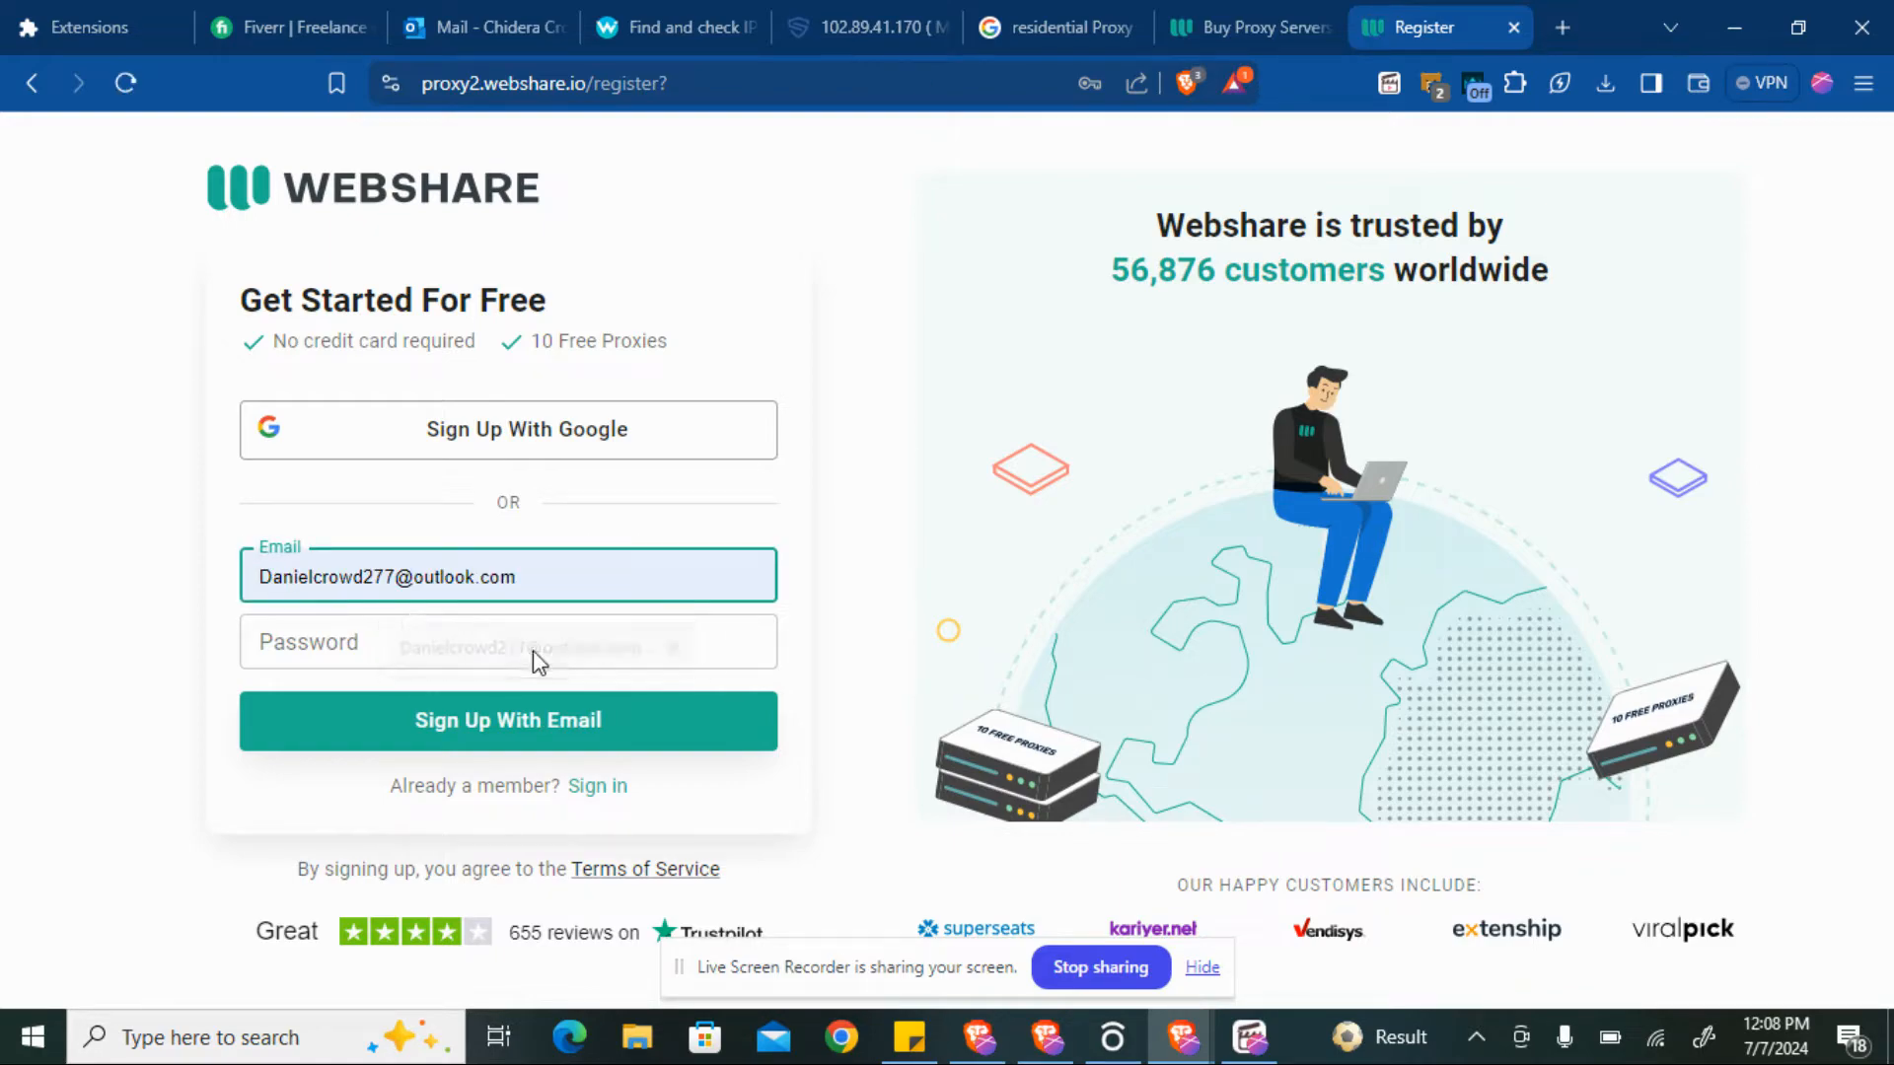
left_click(483, 648)
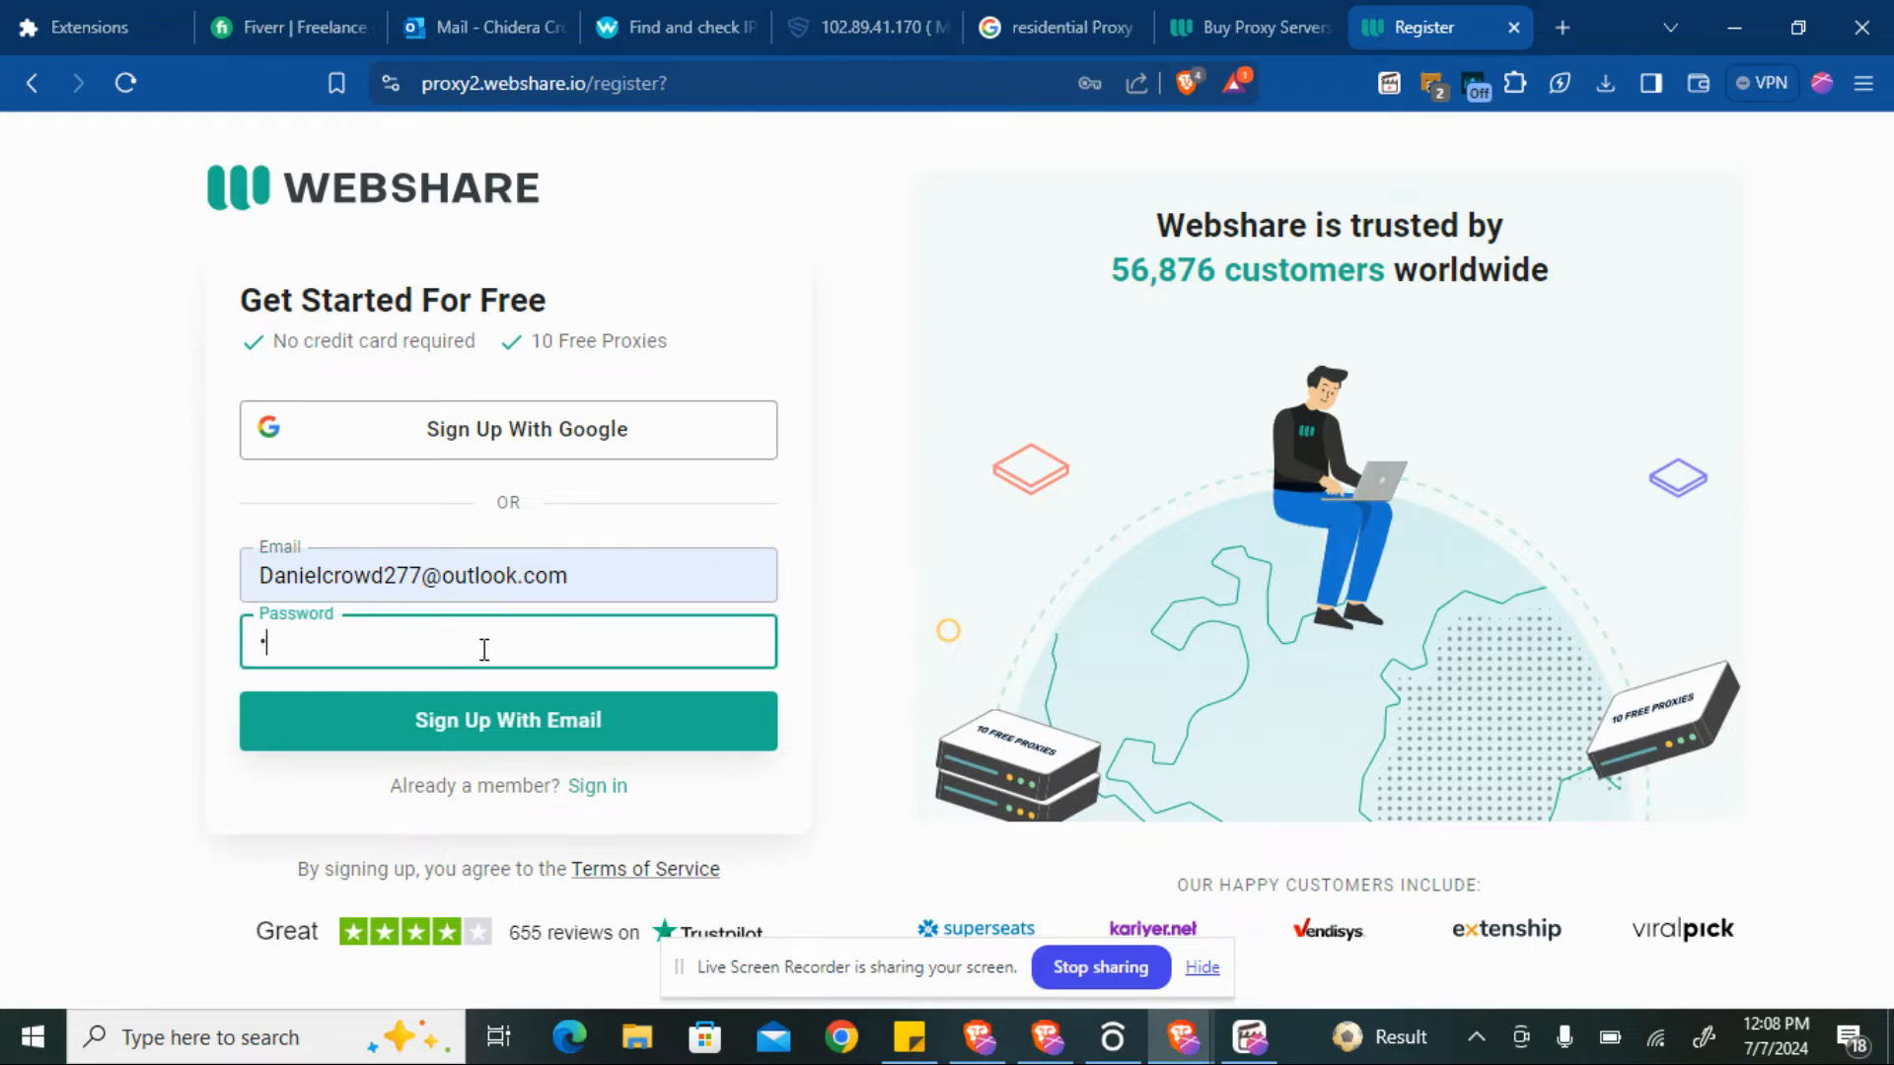
left_click(490, 730)
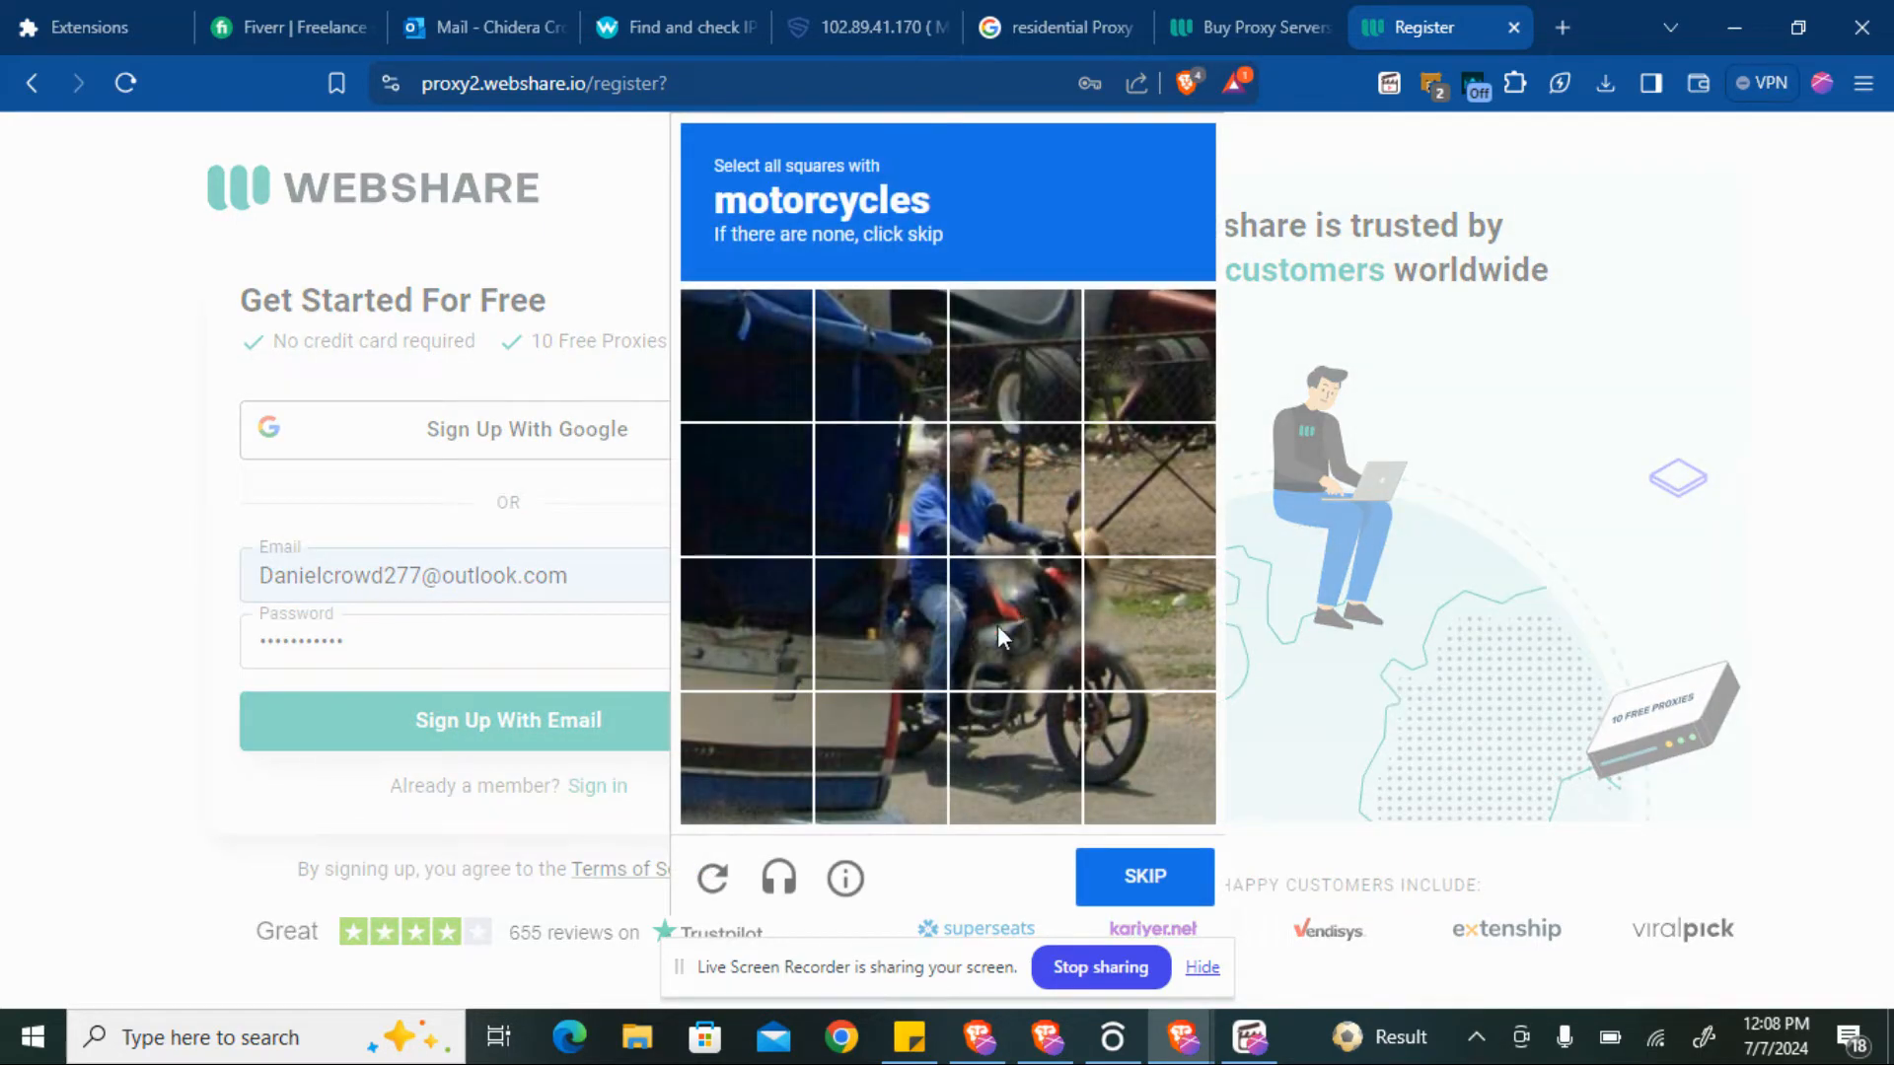
- Select all squares containing the motorcycle in the image challenge and continue to the next image
left_click(1015, 758)
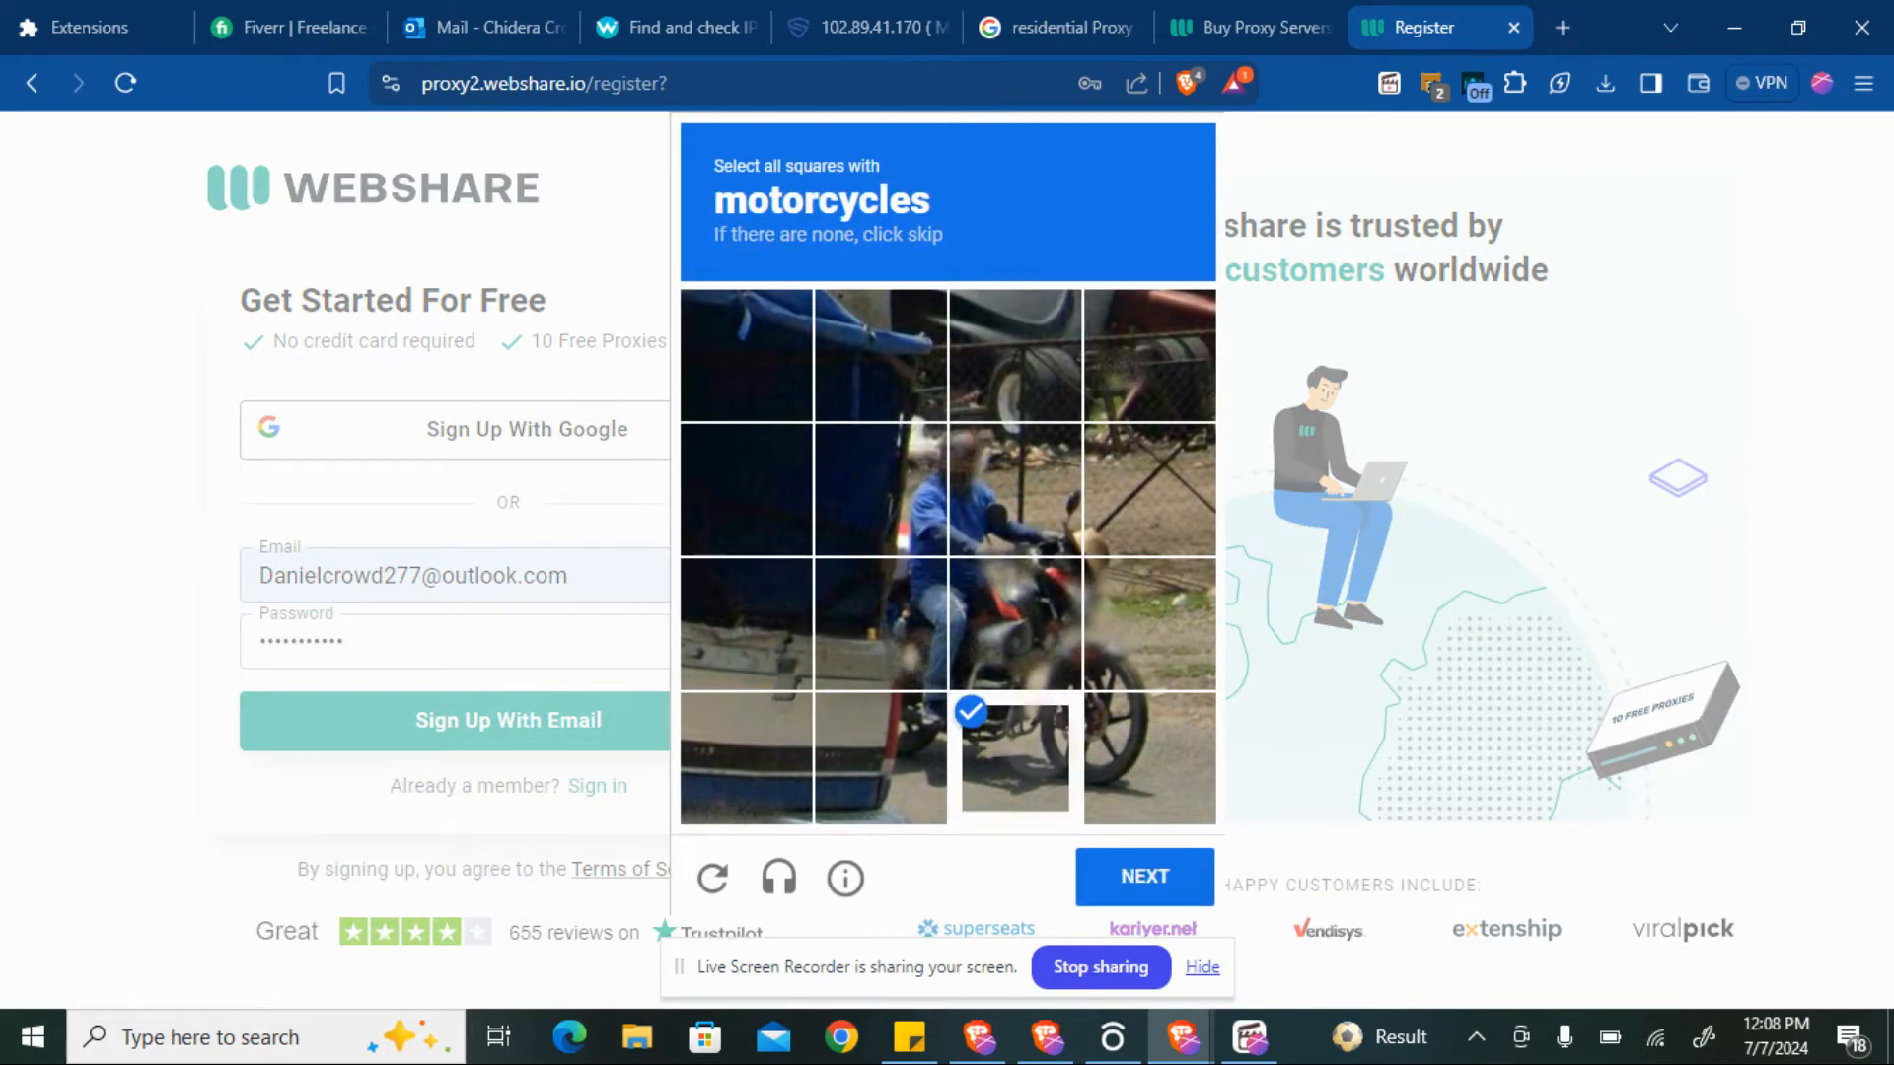
left_click(1150, 758)
left_click(1149, 624)
left_click(1015, 624)
left_click(880, 624)
left_click(880, 759)
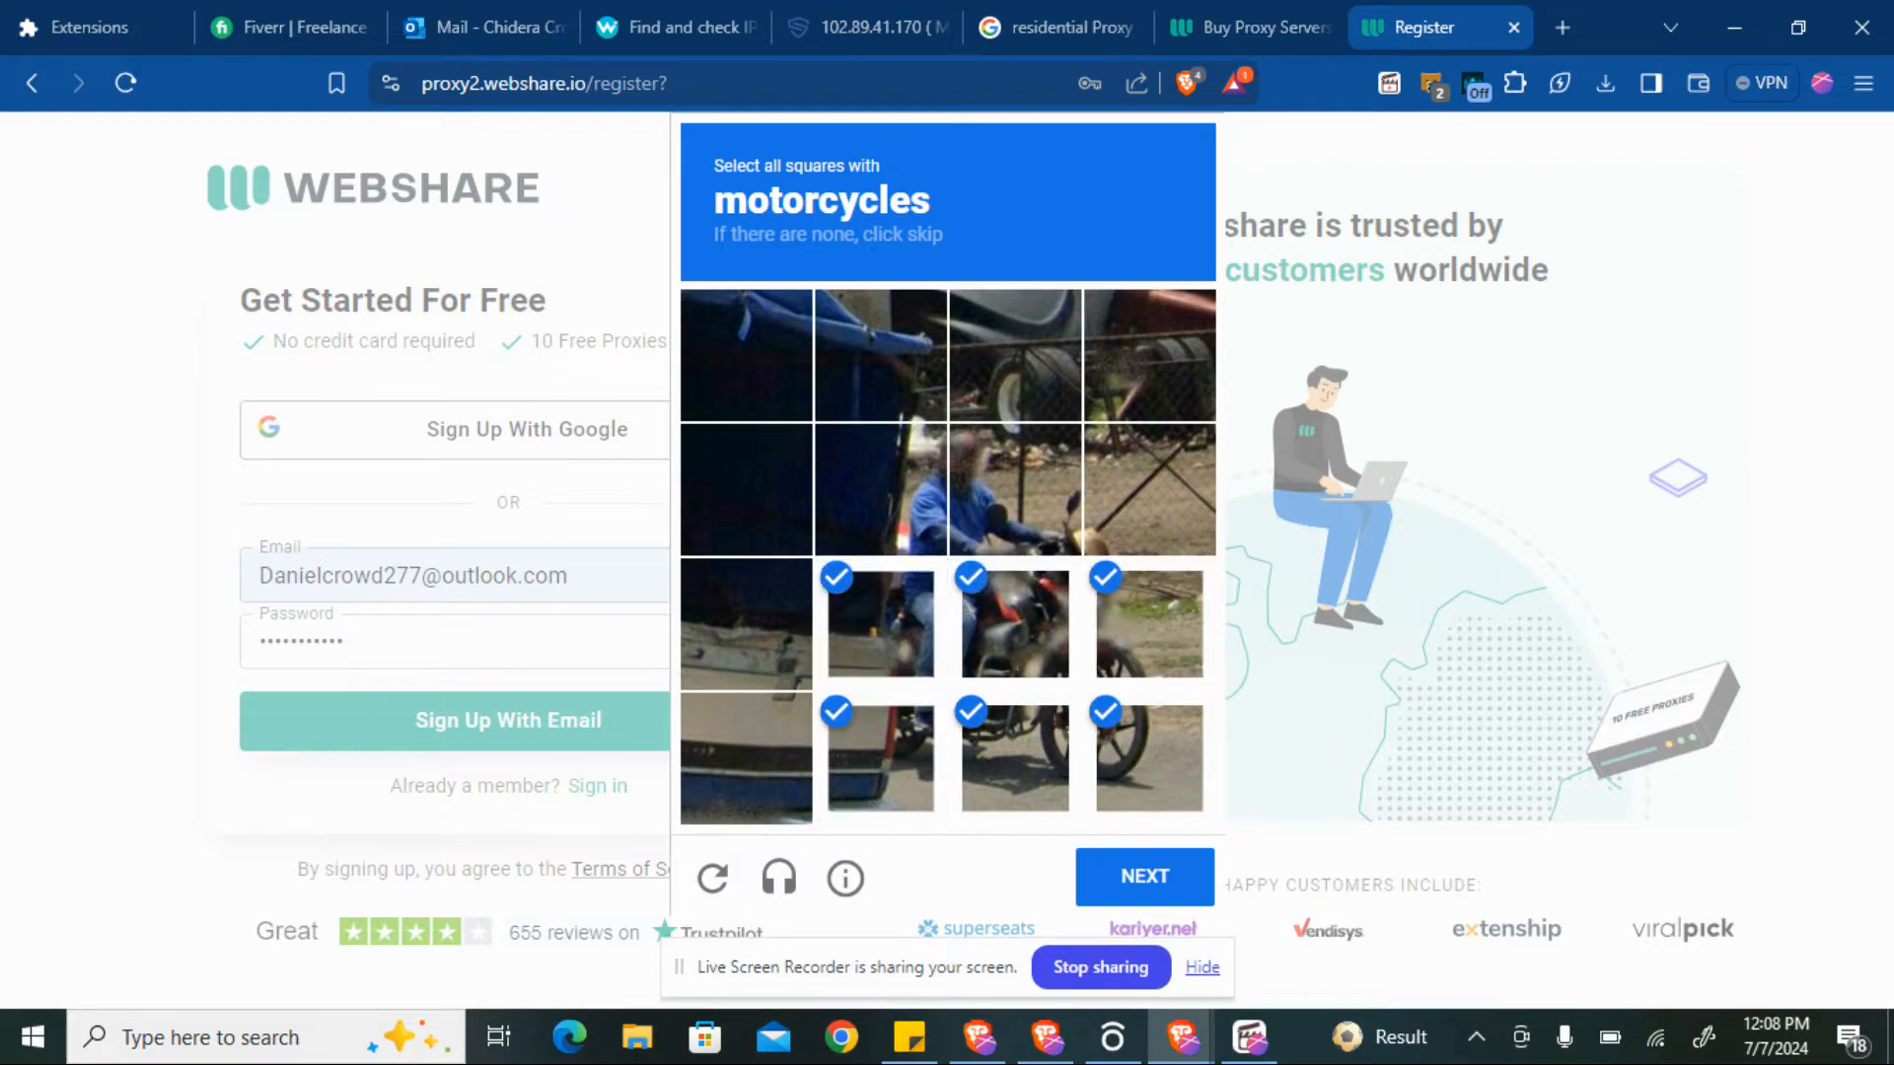
left_click(1146, 877)
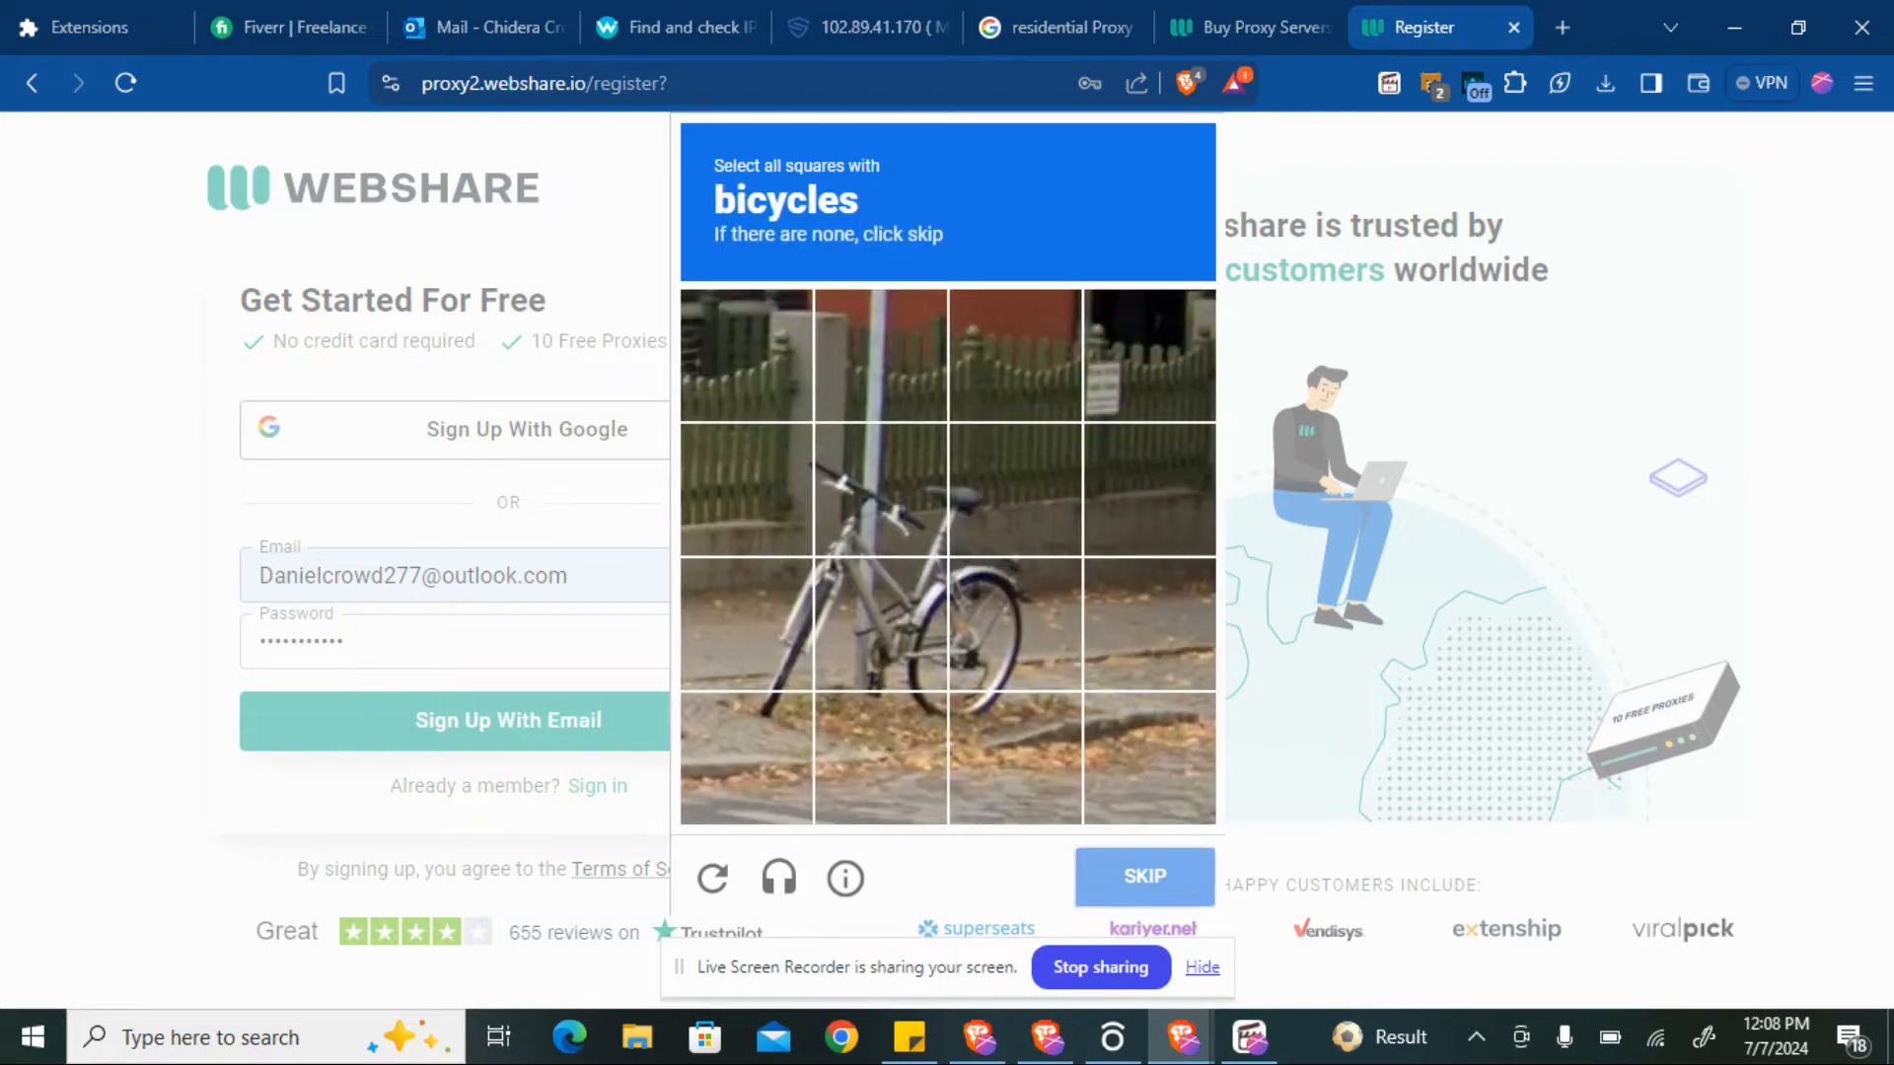
- Mark the squares around the bicycle in the second image challenge and submit it for verification
left_click(880, 624)
left_click(747, 623)
left_click(1015, 624)
left_click(1015, 489)
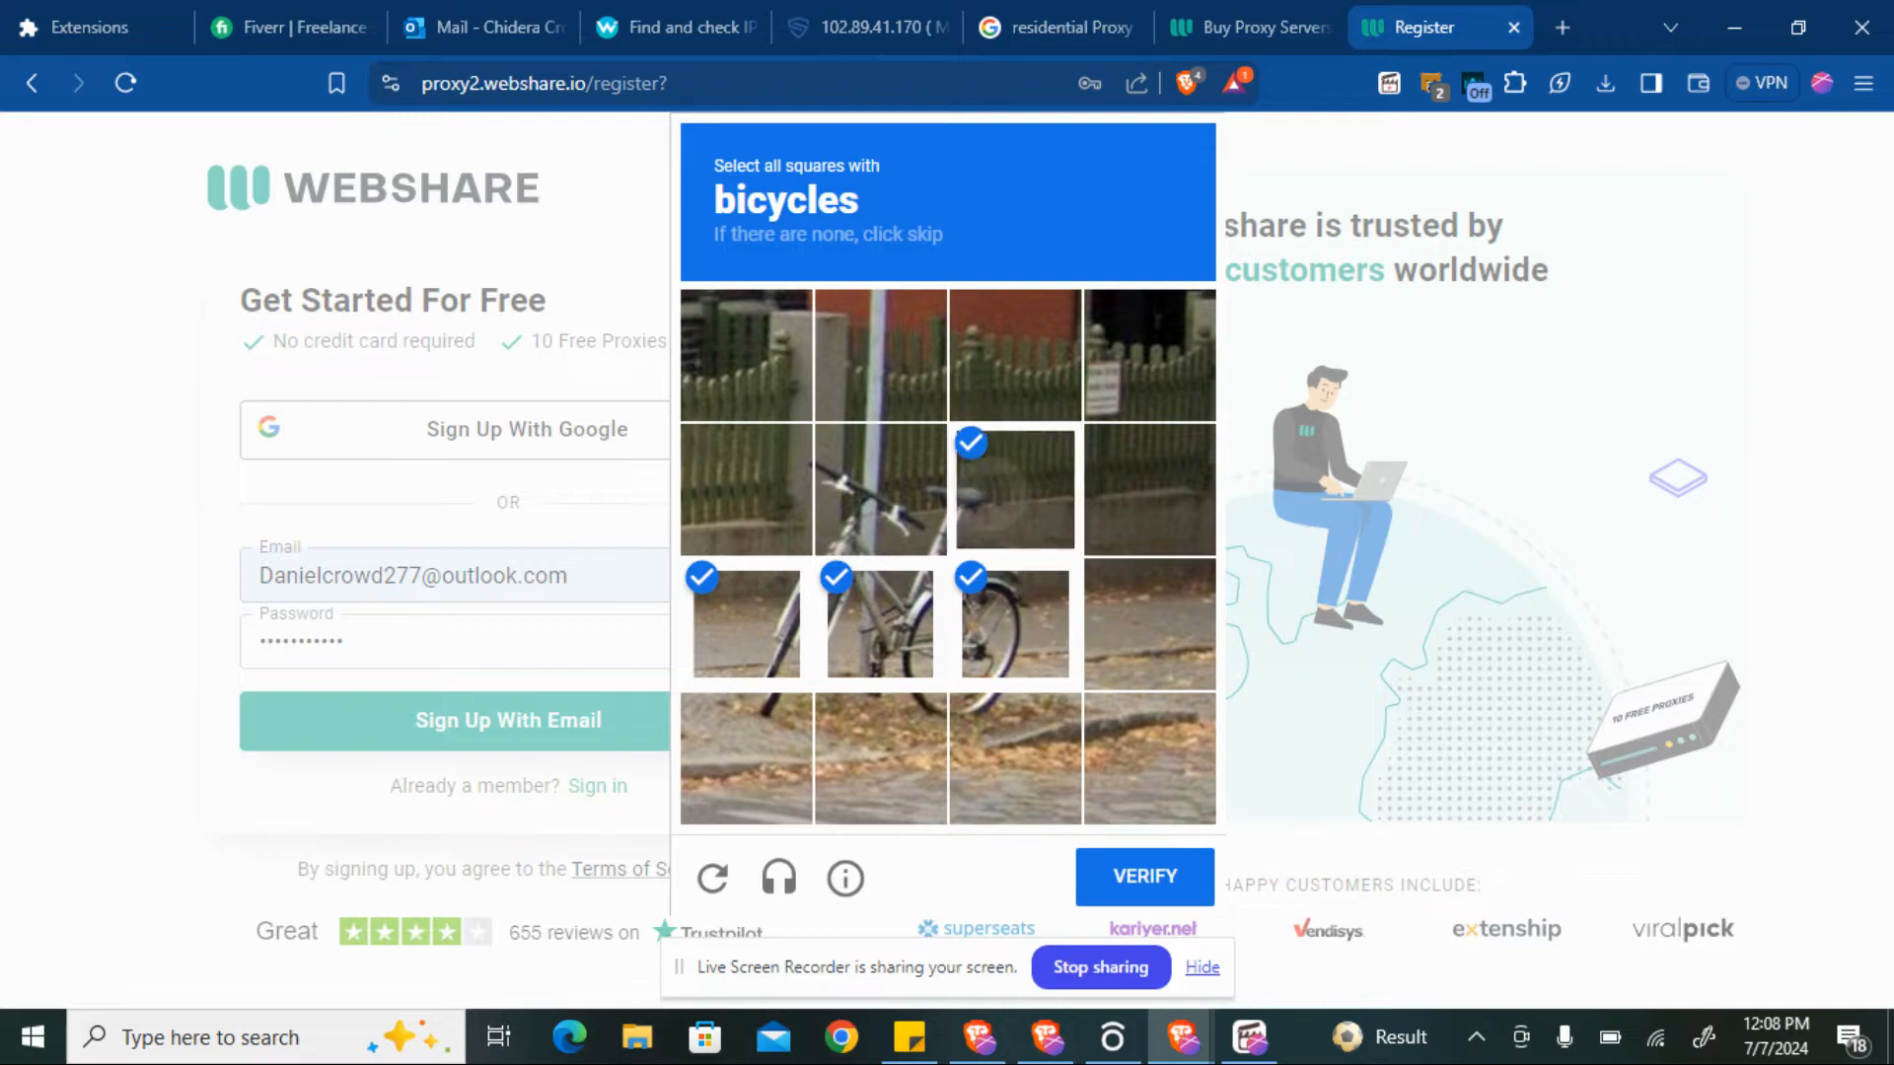
left_click(879, 490)
left_click(880, 759)
left_click(747, 758)
left_click(1015, 759)
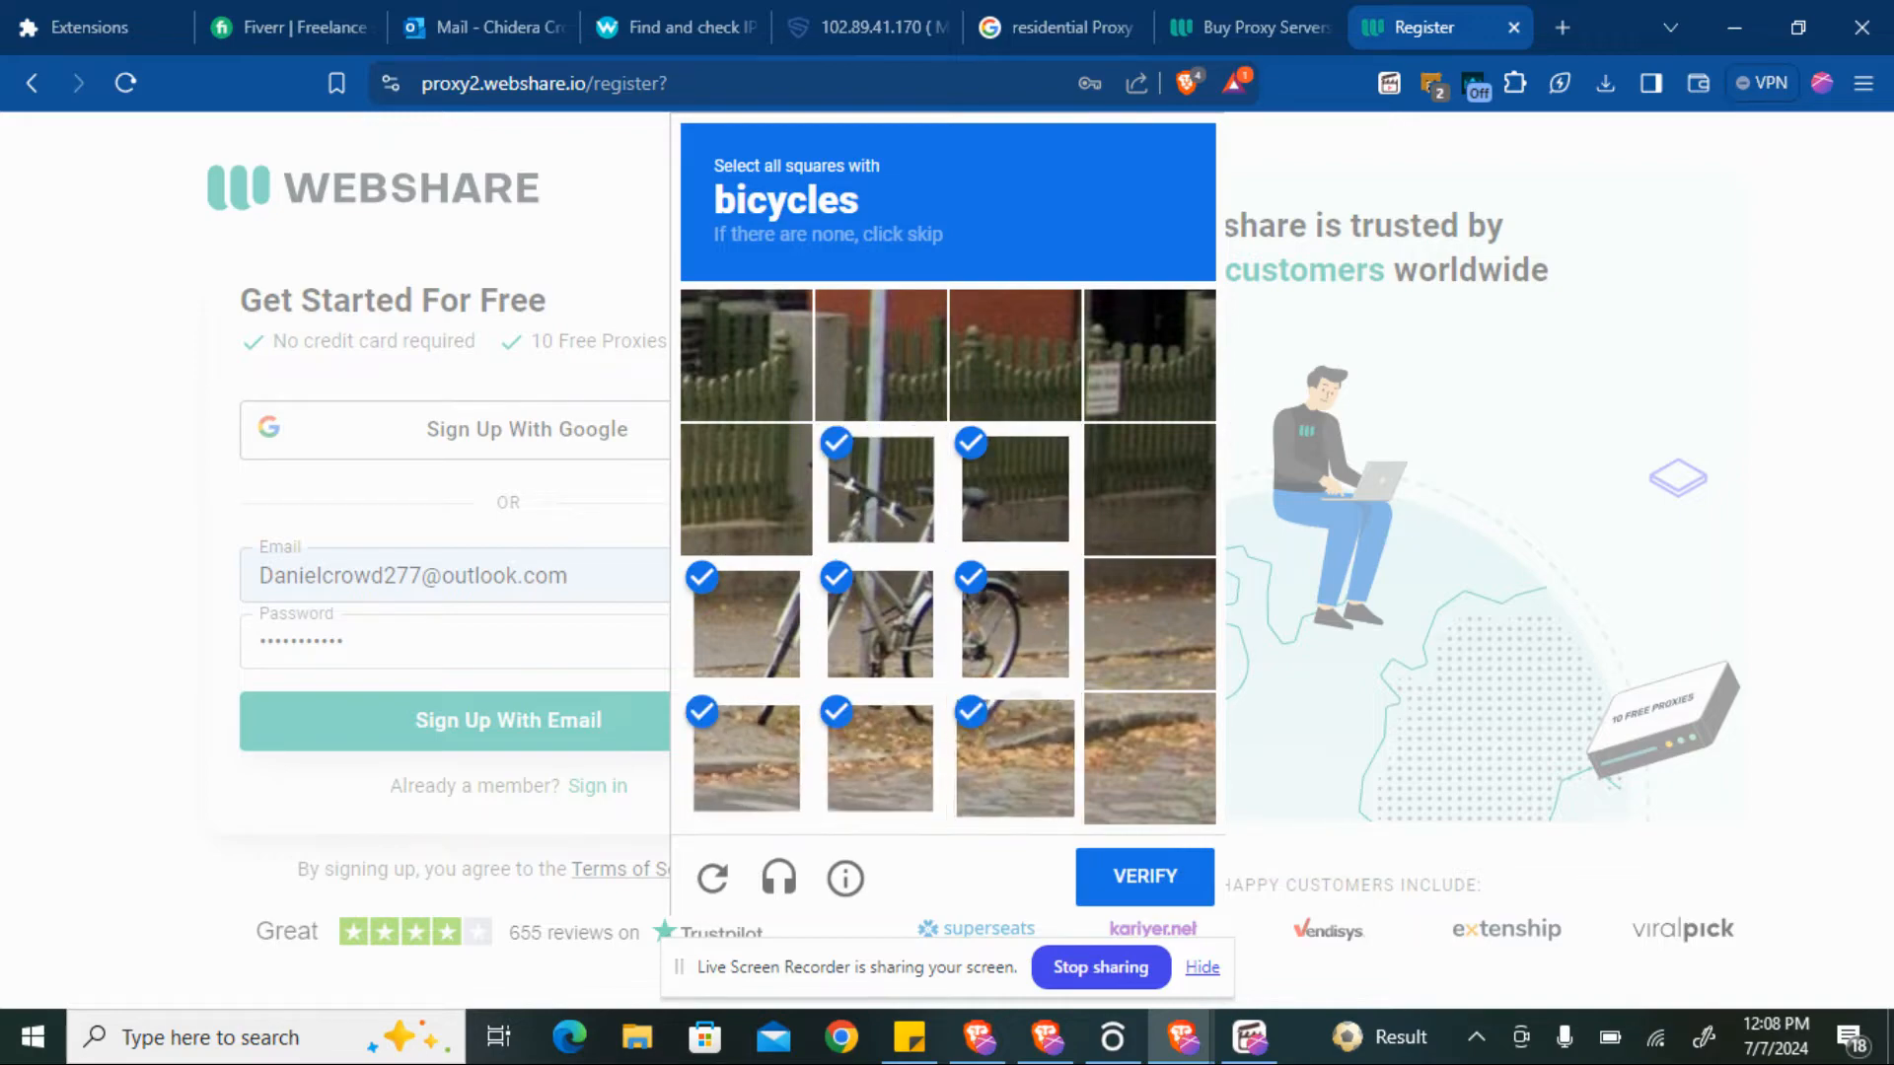
left_click(1145, 877)
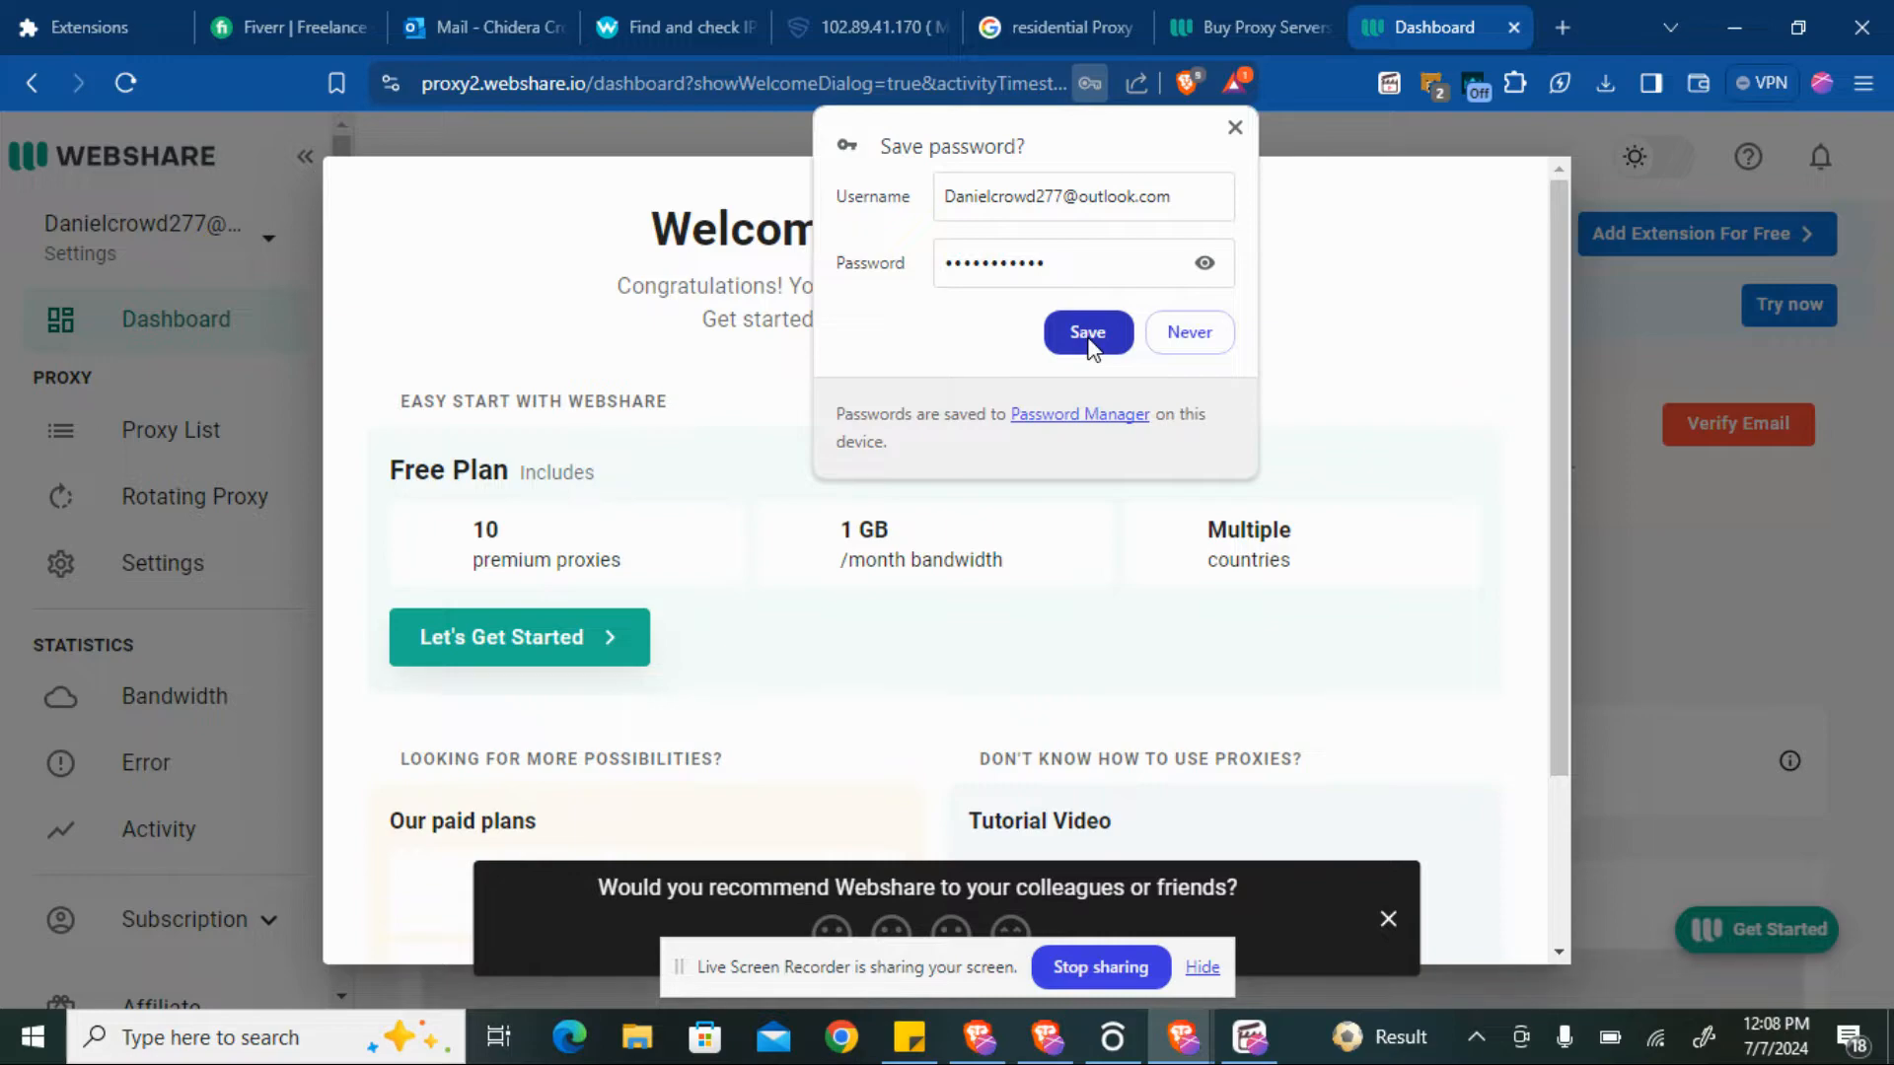
- Save the Webshare login in the browser's password manager and dismiss the recommendation survey
left_click(1088, 335)
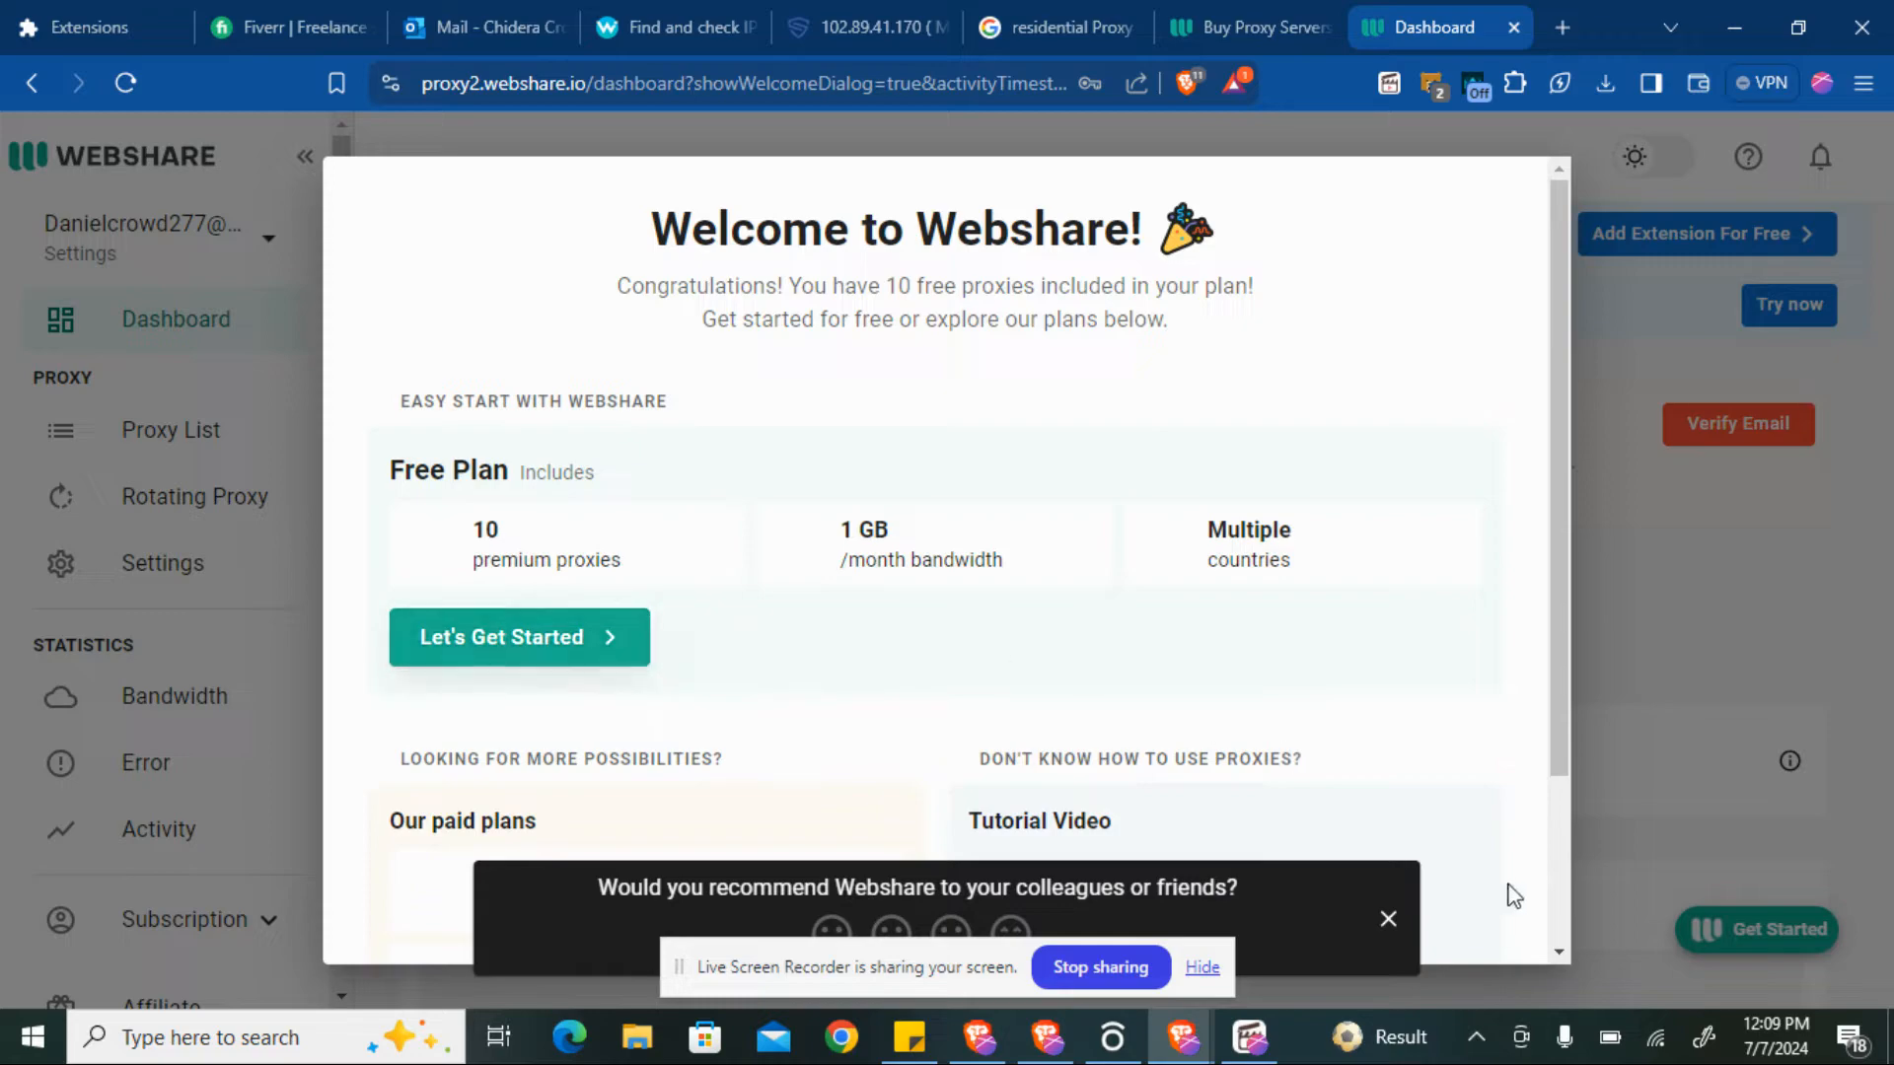
left_click(1388, 923)
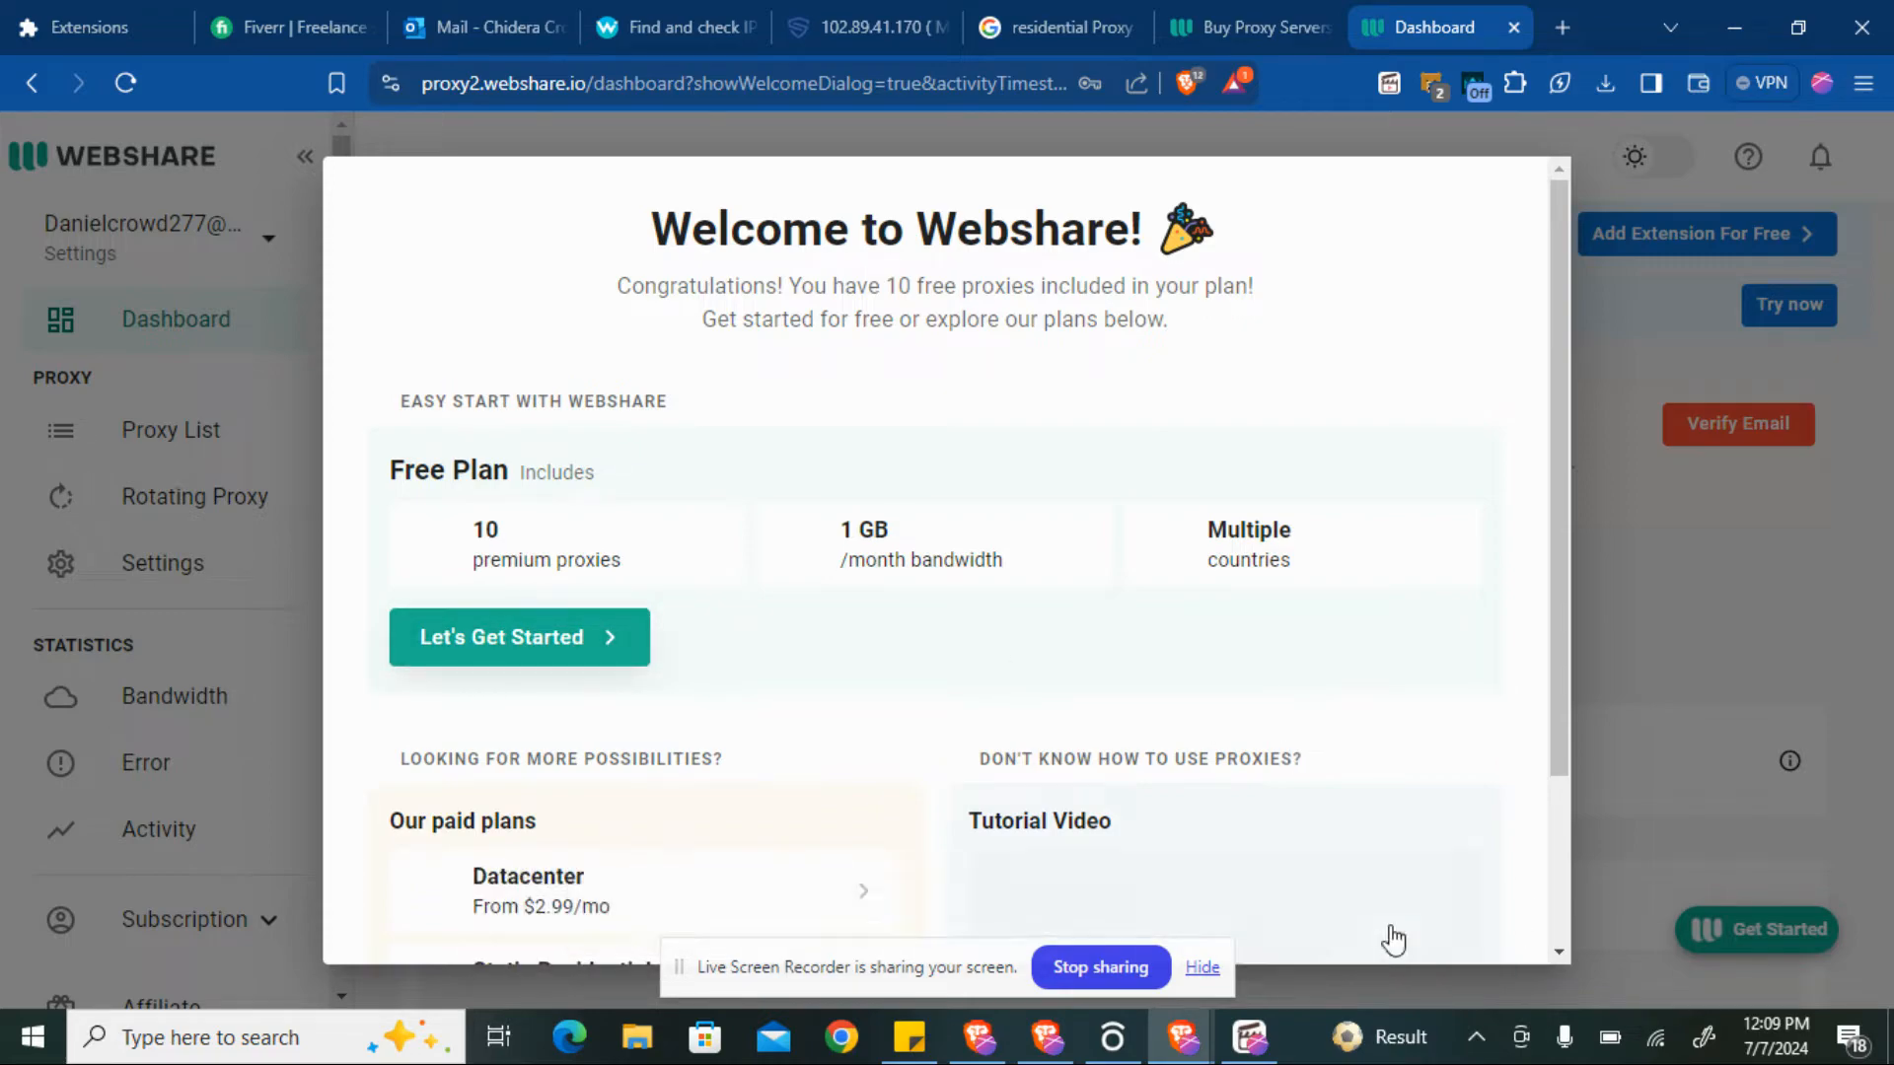
- Review the plans in the welcome dialog and open the free plan's proxy list
scroll(923, 669, "down", 1)
scroll(925, 670, "down", 2)
scroll(923, 668, "up", 3)
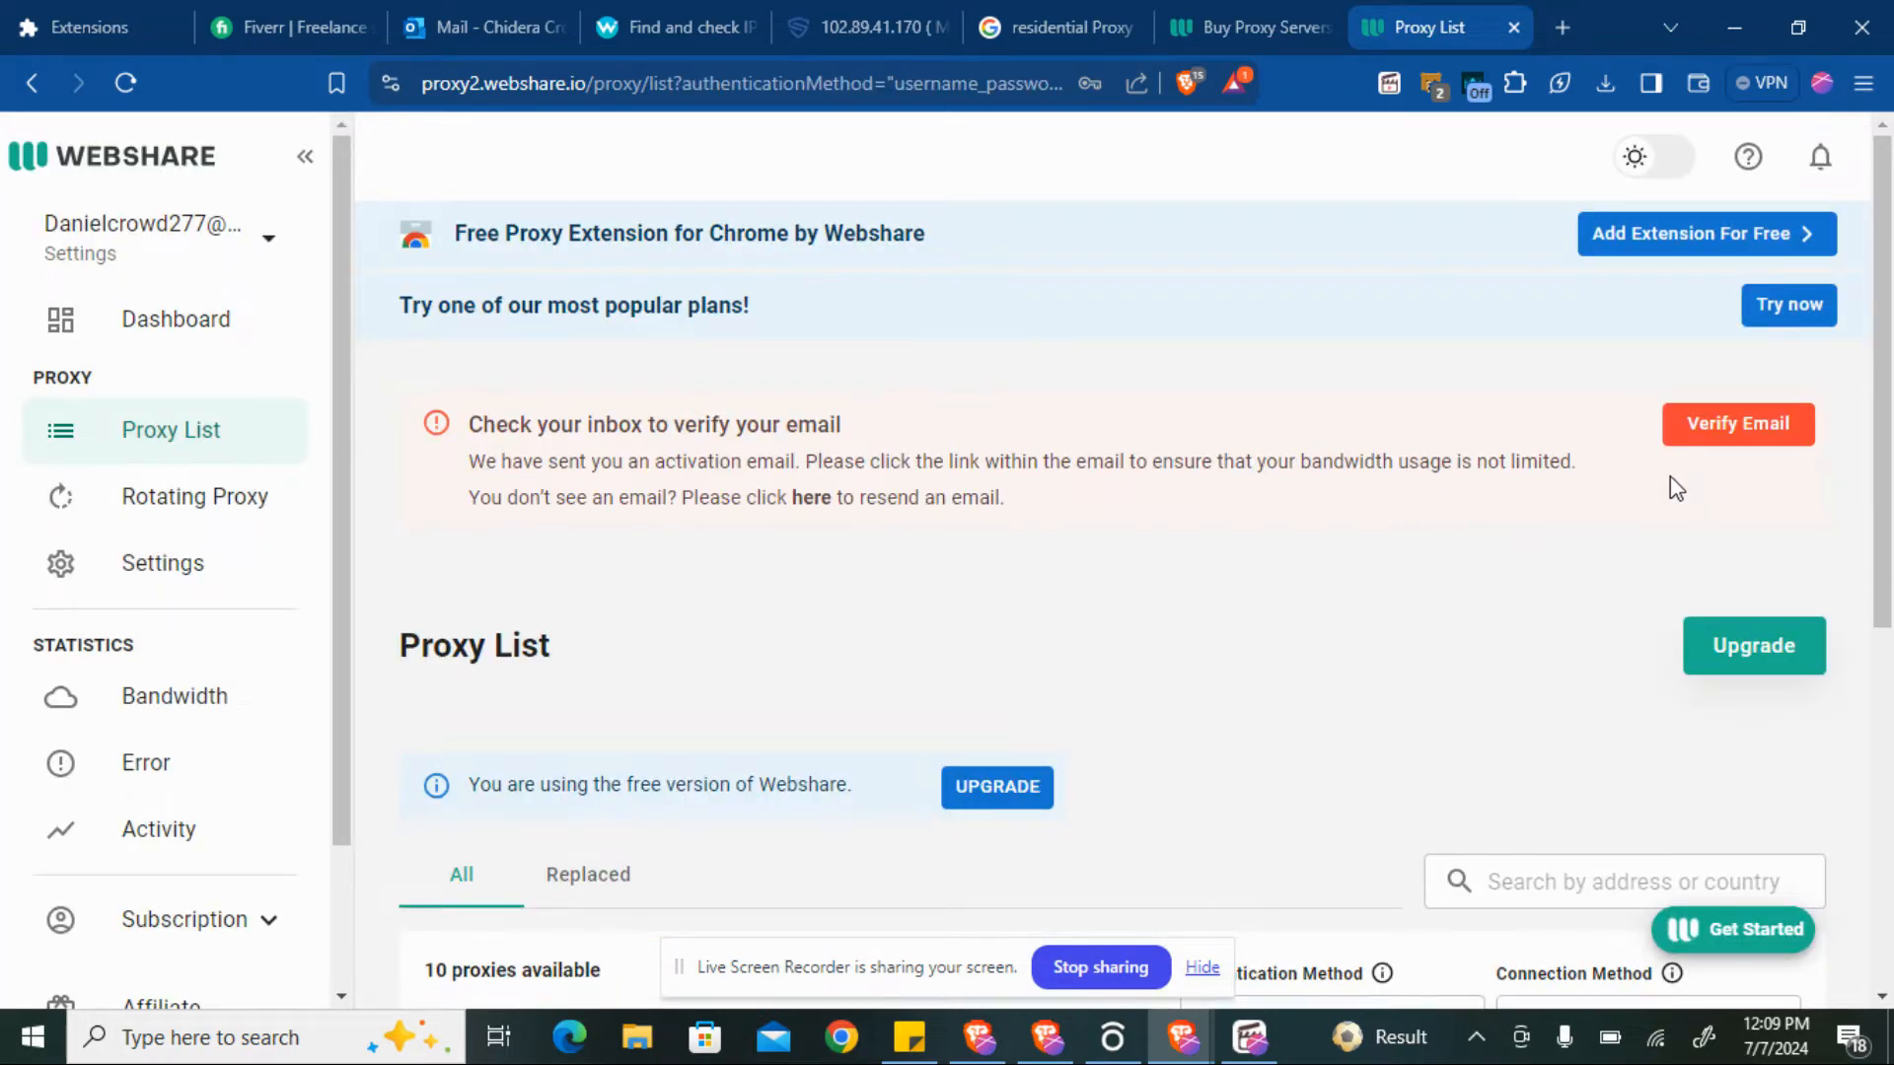
scroll(1612, 543, "down", 2)
scroll(1612, 543, "down", 6)
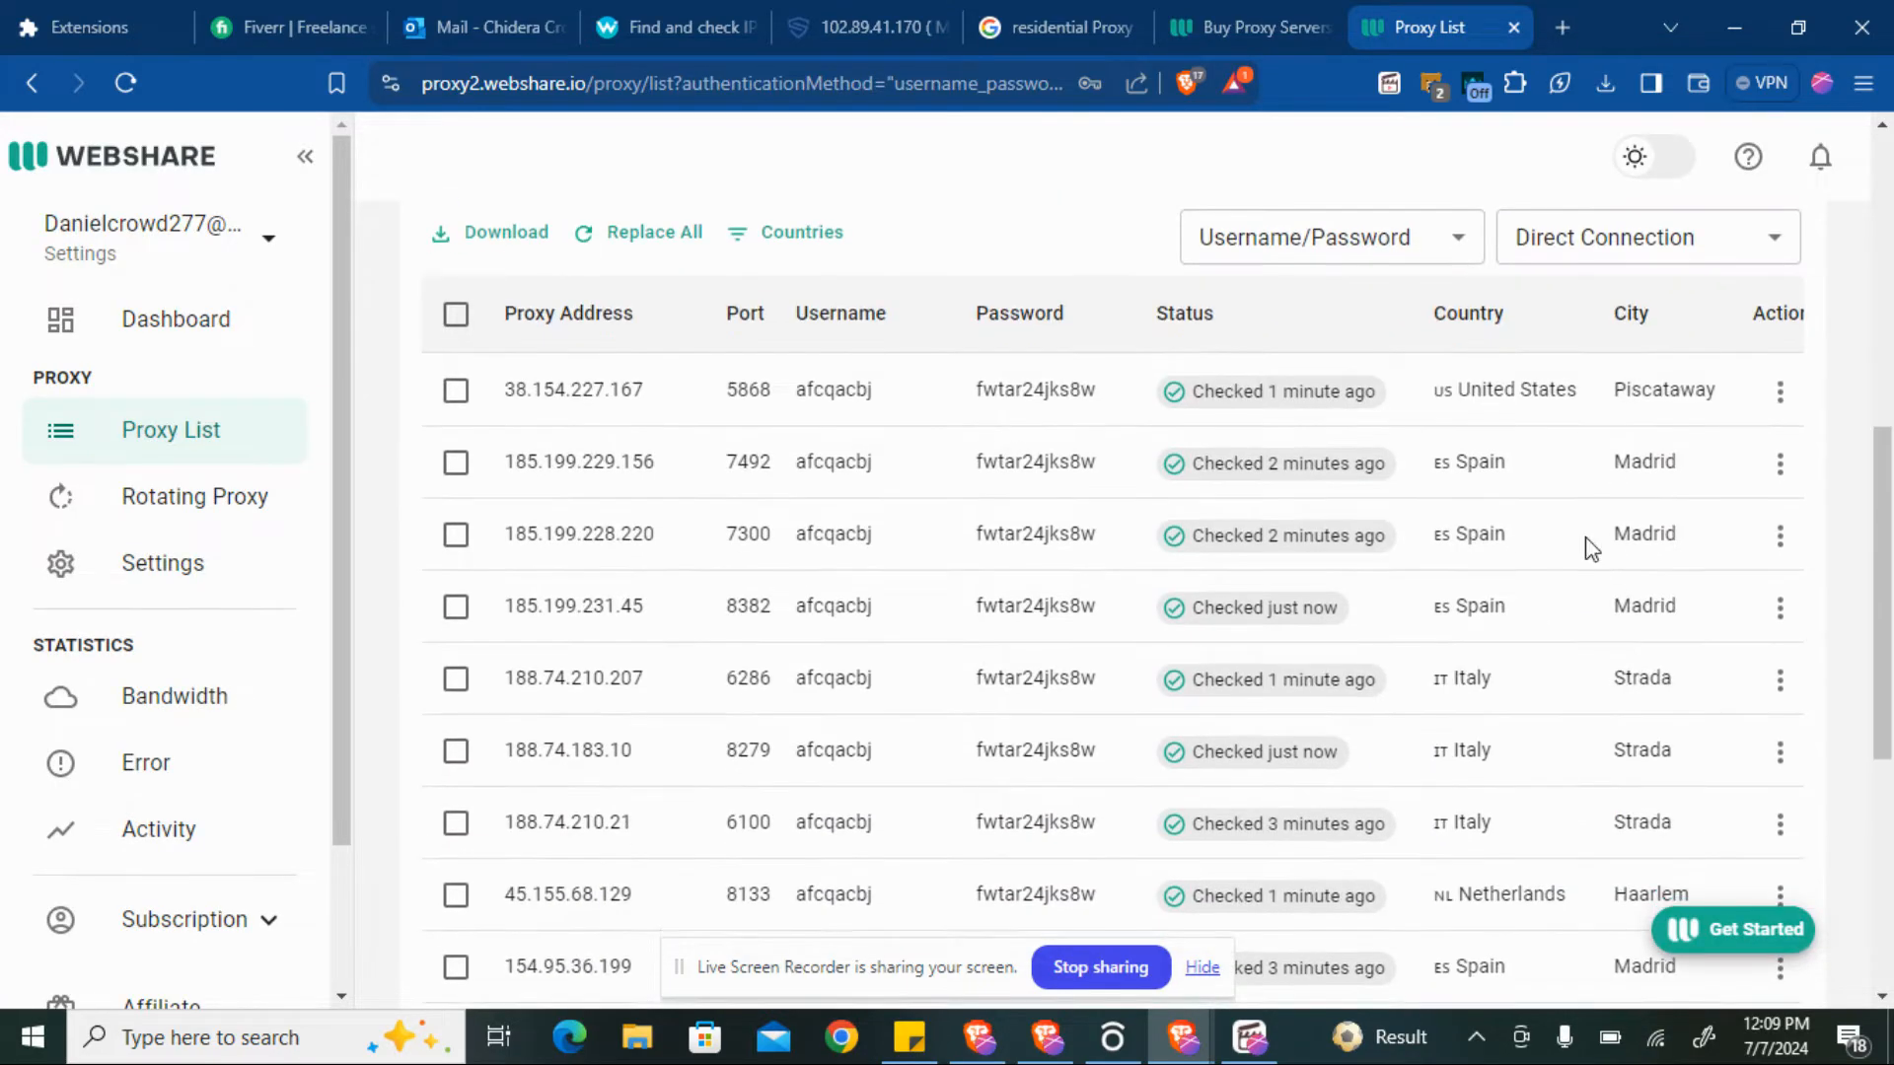
scroll(1299, 464, "up", 8)
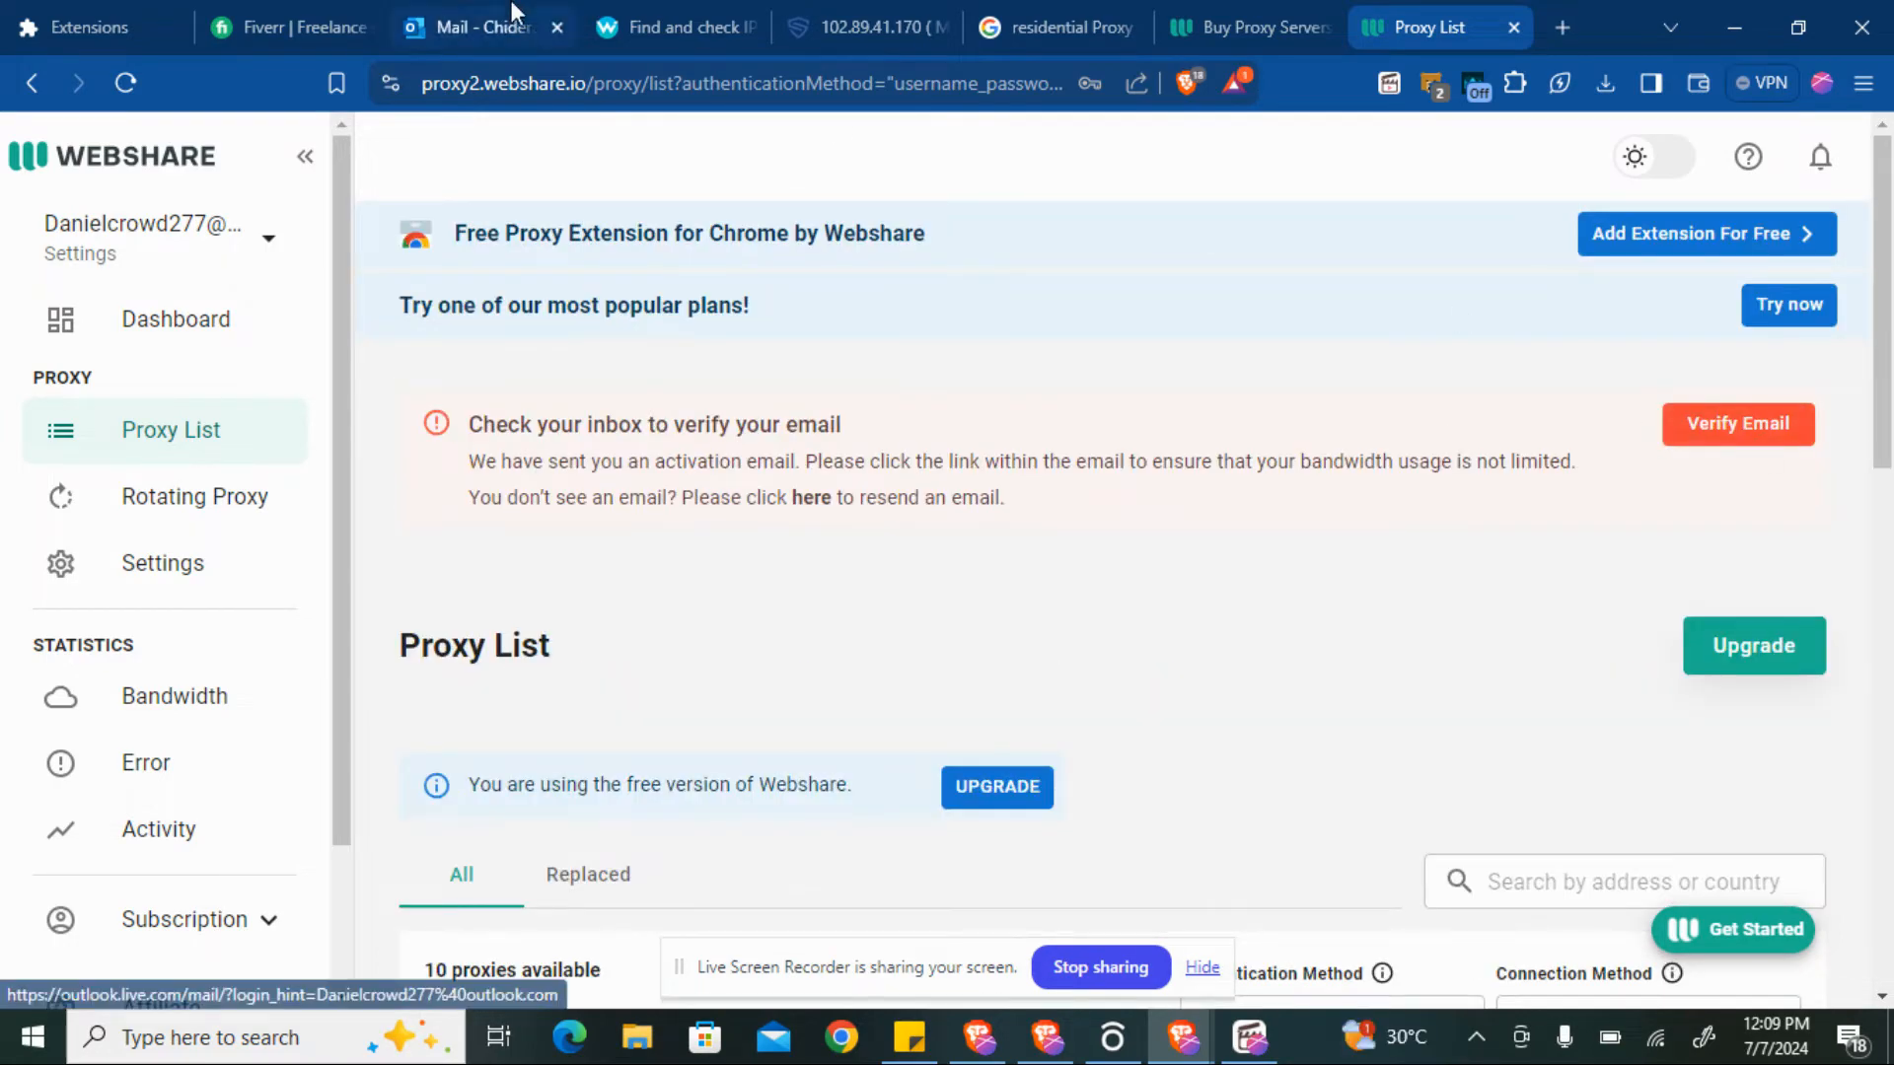
- Check the Outlook inbox for Webshare's activation e-mail, reloading it and opening it again through Webshare's e-mail verification prompt
left_click(476, 24)
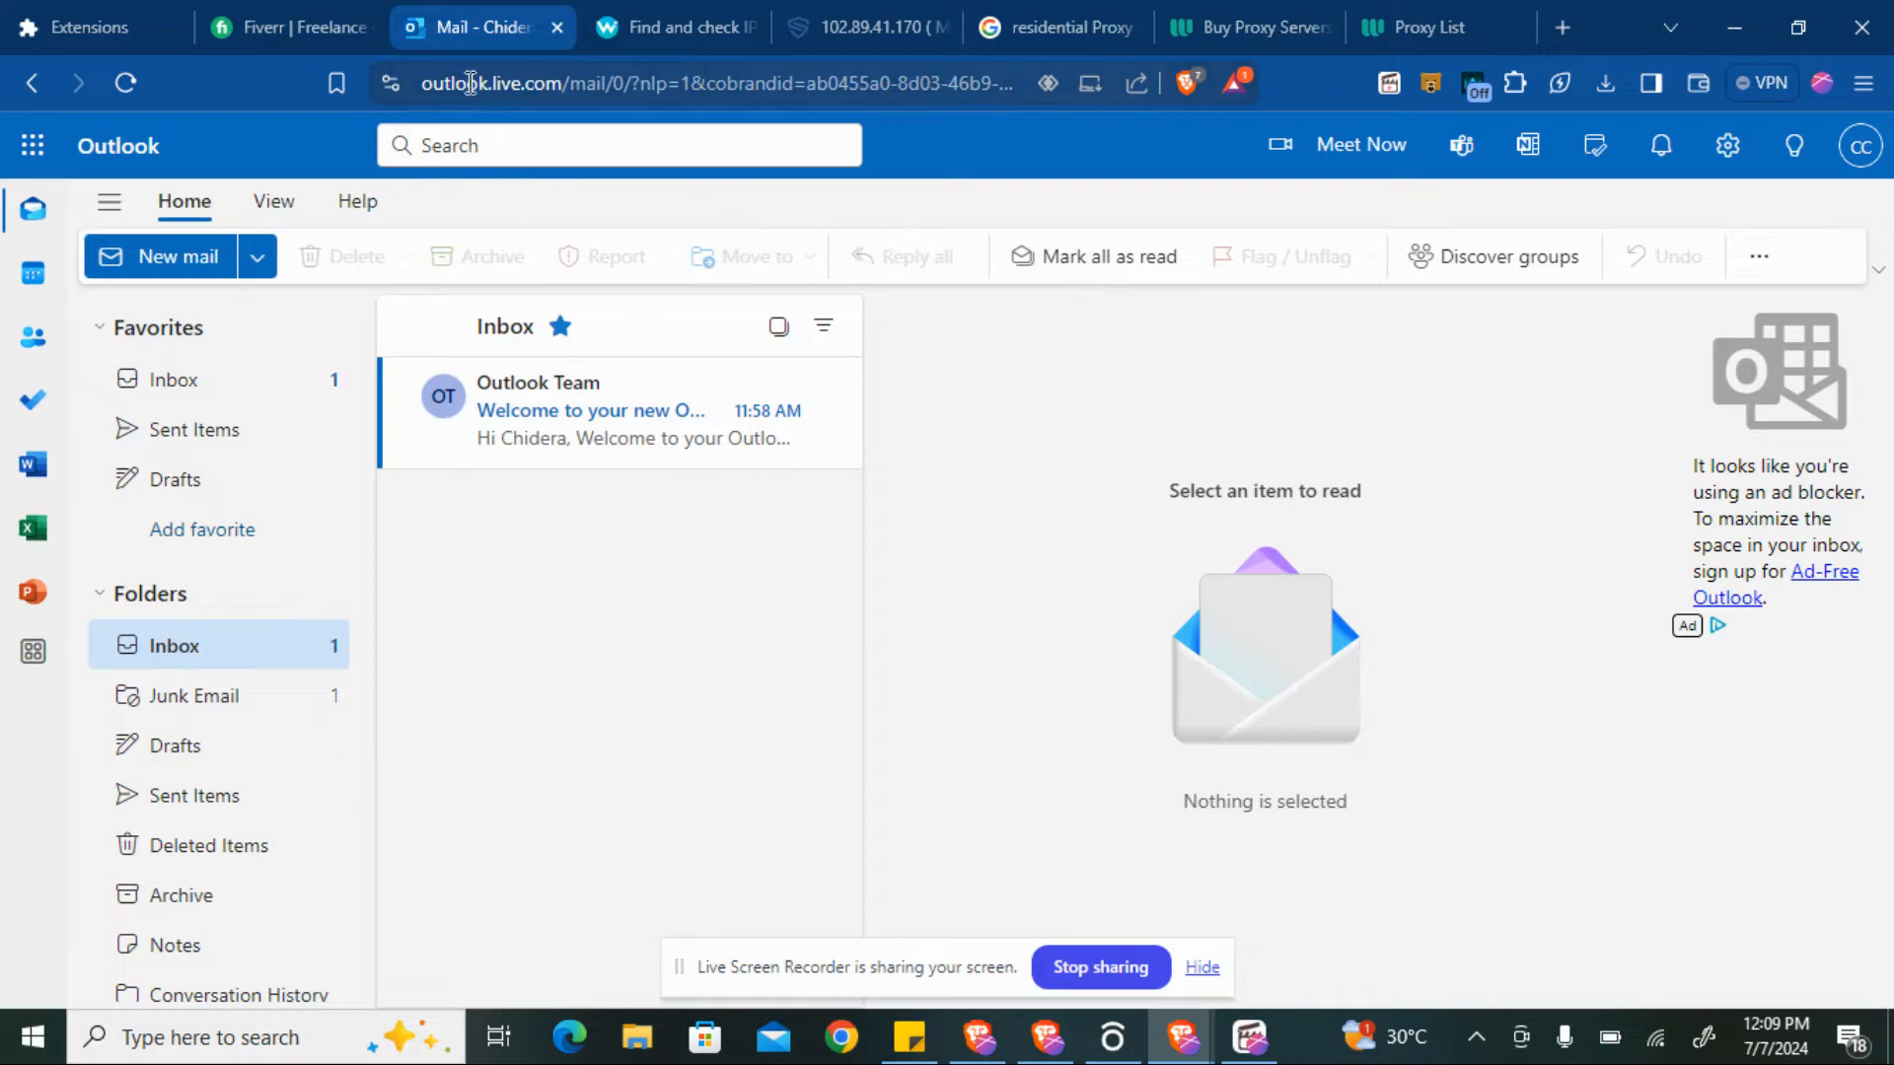
left_click(121, 83)
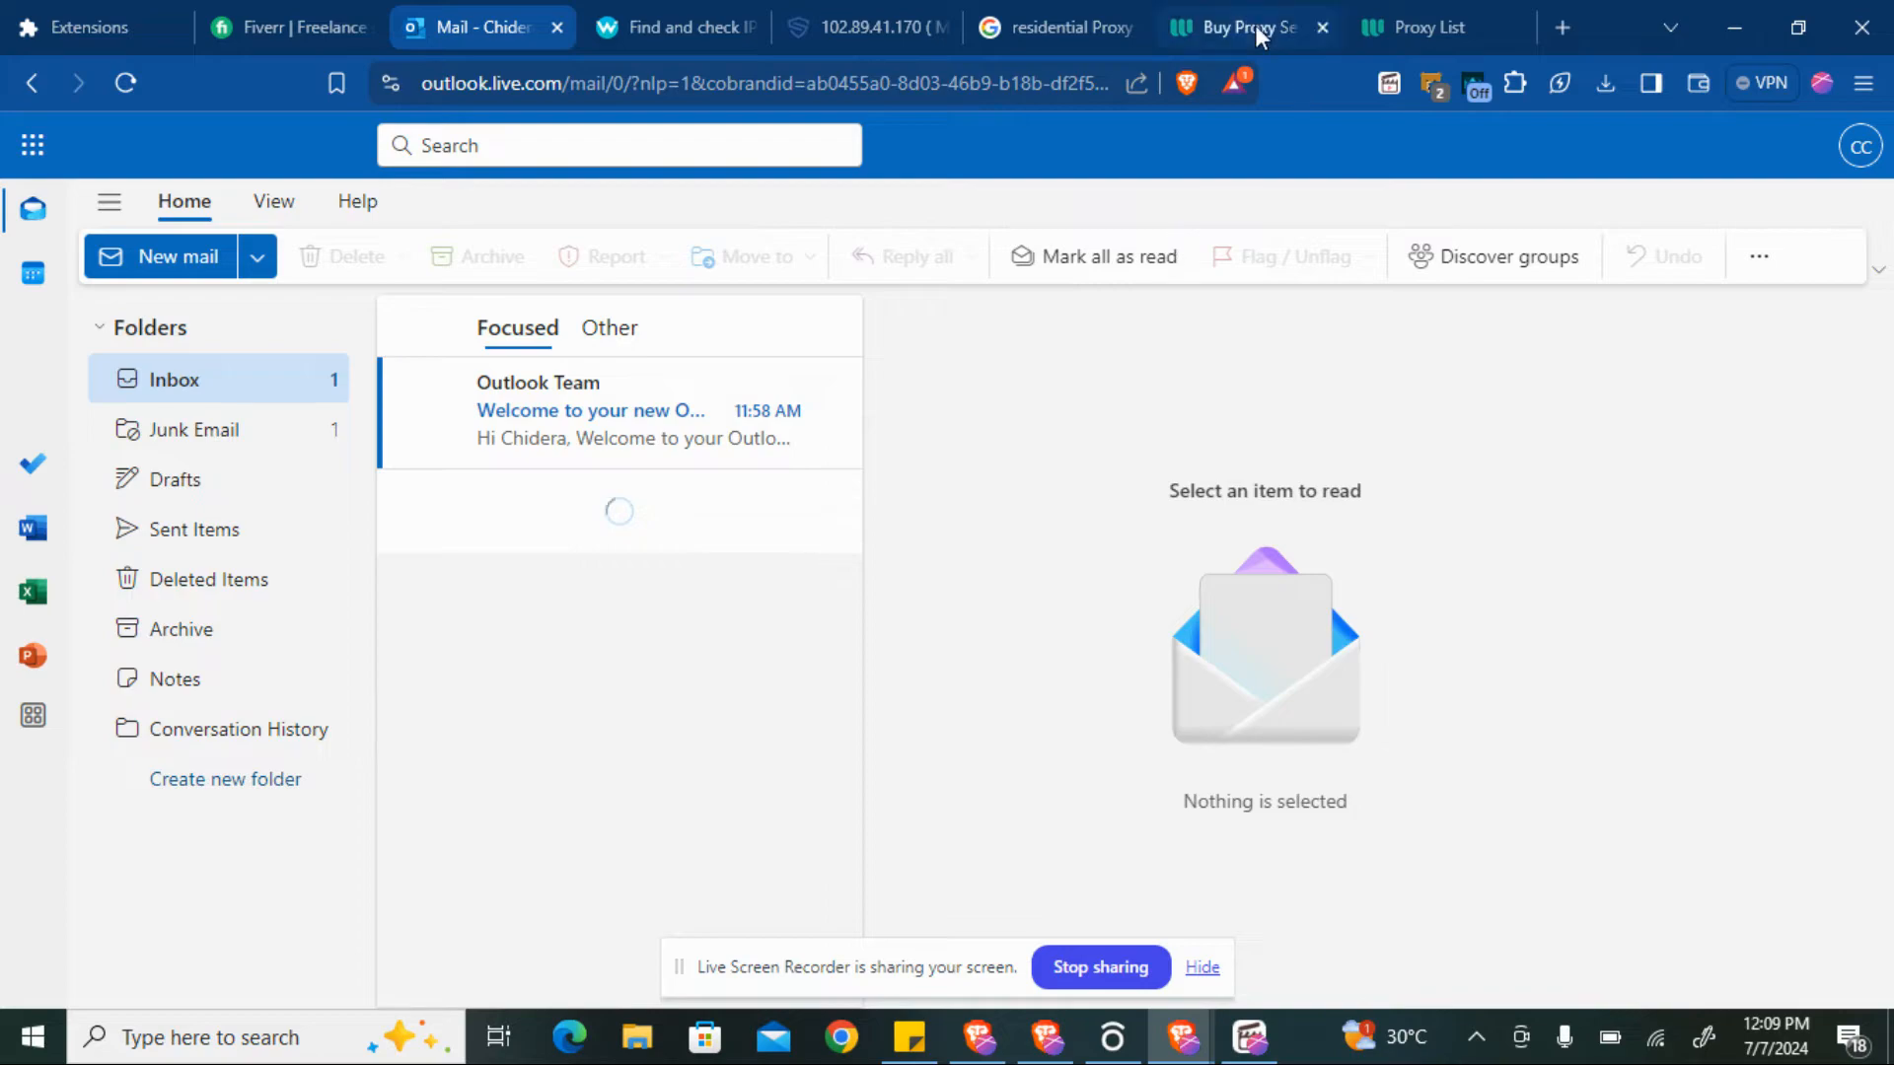
left_click(1424, 30)
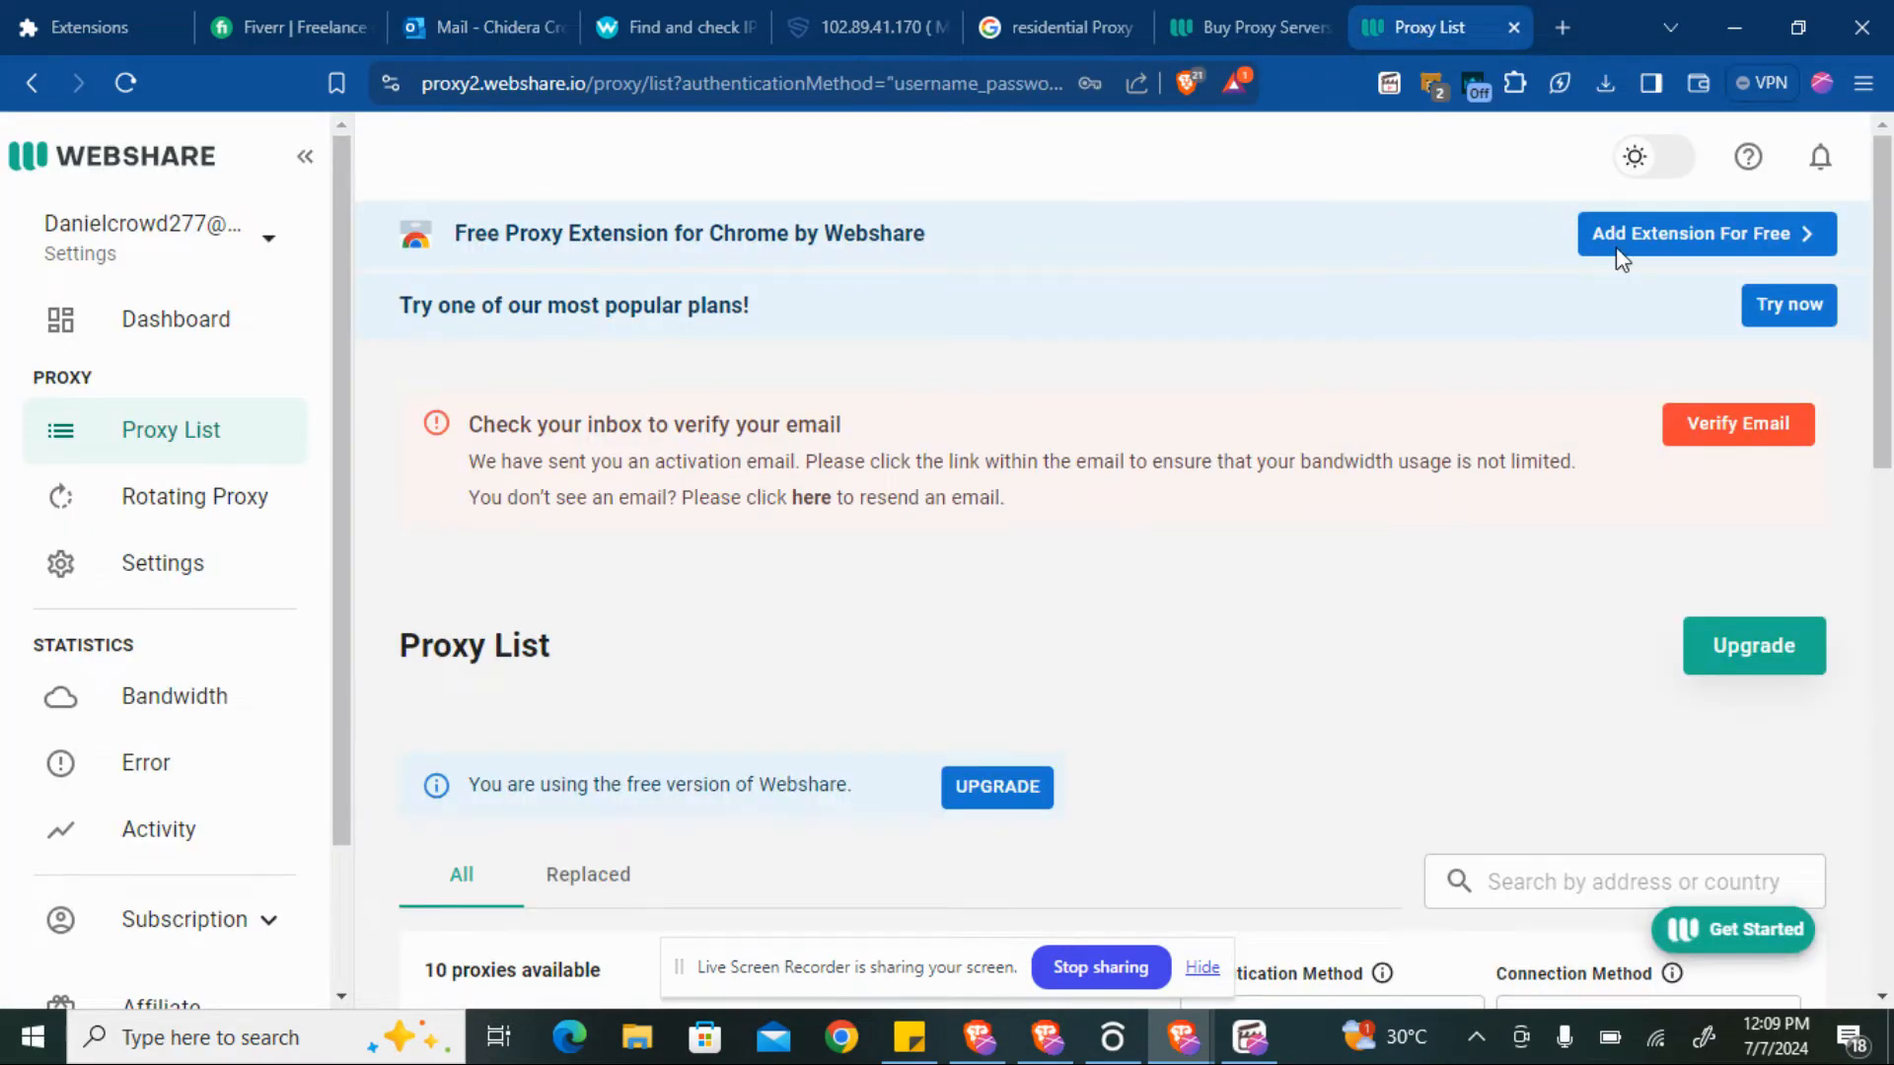
left_click(1726, 440)
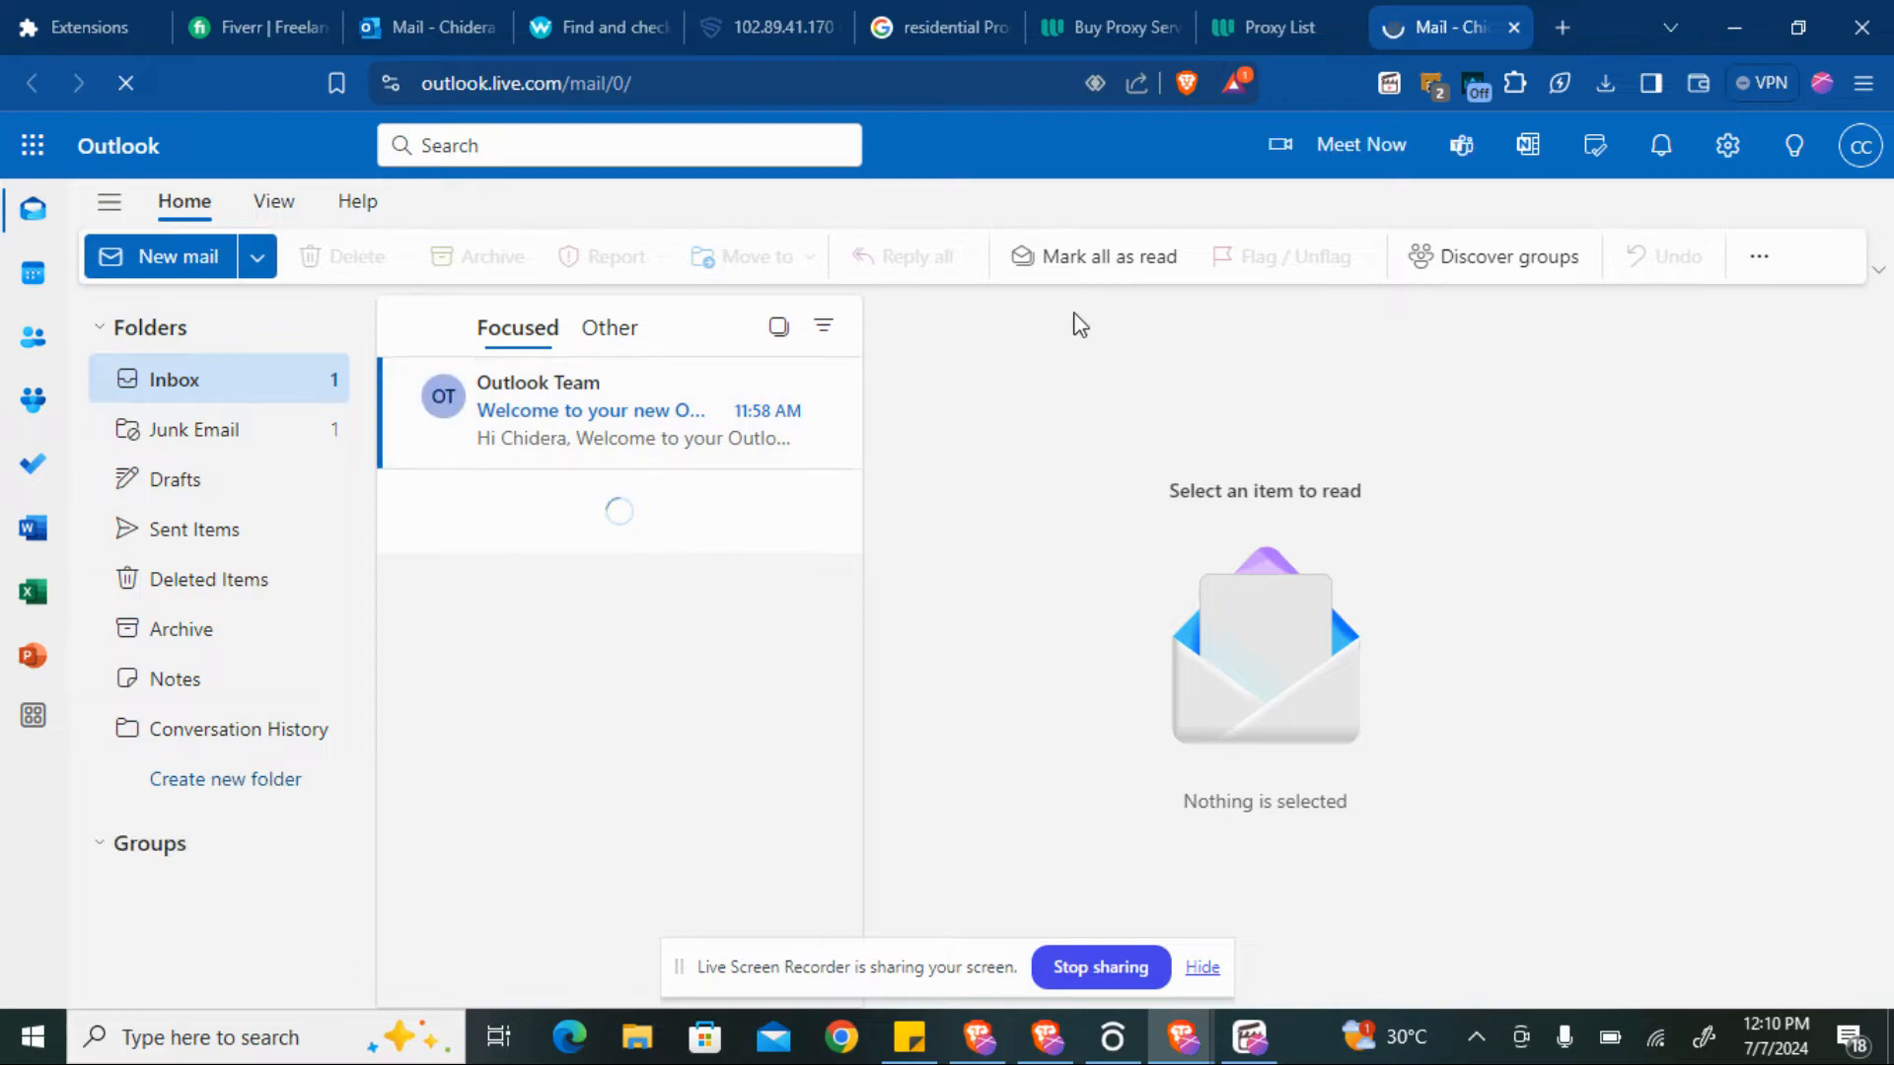
left_click(1279, 29)
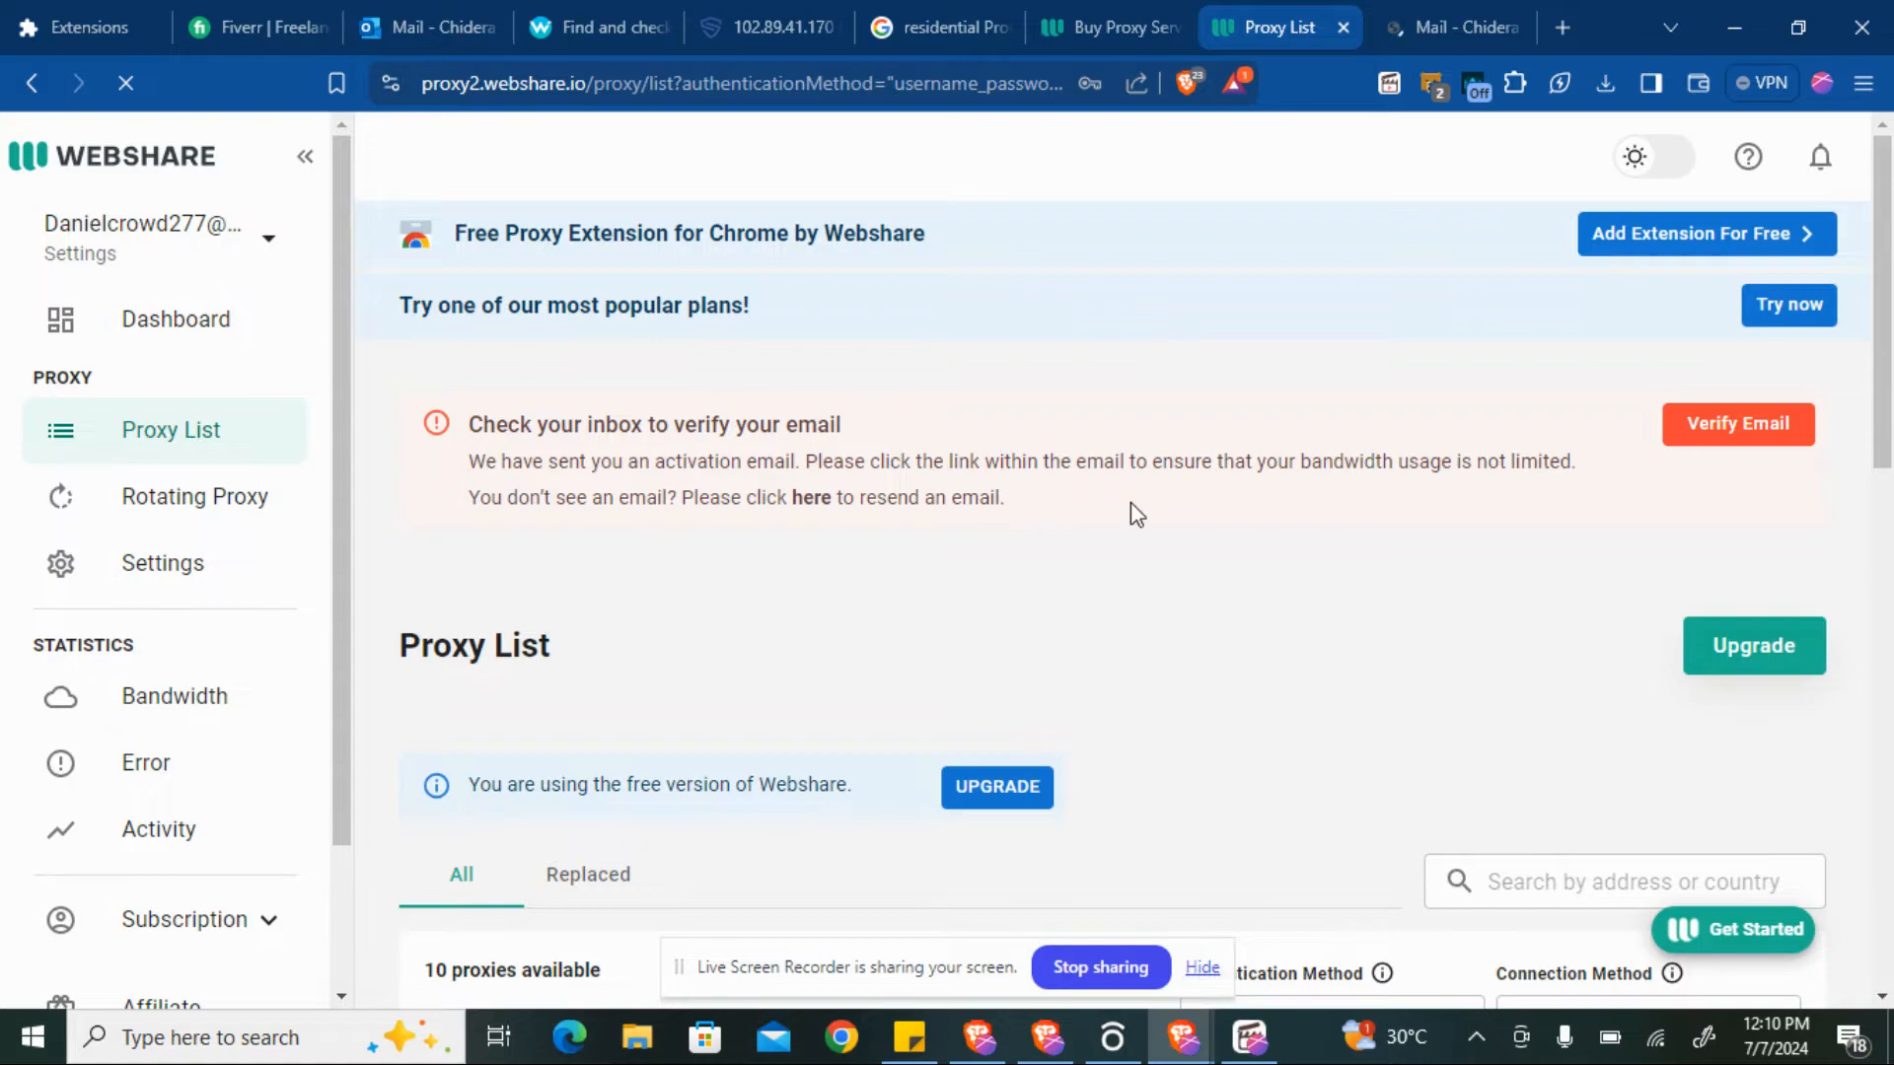
left_click(1442, 38)
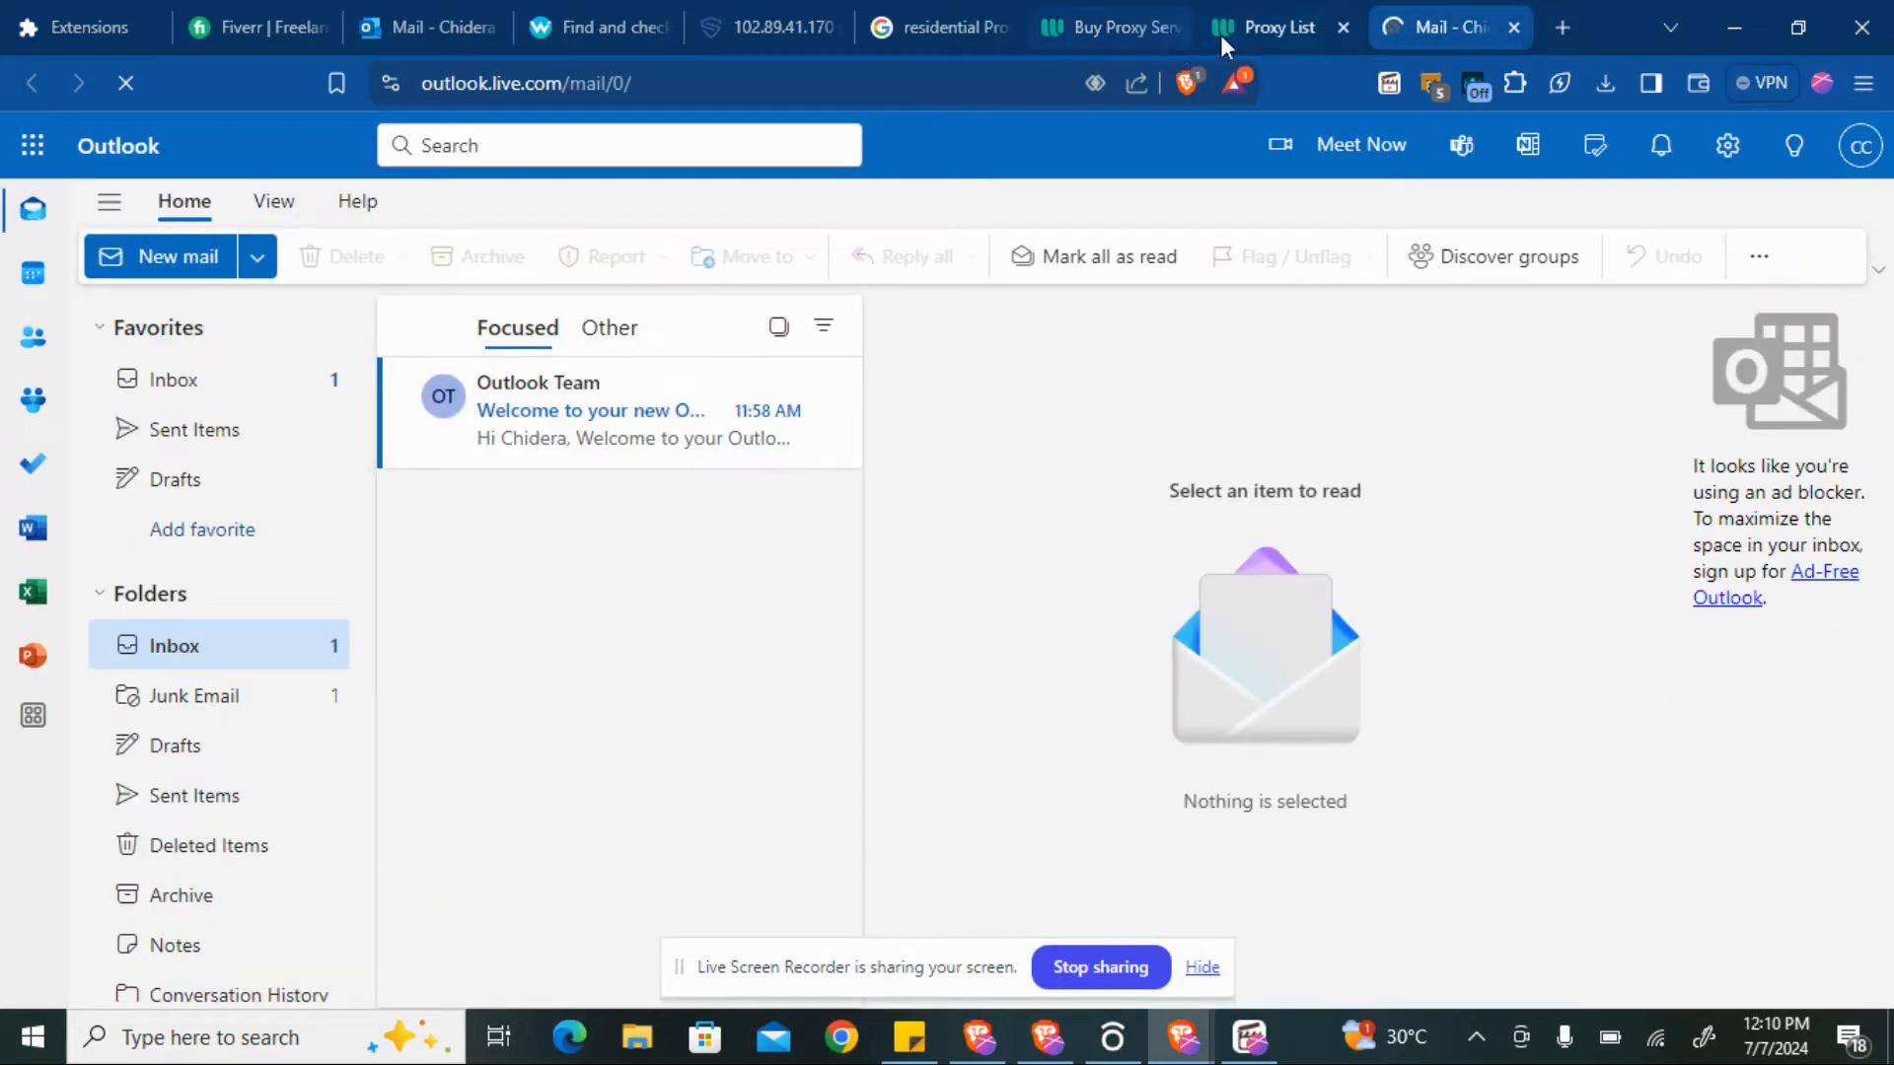
- Return to the Webshare proxy list and examine the free proxies' addresses, ports, credentials, status, countries and cities
left_click(1221, 34)
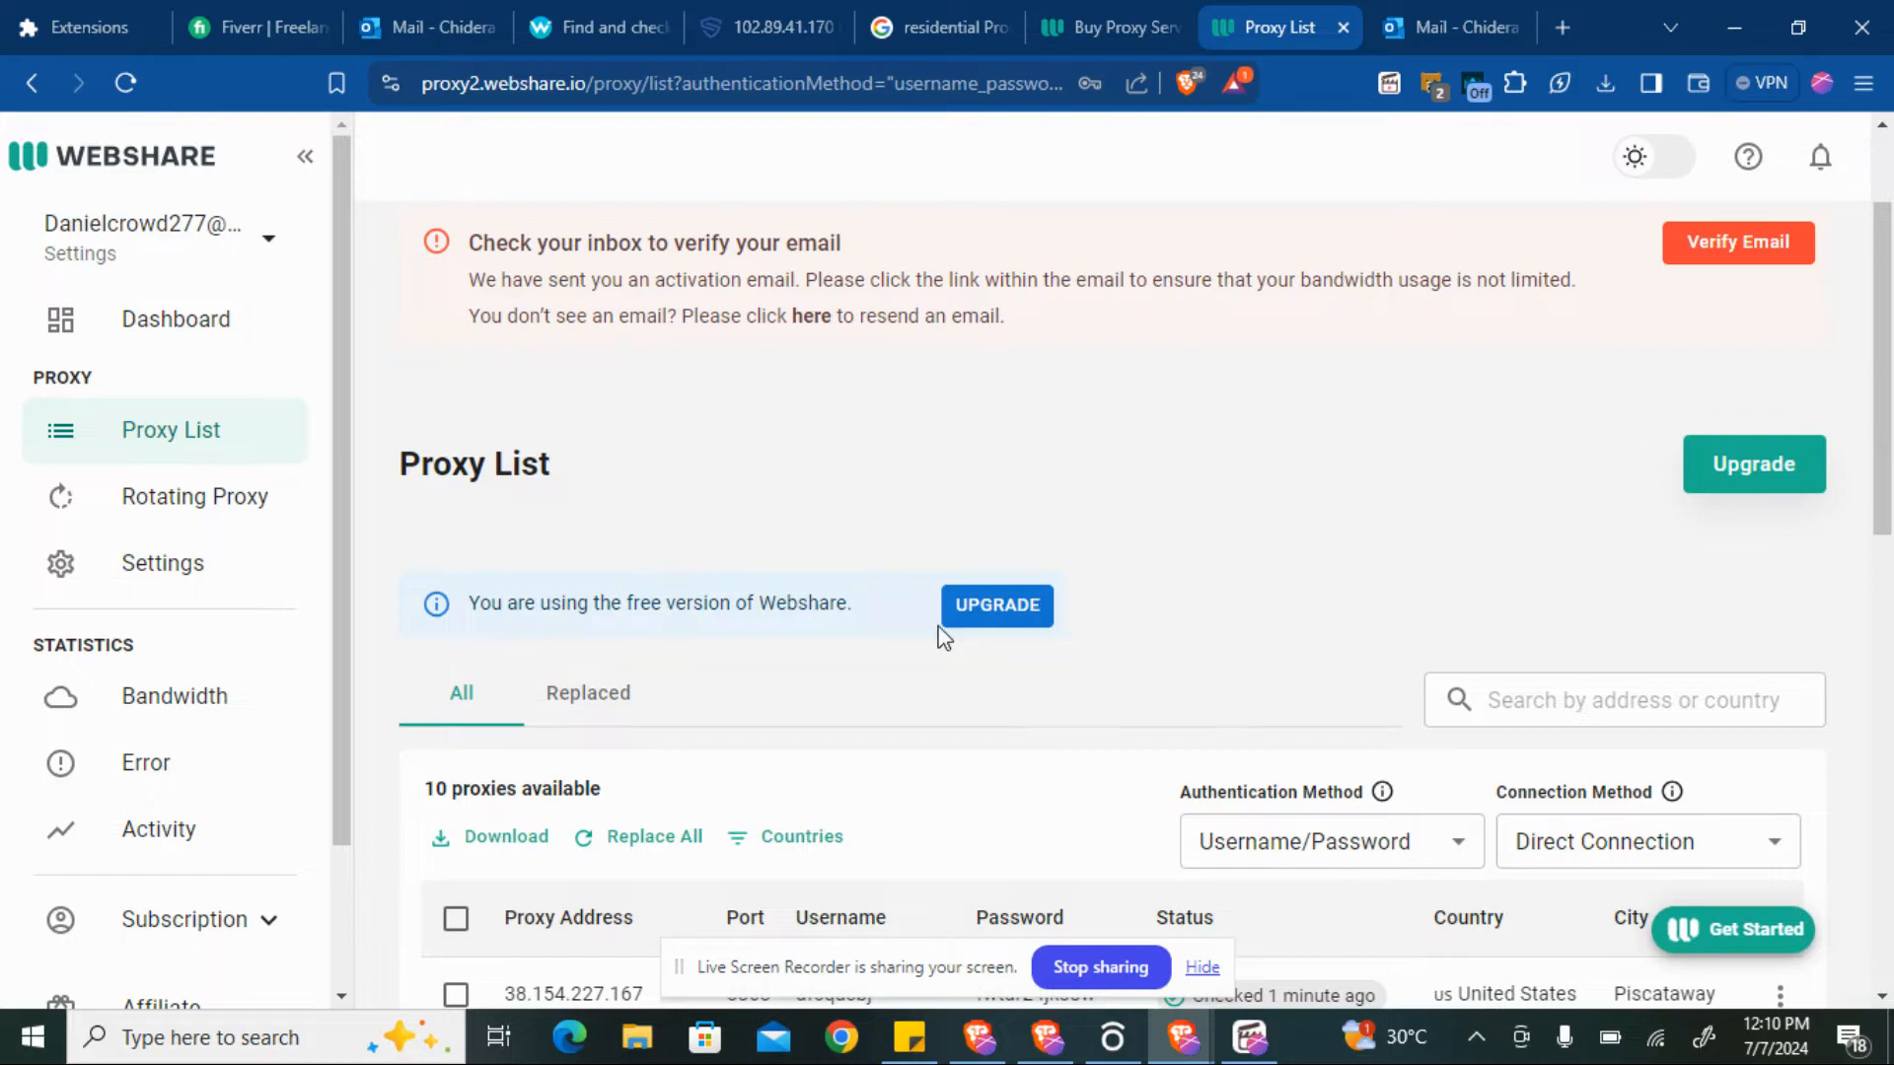
scroll(938, 629, "down", 5)
scroll(1230, 513, "down", 3)
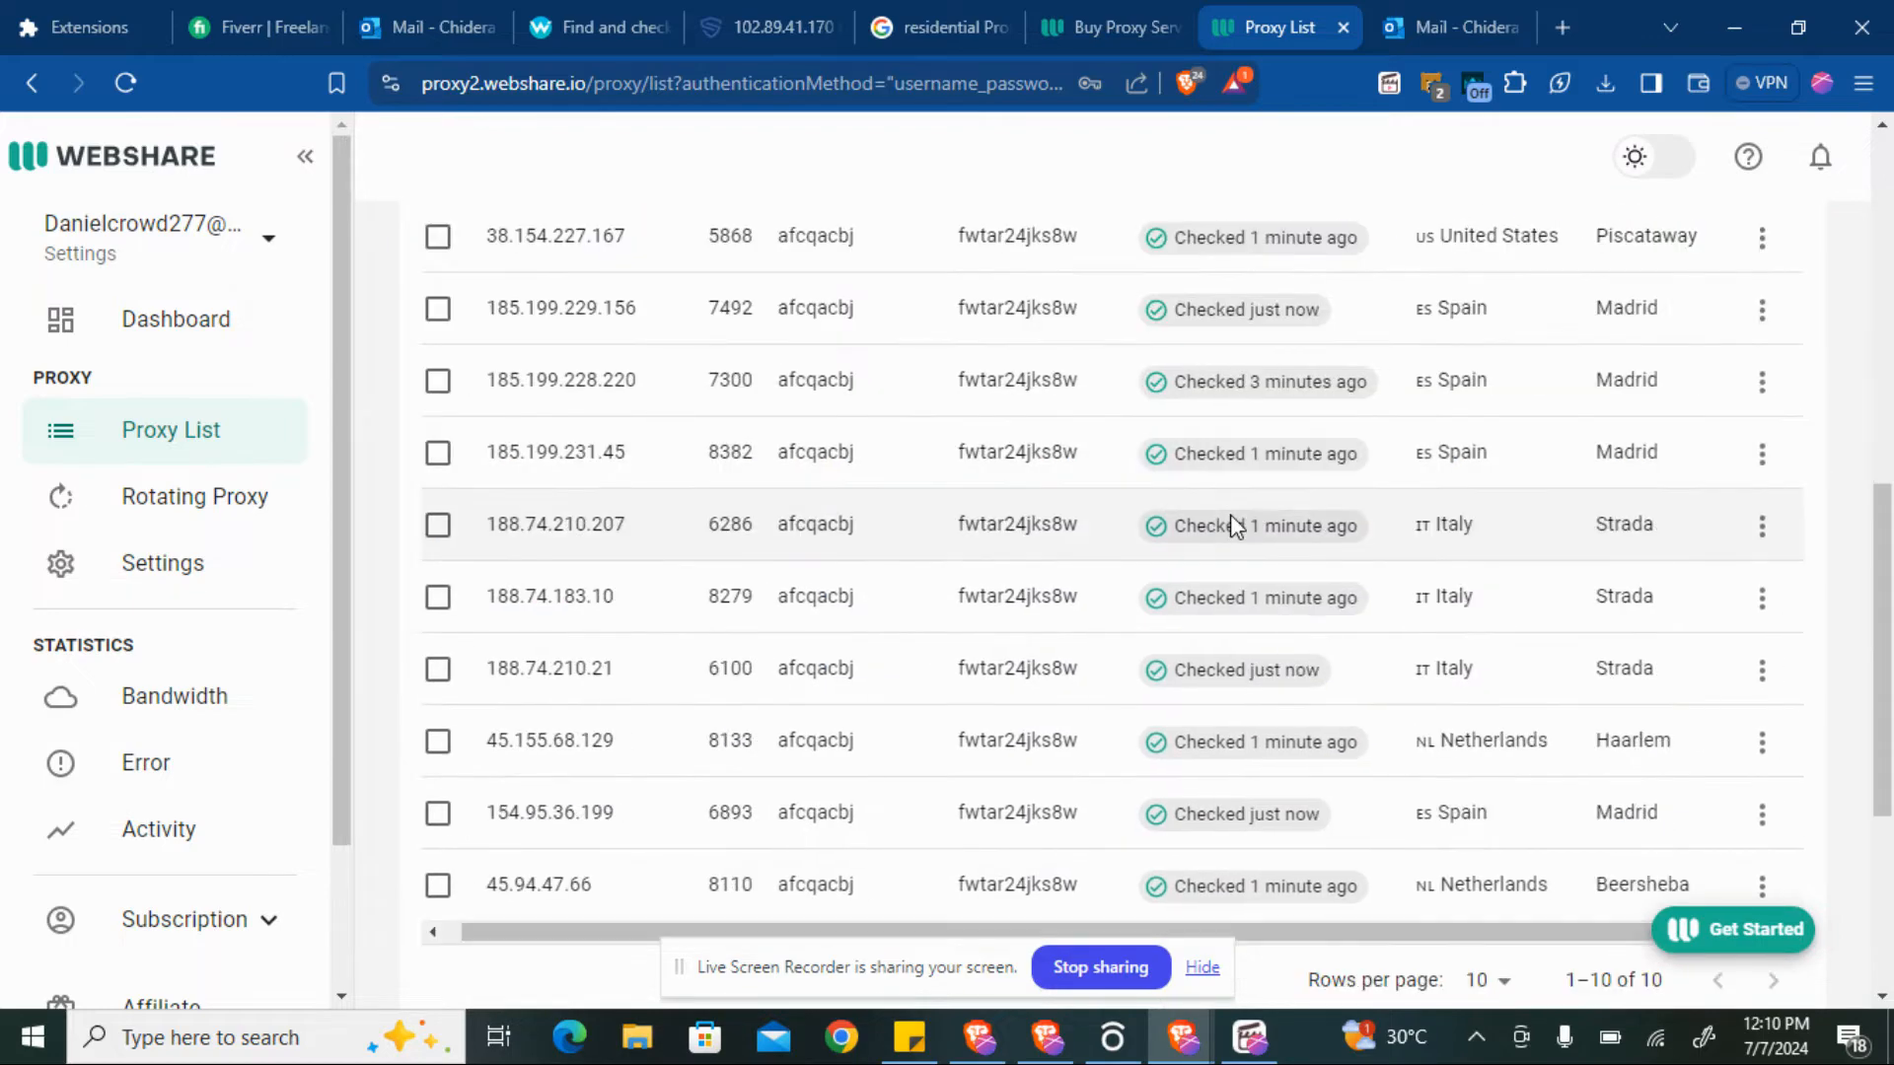
scroll(646, 347, "up", 2)
scroll(651, 345, "up", 1)
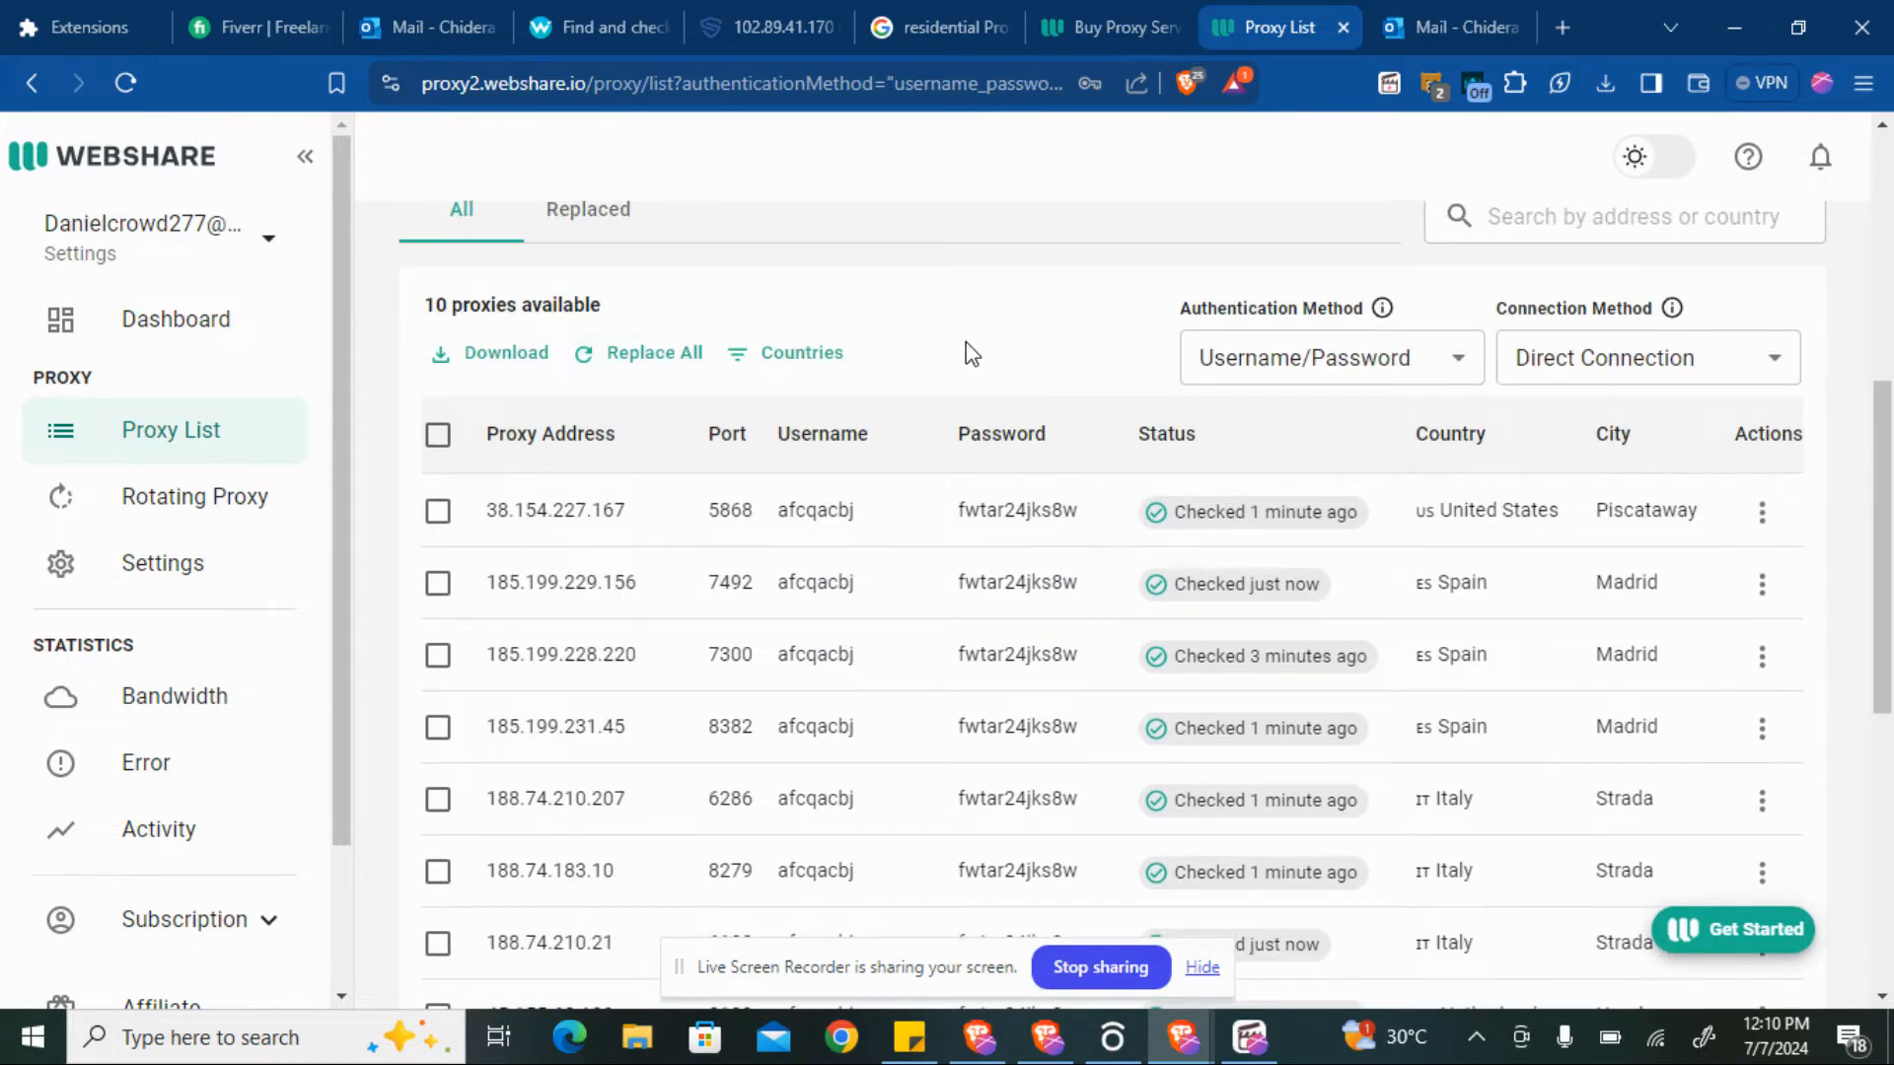
scroll(967, 354, "down", 1)
scroll(966, 352, "down", 2)
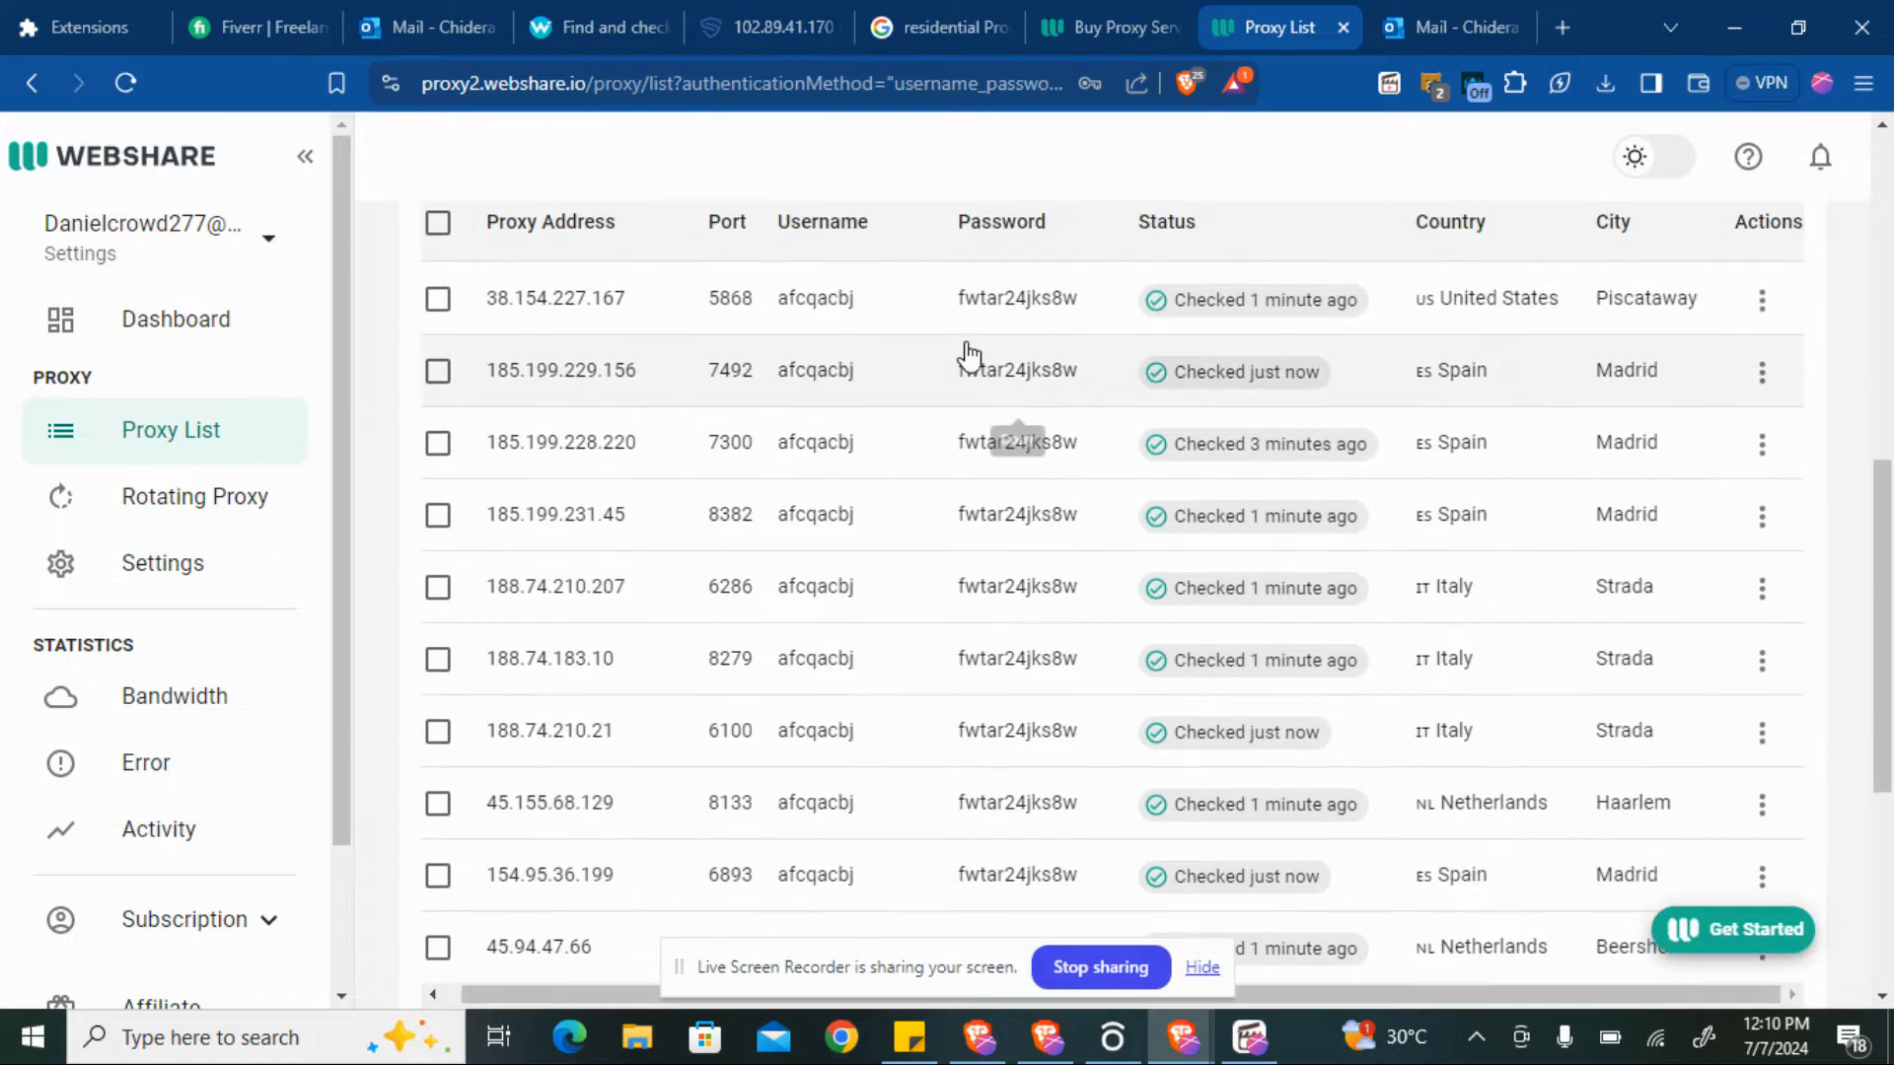
scroll(668, 241, "down", 1)
scroll(659, 237, "up", 3)
scroll(659, 241, "up", 1)
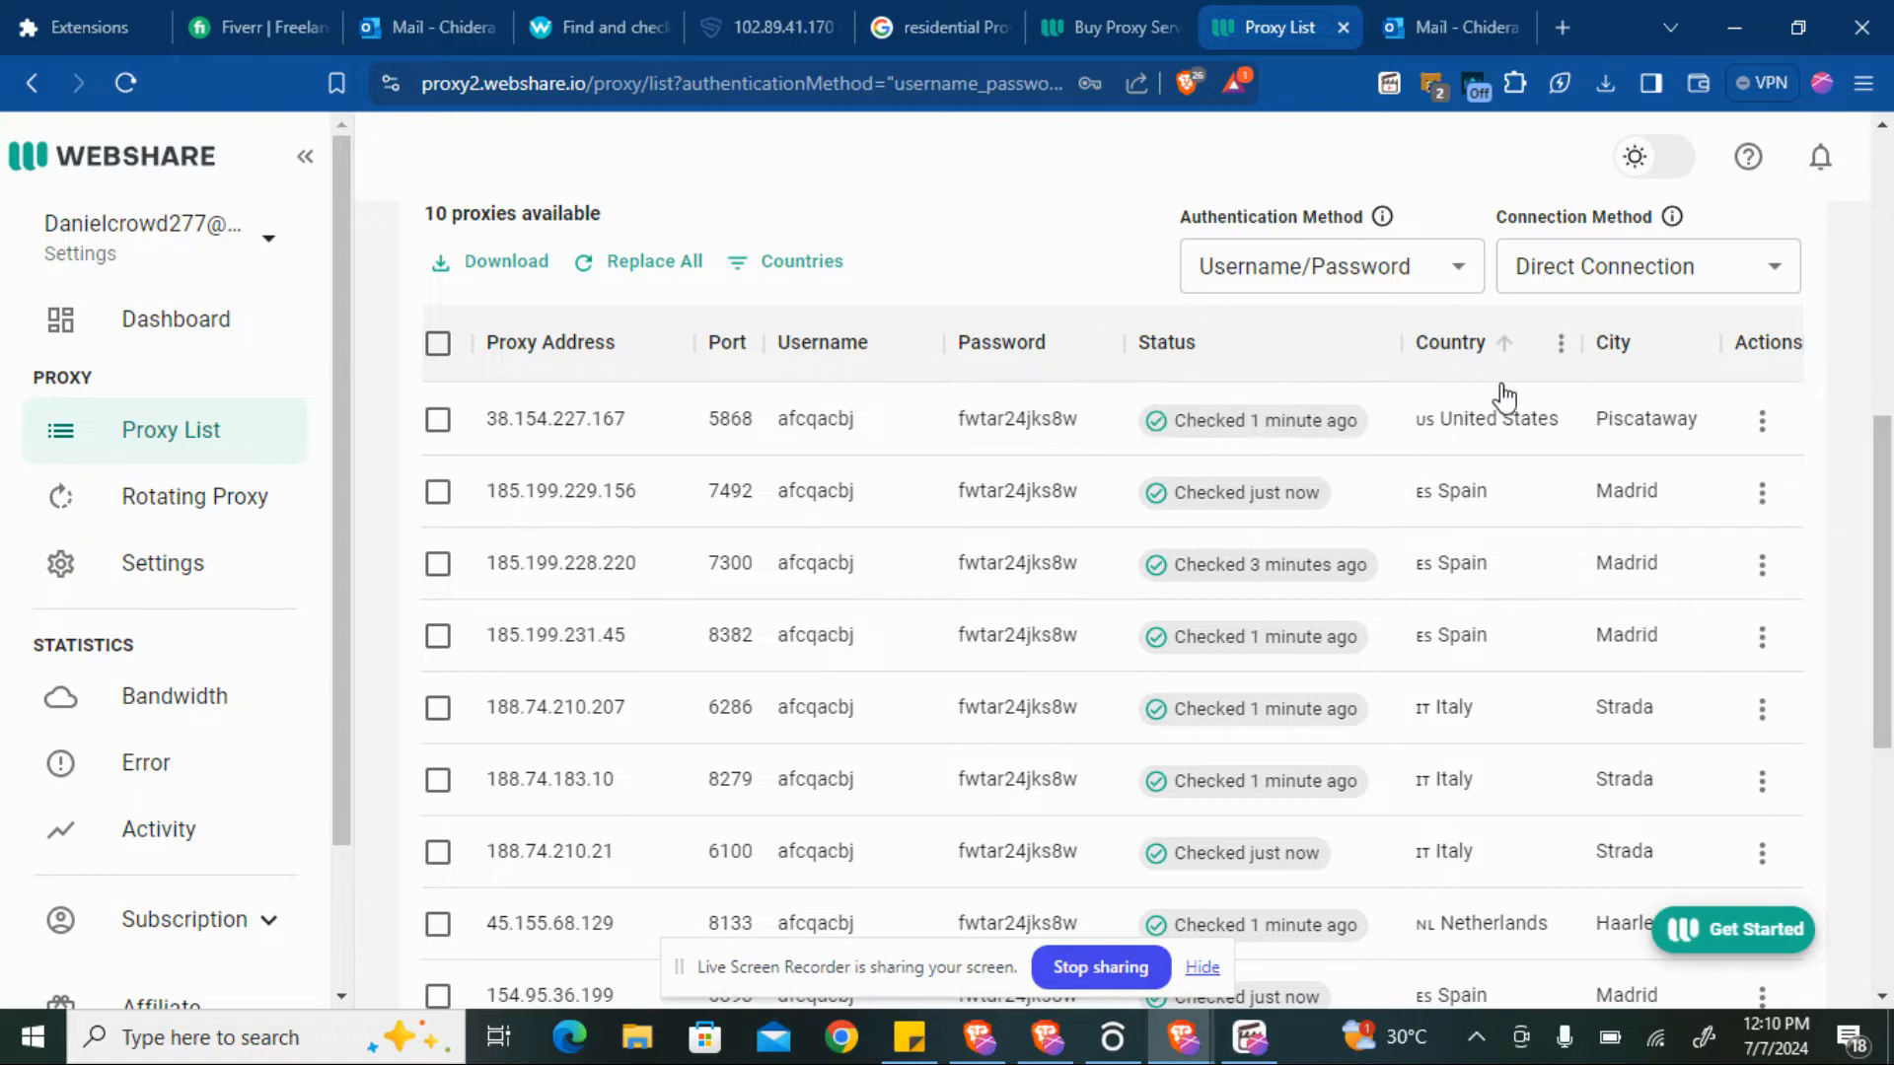
scroll(1345, 535, "down", 1)
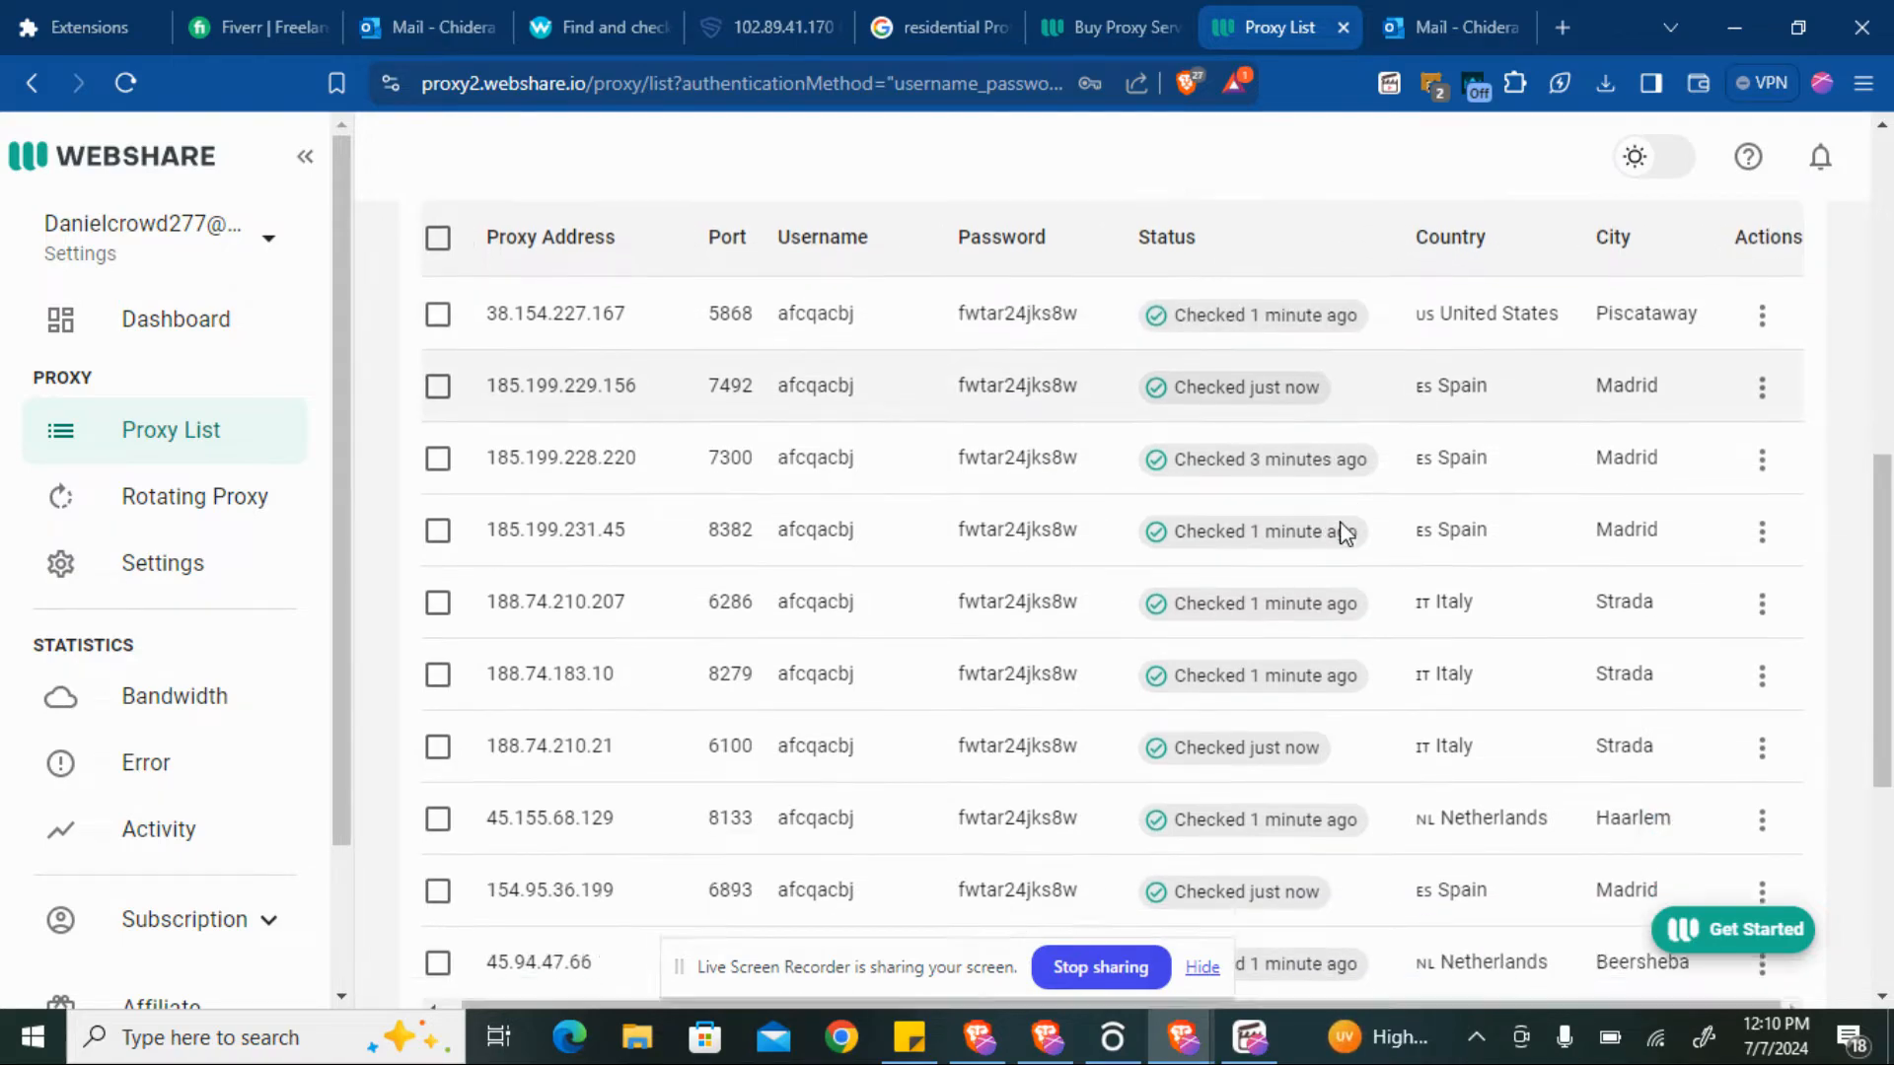
scroll(1344, 533, "up", 2)
scroll(1177, 477, "down", 1)
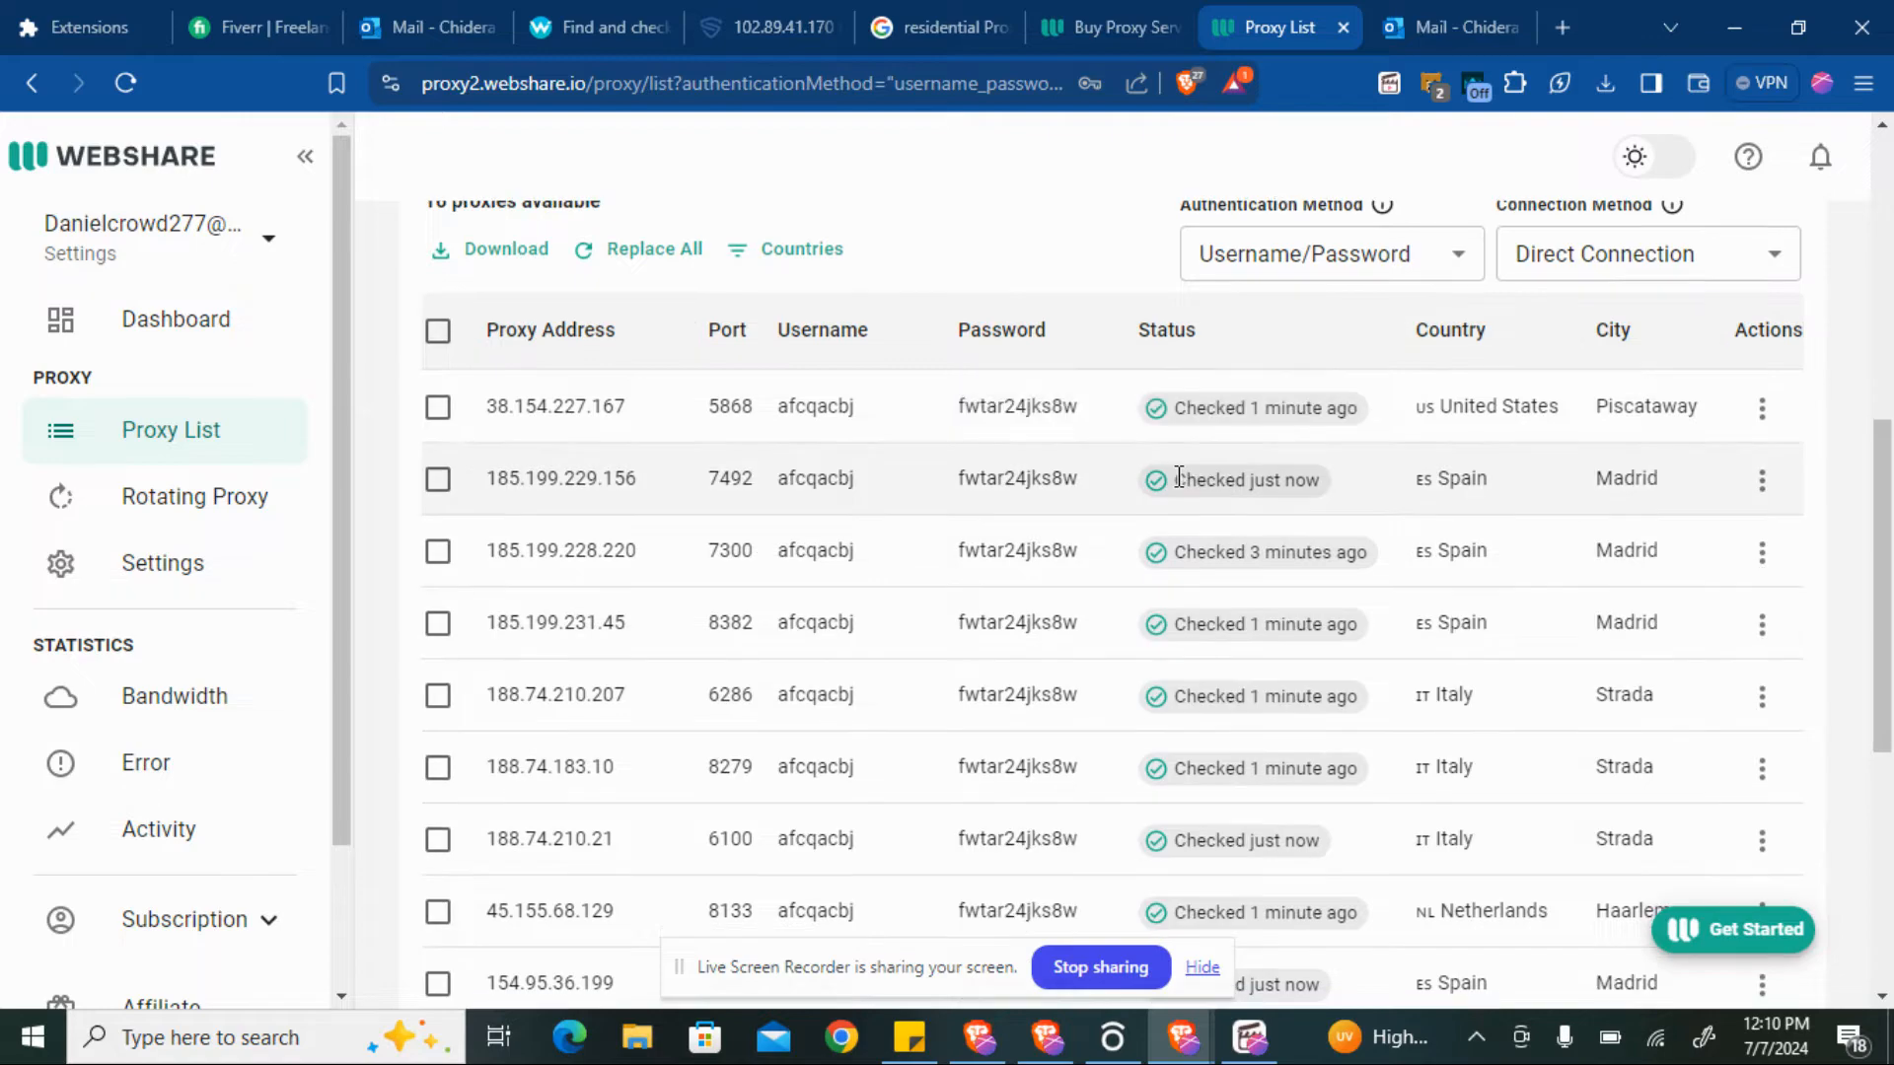
scroll(1180, 490, "up", 1)
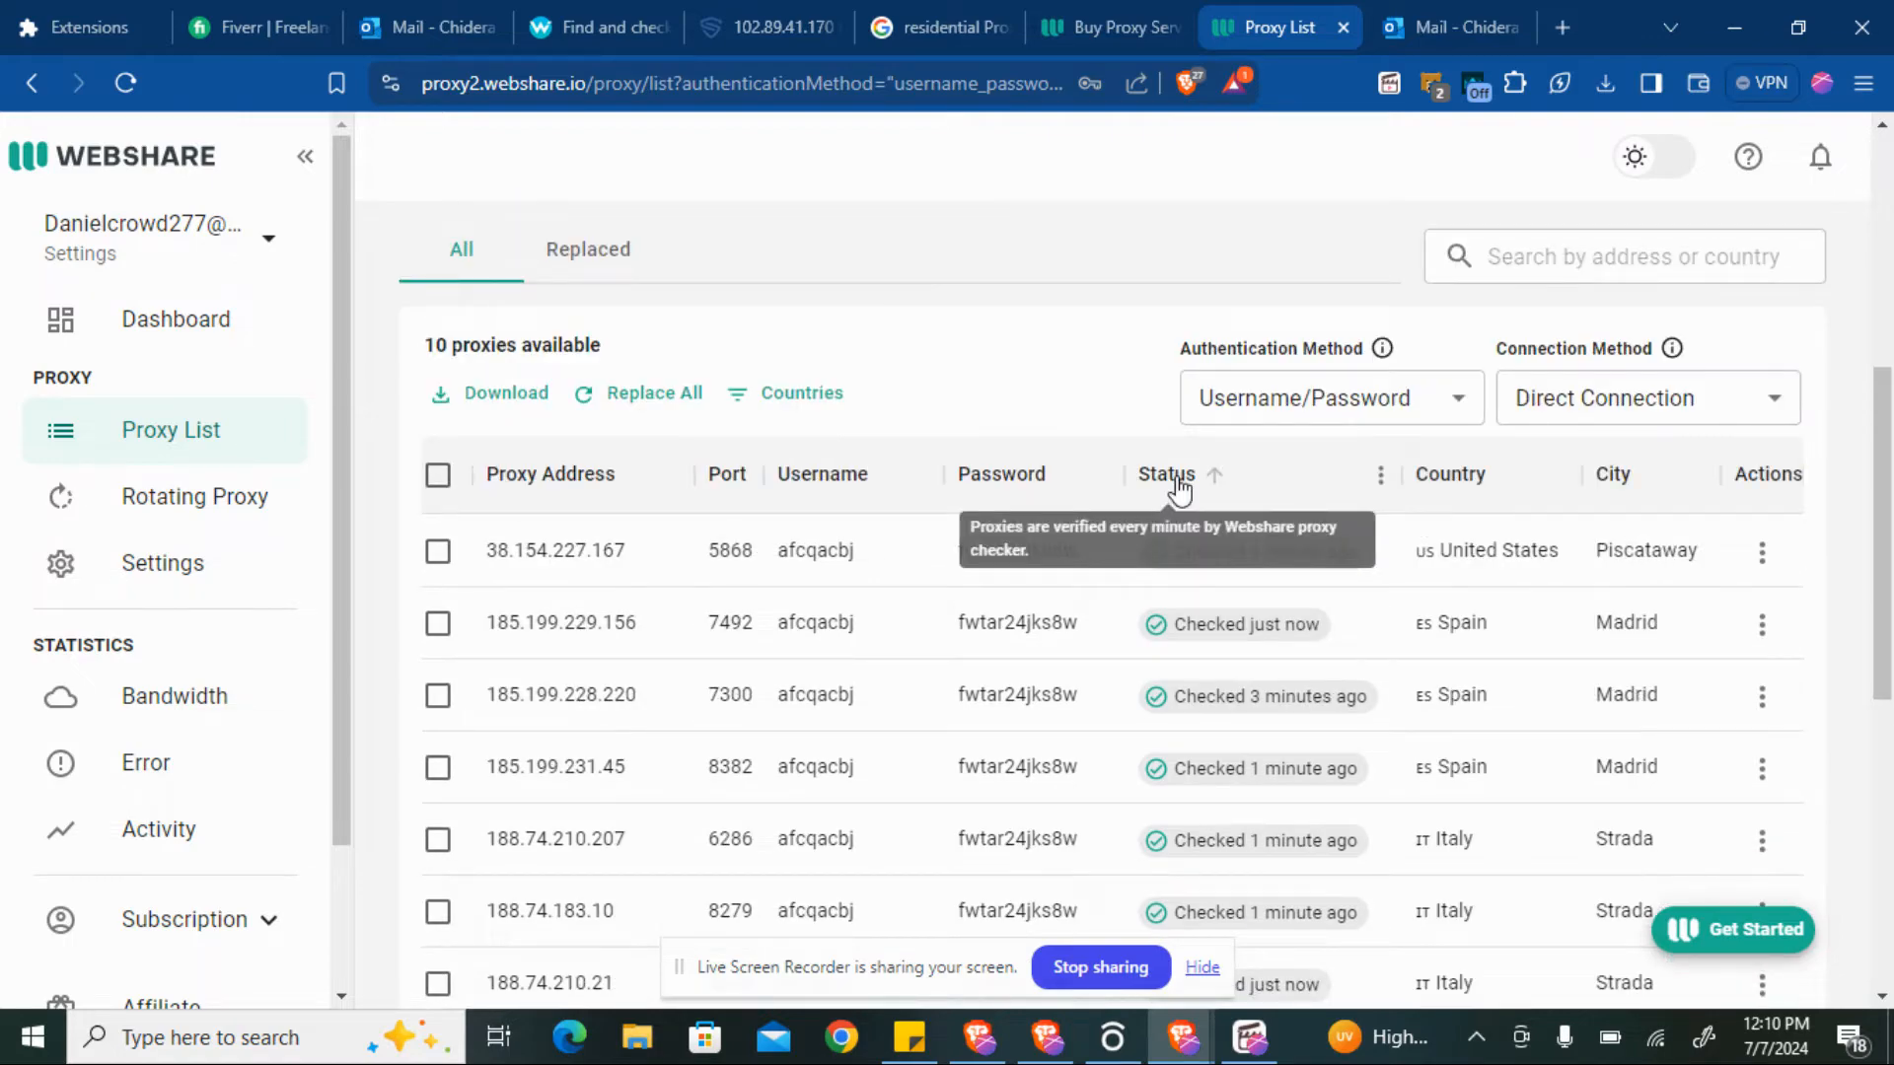
scroll(868, 491, "down", 1)
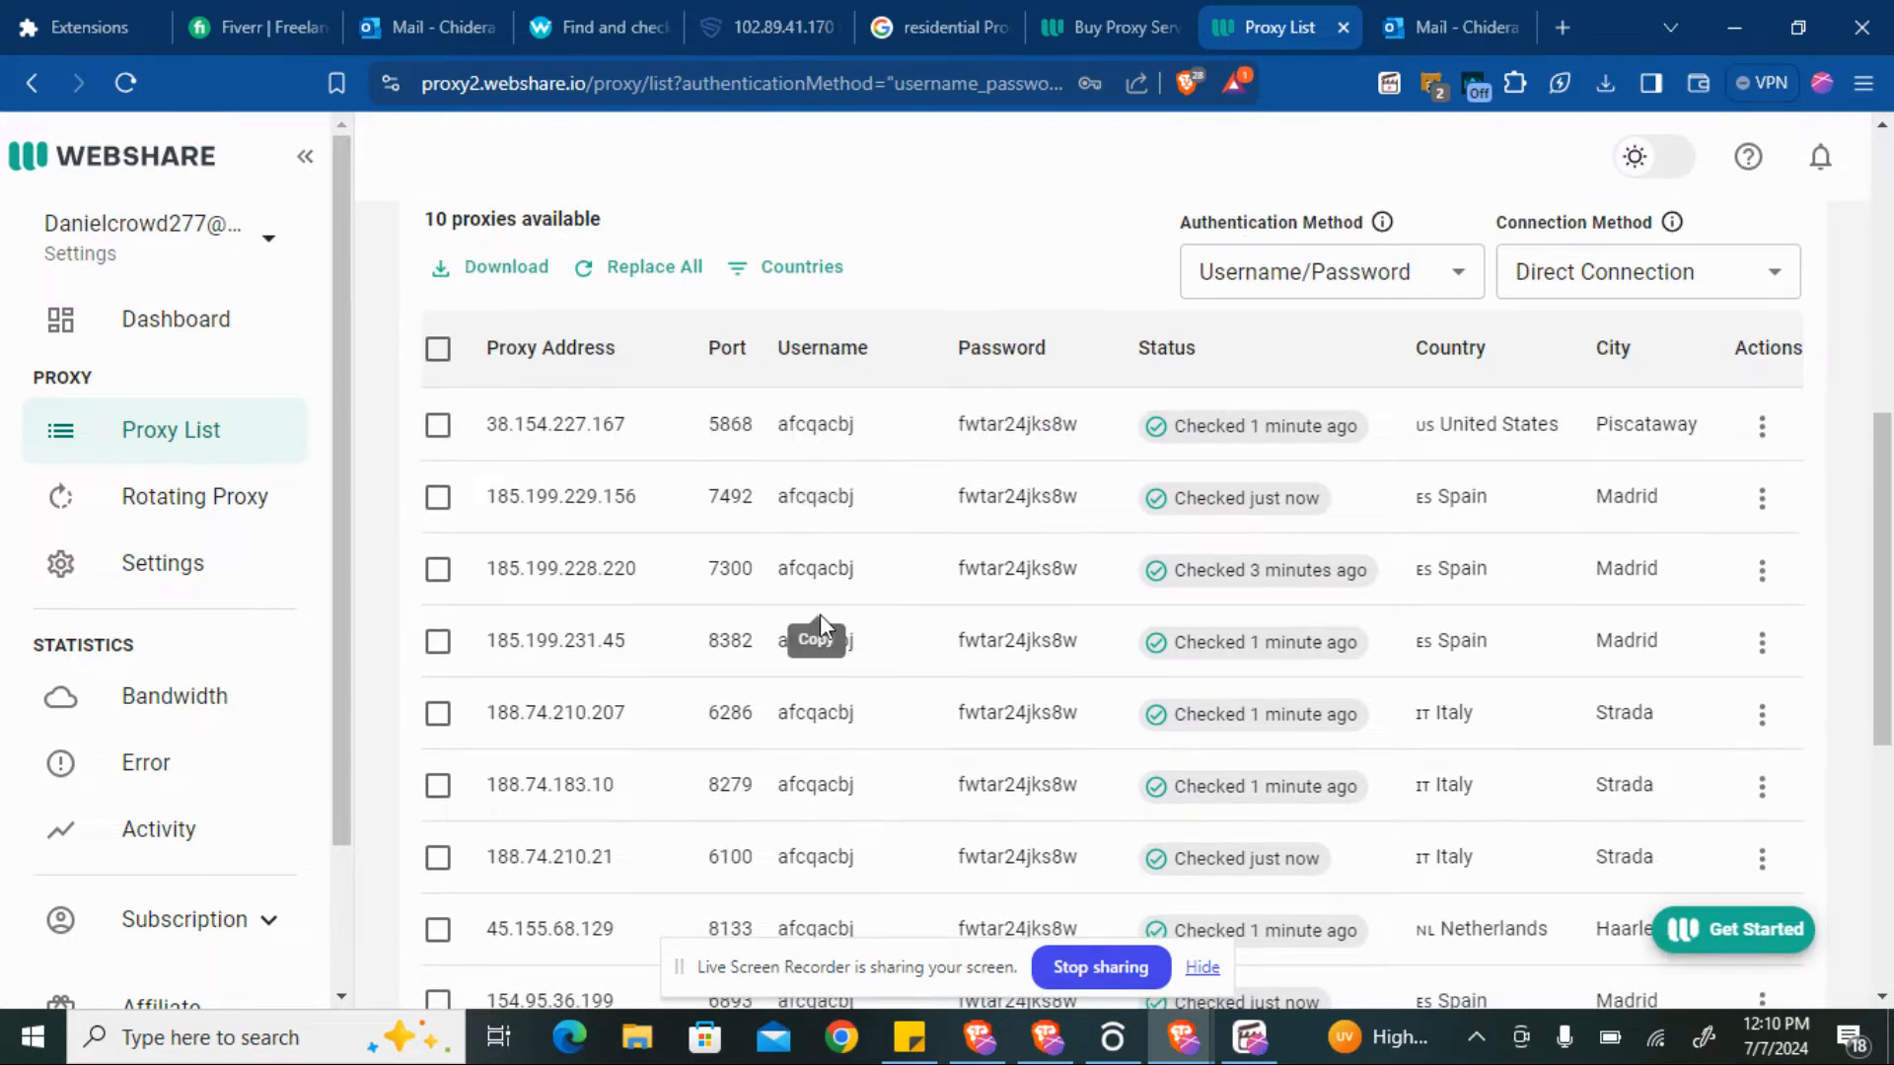
scroll(821, 616, "up", 1)
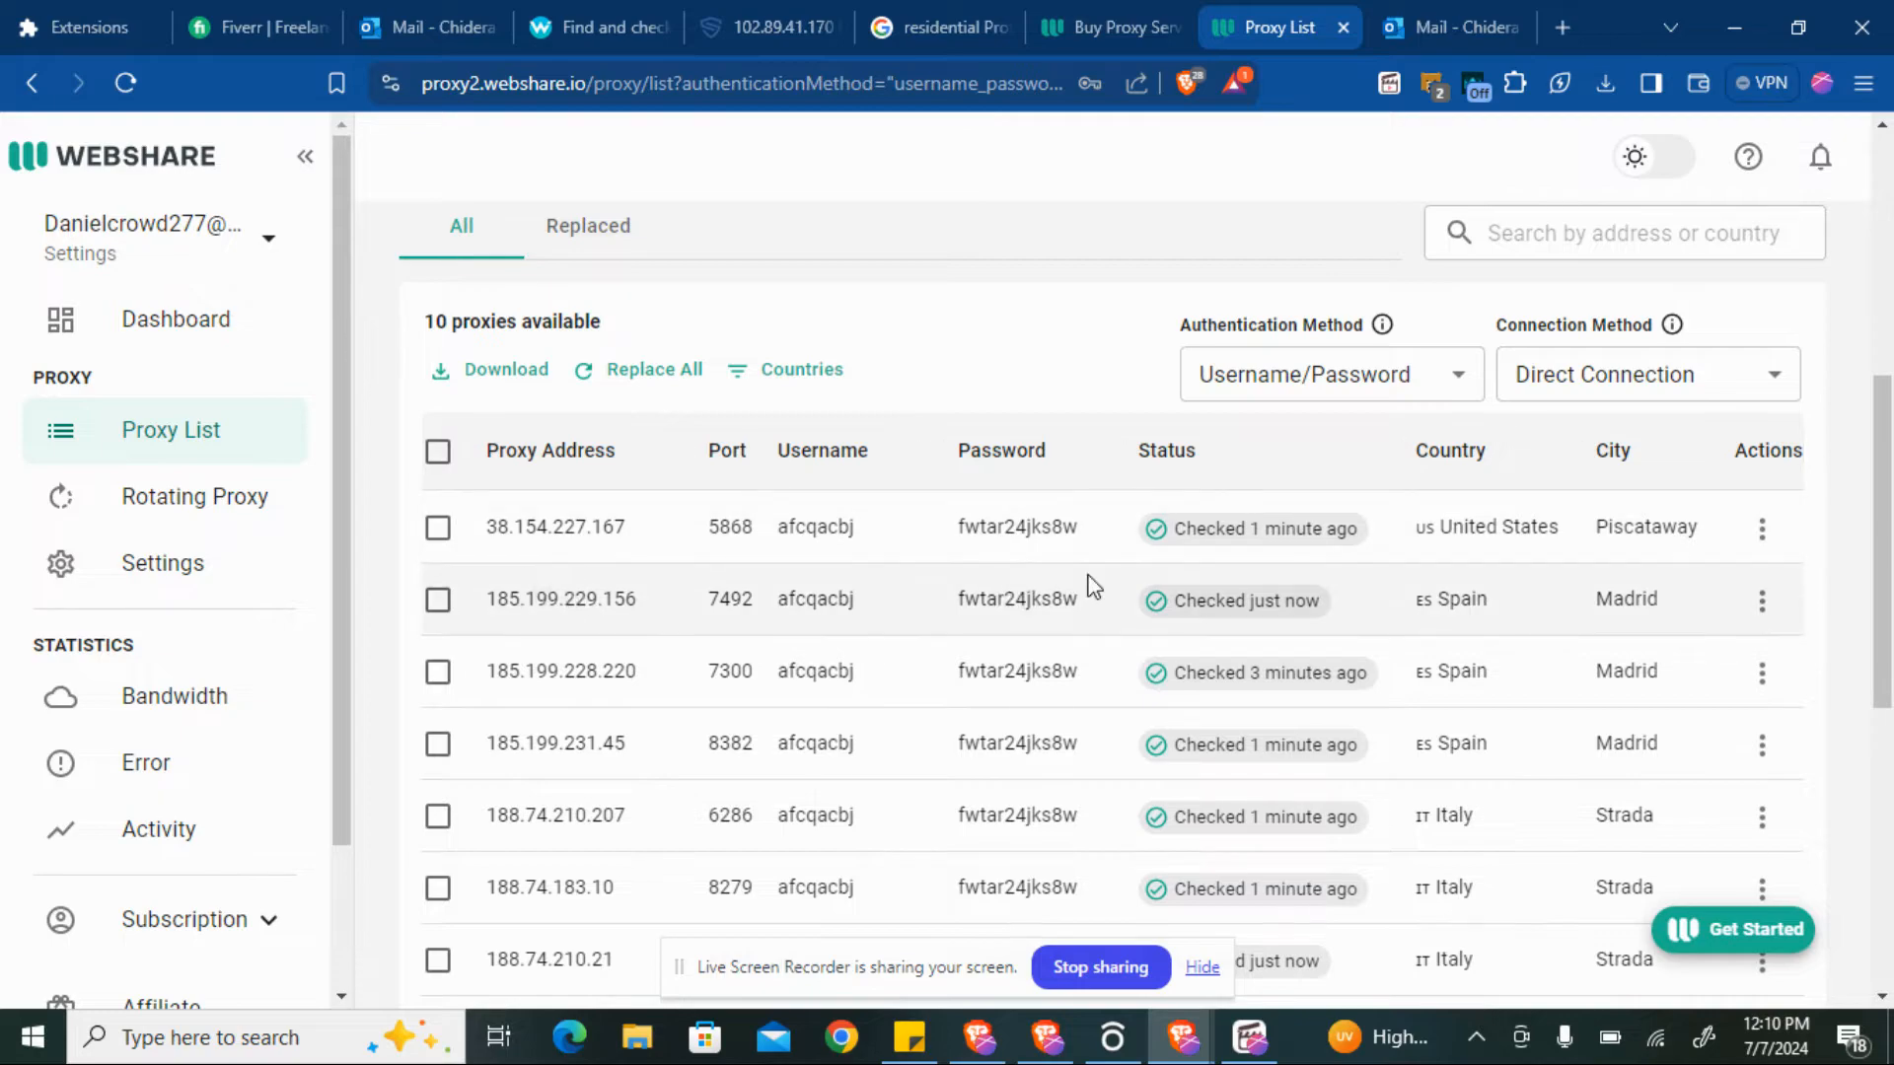
- Compare the free proxies' countries and cities down to the end of the Webshare list
scroll(1134, 557, "down", 1)
scroll(1538, 414, "up", 1)
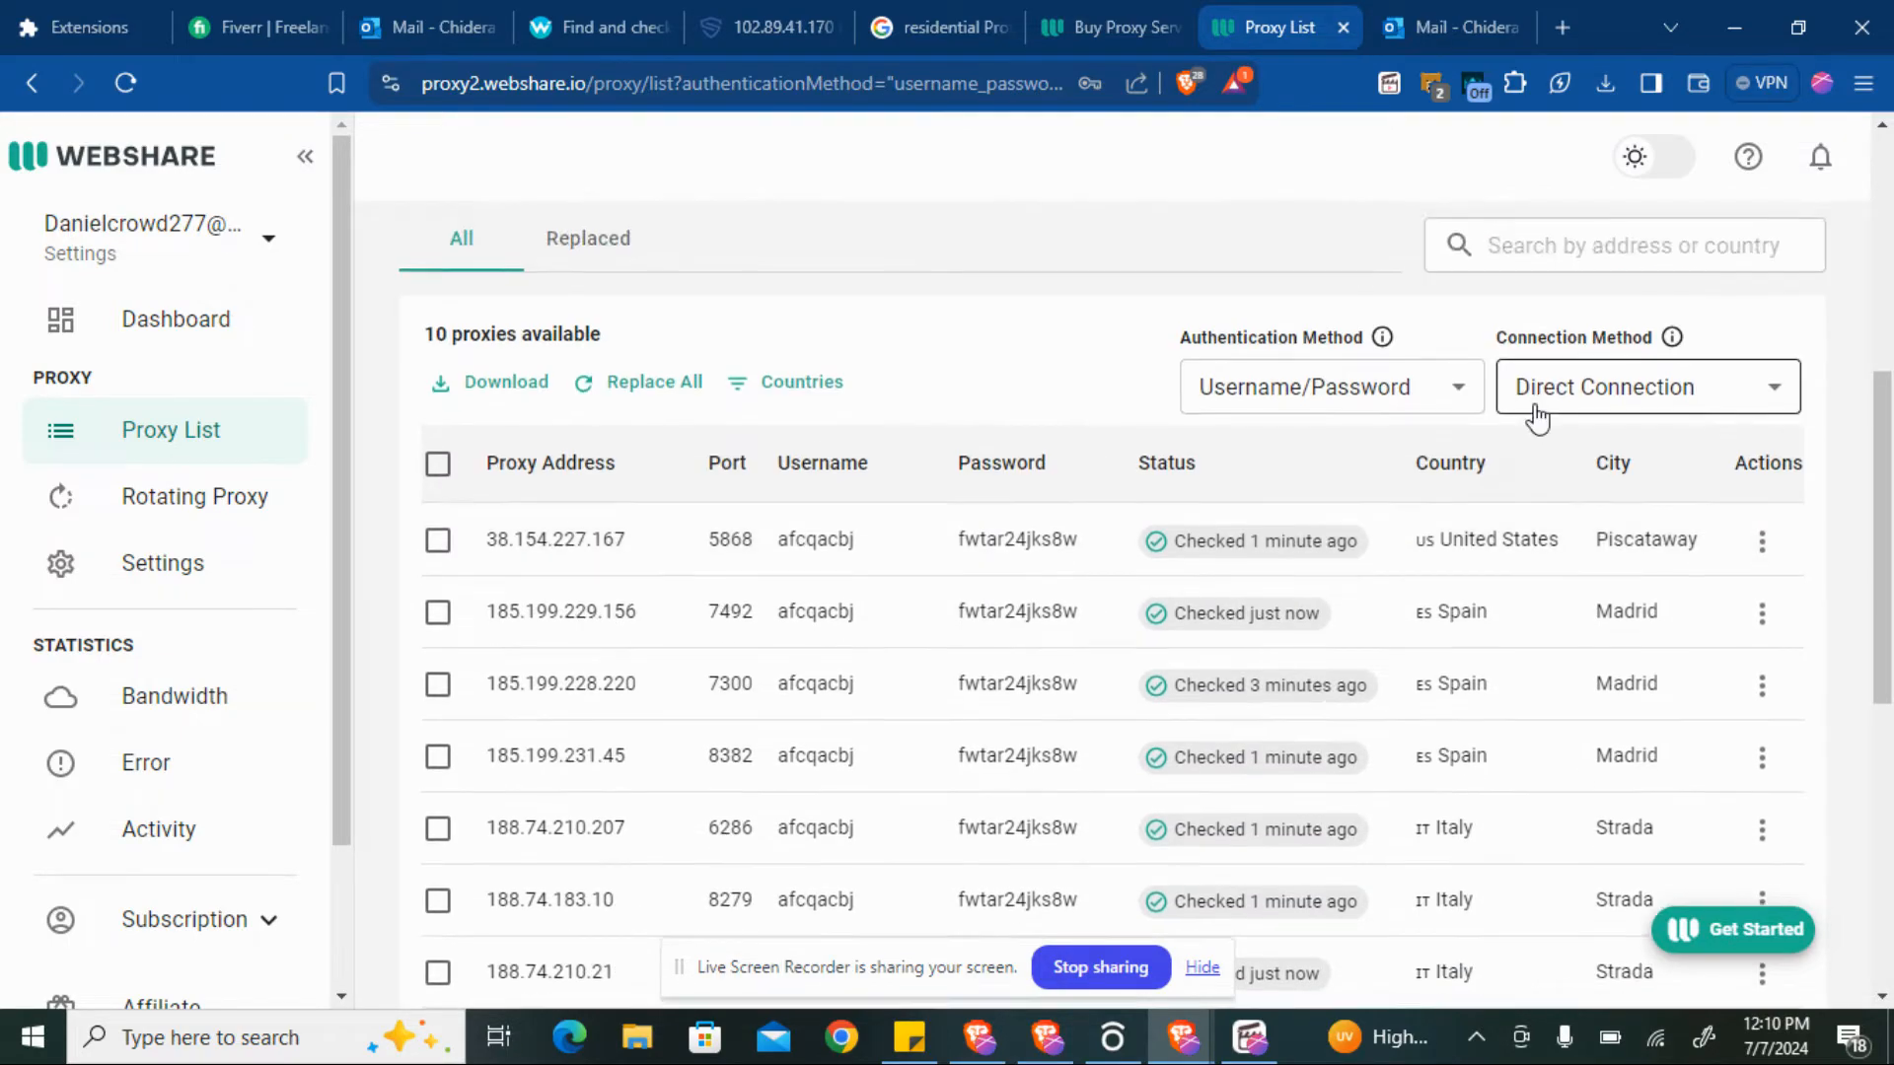
scroll(1536, 416, "down", 2)
scroll(1544, 627, "down", 2)
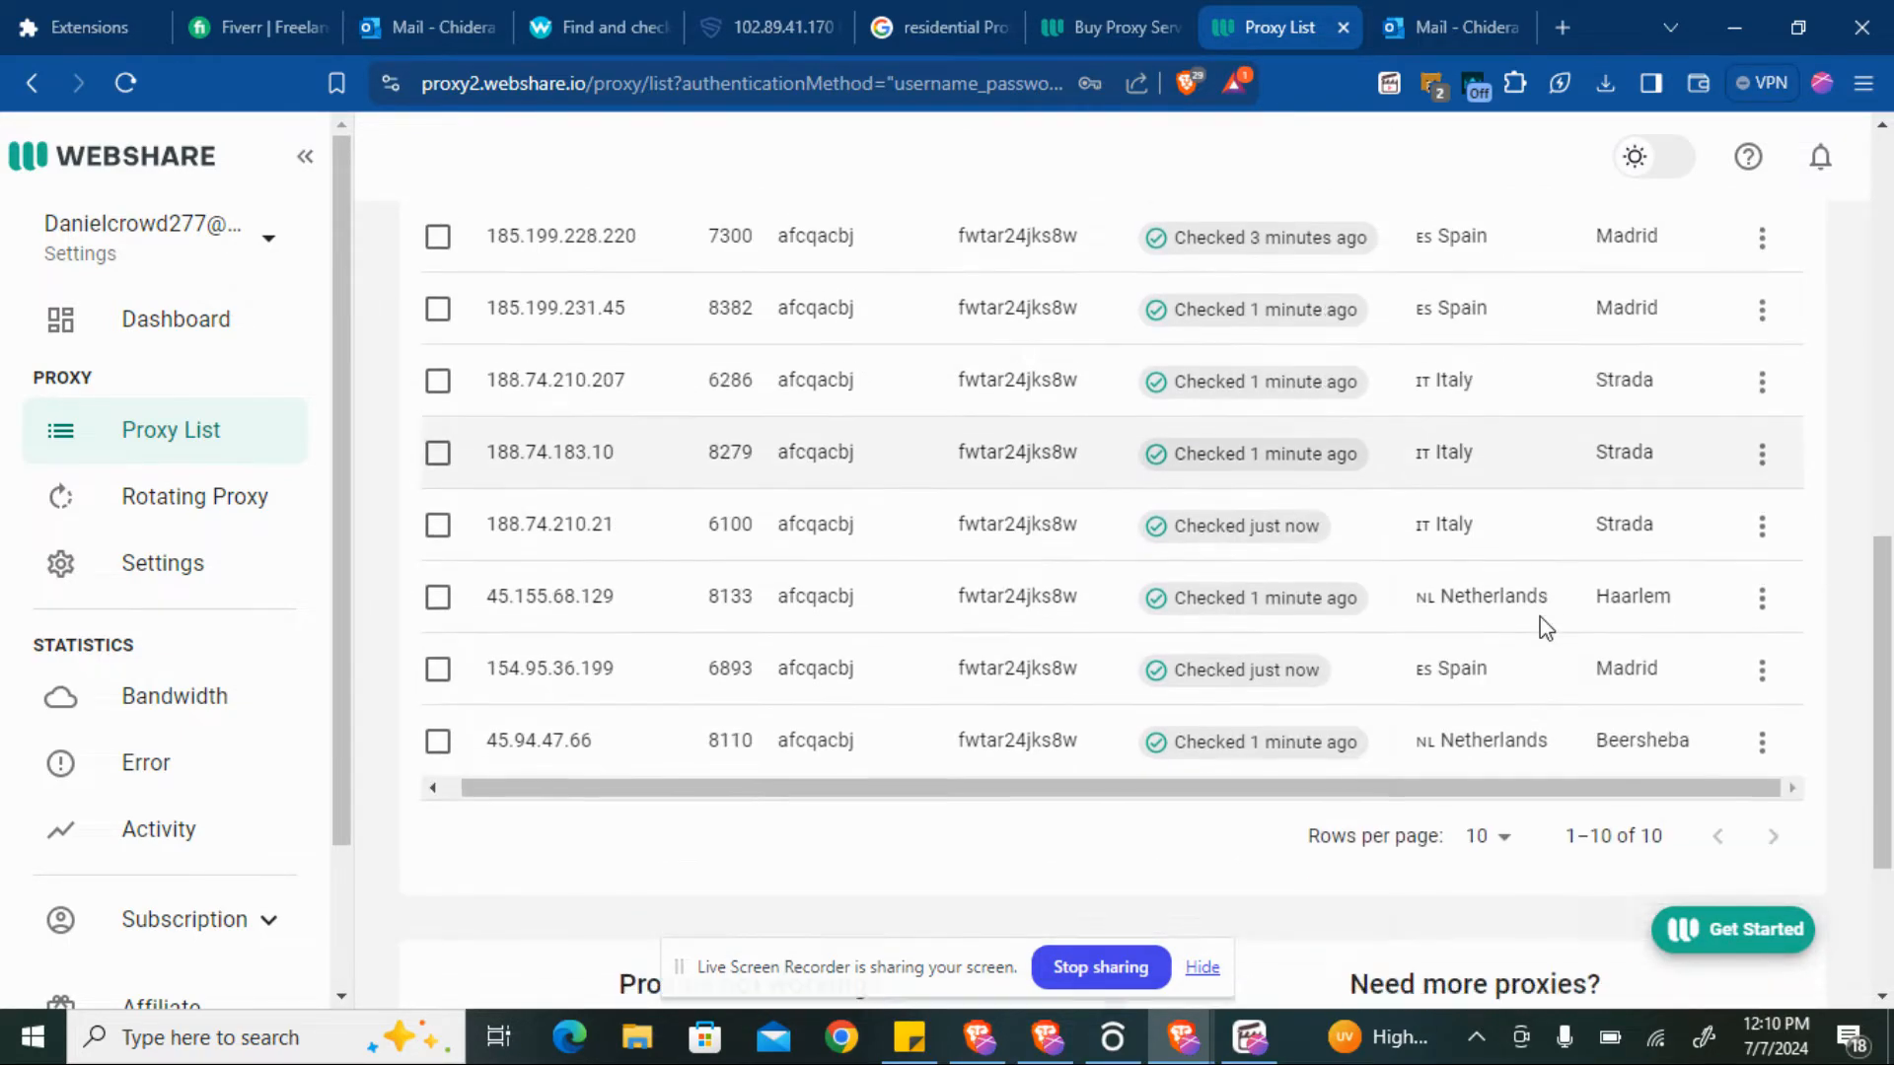
scroll(1544, 628, "down", 1)
scroll(1544, 627, "up", 2)
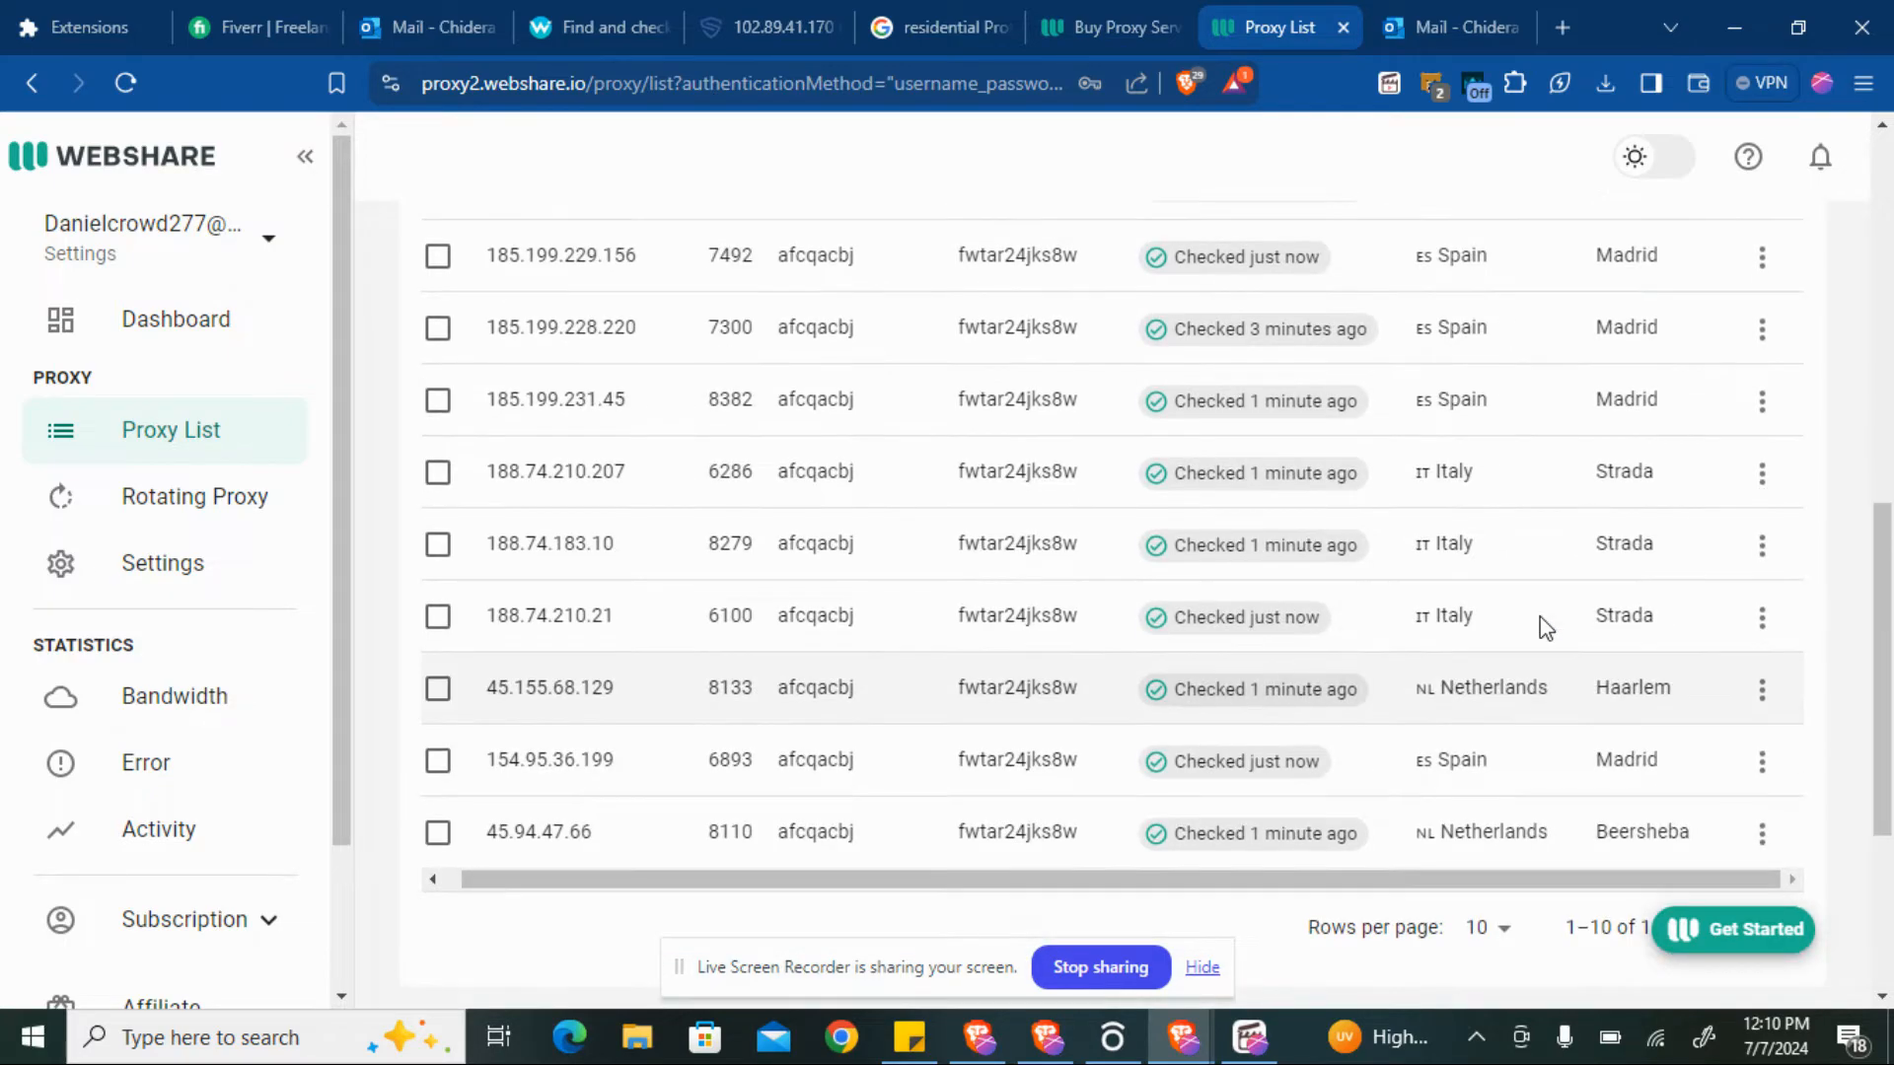
scroll(1323, 541, "up", 3)
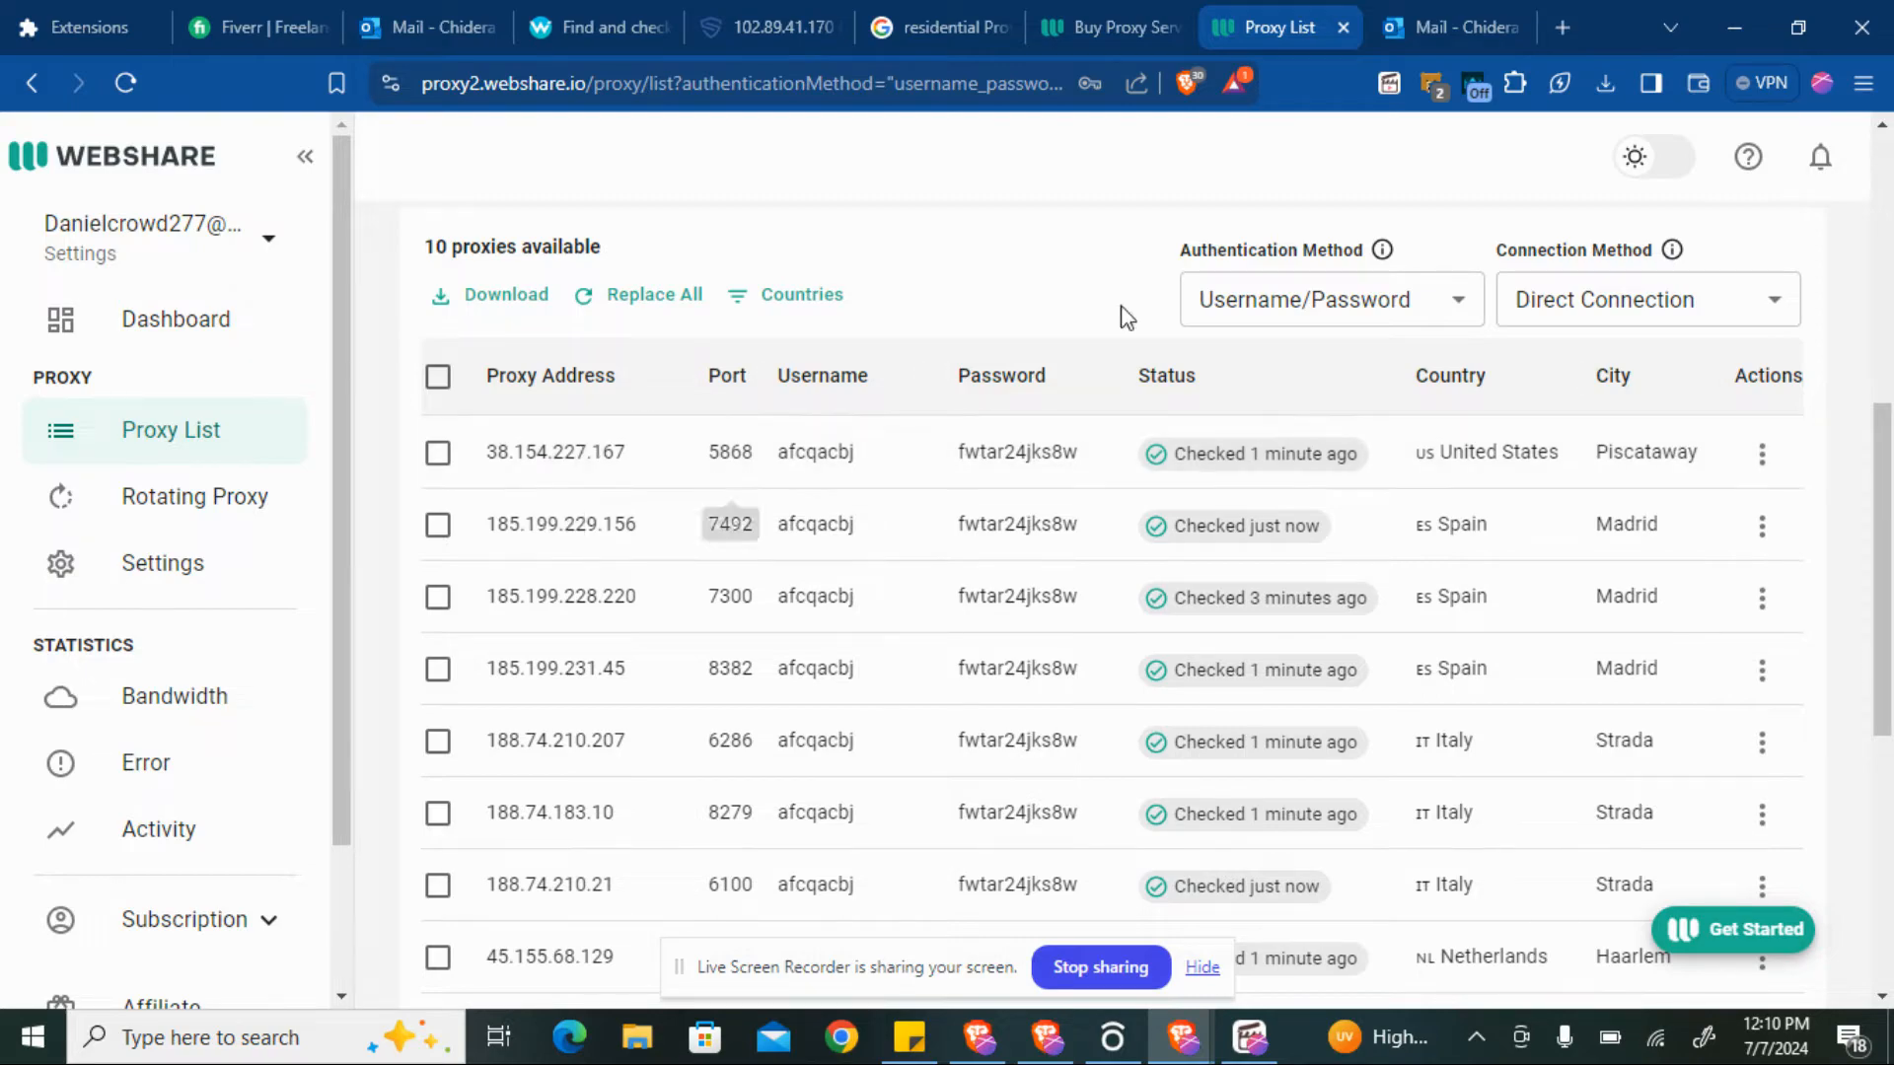
- Start a new Single Proxy in IPRoyal Proxy Manager and name its profile "Fiverr 1"
left_click(1476, 89)
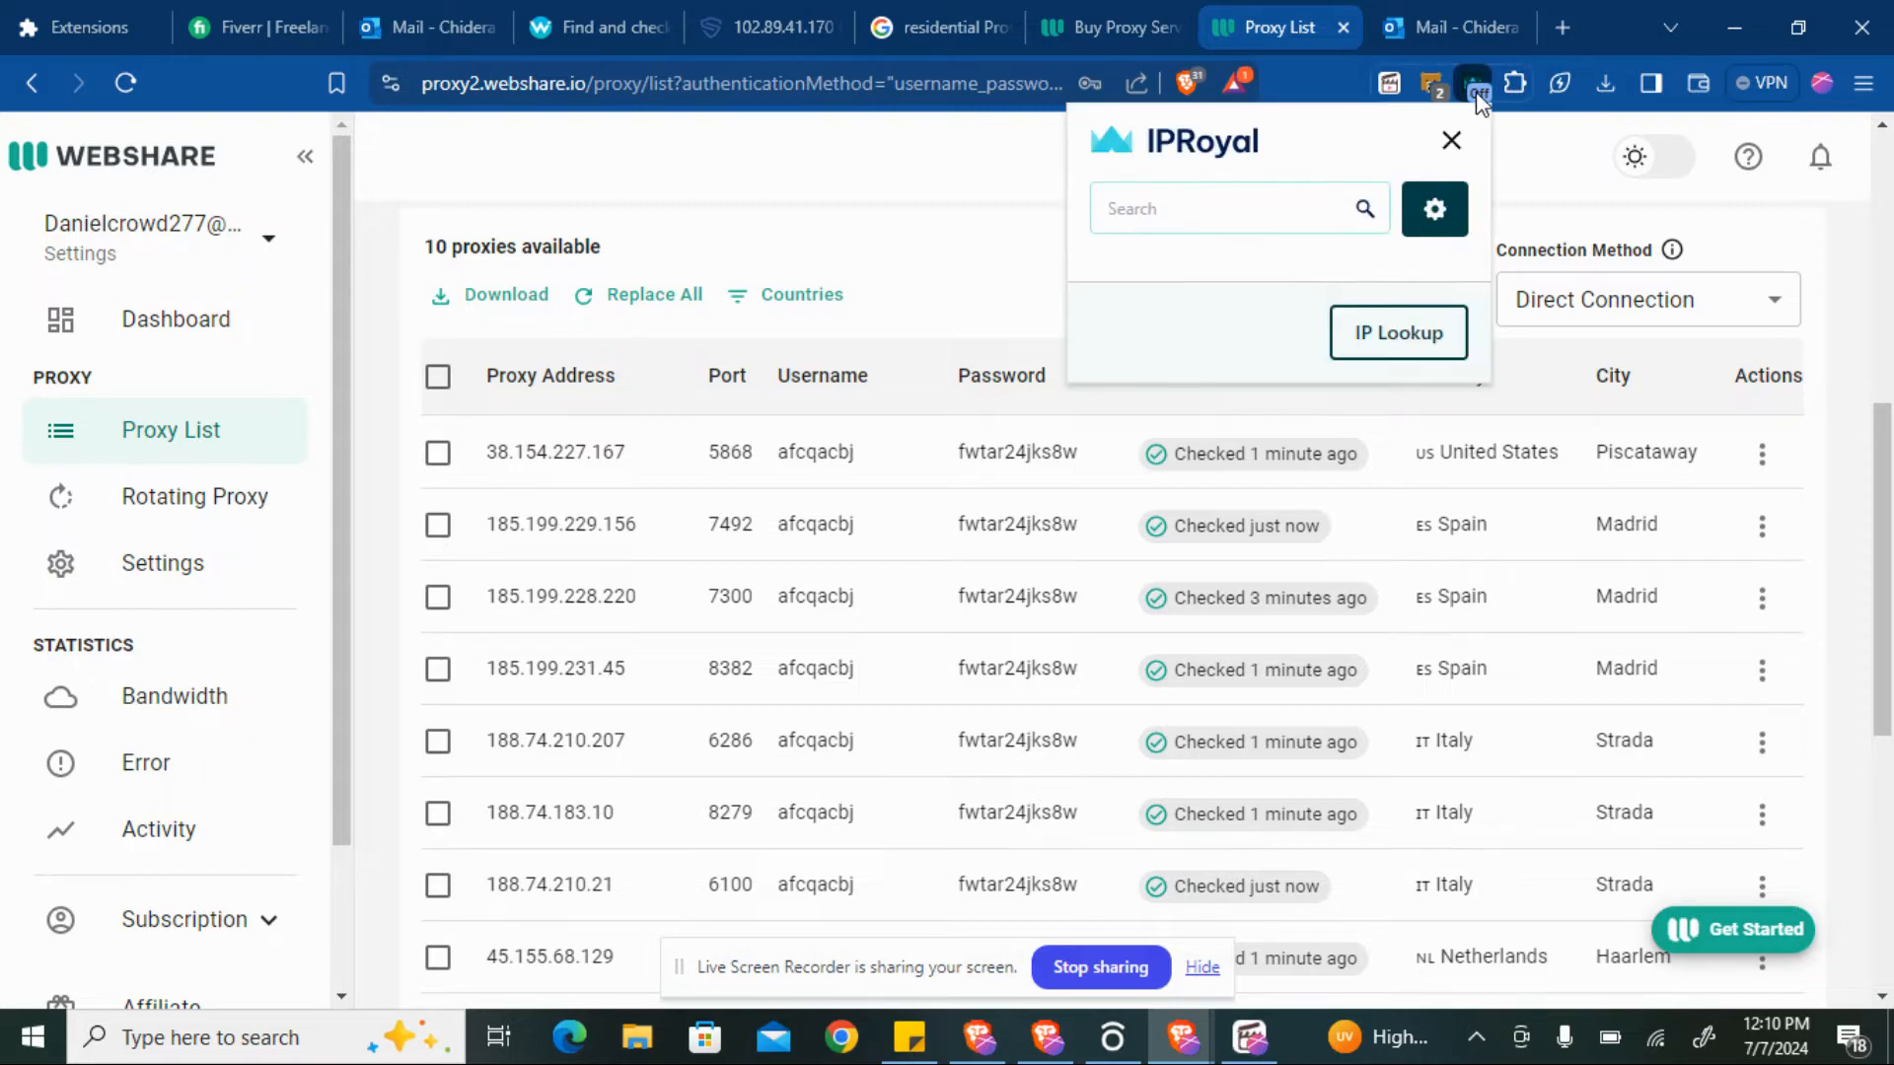
left_click(1435, 209)
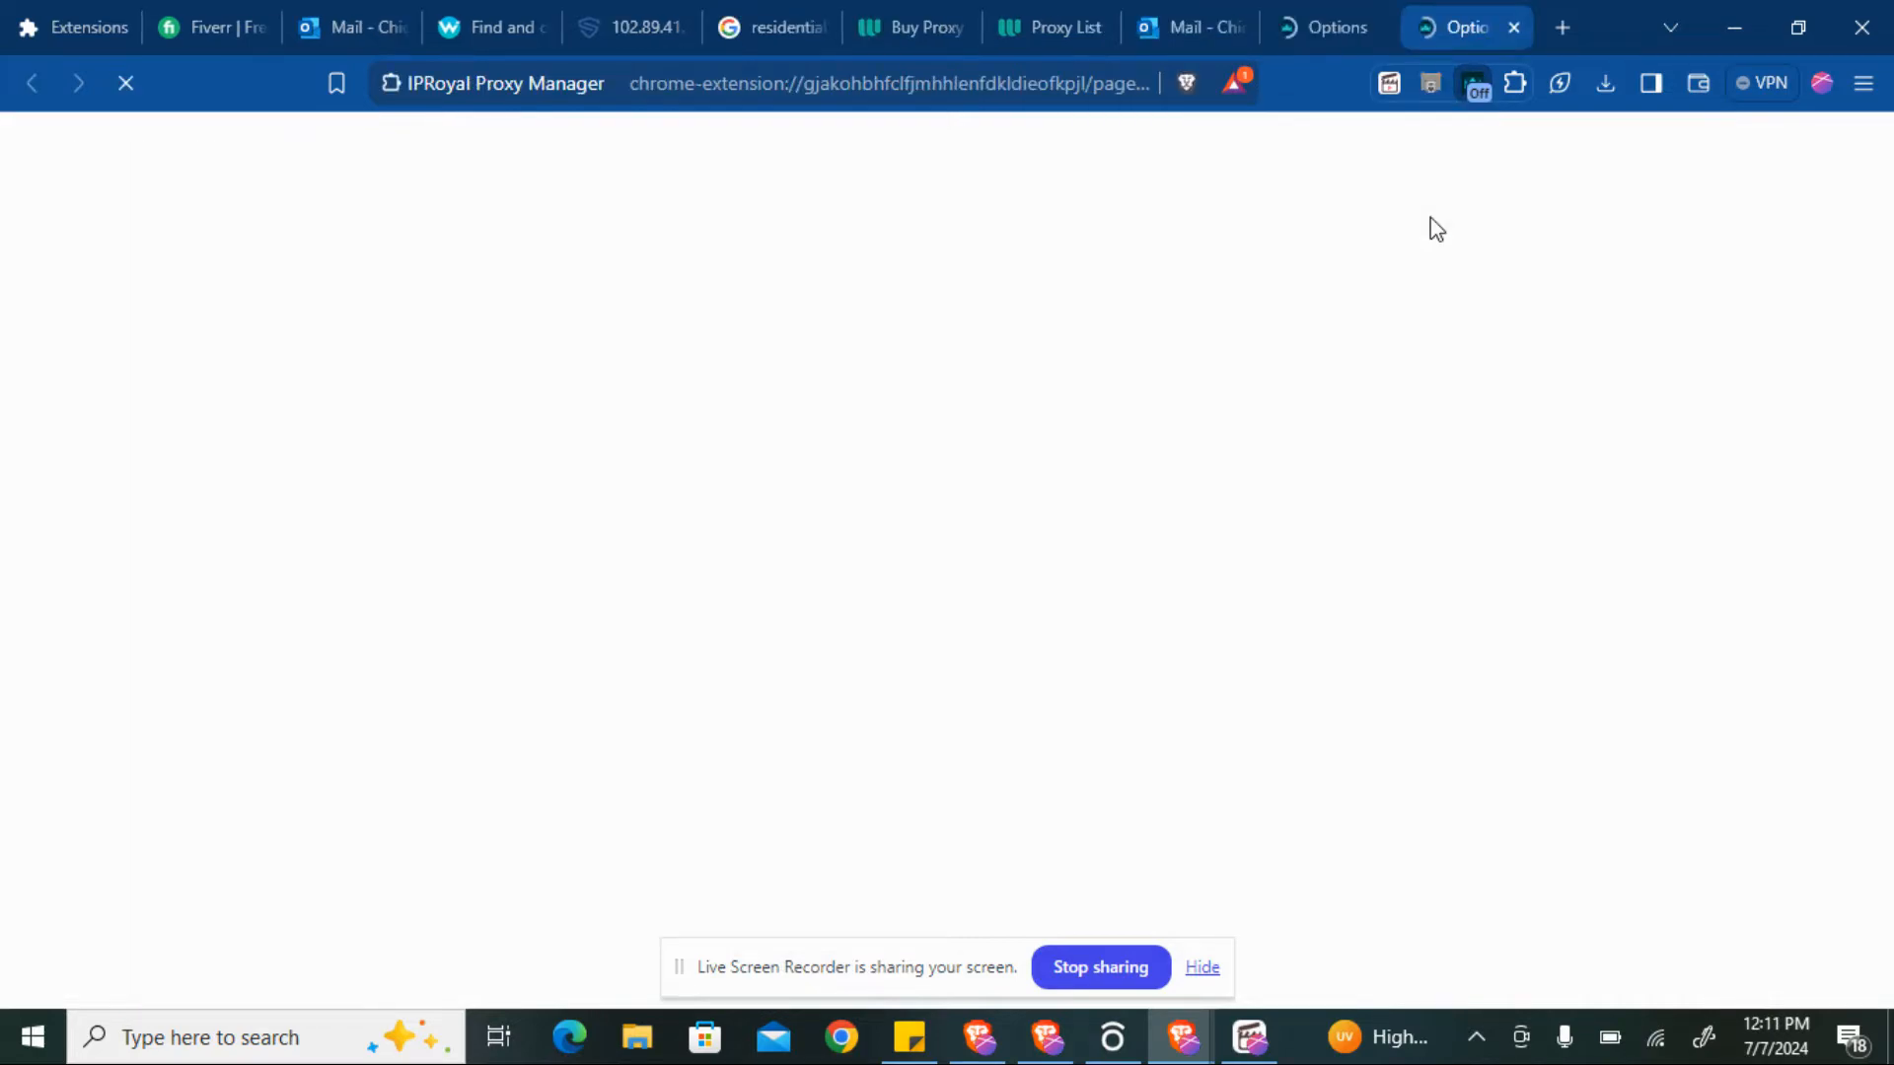
left_click(1727, 207)
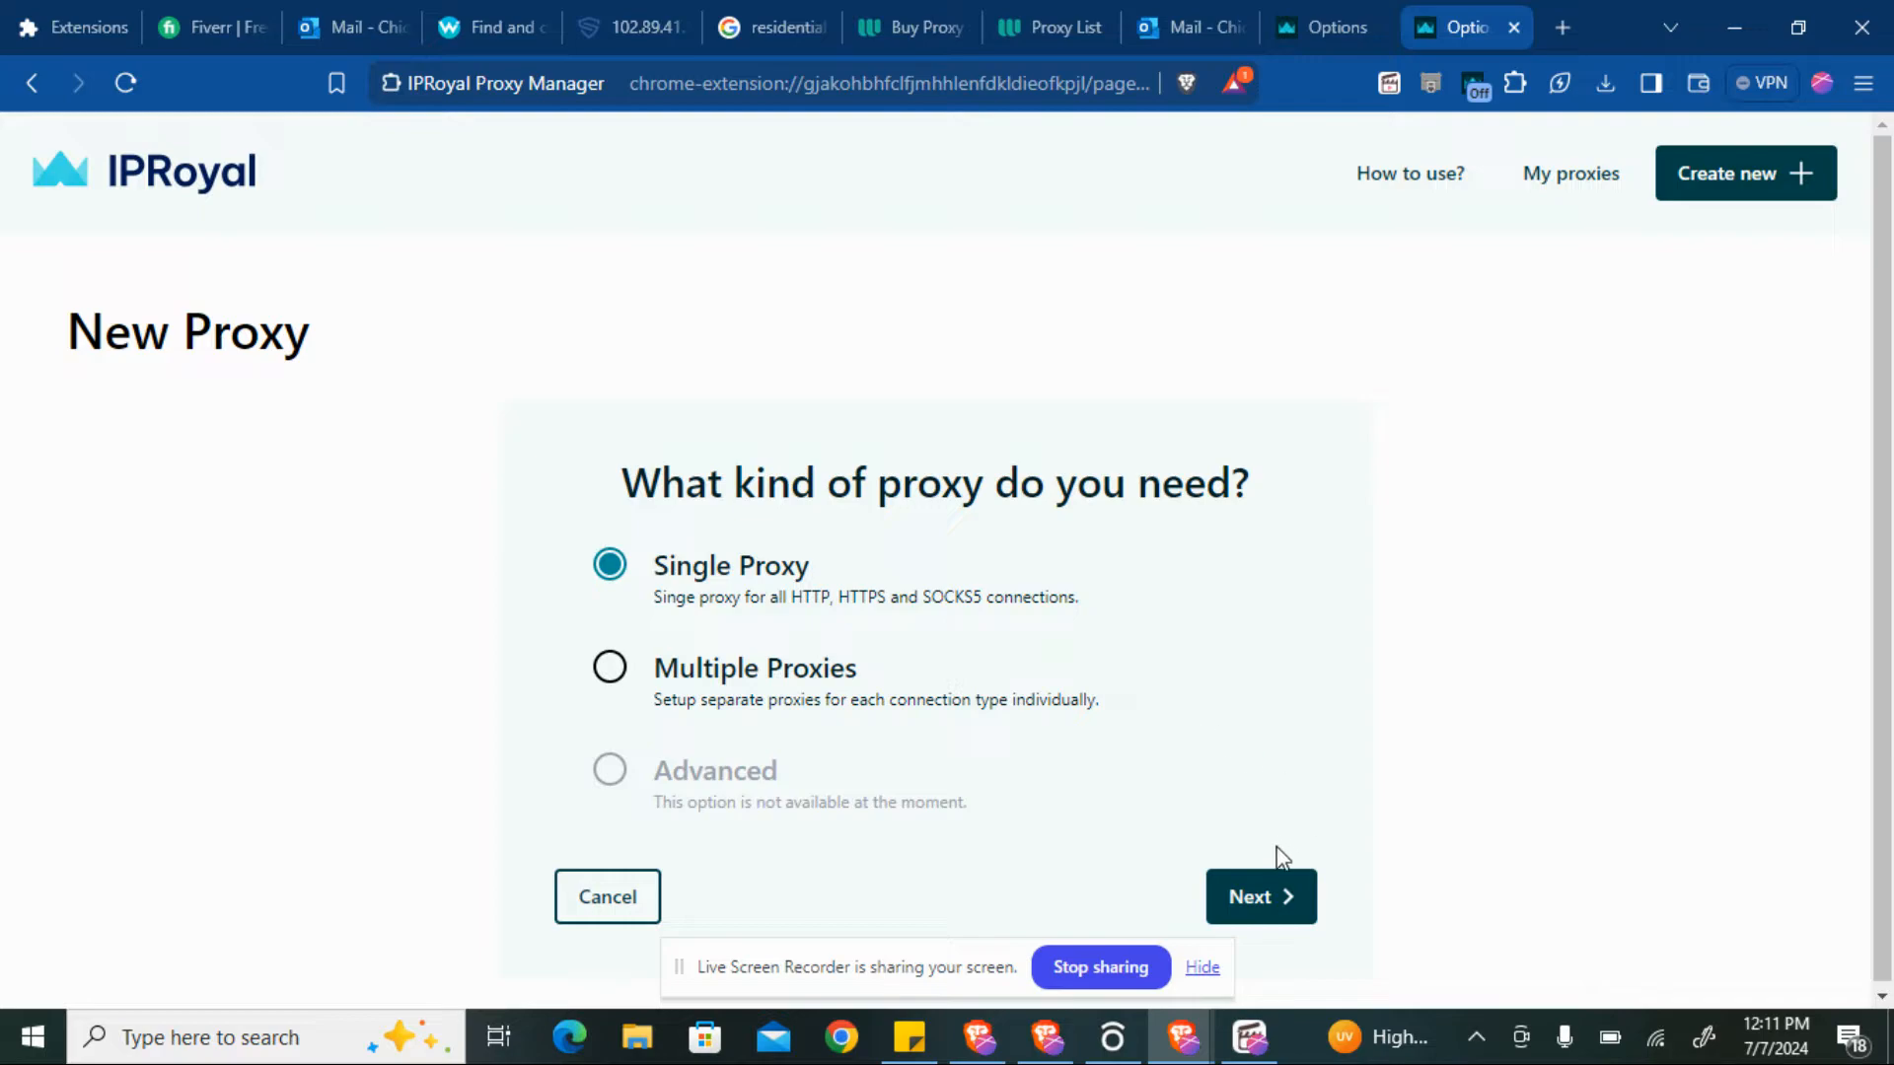
left_click(1263, 897)
left_click(854, 602)
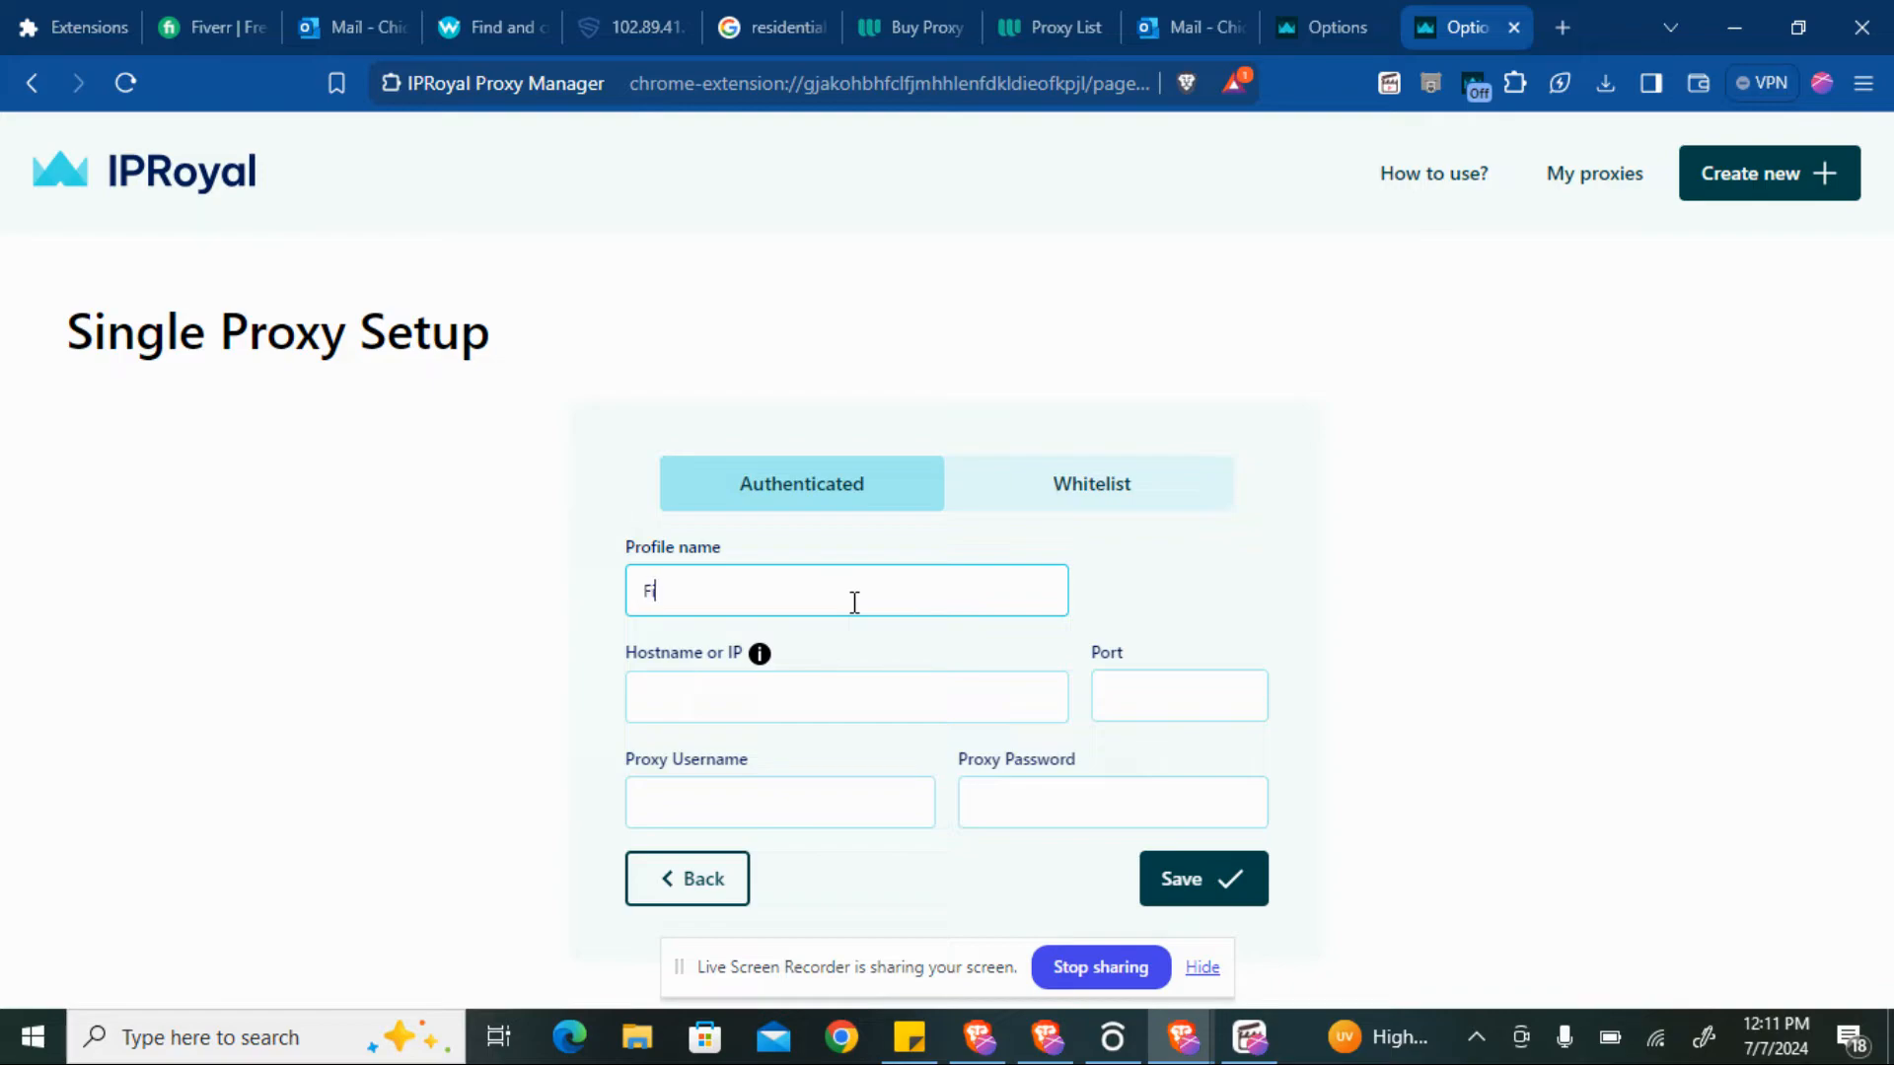
type("err 1")
- Copy the United States proxy's address from the Webshare list into the IPRoyal hostname field as 38.154.227.167
left_click(960, 712)
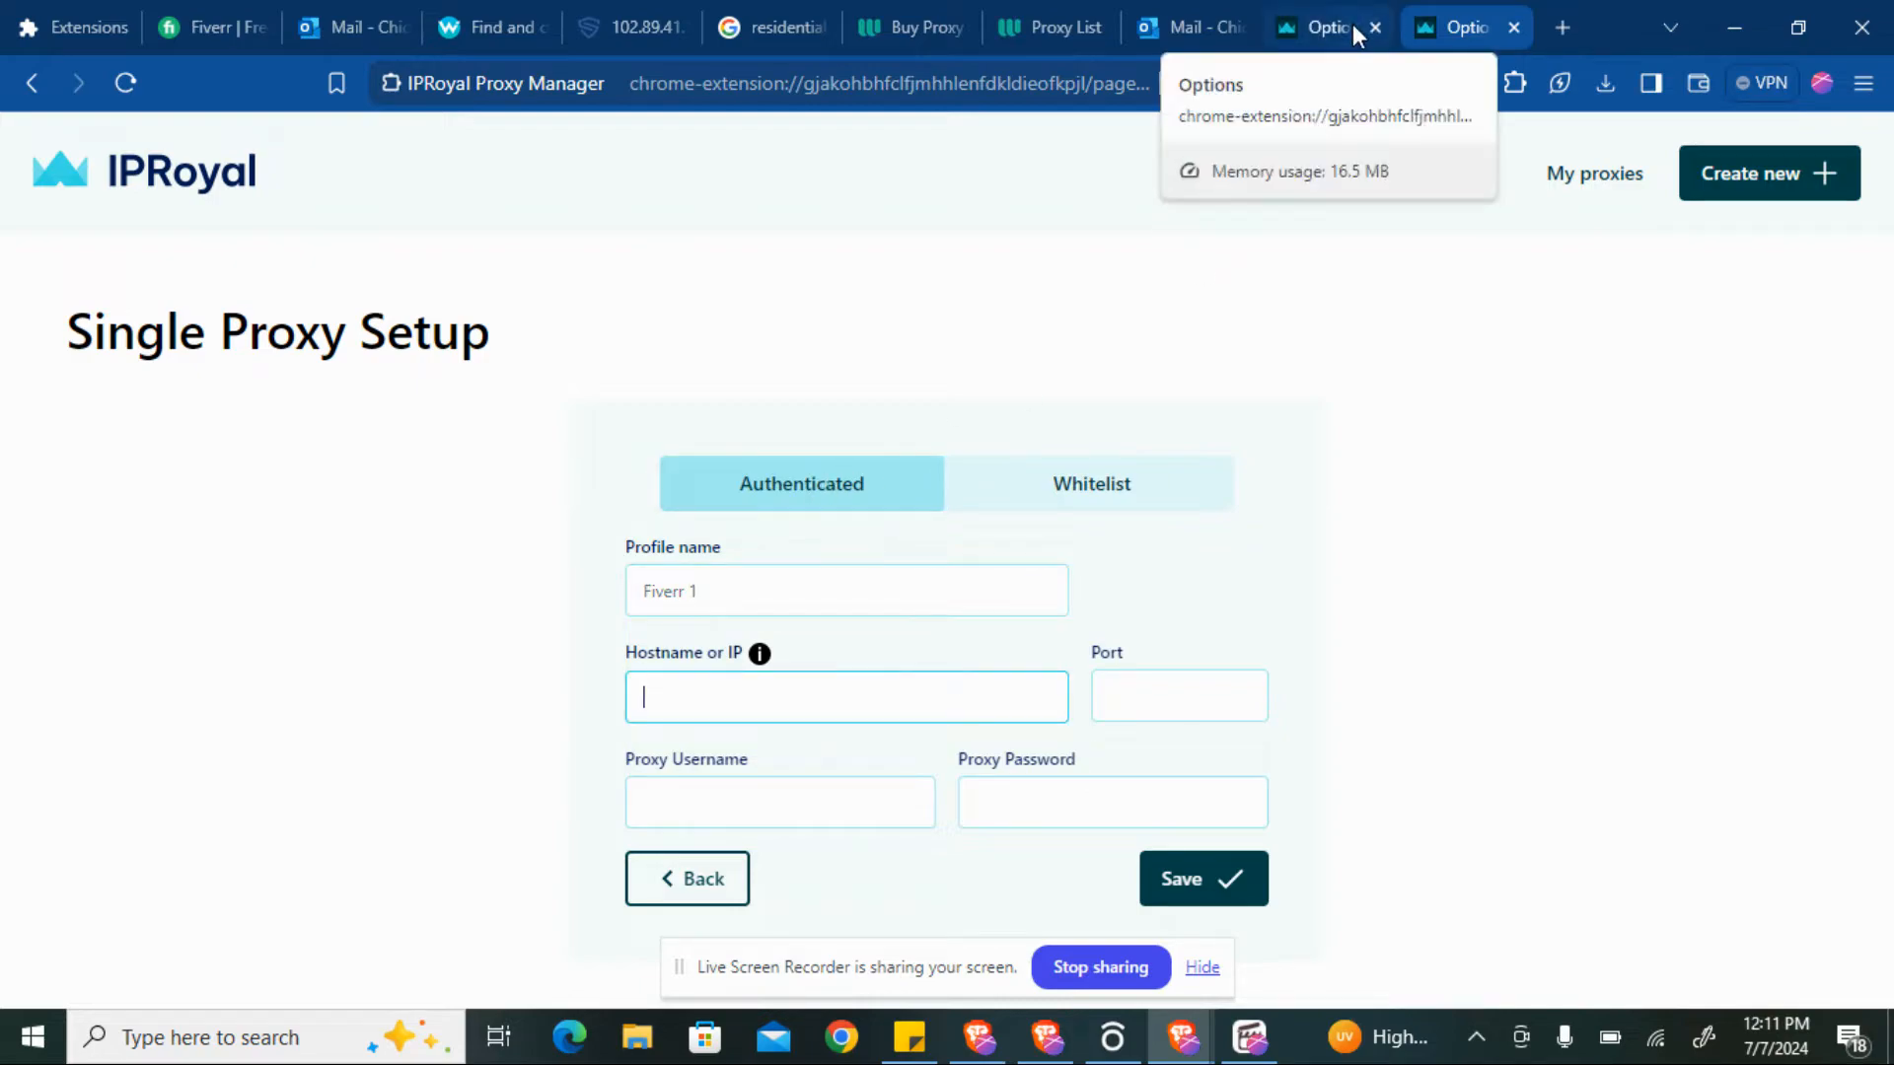
left_click(1041, 28)
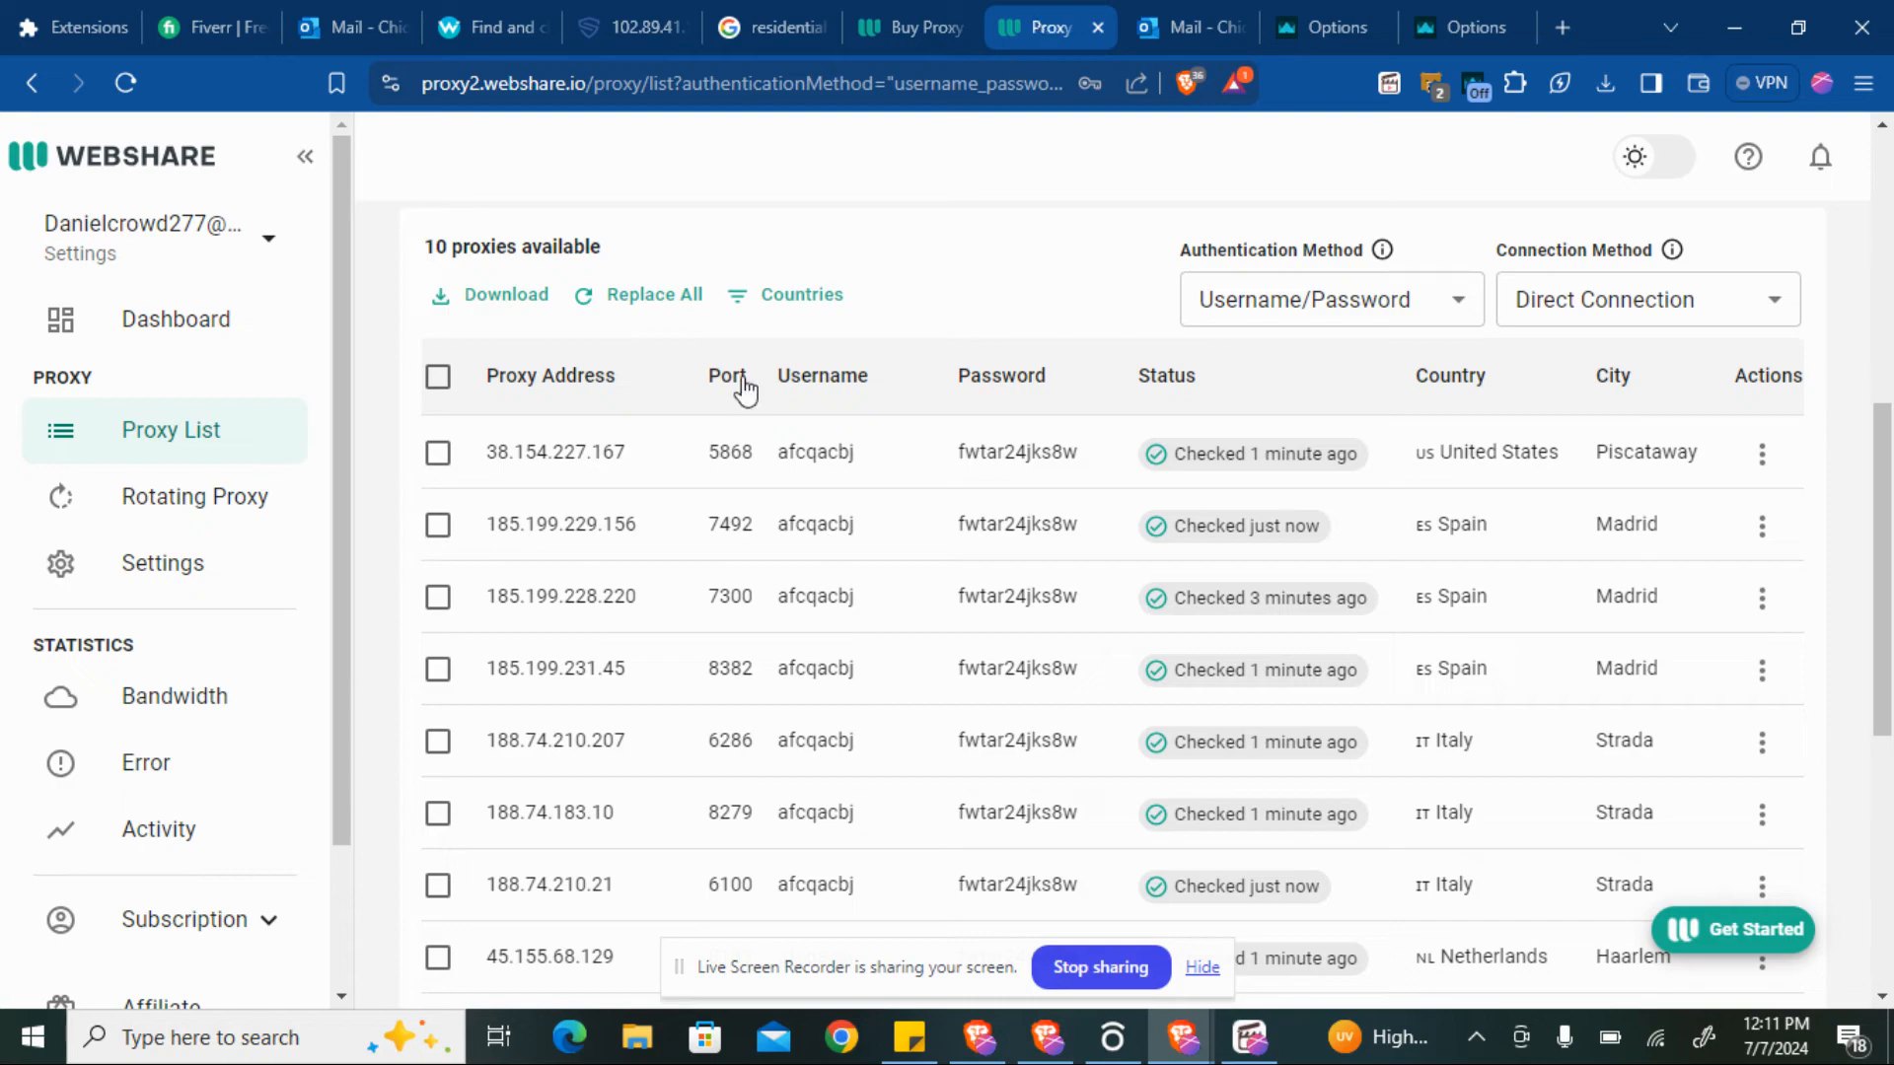
left_click_drag(631, 453, 485, 453)
key("ctrl+c")
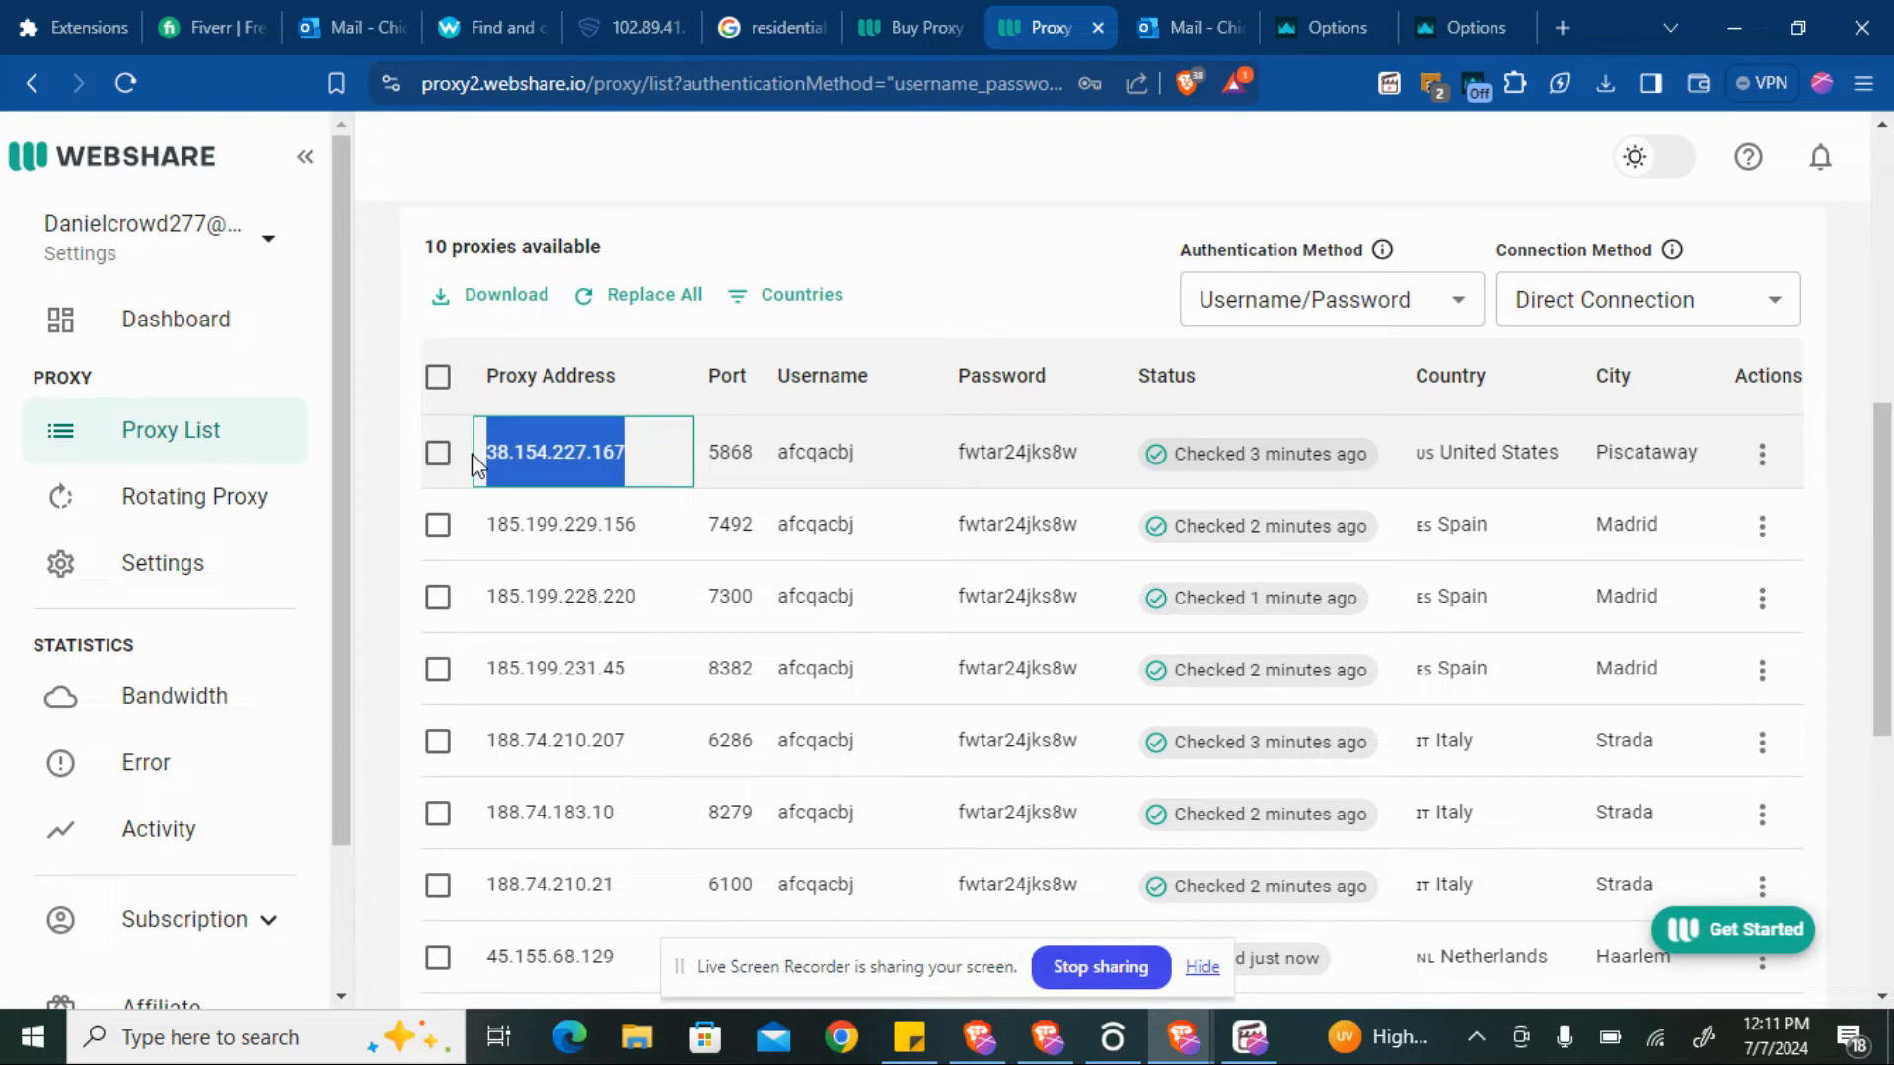
left_click(917, 302)
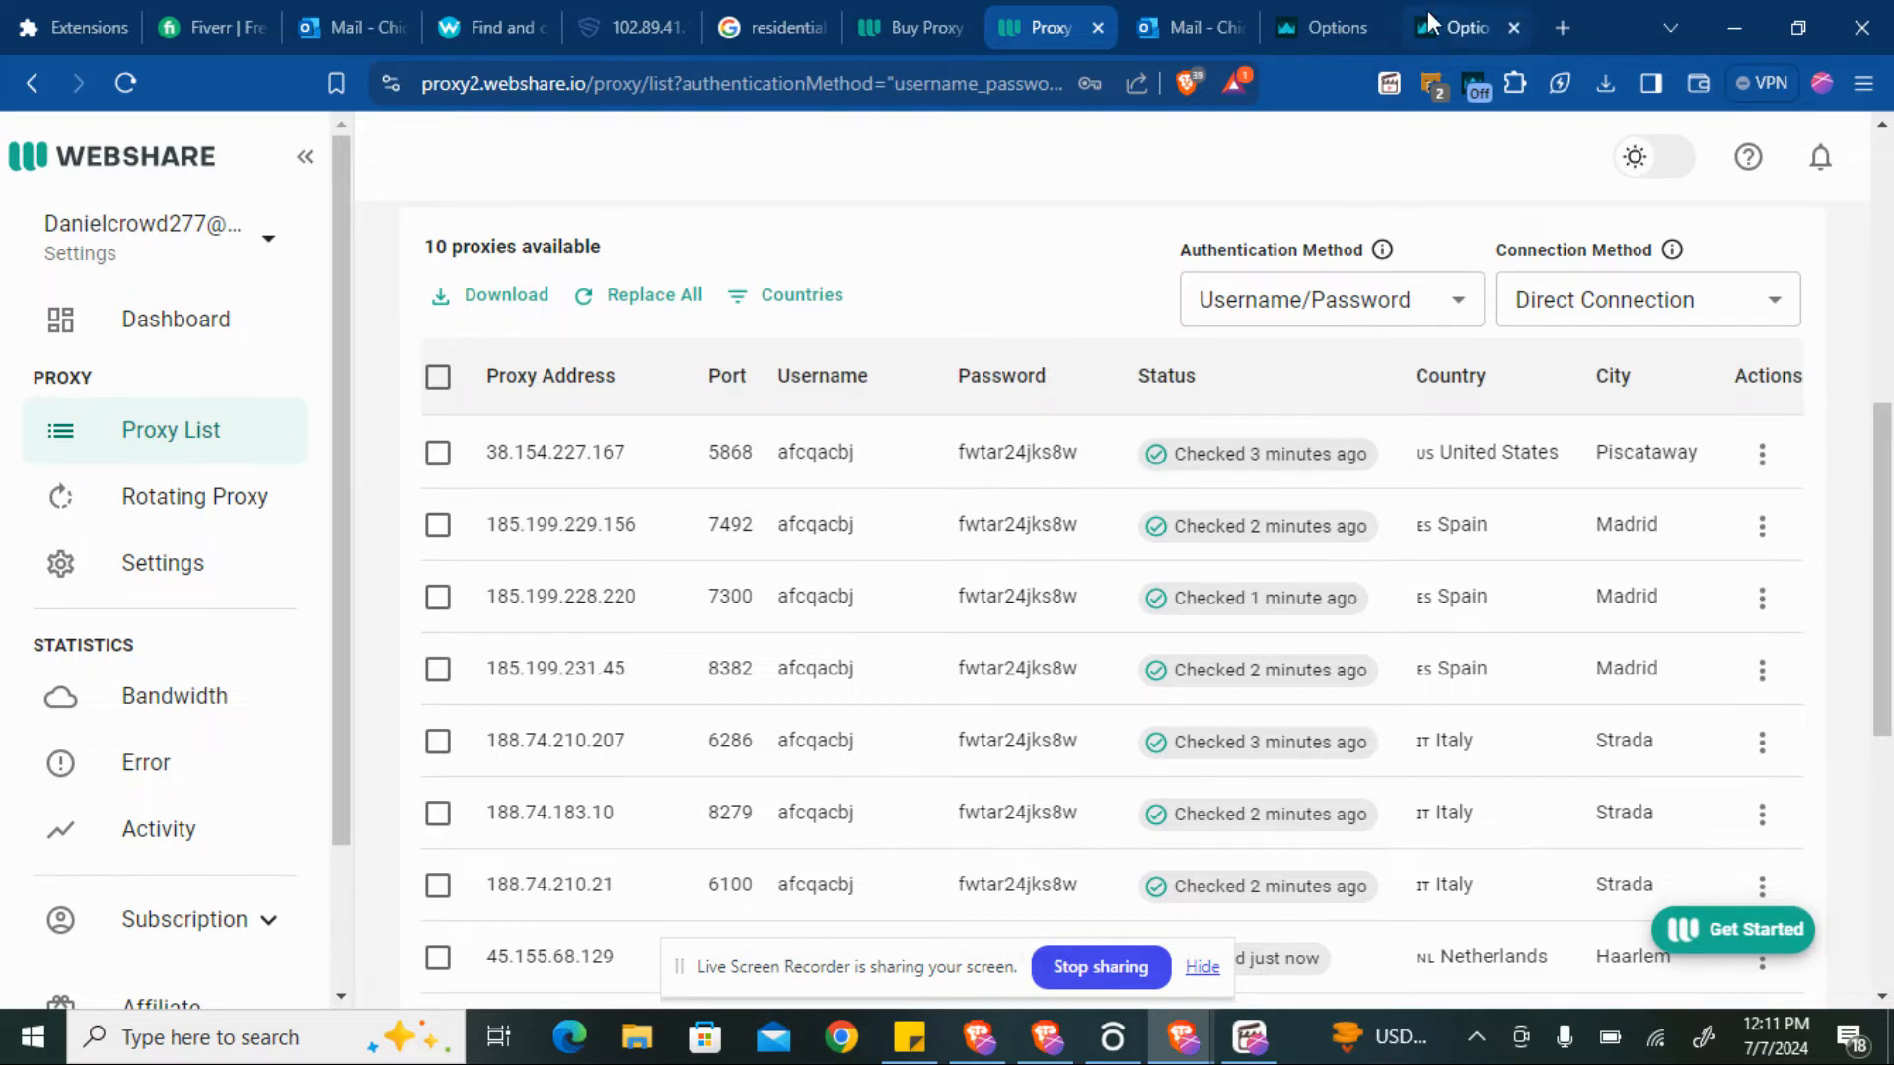
left_click(1458, 27)
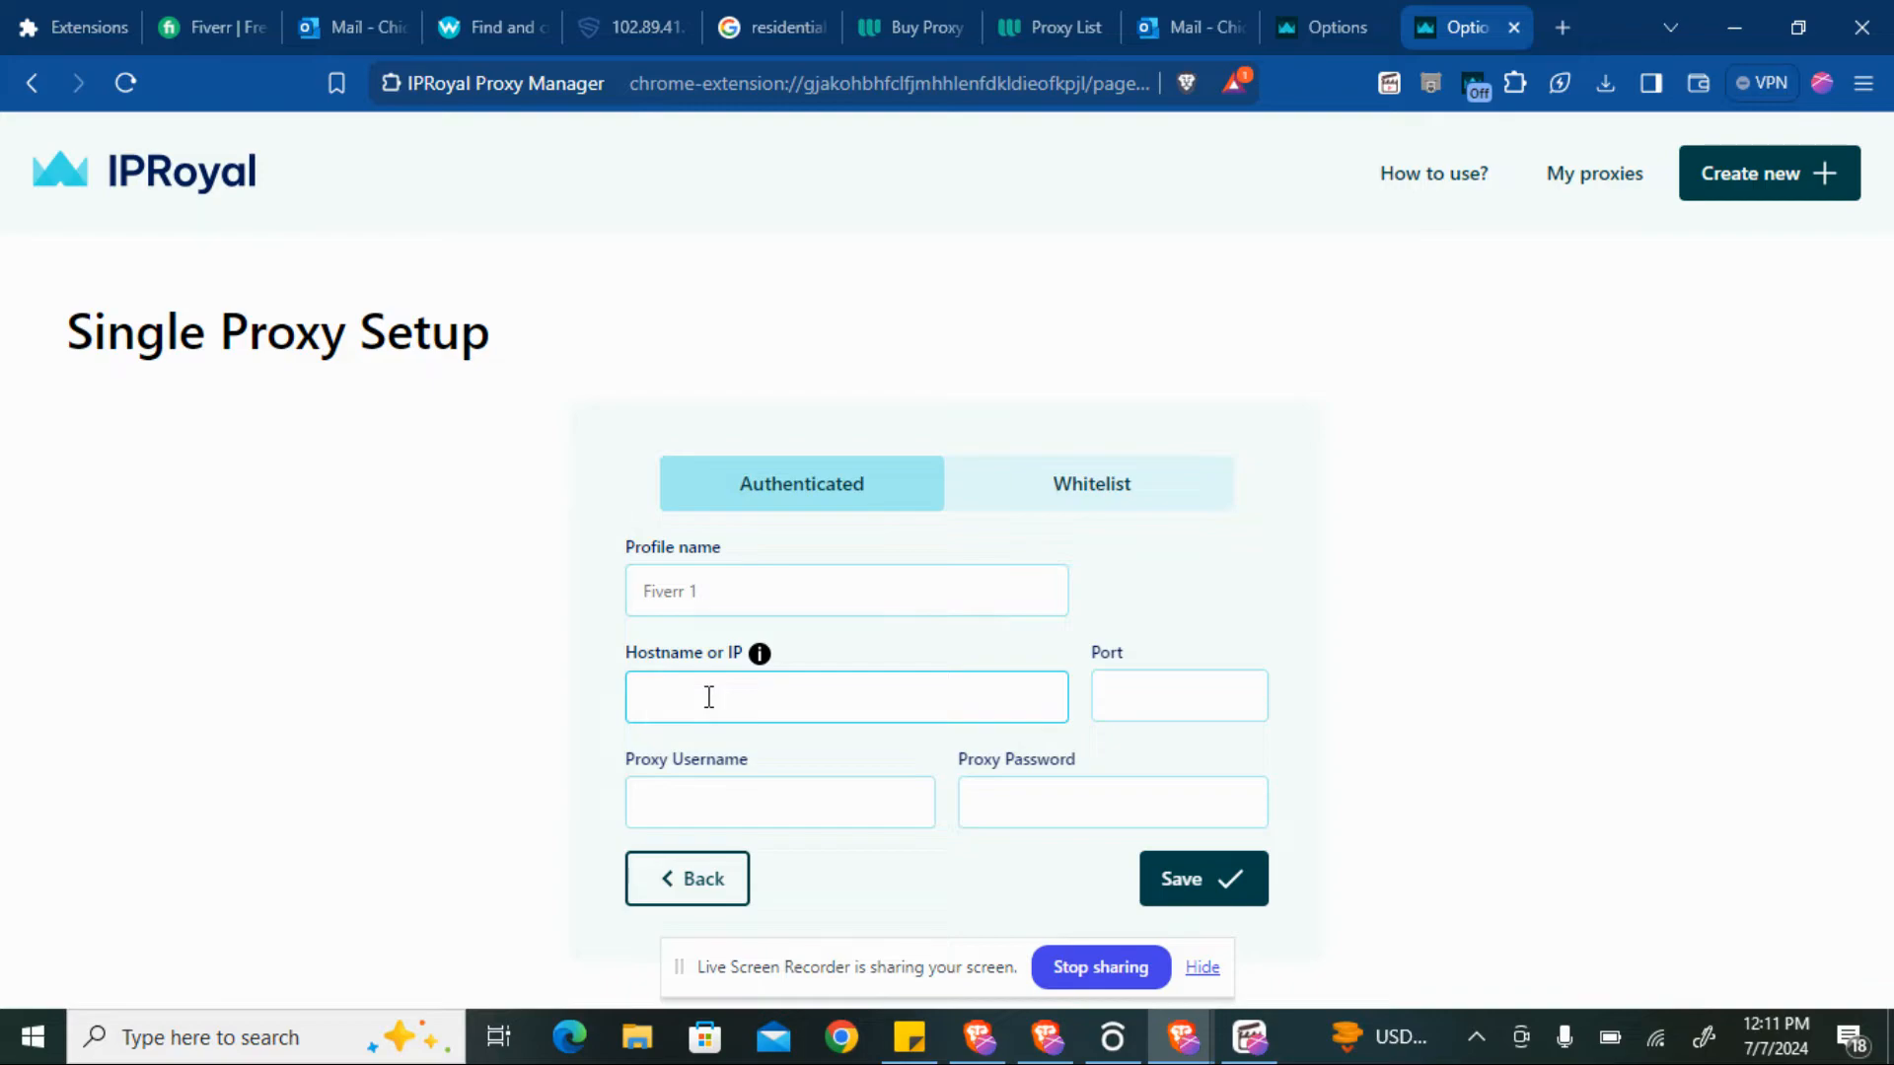
key("ctrl+v")
- Copy the United States proxy's port from Webshare into the IPRoyal setup, setting the port to 5868
left_click(1165, 695)
left_click(1008, 18)
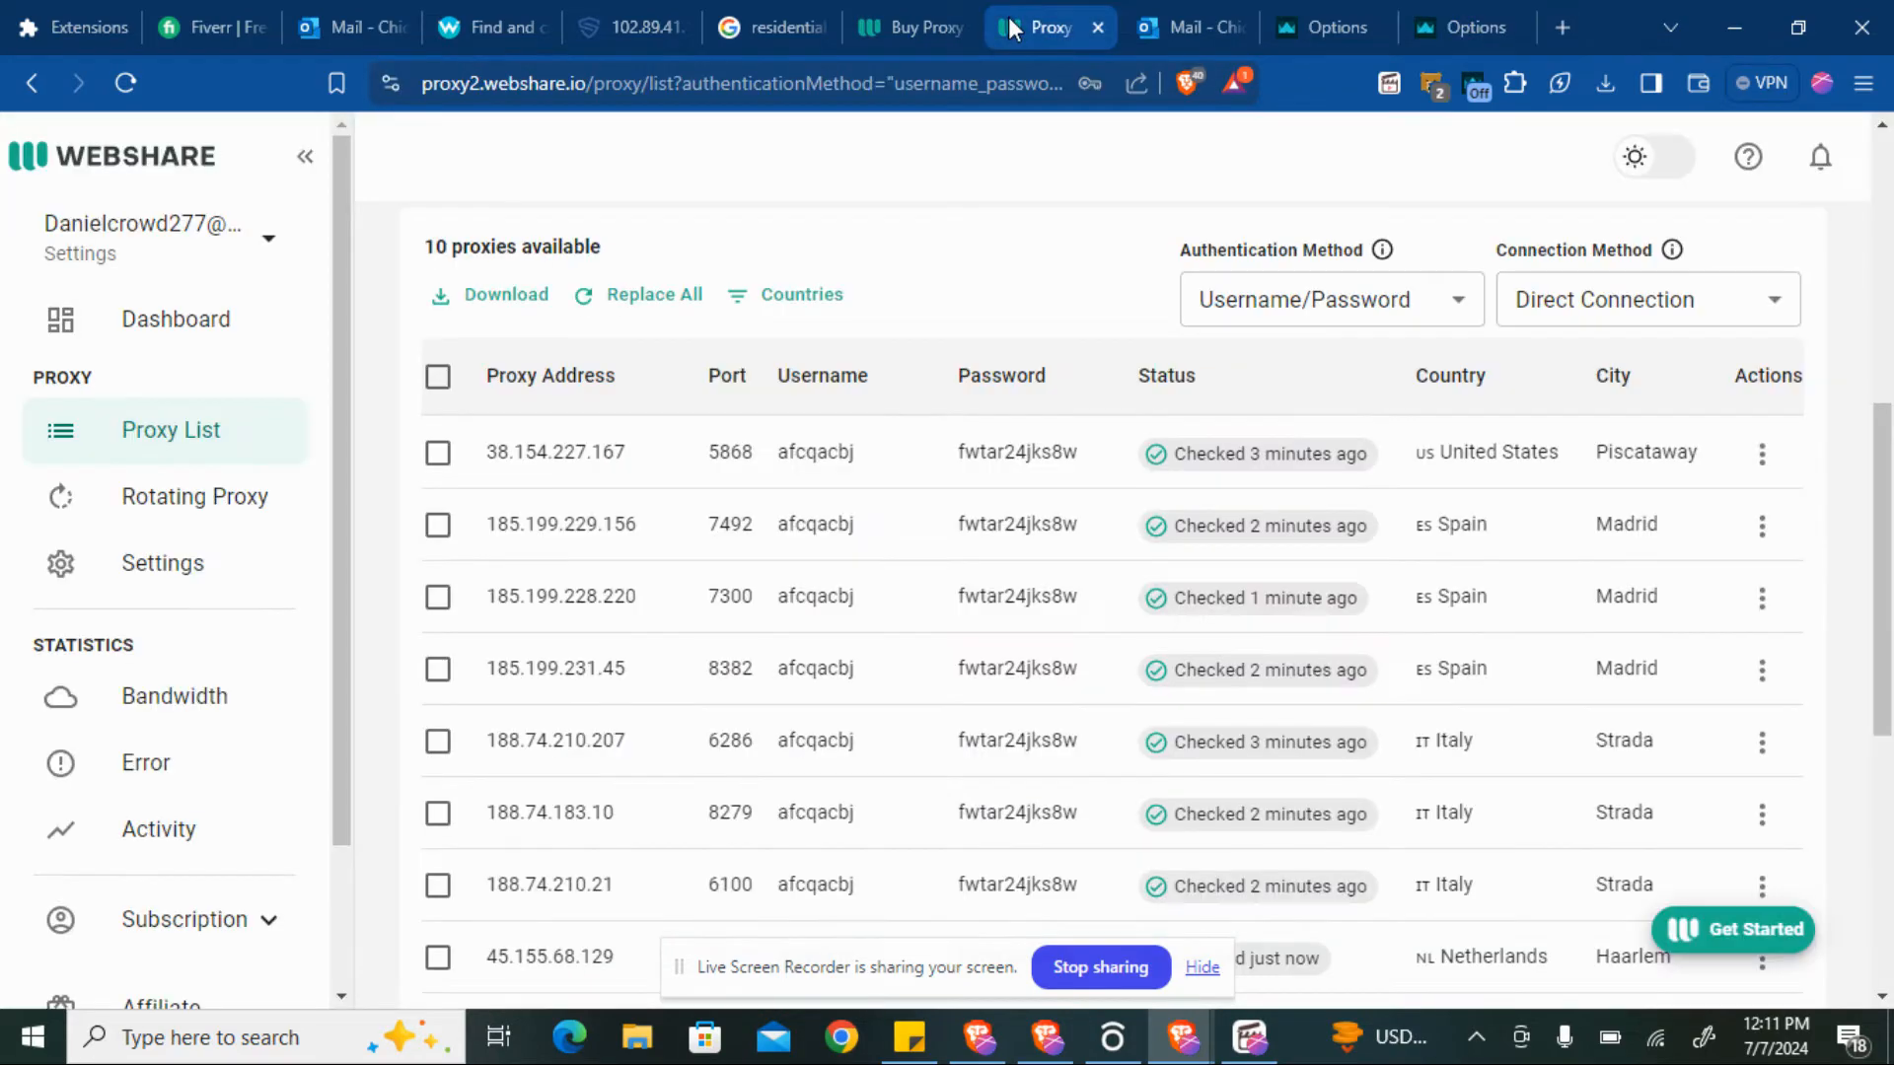
left_click(760, 462)
left_click_drag(760, 457, 700, 460)
key("ctrl+c")
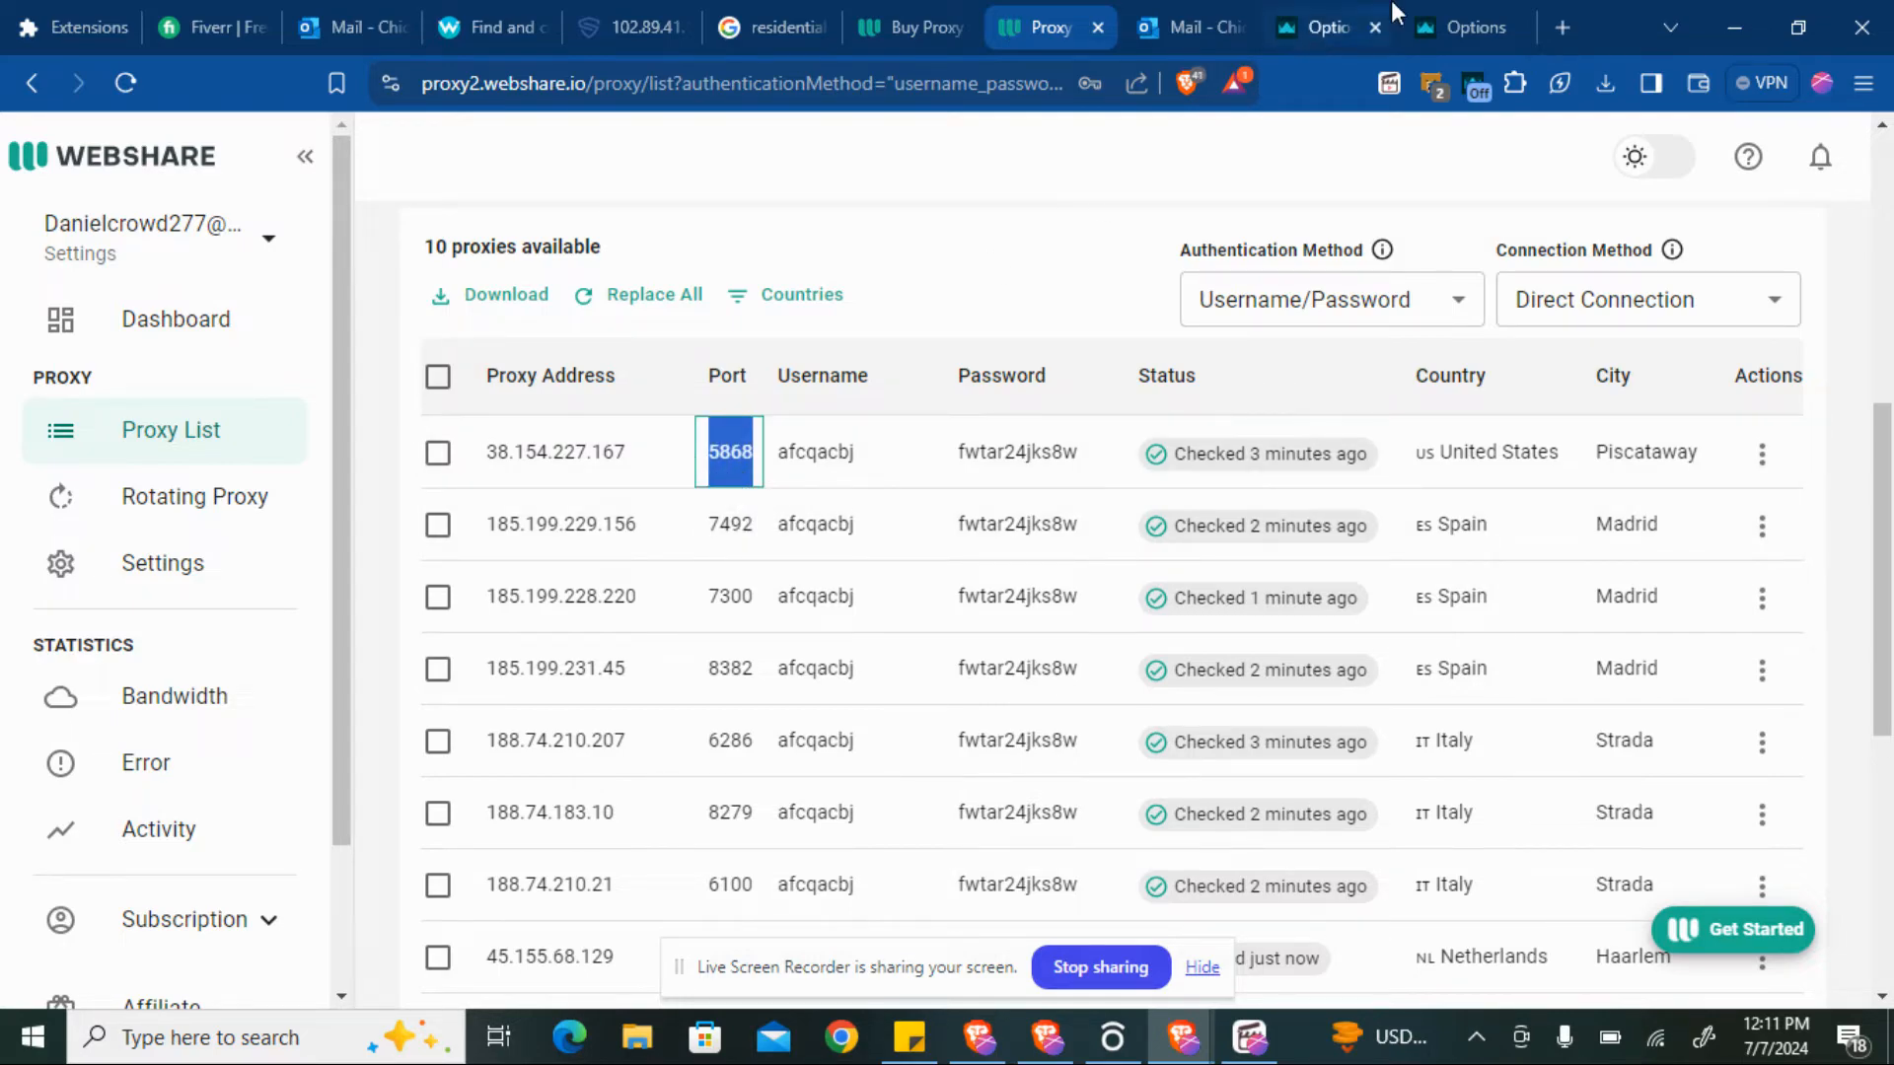
left_click(1455, 22)
left_click(1119, 702)
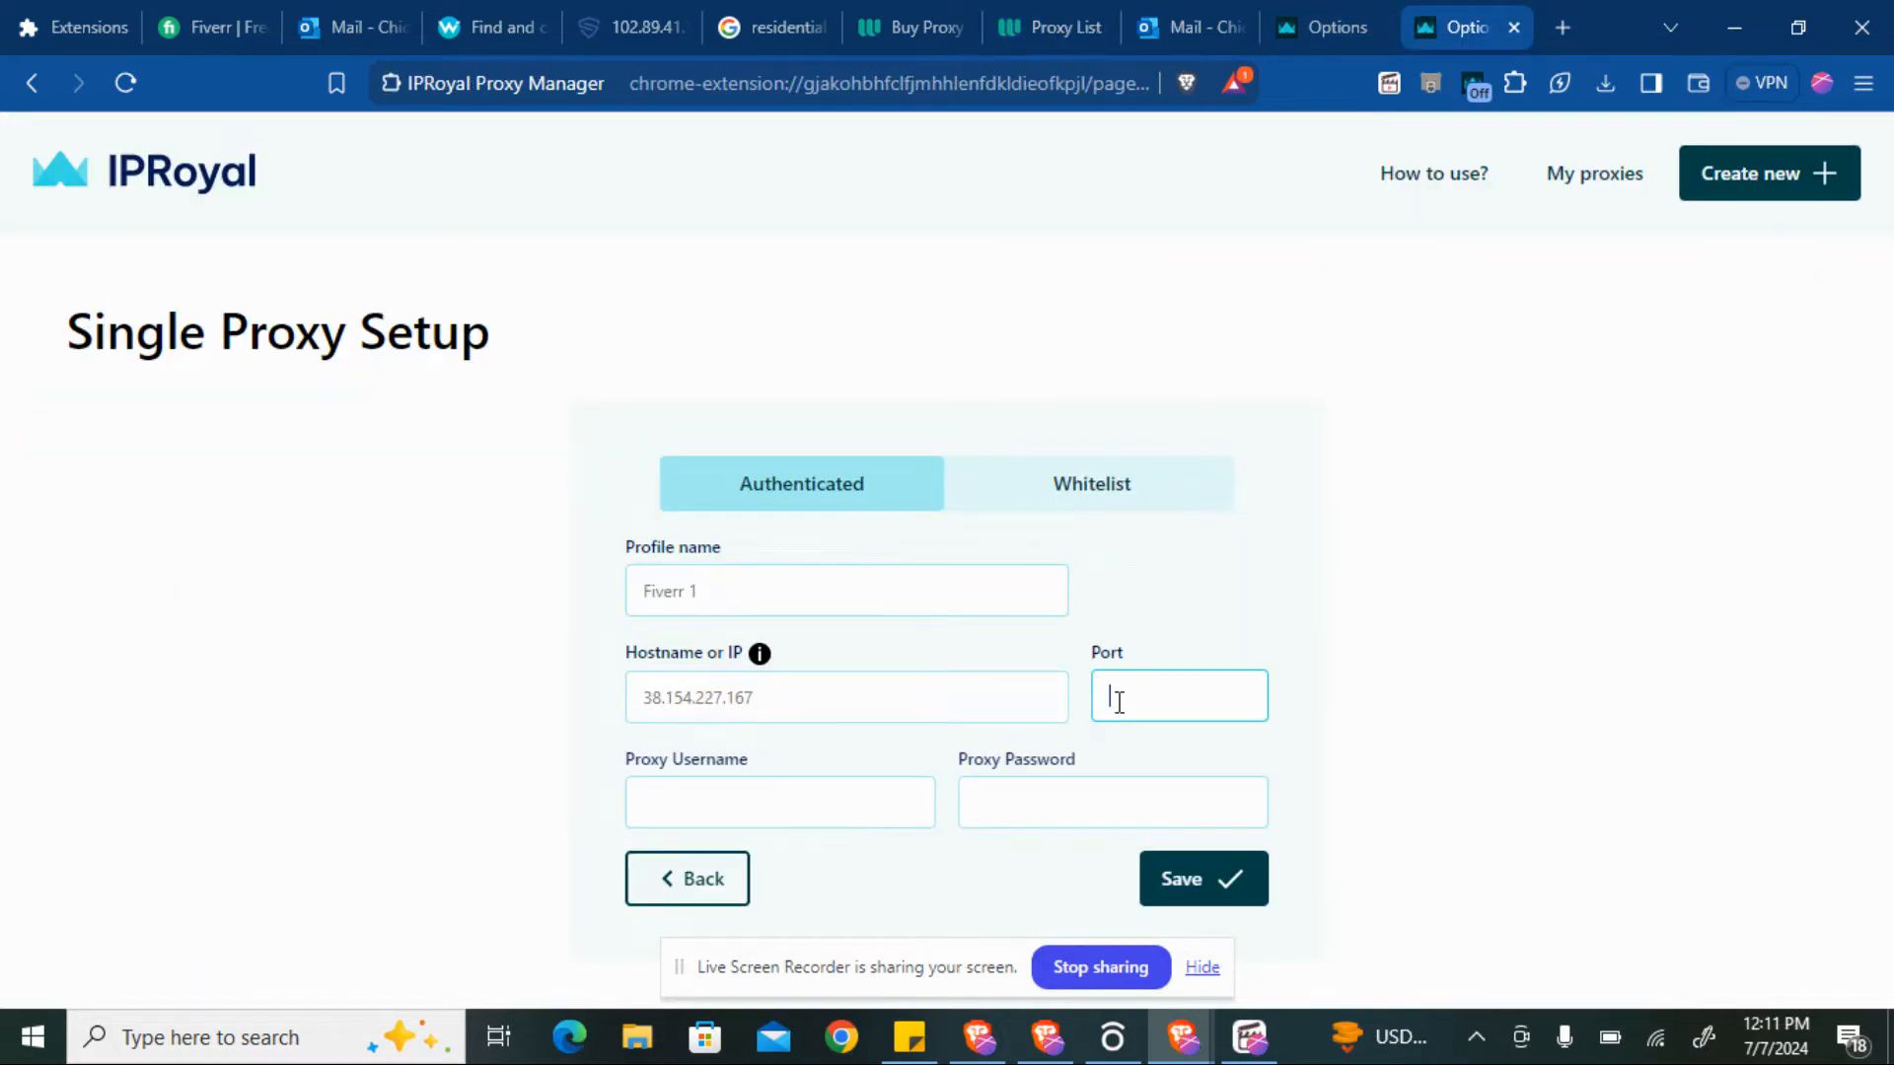
key("ctrl+v")
- Copy the United States proxy's username from Webshare into the proxy username field of the IPRoyal setup
left_click(825, 800)
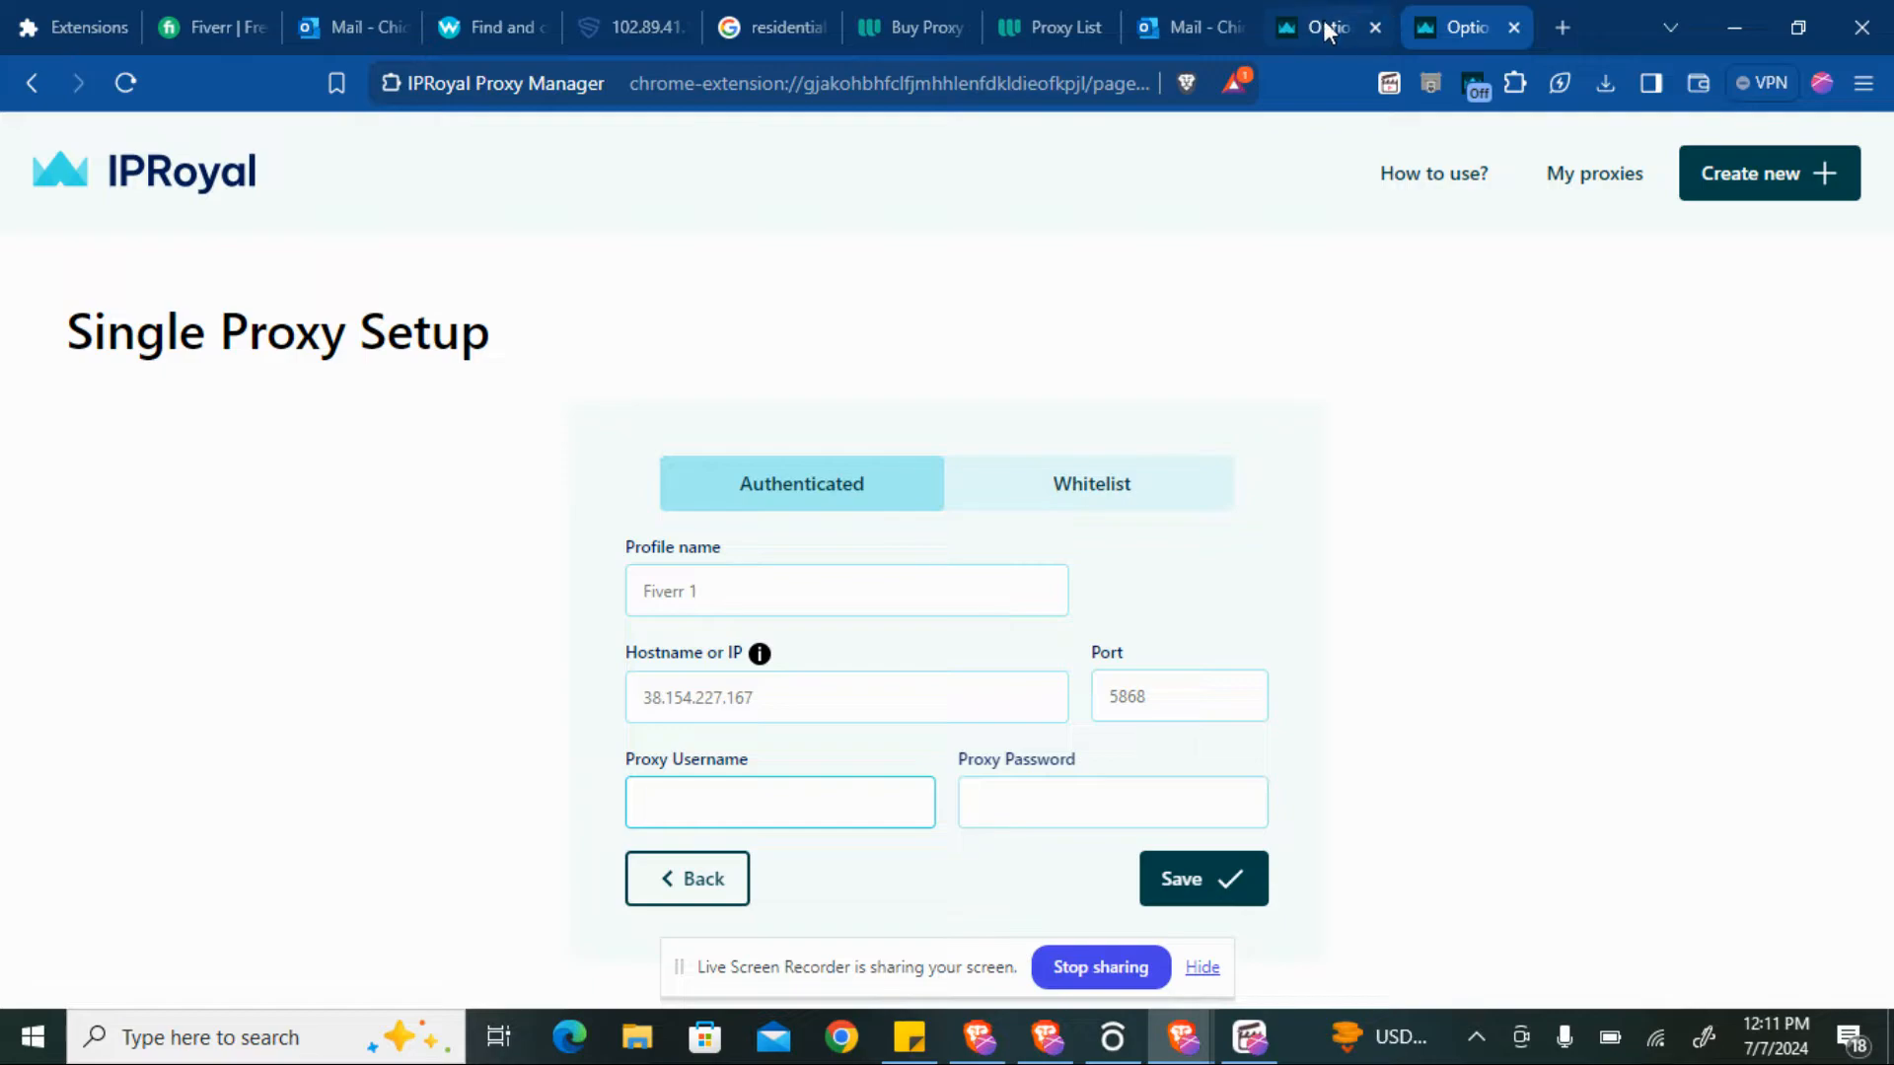
left_click(1048, 27)
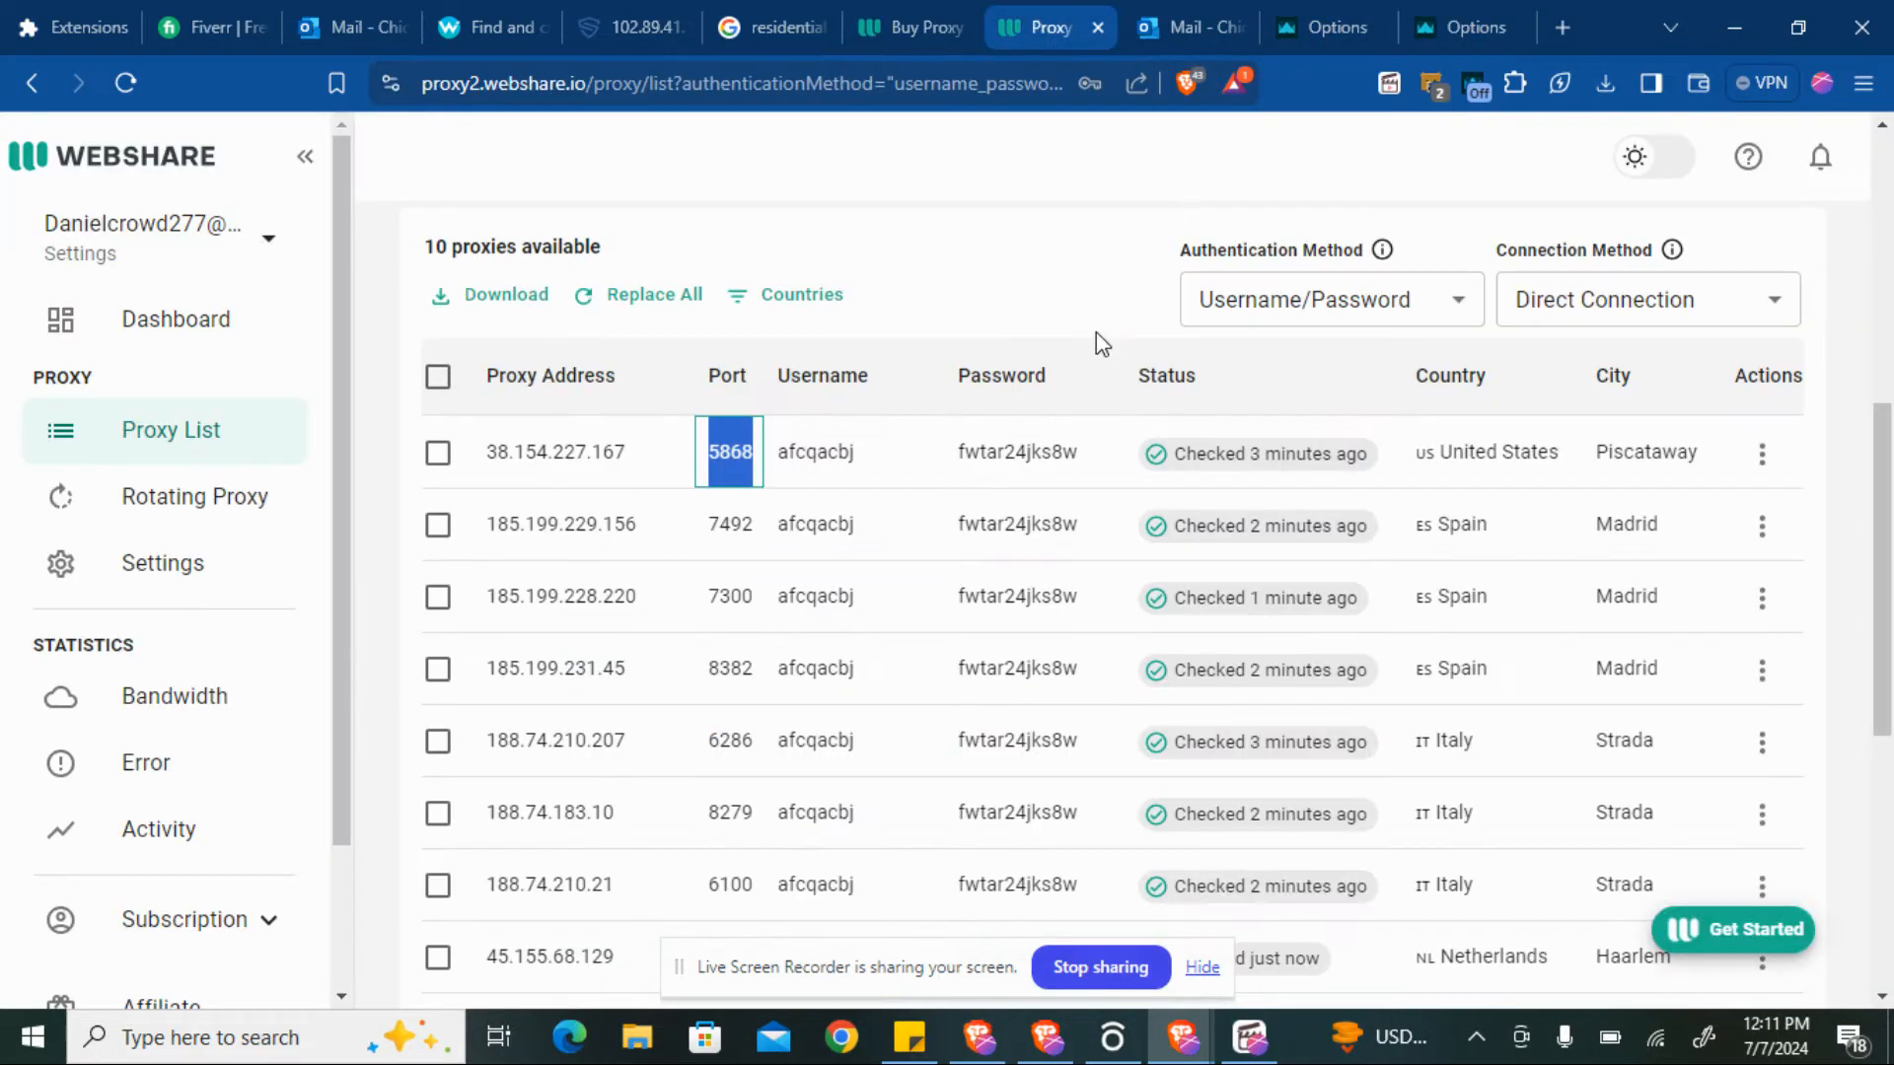
scroll(1032, 381, "down", 1)
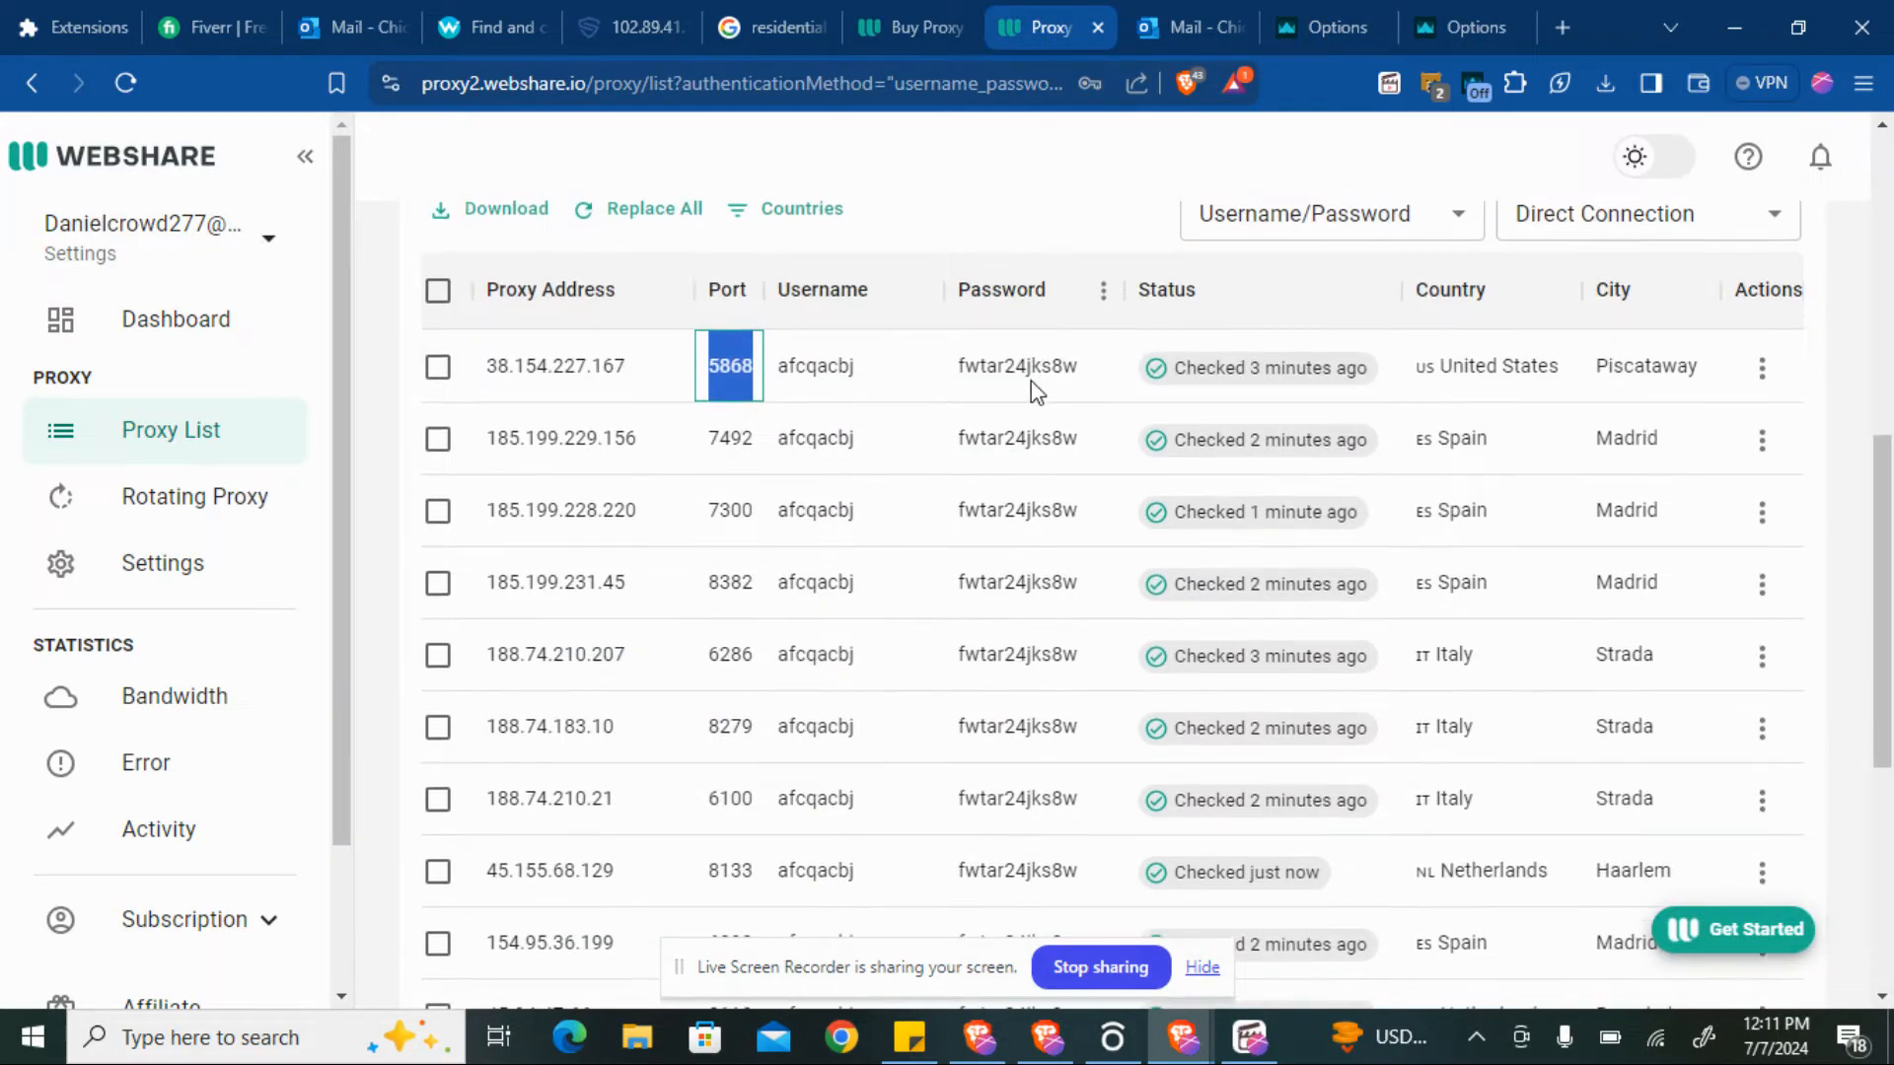
left_click(880, 376)
left_click_drag(880, 376, 786, 388)
key("ctrl+c")
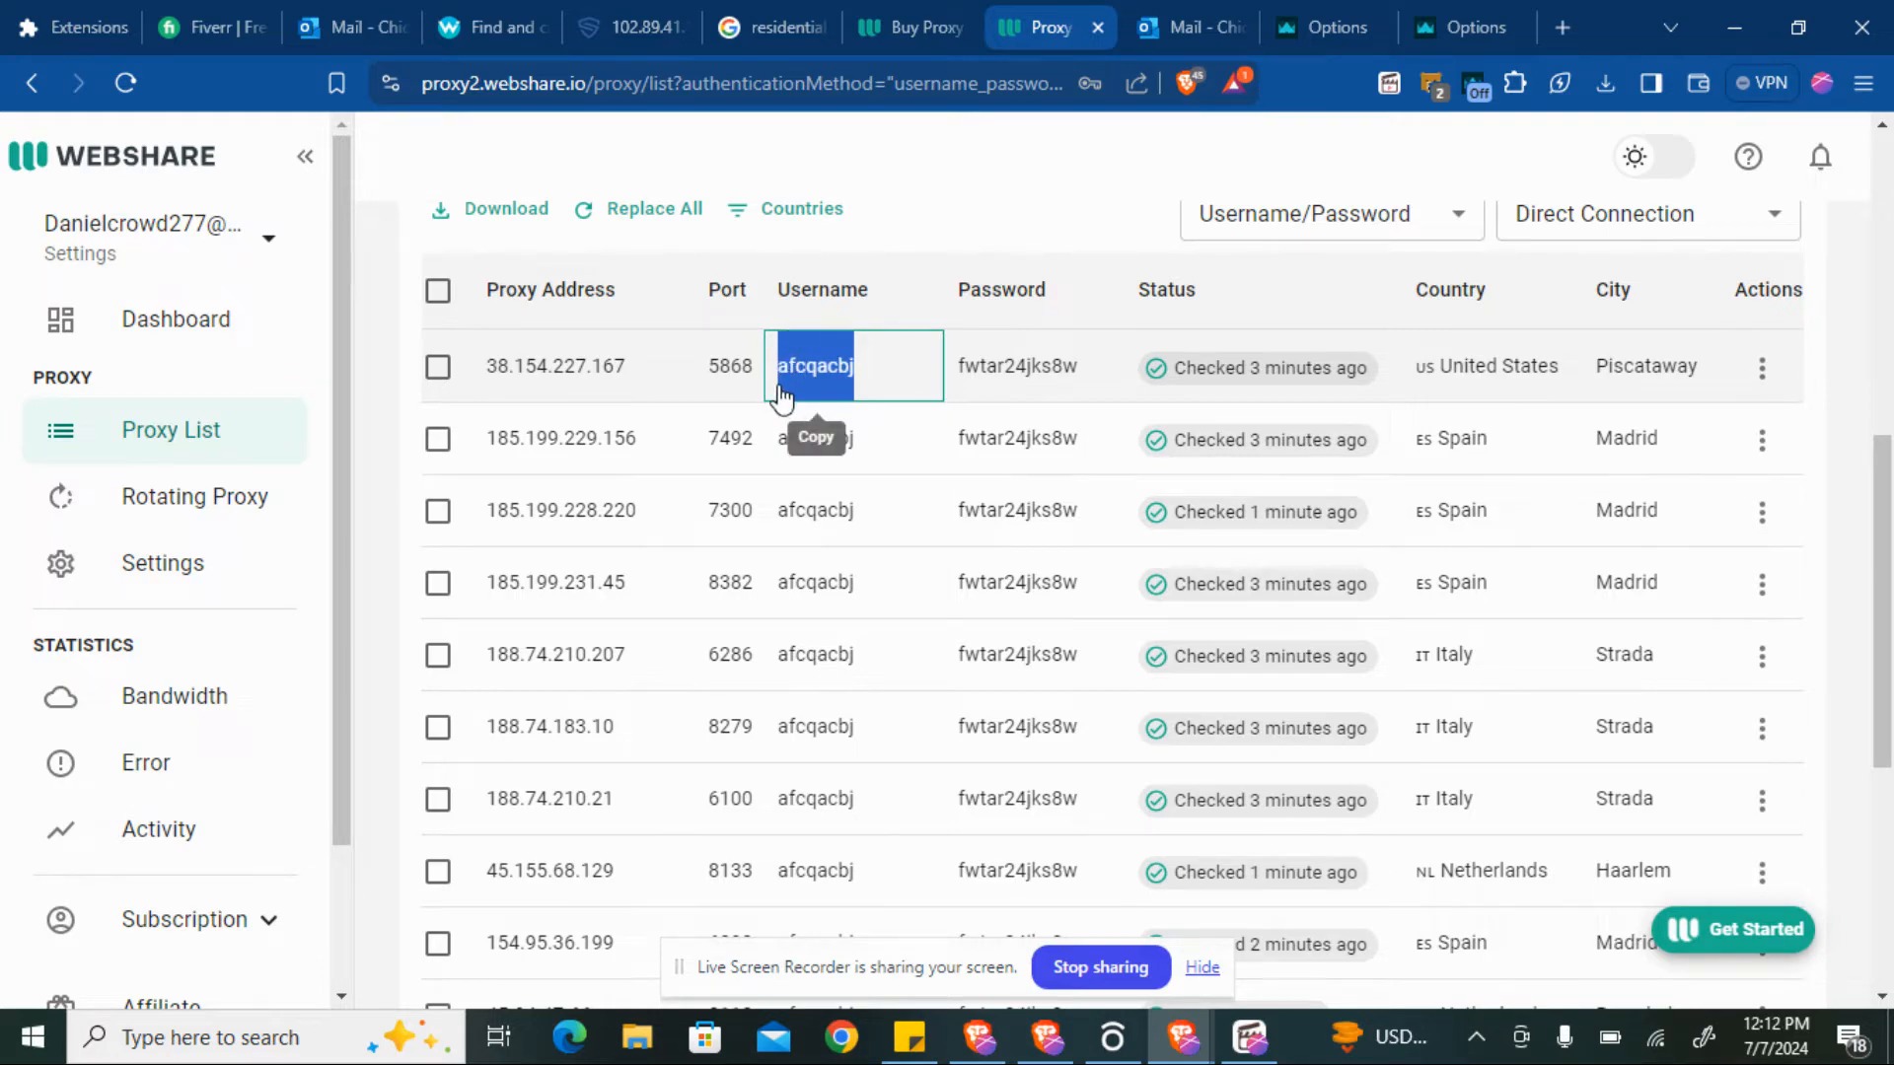
left_click(1472, 21)
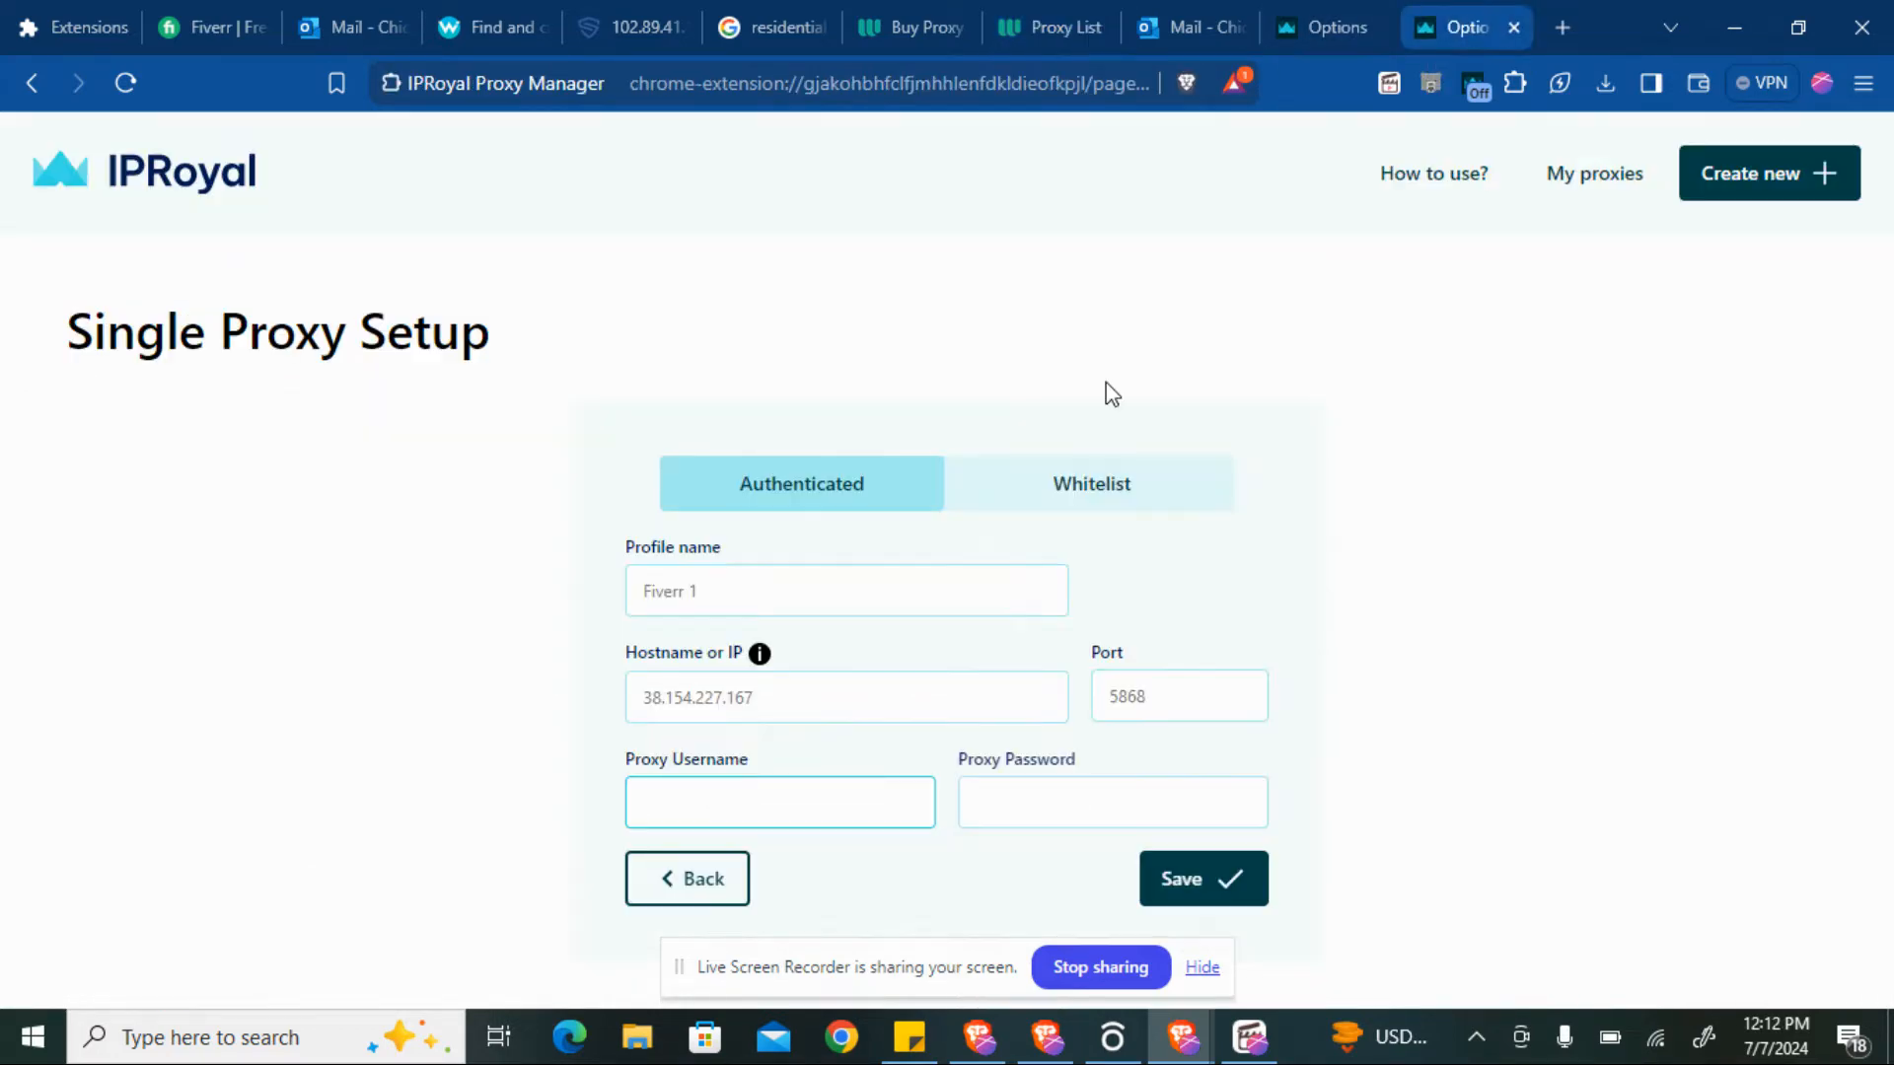
key("ctrl+v")
- Copy the same proxy's password from Webshare into the IPRoyal proxy password field and save the Fiverr 1 profile
left_click(1108, 802)
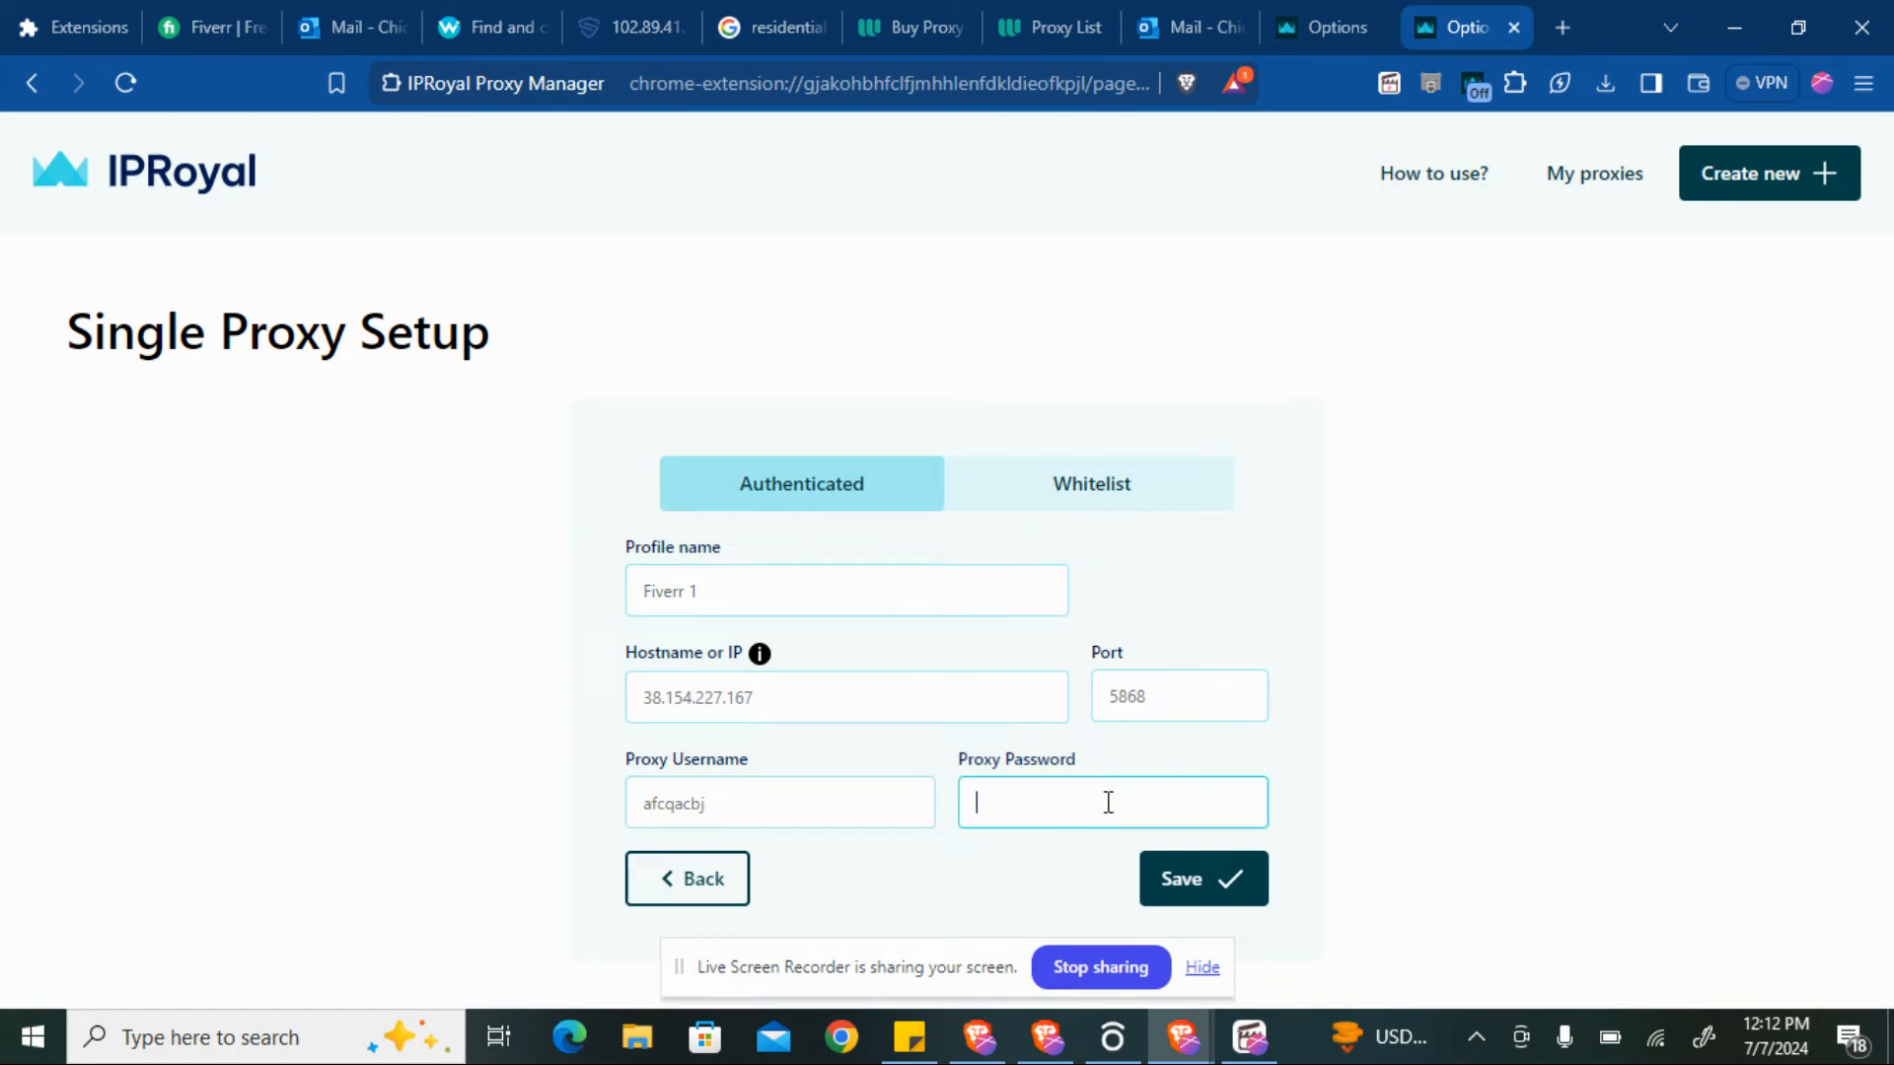
left_click(1039, 10)
left_click_drag(1108, 372, 955, 393)
key("ctrl+c")
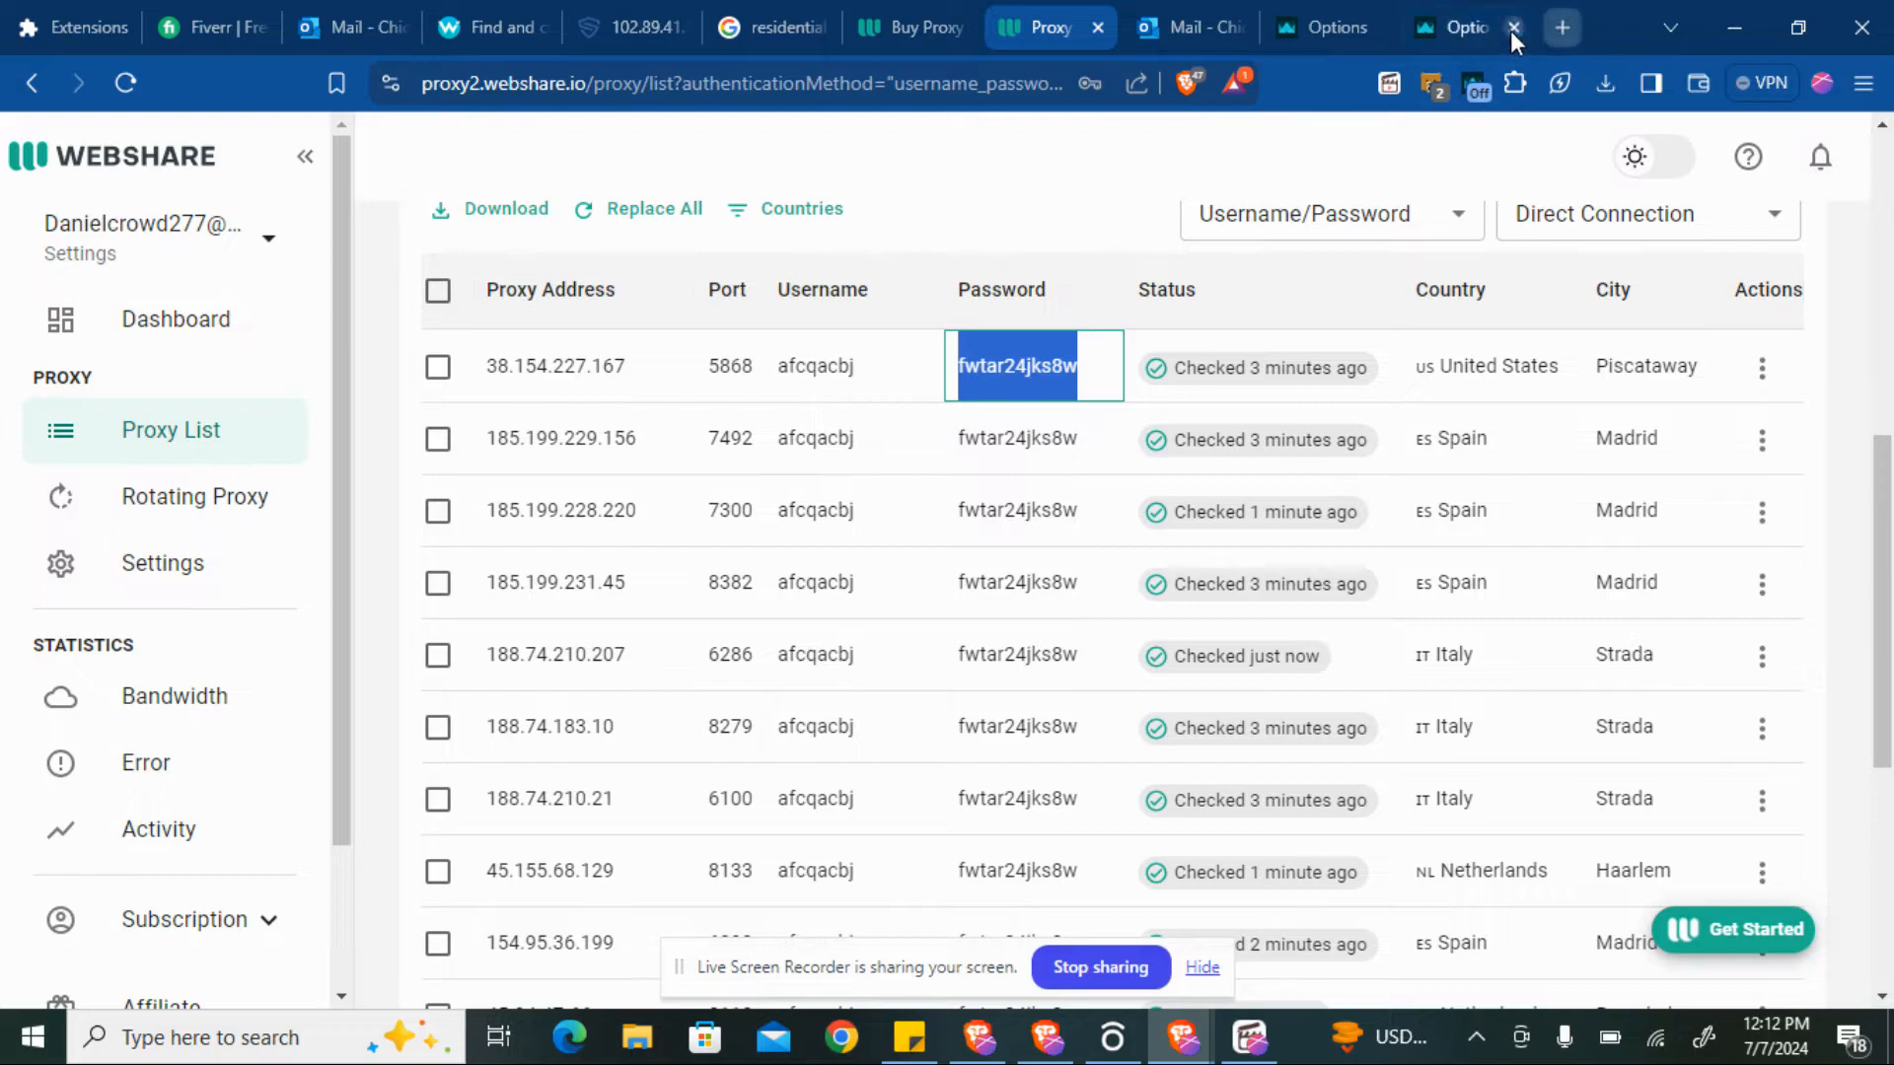
left_click(1465, 34)
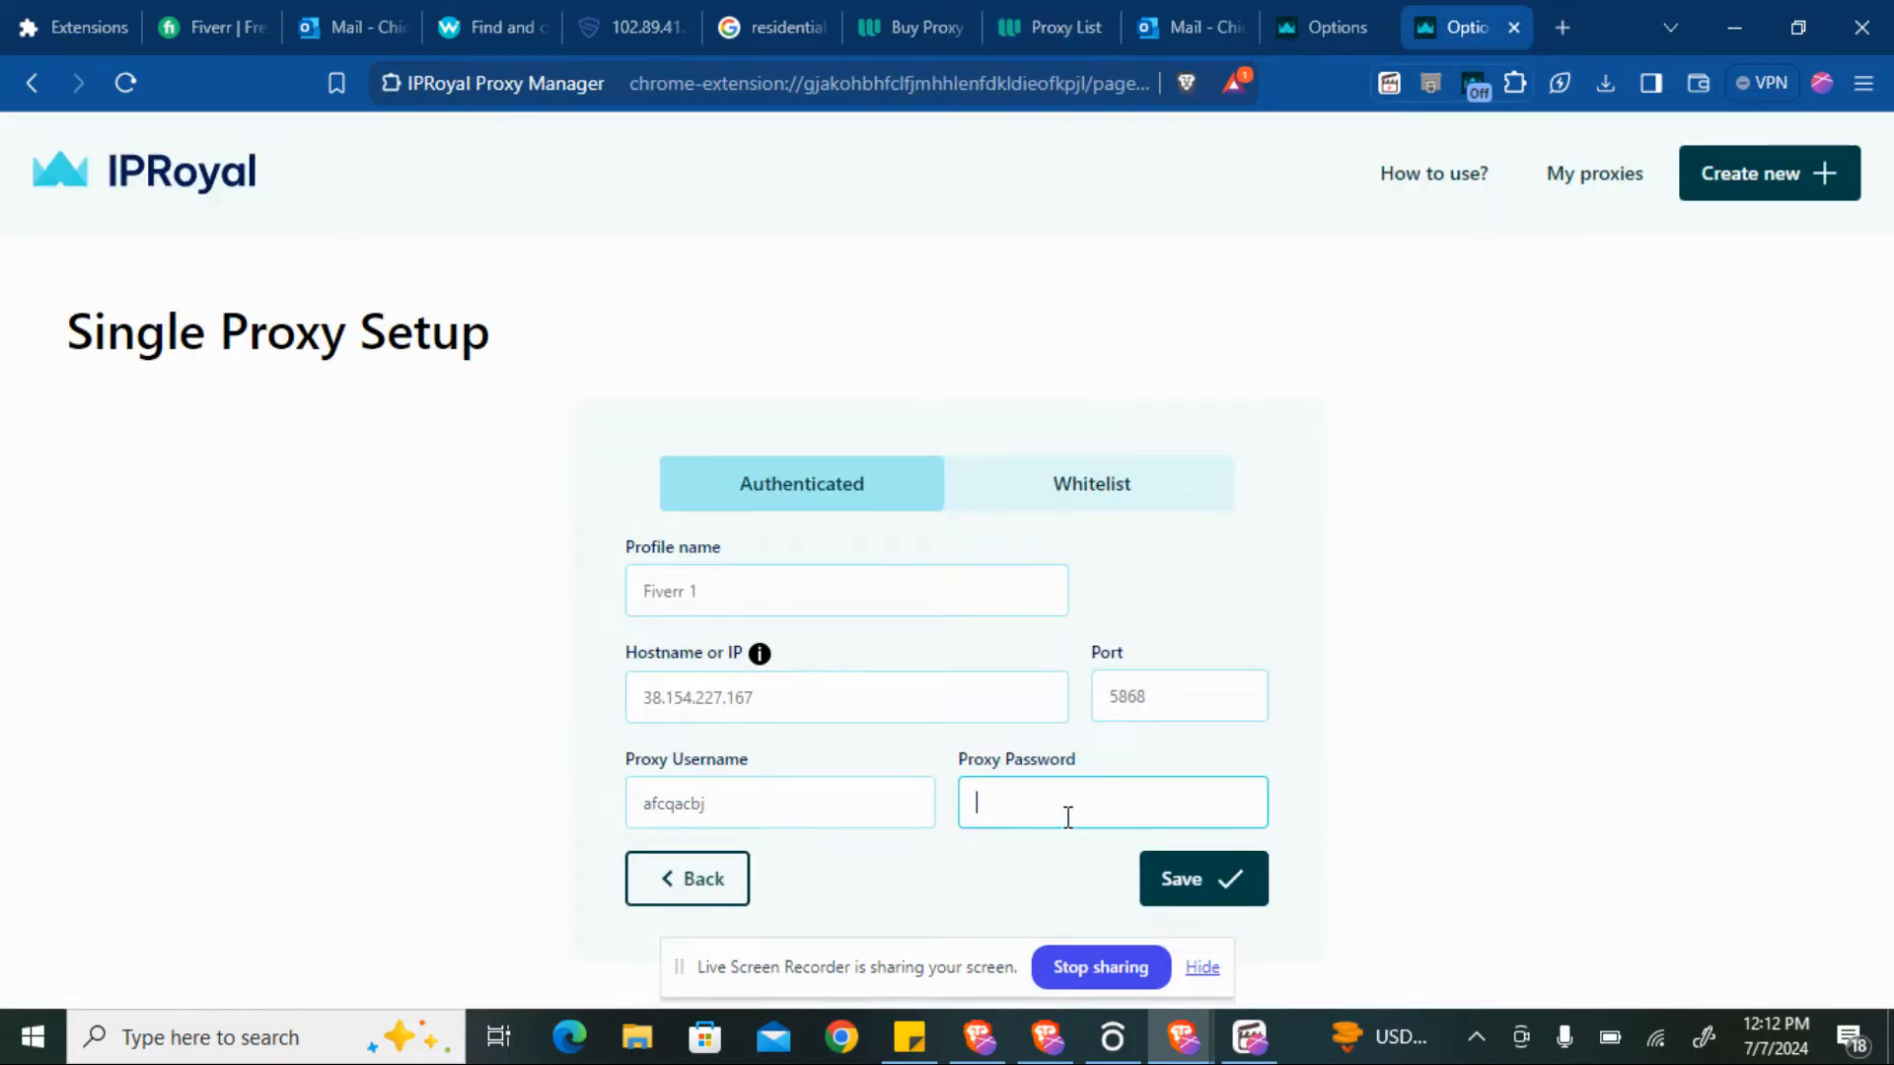
key("ctrl+v")
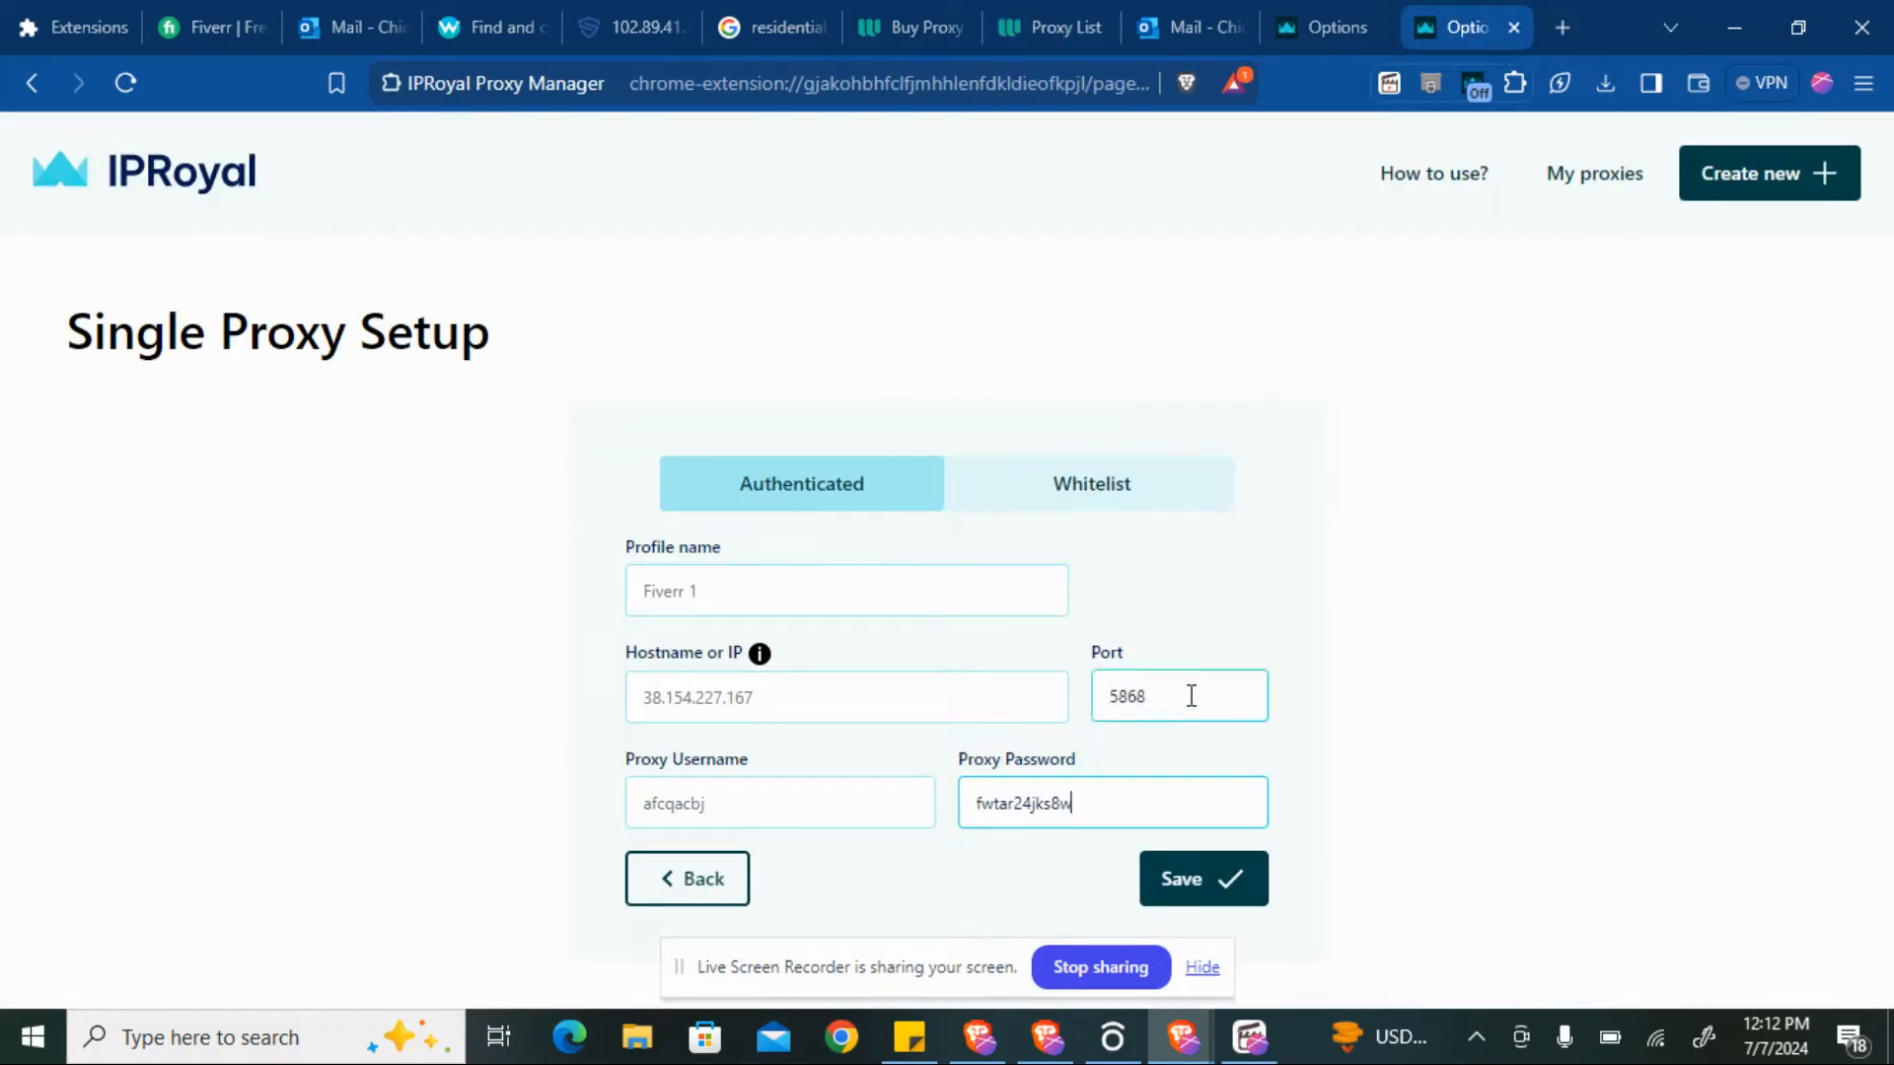
left_click(1221, 885)
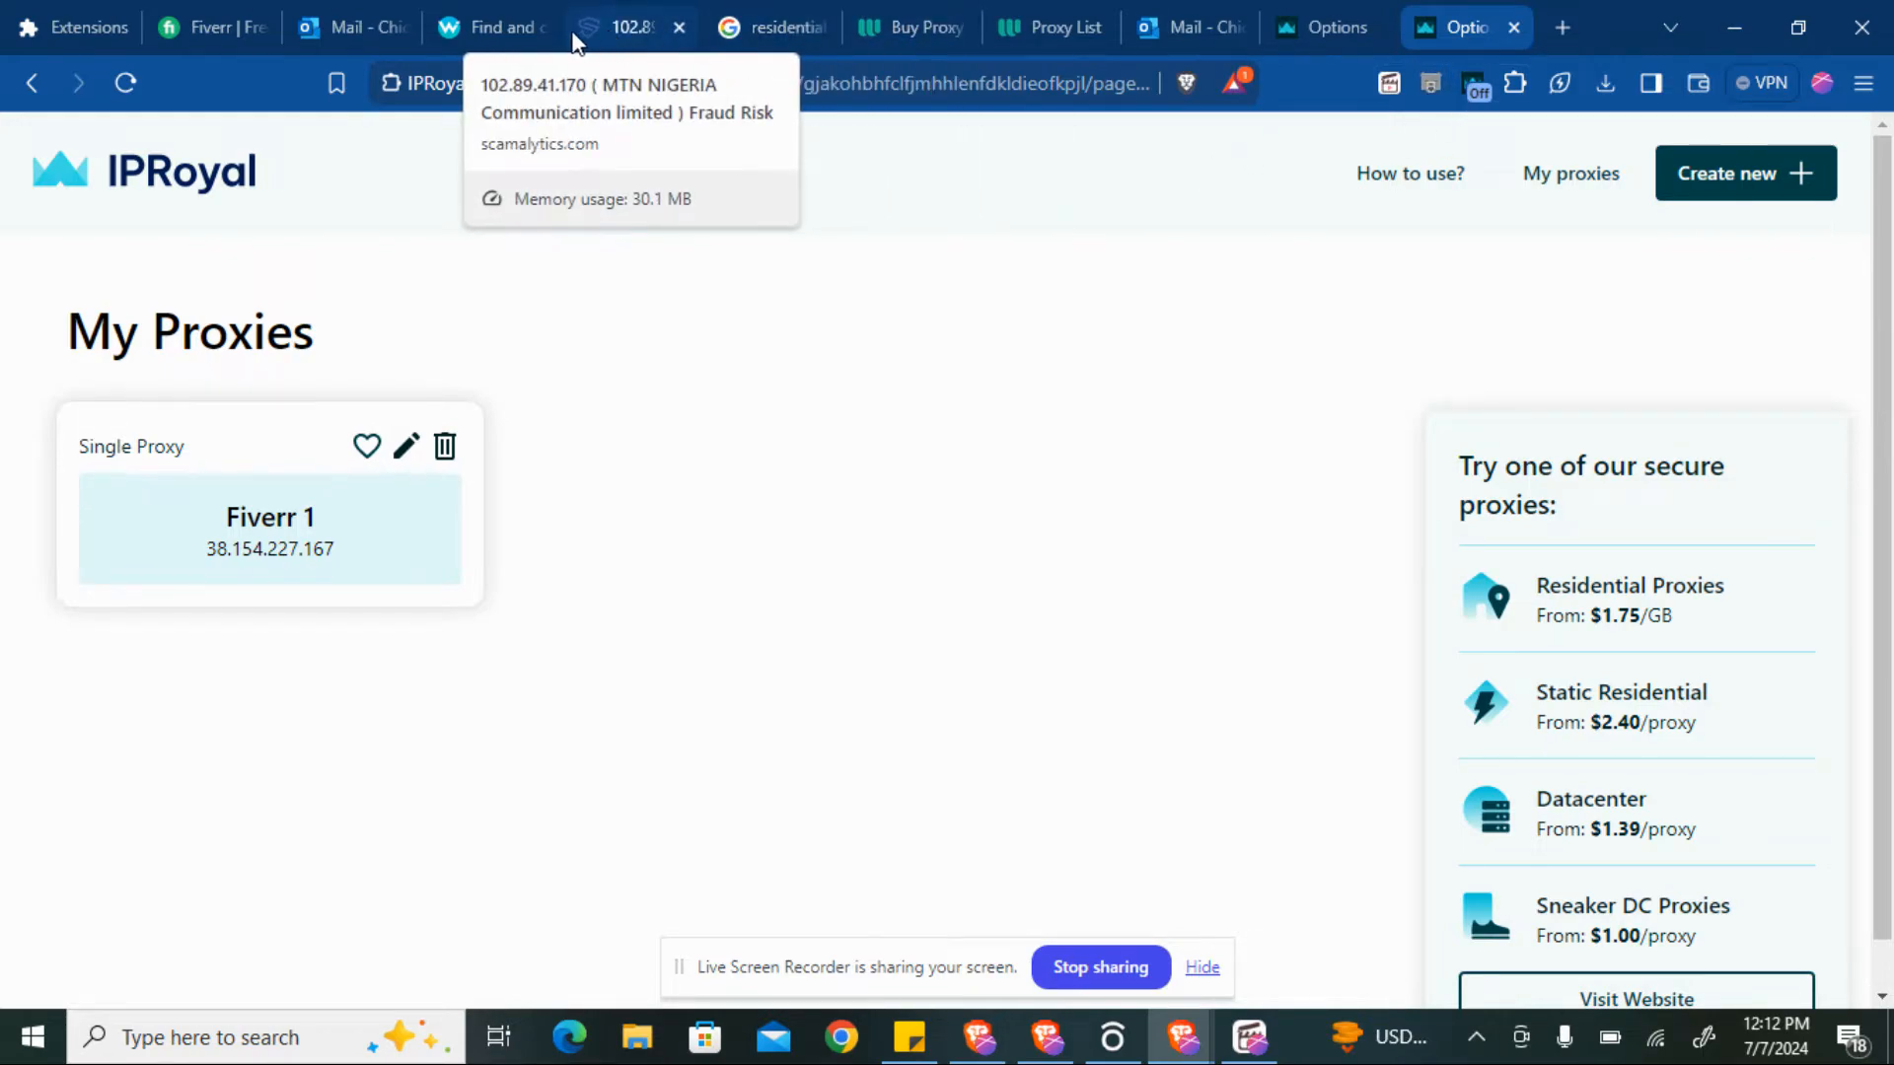
- Check the current IP address and location on Whoer and its fraud score on Scamalytics before connecting the proxy
left_click(482, 28)
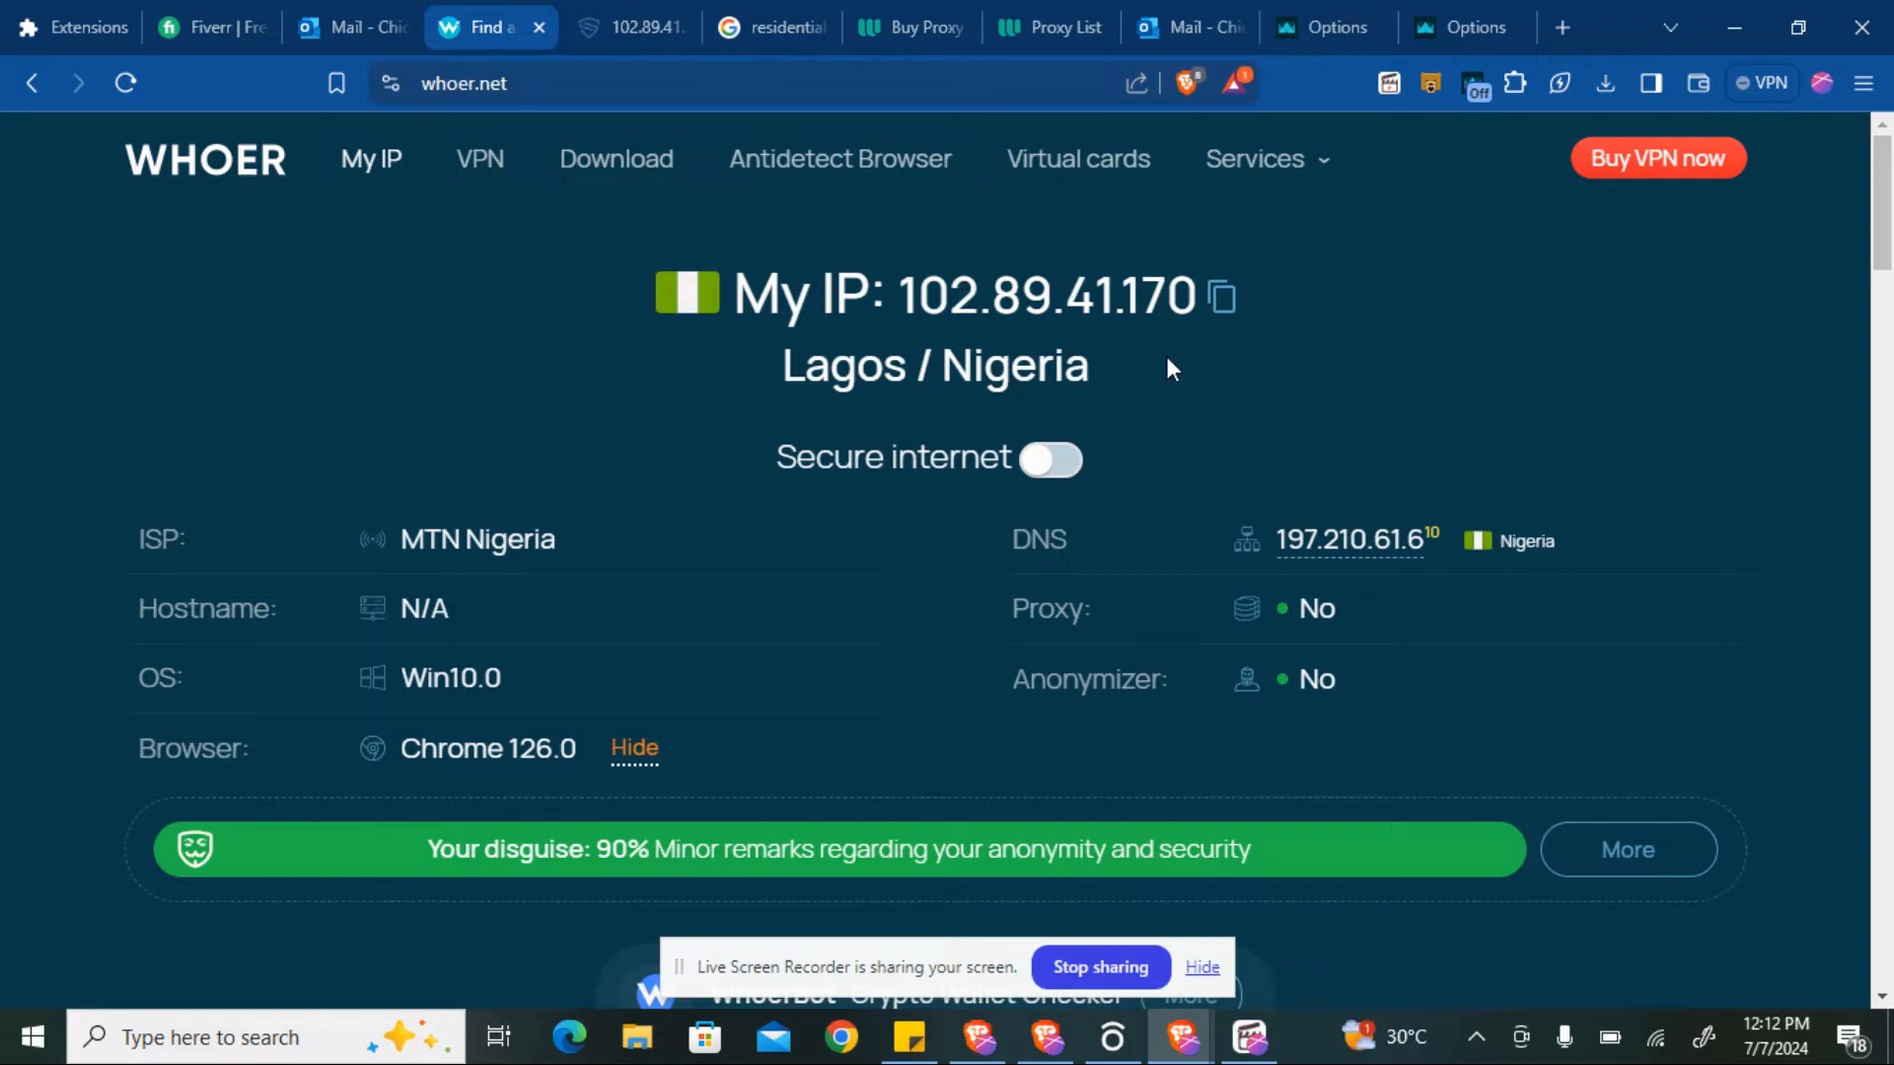
left_click(1480, 97)
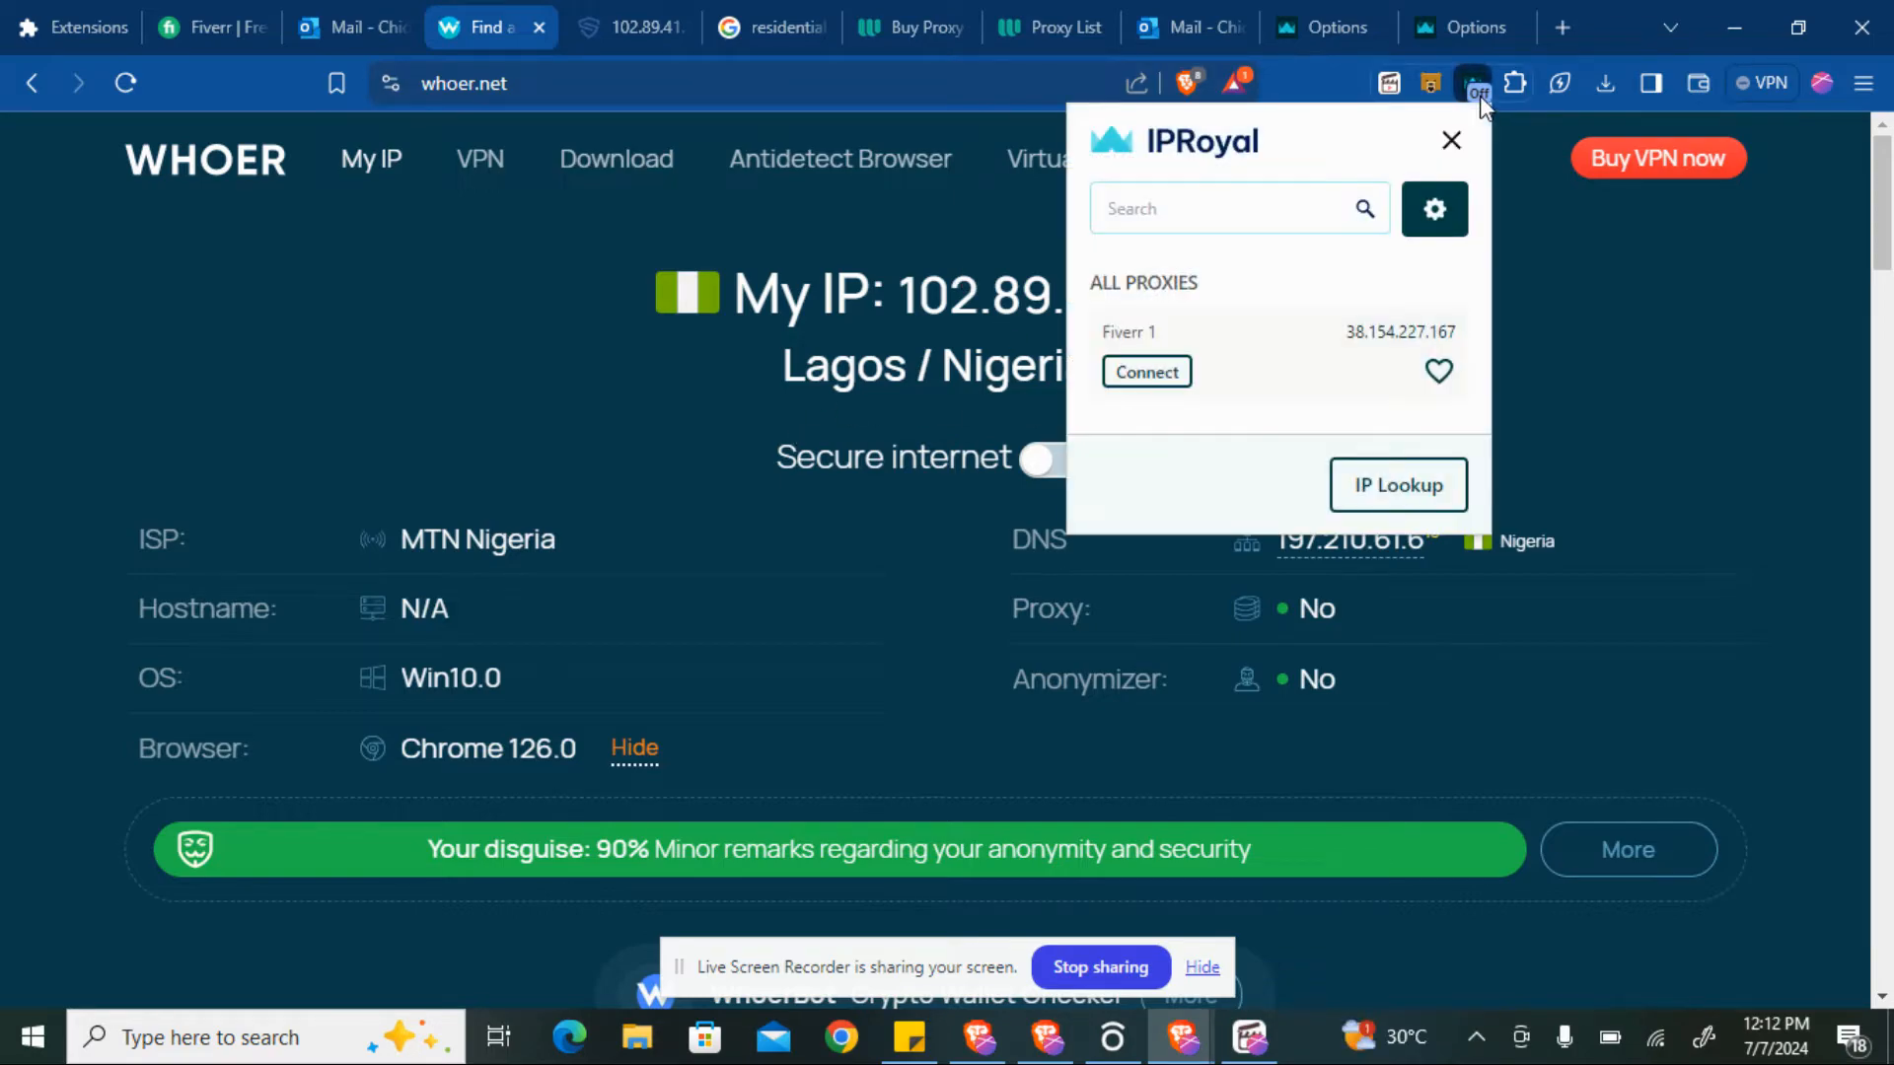
left_click(1527, 255)
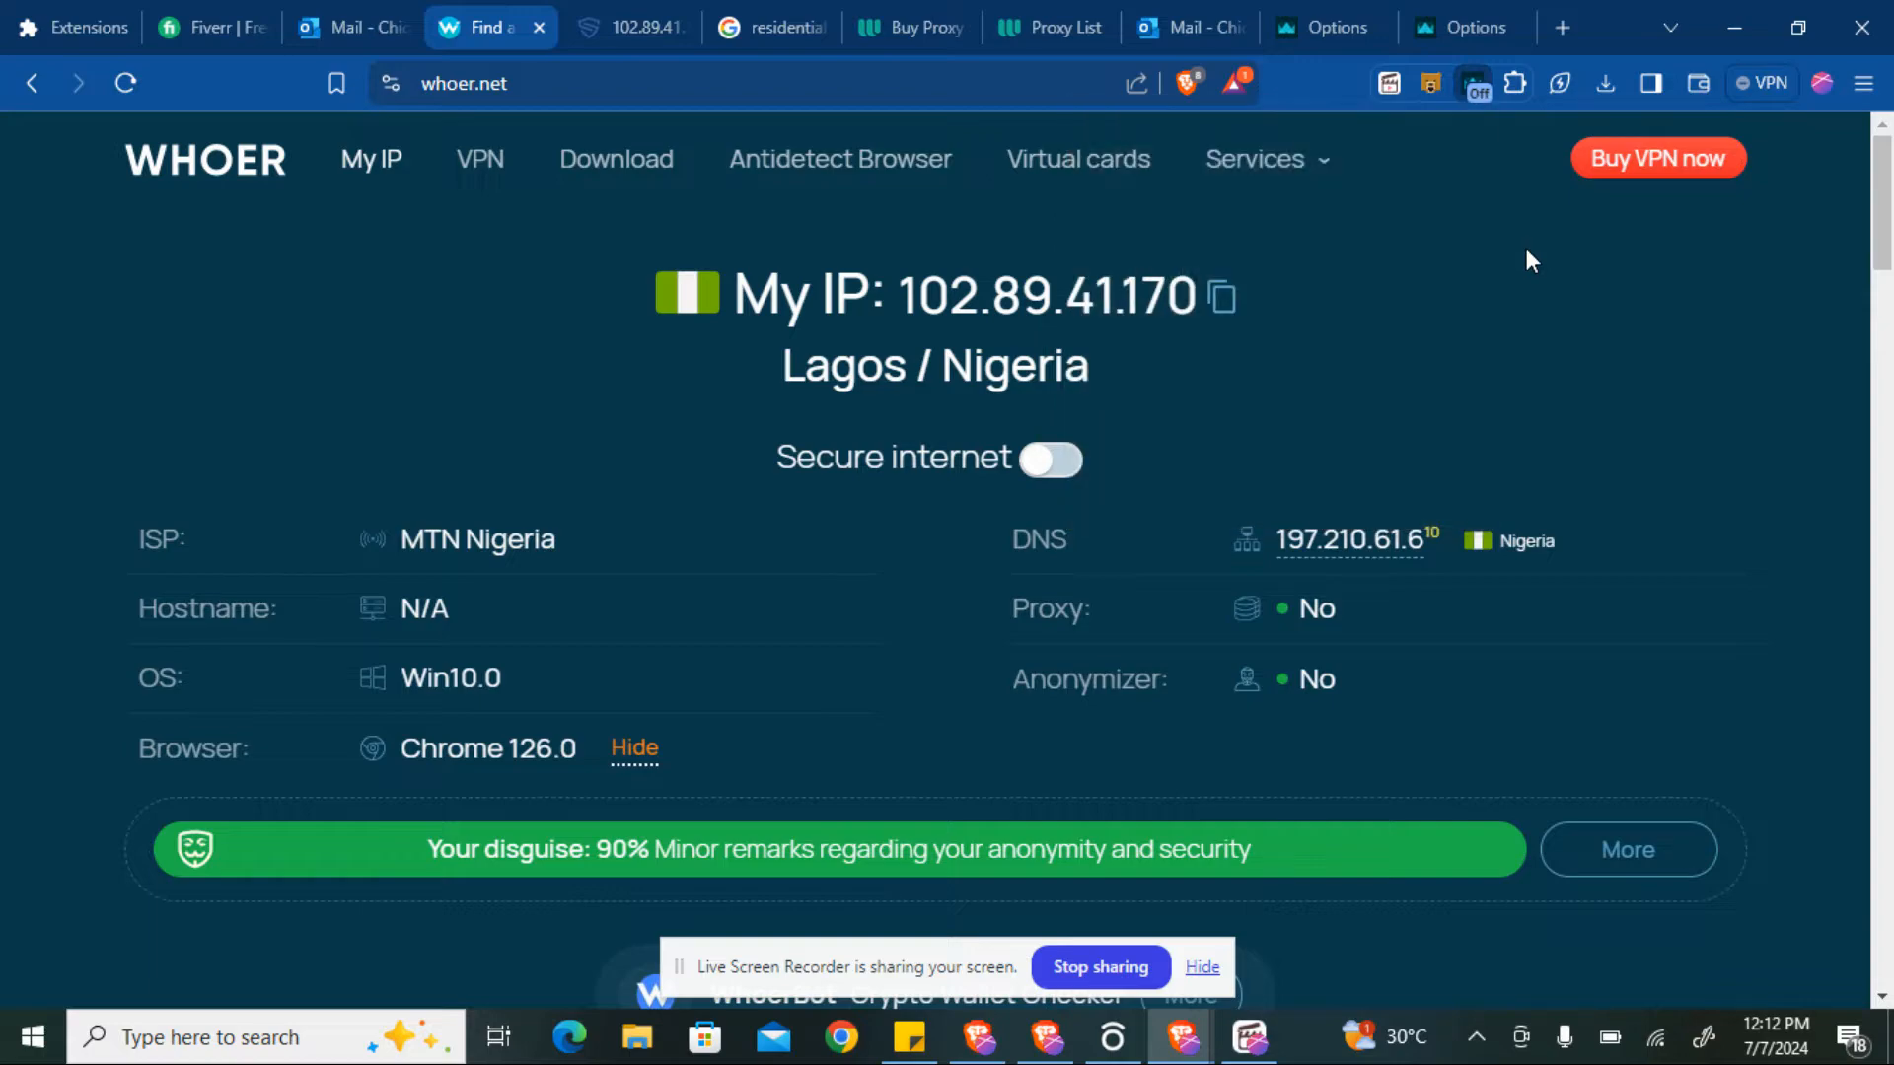
left_click(644, 26)
scroll(478, 490, "down", 2)
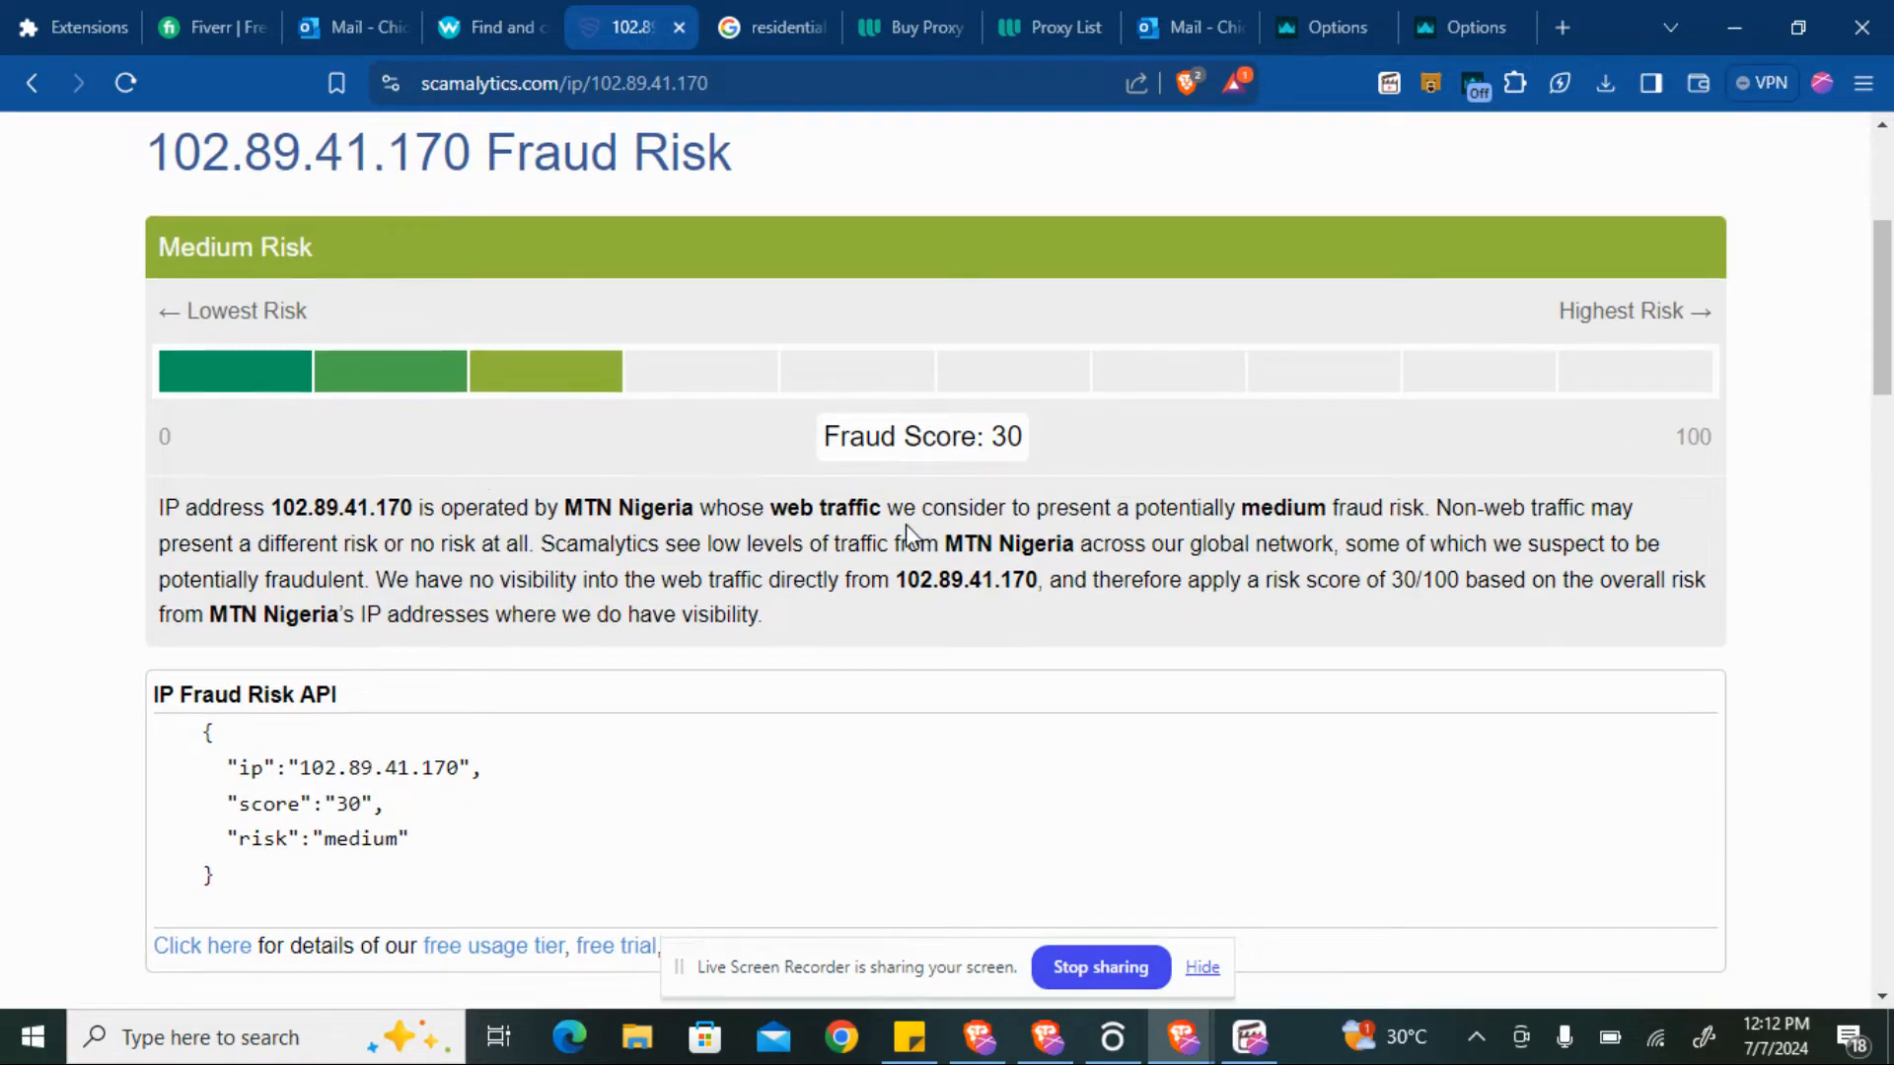
scroll(908, 533, "up", 2)
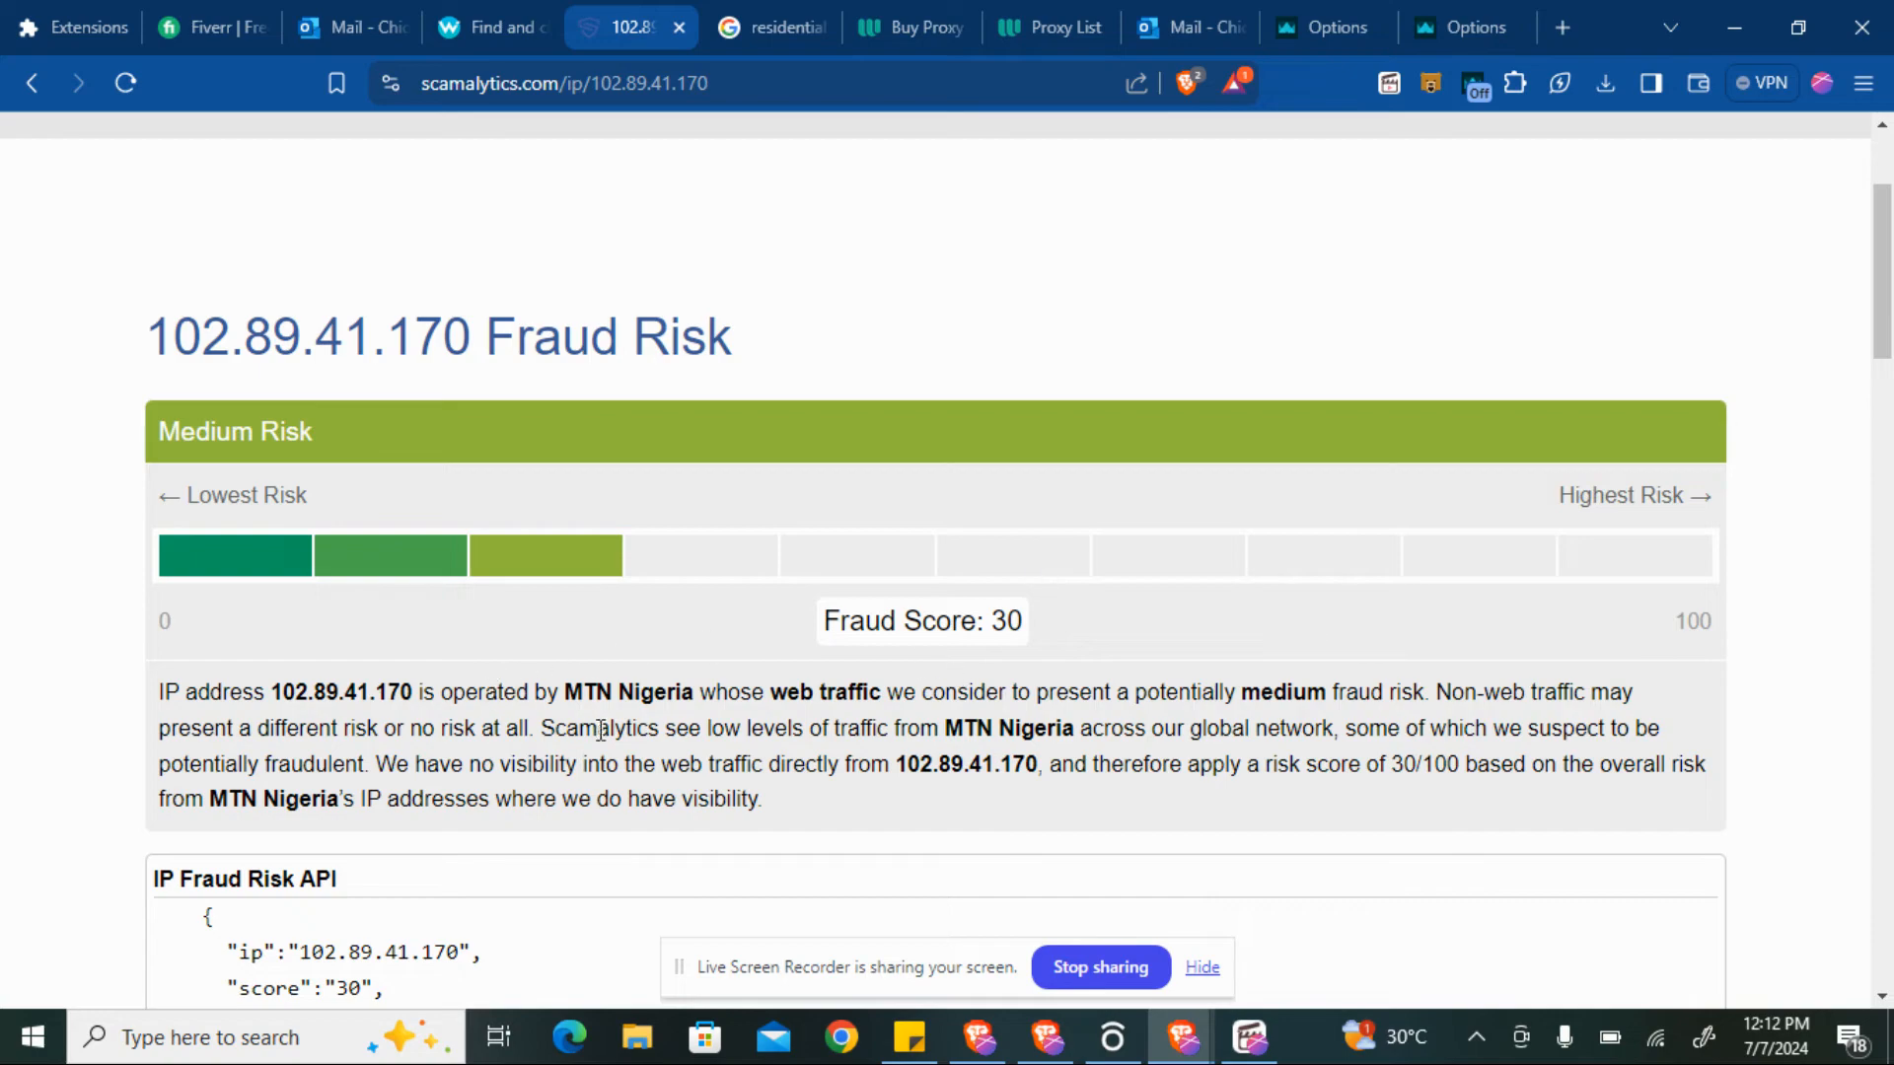
- Return to Whoer, connect the Fiverr 1 proxy in IPRoyal, and reload the page to check the IP address
left_click(462, 36)
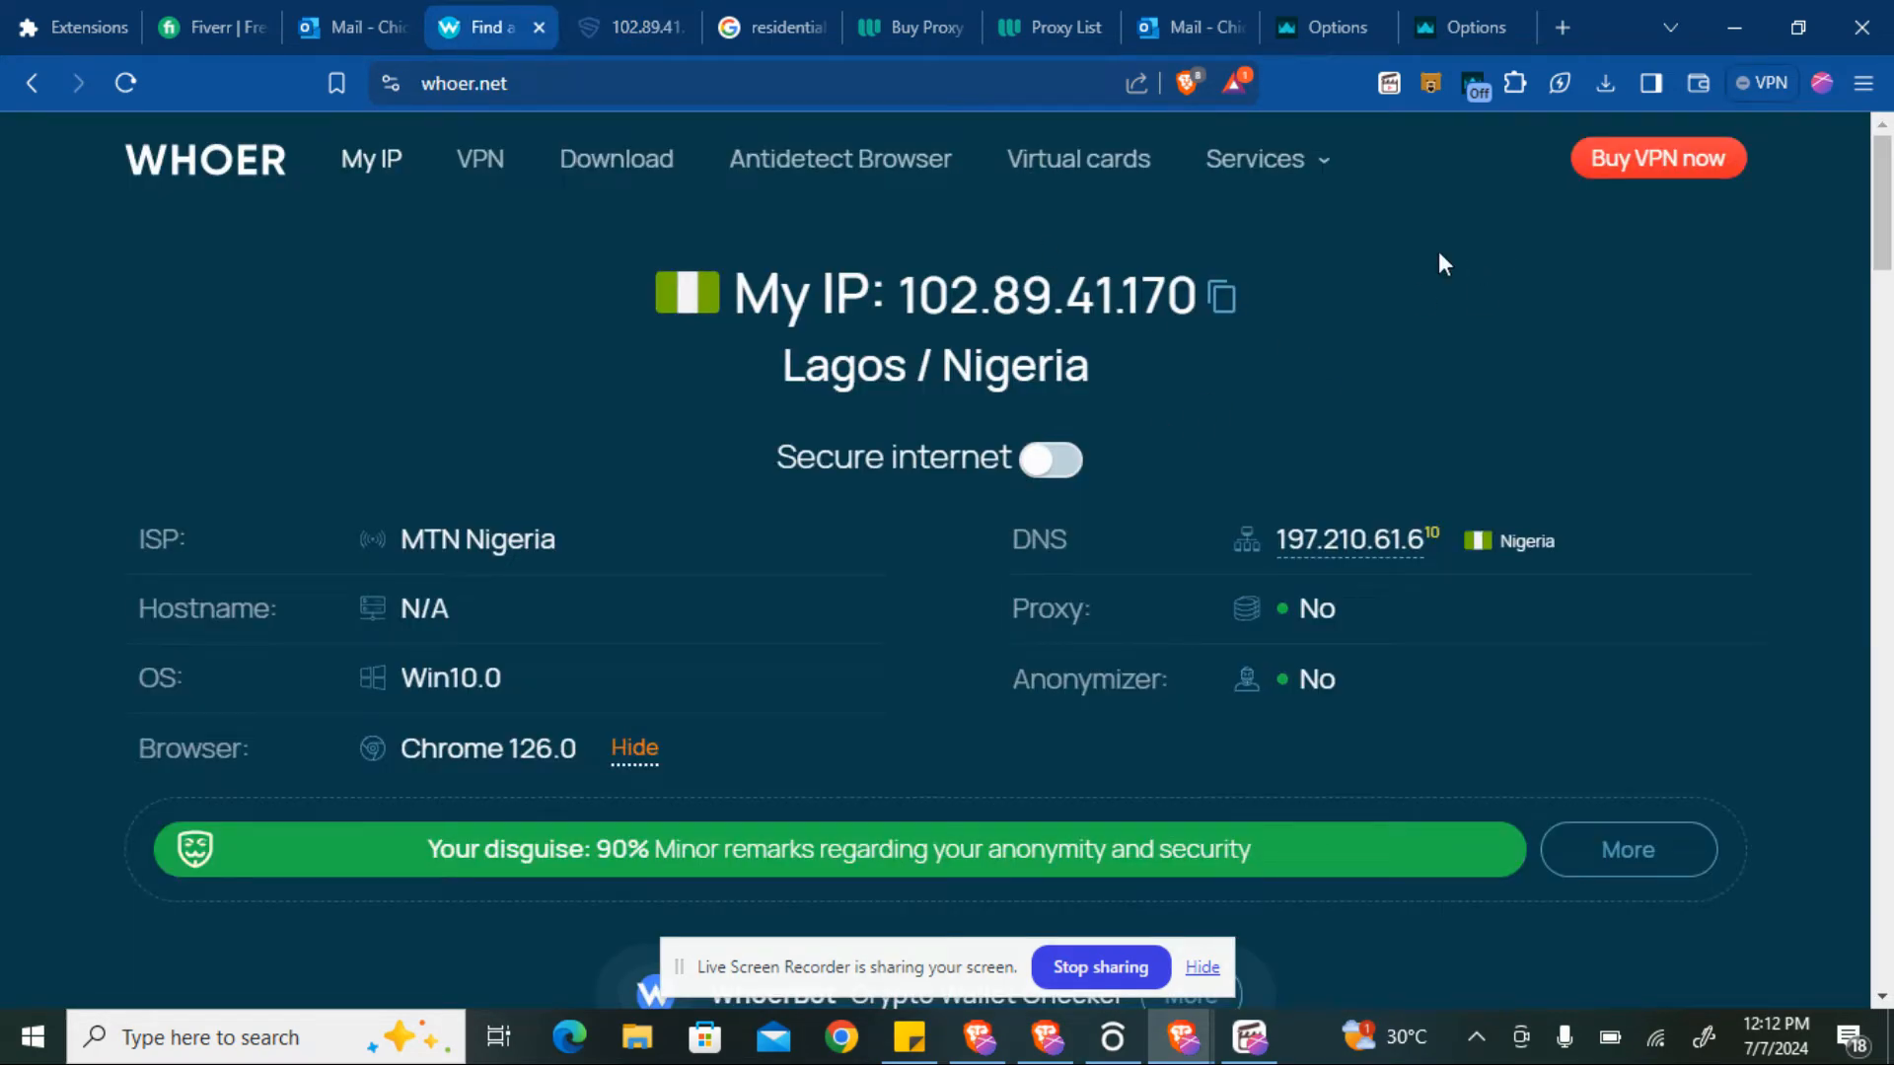
left_click(1477, 93)
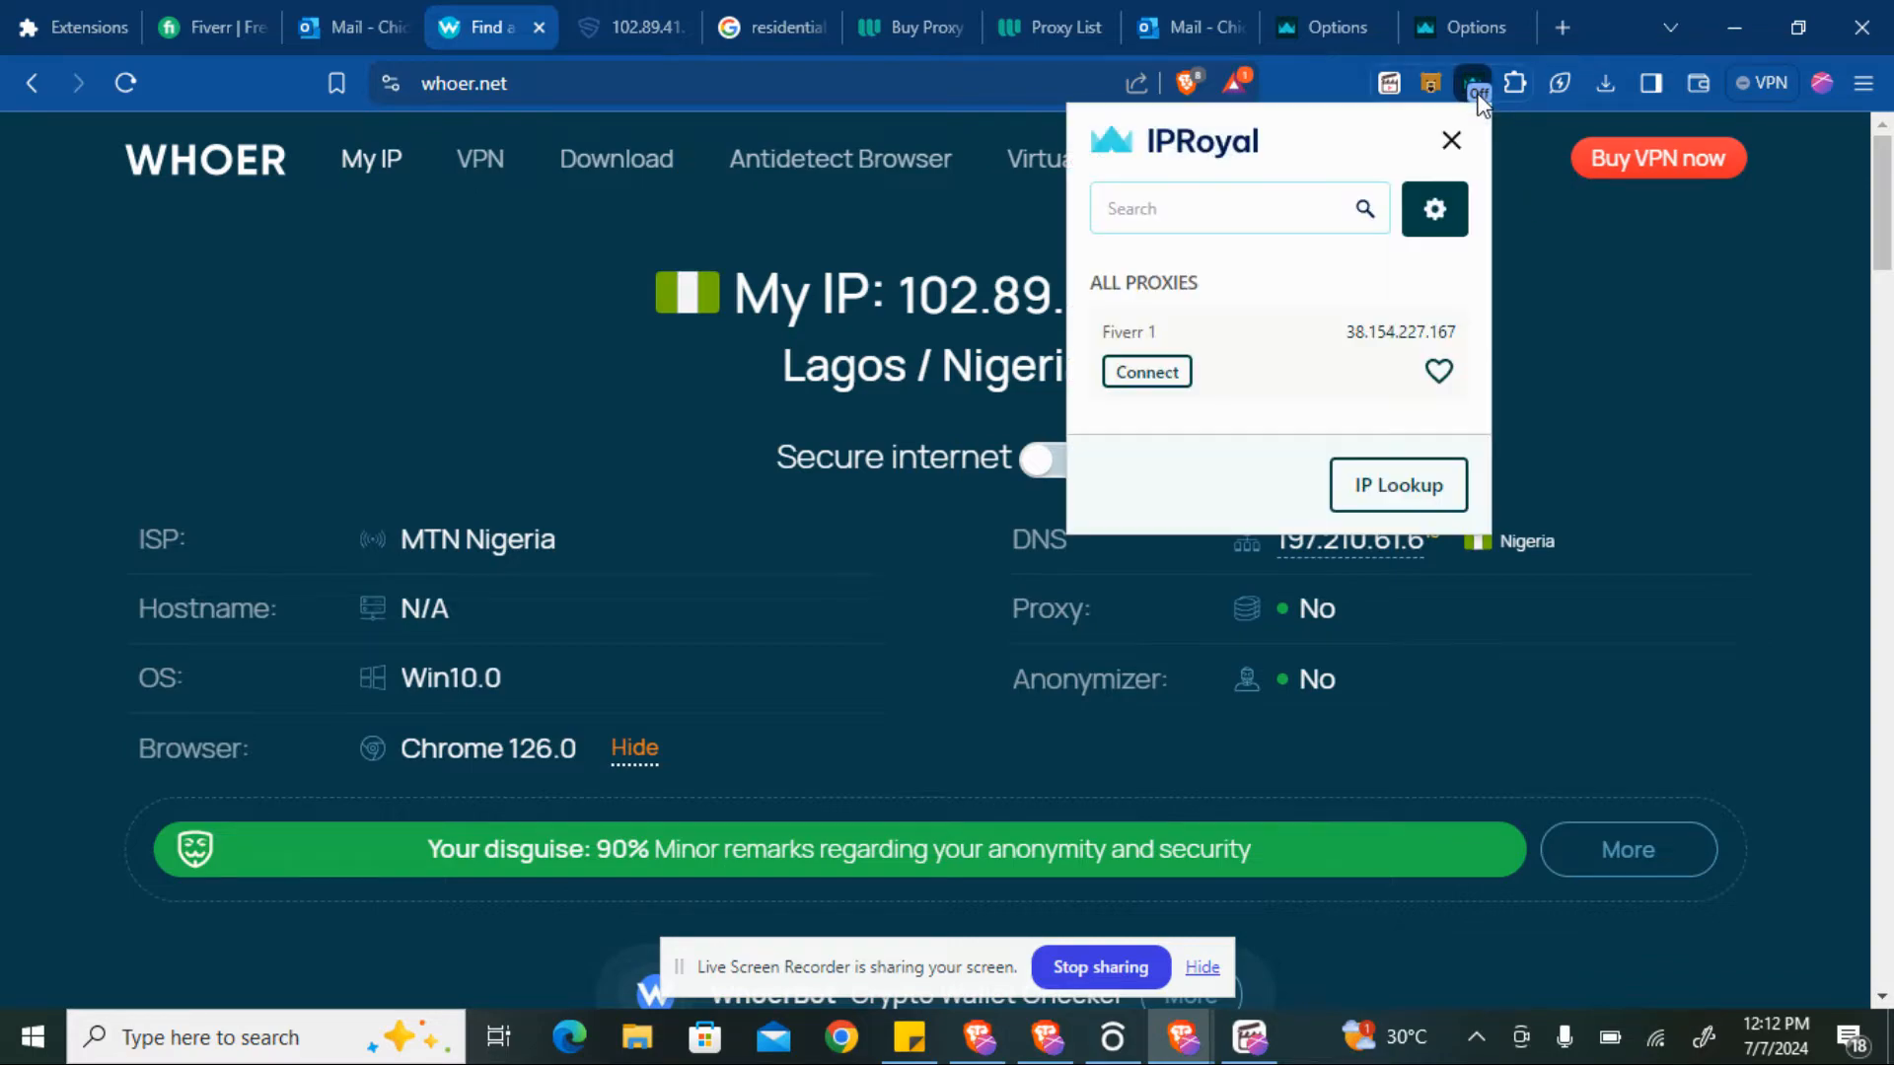
left_click(1136, 372)
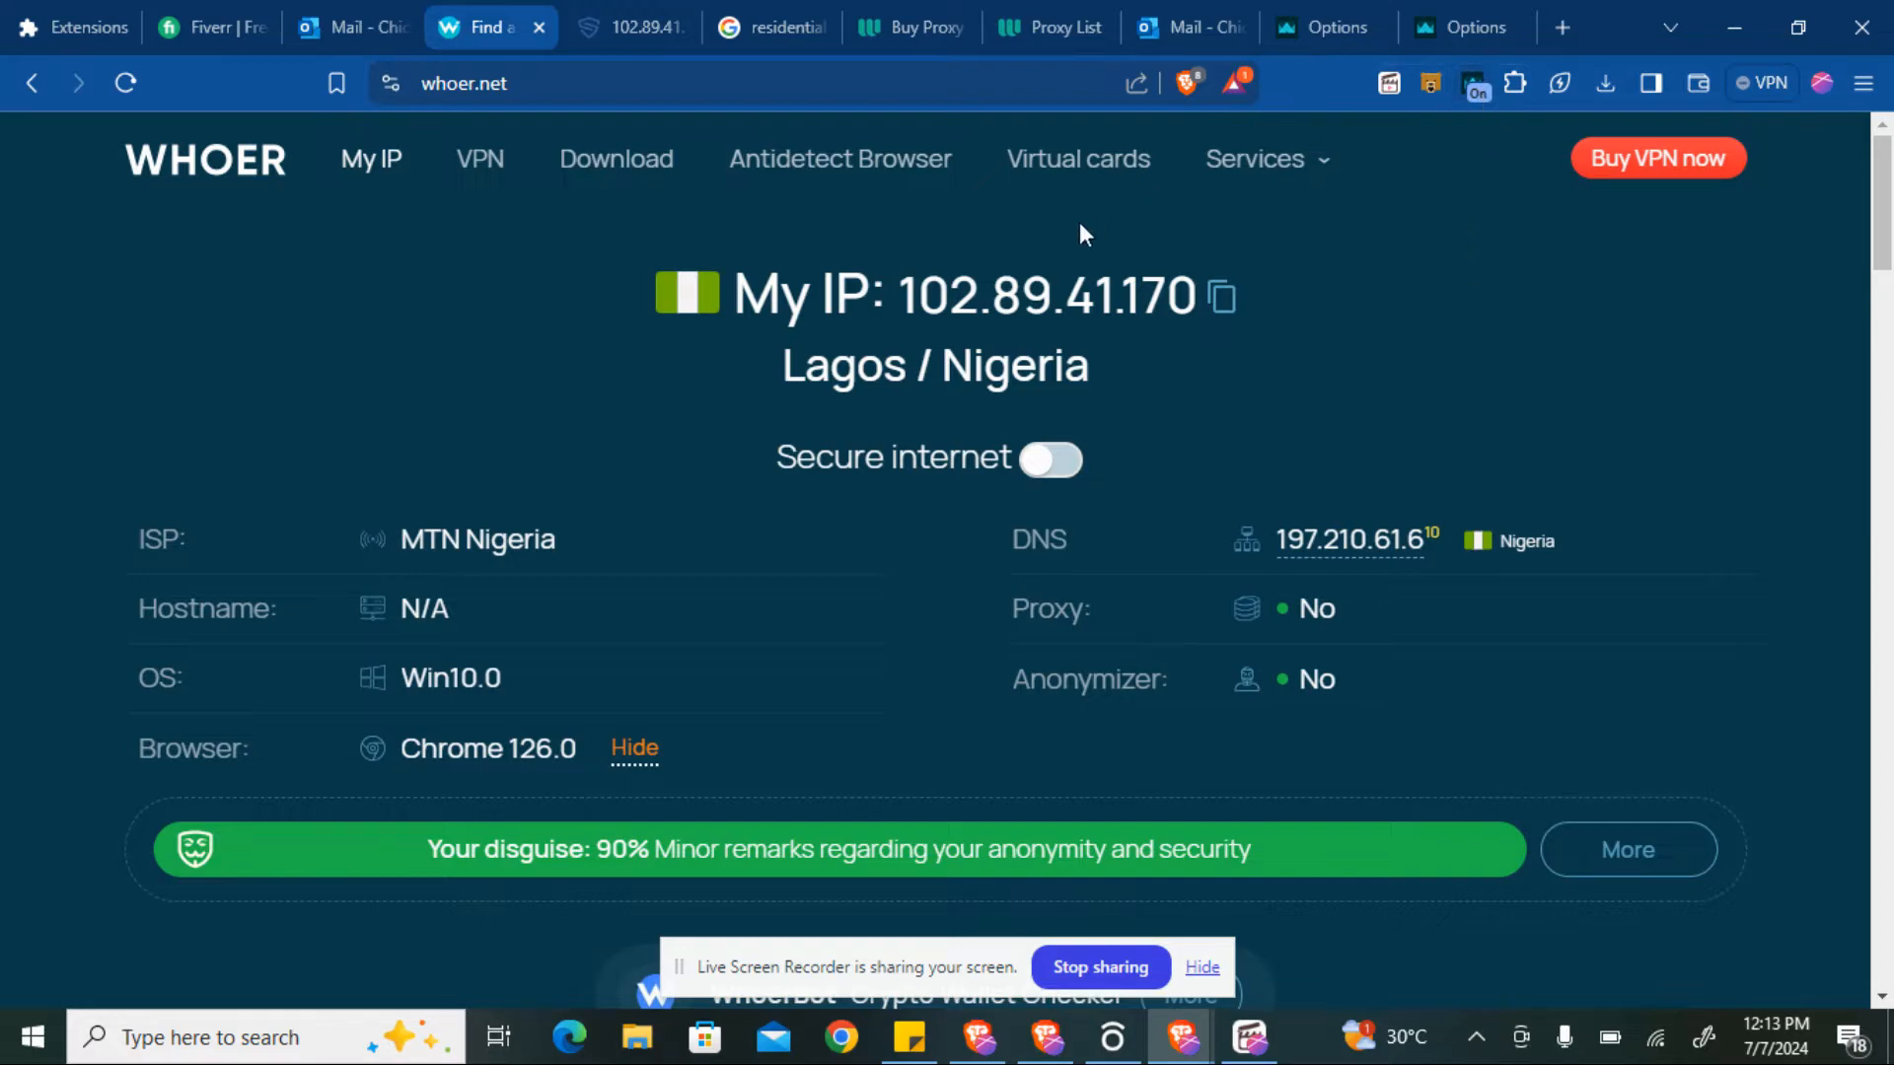
key("F5")
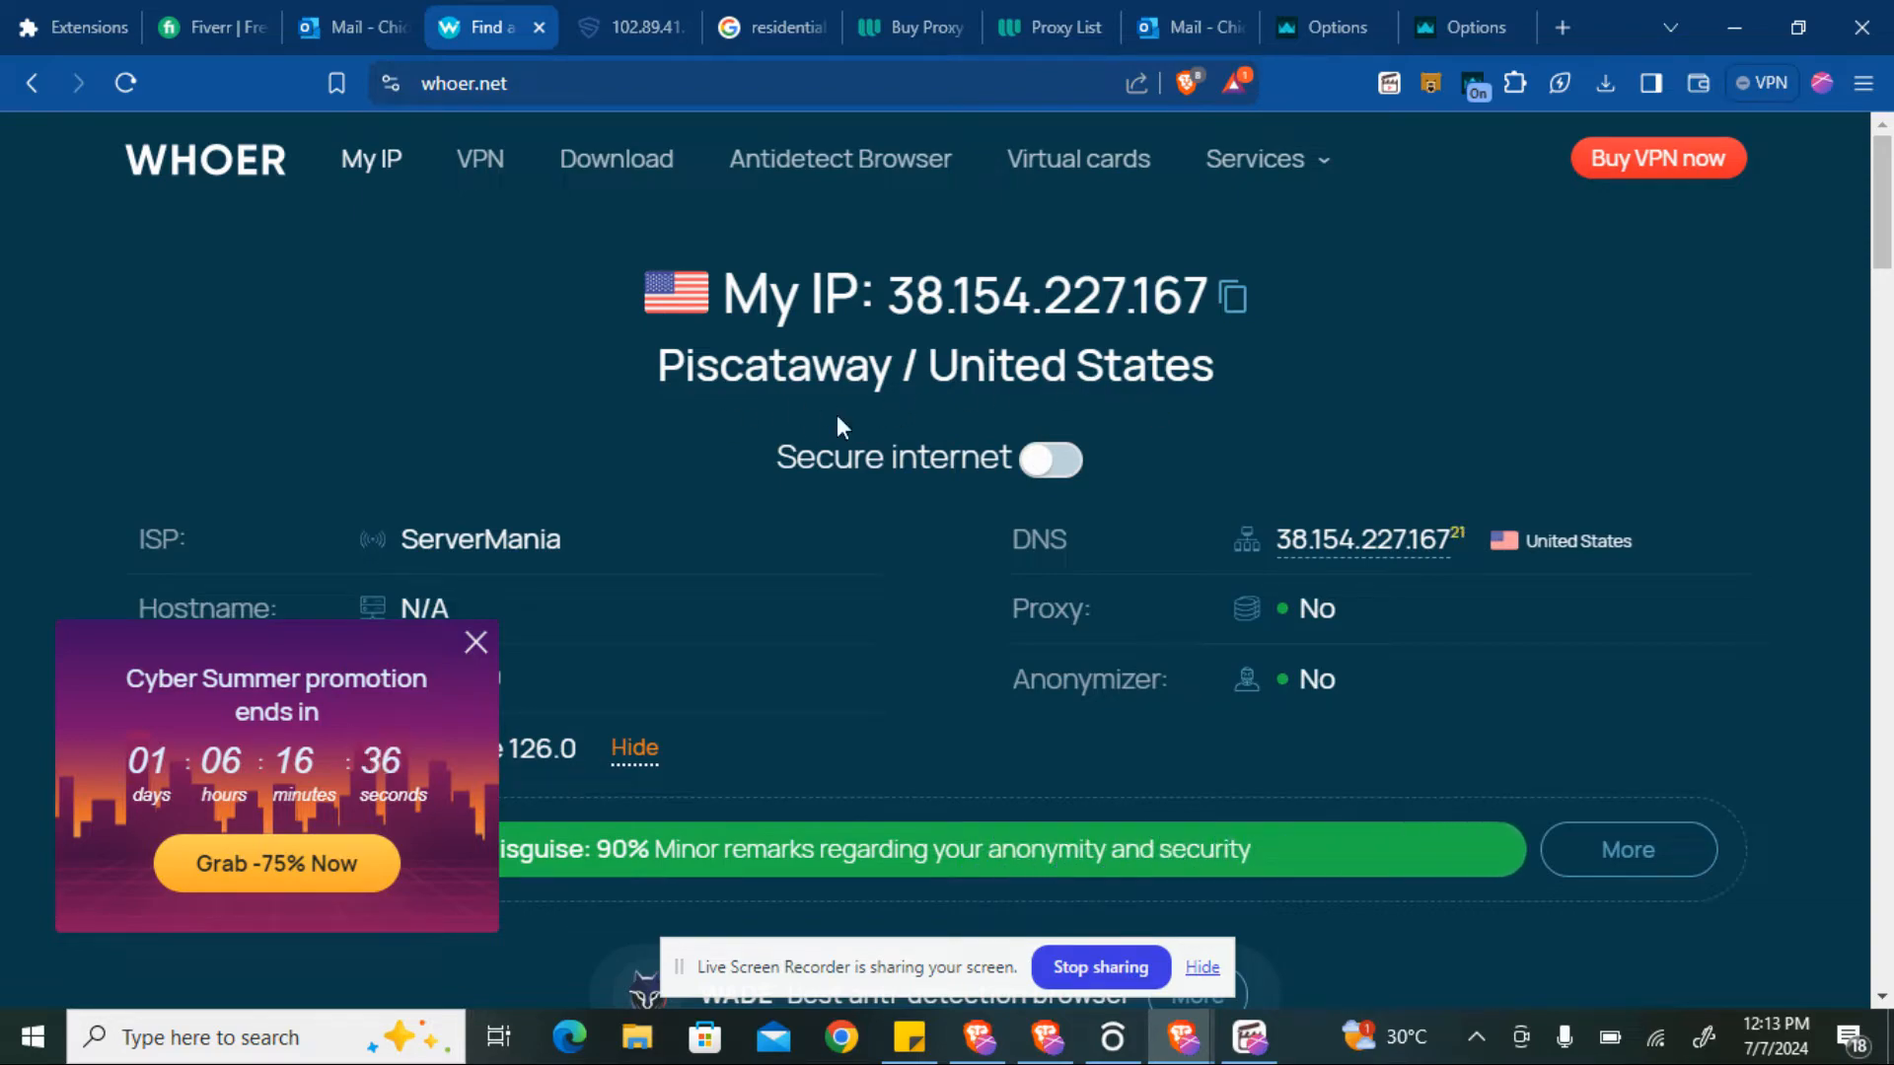
- Review the connected proxy's location, ISP, DNS, proxy and anonymizer details on Whoer
scroll(836, 419, "down", 1)
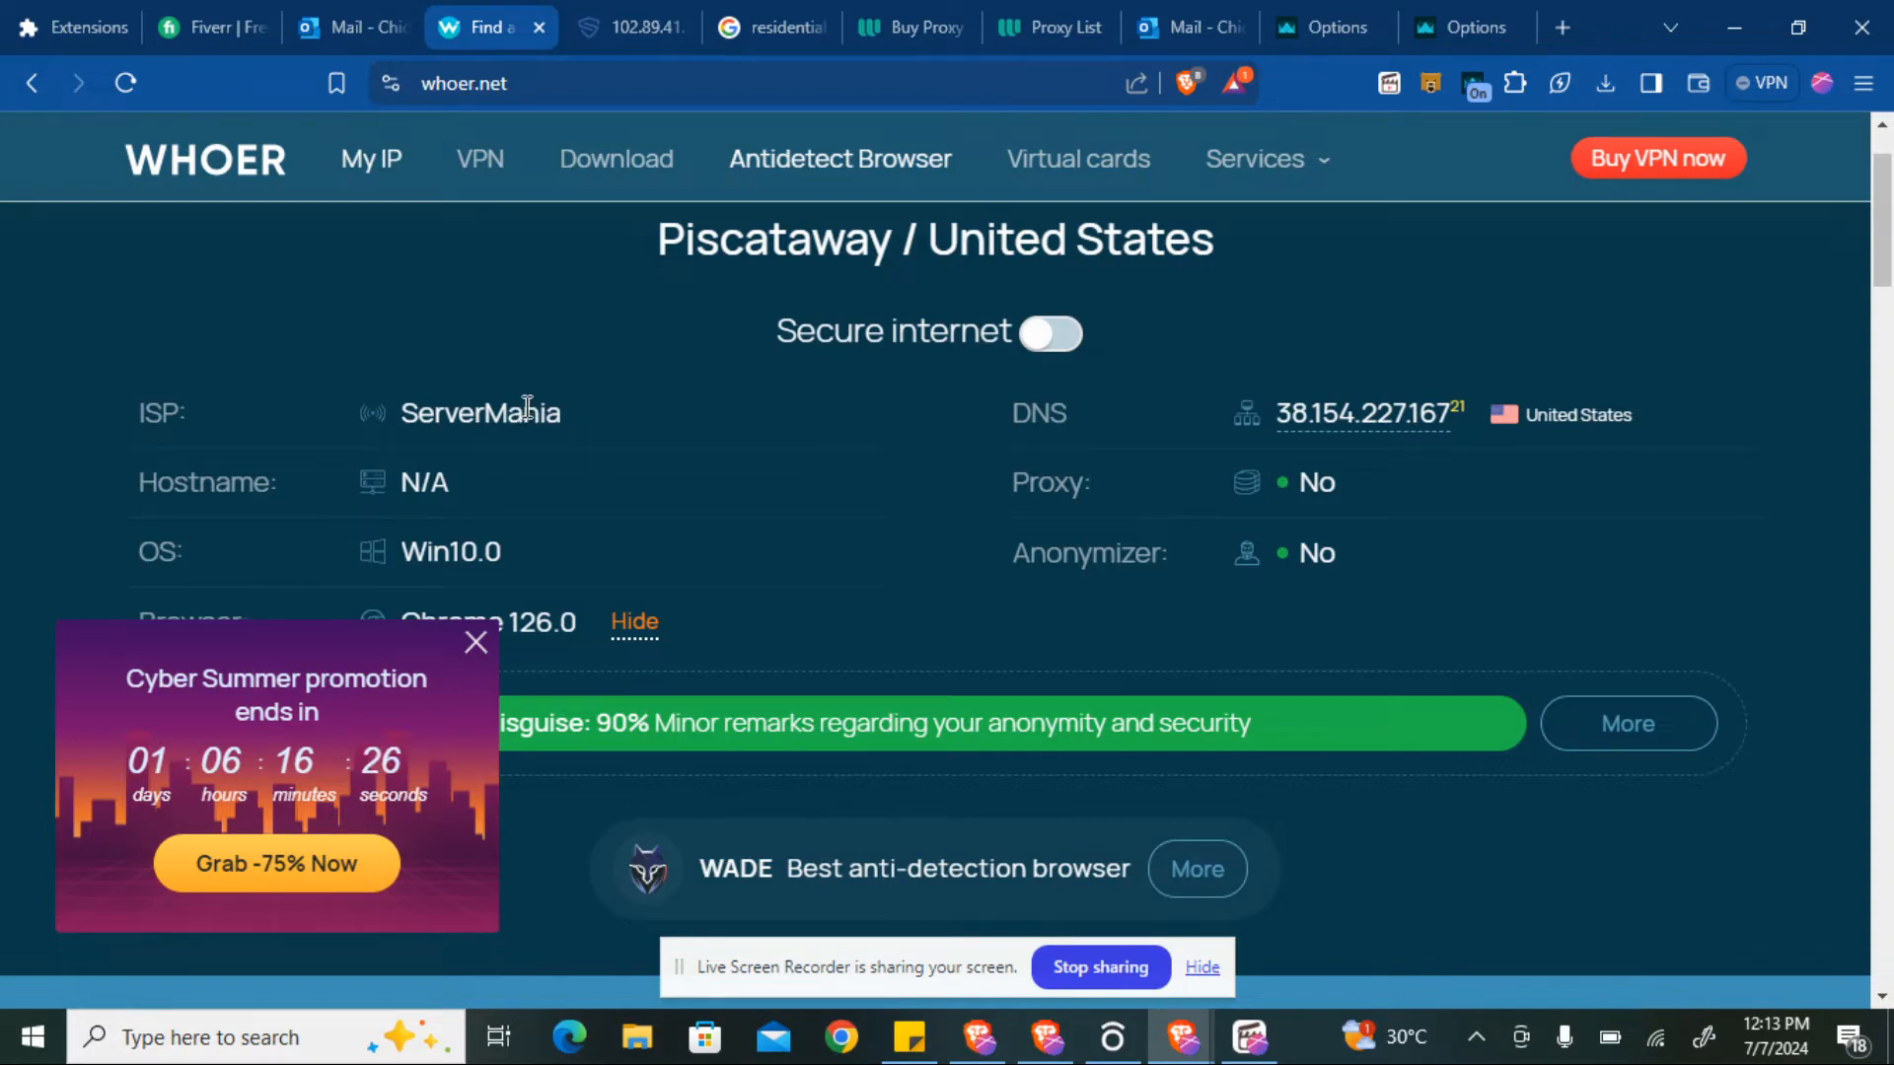
scroll(523, 417, "up", 1)
scroll(523, 417, "down", 2)
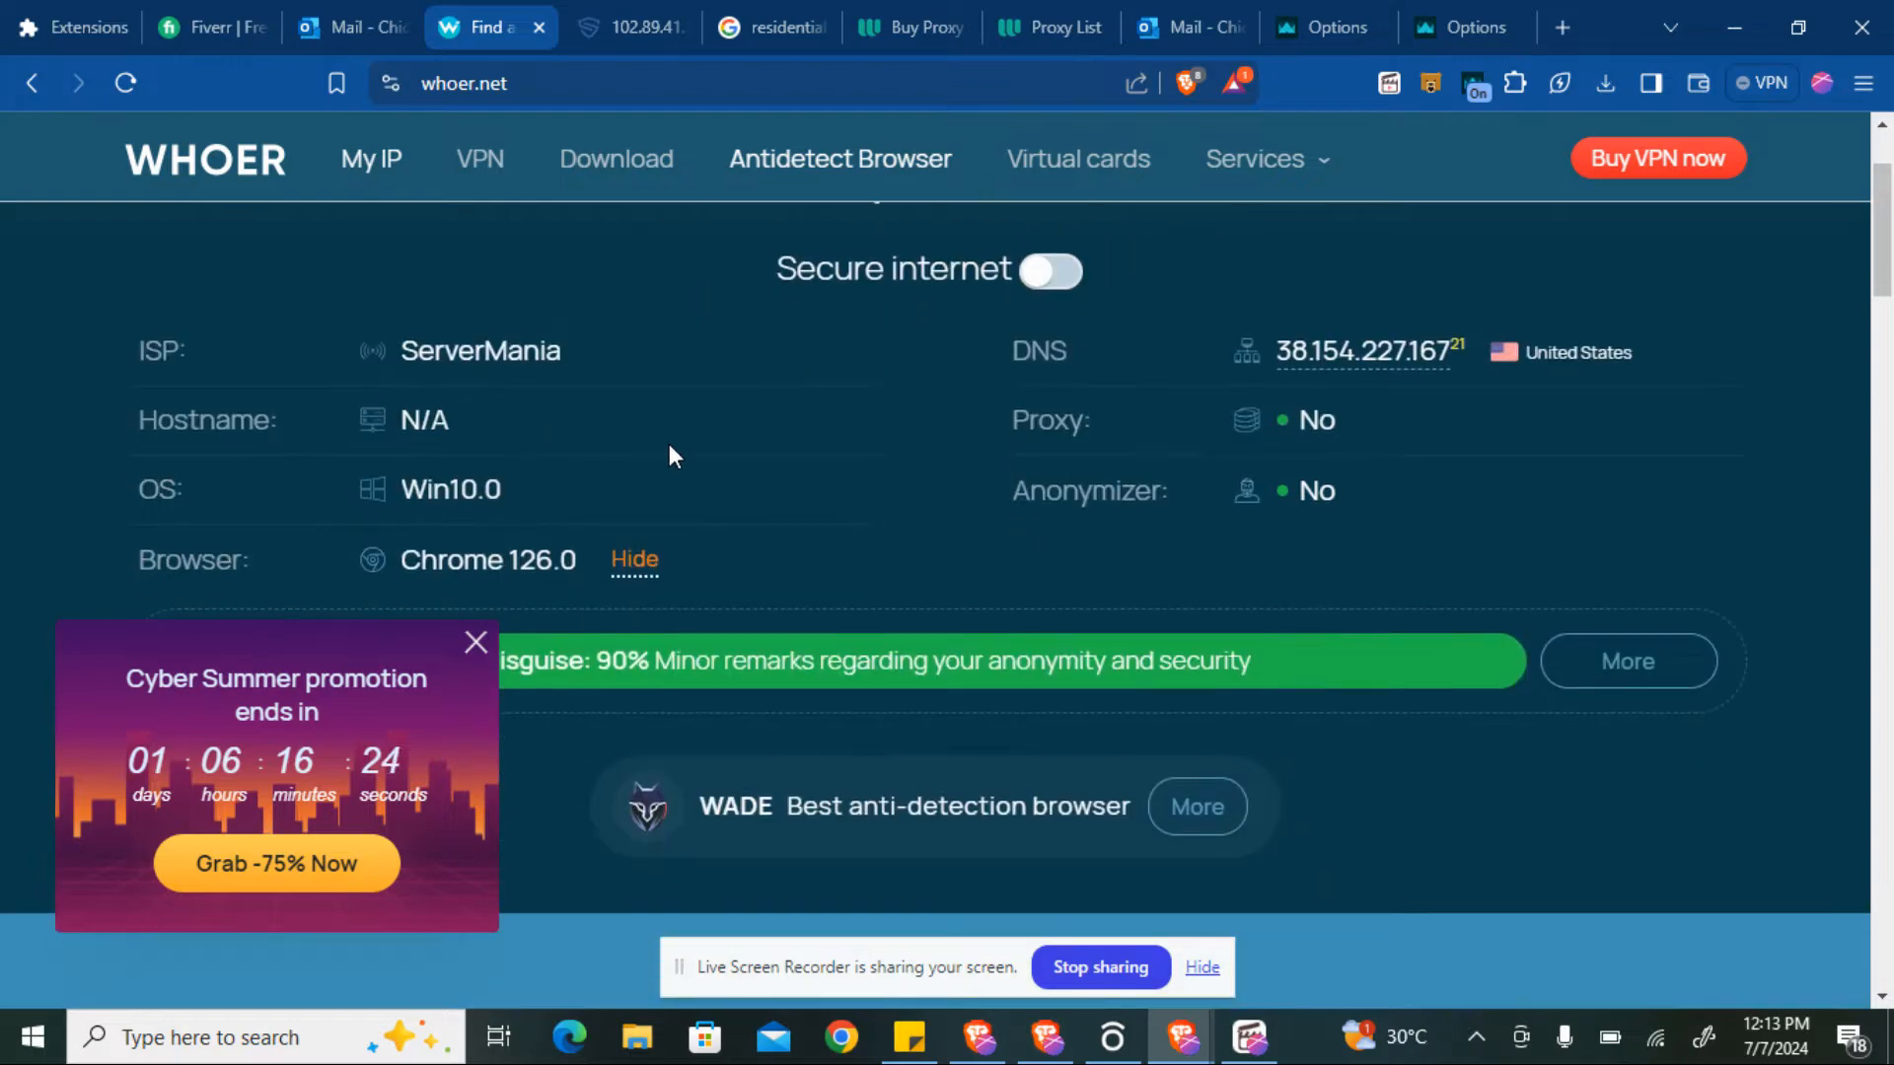
scroll(669, 444, "up", 2)
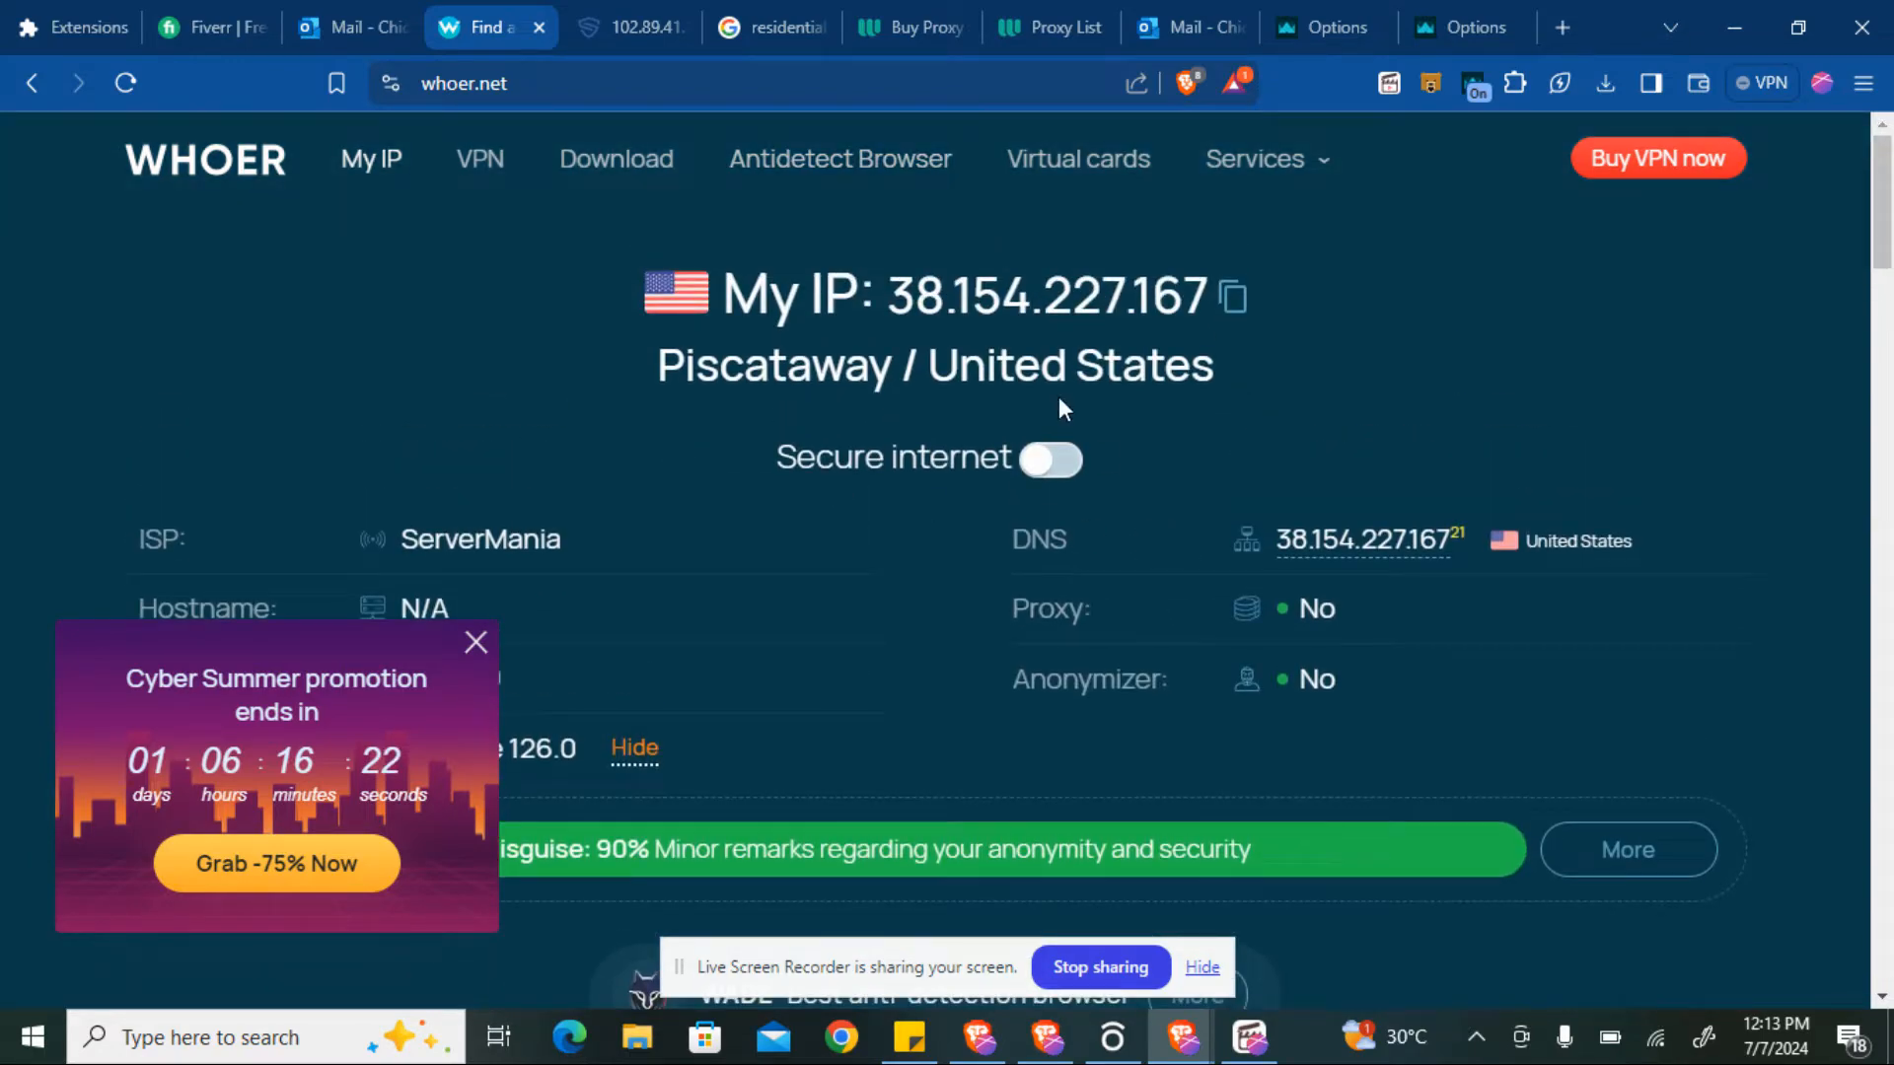
- Search Google for scammalytics, open the Scamalytics site and run its IP check on the current proxy address
left_click(623, 35)
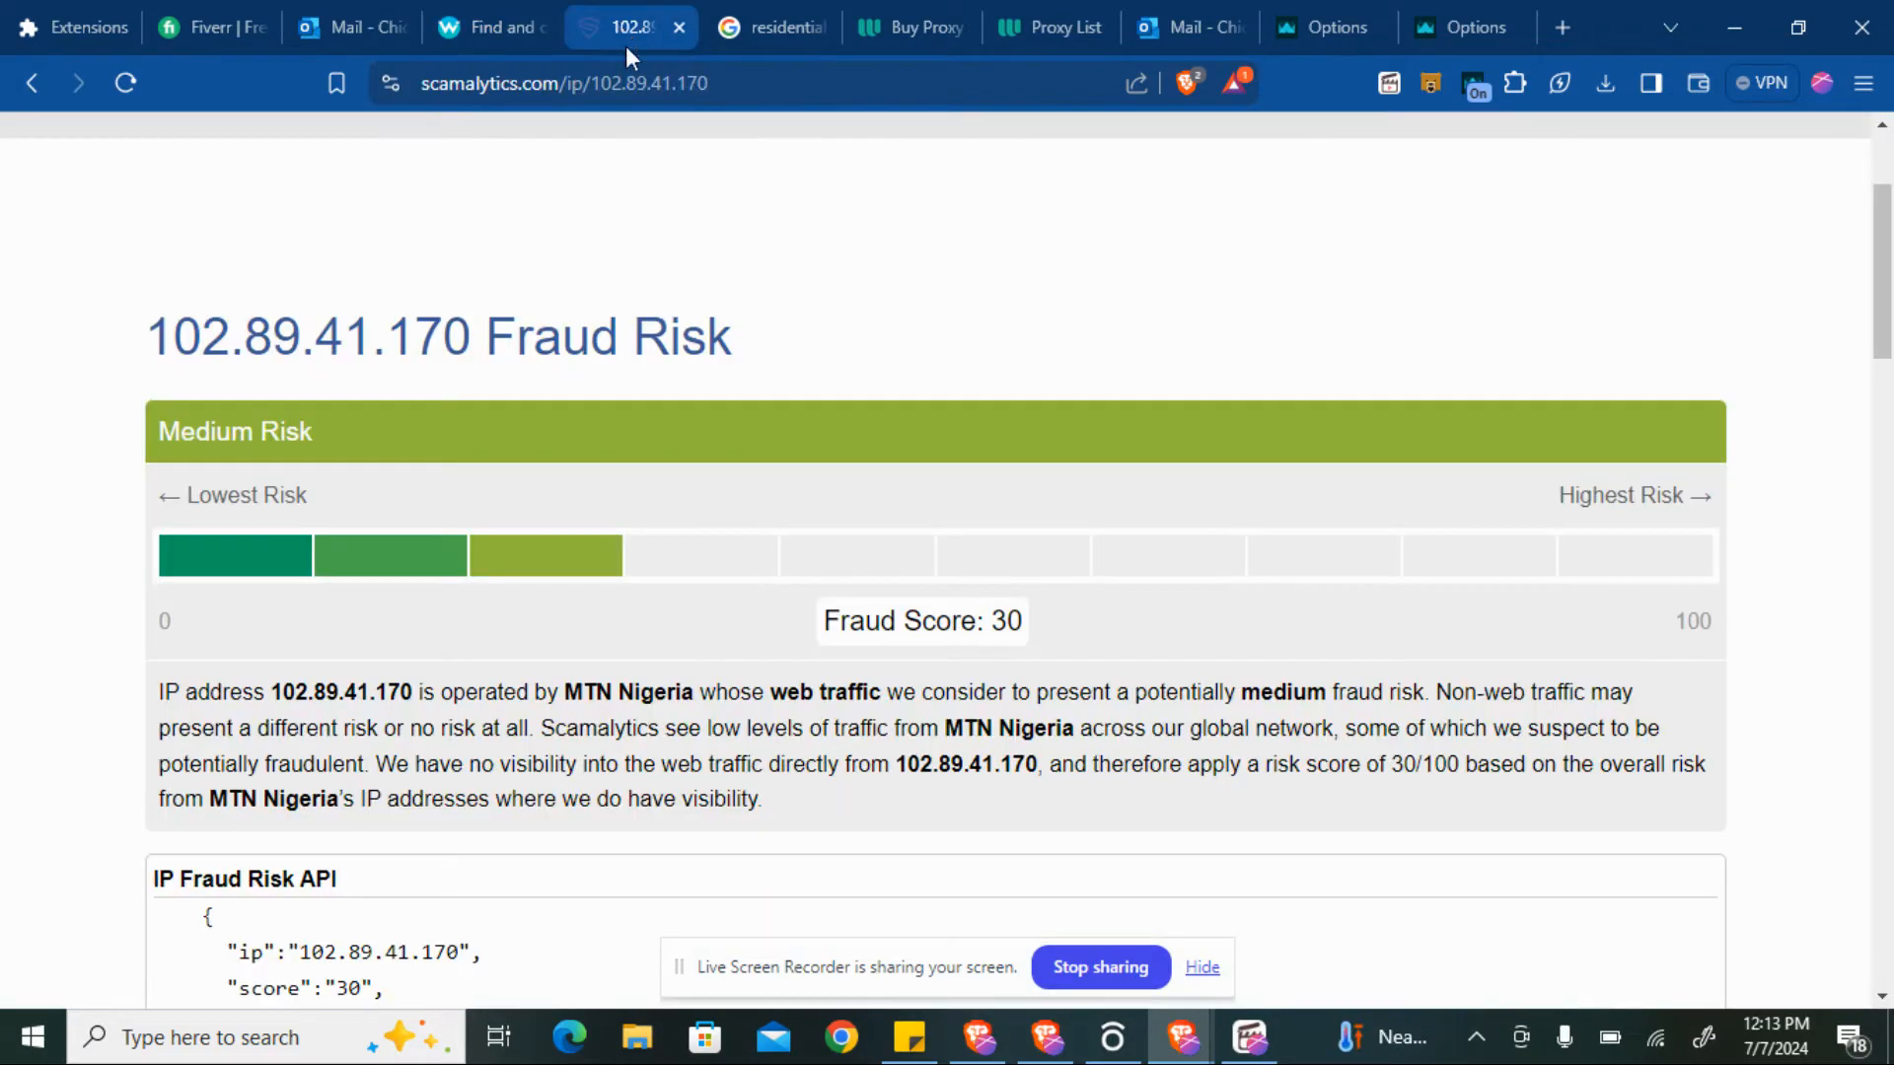
key("F5")
left_click(741, 71)
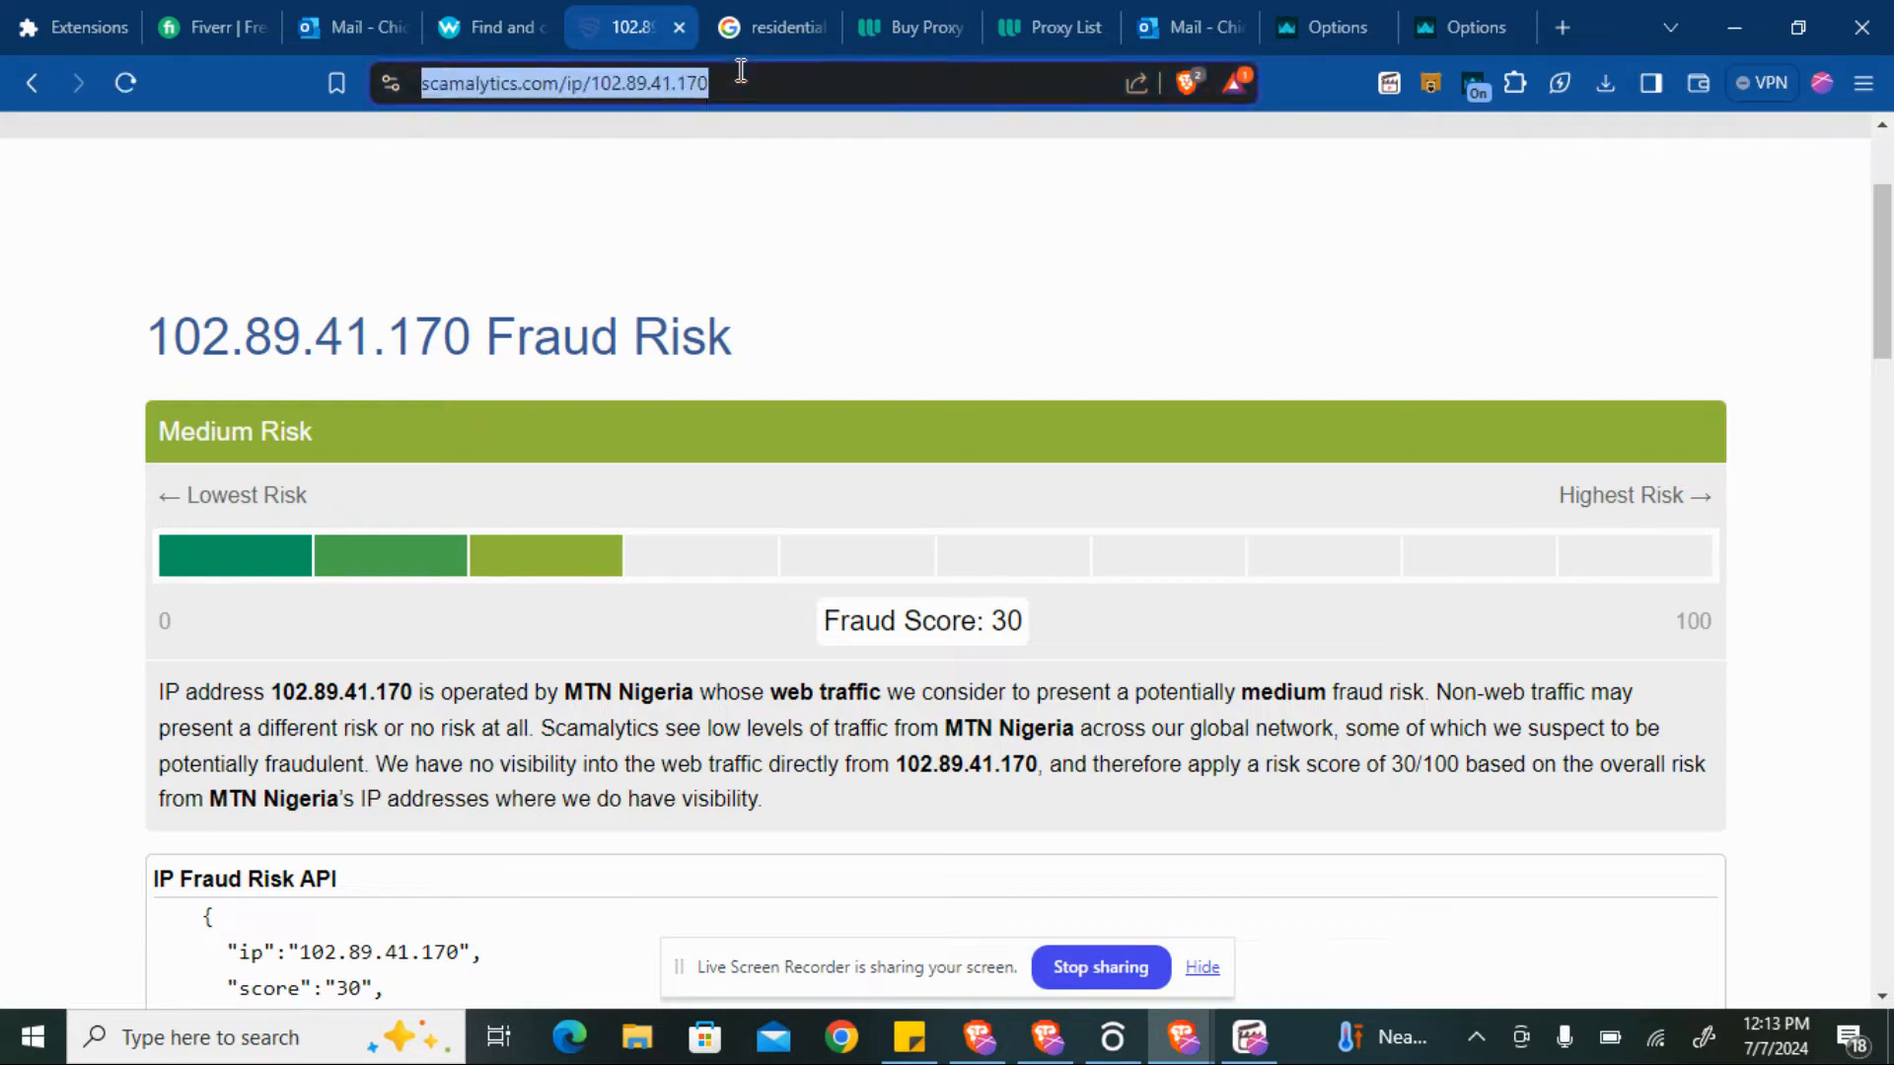
type("sca")
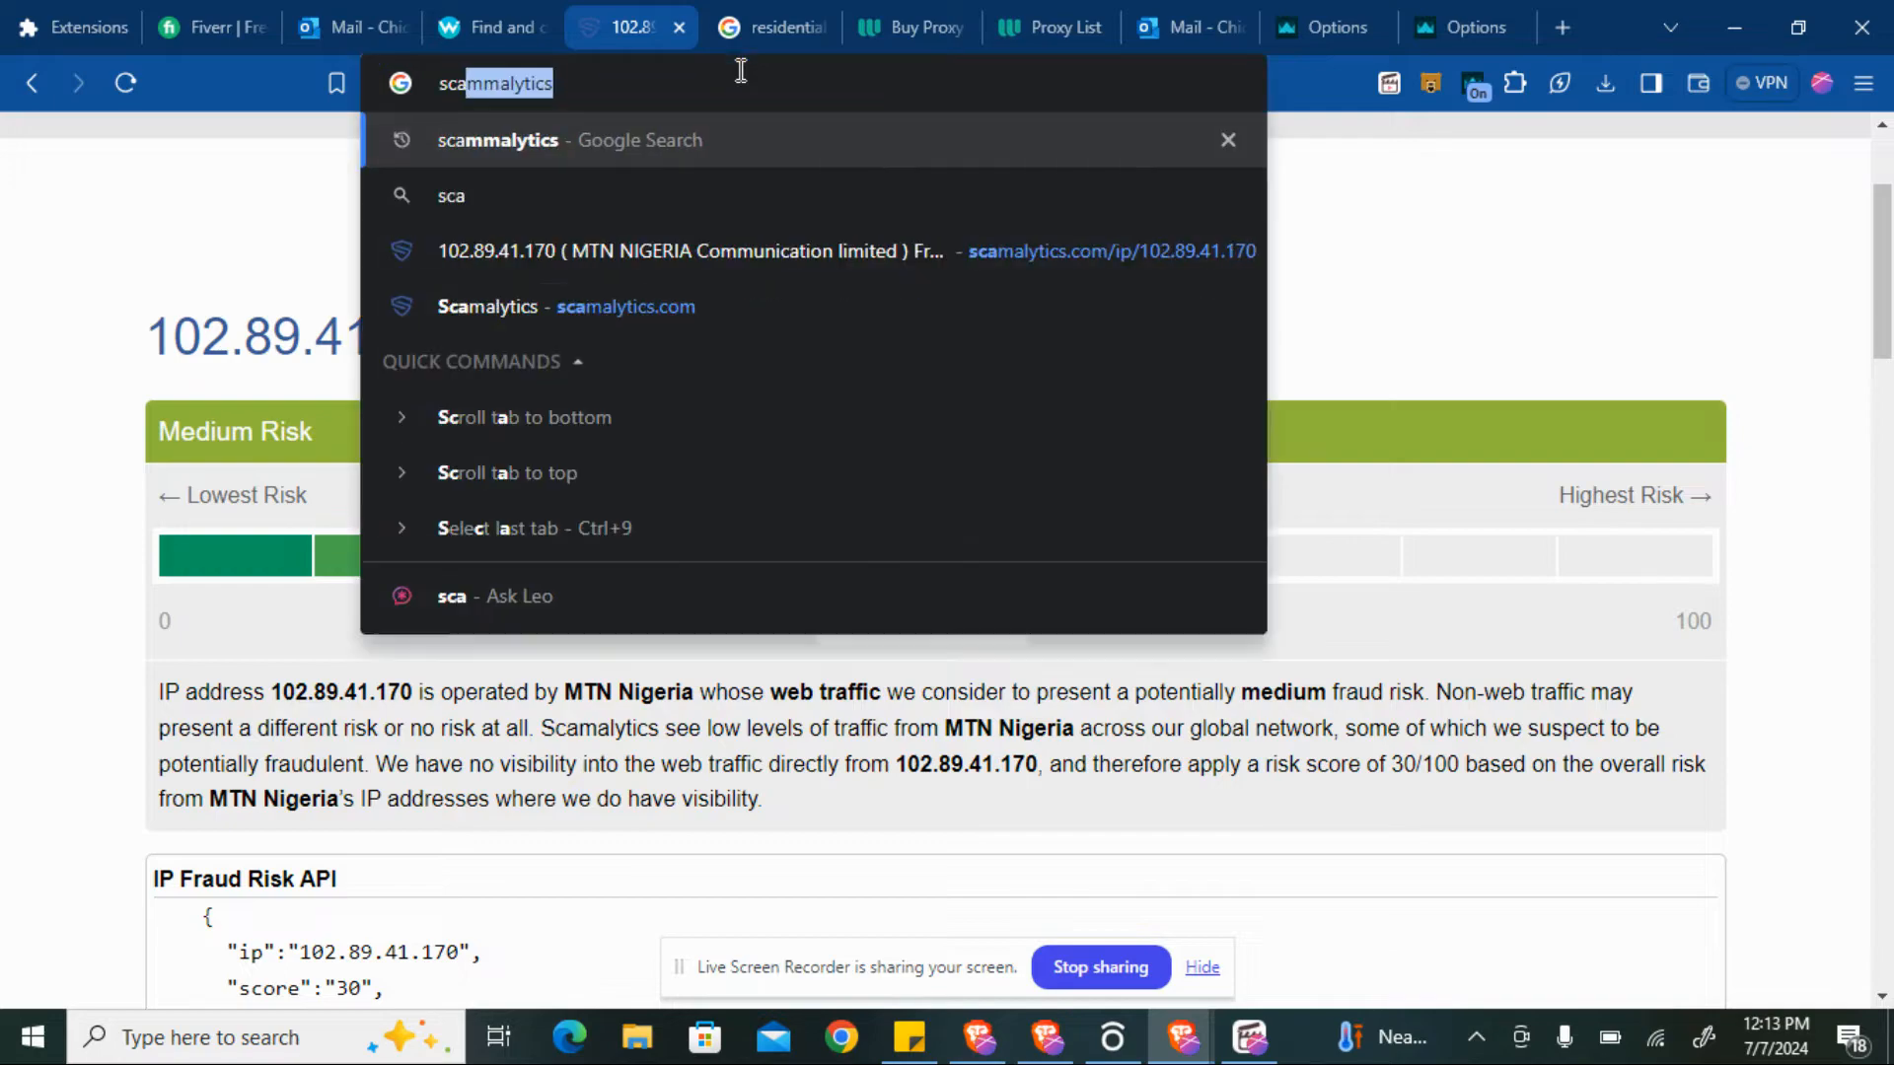
type("mm")
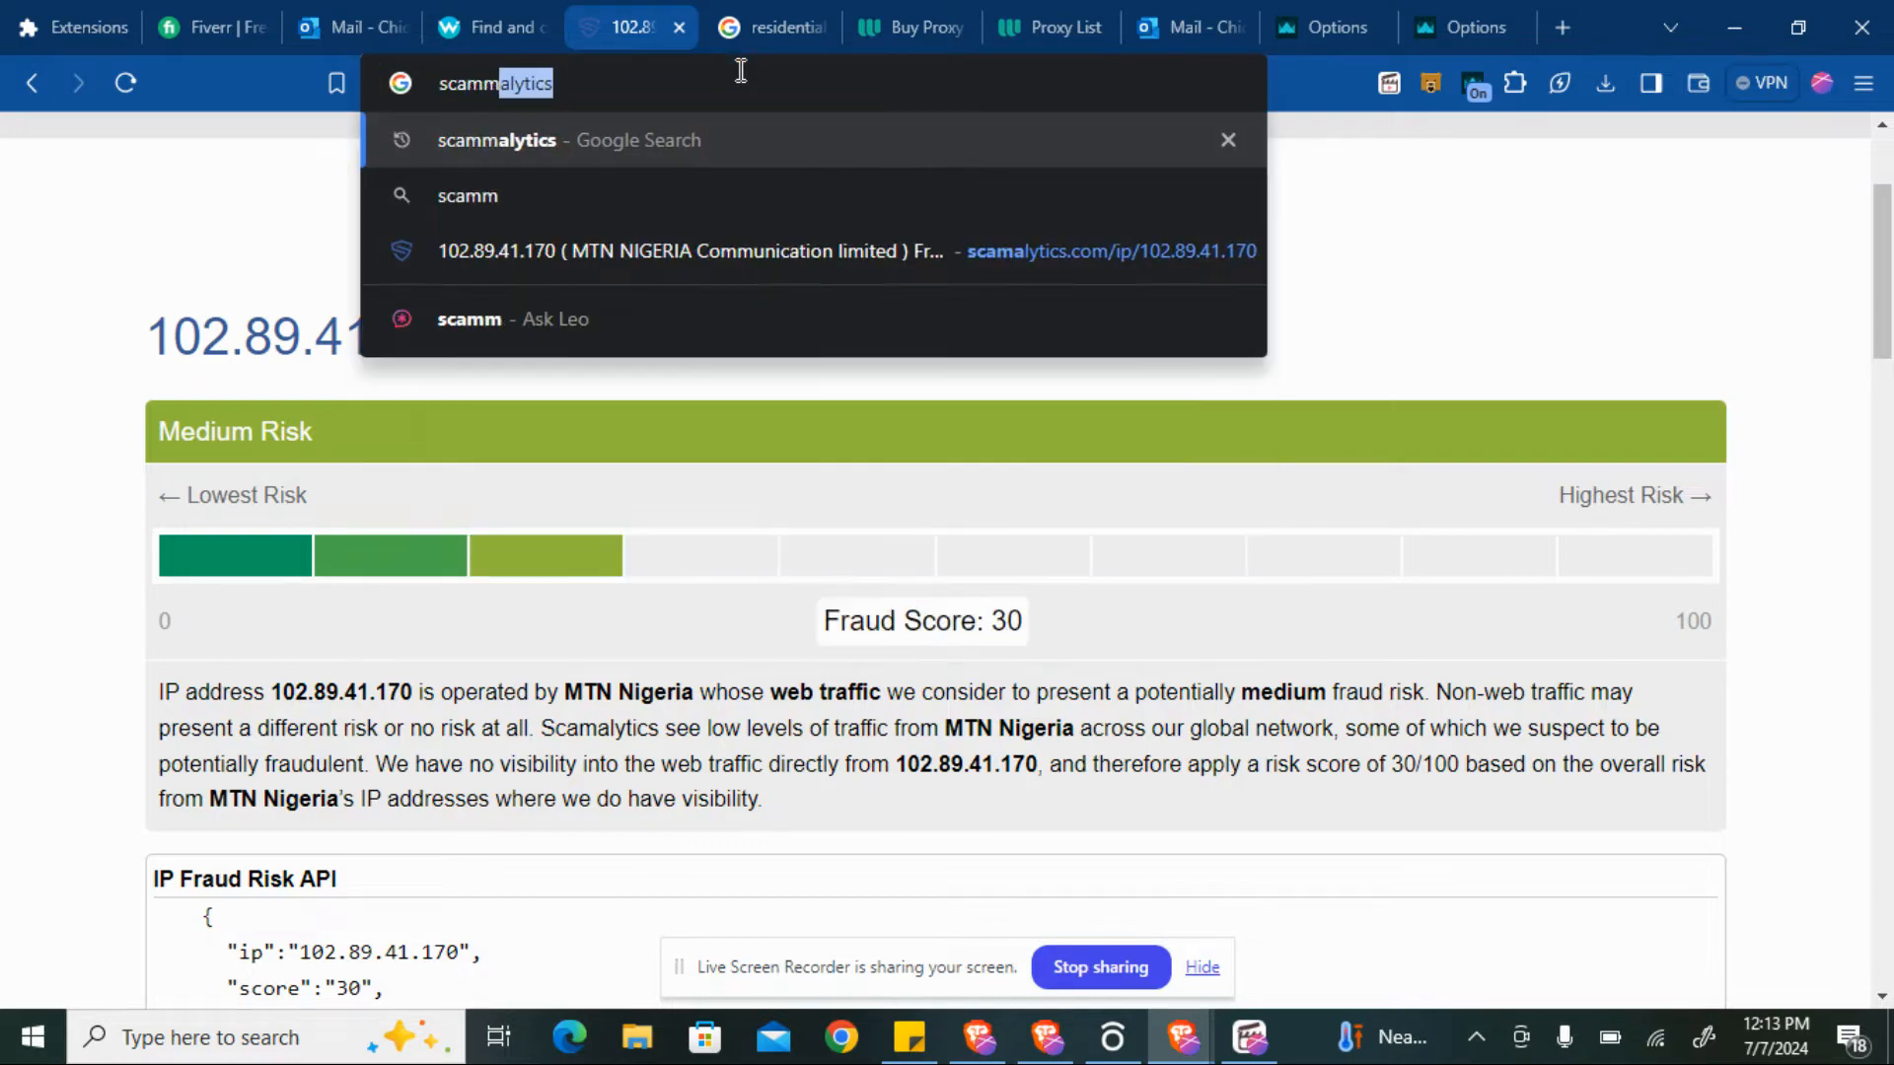
left_click(736, 154)
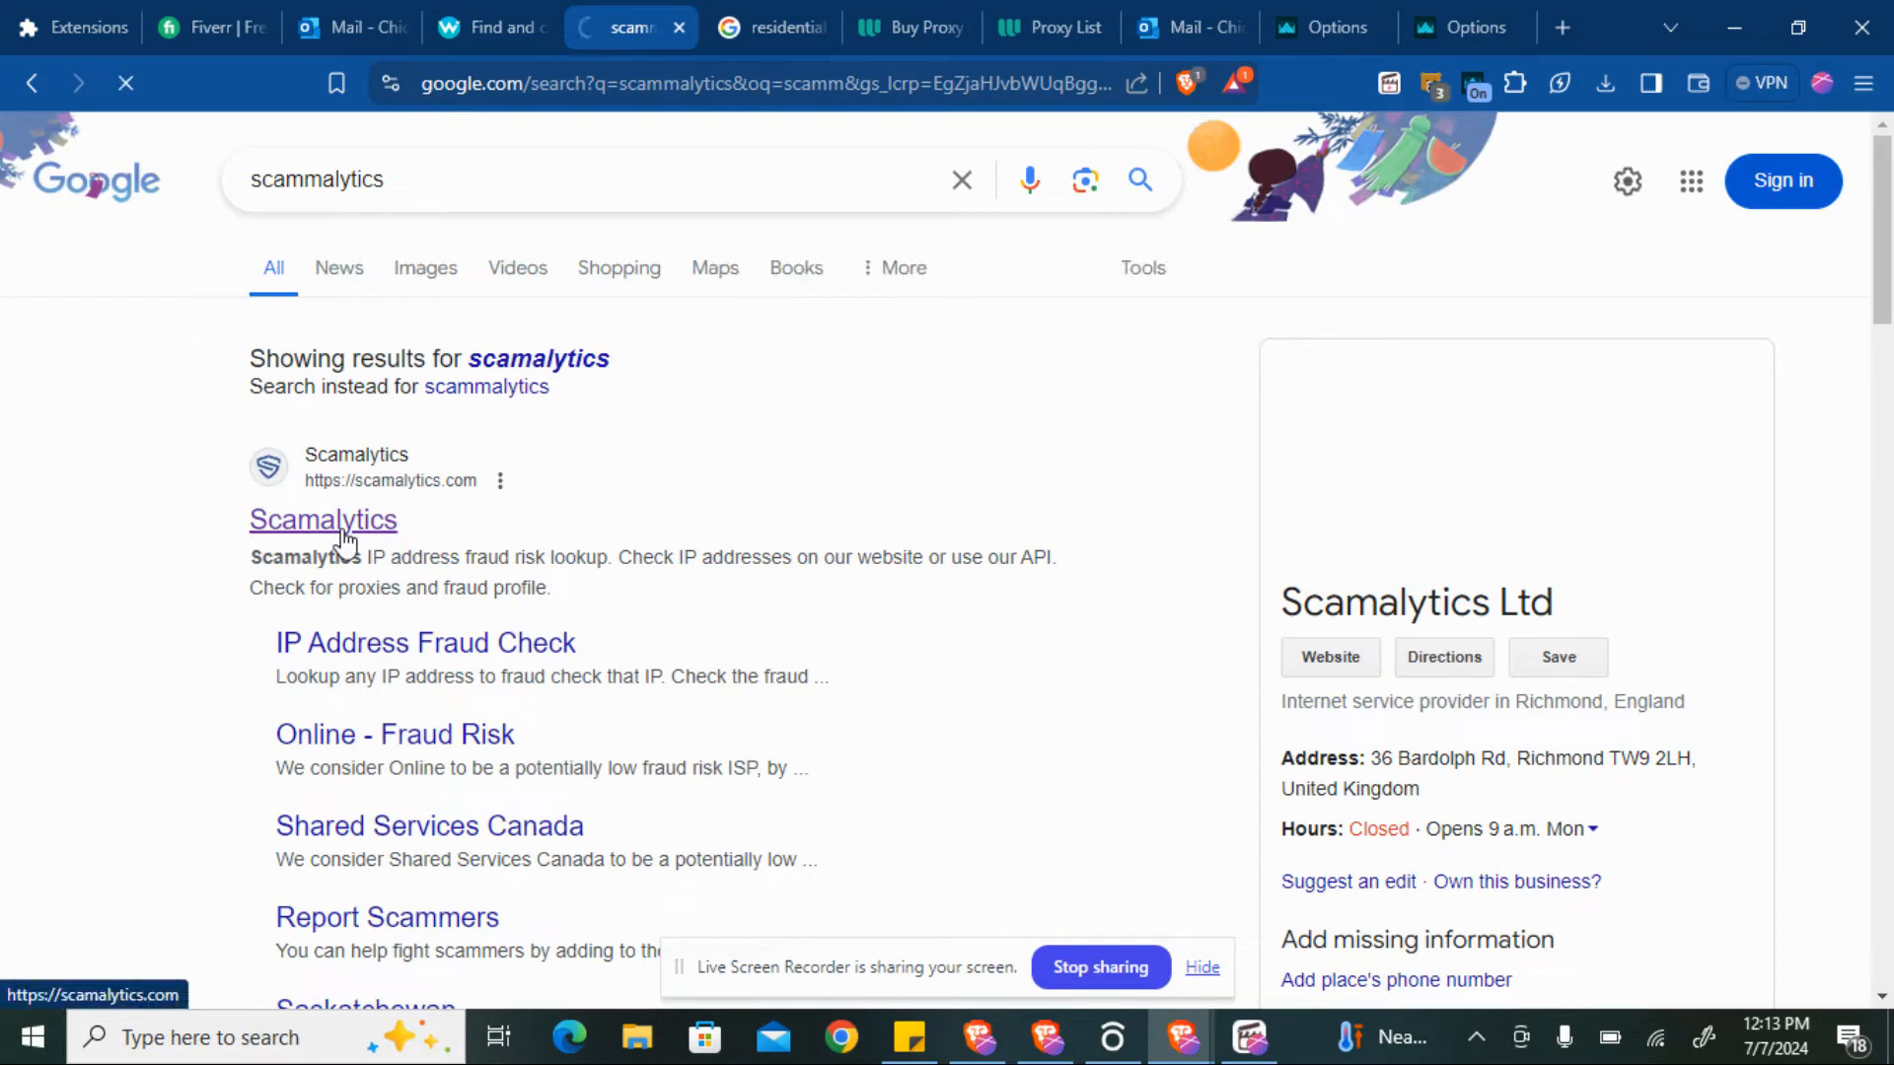
left_click(343, 539)
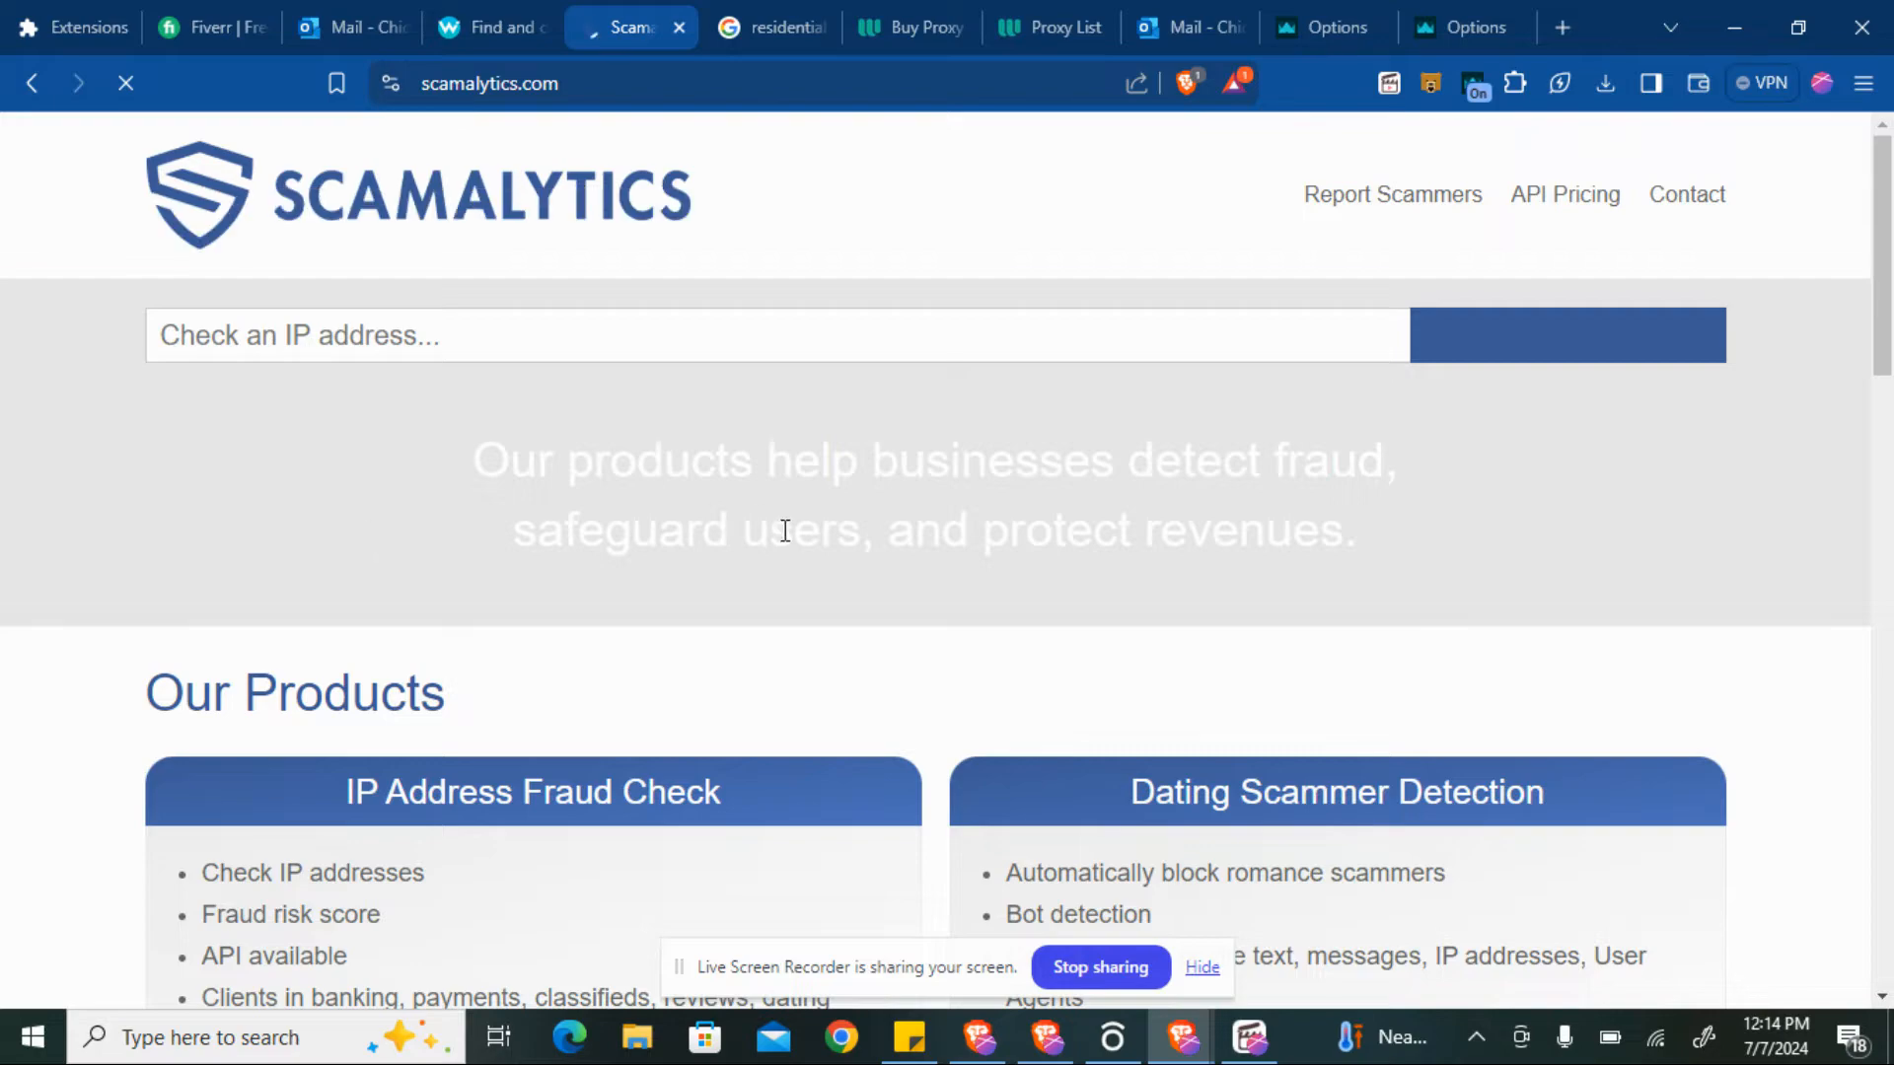
scroll(786, 537, "down", 7)
scroll(783, 546, "down", 3)
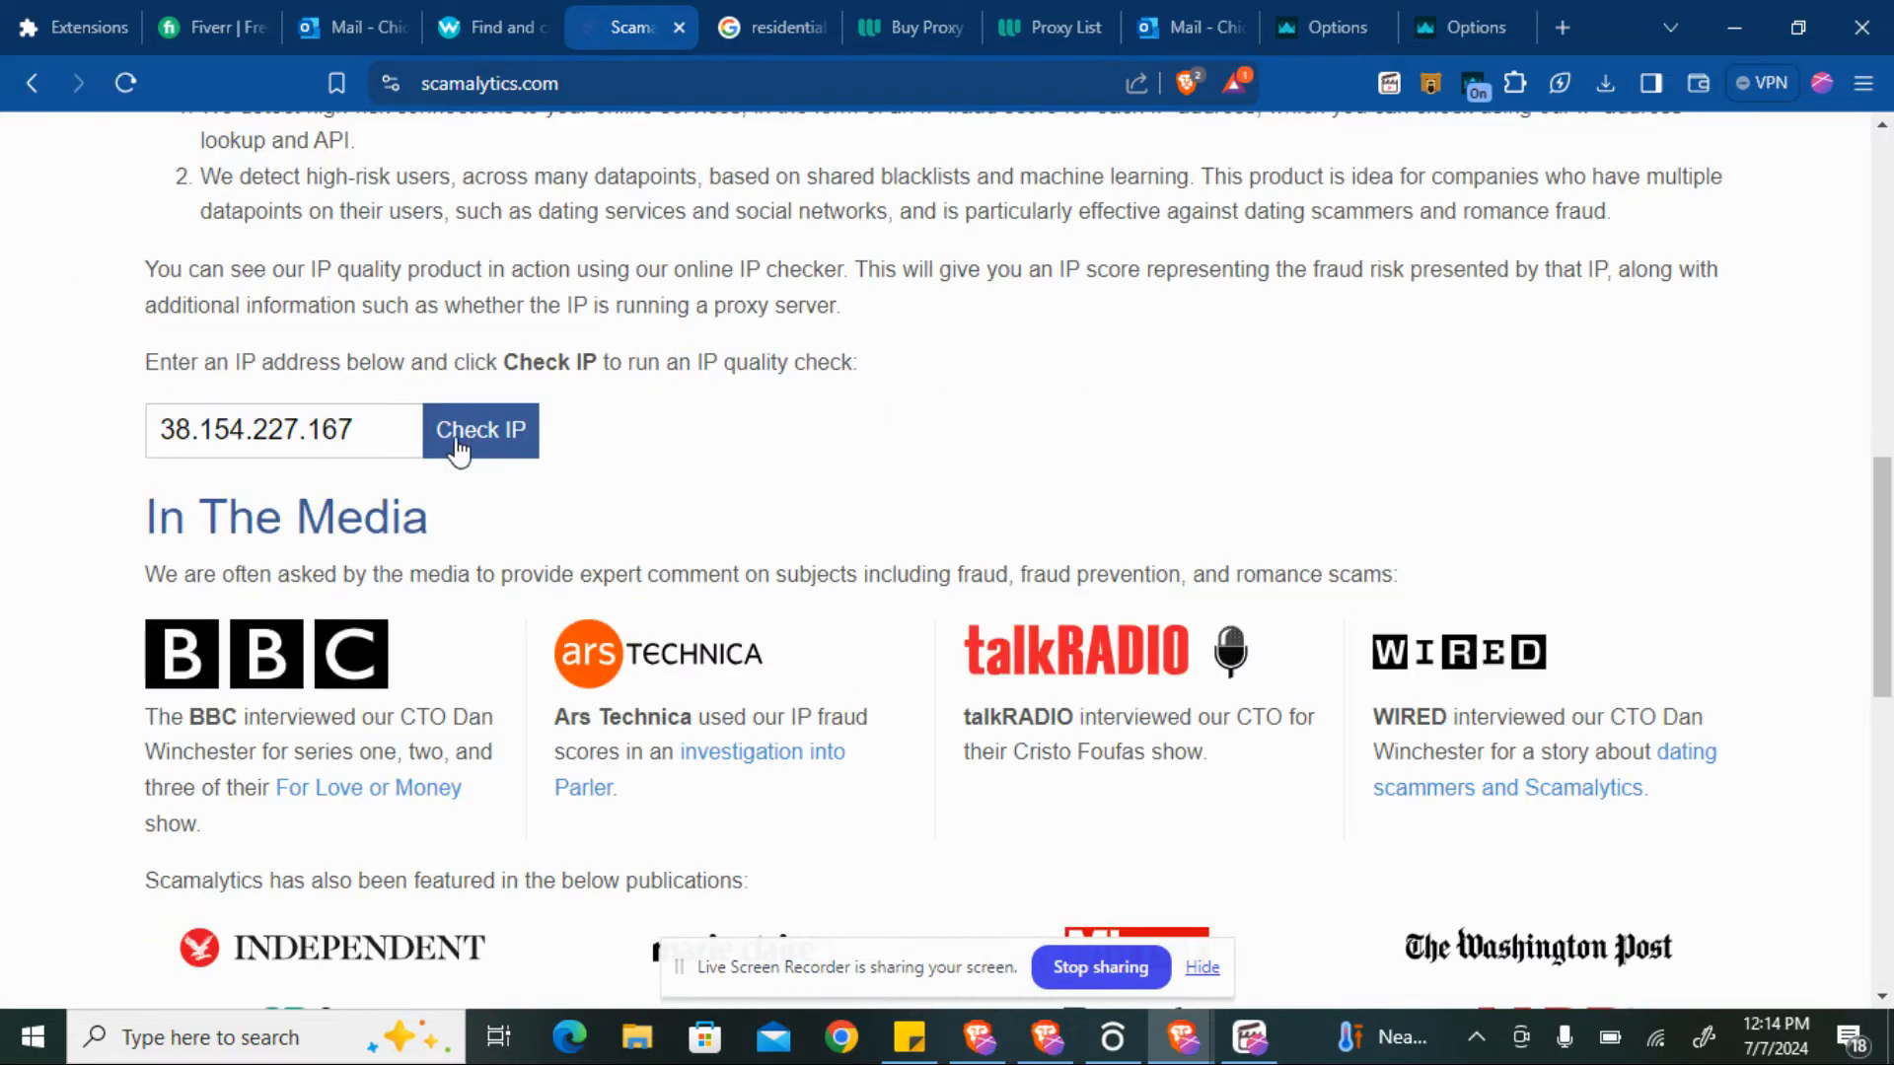
left_click(457, 449)
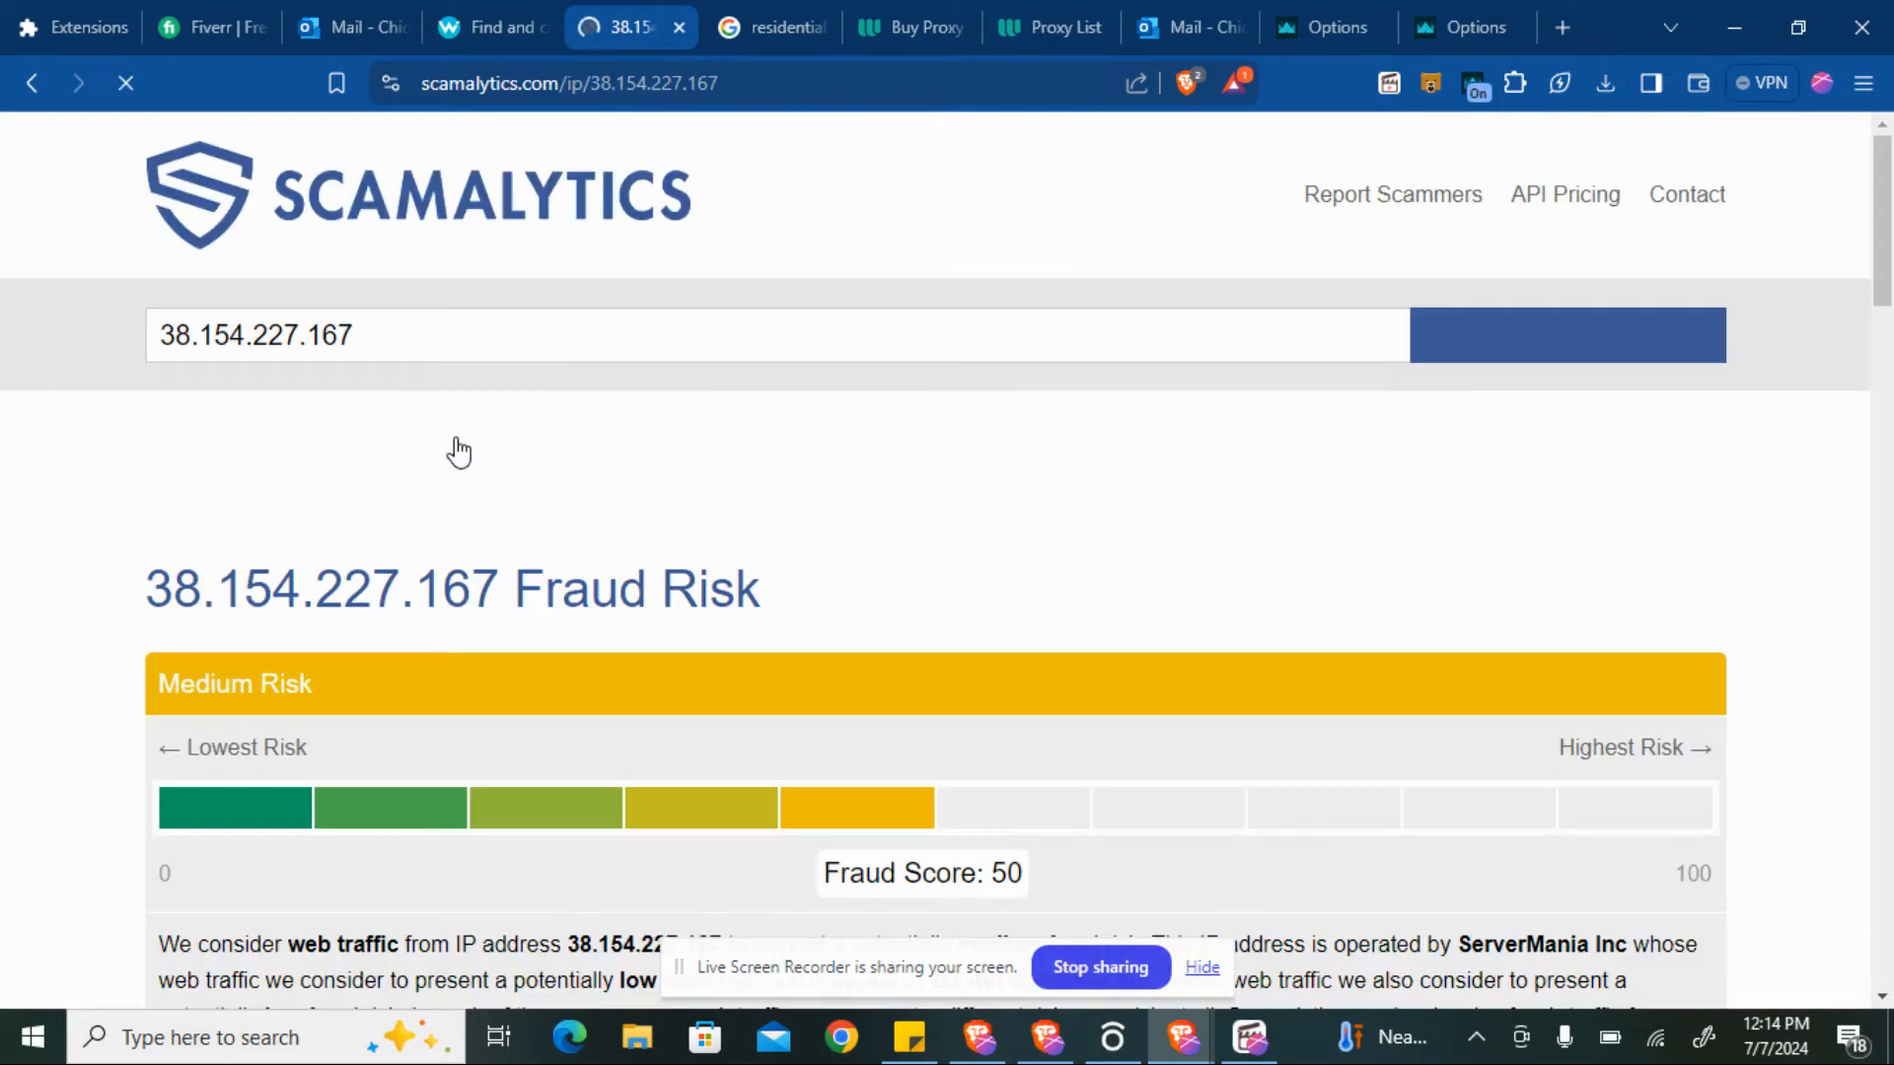
- Examine the Scamalytics fraud risk report for the United States proxy, including its score, operator and location description
scroll(669, 541, "down", 1)
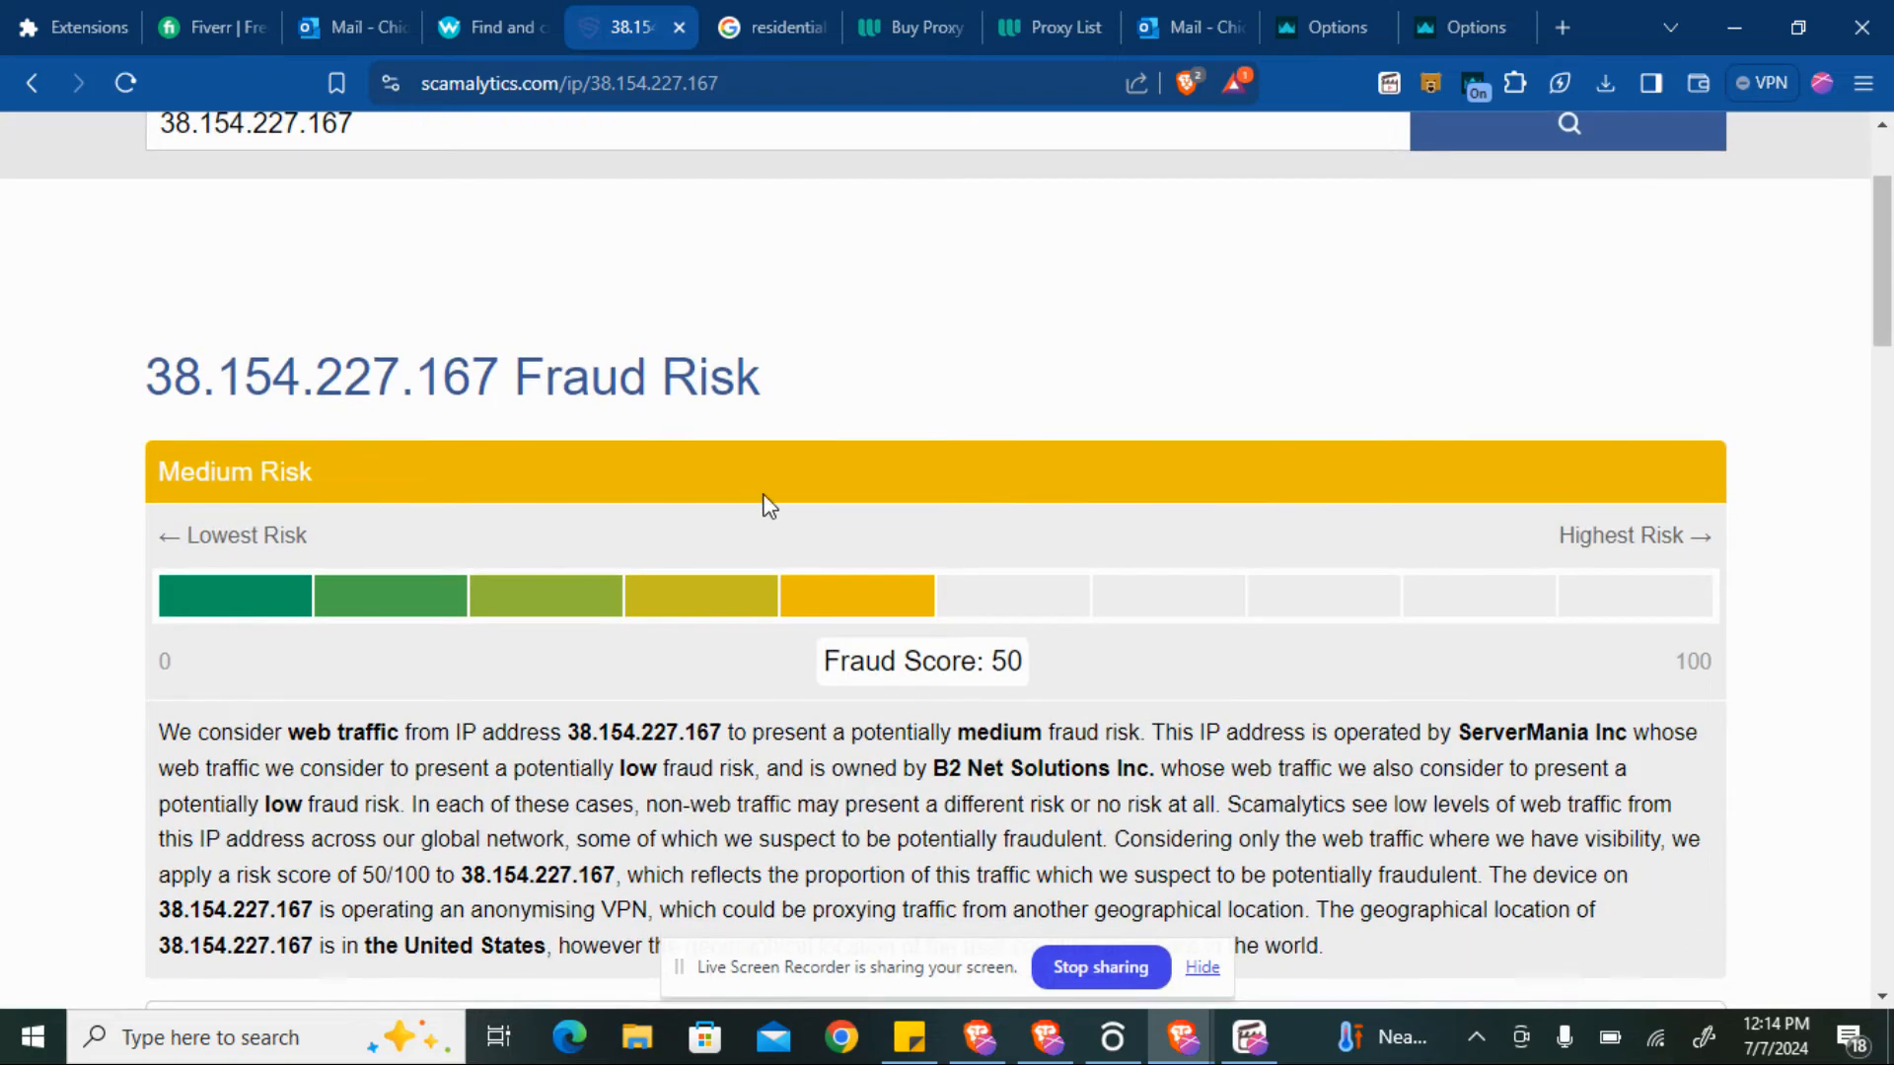
scroll(768, 505, "down", 1)
scroll(769, 505, "down", 1)
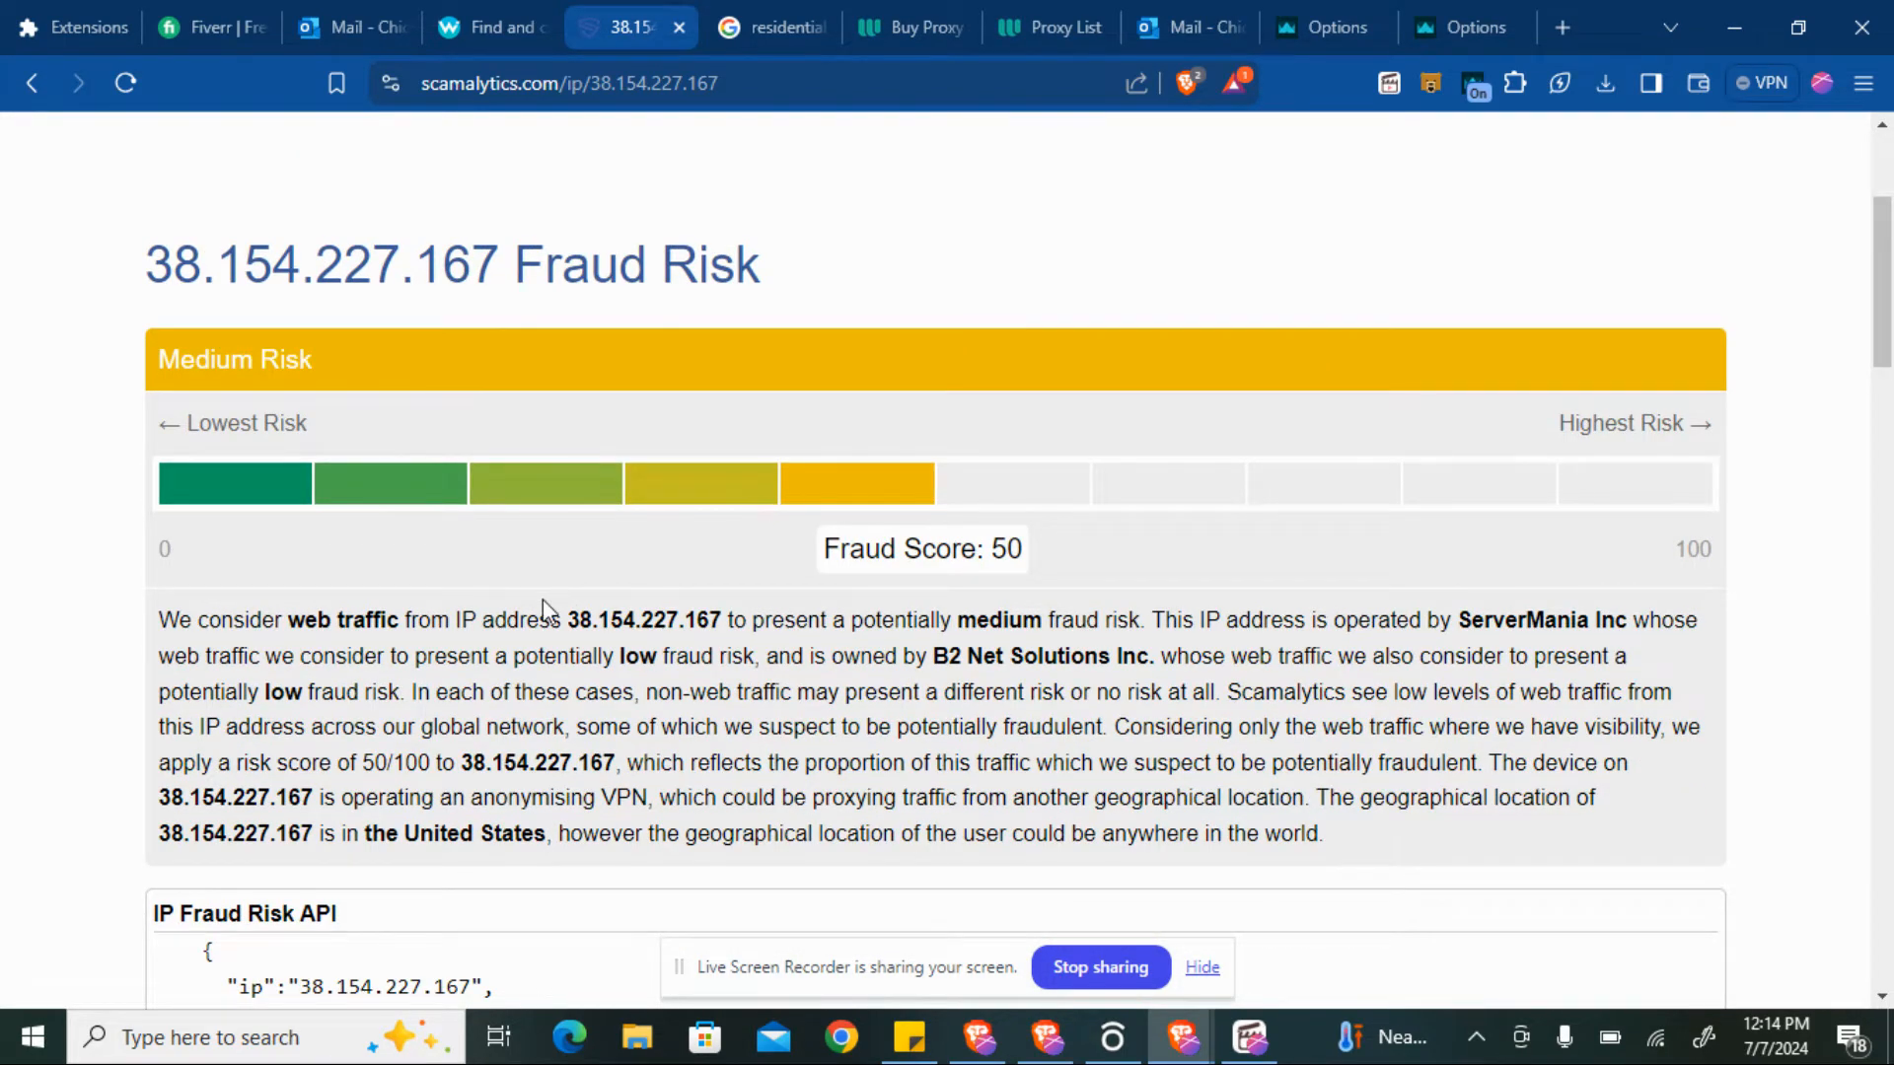
scroll(550, 611, "down", 1)
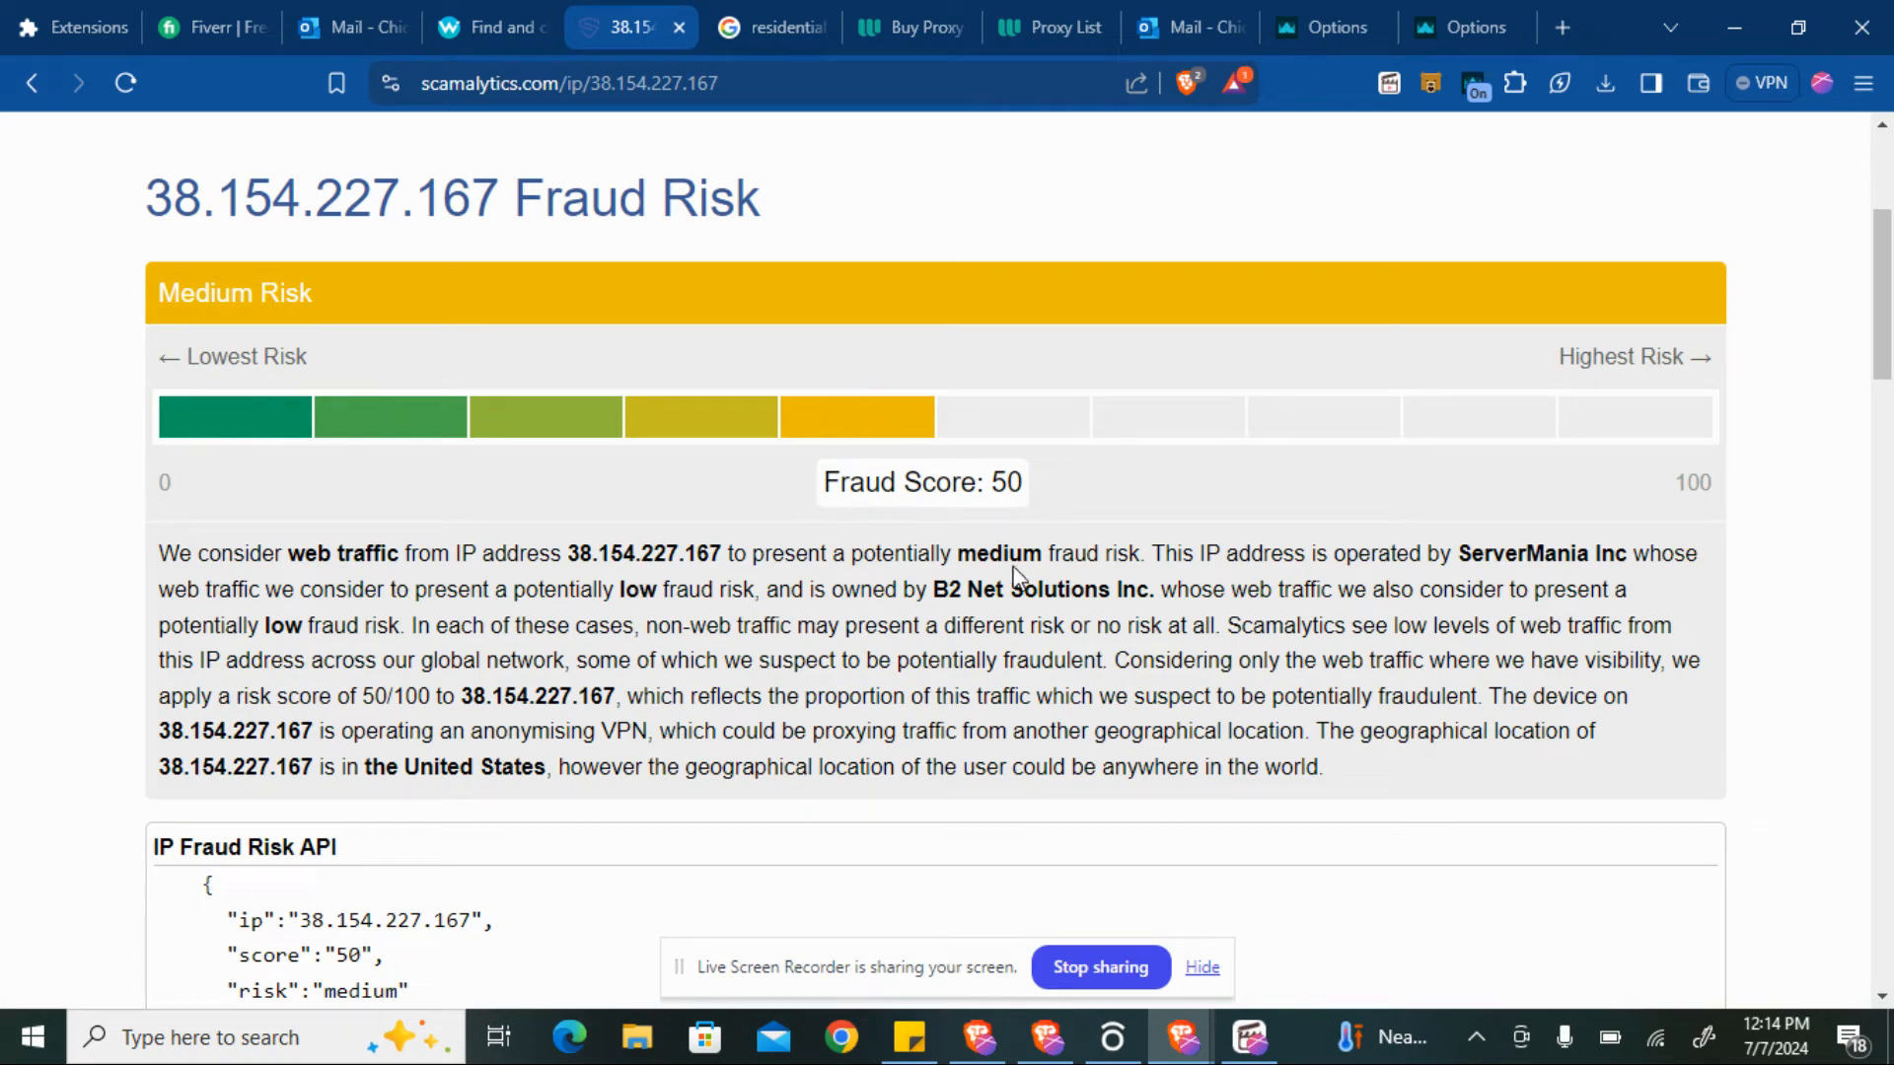
scroll(1450, 548, "down", 1)
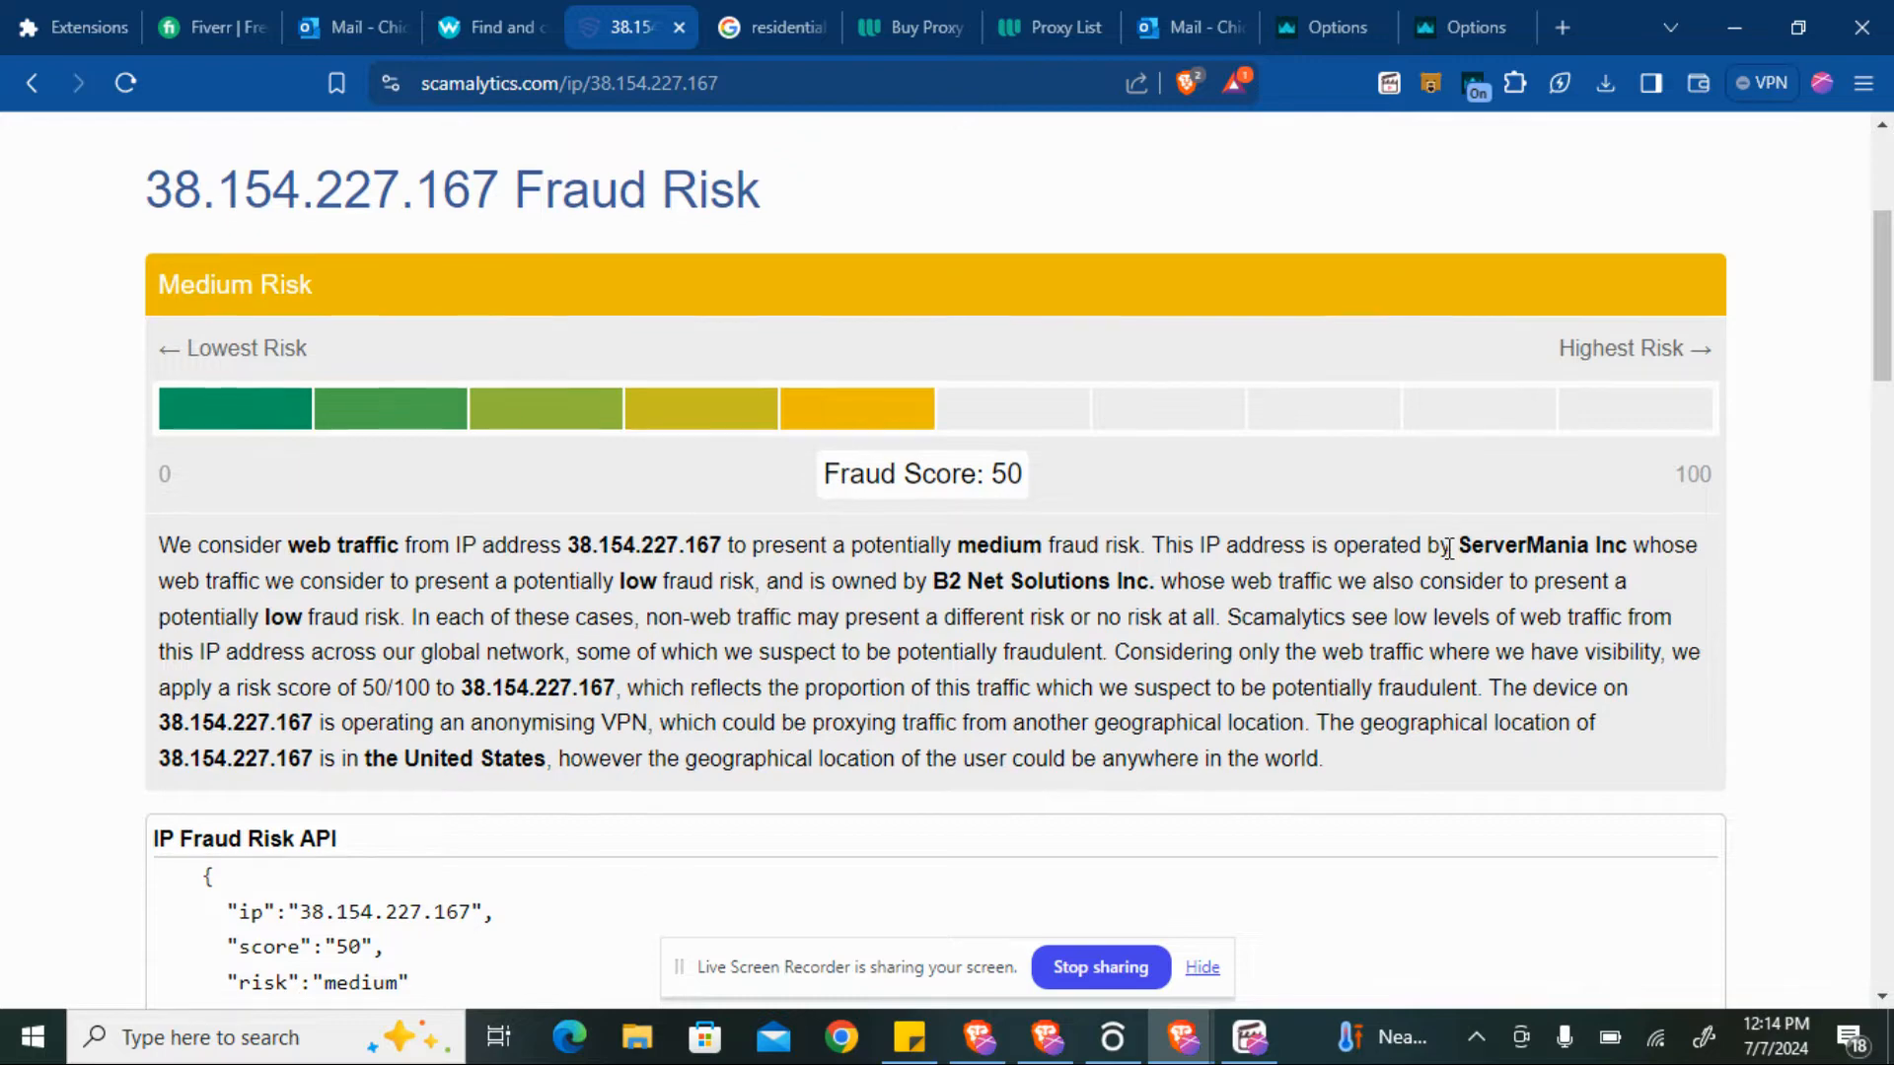
scroll(1552, 536, "up", 2)
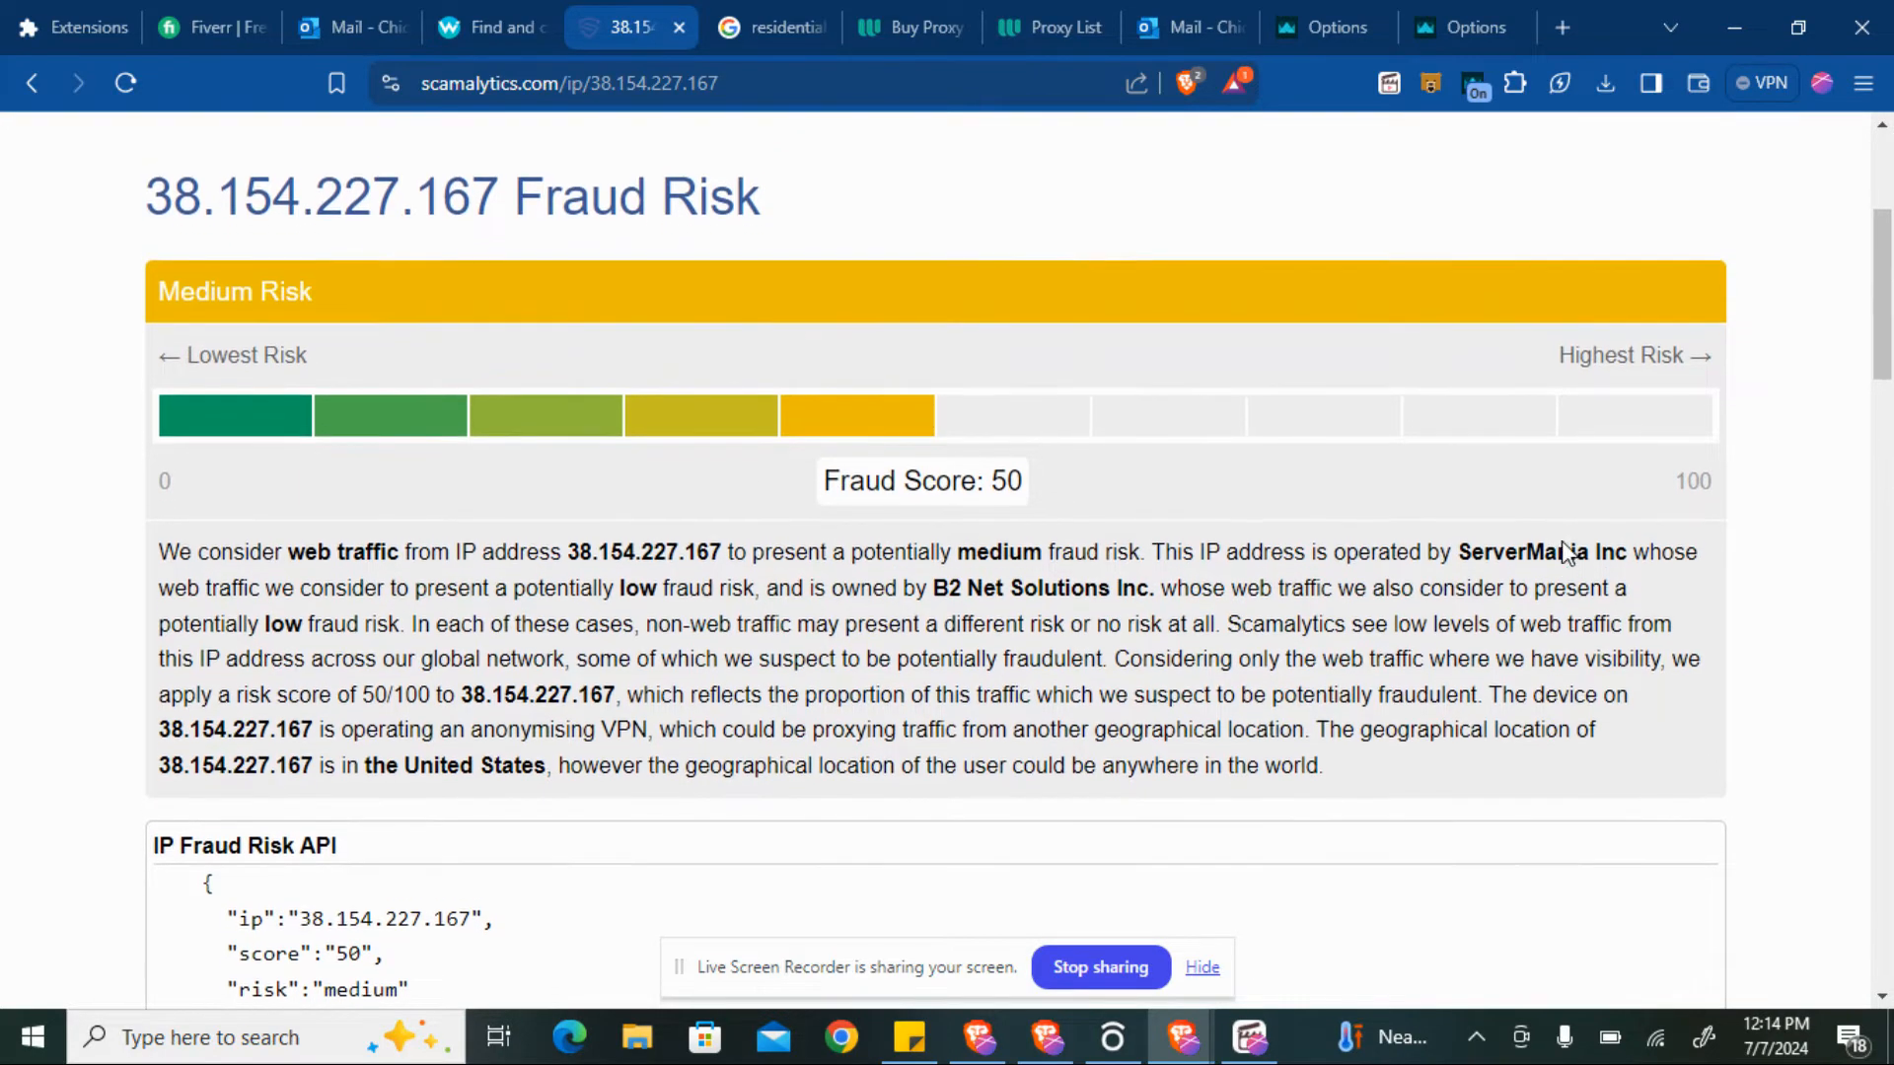
scroll(1623, 607, "up", 1)
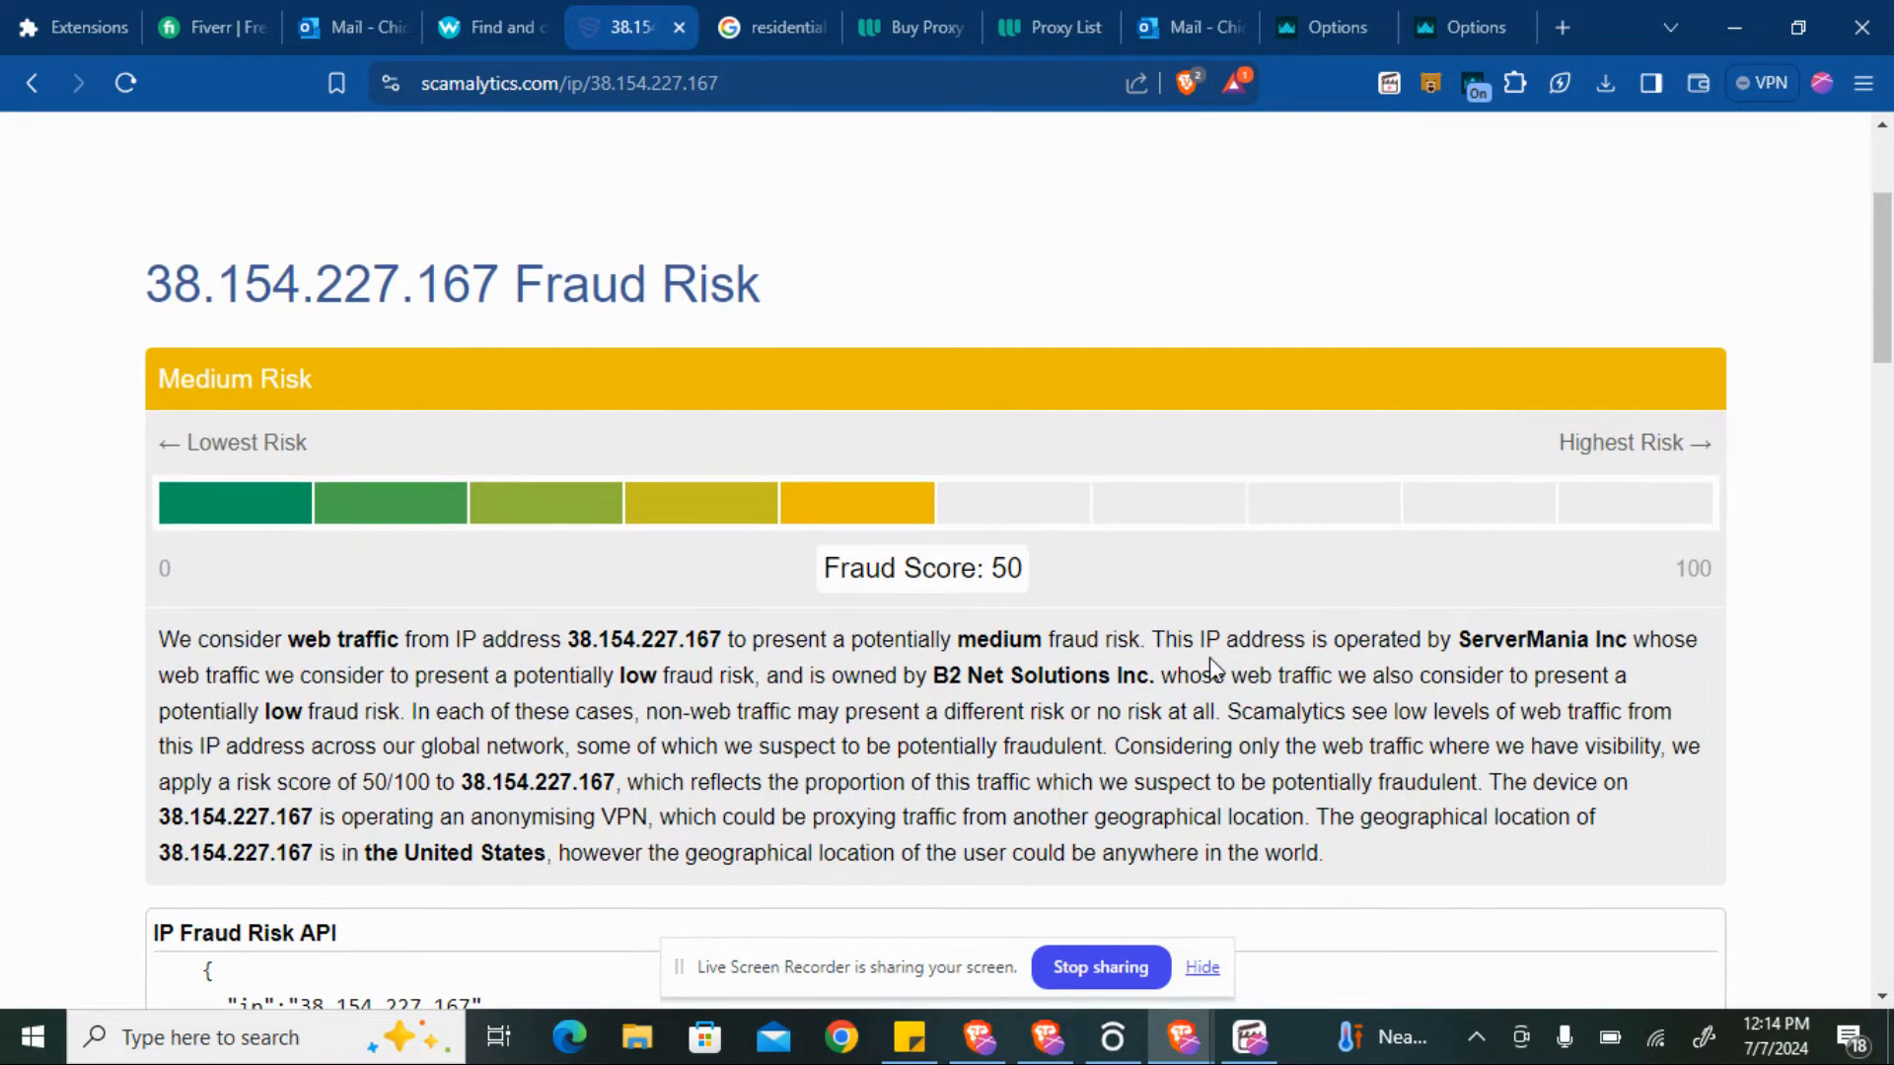
scroll(1171, 663, "down", 1)
scroll(1169, 666, "up", 1)
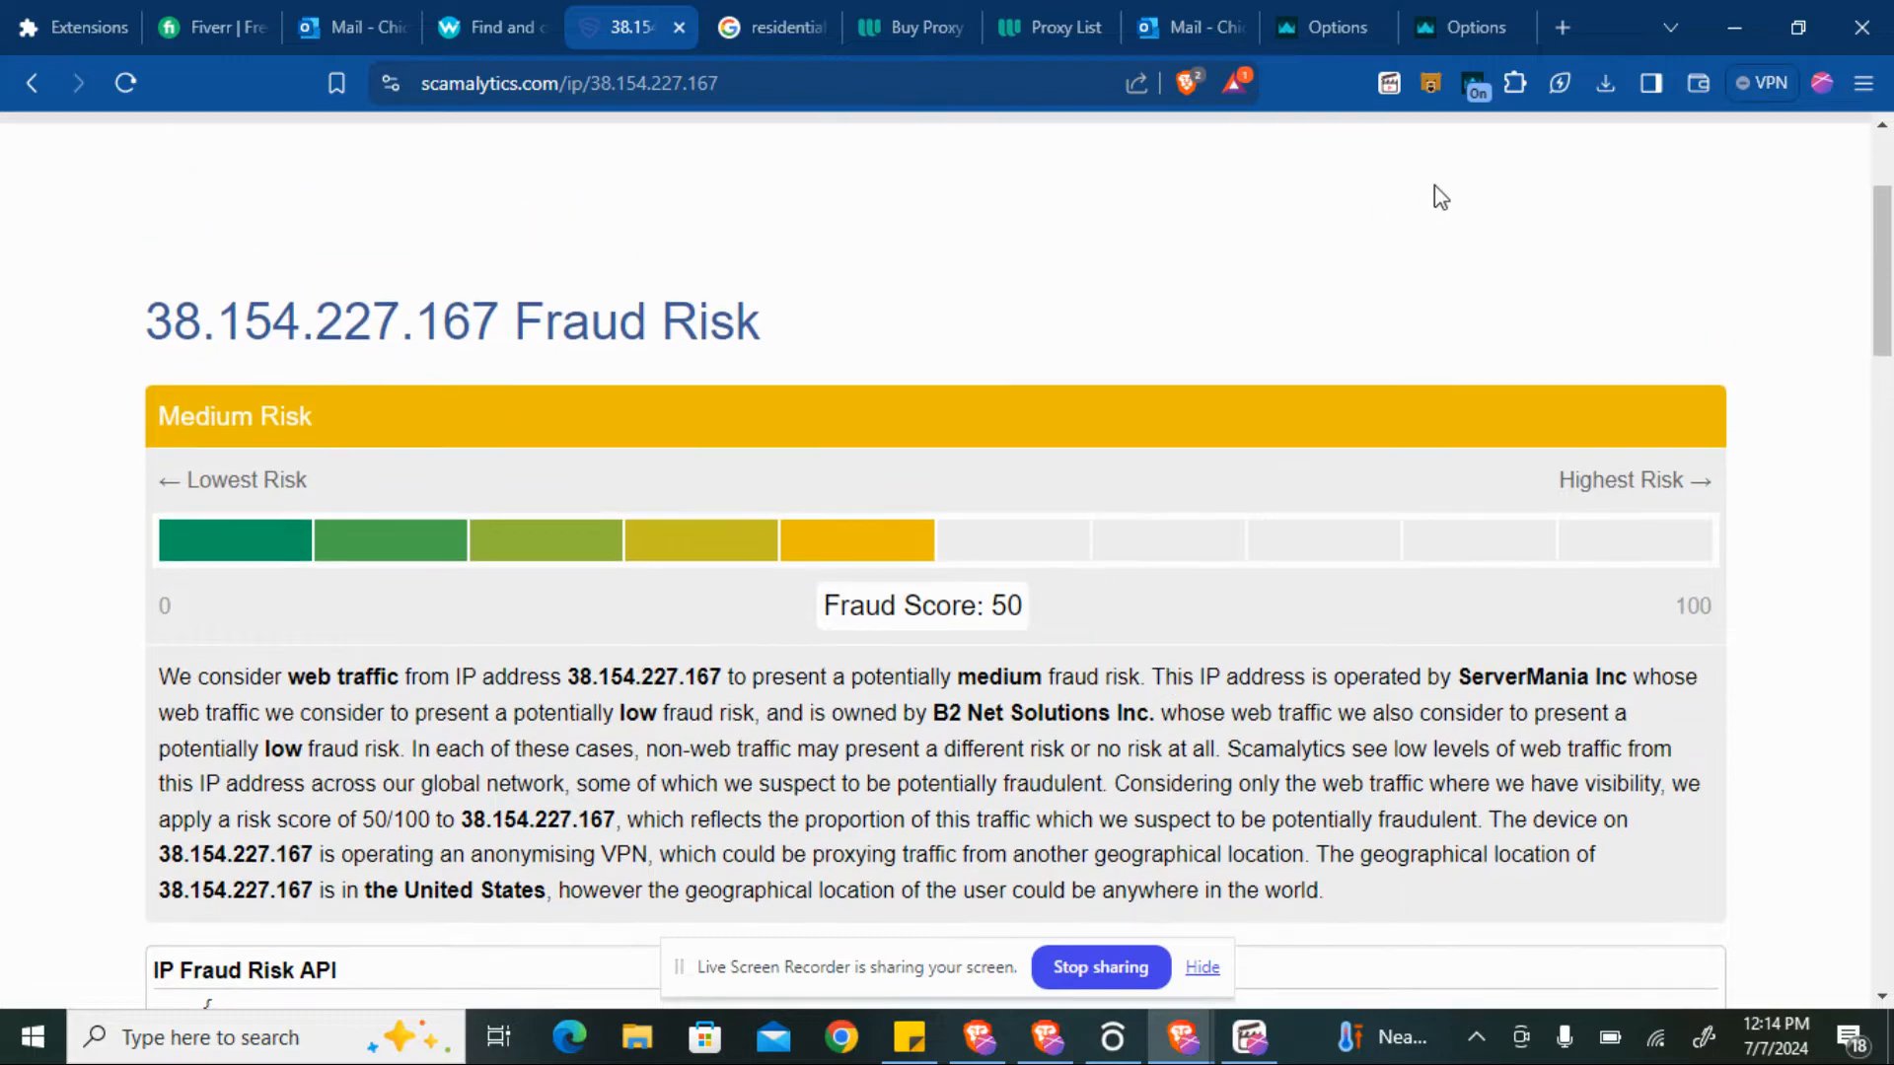
- Copy the Spain proxy address 185.199.228.220 from the Webshare list into the hostname field of the Fiverr 1 profile in IPRoyal
left_click(1011, 32)
scroll(964, 507, "down", 2)
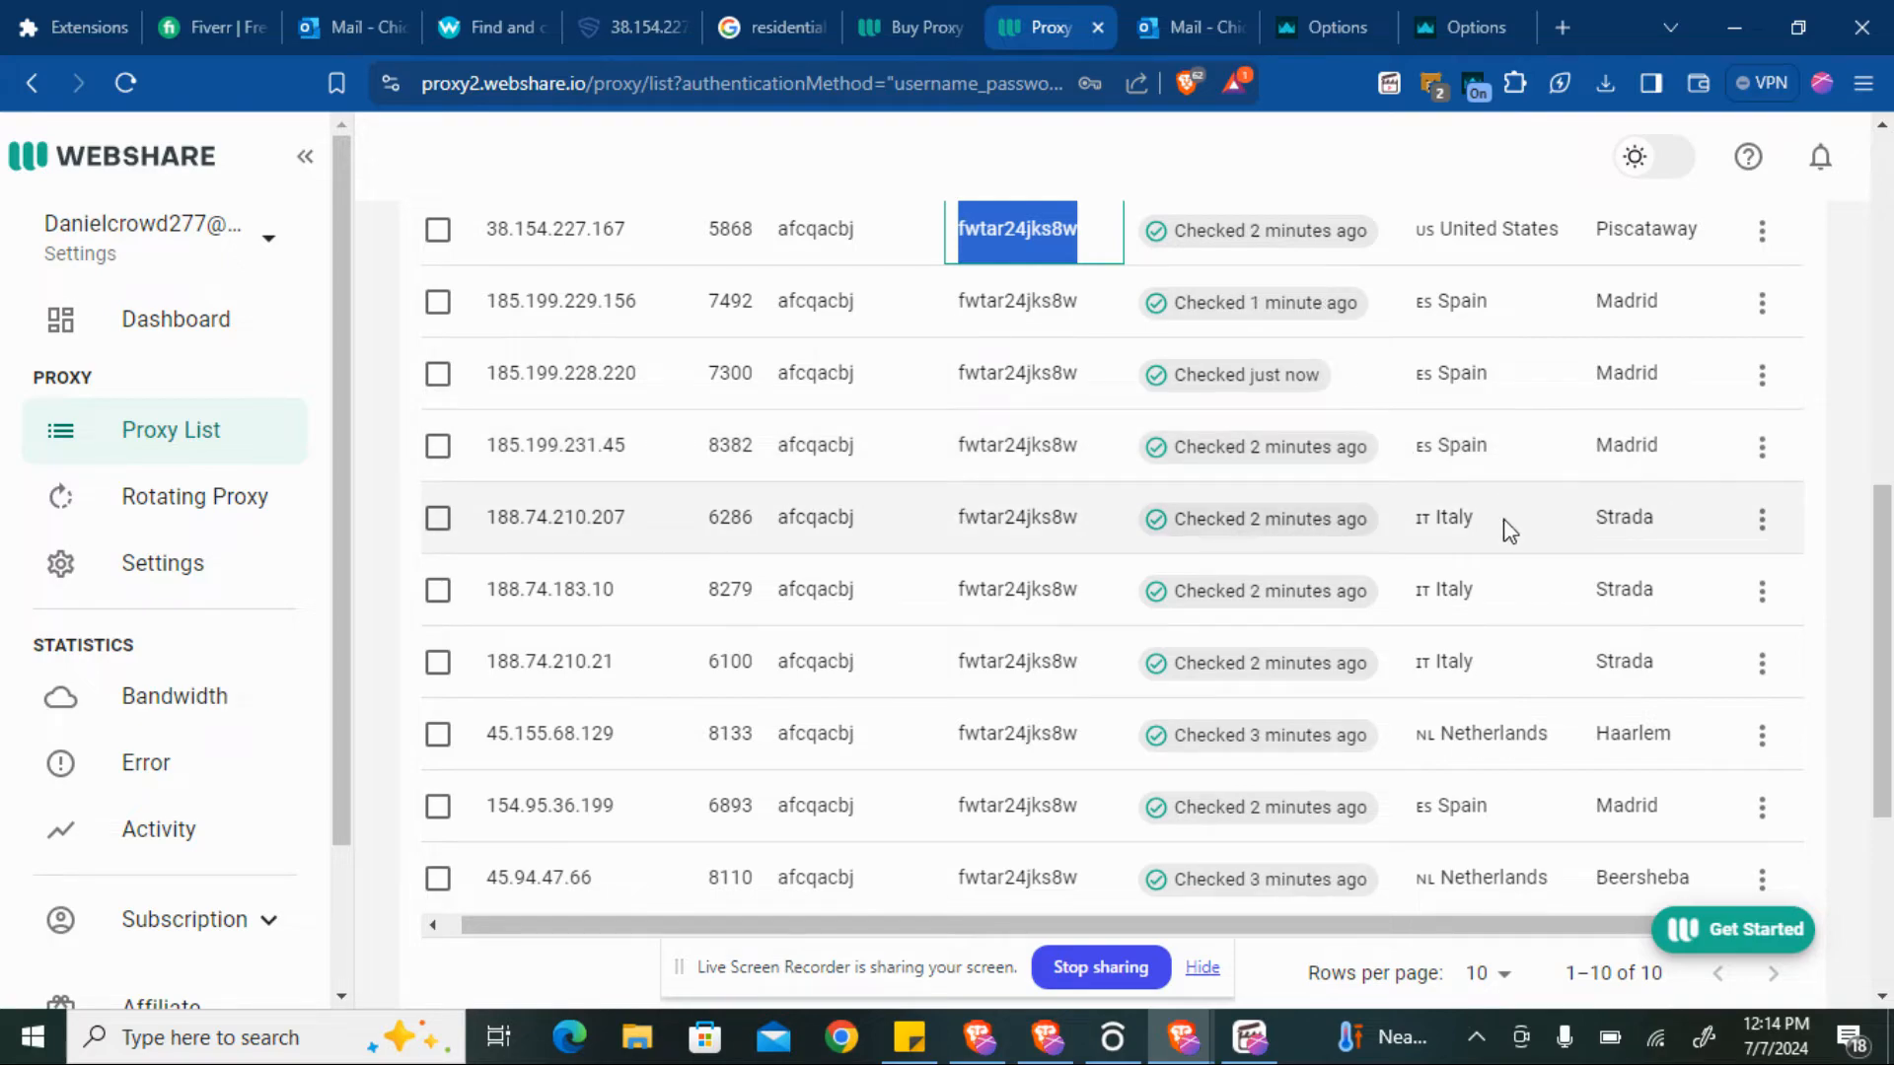
scroll(1506, 529, "down", 1)
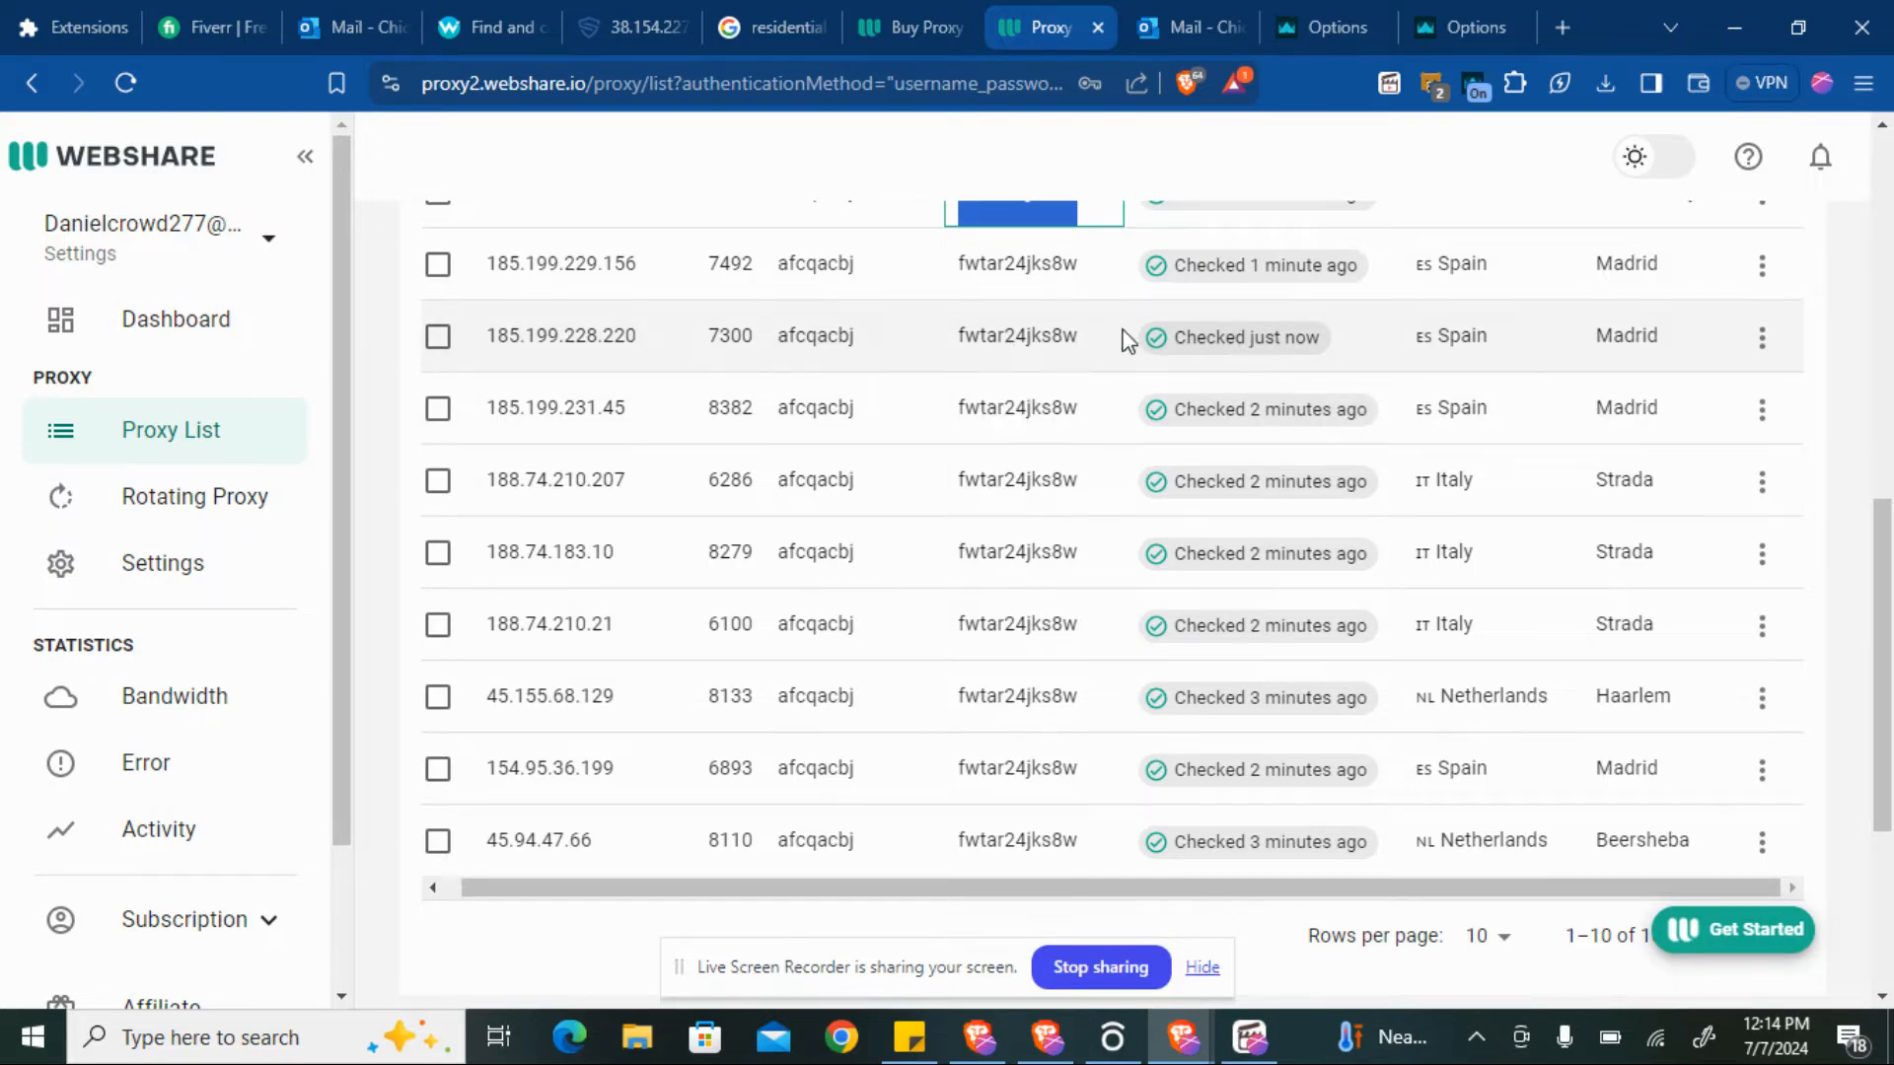
left_click_drag(649, 346, 464, 345)
key("ctrl+c")
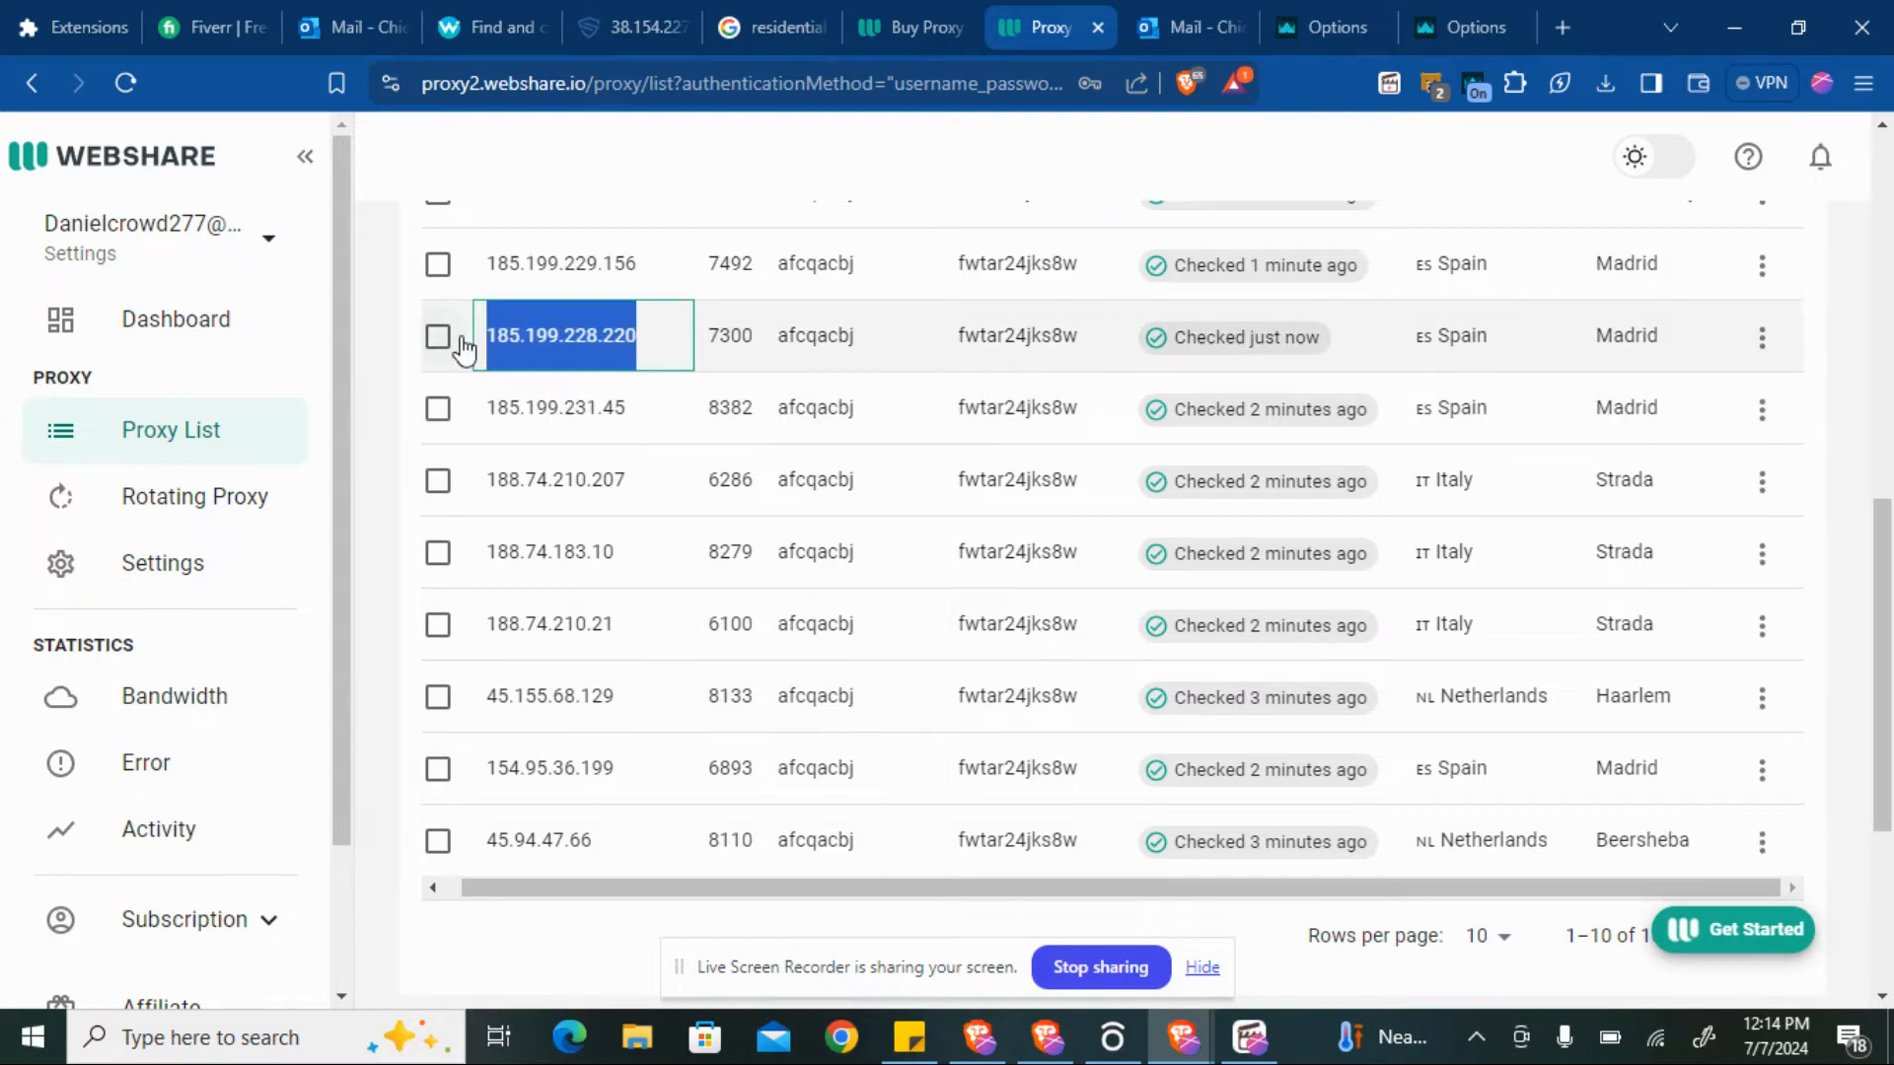
left_click(1425, 25)
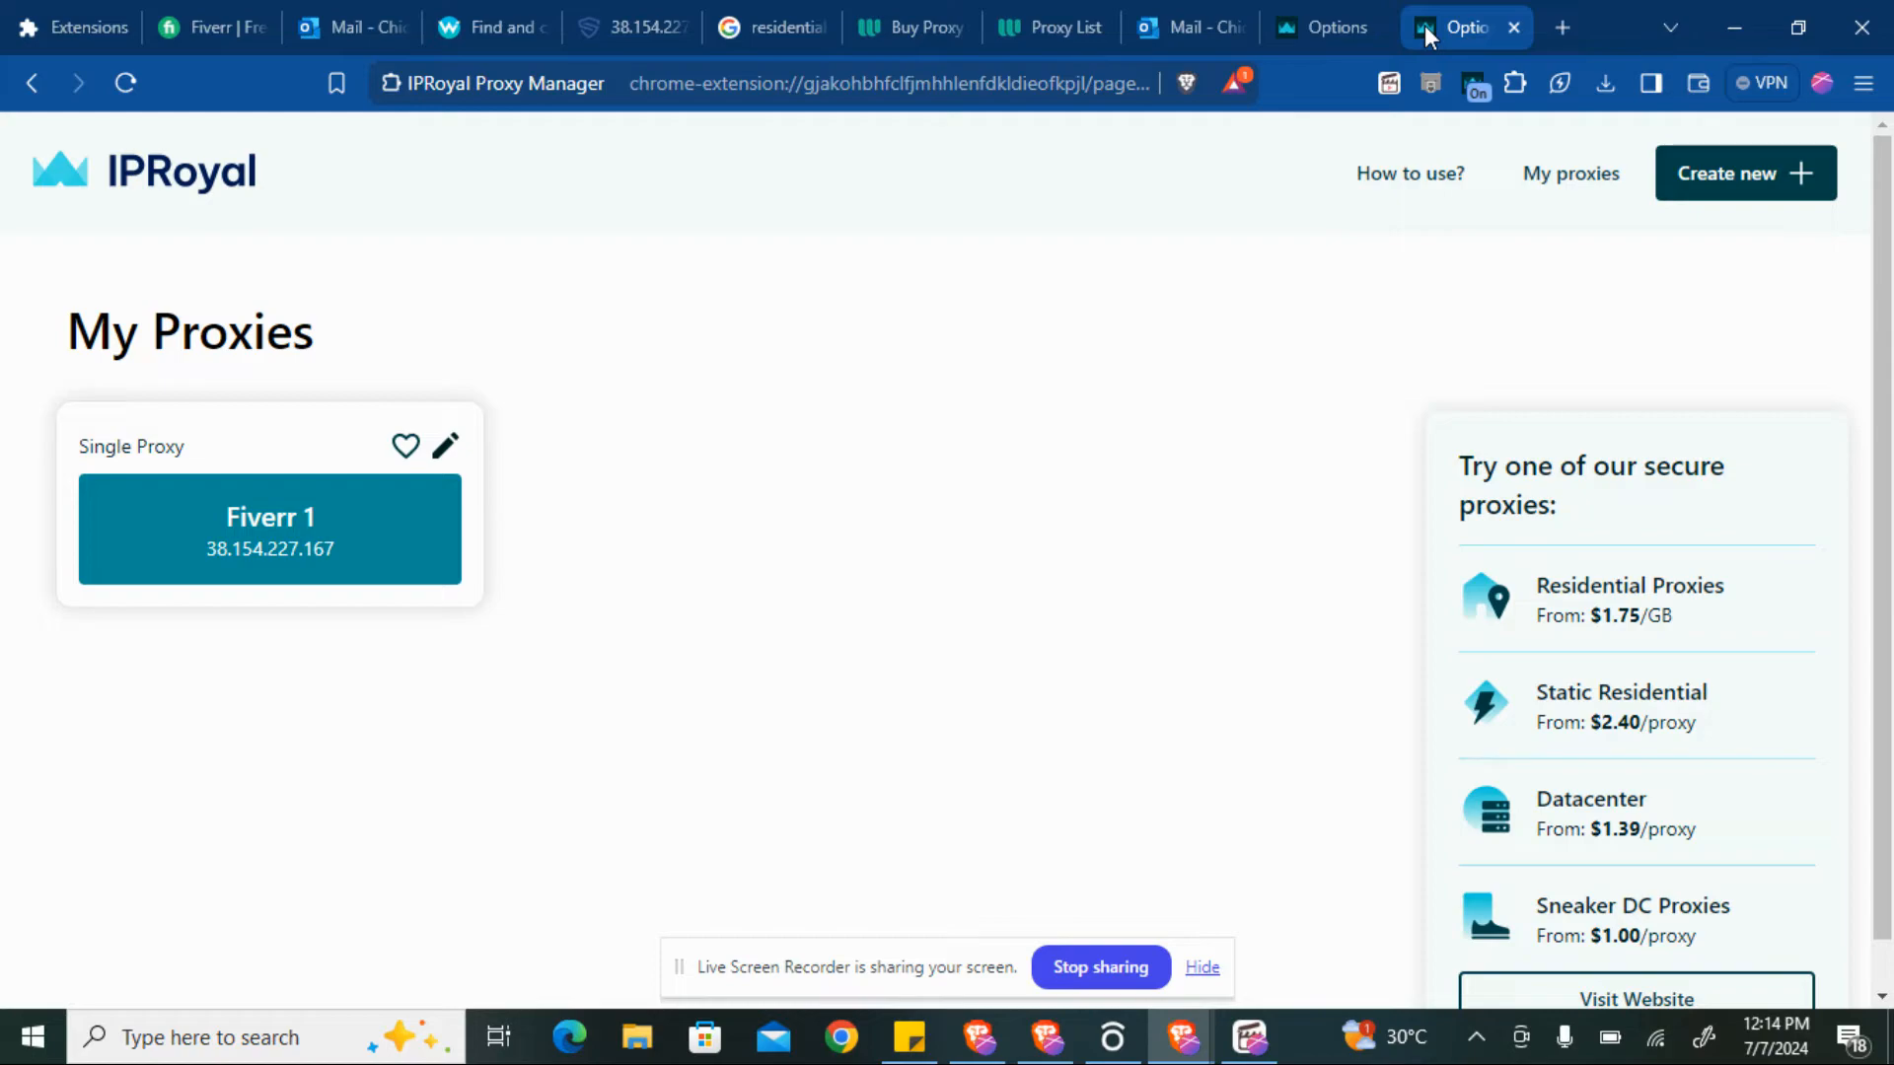
left_click(445, 446)
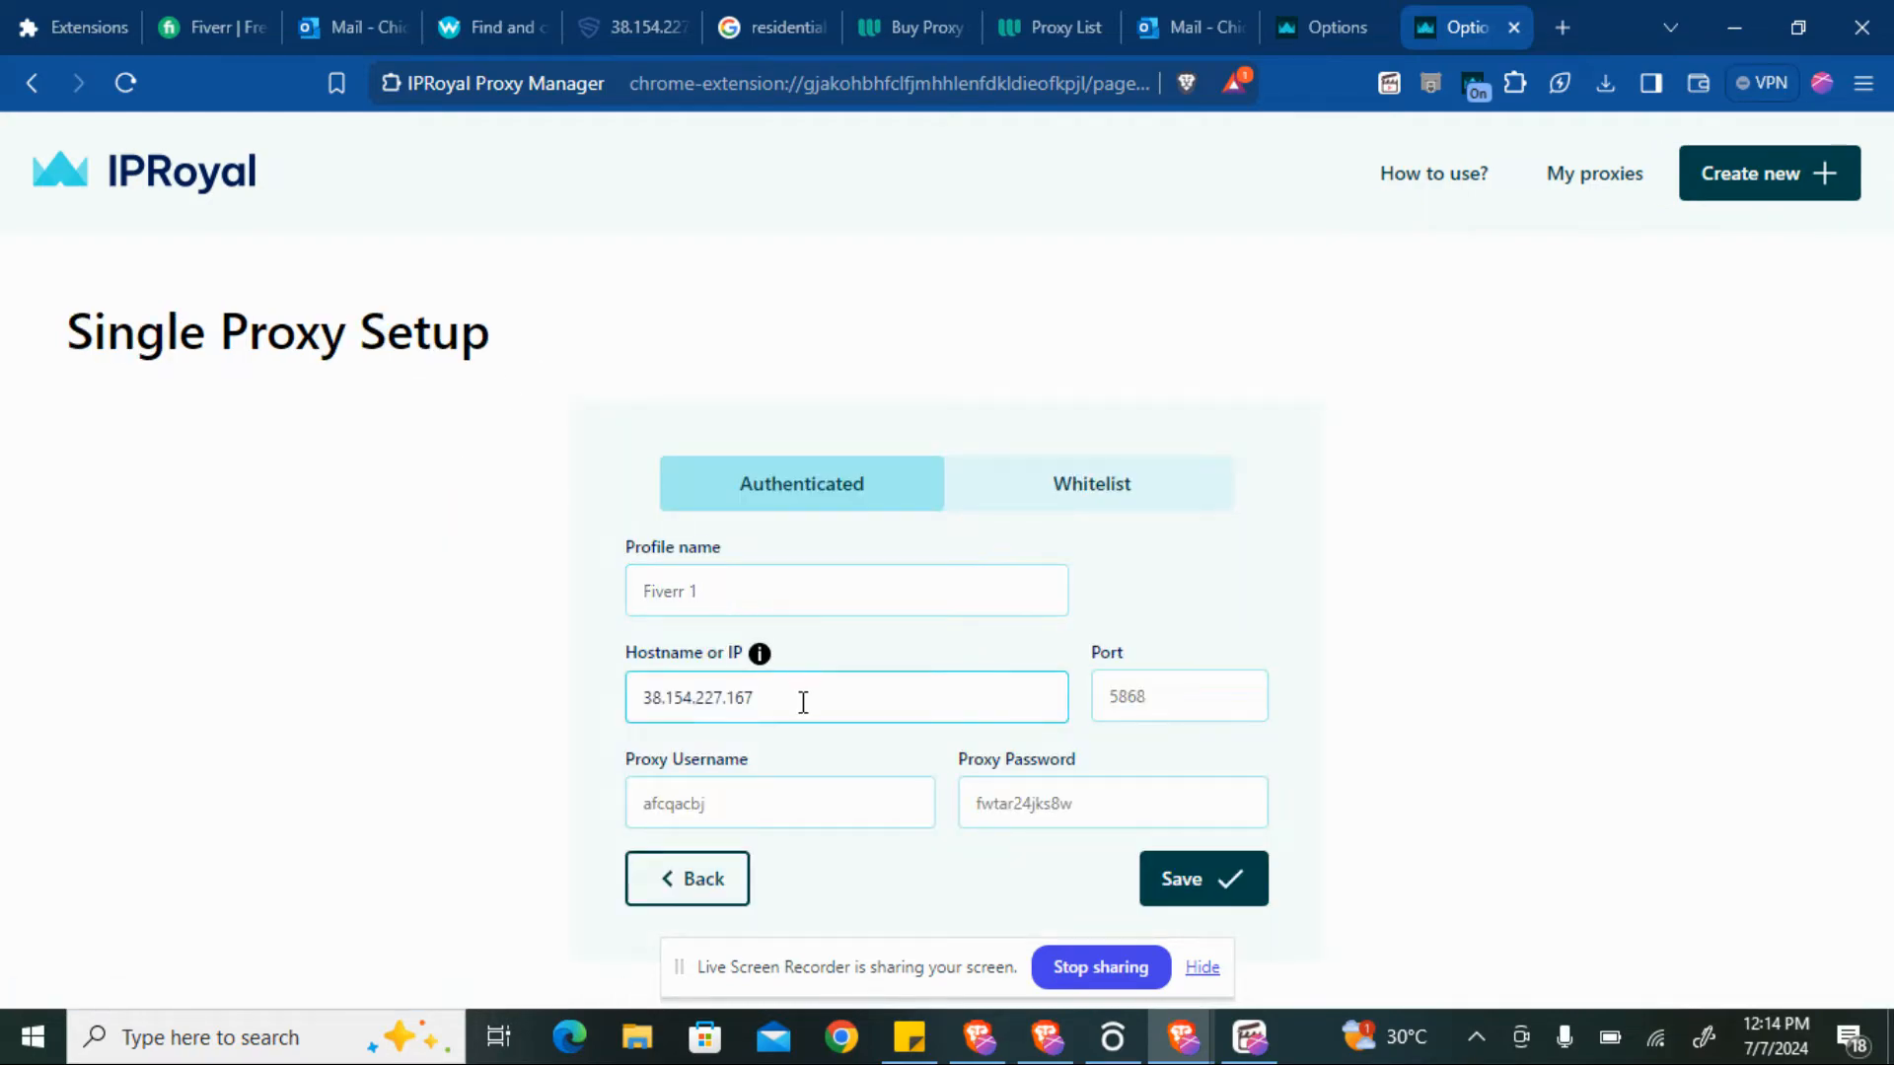
key("BackSpace")
key("BackSpace")
key("BackSpace")
key("BackSpace")
key("BackSpace")
key("BackSpace")
key("BackSpace")
key("BackSpace")
key("BackSpace")
key("BackSpace")
key("BackSpace")
key("BackSpace")
key("BackSpace")
key("BackSpace")
key("ctrl+v")
- Set the Fiverr 1 proxy's port to 7300
left_click(1154, 698)
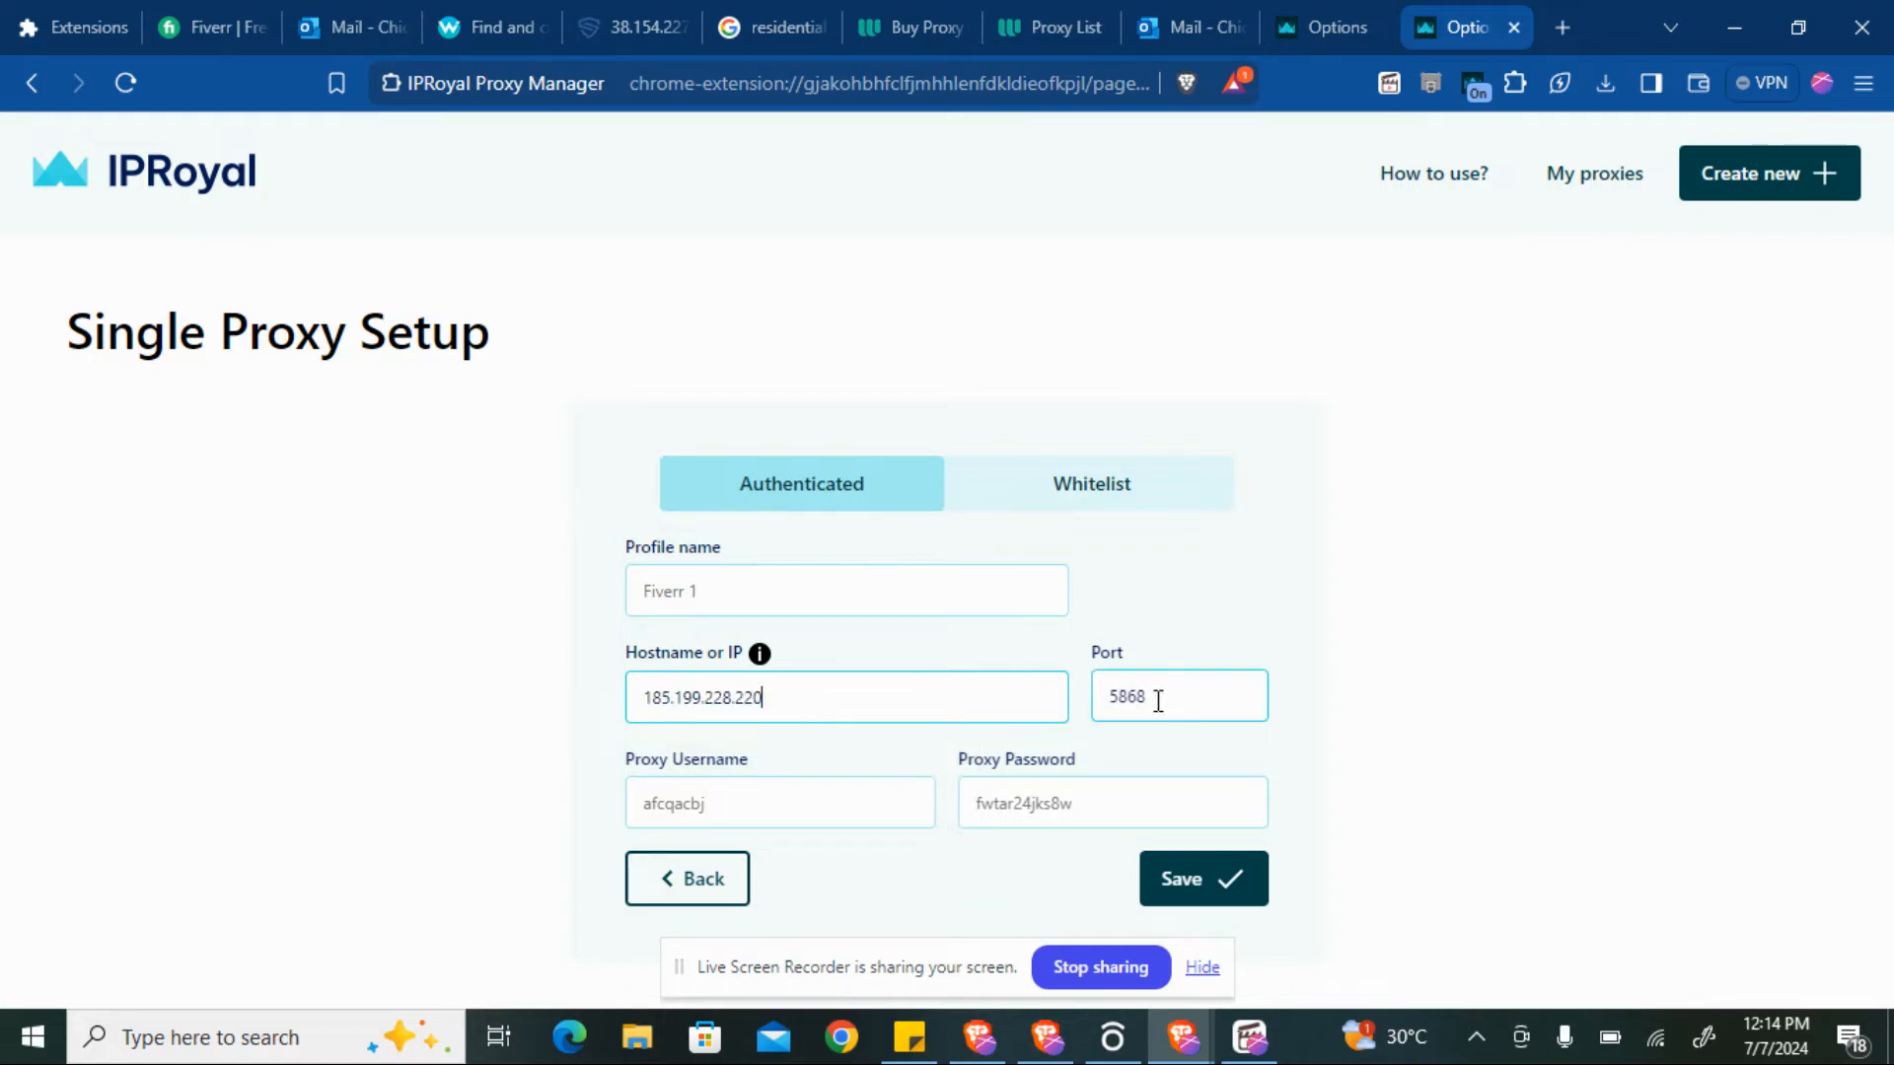
key("BackSpace")
key("BackSpace")
key("BackSpace")
key("BackSpace")
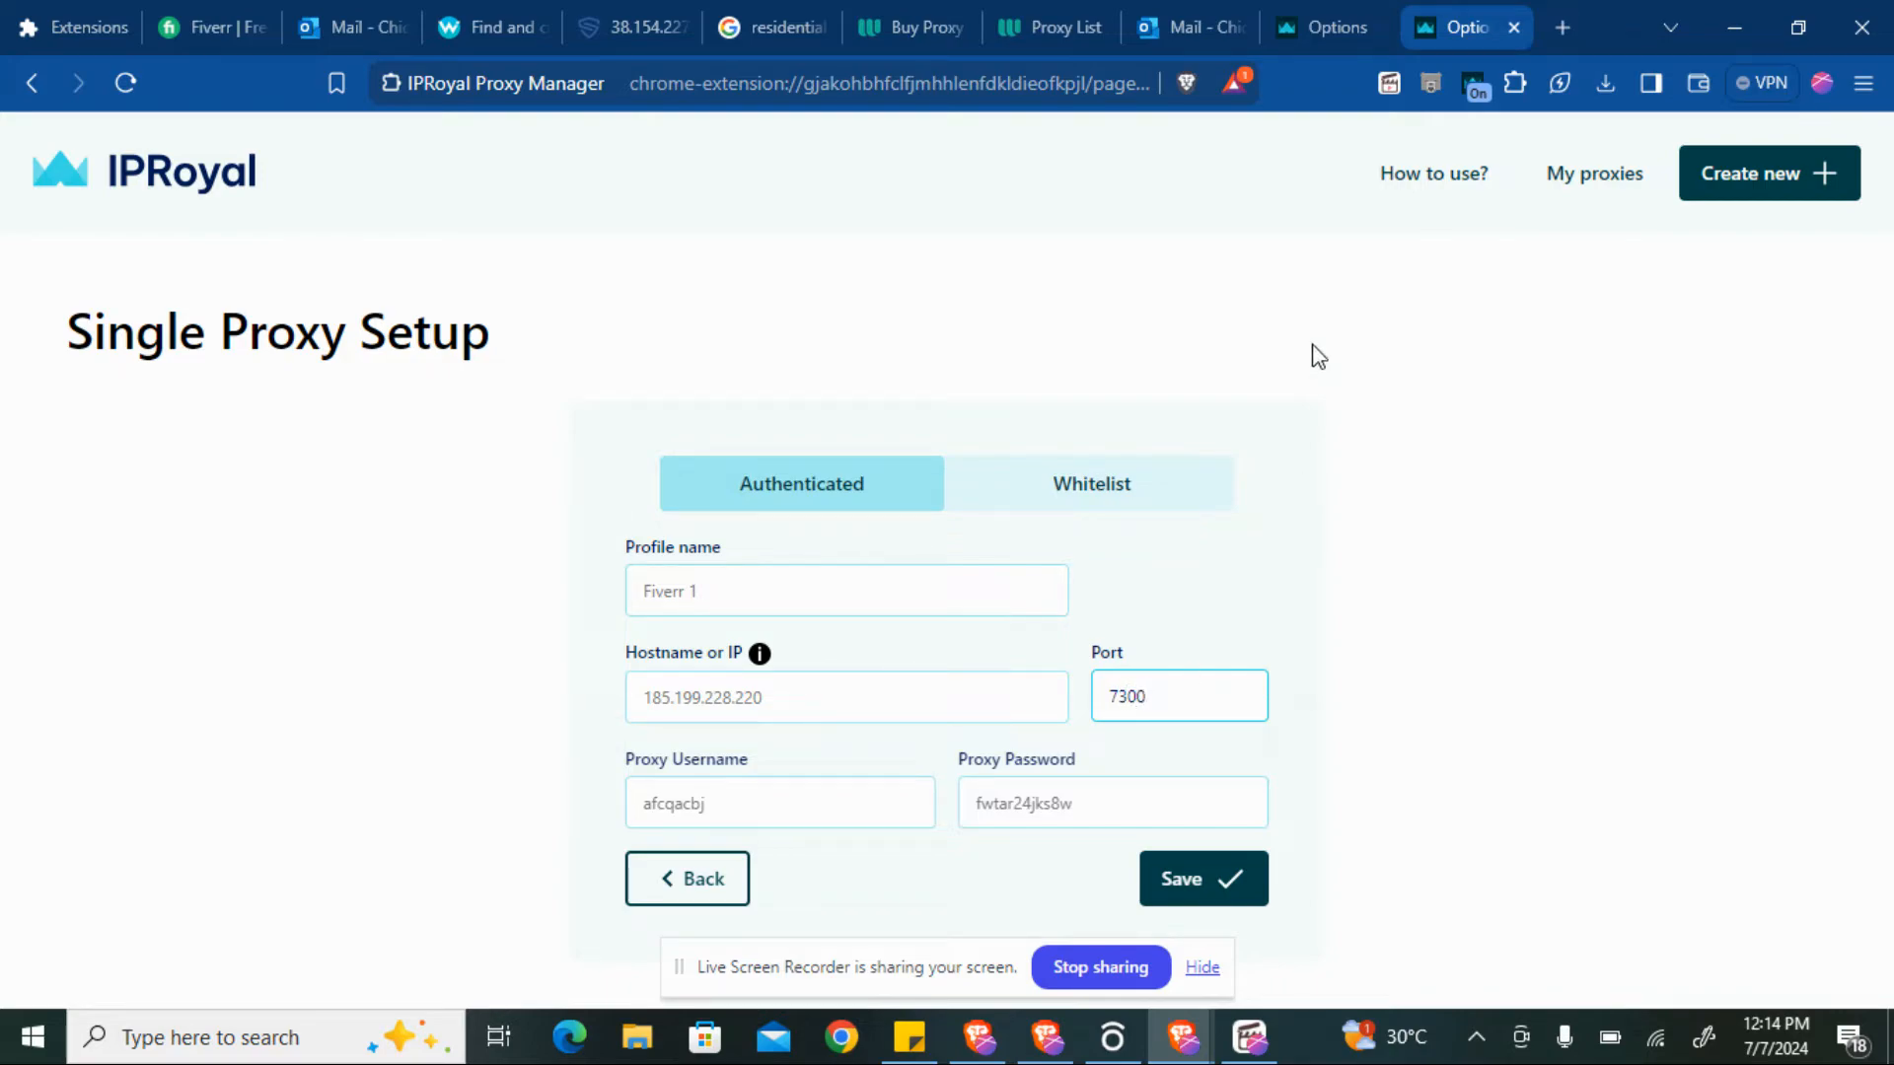
- Copy the Spain proxy's username from Webshare and replace the proxy username in the IPRoyal setup with it
left_click(1026, 27)
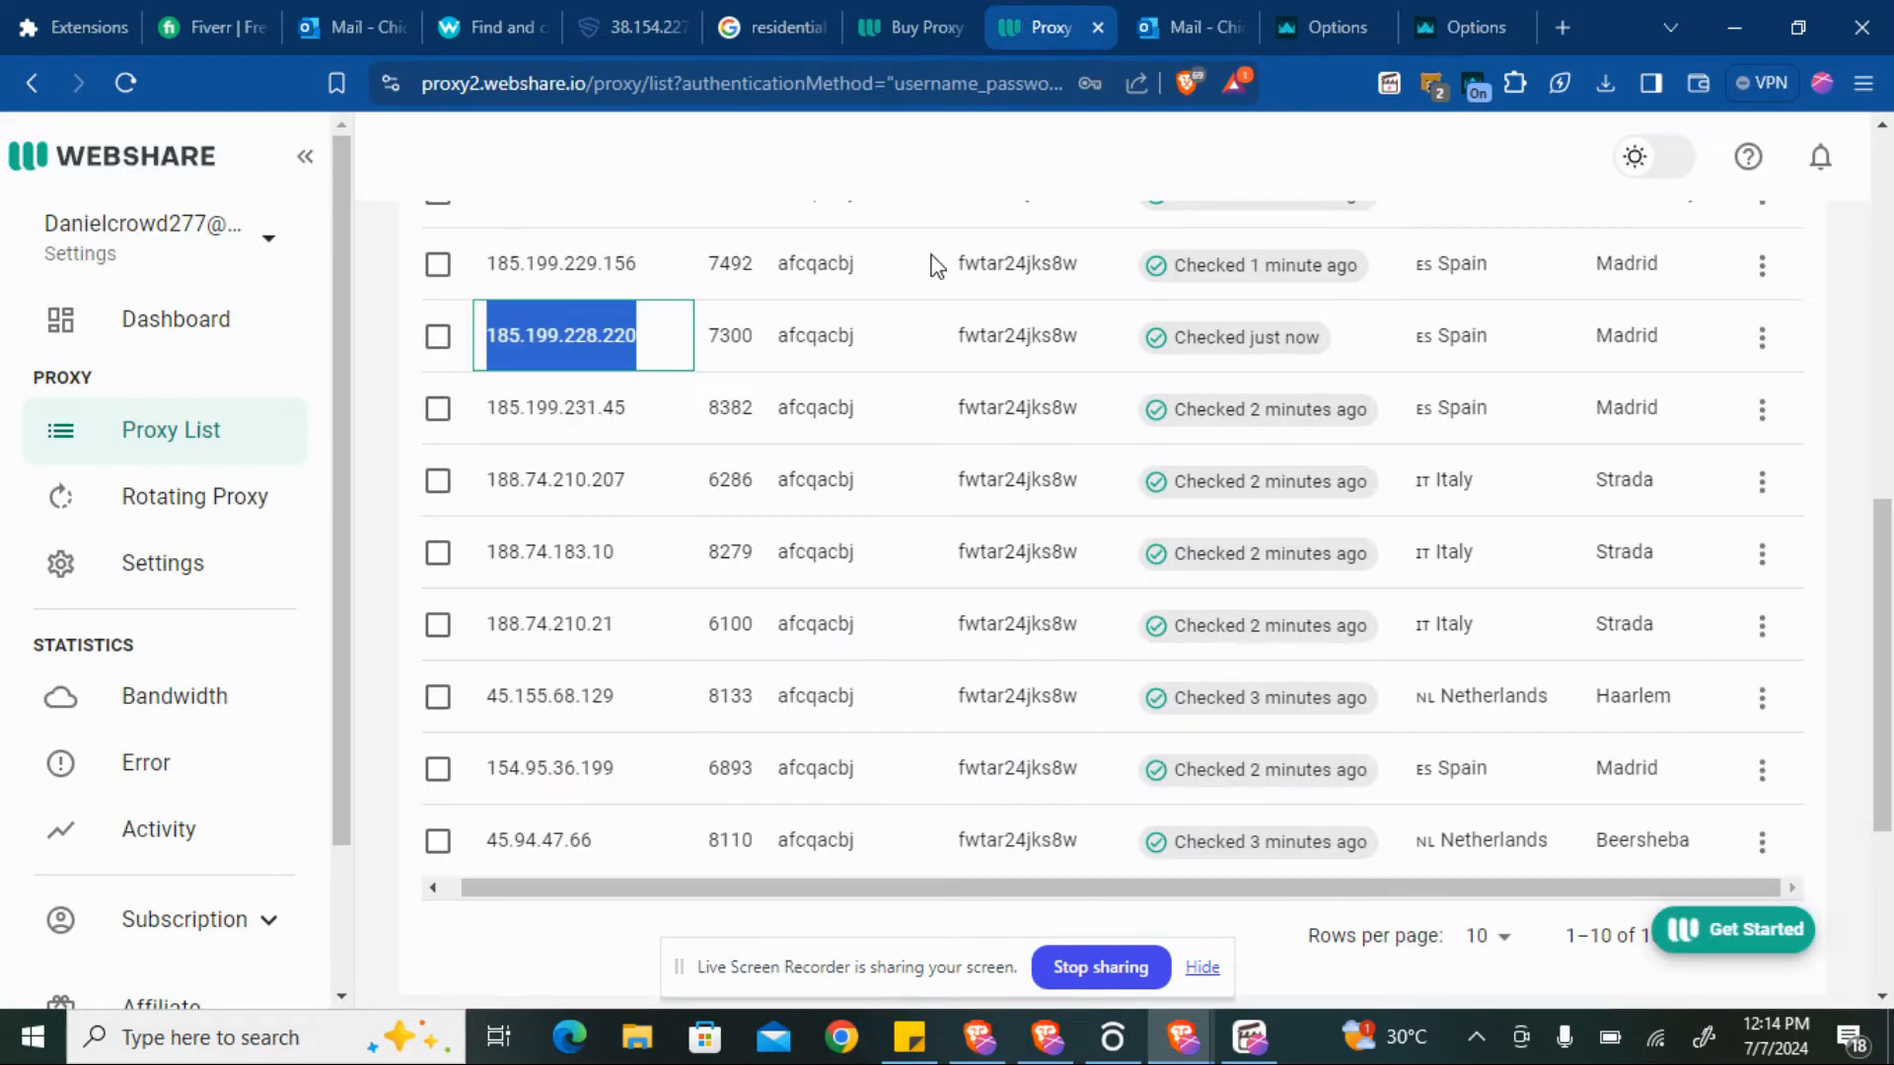
left_click_drag(870, 353, 782, 367)
key("ctrl+c")
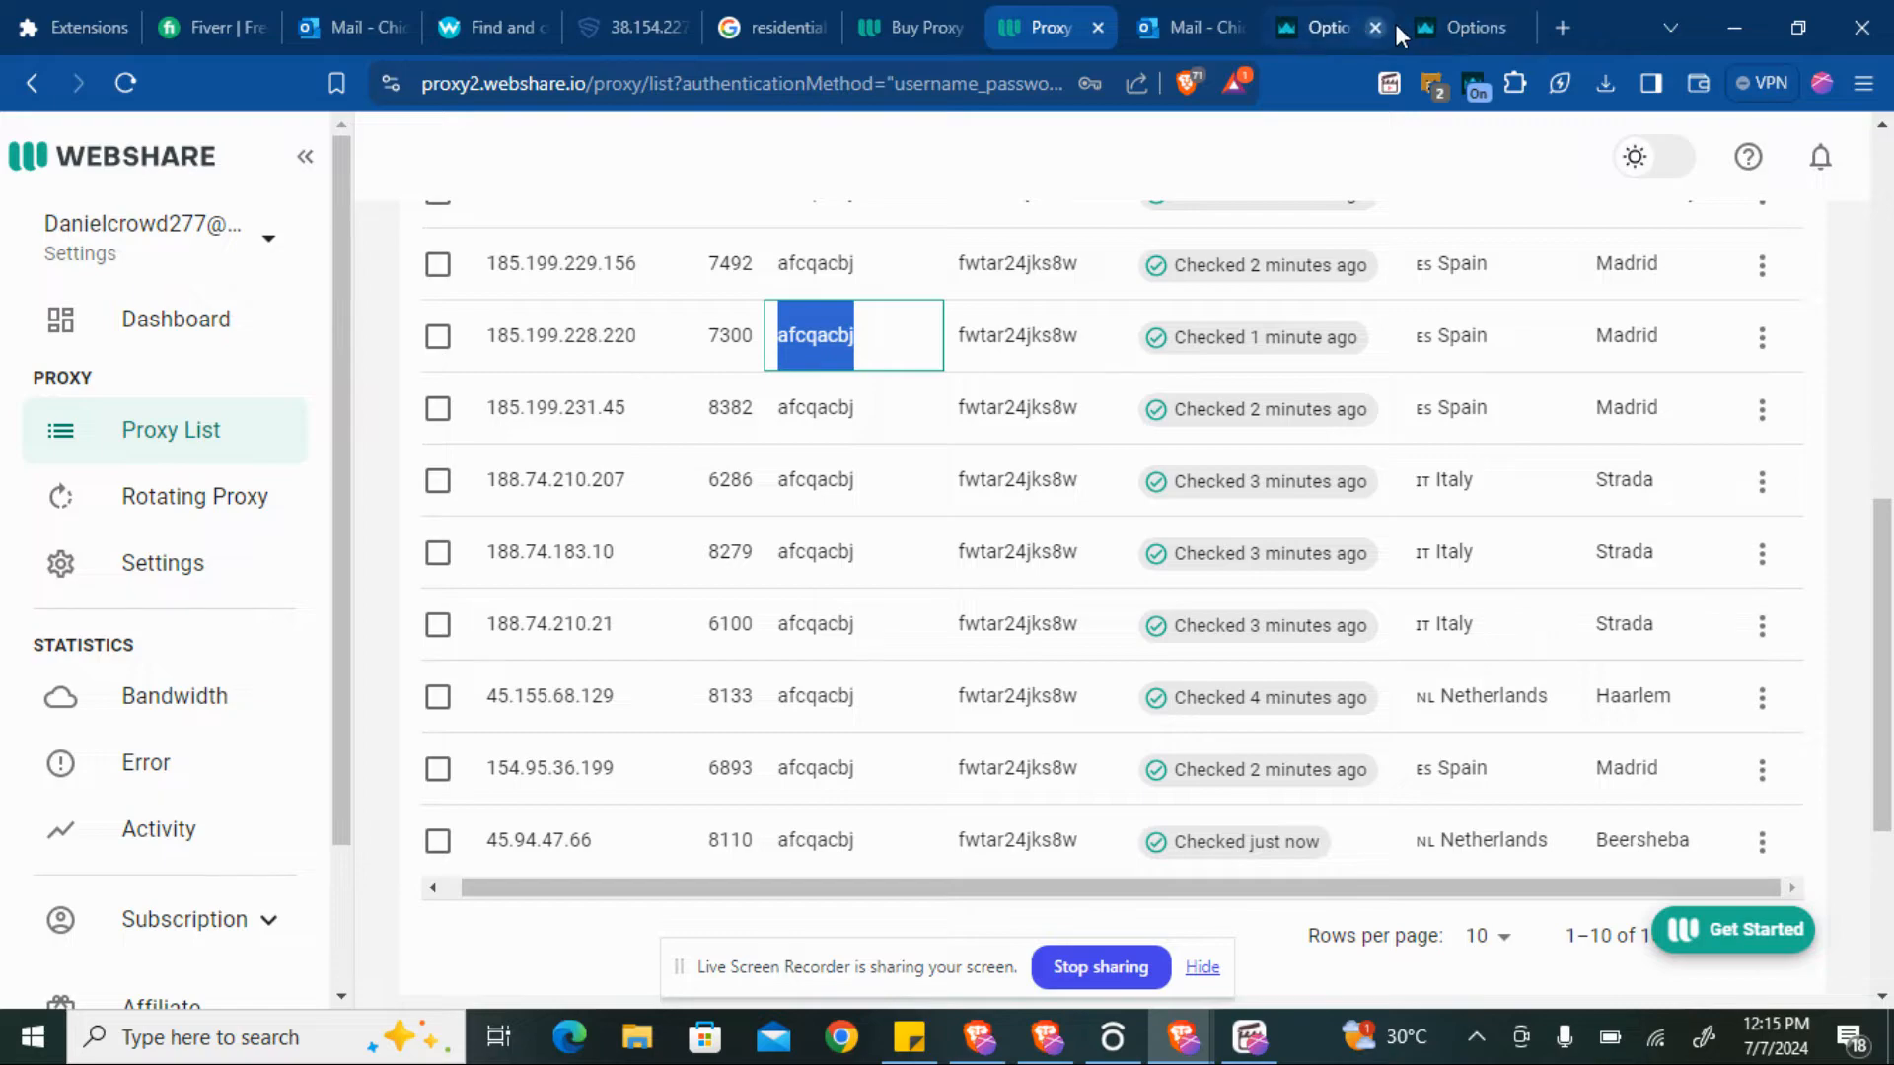
left_click(1444, 21)
left_click(725, 807)
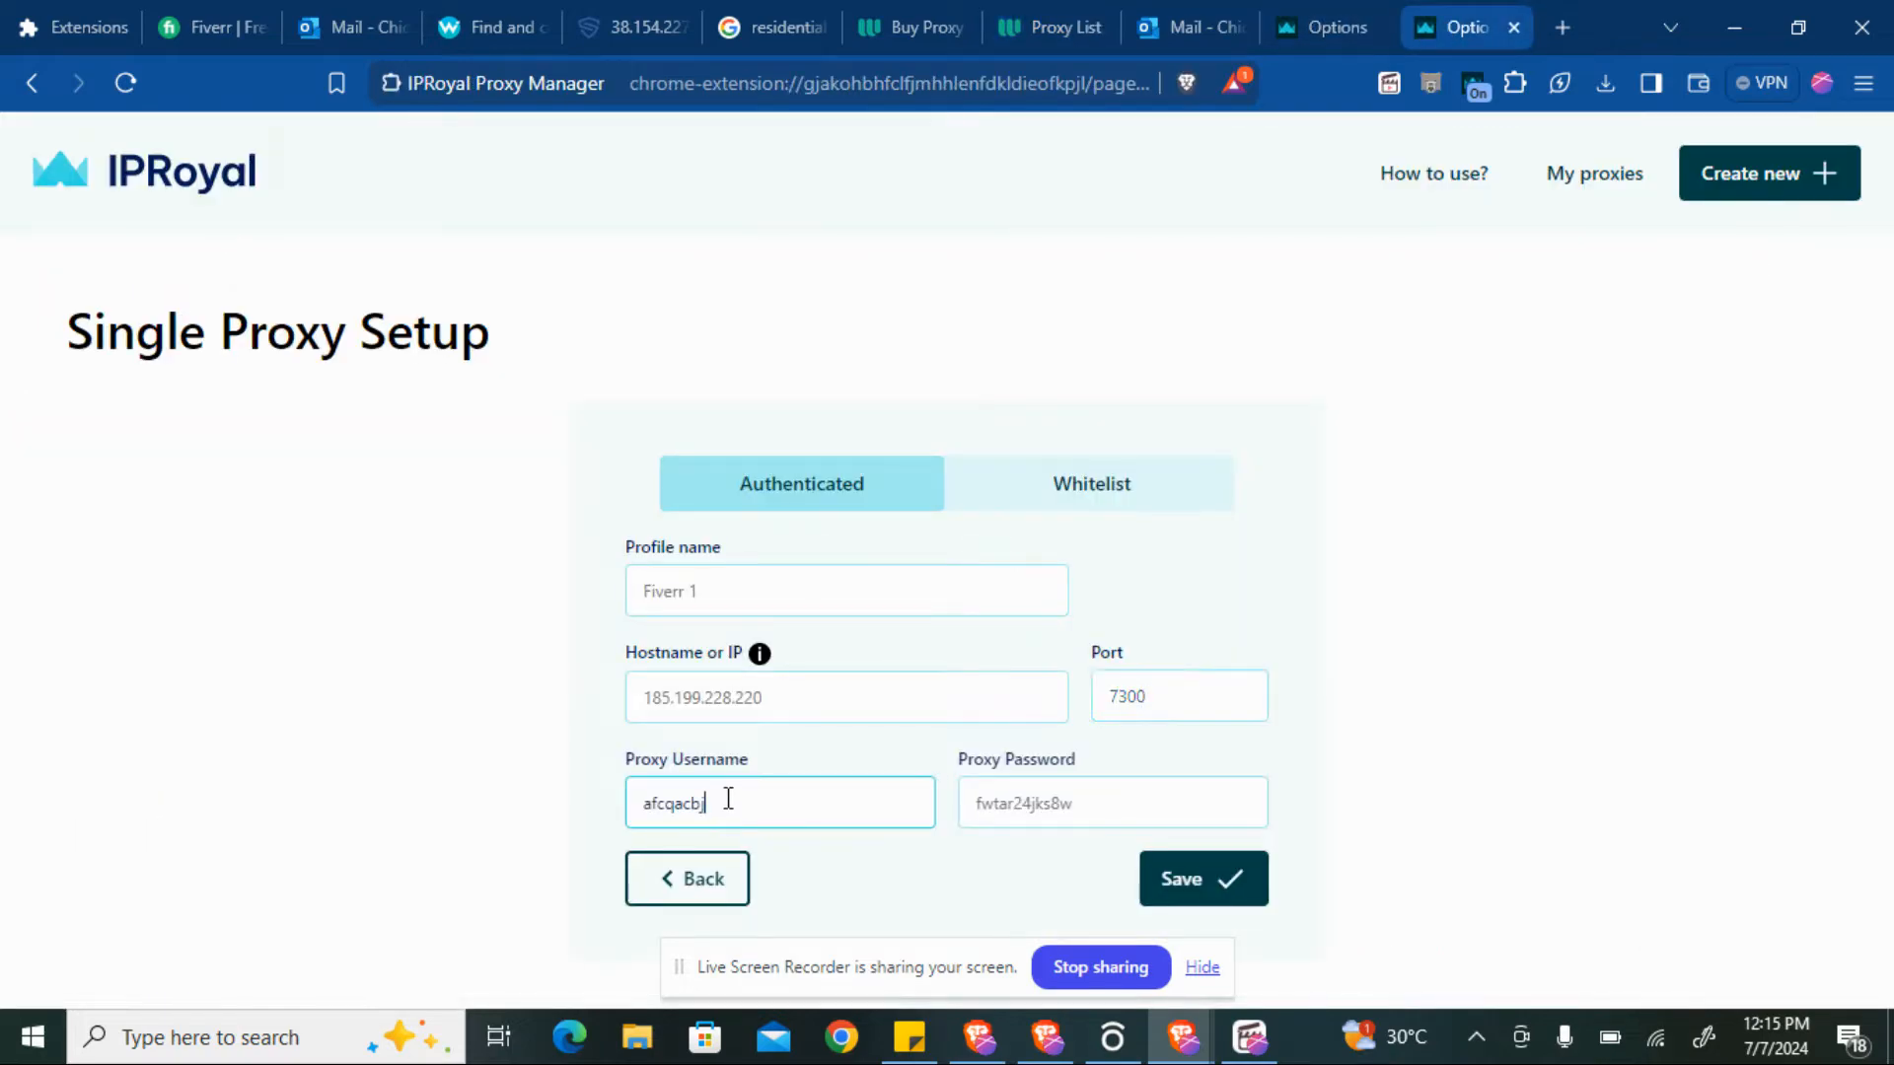
key("ctrl+a")
key("ctrl+v")
- Replace the IPRoyal proxy password with the Spain proxy's password copied from Webshare, and save the Fiverr 1 profile
left_click(1110, 820)
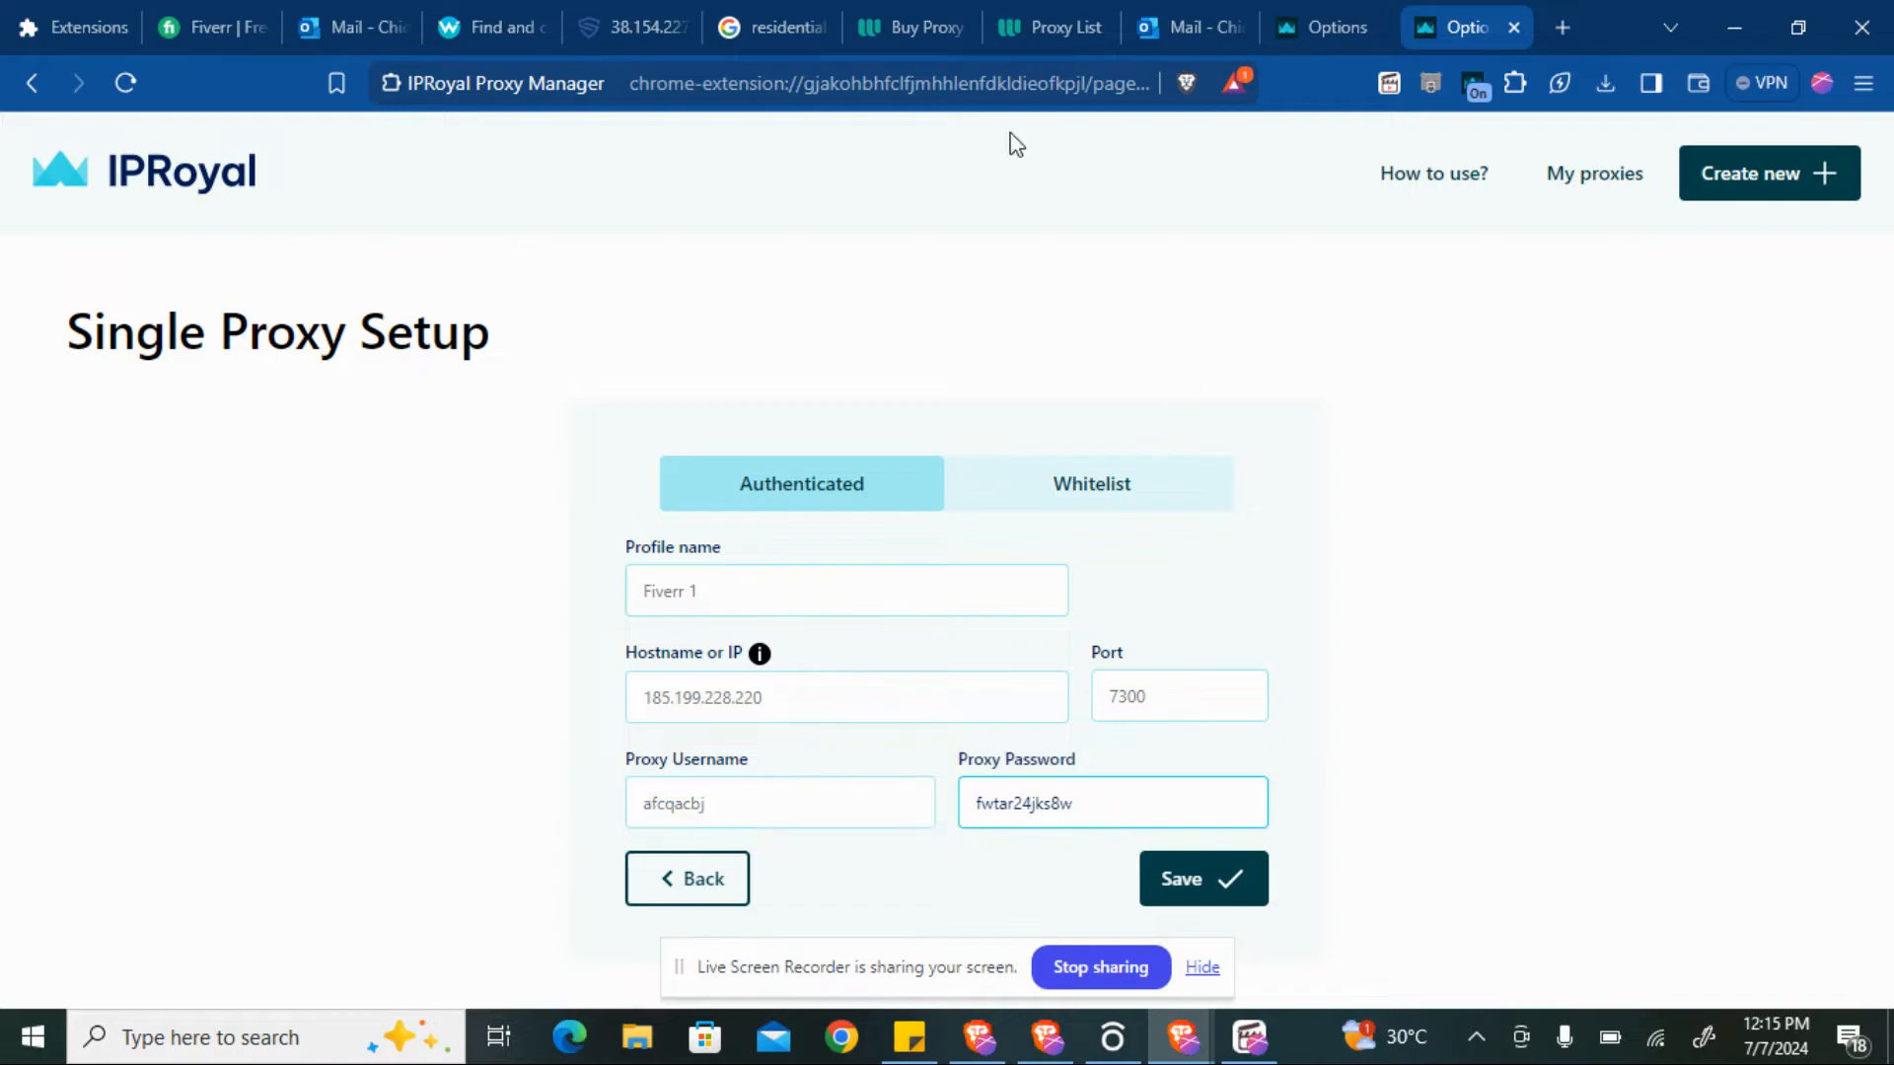
left_click(1015, 27)
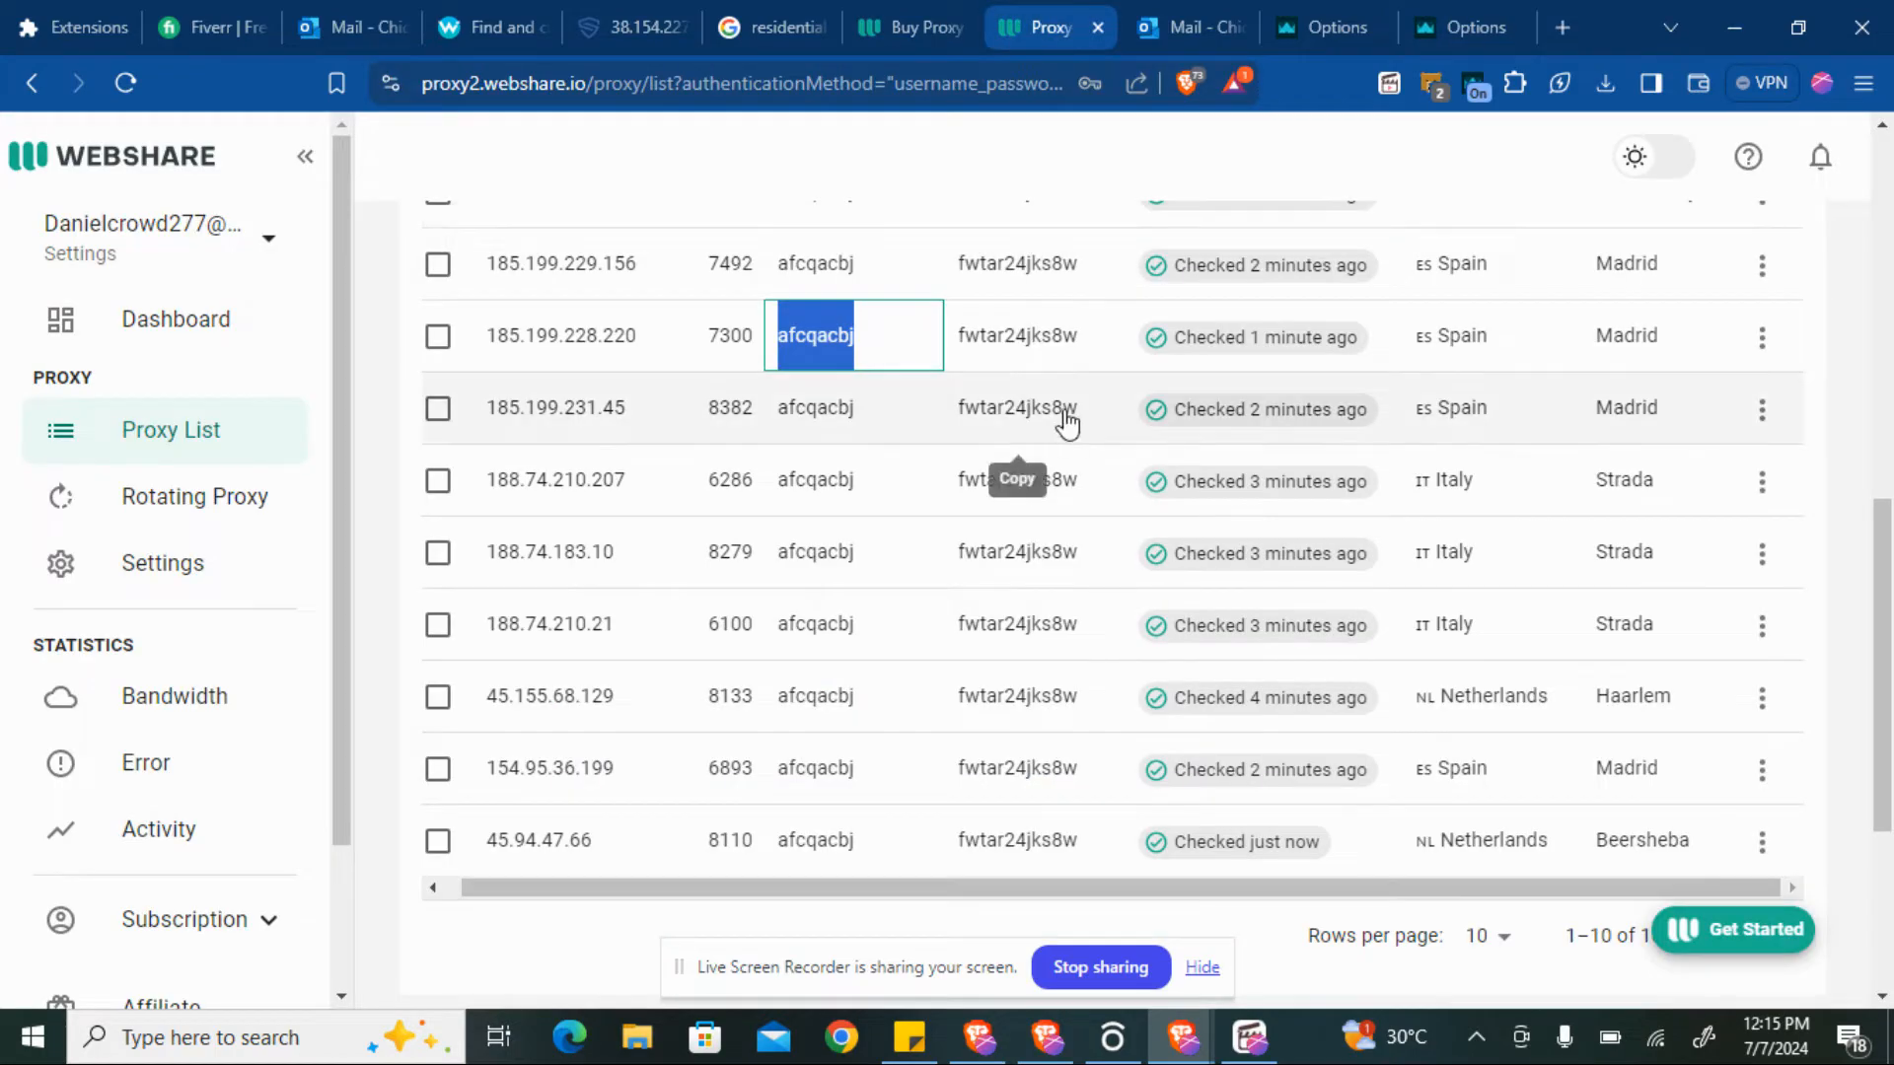
left_click(1075, 346)
left_click_drag(1075, 347, 955, 344)
key("ctrl+c")
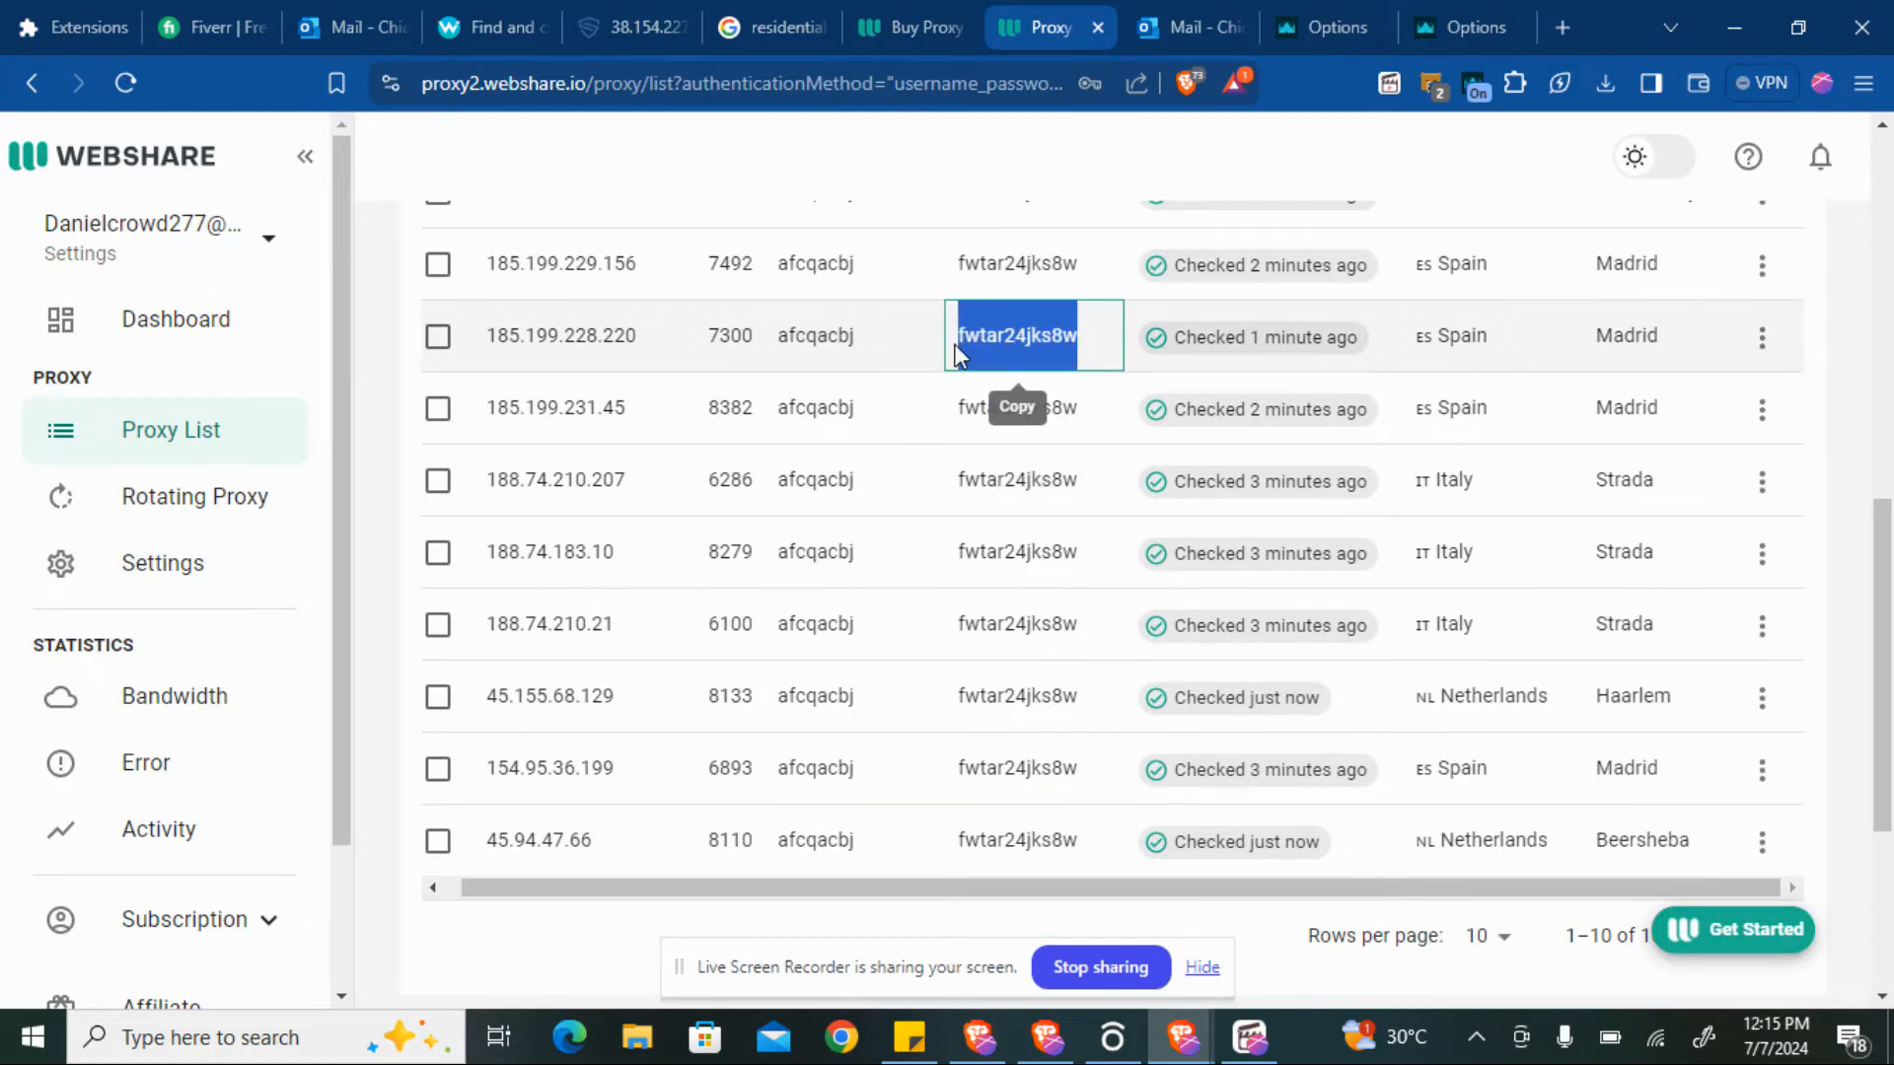
left_click(1443, 22)
double_click(1107, 809)
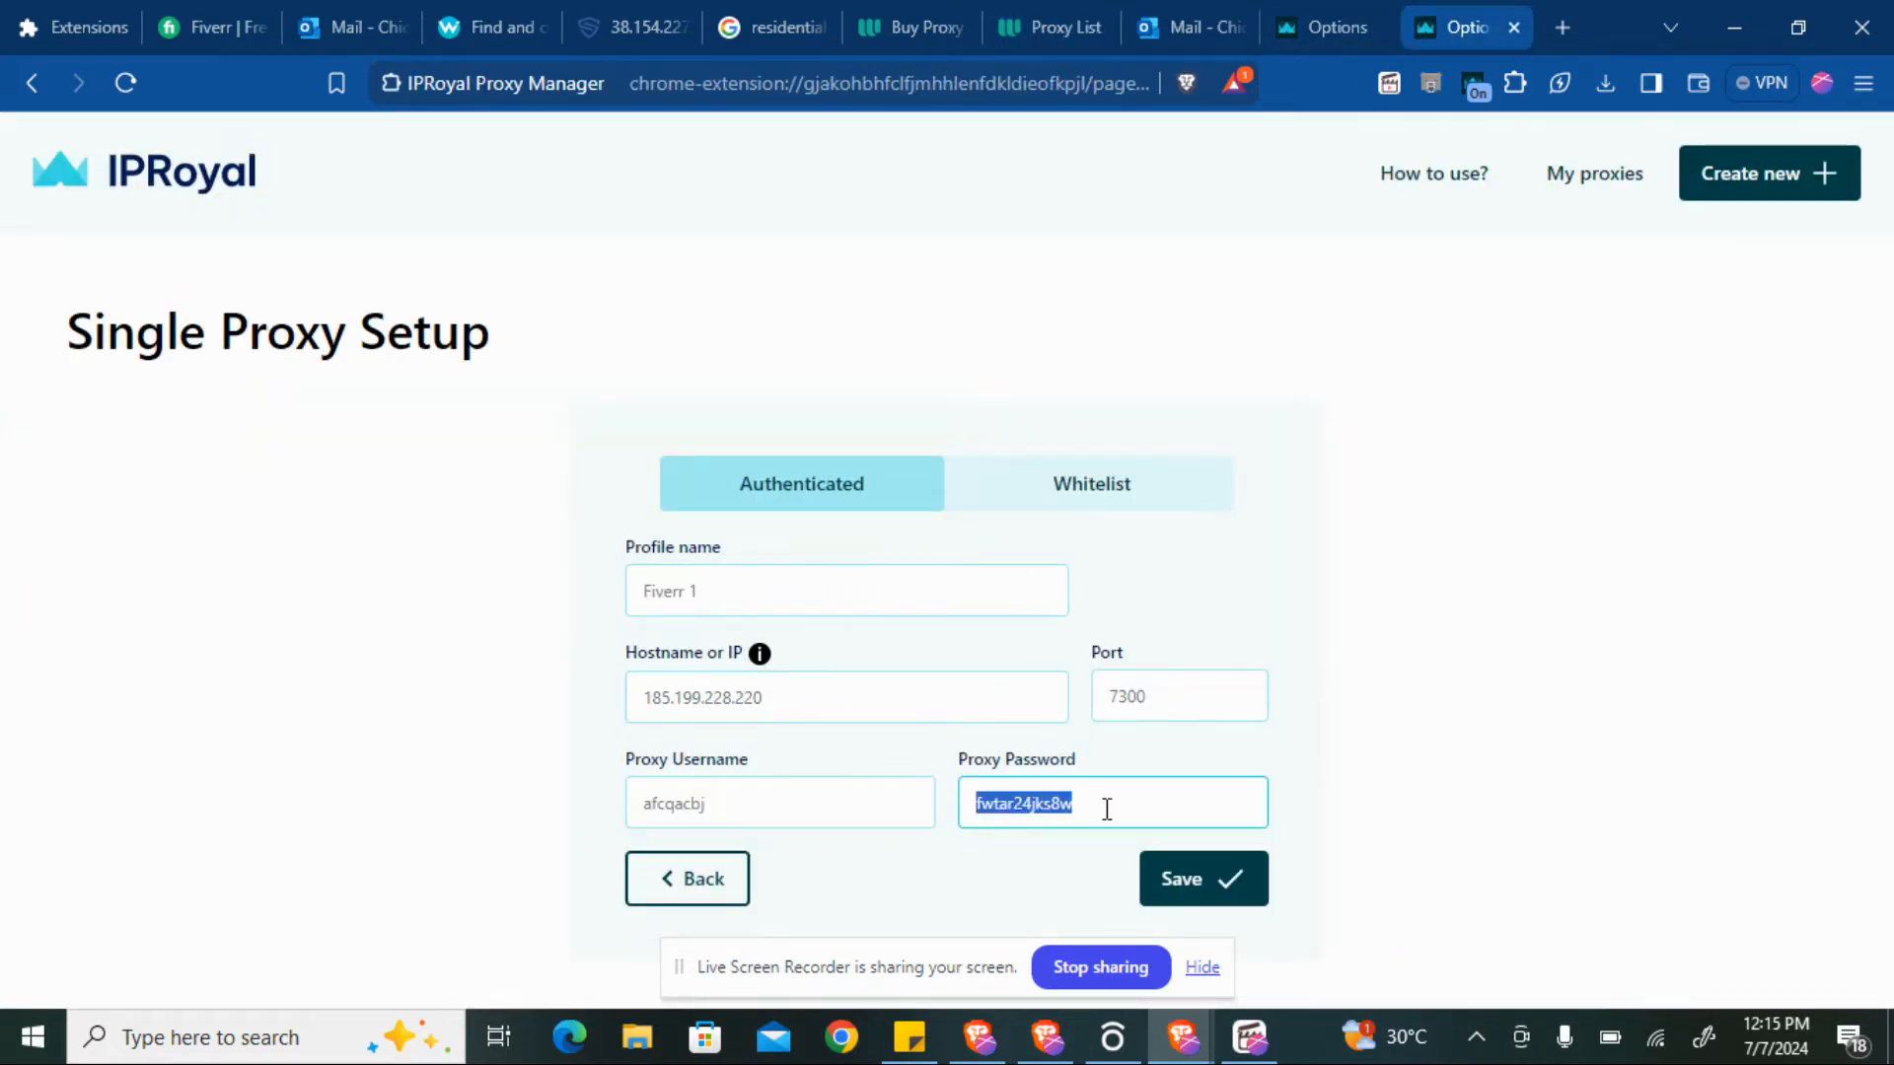
key("ctrl+v")
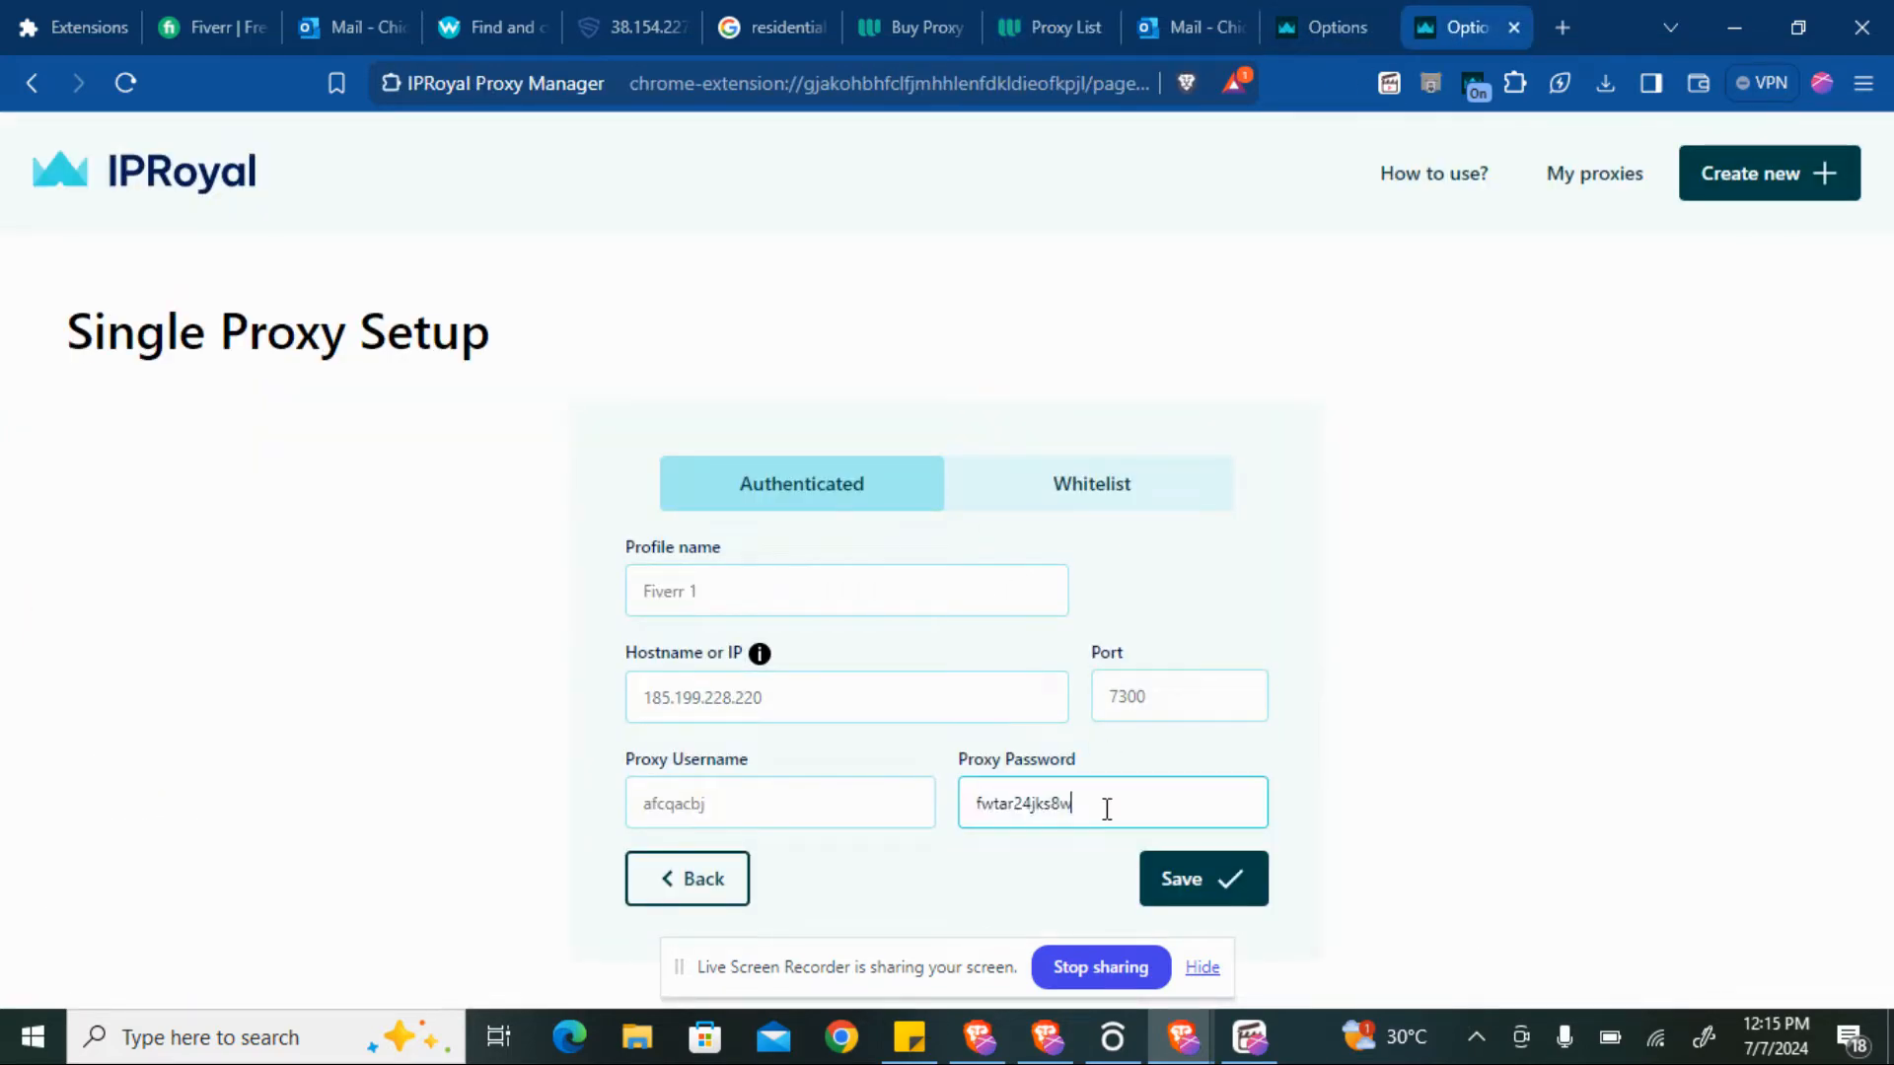
left_click(1198, 881)
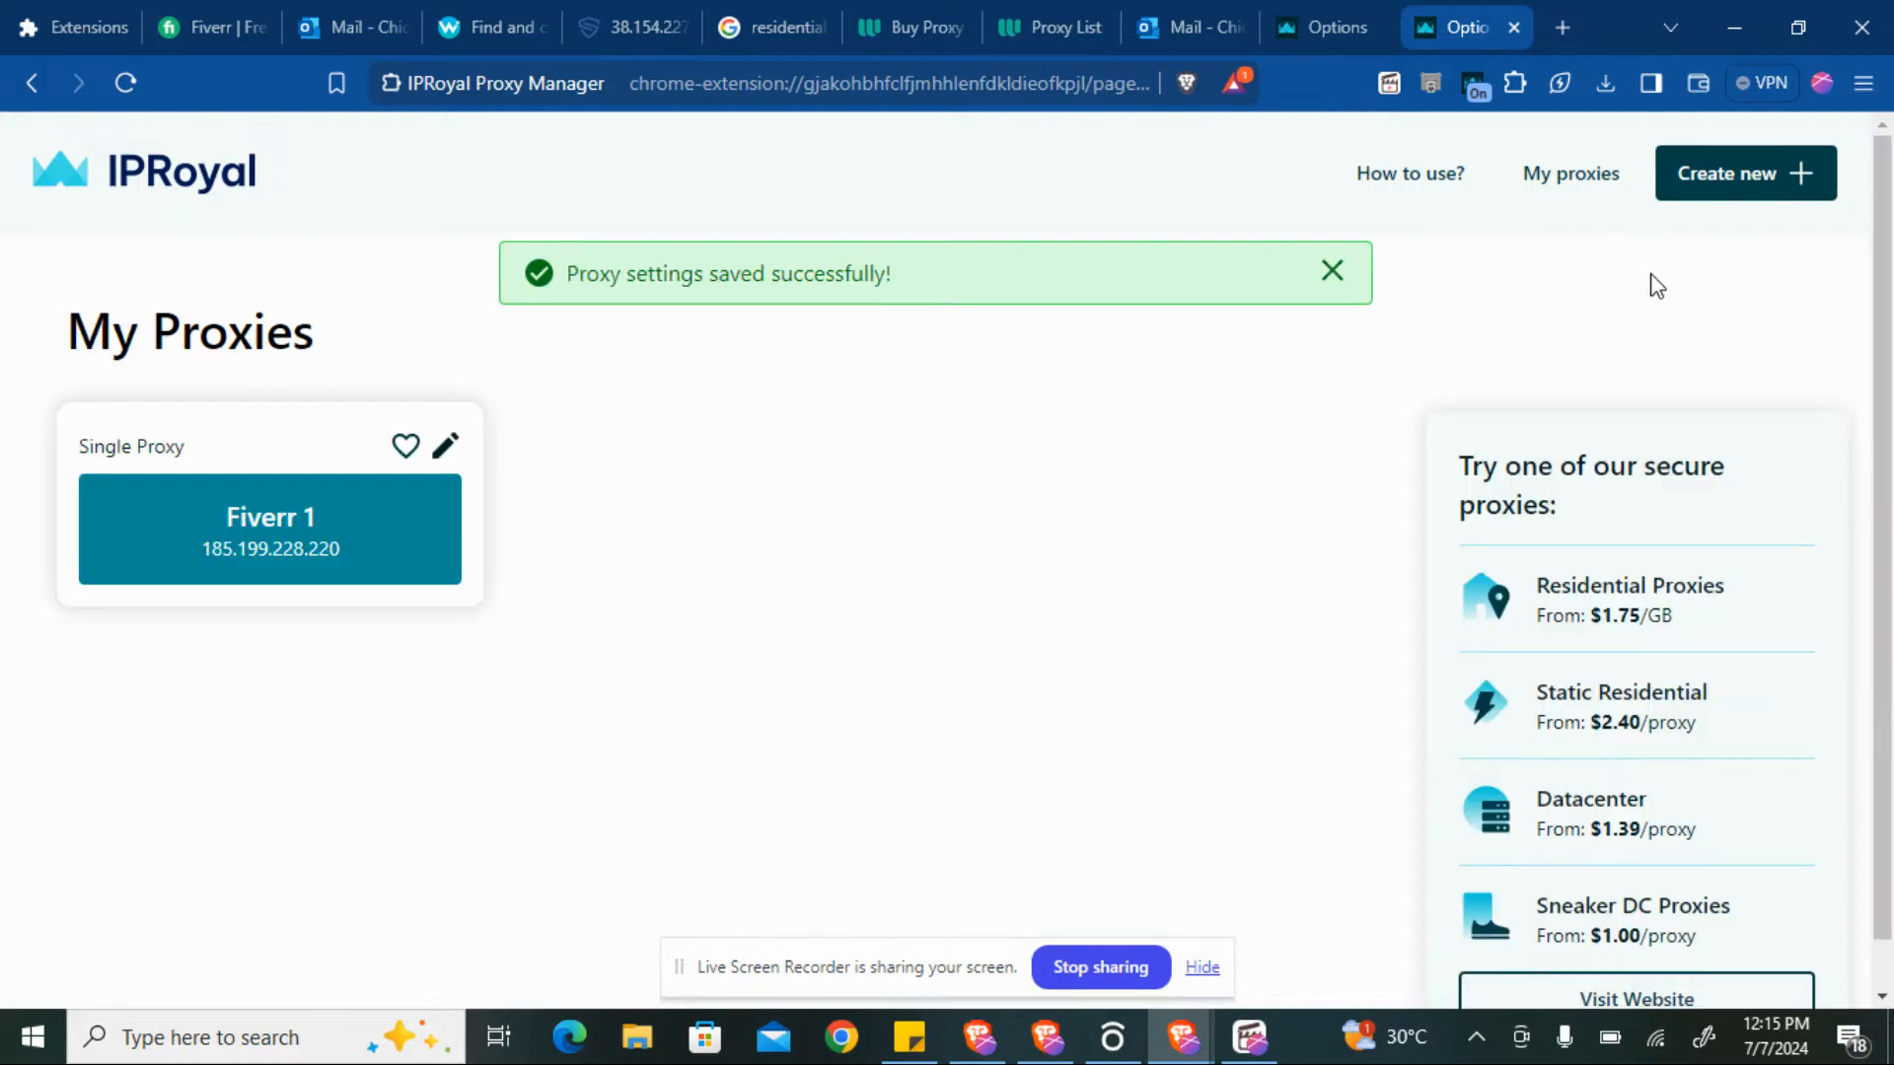
- Return to Whoer, disconnect and reconnect the Fiverr 1 proxy in IPRoyal, and reload the page to check the IP address
left_click(461, 28)
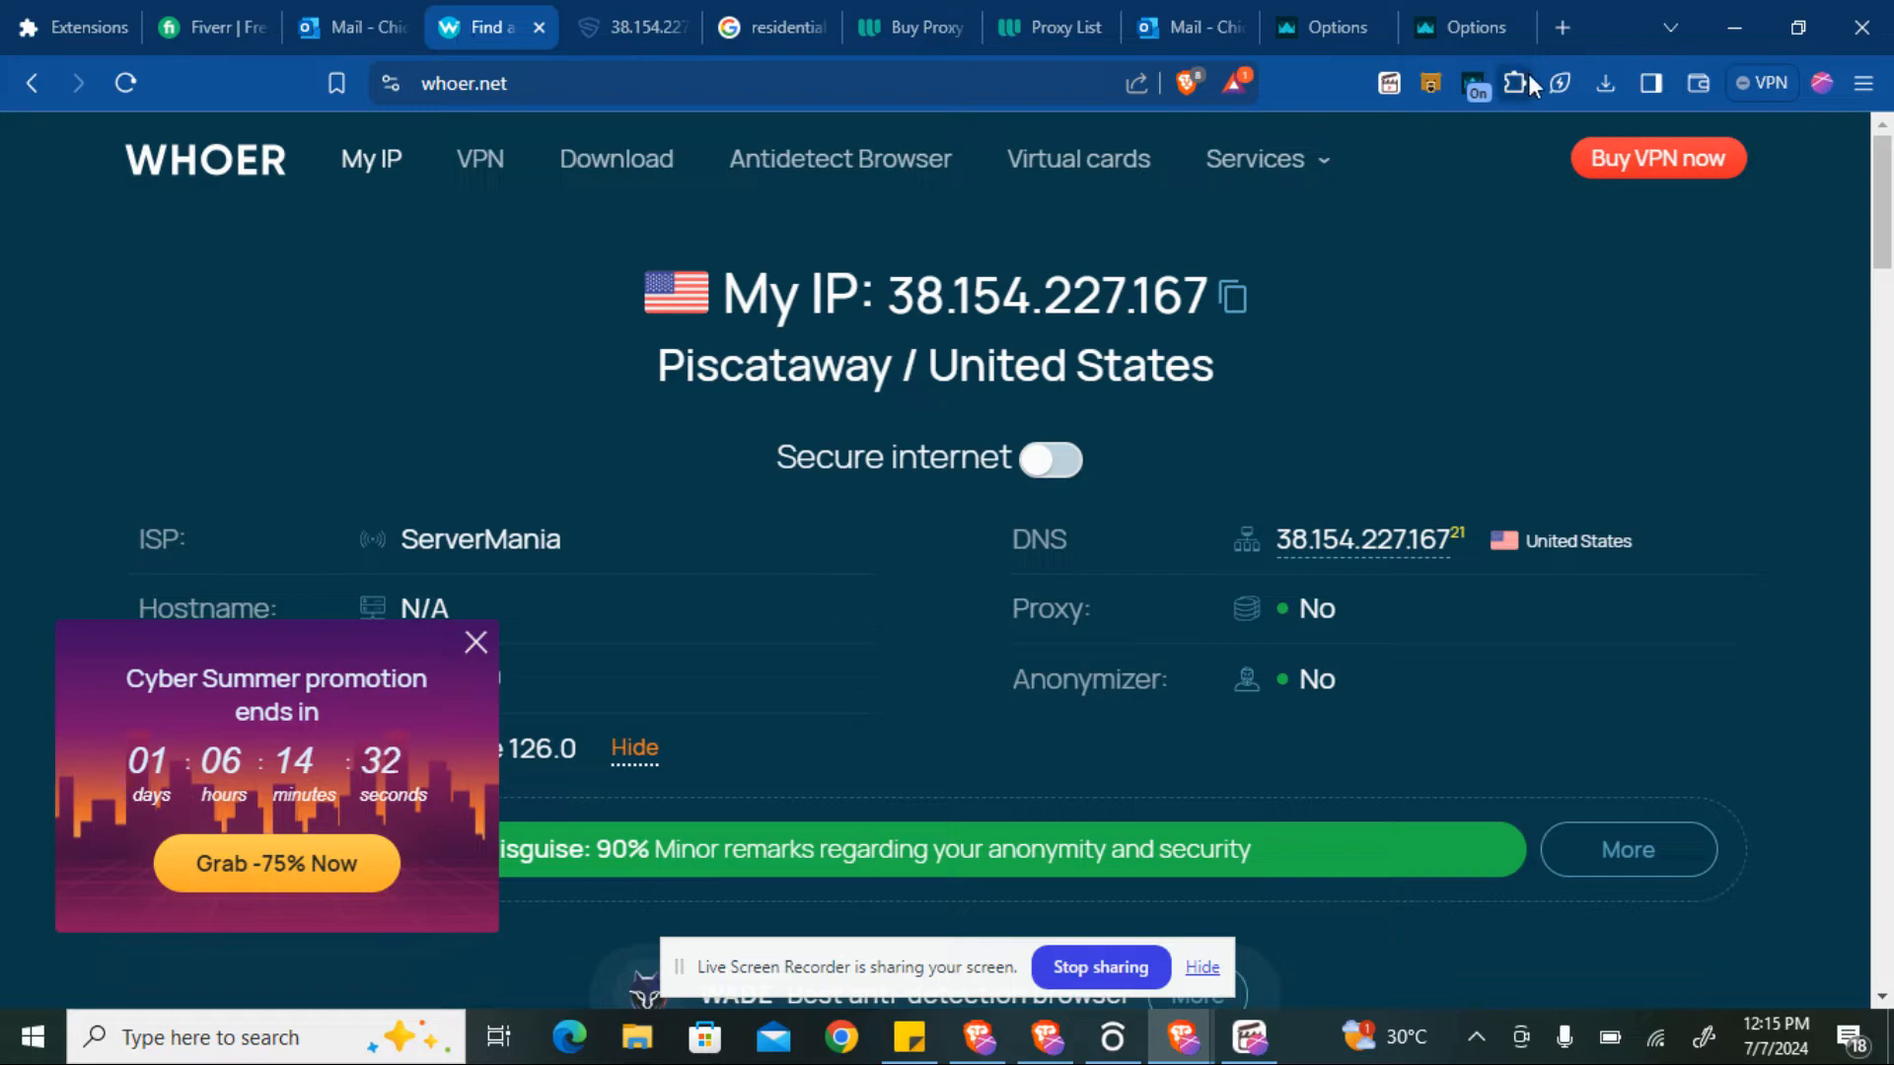
left_click(1470, 86)
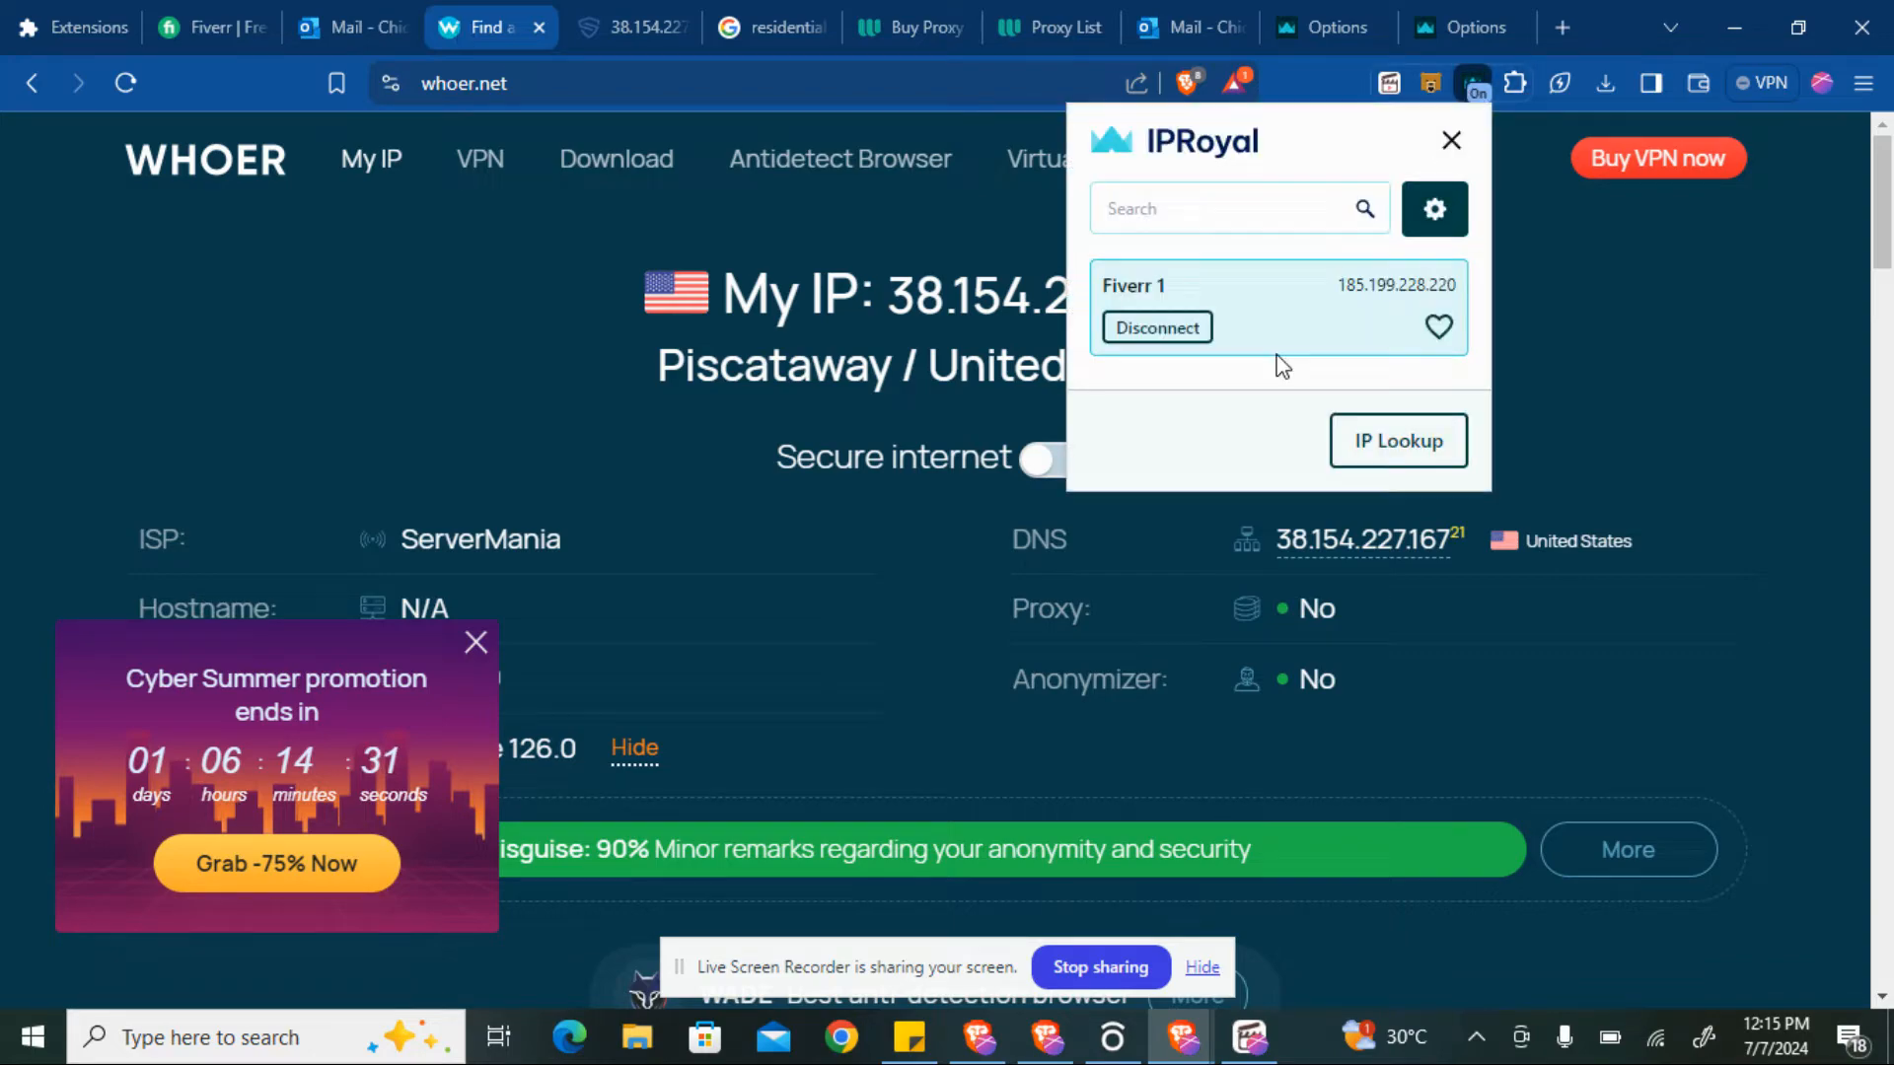
left_click(1171, 340)
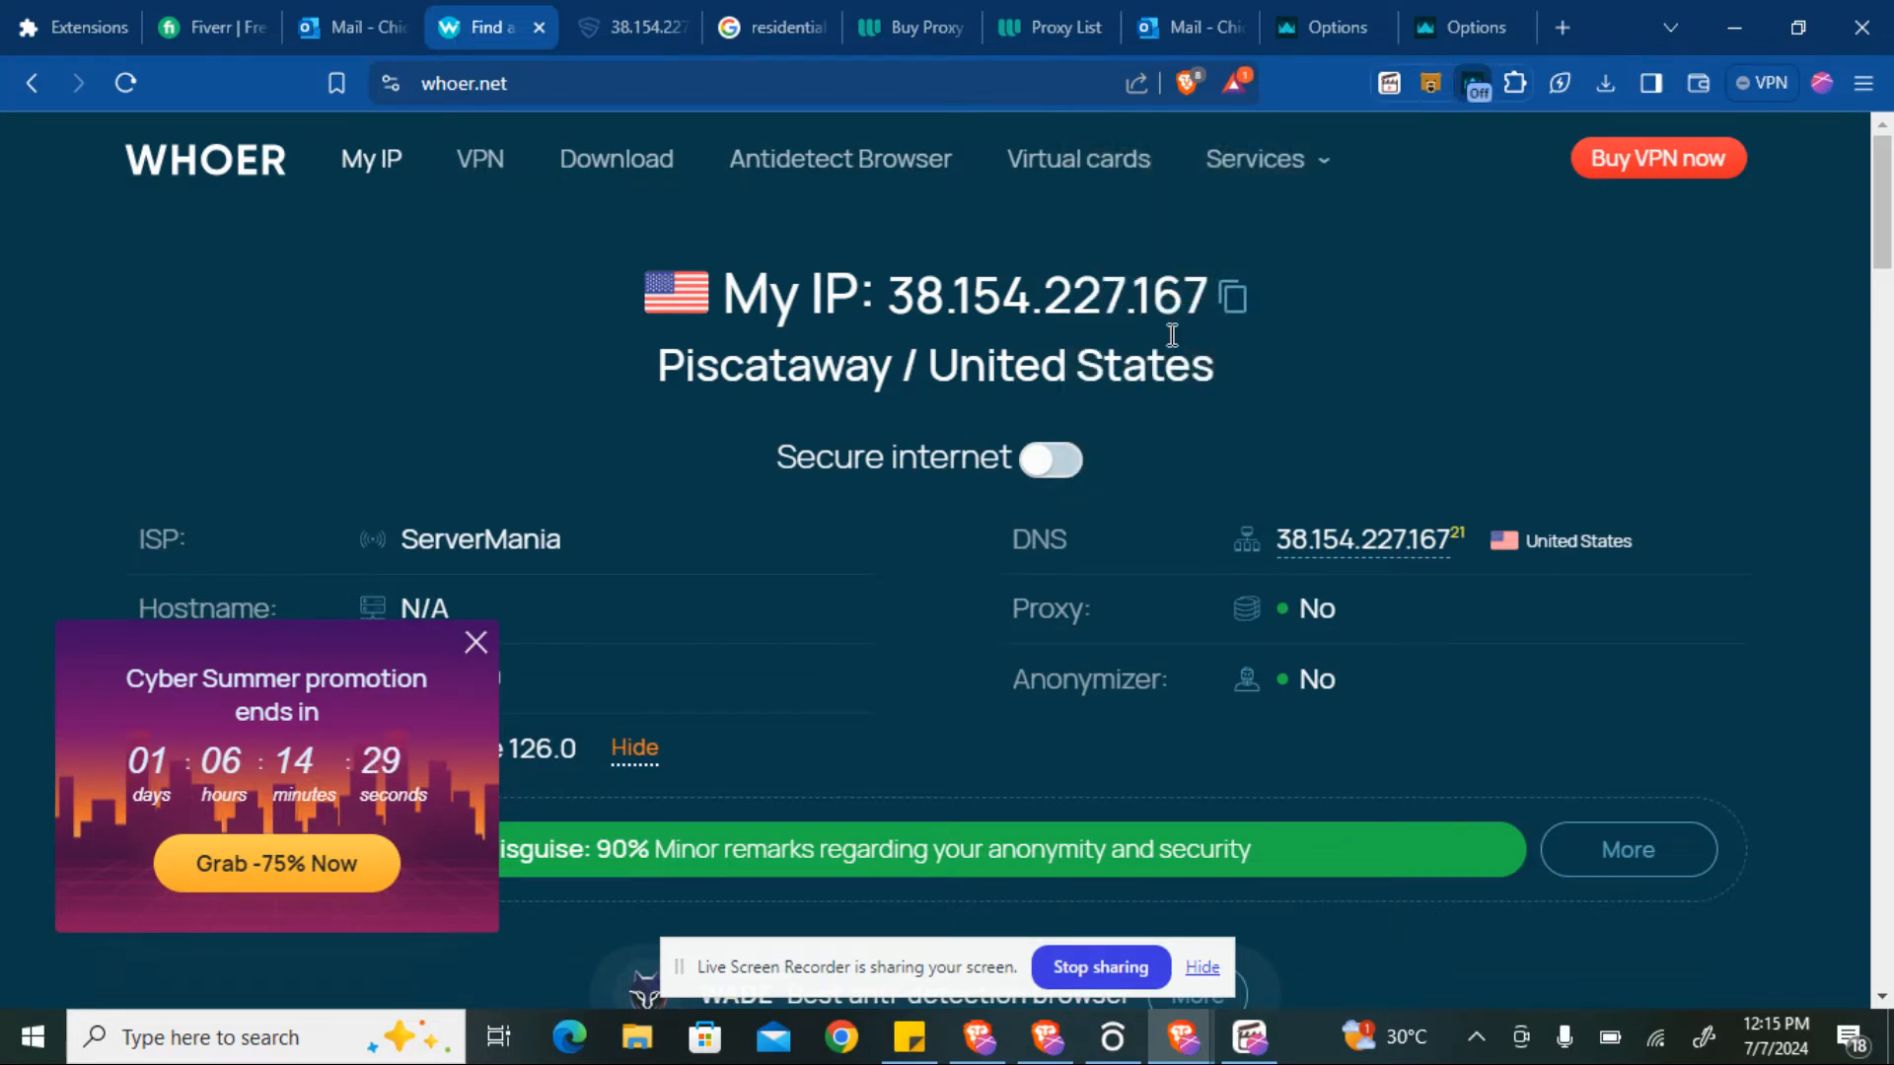
left_click(1472, 89)
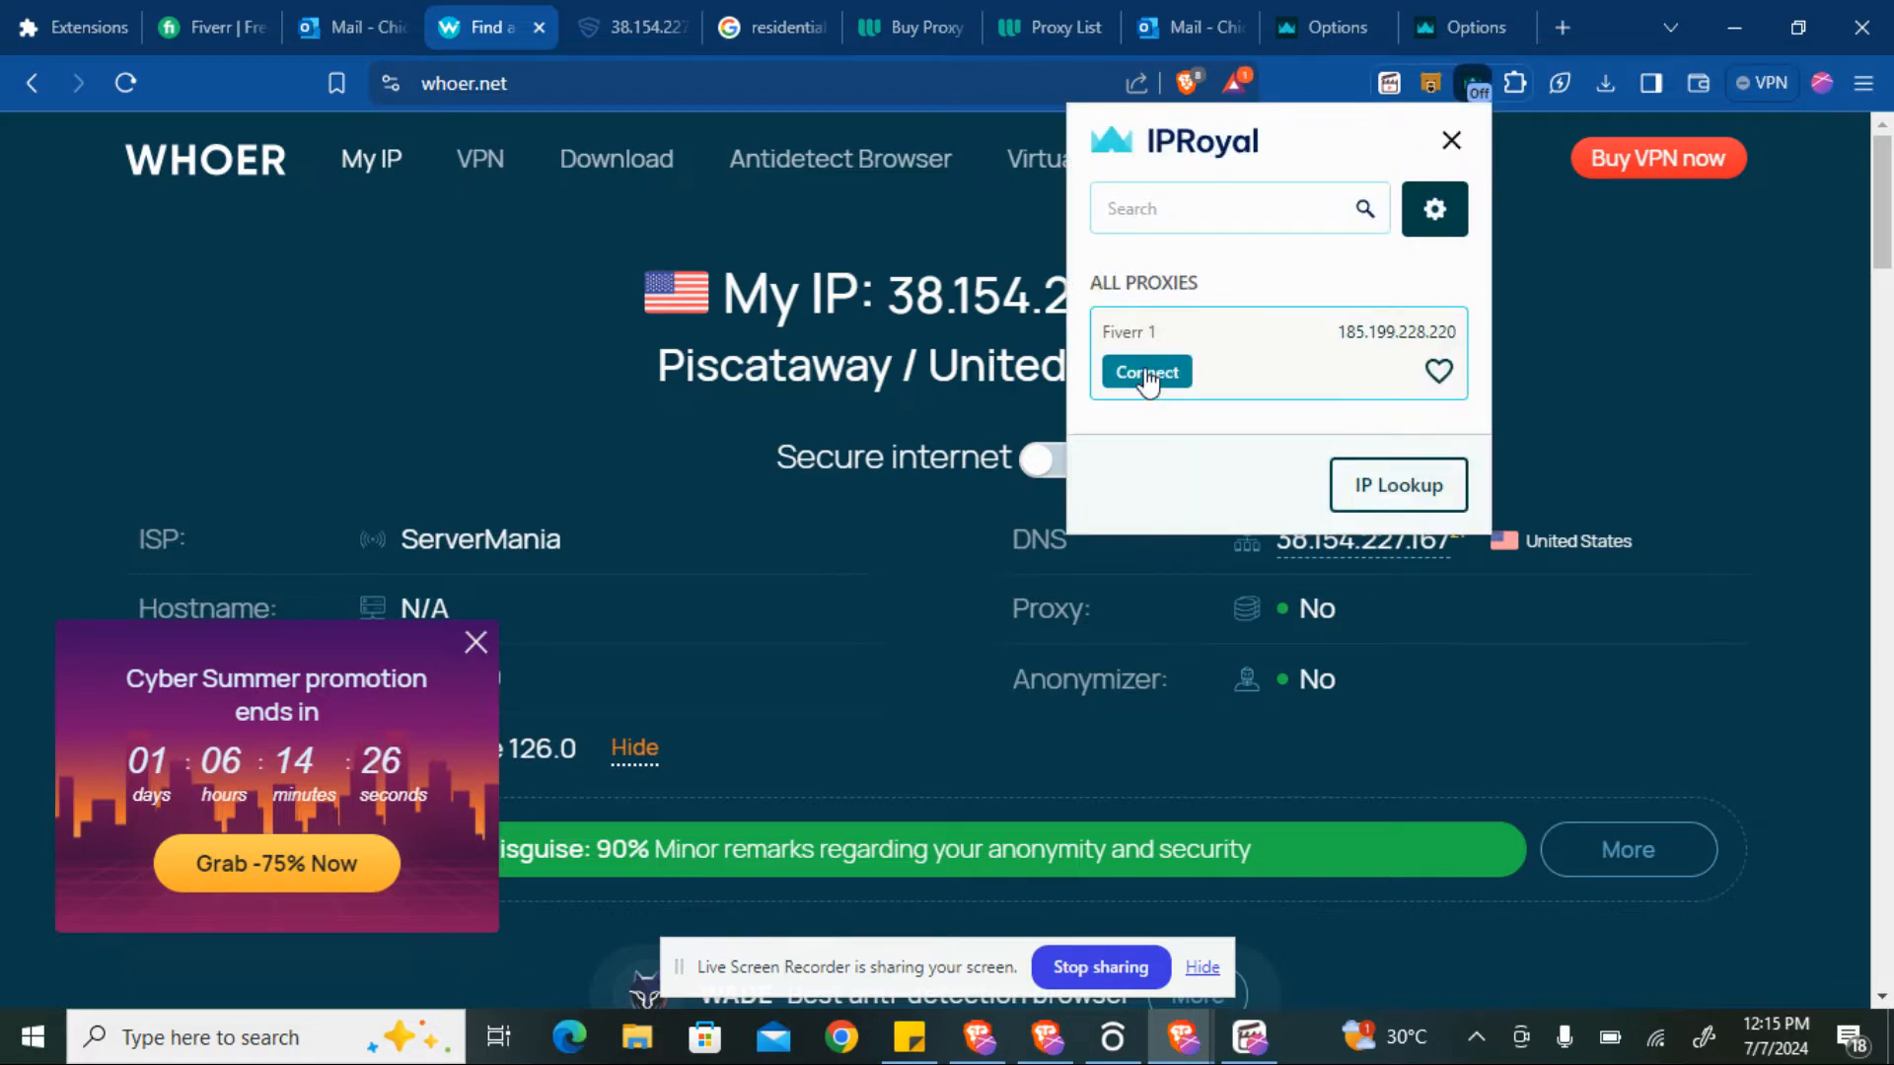
left_click(1144, 367)
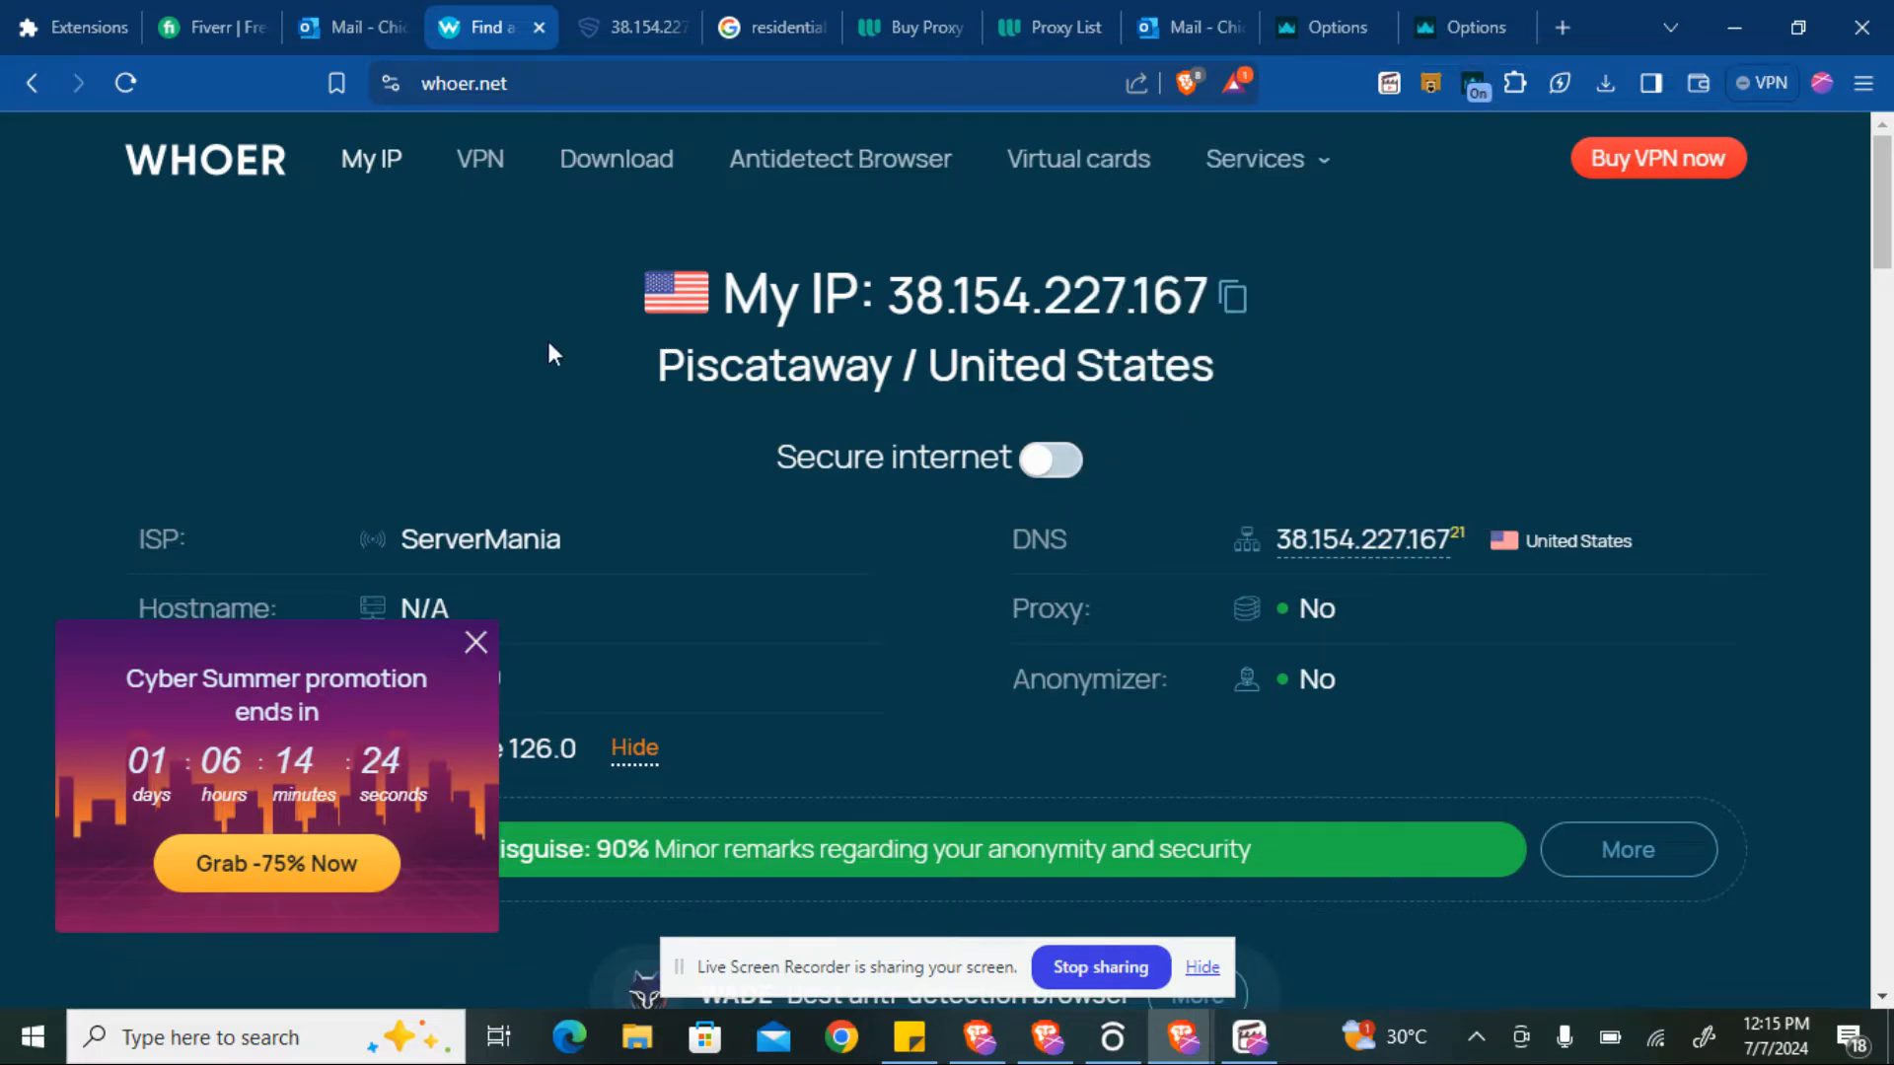
key("F5")
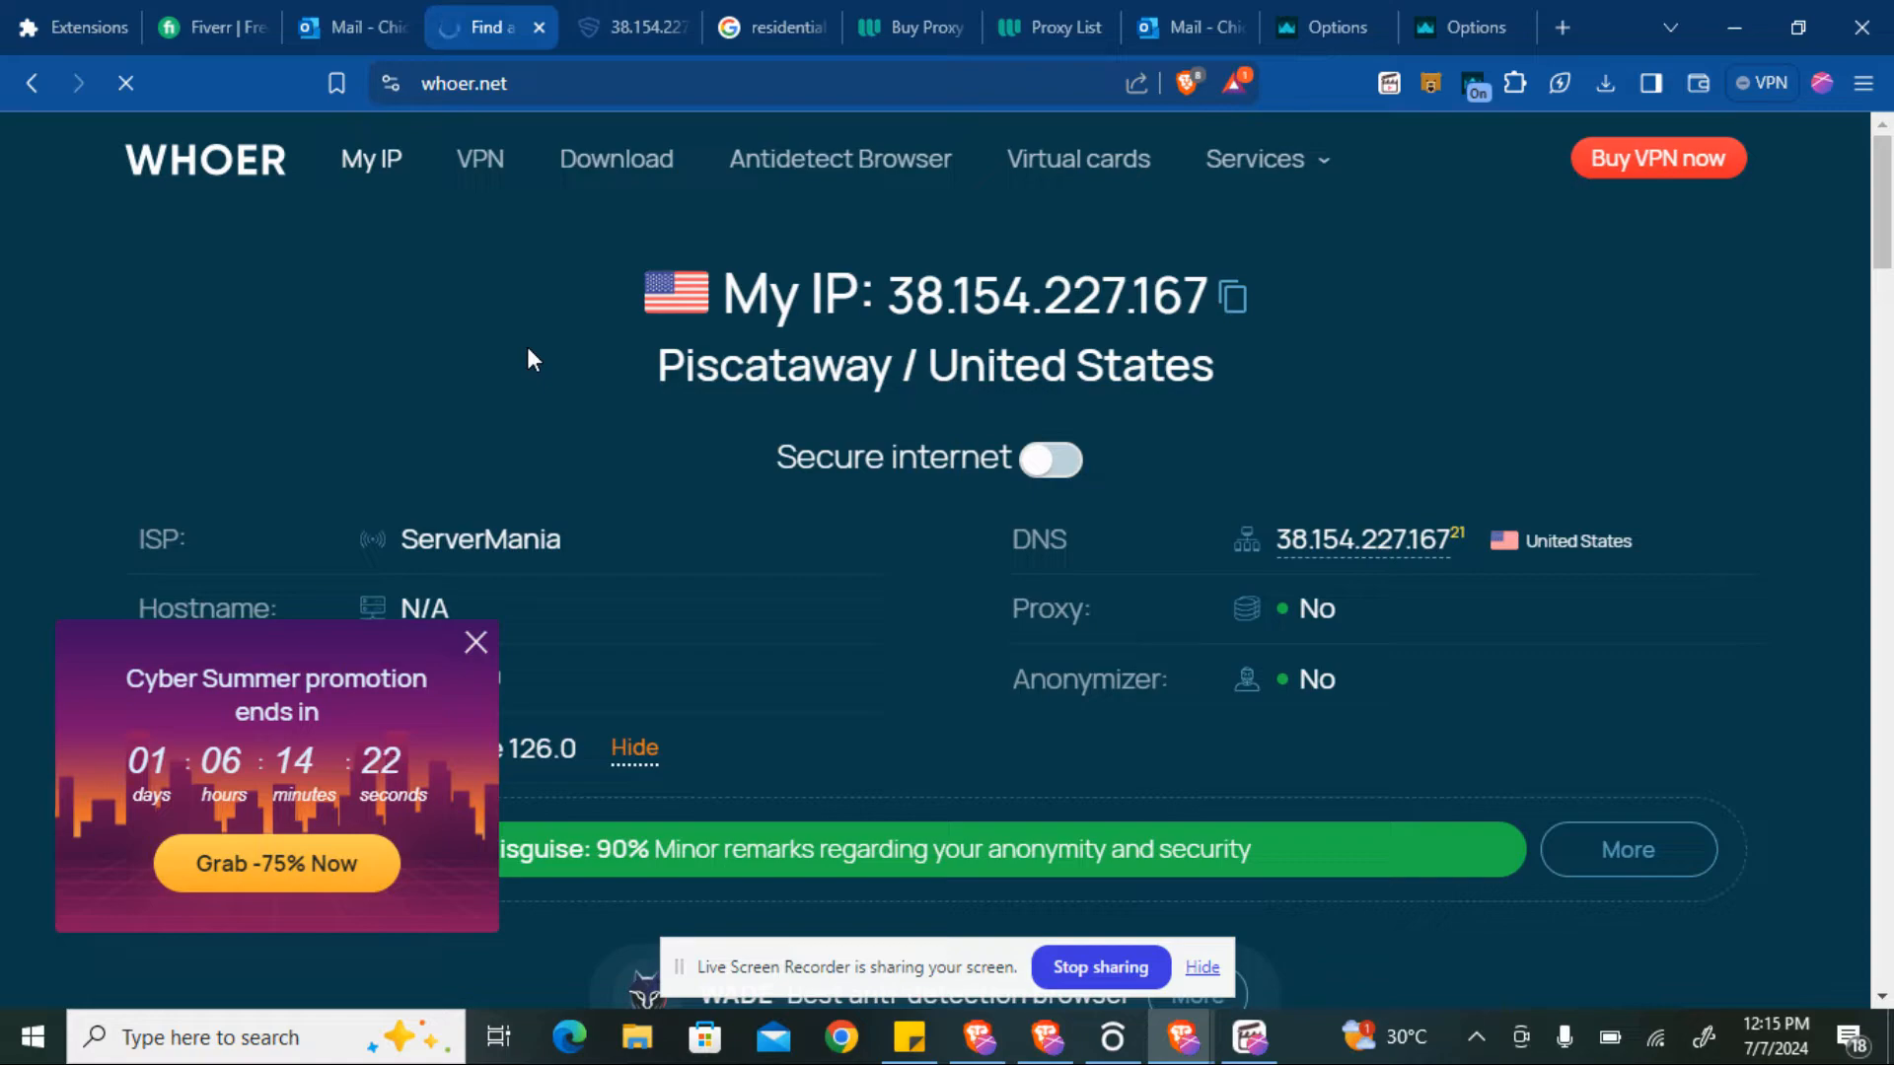
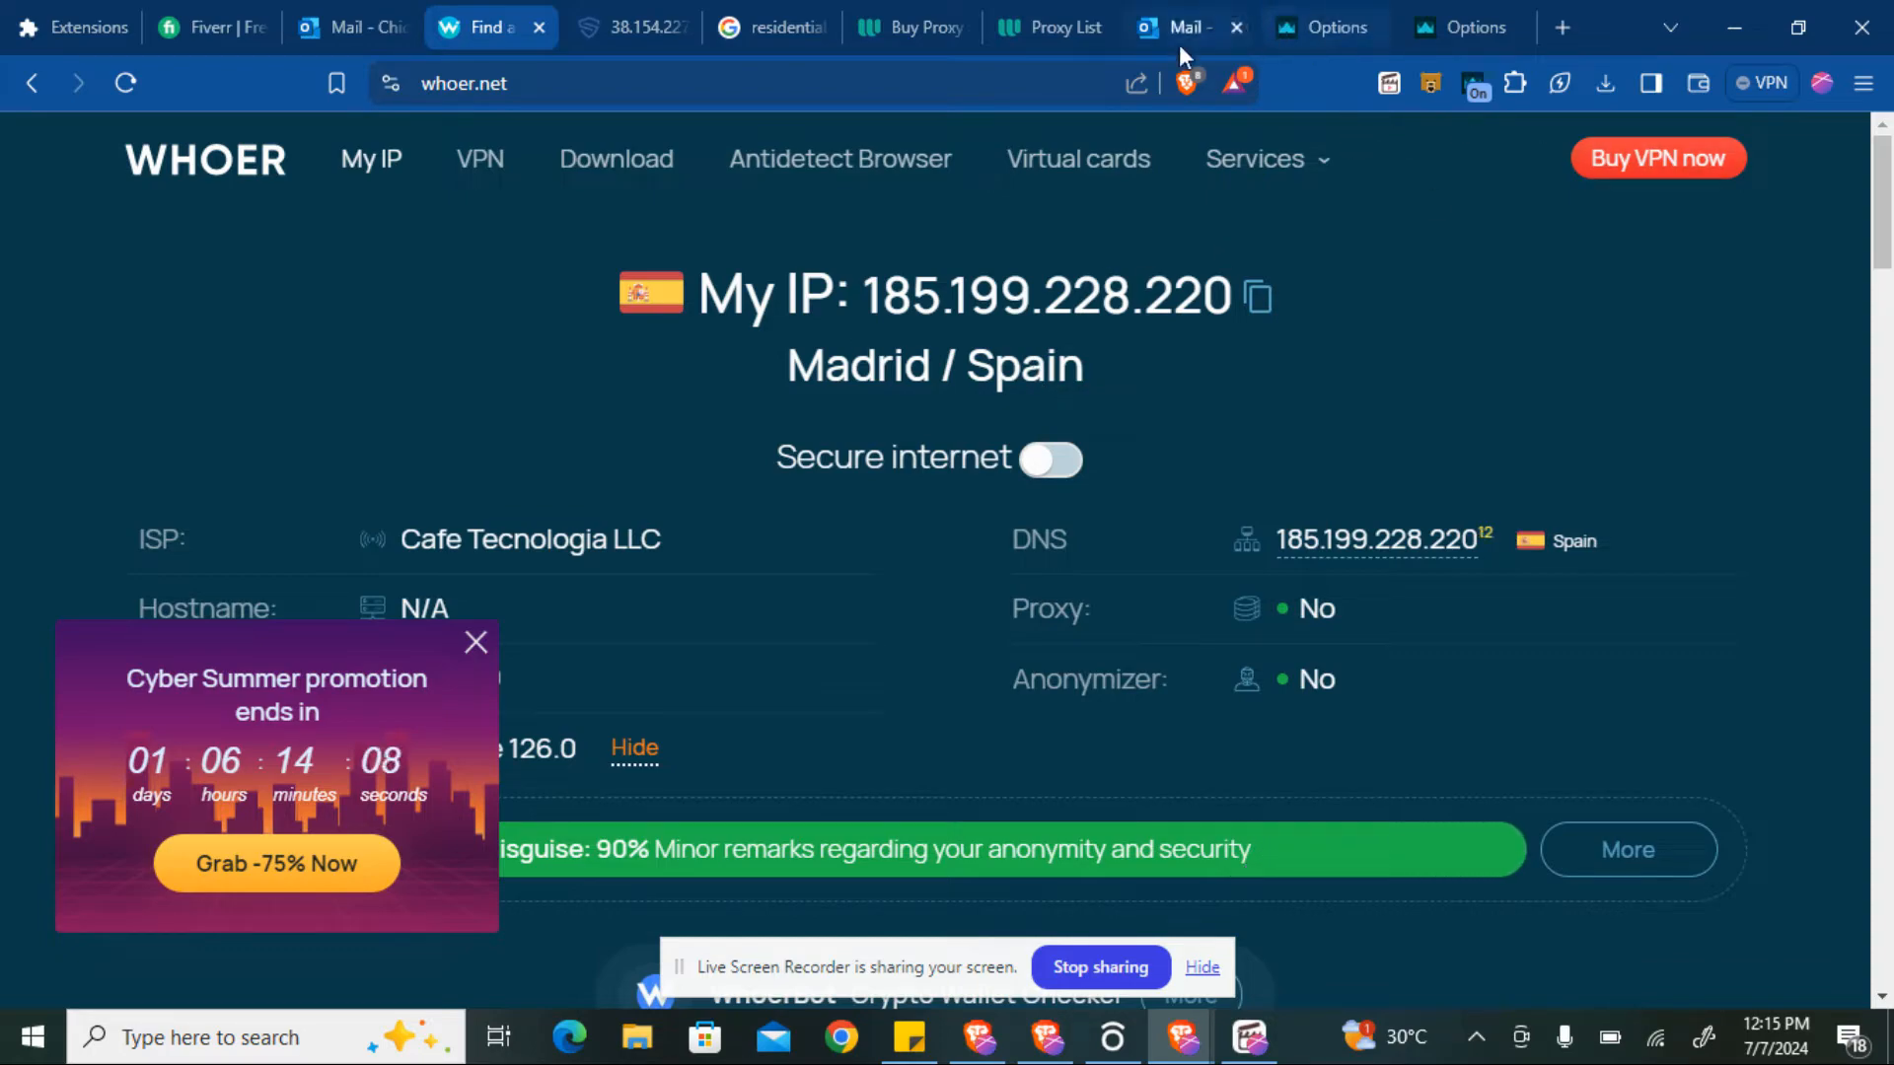
- Switch to the old Scamalytics result page and search Google for "scammalytics" from there
left_click(637, 27)
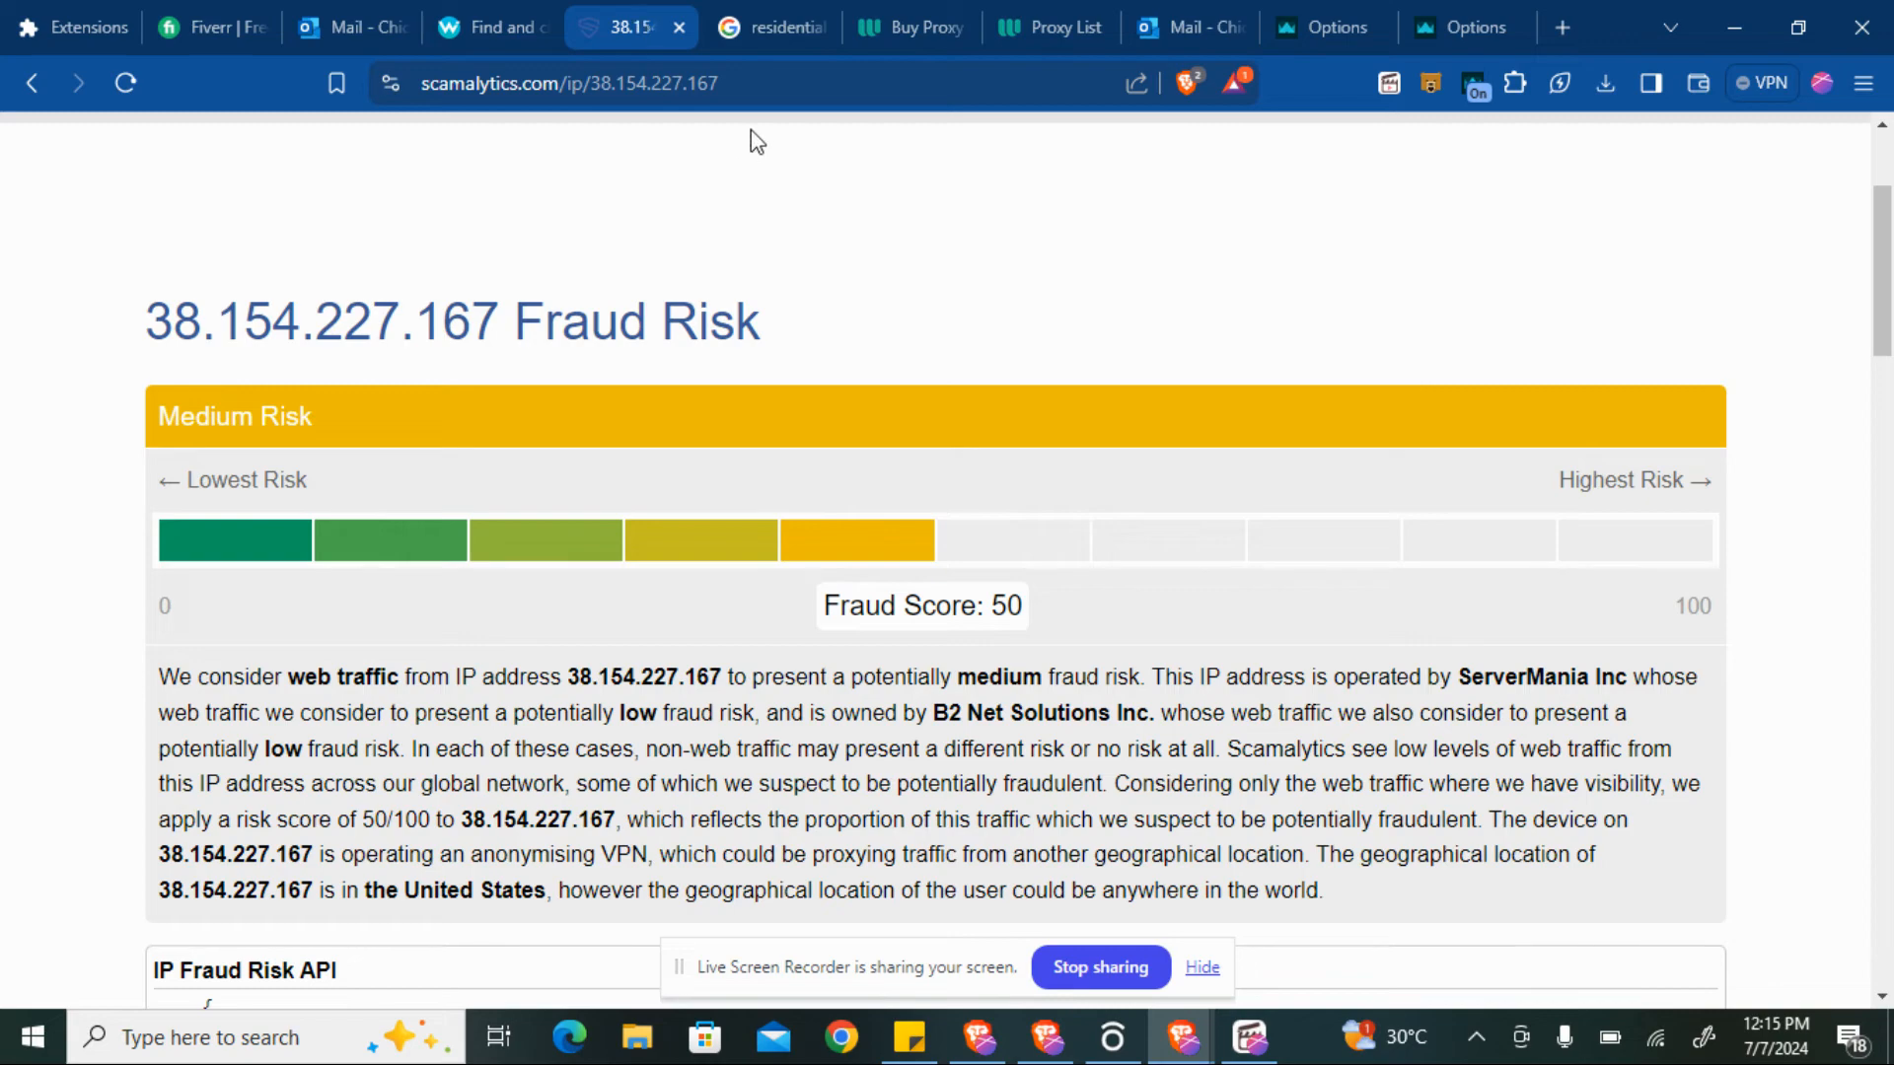
left_click(738, 78)
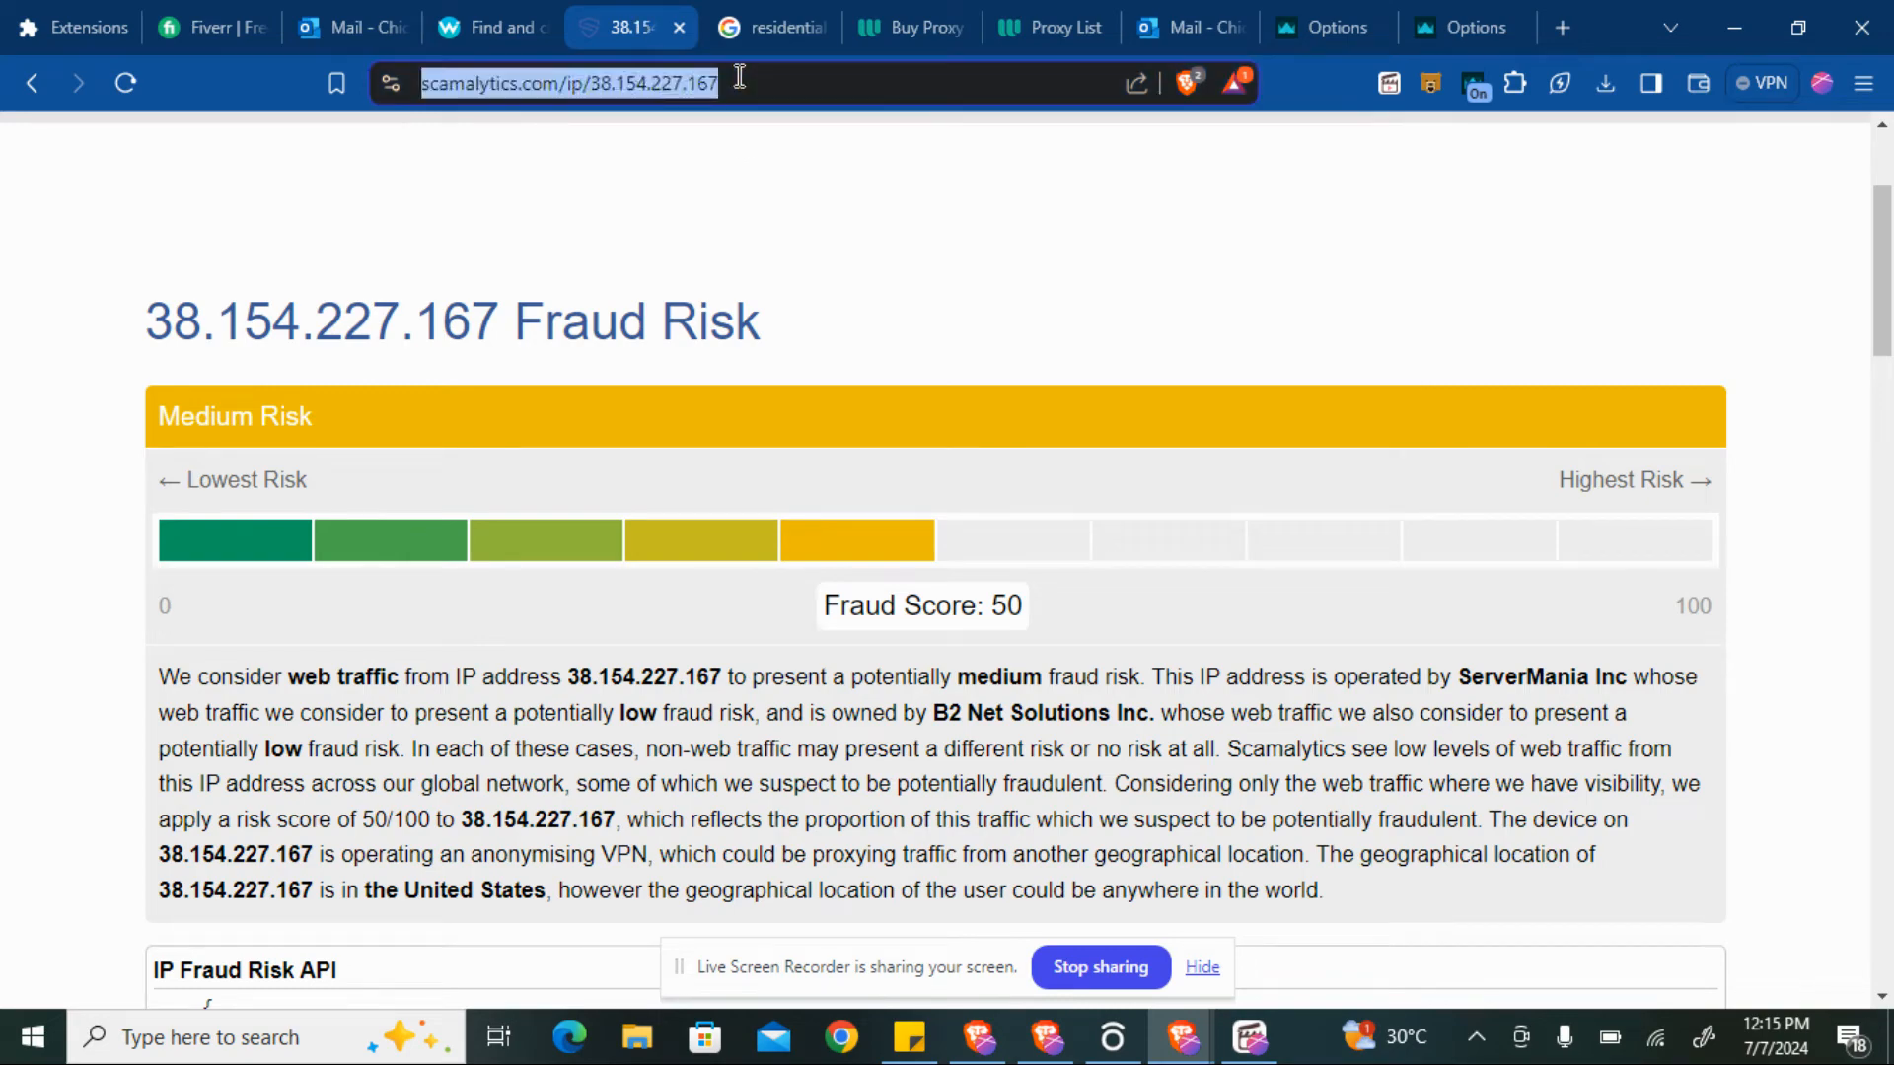
type("scammal")
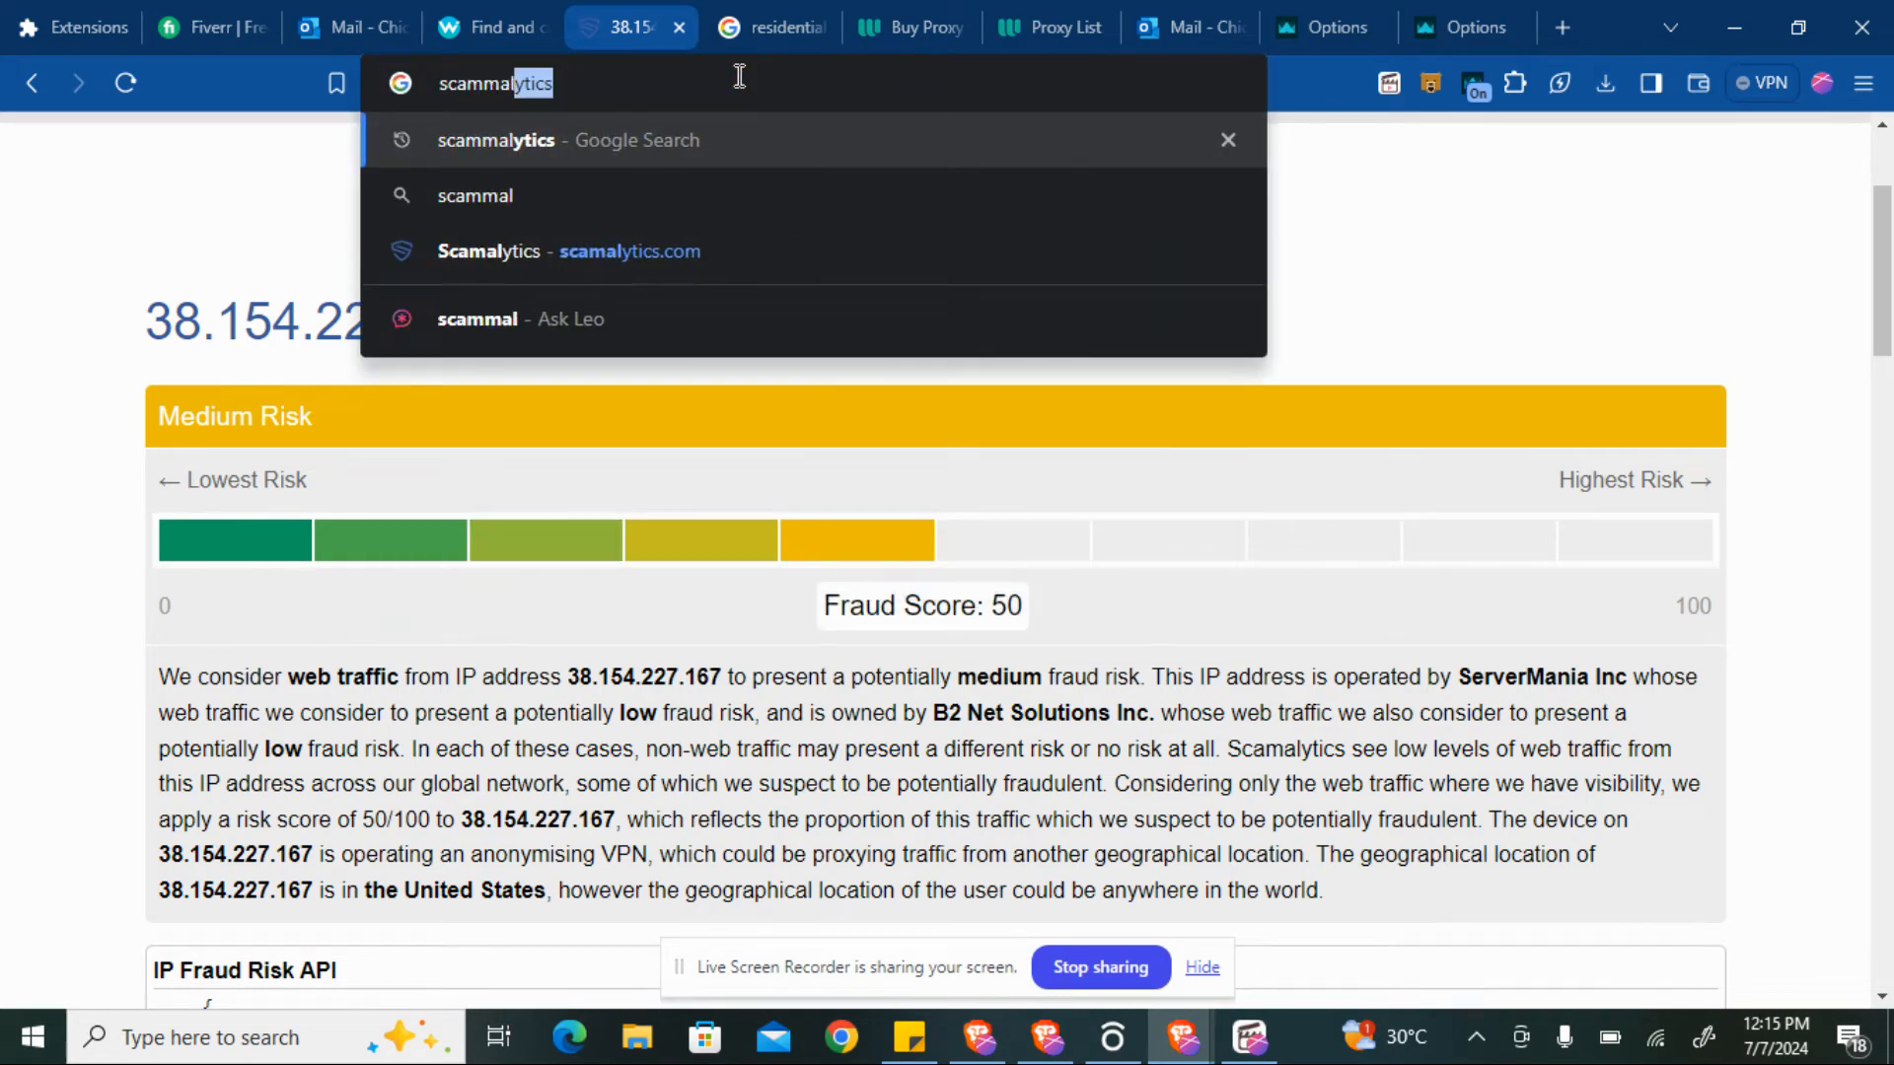
type("yti")
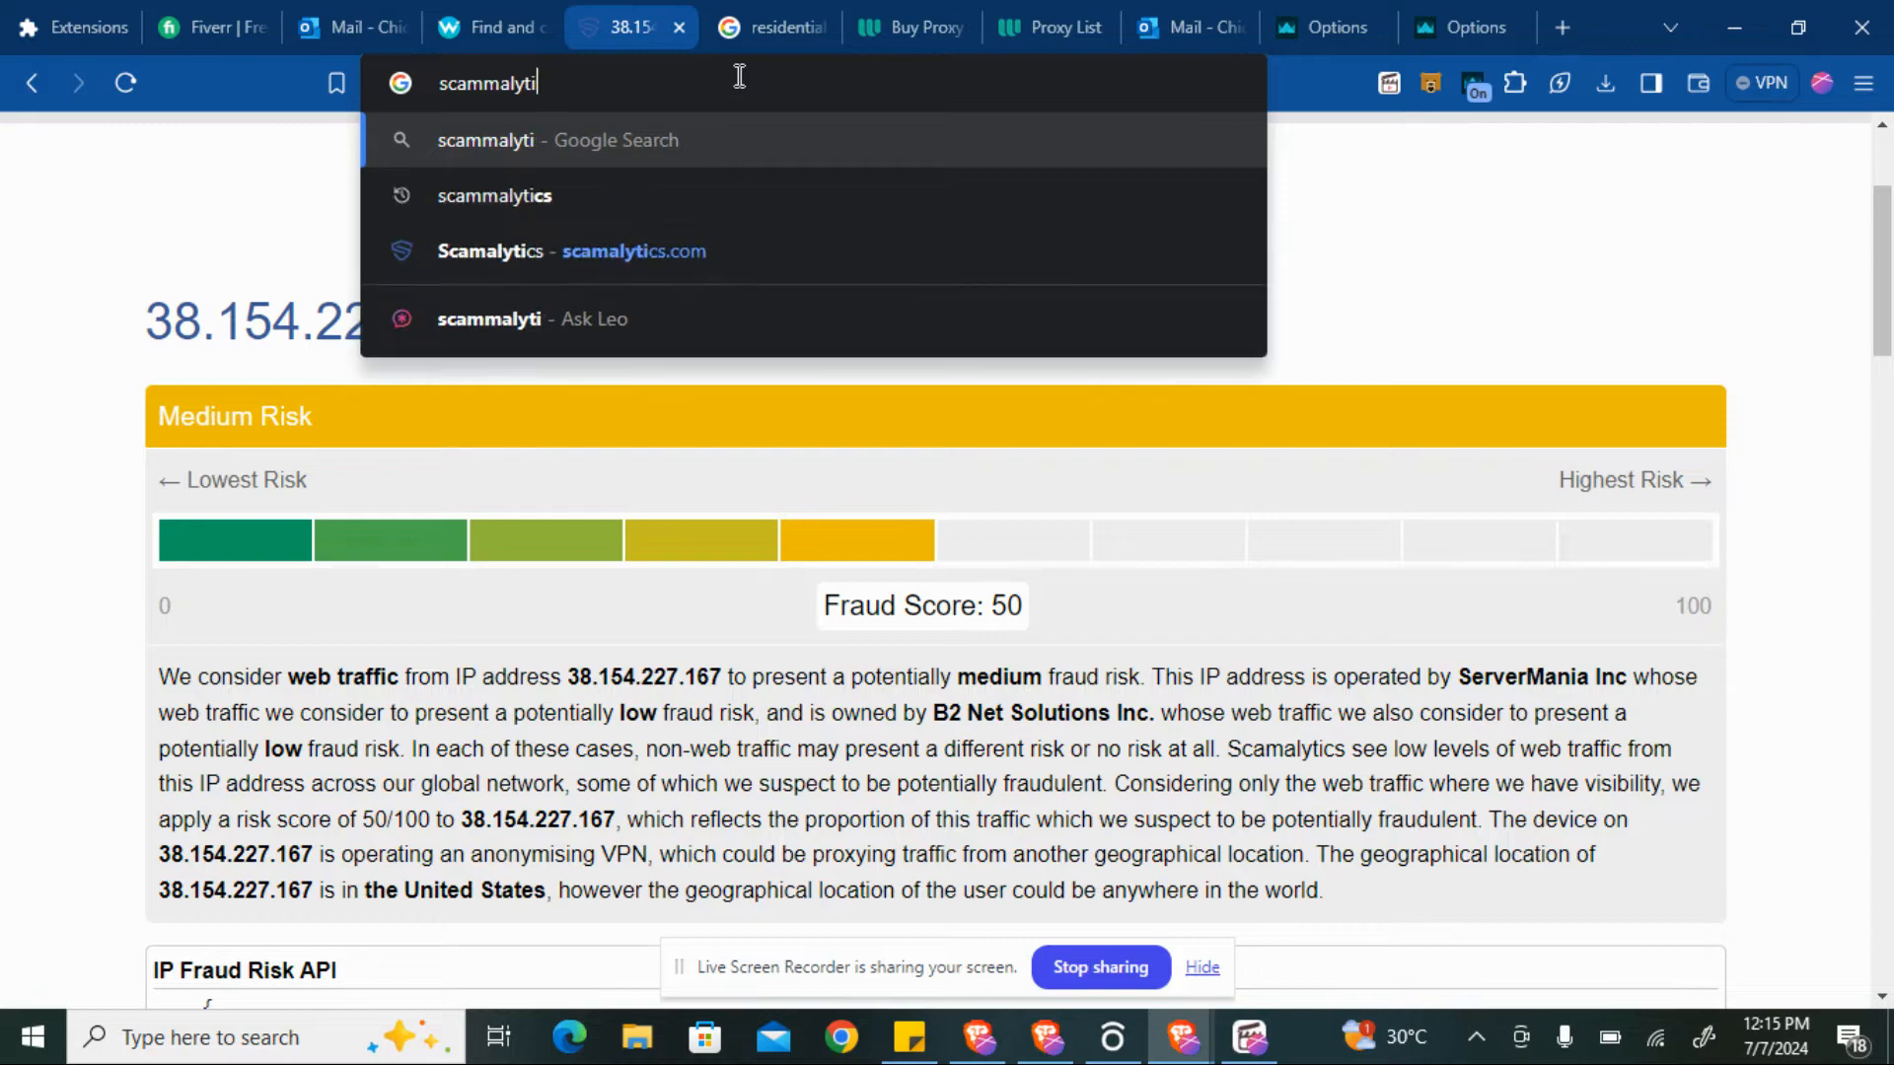
type("cs")
key("Return")
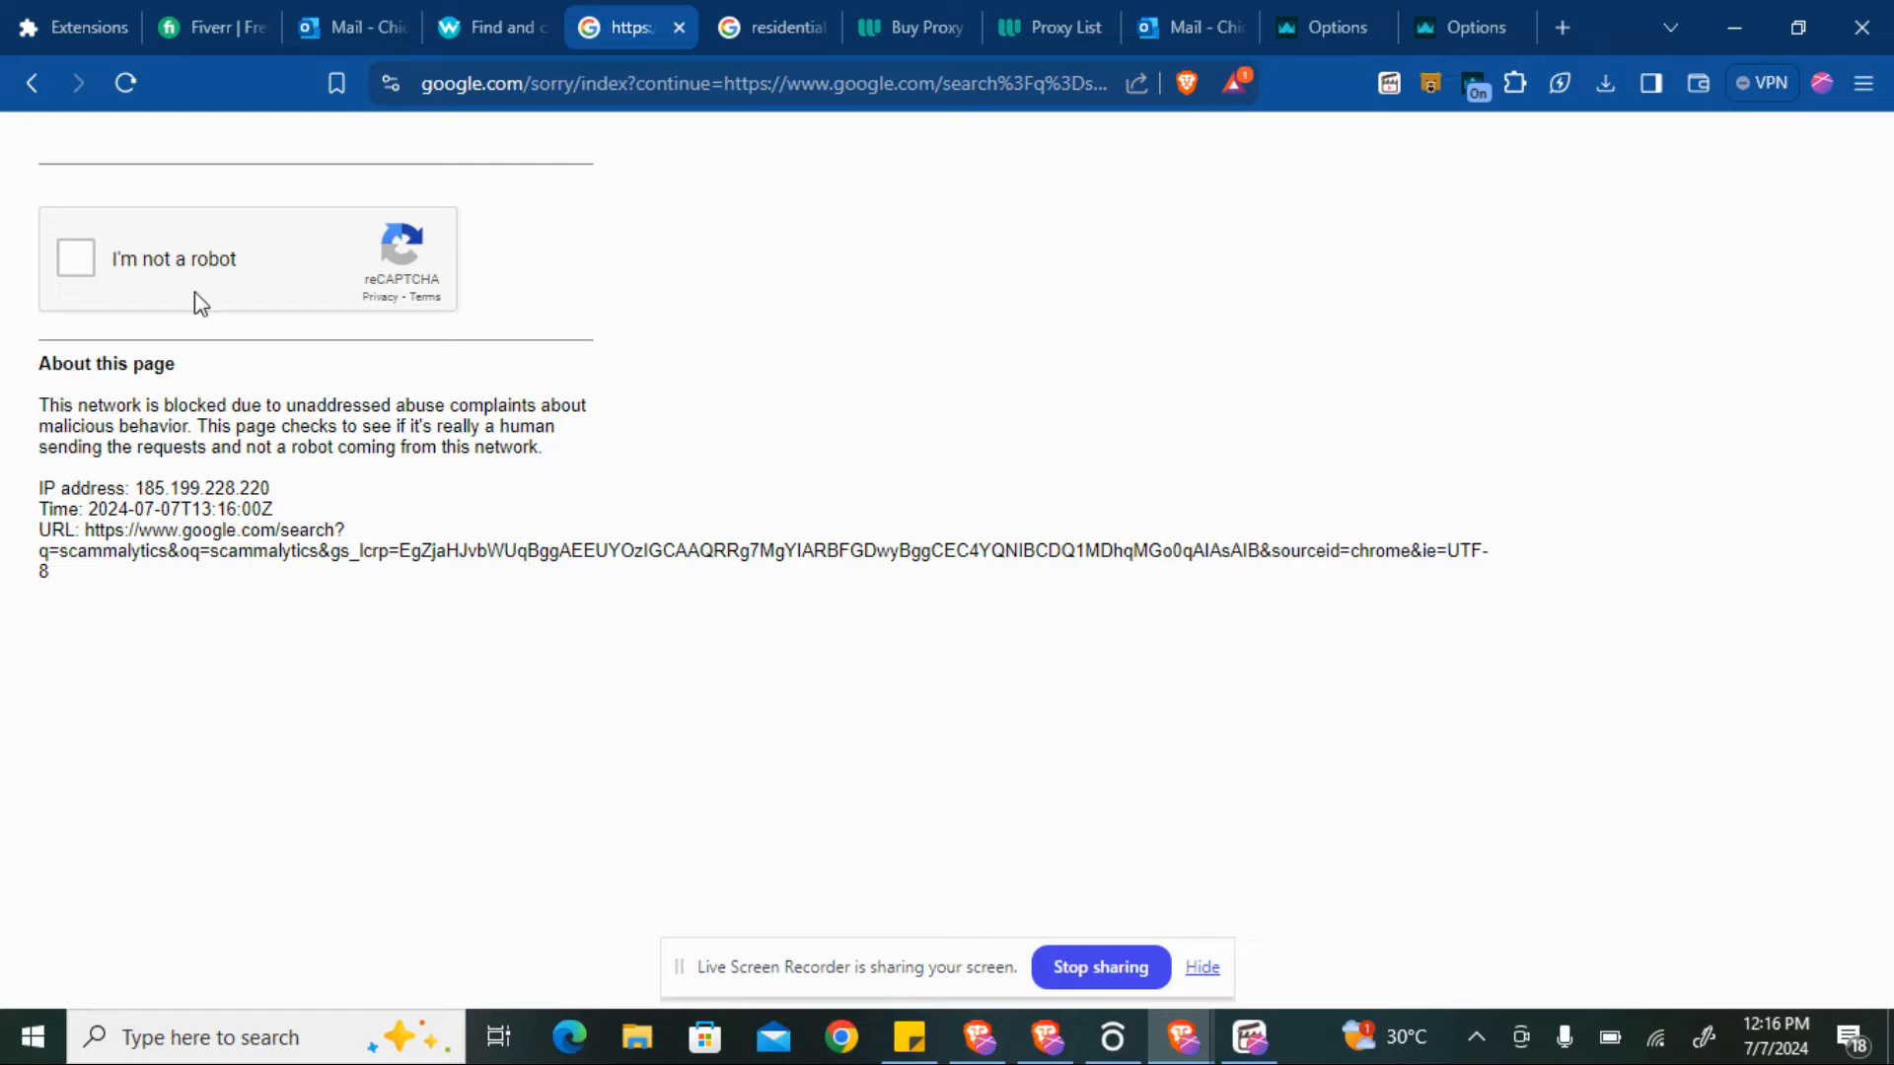
- Start the reCAPTCHA check, select the squares with the dirt bike and blue scooter for the motorcycles challenge, and submit them
left_click(79, 260)
left_click(451, 631)
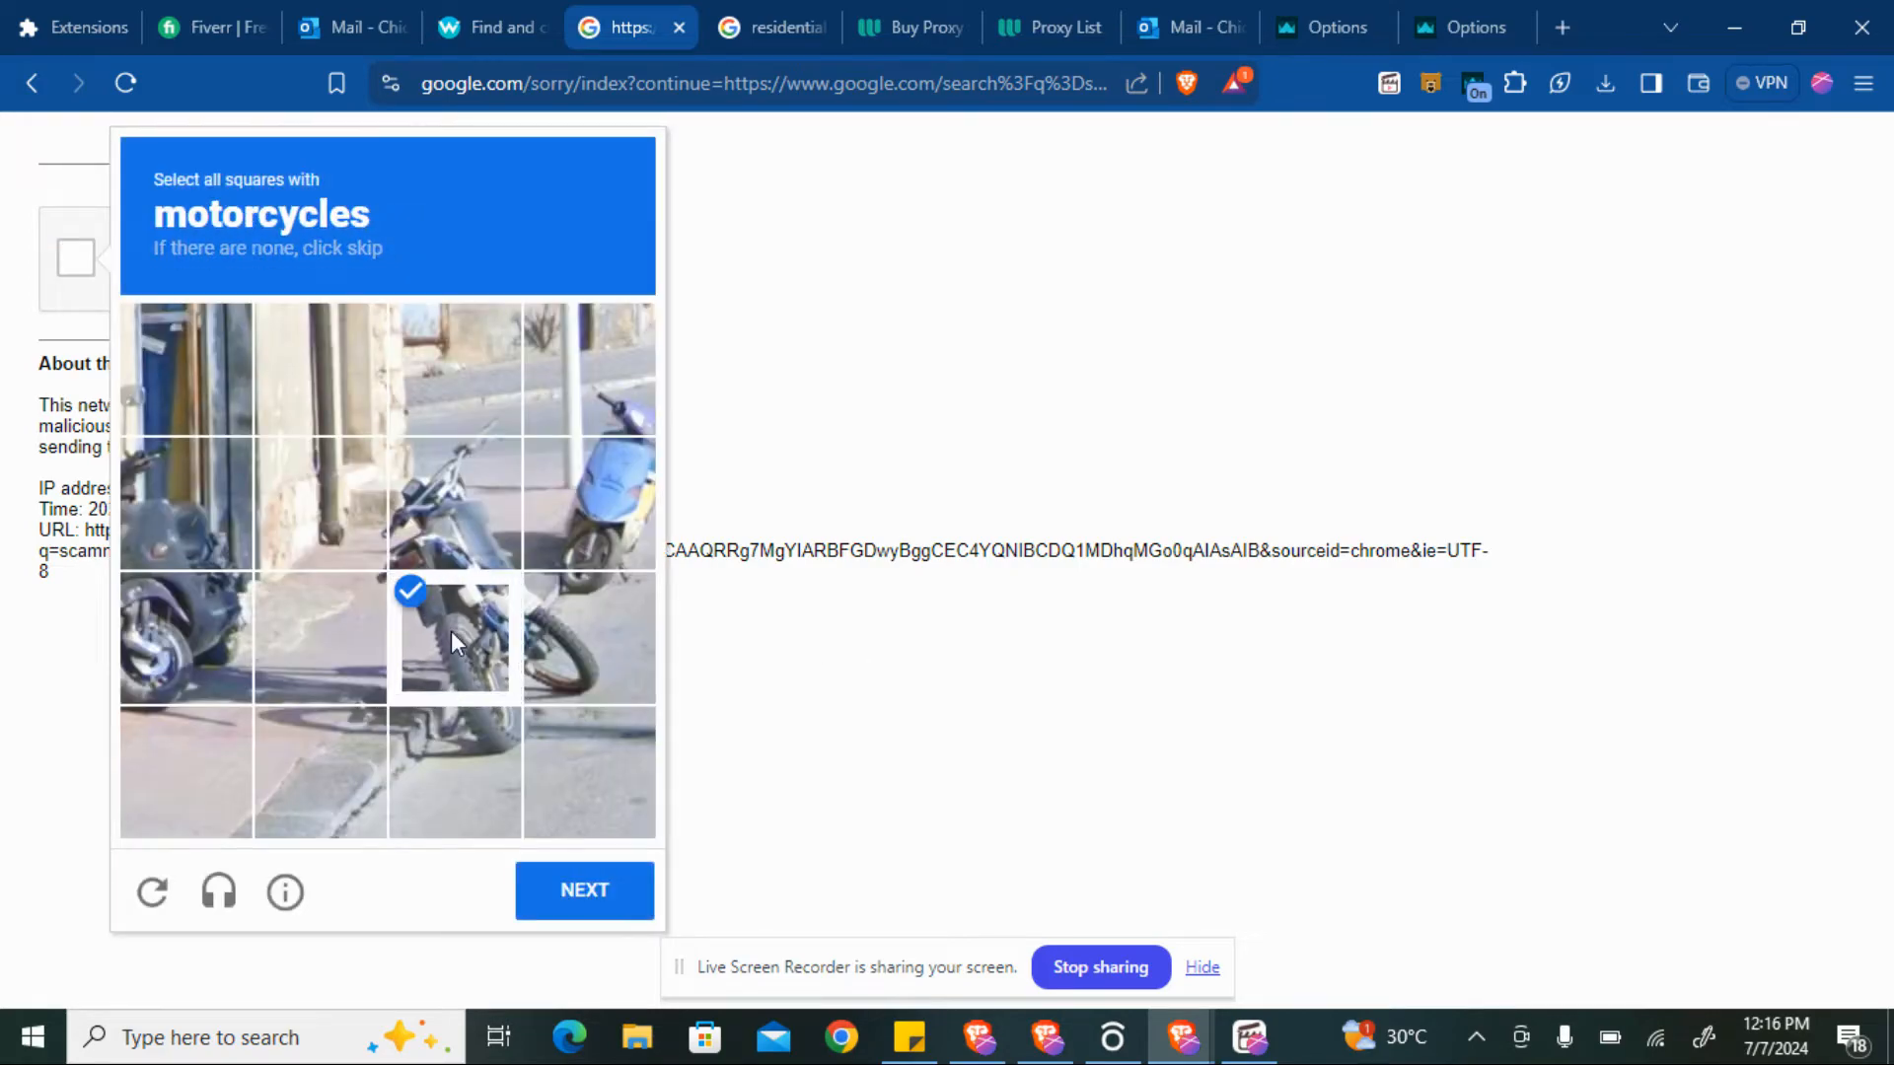
left_click(454, 771)
left_click(589, 771)
left_click(589, 638)
left_click(455, 503)
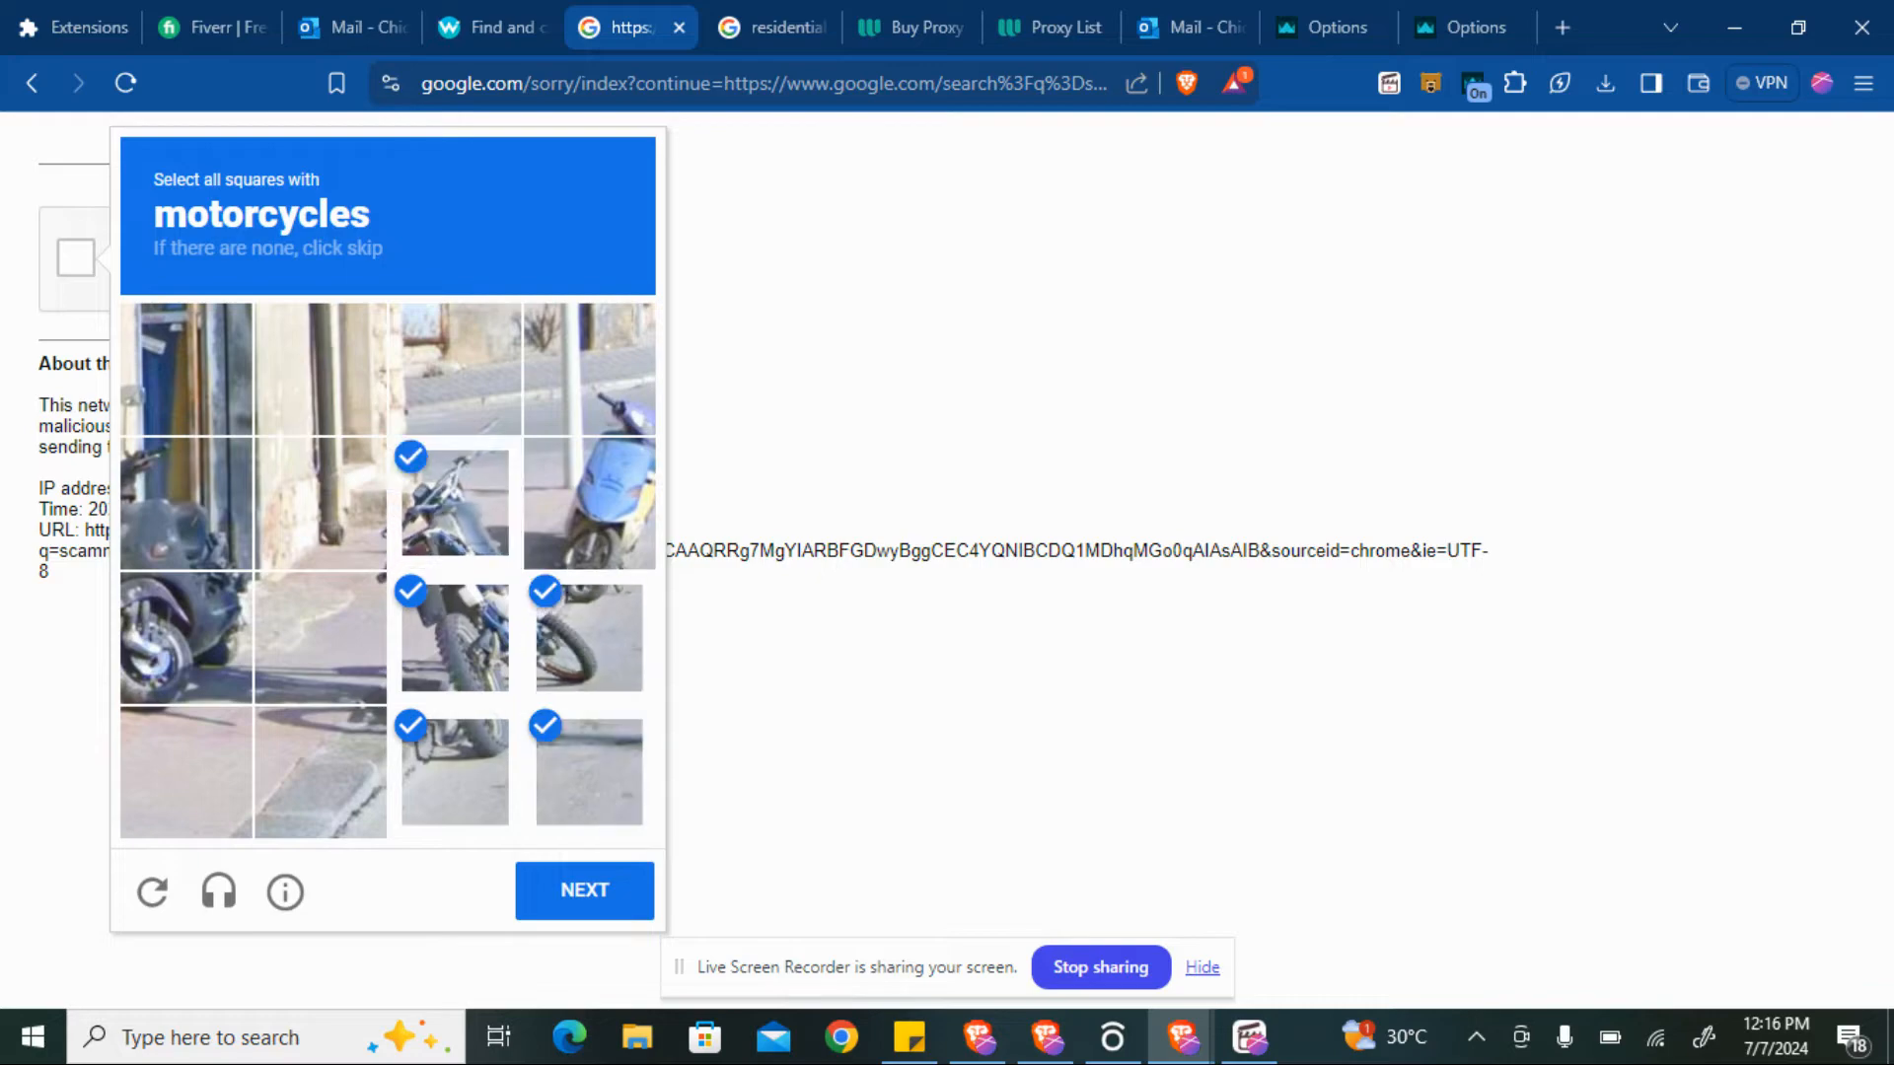
left_click(589, 503)
left_click(585, 891)
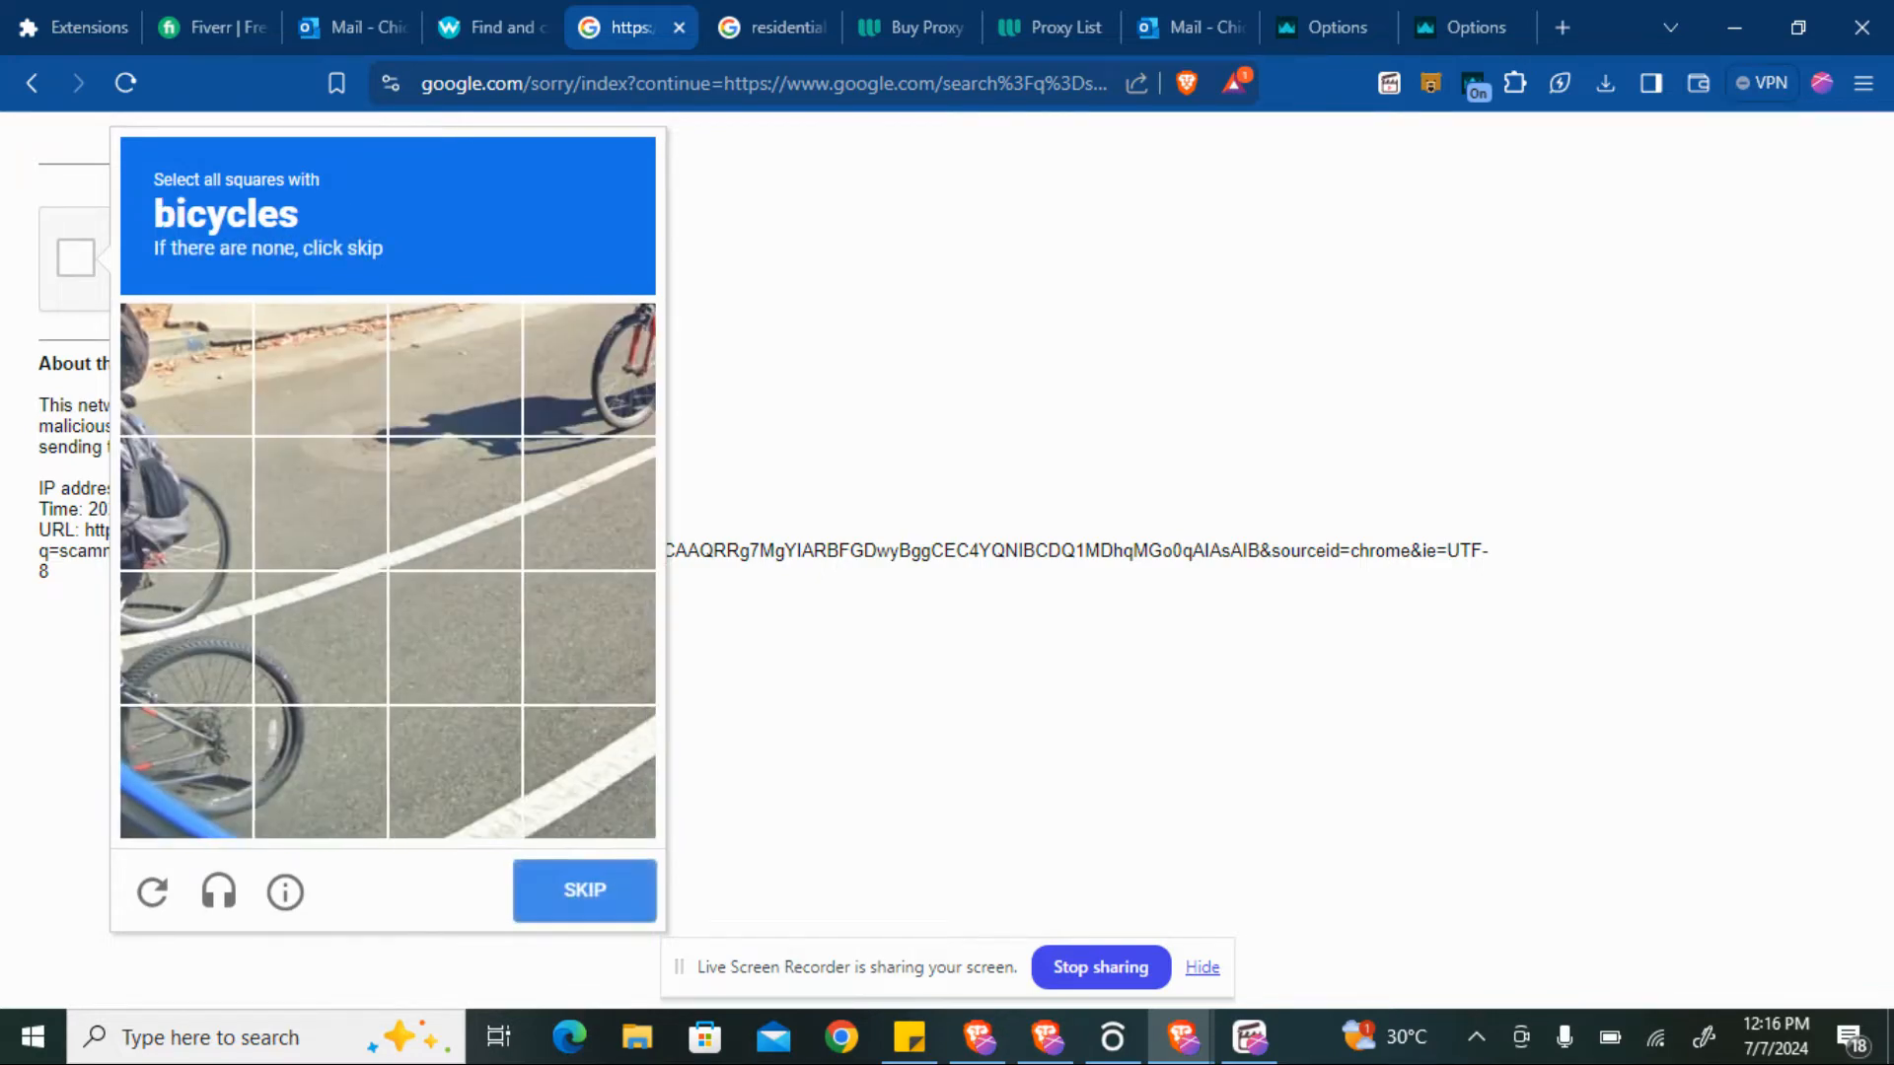
- Select the squares containing bicycles in the reCAPTCHA challenge and submit them
left_click(186, 771)
left_click(187, 636)
left_click(321, 636)
left_click(321, 772)
left_click(187, 503)
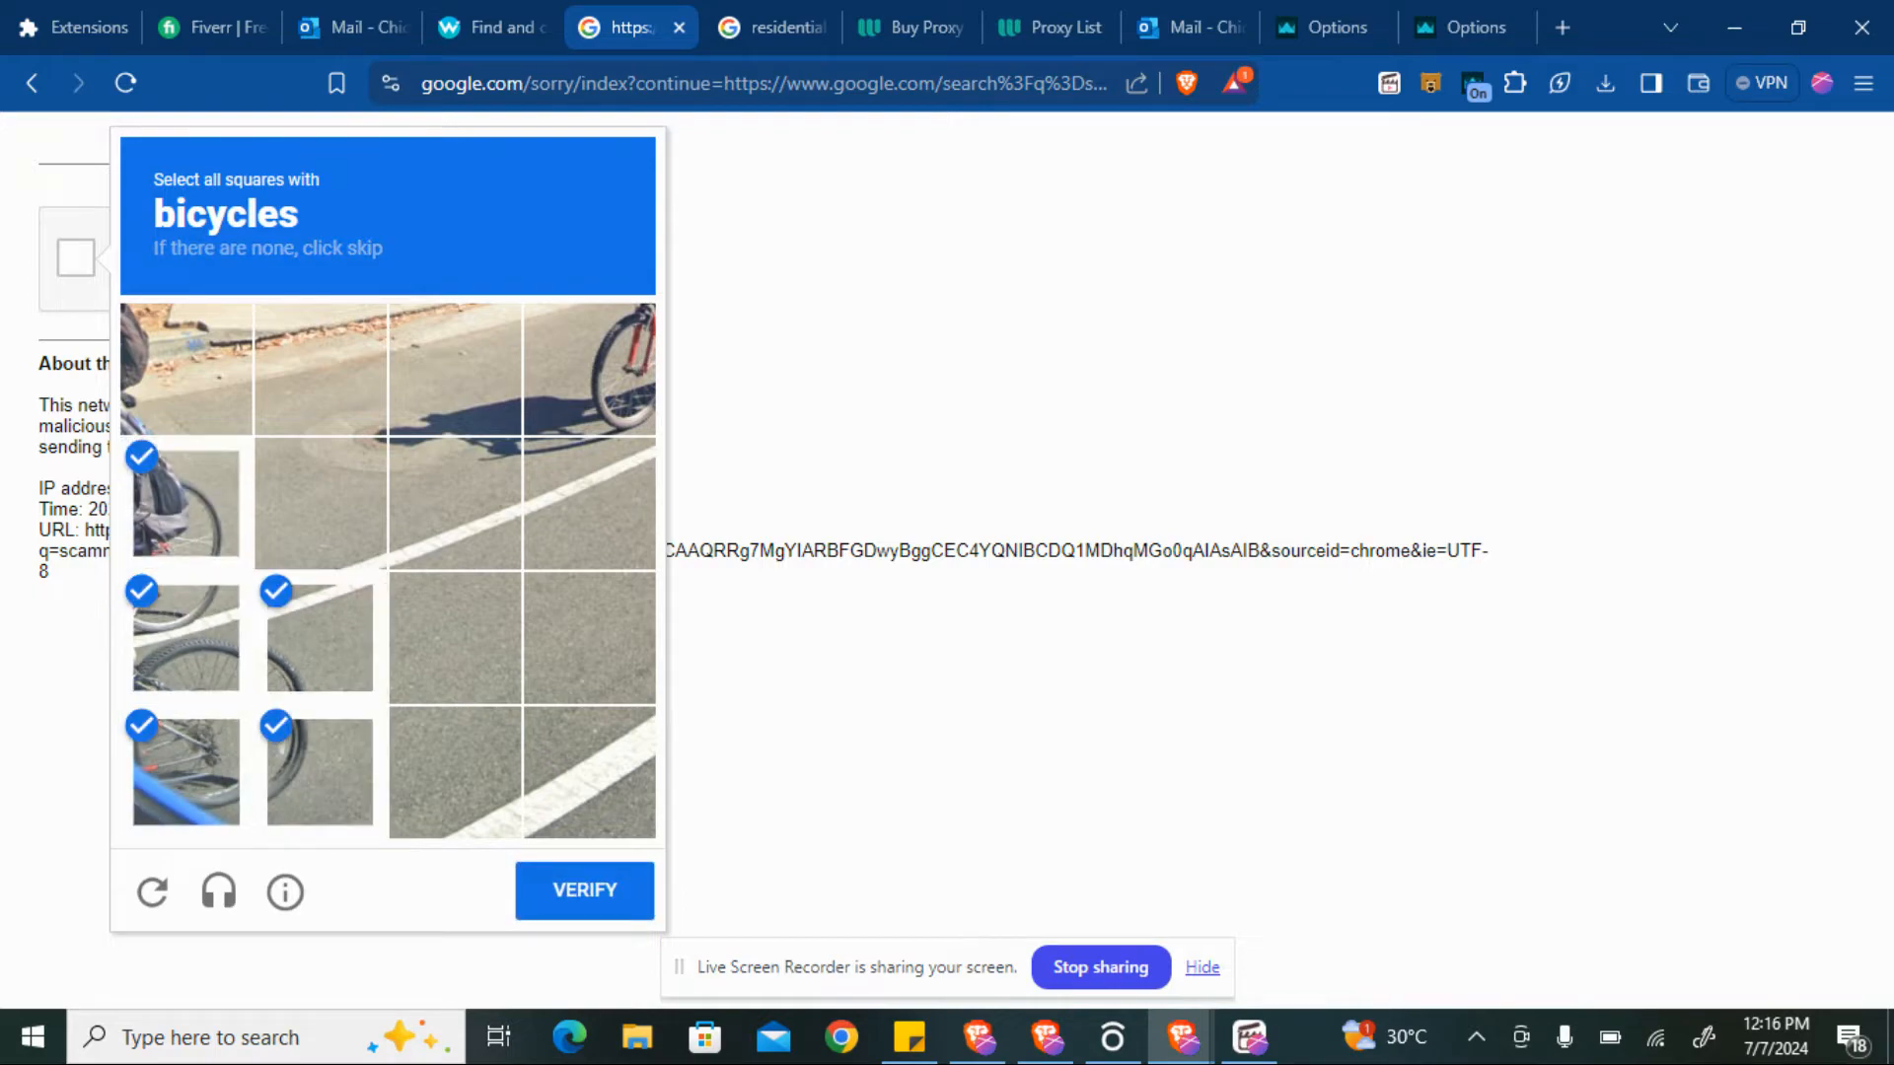
left_click(589, 368)
left_click(585, 890)
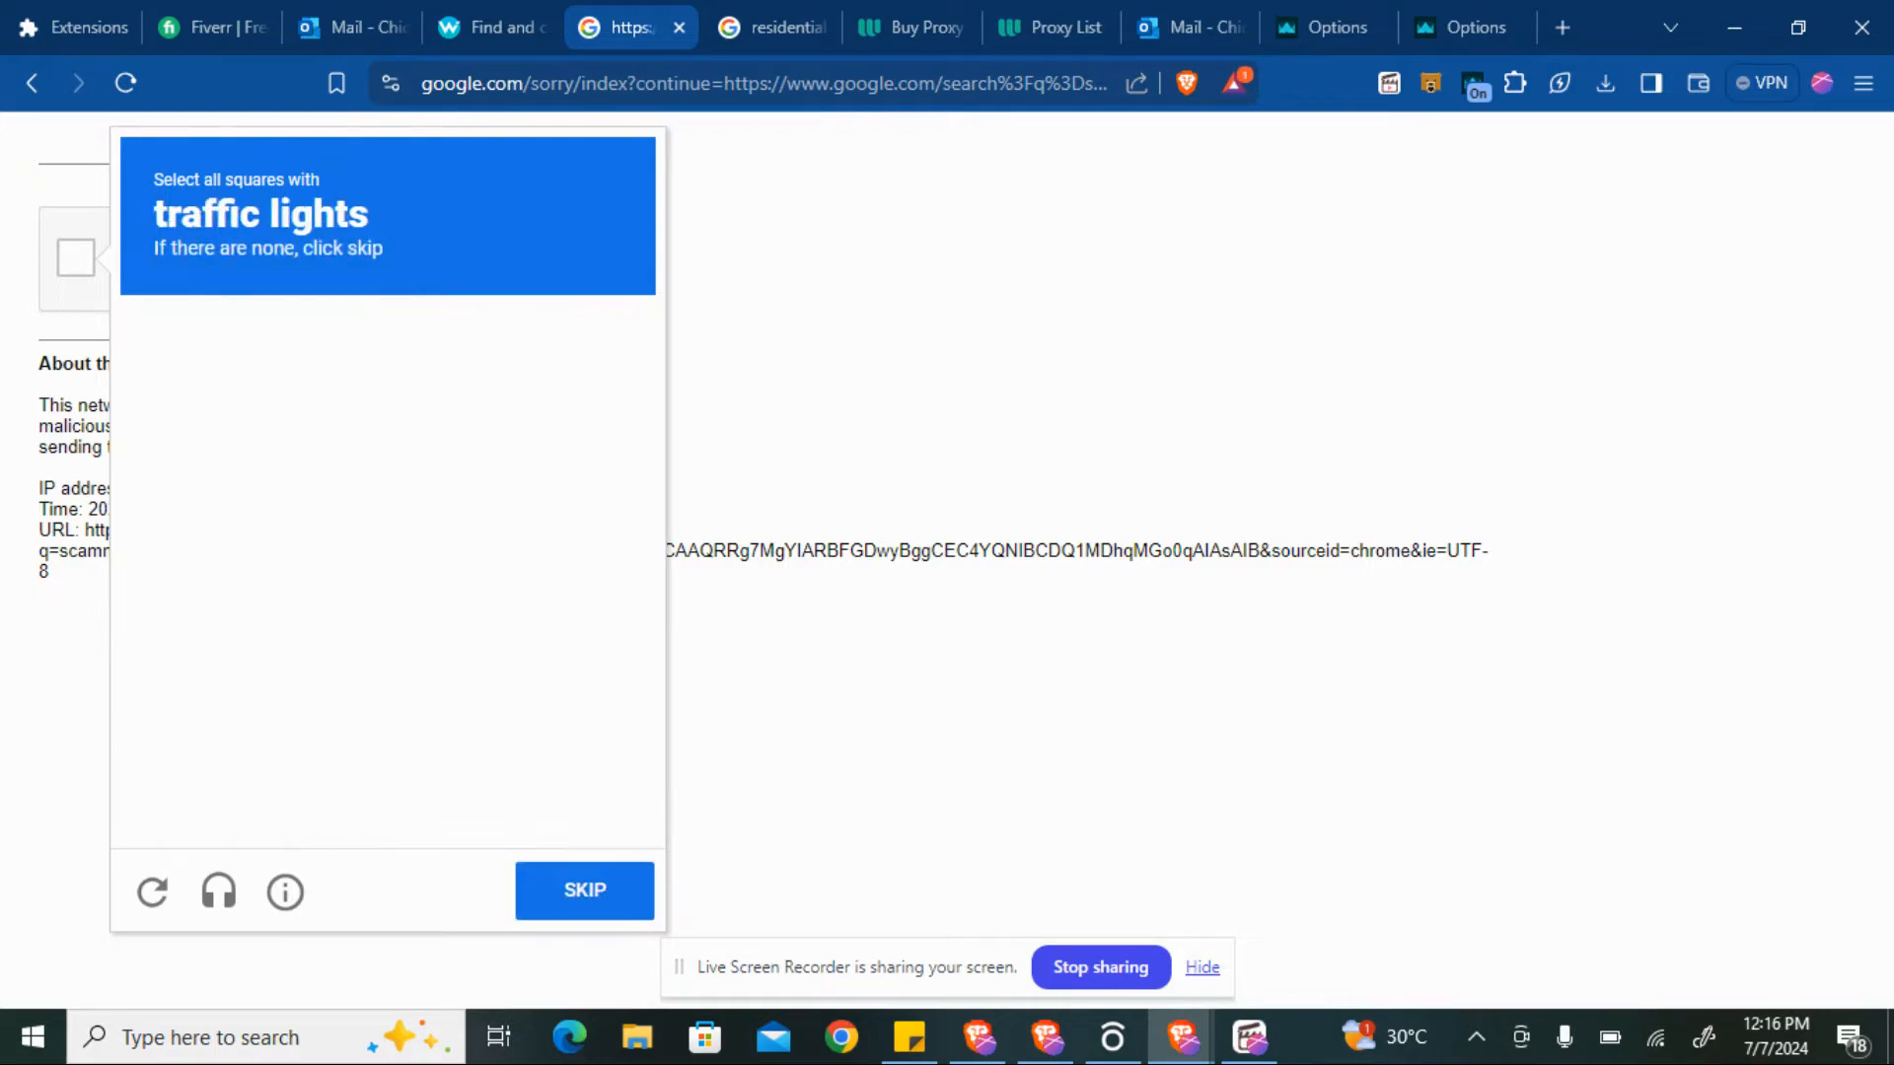
- Select the squares containing traffic lights in the reCAPTCHA challenge and submit them
left_click(455, 636)
left_click(455, 503)
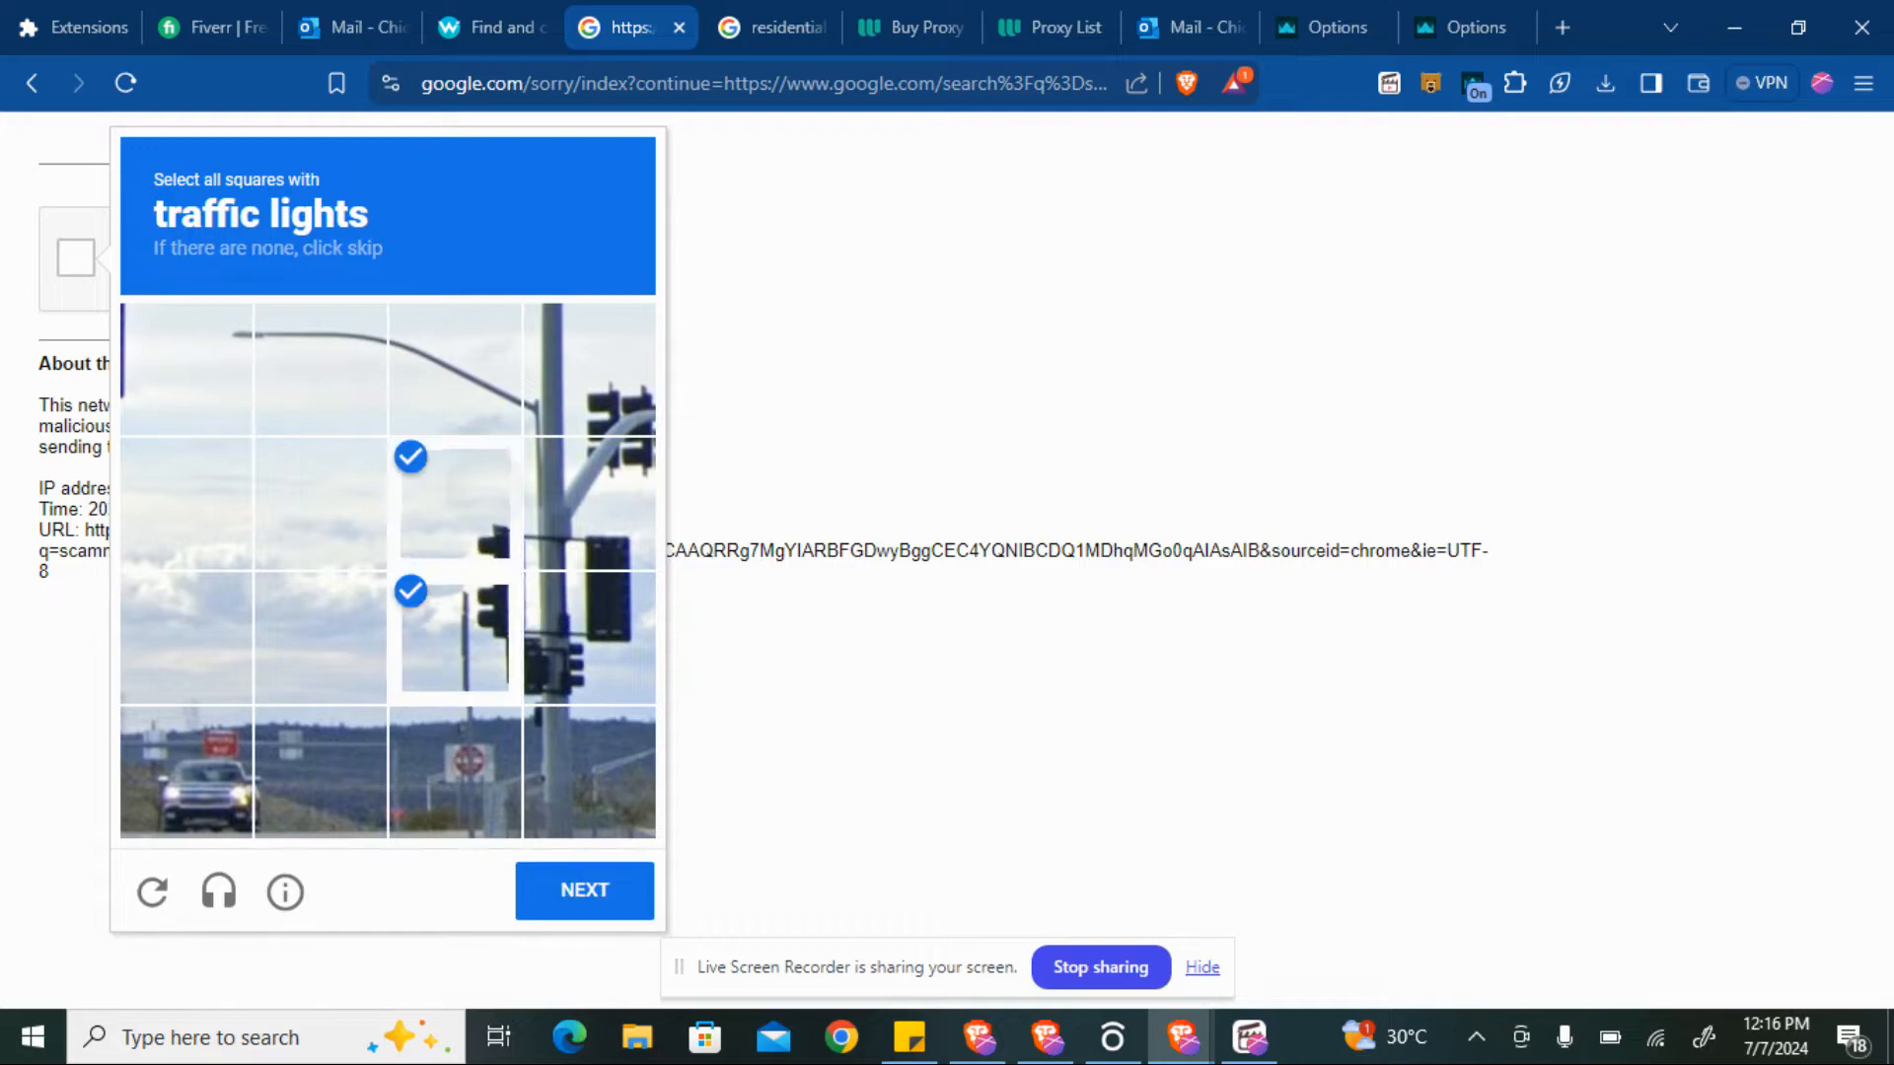
left_click(589, 637)
left_click(589, 504)
left_click(589, 369)
left_click(585, 891)
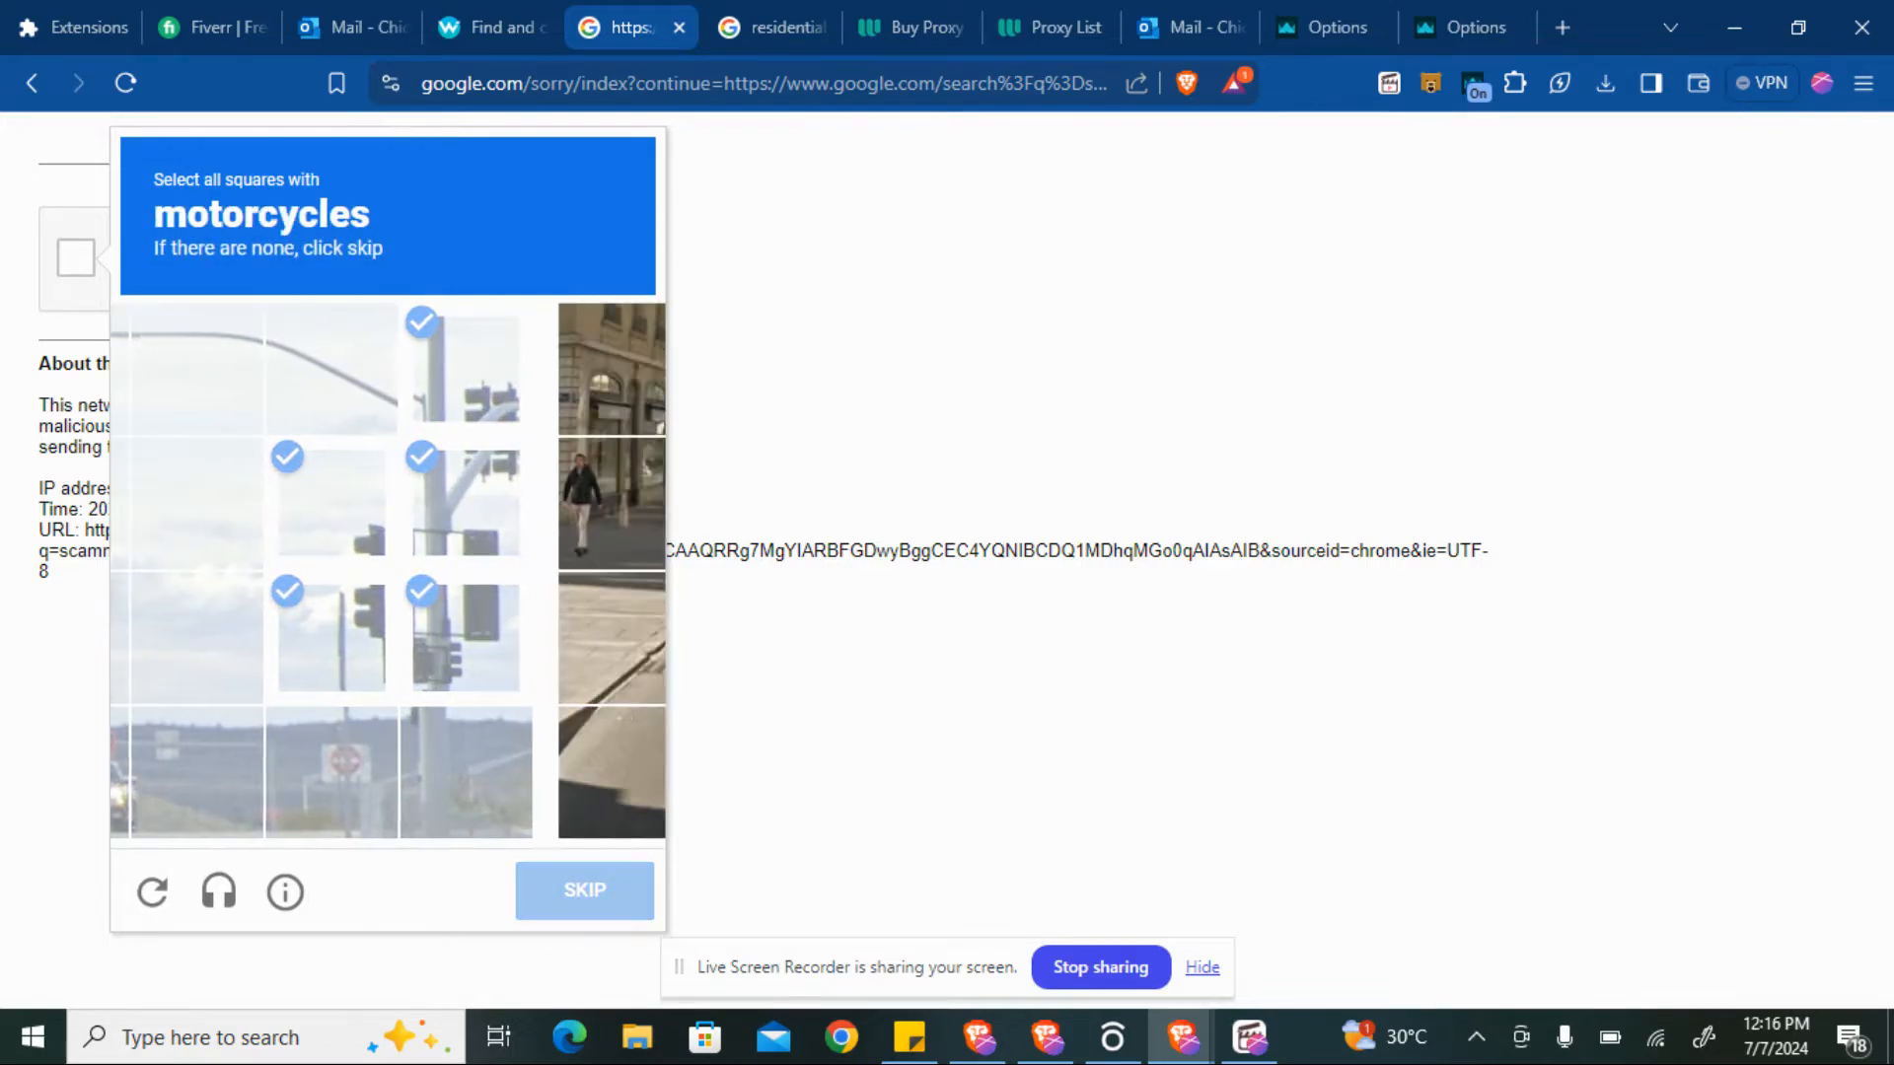
- Select the four central squares of the street scene for the second motorcycles challenge and verify the reCAPTCHA
left_click(320, 637)
left_click(455, 637)
left_click(321, 503)
left_click(455, 503)
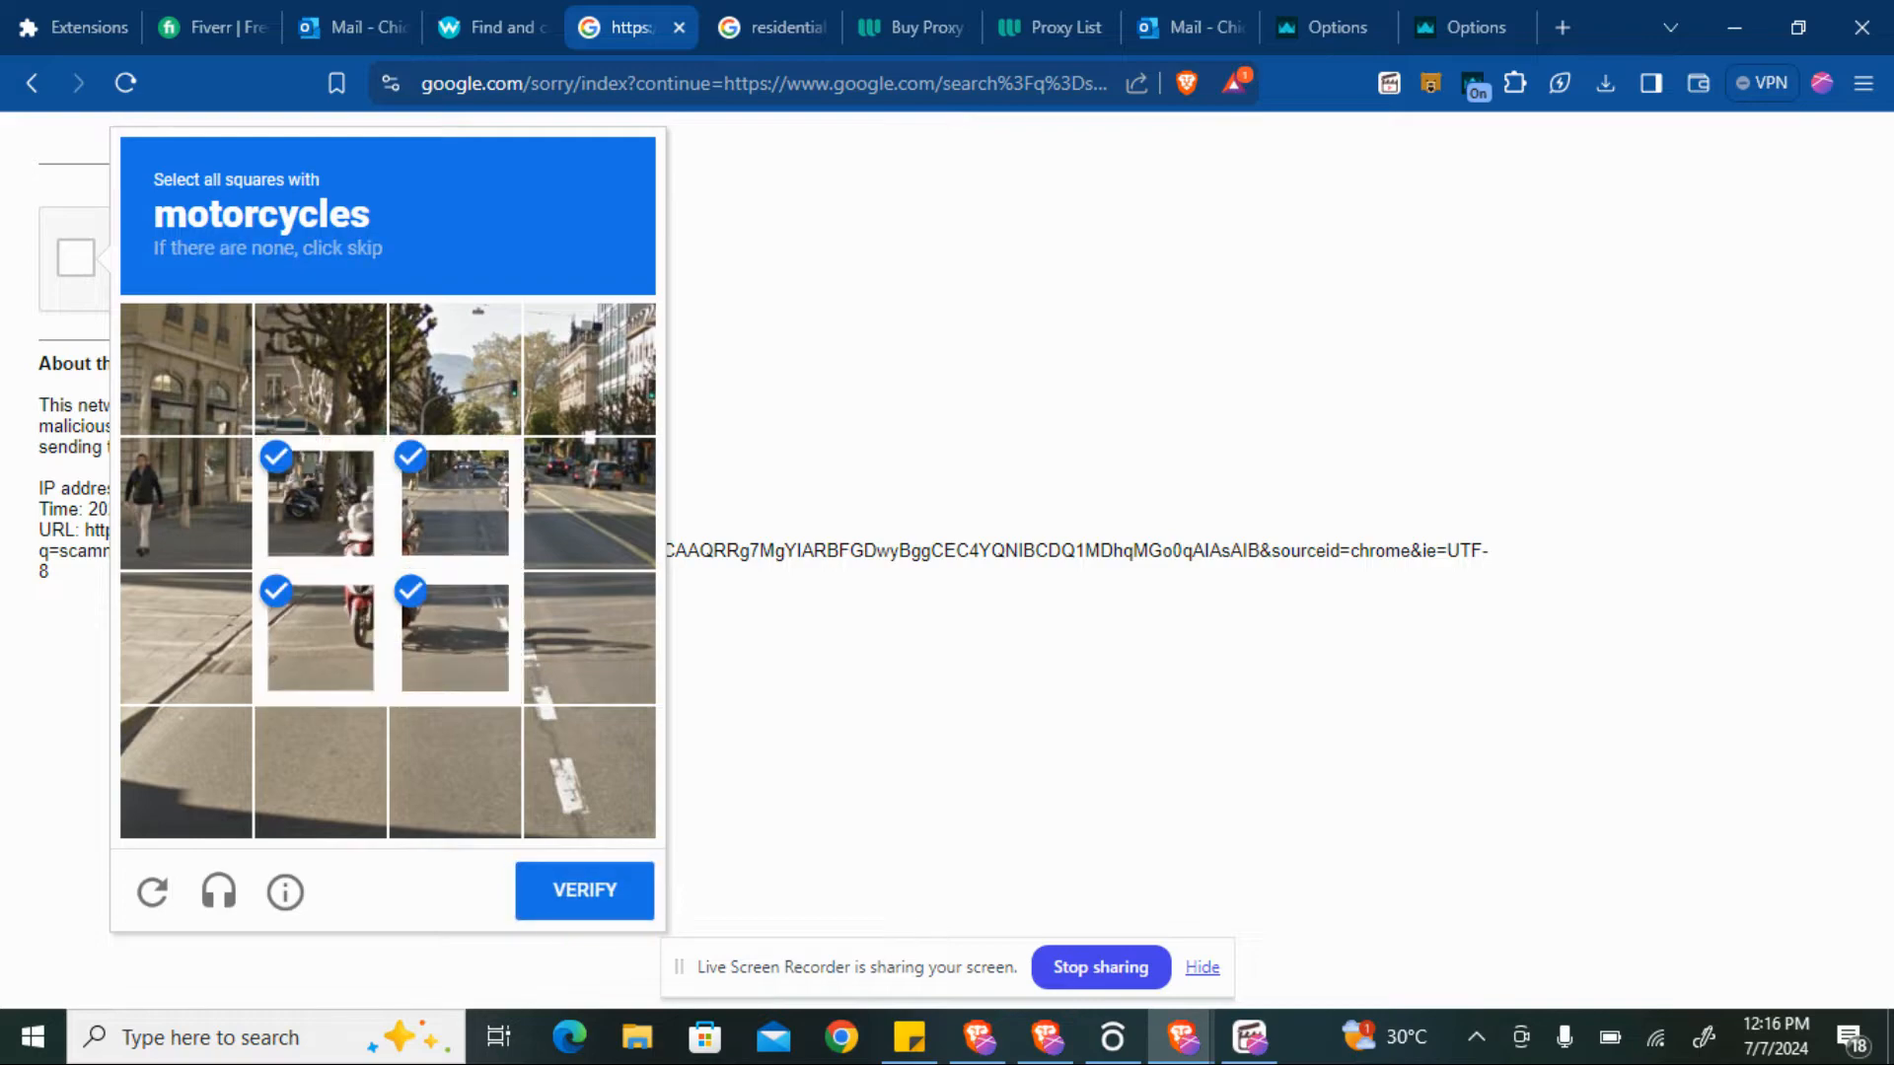
left_click(585, 891)
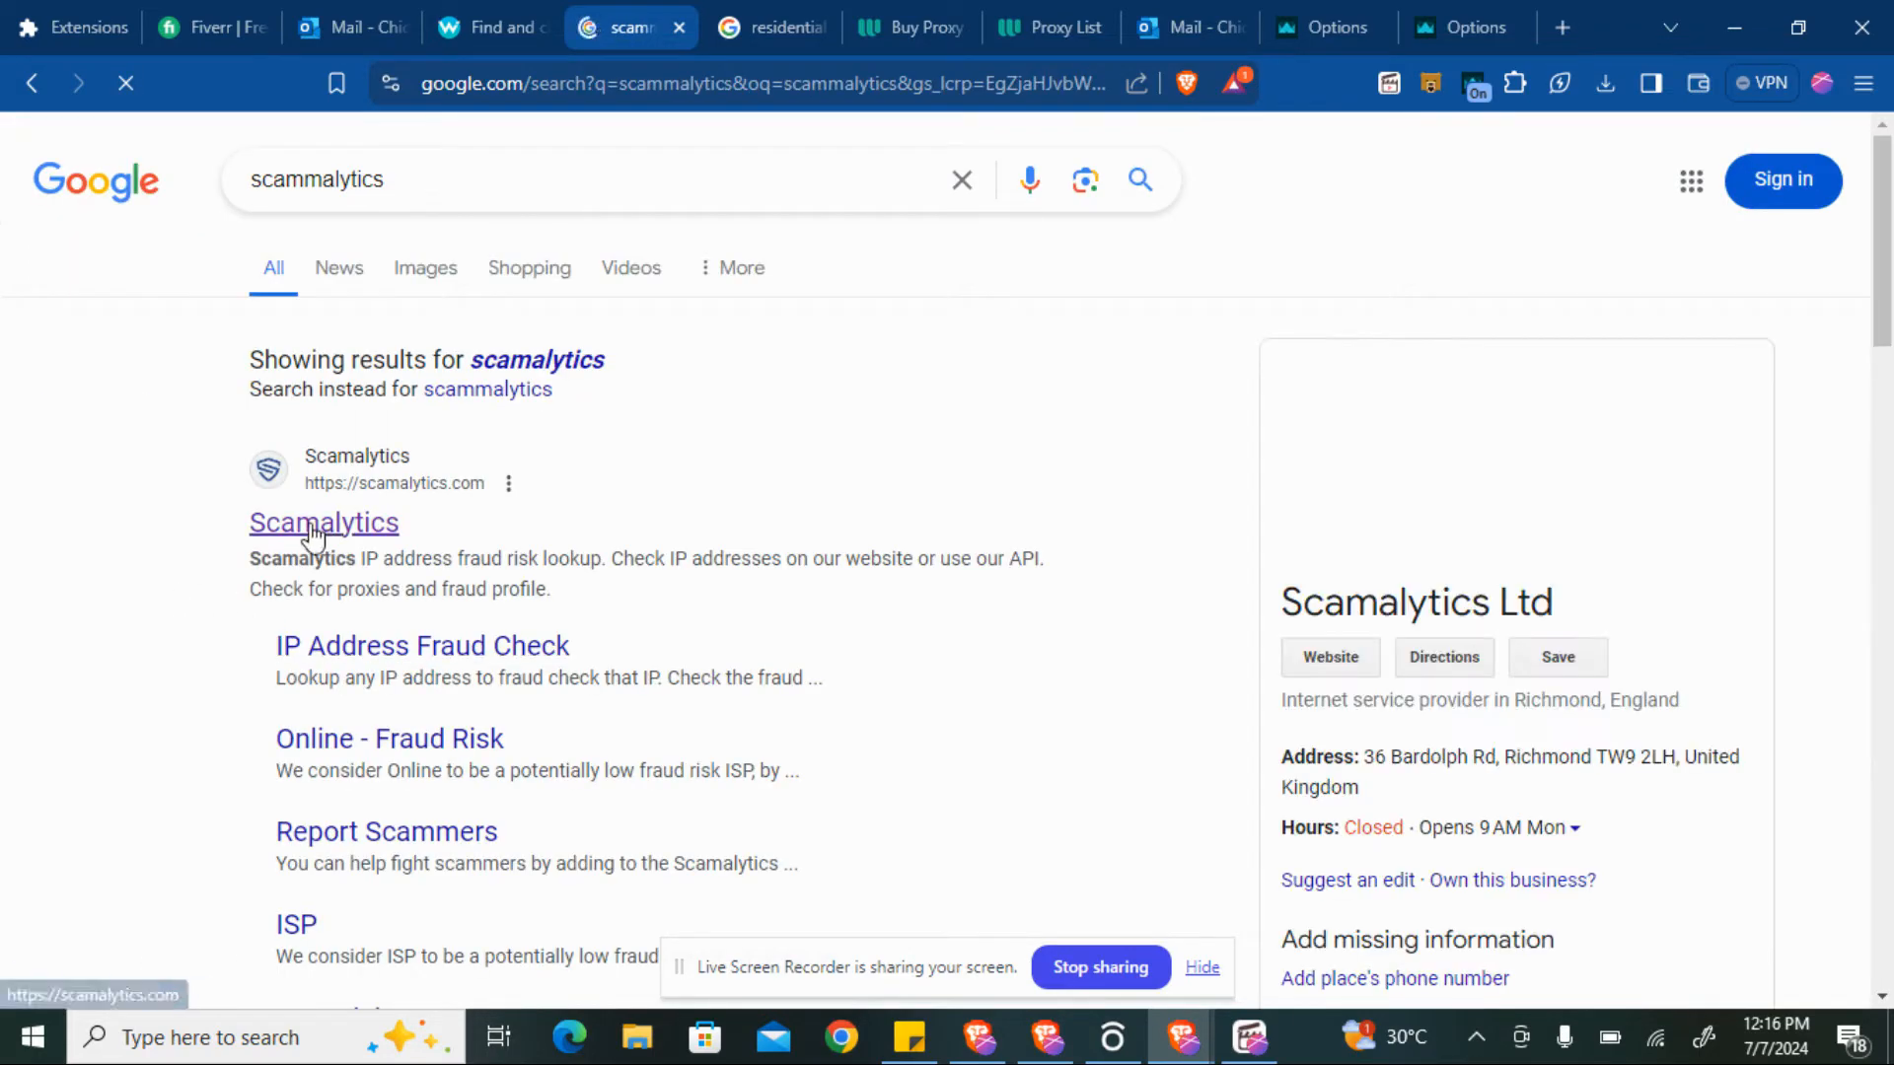
- Open the Scamalytics website from the search results and run its IP check on 185.199.228.220
left_click(318, 522)
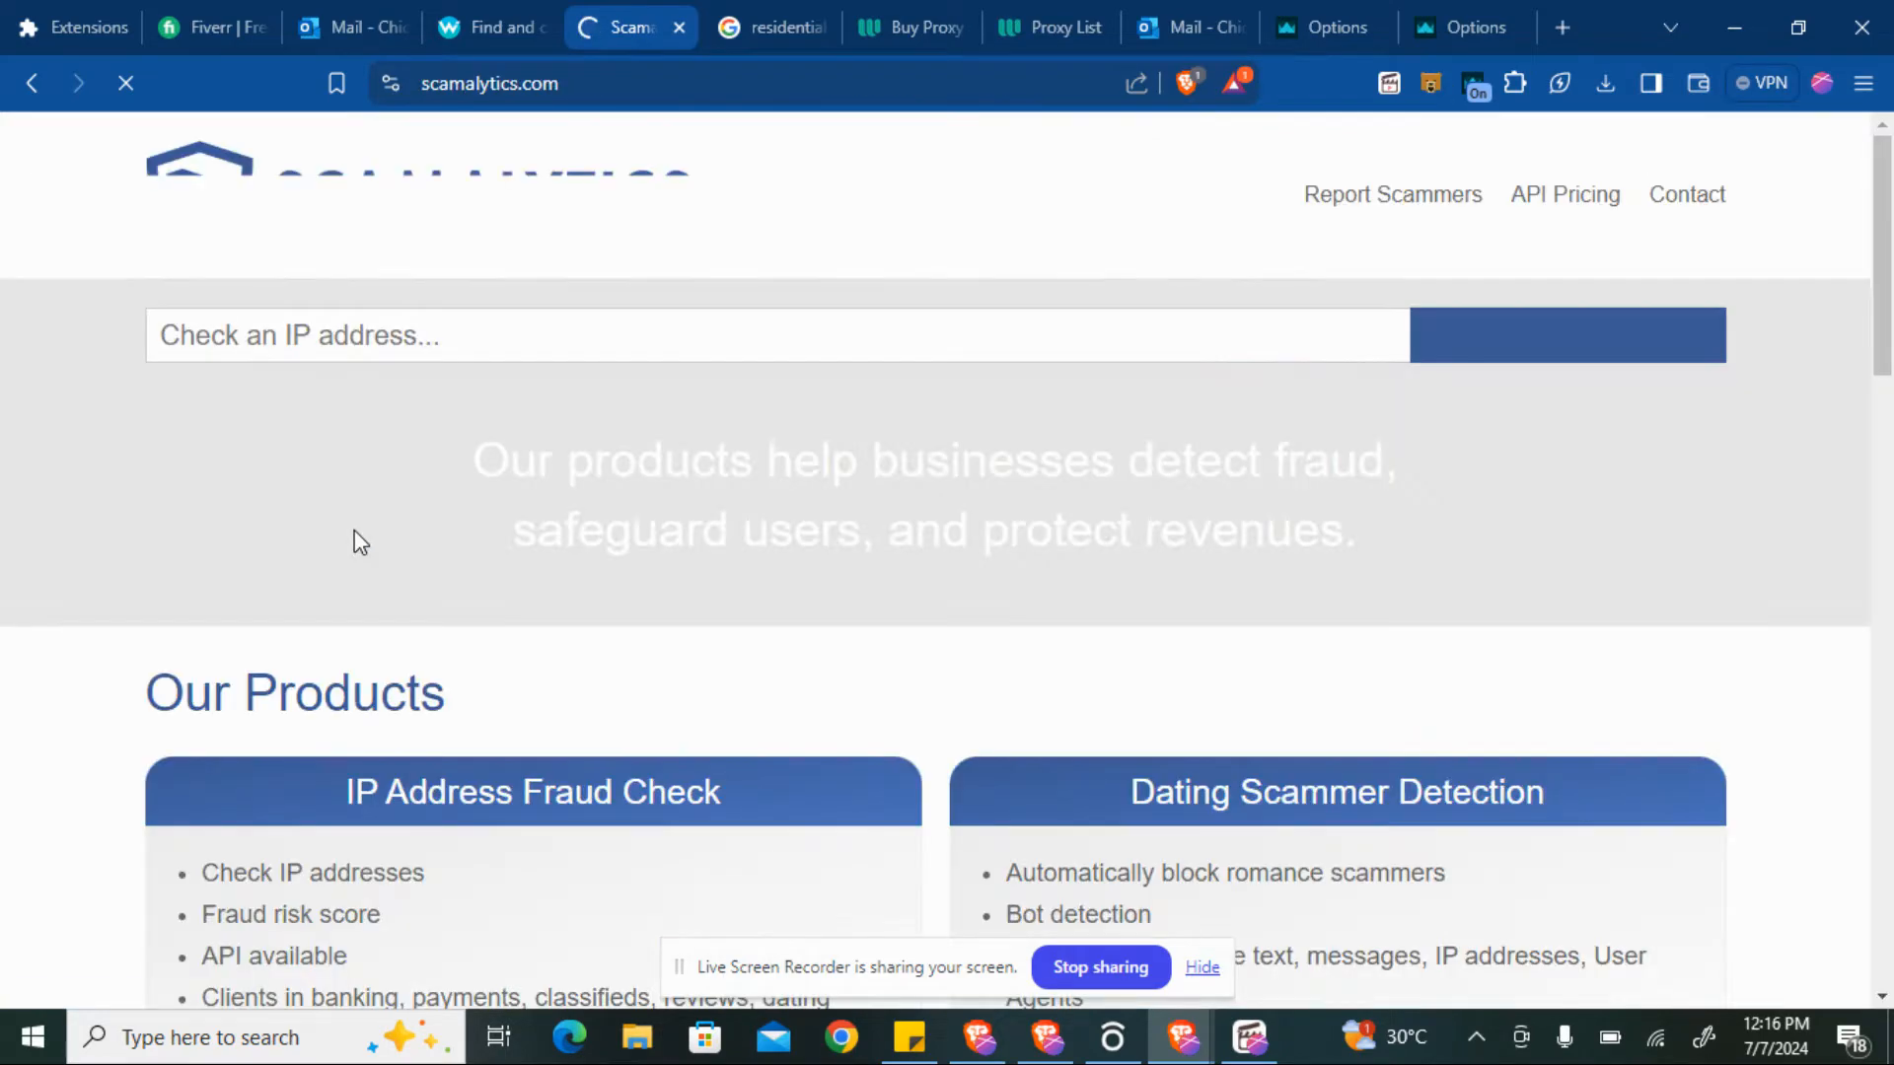
scroll(653, 384, "down", 10)
scroll(652, 389, "down", 2)
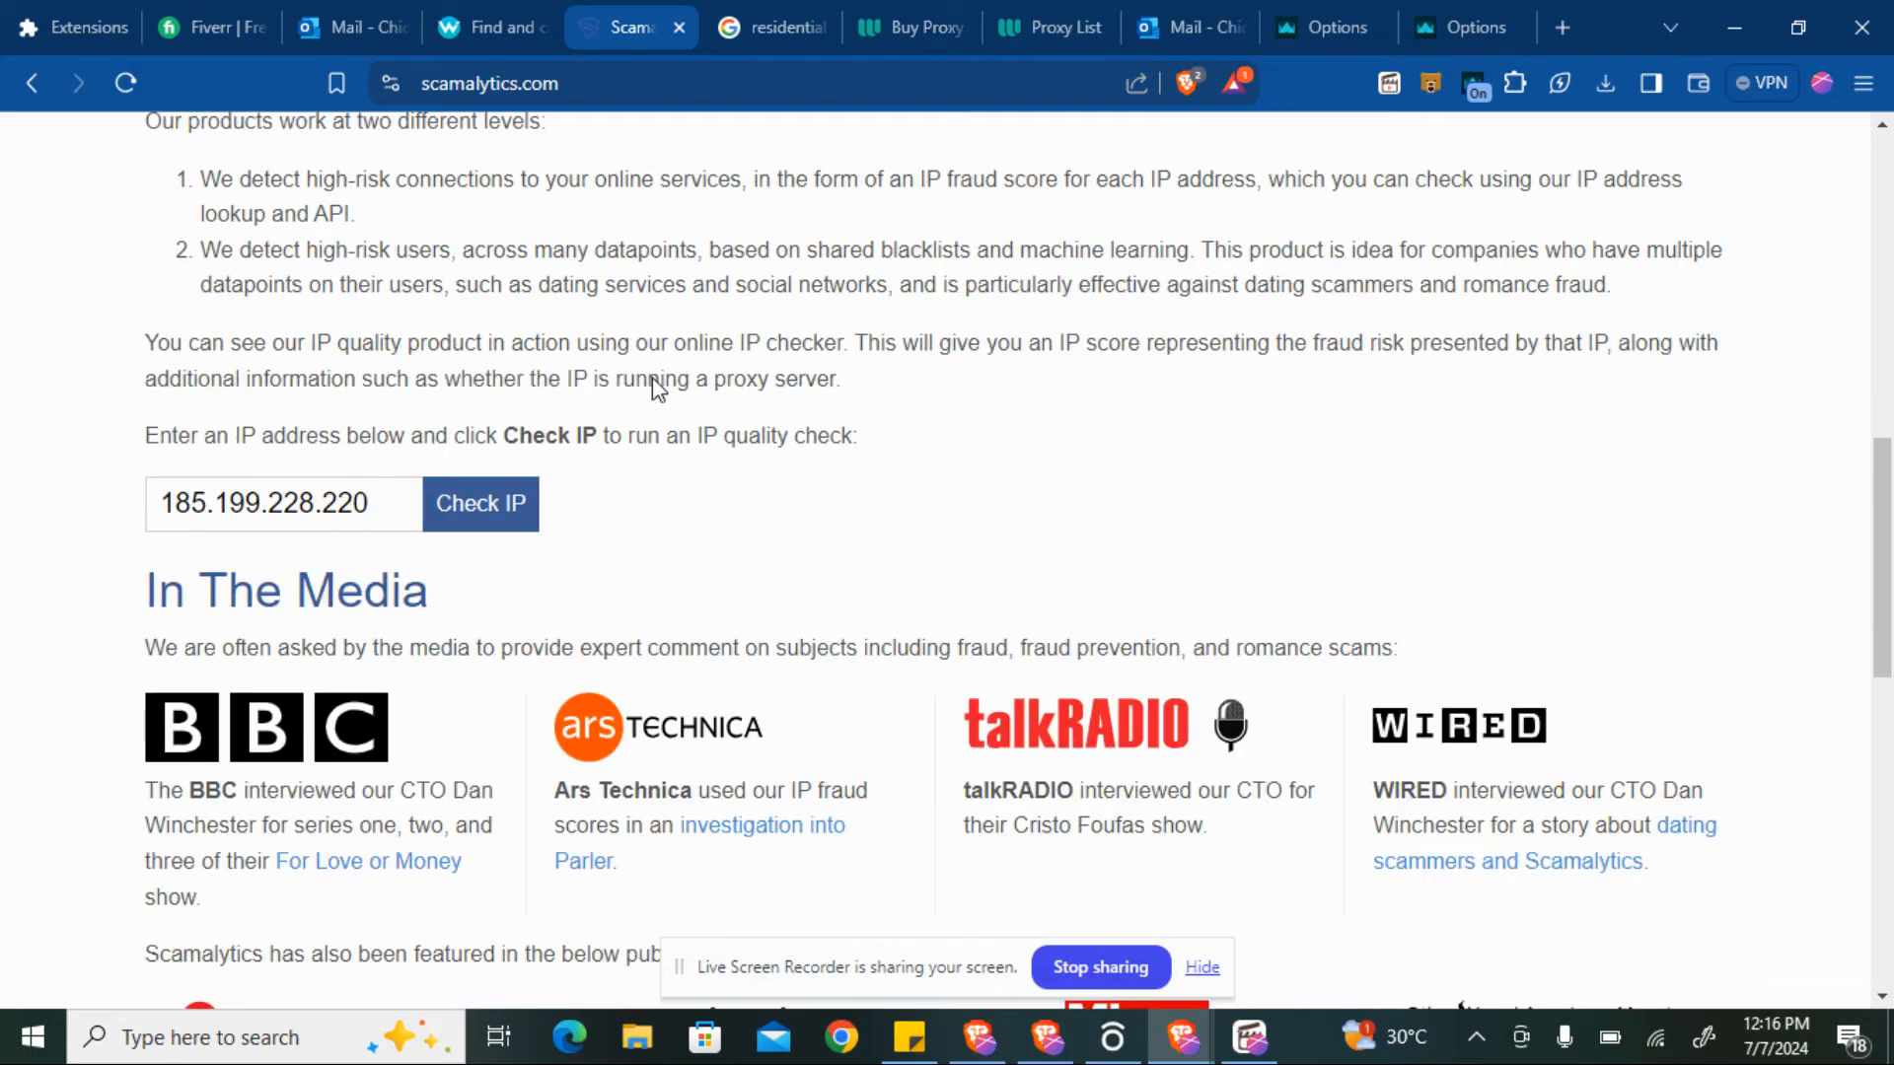
left_click(496, 439)
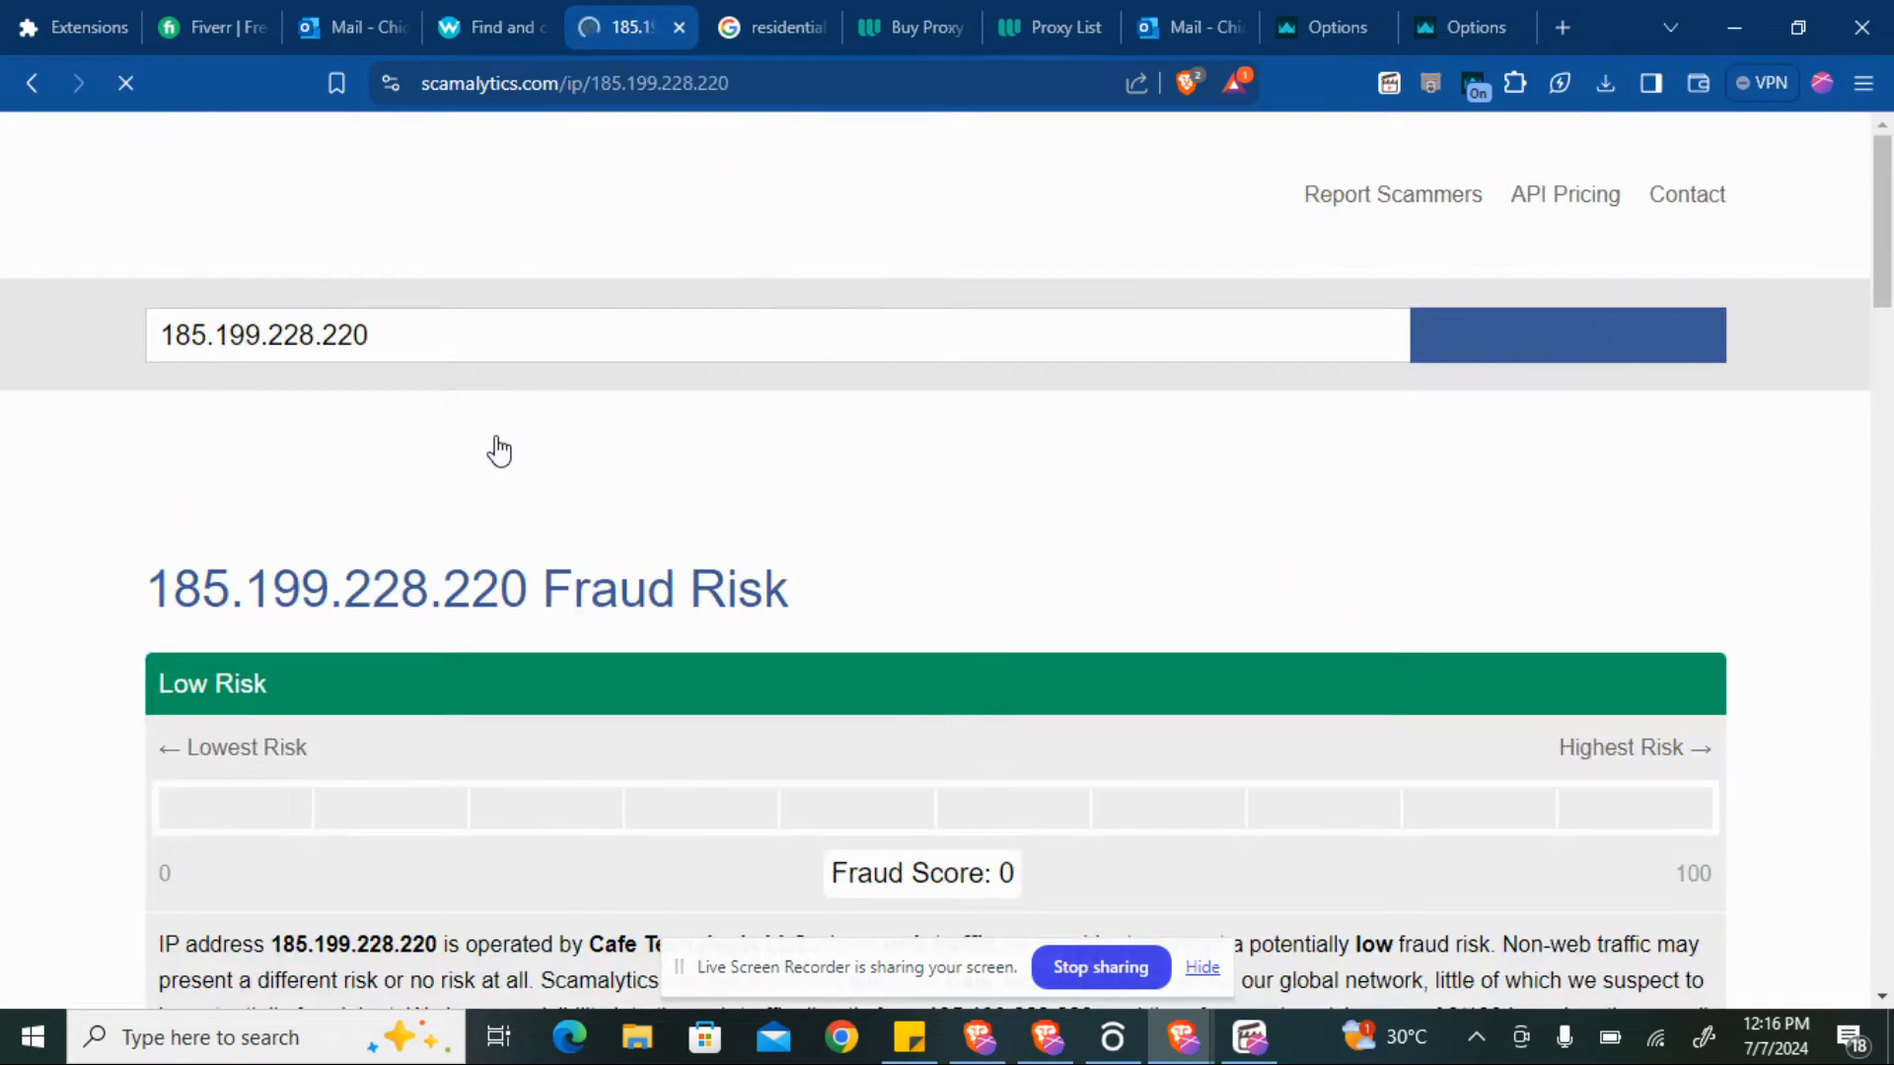
- Examine the fraud score and risk description for 185.199.228.220 on Scamalytics
scroll(695, 572, "down", 2)
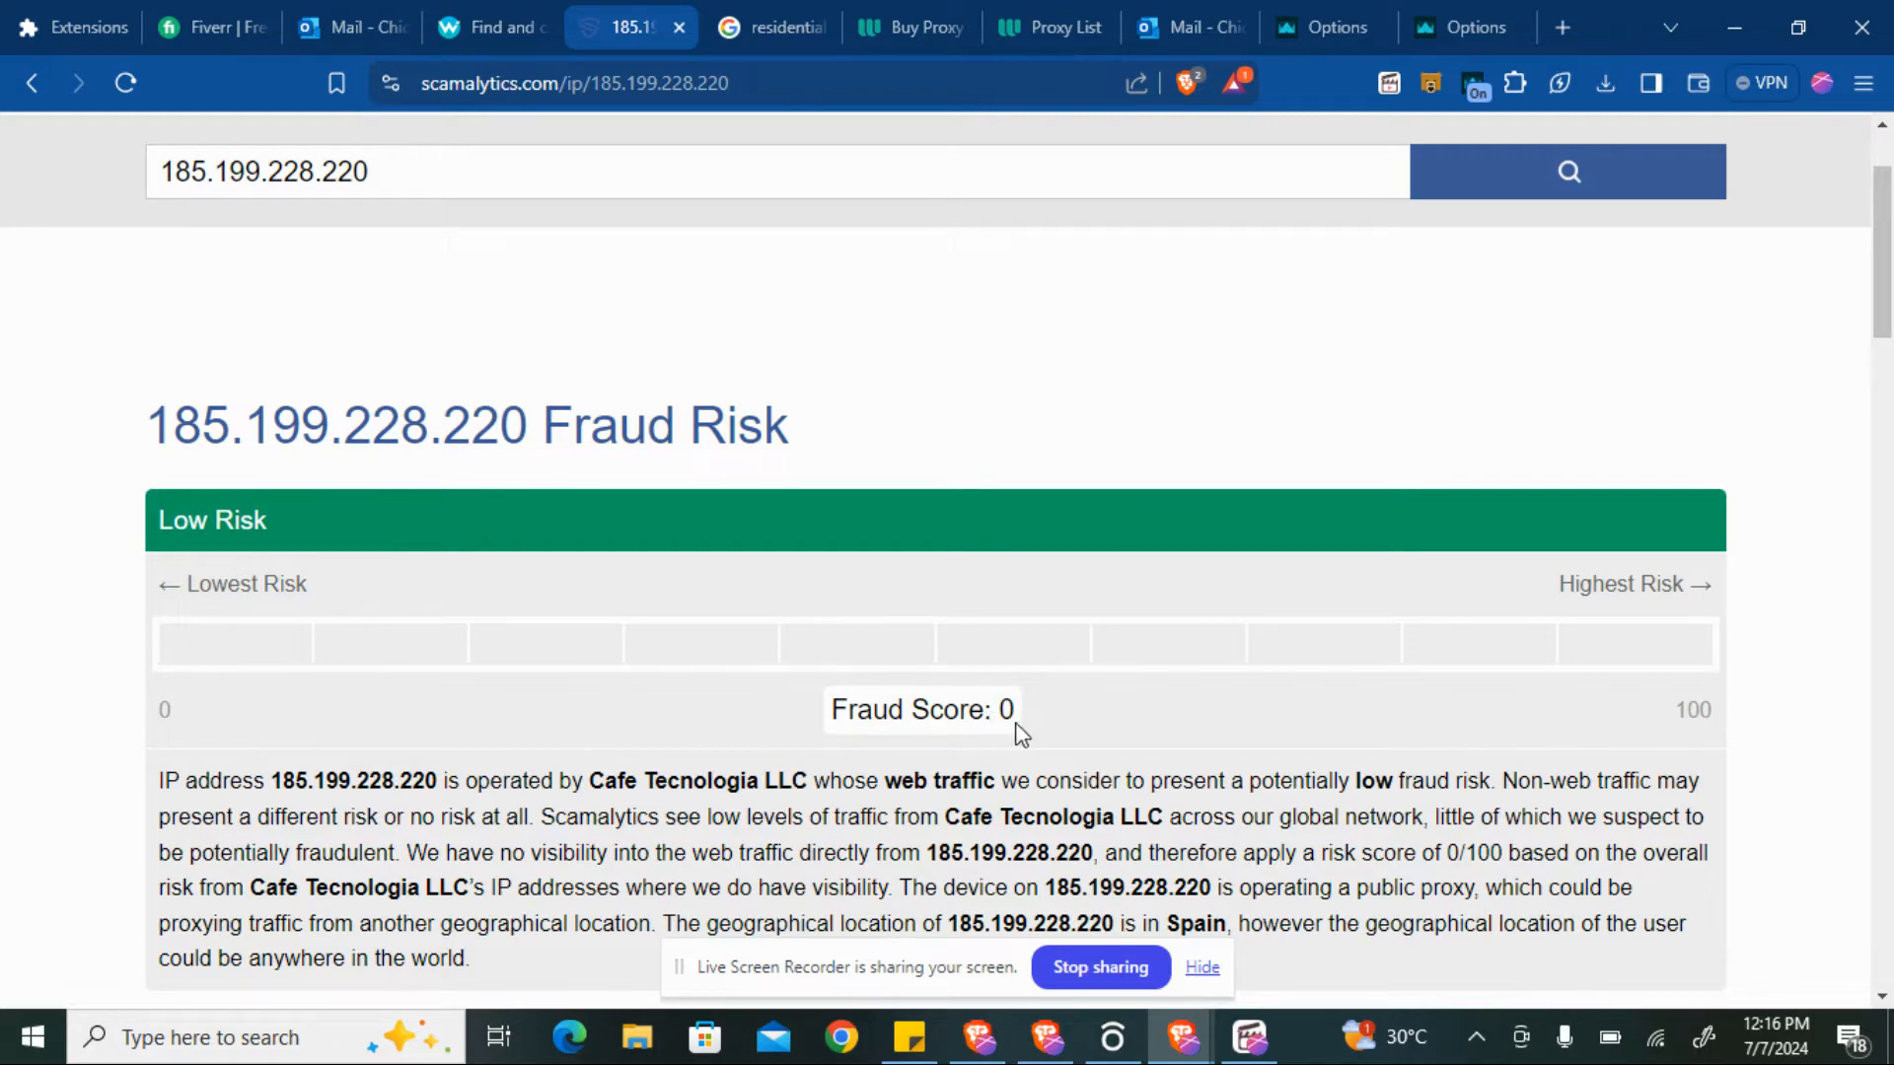
scroll(843, 740, "down", 1)
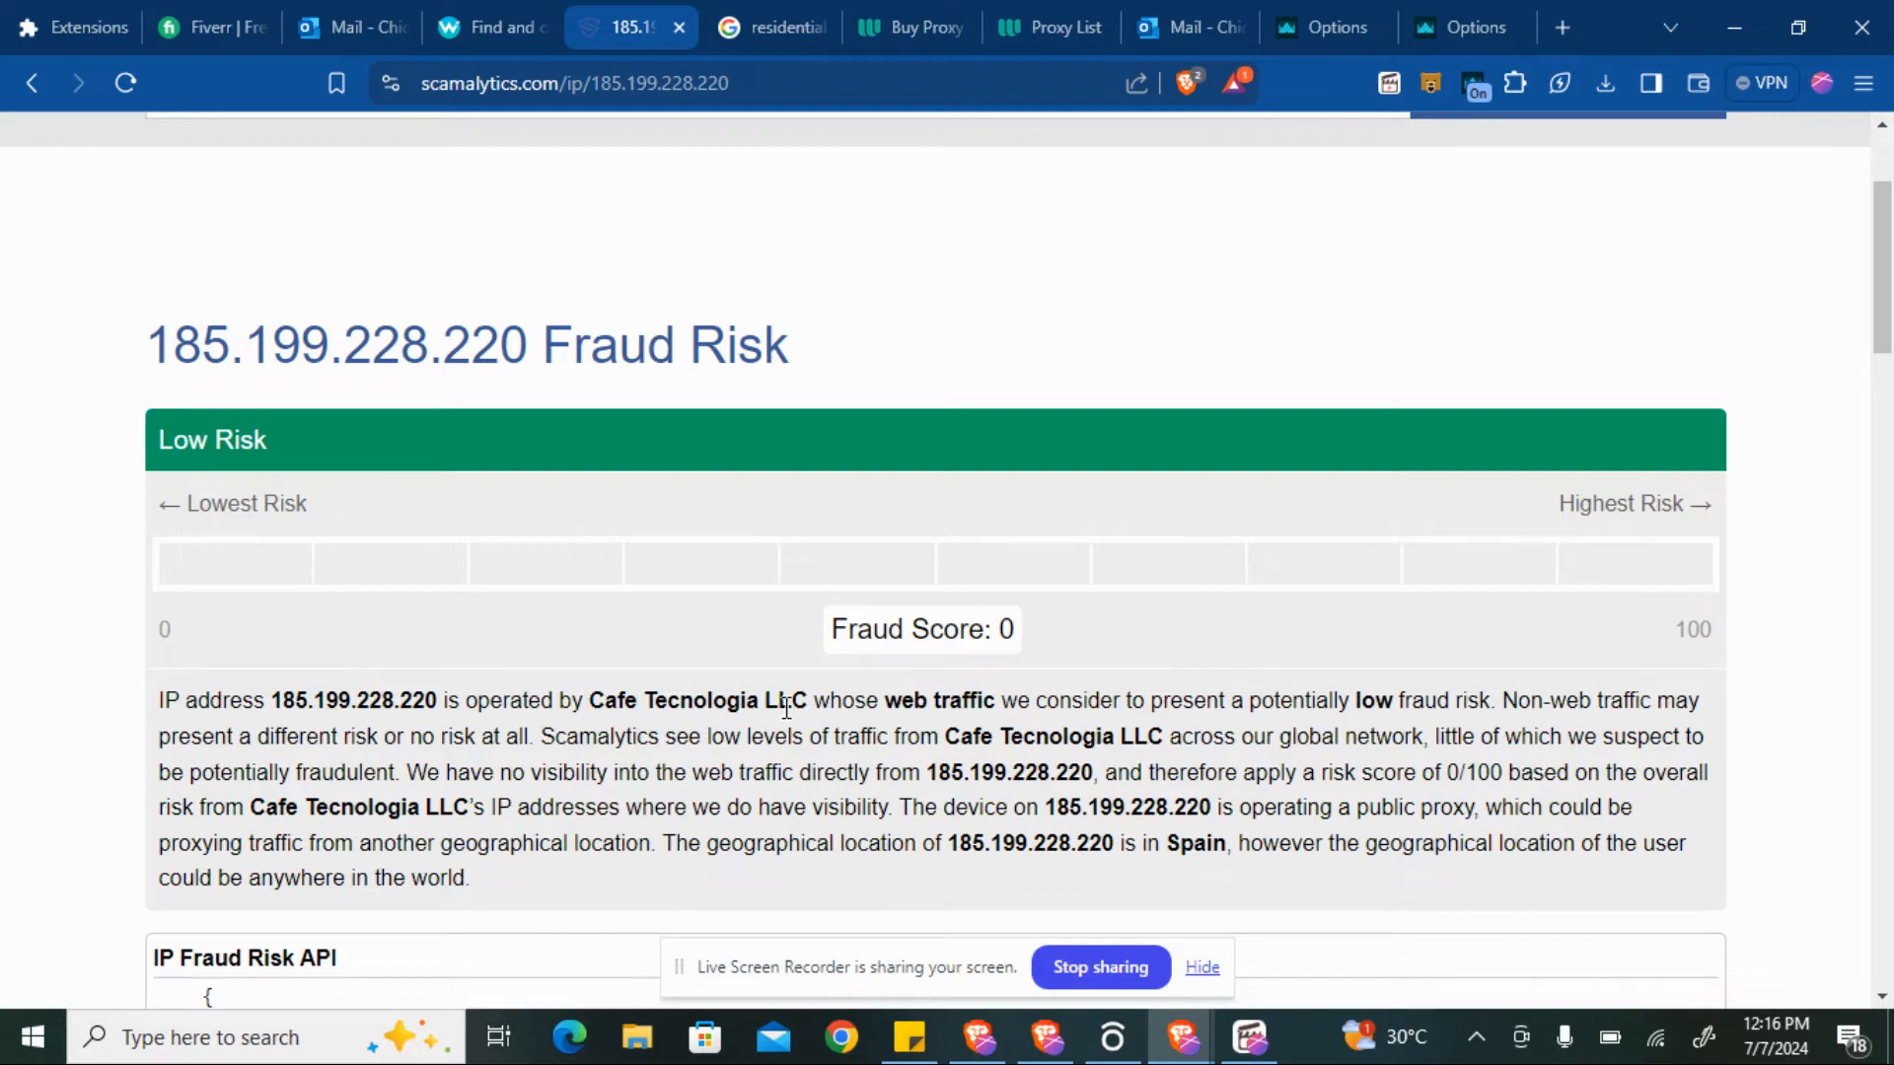
scroll(837, 735, "up", 1)
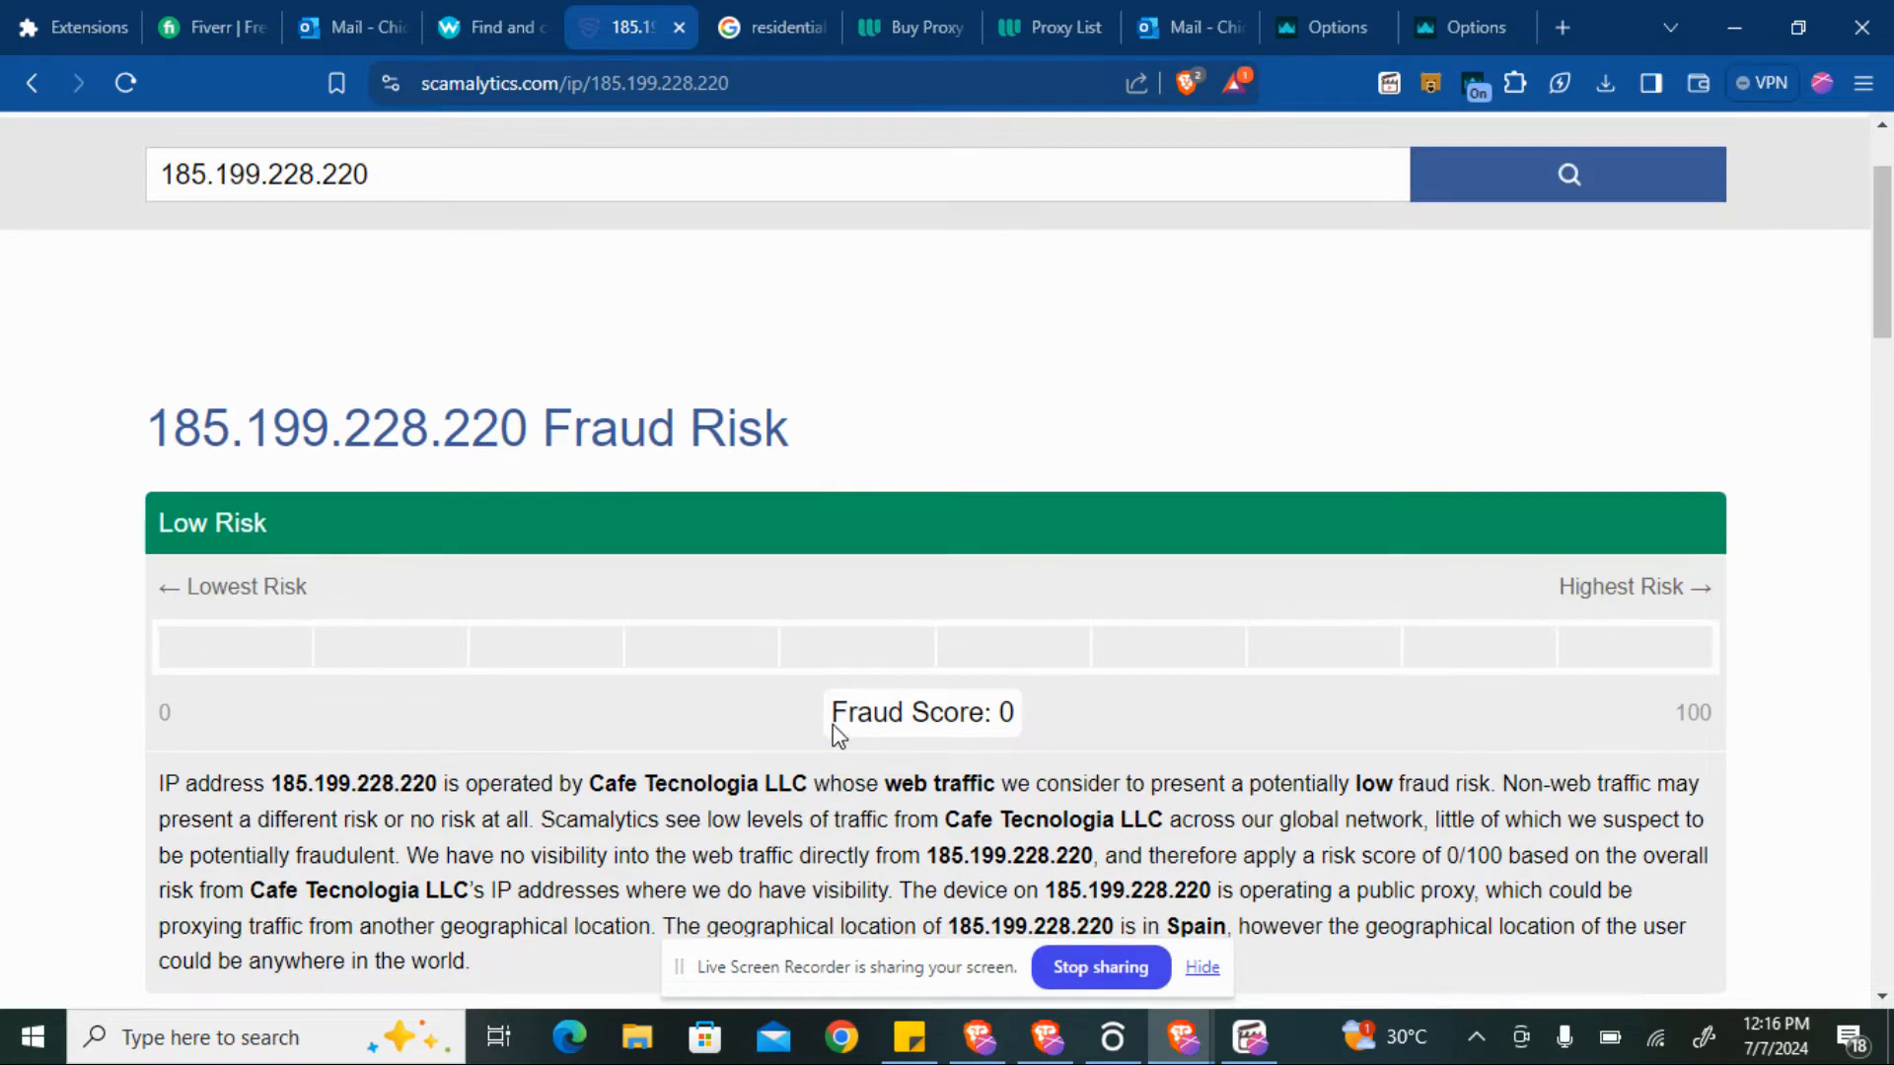
scroll(837, 735, "down", 1)
scroll(1253, 562, "up", 1)
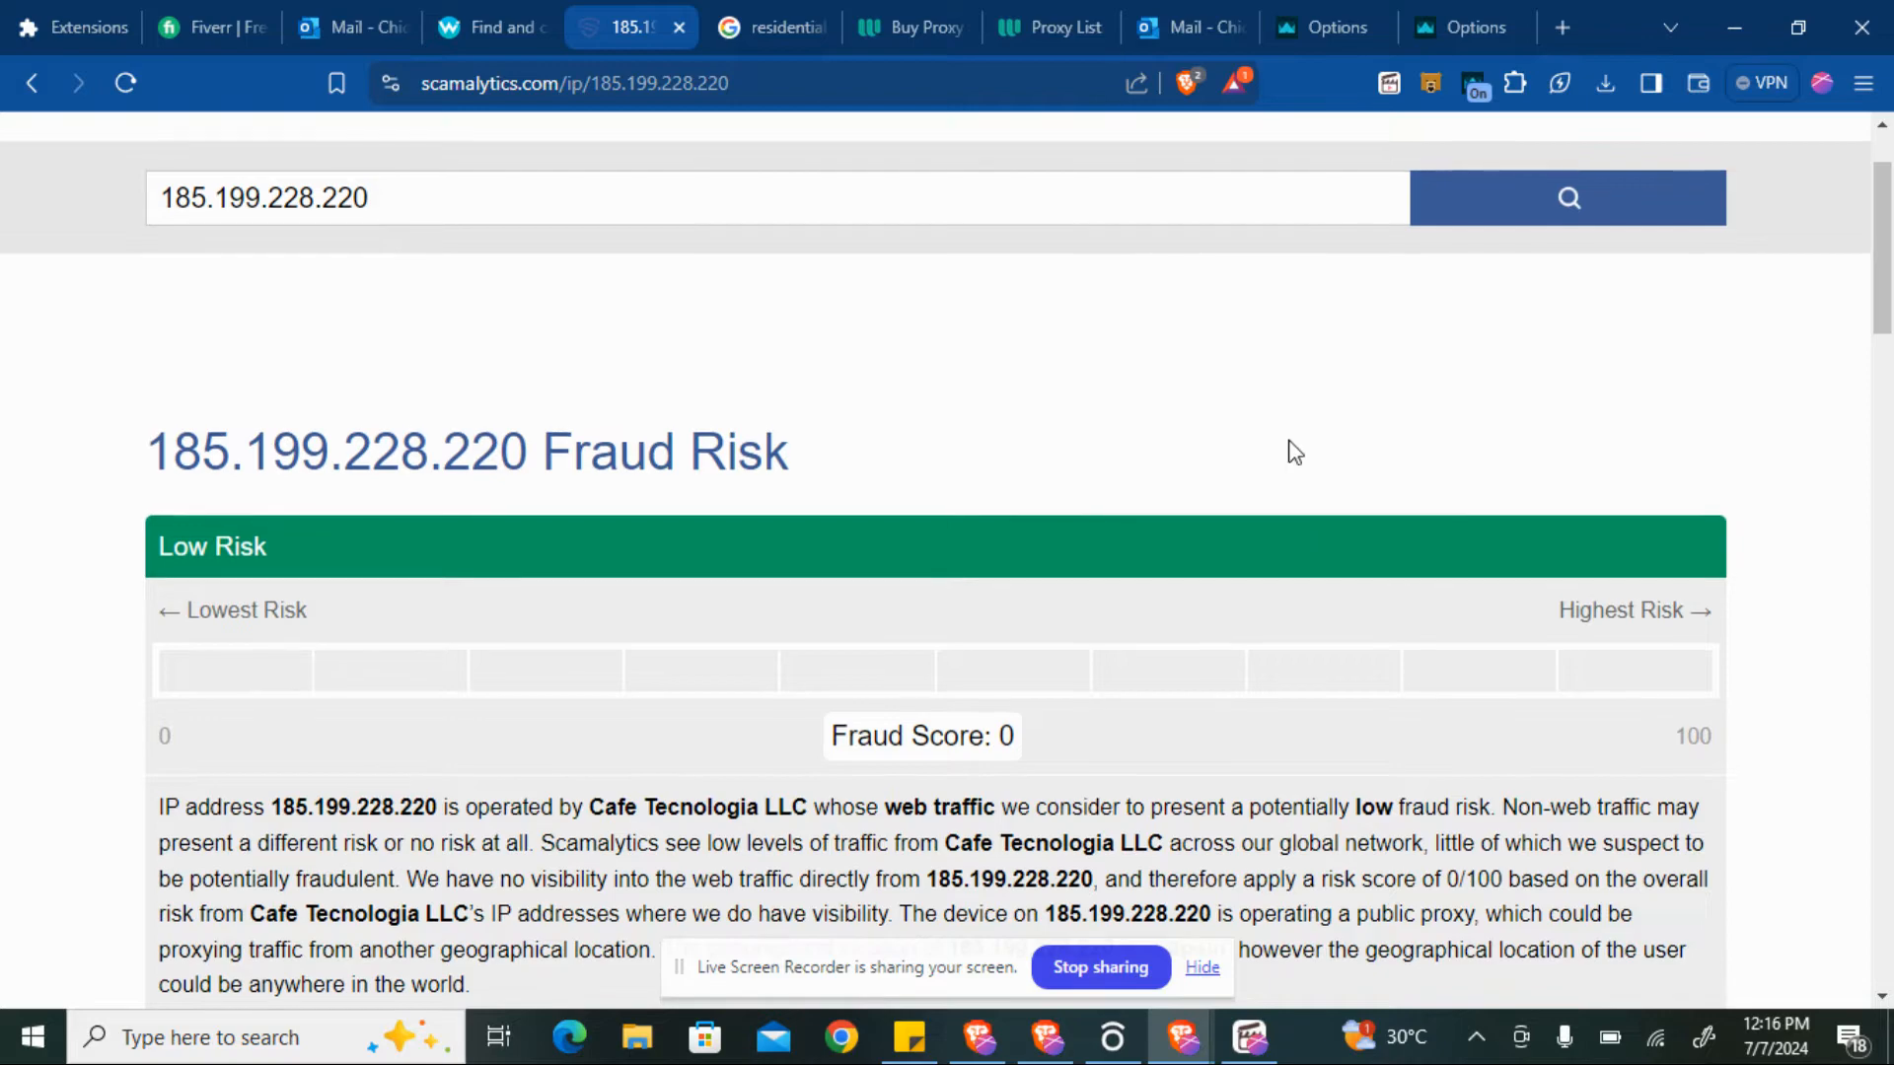
scroll(1278, 434, "down", 1)
scroll(1253, 439, "up", 1)
scroll(1245, 450, "up", 2)
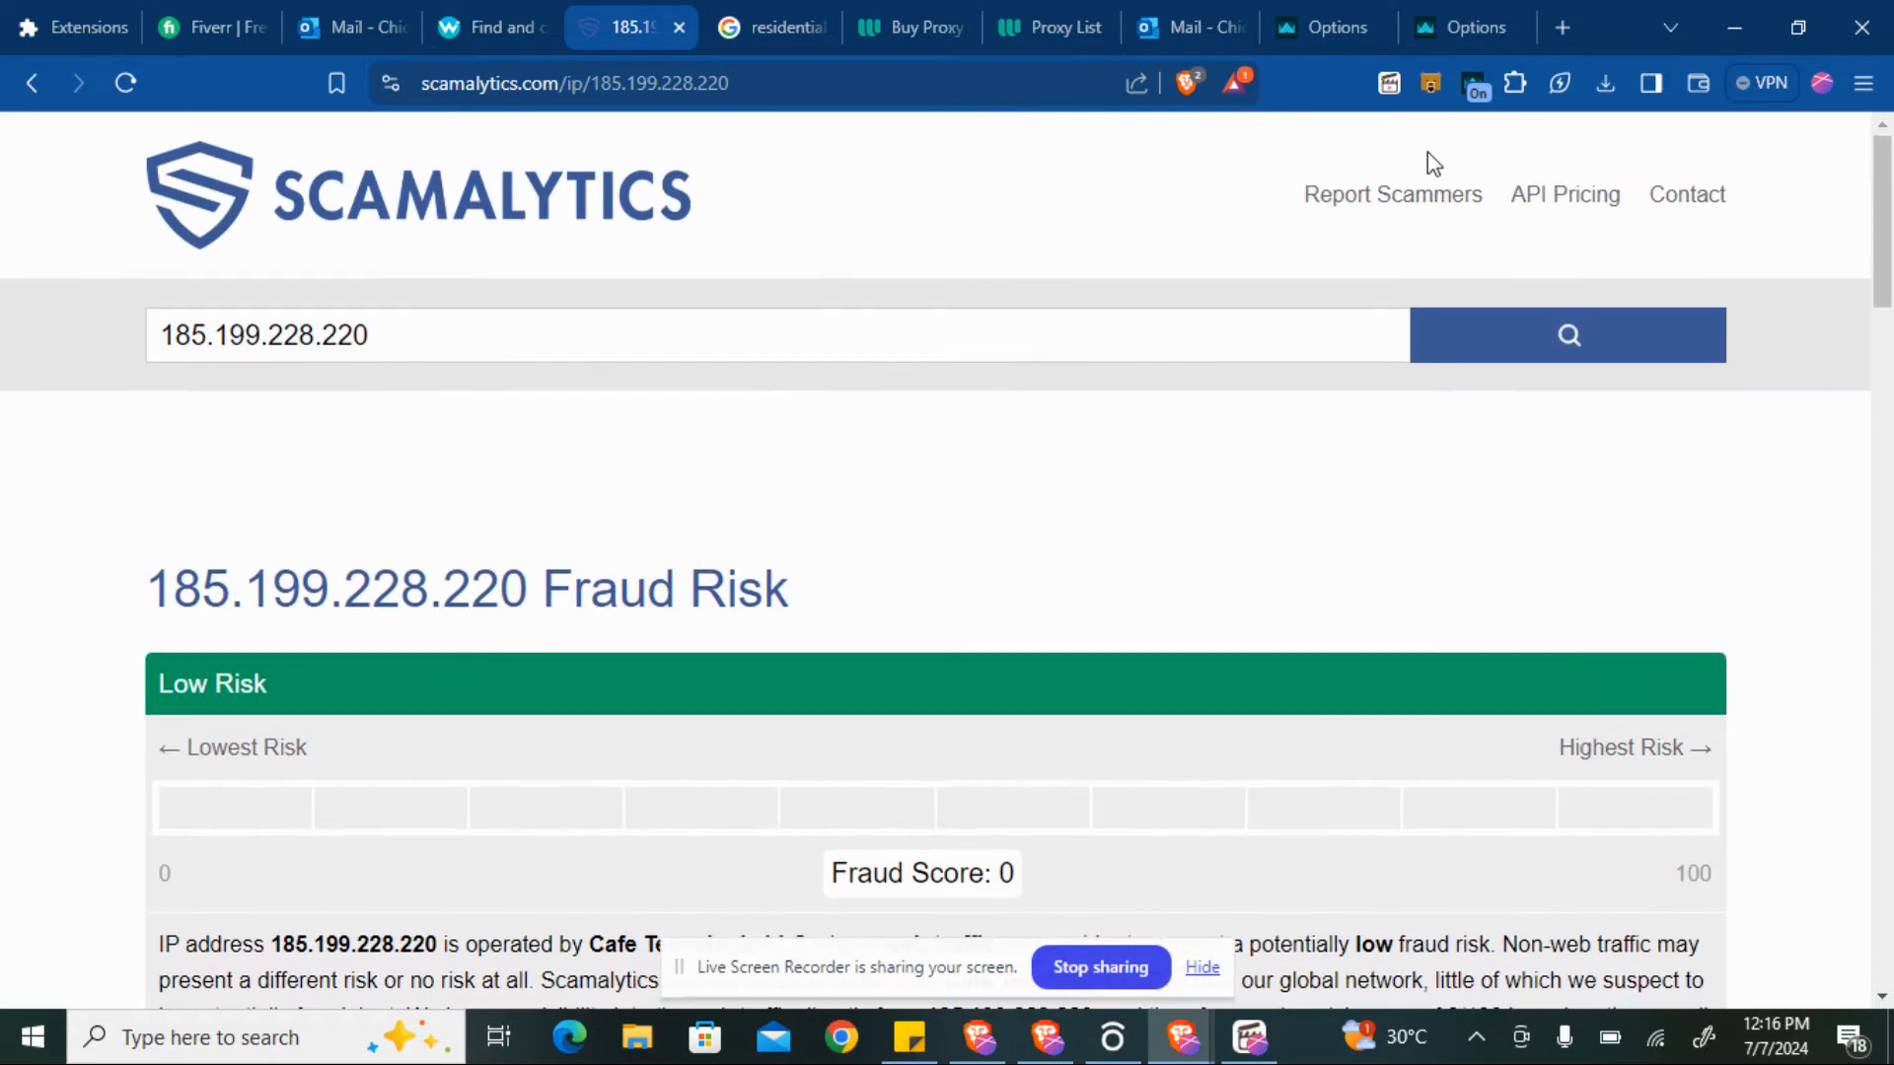
left_click(1480, 94)
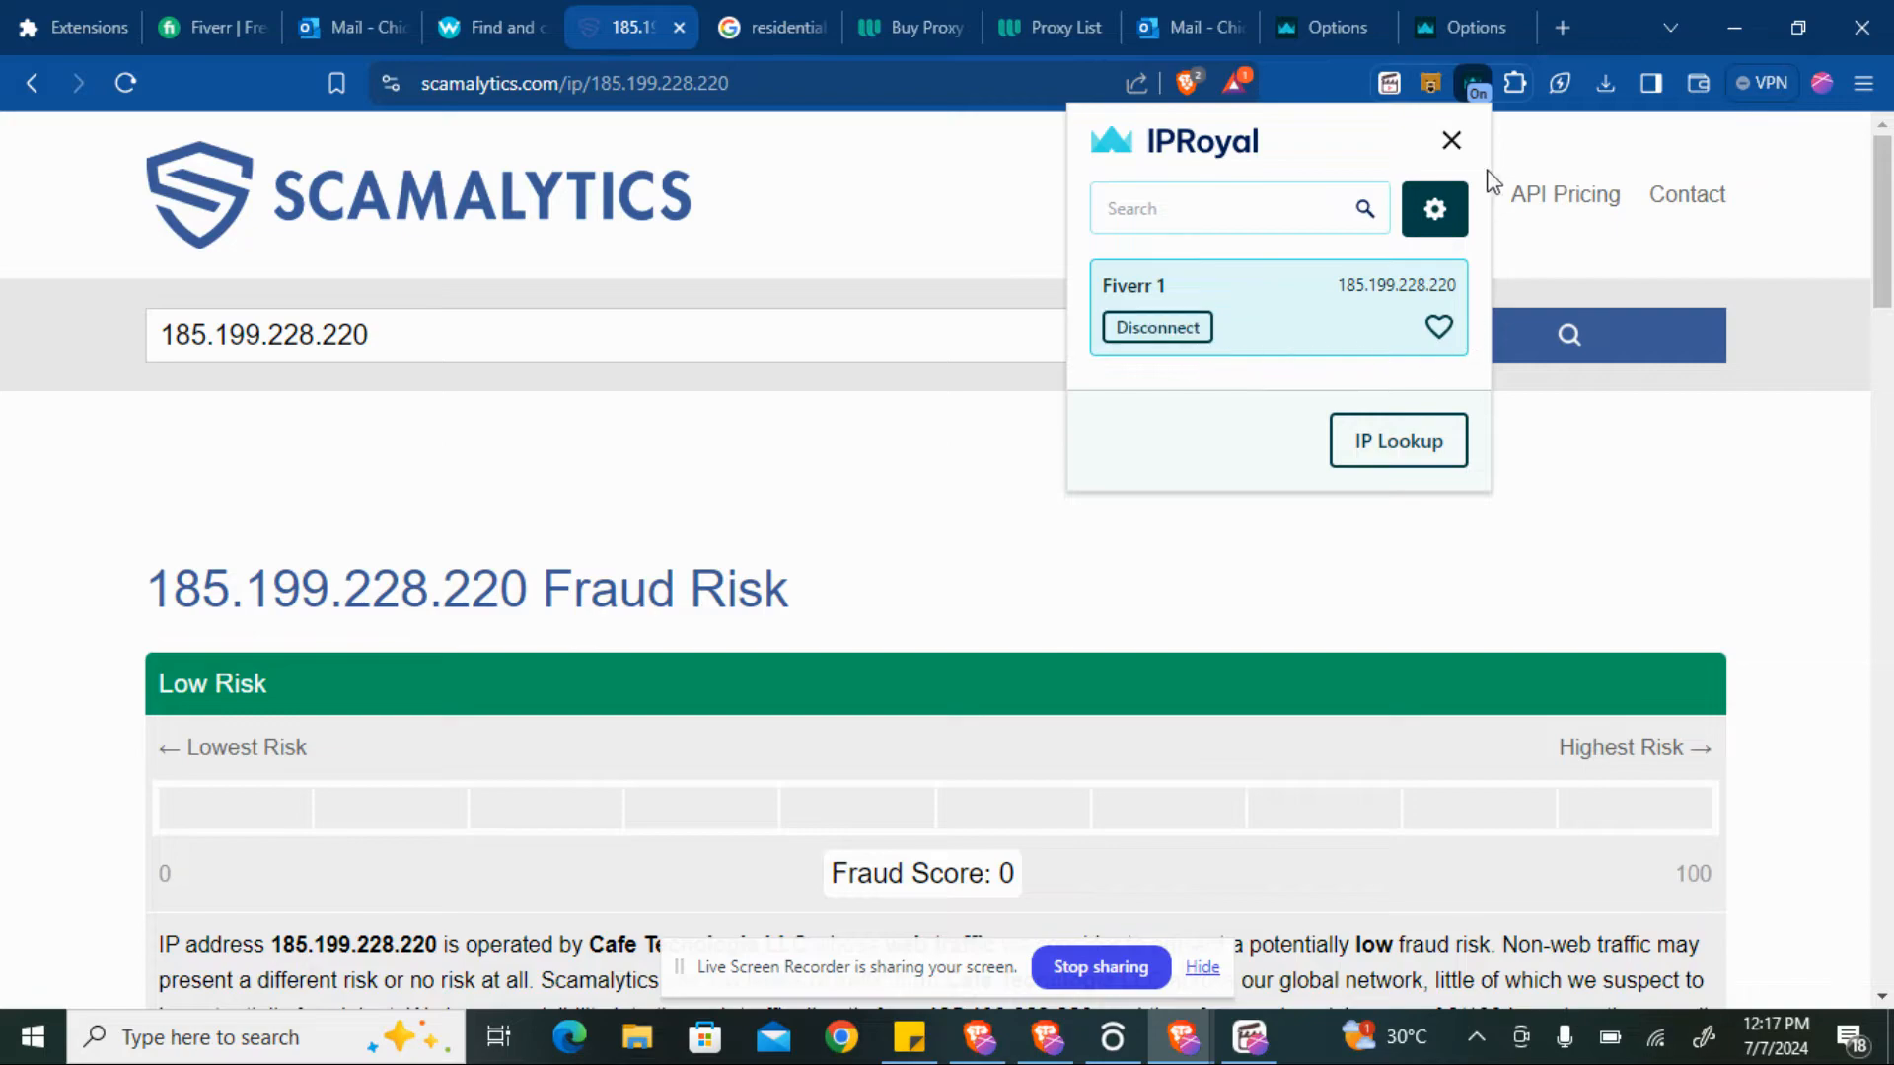
left_click(1683, 270)
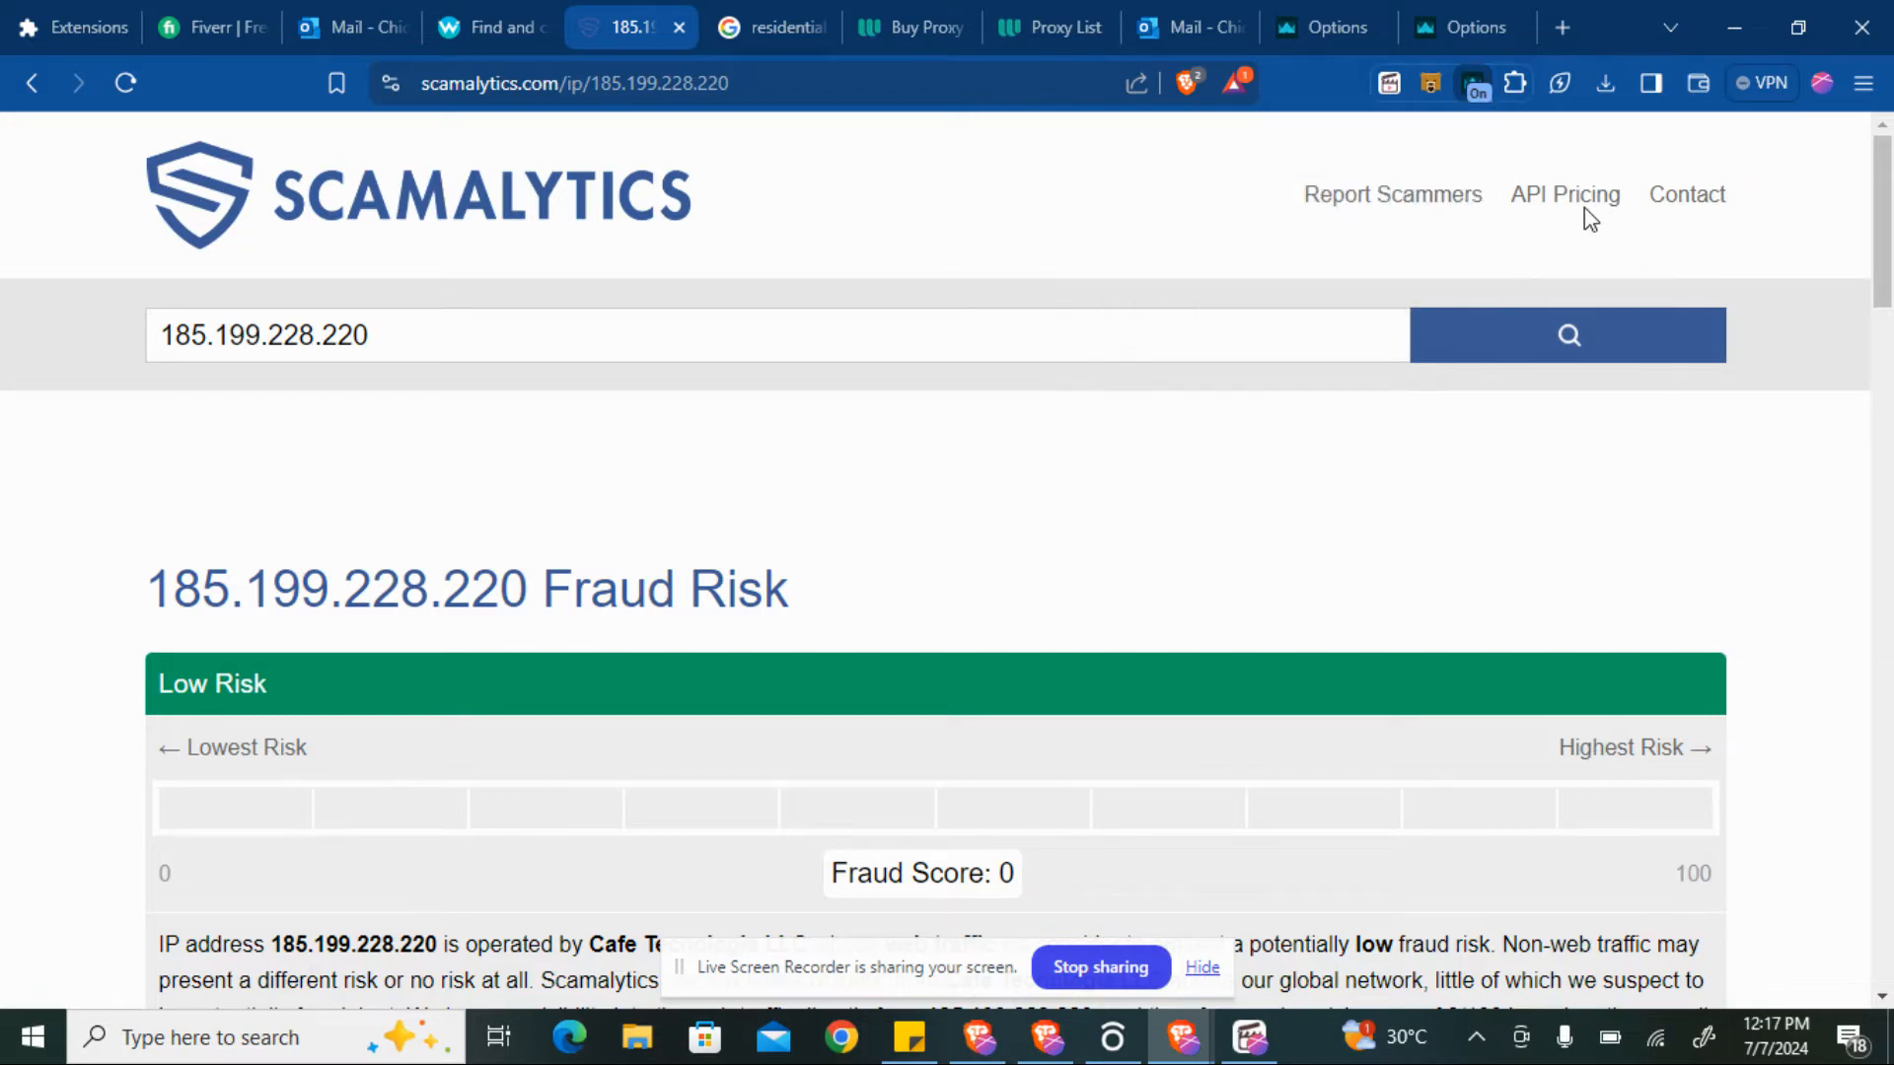
left_click(1428, 80)
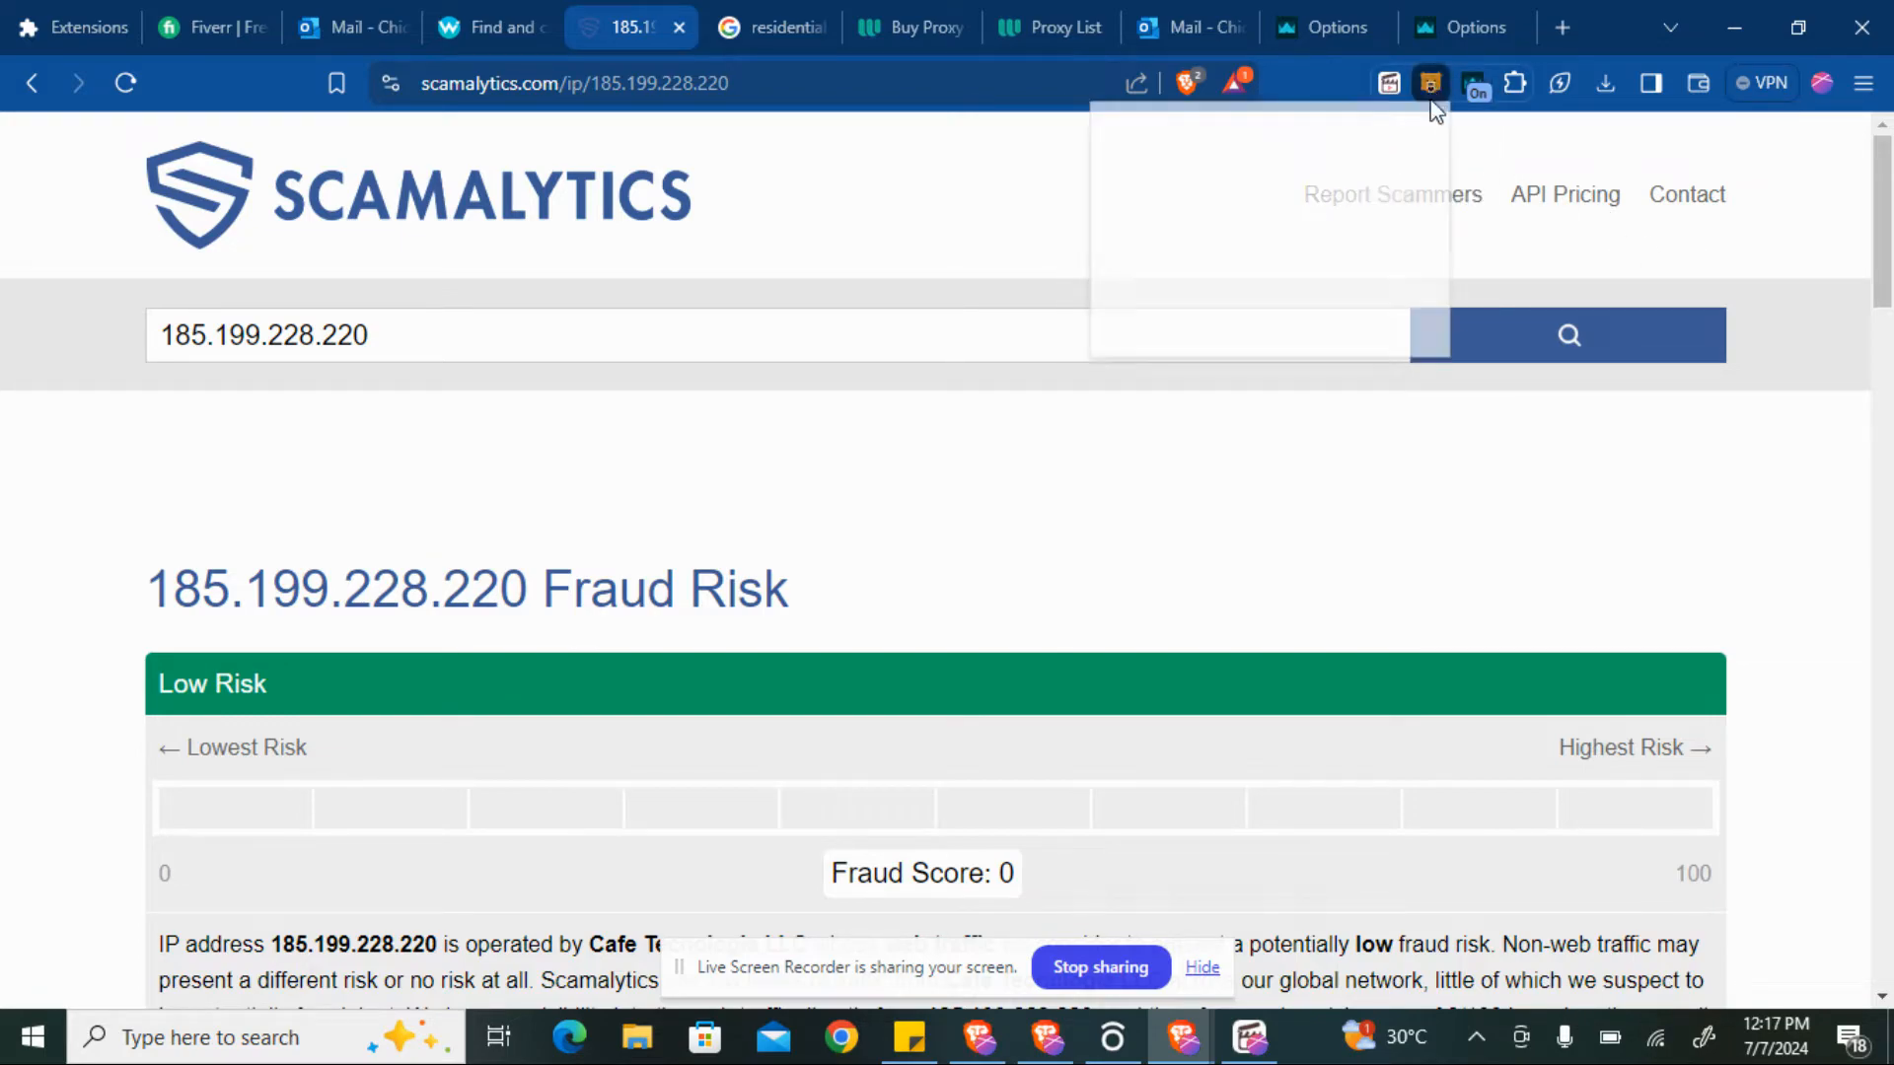
left_click(1772, 253)
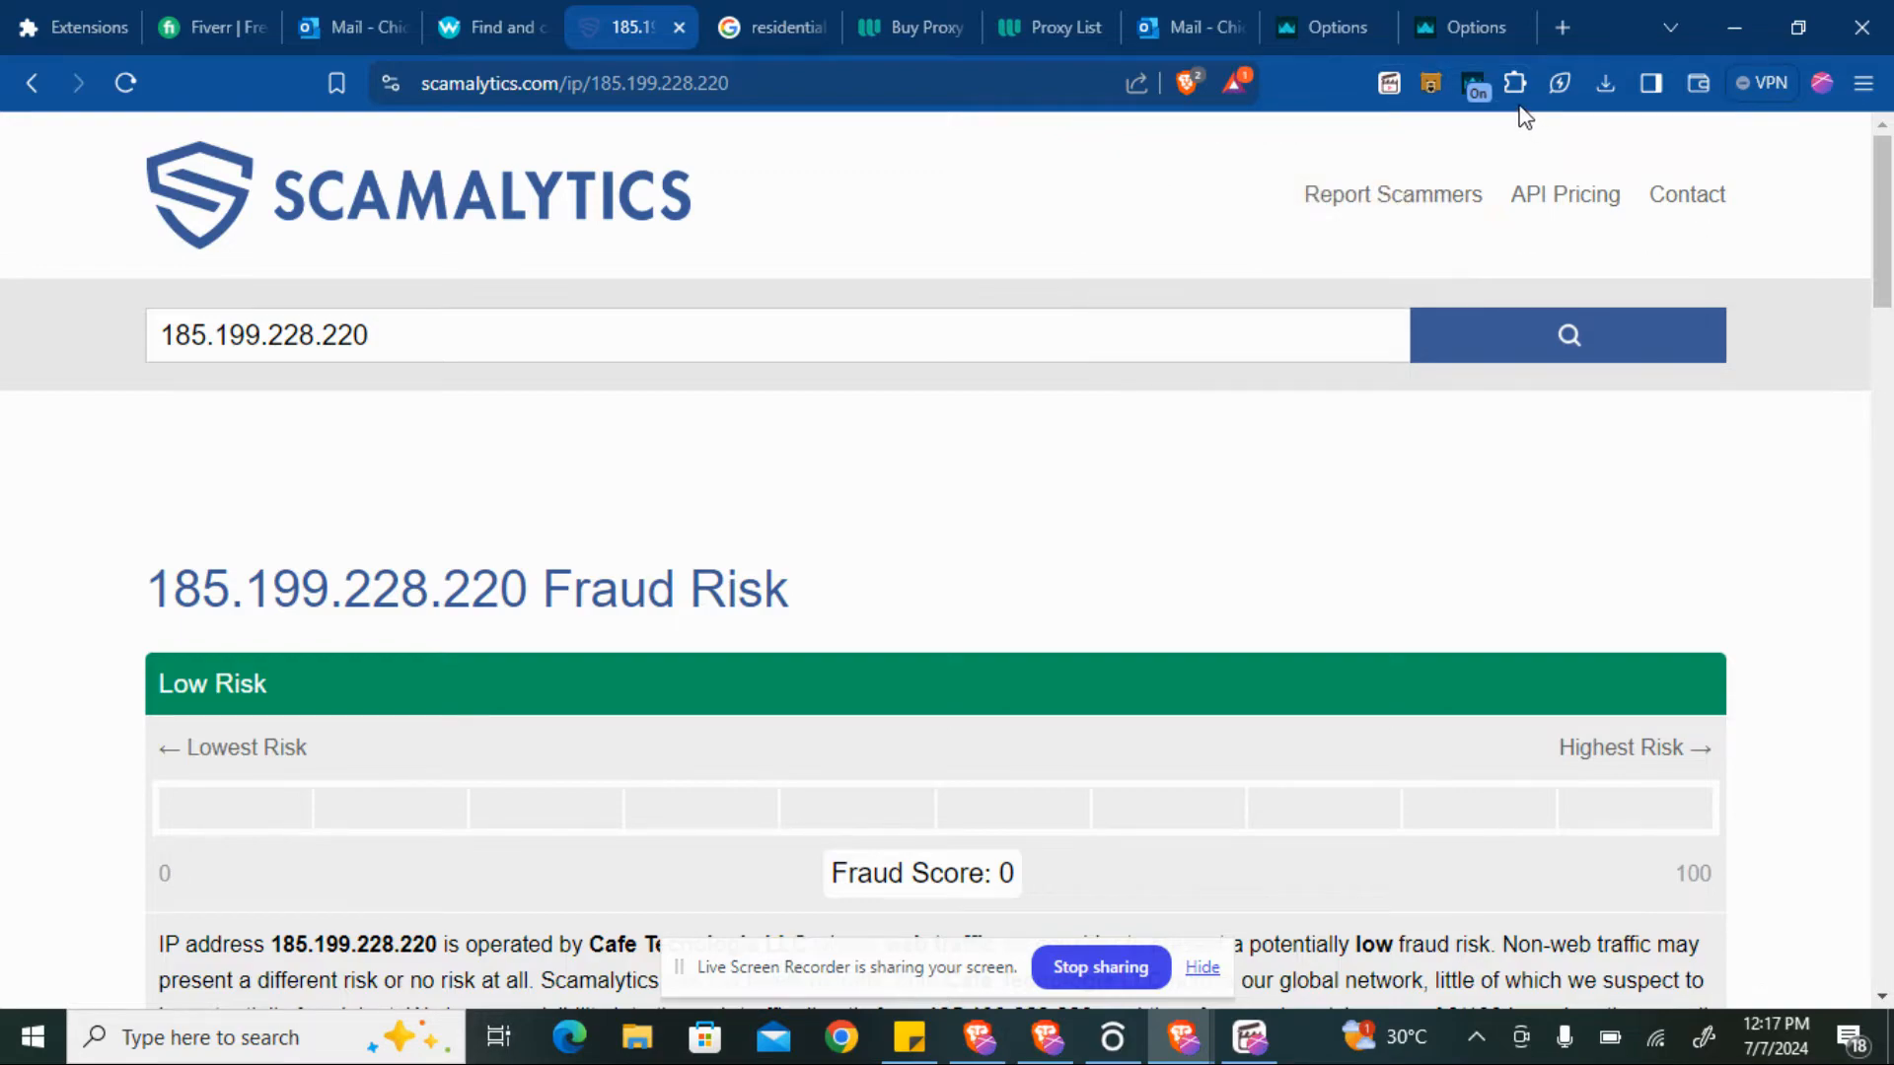
- Close the two Options tabs, the Scamalytics tab and the residential proxy search tab
left_click(1515, 27)
left_click(1513, 27)
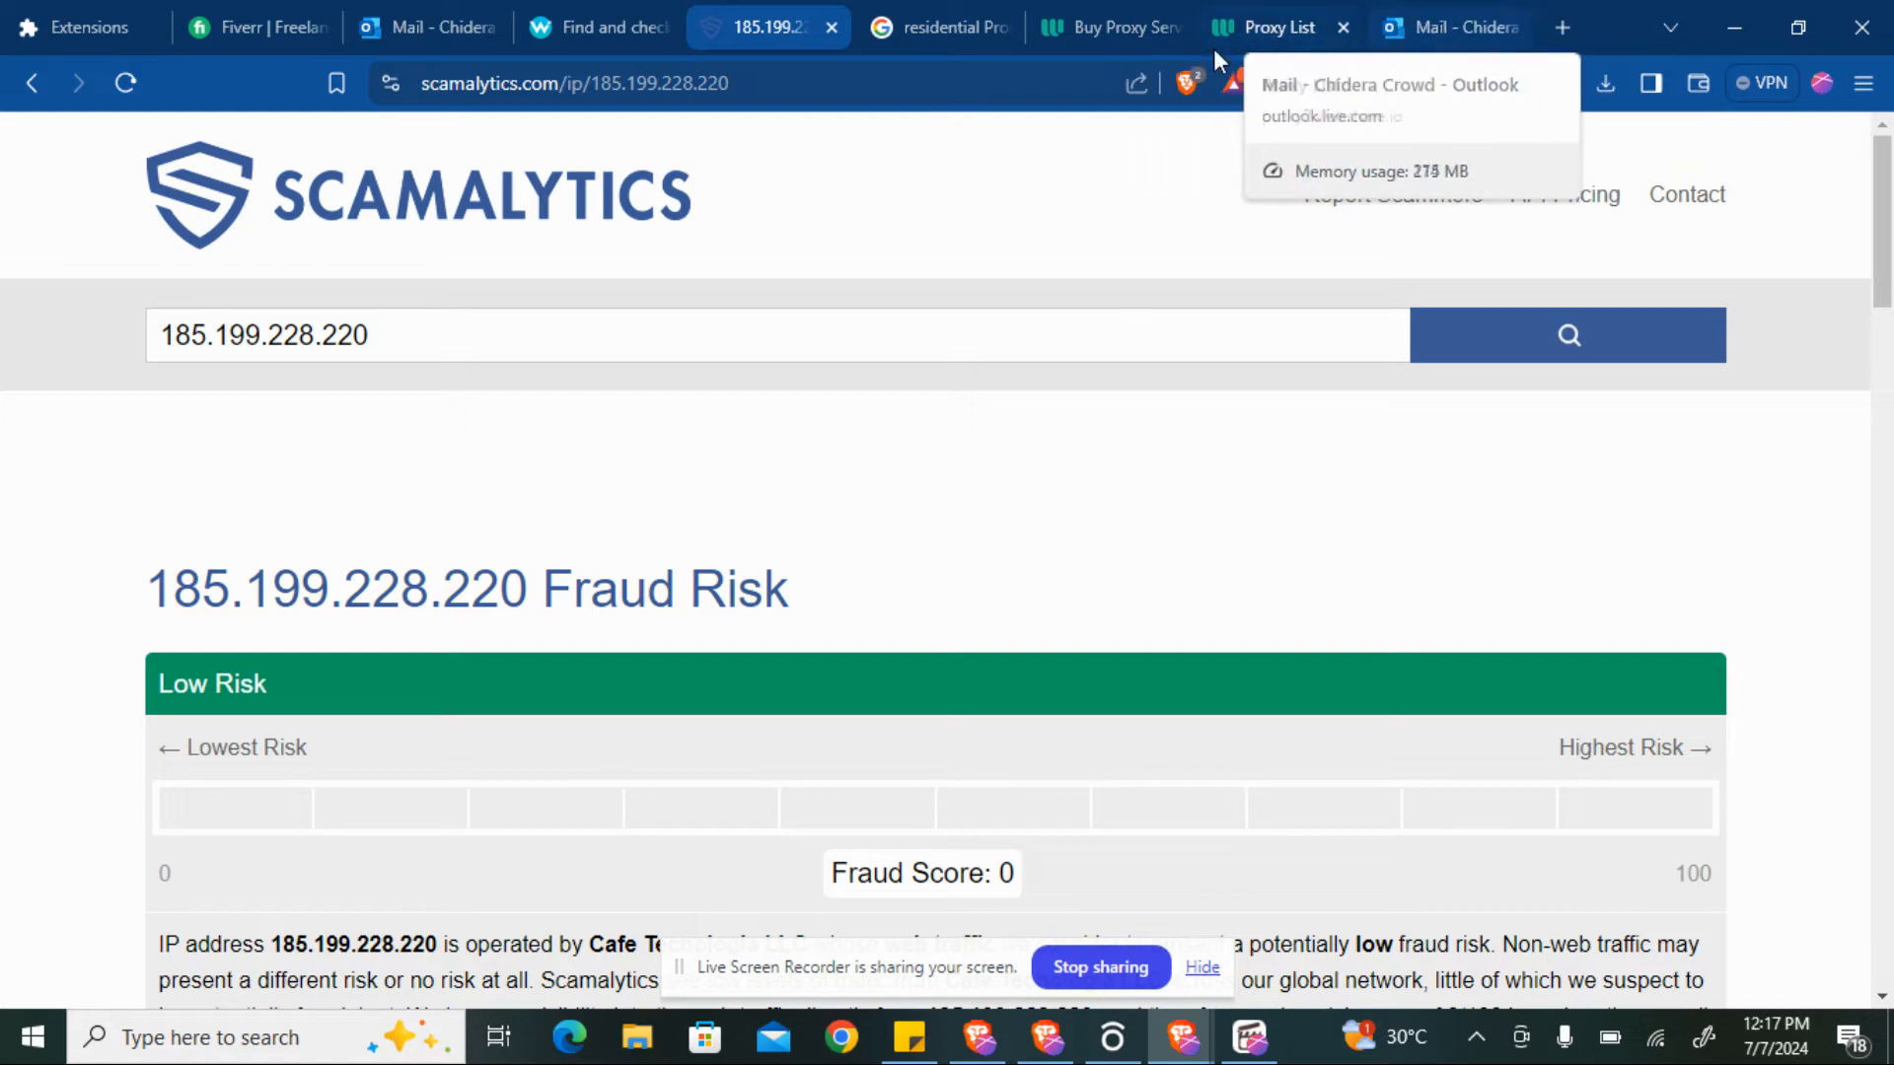
left_click(832, 28)
left_click(832, 28)
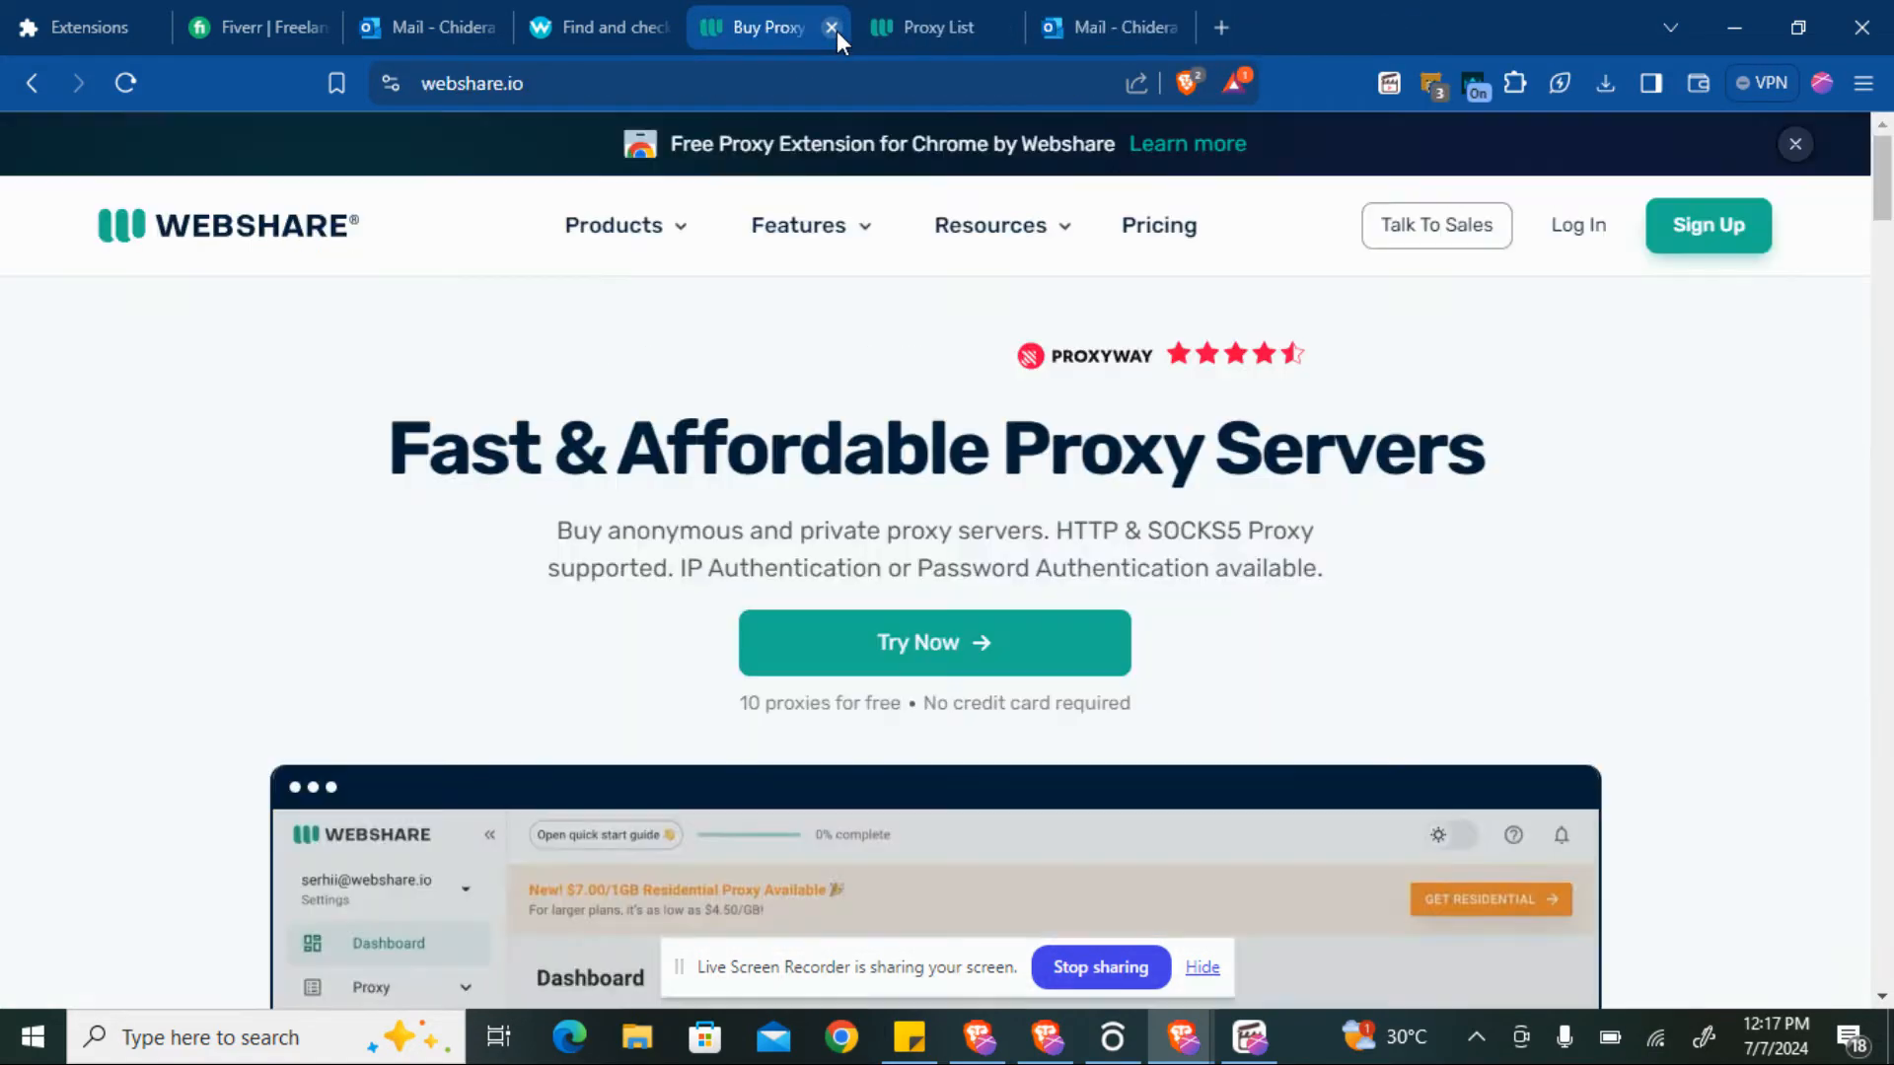
- Search Google for "Whats my Ip" in the tab holding the Webshare home page
left_click(642, 97)
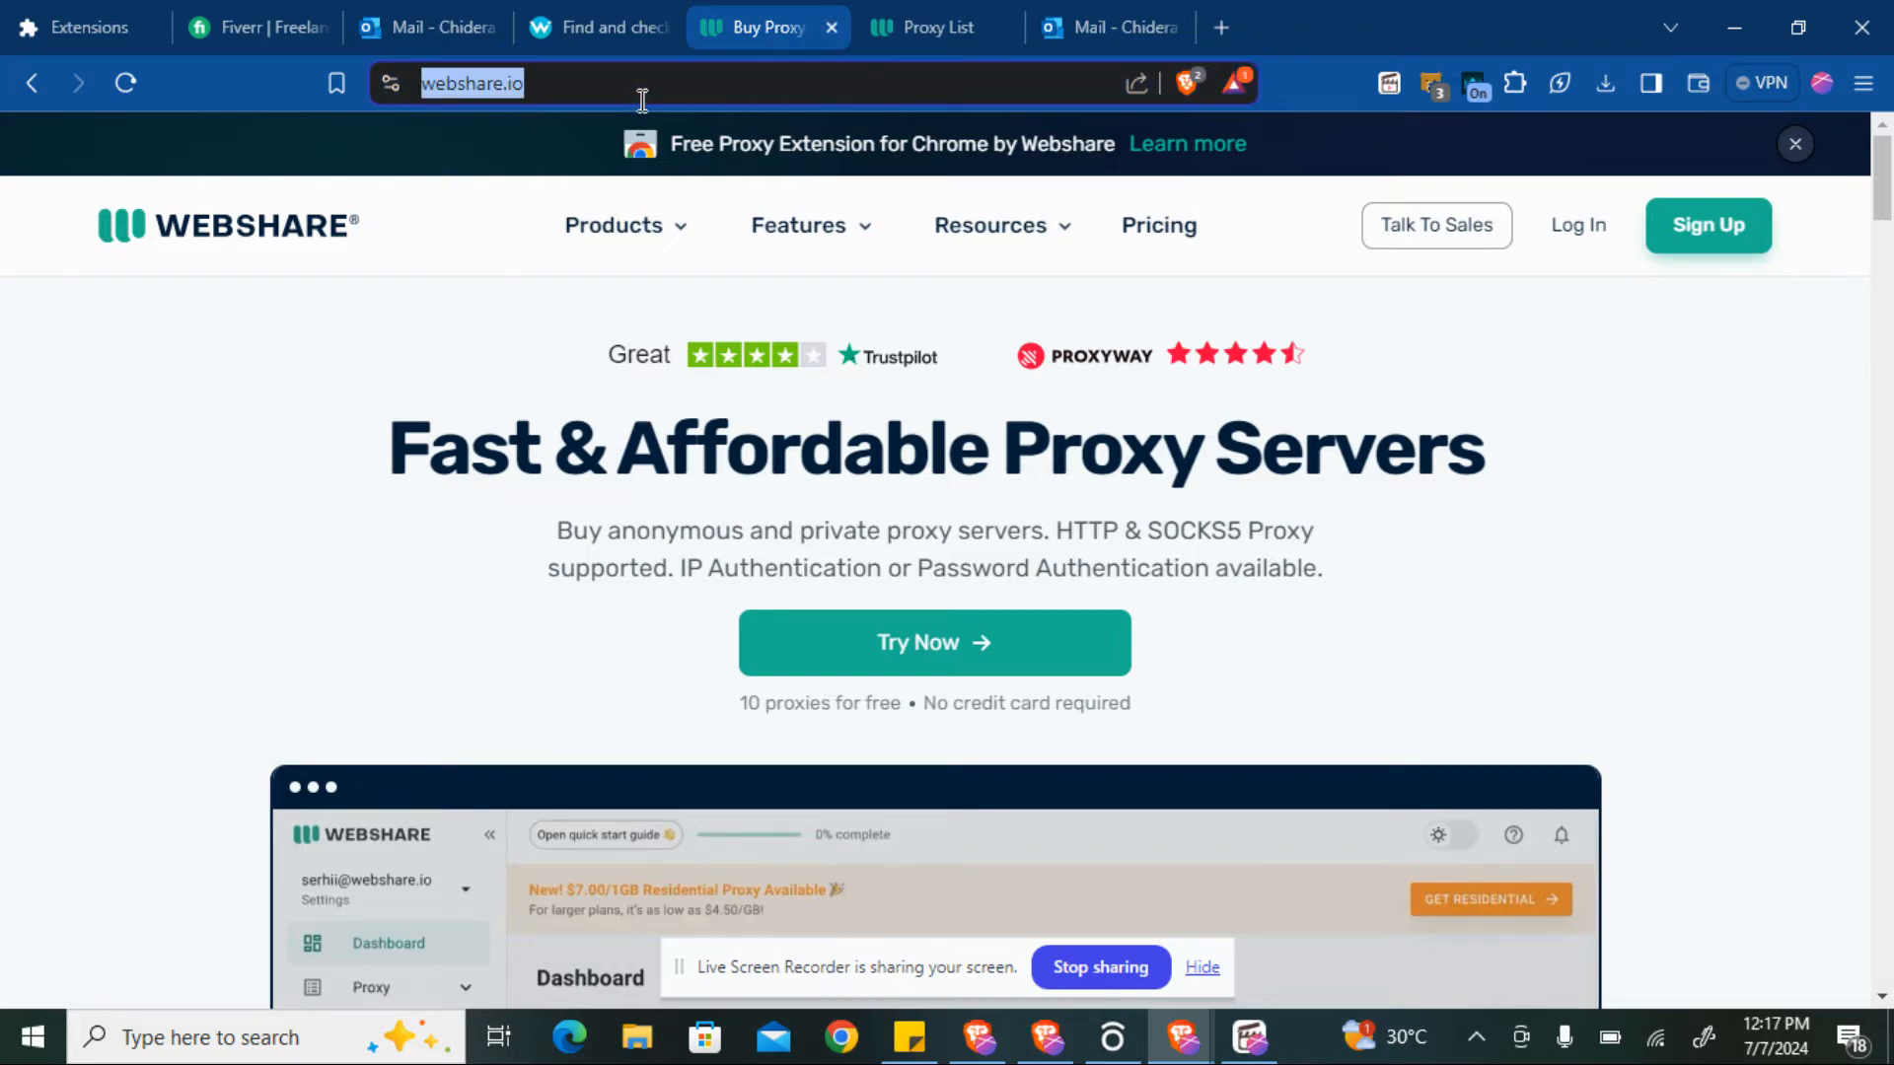
key("BackSpace")
type("W")
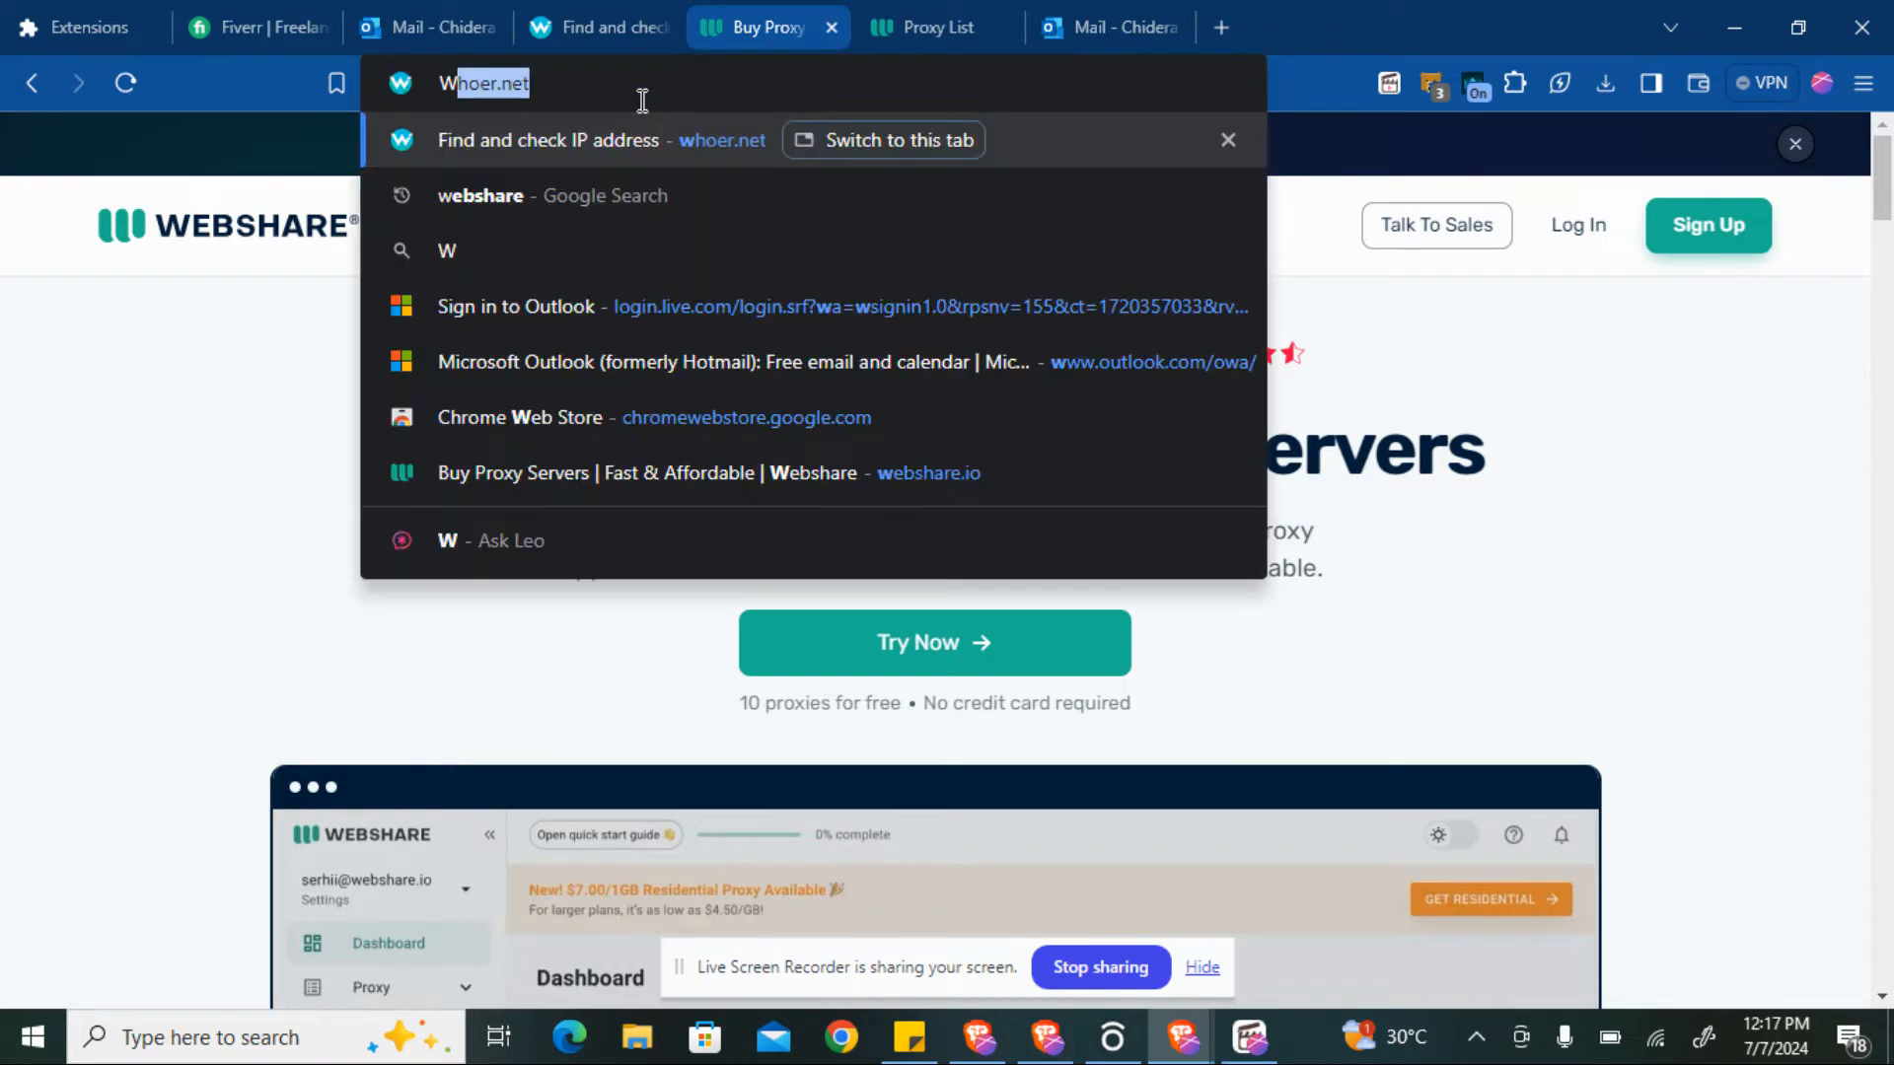
type("hats my Ip")
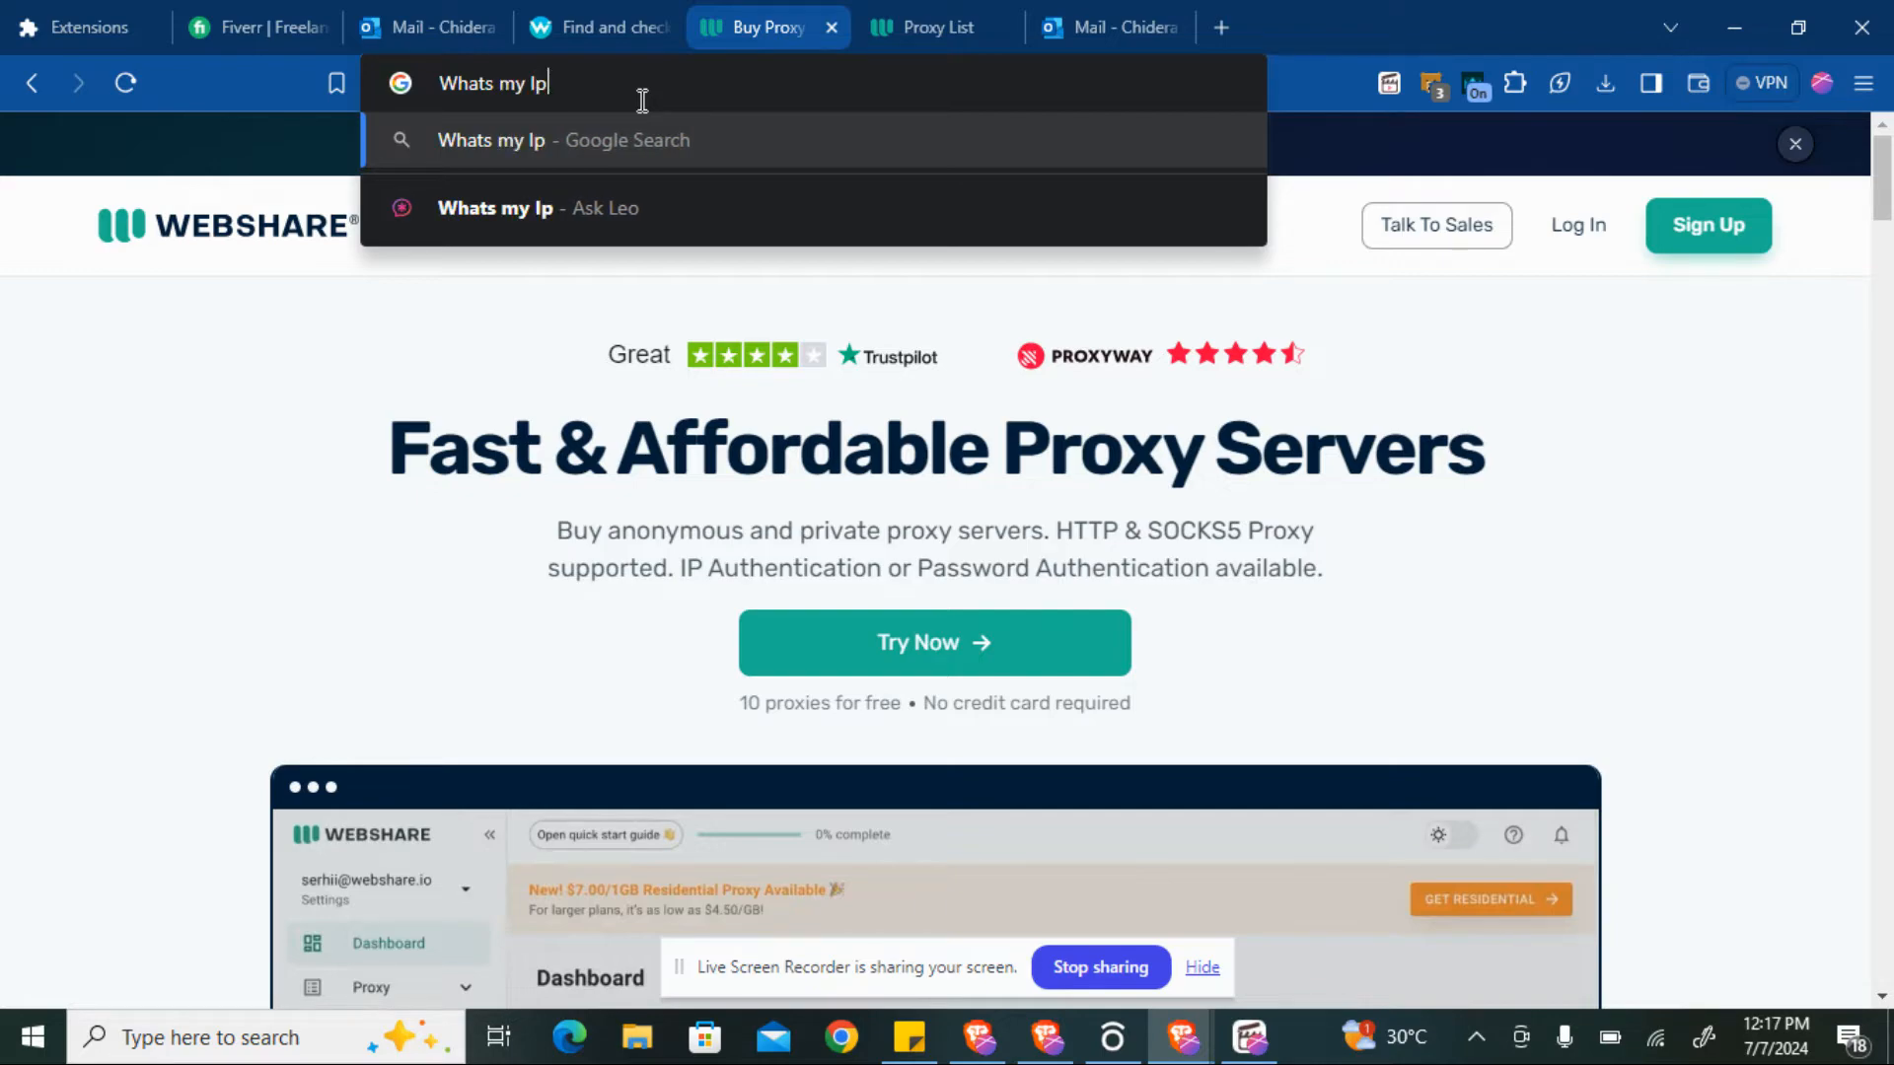
key("Return")
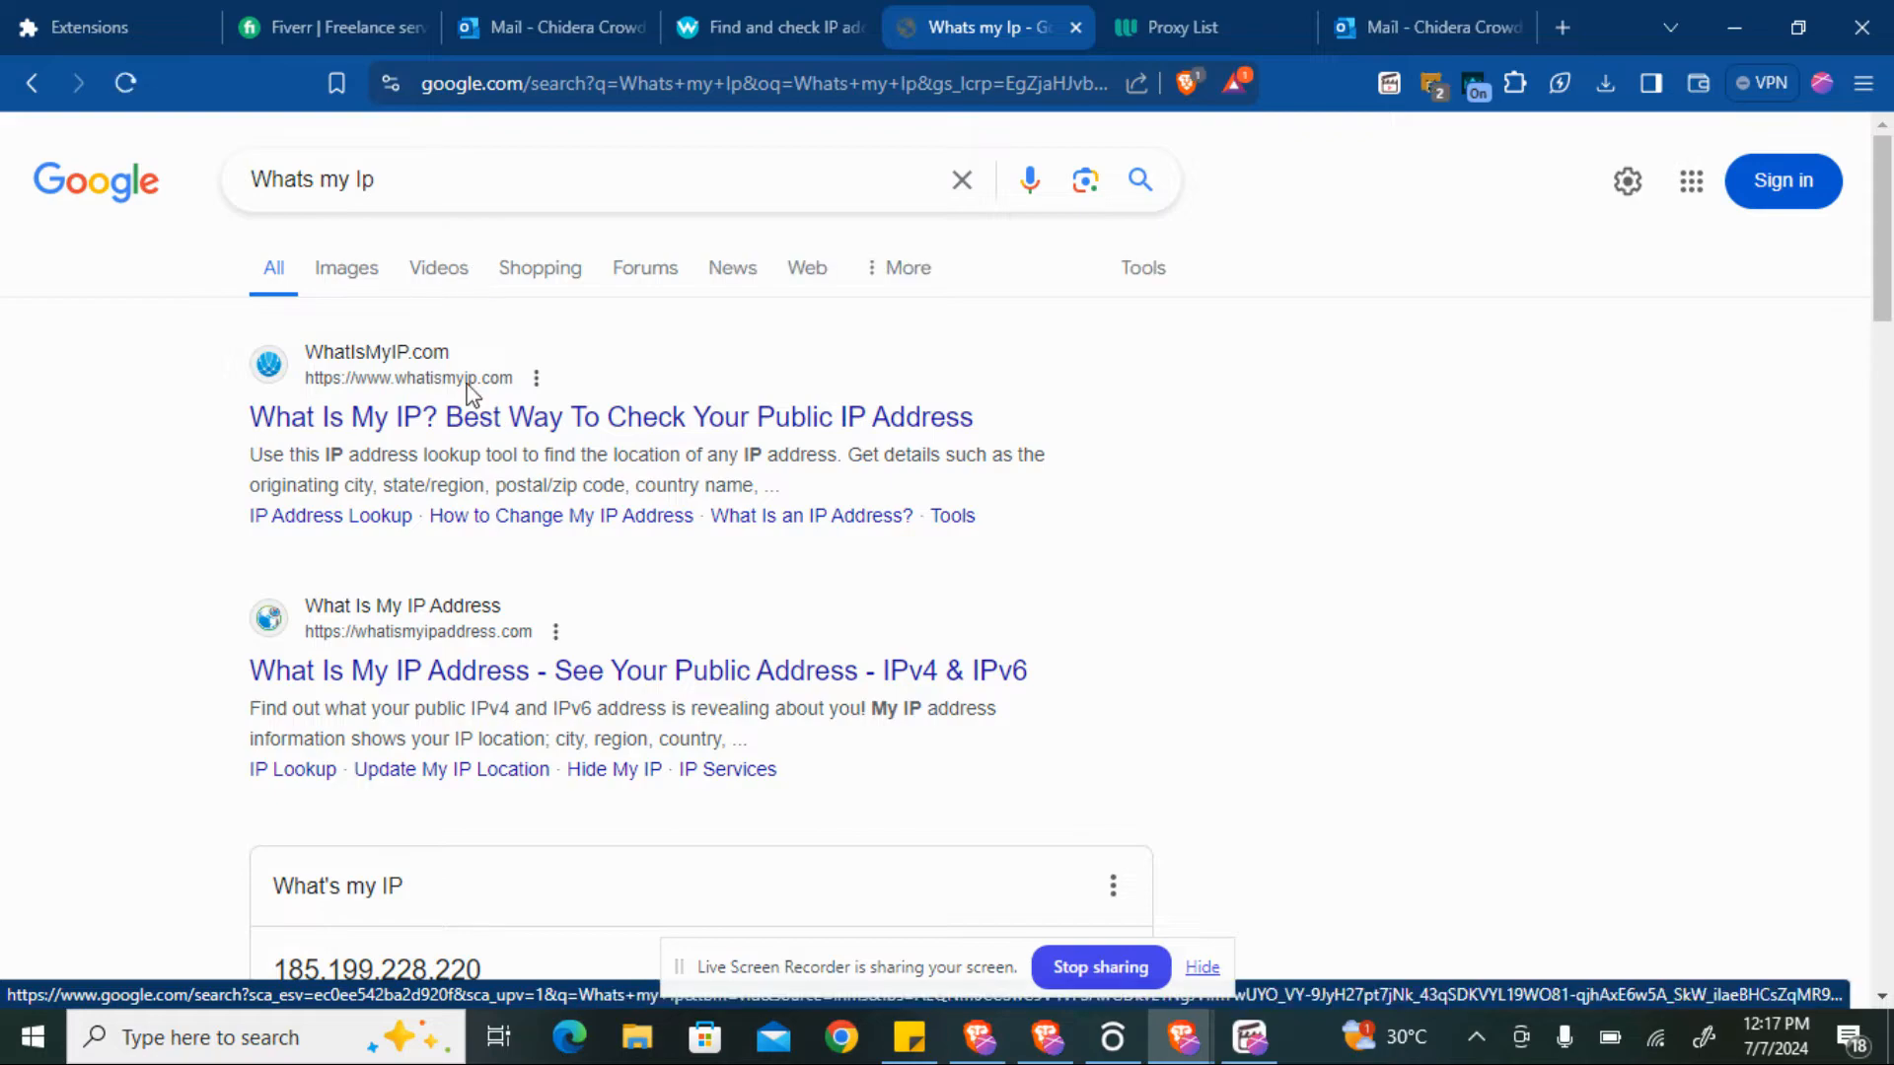
- Open whatismyipaddress.com from the results, check the IP's location and provider details, and close its tab
left_click(444, 675)
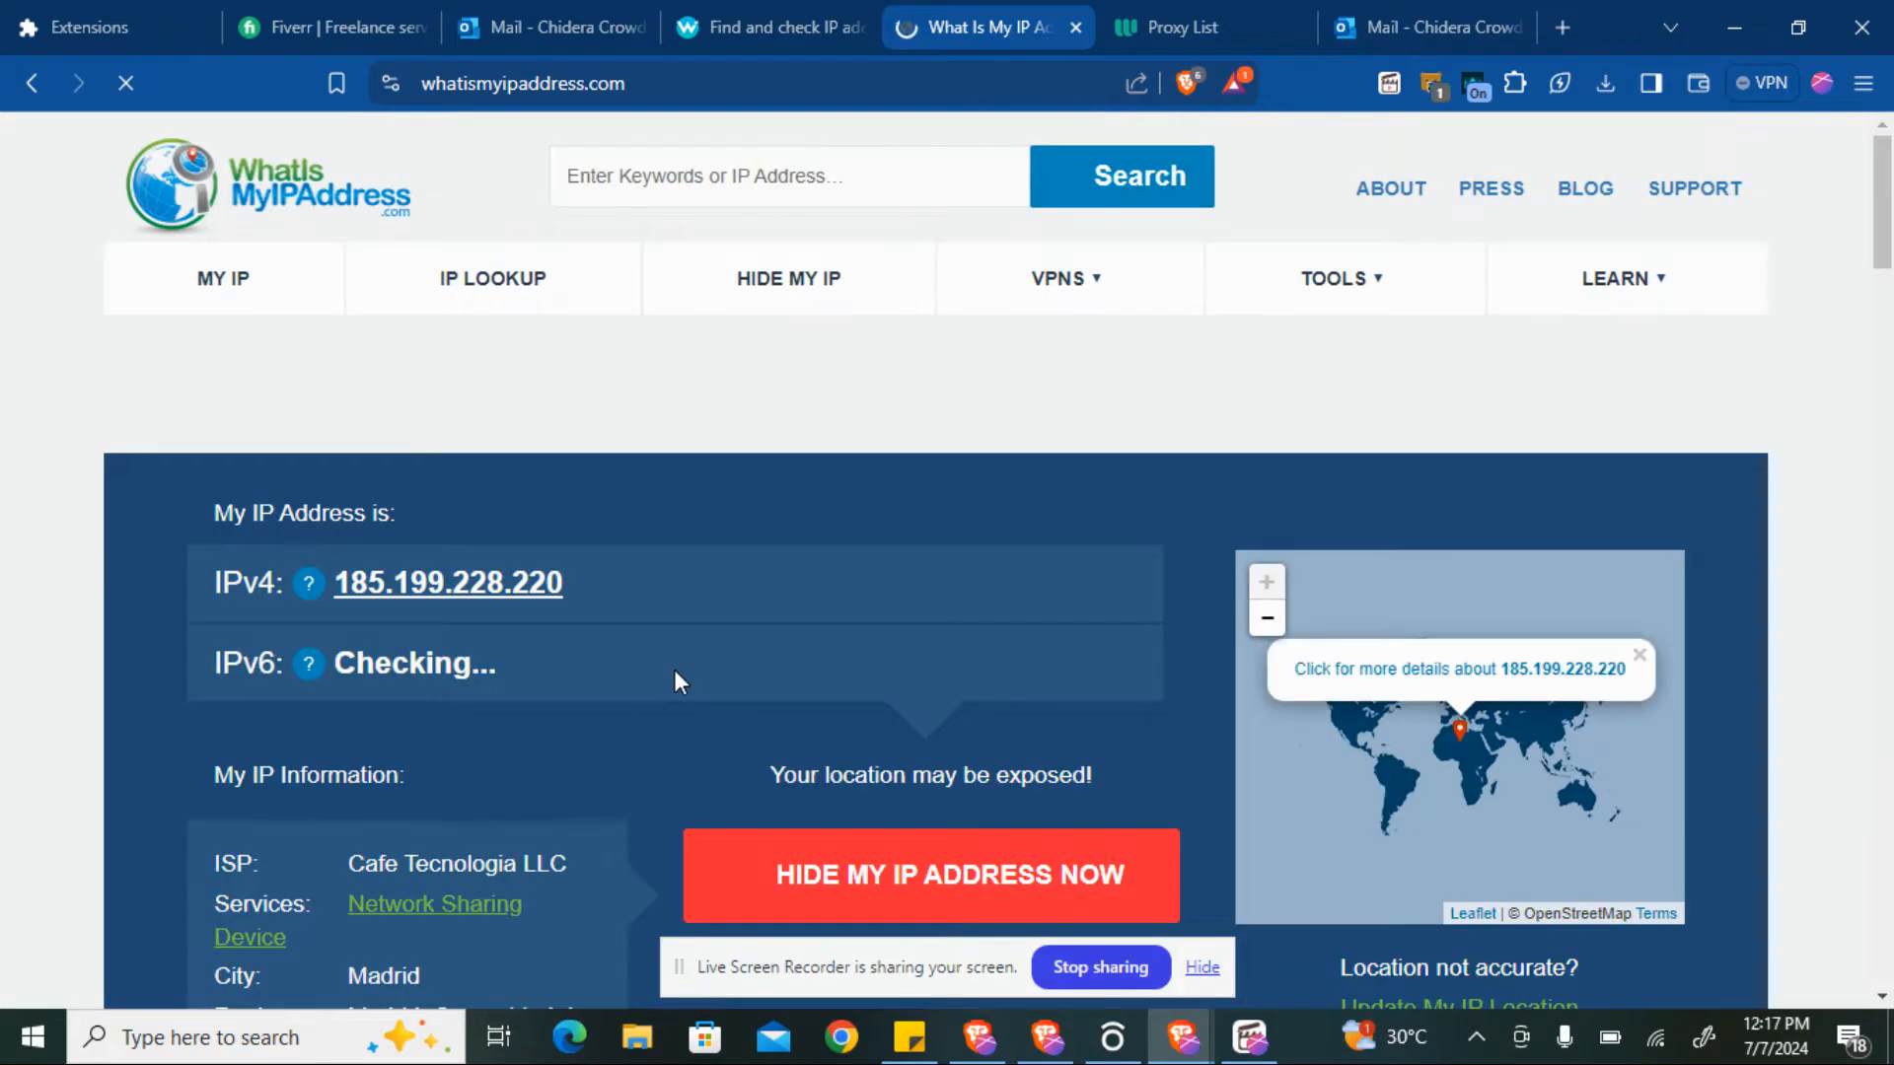
scroll(674, 681, "down", 2)
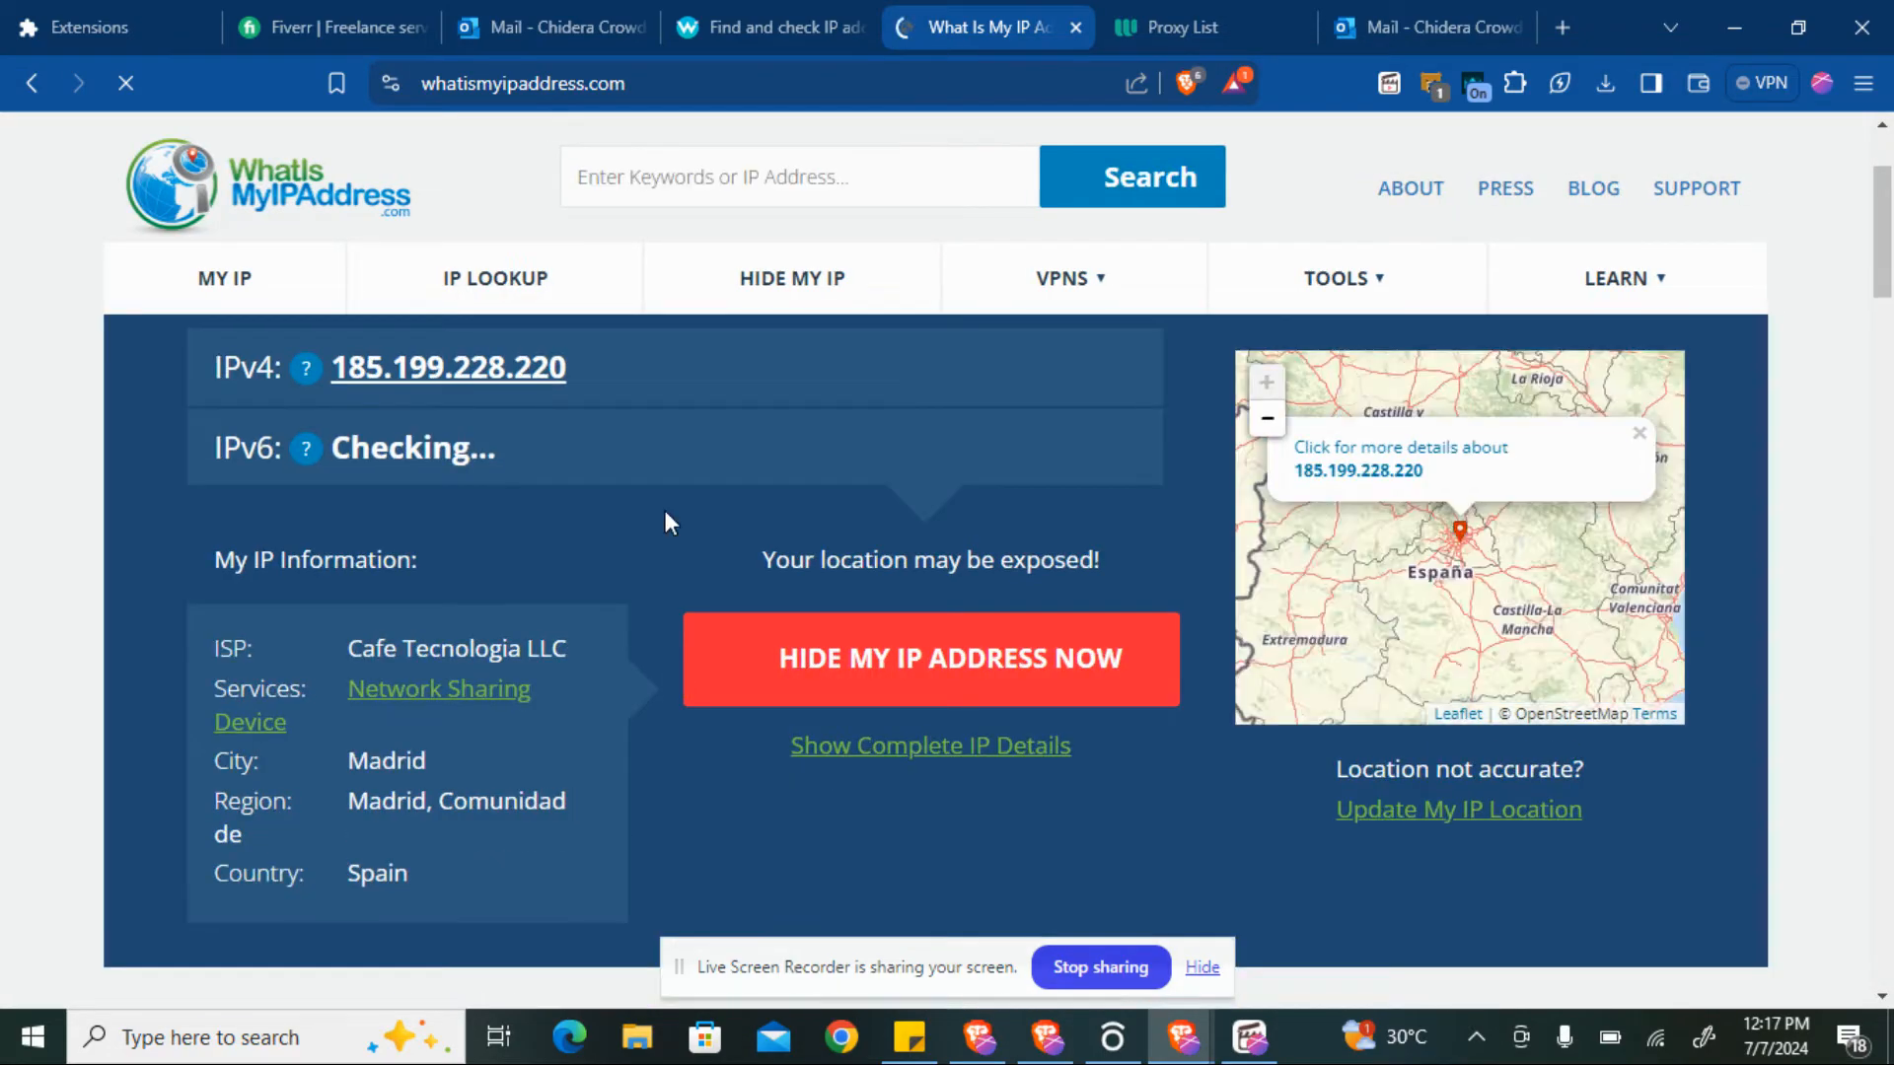
left_click(1075, 29)
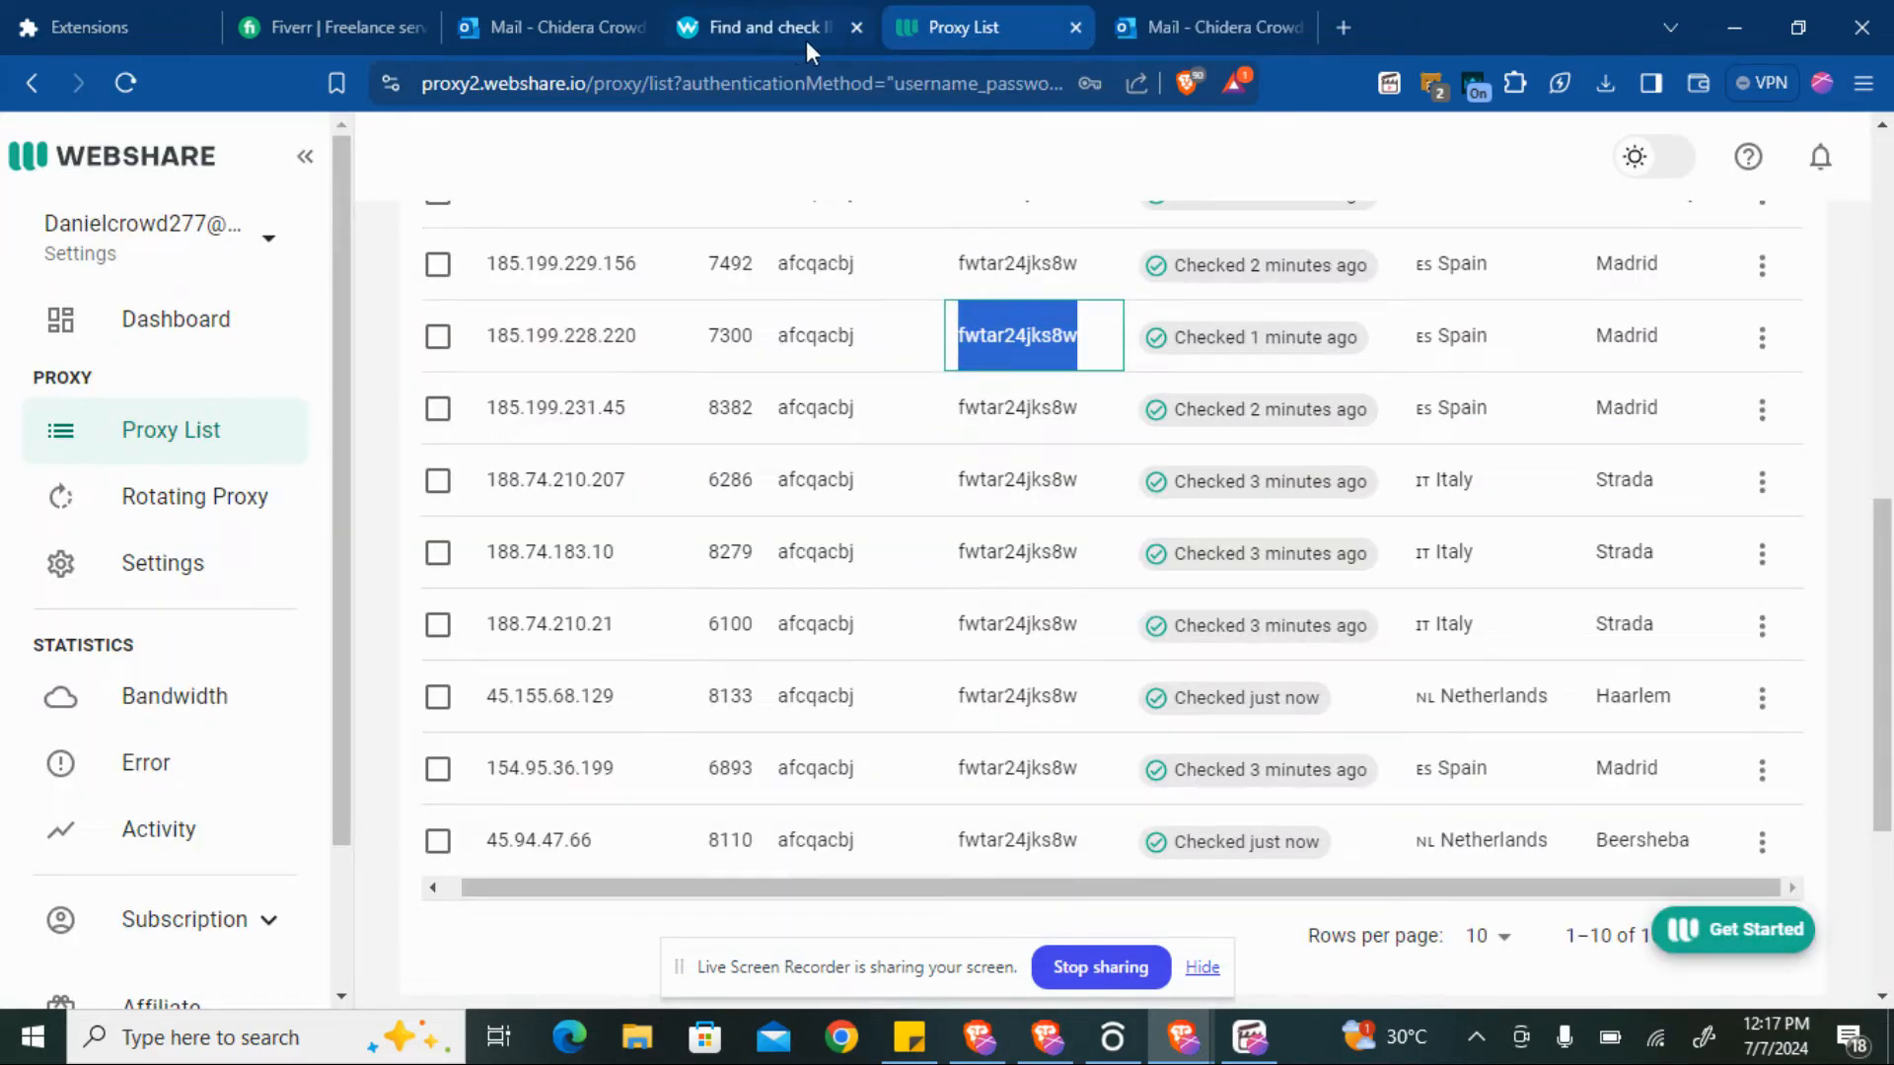
- Close the IP lookup tab, the Webshare Proxy List tab and the old Fiverr tab
left_click(856, 28)
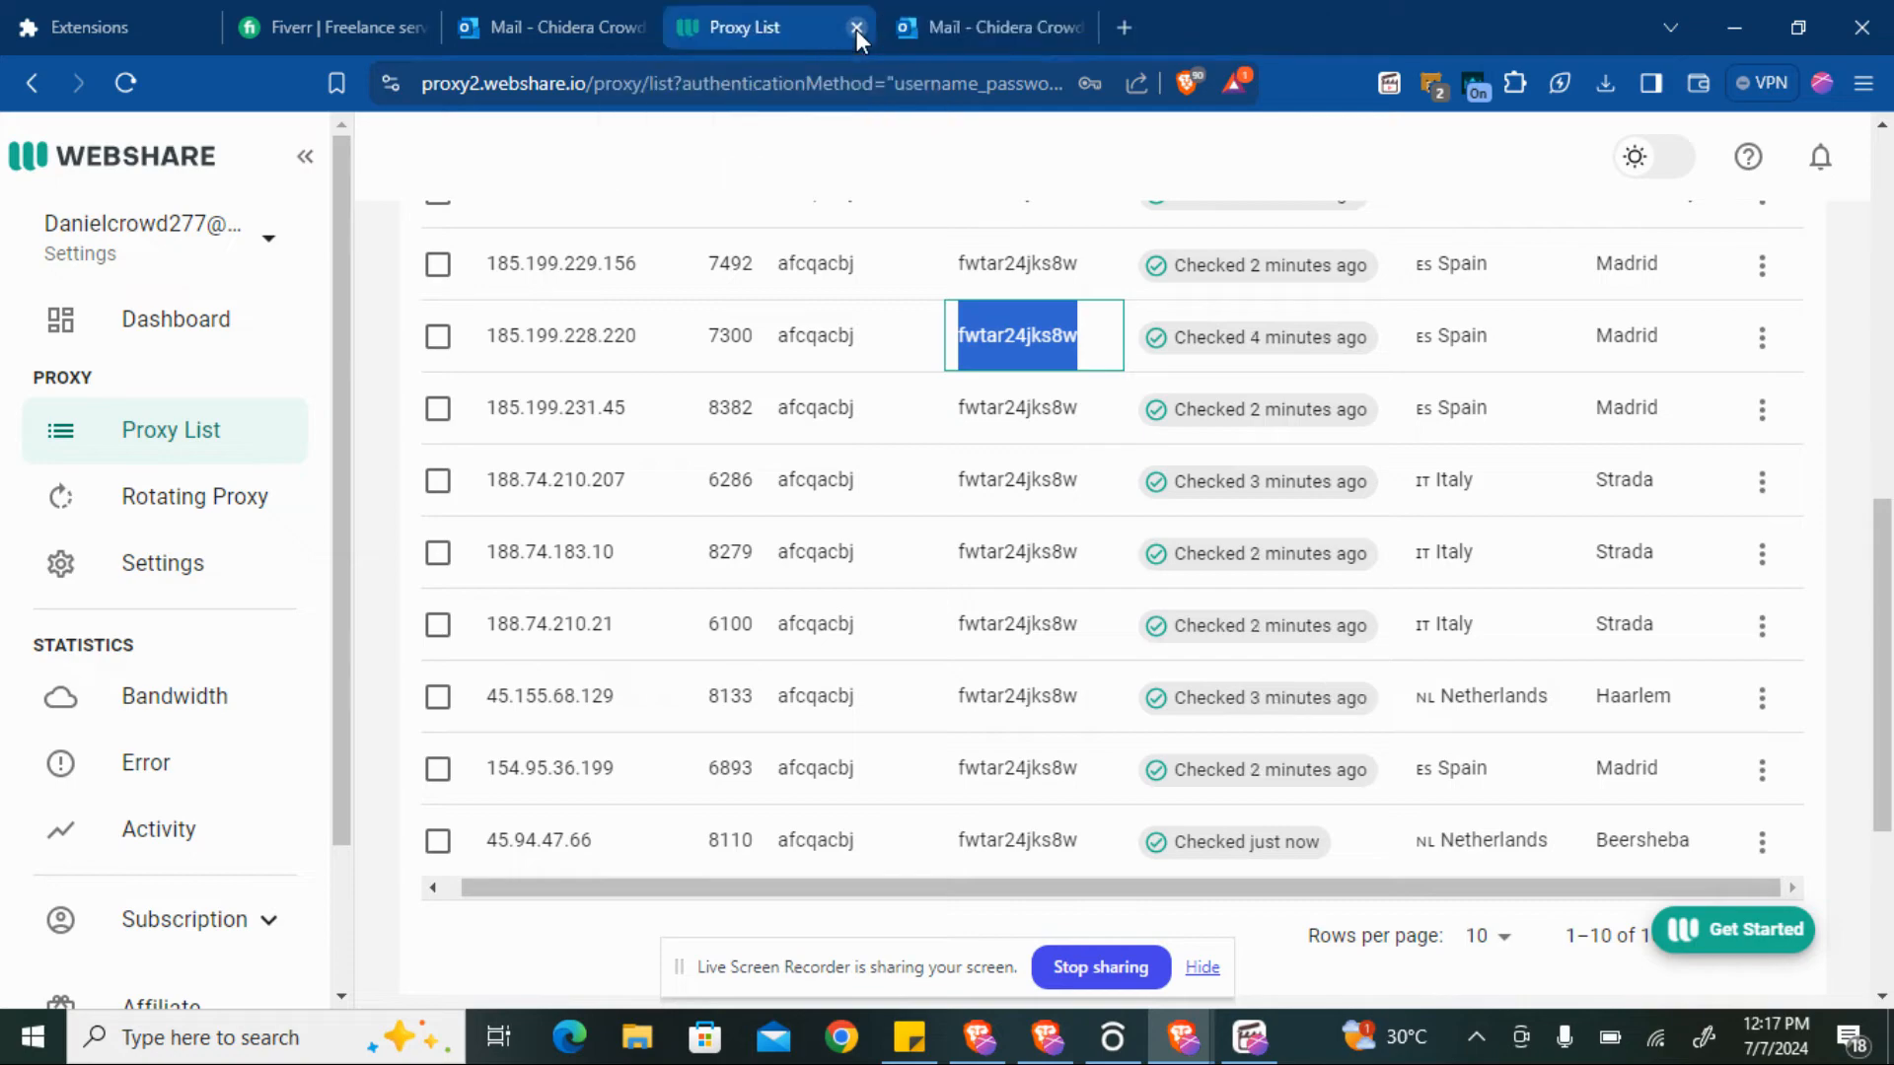
left_click(857, 29)
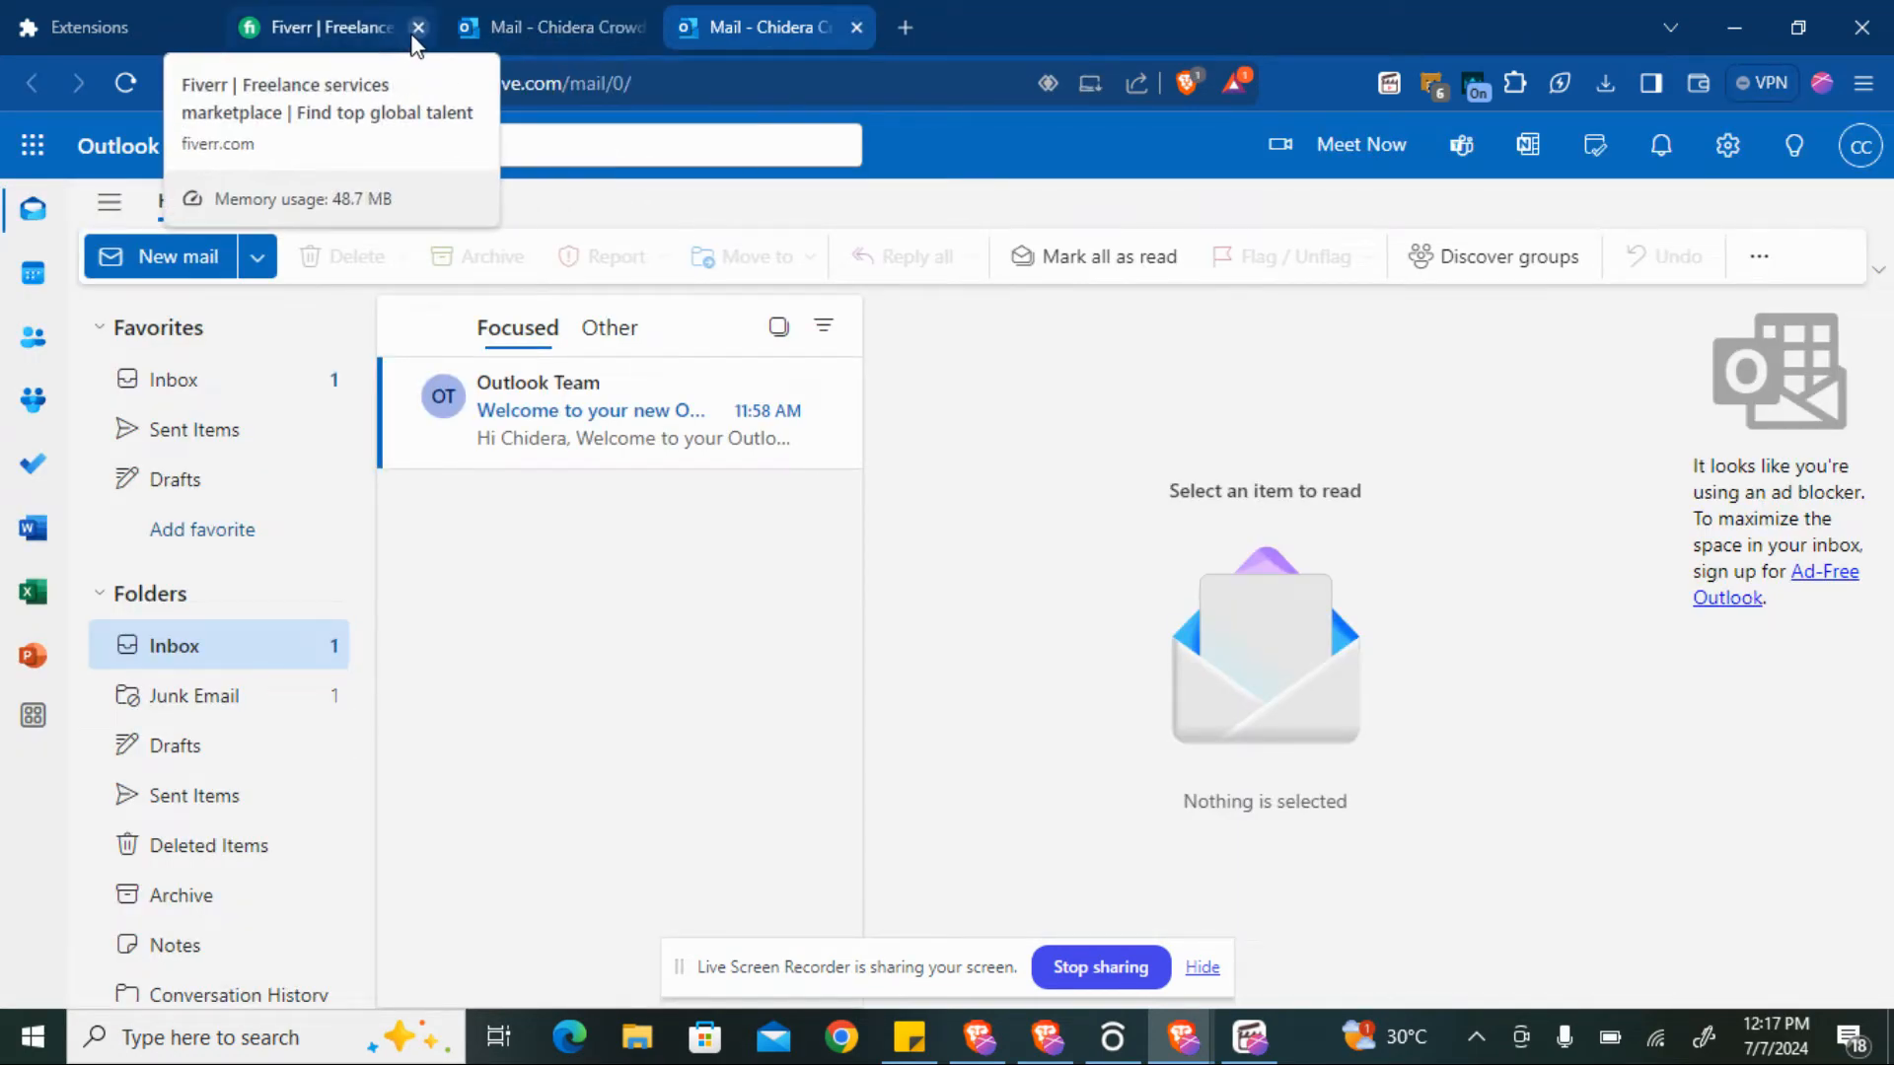
left_click(358, 27)
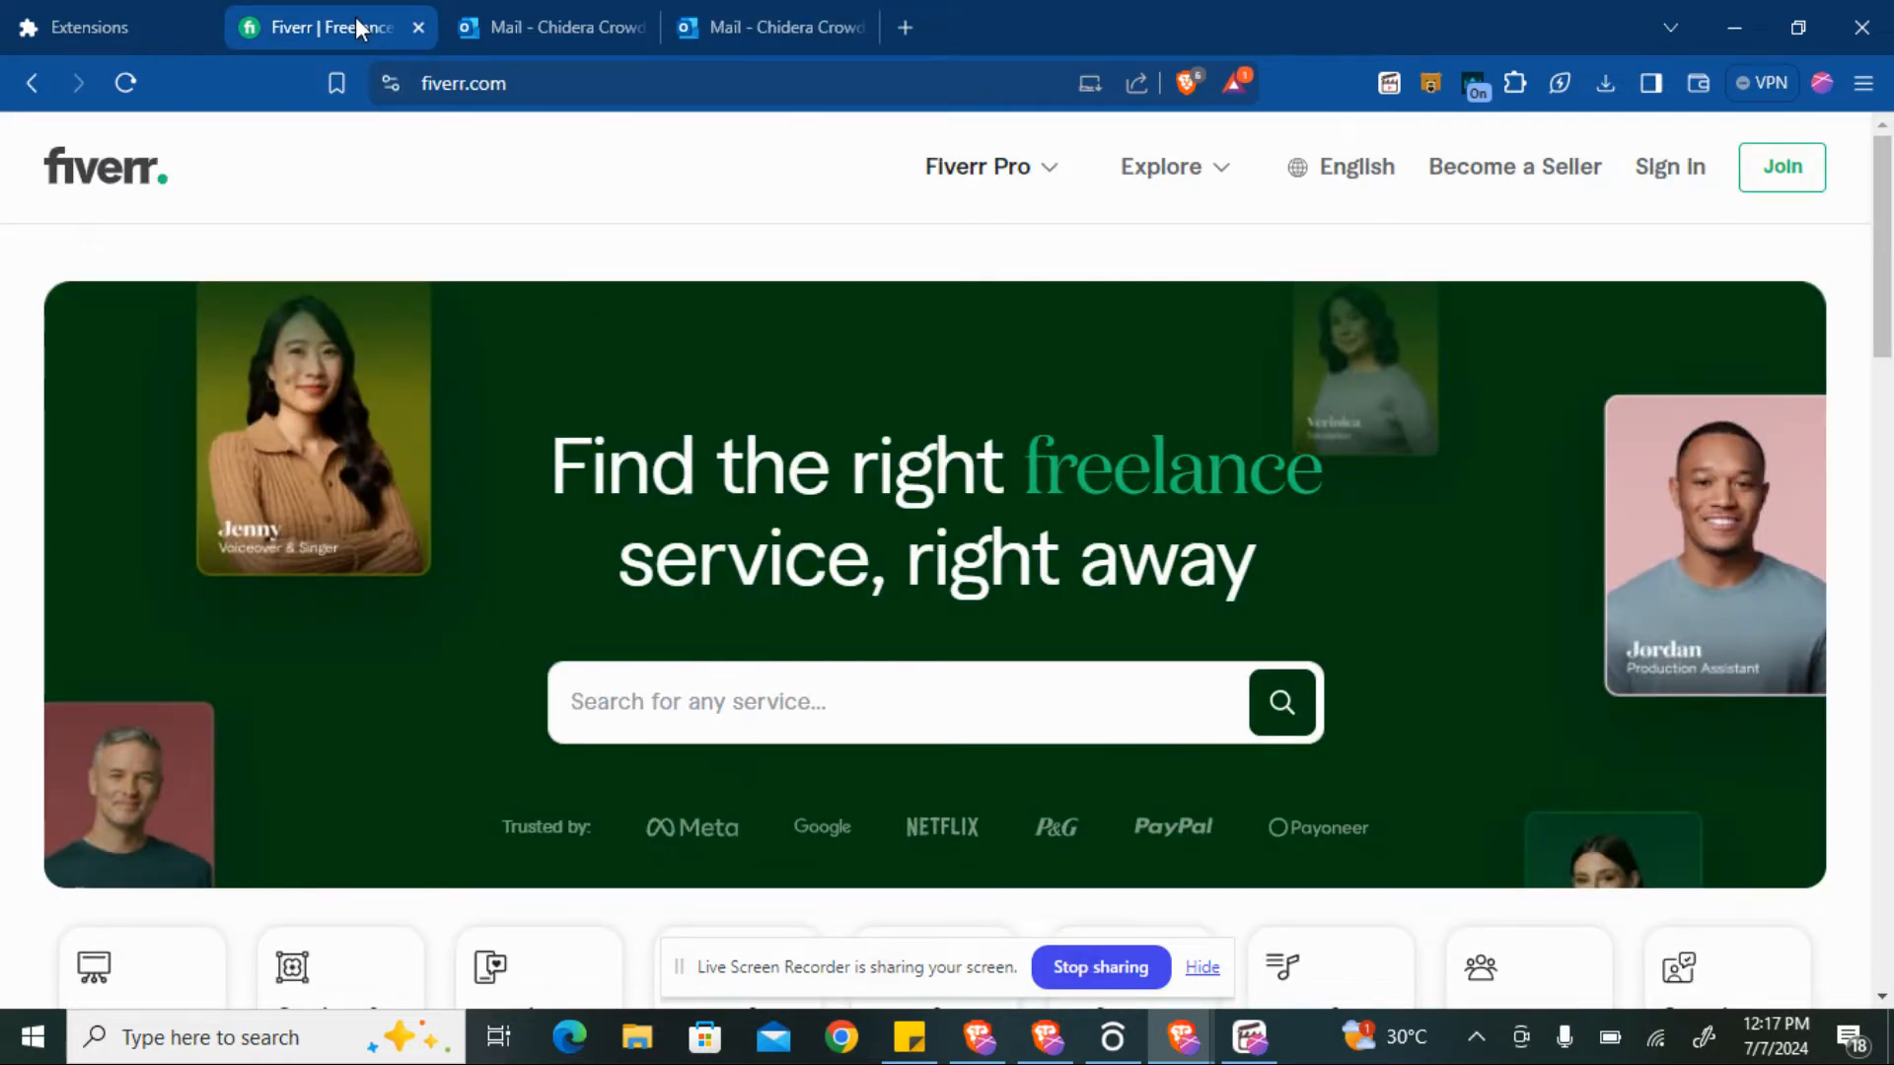
left_click(418, 26)
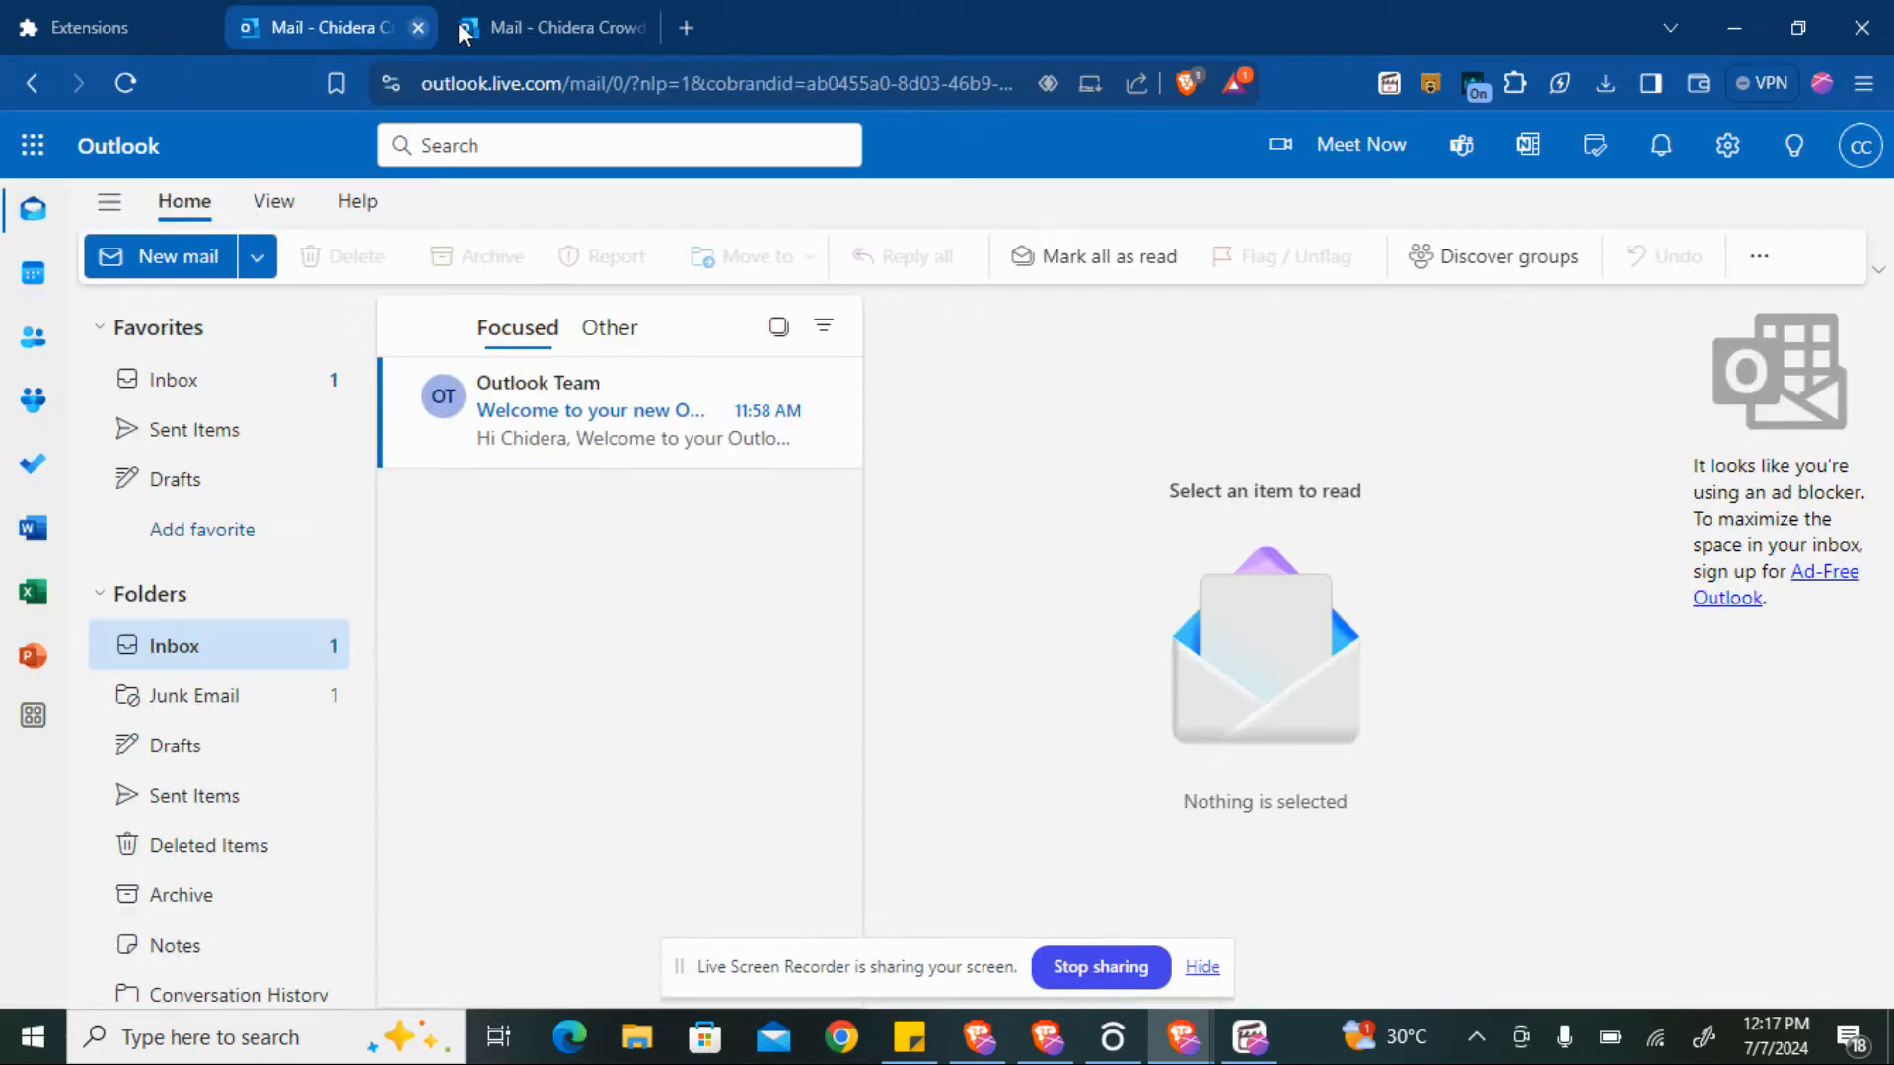
- Open fiverr.com in a new tab
left_click(686, 27)
type("F")
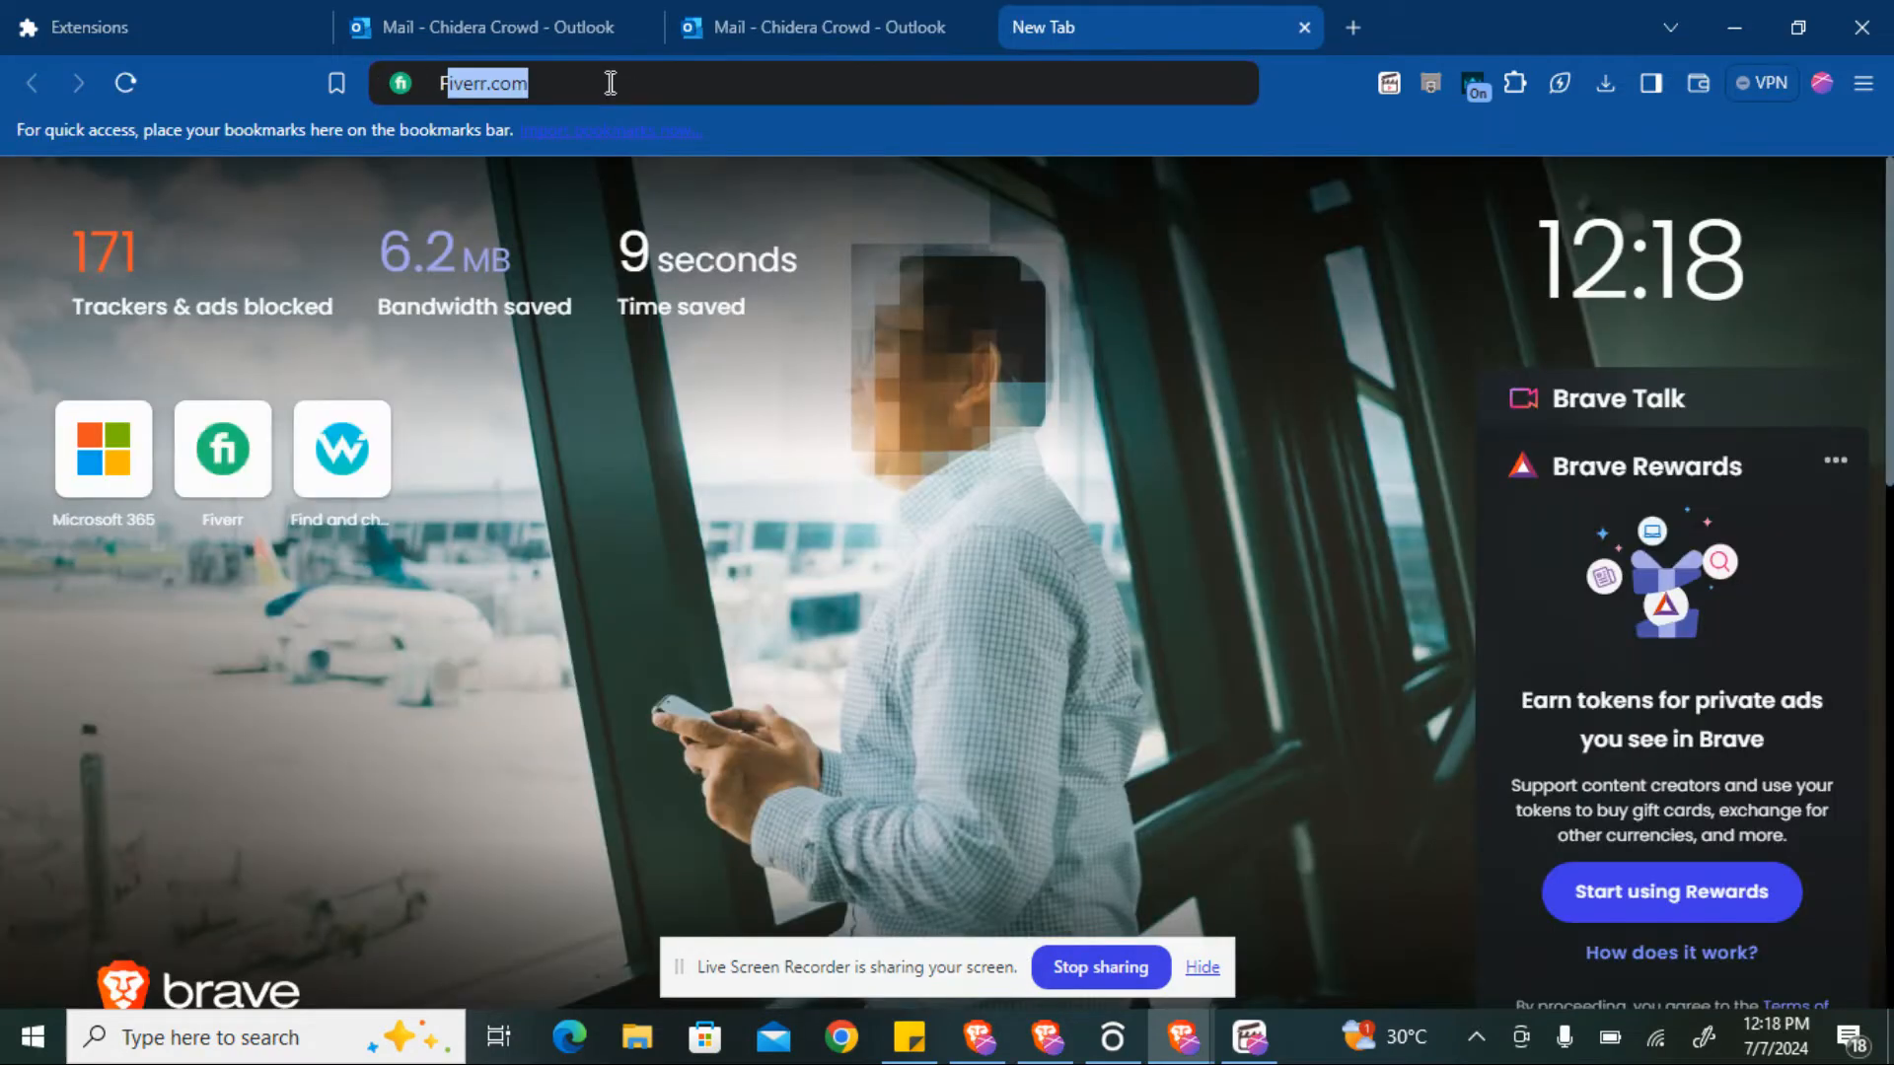
type("iverr")
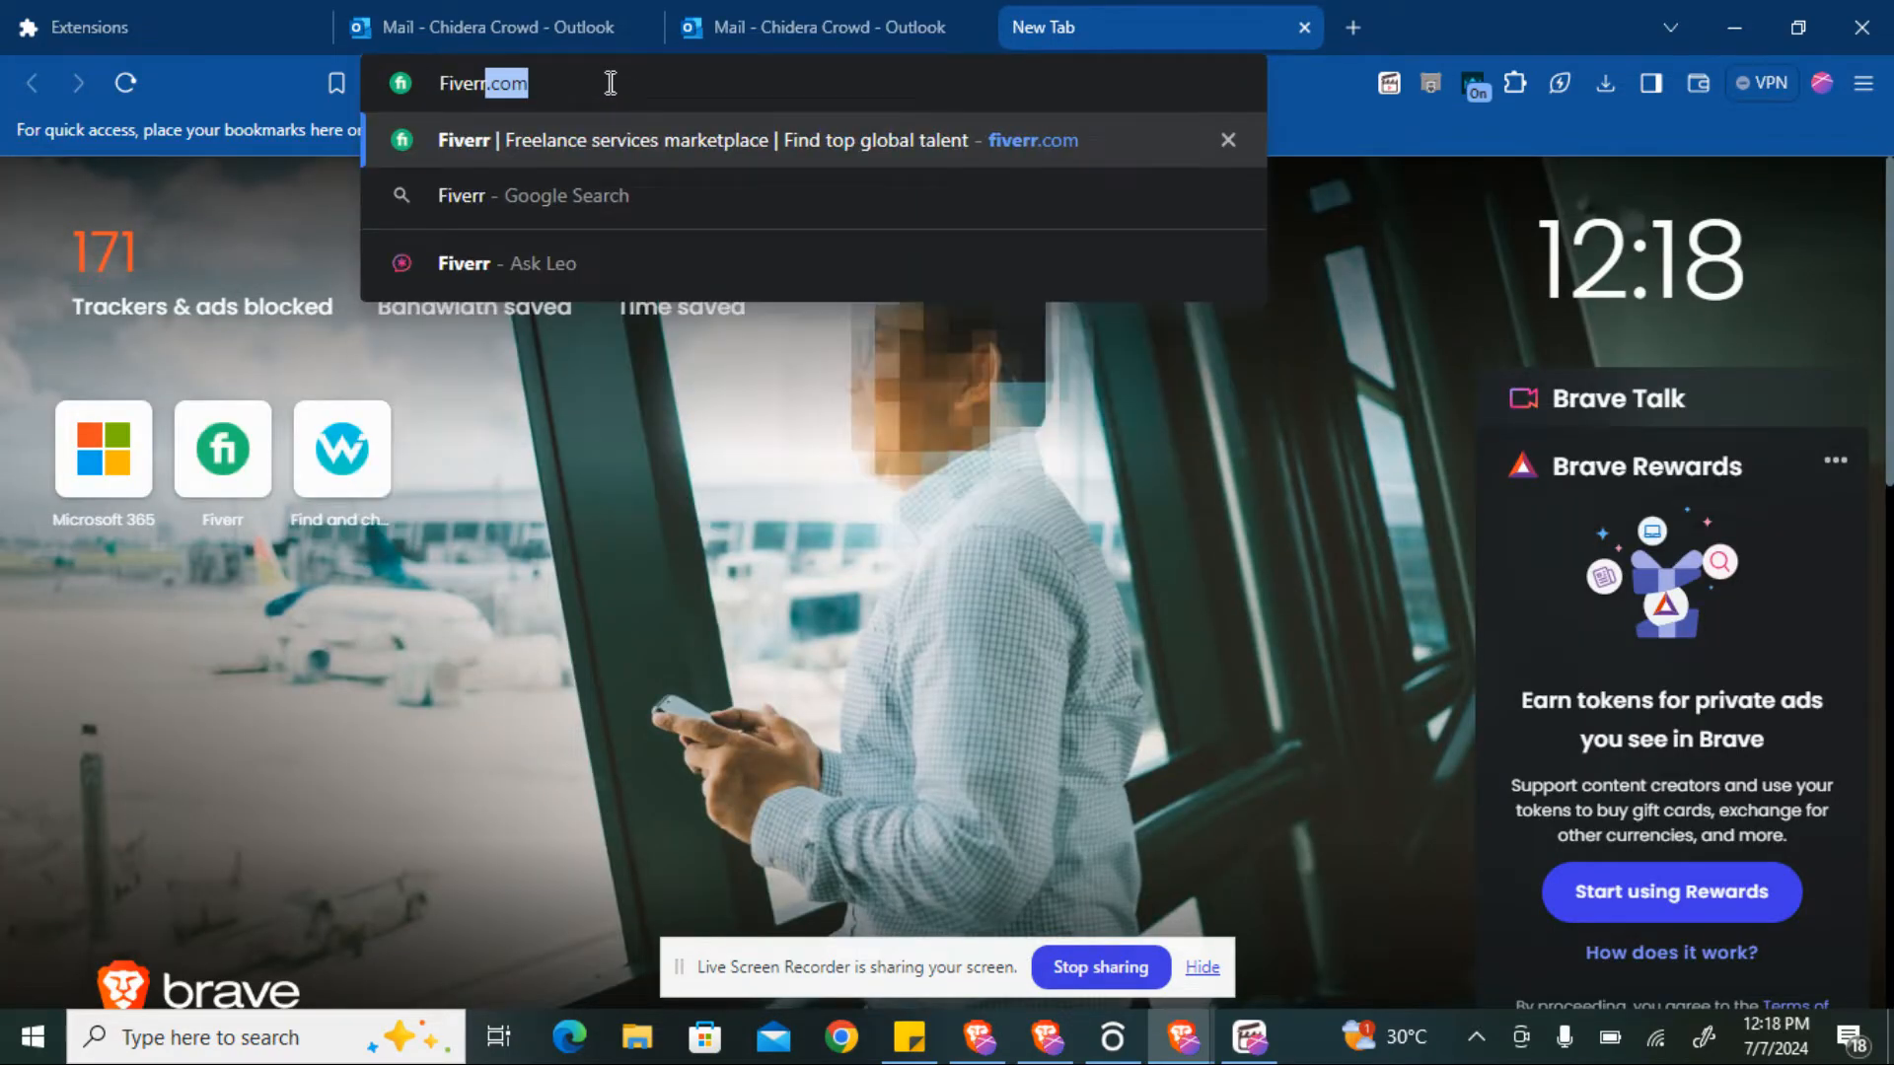
key("Return")
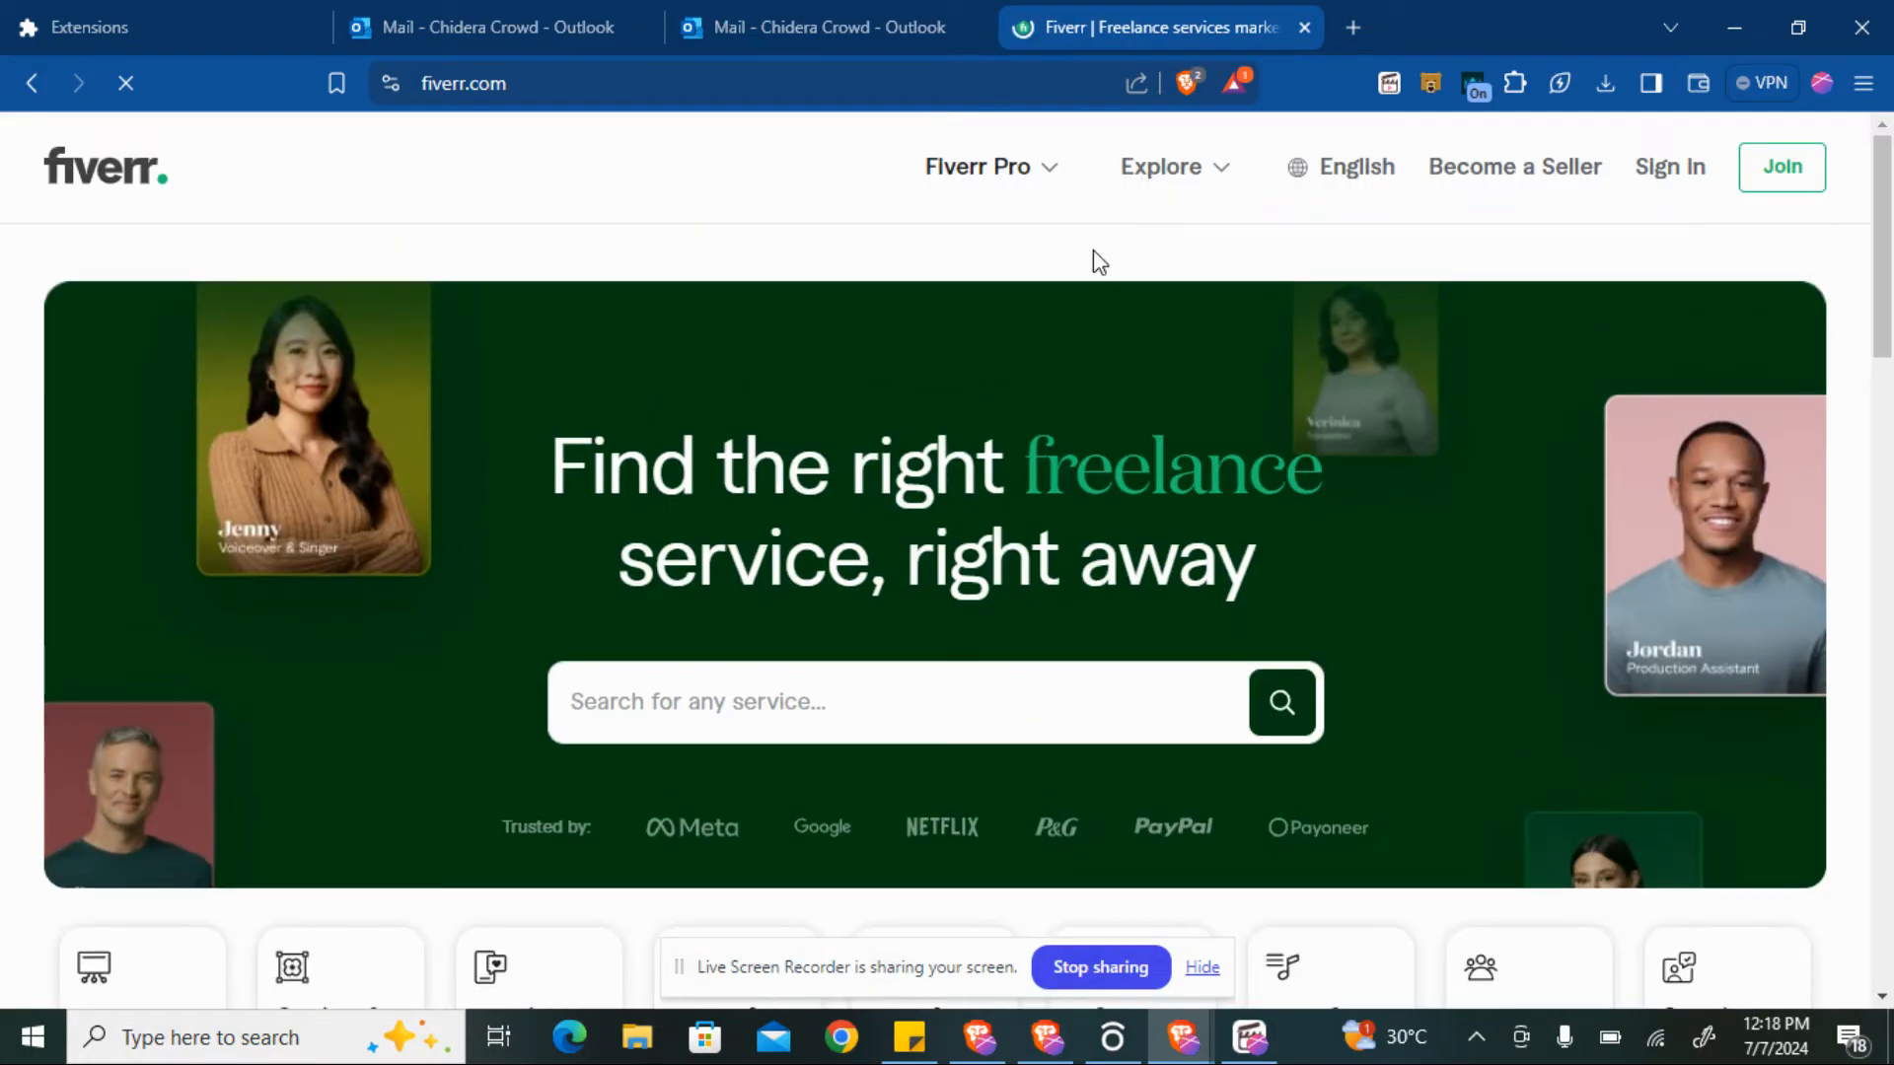
- Start joining Fiverr as a new member and choose to continue with email
left_click(1786, 180)
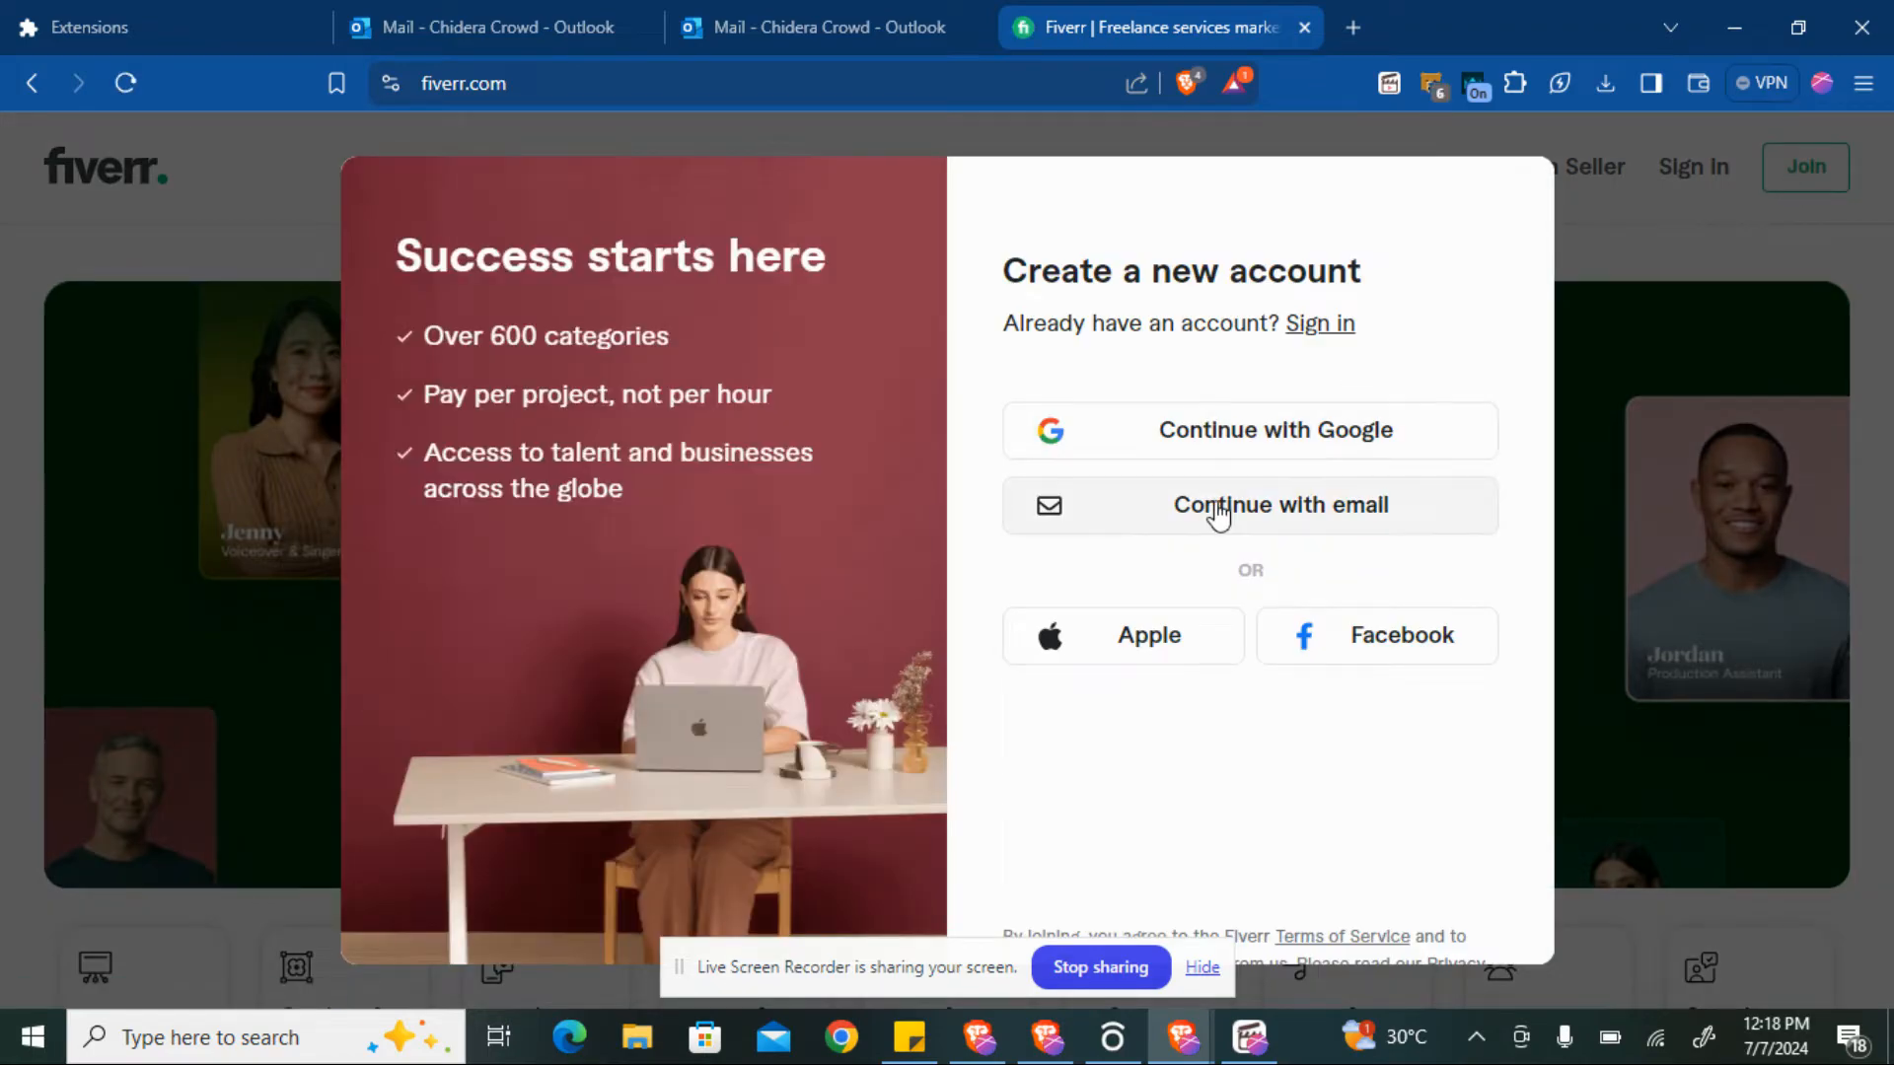
left_click(1715, 234)
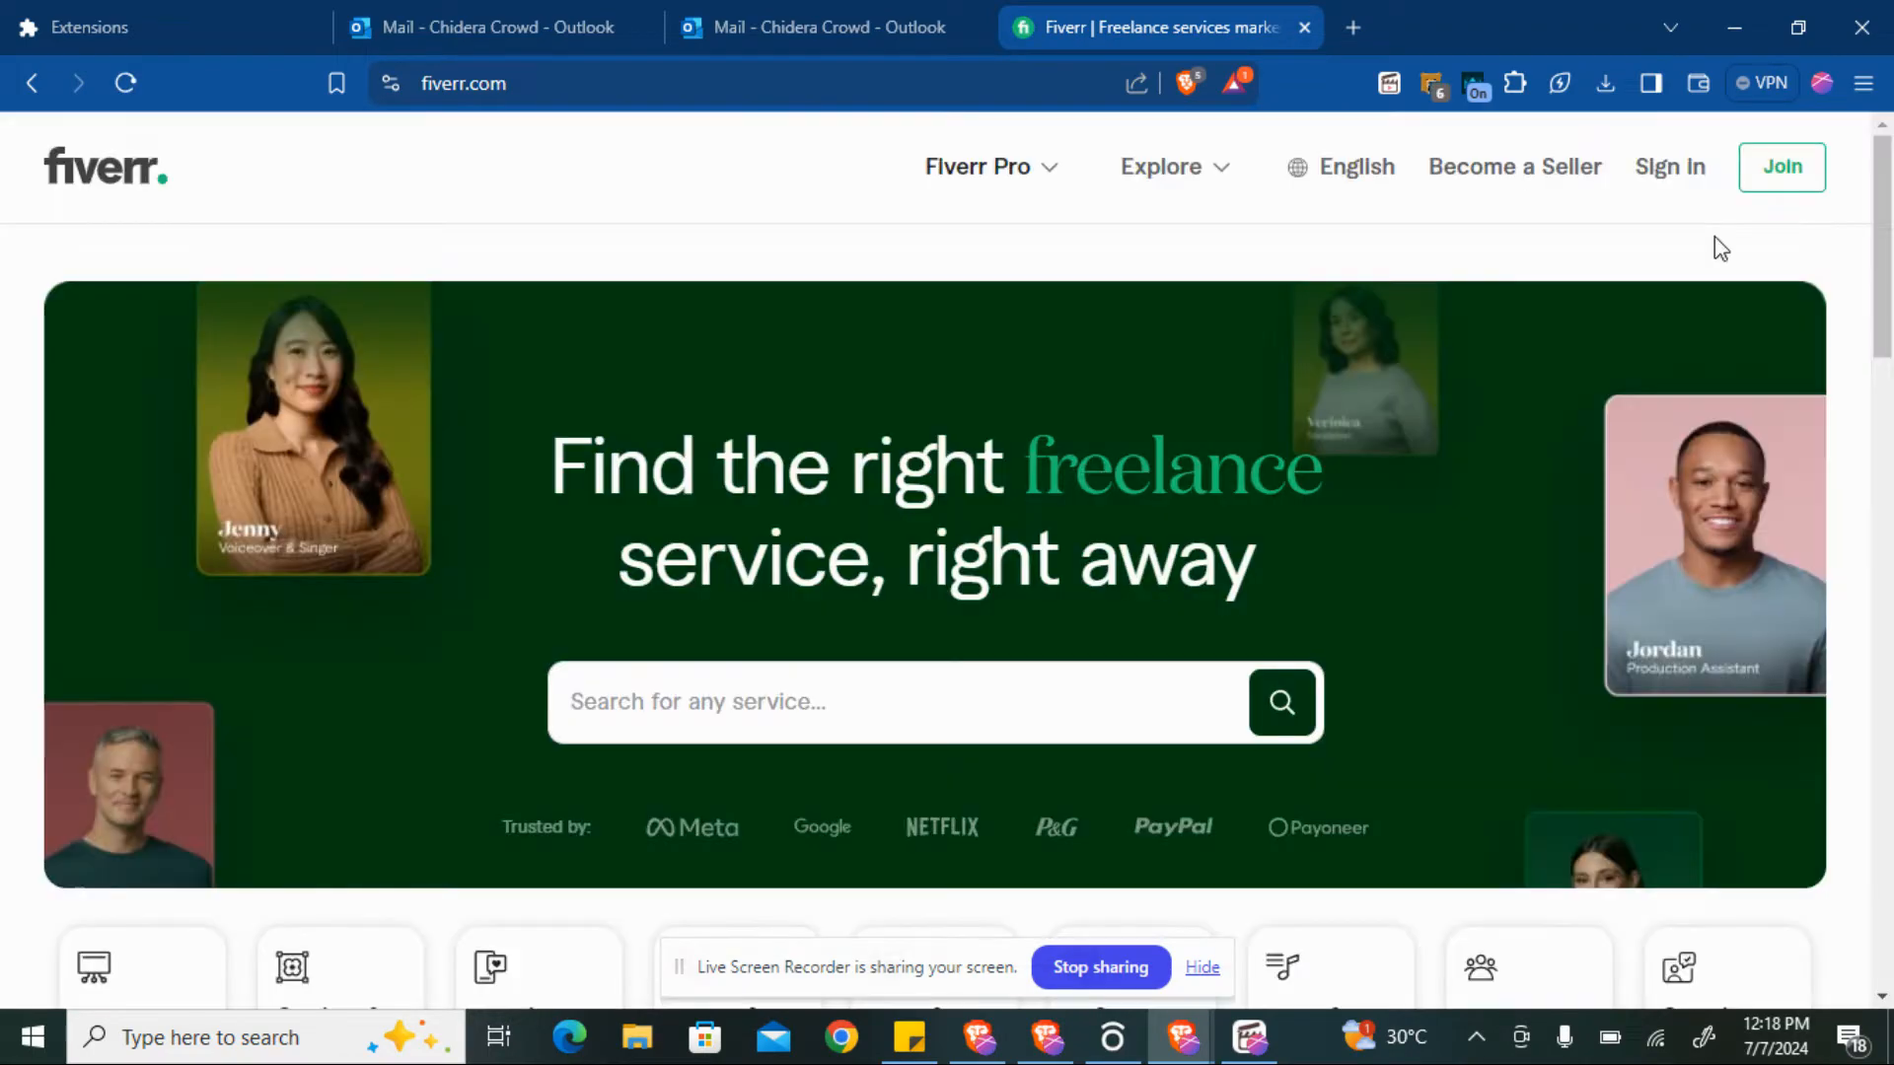
left_click(1790, 182)
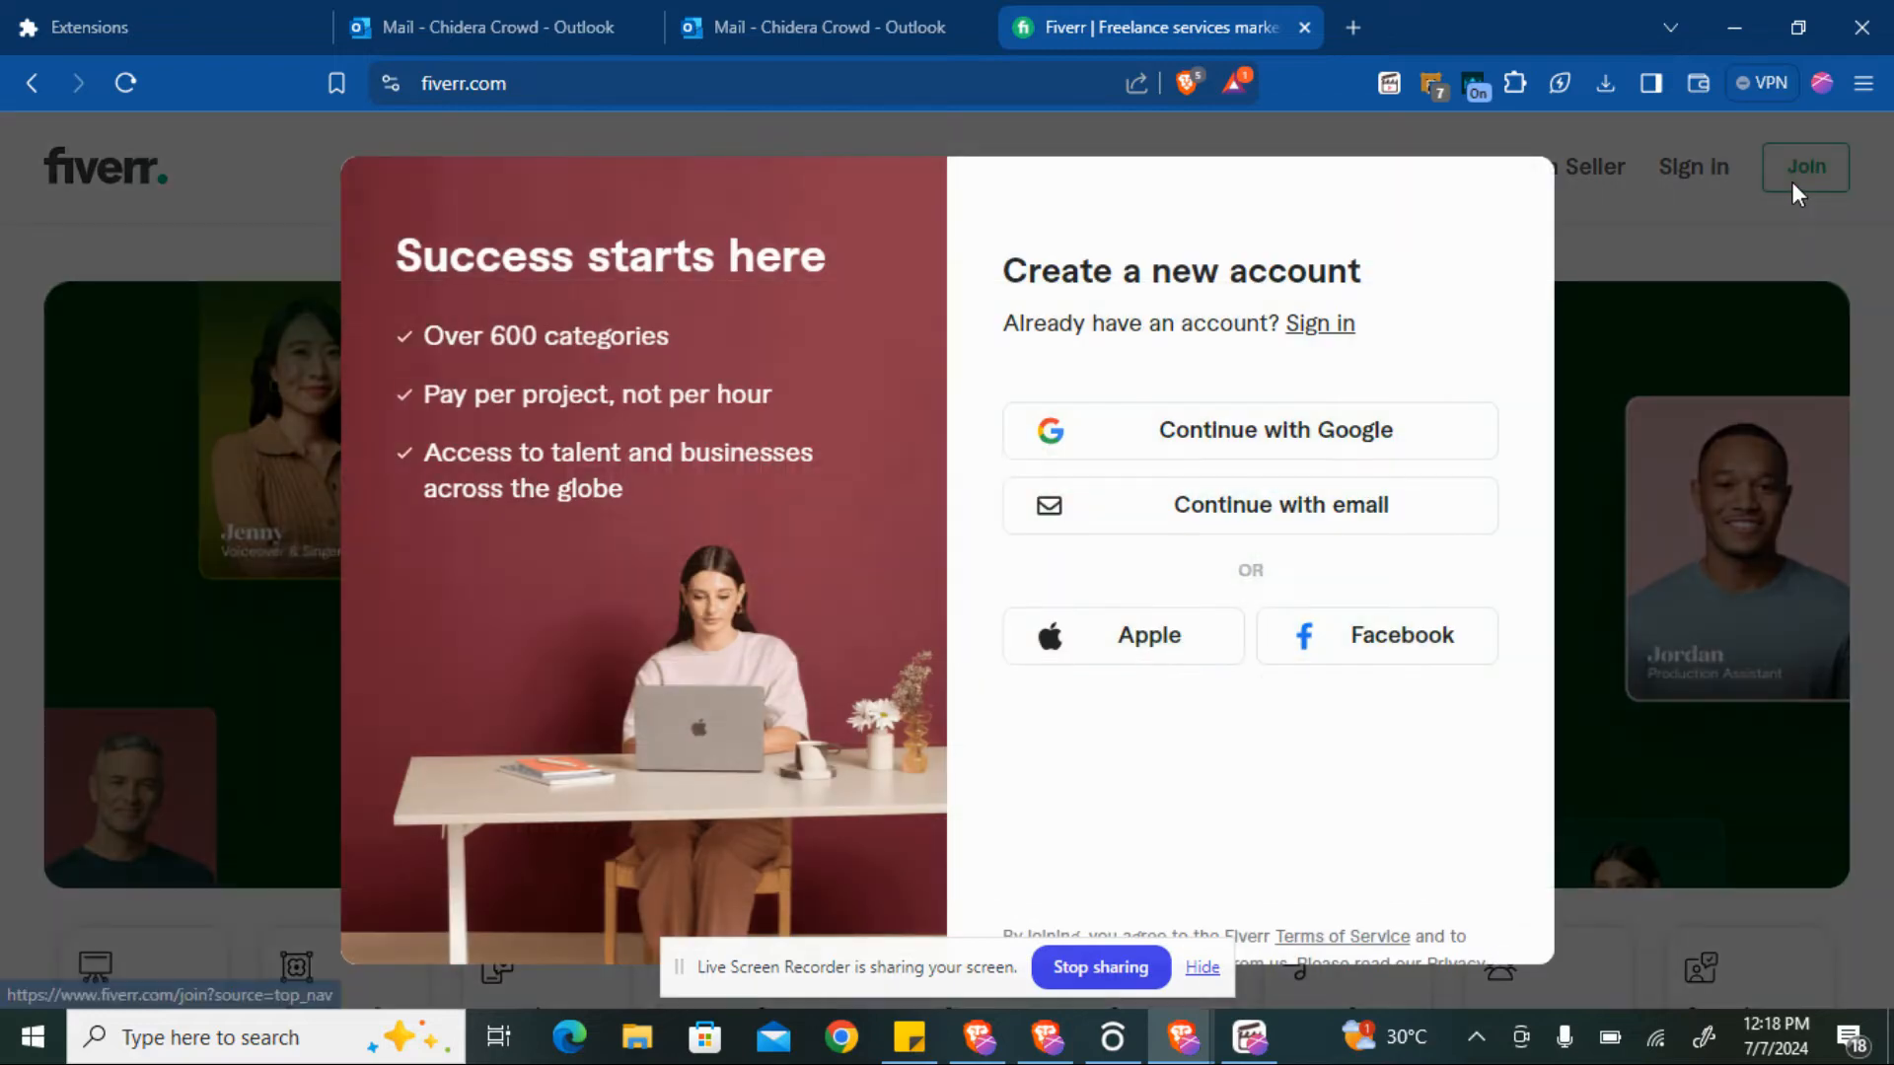
left_click(1320, 508)
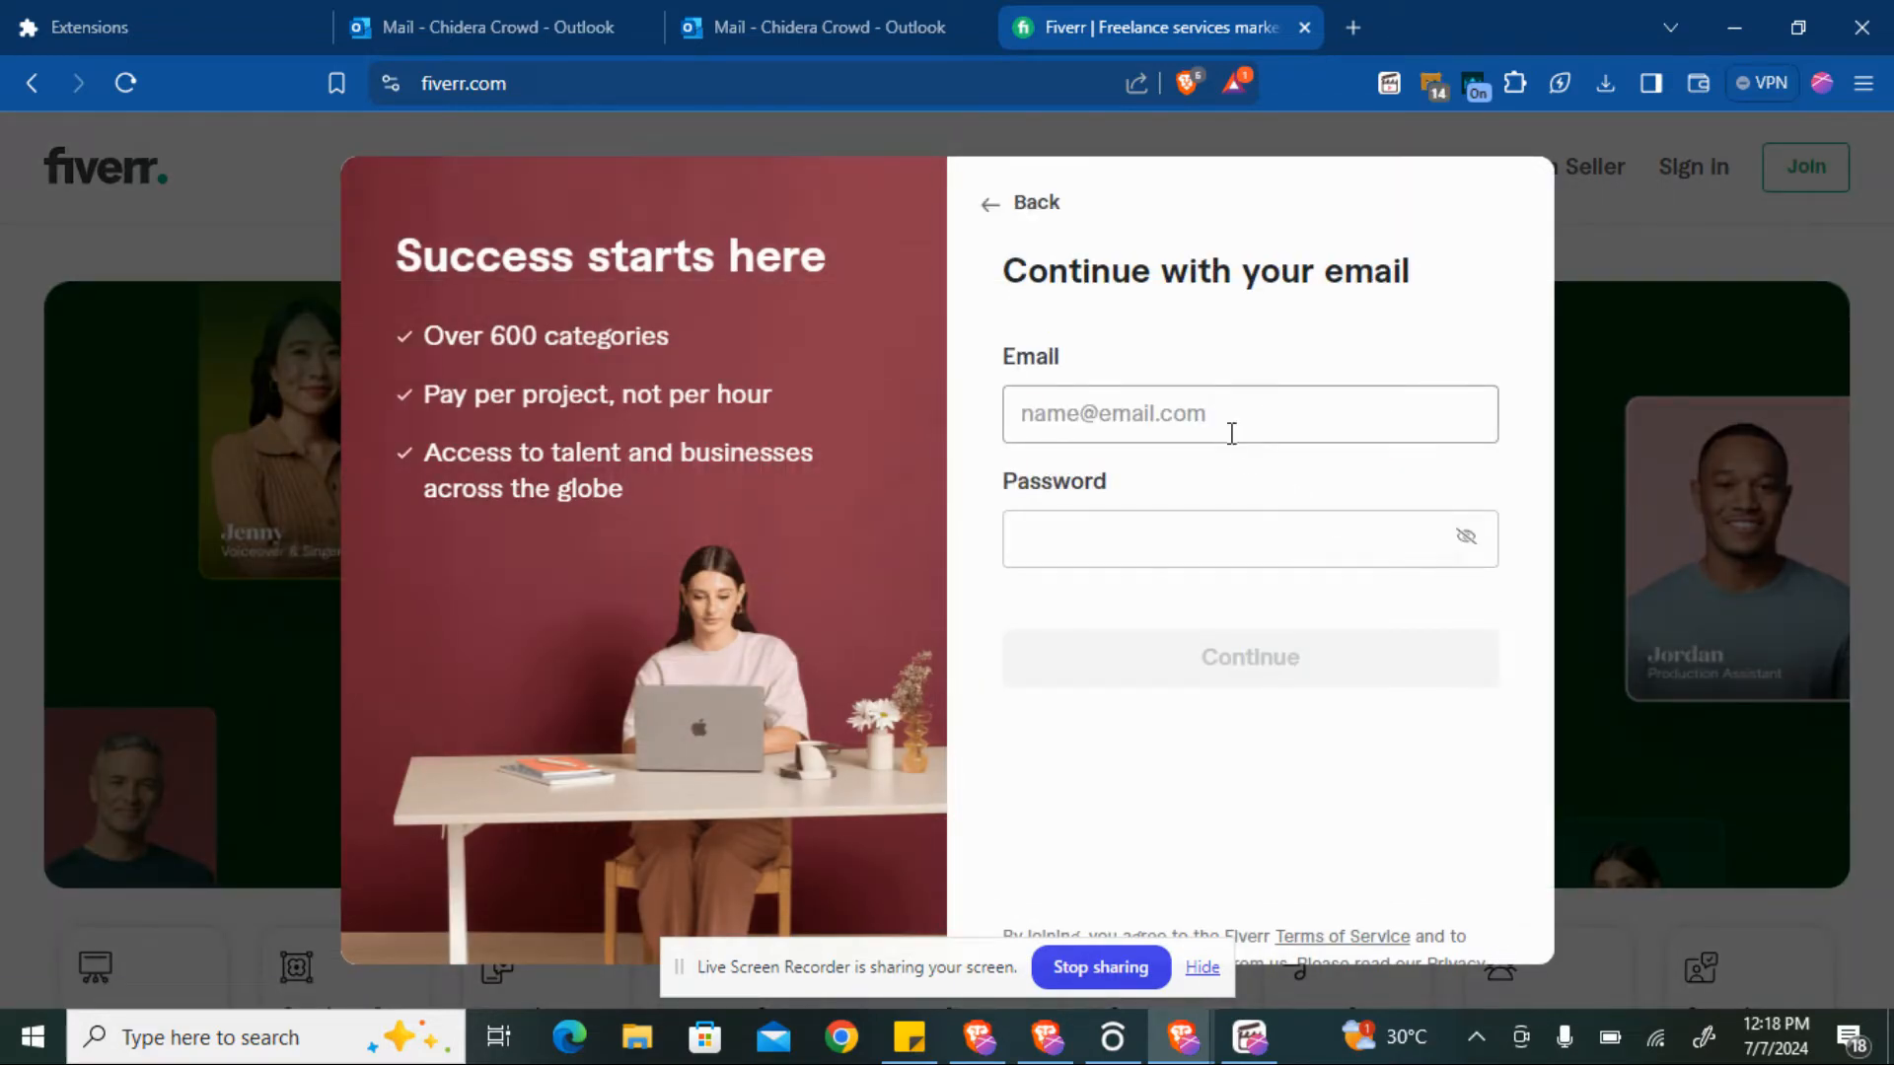
- Fill in the sign-up email with the Outlook address stored in the clipboard history
key("super+v")
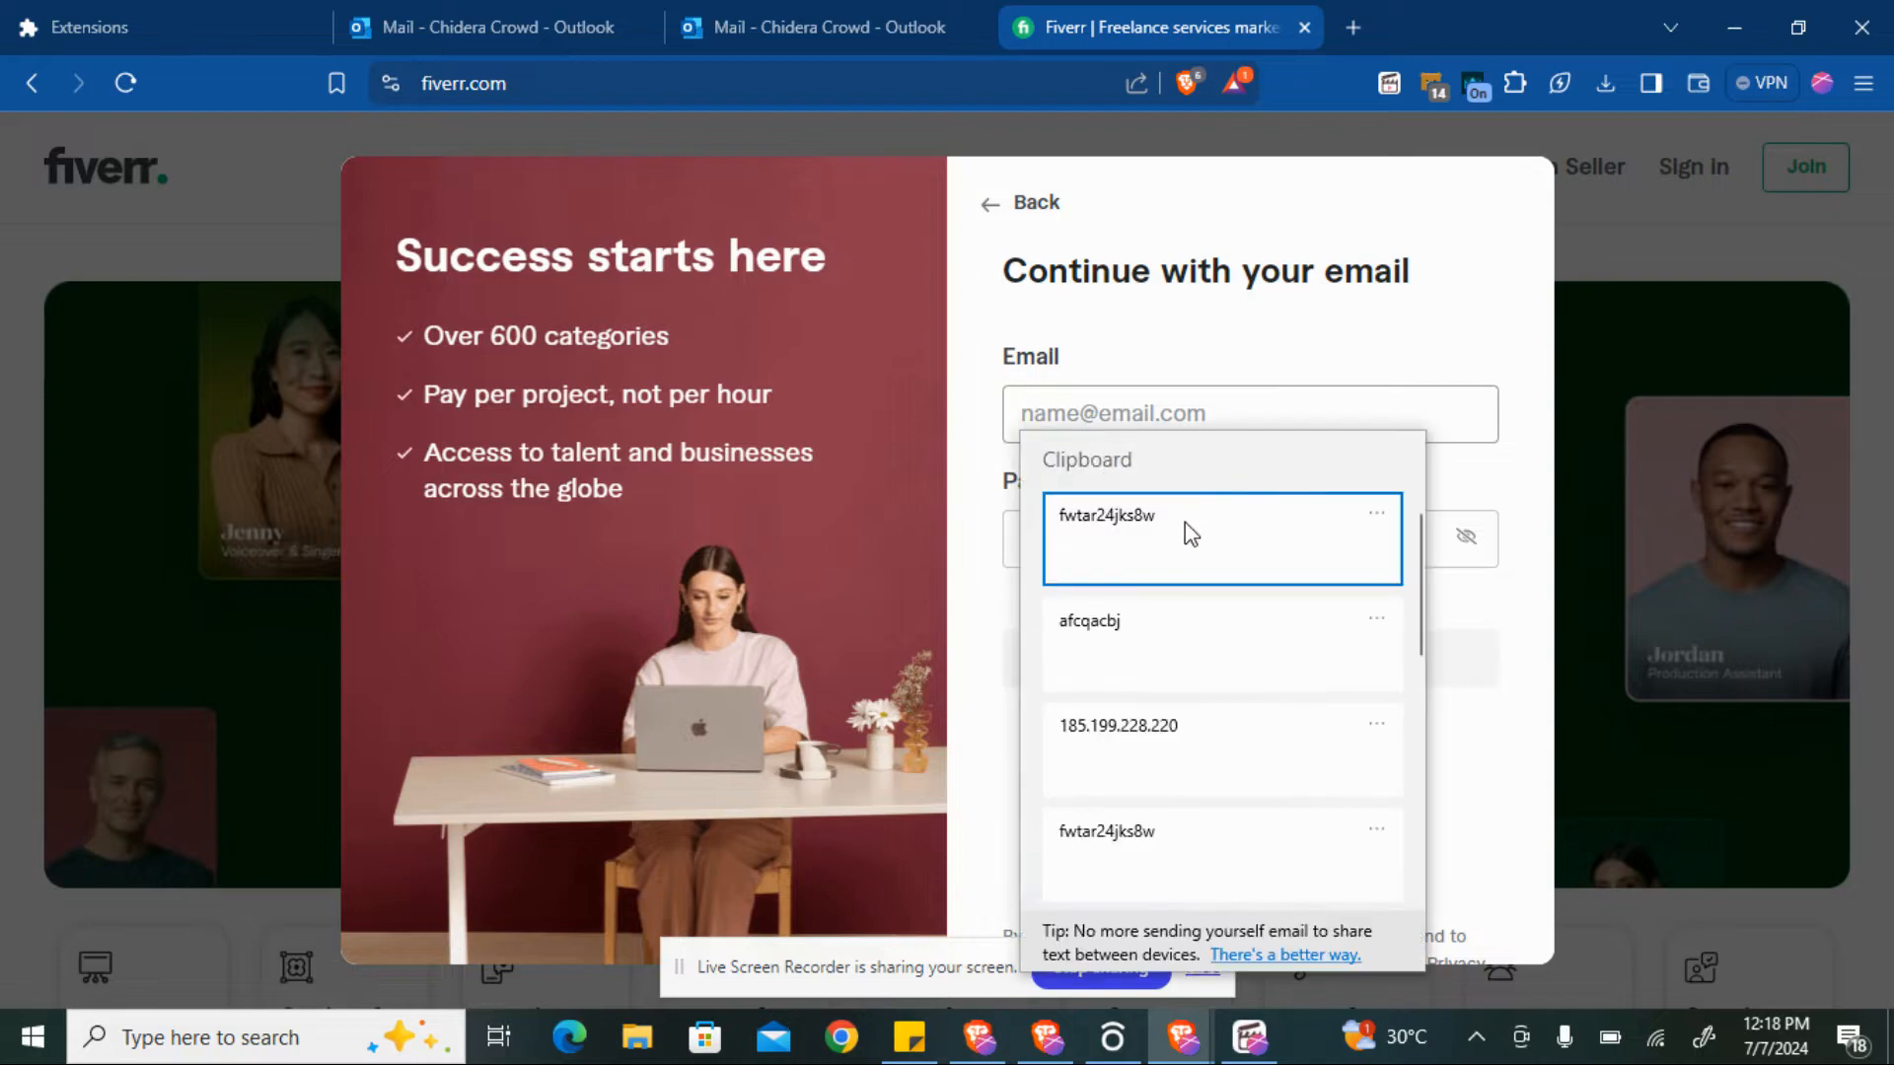
scroll(1188, 676, "down", 2)
scroll(1192, 683, "down", 3)
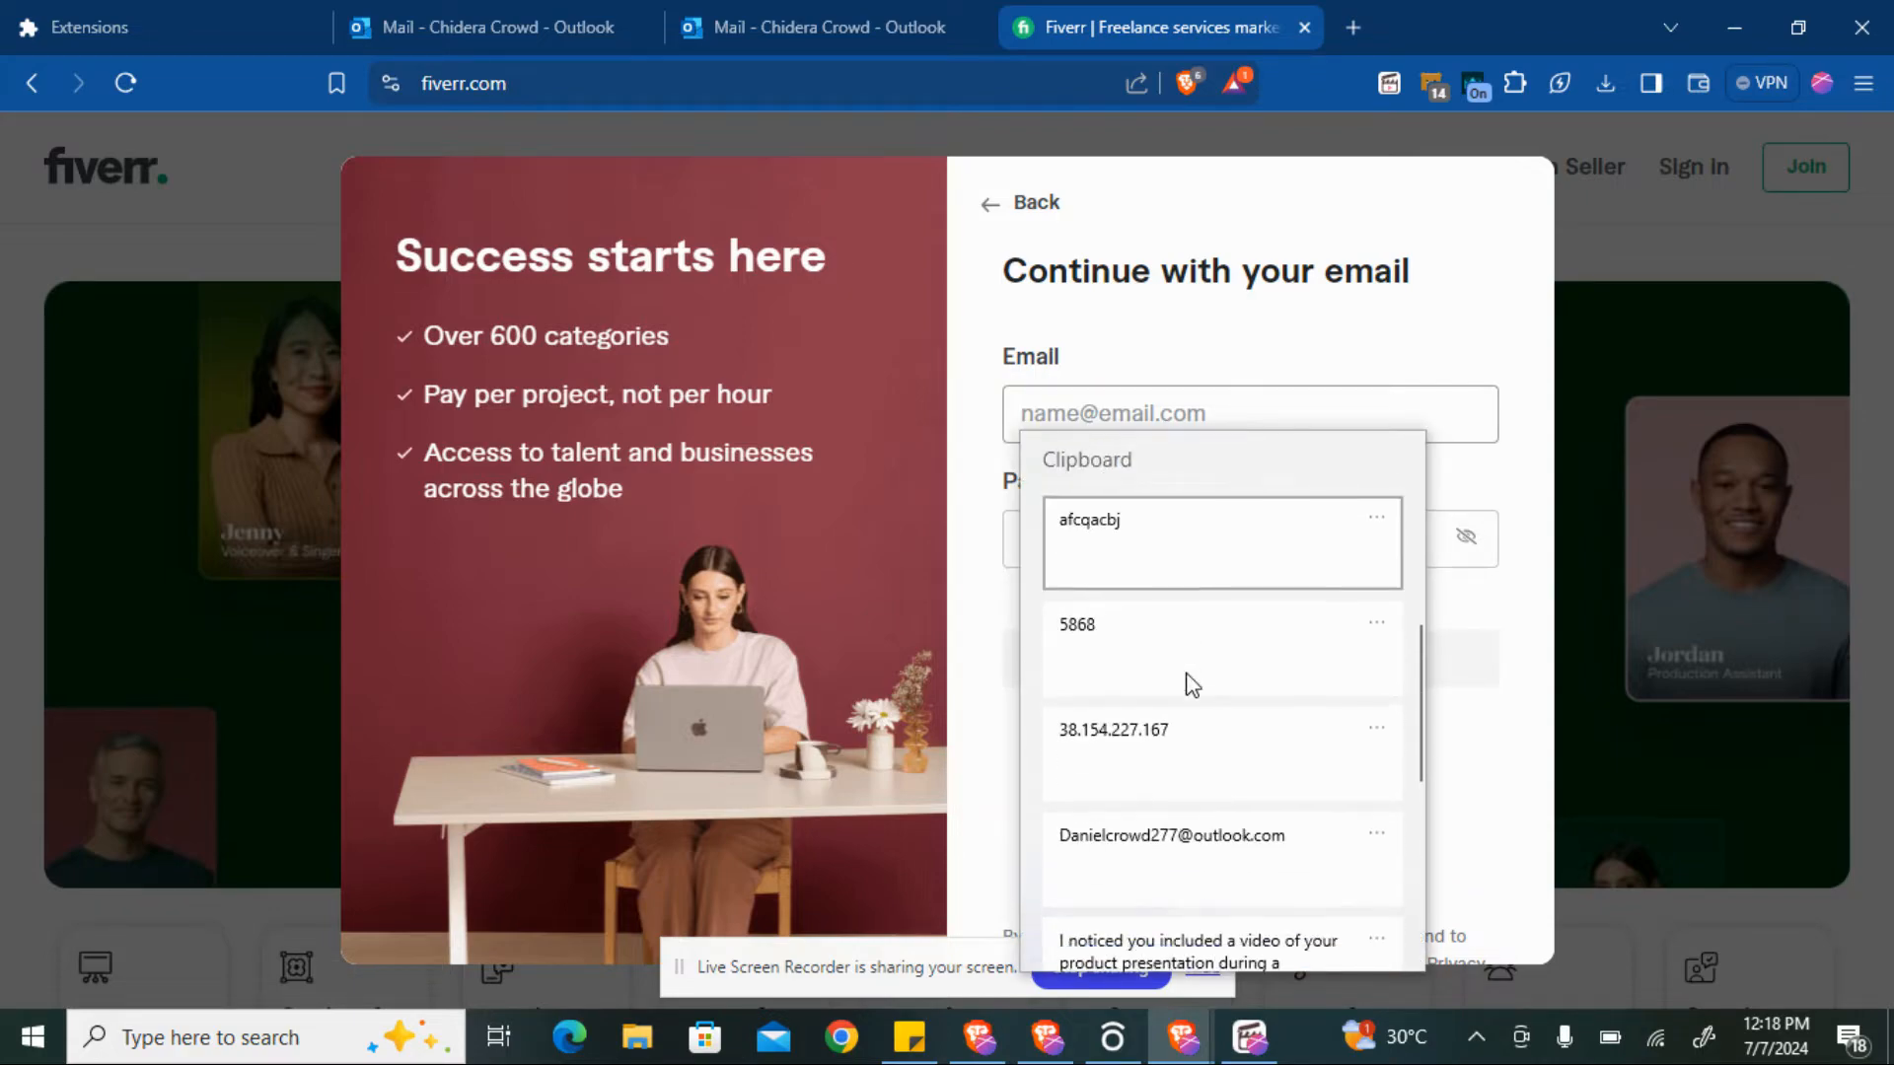
left_click(1168, 819)
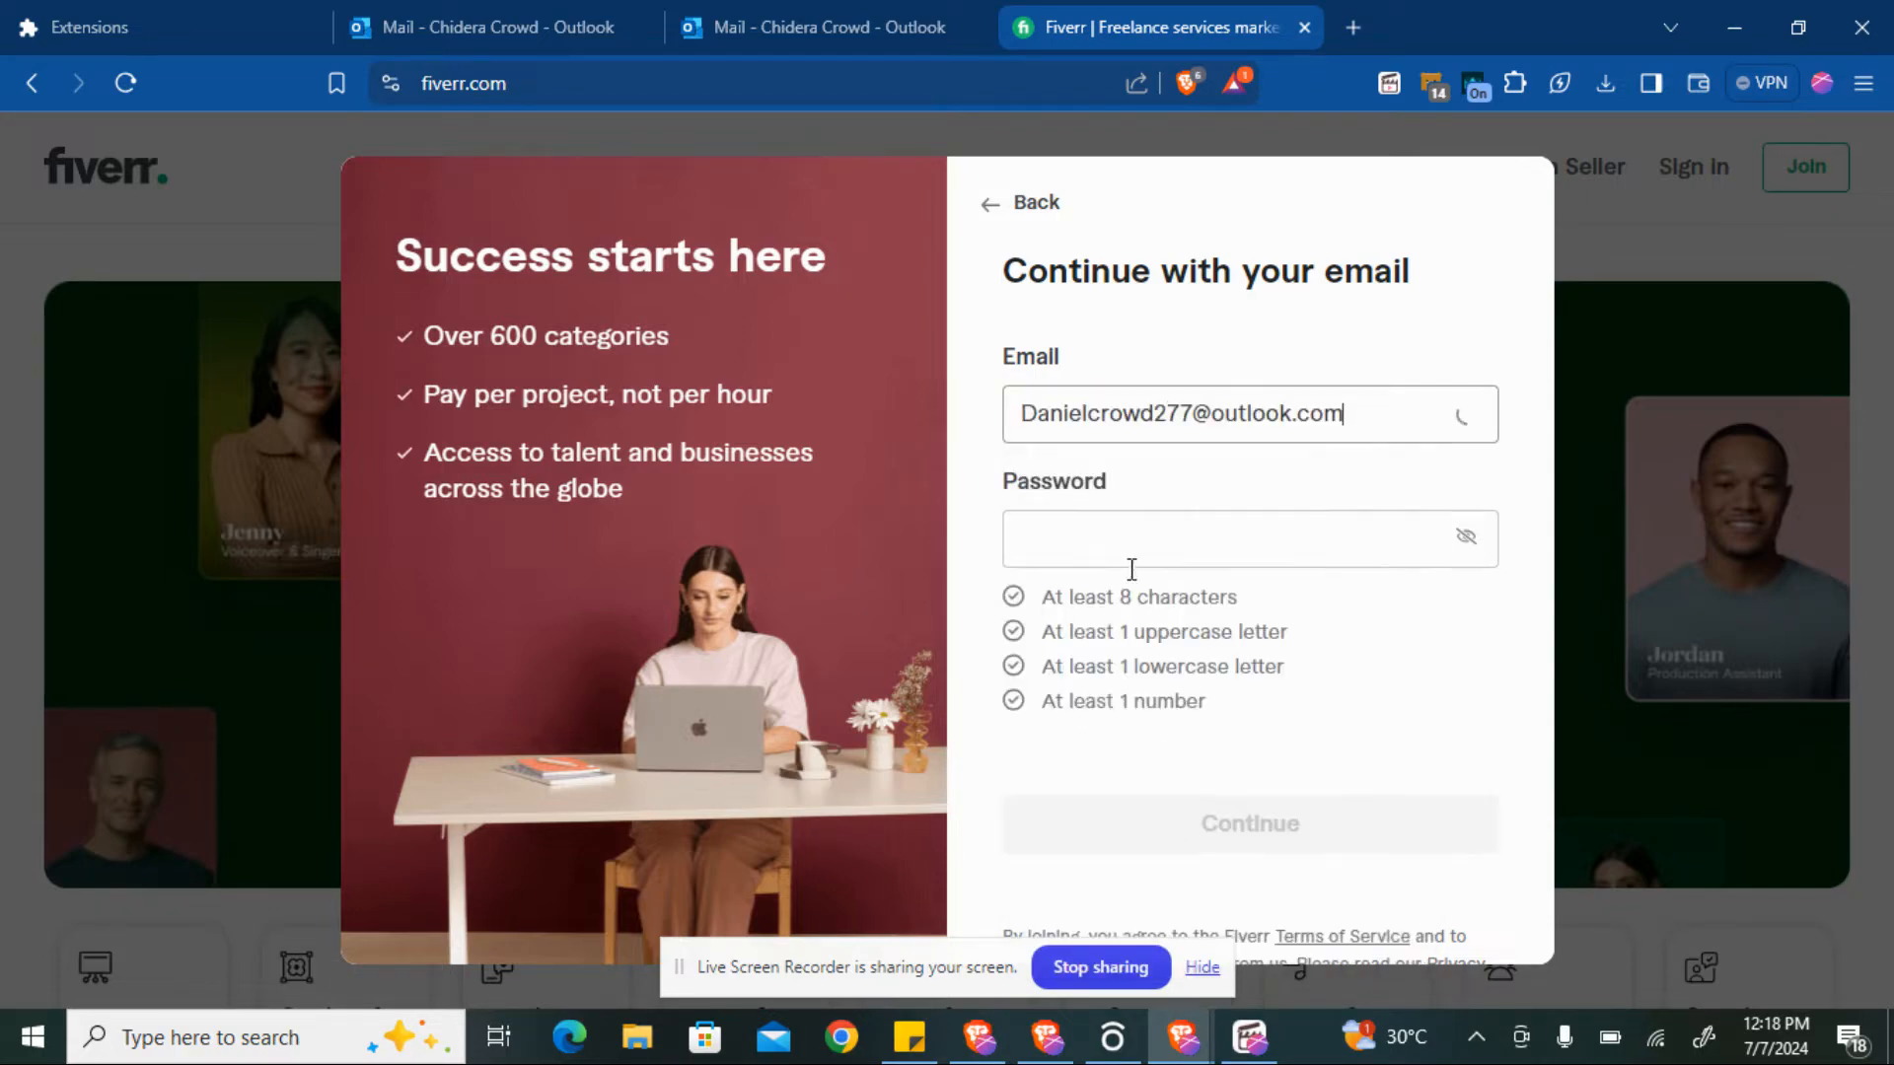
- Enter the account password, continue to the profile step, and save the login in the browser's password manager
left_click(1117, 546)
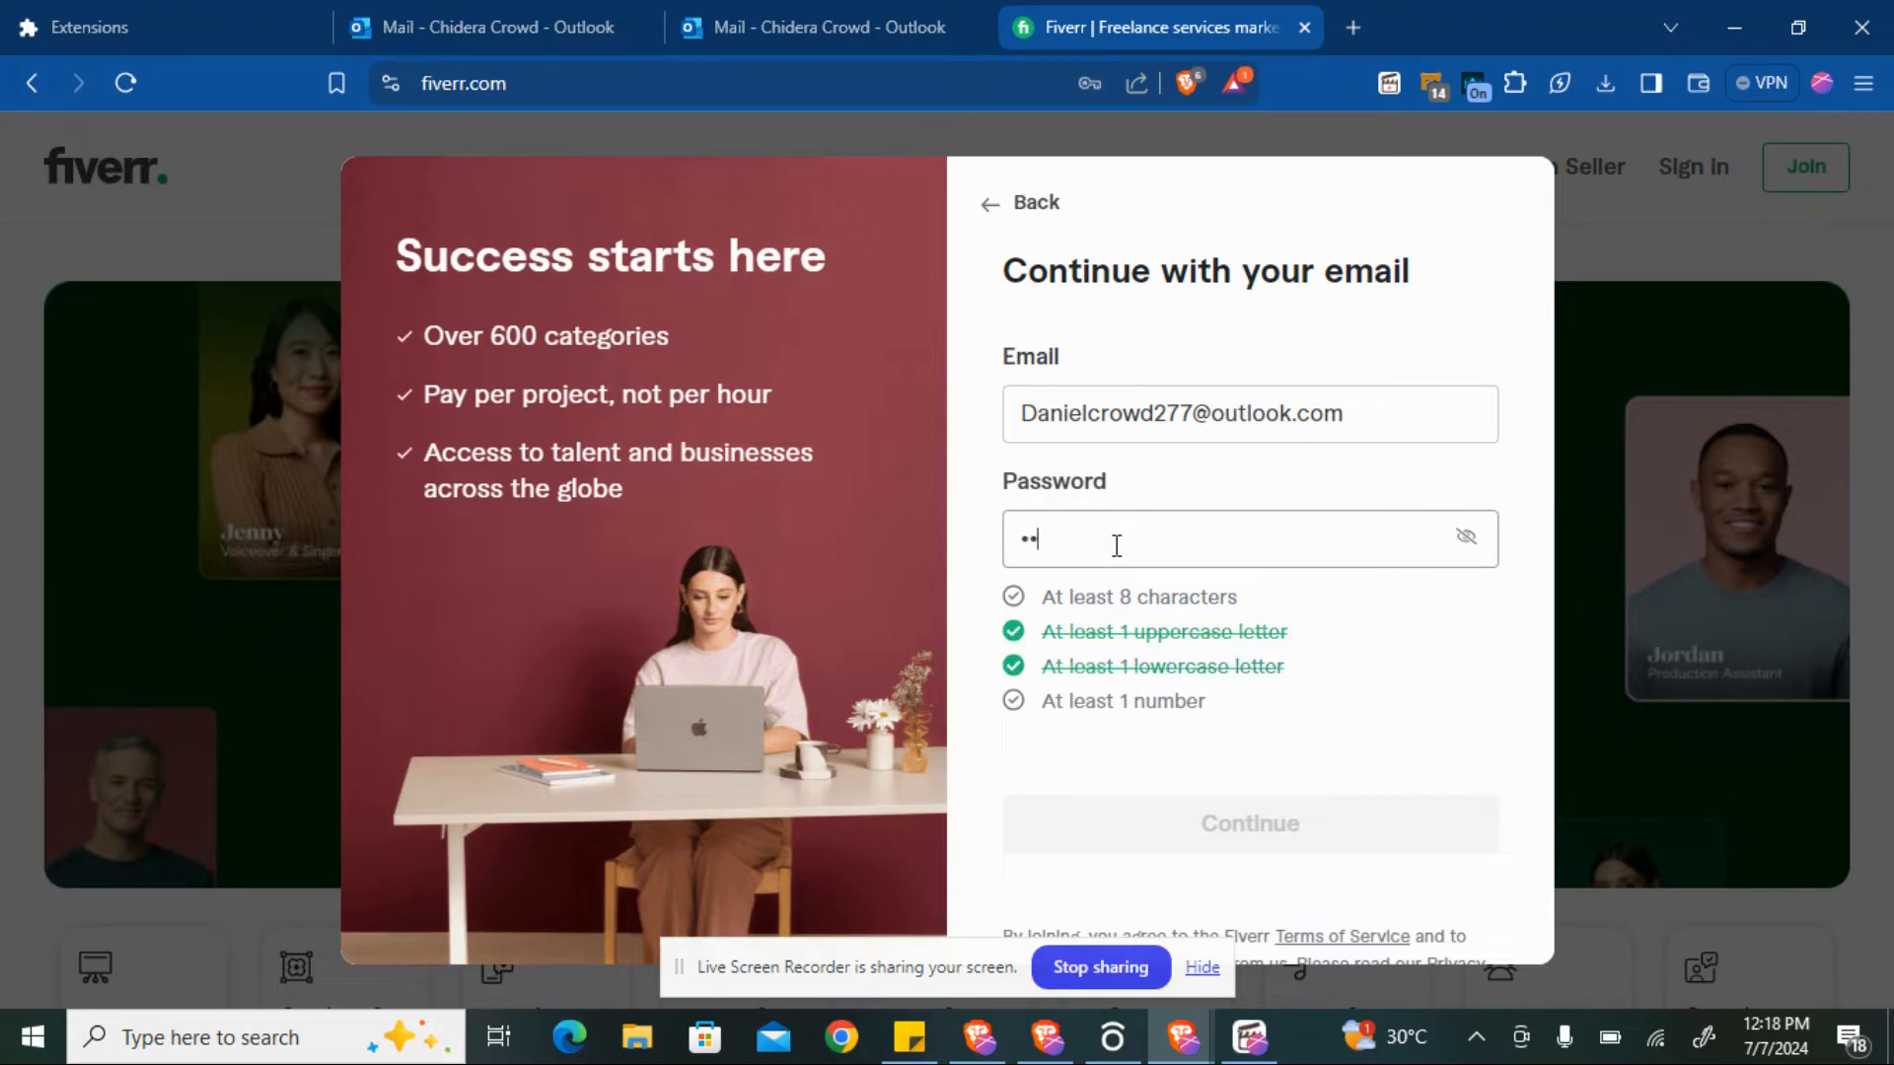
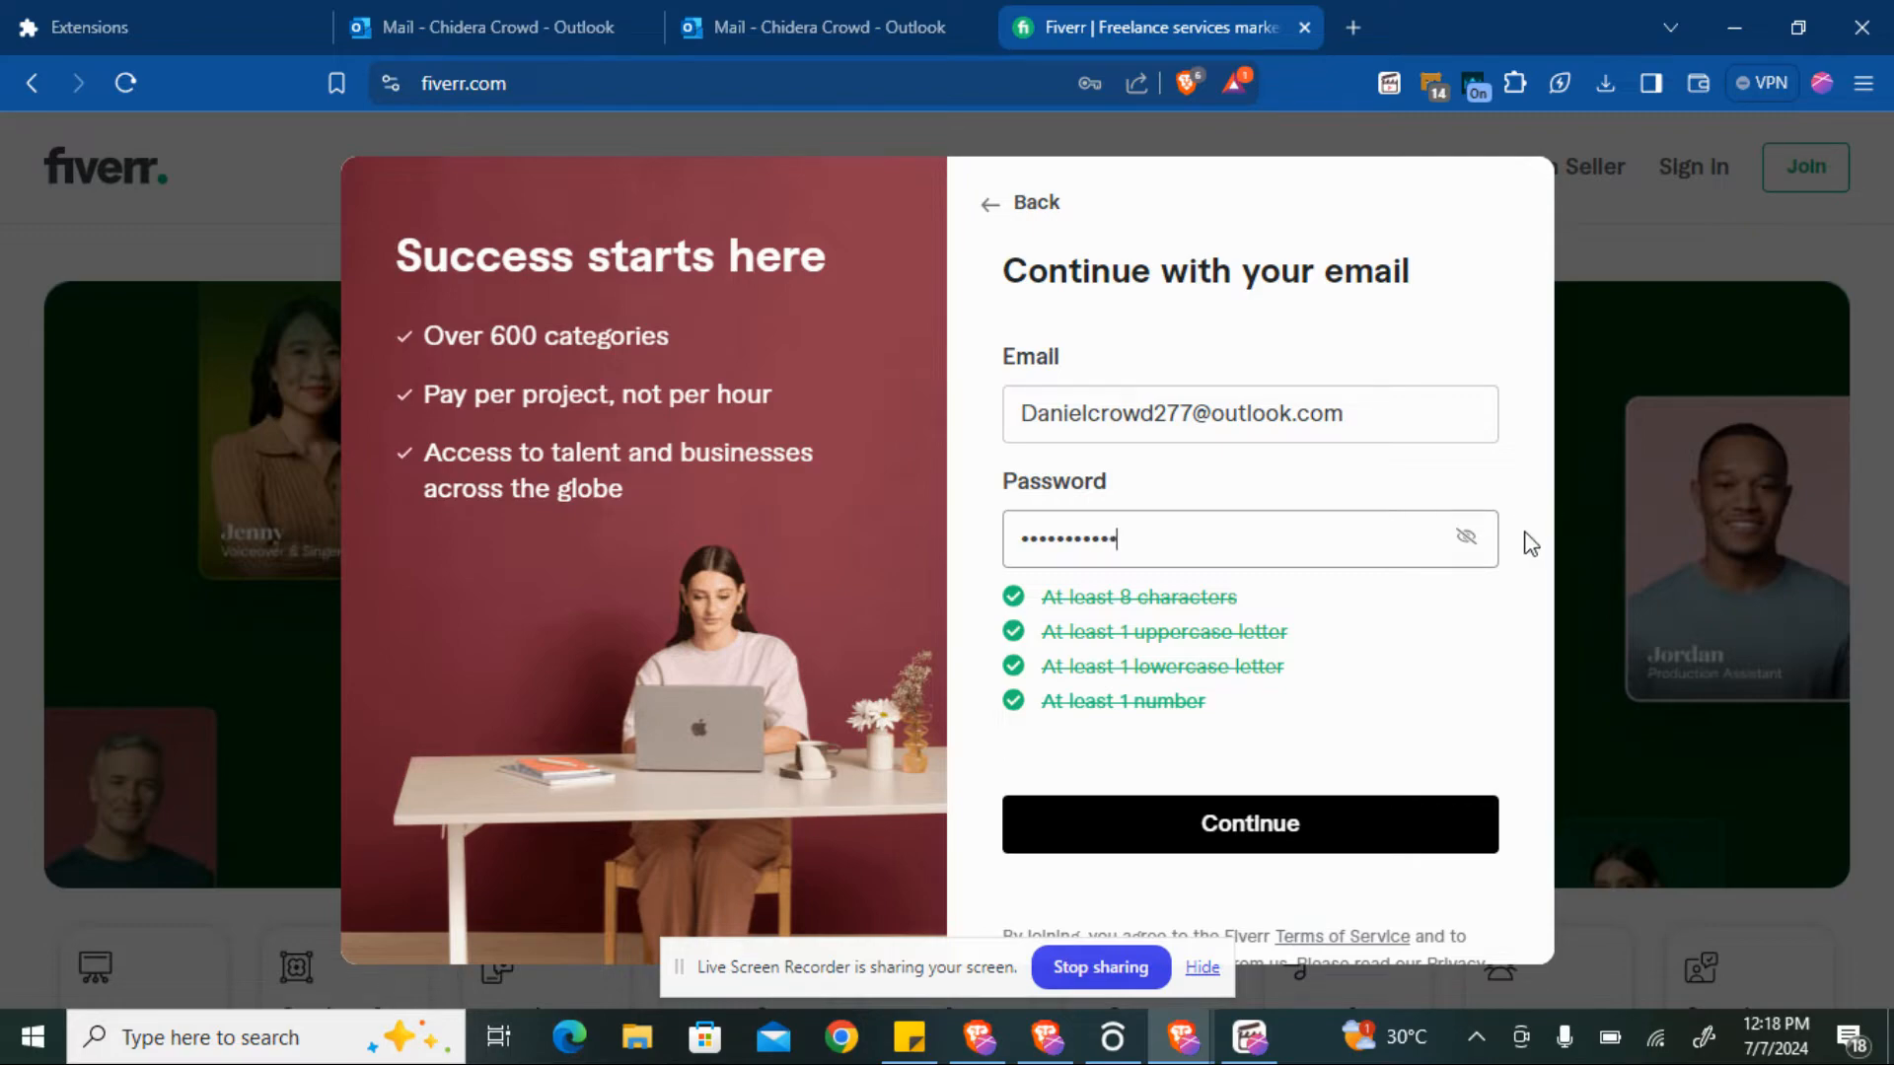
left_click(1470, 541)
left_click(1470, 540)
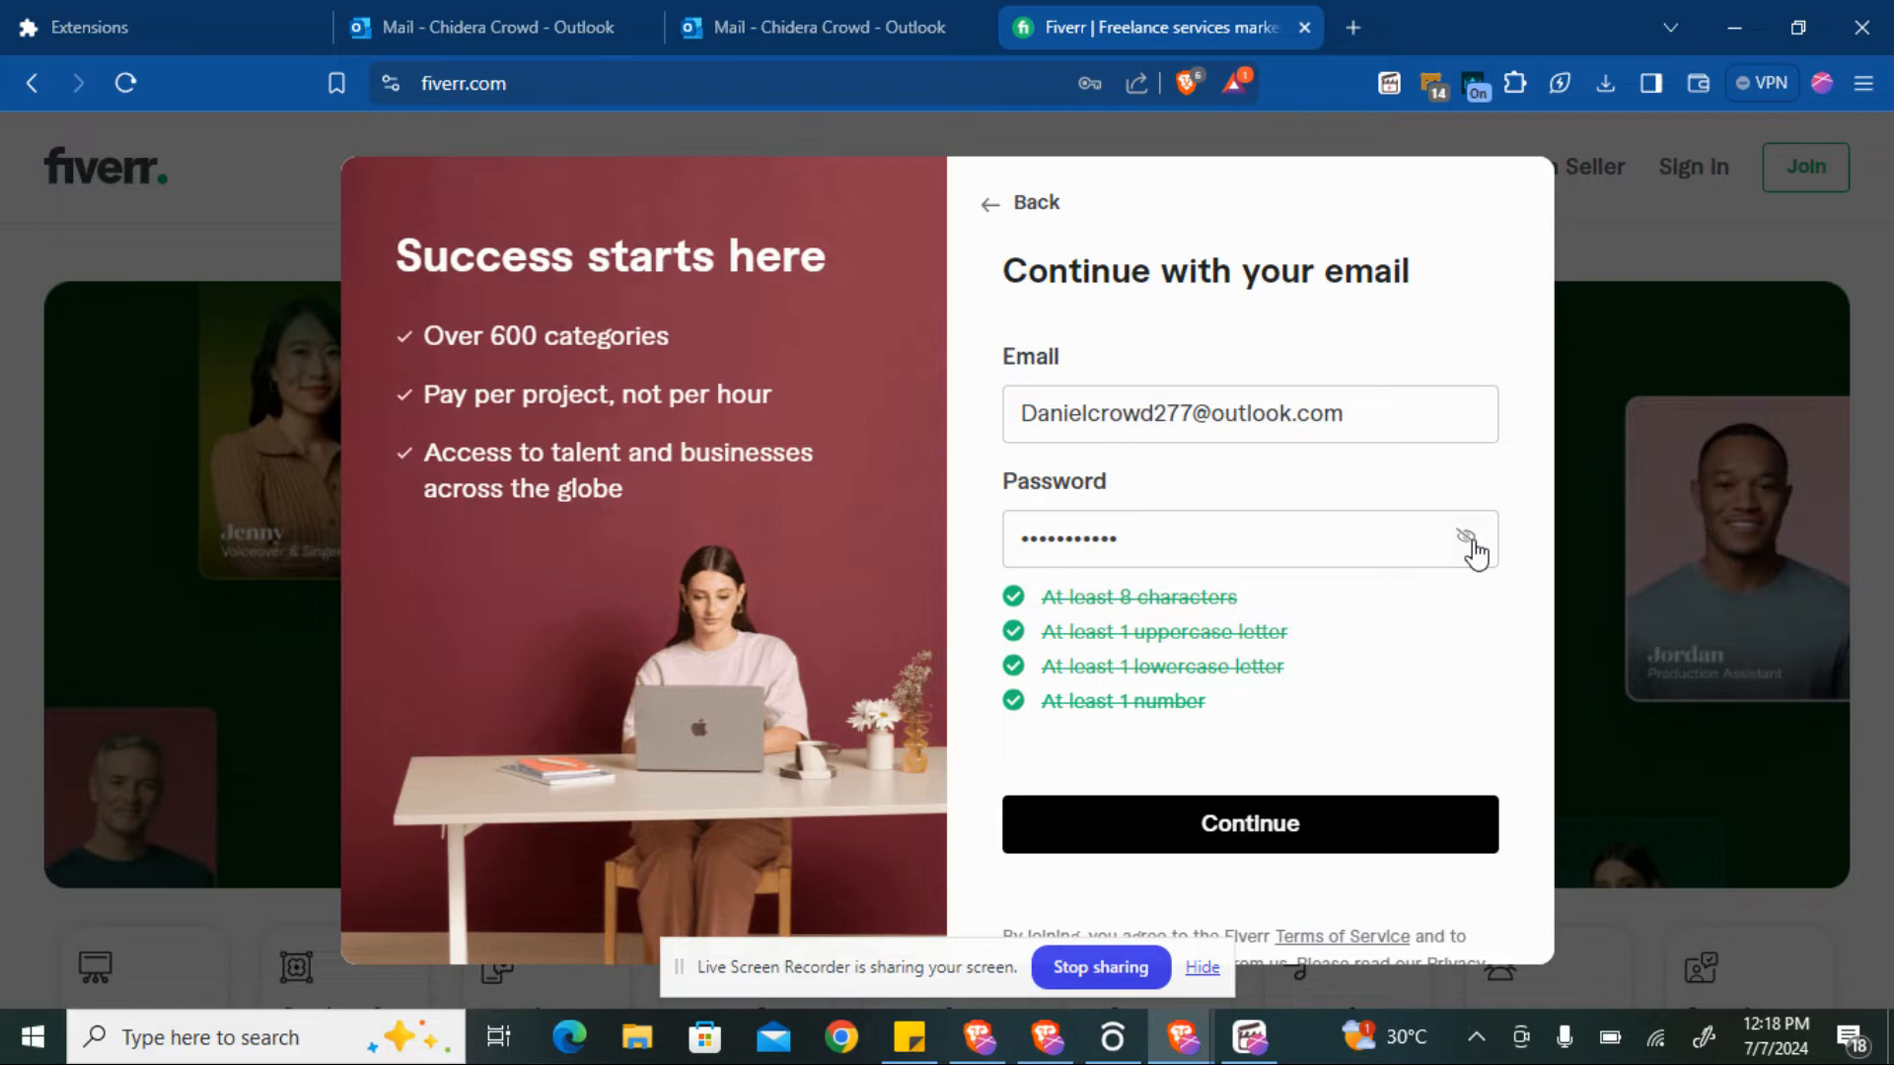
left_click(1325, 825)
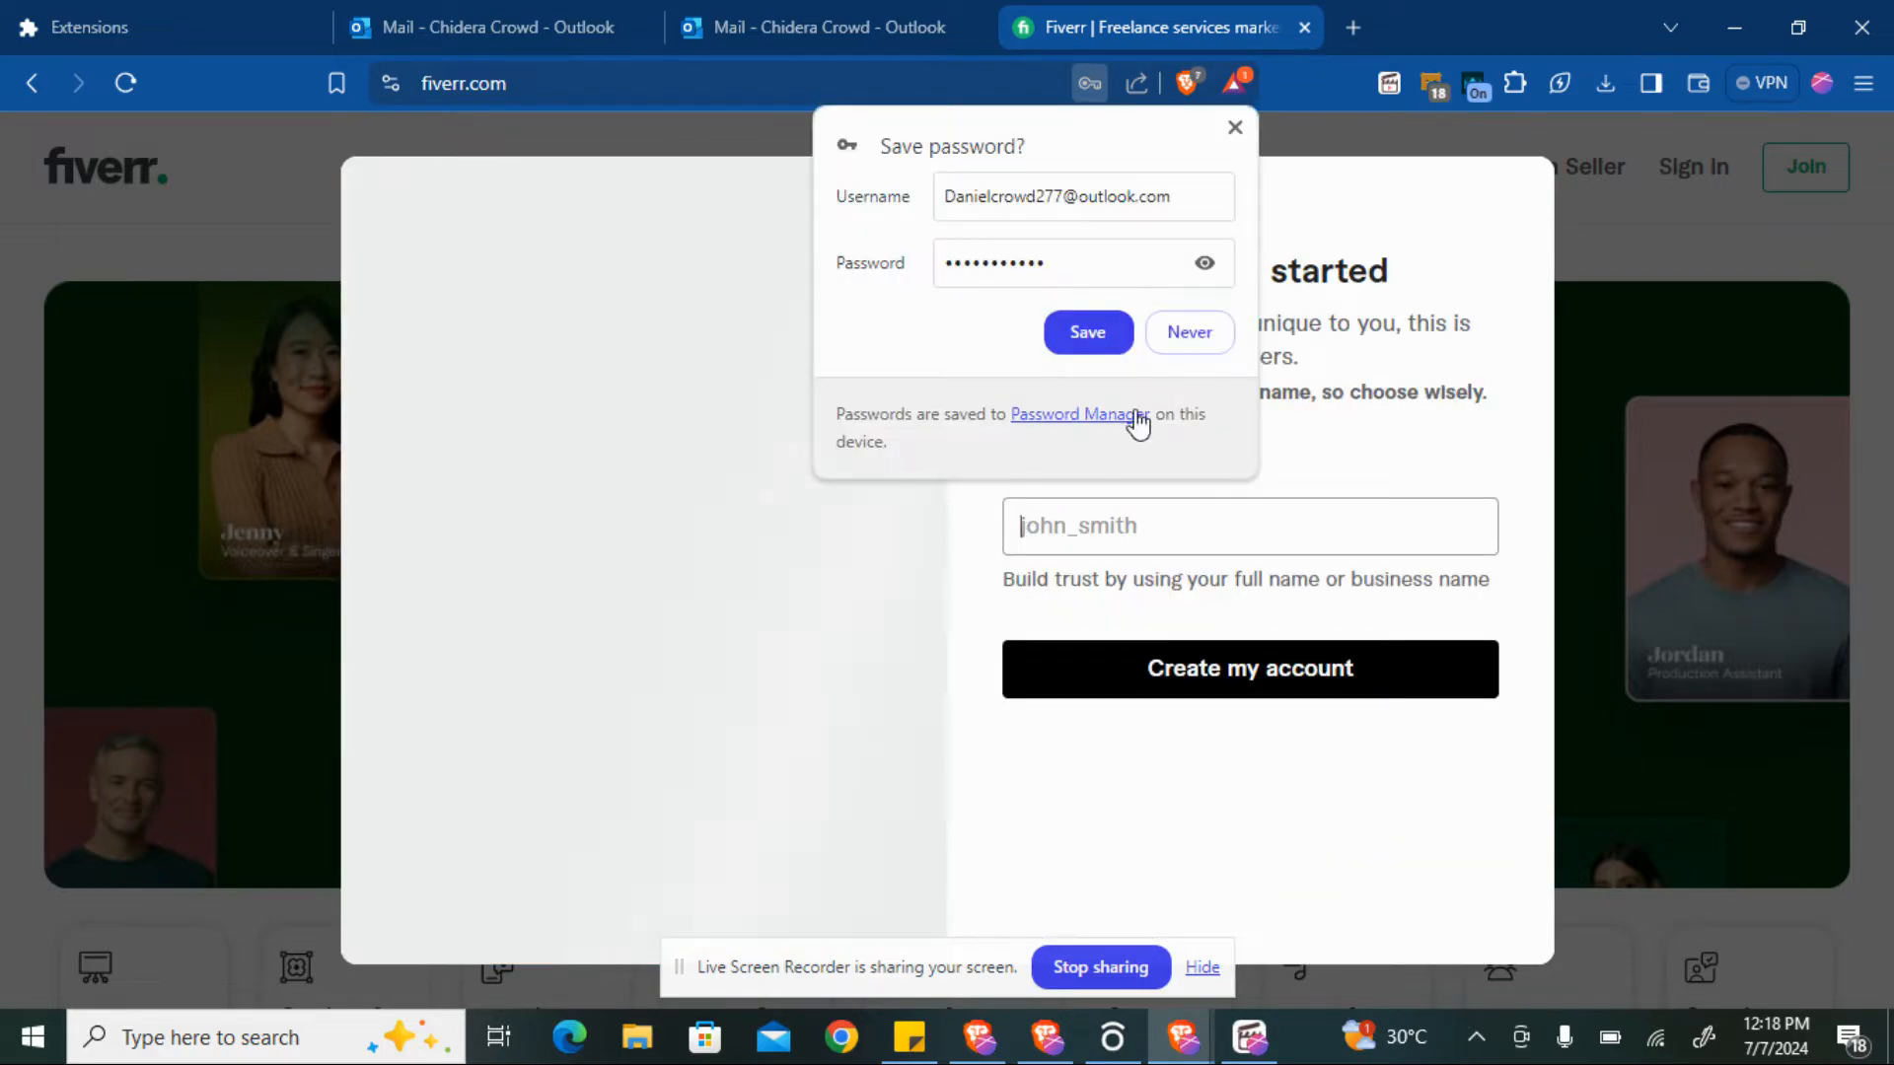
left_click(1091, 340)
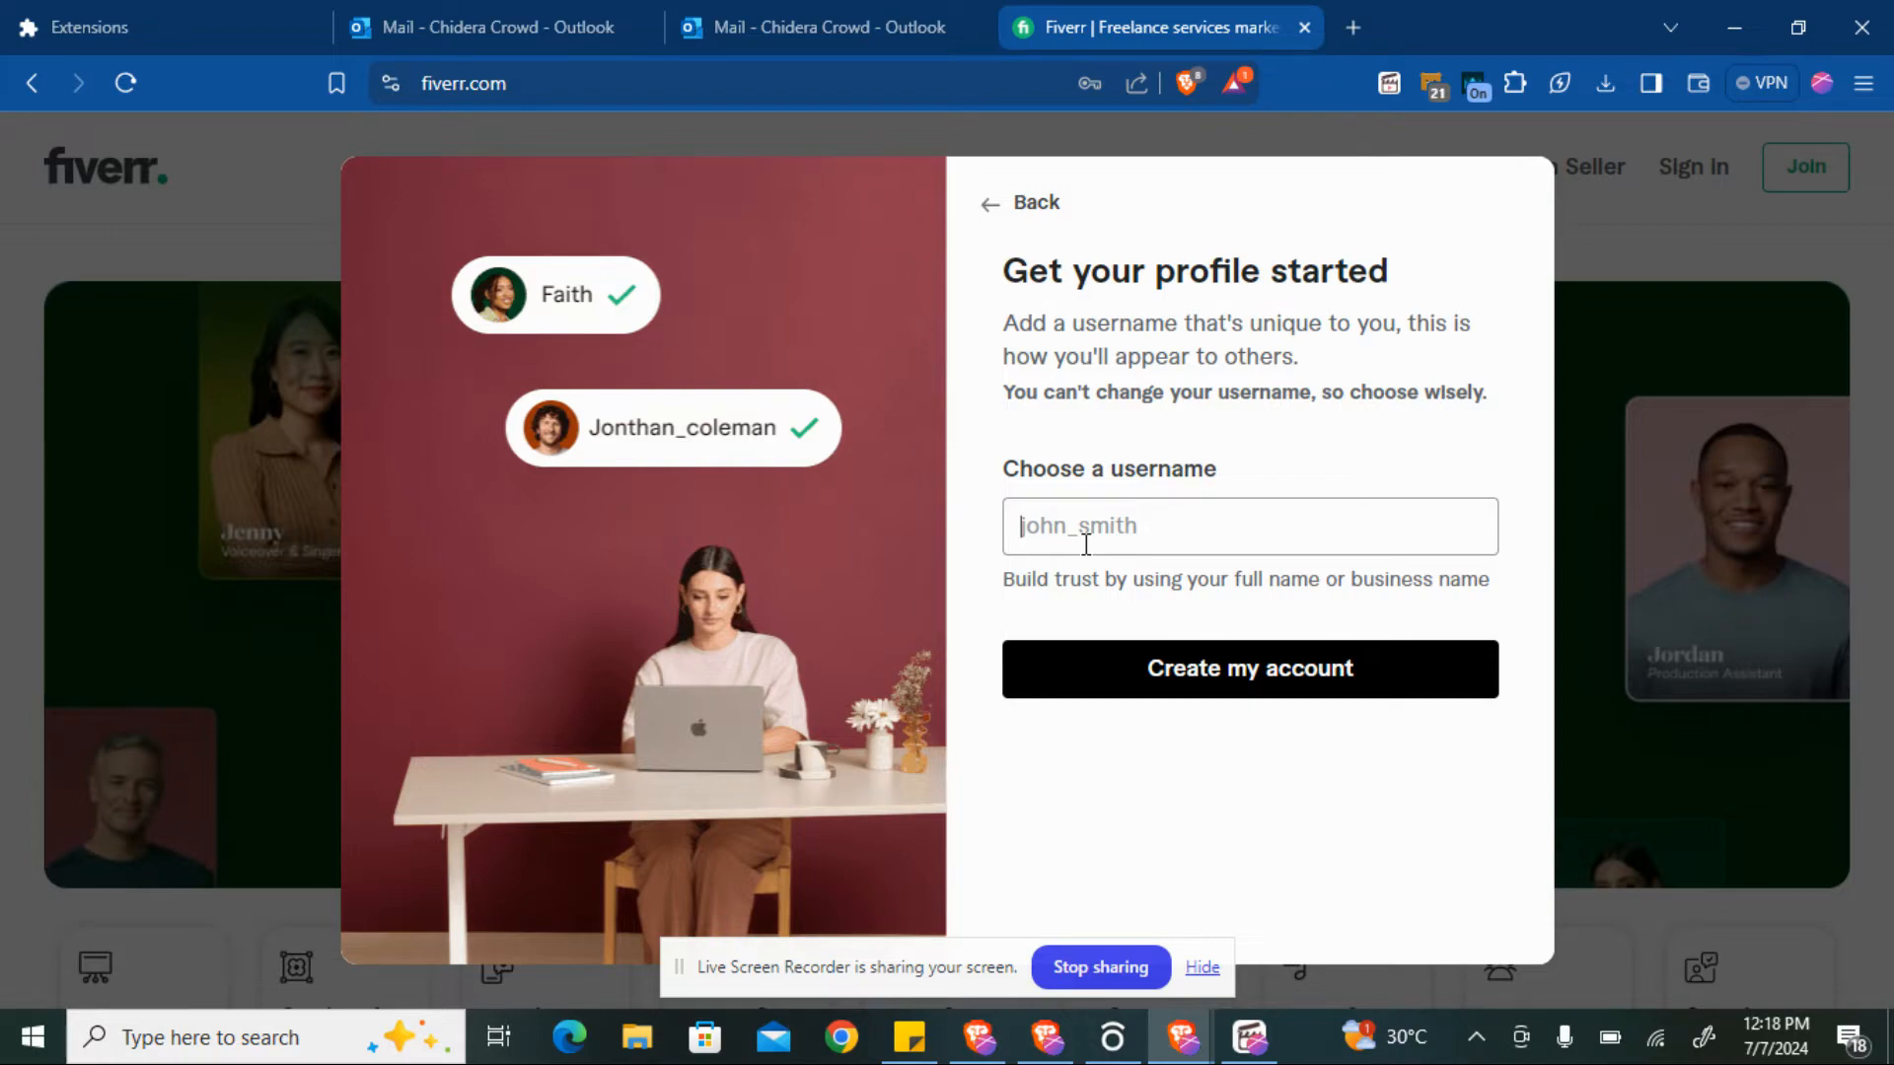
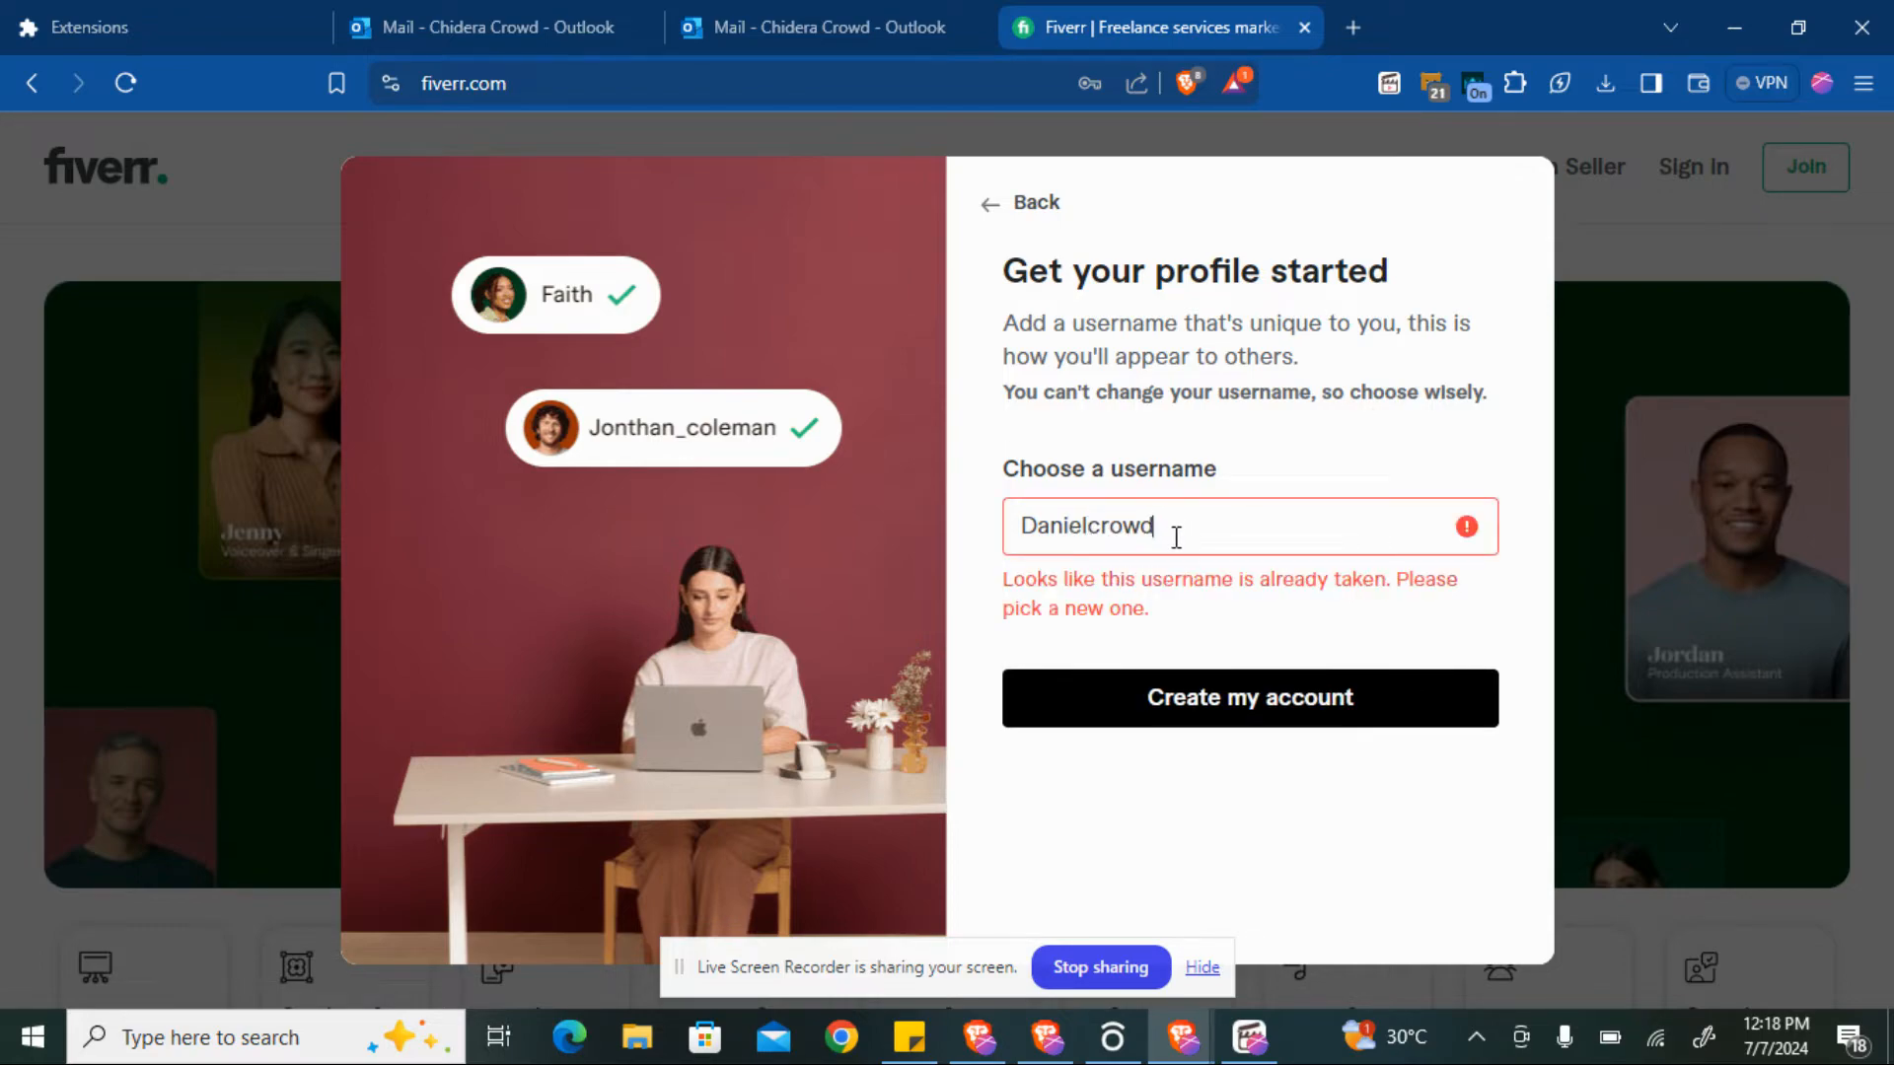
- Enter the account holder's first and last name as one word for the Fiverr username
left_click(1097, 528)
type("_")
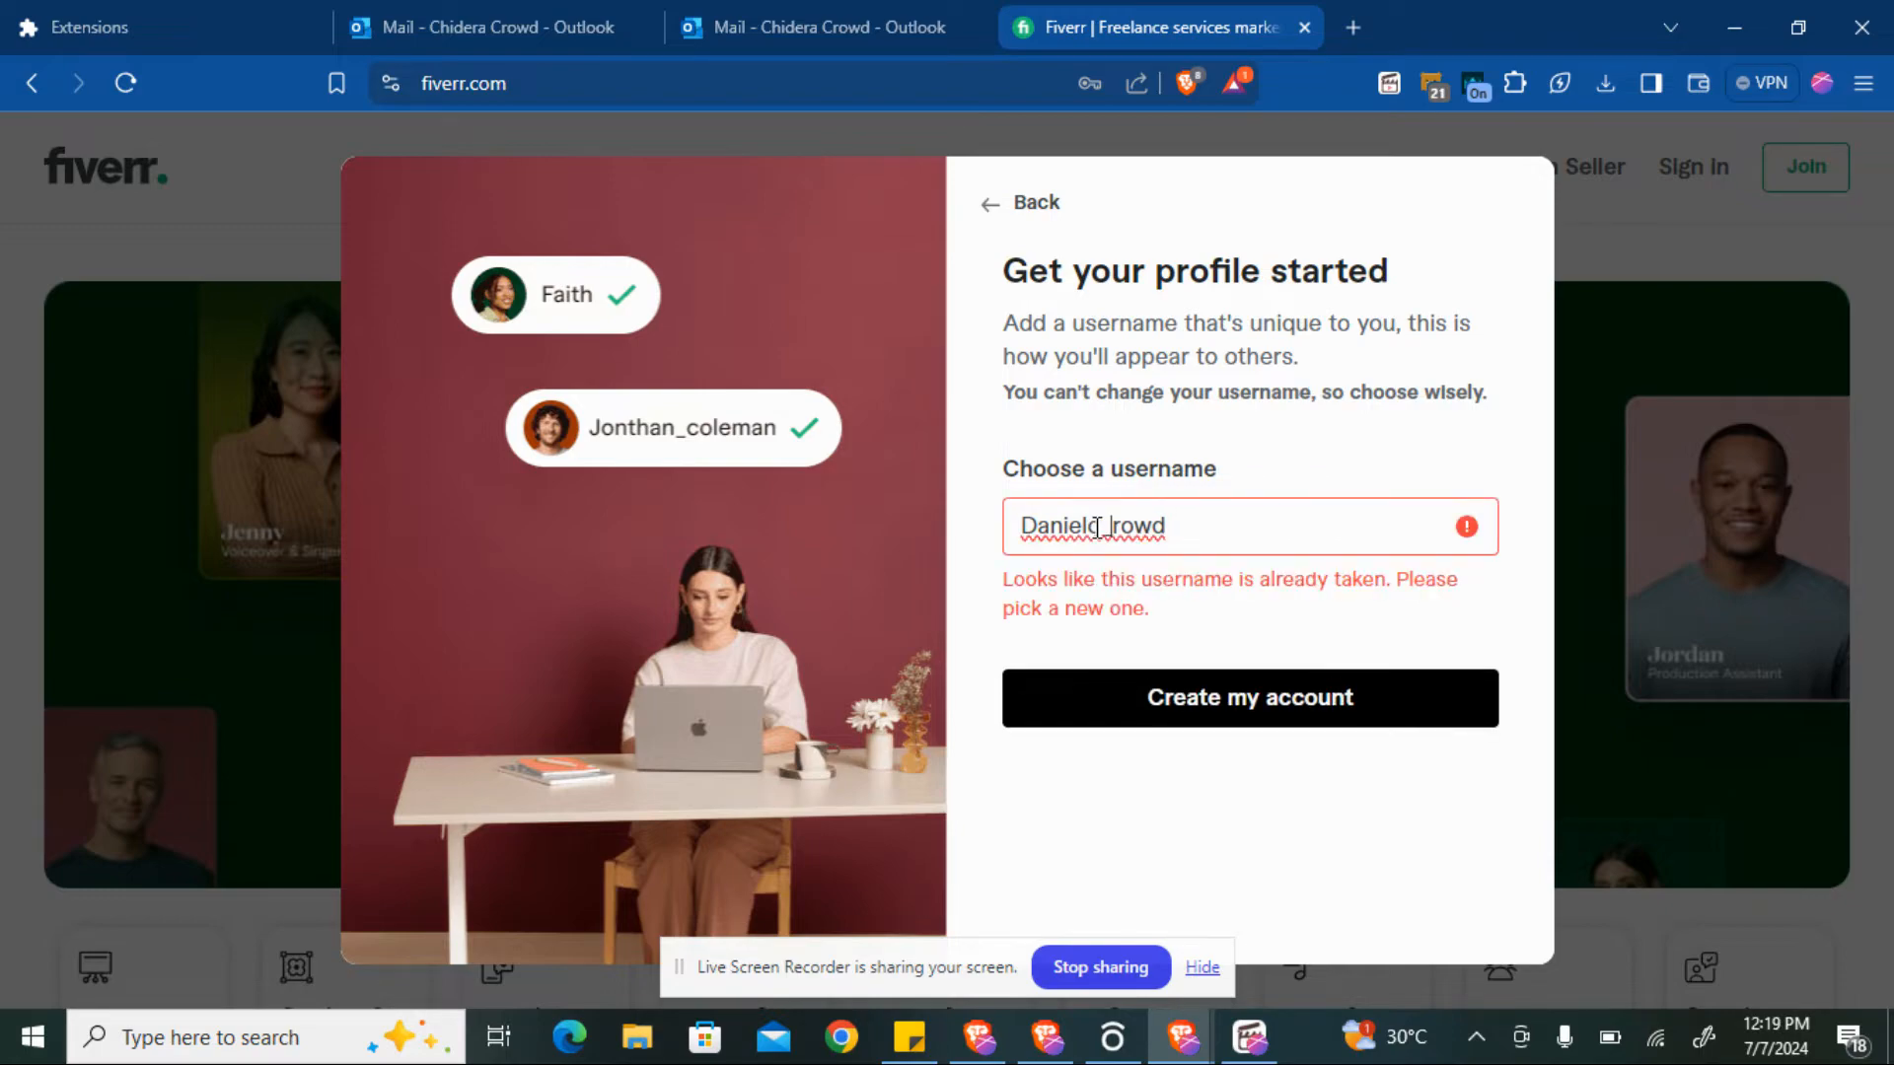
key("BackSpace")
key("BackSpace")
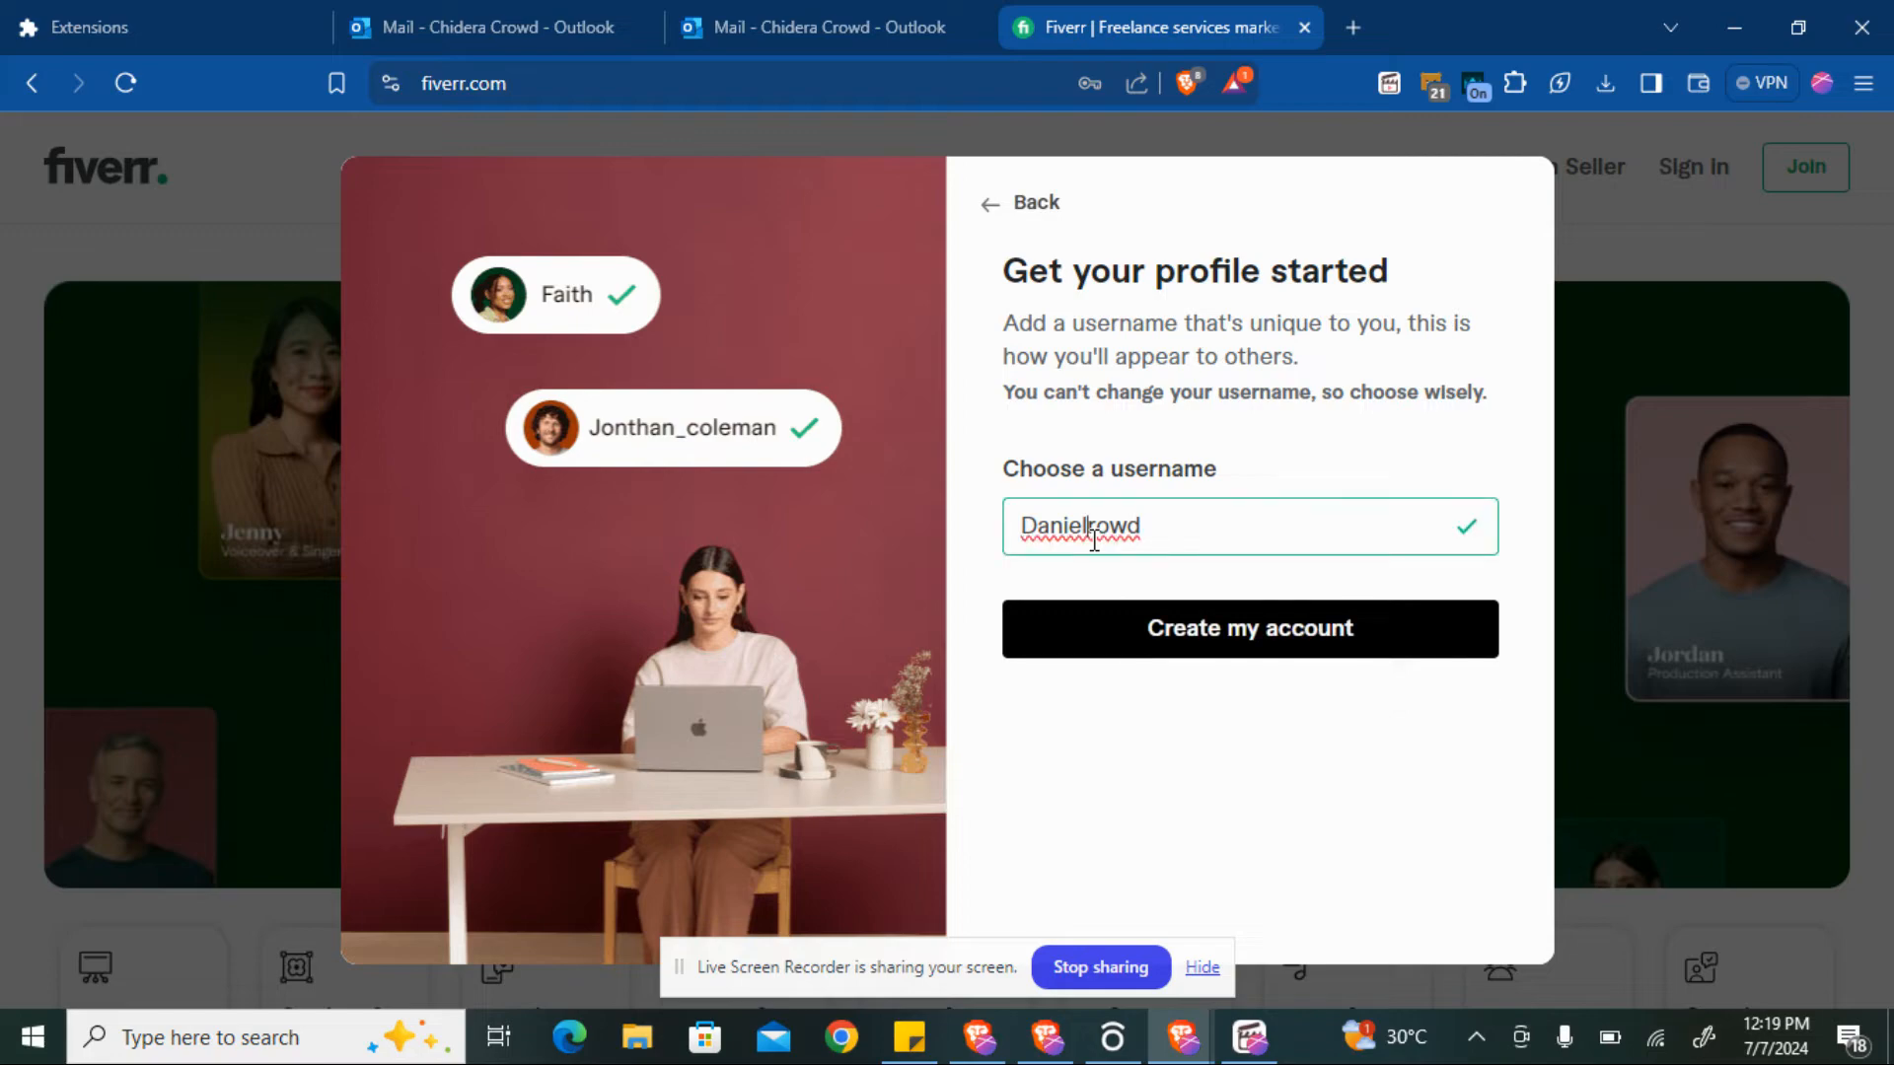
type("c")
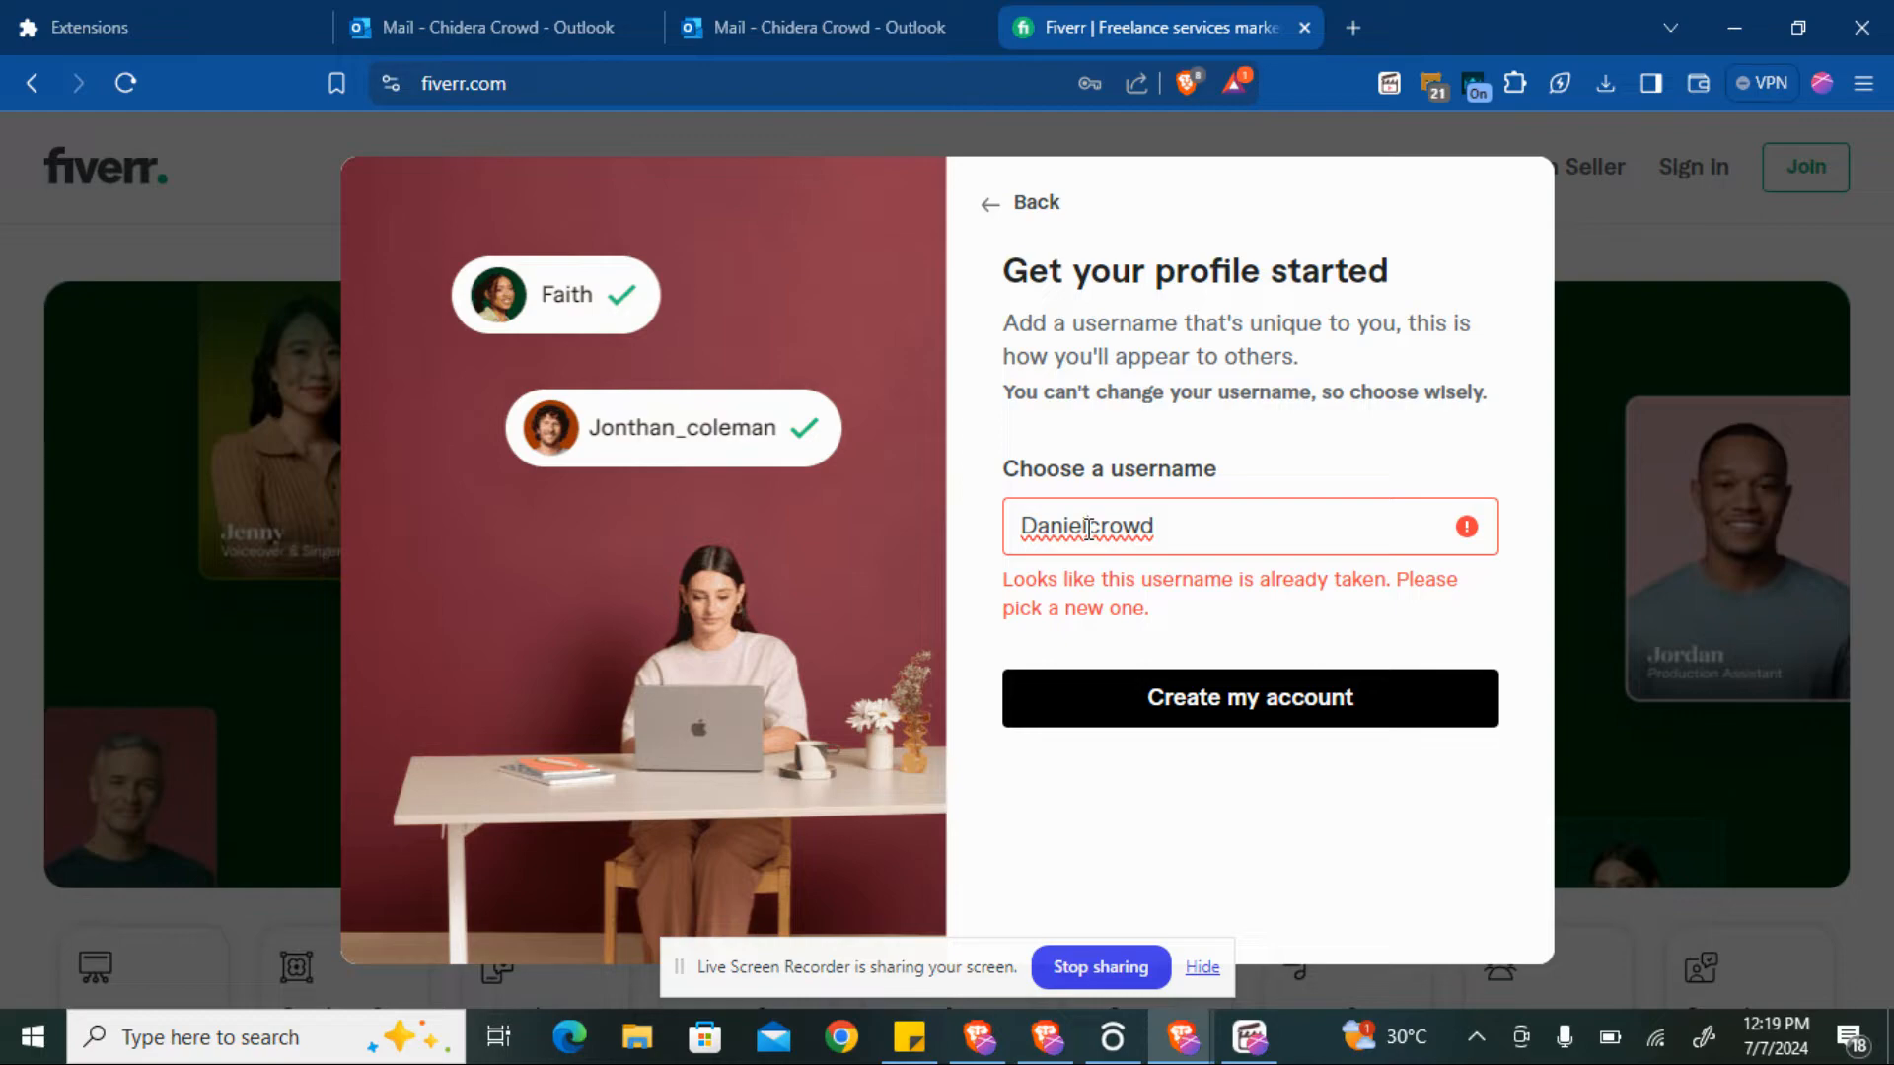
type("_")
type("1")
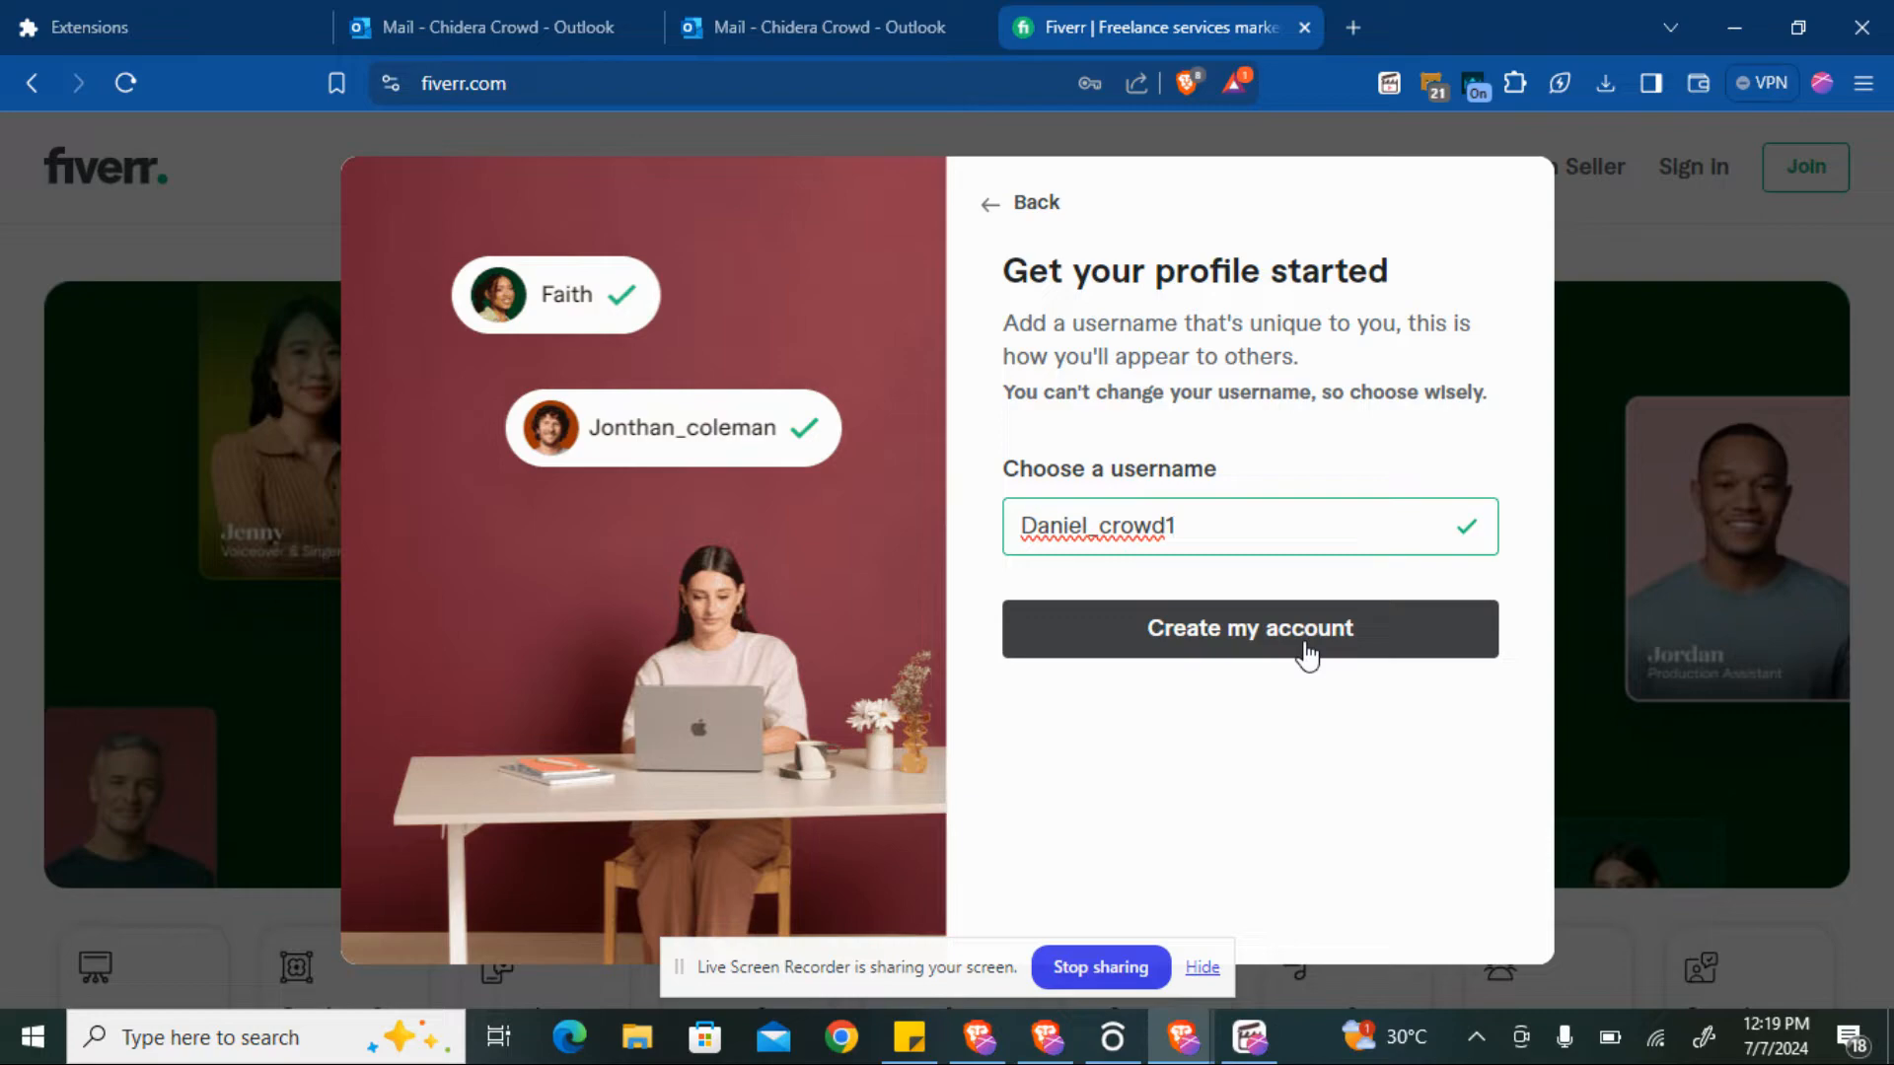
- Separate the two names in the username with an underscore, append 1, and create the account
left_click(1308, 652)
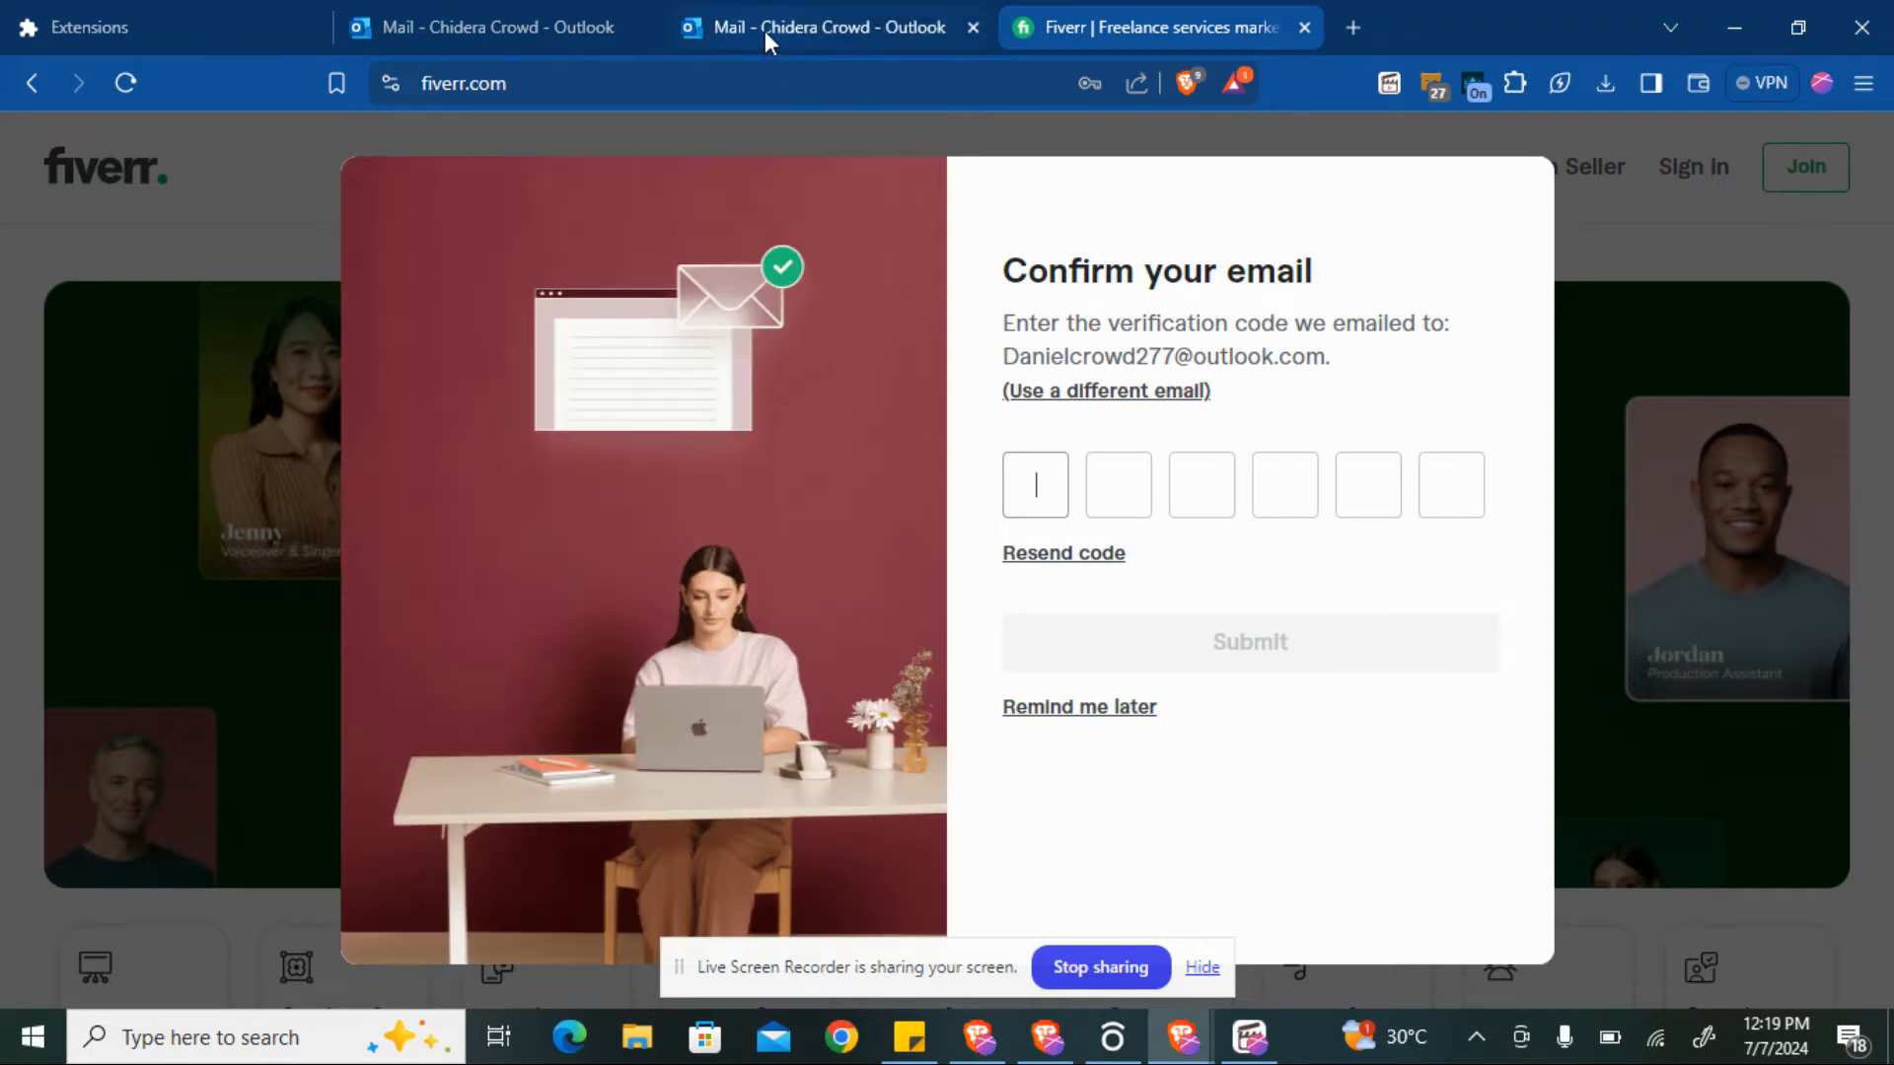
- Copy the verification code from Fiverr's activation email in Outlook and enter it on Fiverr to confirm the email address
left_click(766, 32)
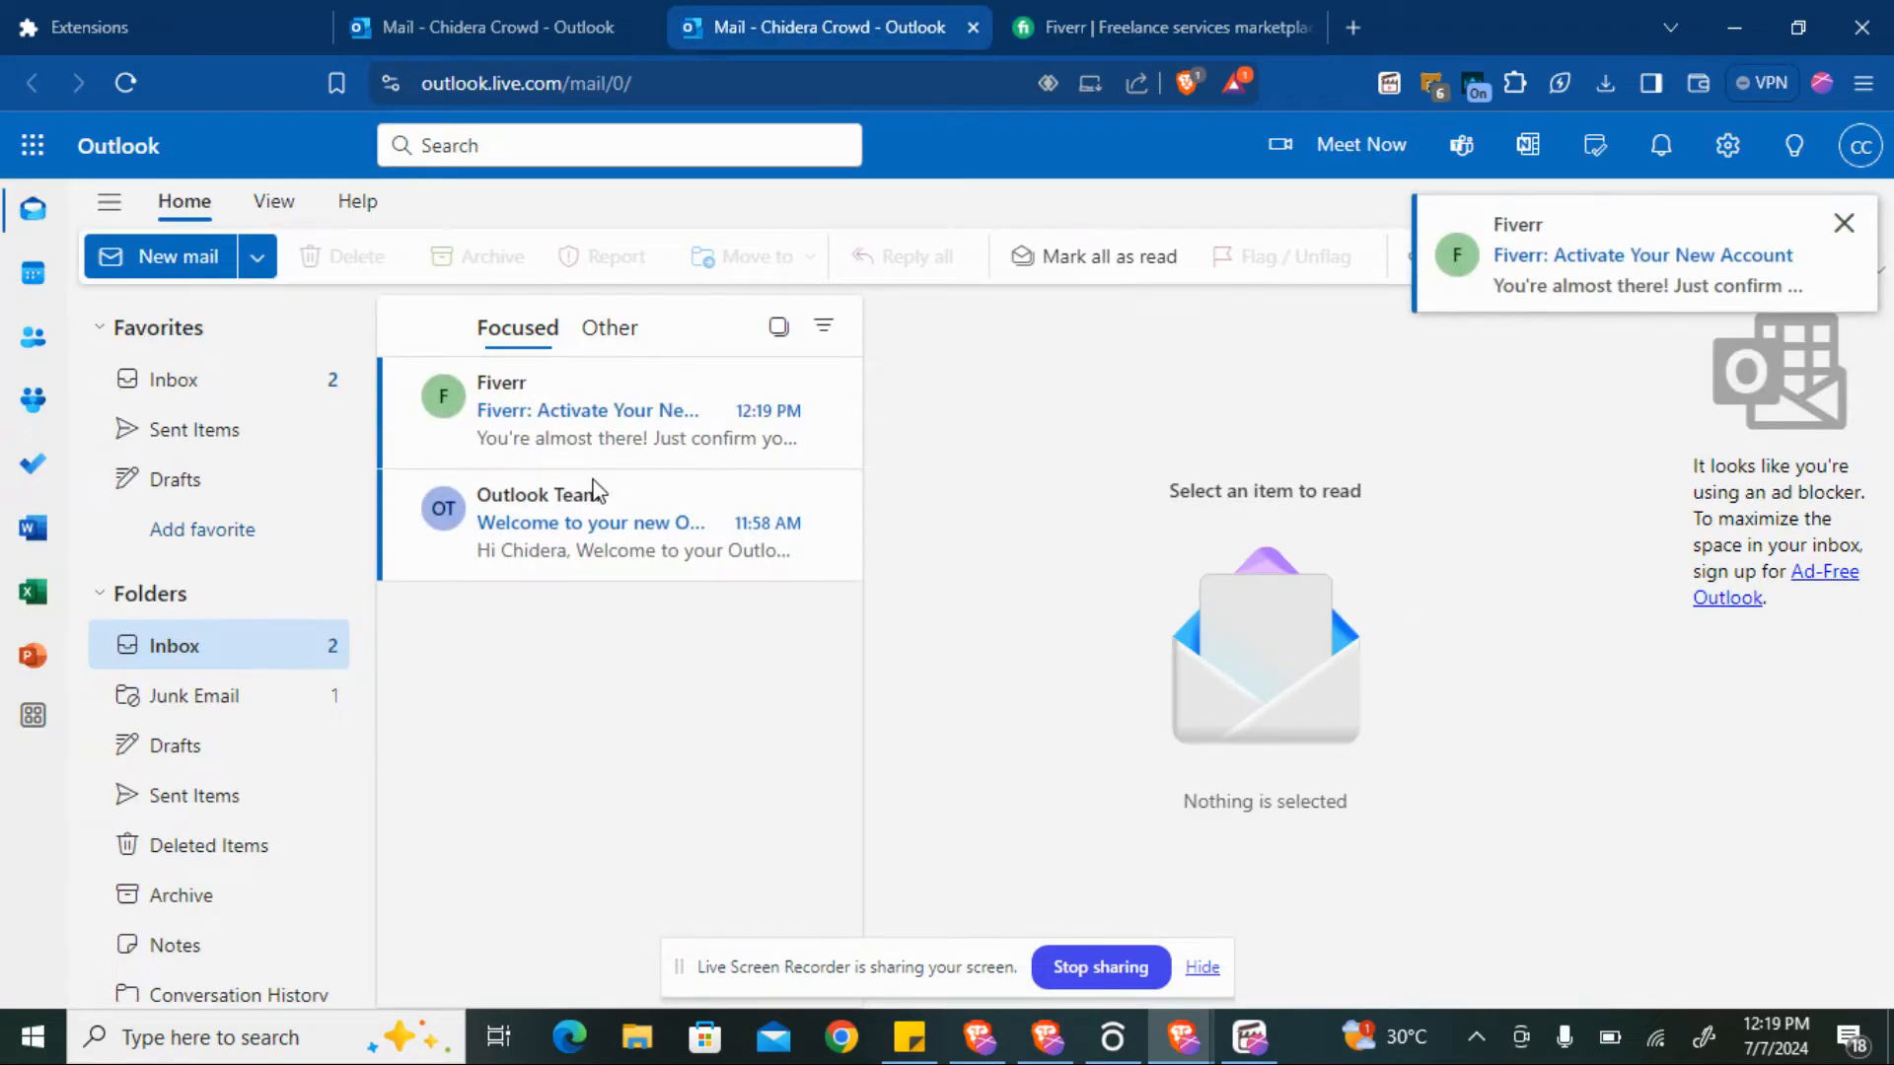
left_click(567, 413)
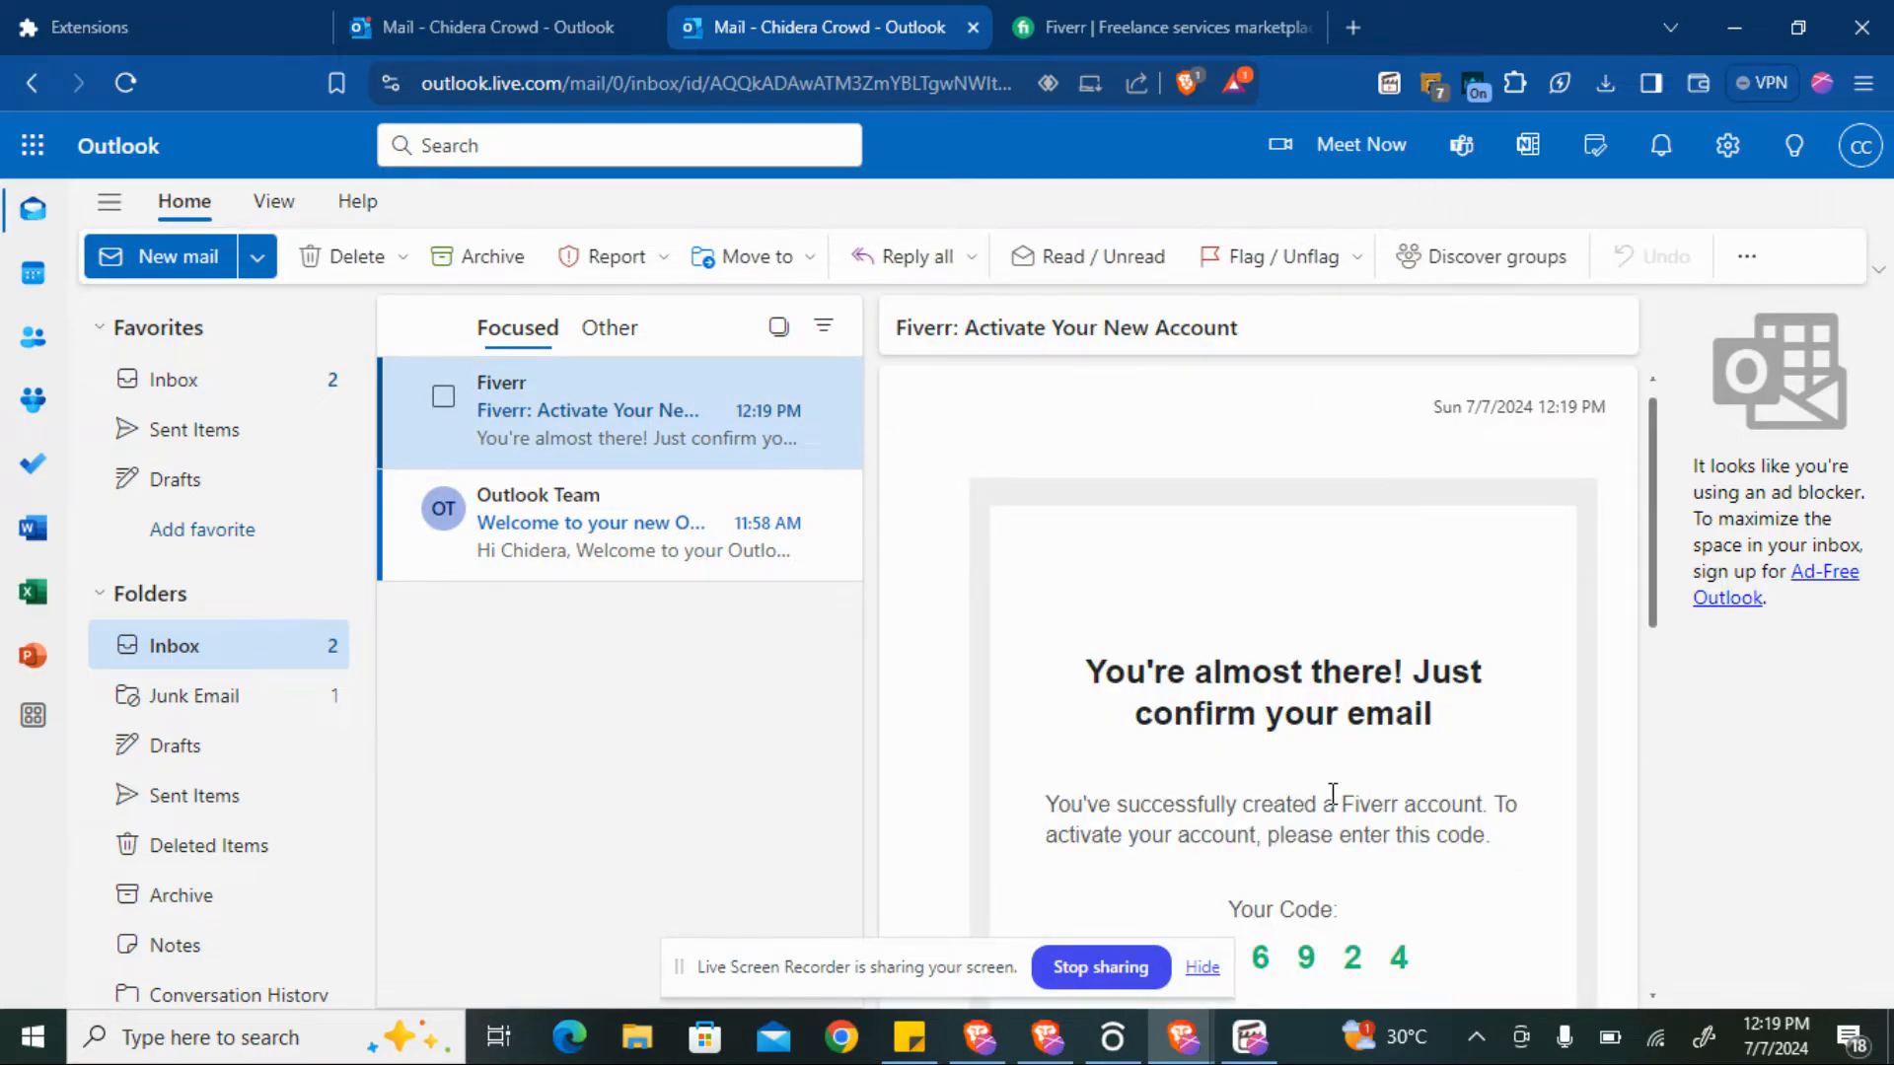
scroll(1333, 794, "down", 3)
left_click_drag(1147, 720, 1421, 710)
key("ctrl+c")
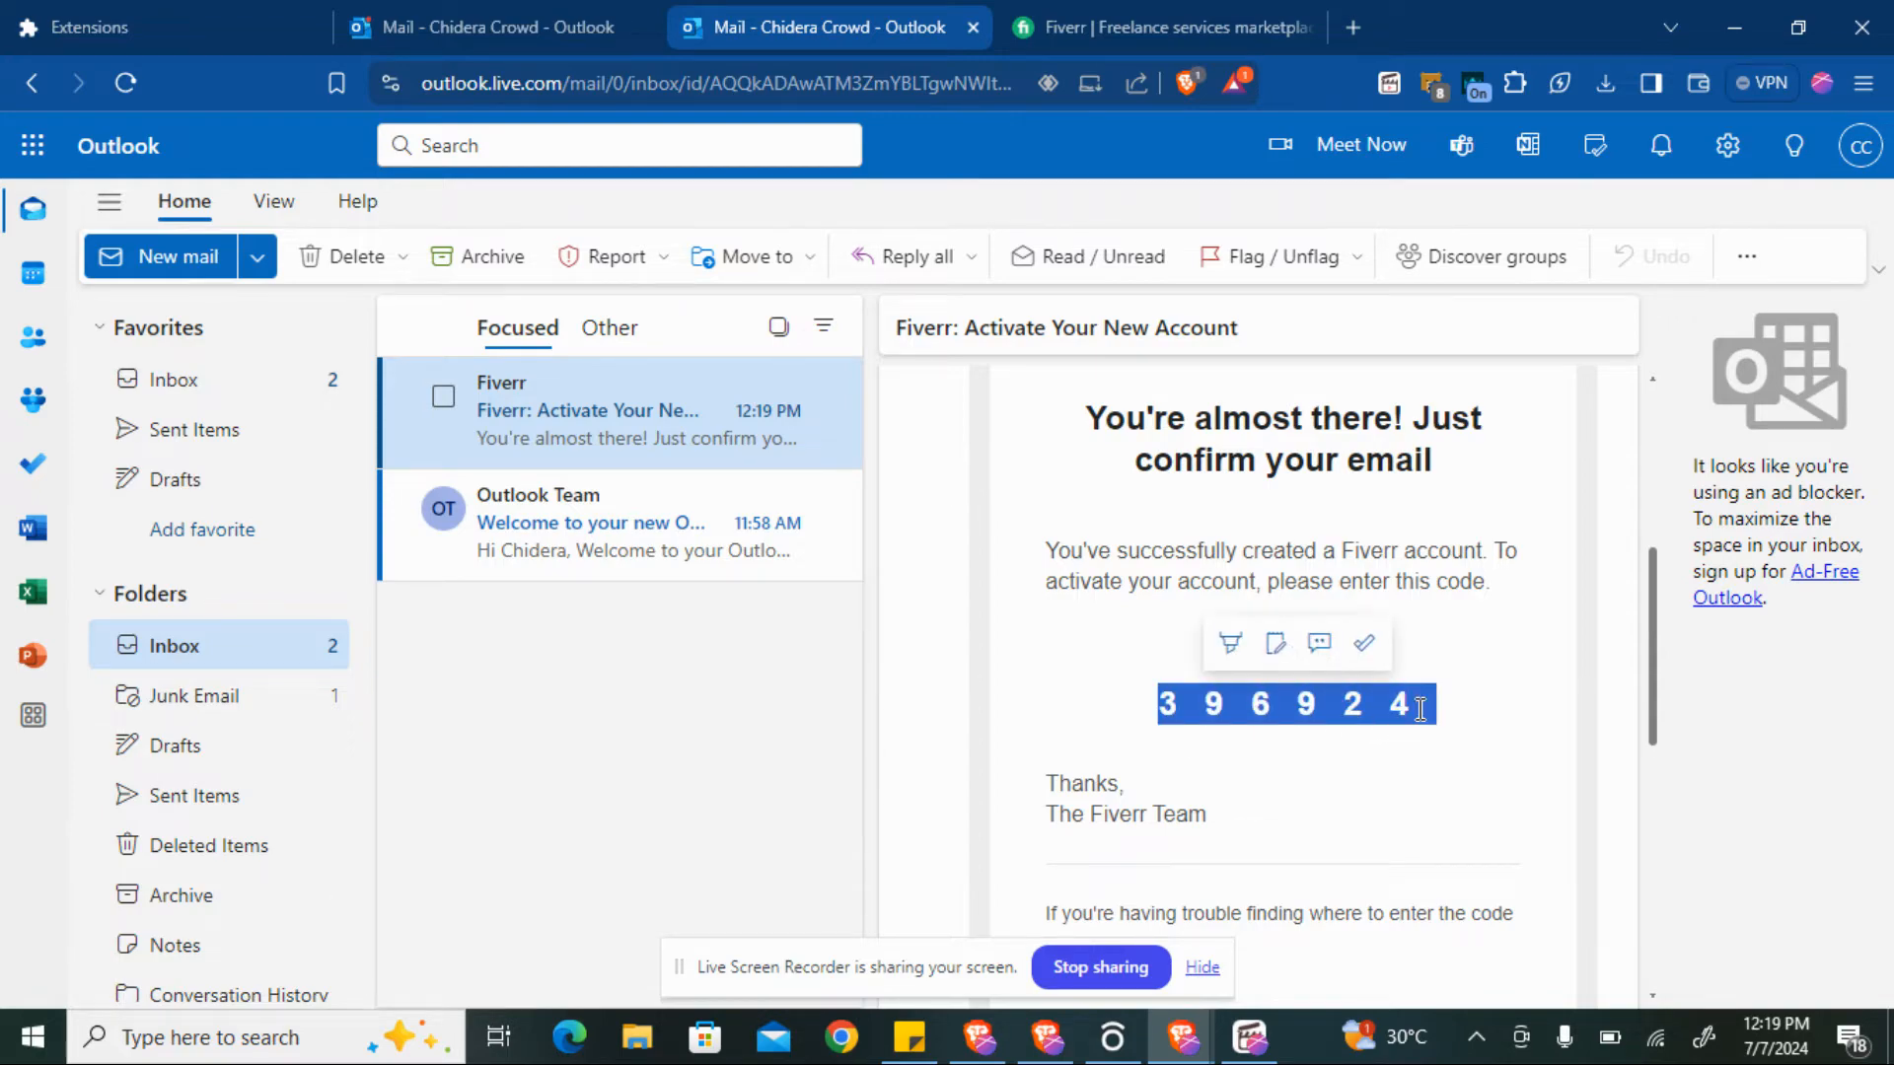
left_click(1187, 27)
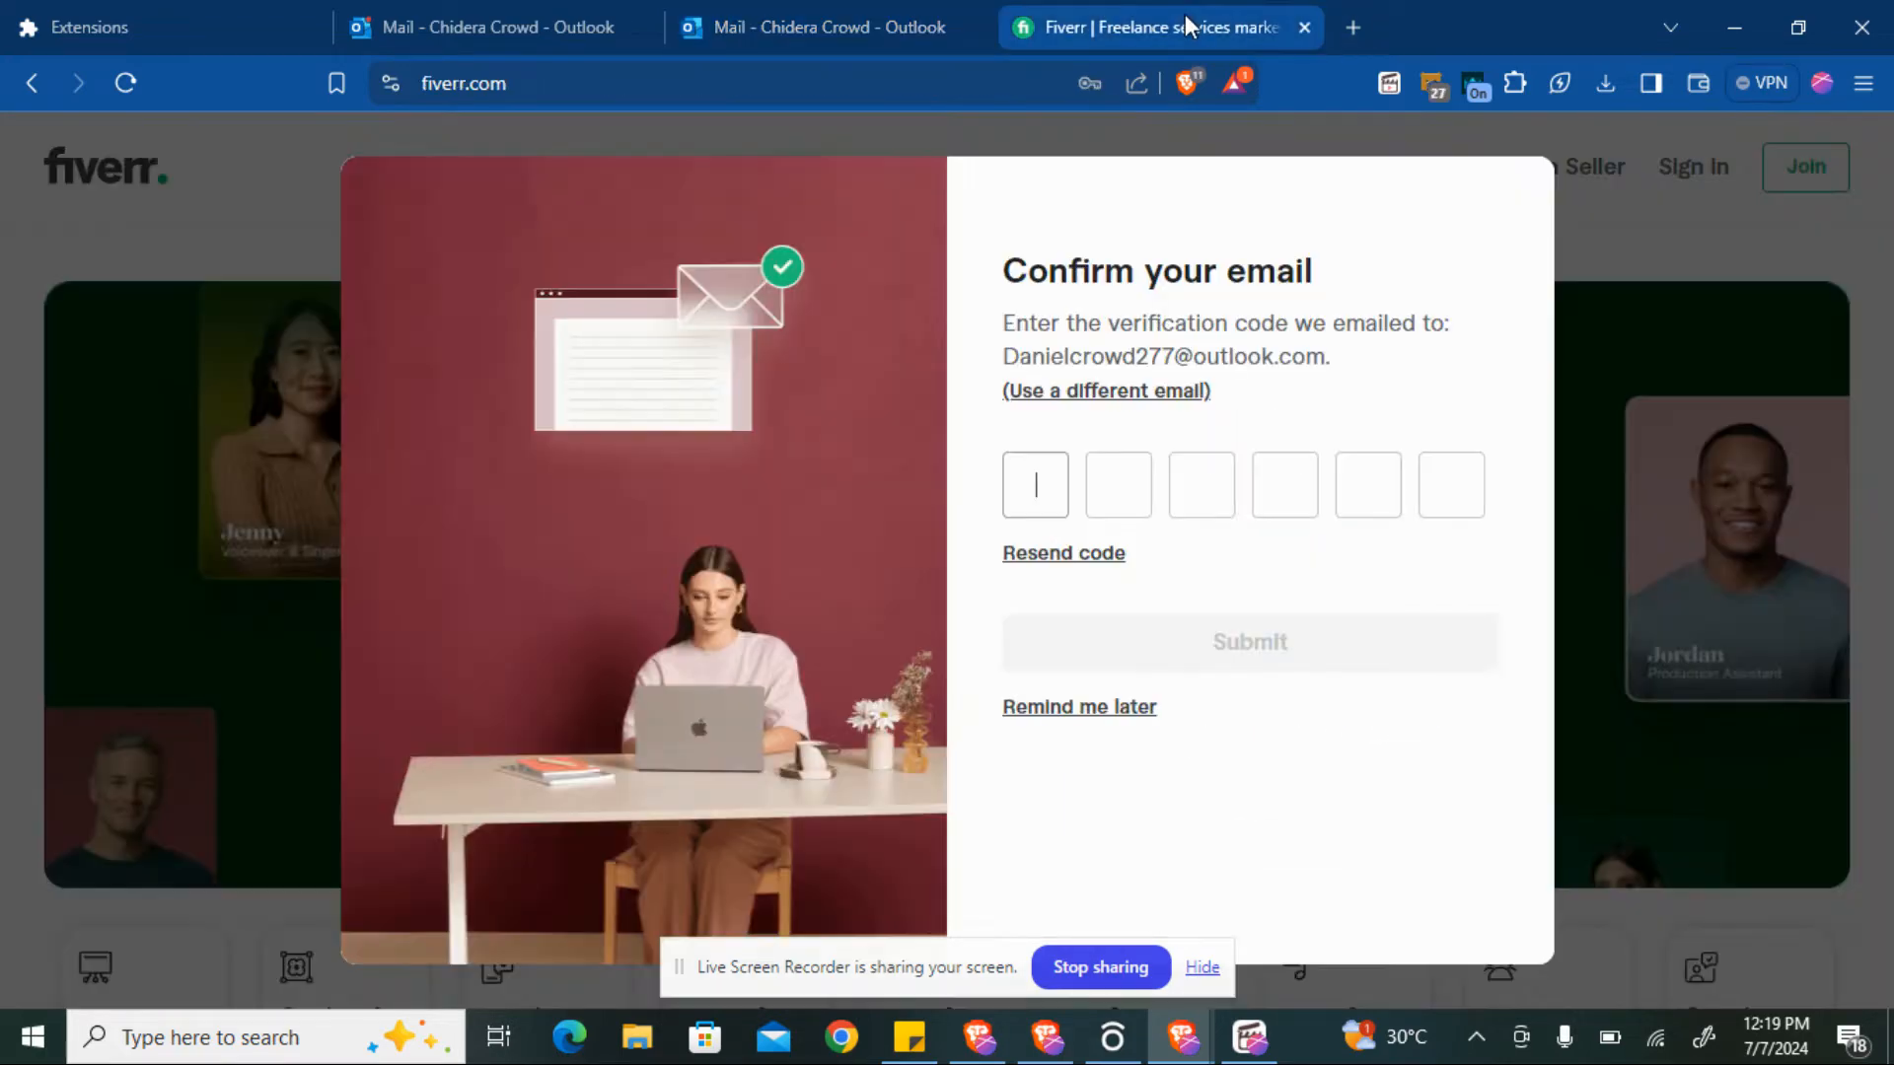
key("ctrl+v")
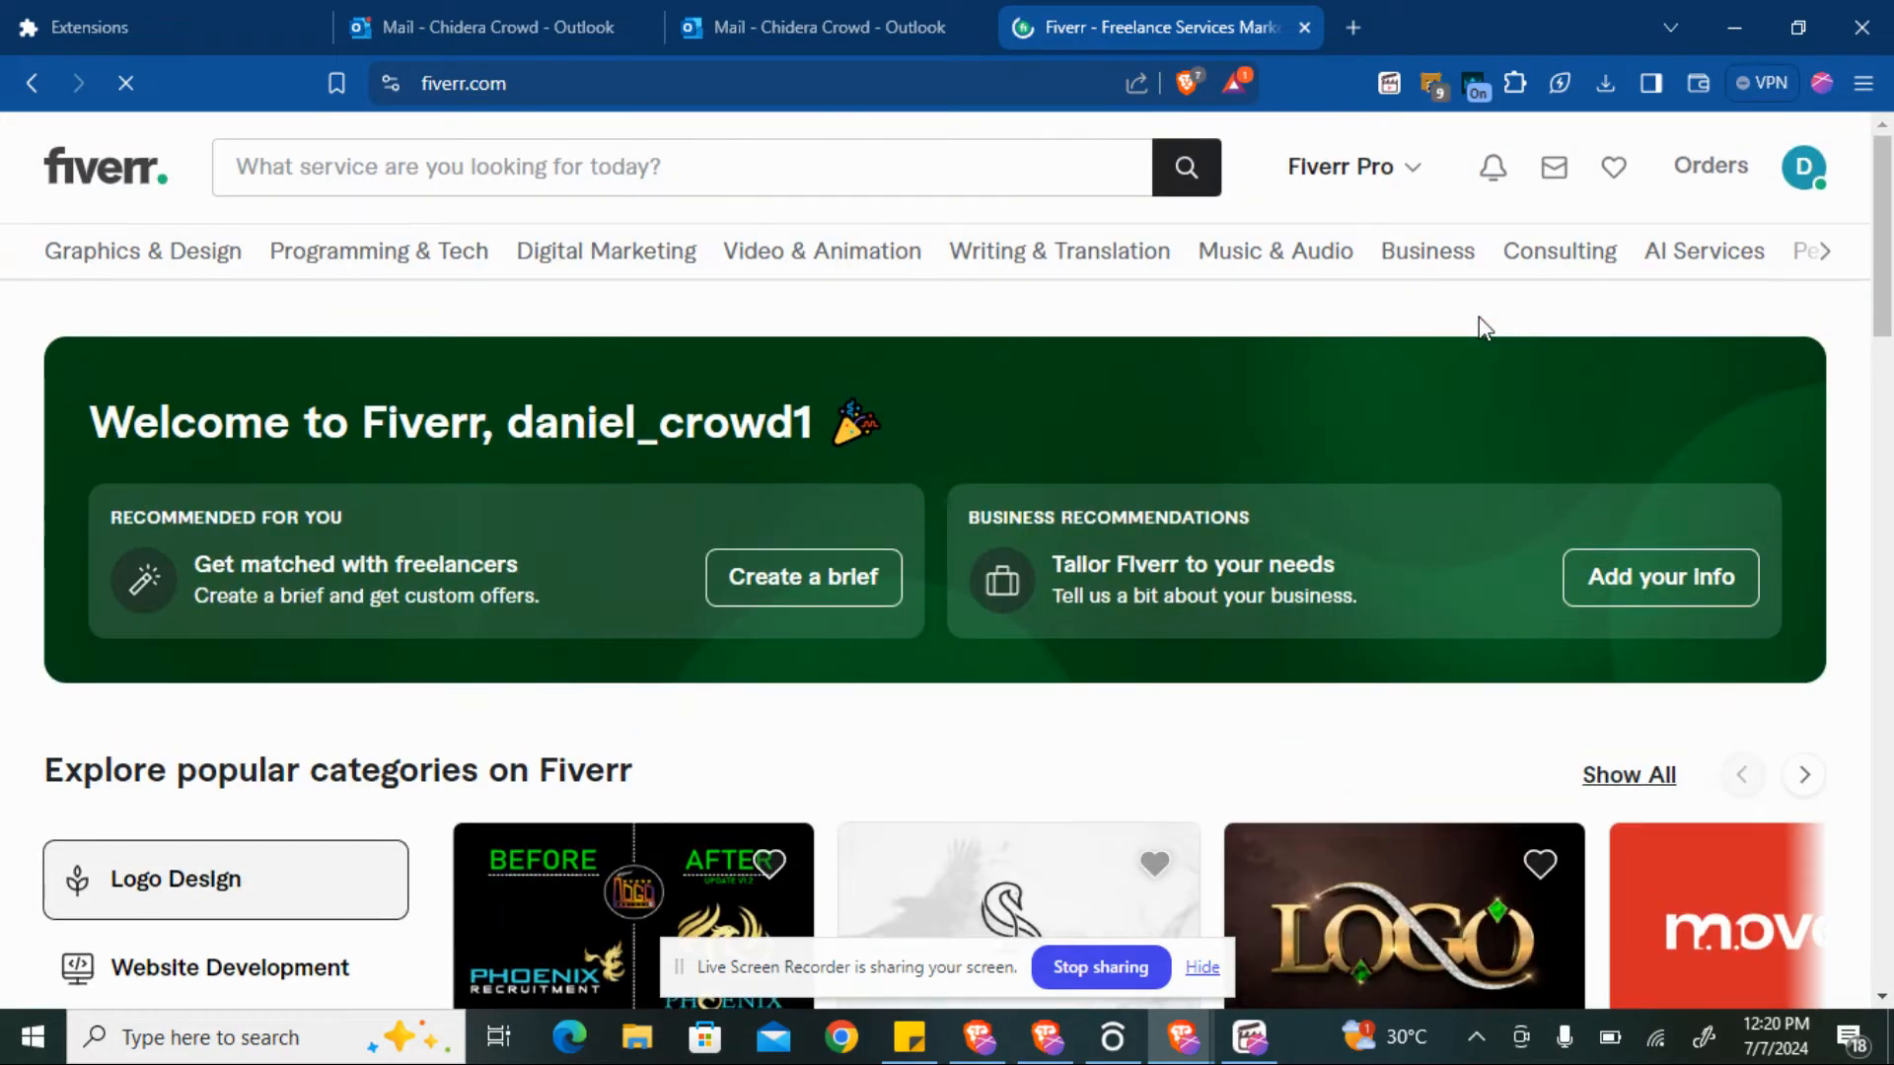
- Look over the new account's Fiverr home page and dismiss the business solution pop-up covering the profile menu
scroll(1117, 506, "down", 15)
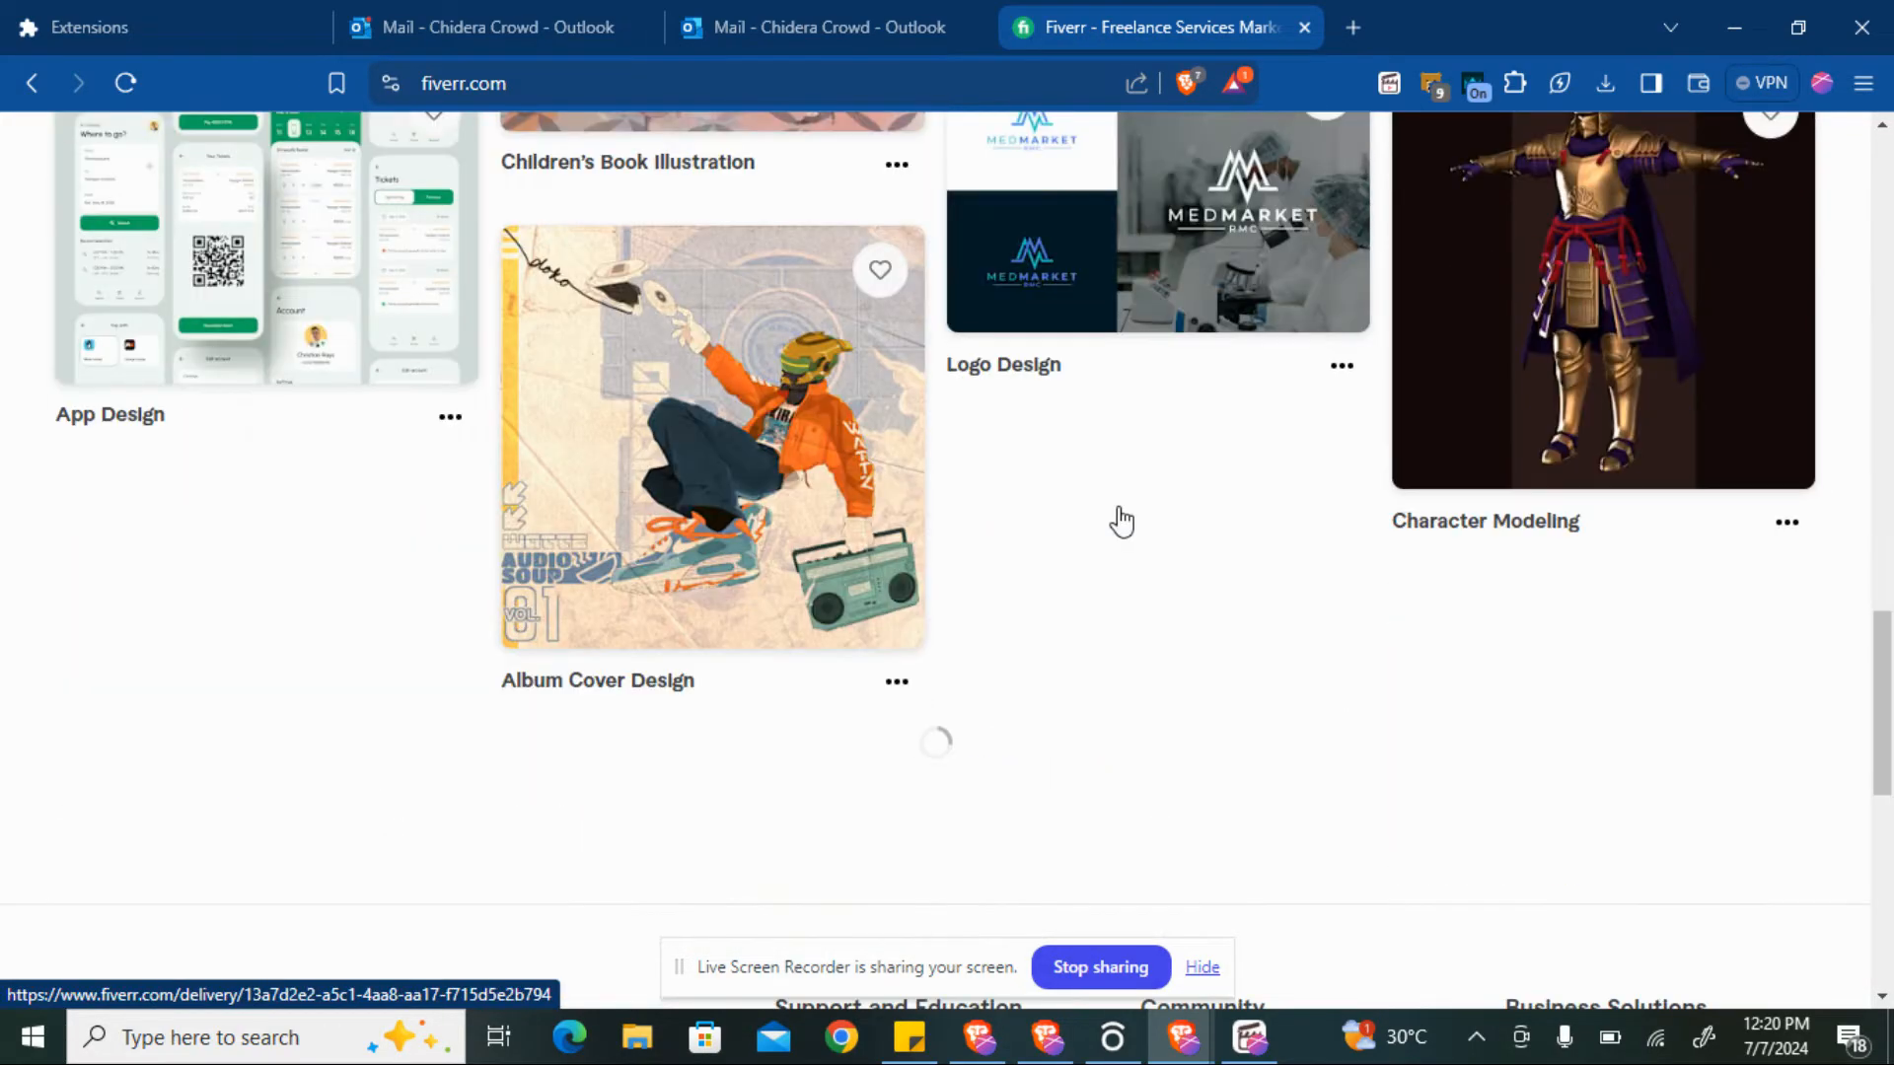
scroll(1122, 521, "up", 7)
scroll(1122, 521, "up", 7)
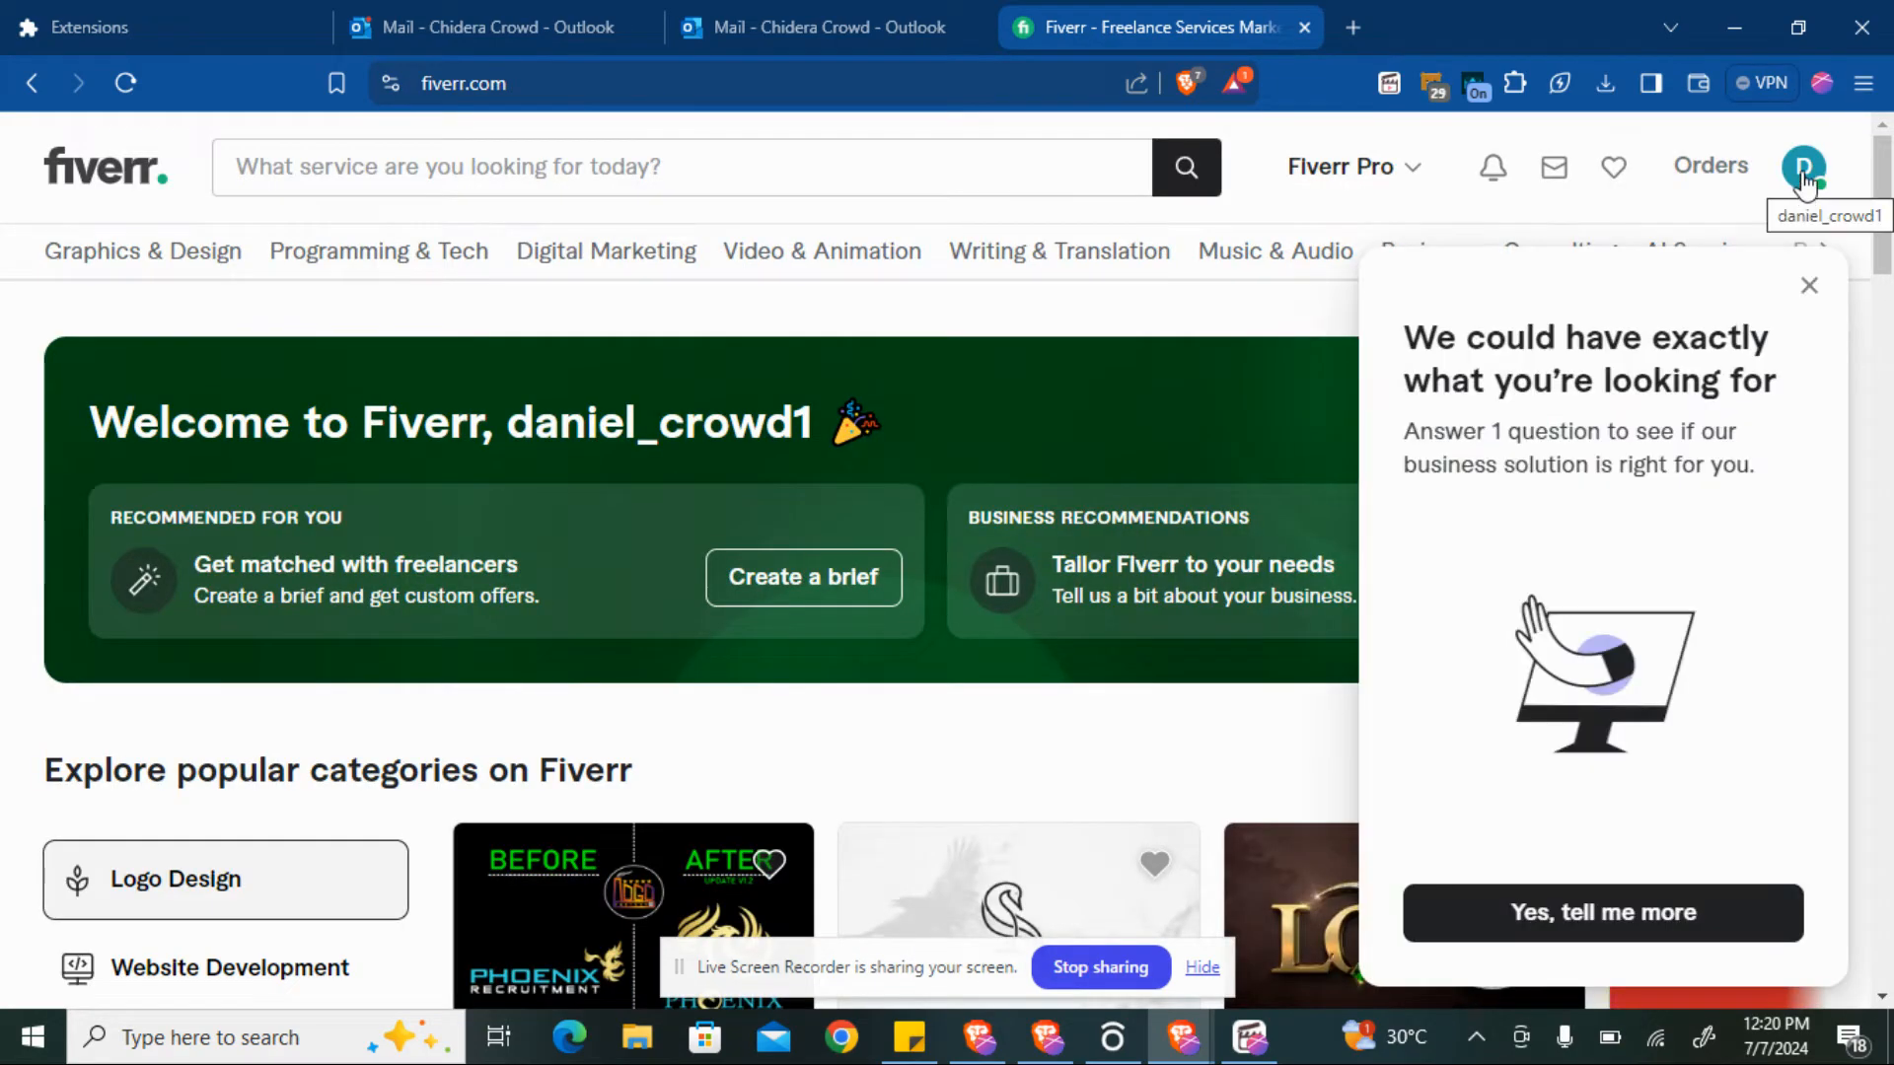
left_click(1805, 185)
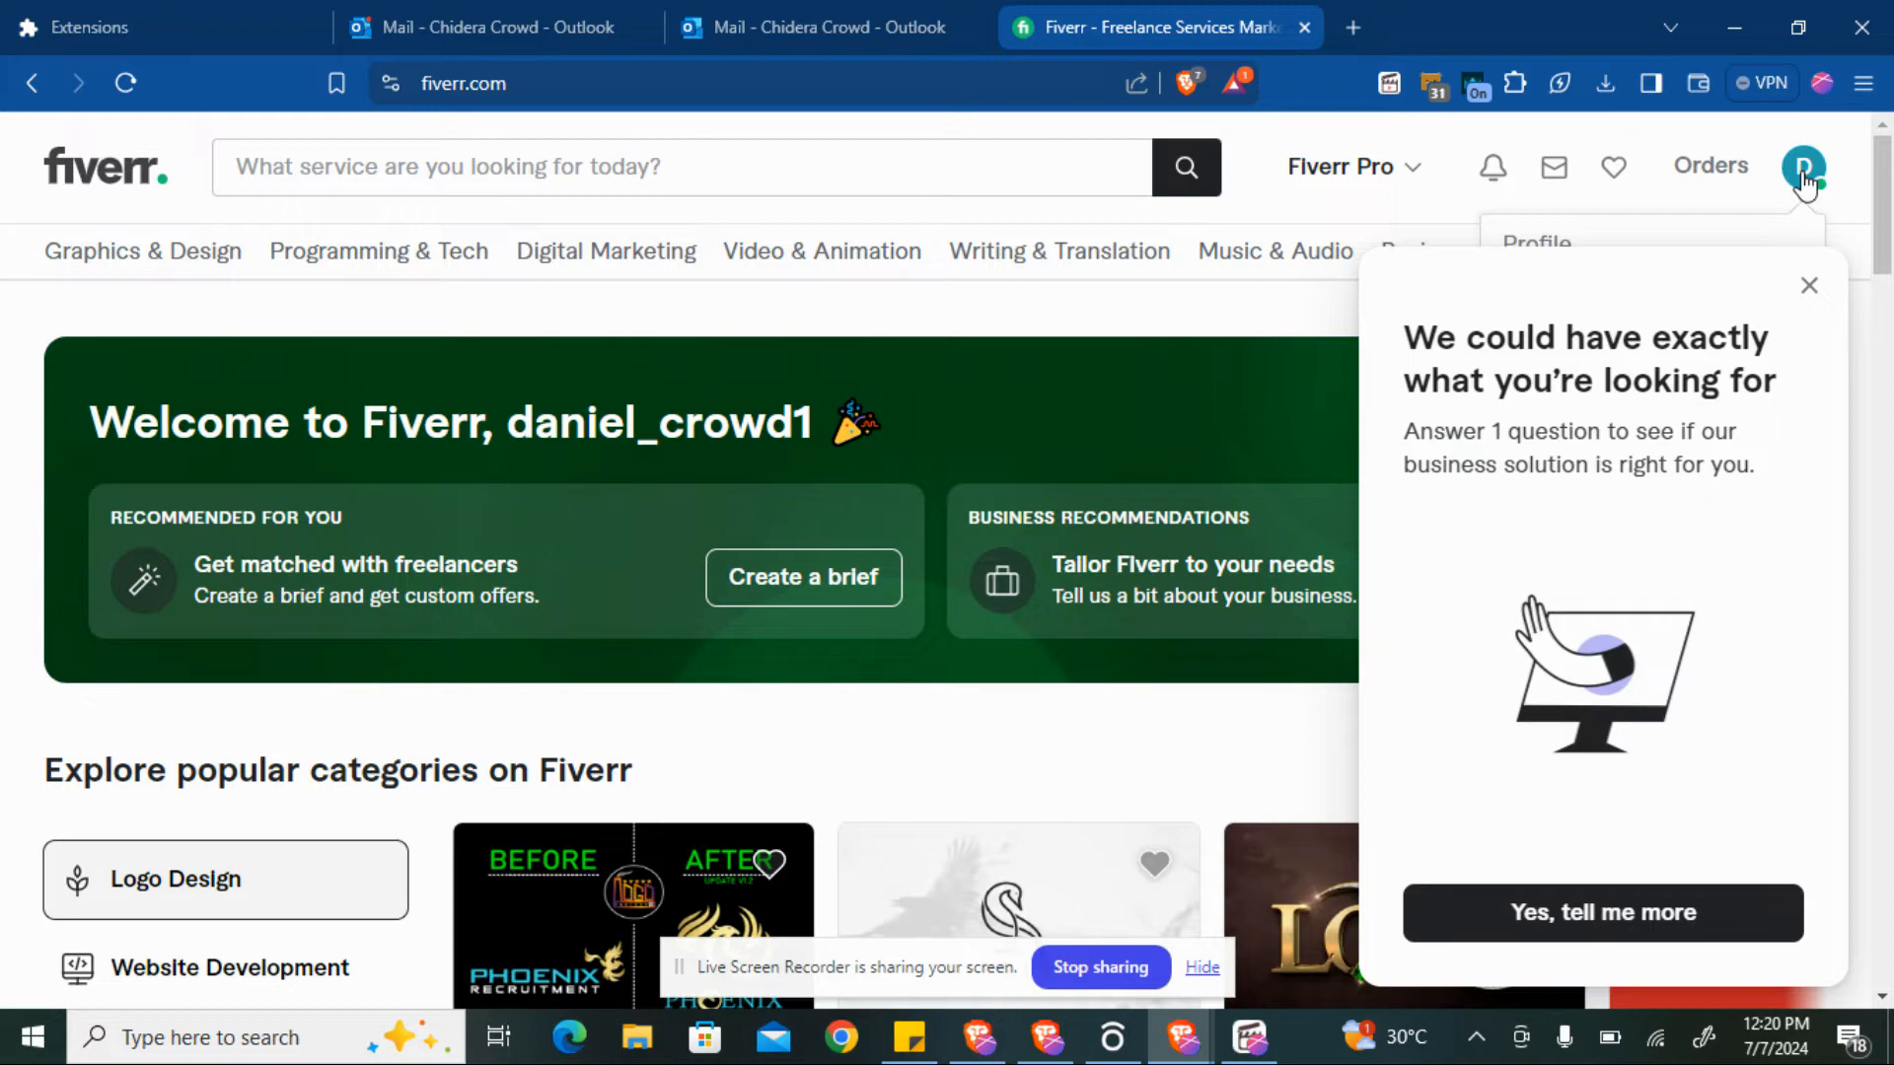
left_click(1812, 287)
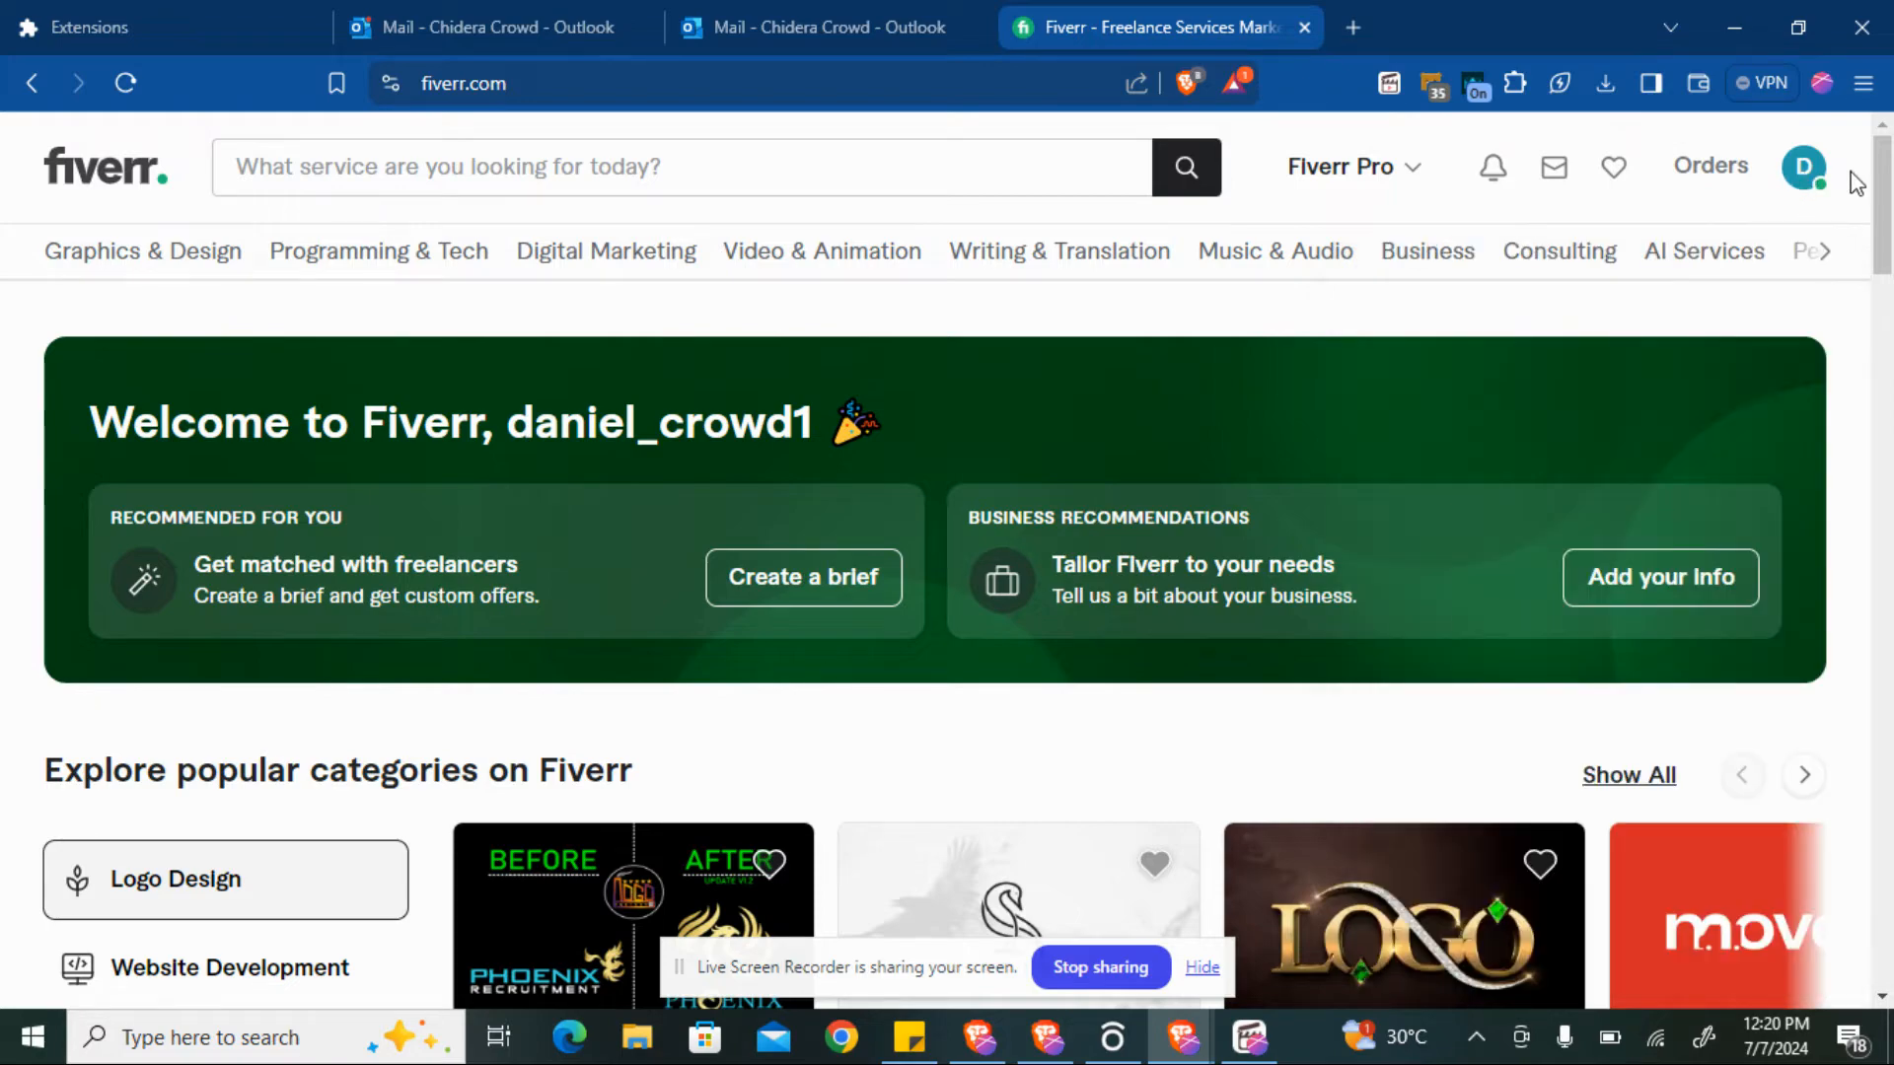
- Open the new account's Fiverr profile page and check the country and membership details on the profile card
left_click(1803, 180)
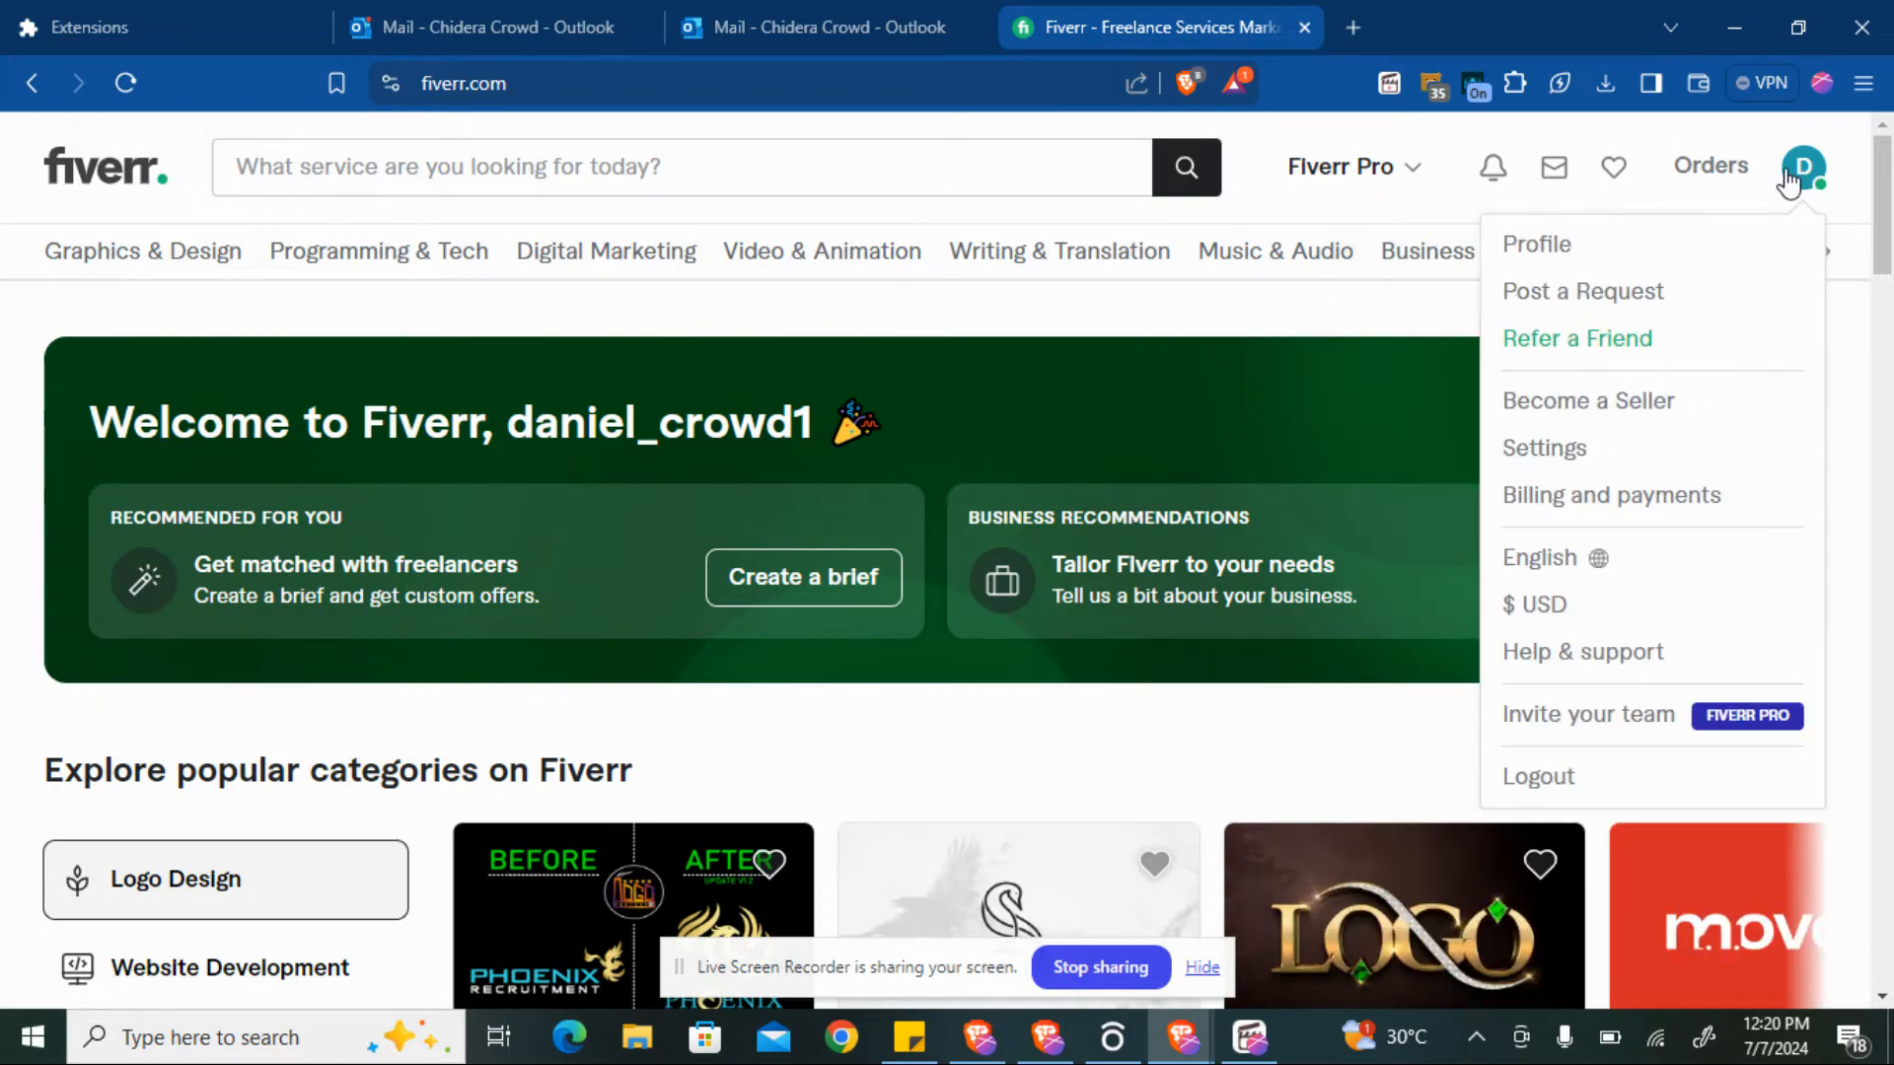
left_click(1547, 247)
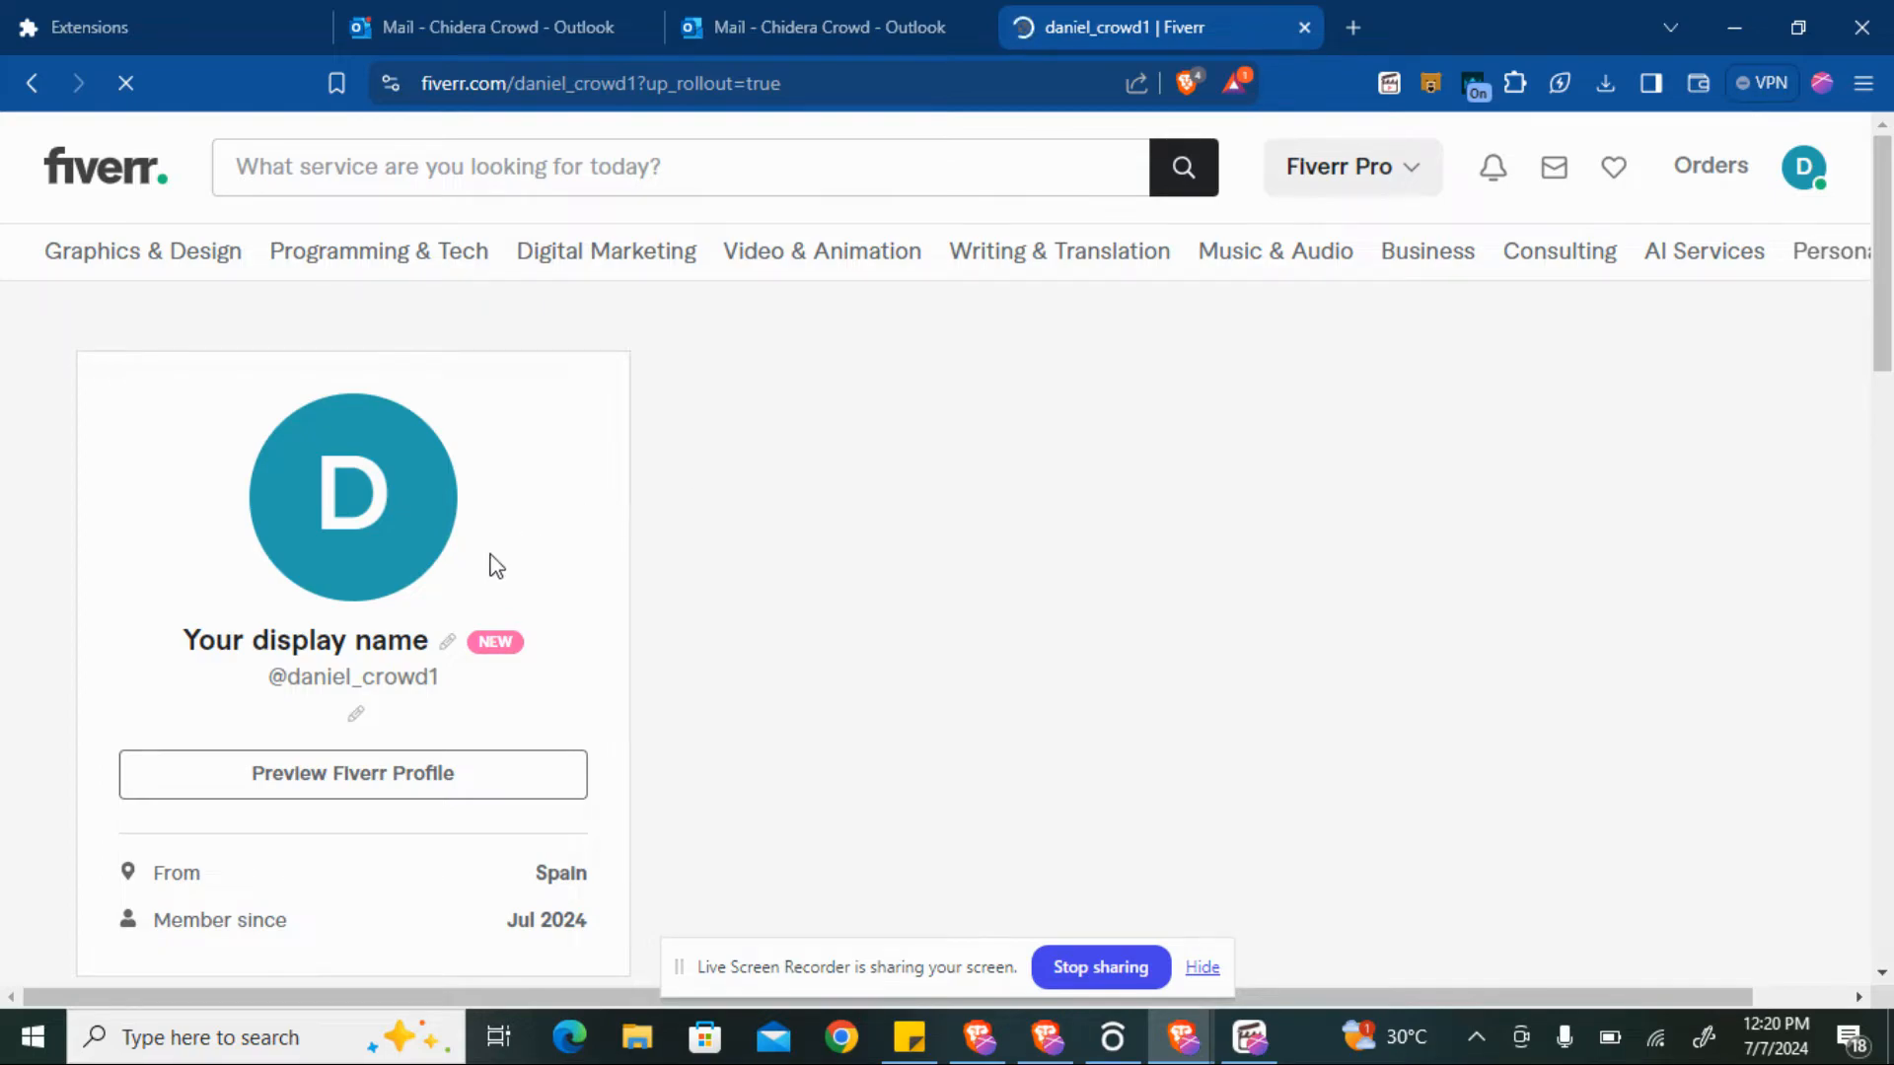
scroll(483, 572, "down", 3)
scroll(483, 574, "down", 7)
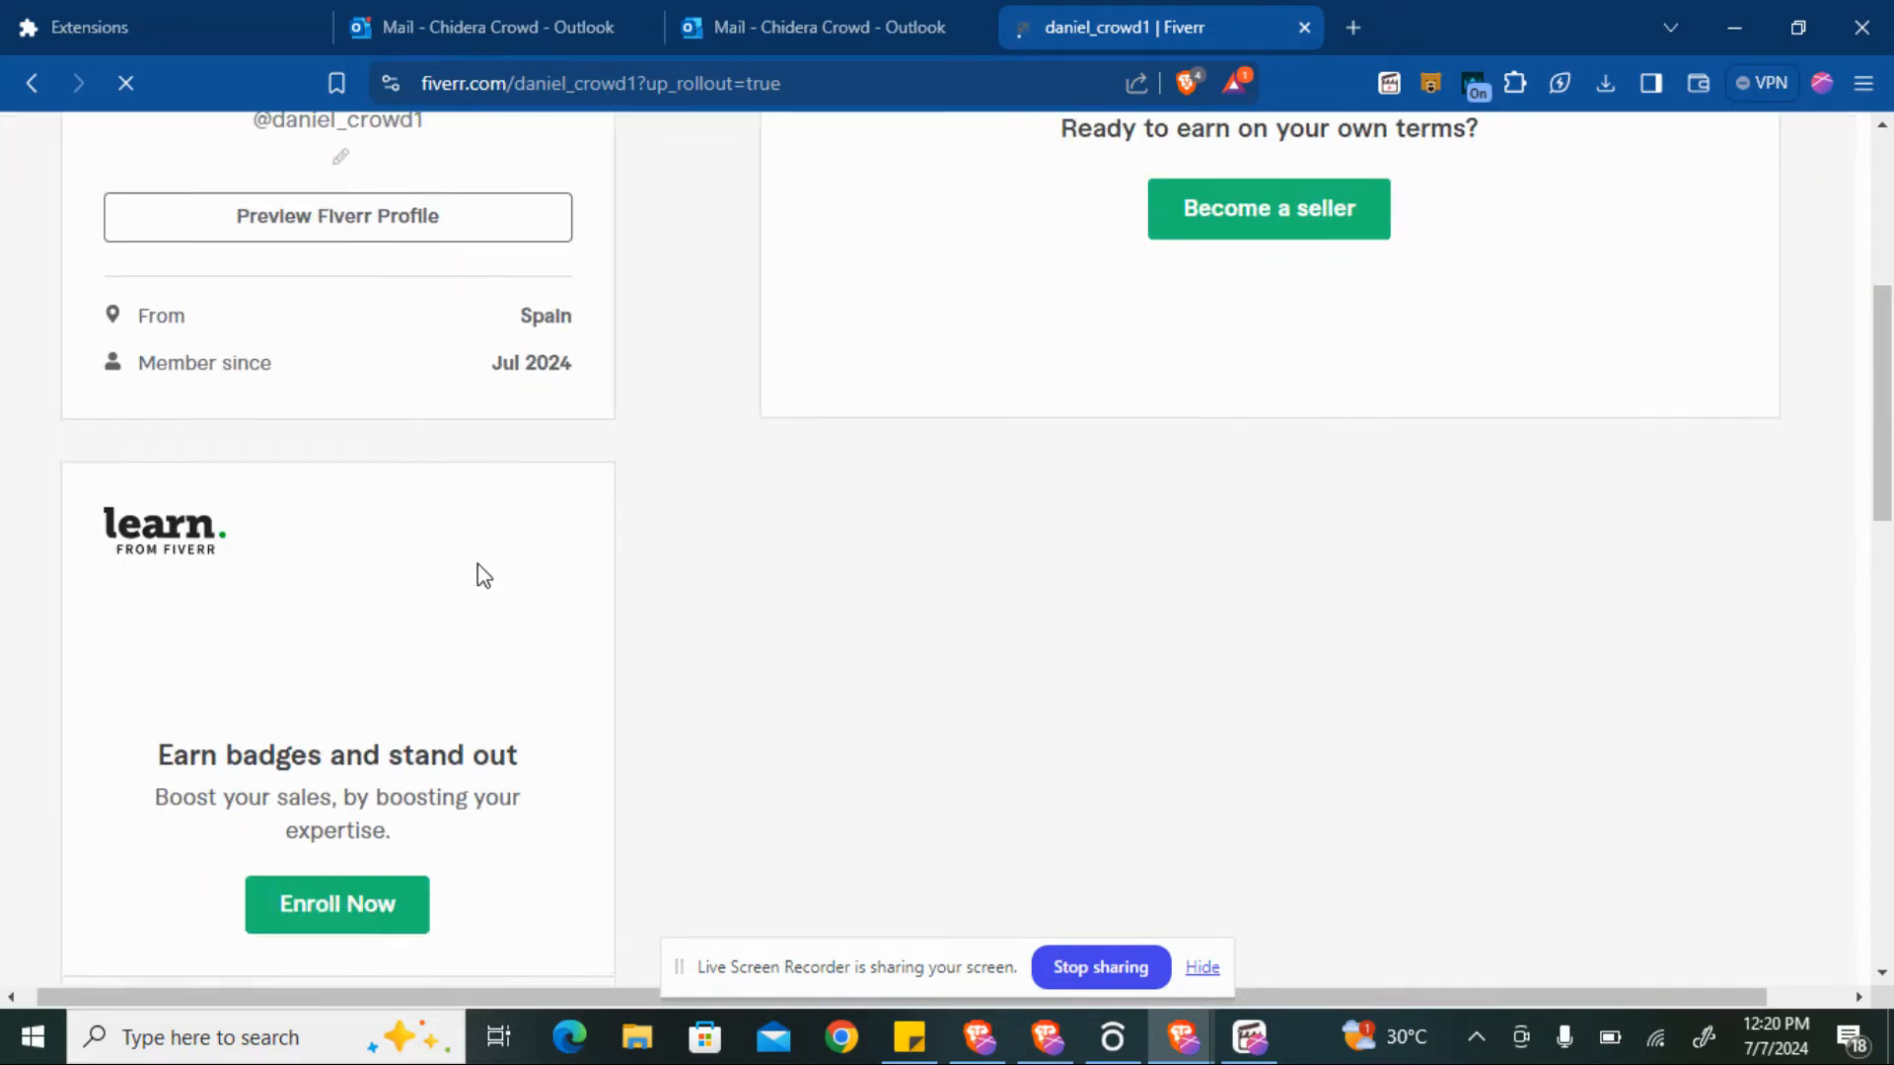
scroll(483, 574, "up", 6)
scroll(482, 573, "up", 4)
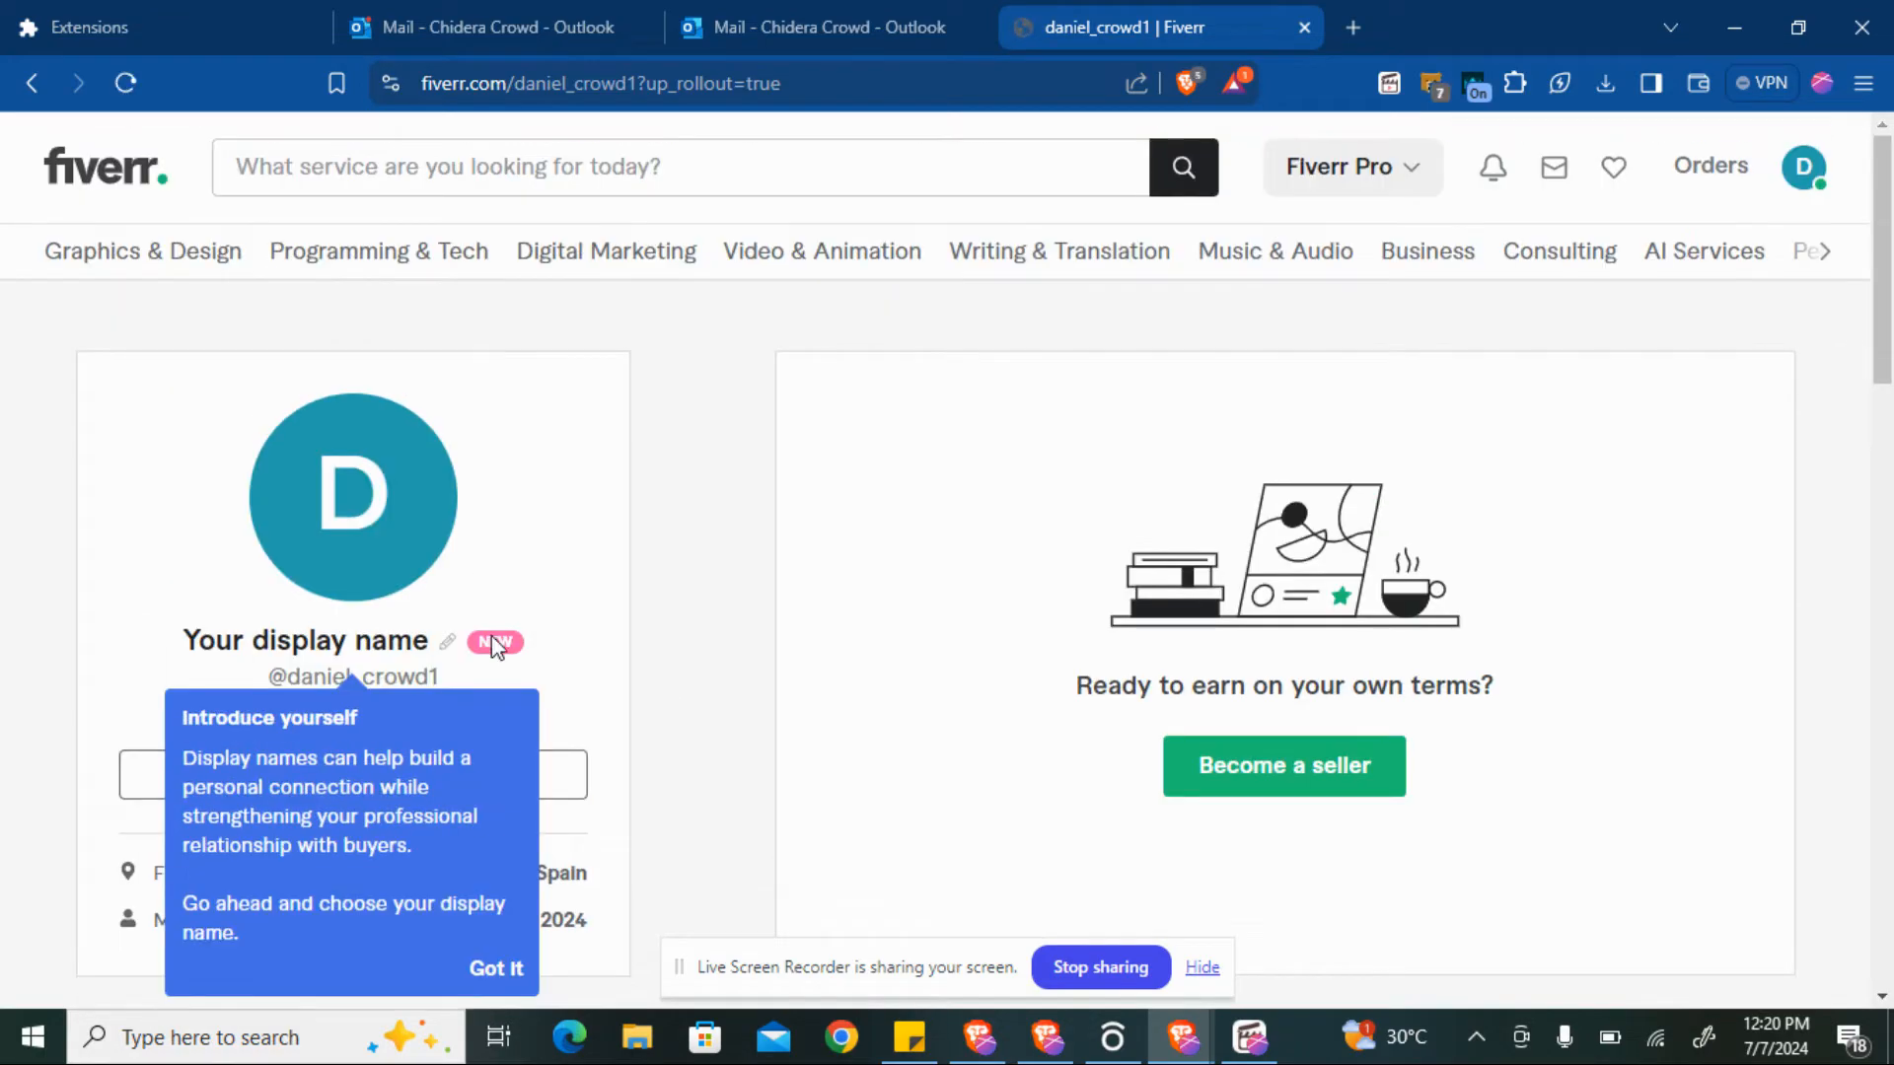
- Dismiss the display name tip and complete the human verification check on the profile page
scroll(494, 966, "down", 3)
left_click(492, 653)
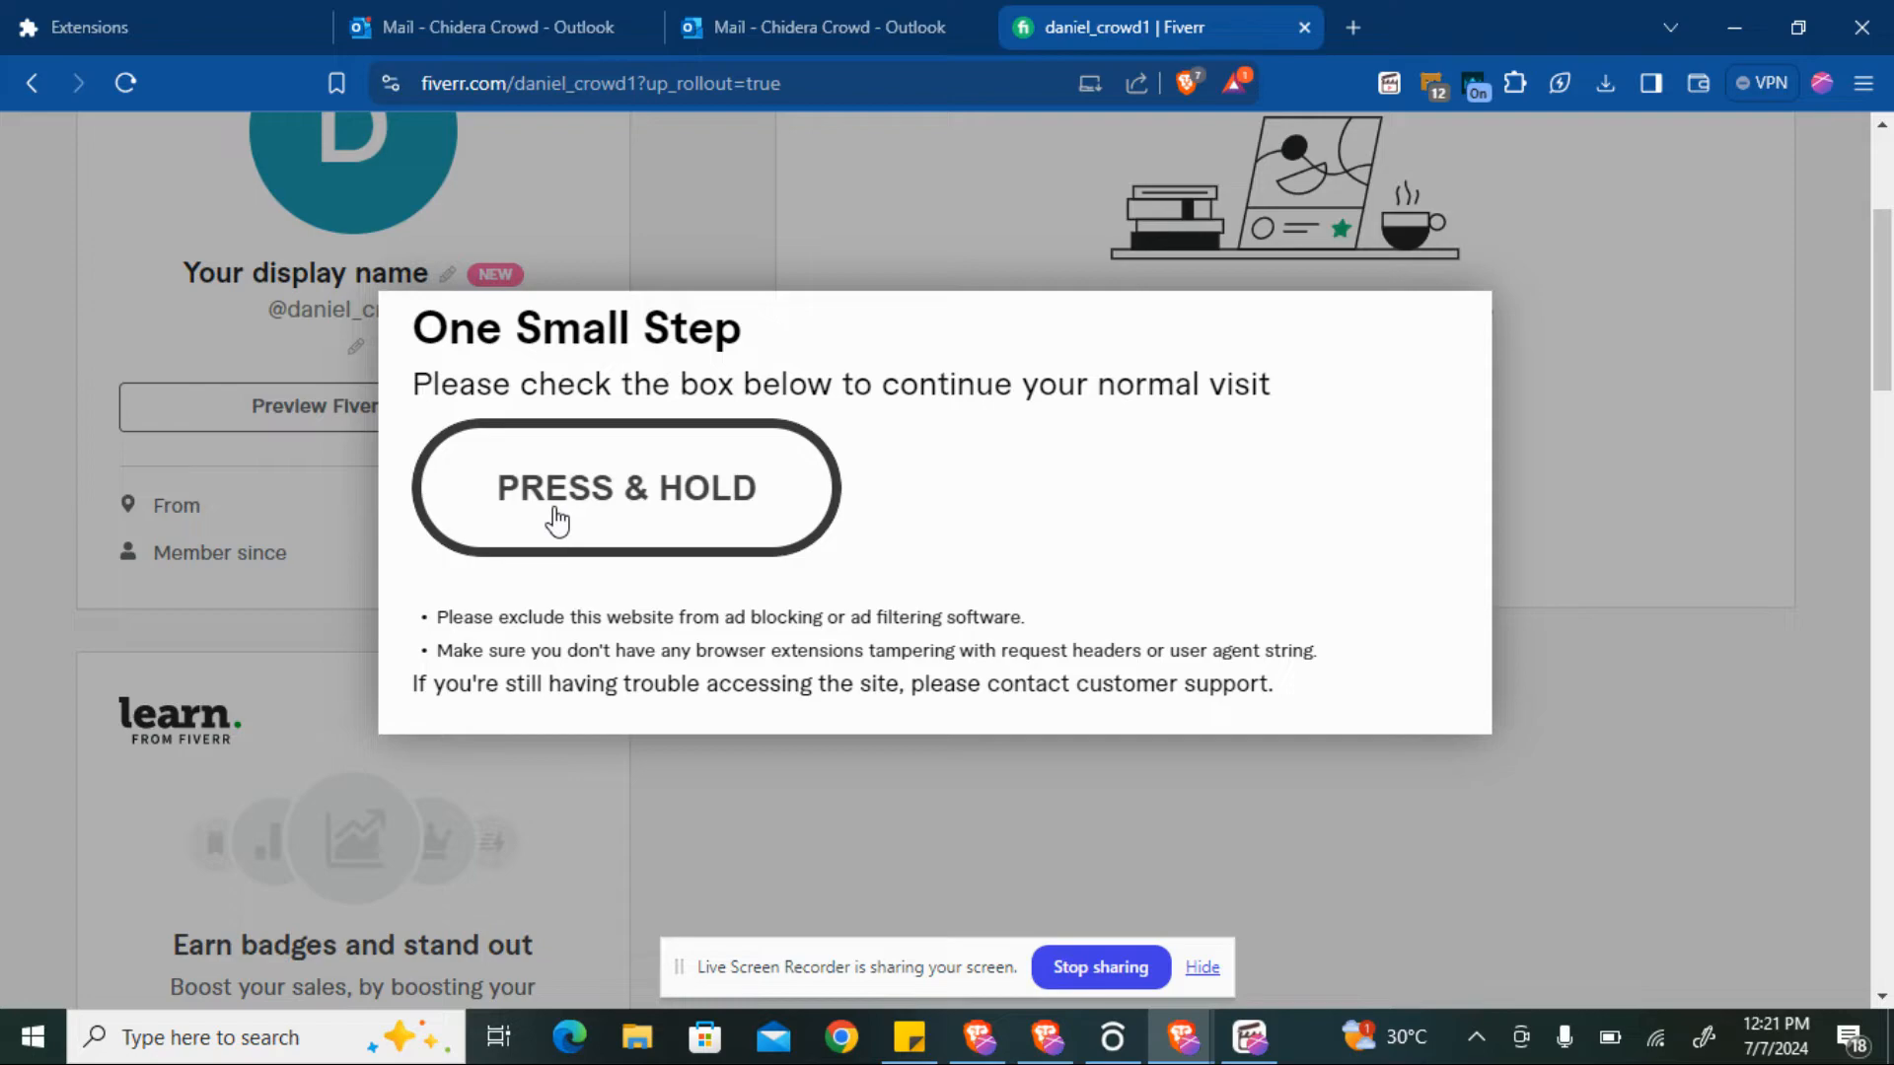
left_click_drag(557, 520, 558, 520)
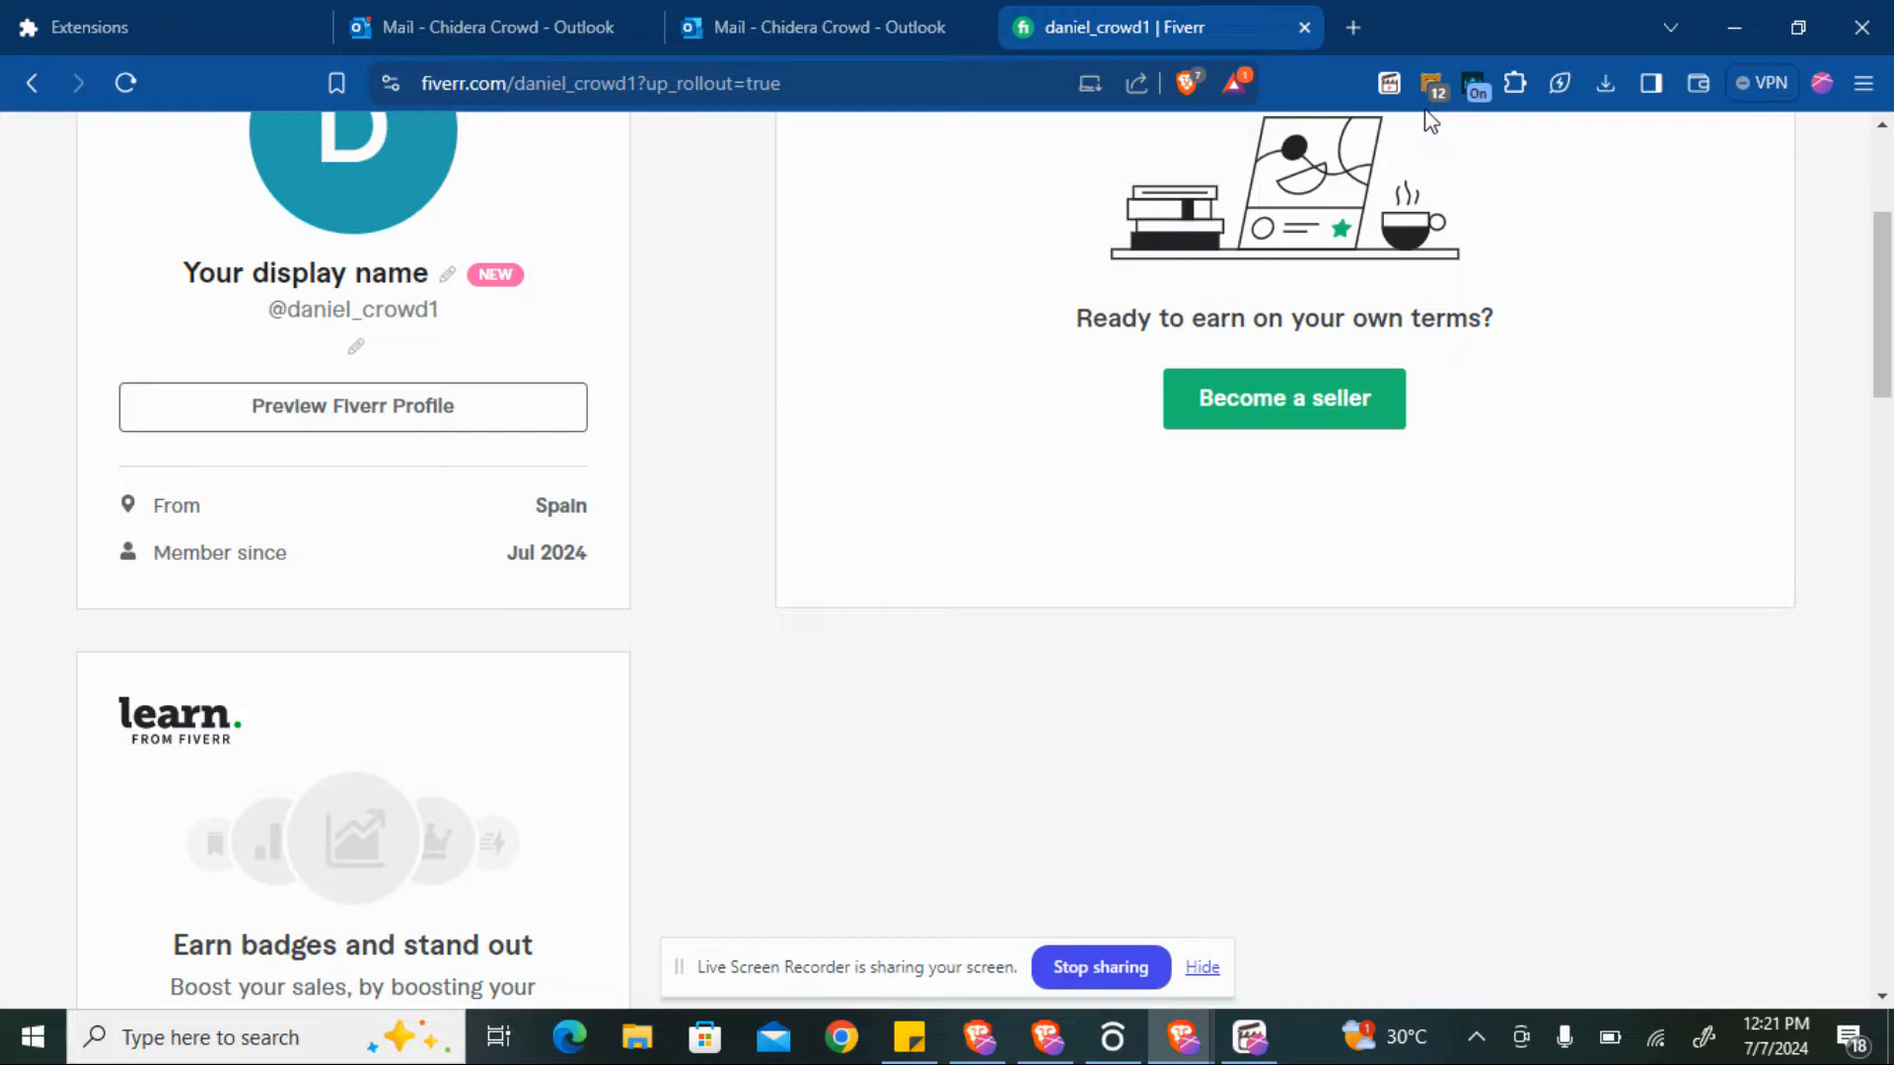
- Examine the new profile page from the photo and display name down to the description, languages, skills, education and certification sections
scroll(518, 422, "up", 3)
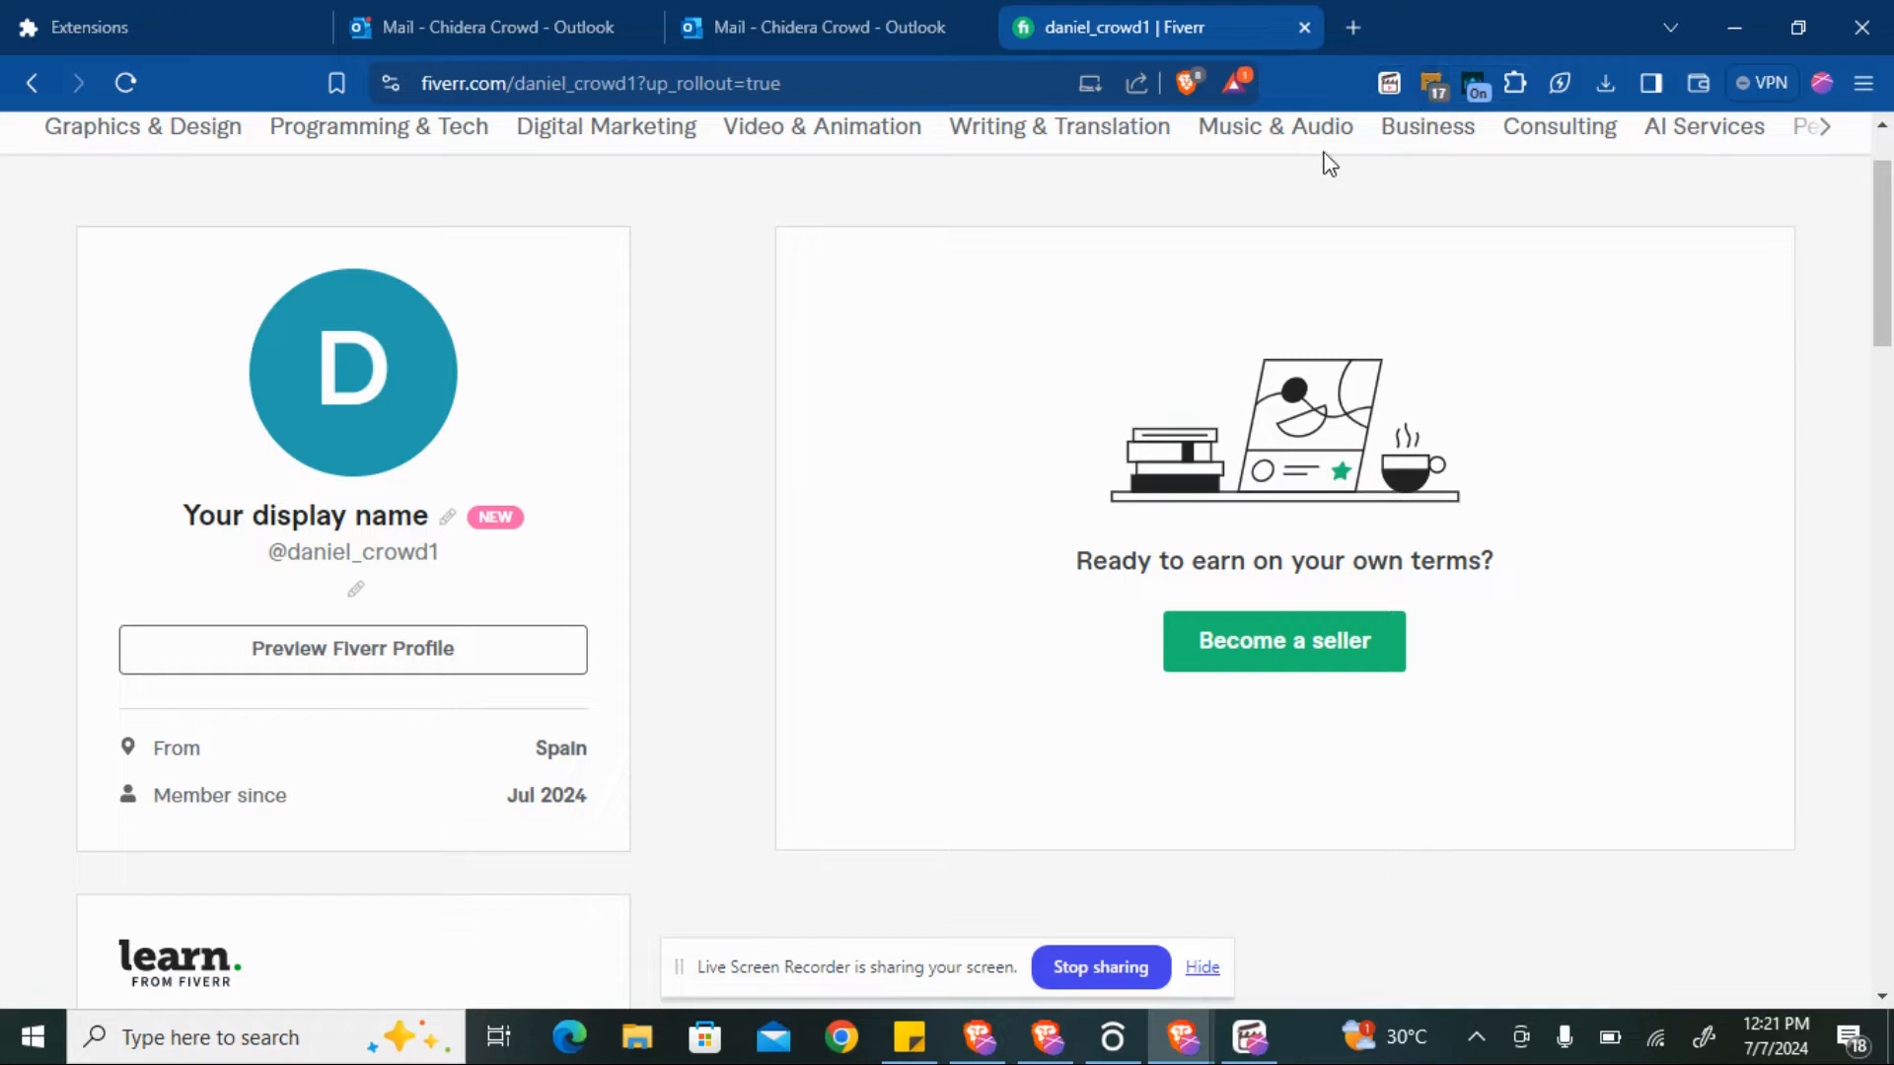
scroll(1317, 262, "up", 1)
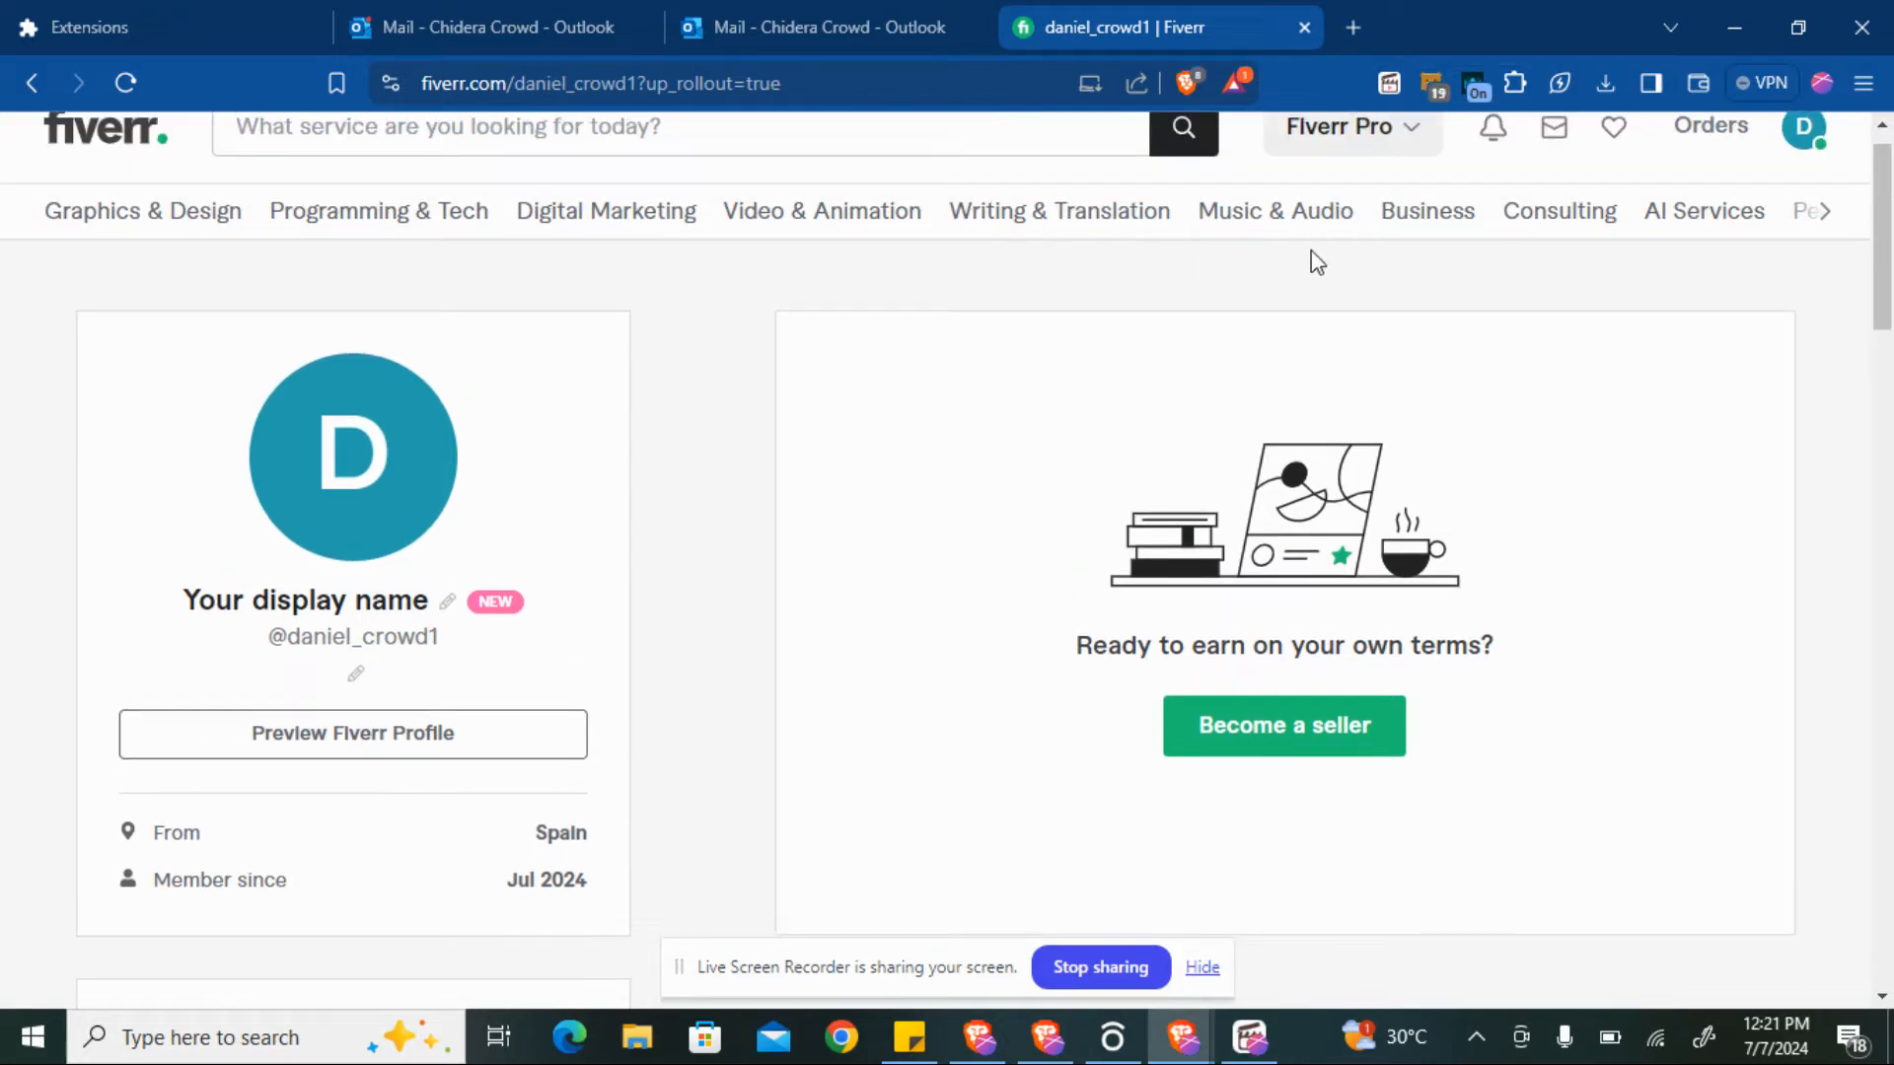
scroll(1405, 292, "down", 1)
scroll(1405, 292, "up", 2)
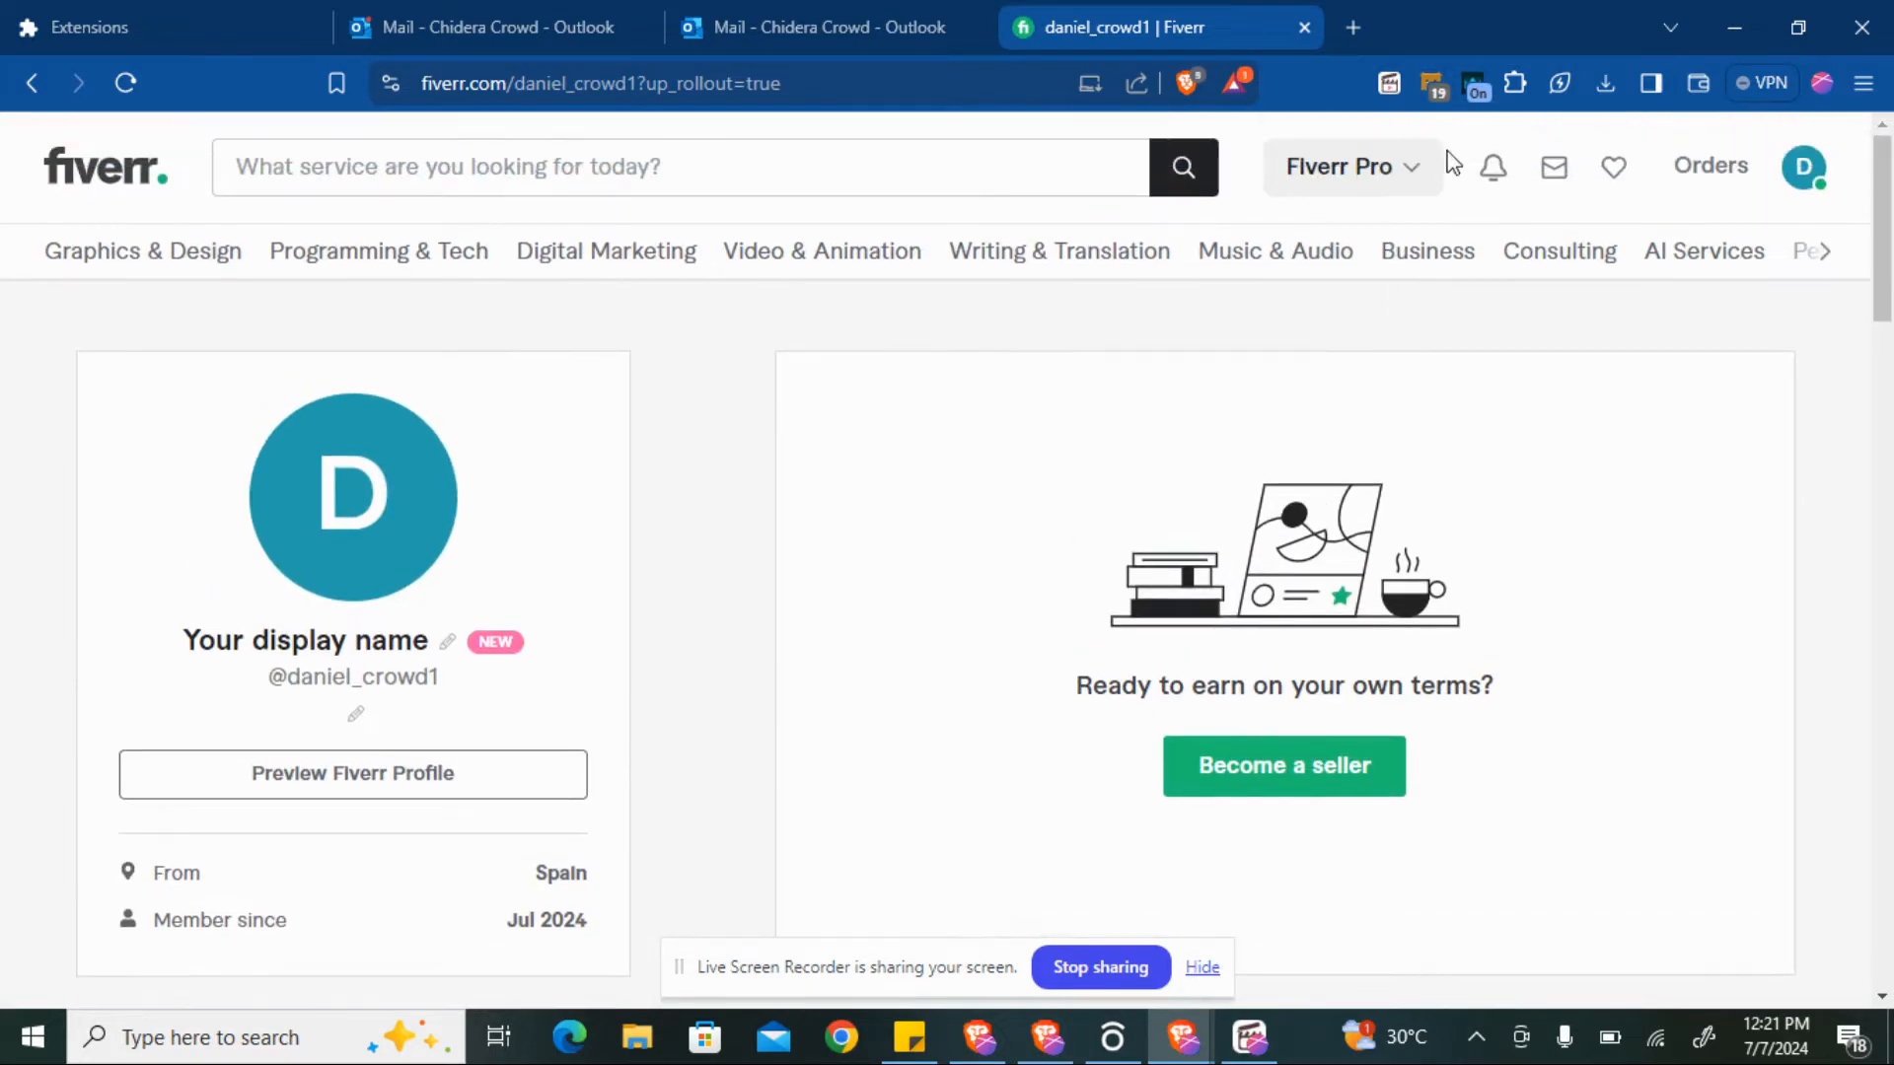
scroll(1311, 264, "down", 1)
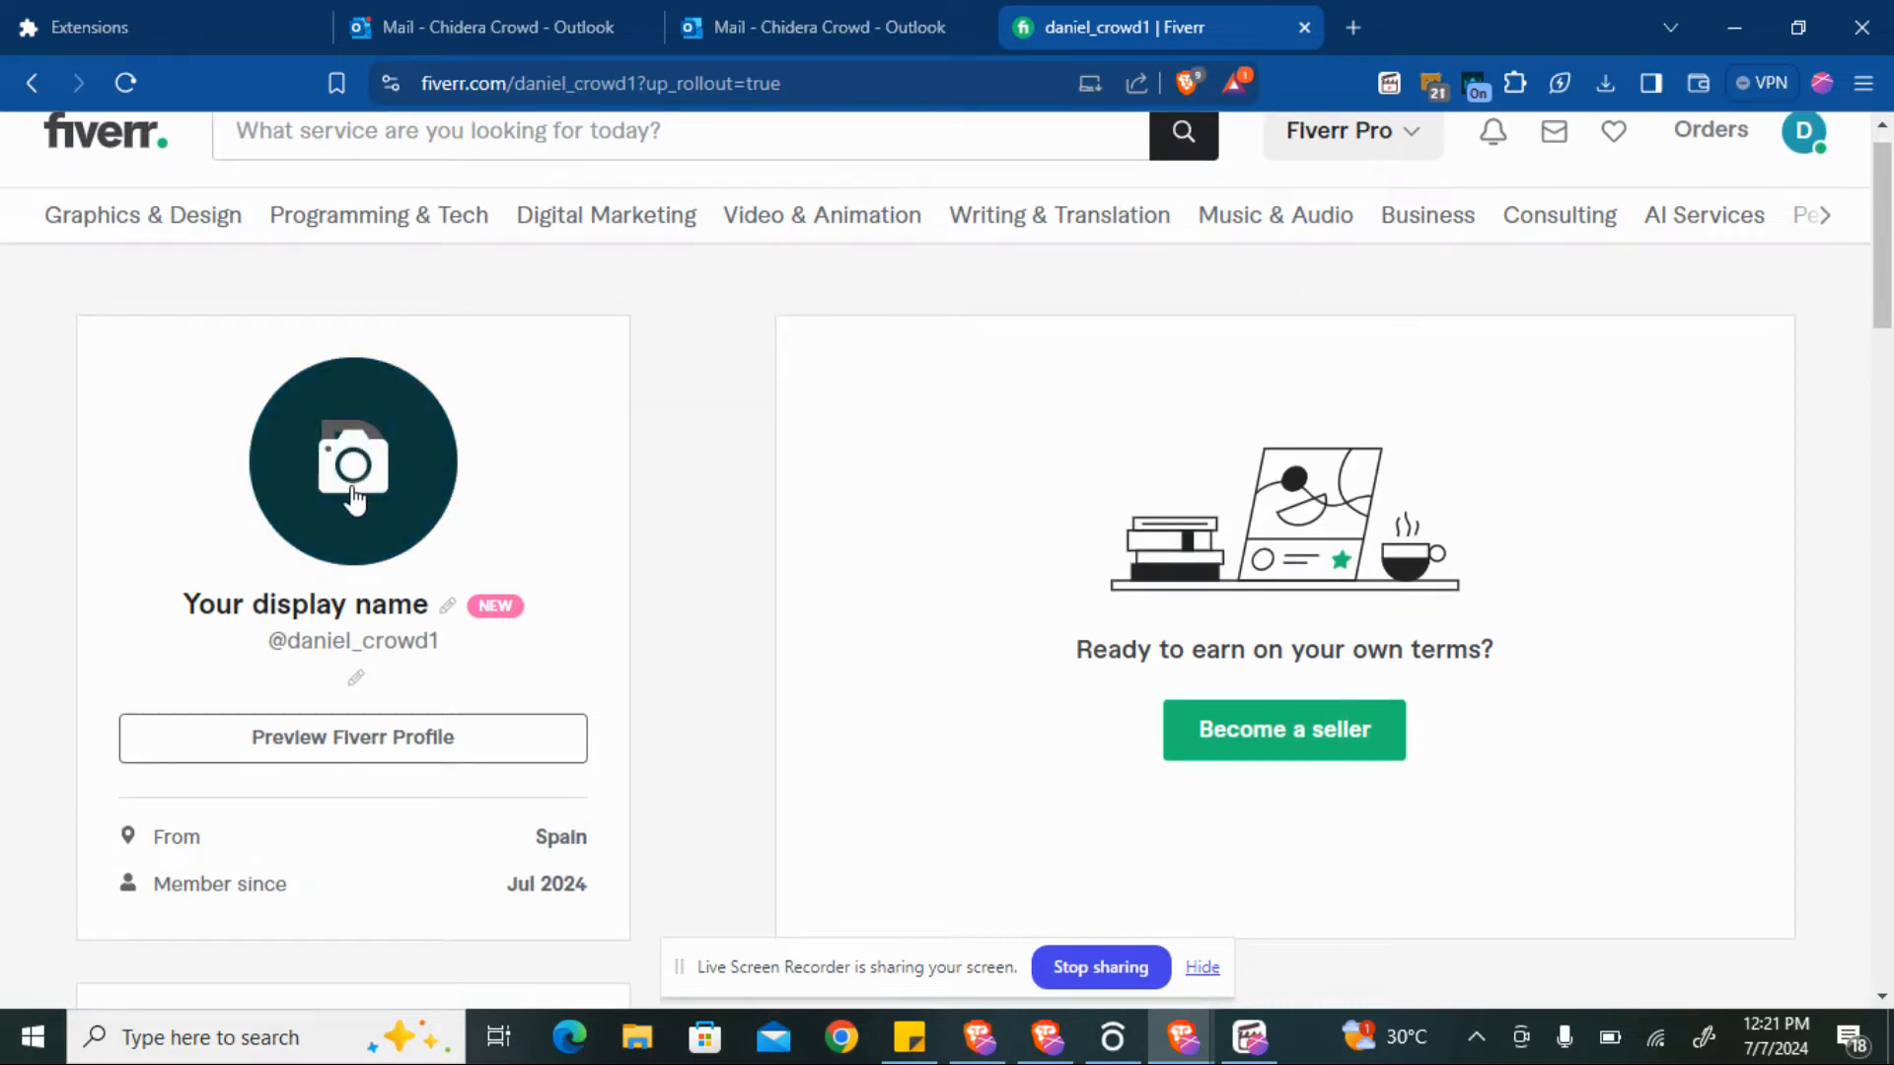
scroll(353, 498, "down", 1)
scroll(353, 498, "up", 1)
scroll(353, 498, "down", 5)
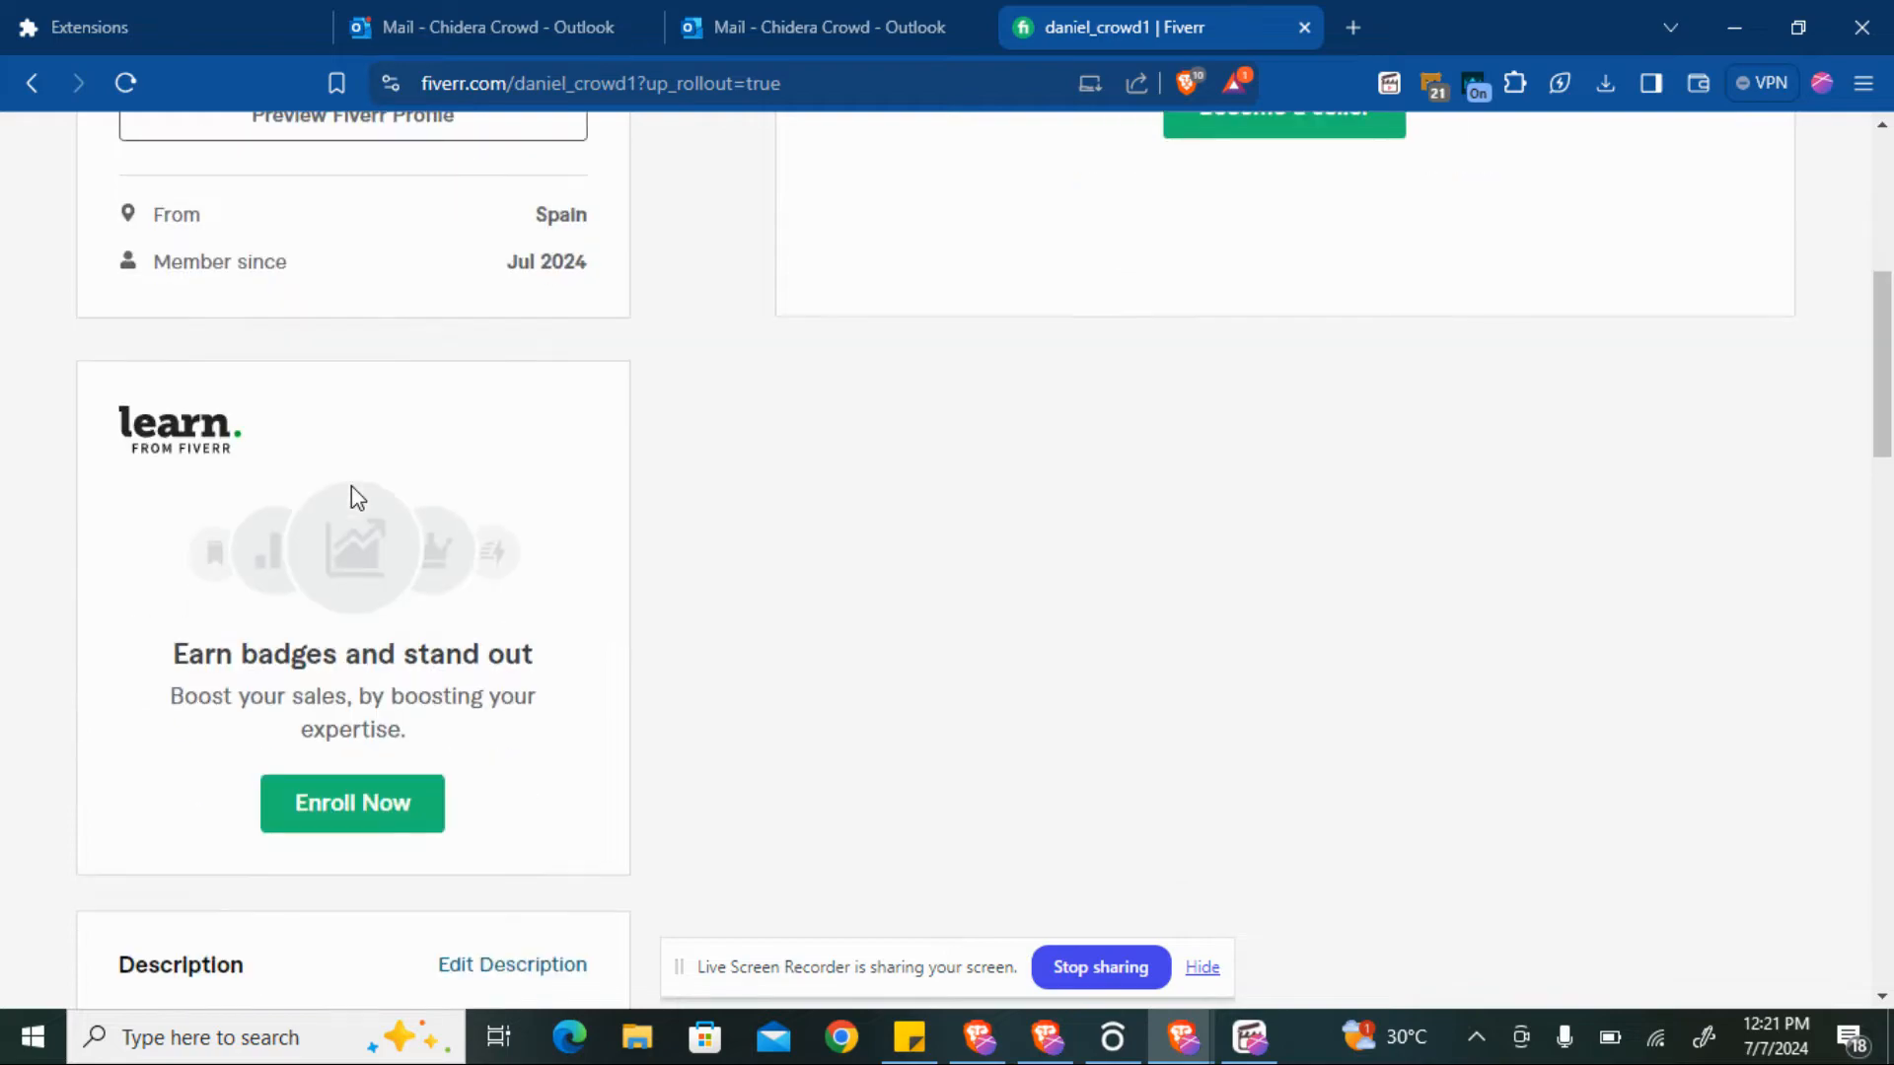
scroll(351, 486, "down", 8)
scroll(351, 485, "up", 5)
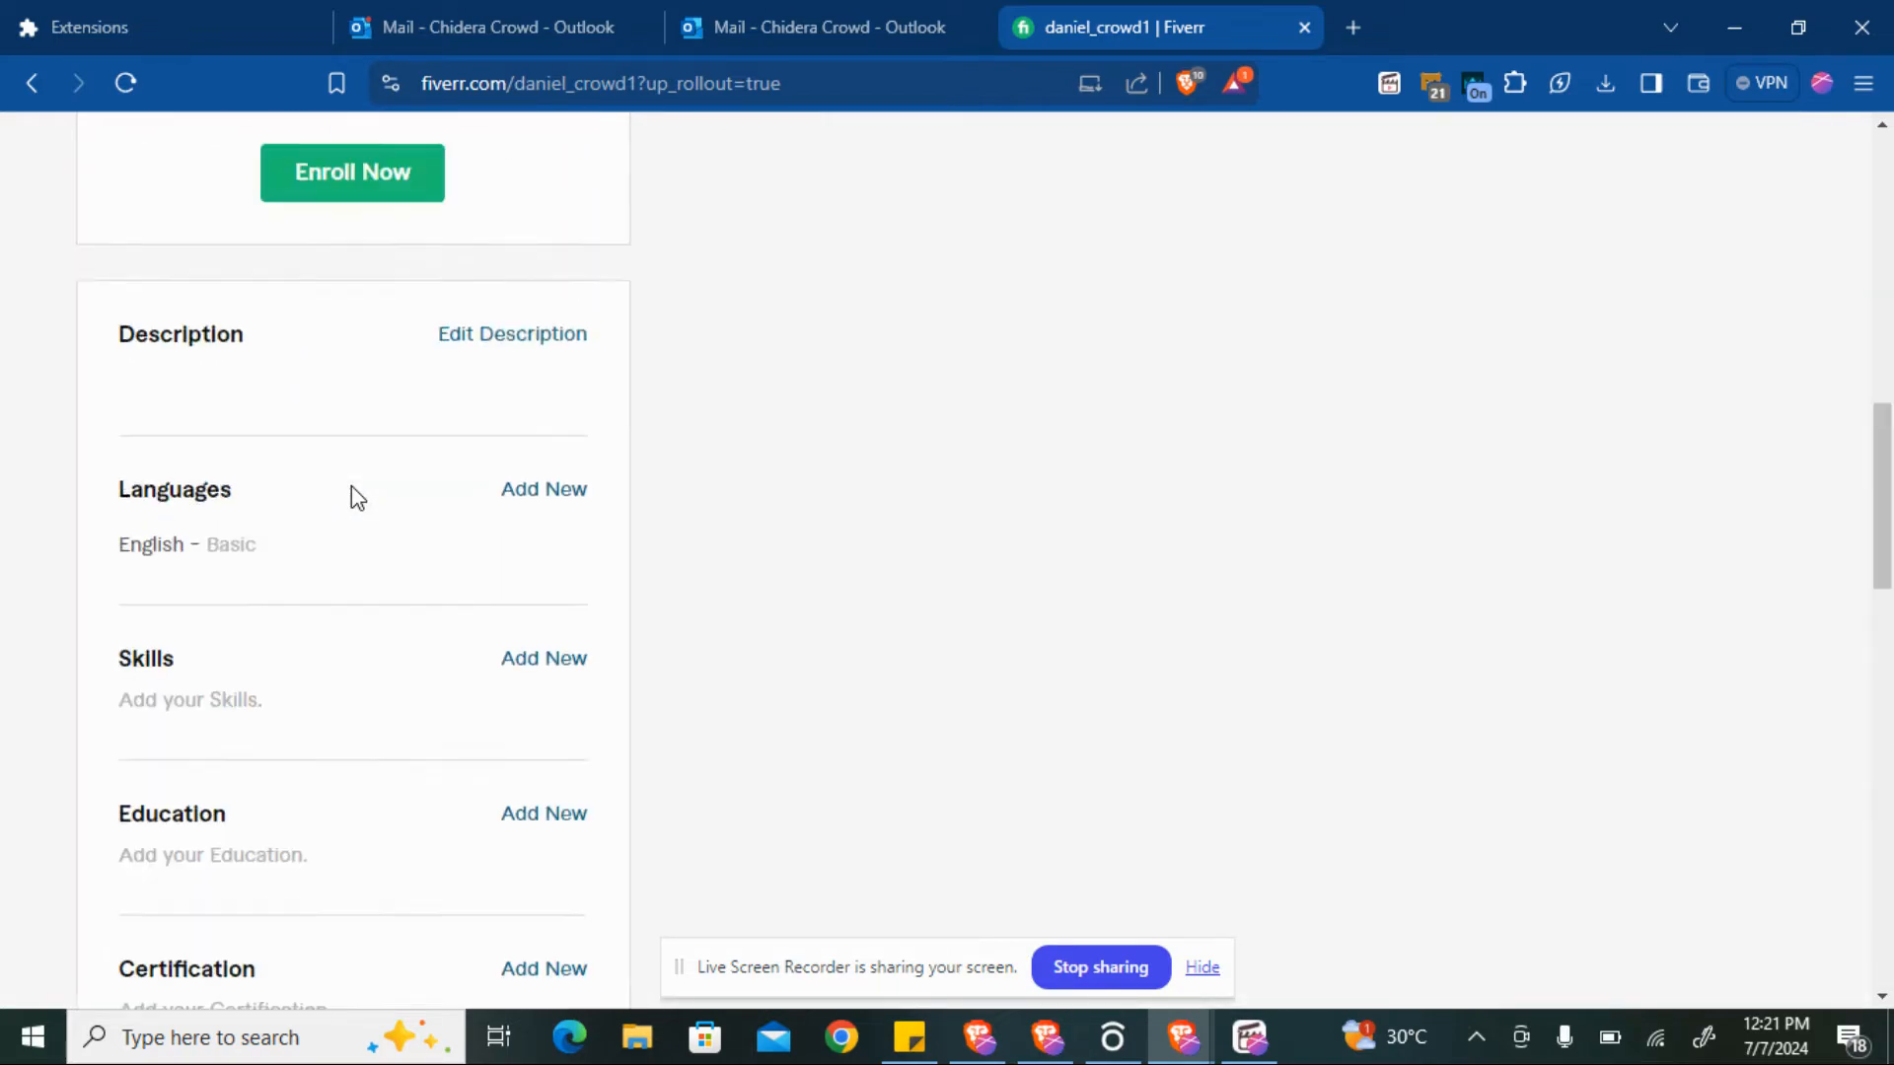
scroll(352, 485, "up", 3)
scroll(351, 485, "up", 2)
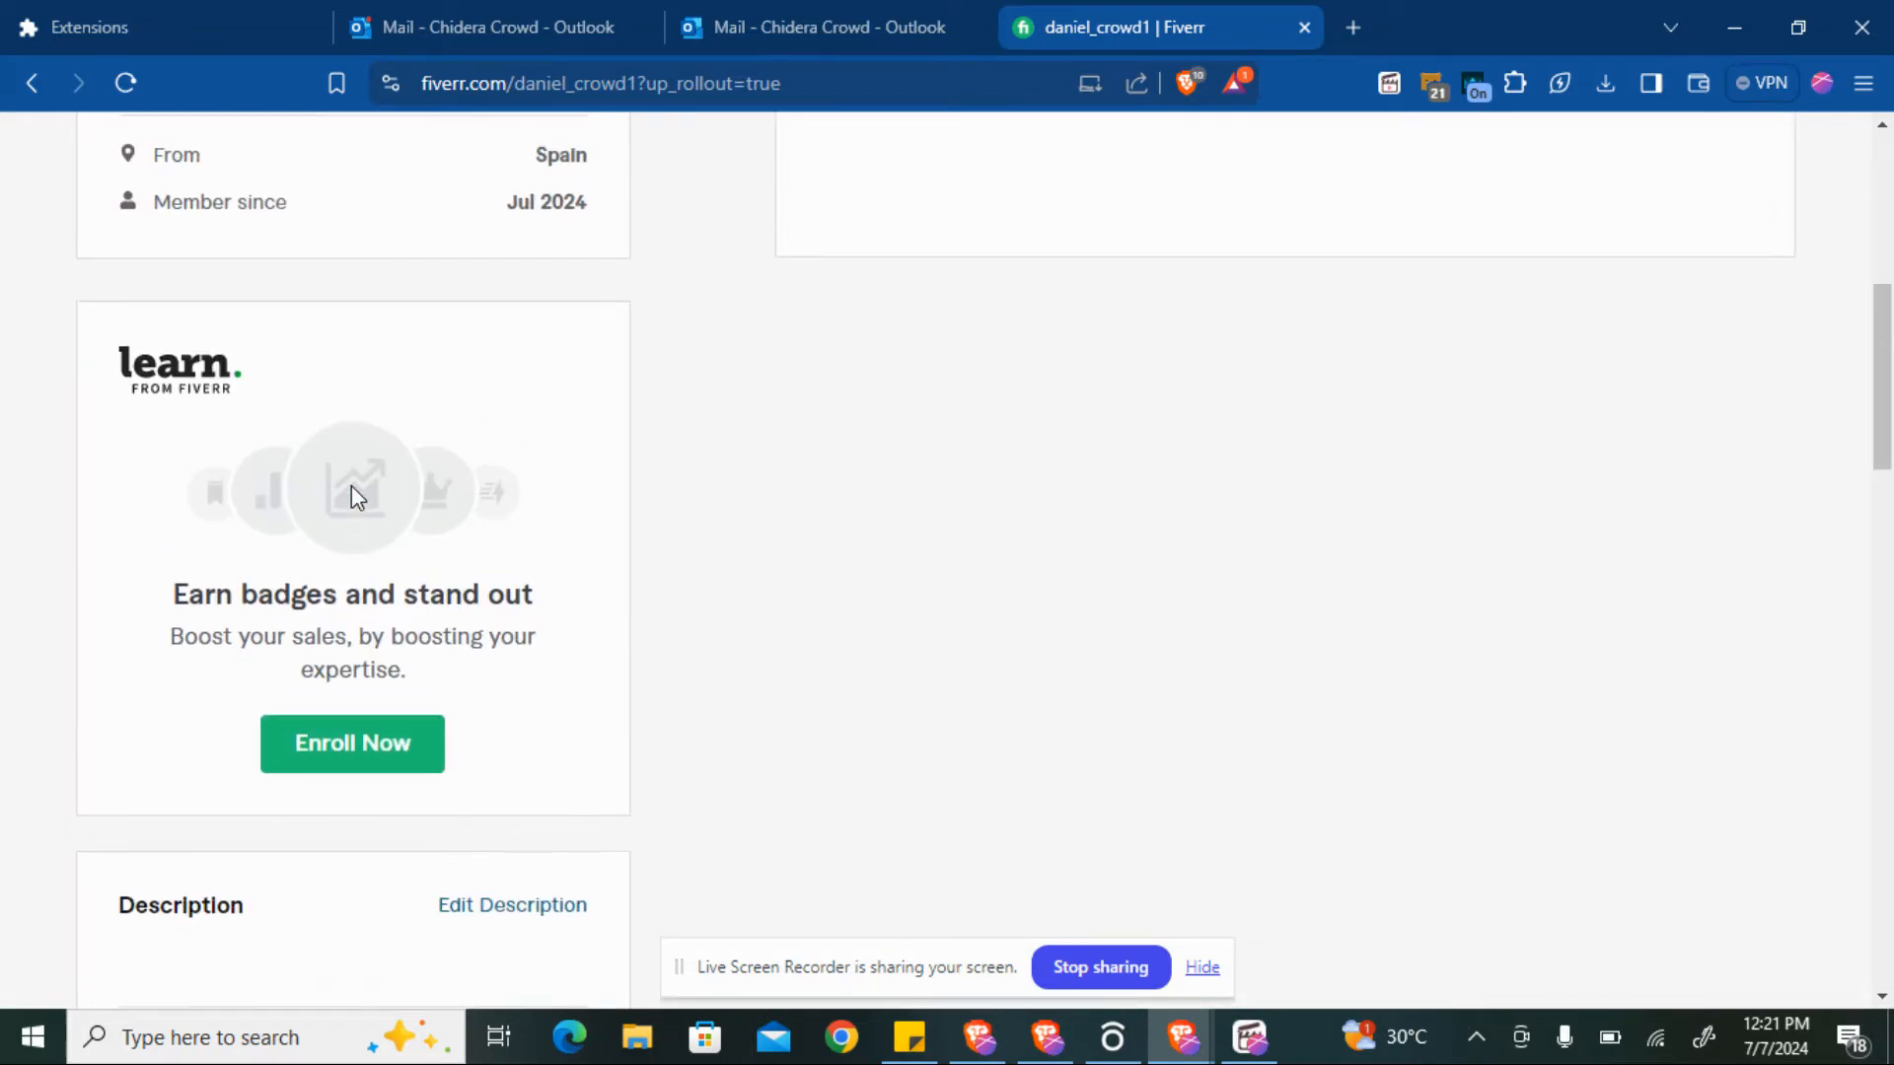
scroll(351, 486, "up", 7)
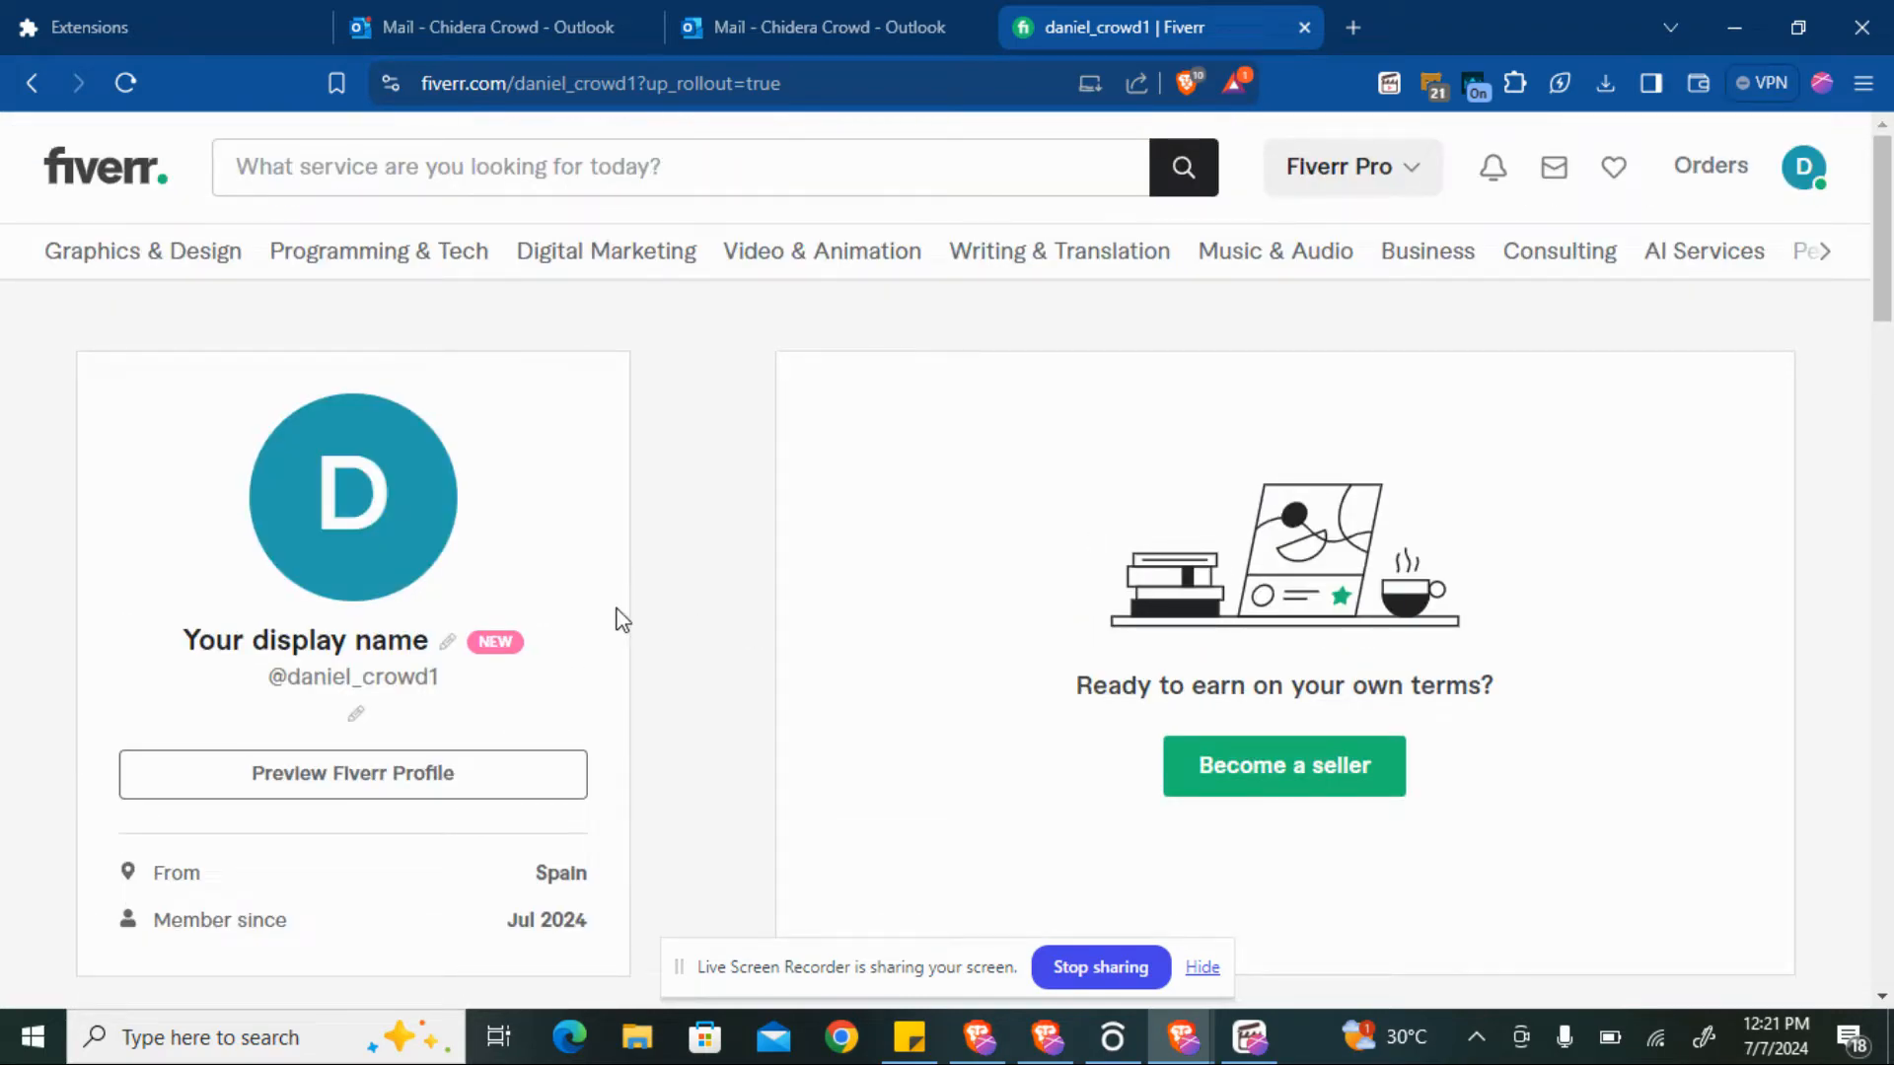
scroll(619, 620, "down", 1)
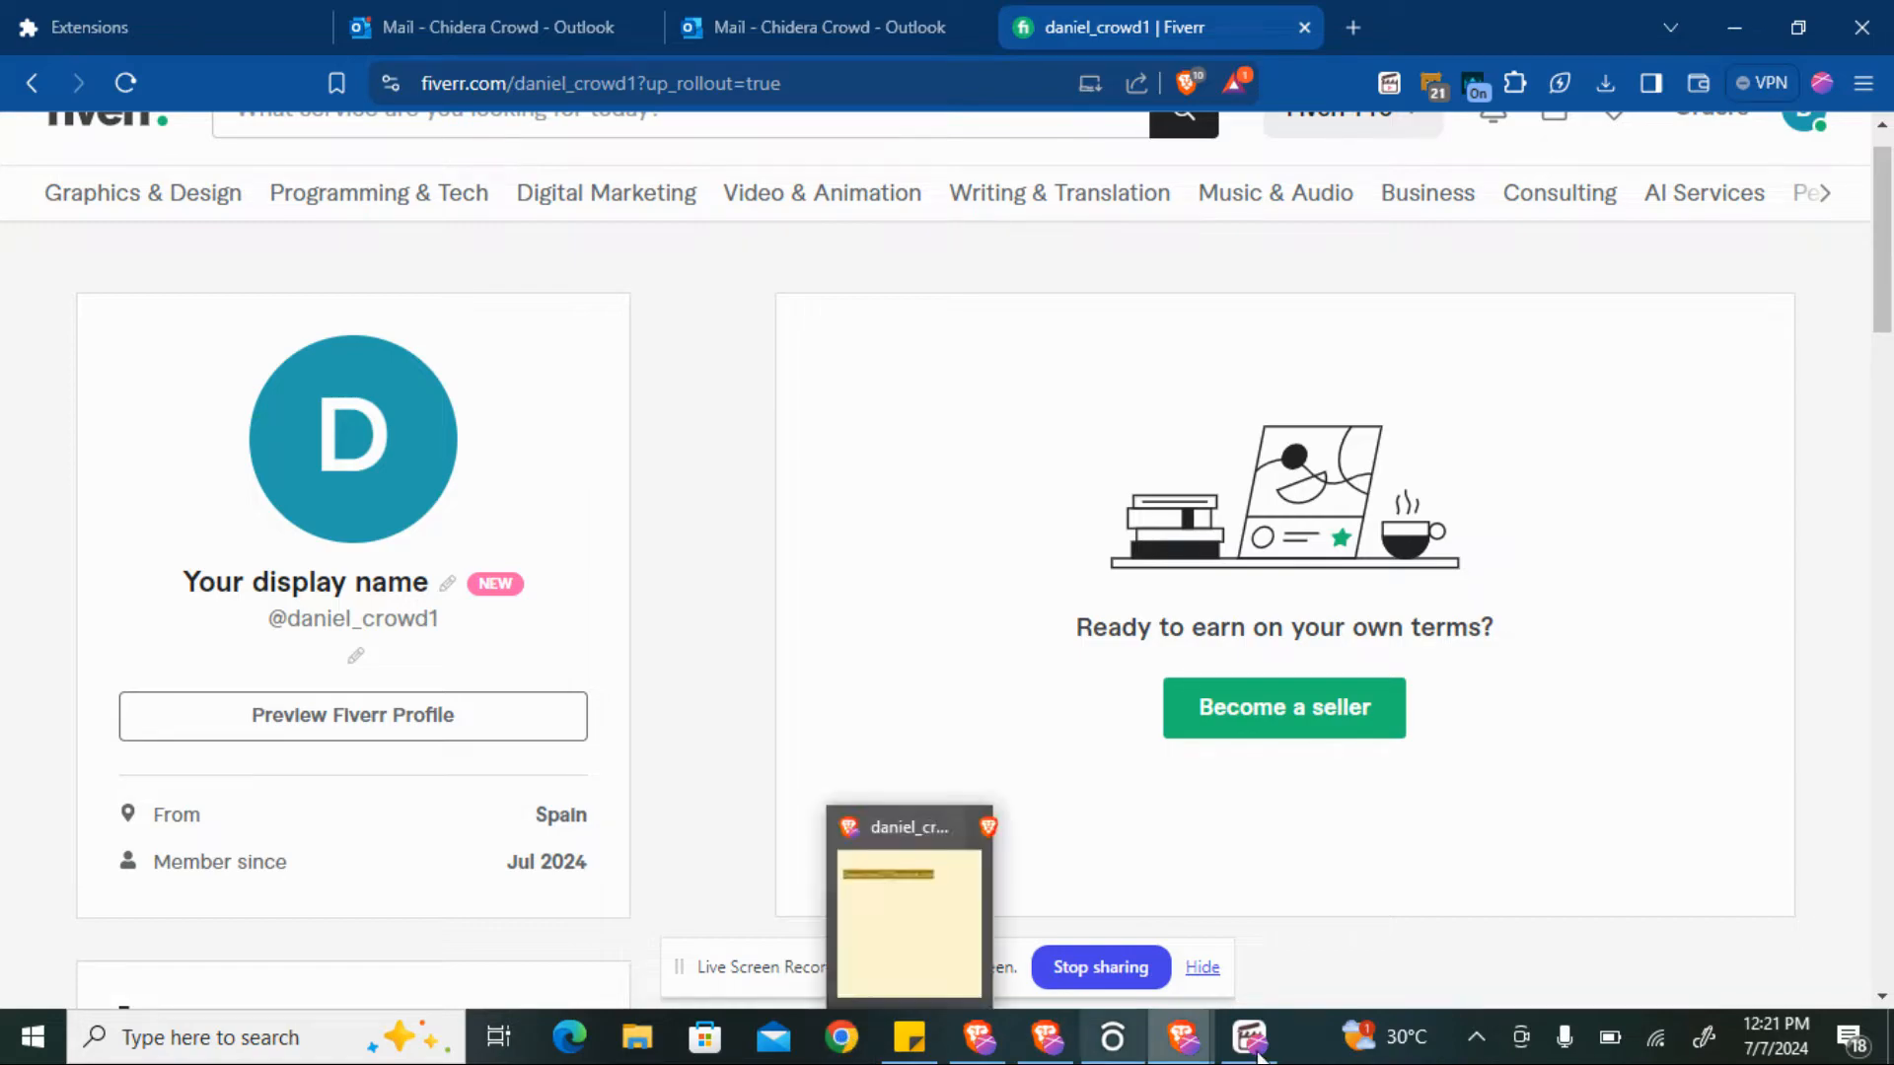
- Switch to Google Chrome and open the existing browser profile whose initial is O
mouse_move(1054, 1044)
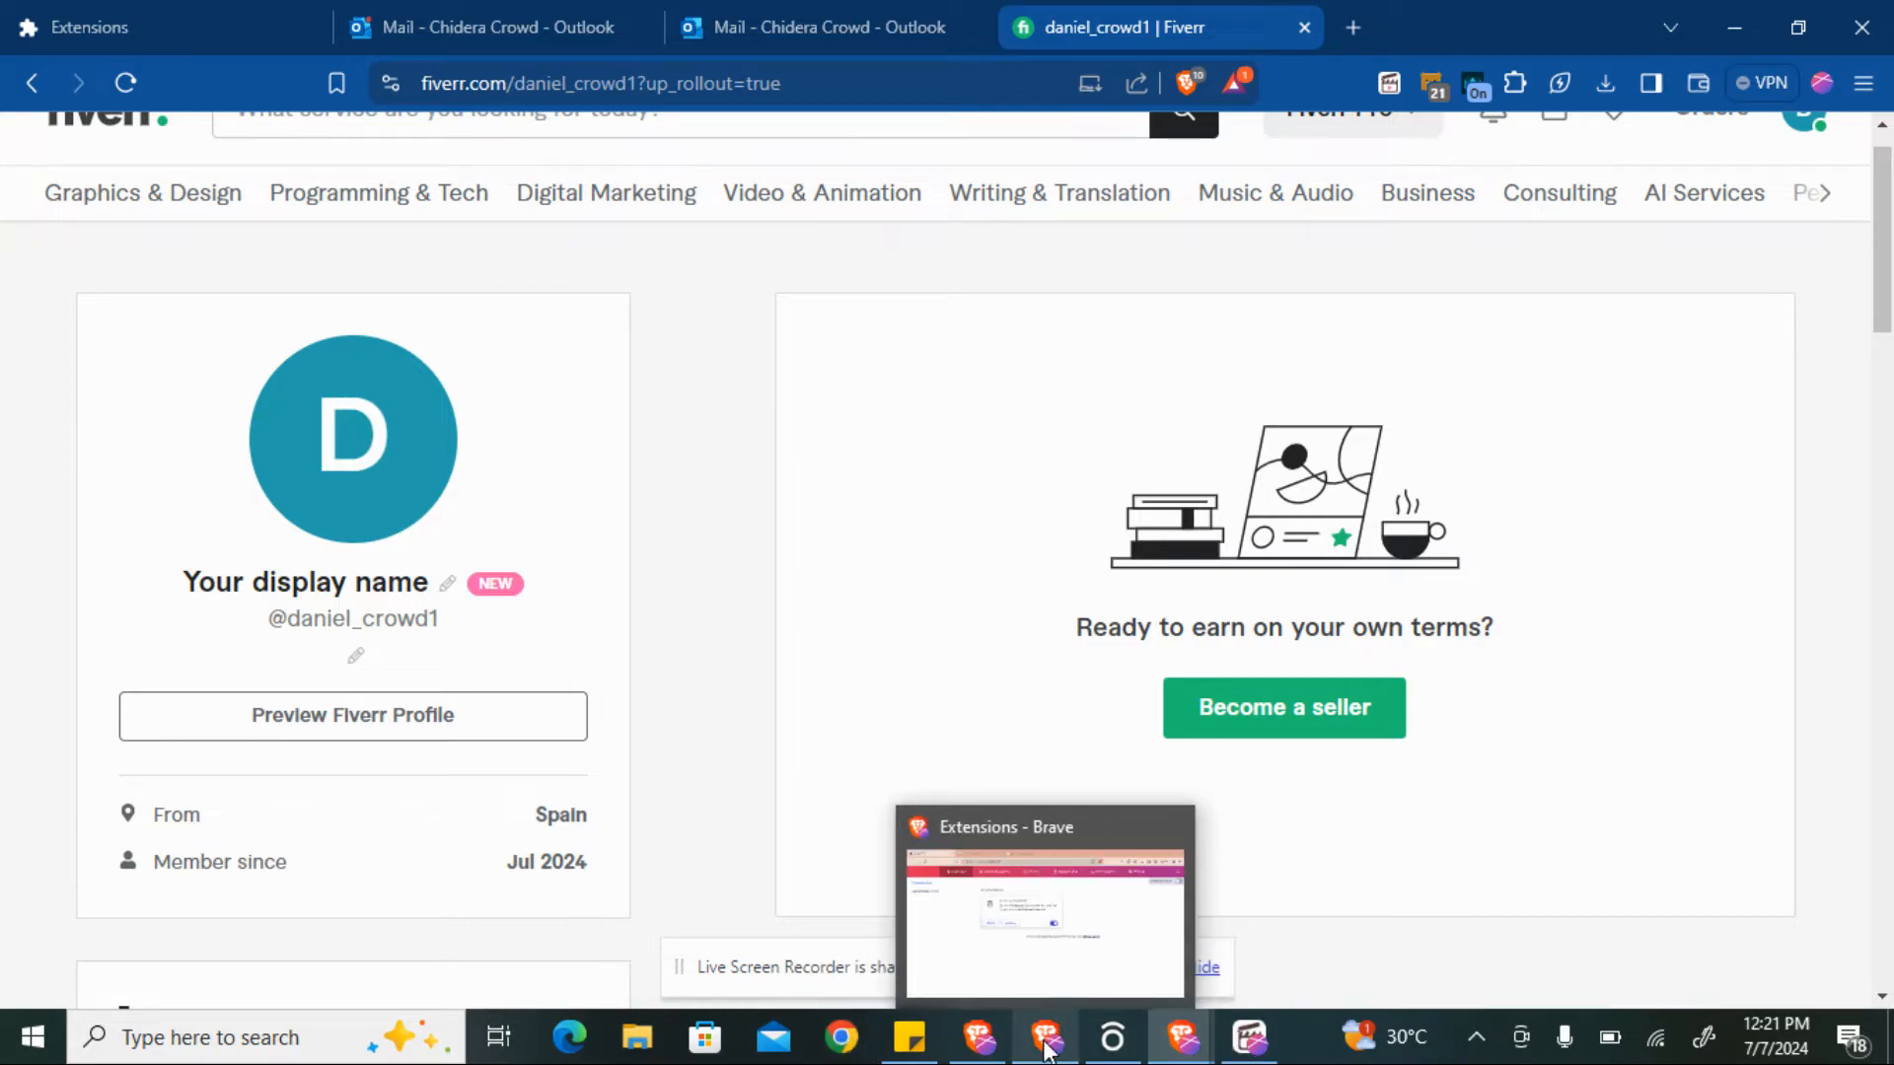
left_click(1045, 1048)
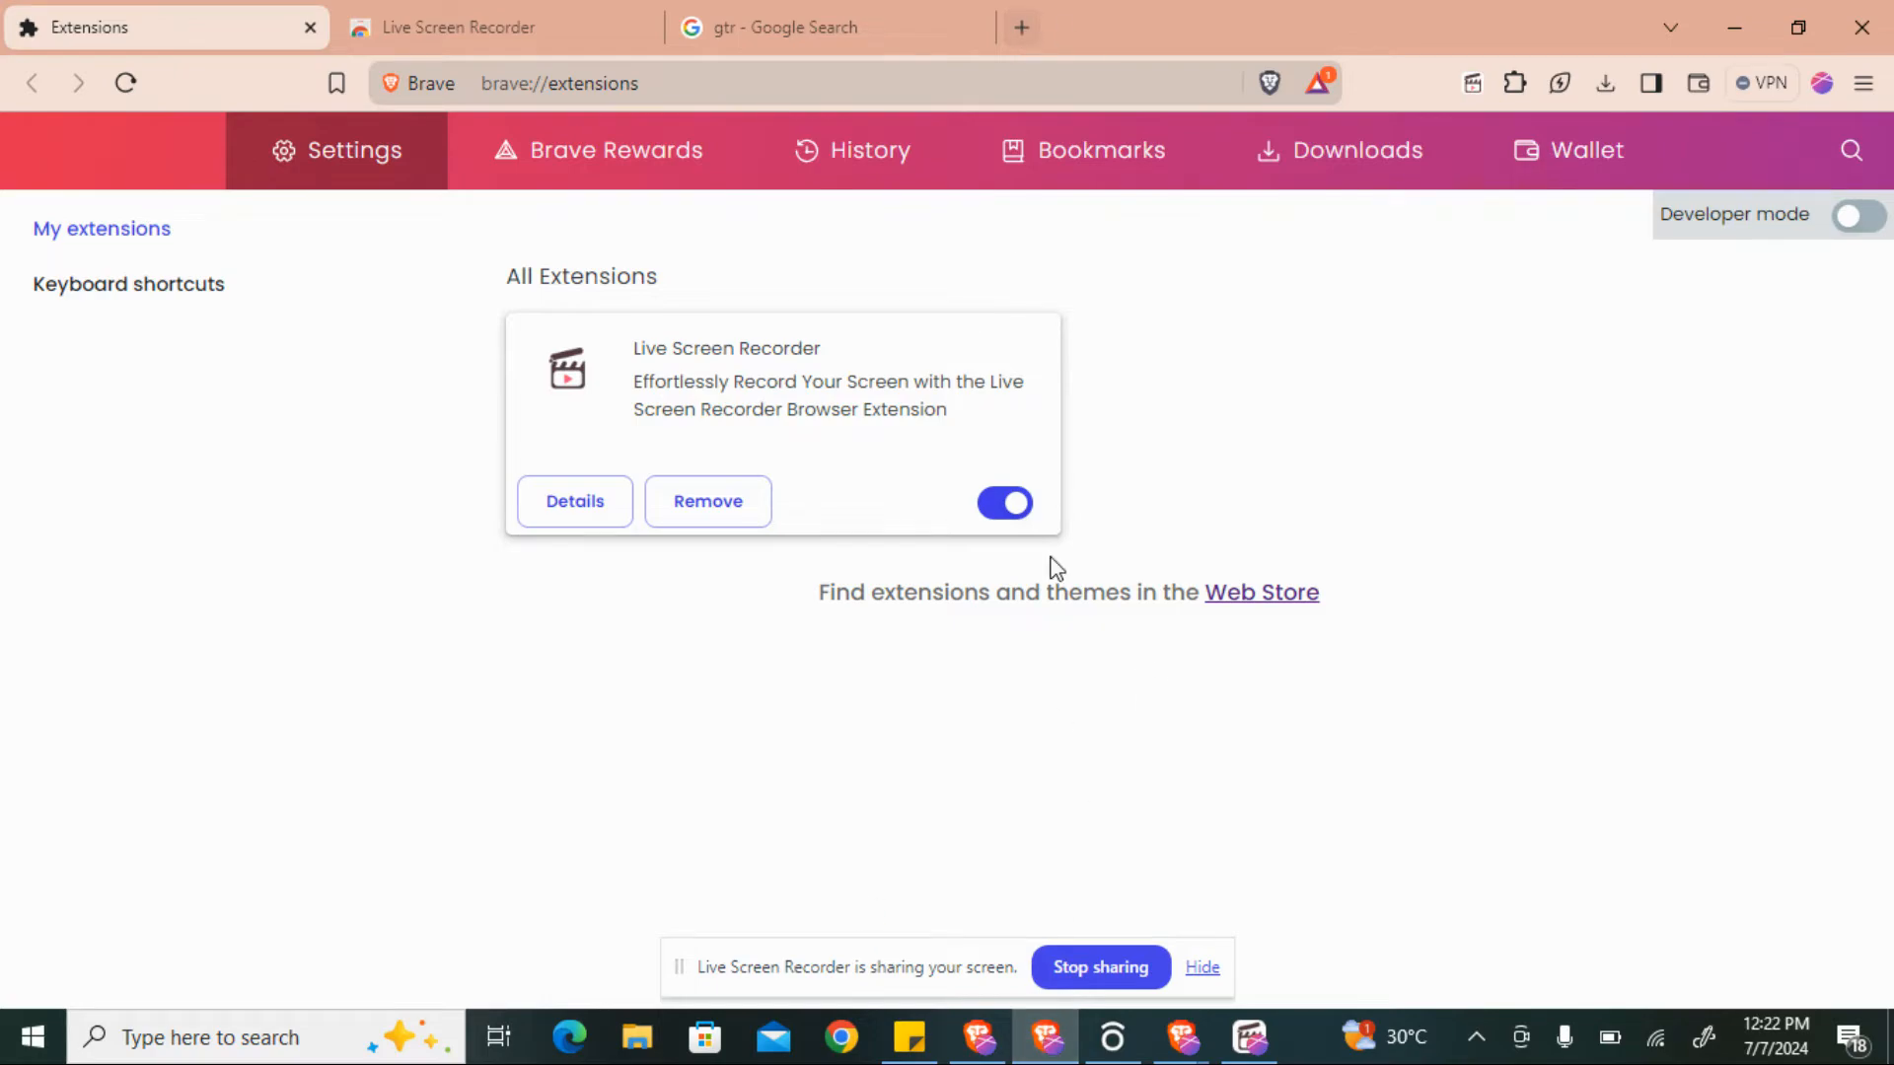
left_click(846, 1043)
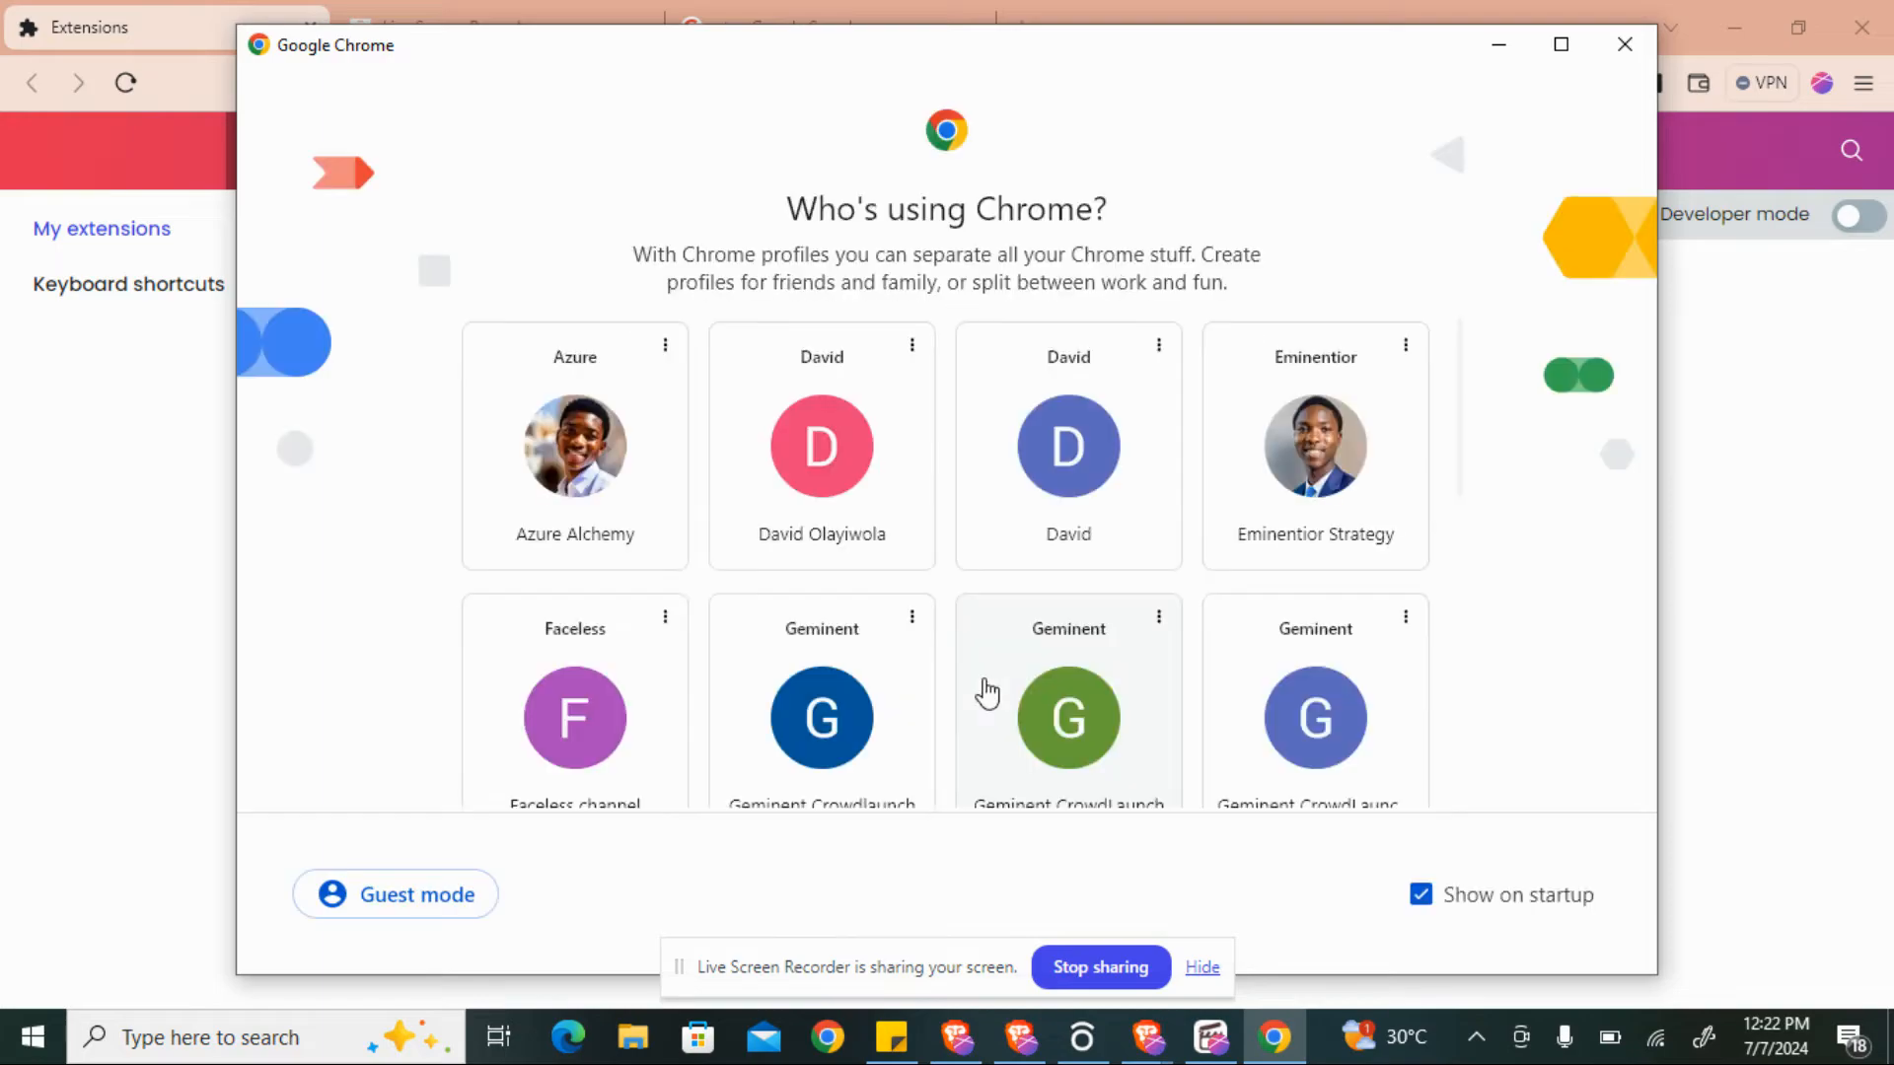
scroll(984, 693, "down", 7)
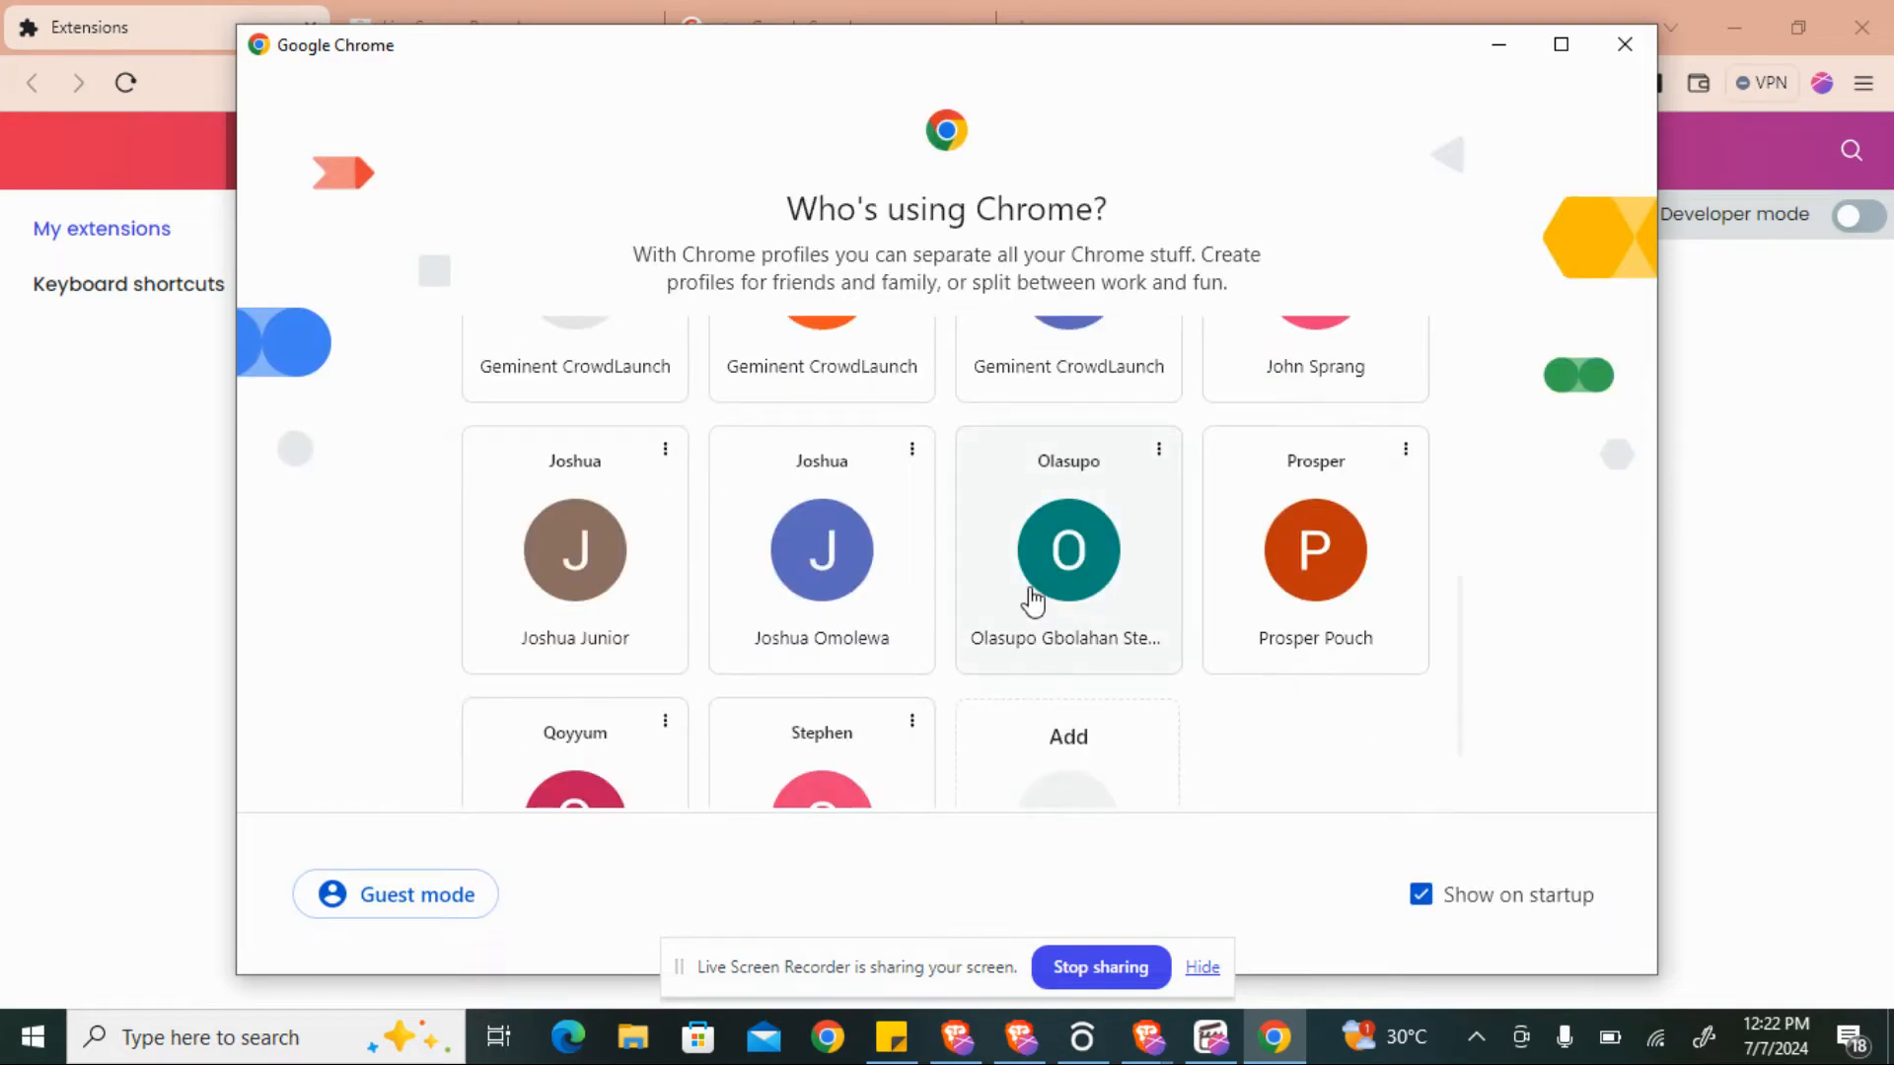
left_click(1030, 591)
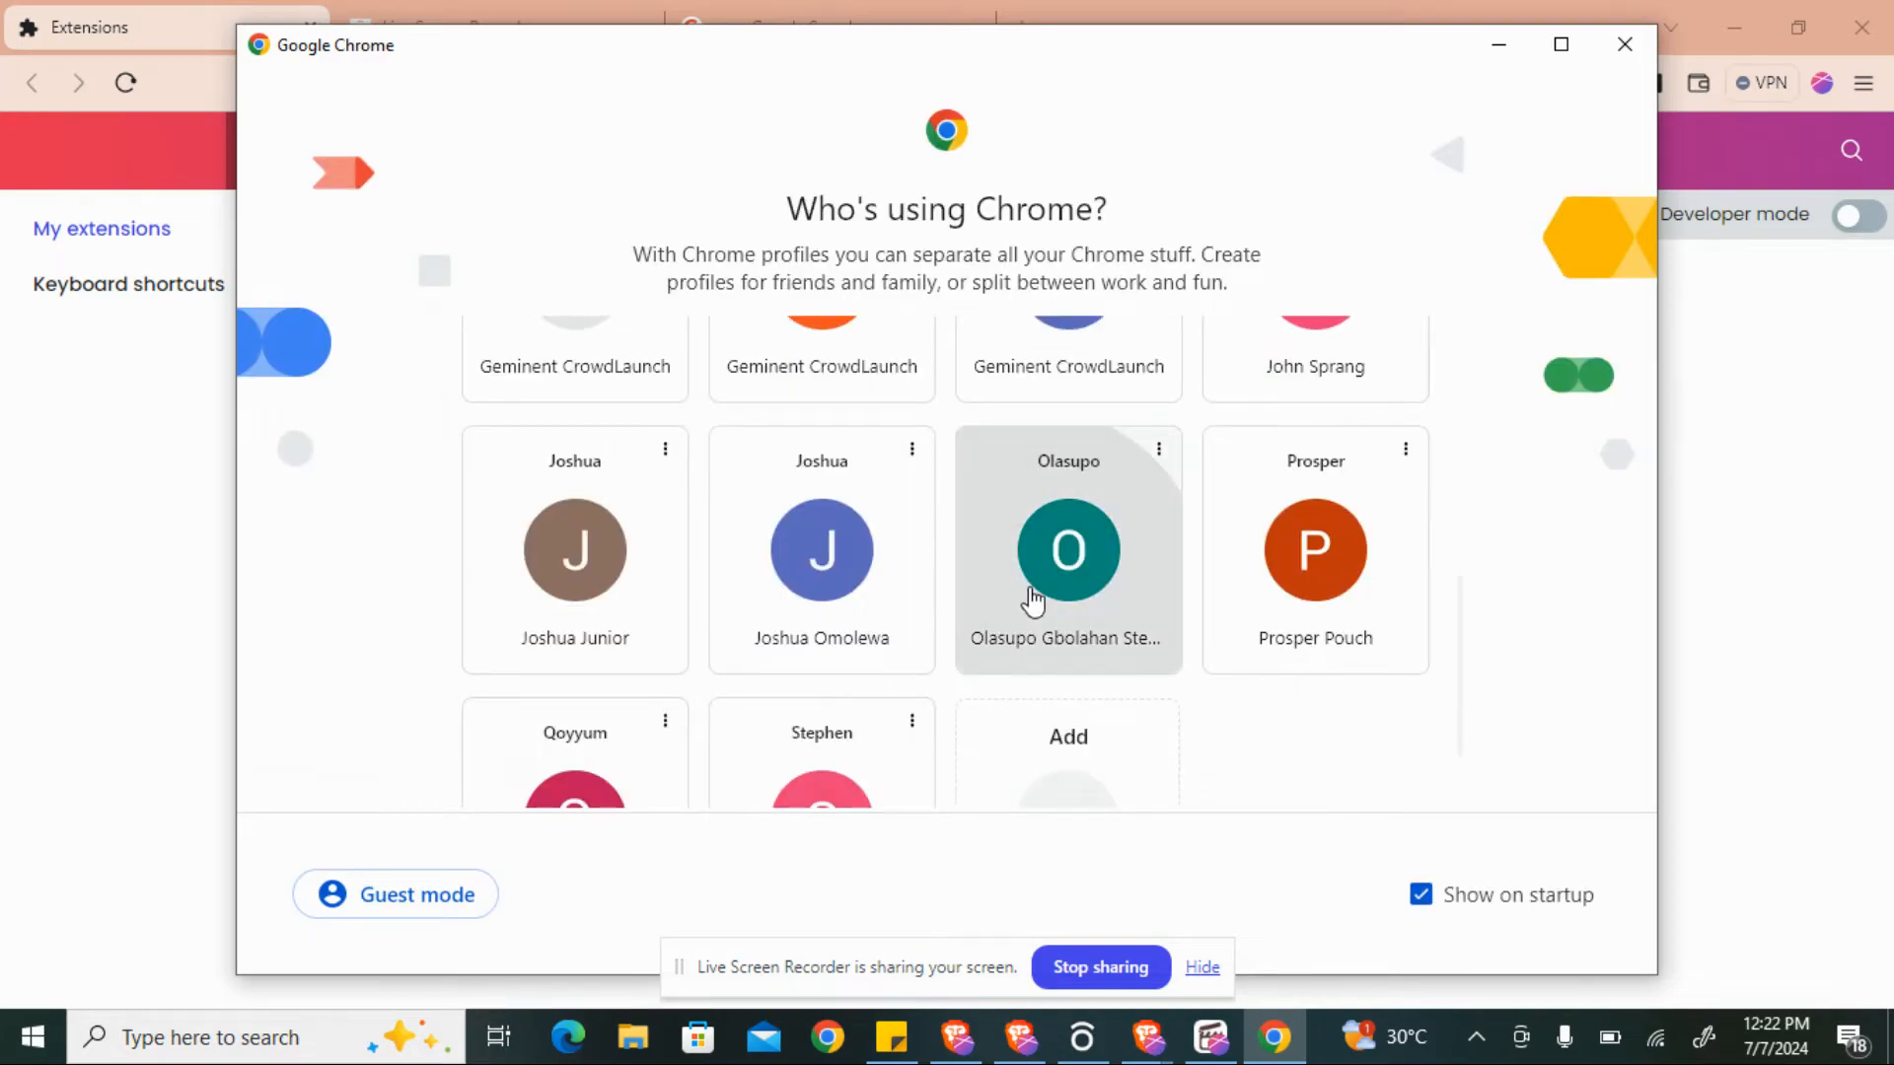
- Load fiverr.com in this Chrome profile
left_click(787, 92)
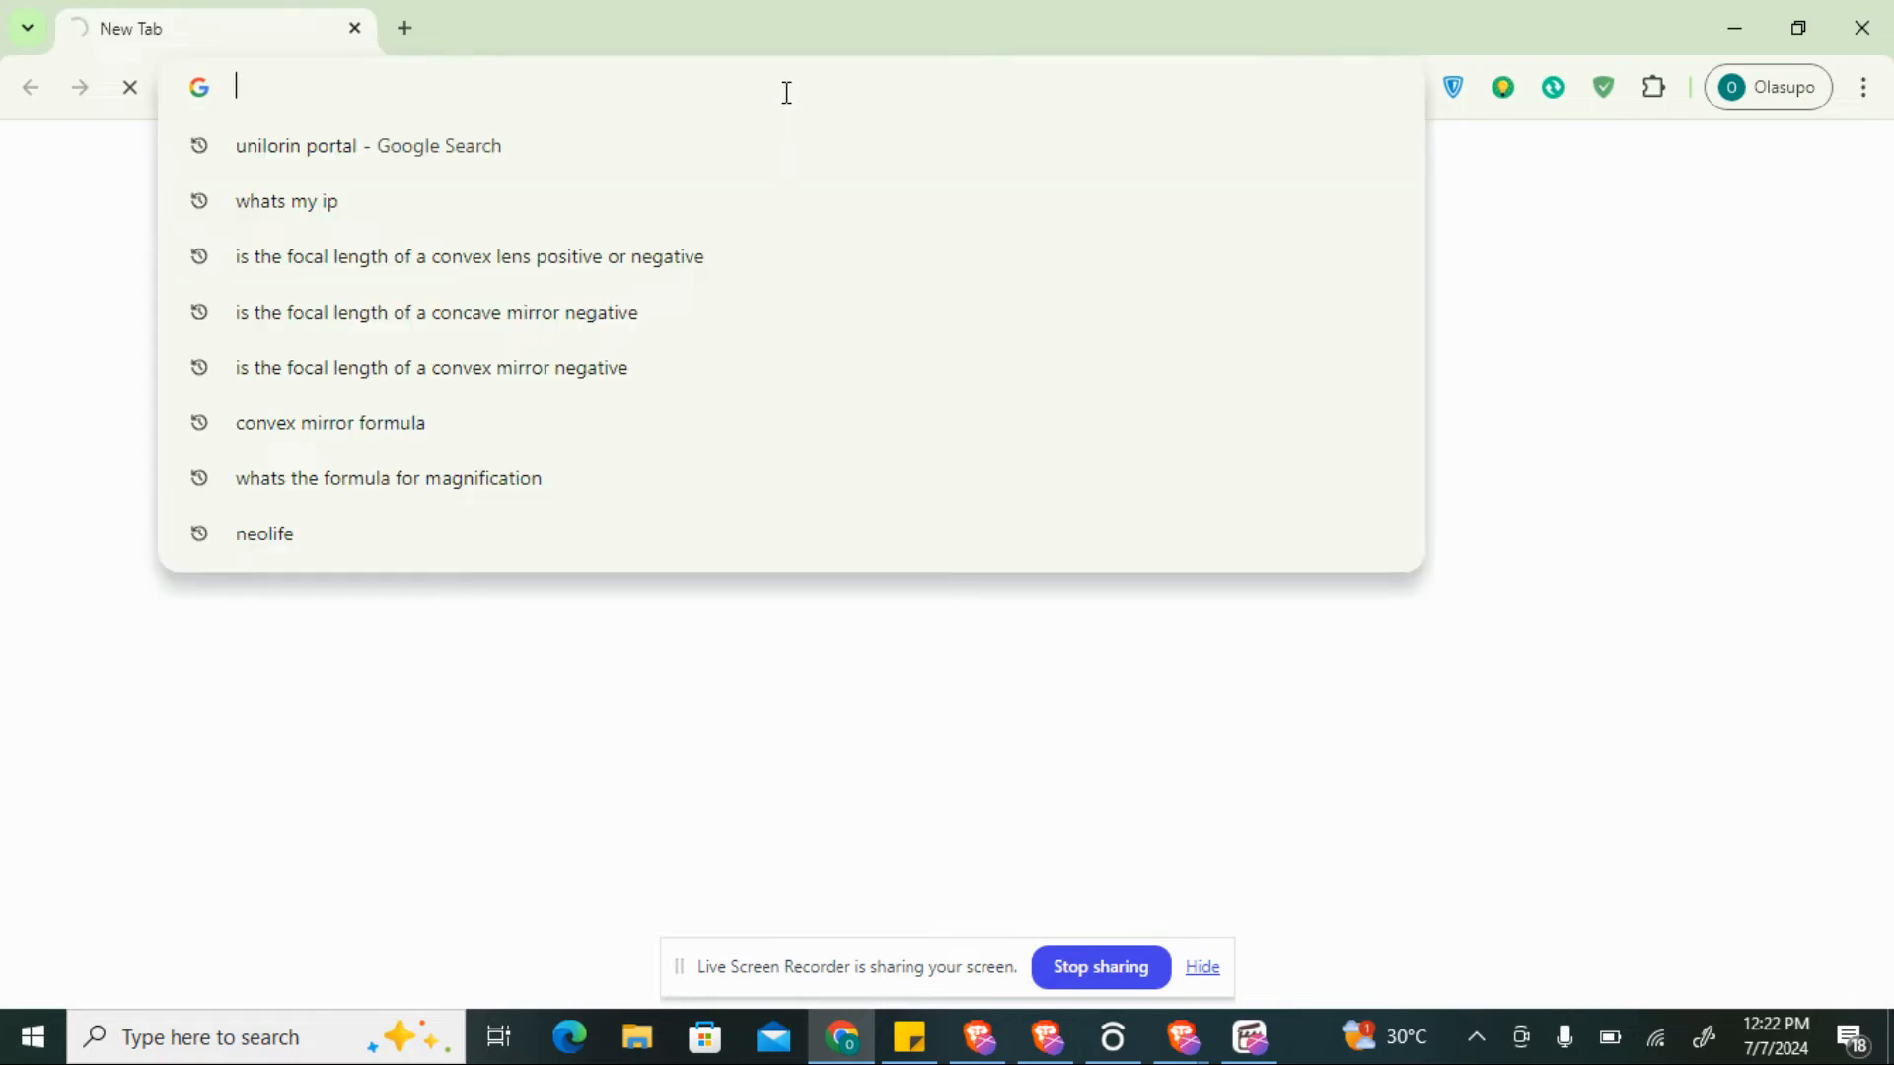
type("F")
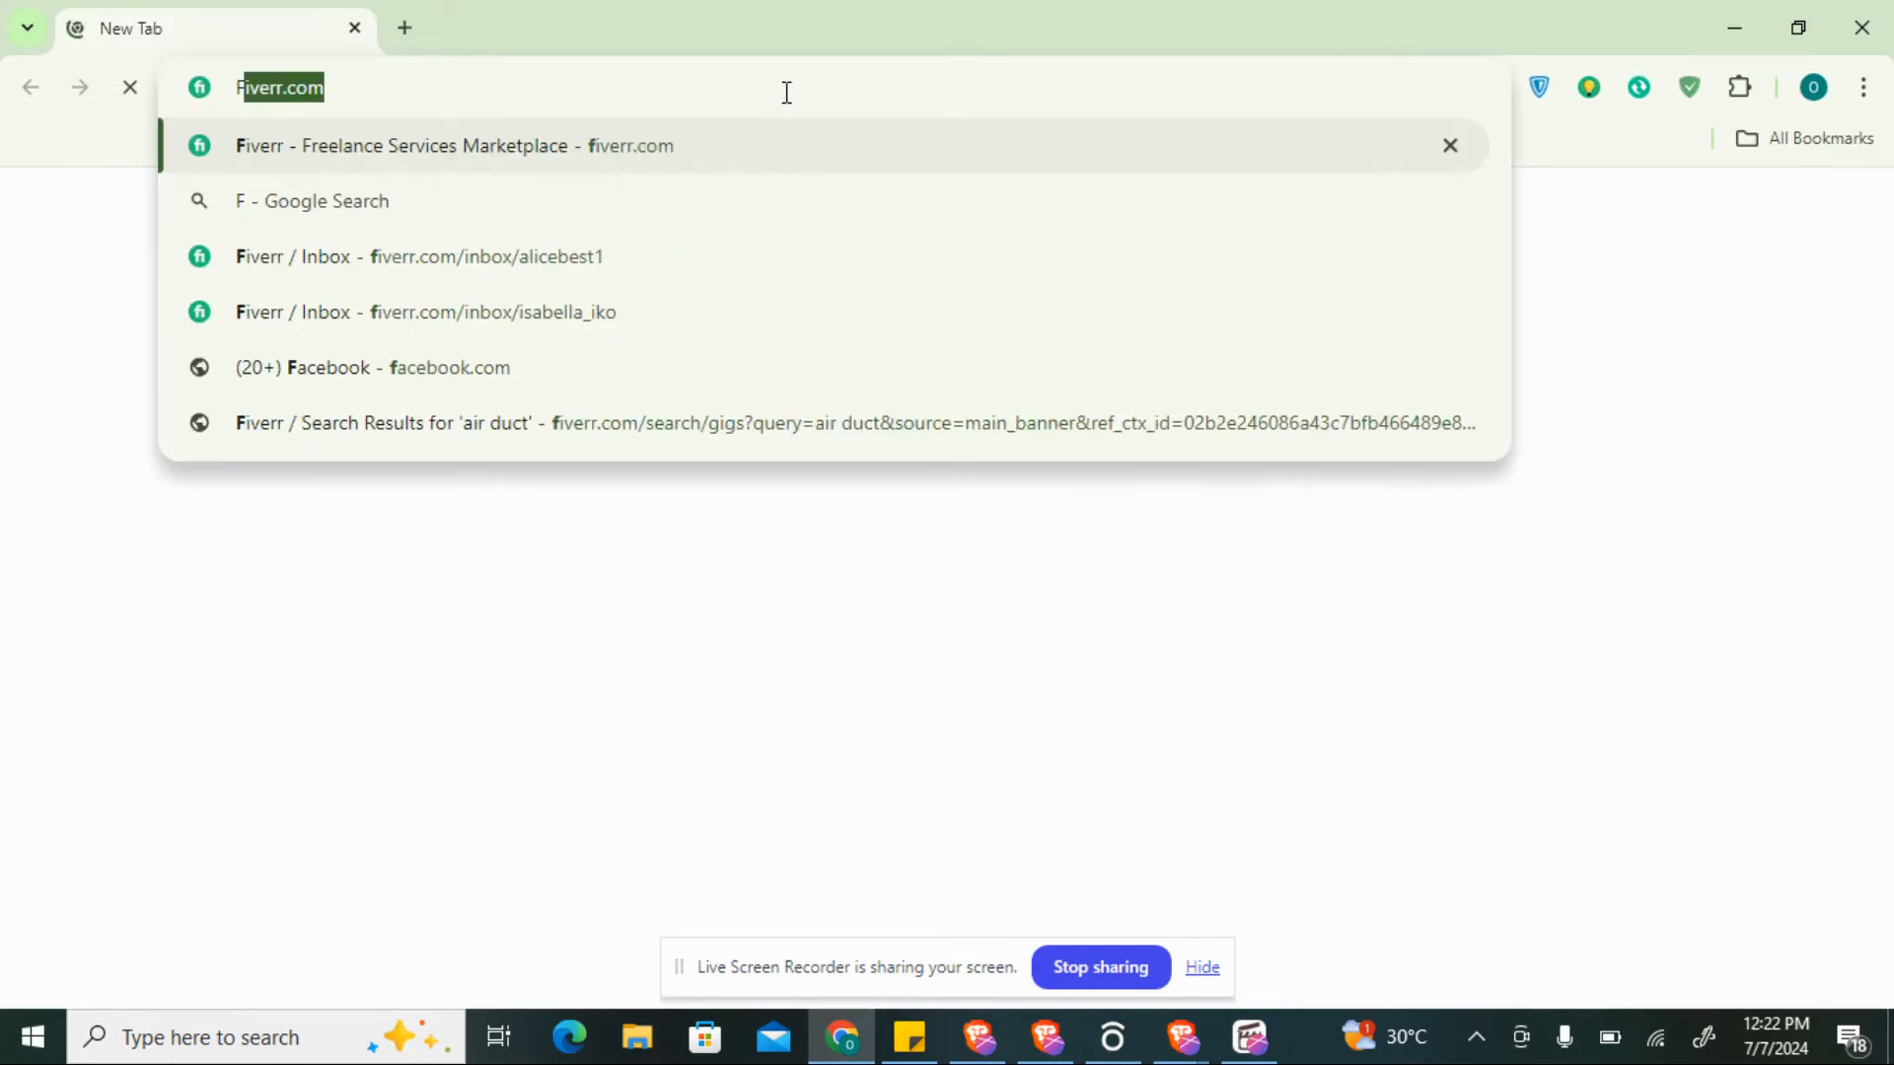
type("iverr")
key("Return")
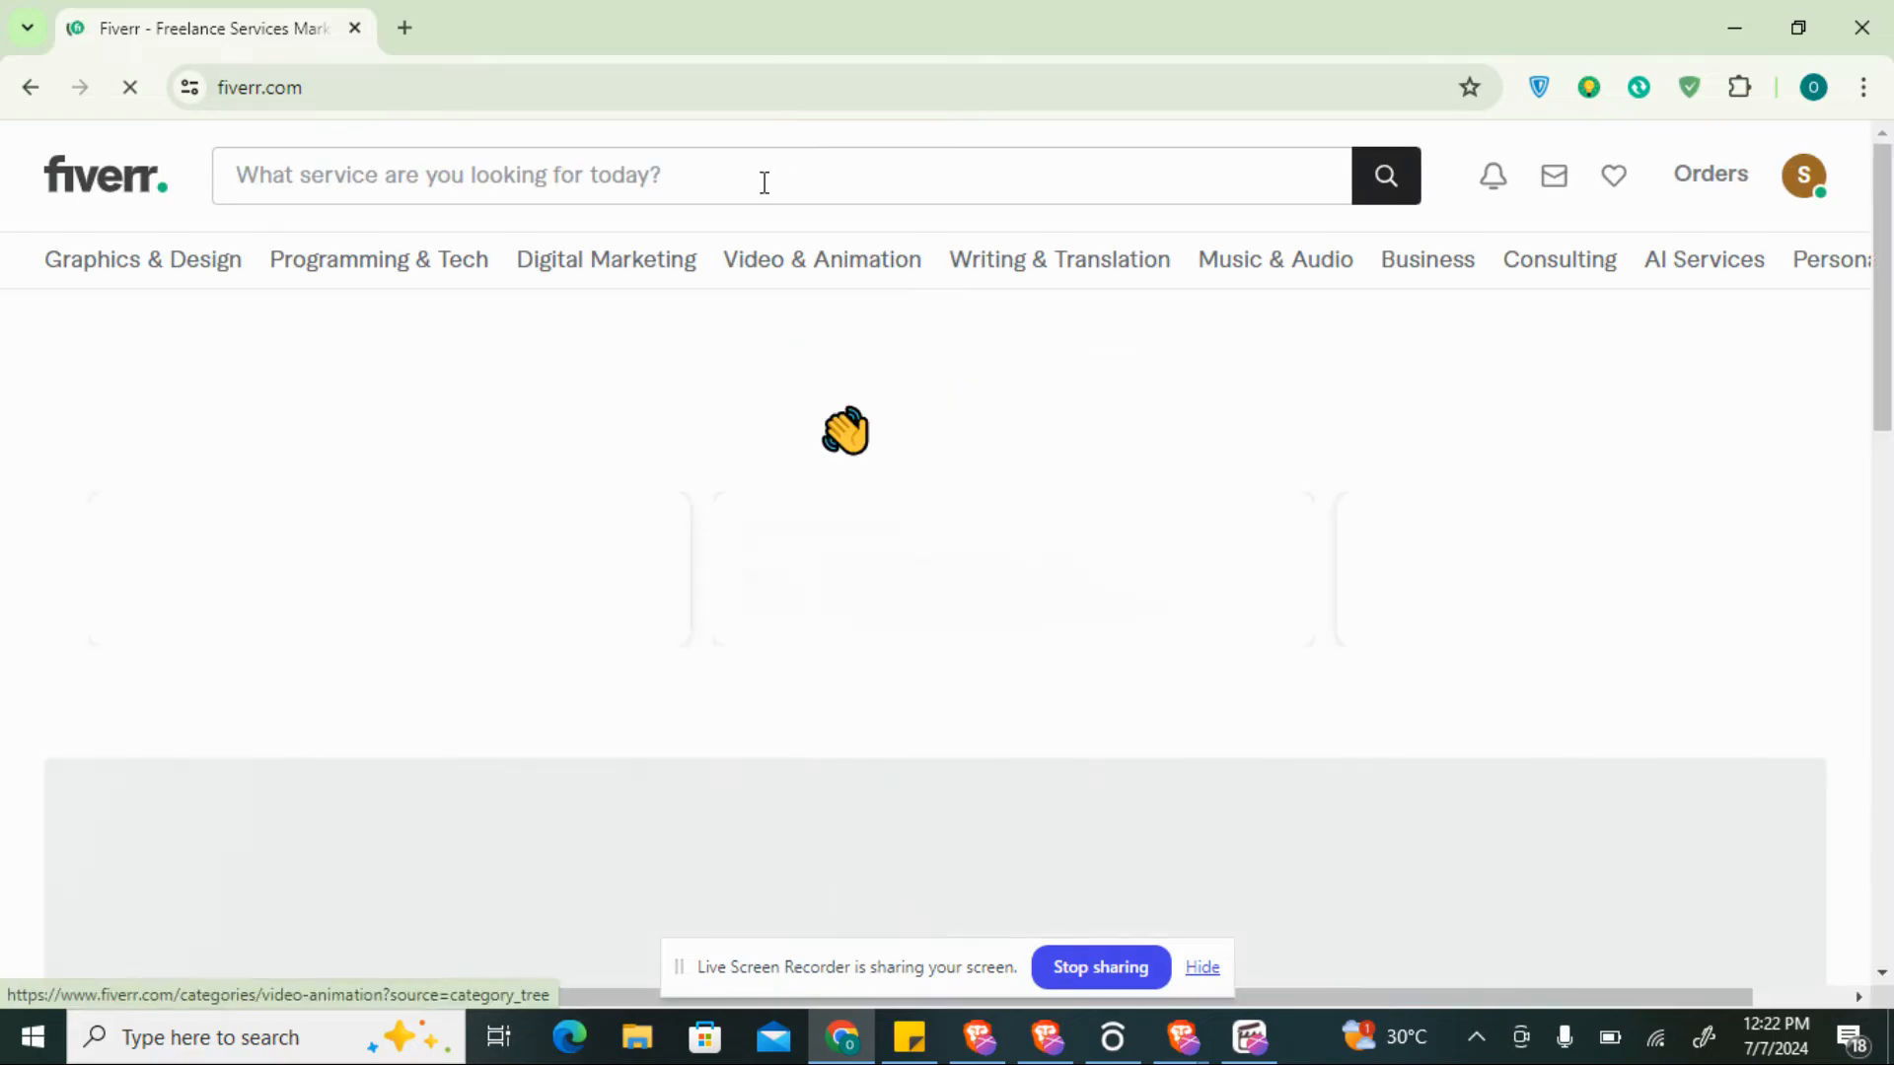
- Search Fiverr's services for "Tinder bio"
left_click(762, 180)
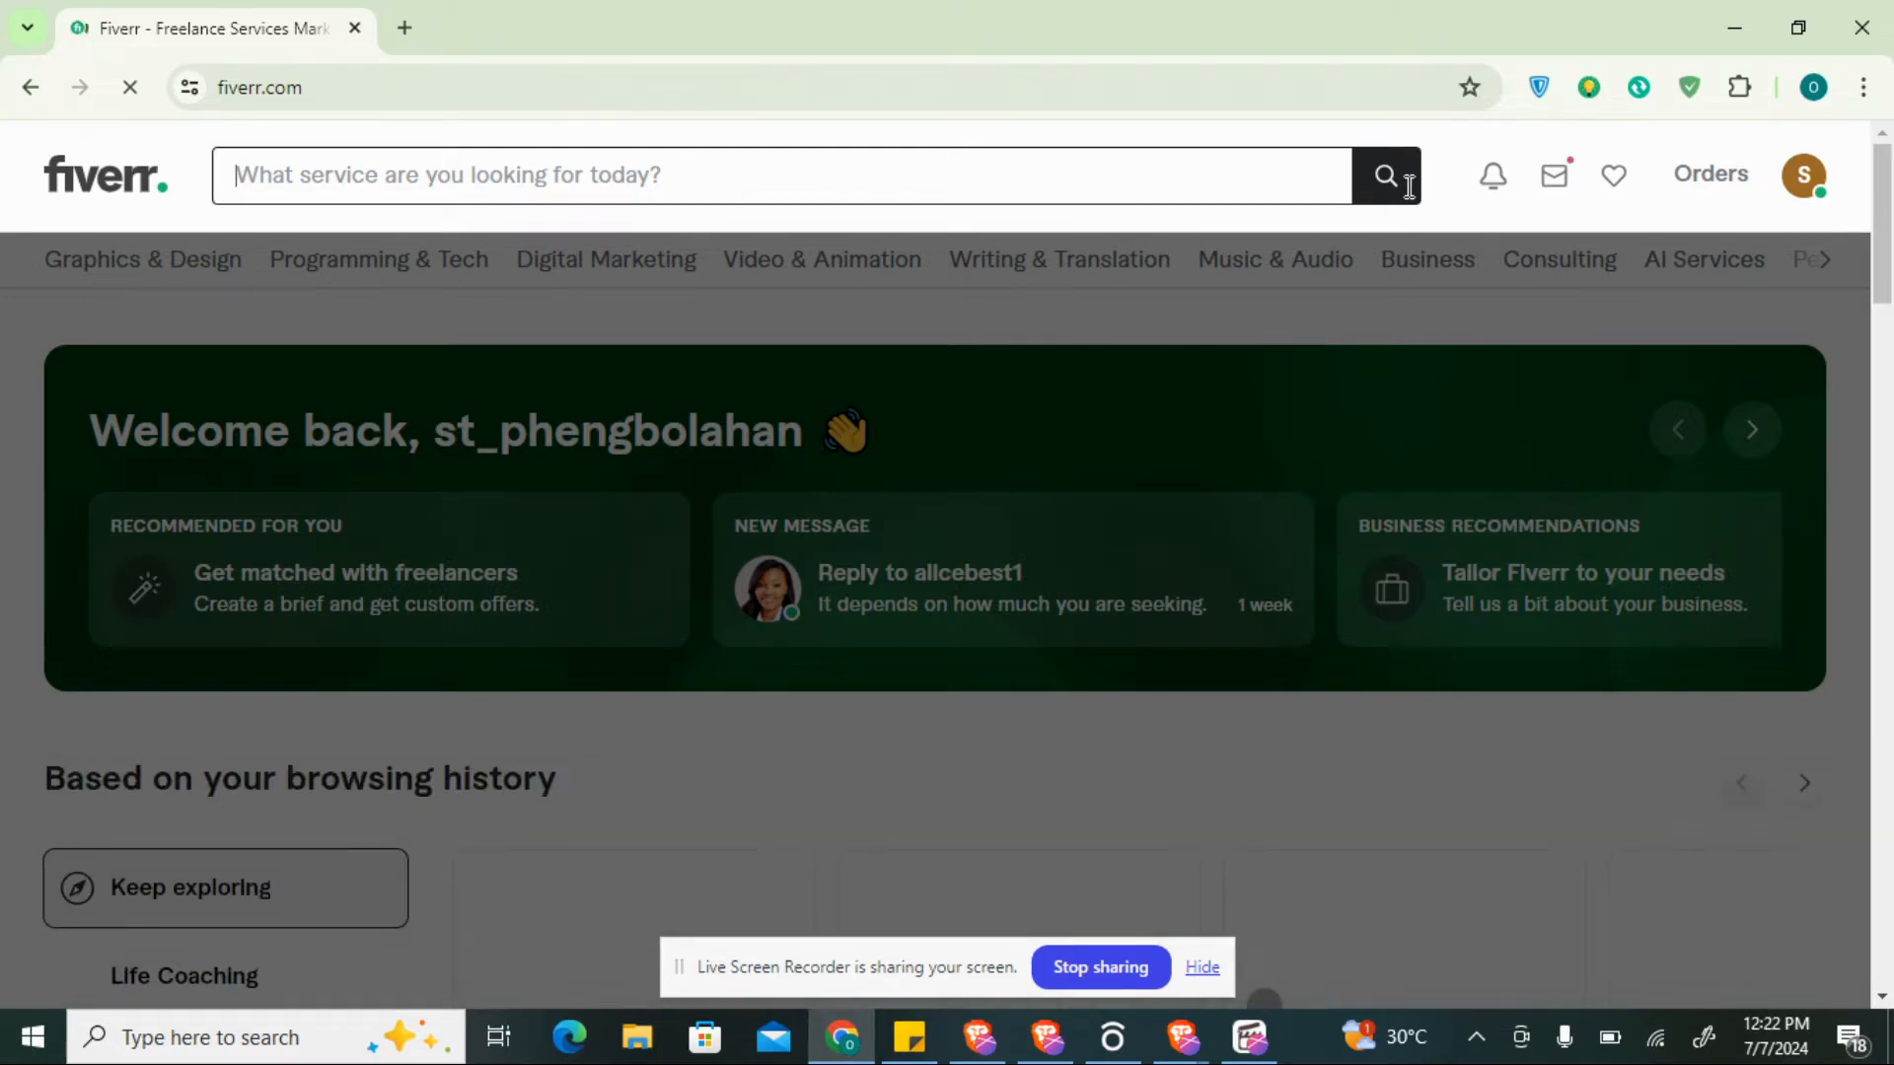
left_click(1139, 185)
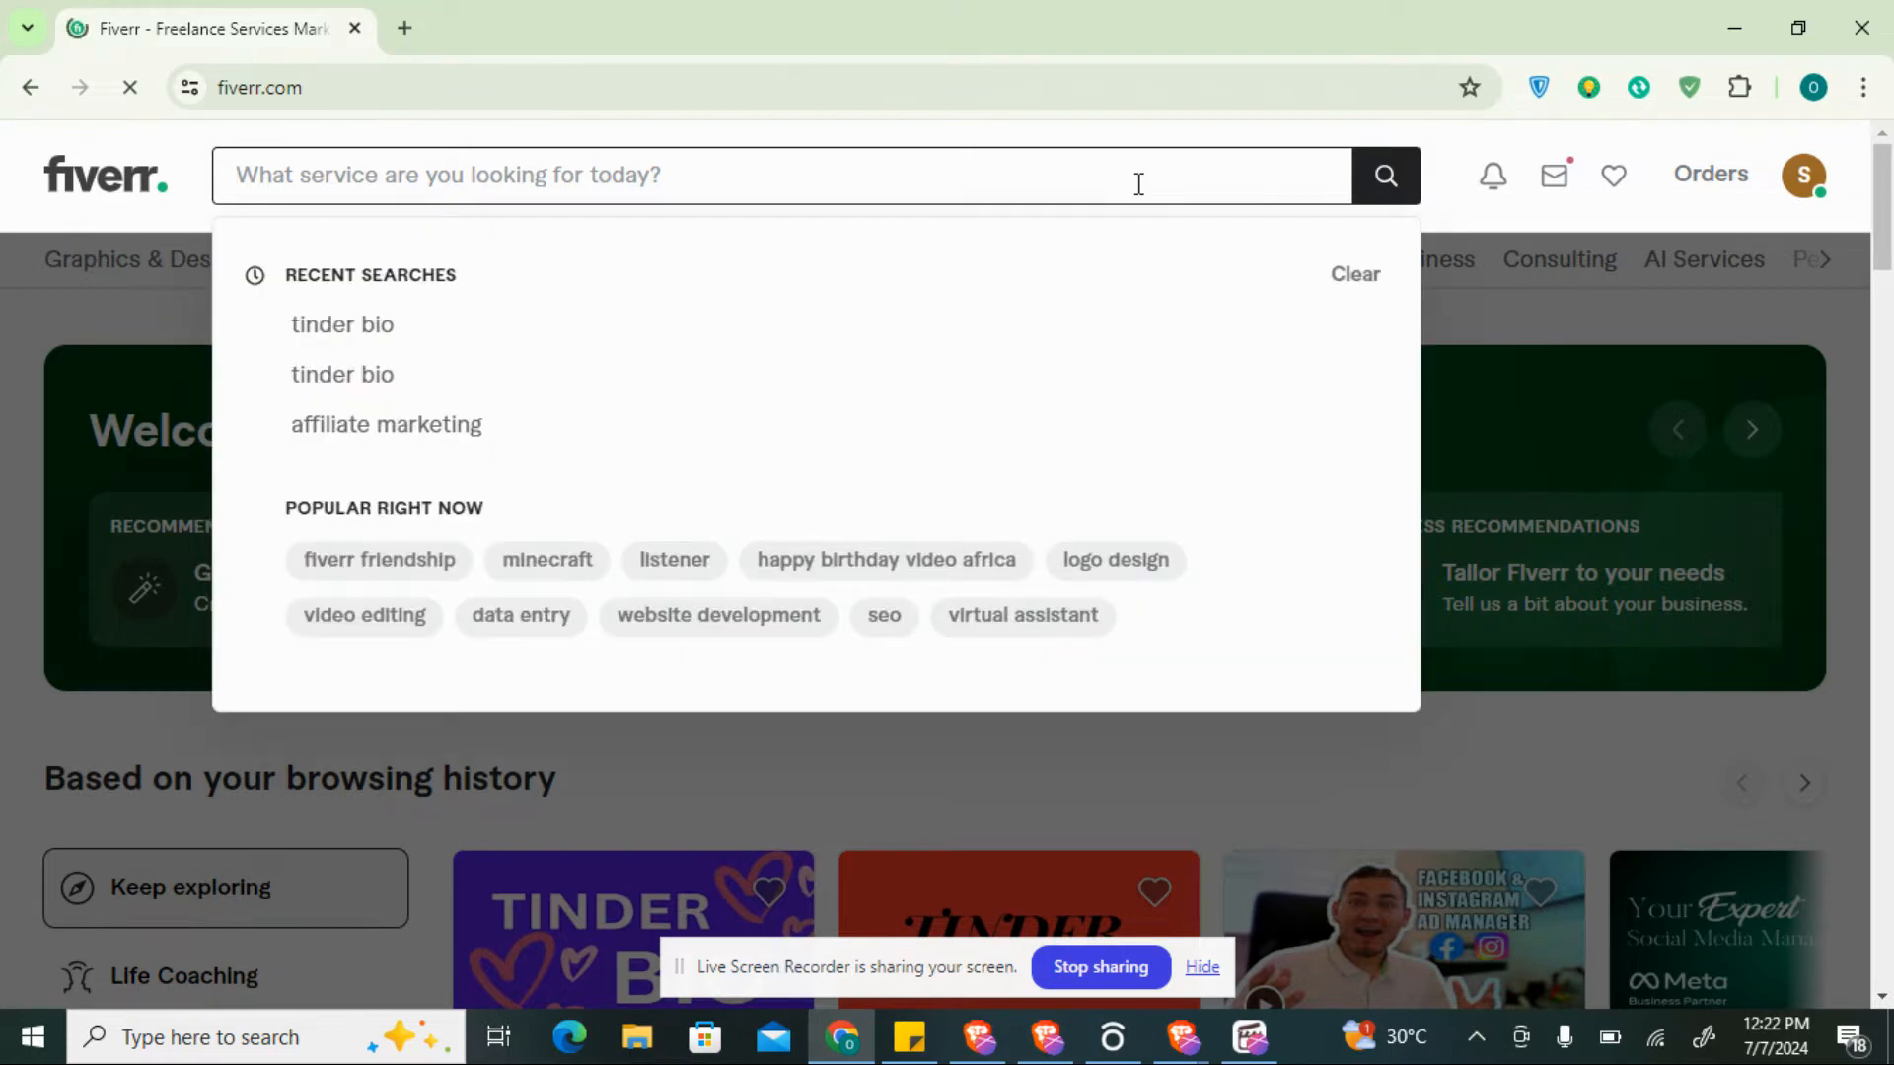
type("T")
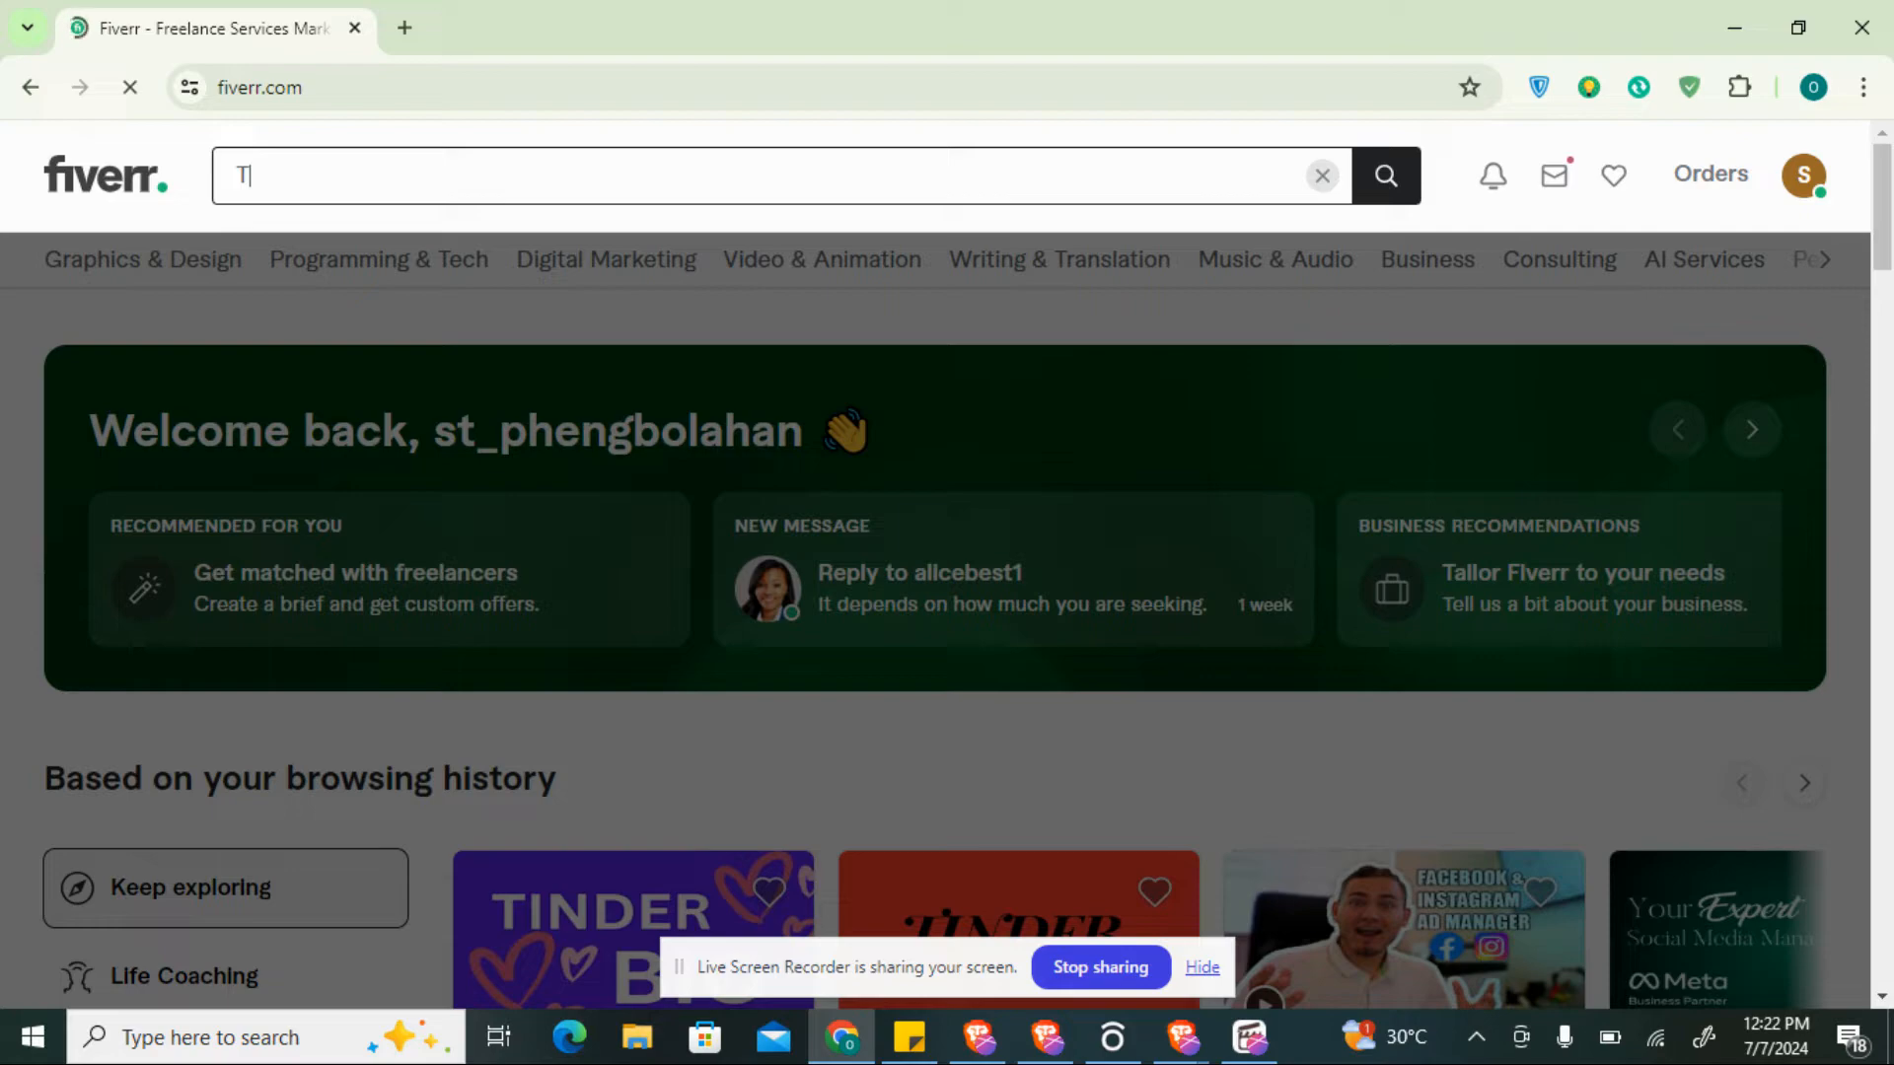
type("inde")
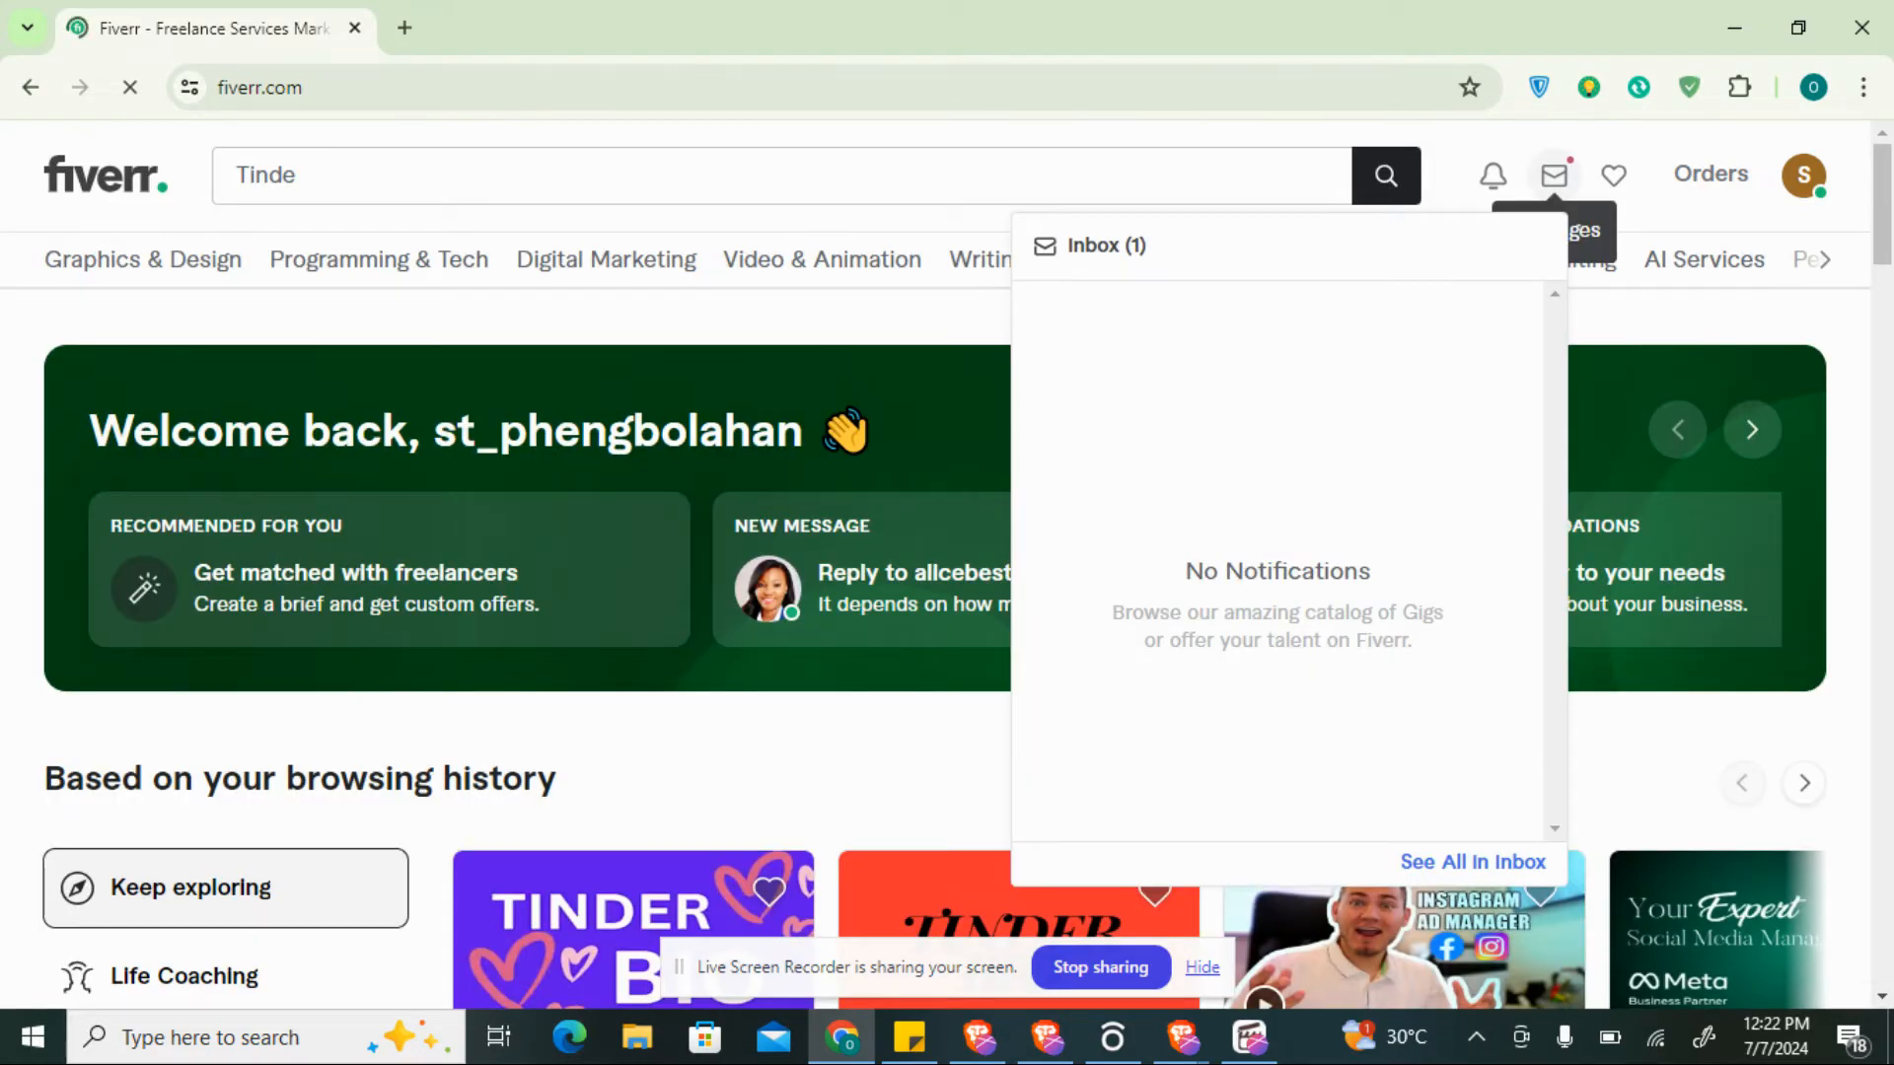
left_click(875, 182)
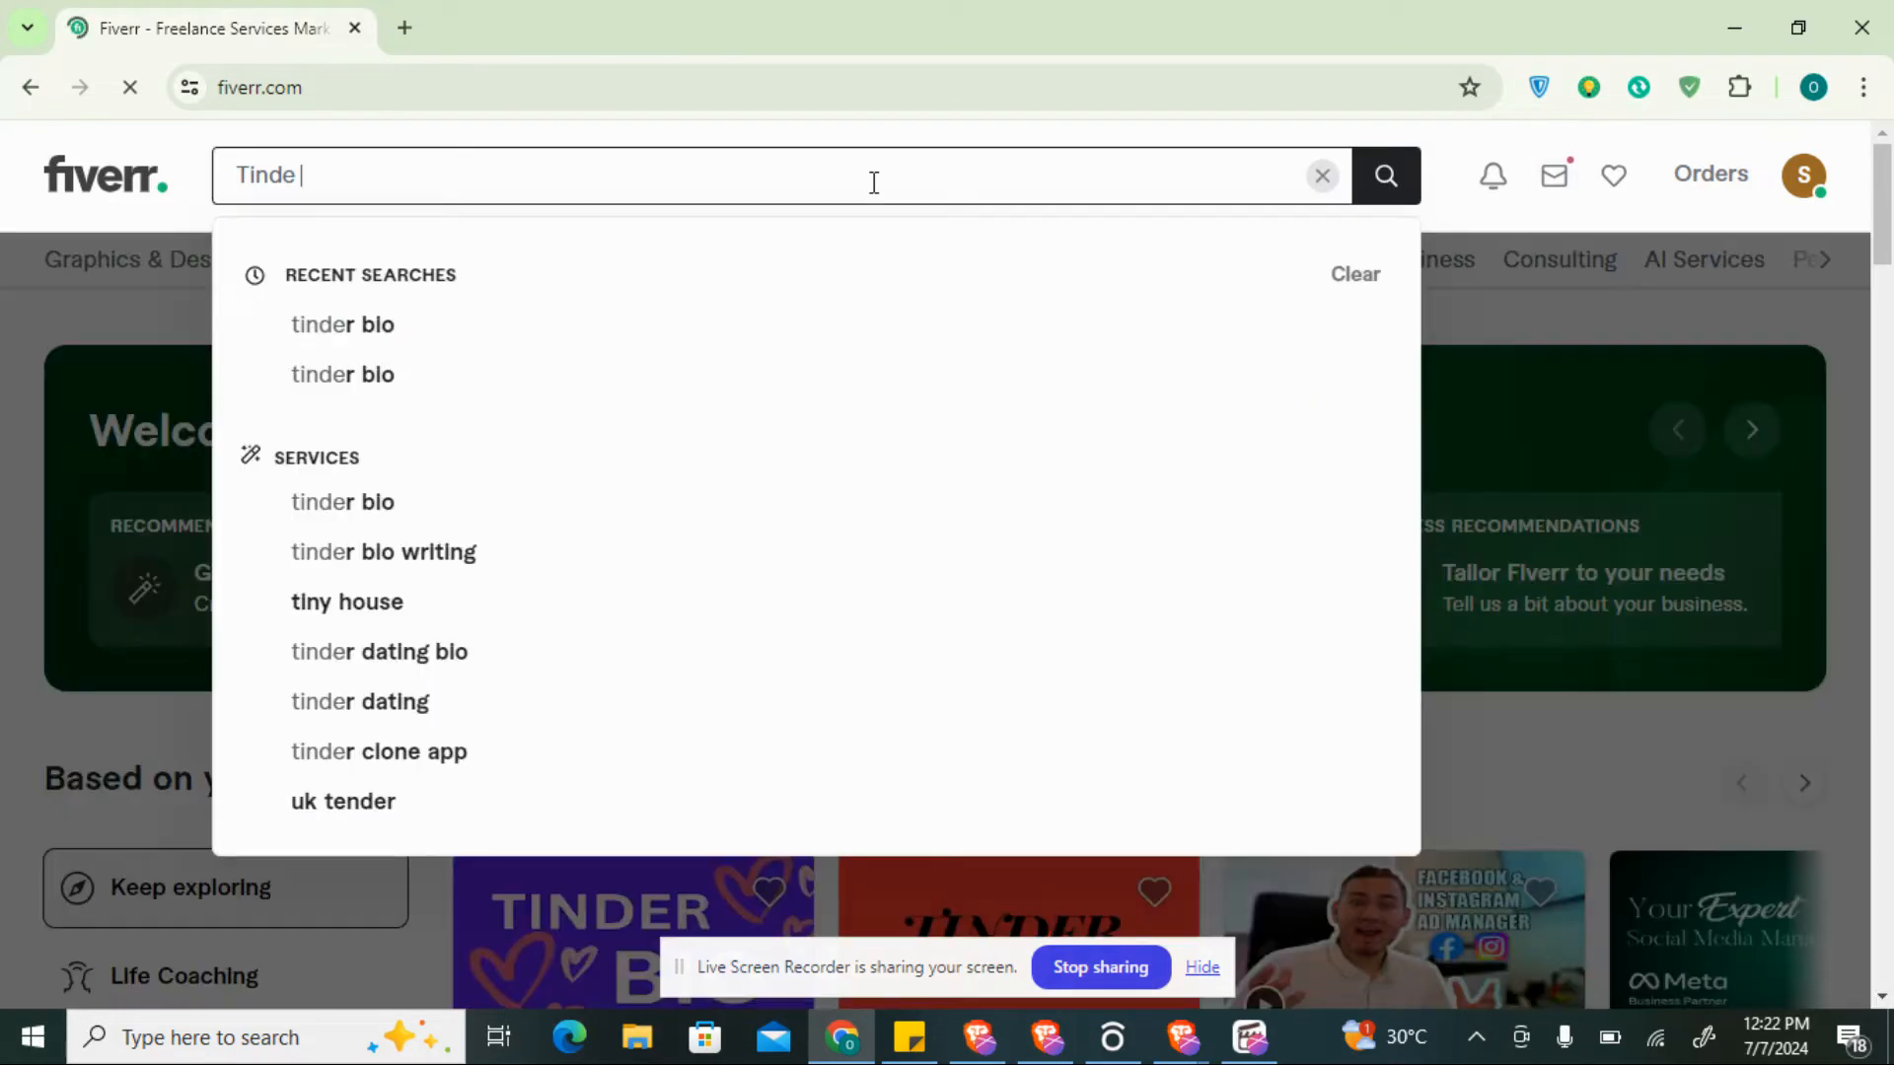
type("r")
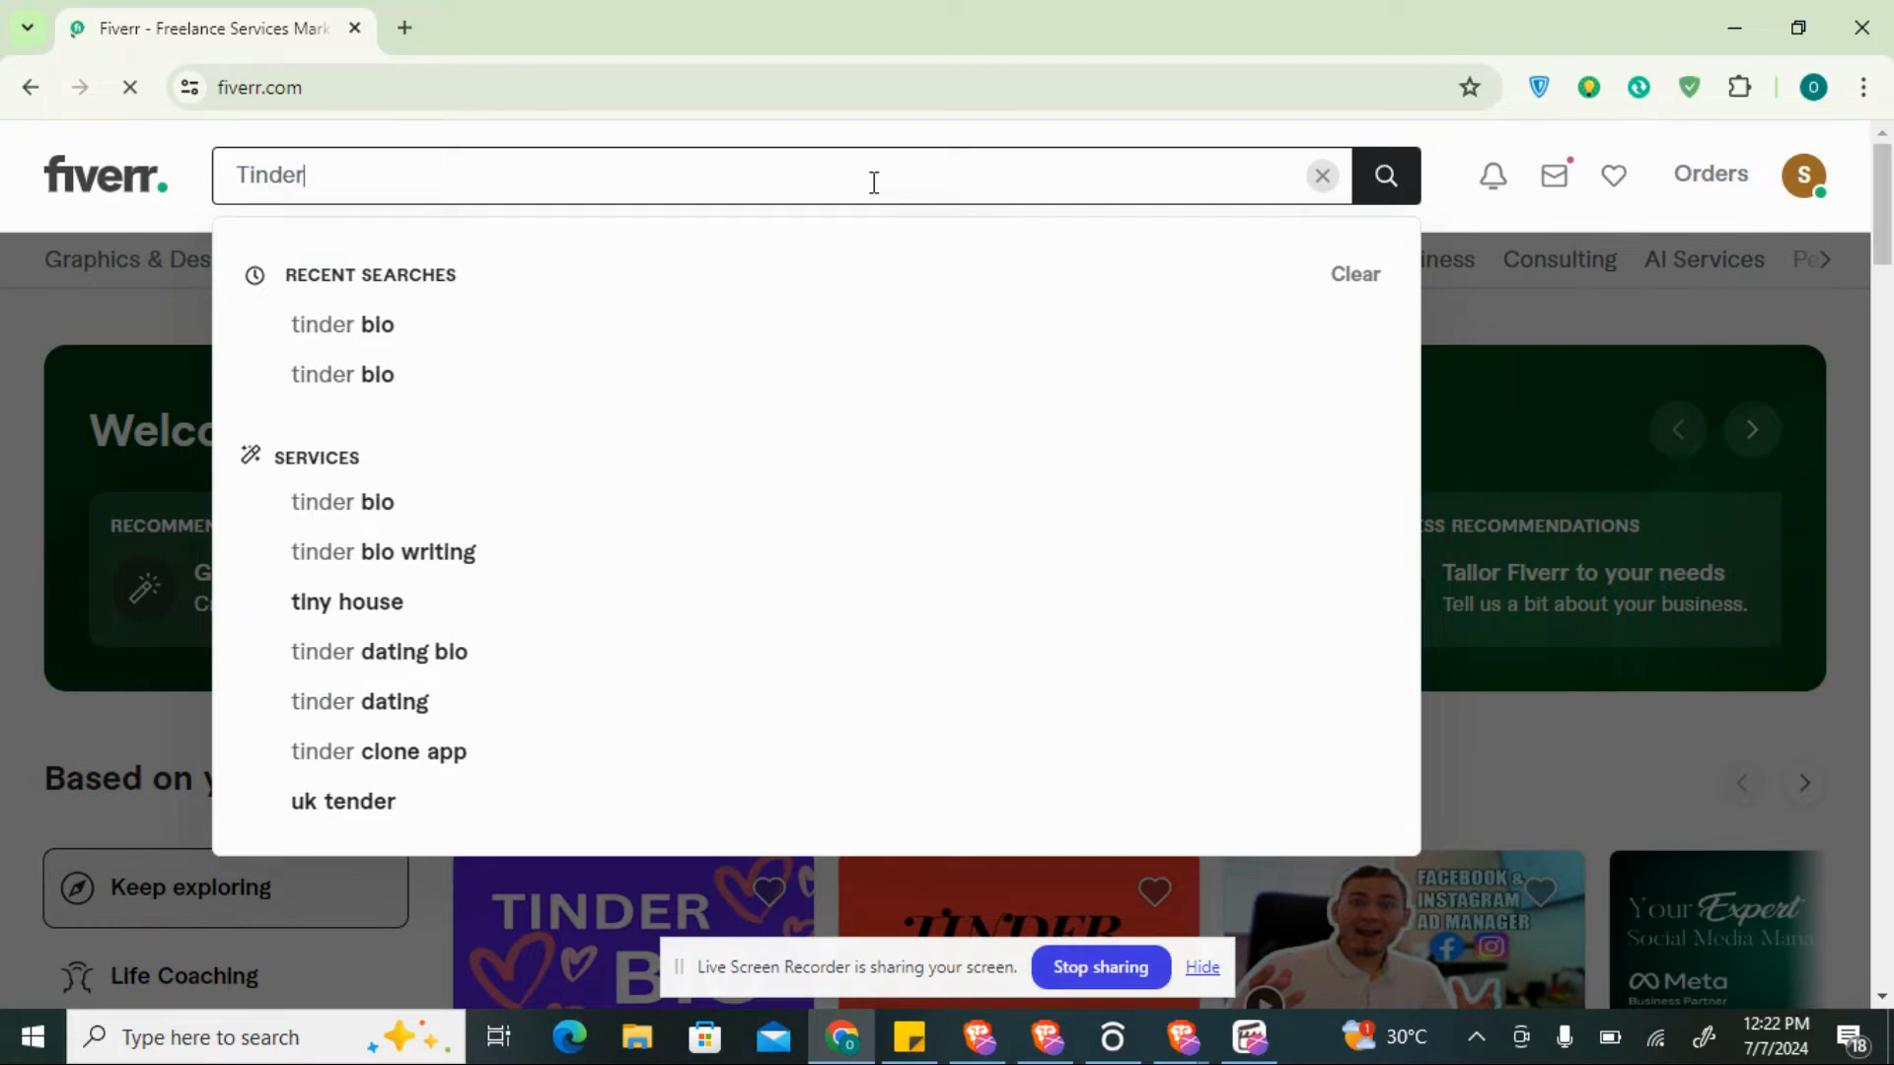
type(" bio")
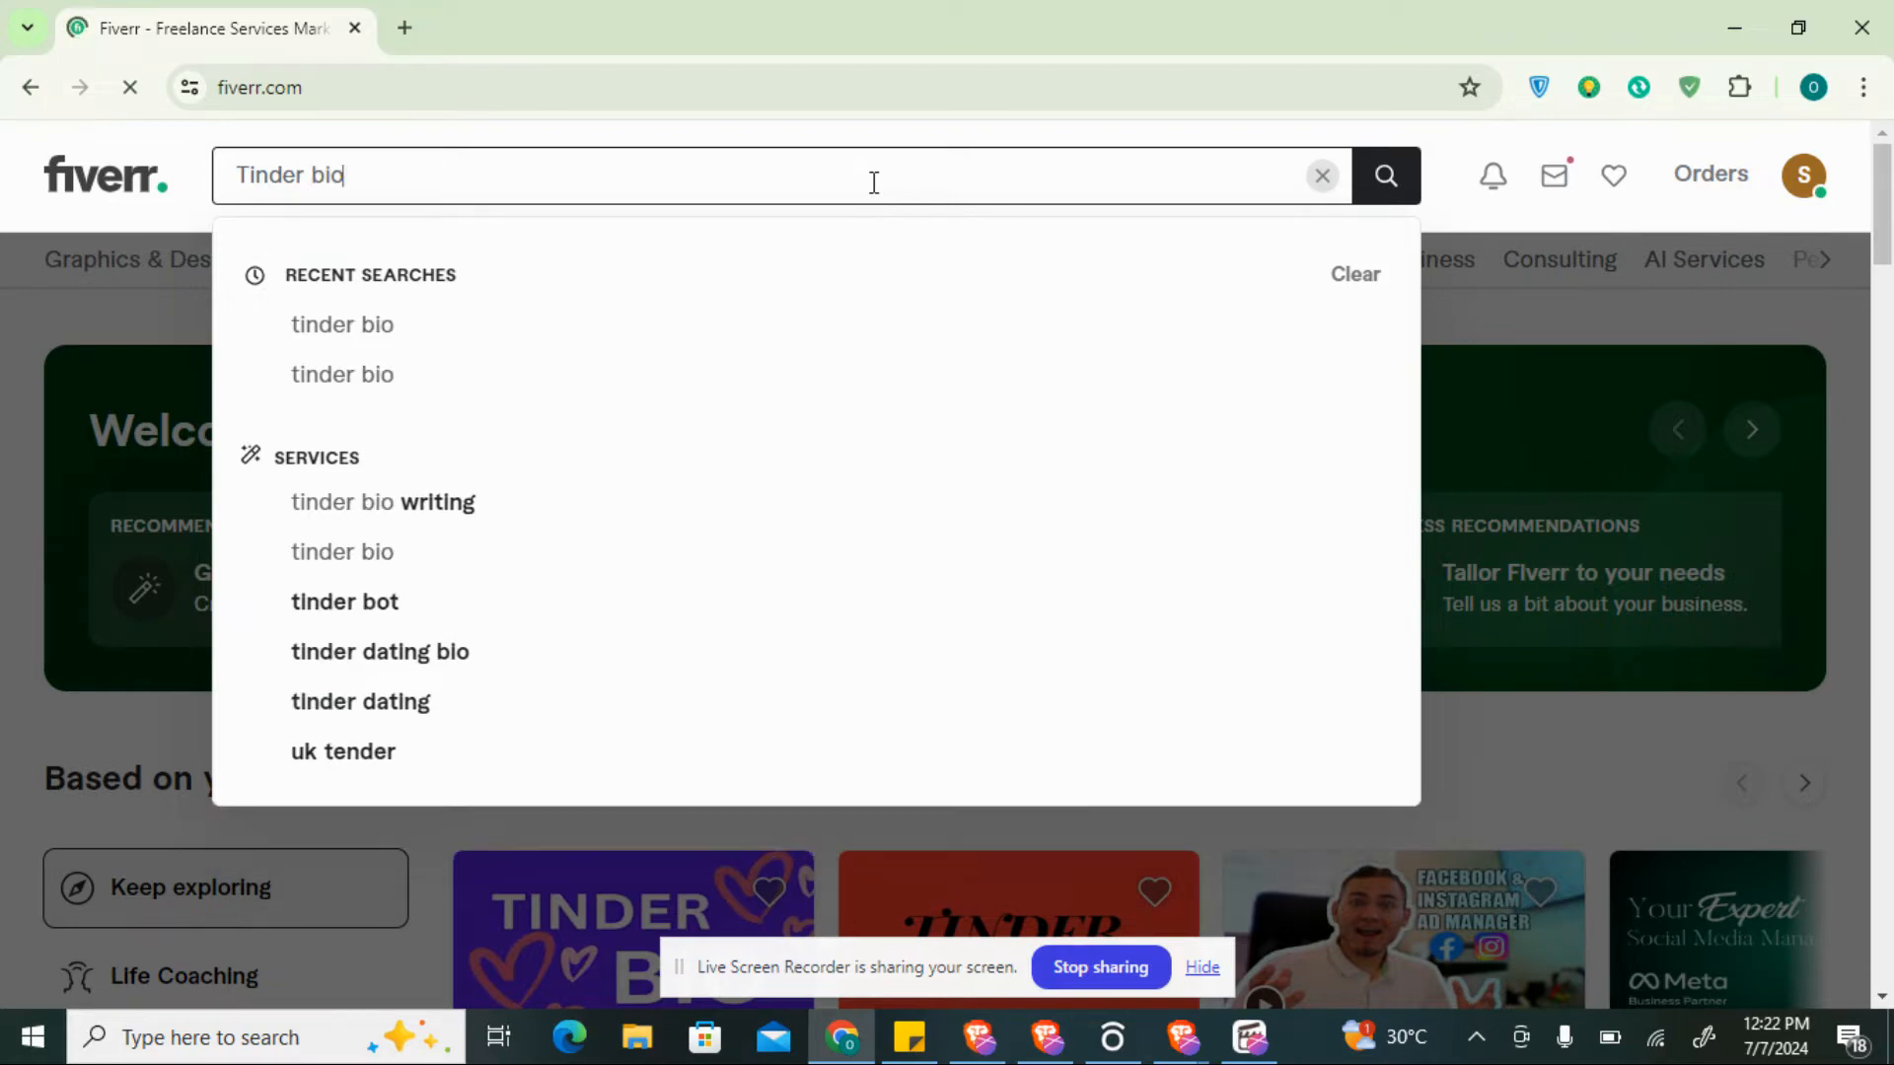
key("Return")
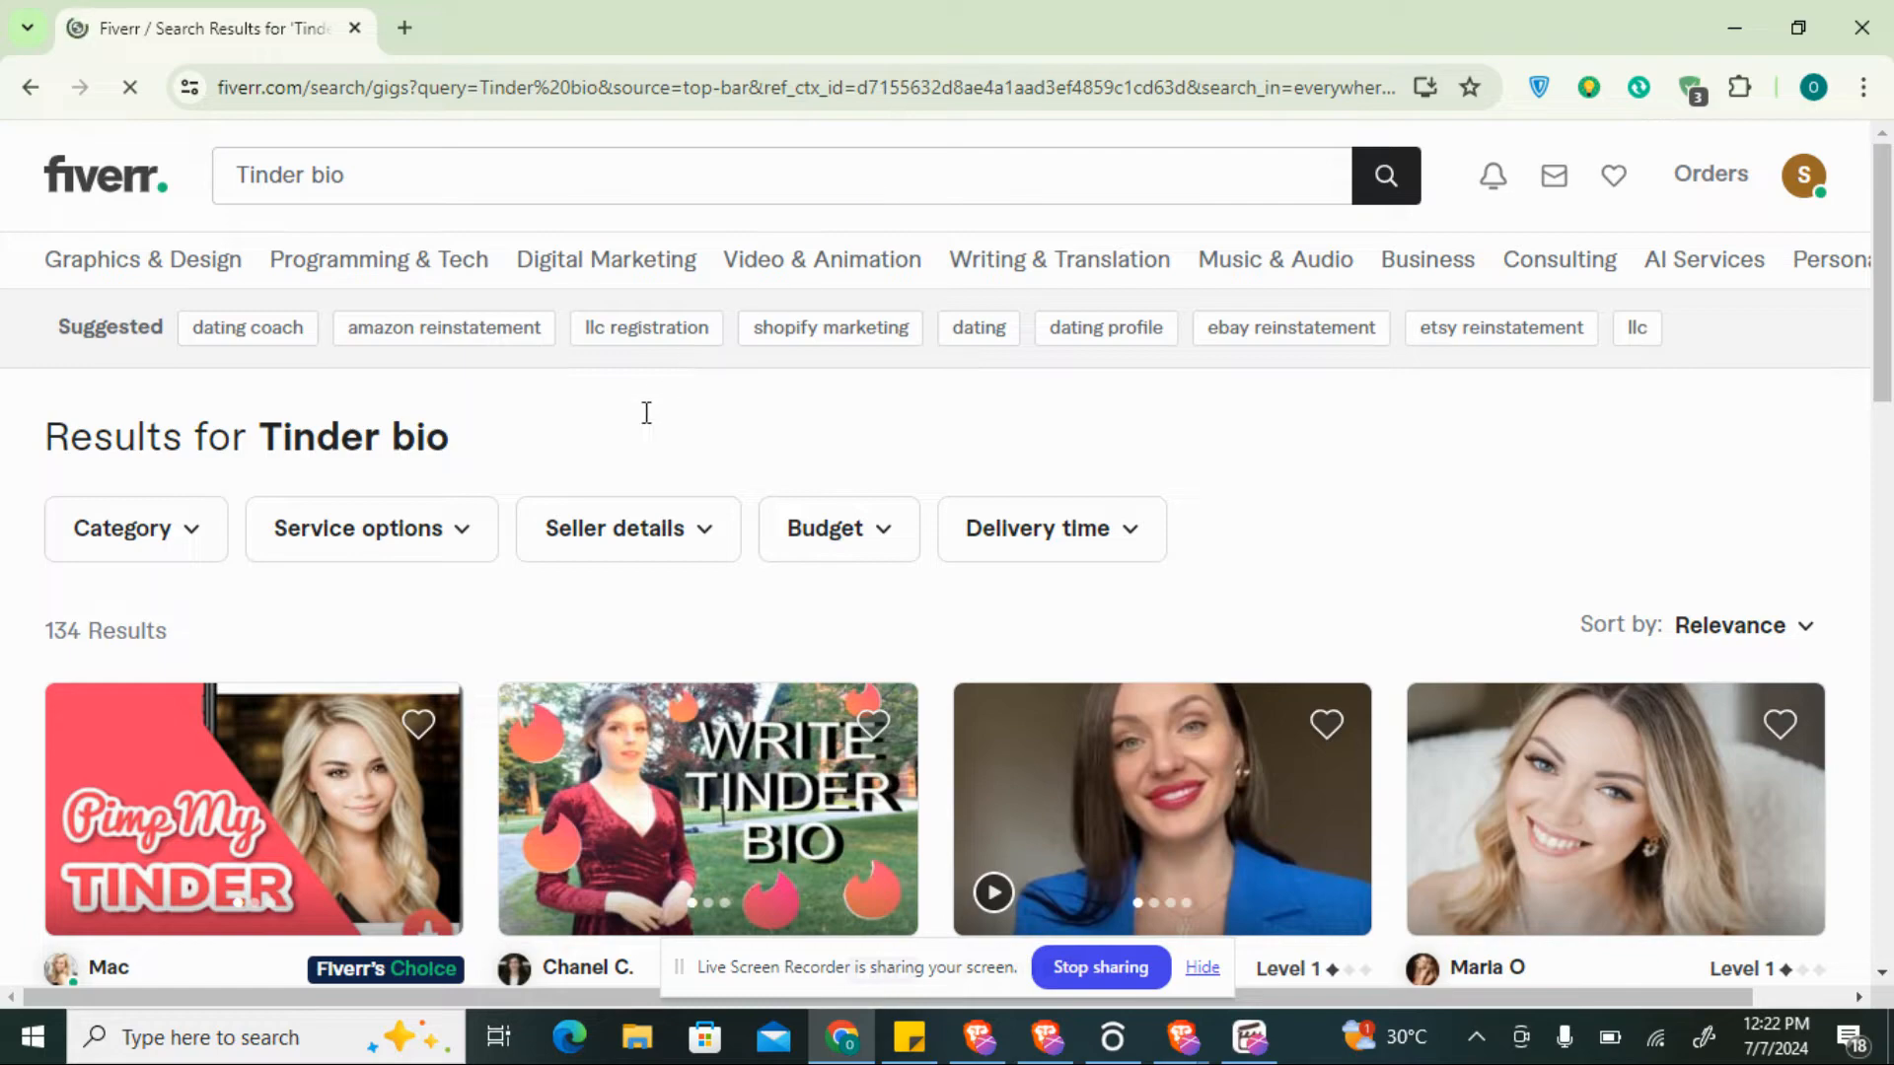
- Look through the first Tinder bio gigs, examining their sellers, ratings and starting prices
scroll(650, 425, "down", 2)
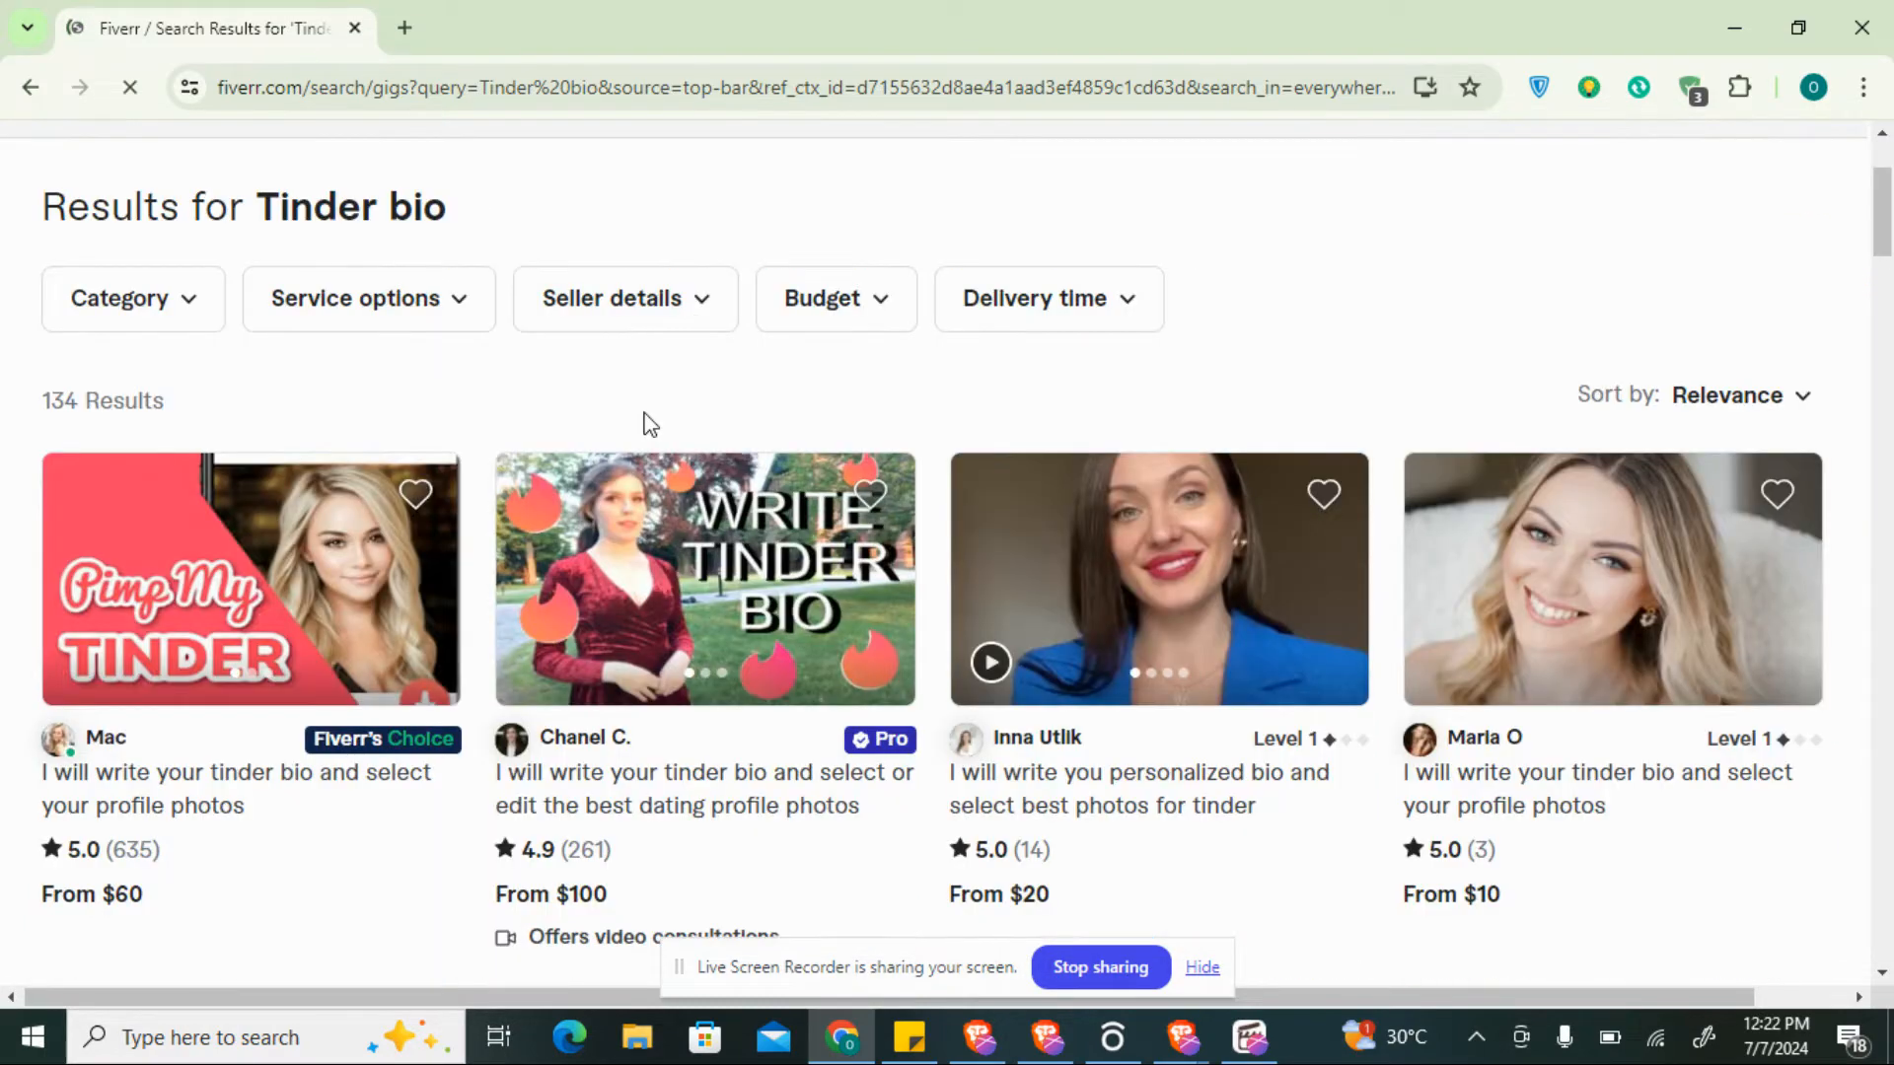
scroll(330, 436, "down", 2)
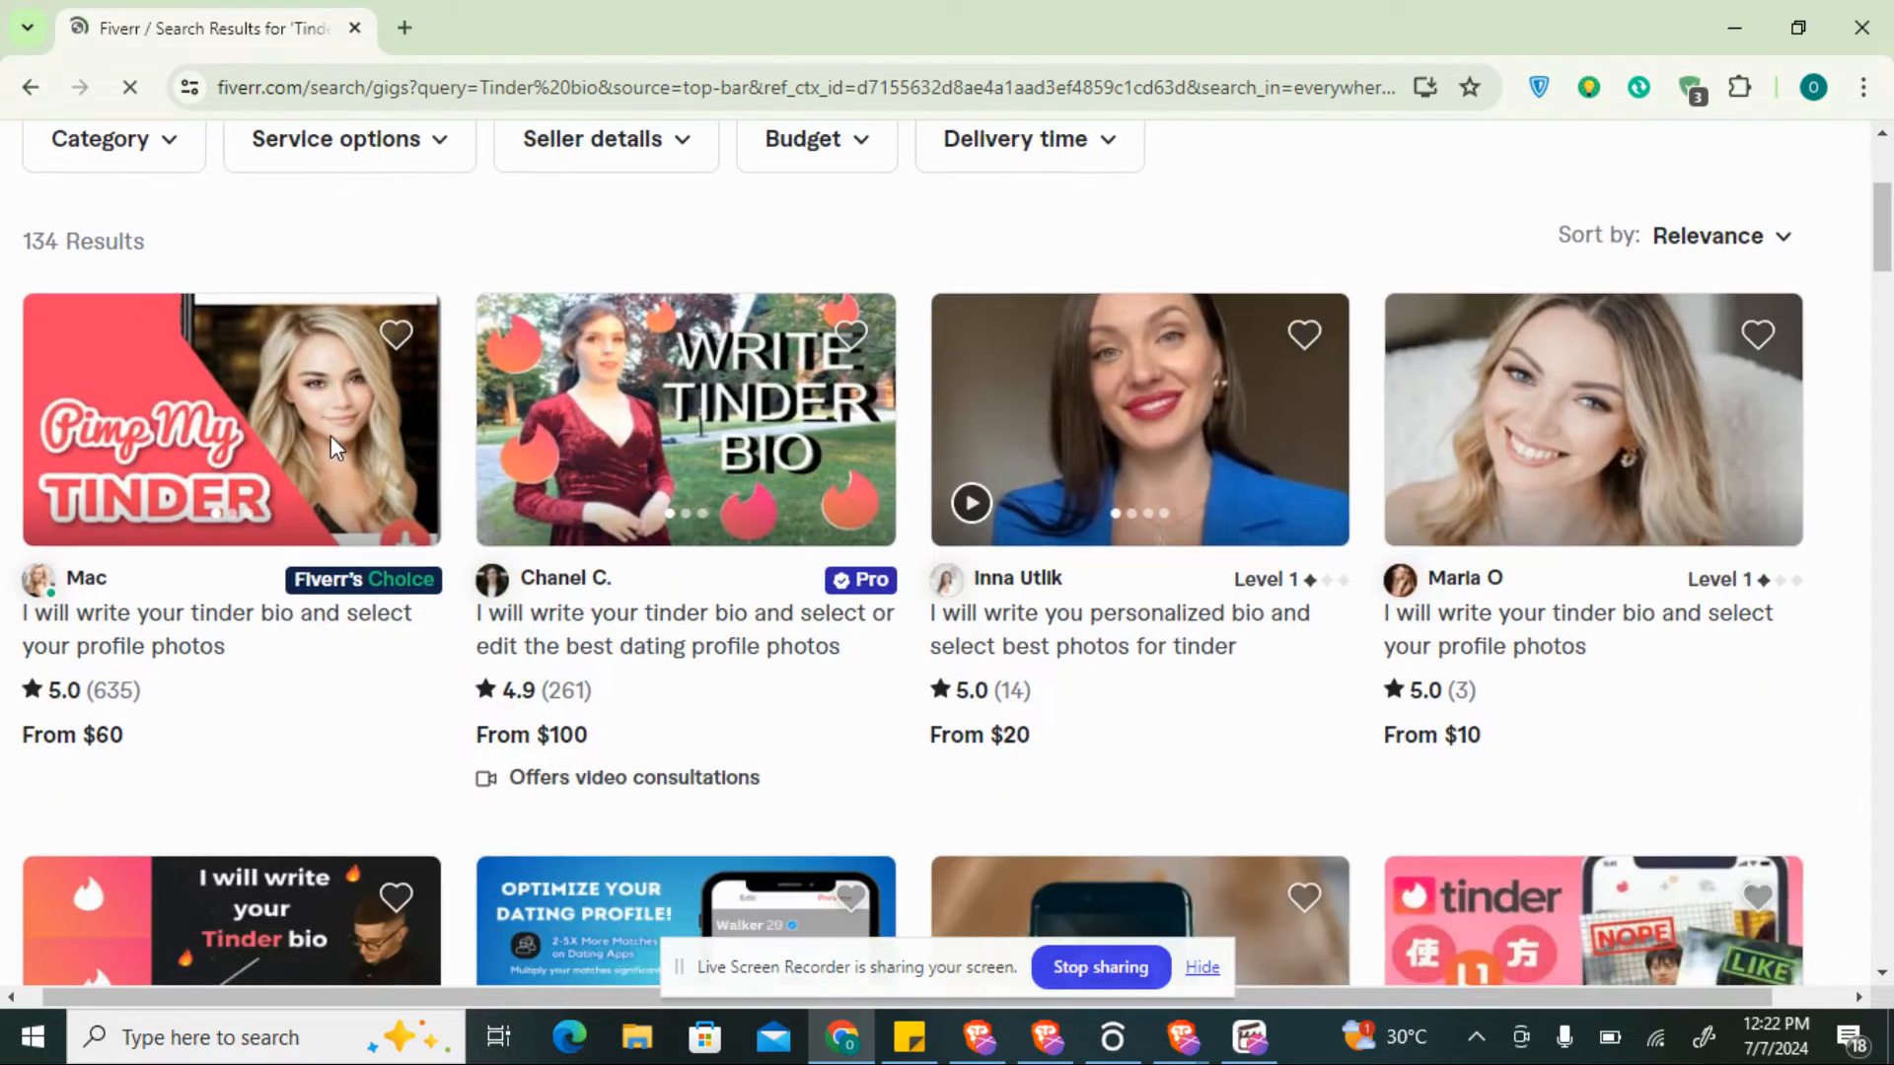
scroll(330, 435, "down", 1)
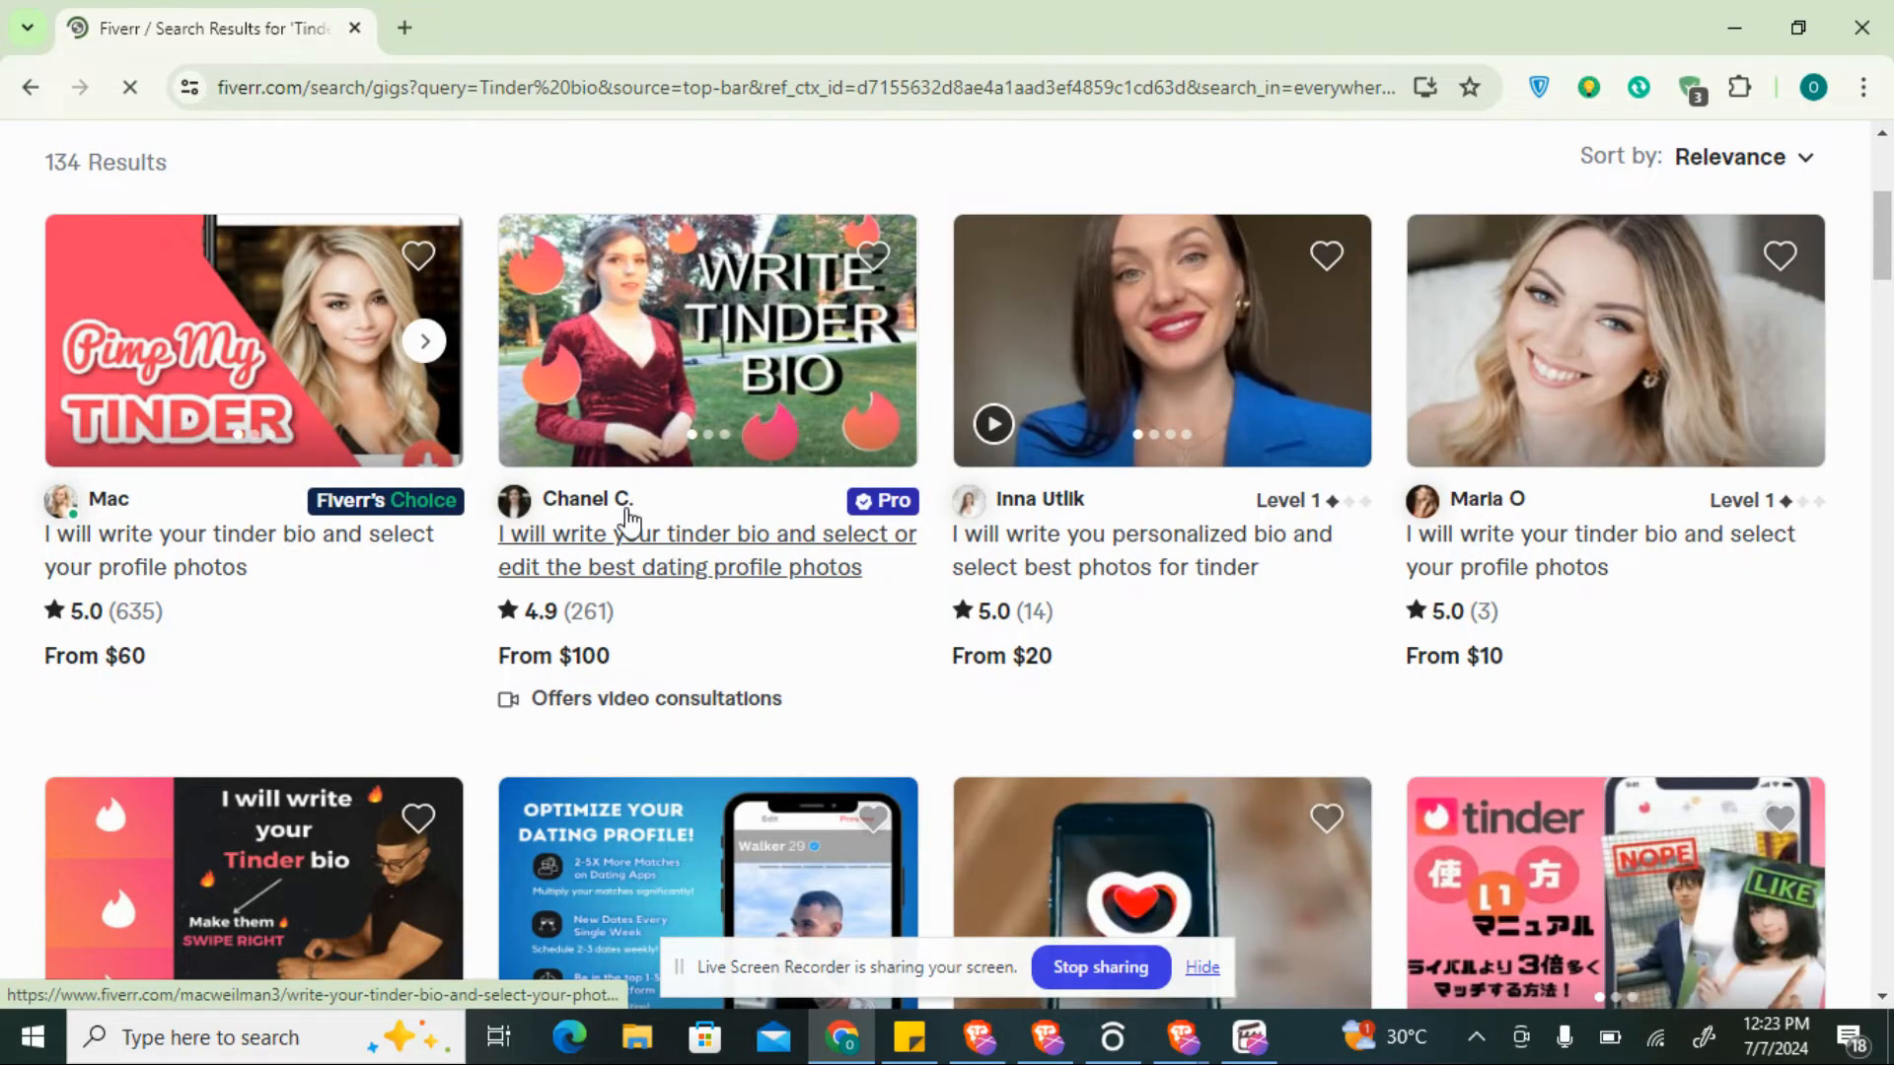
scroll(627, 520, "up", 2)
scroll(627, 520, "up", 2)
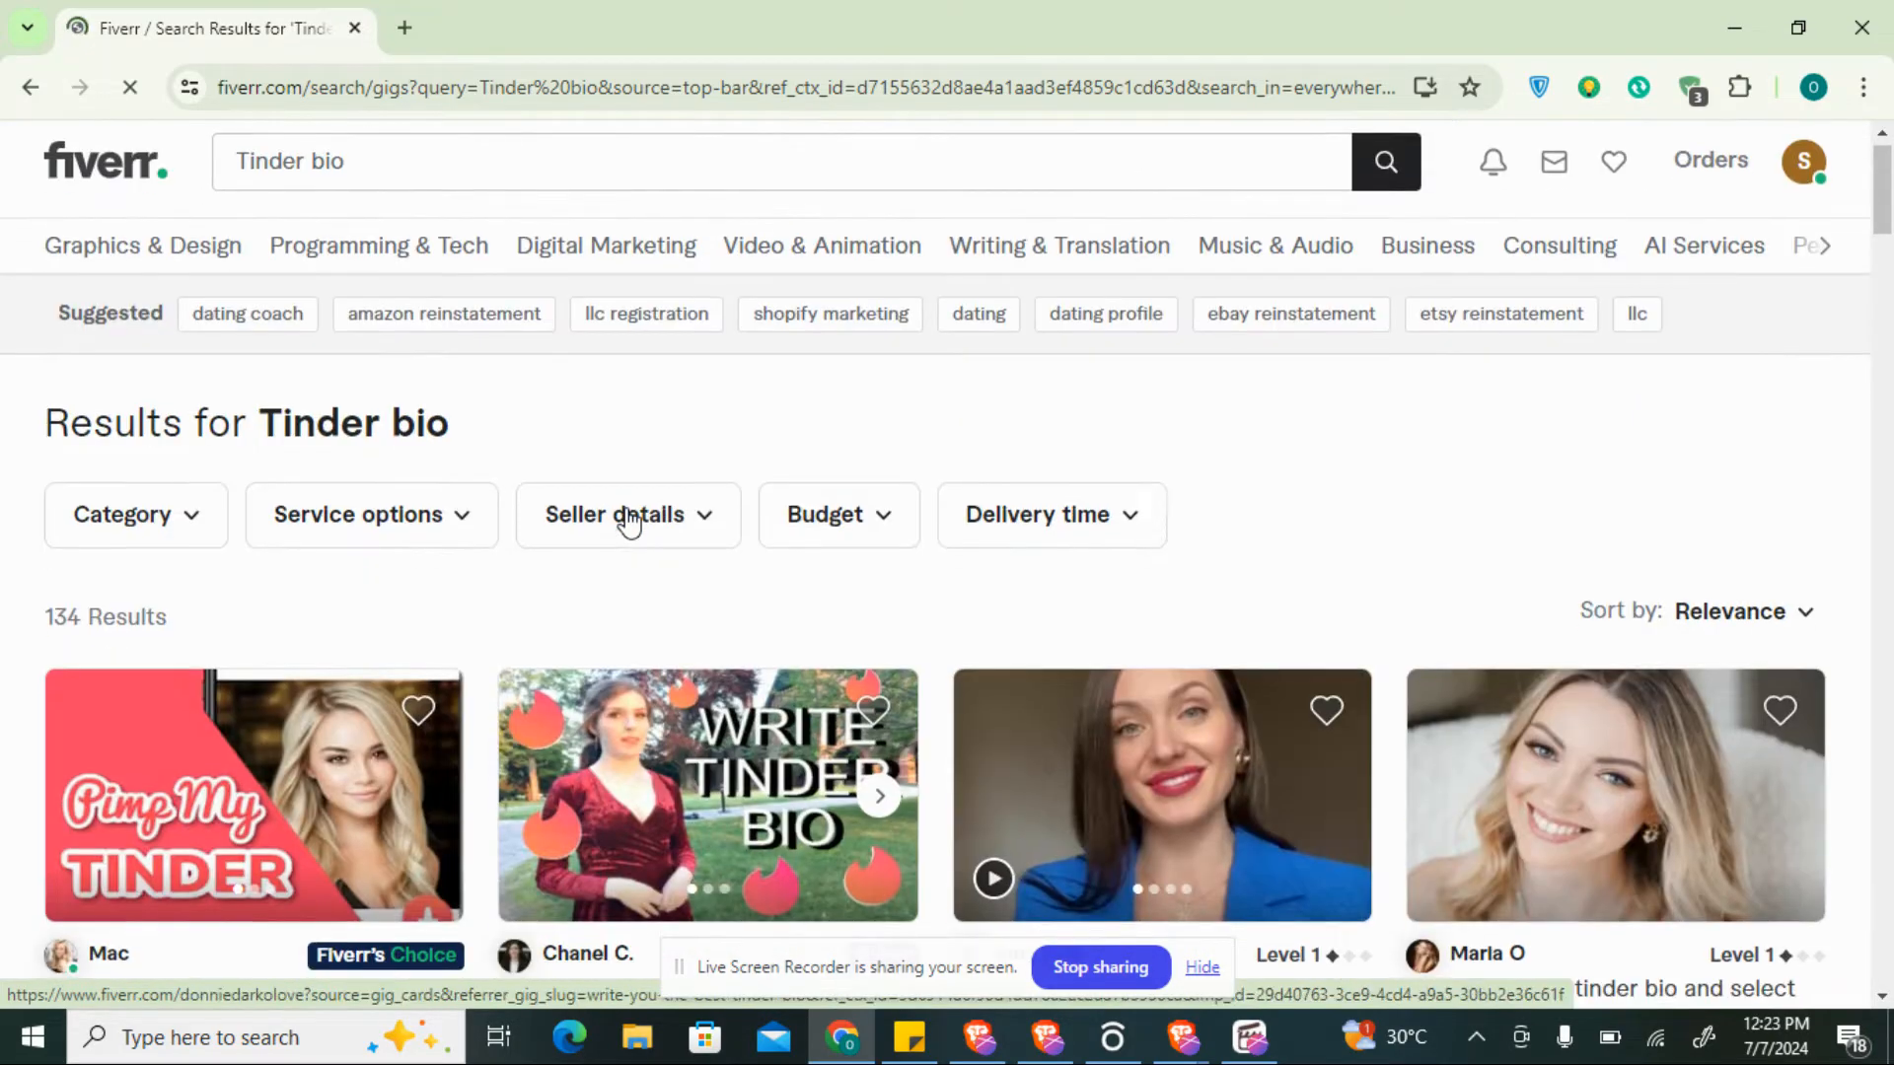
- Open the $25 gig "I will write you the best dating profile or tinder bio" from the search results in a new tab
scroll(627, 520, "down", 7)
scroll(627, 513, "down", 3)
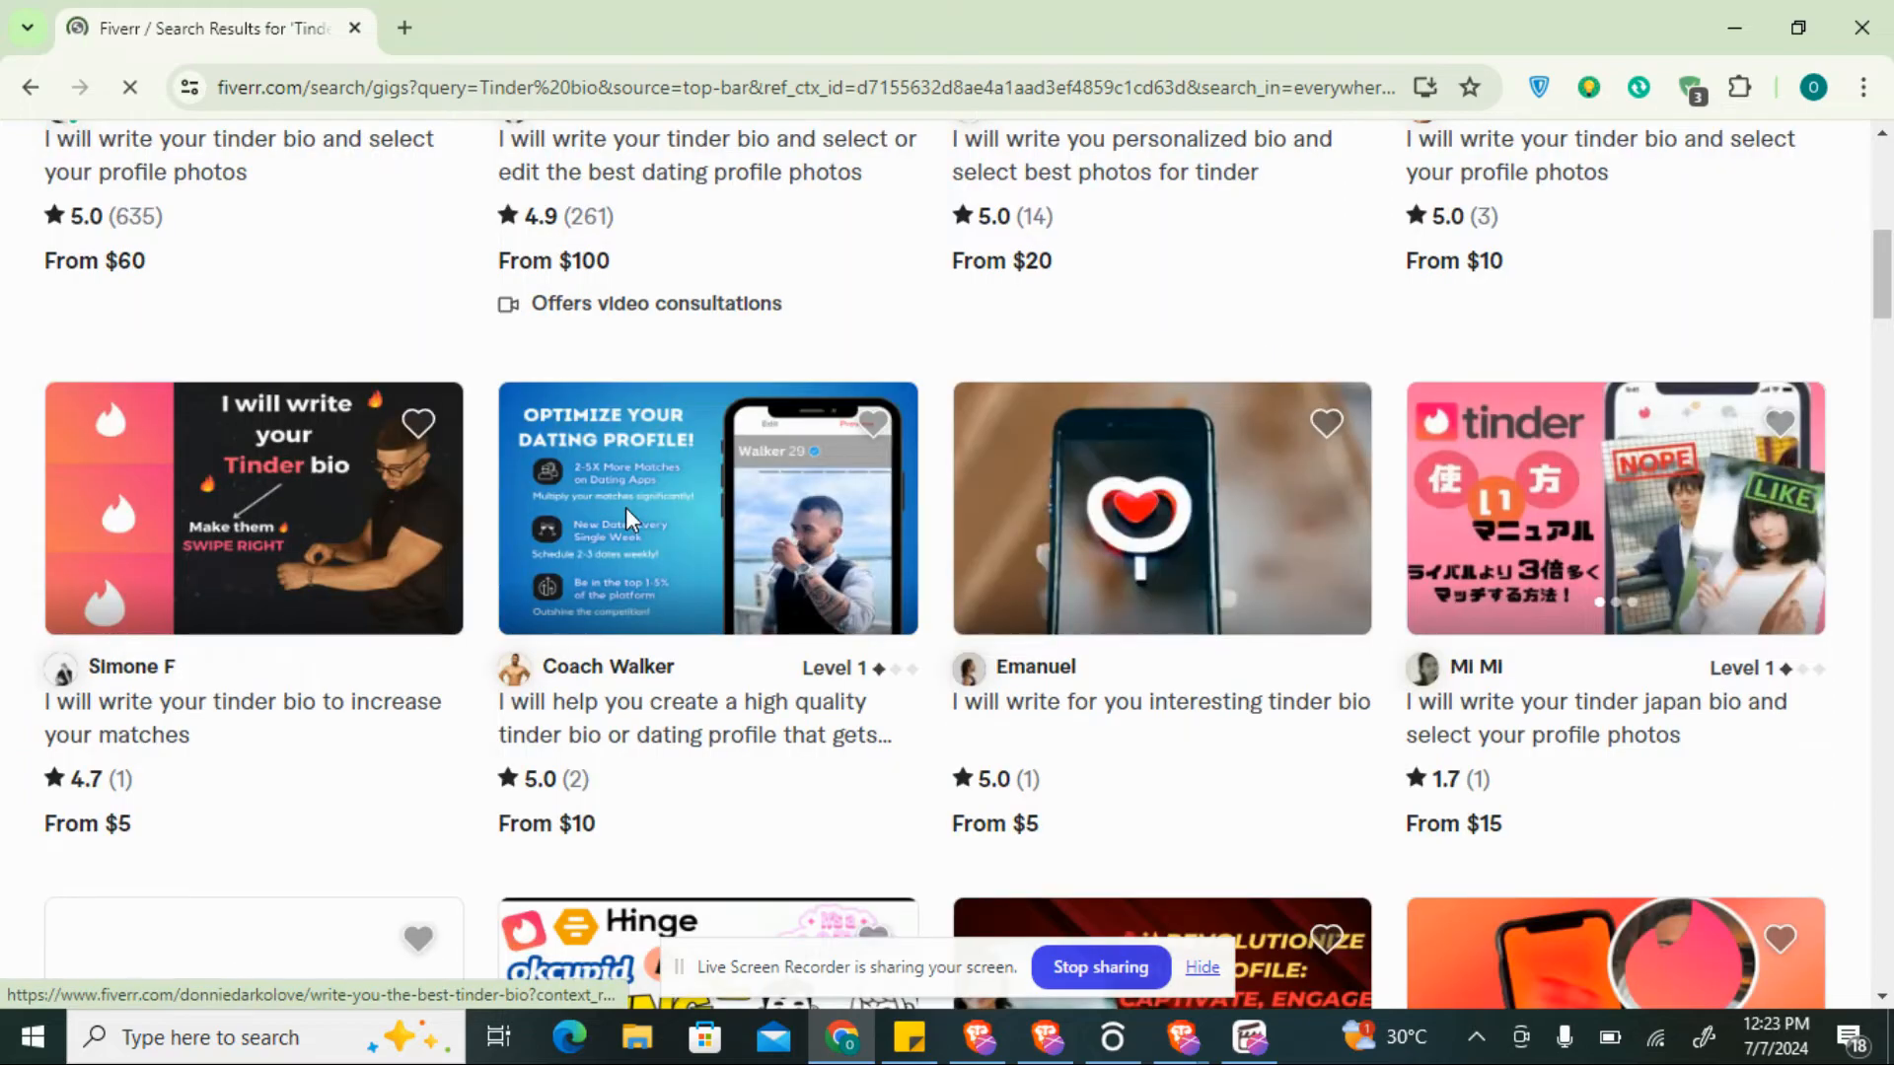
scroll(628, 509, "down", 2)
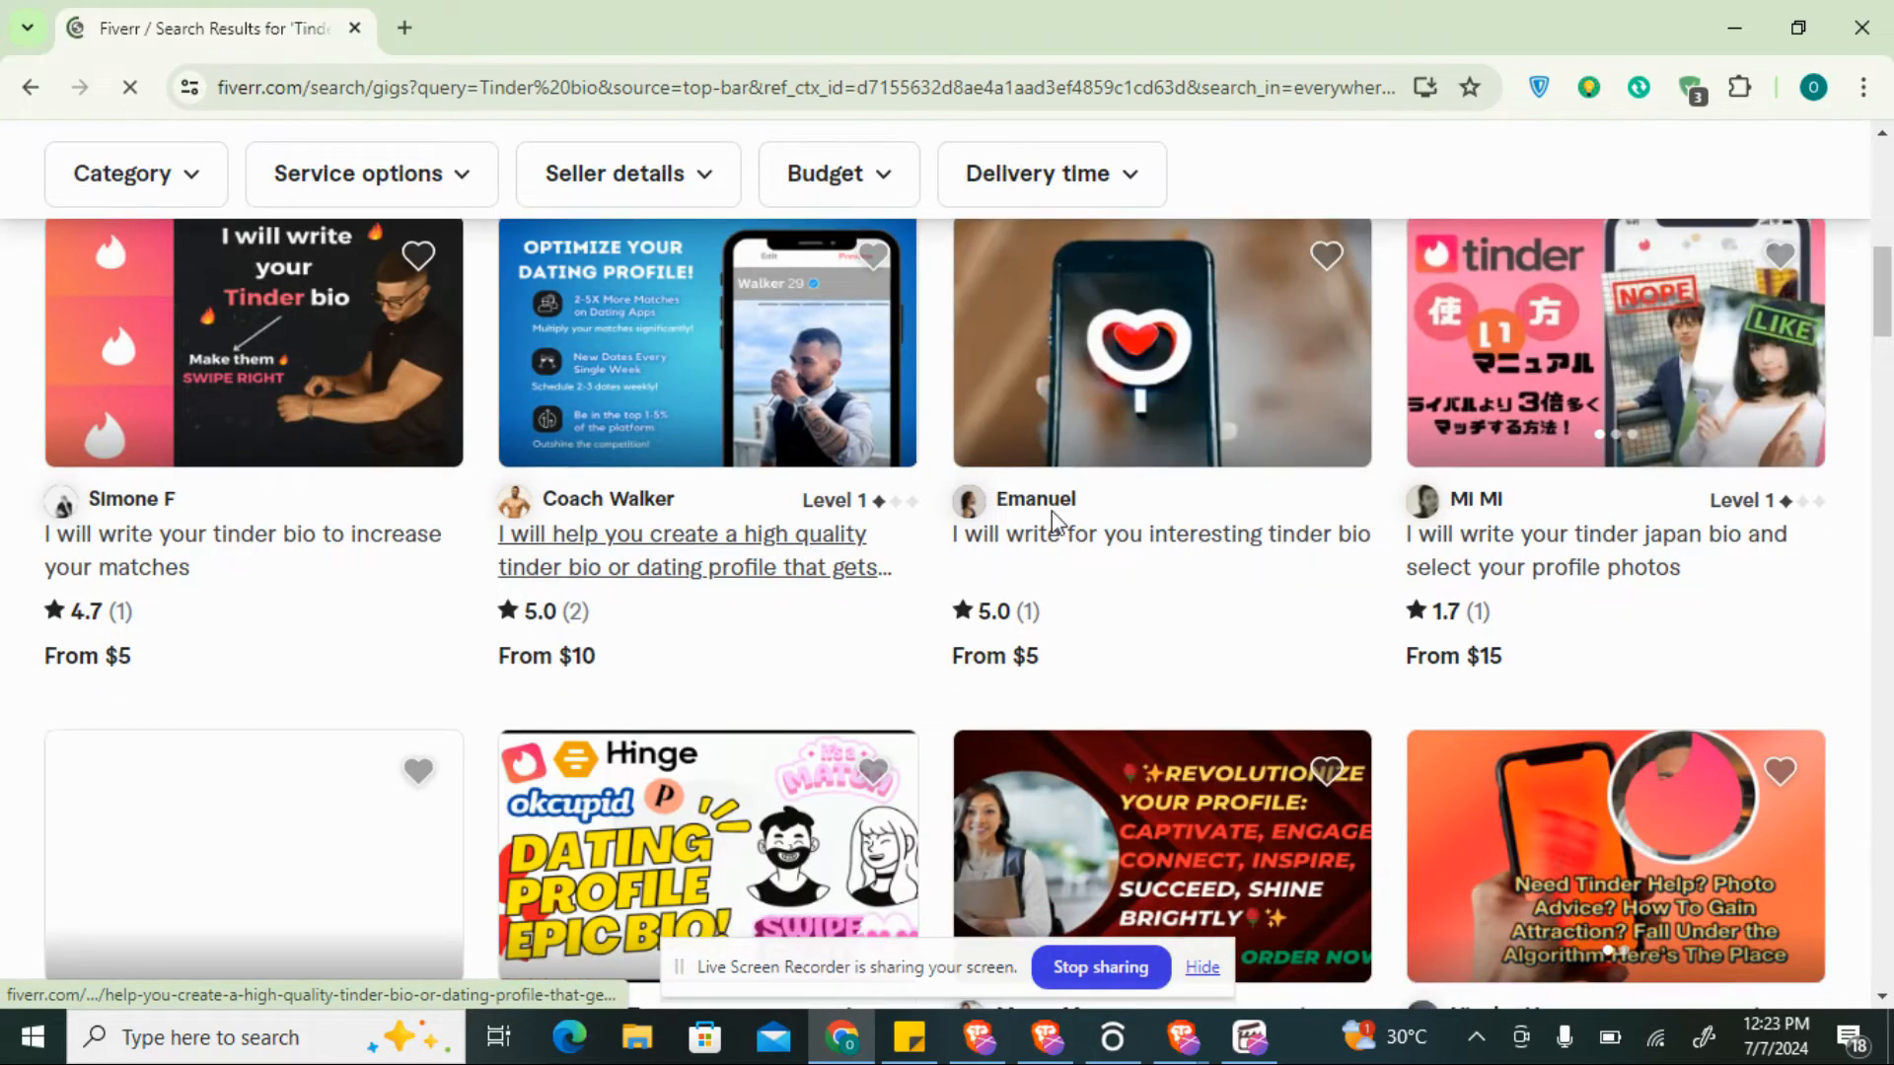
scroll(1052, 511, "down", 2)
scroll(1052, 511, "down", 5)
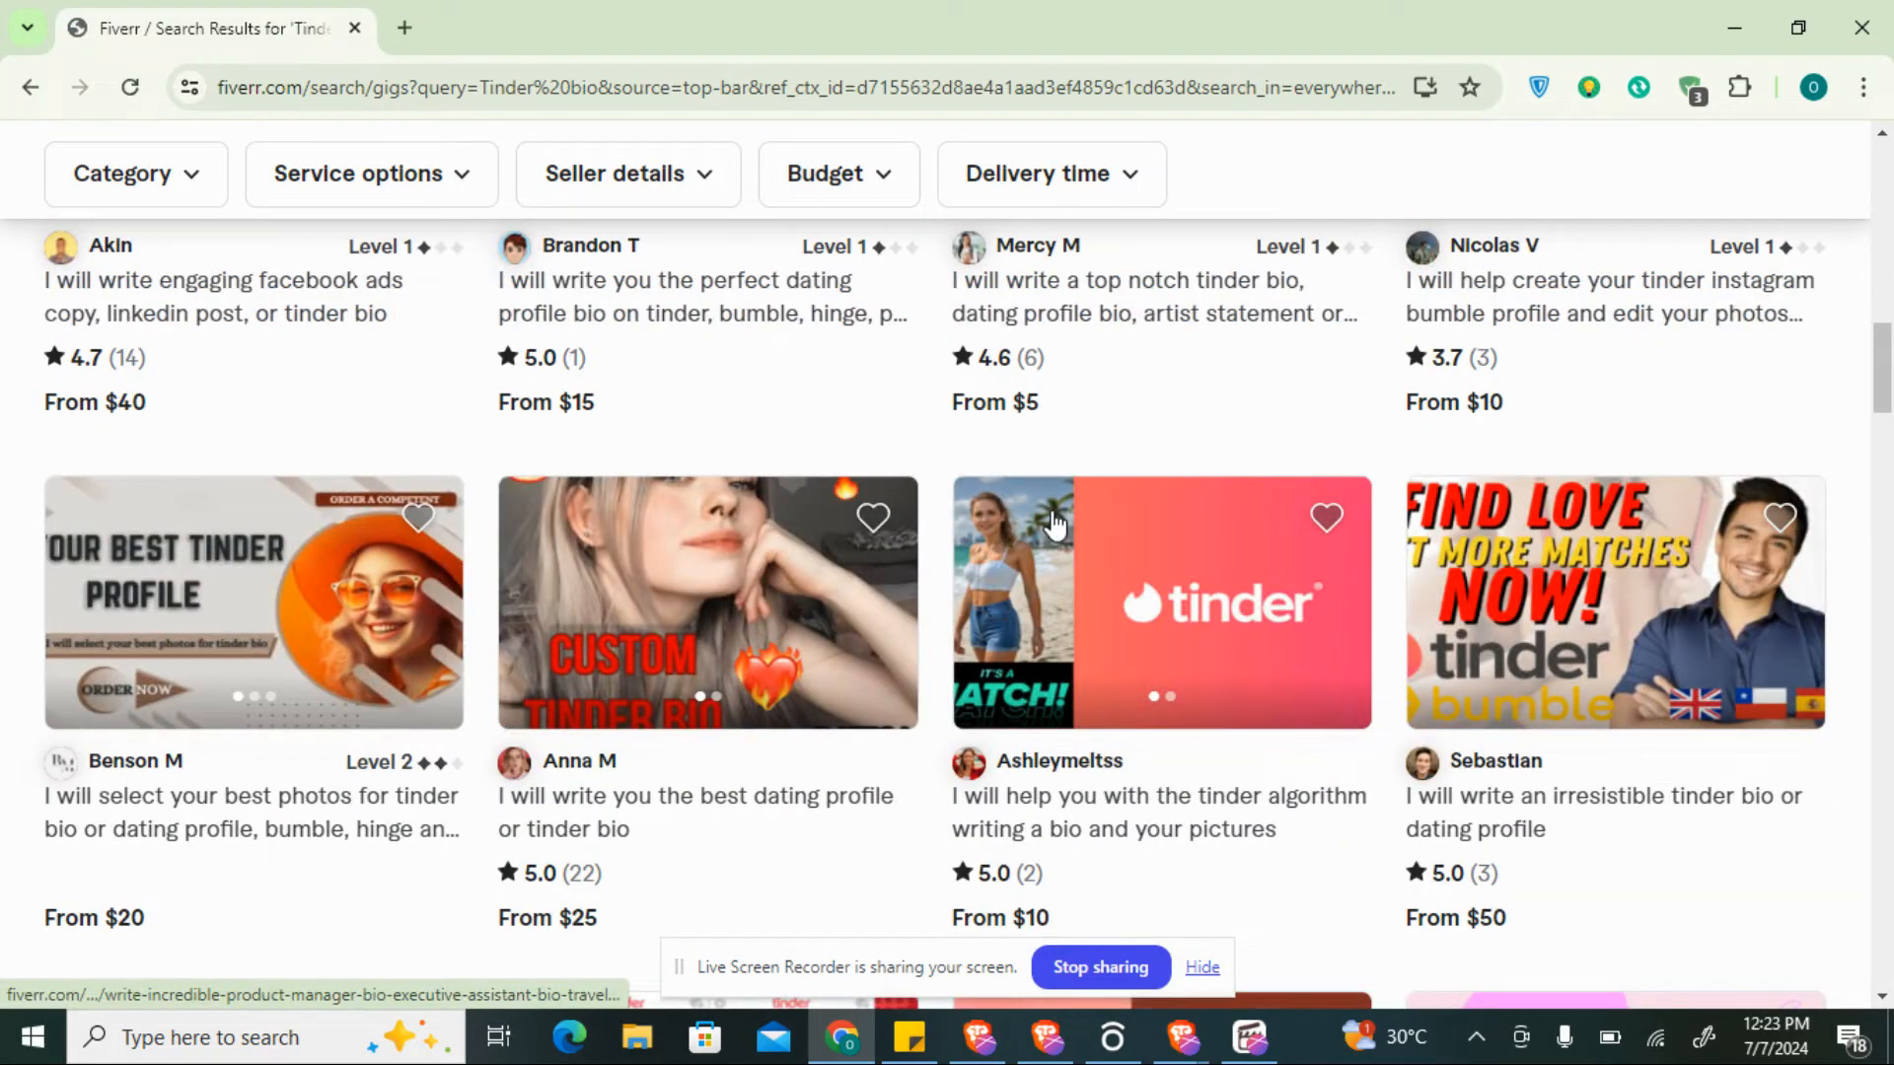
scroll(1053, 523, "down", 2)
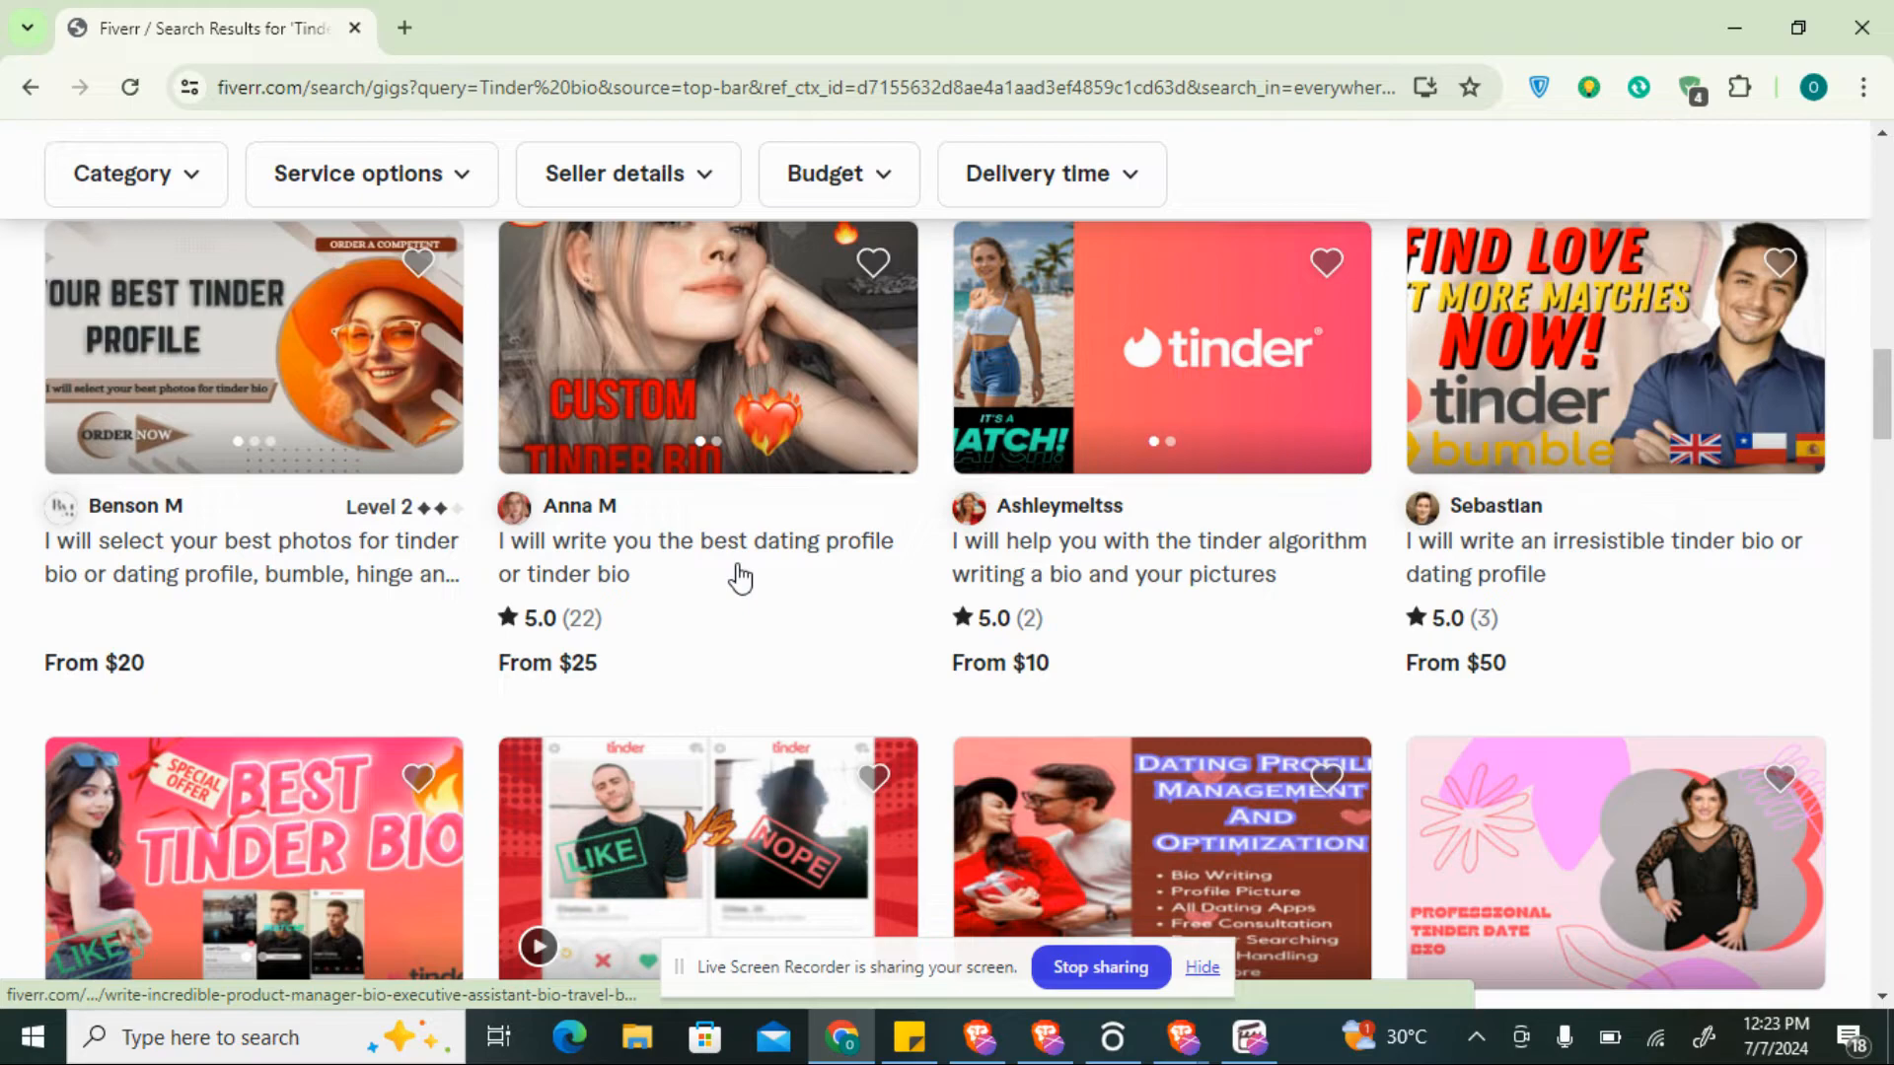
right_click(580, 563)
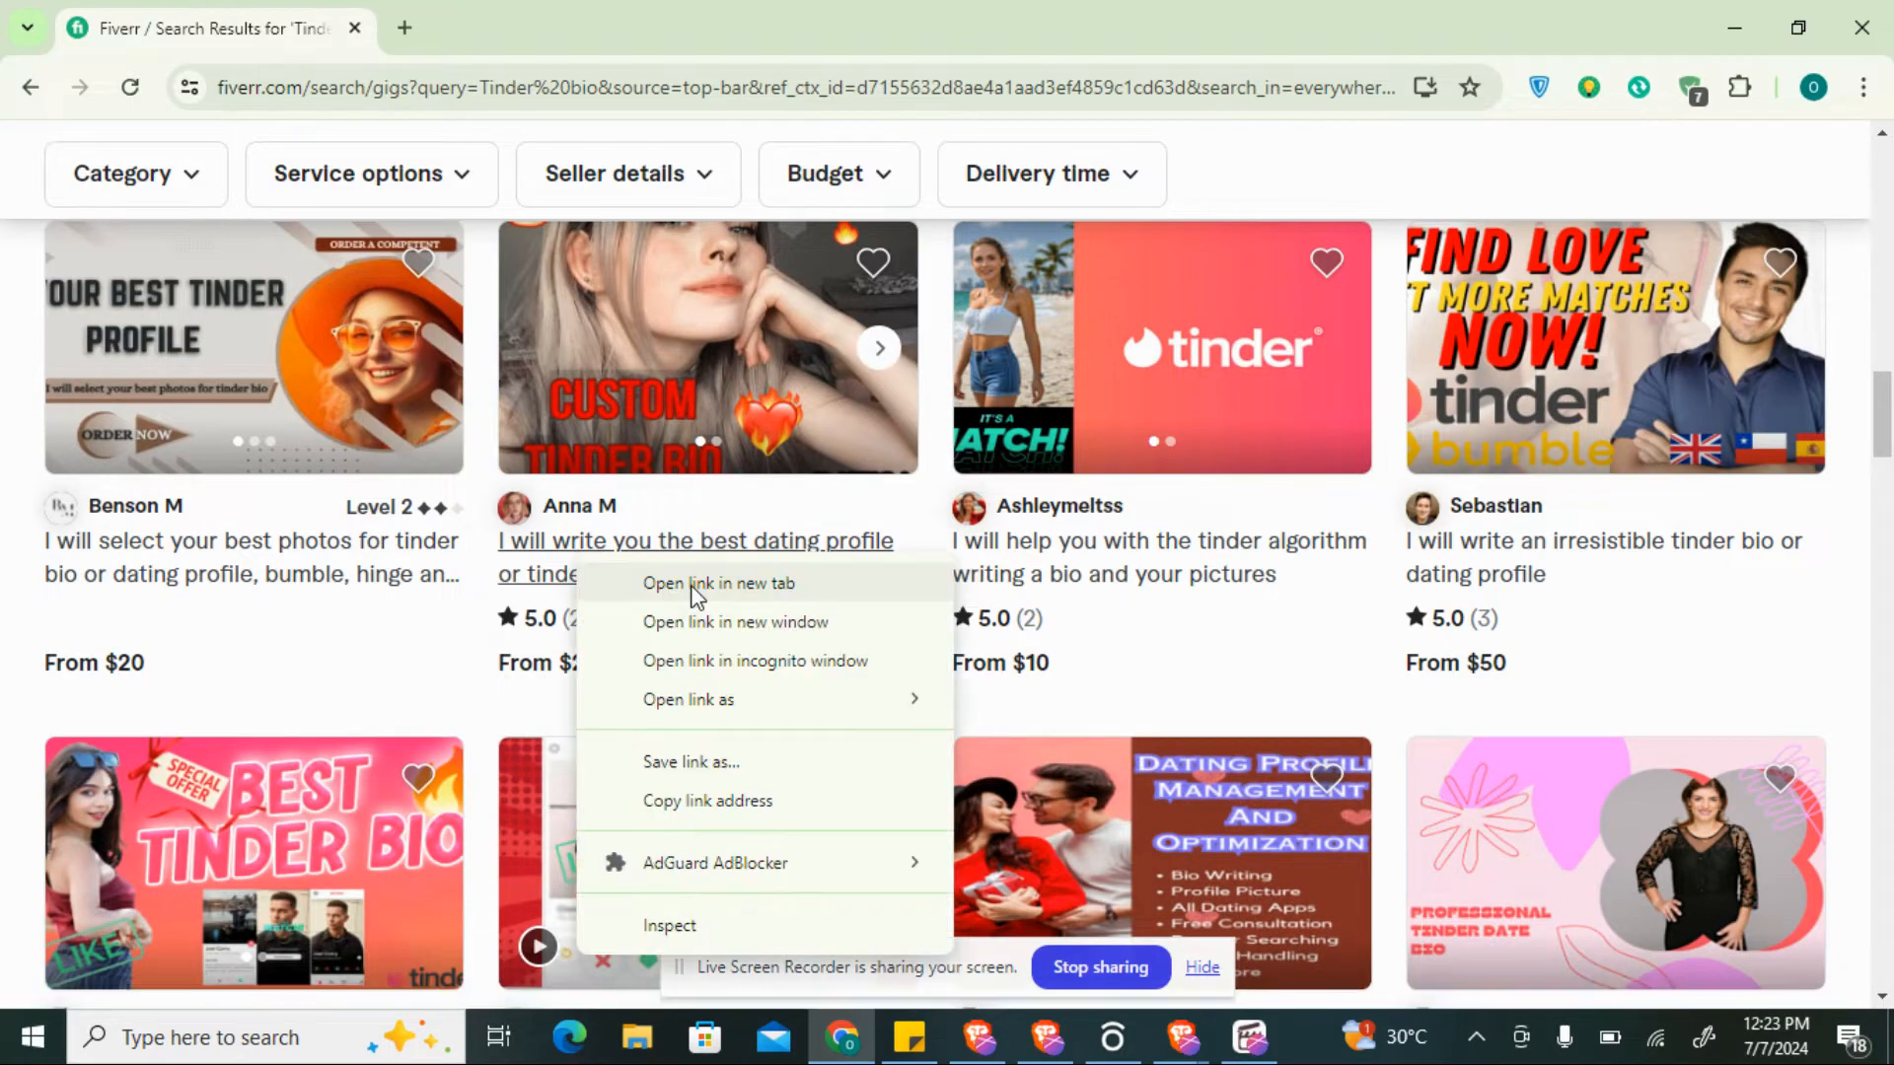
left_click(680, 702)
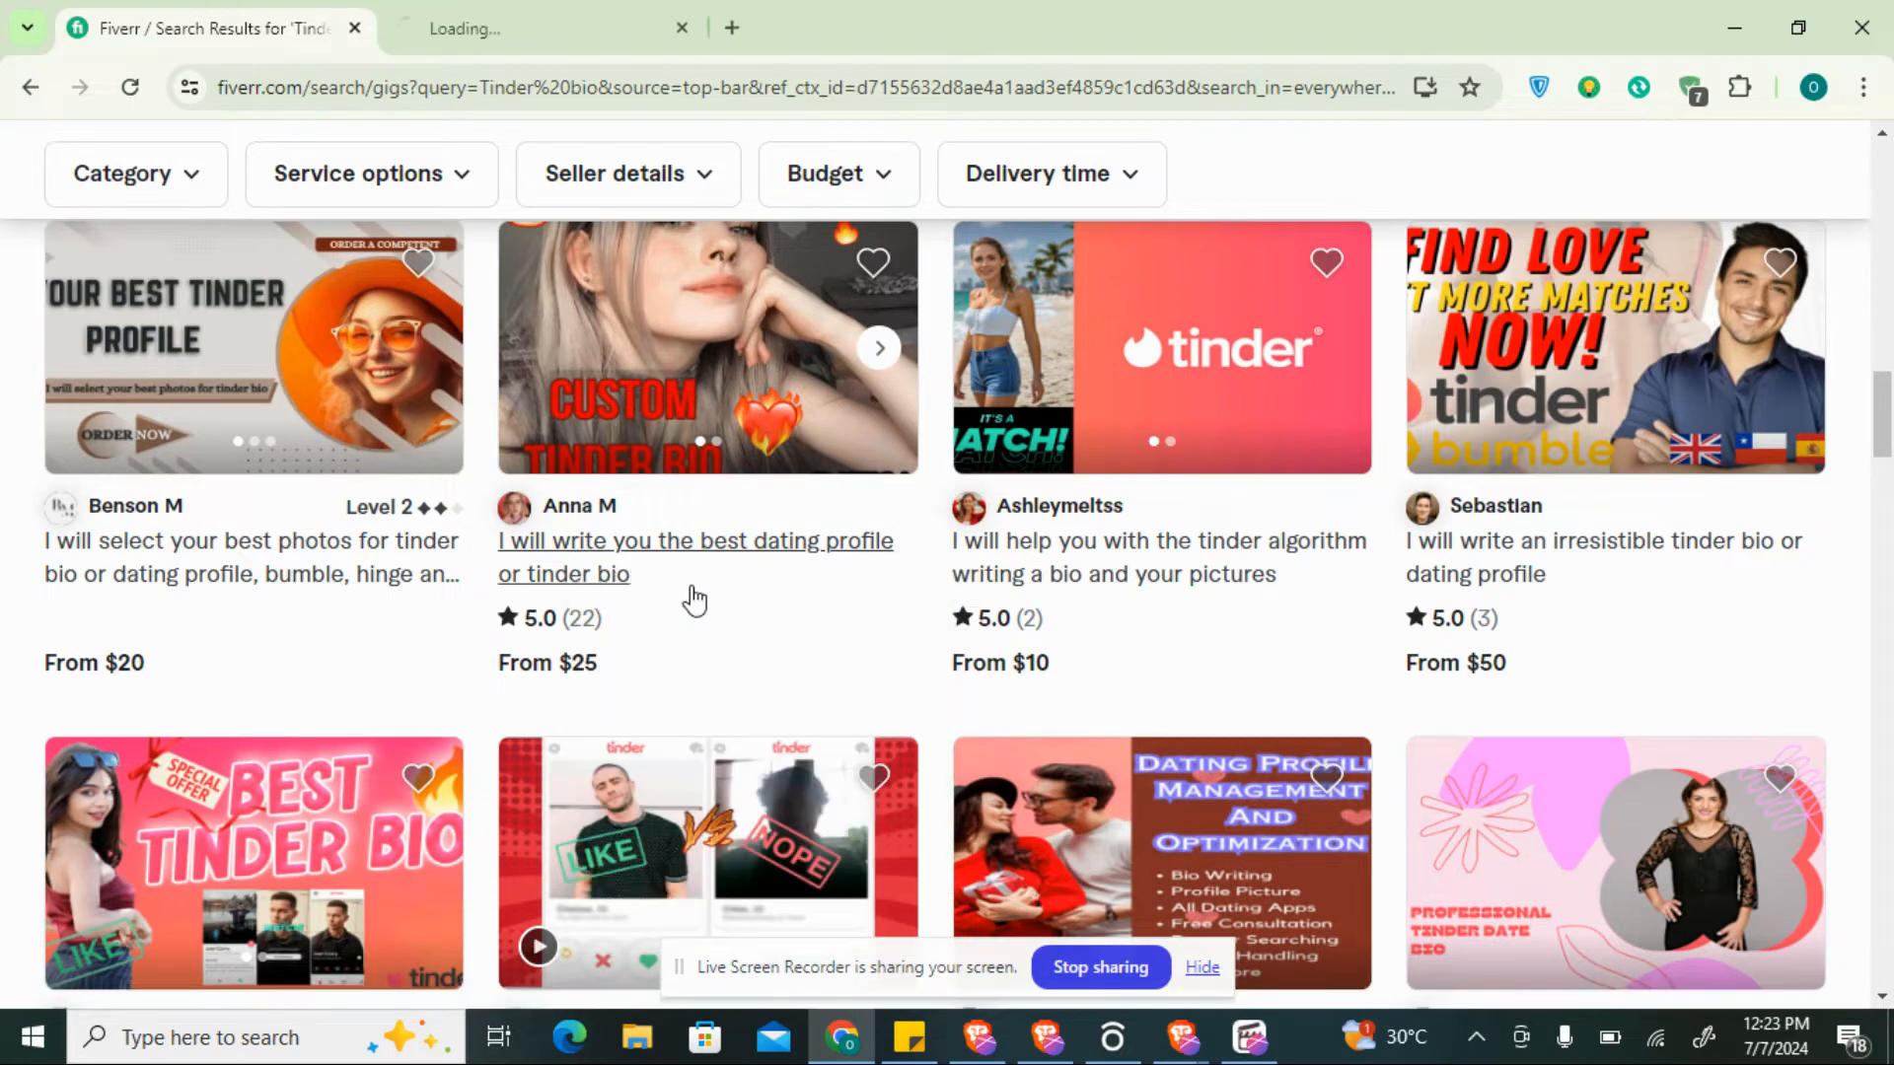
- Open the $10 Tinder algorithm gig and the $15 "best tinder bio or dating profile" gig in separate new tabs
right_click(1080, 545)
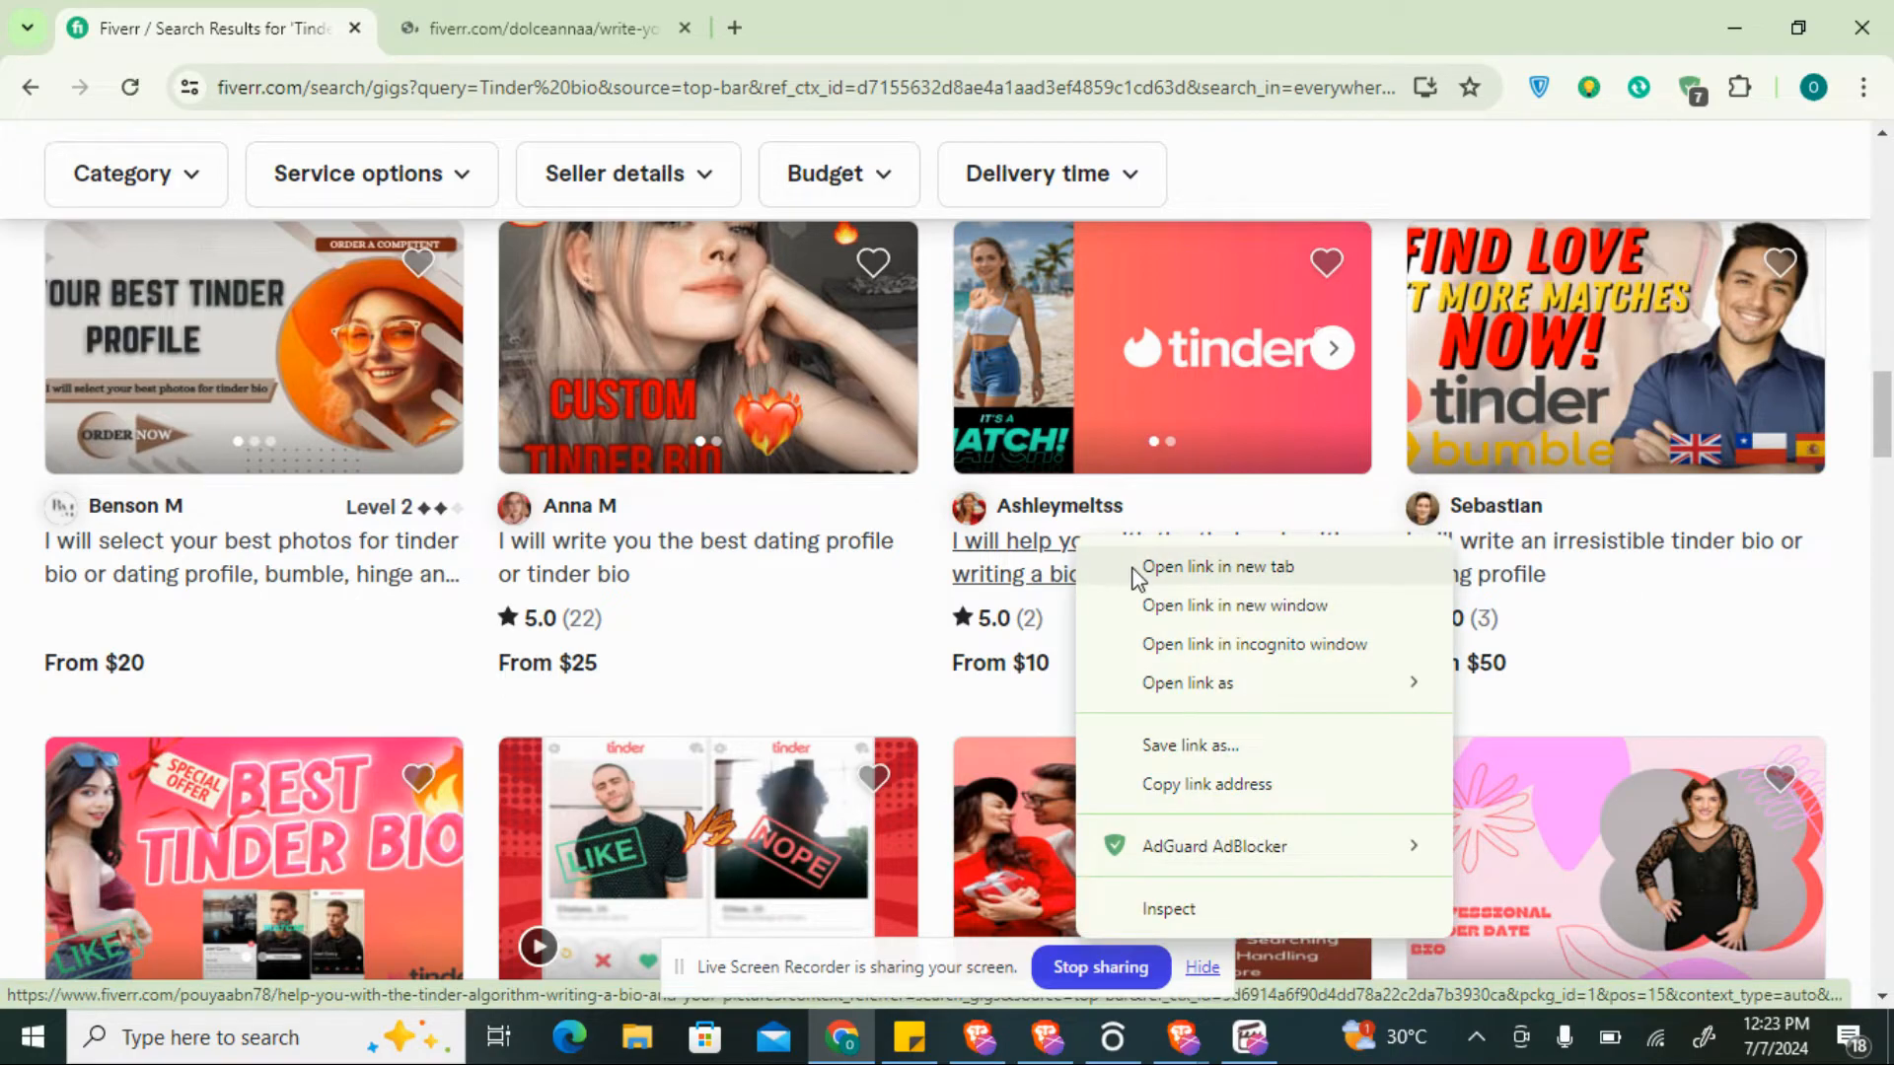
left_click(1183, 567)
scroll(761, 760, "down", 3)
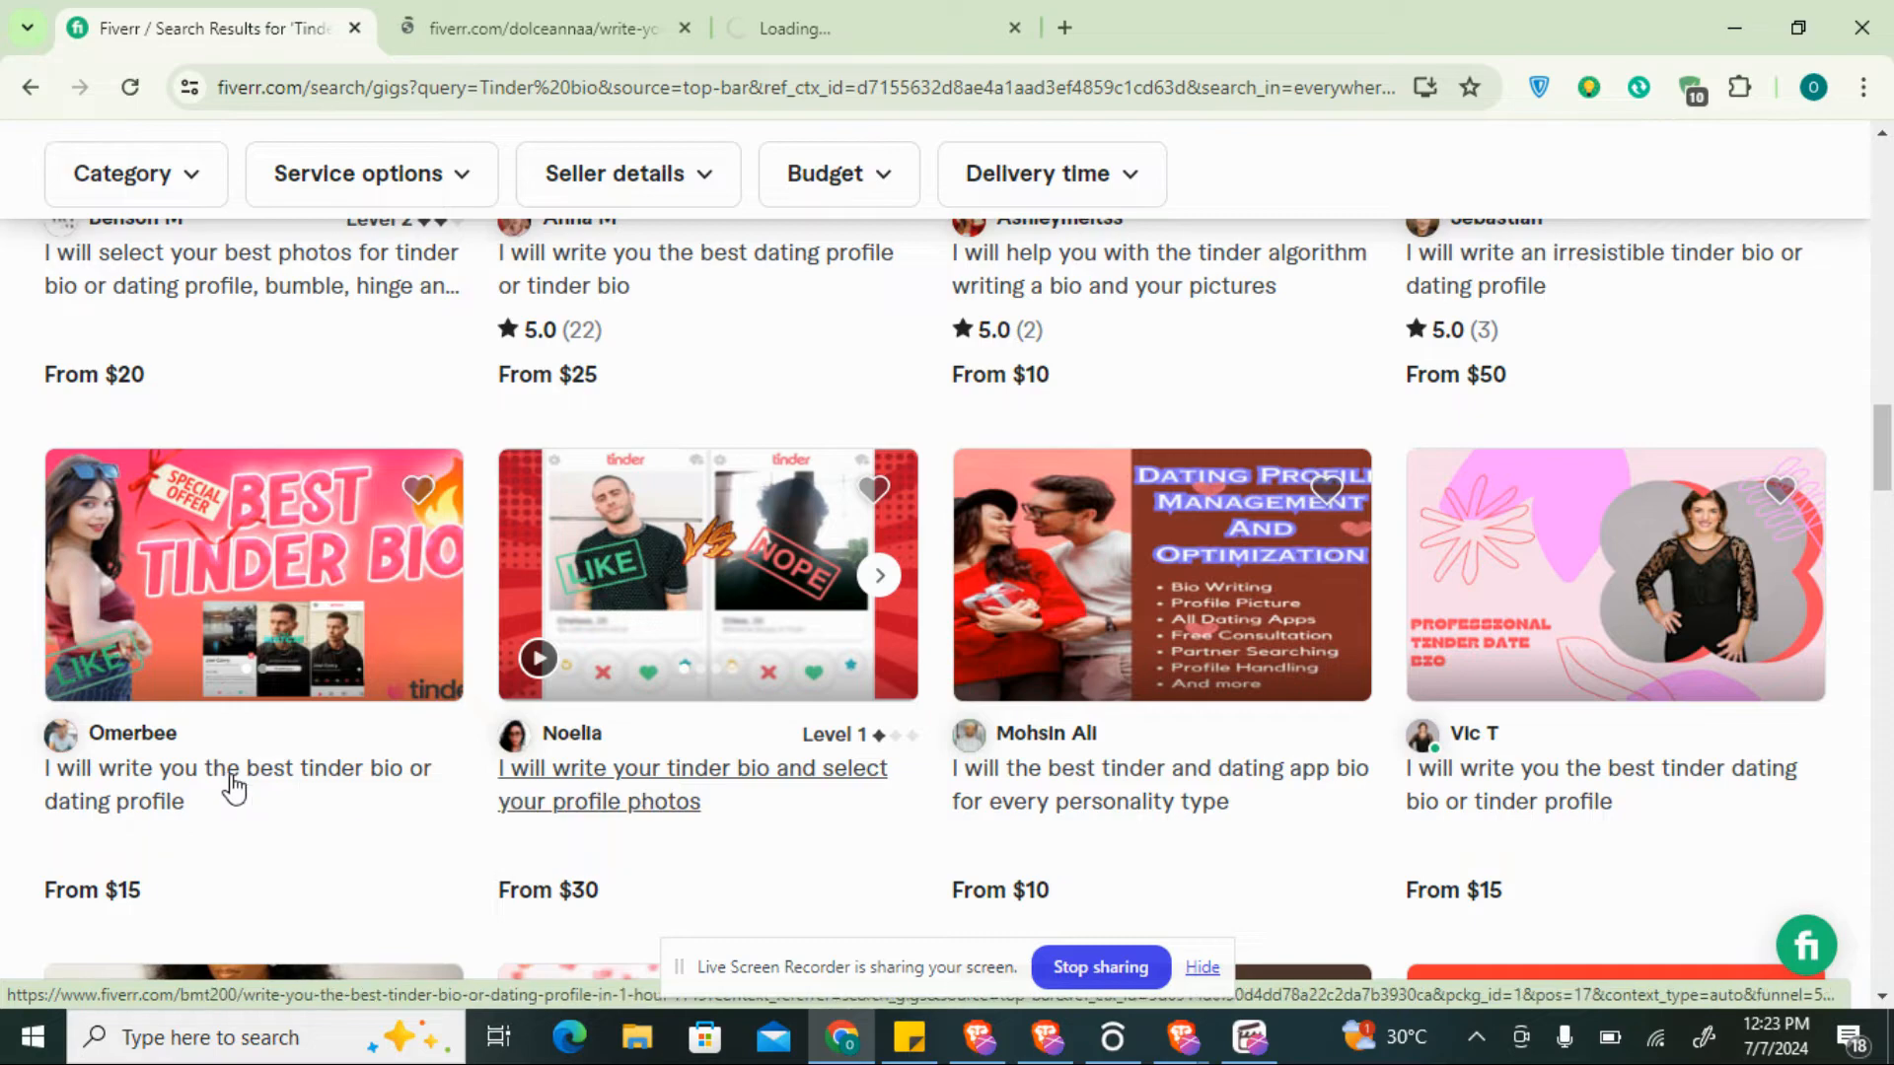
right_click(230, 779)
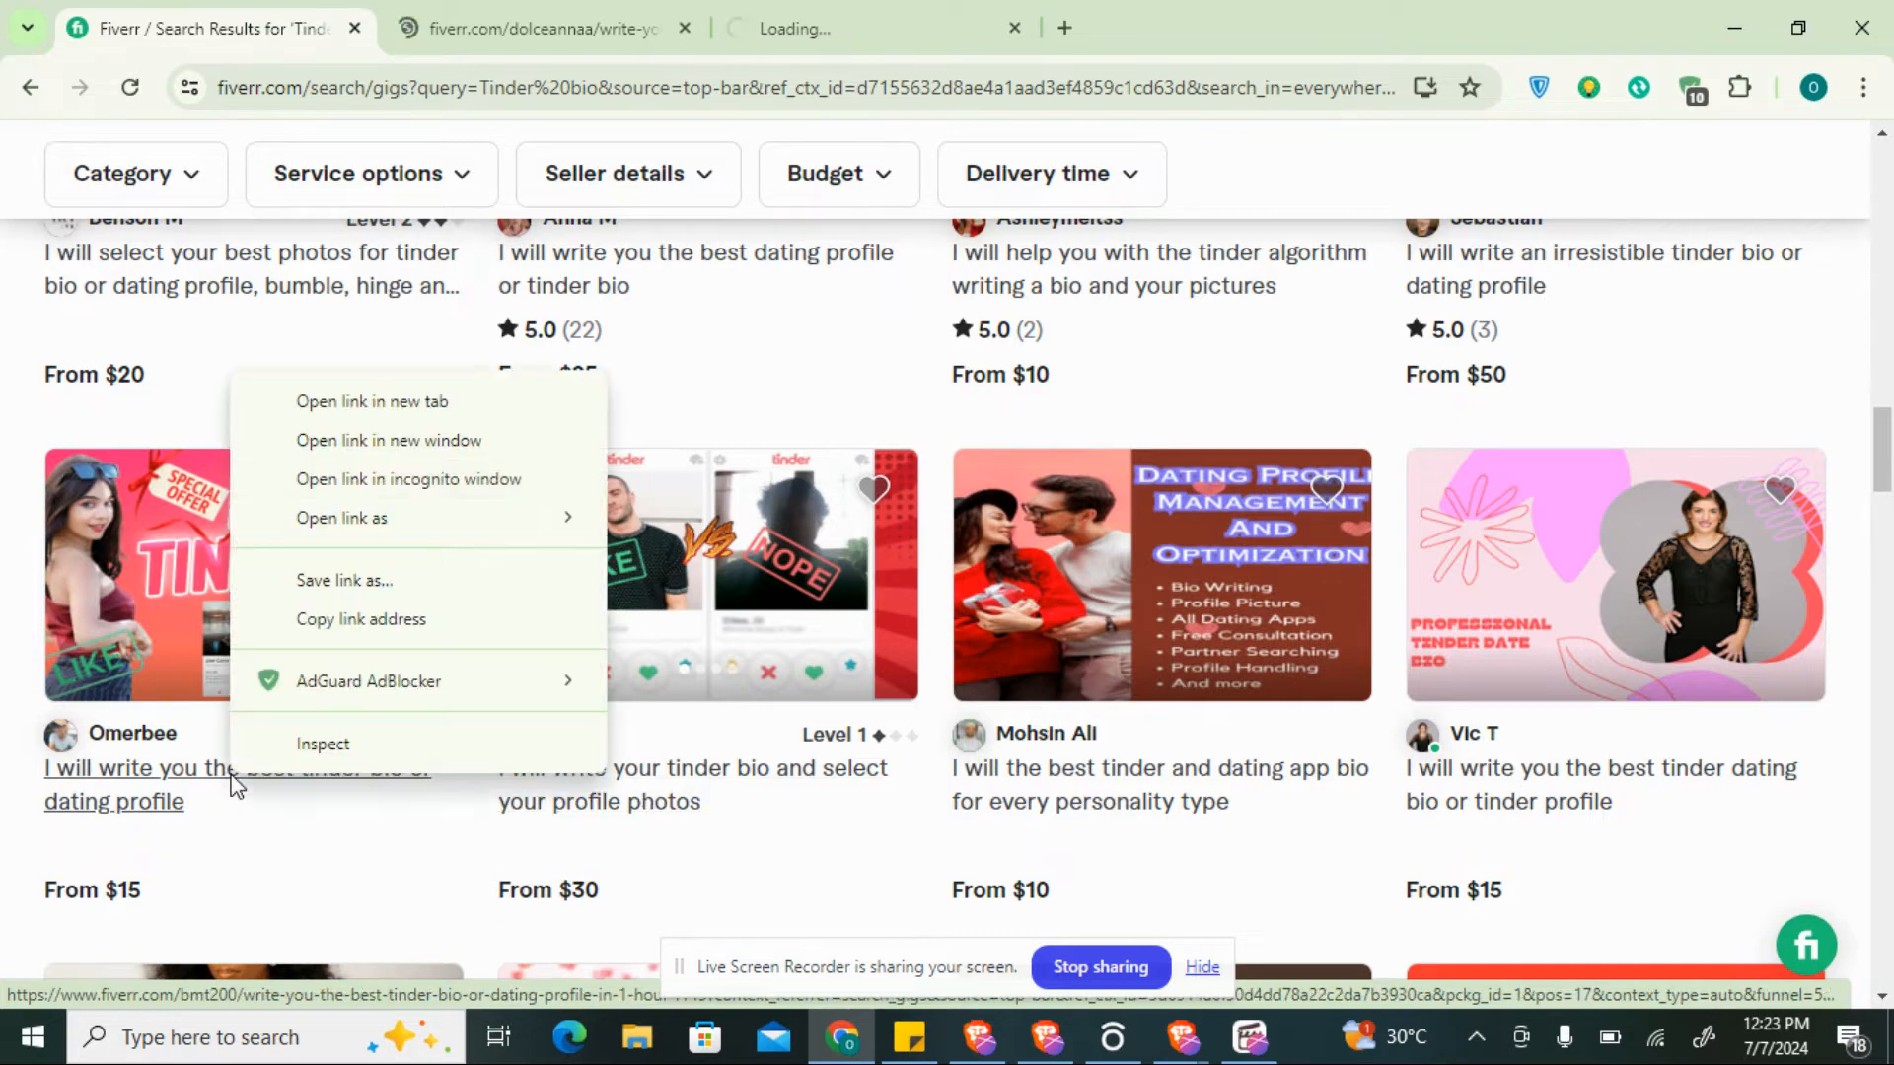
left_click(327, 401)
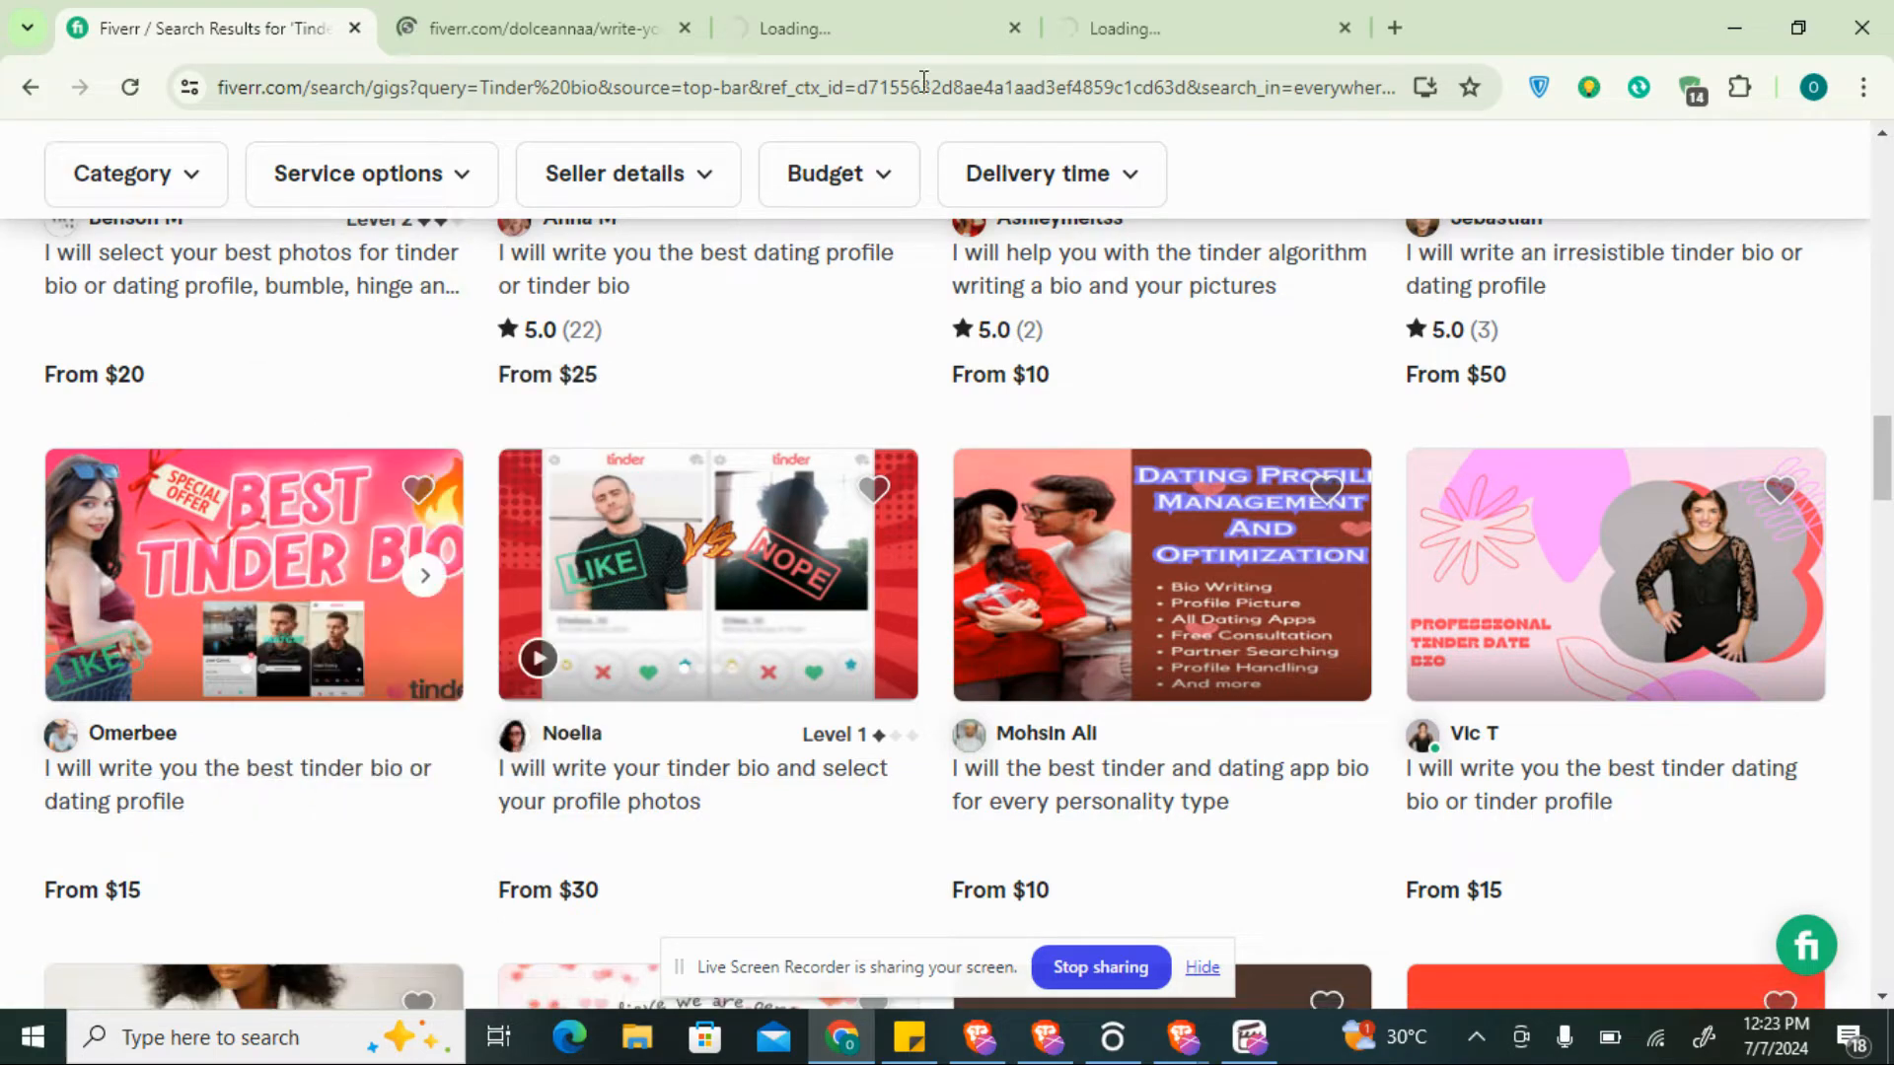
- View the $25 dating profile gig's page, checking its title, images, Basic package and description
left_click(548, 32)
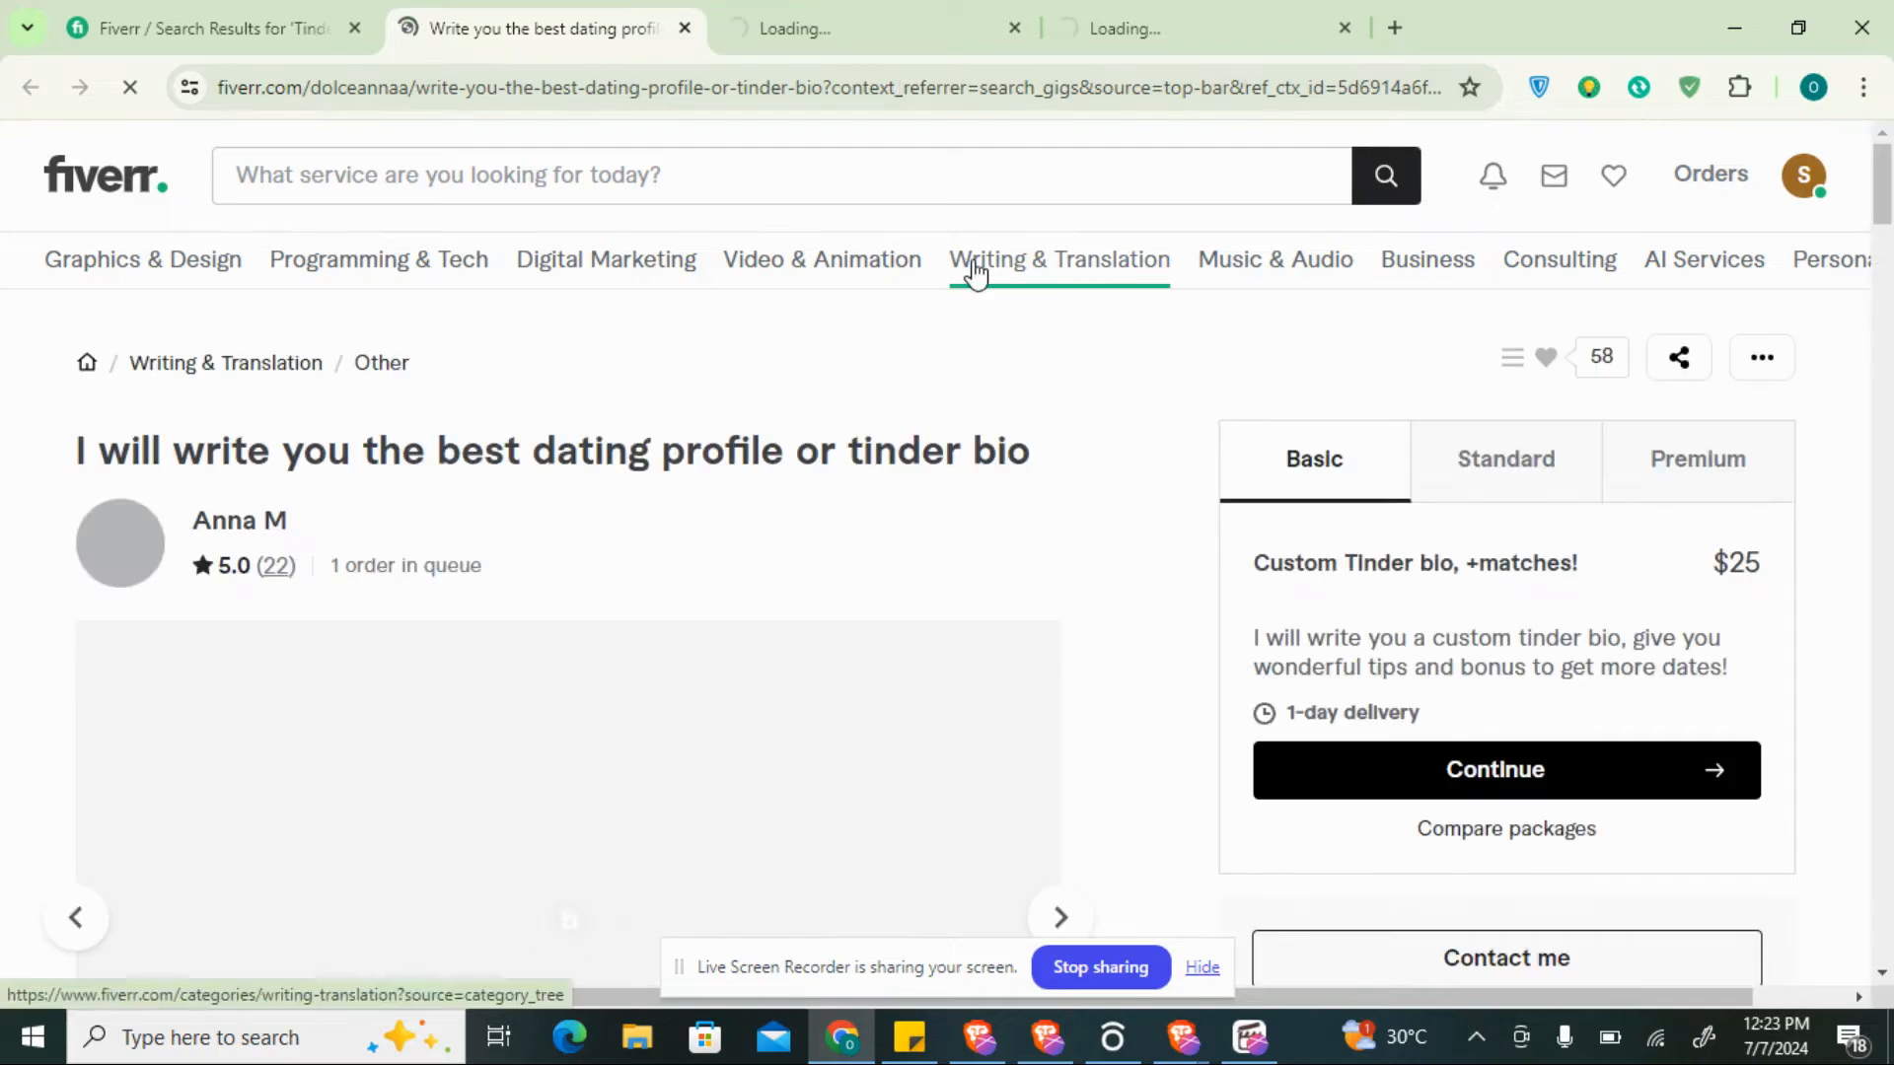
scroll(977, 271, "down", 5)
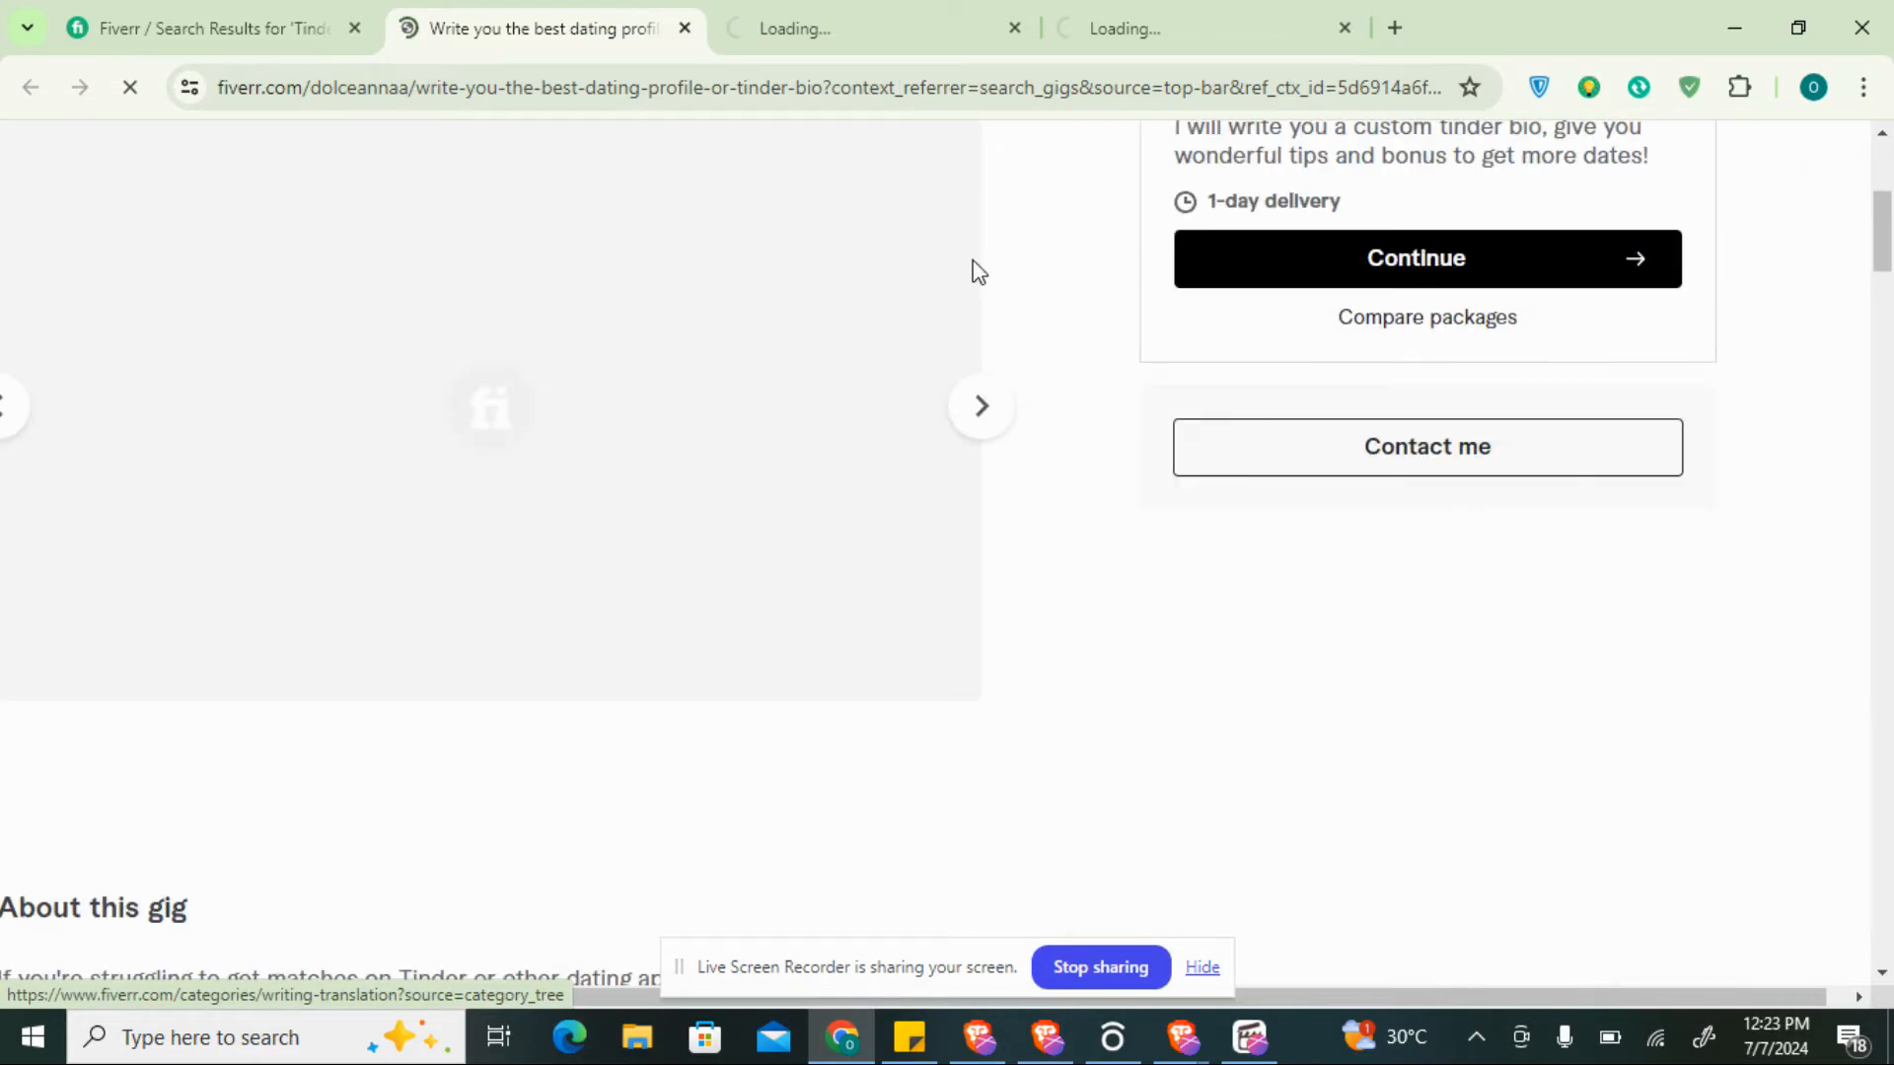
scroll(975, 271, "up", 5)
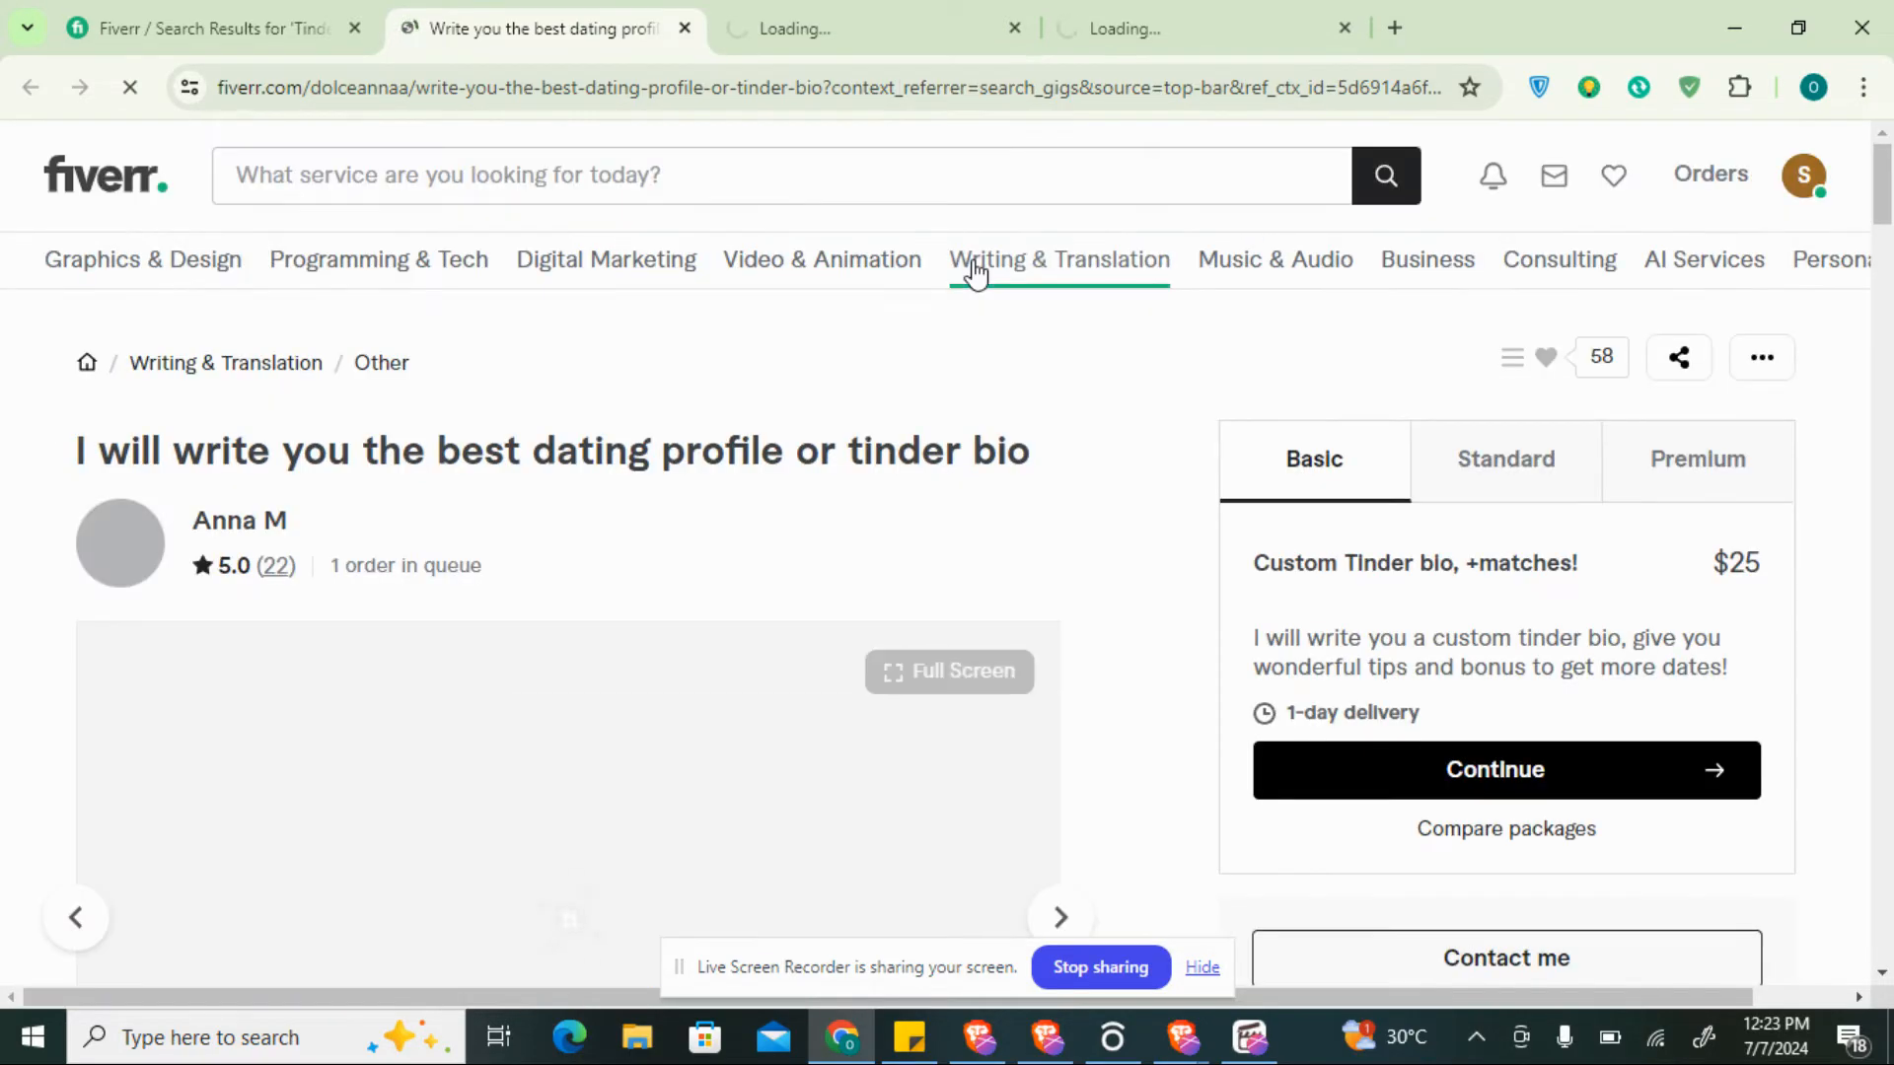
scroll(977, 271, "down", 15)
scroll(976, 271, "up", 9)
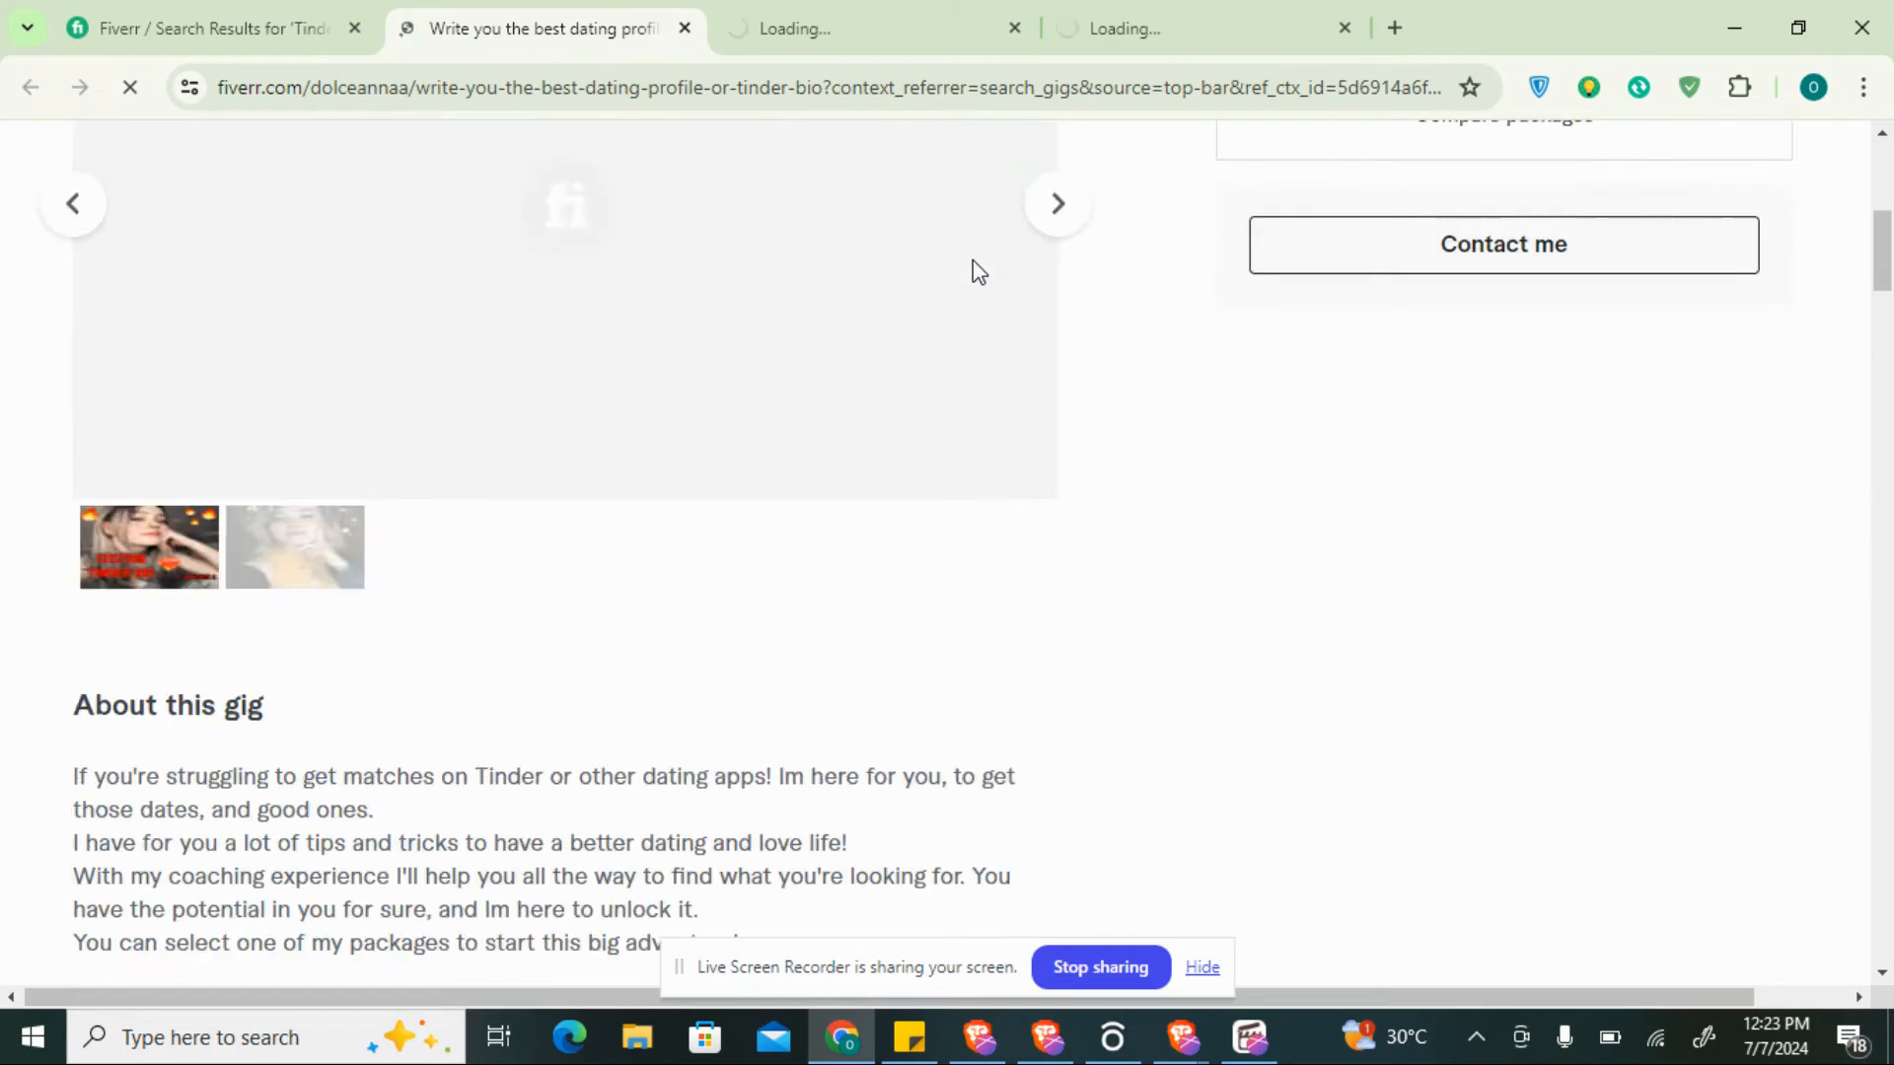
scroll(975, 271, "up", 6)
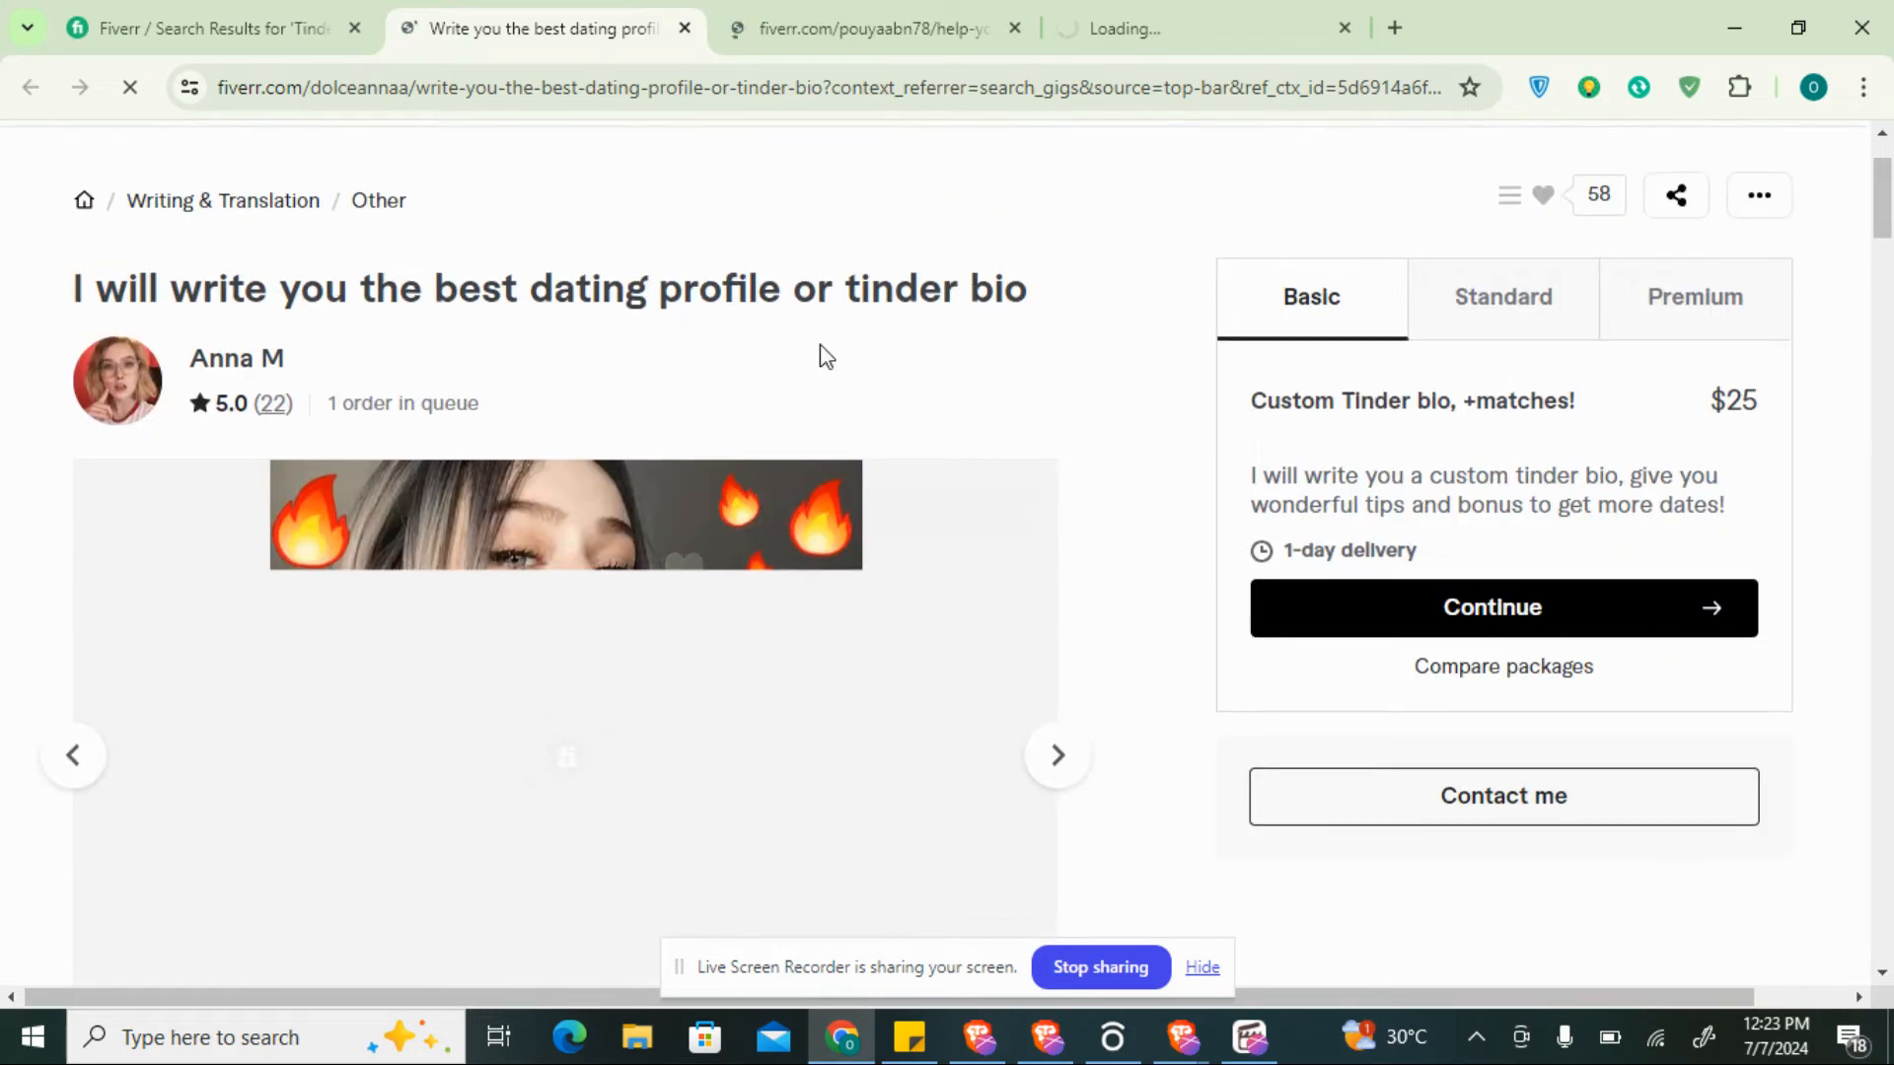
scroll(795, 347, "up", 2)
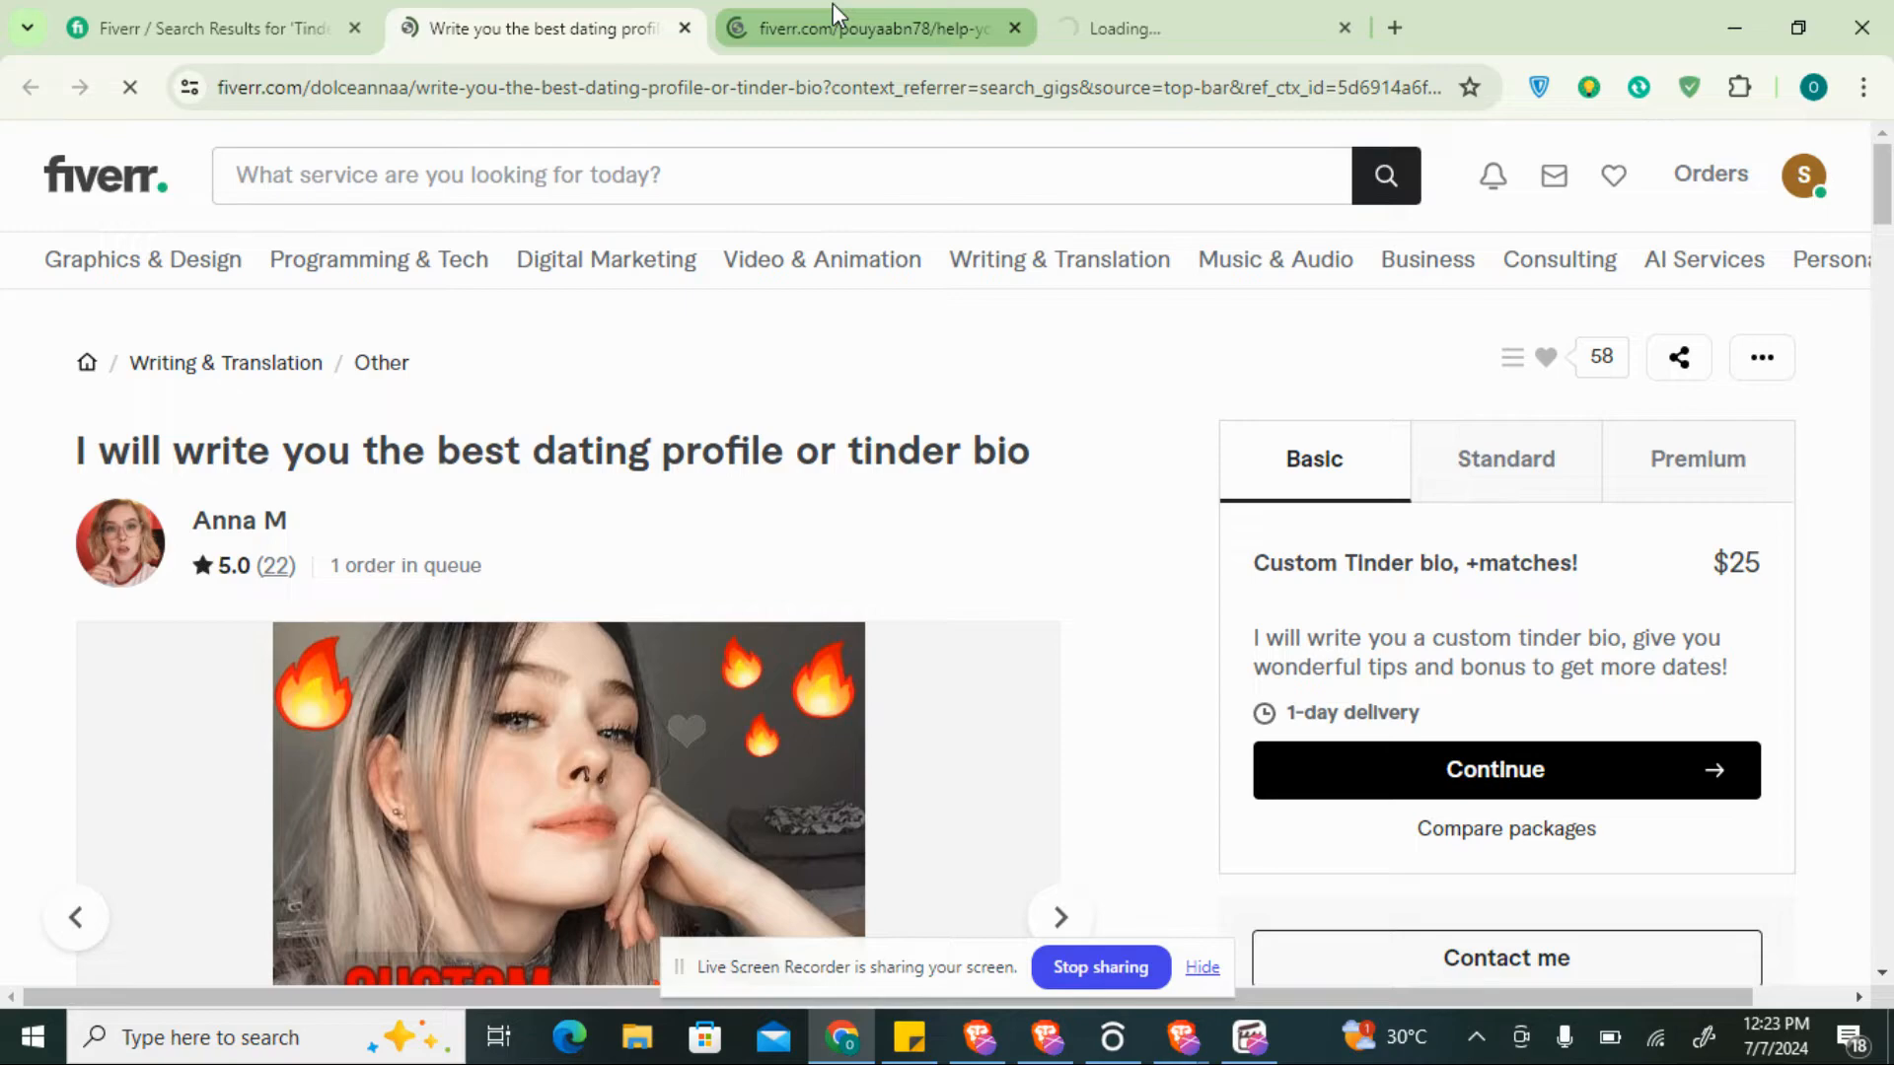
- Glance over the Tinder algorithm gig and the $15 "best tinder bio or dating profile" gig, checking their titles and Basic packages
left_click(832, 3)
scroll(823, 500, "down", 3)
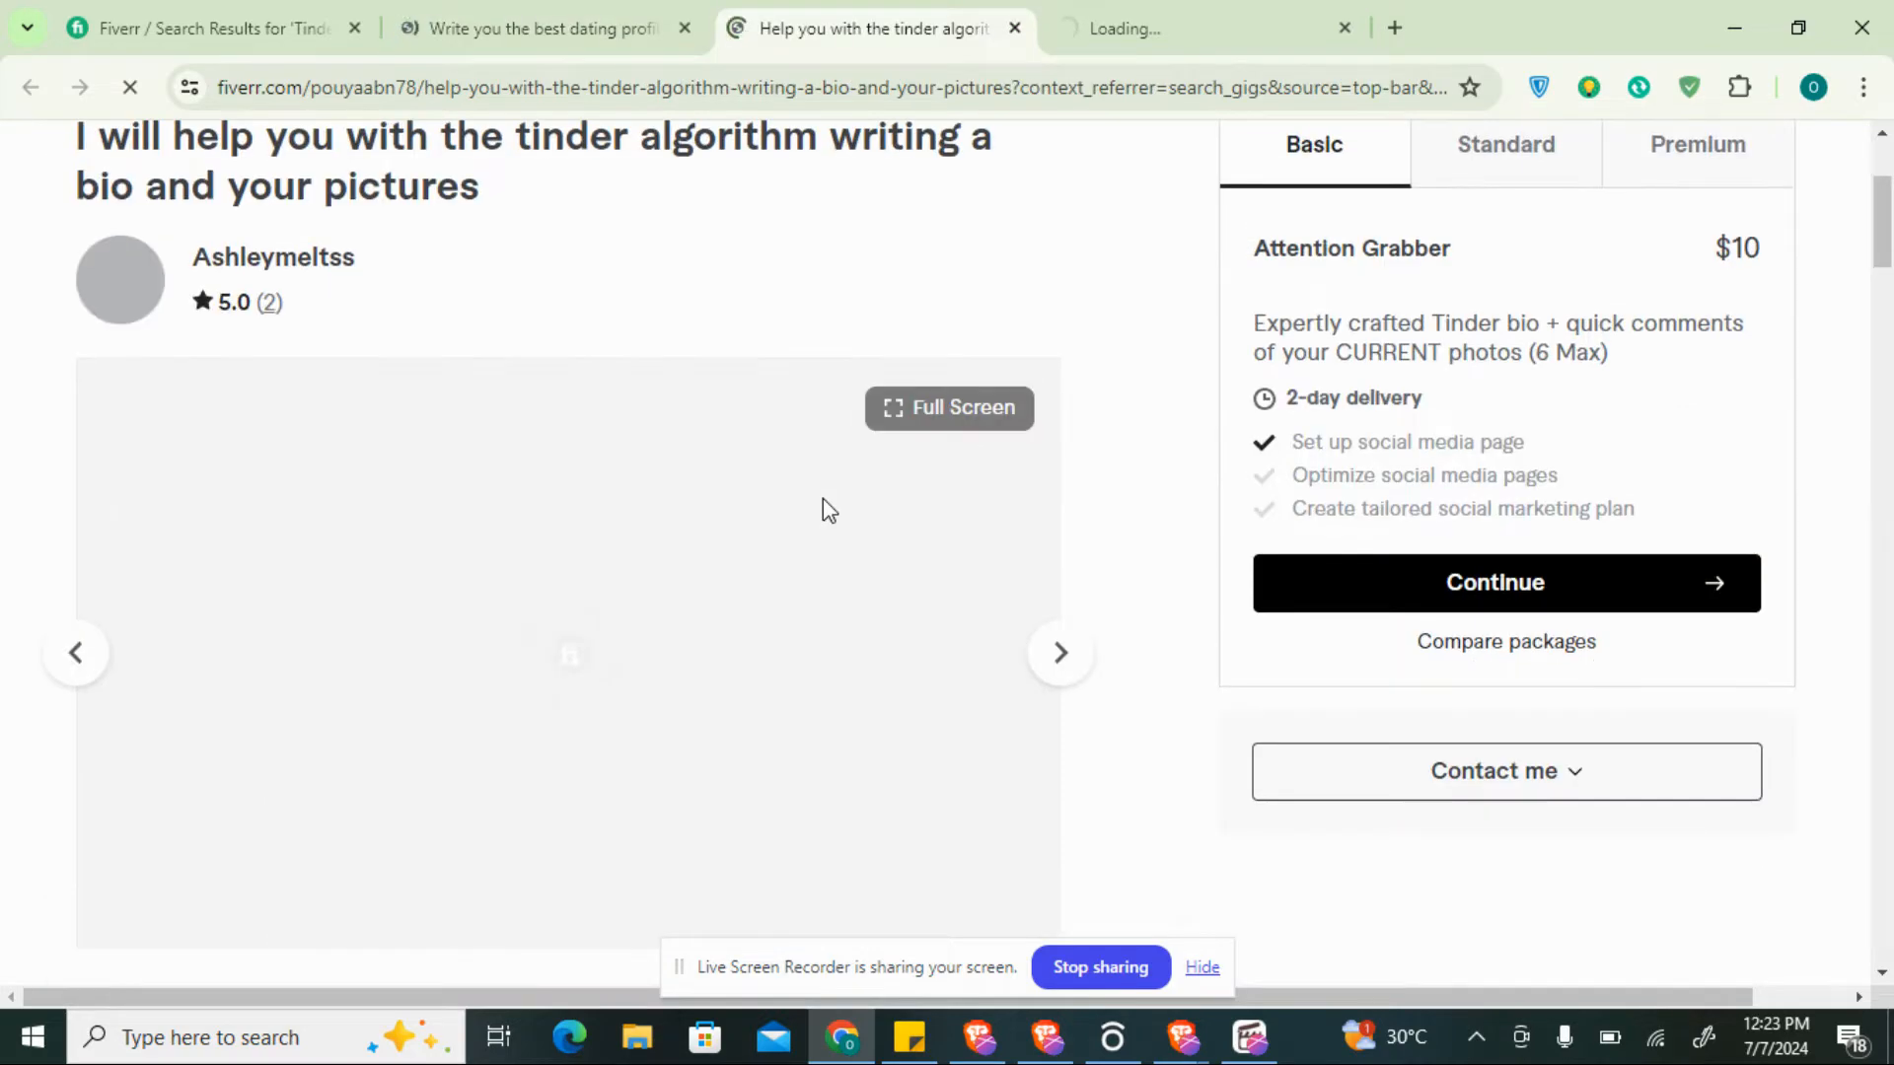
scroll(823, 510, "up", 3)
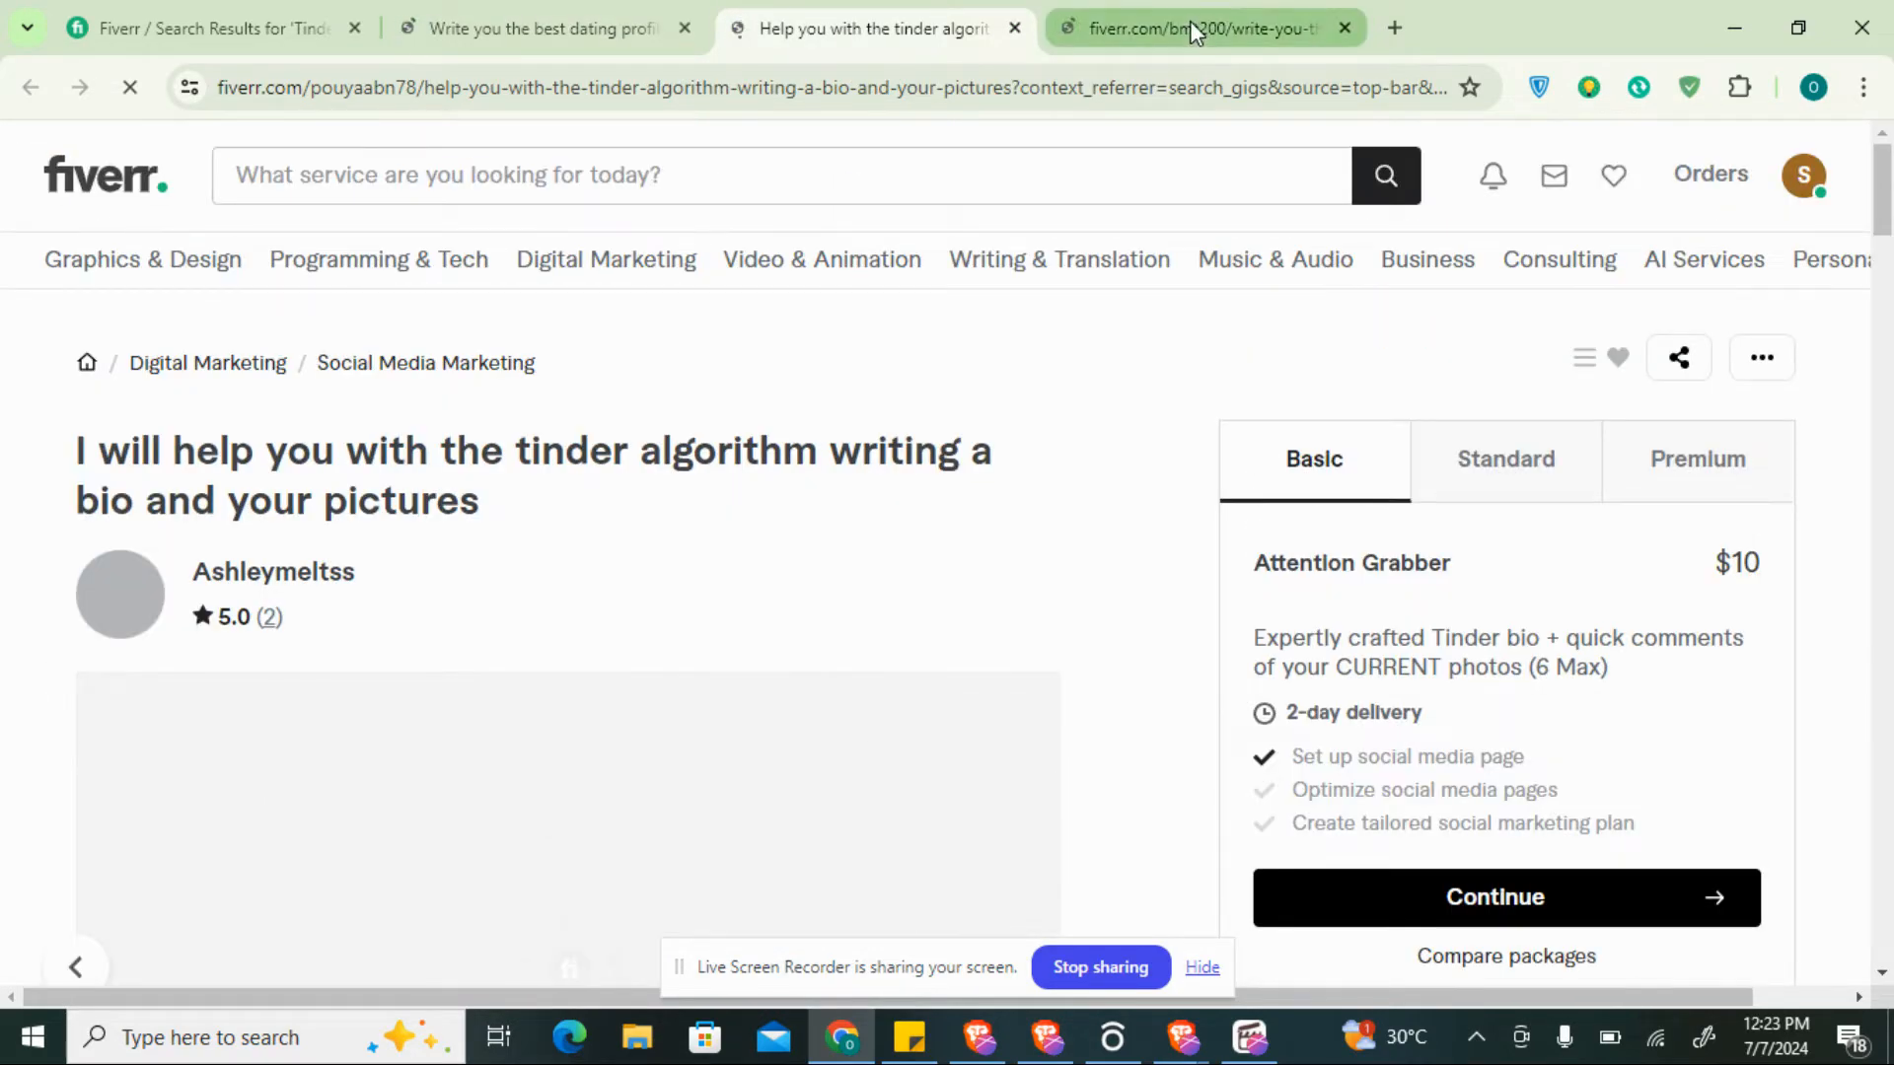
left_click(1190, 20)
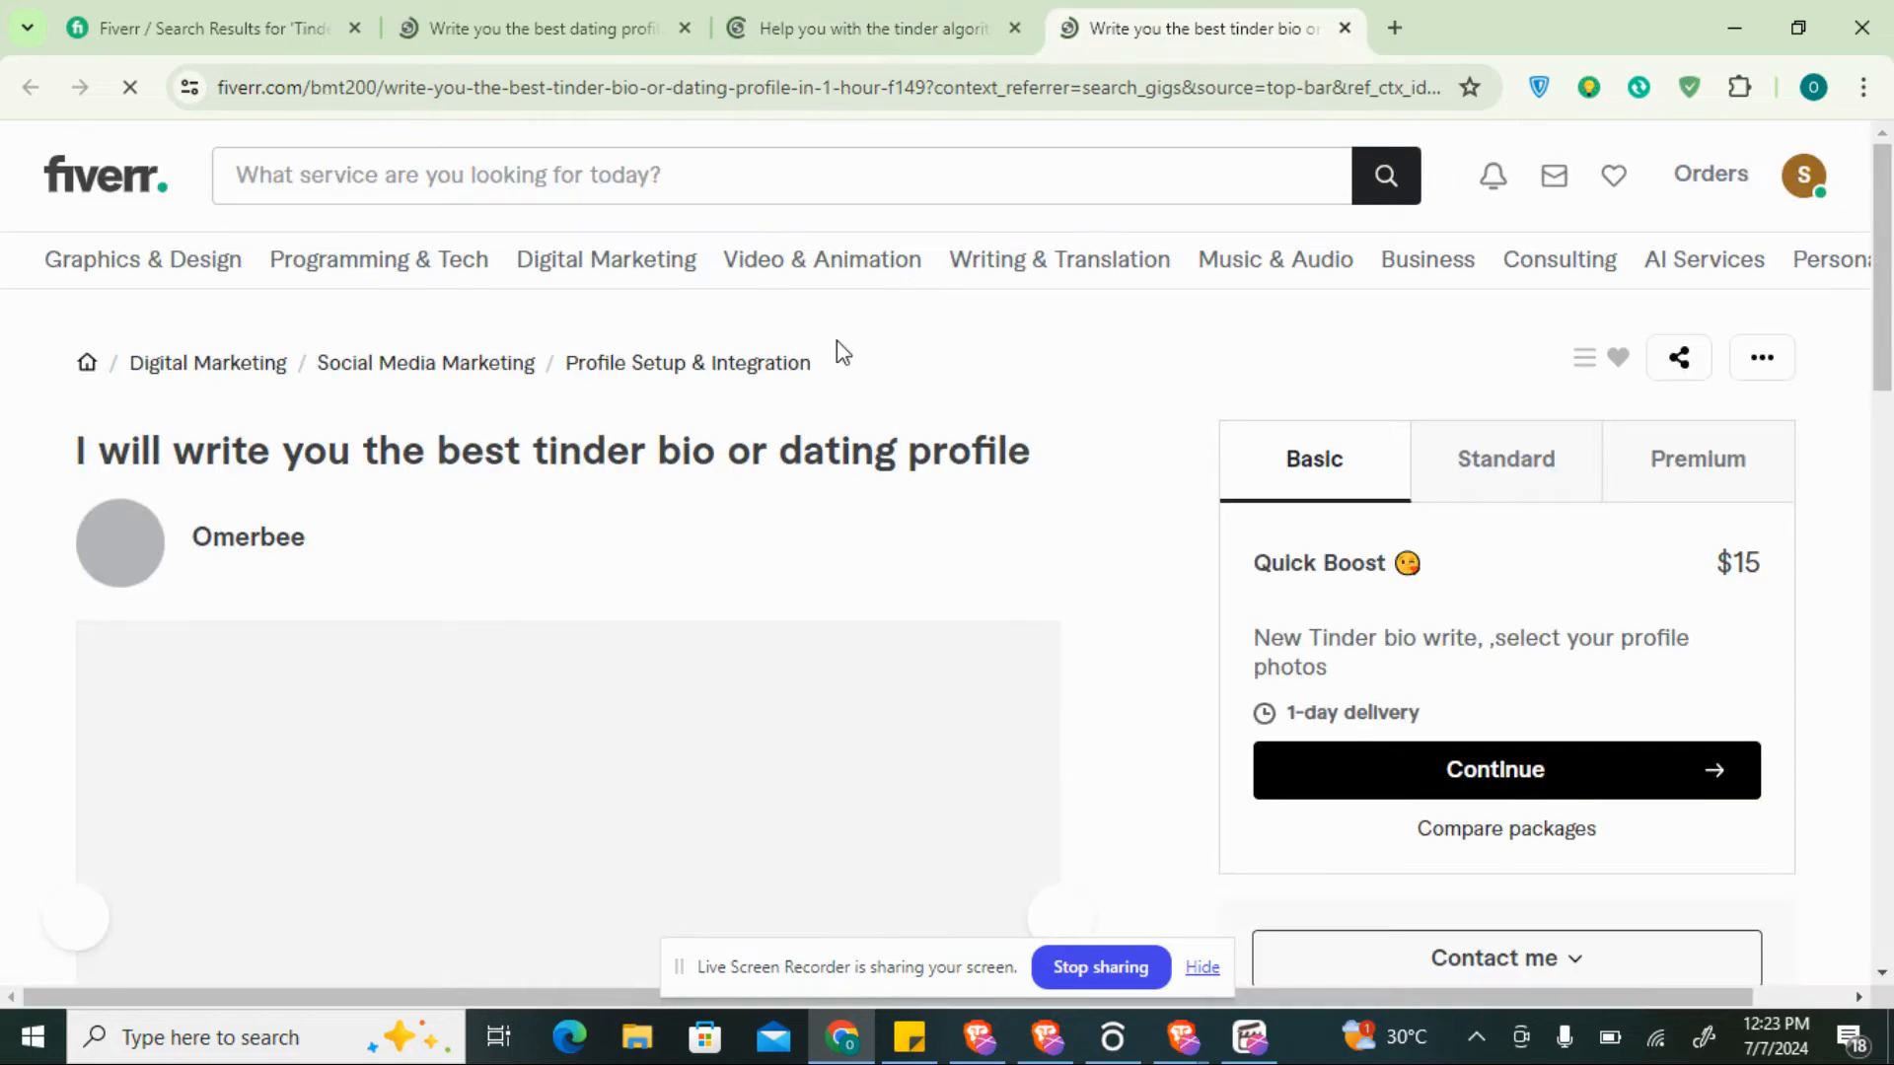
scroll(836, 340, "down", 2)
scroll(836, 340, "up", 2)
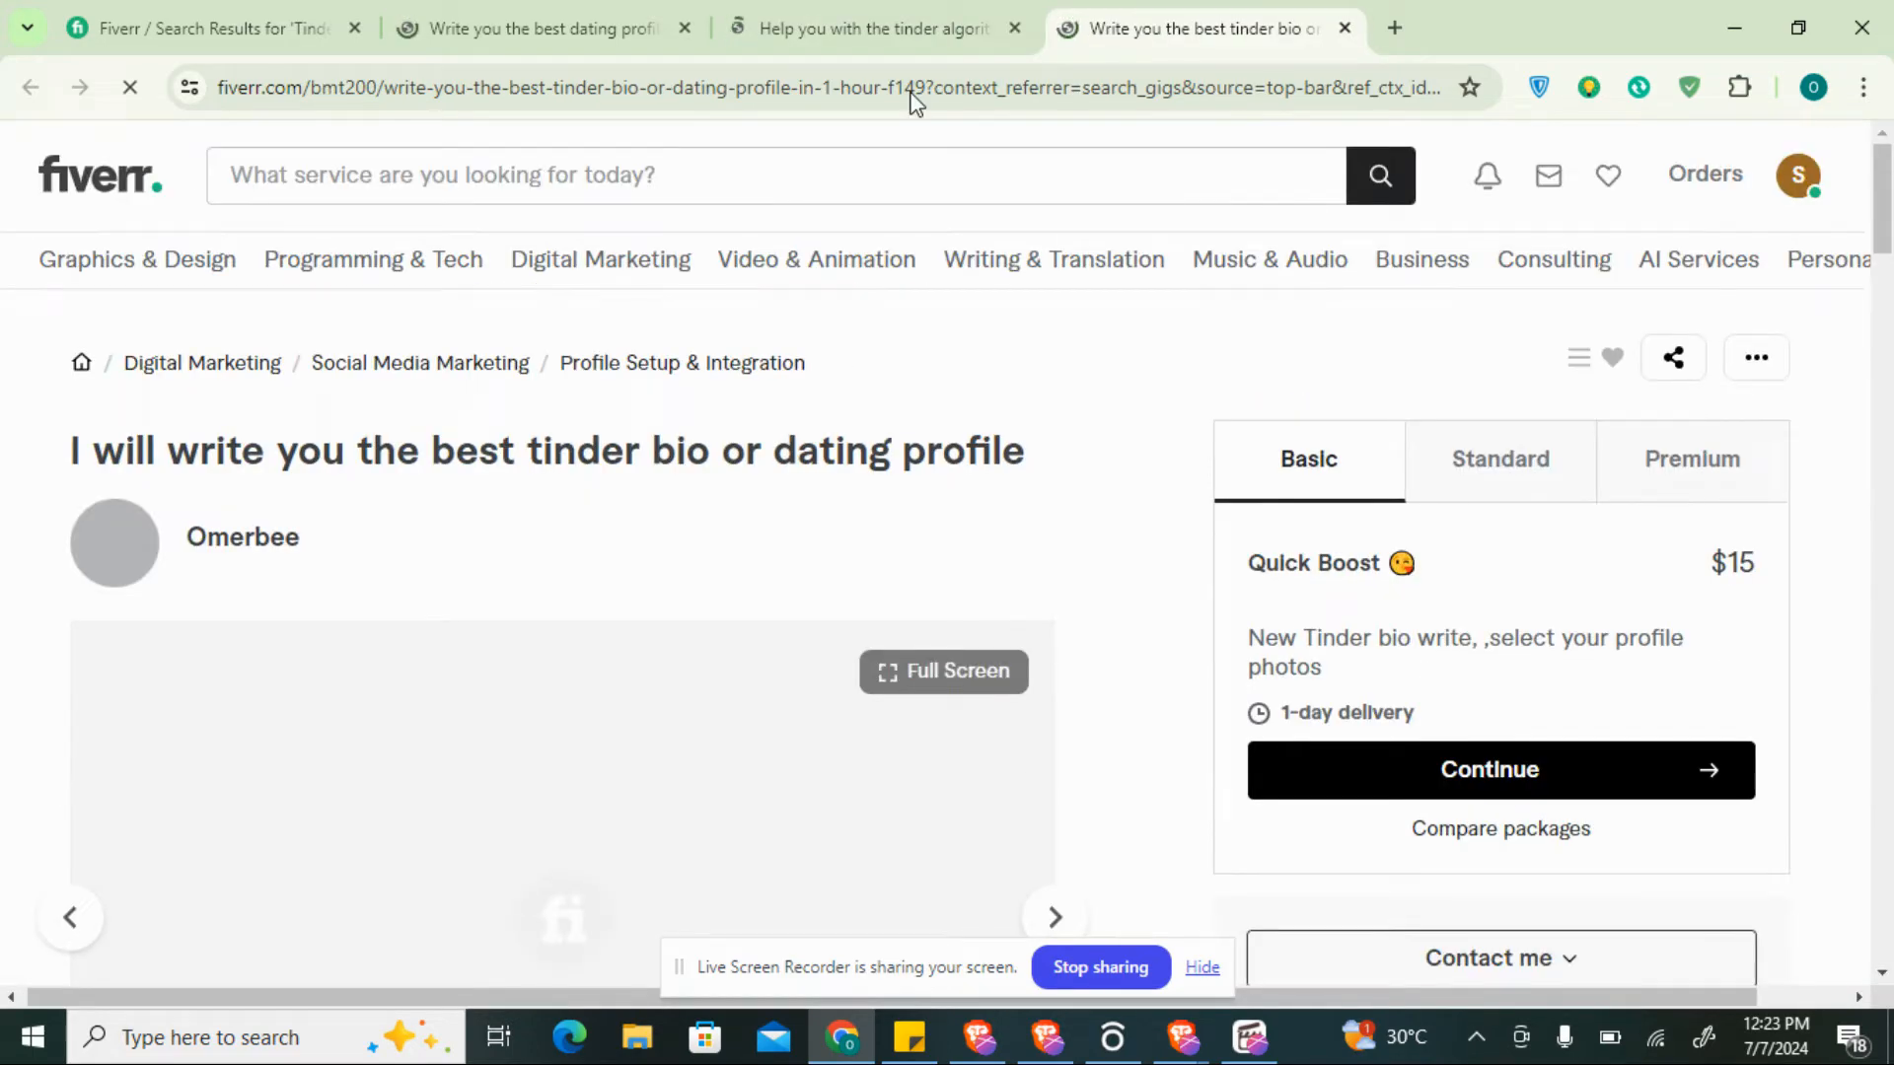
- Return to the $25 dating profile gig and examine its cover image and "About this gig" description
left_click(904, 15)
left_click(593, 39)
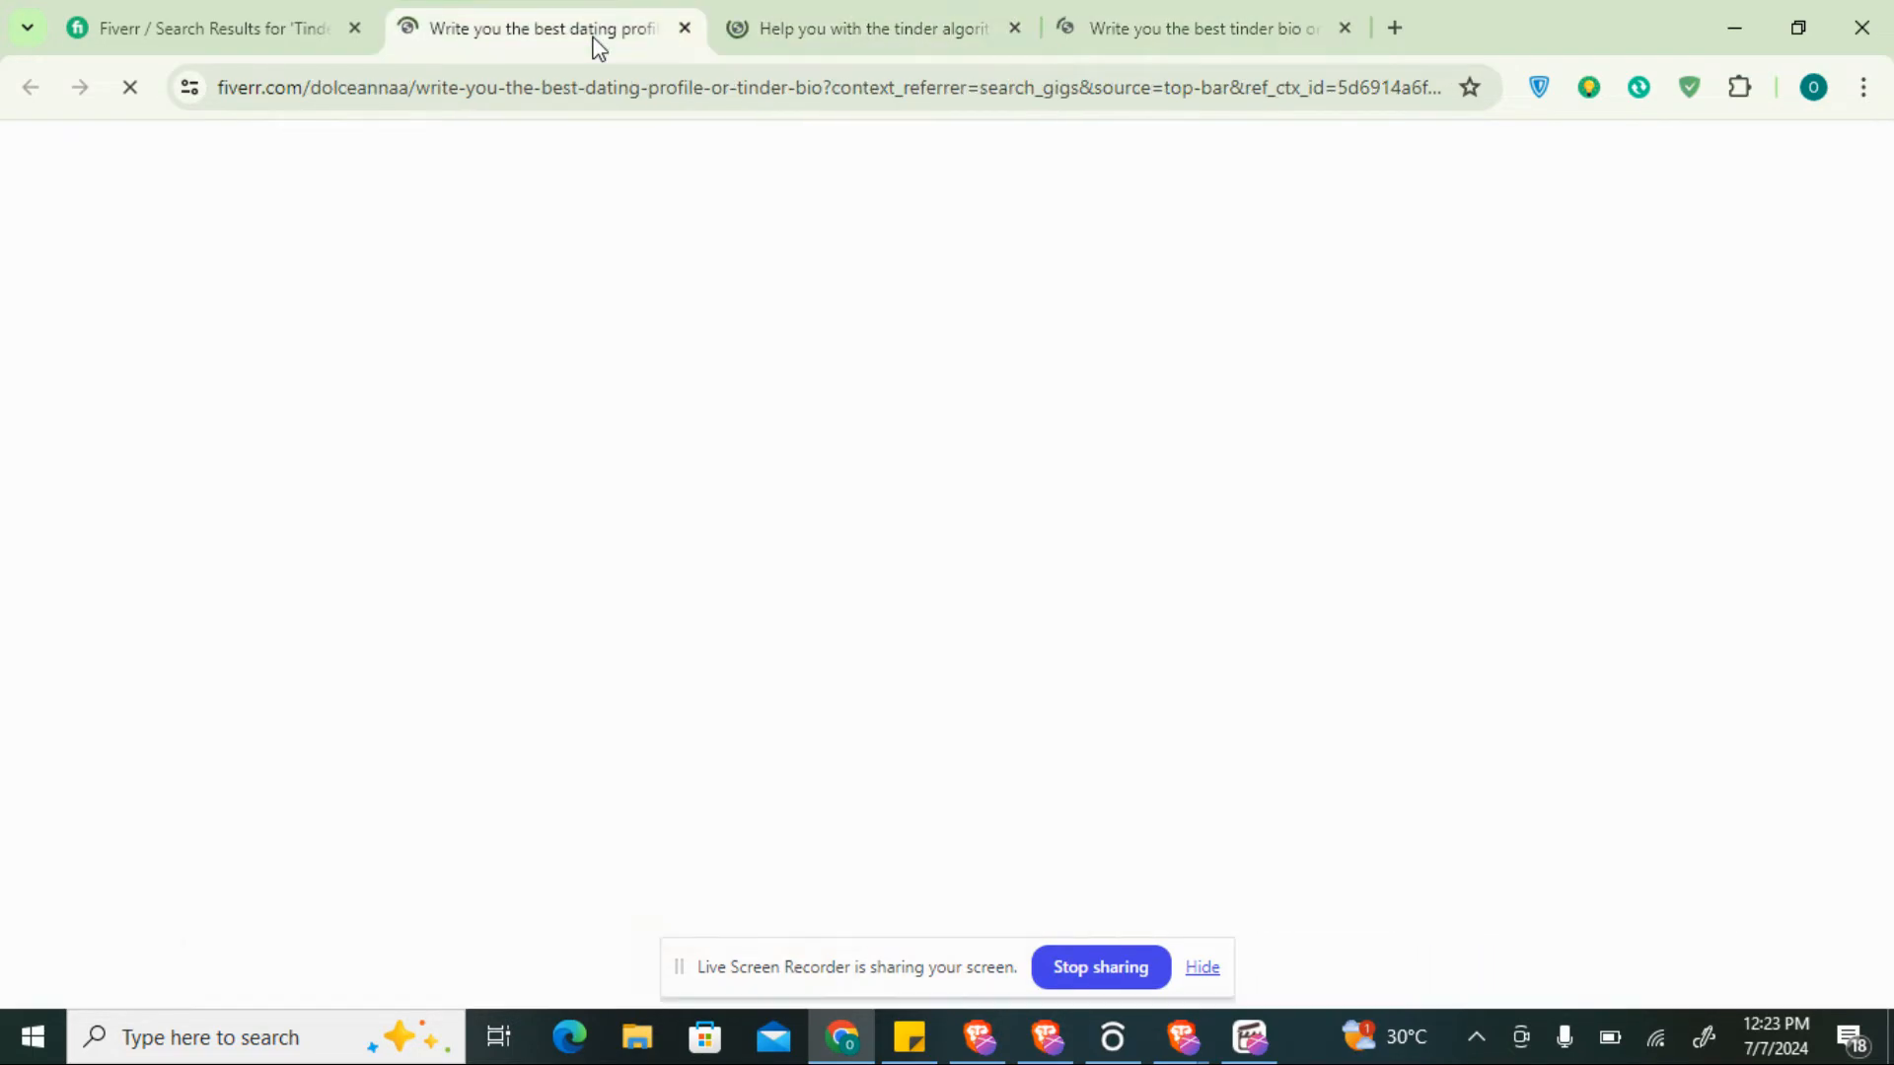
scroll(708, 361, "down", 4)
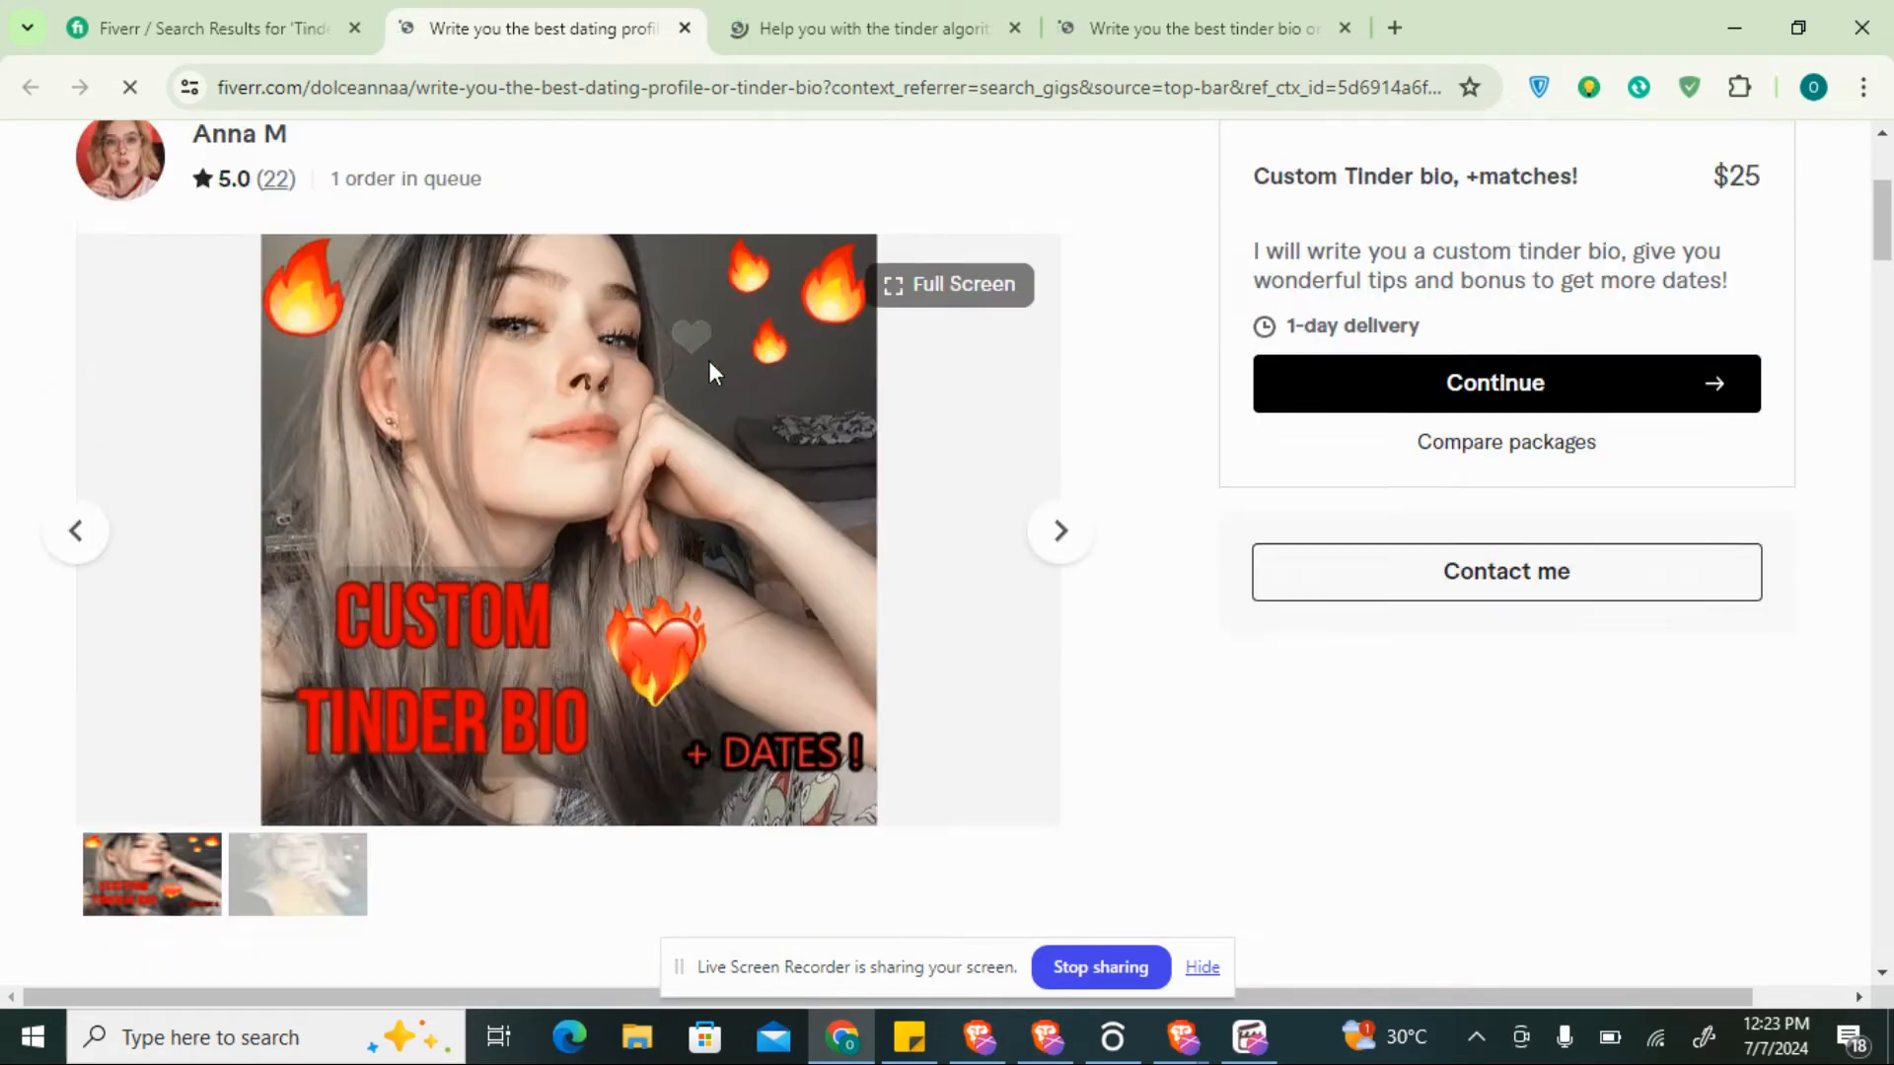
scroll(709, 361, "up", 4)
scroll(713, 372, "down", 10)
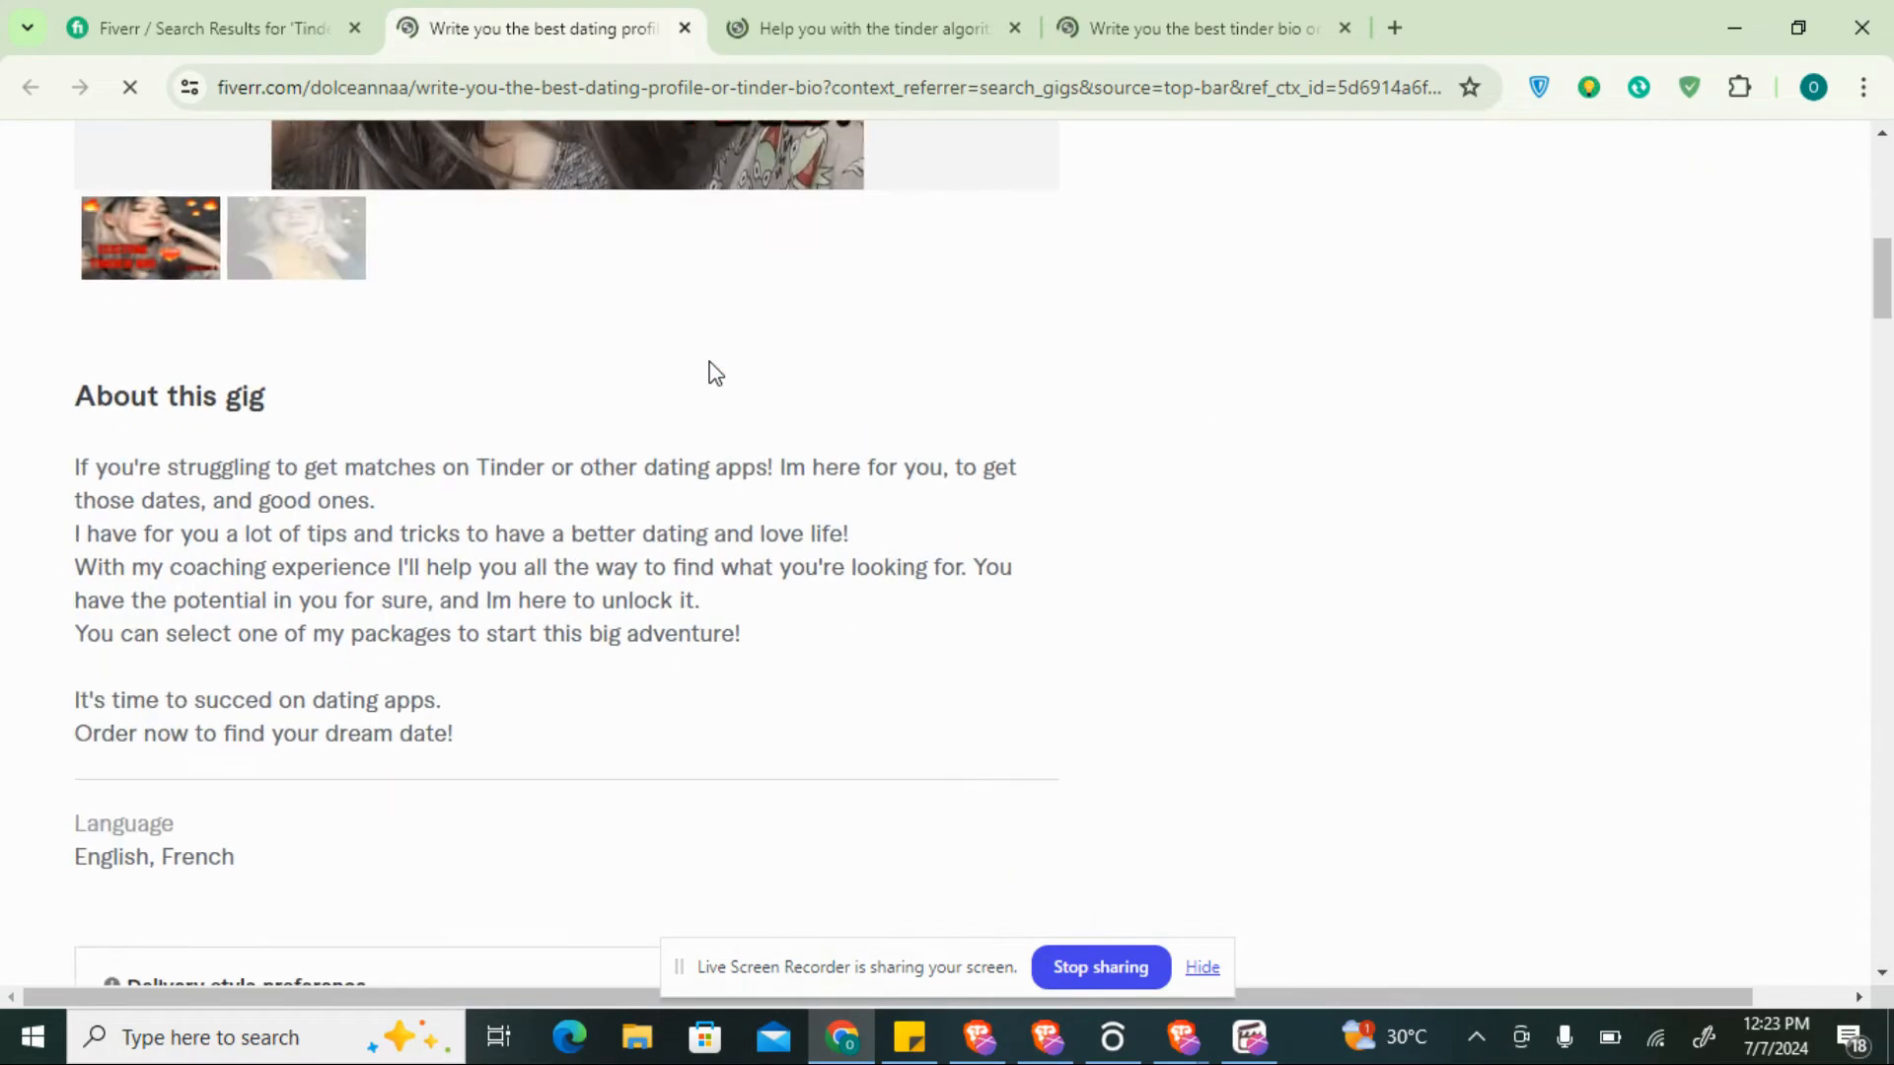
scroll(711, 372, "up", 10)
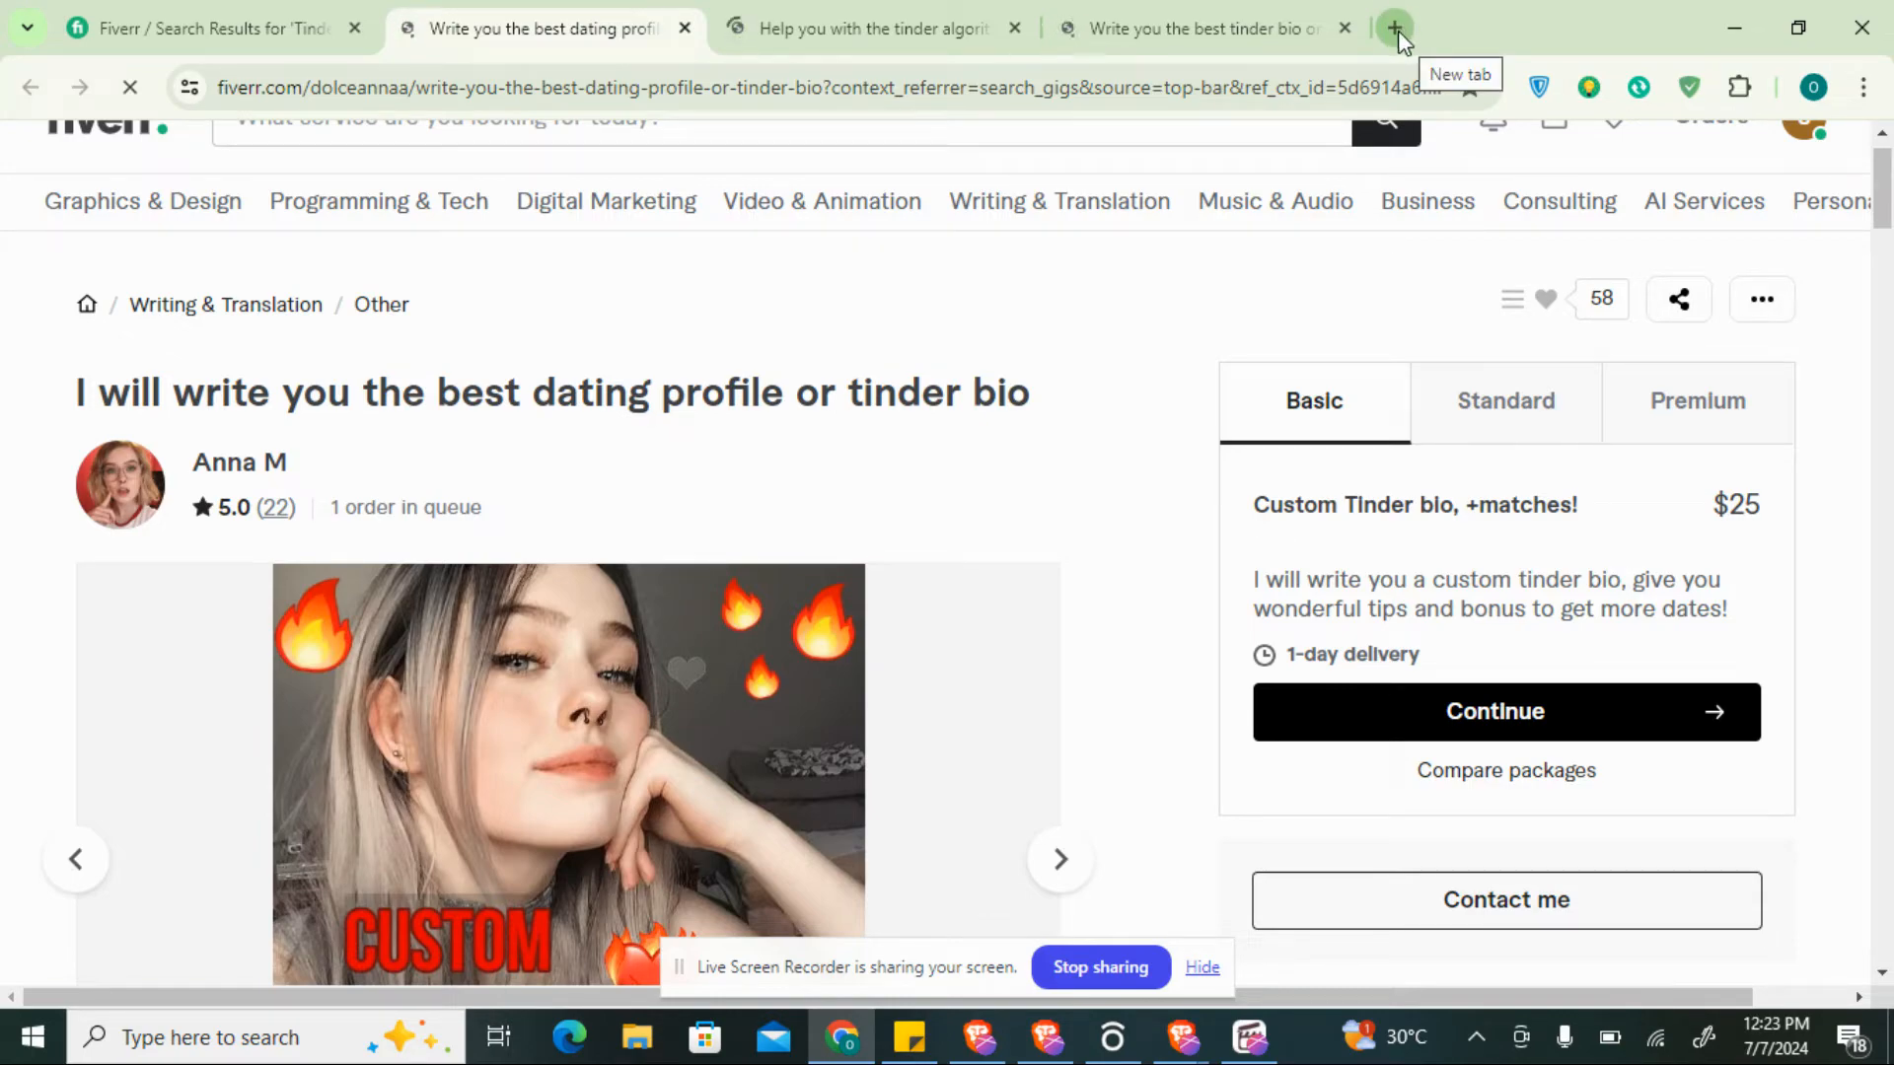
scroll(890, 465, "down", 3)
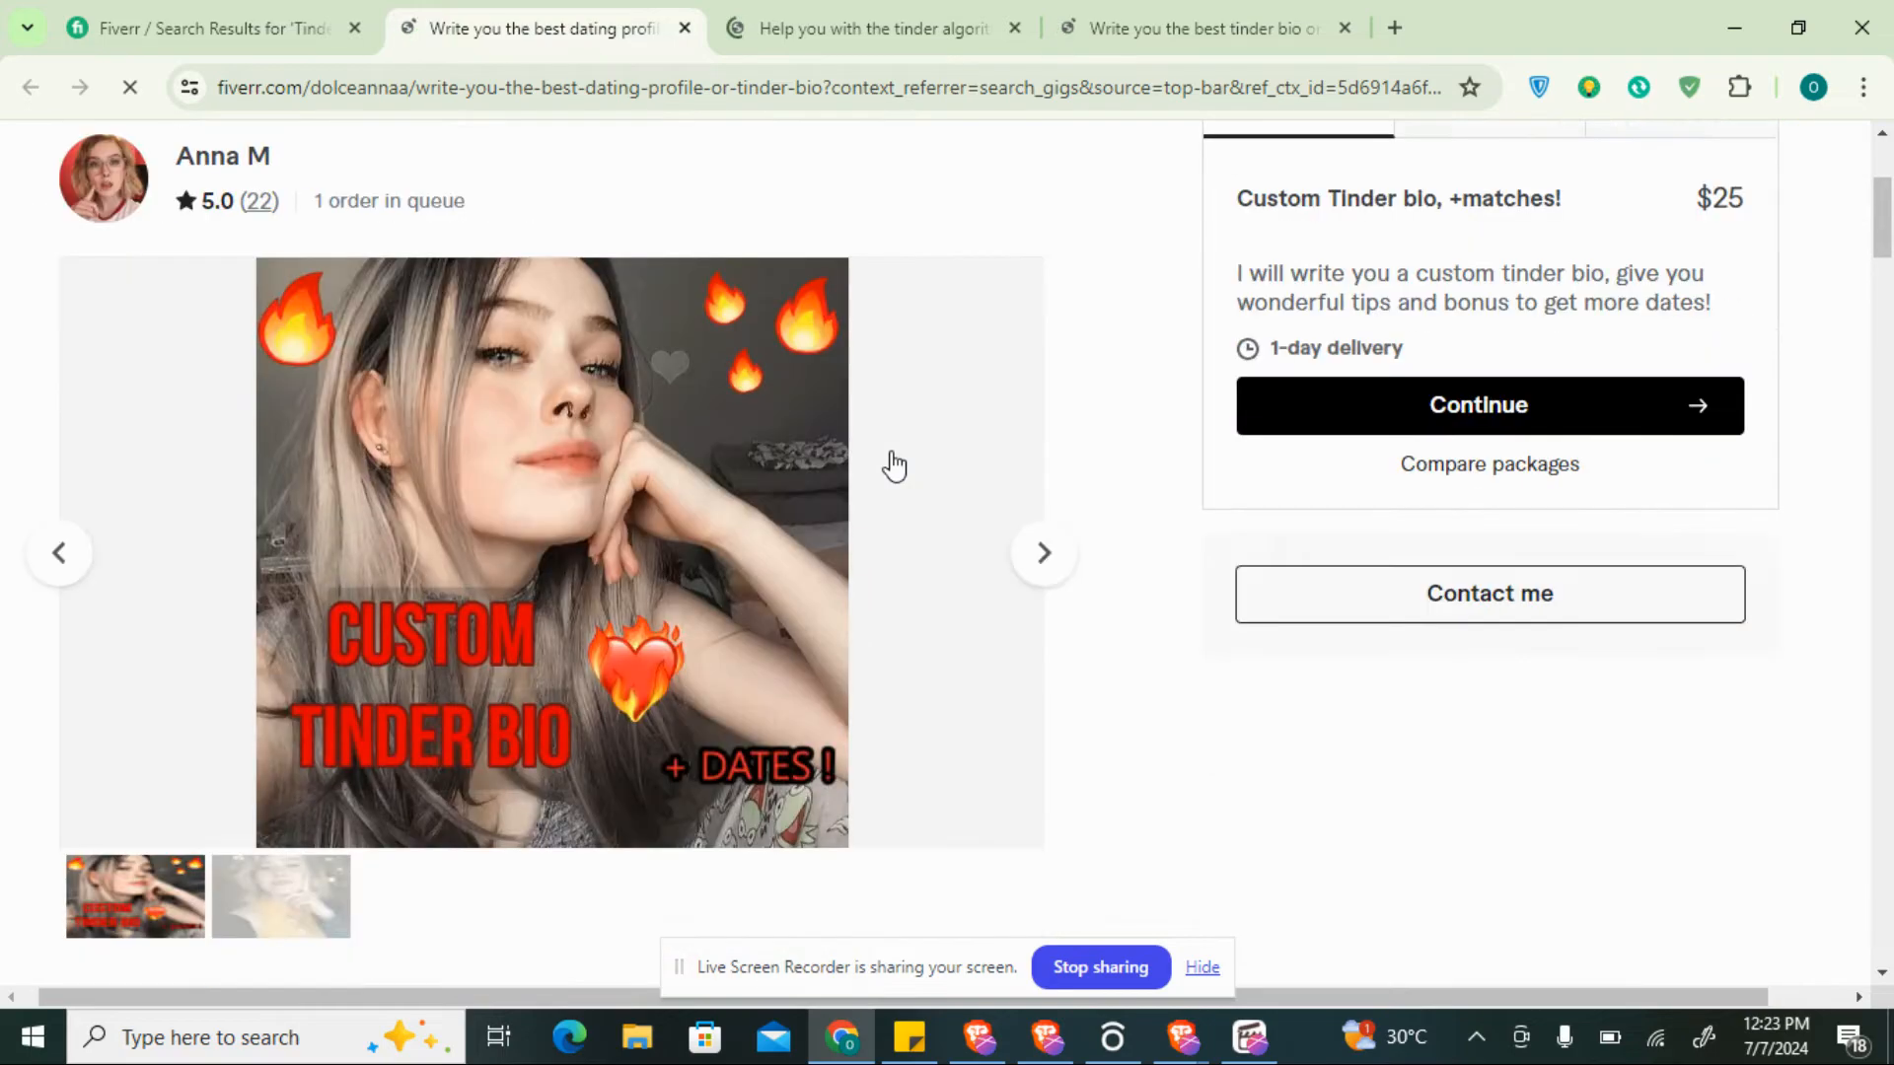
scroll(893, 465, "down", 2)
scroll(895, 464, "down", 4)
scroll(895, 463, "up", 10)
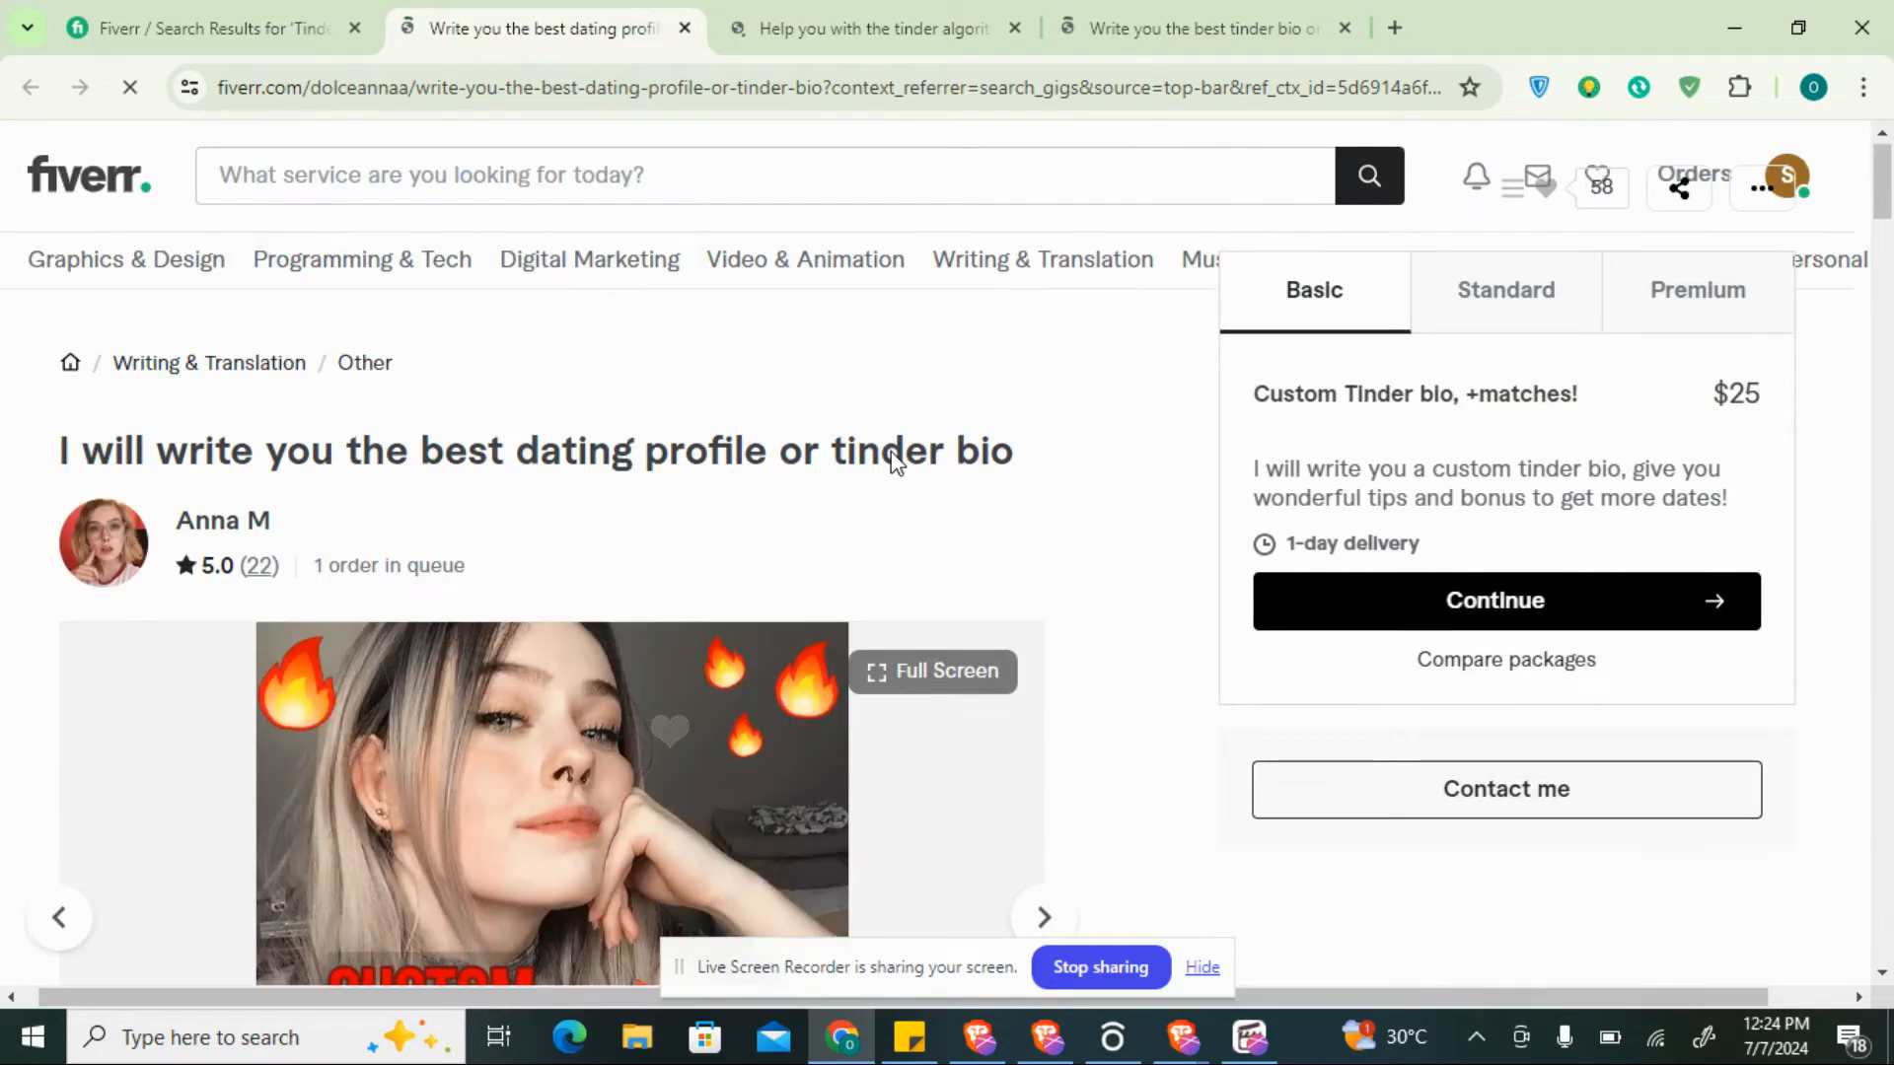
- Examine the $25 gig's seller details, self-introduction and package comparison
scroll(538, 550, "down", 11)
scroll(538, 551, "down", 15)
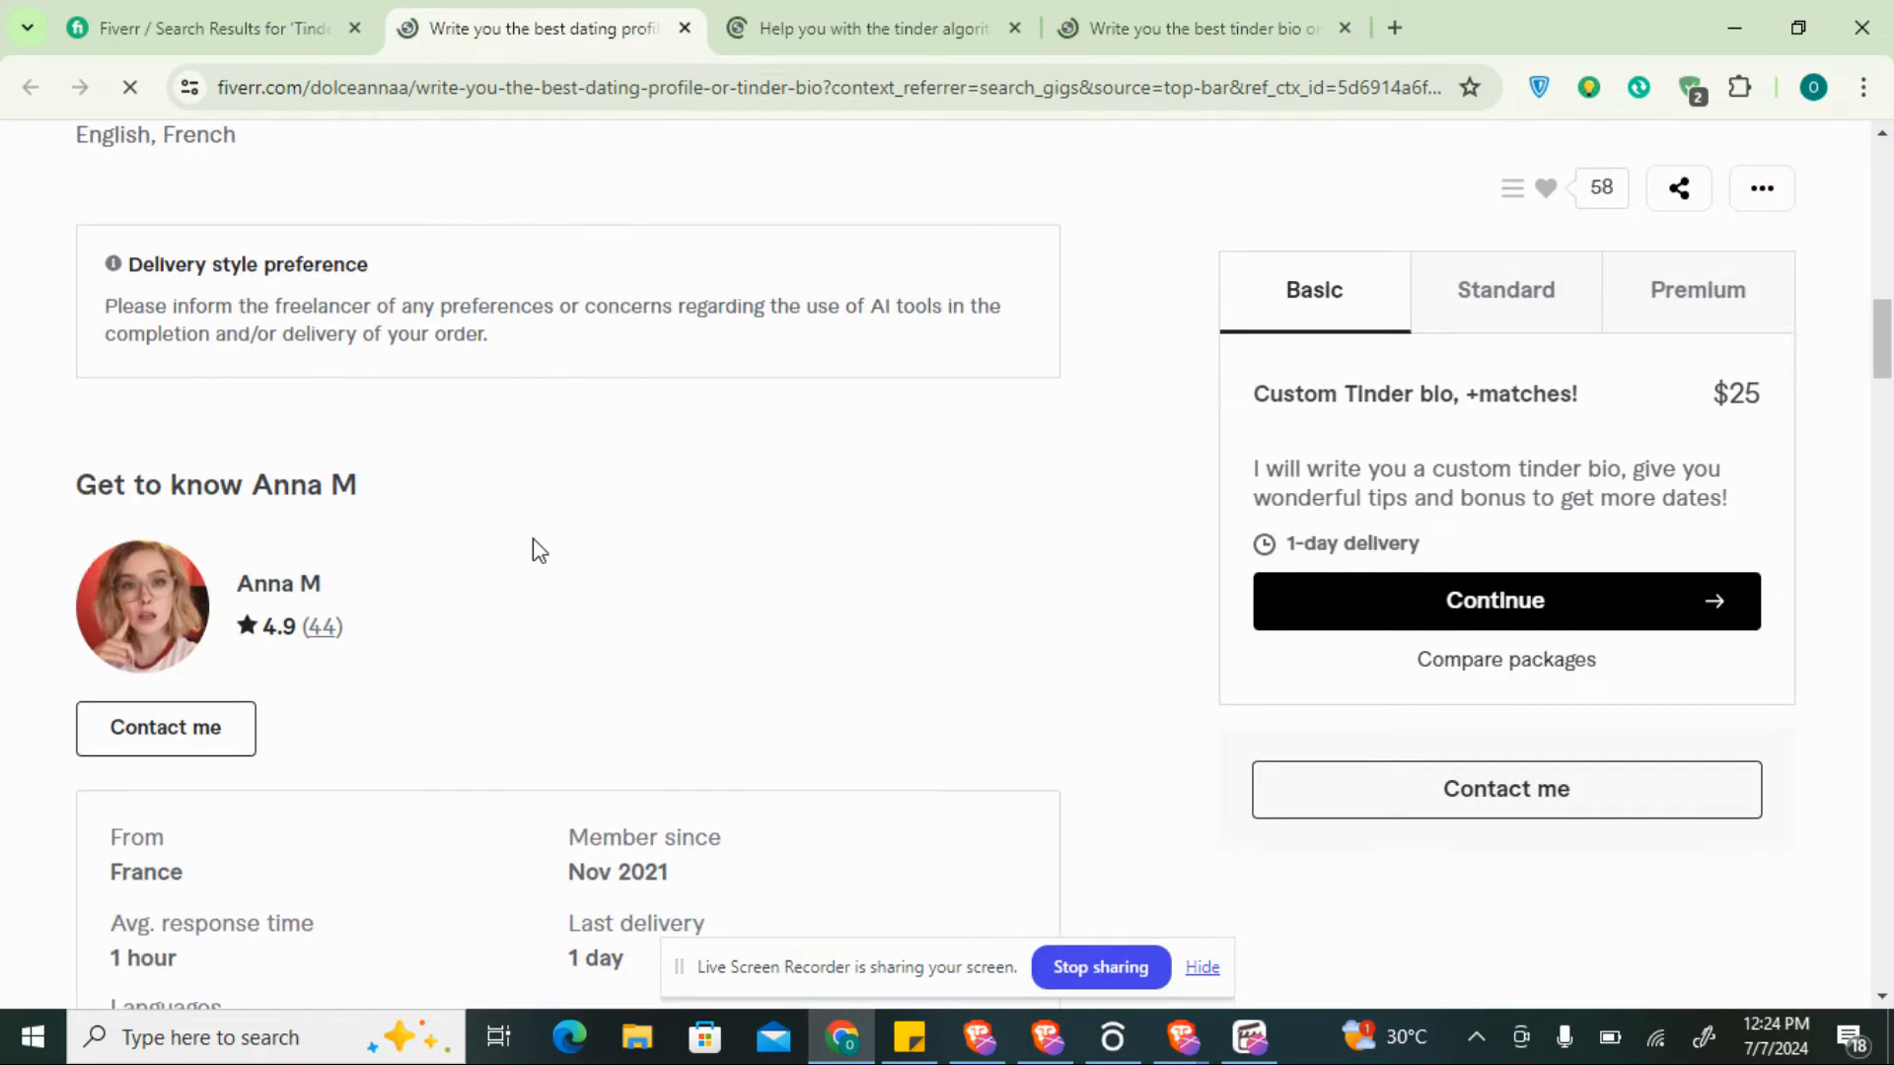
scroll(532, 548, "up", 15)
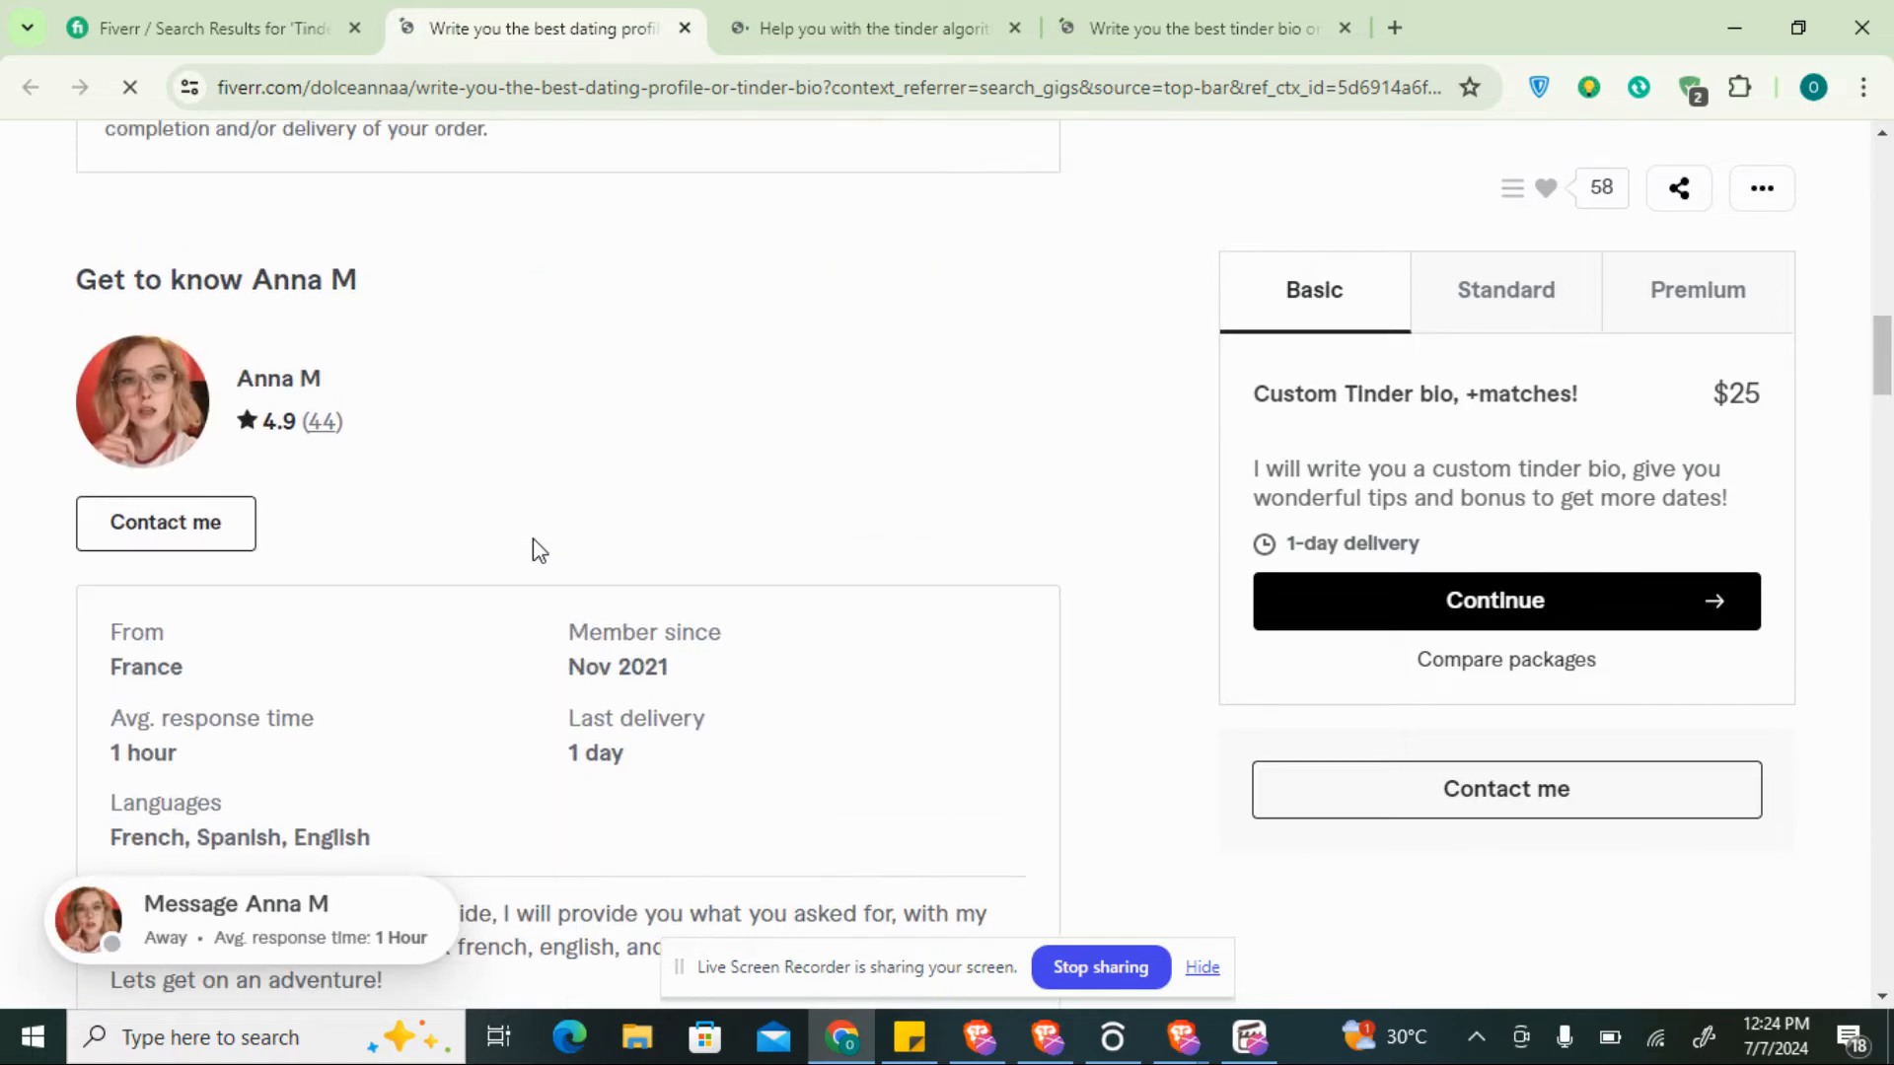
scroll(533, 538, "up", 10)
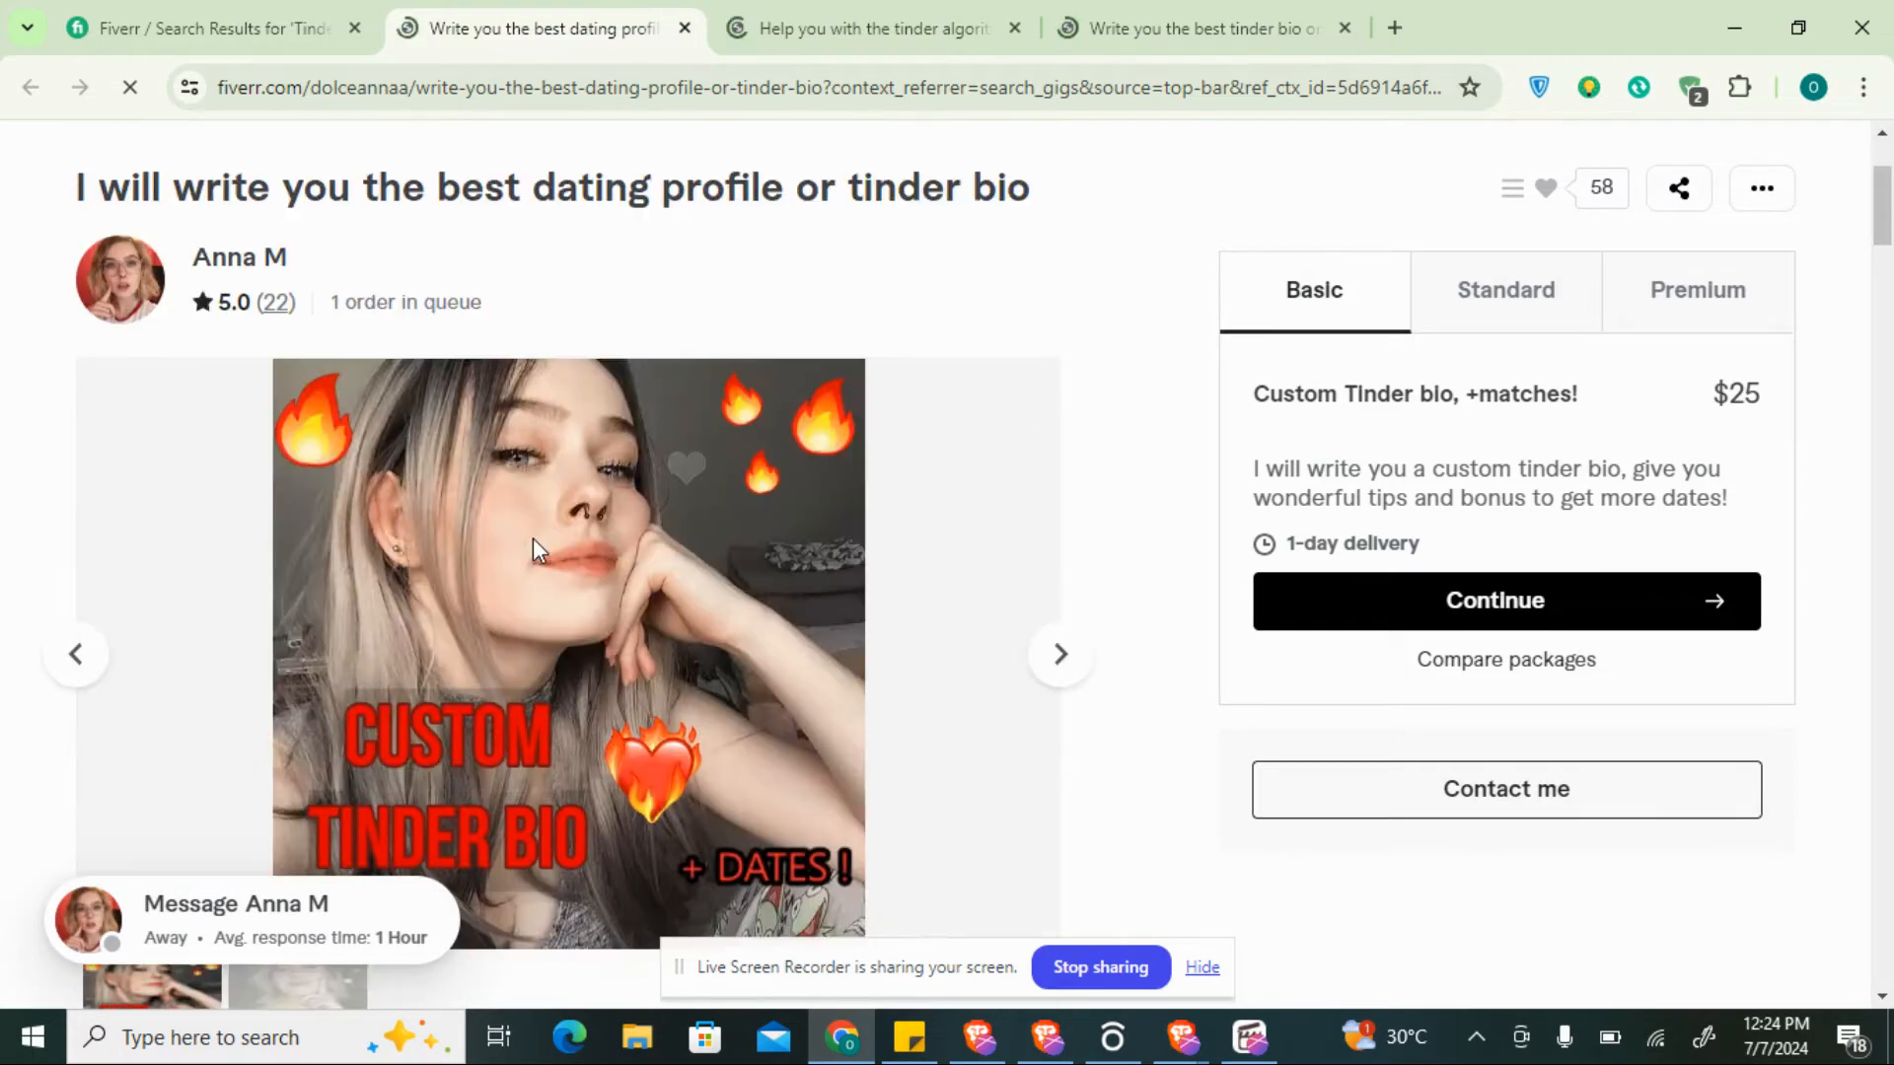
scroll(533, 548, "down", 1)
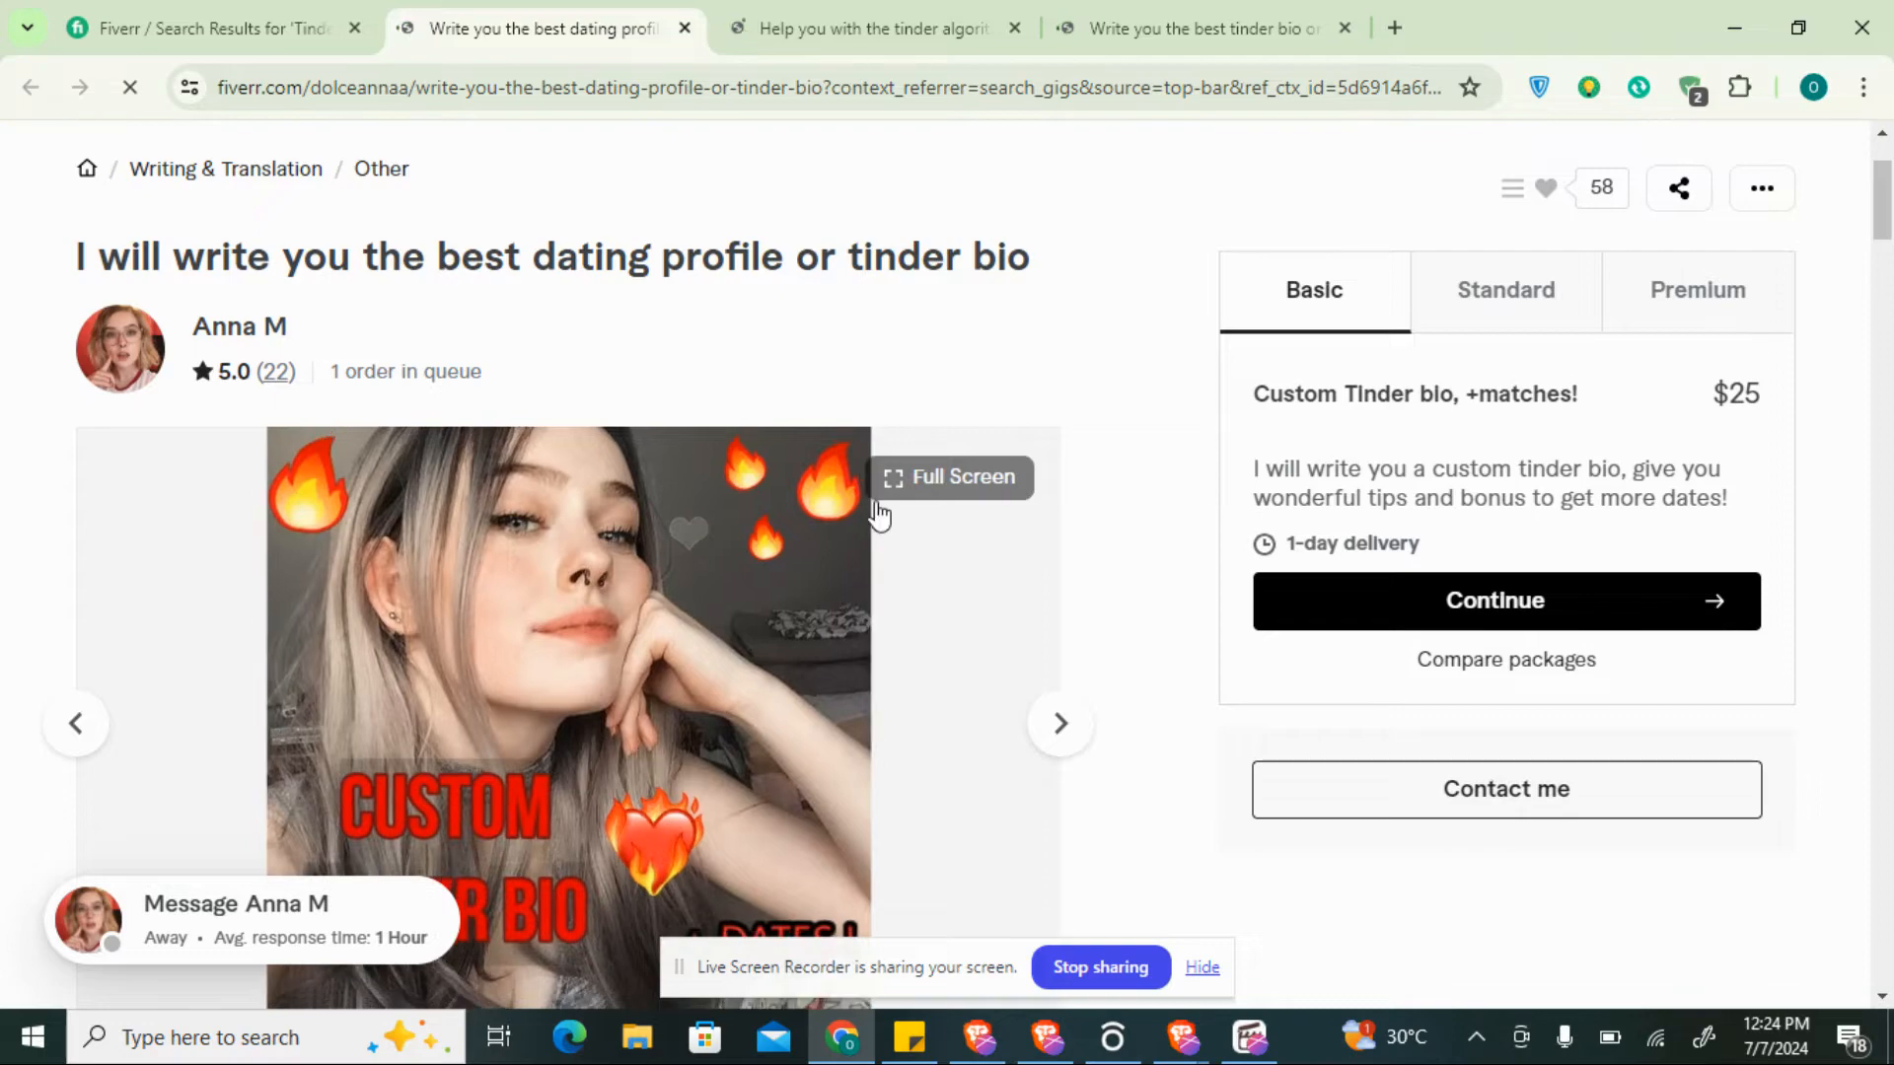
left_click(244, 347)
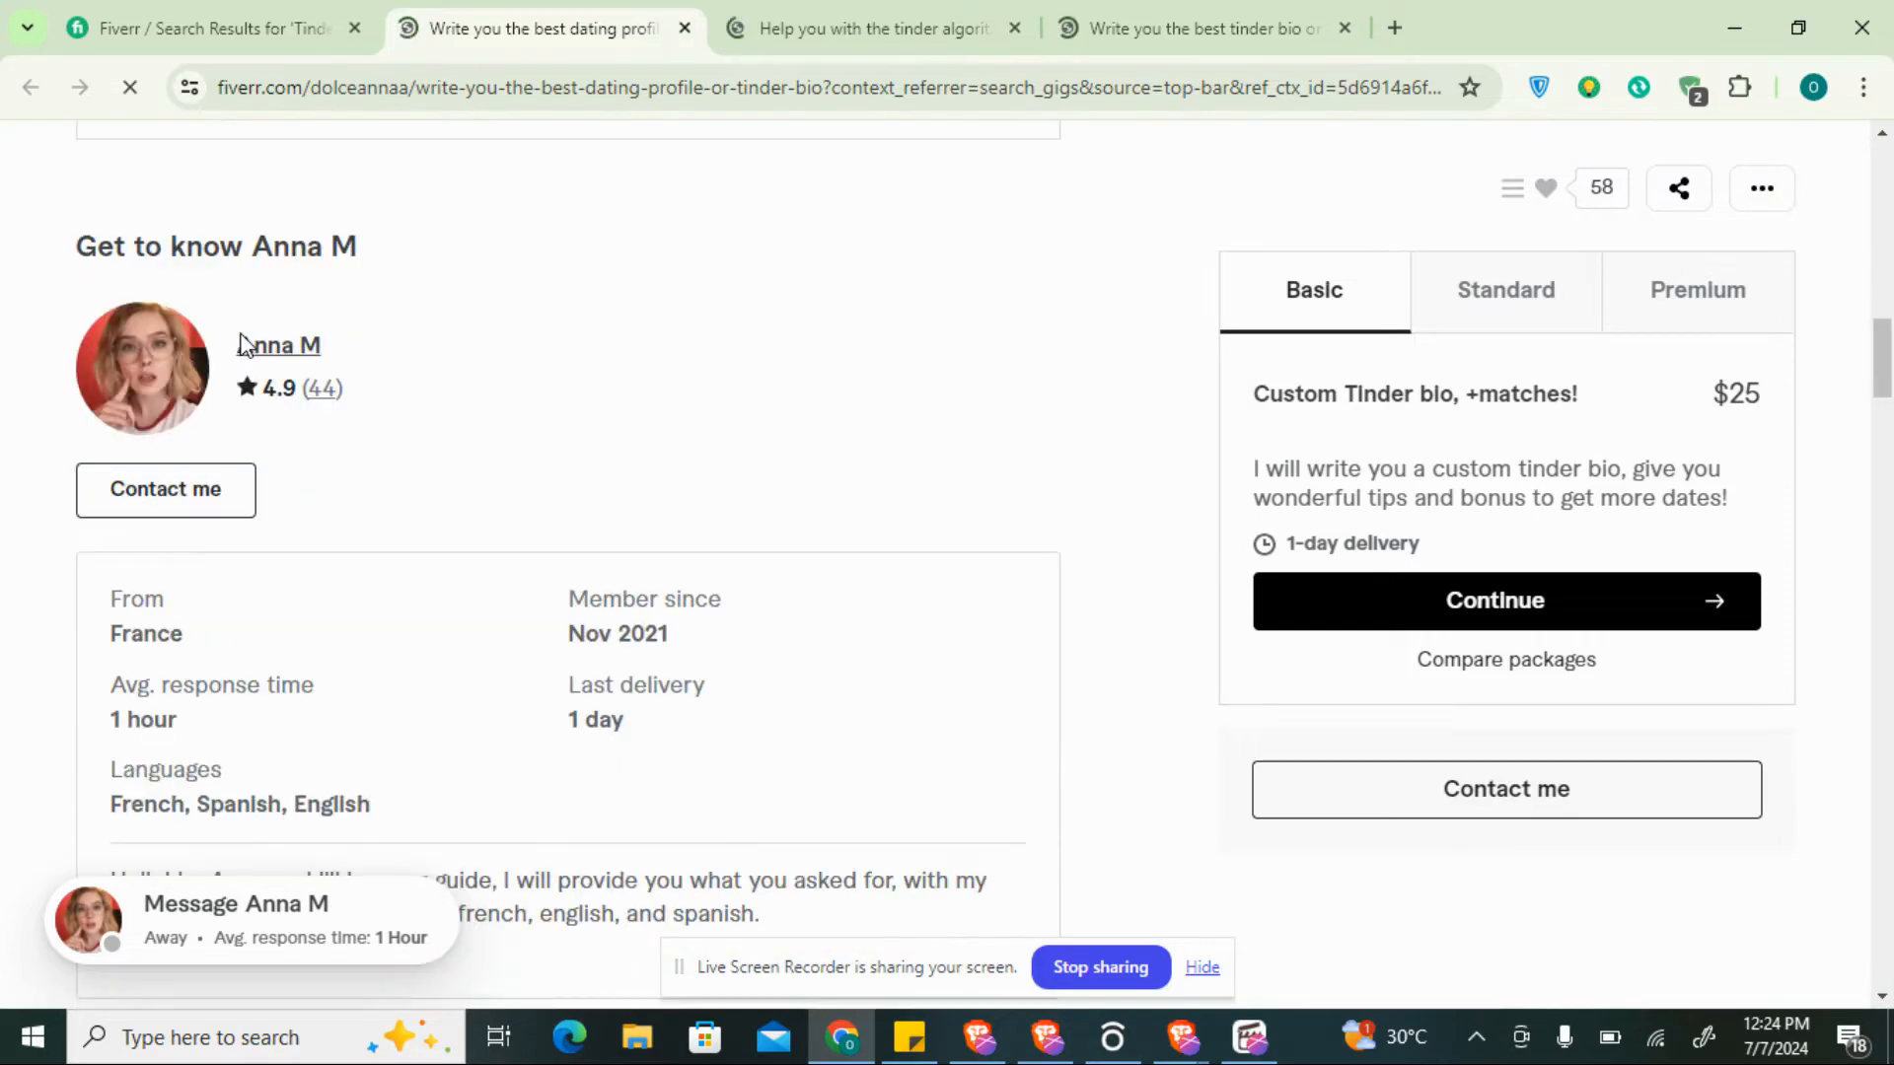
scroll(401, 507, "down", 4)
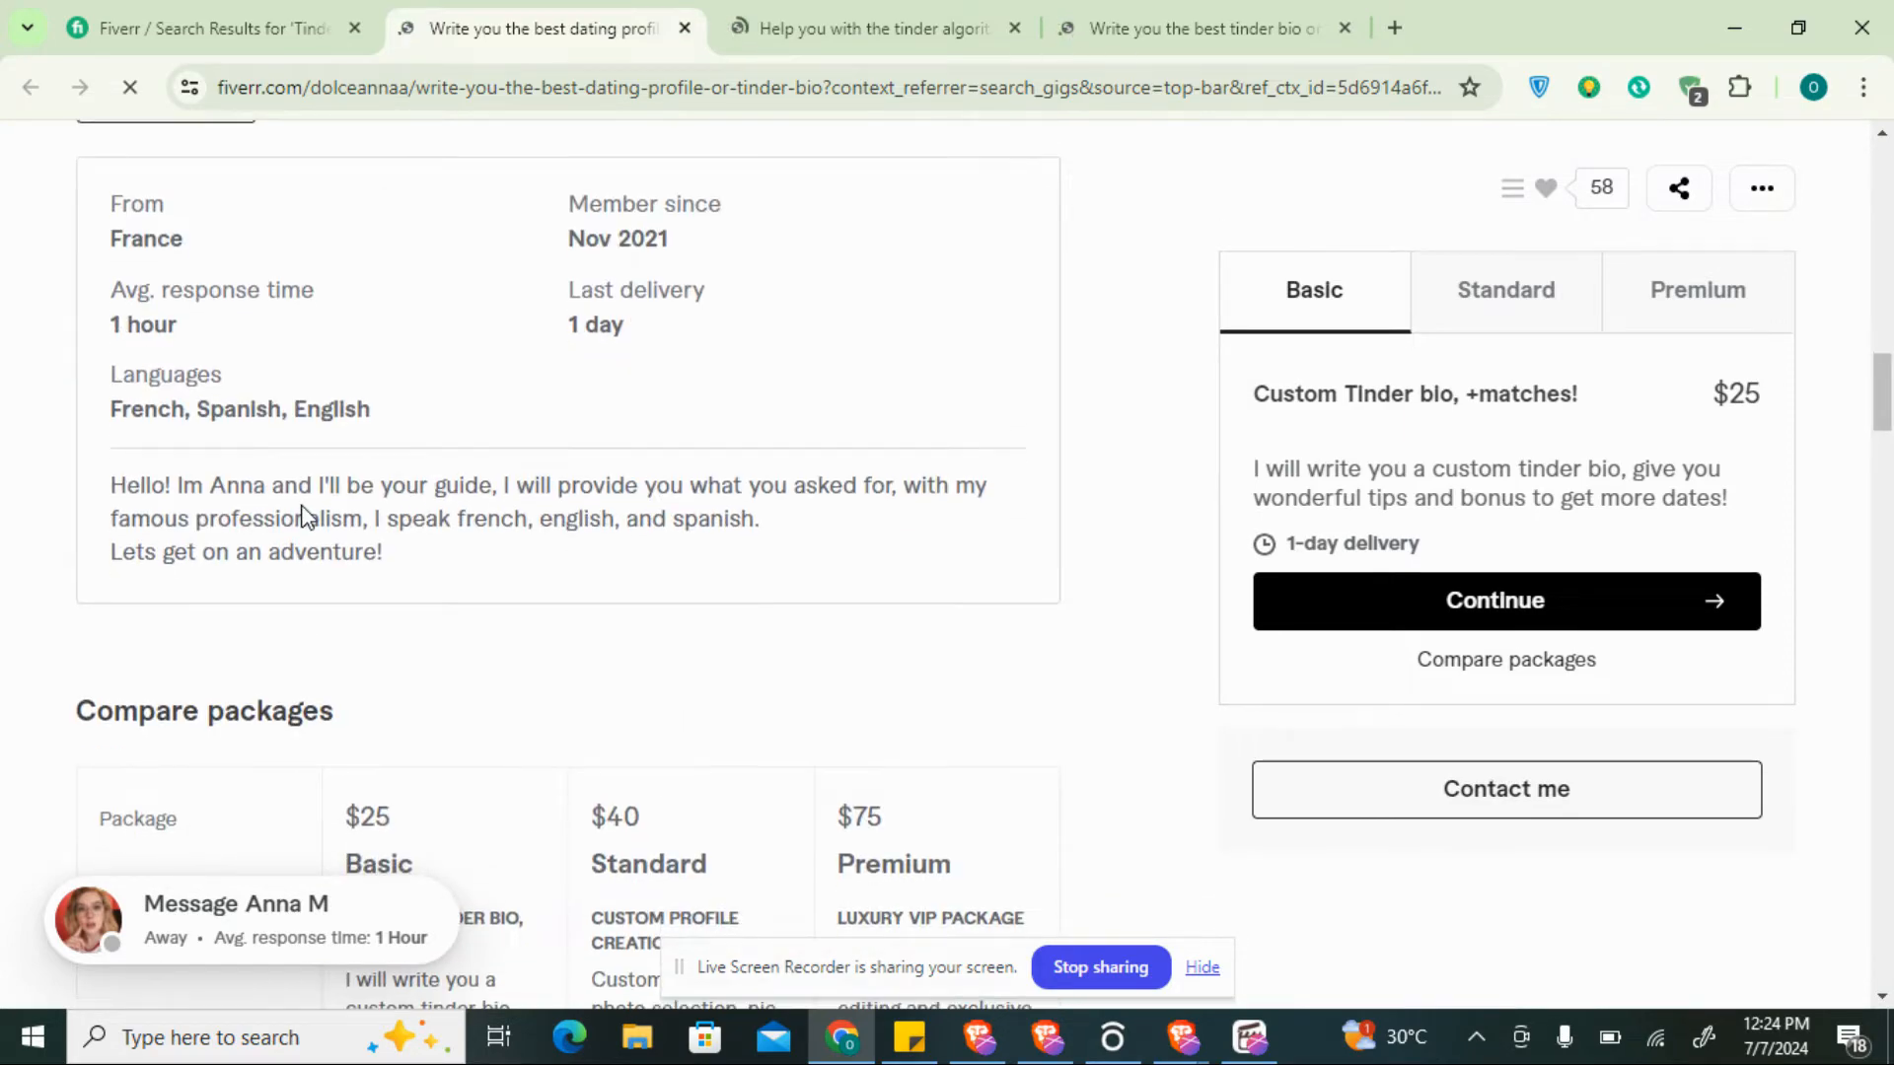
scroll(220, 482, "down", 1)
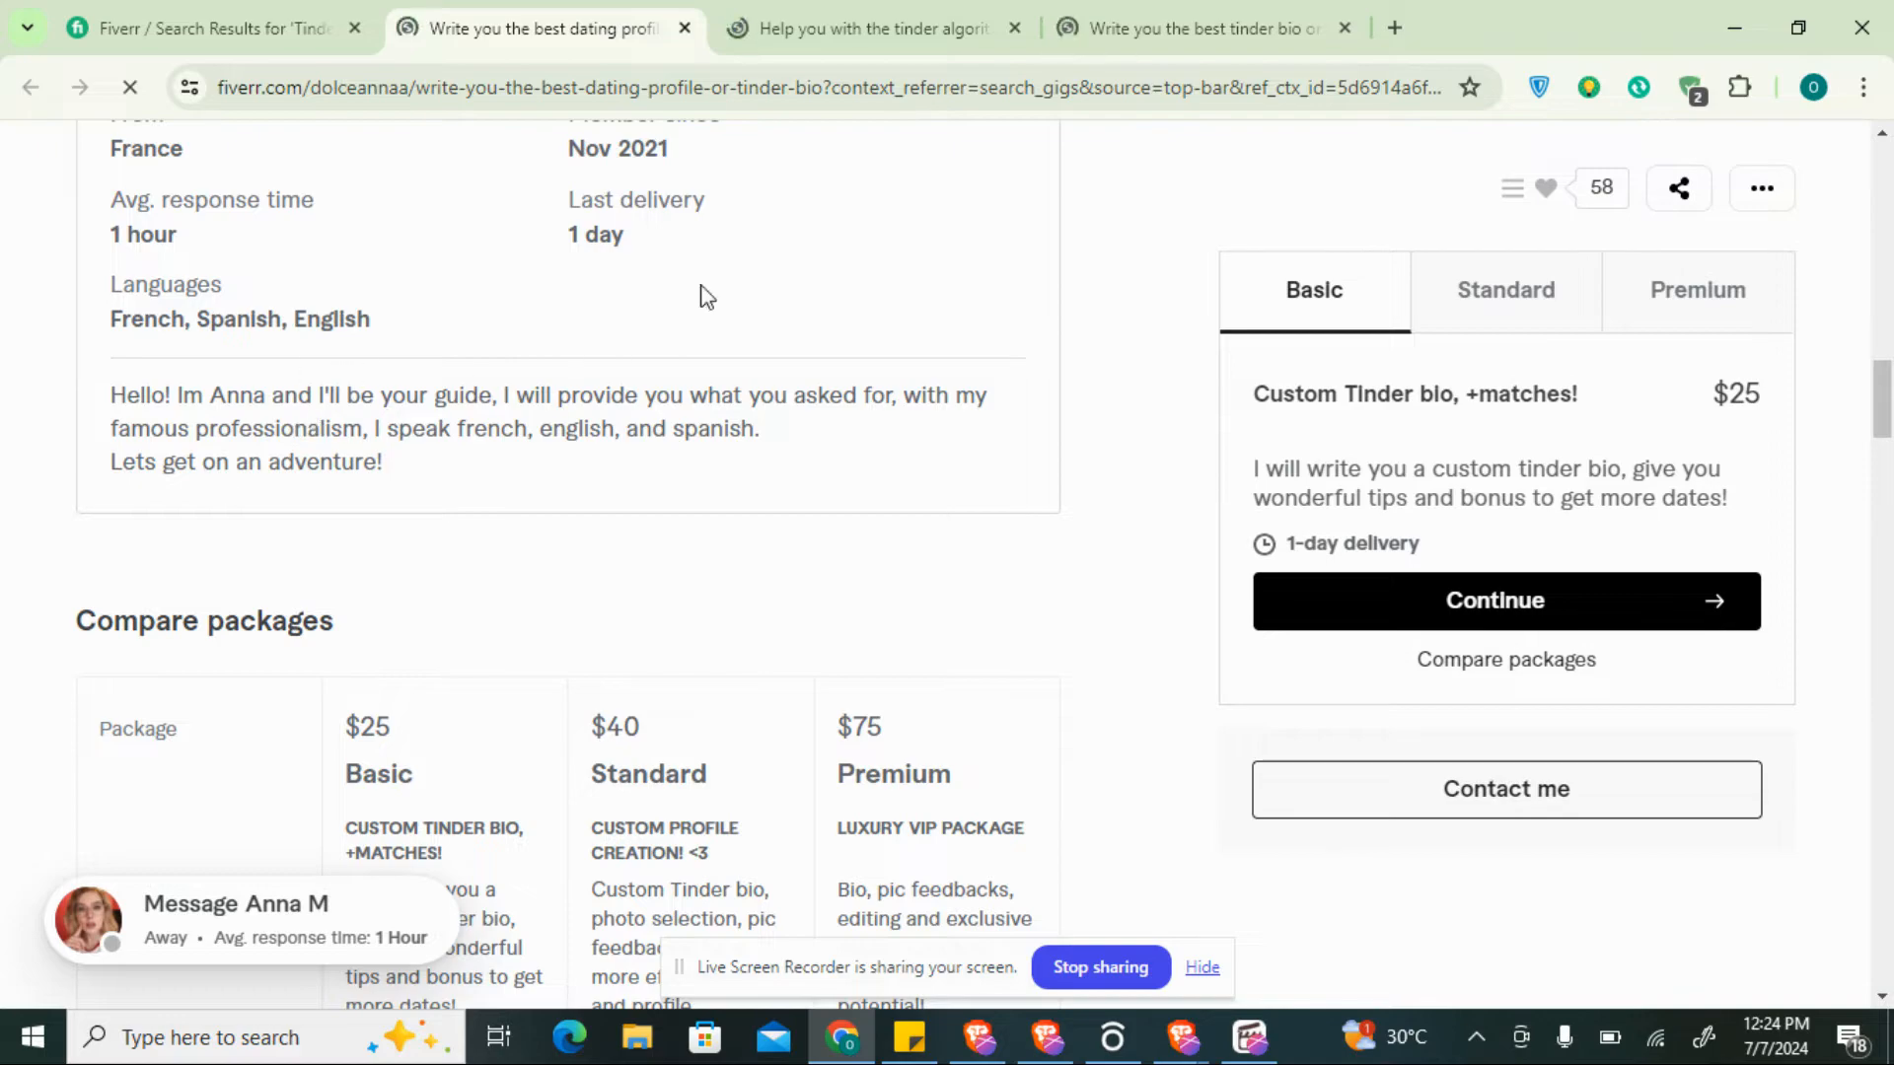
- Copy the seller's full self-introduction from the Tinder algorithm gig's page
left_click(804, 34)
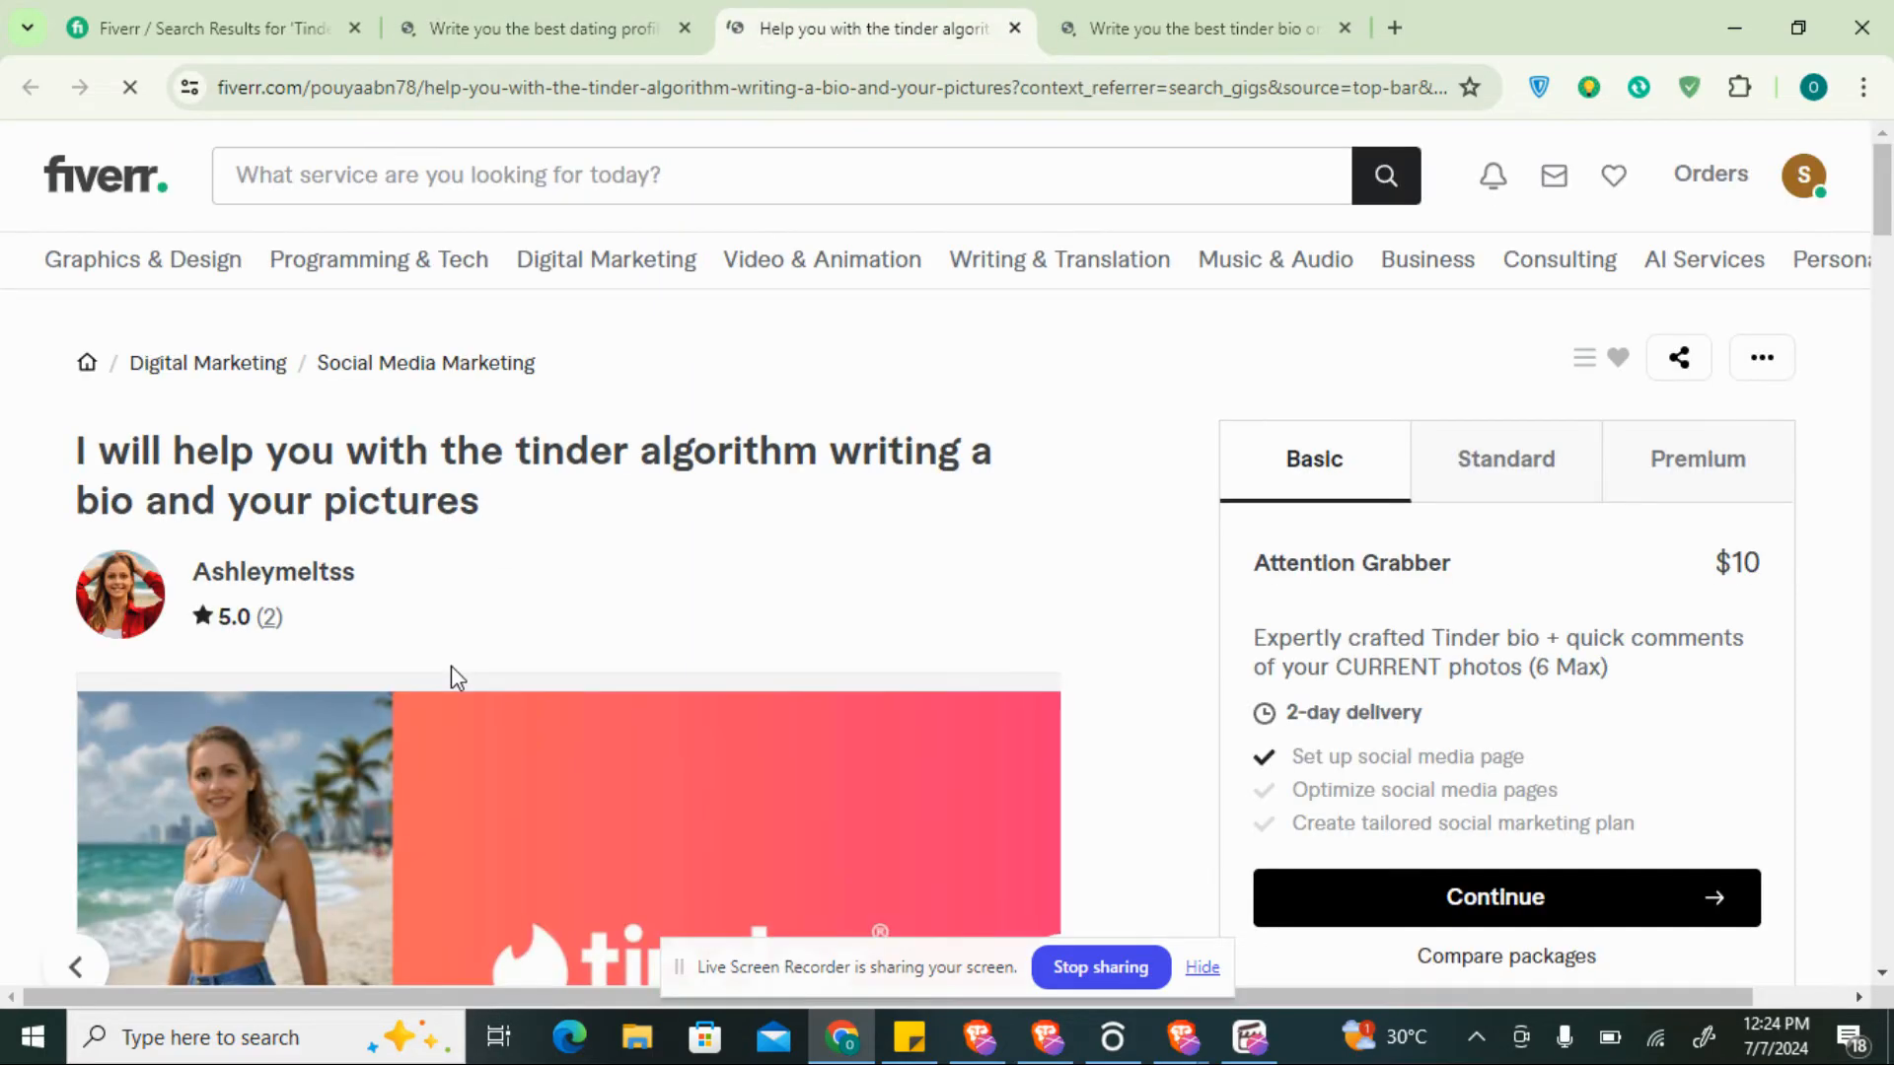
scroll(553, 677, "down", 20)
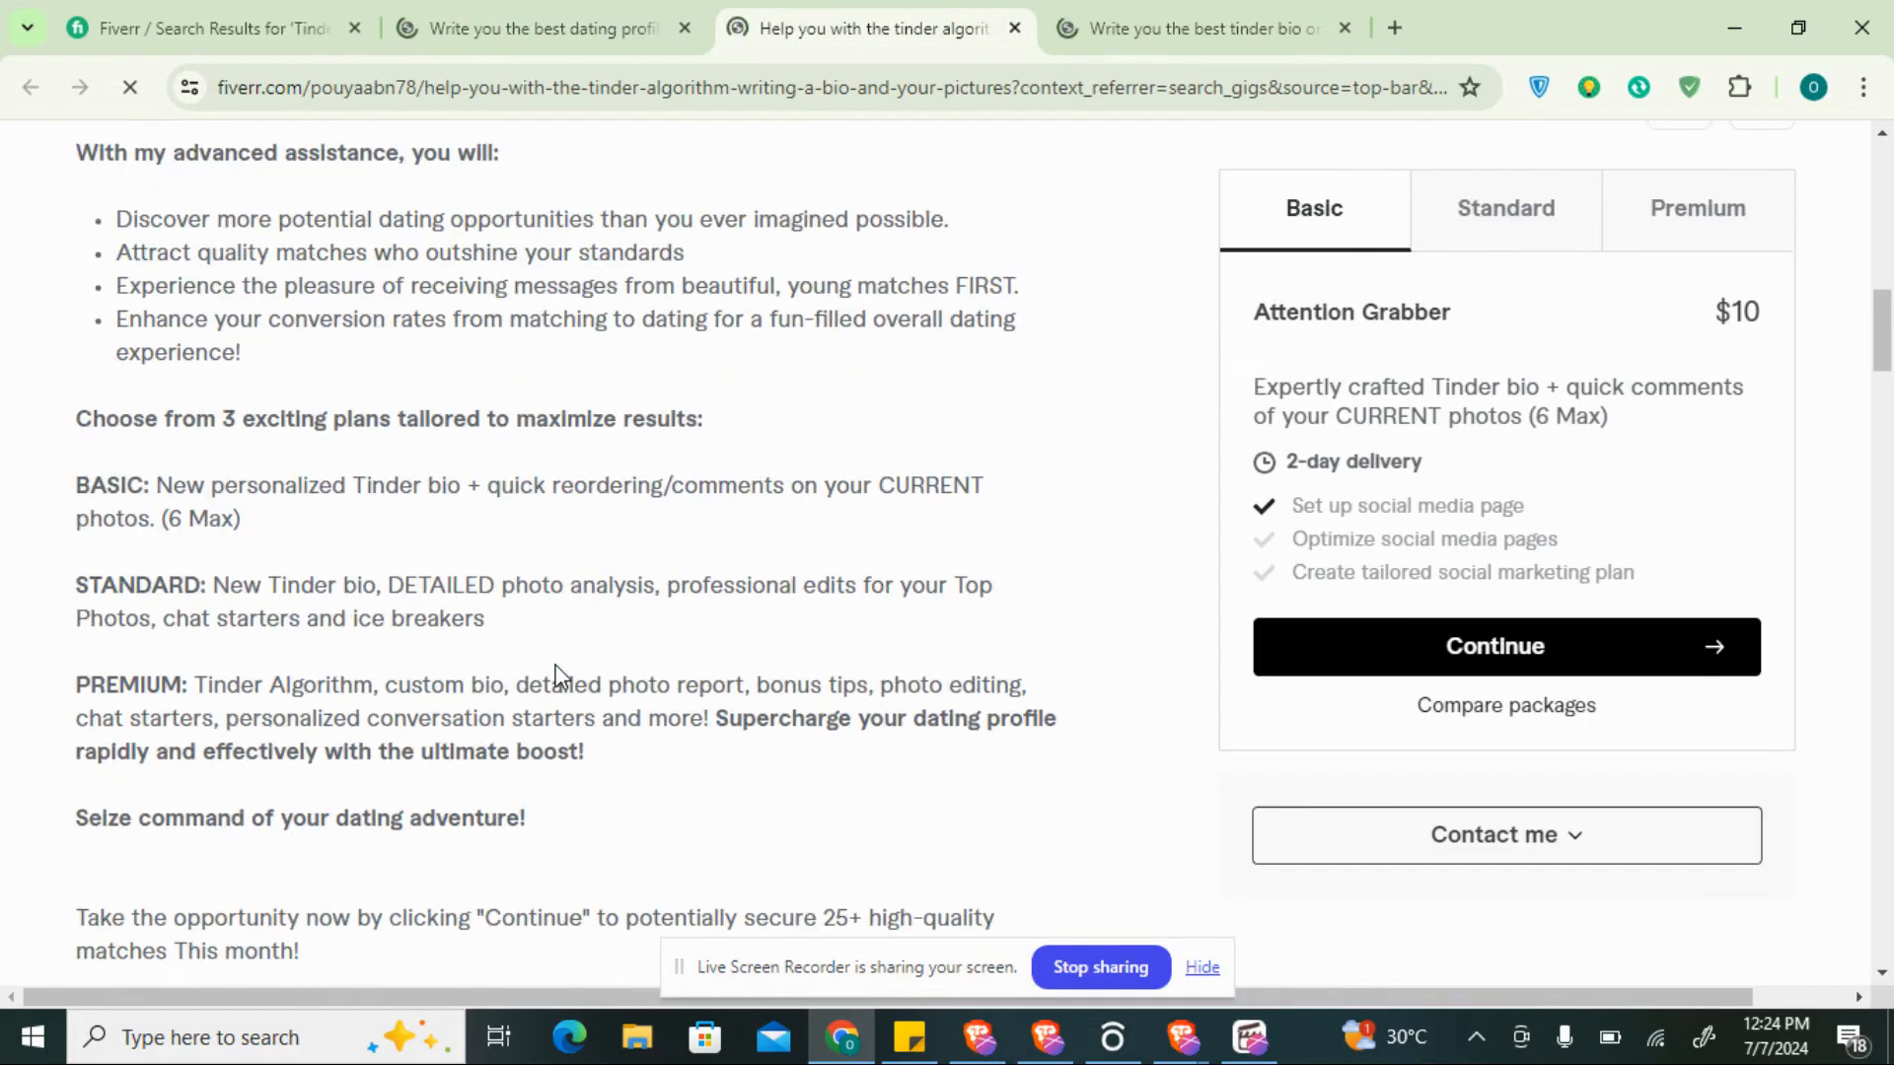
scroll(555, 677, "down", 5)
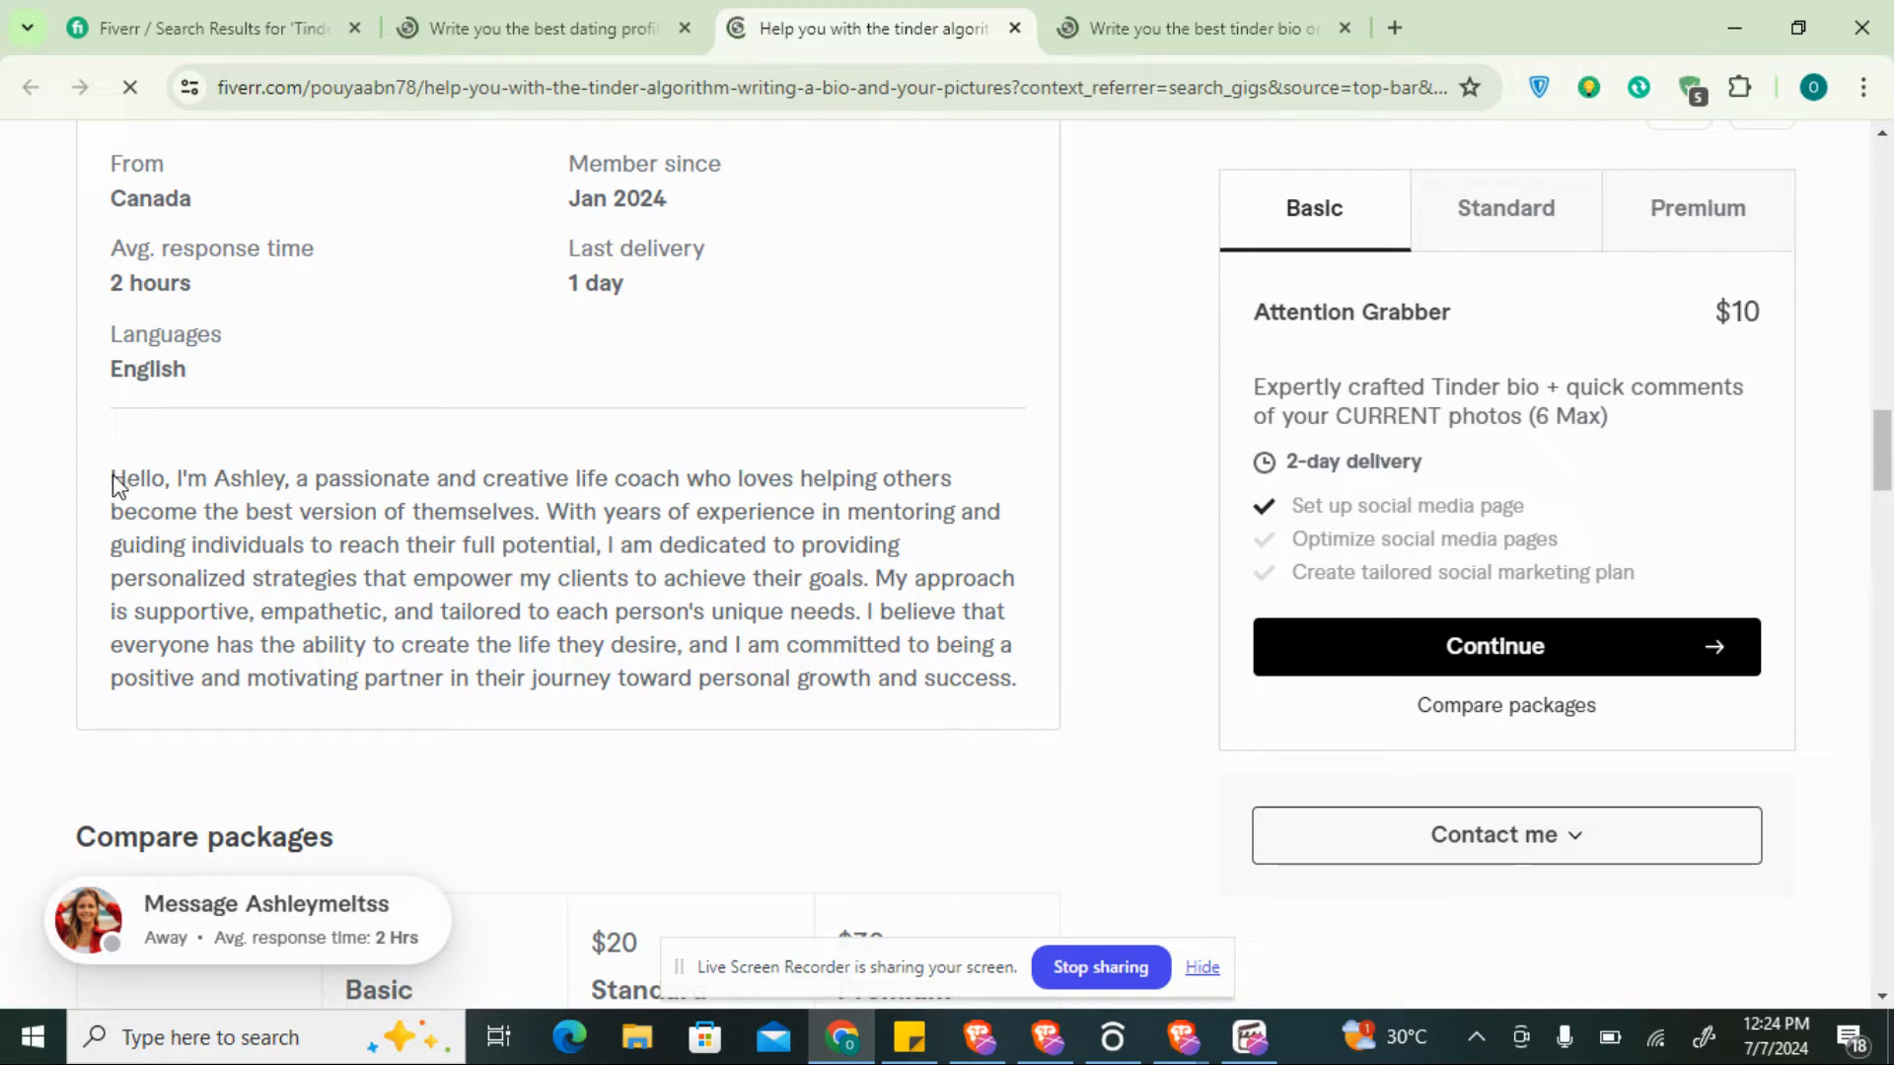
left_click_drag(112, 479, 424, 520)
left_click_drag(666, 559, 1029, 683)
key("ctrl+c")
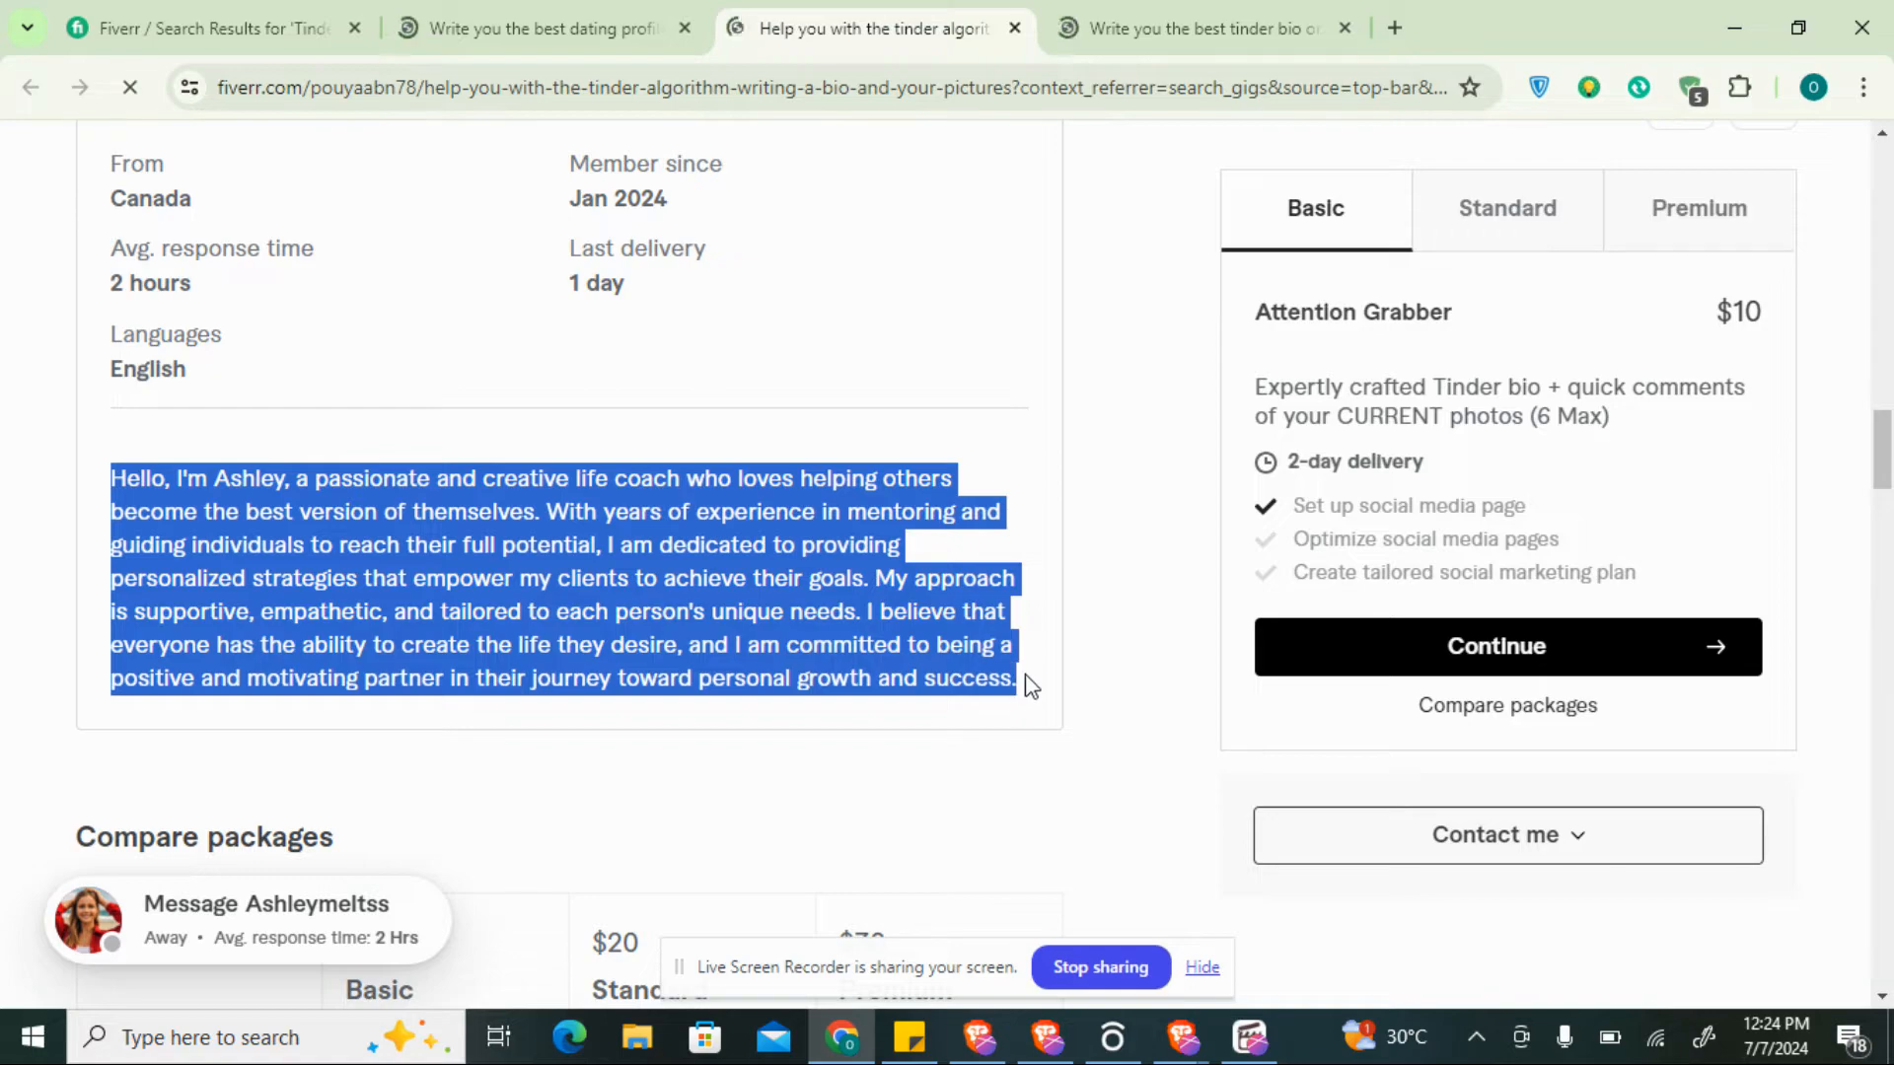
left_click(1117, 612)
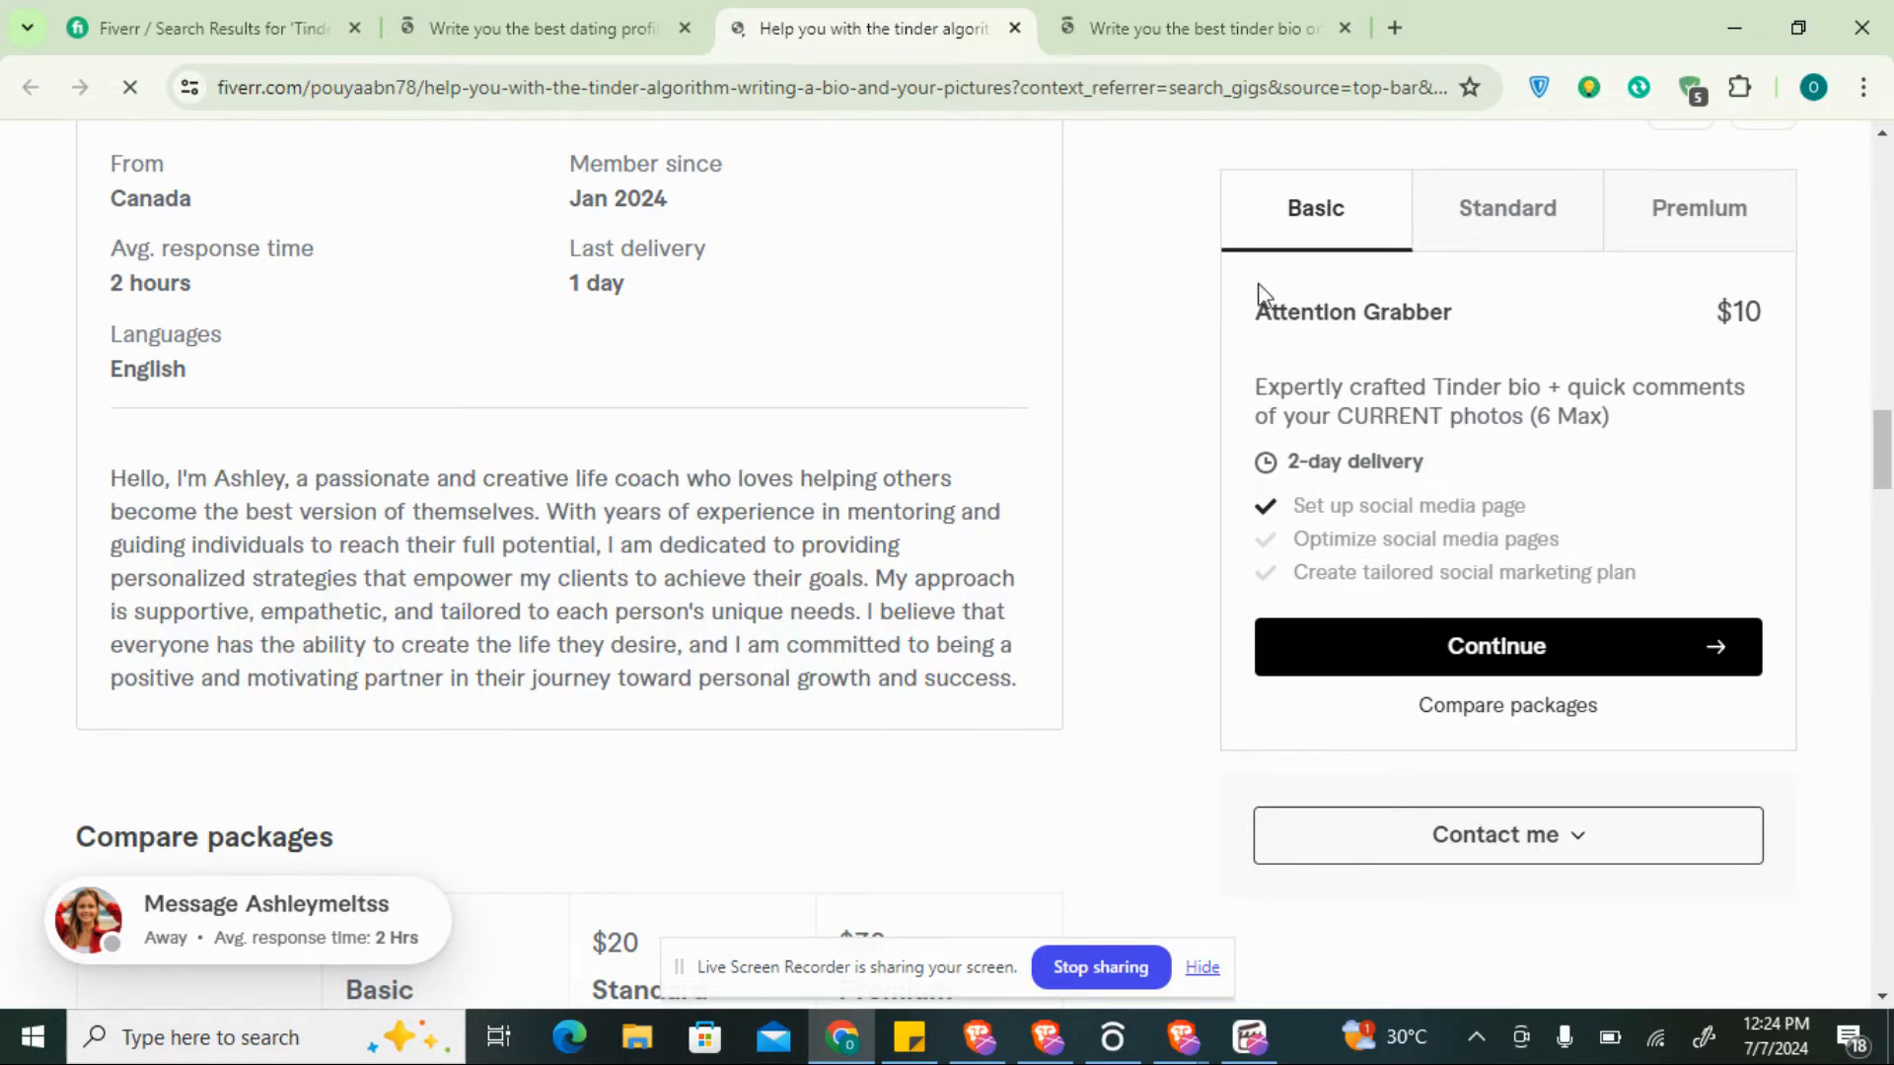
- Open ChatGPT in a new browser tab and hide the screen-sharing notice covering the message field
left_click(1395, 29)
left_click(1082, 95)
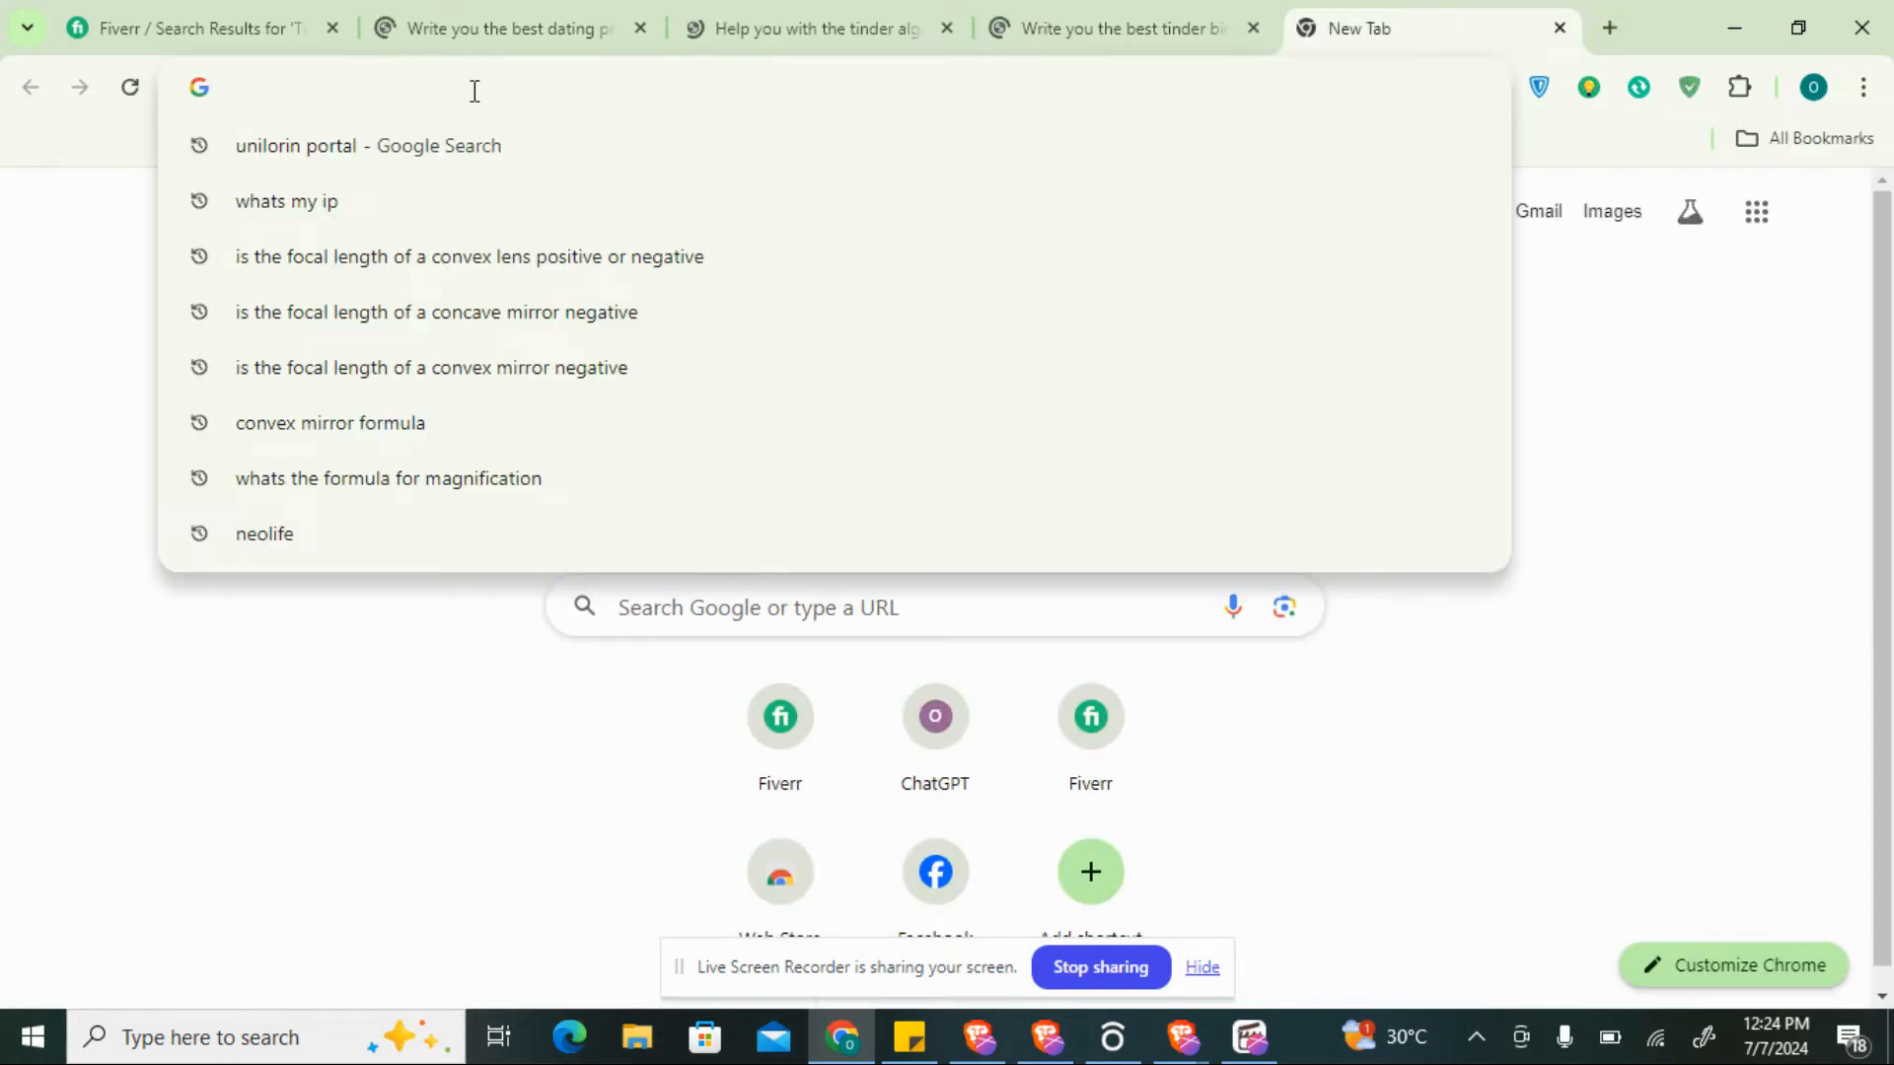
type("chatgpt.com")
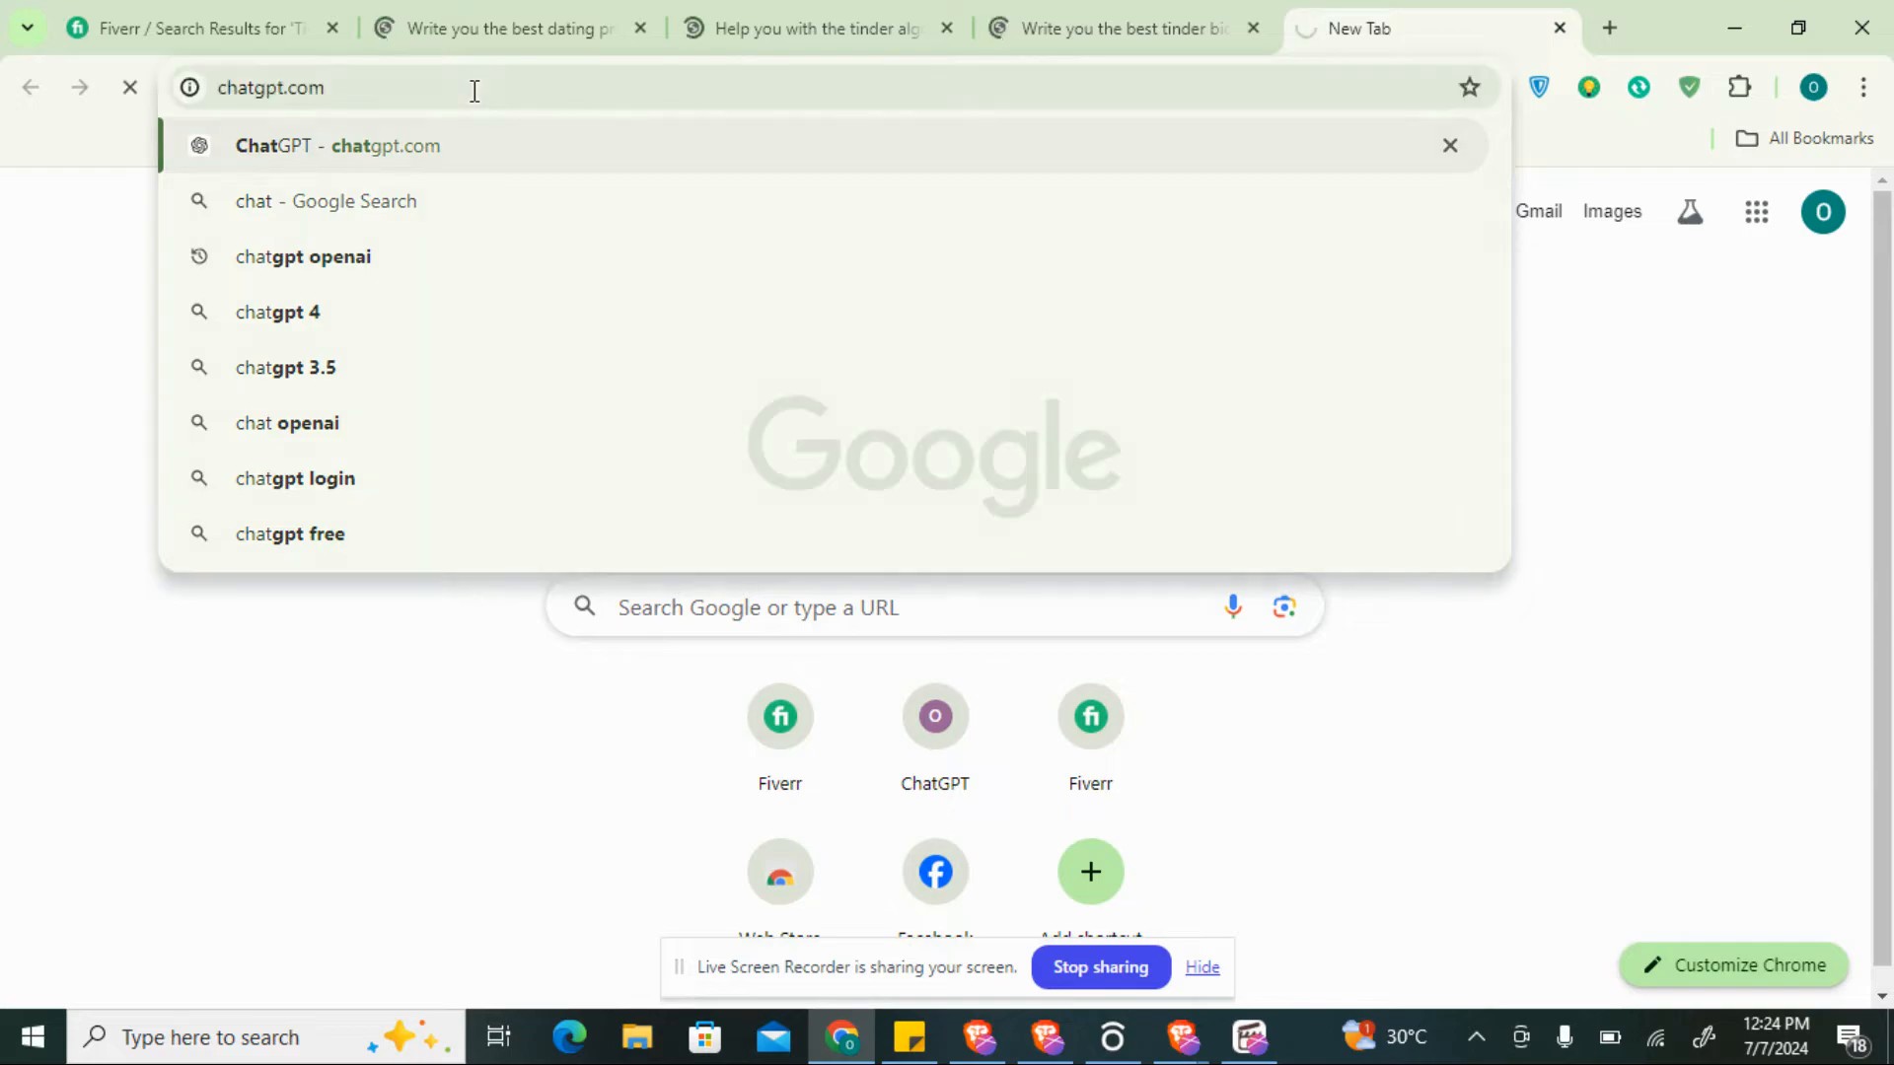
key("Return")
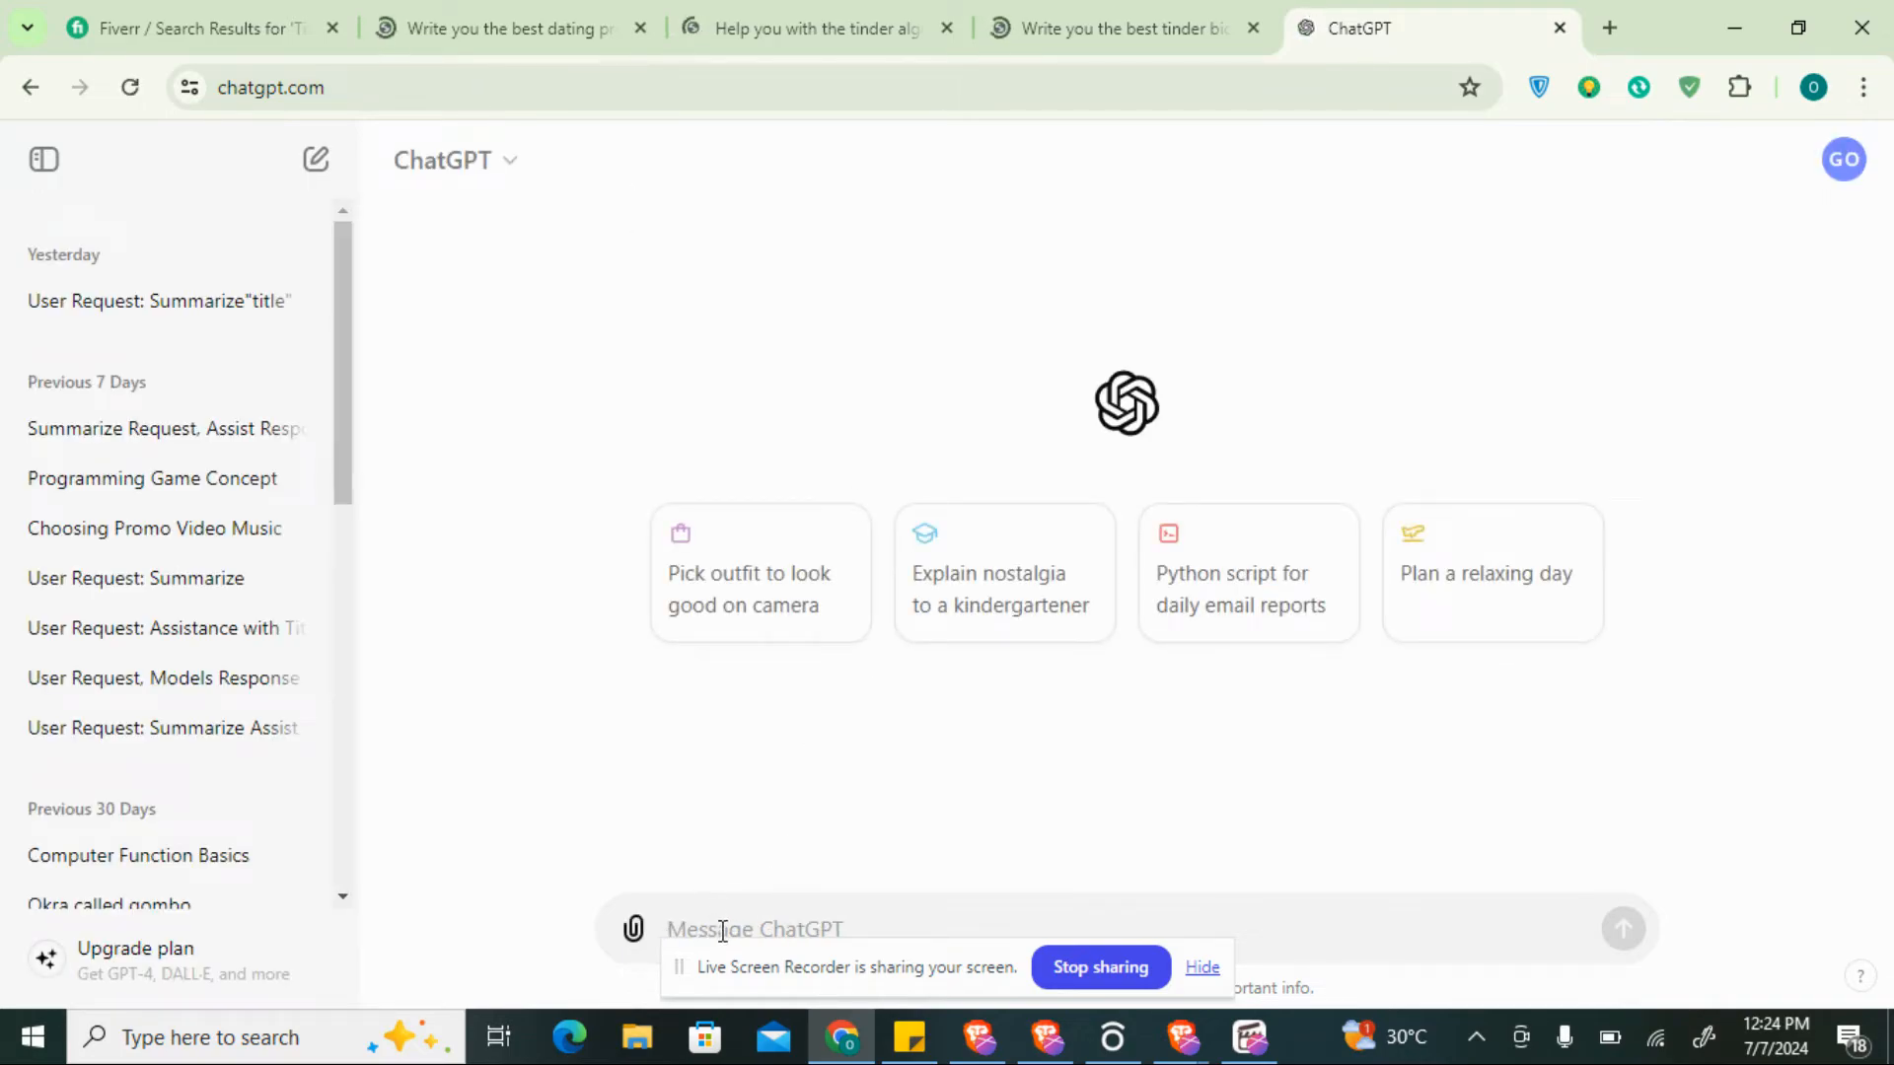
left_click(1202, 970)
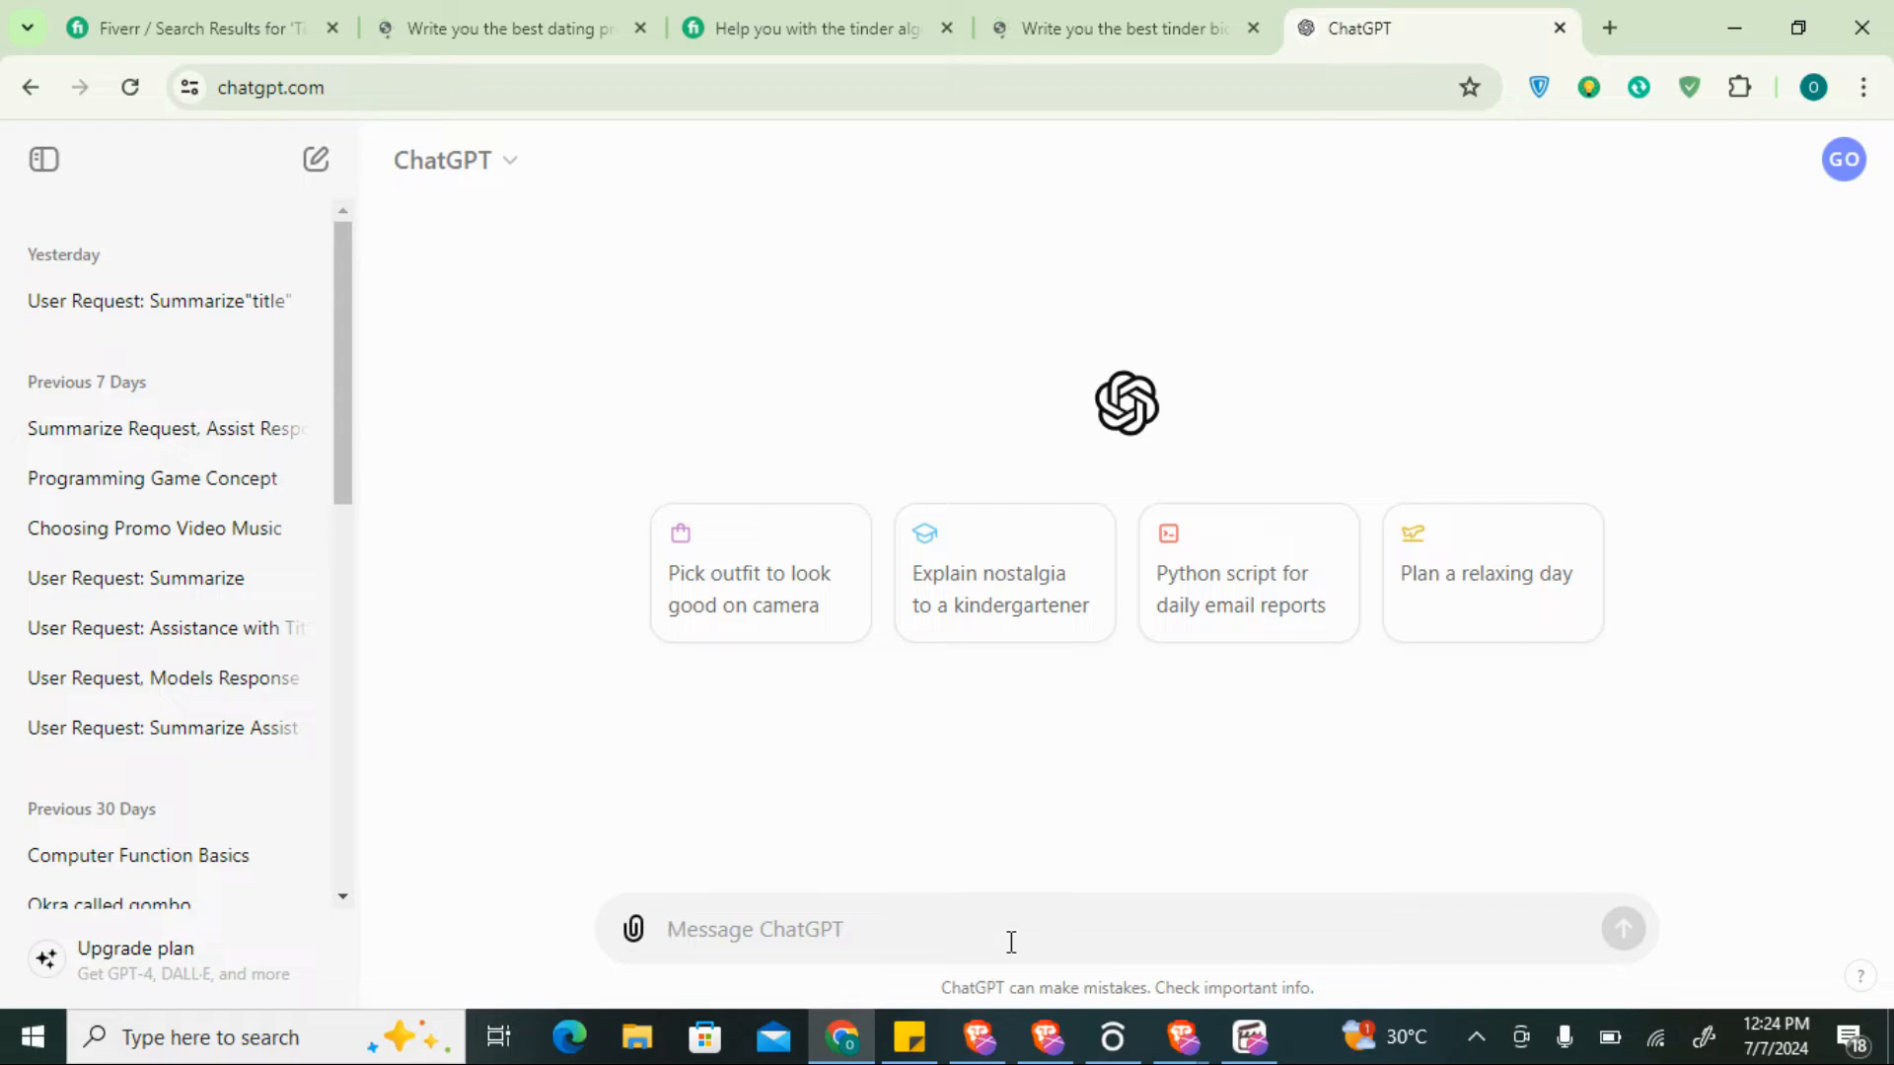
- Ask ChatGPT "Help me to Paraaphrase this" with the copied seller introduction pasted below, and send the request
type("Help me t")
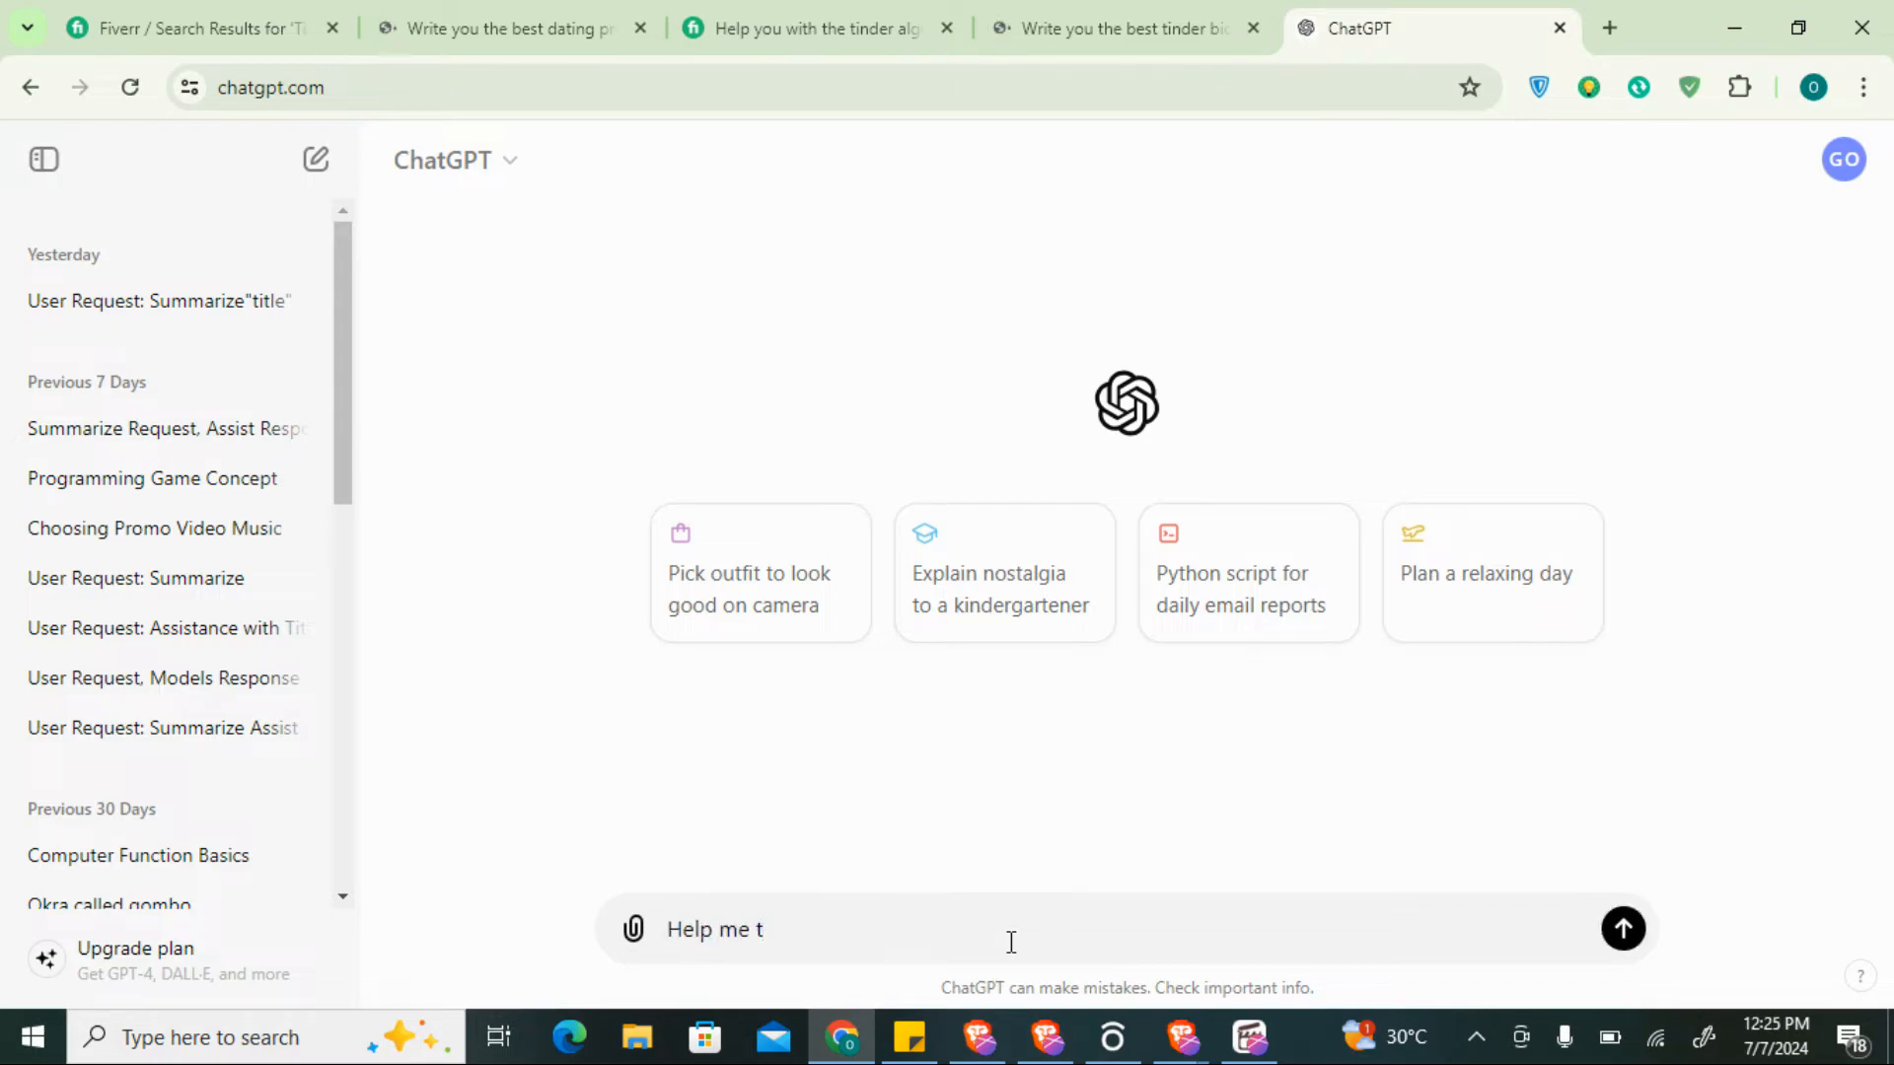
type("o Paraaphrase this")
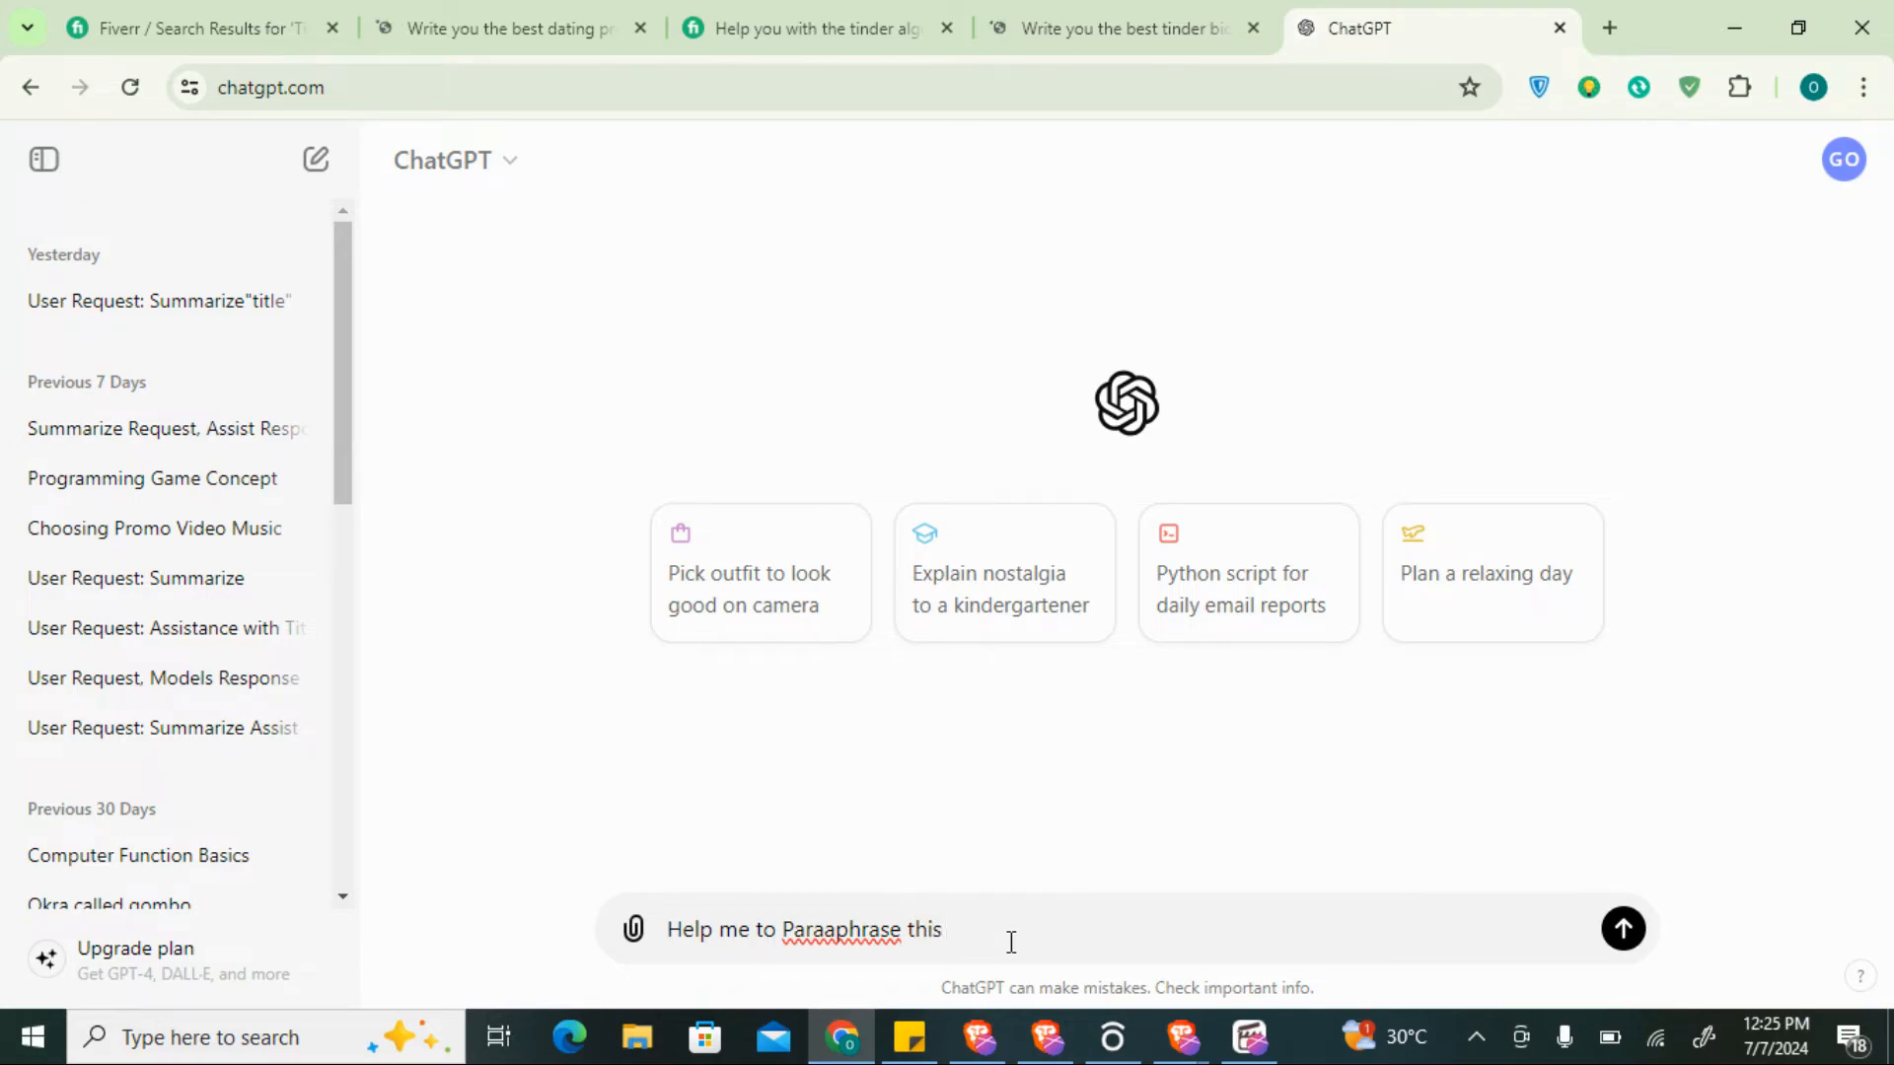
key("shift+Return")
key("ctrl+v")
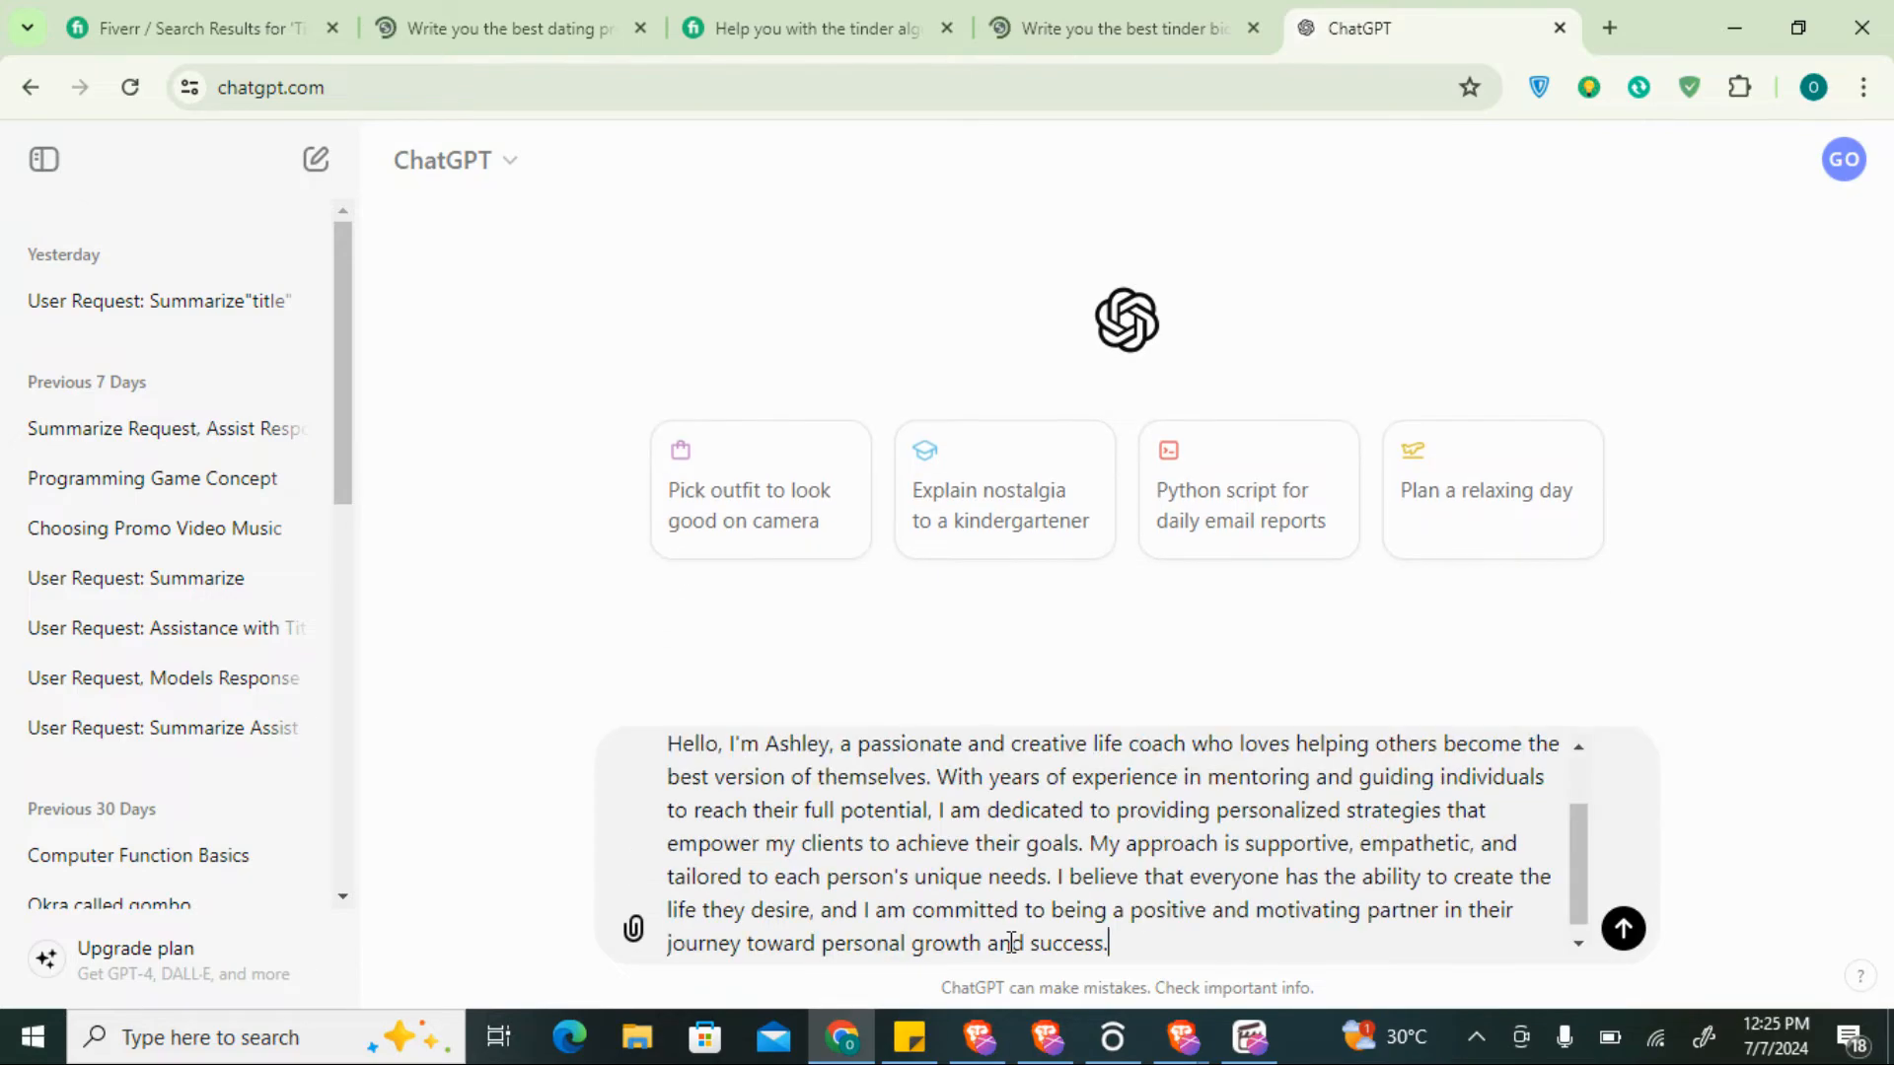
key("Return")
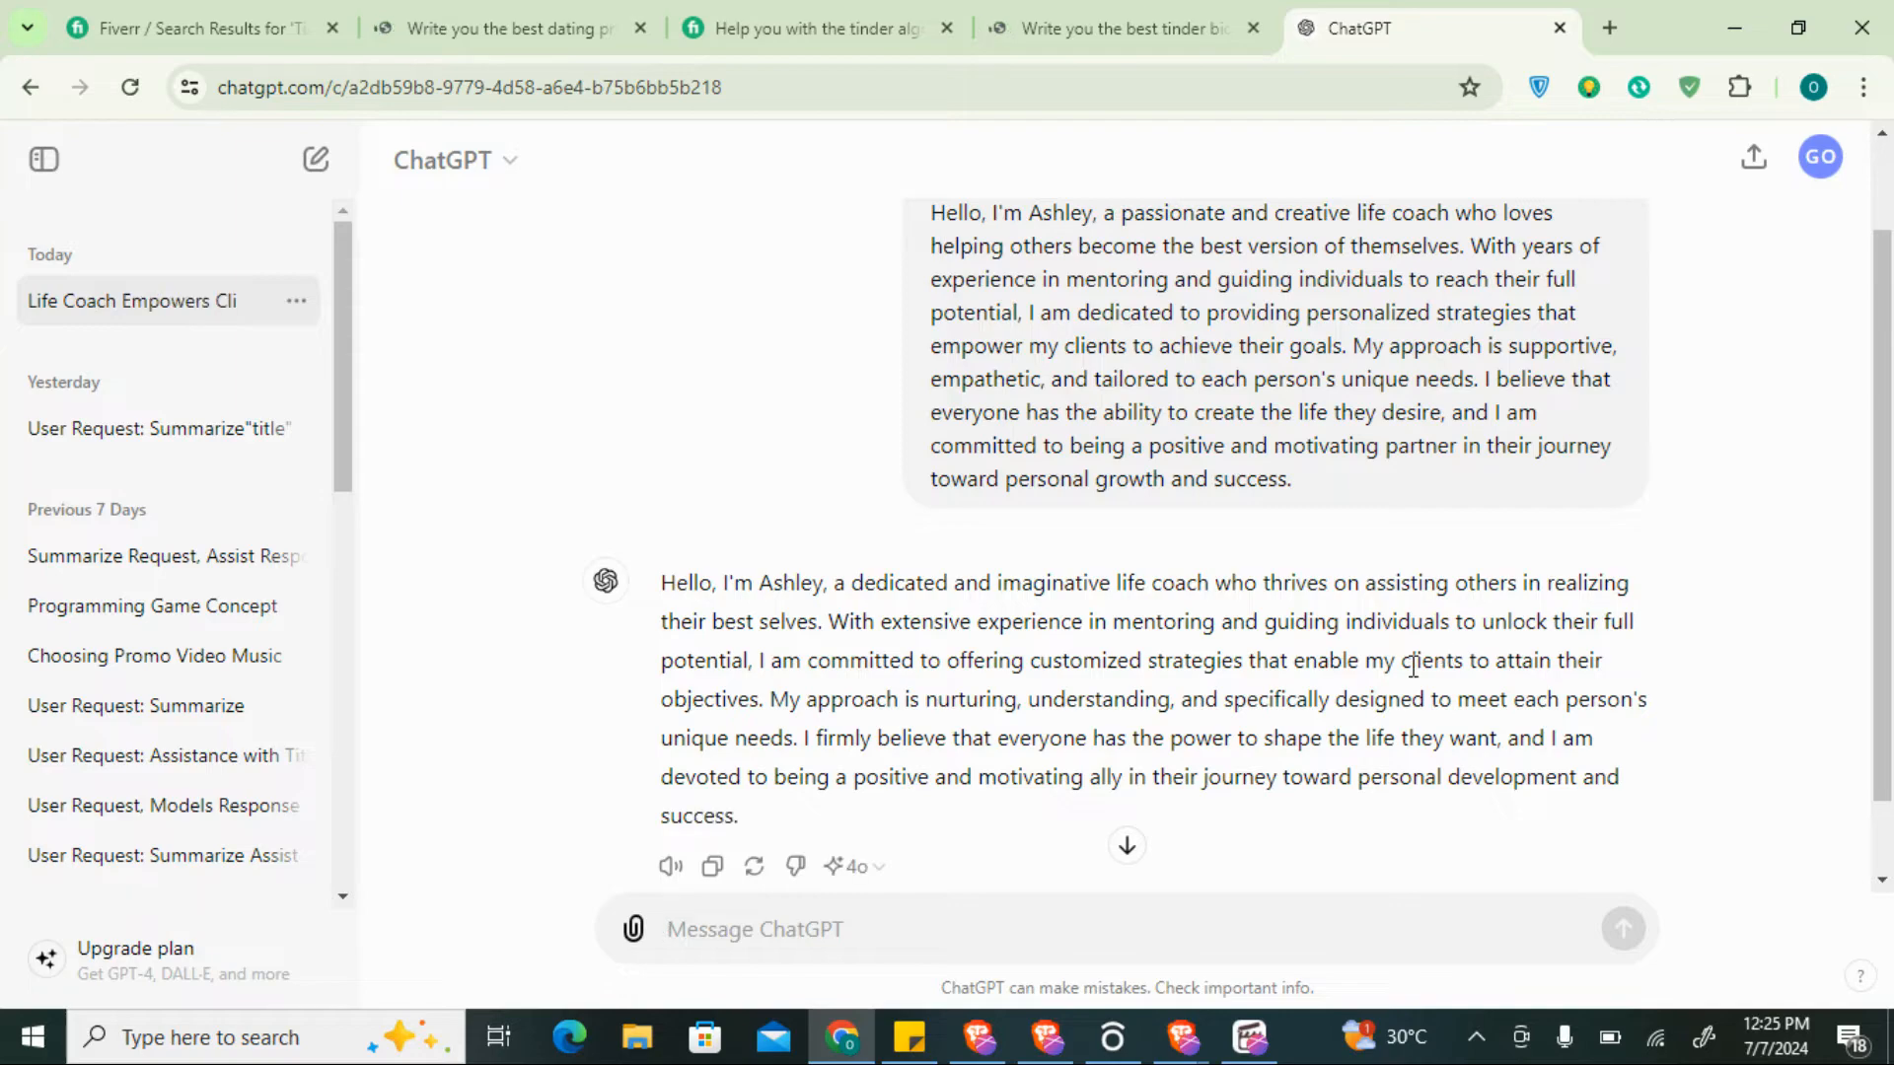
- Copy ChatGPT's paraphrased introduction and switch to the Fiverr profile window in Brave
scroll(1412, 667, "down", 1)
left_click(711, 778)
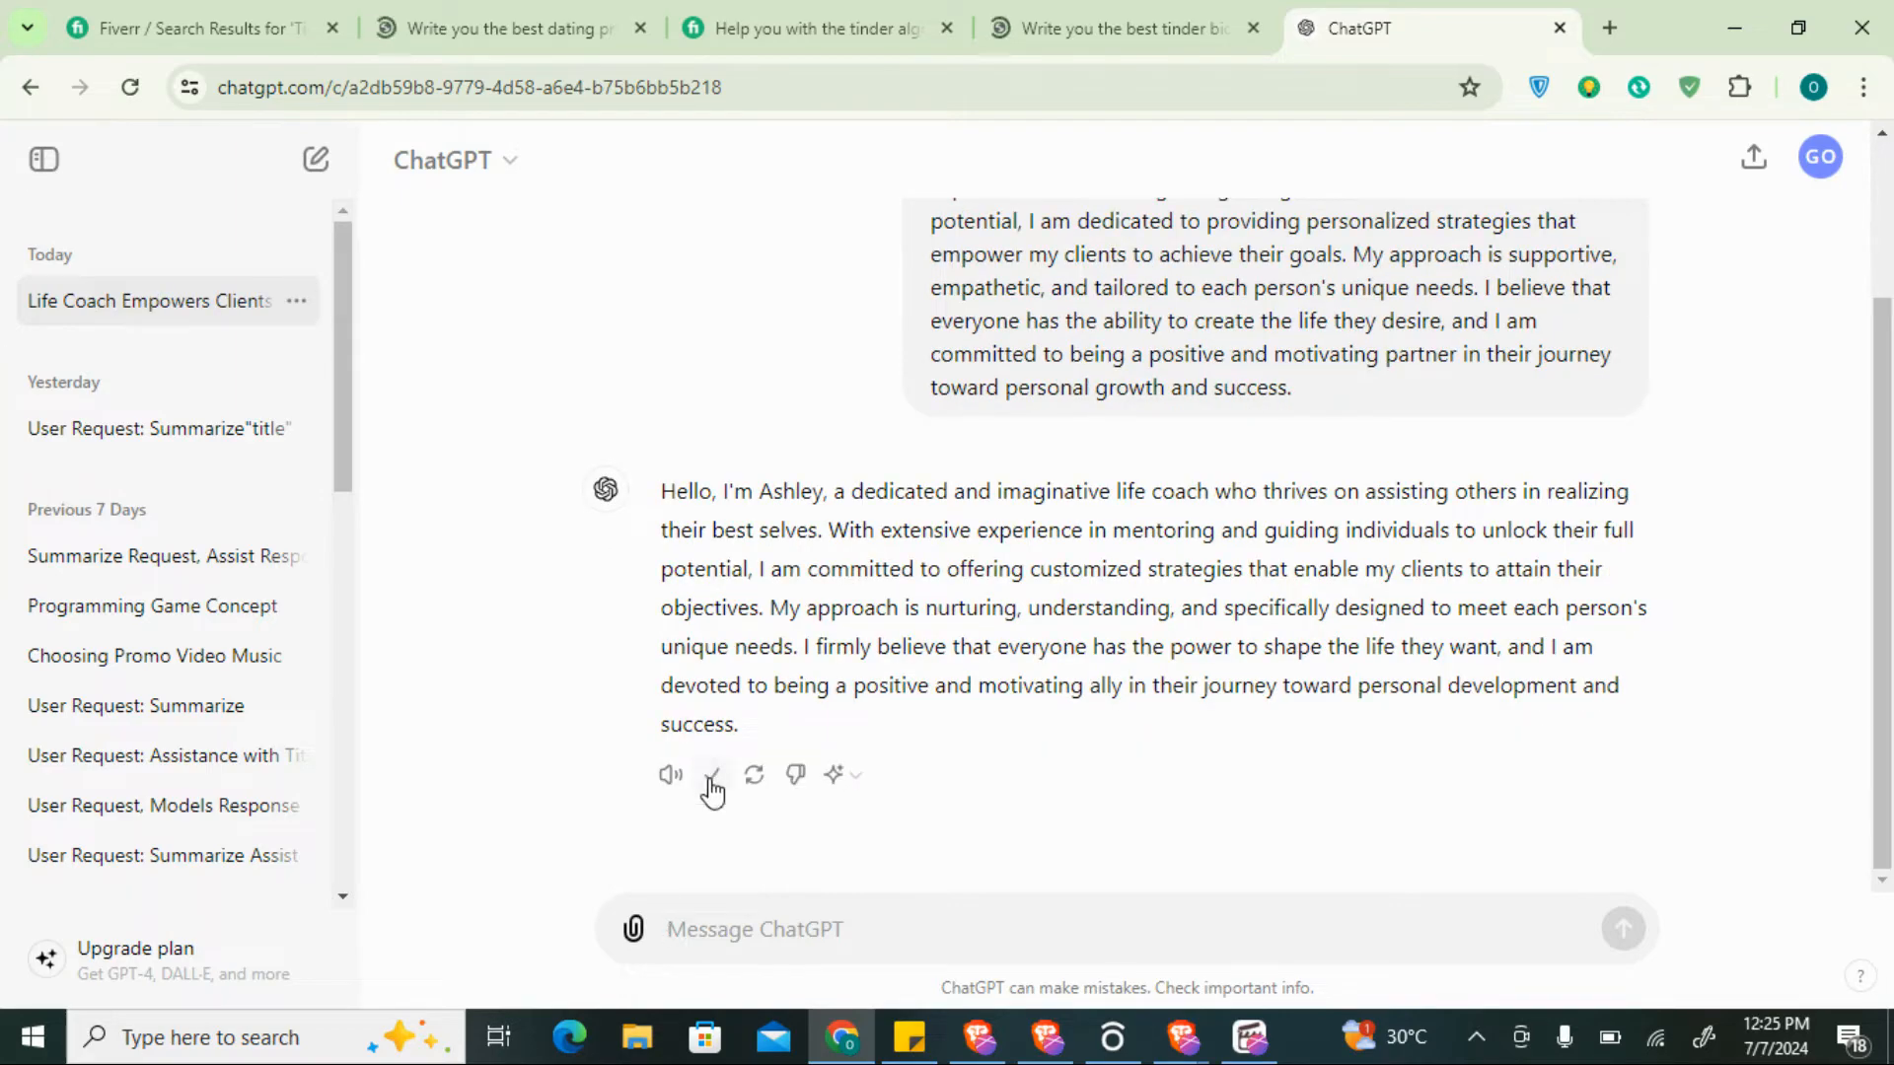
mouse_move(1064, 1055)
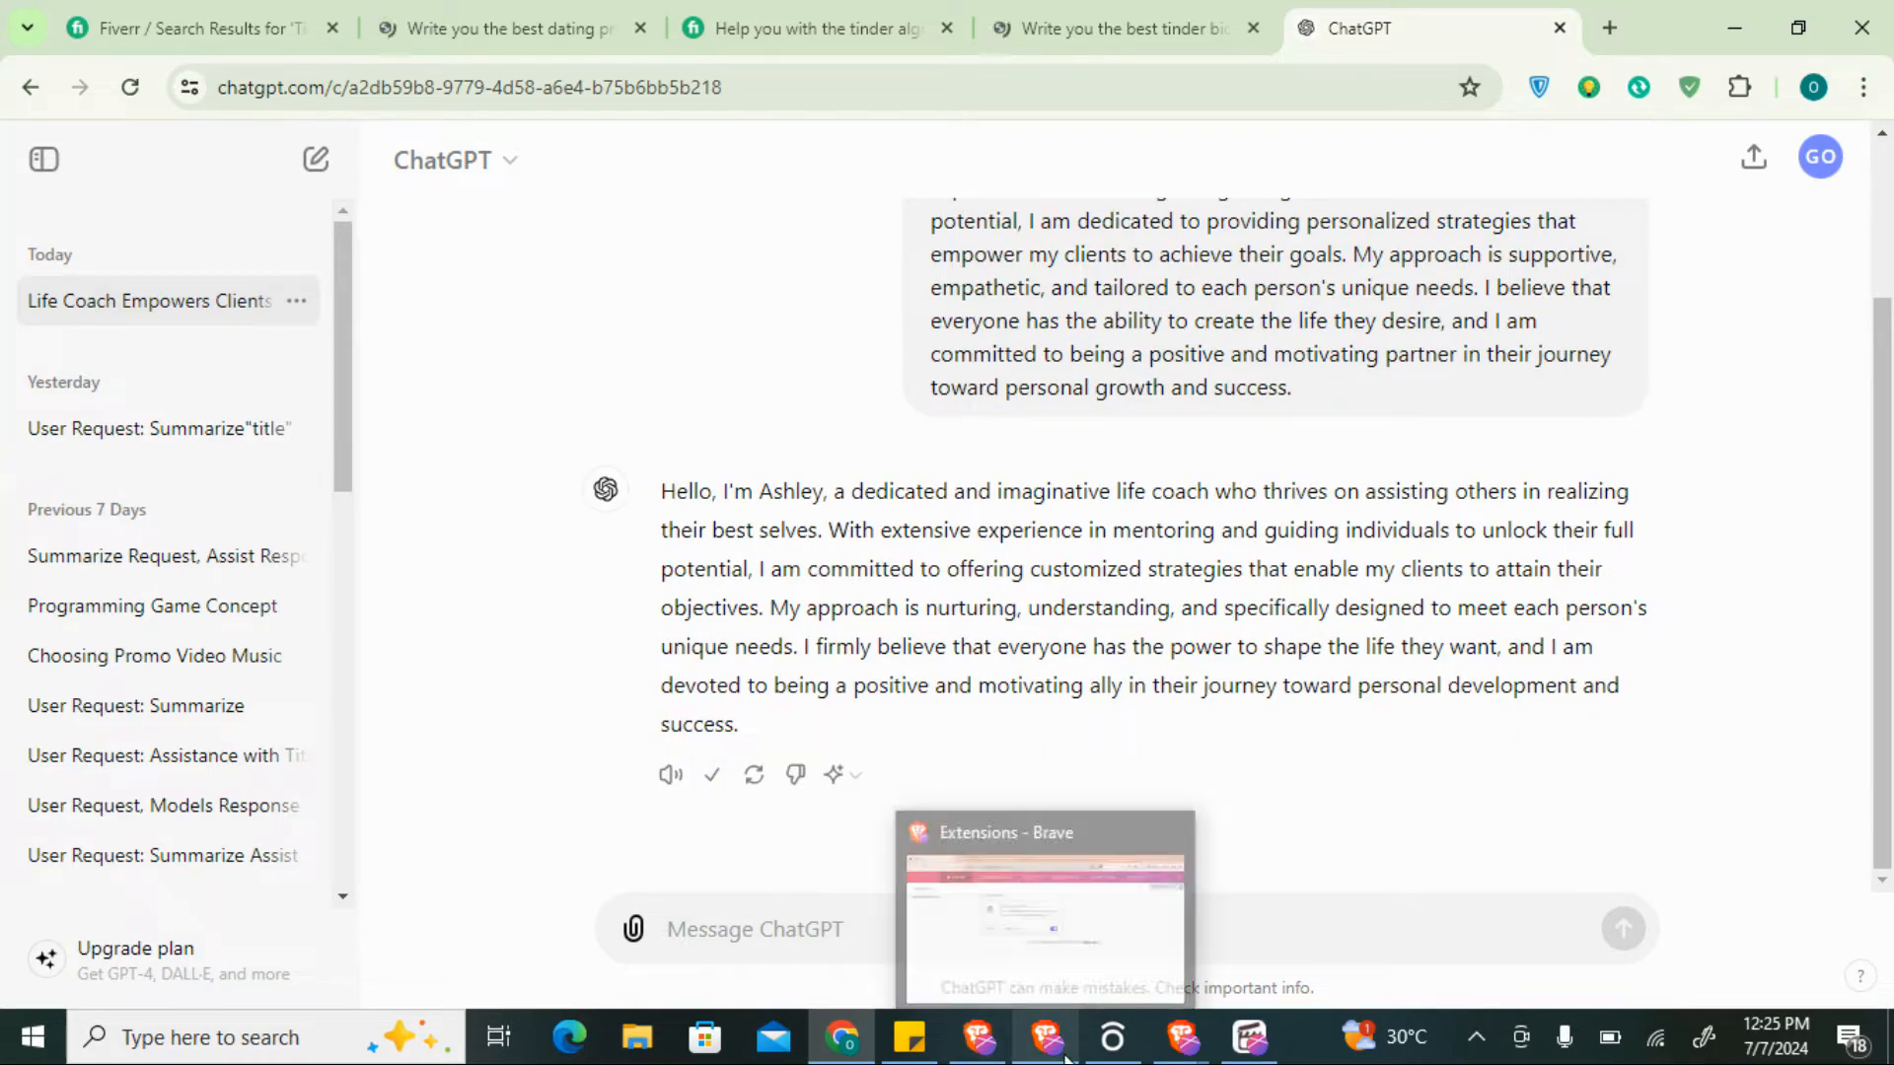
mouse_move(1183, 1036)
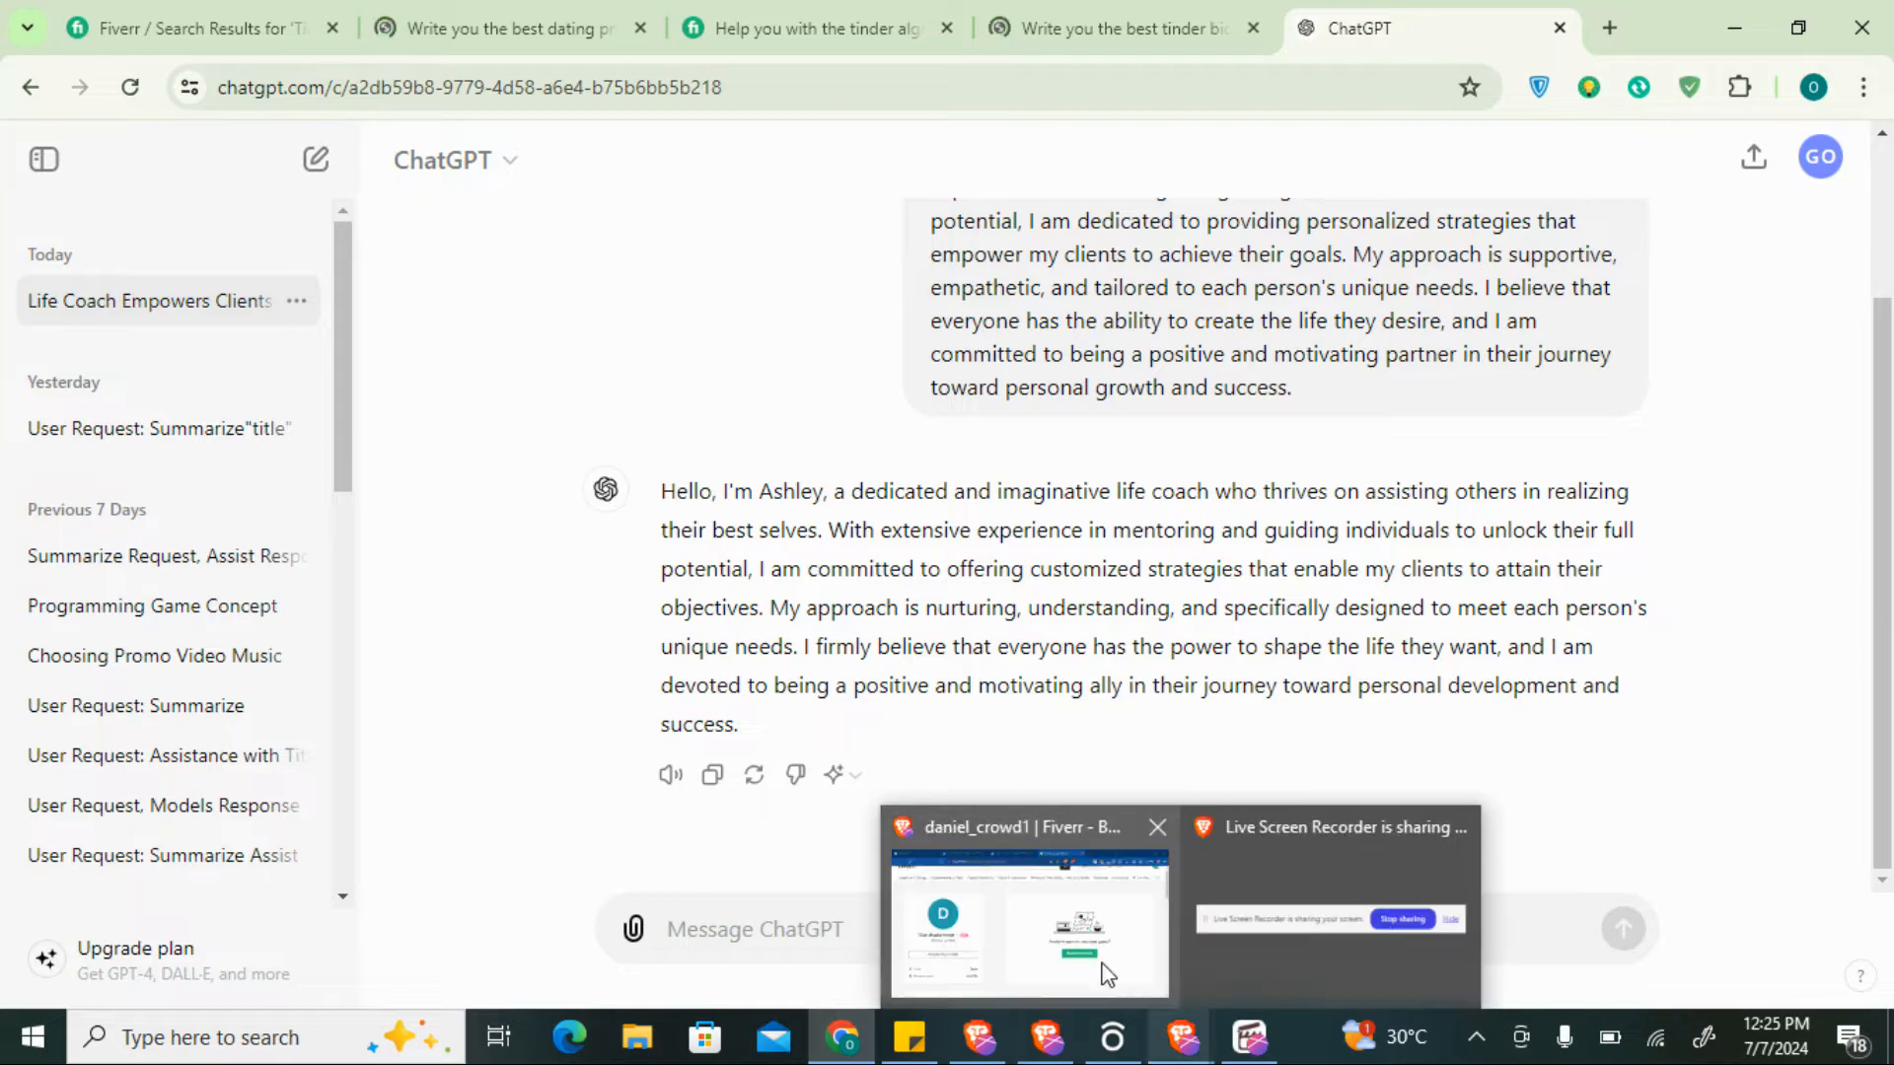
left_click(1086, 961)
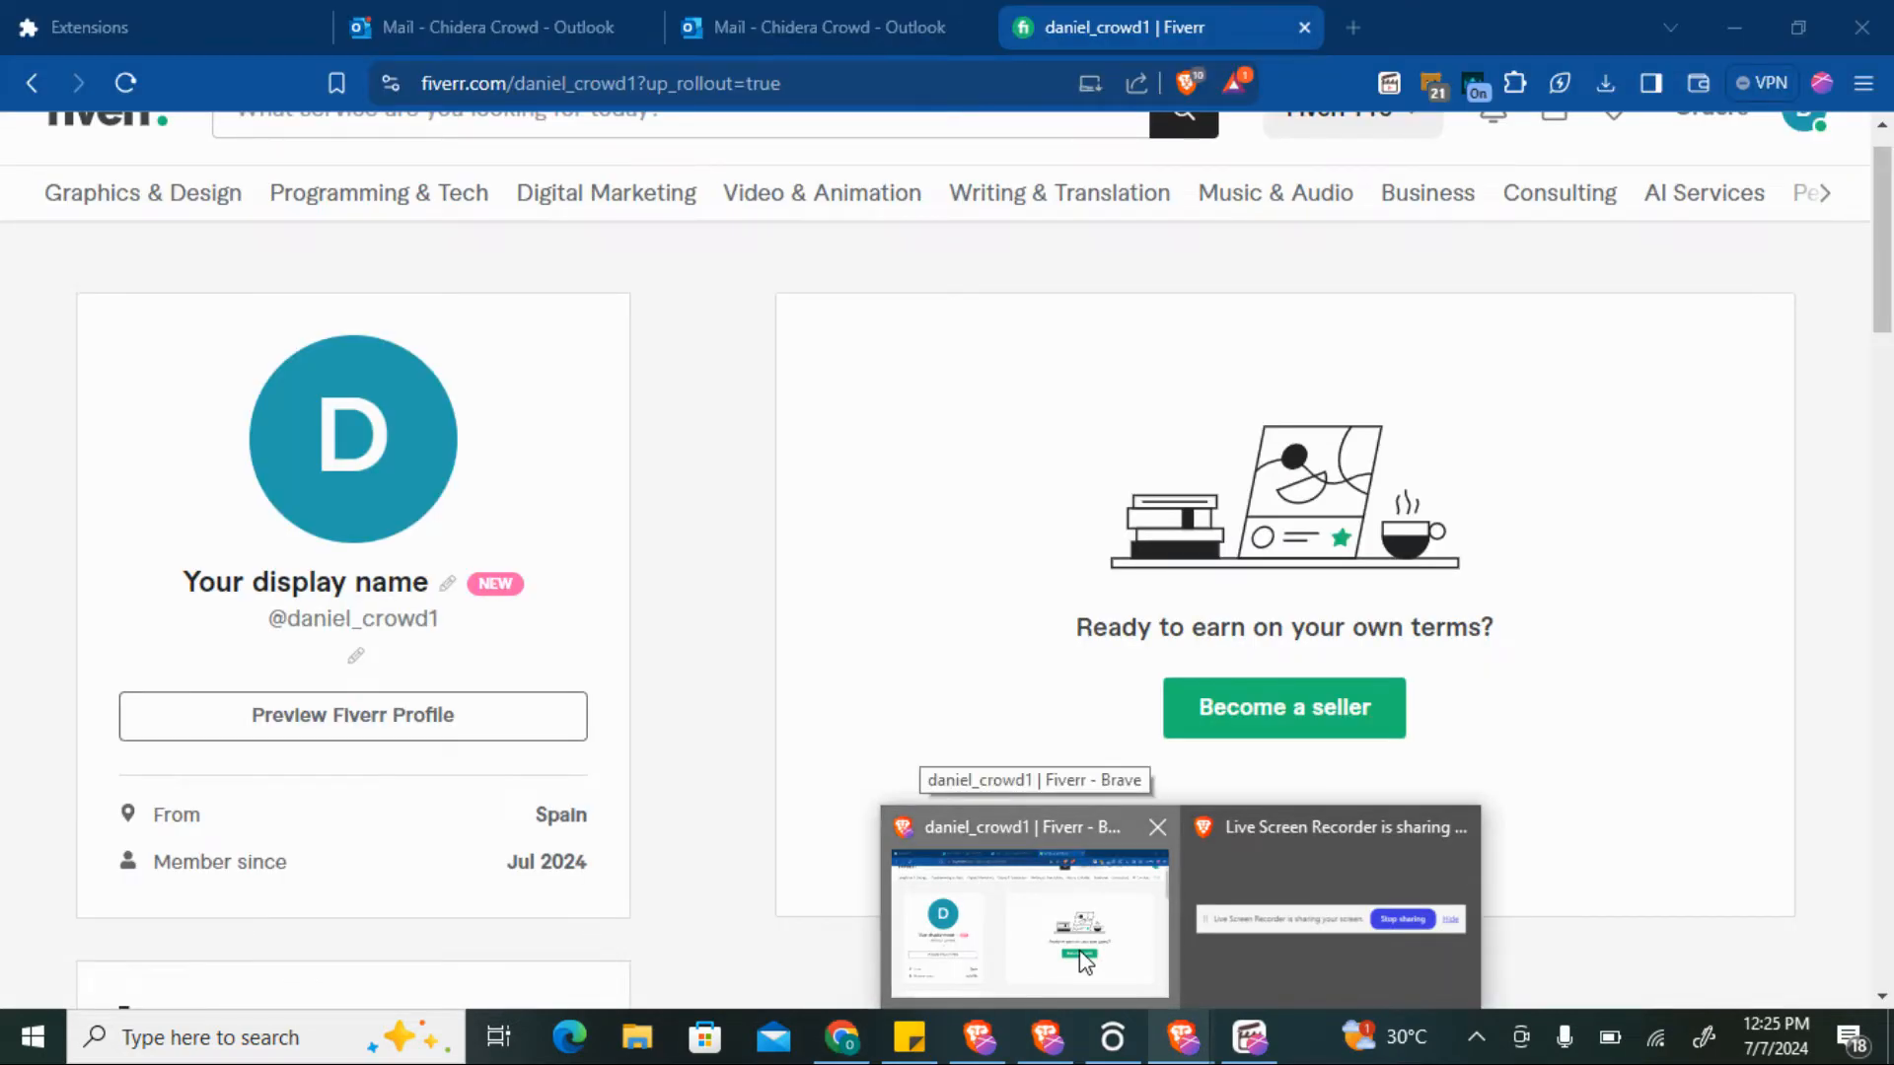
- Open the profile's Description for editing and paste in the paraphrased introduction, after placing it in the address bar and selecting it there
scroll(284, 671, "down", 1)
scroll(284, 671, "down", 10)
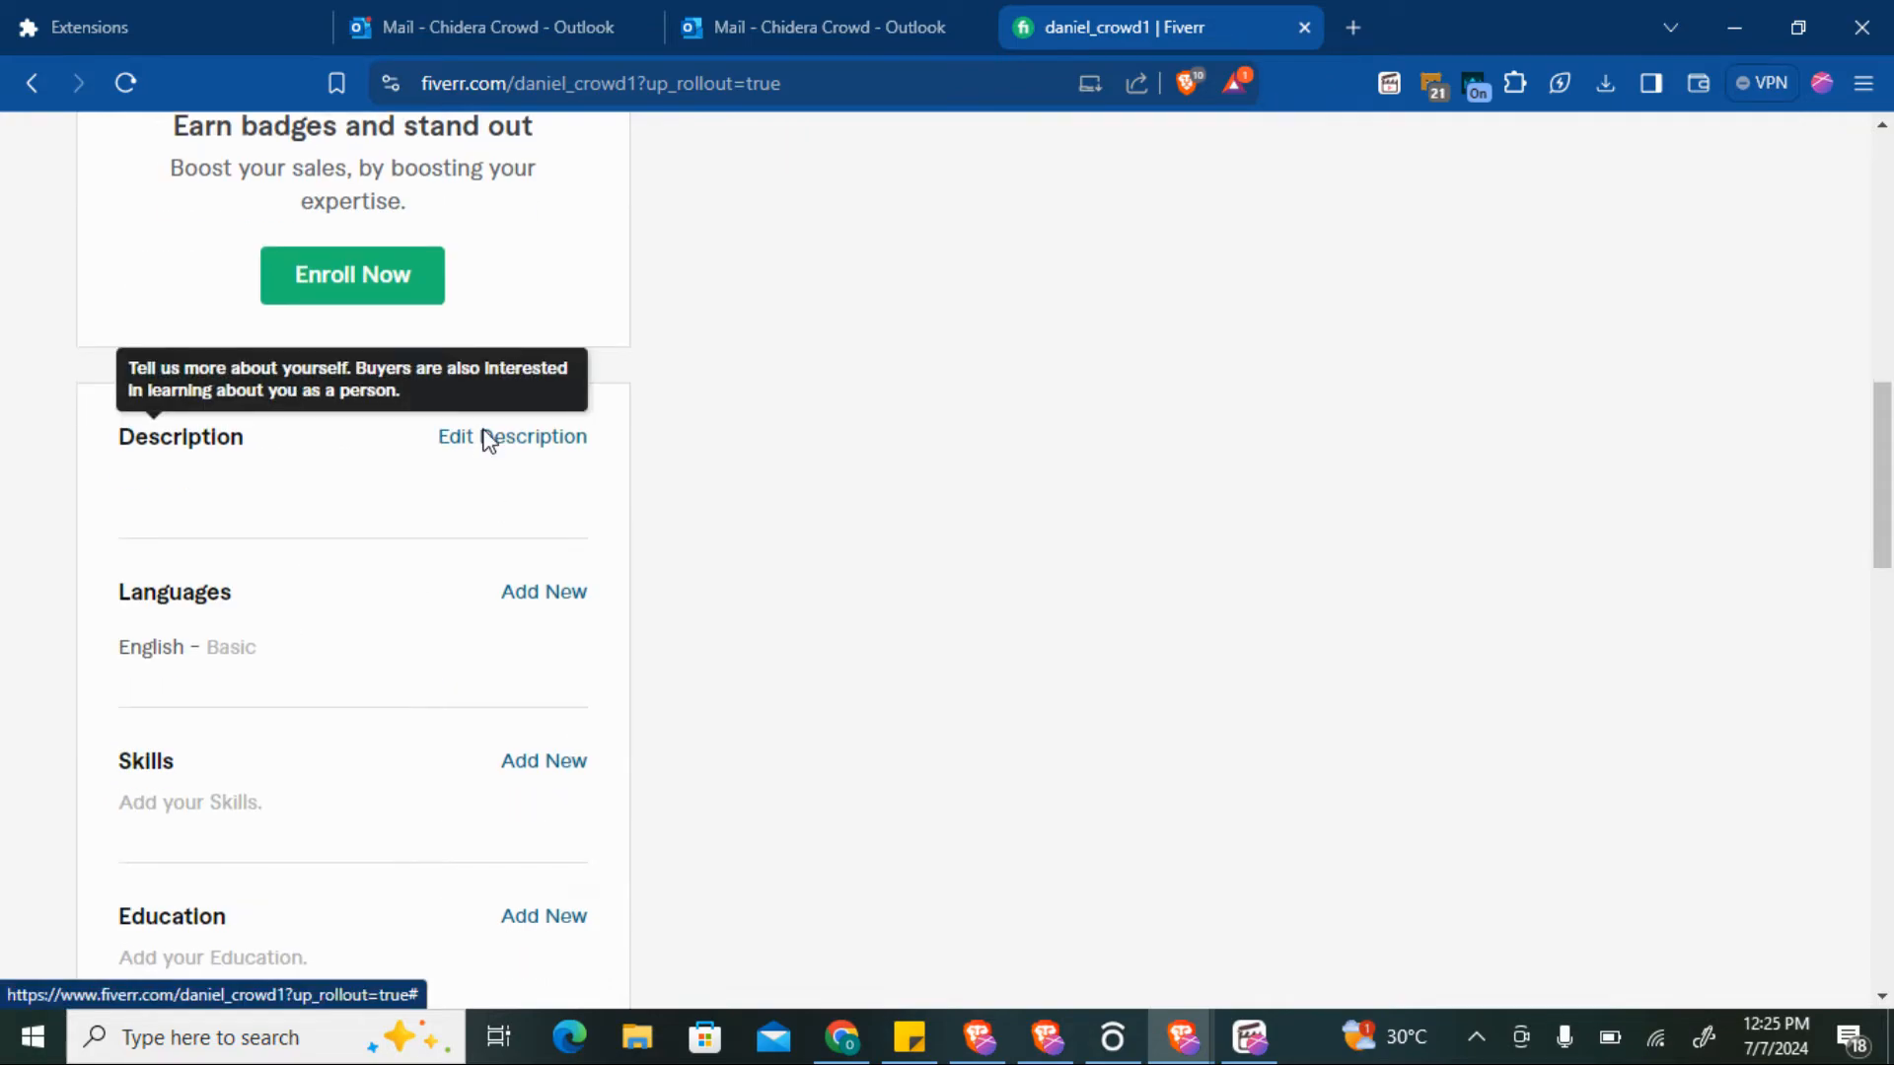
left_click(483, 436)
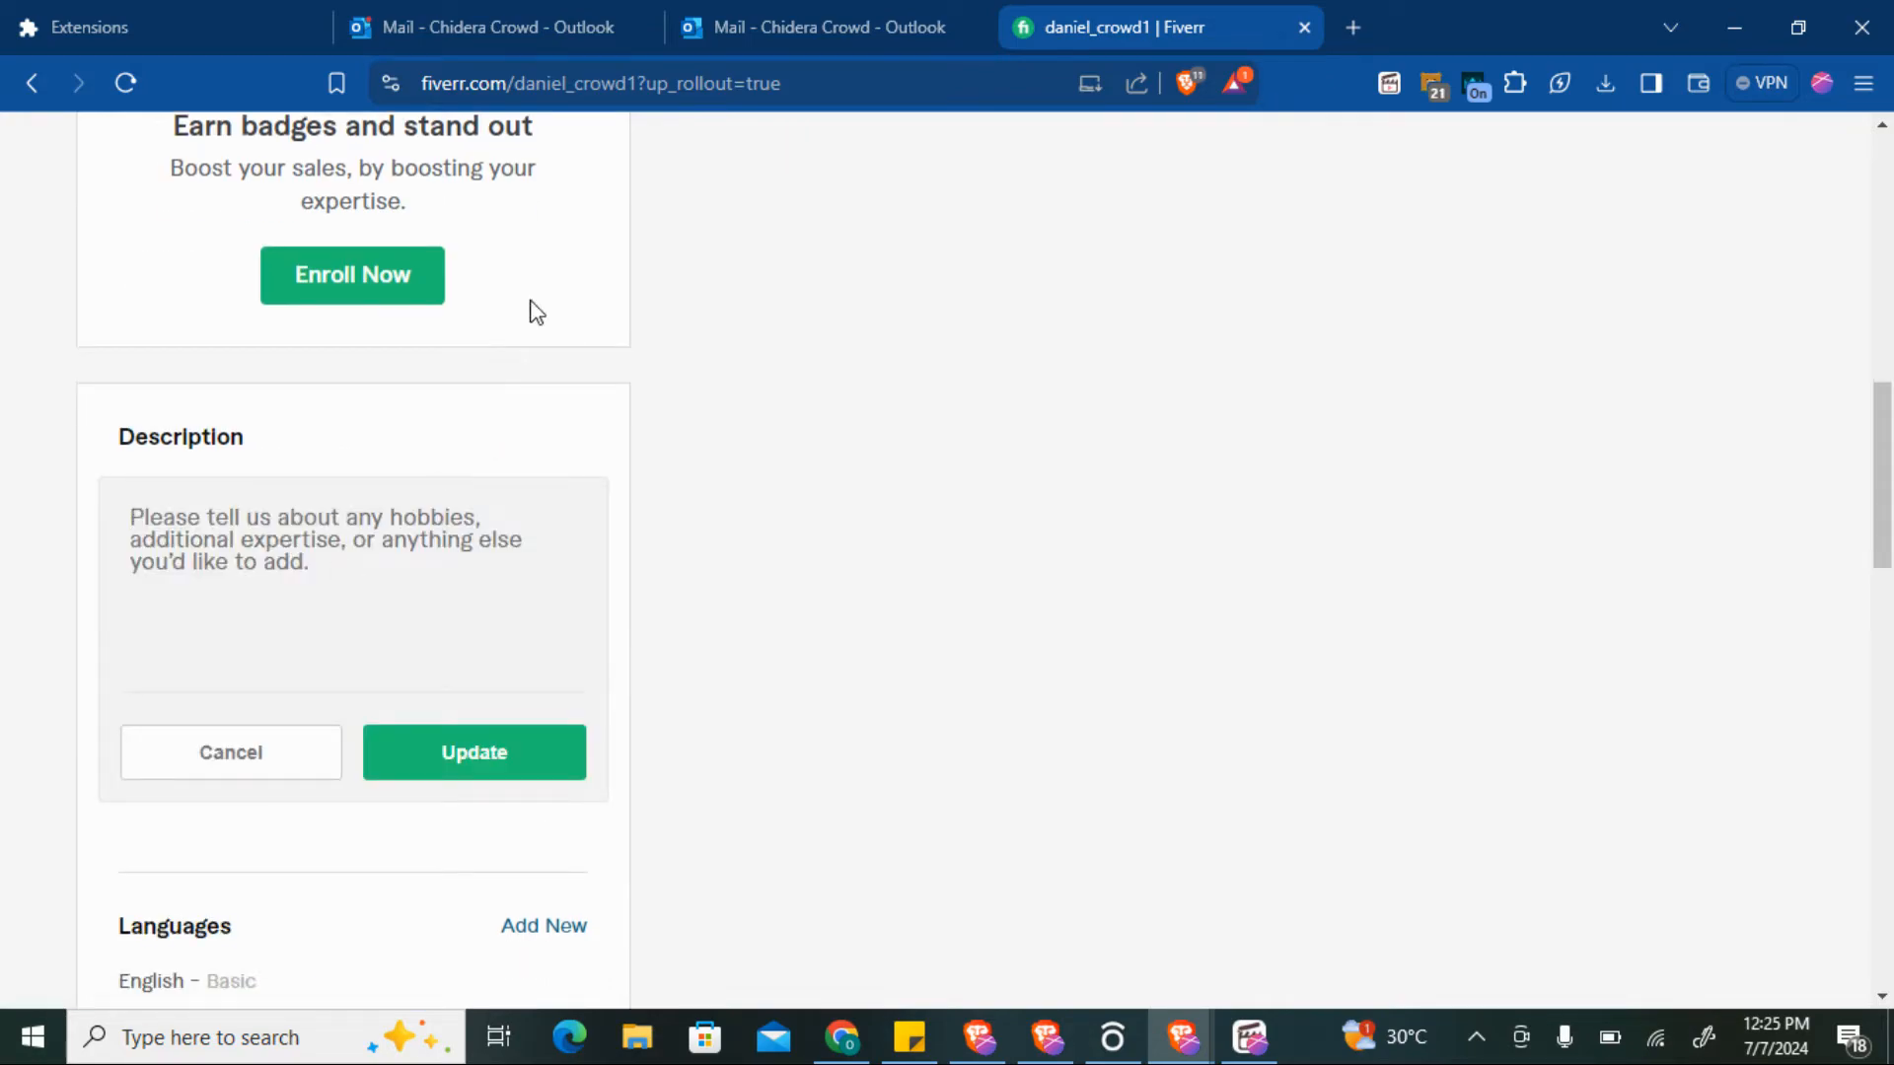
left_click(723, 94)
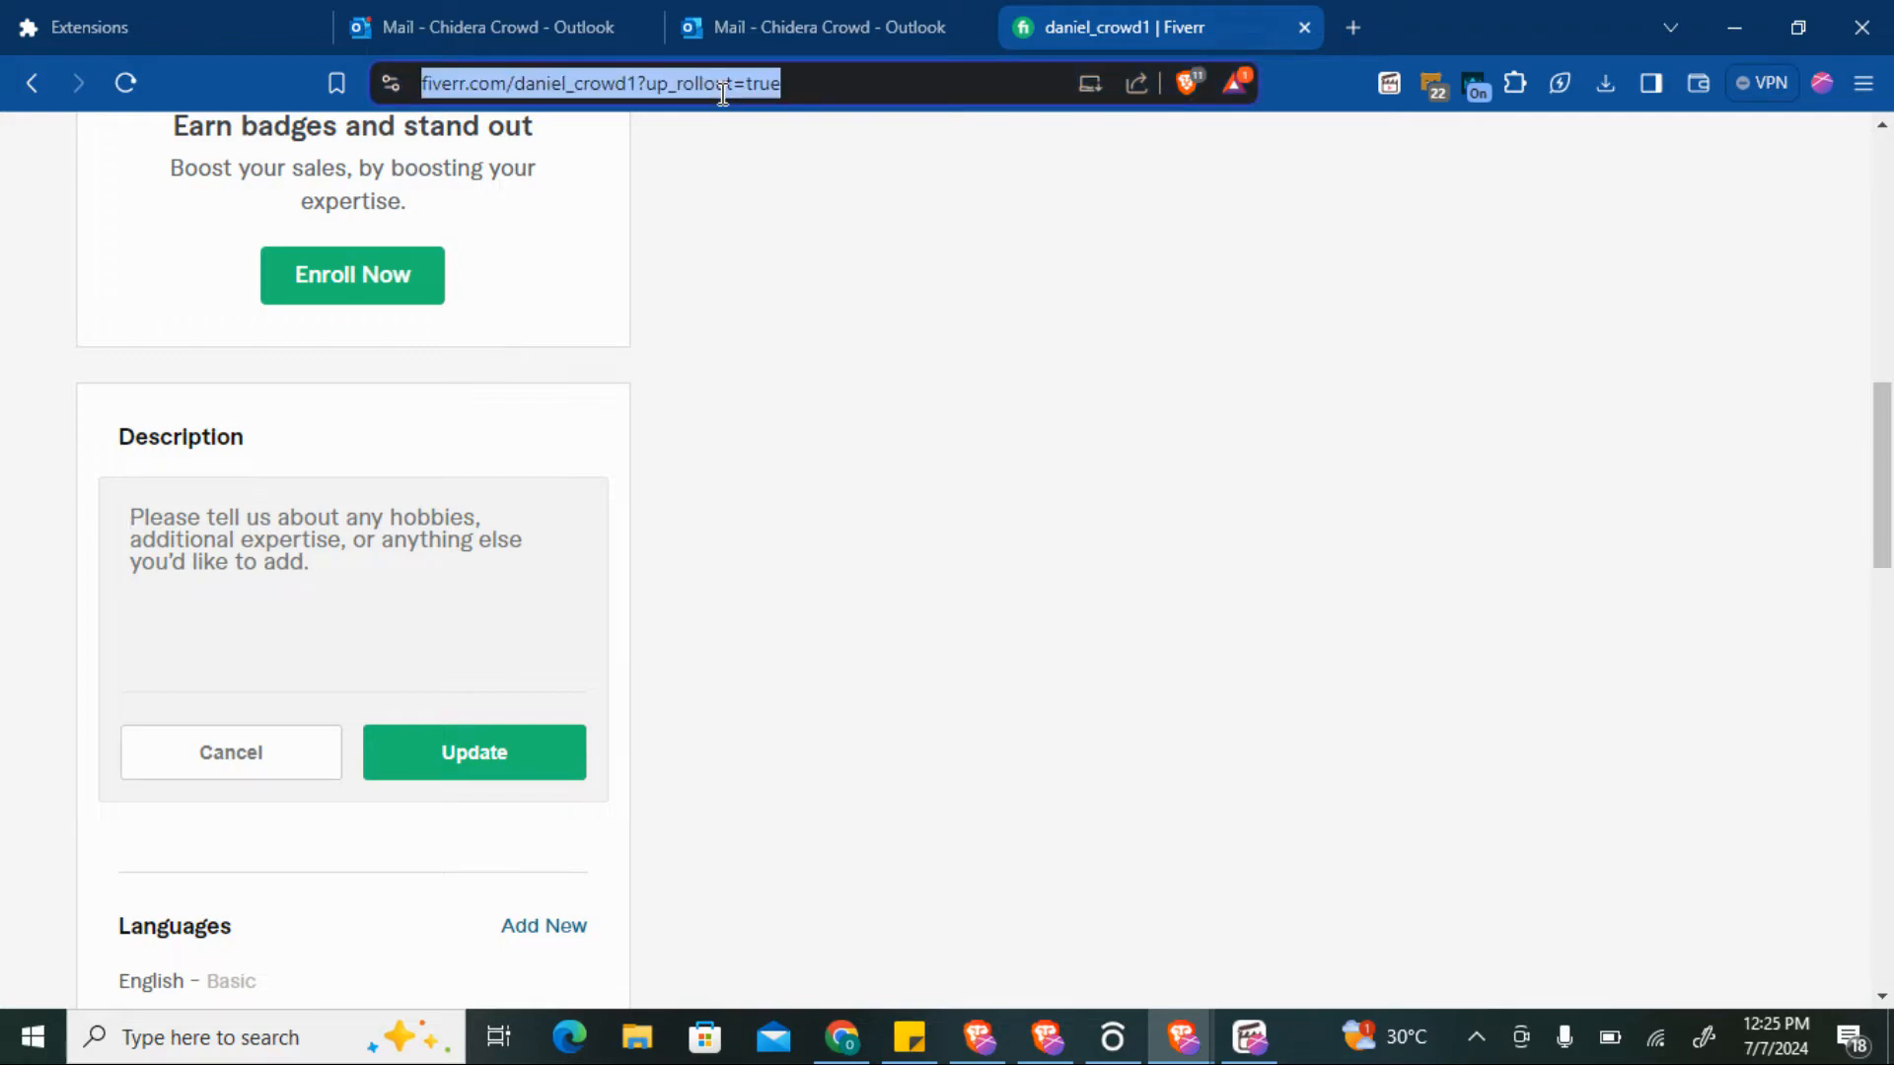
key("ctrl+v")
key("ctrl+a")
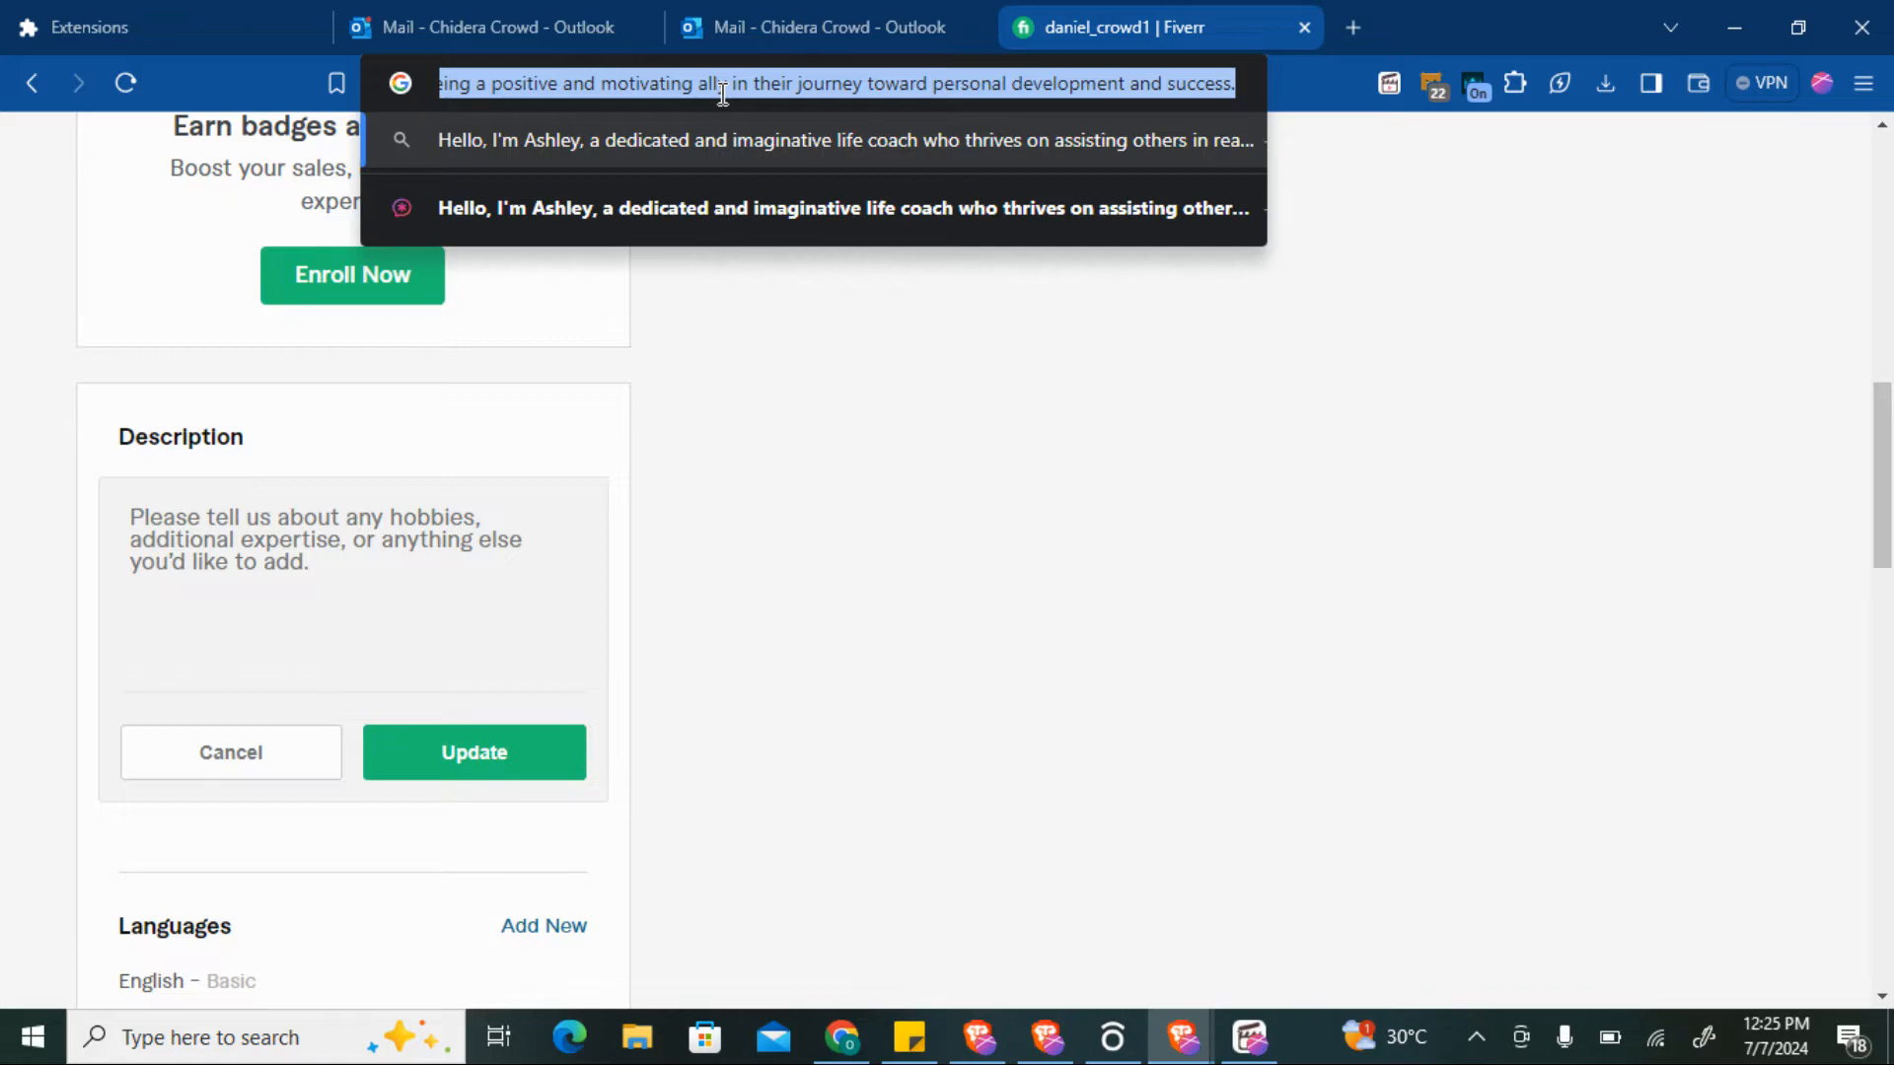
left_click(304, 538)
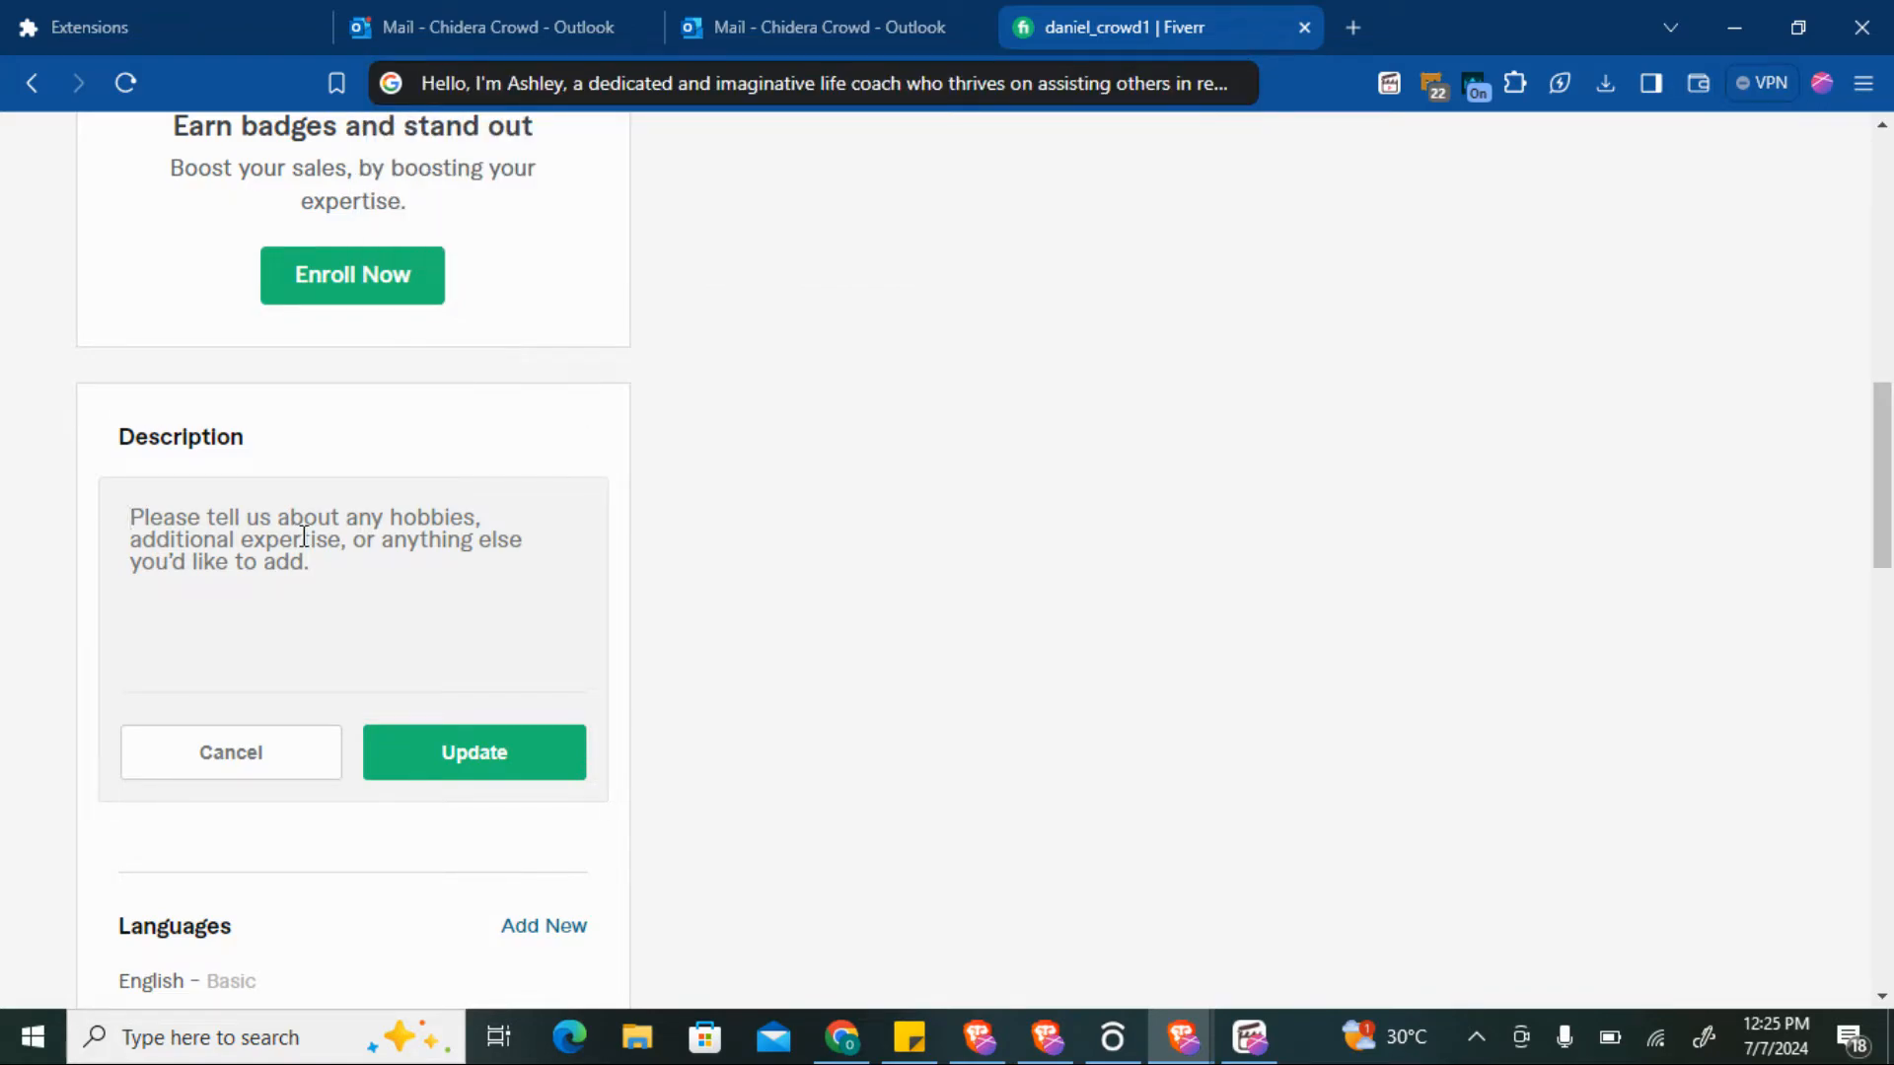
key("ctrl+v")
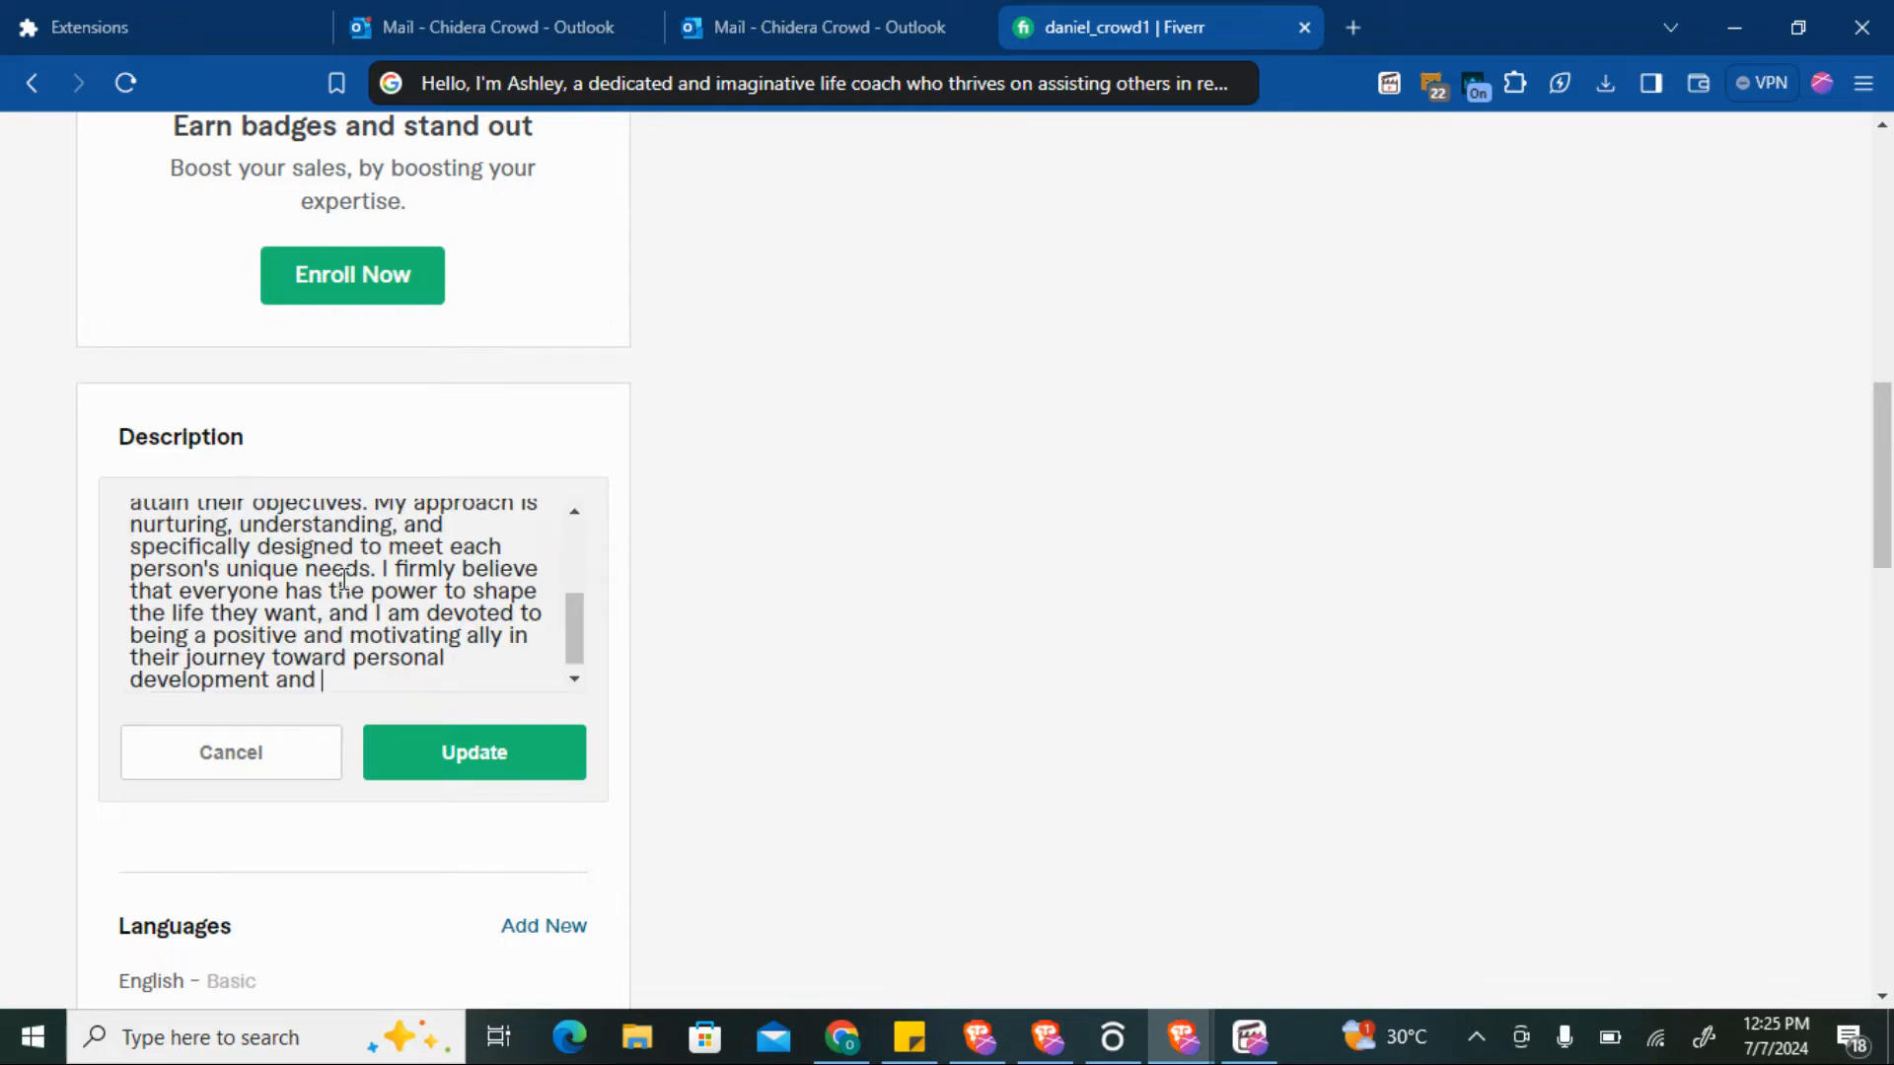
- Remove the dangling "and" from the end of the description so it closes with "personal development."
scroll(345, 580, "up", 1)
scroll(344, 580, "down", 1)
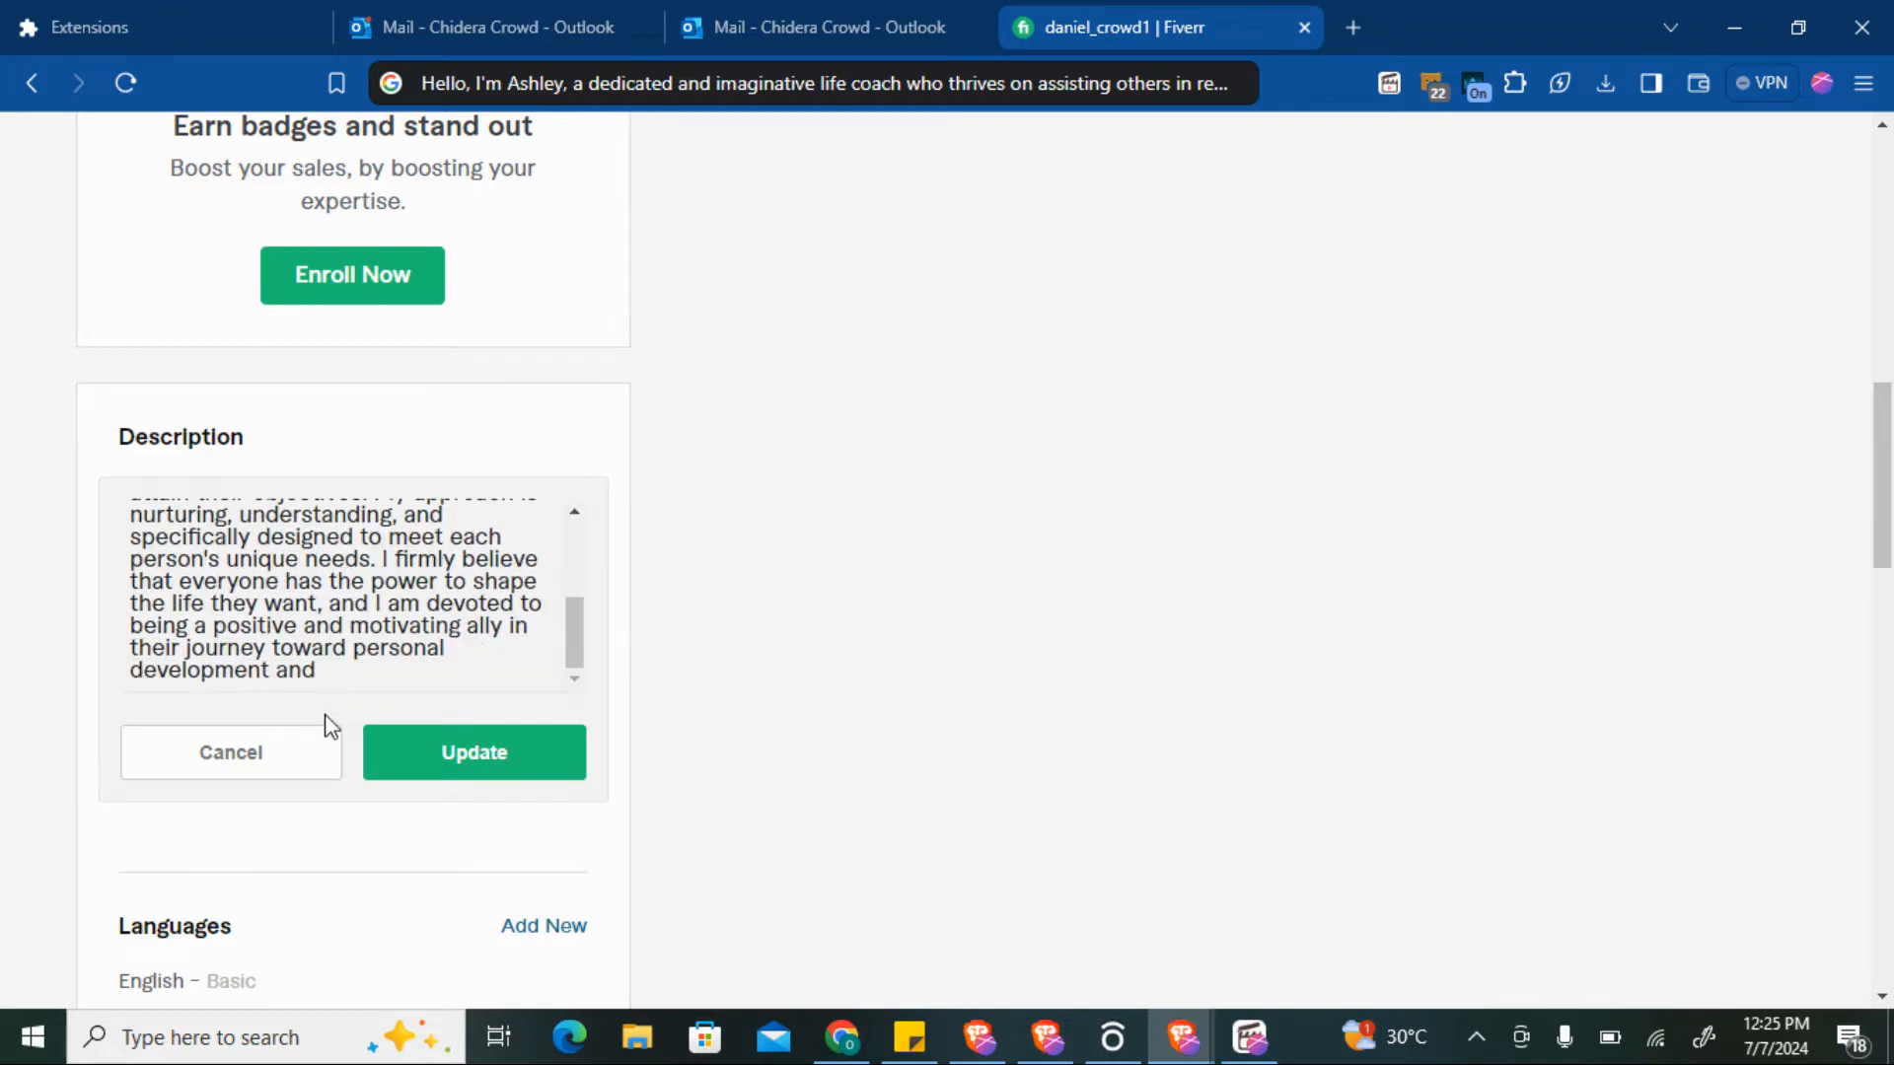
key("BackSpace")
key("BackSpace")
key("BackSpace")
key("BackSpace")
- Replace the copied seller's name in the description's greeting with the account holder's first name
scroll(331, 670, "up", 5)
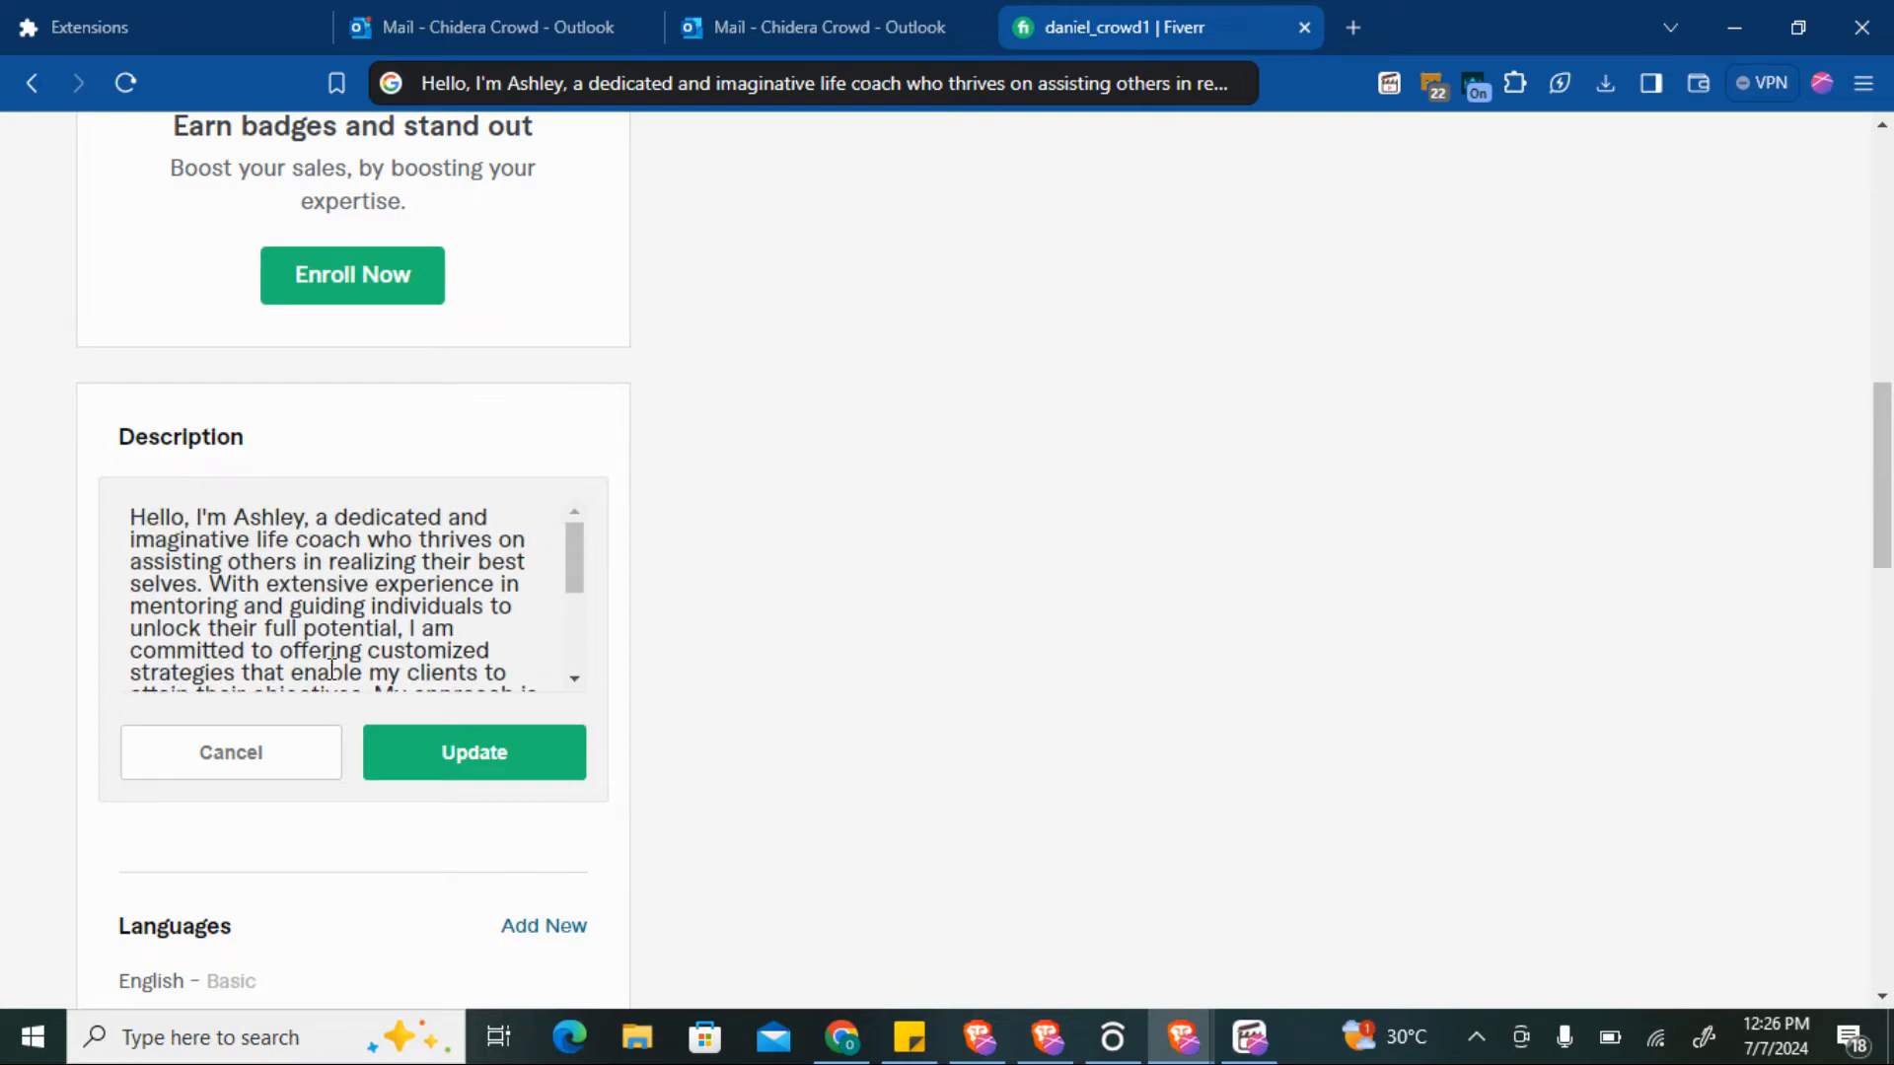
left_click(306, 718)
key("BackSpace")
key("BackSpace")
key("BackSpace")
key("BackSpace")
key("BackSpace")
key("BackSpace")
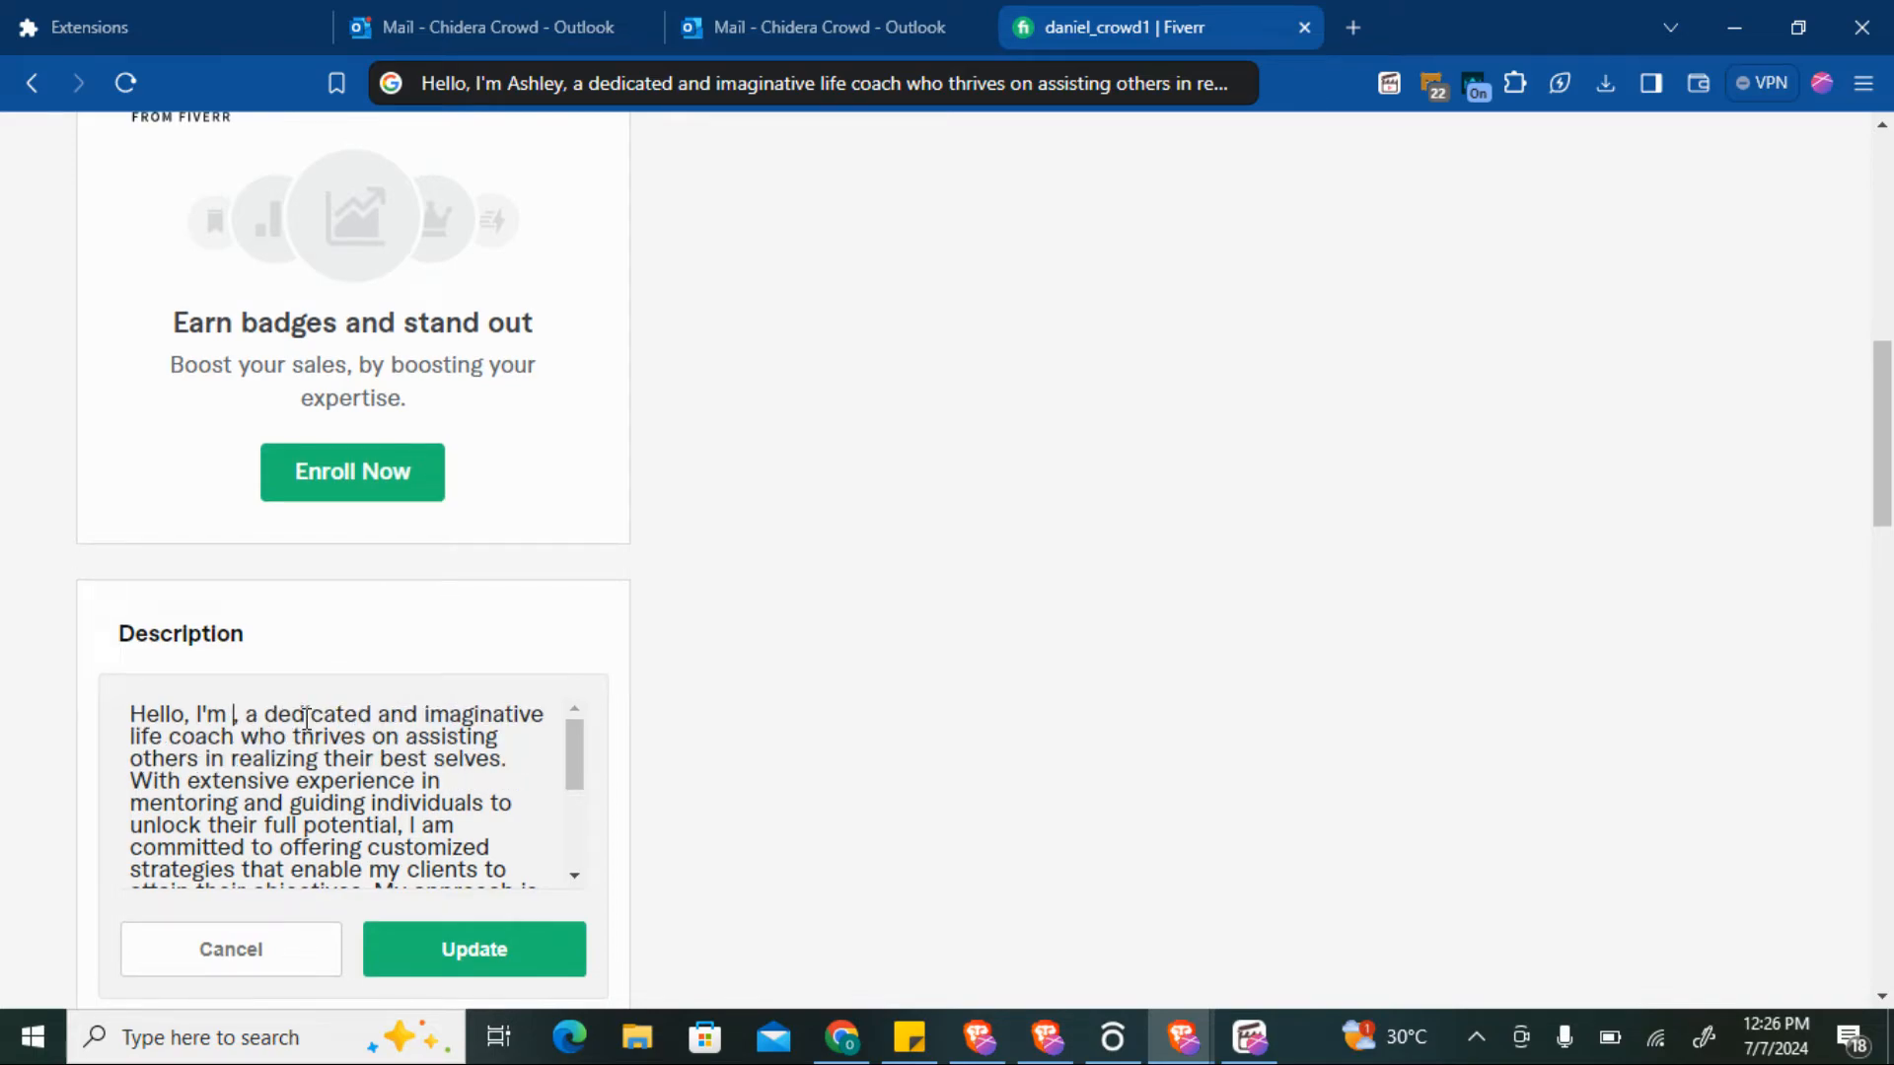
type("Daniel")
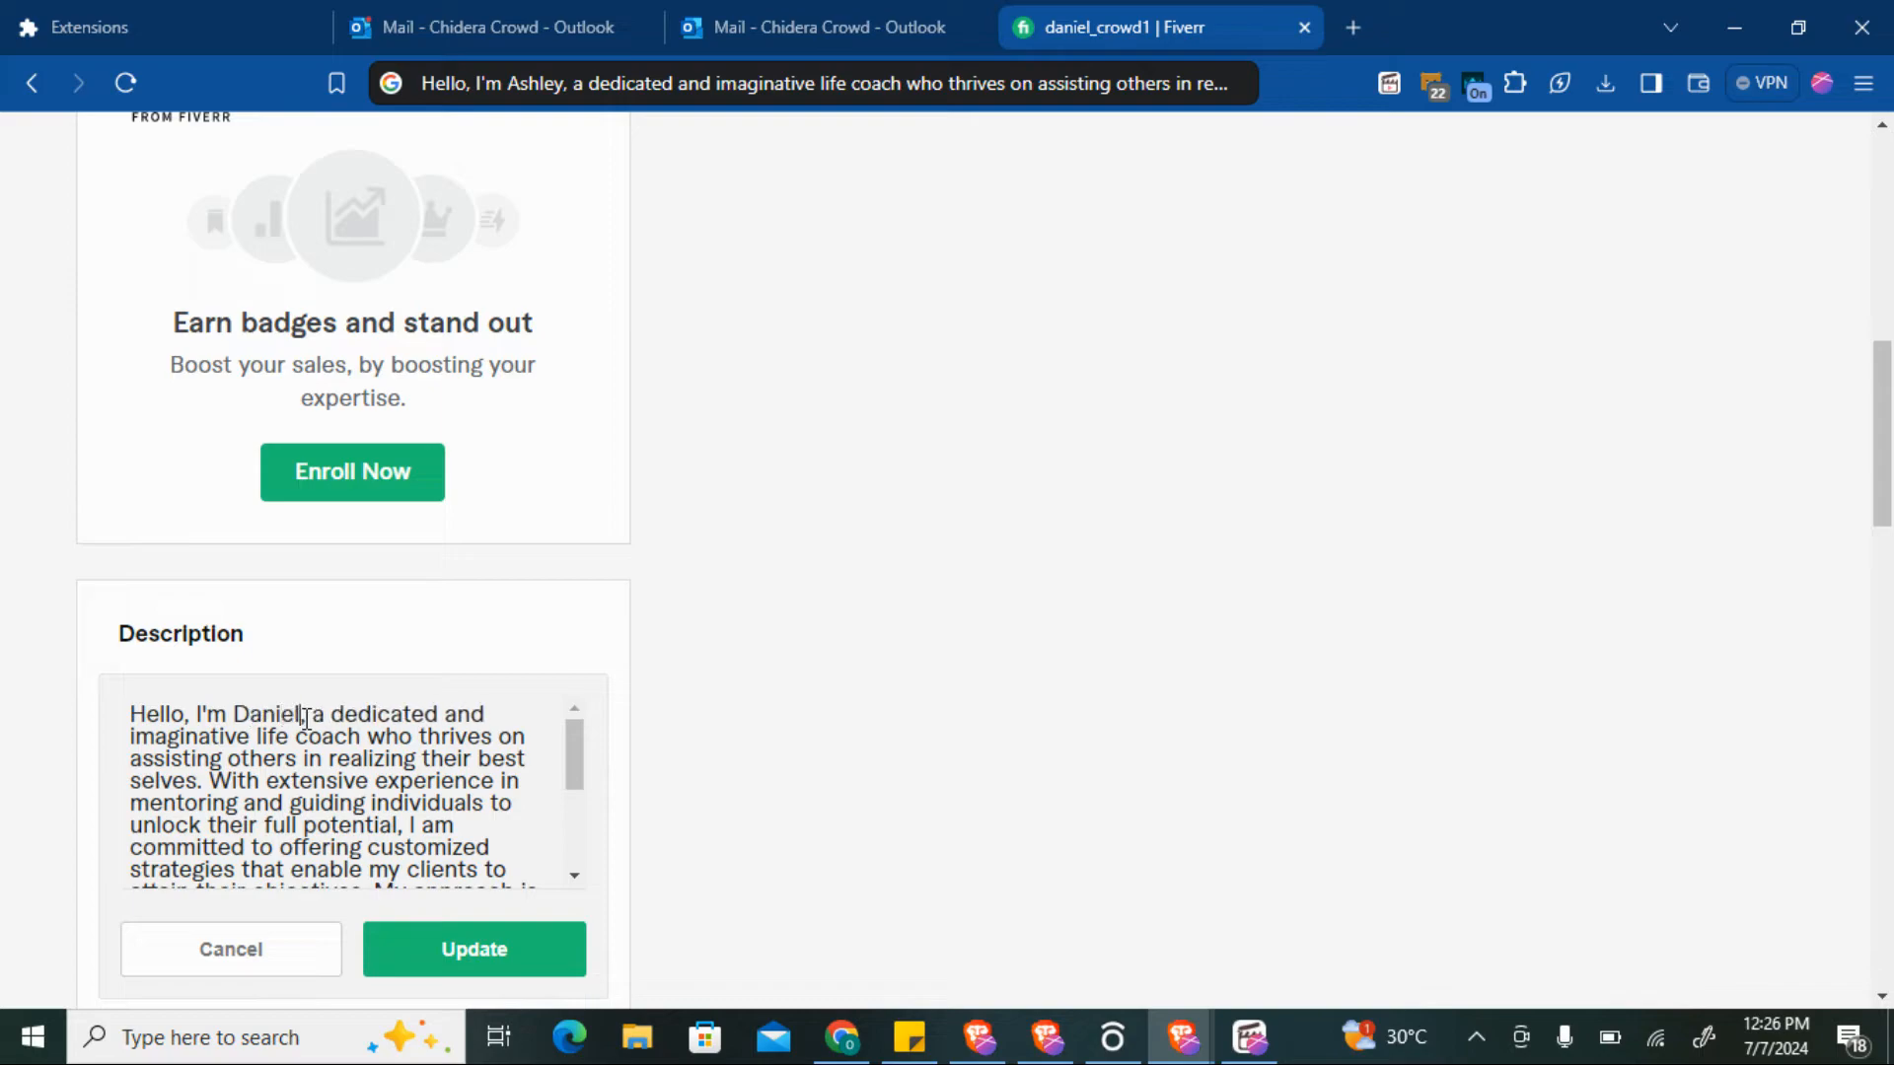
- Read through the rest of the description text and save the updated profile description
scroll(306, 718, "down", 3)
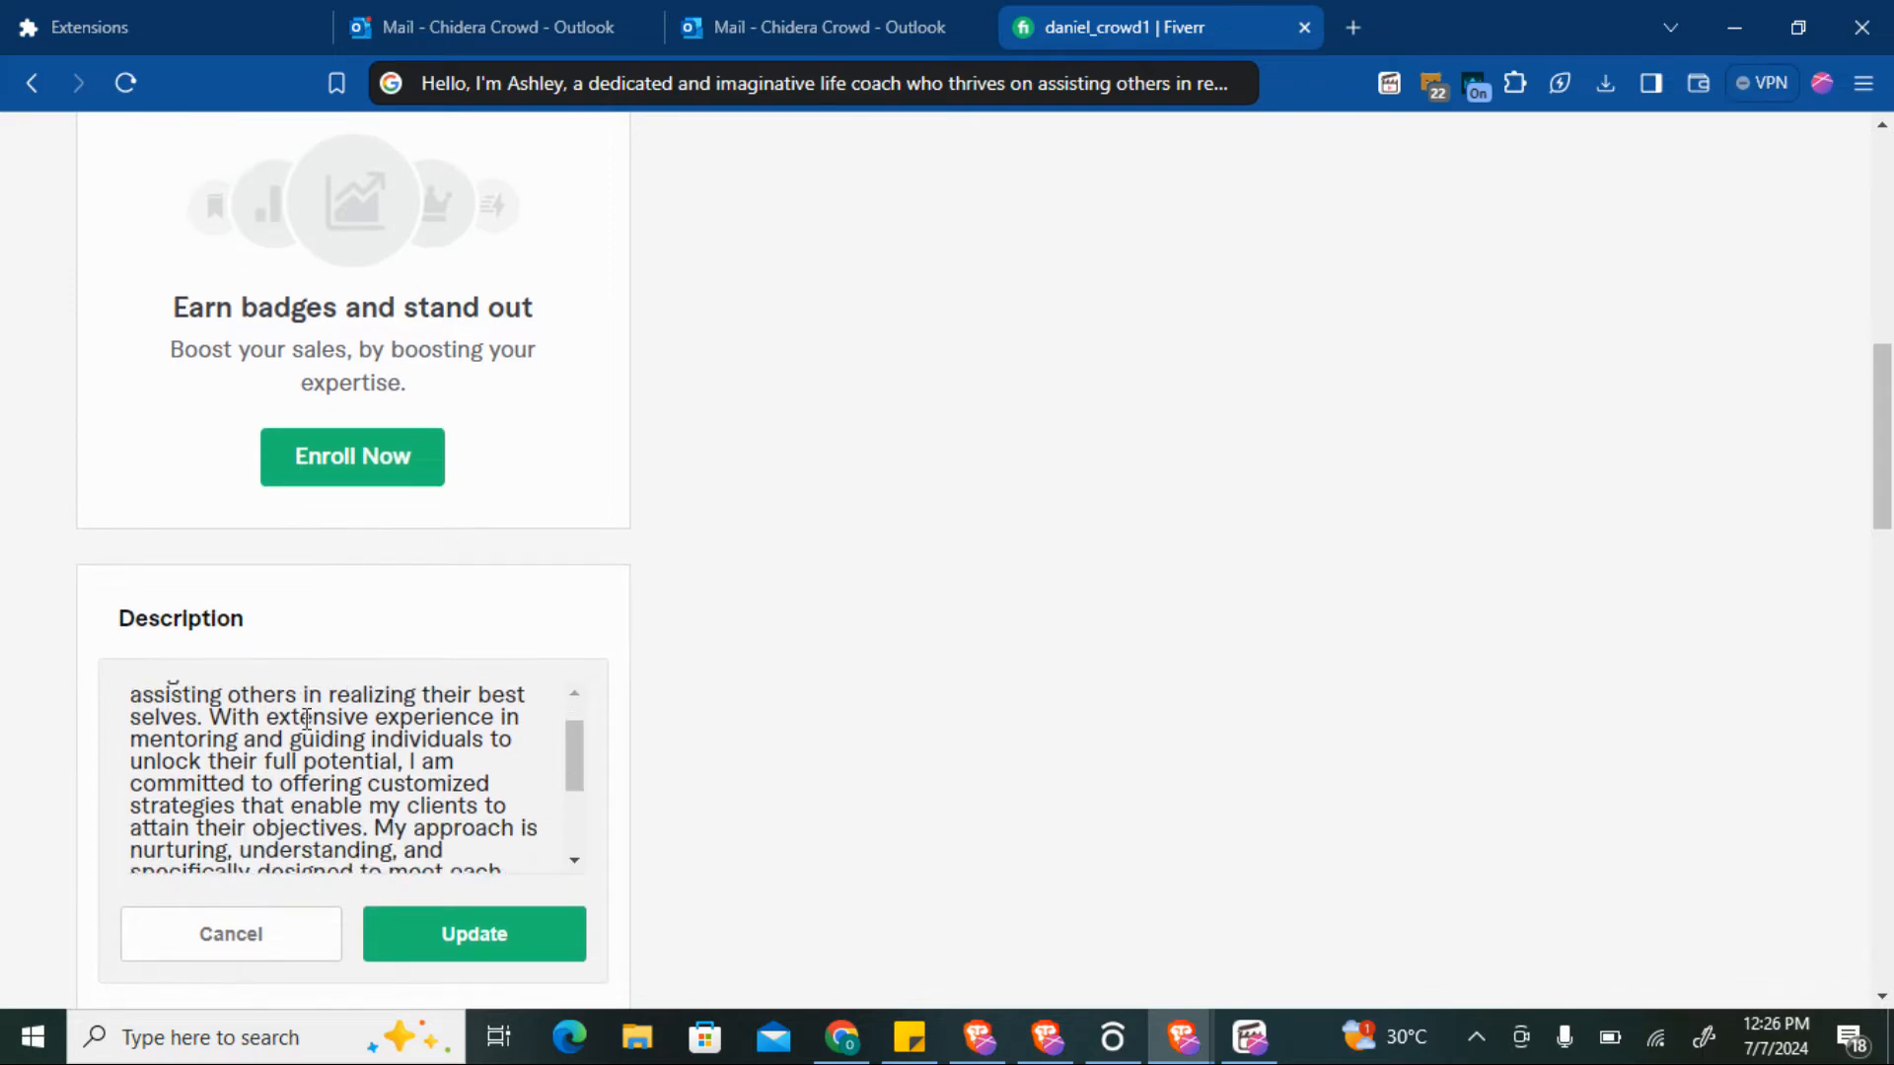
scroll(305, 718, "down", 5)
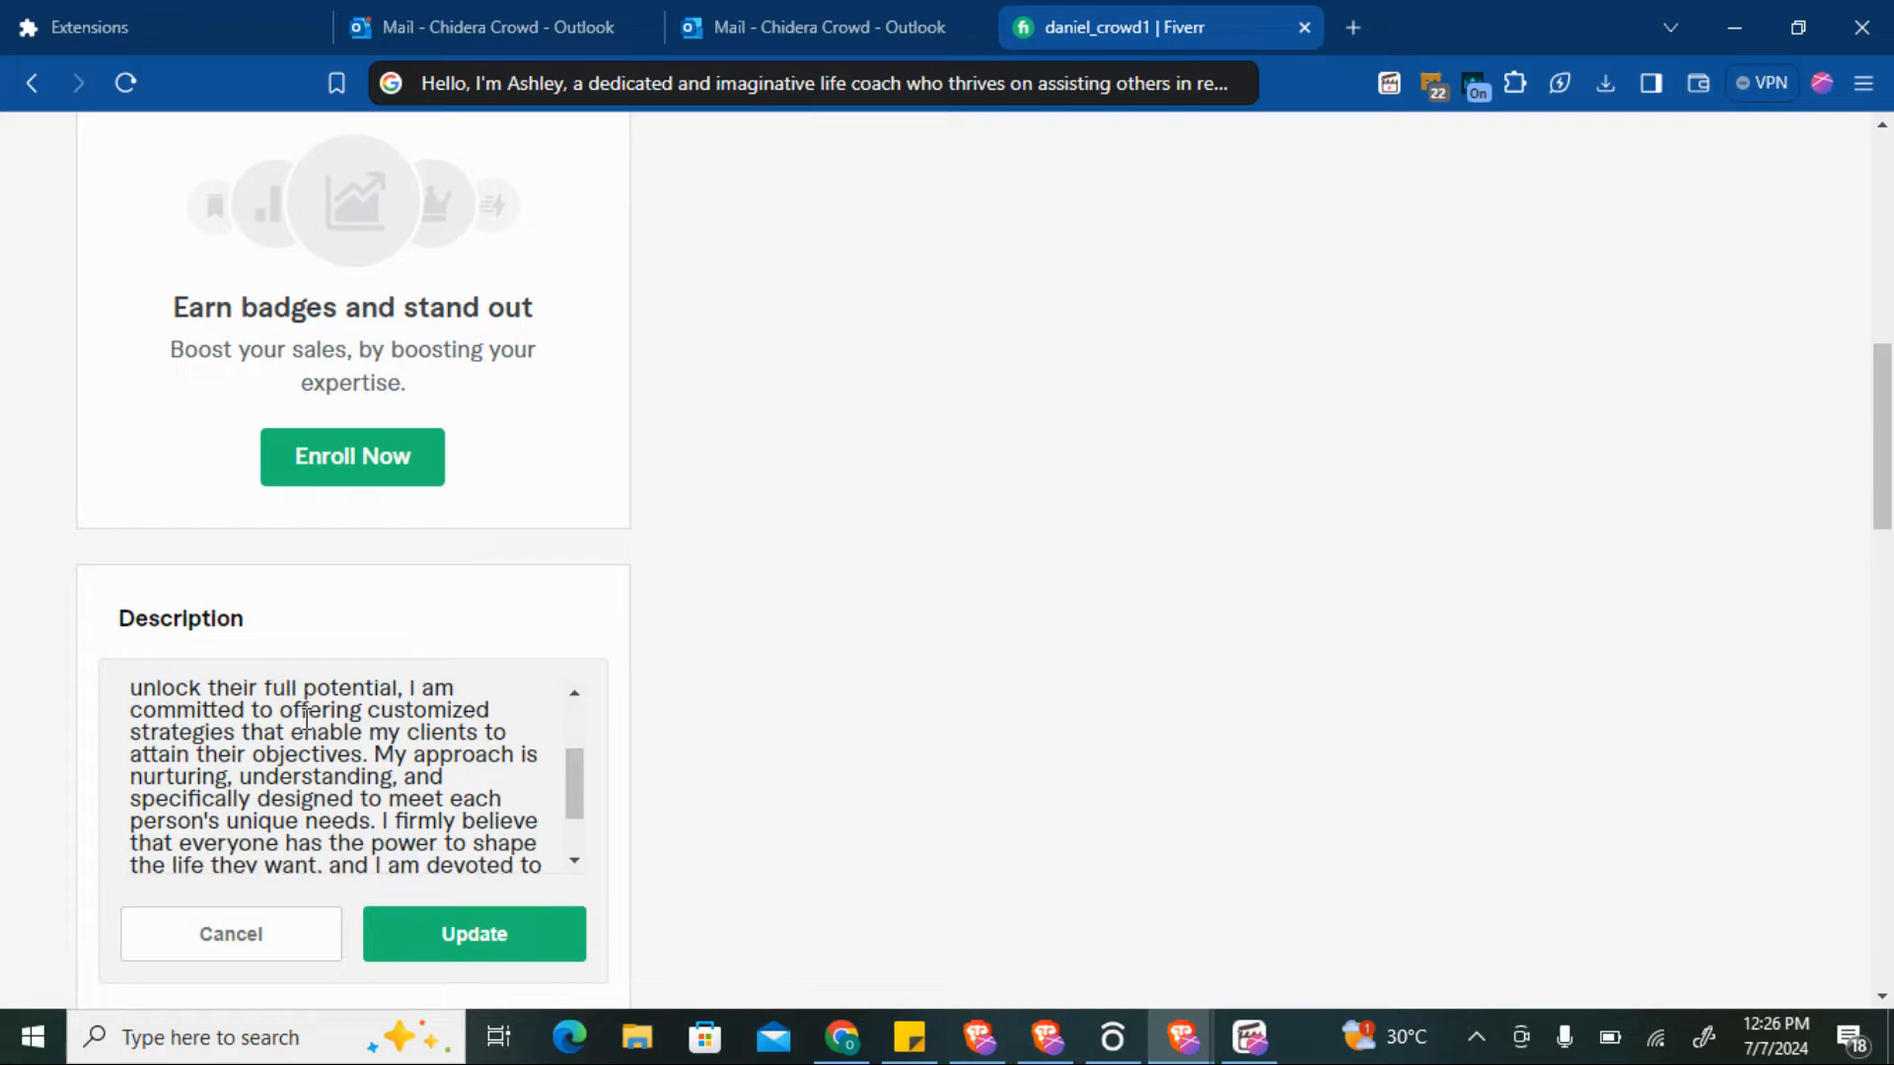
scroll(360, 786, "down", 5)
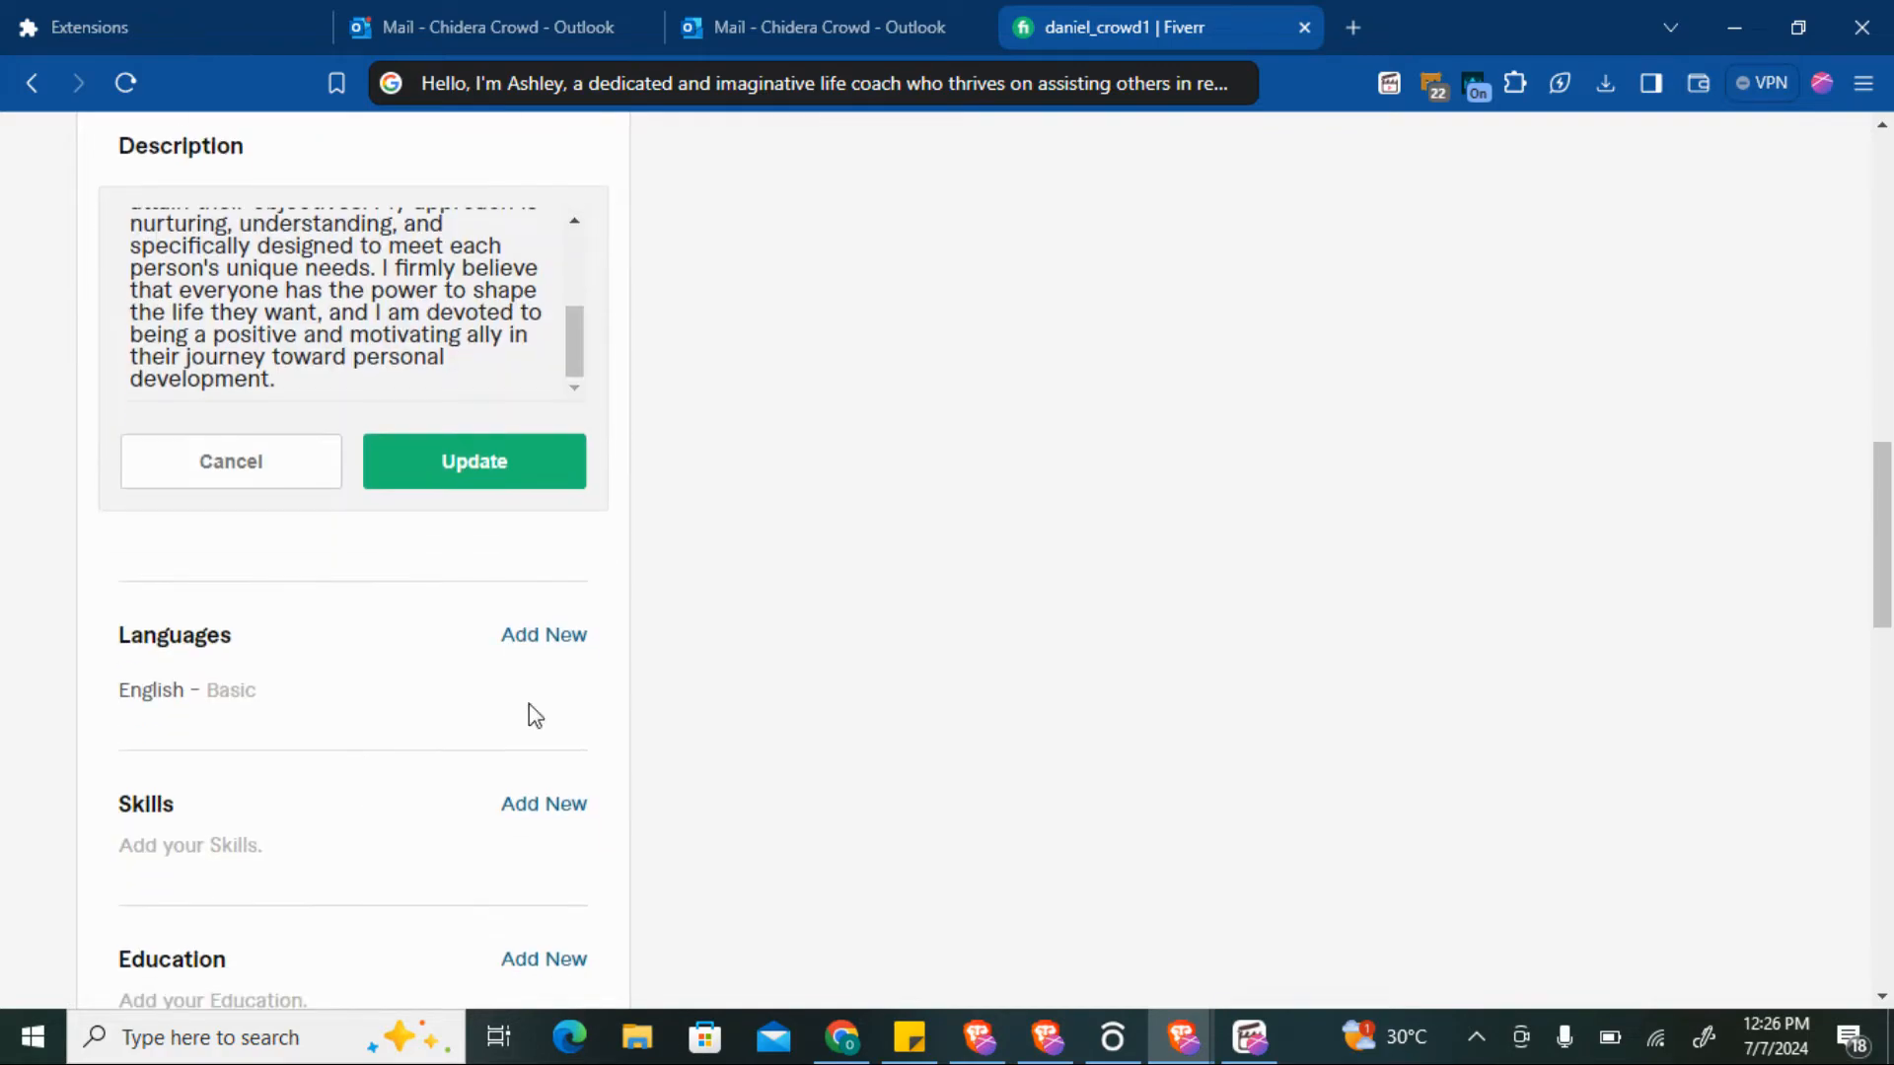
left_click(508, 483)
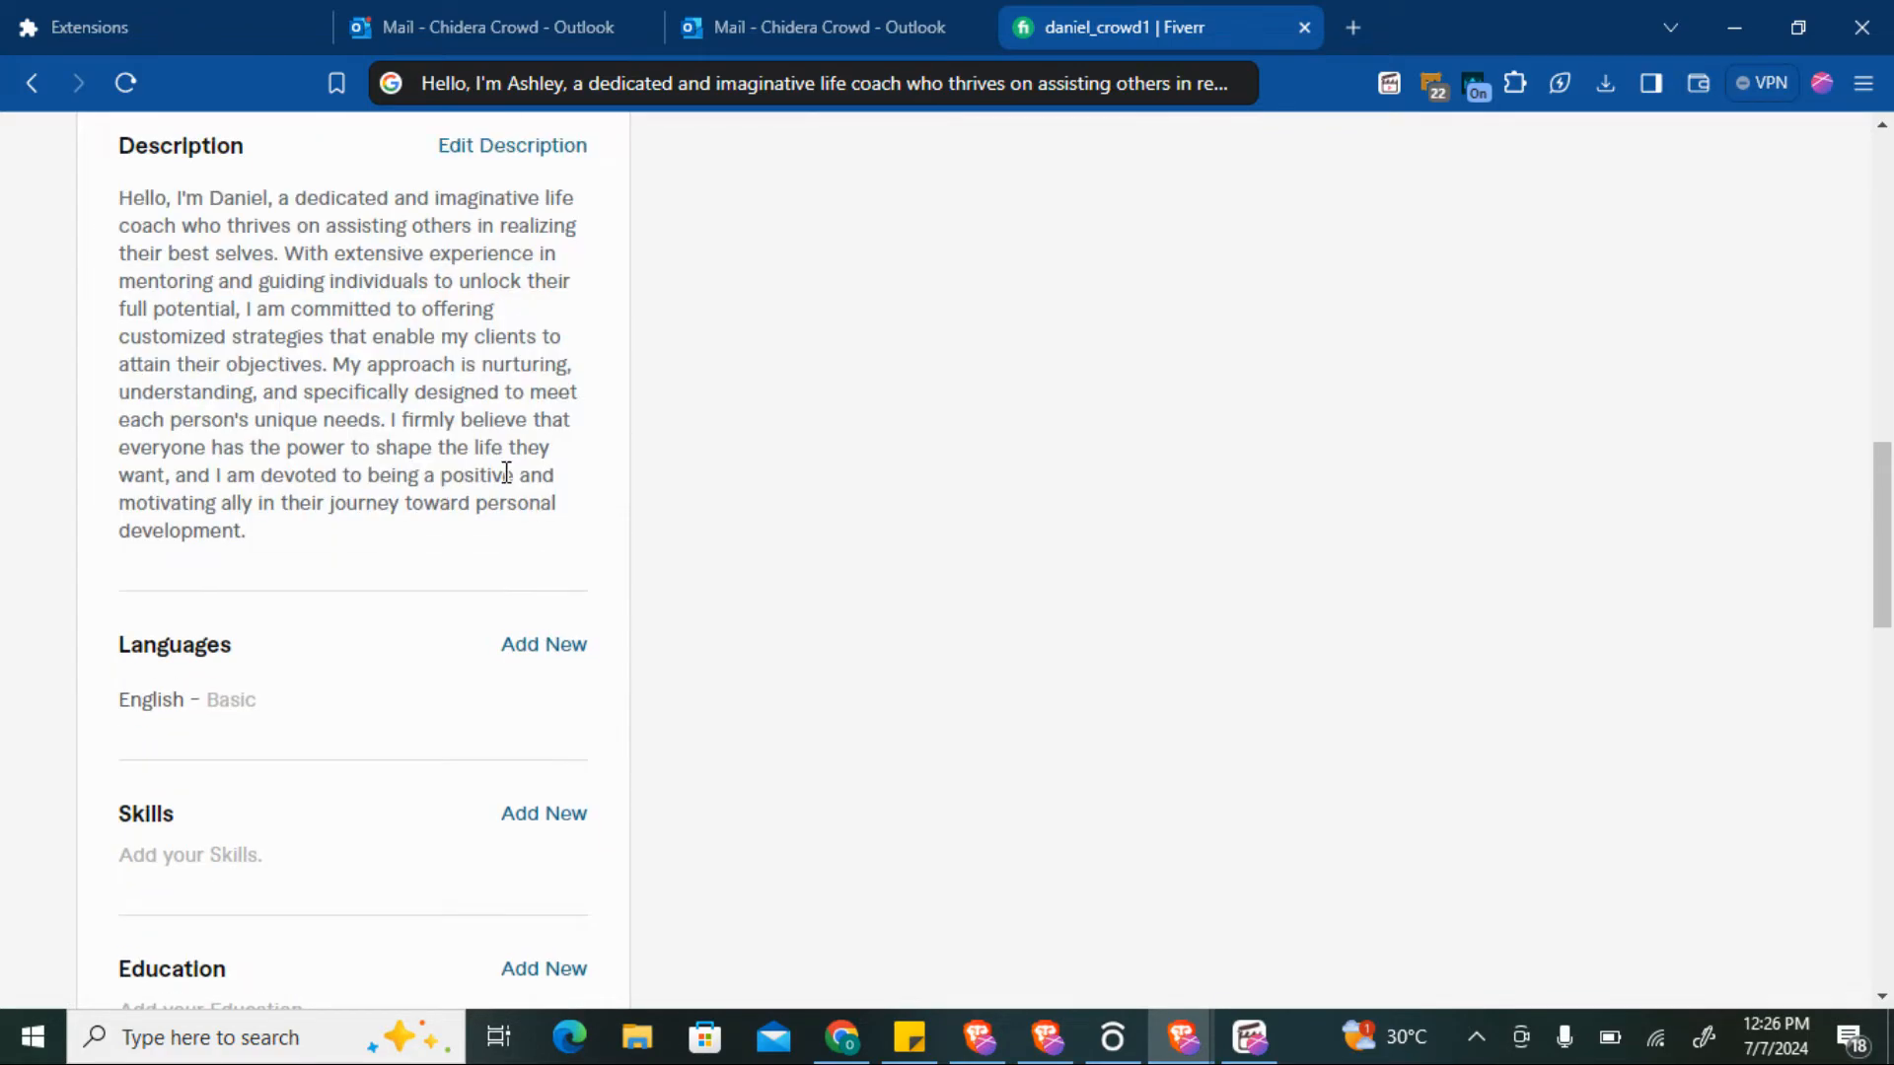
- Return to the top of the Fiverr profile, switch to Chrome and open ideogram.ai in a new tab
scroll(506, 473, "up", 10)
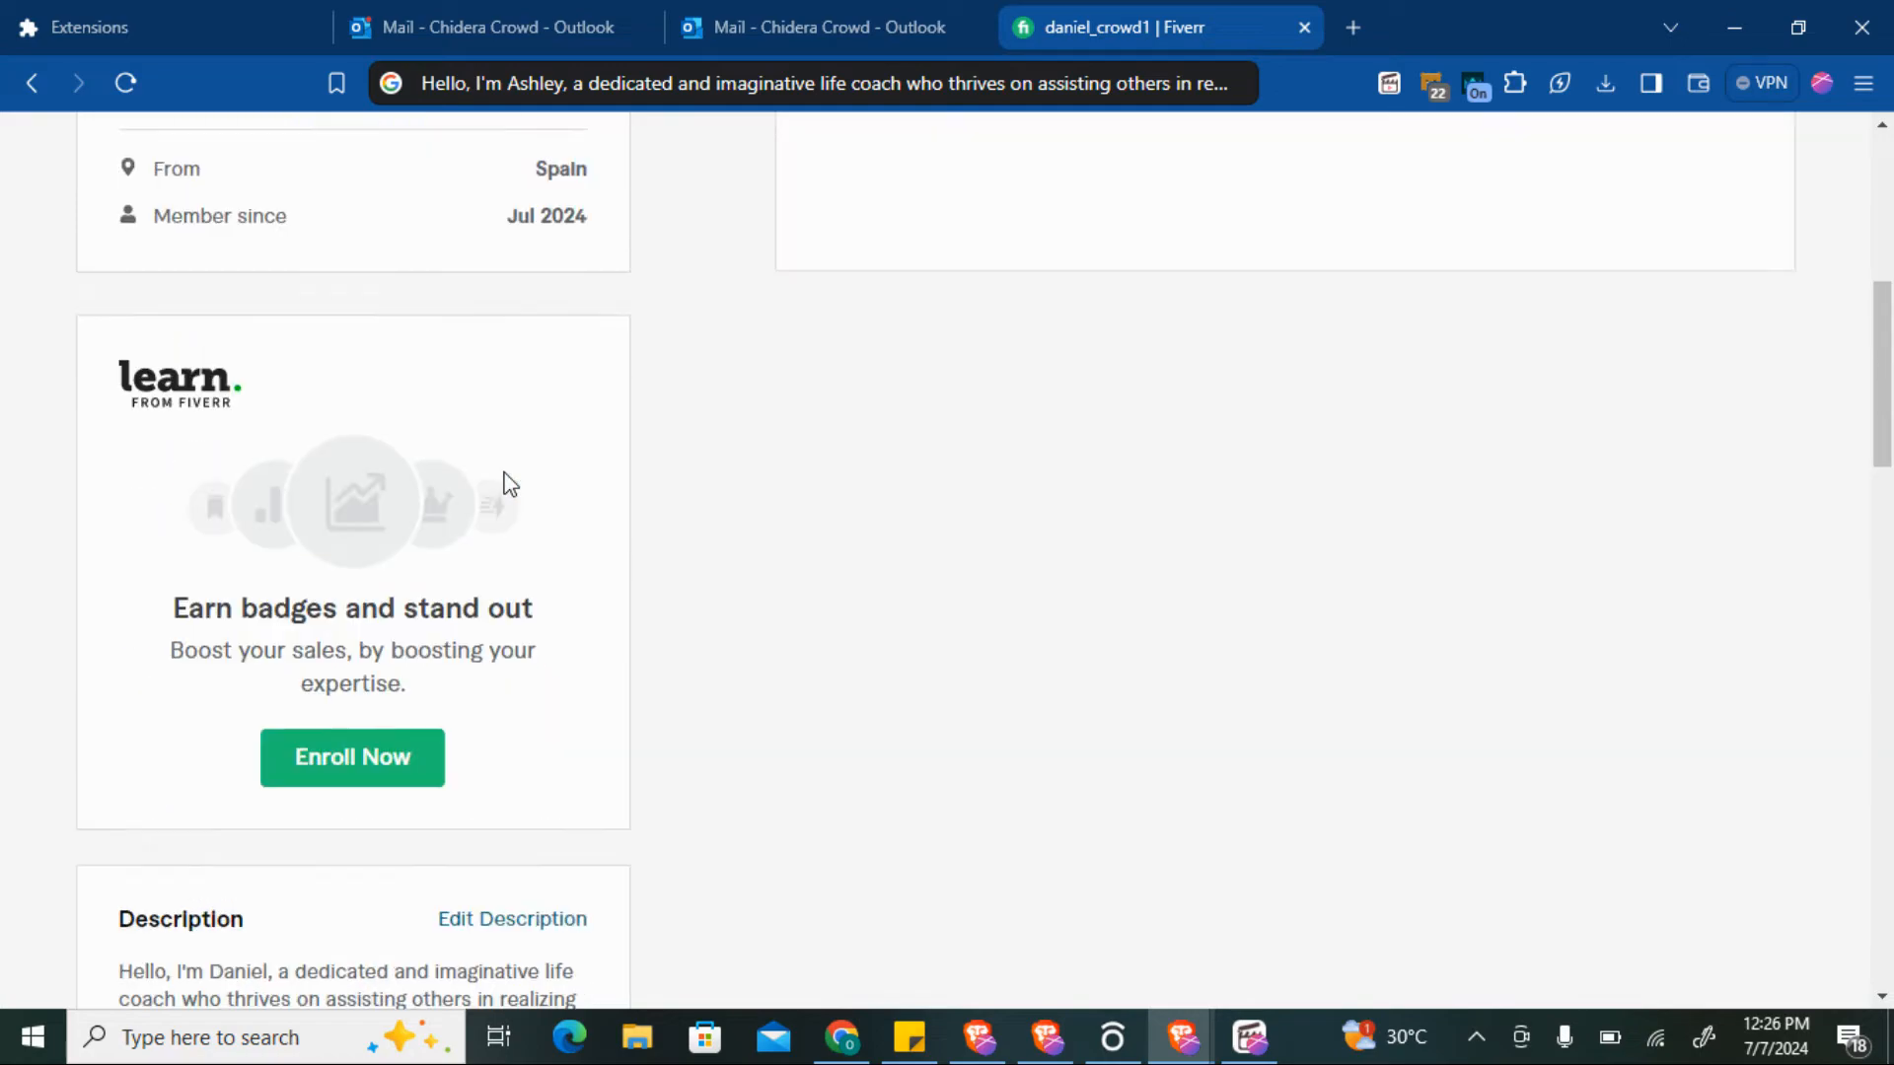
scroll(508, 484, "up", 3)
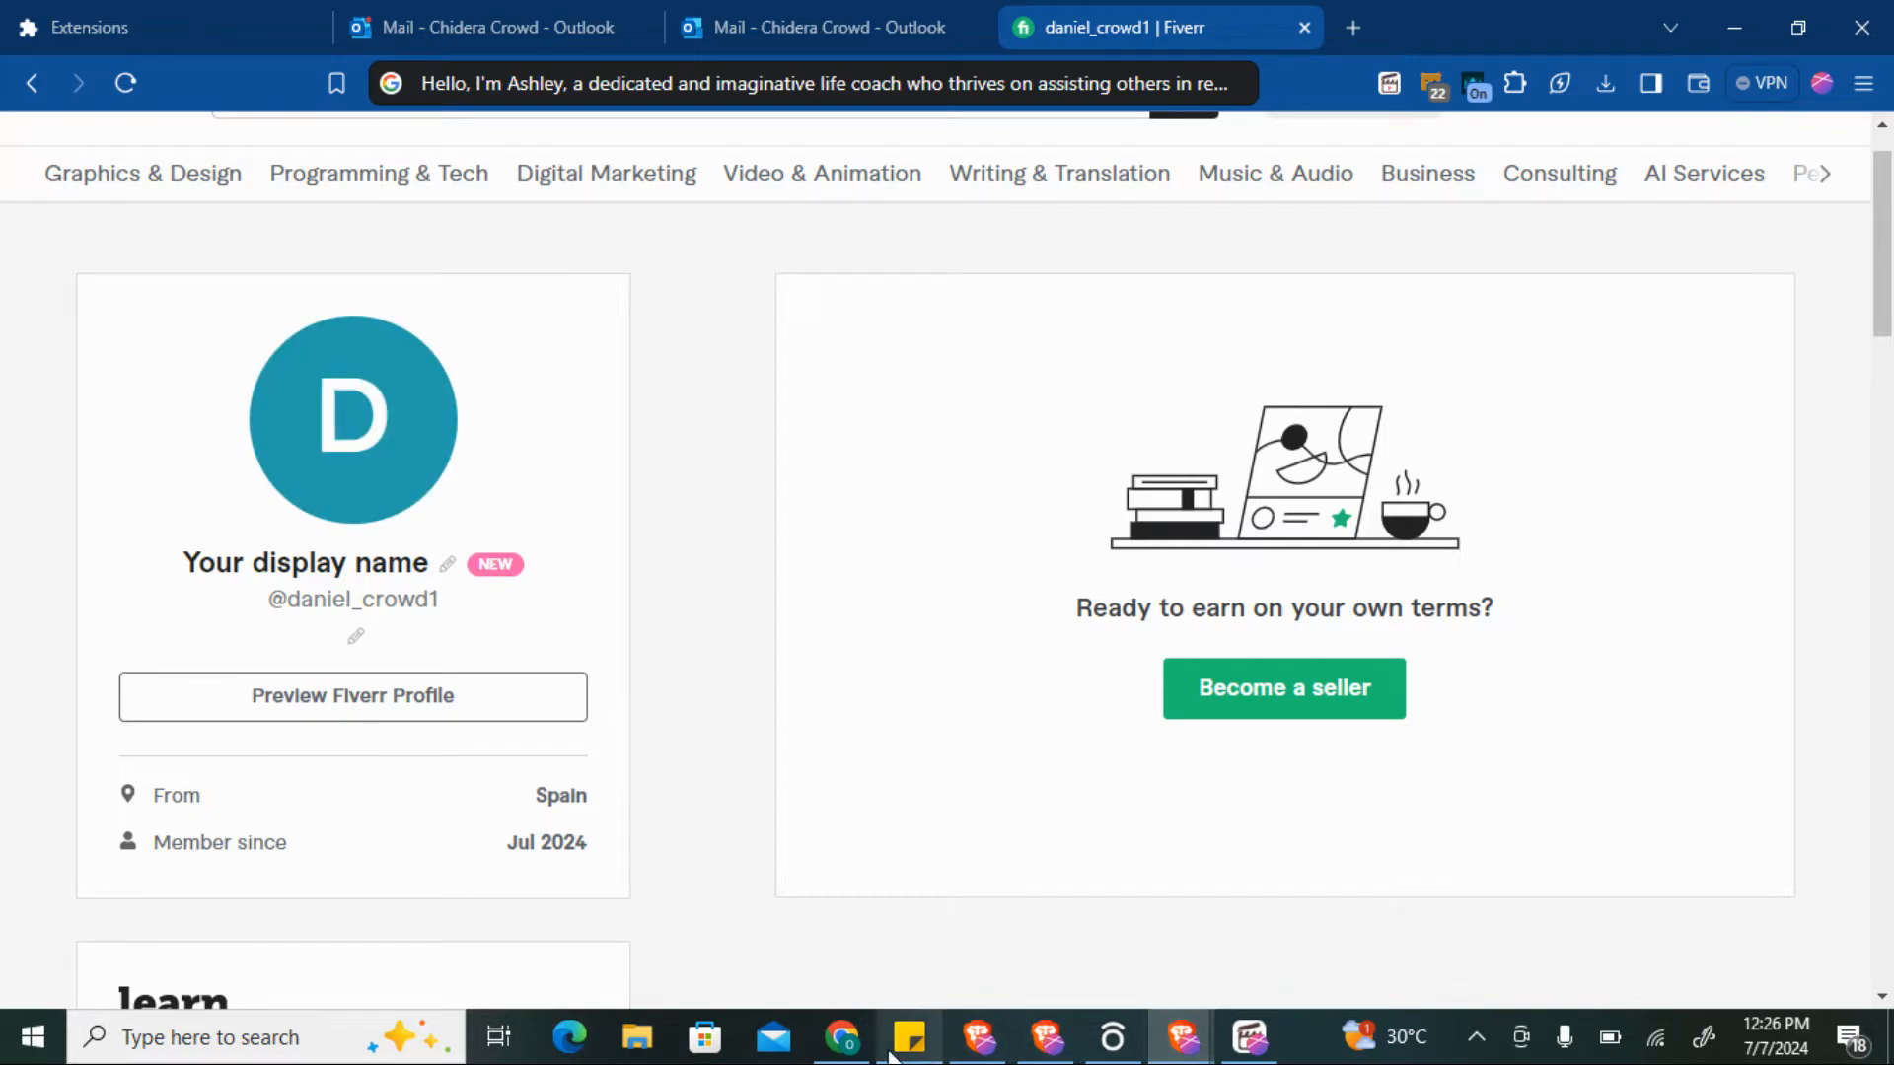
left_click(841, 1038)
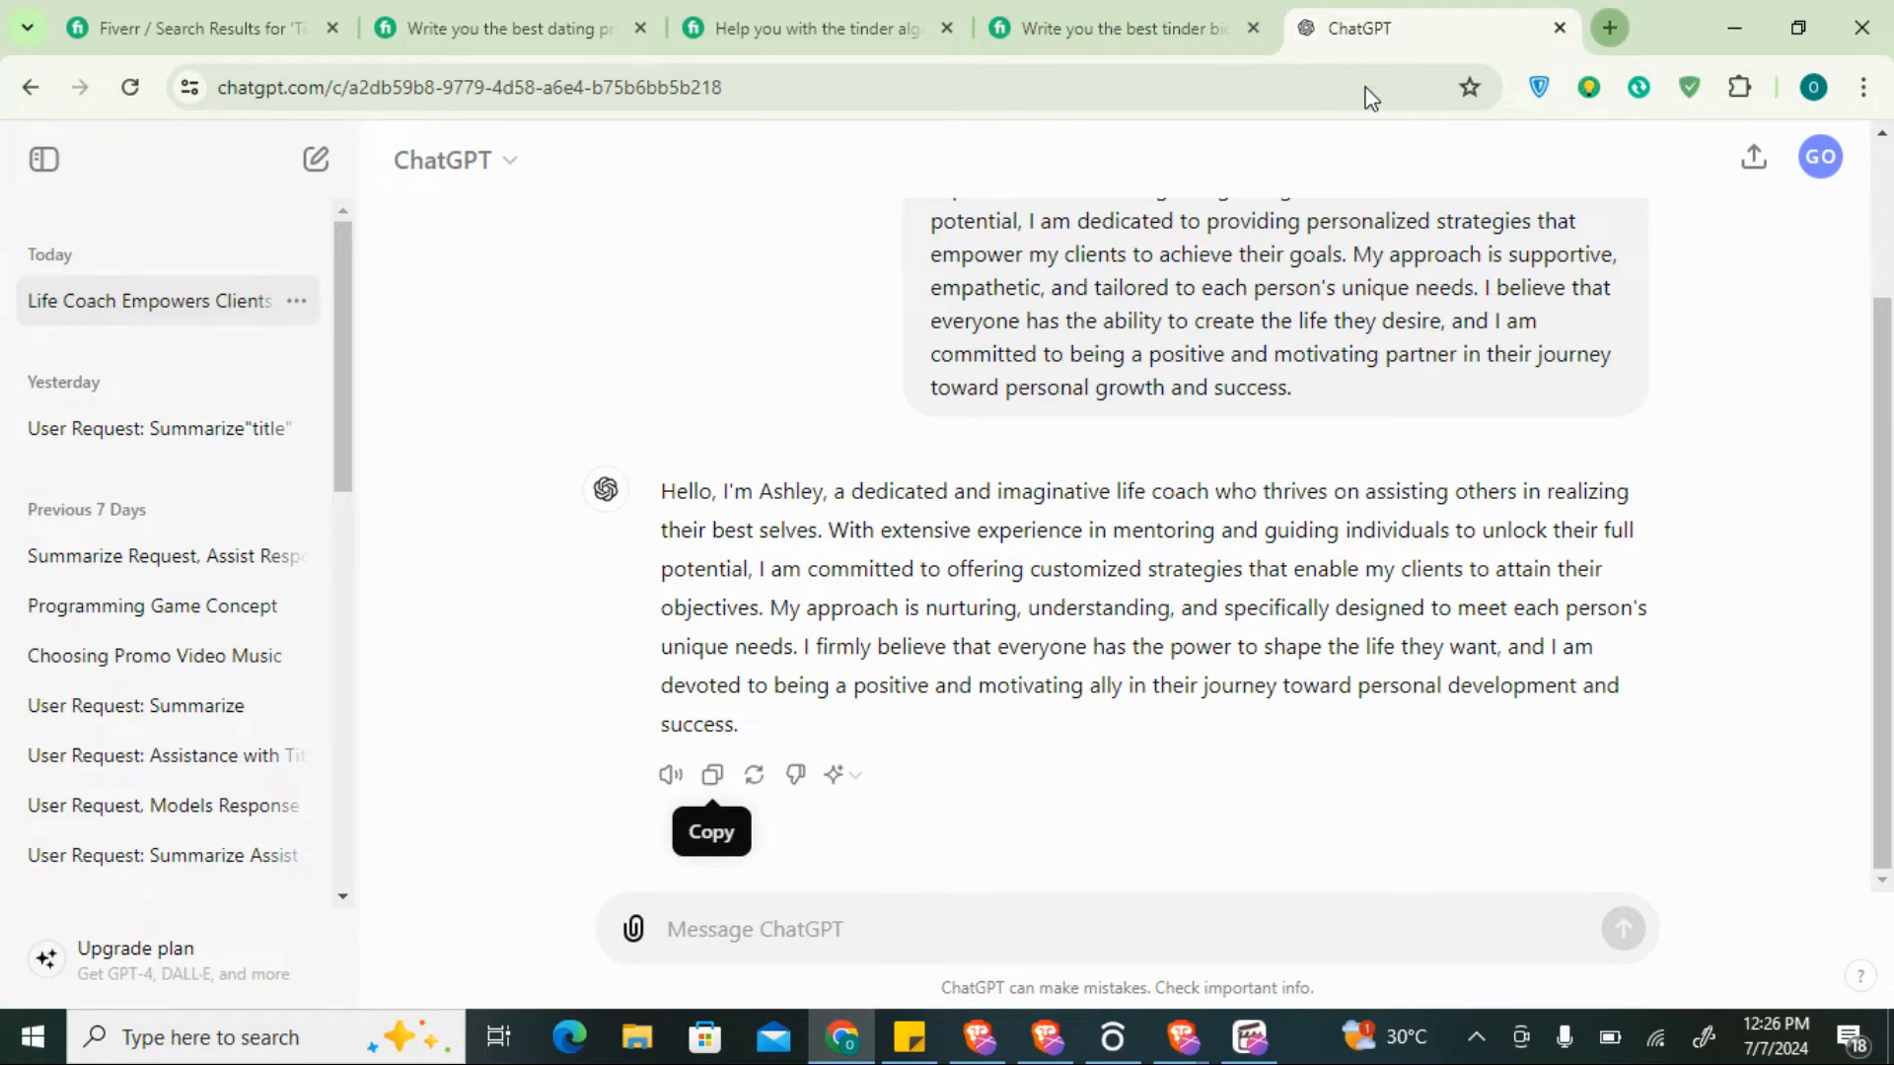
left_click(1613, 36)
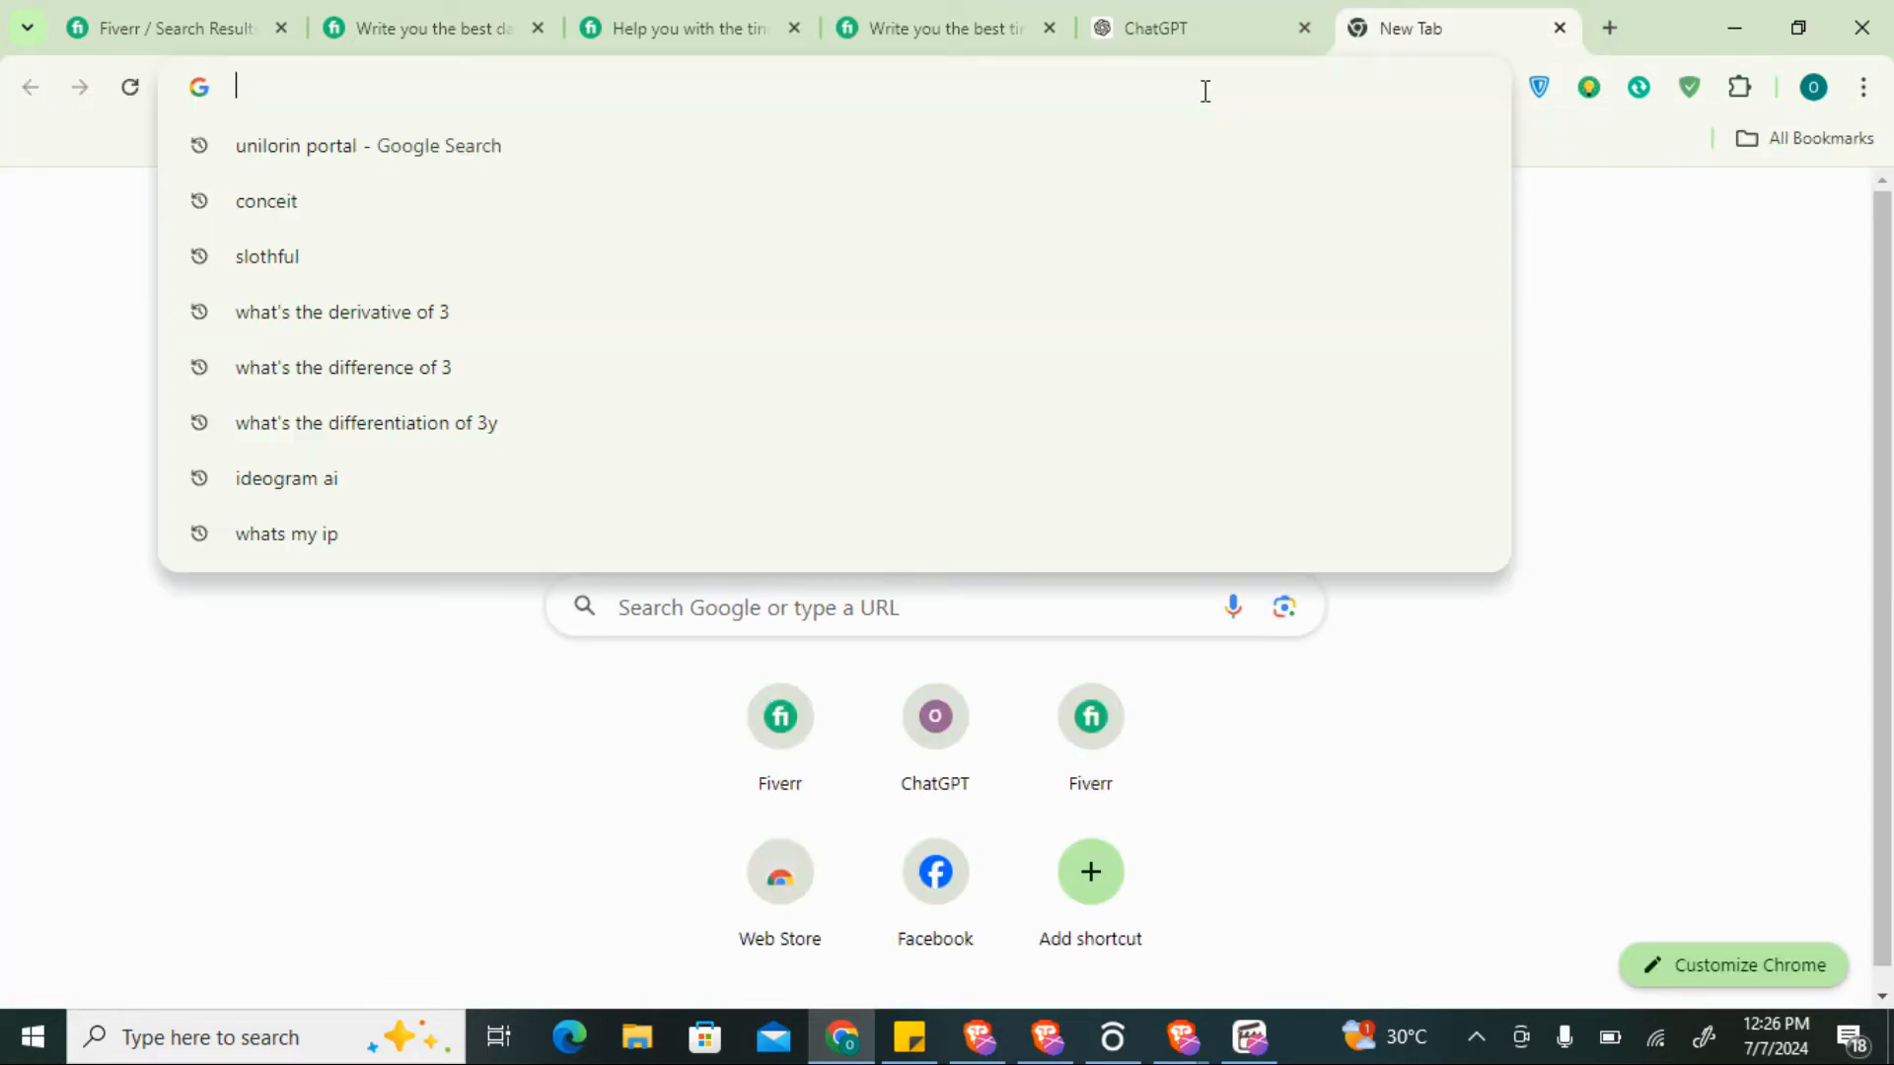
type("Ideo")
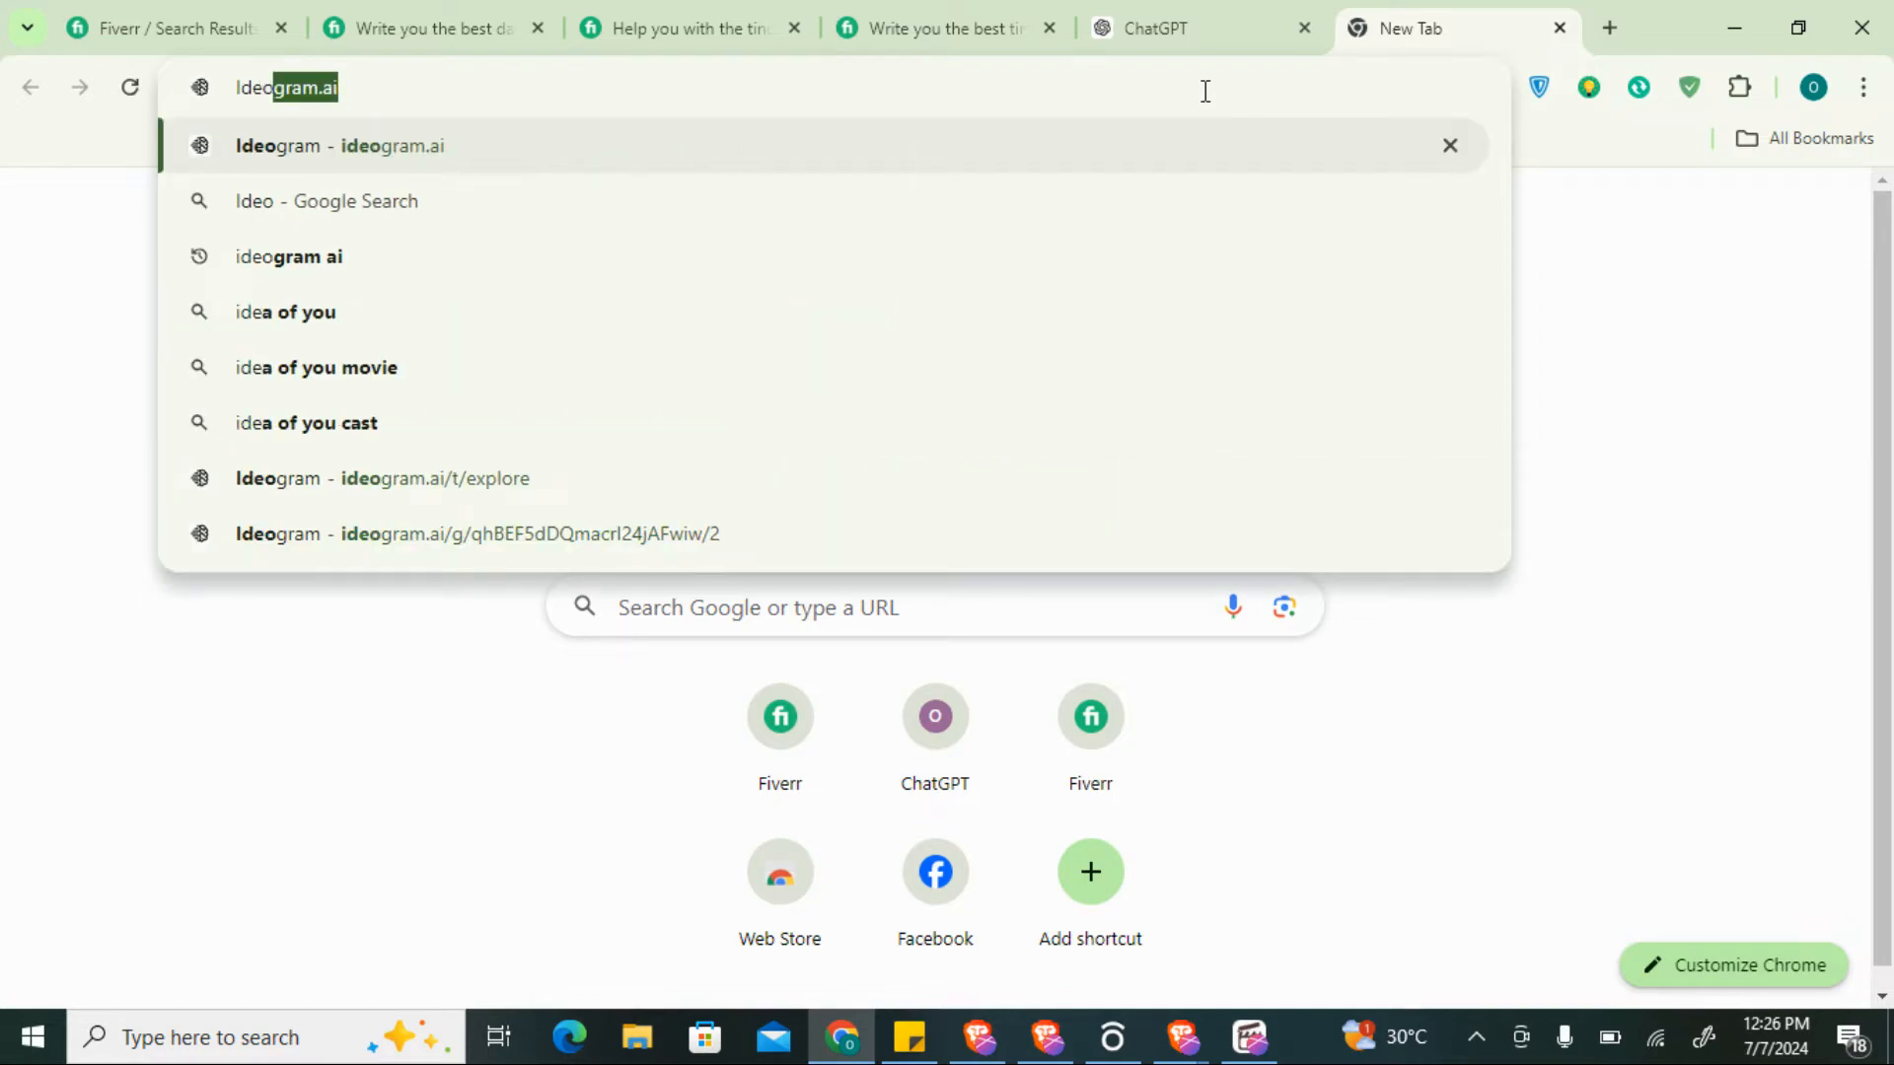
type("gram")
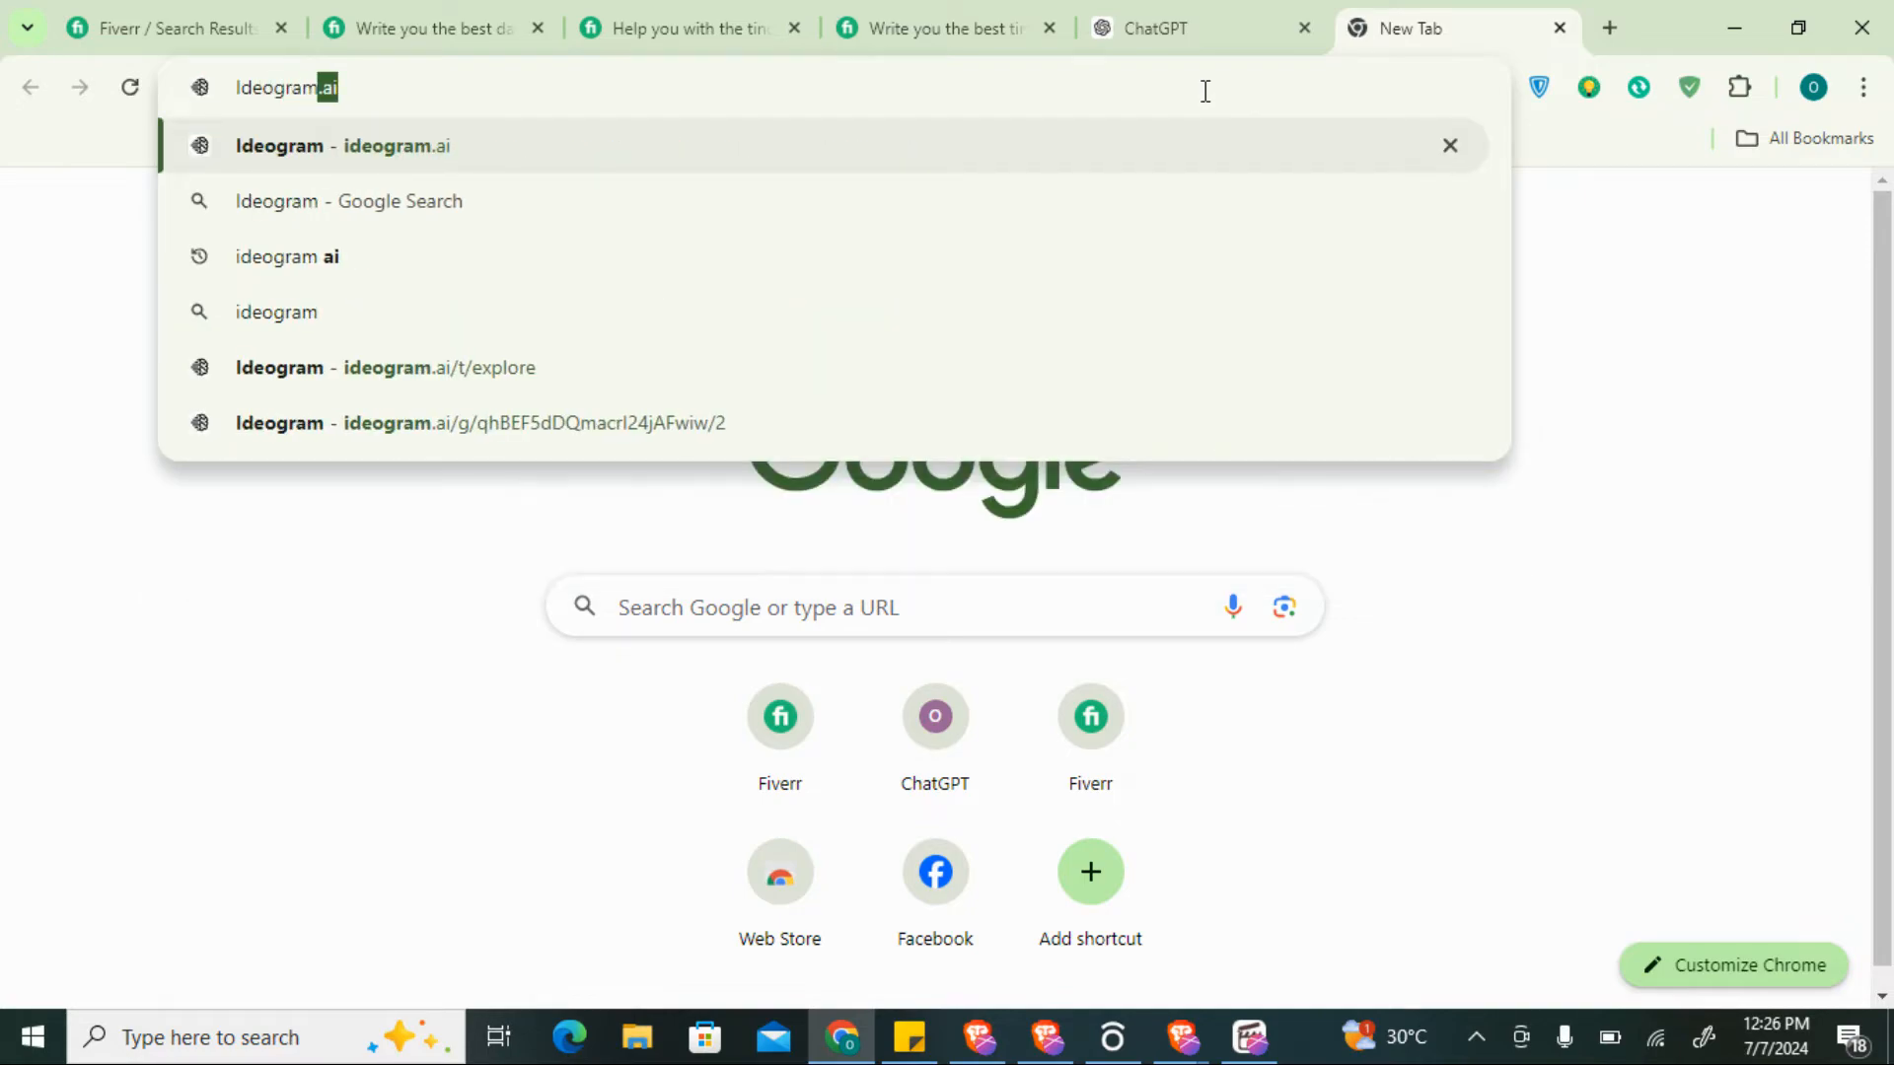
type(".ai")
key("Return")
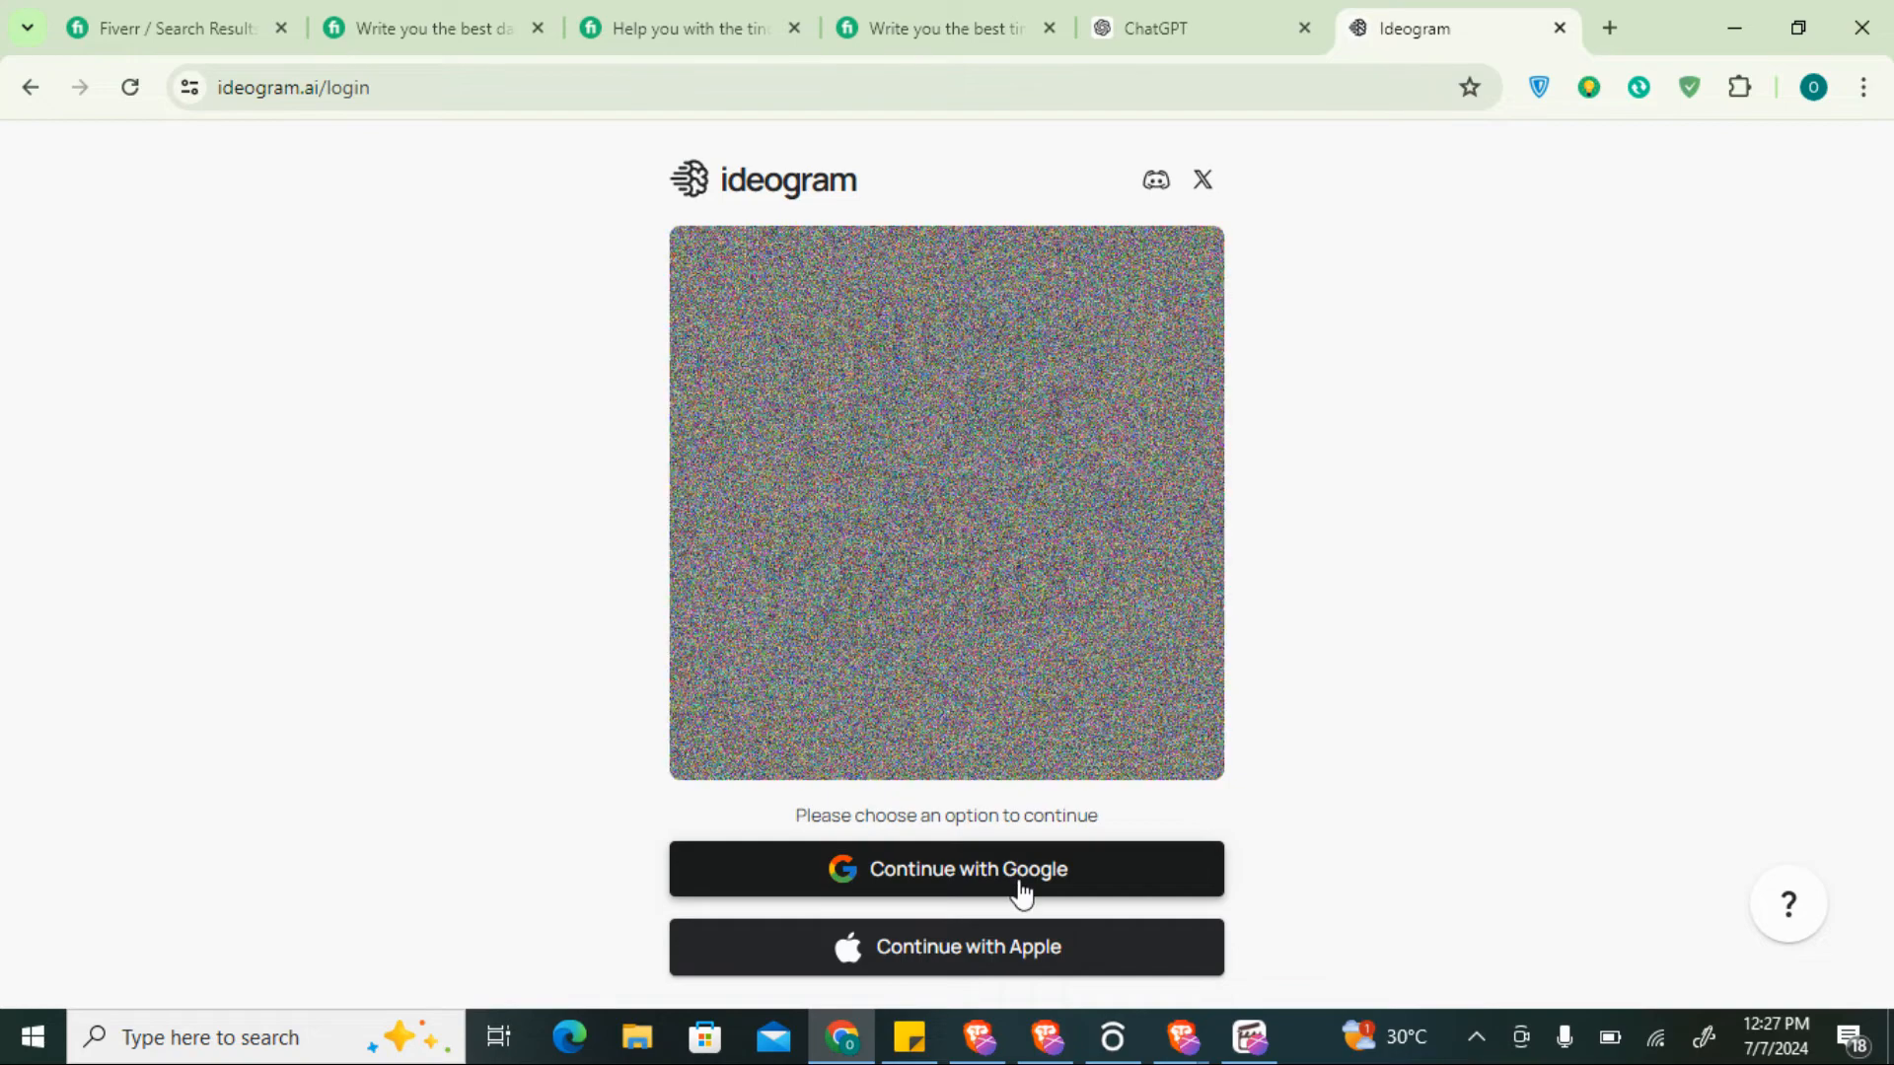
- Sign in to Ideogram with Google, close the leftover sign-in window and expand the image prompt box
left_click(1018, 879)
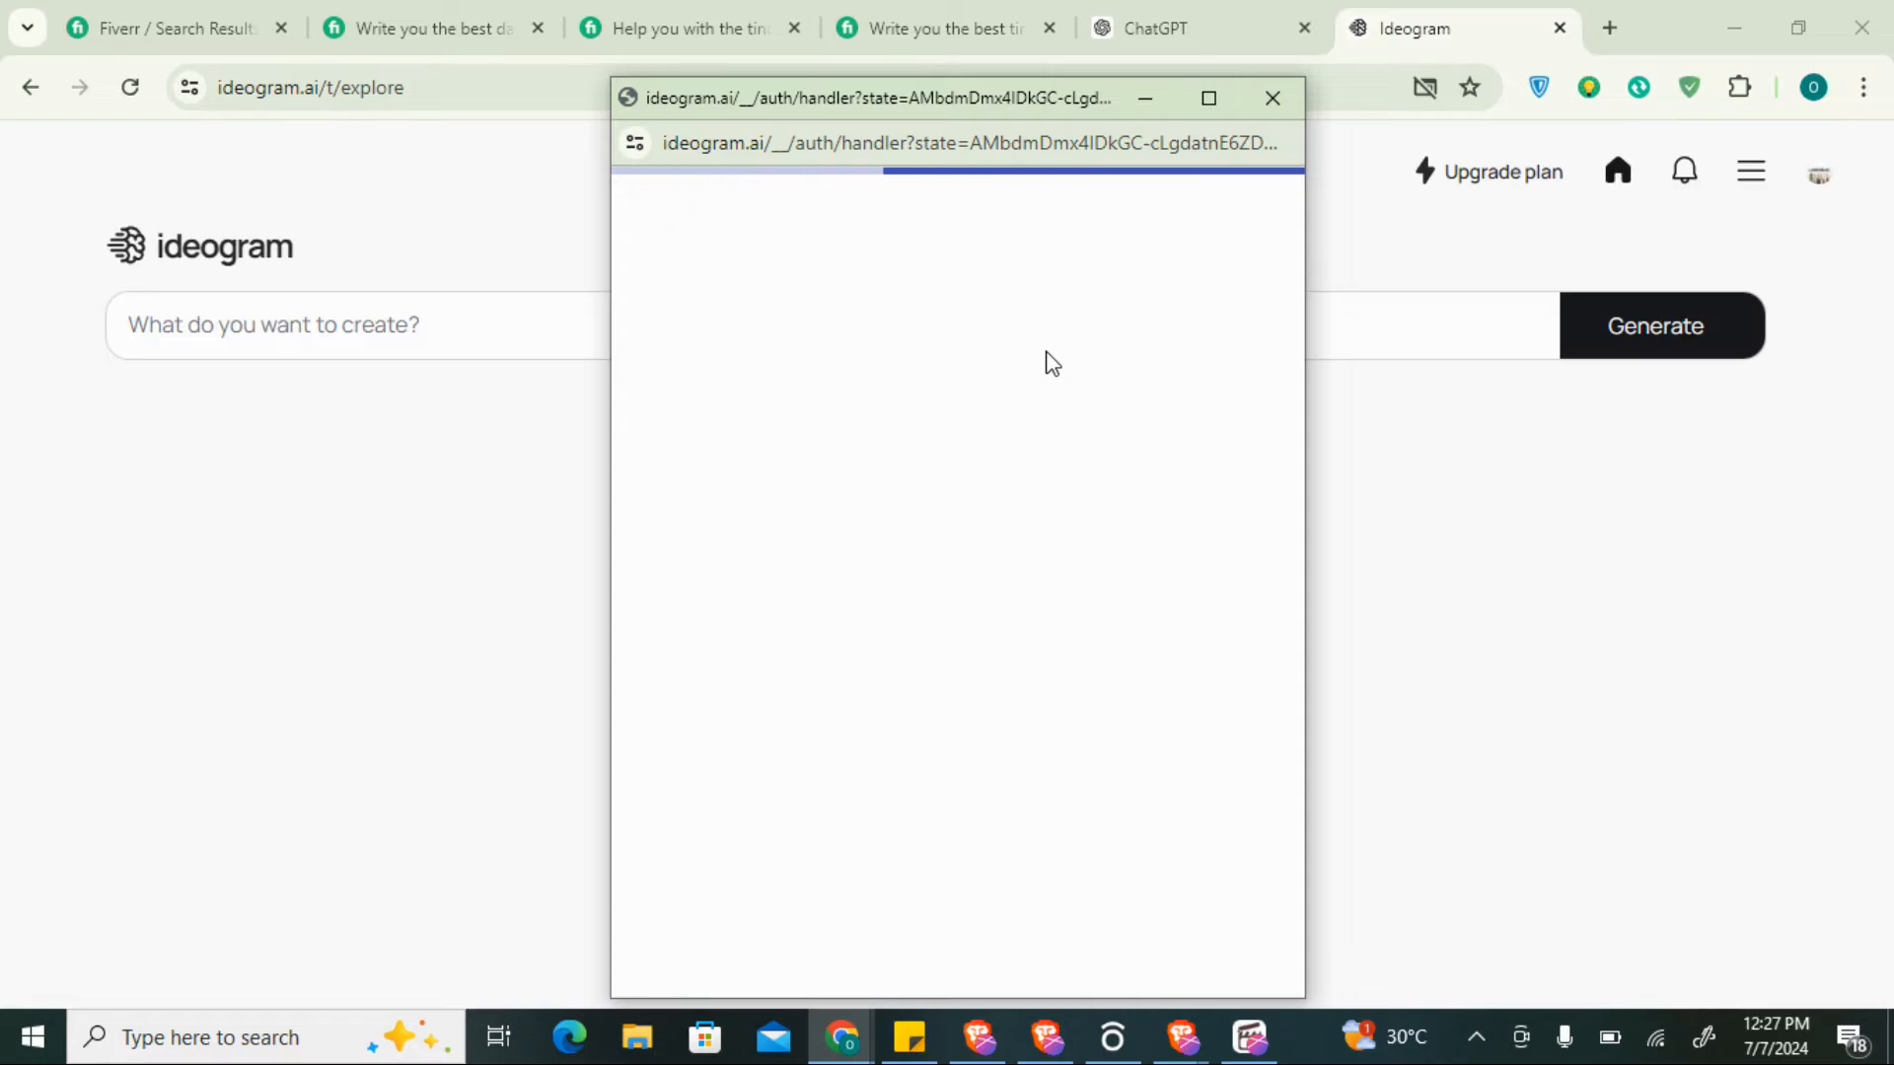
left_click(1275, 109)
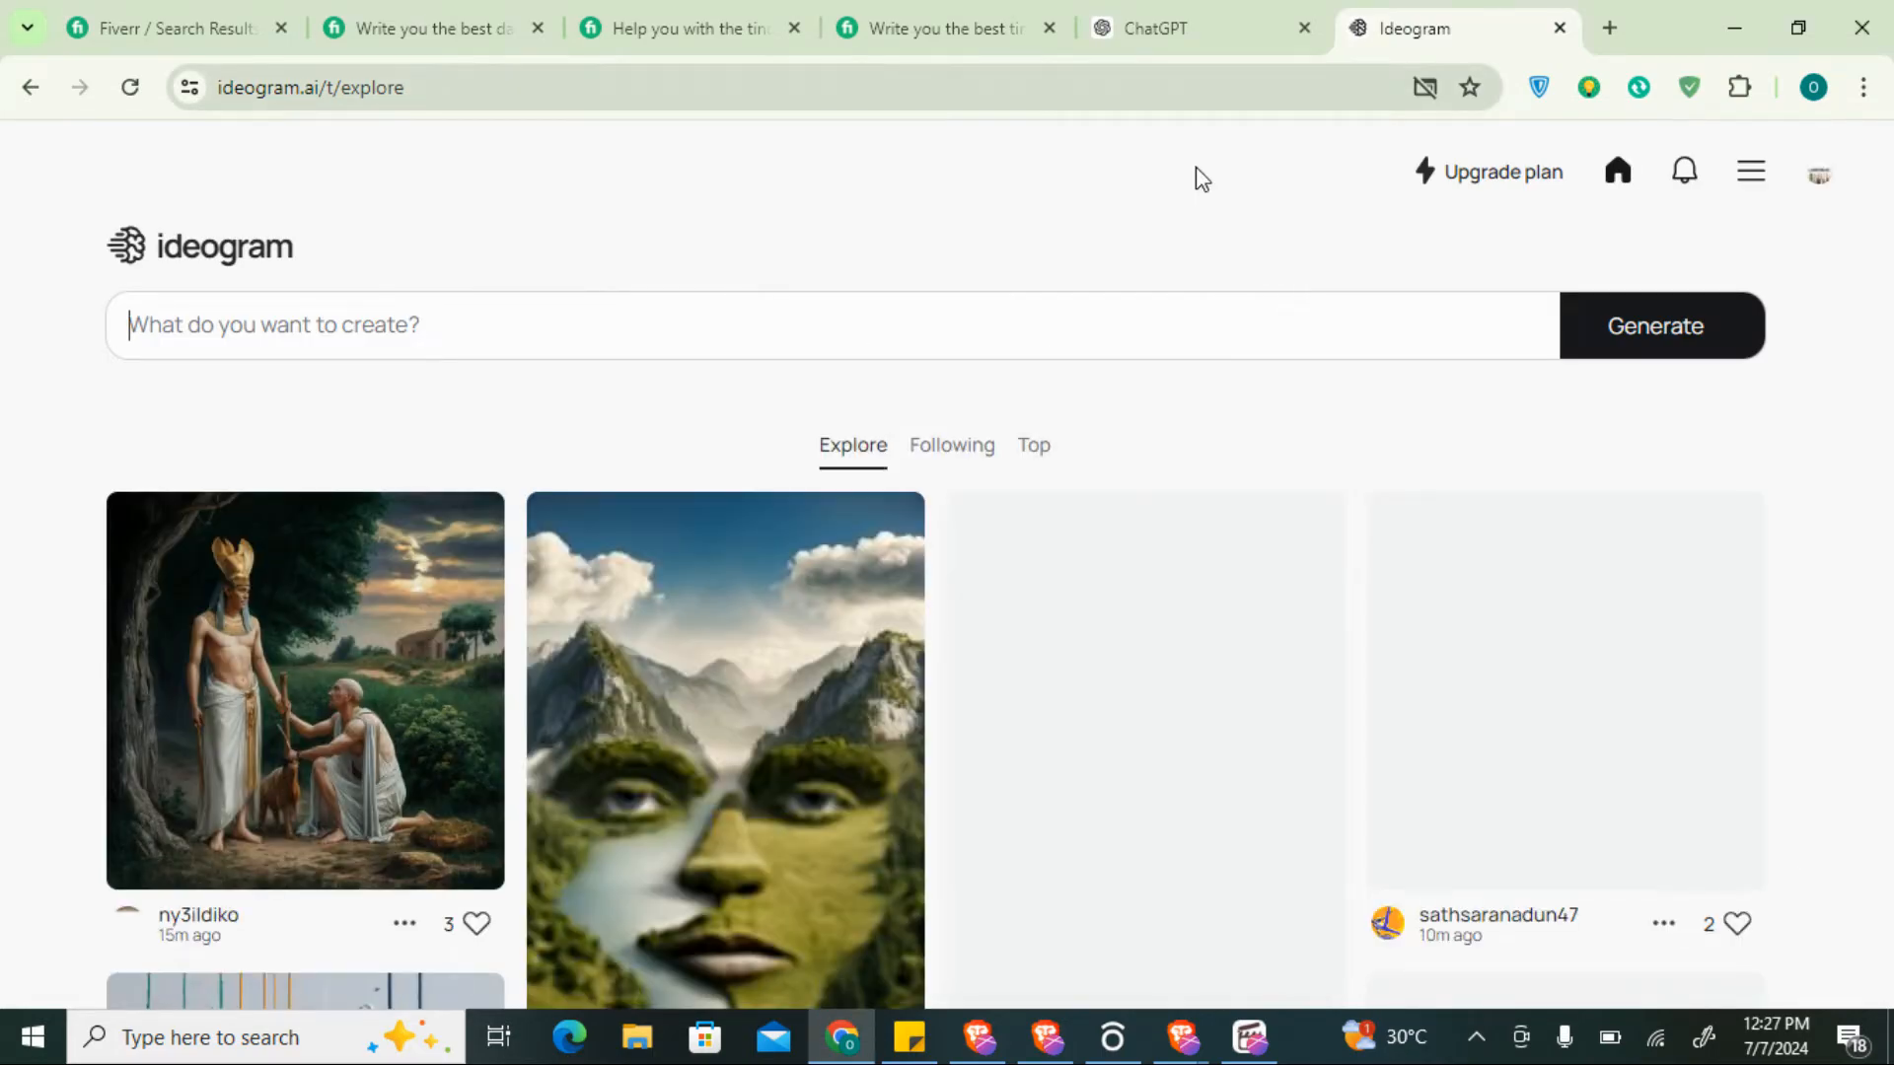
left_click(931, 337)
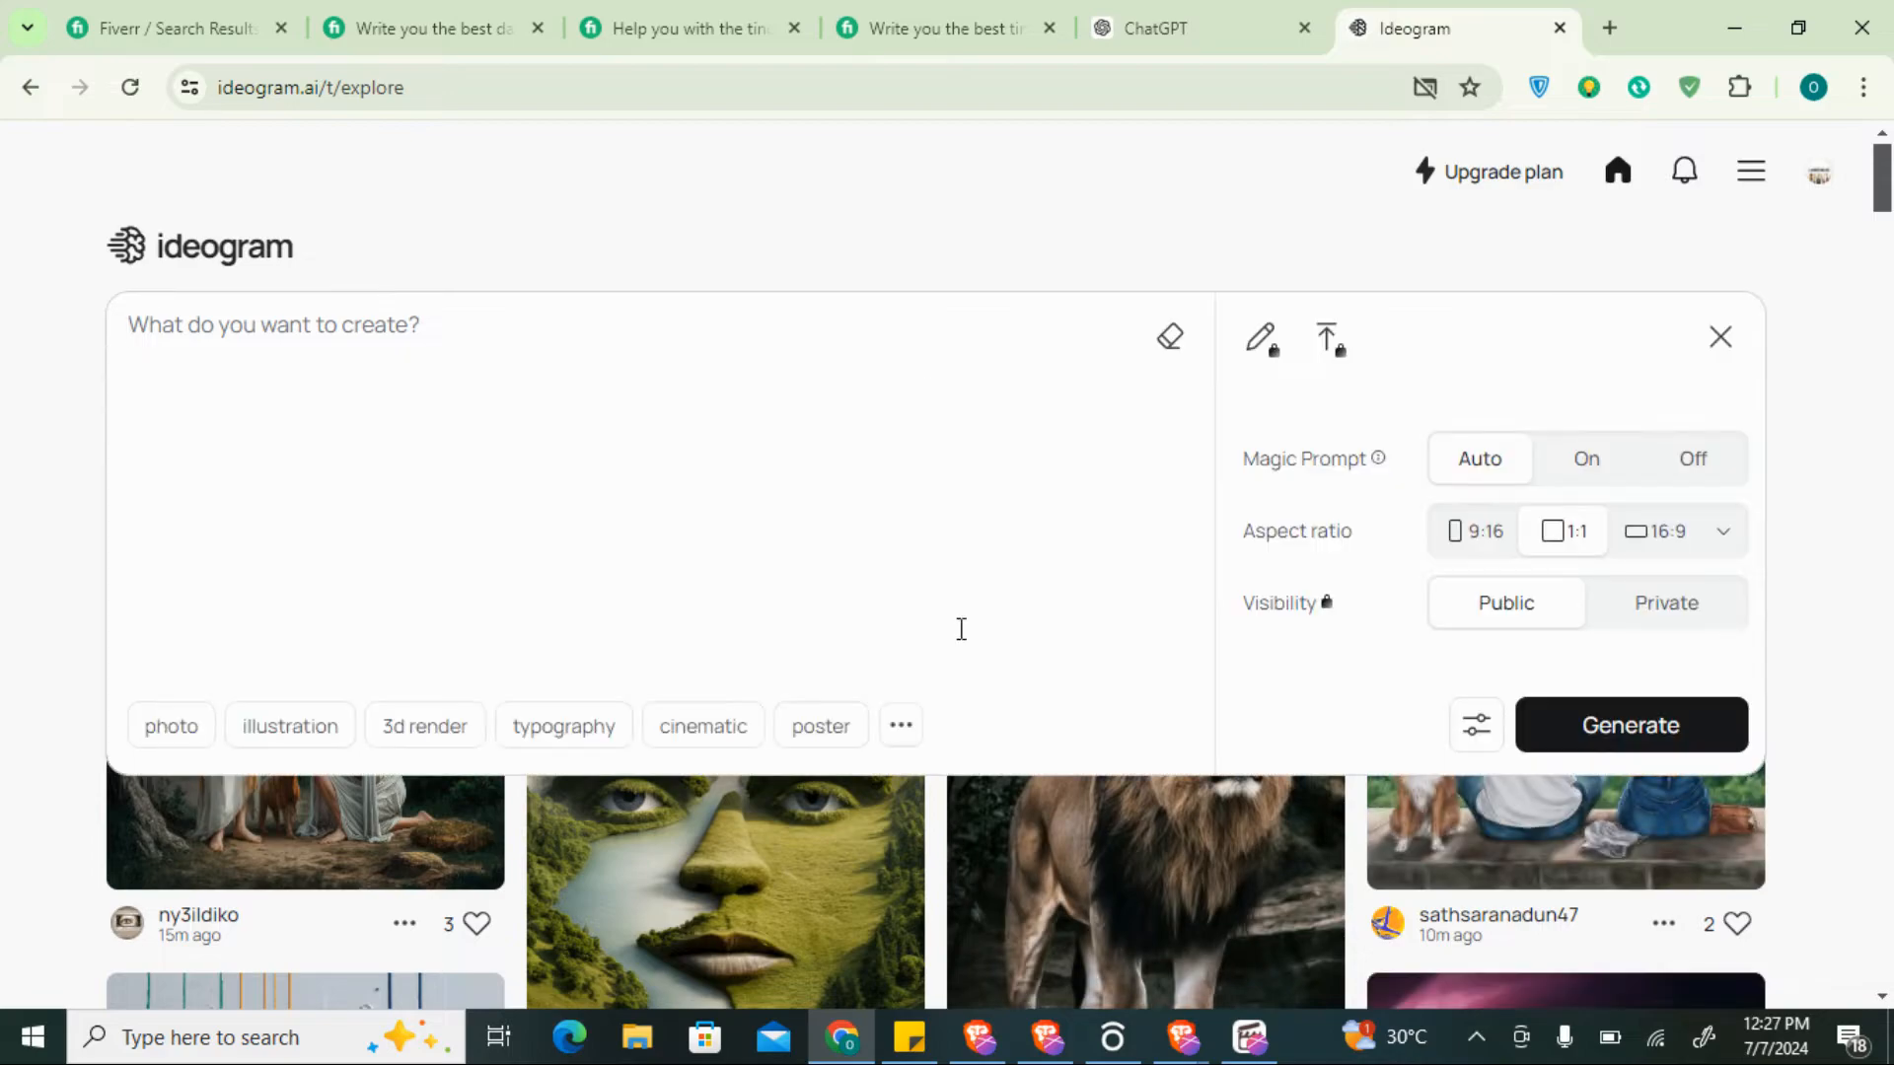
- Browse the Explore gallery of community images to examine what Ideogram can generate
scroll(1091, 900, "down", 3)
scroll(1091, 901, "down", 8)
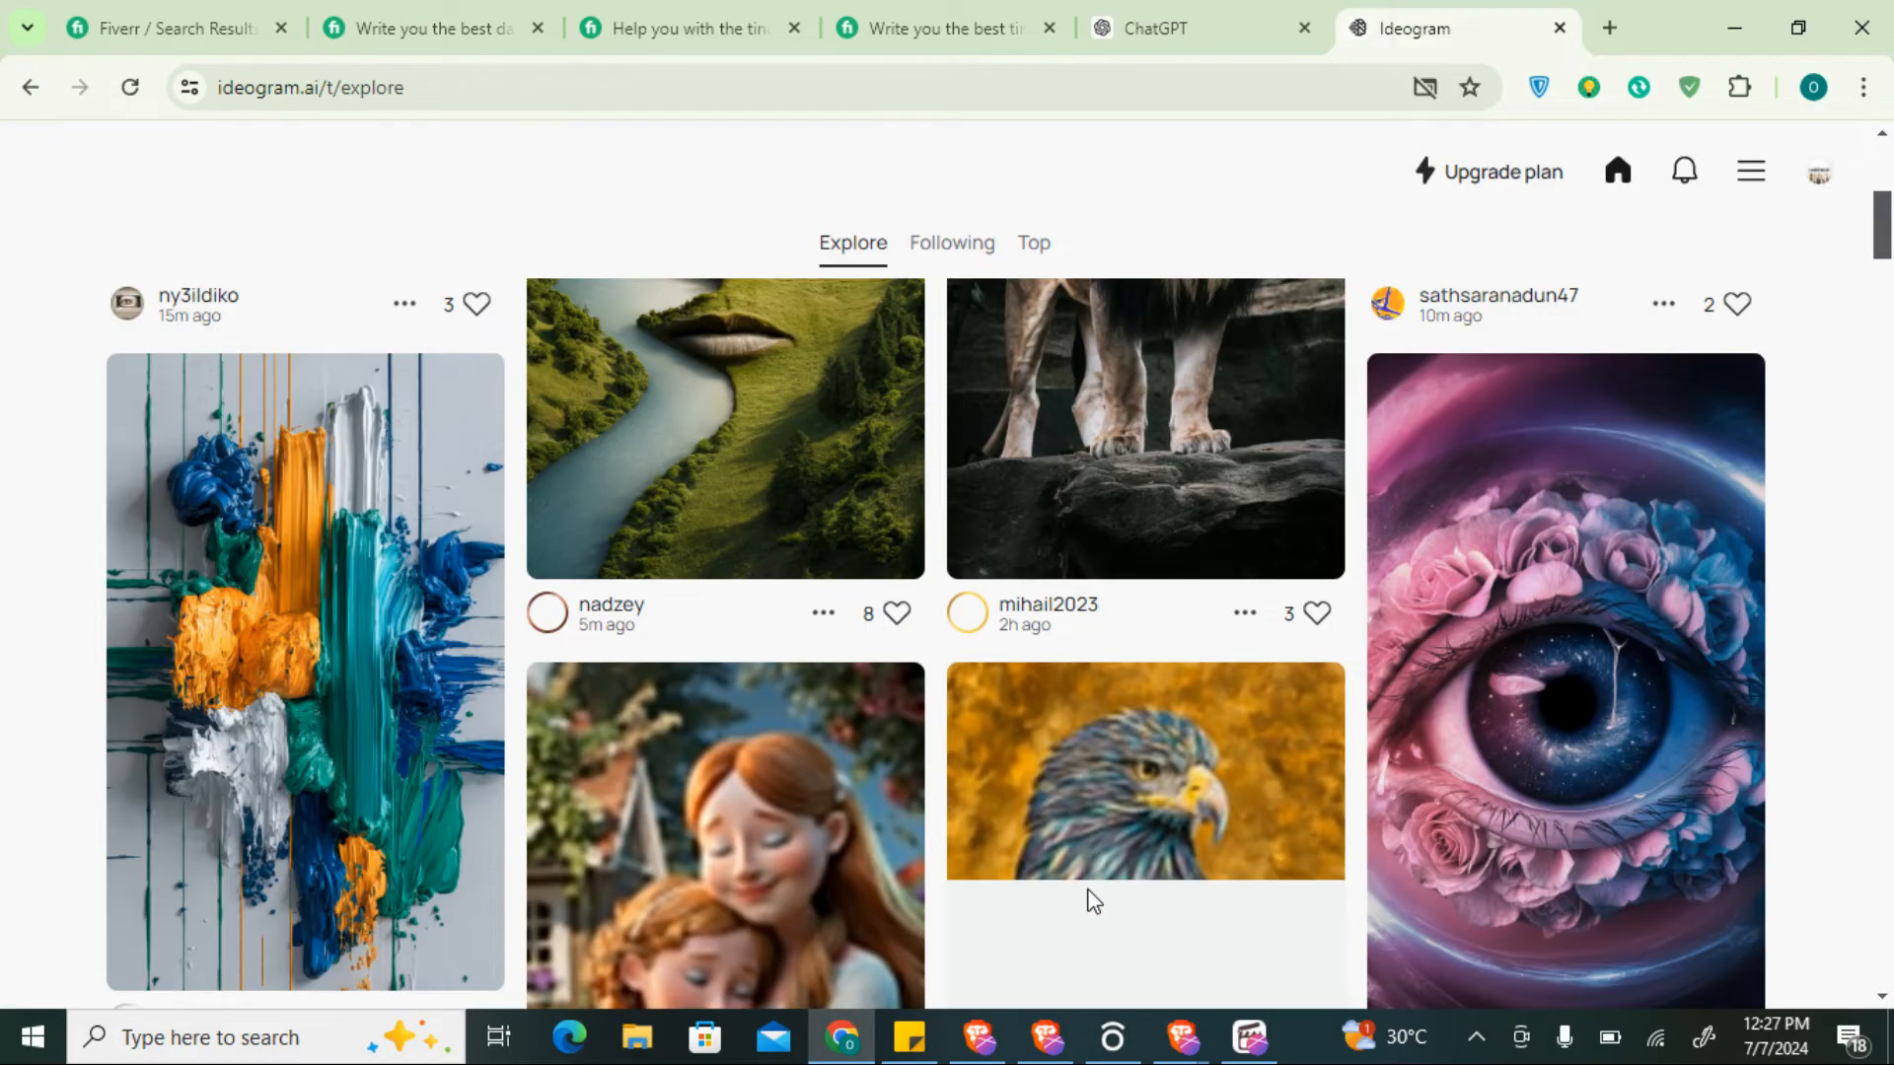
scroll(1091, 901, "down", 3)
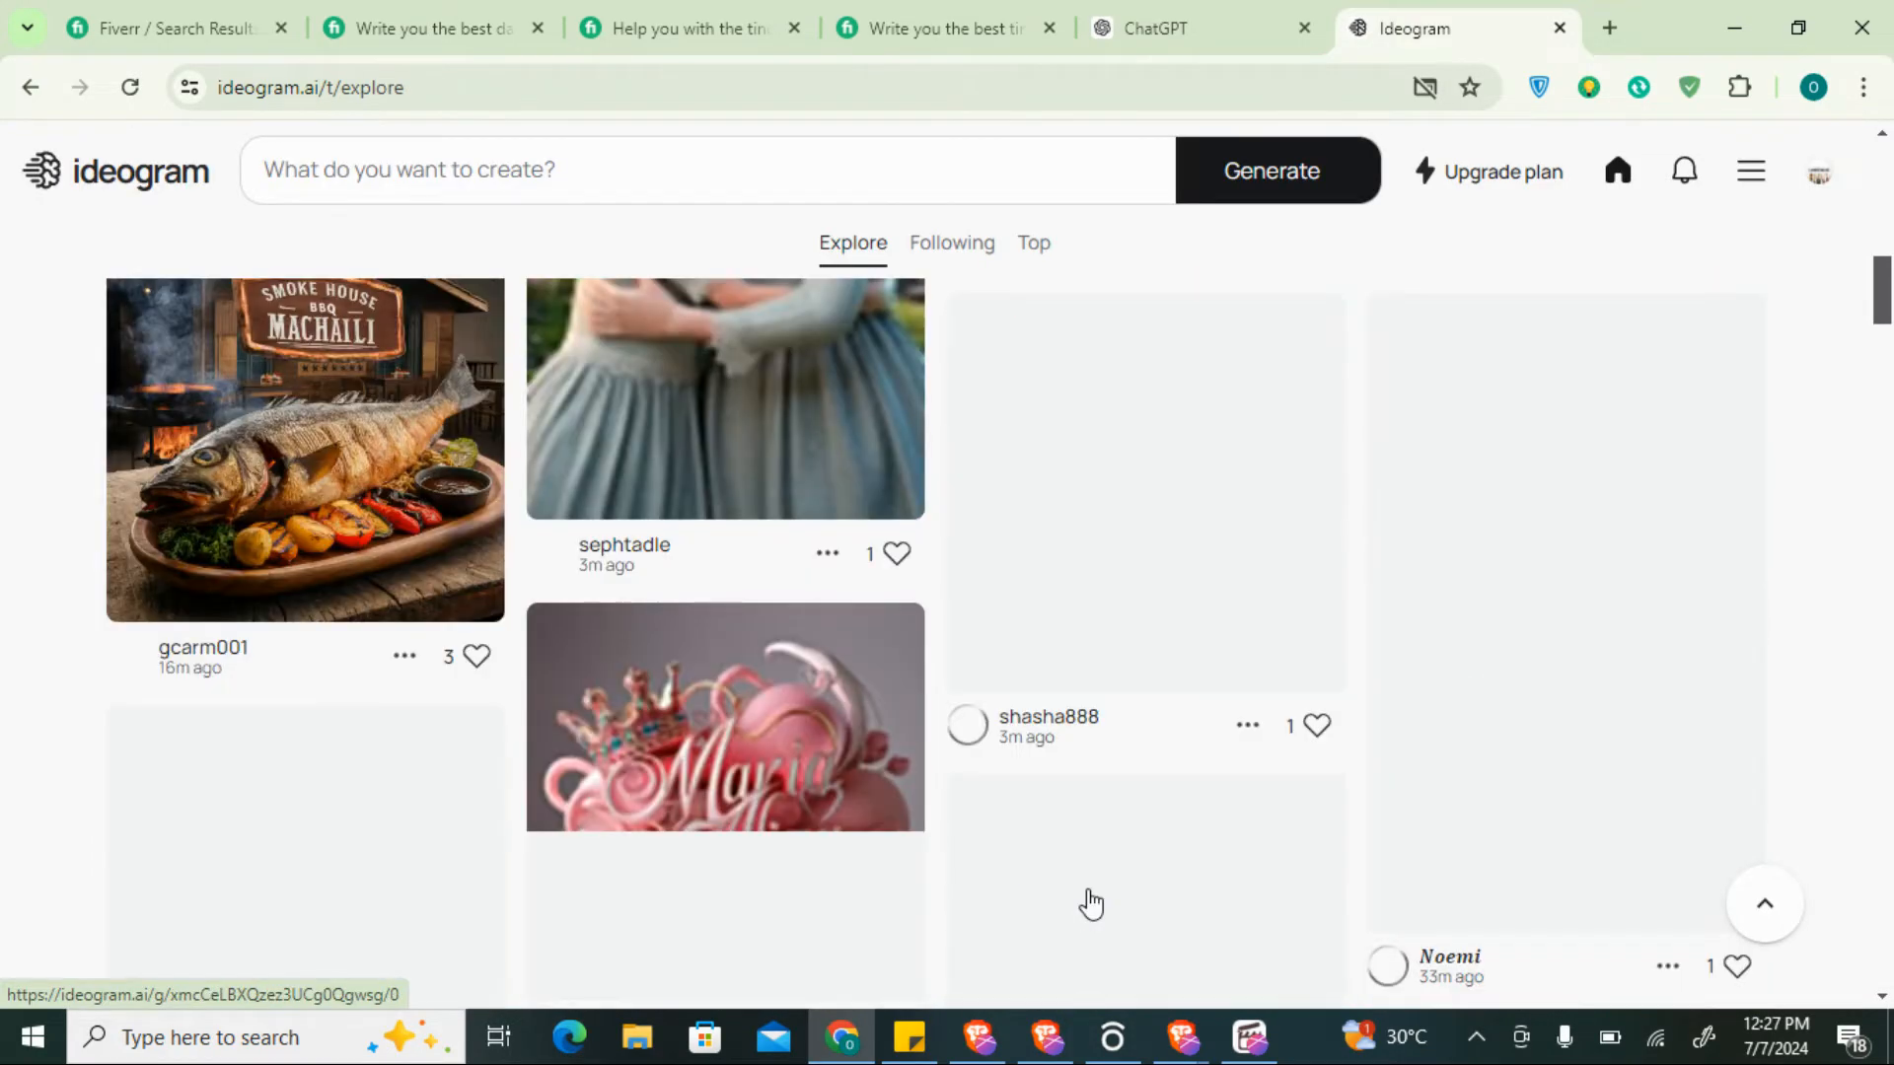
scroll(1091, 900, "up", 2)
scroll(1091, 900, "up", 5)
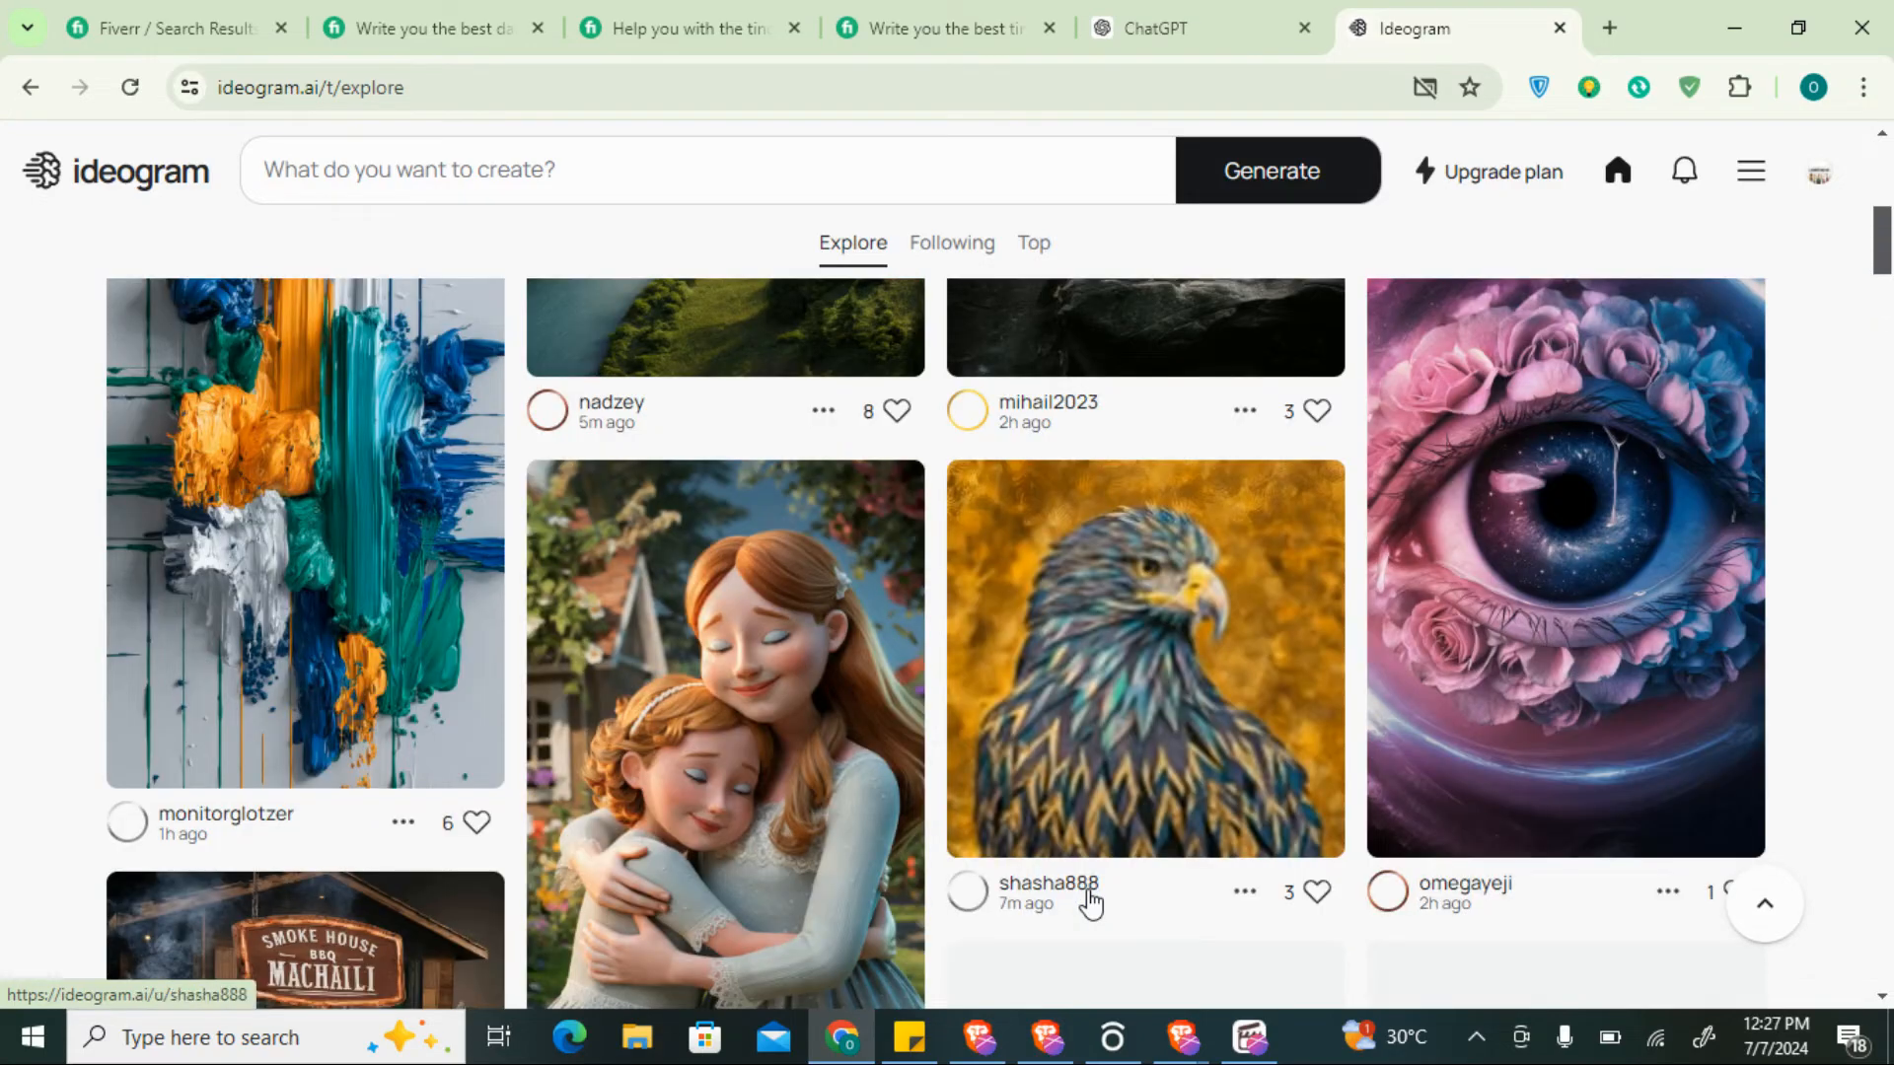
scroll(1091, 901, "up", 6)
scroll(1091, 900, "down", 15)
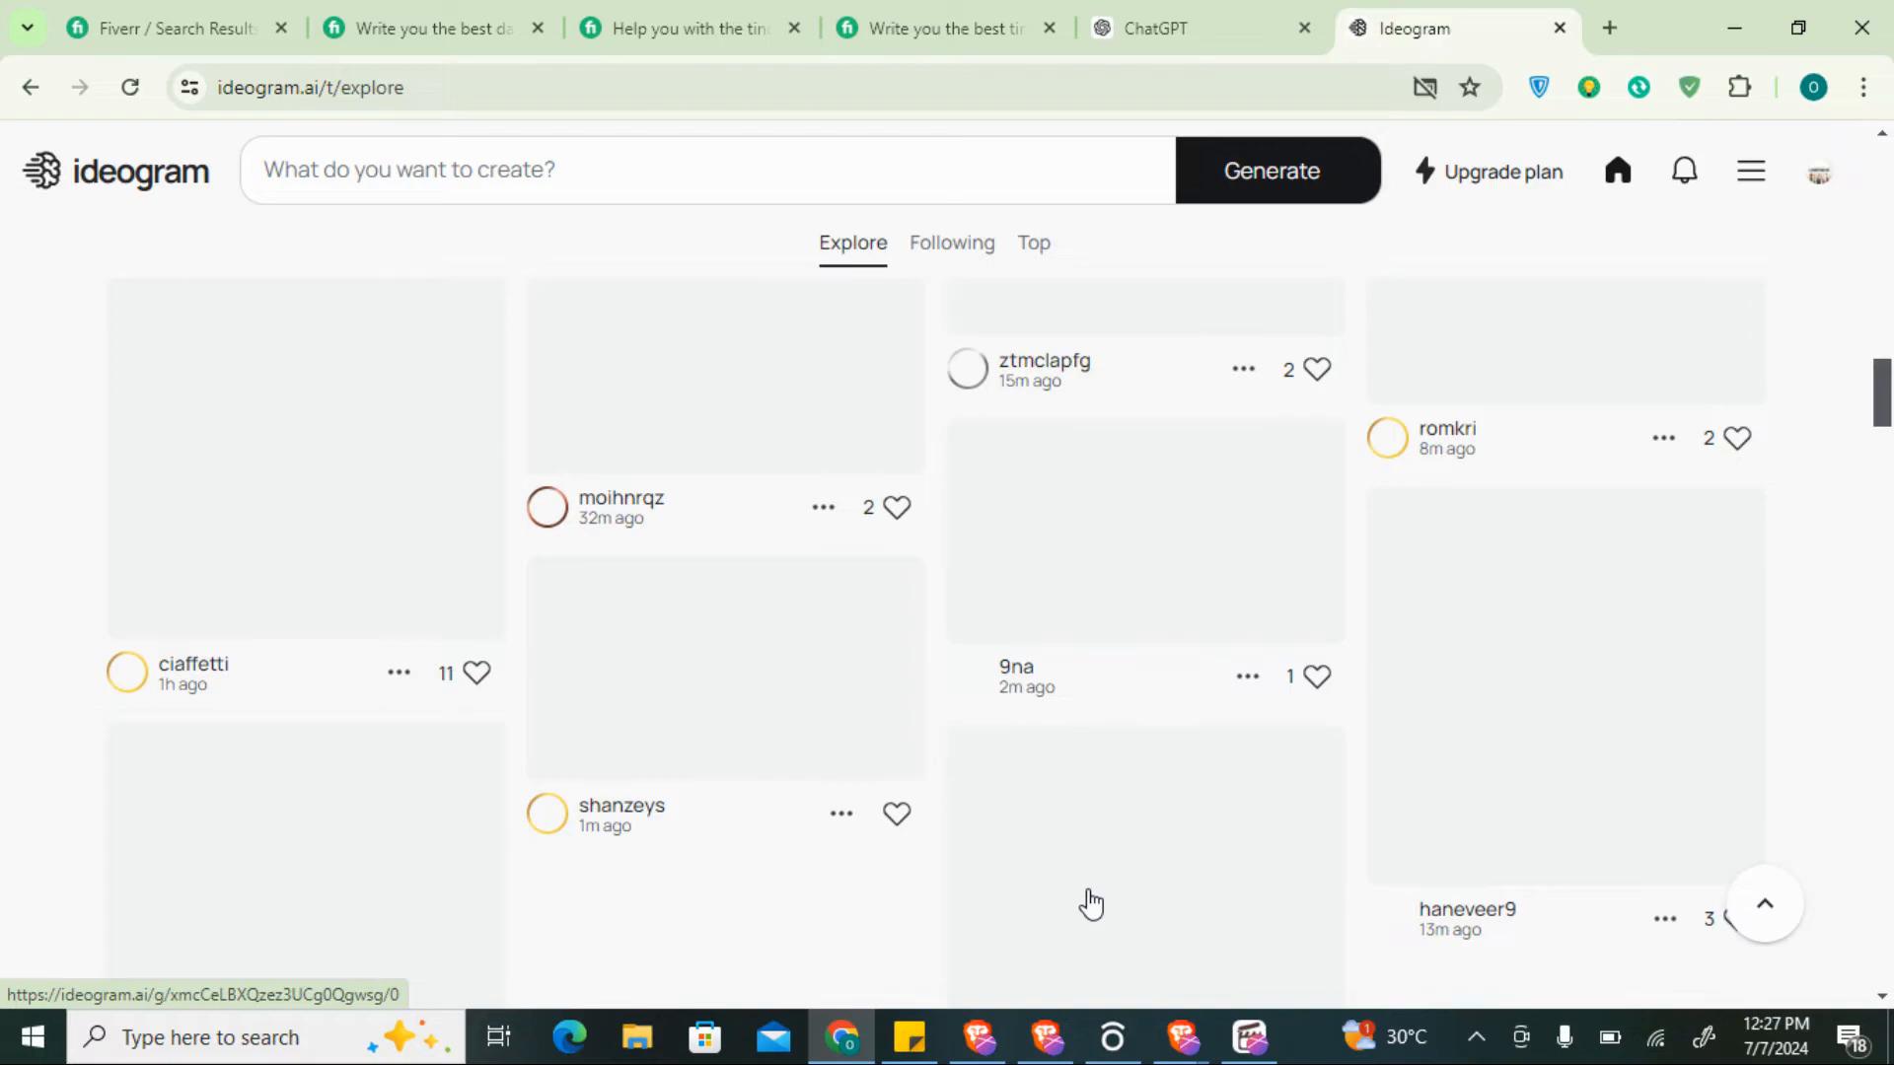
scroll(1090, 903, "up", 5)
scroll(1090, 902, "up", 10)
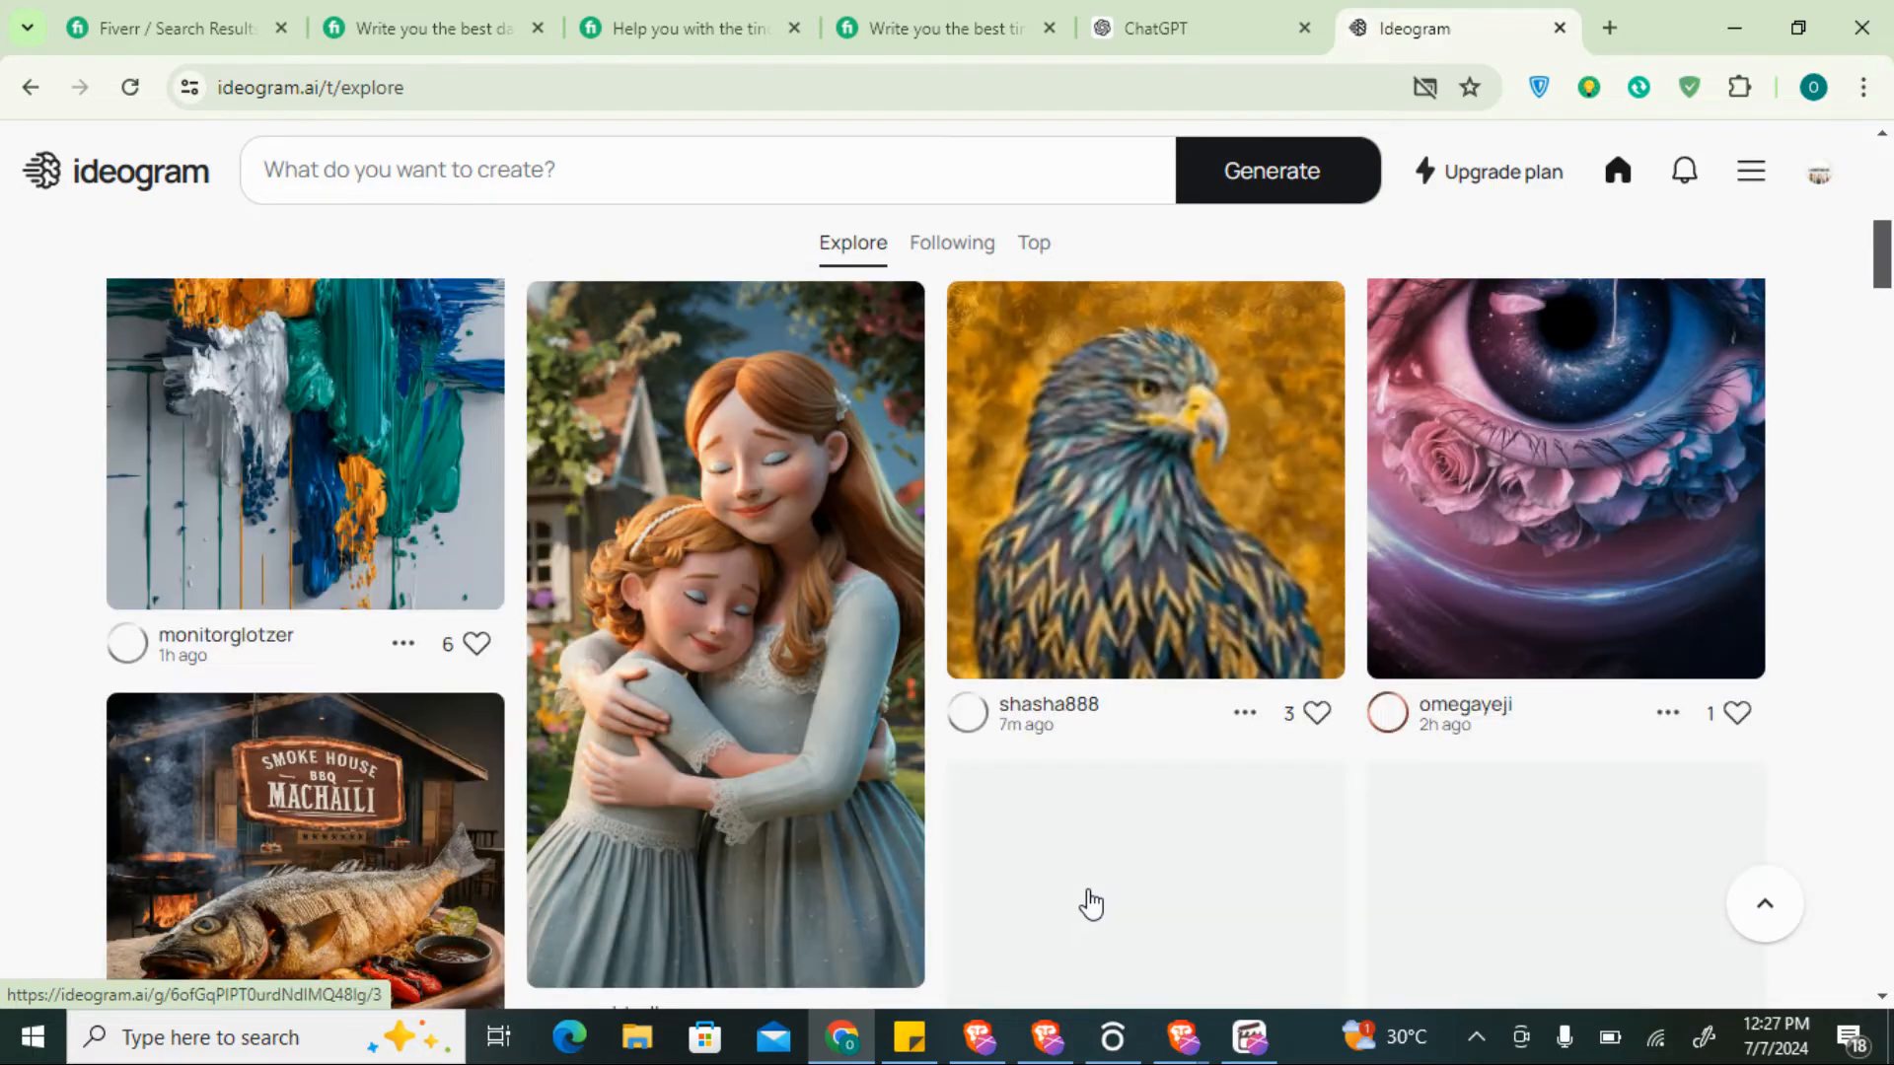
scroll(1090, 903, "up", 5)
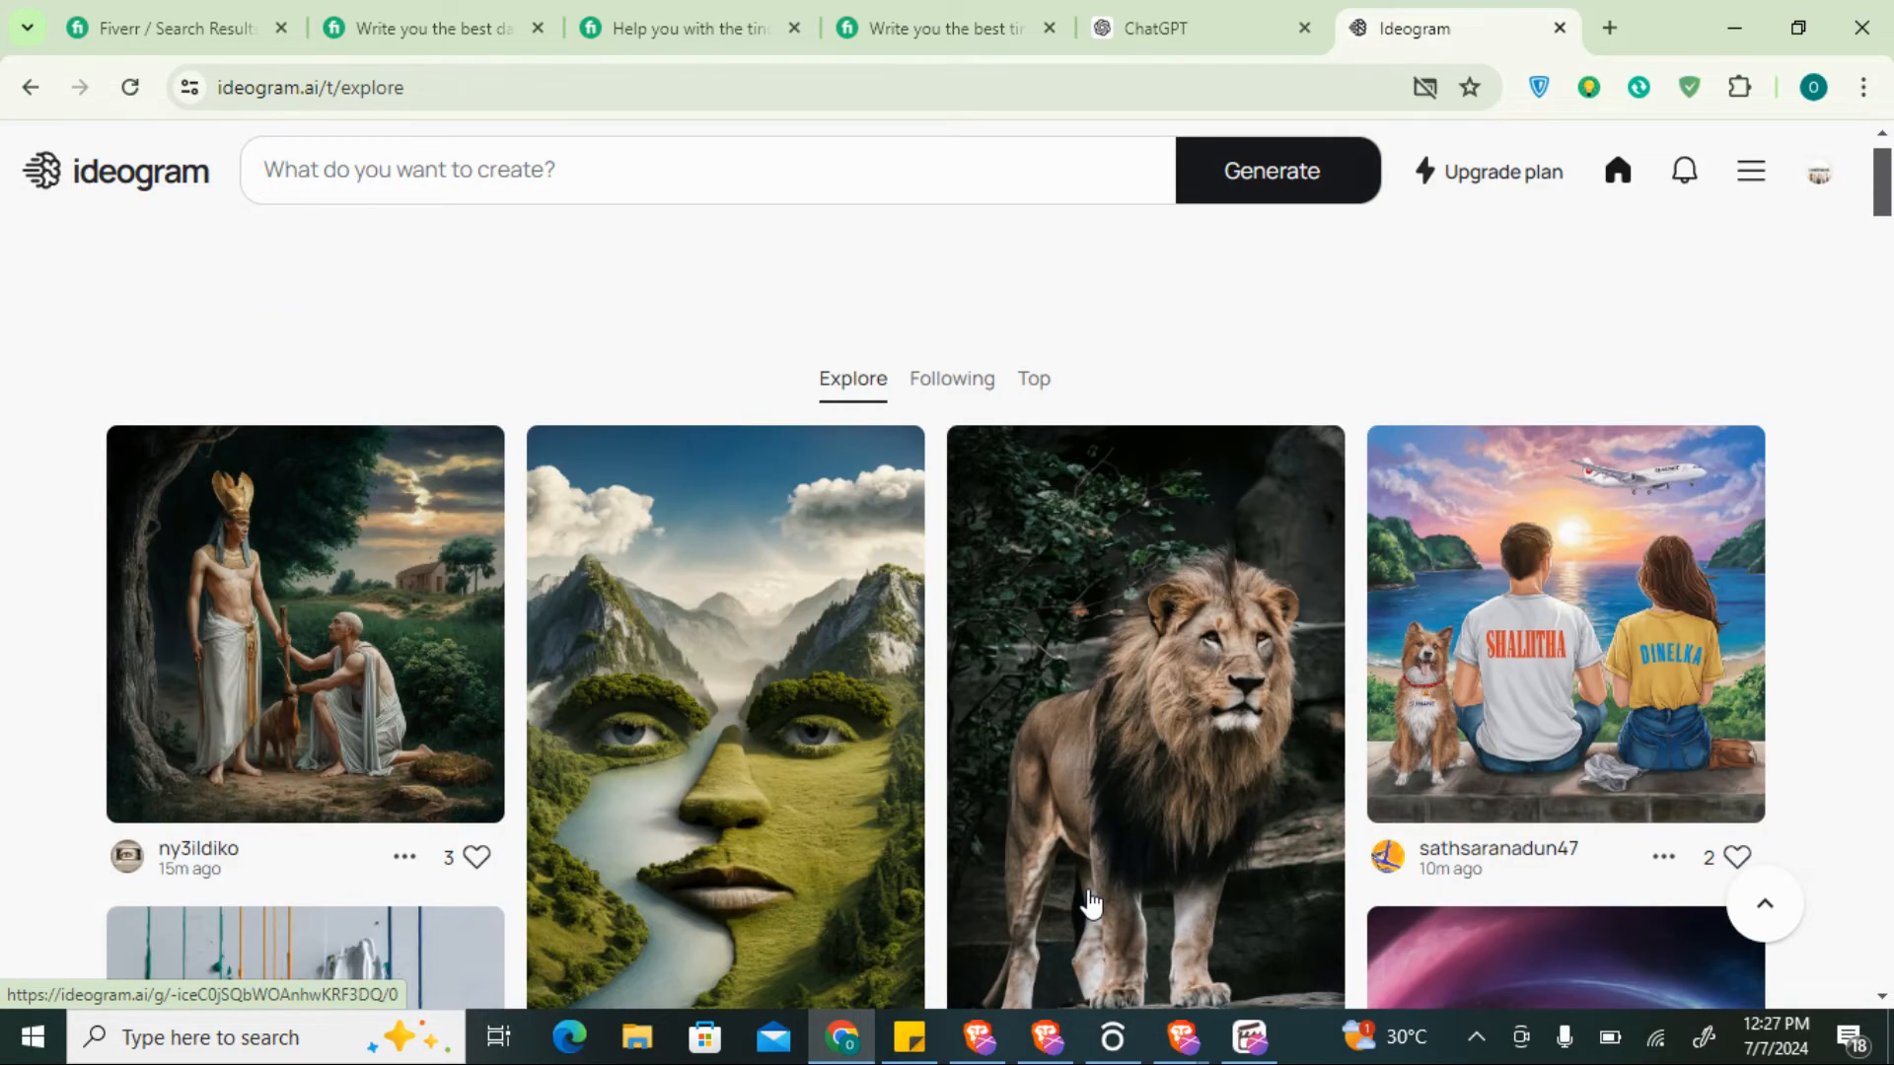
scroll(1090, 903, "down", 2)
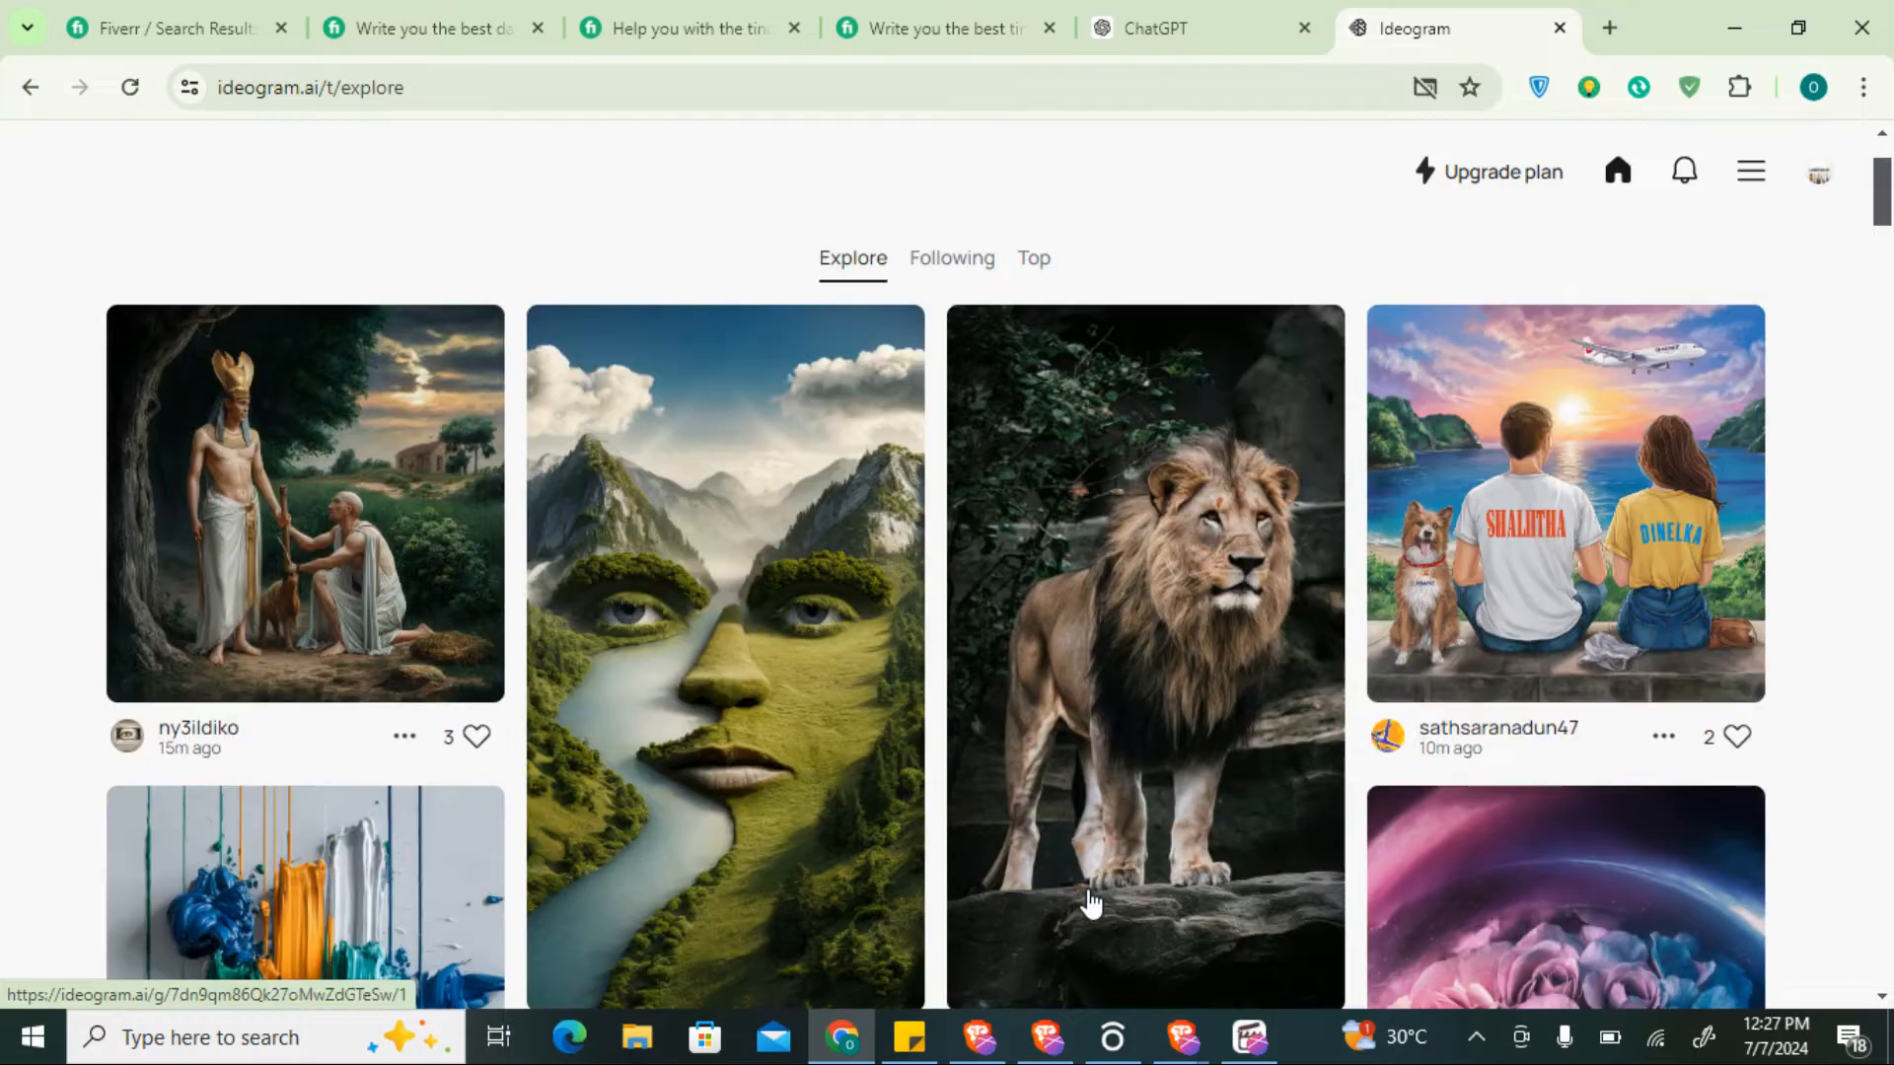
scroll(1090, 903, "down", 10)
scroll(1086, 902, "up", 15)
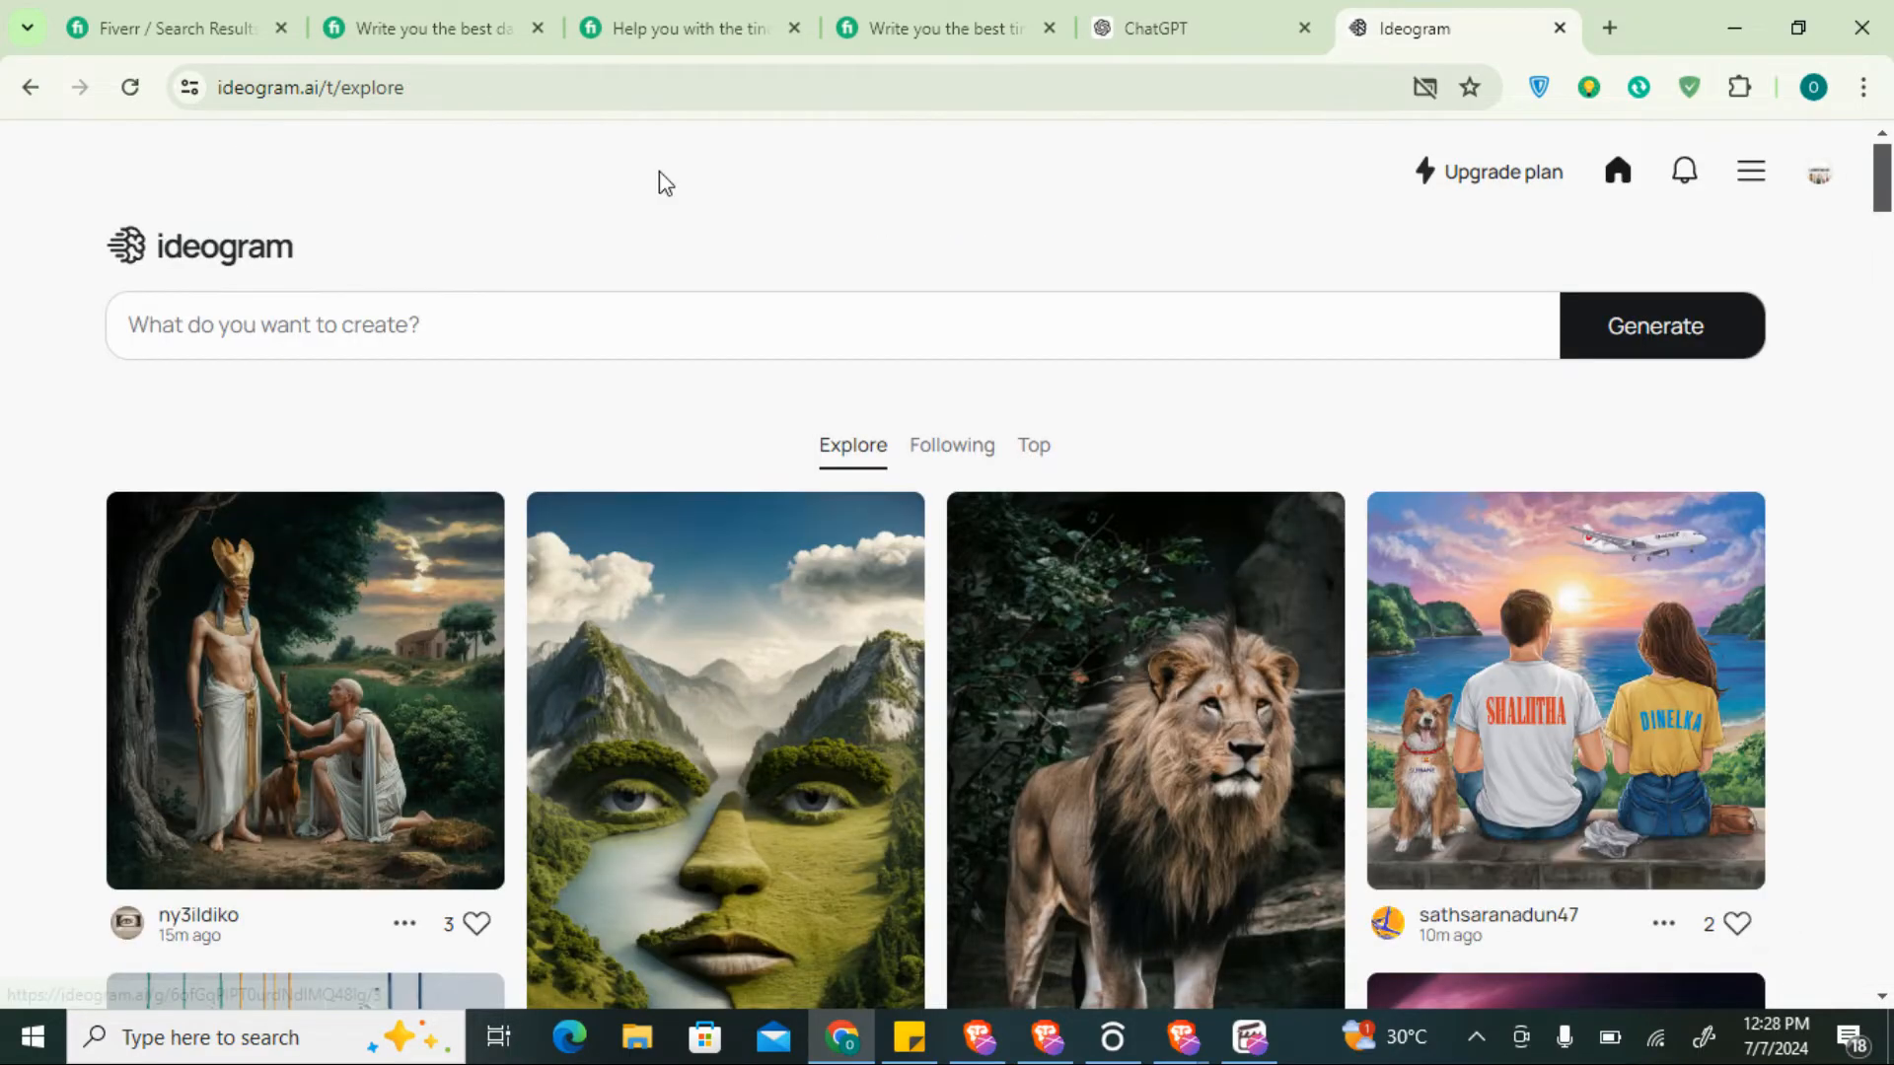
- Generate images from the prompt "Generate A Professional Nigerian Dating female coach wearing a white suit"
left_click(664, 330)
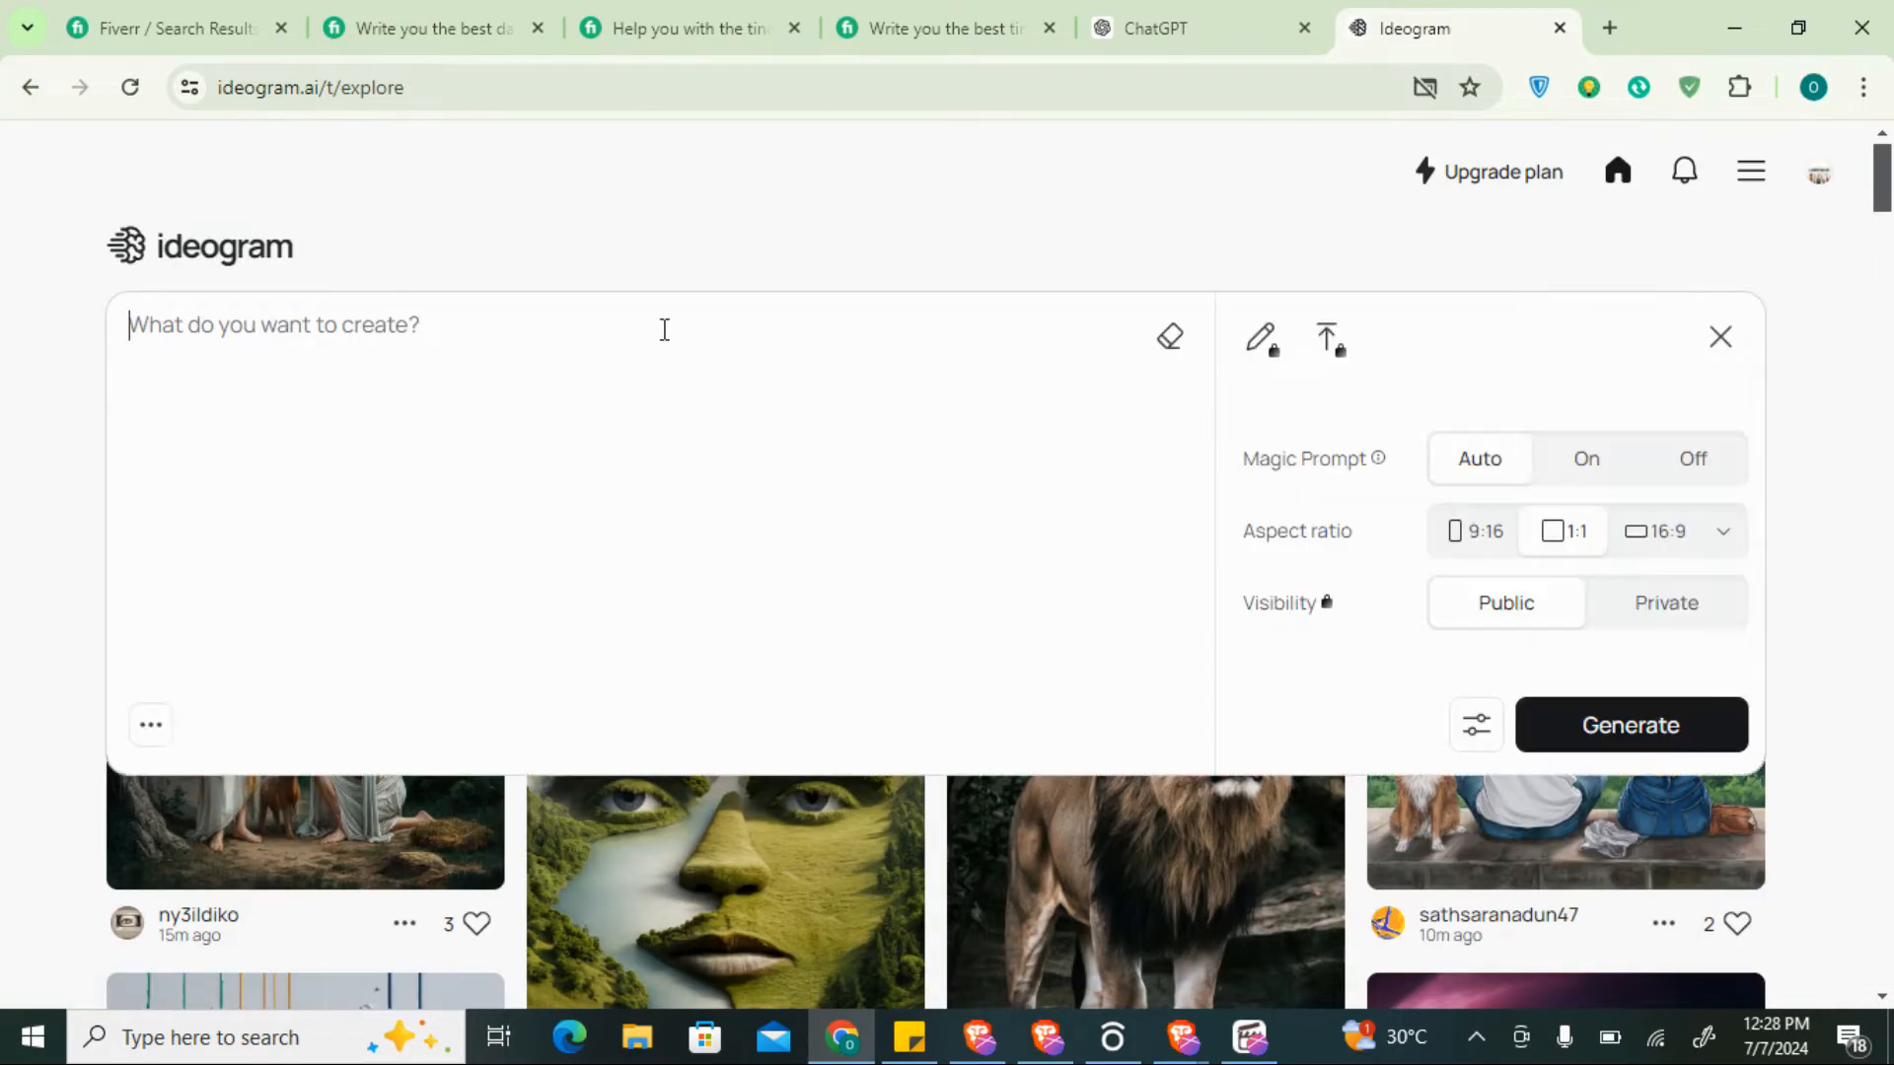
type("Gene")
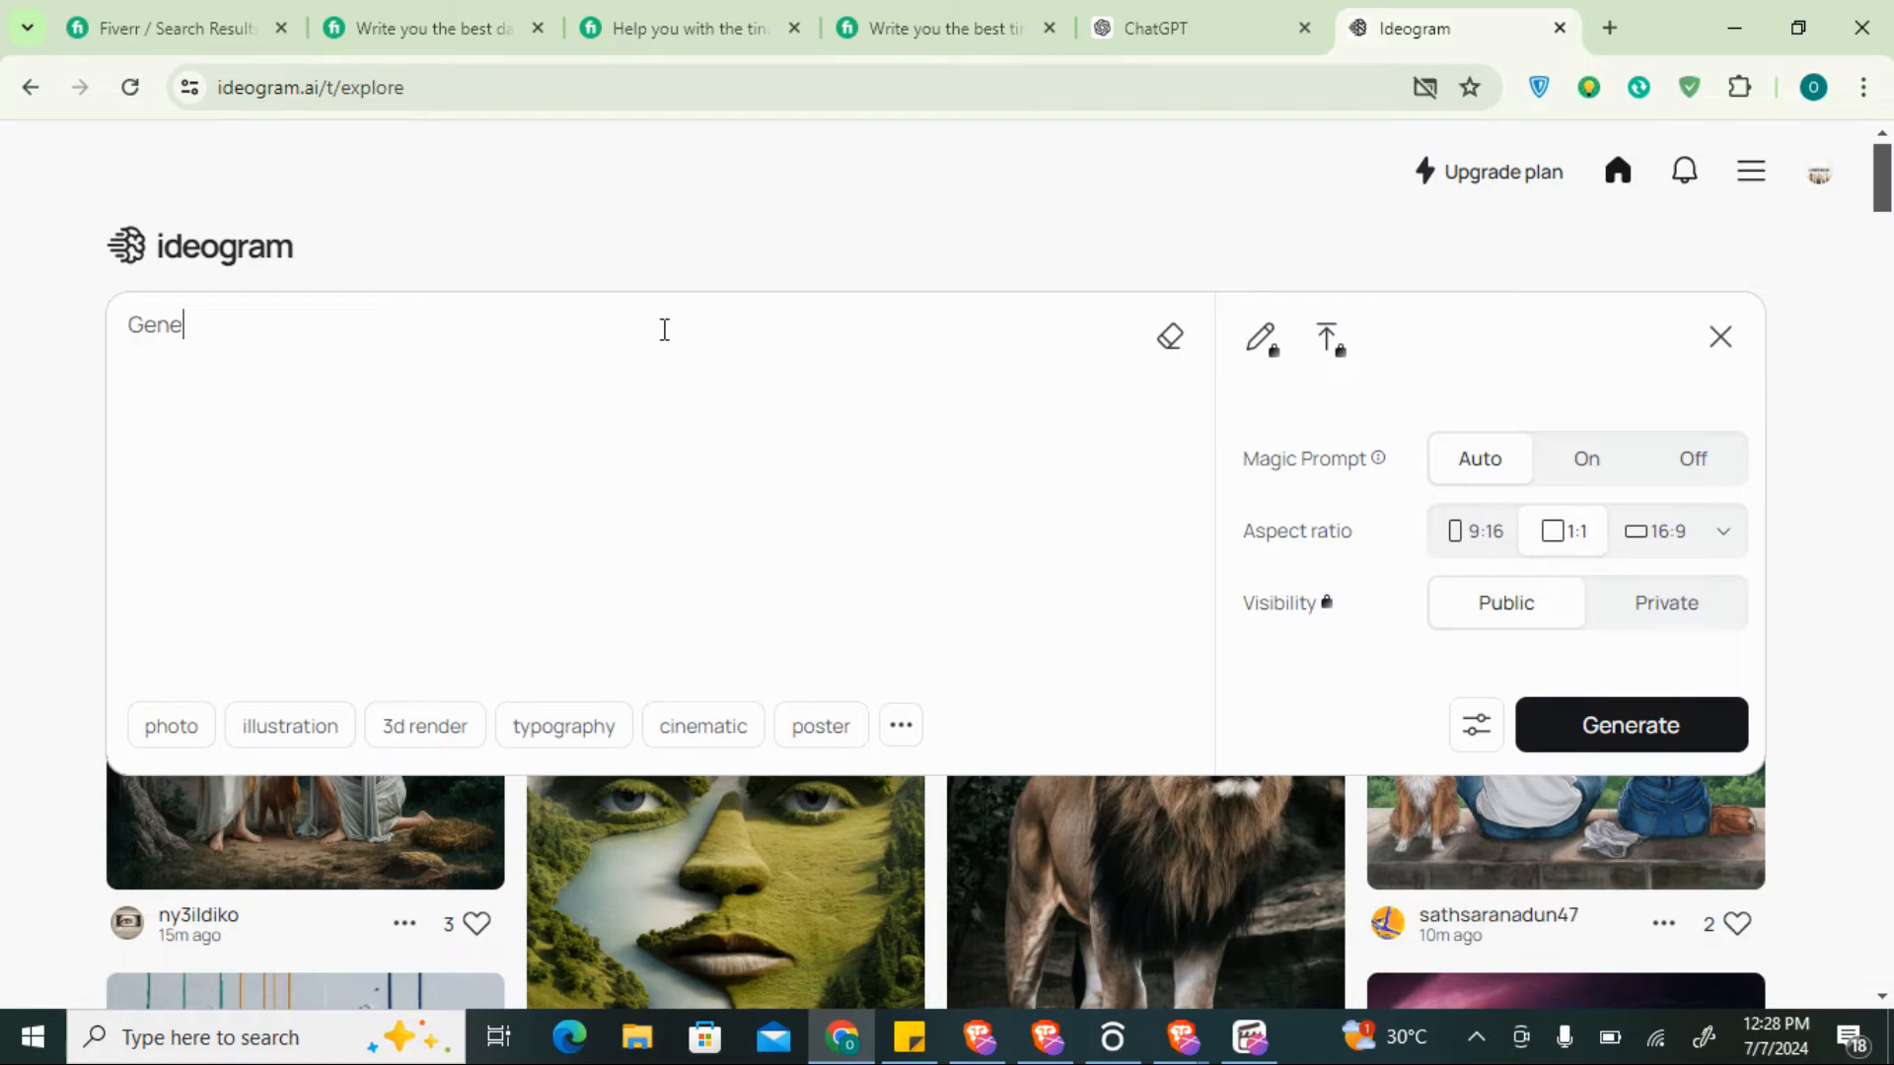
type("rate A Professional")
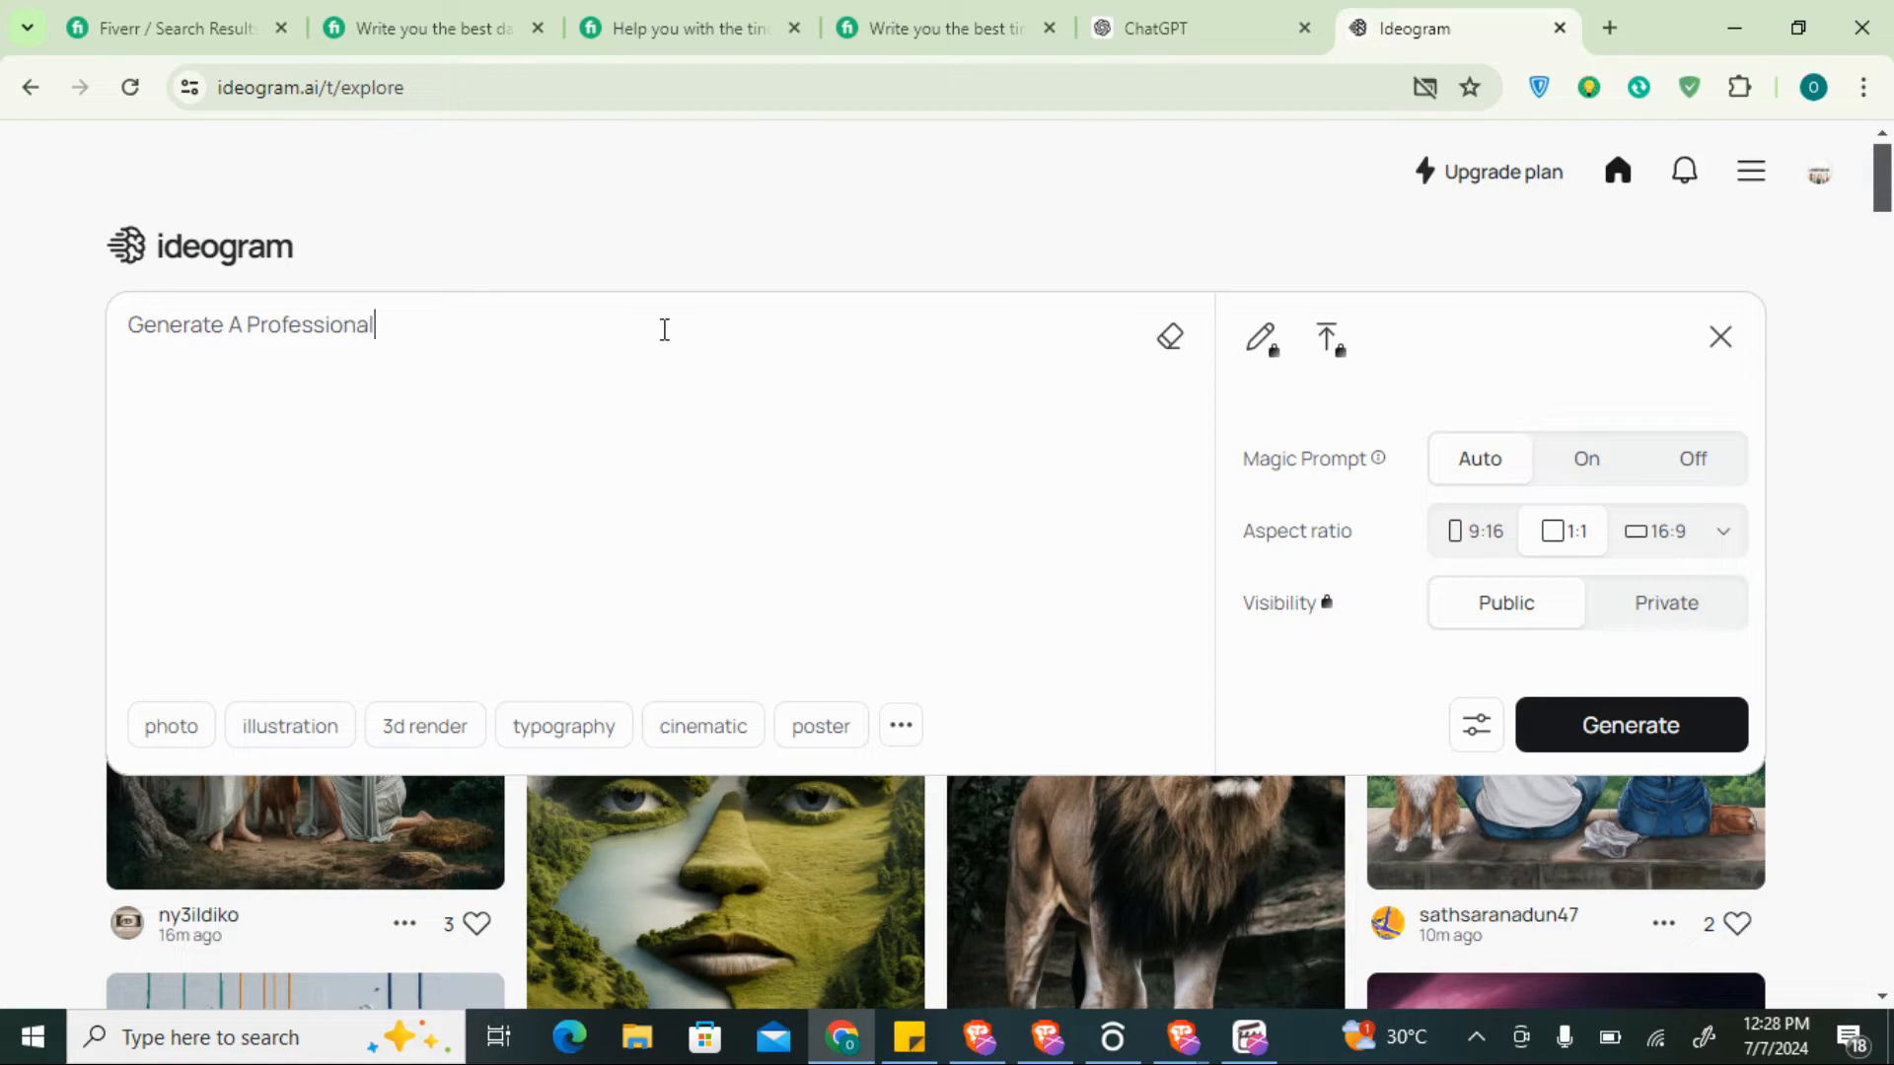
type(" Nigerian Dating")
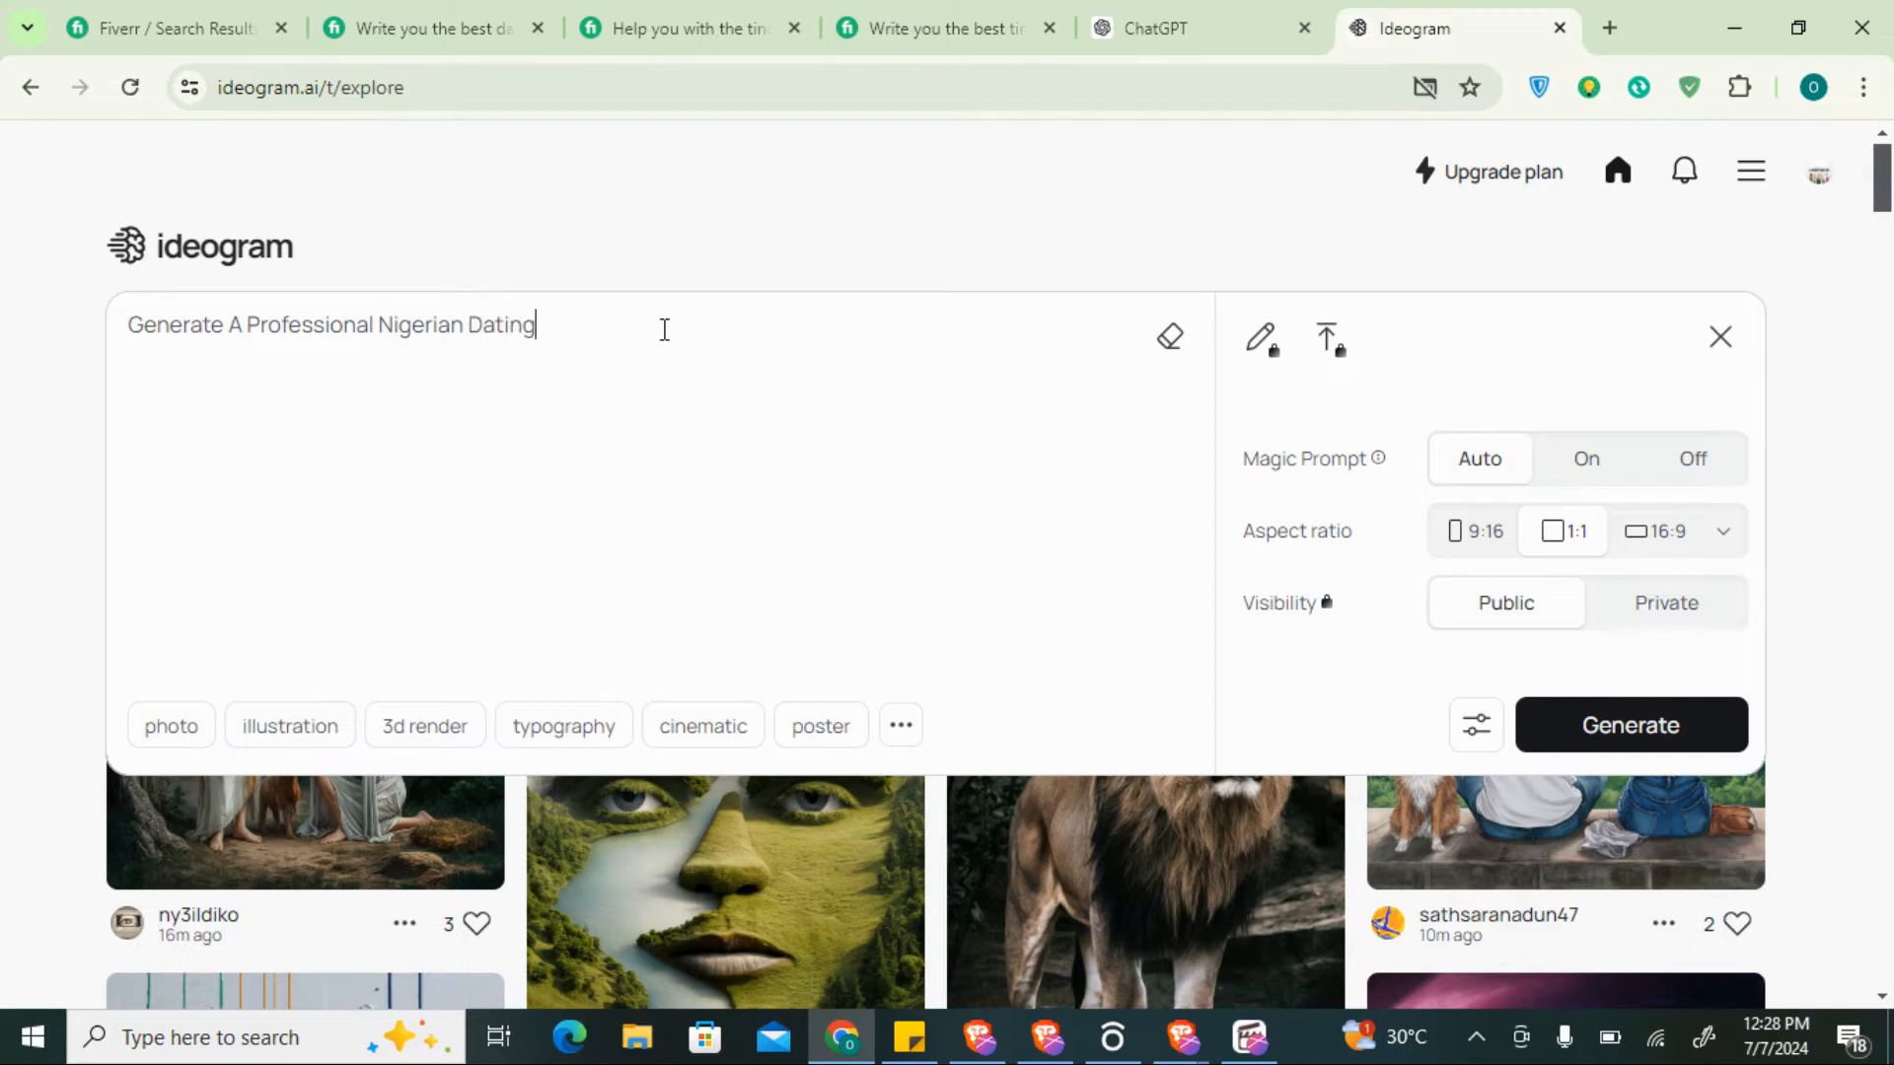
type(" female coach we")
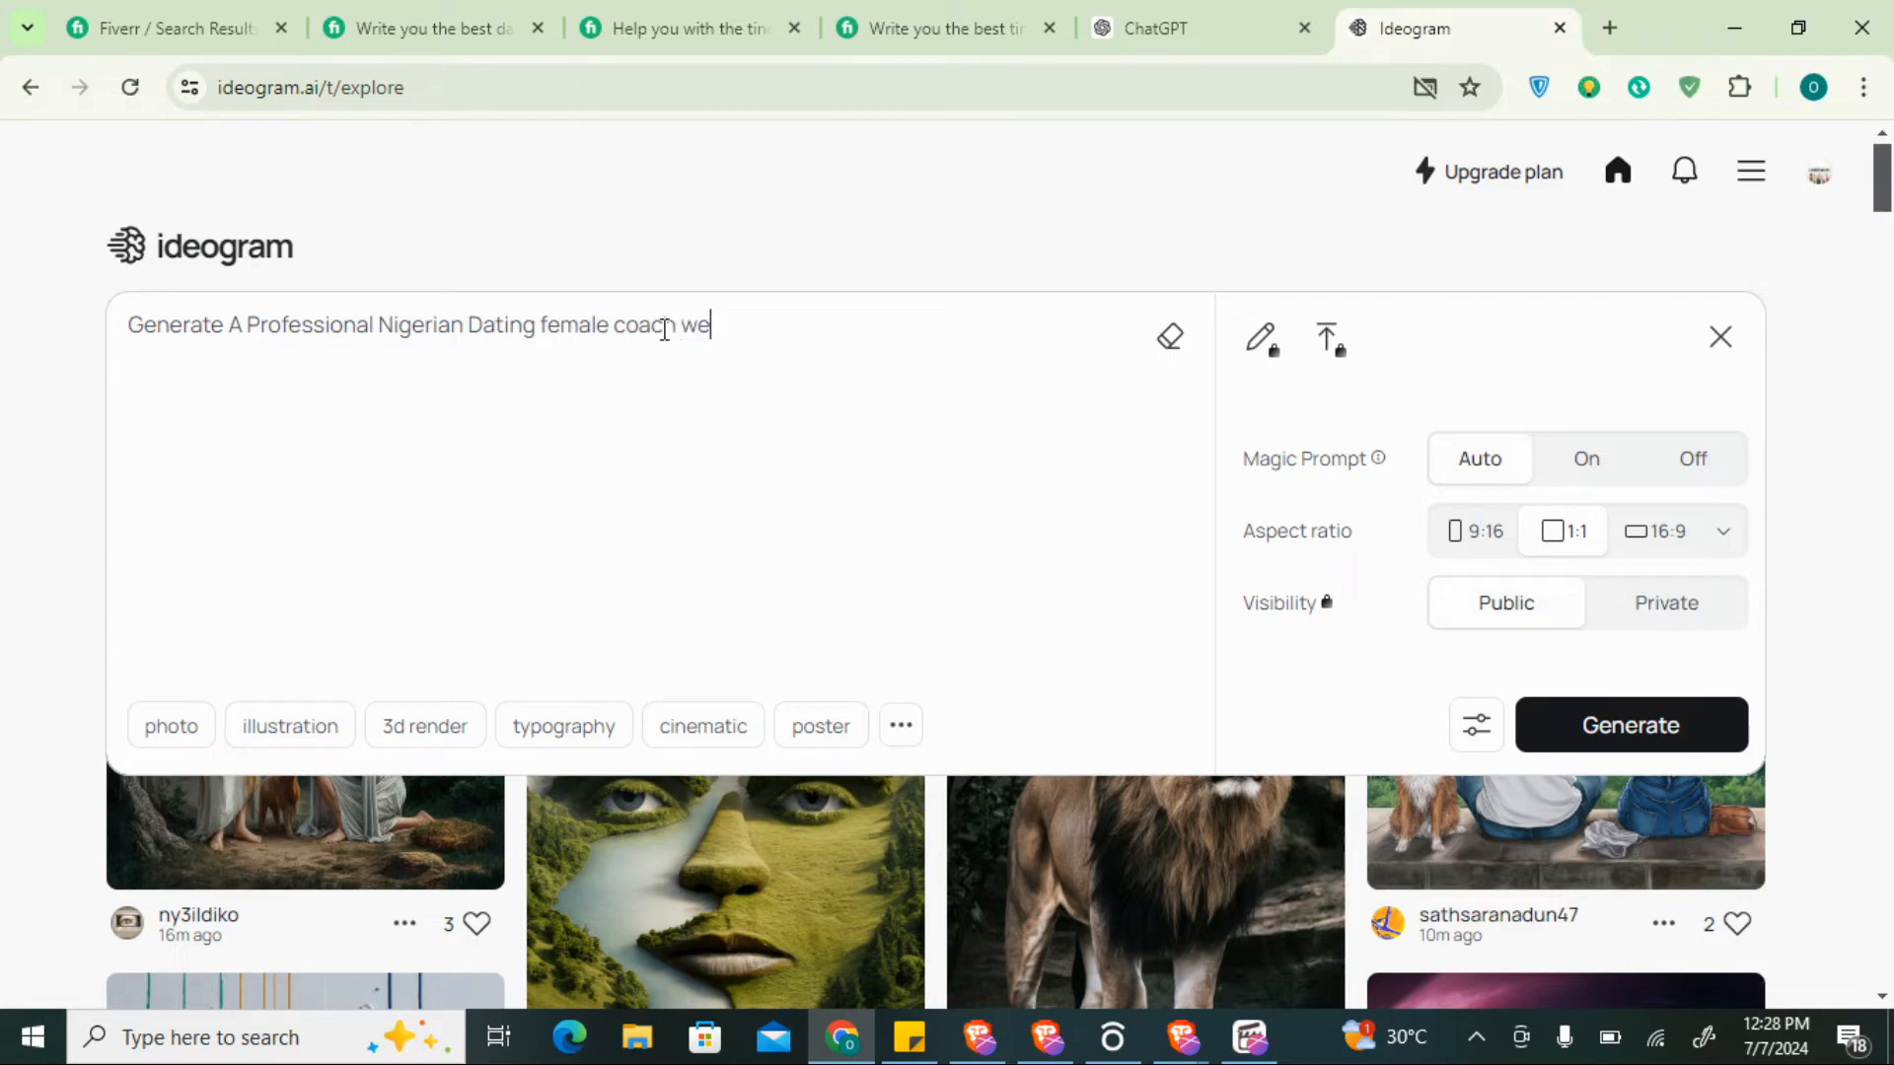
type("aring a white suit")
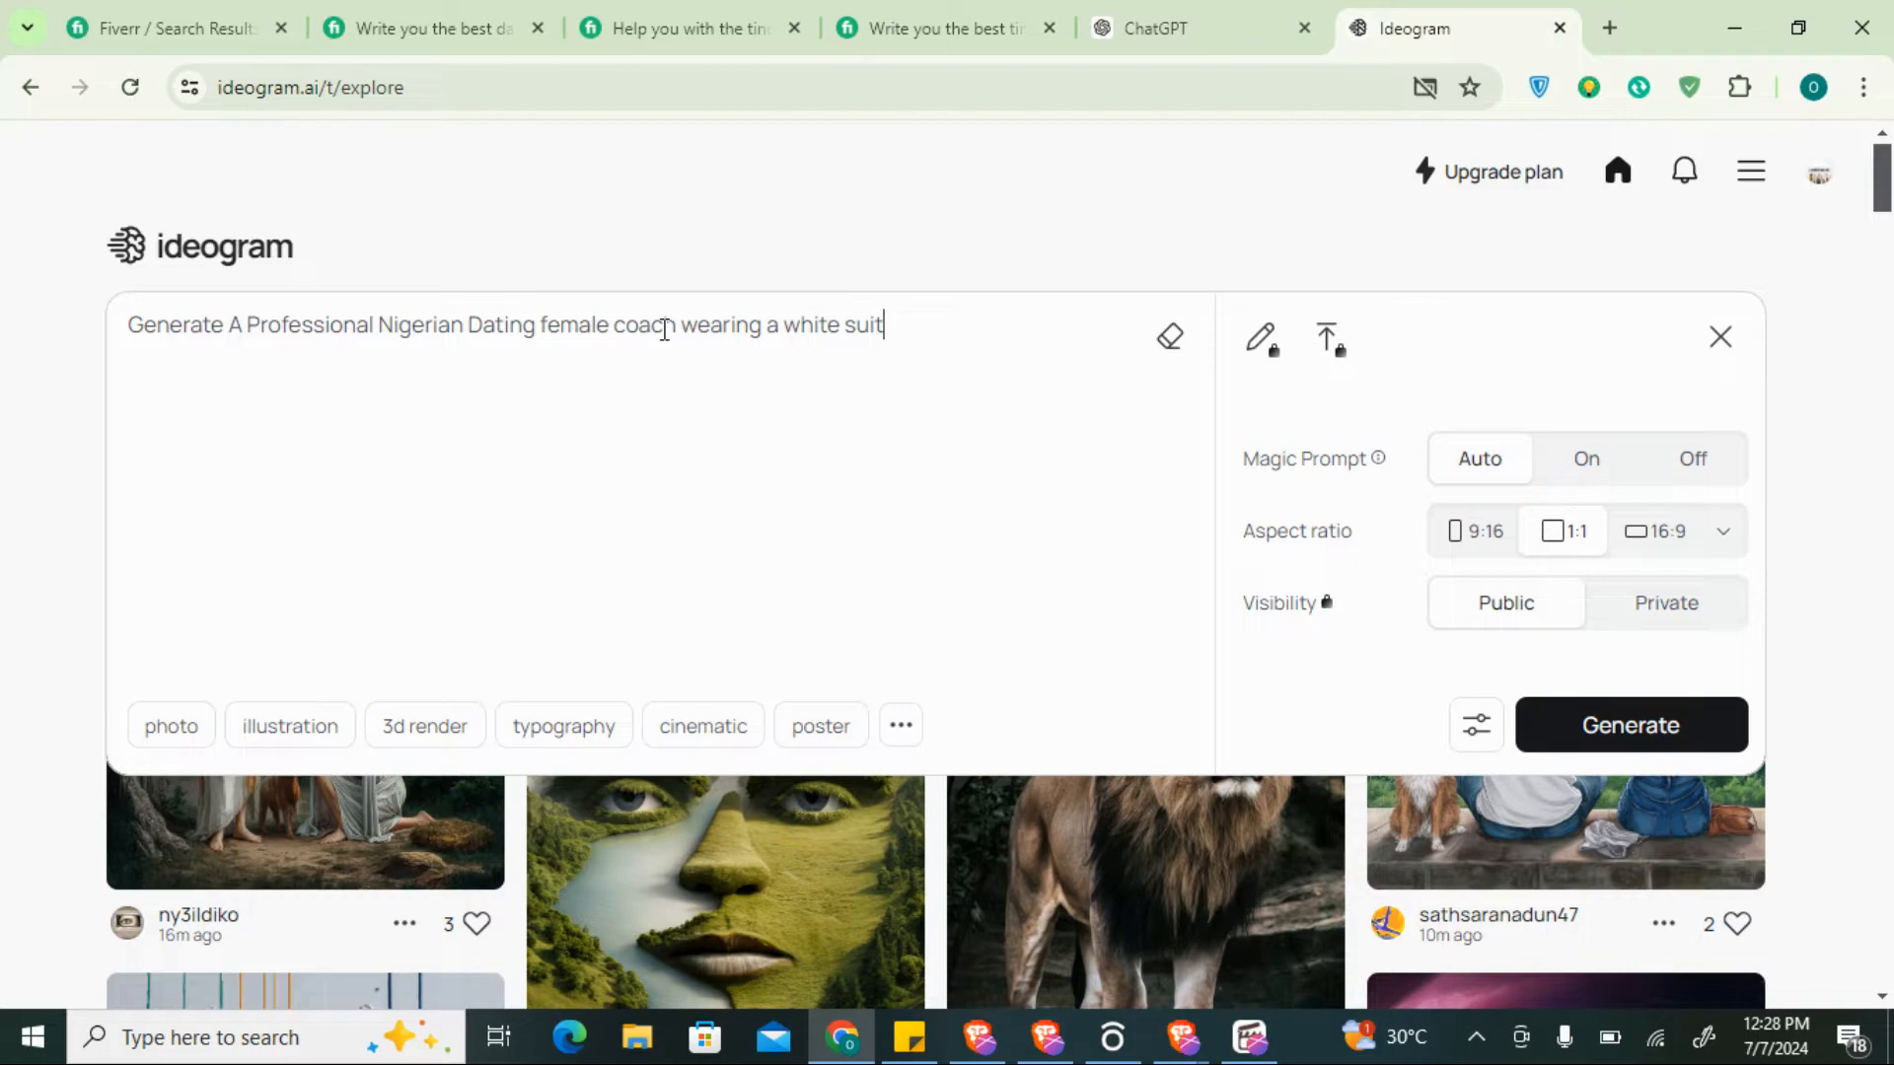
key("Return")
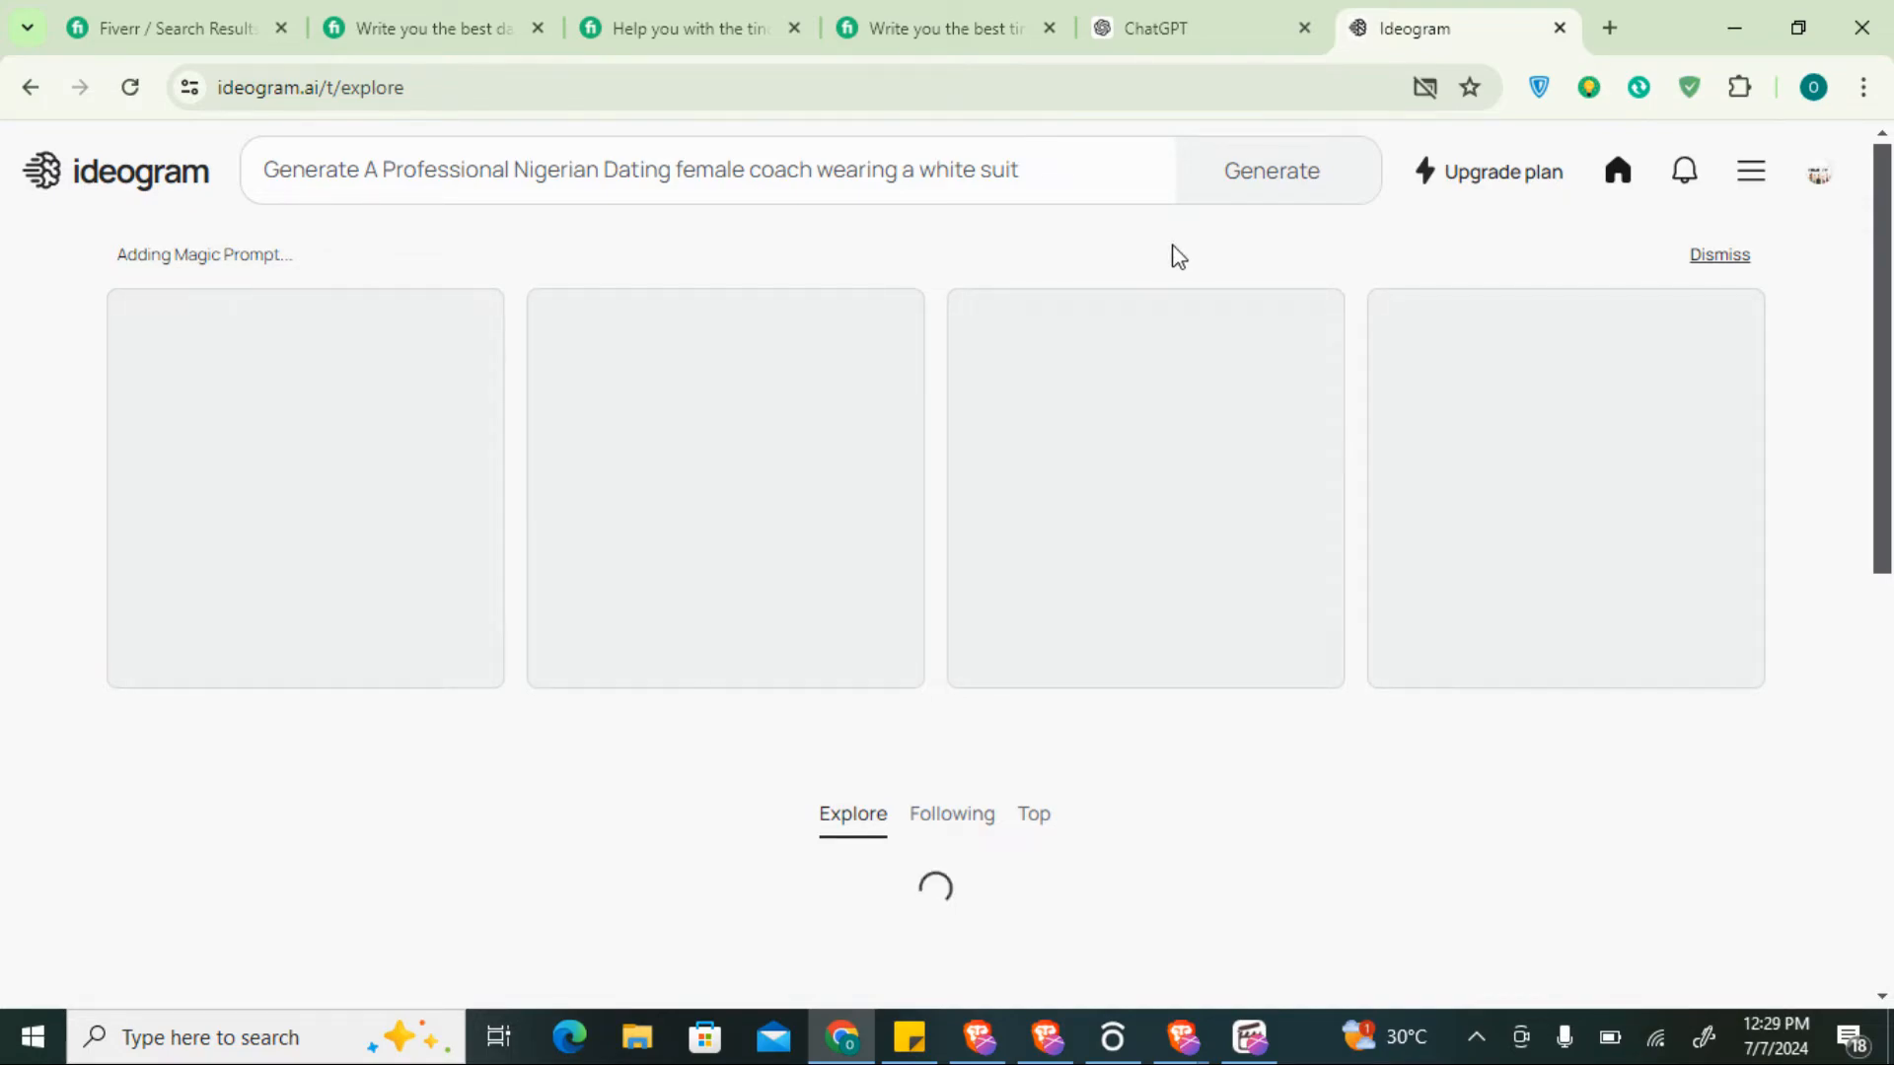
left_click(1251, 194)
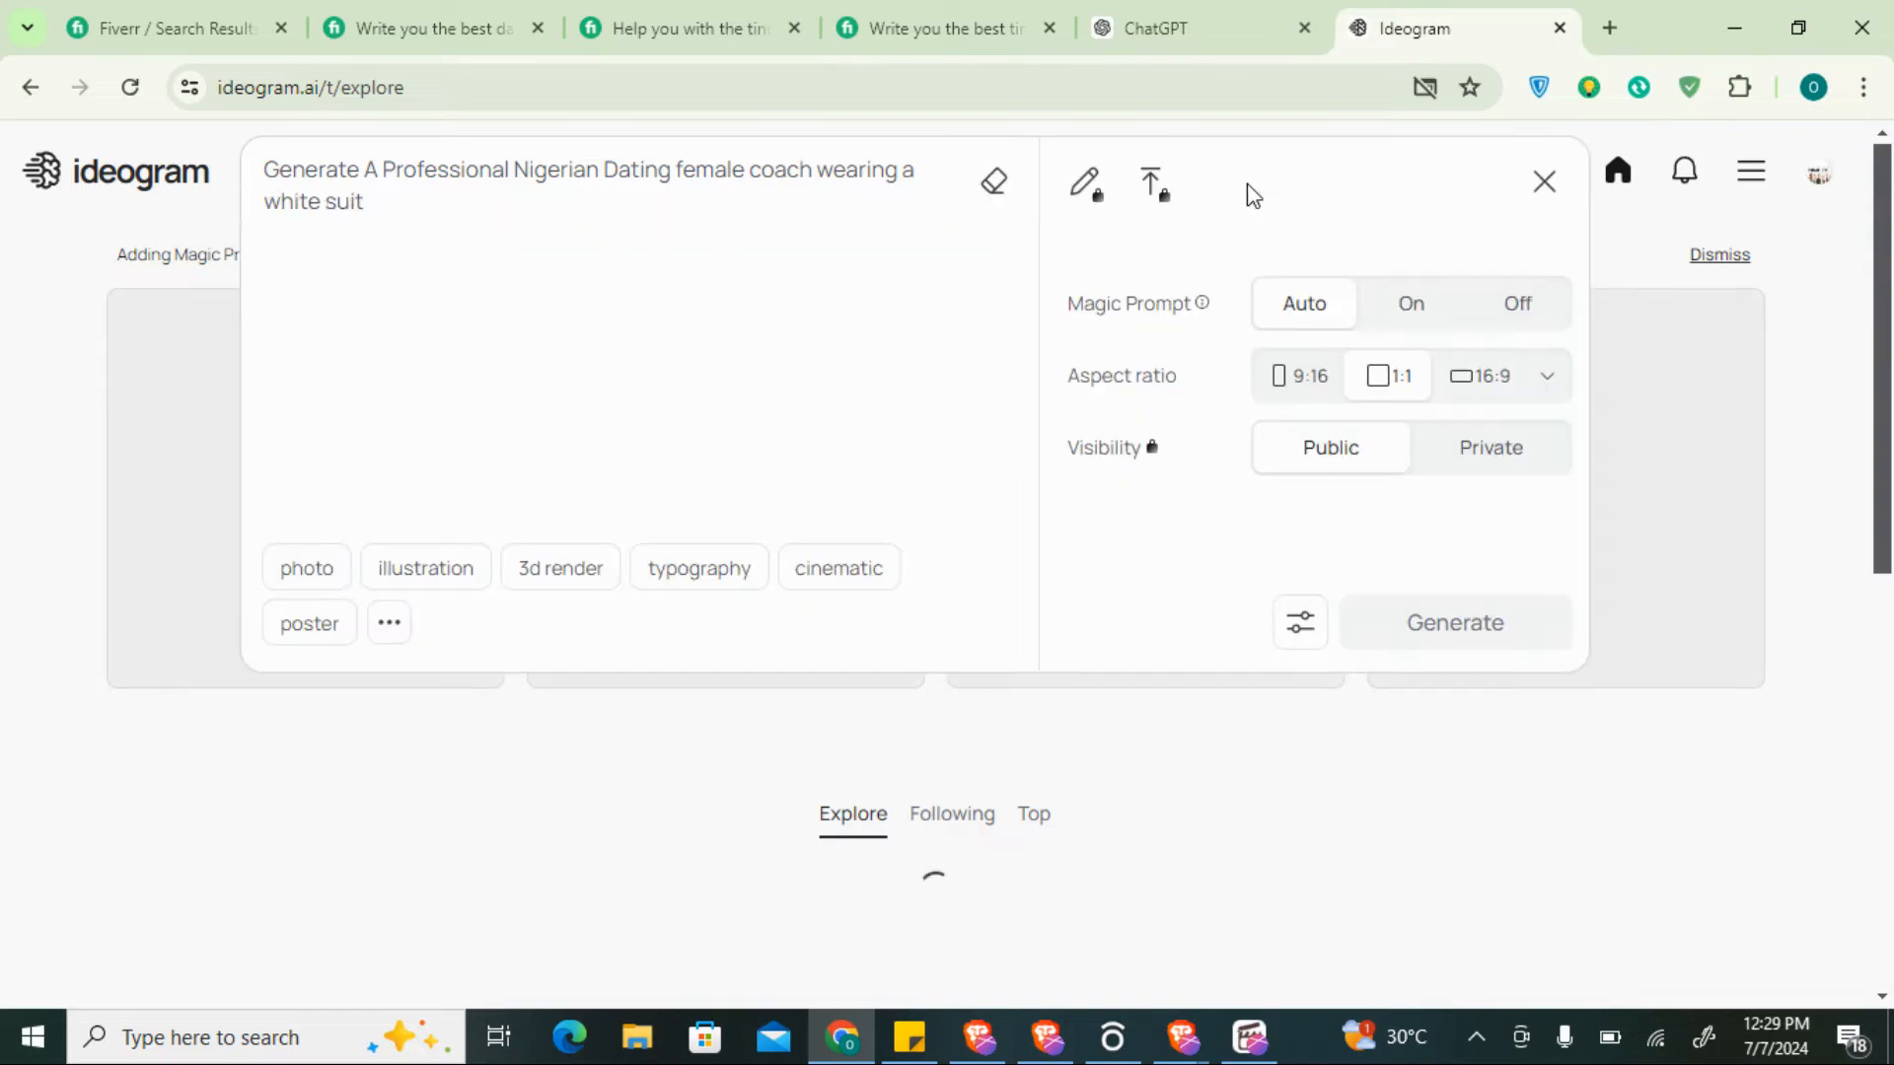
triple_click(782, 184)
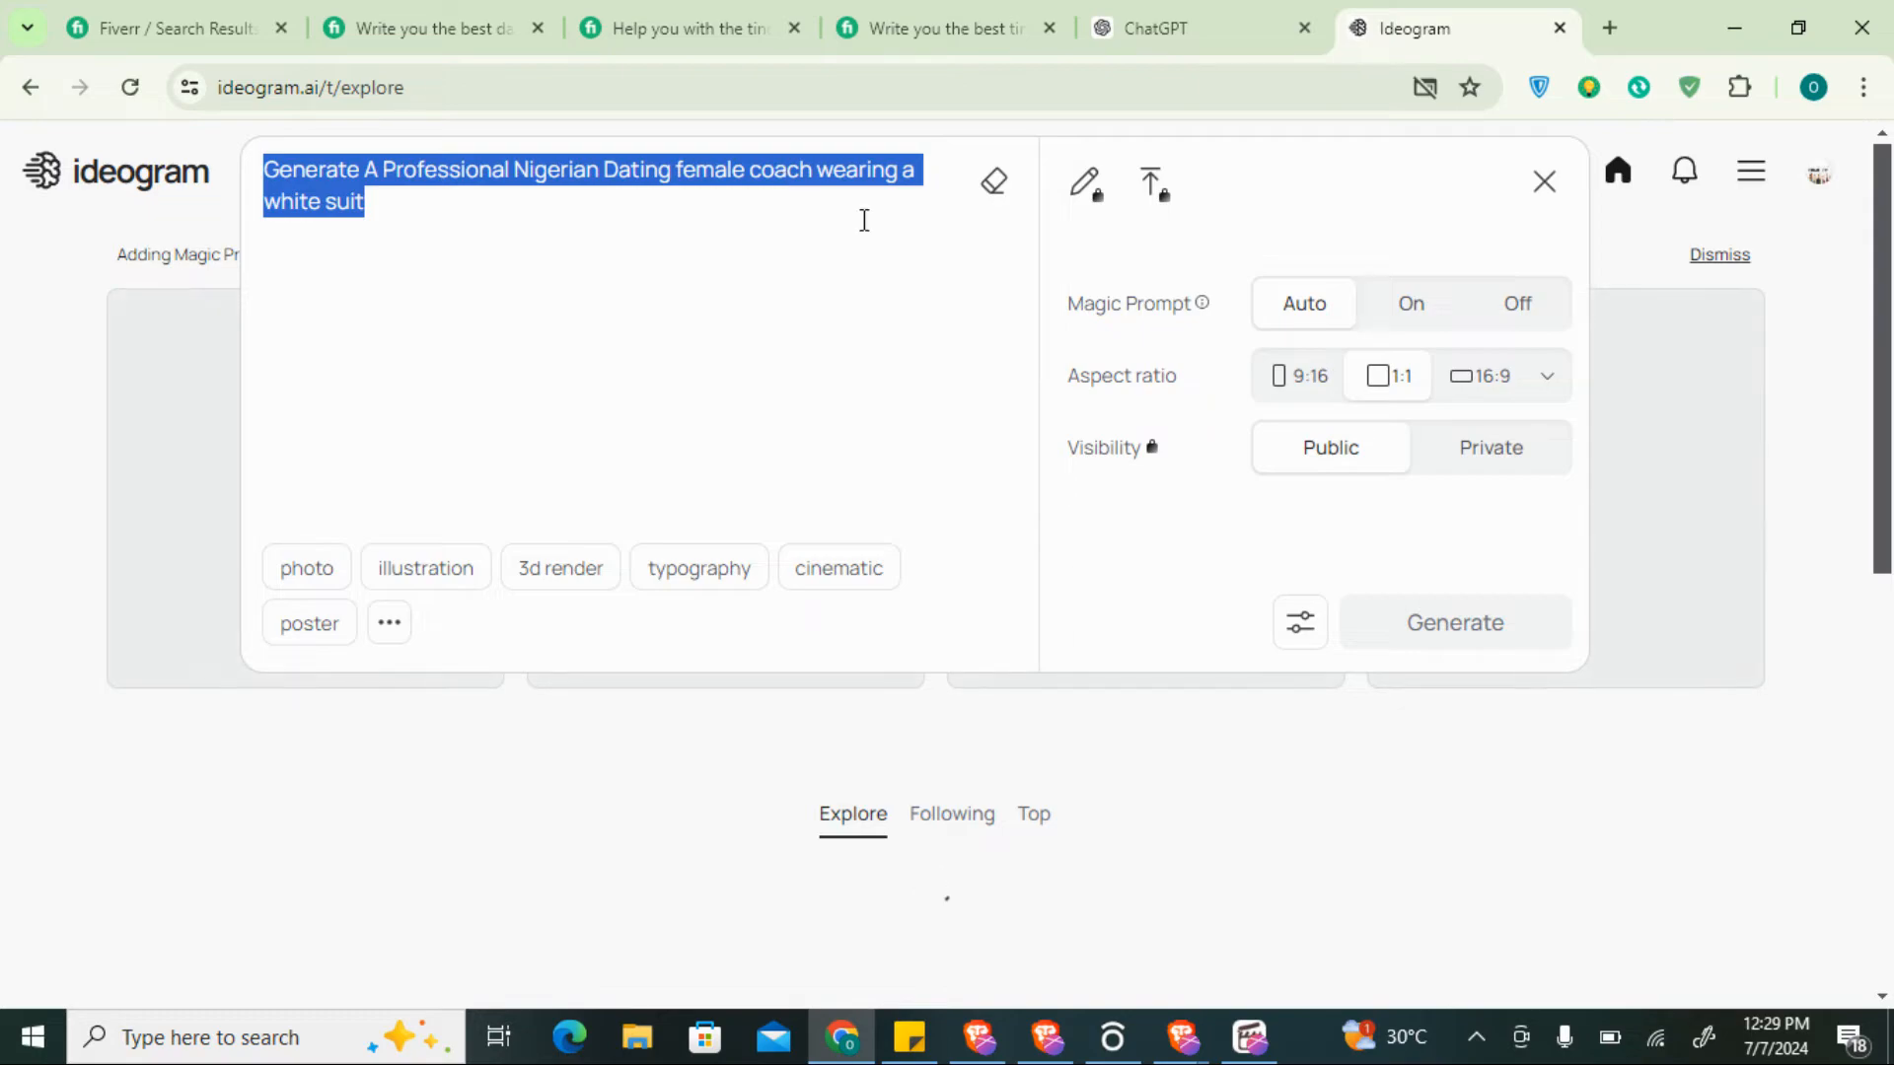
left_click(1844, 385)
left_click(1034, 172)
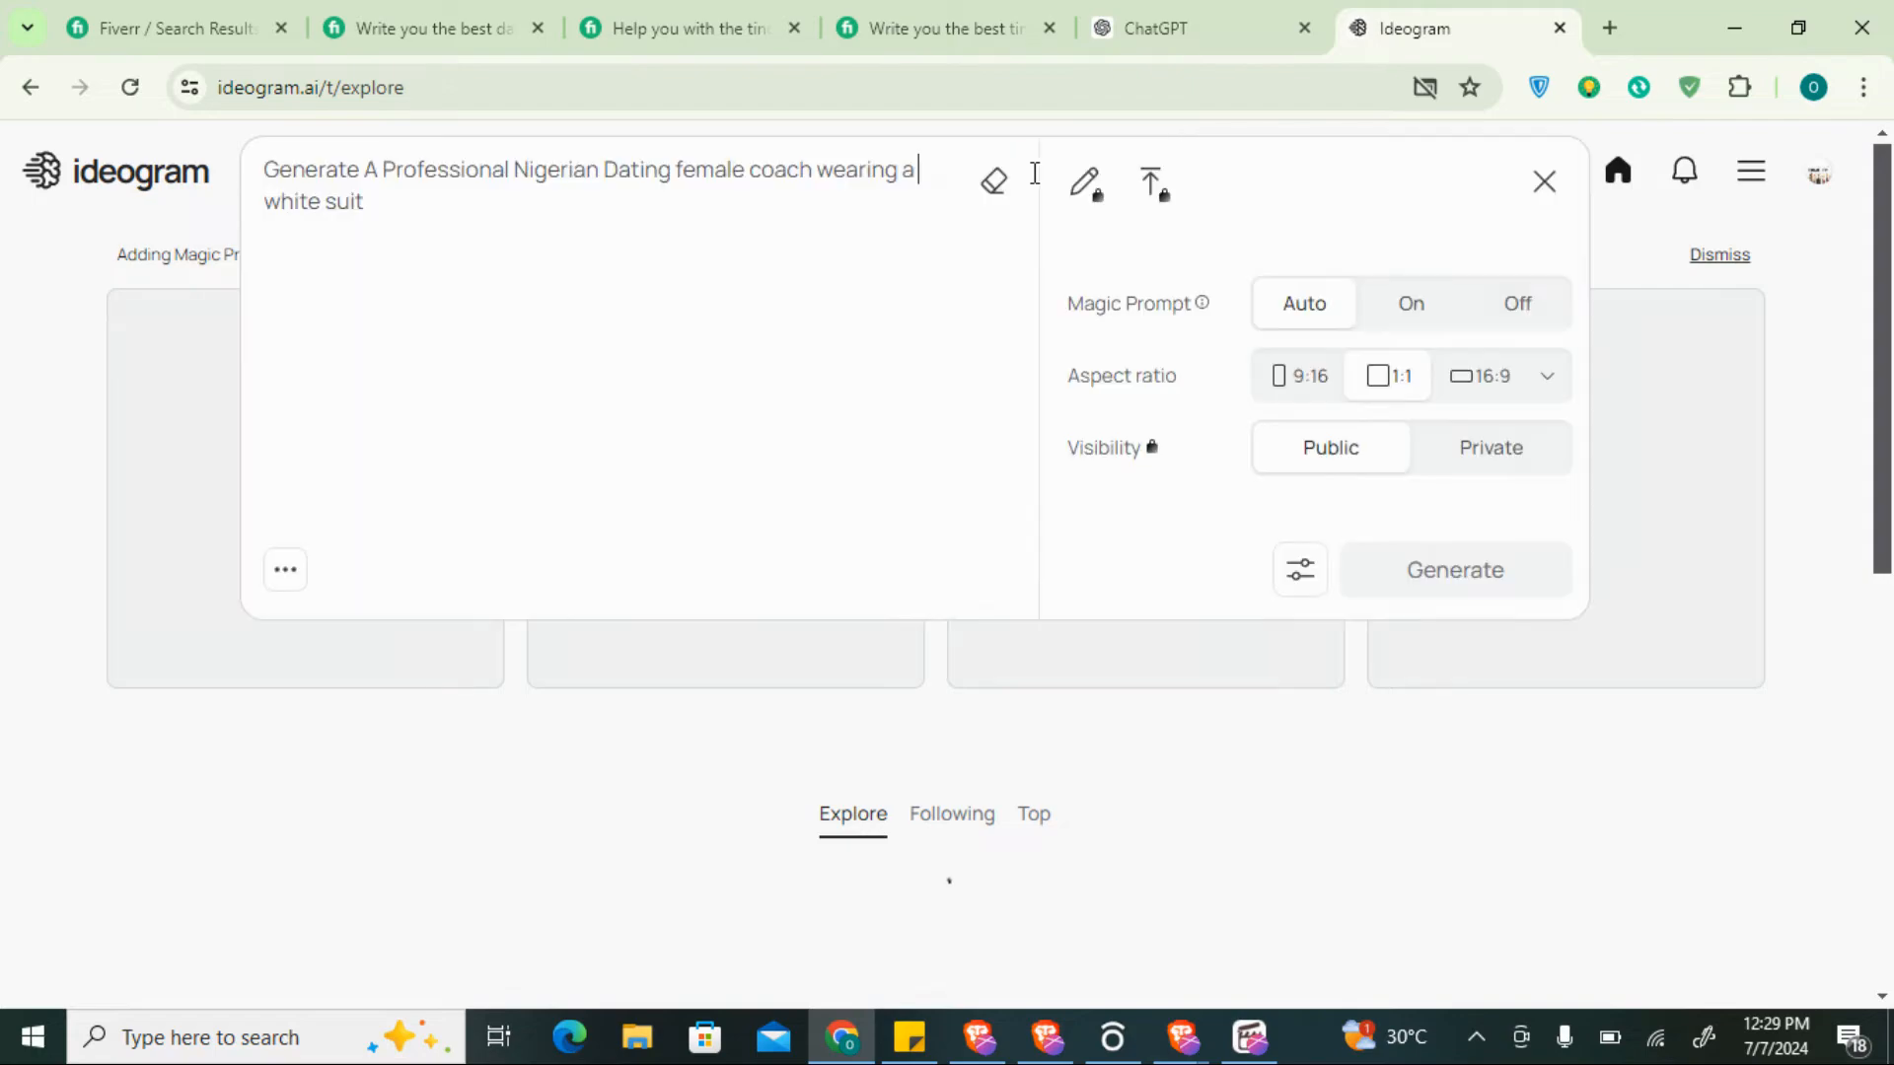
left_click(1817, 334)
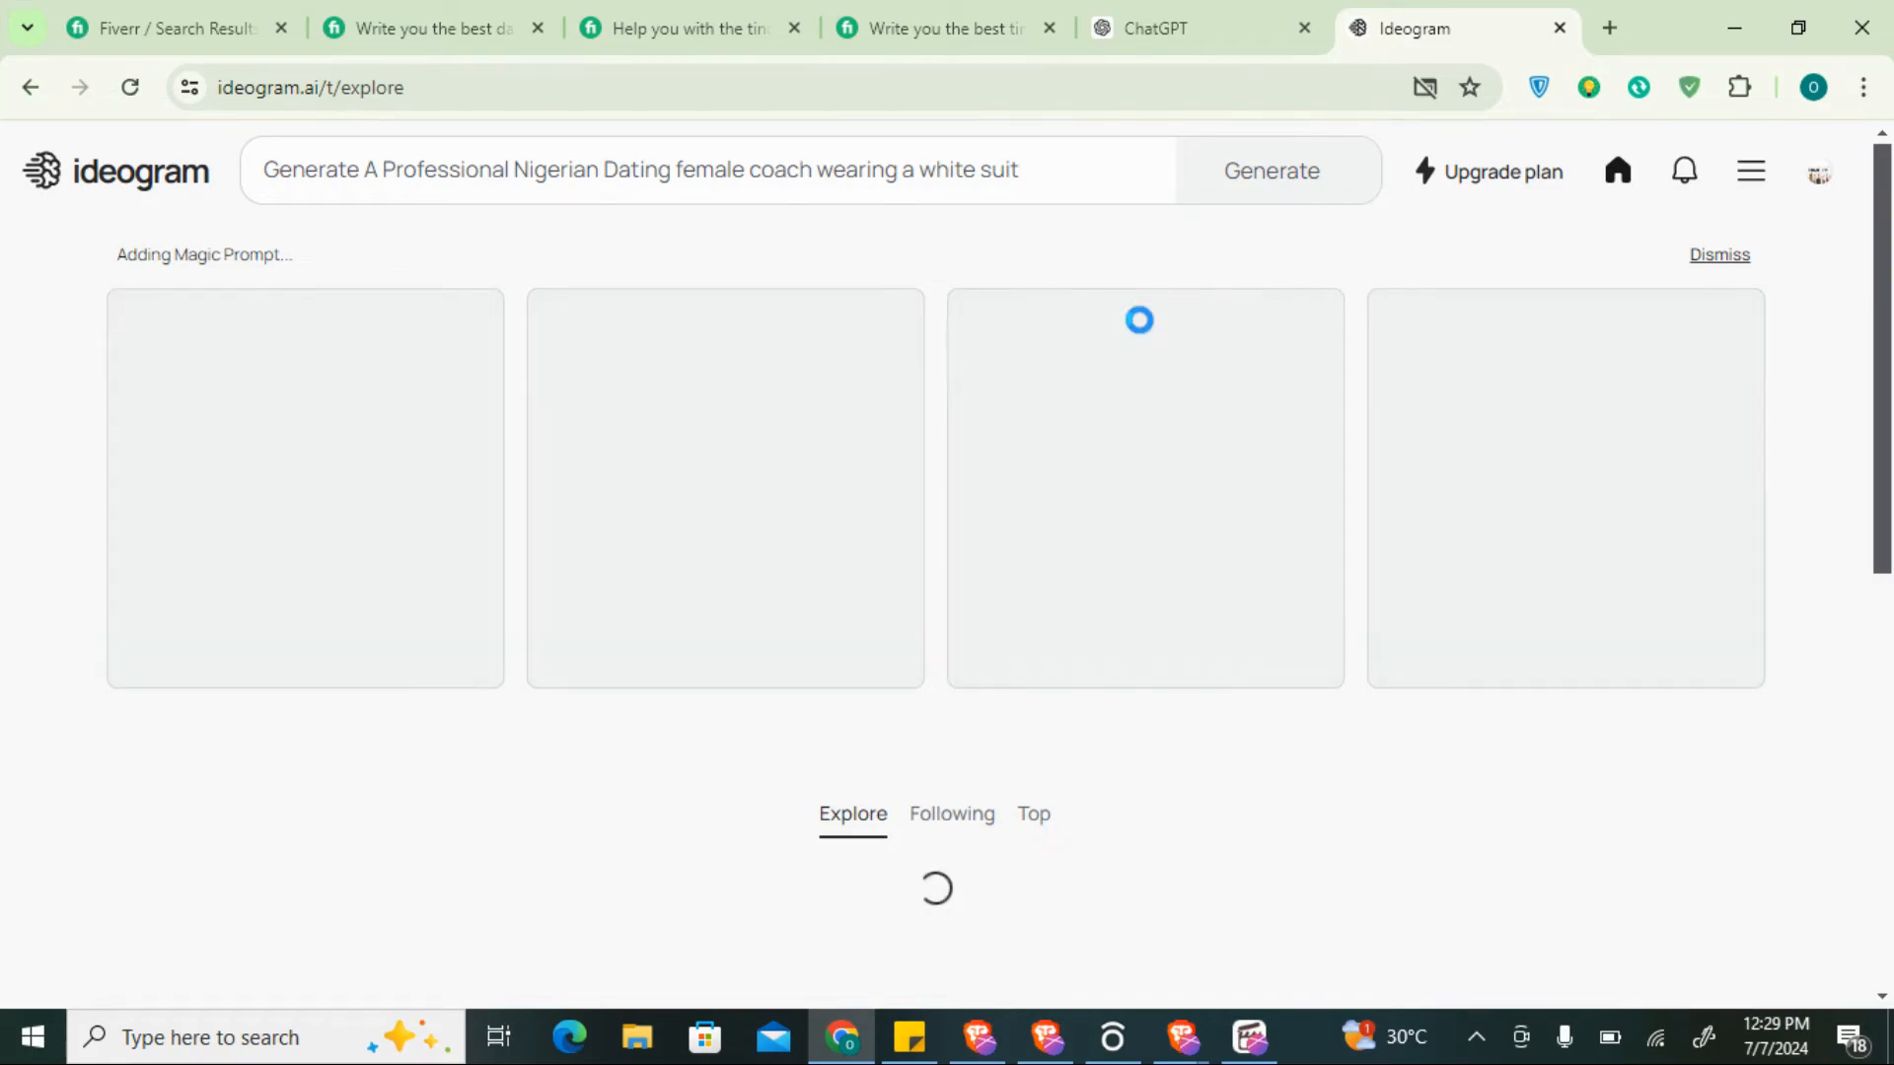
left_click(1251, 1038)
left_click(846, 789)
left_click(794, 789)
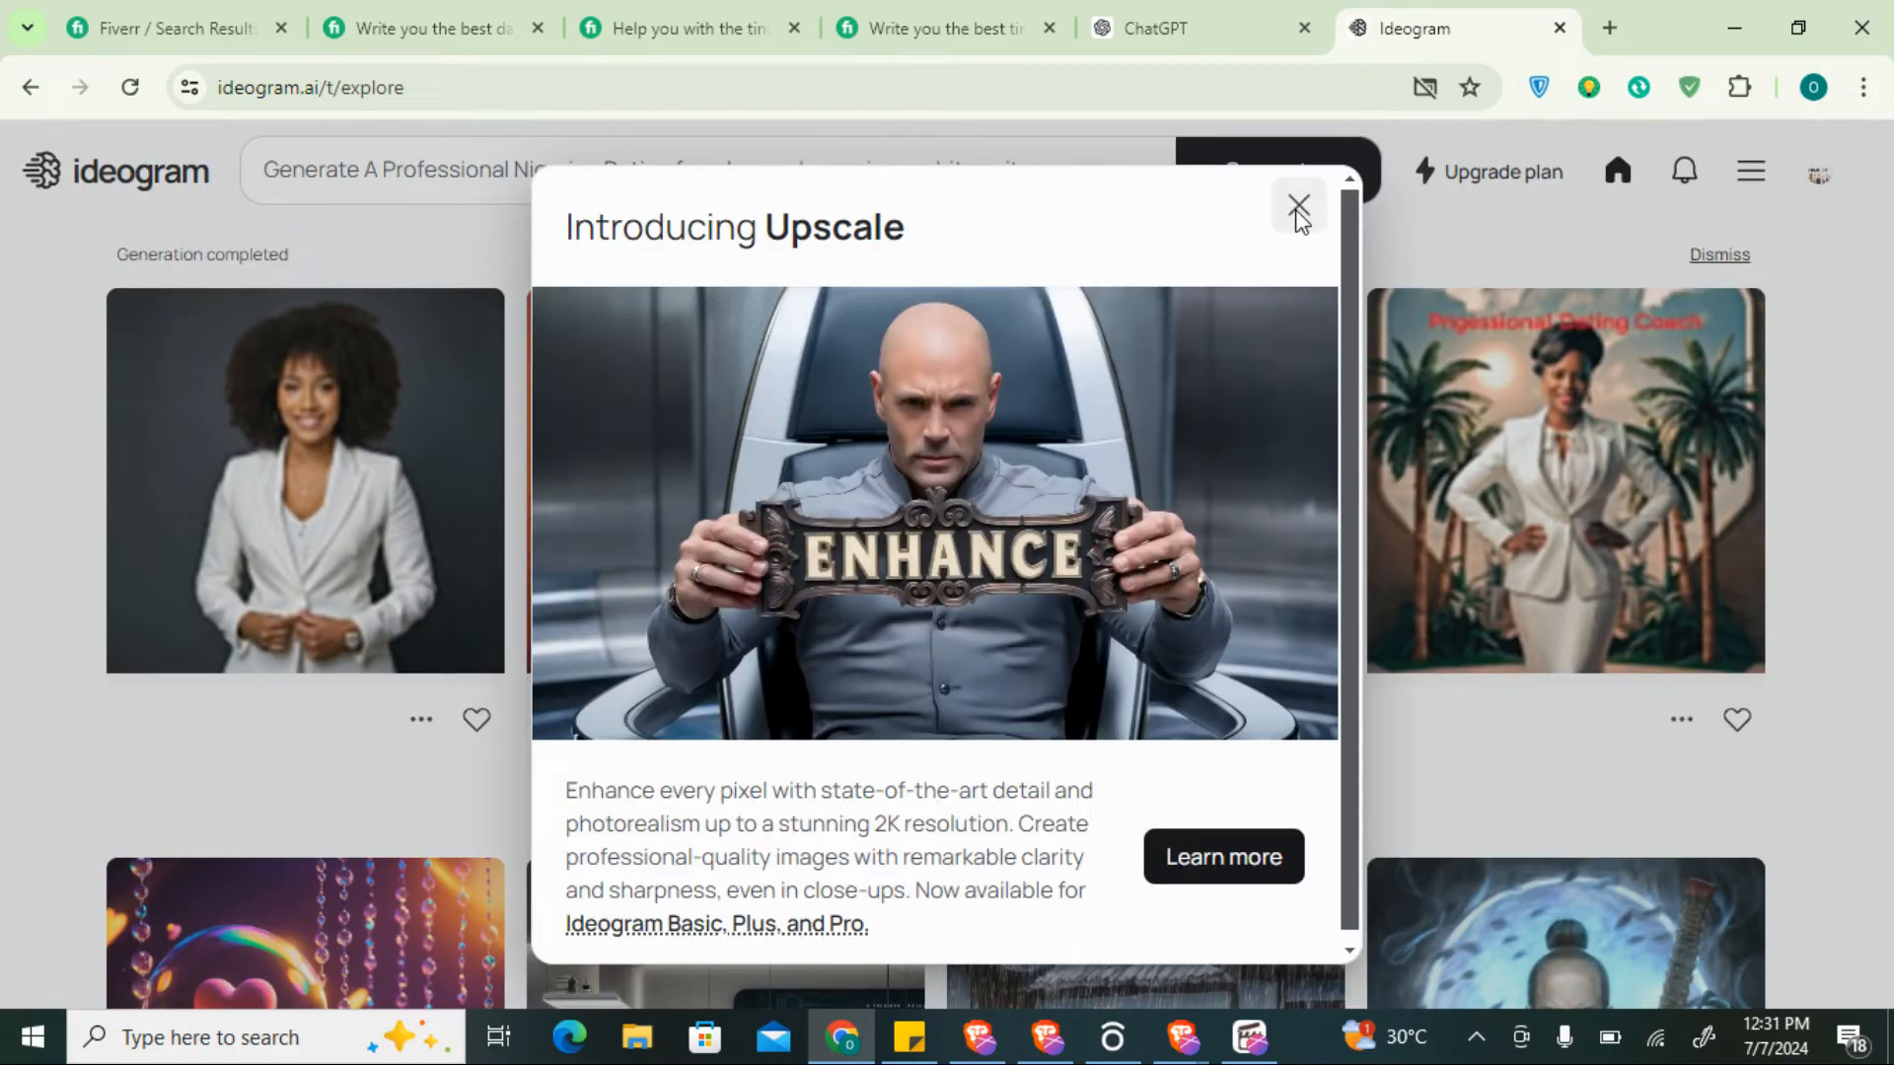
- Dismiss the Upscale announcement, compare the generated portraits and open the one with the black top under the white suit
left_click(1298, 207)
scroll(1085, 487, "down", 2)
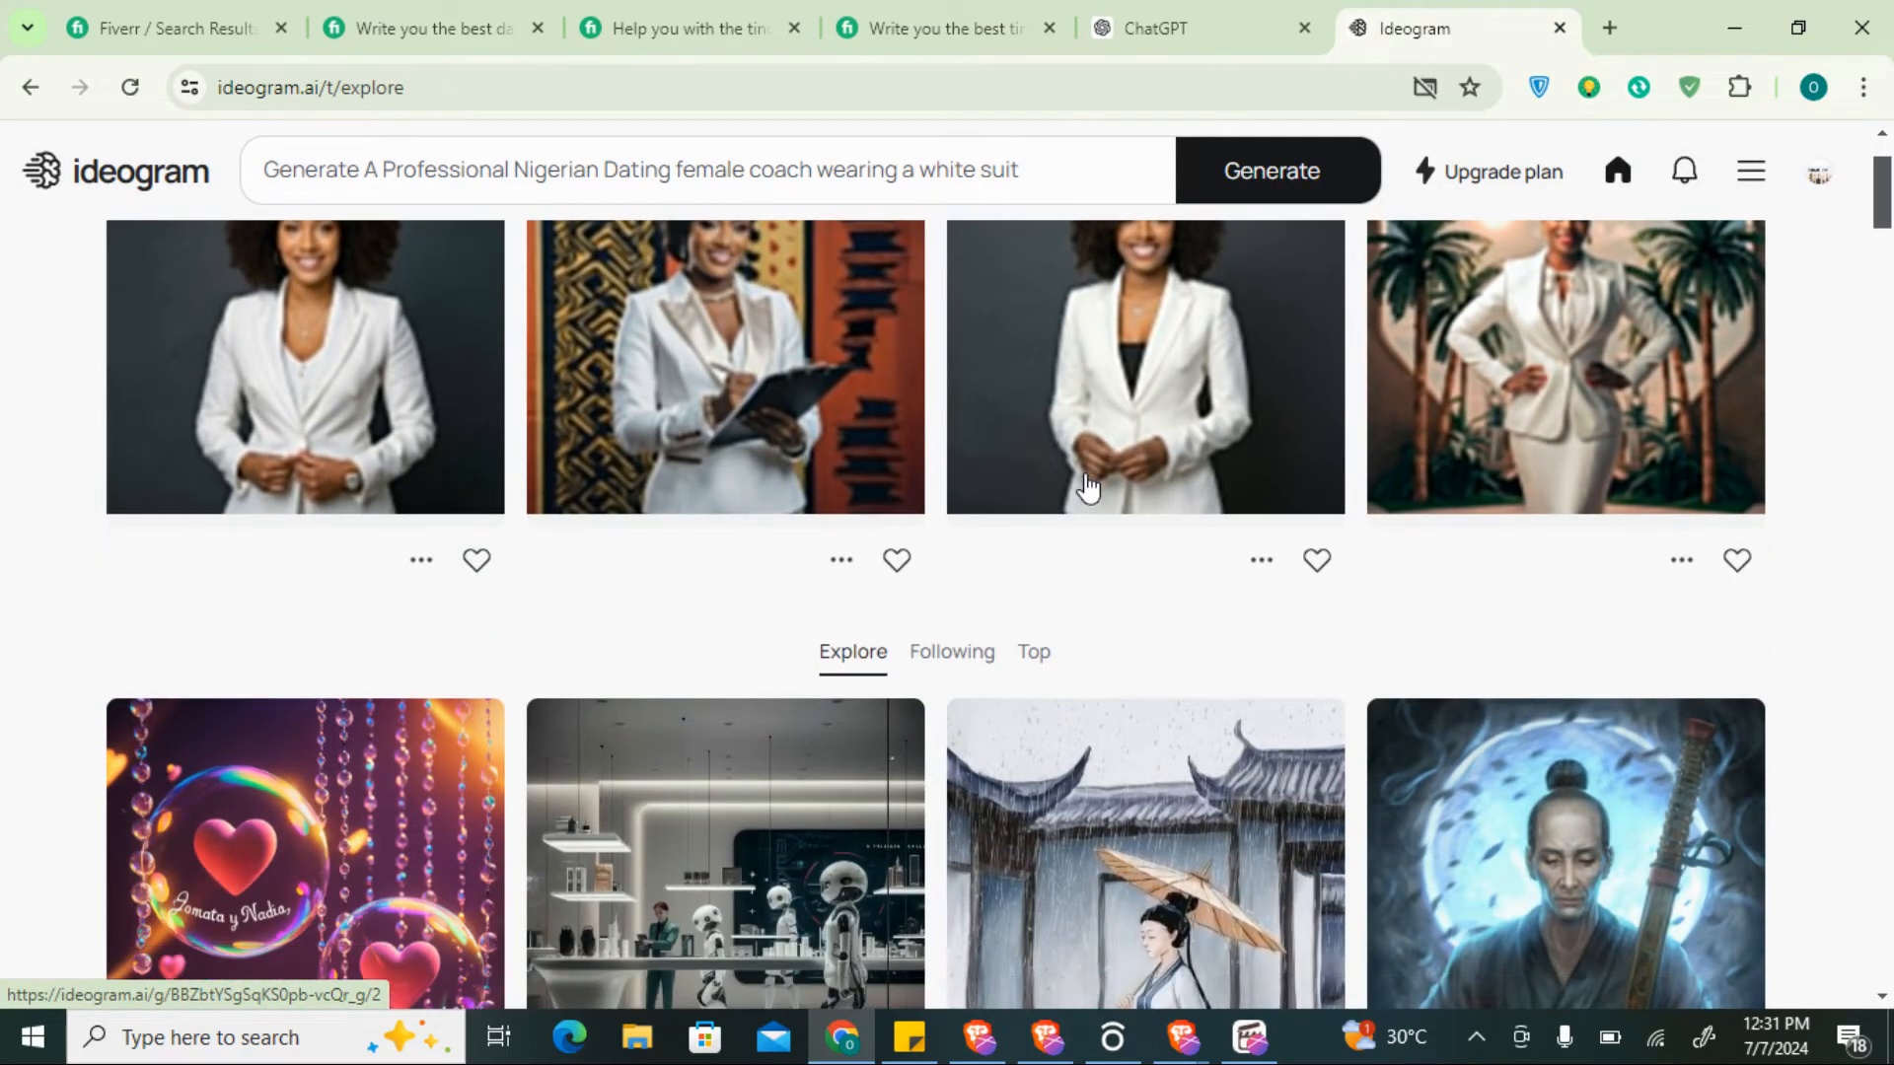
scroll(1088, 487, "up", 2)
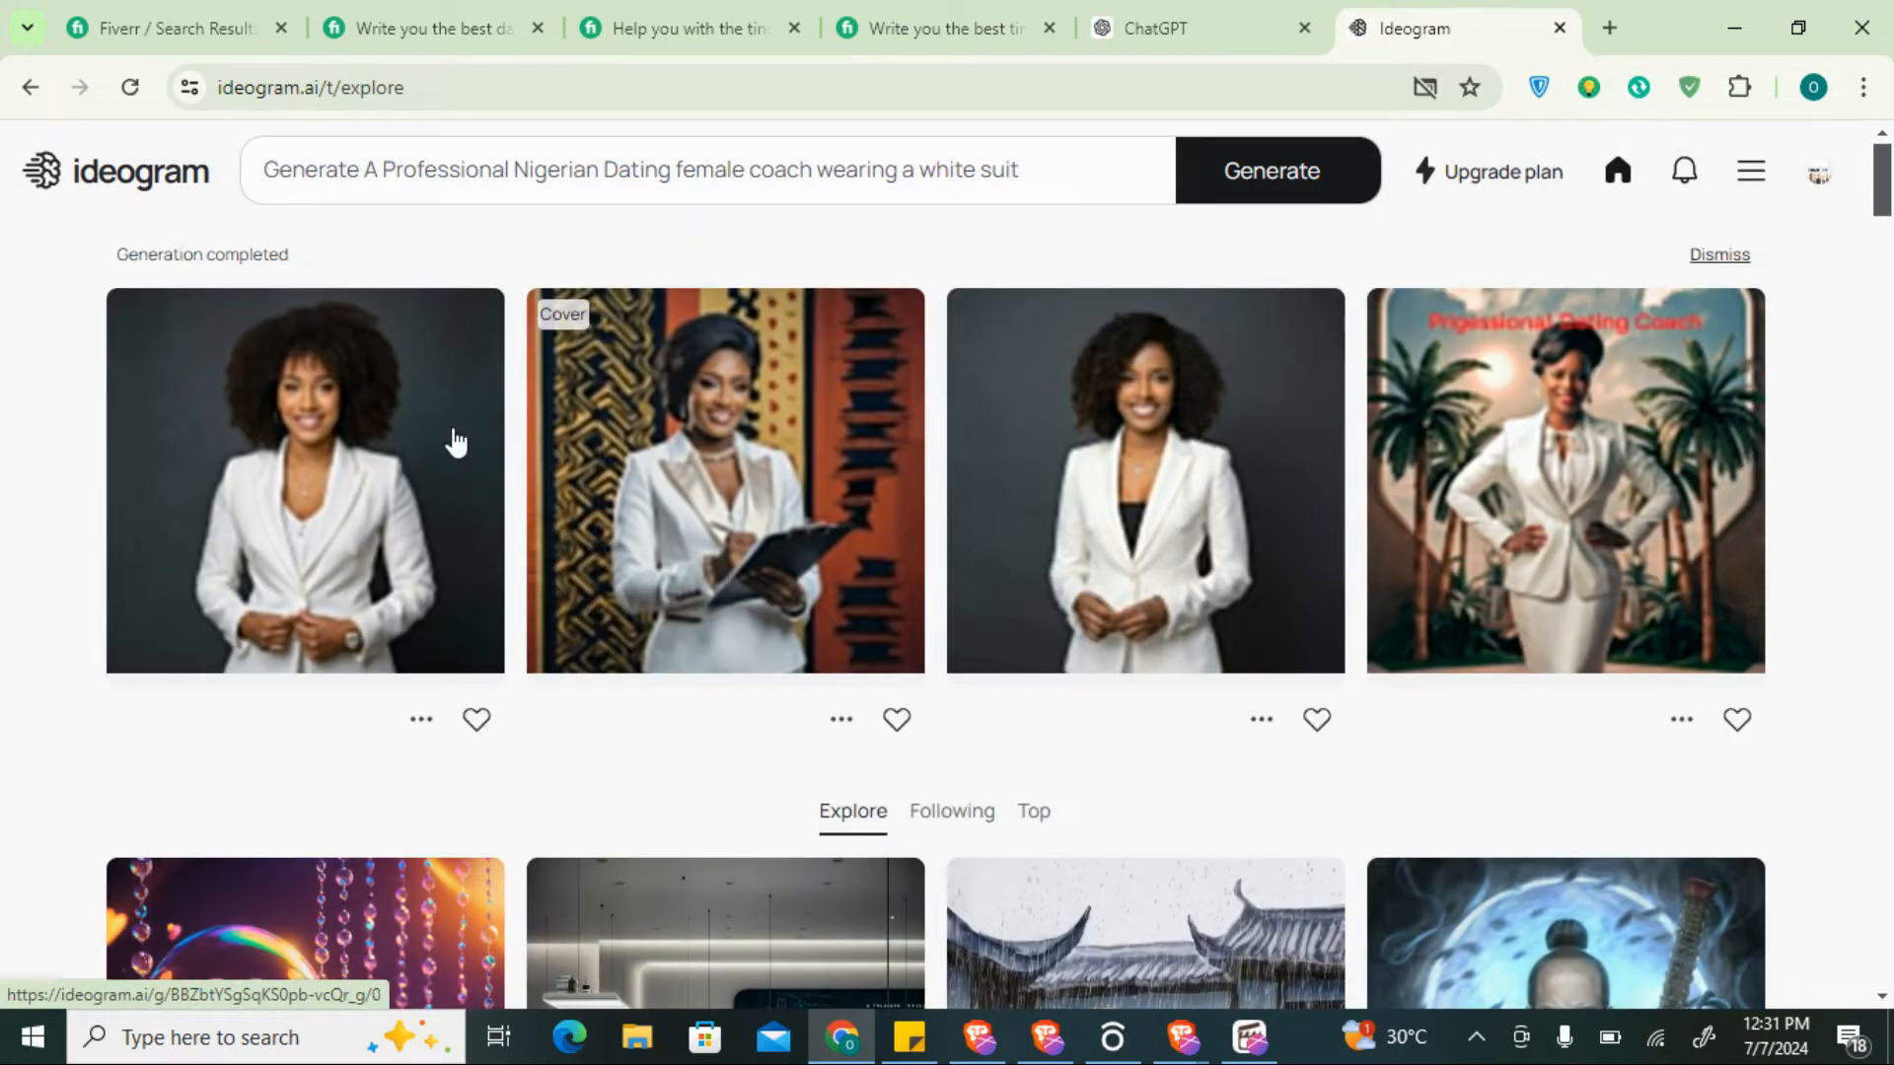
scroll(1312, 501, "down", 3)
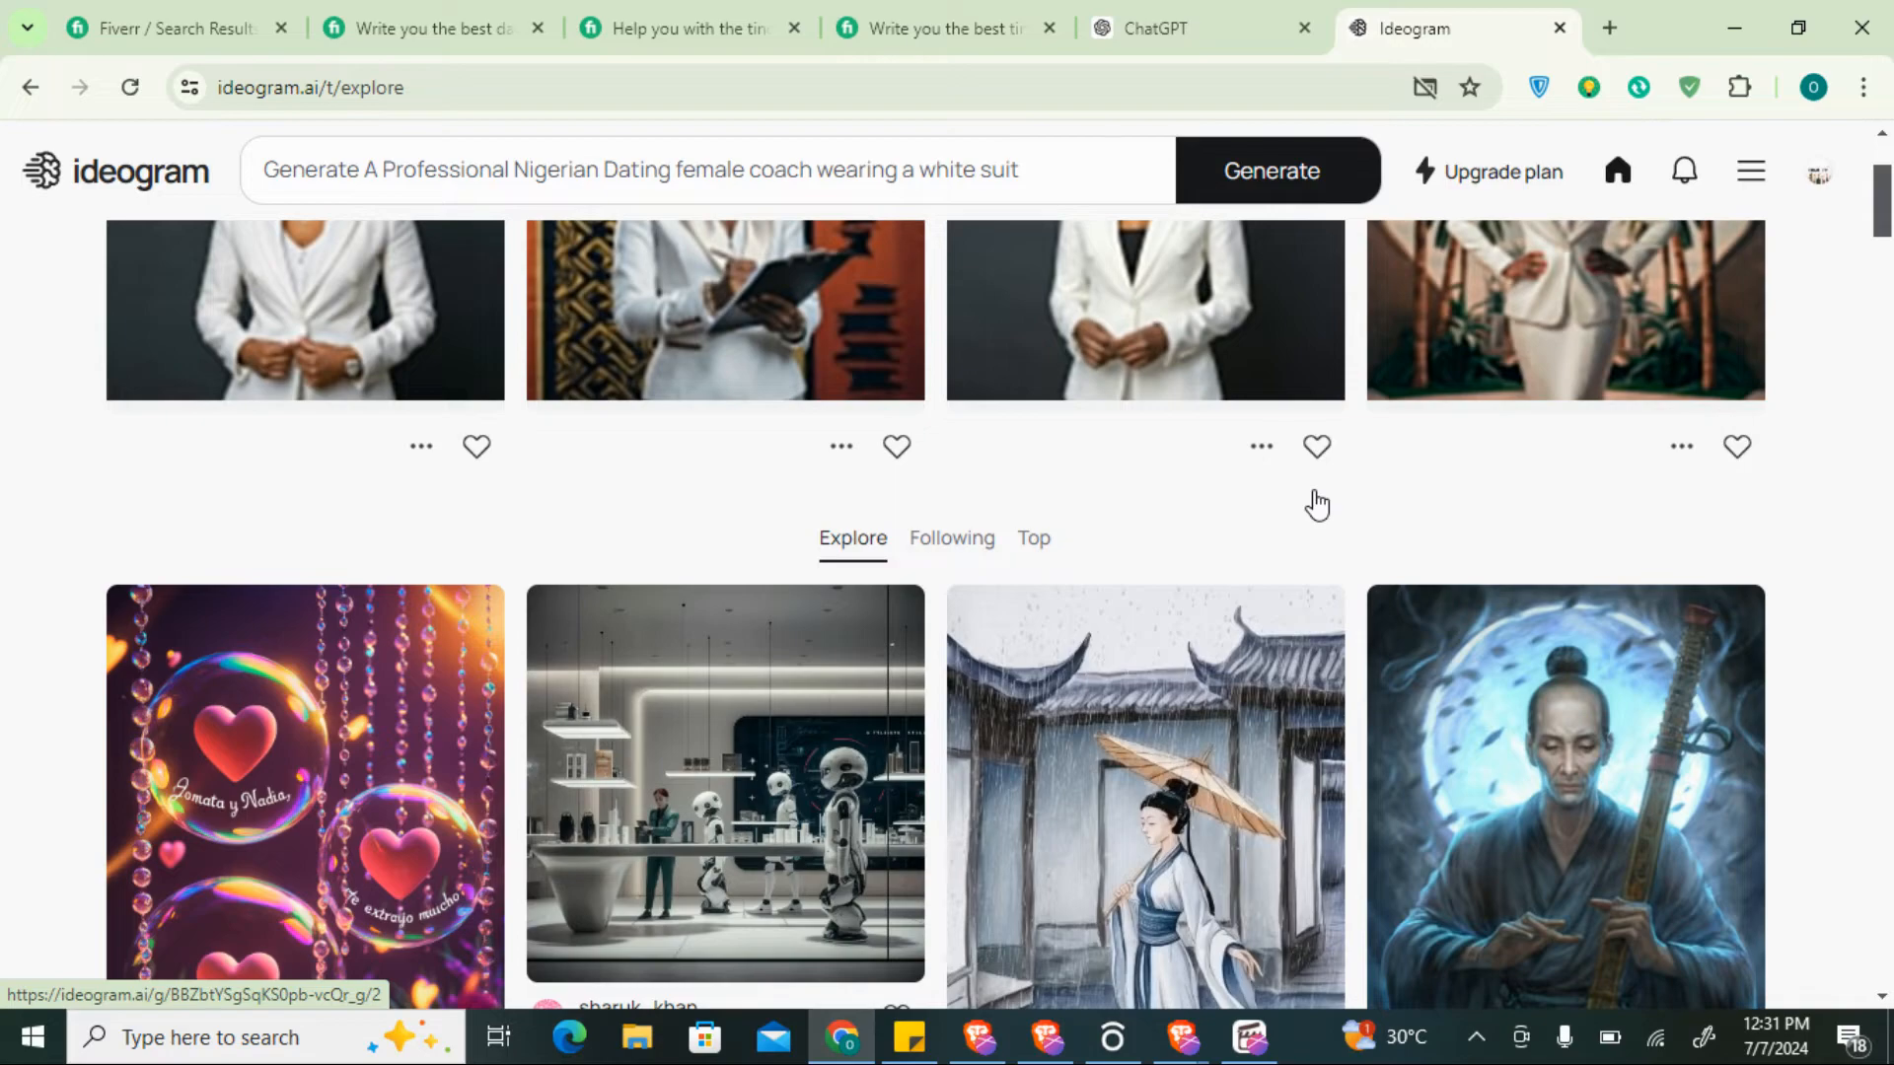
scroll(1317, 505, "down", 4)
scroll(1269, 507, "up", 8)
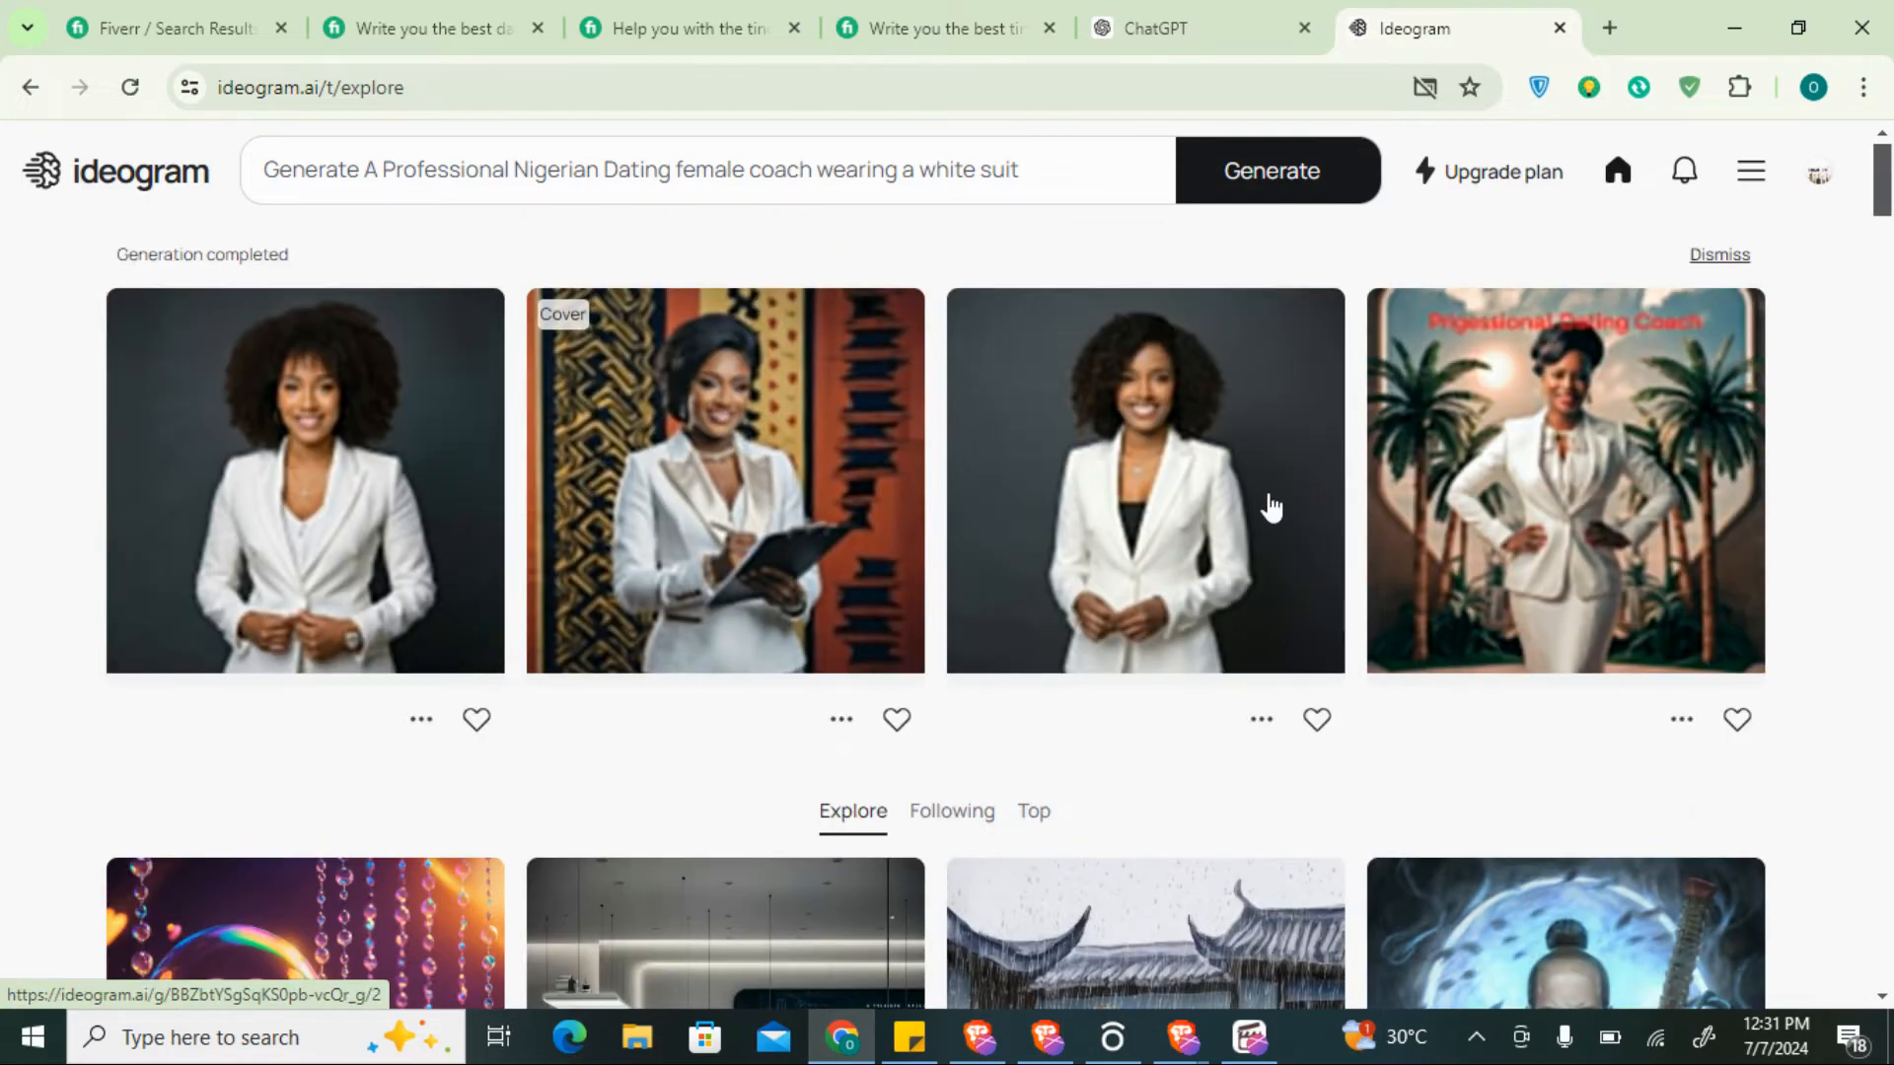
left_click(1078, 533)
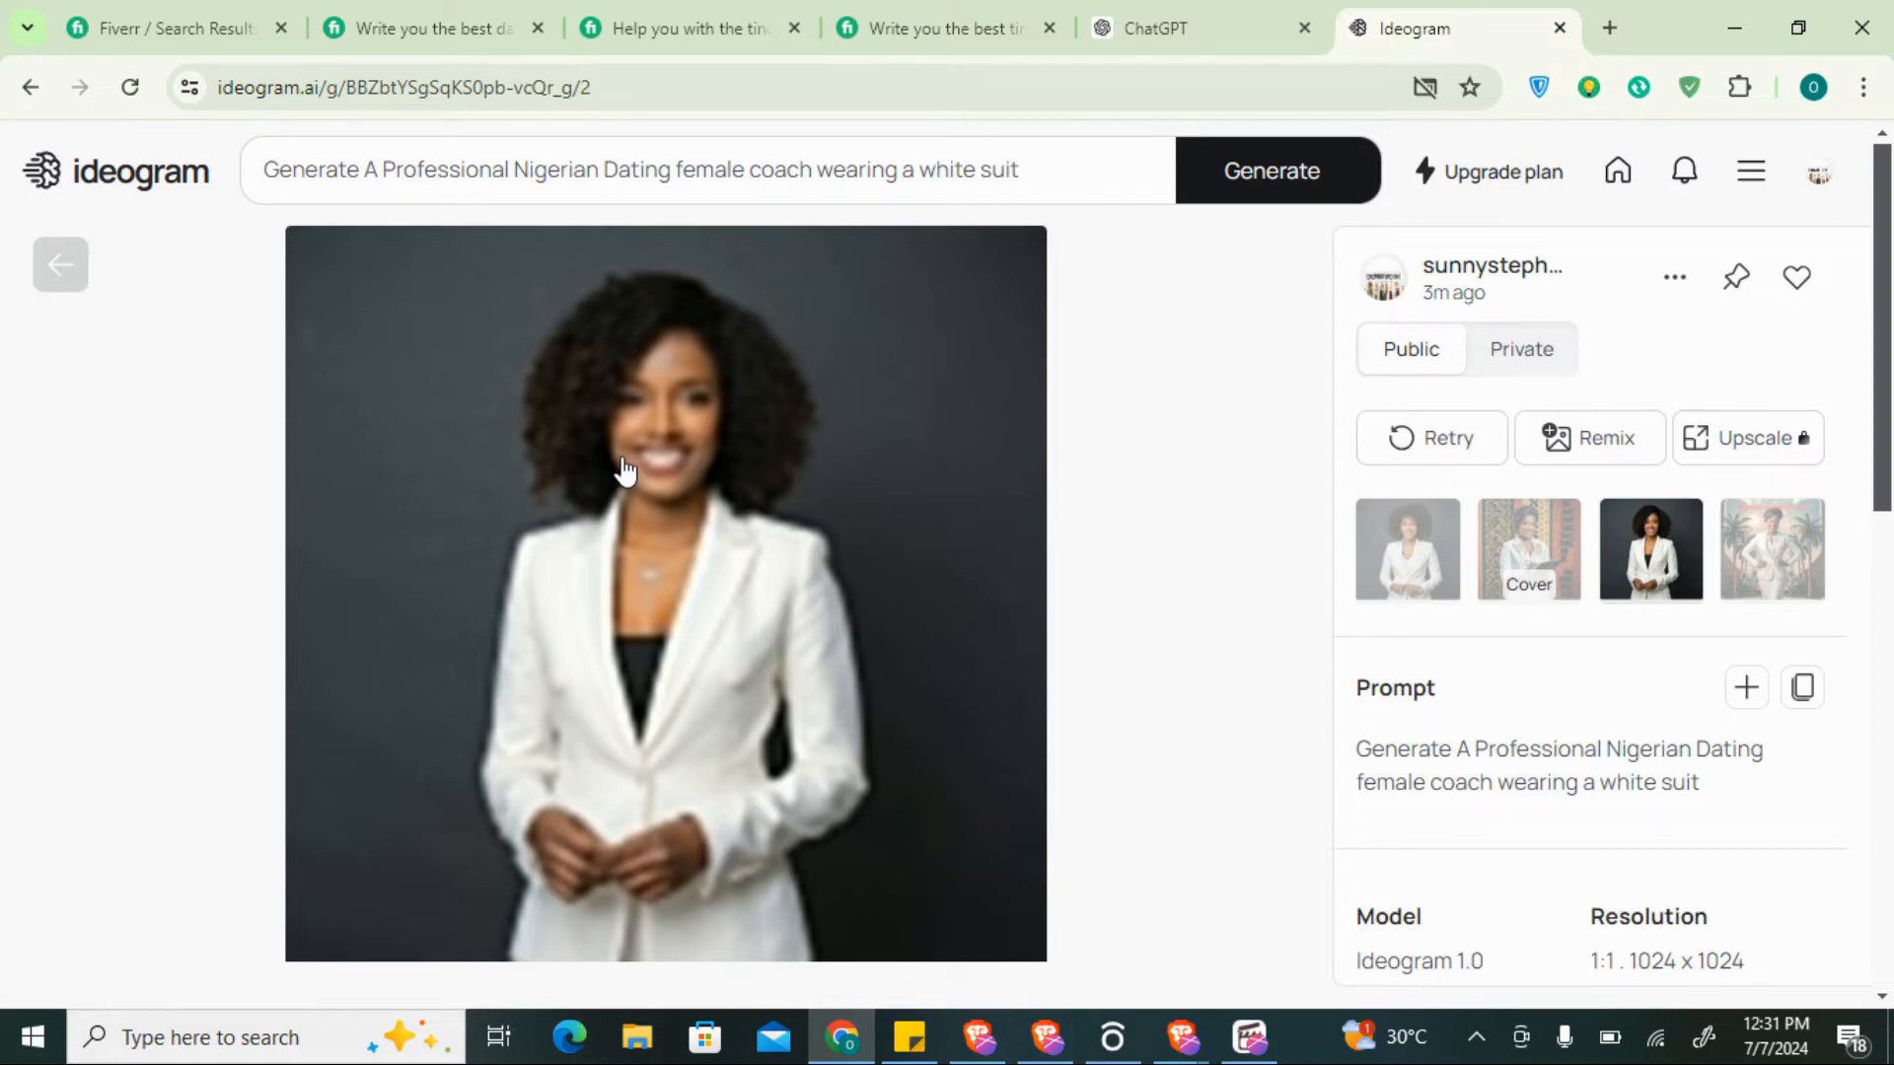
- Compare the generated portraits one after another, ending on the first one of the set
key("Right")
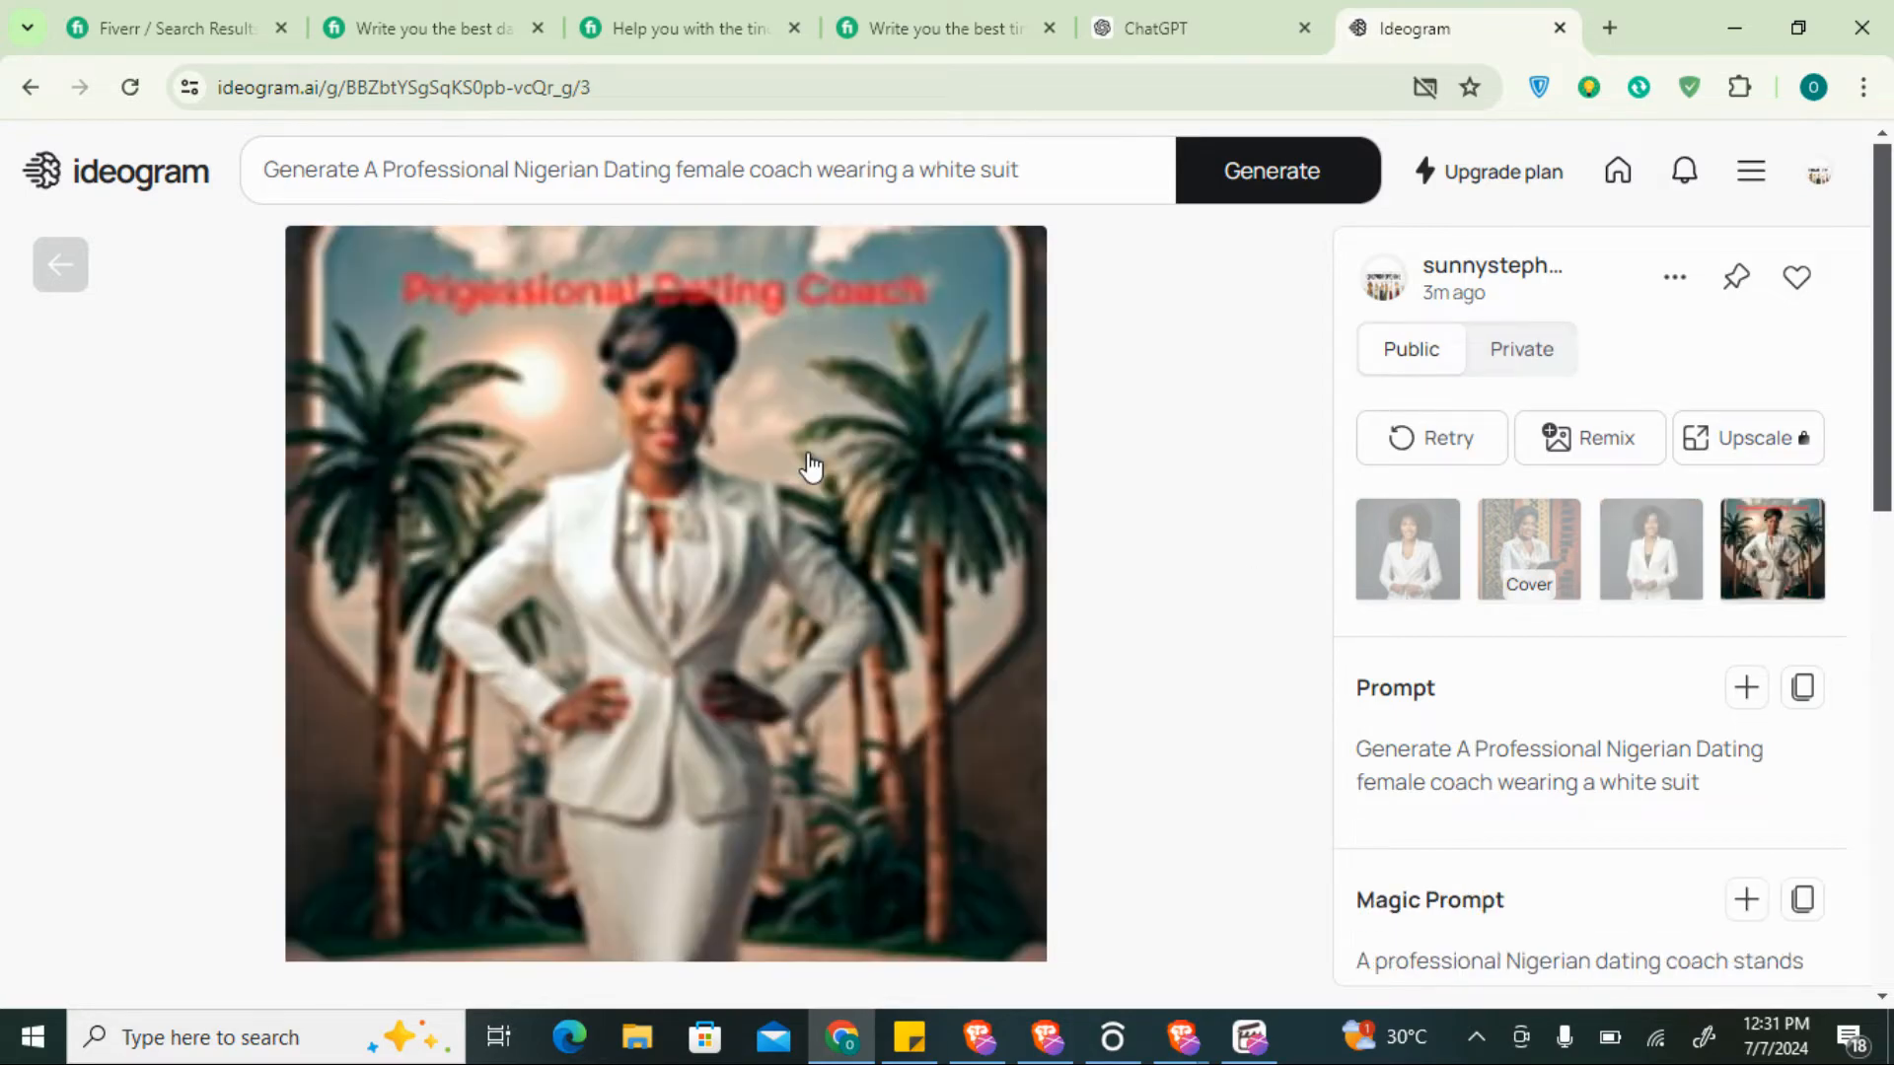
key("Left")
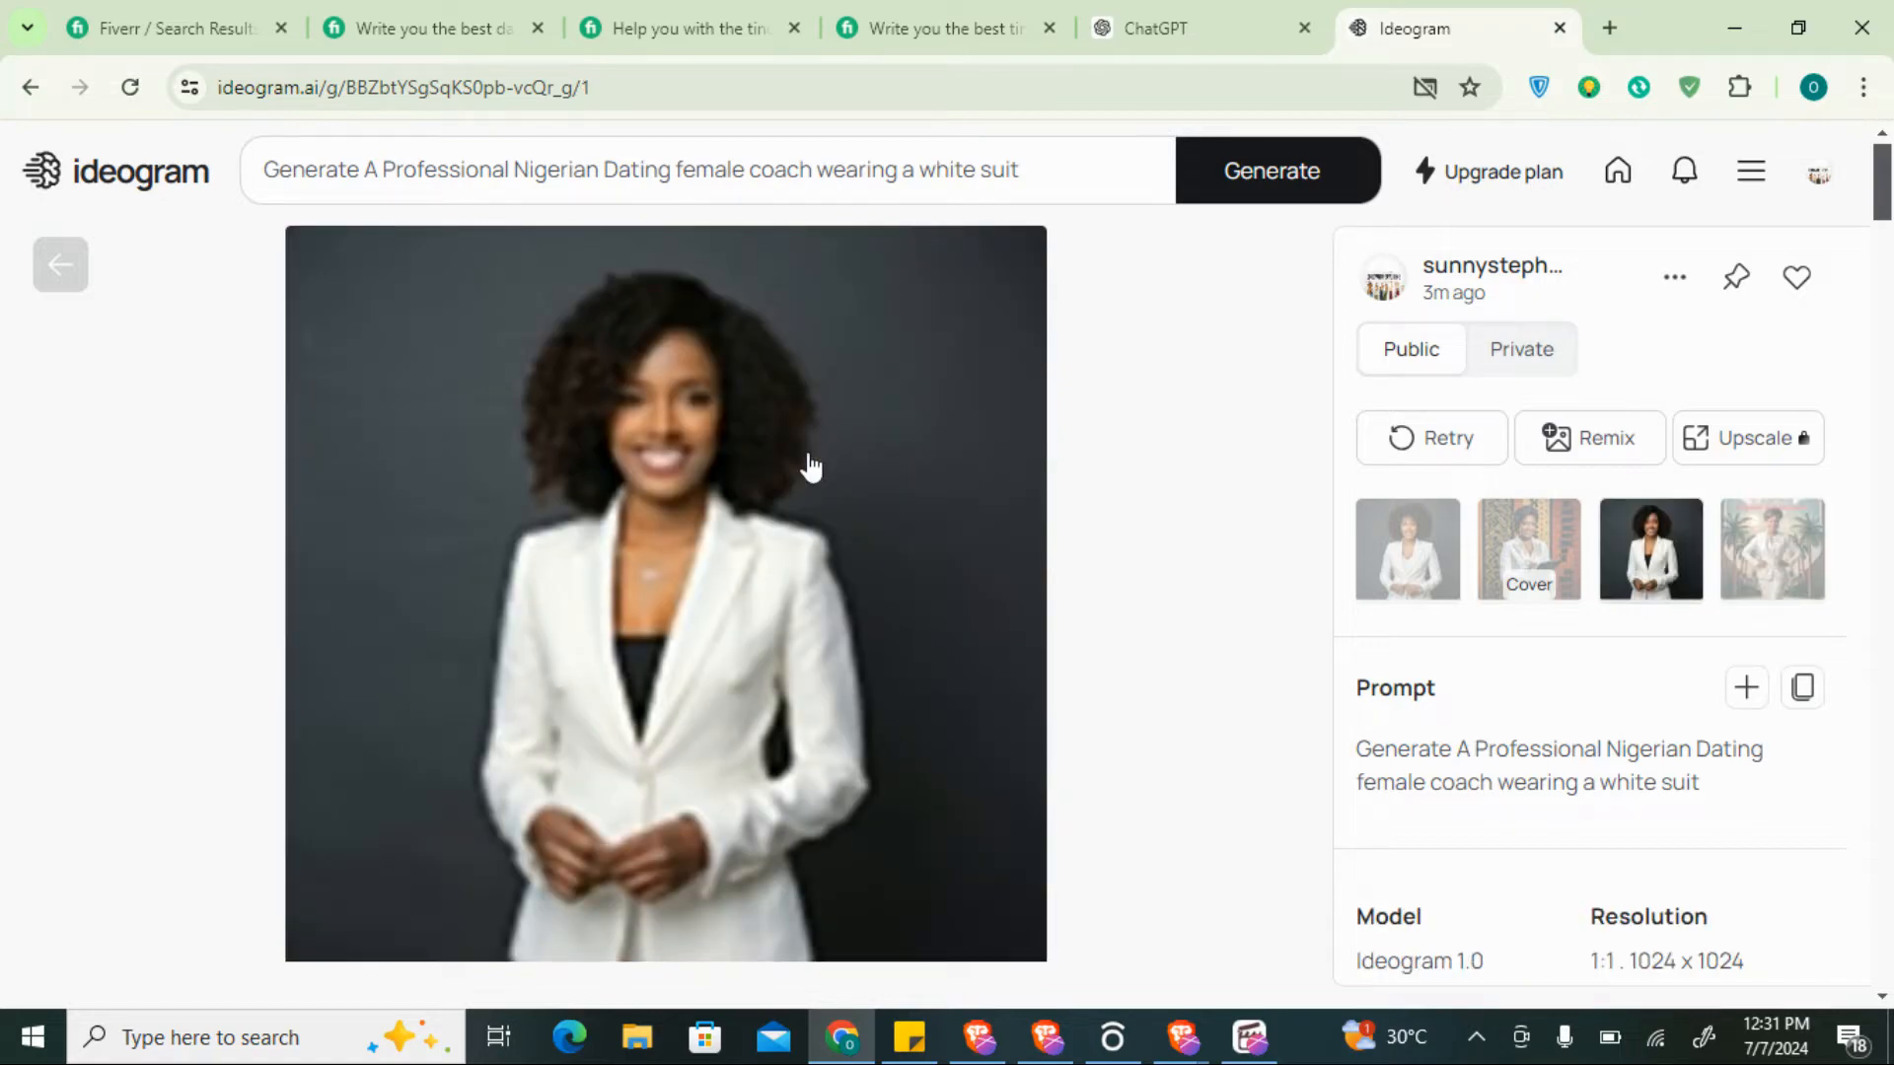
key("Left")
- Reload the page of the first portrait and complete the Cloudflare verification
left_click(308, 516)
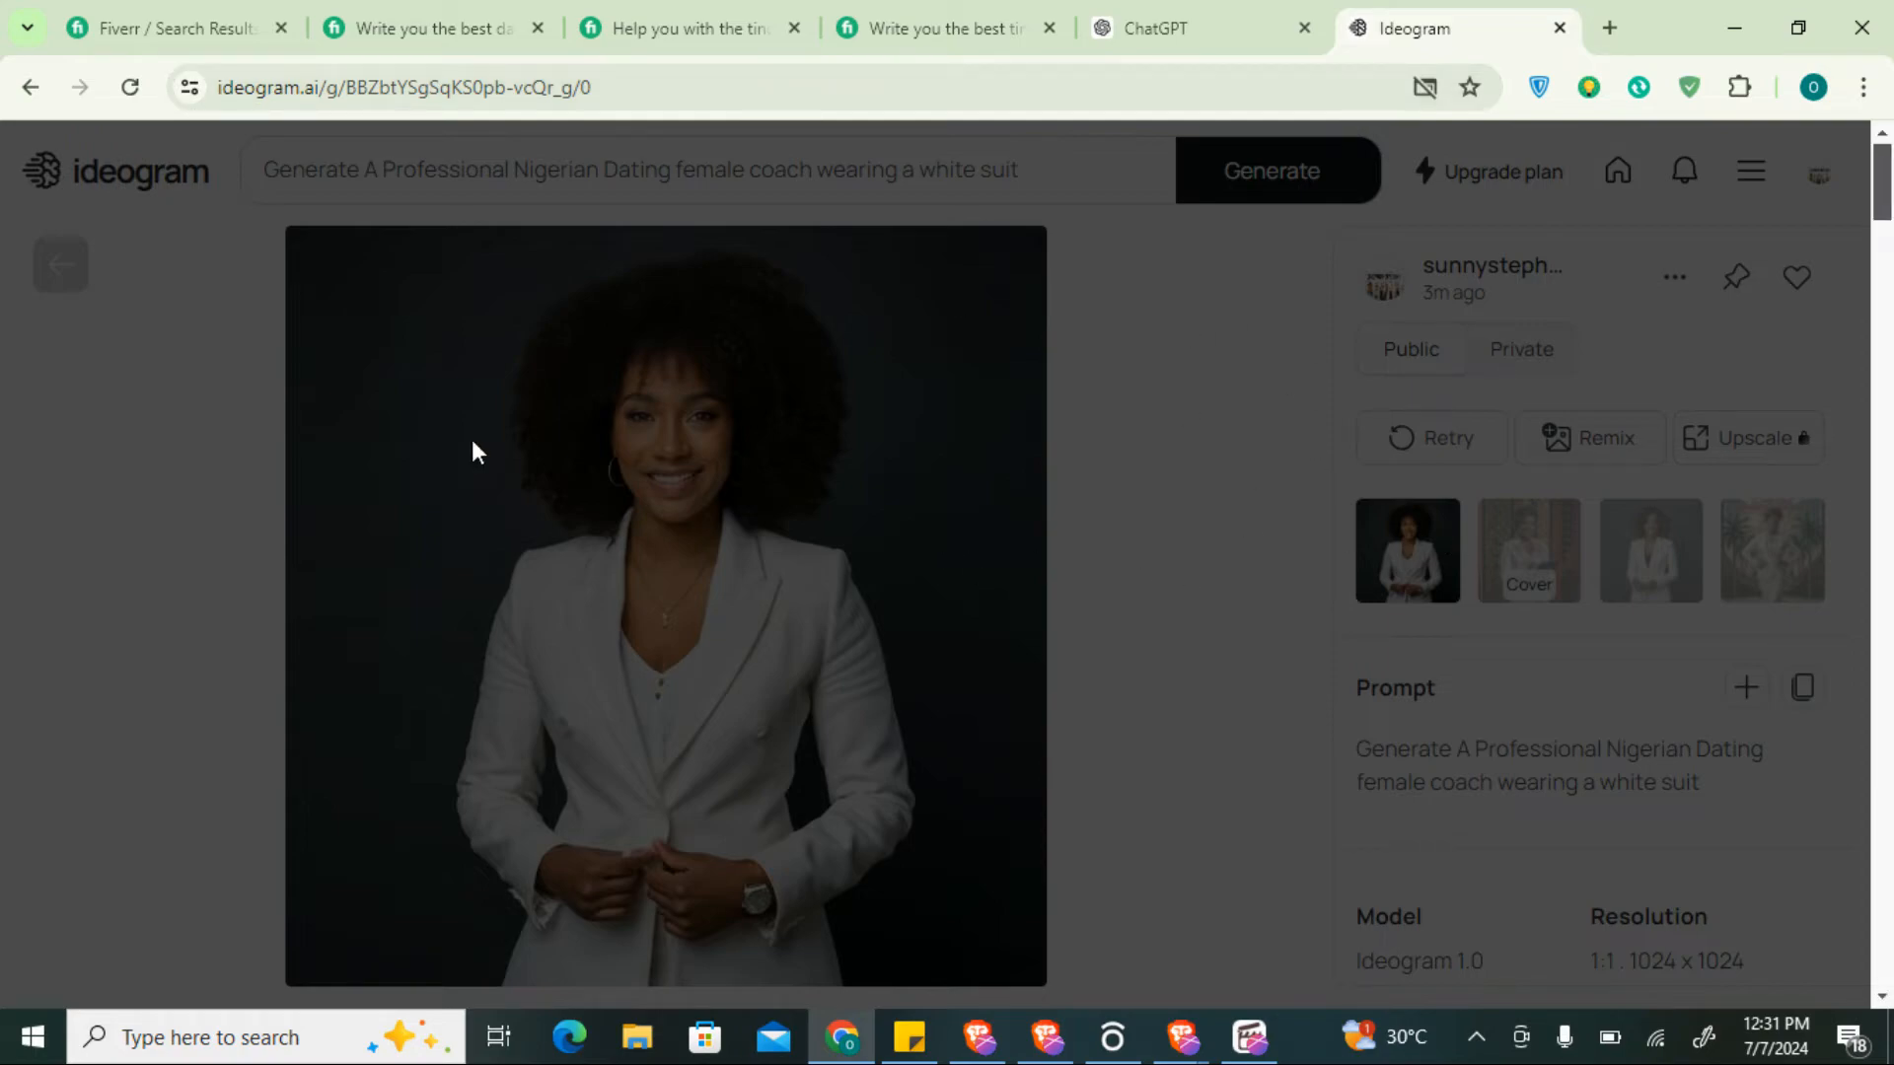
left_click(129, 87)
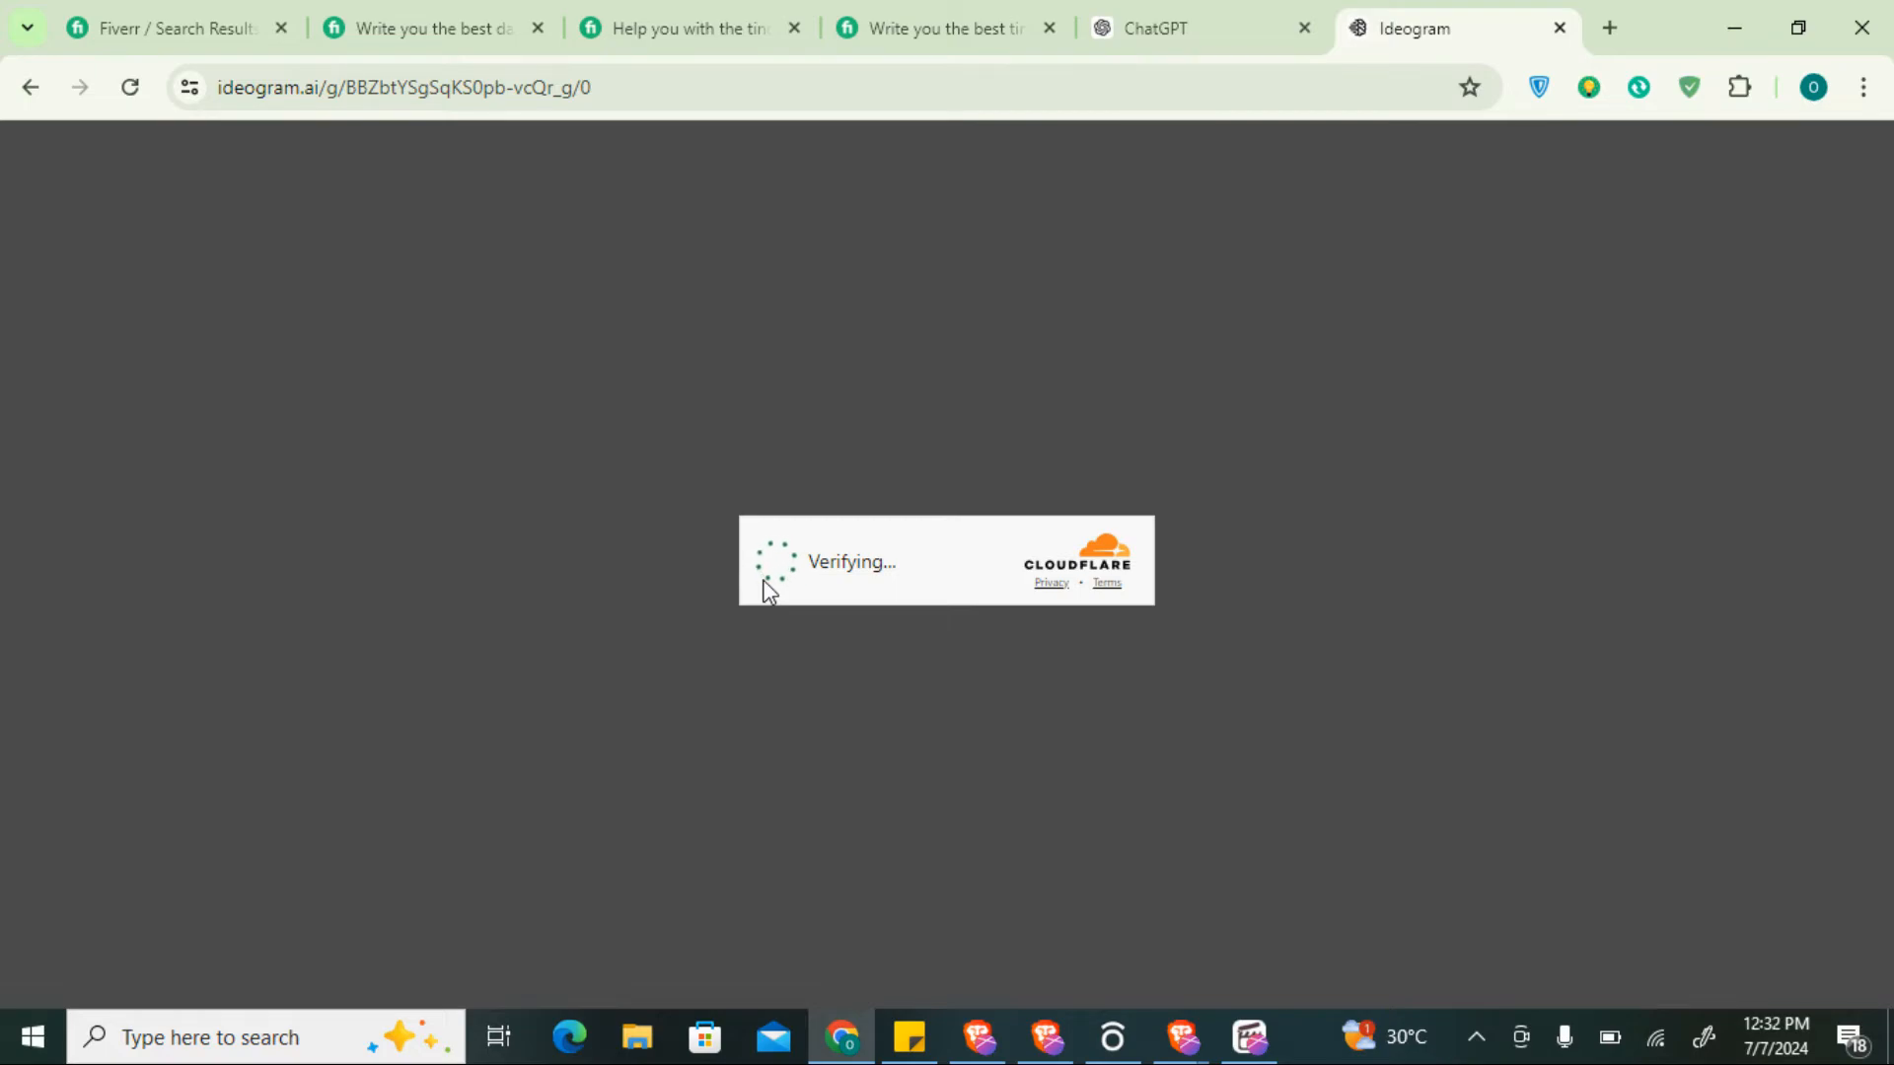
left_click(791, 577)
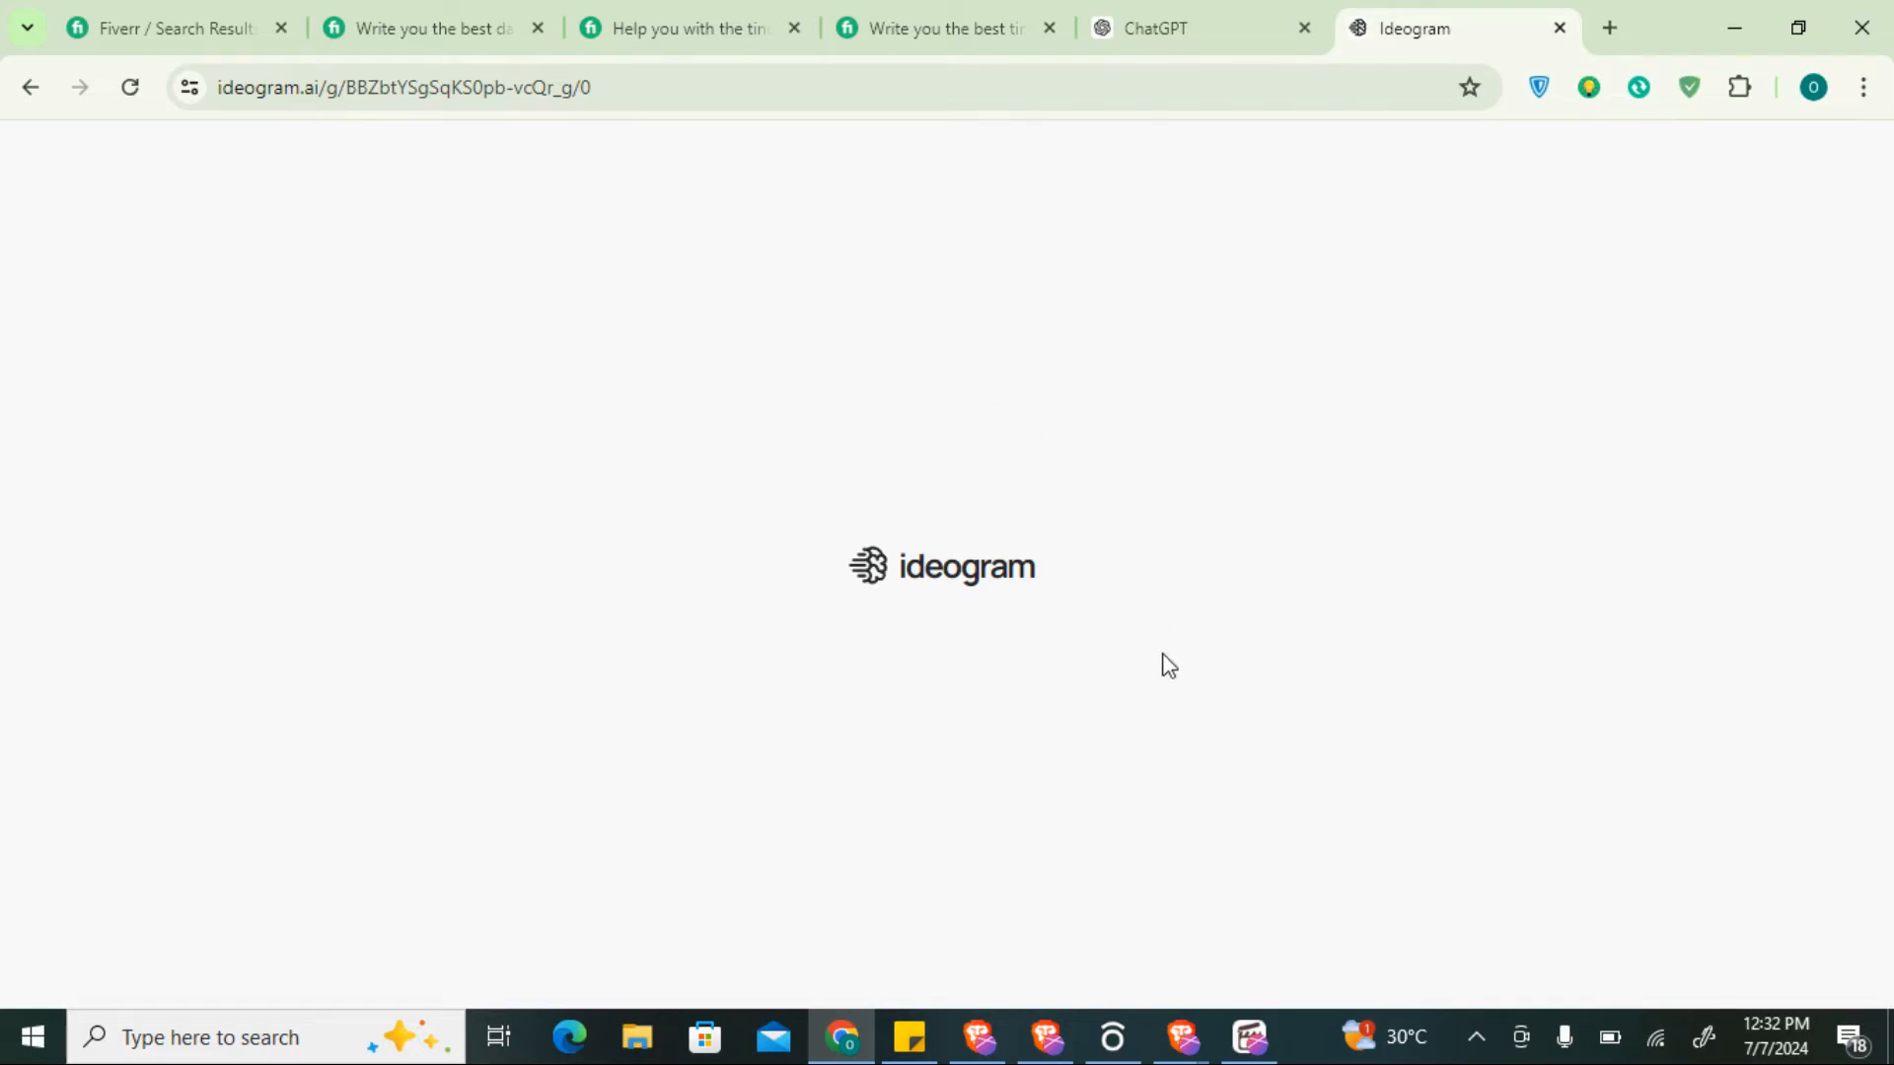
left_click(1248, 1038)
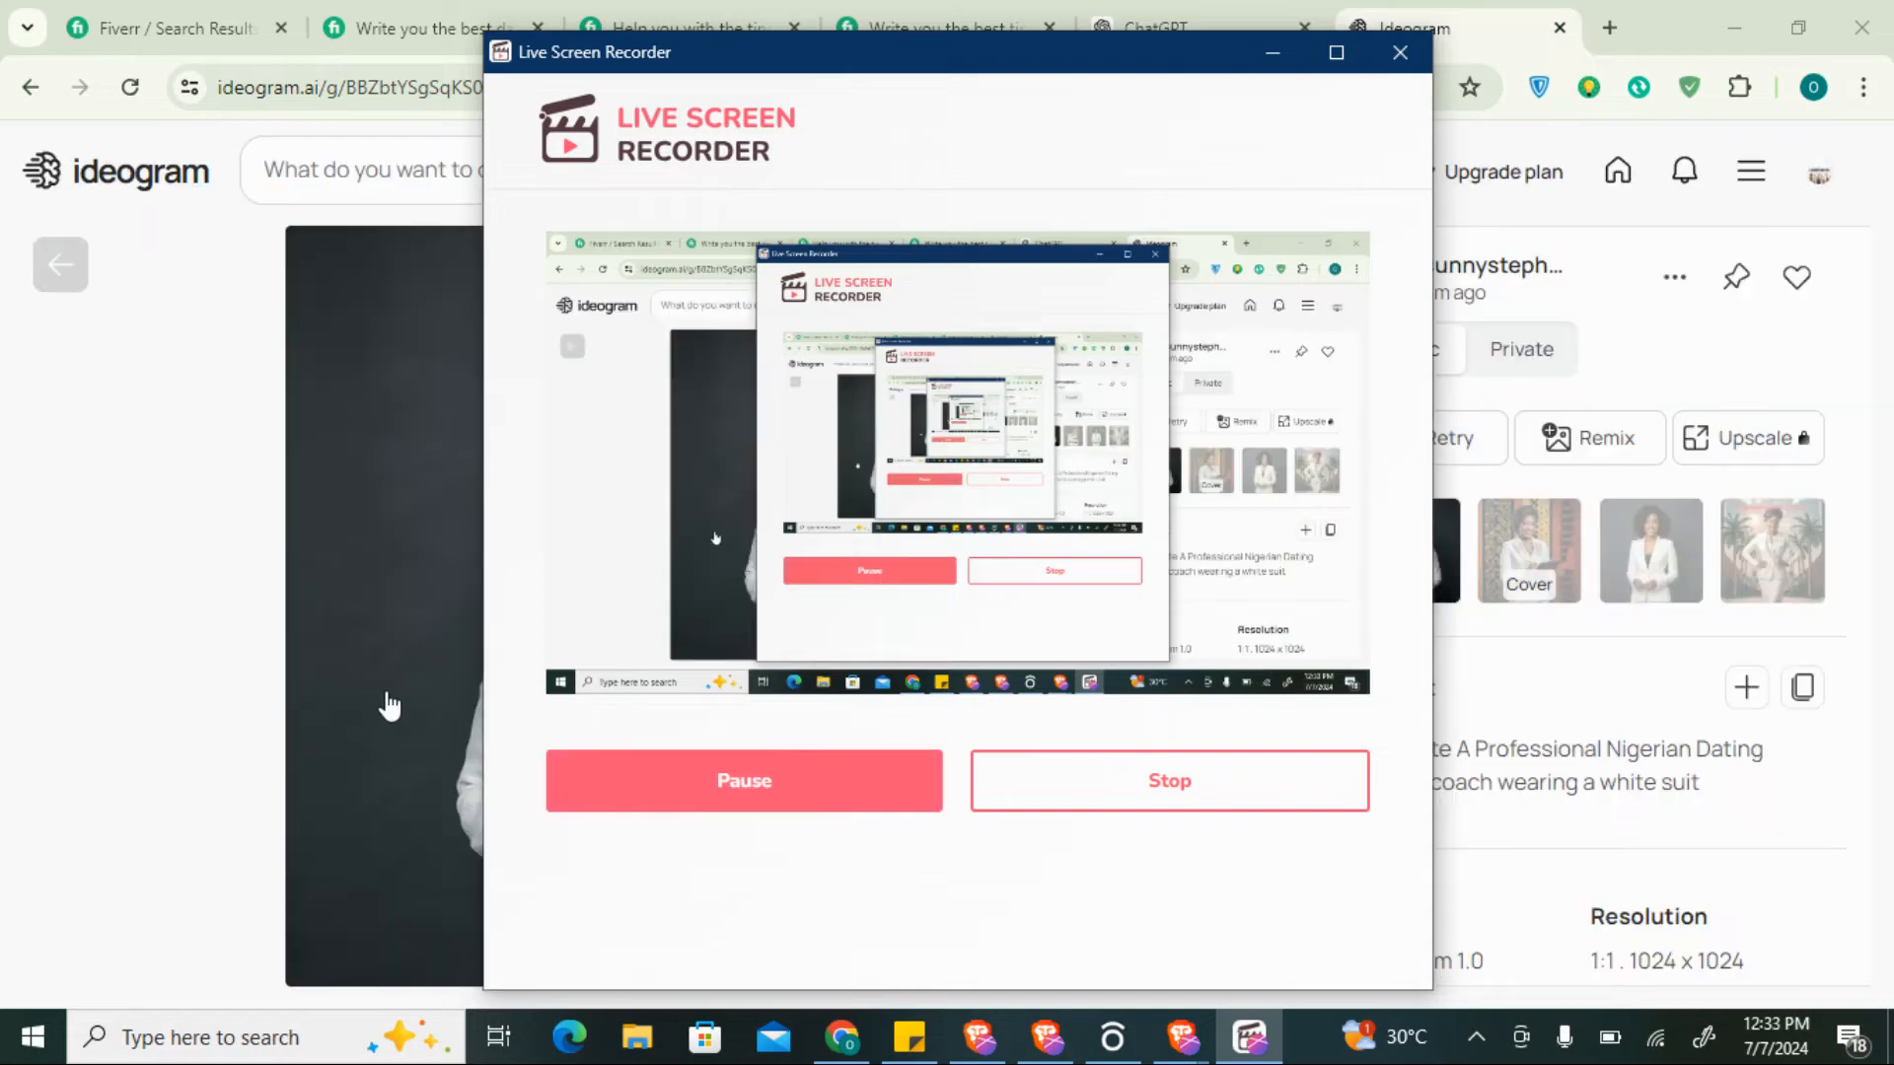
left_click(389, 707)
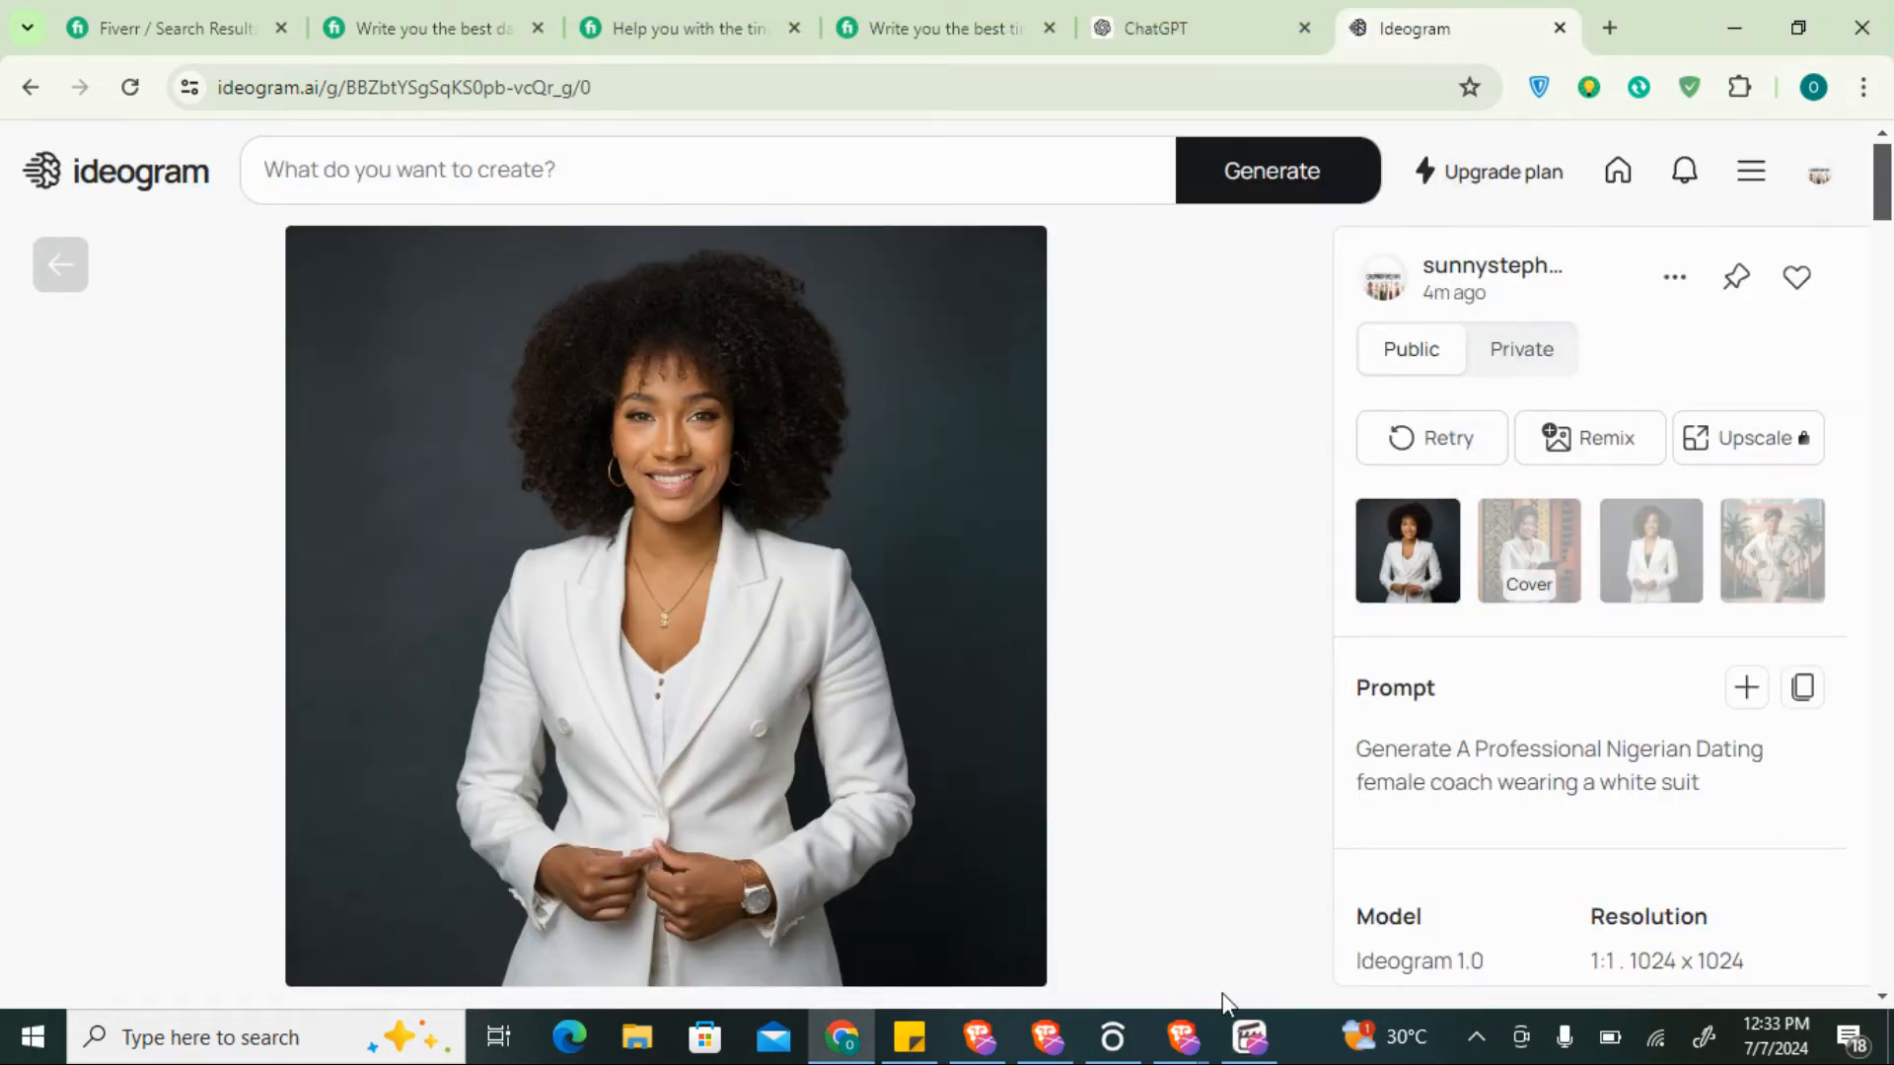
left_click(1251, 1040)
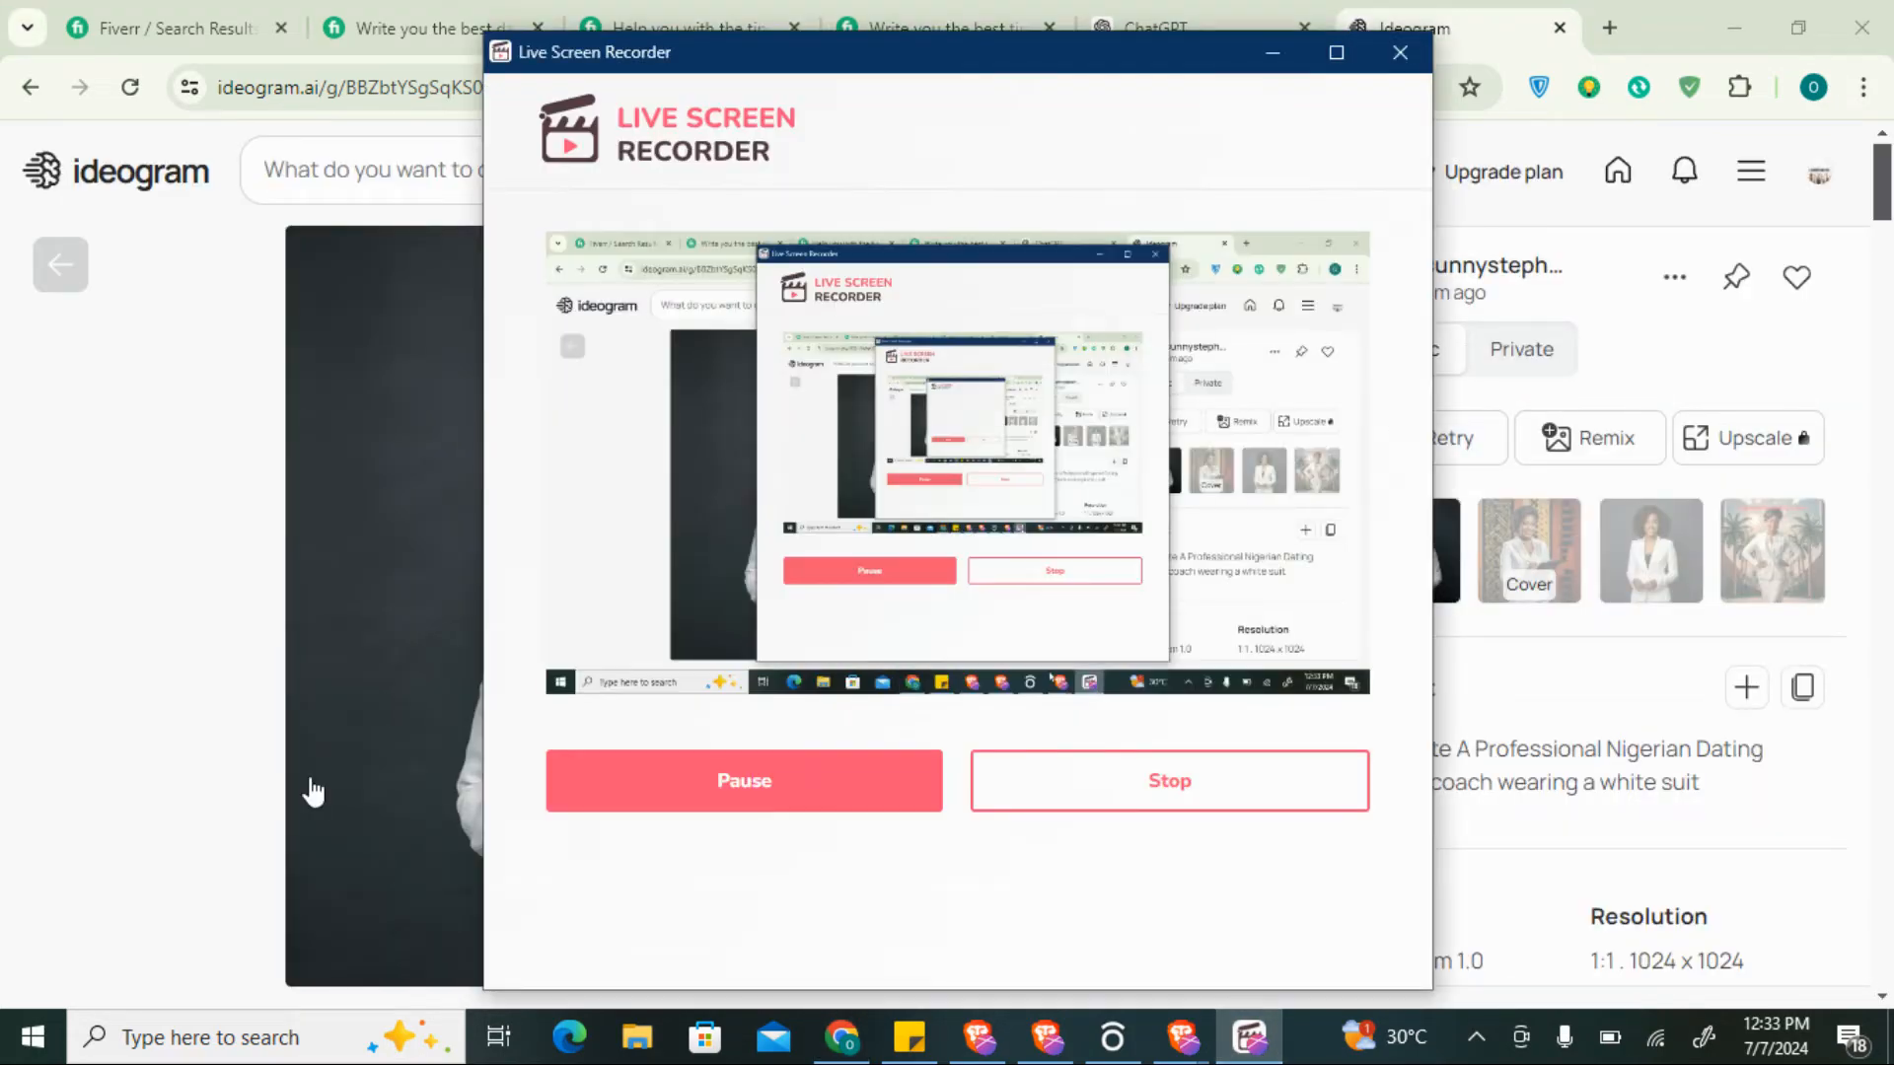
left_click(309, 786)
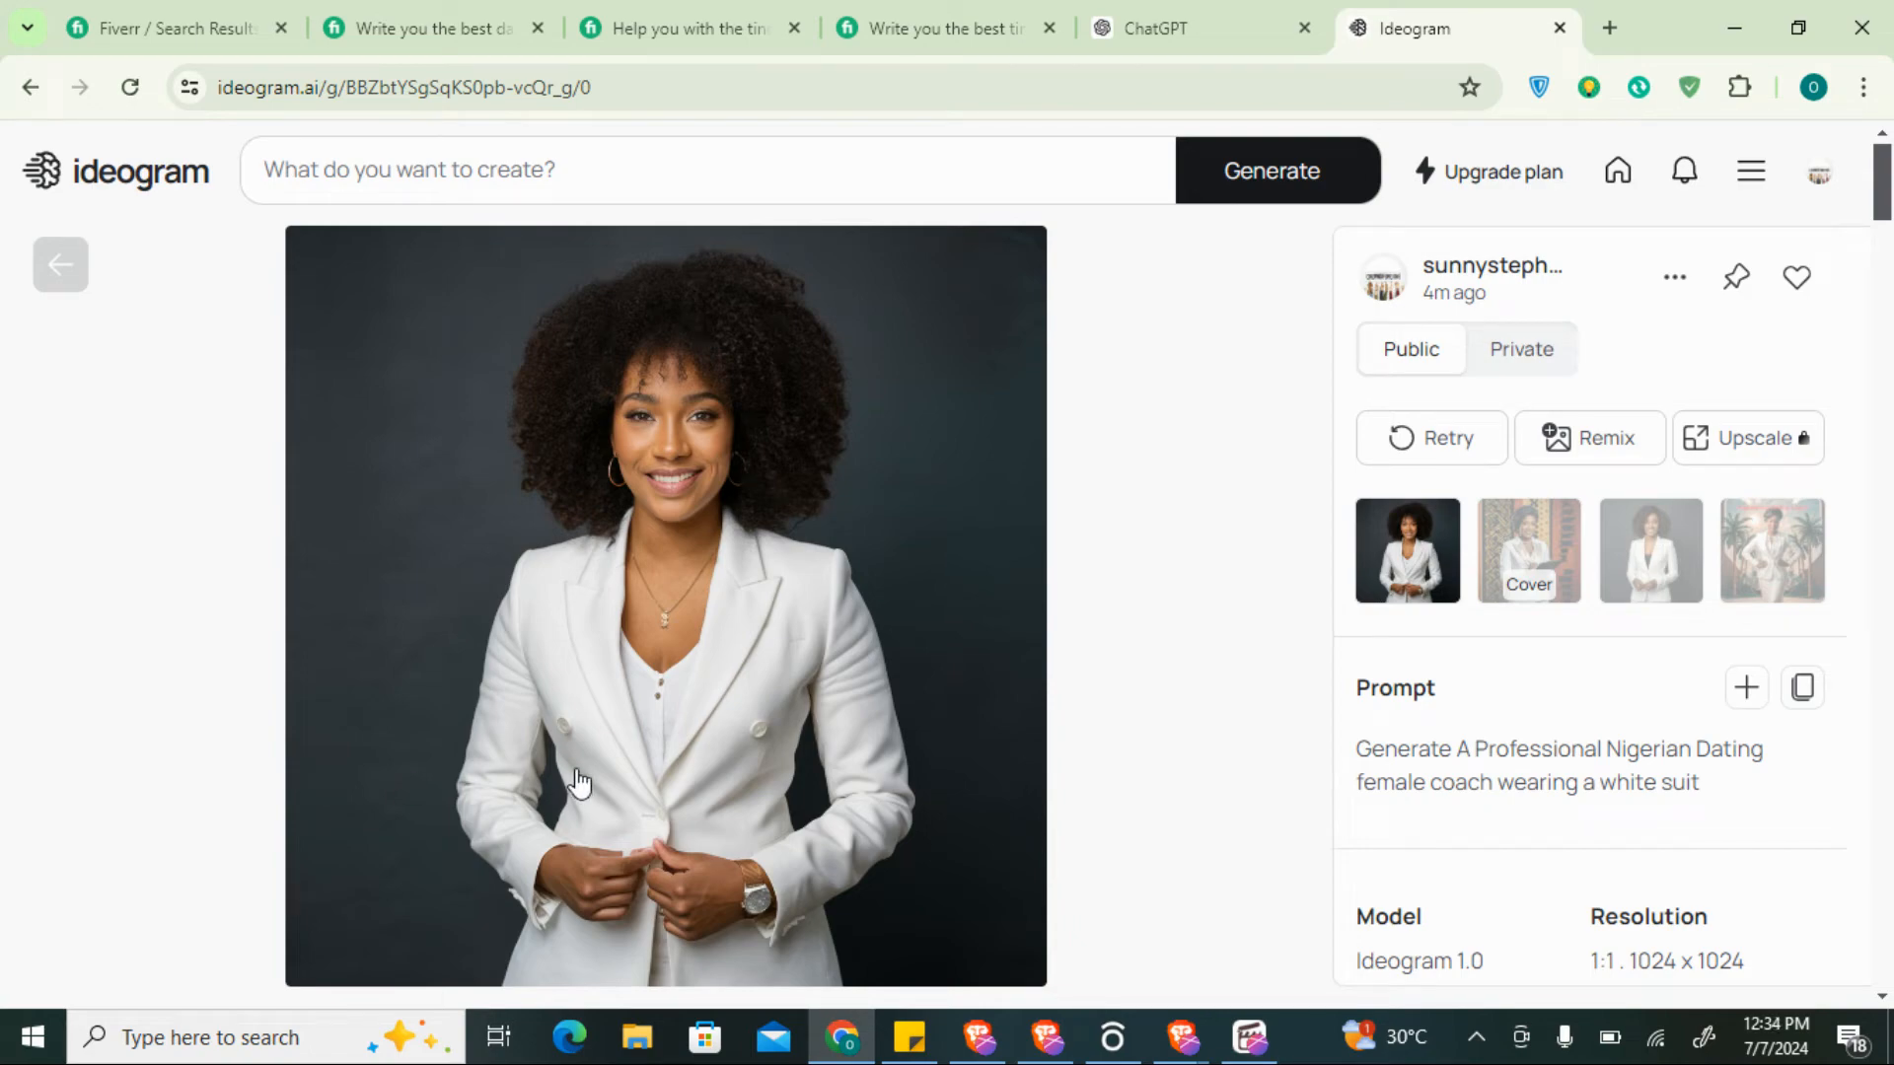
- Look through all four portraits of the reloaded set again and return to the first one
key("Right")
key("Right")
key("Right")
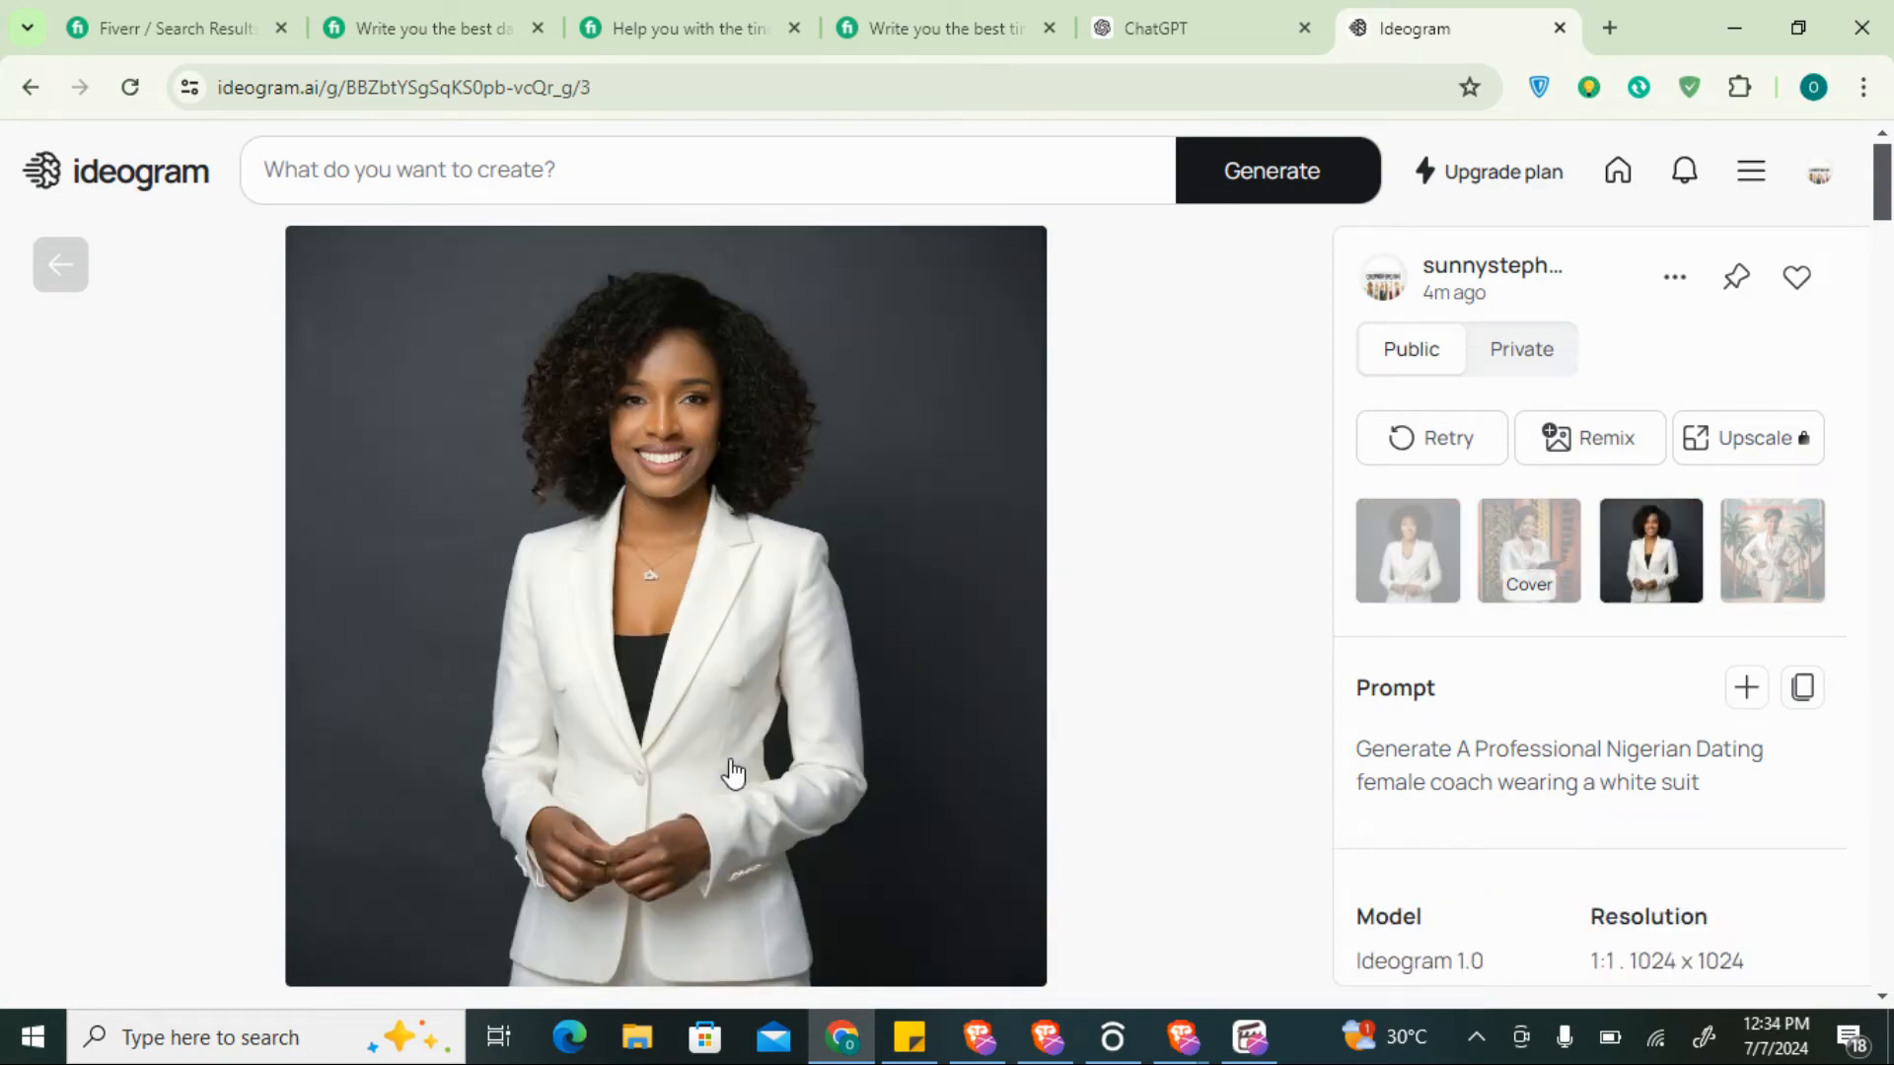
key("Left")
key("Left")
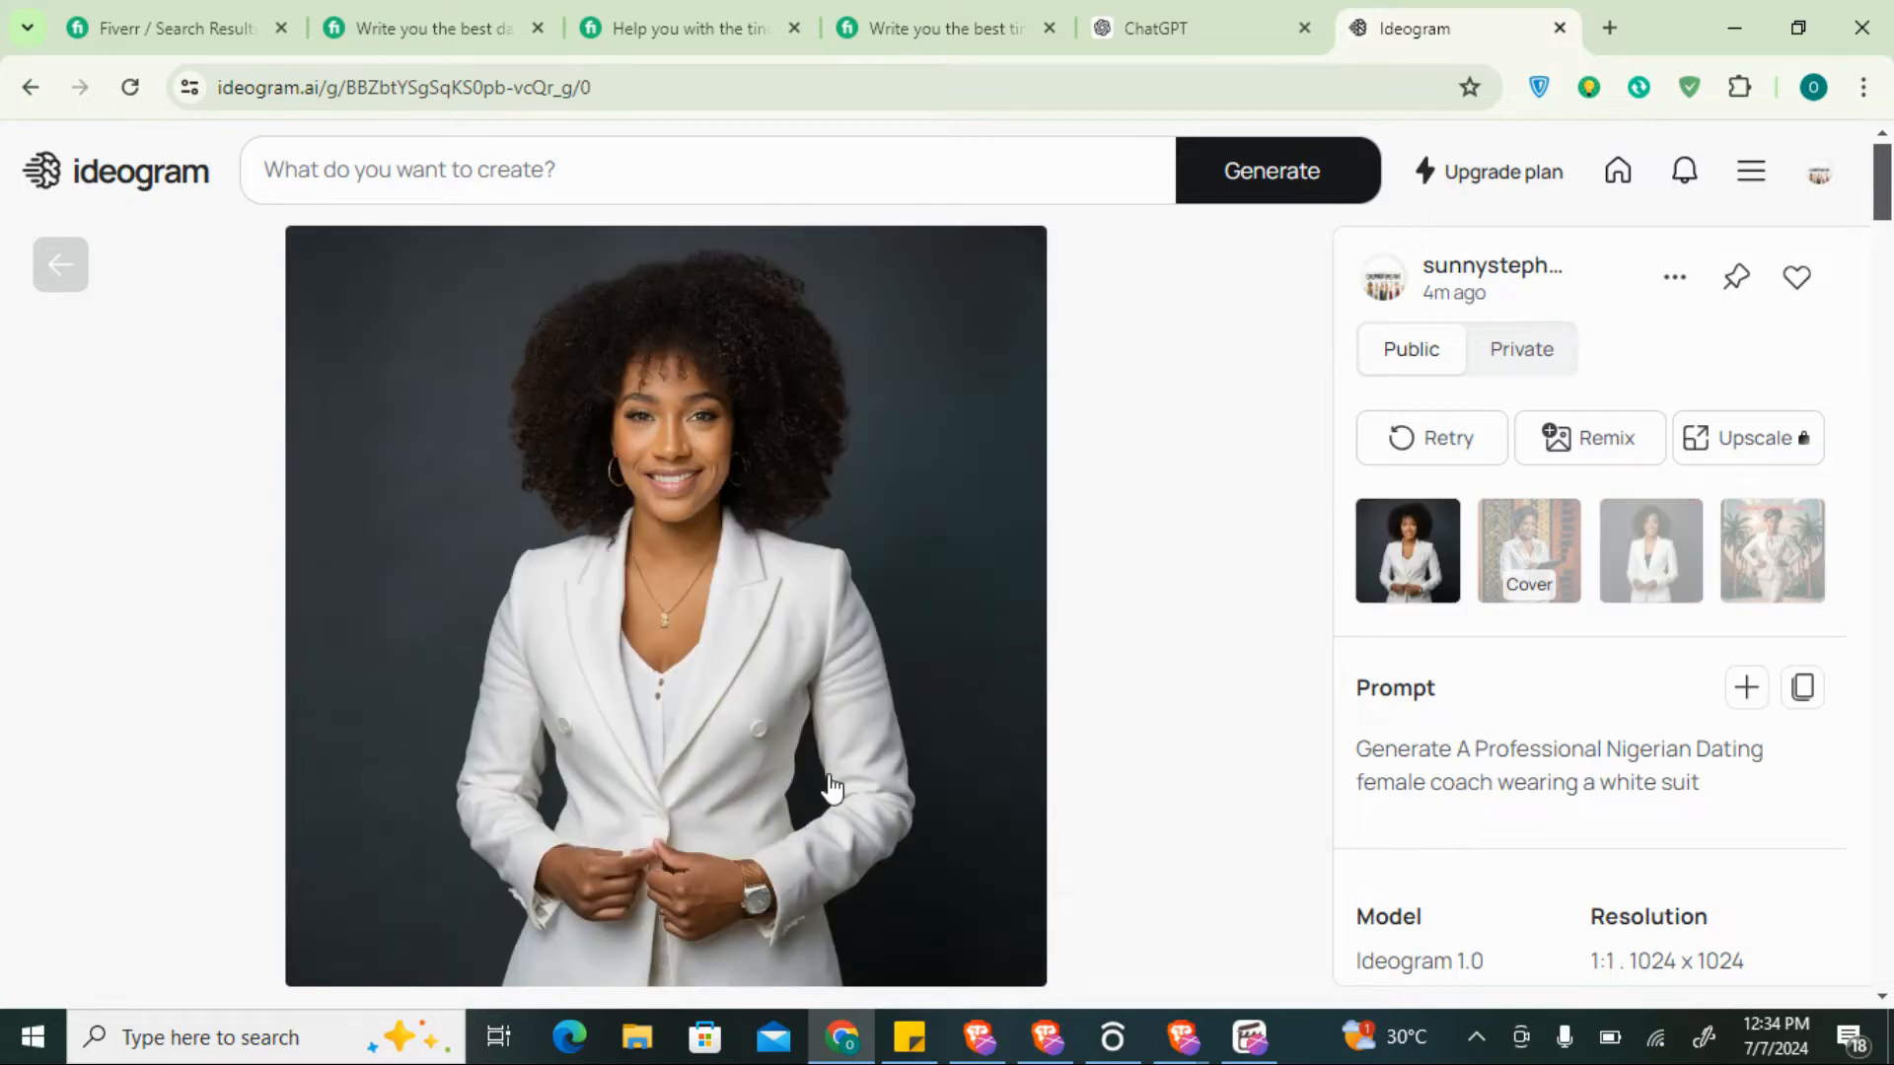
right_click(621, 718)
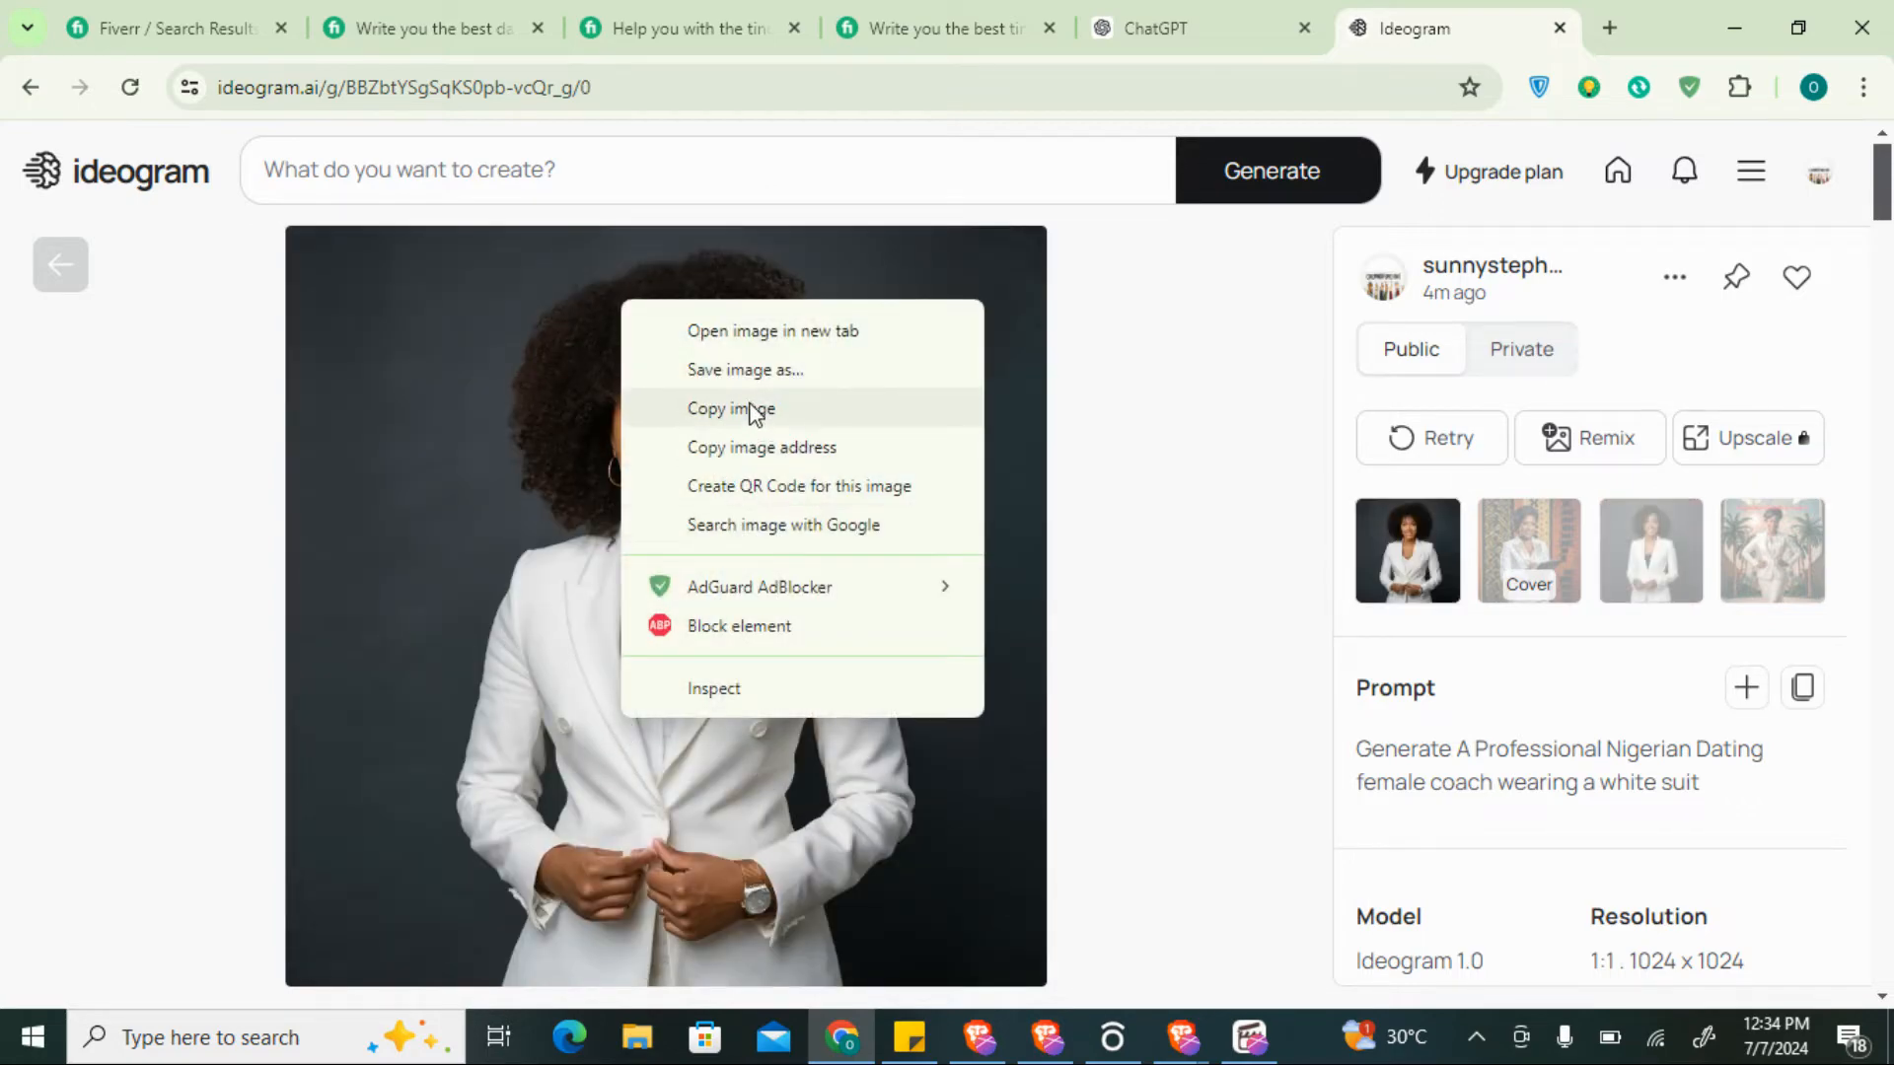
left_click(750, 373)
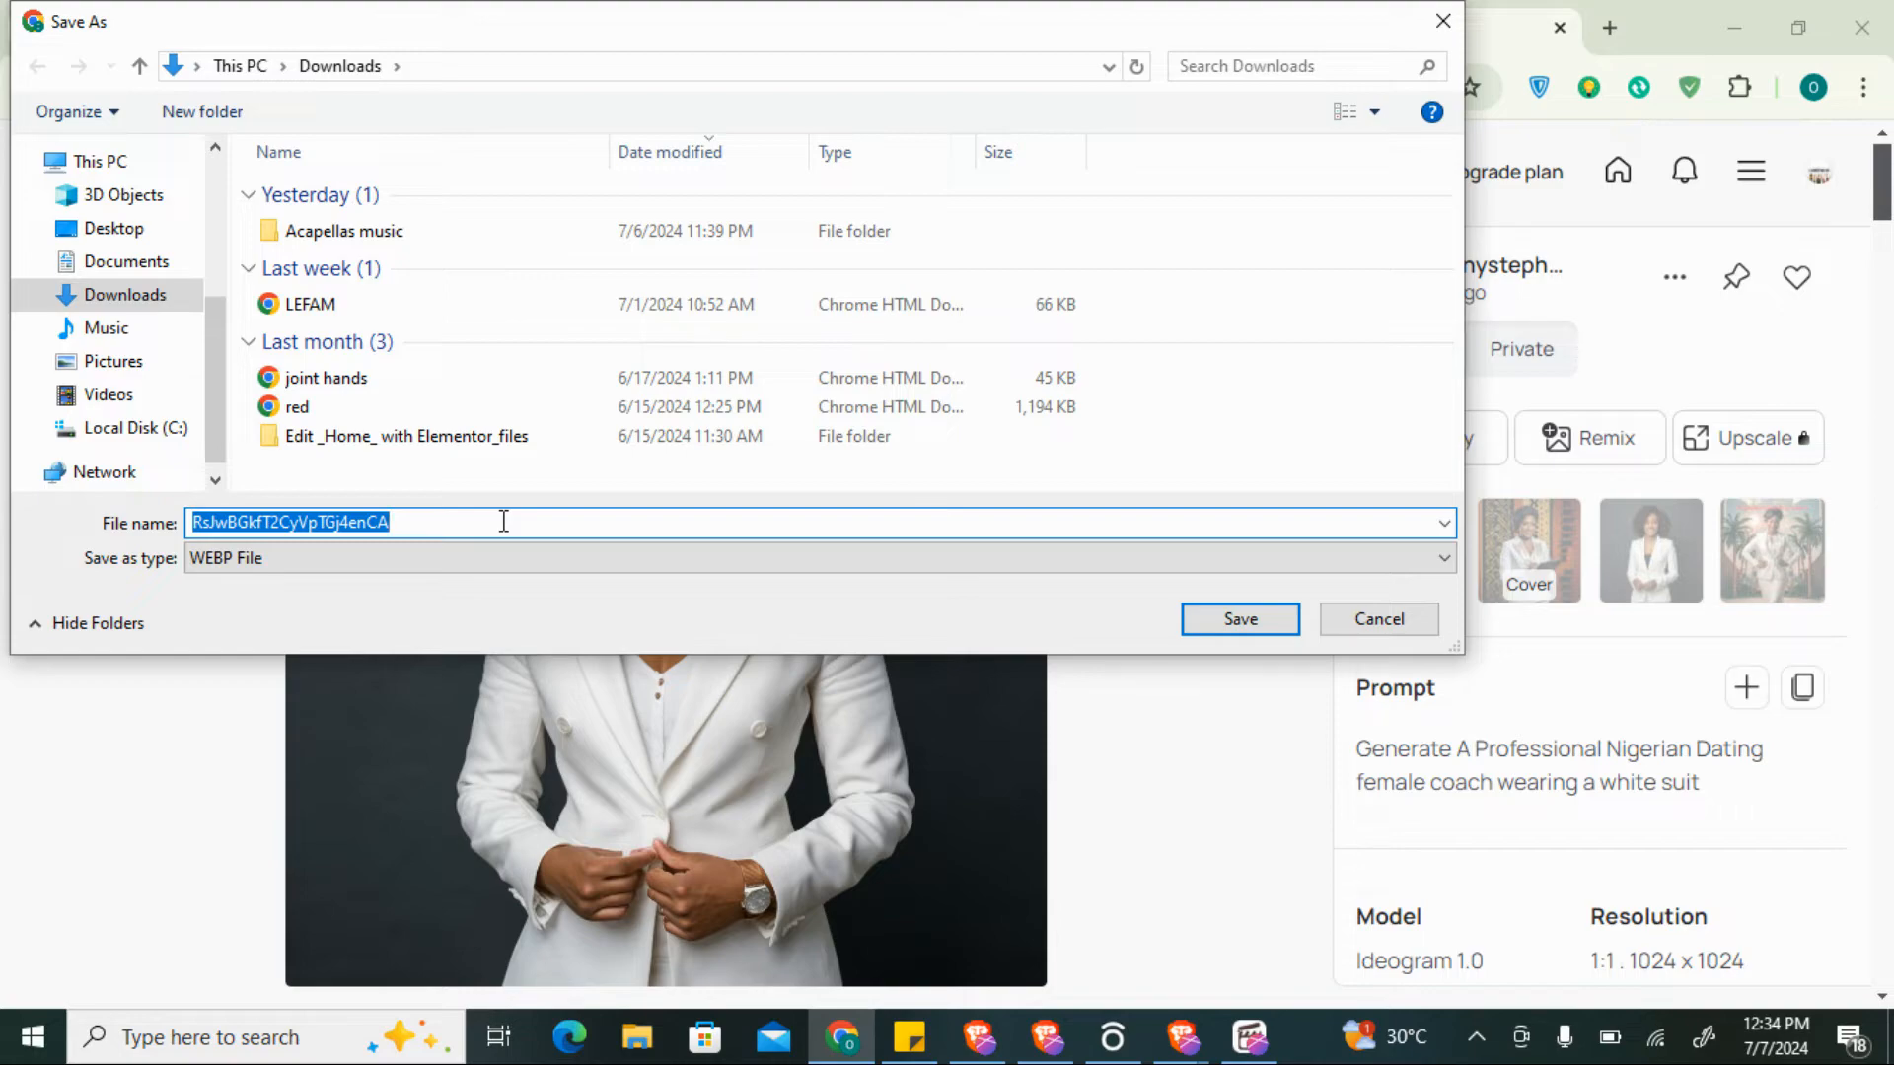
left_click(563, 570)
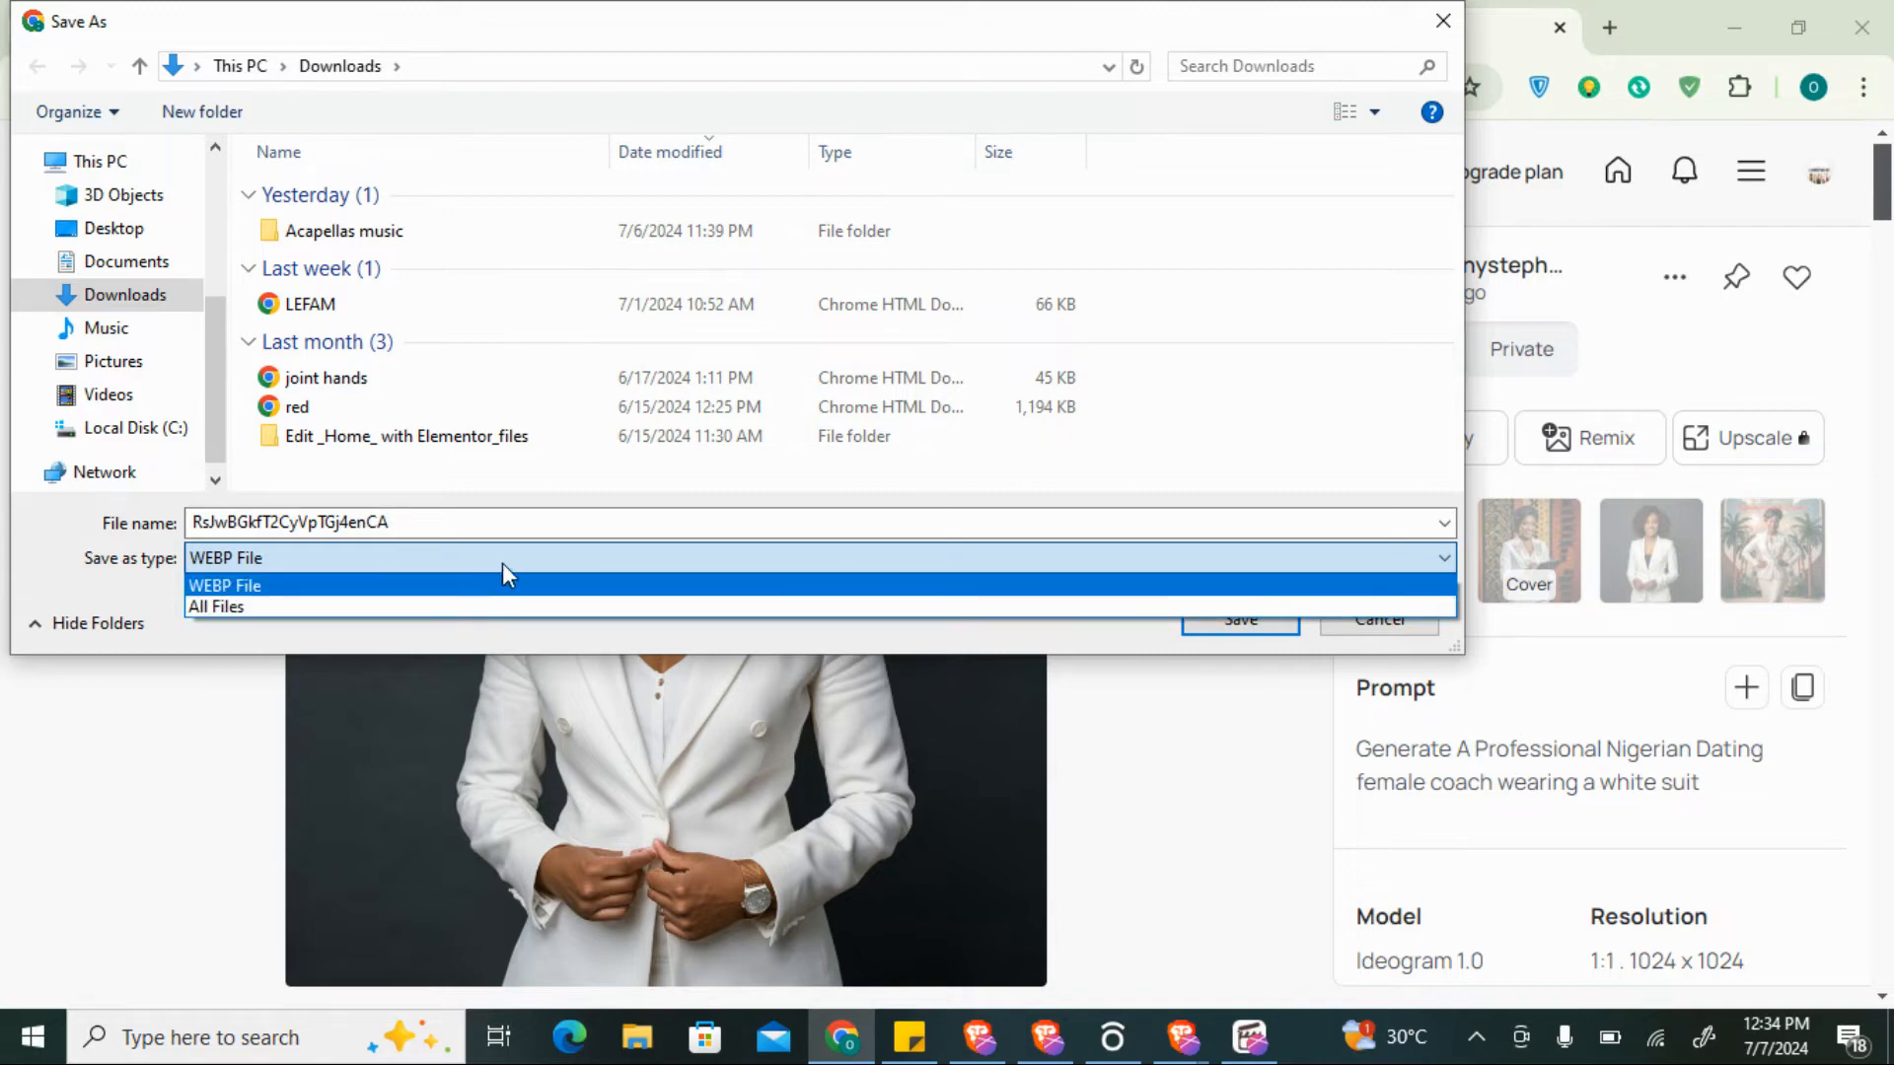
left_click(834, 585)
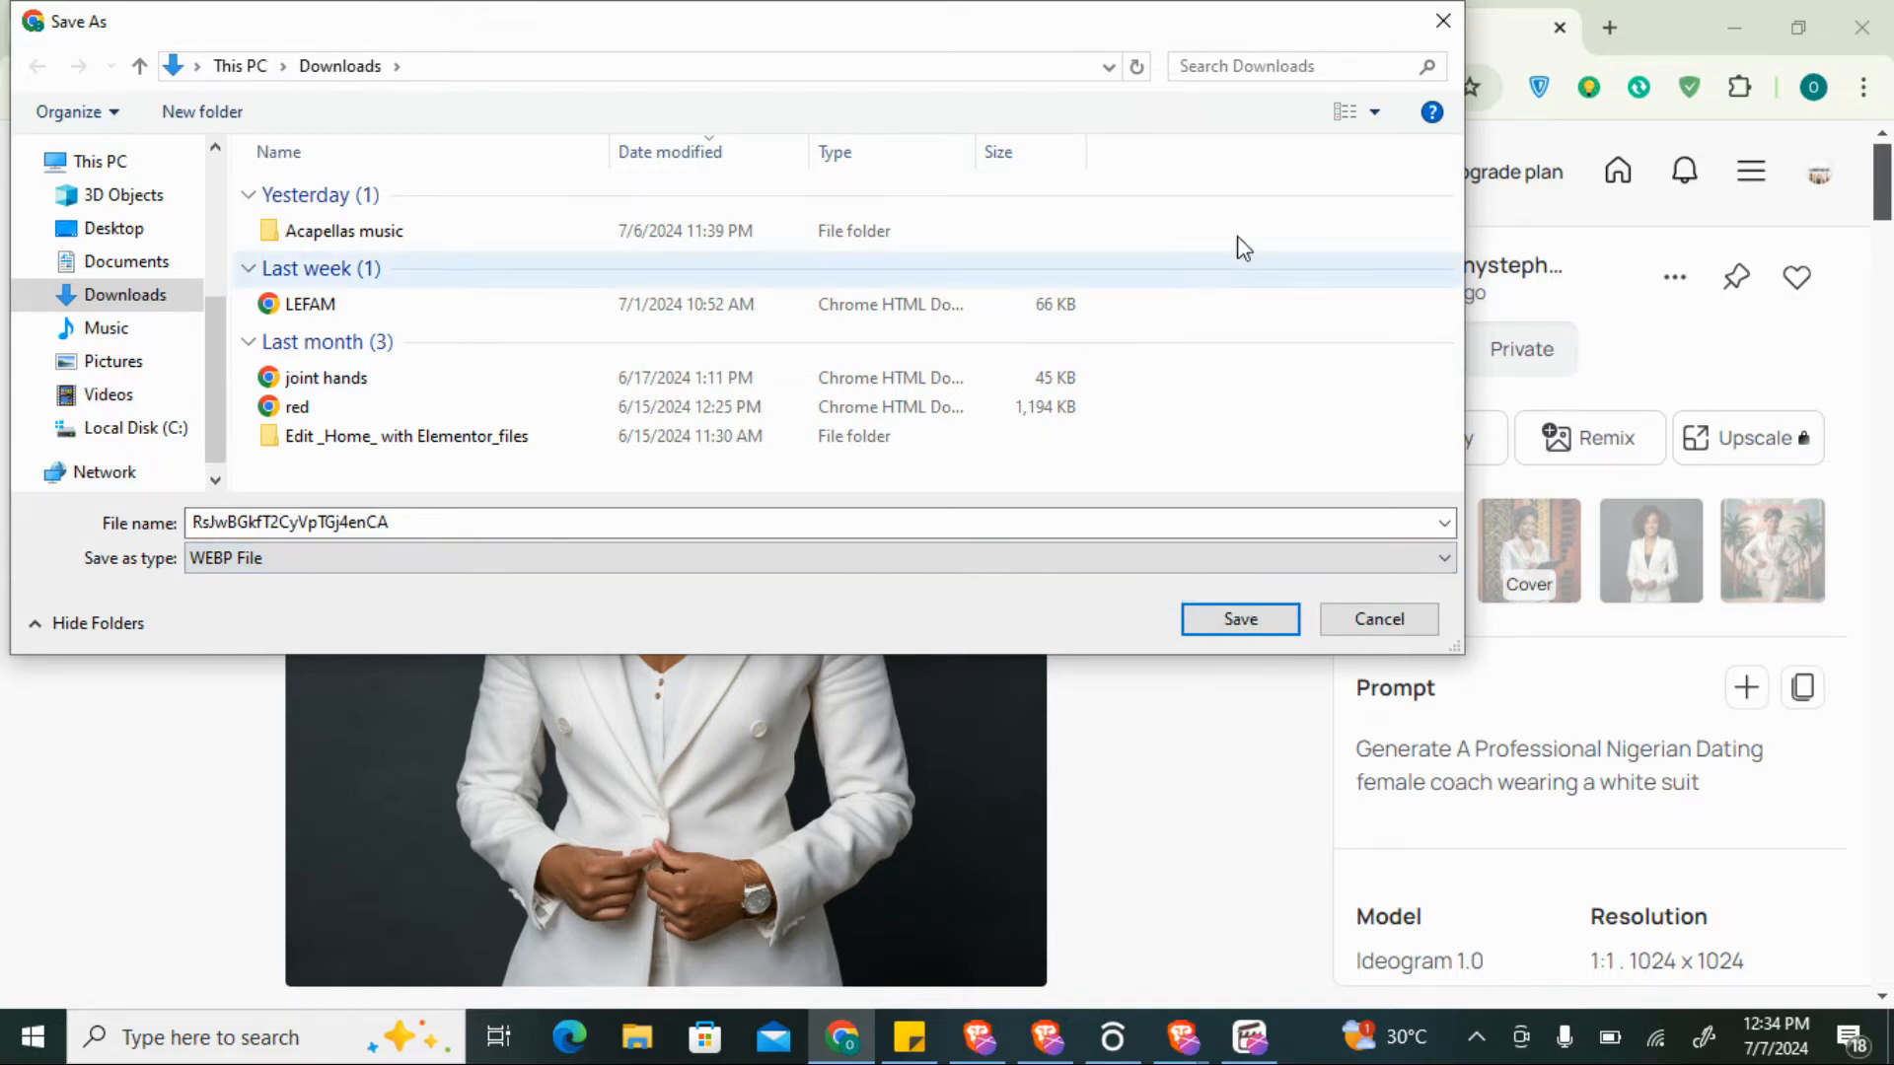
left_click(1443, 21)
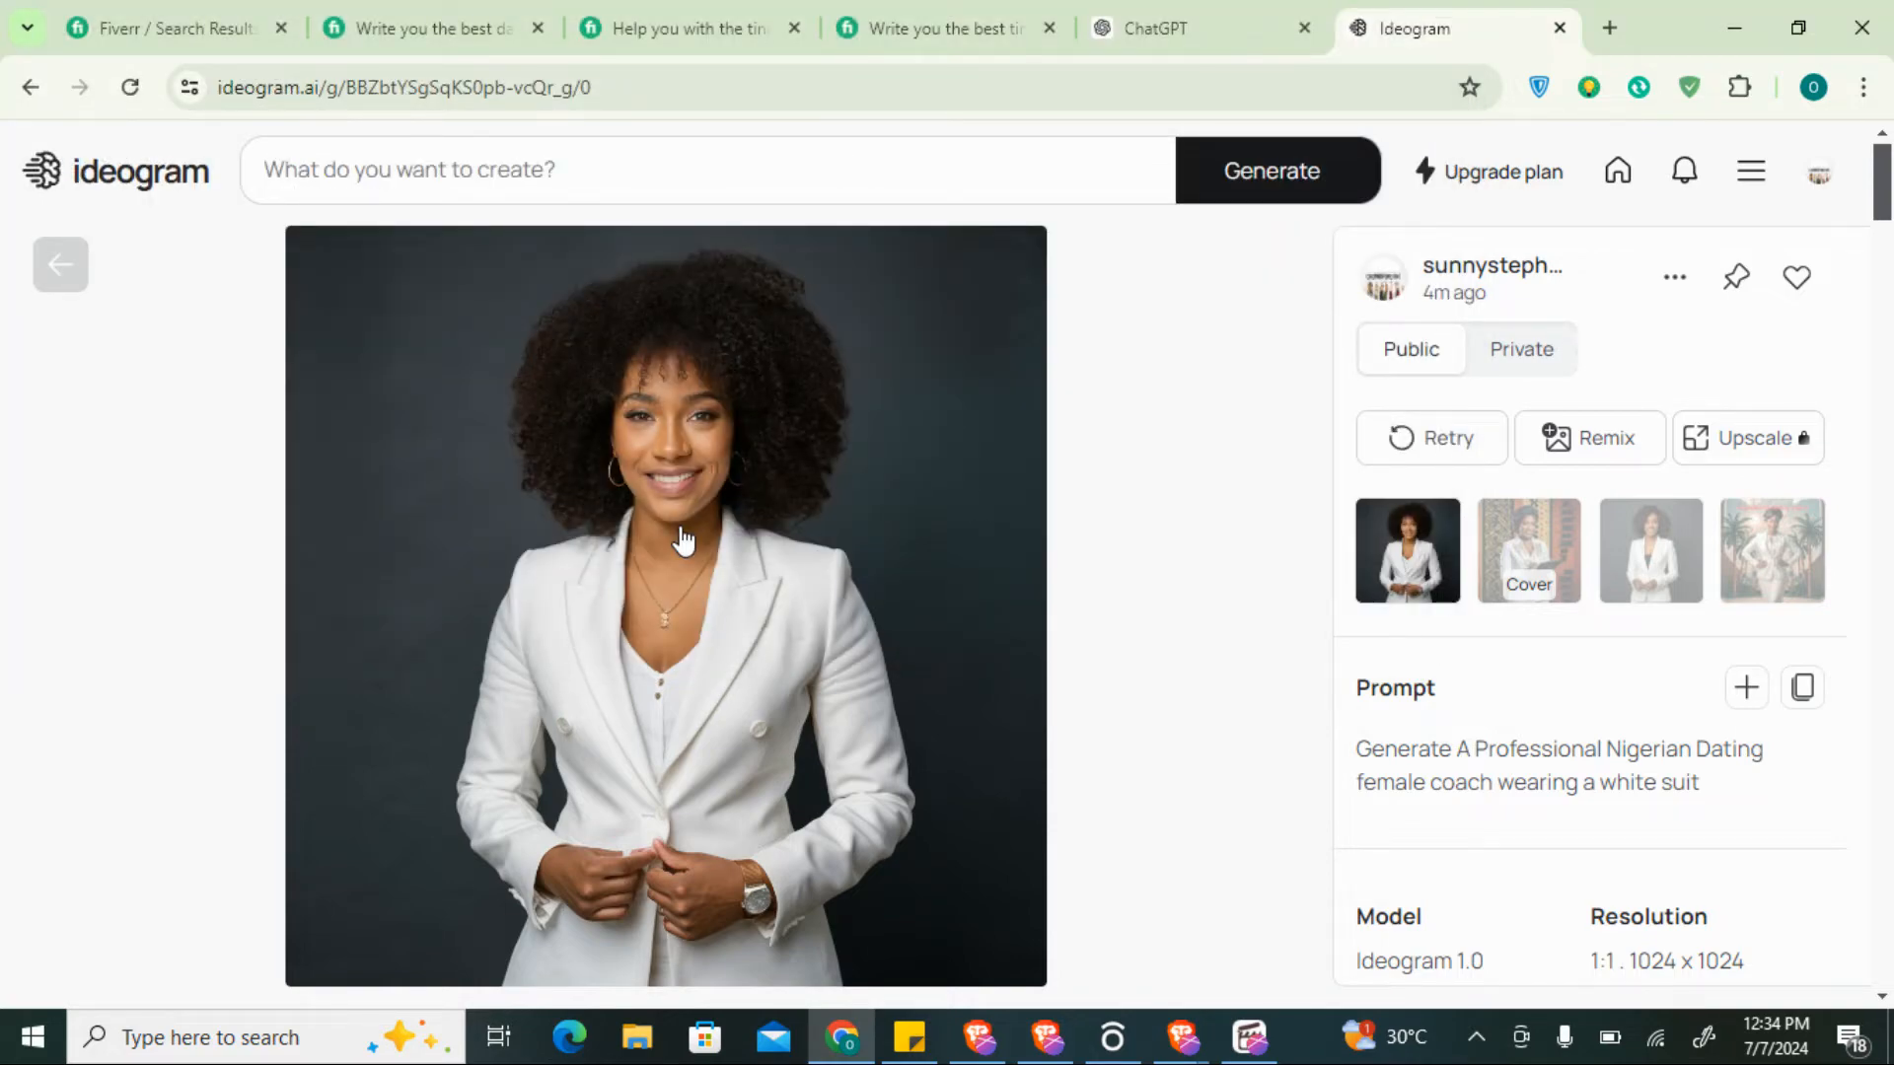
- Return to the Explore page and generate a new set from the prompt "Generate A Professional Nigerian Dating female coach wearing a white suit"
left_click(25, 98)
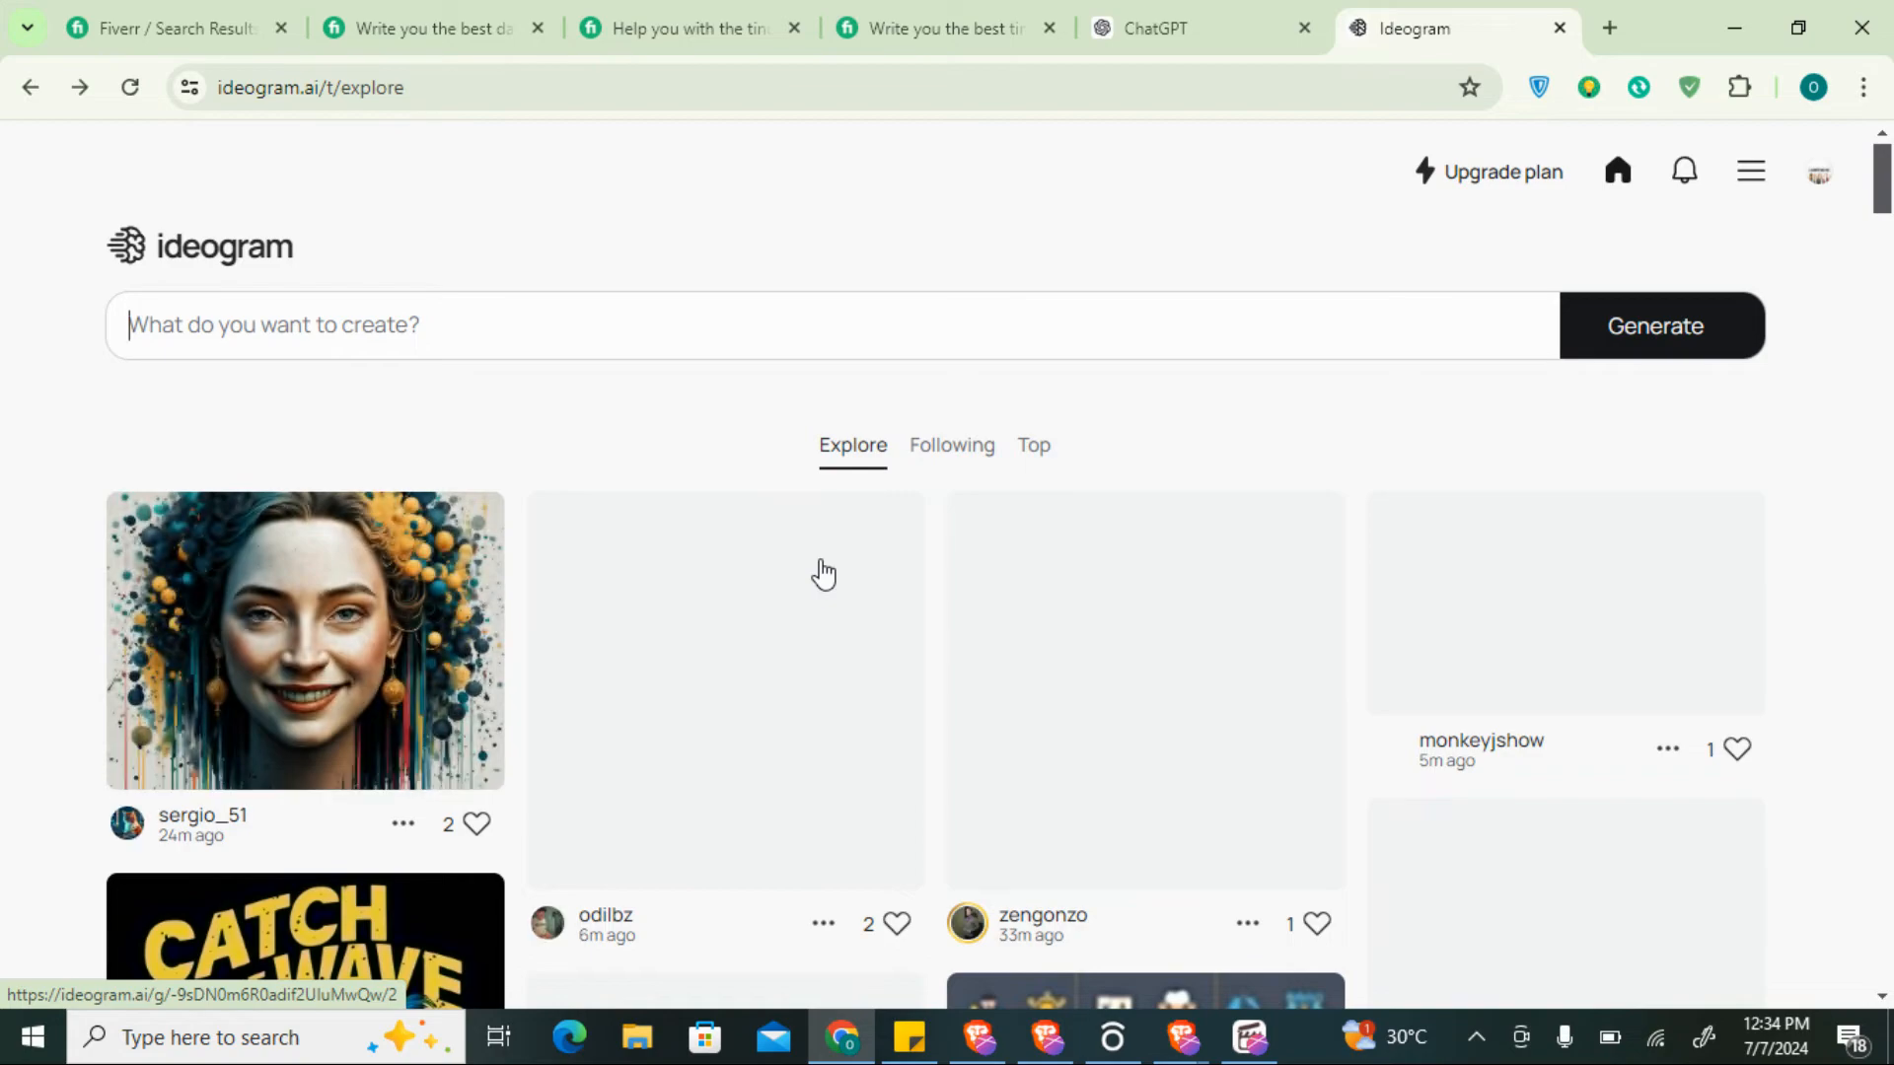
scroll(821, 567, "down", 2)
scroll(823, 572, "up", 2)
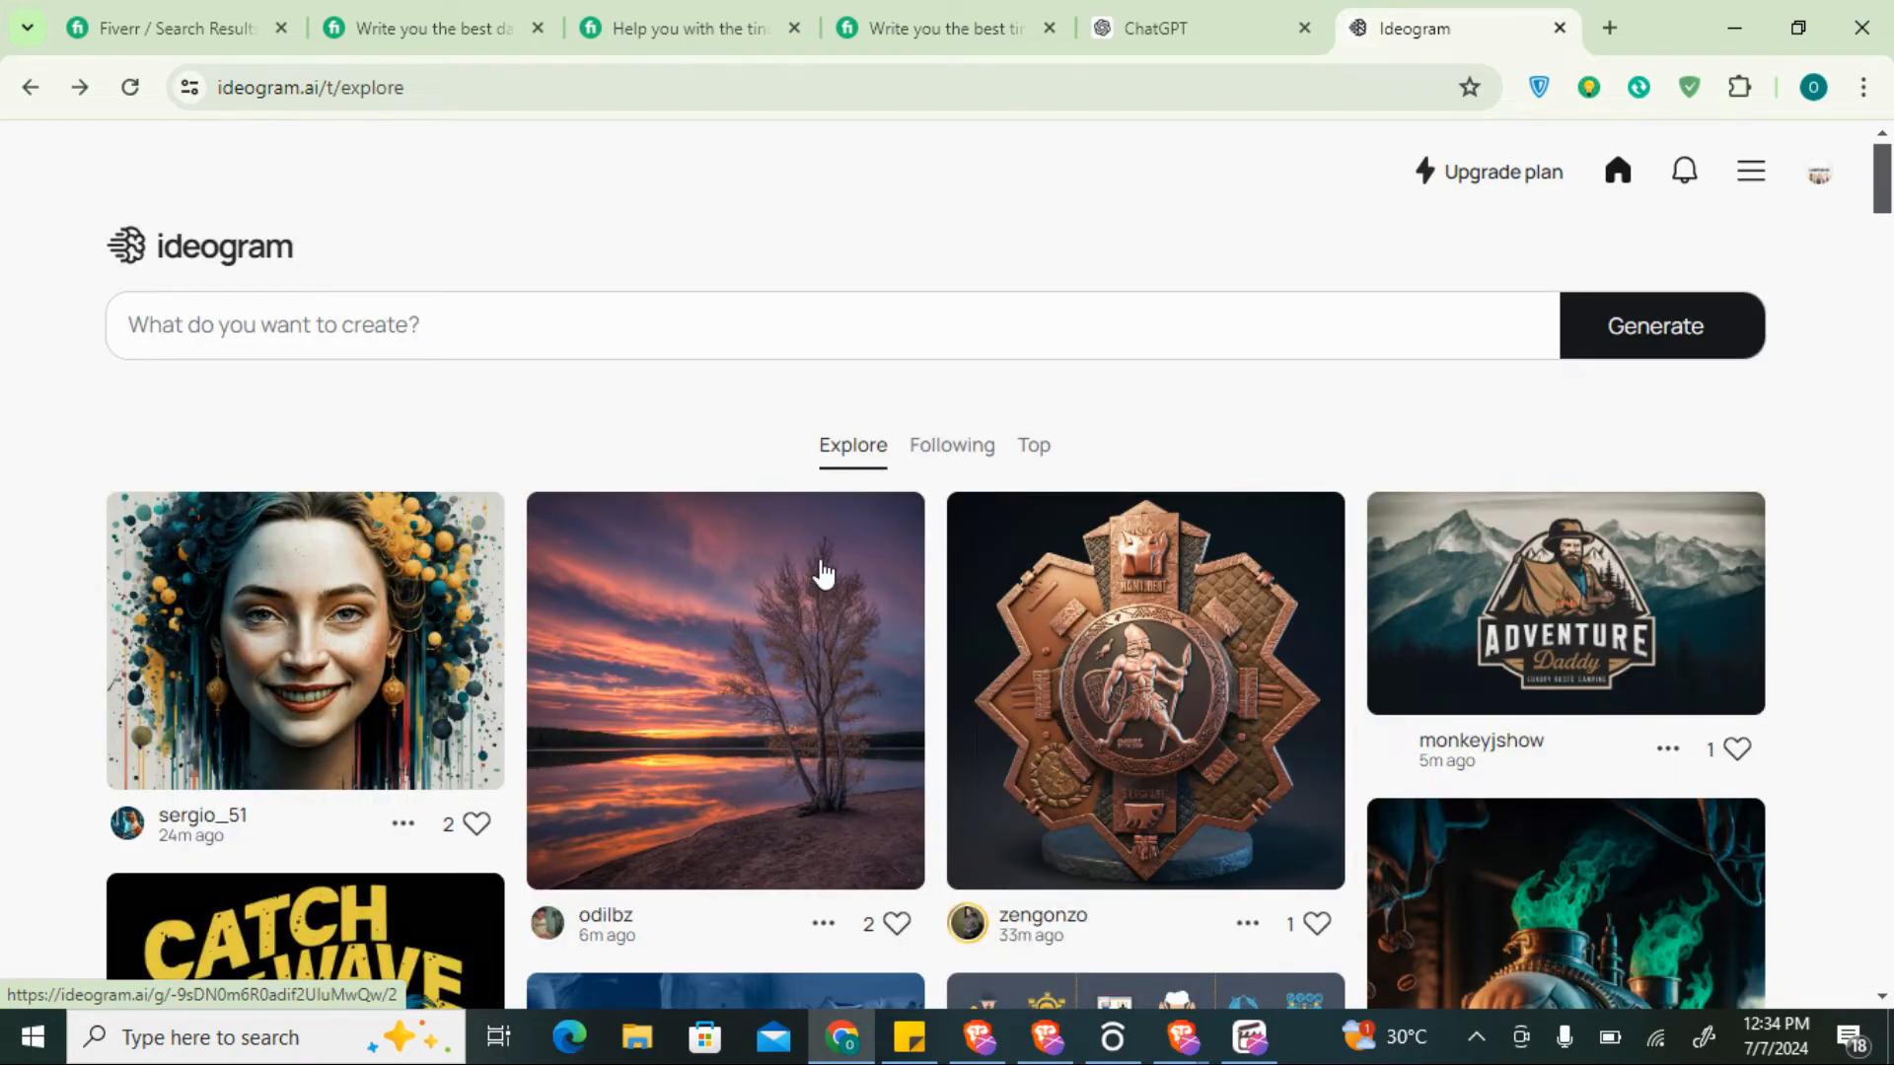
left_click(720, 319)
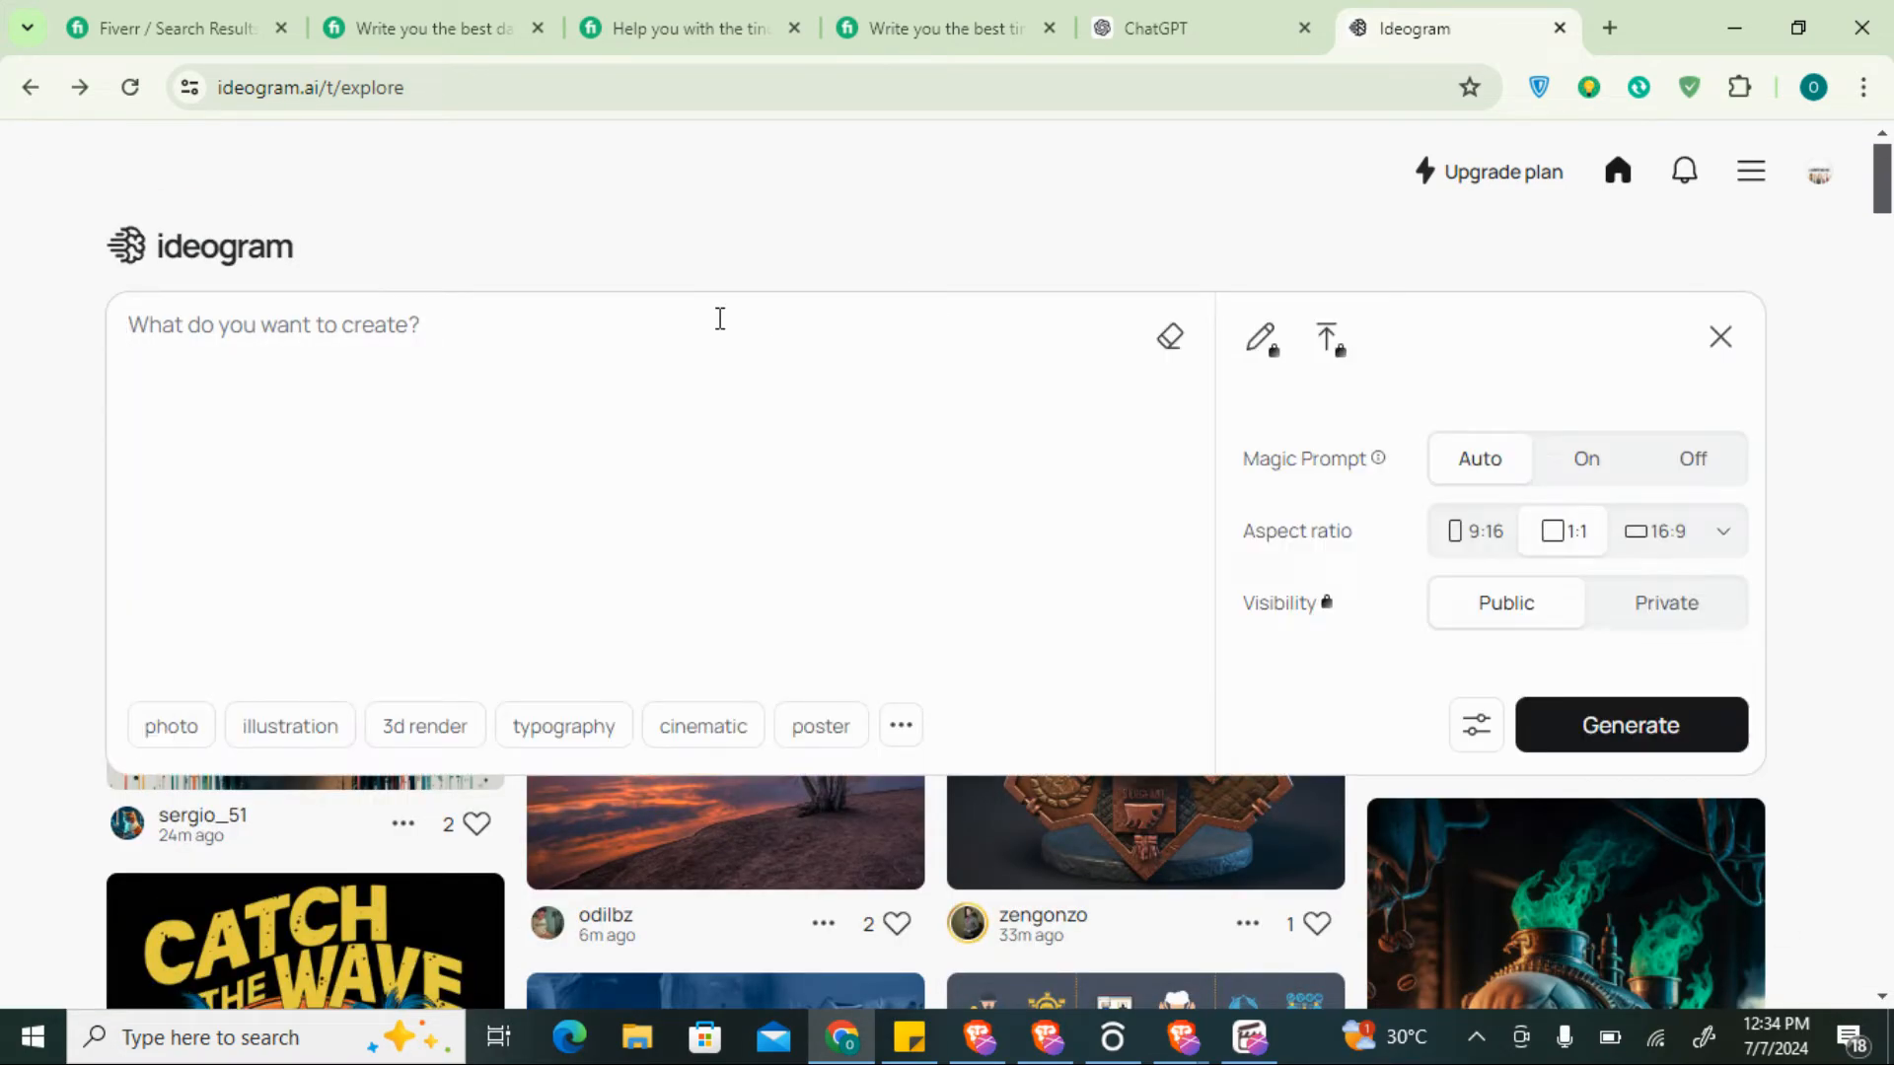
key("ctrl+v")
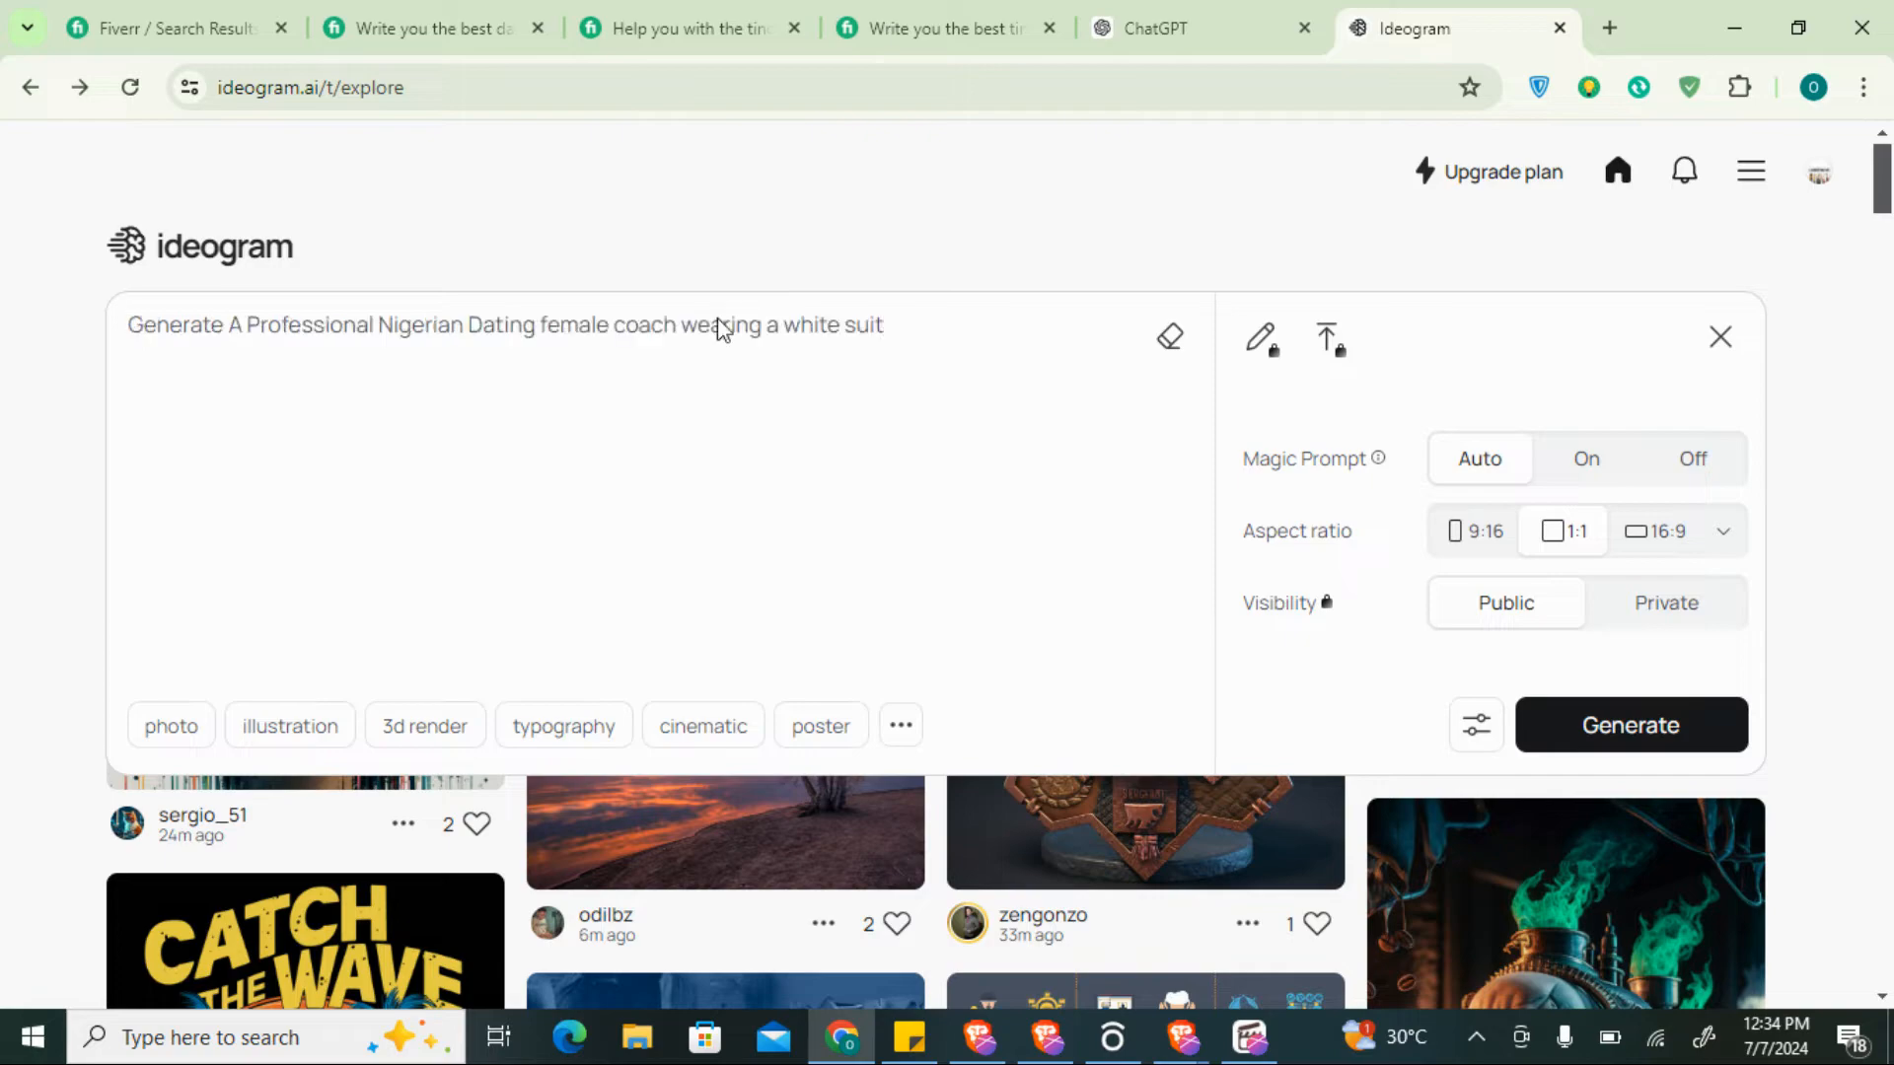
key("Return")
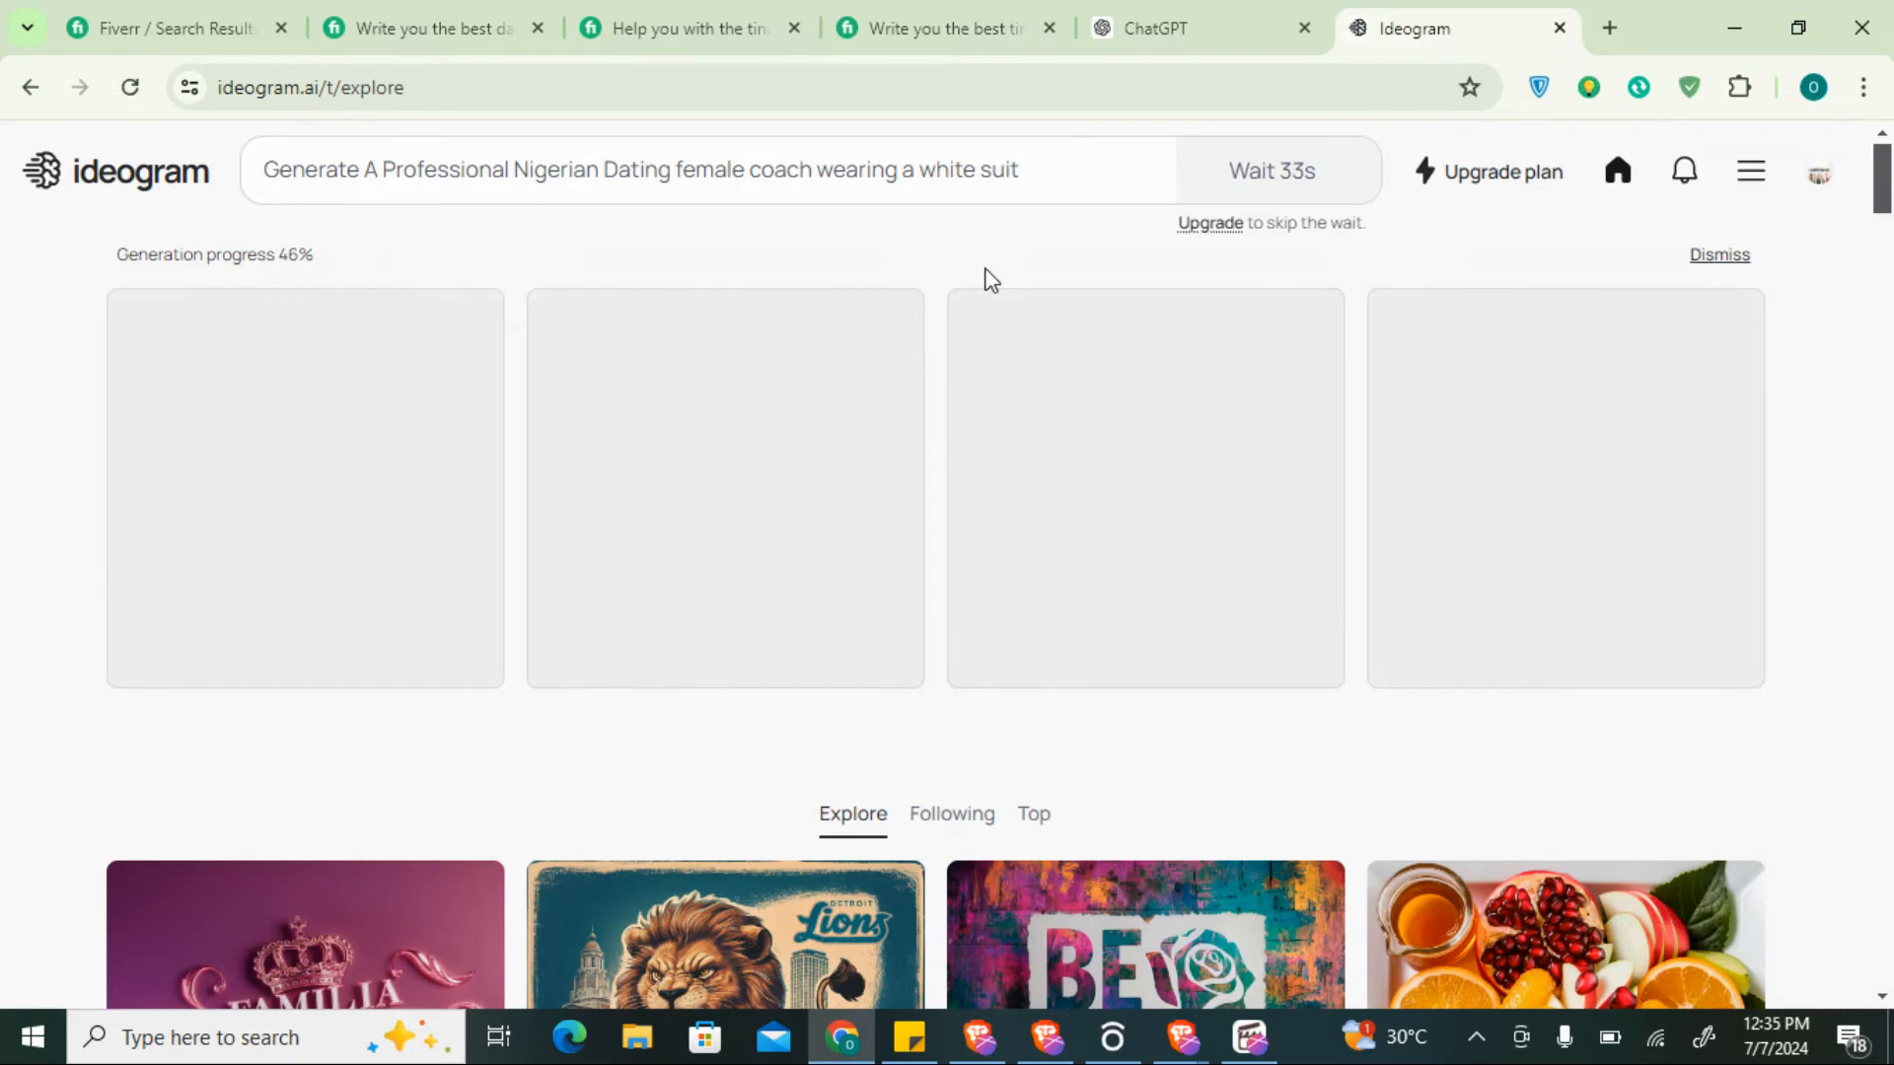
scroll(990, 280, "down", 7)
scroll(985, 276, "up", 3)
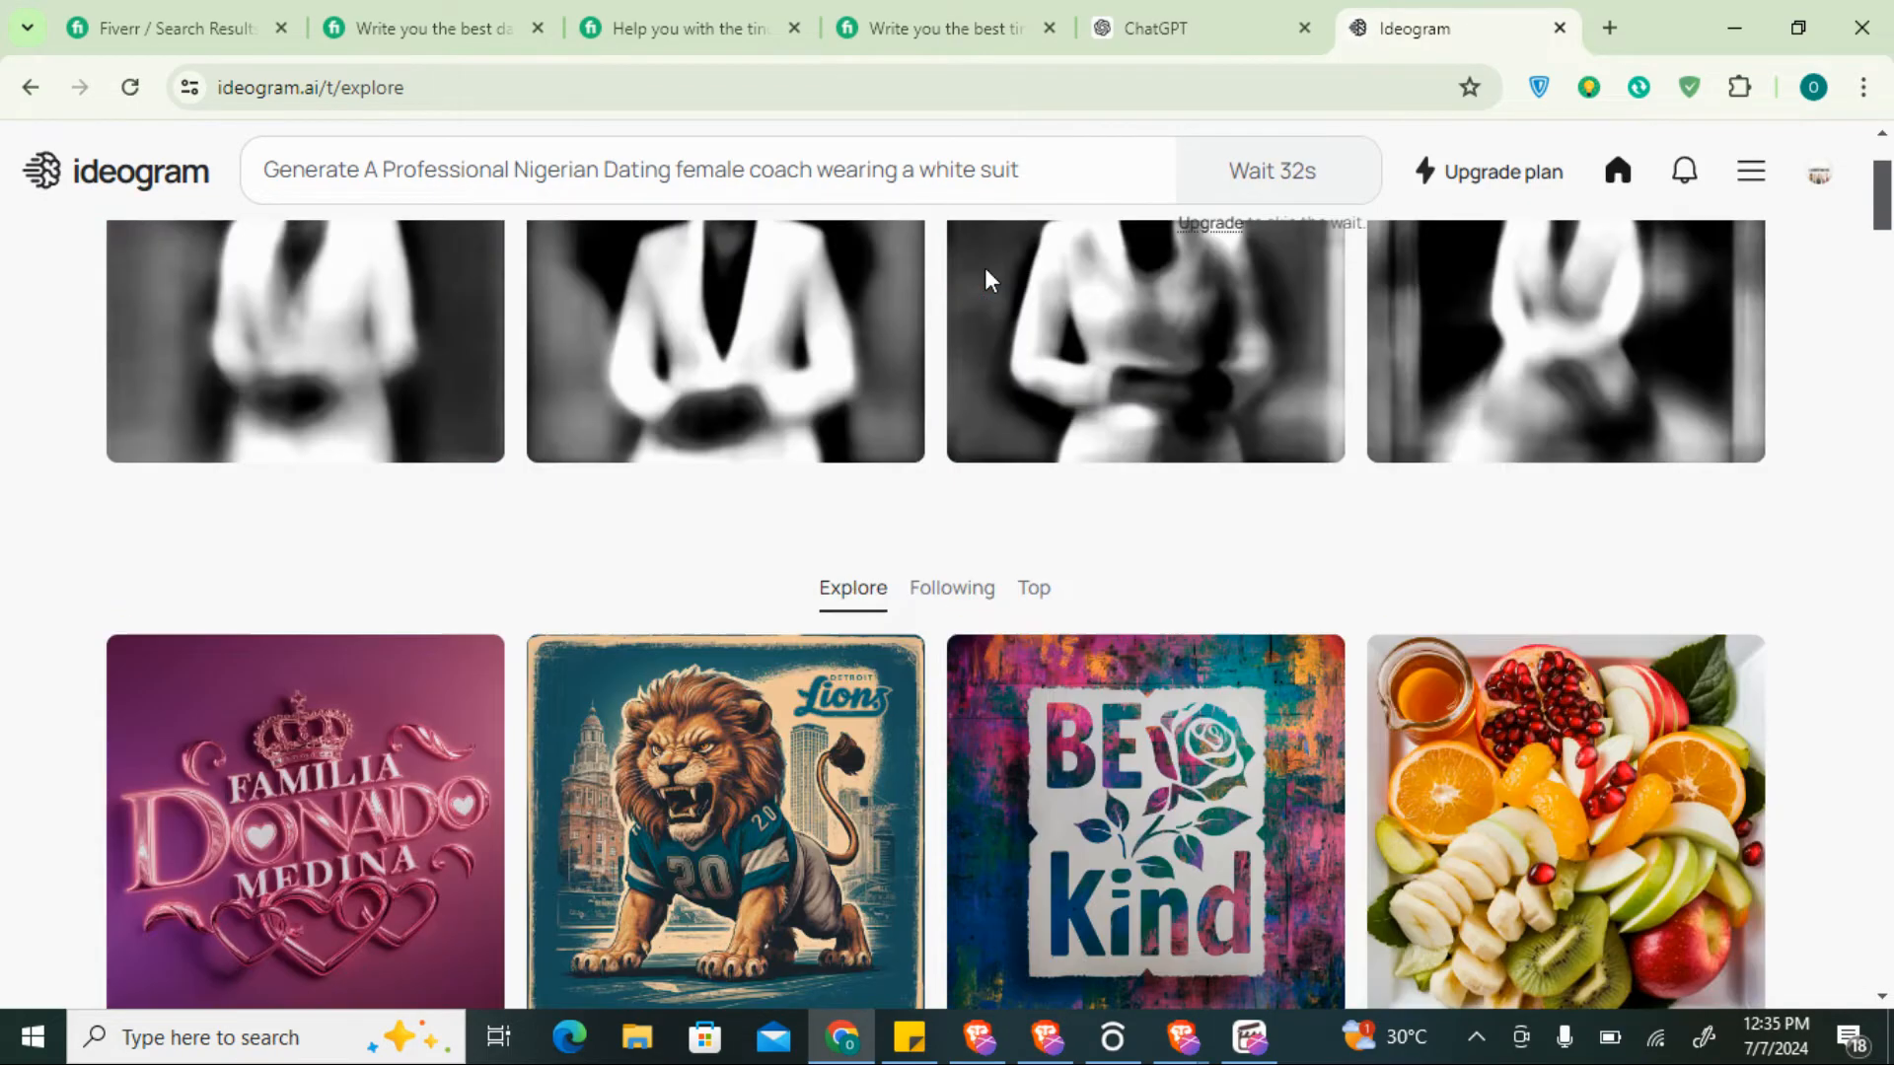
scroll(985, 276, "up", 2)
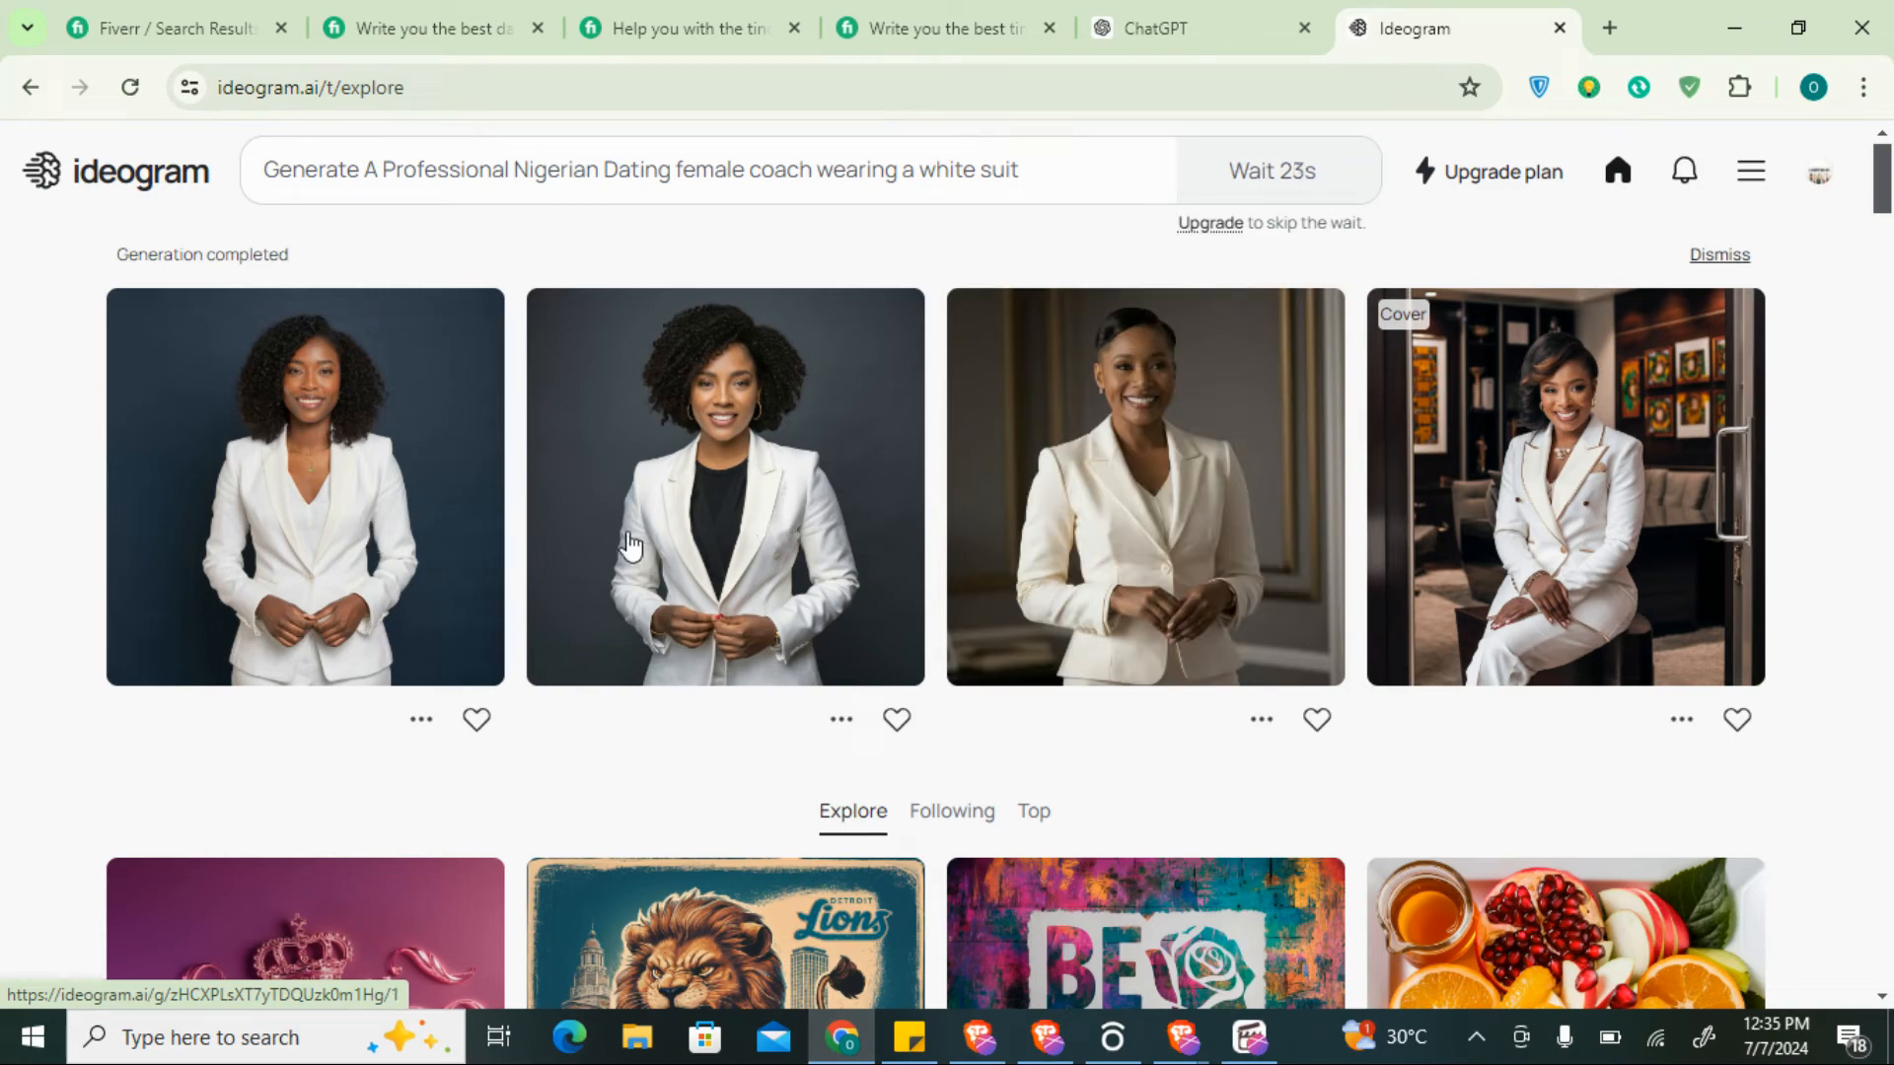
- Save the new portrait of the woman in a white suit with a black top as an image file
right_click(700, 523)
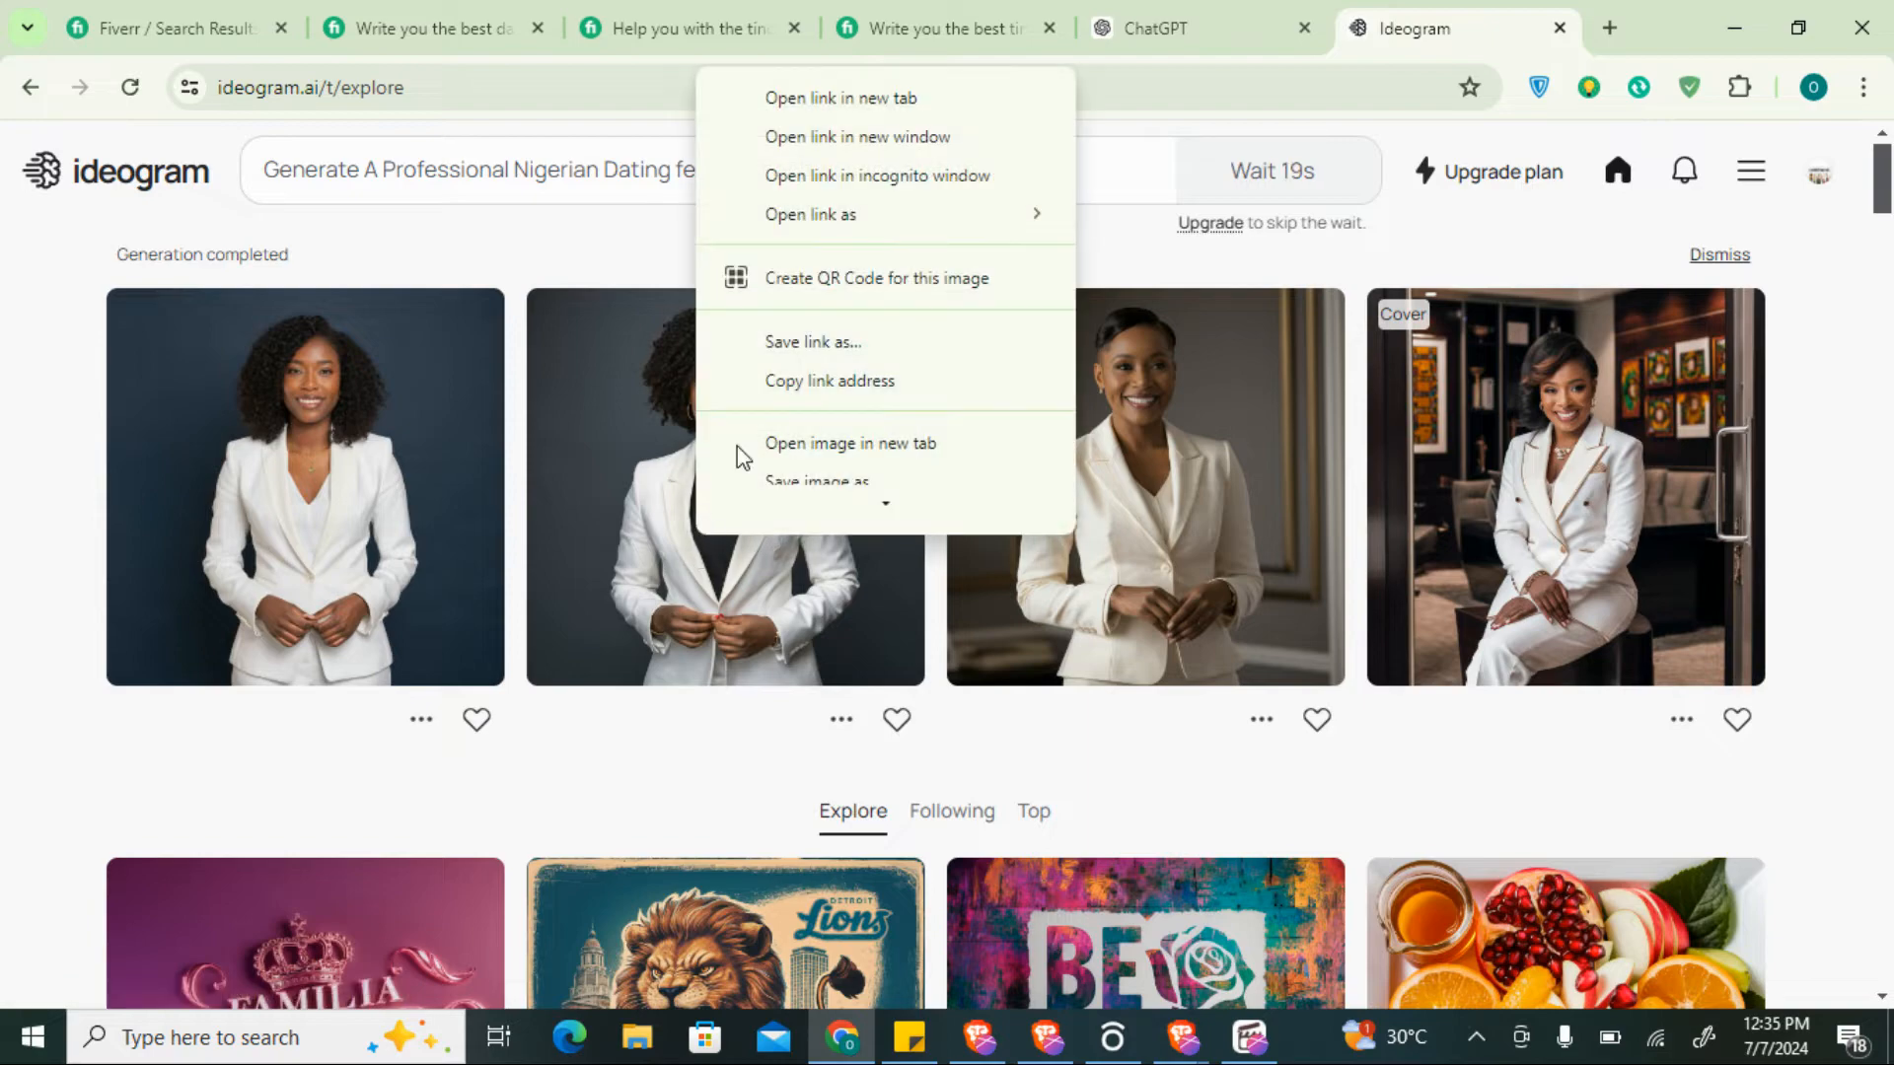
scroll(720, 499, "down", 2)
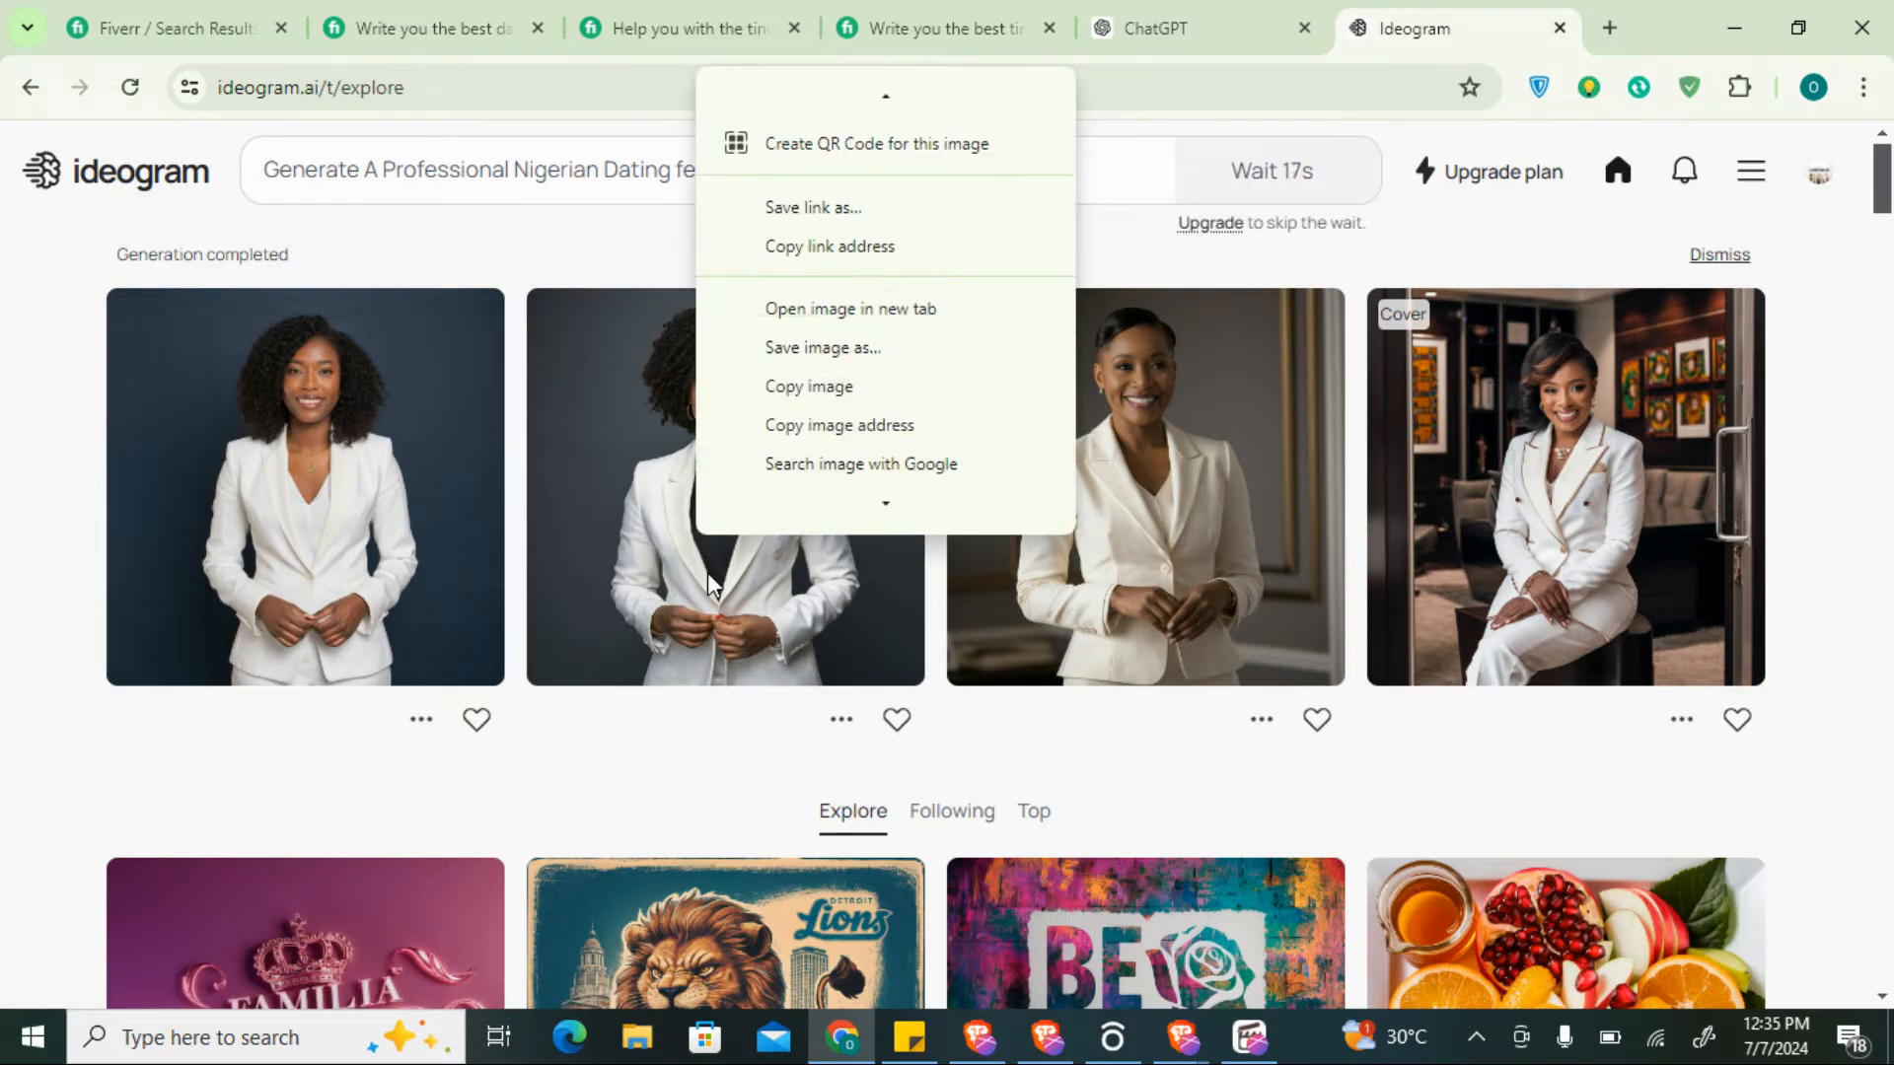
left_click(601, 781)
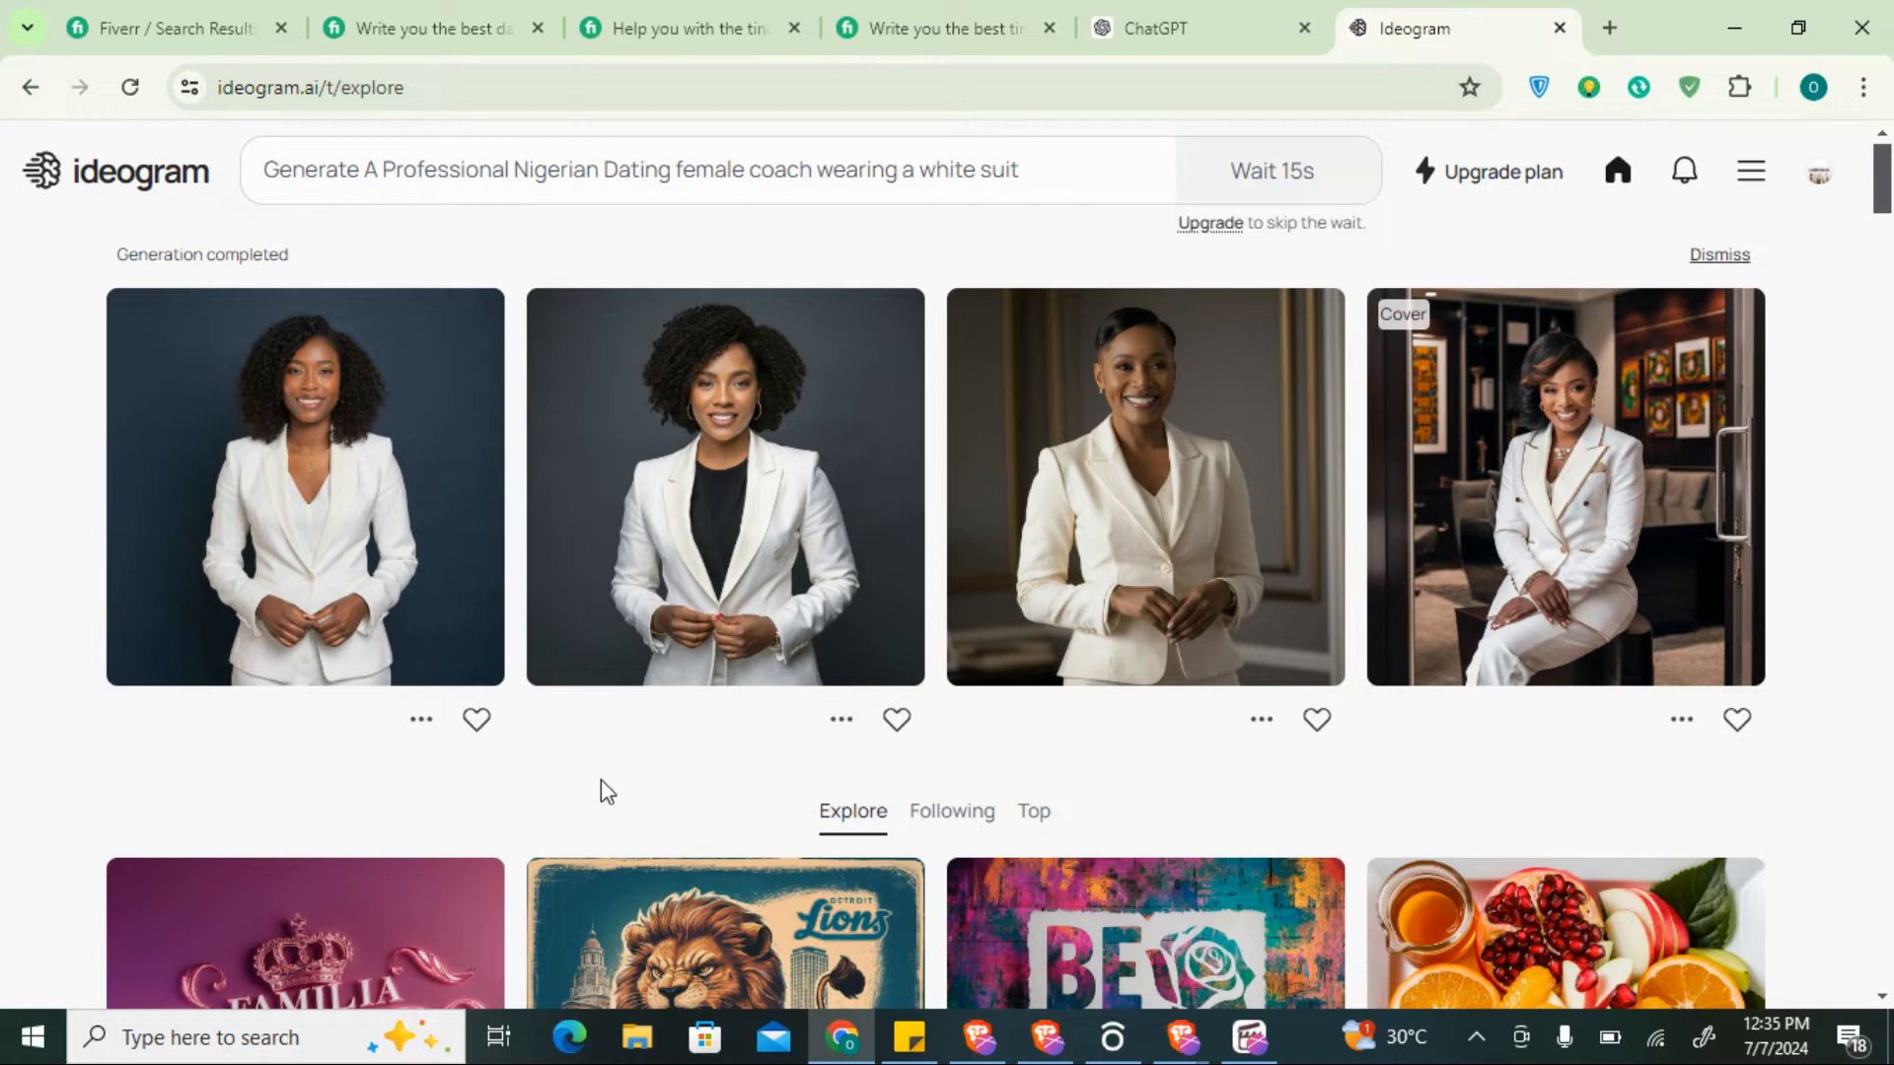
right_click(653, 622)
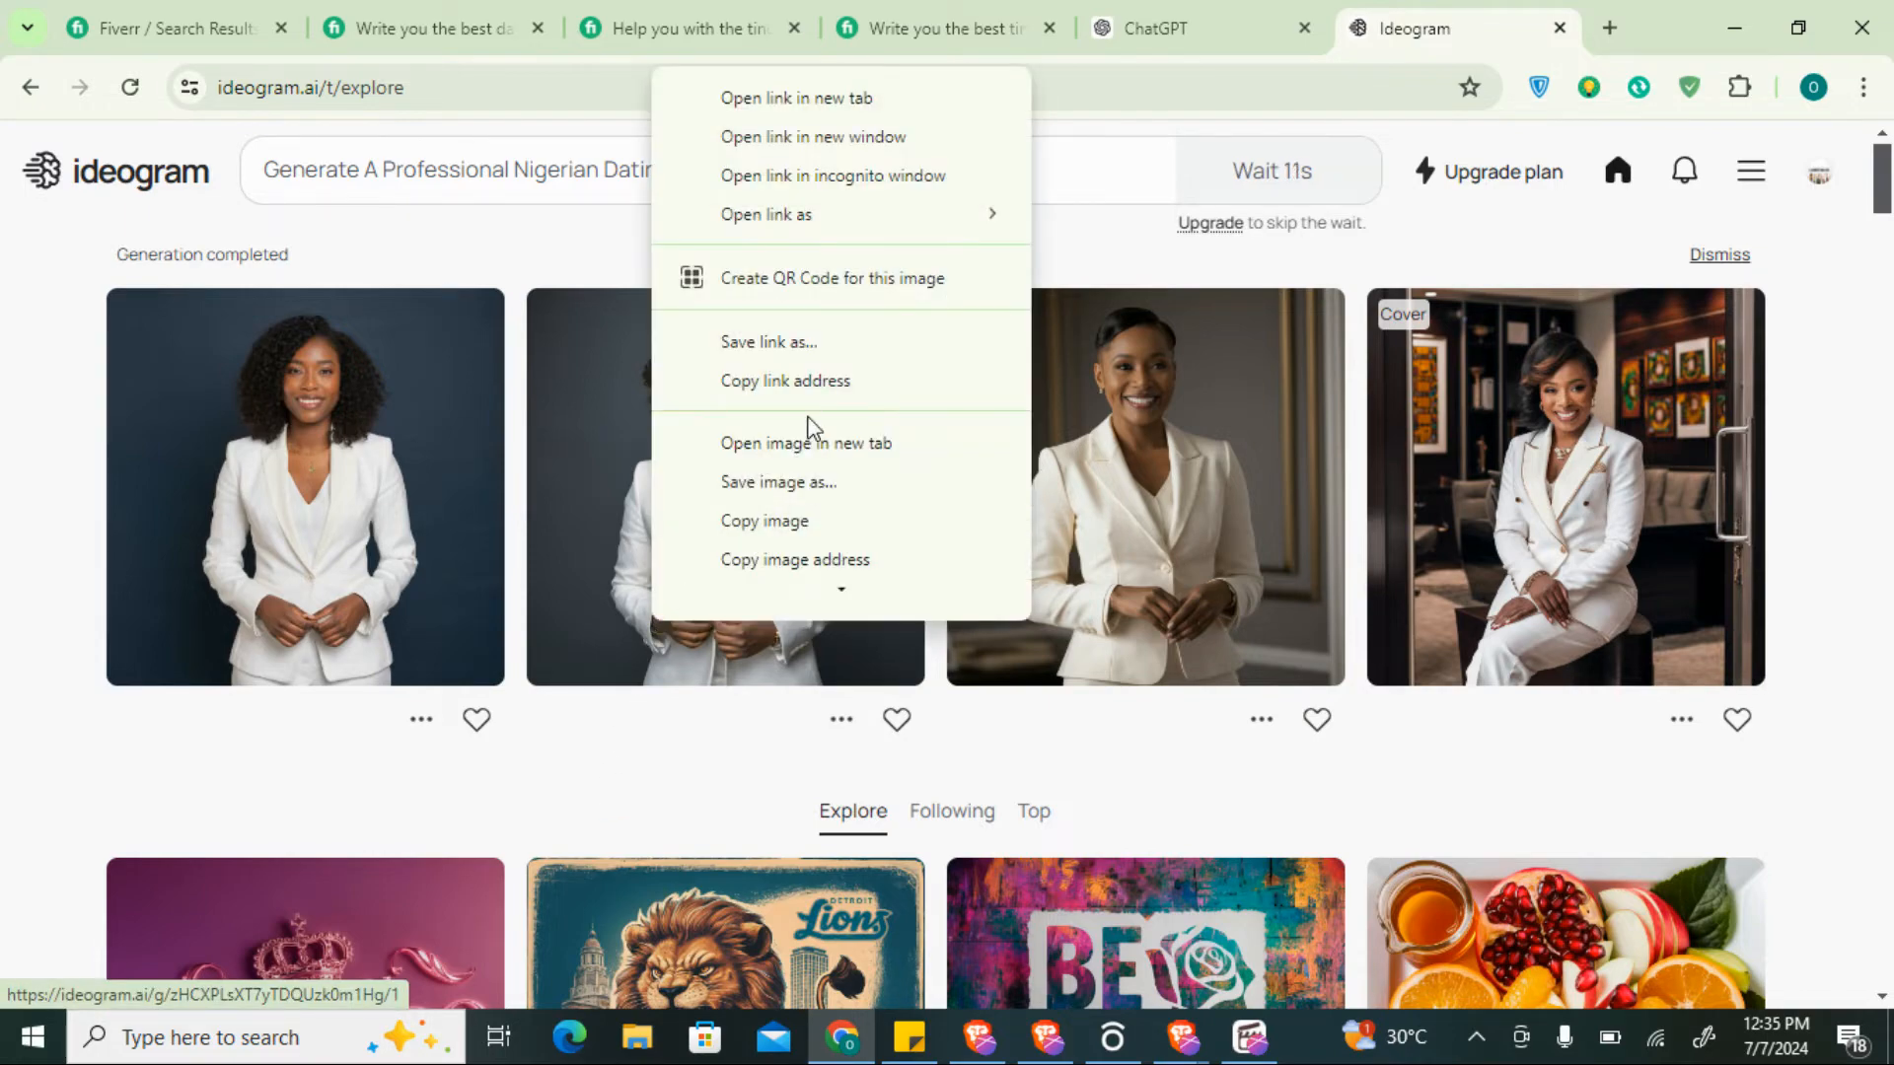
left_click(801, 482)
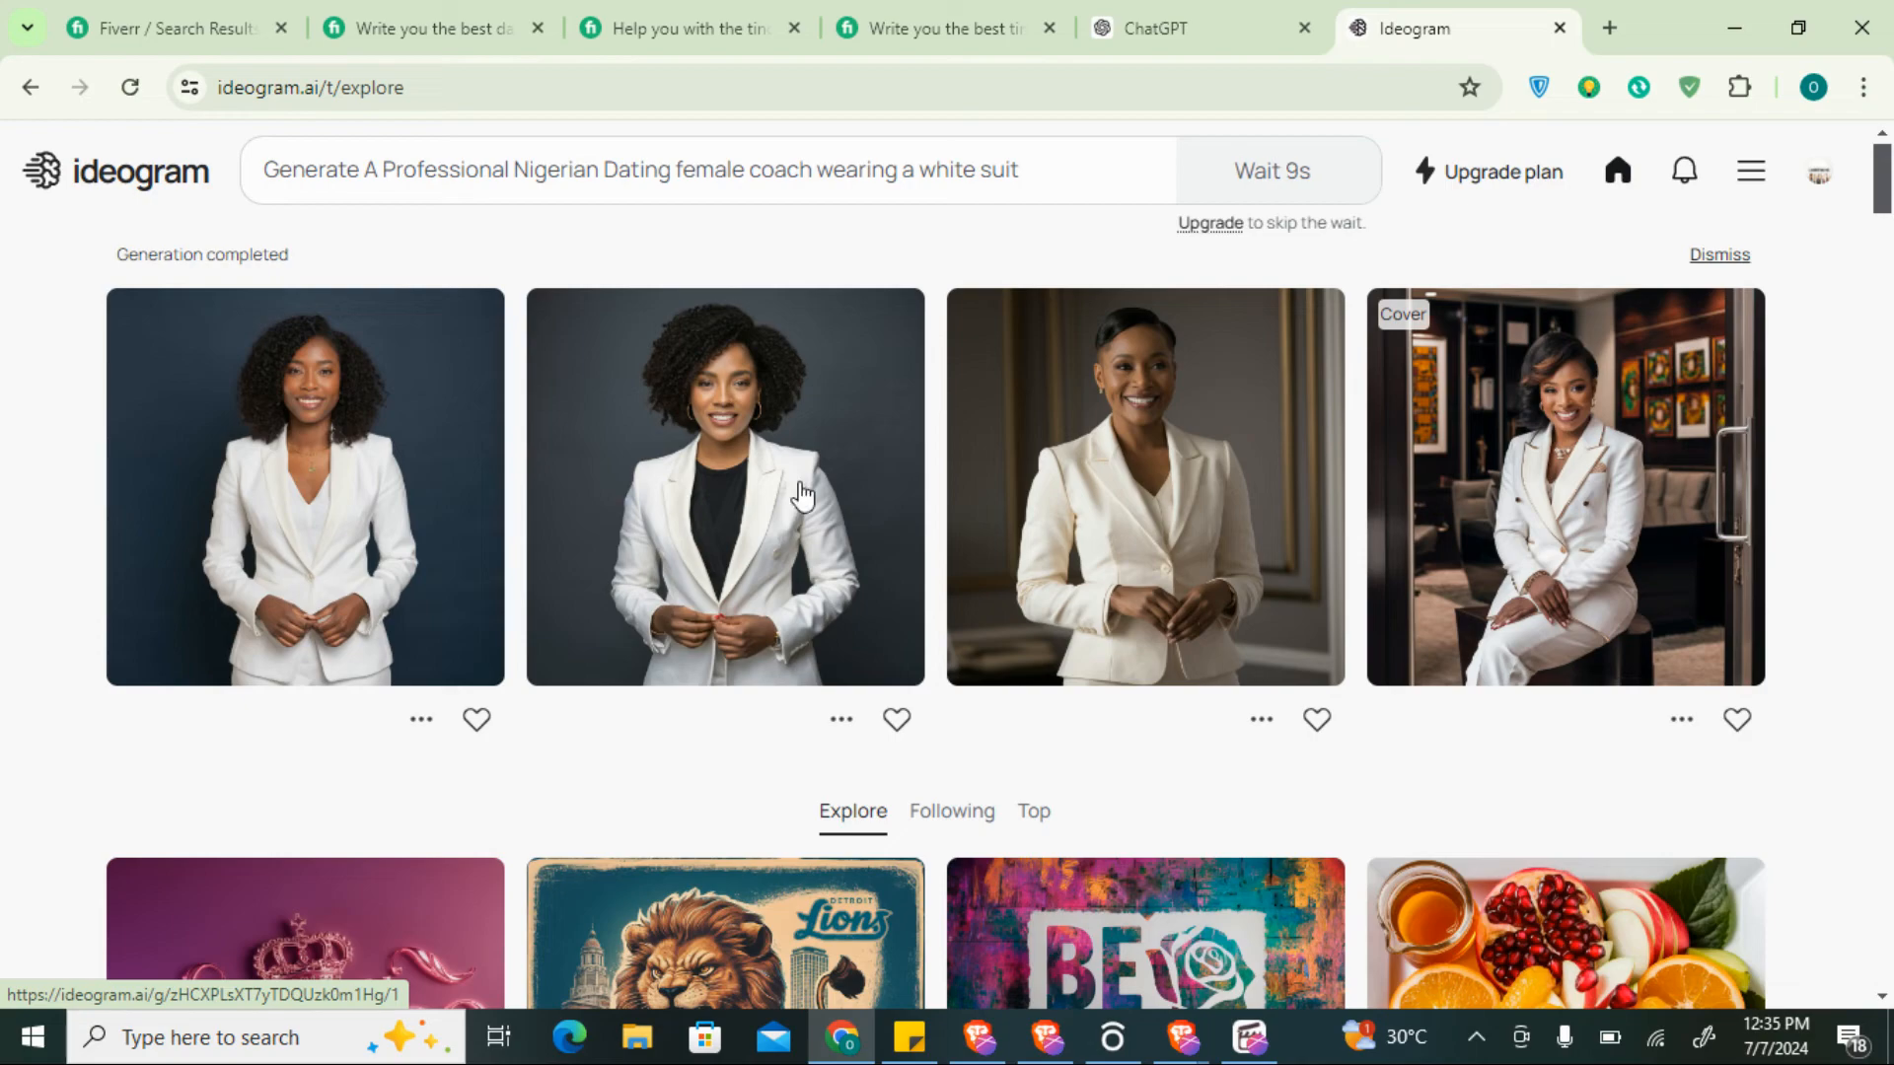
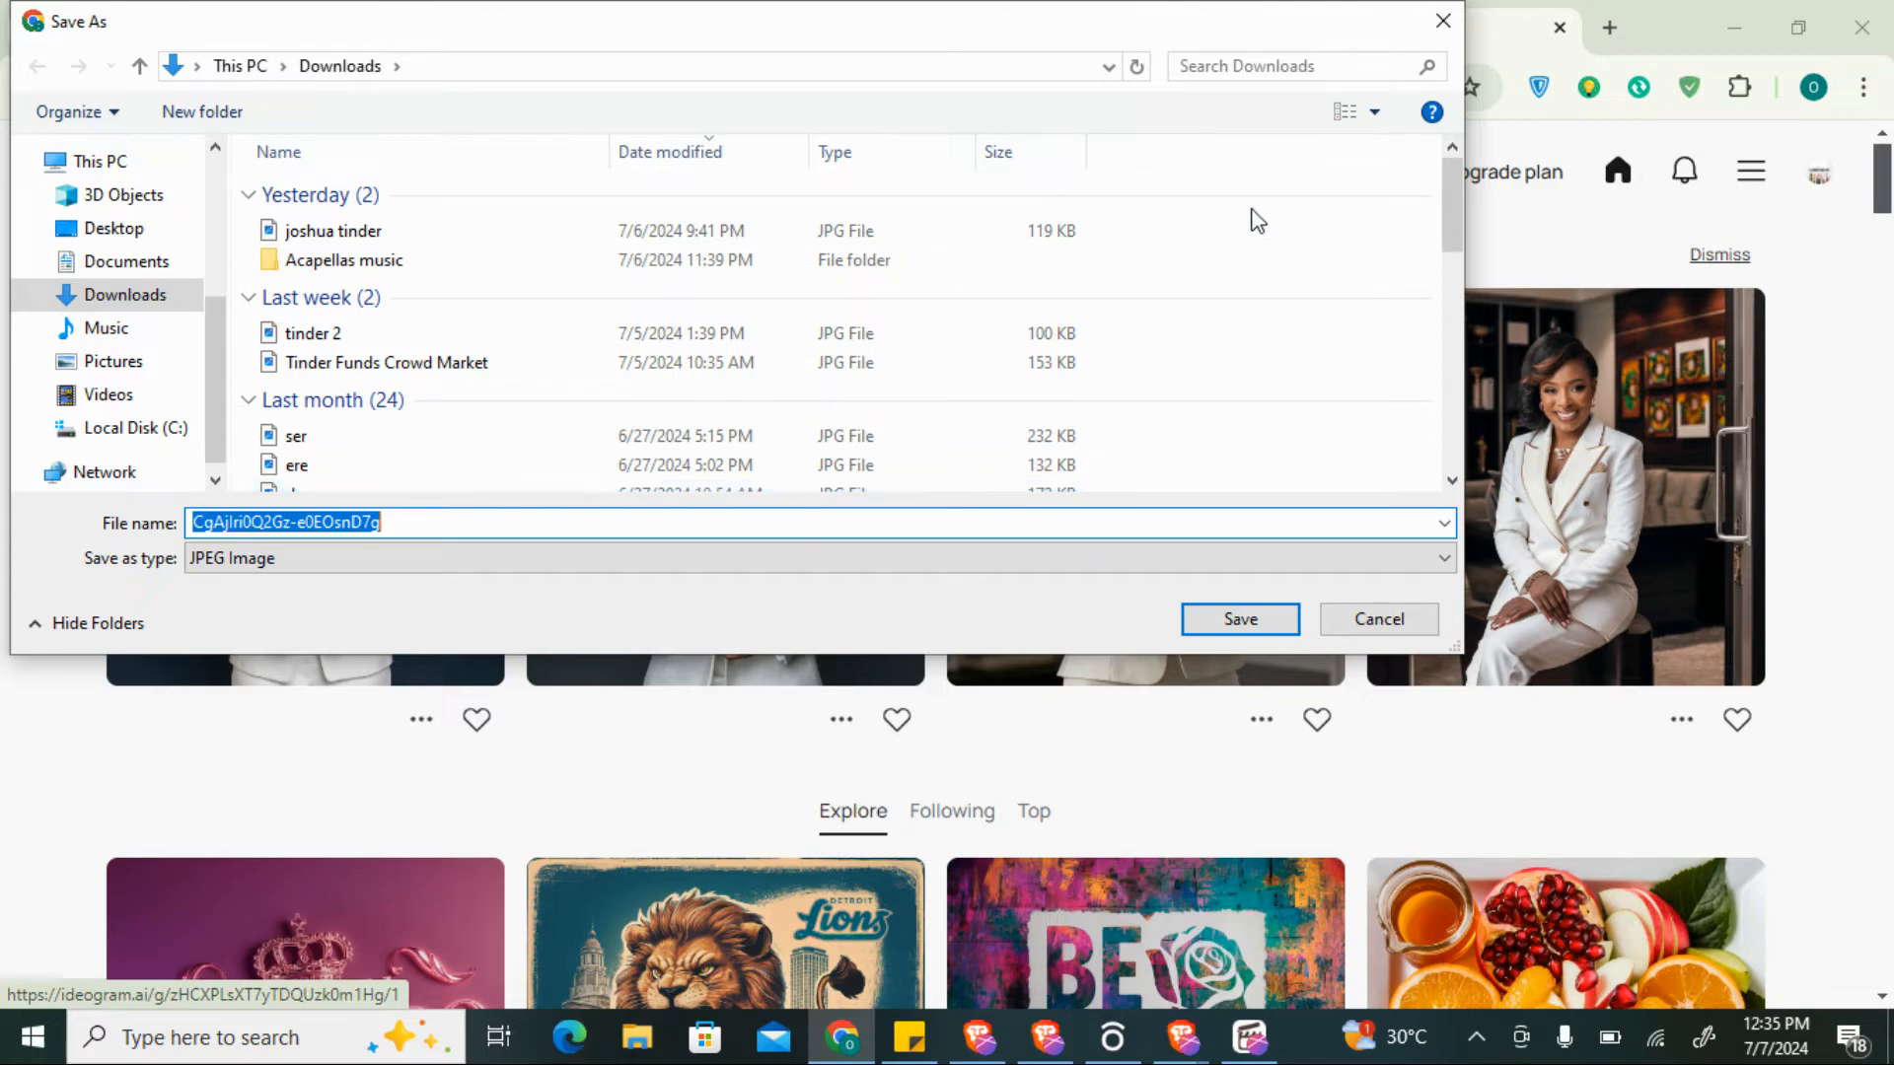
- Cancel saving the portrait and generate a new set from the prompt "Generate A Professional Nigerian Dating MALE coach wearing a white suit"
left_click(1514, 253)
left_click(1384, 618)
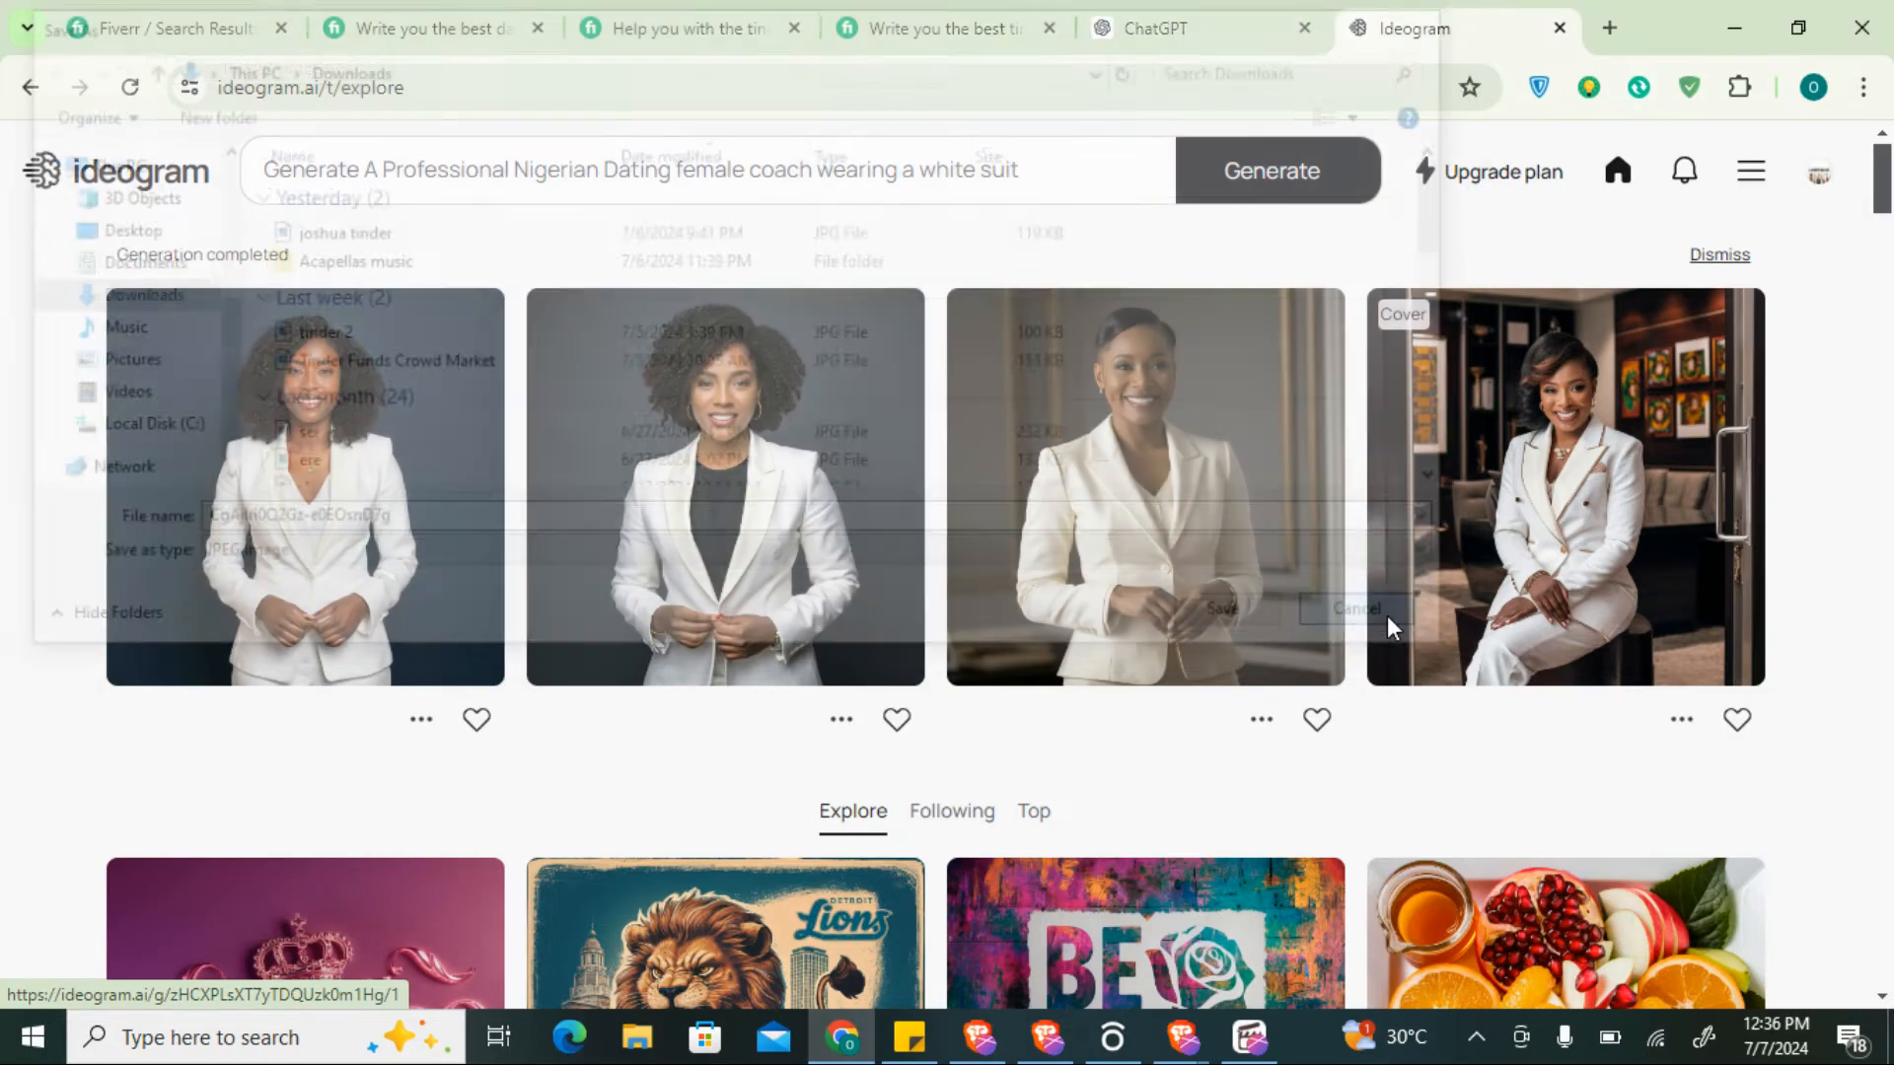
double_click(711, 169)
type("MAL")
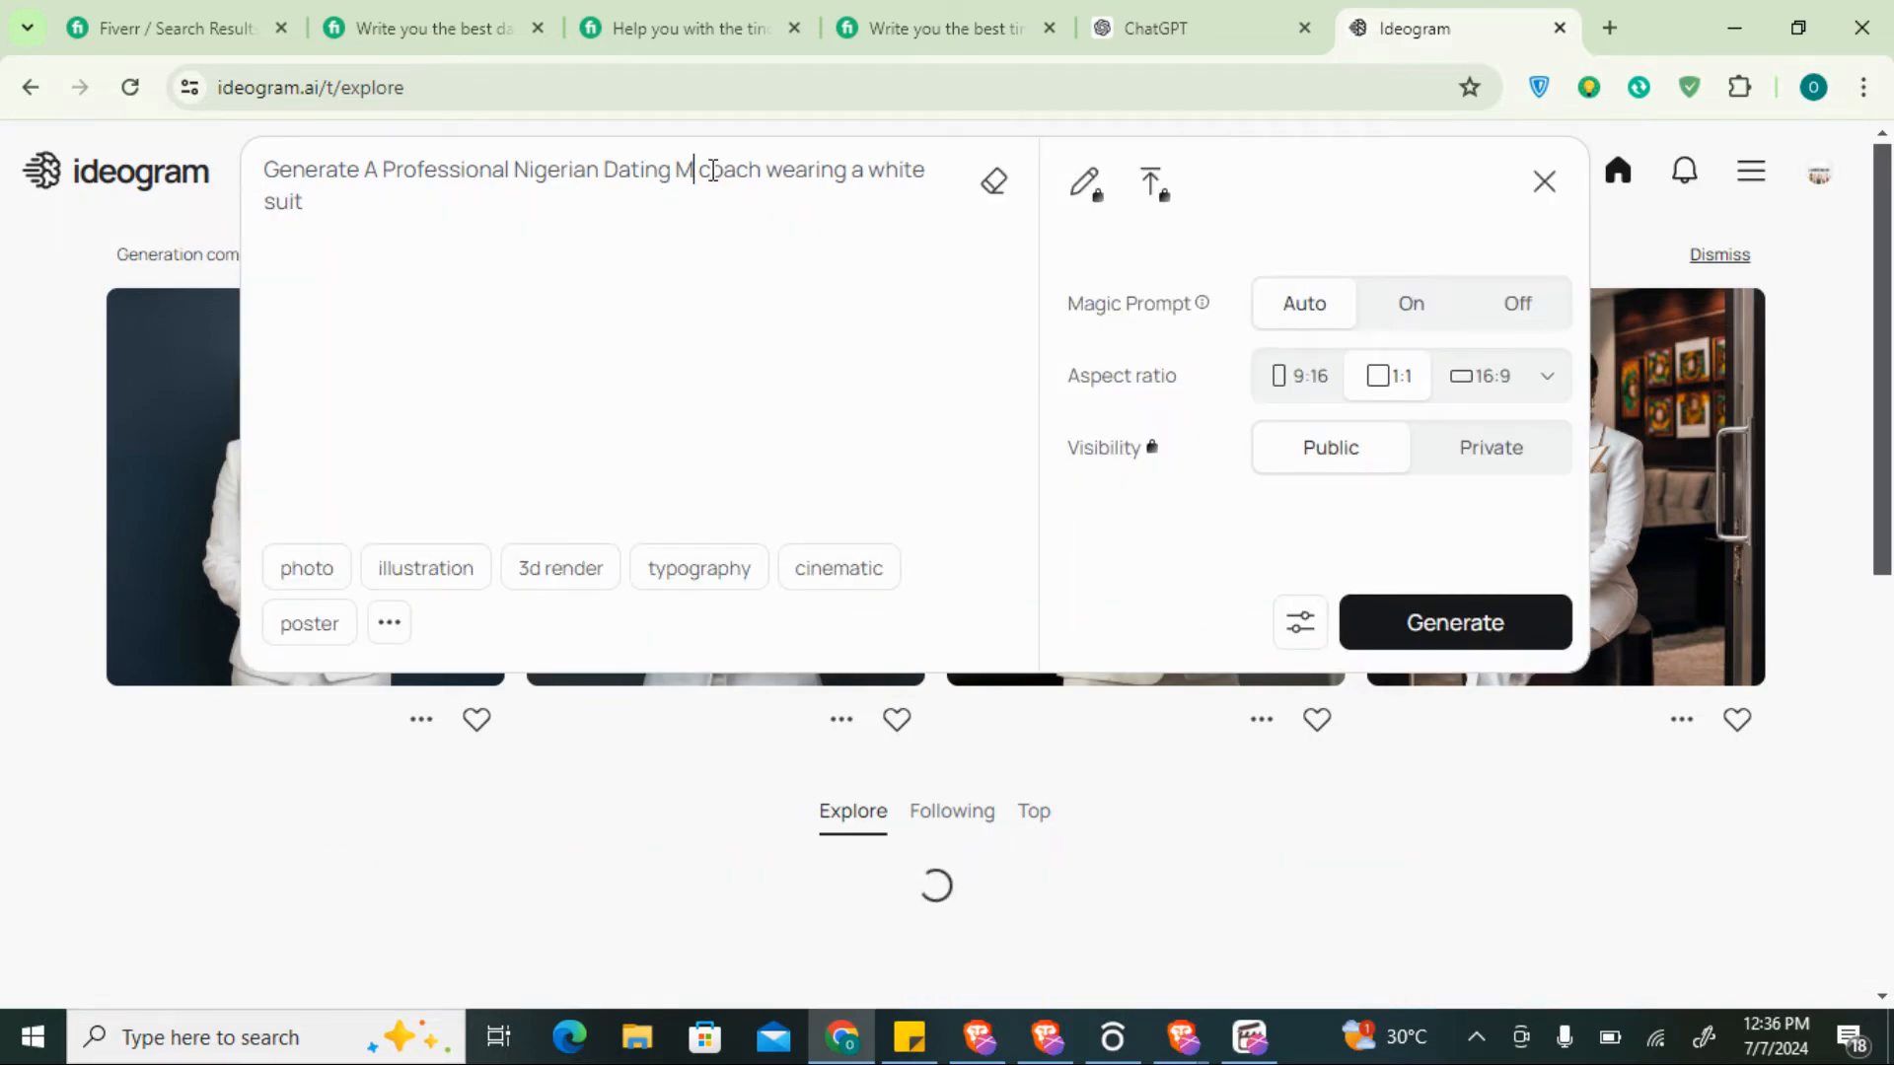
type("E")
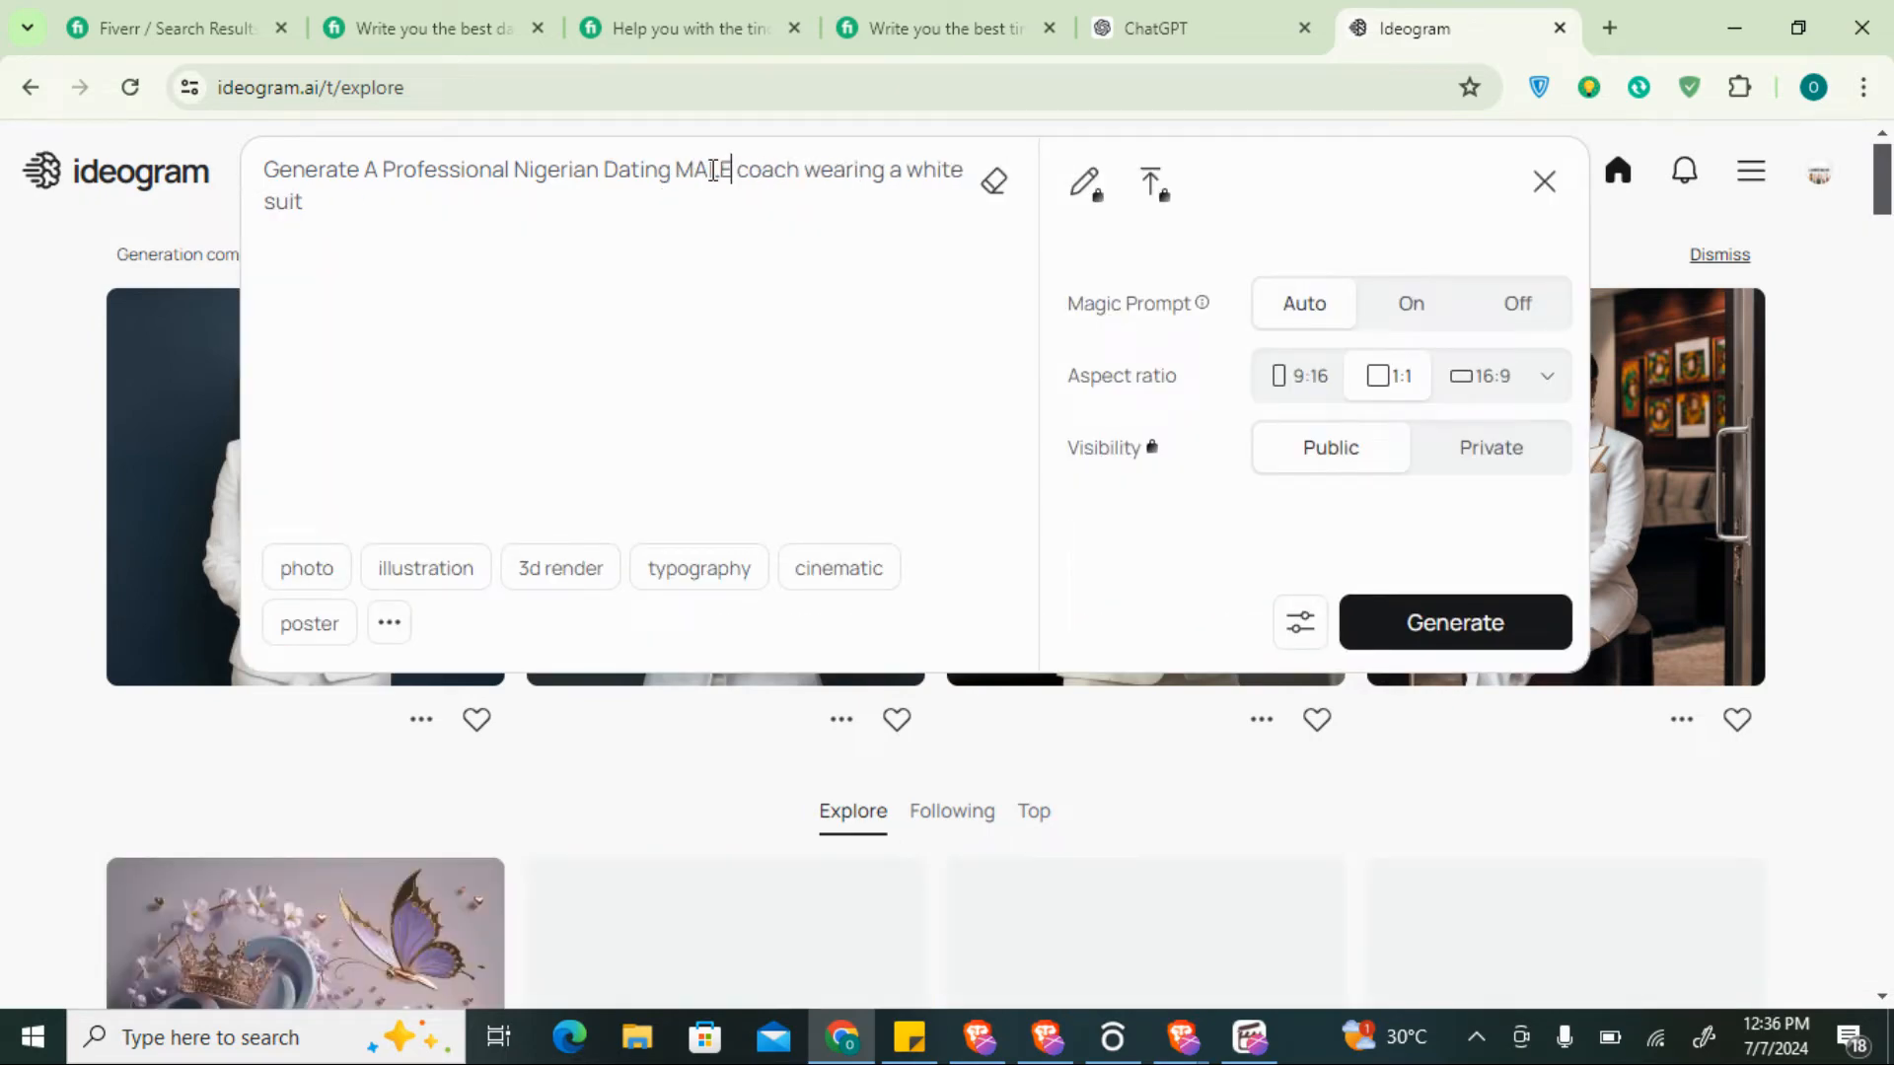
key("Return")
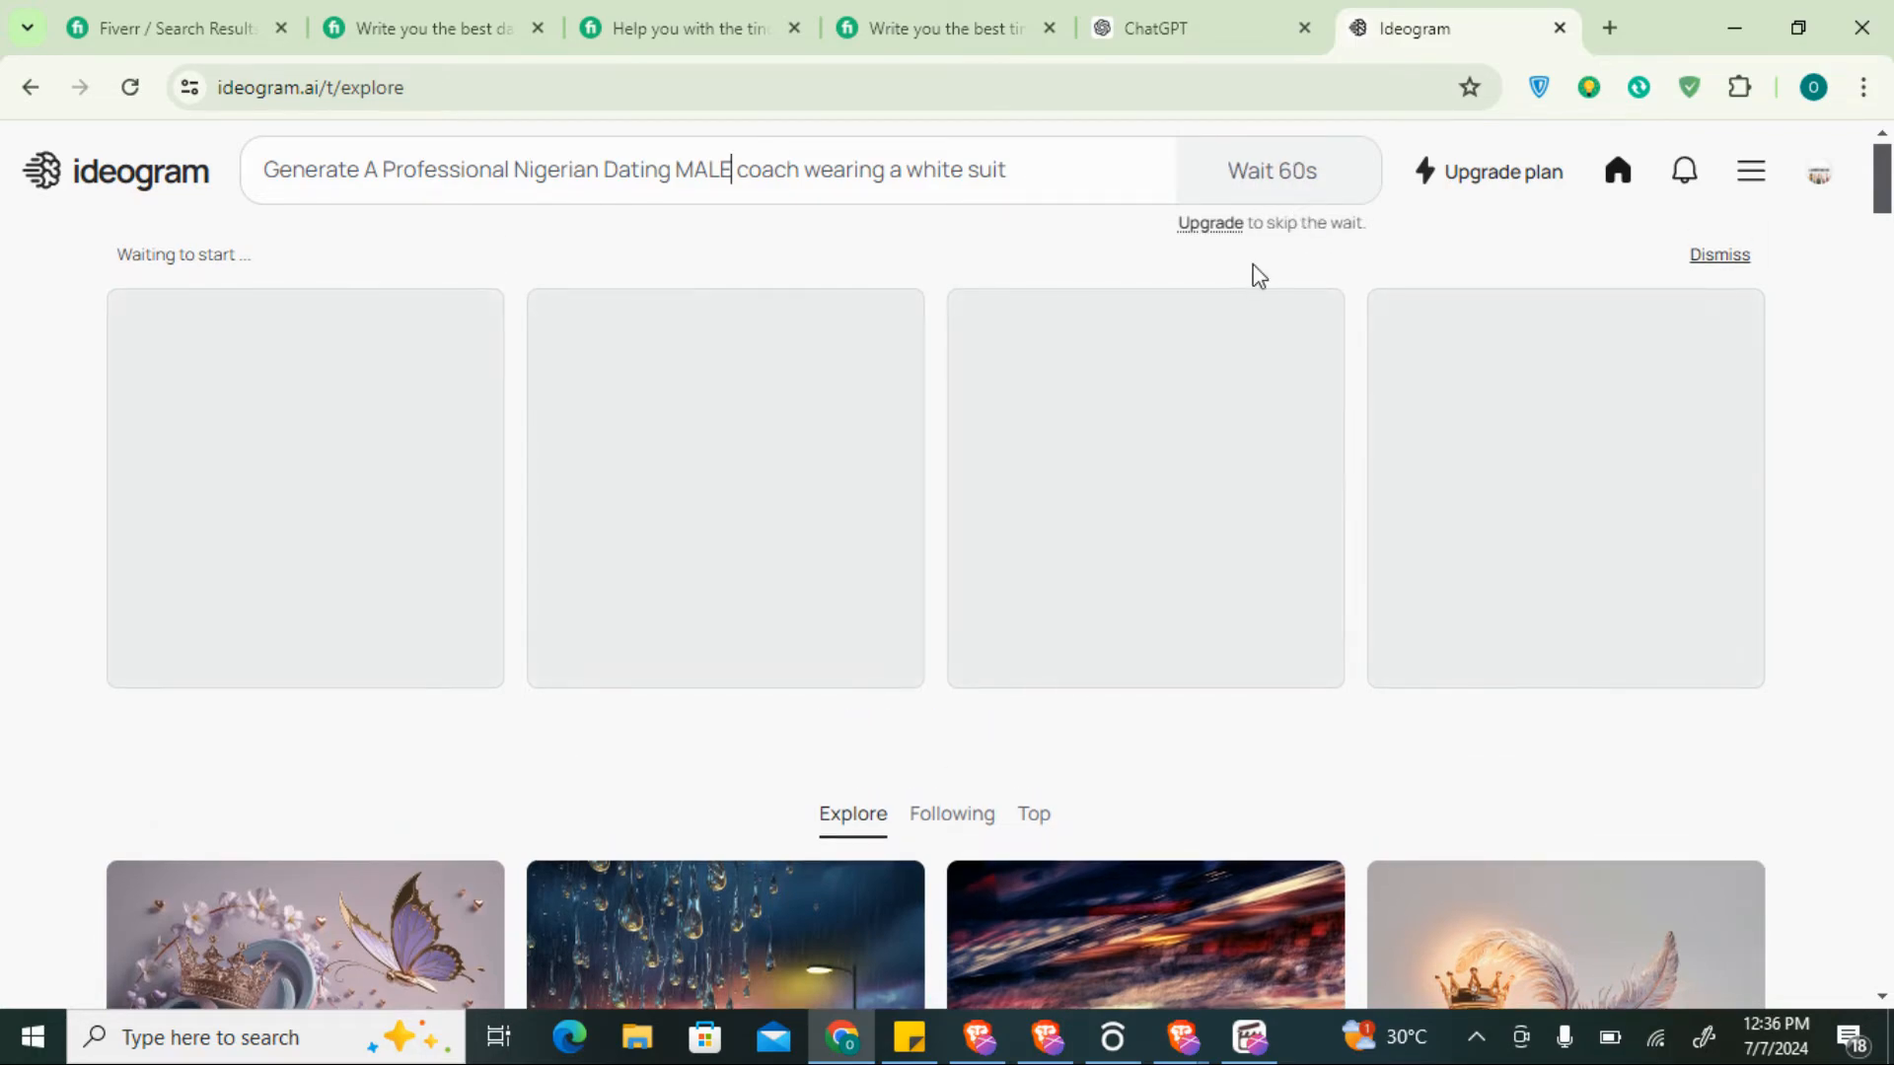
left_click(1263, 1056)
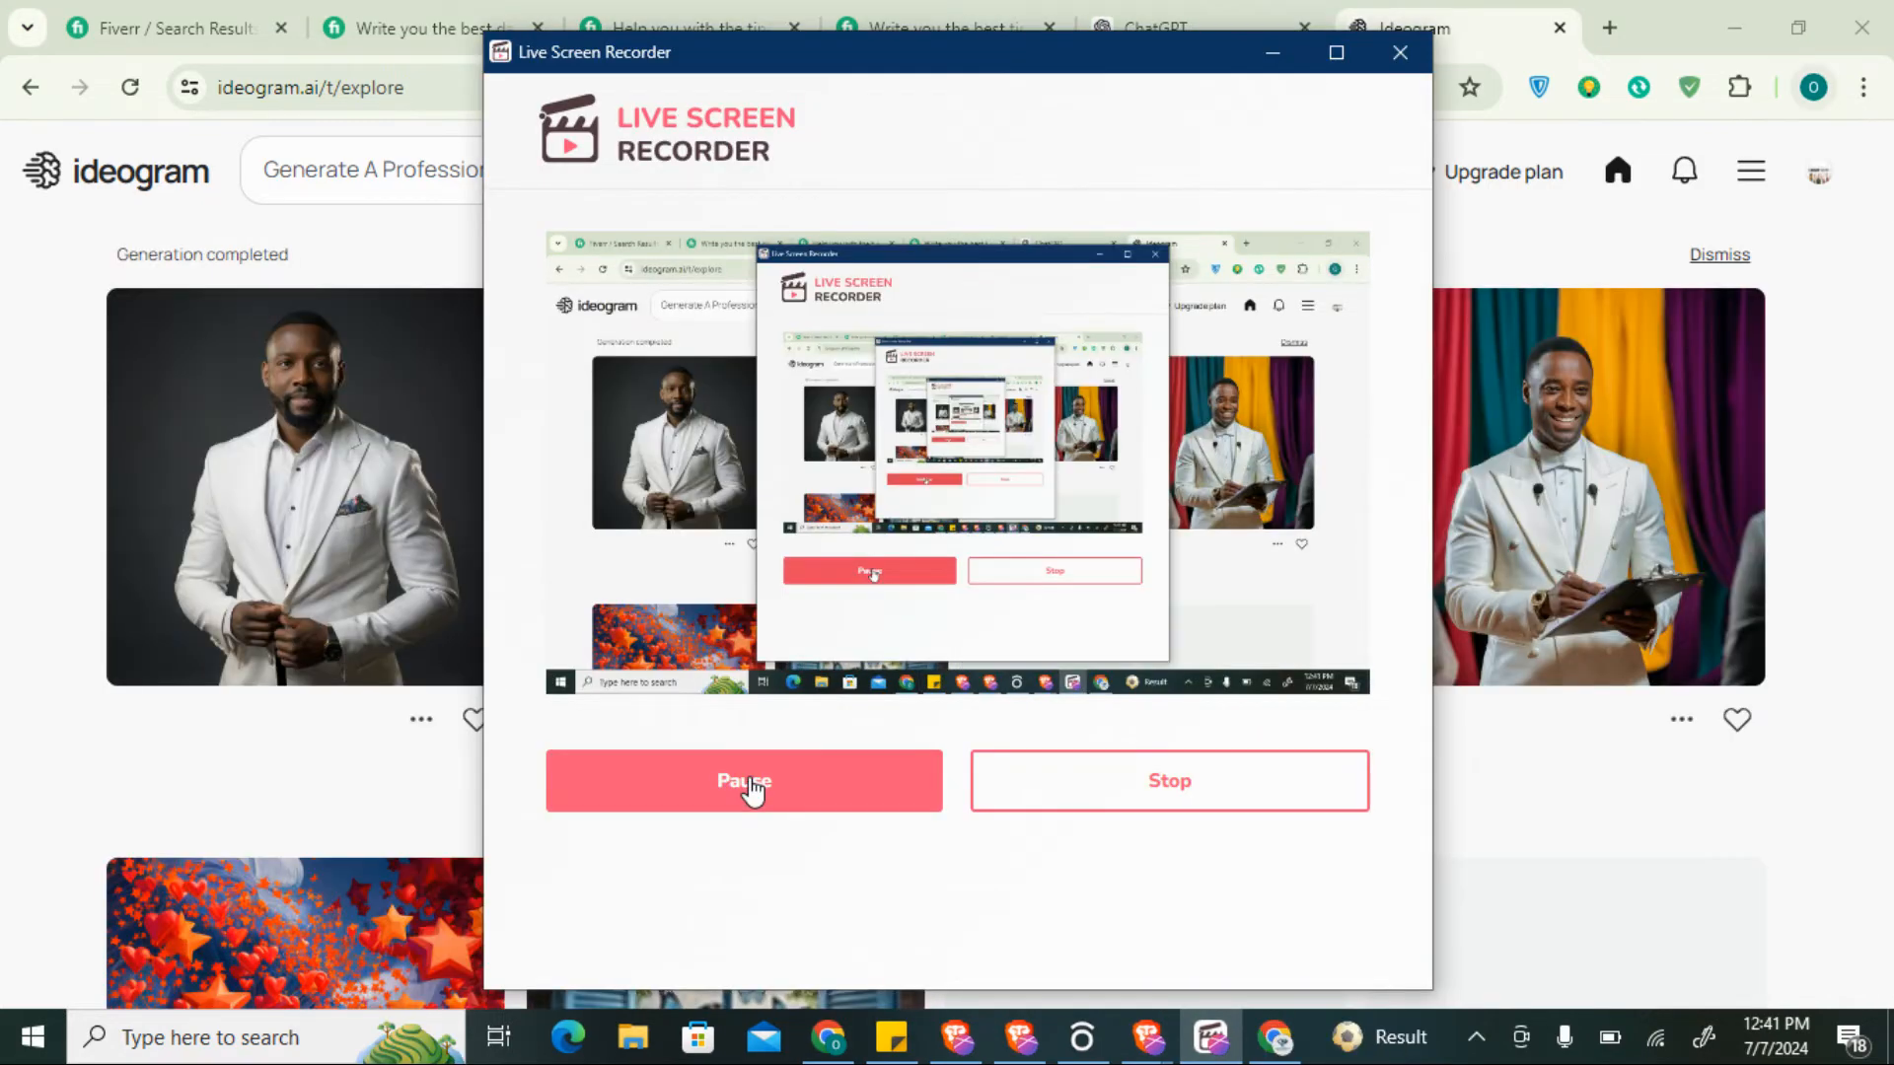
- Start saving the first generated portrait, the man in a white suit with a patterned pocket square, as an image file
left_click(257, 730)
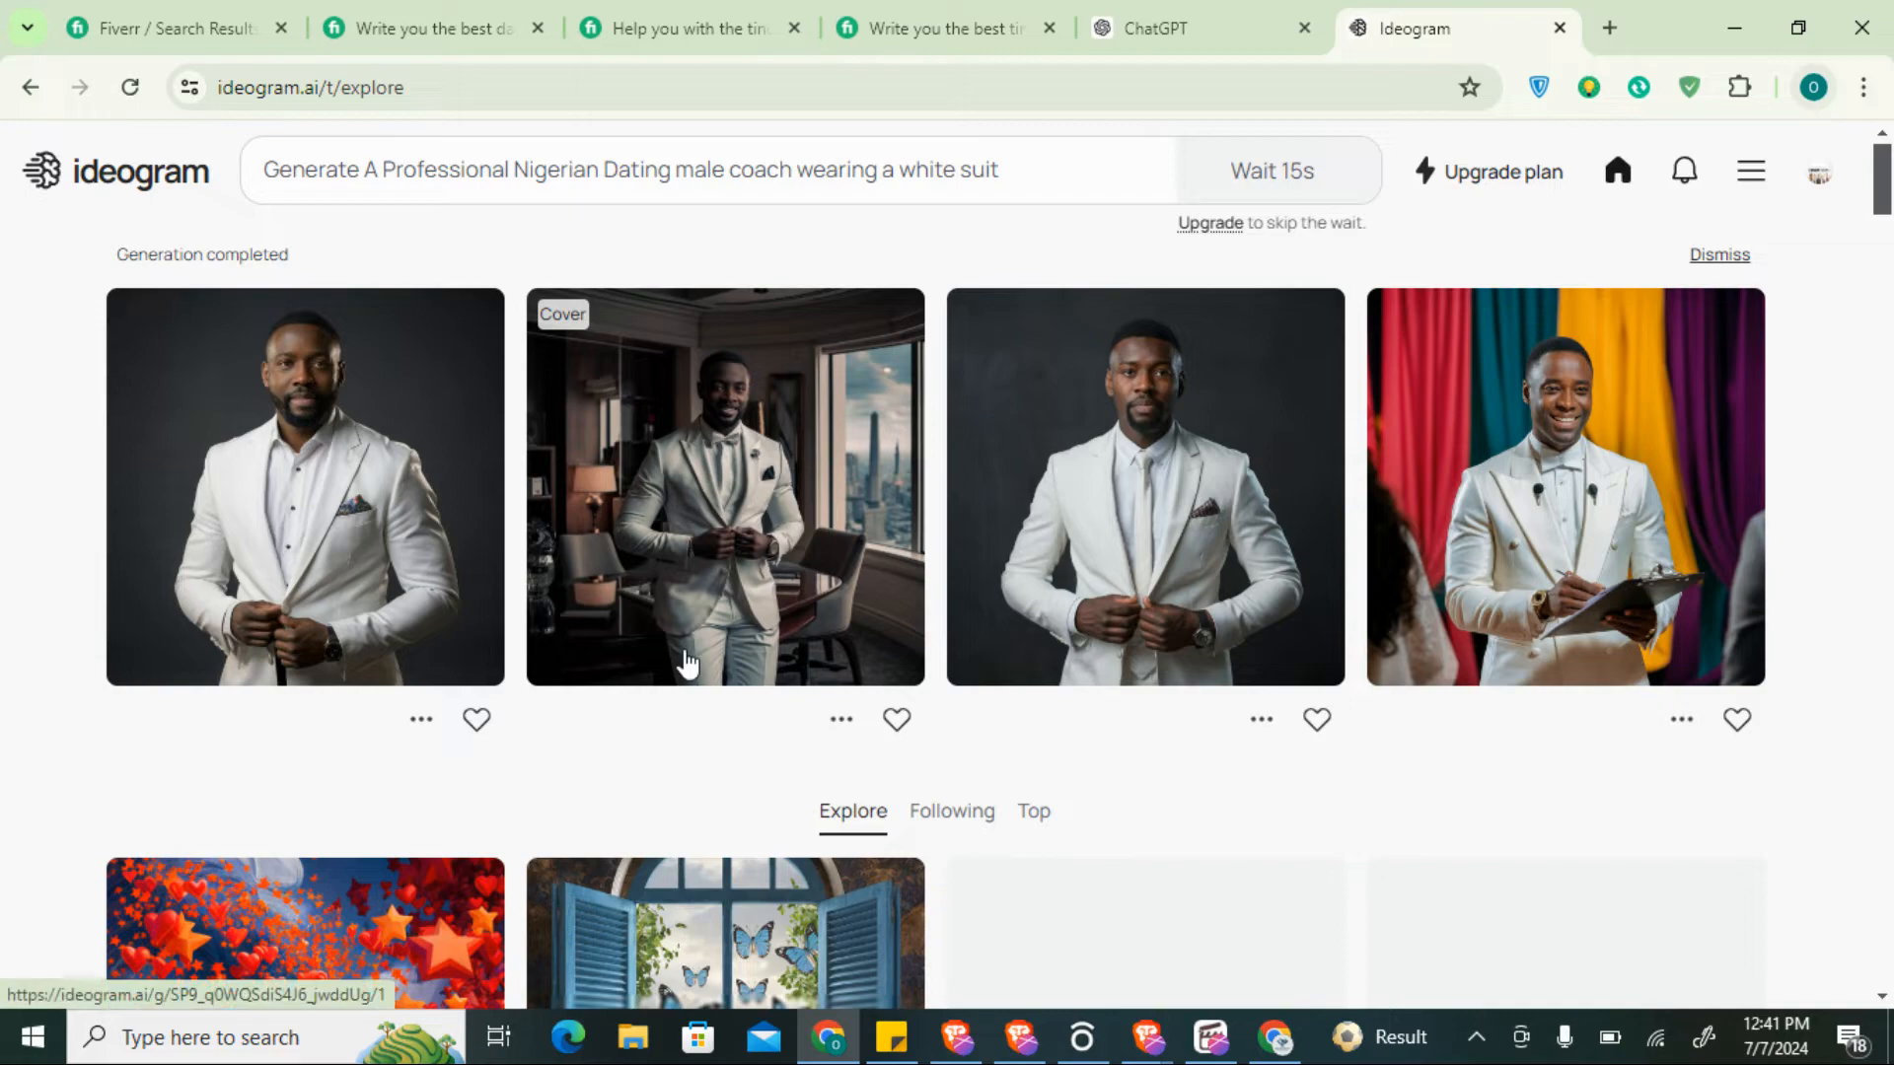
scroll(685, 650, "down", 1)
scroll(631, 641, "up", 1)
right_click(284, 521)
scroll(381, 341, "down", 5)
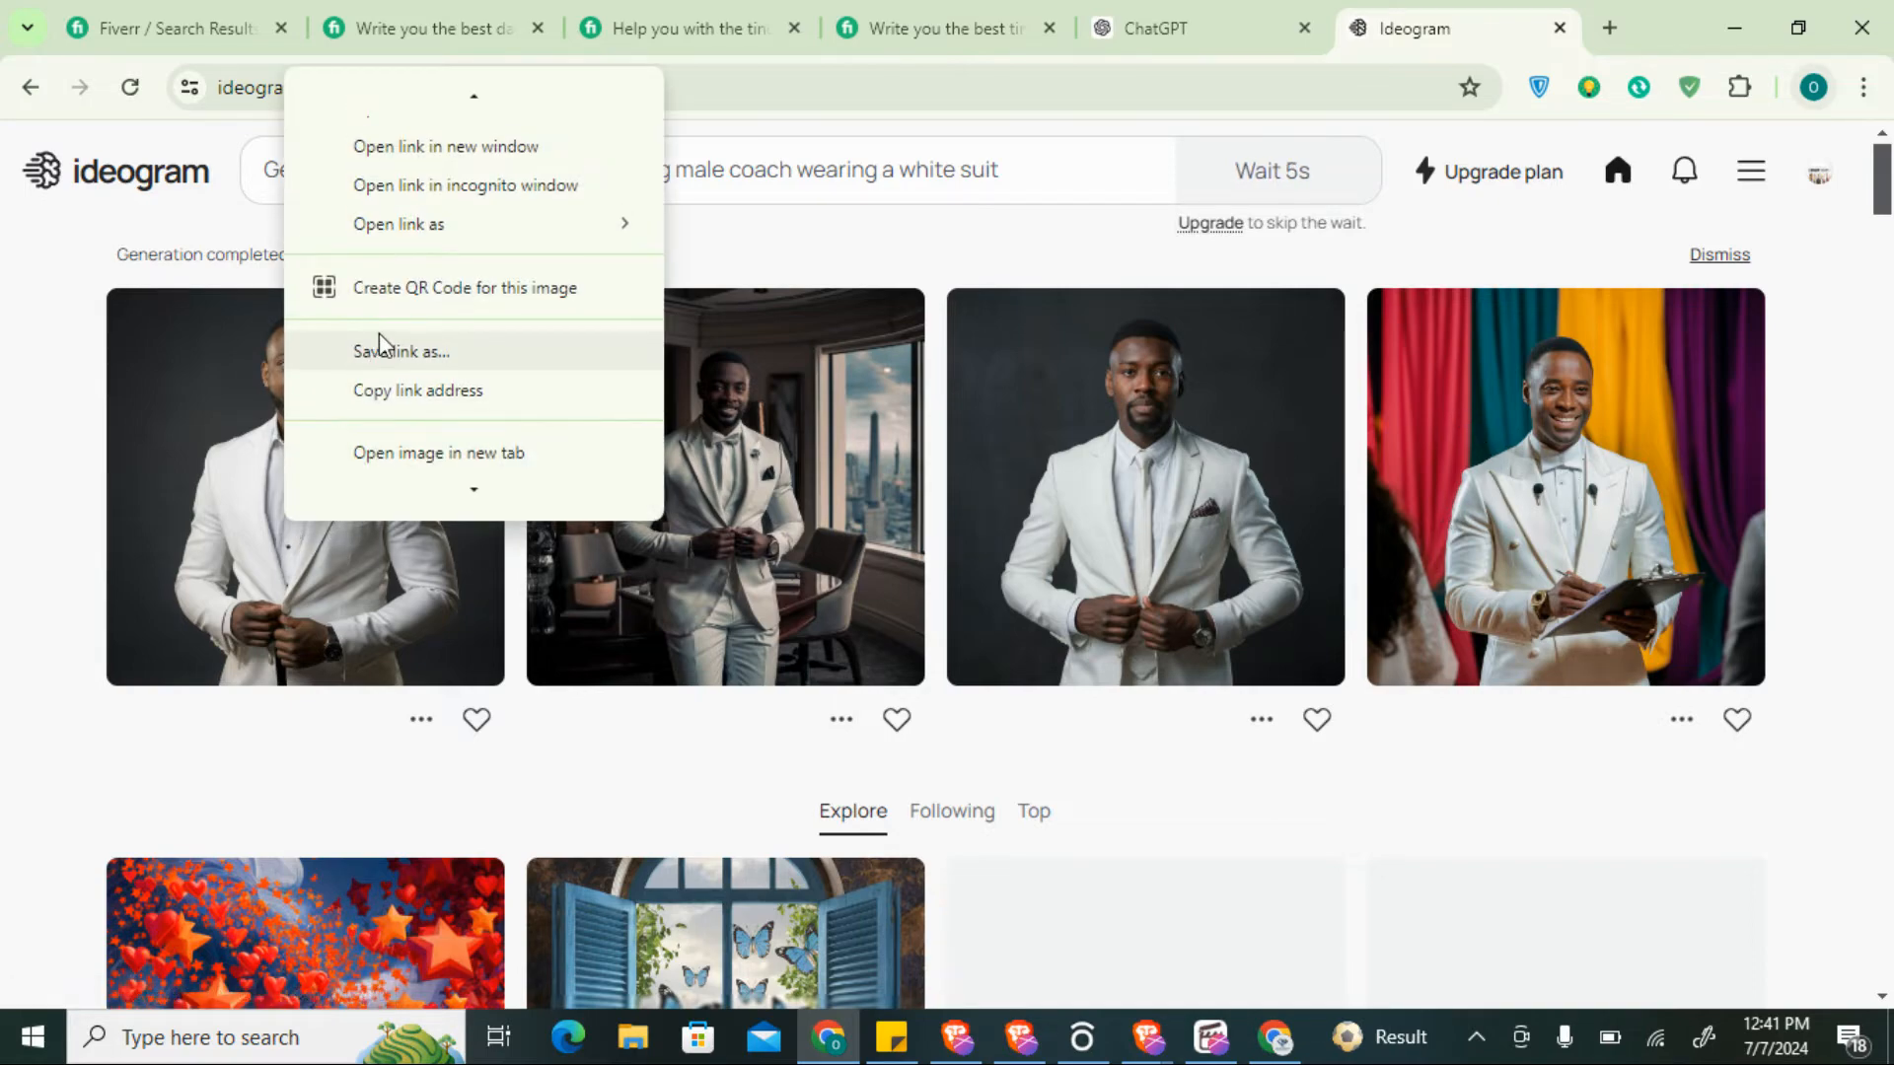
scroll(405, 231, "up", 1)
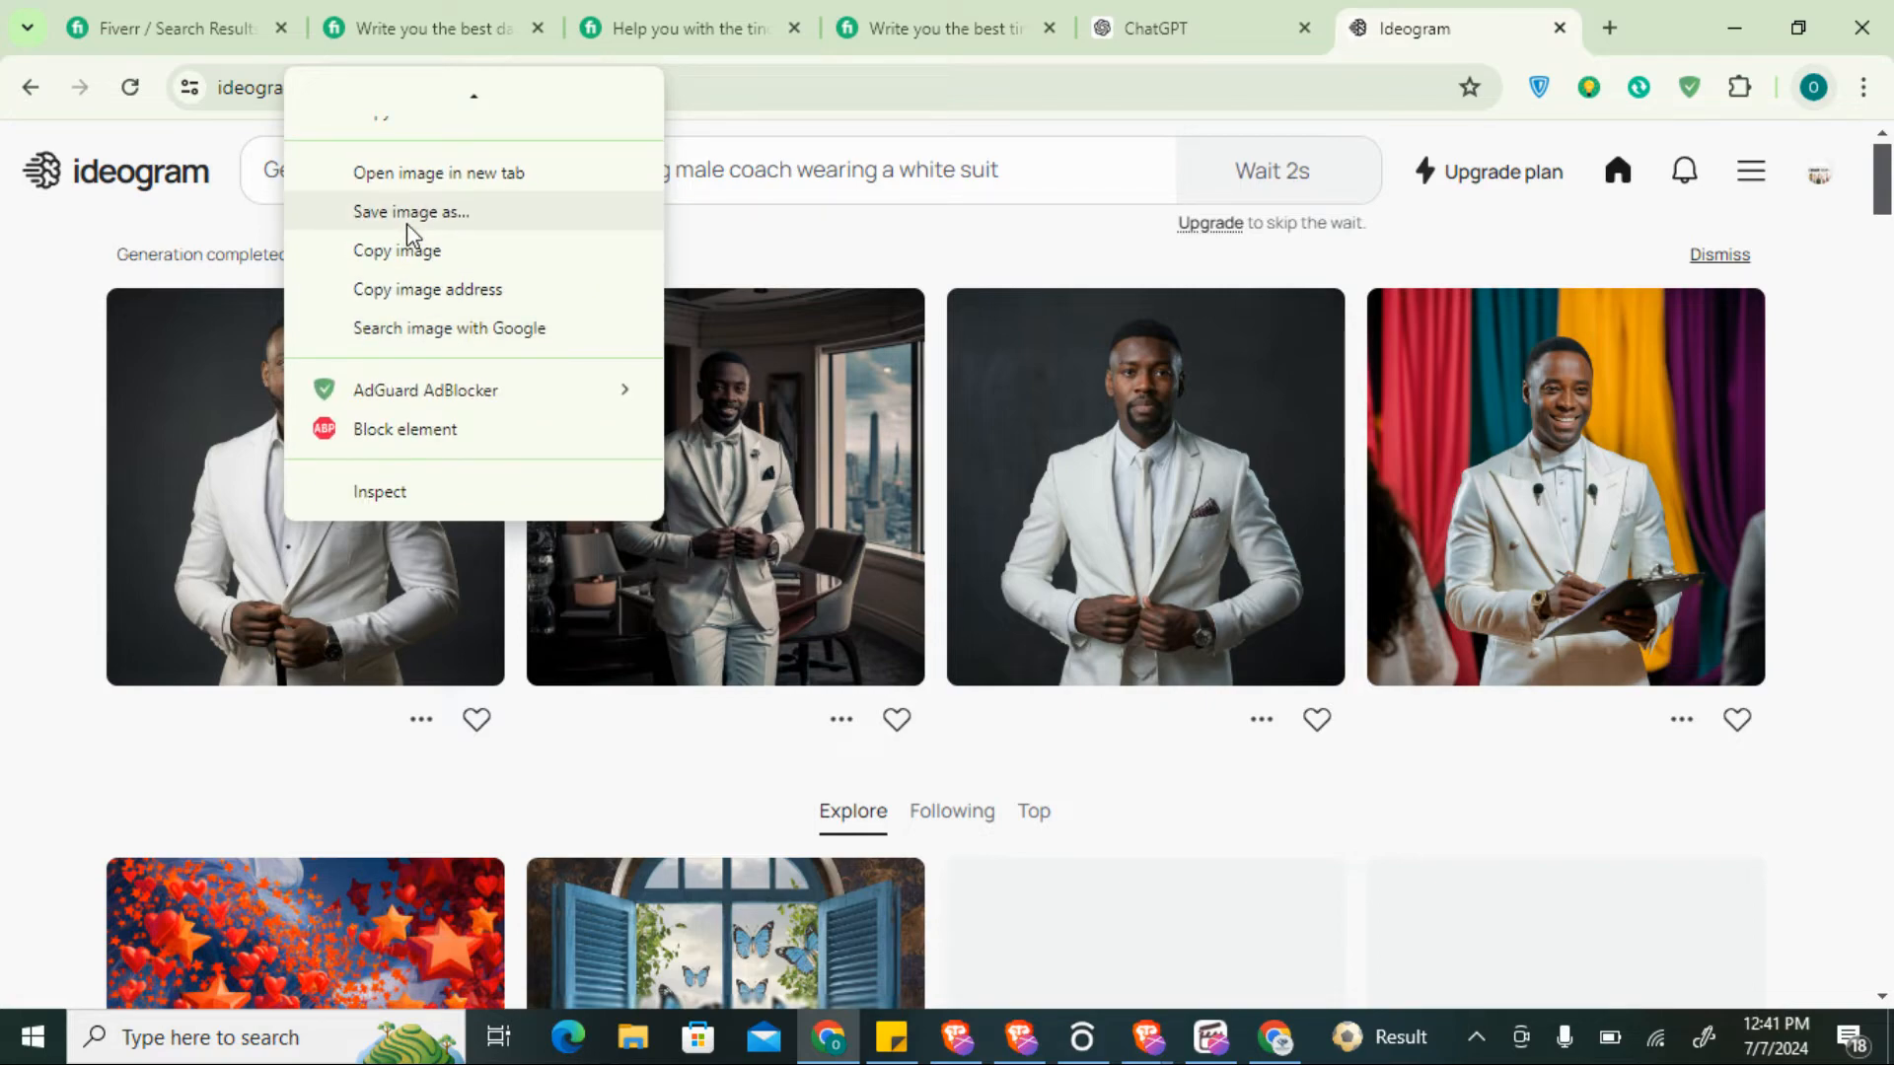
left_click(398, 212)
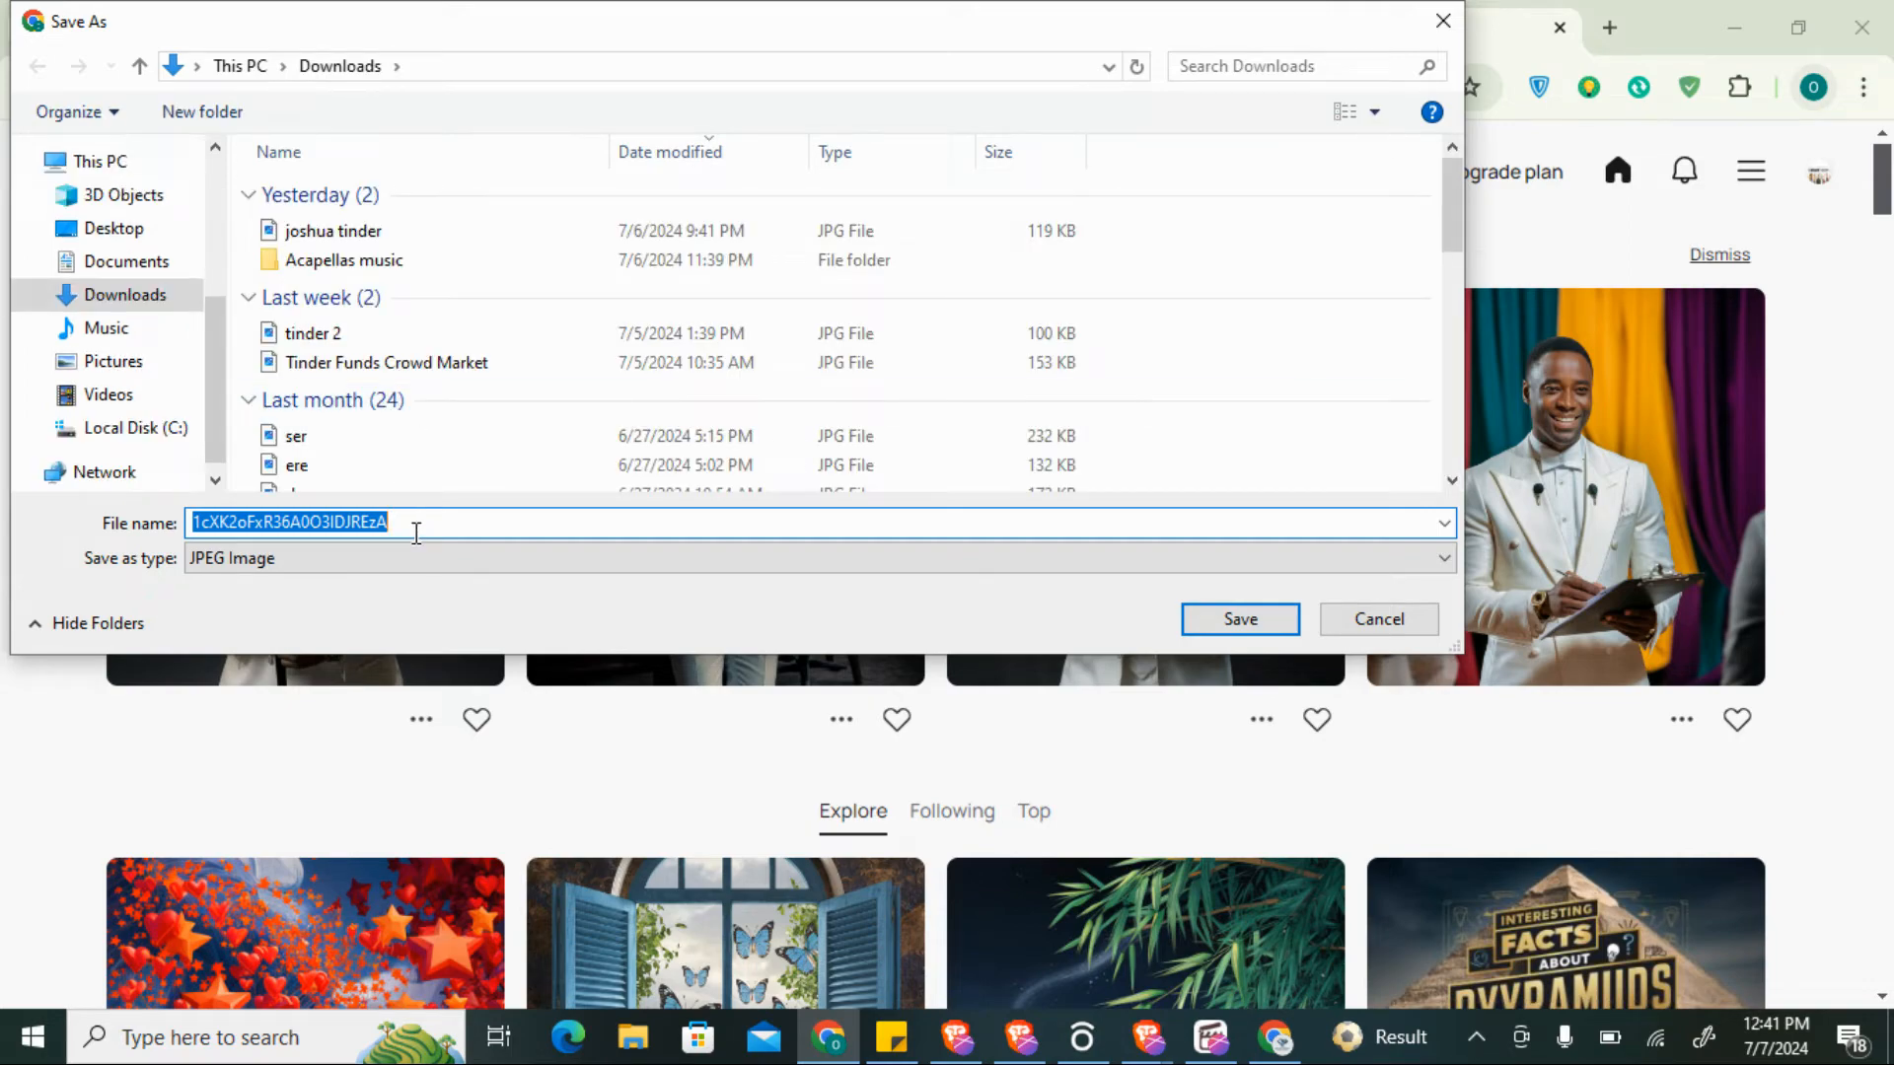
- Save the portrait as a JPEG in Downloads, named with the persona's first name followed by "Tinder Crowd Fund Picture"
type("Dan")
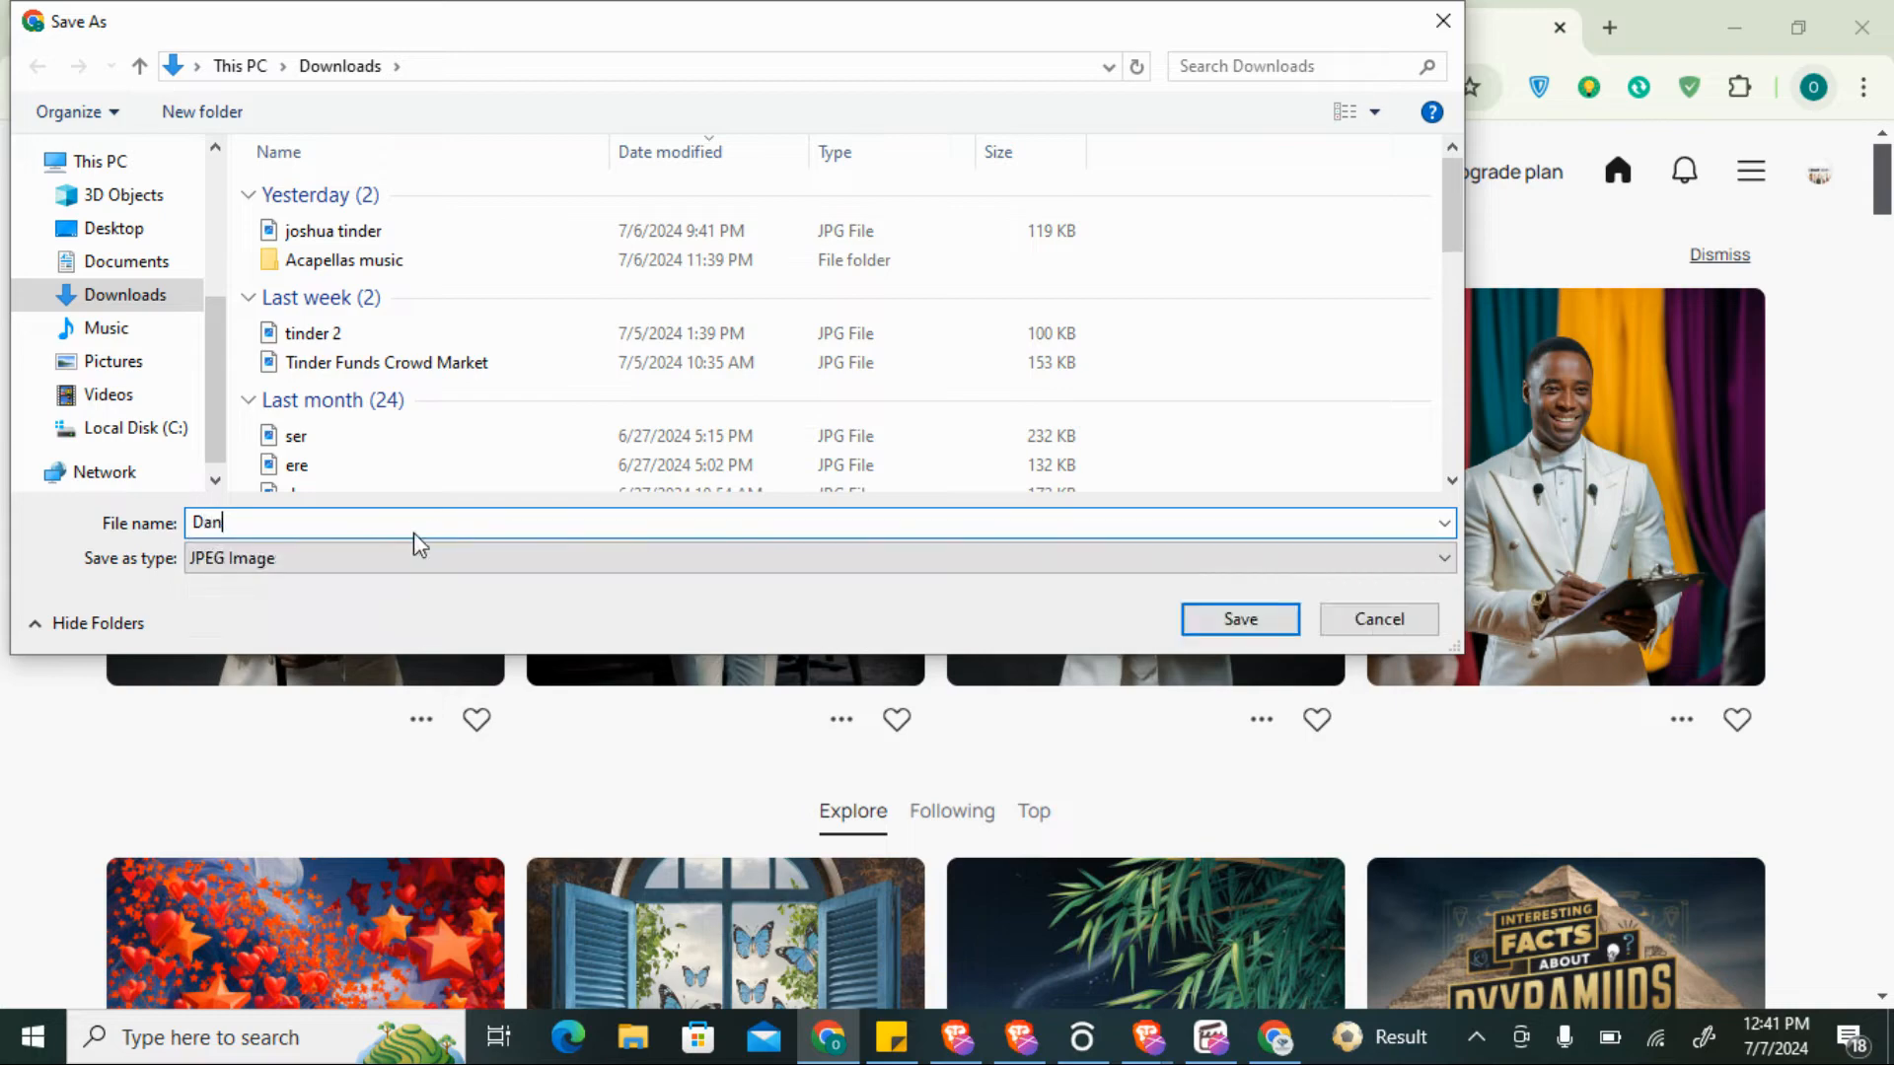
type("iel Tinder")
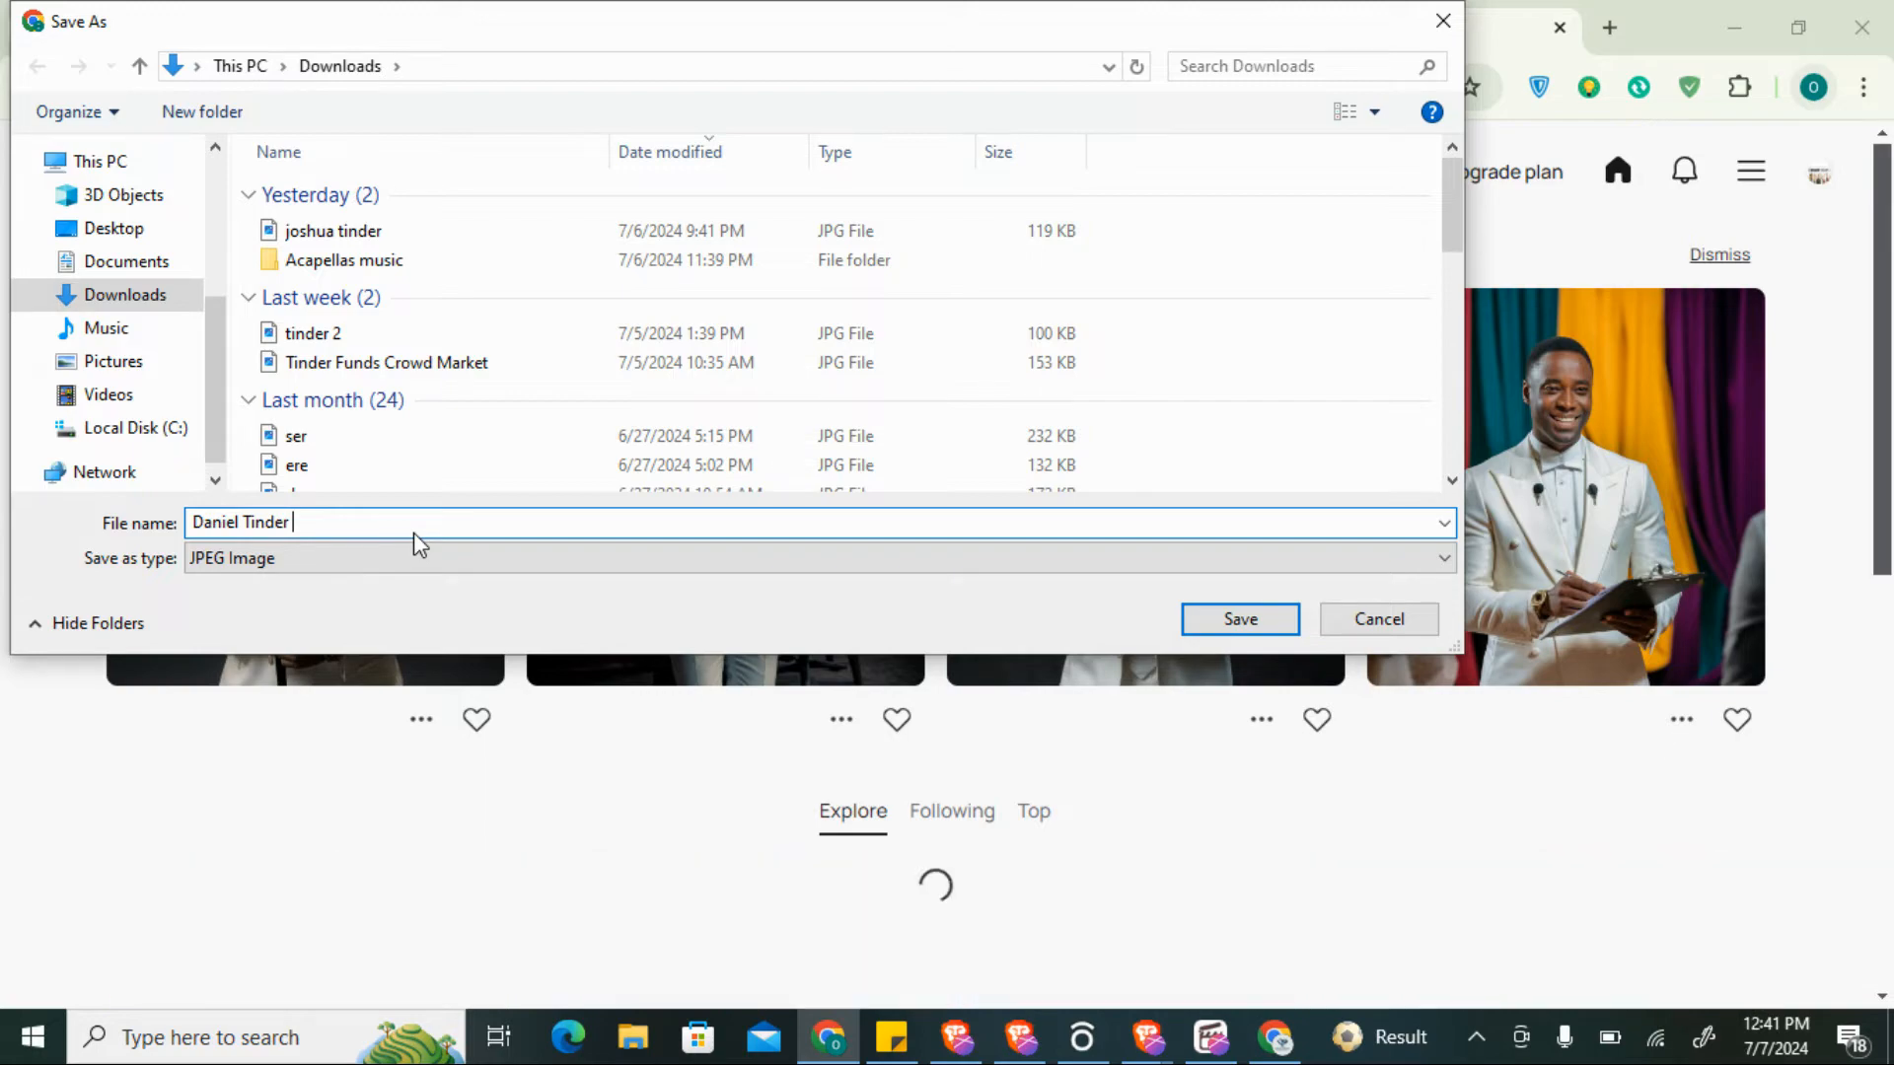
type("C")
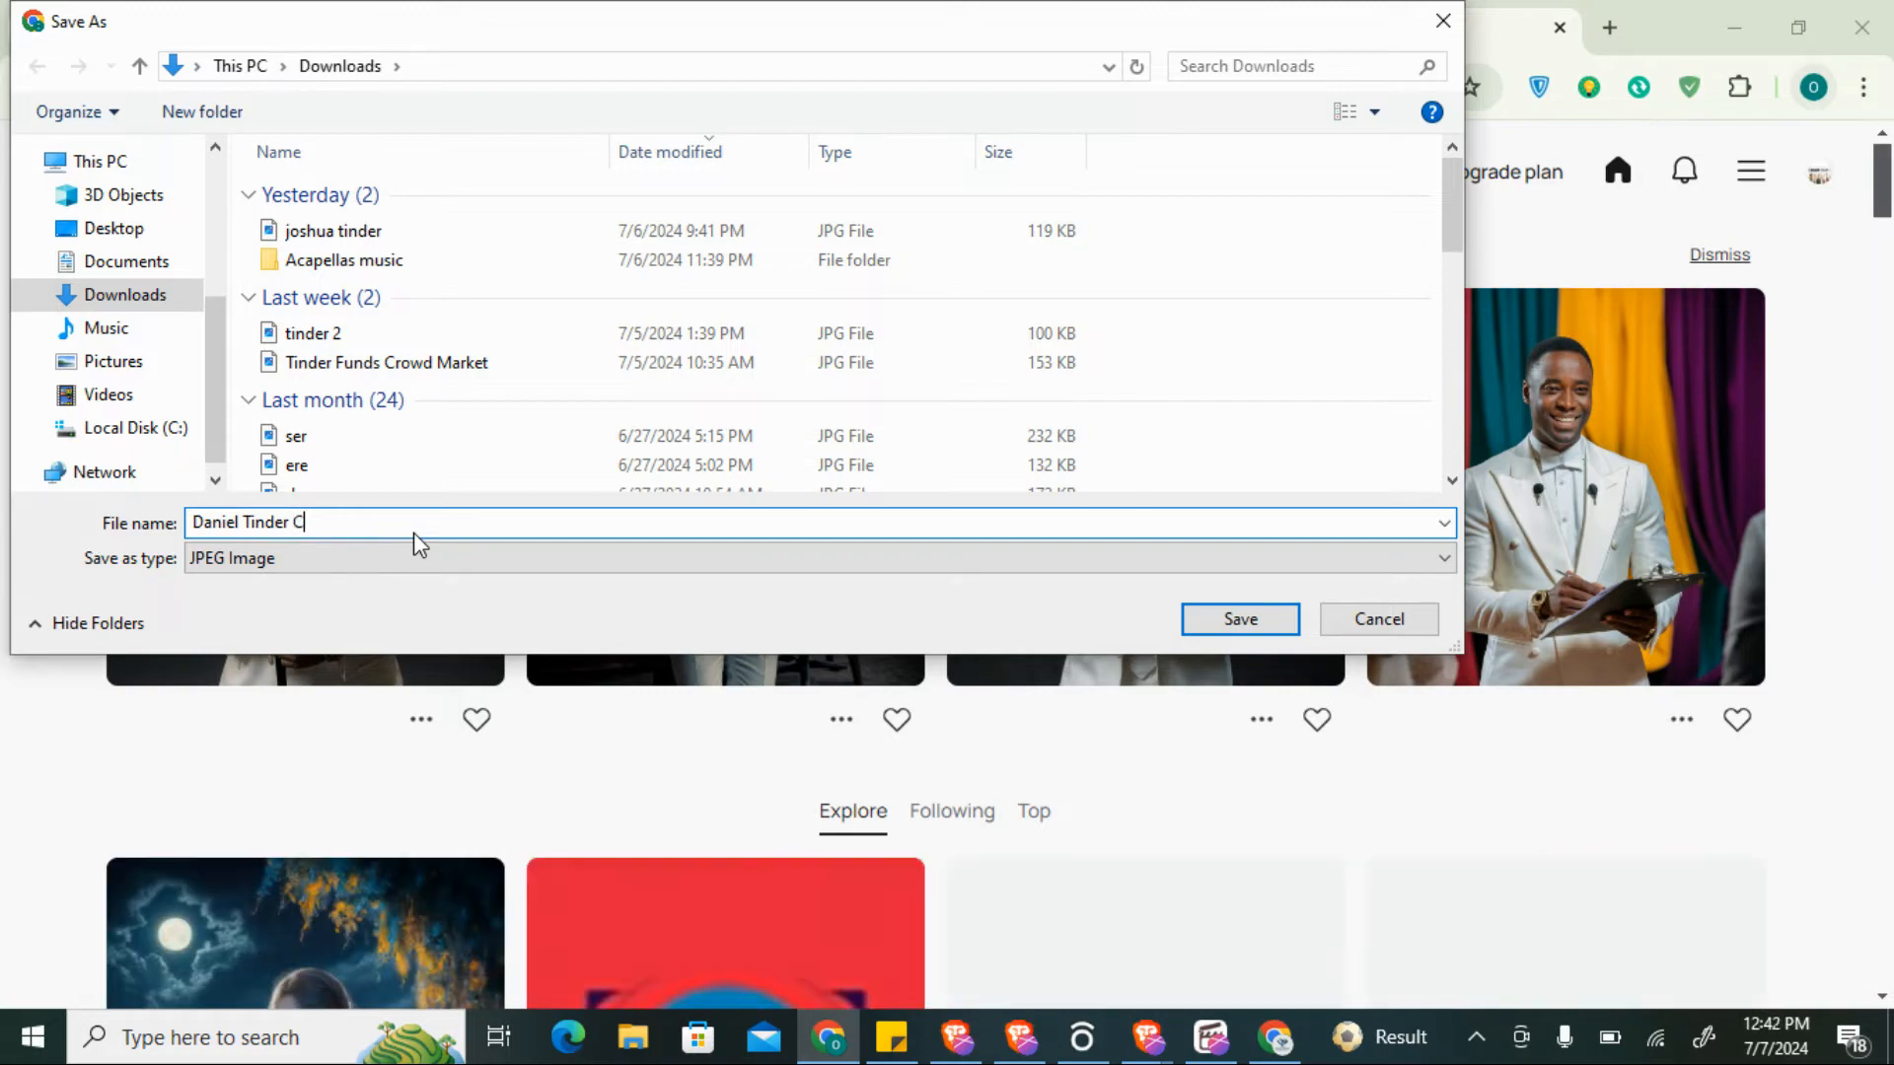
type("rowd")
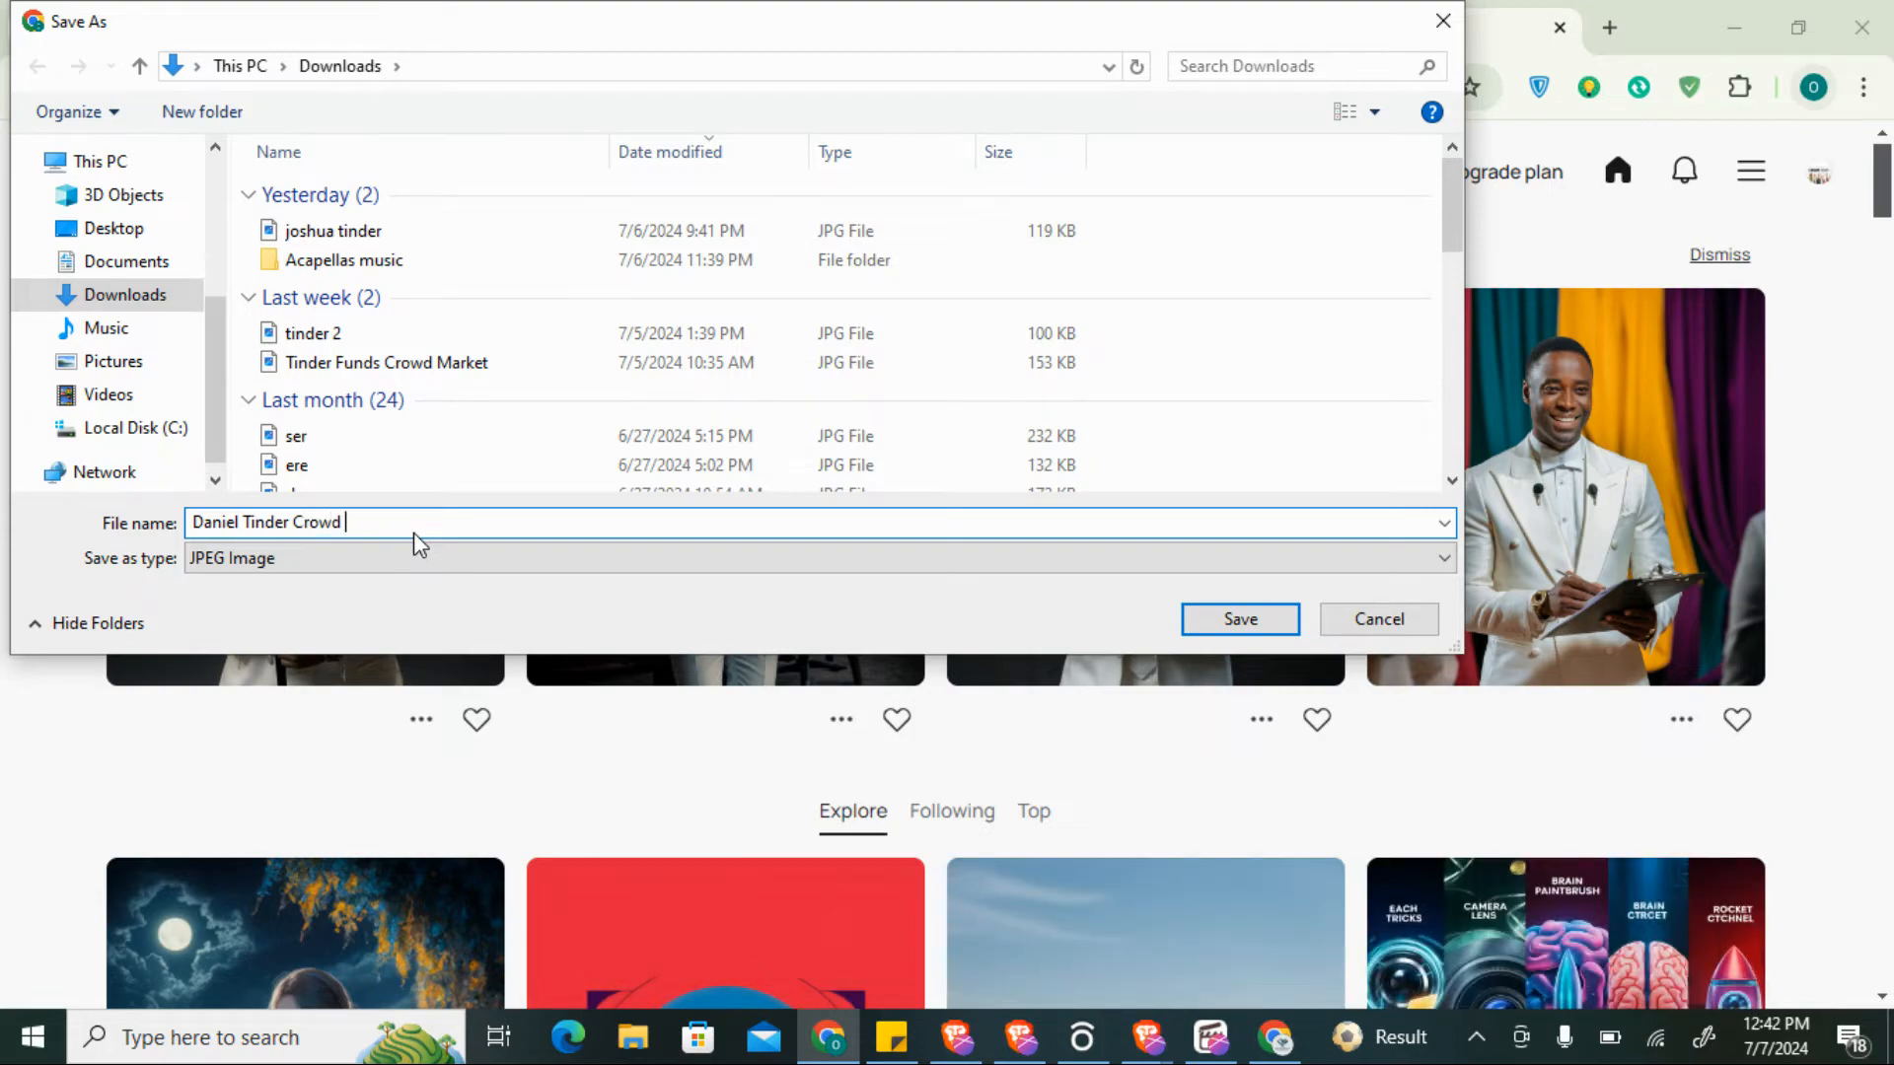
type(" Fund")
type("Picture")
key("Return")
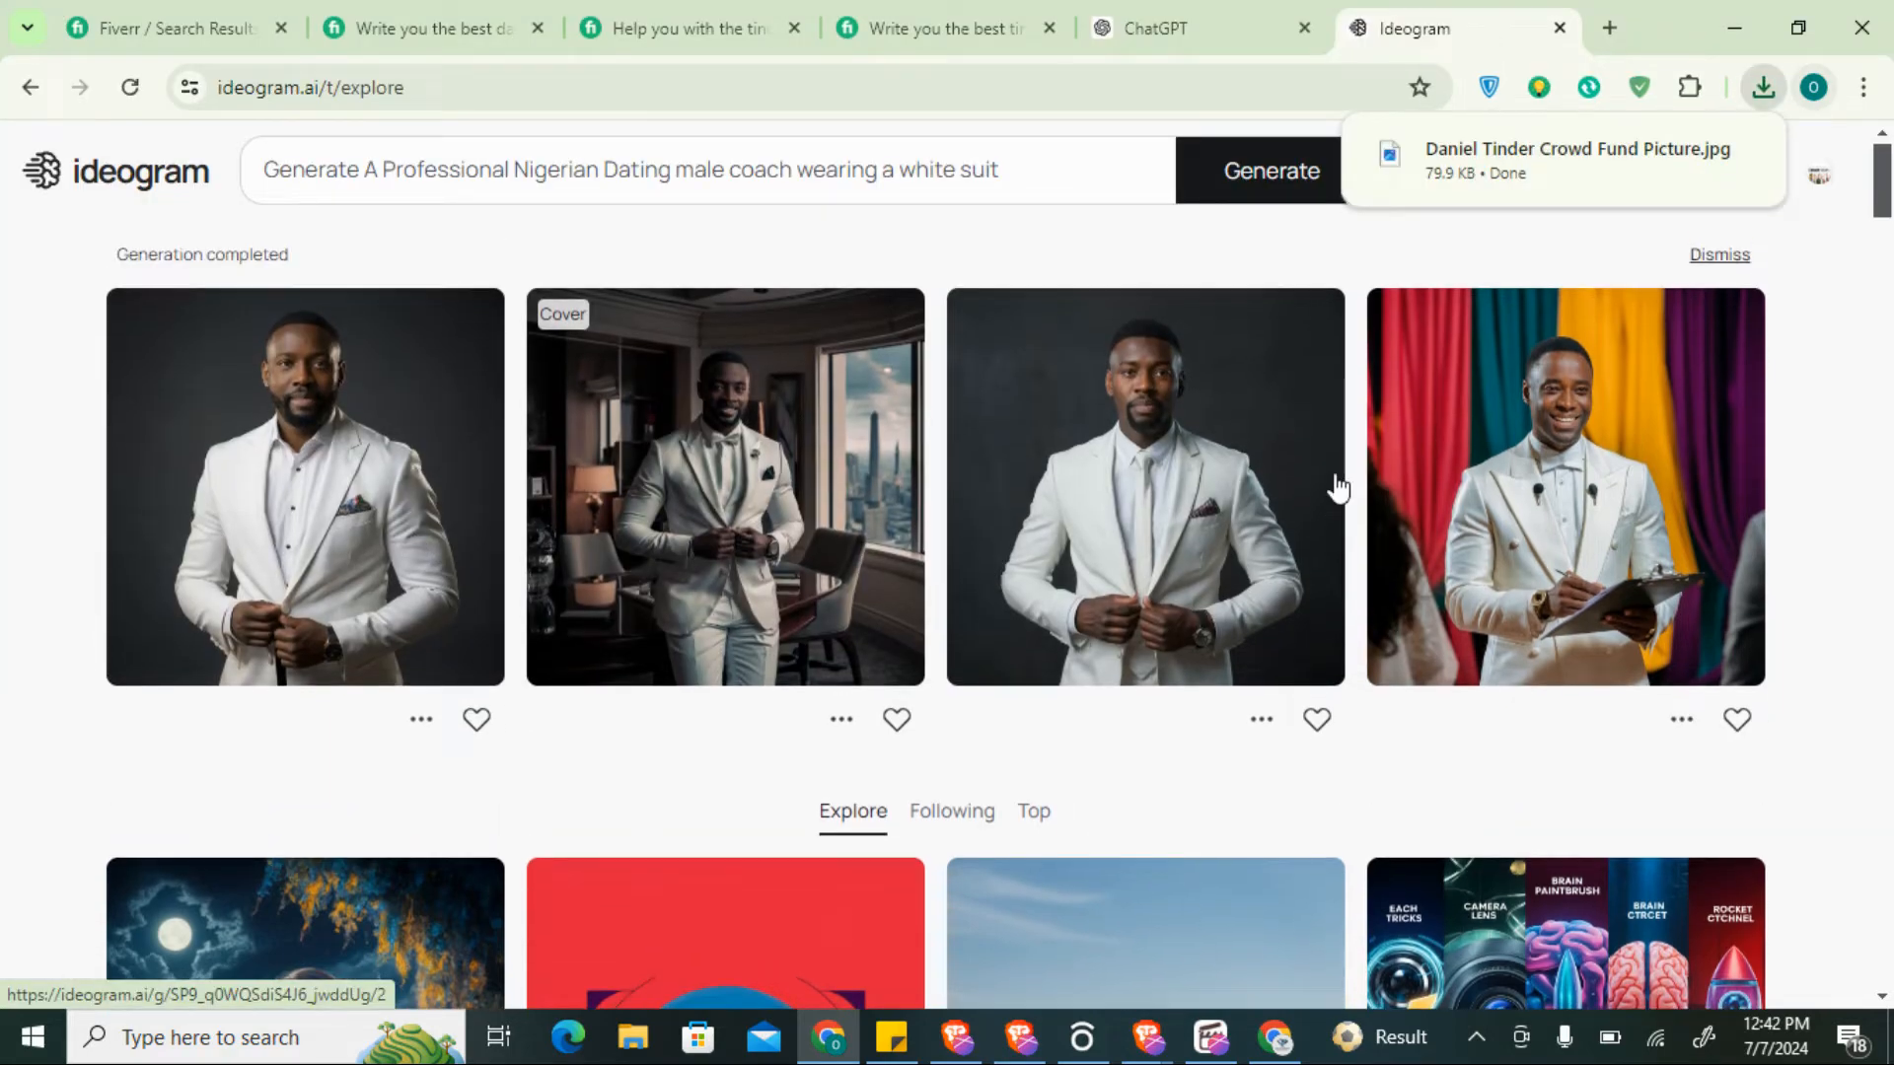
- Switch to the new account's Fiverr profile in Brave, upload the saved portrait as the profile picture, and dismiss the antivirus notification
scroll(800, 462, "down", 1)
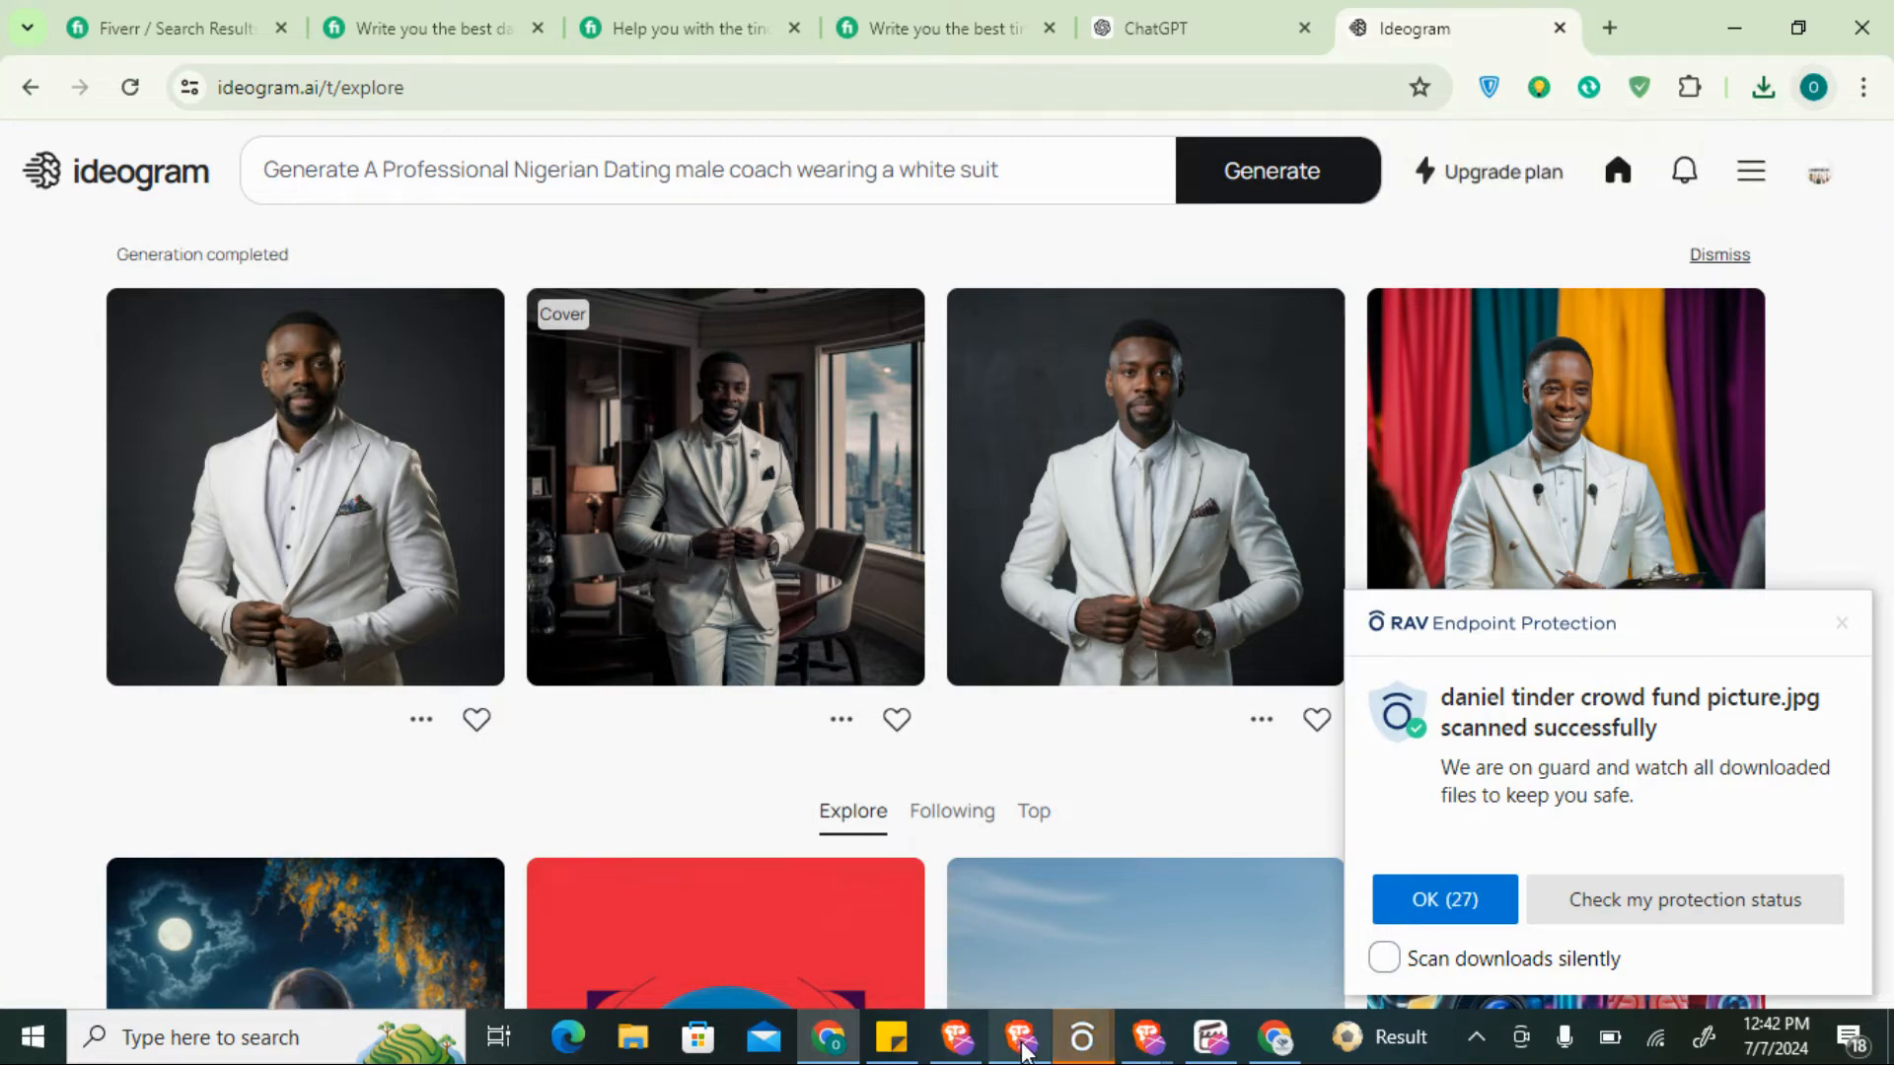
mouse_move(956, 1053)
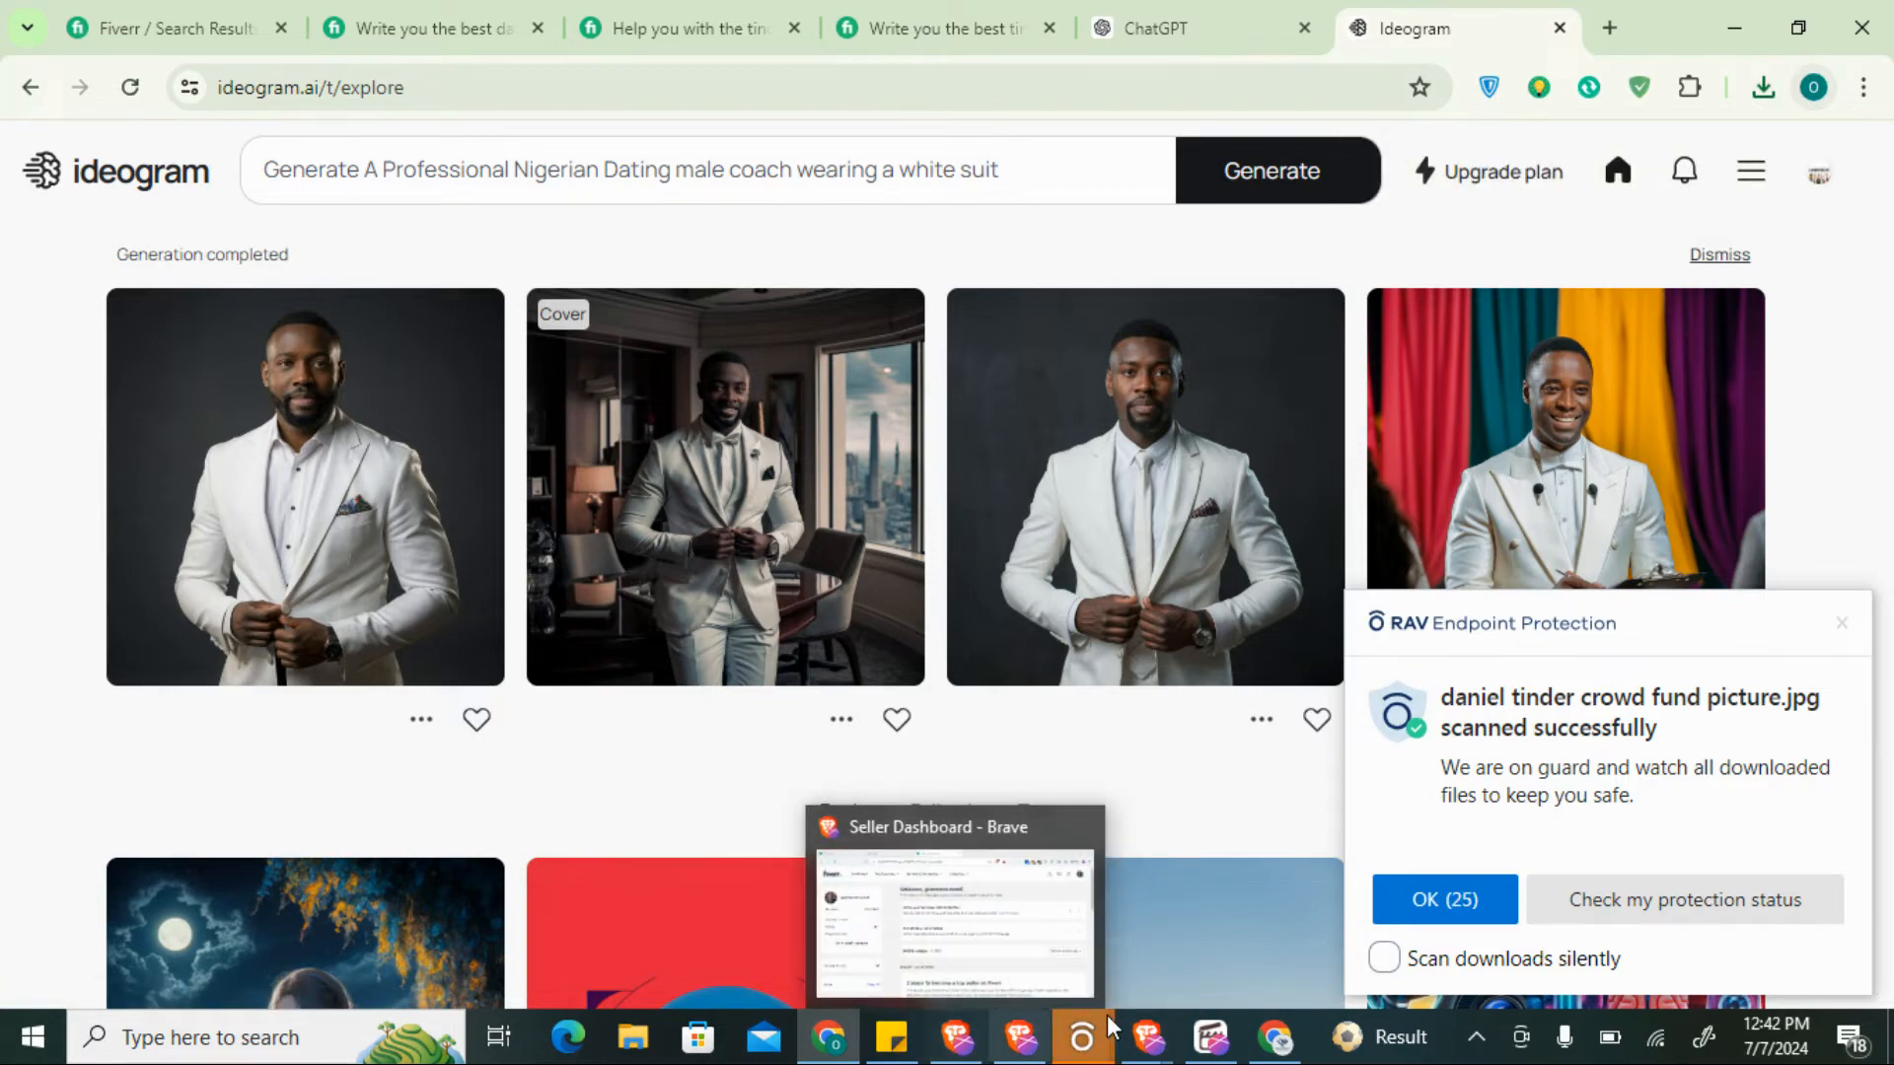
mouse_move(1021, 1051)
left_click(1043, 987)
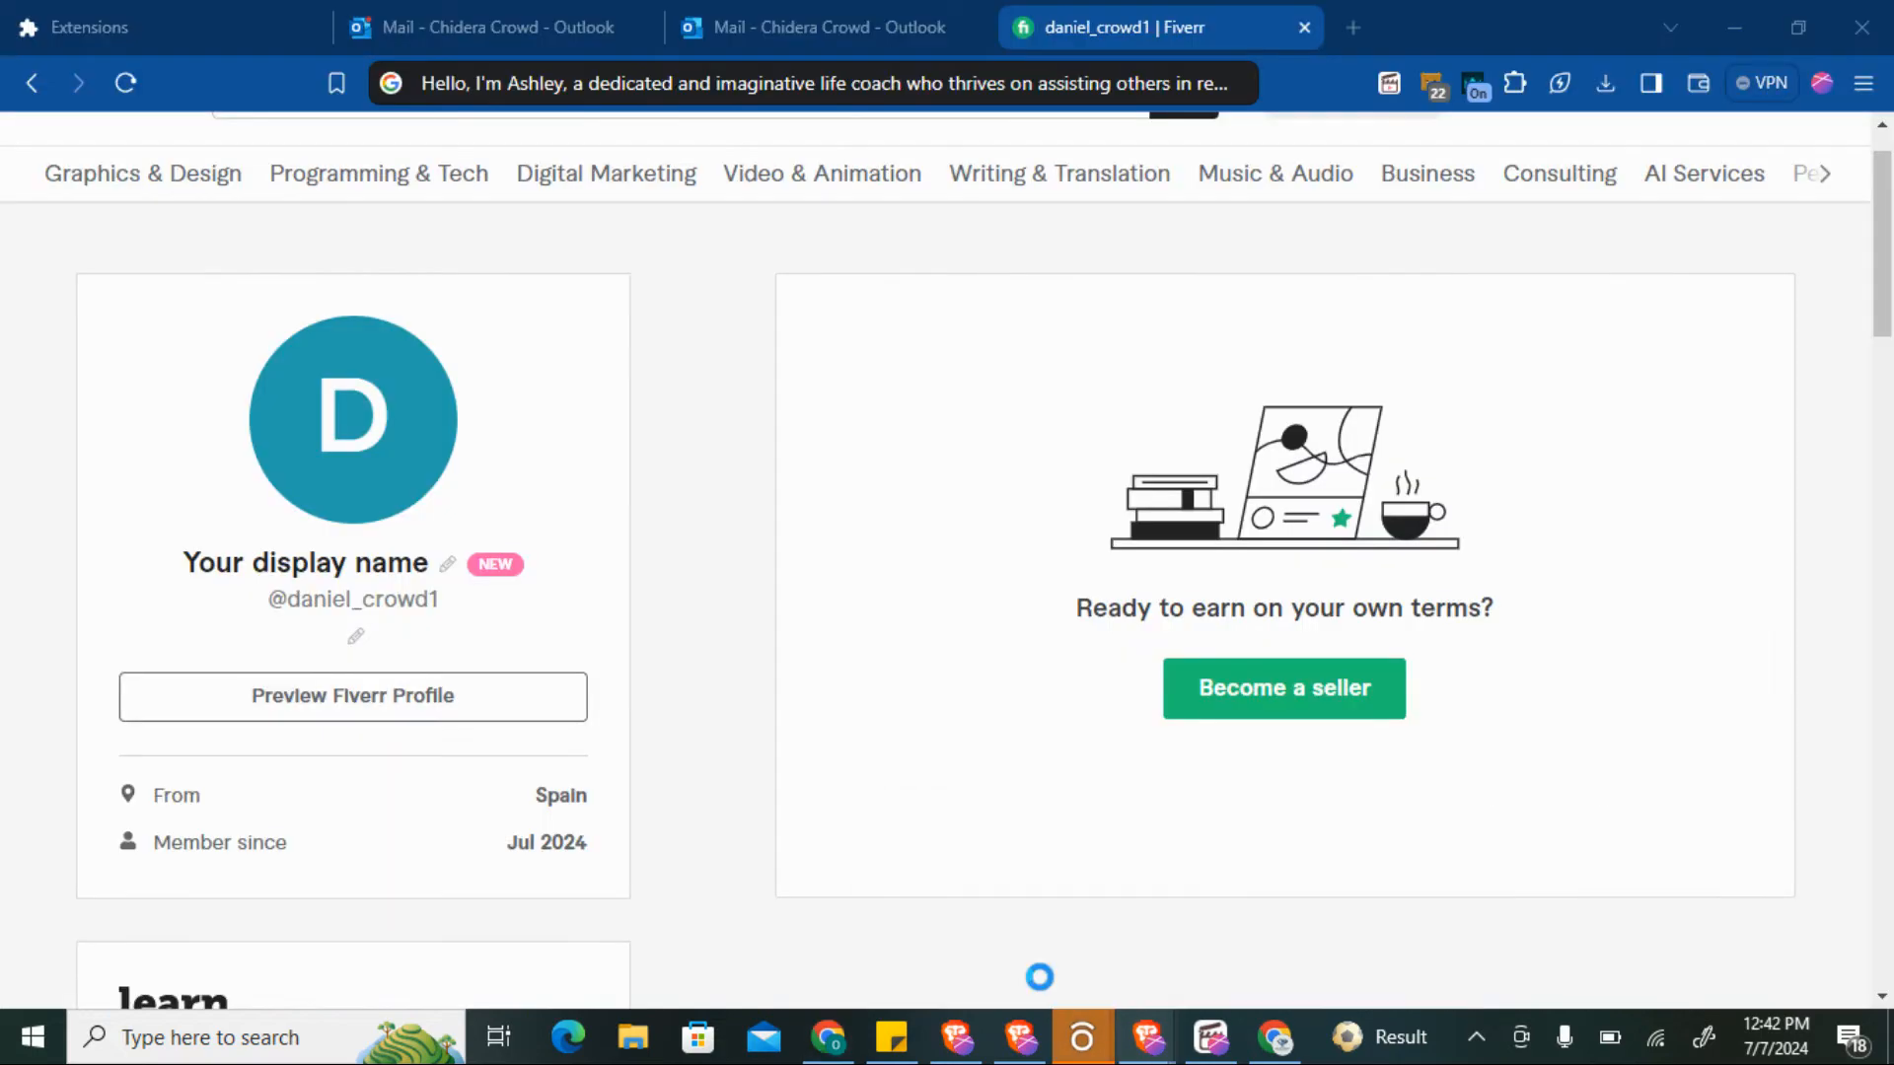
left_click(343, 438)
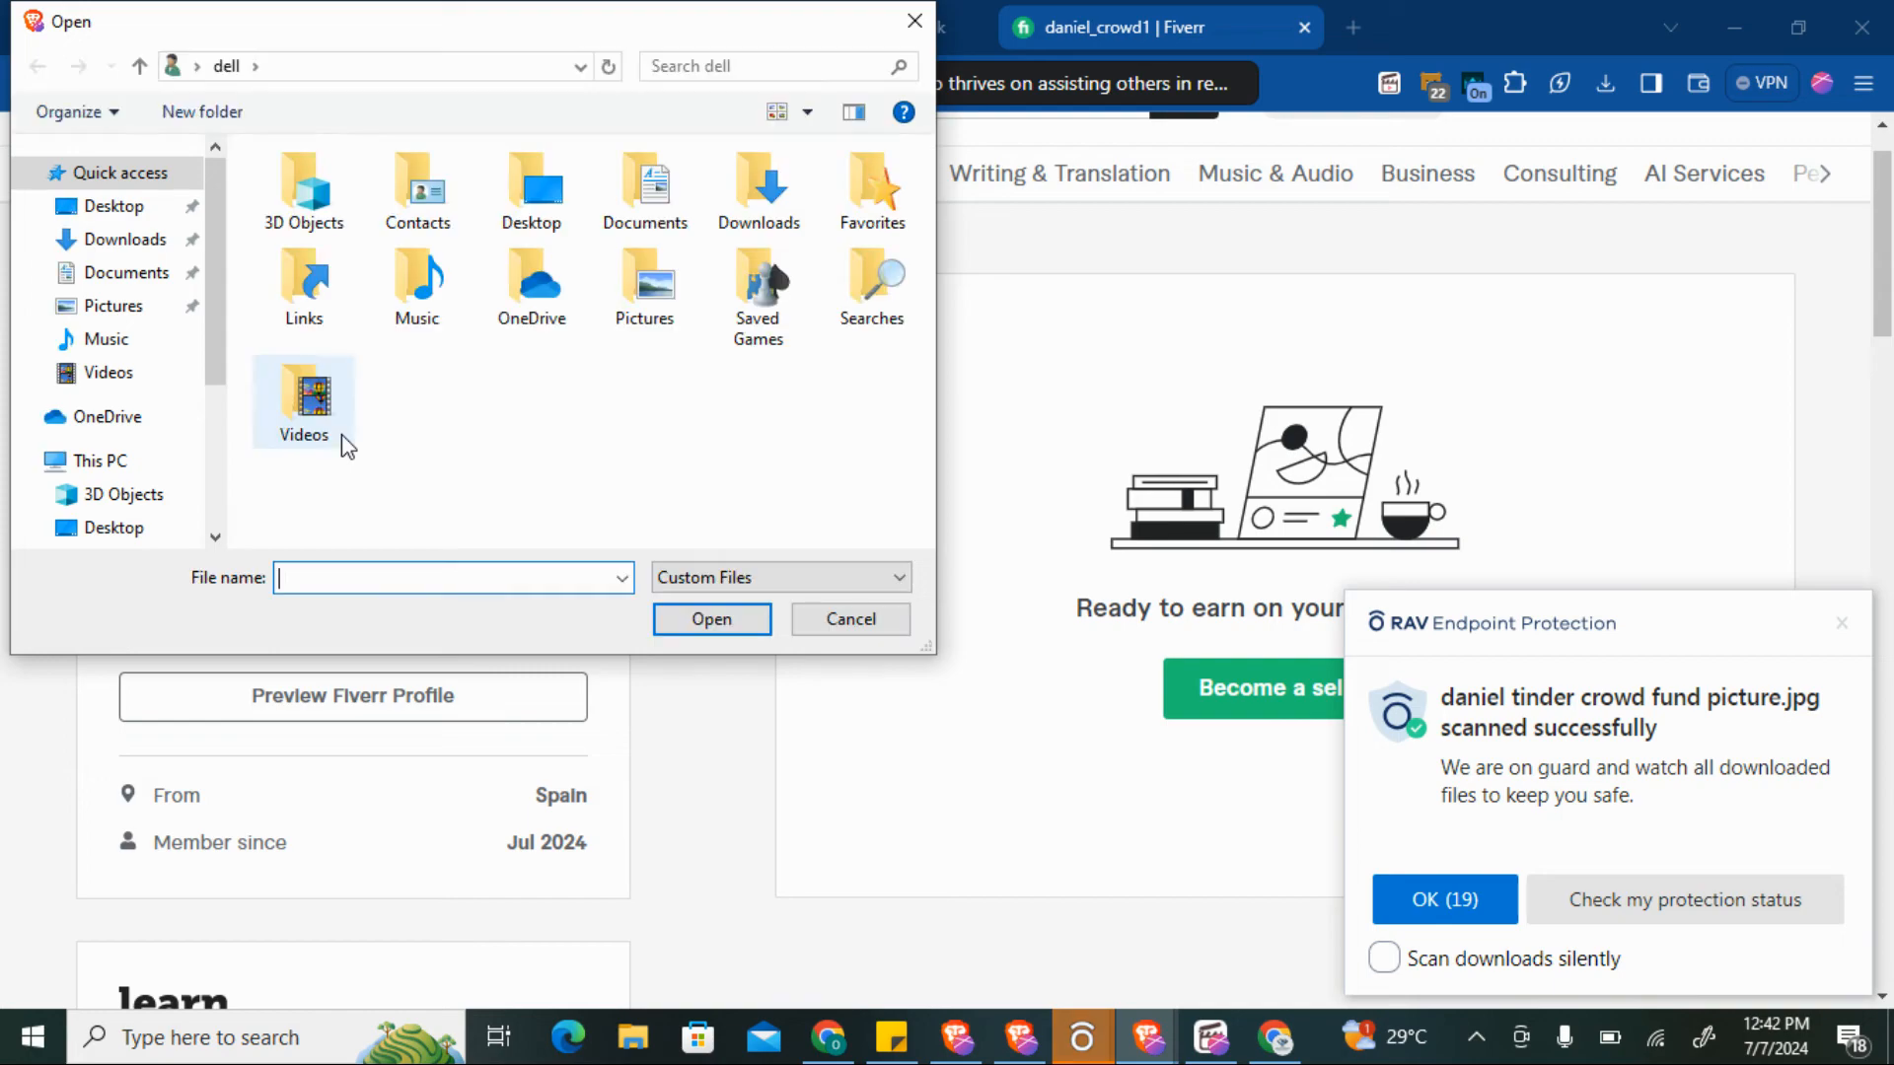
left_click(141, 243)
left_click(324, 236)
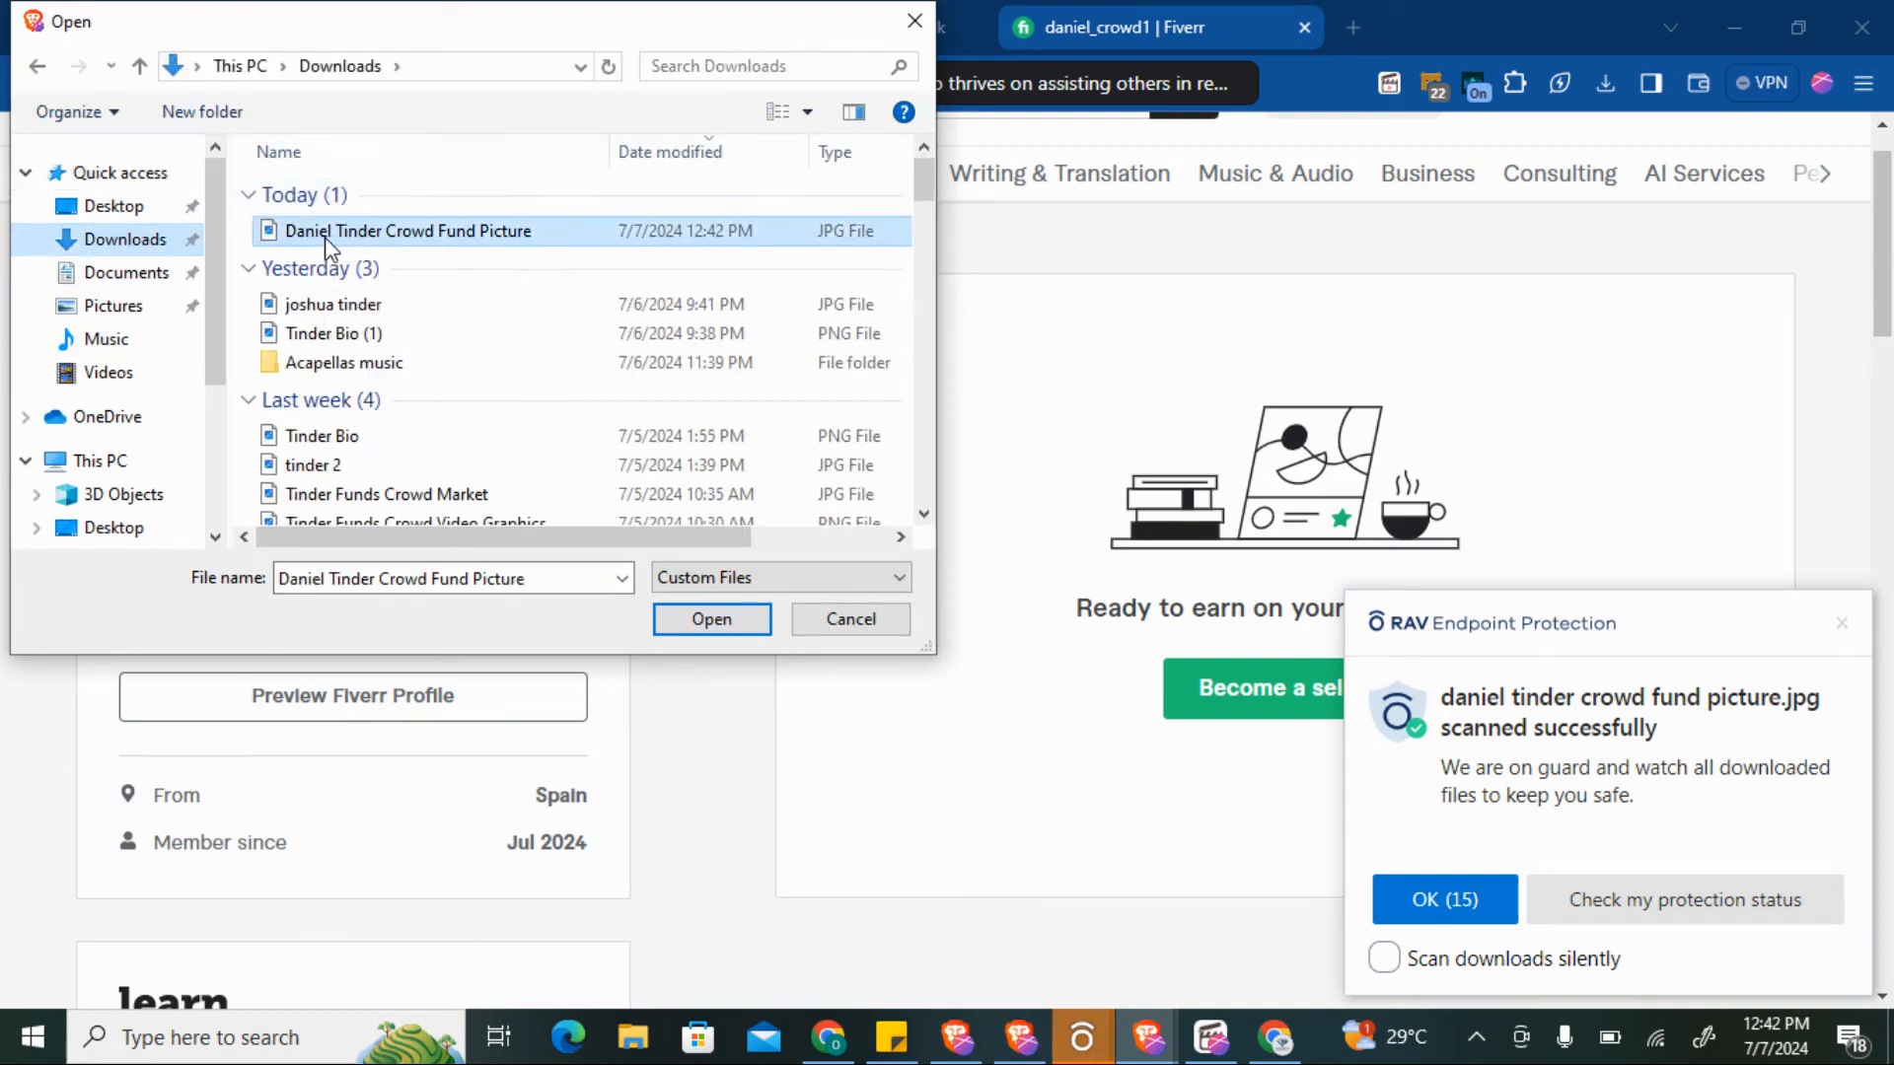
double_click(324, 236)
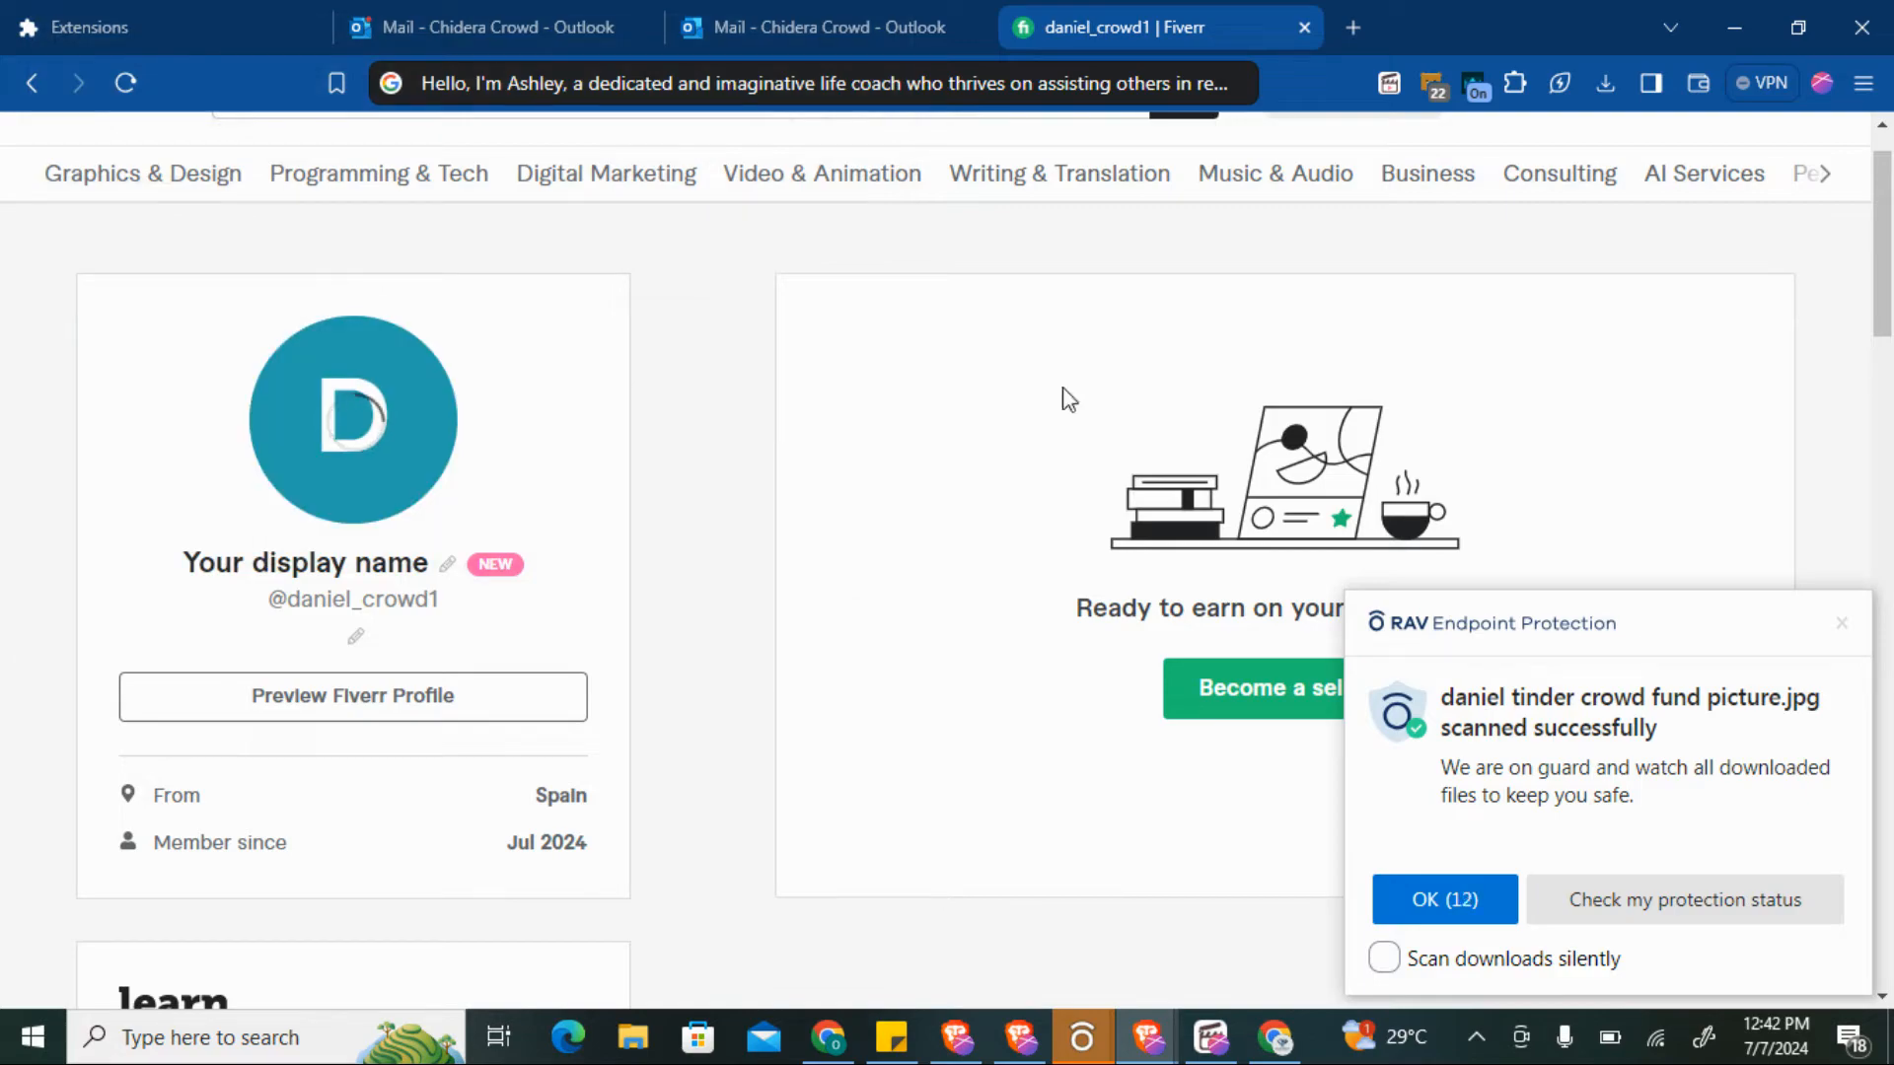
left_click(1843, 632)
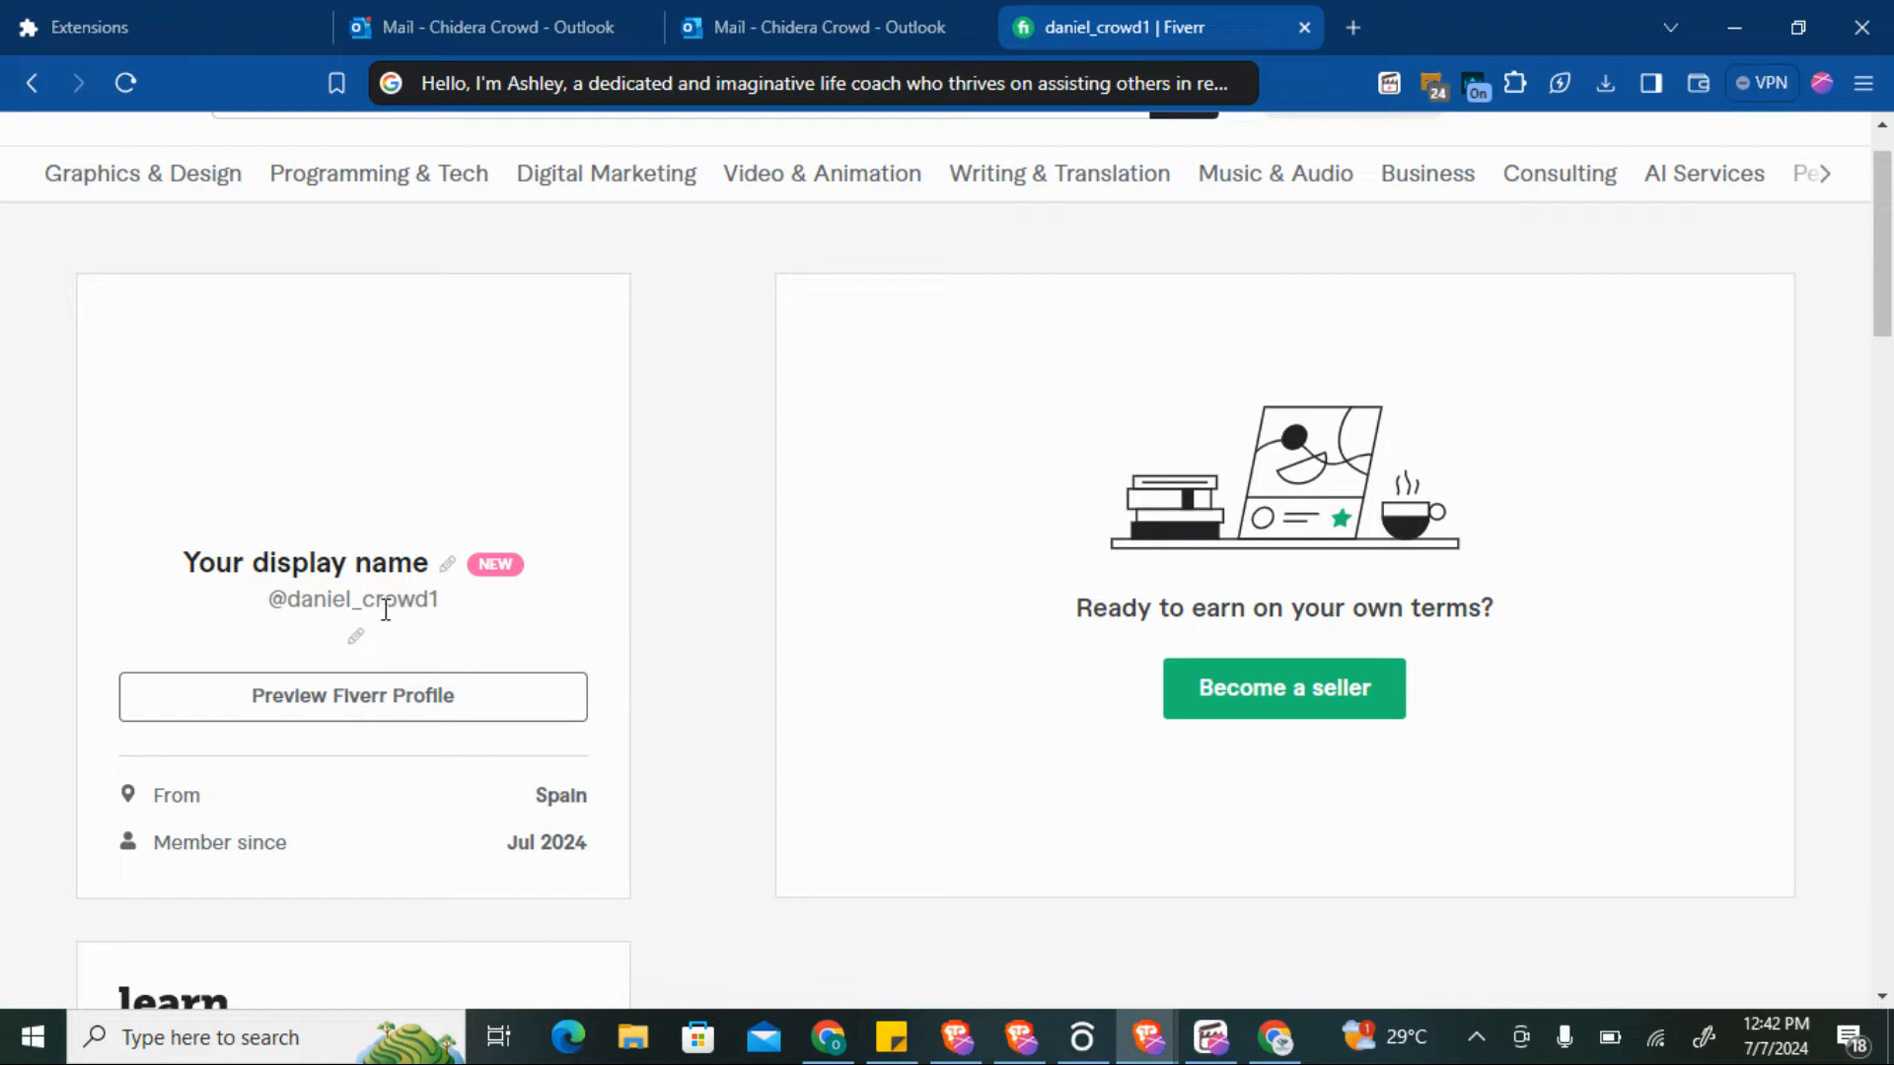
- Enter the persona's display name on the Fiverr profile and save it
scroll(384, 609, "down", 2)
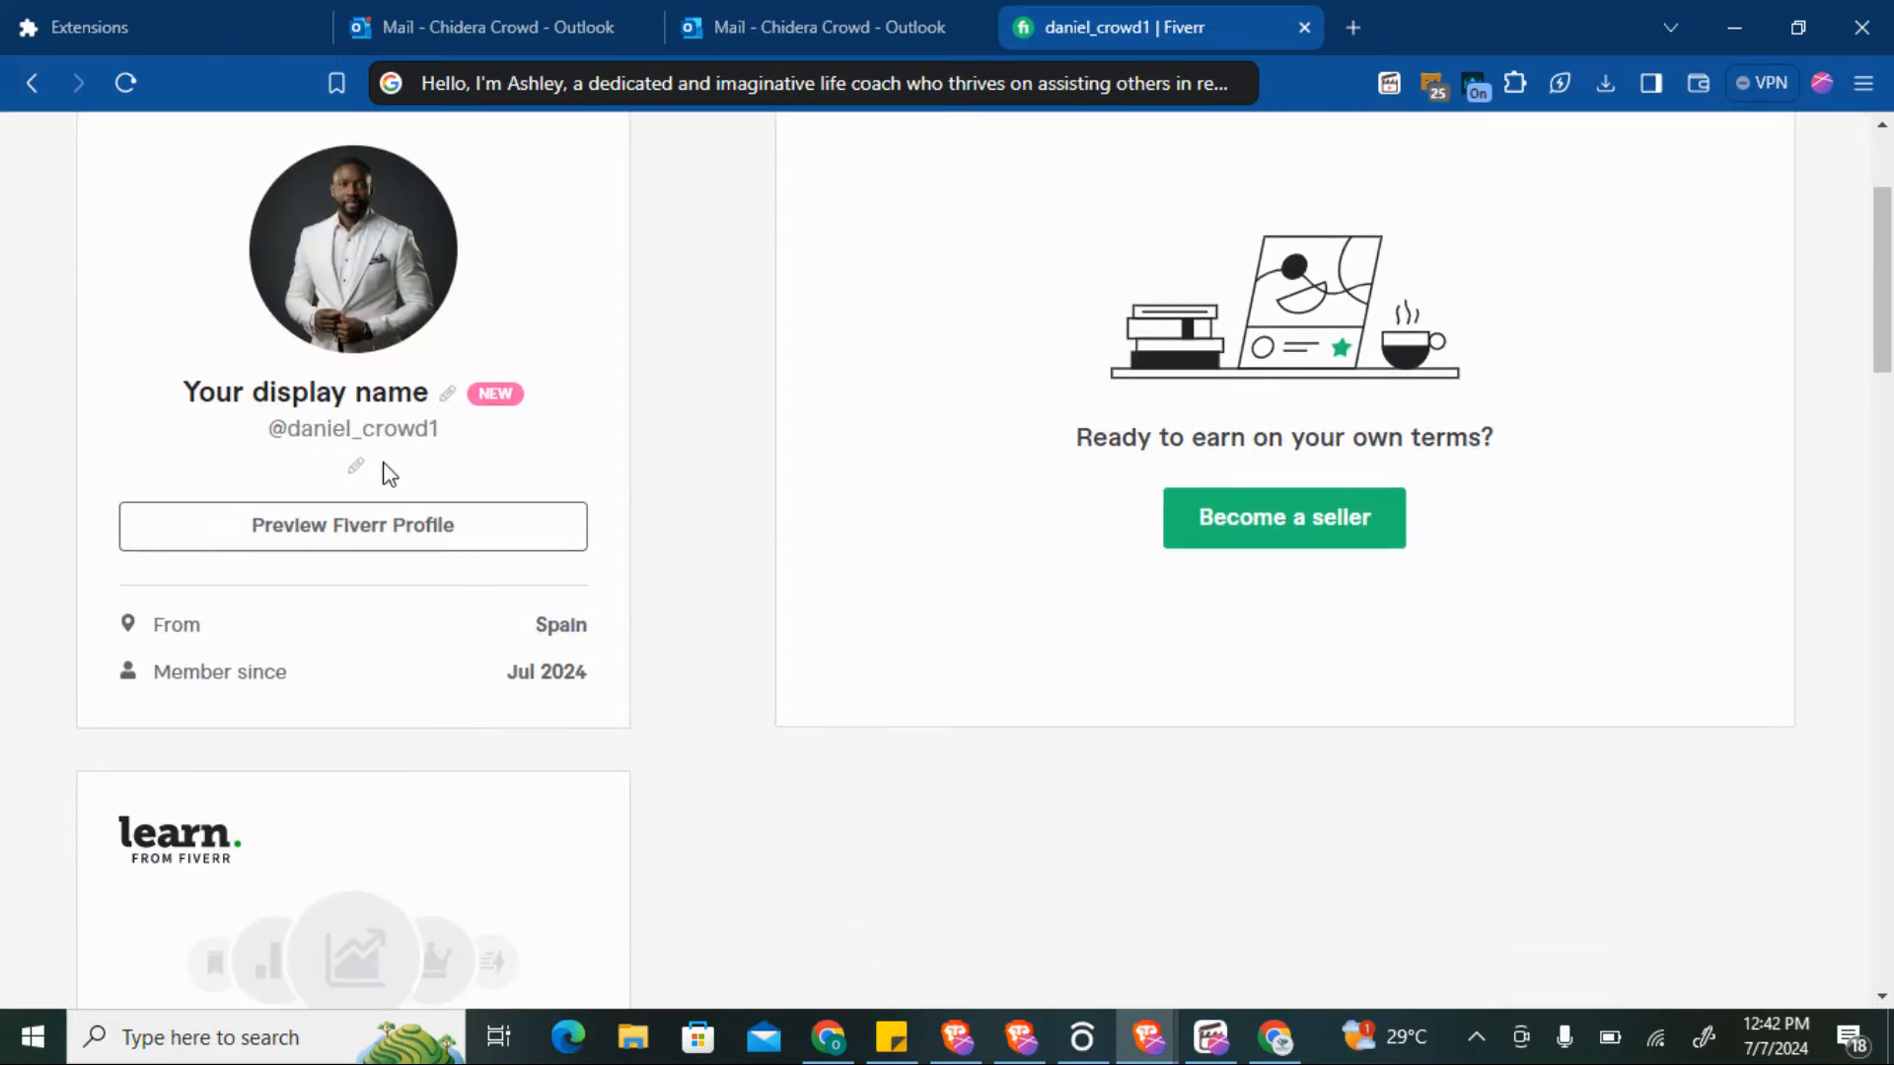
left_click(418, 399)
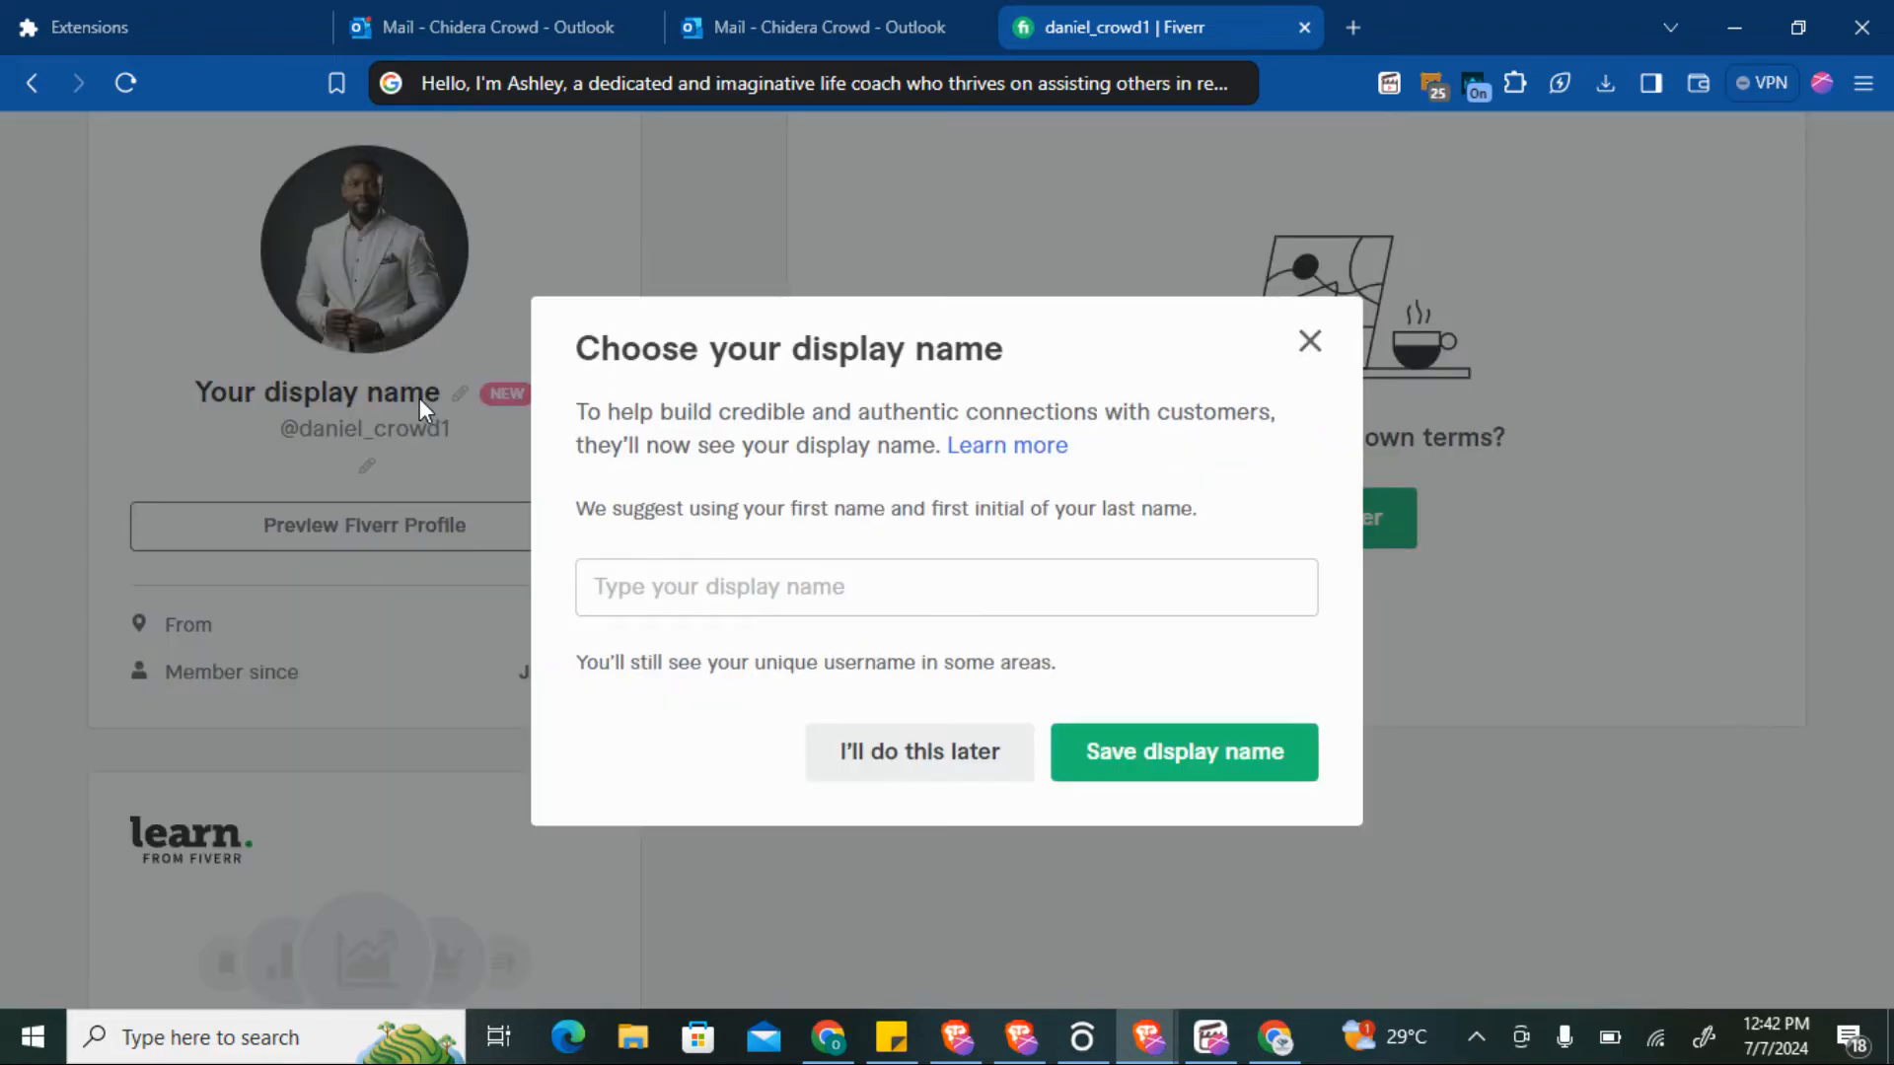
left_click(707, 597)
type("Daniel Tinder")
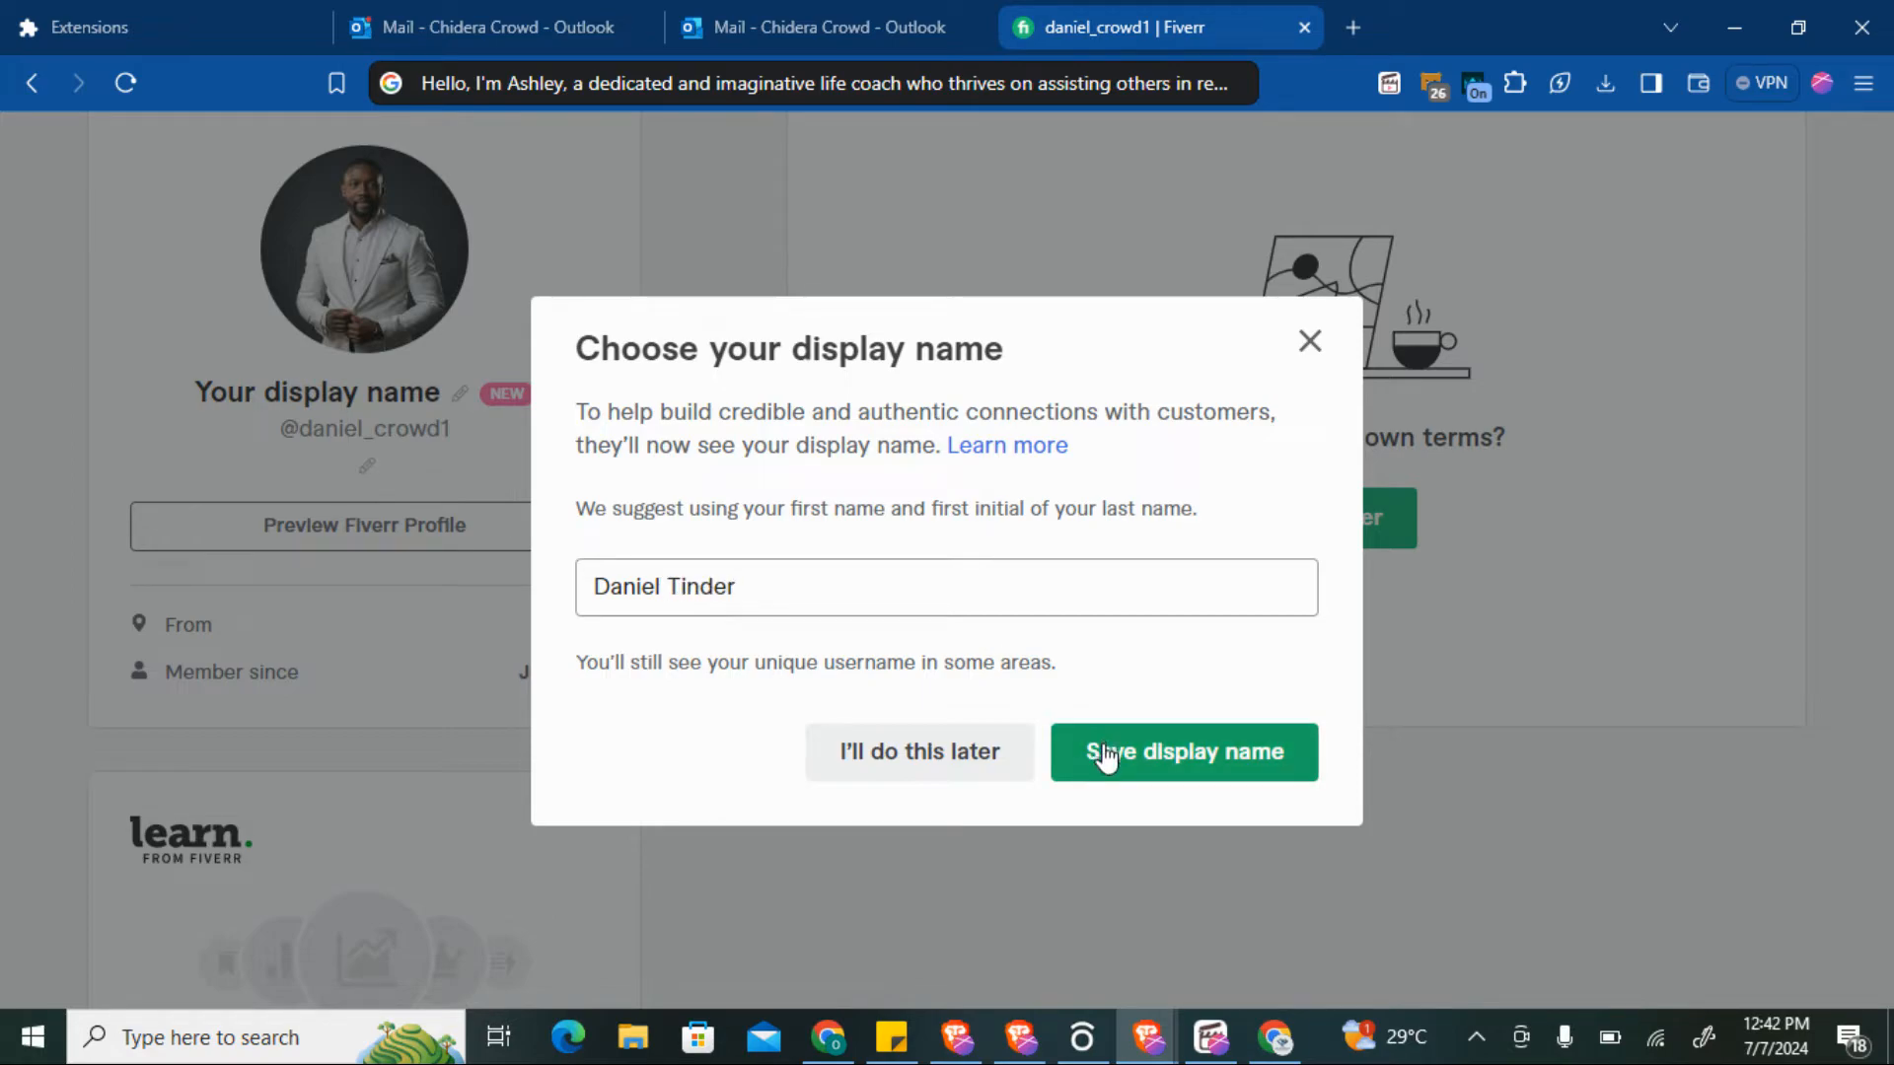
left_click(1134, 768)
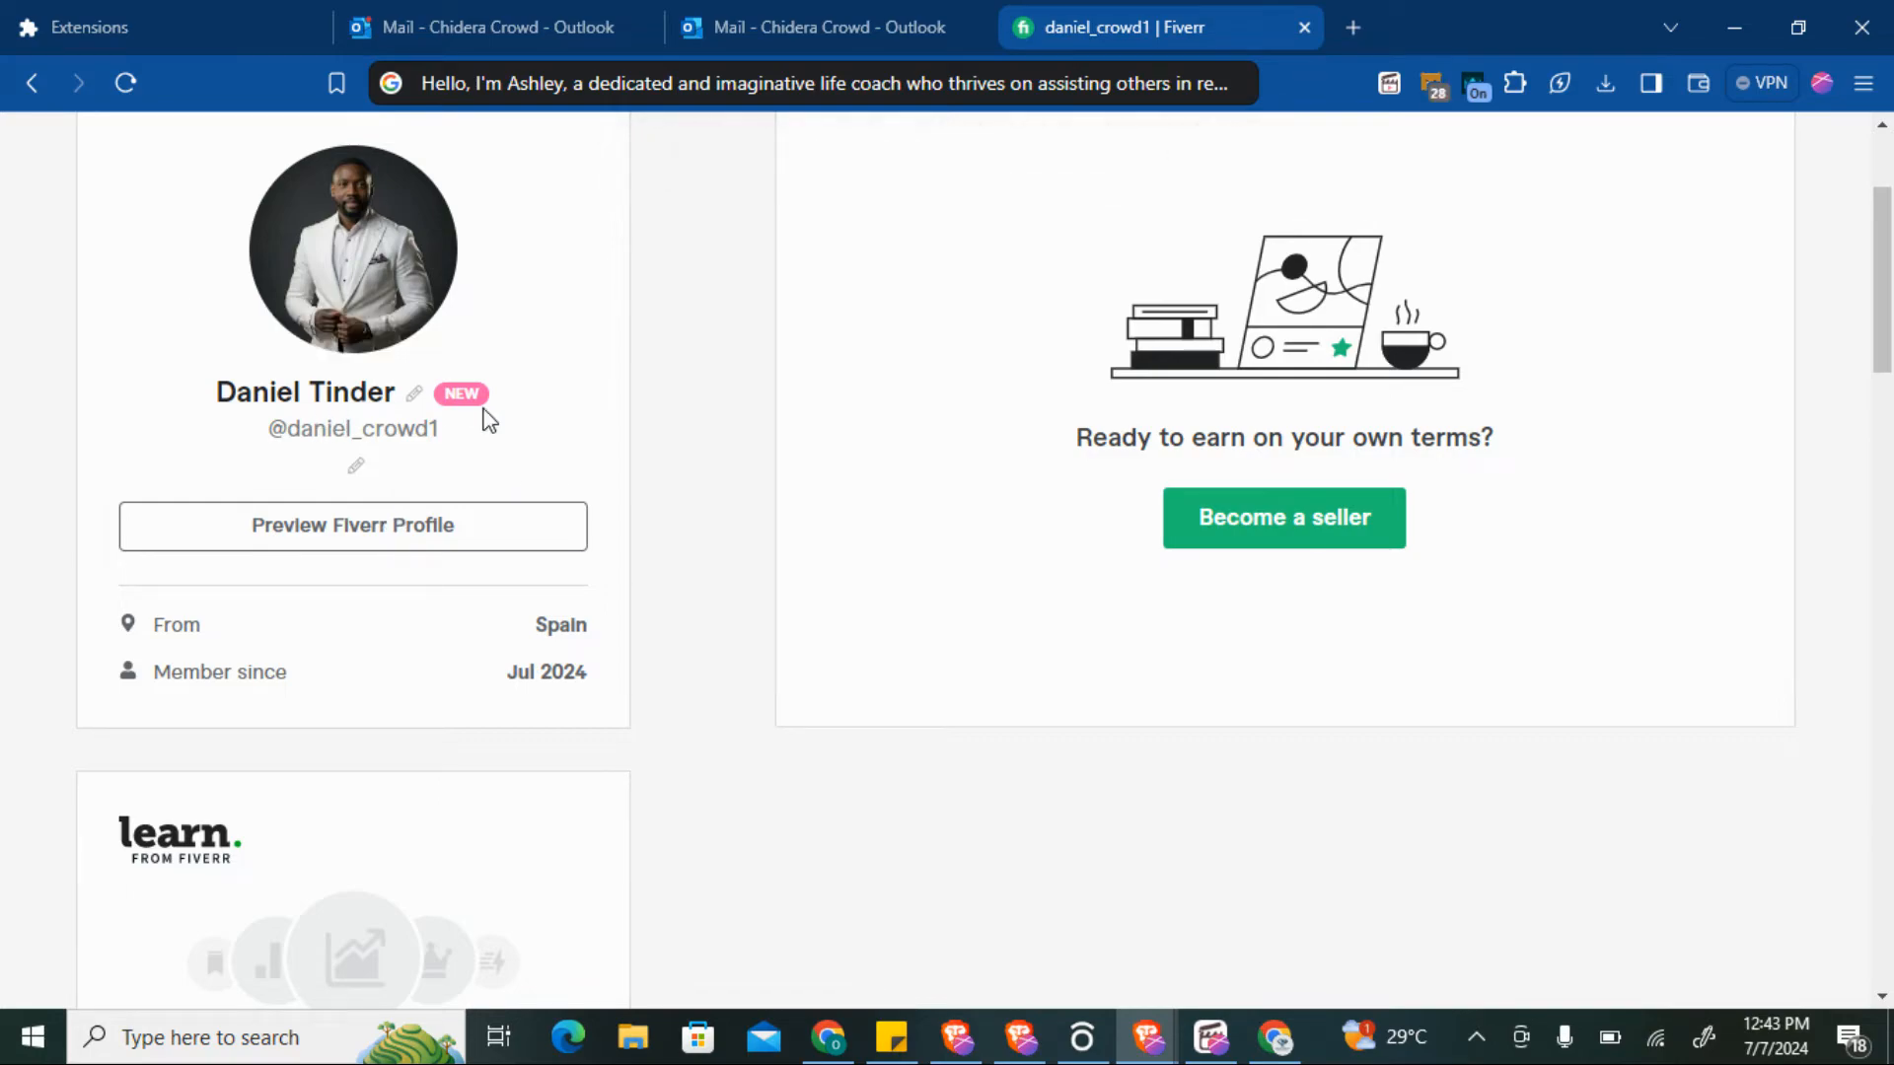
- Add English at the Fluent level to the profile's languages
scroll(483, 419, "down", 2)
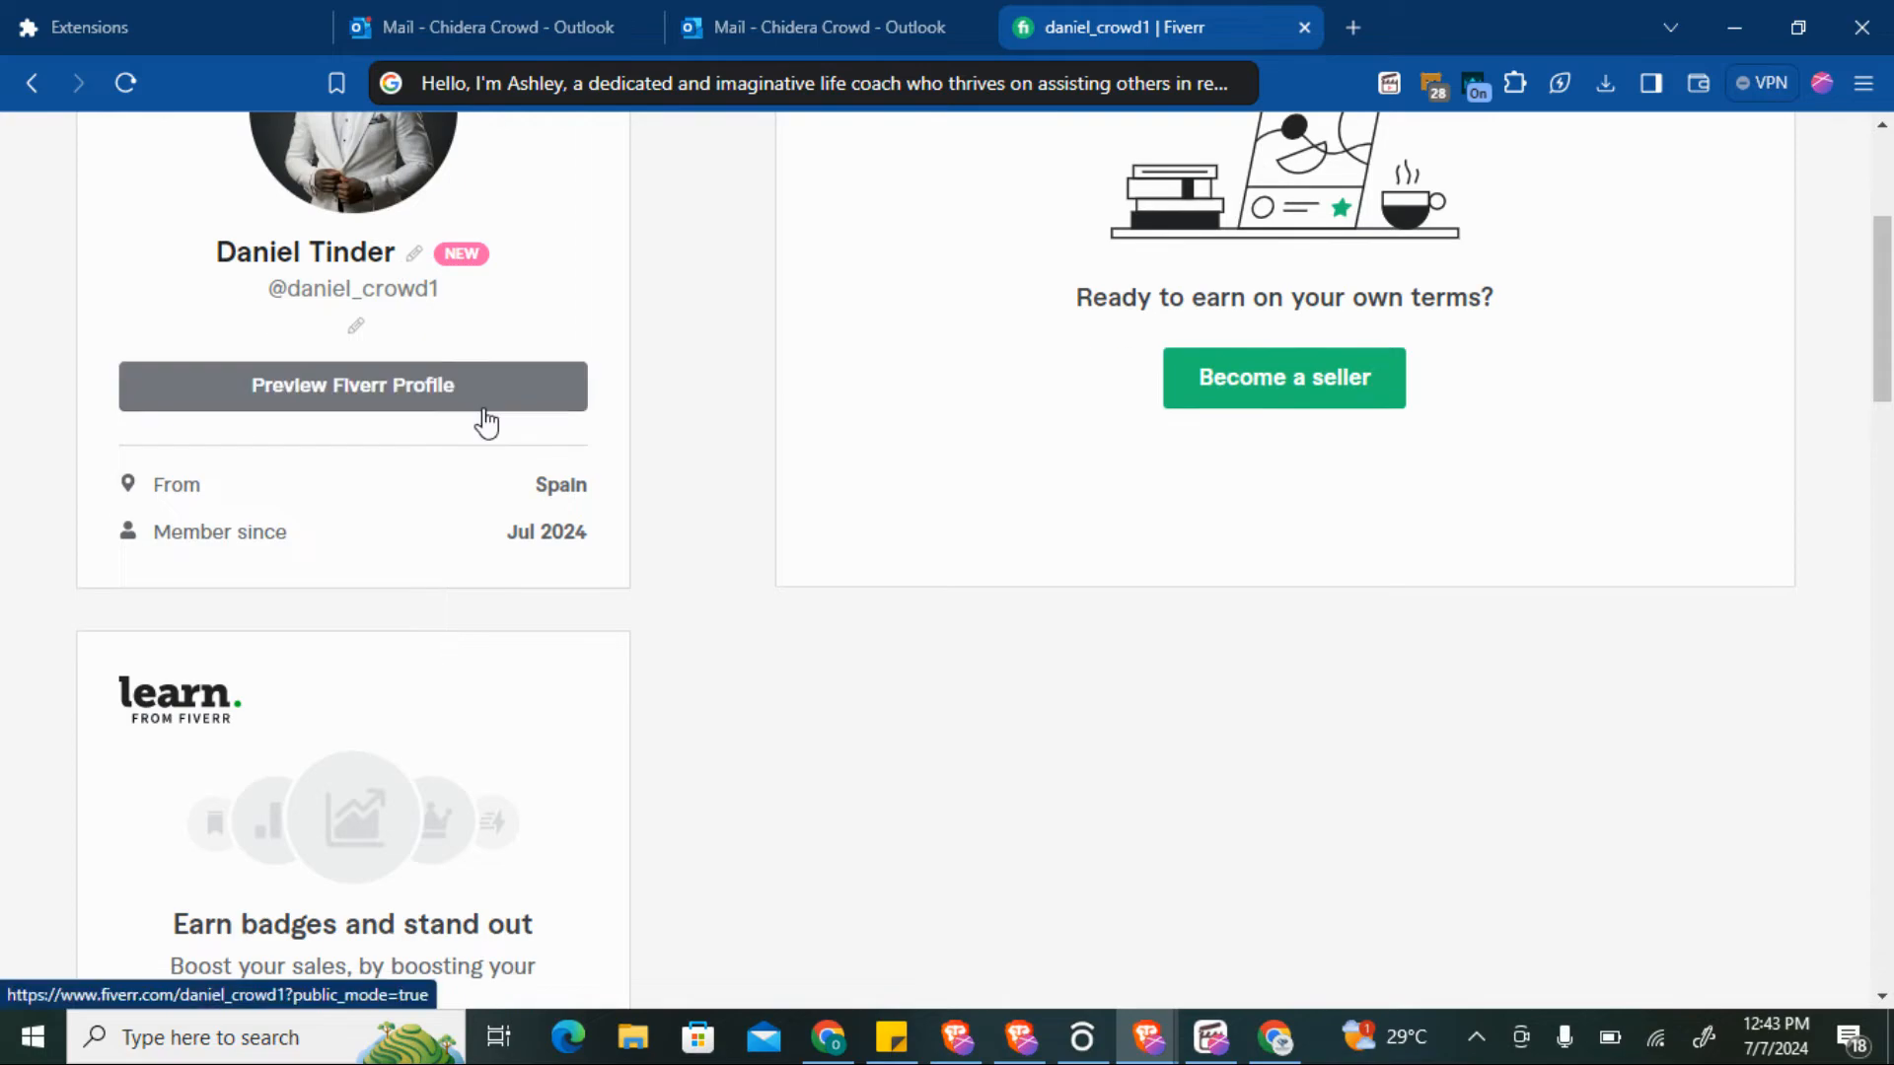
scroll(484, 423, "up", 4)
scroll(342, 419, "down", 3)
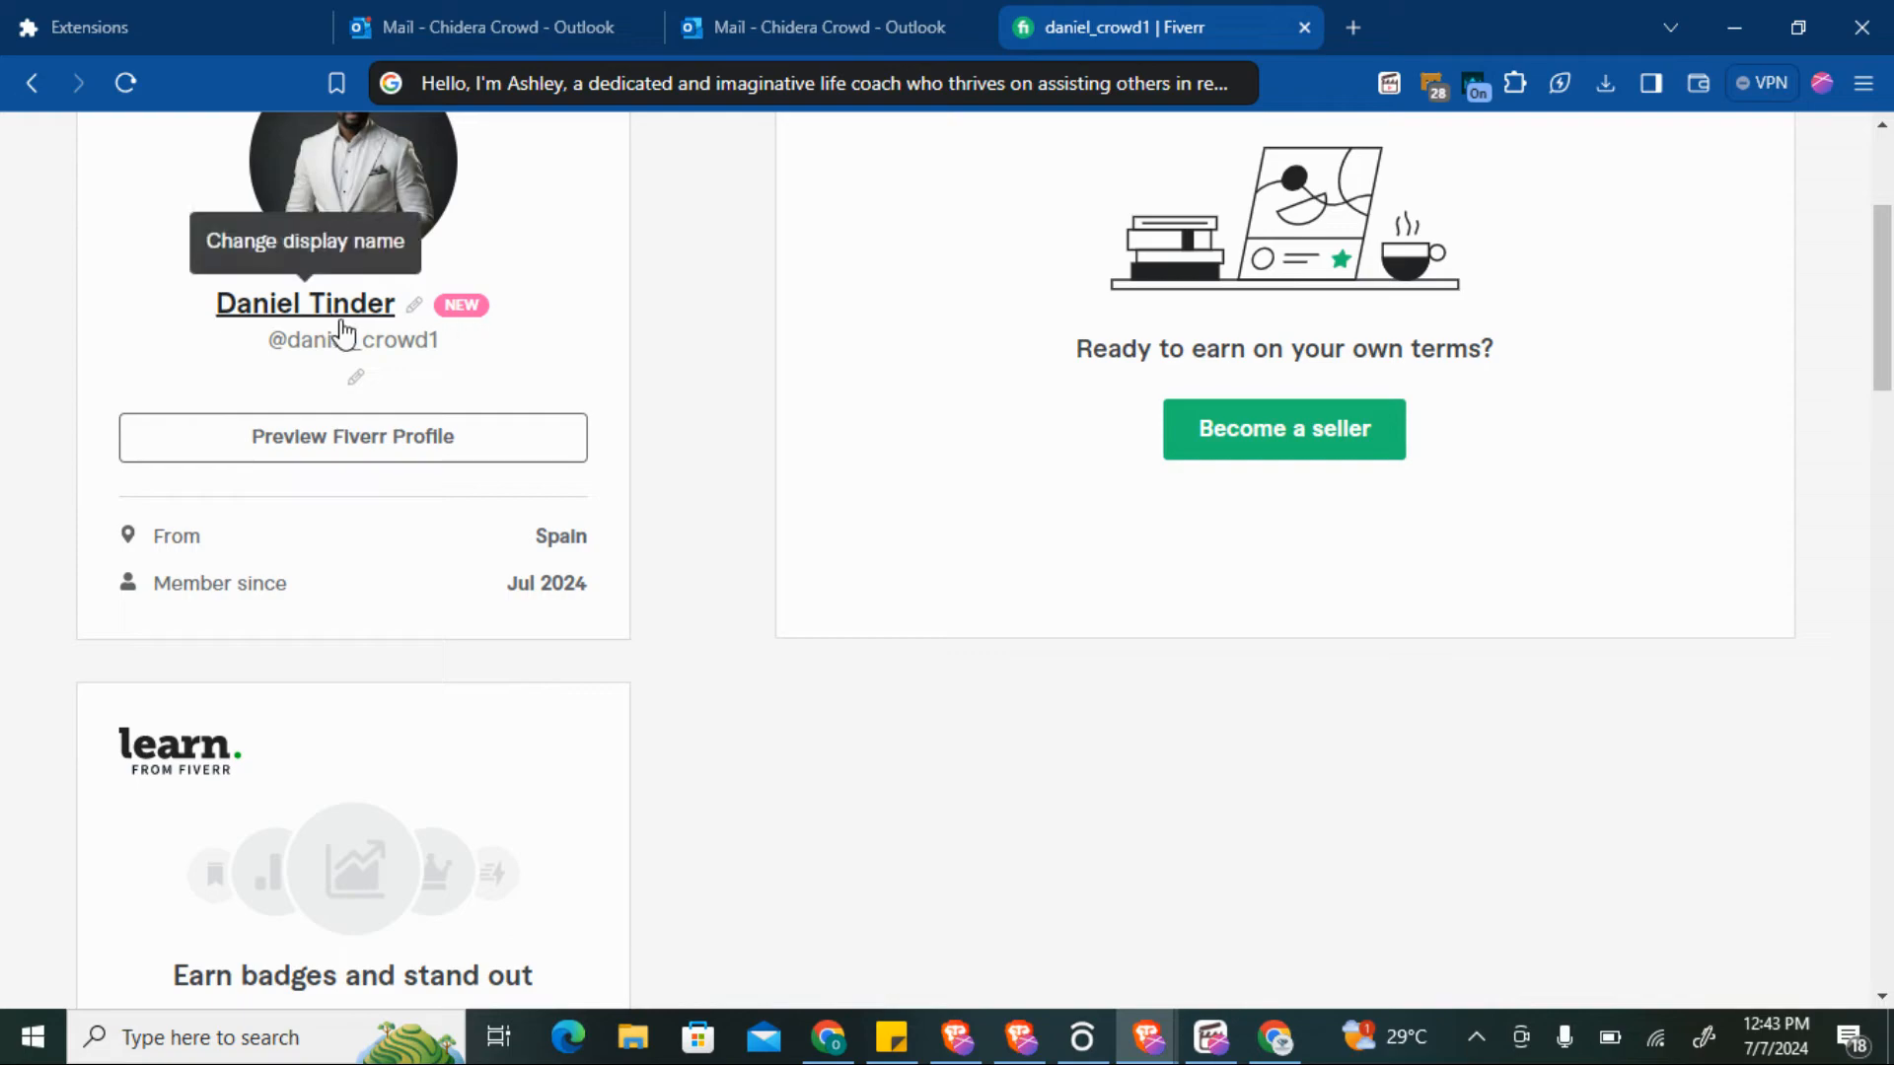
scroll(287, 329, "down", 2)
scroll(287, 327, "down", 1)
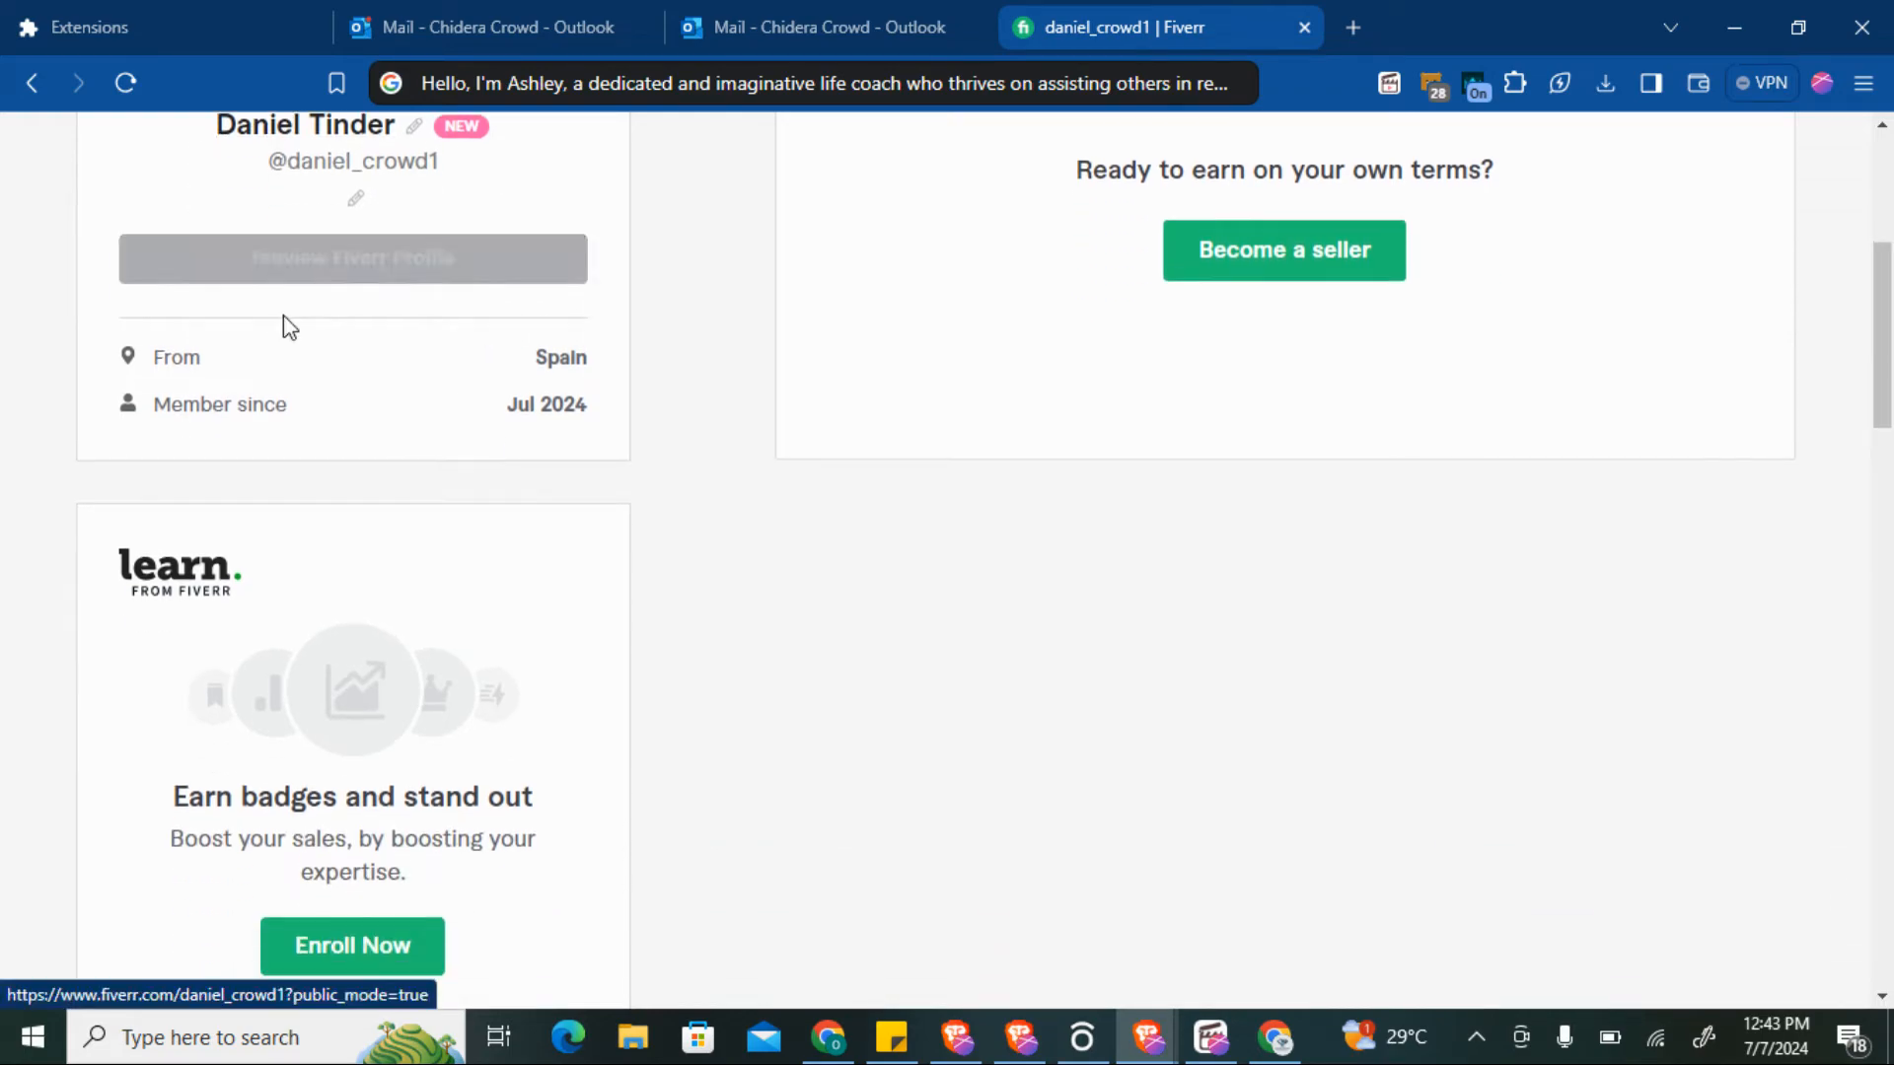
scroll(287, 327, "down", 3)
scroll(289, 325, "down", 10)
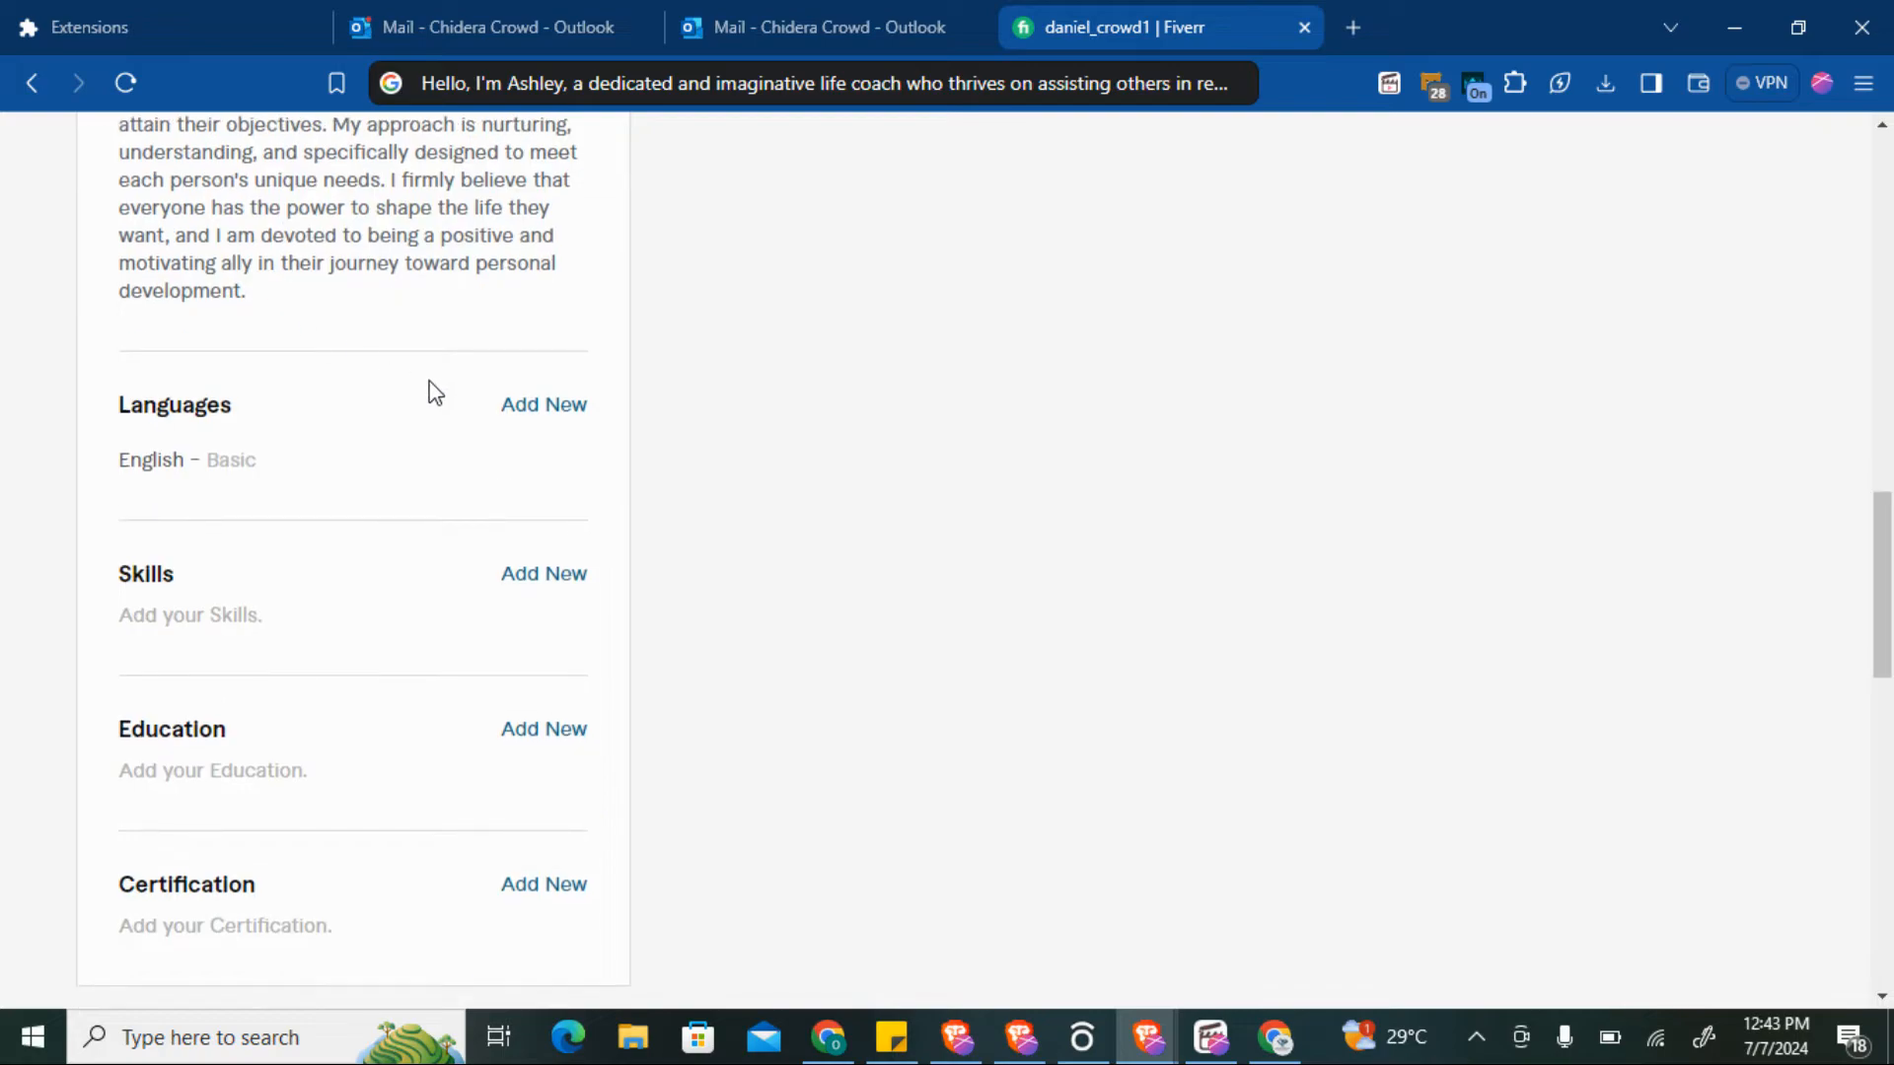
left_click(548, 408)
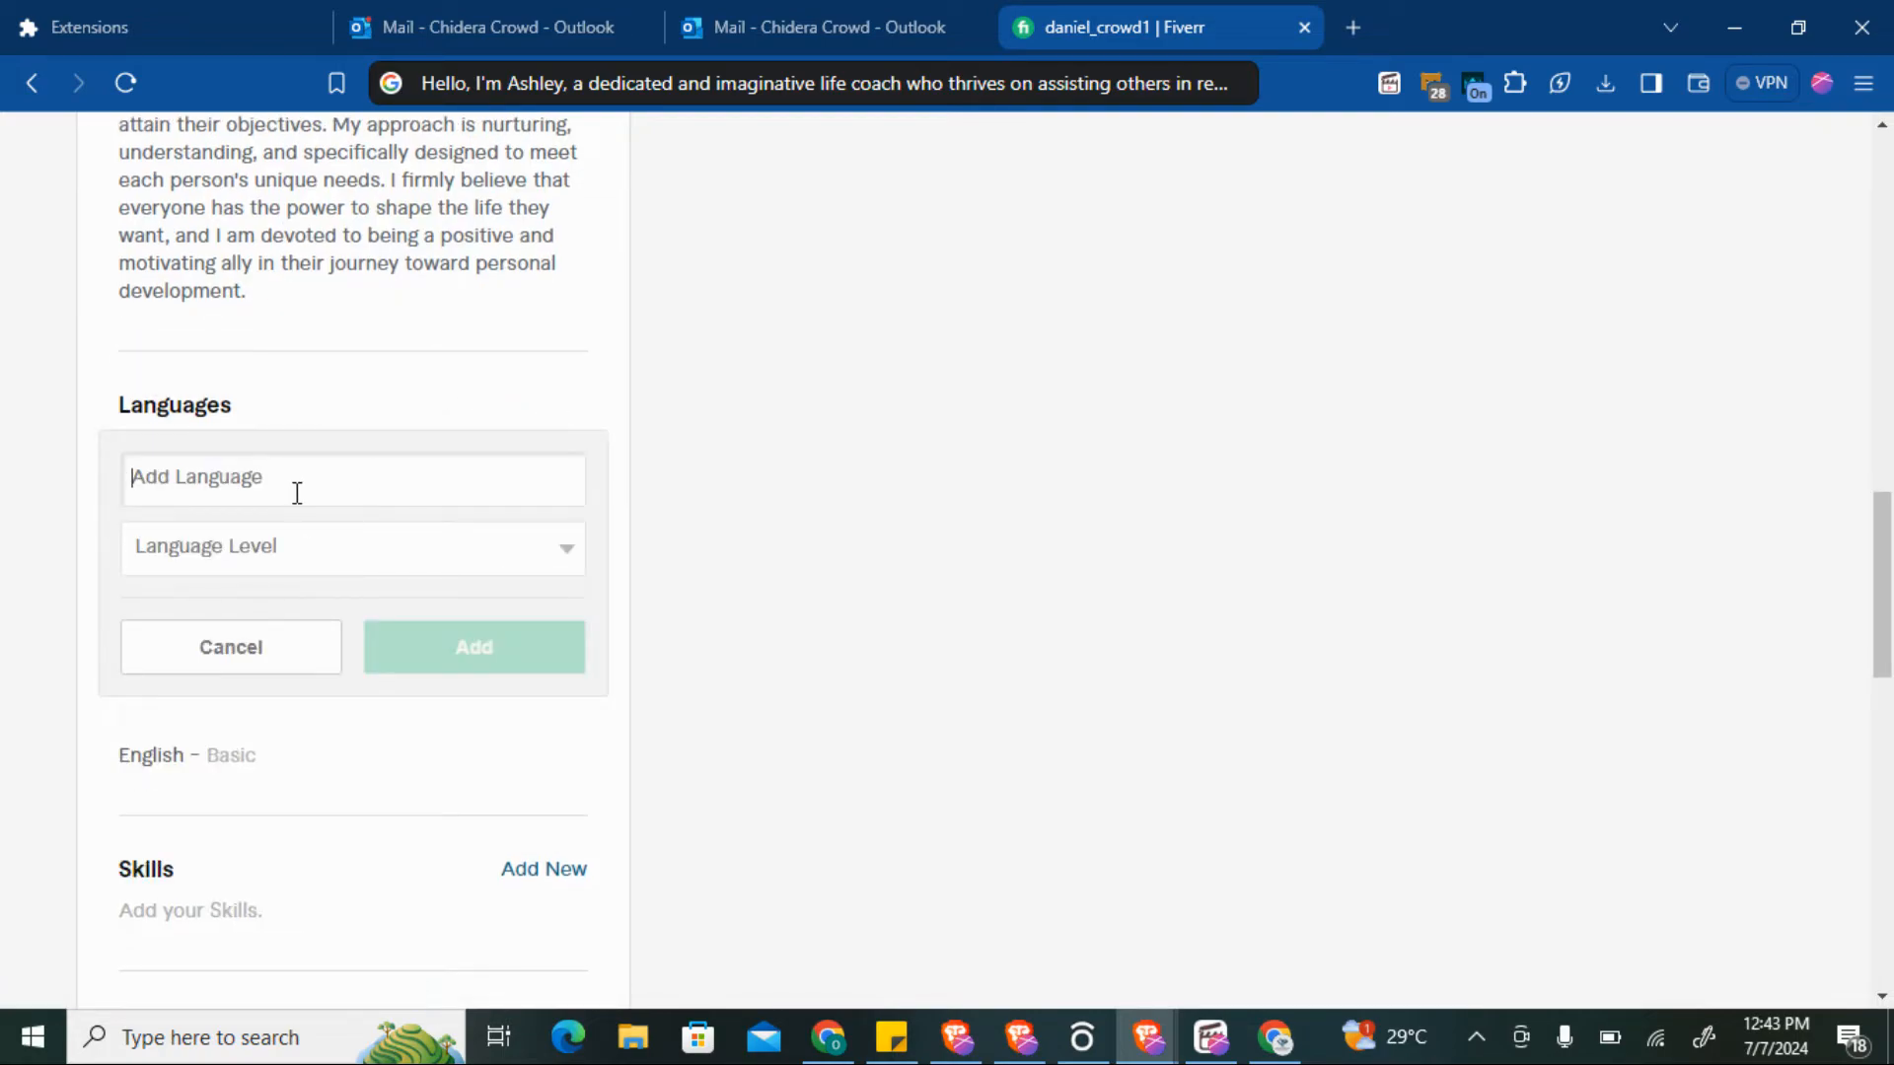
type("Eng")
left_click(162, 541)
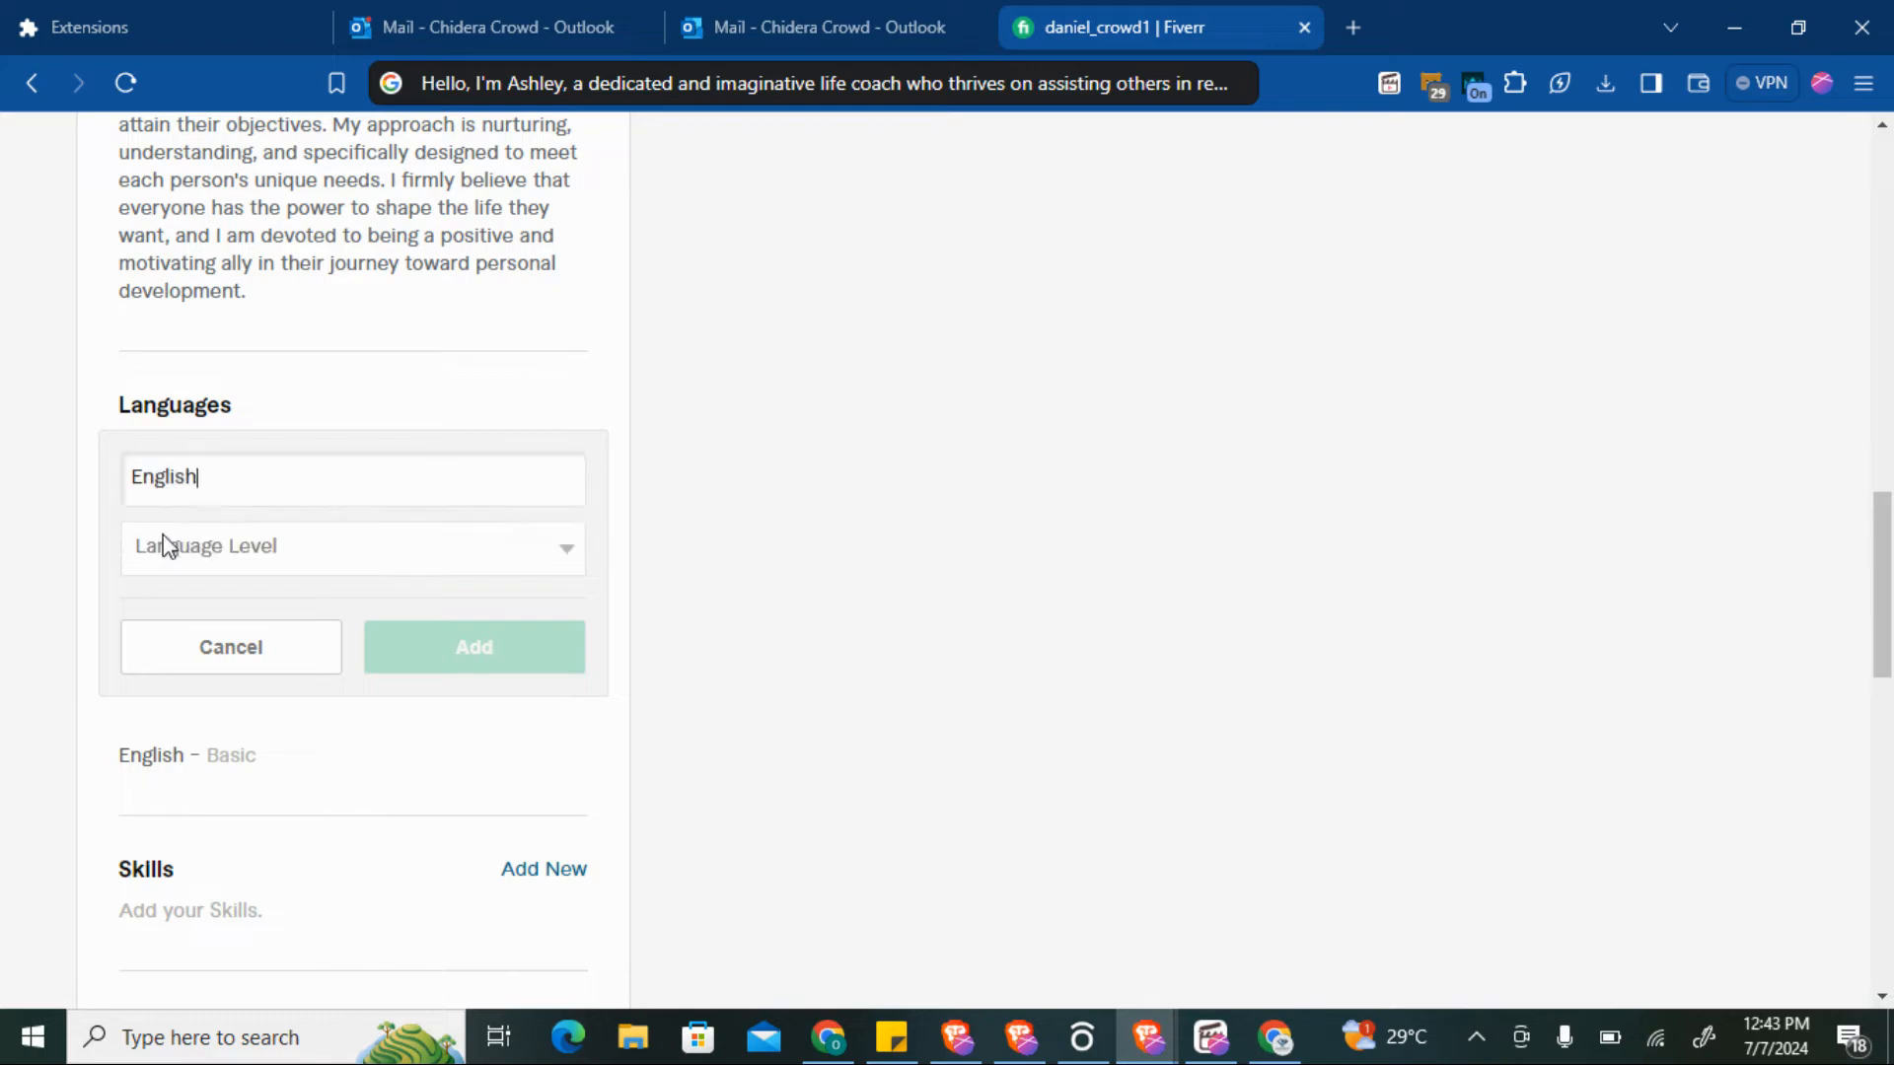
left_click(254, 556)
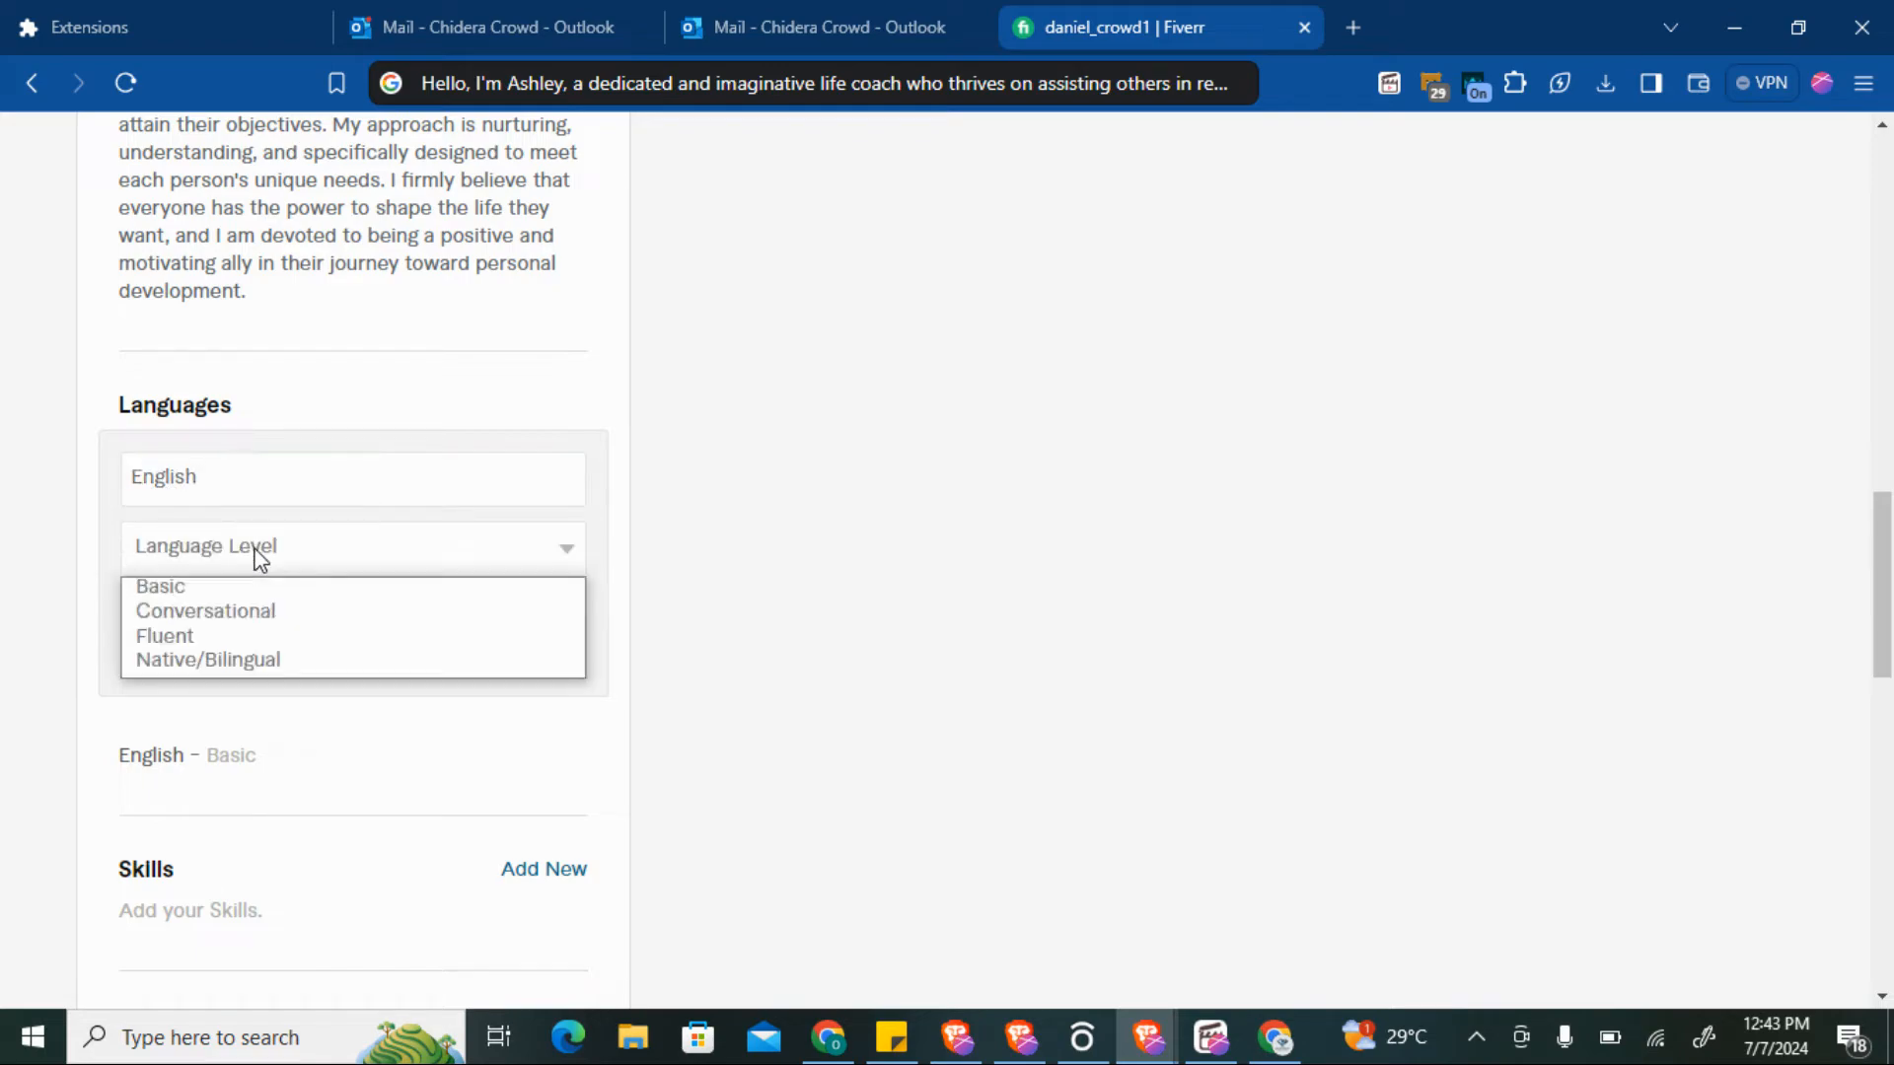
left_click(237, 640)
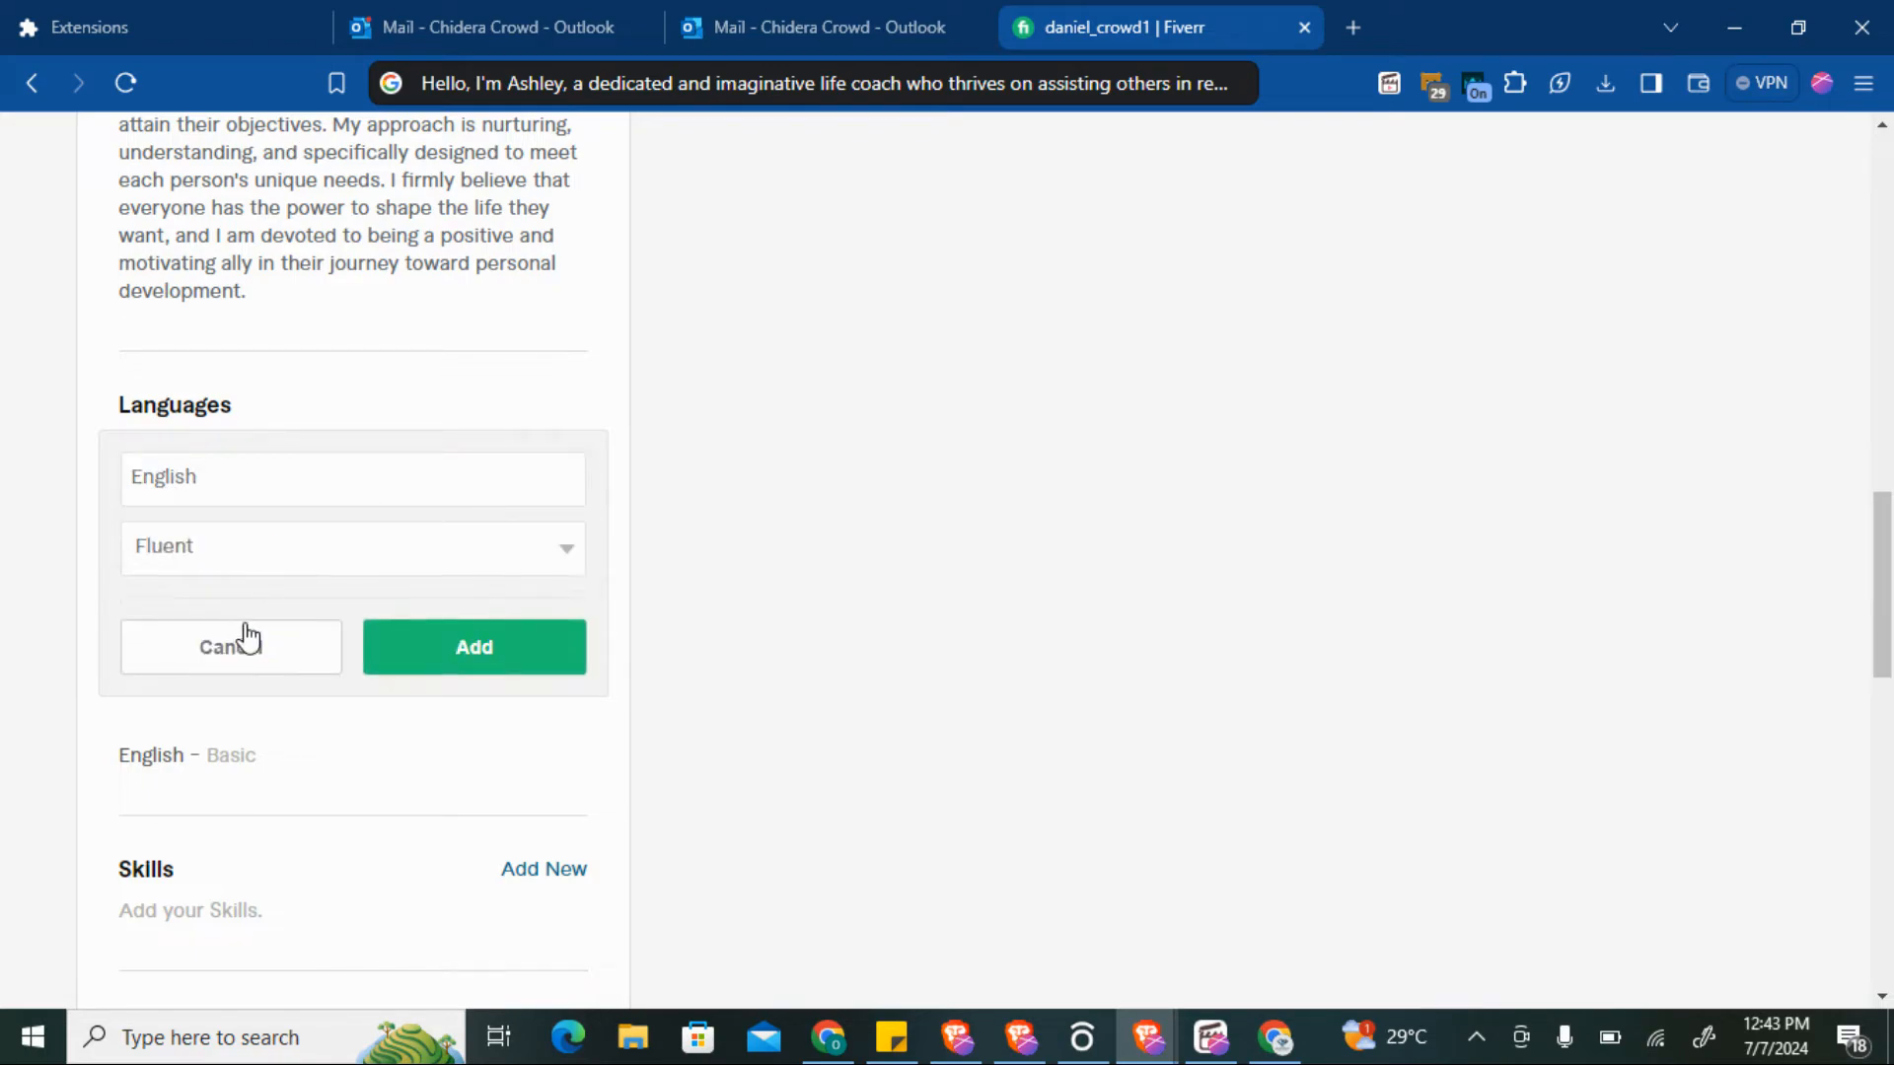
left_click(421, 668)
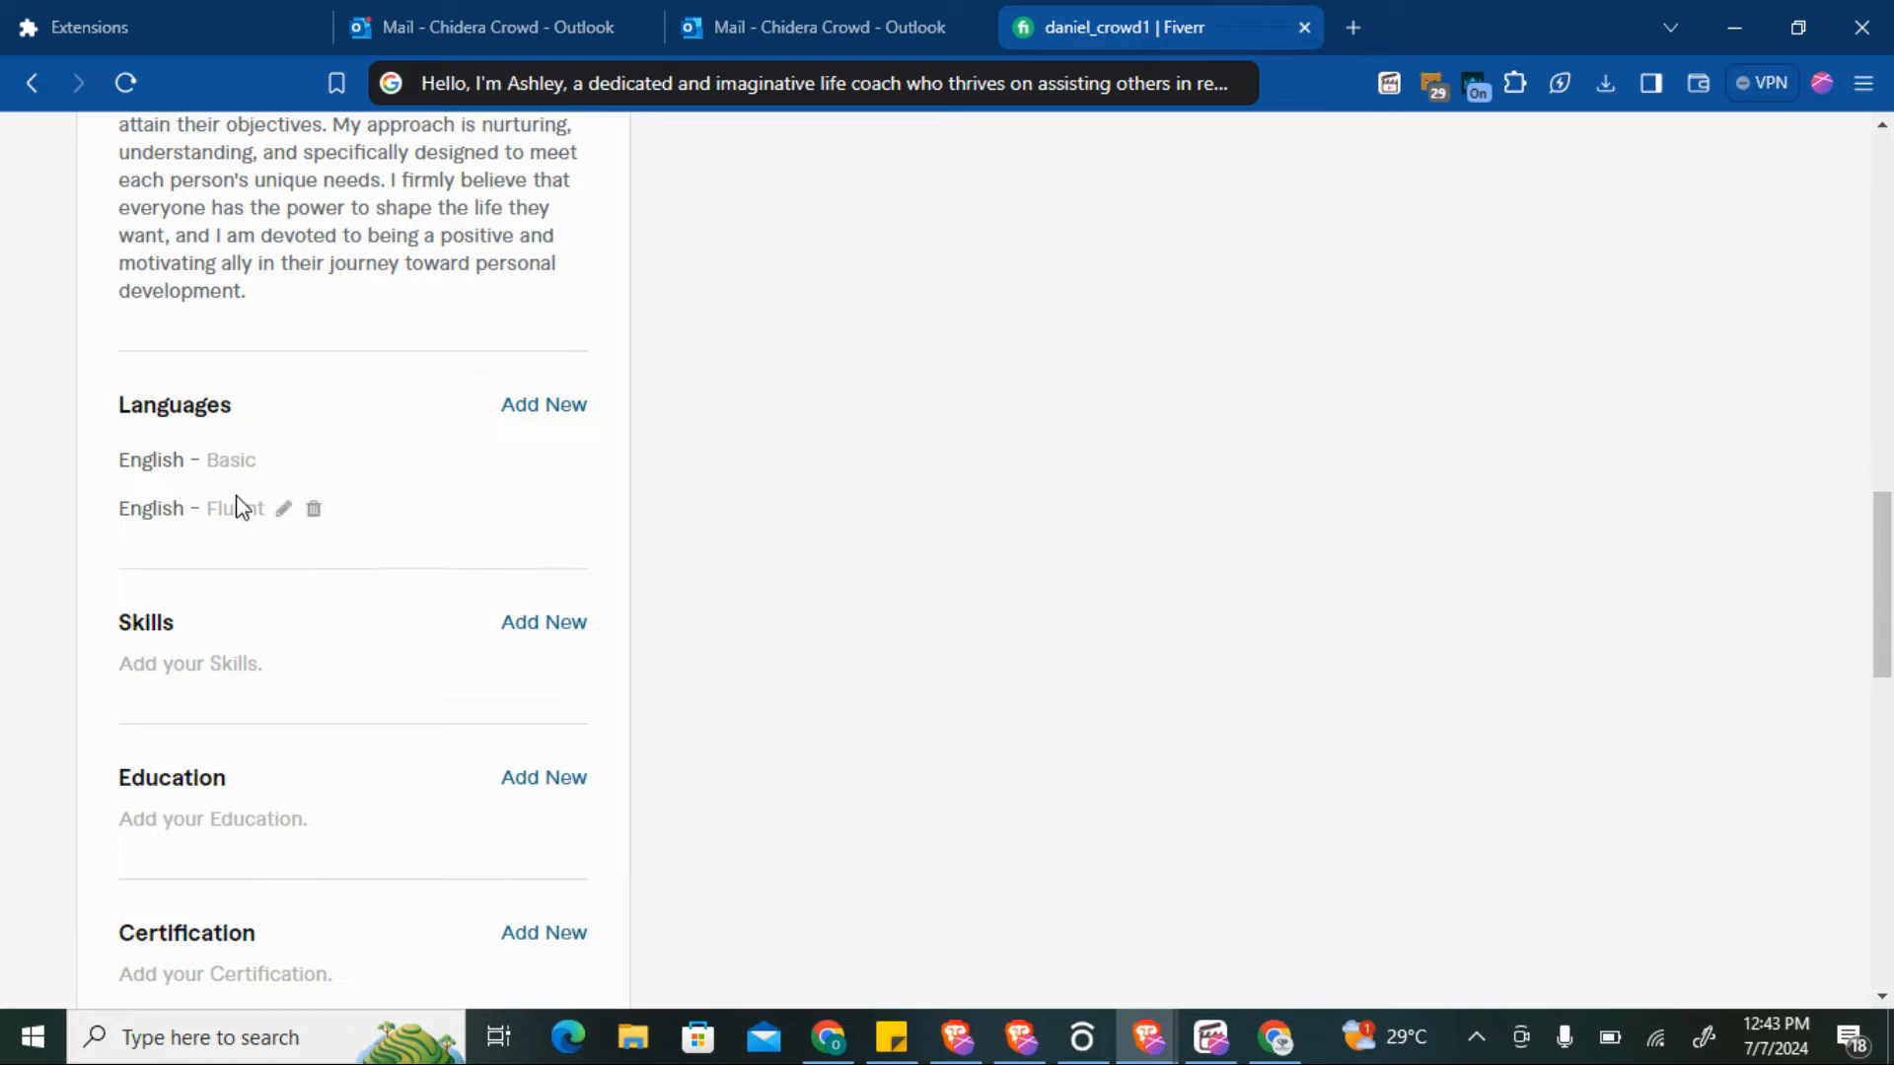
mouse_move(233, 463)
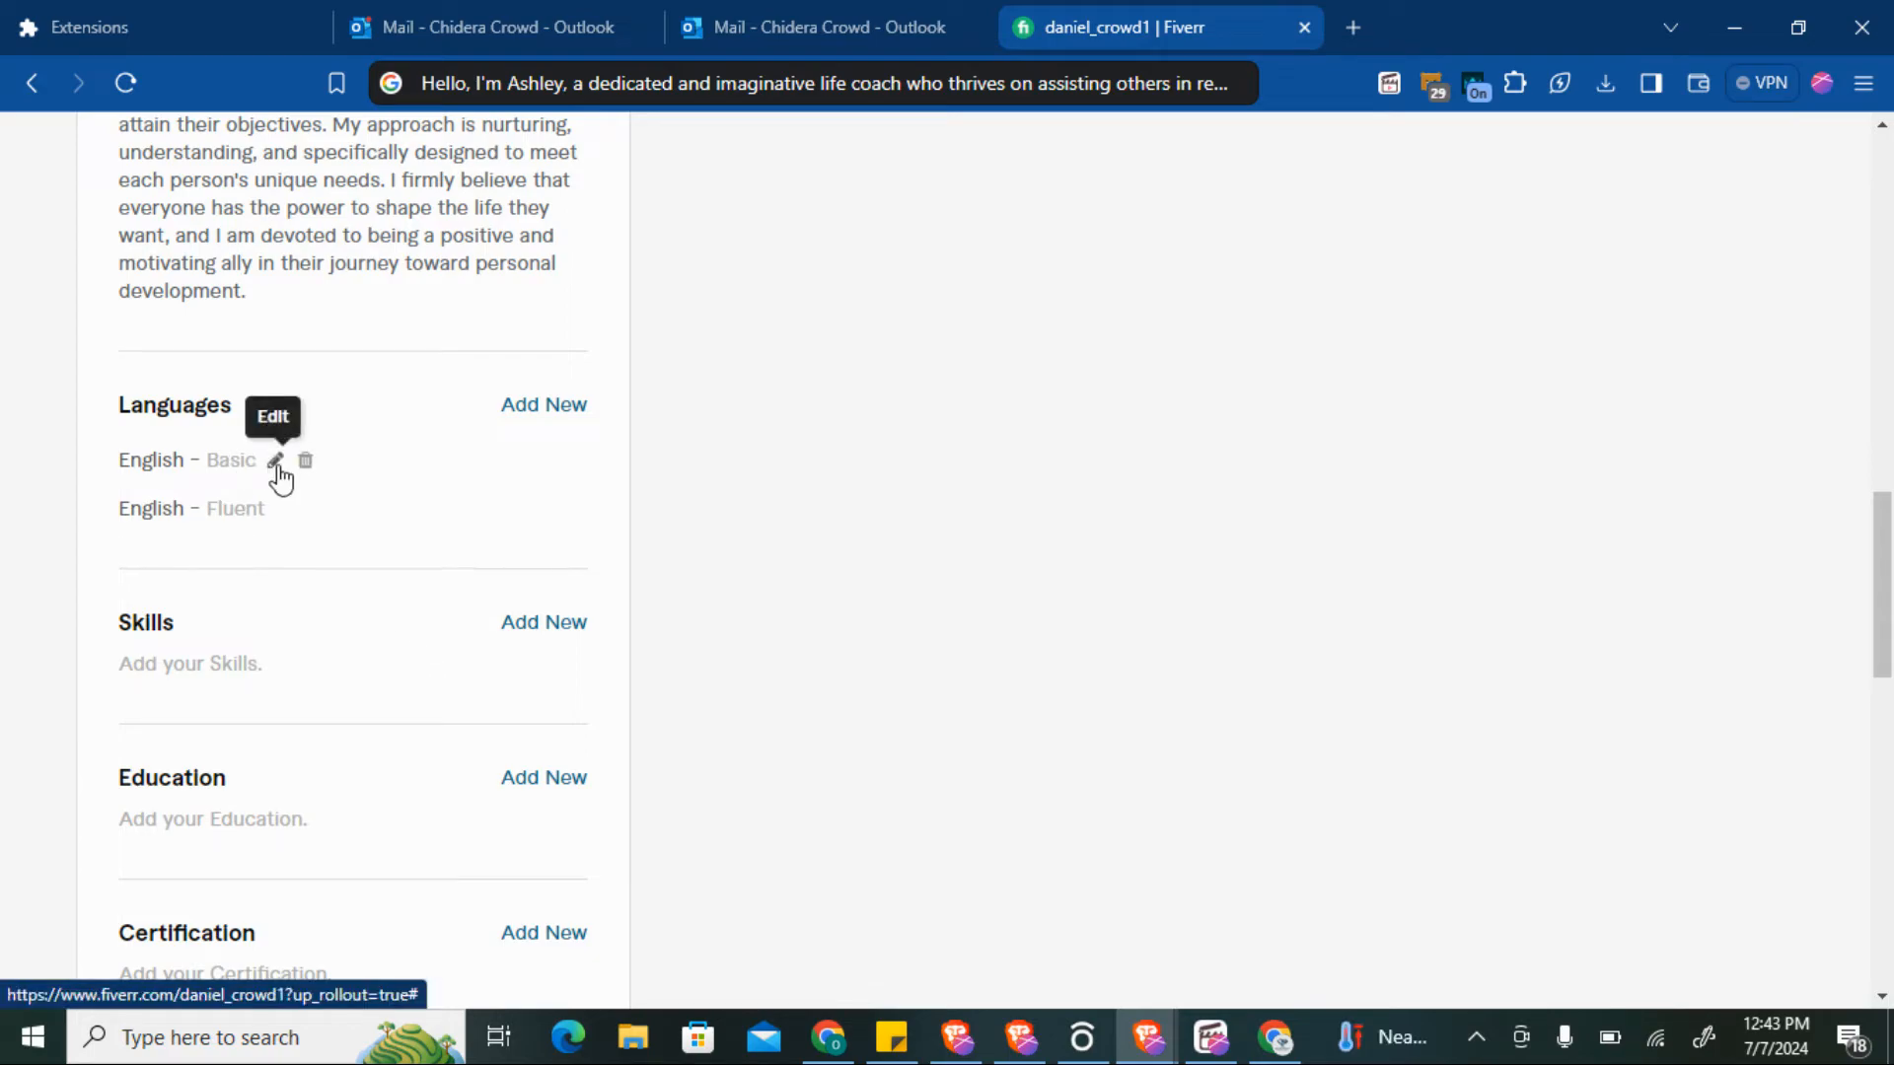
- Change the profile's Basic-level English entry to Spanish - Español at the Basic level and save the update
left_click(276, 462)
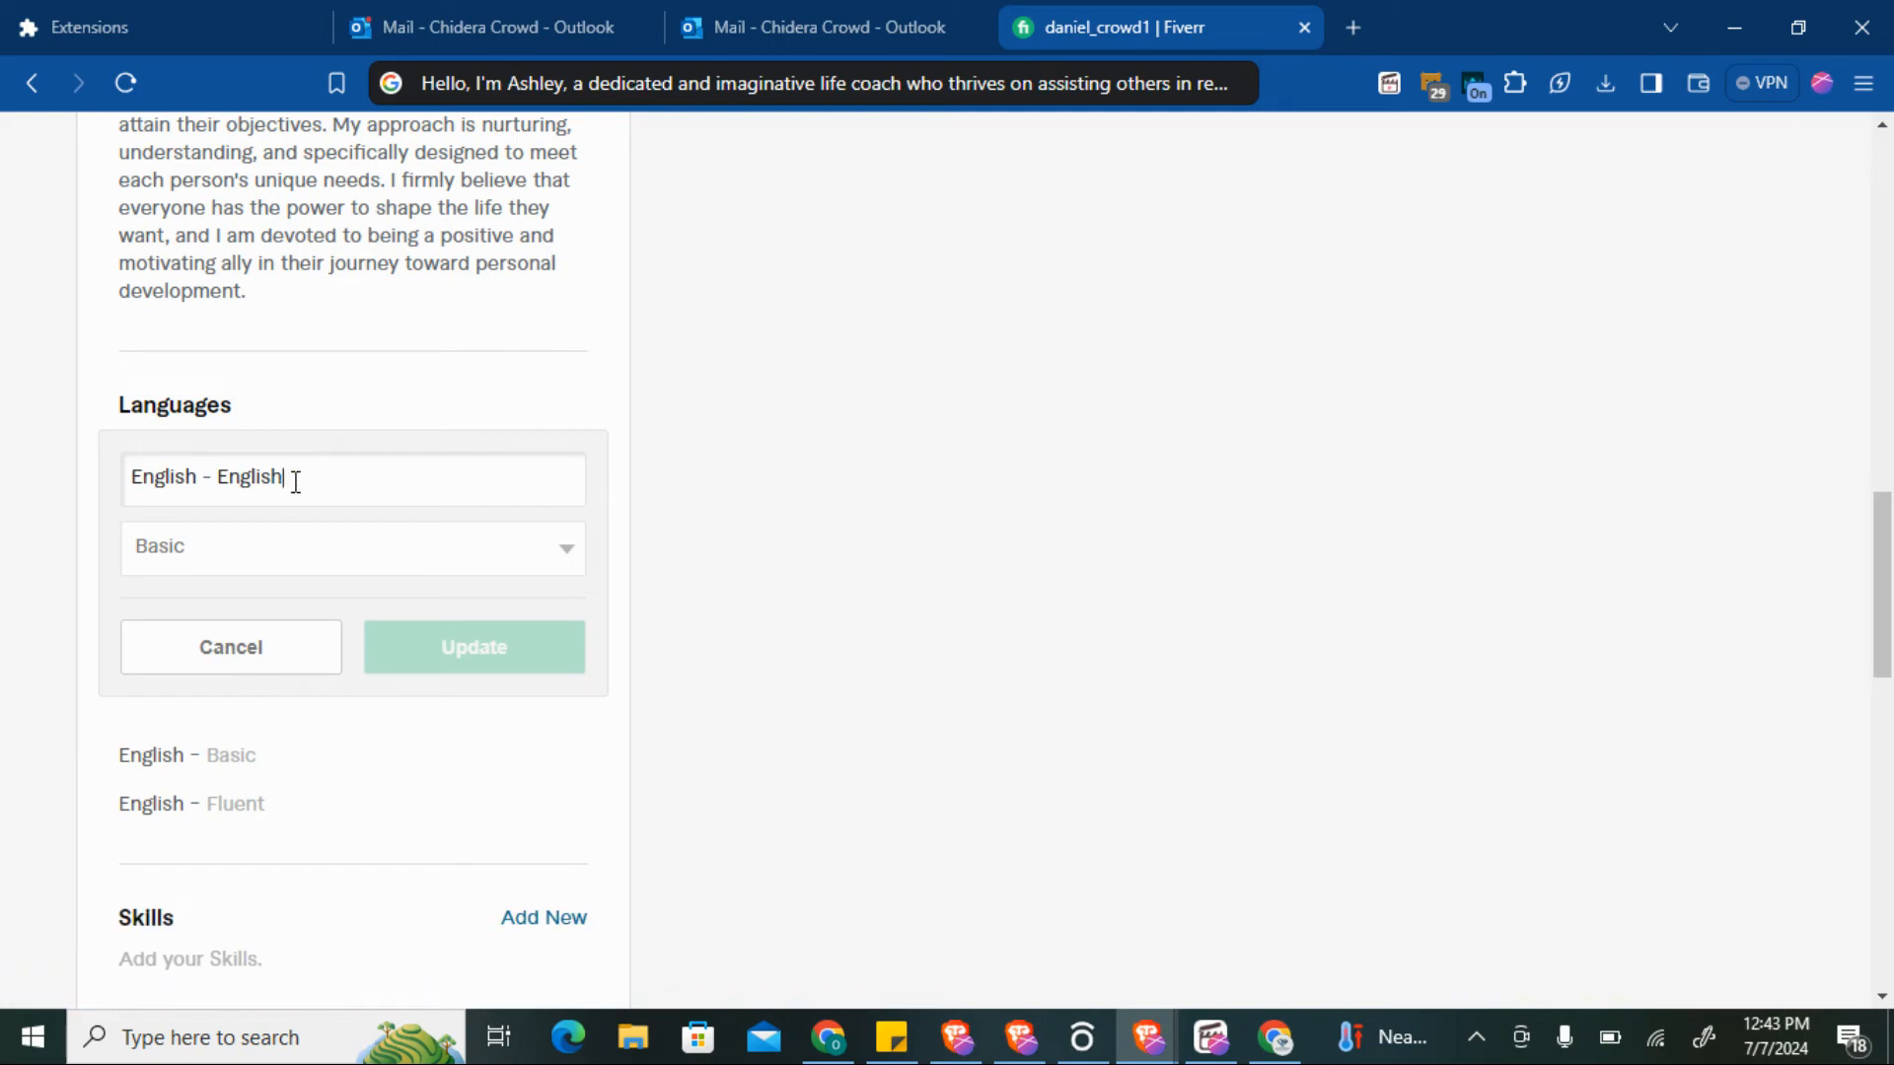
key("BackSpace")
key("BackSpace")
key("BackSpace")
key("BackSpace")
key("BackSpace")
key("BackSpace")
key("BackSpace")
key("BackSpace")
key("BackSpace")
key("BackSpace")
key("BackSpace")
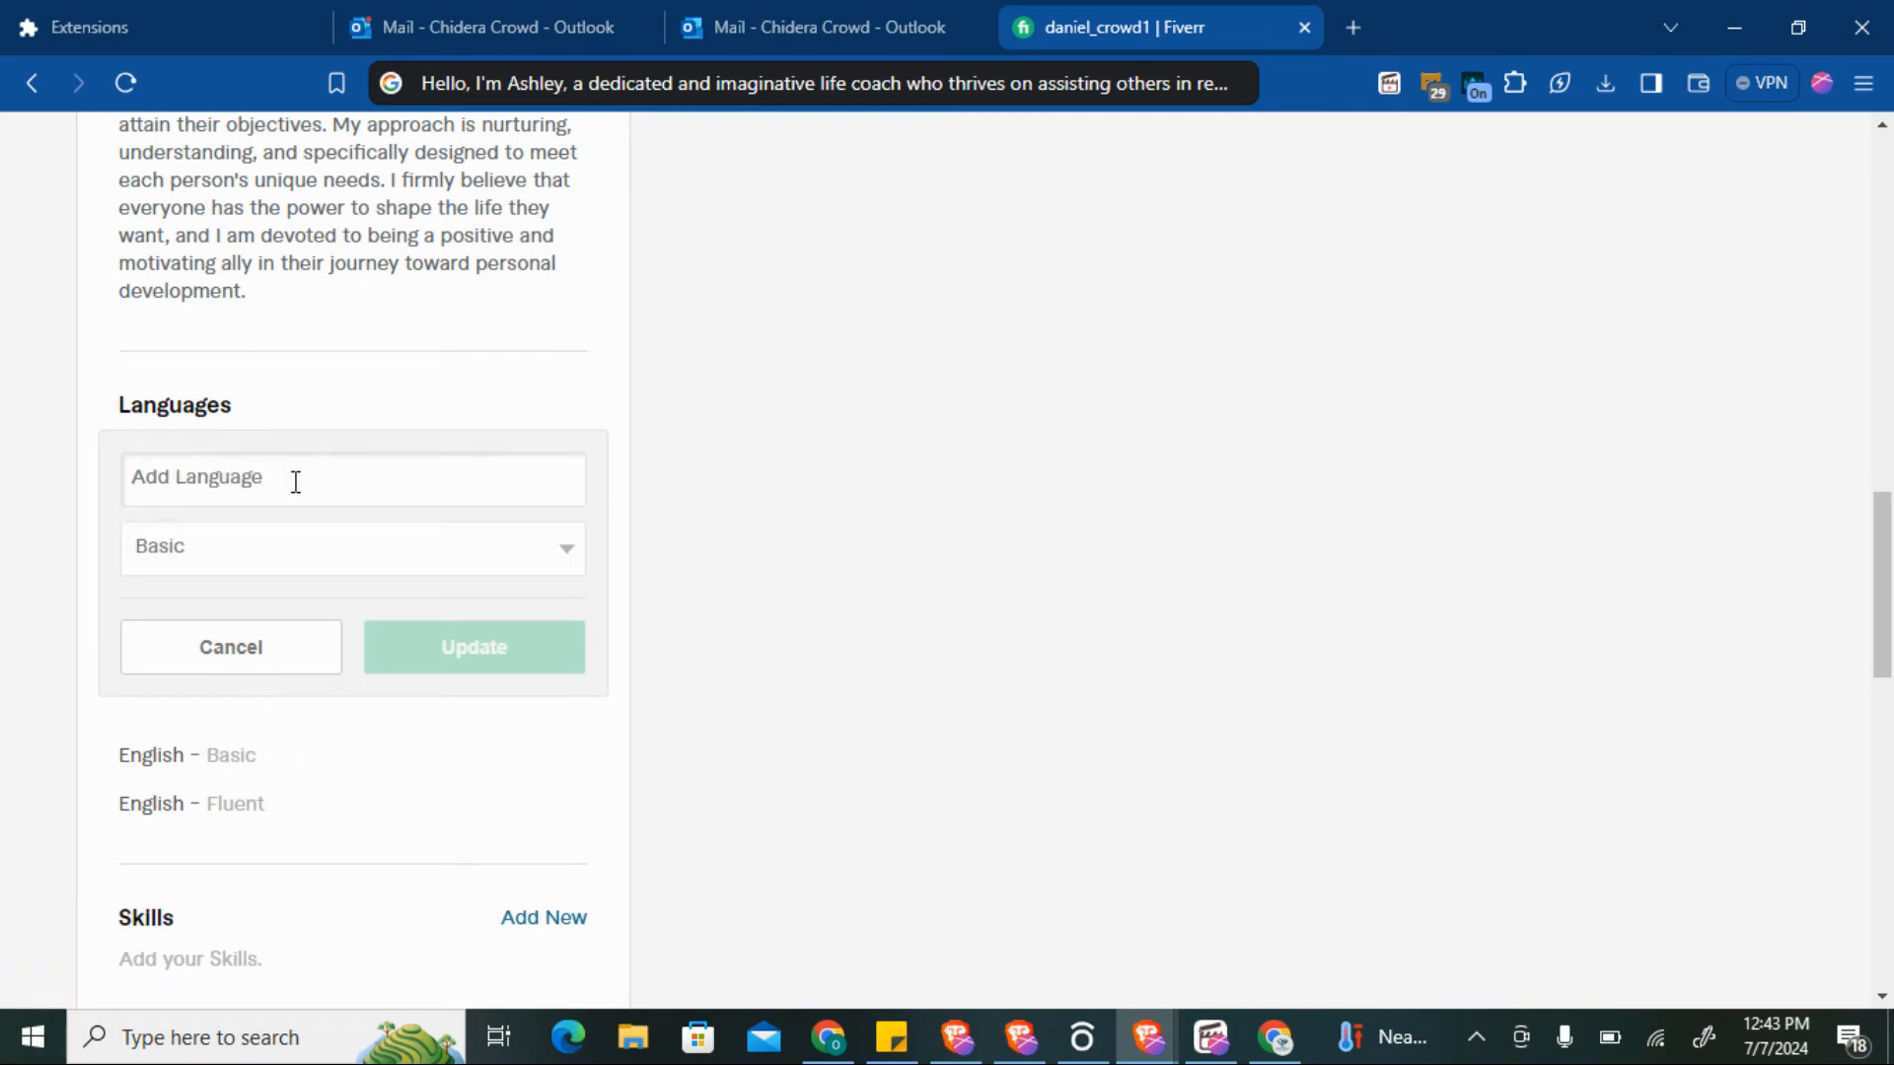
type("Spanish")
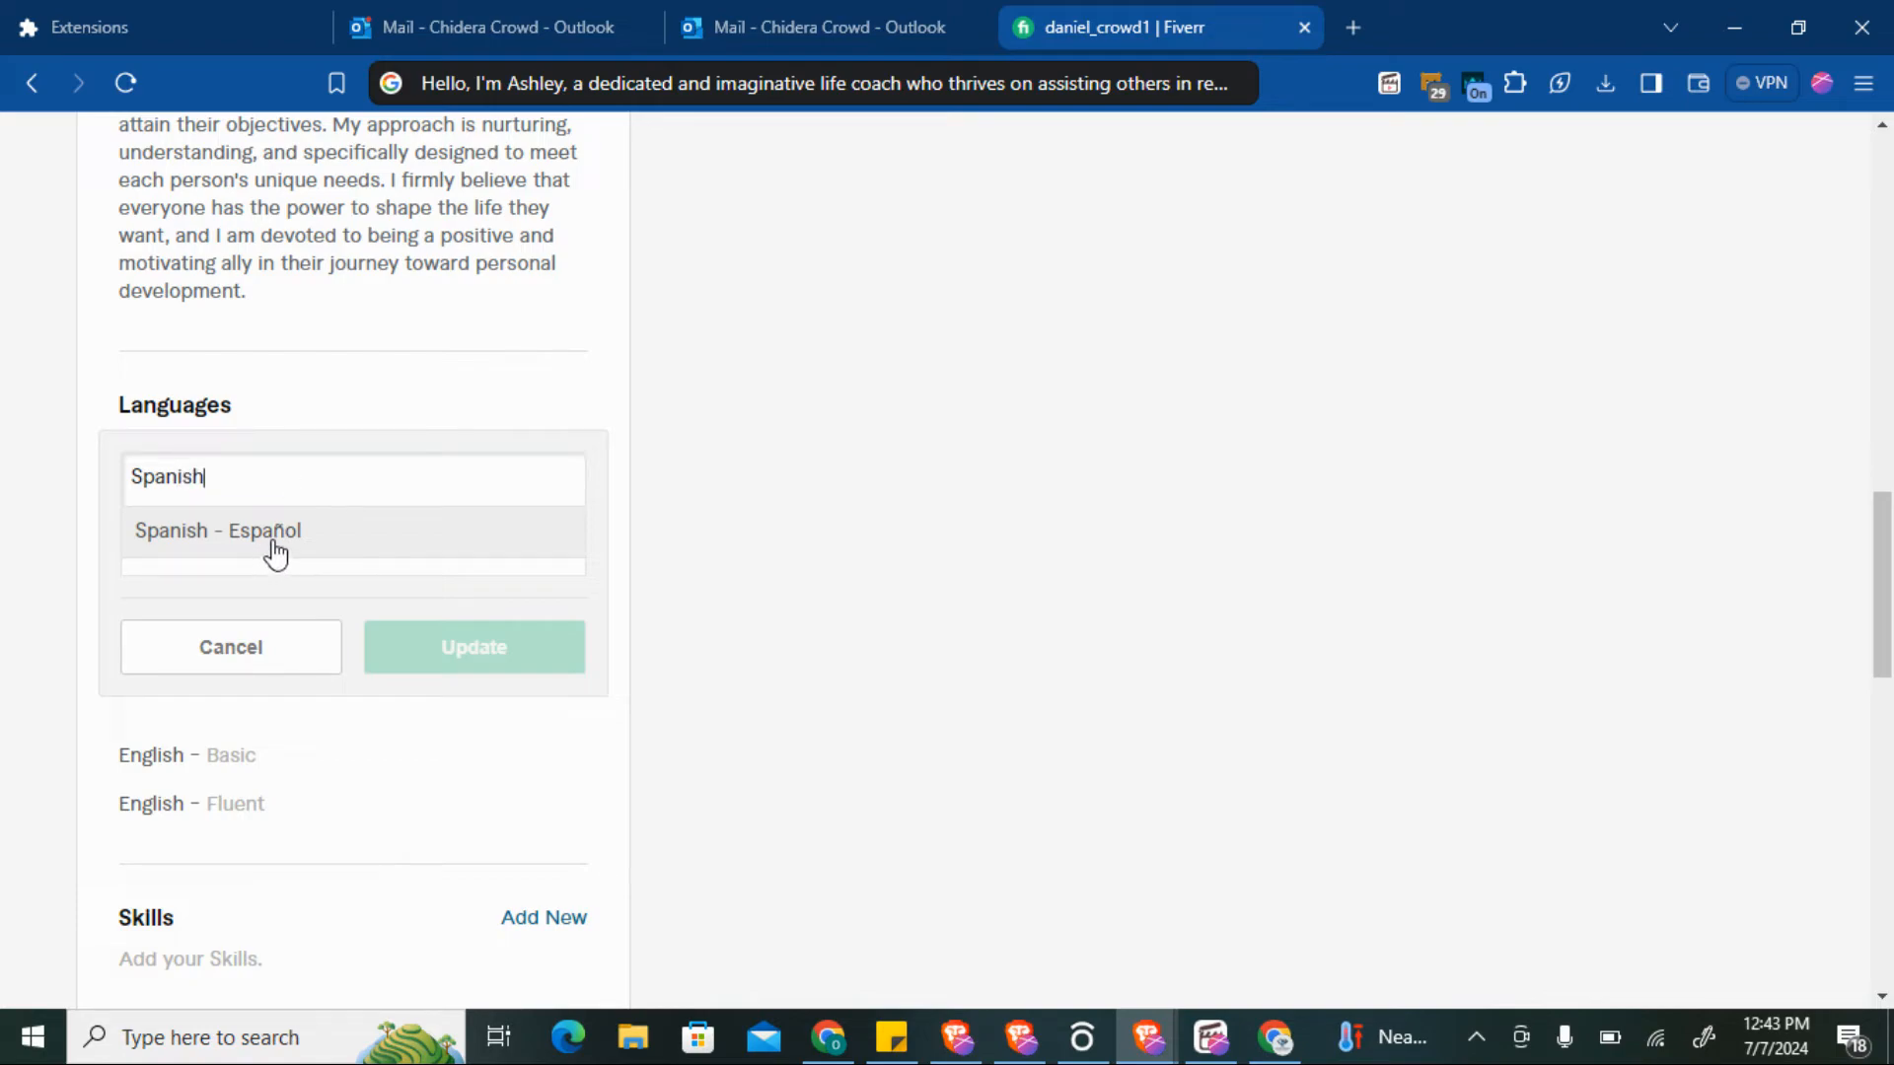
left_click(271, 533)
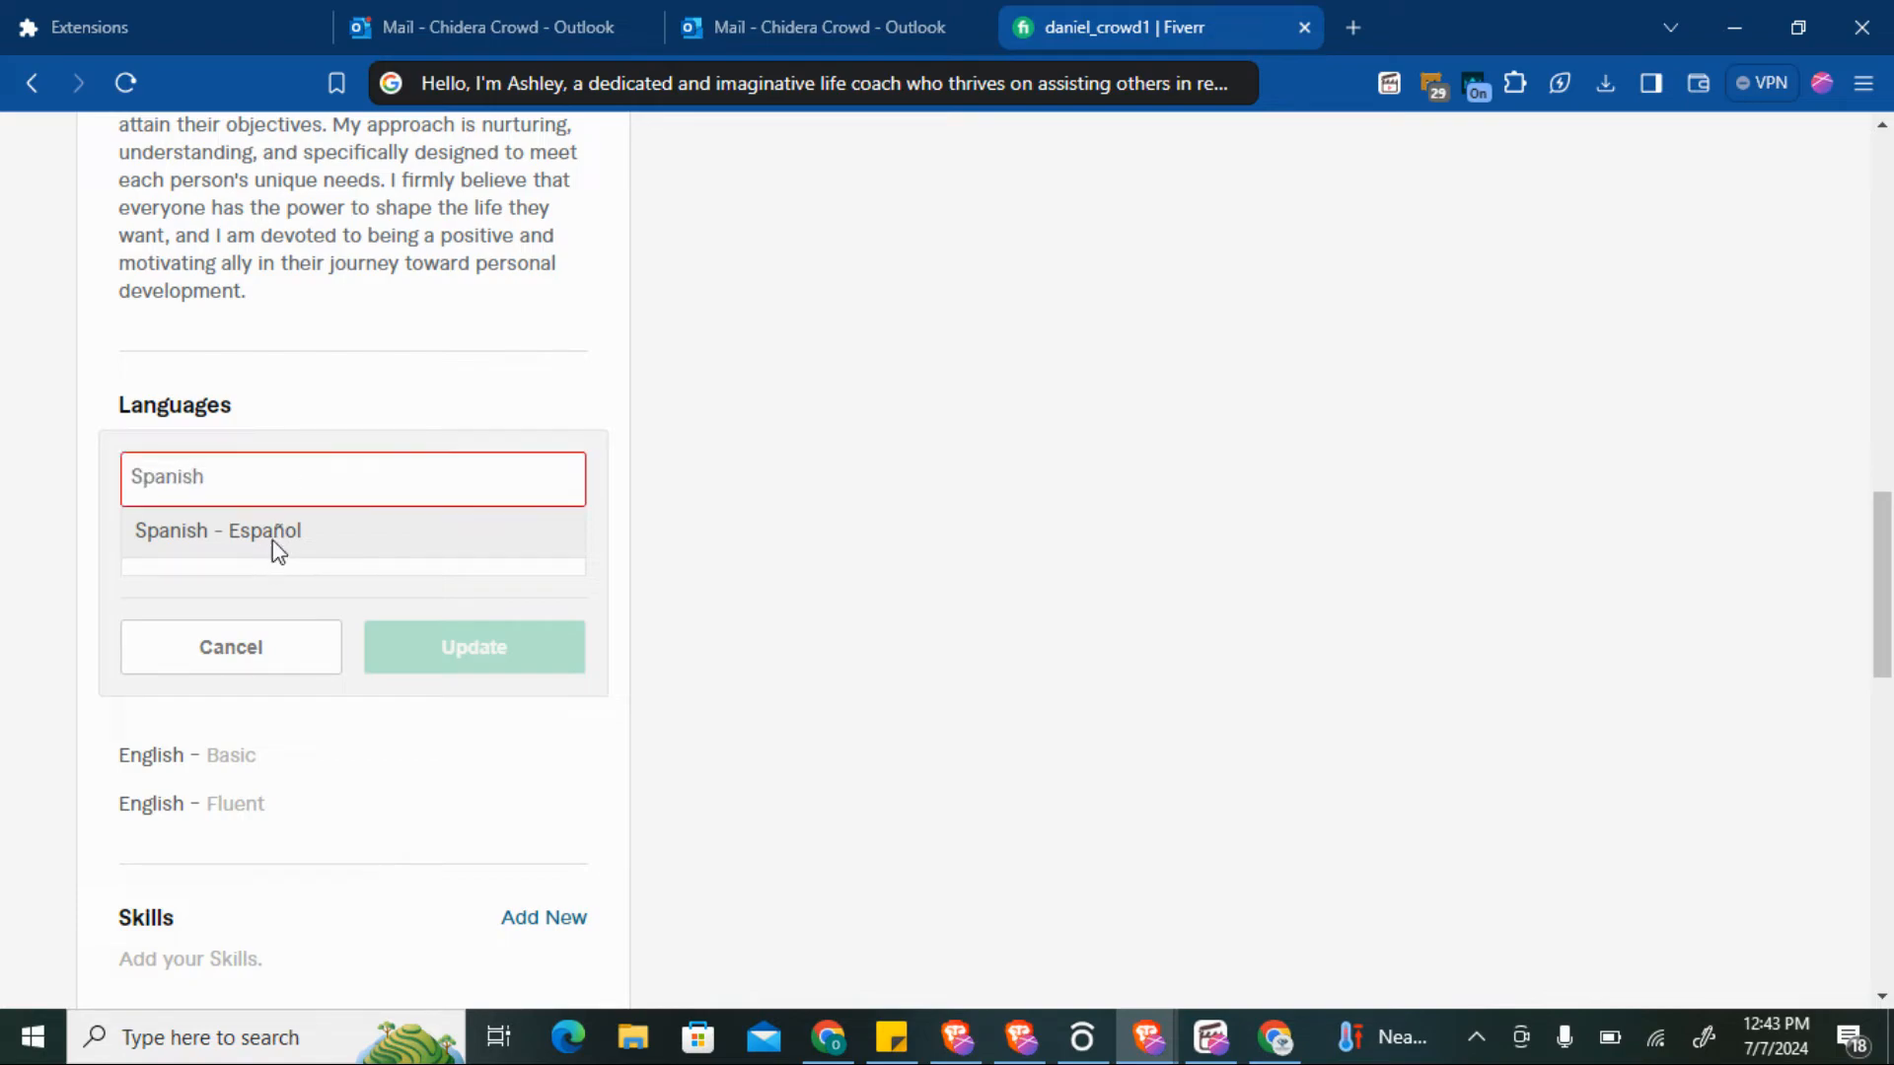
left_click(441, 562)
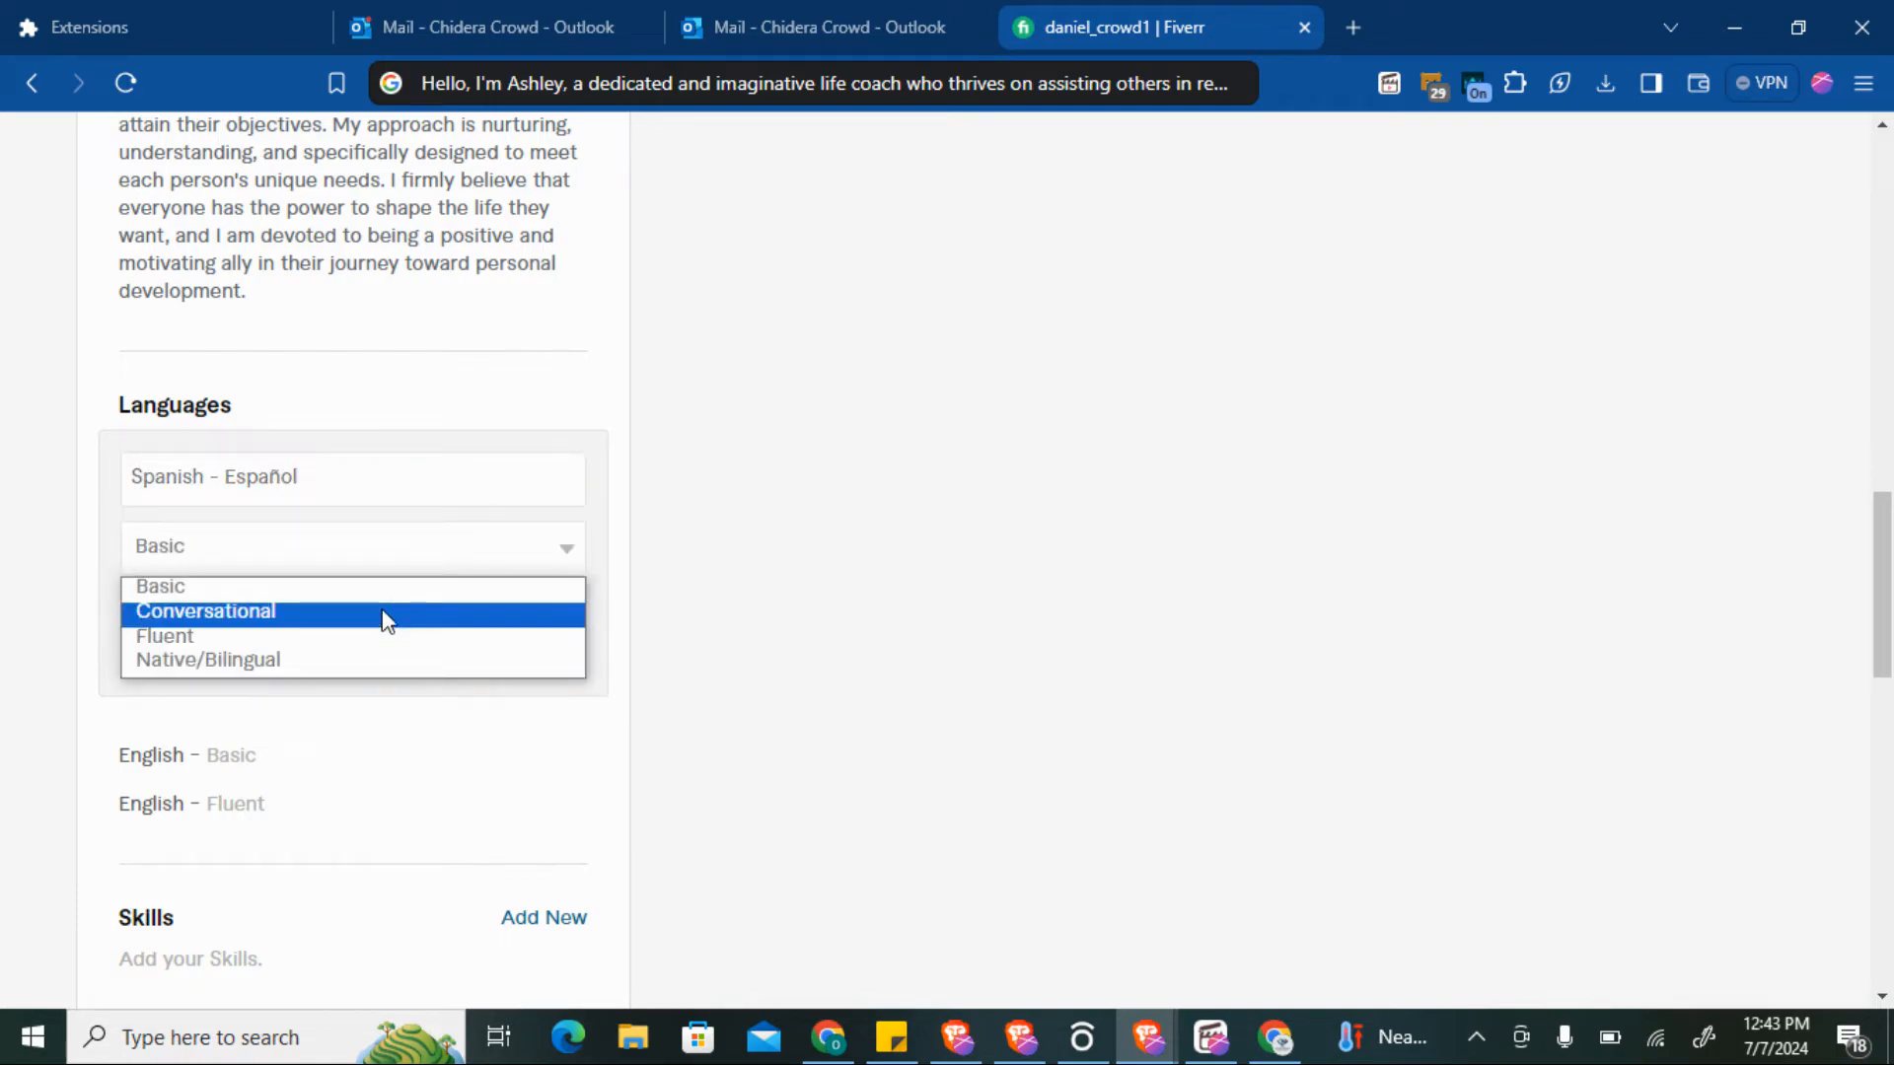
left_click(393, 647)
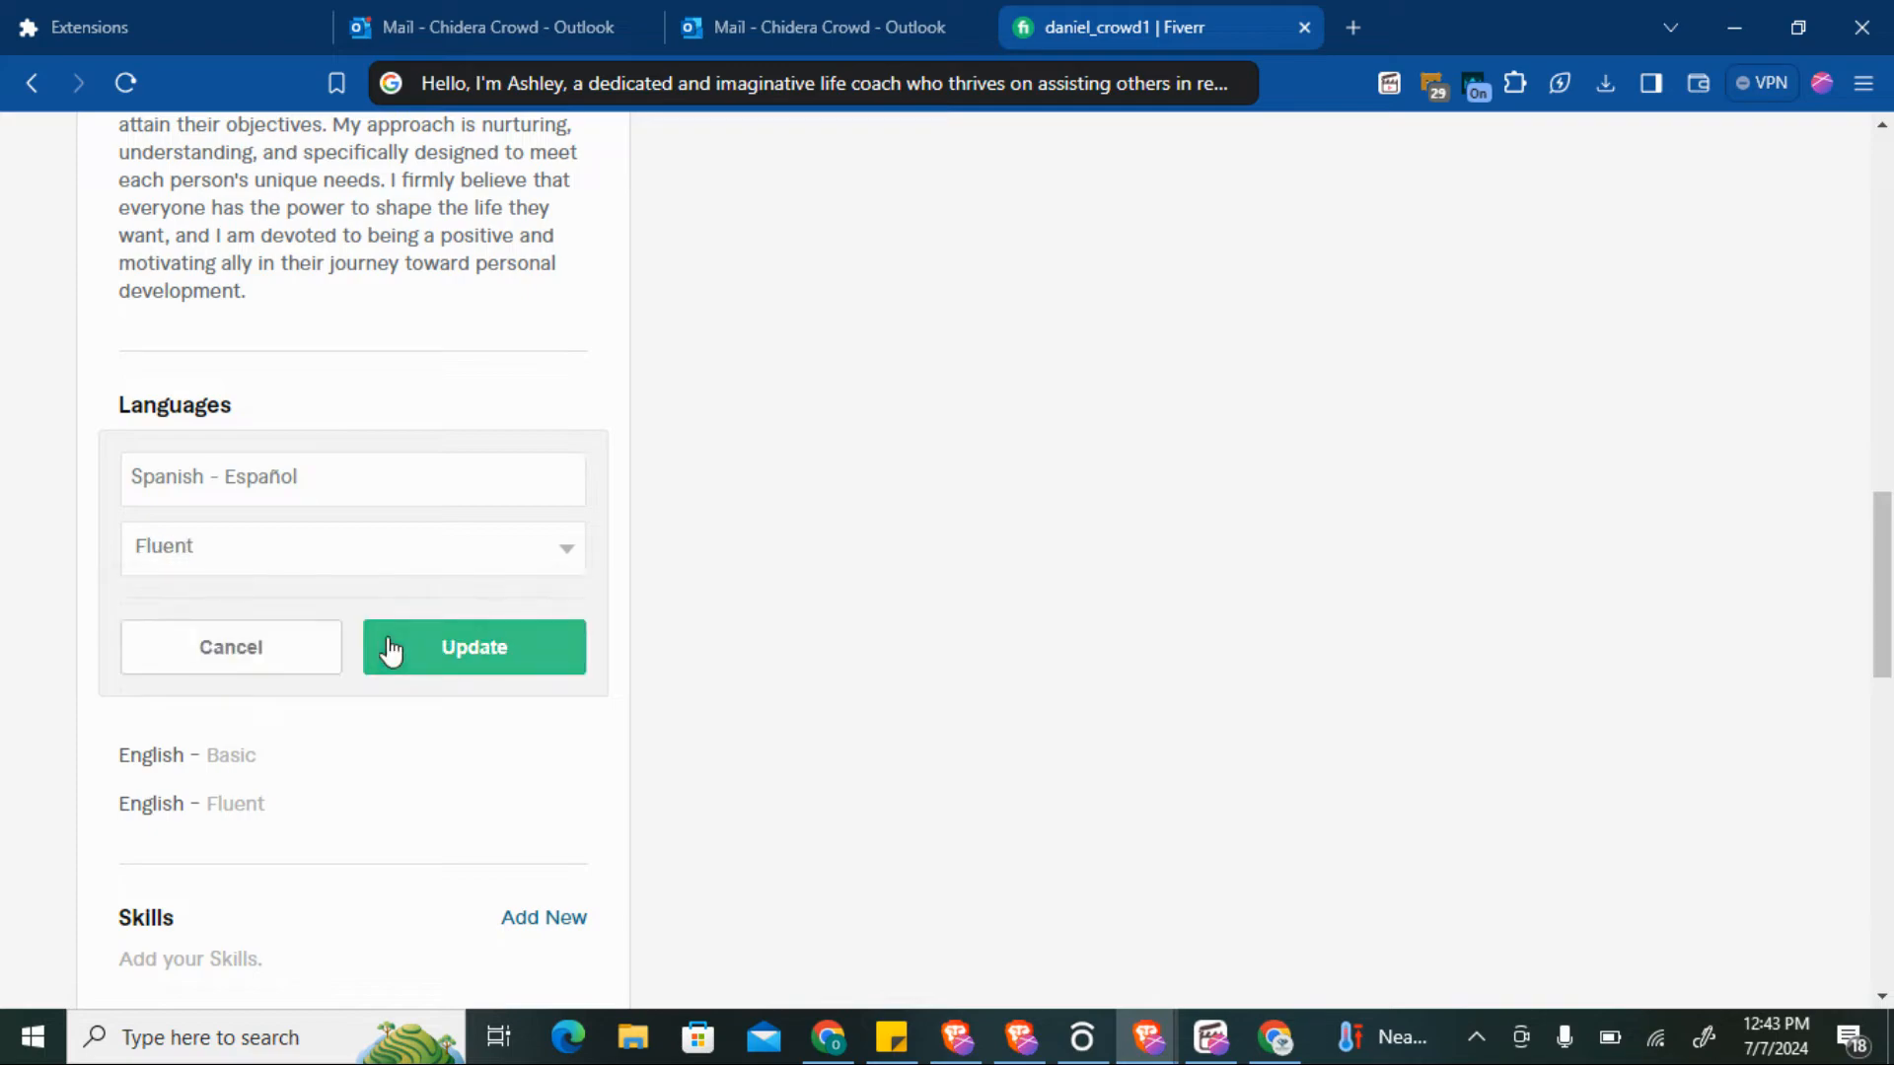
left_click(392, 555)
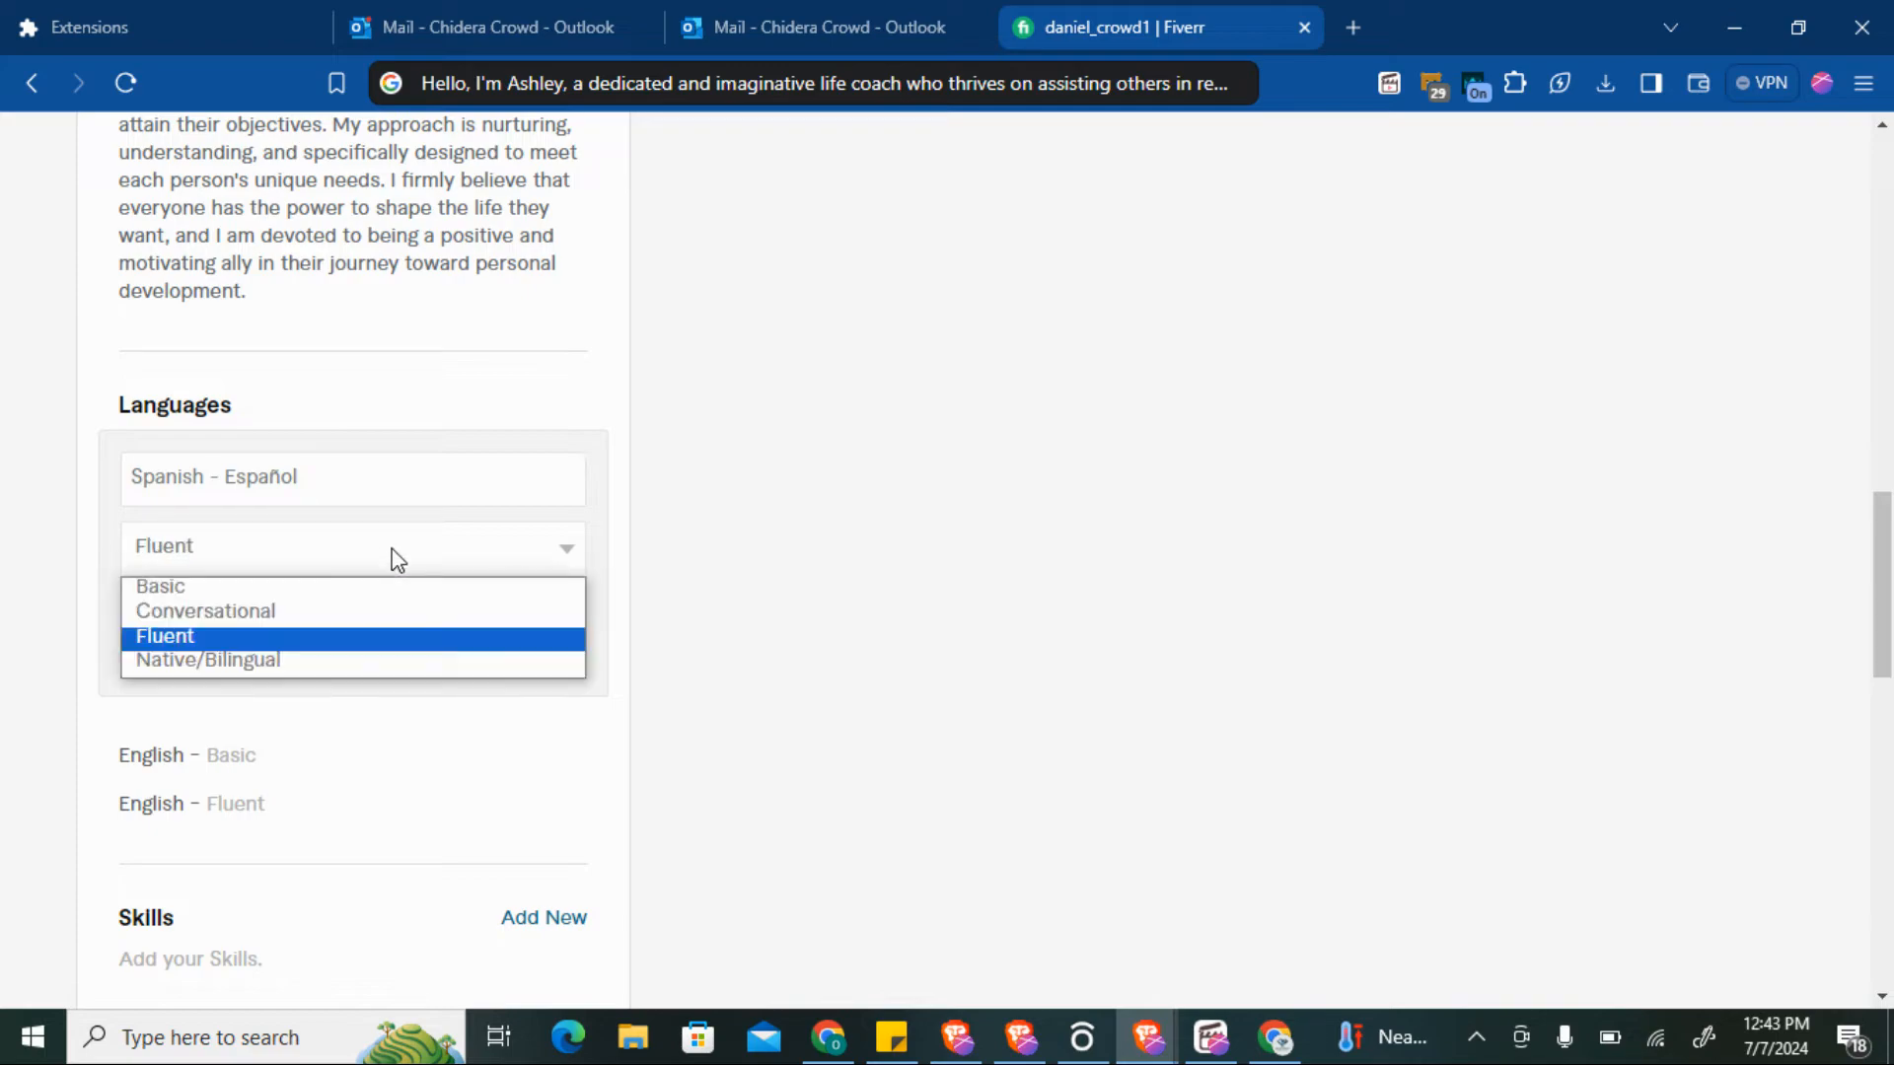
left_click(331, 594)
left_click(403, 649)
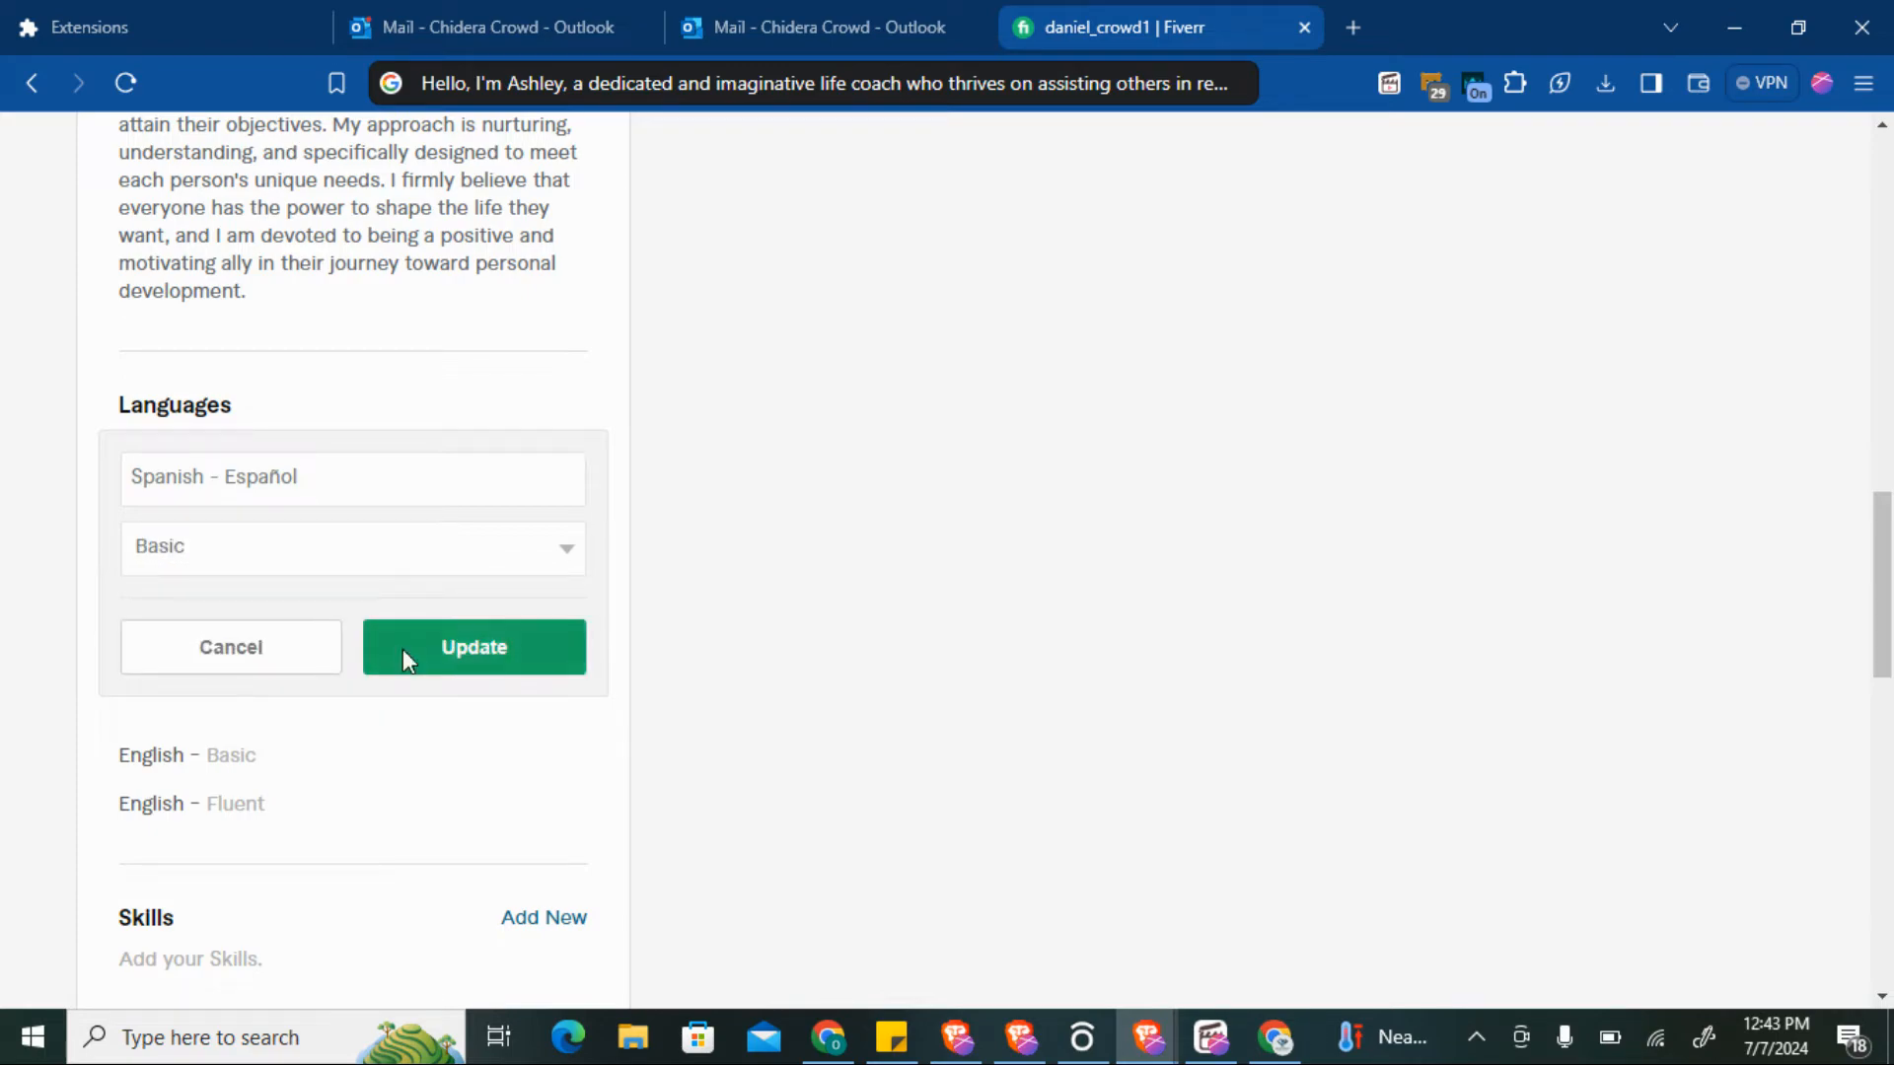
- Add Dating advice to the profile's skills with the Expert experience level
scroll(365, 614, "down", 2)
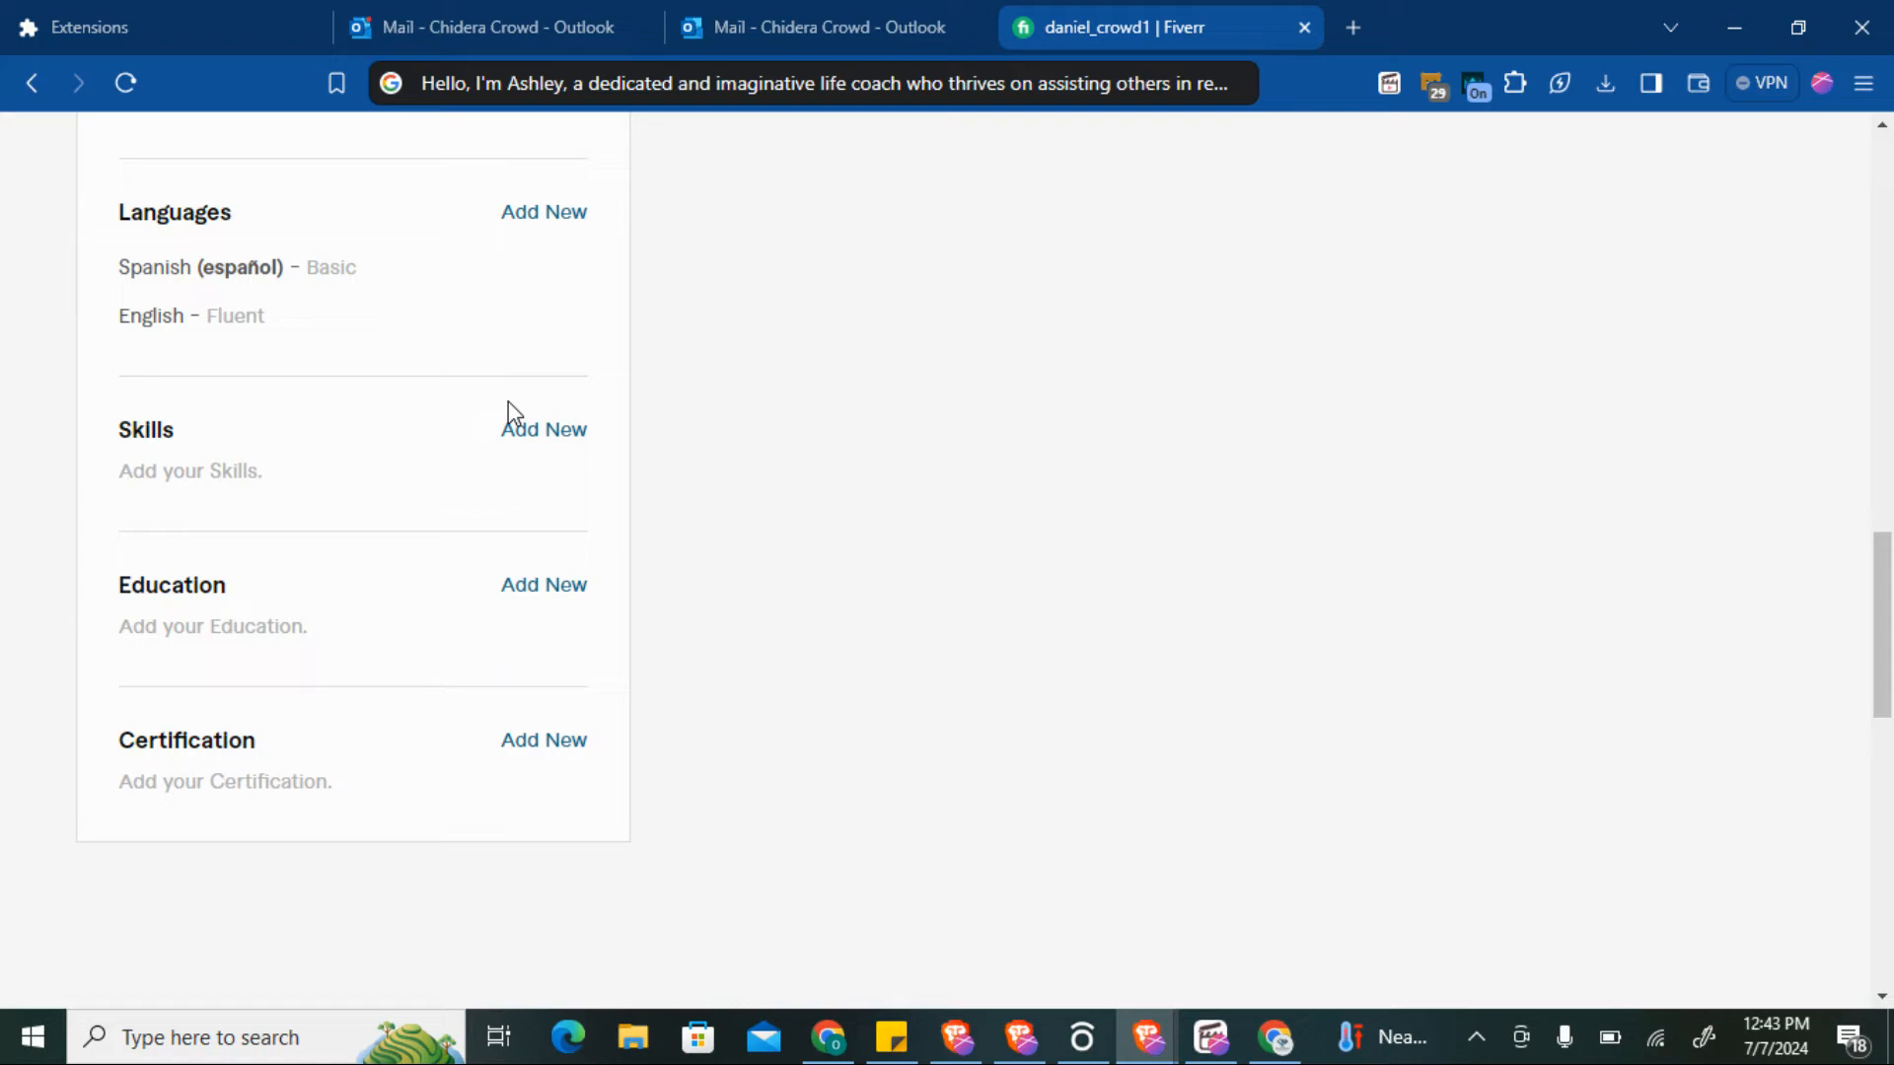
scroll(493, 385, "down", 1)
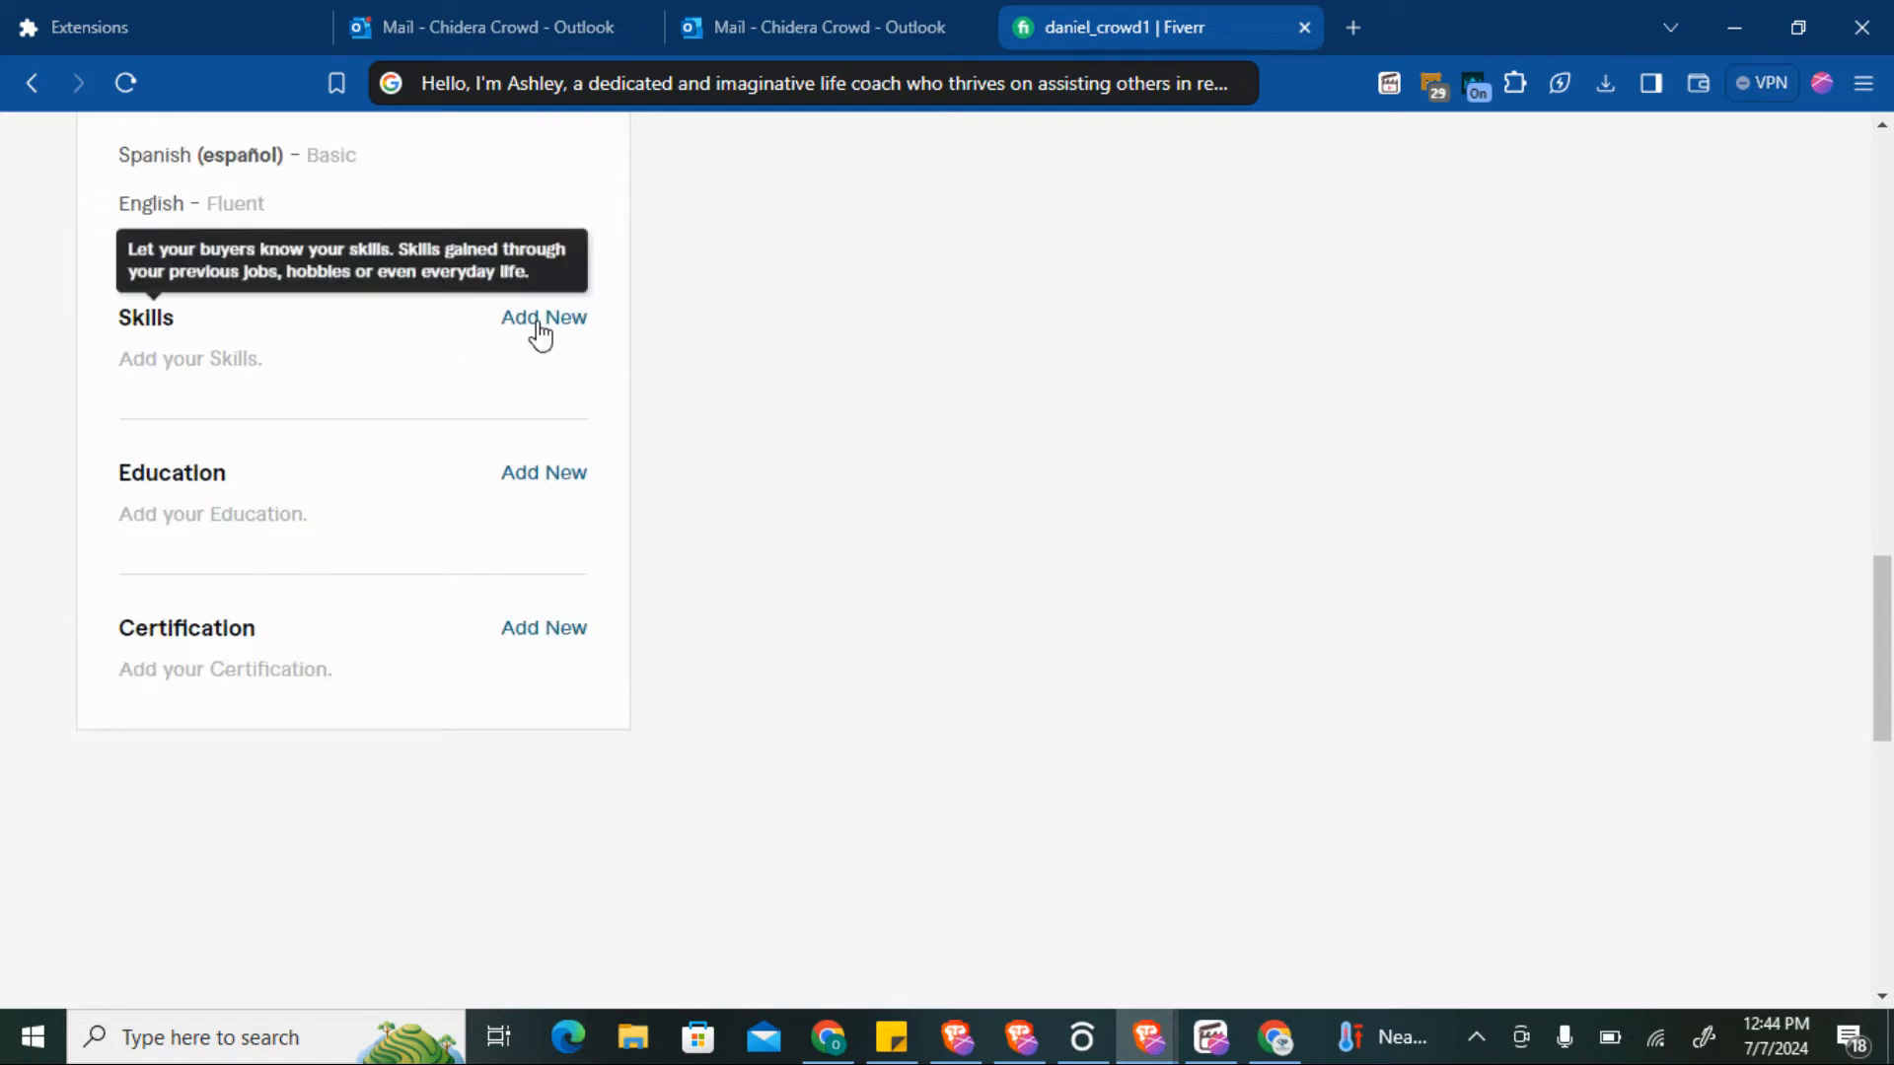
left_click(540, 325)
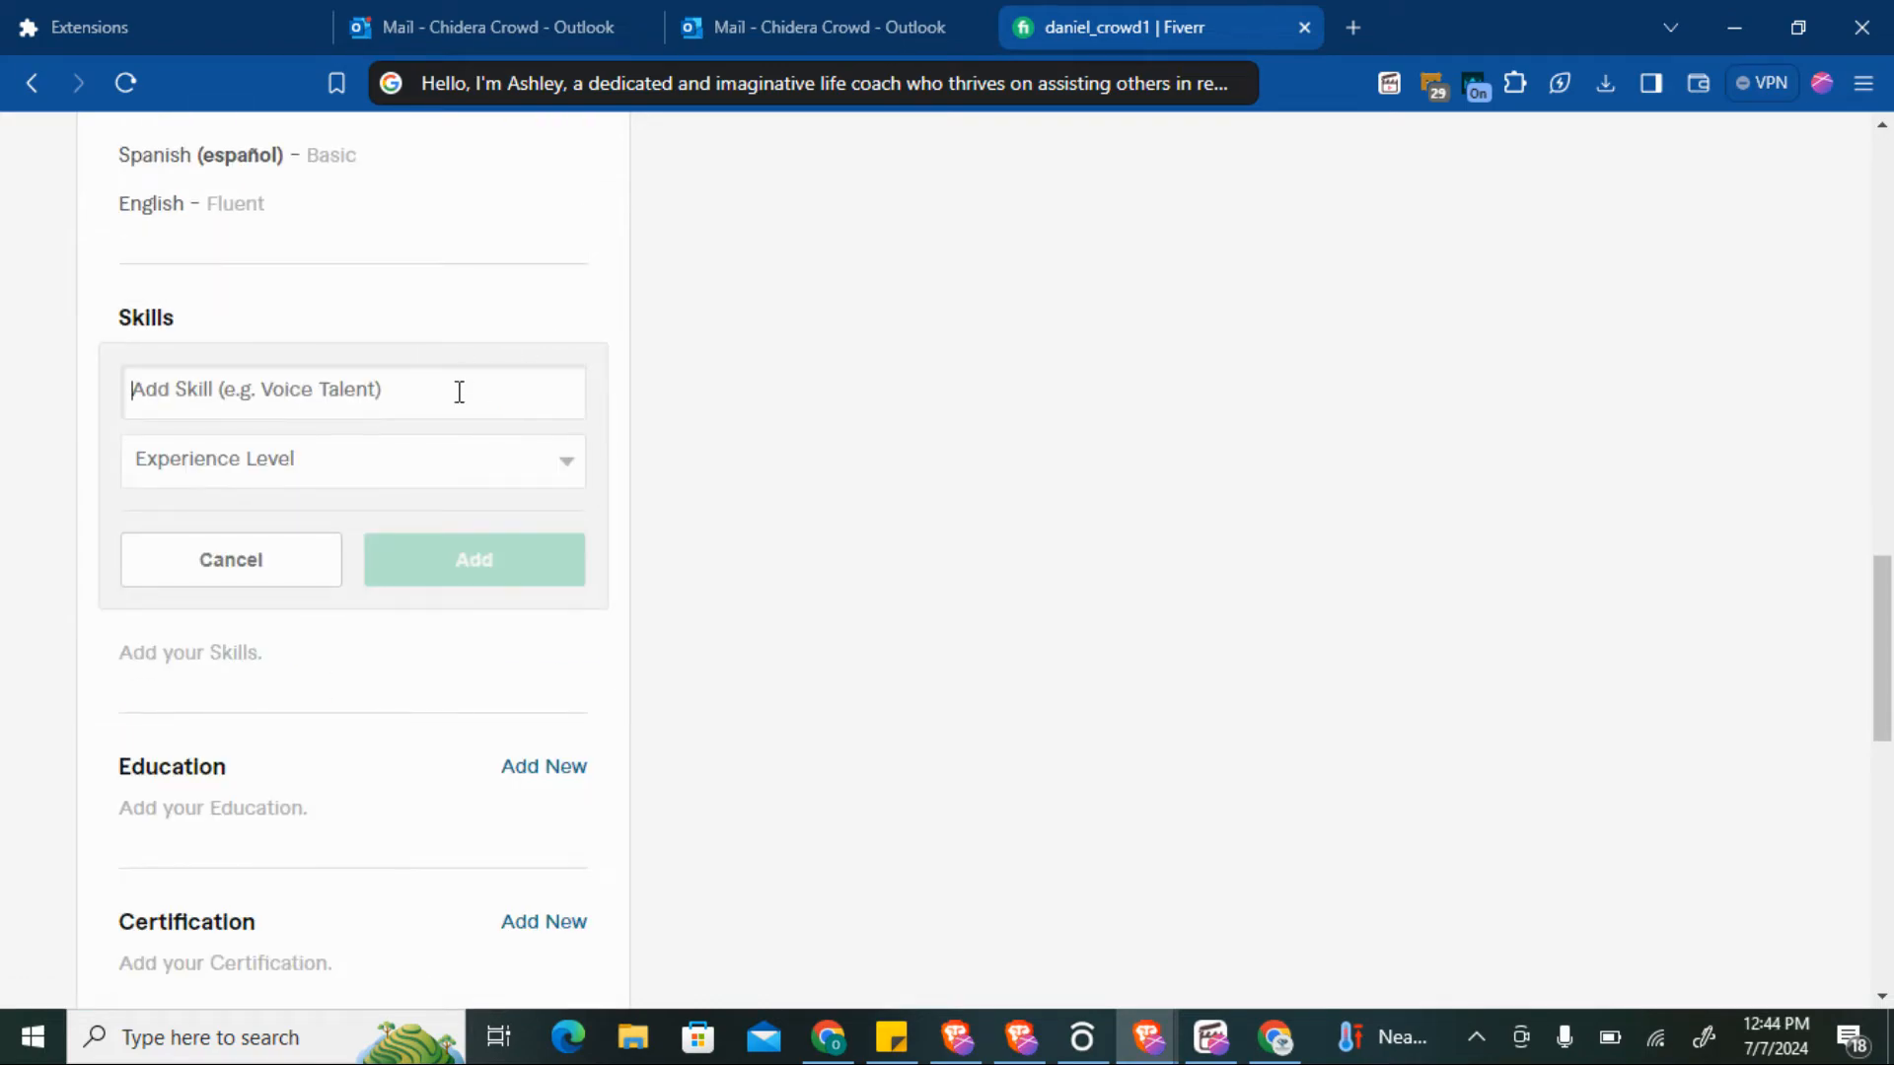
type("d")
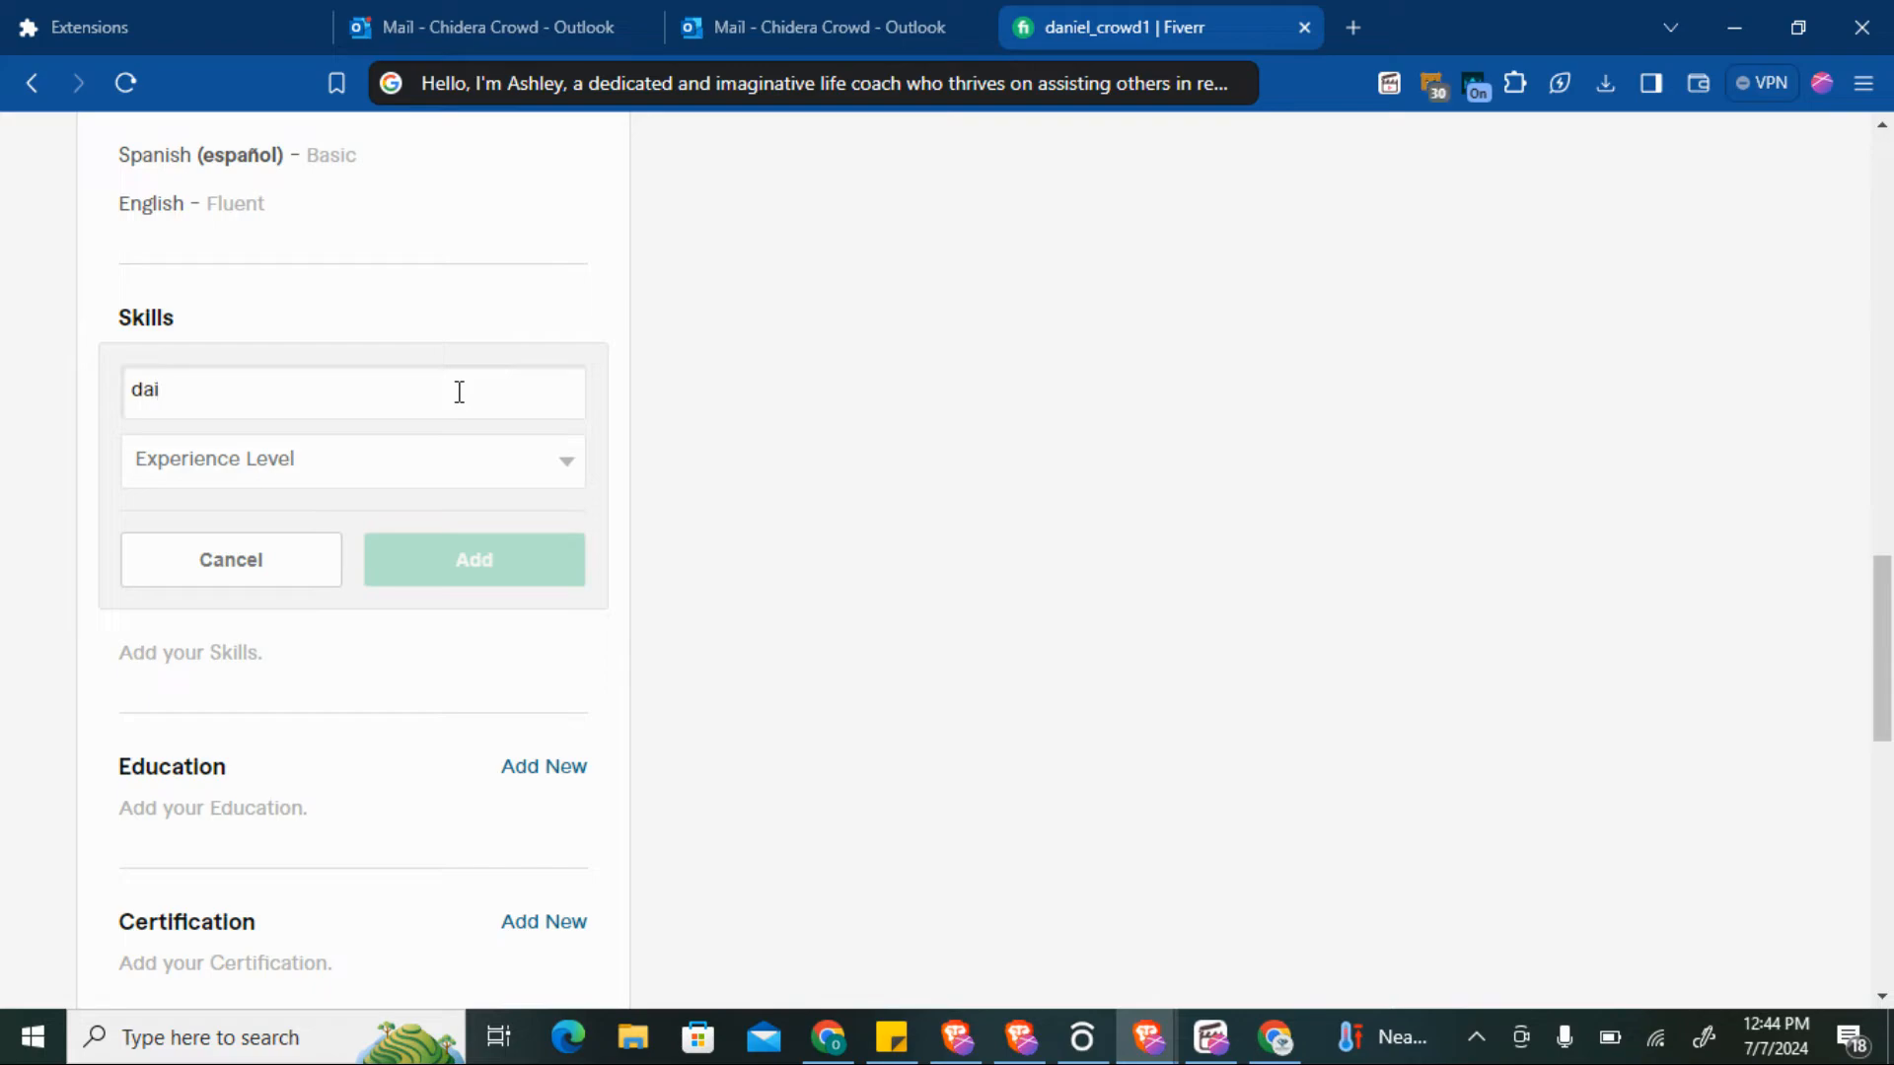
type("ar")
key("BackSpace")
type("ting")
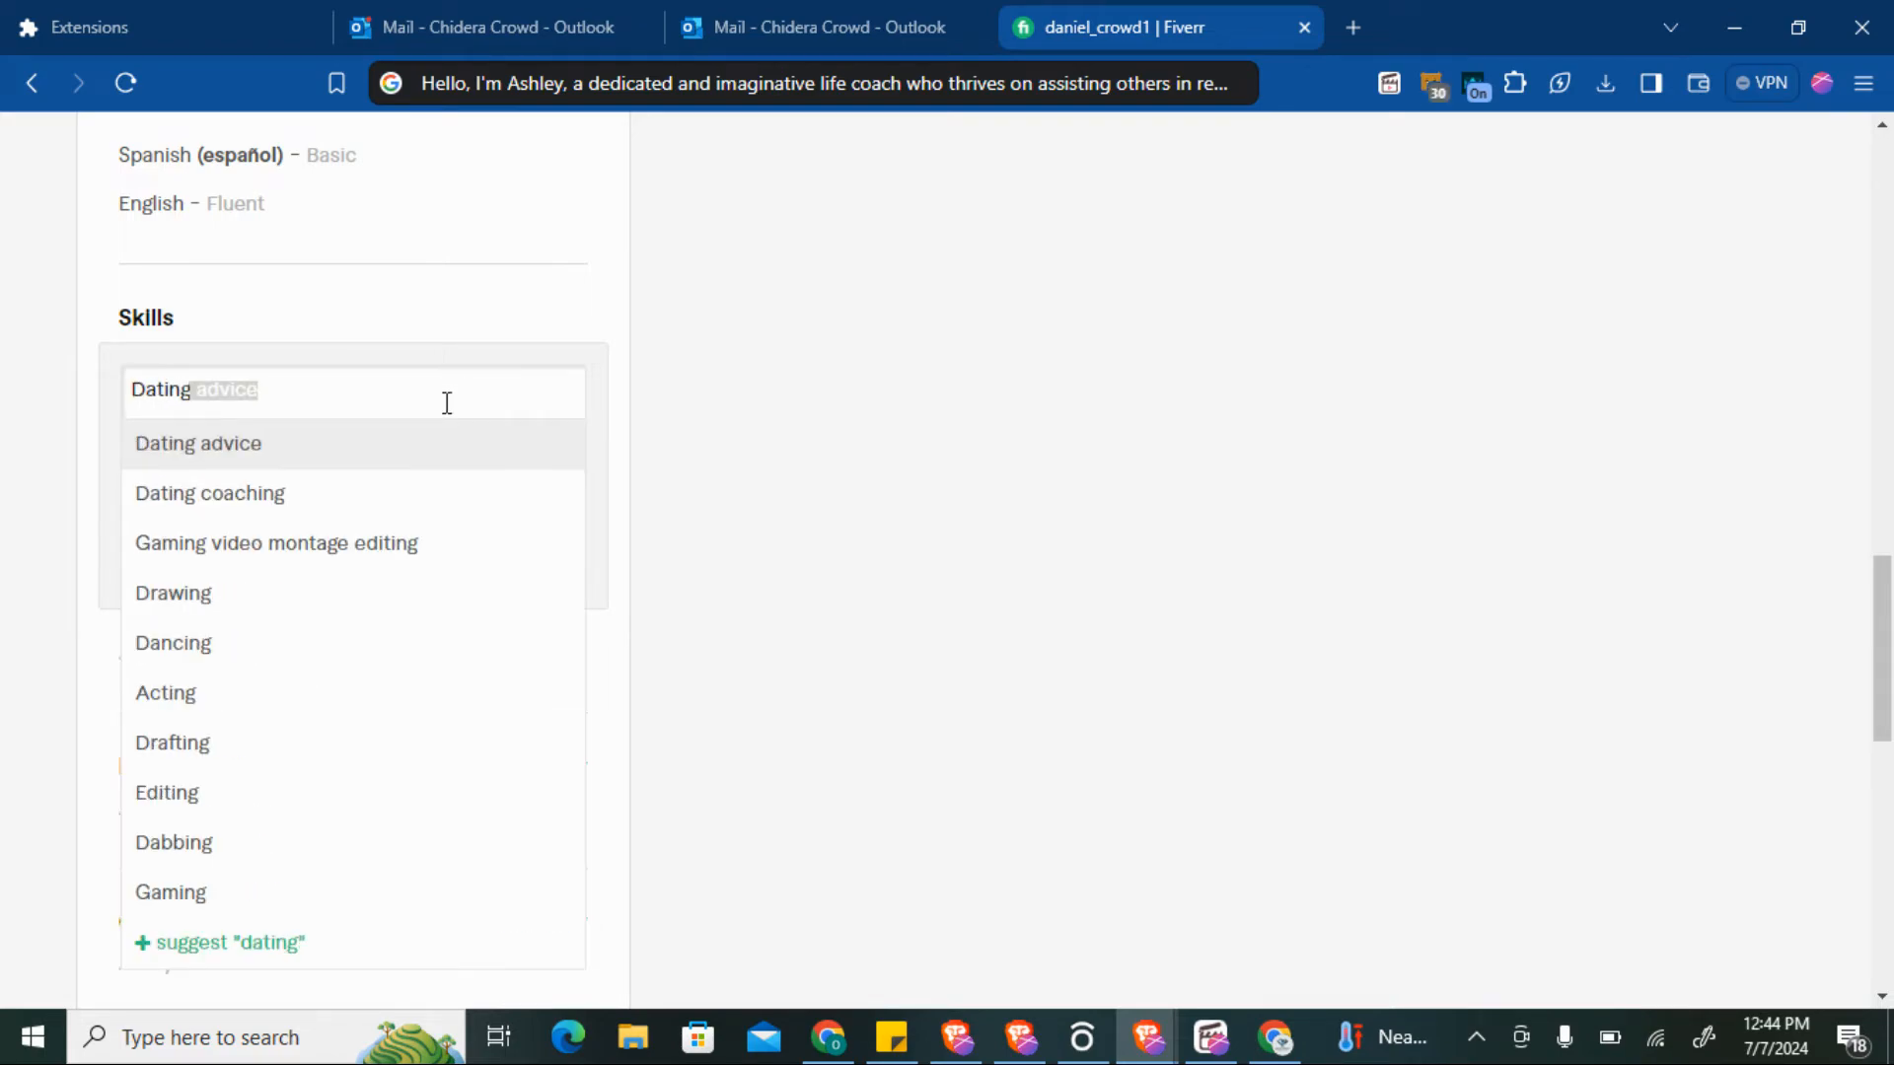
left_click(389, 461)
left_click(413, 474)
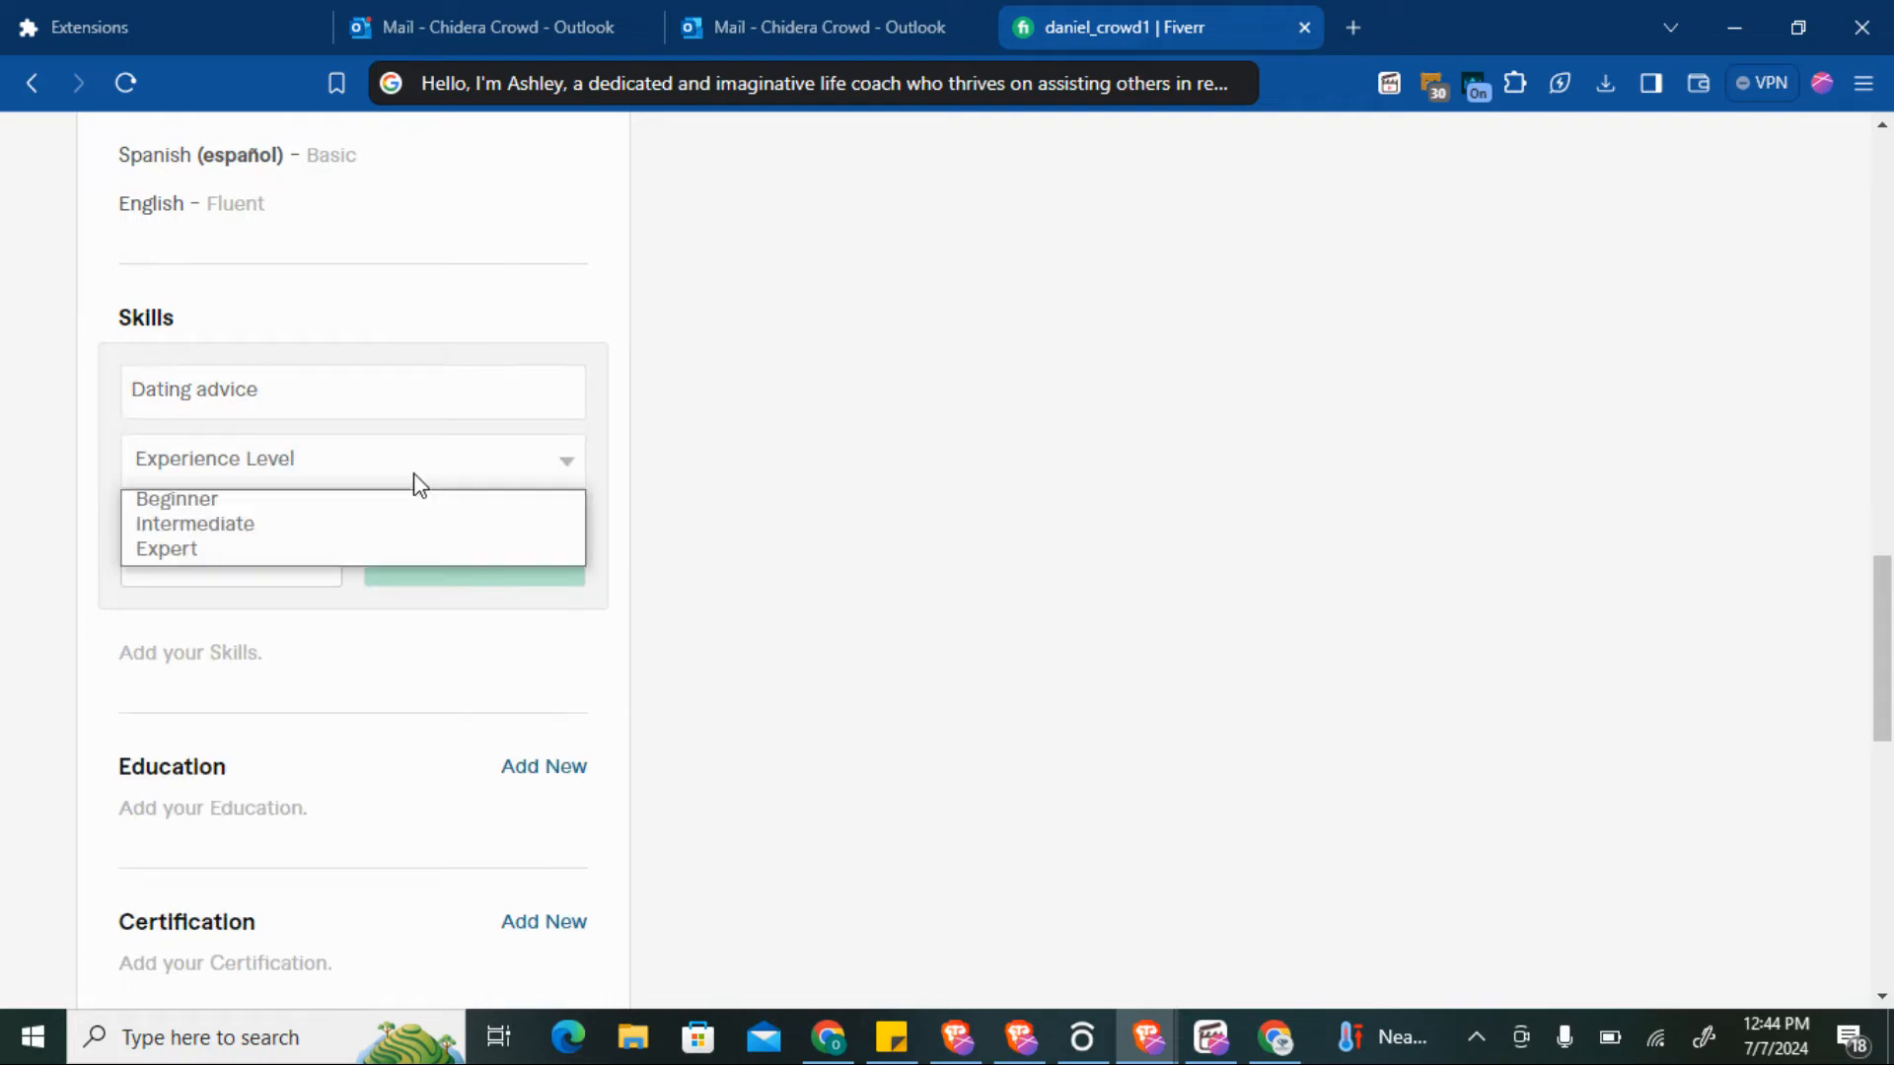
left_click(358, 554)
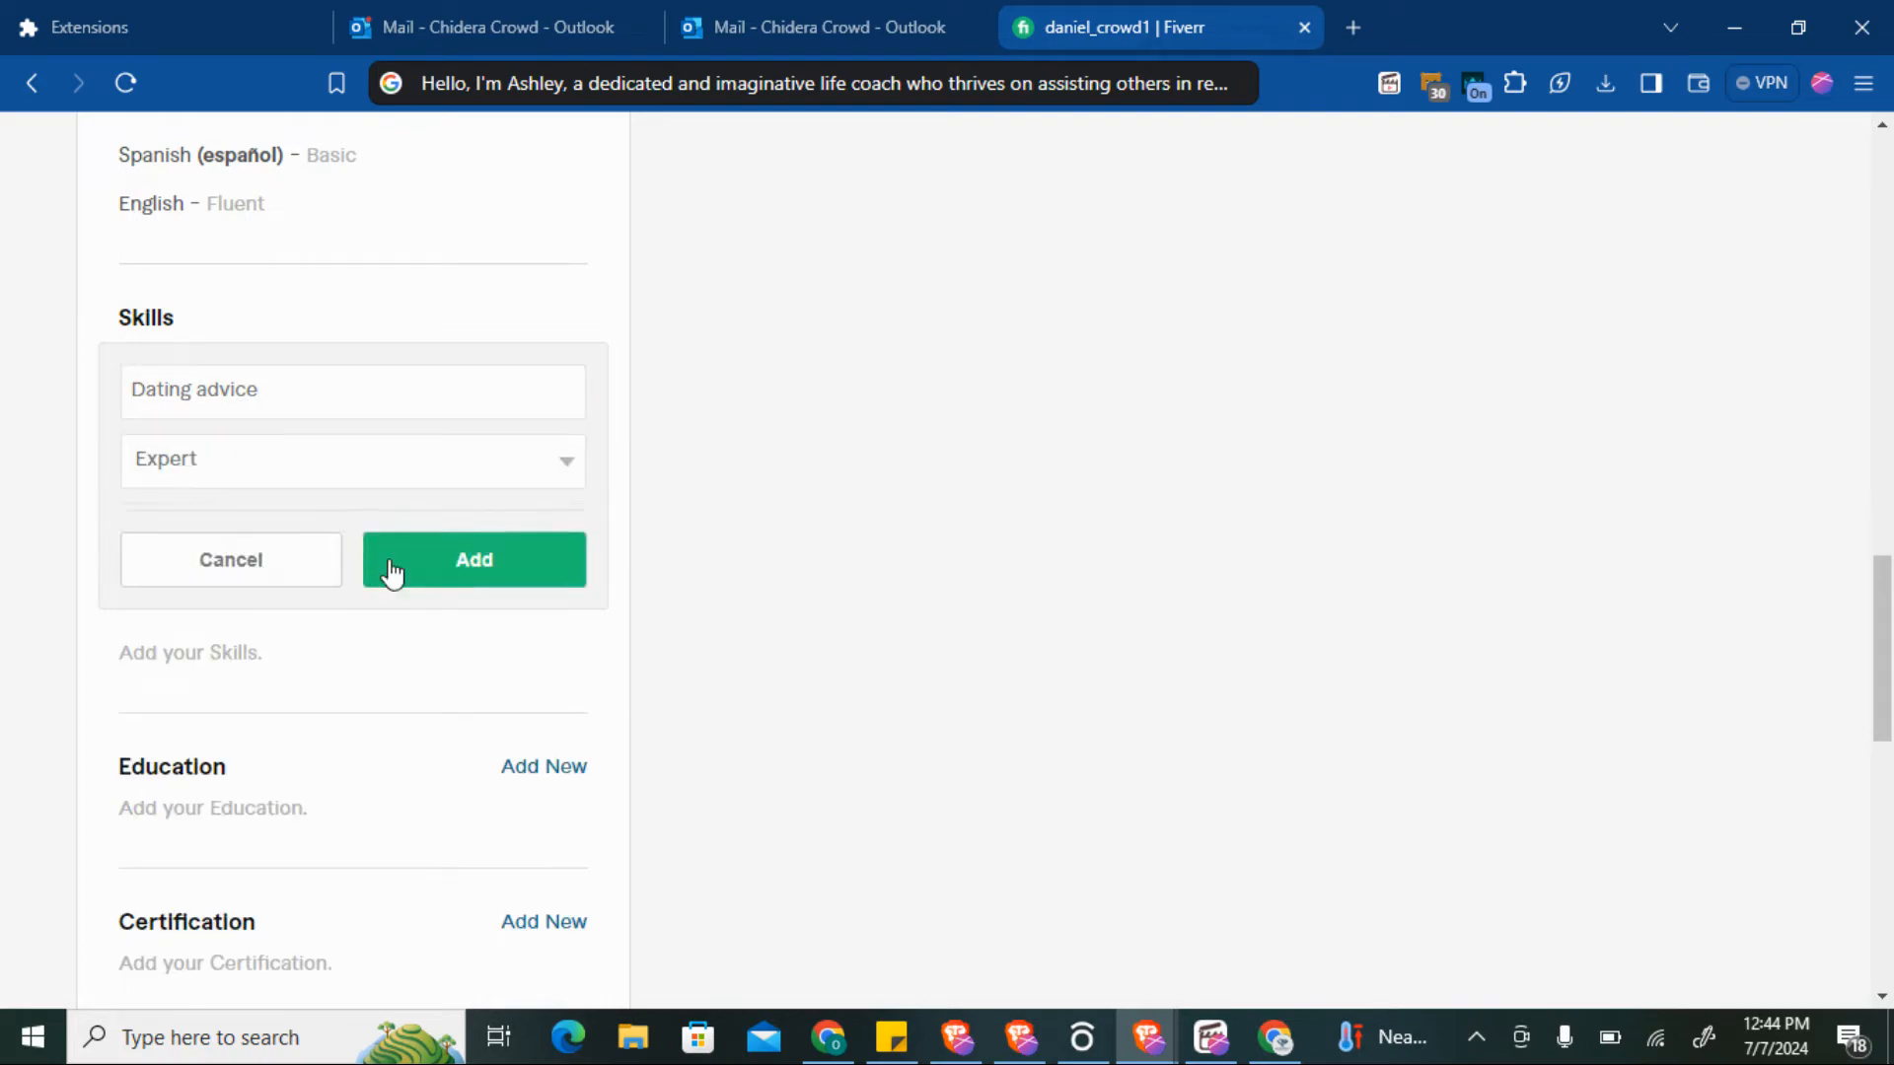
left_click(451, 591)
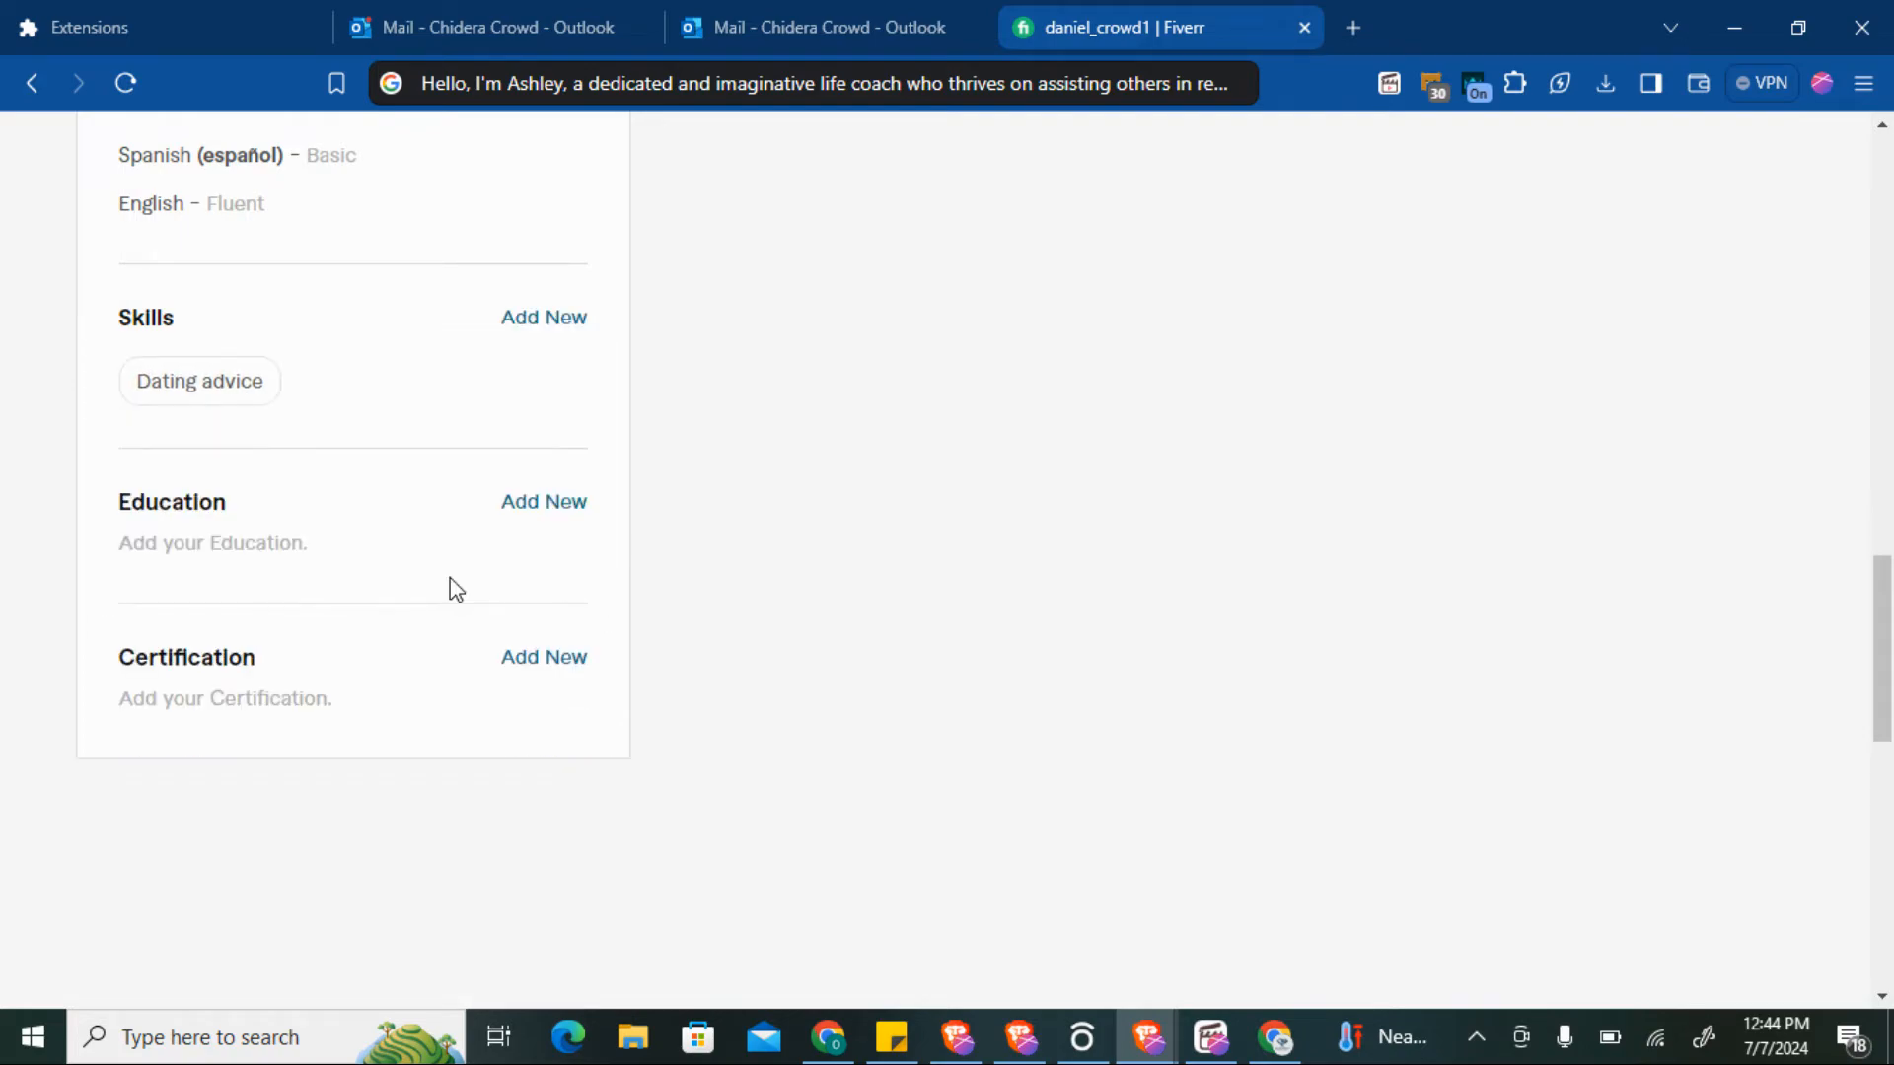
- Add Love advice to the profile's skills with the Expert experience level
left_click(558, 323)
type("lo")
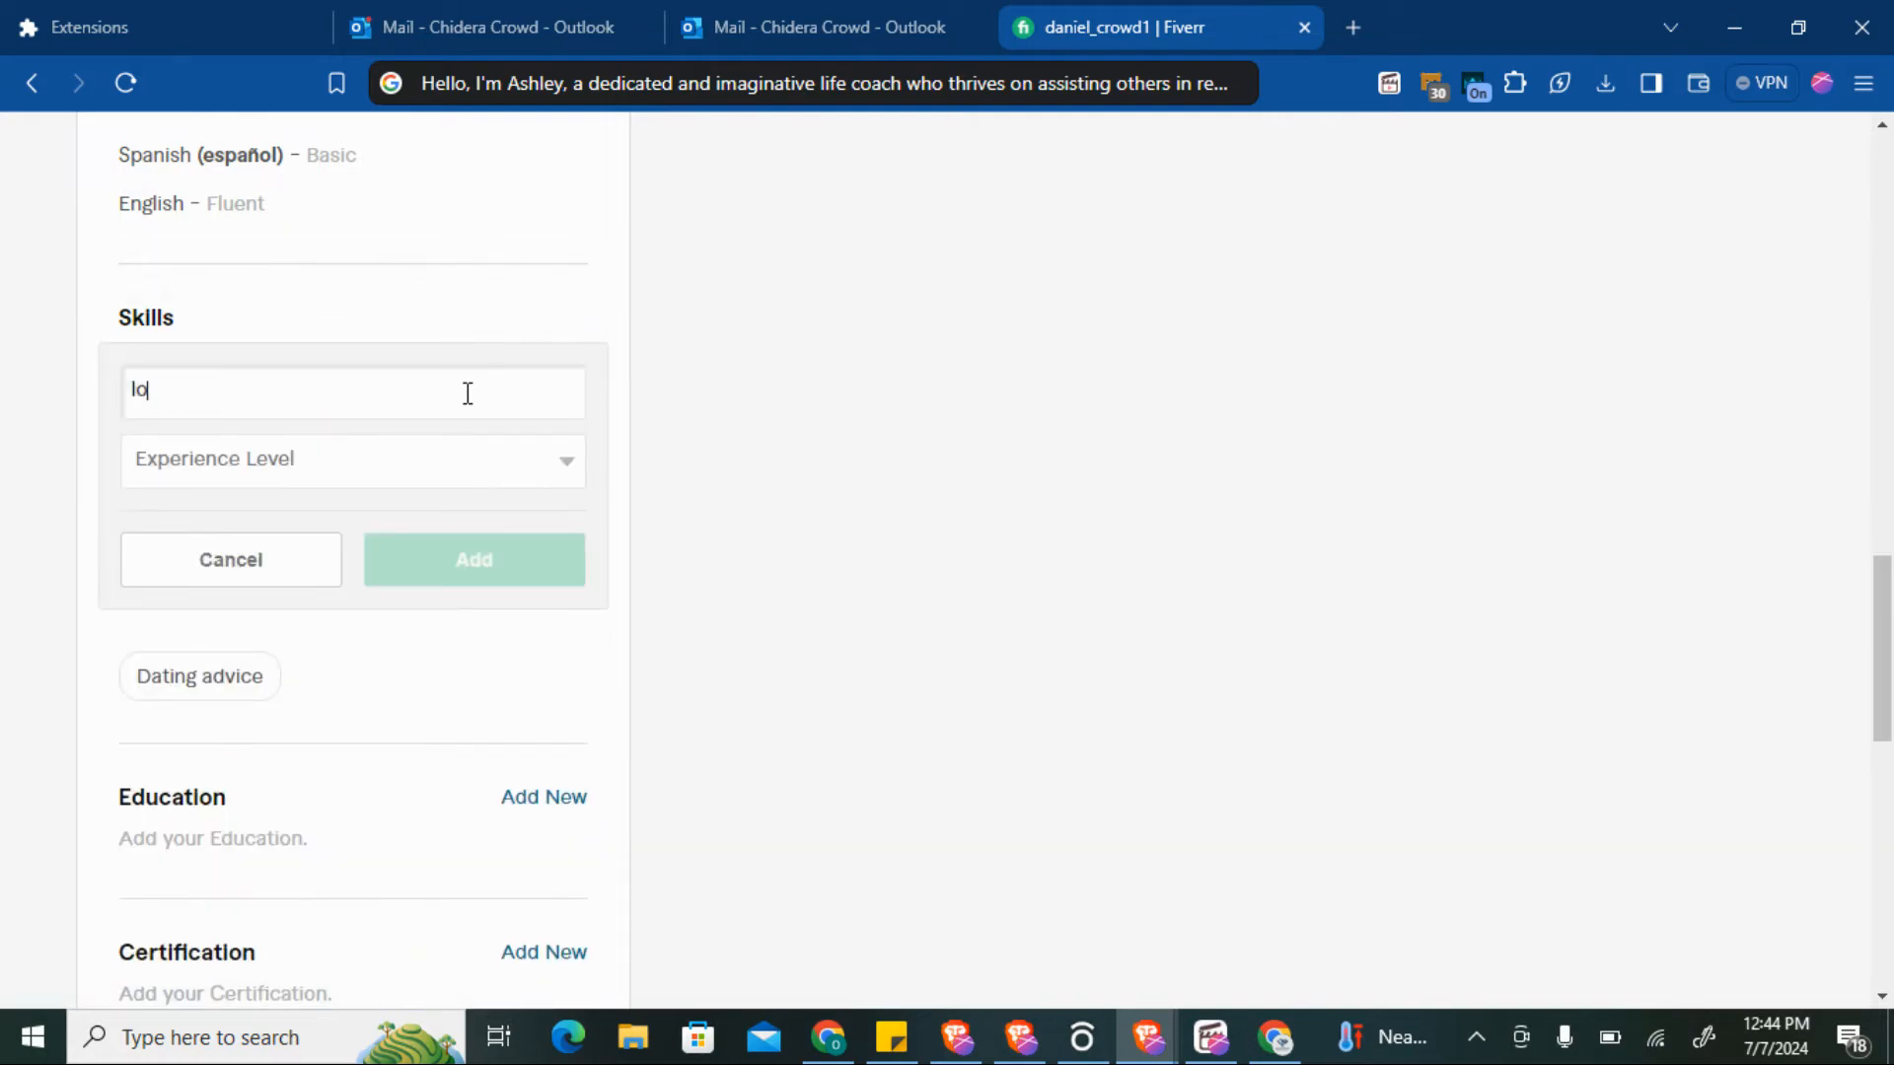
type("ve")
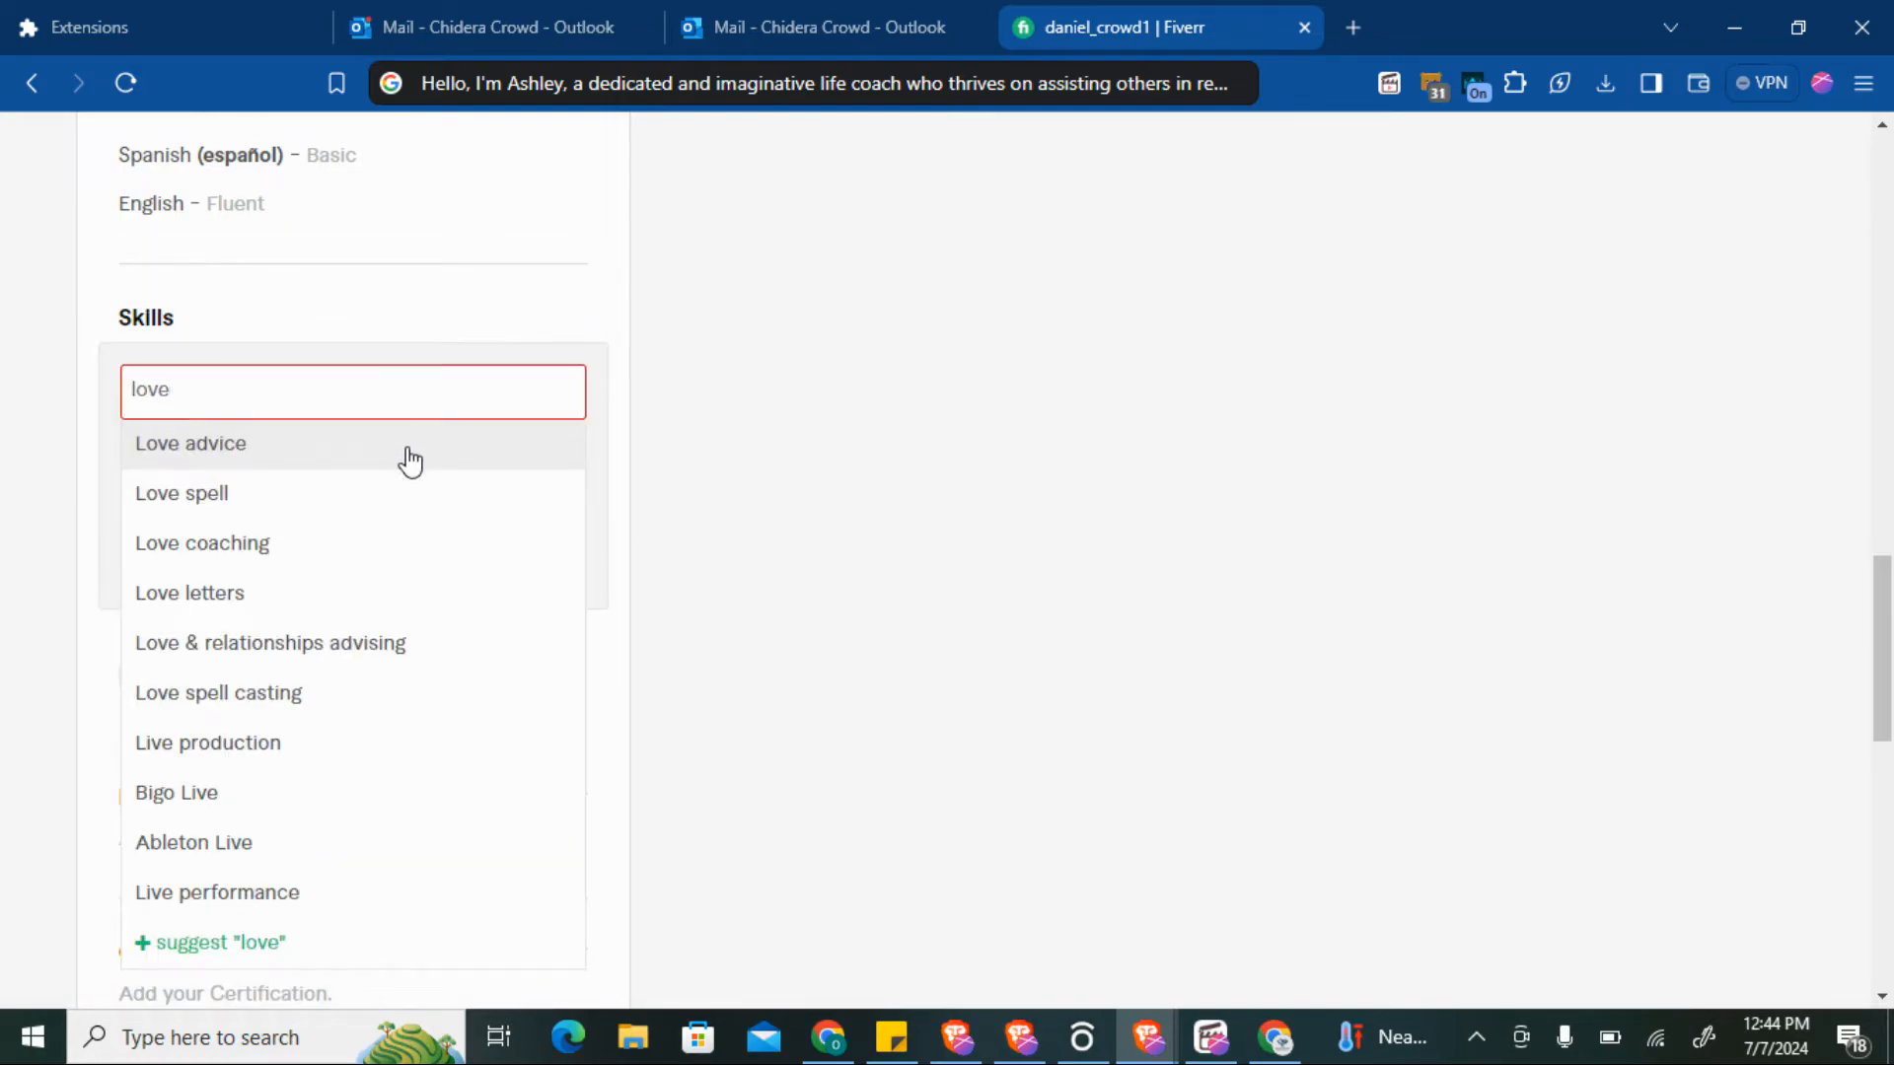
left_click(410, 456)
left_click(461, 473)
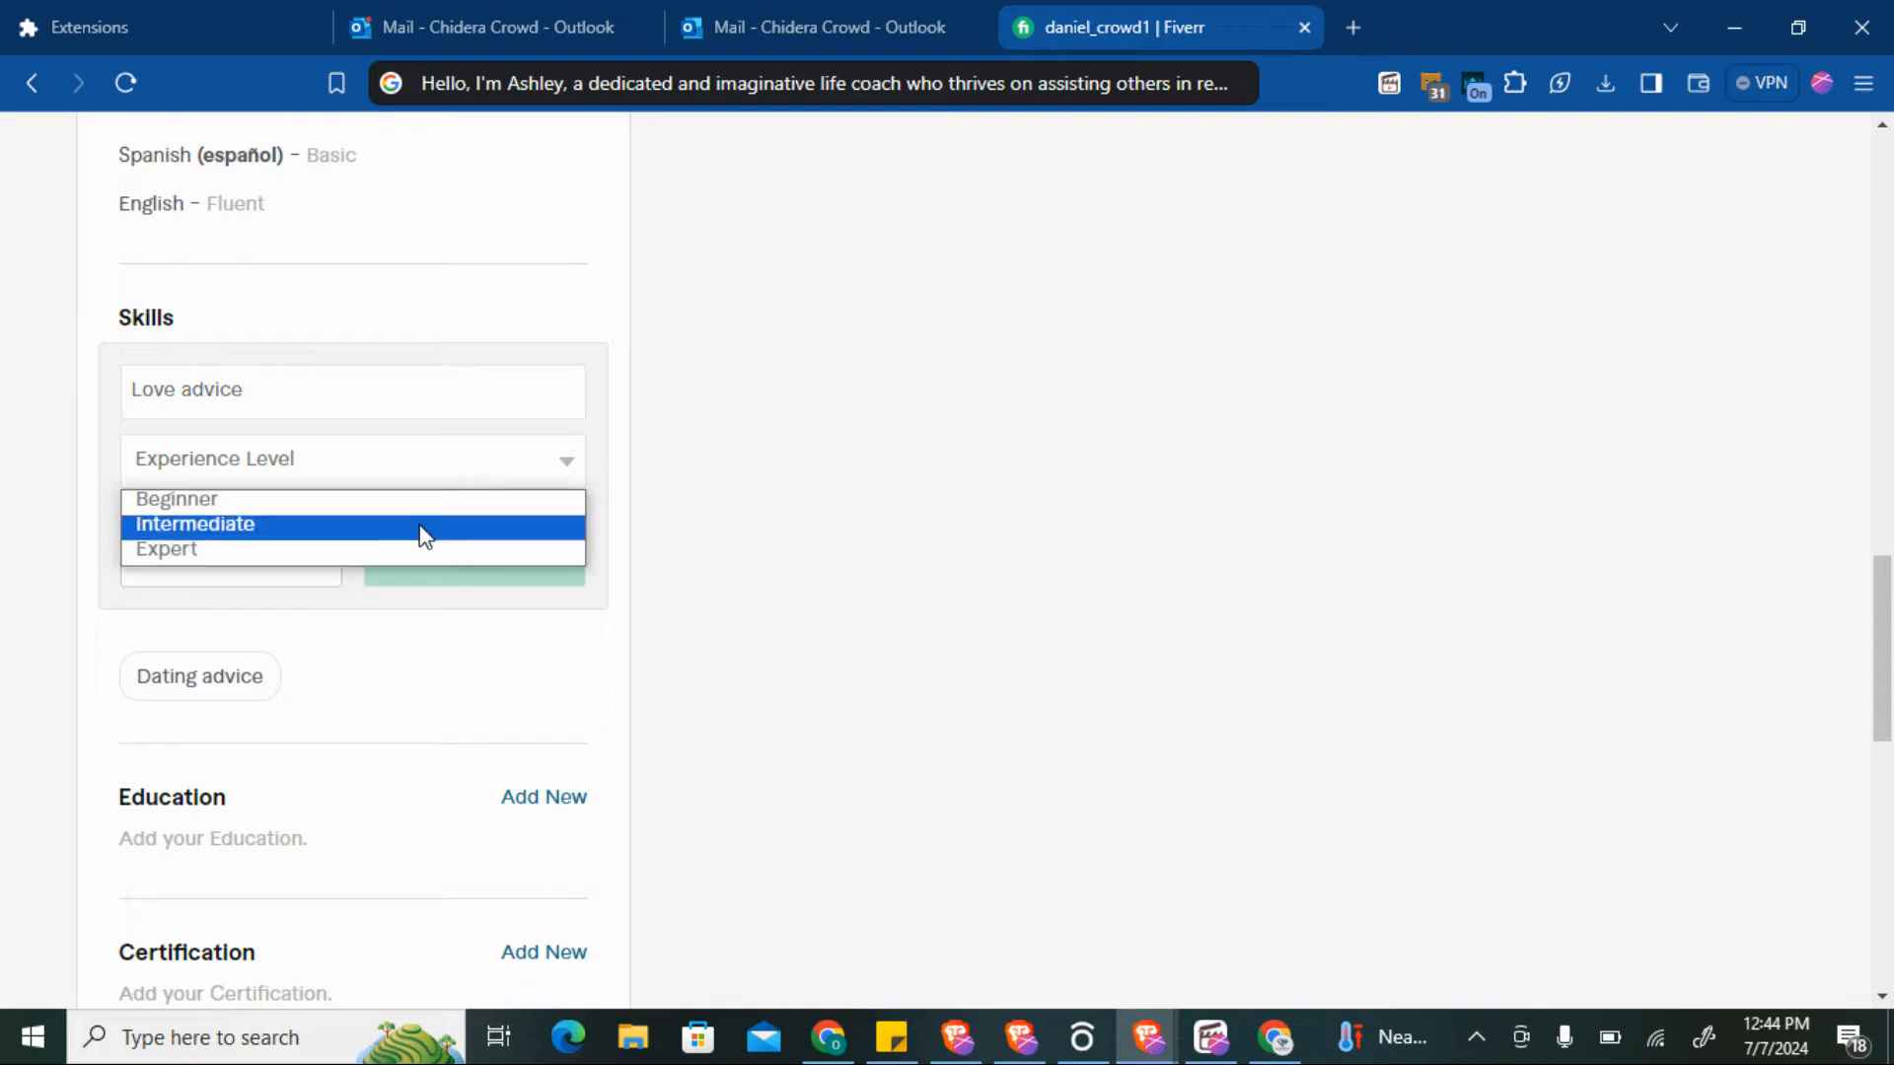
left_click(428, 558)
left_click(427, 567)
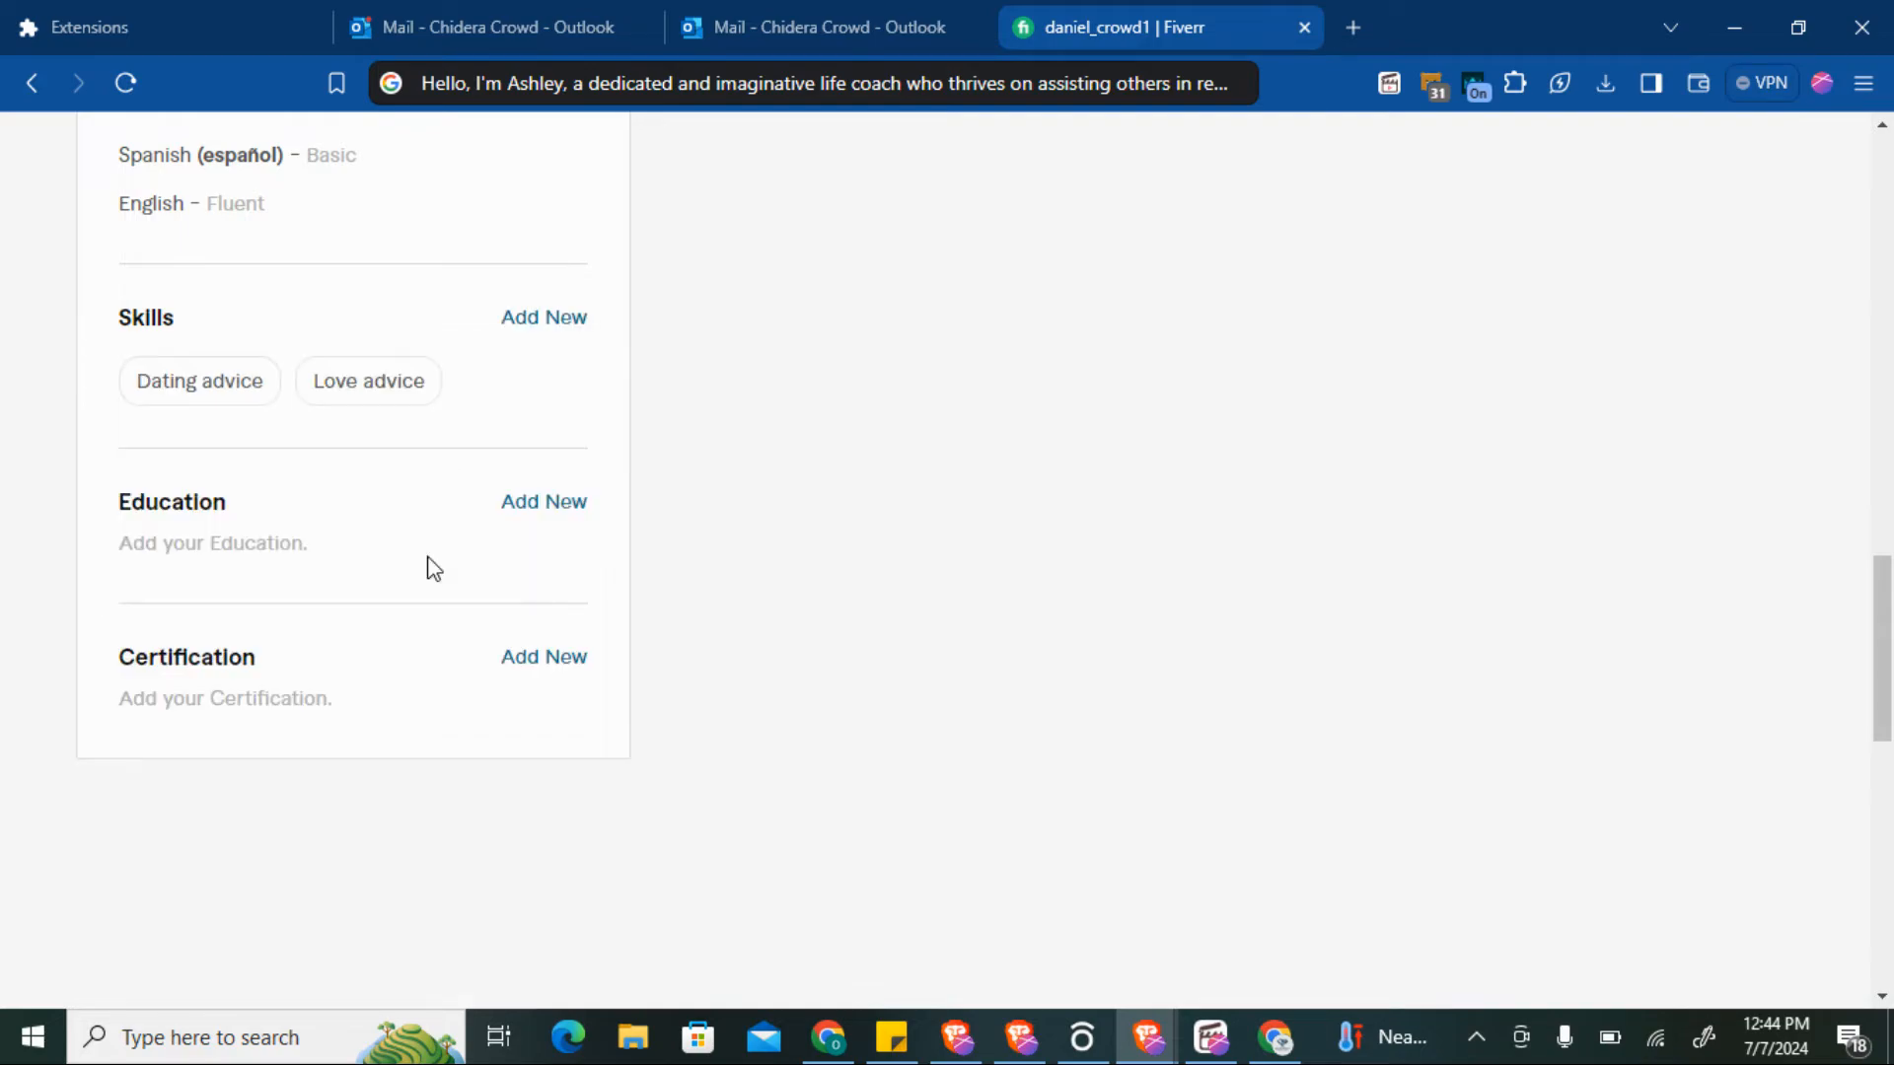
- Start a new education entry on the profile with Spain as the country of the college
scroll(428, 559, "down", 1)
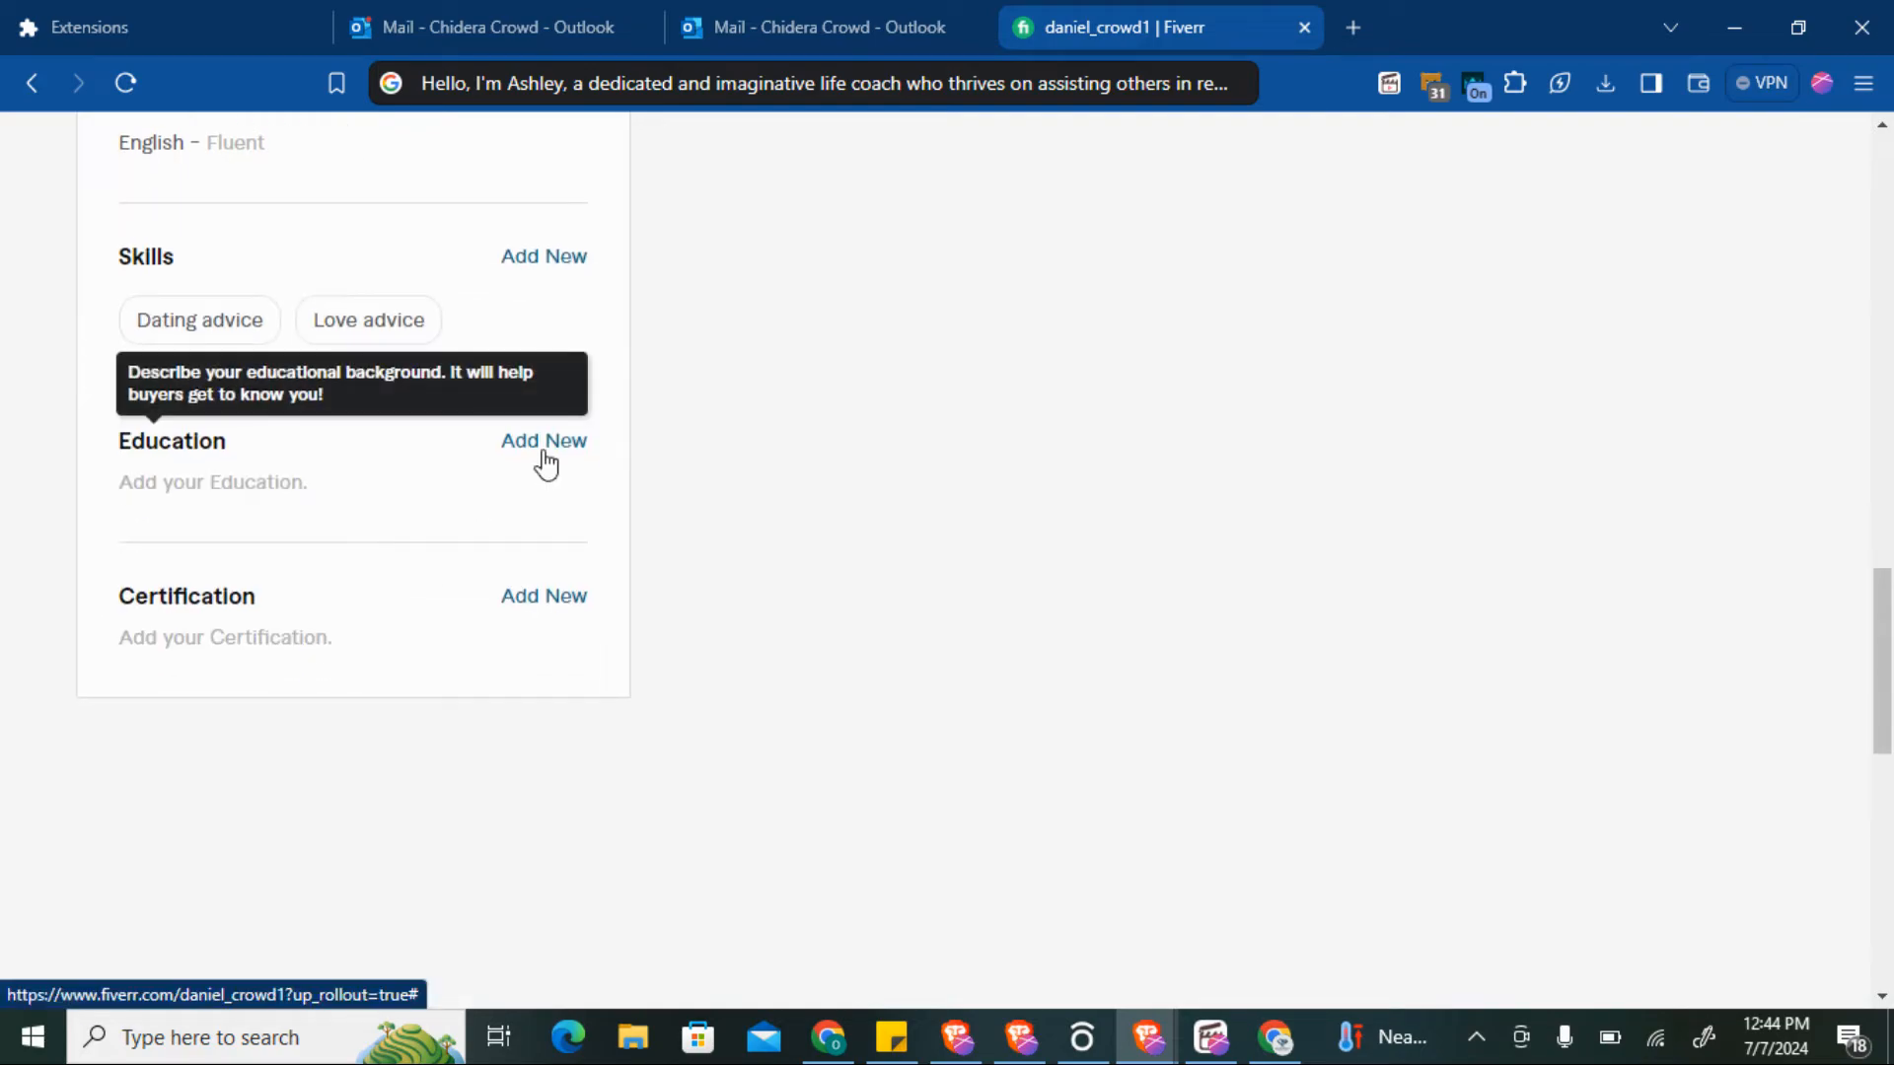
left_click(543, 450)
left_click(401, 516)
key("s")
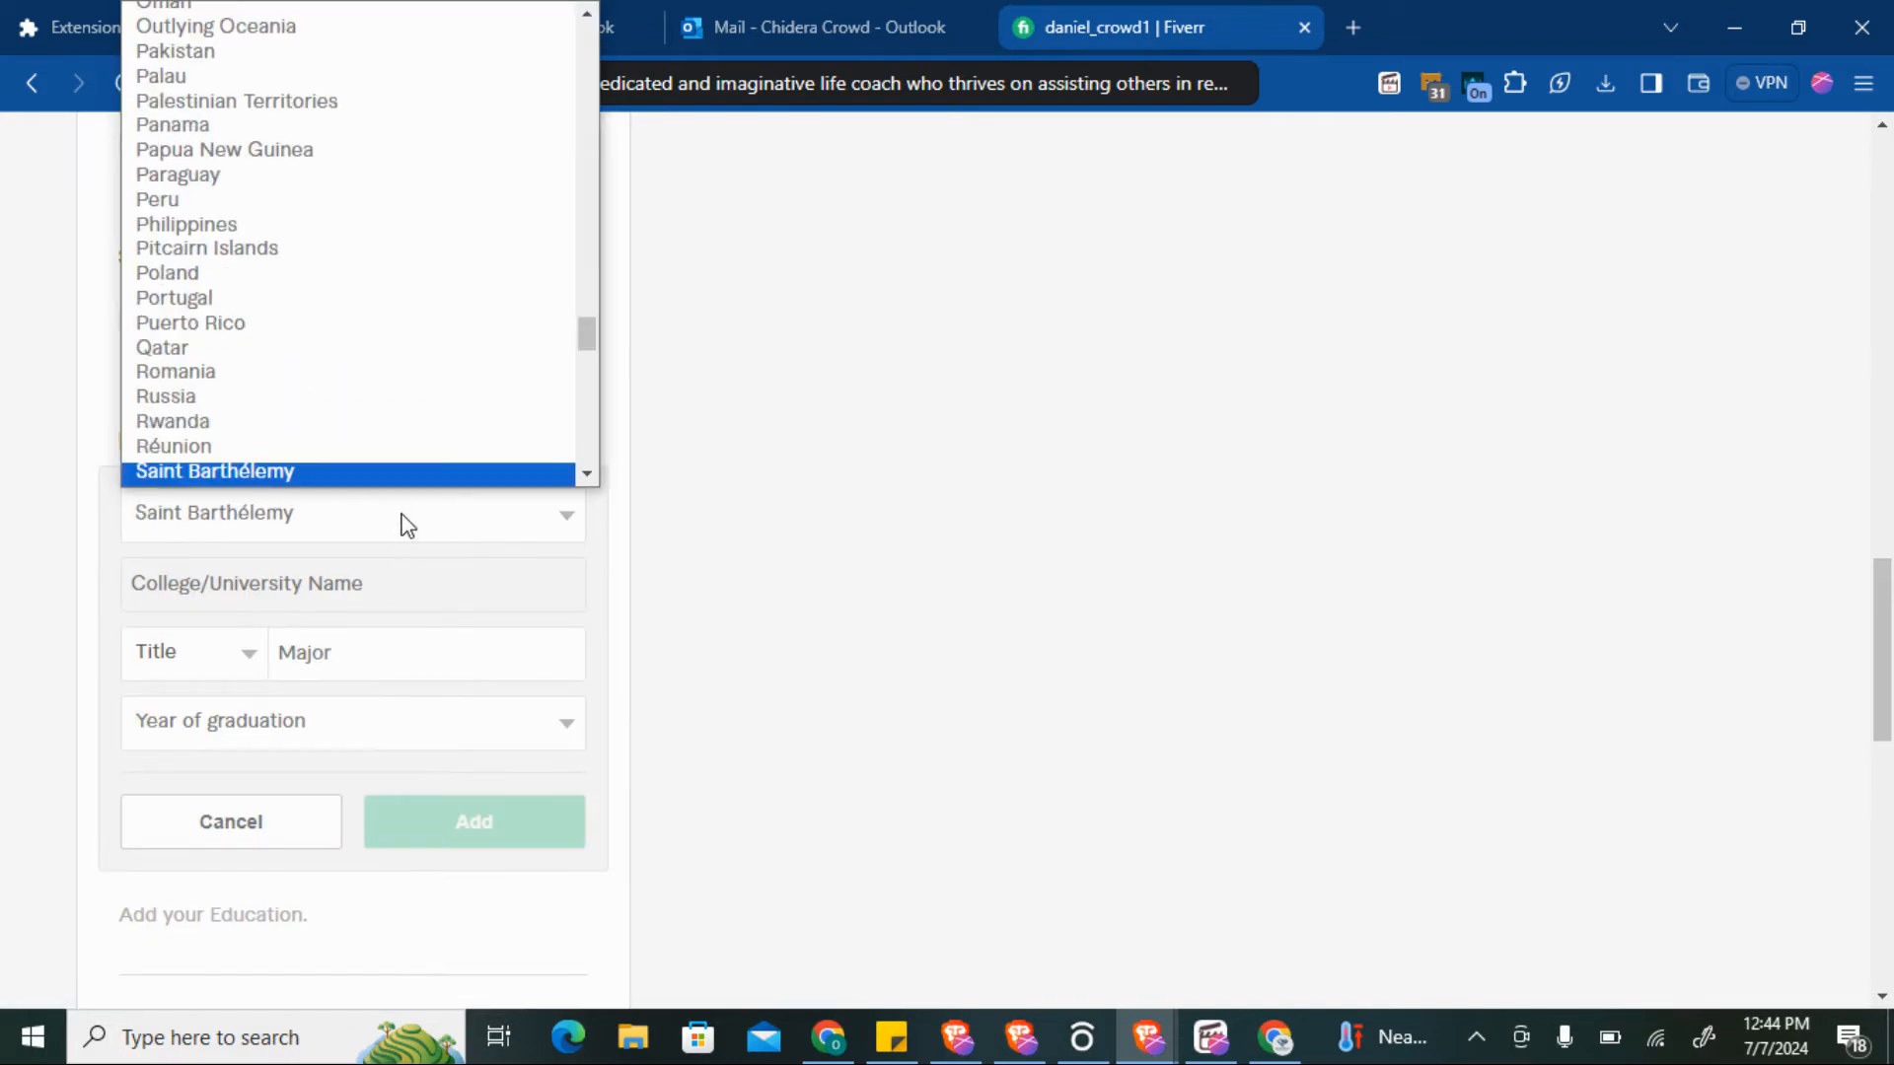
key("p")
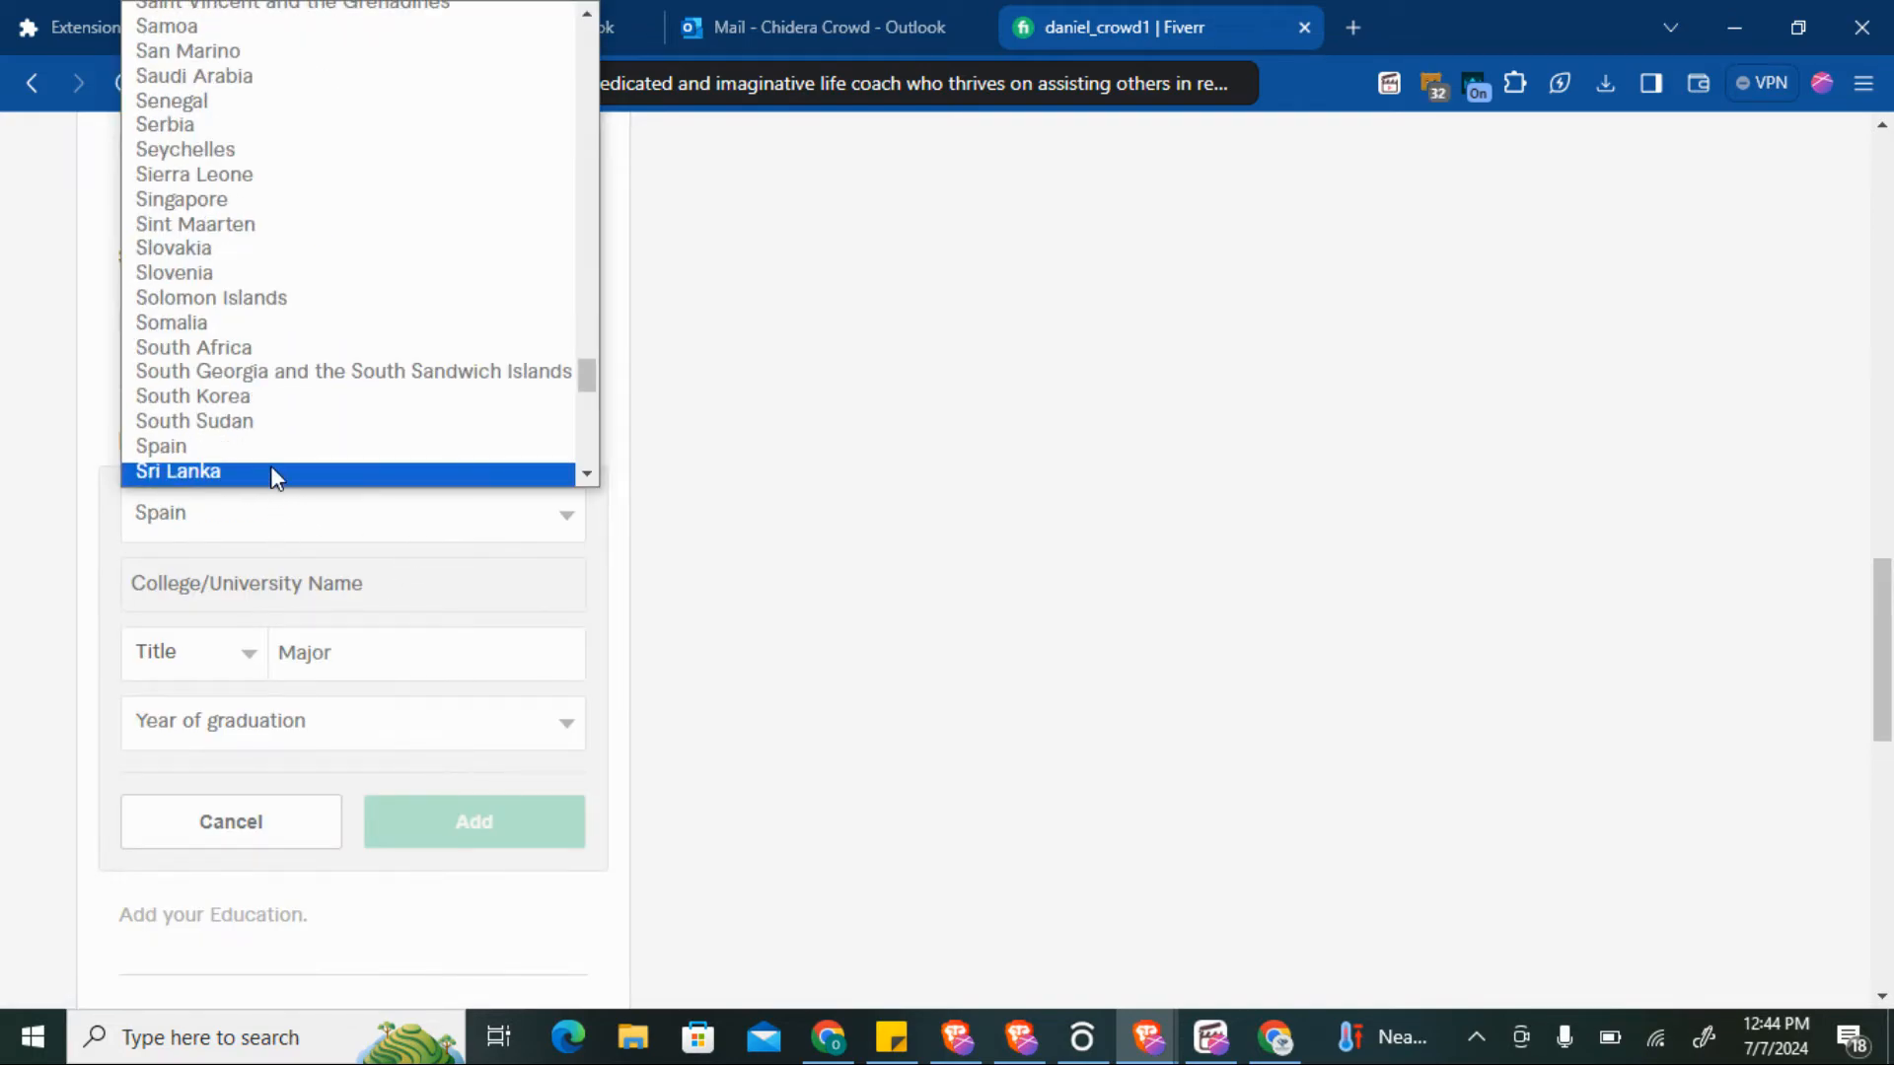
left_click(279, 455)
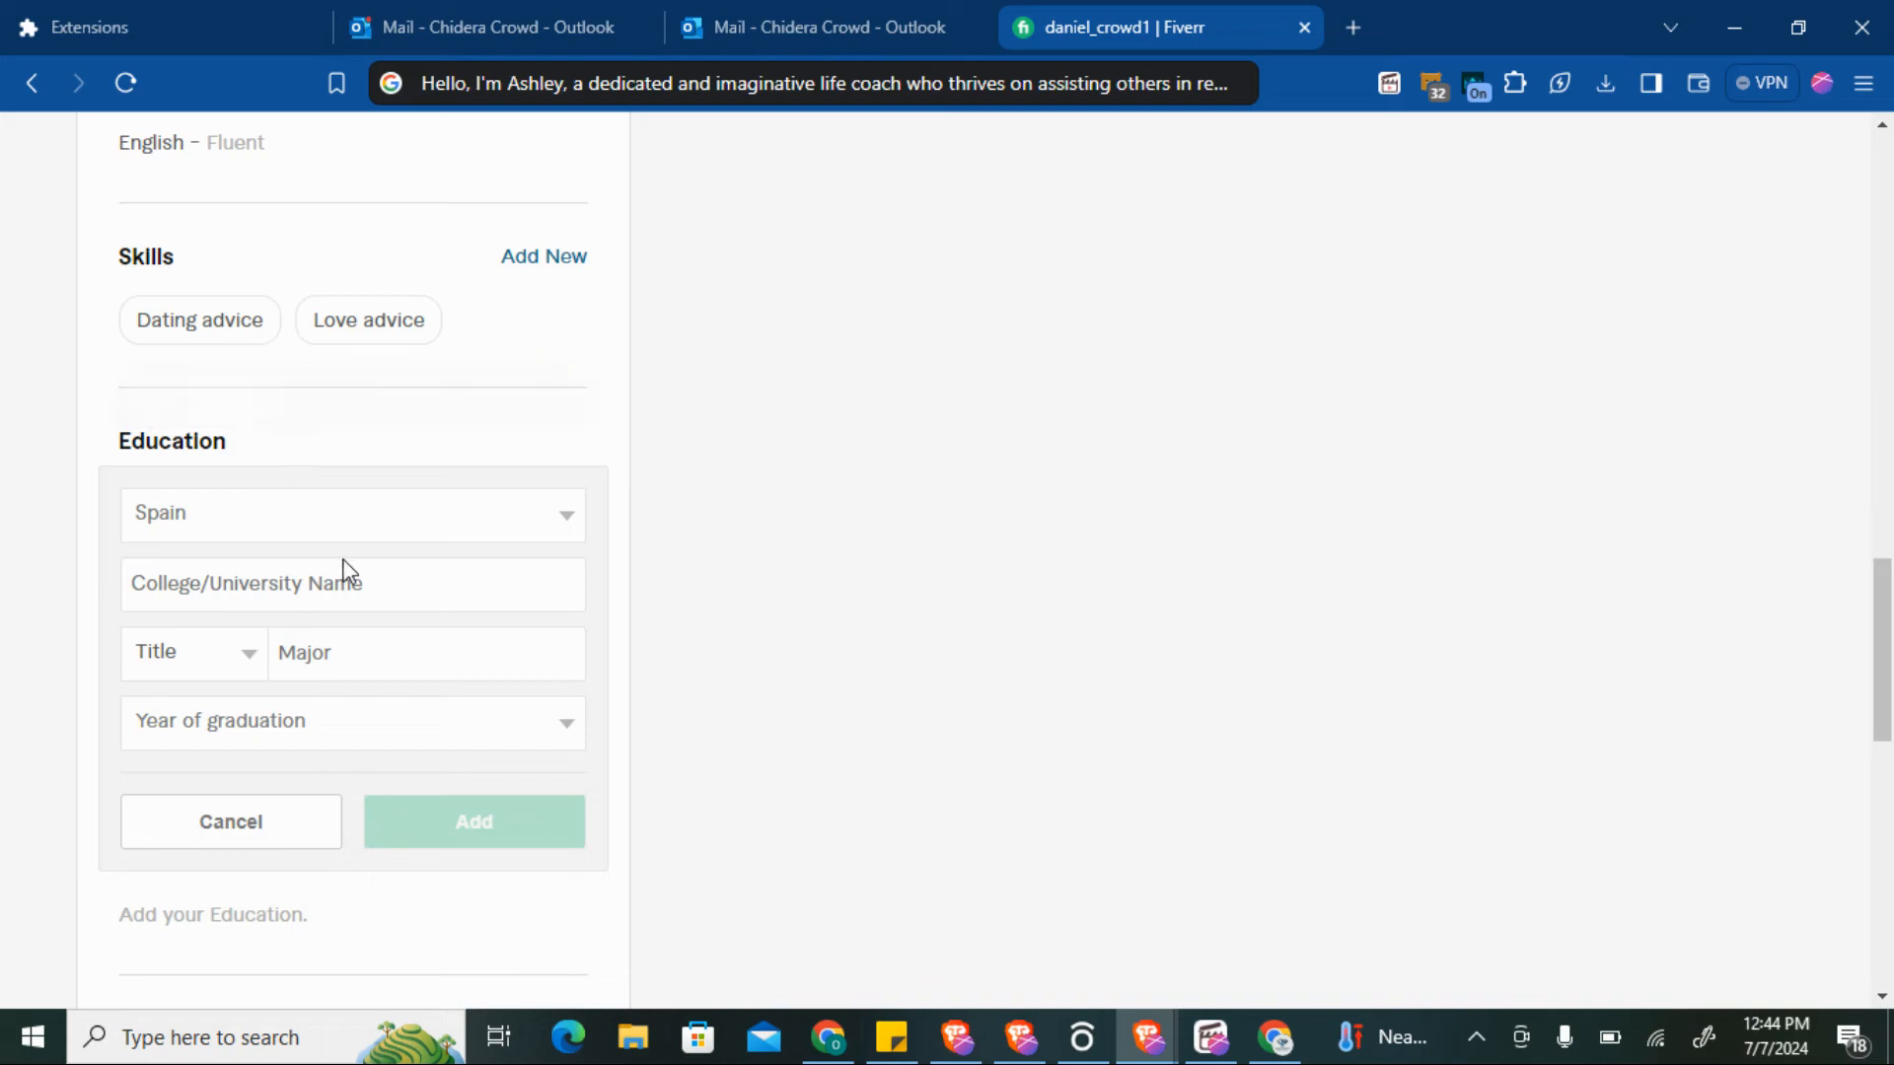
left_click(340, 588)
type("R")
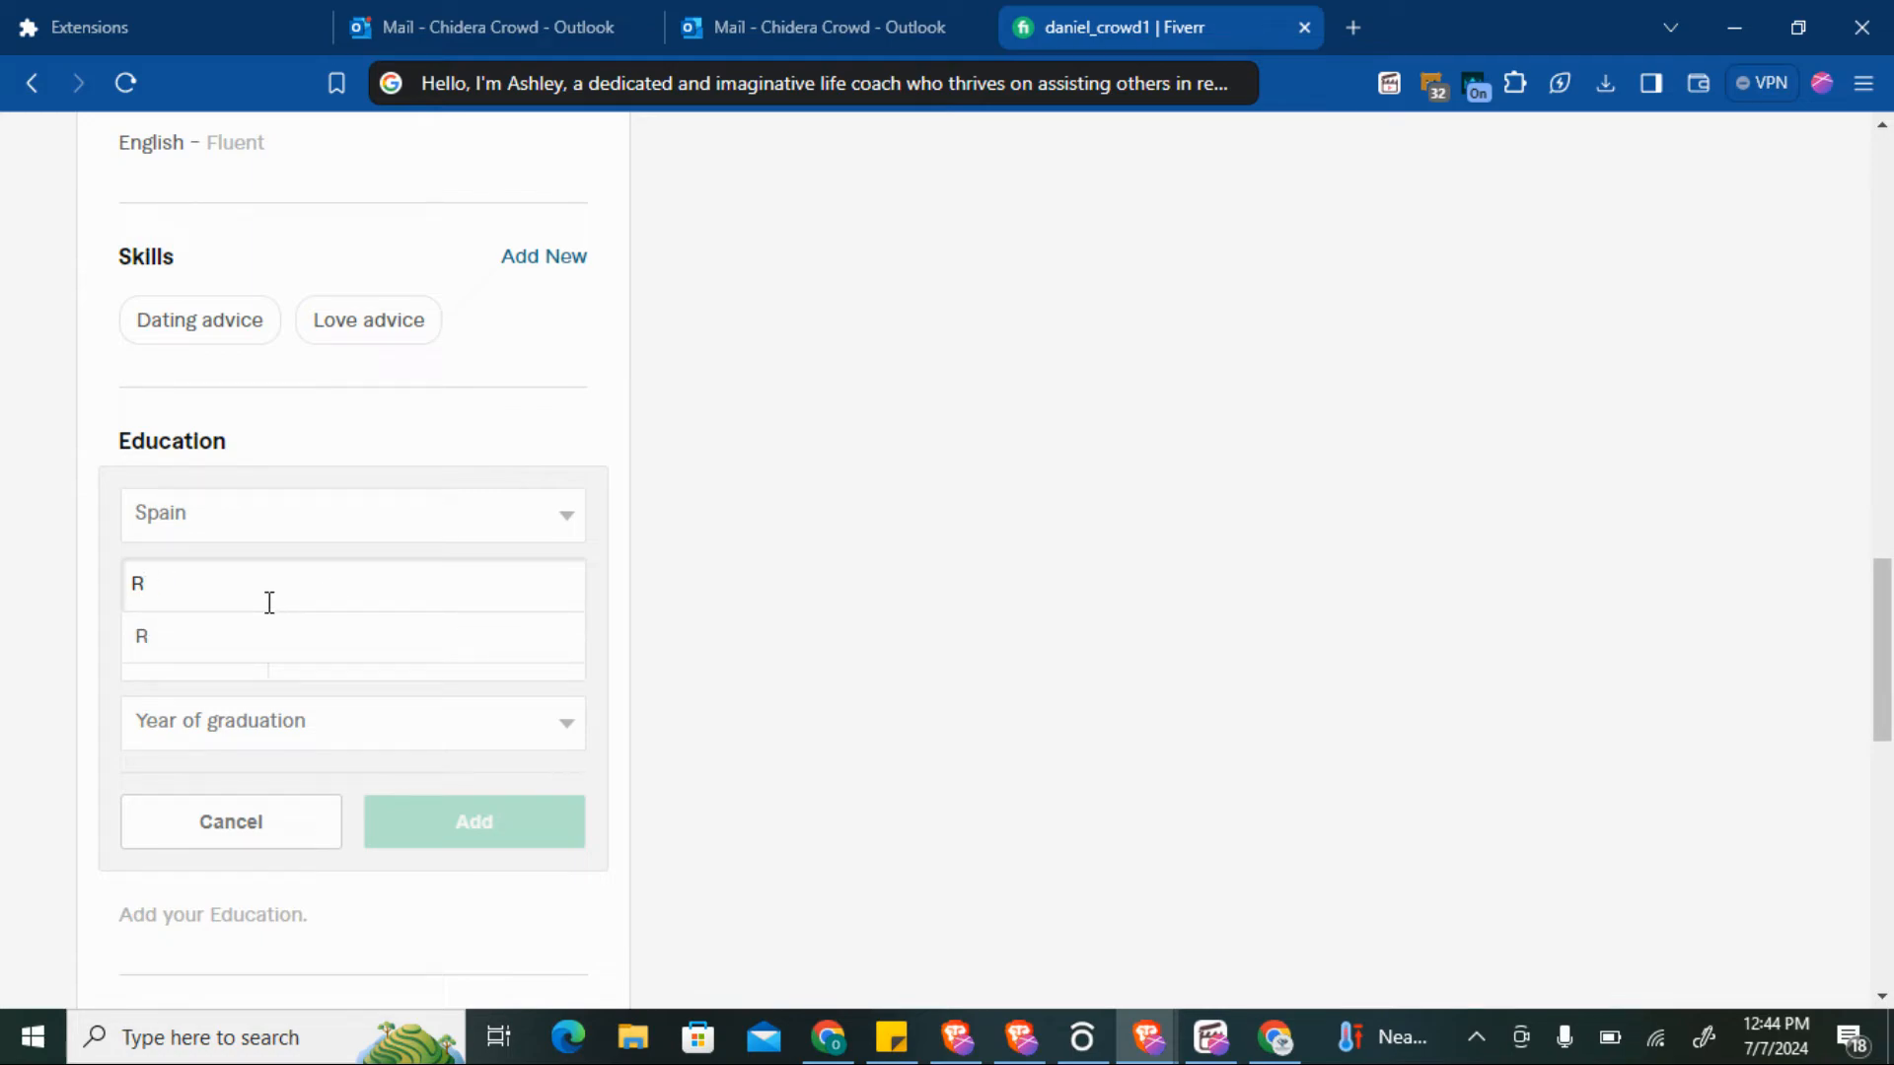
key("BackSpace")
type("Er")
key("BackSpace")
key("BackSpace")
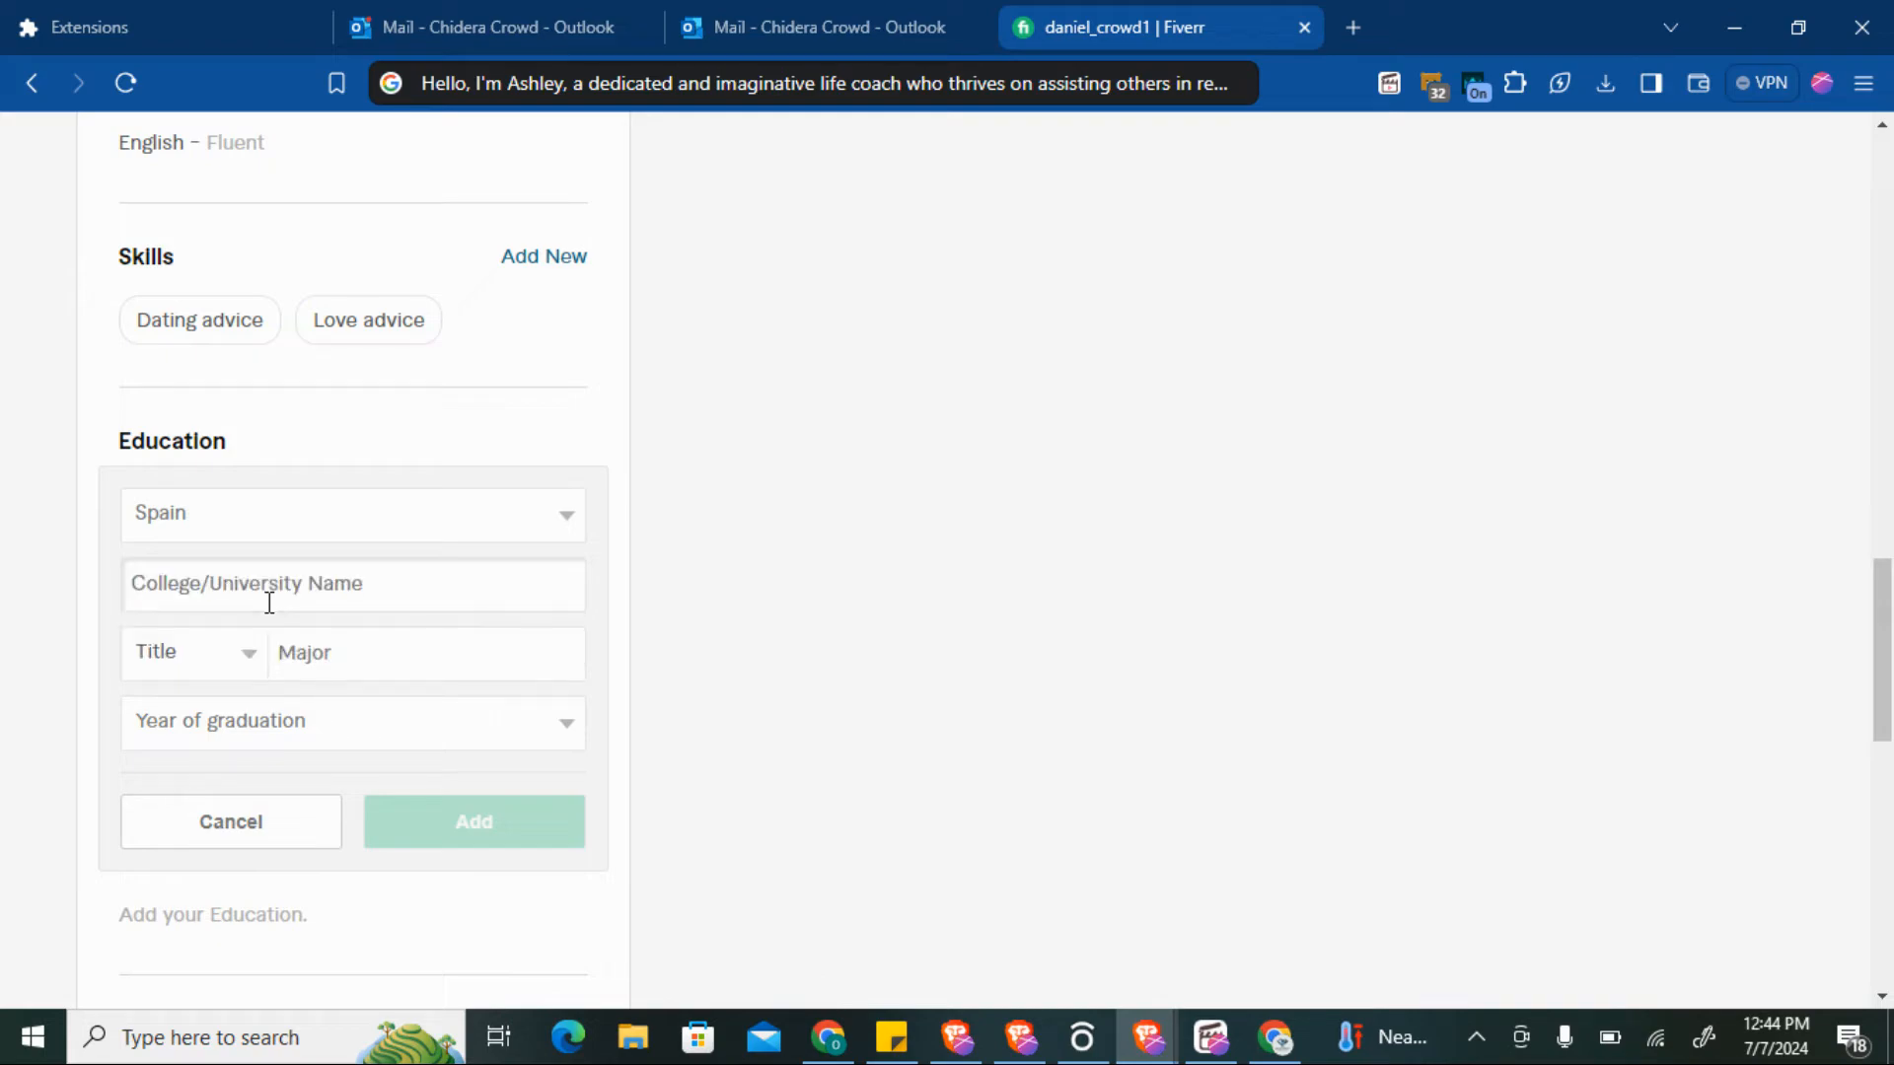
type("Oi")
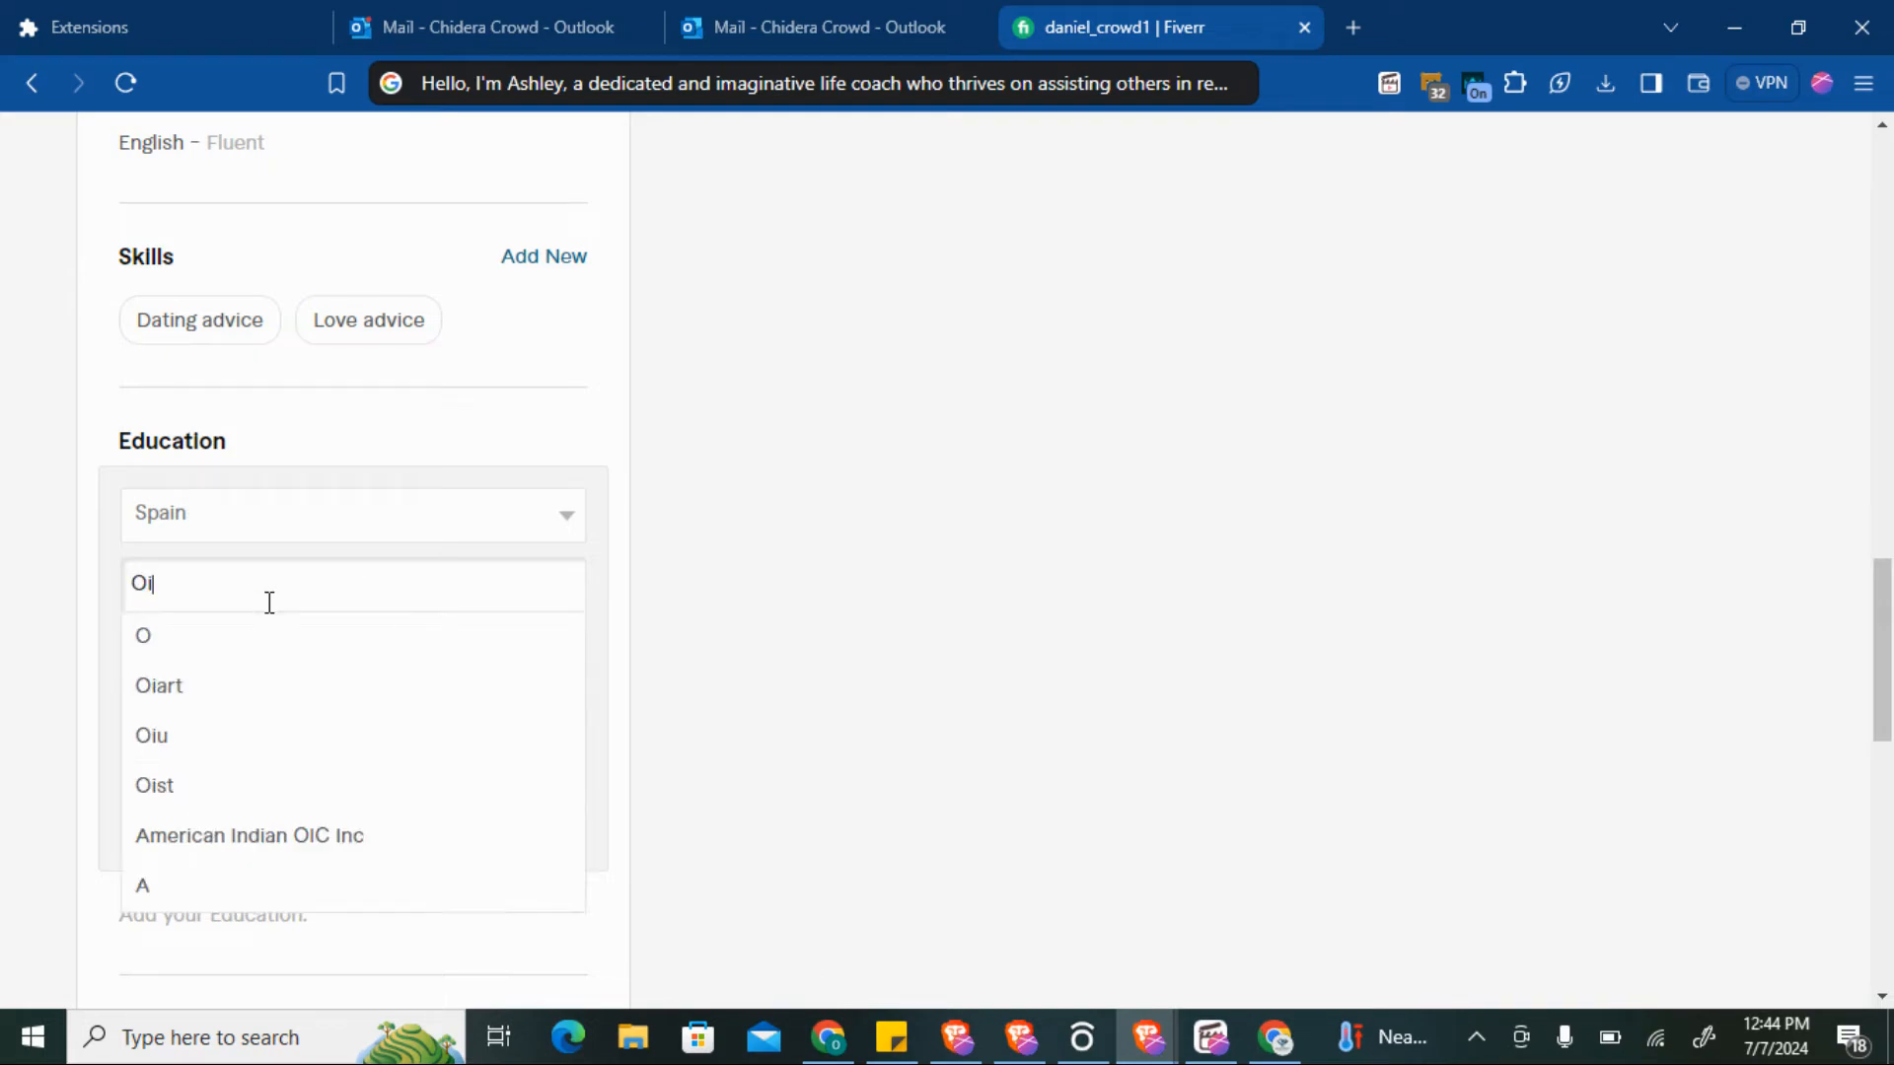
scroll(276, 774, "down", 2)
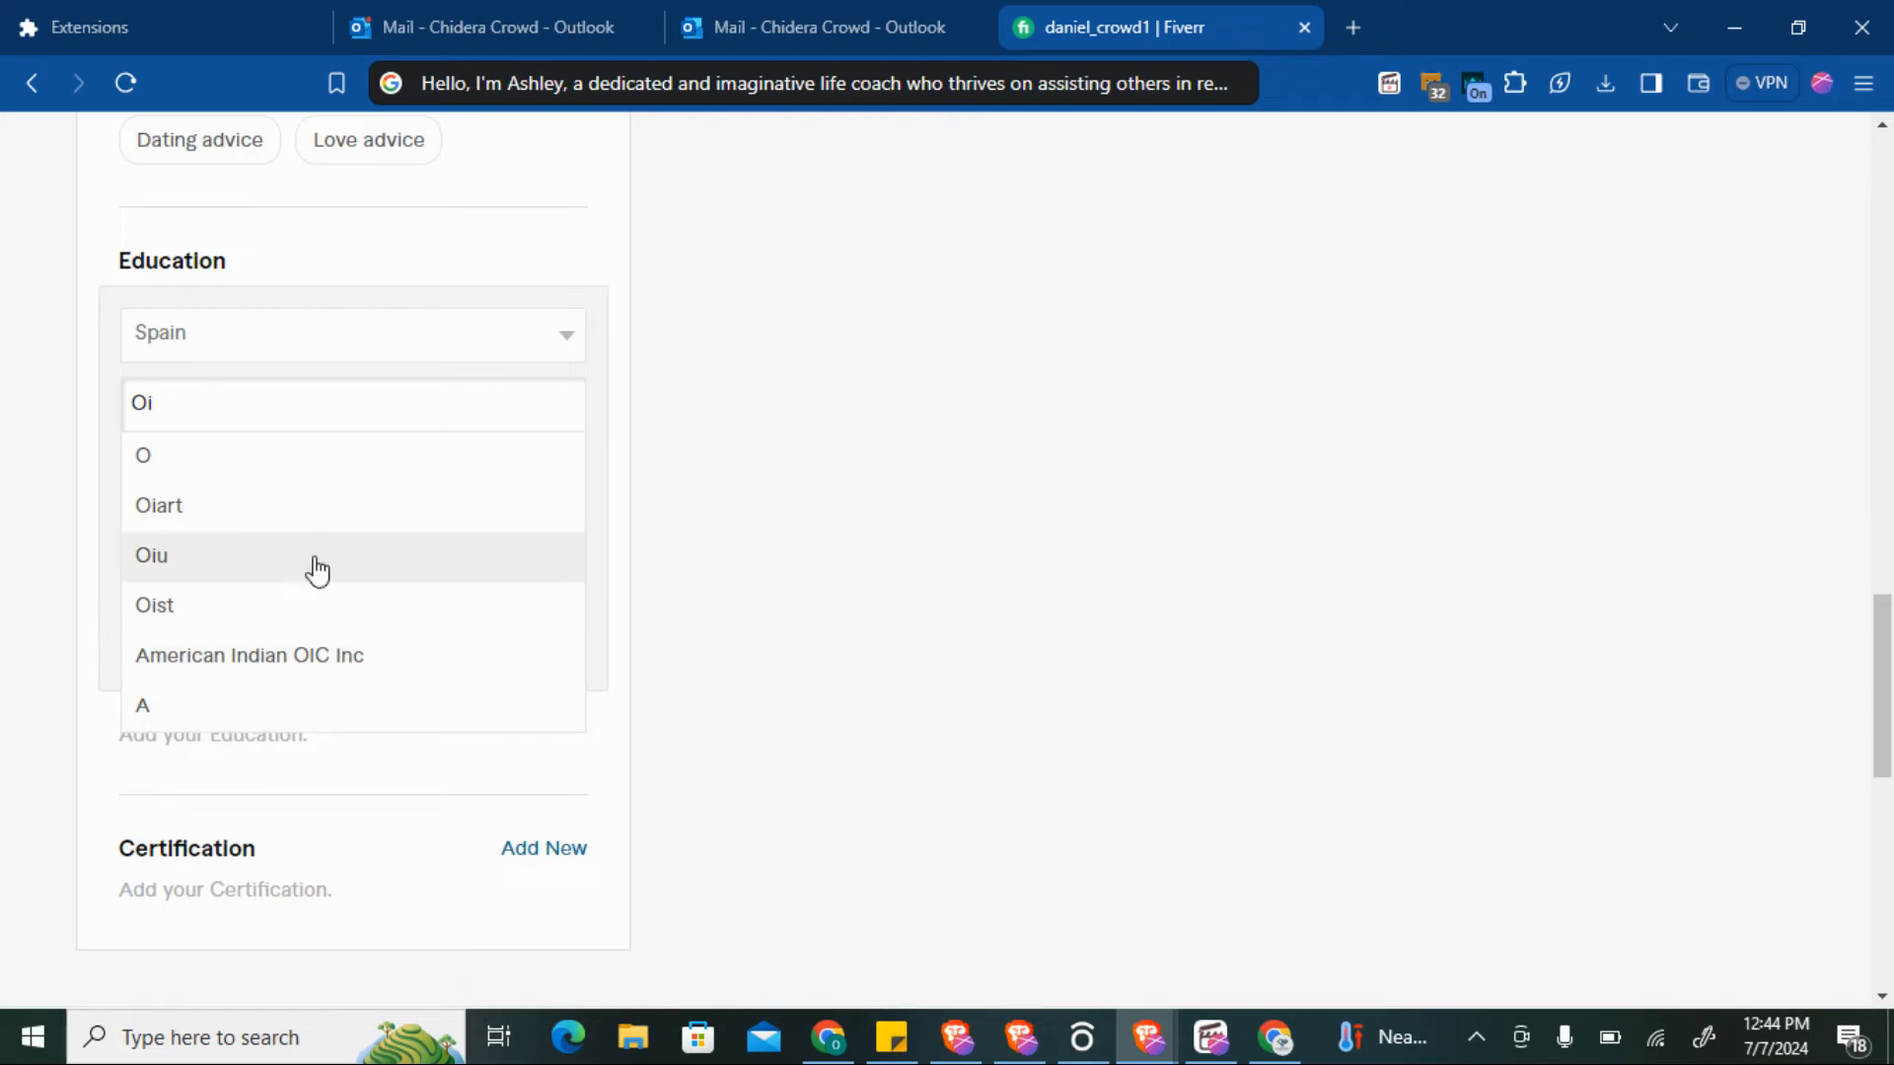
key("BackSpace")
key("BackSpace")
- Search the college names for Spain, shorten the search to "Spa", and choose Spalding University for the education entry
type("Spaim")
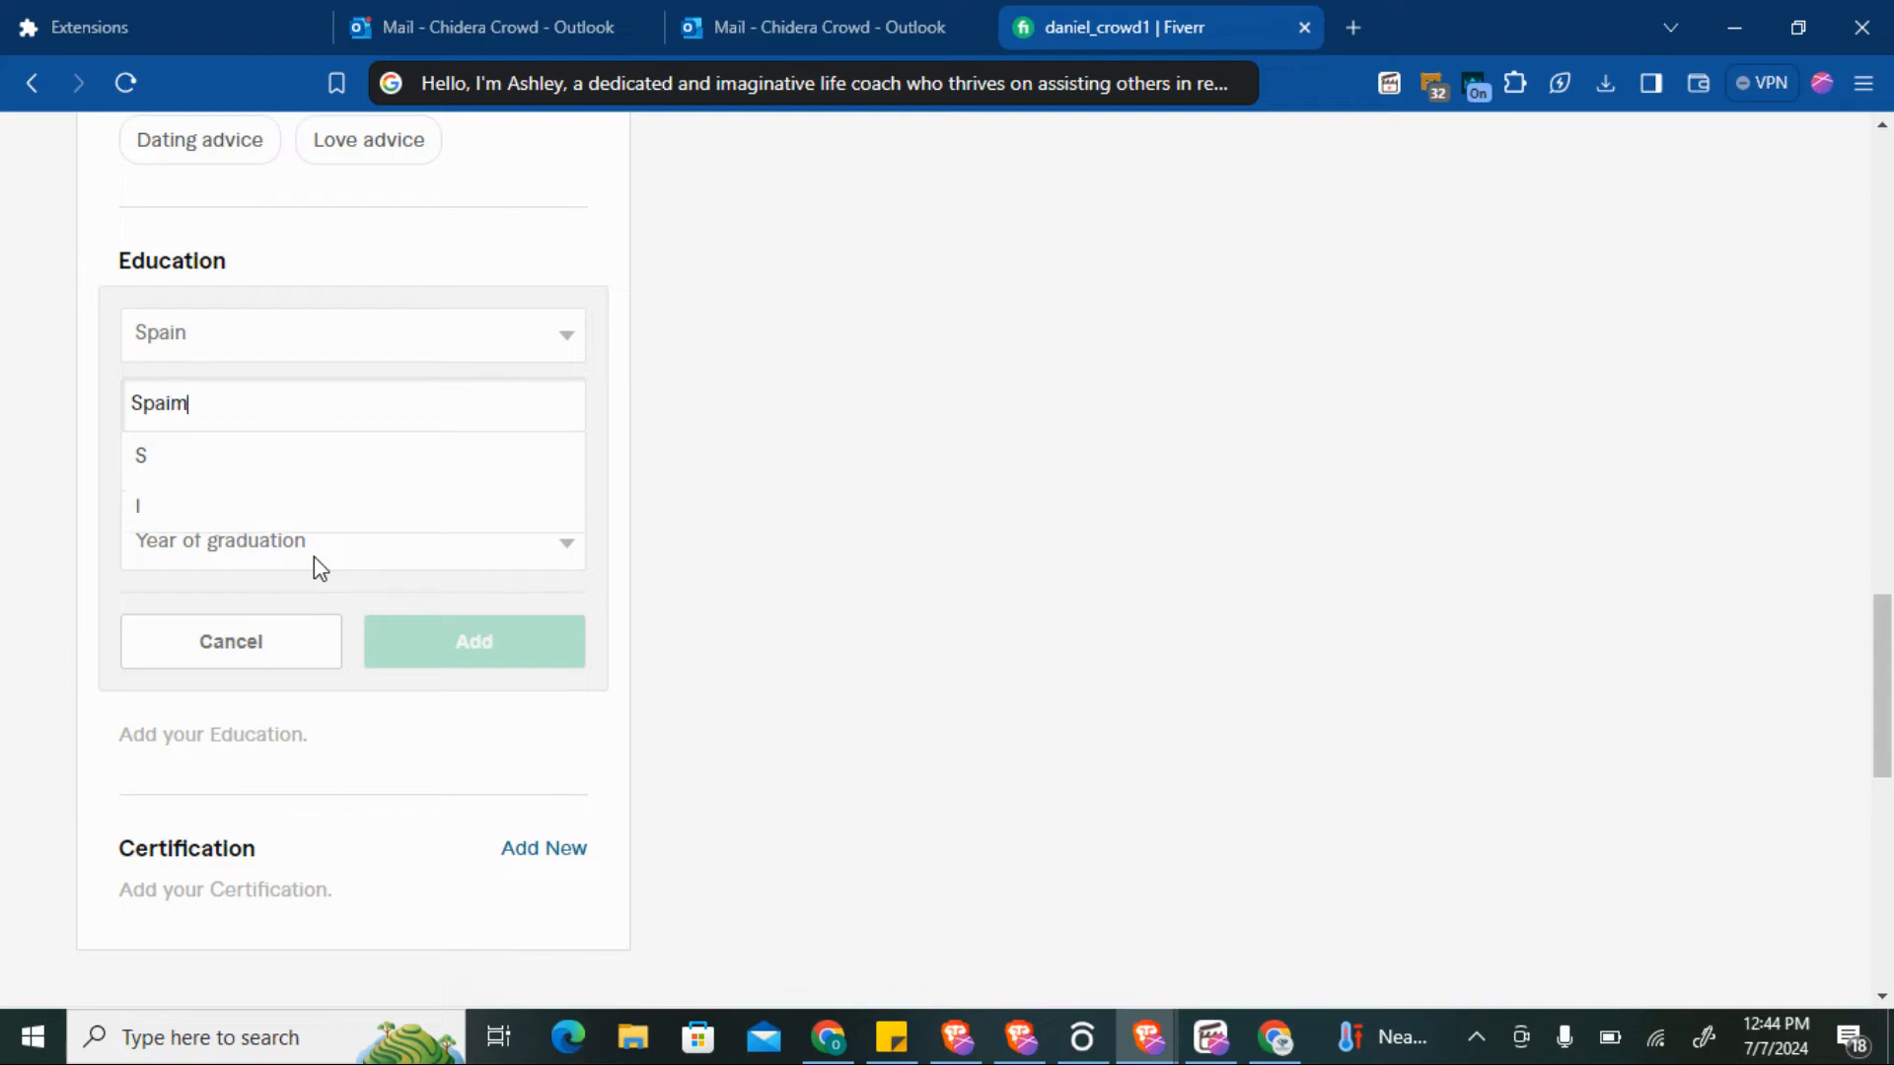
key("BackSpace")
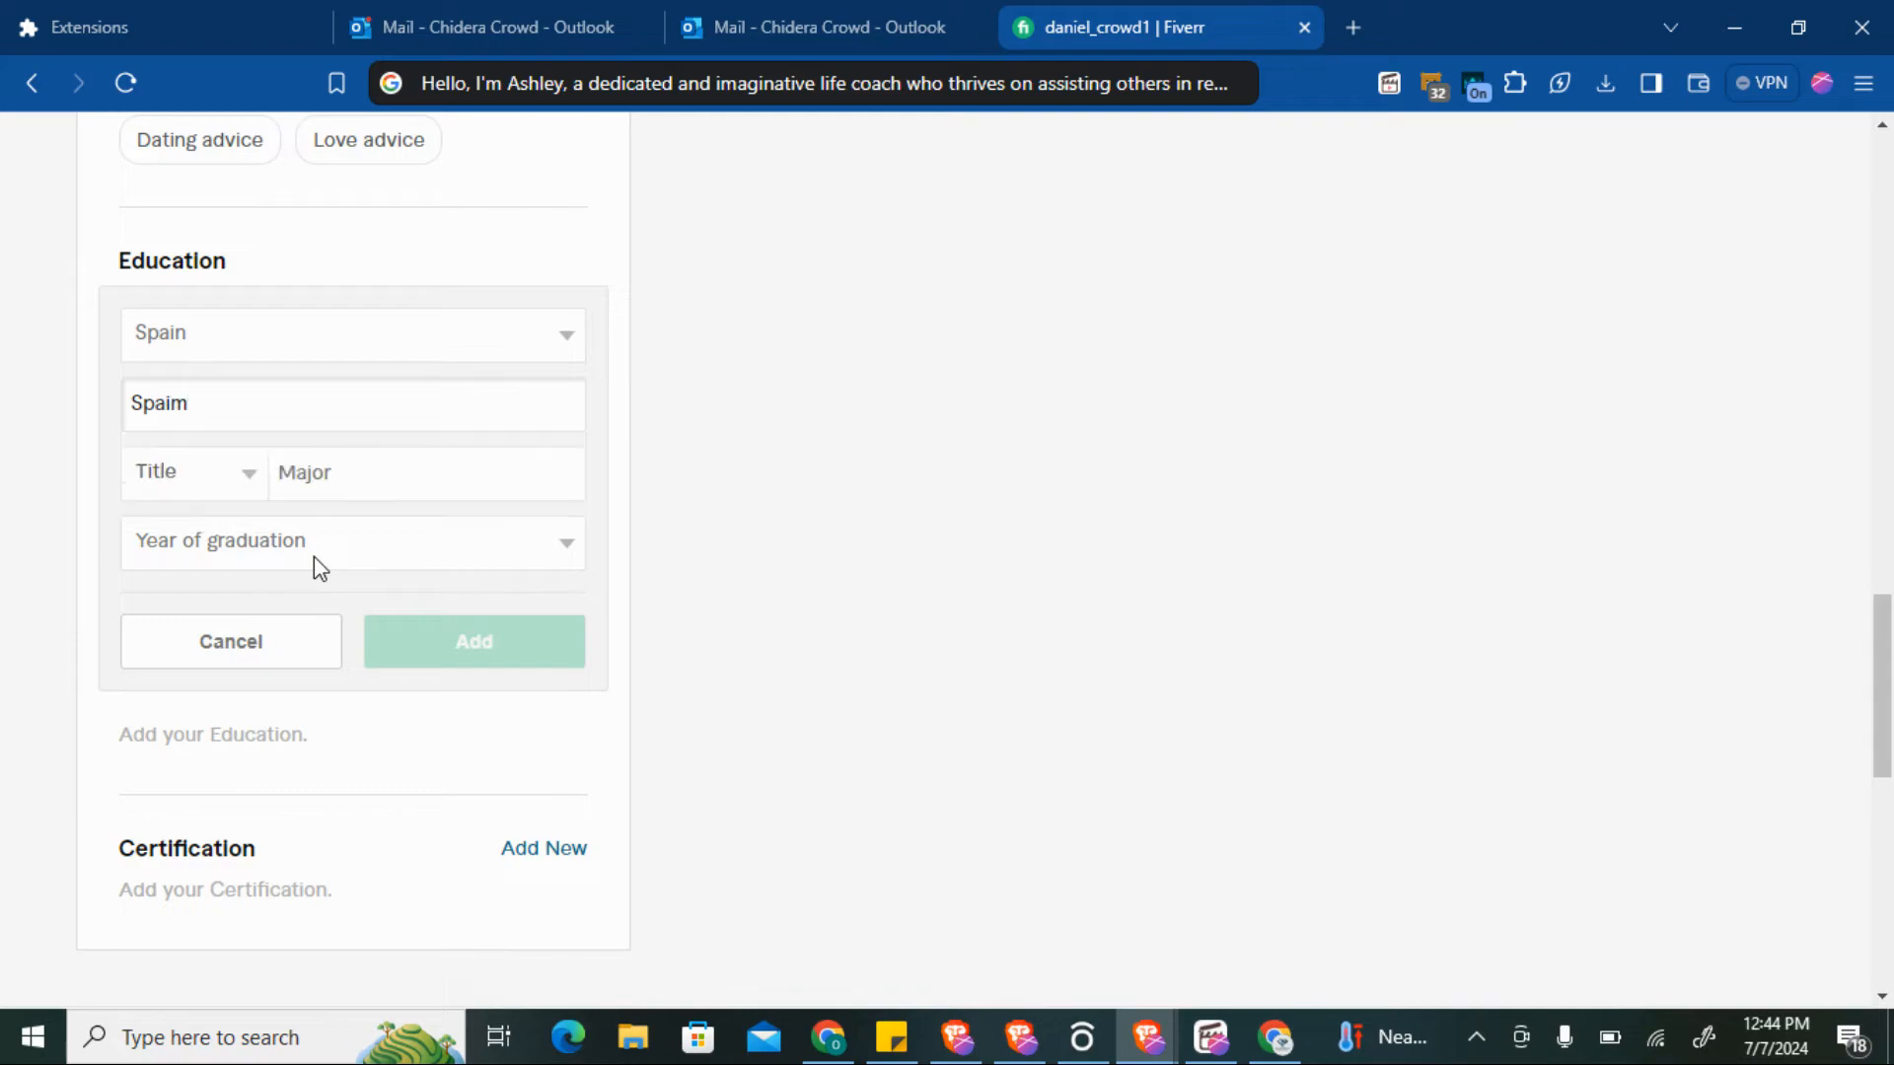
type("n")
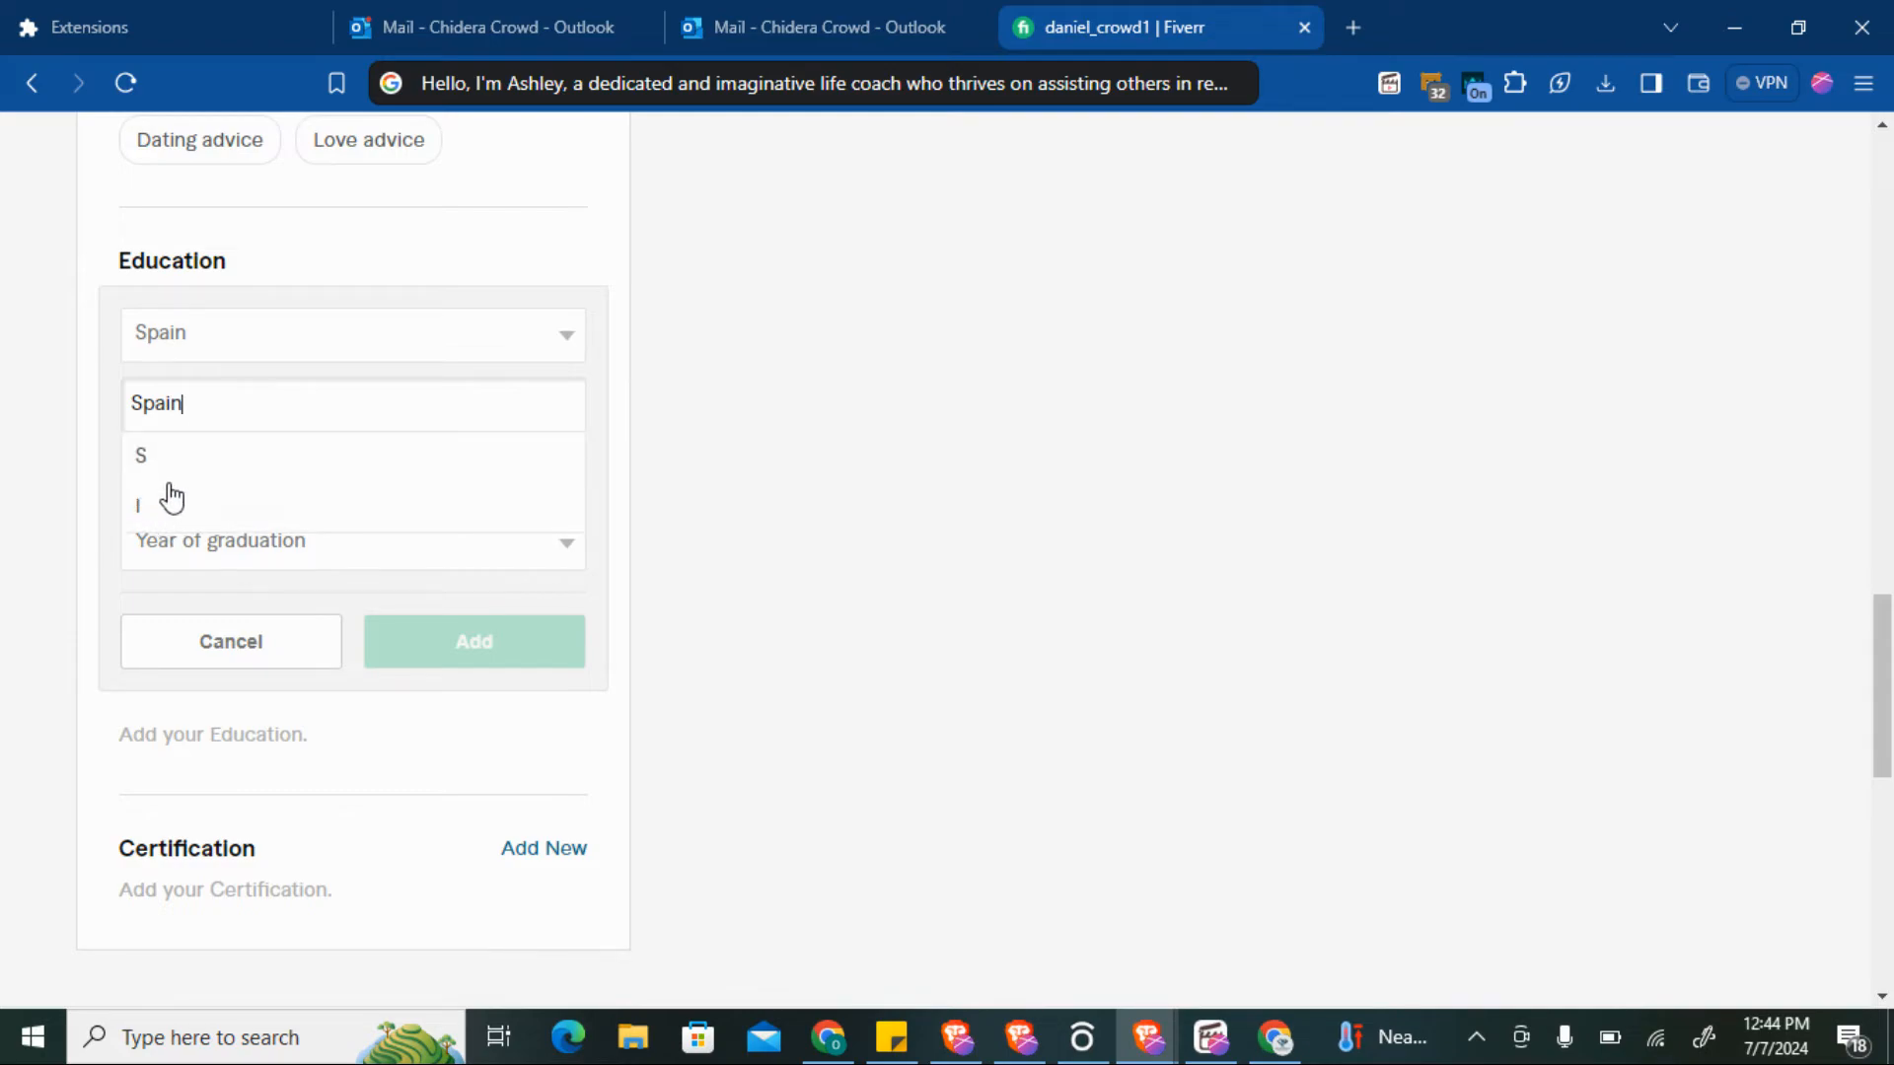
key("BackSpace")
key("BackSpace")
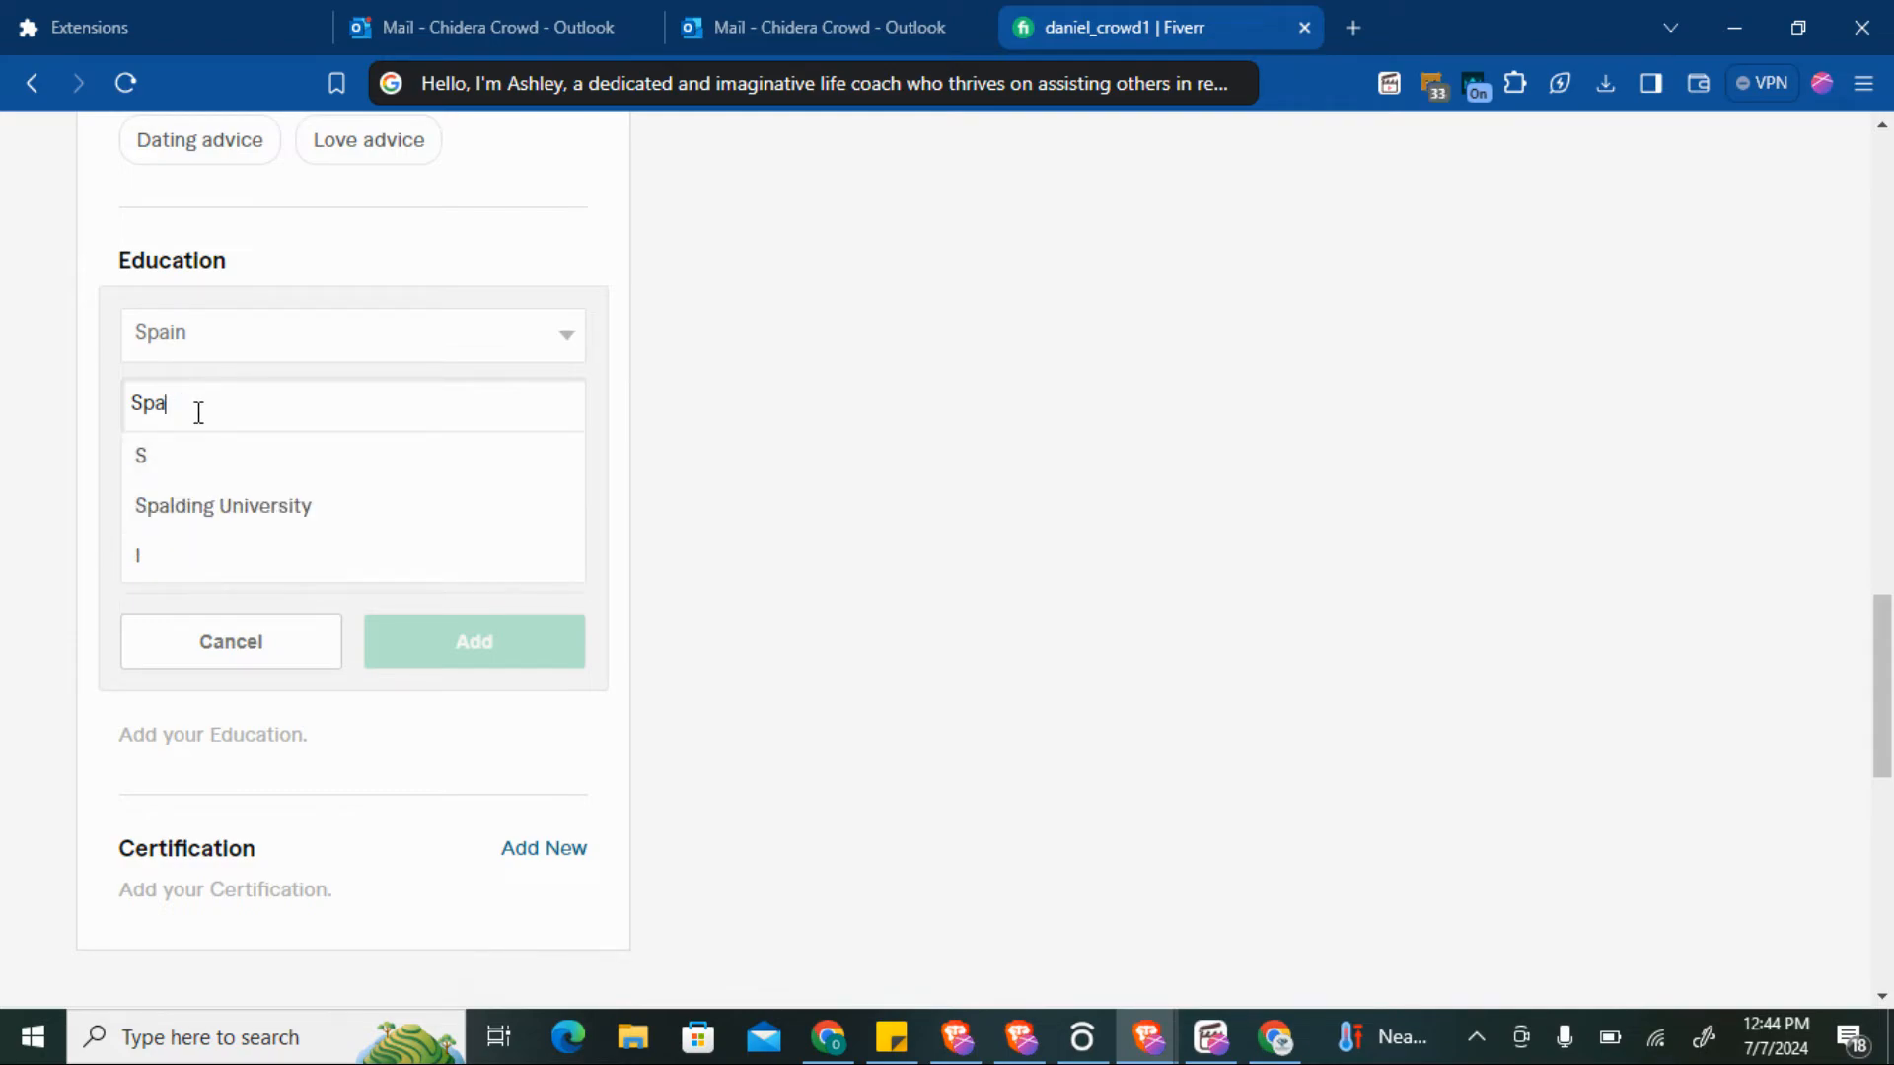
left_click(211, 508)
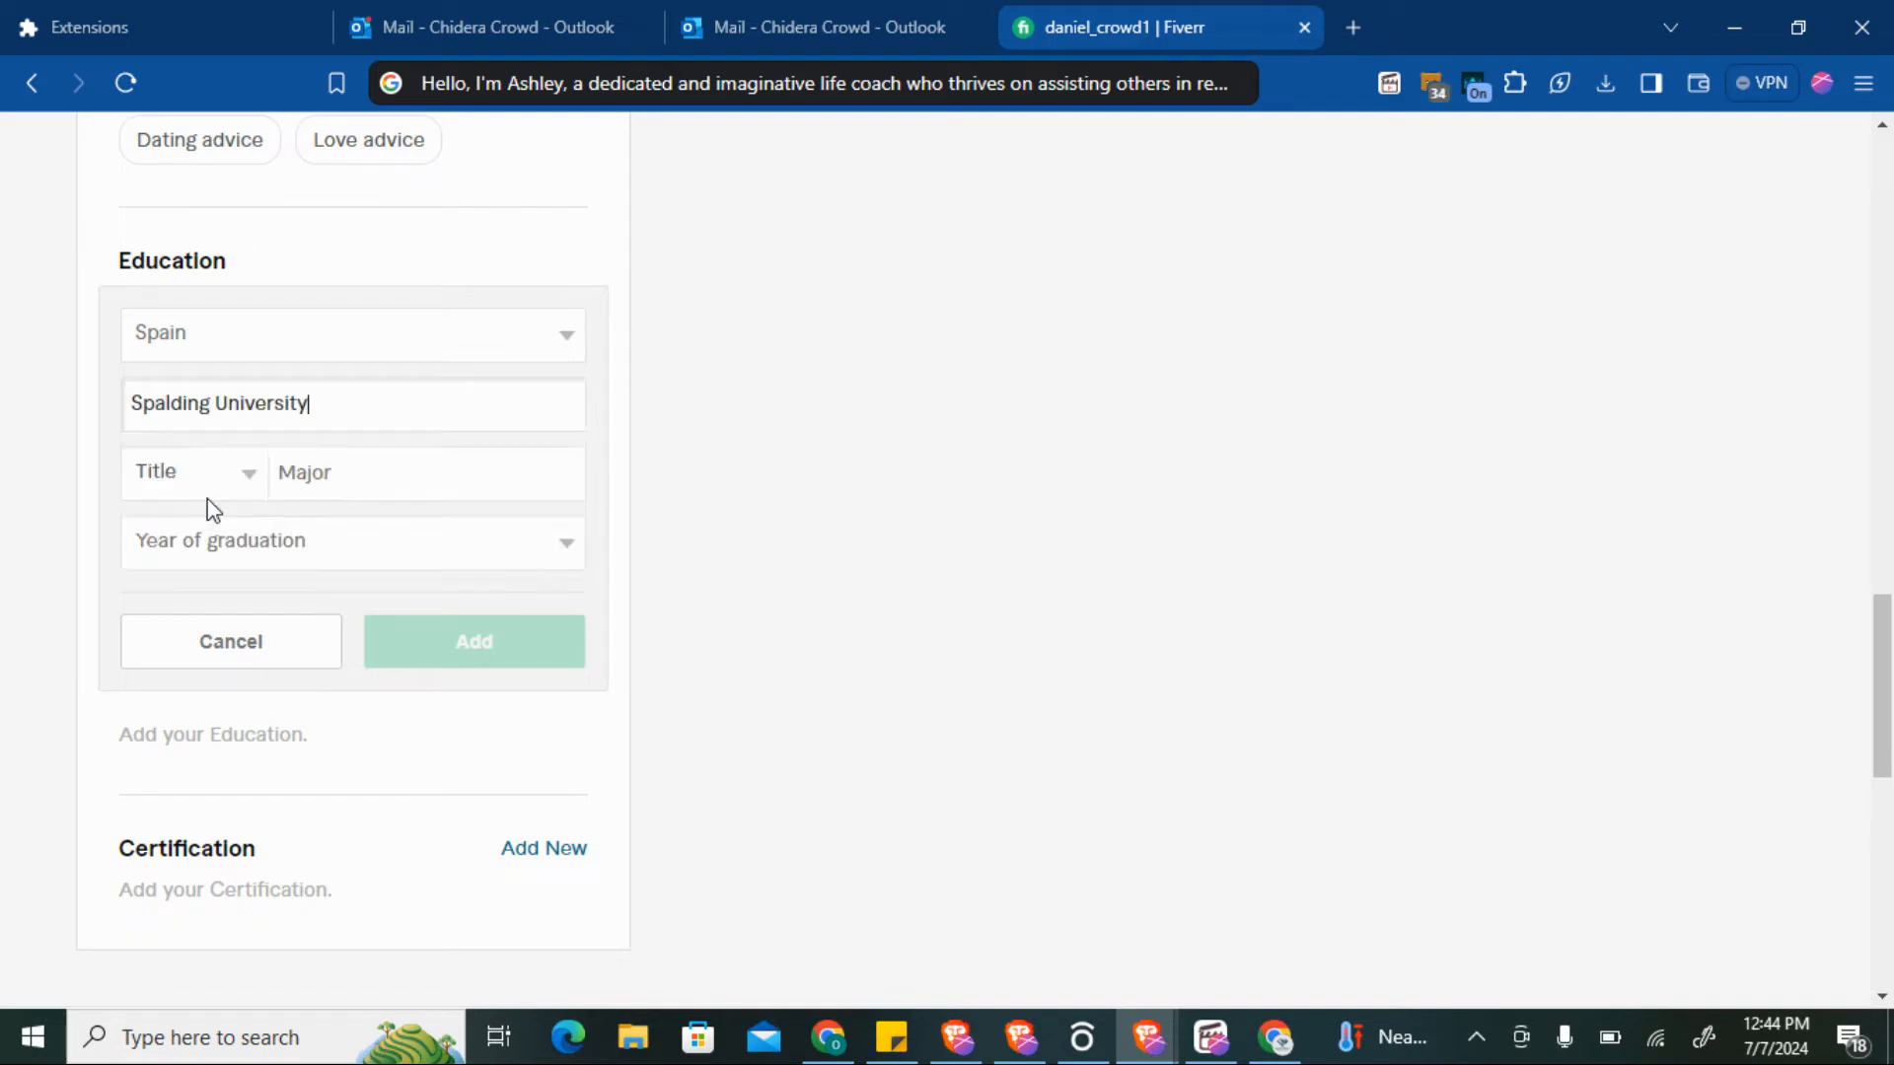
- Set the education entry's title to B.Sc. and its major to Psycology
left_click(211, 490)
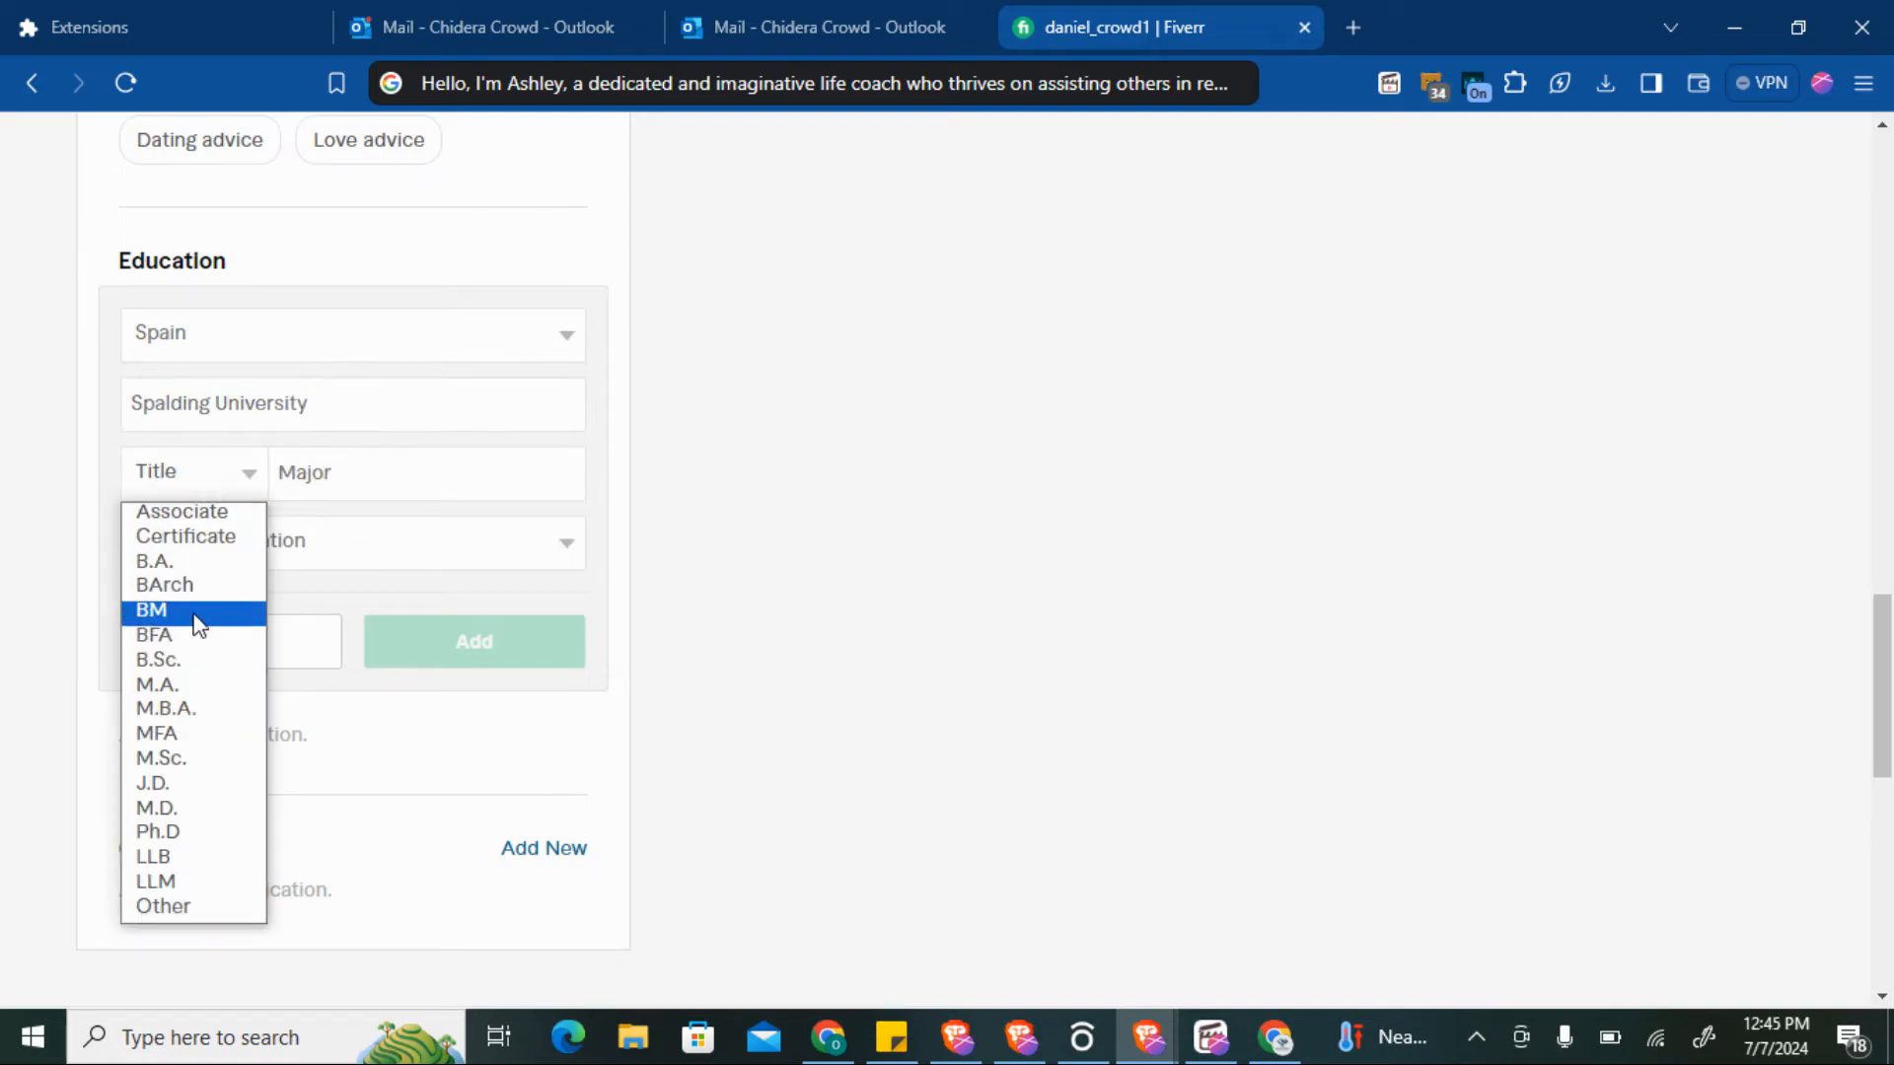
left_click(158, 661)
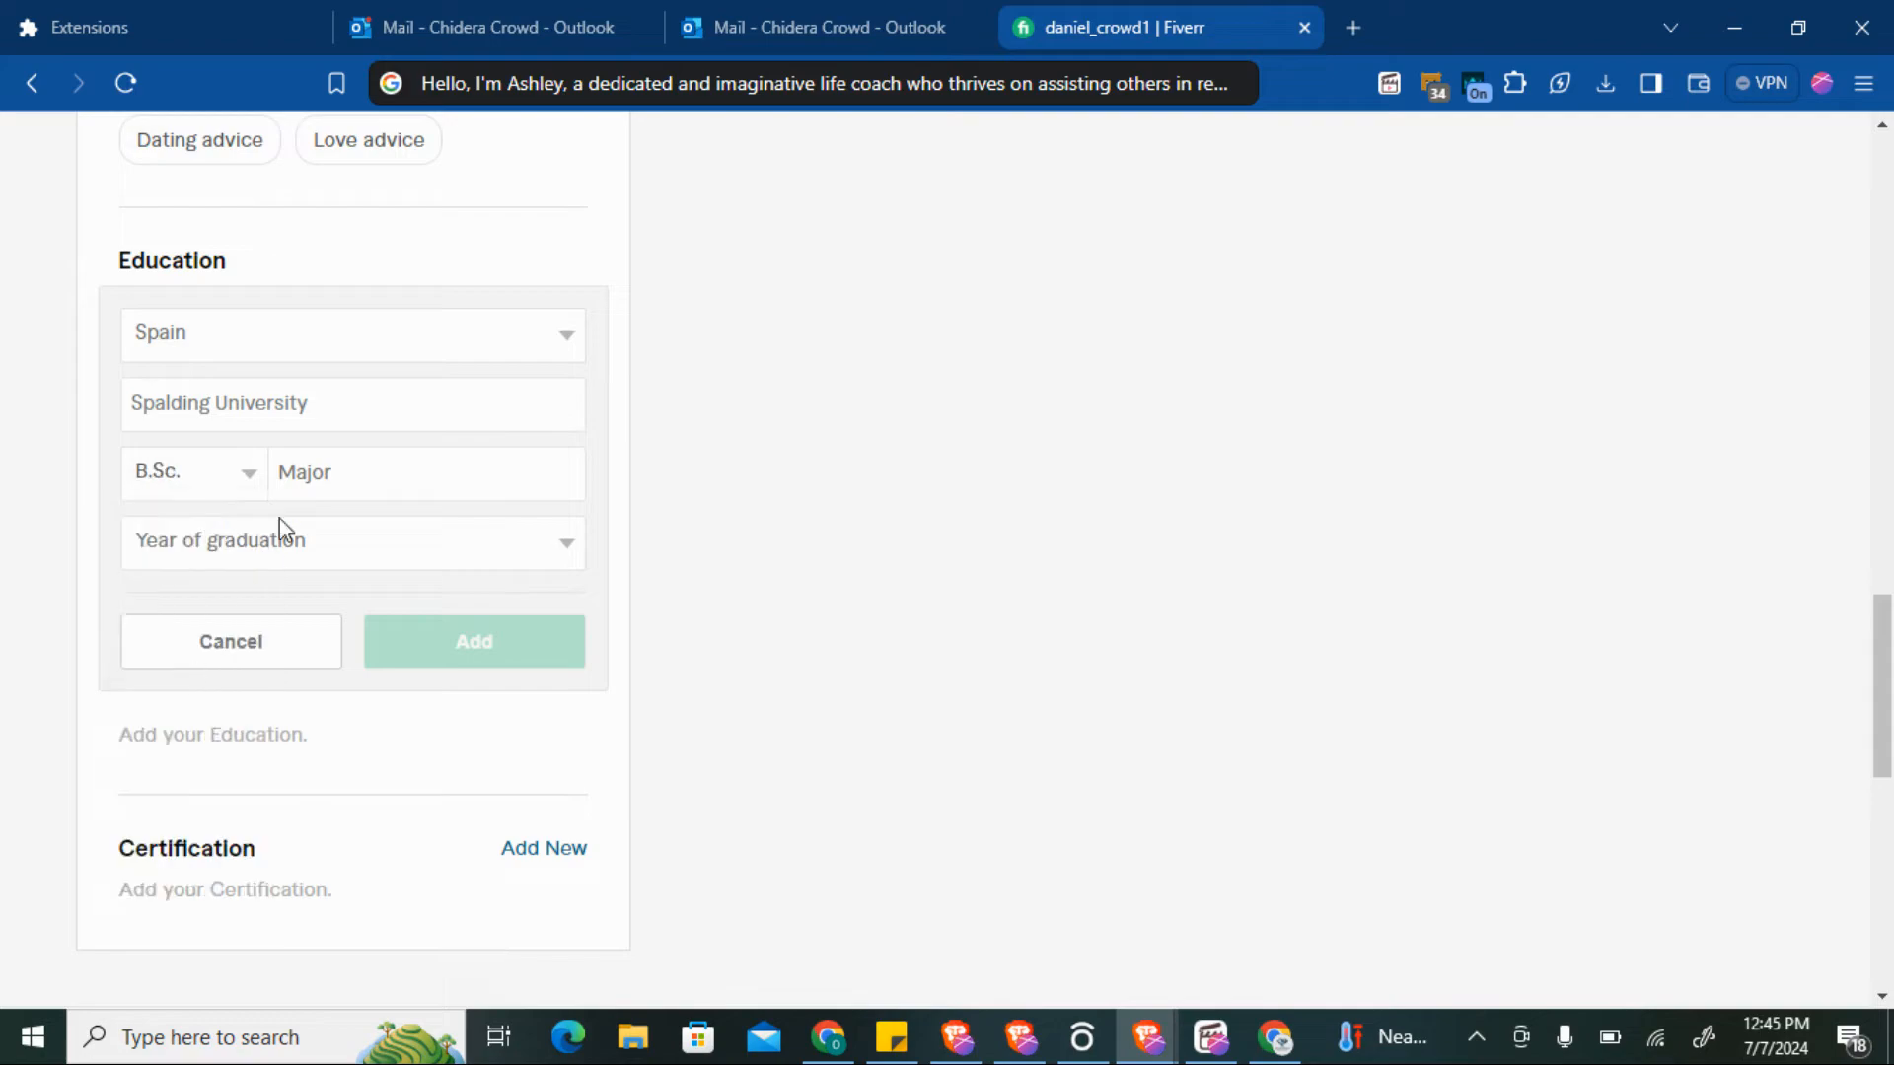
left_click(303, 484)
type("Psycol")
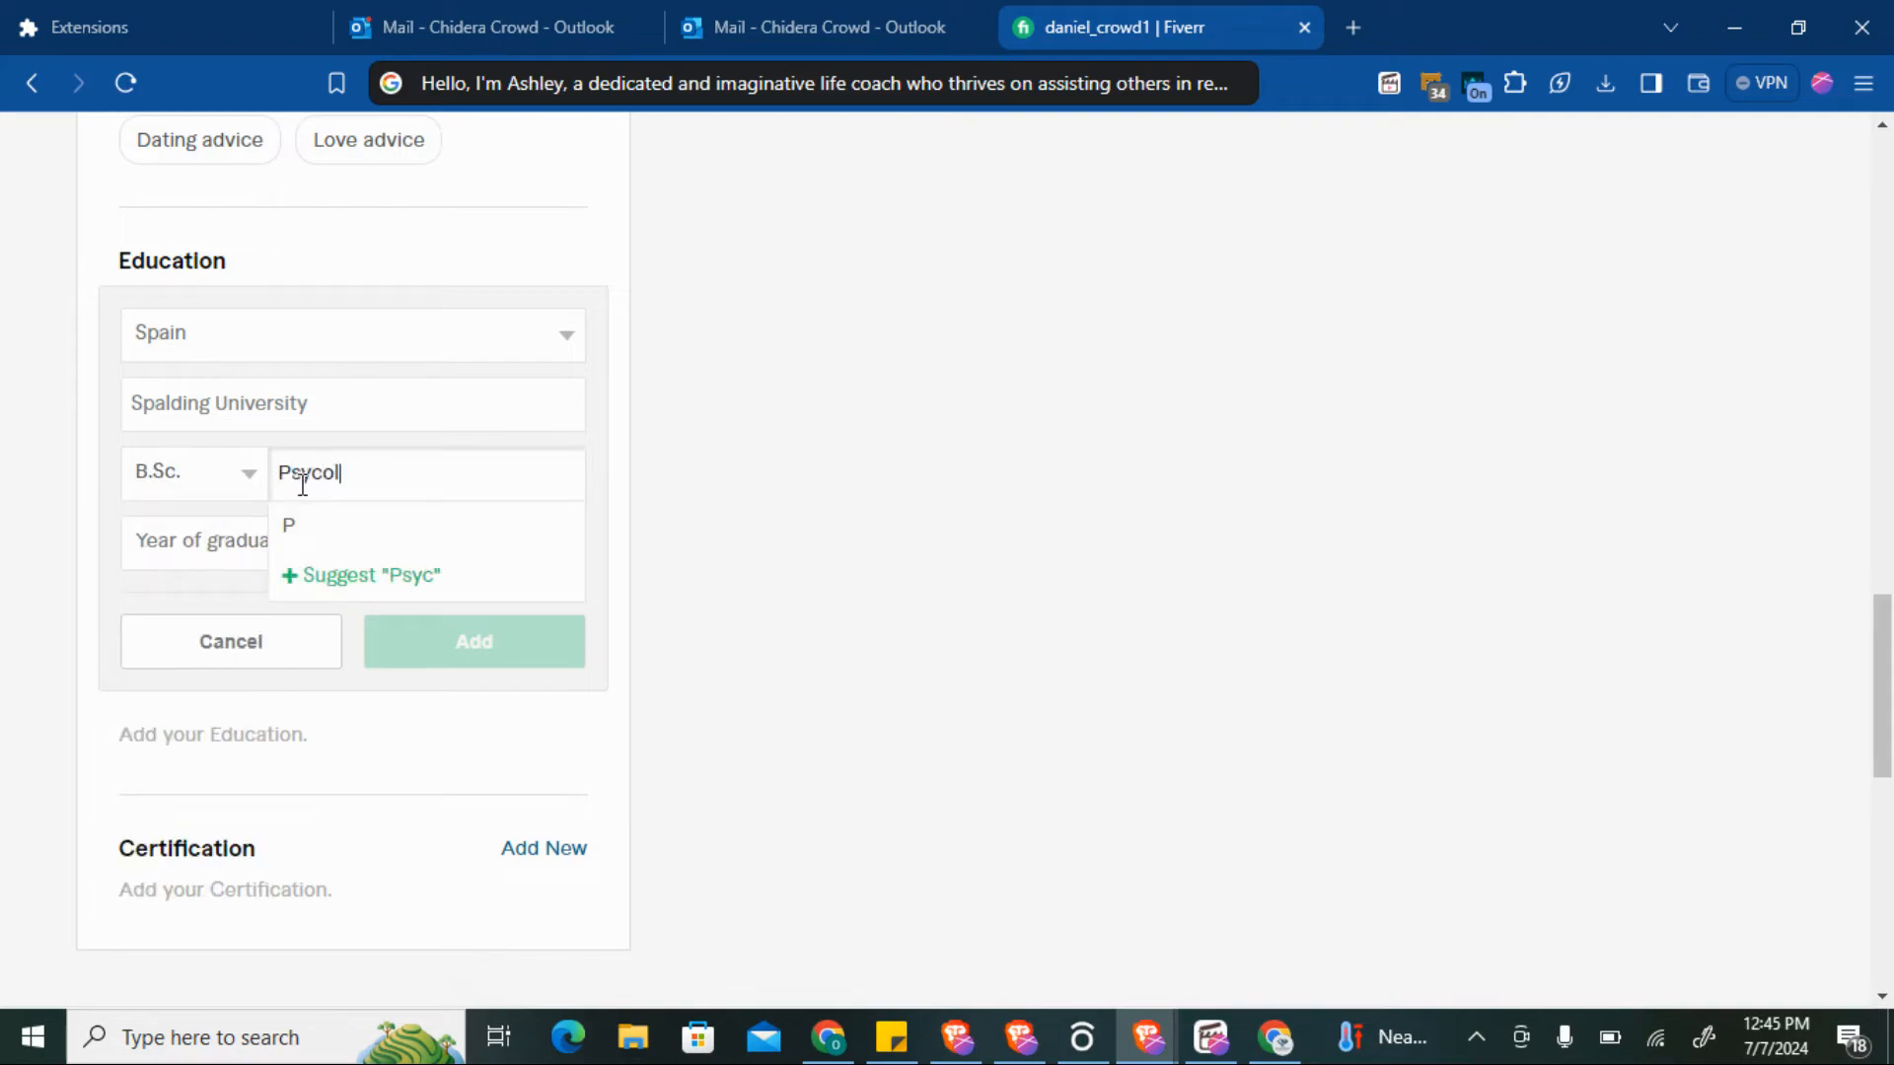
type("ogy")
scroll(302, 484, "down", 1)
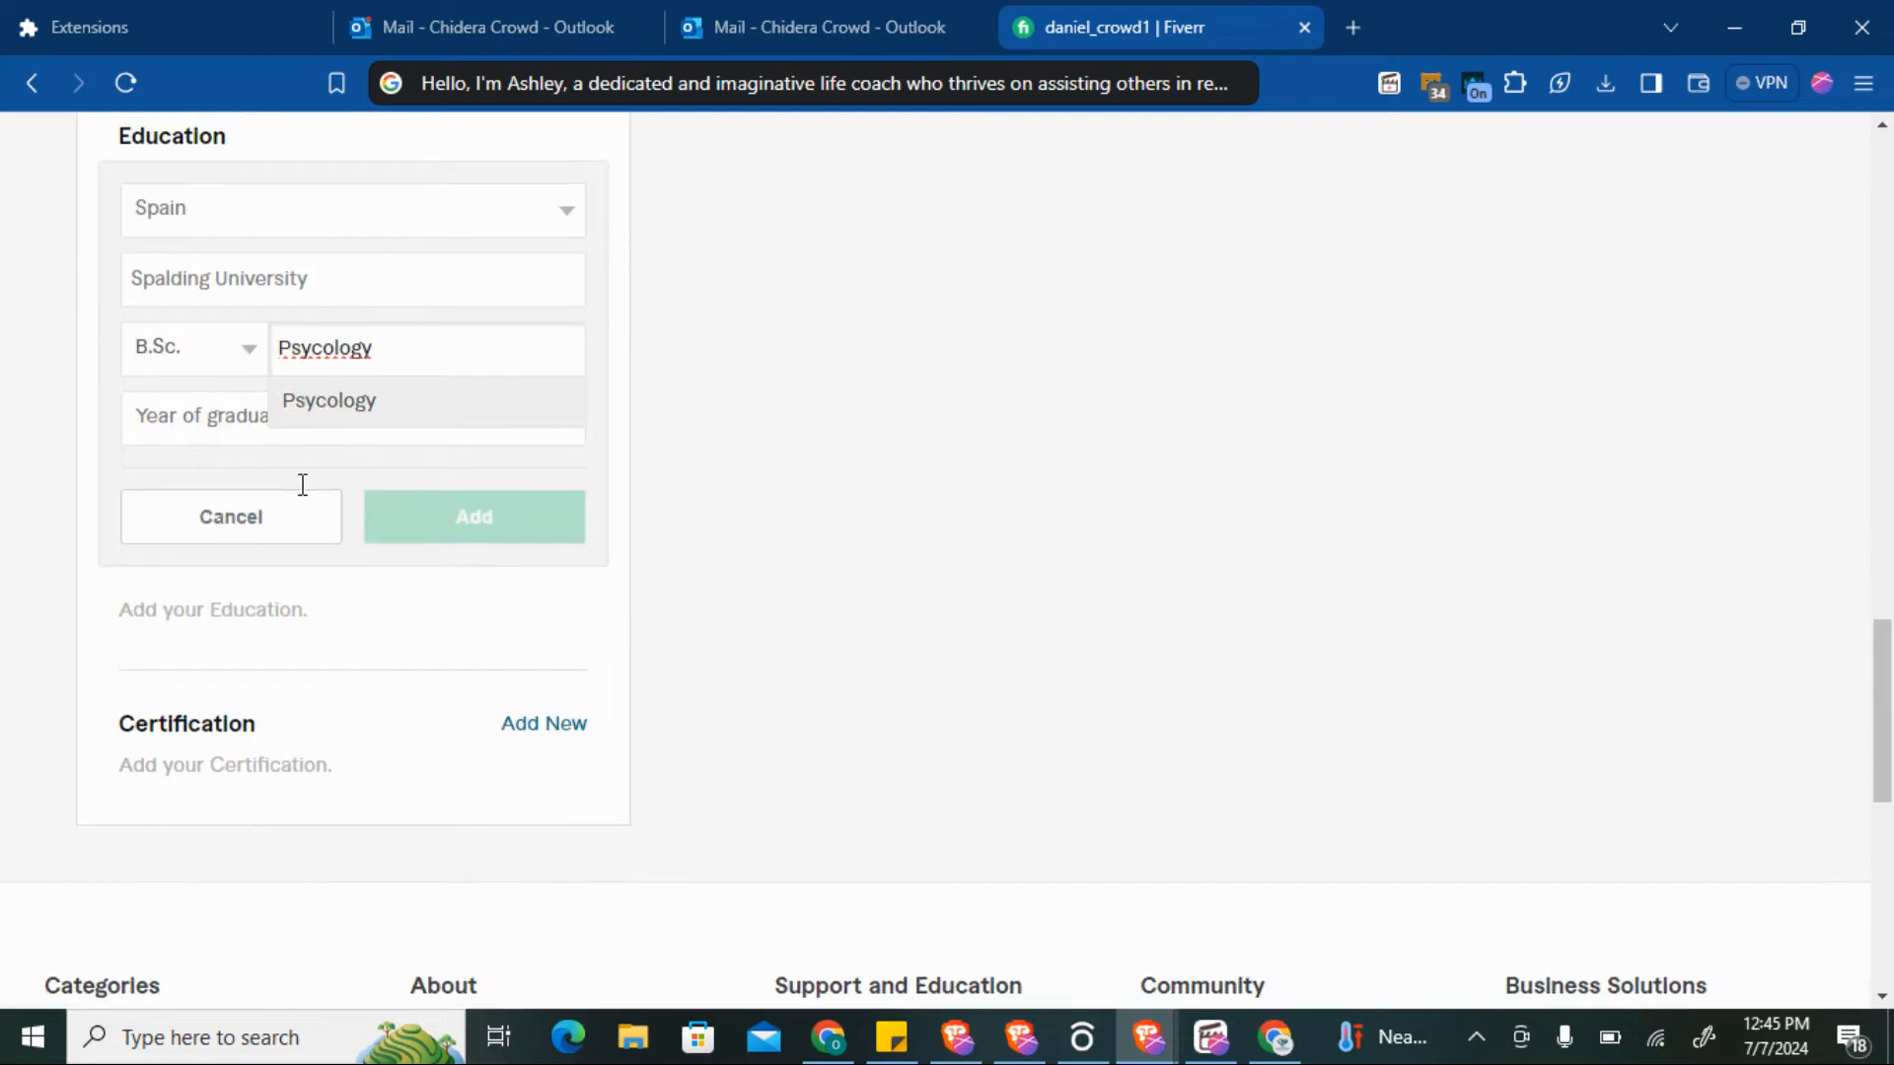
left_click(366, 424)
- Set the year of graduation to 2019 and add the education entry to the profile
left_click(360, 421)
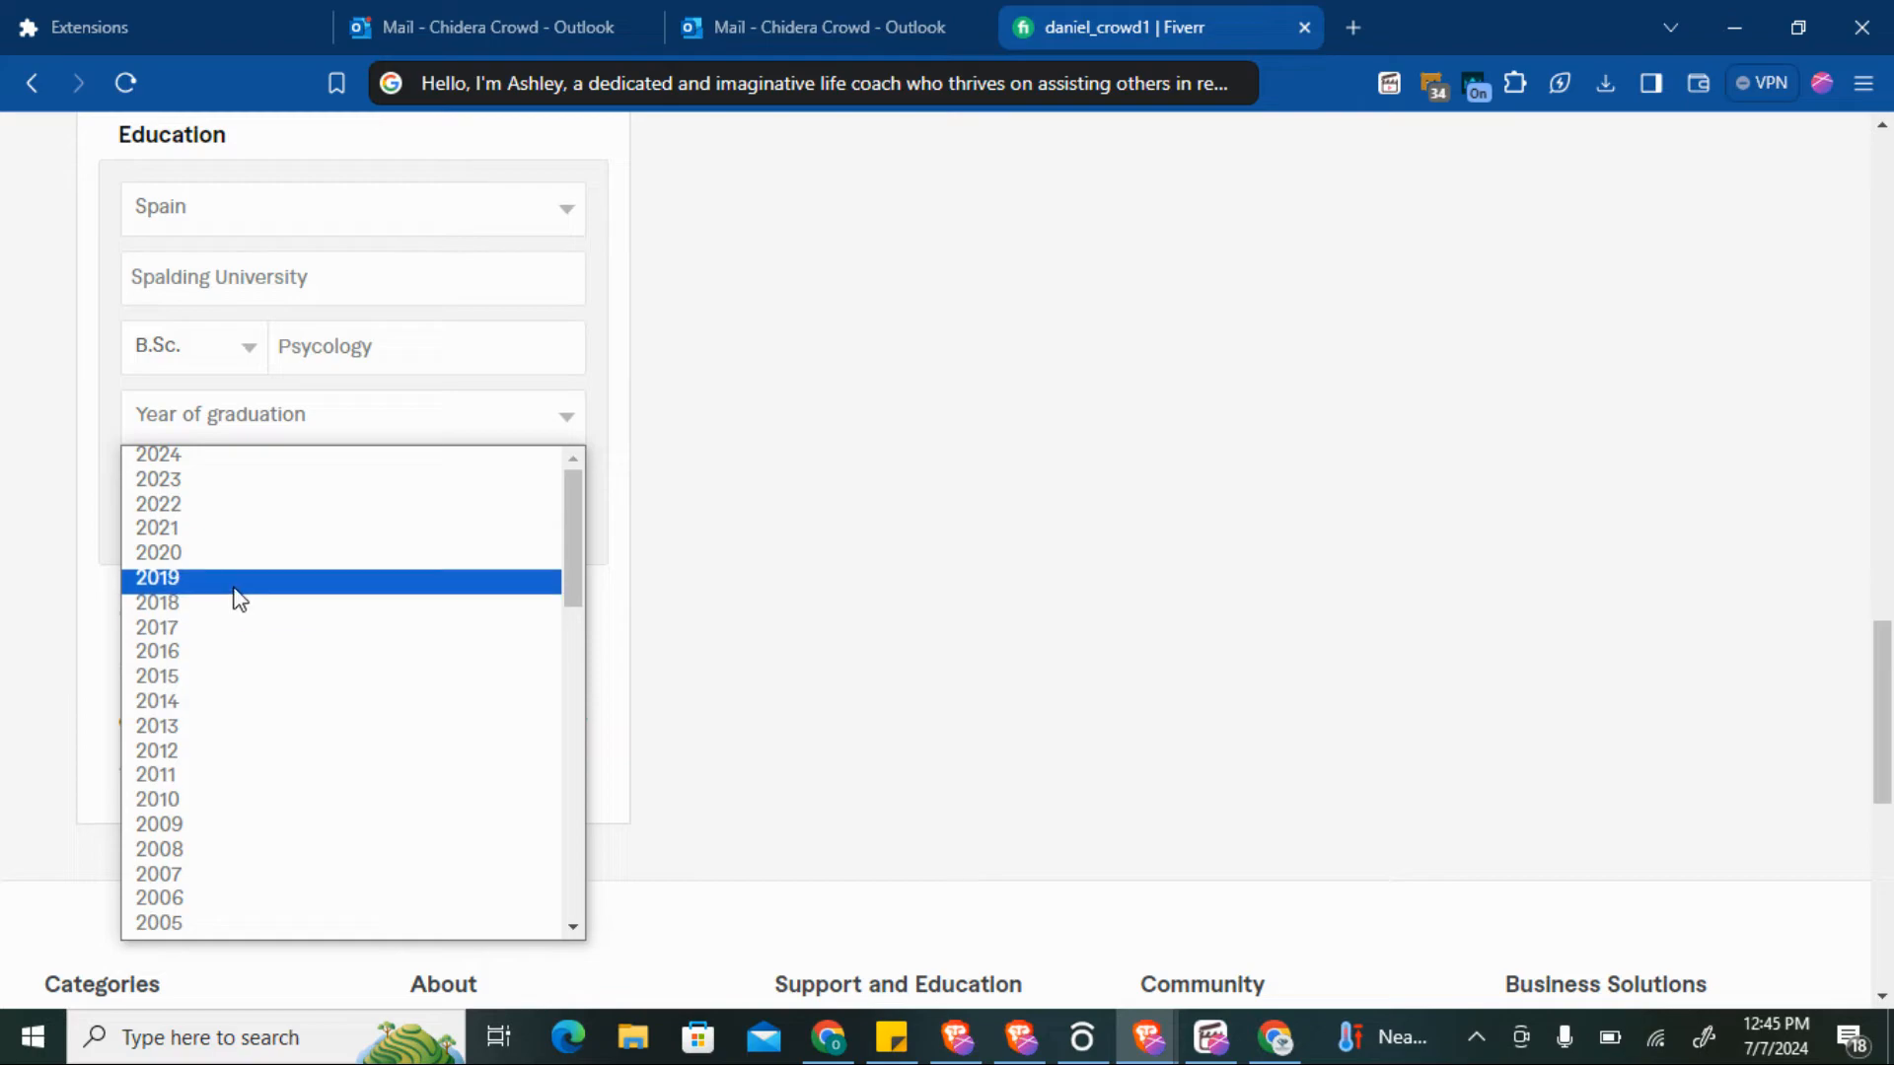
left_click(237, 589)
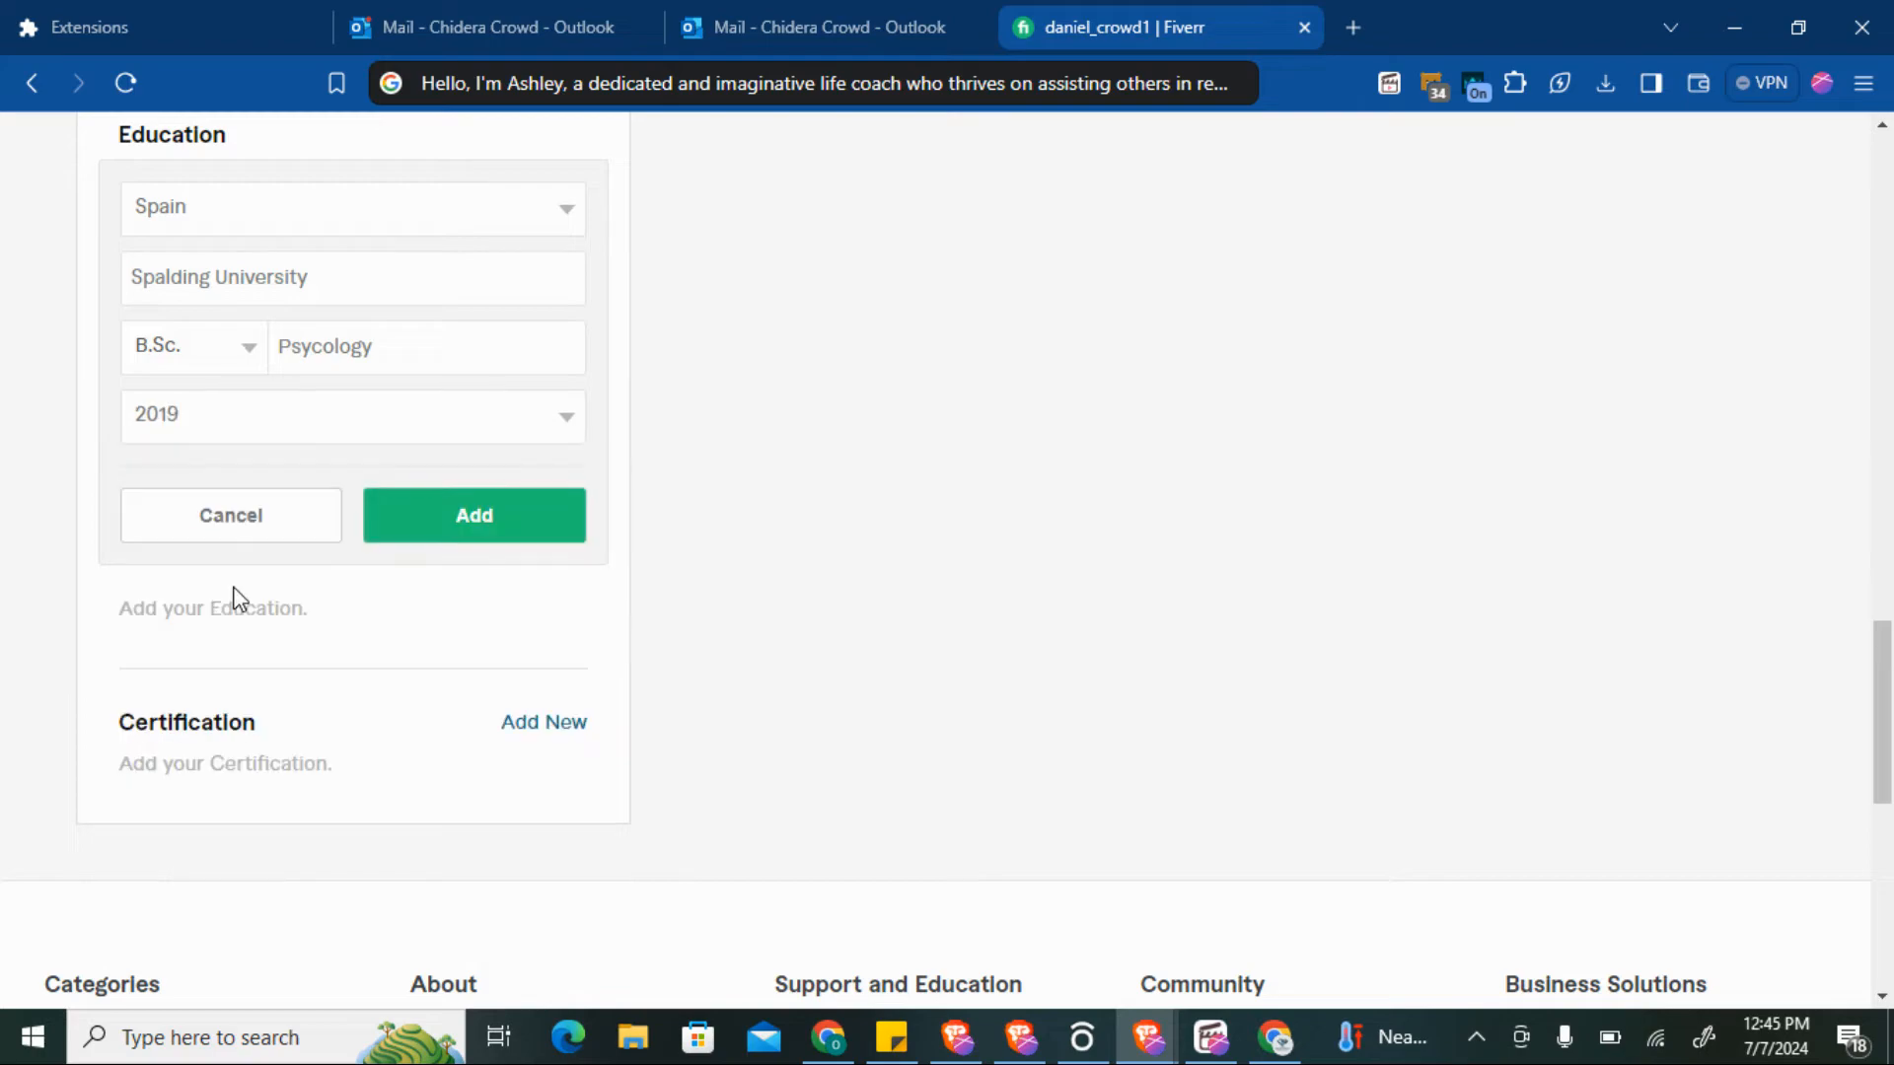
left_click(413, 531)
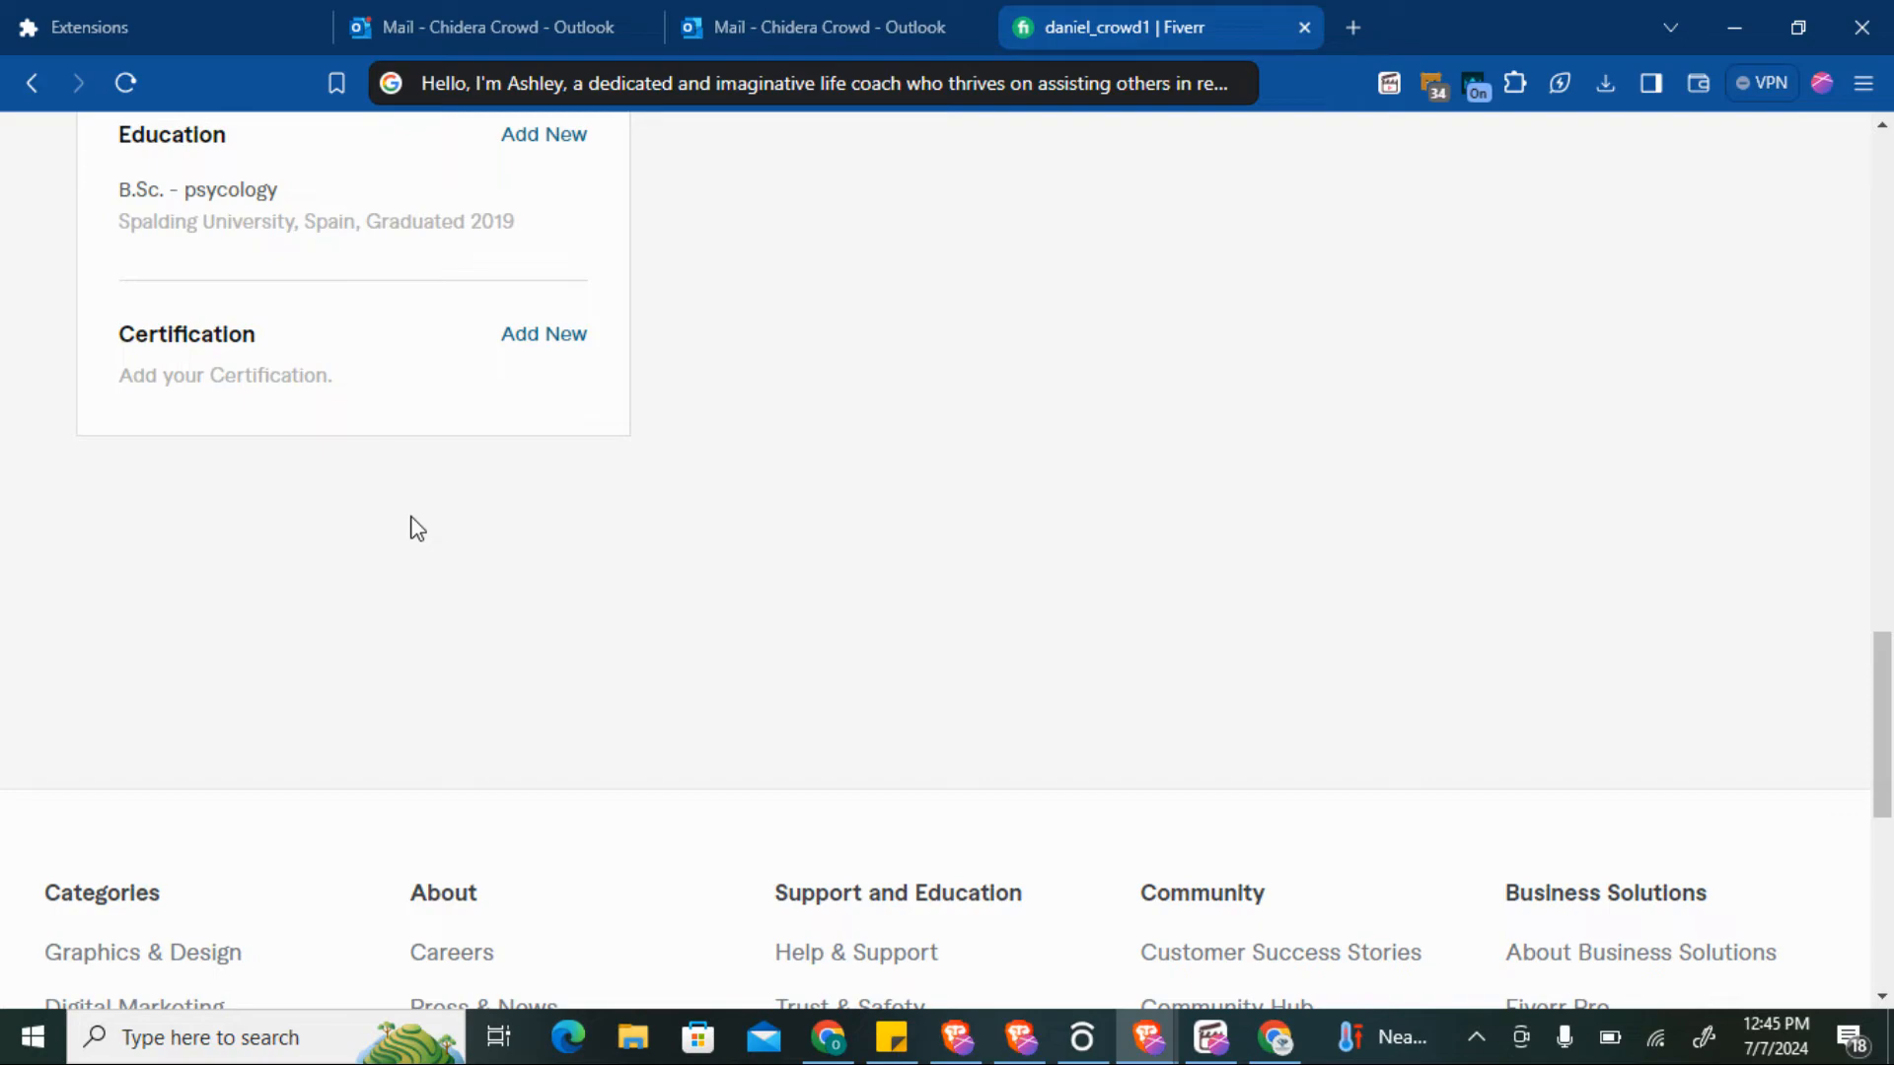
- Review the profile's certification, education, skills, languages and description sections, as well as the profile card and the seller sign-up offer
scroll(413, 520, "up", 3)
scroll(412, 517, "down", 1)
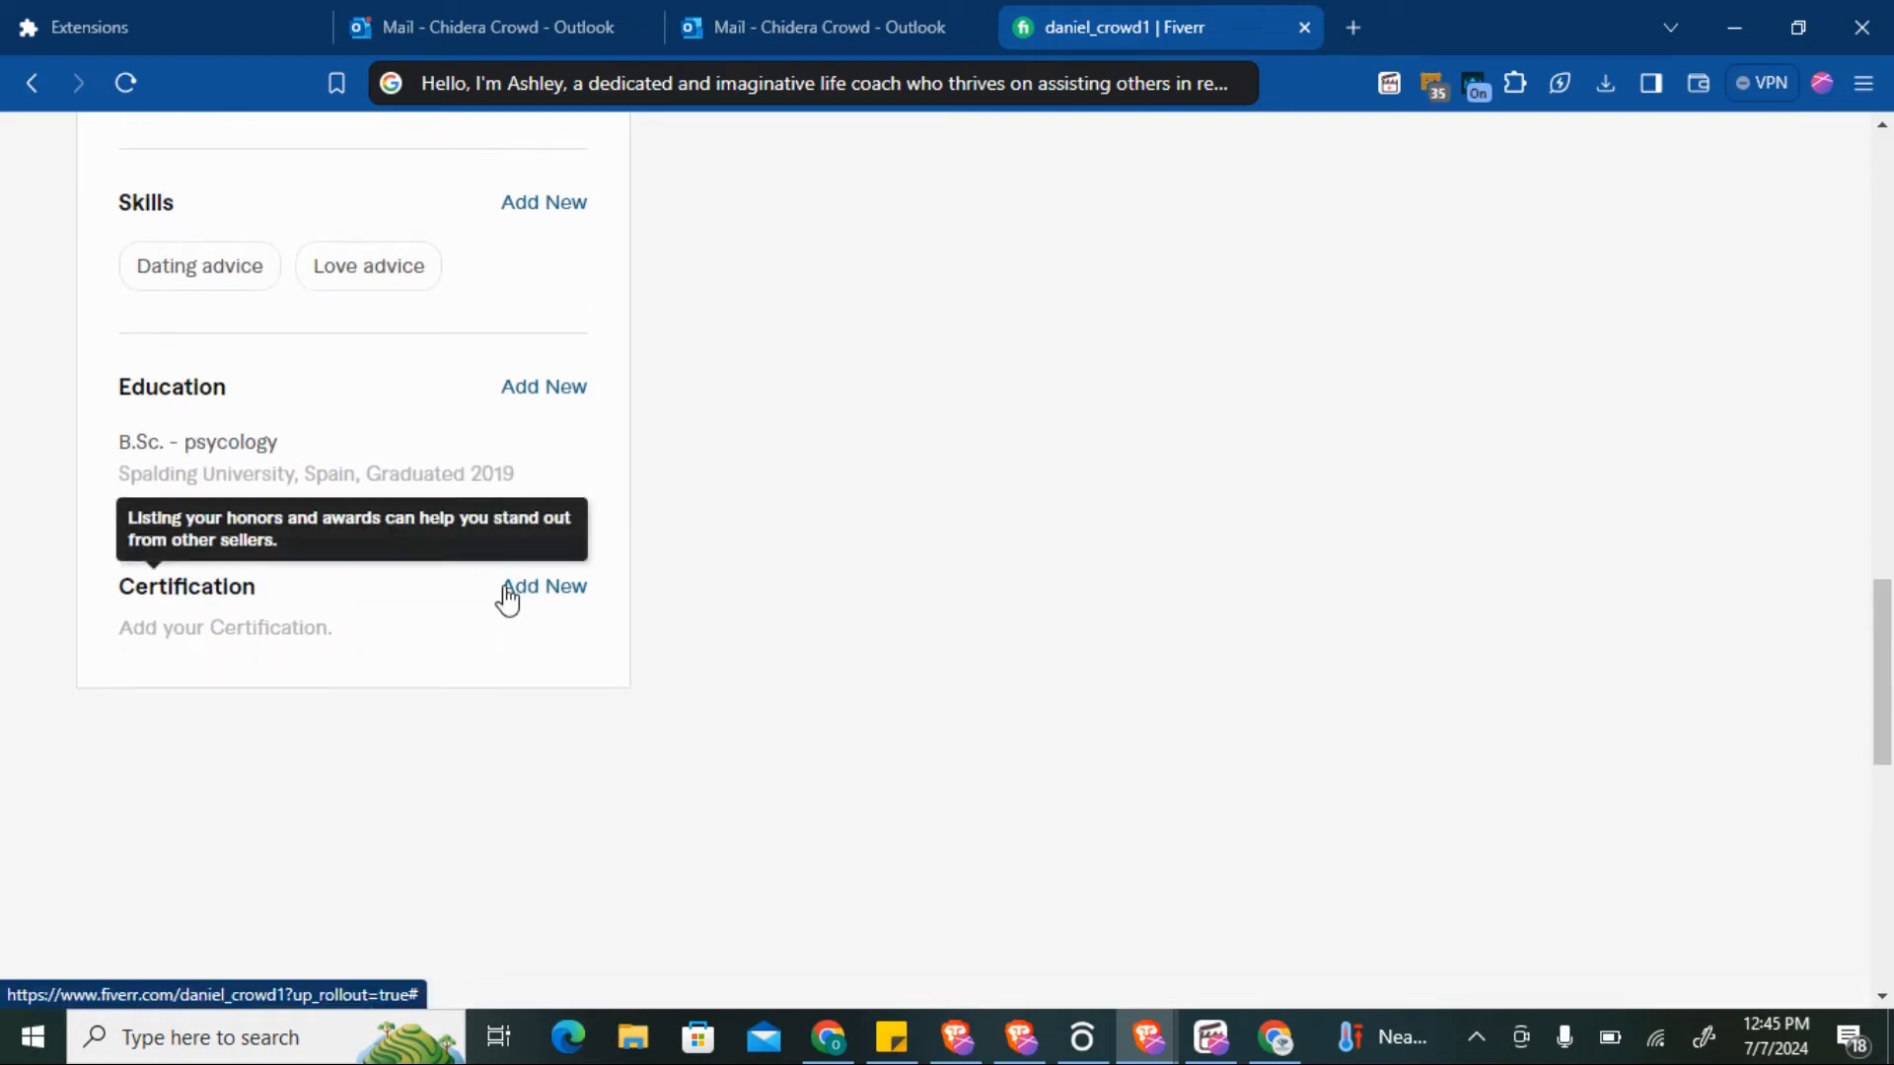
scroll(508, 597, "up", 2)
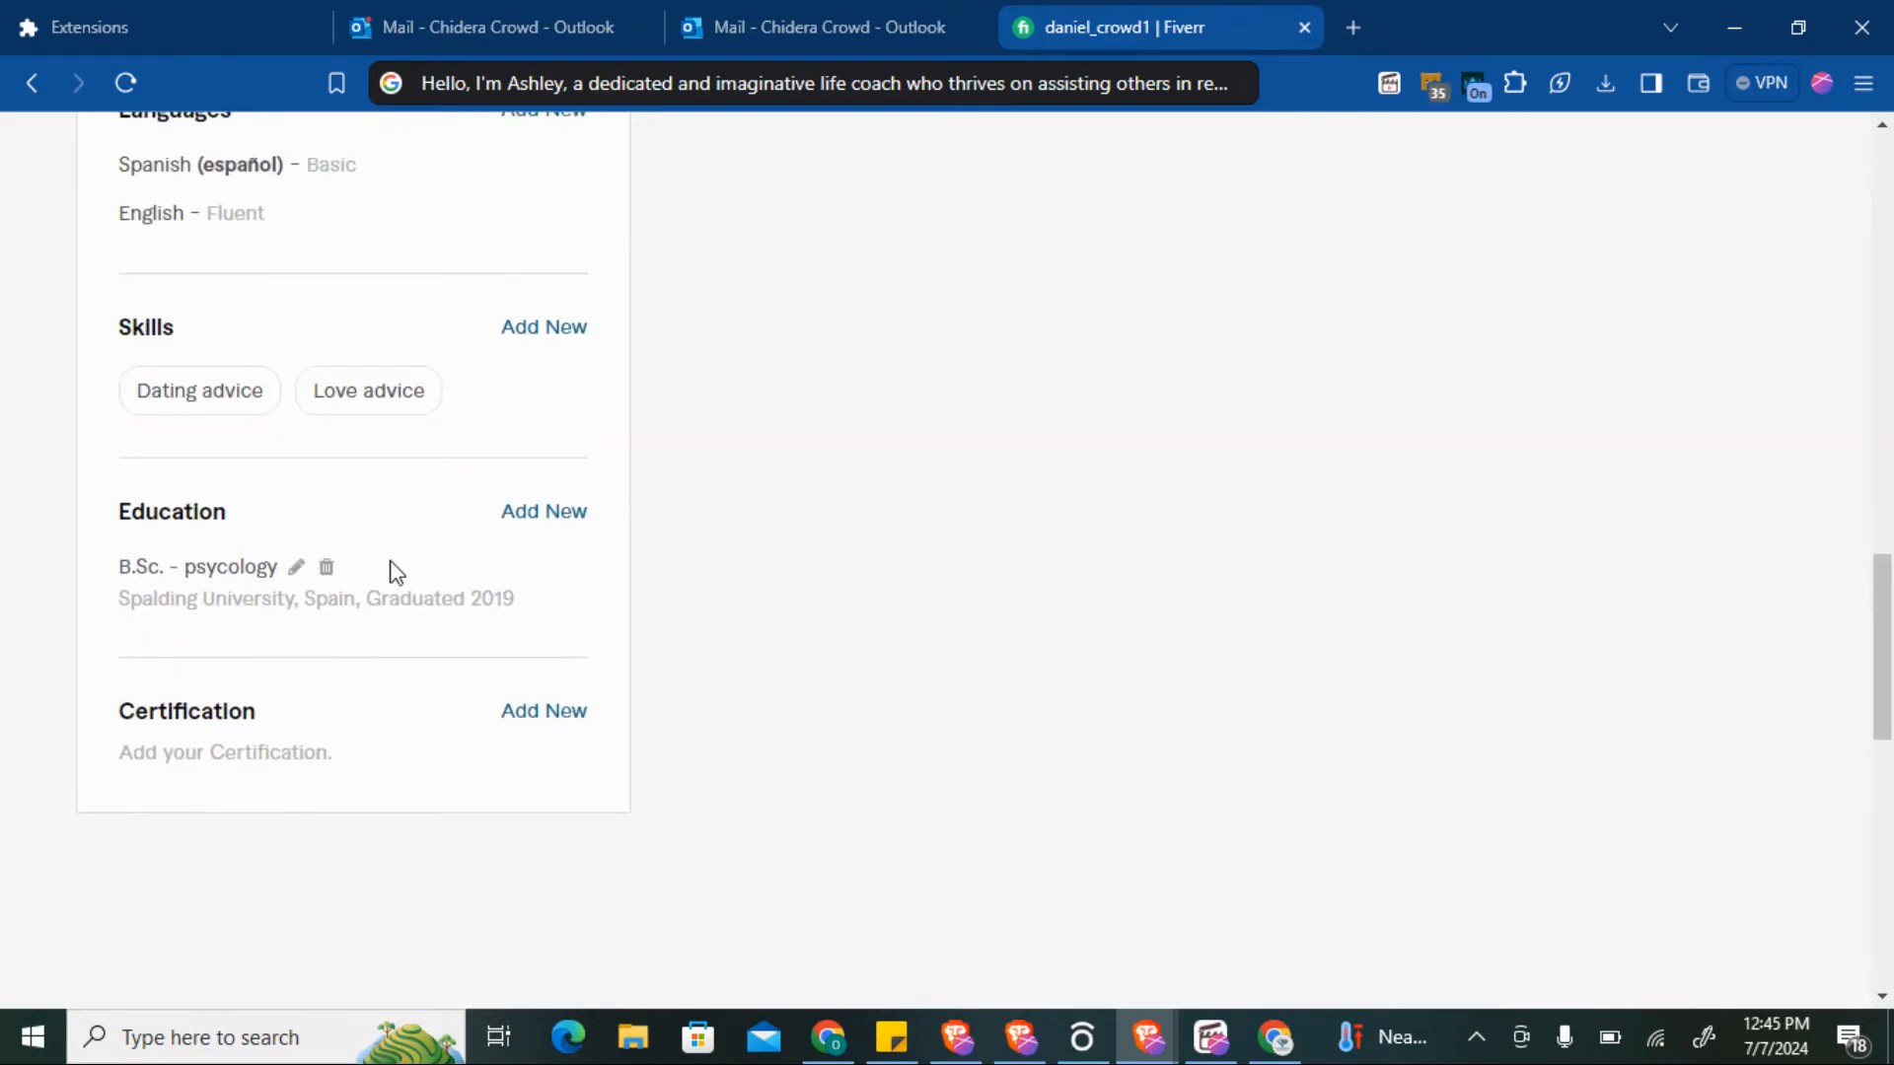
scroll(390, 572, "up", 1)
scroll(388, 570, "down", 1)
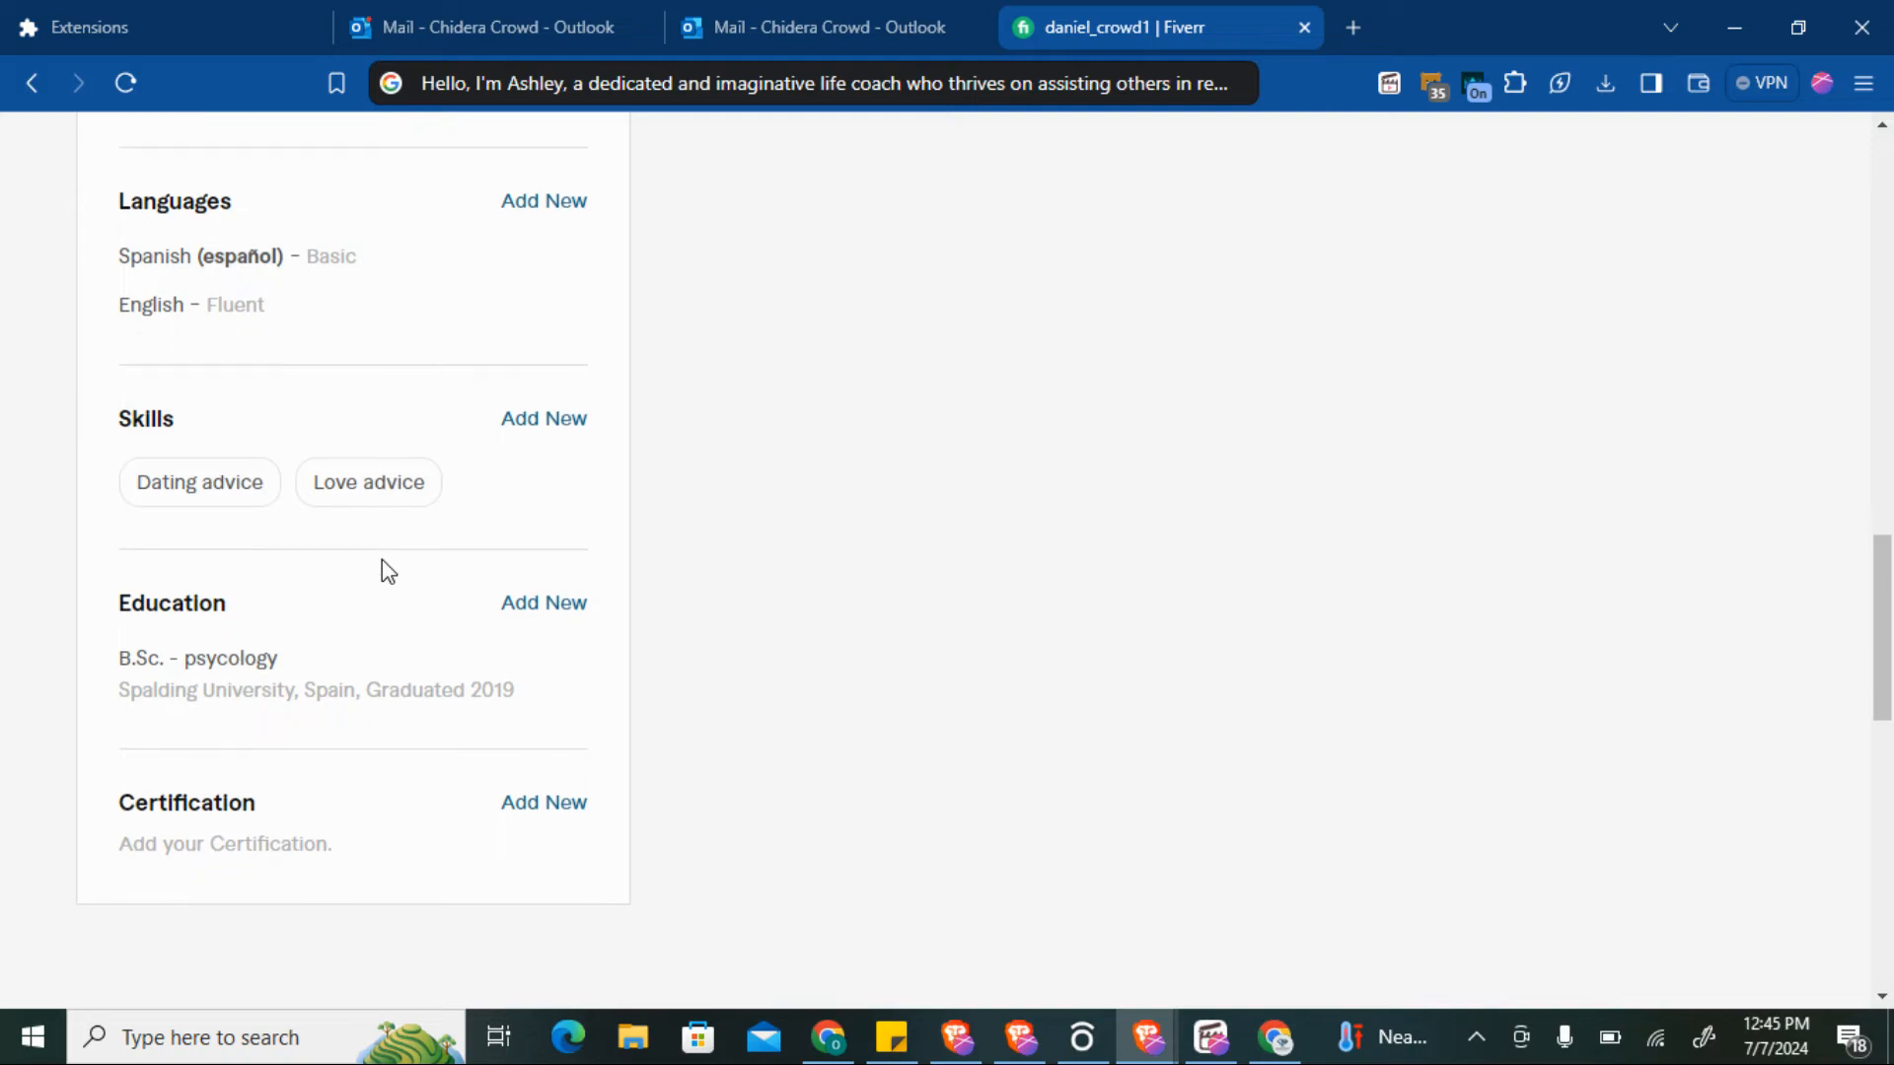
scroll(388, 570, "up", 2)
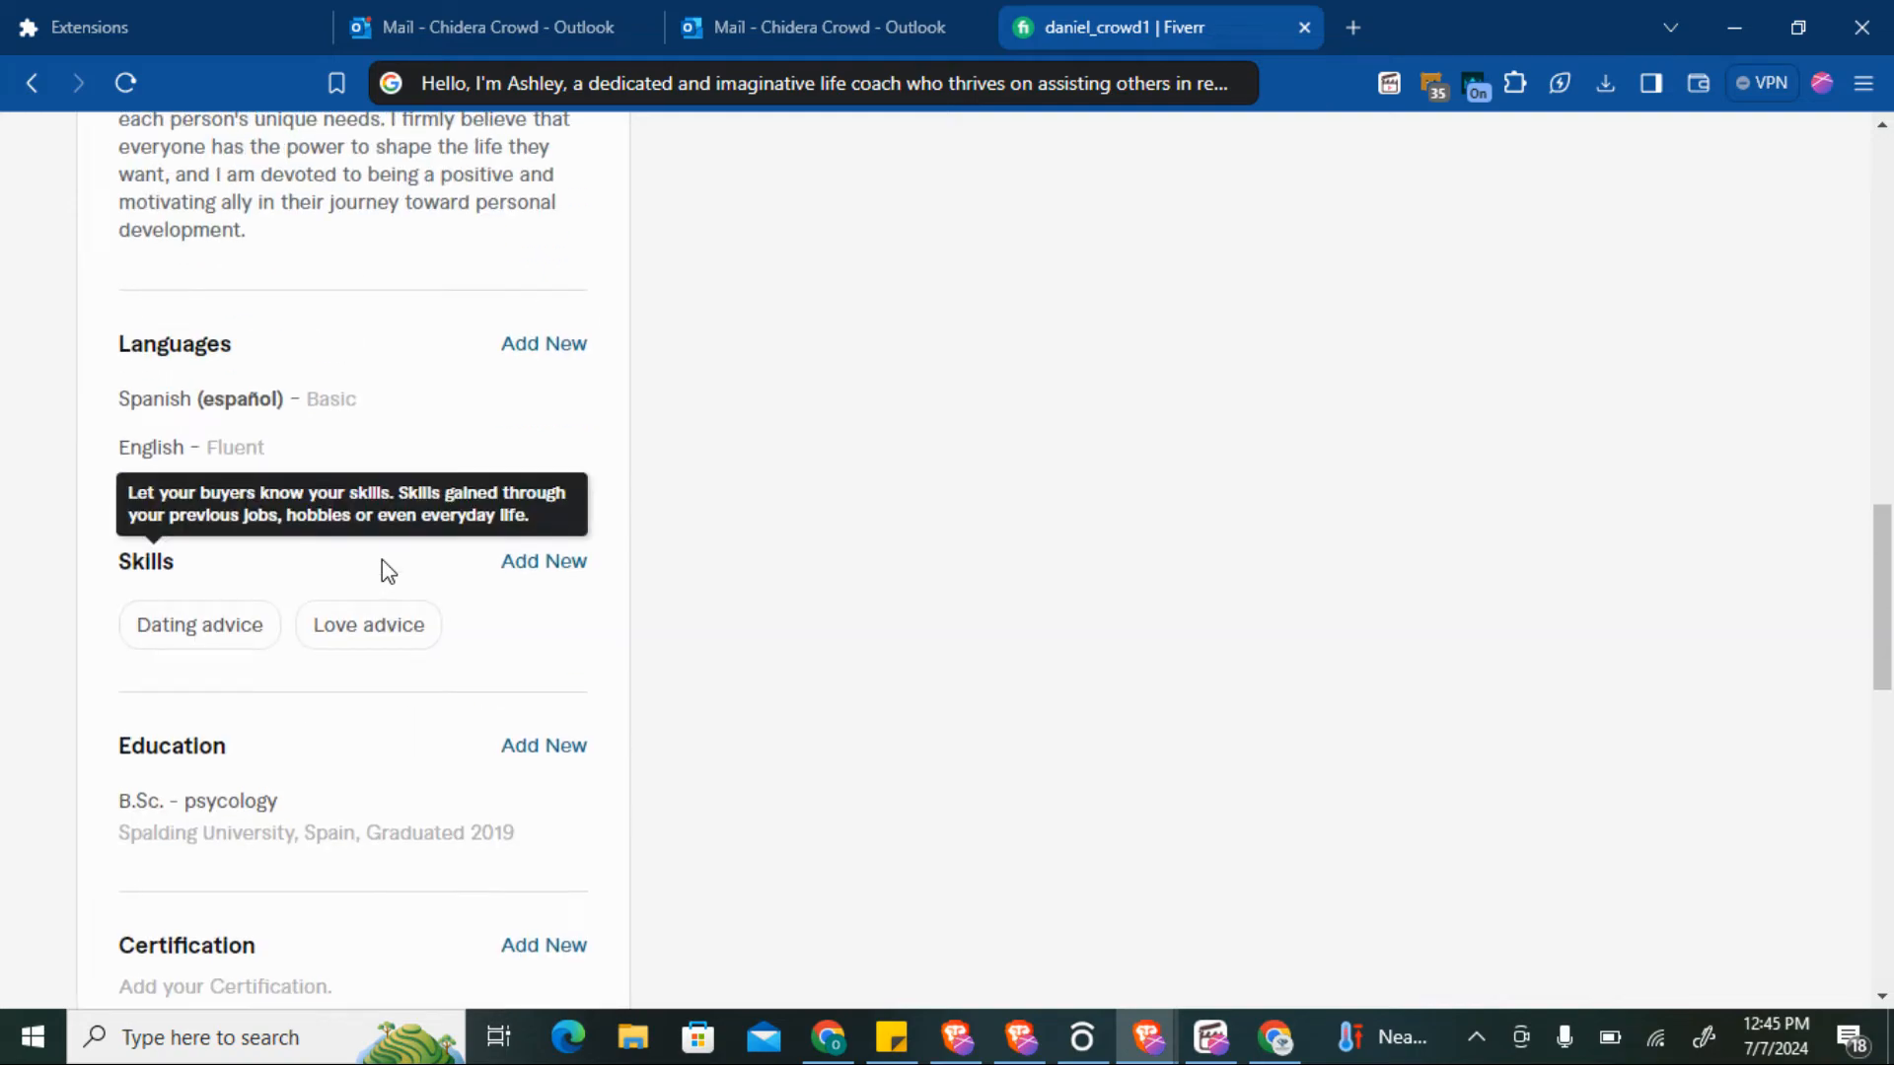
scroll(382, 559, "up", 7)
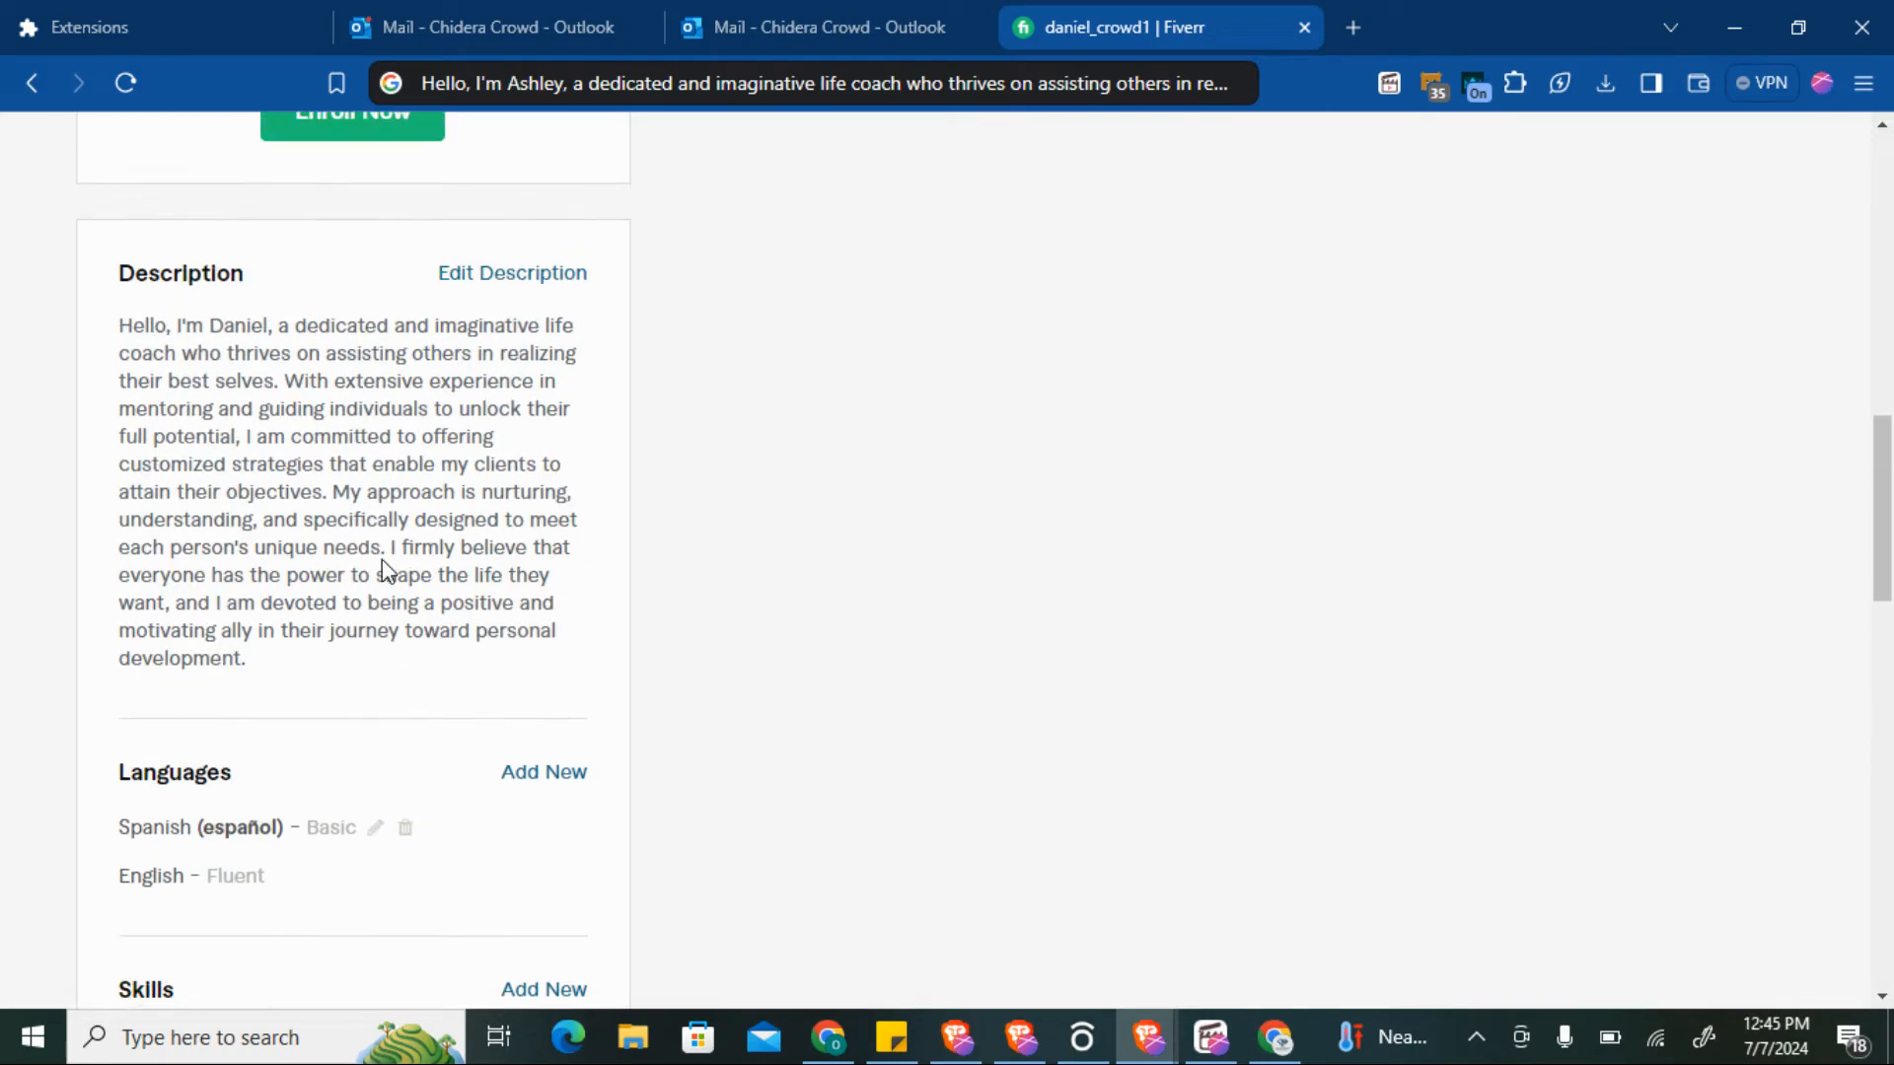
scroll(383, 569, "up", 6)
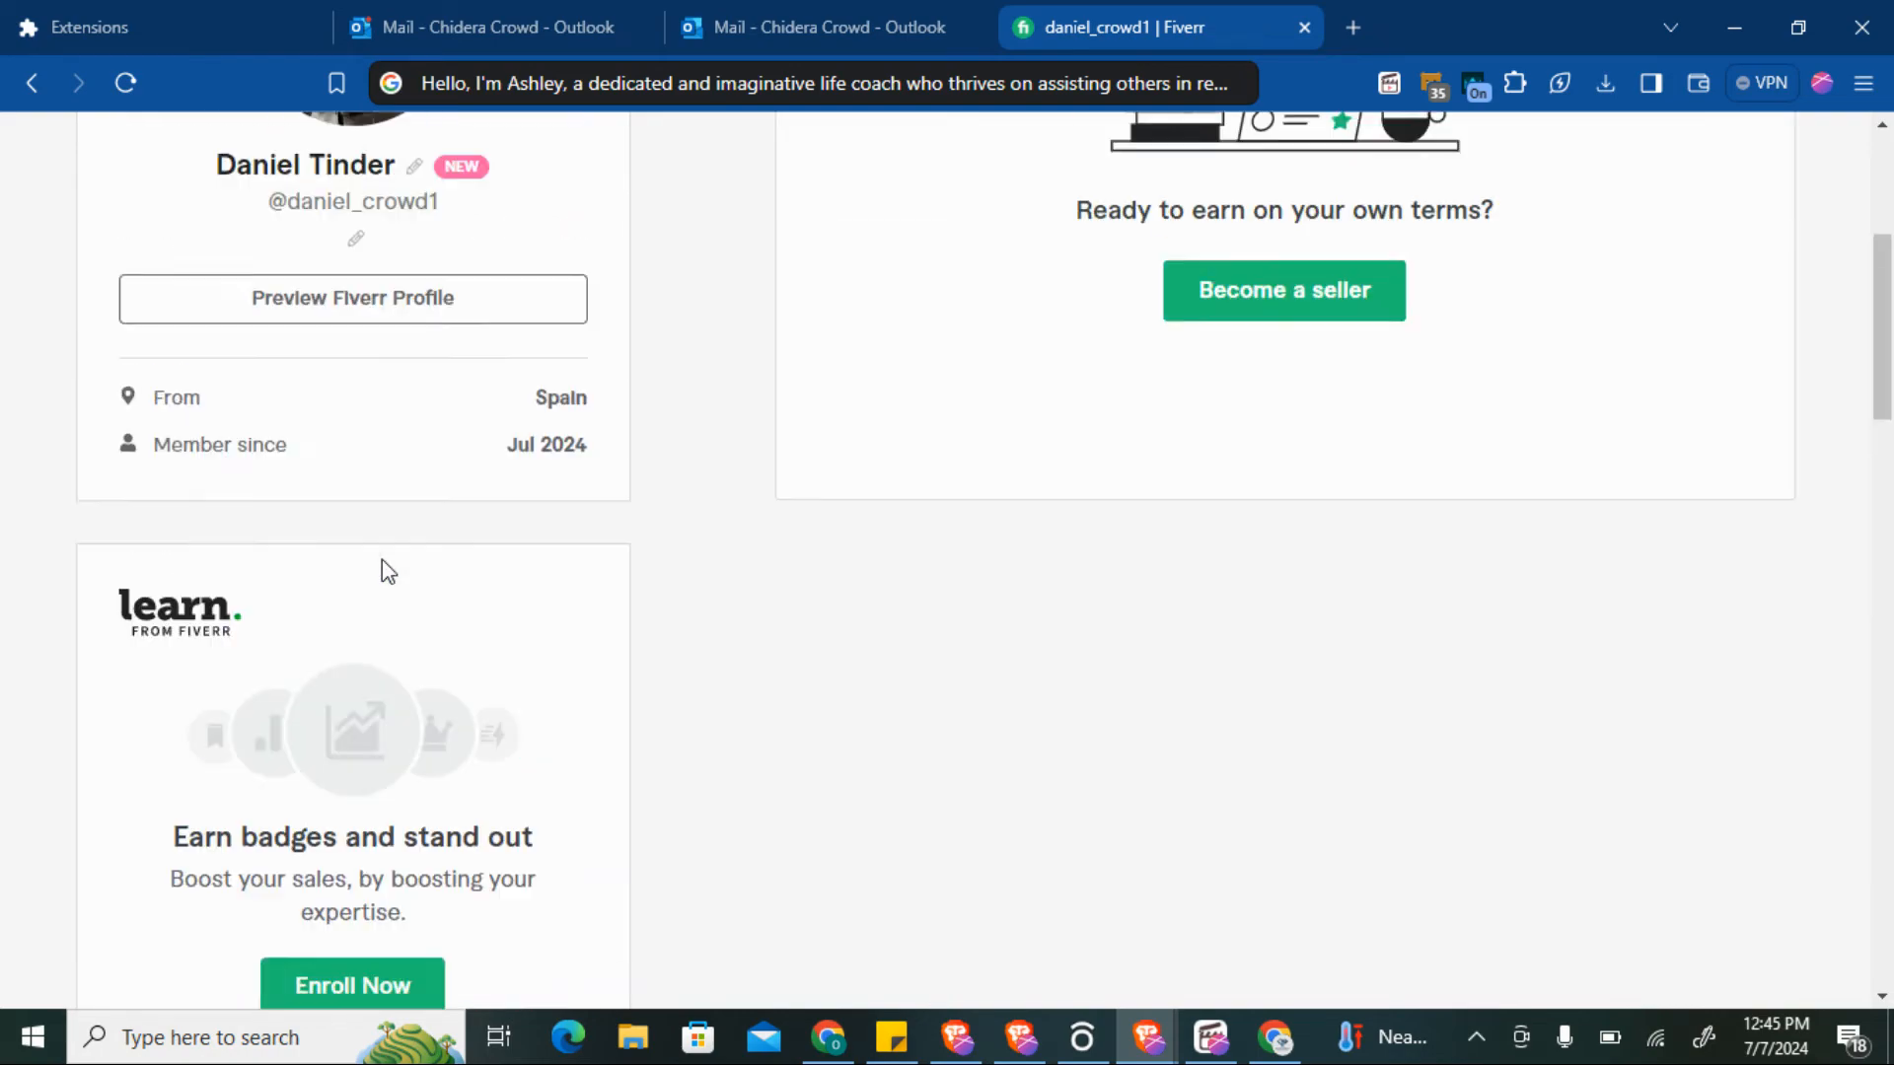
scroll(382, 559, "up", 2)
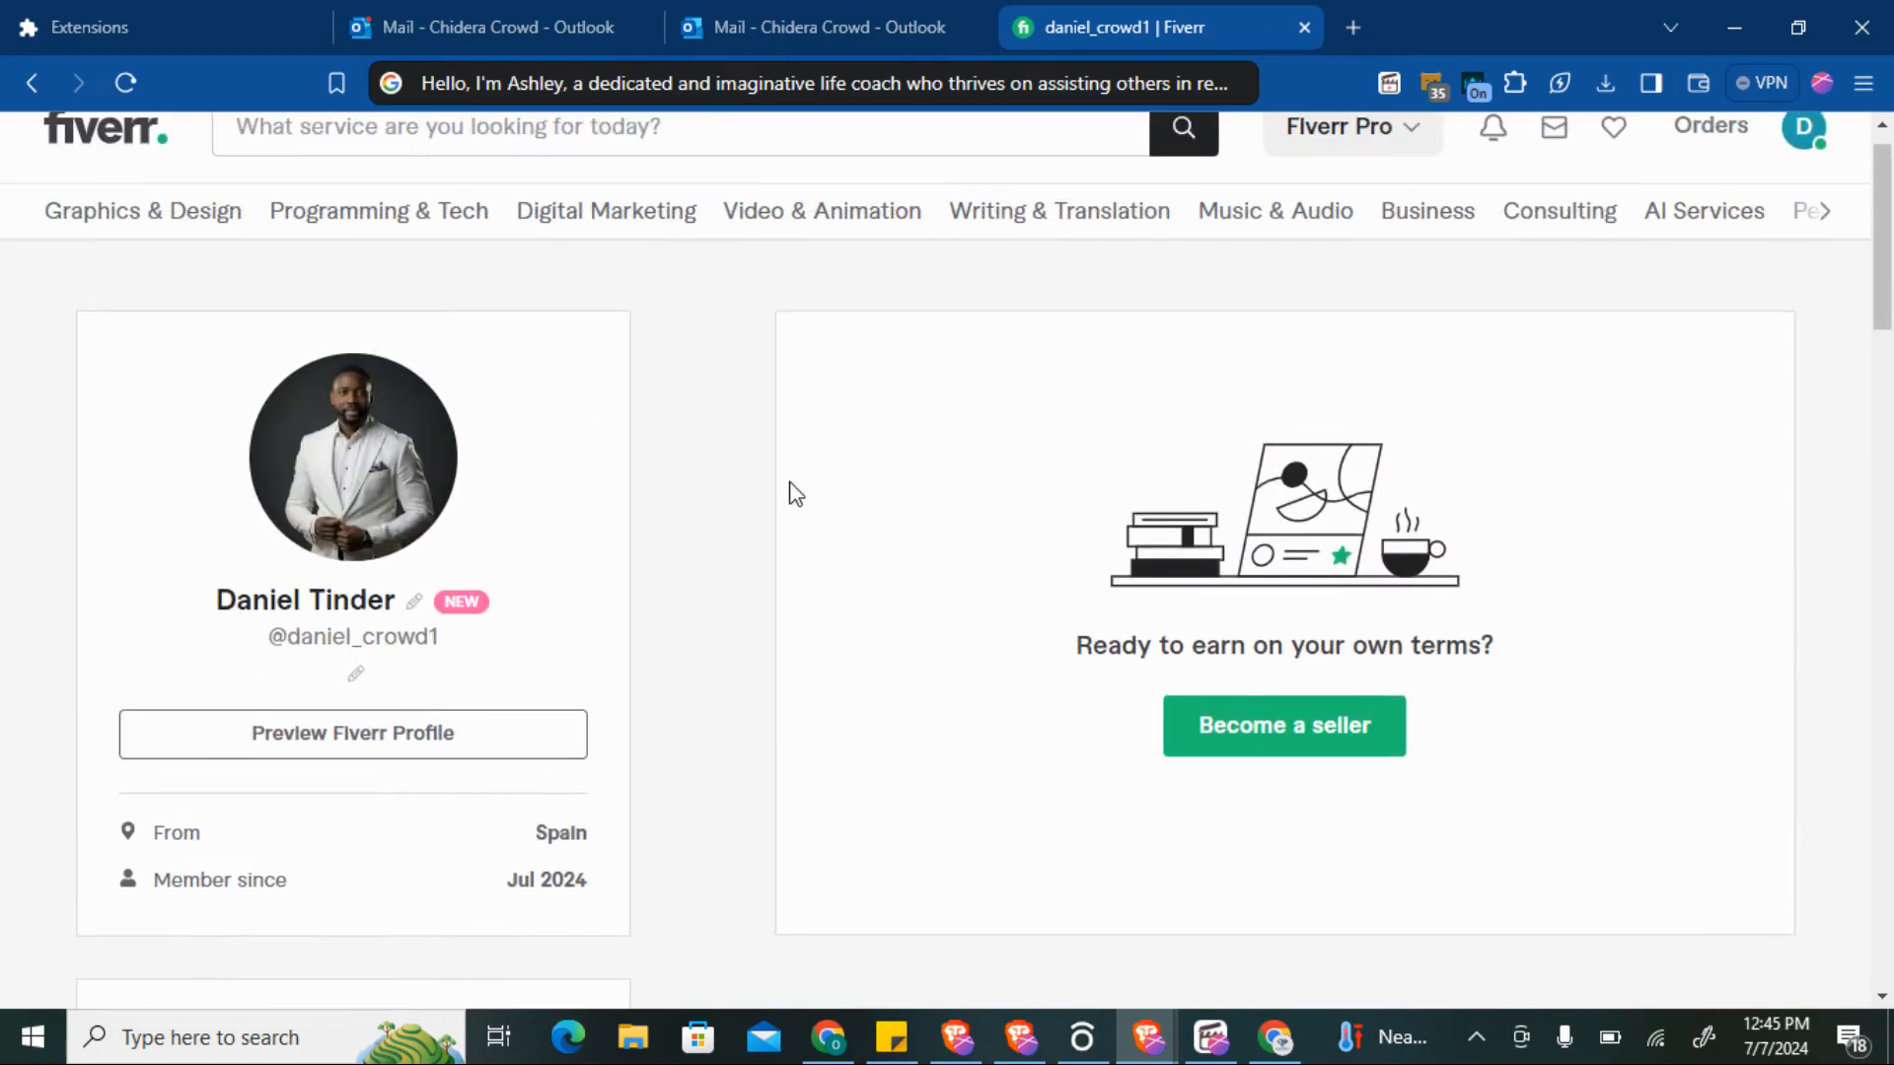
scroll(1004, 515, "down", 1)
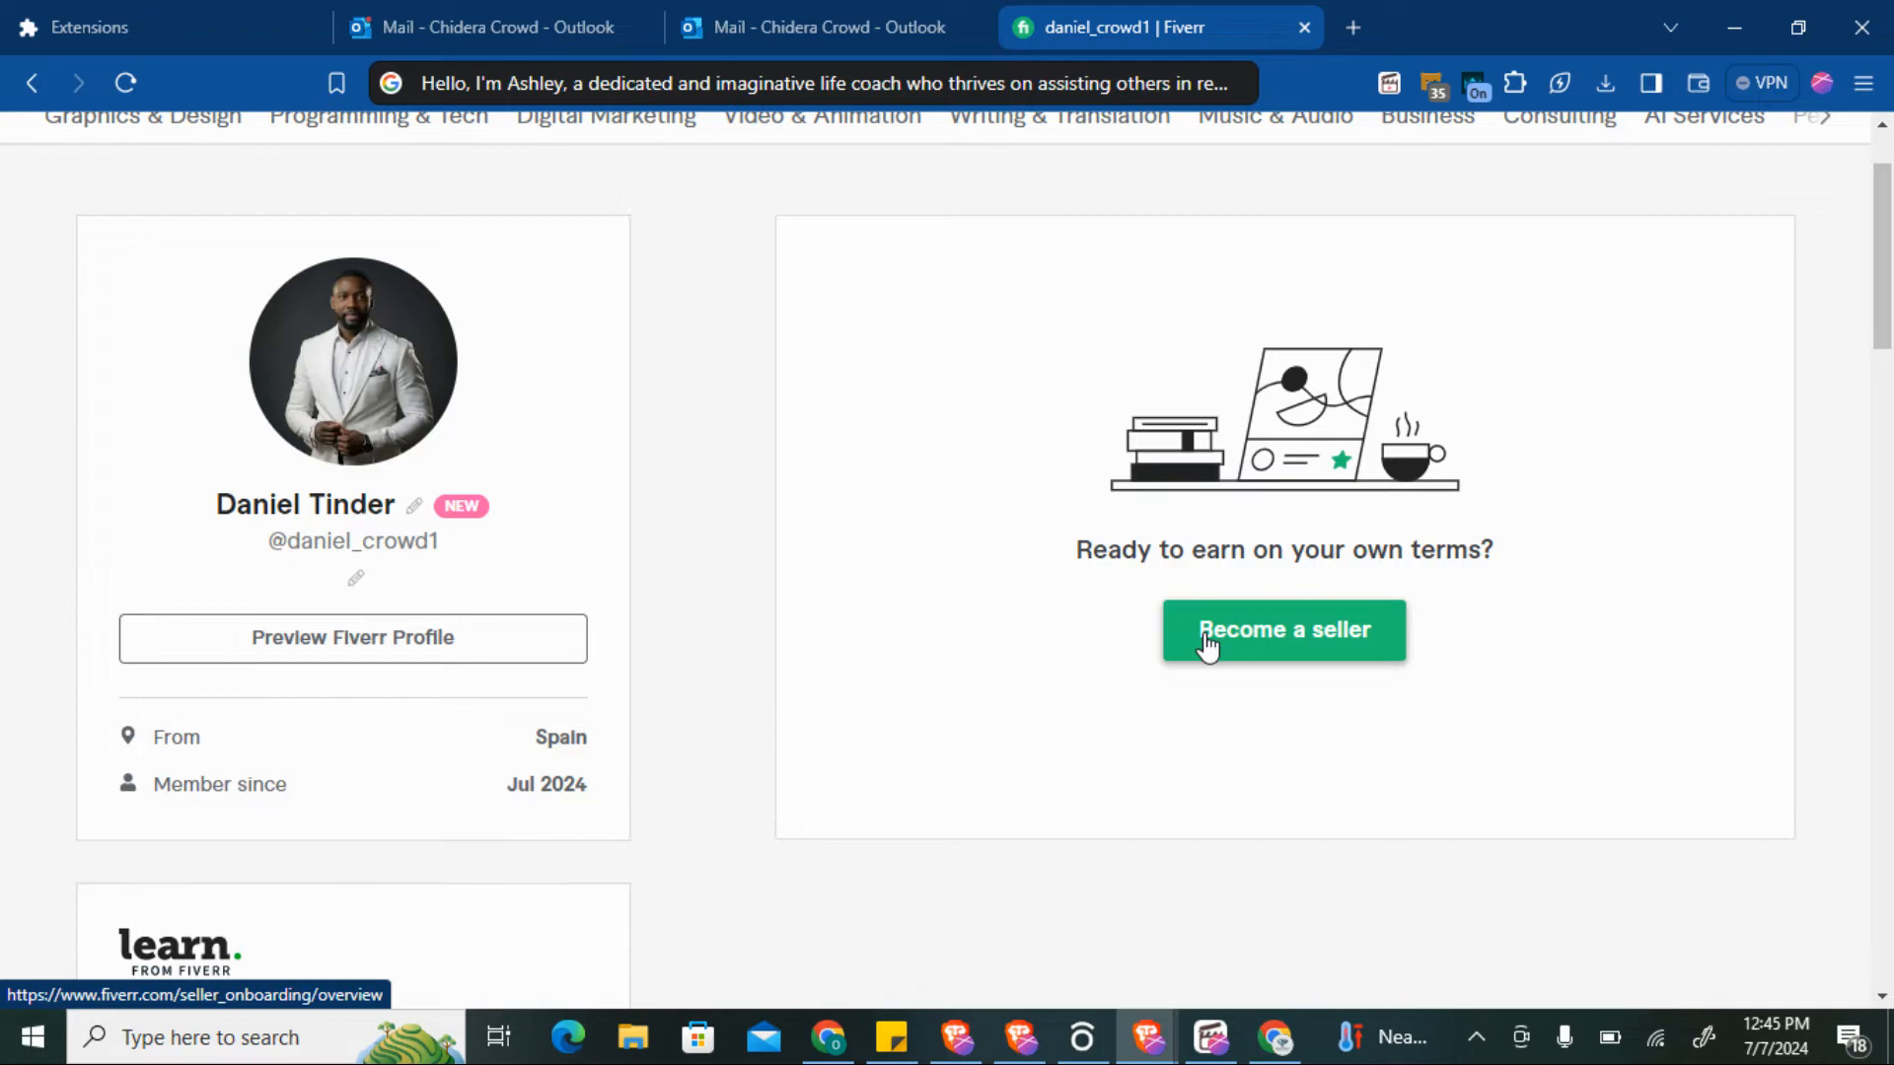
scroll(947, 607, "up", 3)
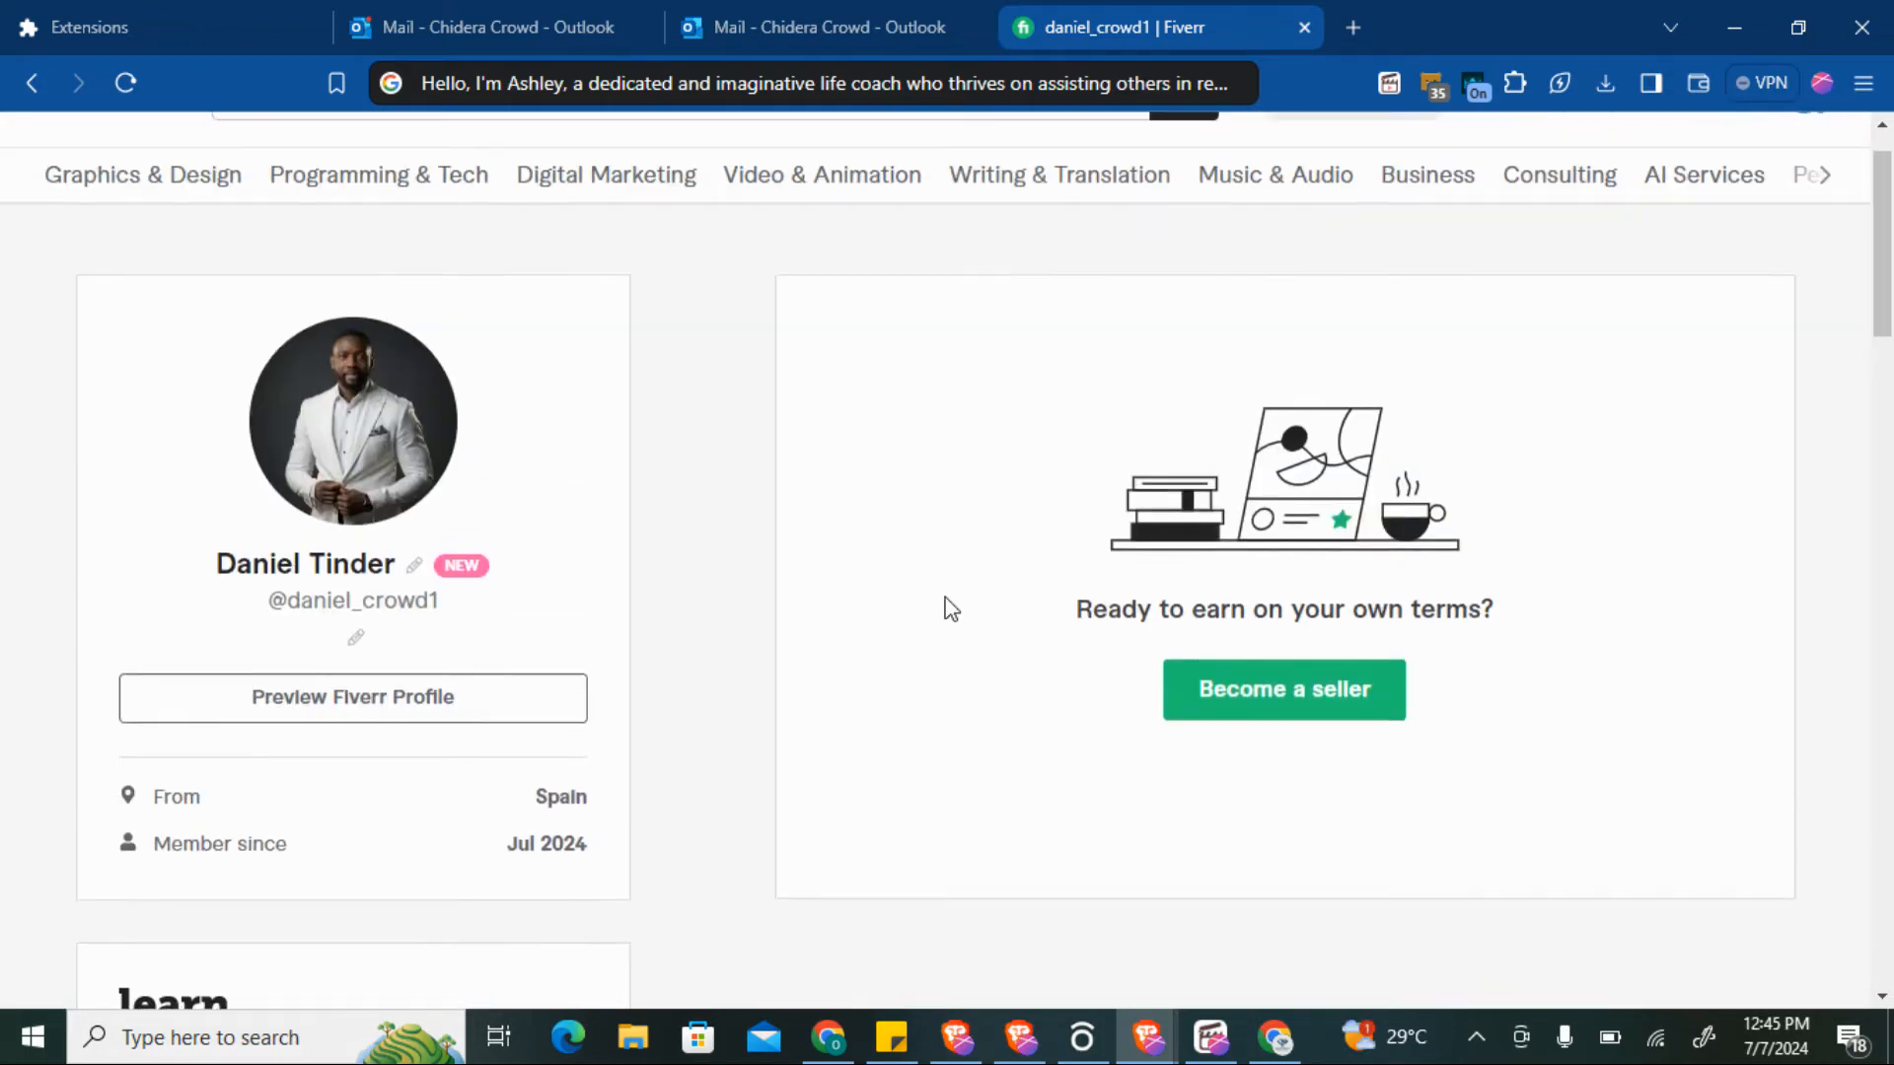
scroll(947, 607, "down", 1)
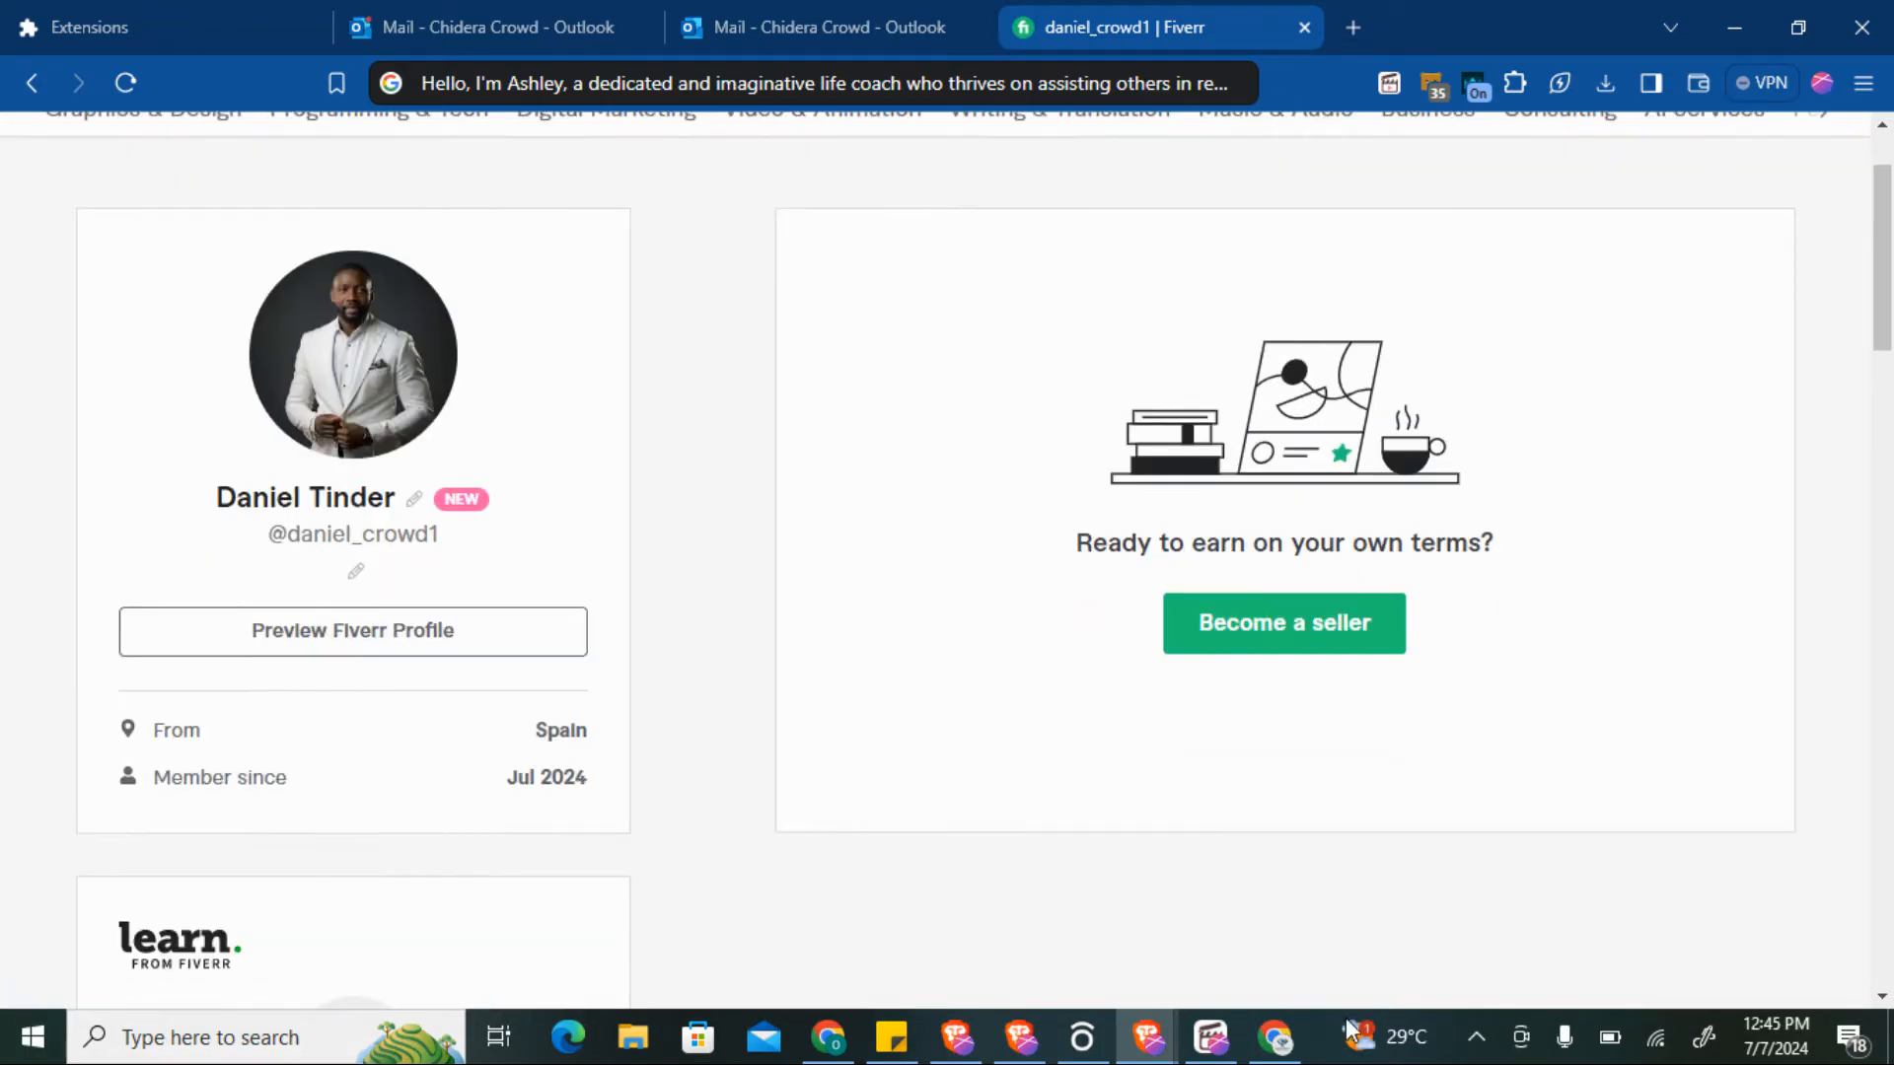
- Switch to Canva in Chrome and create a new custom-size design of 1280 × 769 px
left_click(1276, 1049)
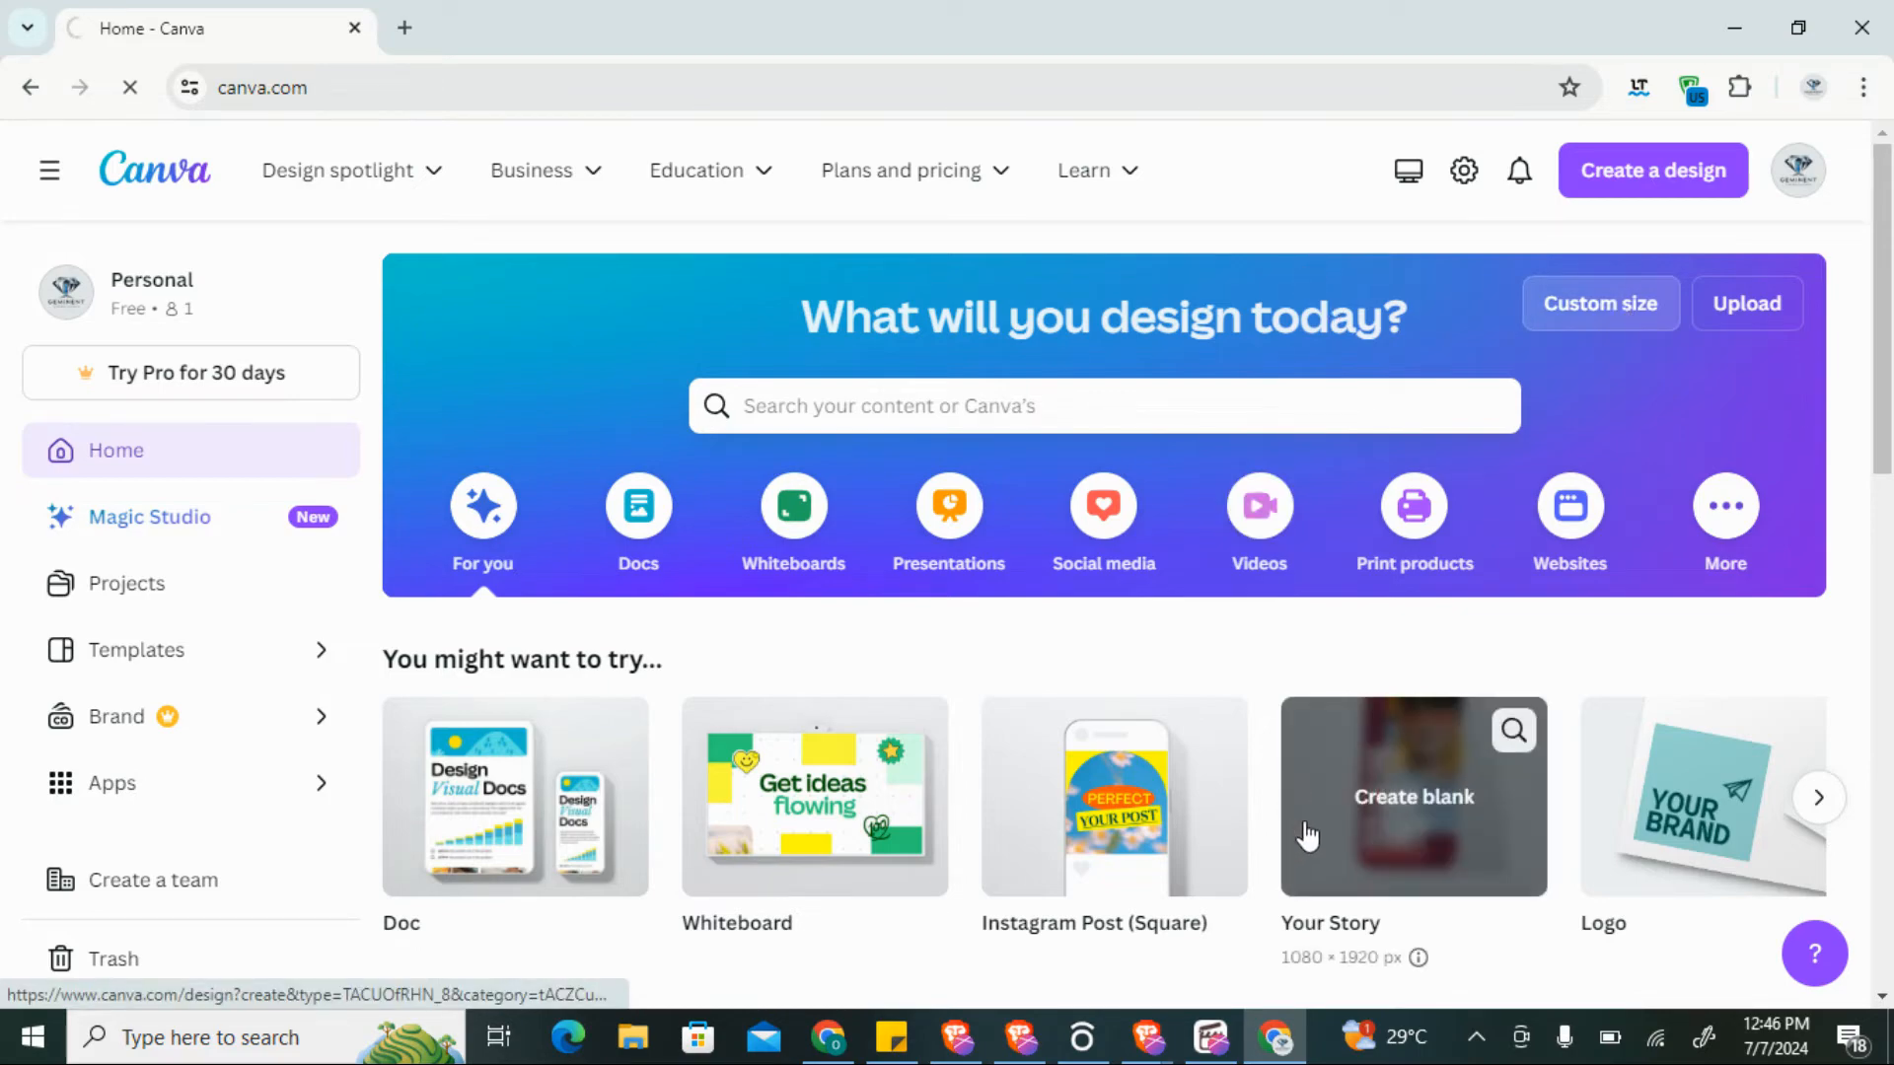
left_click(1205, 1045)
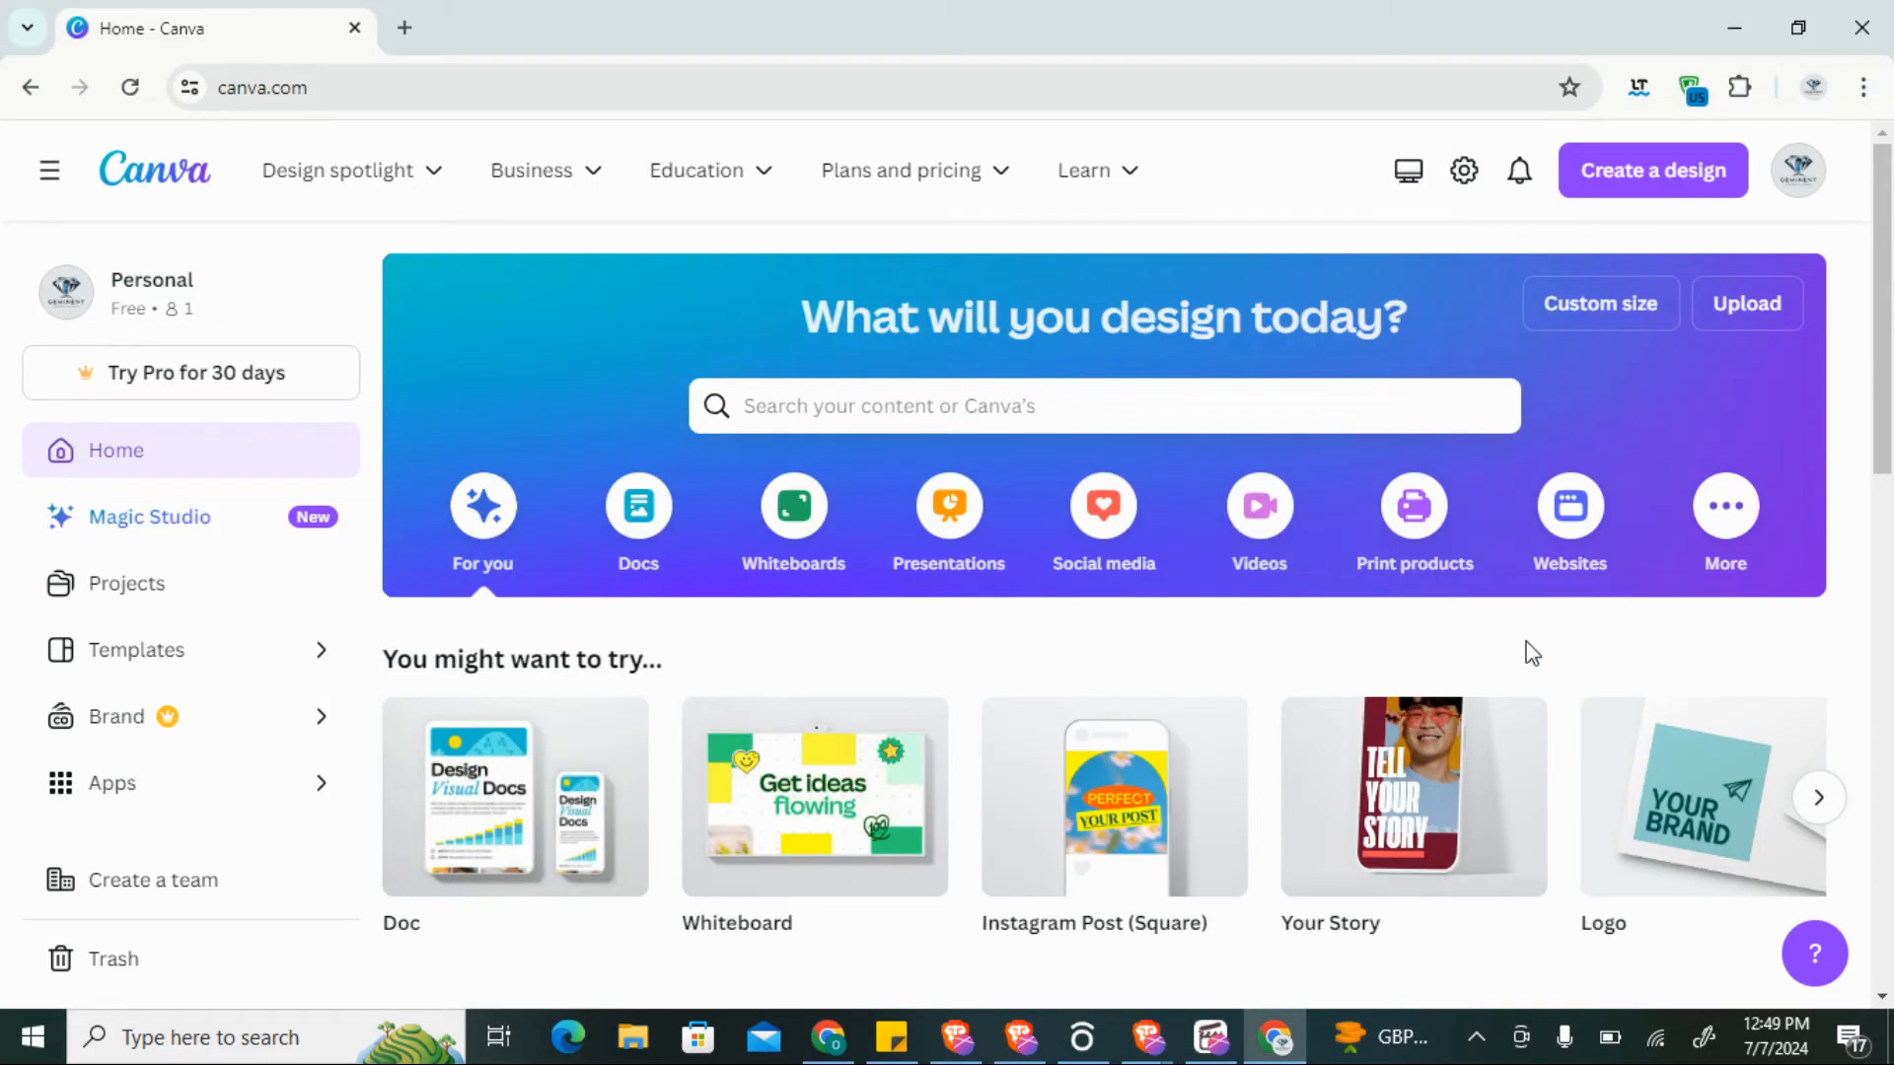
left_click(1635, 314)
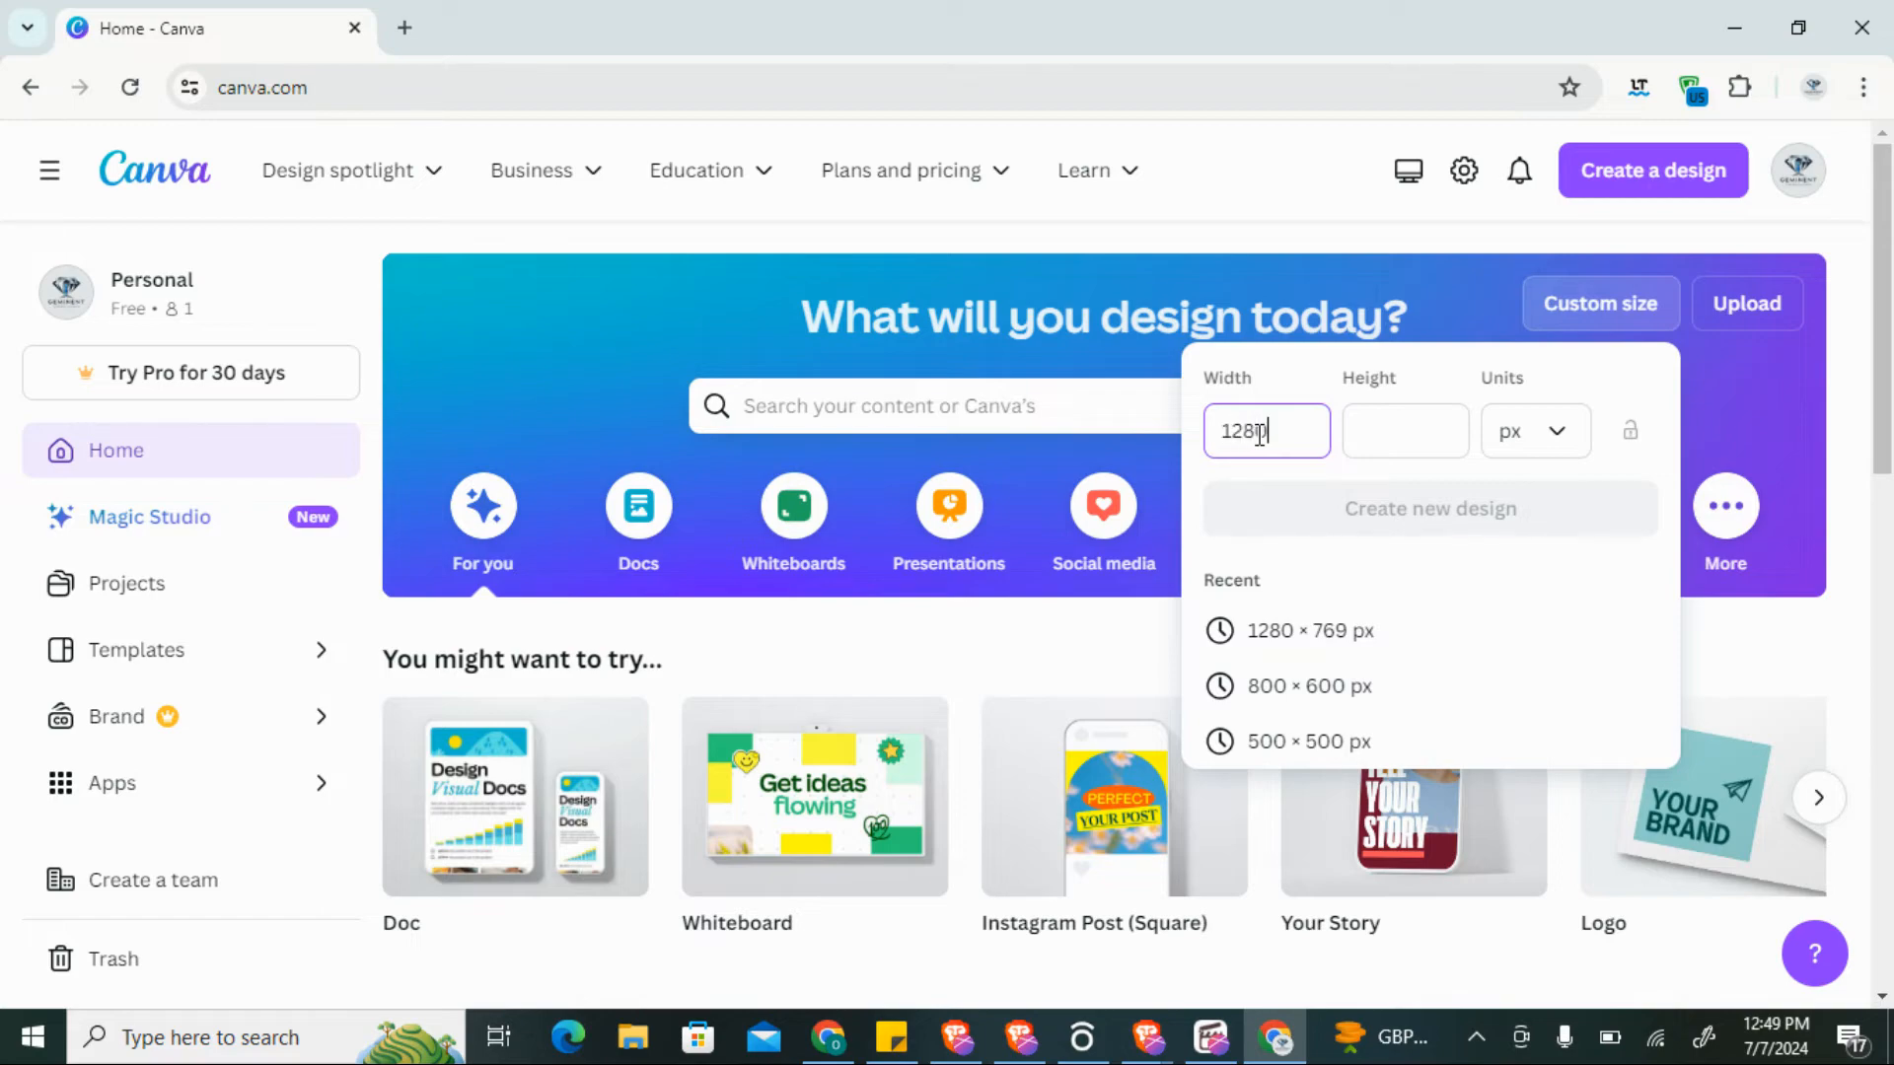
left_click(1401, 431)
type("769")
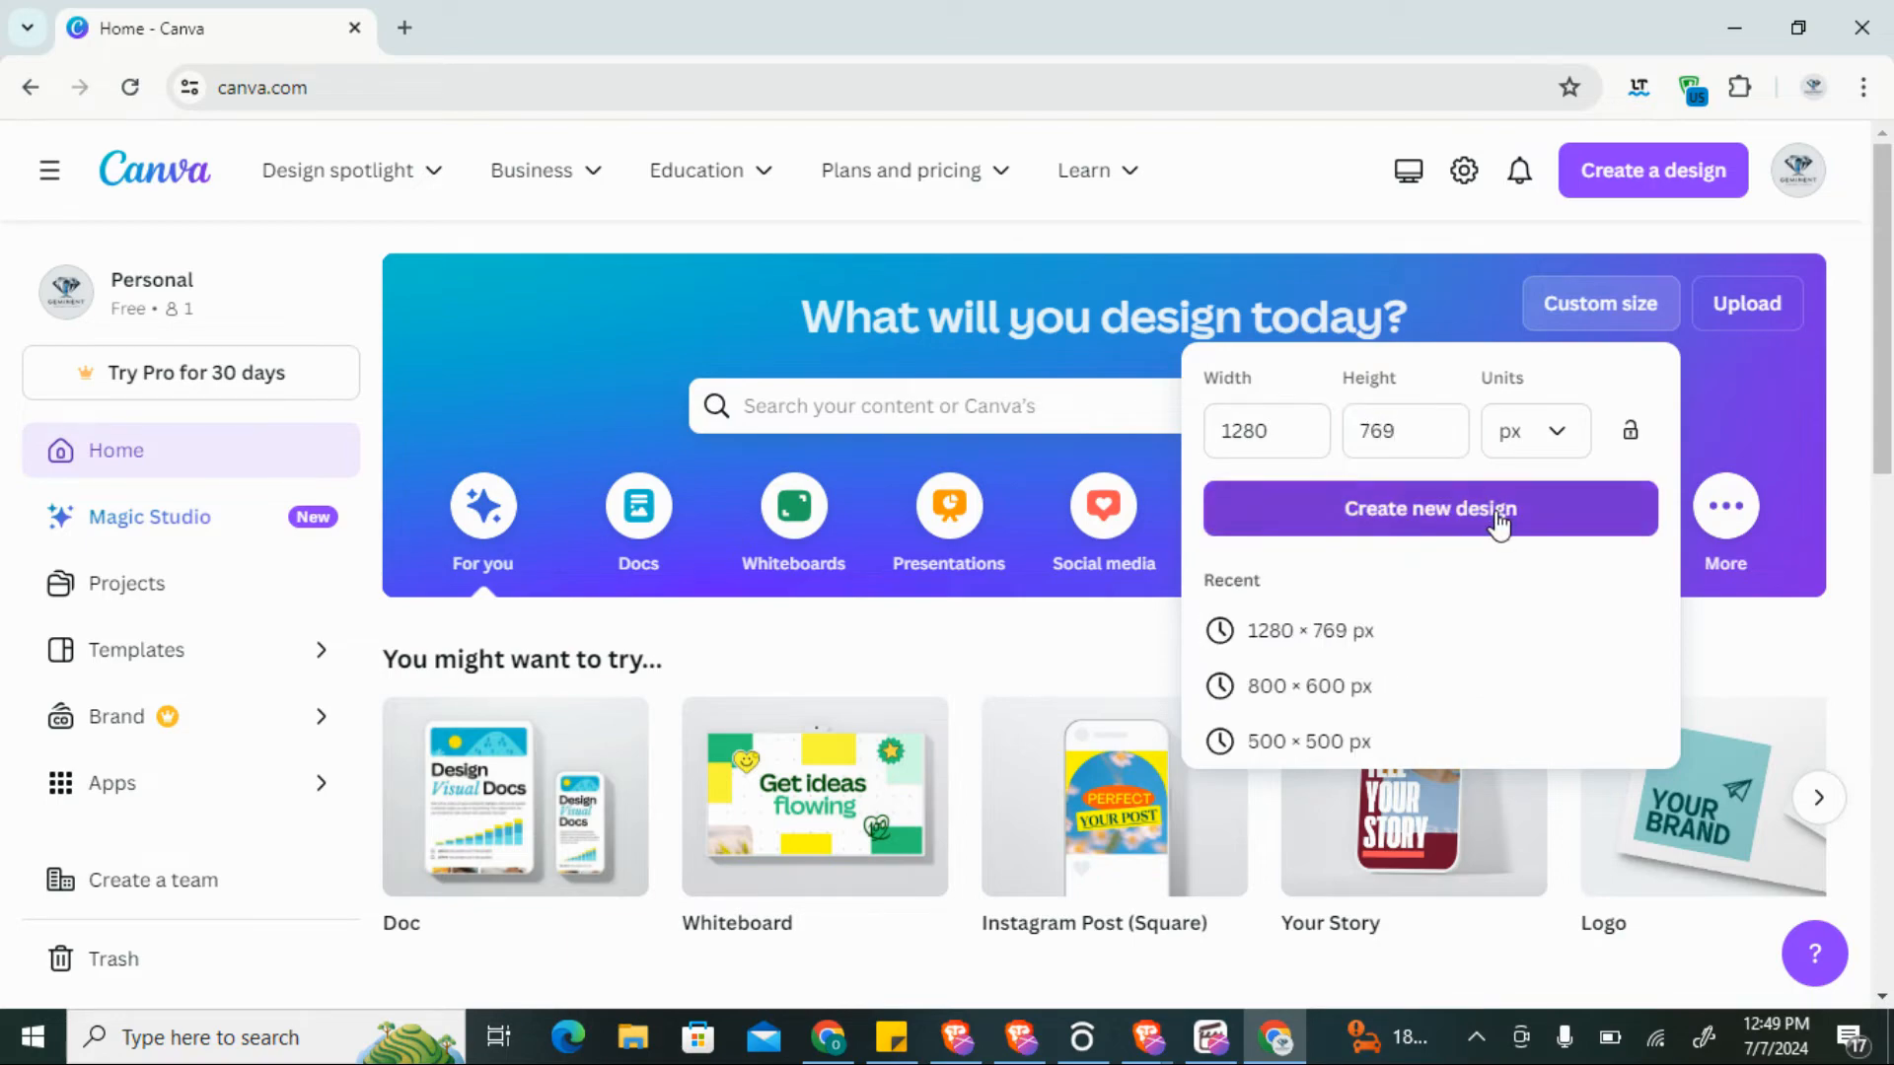
left_click(1495, 511)
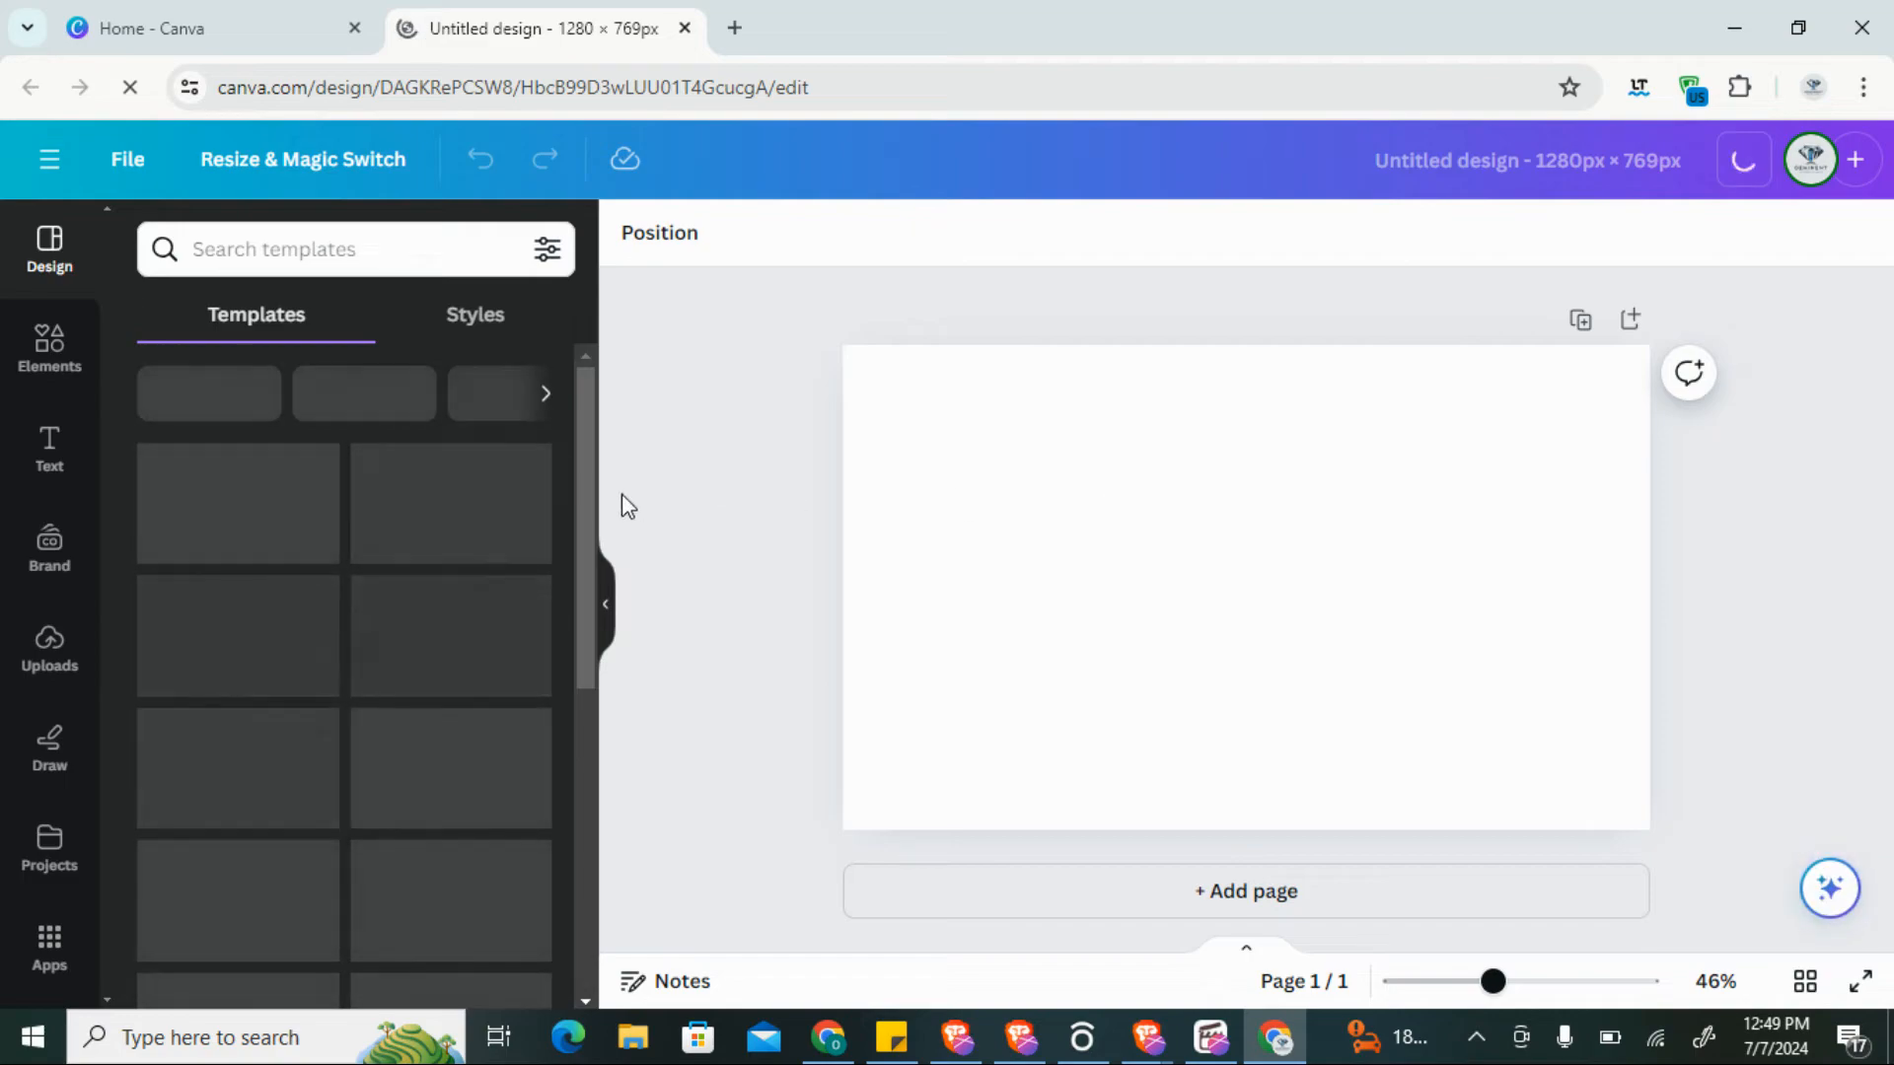
- Browse the design templates and open the Digital Brainstorm doodle presentation template
left_click_drag(580, 481, 564, 376)
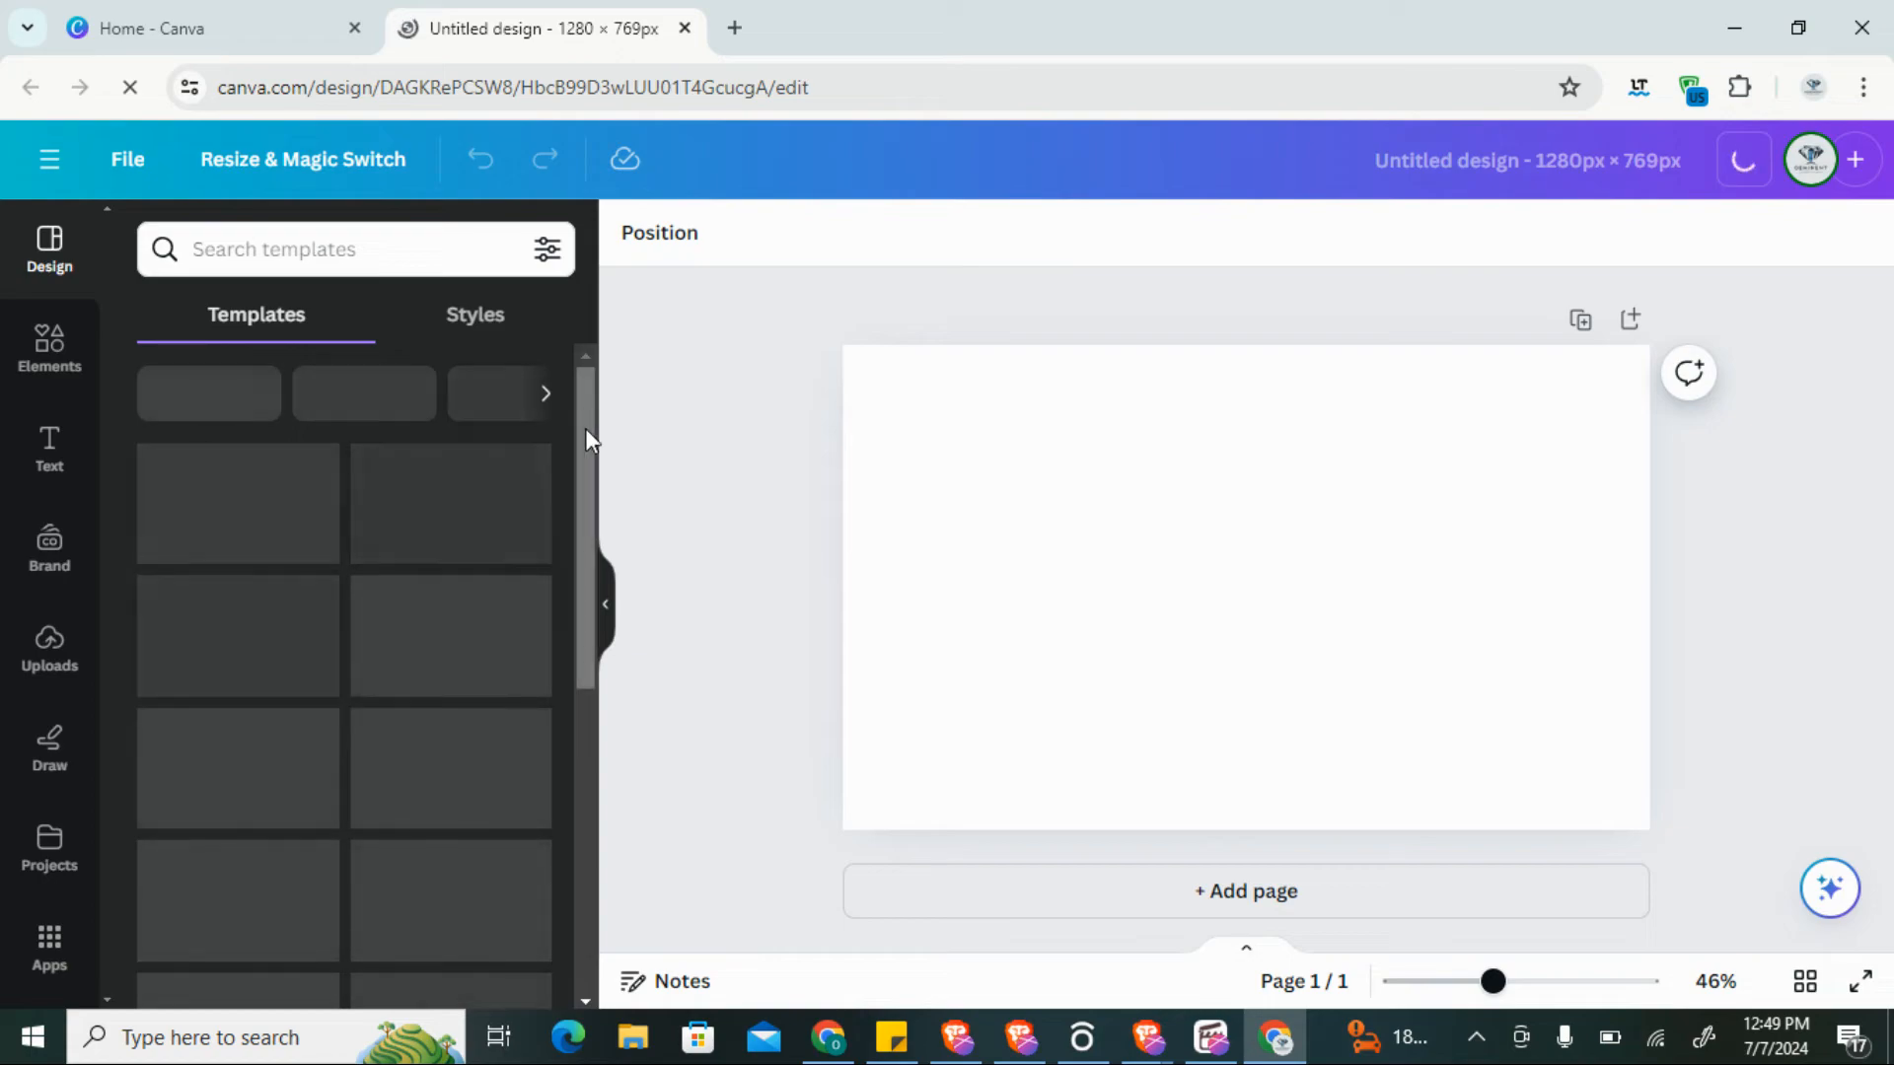
left_click_drag(596, 507, 569, 359)
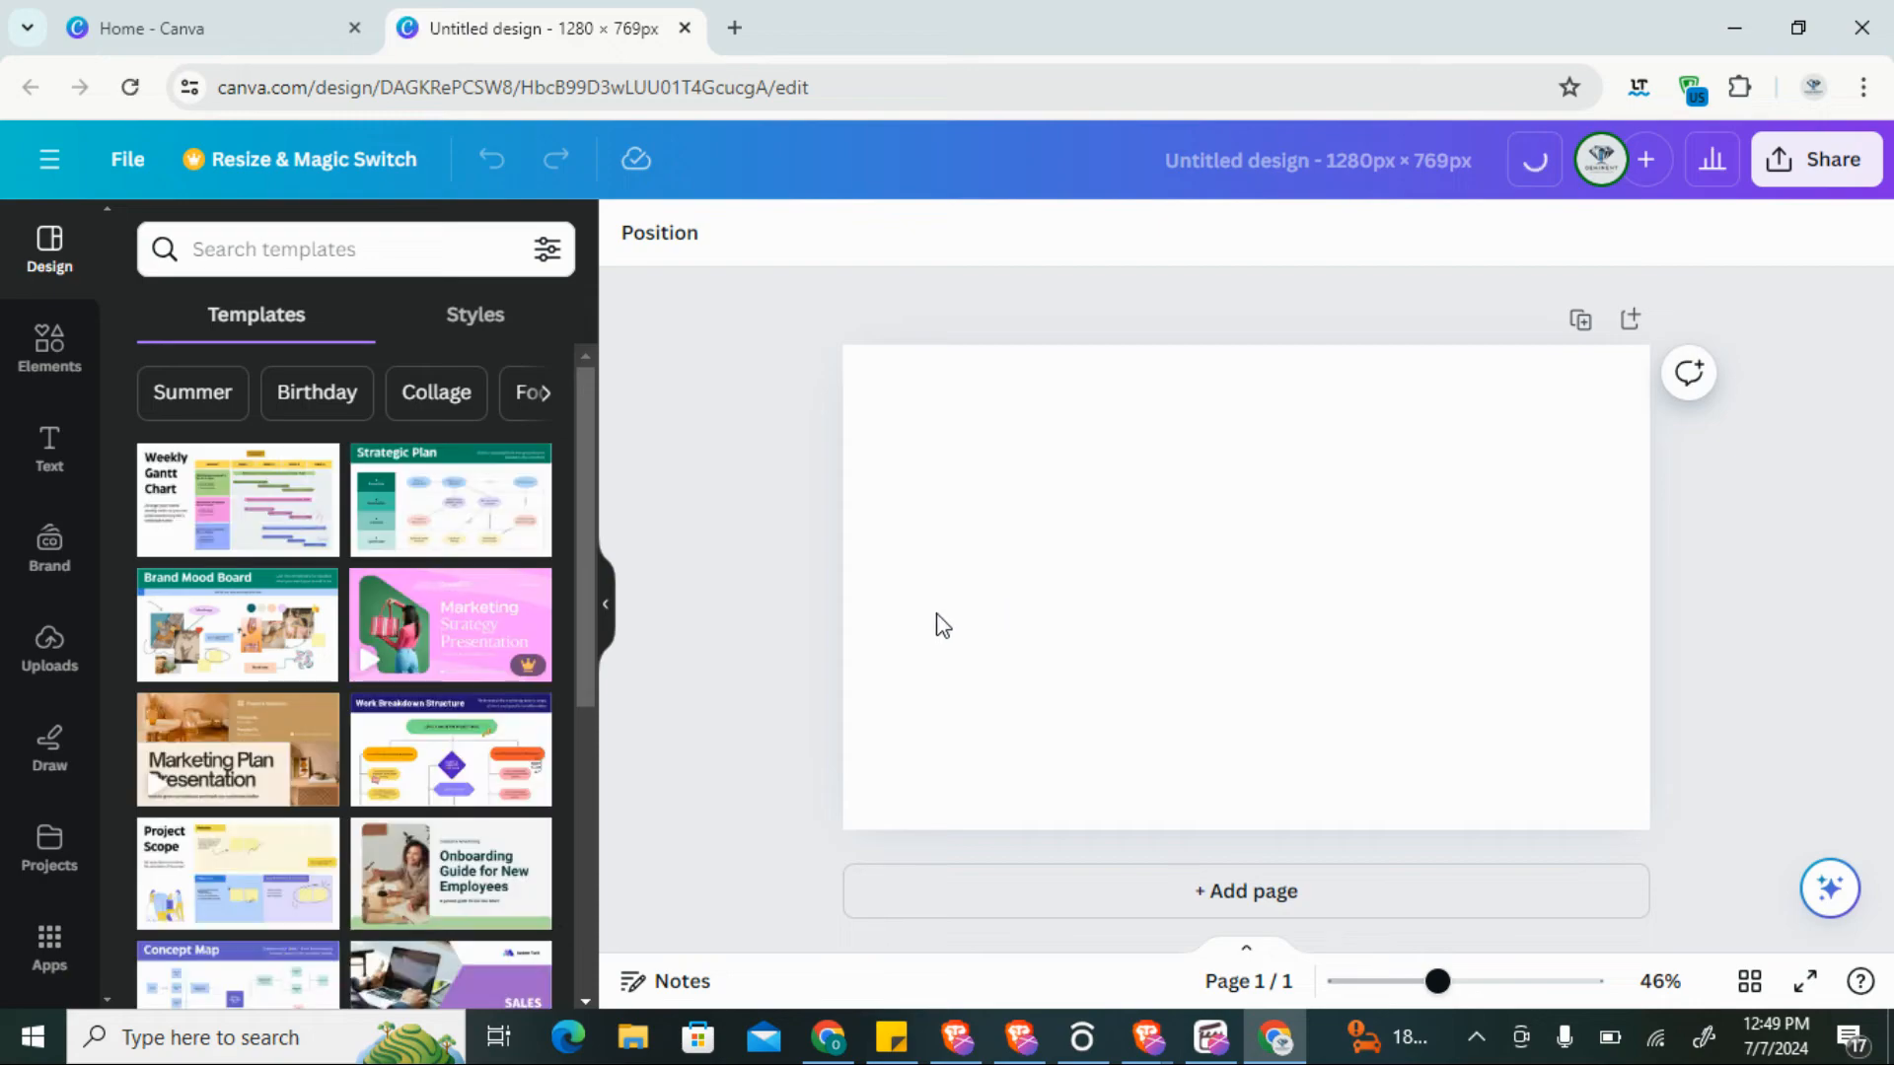
scroll(227, 695, "down", 3)
scroll(227, 701, "down", 2)
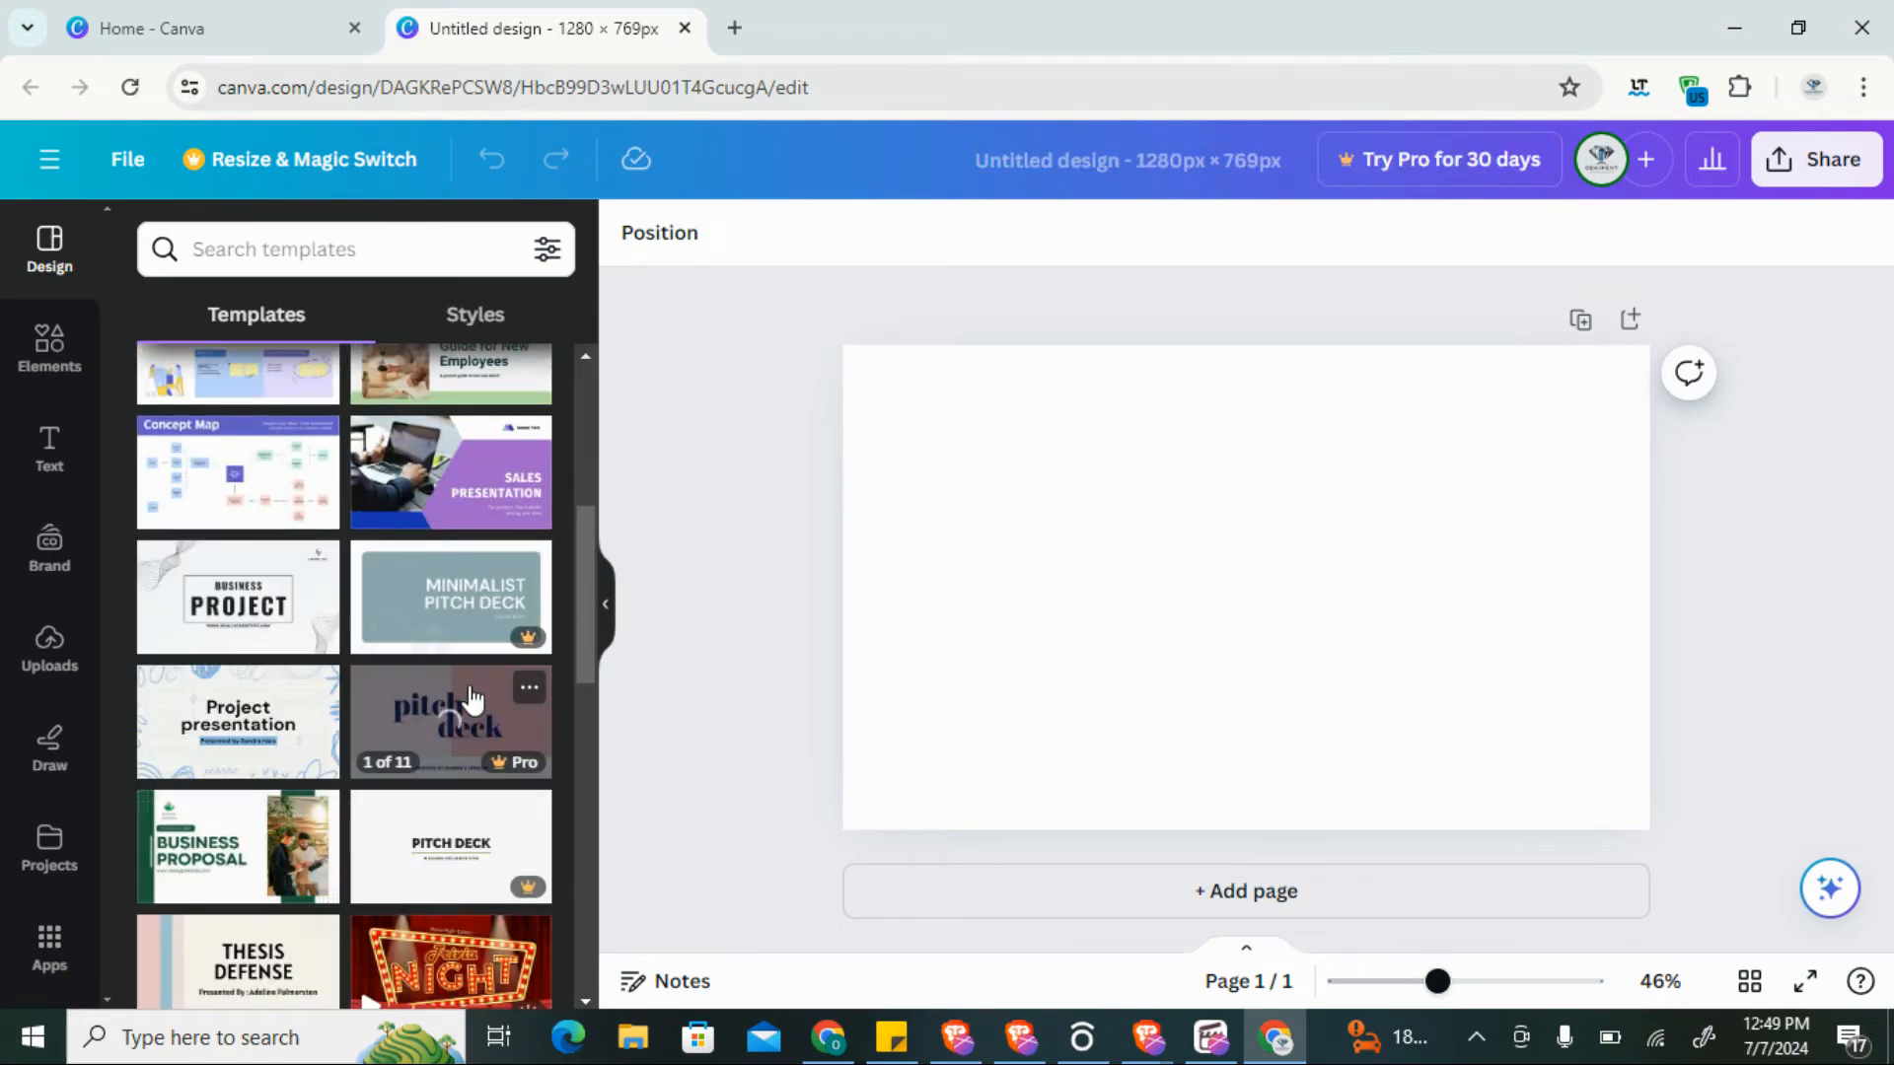
scroll(477, 707, "down", 2)
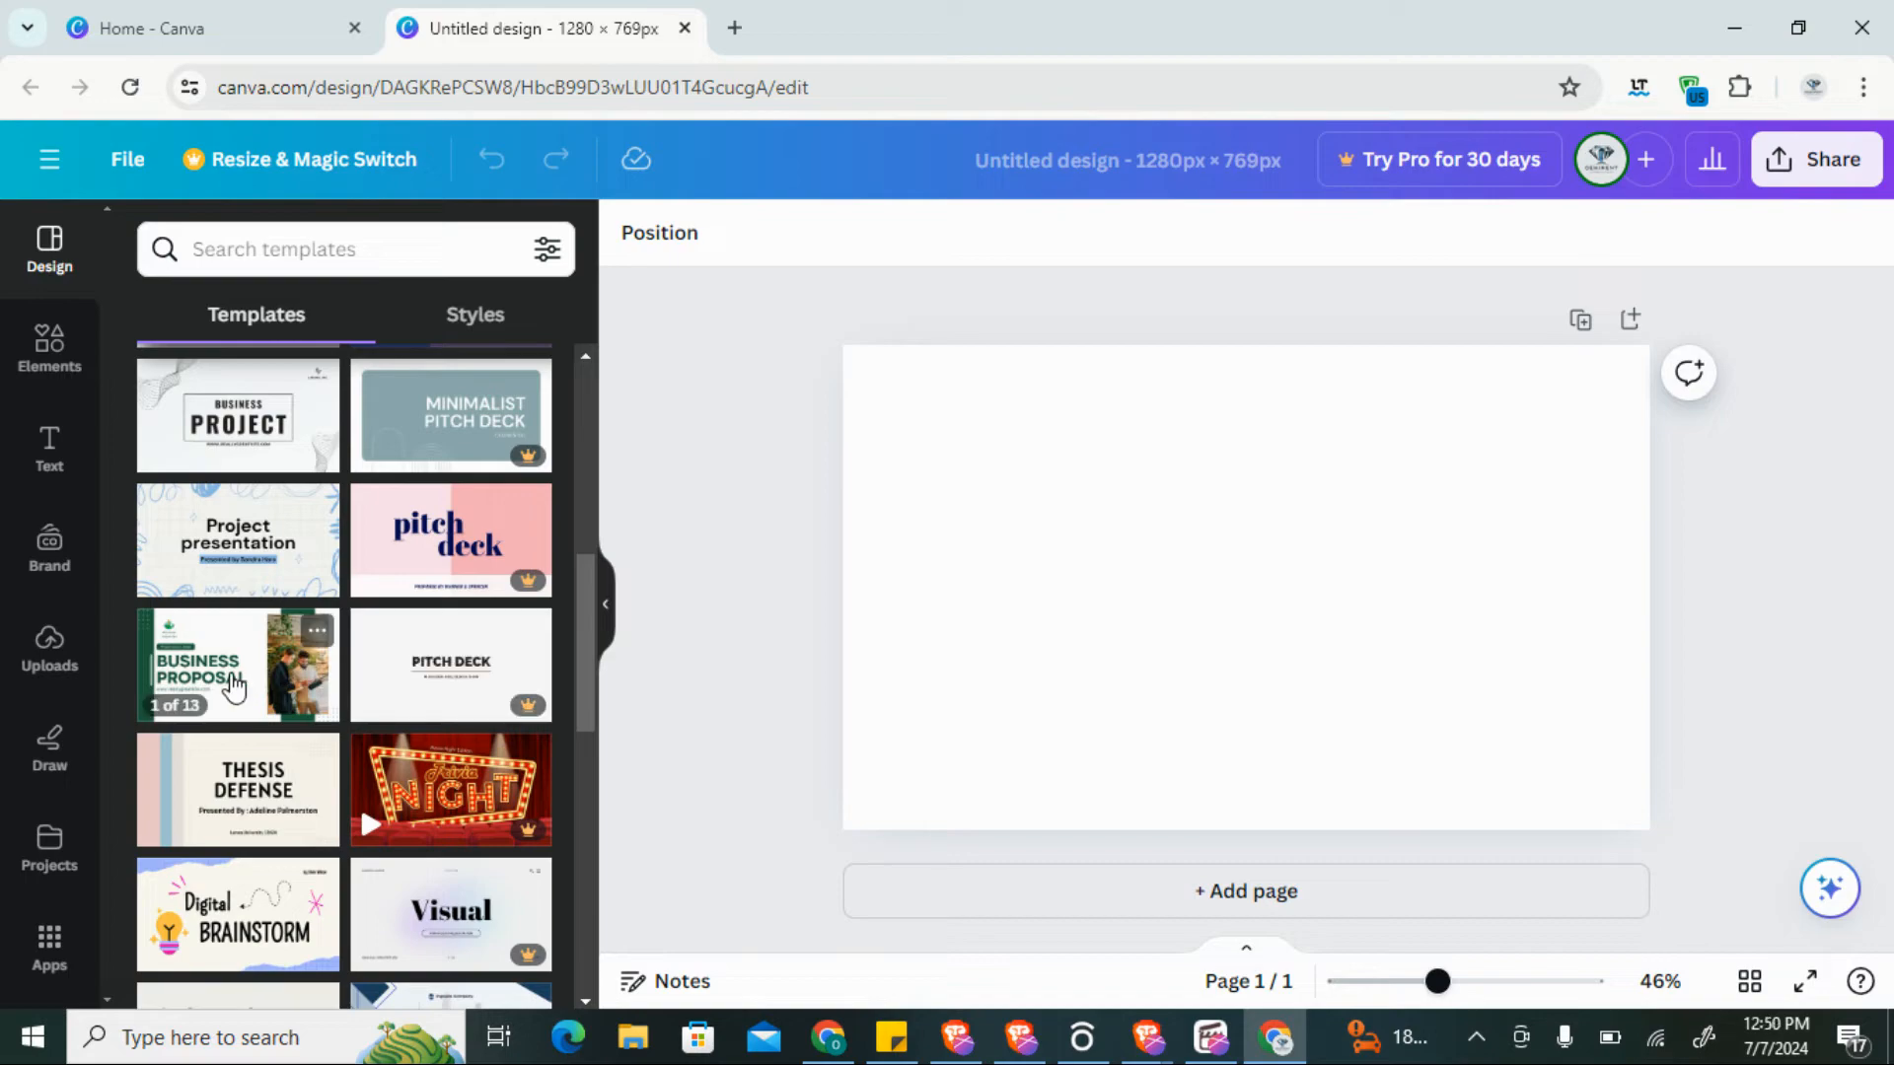
scroll(289, 656, "down", 1)
scroll(247, 671, "up", 2)
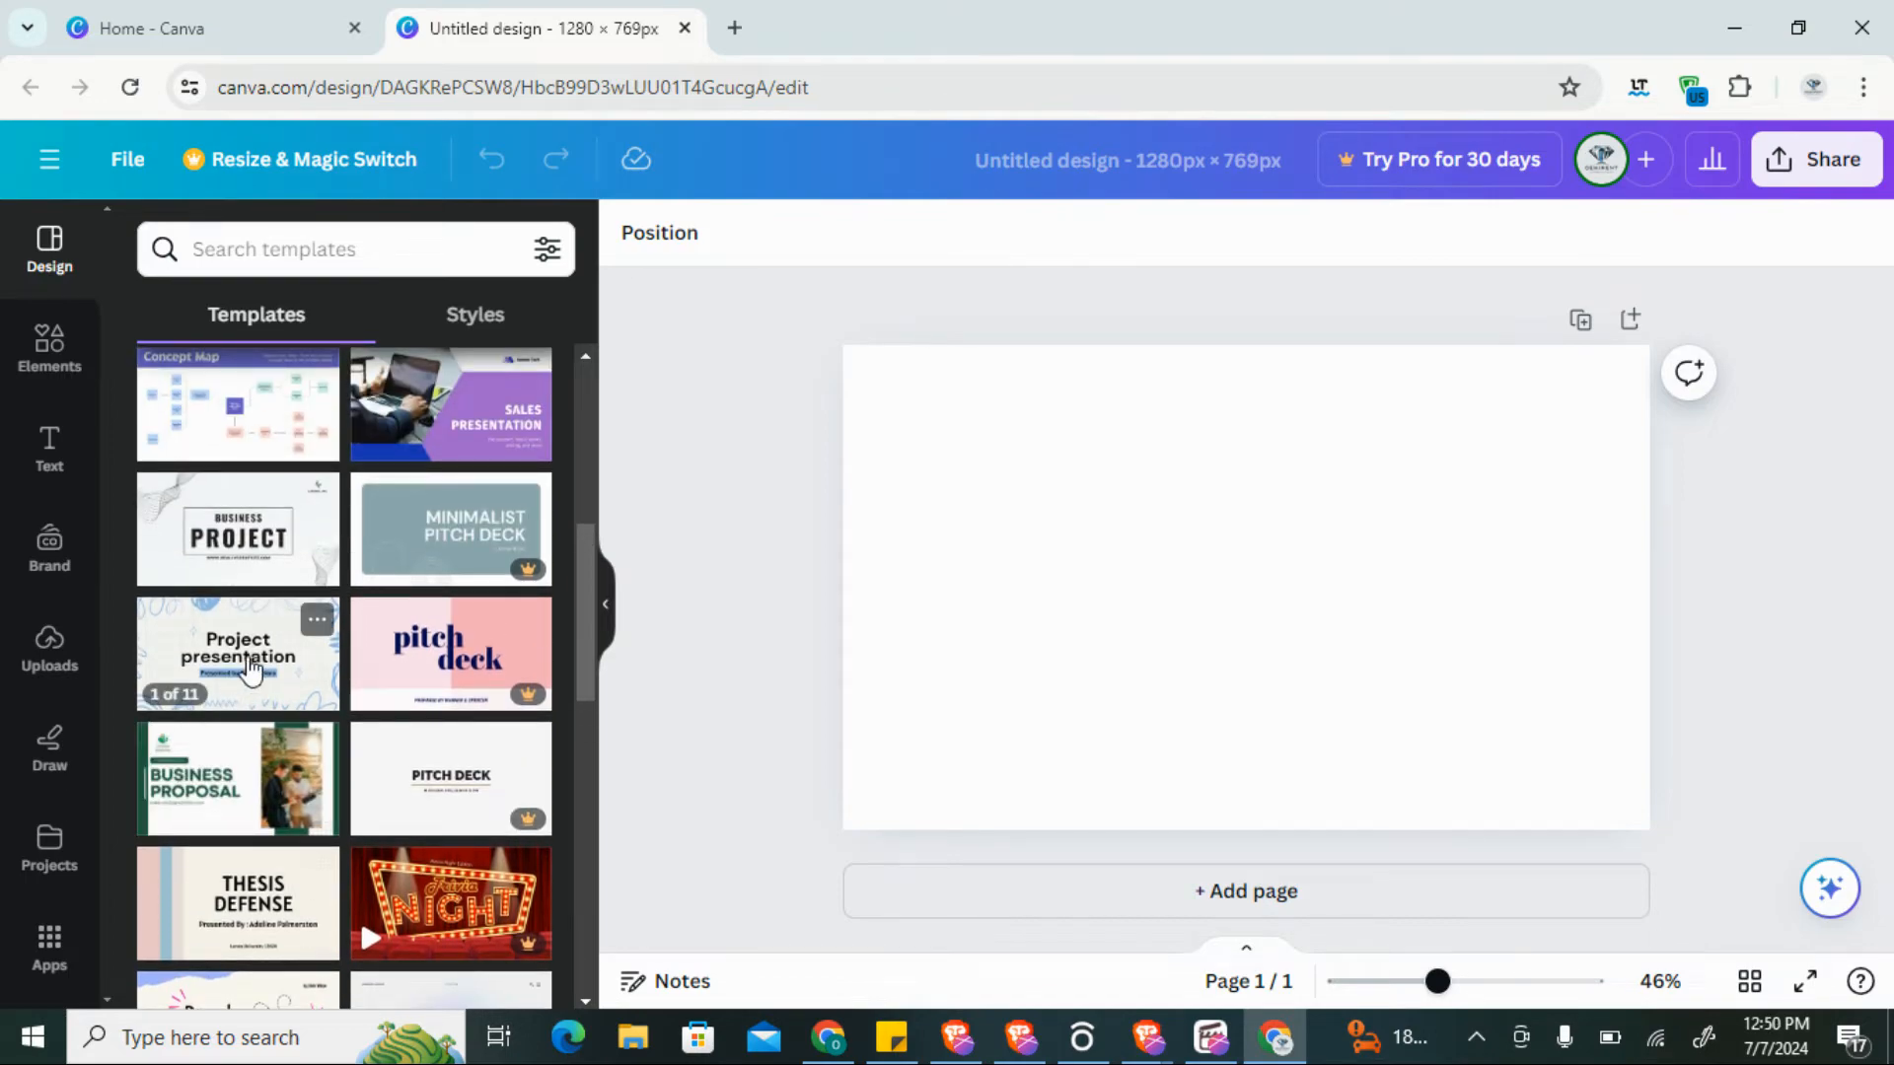
scroll(251, 671, "down", 1)
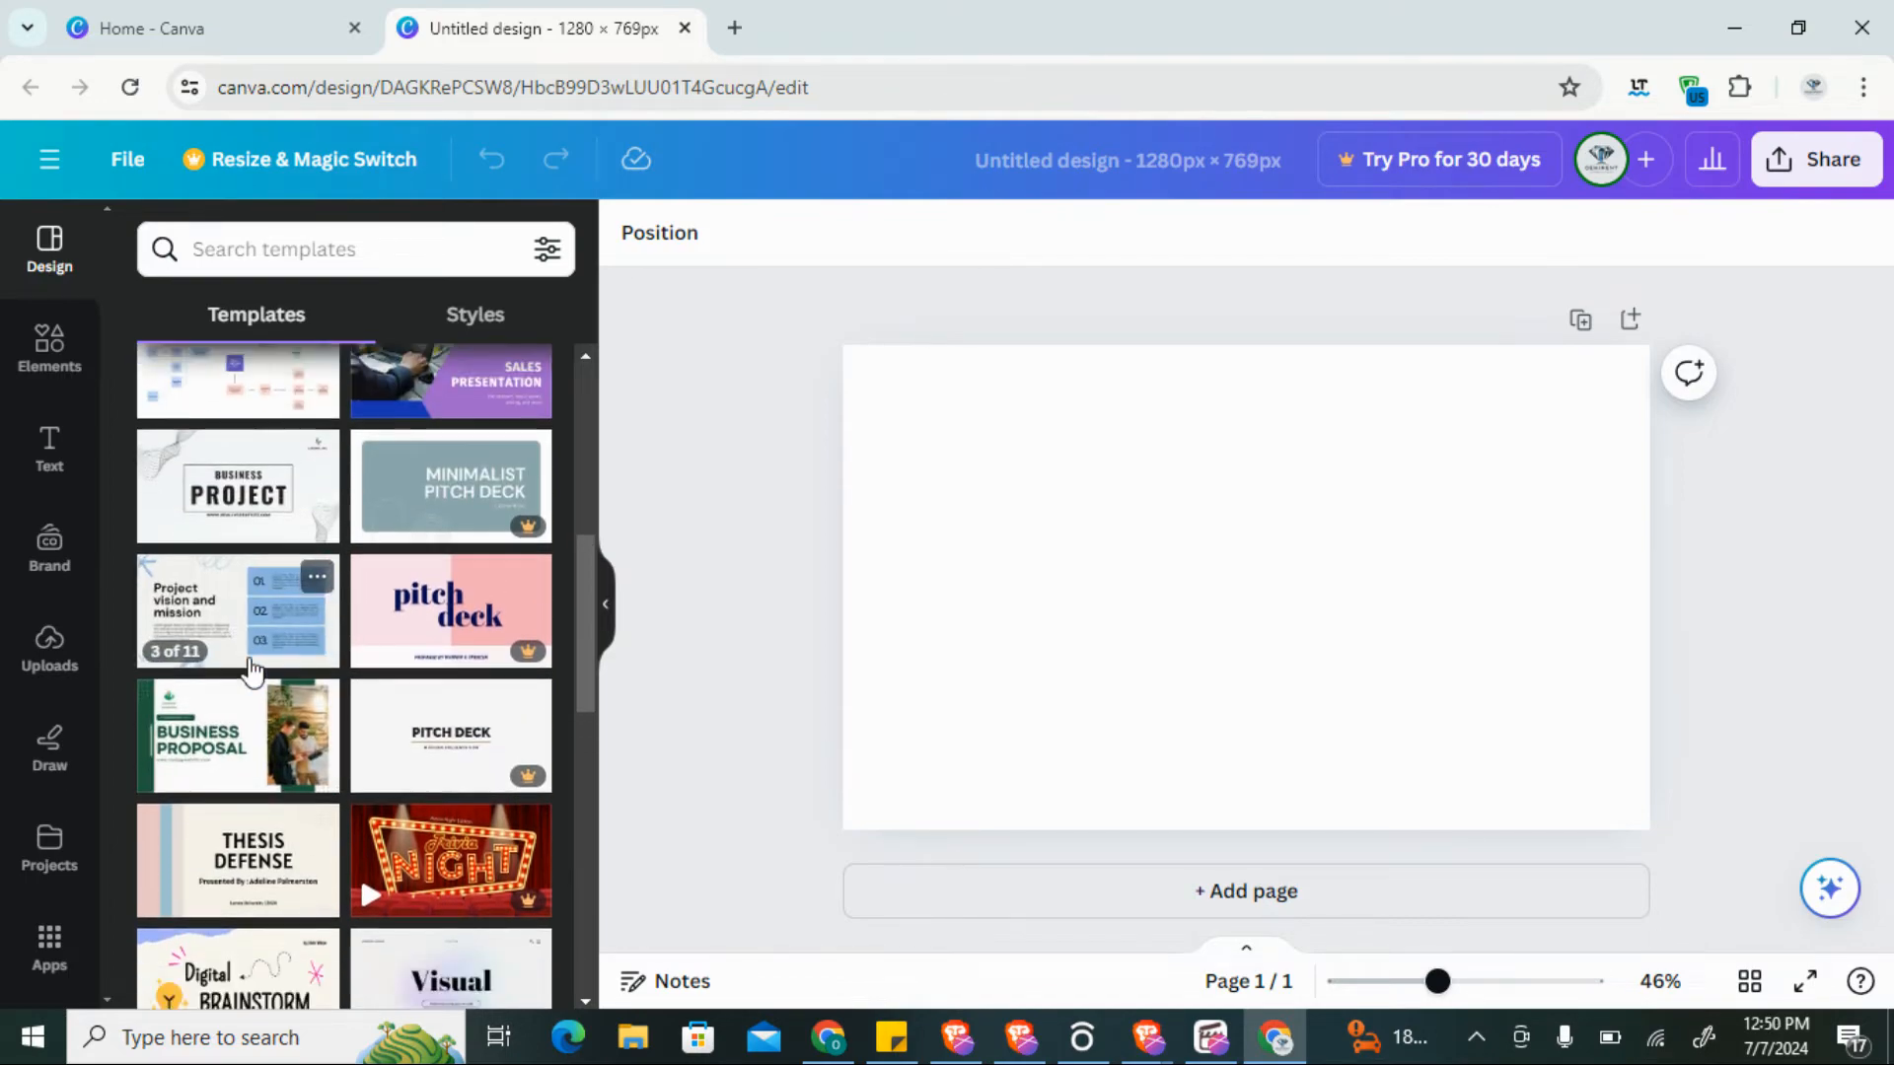
scroll(252, 671, "down", 4)
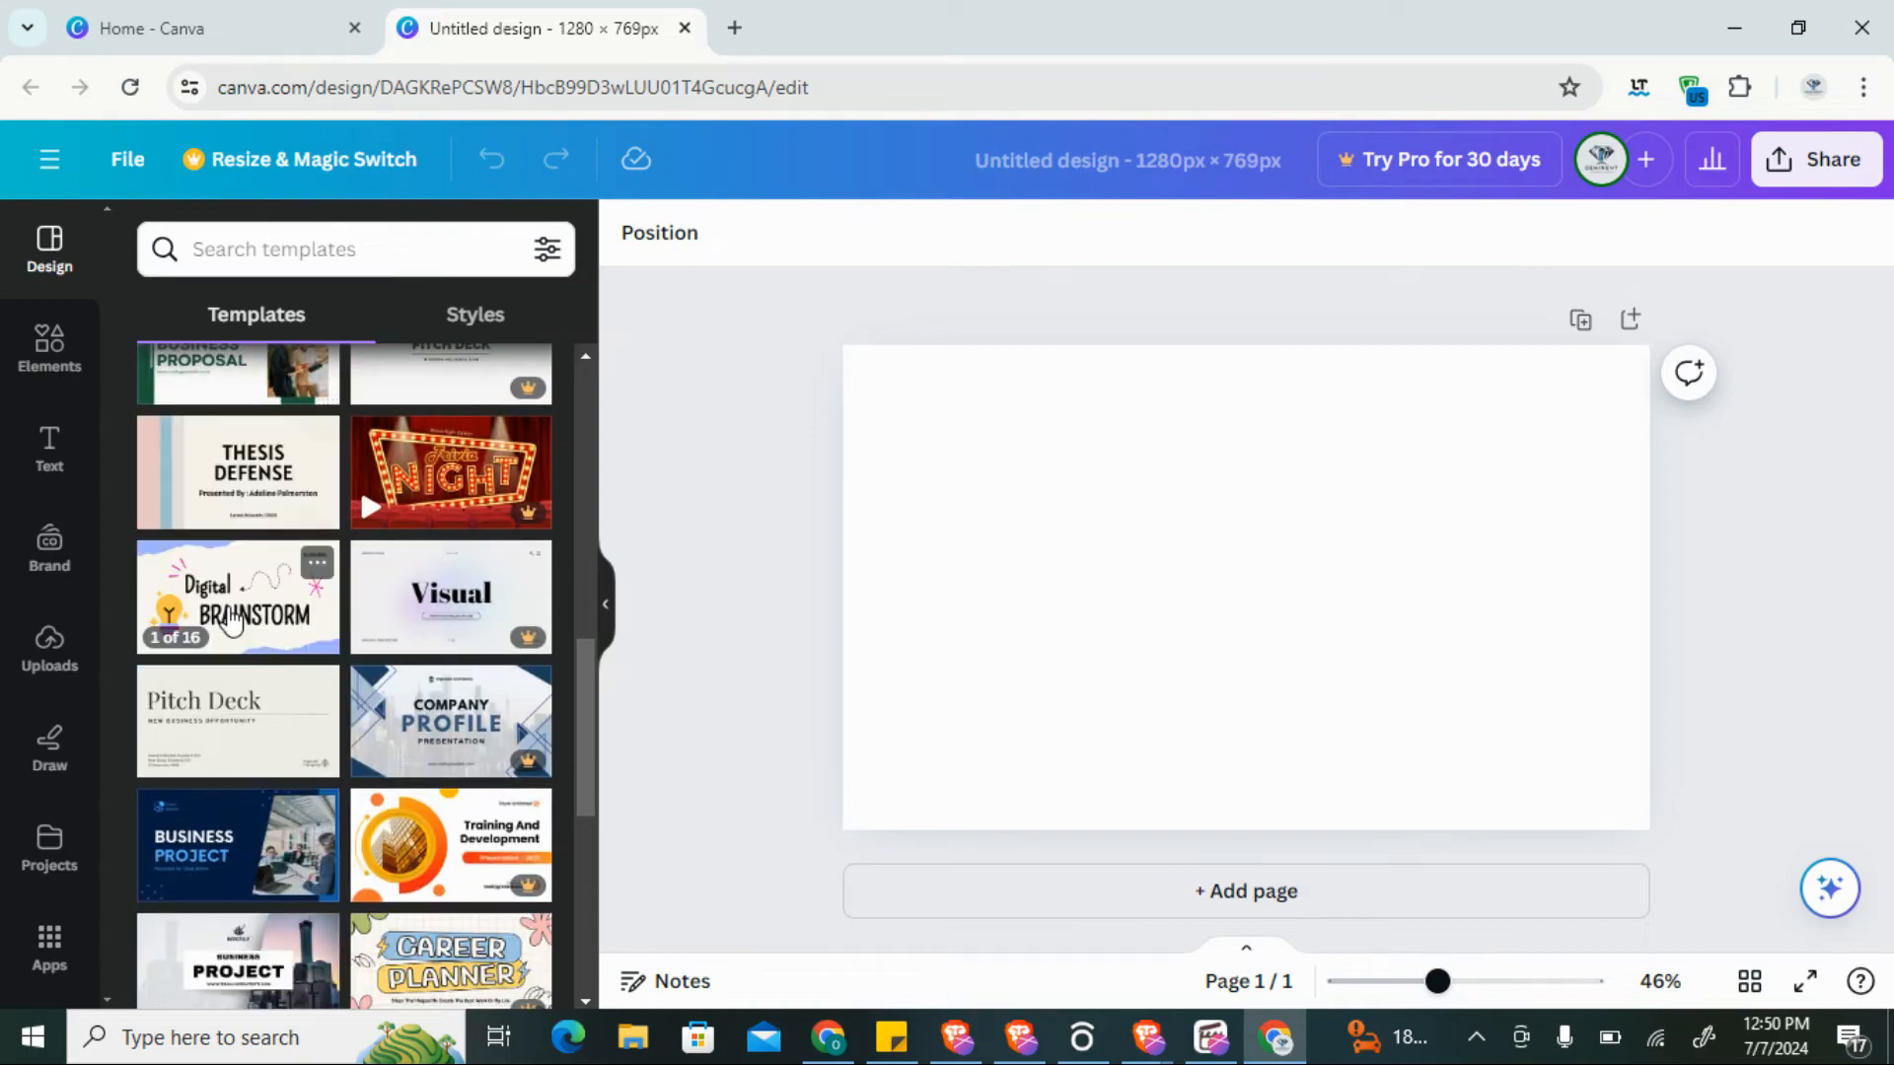
left_click(259, 610)
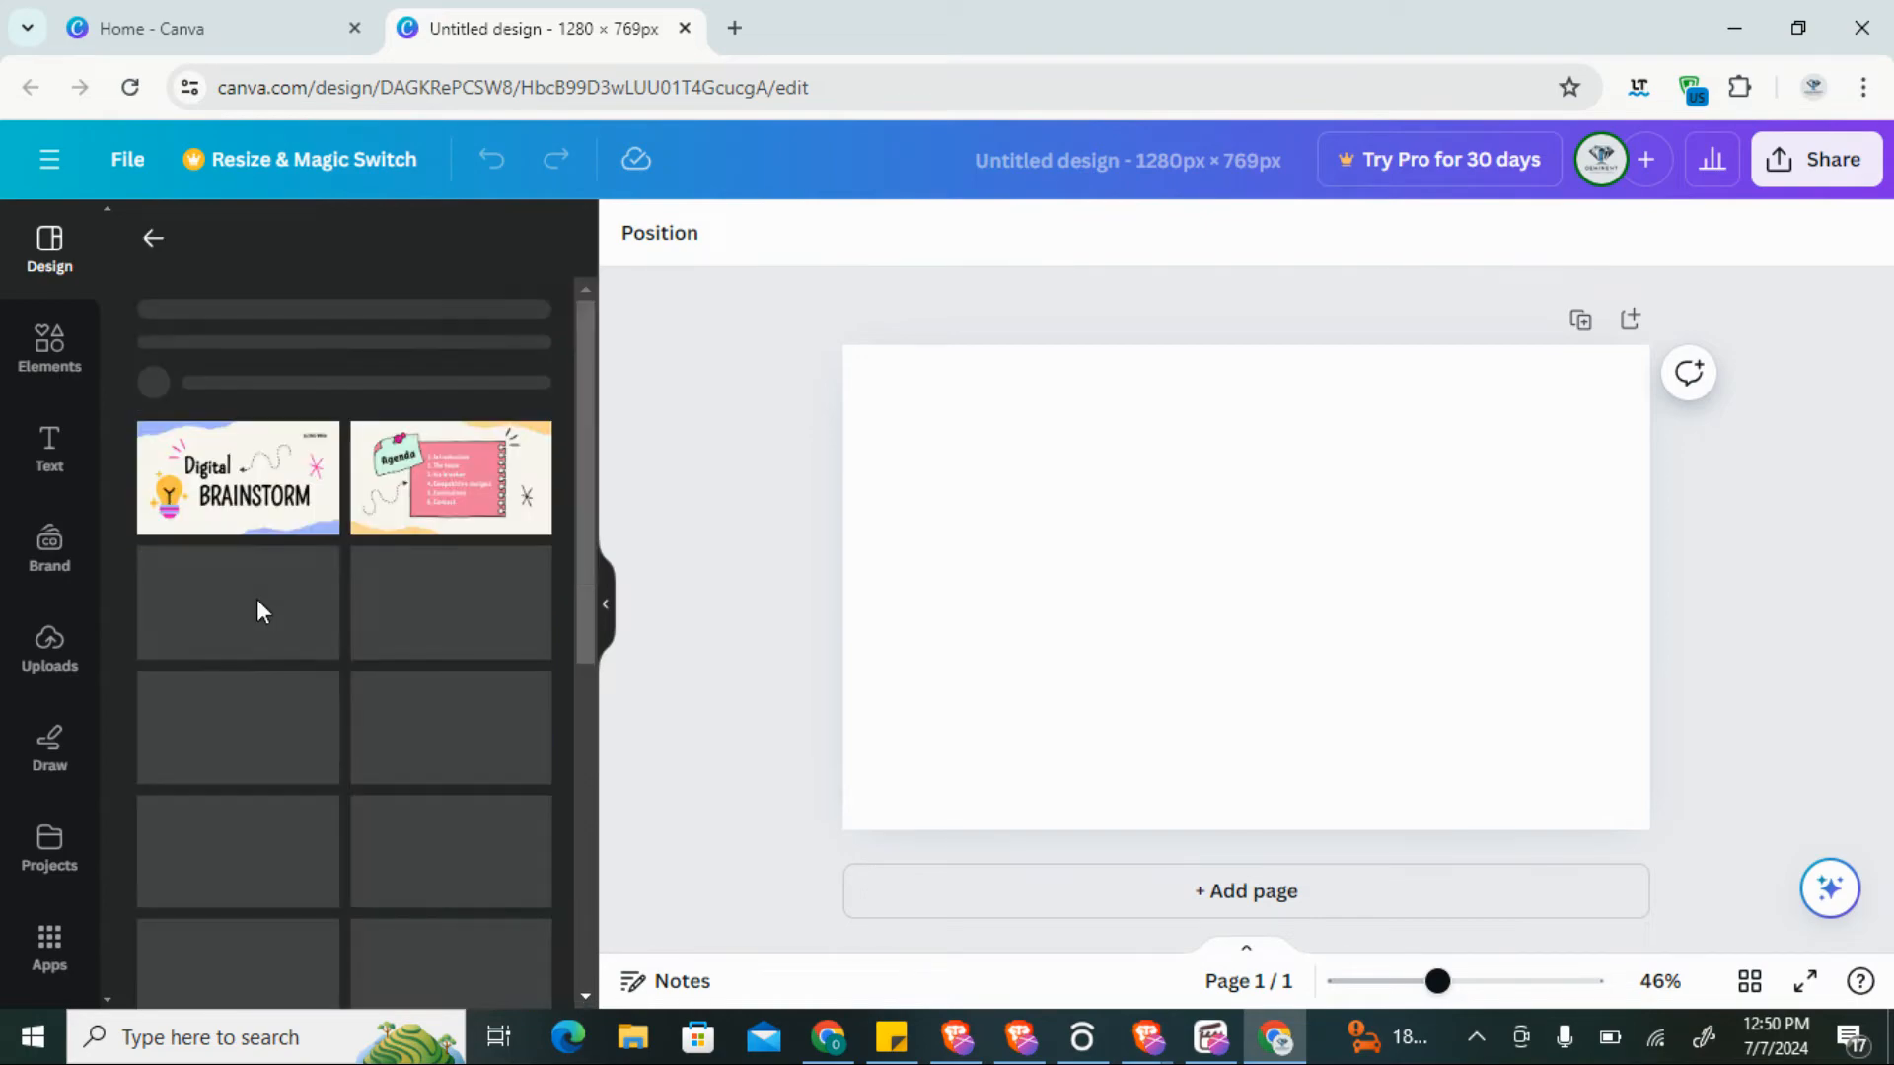
- Try the template's Digital Brainstorm cover on the design and replace it with the Introduction page
left_click(221, 642)
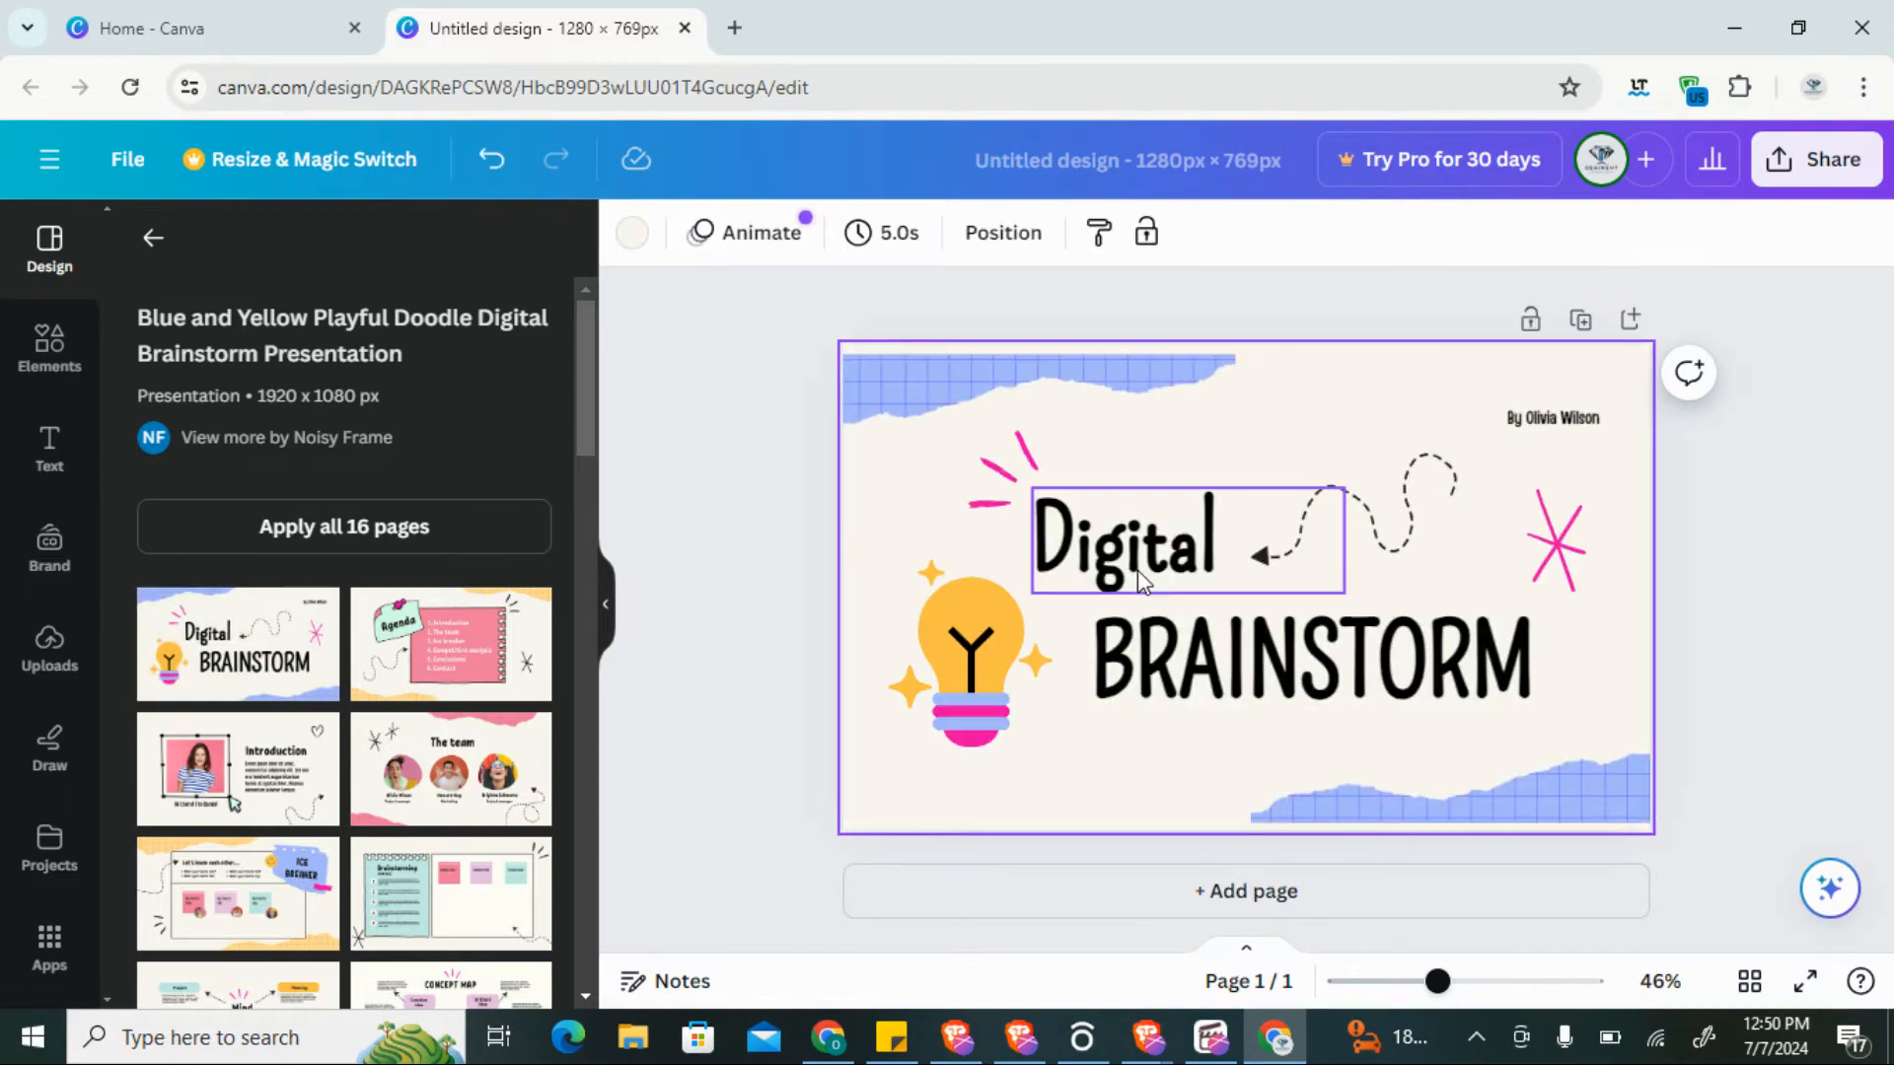
left_click(1163, 659)
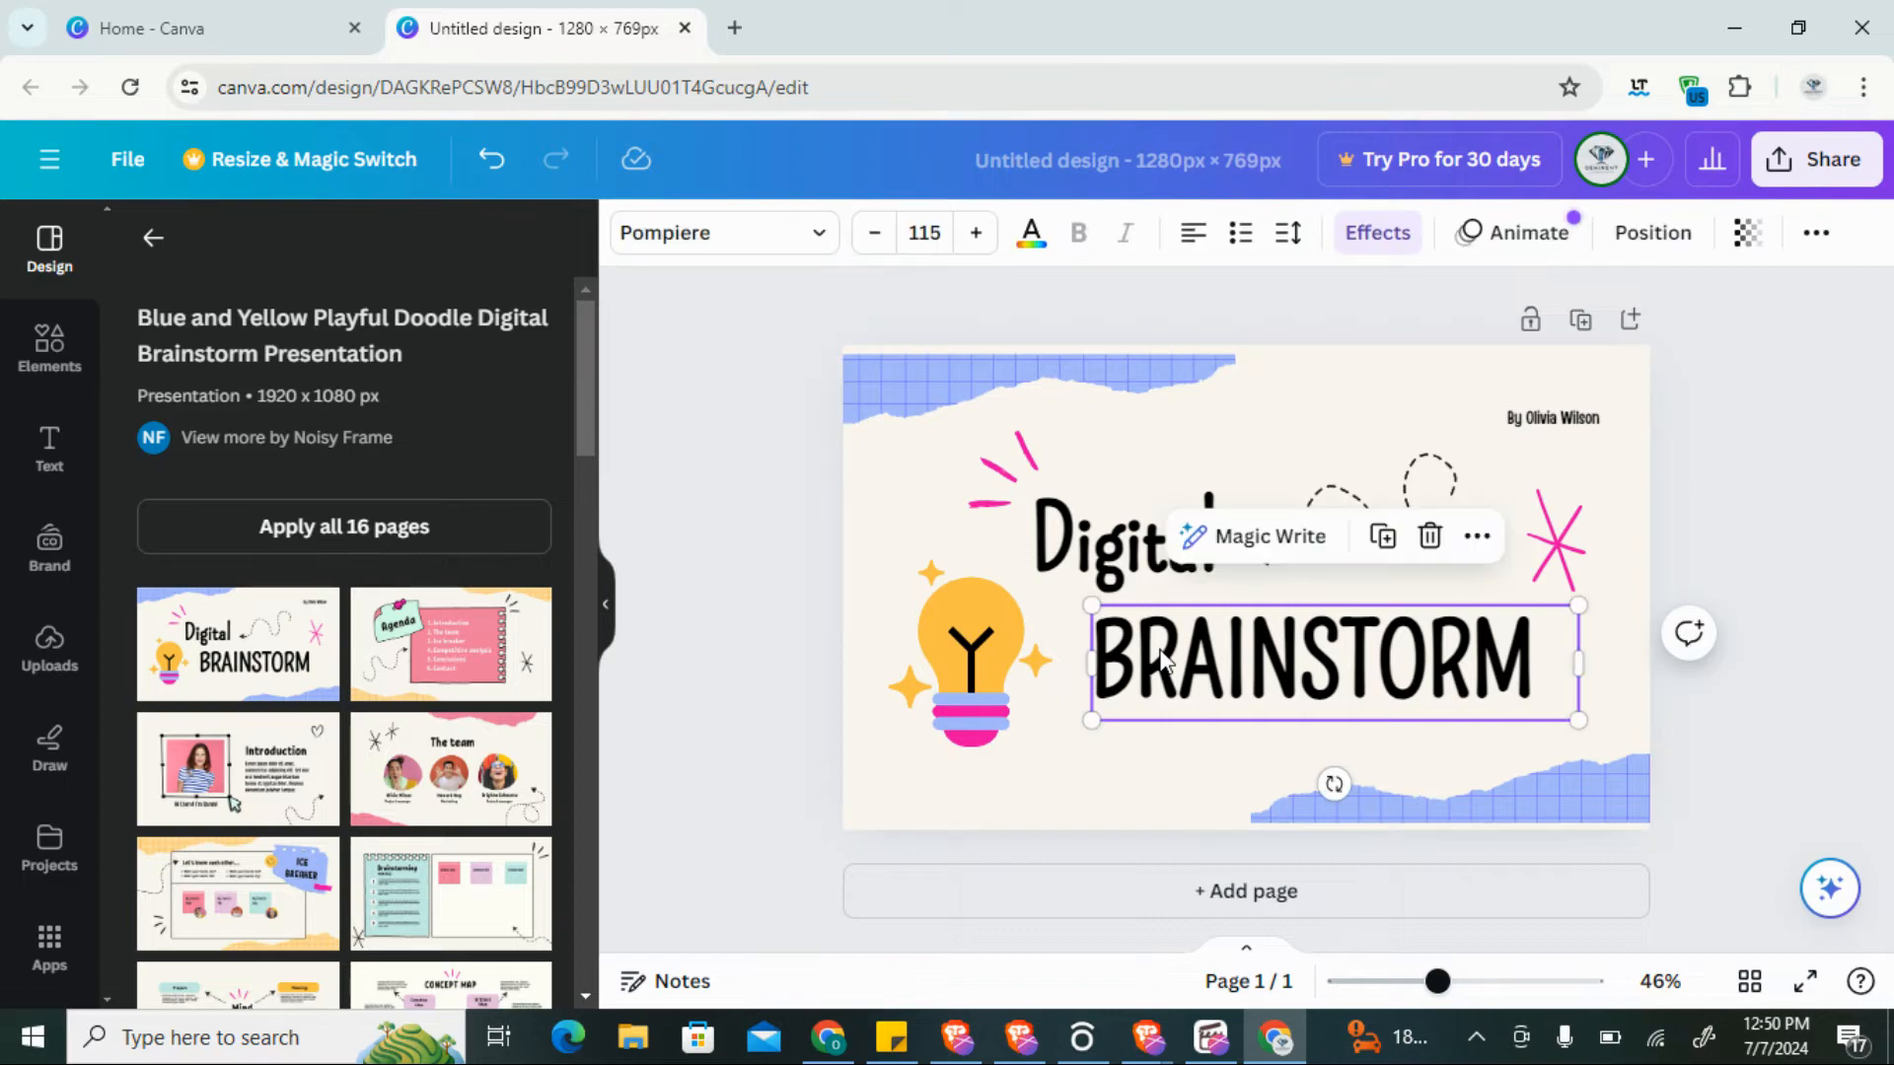
left_click(225, 778)
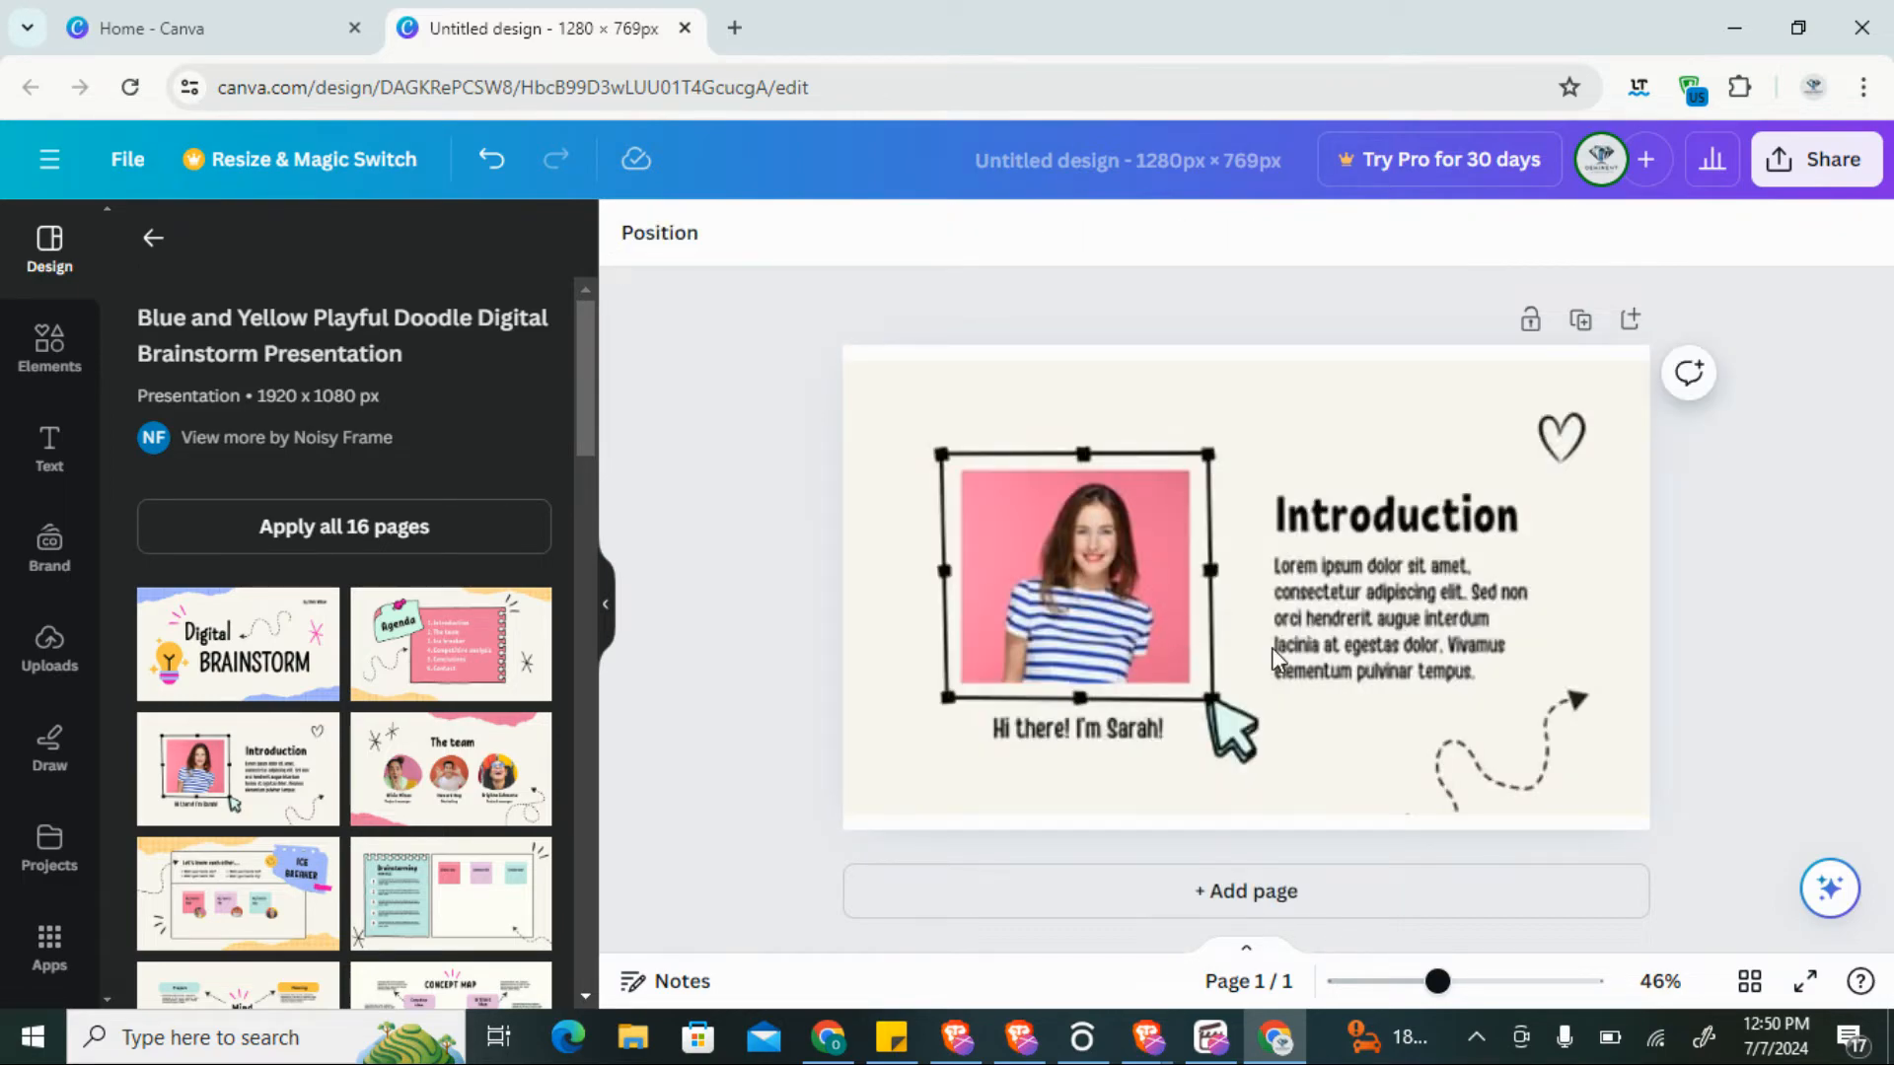
- Delete the Lorem ipsum paragraph below the Introduction heading
left_click(1407, 529)
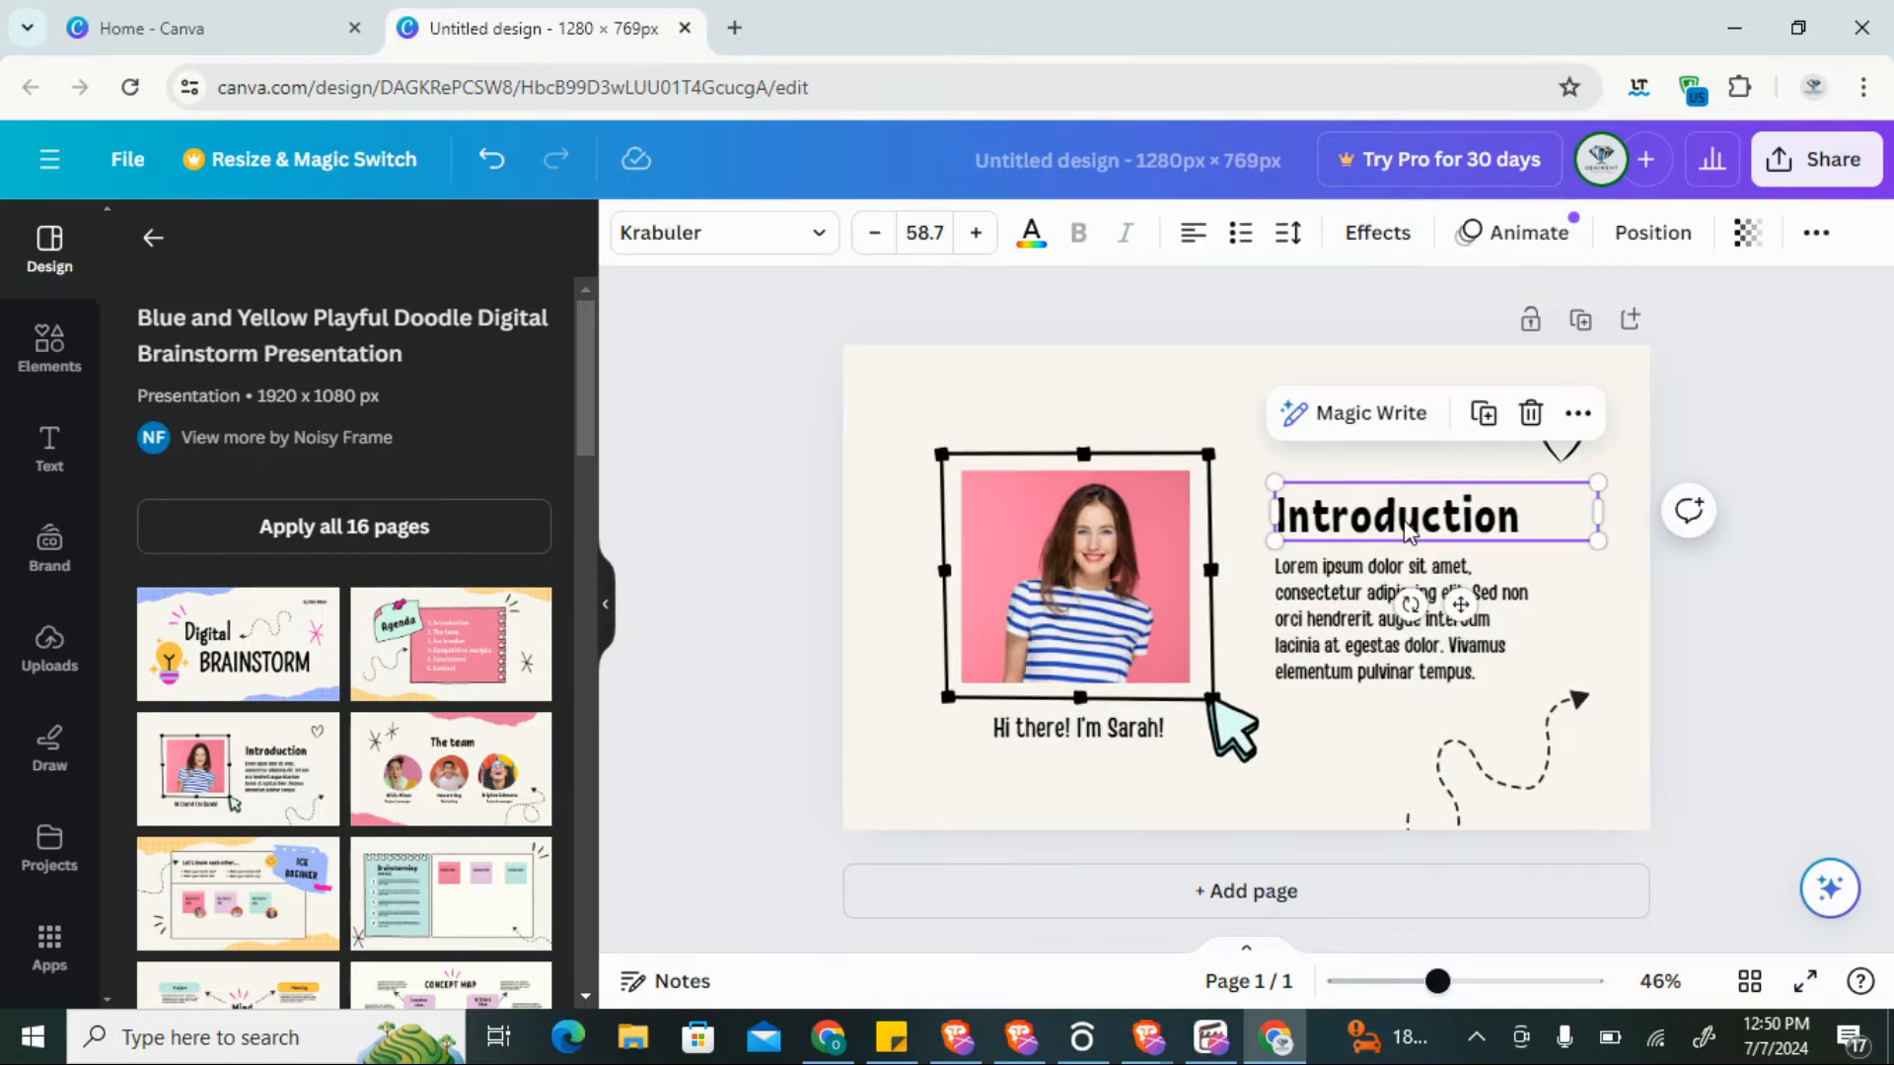
left_click(1328, 651)
key("Delete")
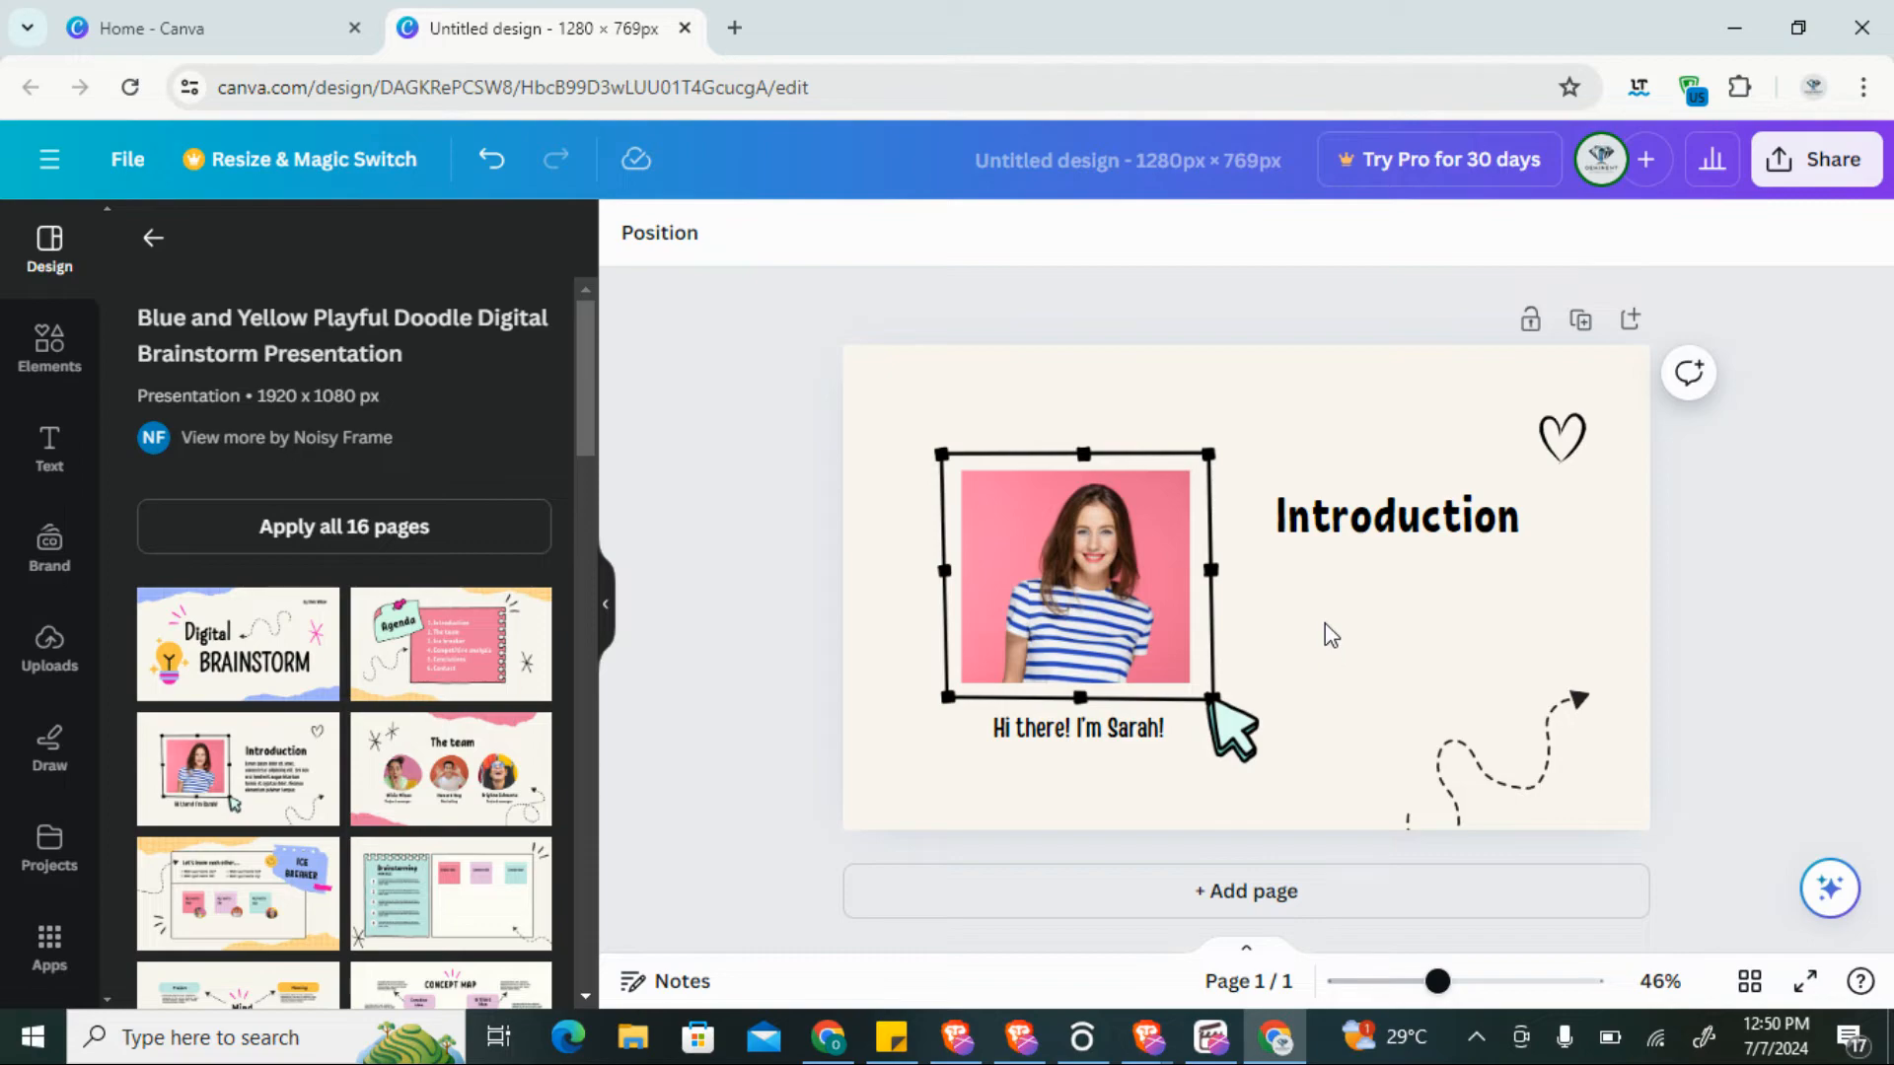
- Replace the Introduction heading with "Tinder Bio" and move it slightly lower beside the photo
left_click(1335, 498)
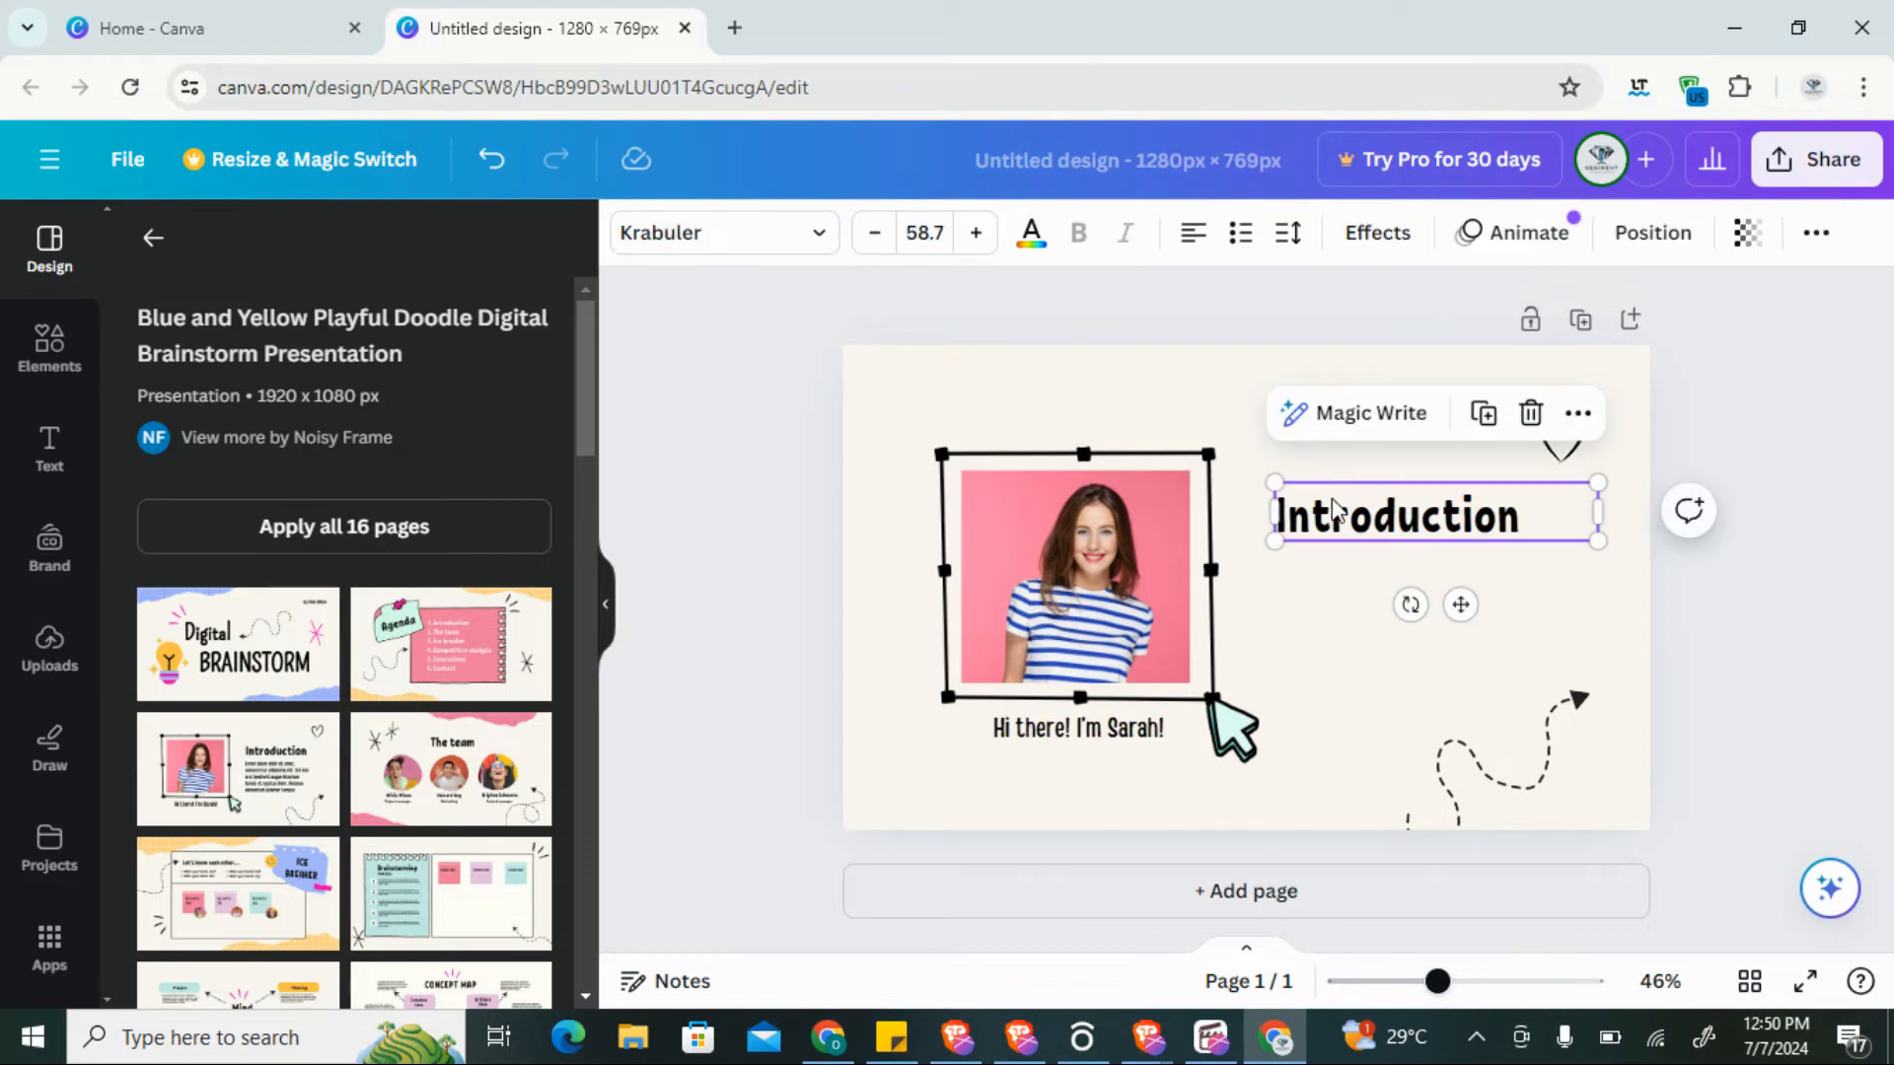
double_click(1334, 505)
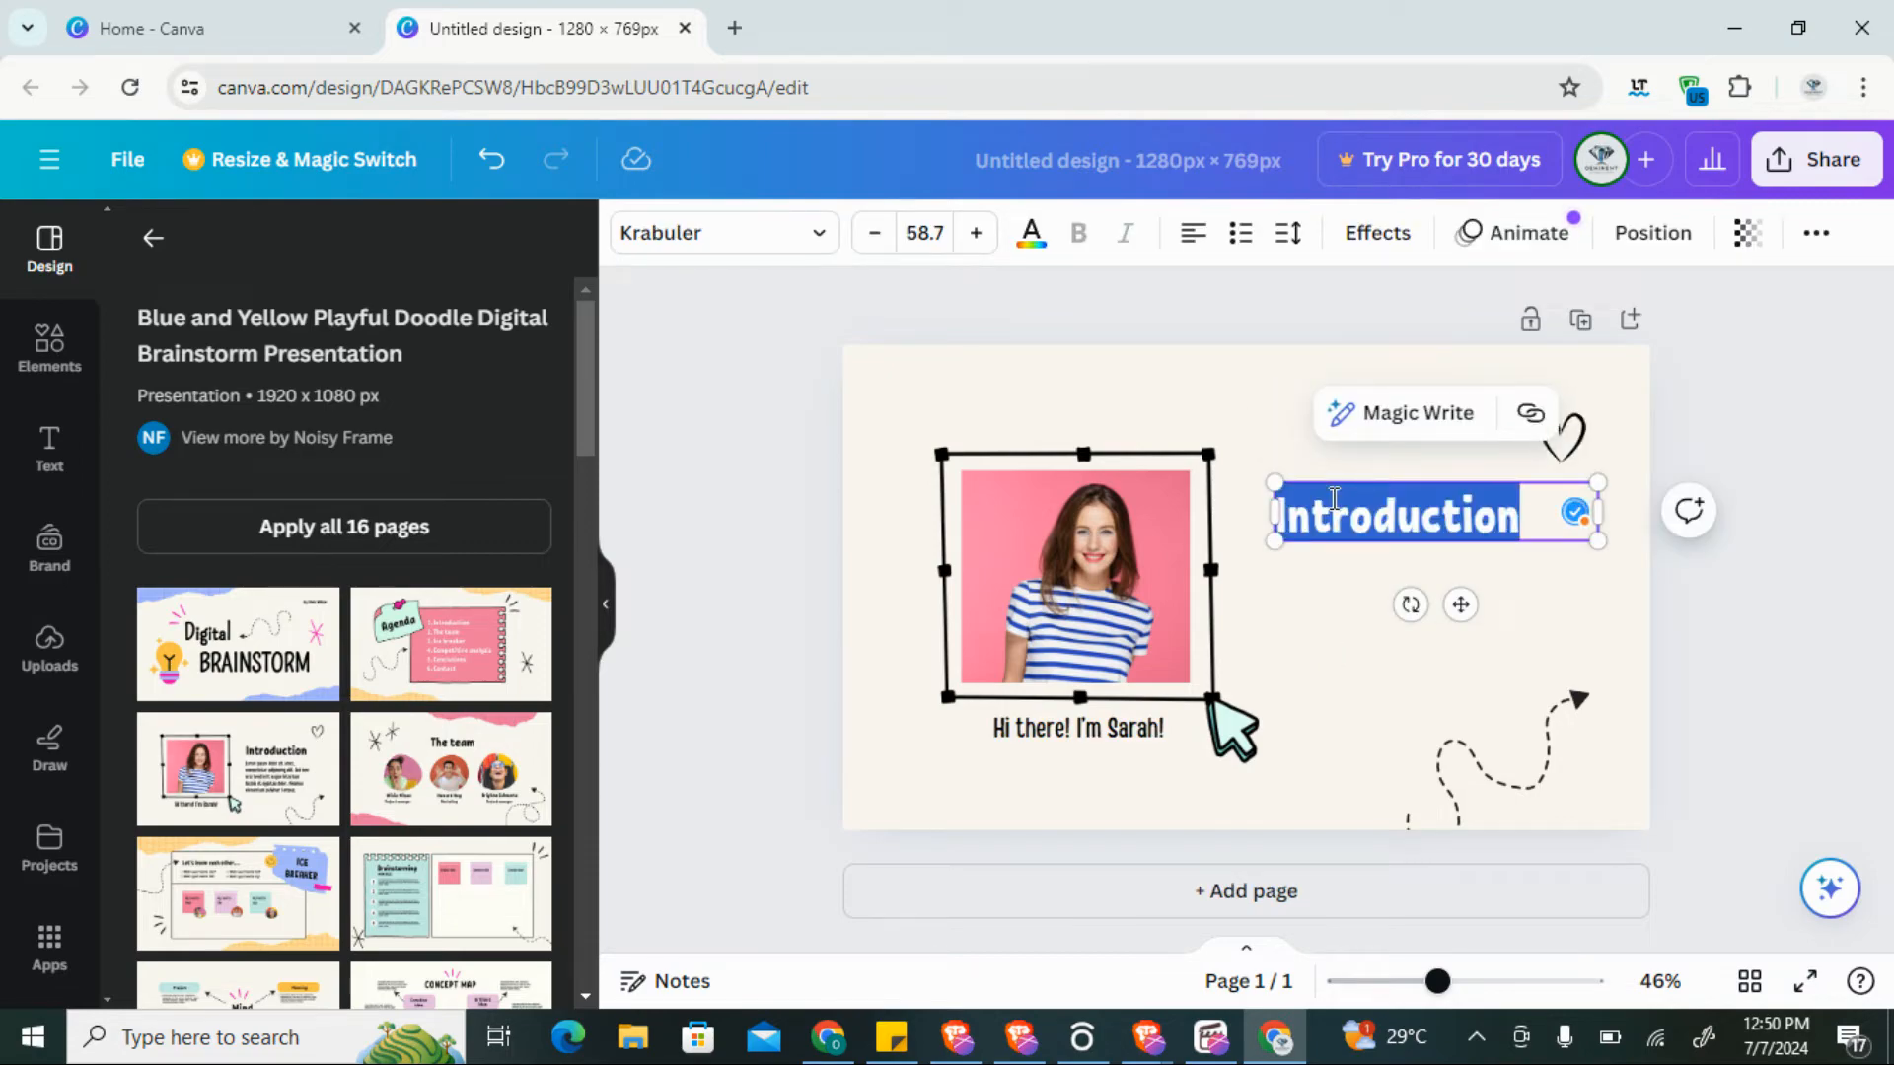
type("Tind")
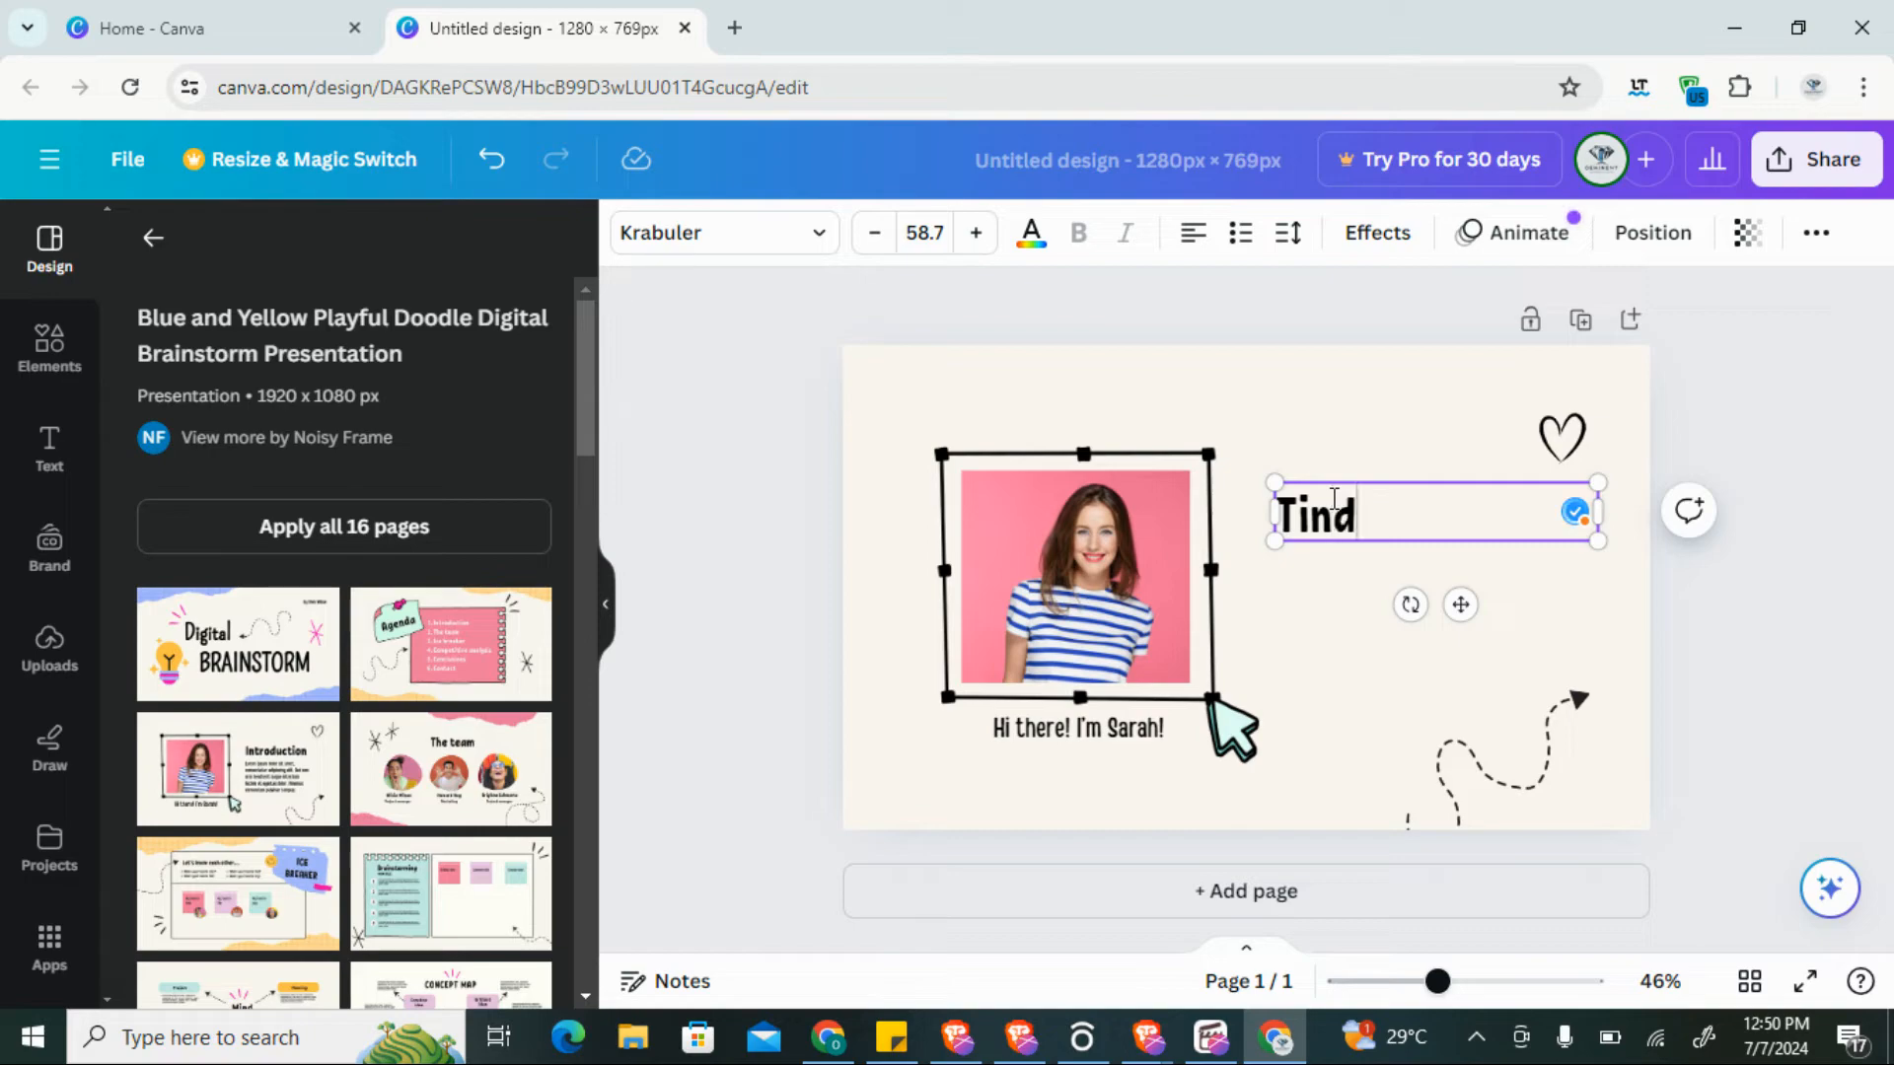
type("er Bio")
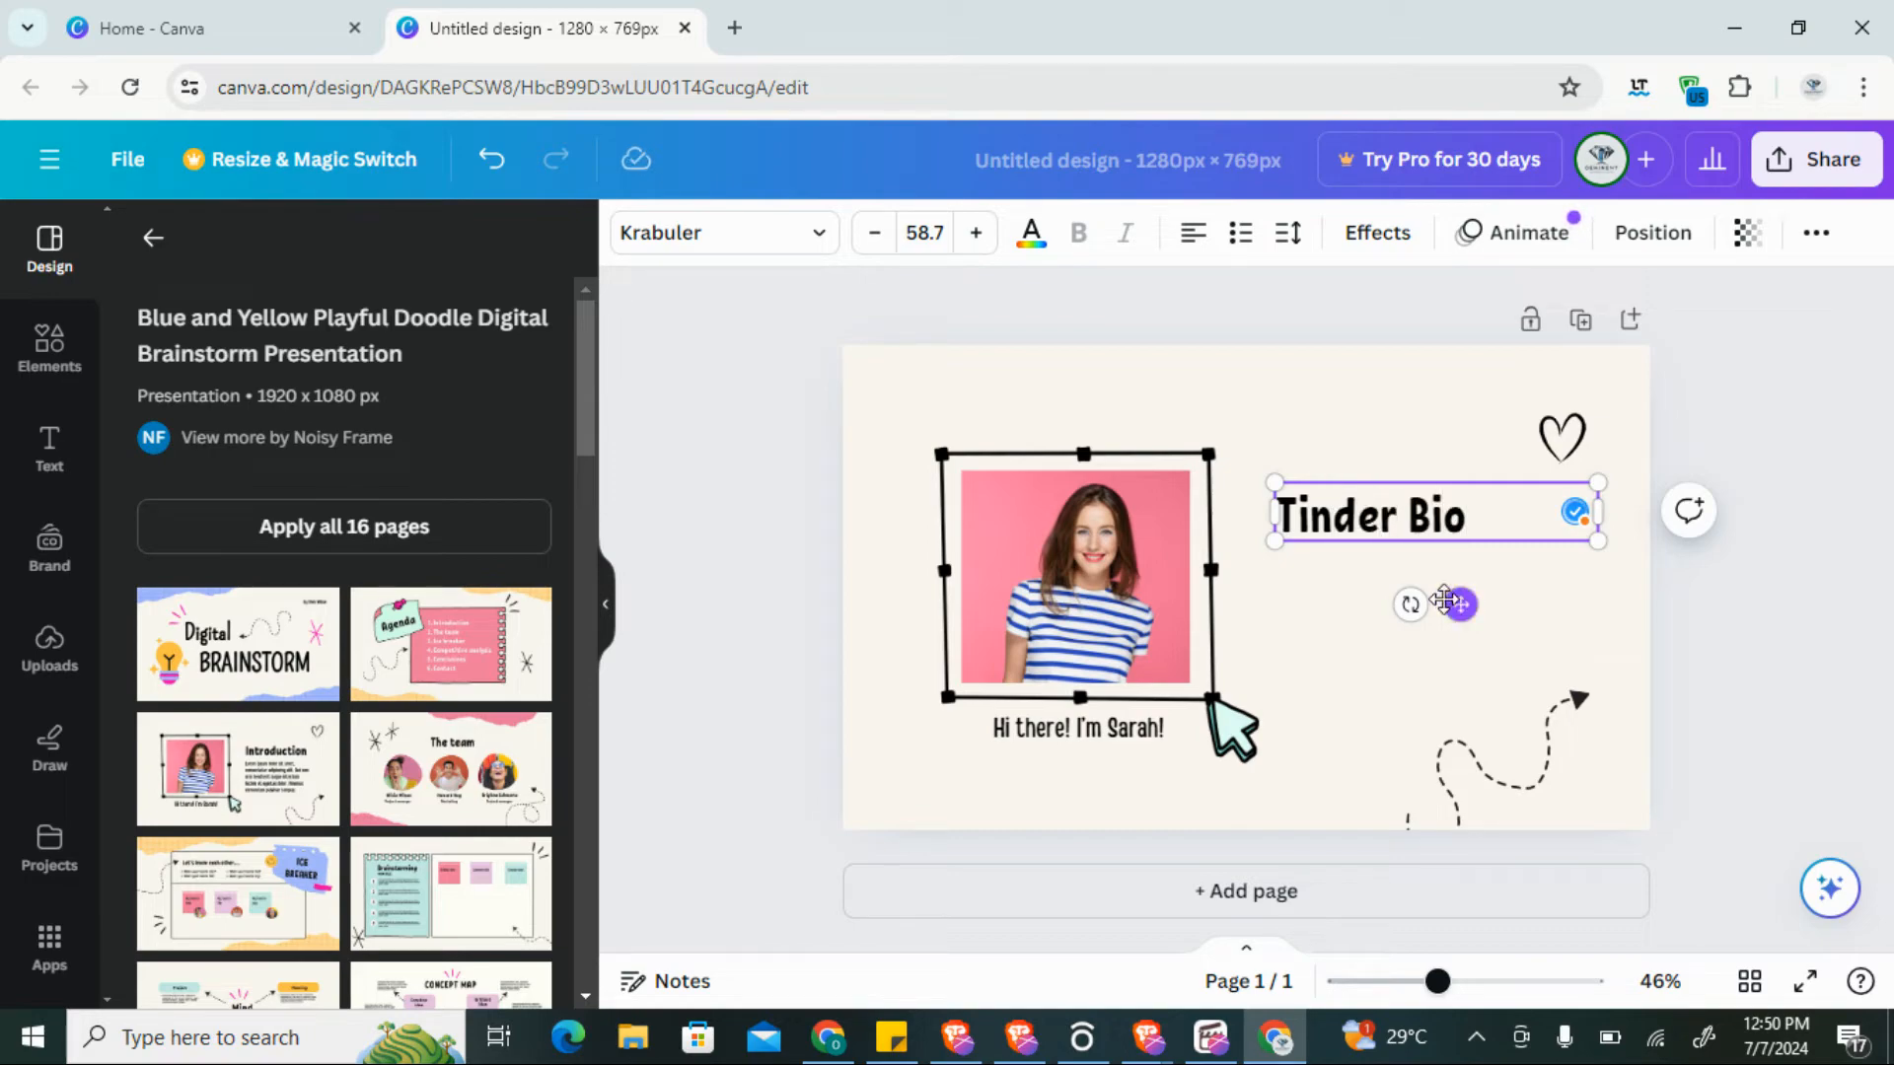
left_click_drag(1460, 603, 1479, 667)
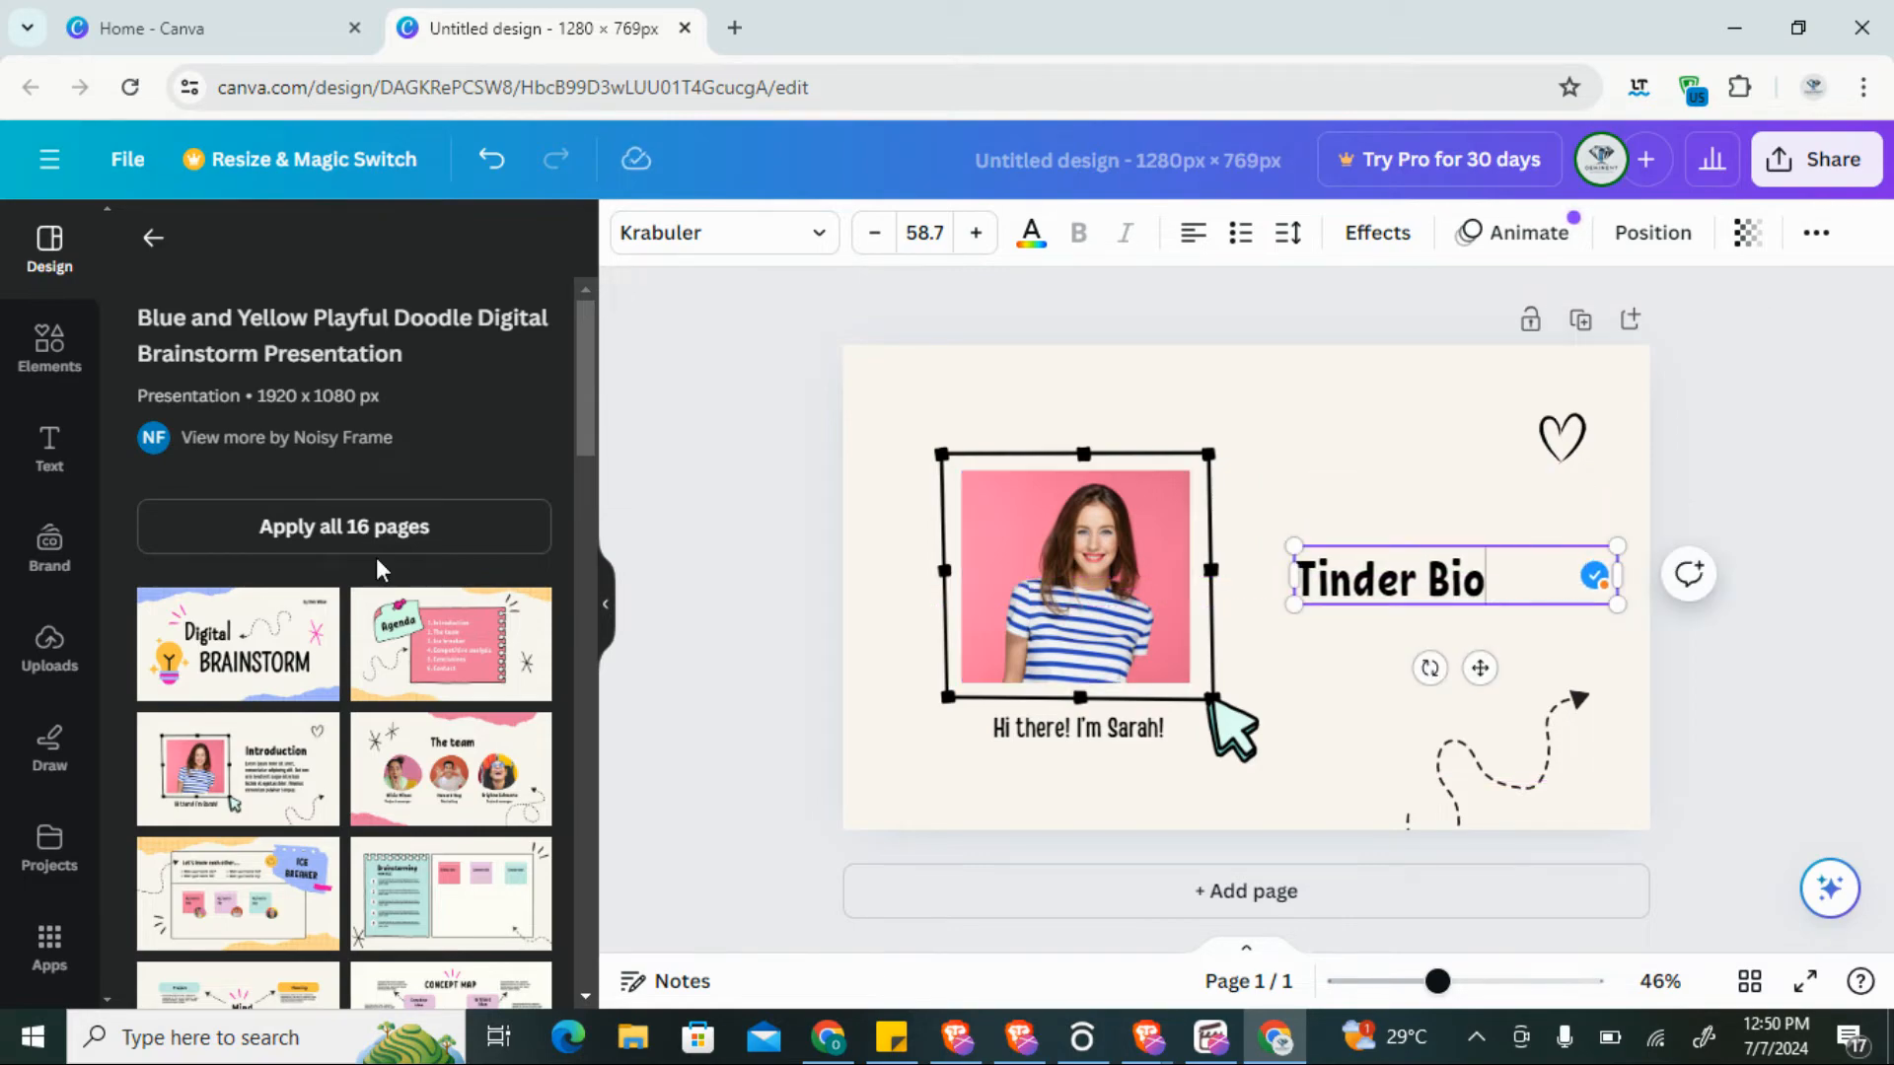
- Add a heading reading "I will write your", scaled down to size 35.9, directly above the Tinder Bio text
left_click(49, 446)
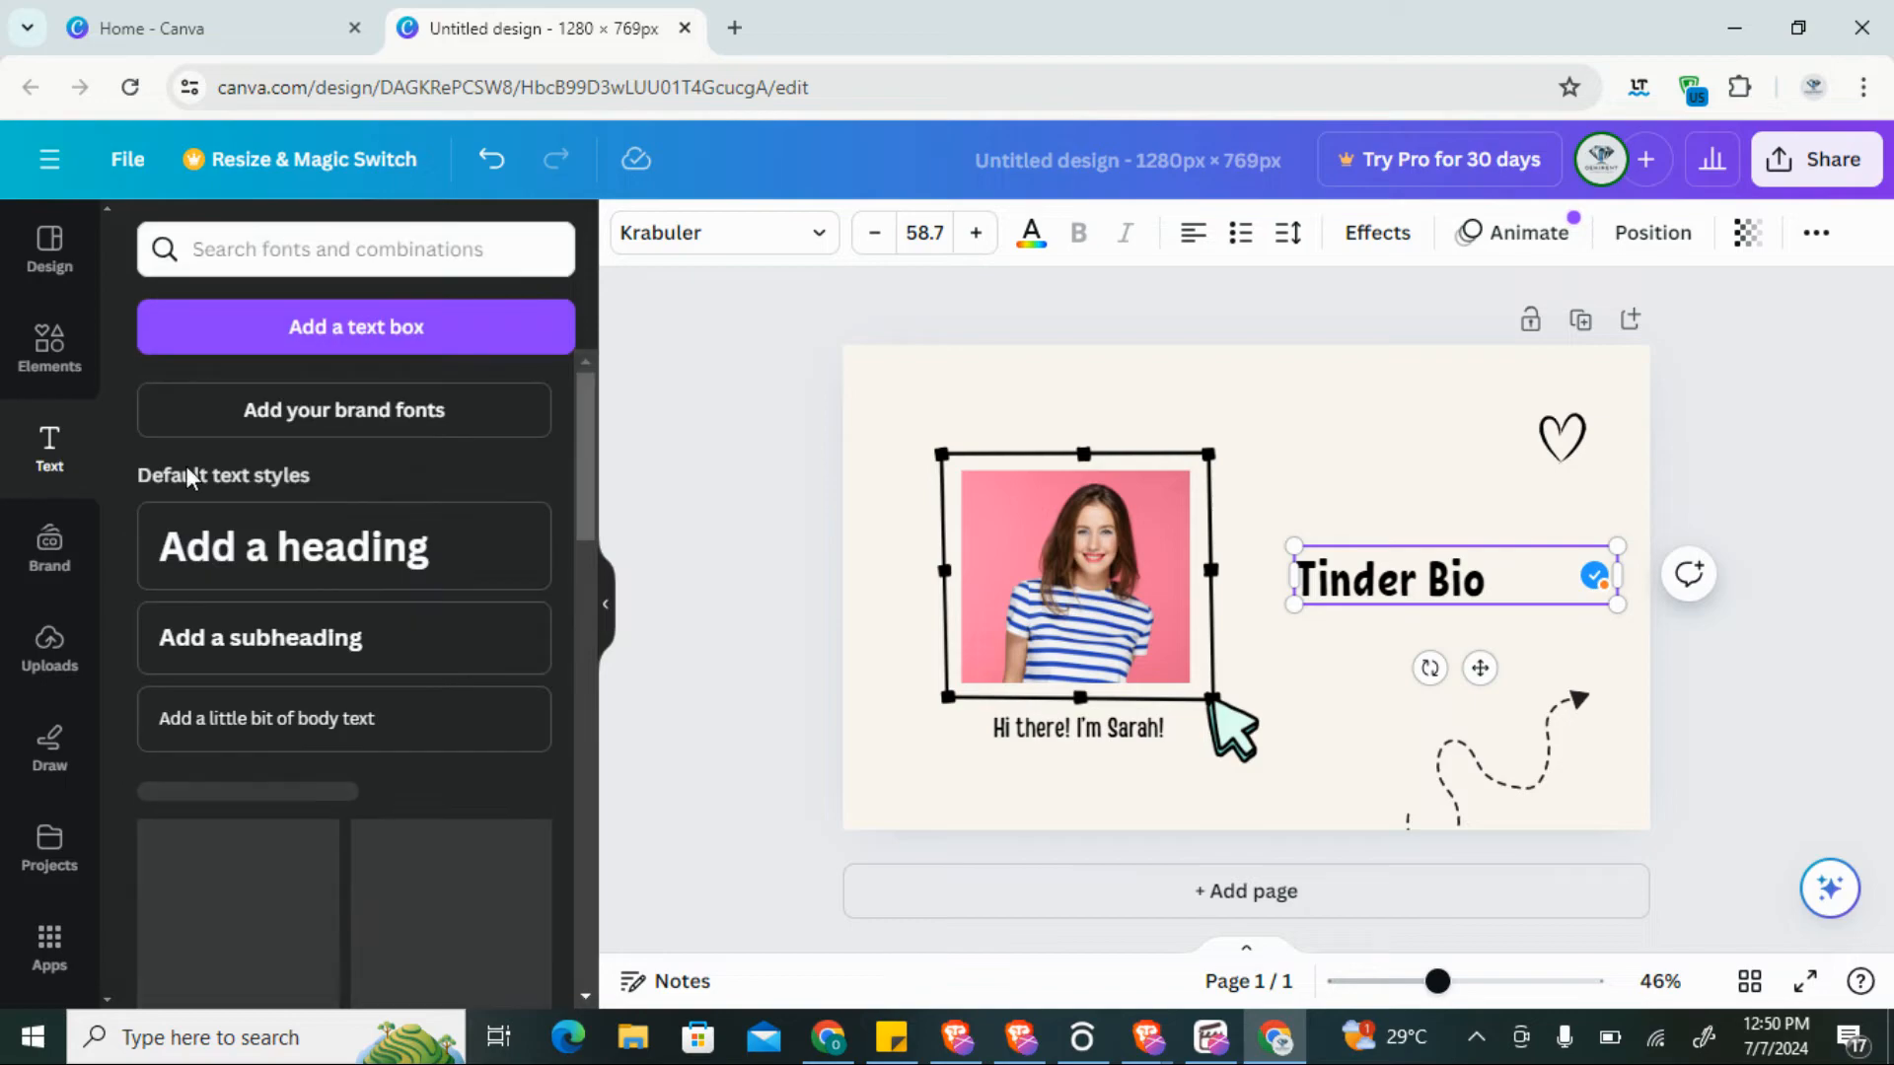
left_click(234, 575)
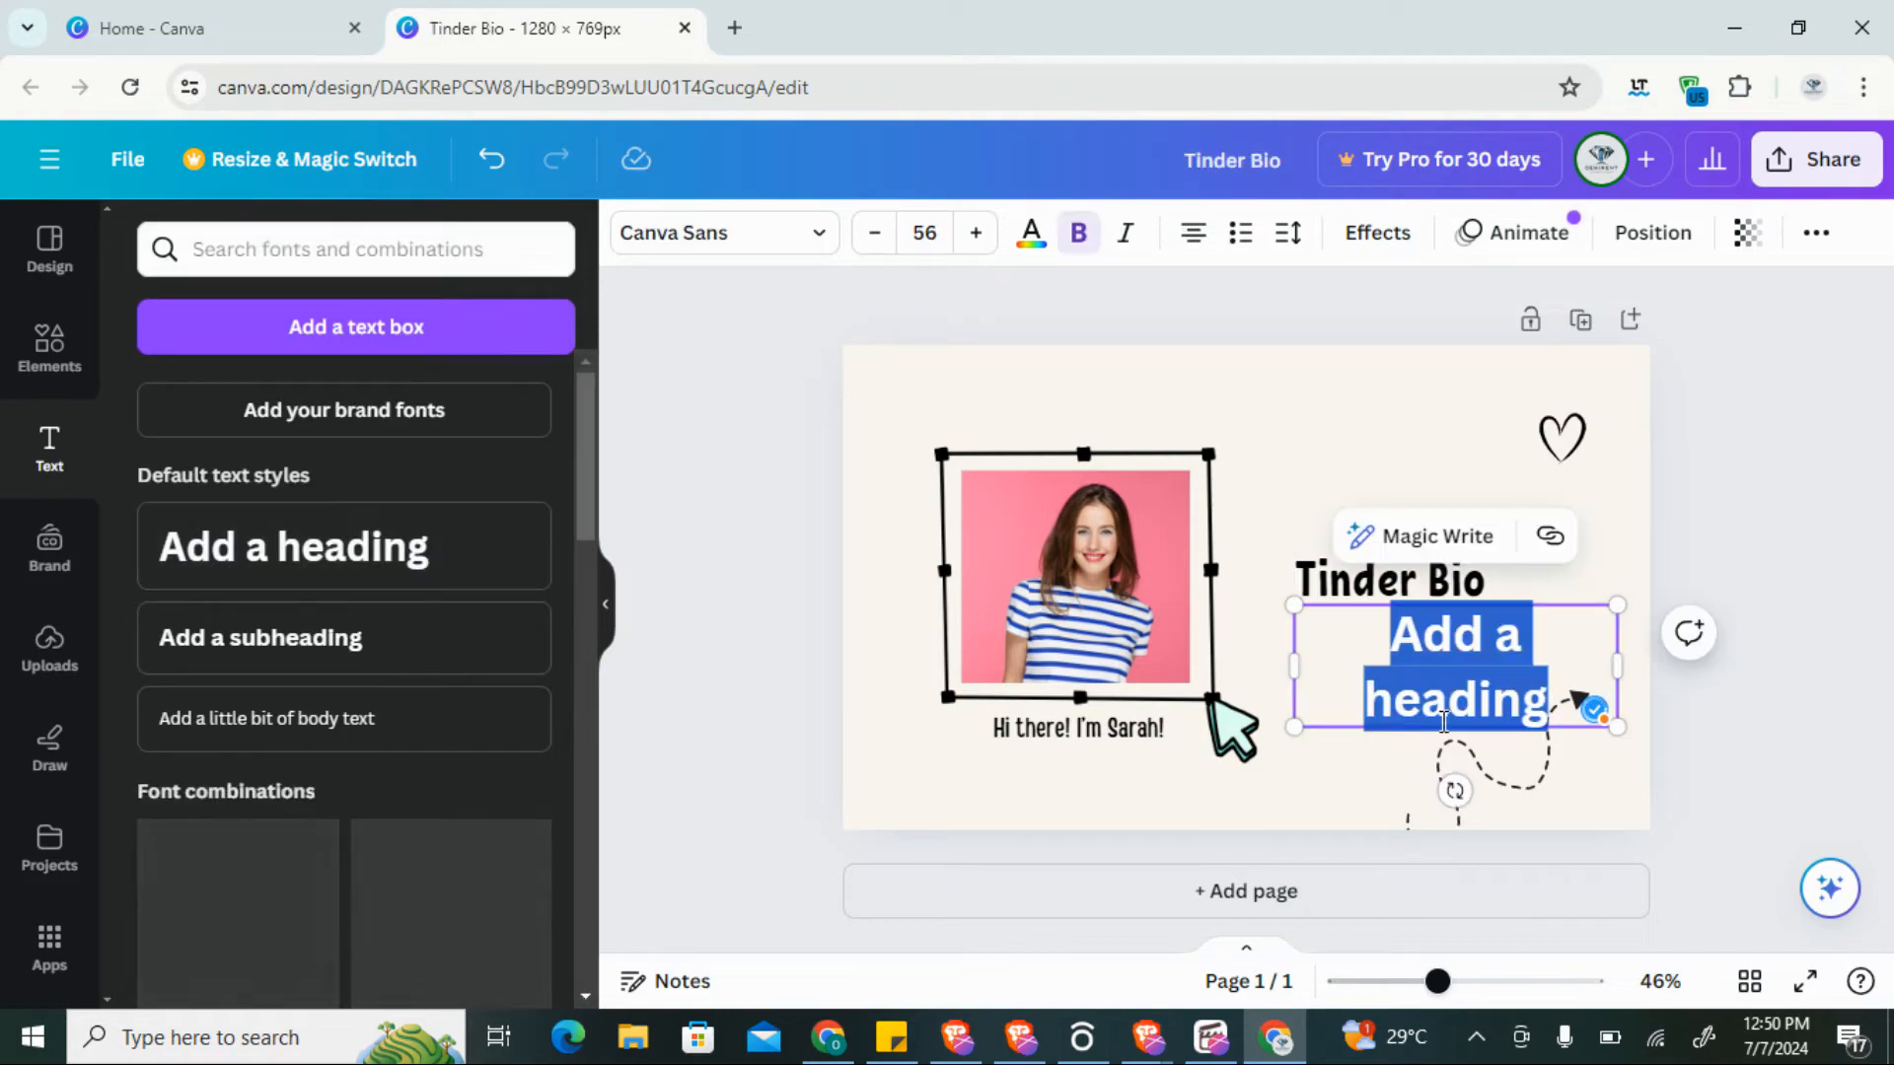
key("BackSpace")
type("I wi")
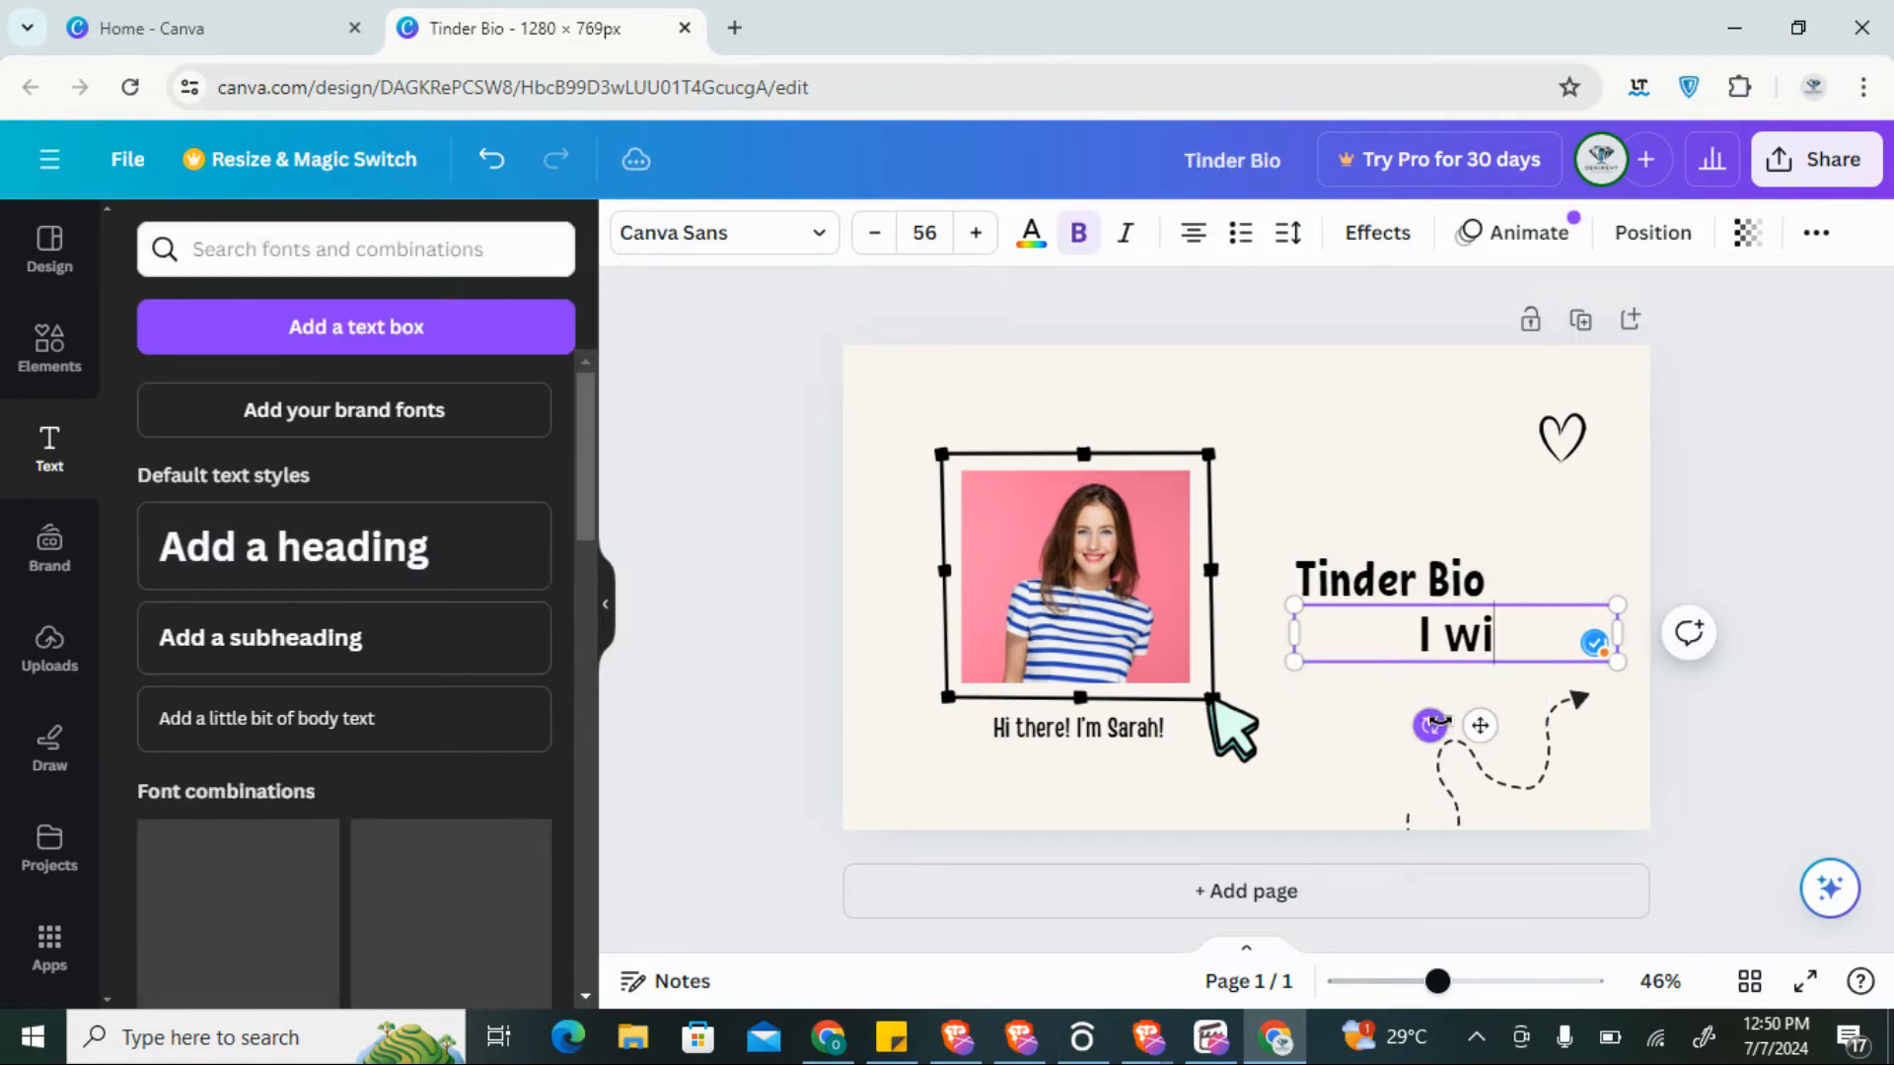
type("ll wri")
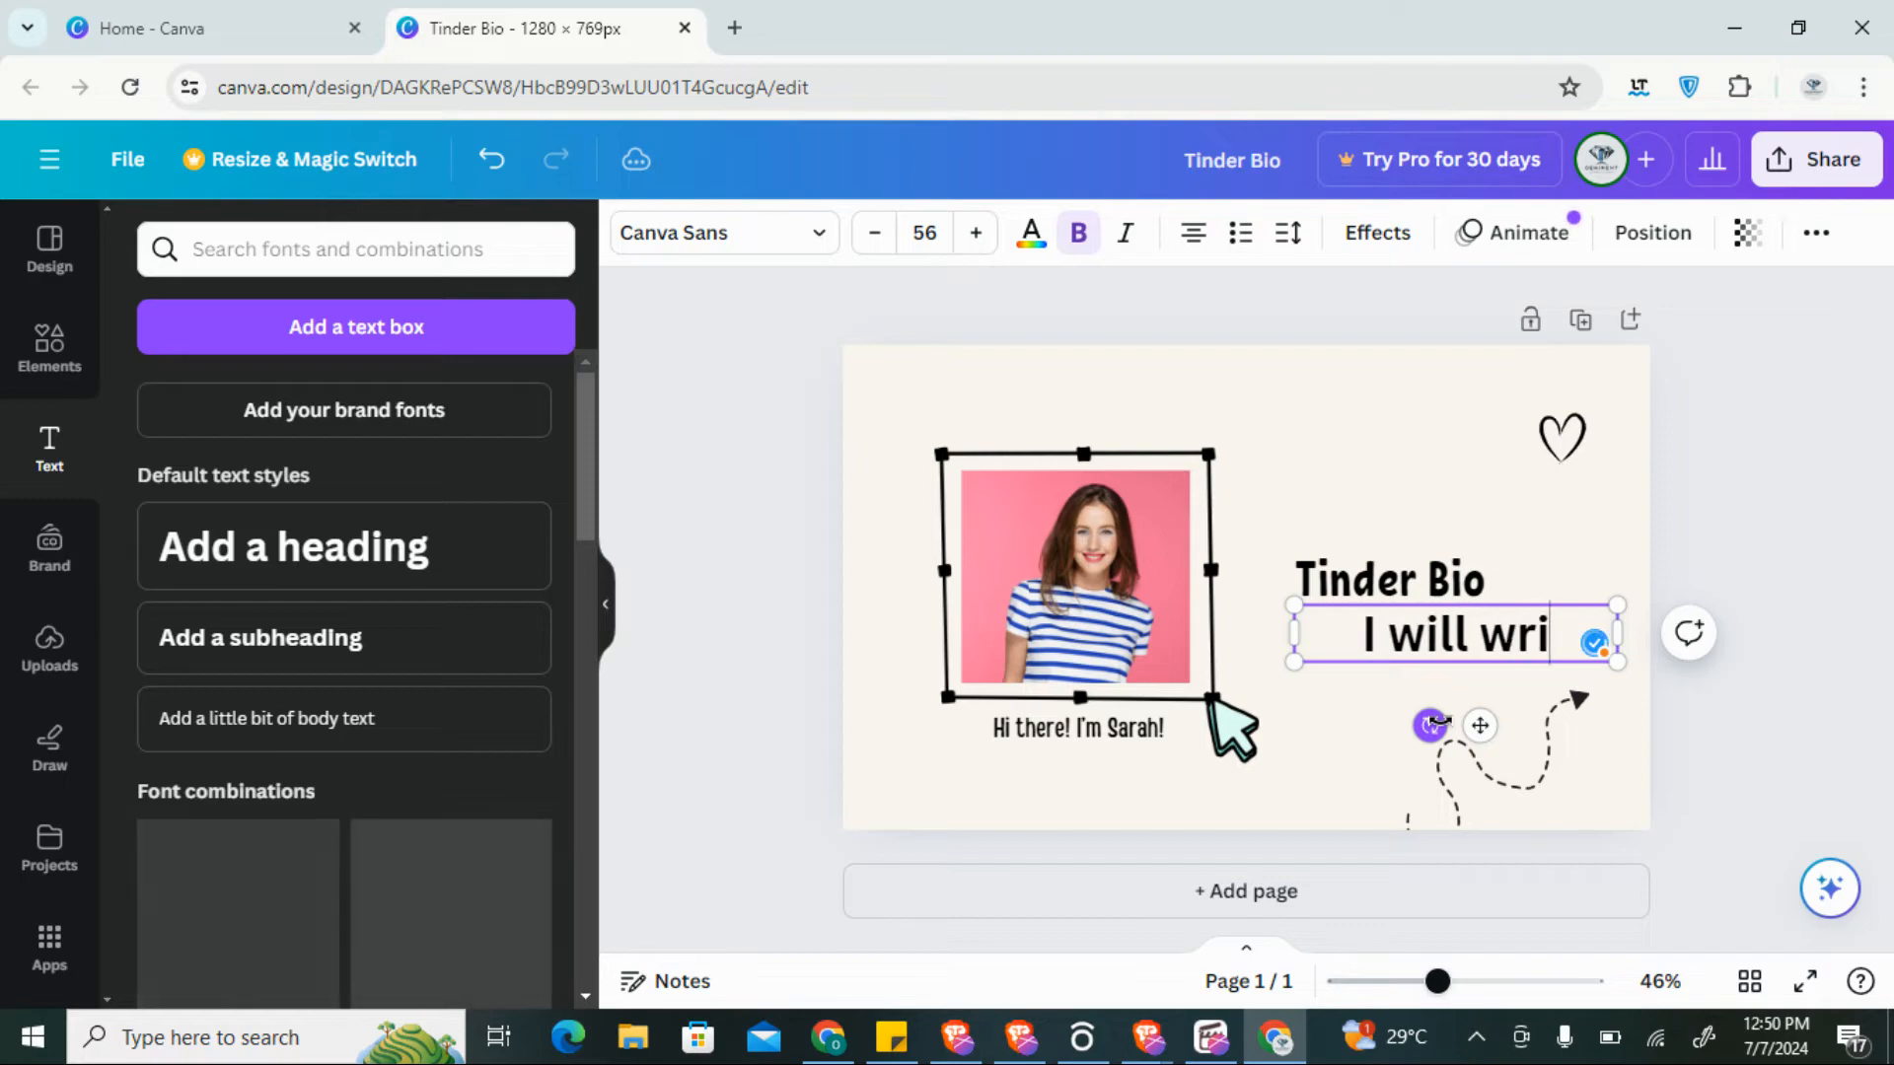
type("te your")
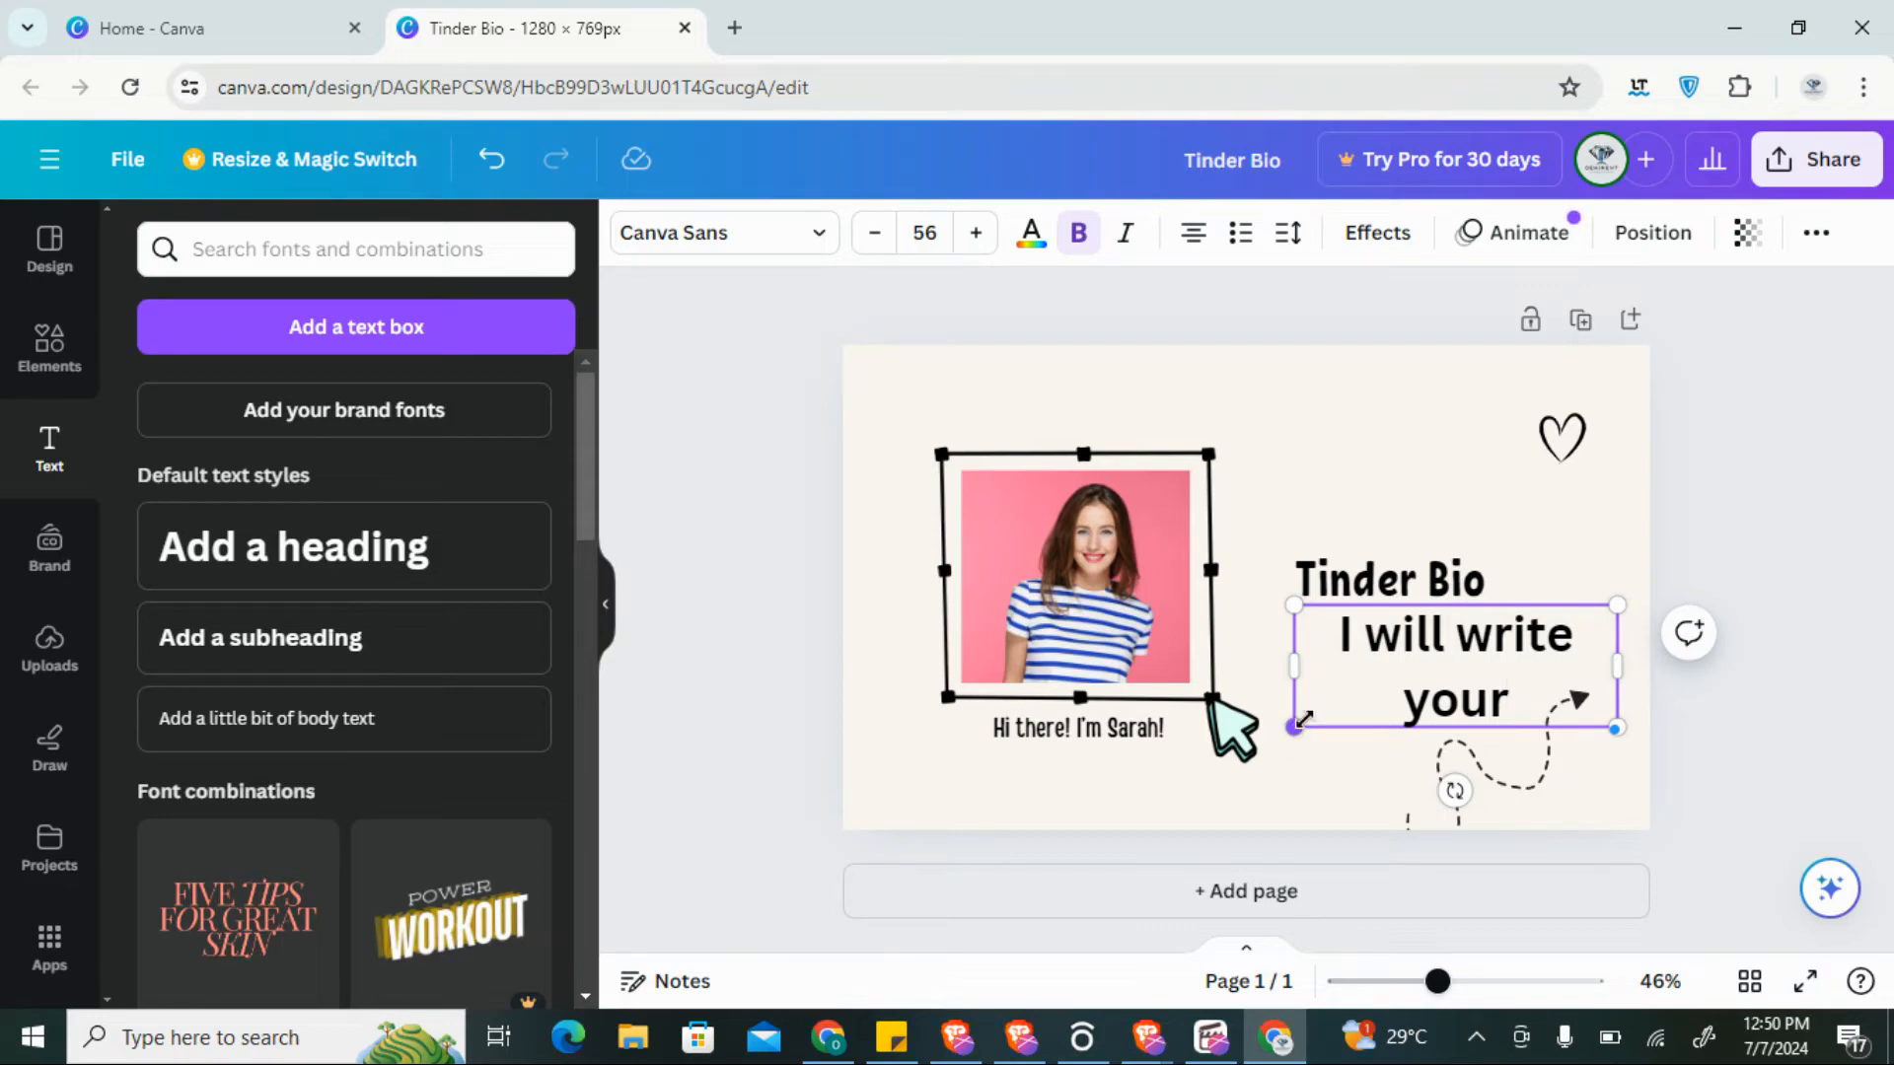
left_click_drag(1298, 720, 1409, 684)
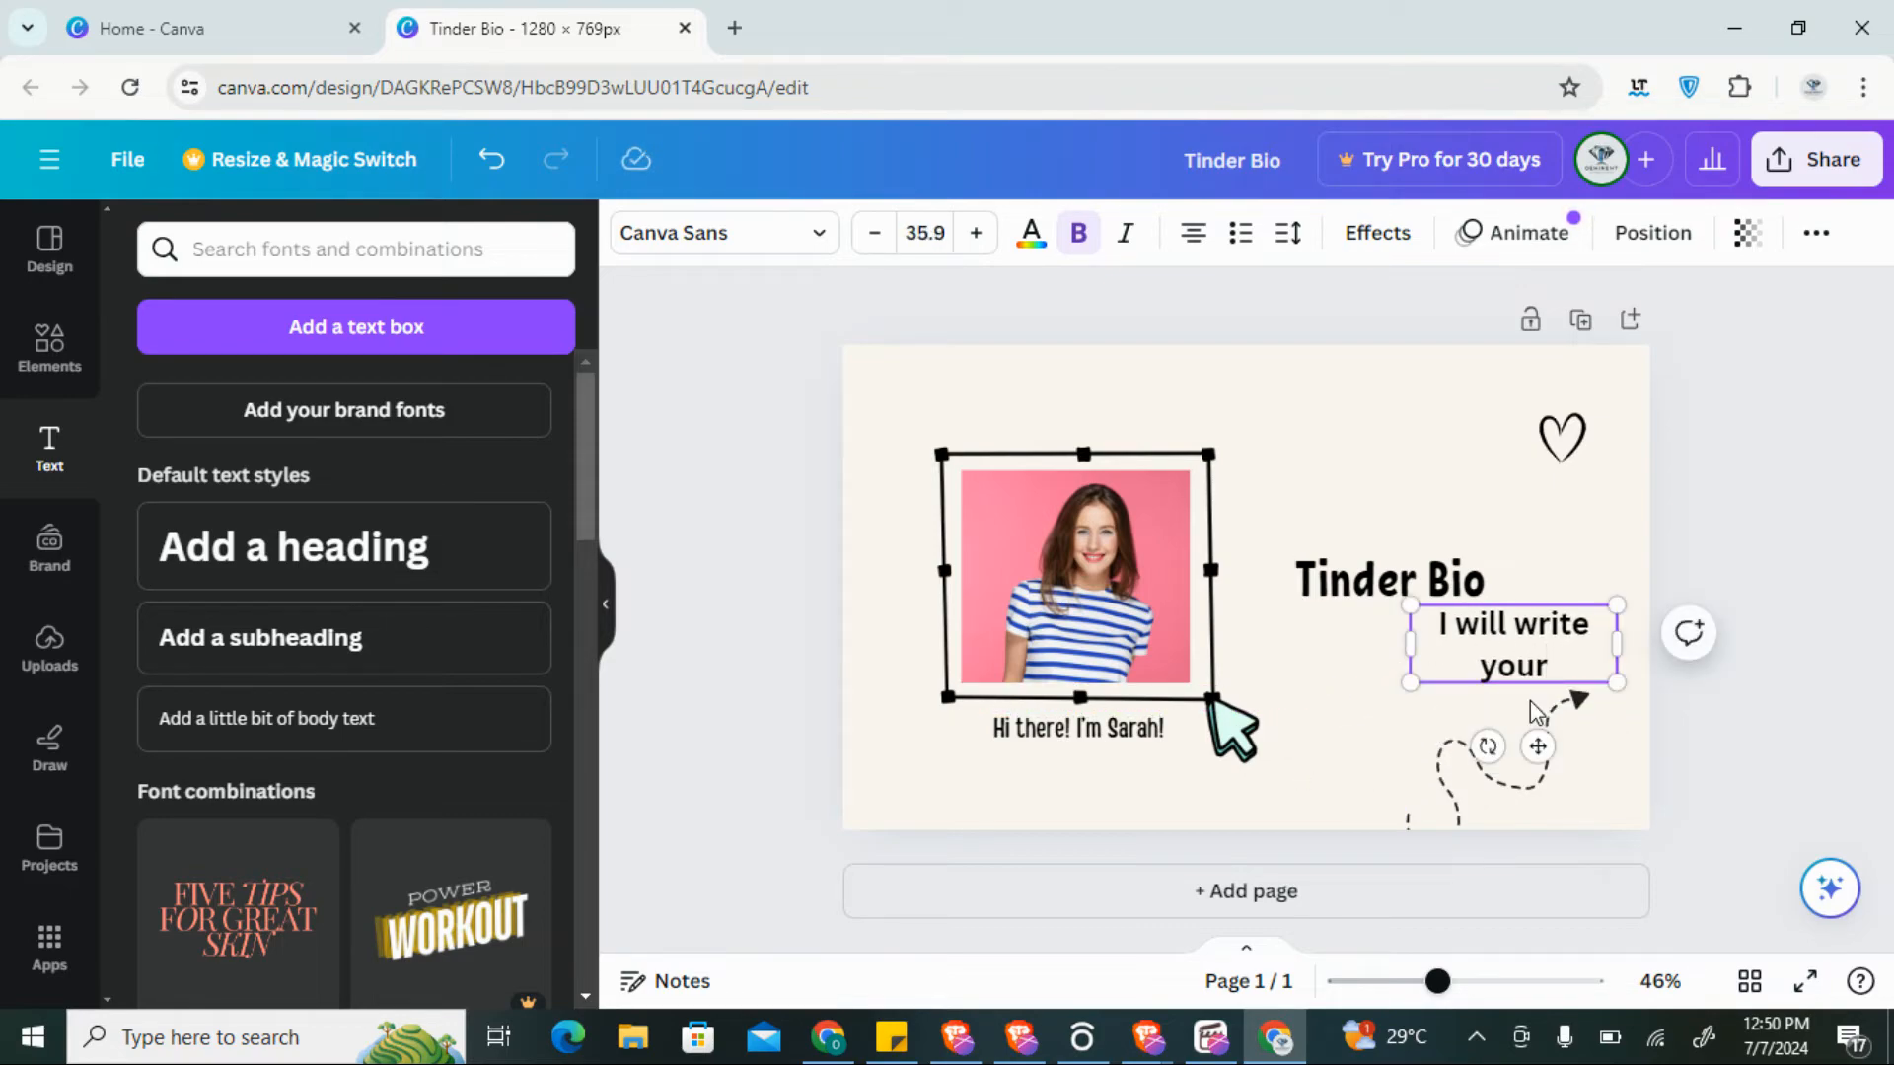
left_click_drag(1538, 747, 1413, 572)
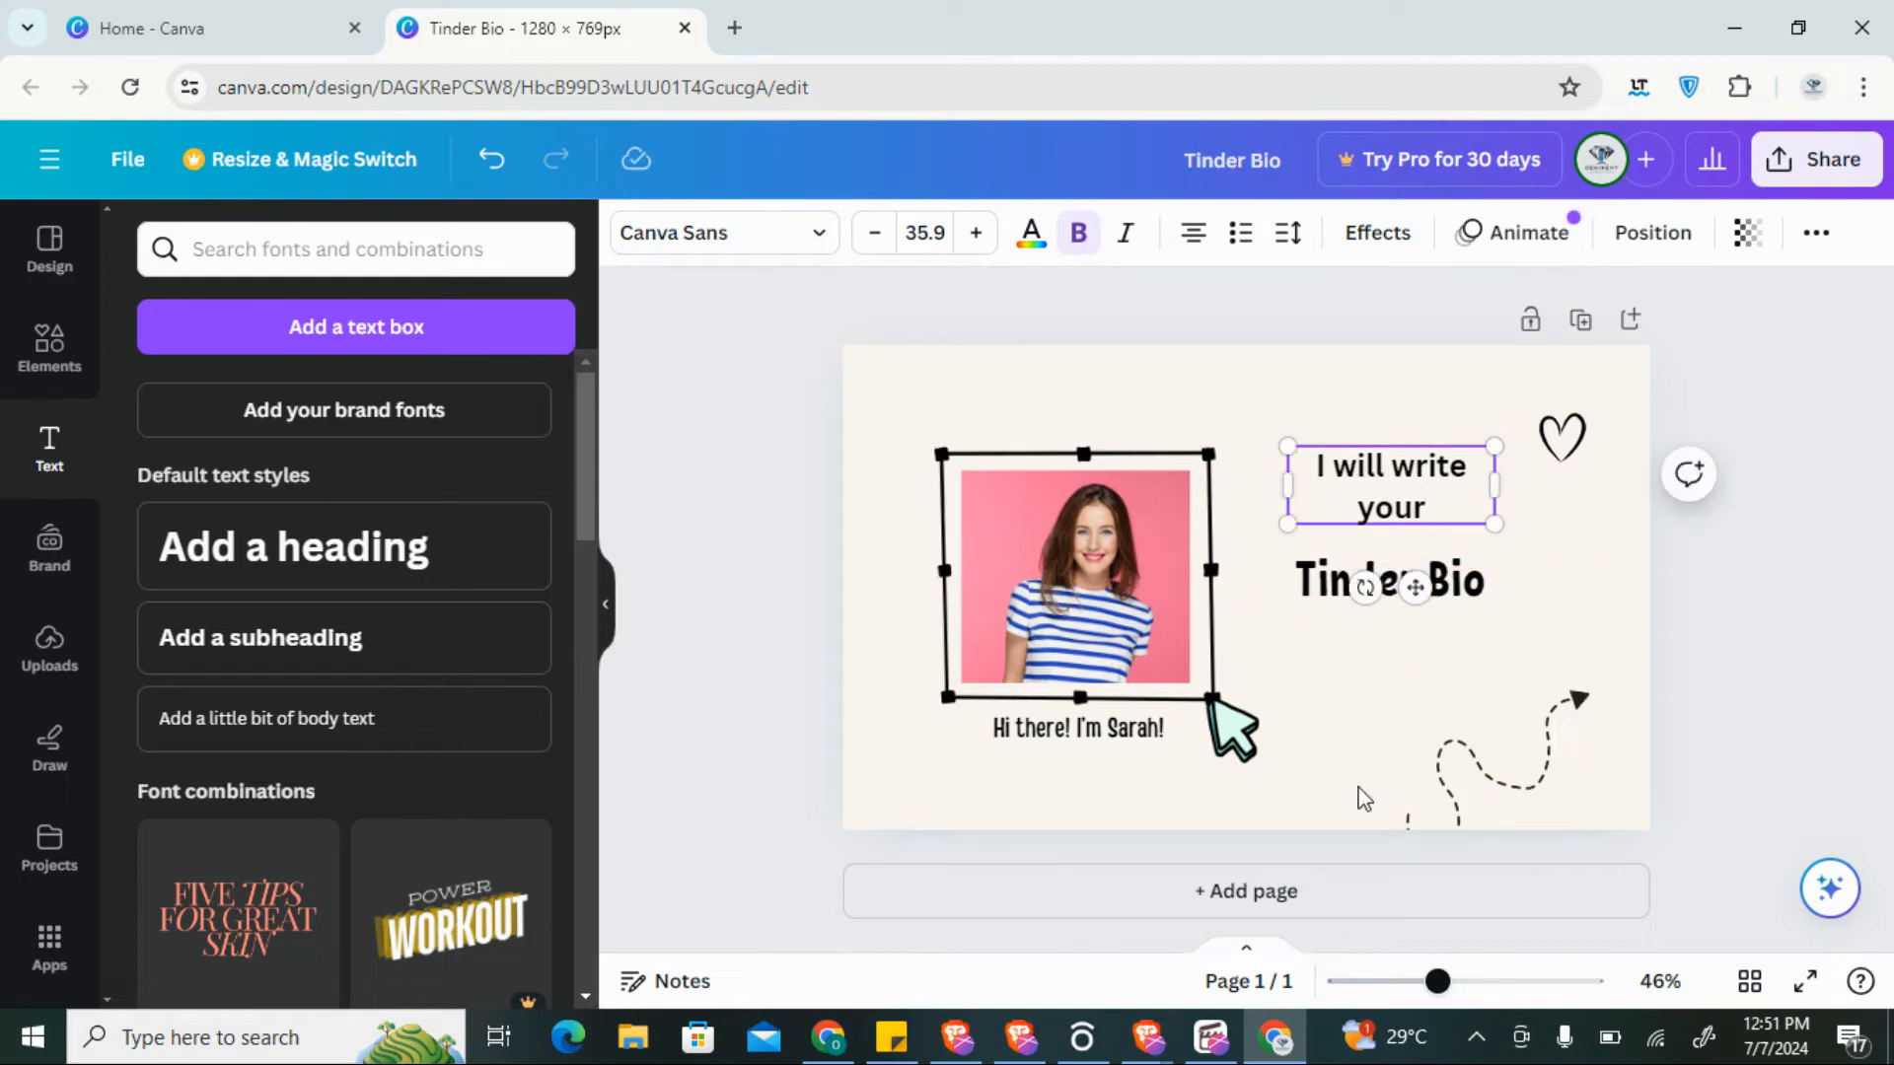
- Search the elements for "tinder" and browse the matching graphics for a suitable logo
left_click(52, 351)
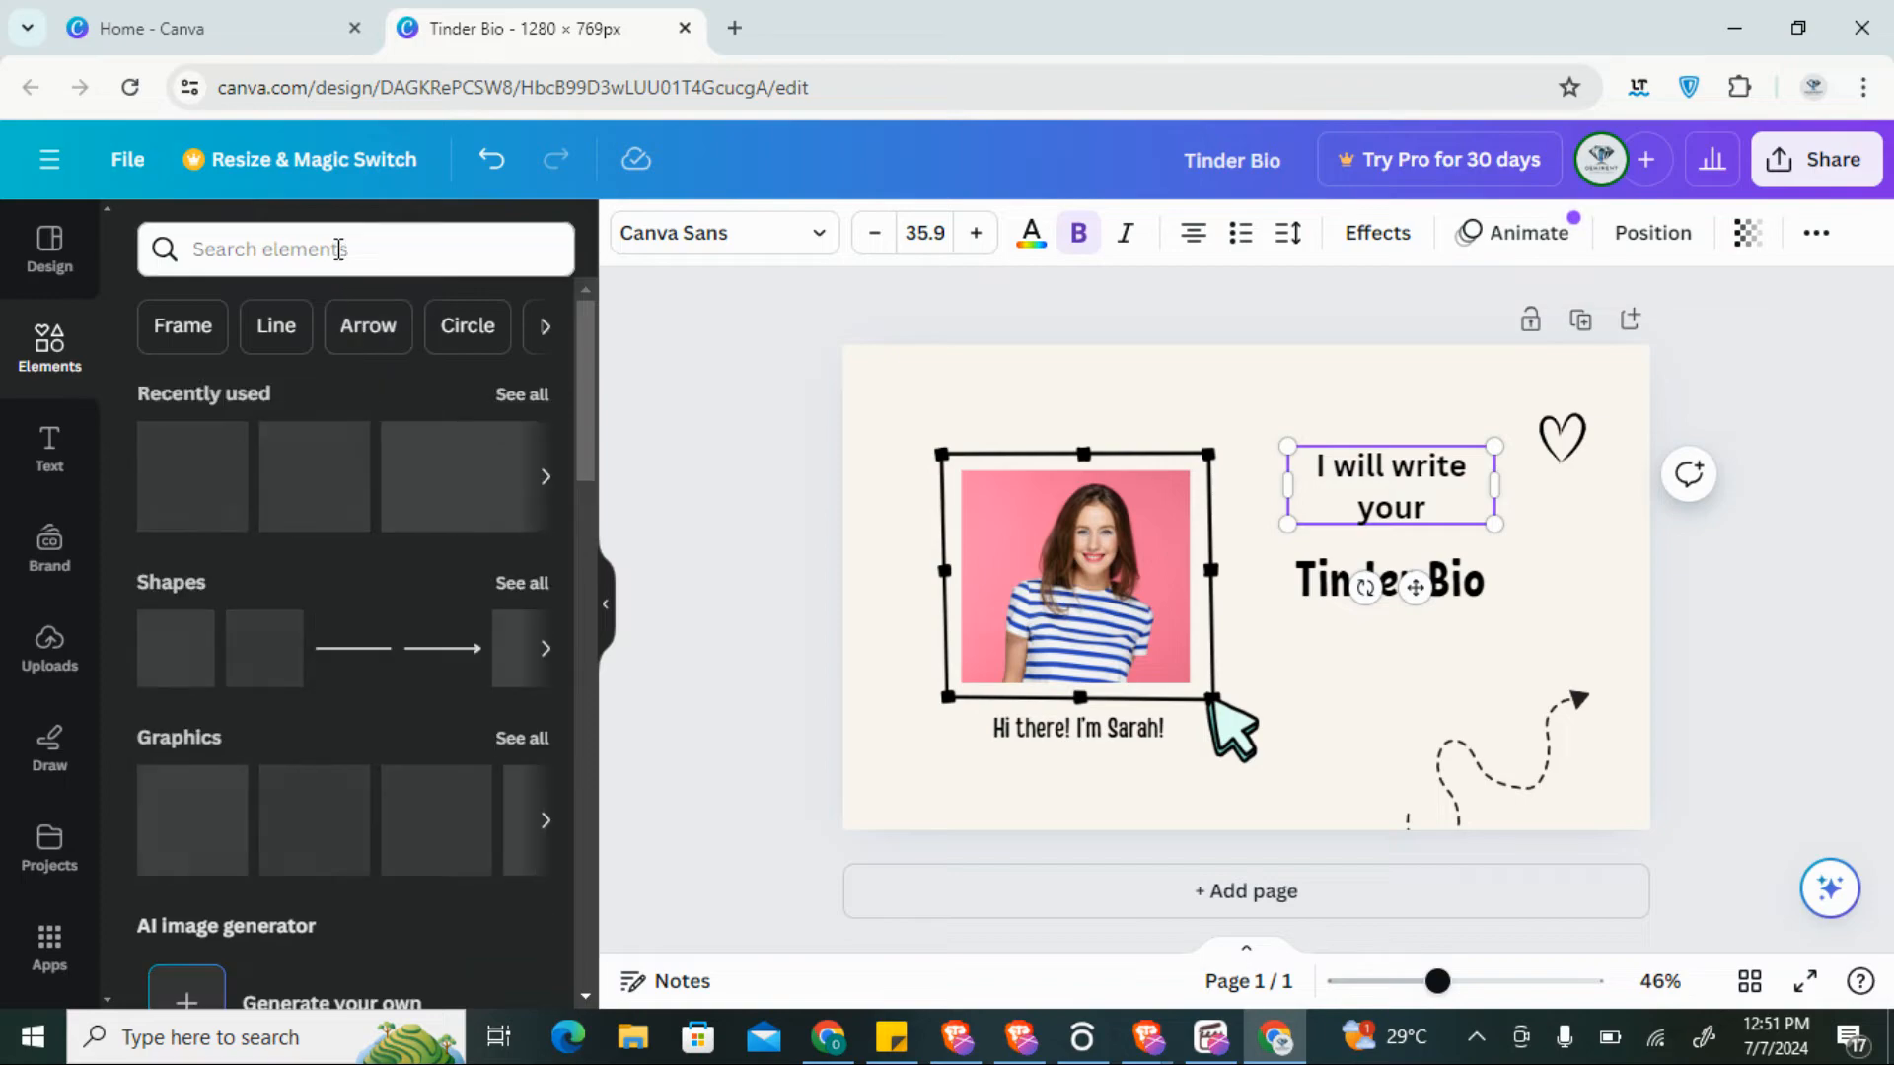
left_click(339, 248)
type("tinder")
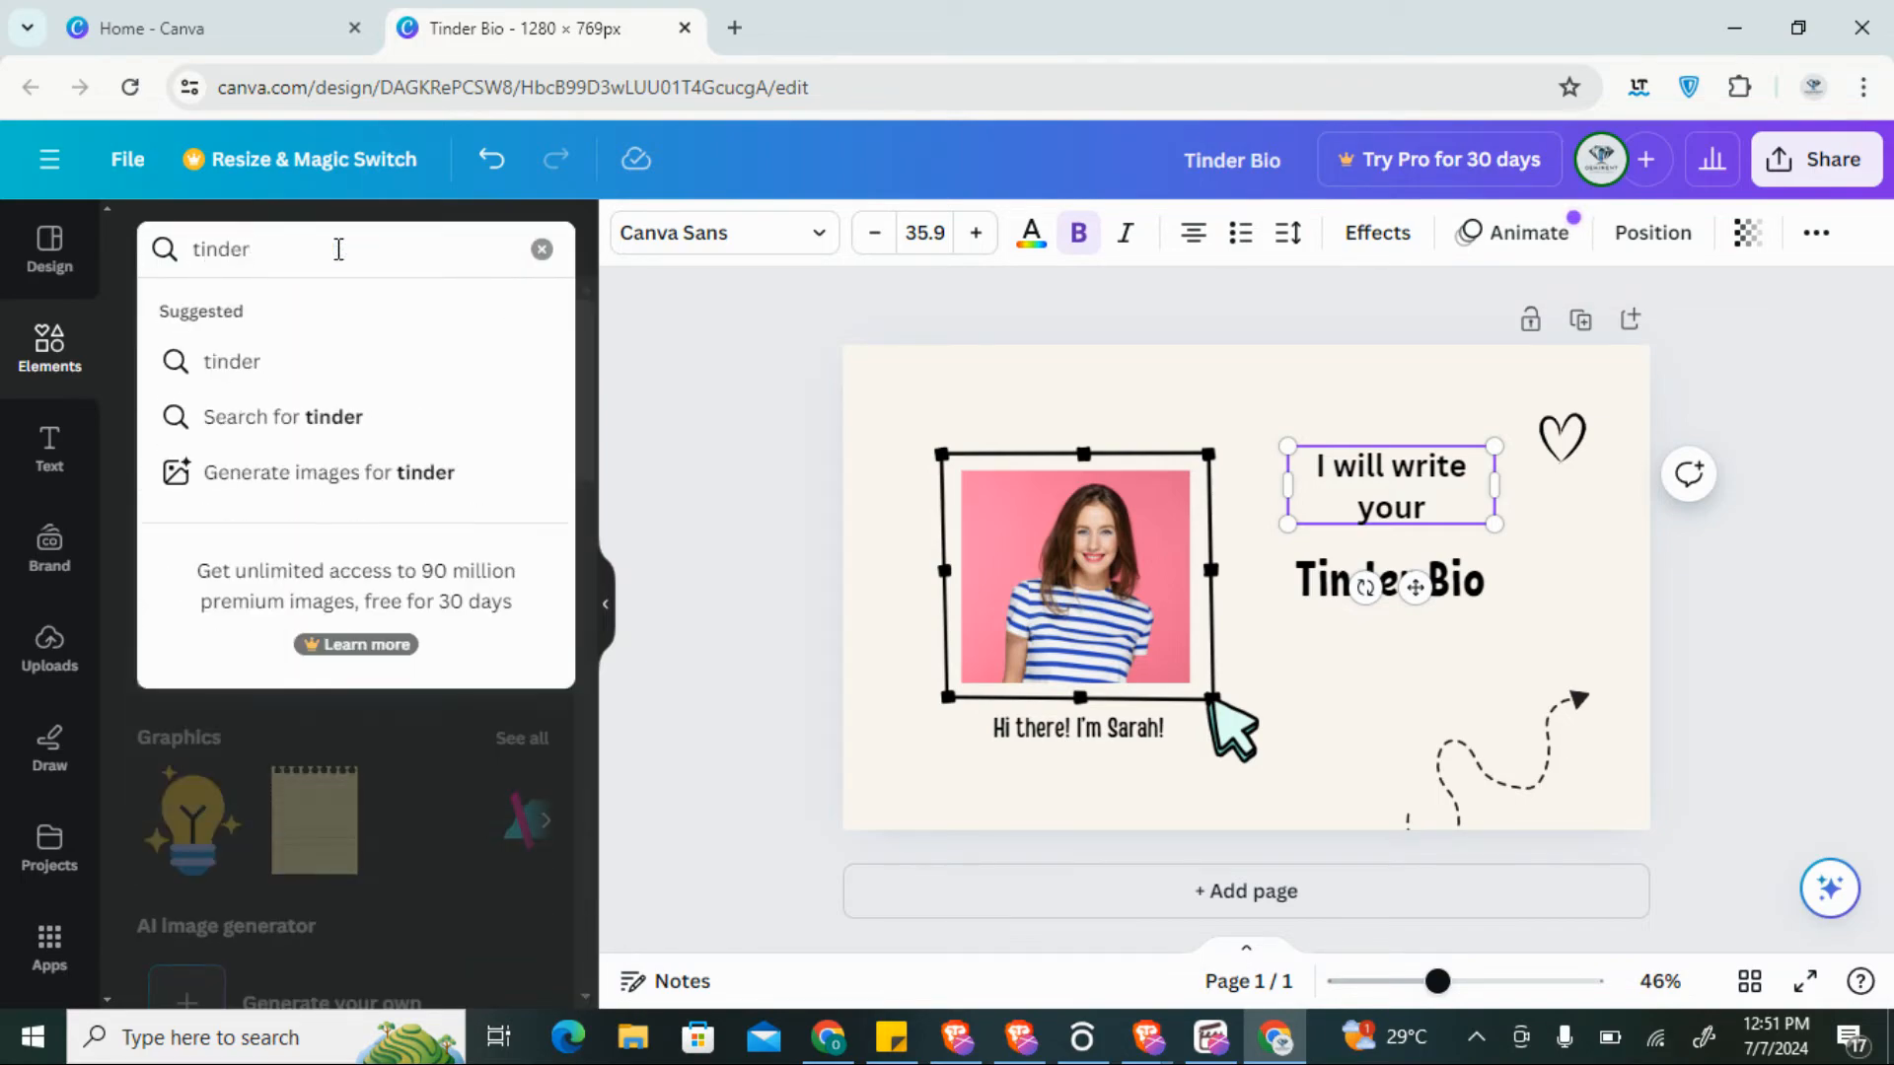
key("Return")
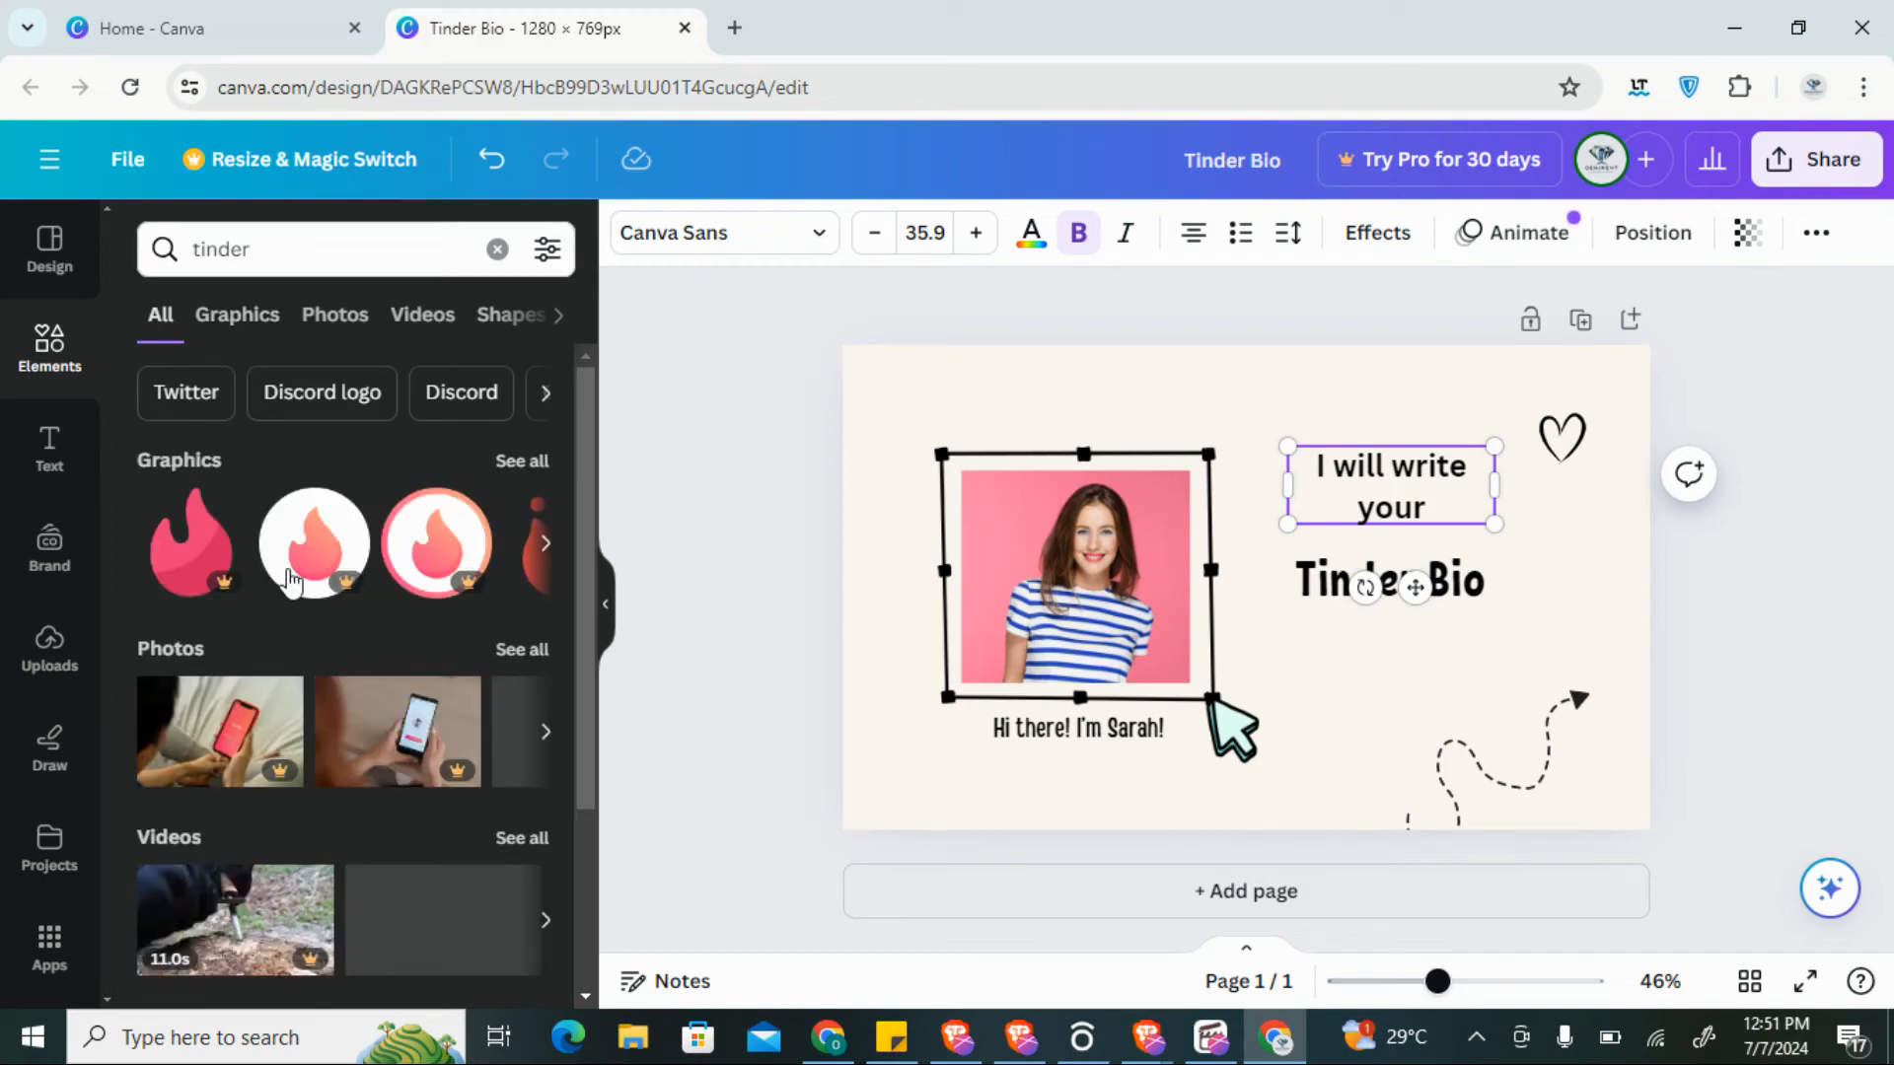
left_click(237, 339)
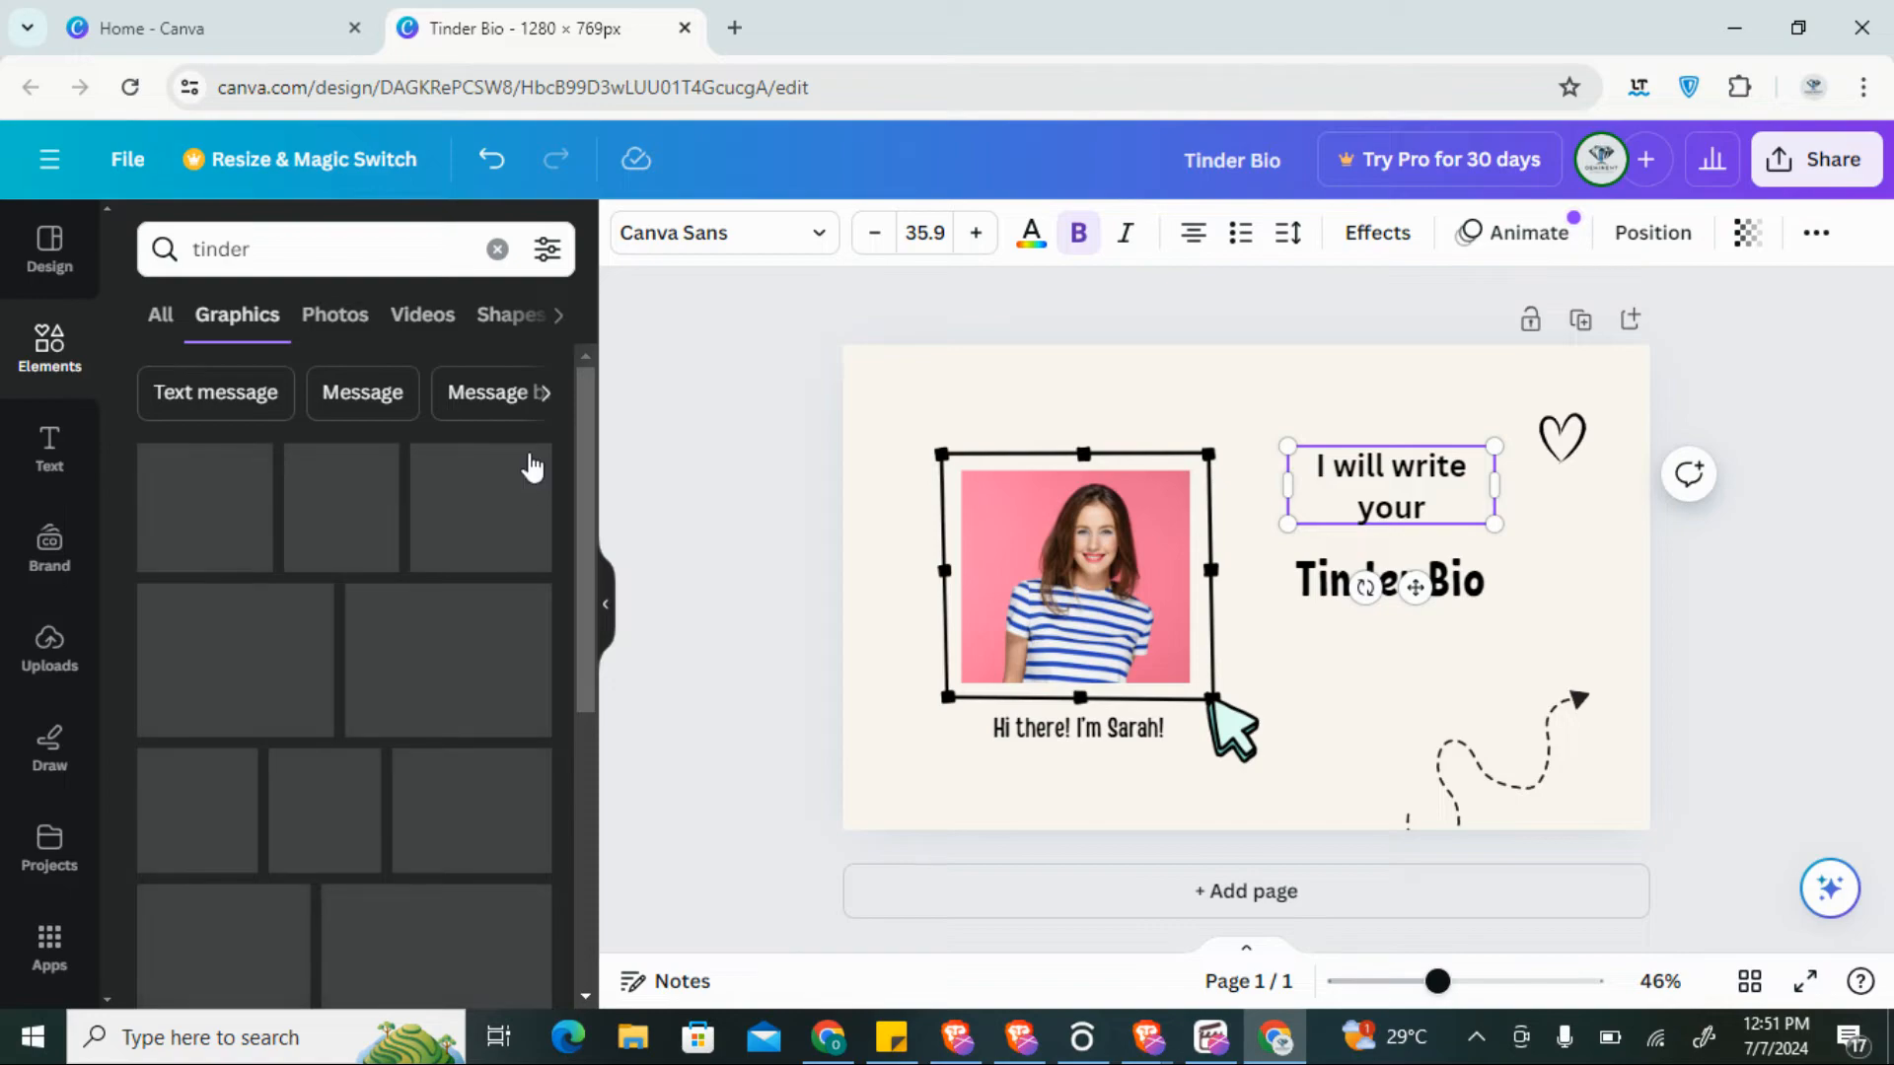
scroll(381, 597, "down", 3)
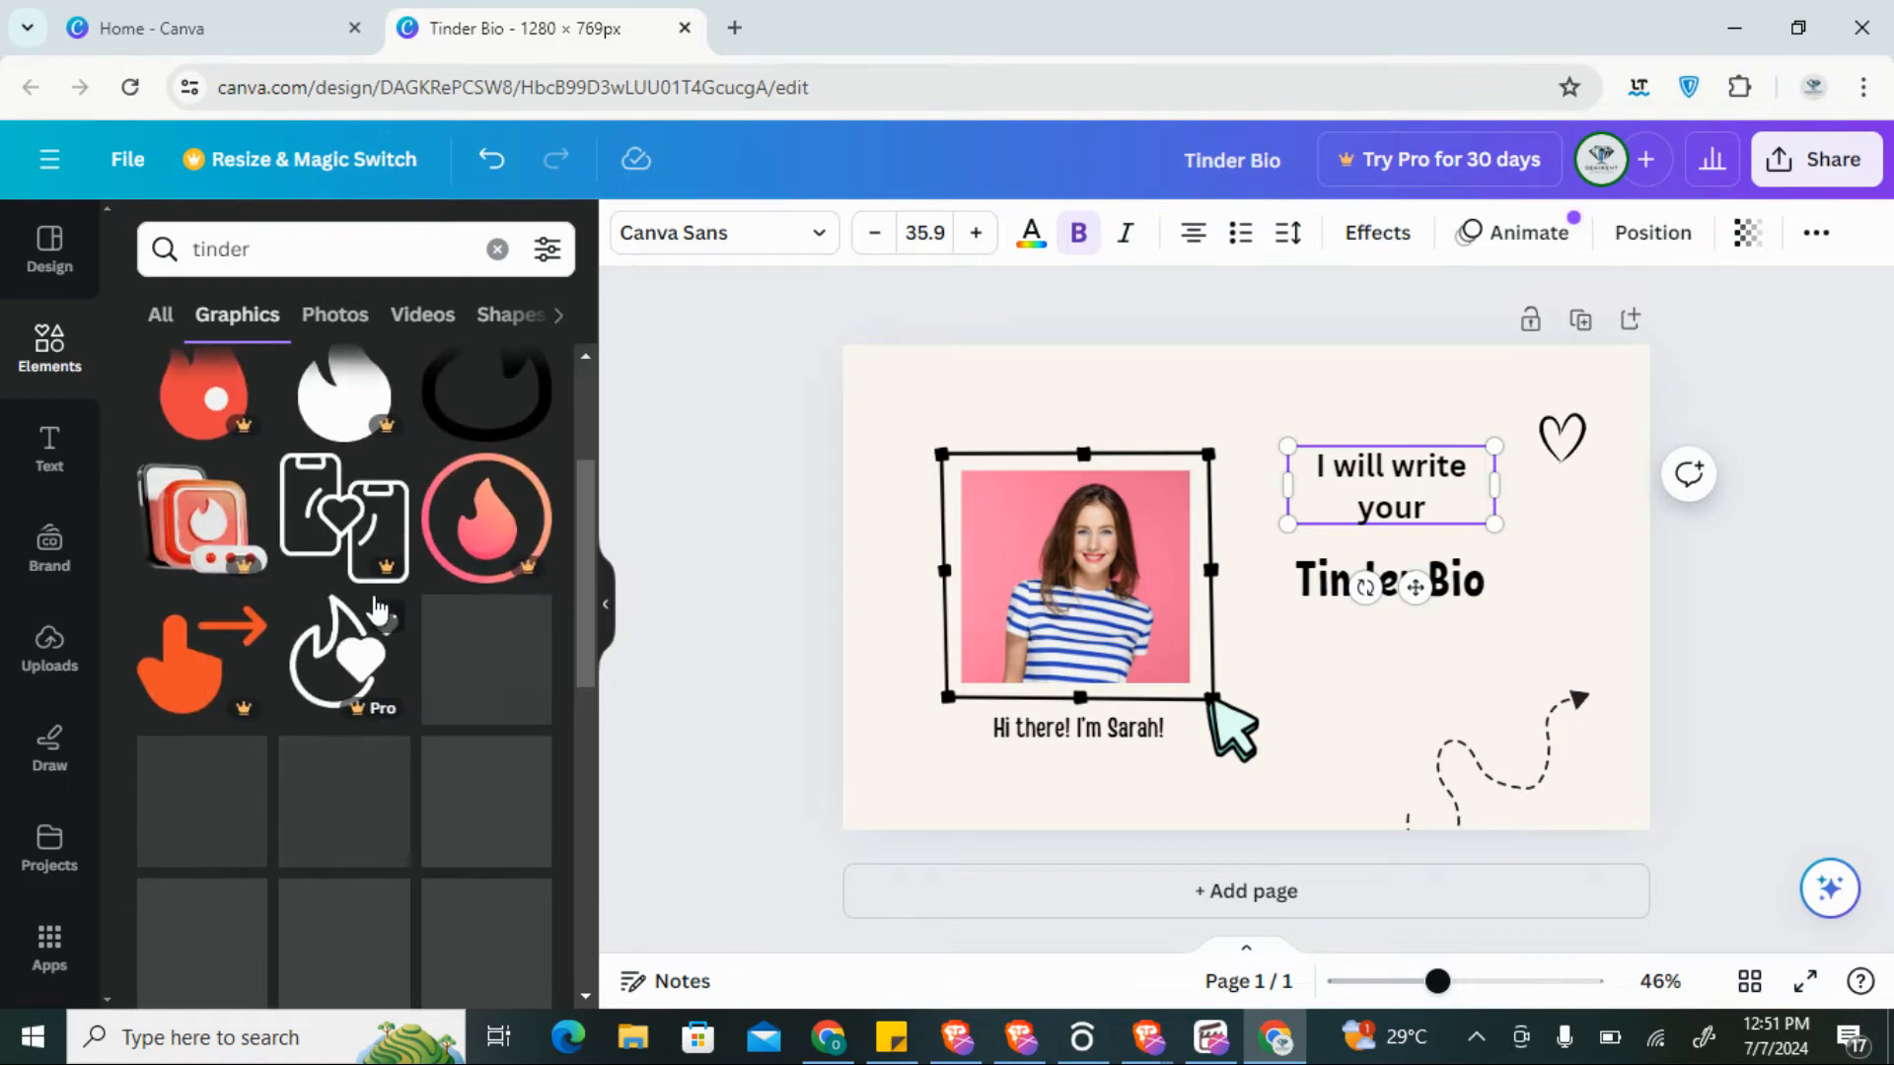
scroll(377, 609, "down", 3)
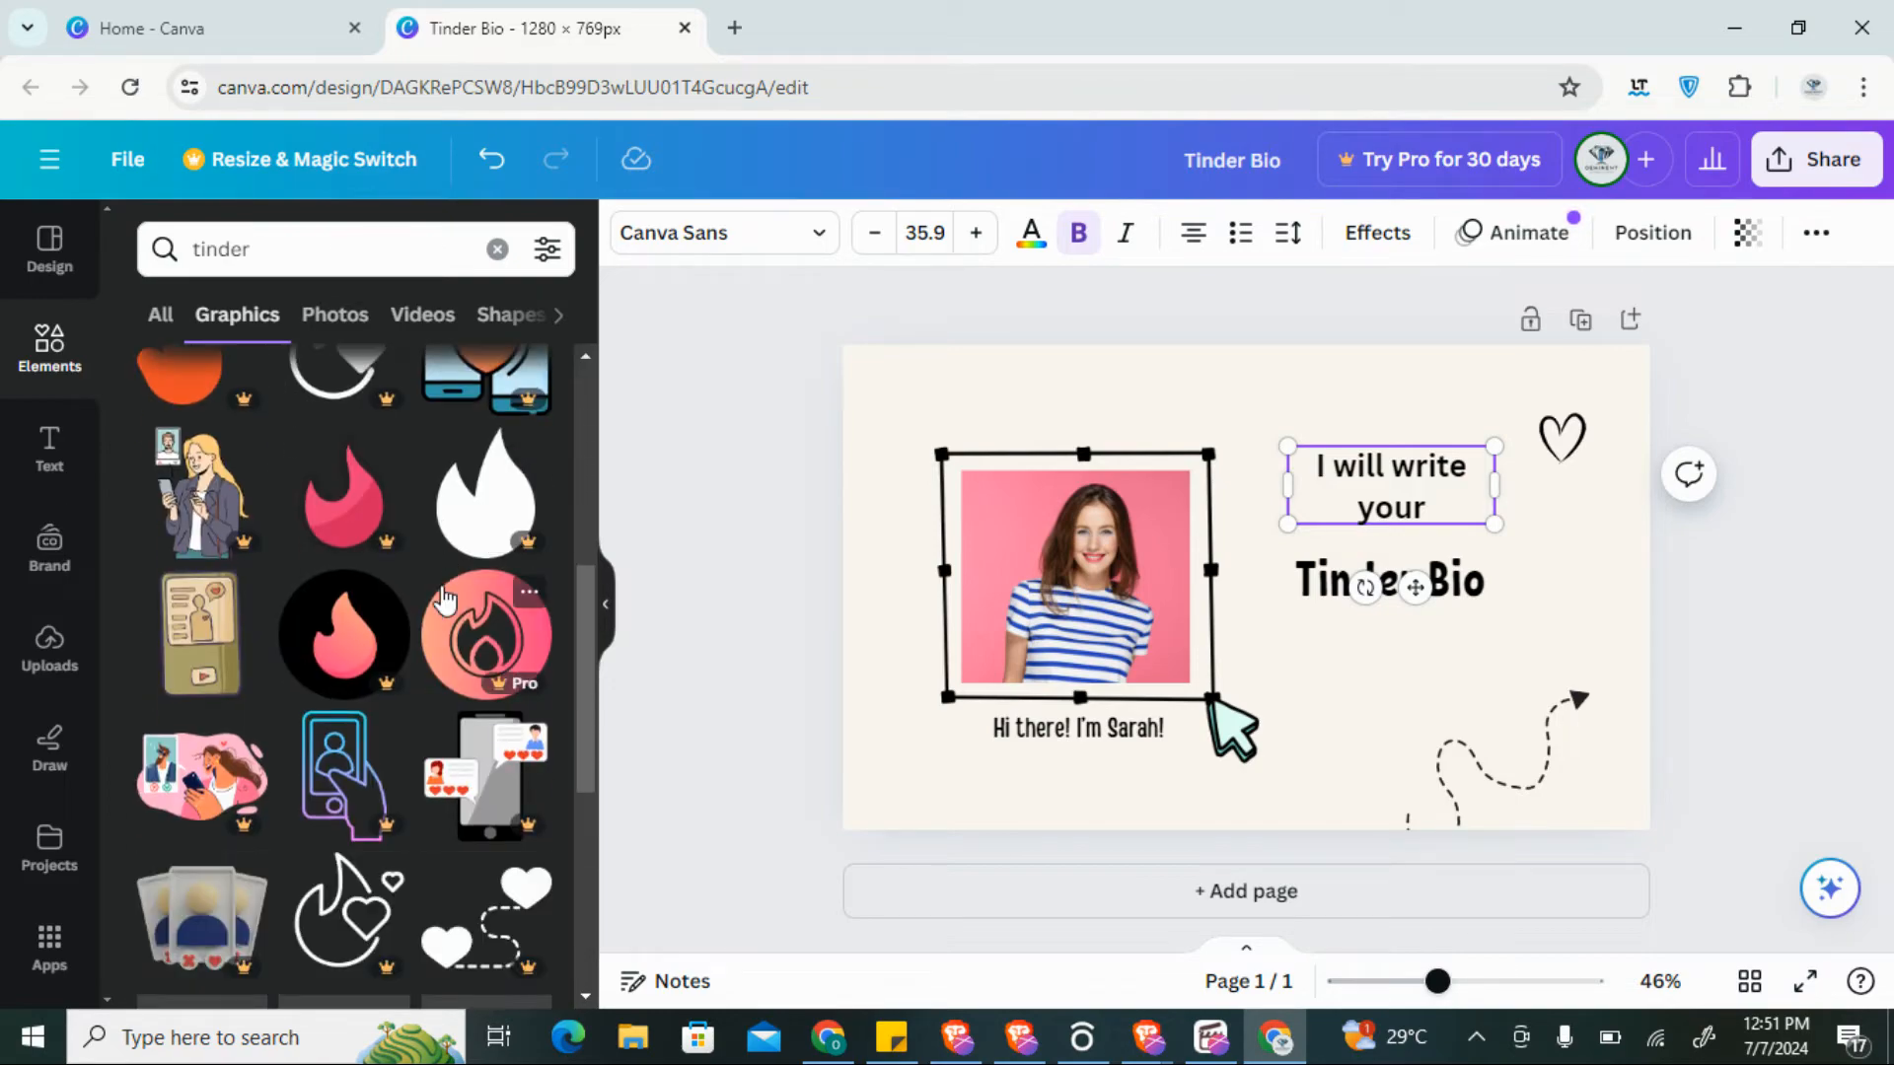
scroll(444, 599, "down", 3)
scroll(395, 607, "up", 5)
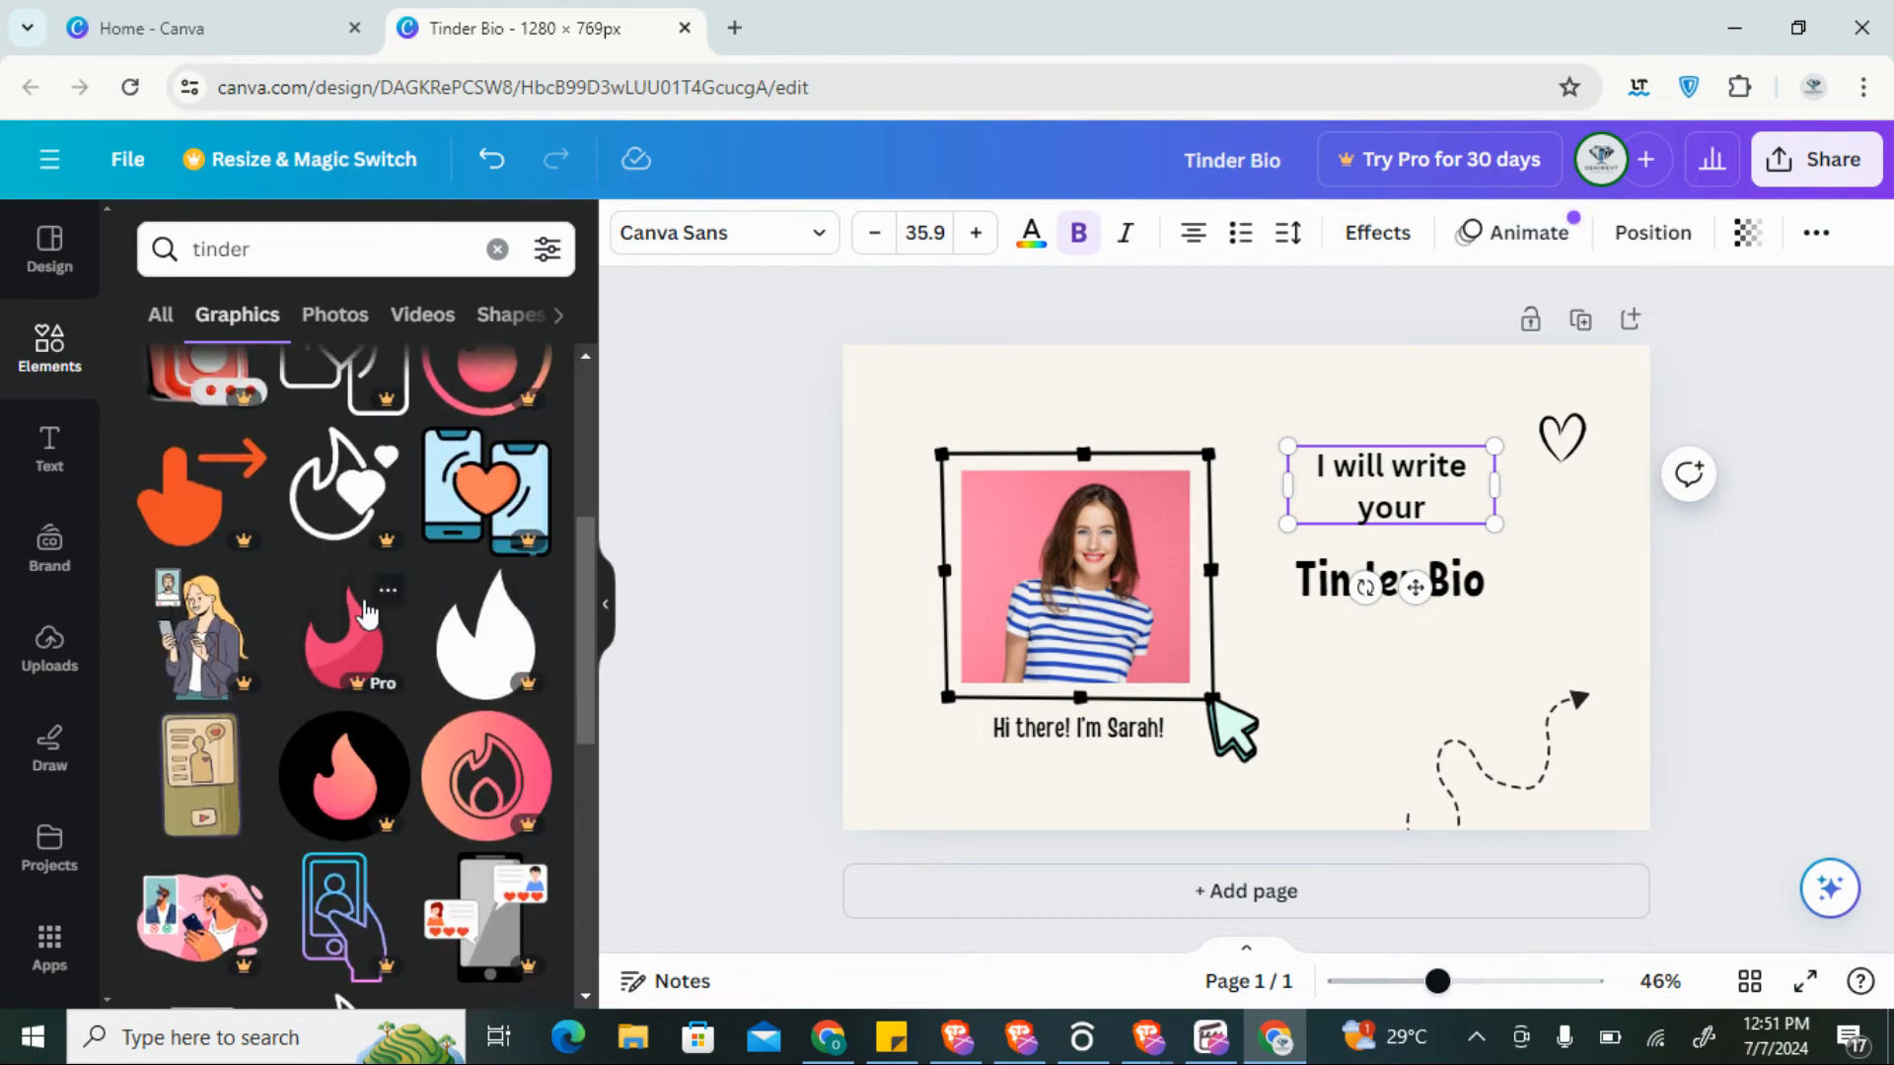
scroll(365, 612, "up", 5)
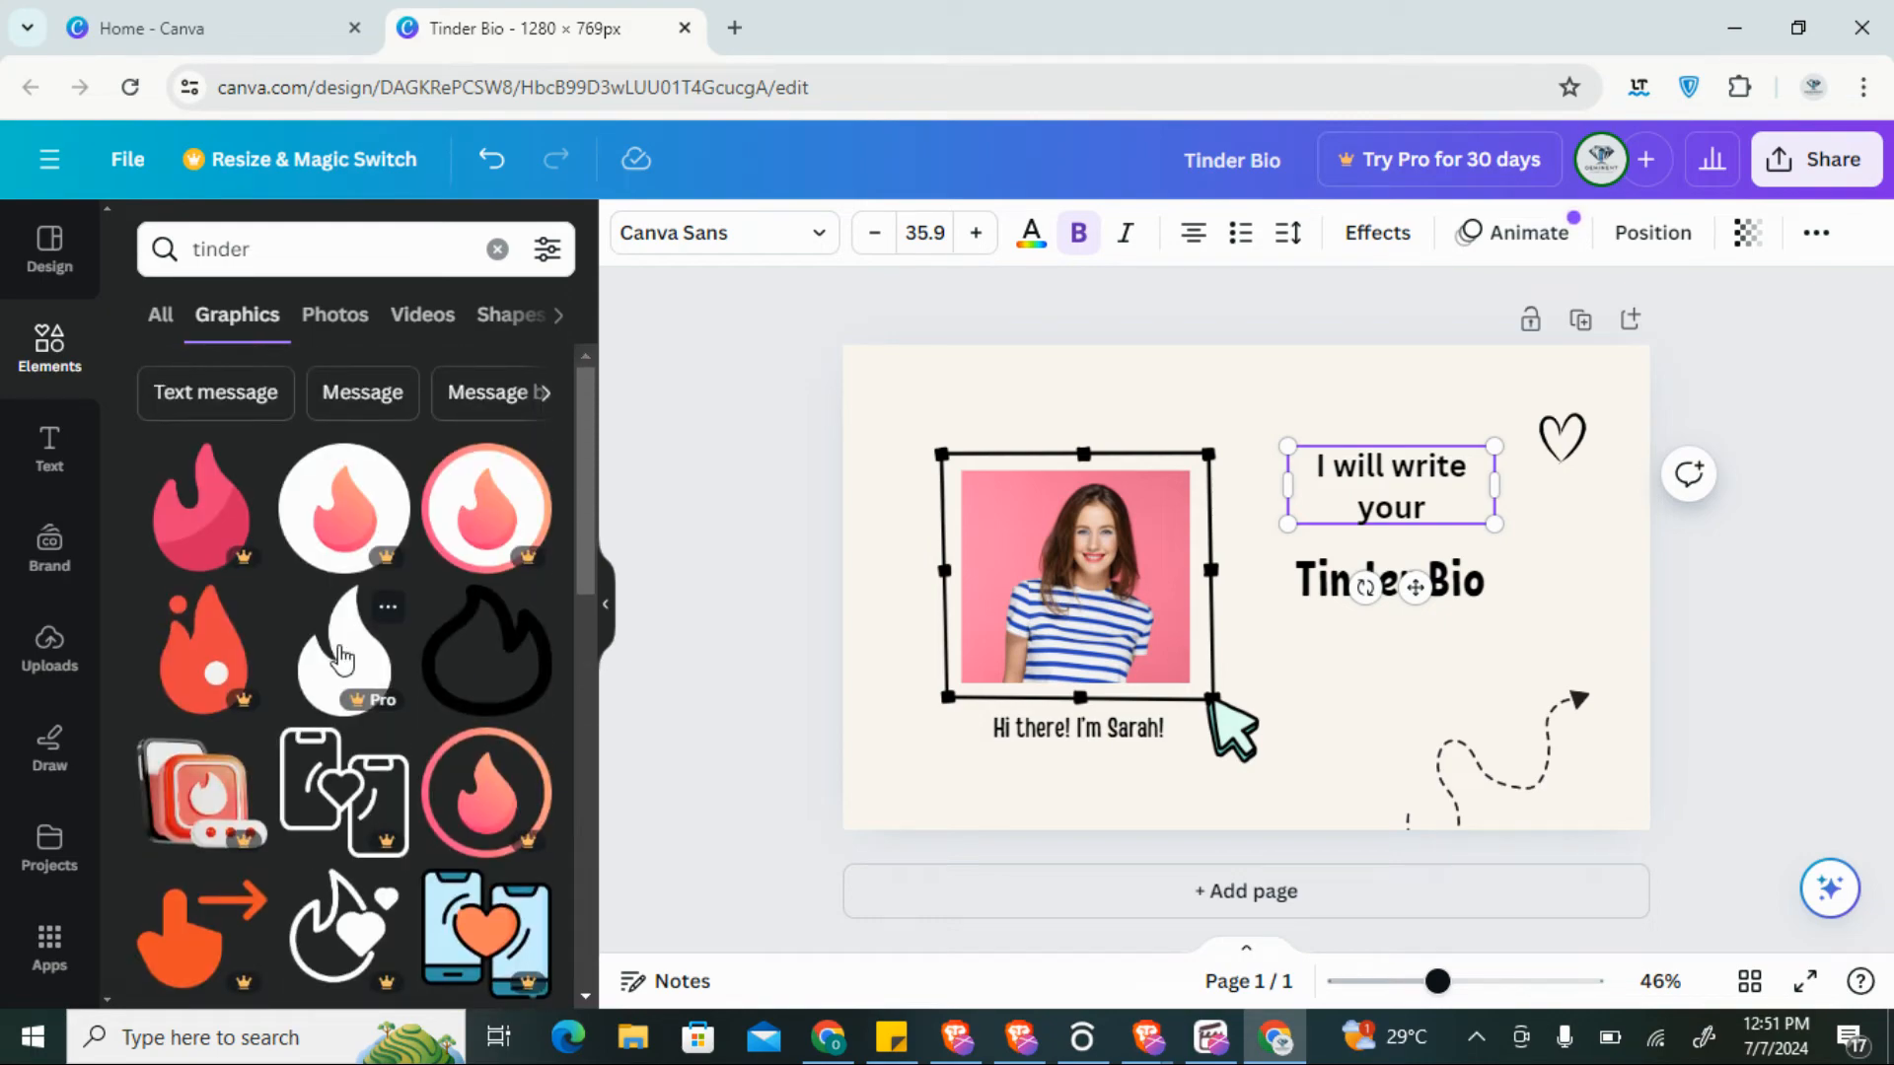
scroll(444, 558, "down", 10)
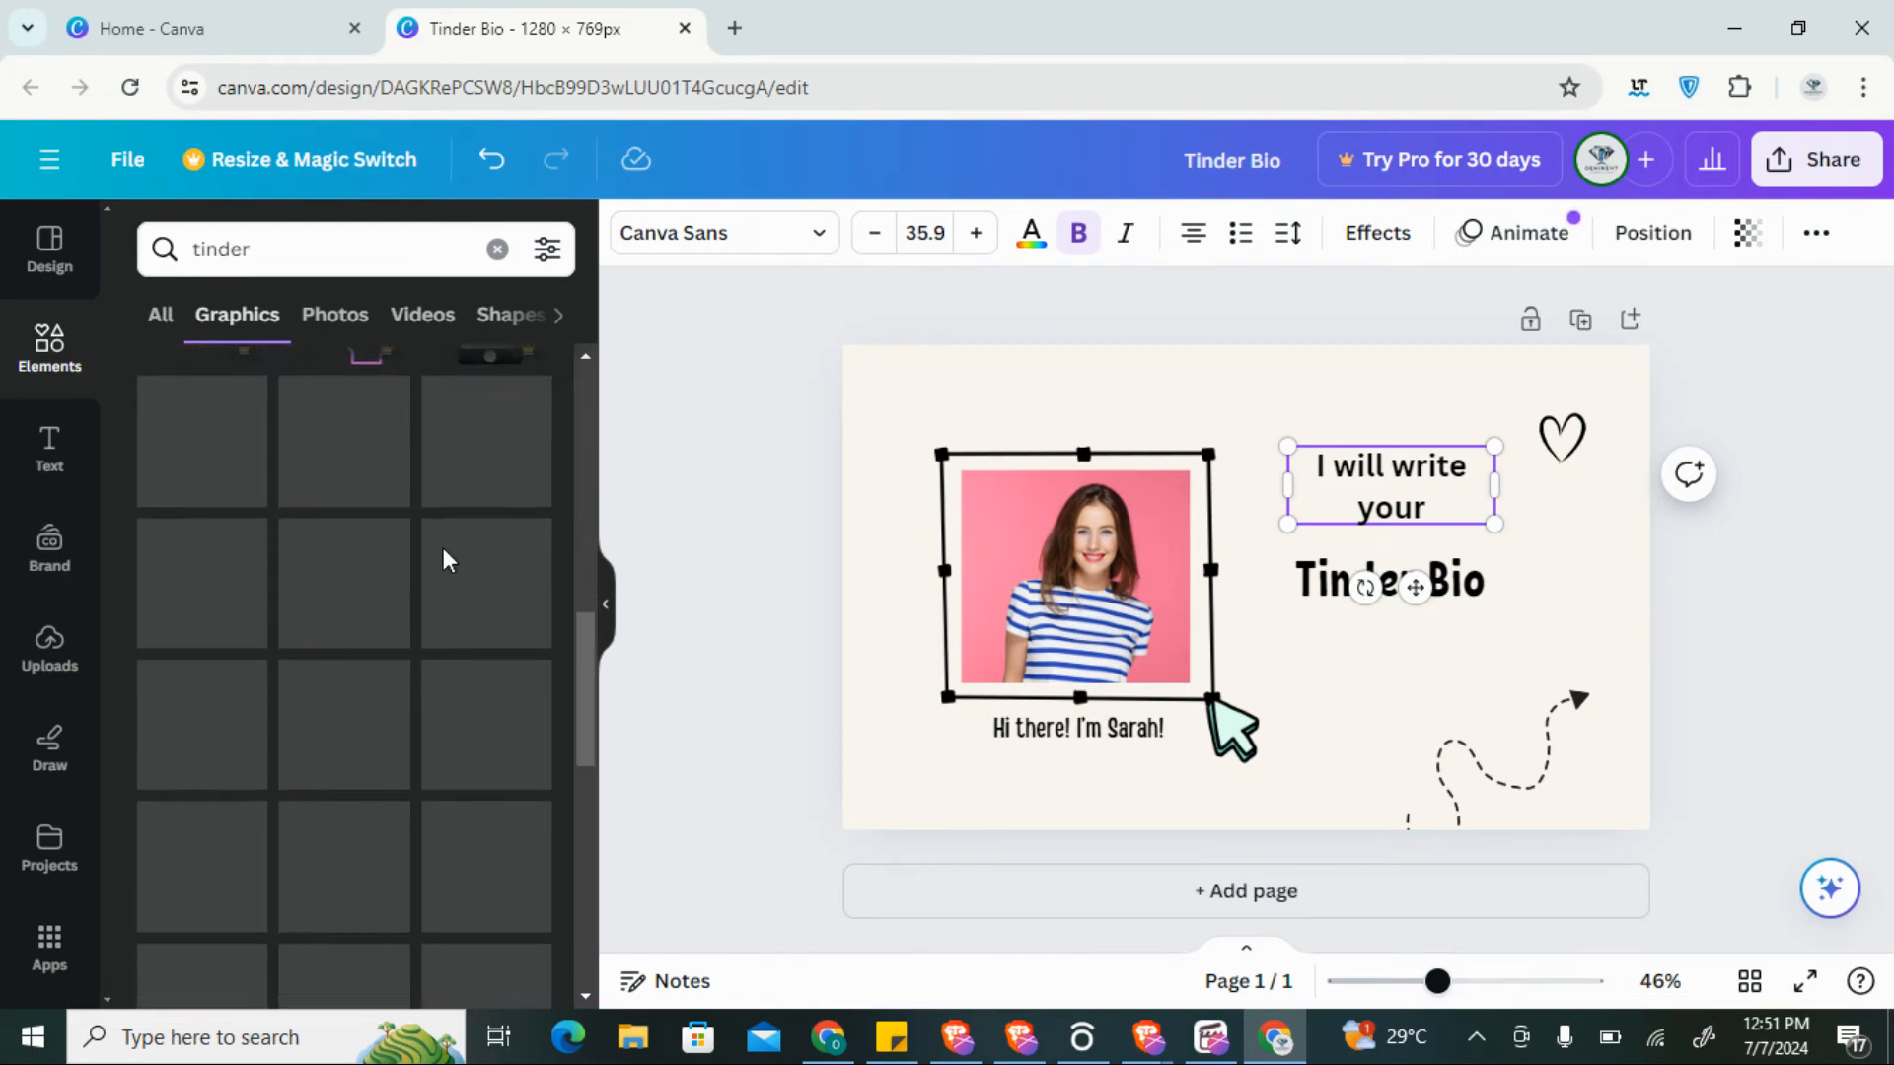
scroll(444, 560, "down", 3)
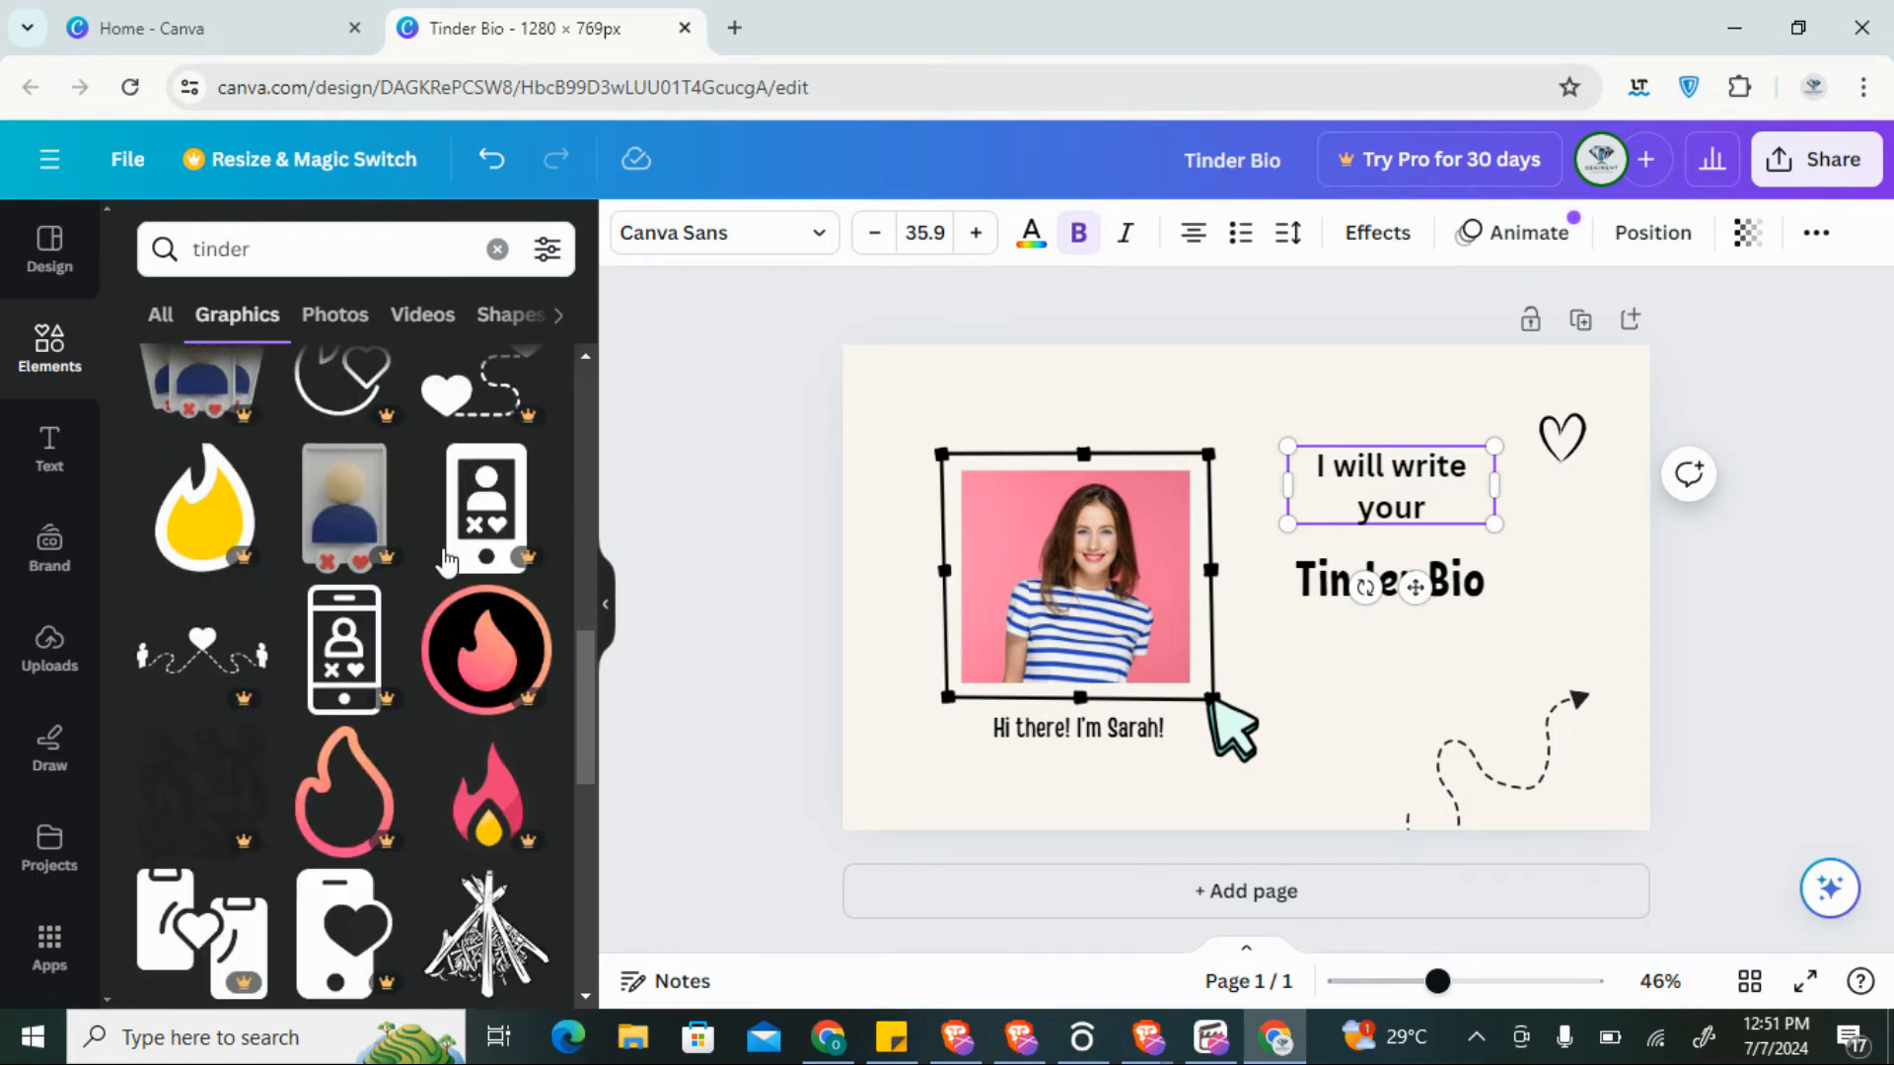
scroll(446, 561, "down", 2)
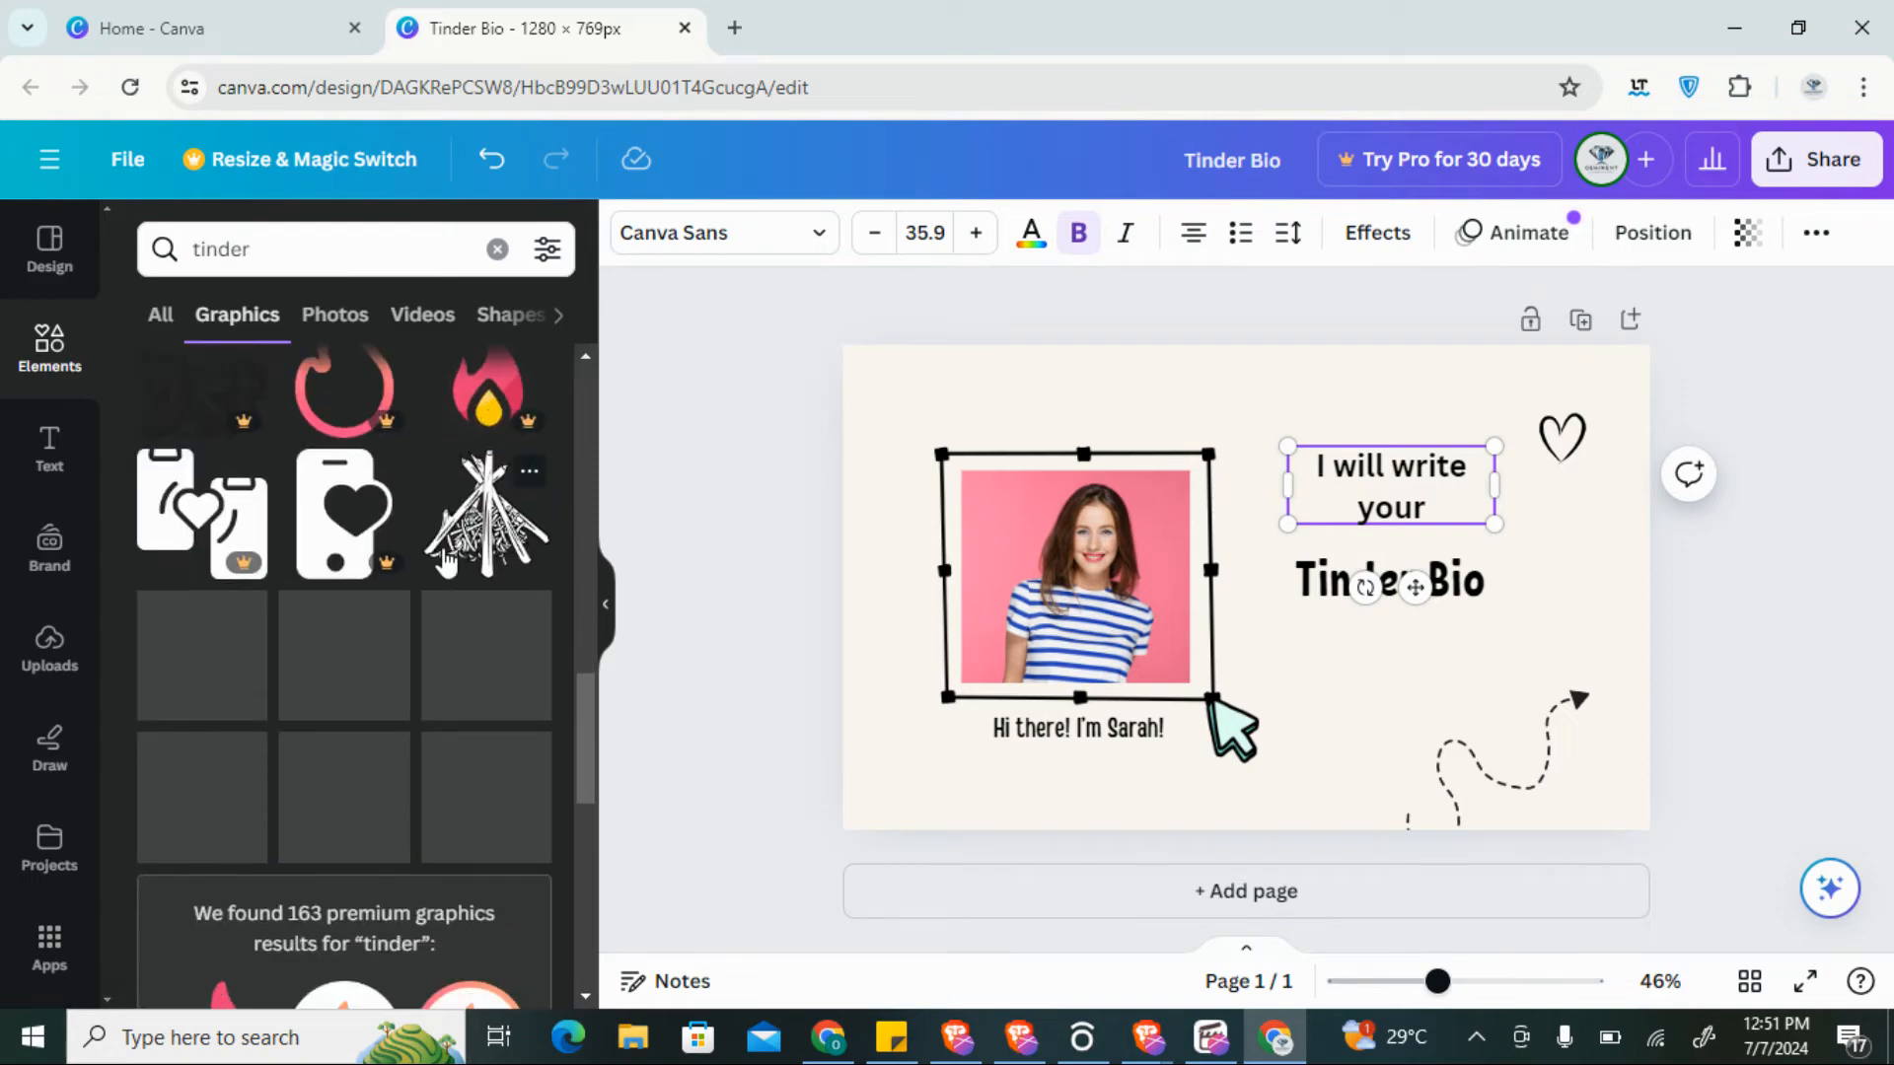
scroll(446, 562, "up", 14)
scroll(447, 563, "up", 1)
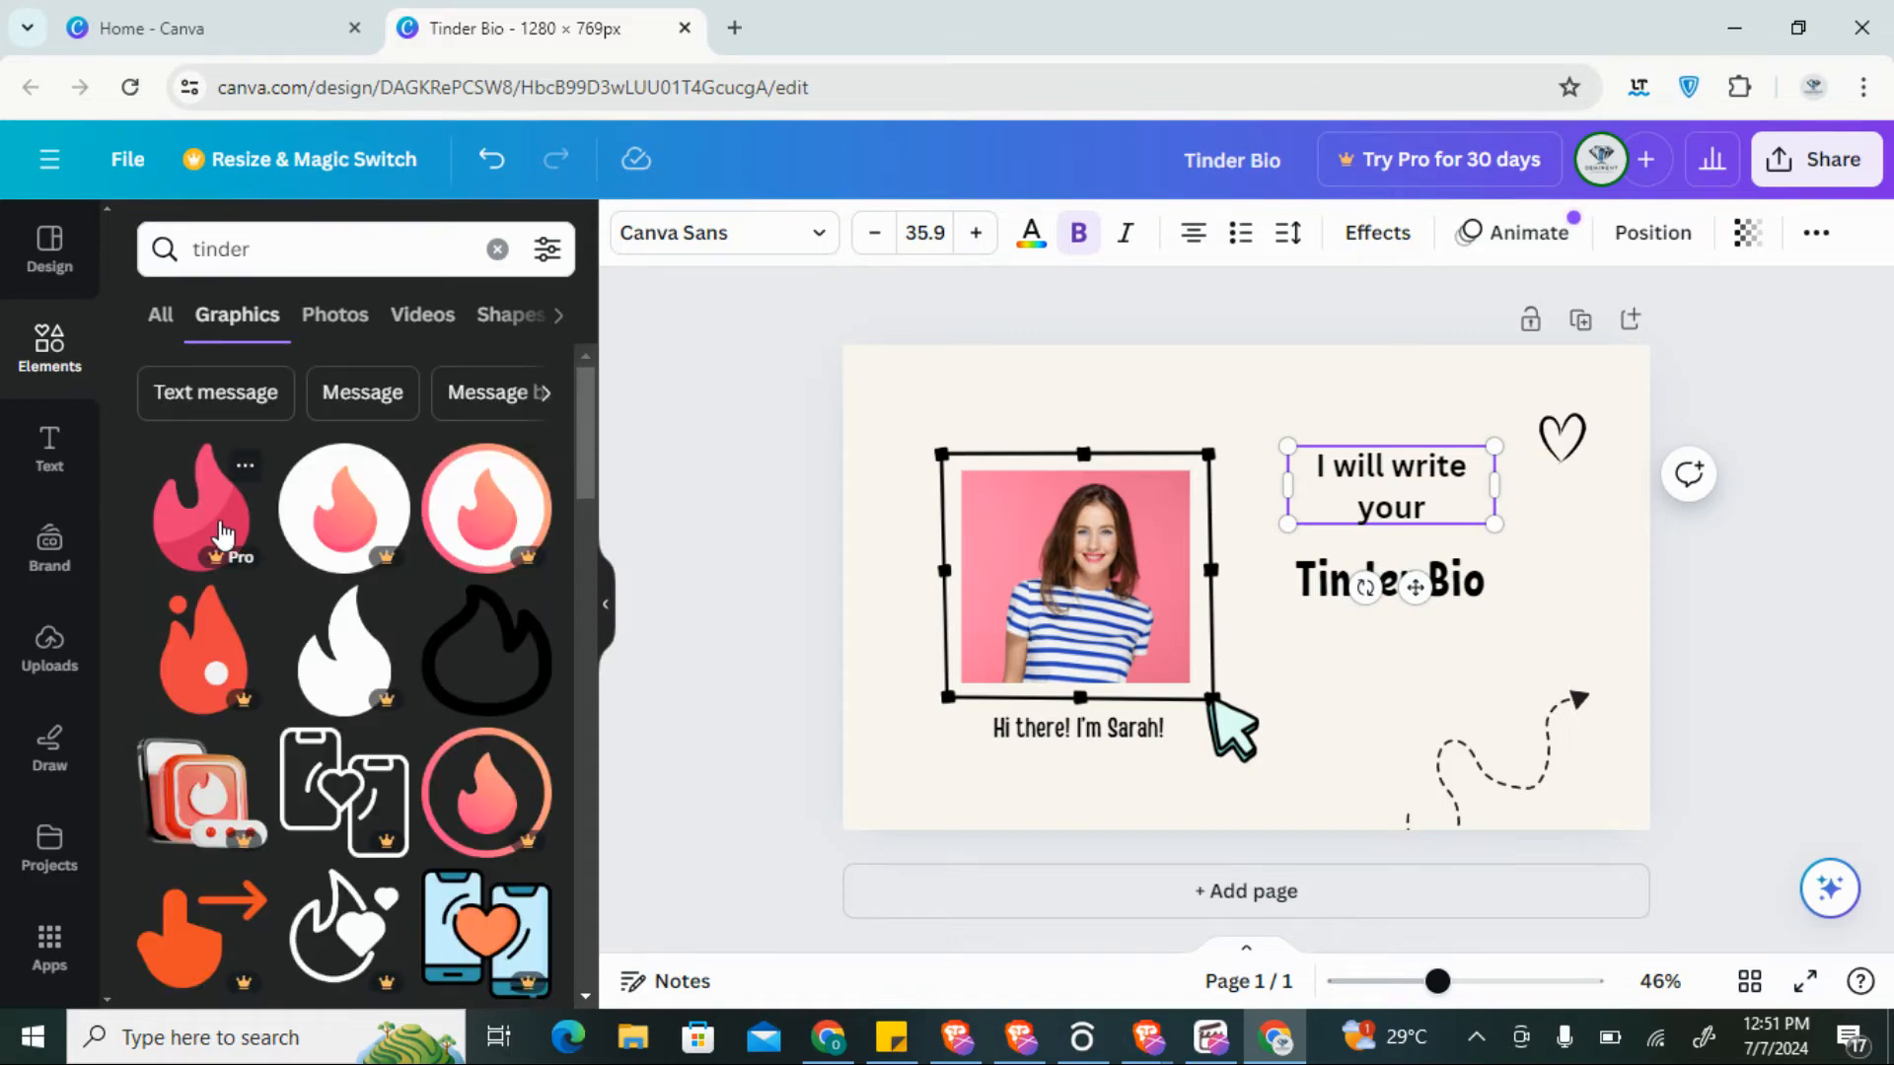
- Add the plain pink flame graphic below the end of the Tinder Bio text and delete the dashed arrow behind it
left_click(223, 534)
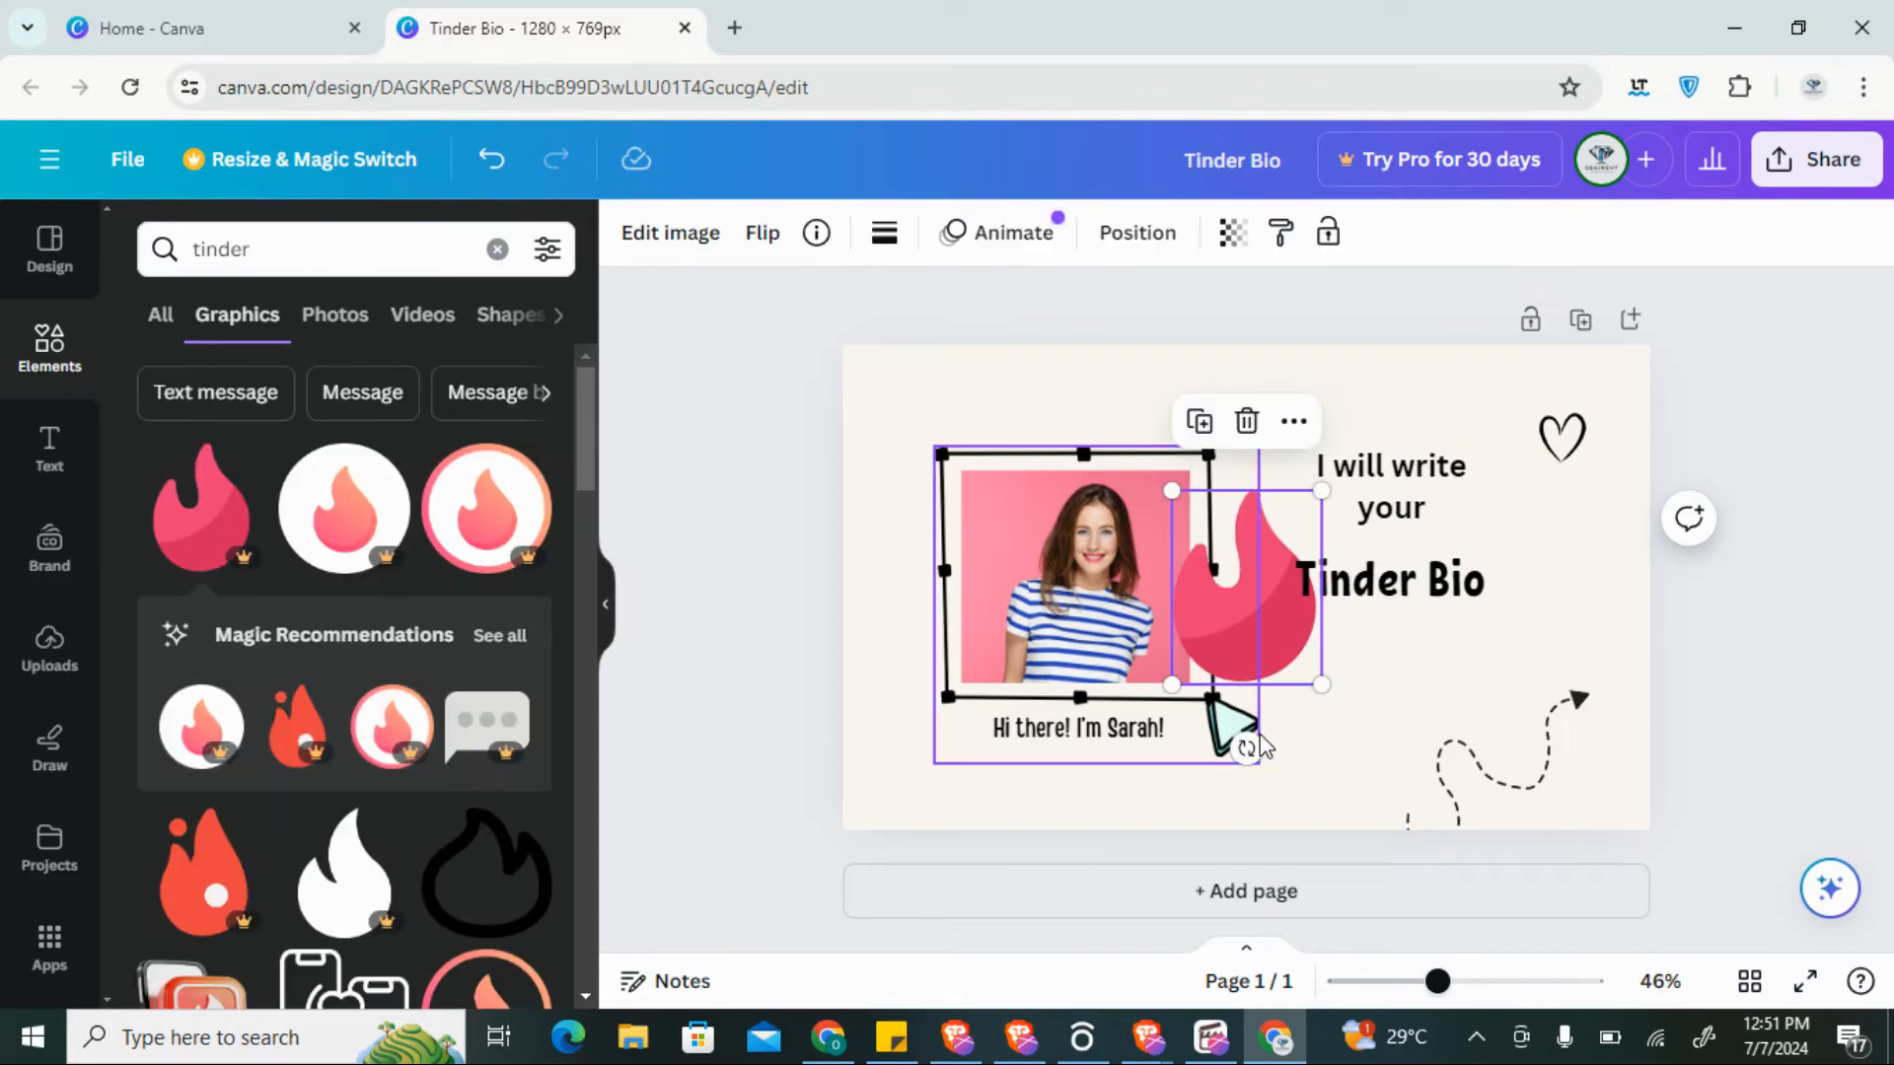
left_click_drag(1269, 659, 1544, 767)
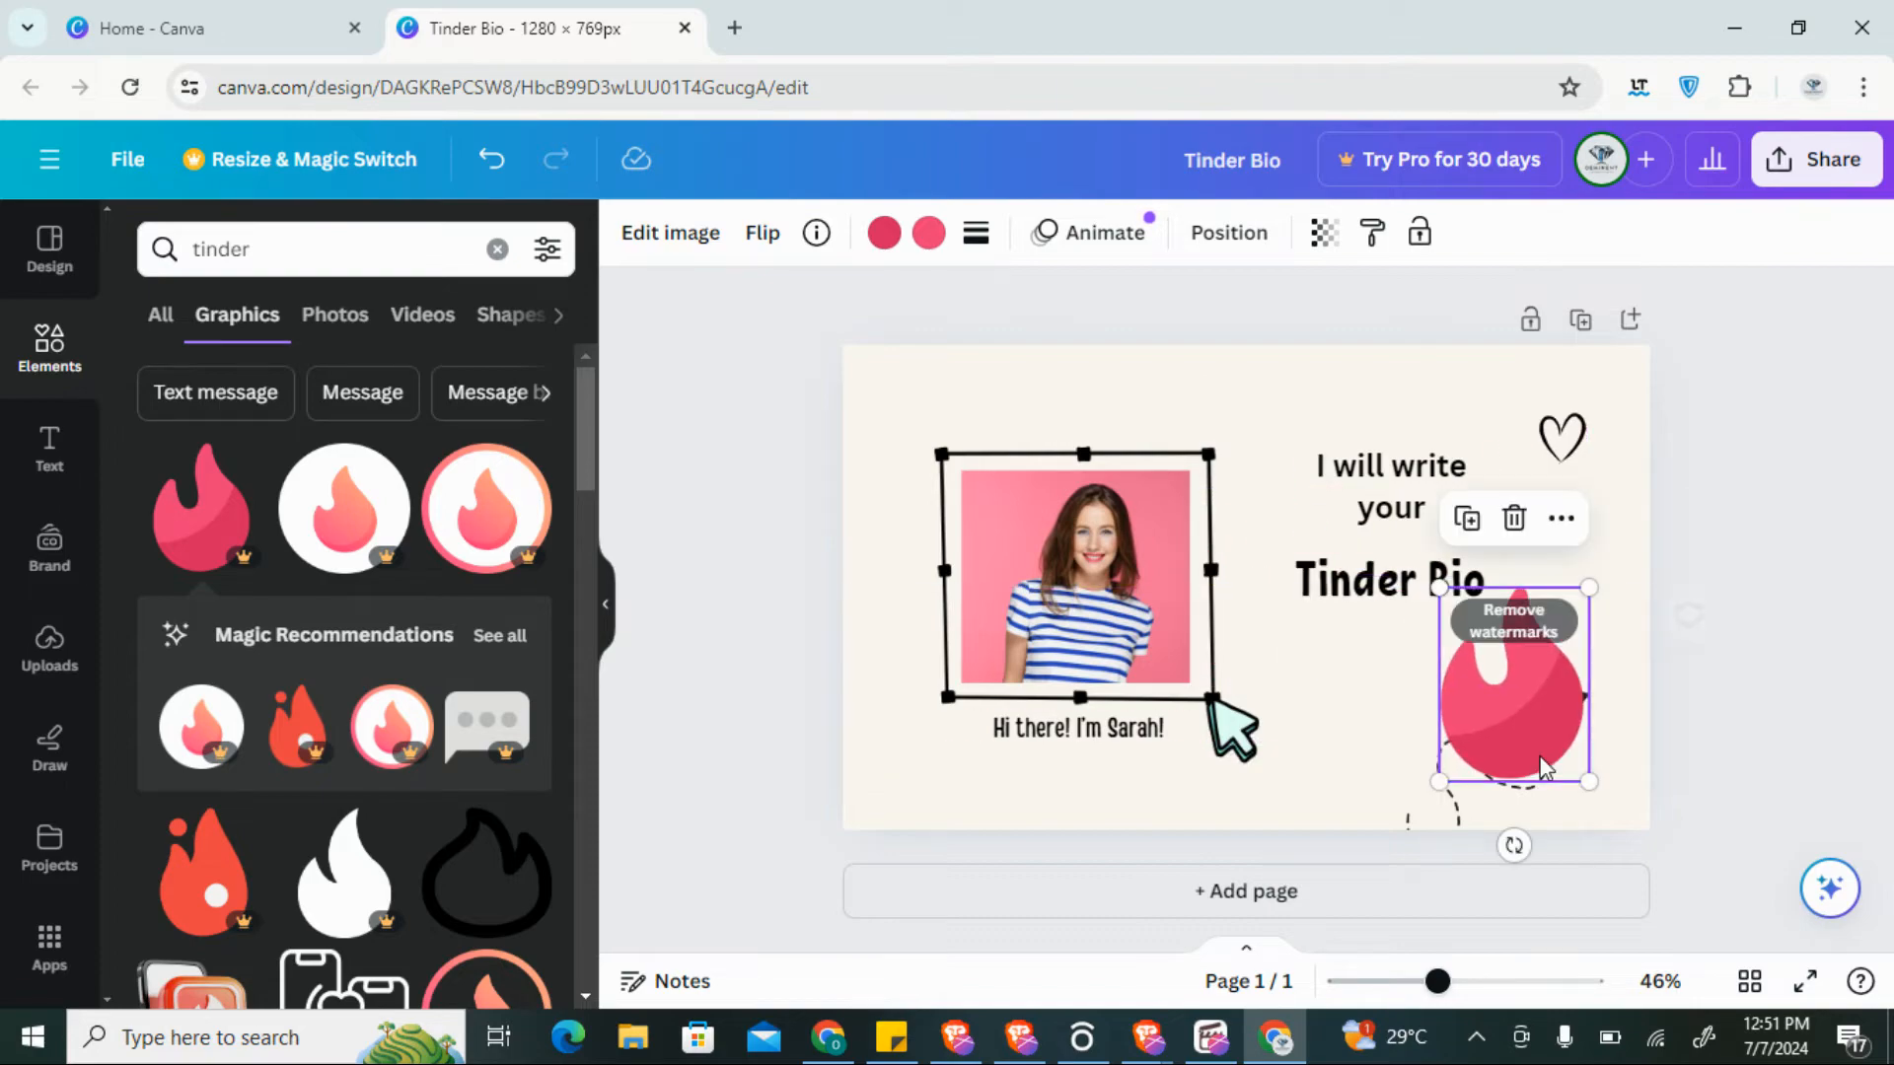
left_click(1448, 813)
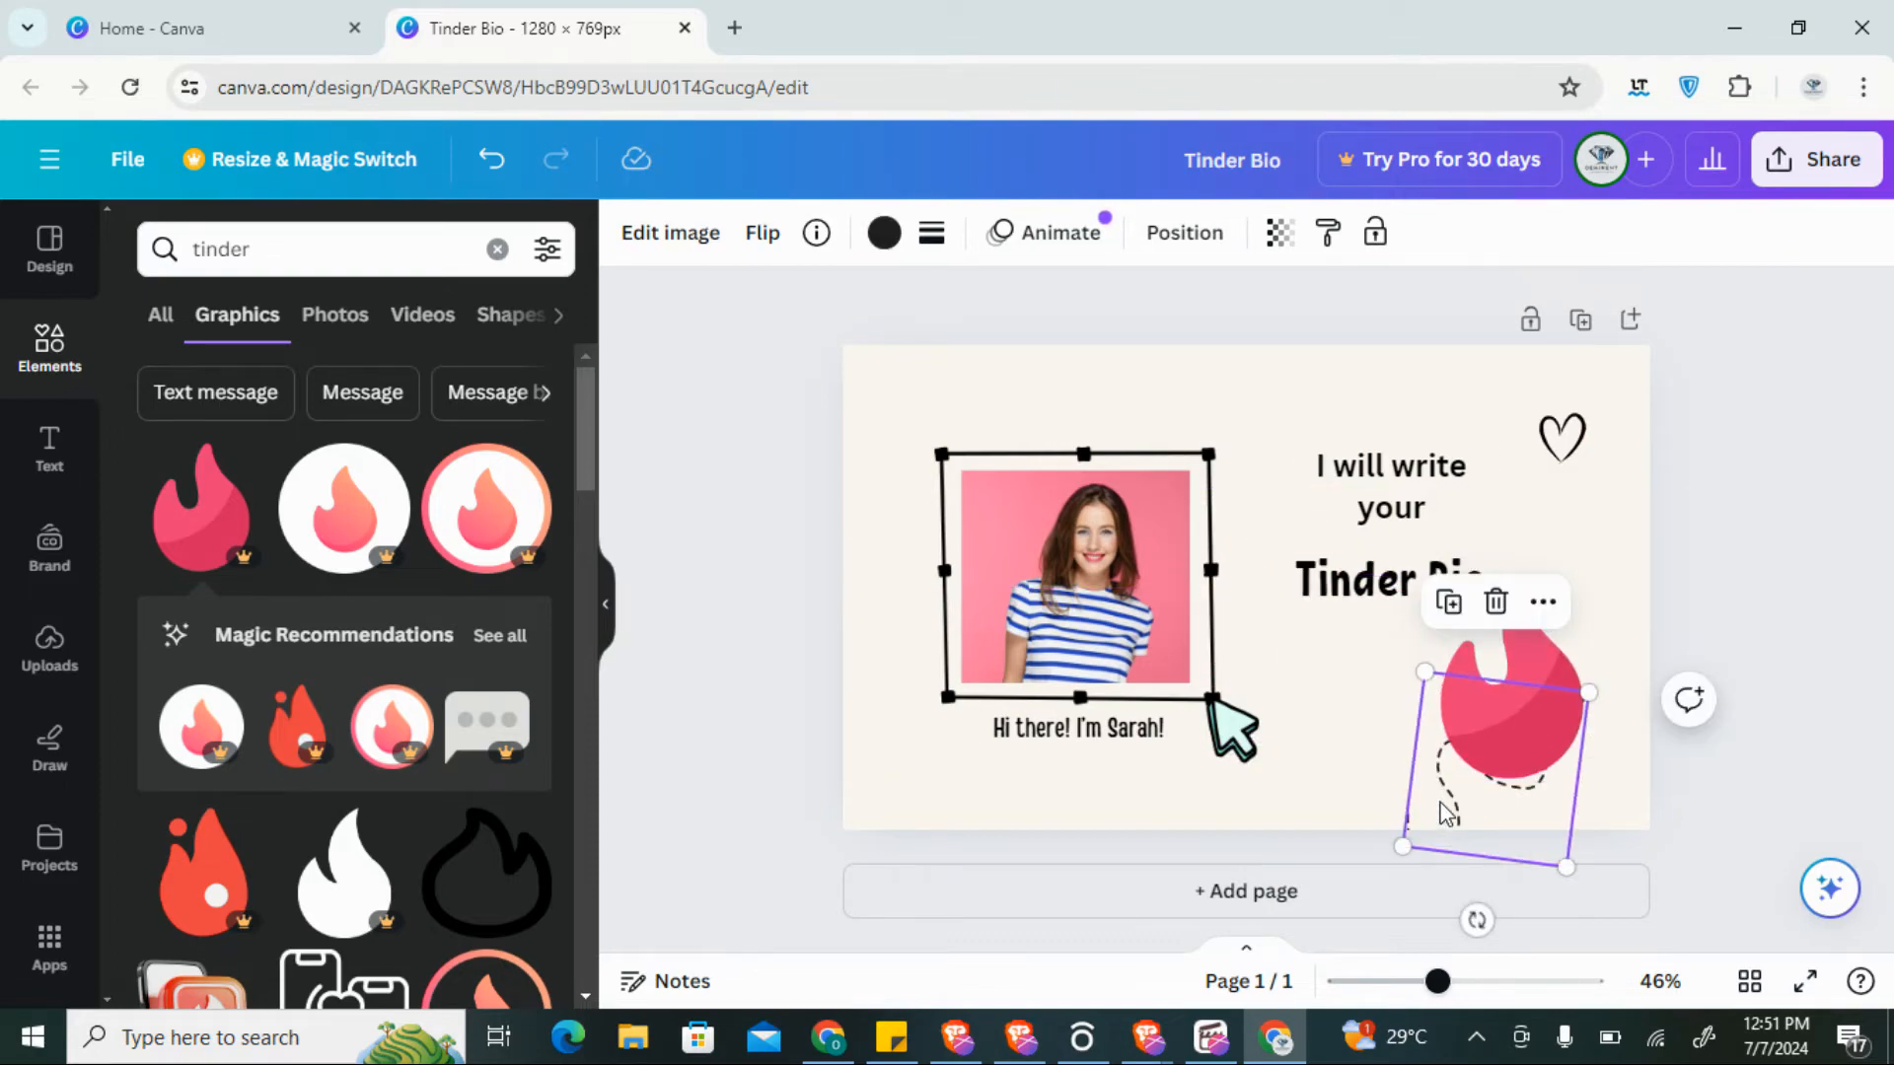
key("Delete")
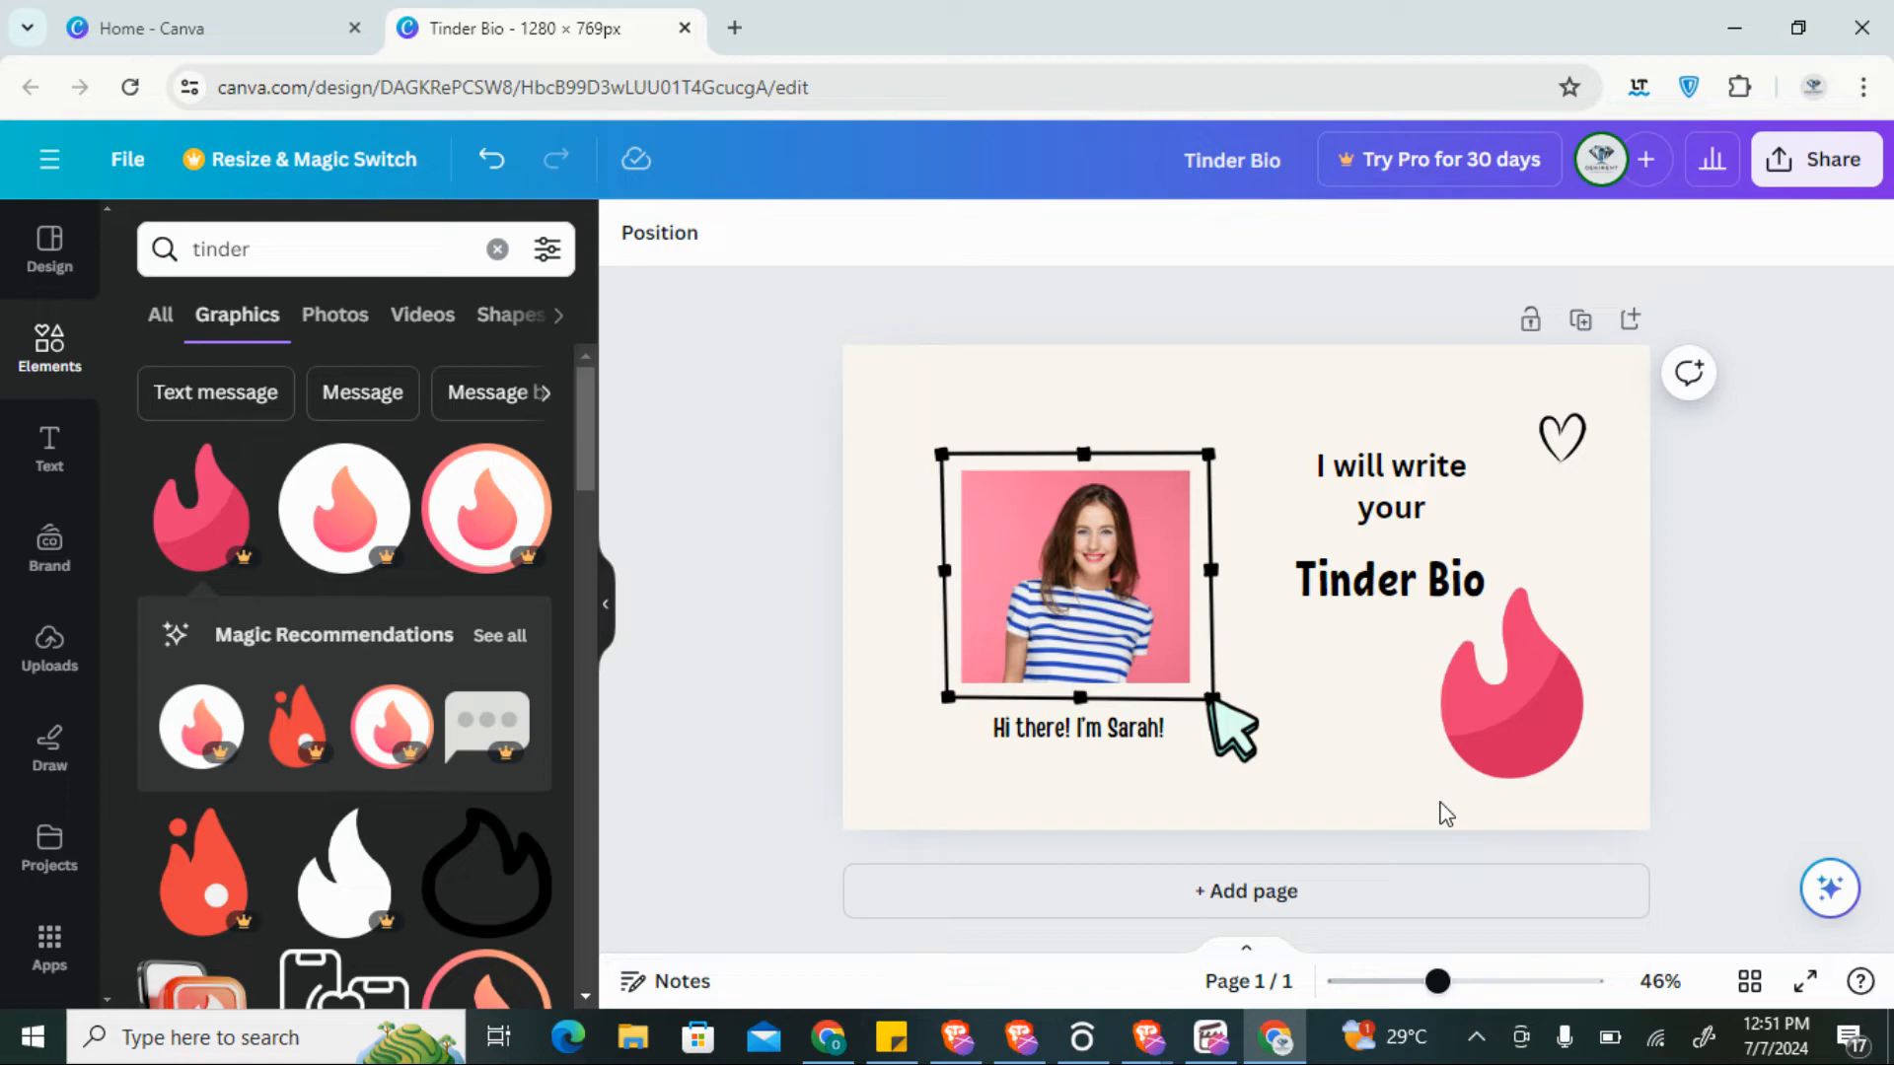
left_click(1134, 741)
double_click(1129, 732)
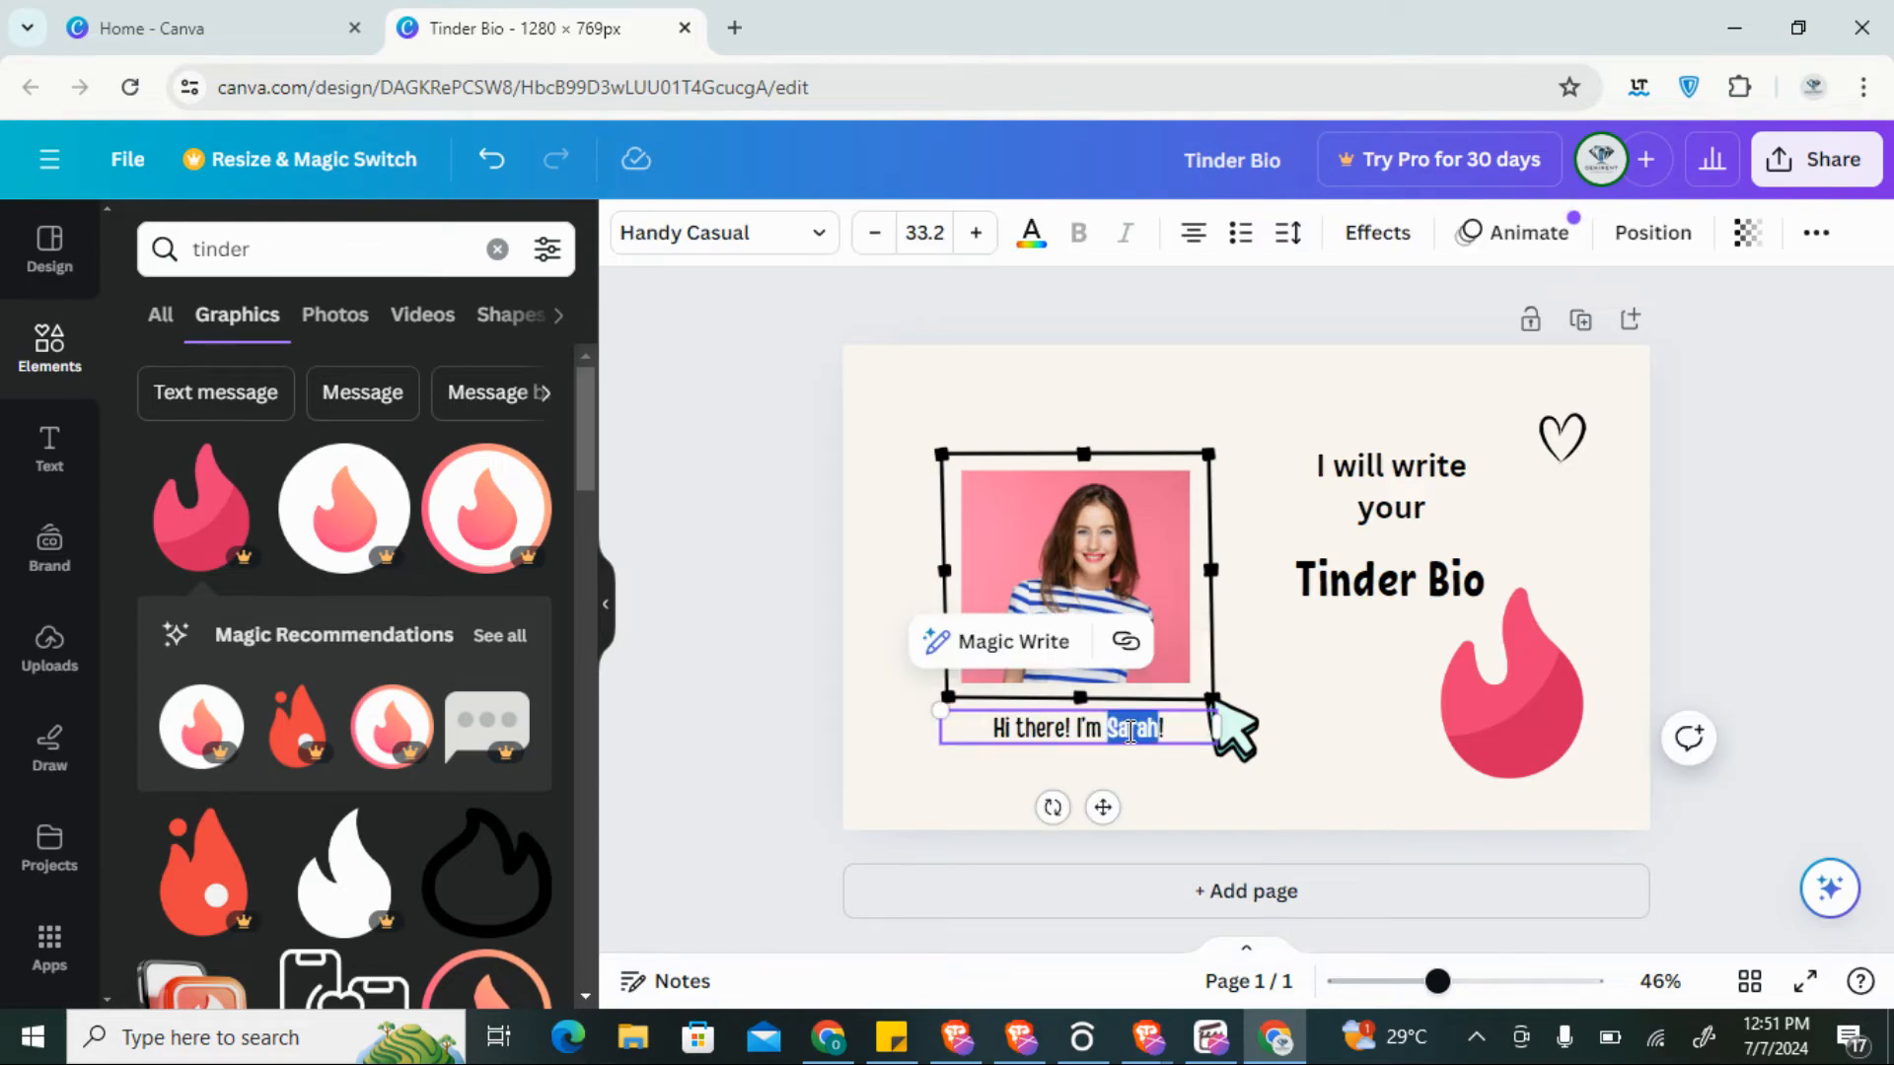
left_click_drag(1130, 732, 1089, 732)
left_click(1313, 850)
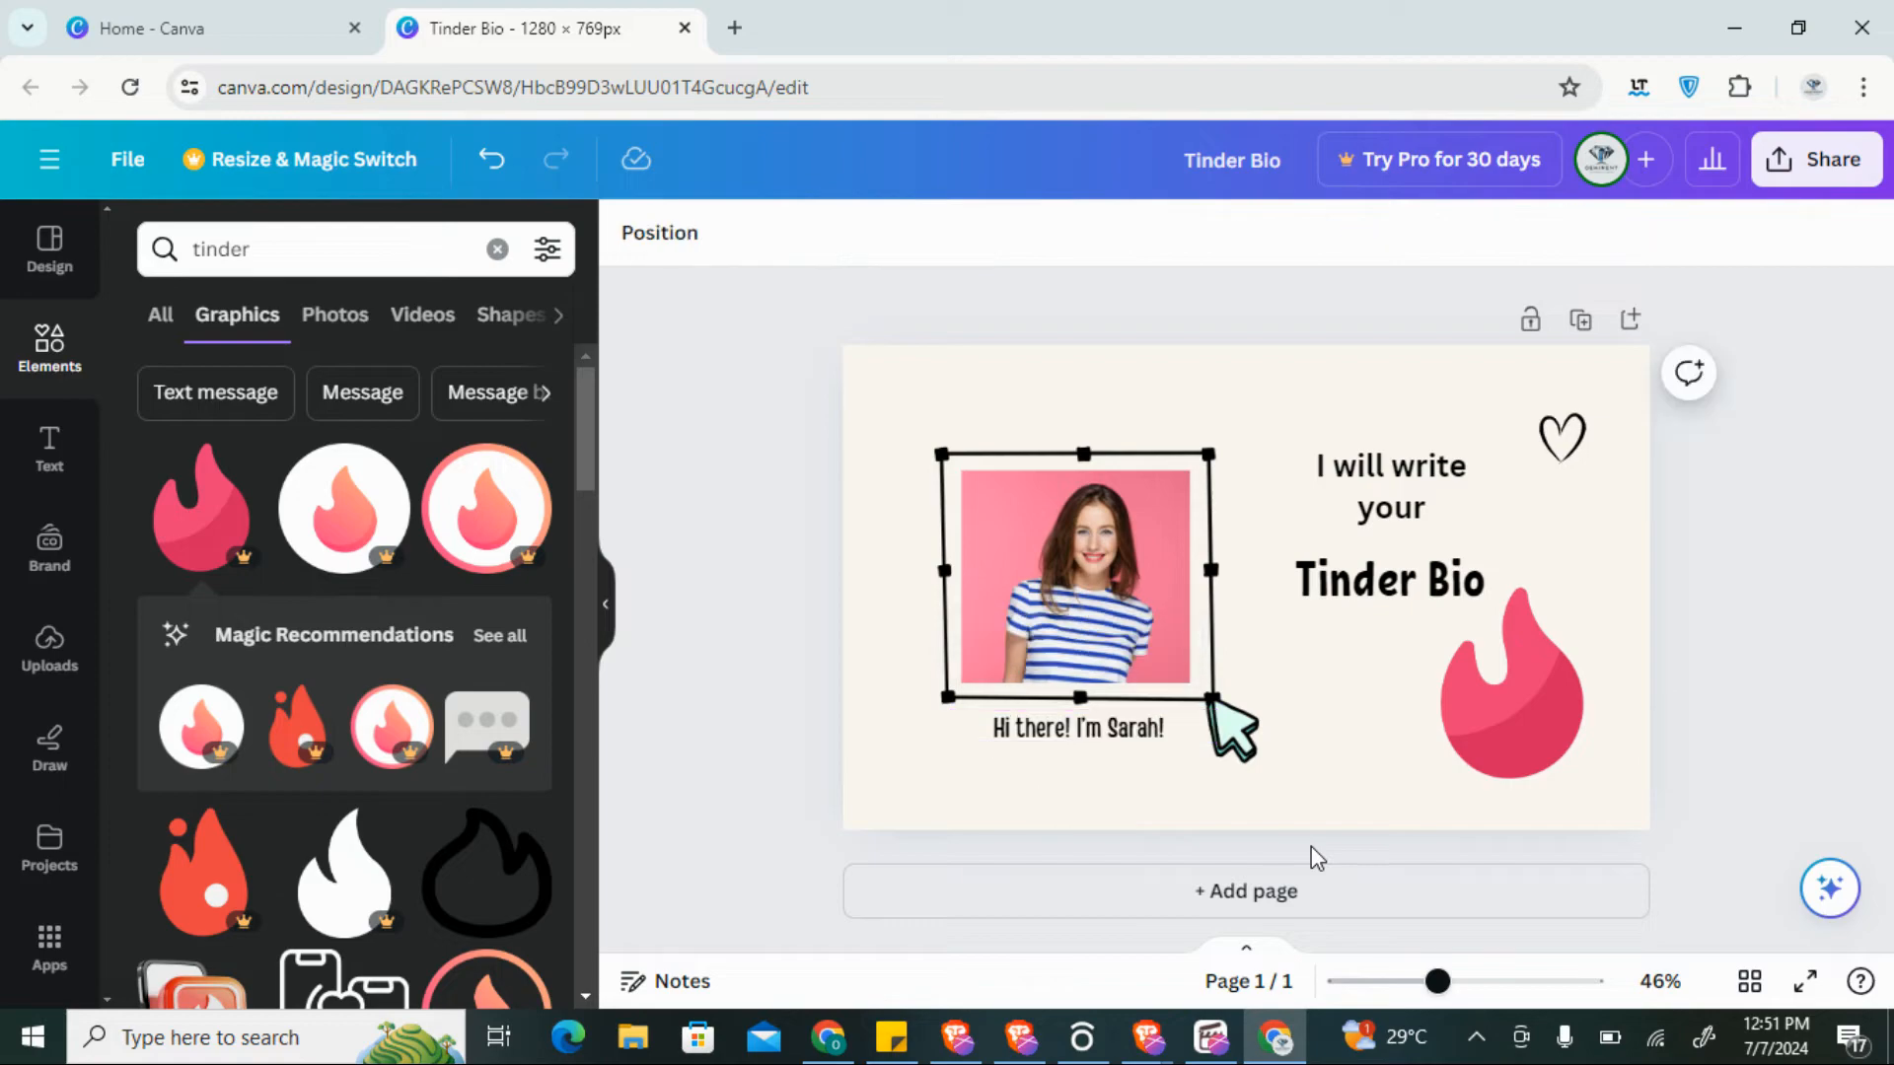
left_click(1561, 694)
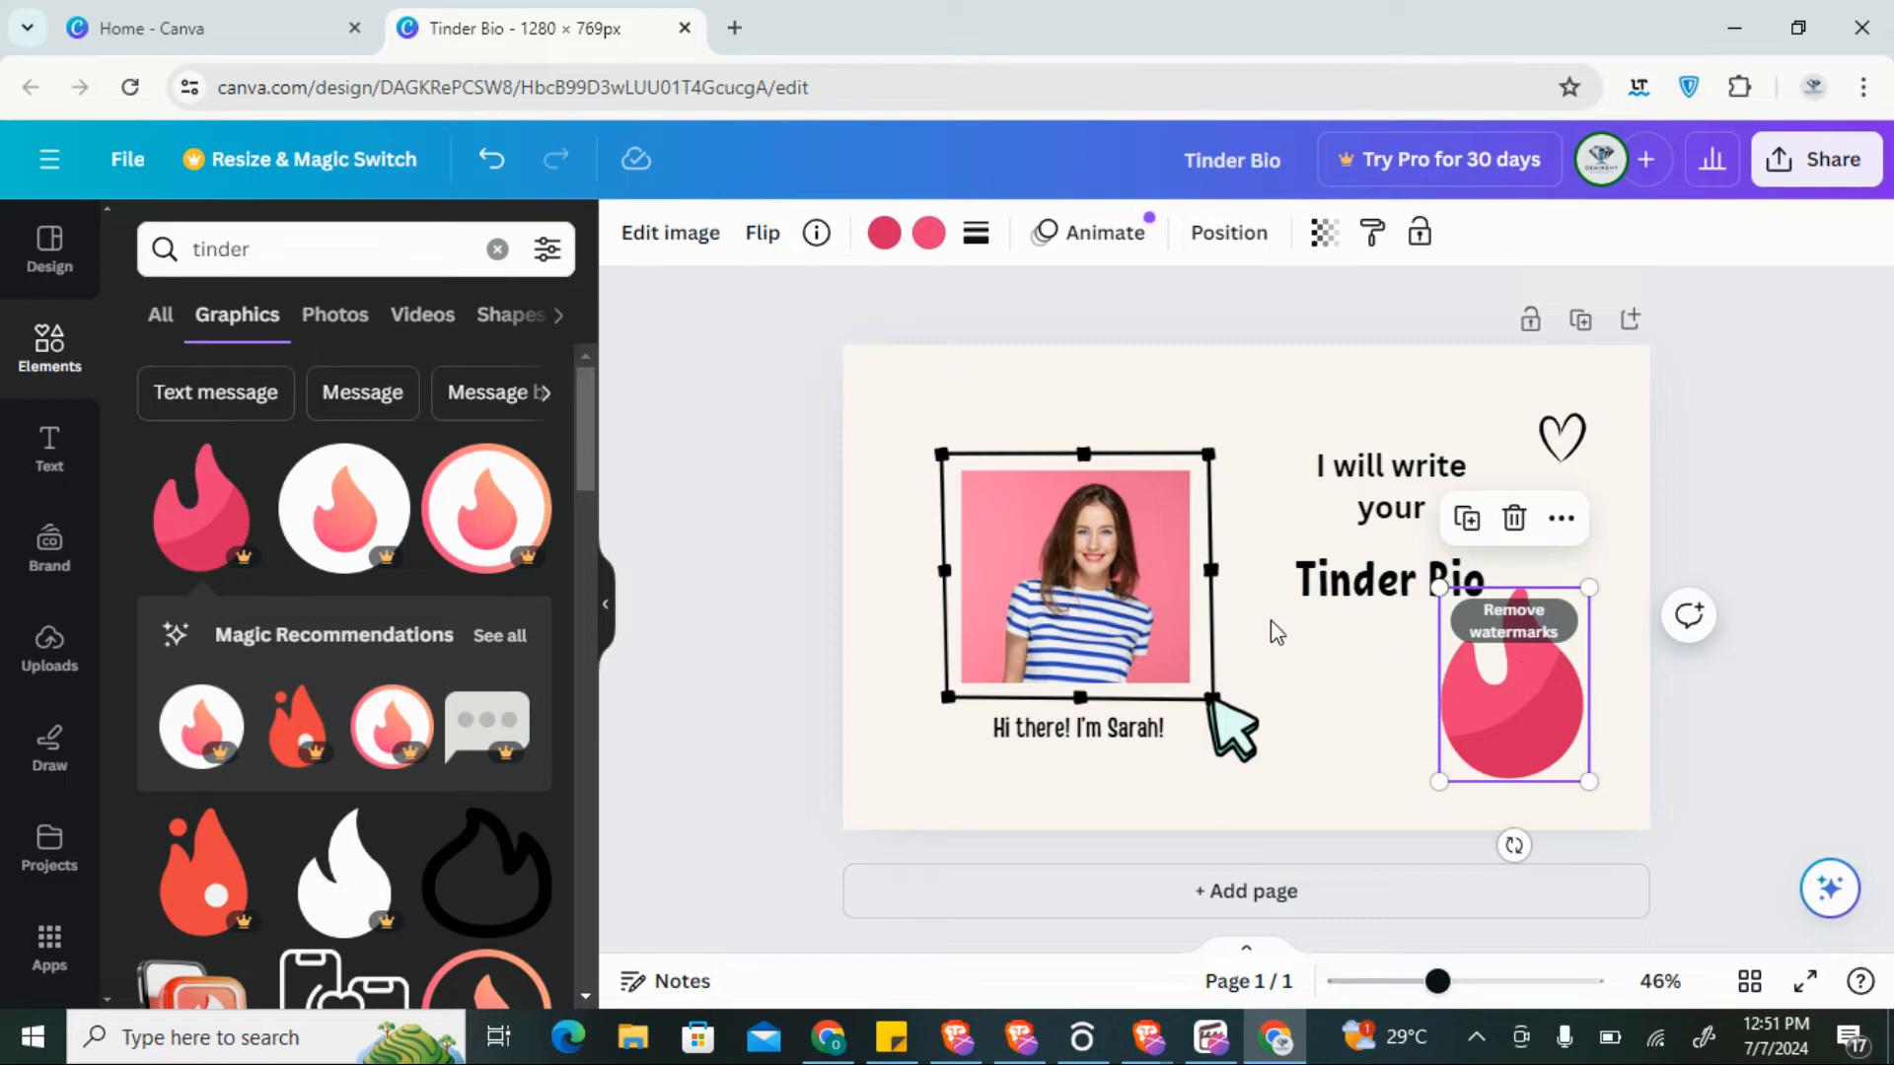
- Enlarge the woman's photo to cover the lower and right edges of its black frame, and nudge it into place
left_click(1037, 596)
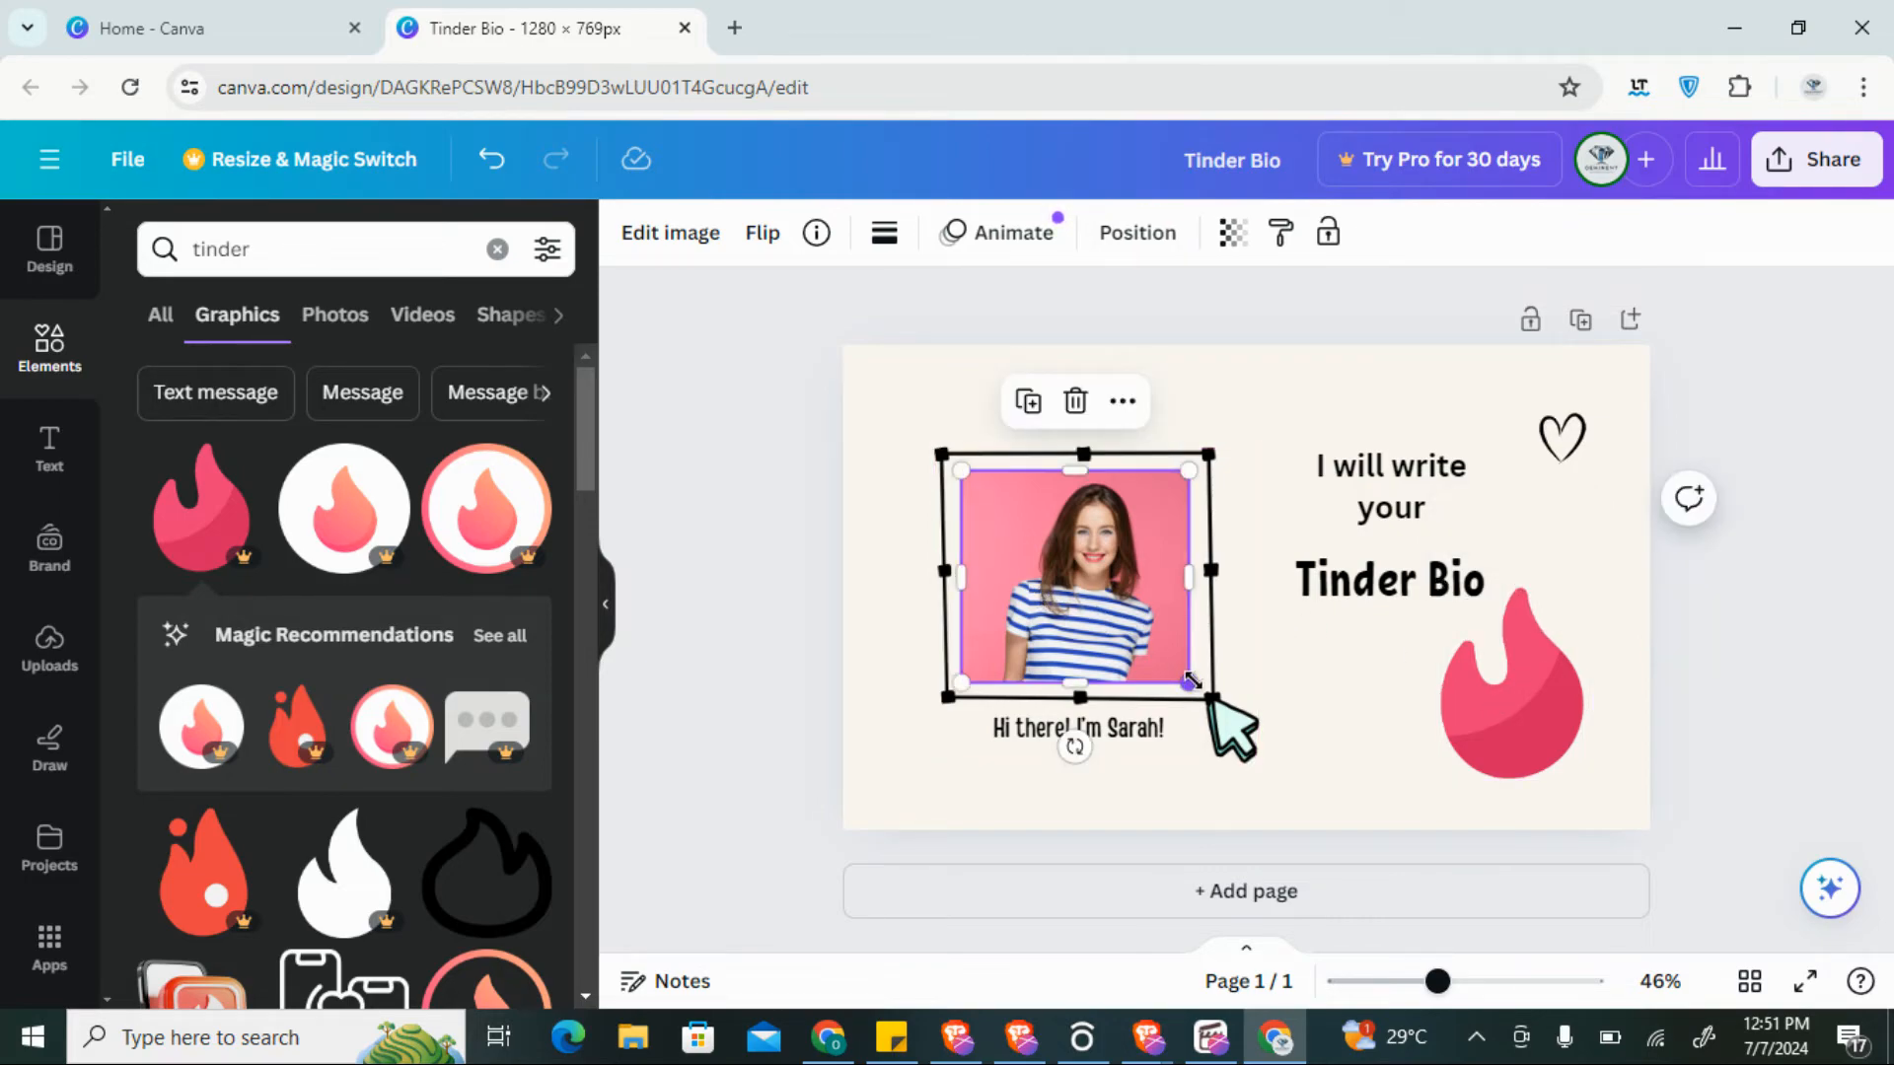
left_click_drag(1193, 682, 1224, 709)
mouse_move(1128, 640)
left_mouse_down()
mouse_move(1106, 615)
mouse_move(1124, 632)
left_mouse_up()
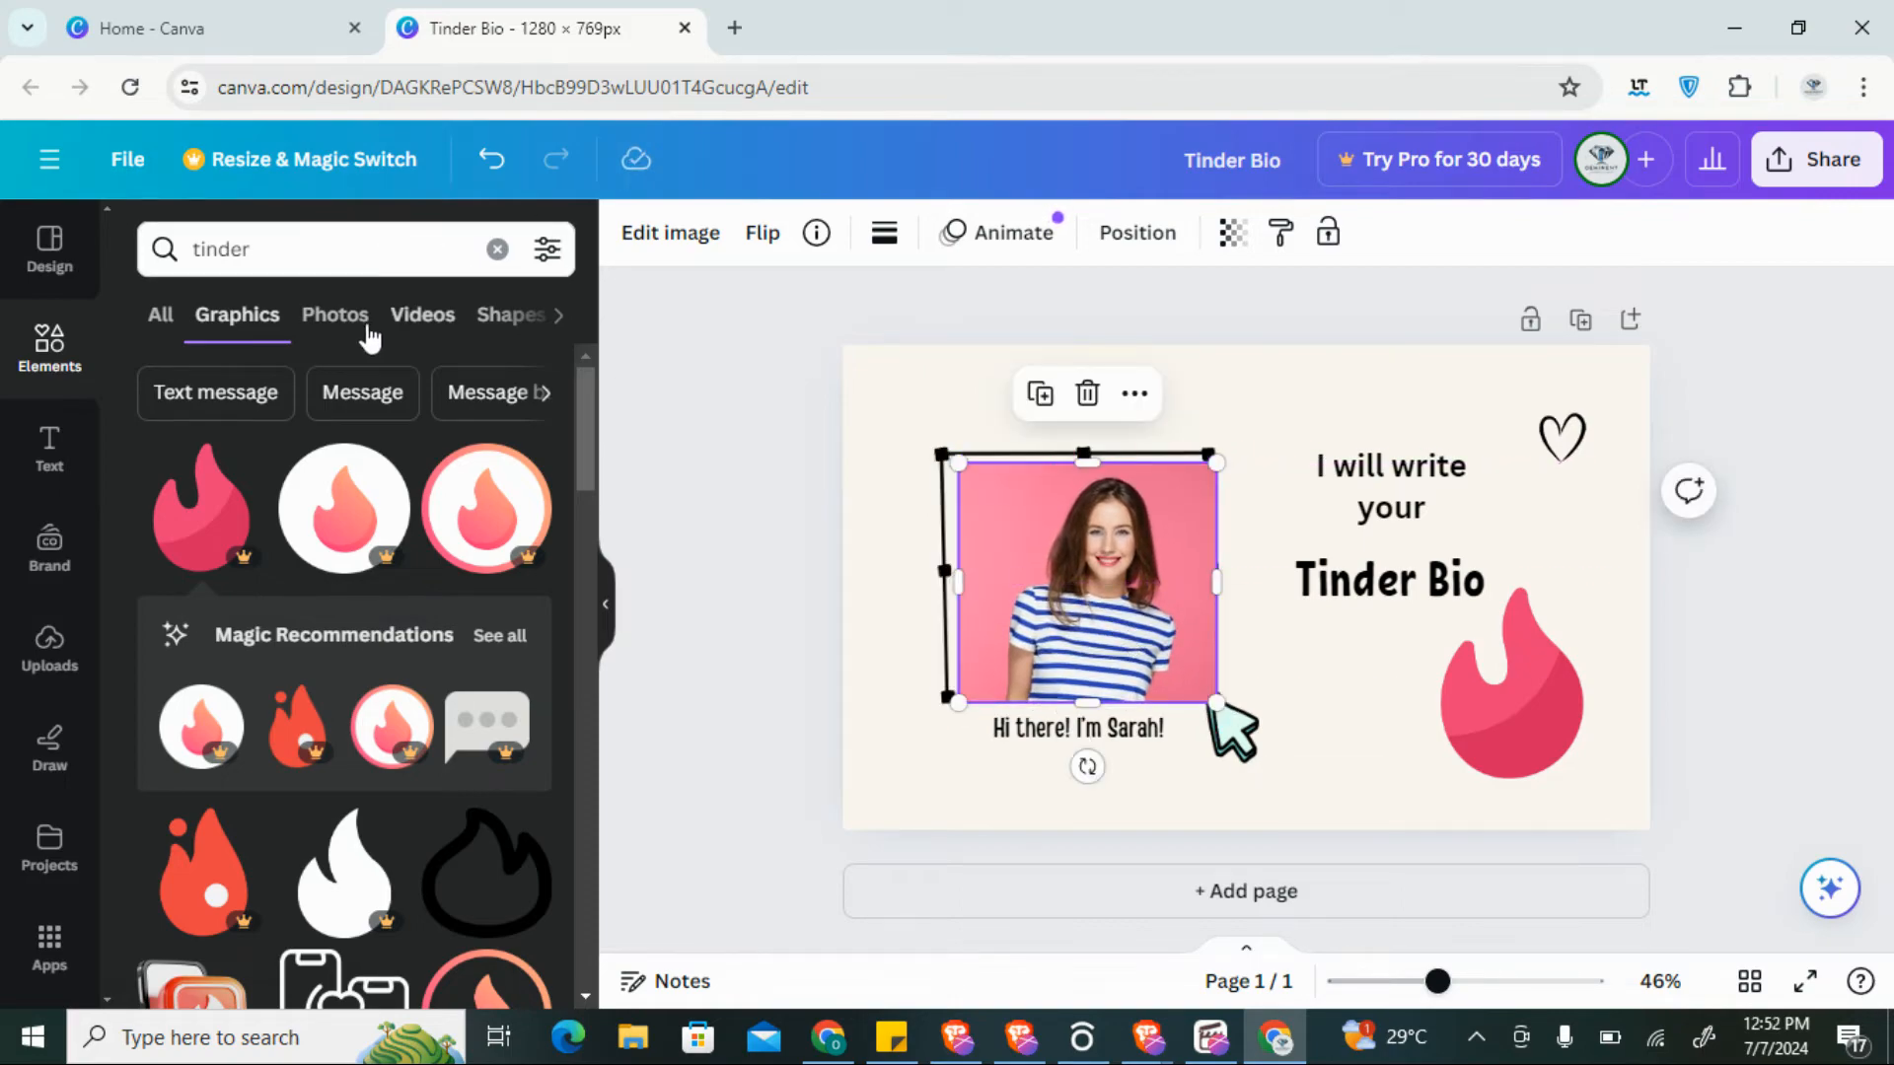
- Clear the "tinder" search term from the elements search and return to the design
left_click(348, 237)
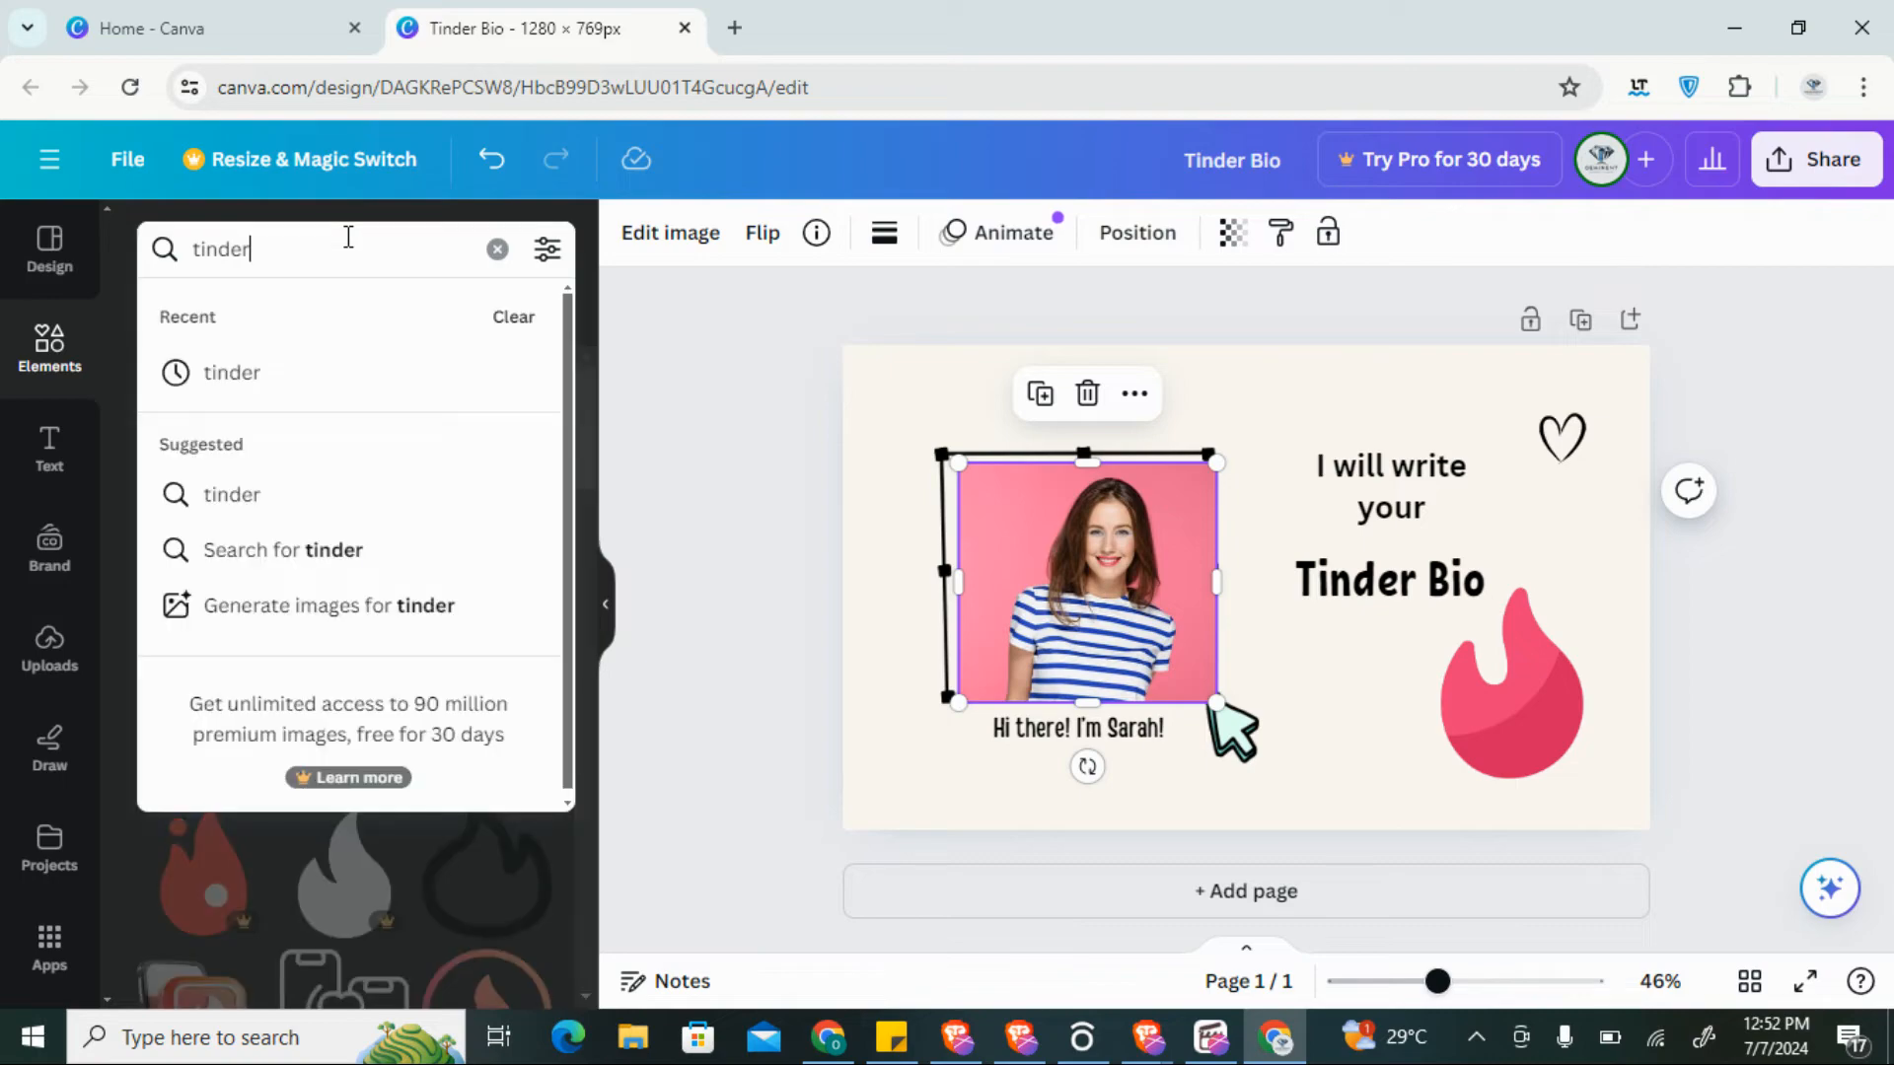
key("BackSpace")
key("BackSpace")
key("BackSpace")
key("BackSpace")
key("BackSpace")
key("BackSpace")
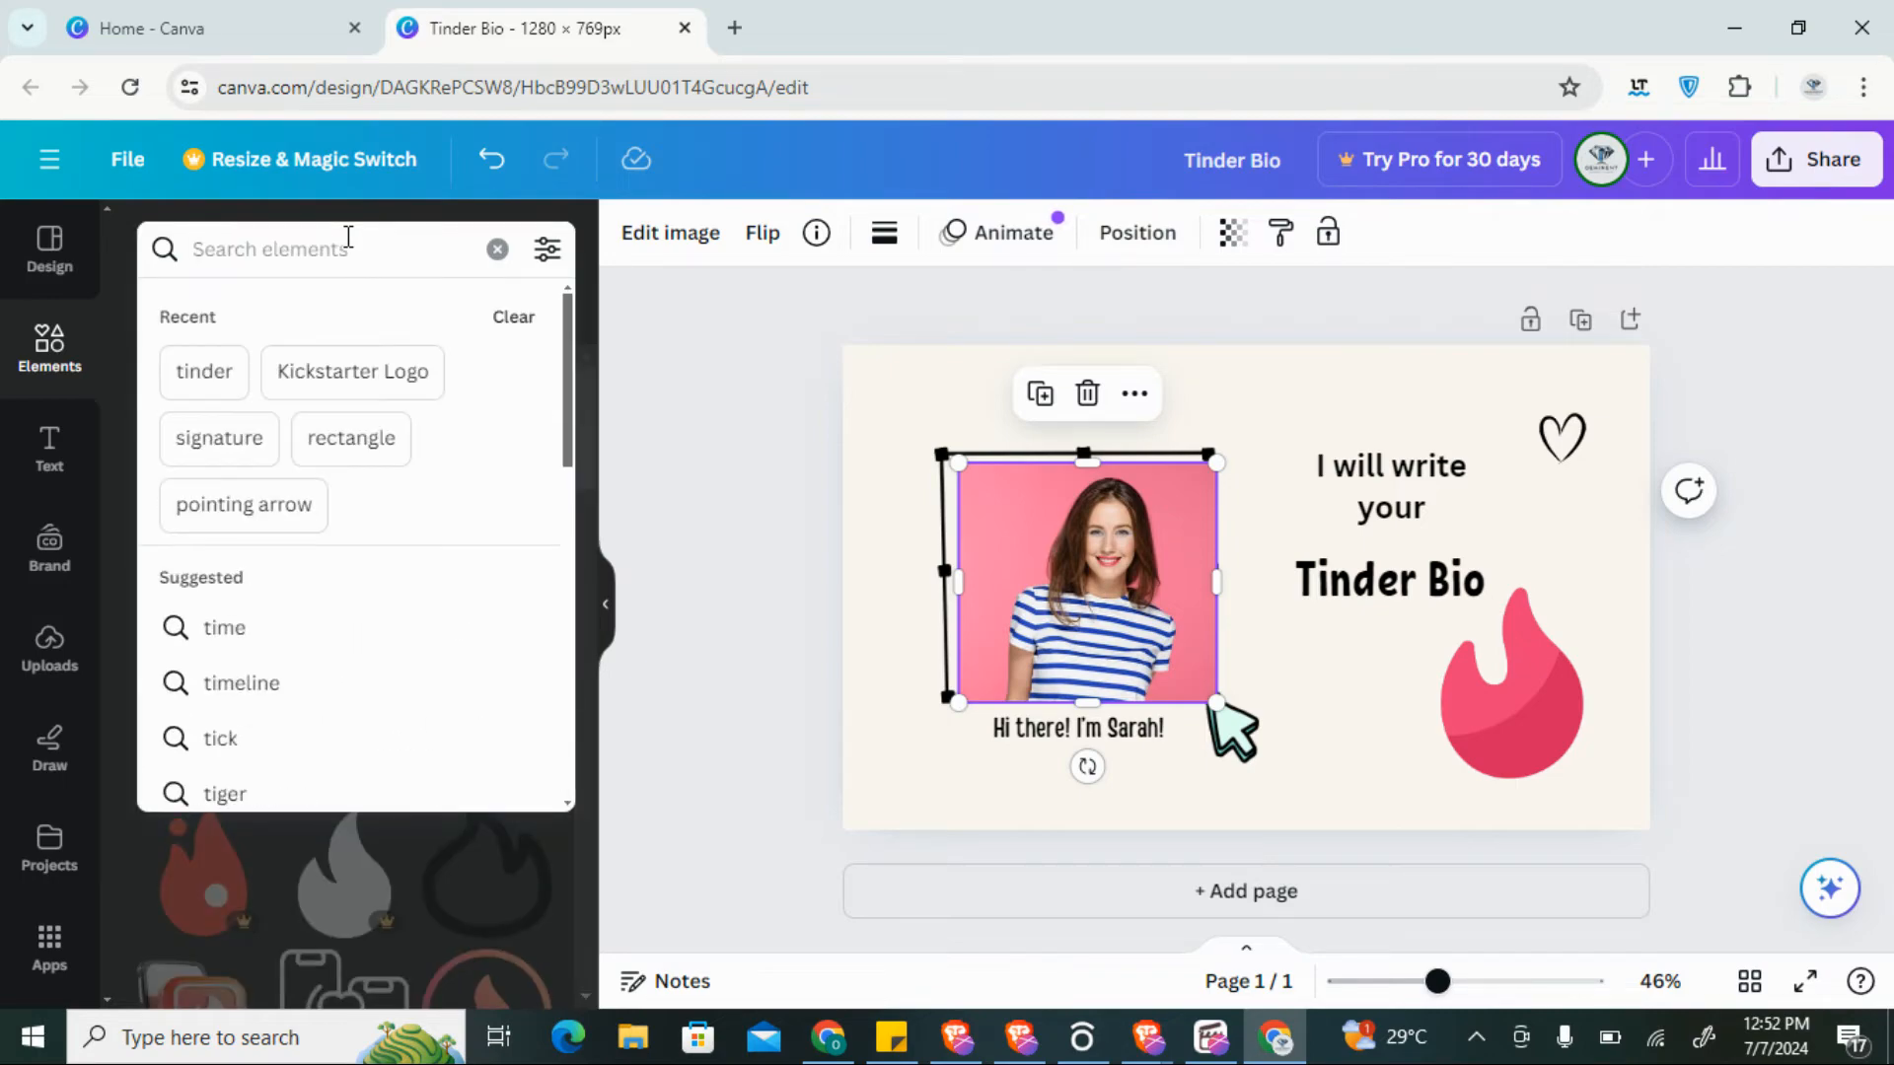
left_click(1554, 741)
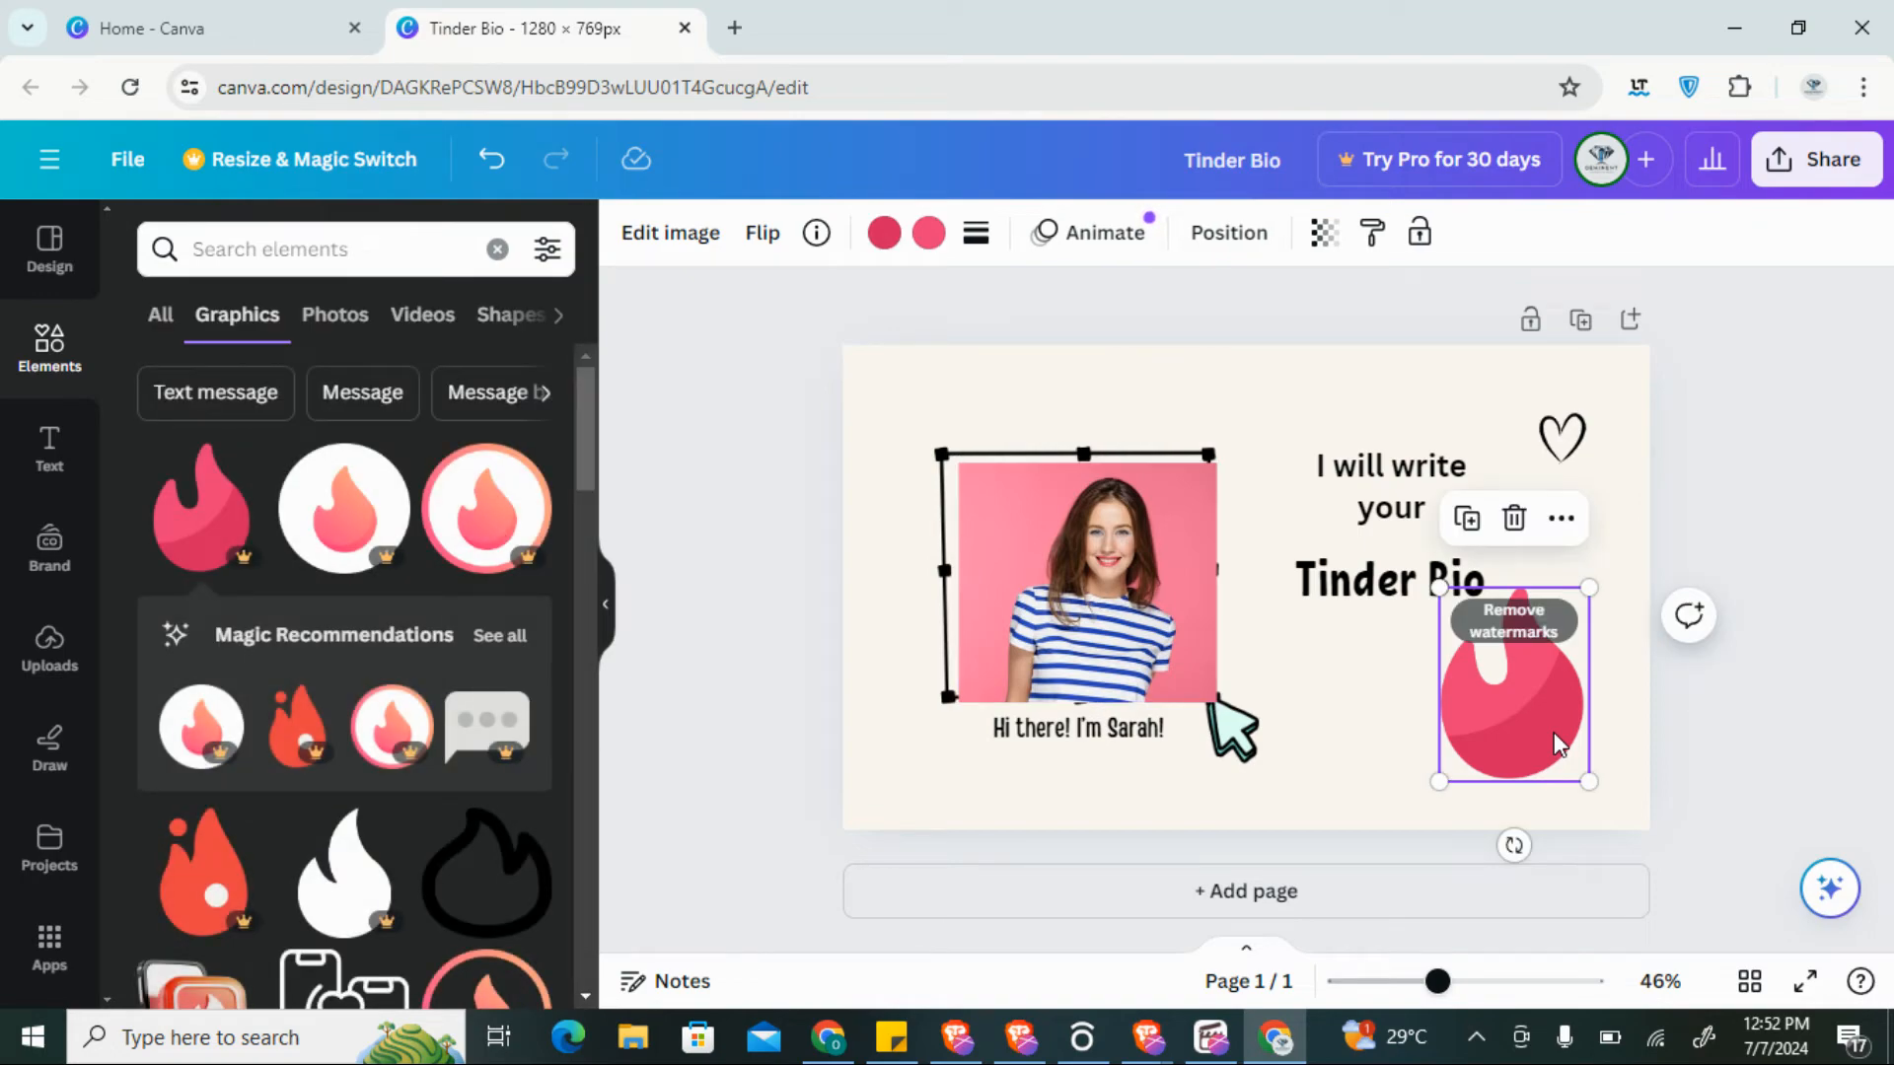
- Remove the greeting caption beneath the woman's photo by deleting all of its text
left_click(1057, 756)
mouse_move(1056, 756)
left_mouse_down()
mouse_move(1058, 806)
mouse_move(1066, 789)
left_mouse_up()
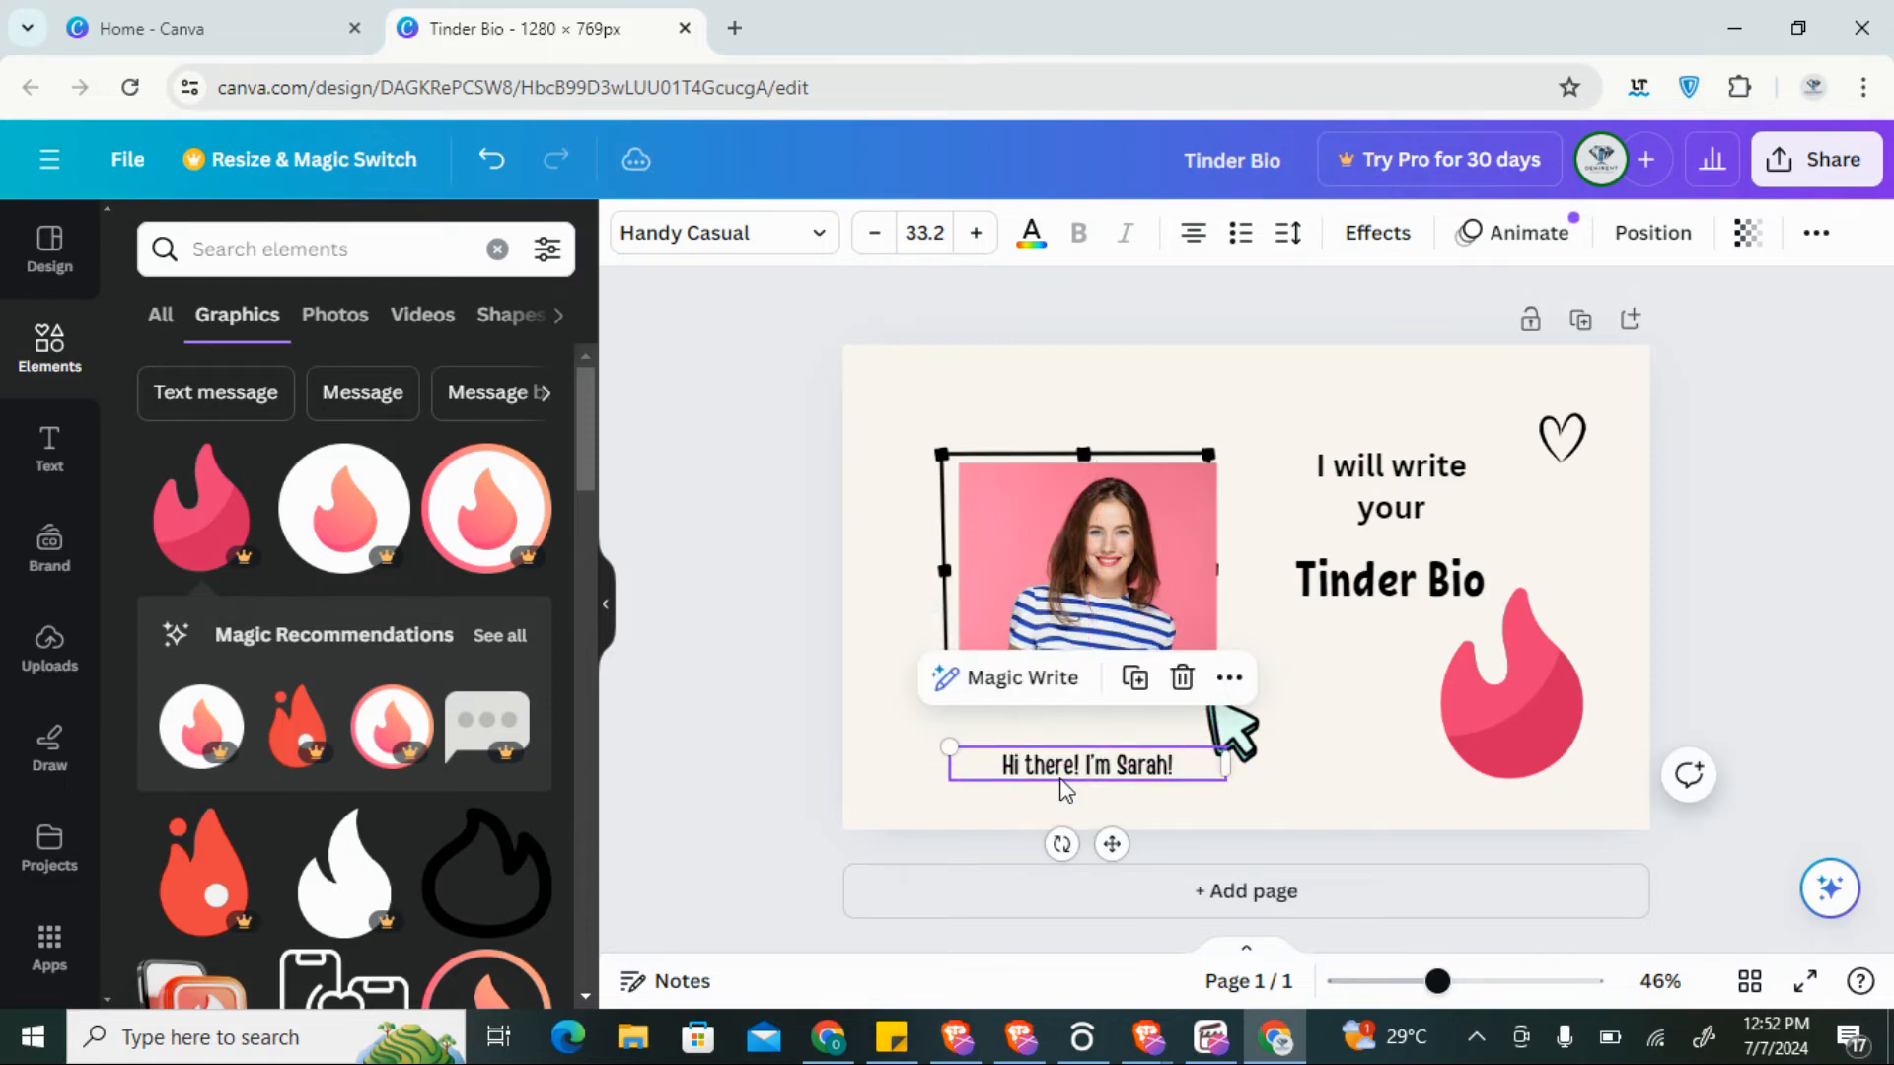
double_click(1061, 778)
key("BackSpace")
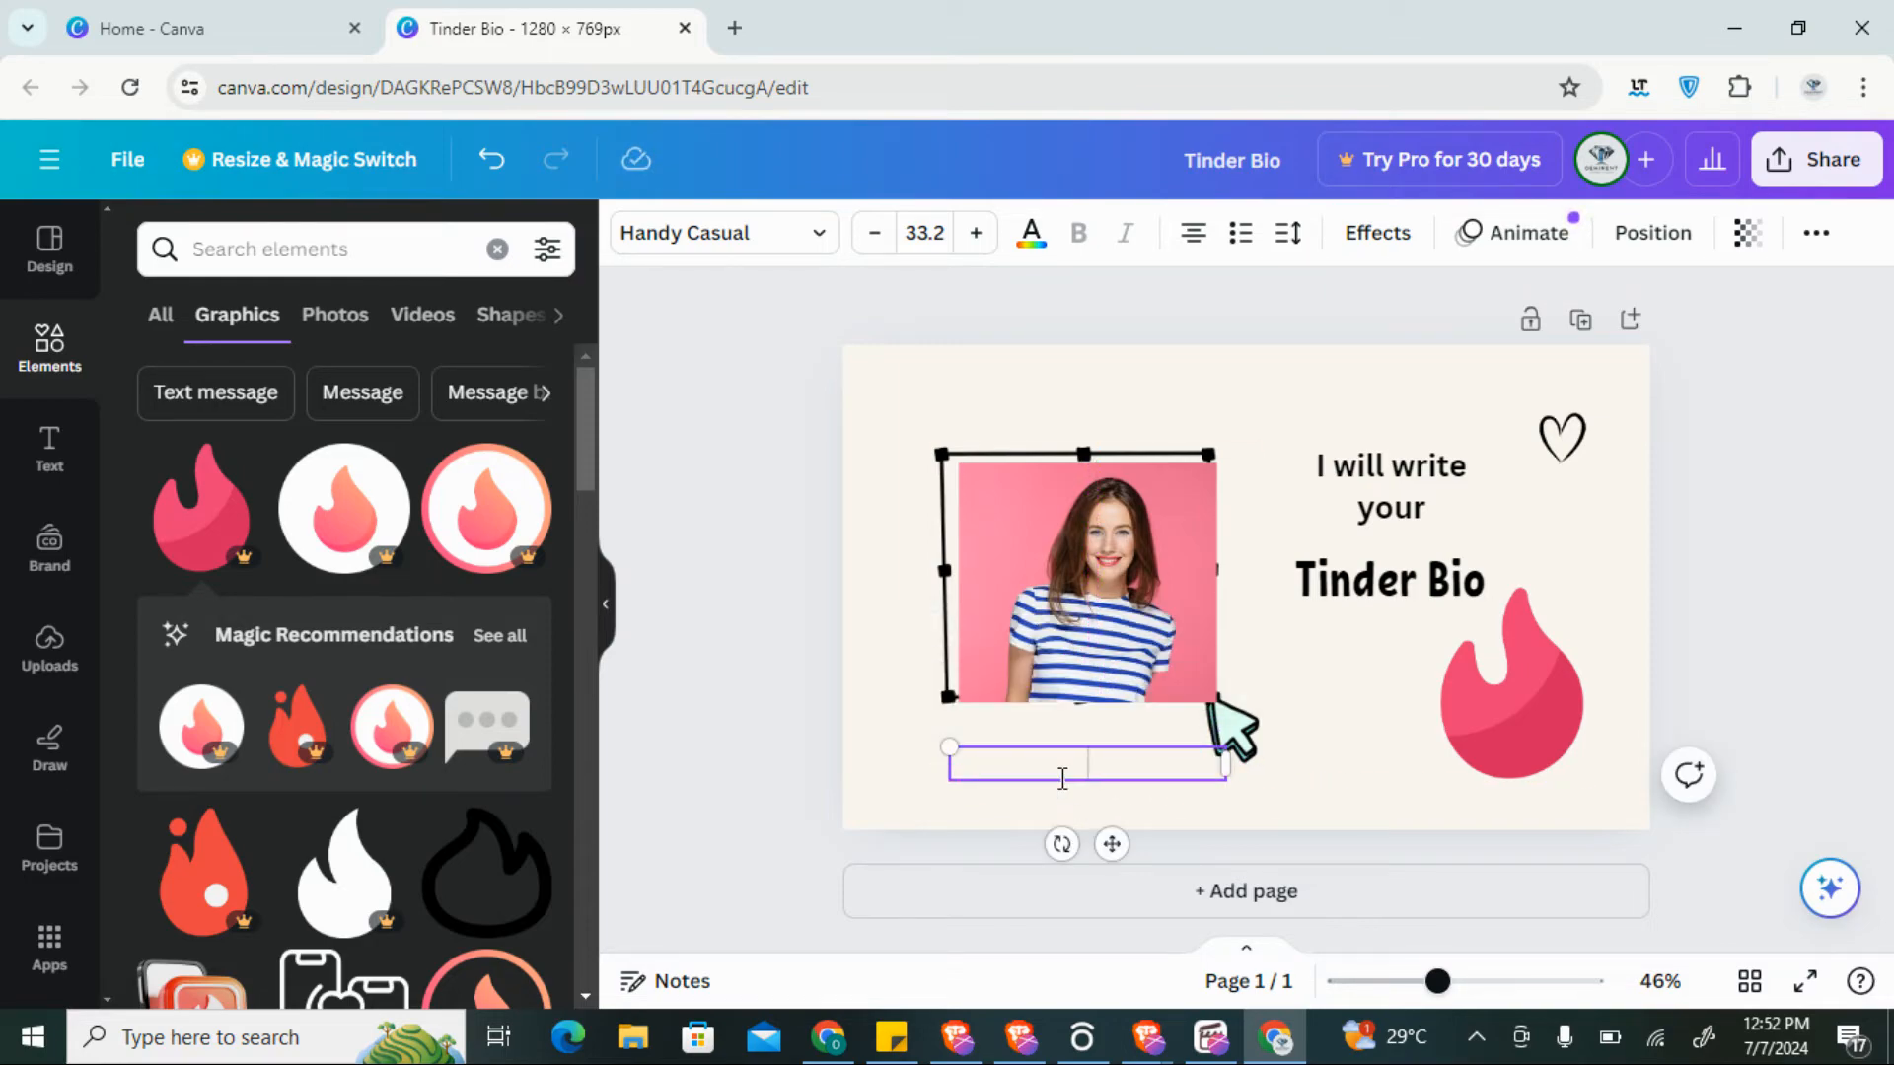
left_click(713, 629)
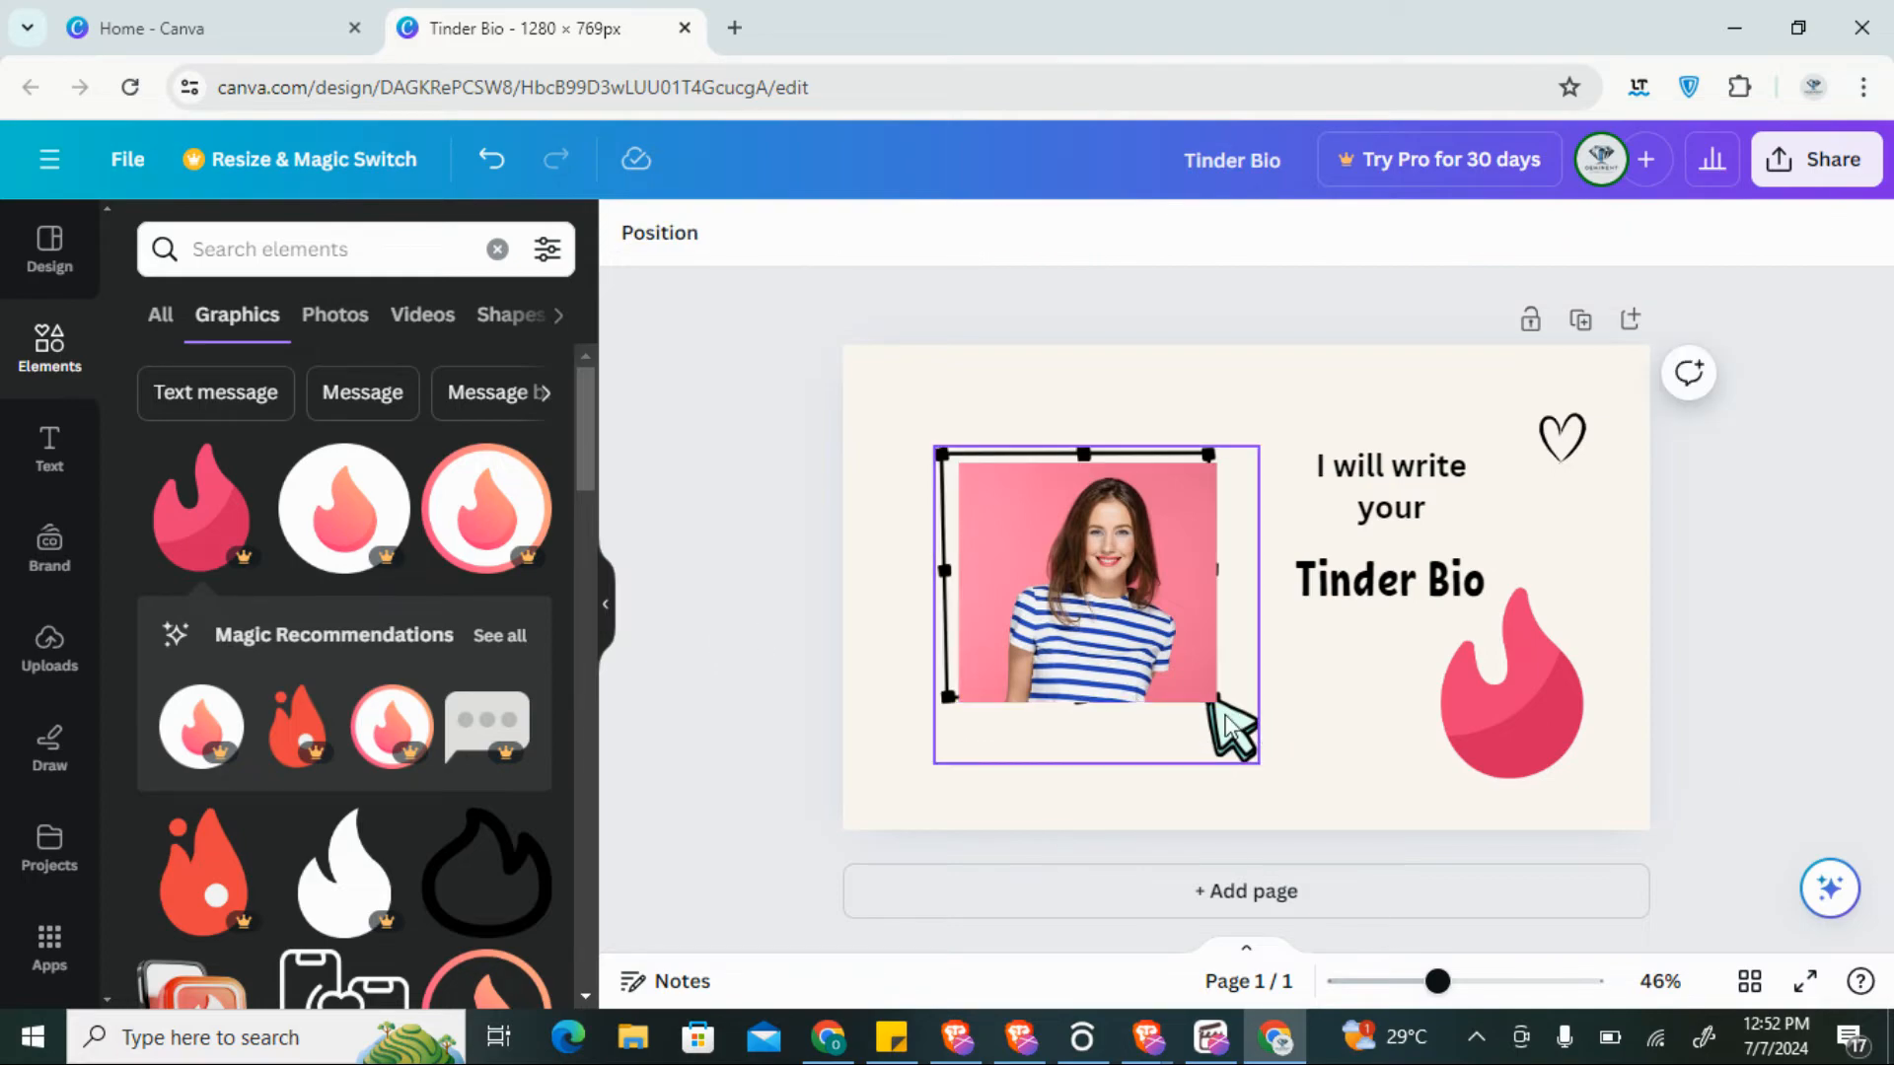
- Offset the black frame with its arrow pointer down and to the right behind the woman's photo
left_click(1227, 728)
left_click_drag(1226, 727, 1246, 753)
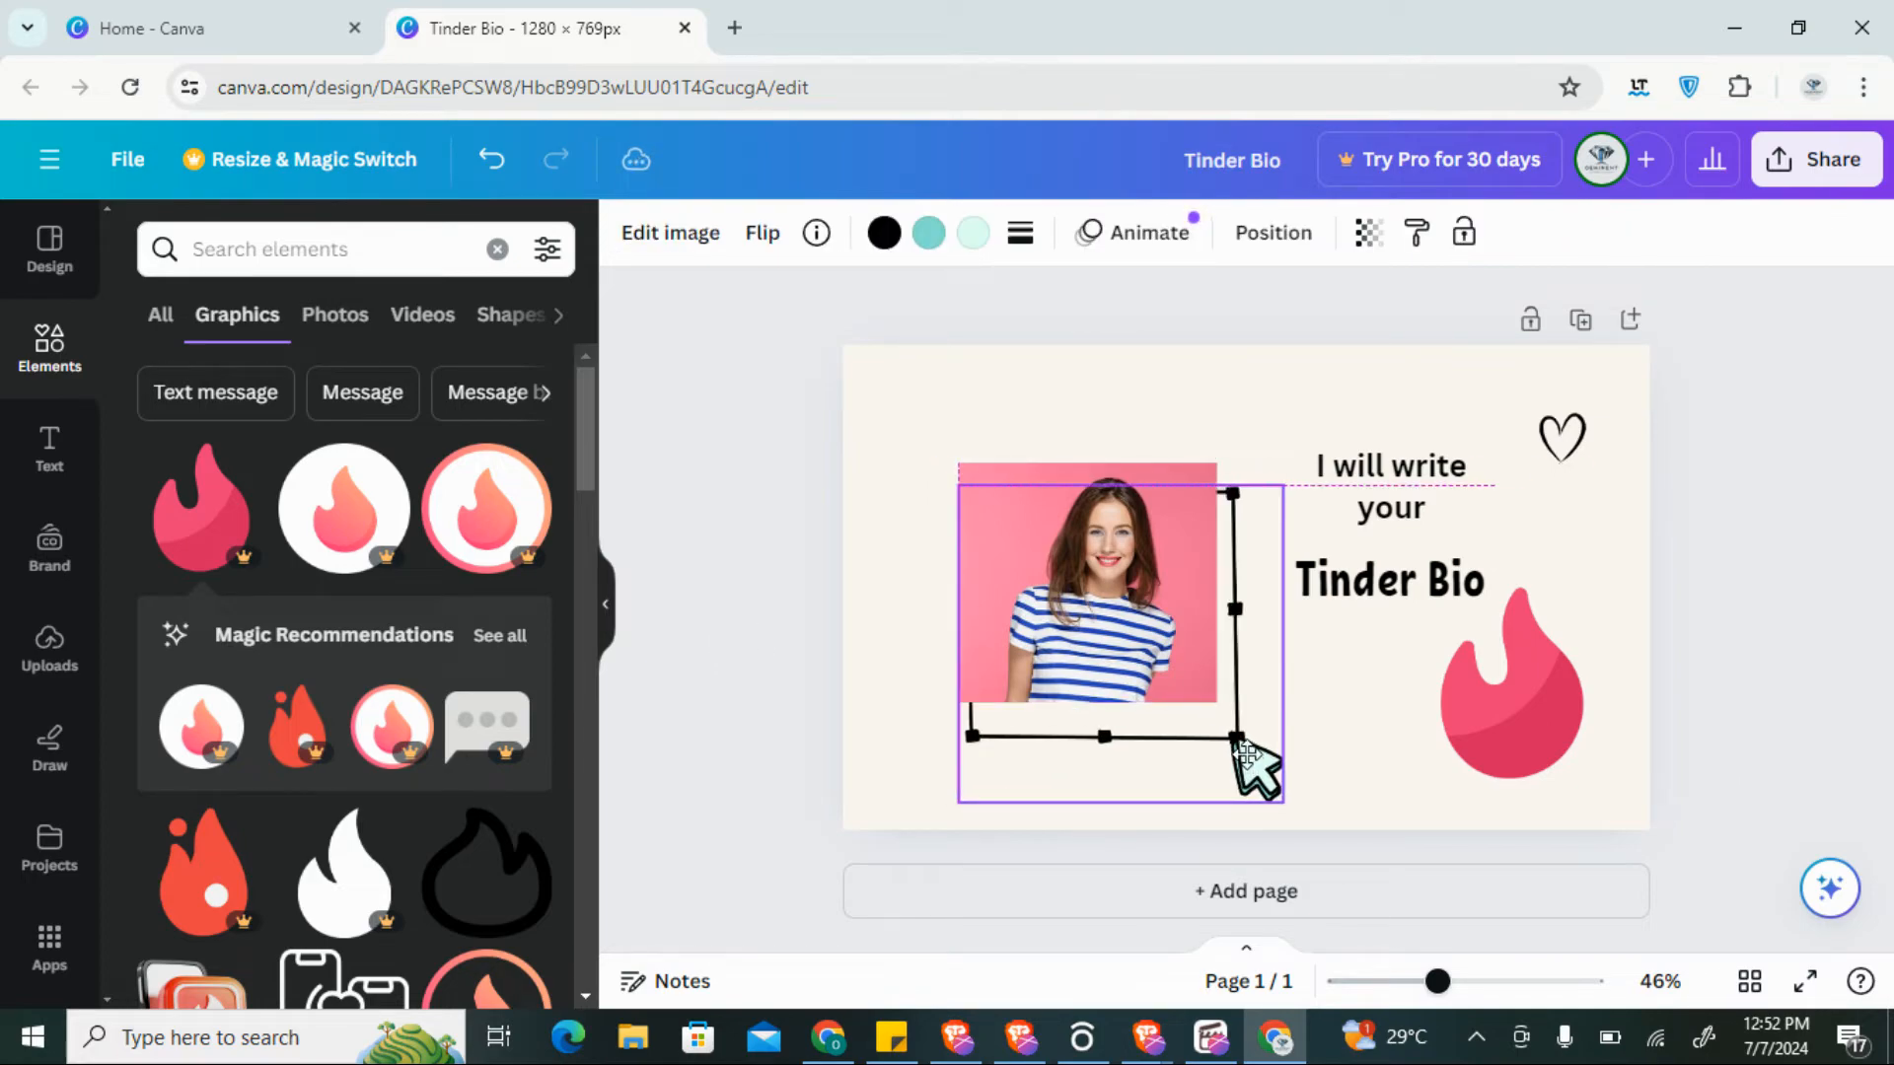
left_click(713, 549)
- Move the pink flame graphic slightly left and down so it sits clear below the Tinder Bio text
left_click(1454, 671)
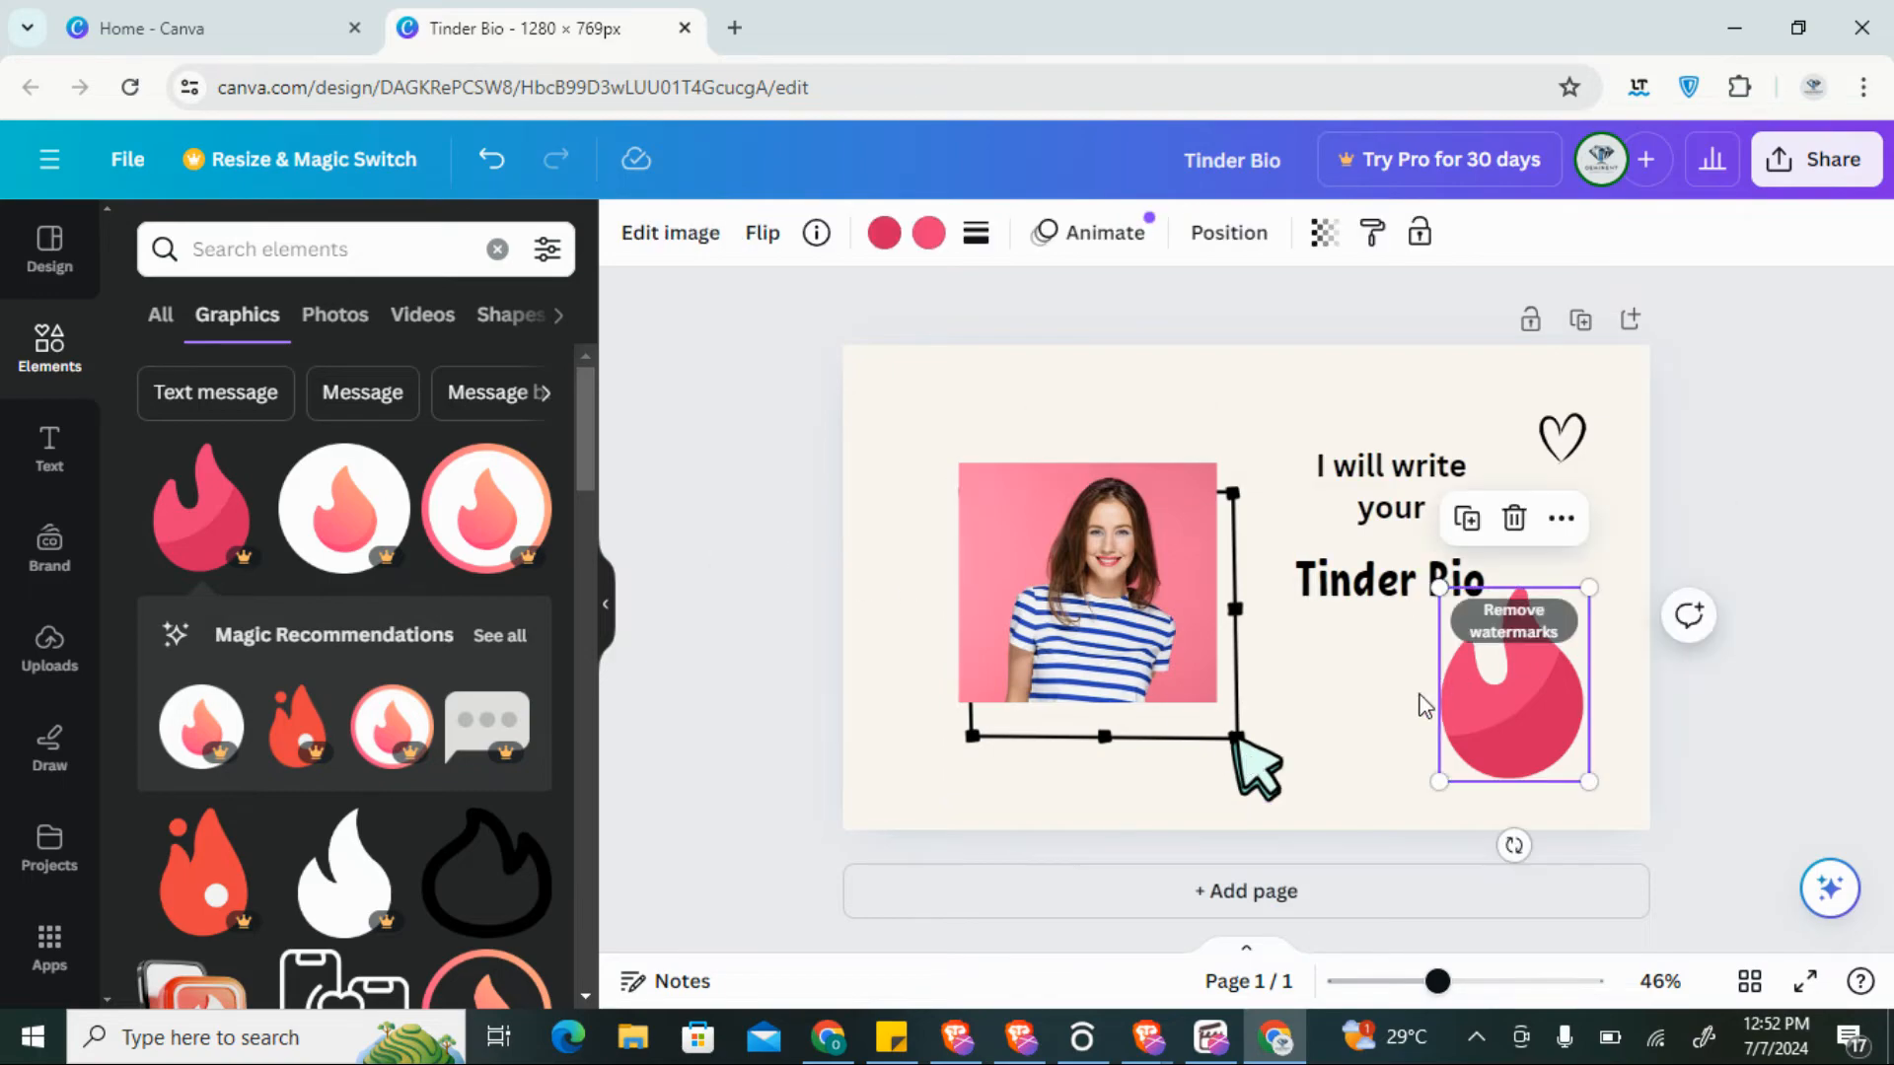
mouse_move(1507, 743)
left_mouse_down()
mouse_move(1421, 749)
mouse_move(1479, 760)
left_mouse_up()
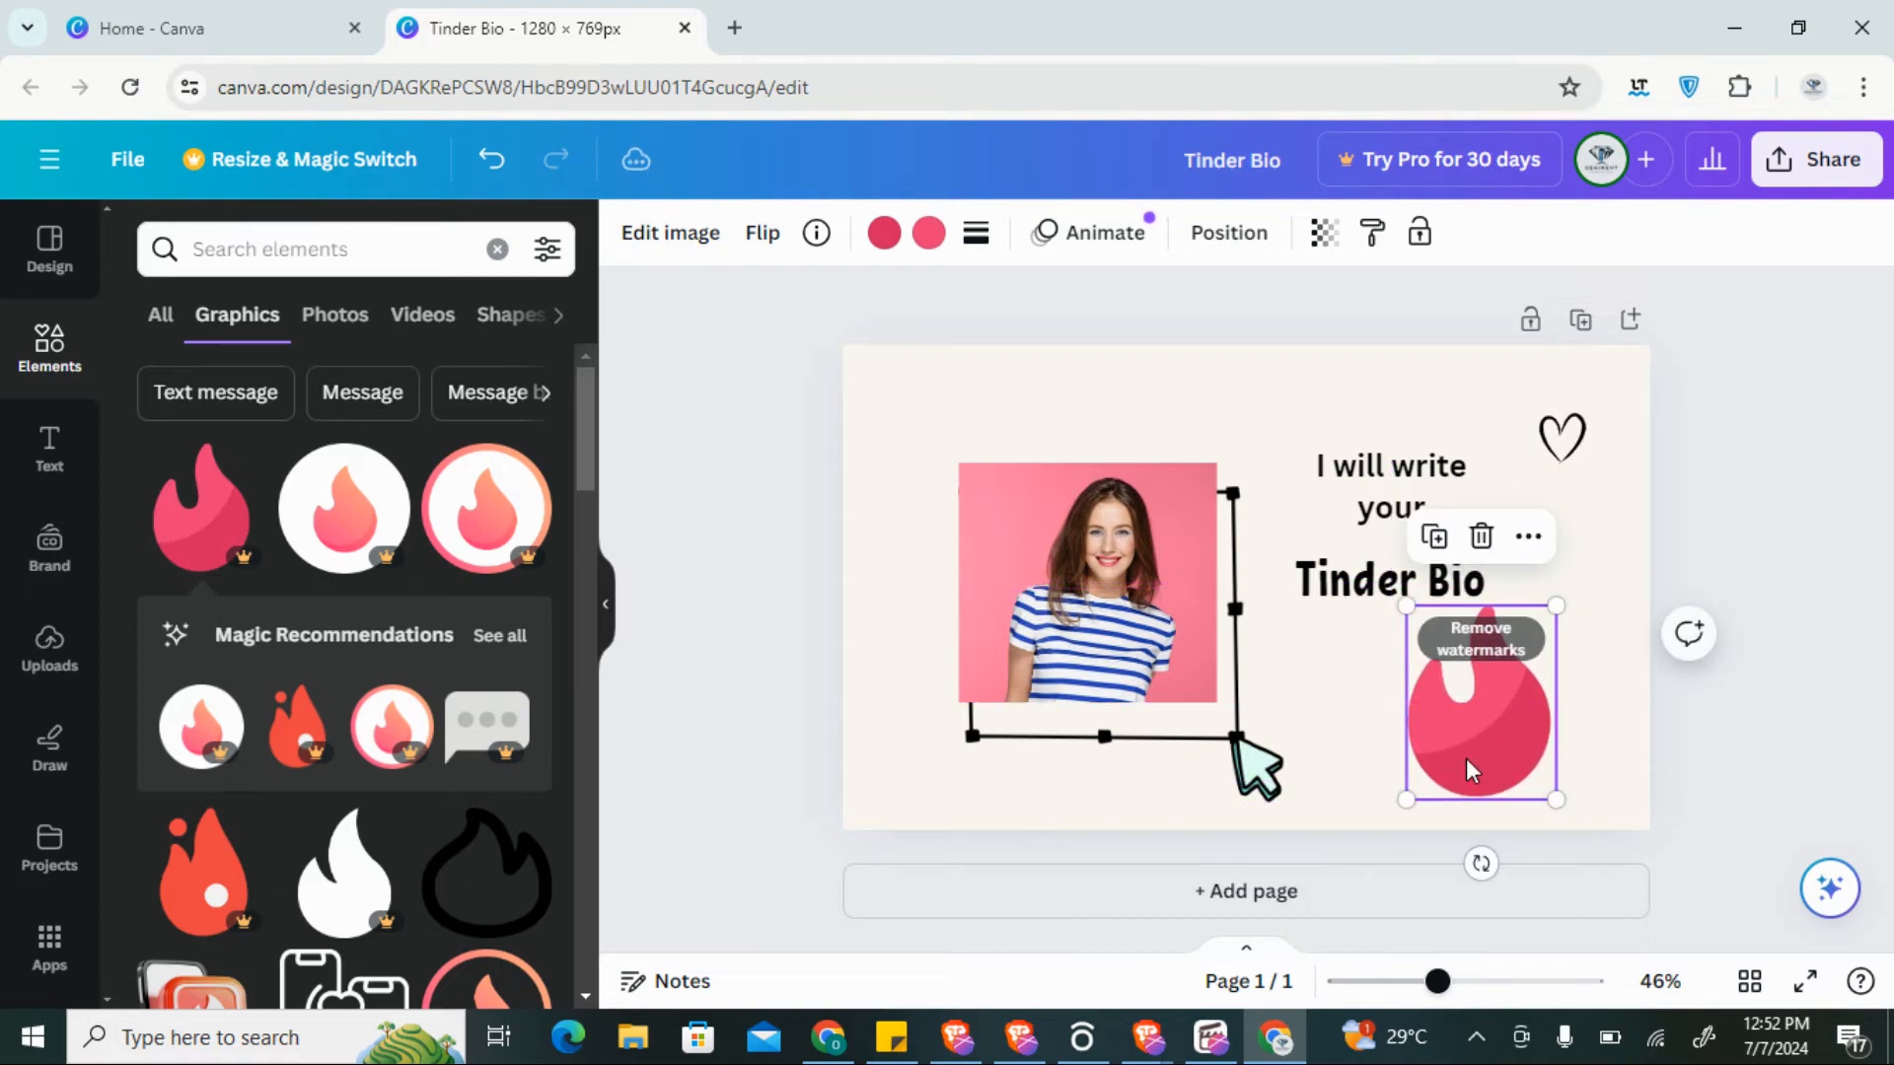
left_click(1750, 512)
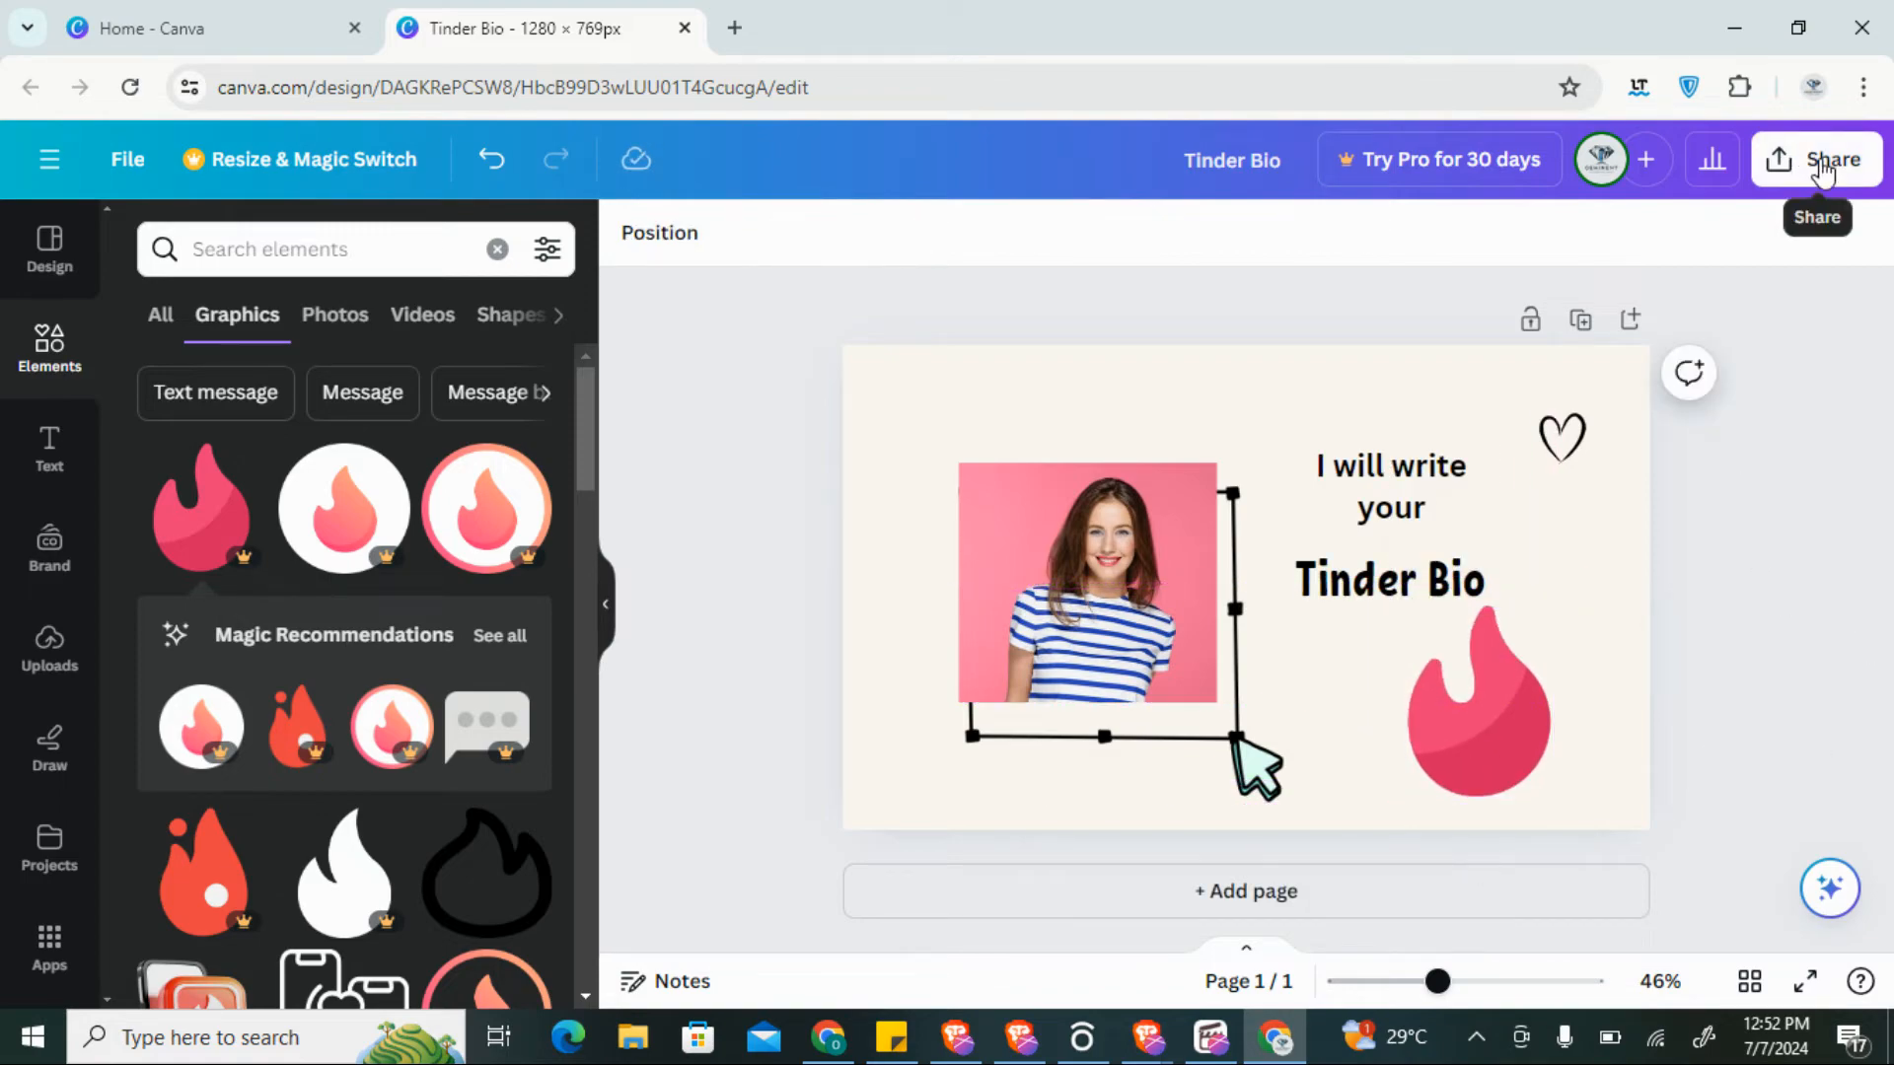
- Download the design as a PNG at 1,280 × 769 px, choosing the free watermarked draft
left_click(1824, 166)
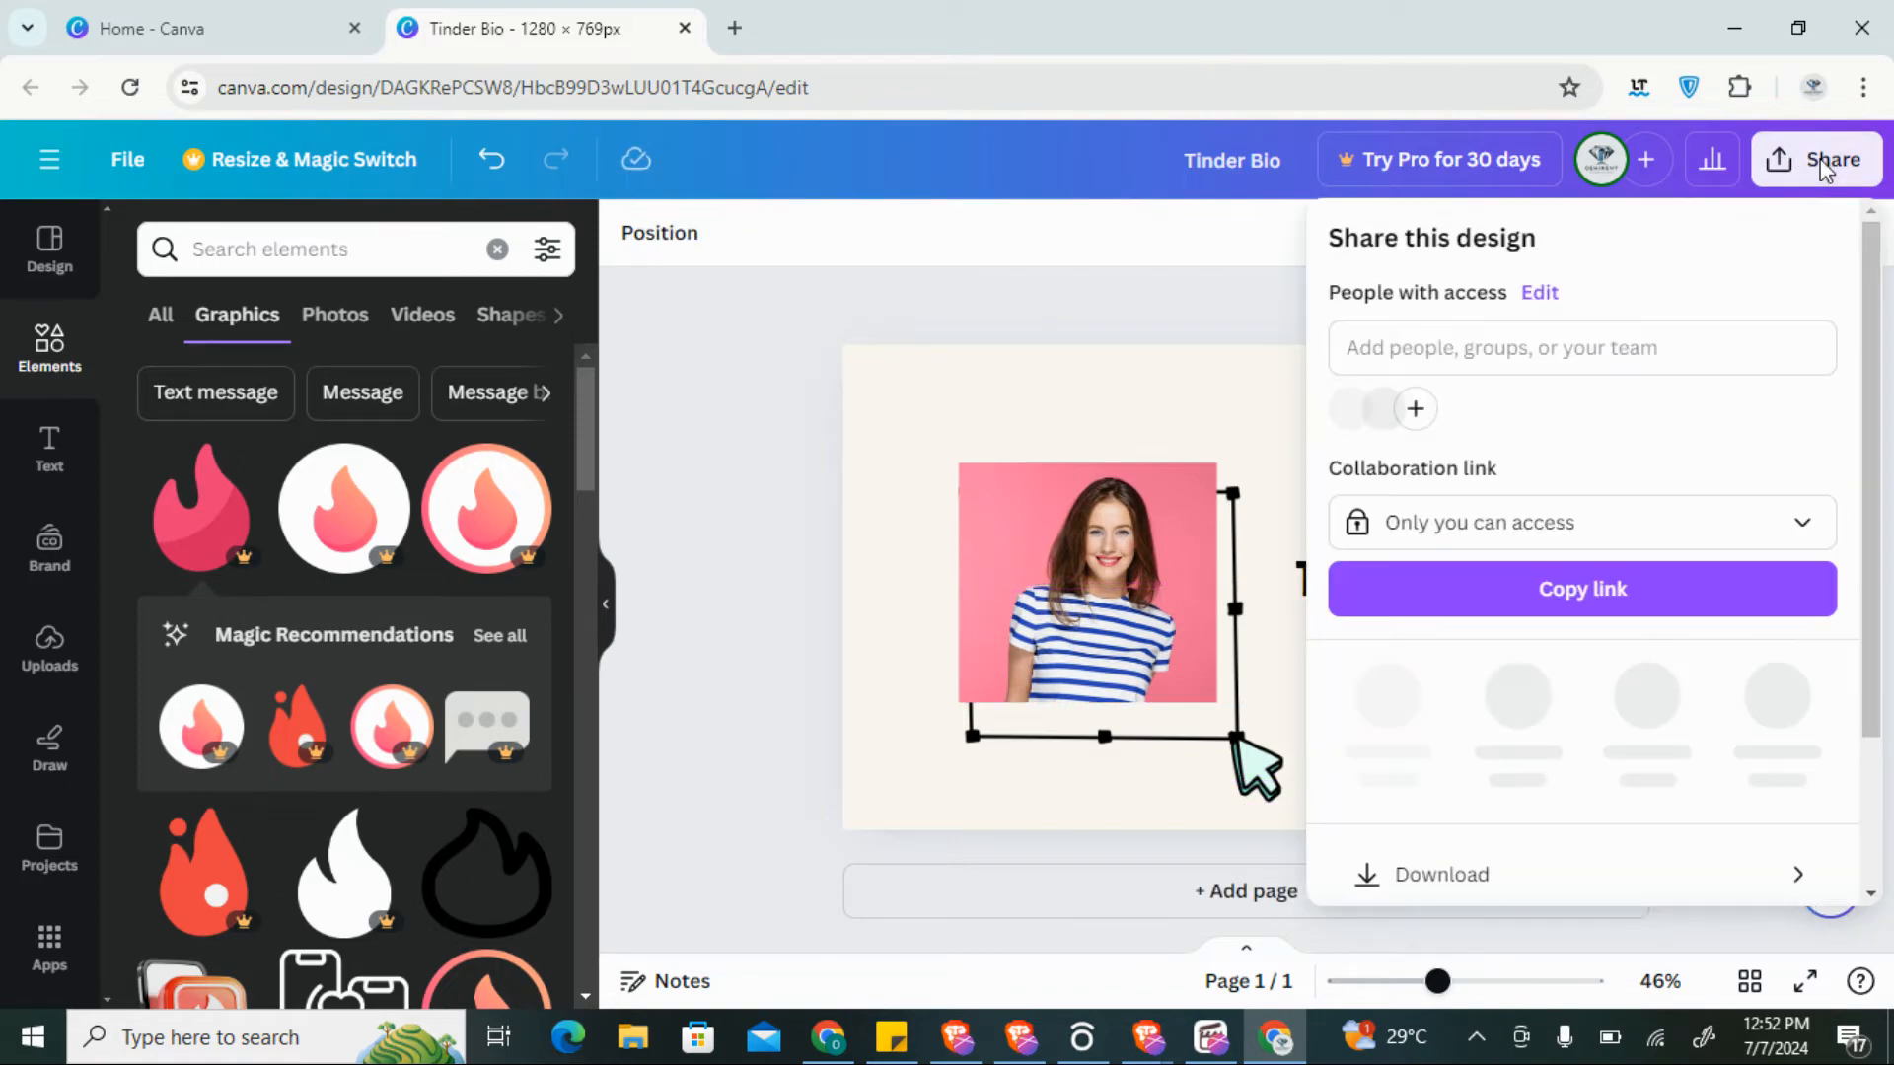
left_click(1600, 863)
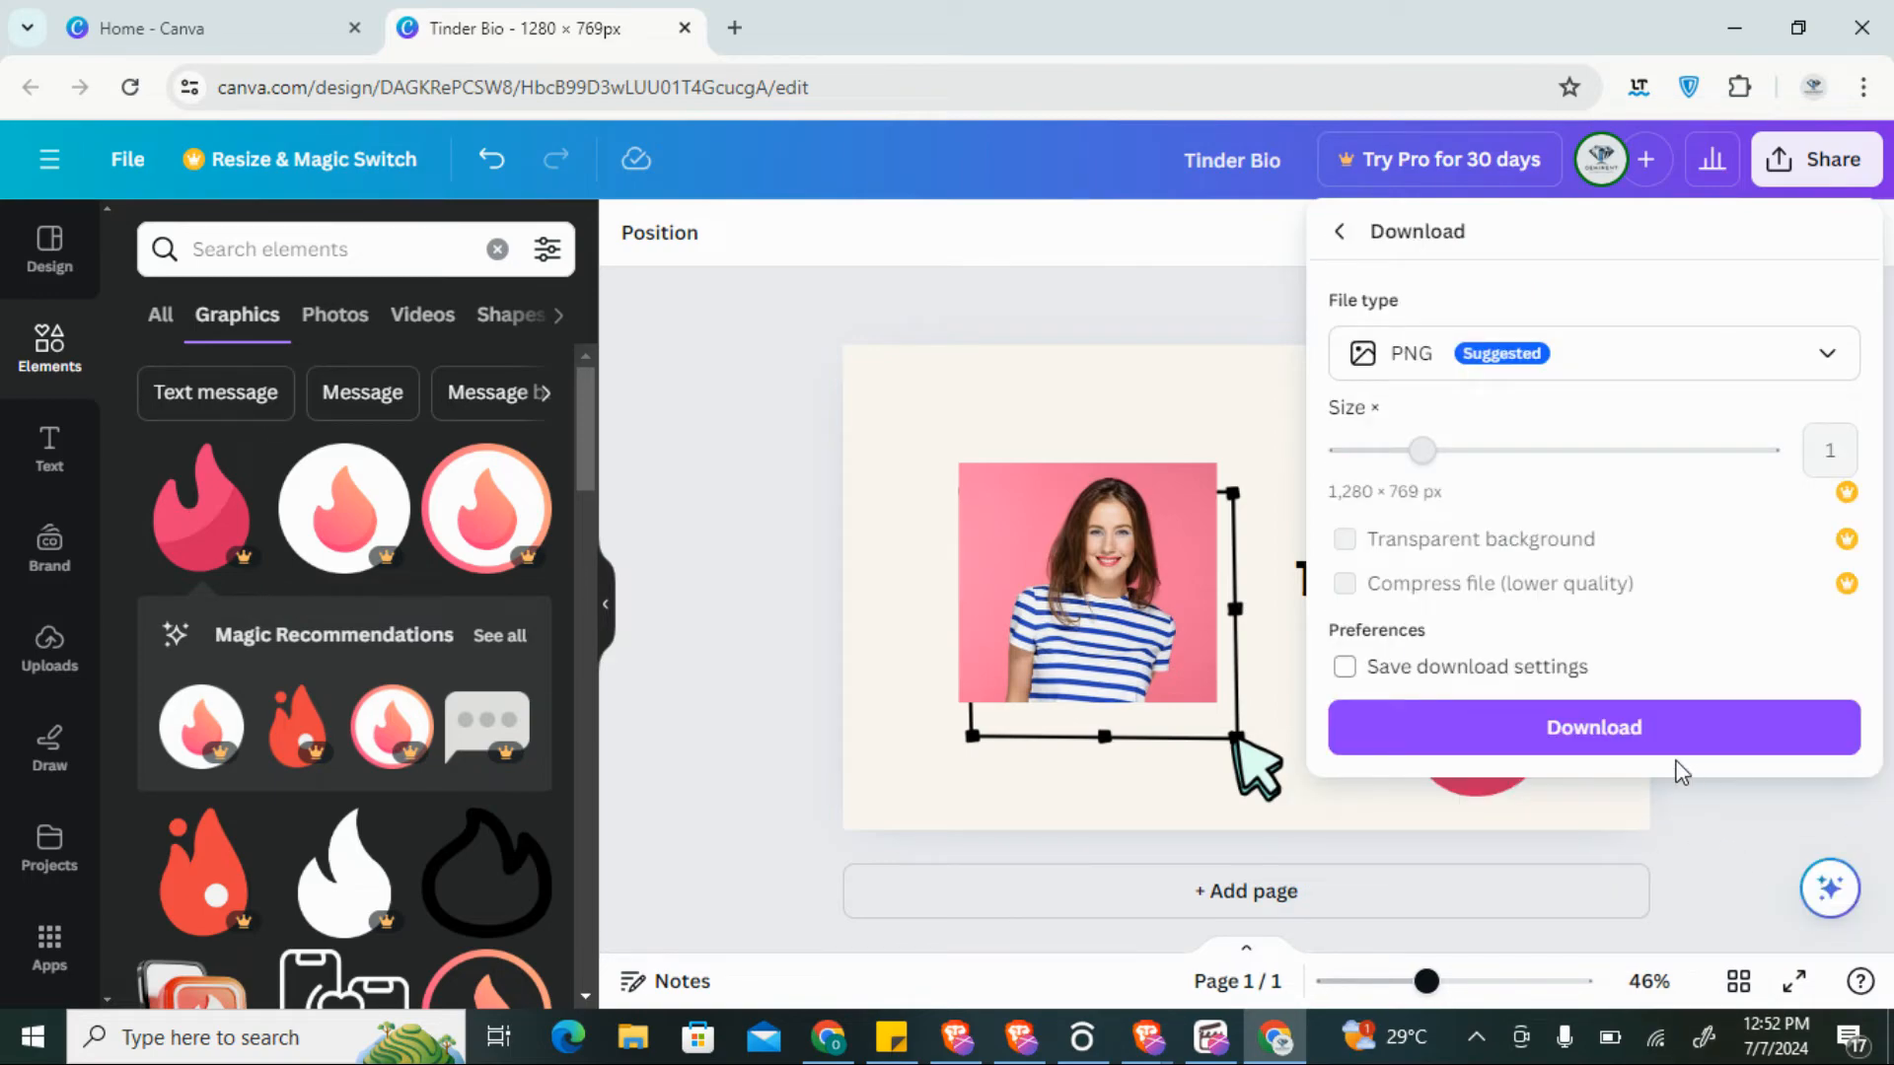
left_click(1667, 727)
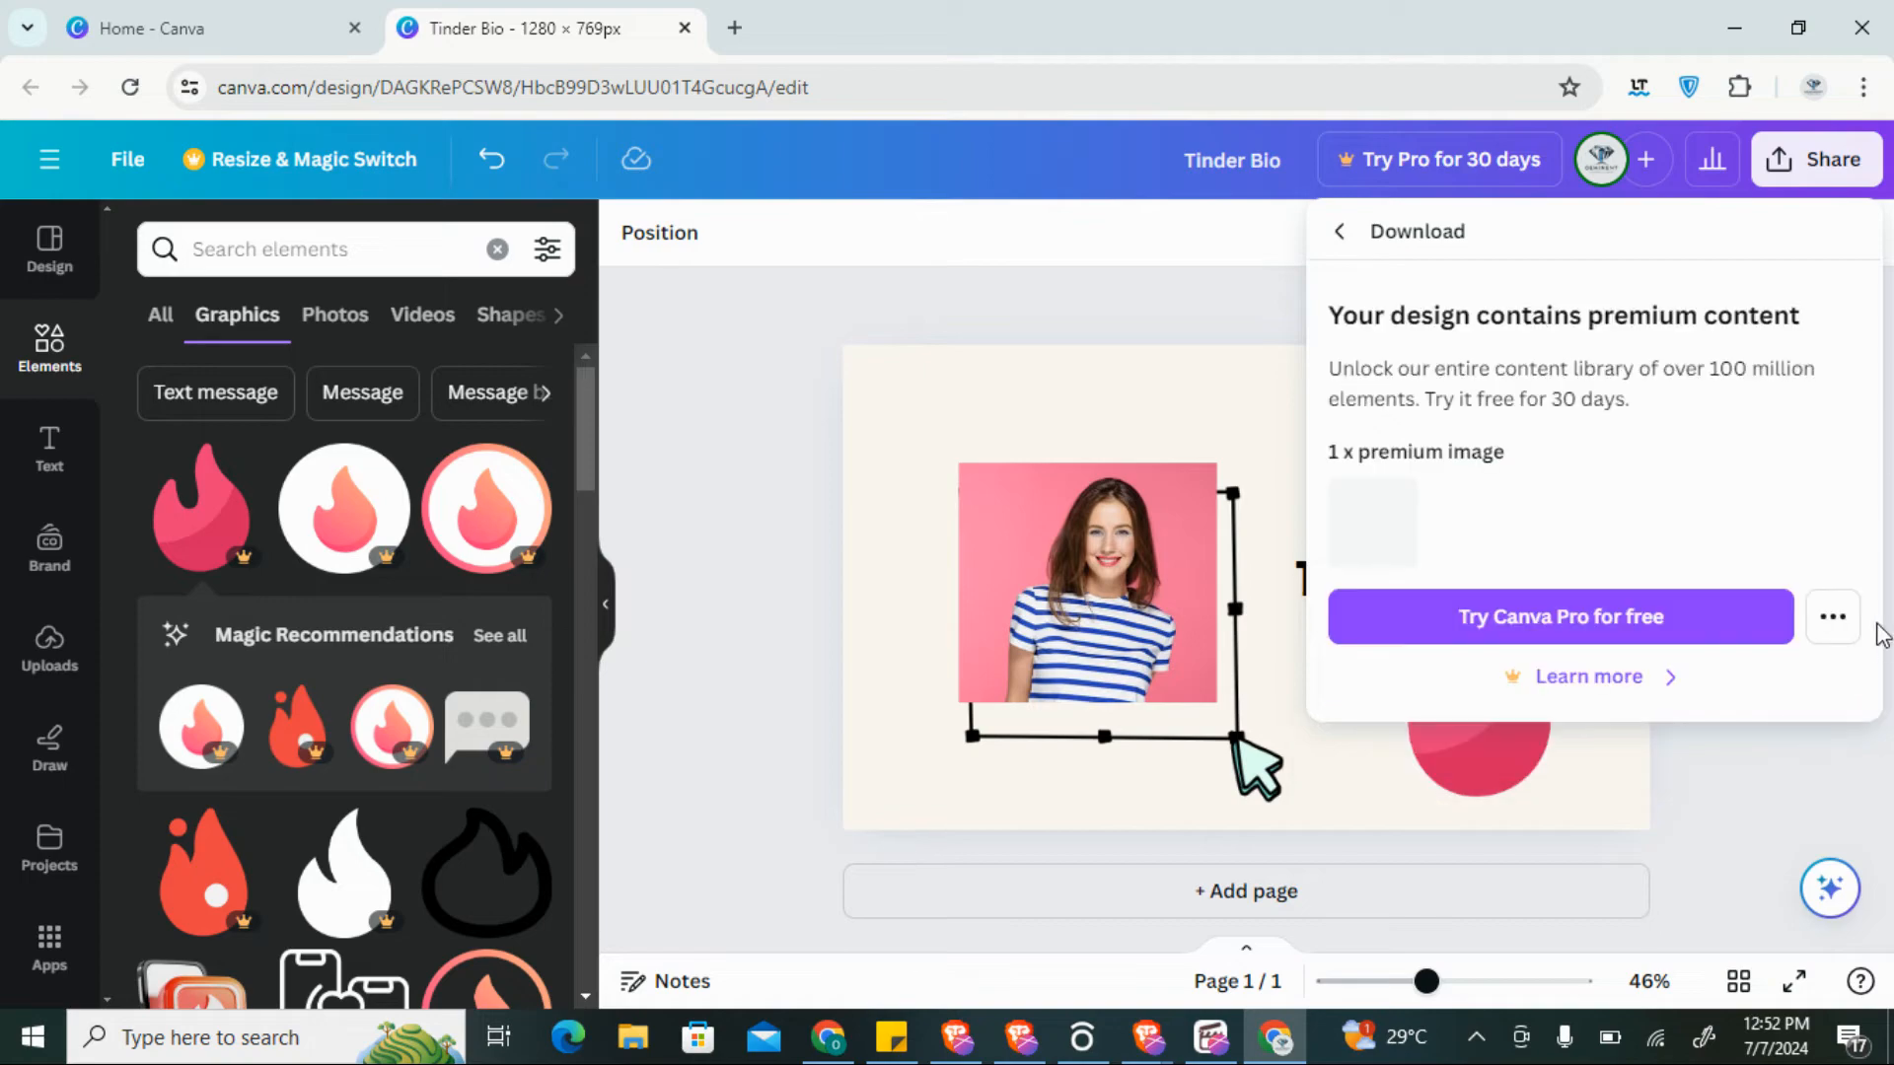
left_click(1849, 635)
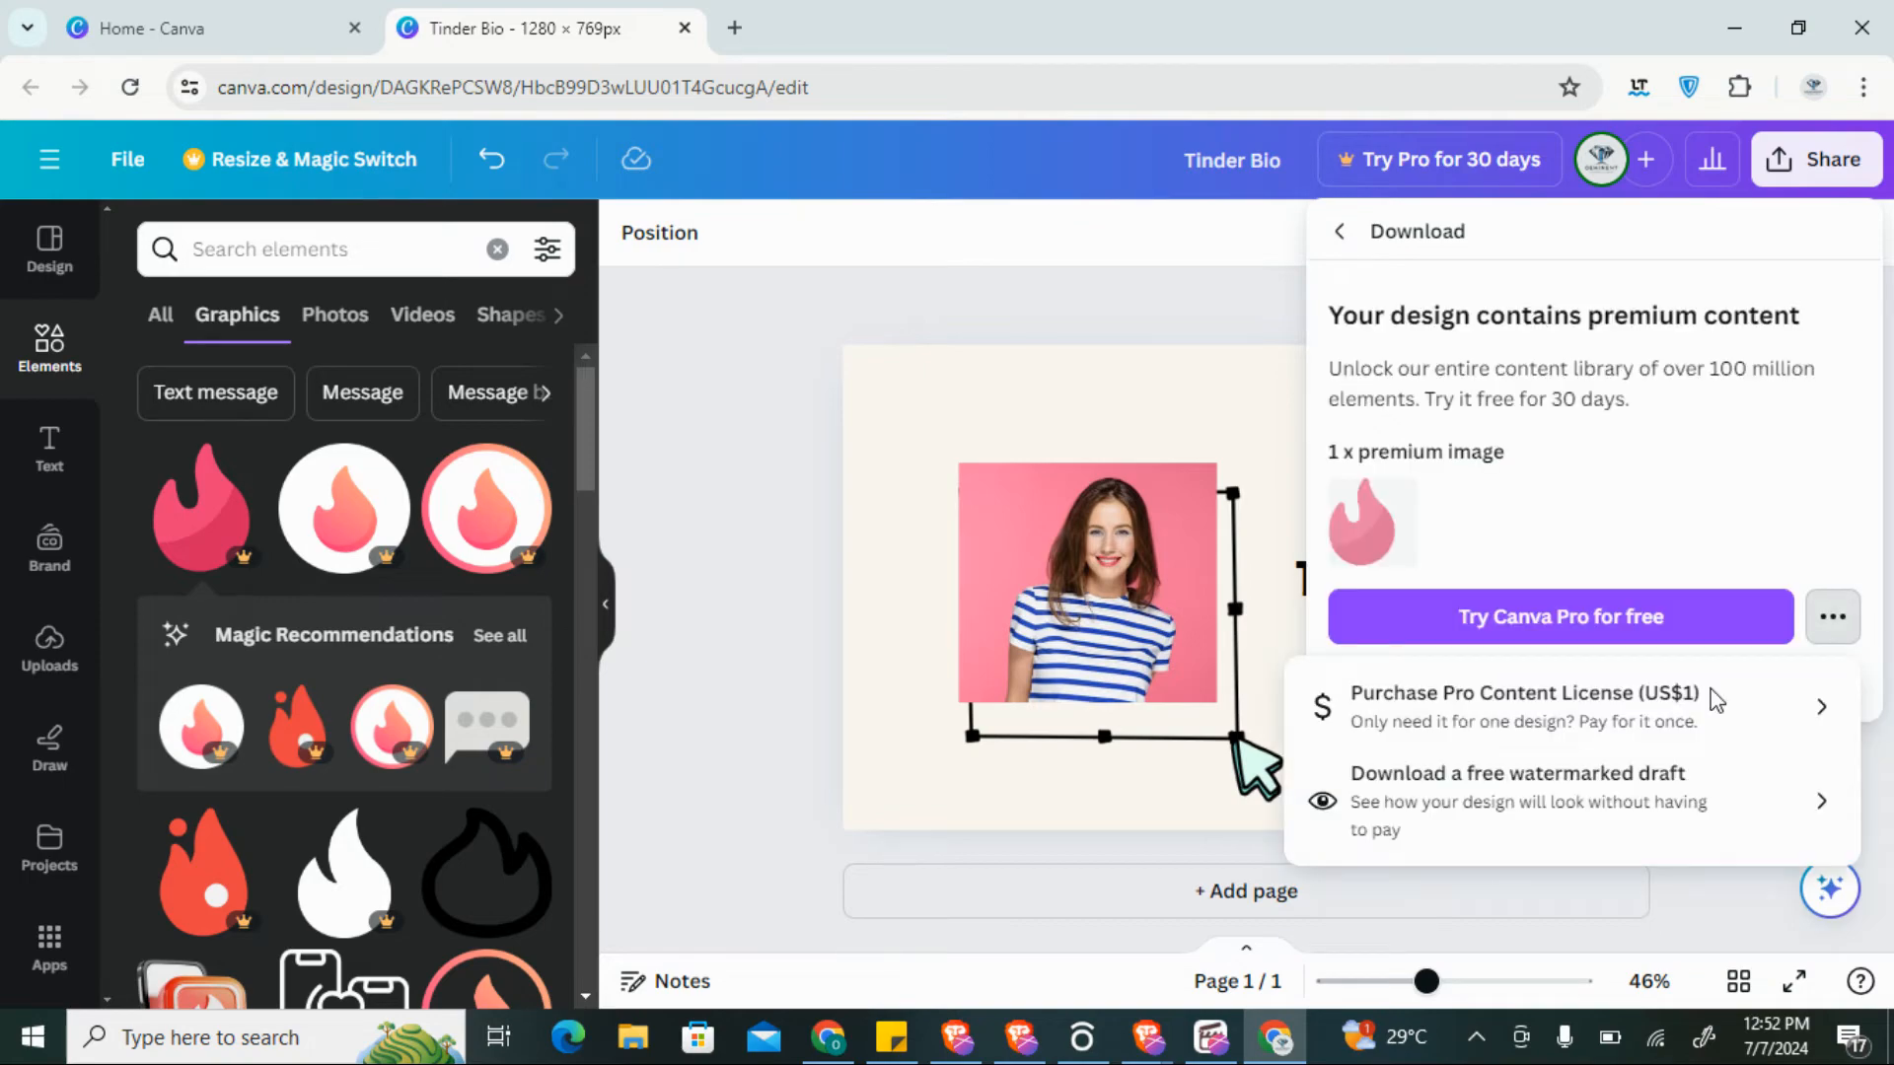
left_click(1555, 779)
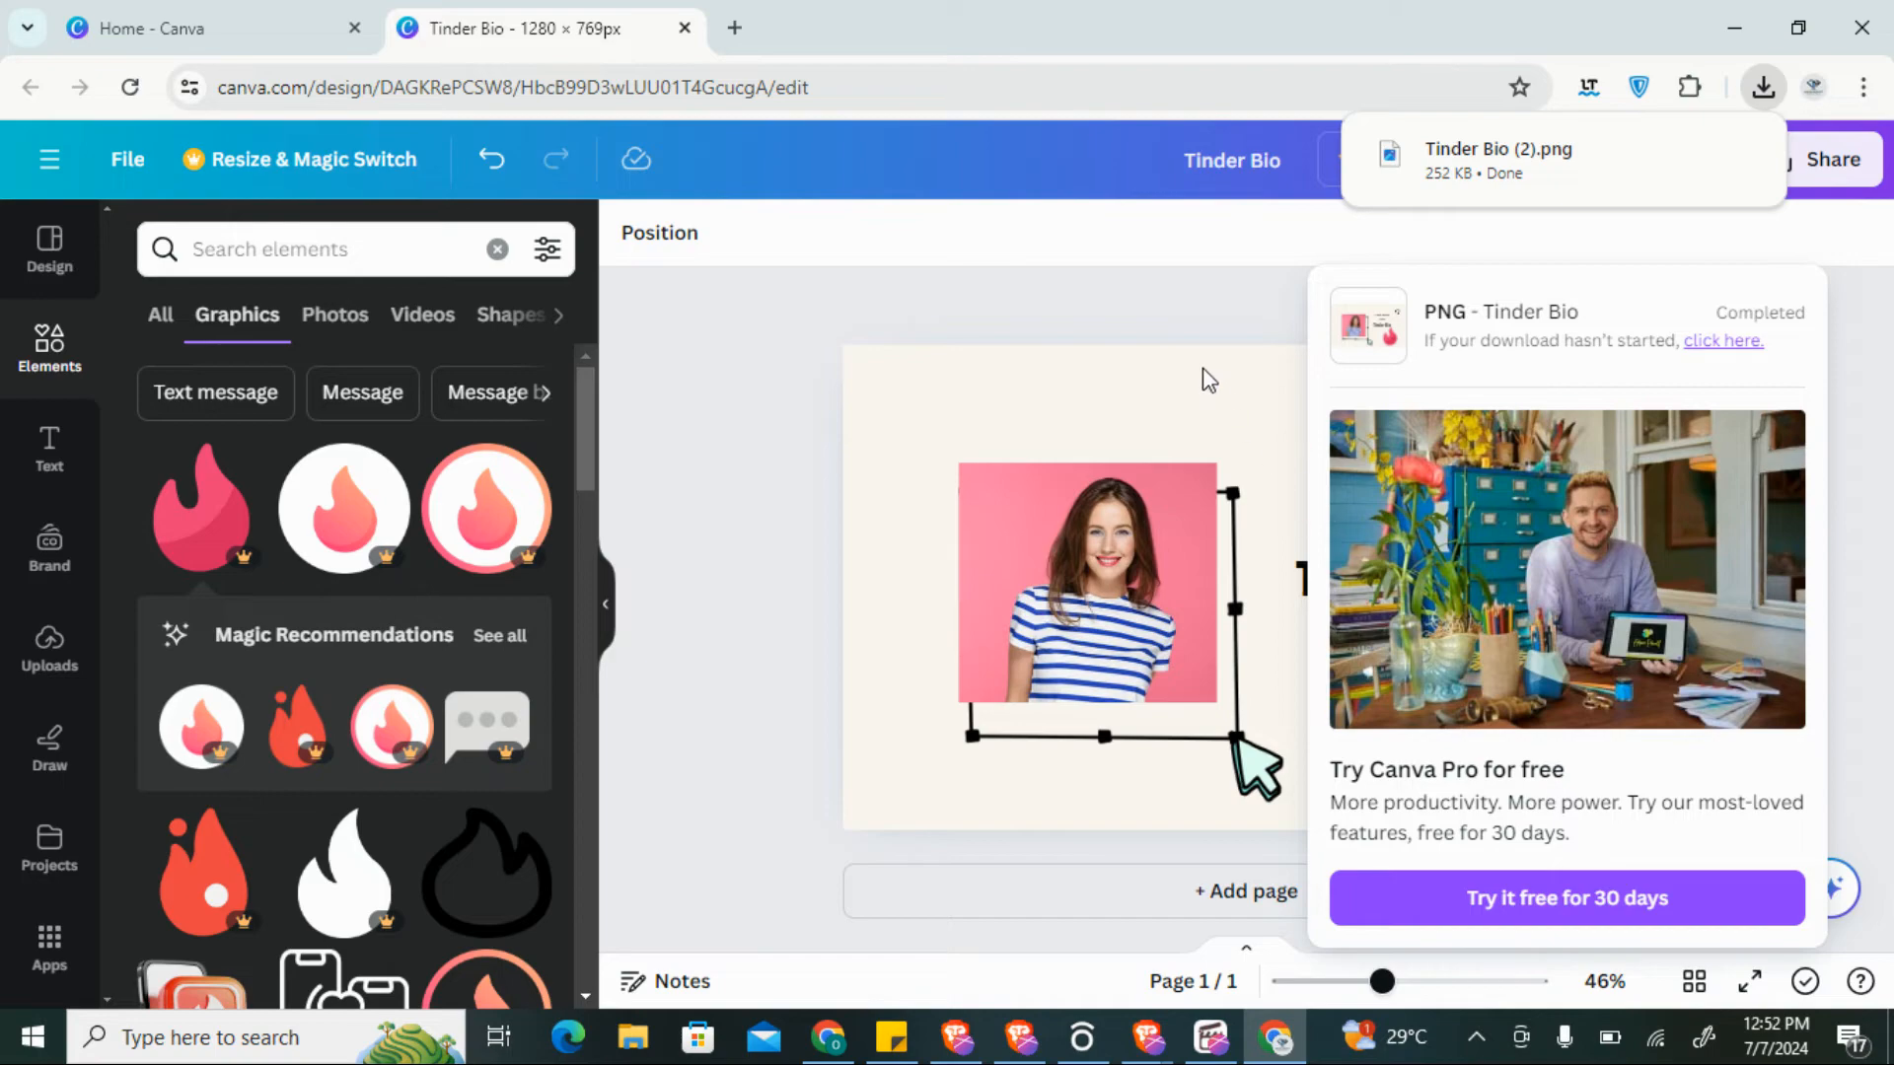
left_click(1236, 346)
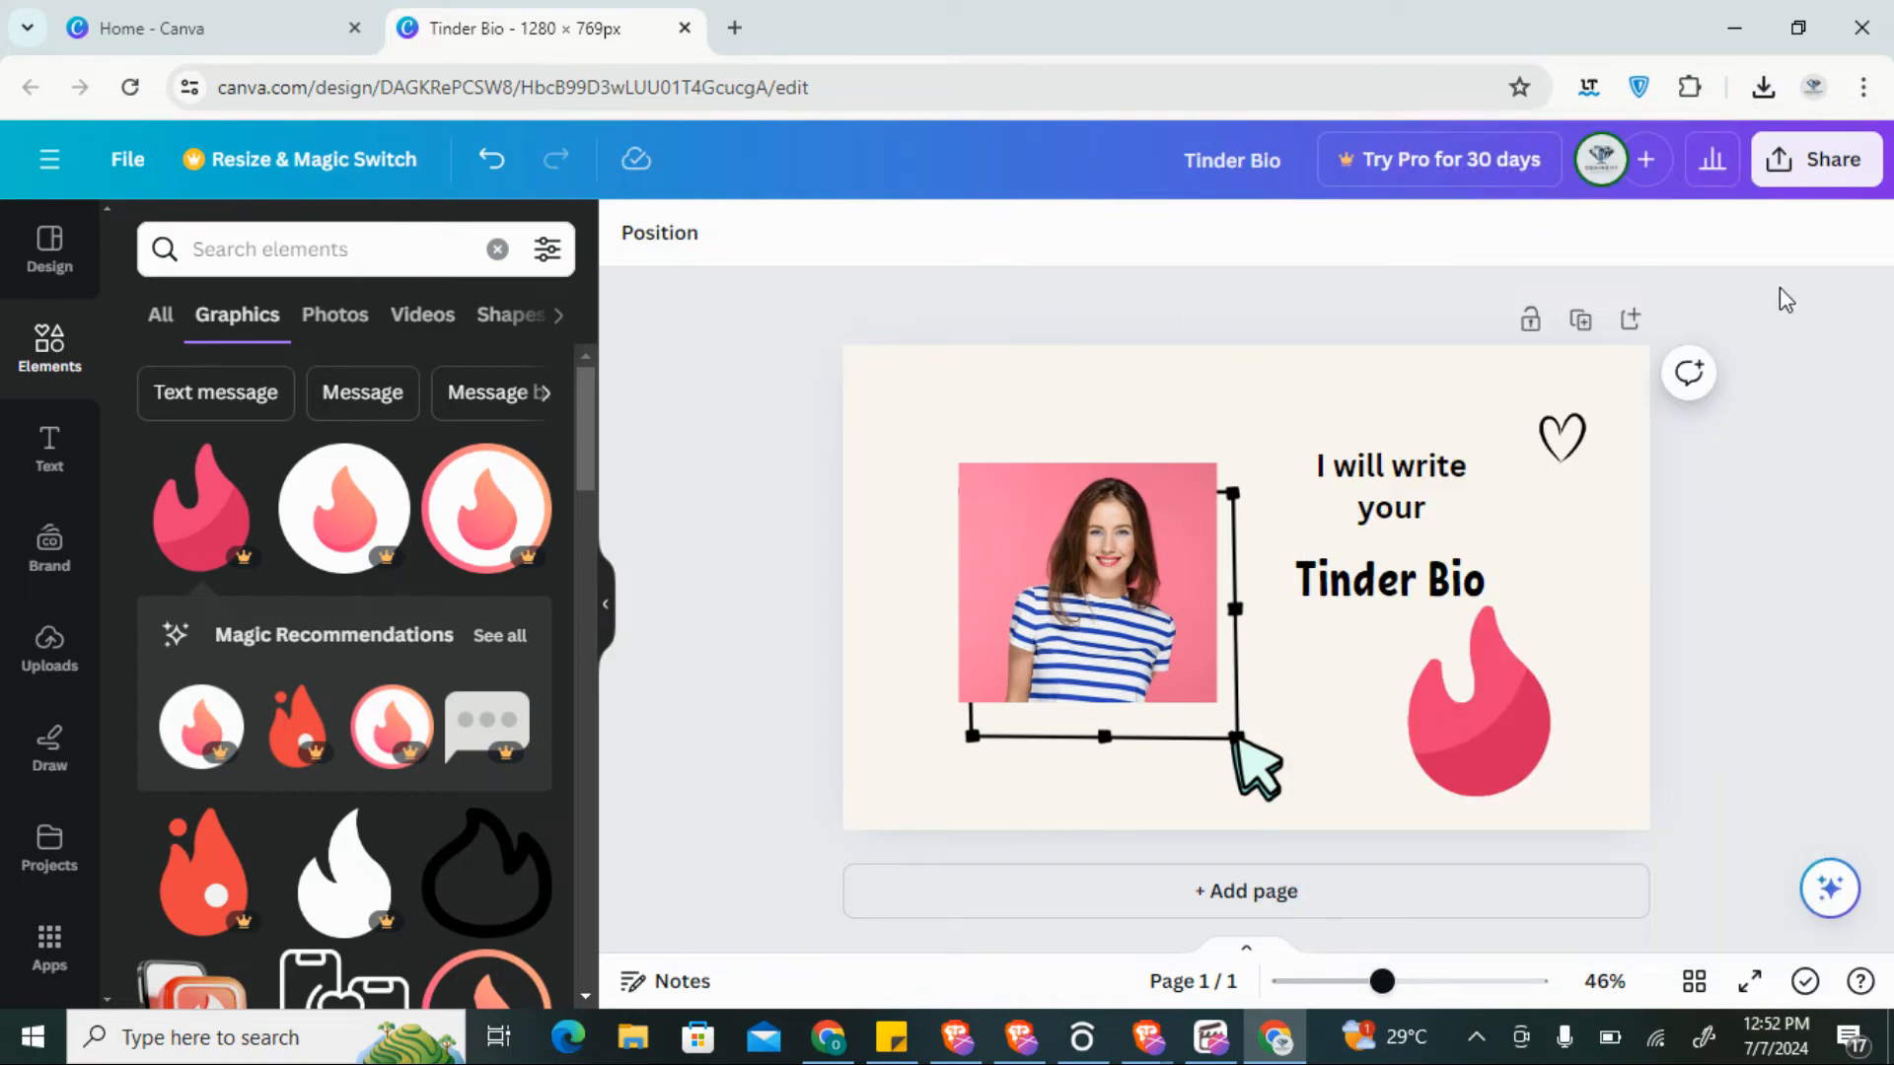
- Download the design as PDF Standard too, again choosing the free watermarked draft
left_click(1796, 163)
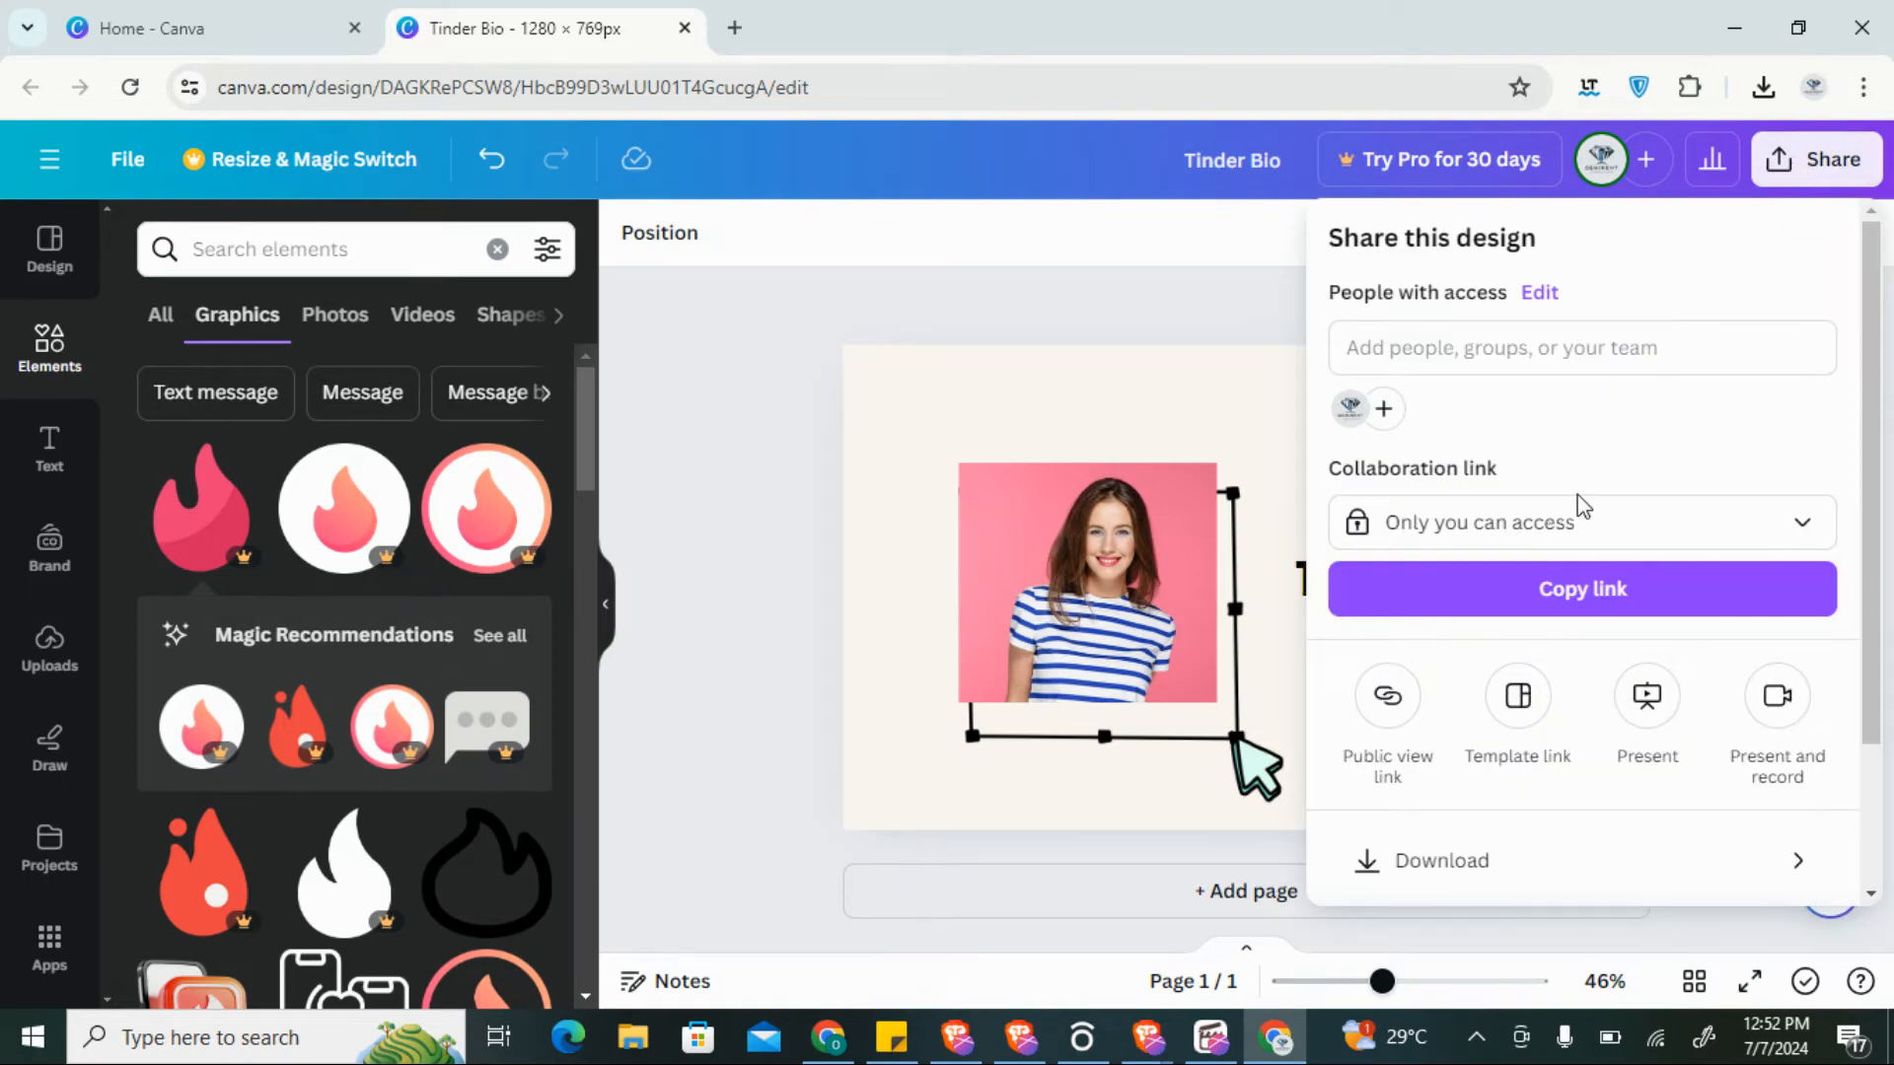
scroll(1578, 494, "down", 2)
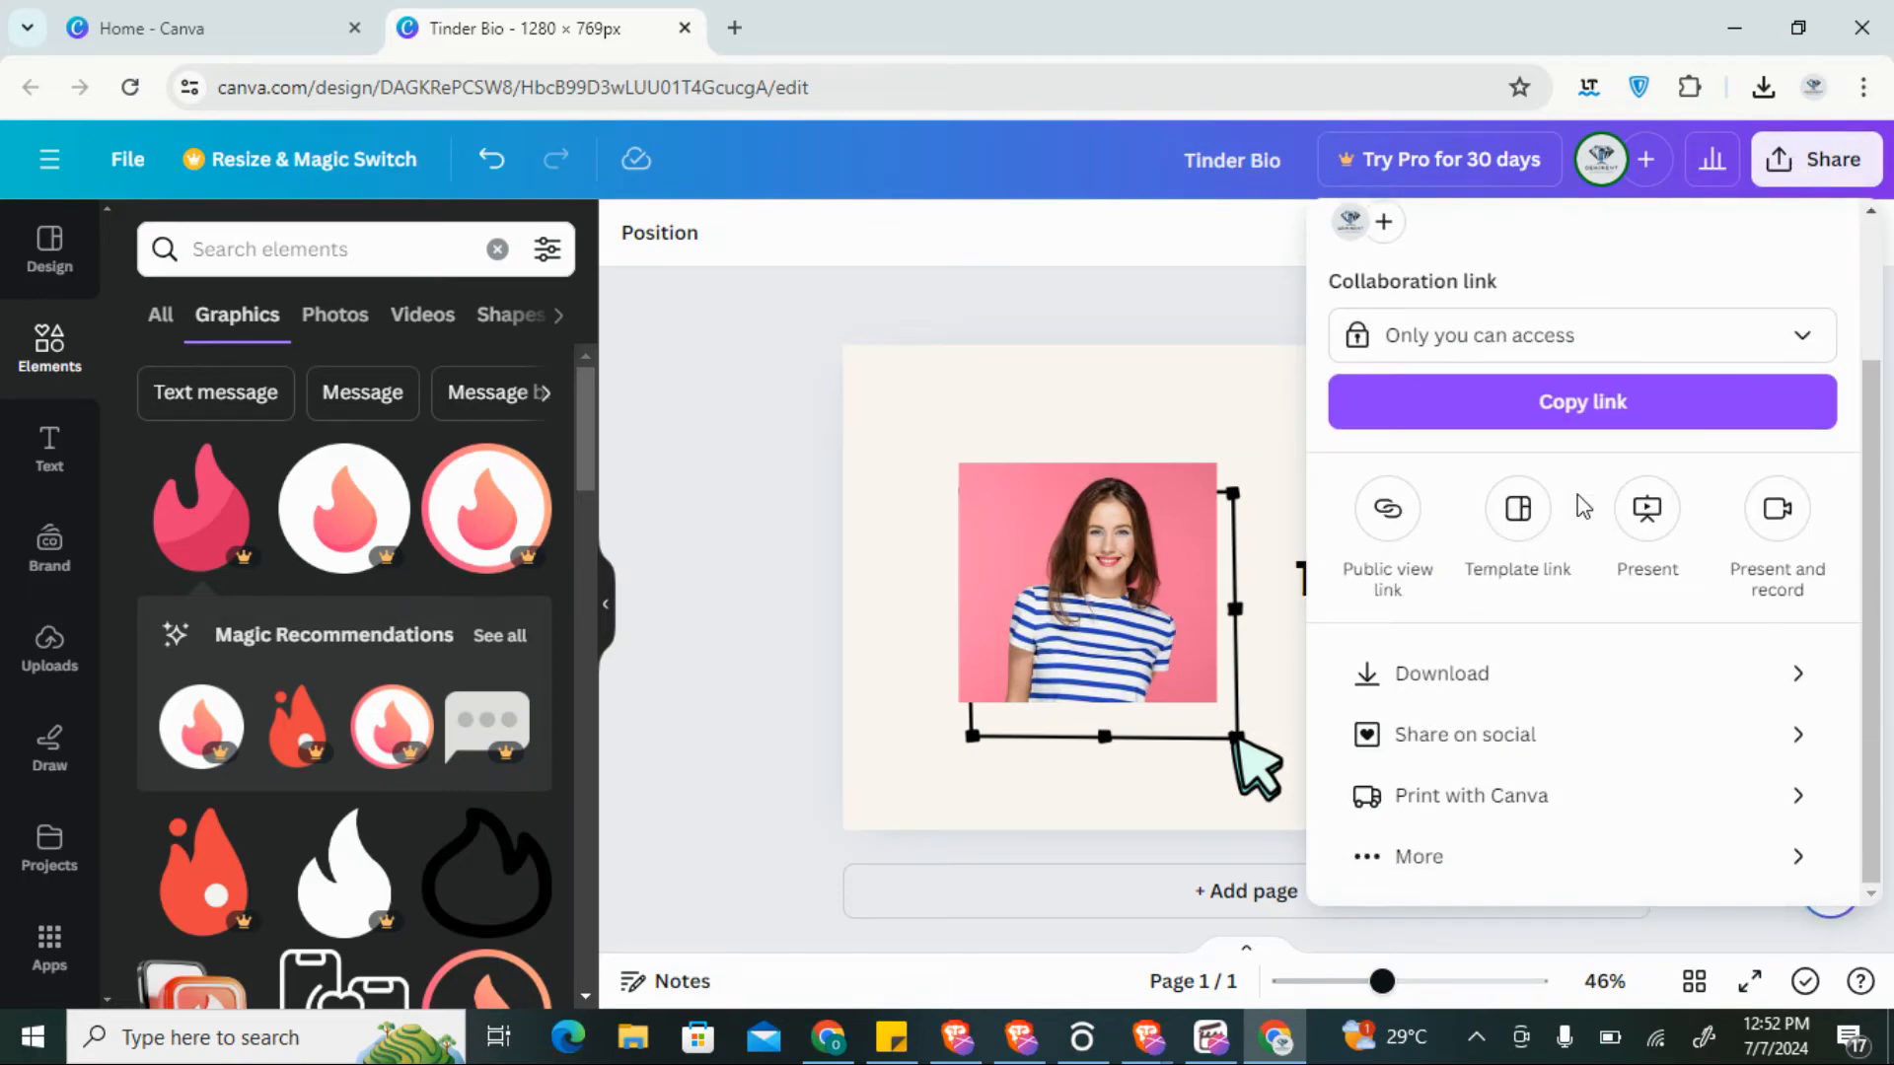
left_click(1430, 679)
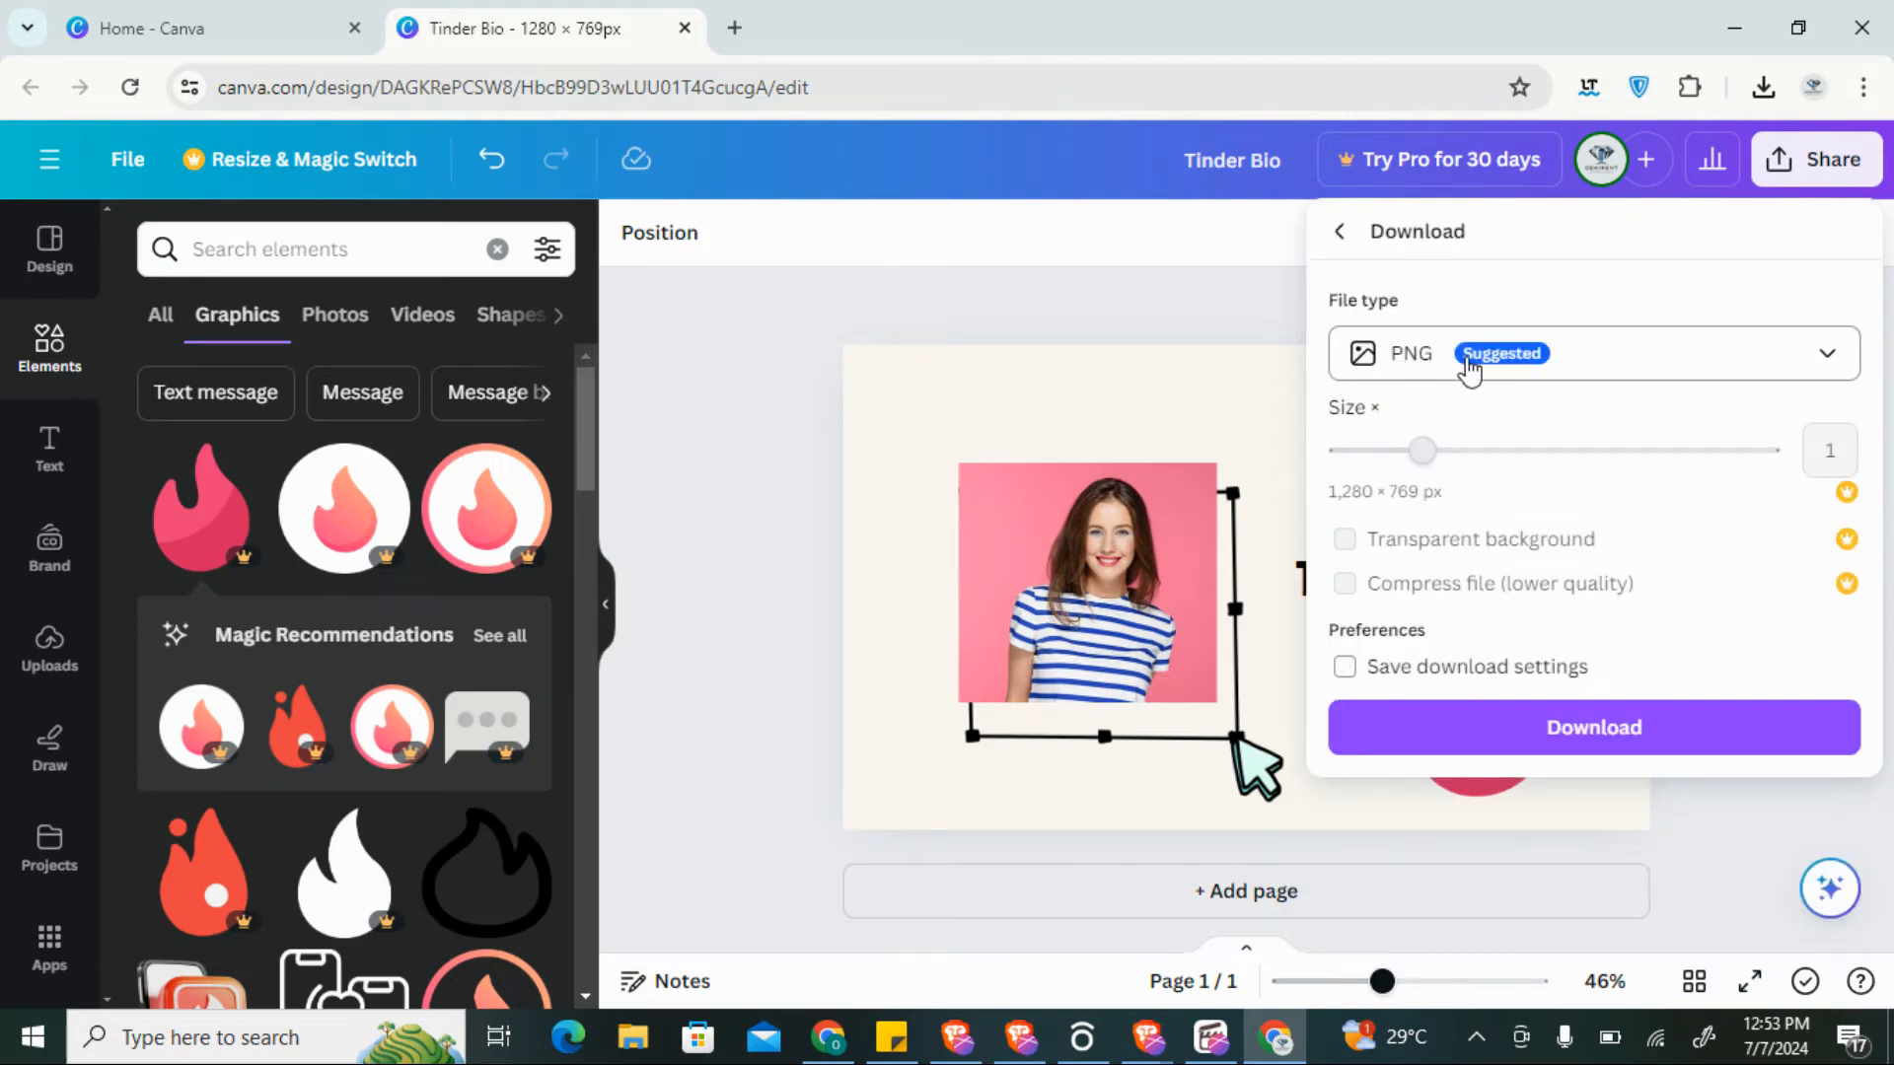
left_click(1557, 373)
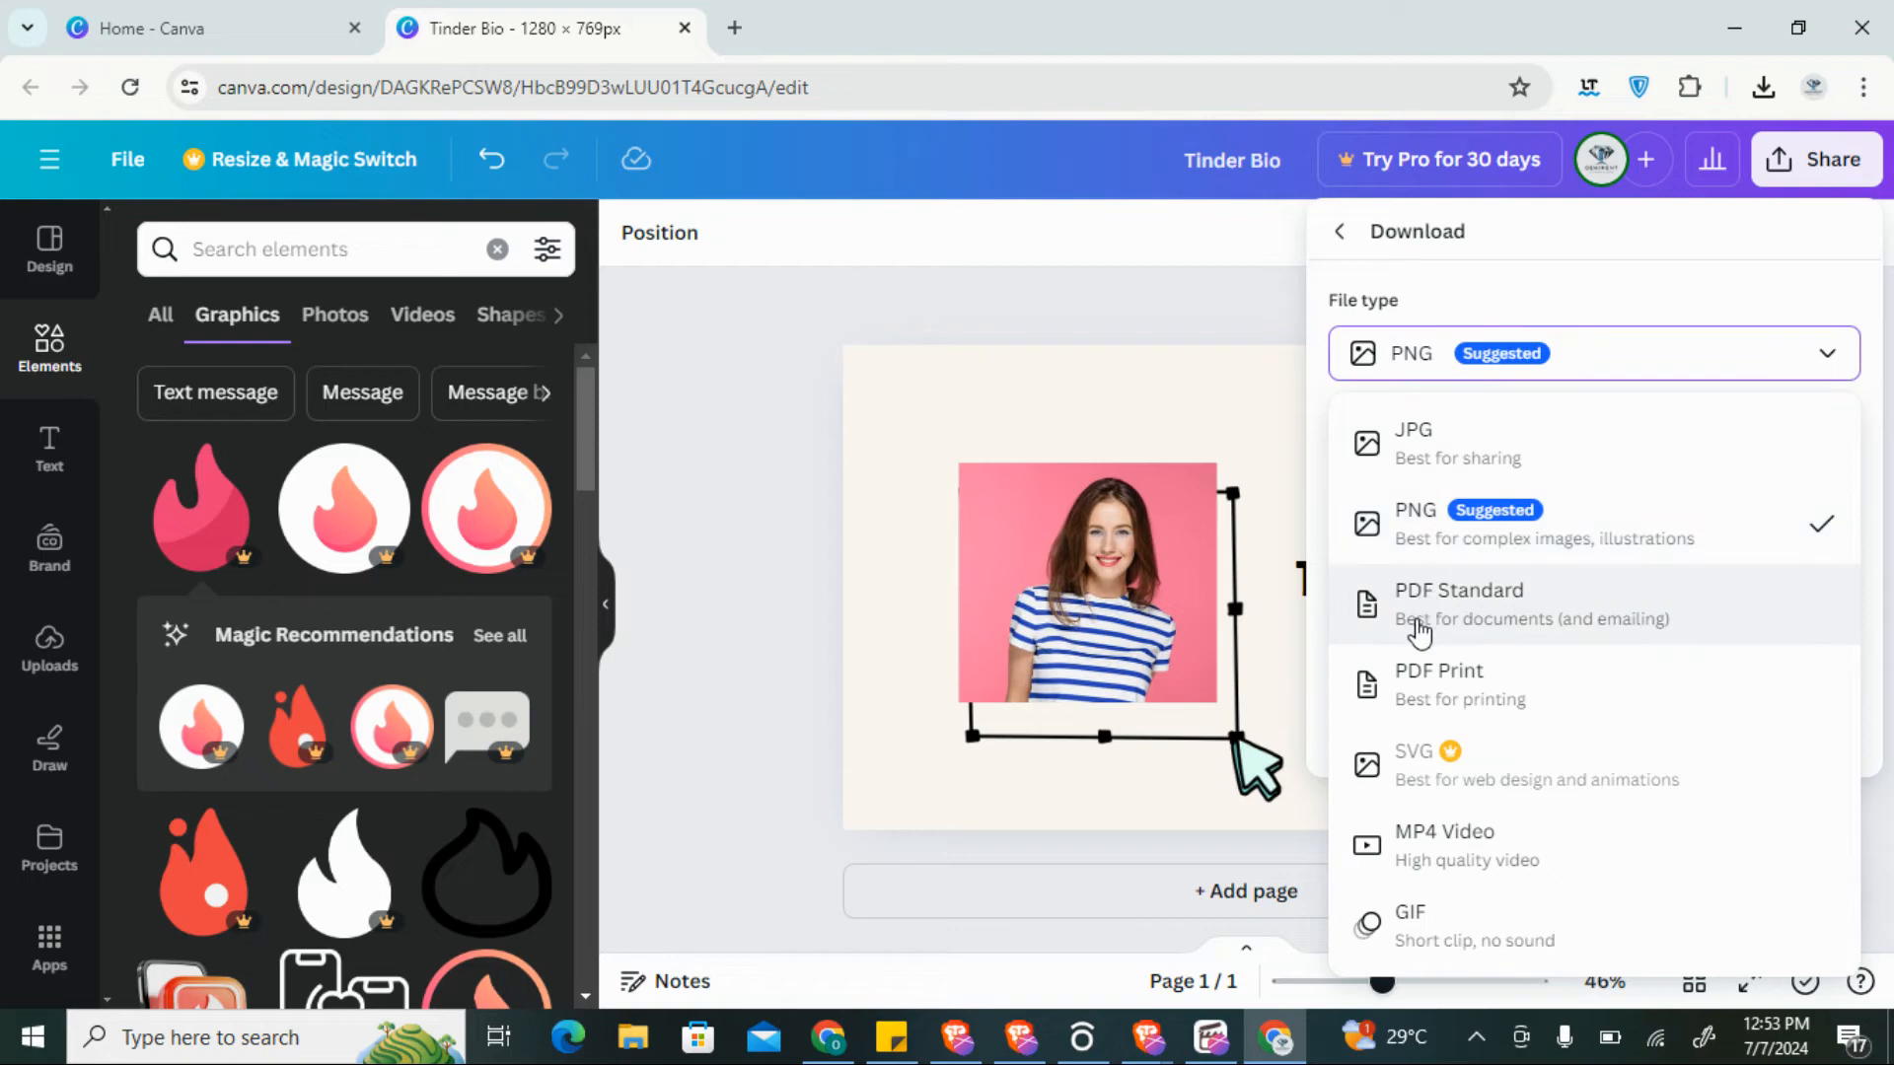
left_click(1419, 621)
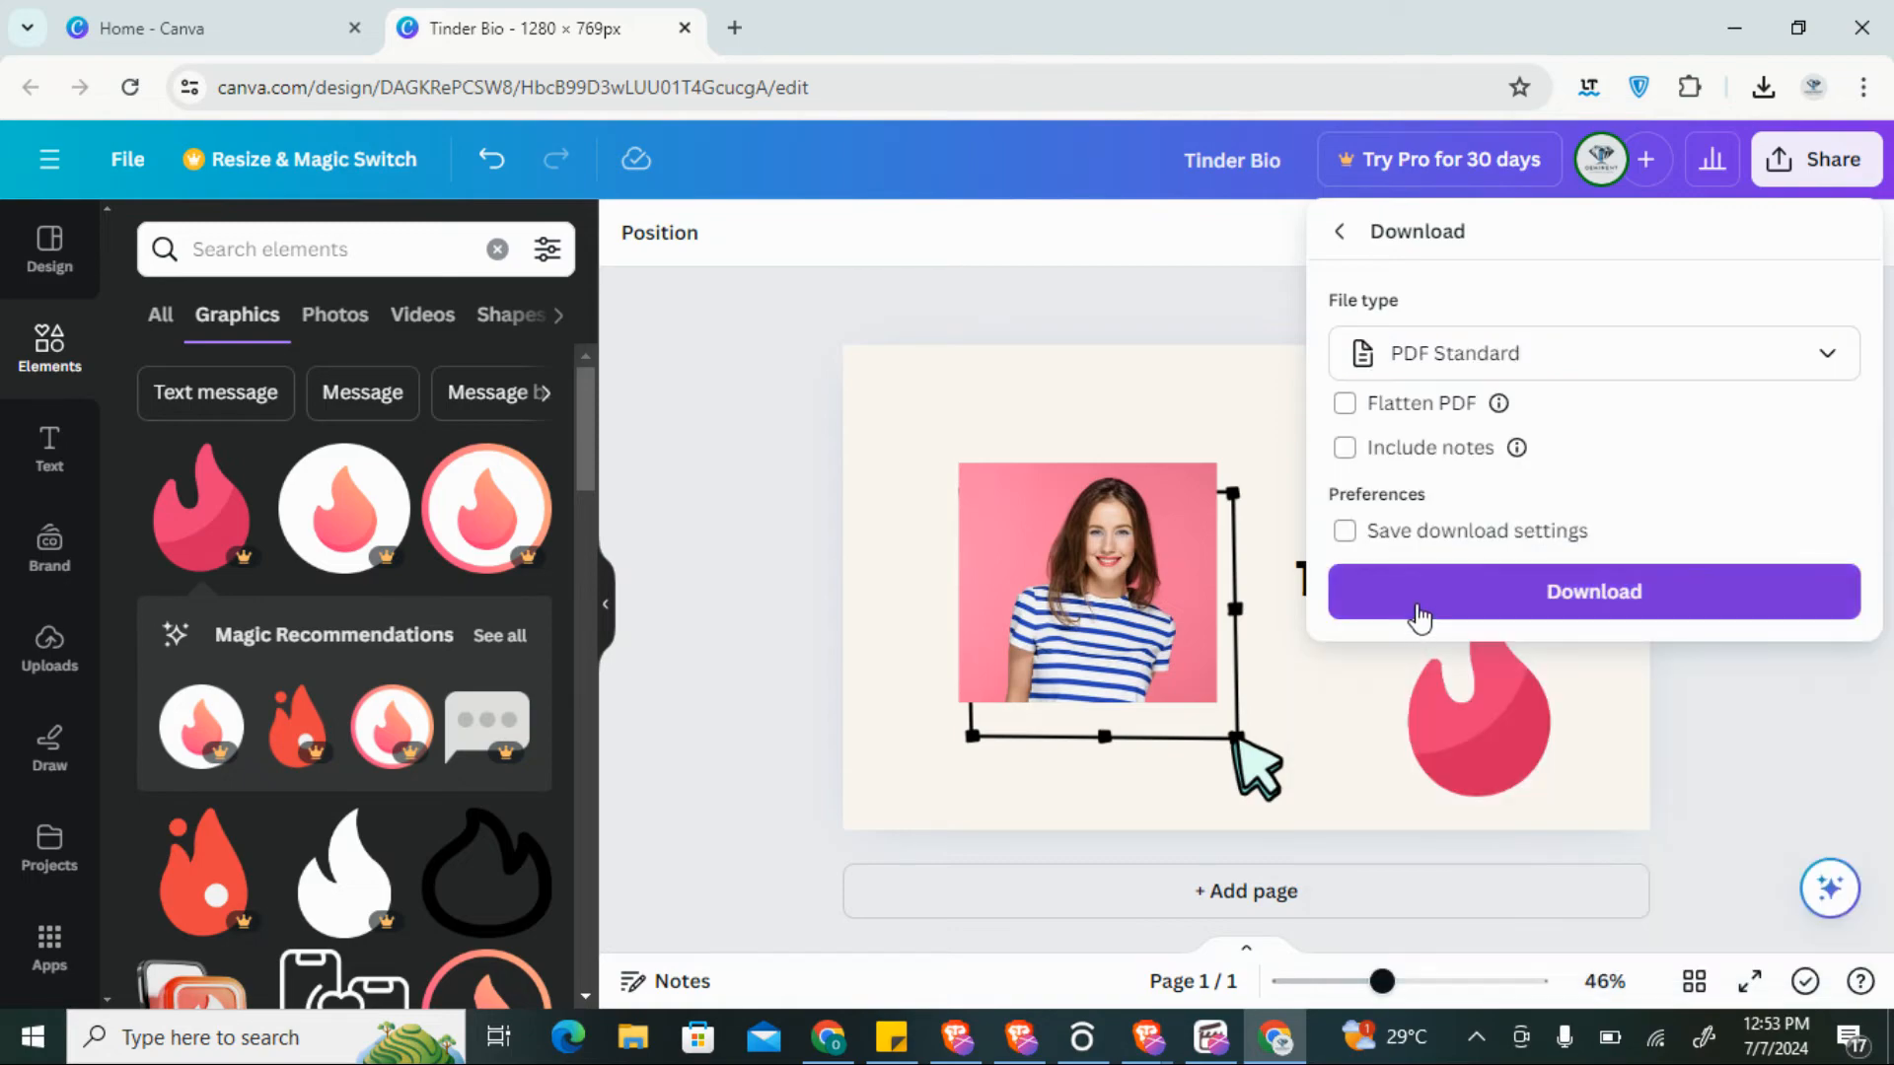
left_click(1421, 614)
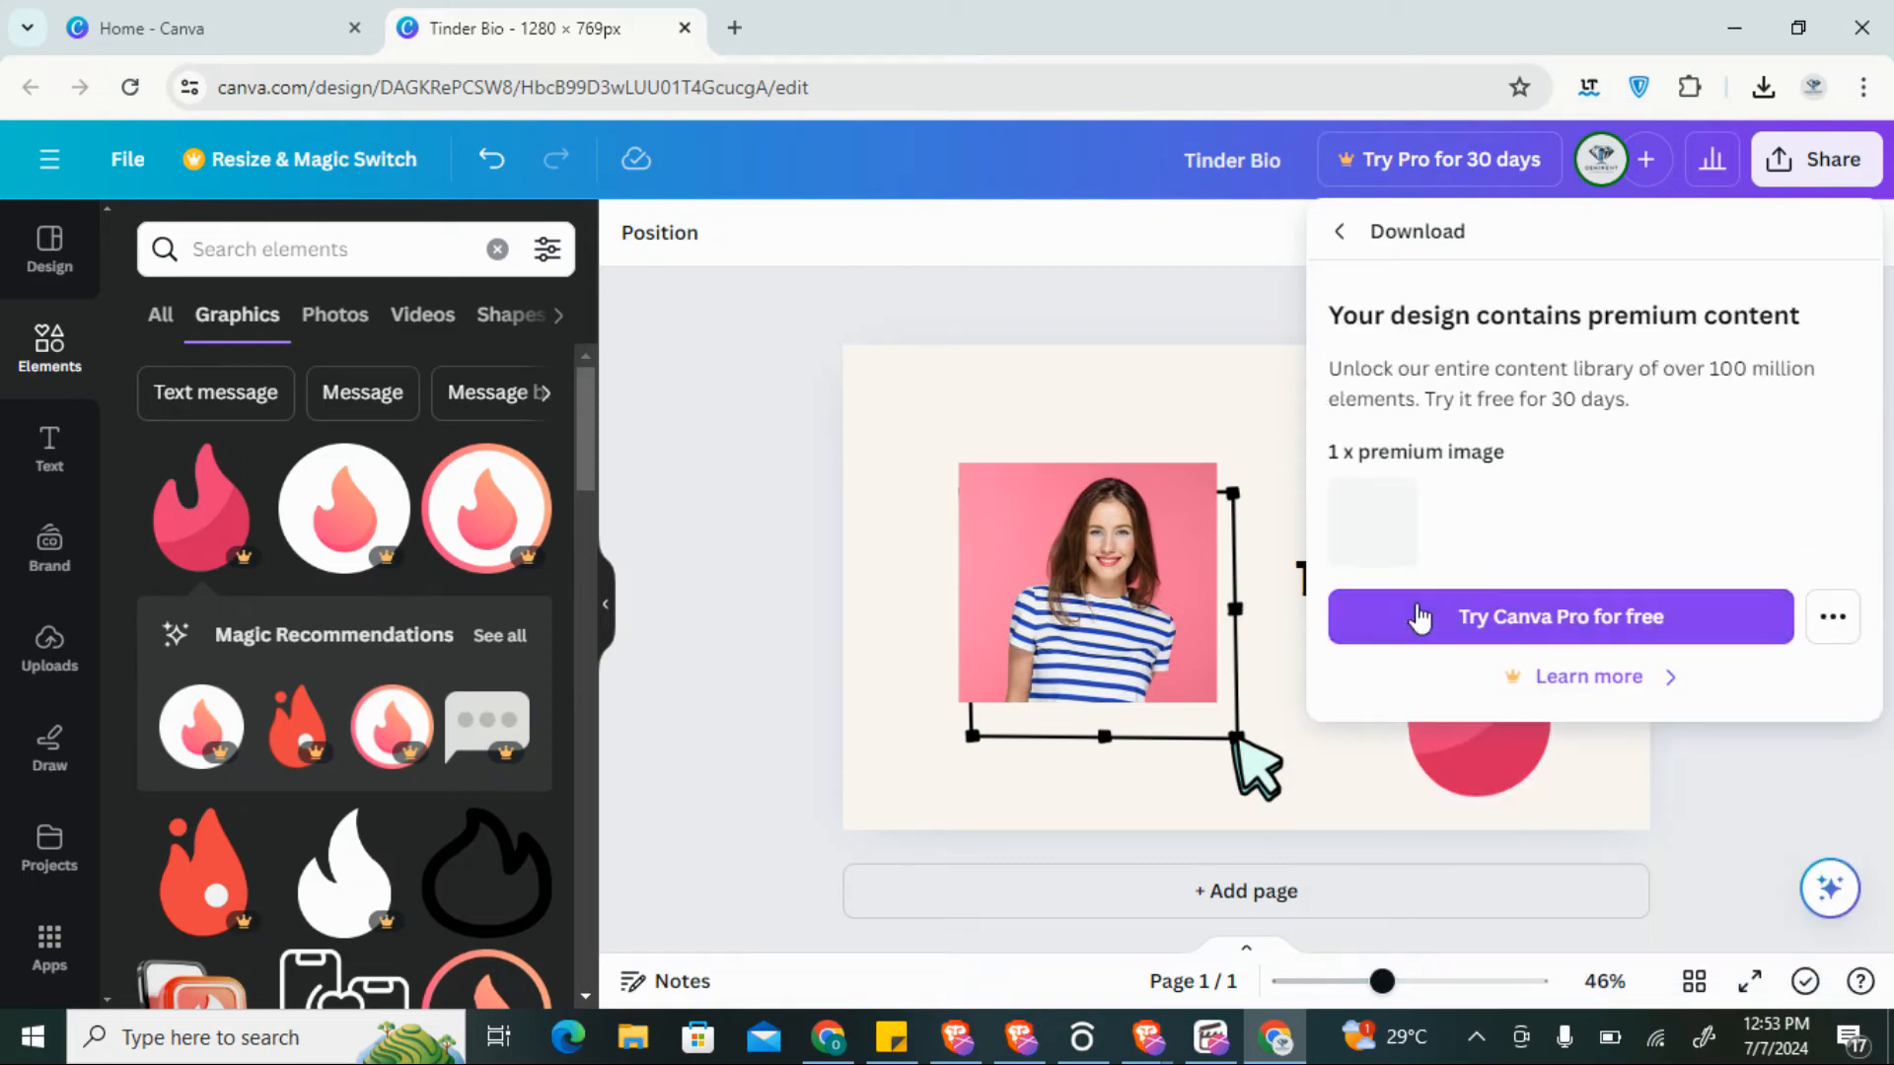
left_click(1835, 619)
left_click(1634, 801)
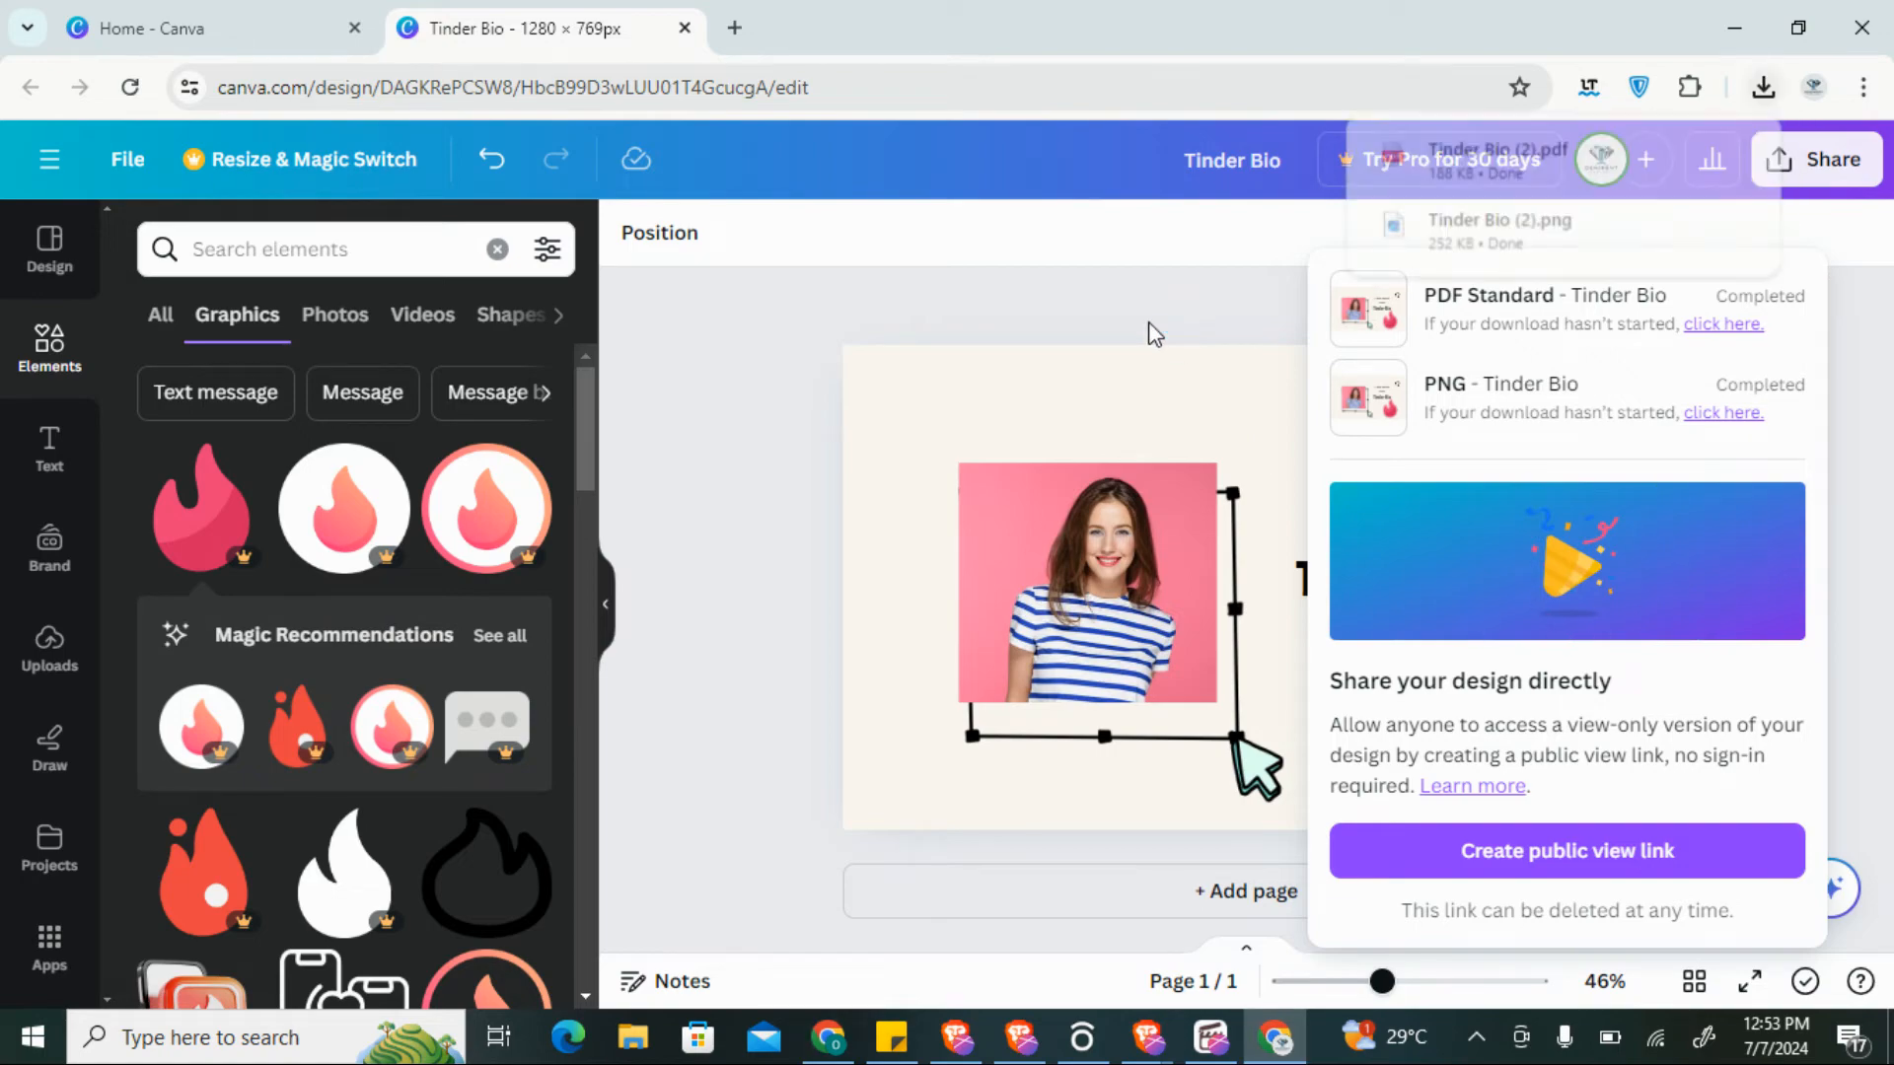
left_click(1083, 342)
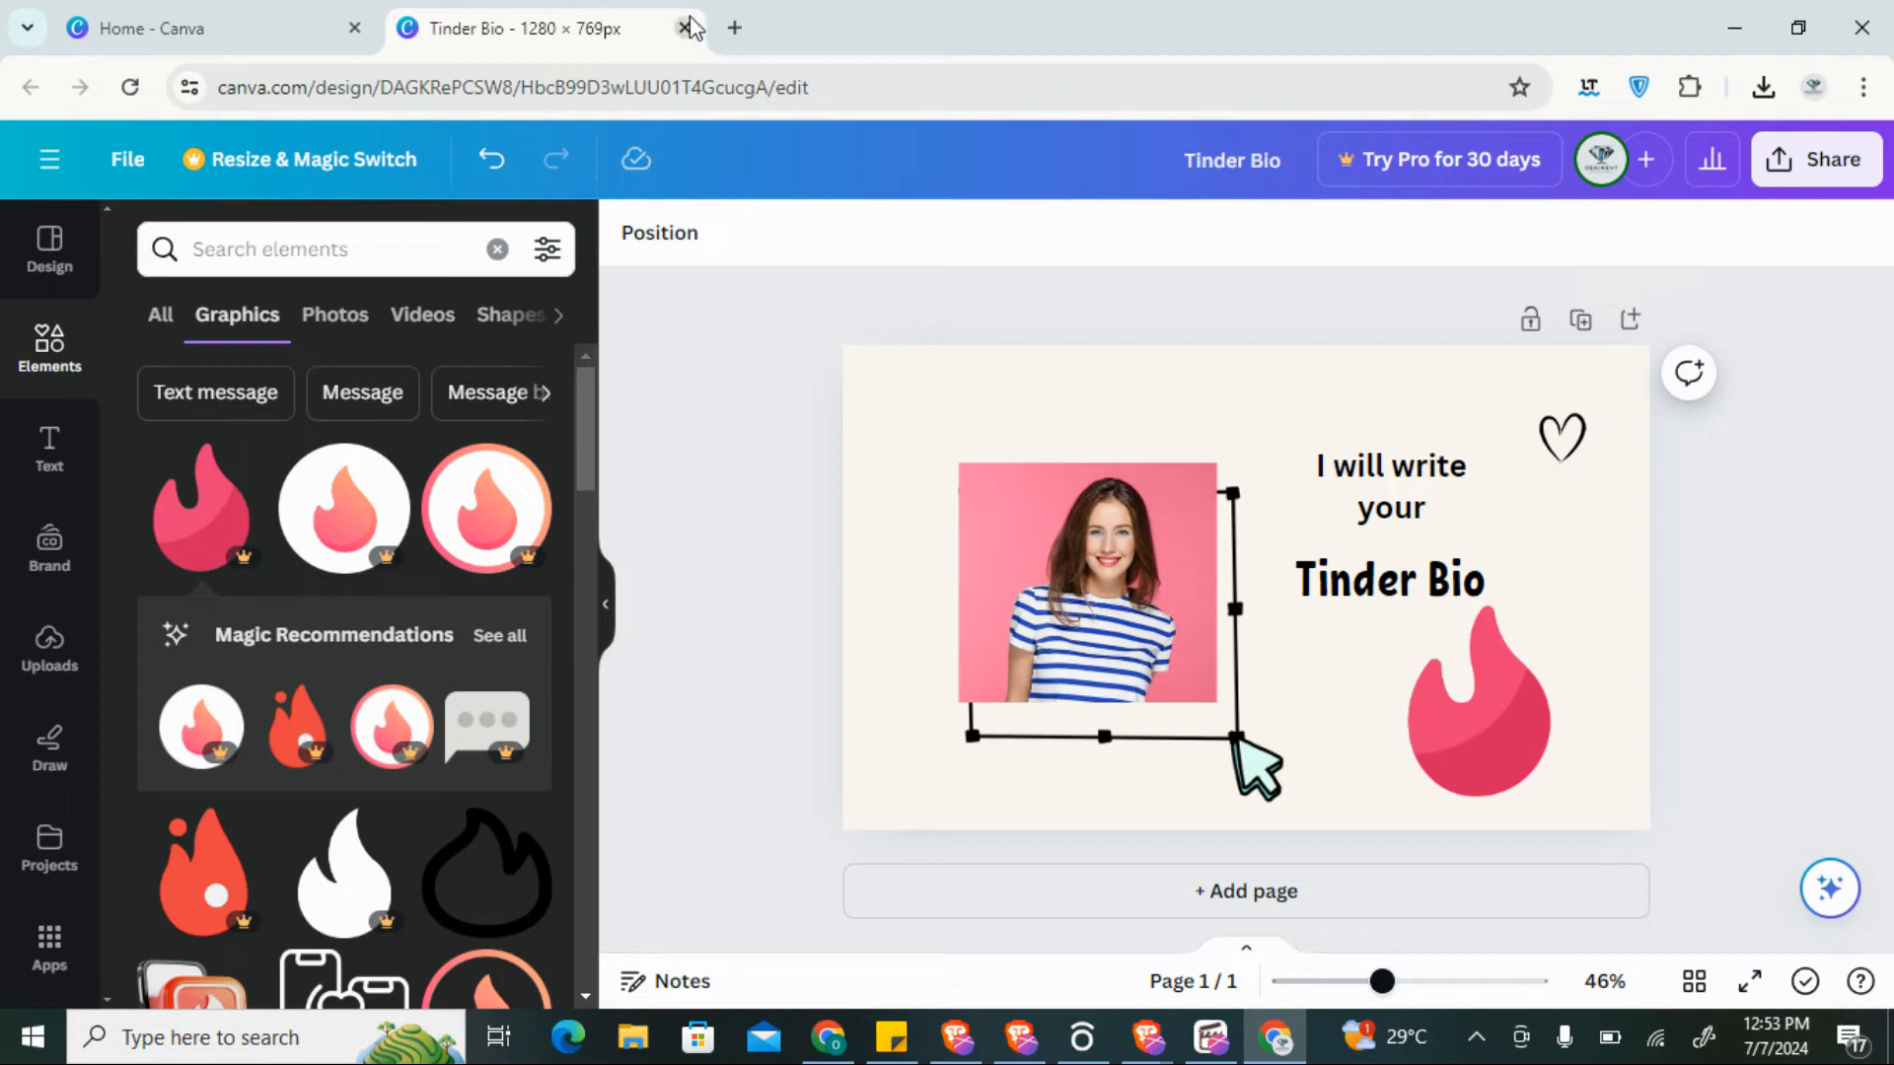
- Open the Tinder Bio (2) PNG from the Downloads folder in File Explorer to check the exported image, and close both windows
left_click(636, 1046)
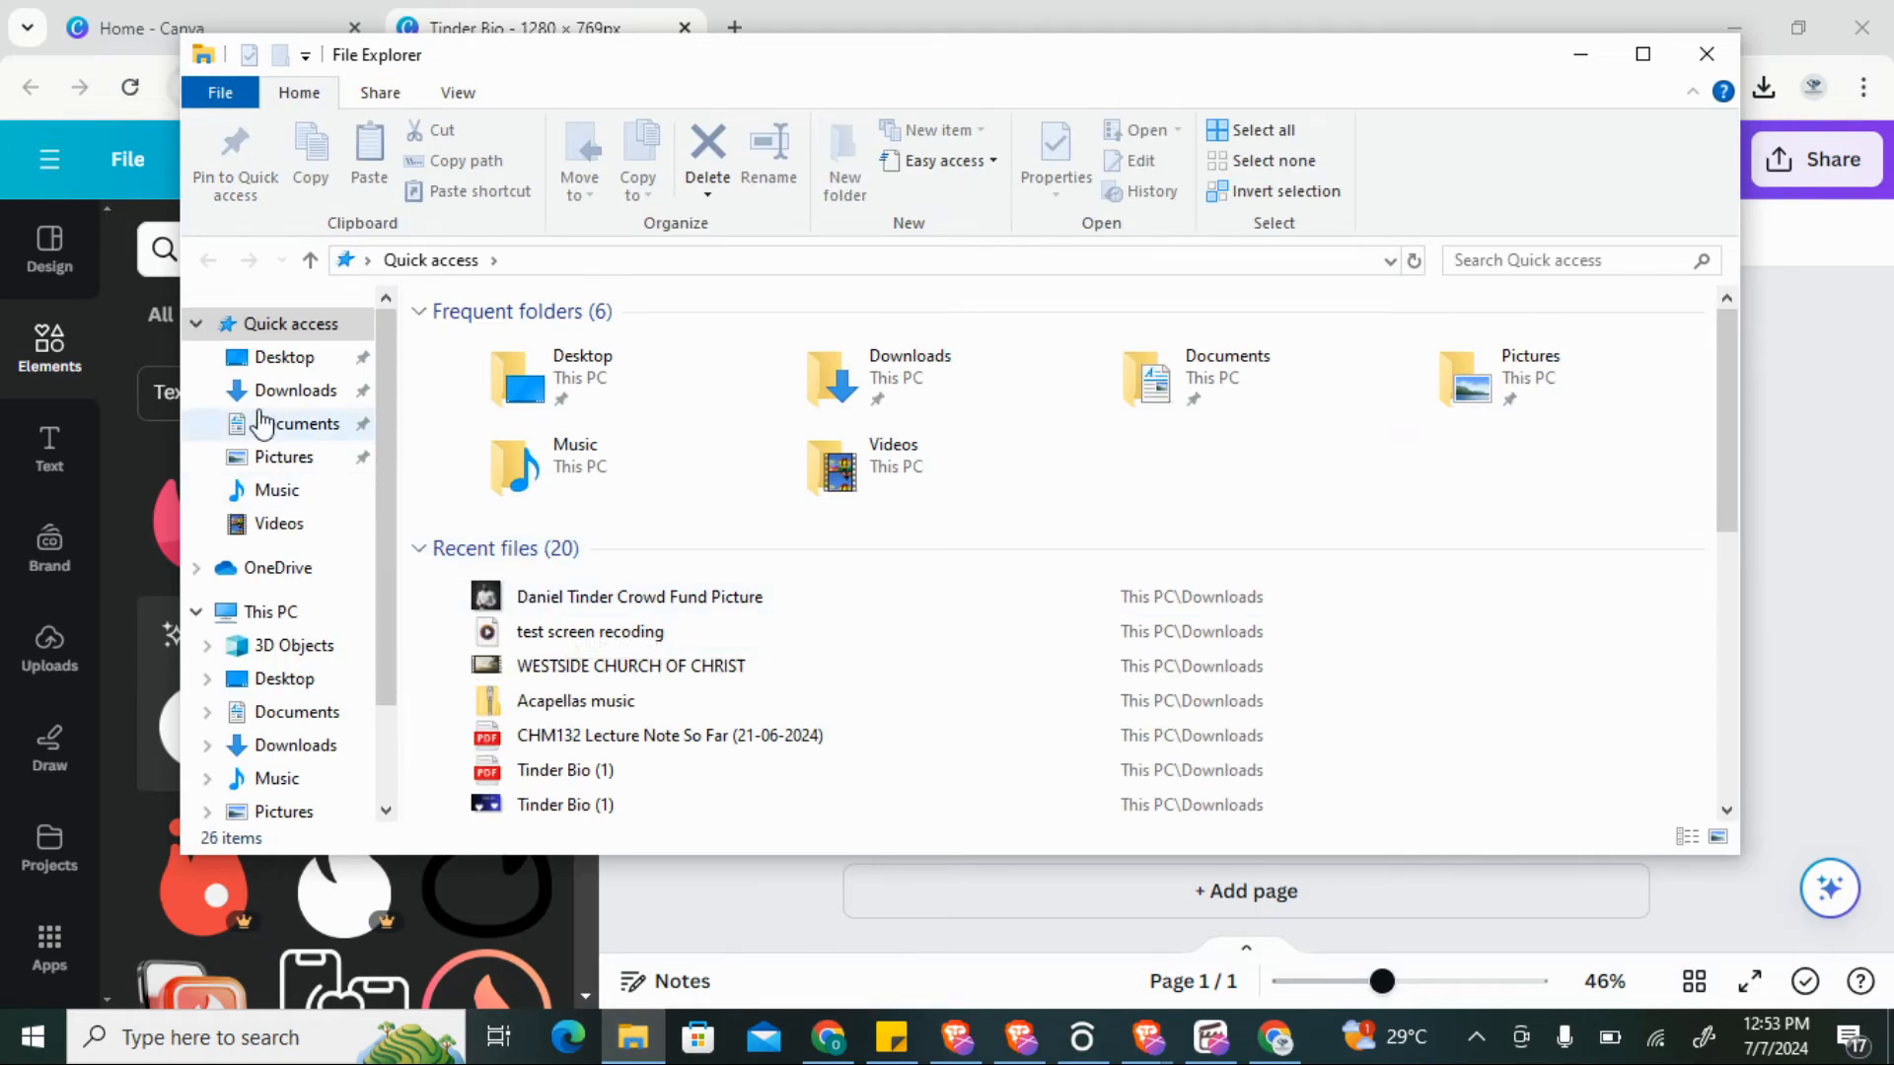
left_click(258, 395)
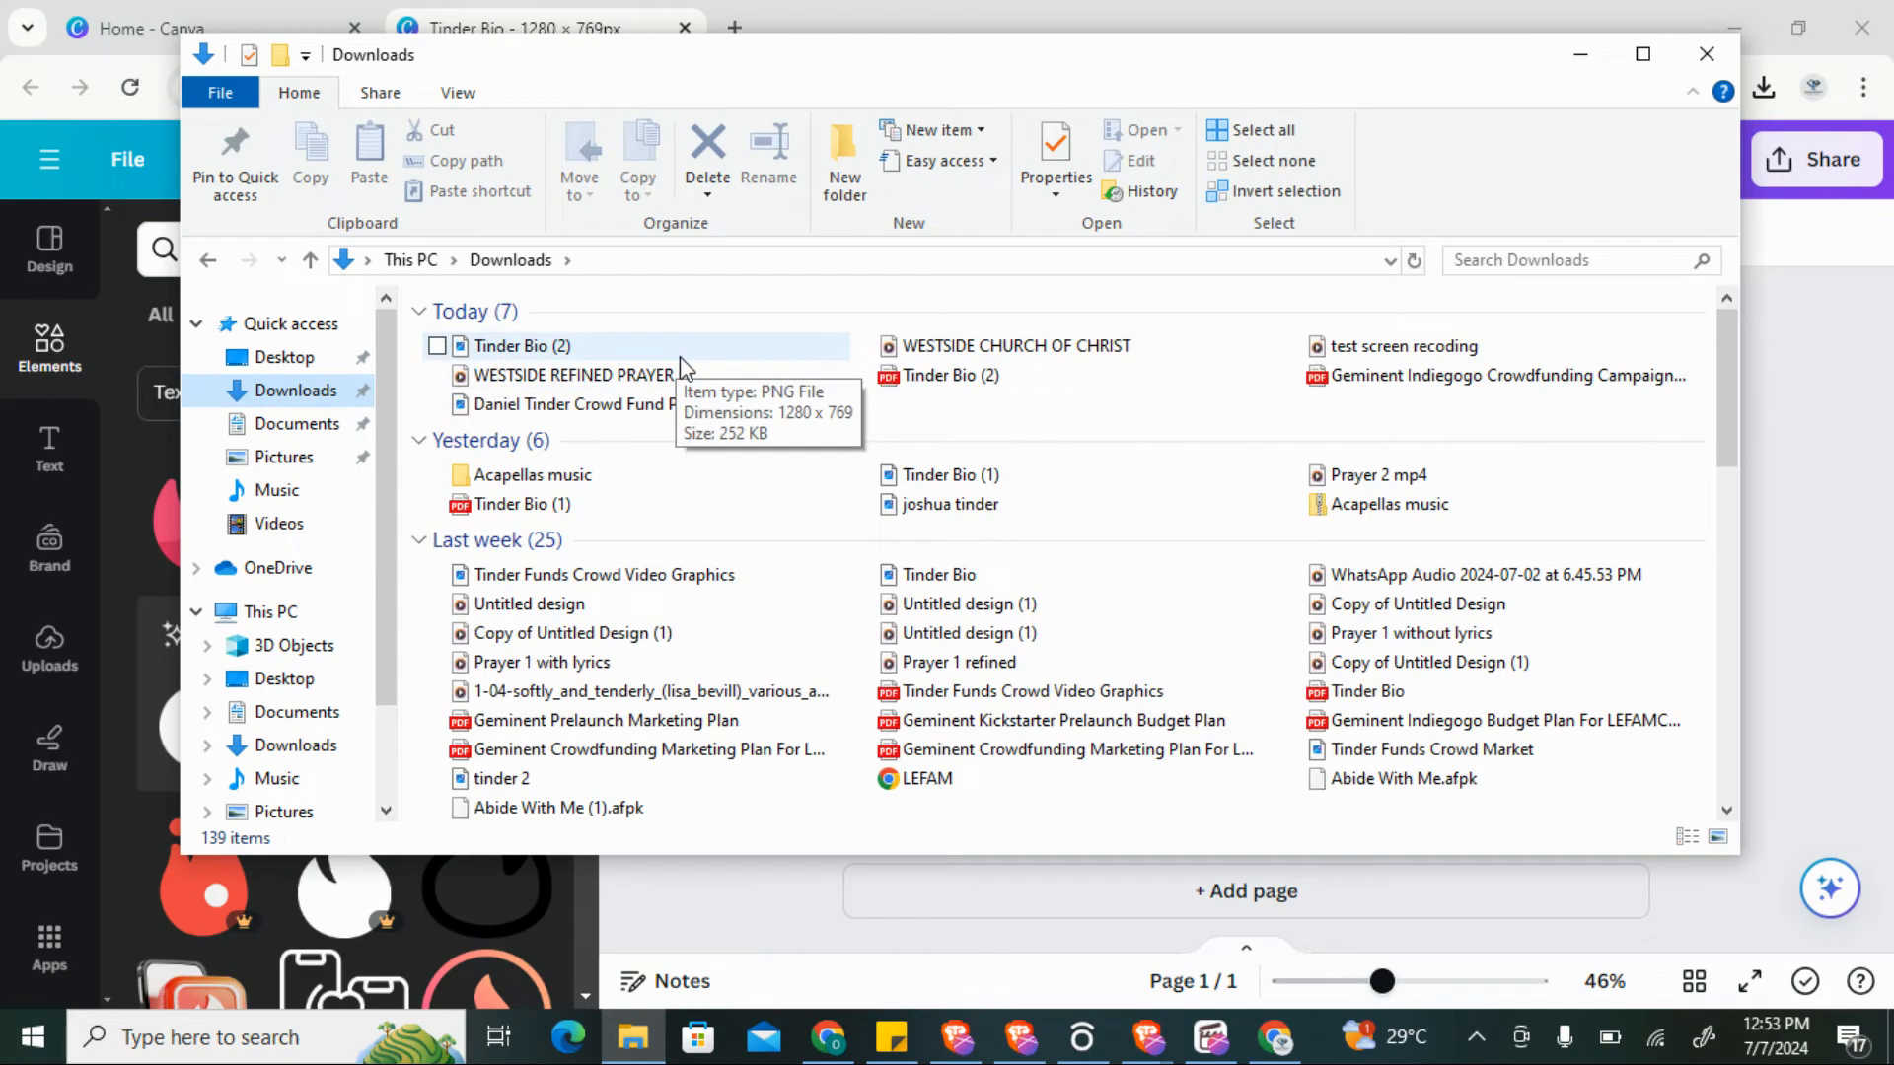
left_click(680, 357)
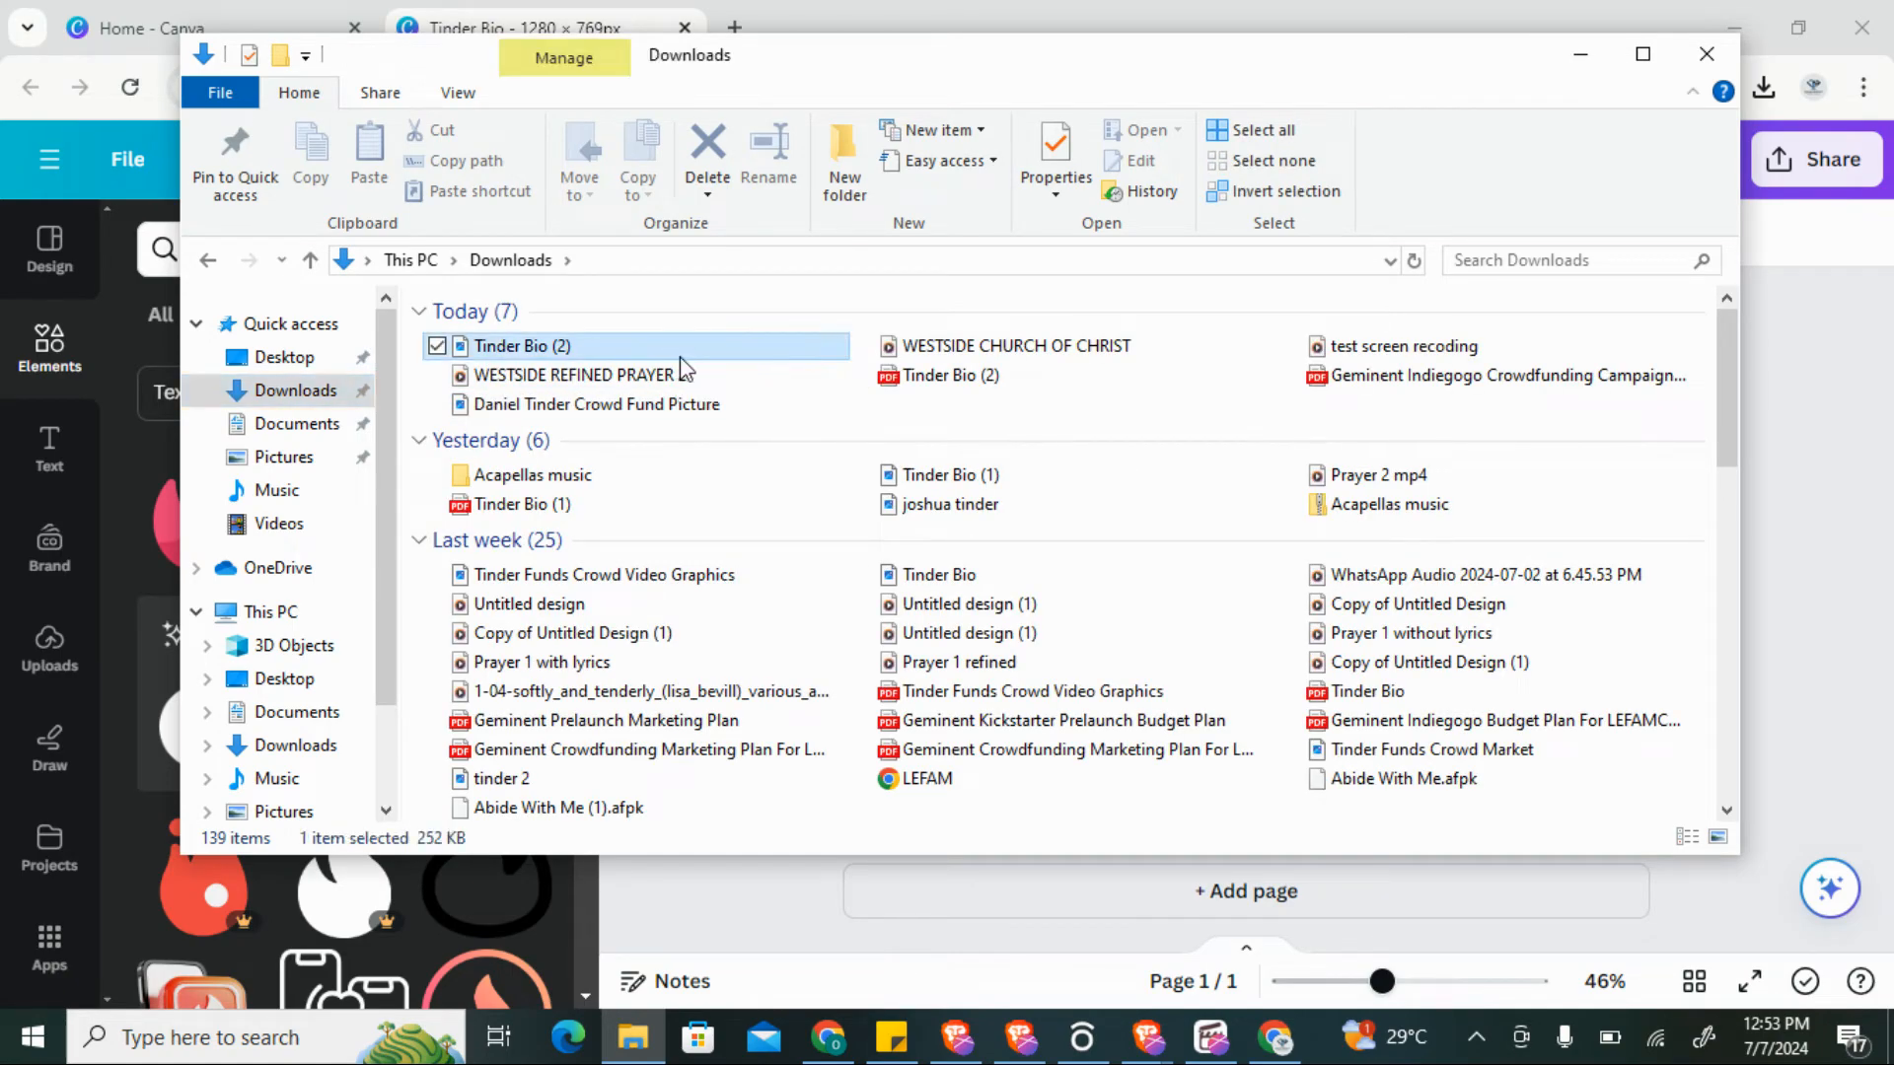
key("F2")
key("Escape")
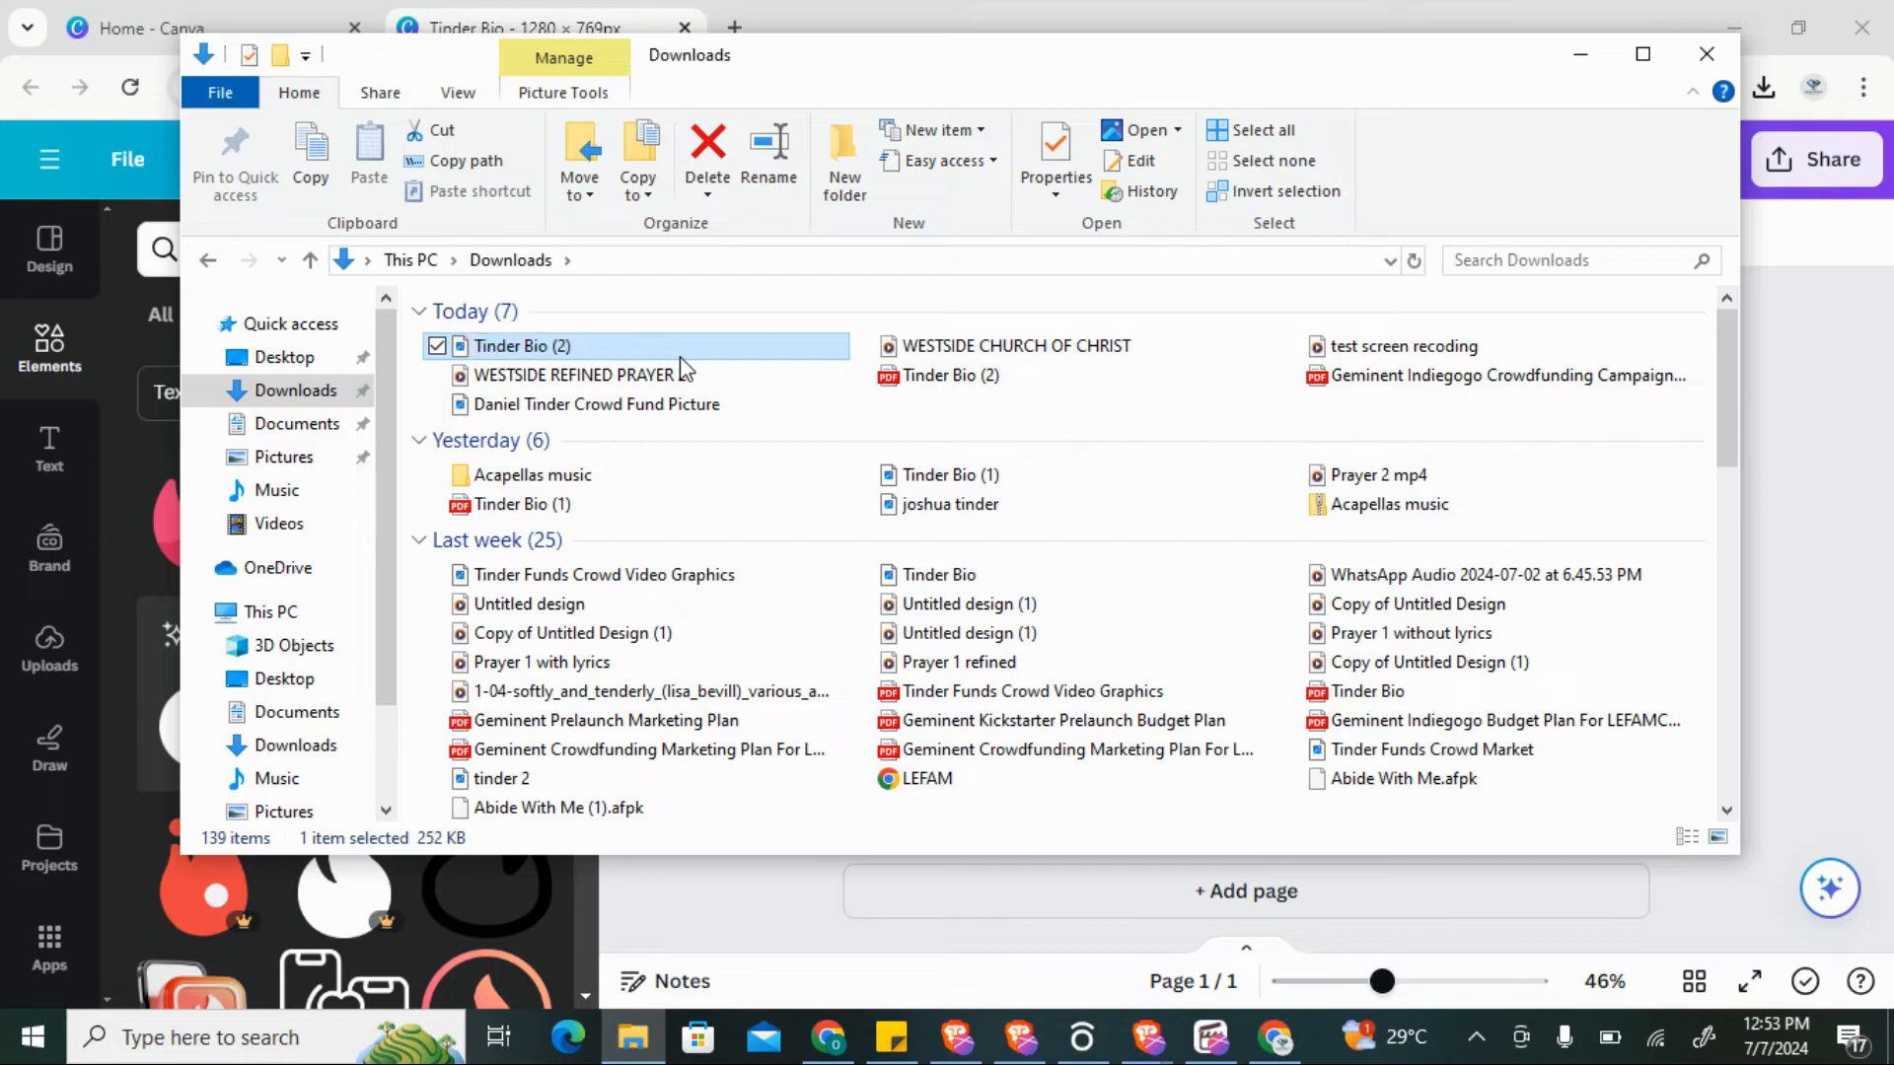
right_click(681, 359)
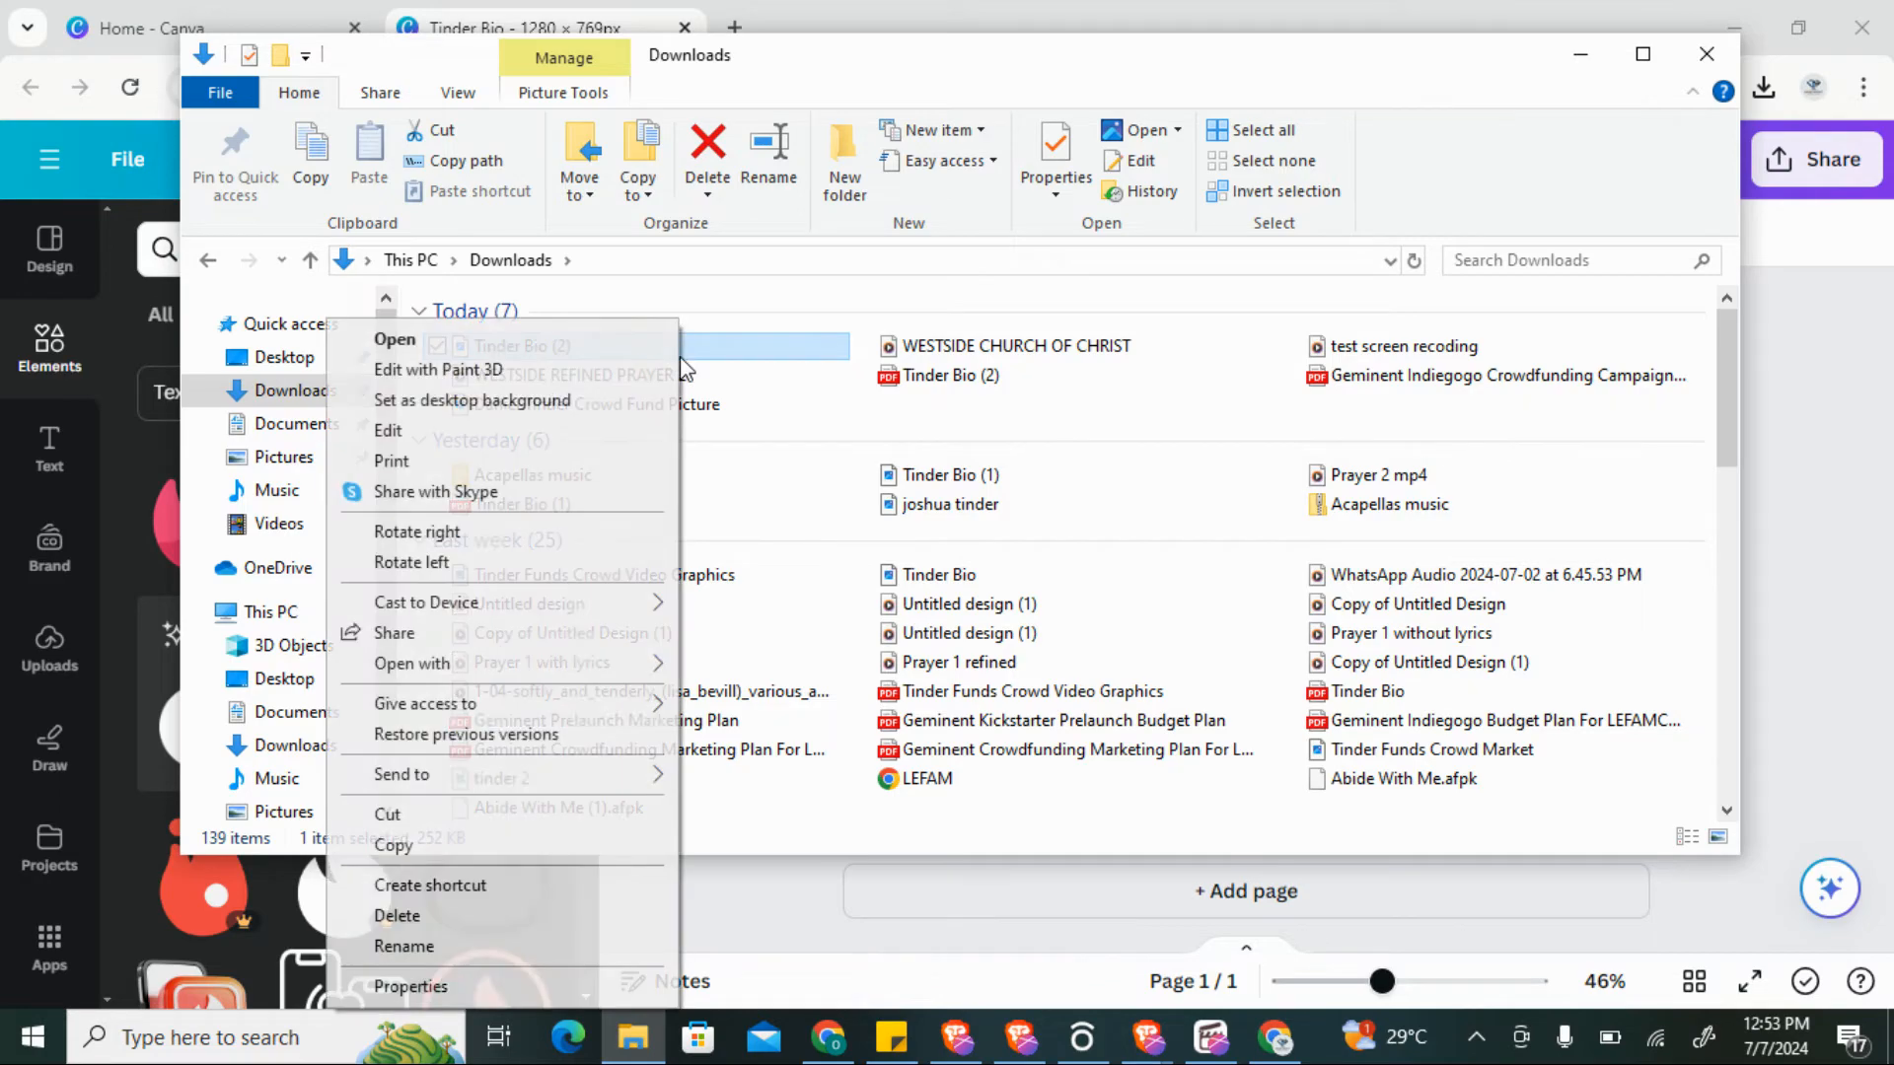
left_click(449, 345)
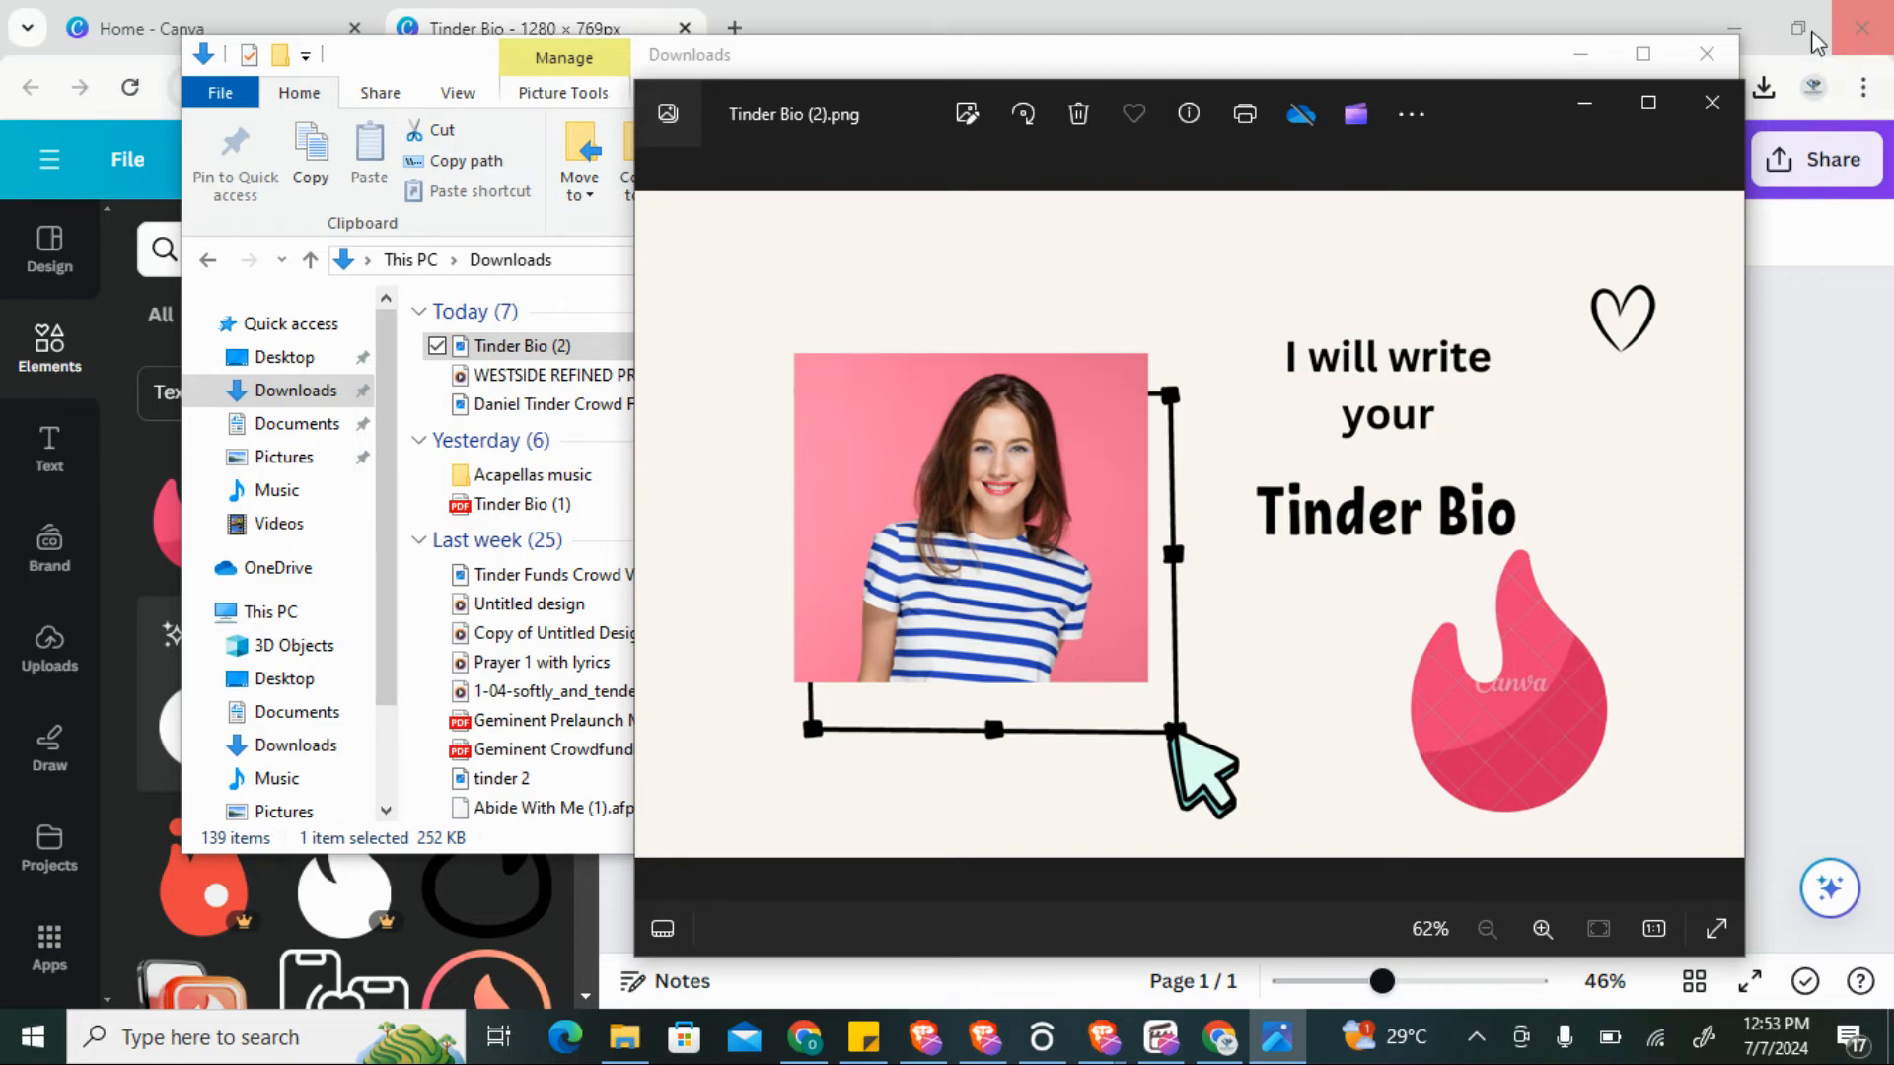
left_click(1718, 56)
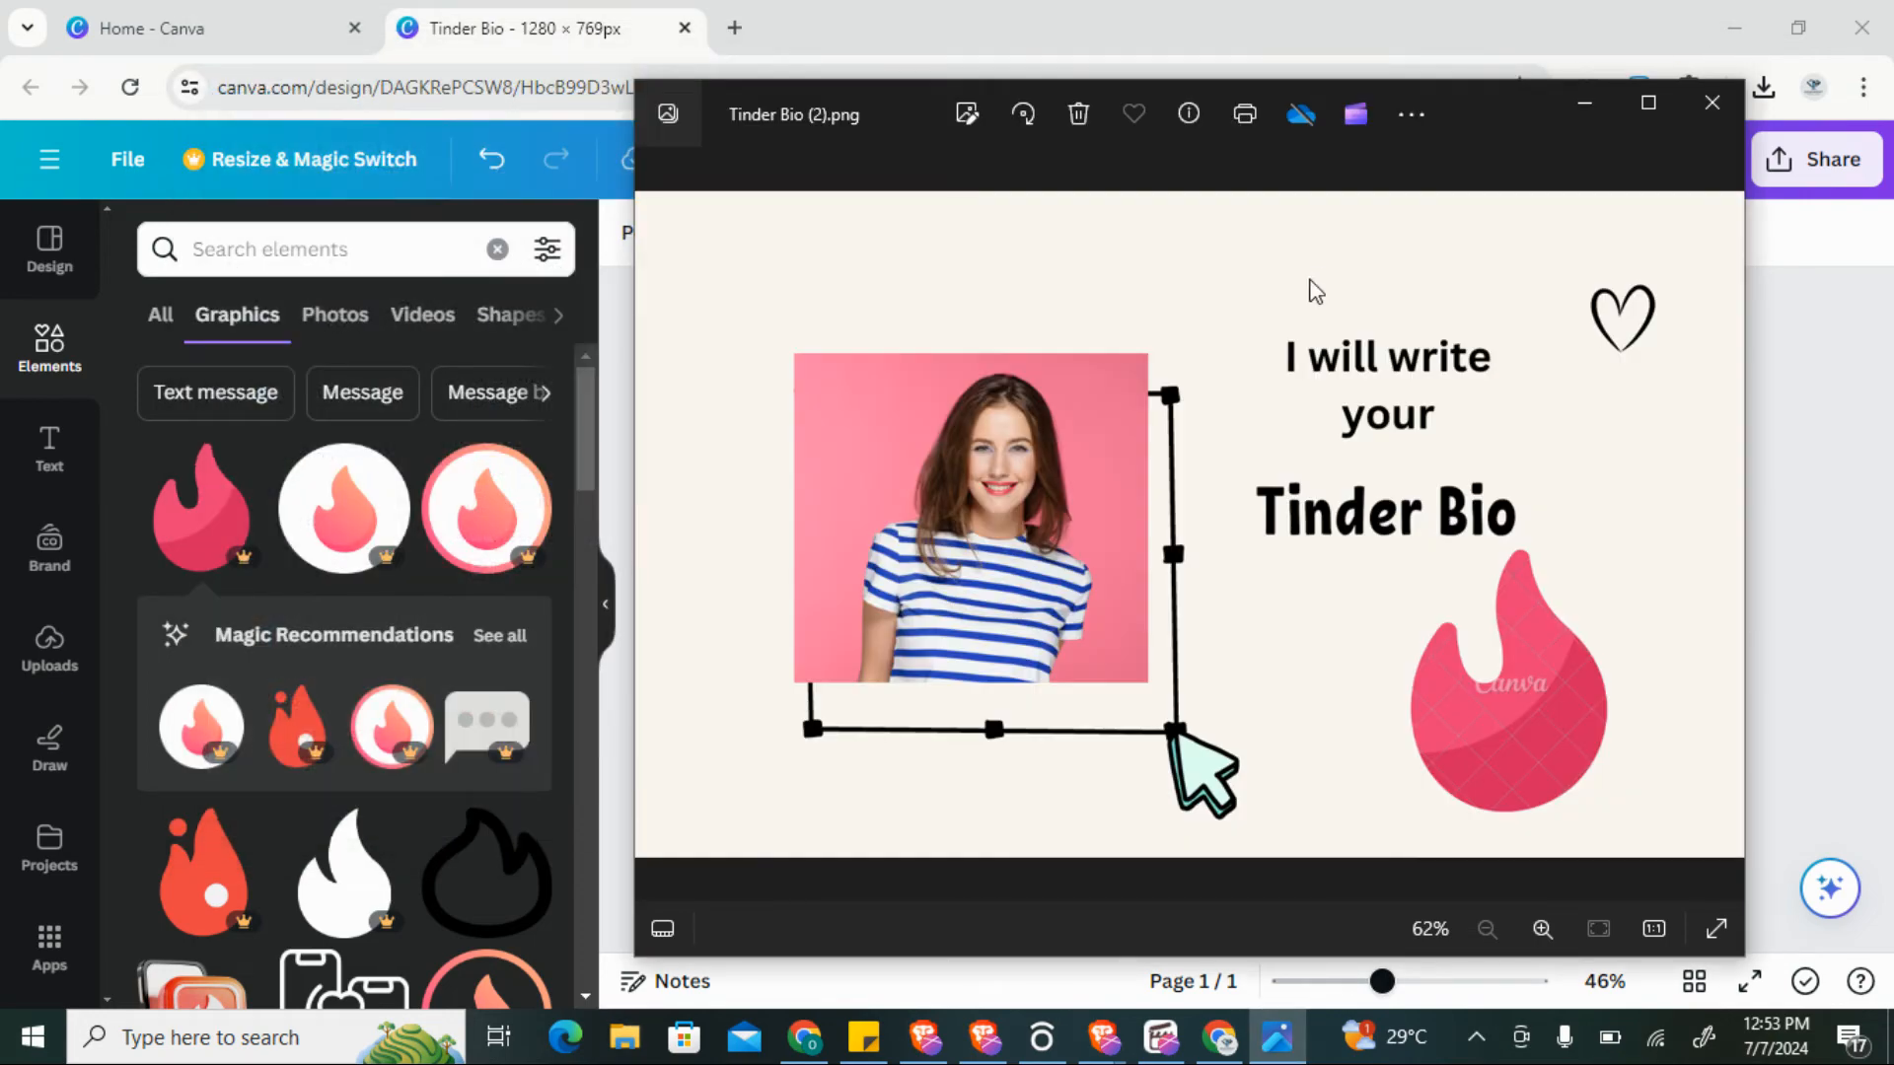
left_click(1712, 103)
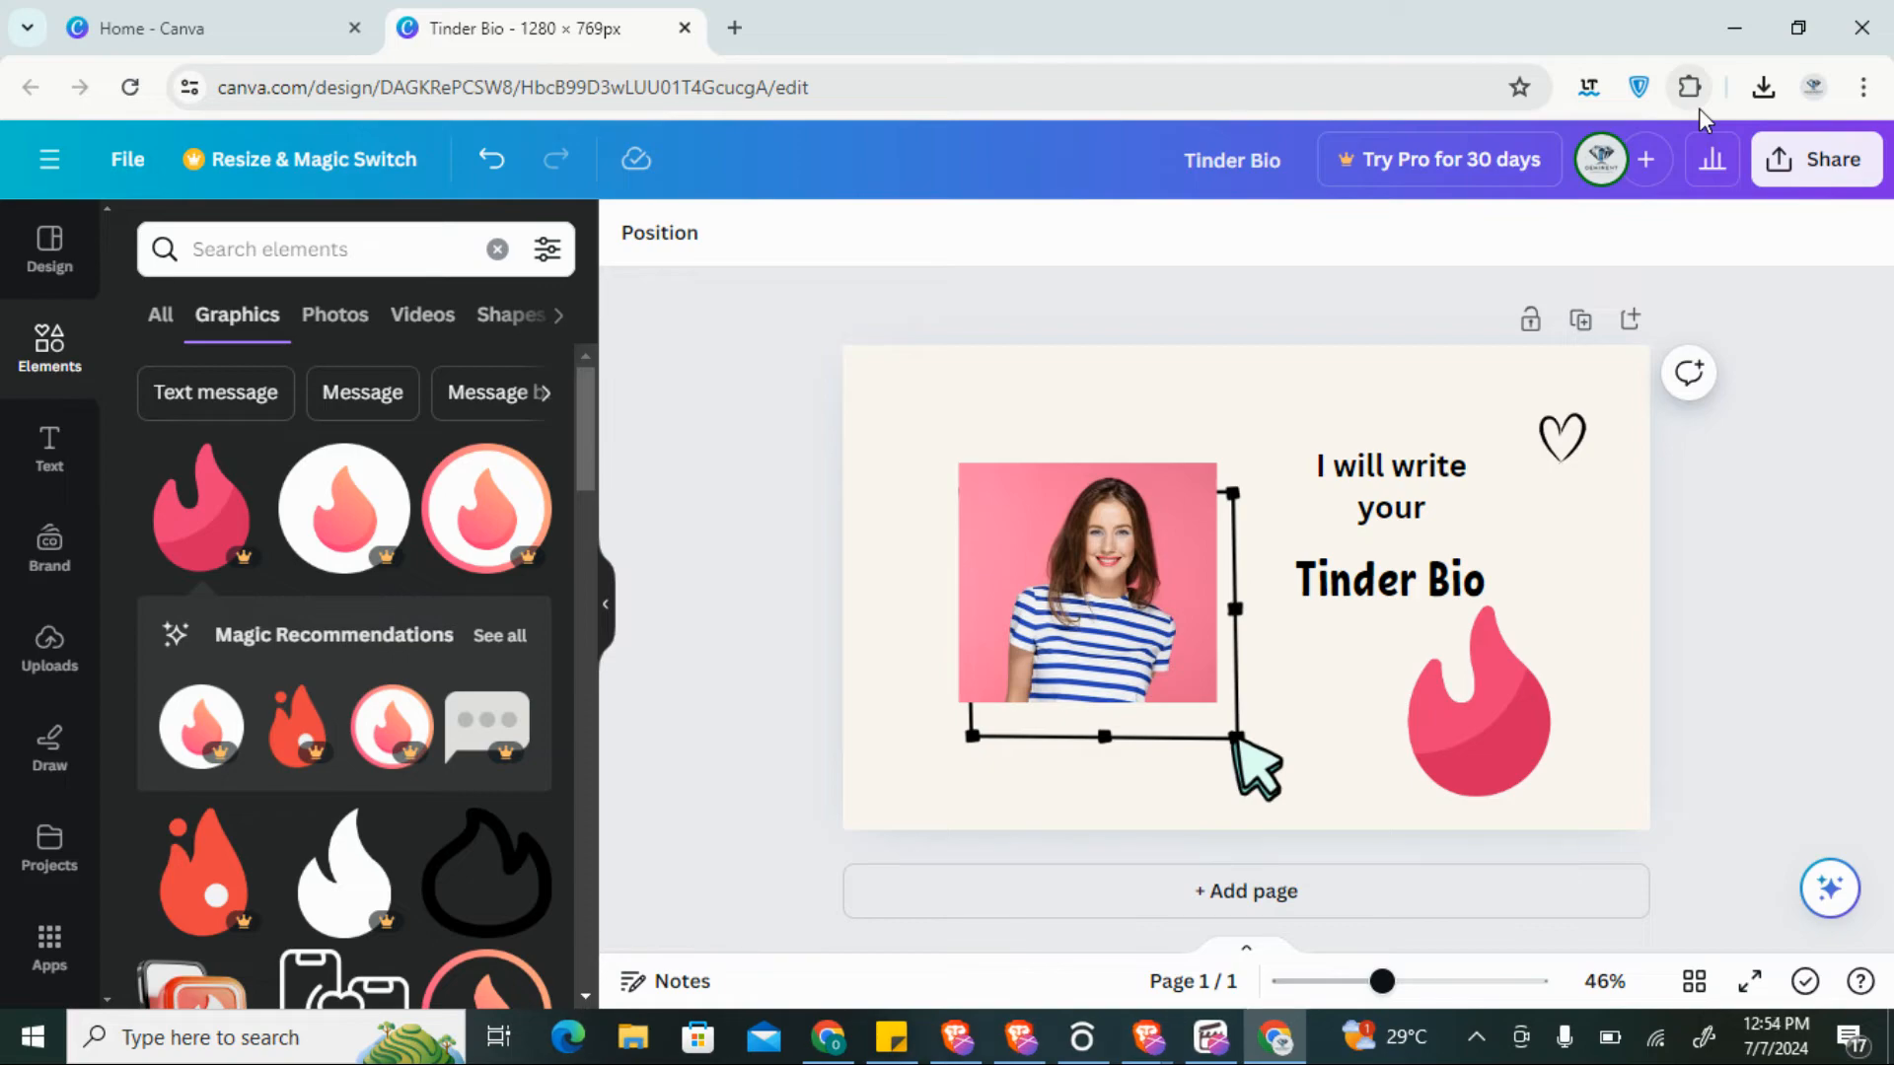
left_click(1212, 1036)
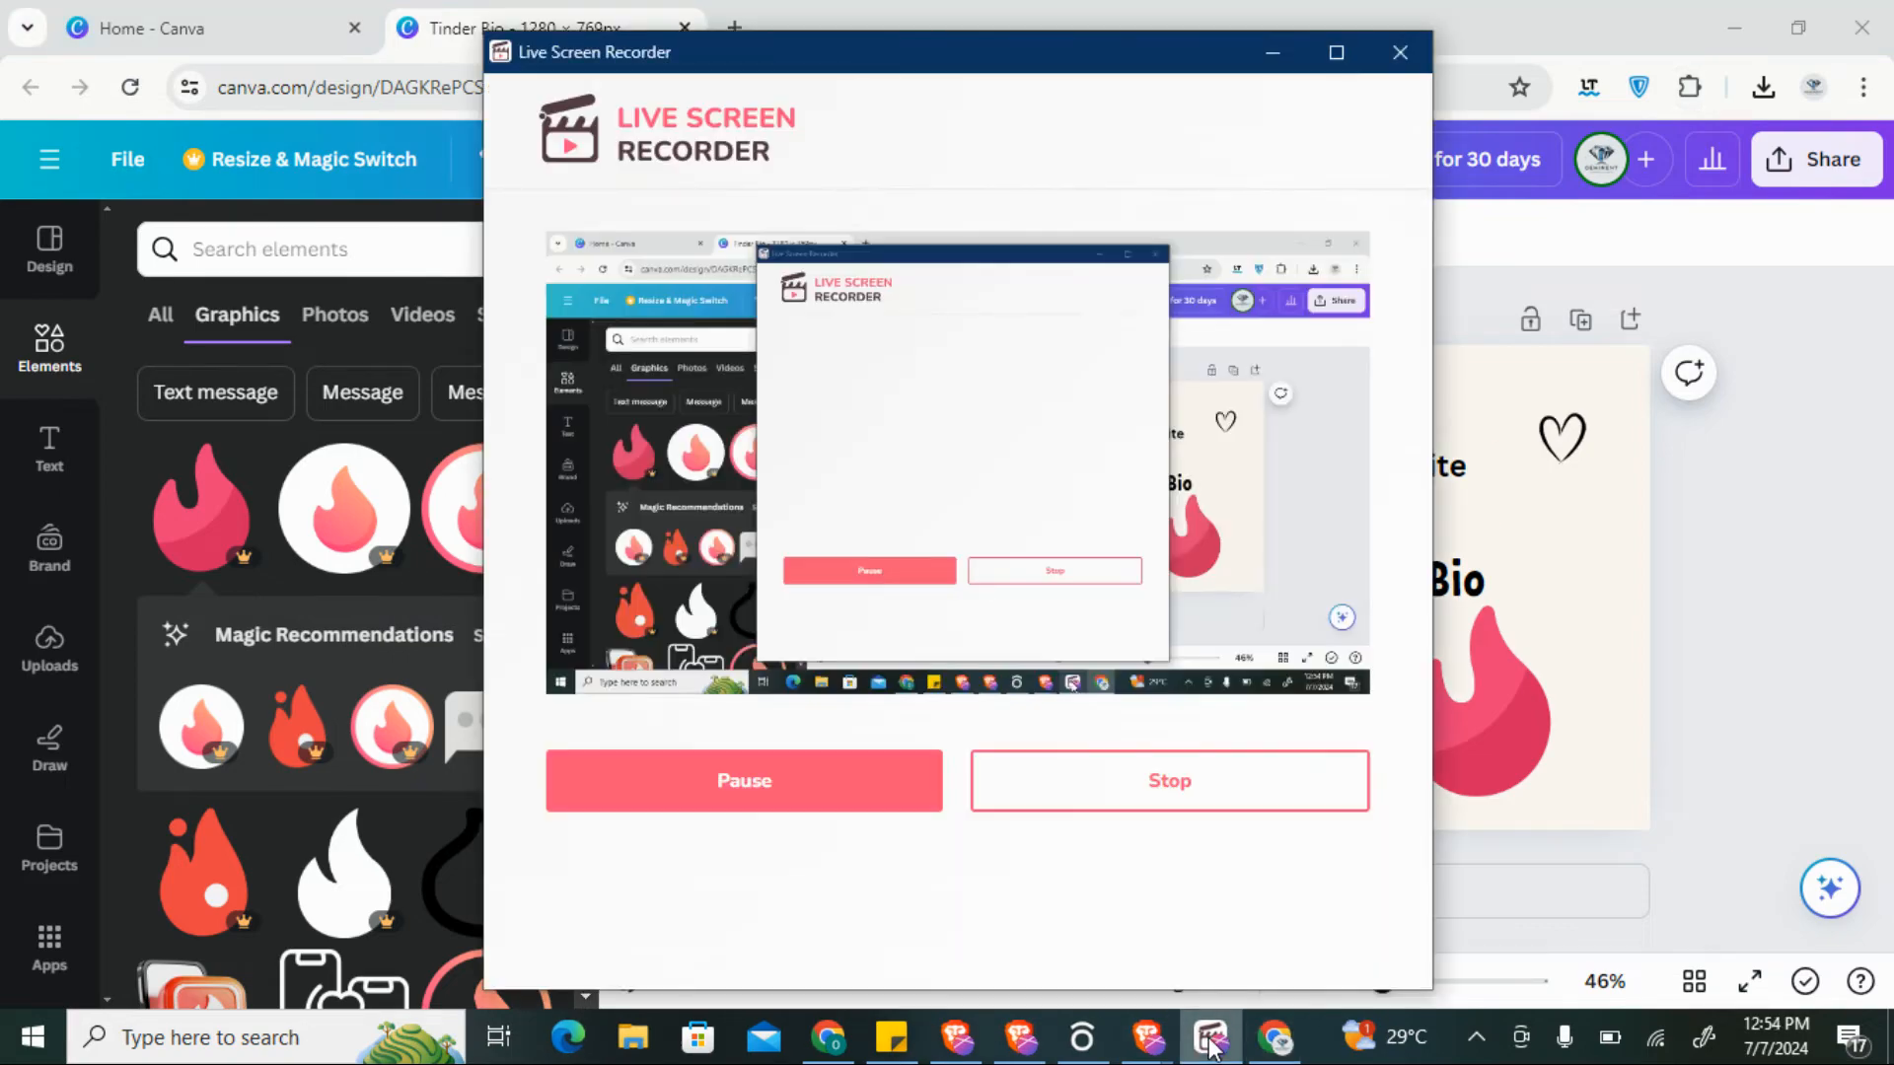
left_click(823, 815)
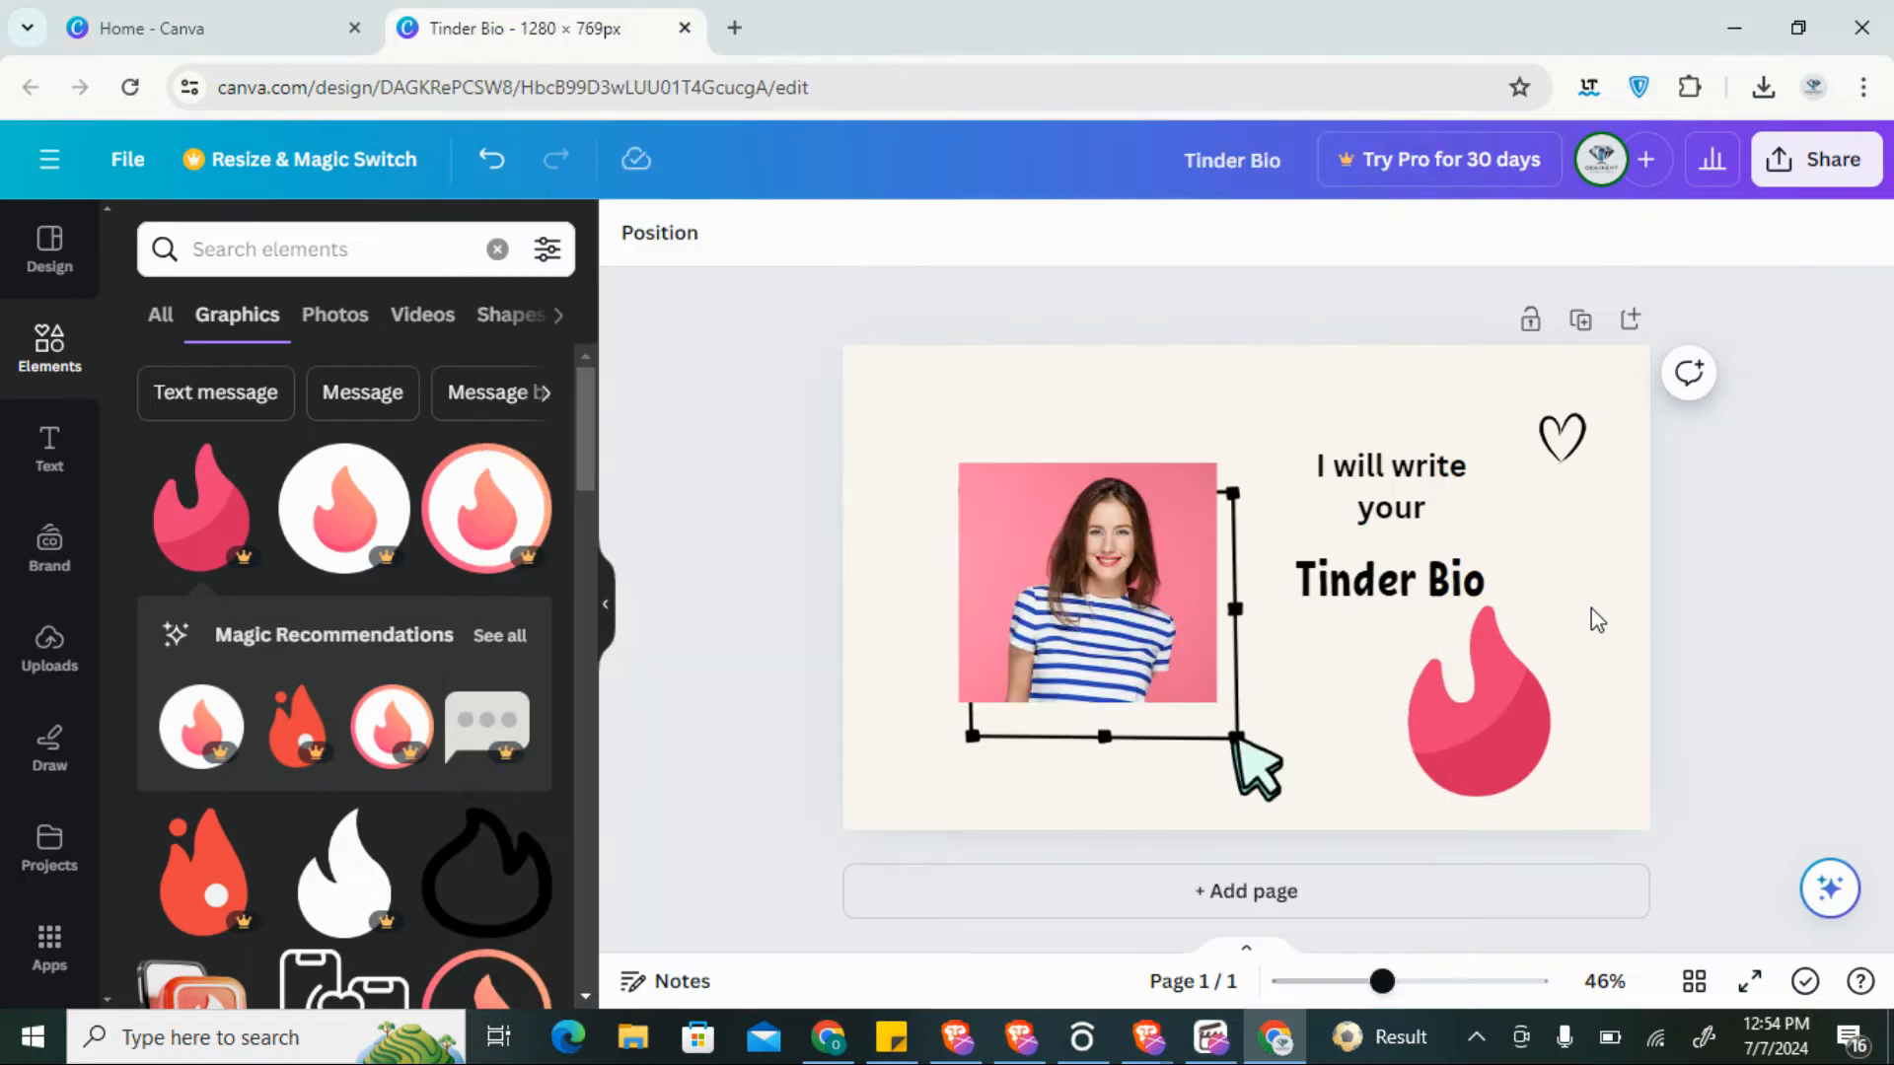
left_click(1590, 609)
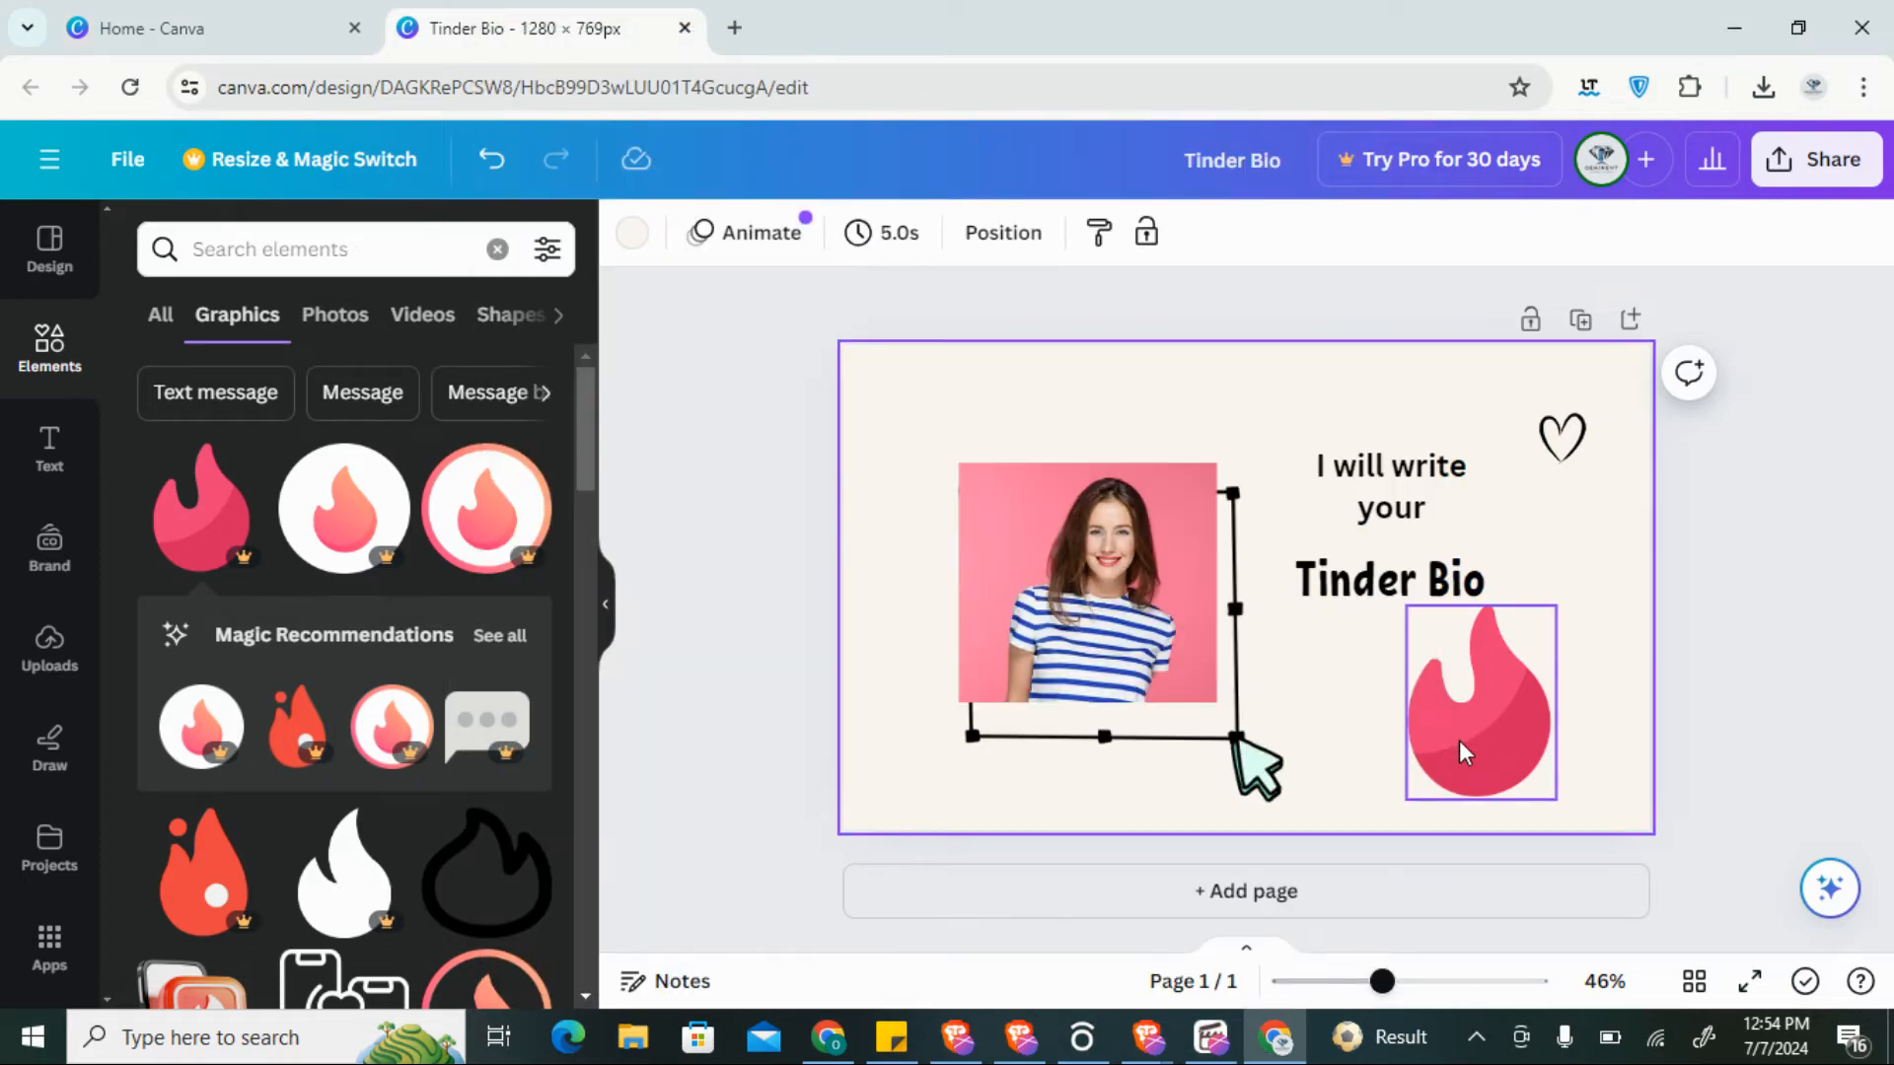
- Replace the pink flame with the green dating-profile phone graphic, placed in the lower-right area of the design below the Tinder Bio text
scroll(452, 770, "down", 10)
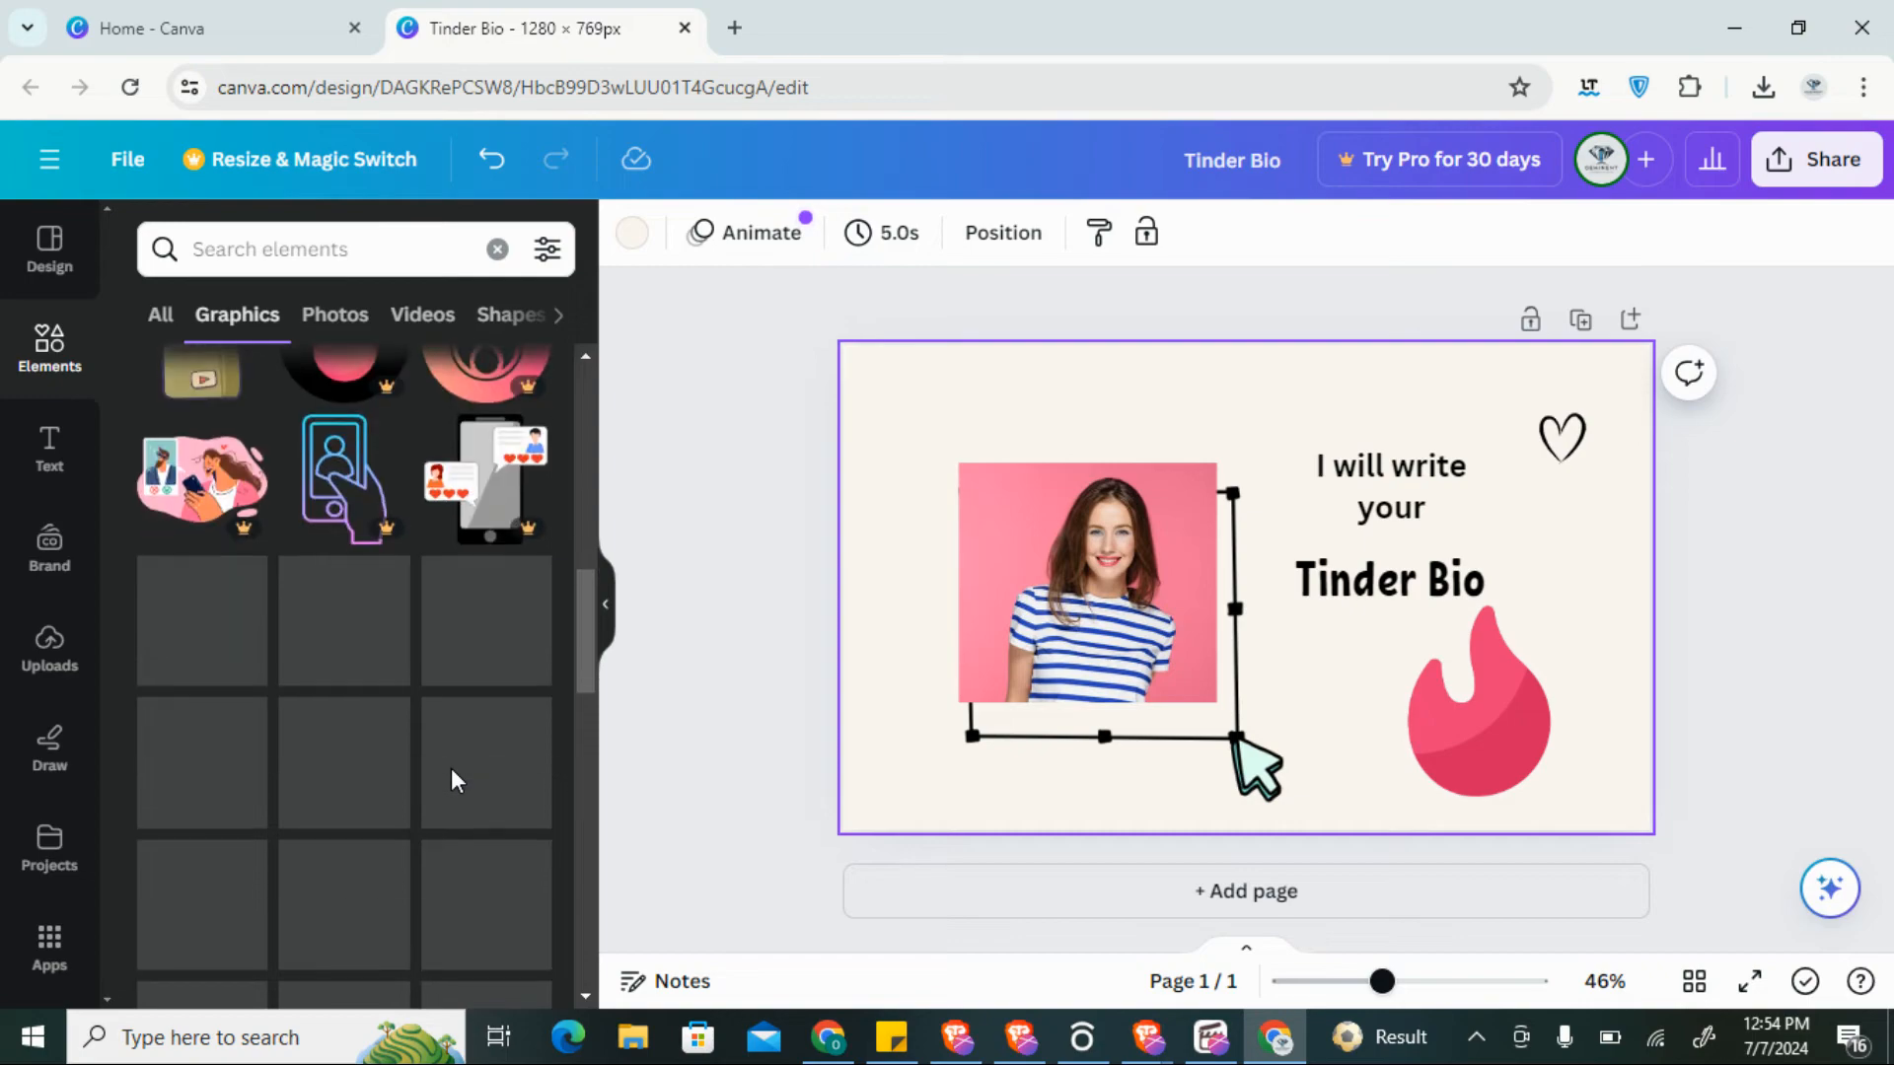
scroll(452, 768, "up", 3)
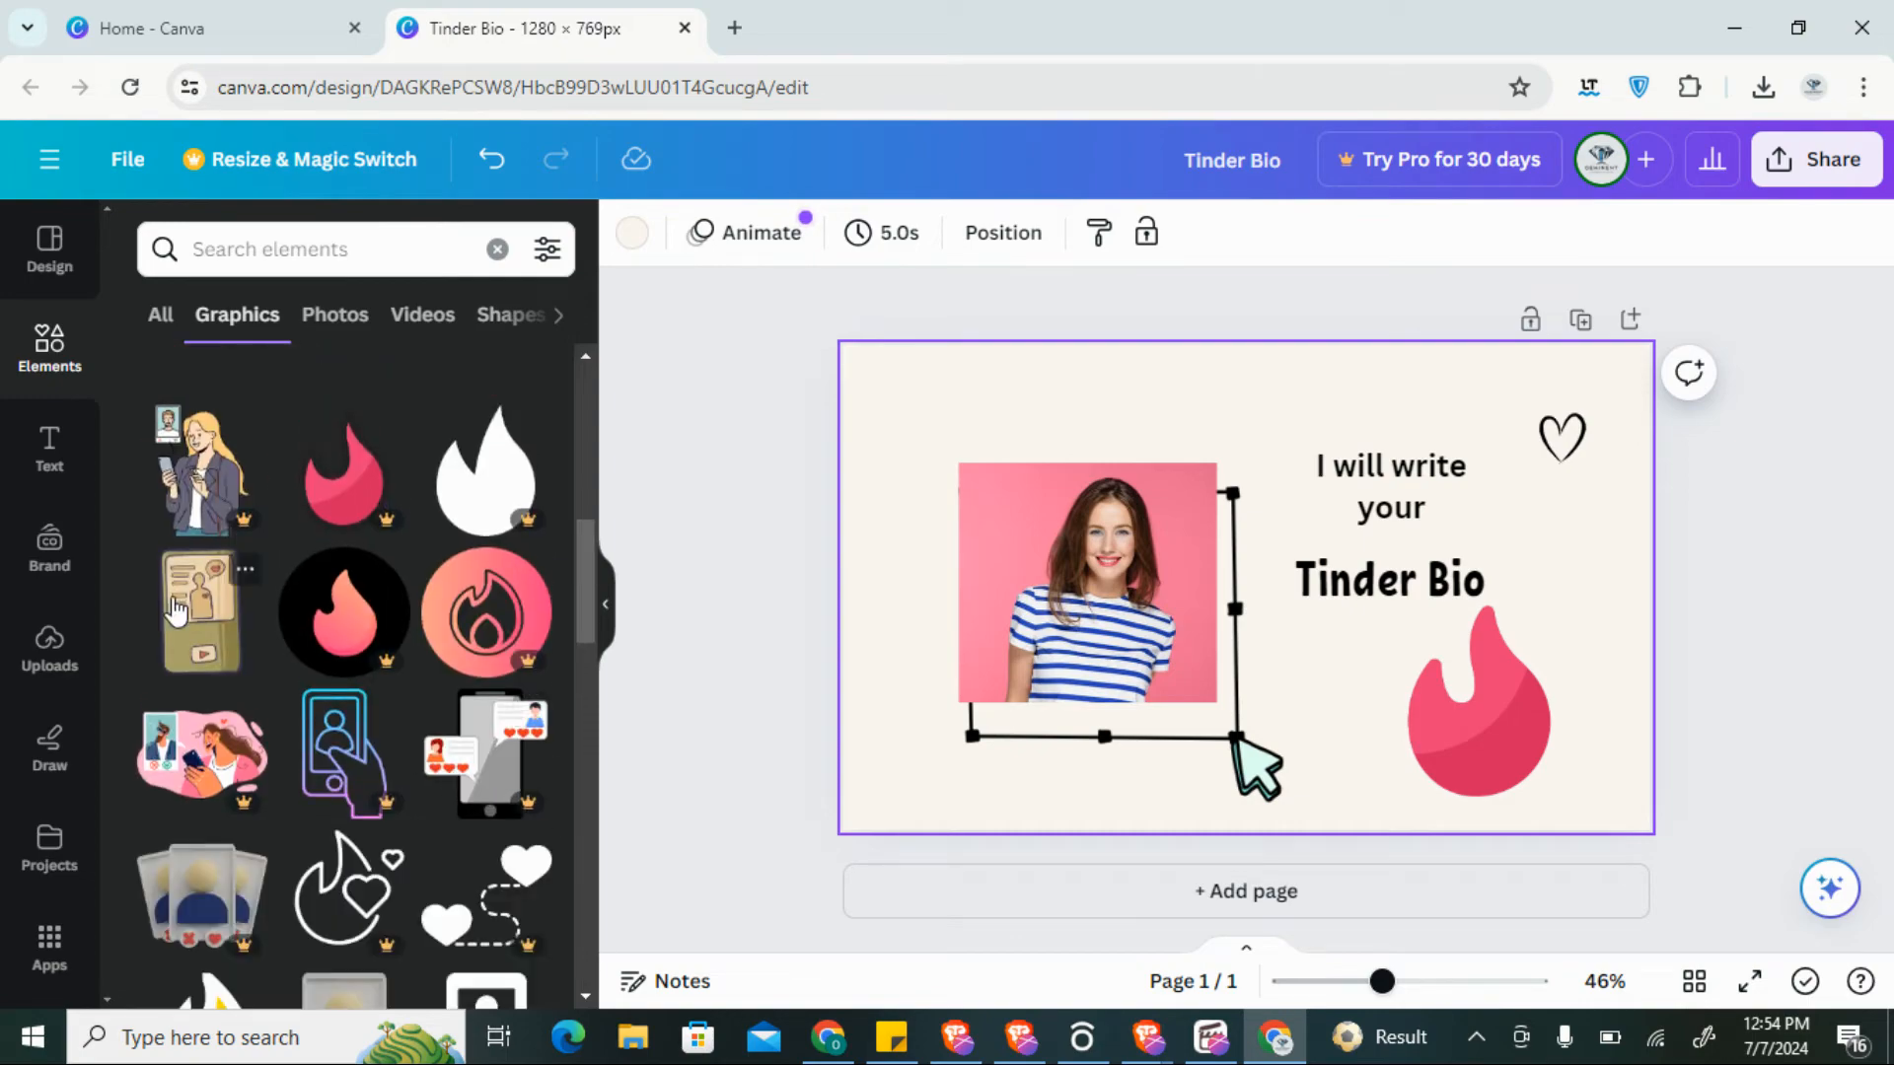
left_click(198, 626)
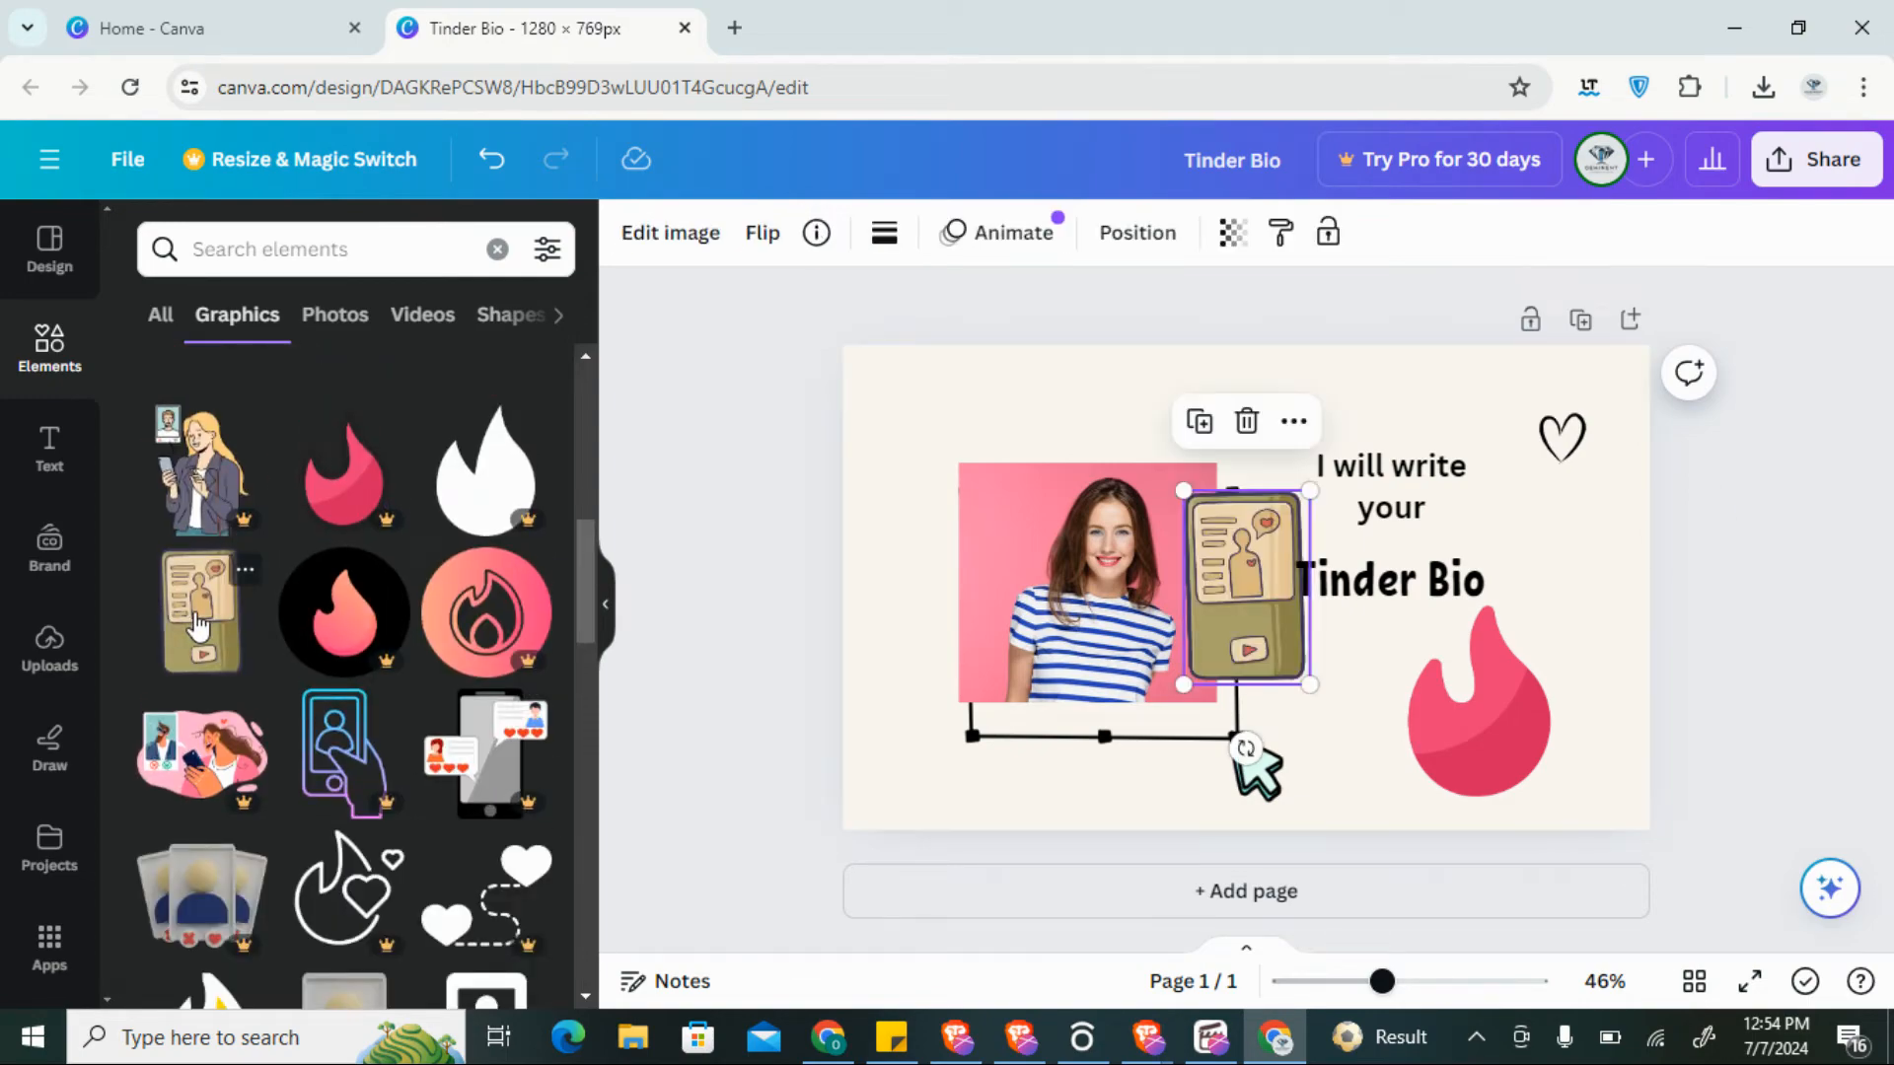
left_click(1474, 730)
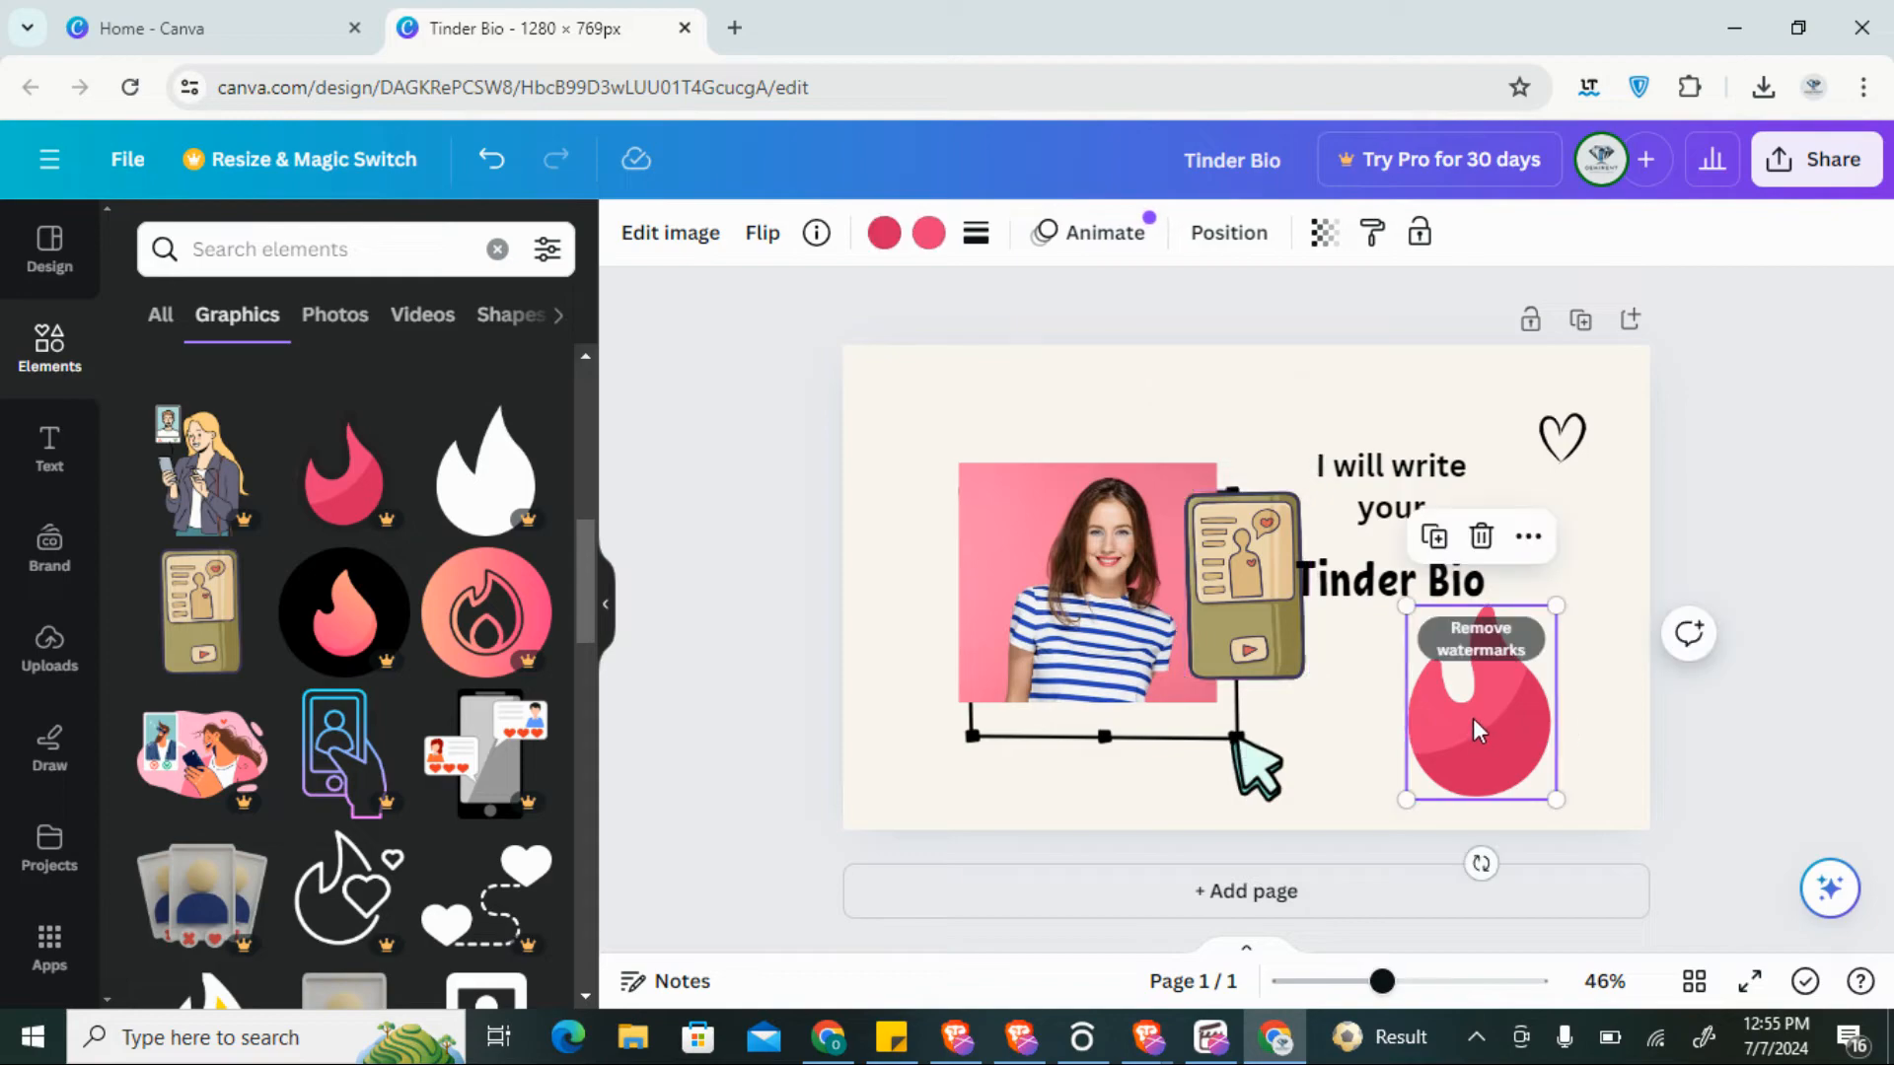
key("Delete")
left_click(1247, 626)
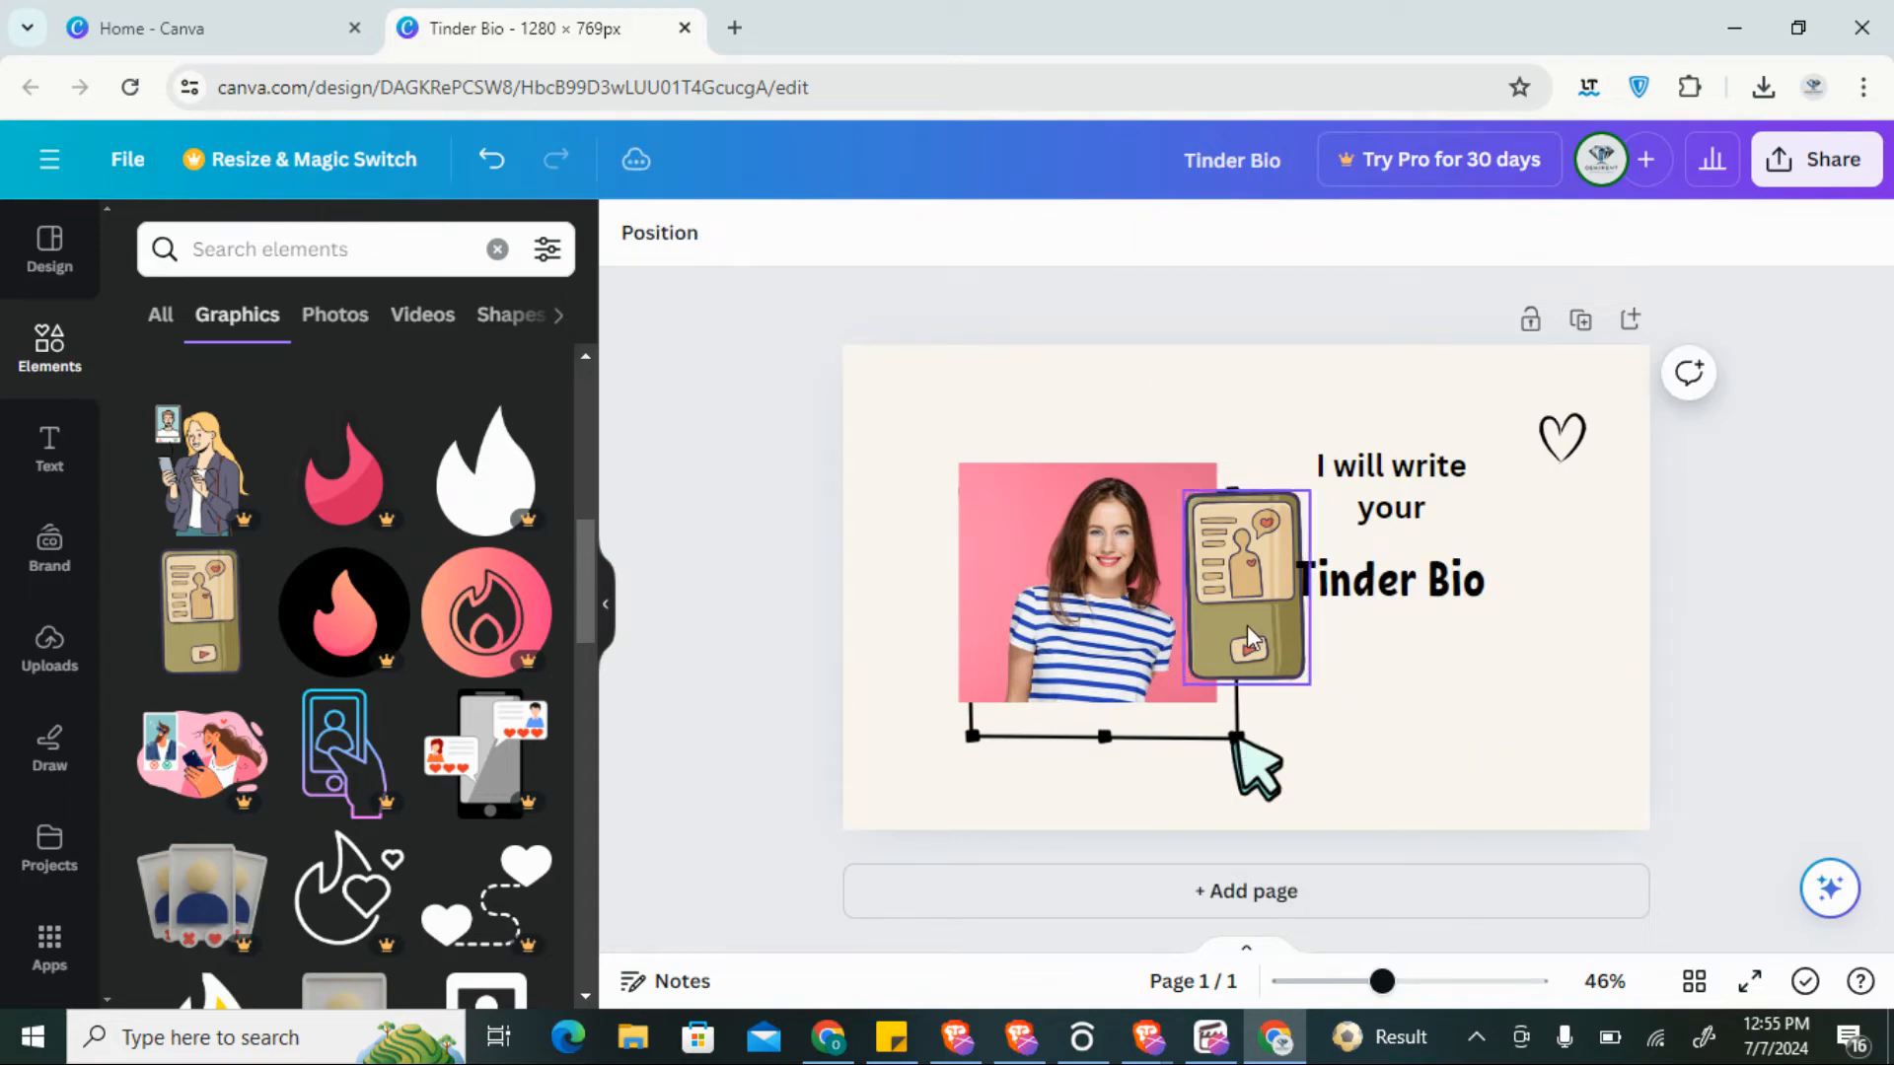
left_click_drag(1247, 626, 1514, 769)
left_click(1355, 760)
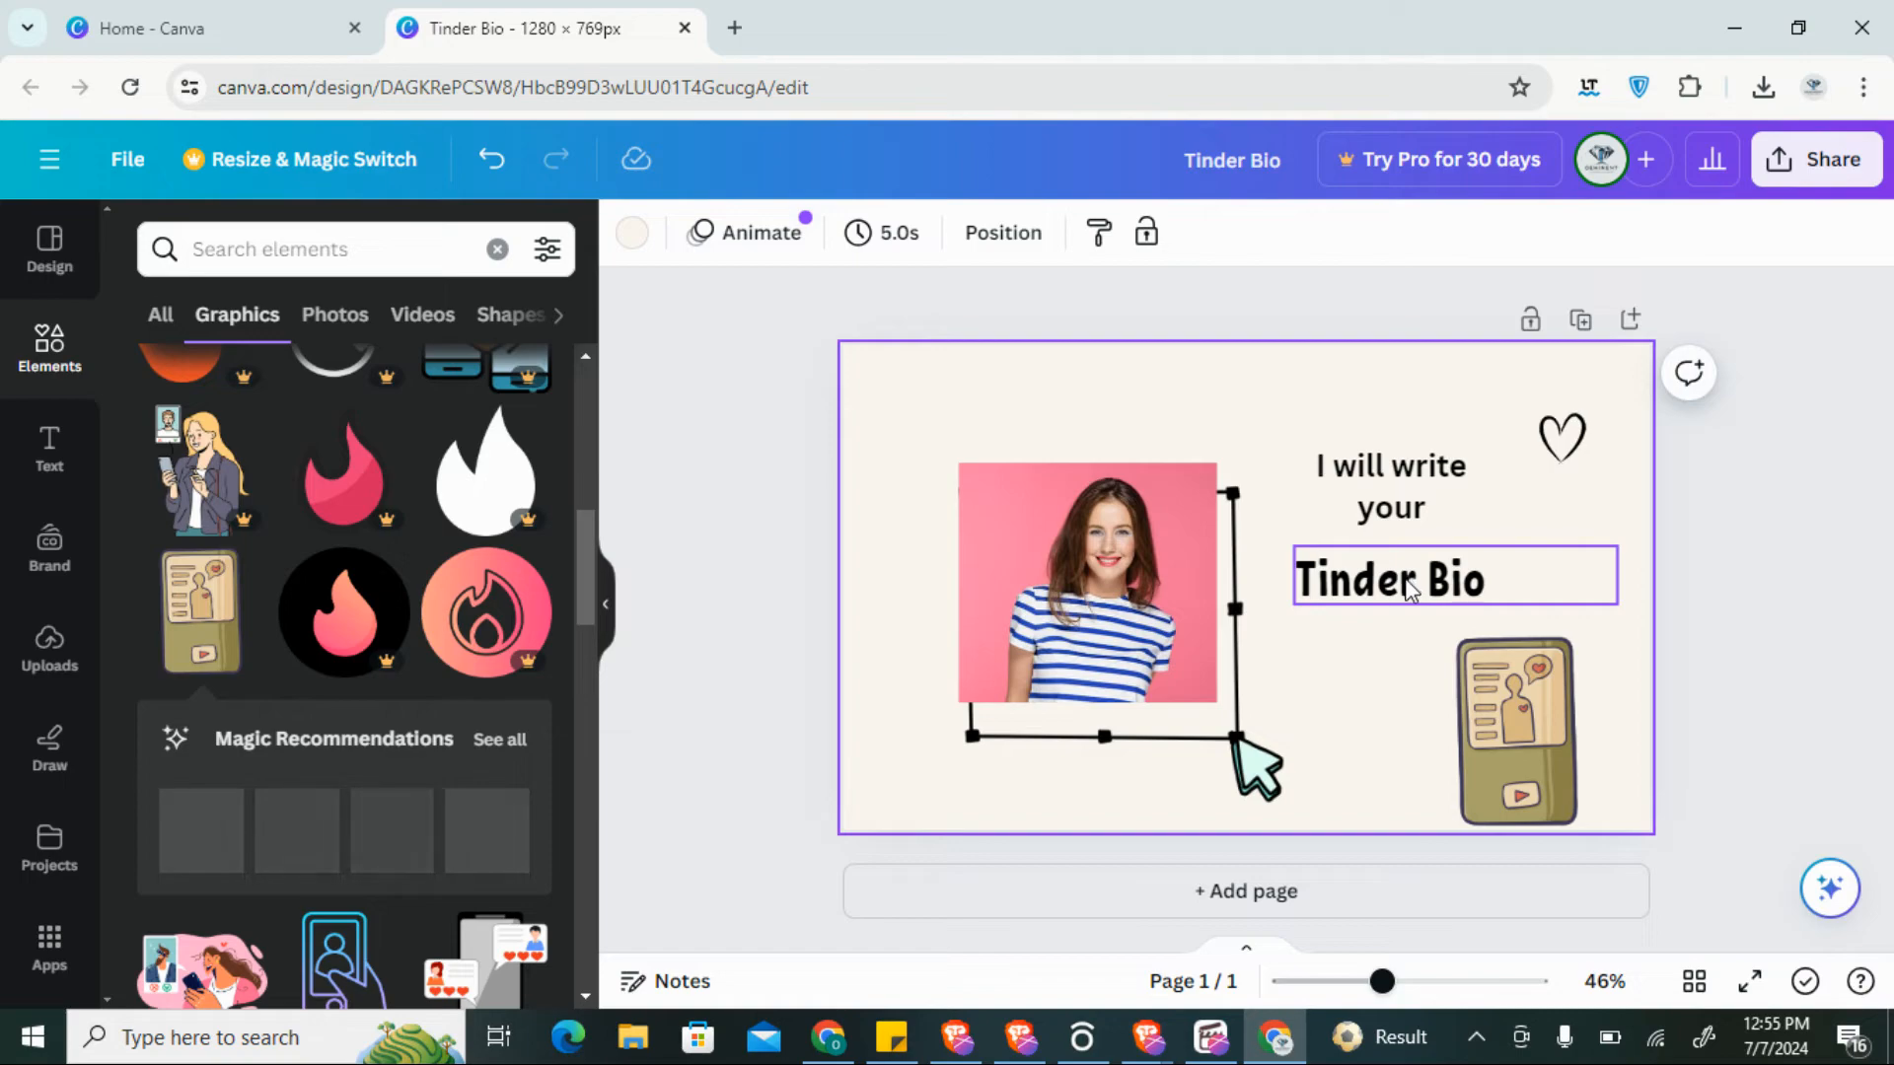
- Rename the design as Real Tinder Bio
left_click(1290, 159)
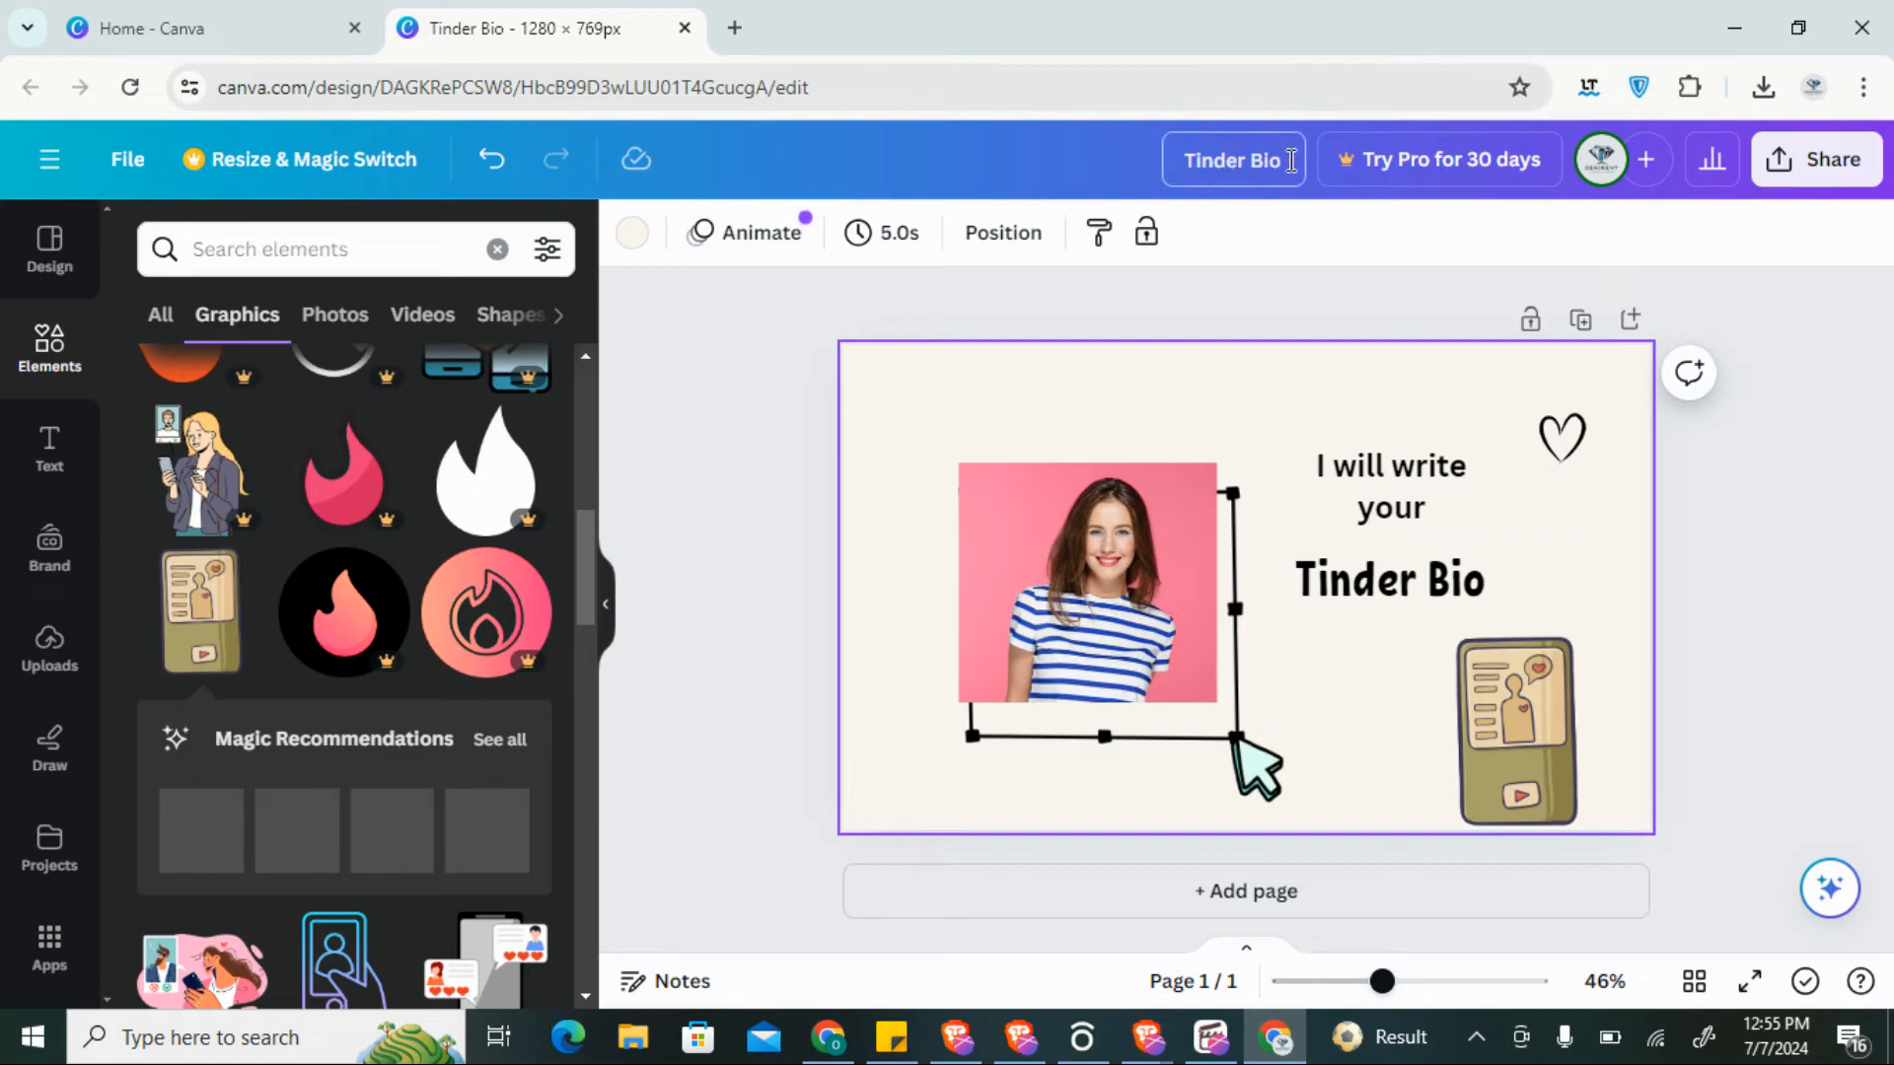
left_click(1184, 160)
type("Real")
- Download the renamed design as a PNG at 1,280 × 769 px
left_click(1818, 159)
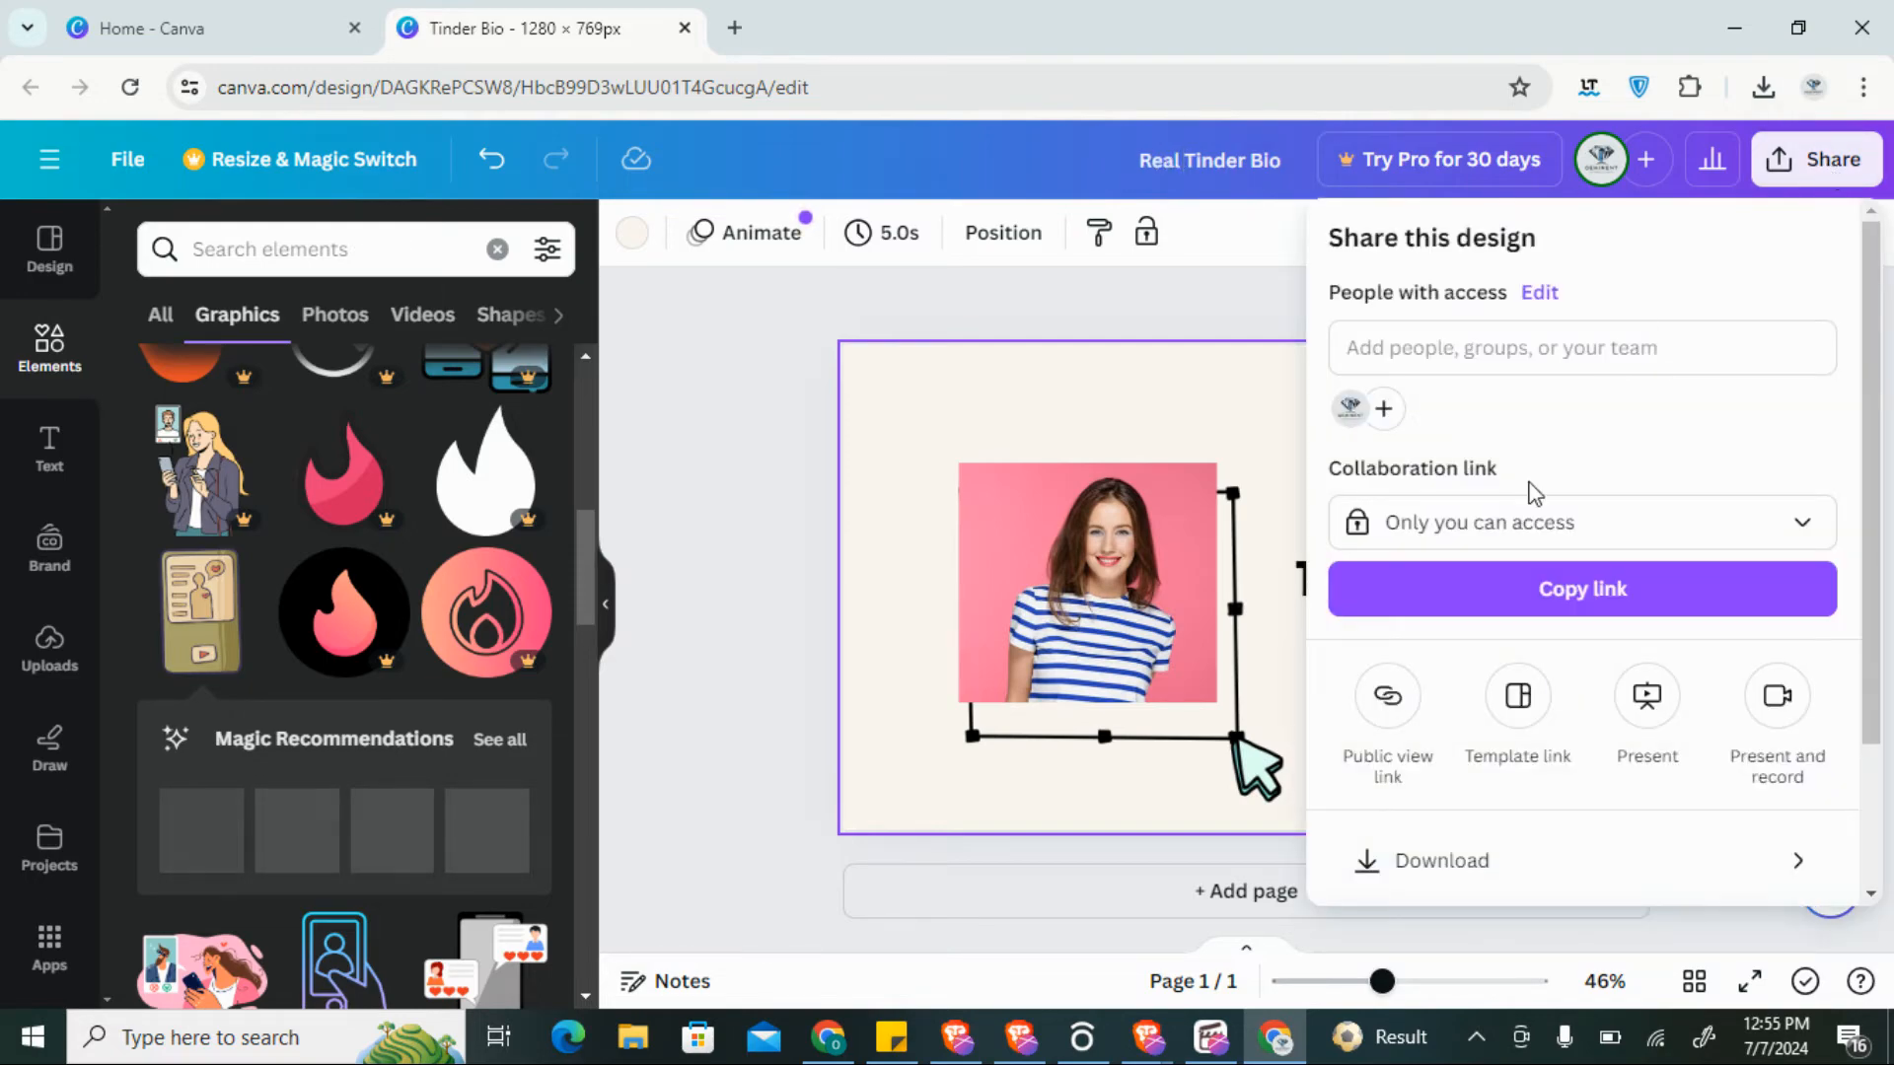
left_click(1470, 864)
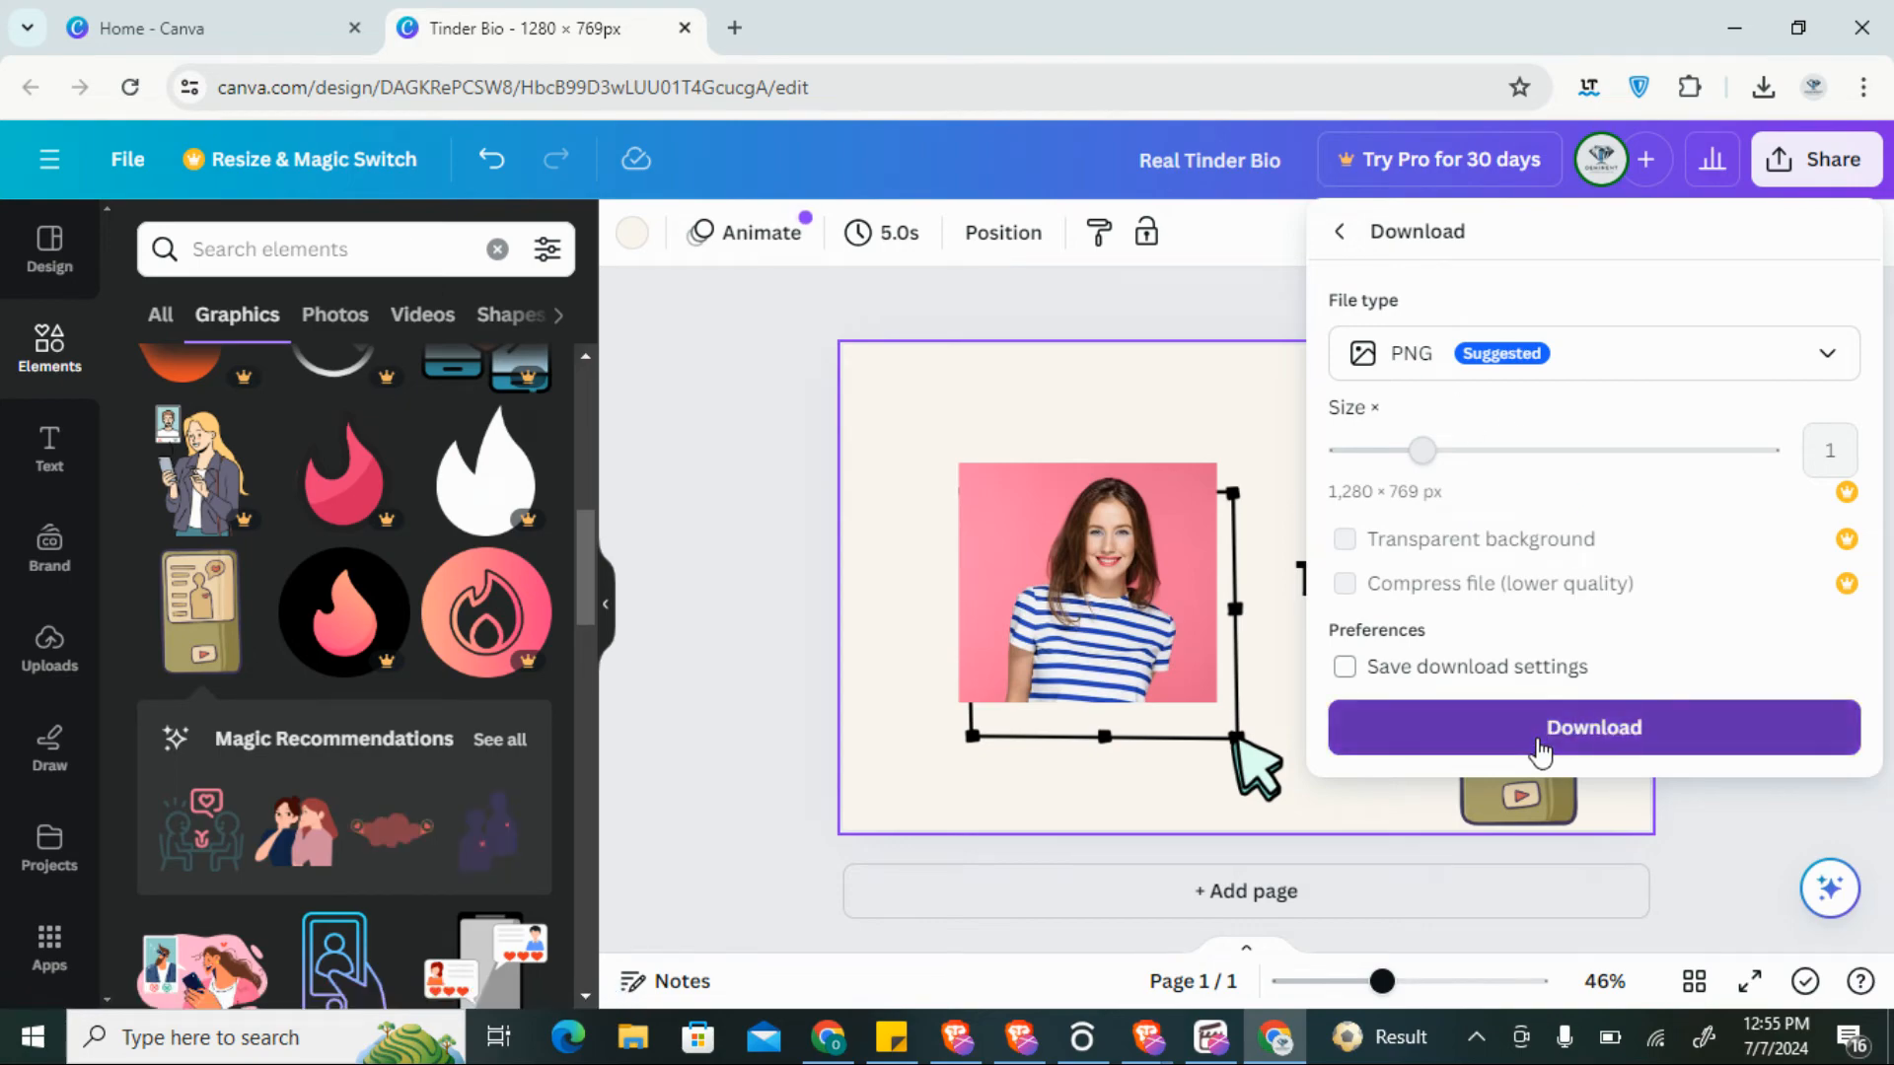
left_click(1541, 749)
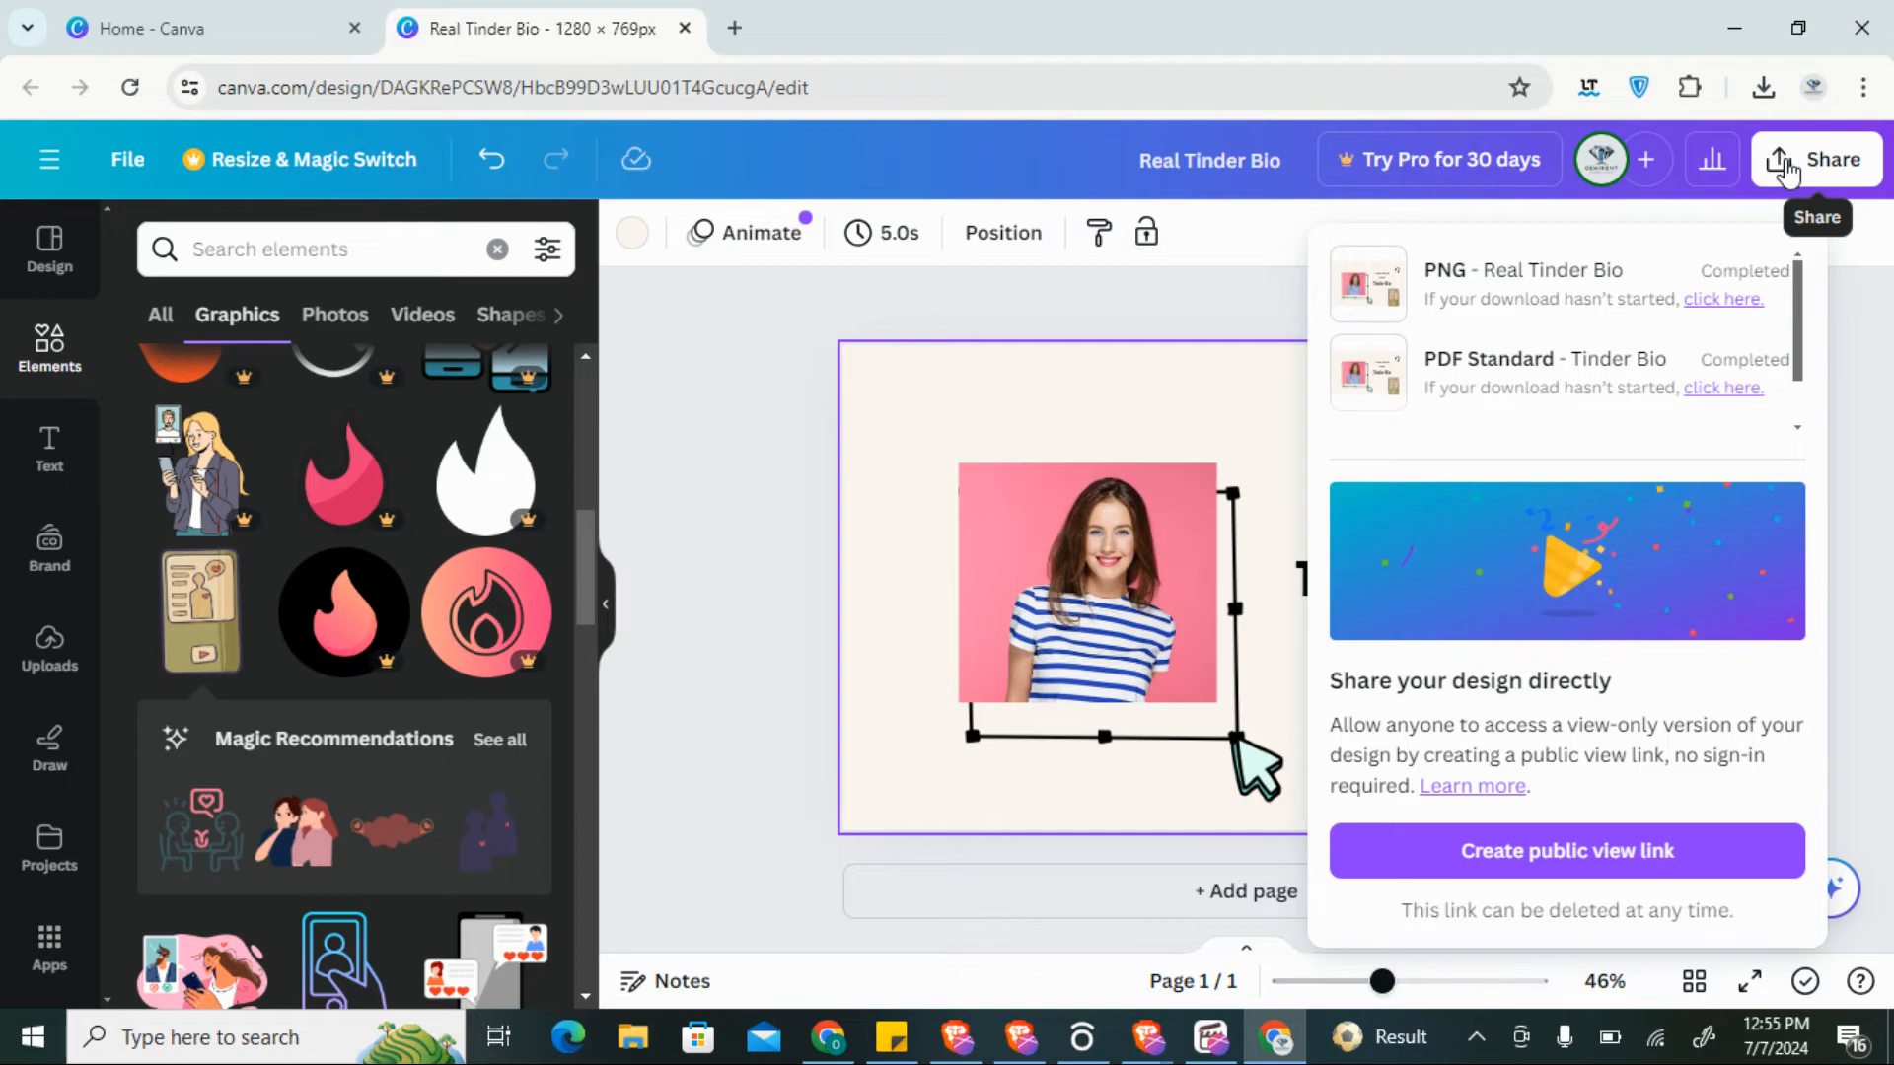
- Download the renamed design as PDF Standard too, and close the download panel
left_click(1790, 172)
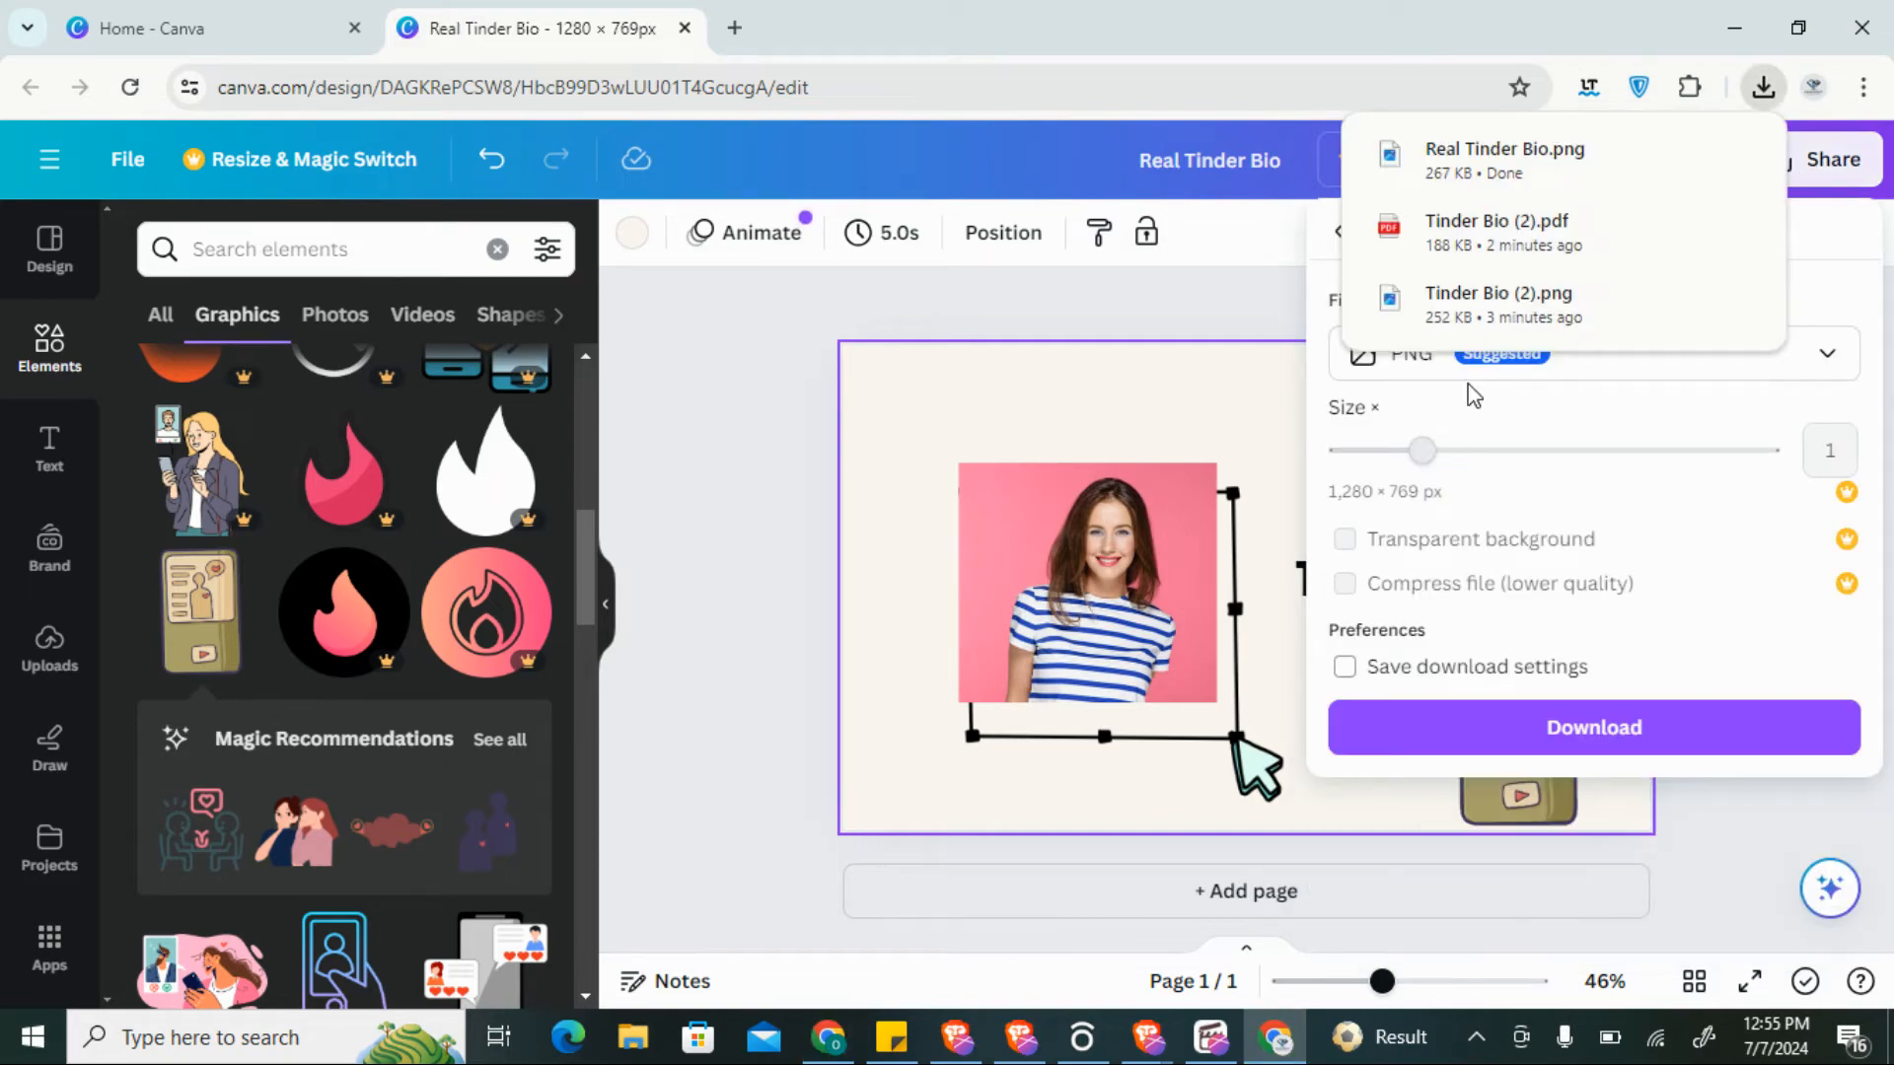
left_click(1461, 370)
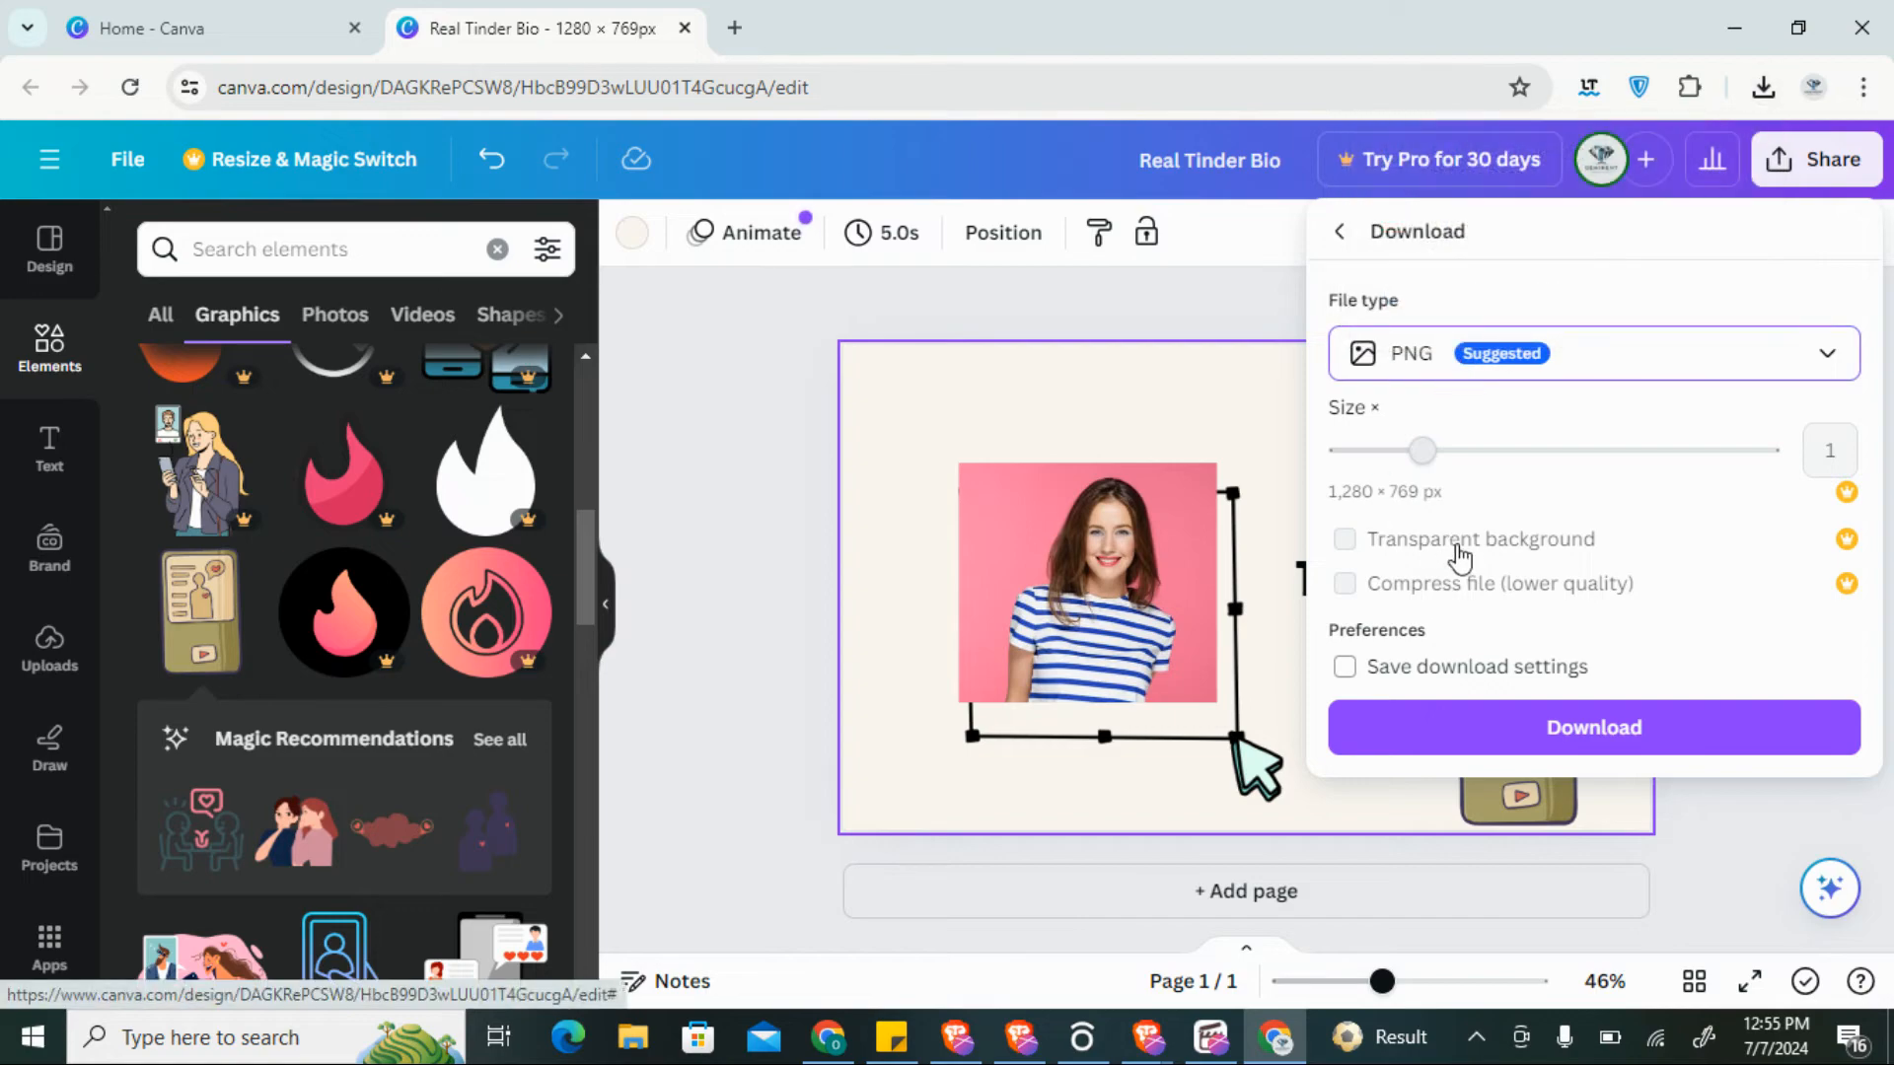
left_click(1546, 369)
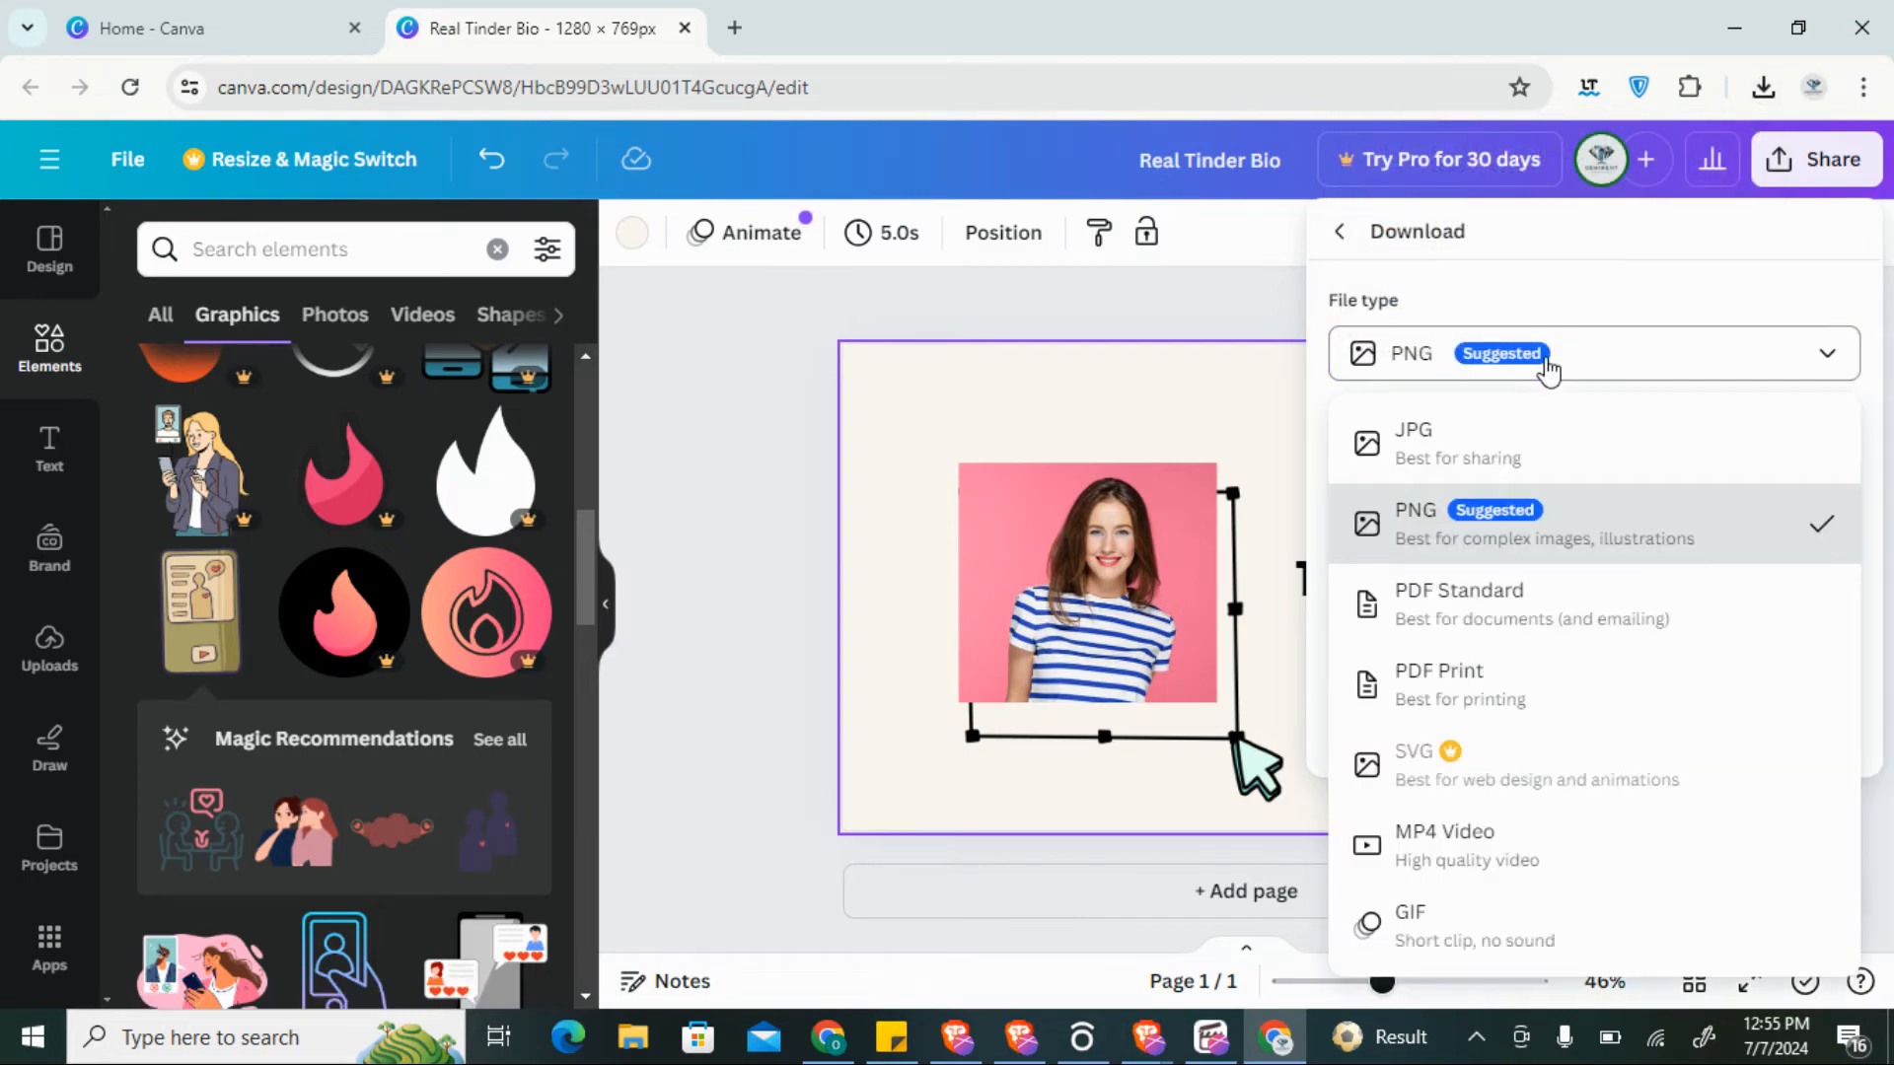
left_click(1415, 619)
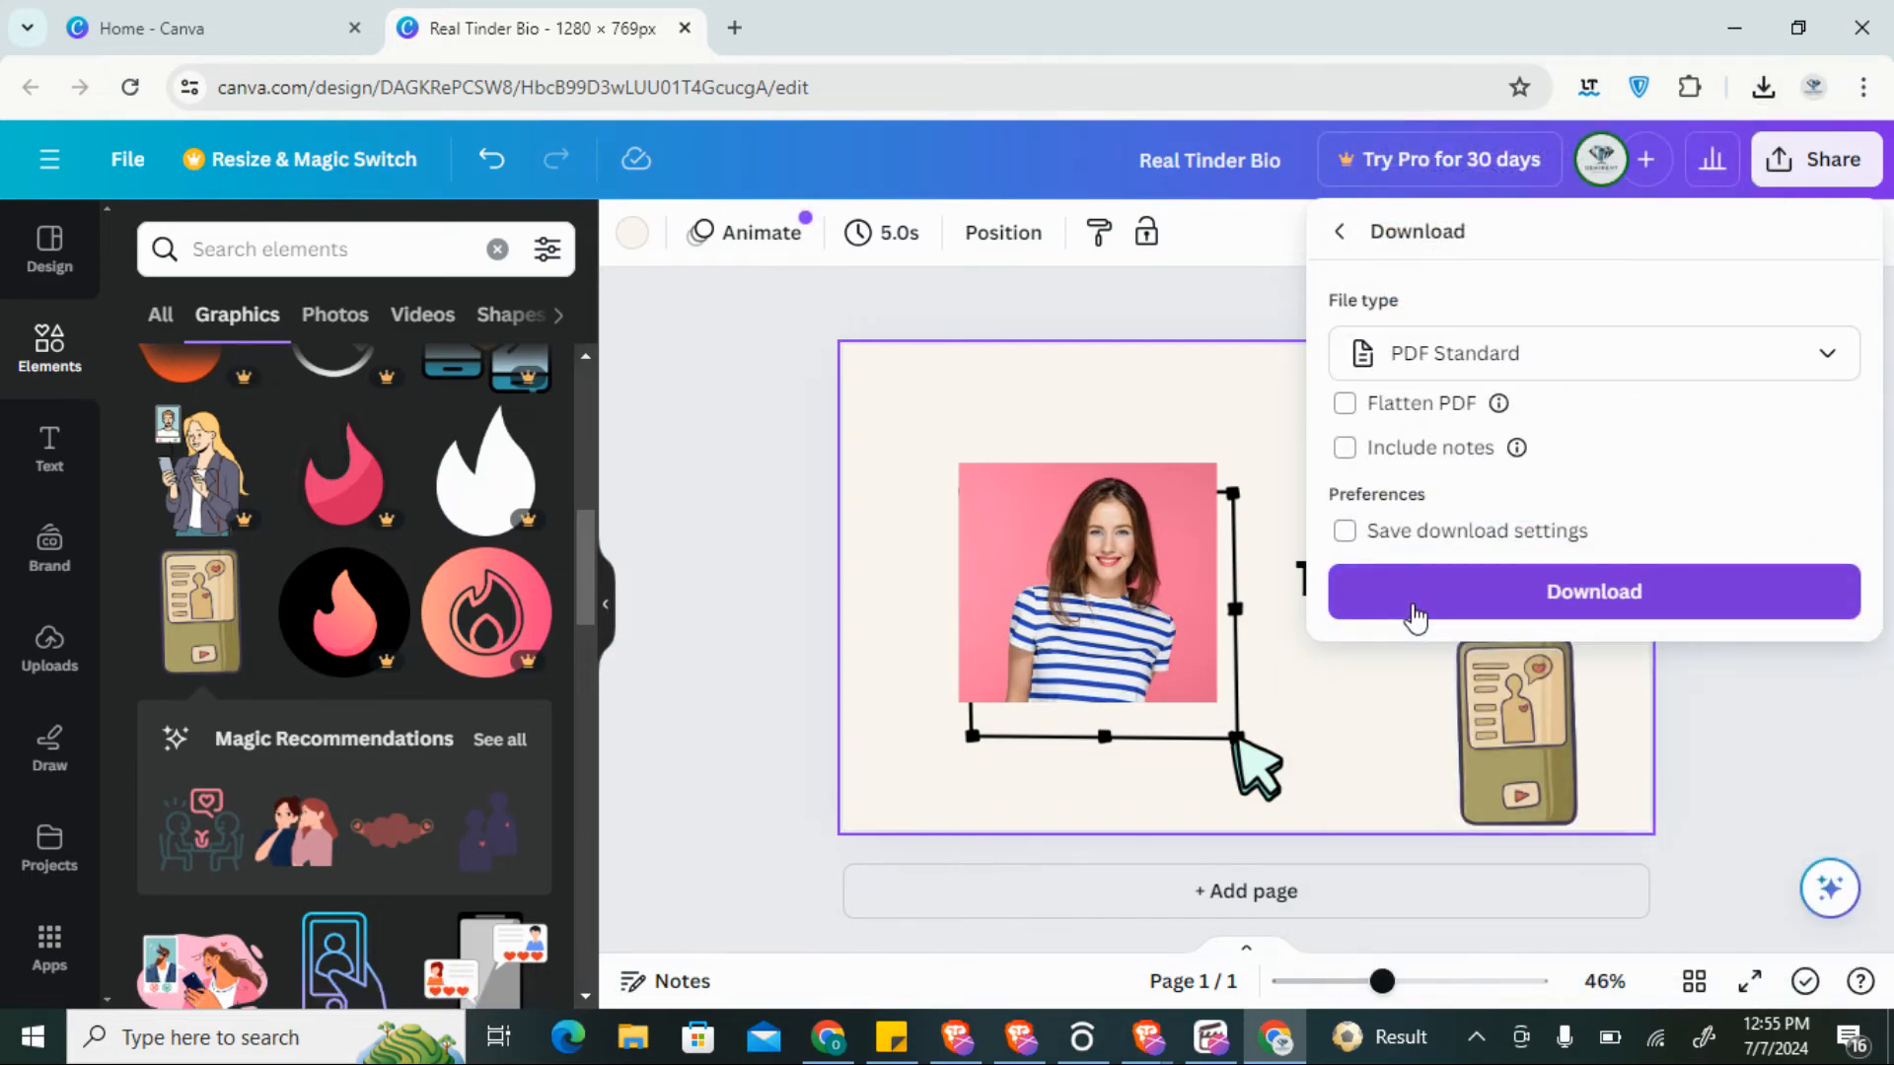
left_click(1413, 610)
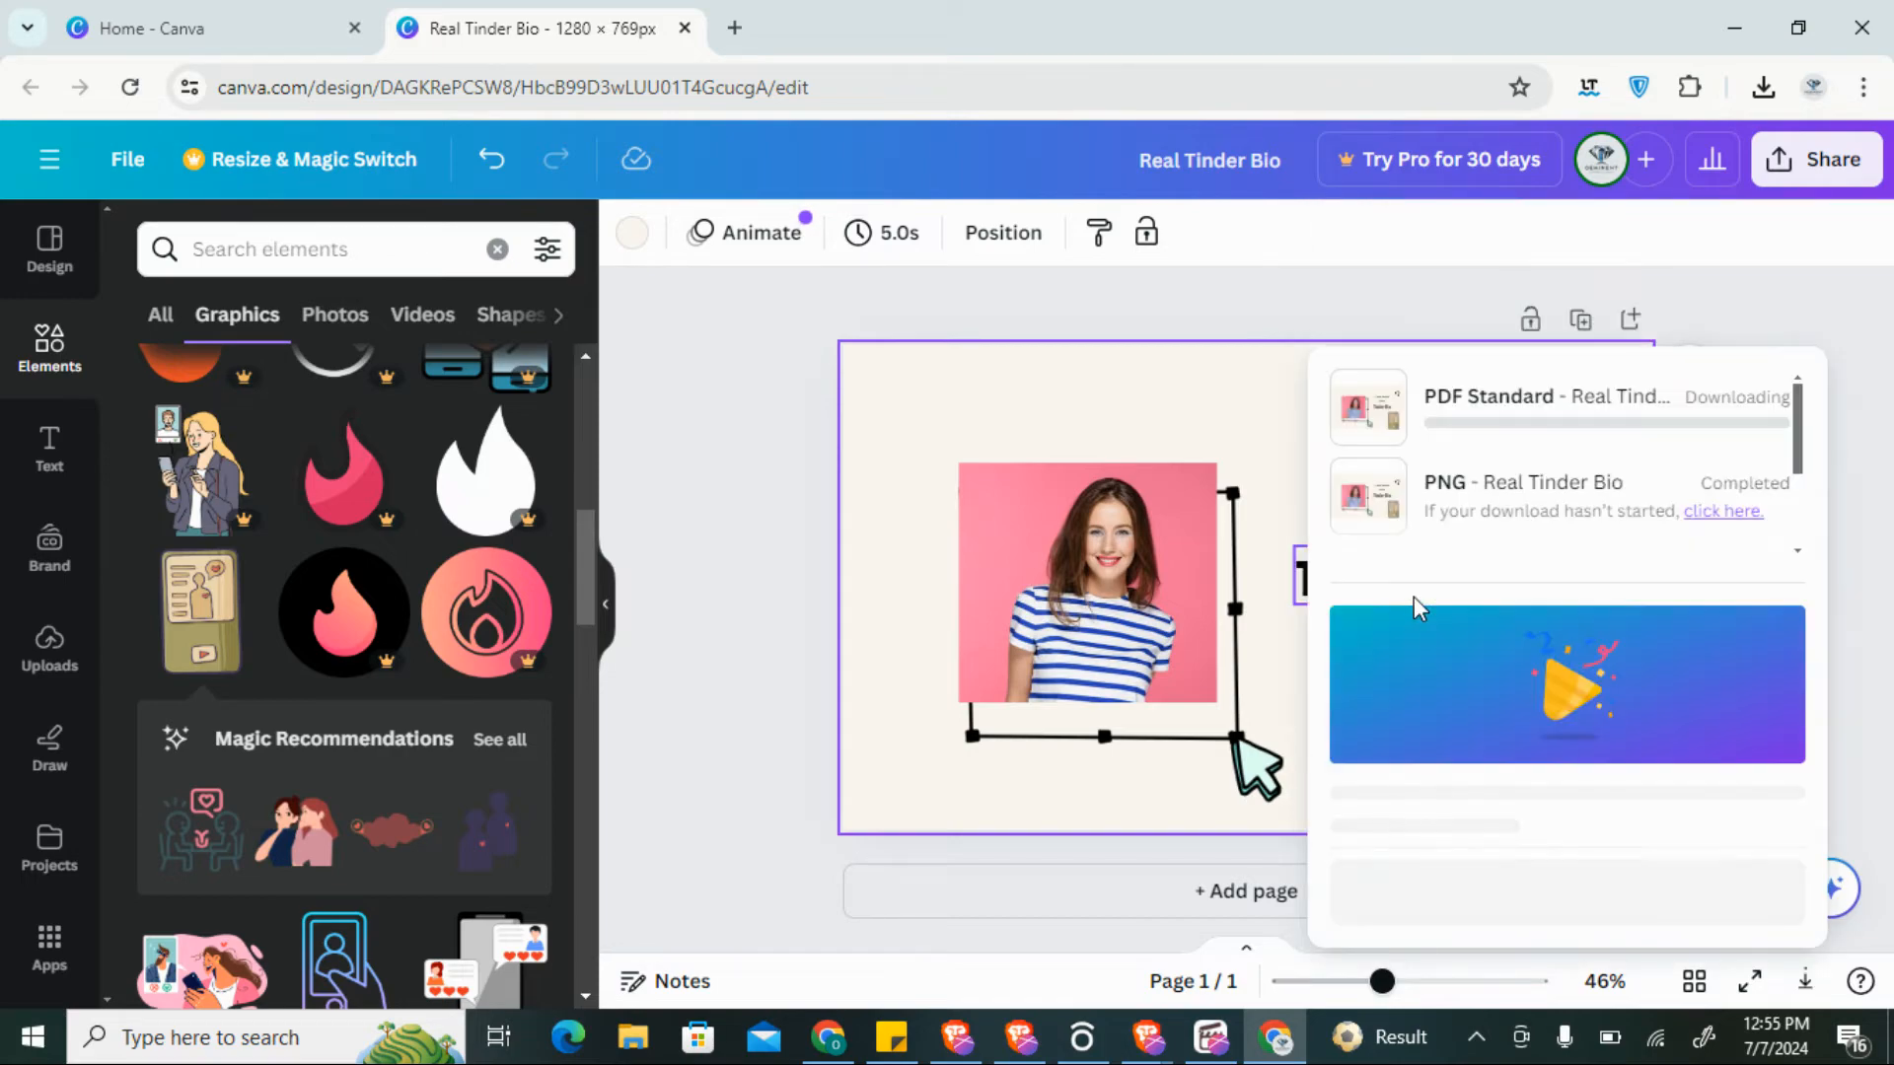
left_click(738, 373)
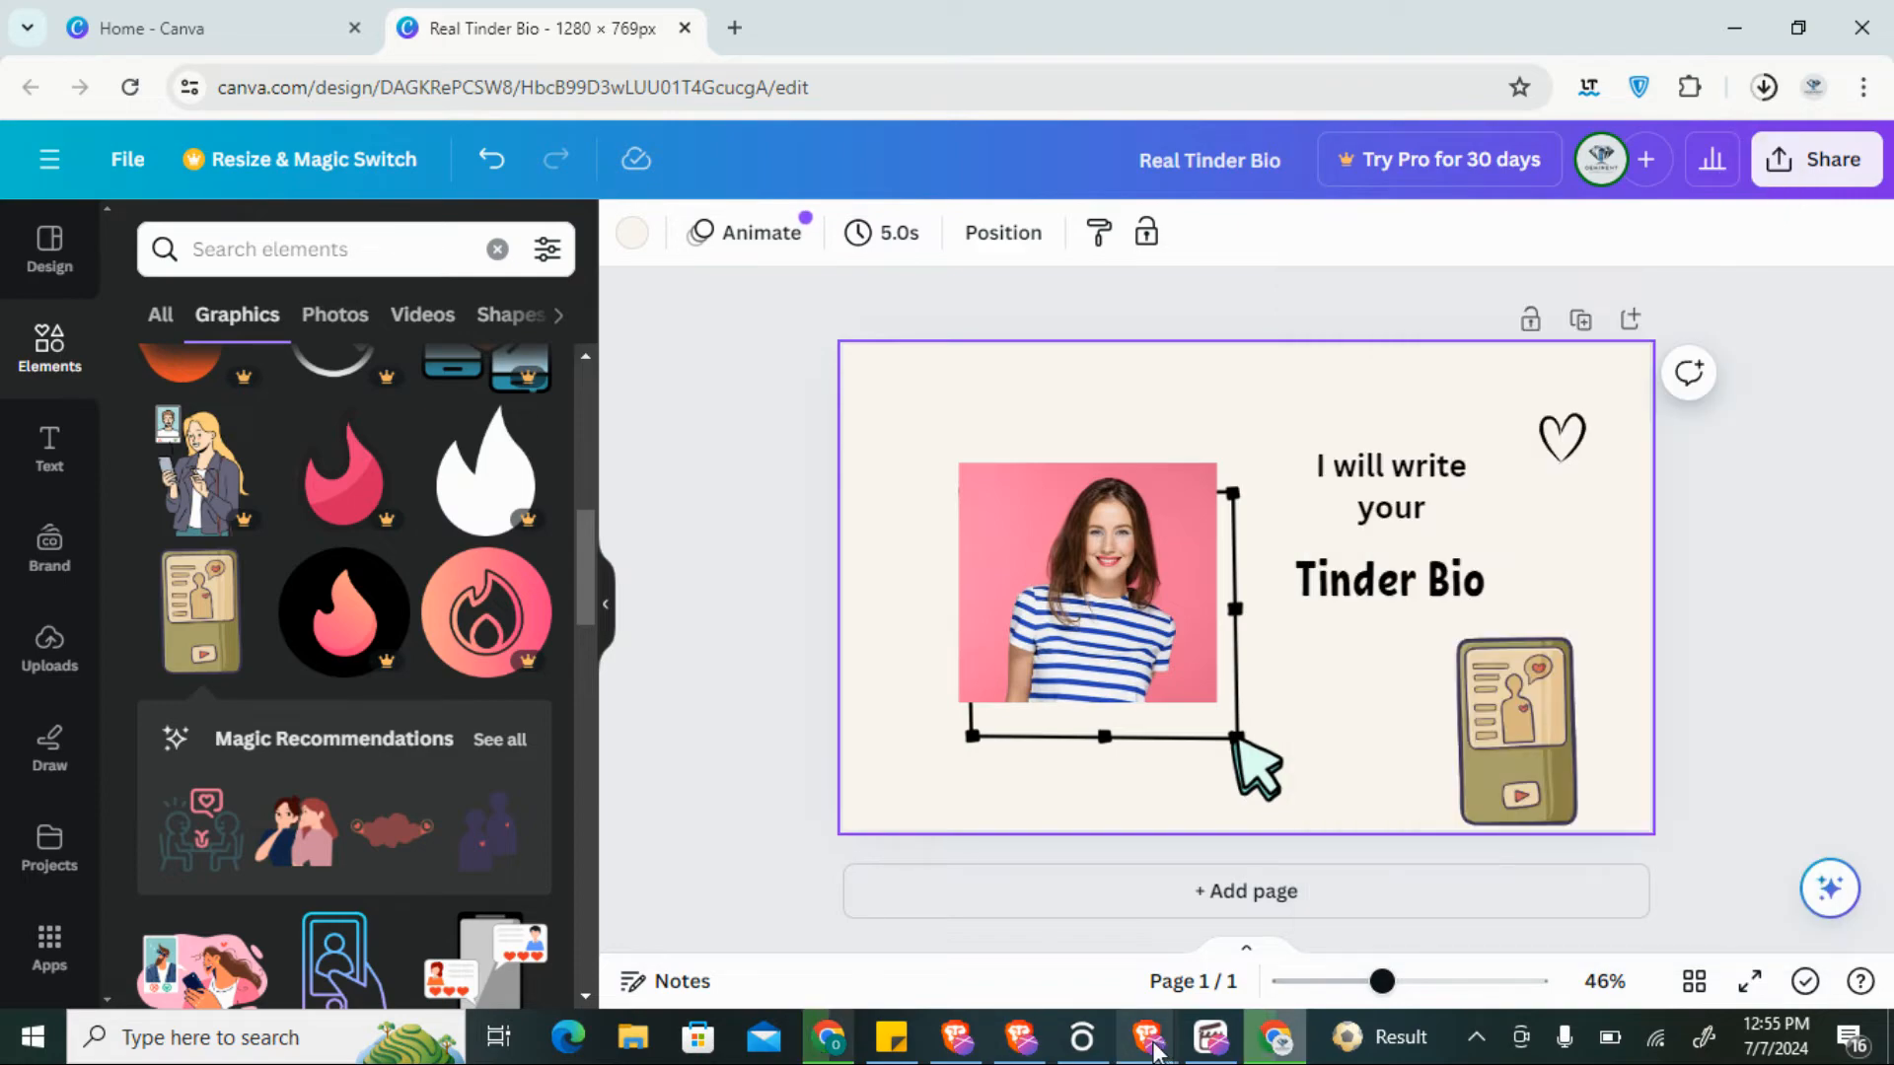
- Switch to the Fiverr profile in Brave and try to open the Become a seller page in a new tab
left_click(1152, 1045)
left_click(1033, 972)
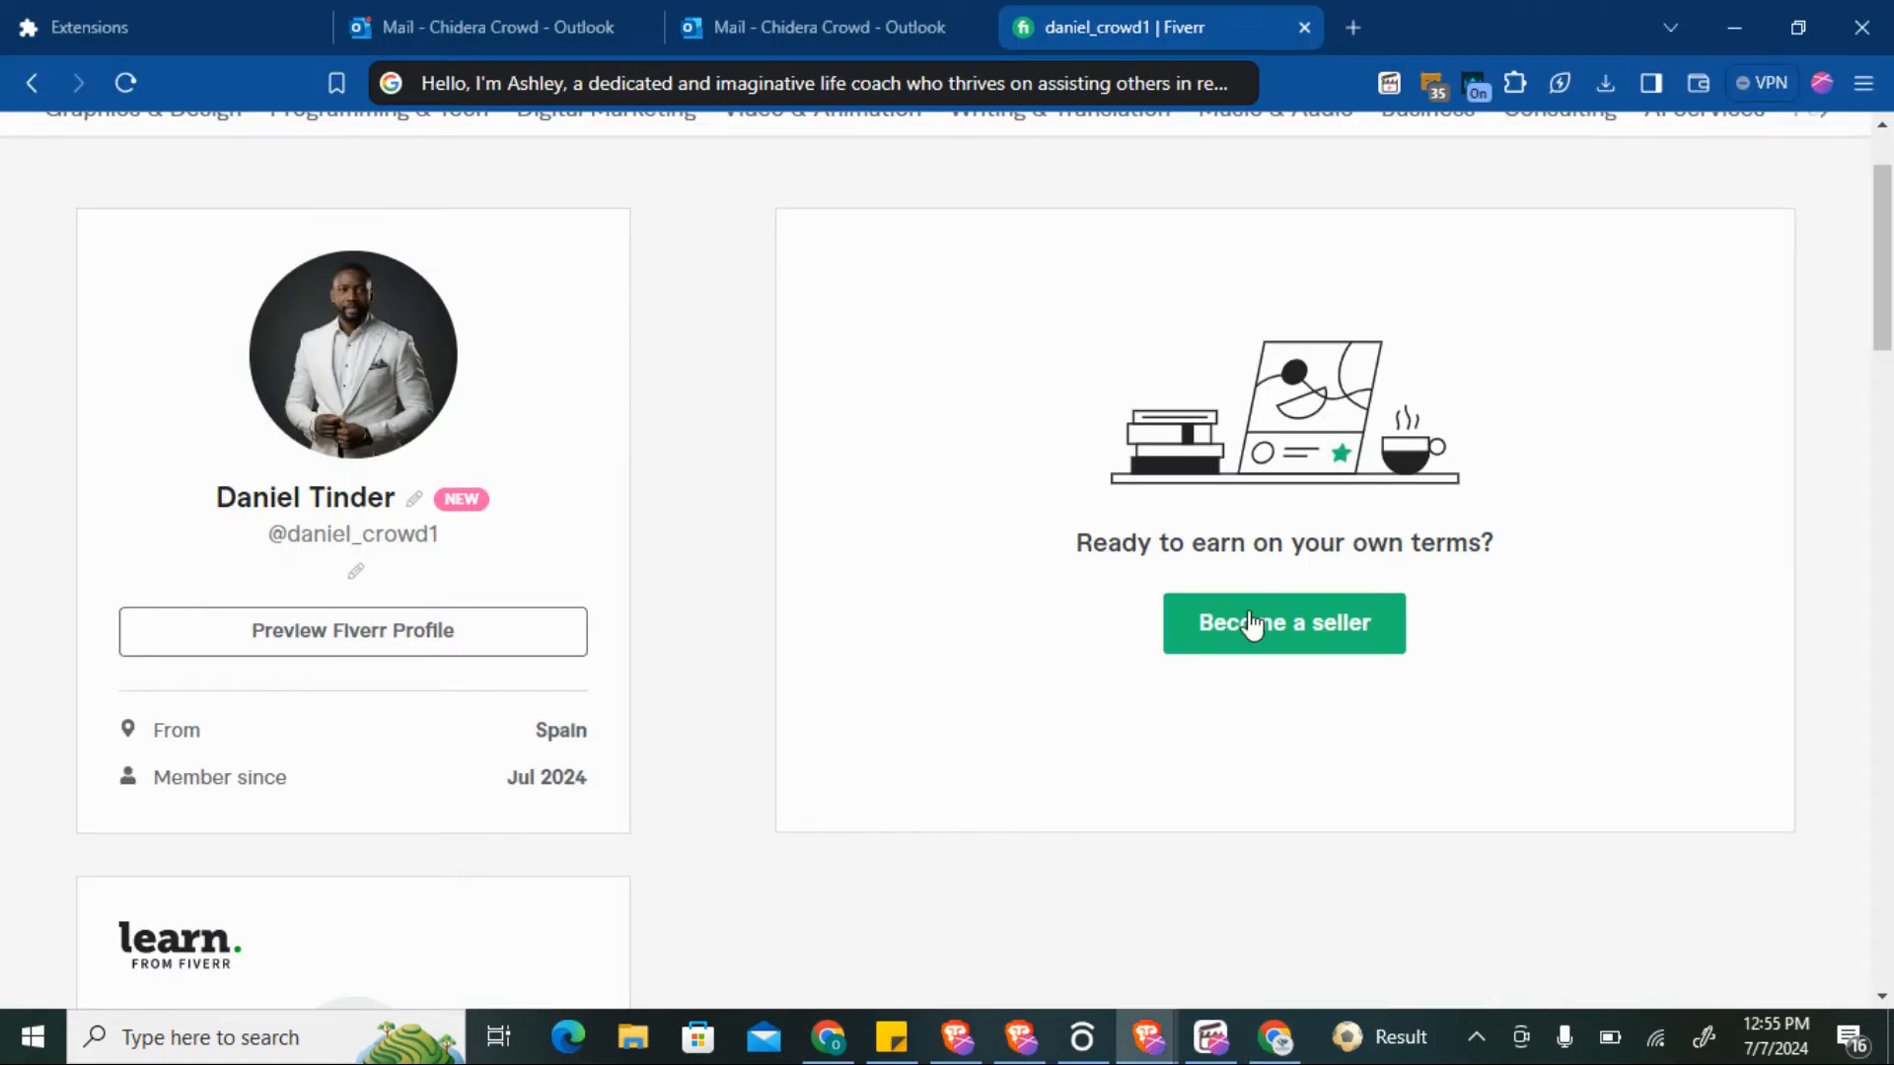
right_click(1245, 641)
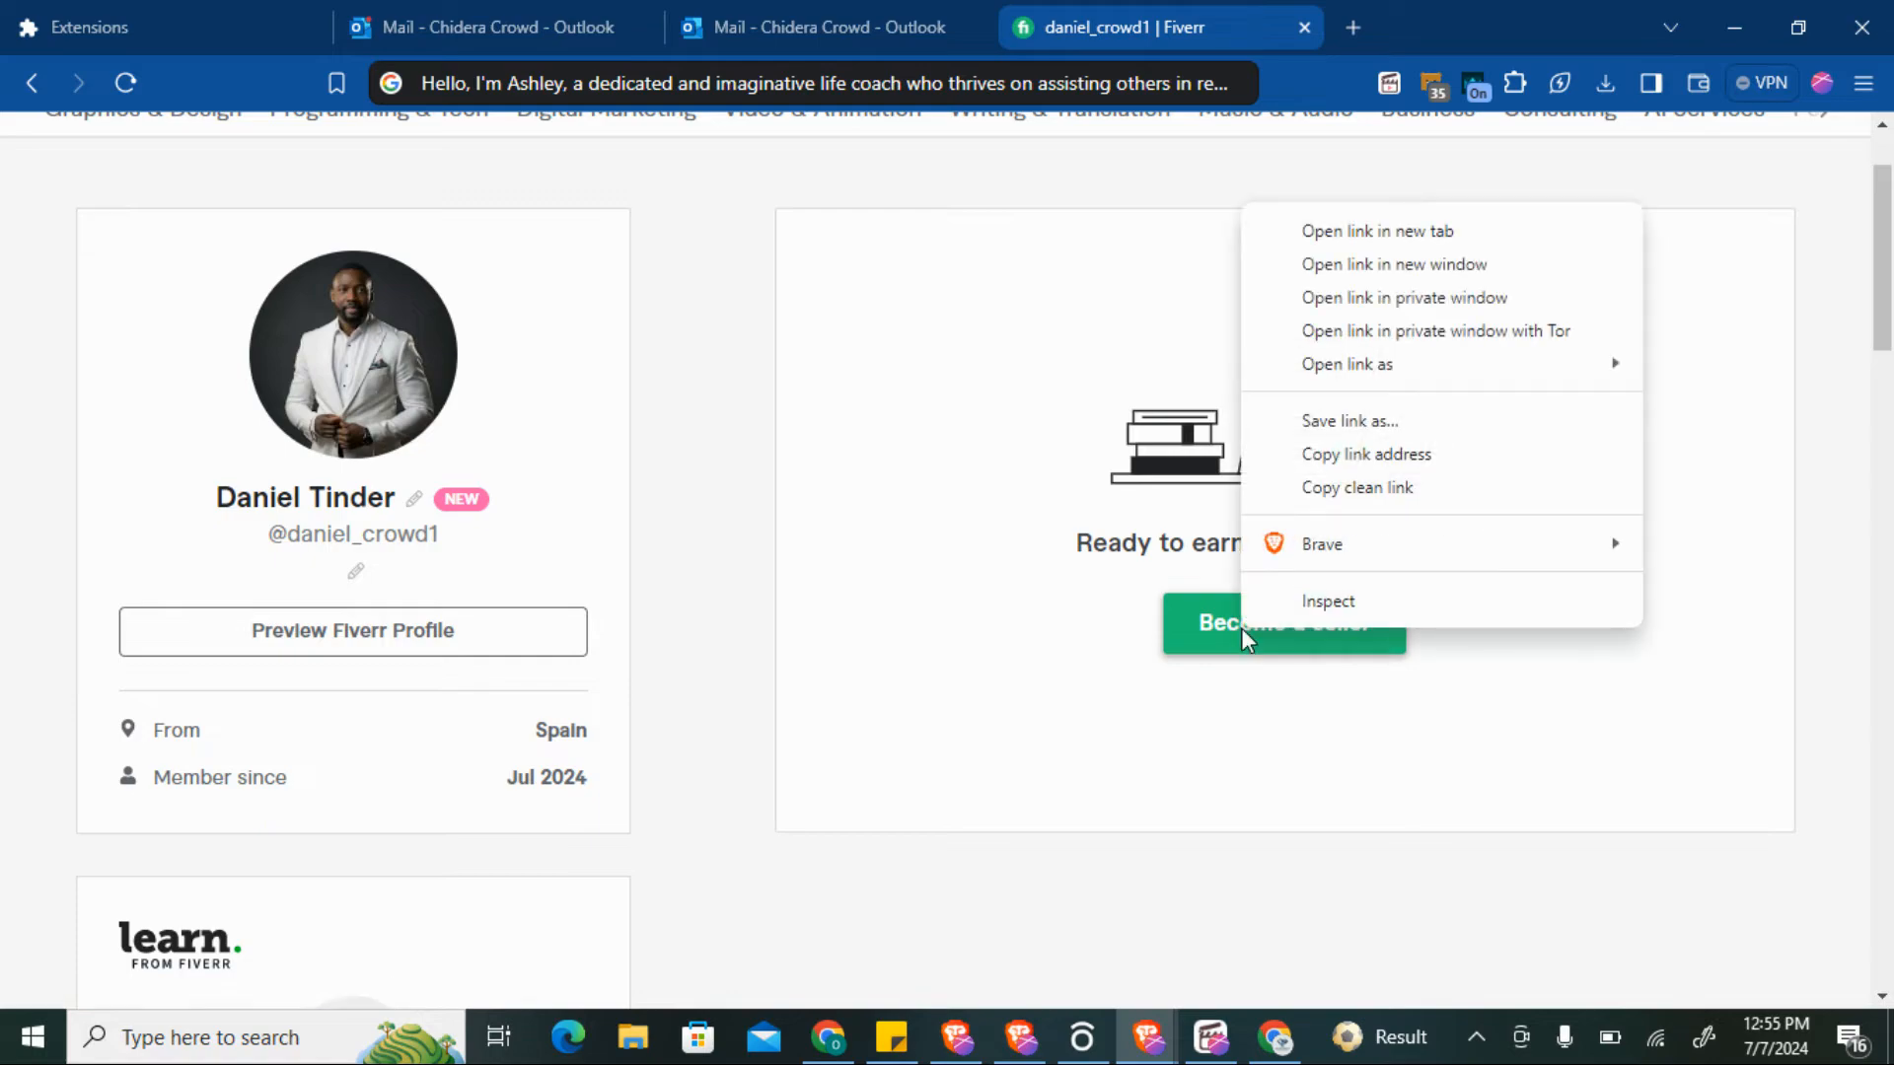
left_click(1383, 237)
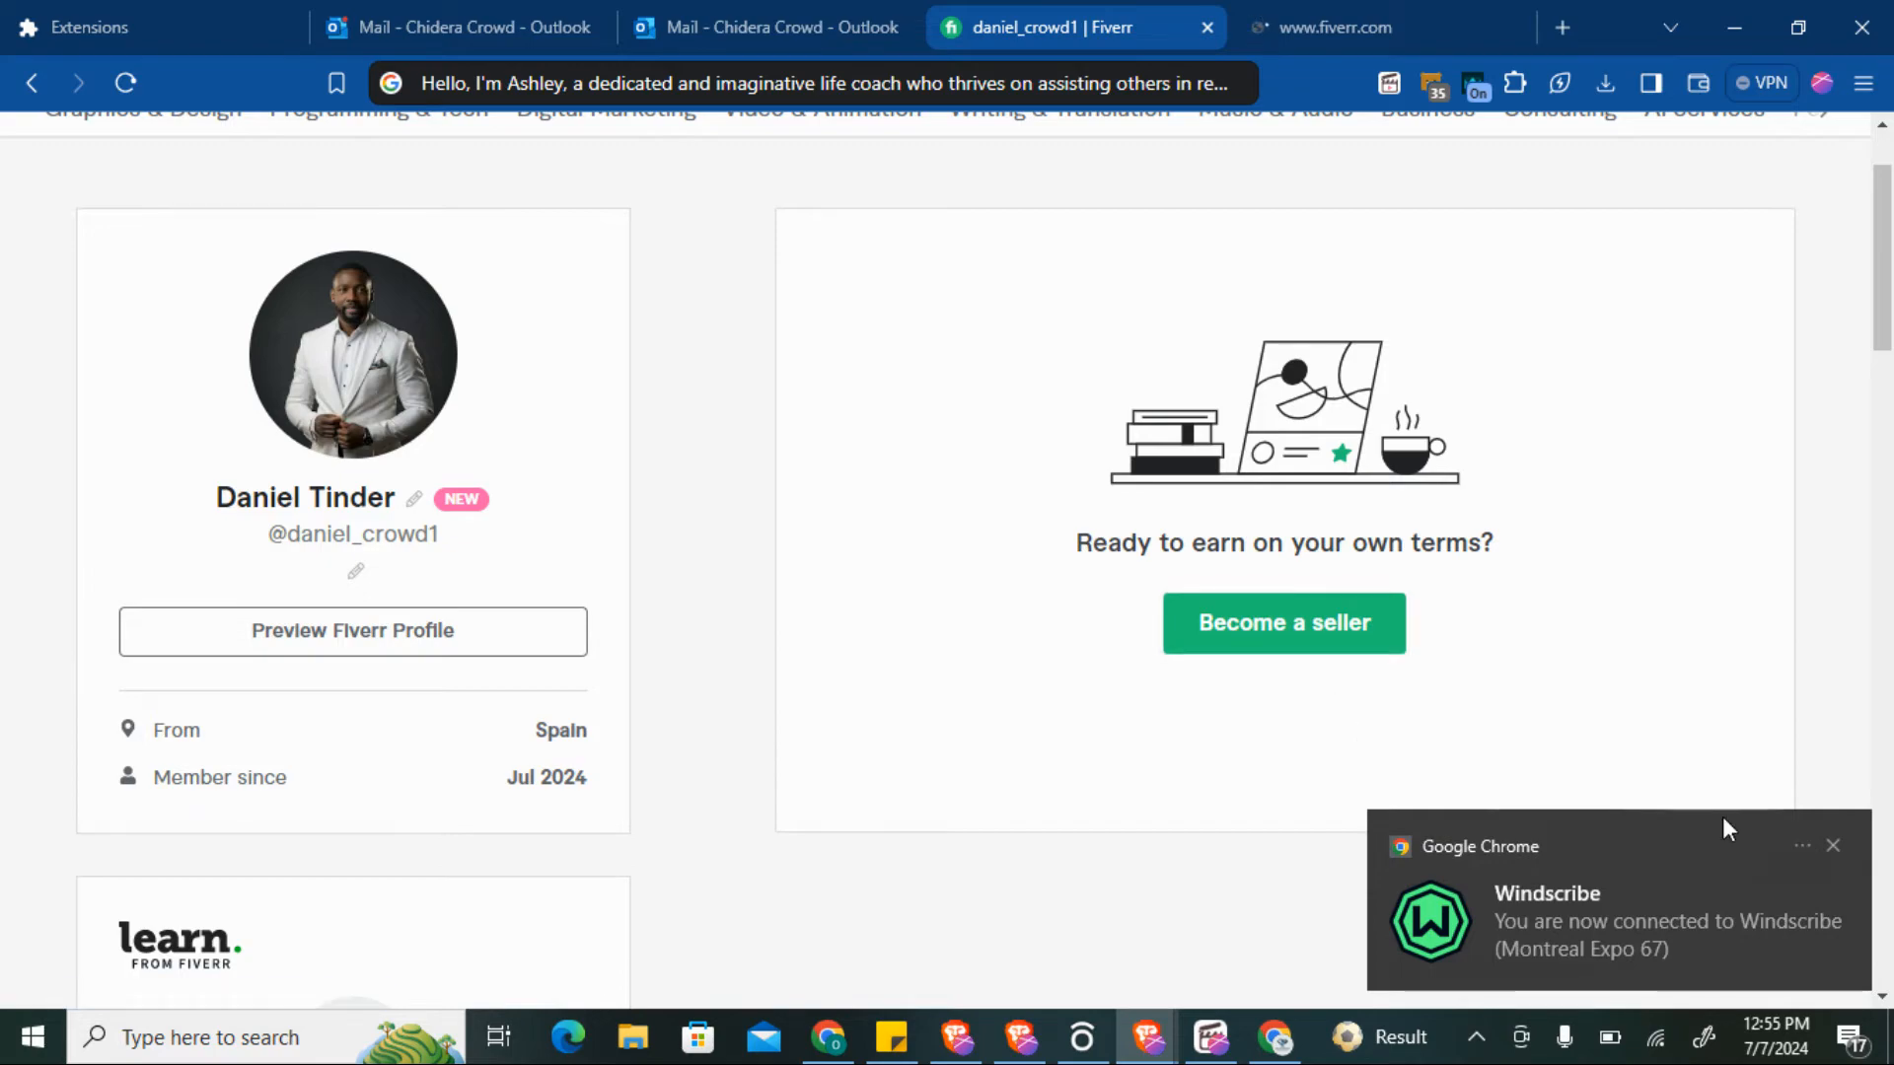
left_click(1832, 846)
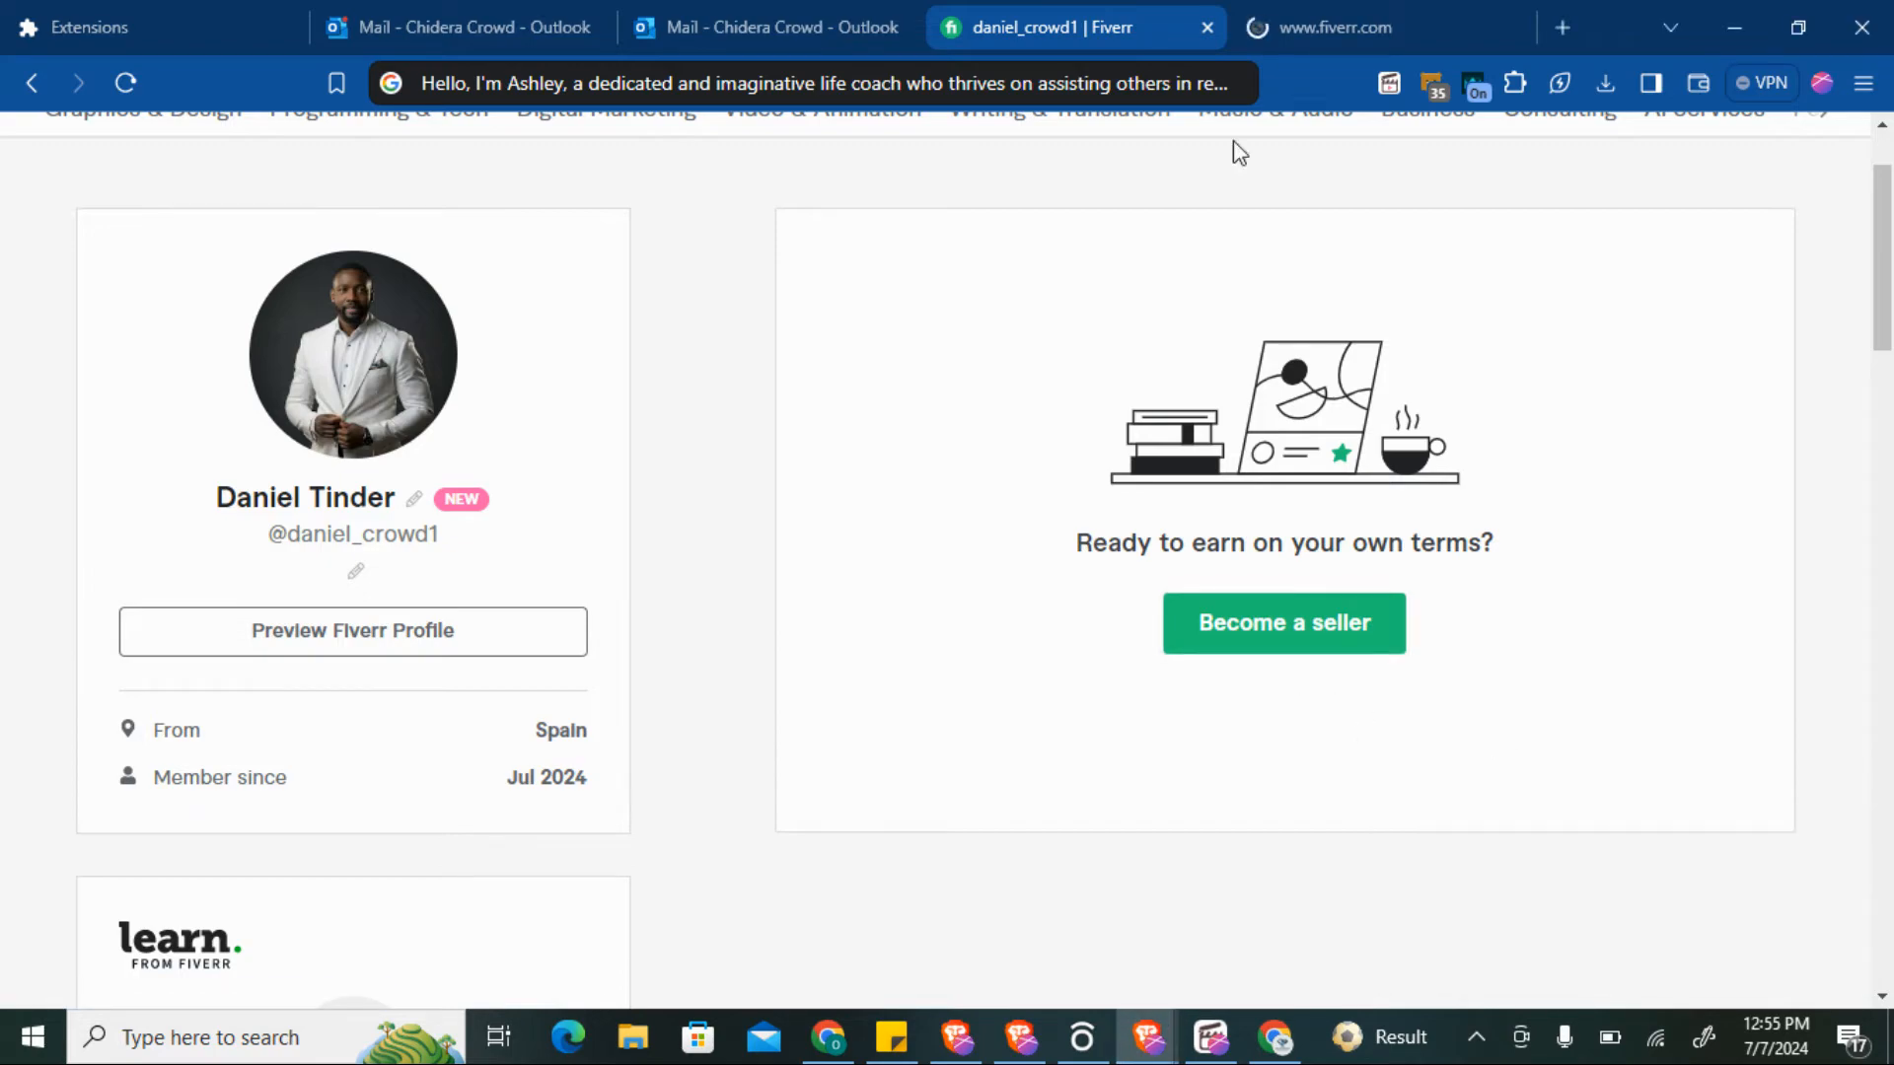
left_click(1305, 26)
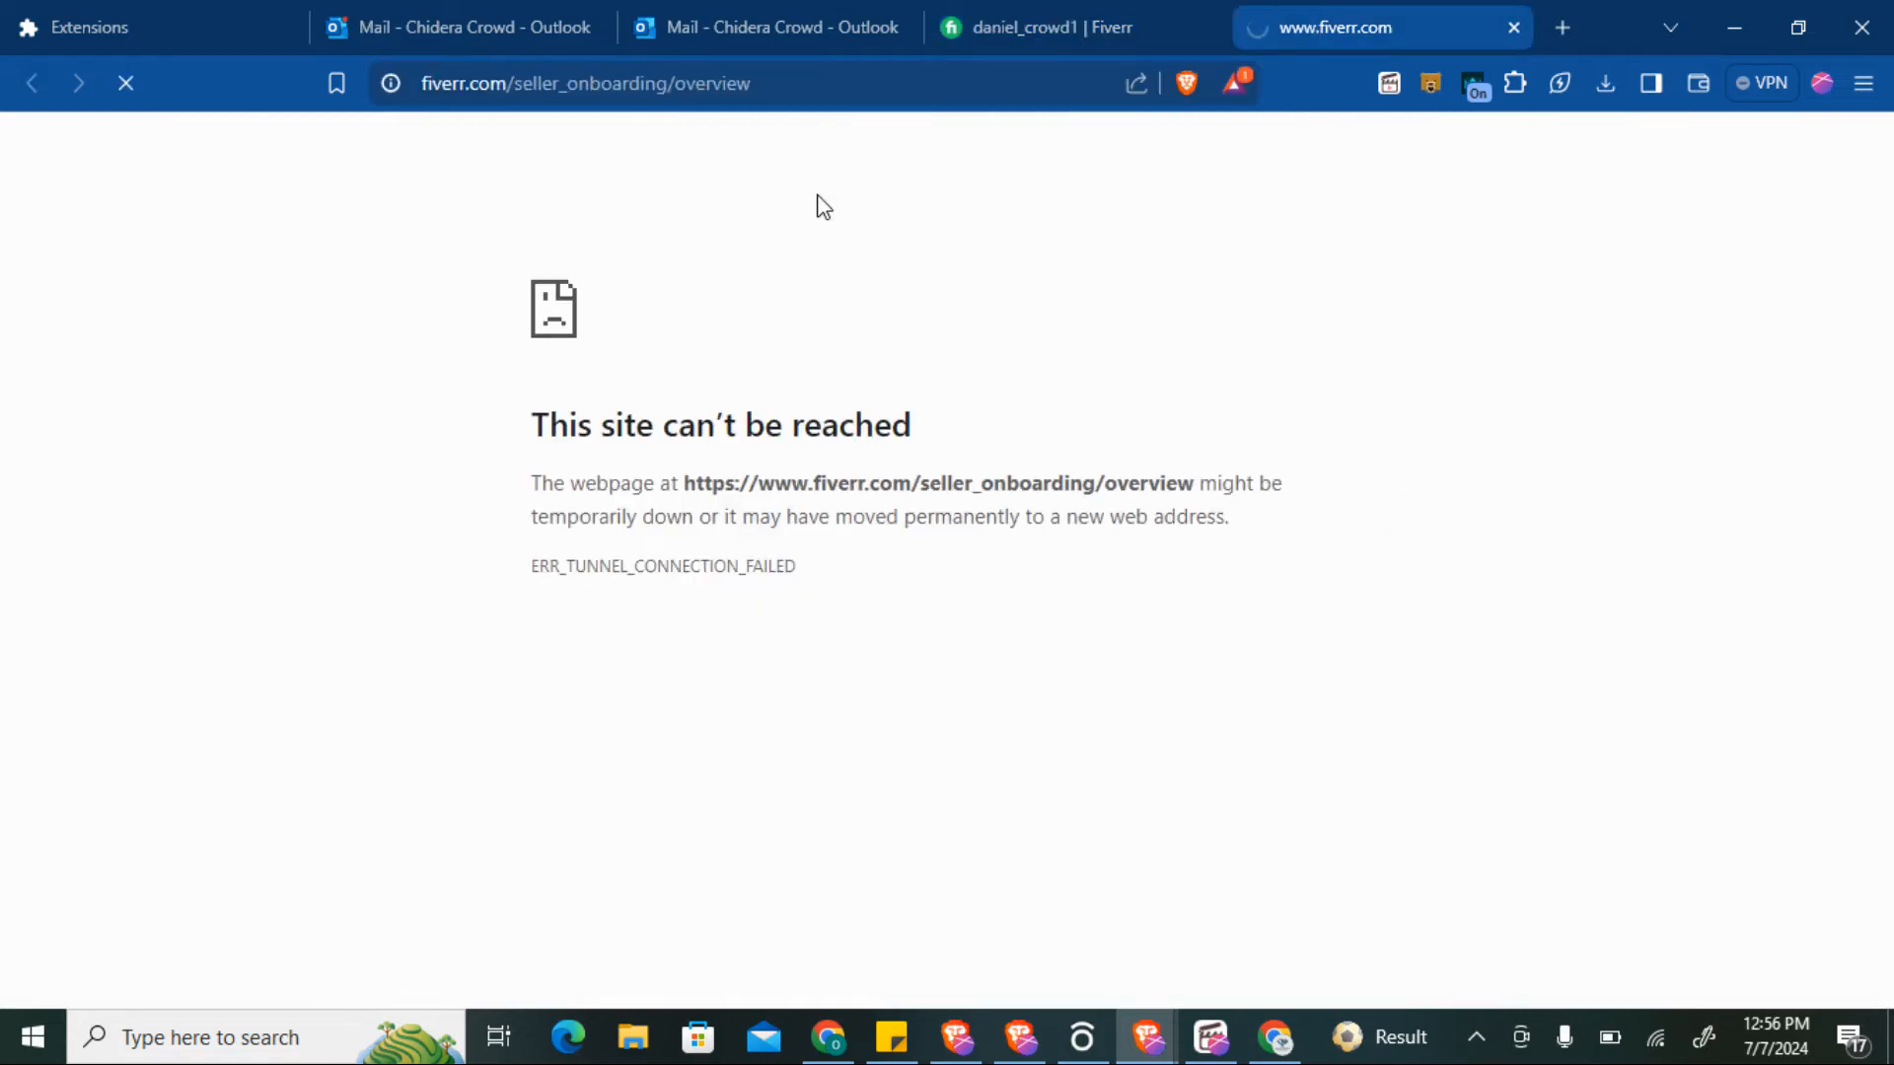
- Try to reload the seller onboarding page, close its tab, and retry Become a seller from the profile page
left_click(774, 89)
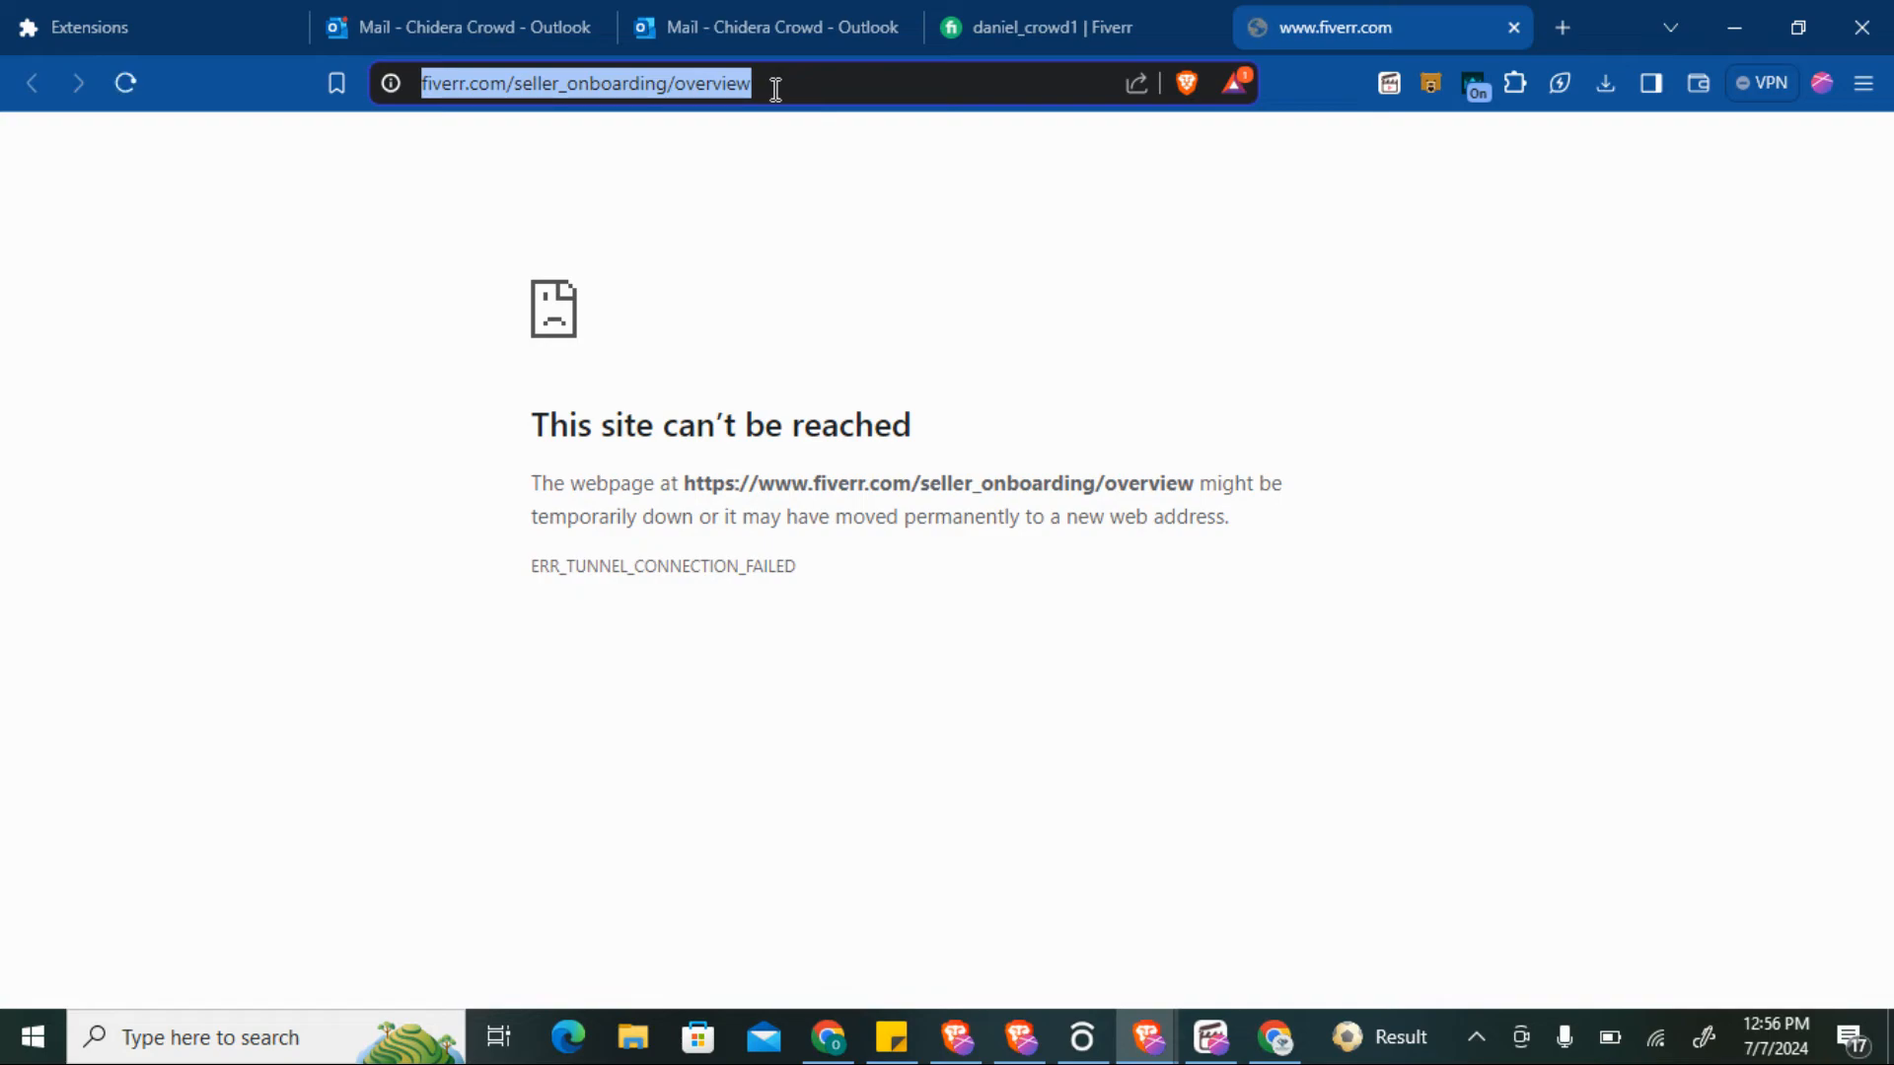
key("Return")
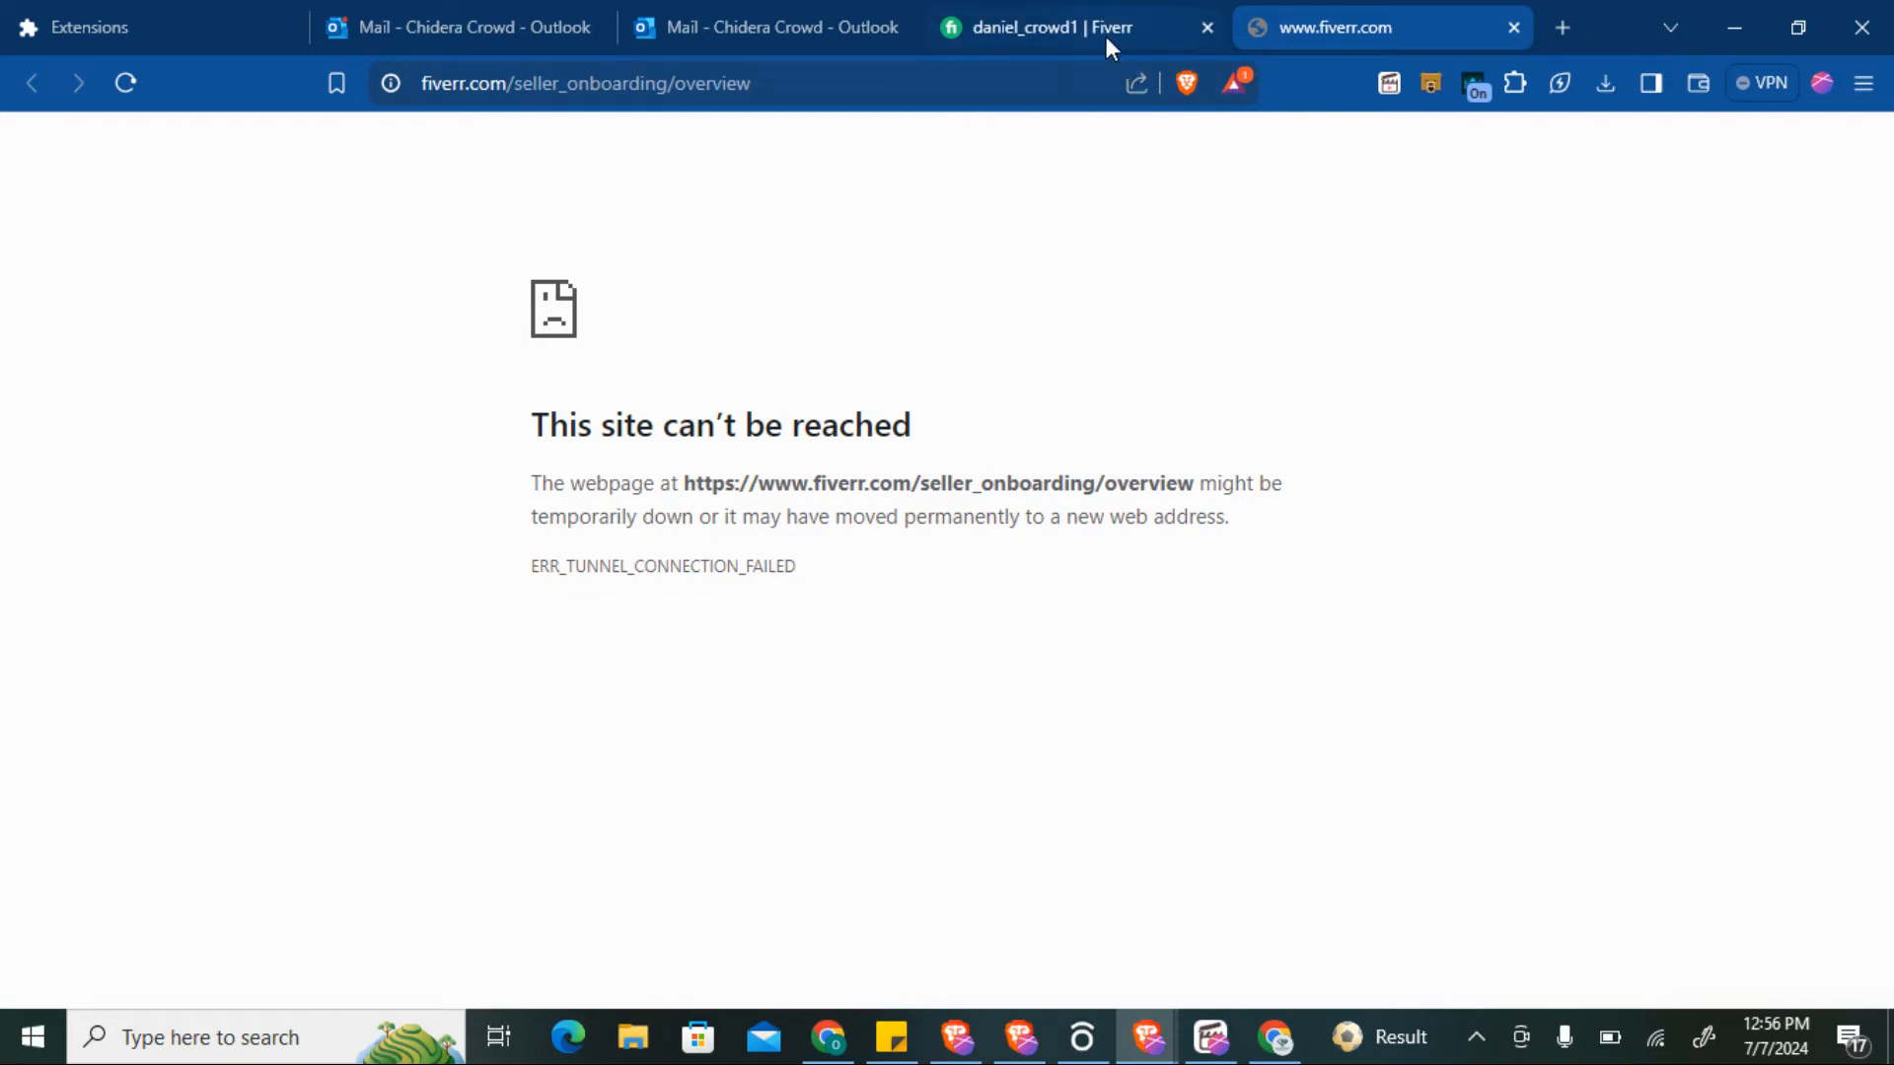
left_click(1005, 90)
key("Return")
left_click(1512, 27)
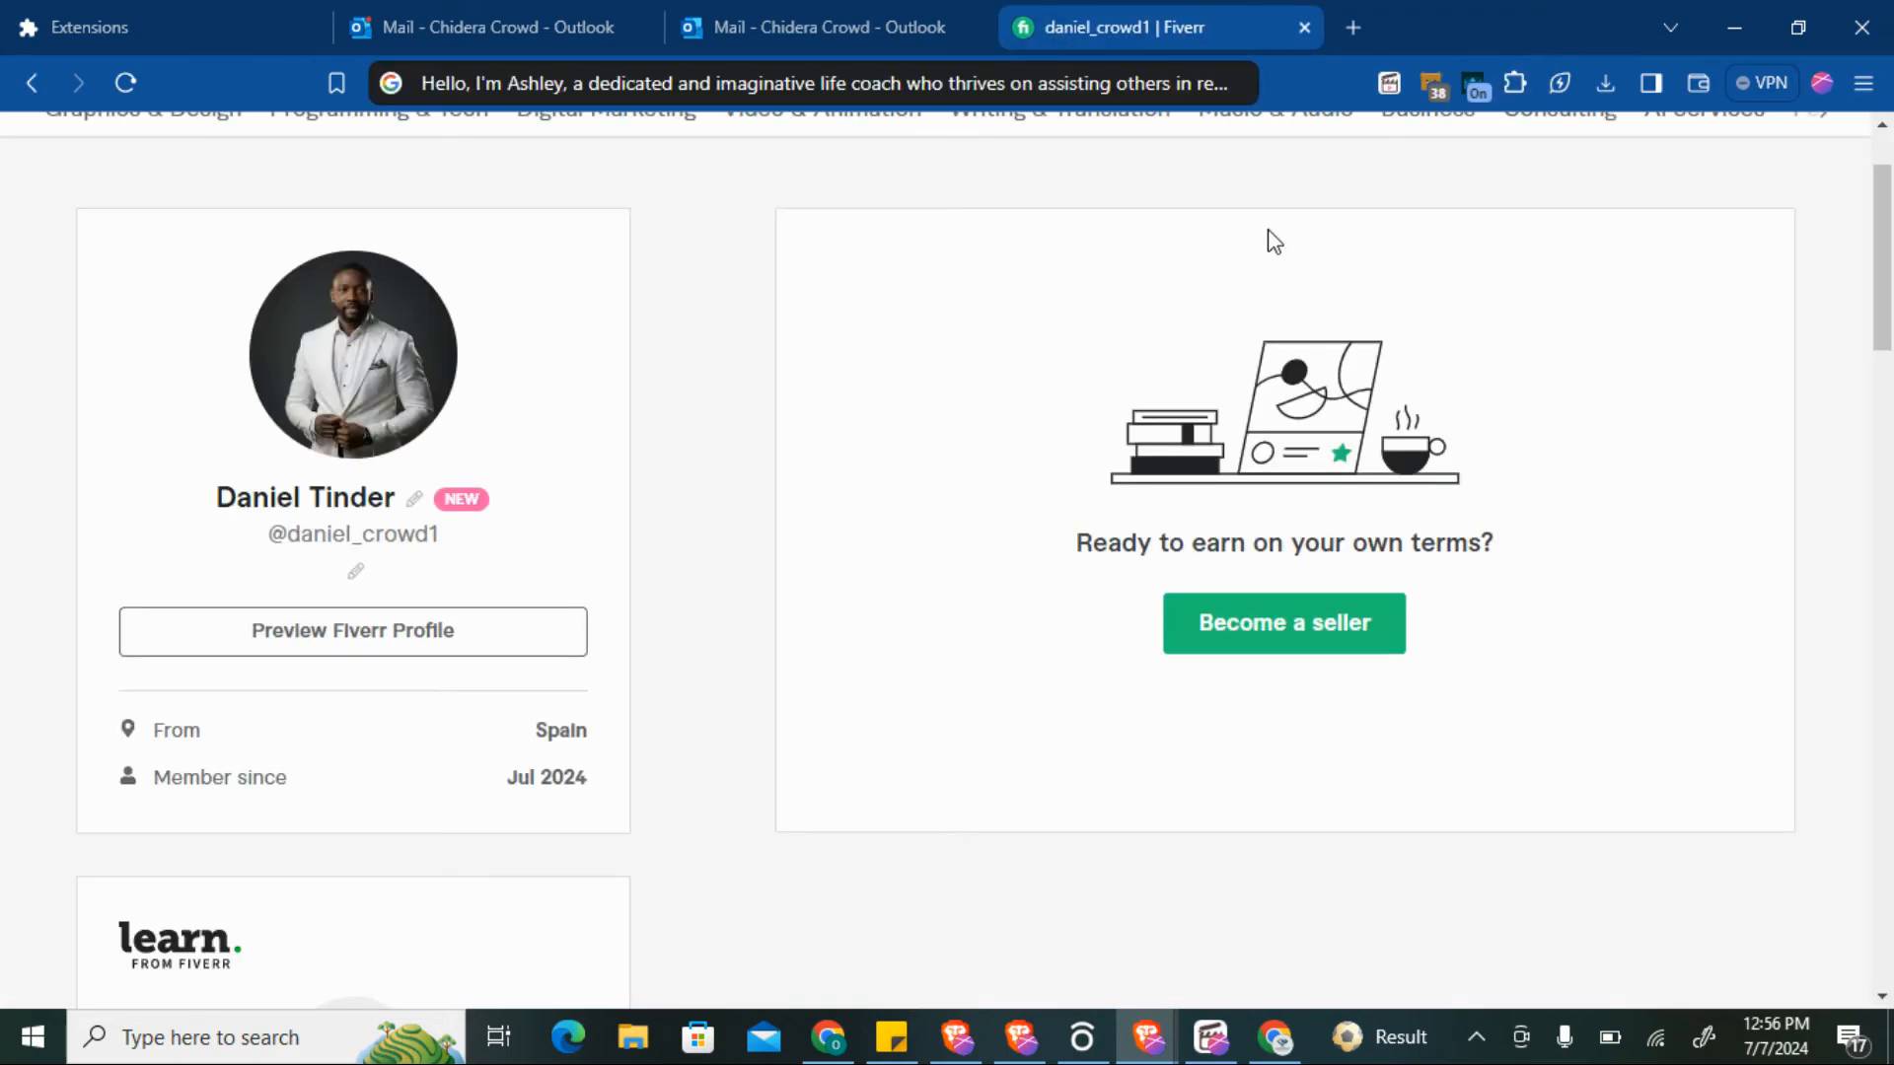
left_click(1315, 639)
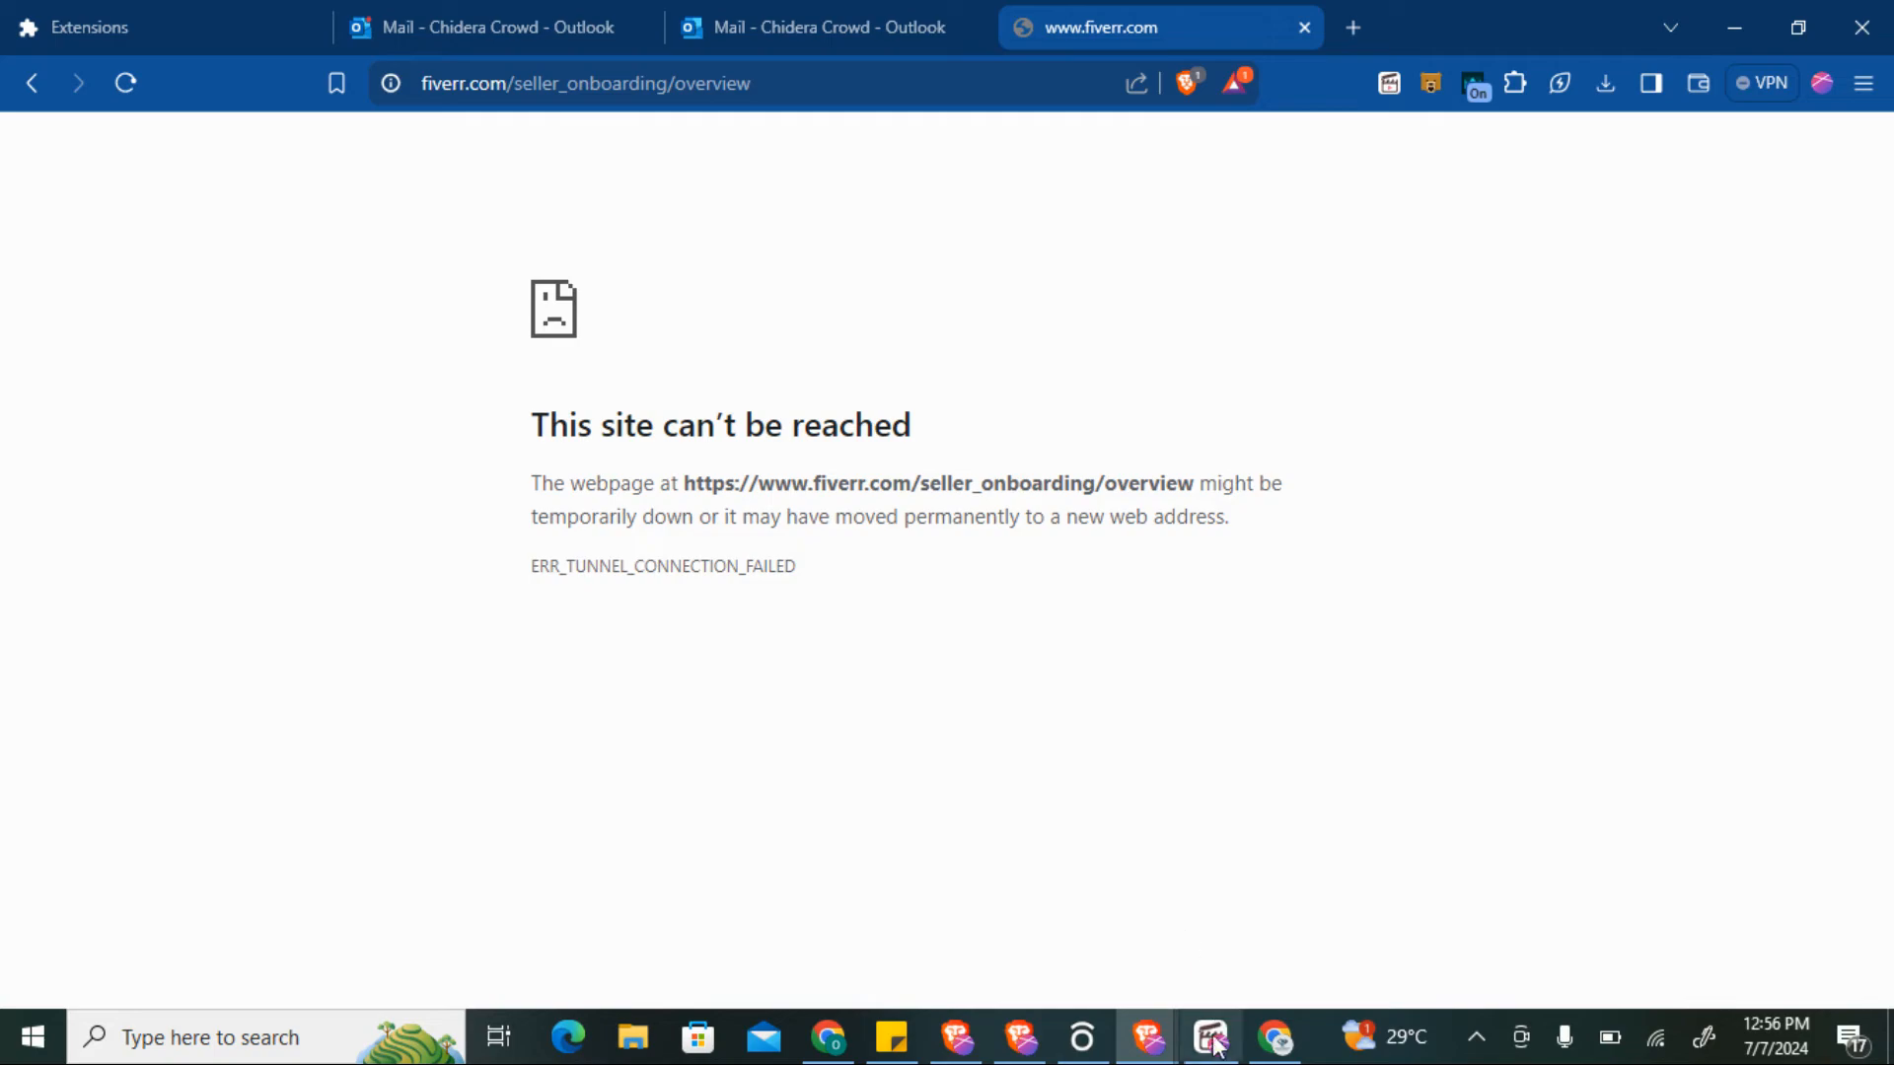
mouse_move(1216, 1051)
mouse_move(1217, 1051)
left_mouse_down()
mouse_move(1010, 838)
mouse_move(1081, 878)
mouse_move(1090, 1036)
mouse_move(1211, 1058)
left_mouse_up()
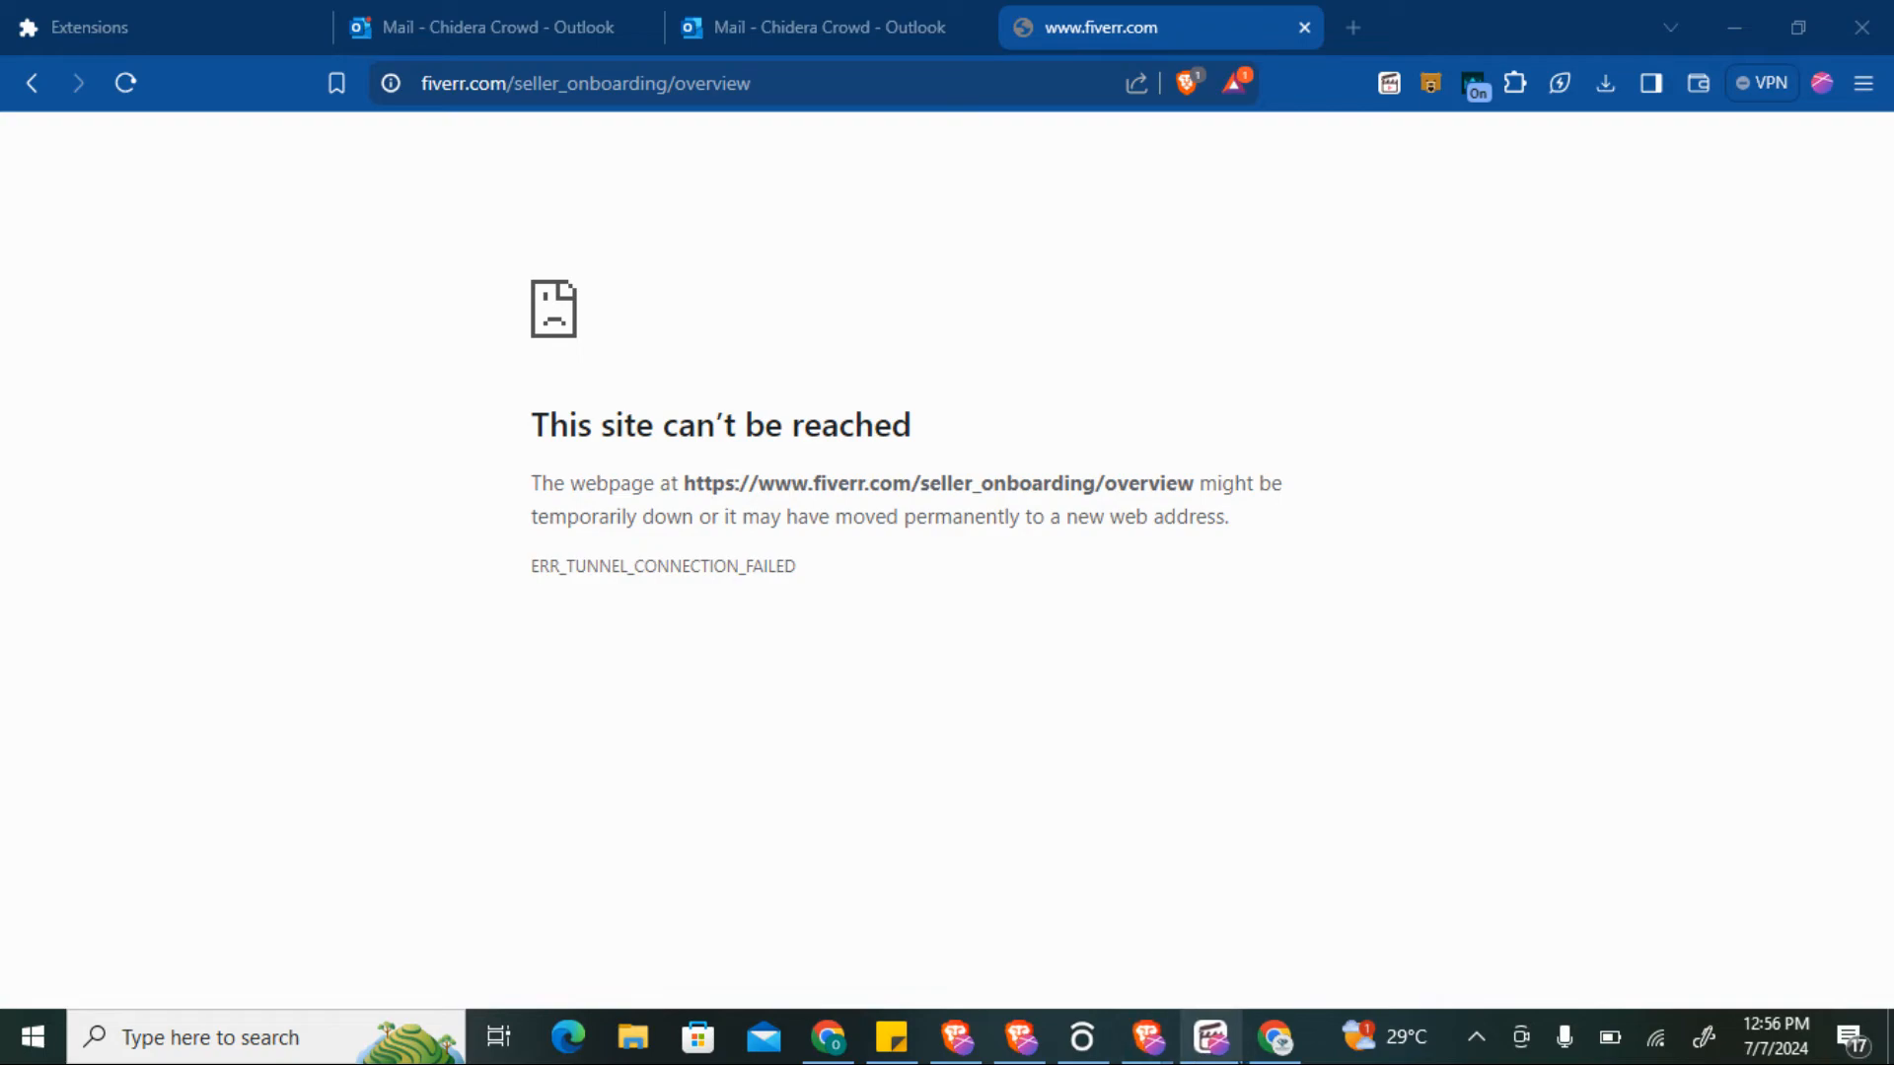
left_click(1211, 1041)
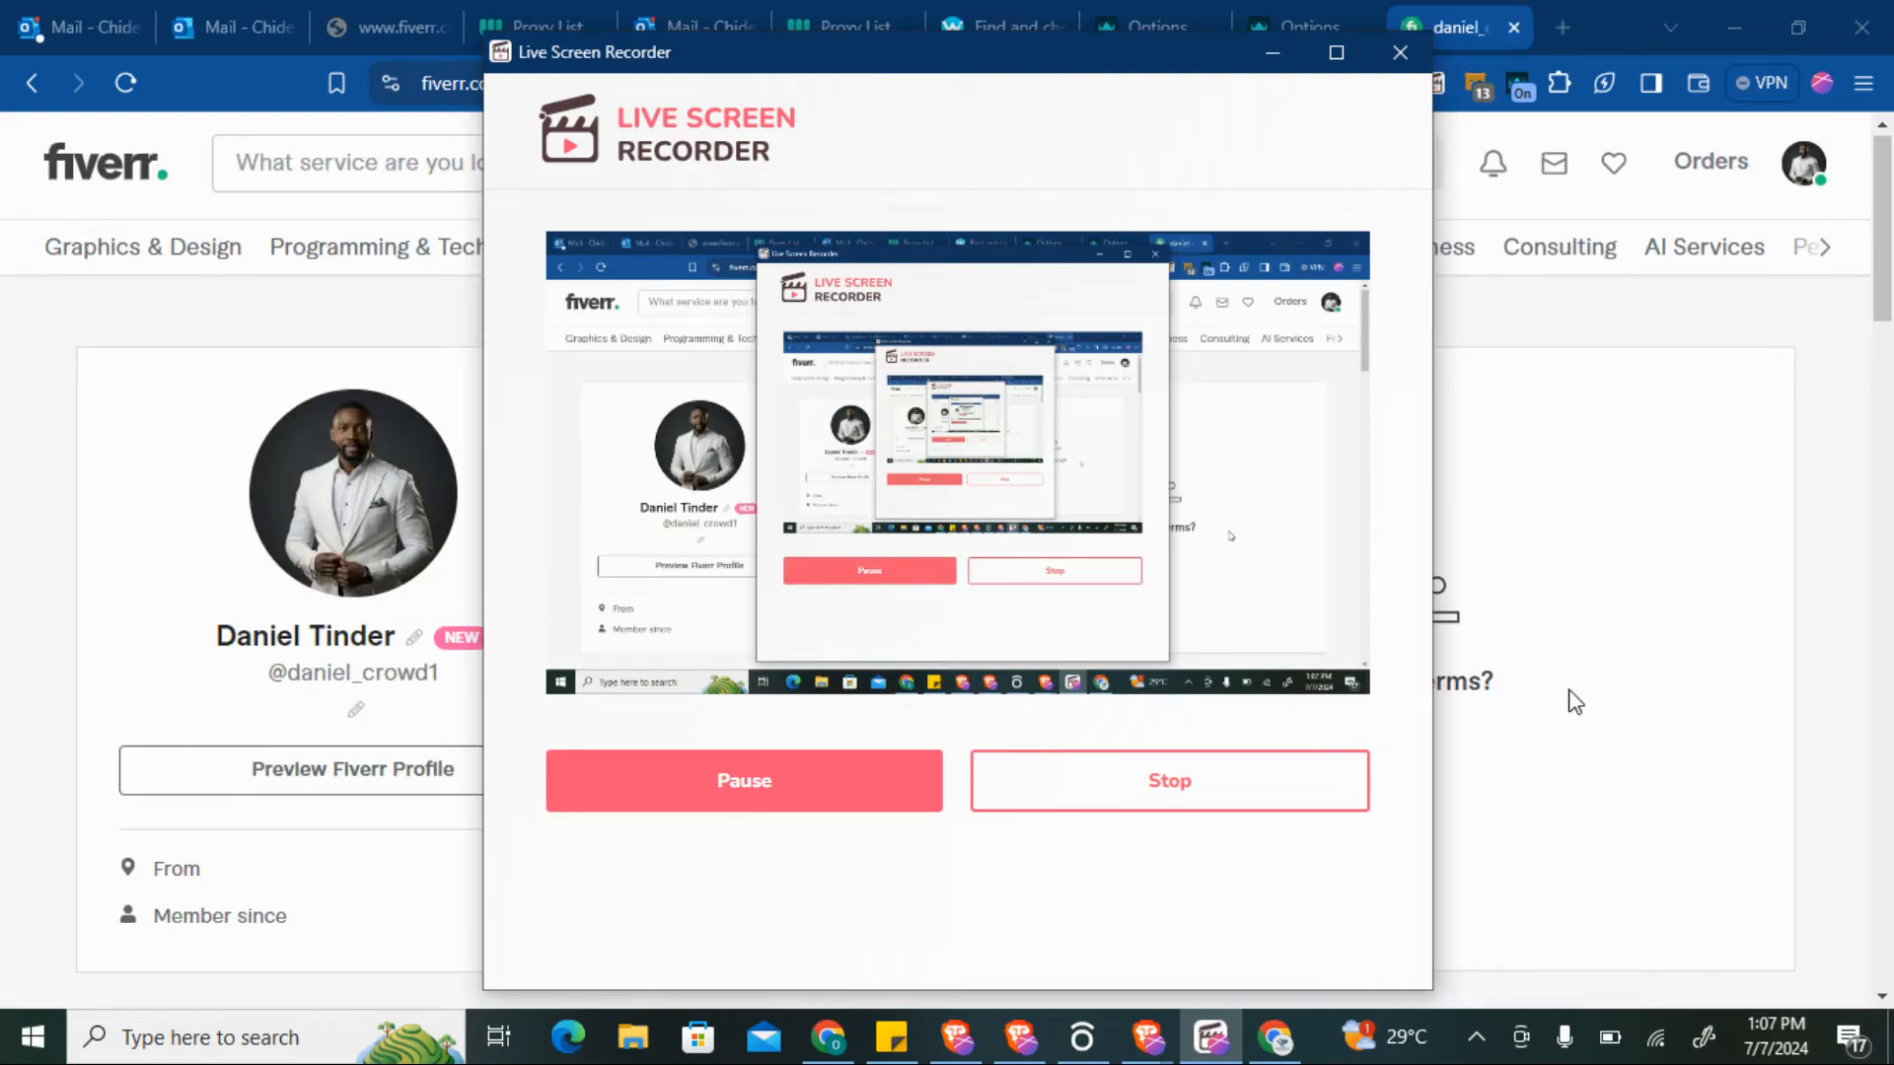
left_click(1576, 702)
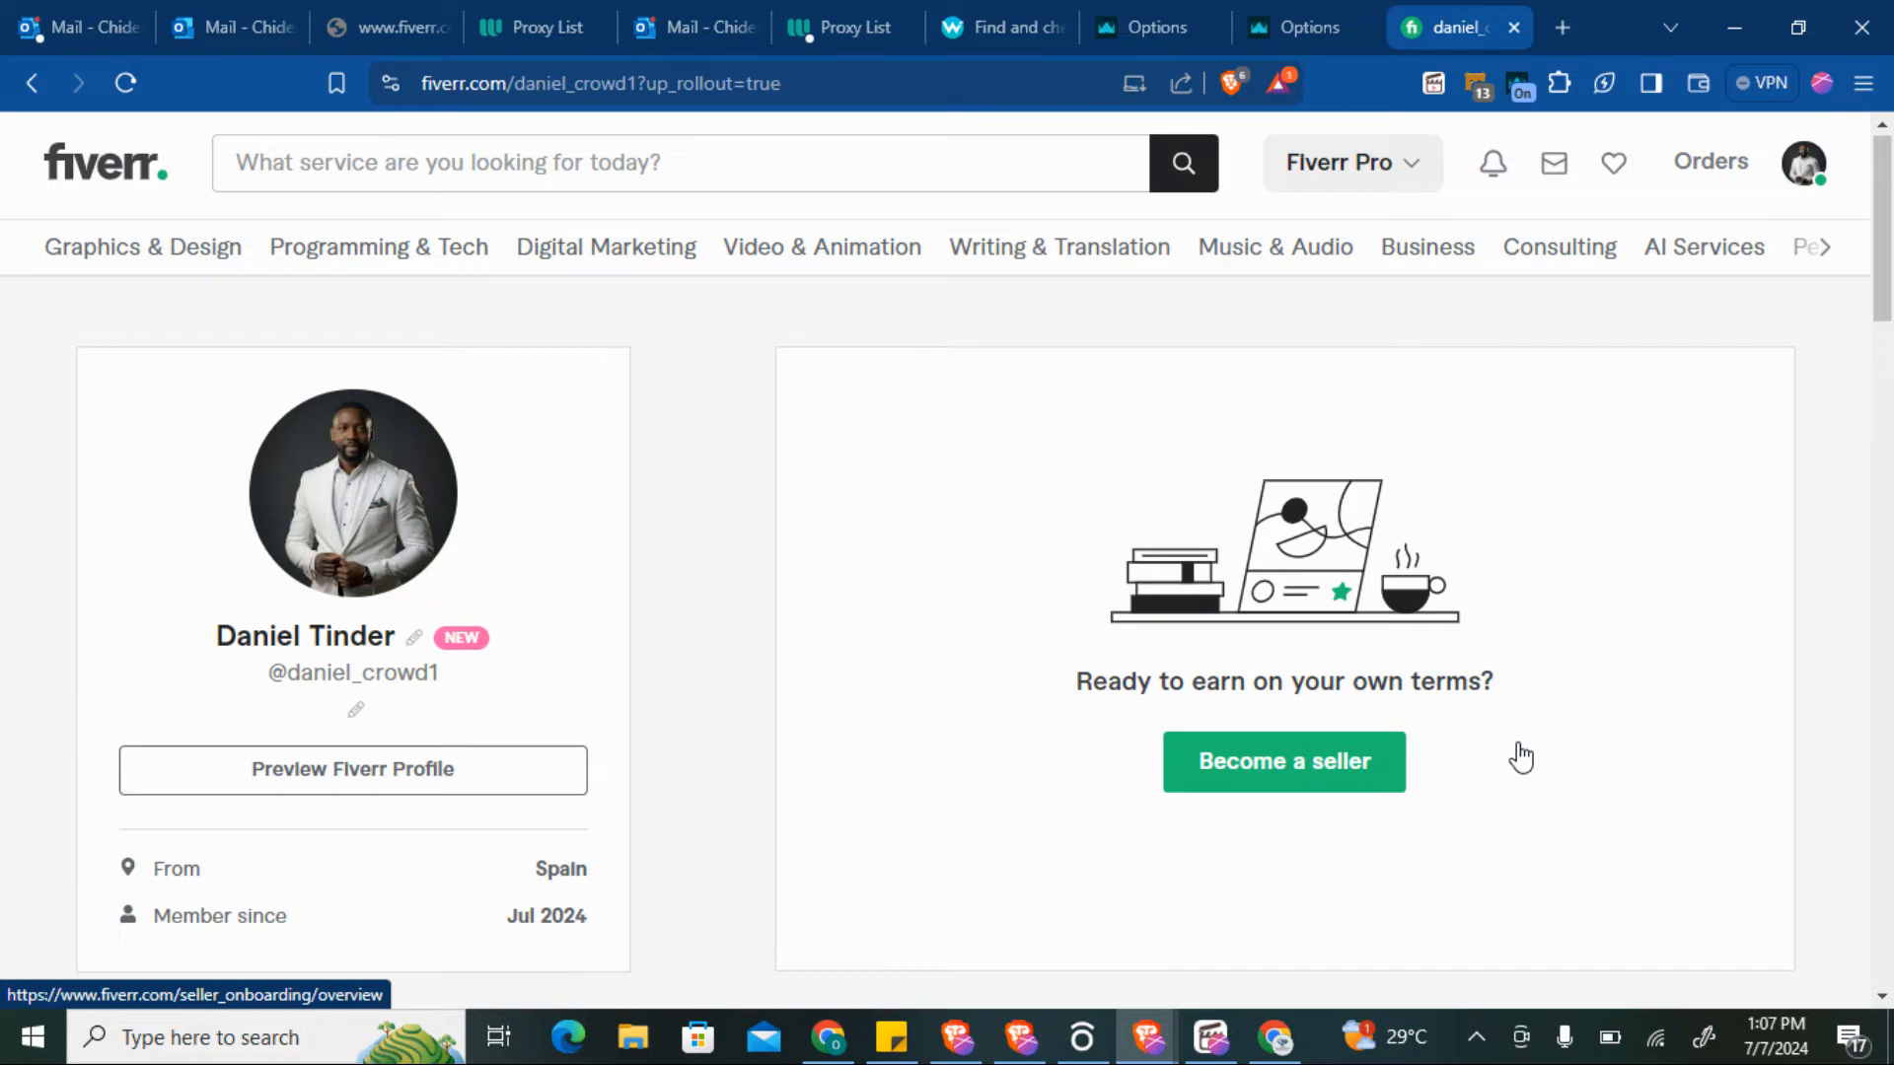
- Start Fiverr's Become a seller process, reloading the page if needed, and continue through the overview pages to the personal info form
scroll(1522, 757, "down", 1)
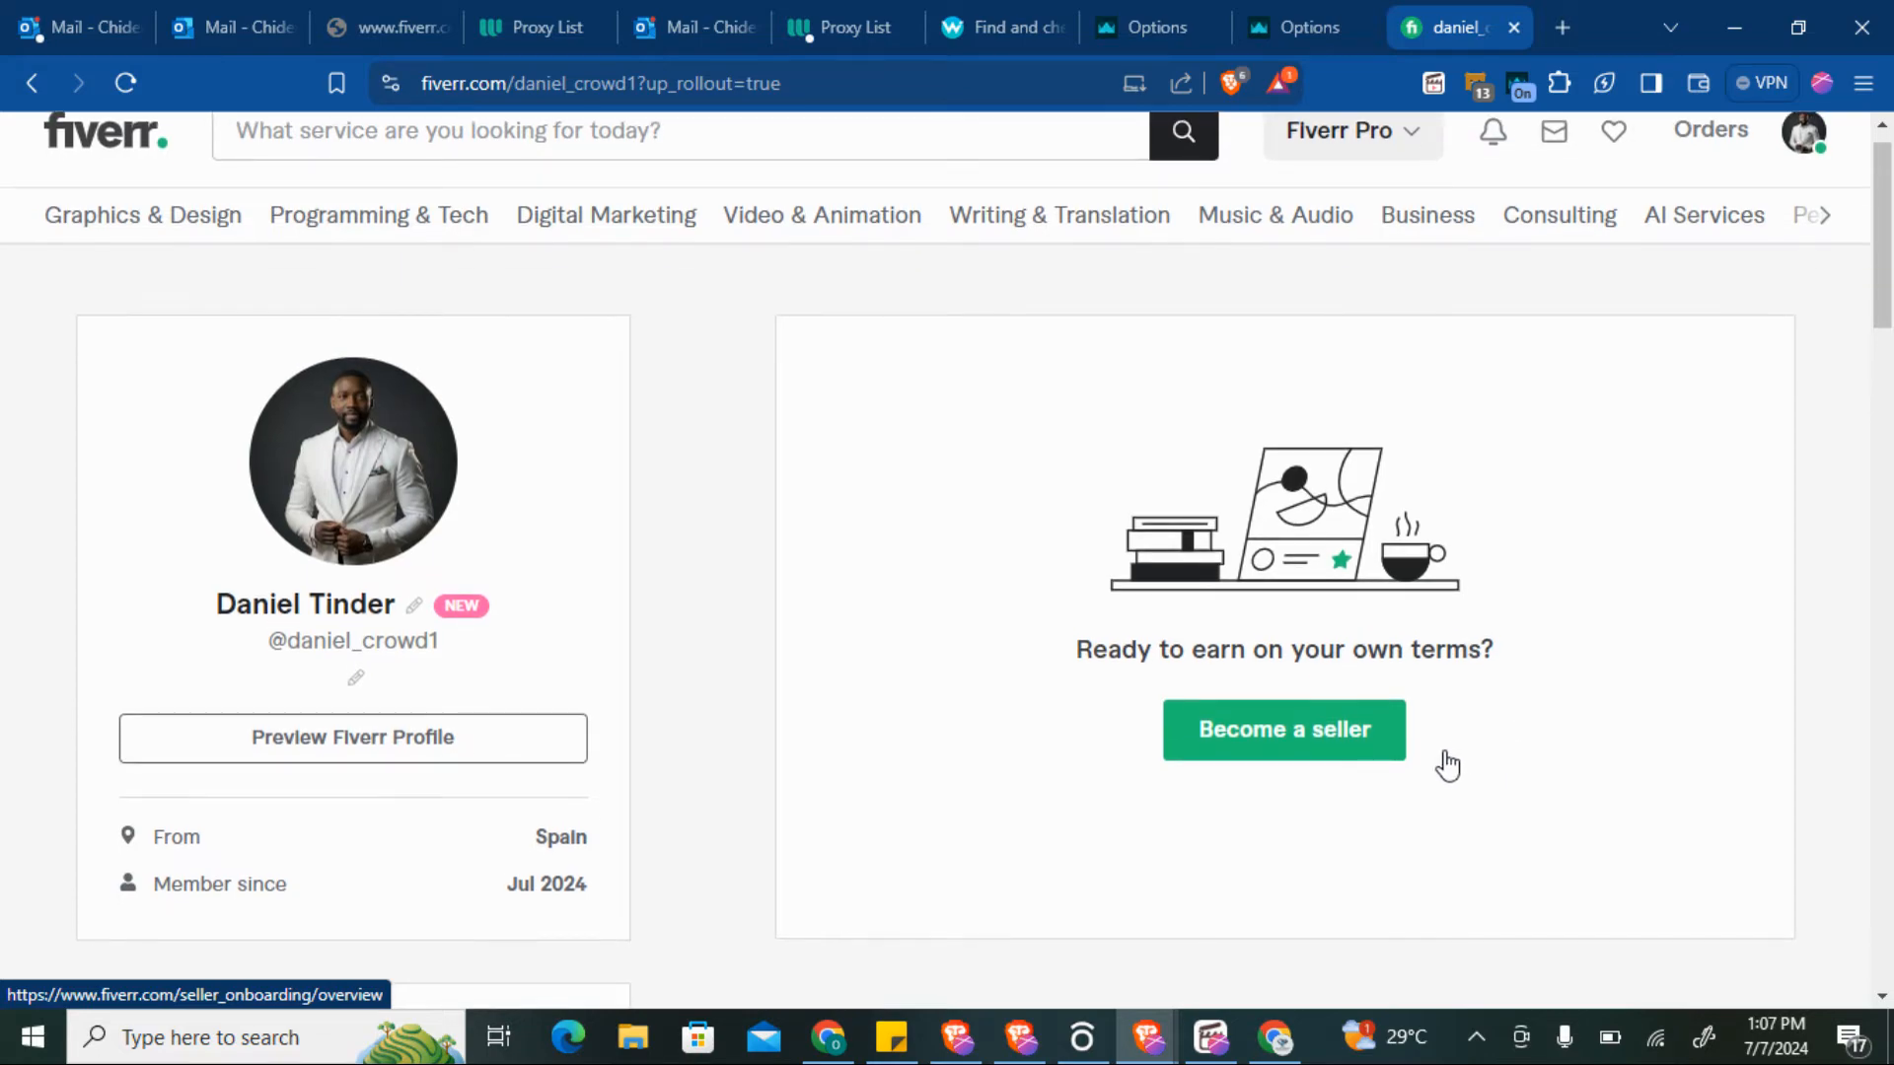
left_click(1337, 751)
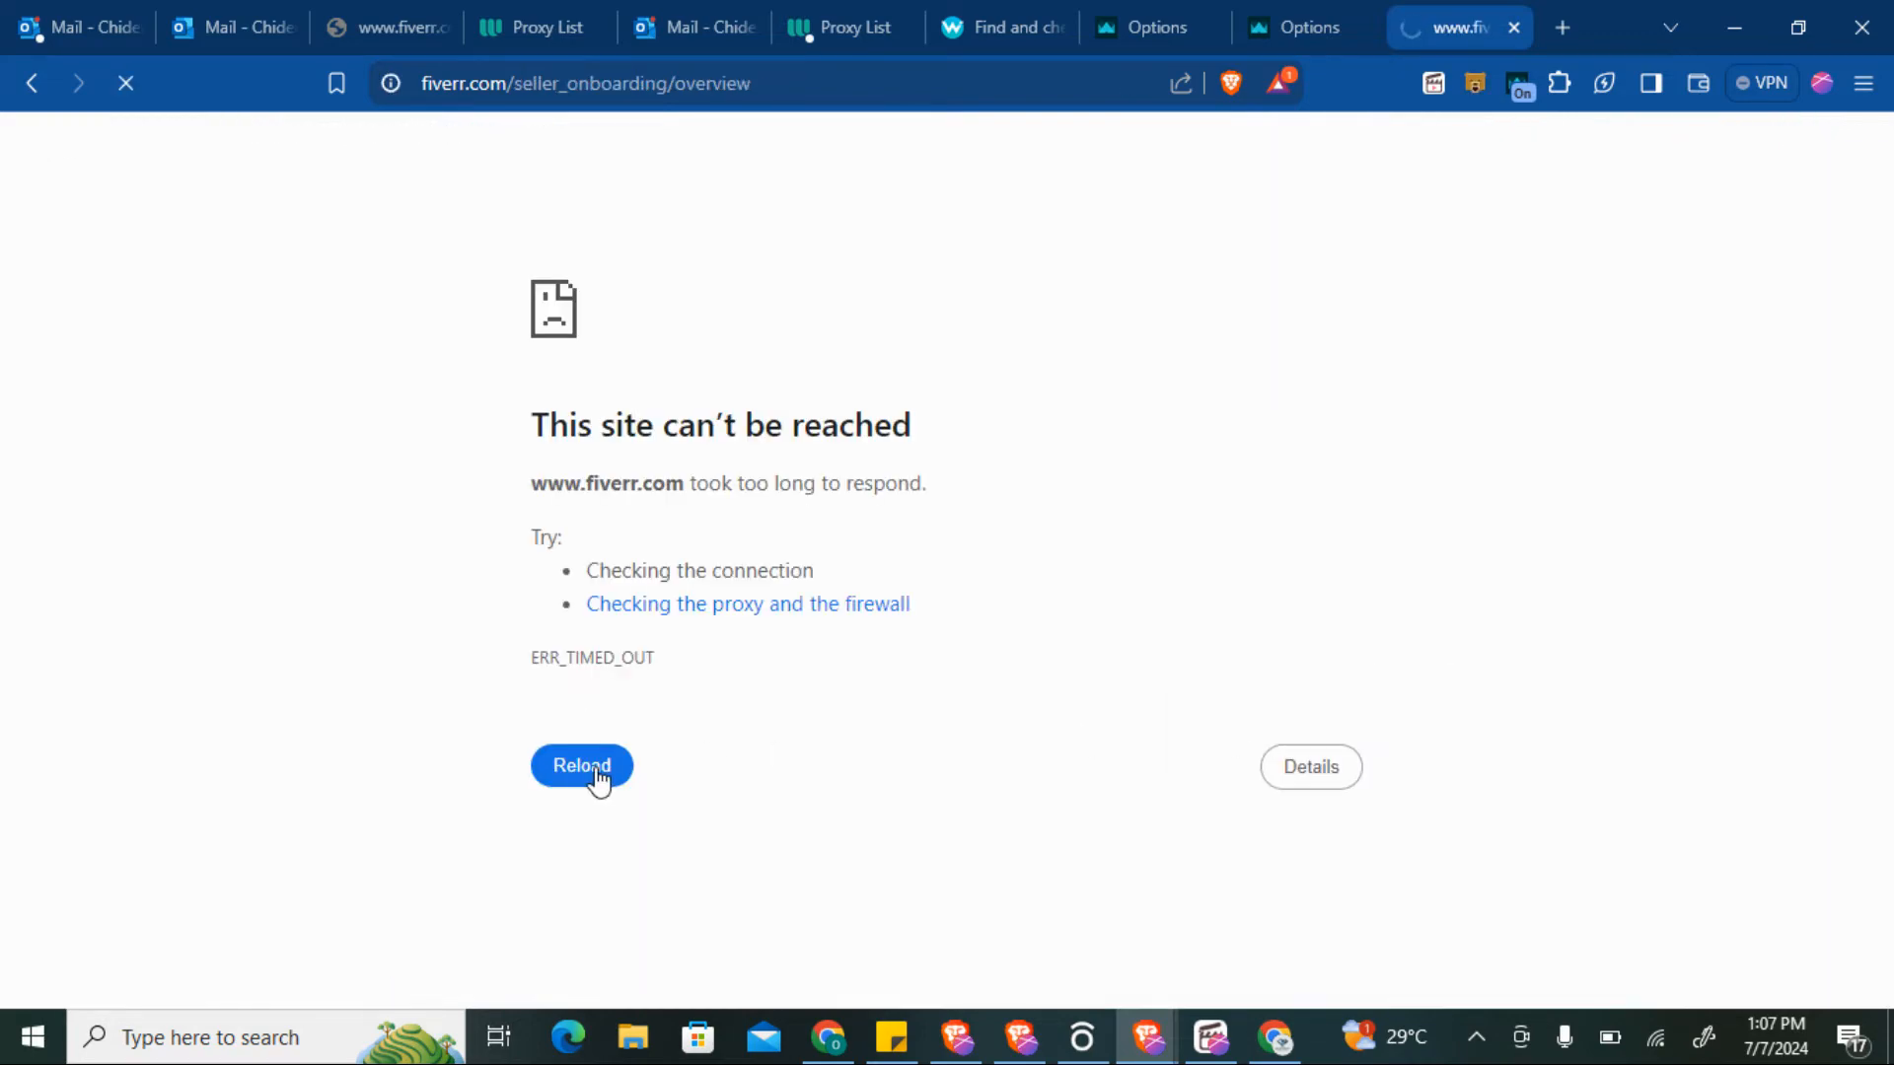
left_click(597, 771)
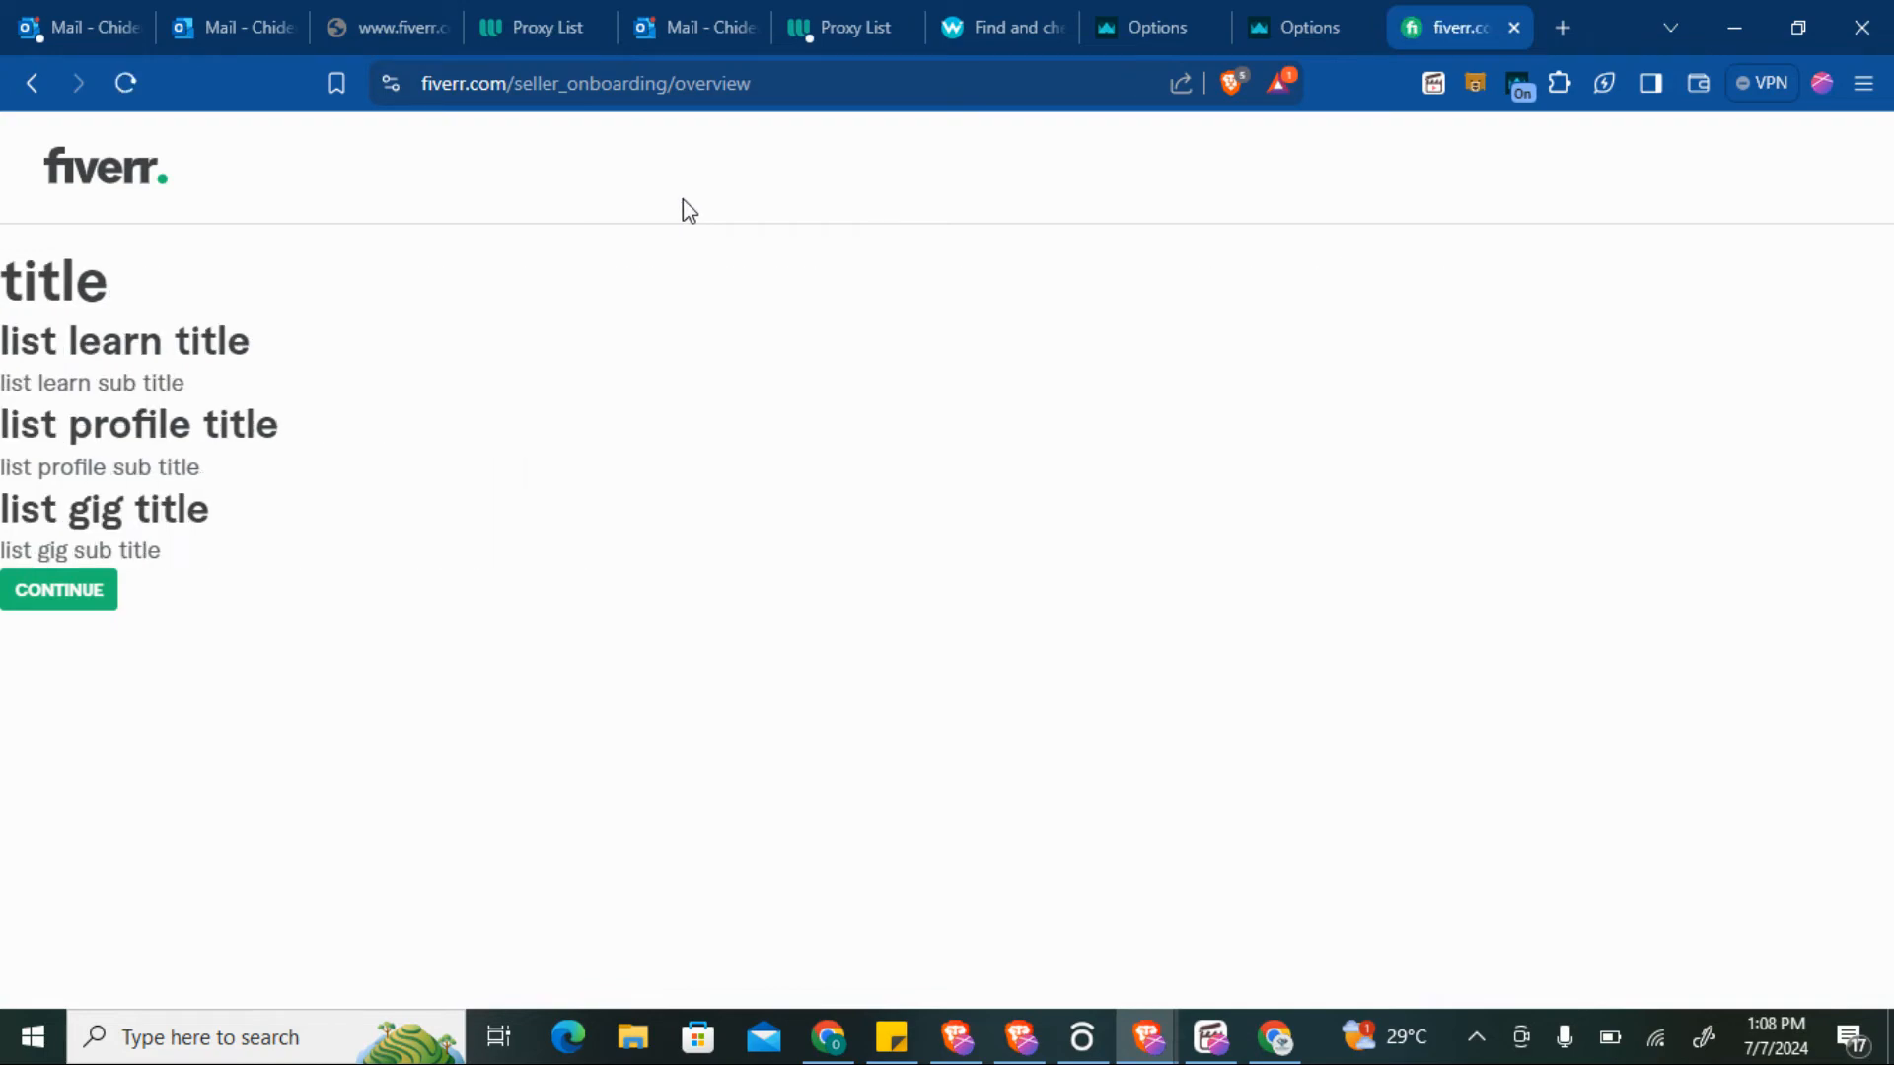
left_click(77, 598)
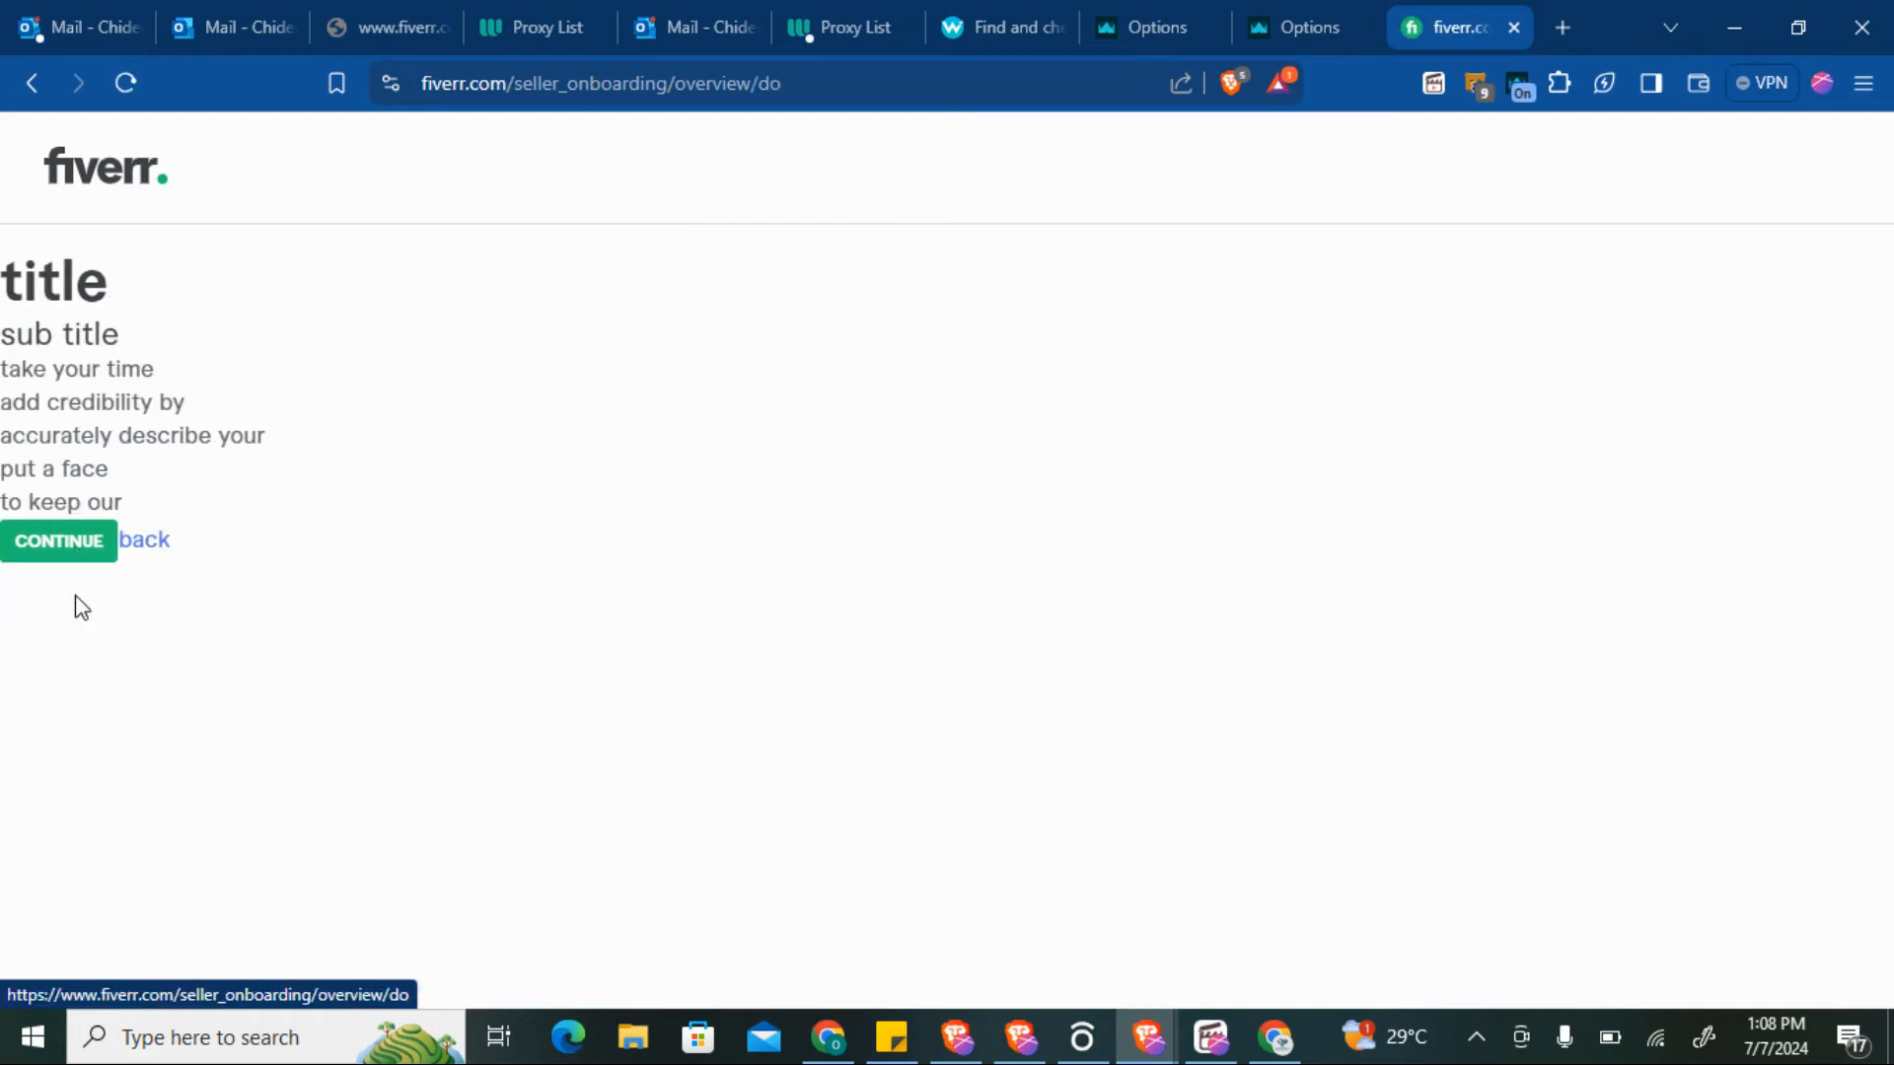
left_click(66, 546)
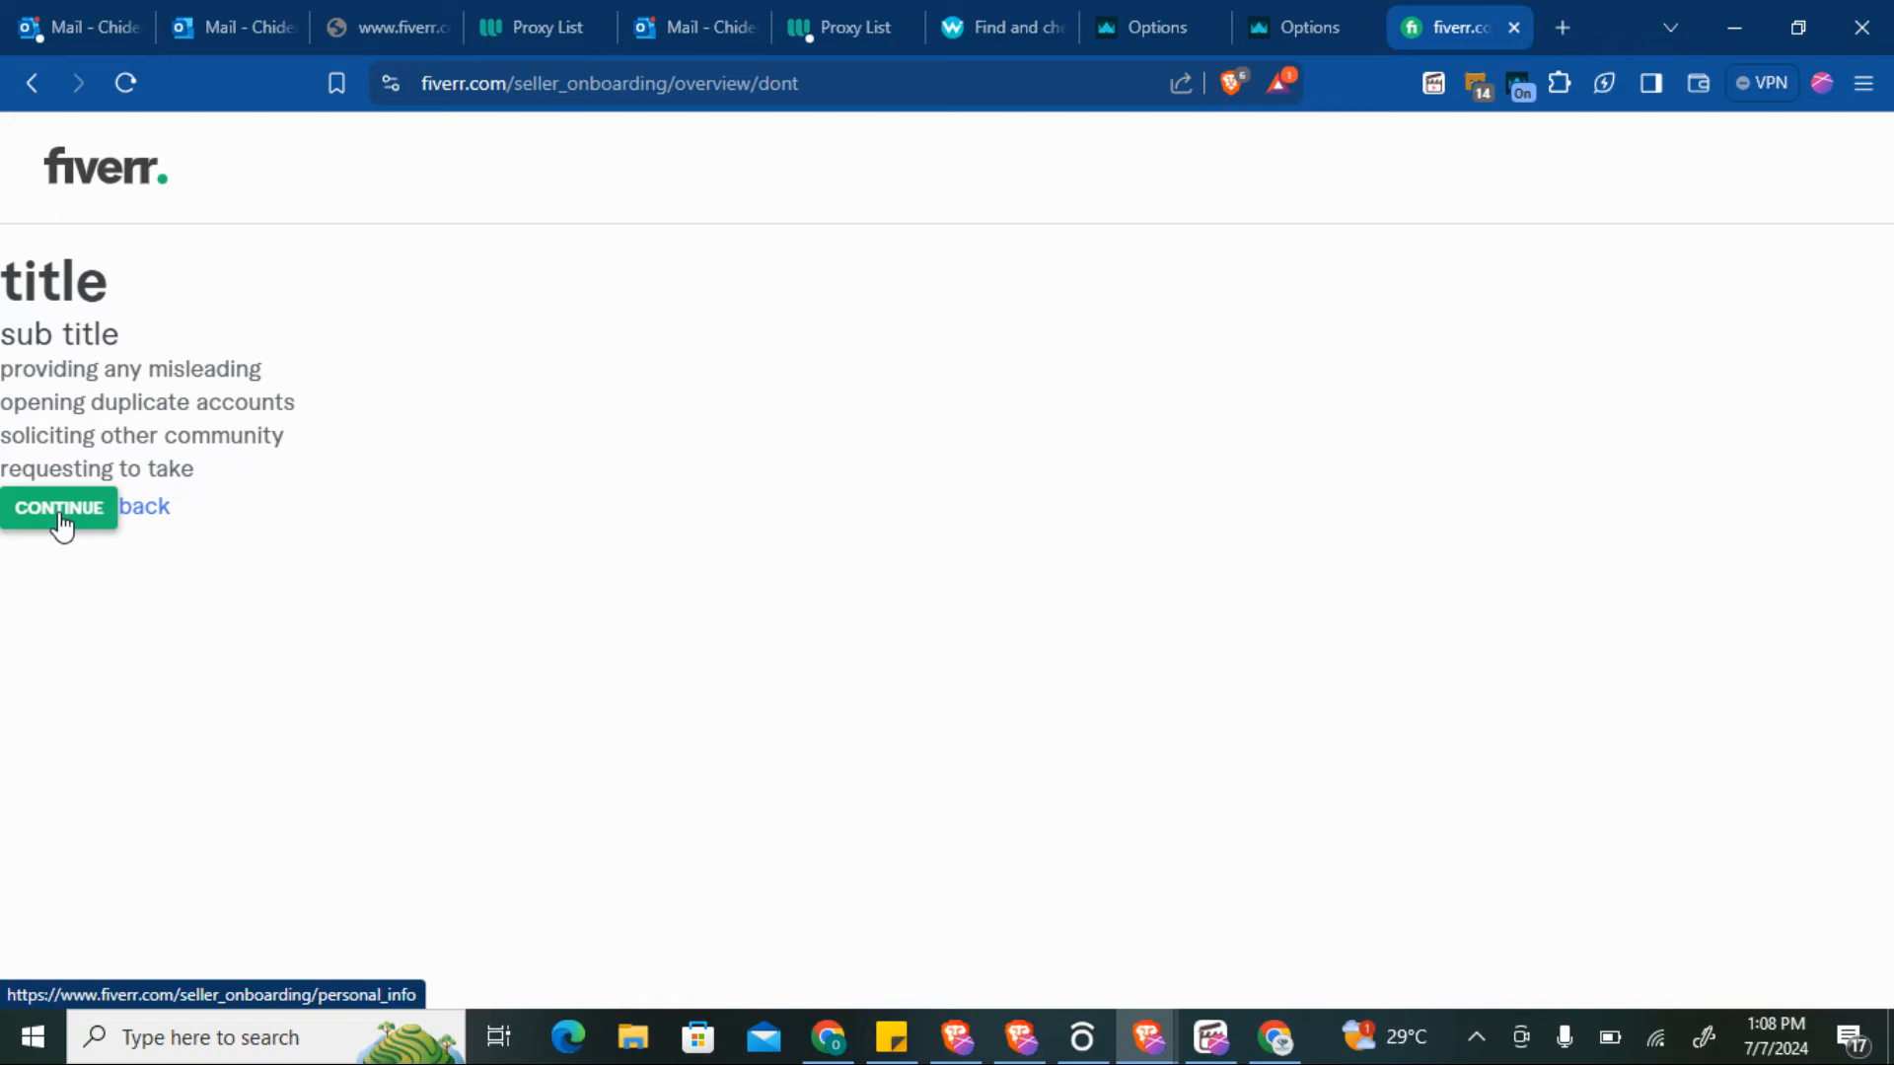
left_click(61, 523)
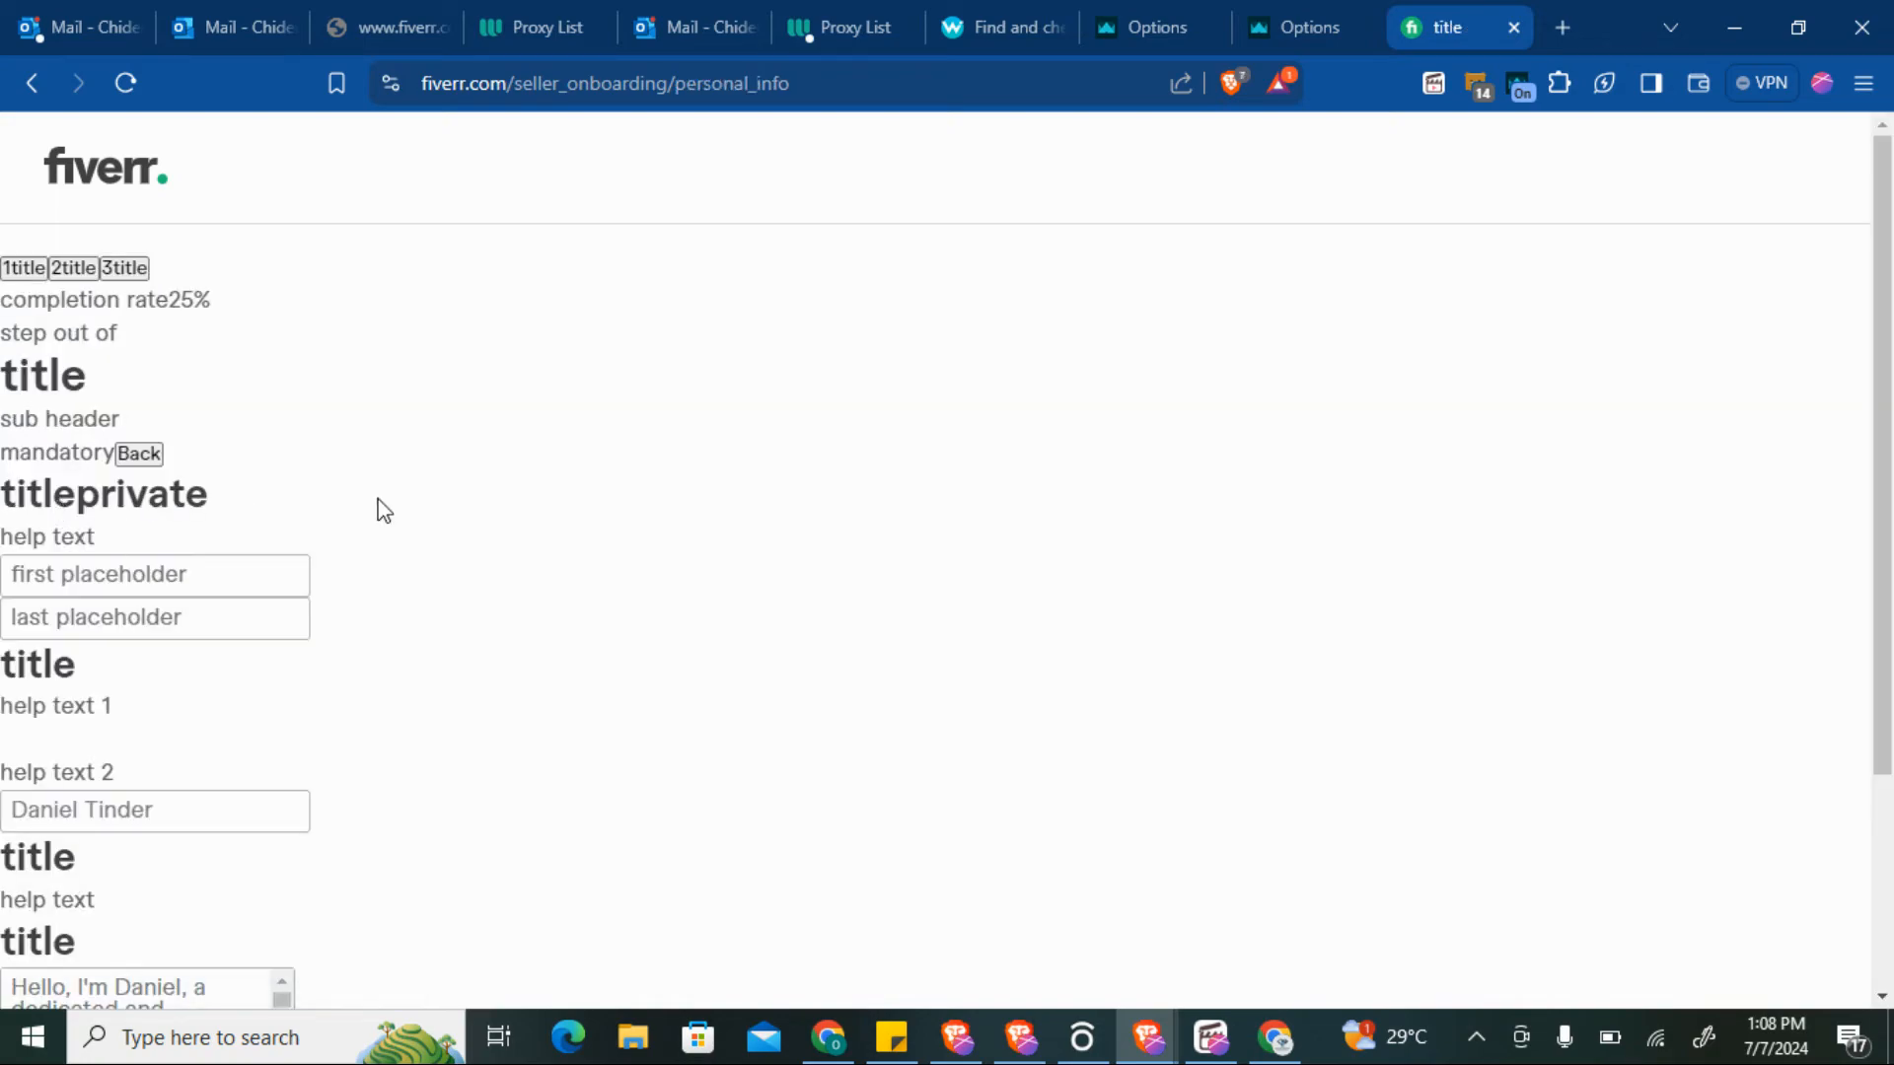
scroll(378, 499, "down", 1)
scroll(377, 499, "up", 1)
scroll(378, 499, "down", 1)
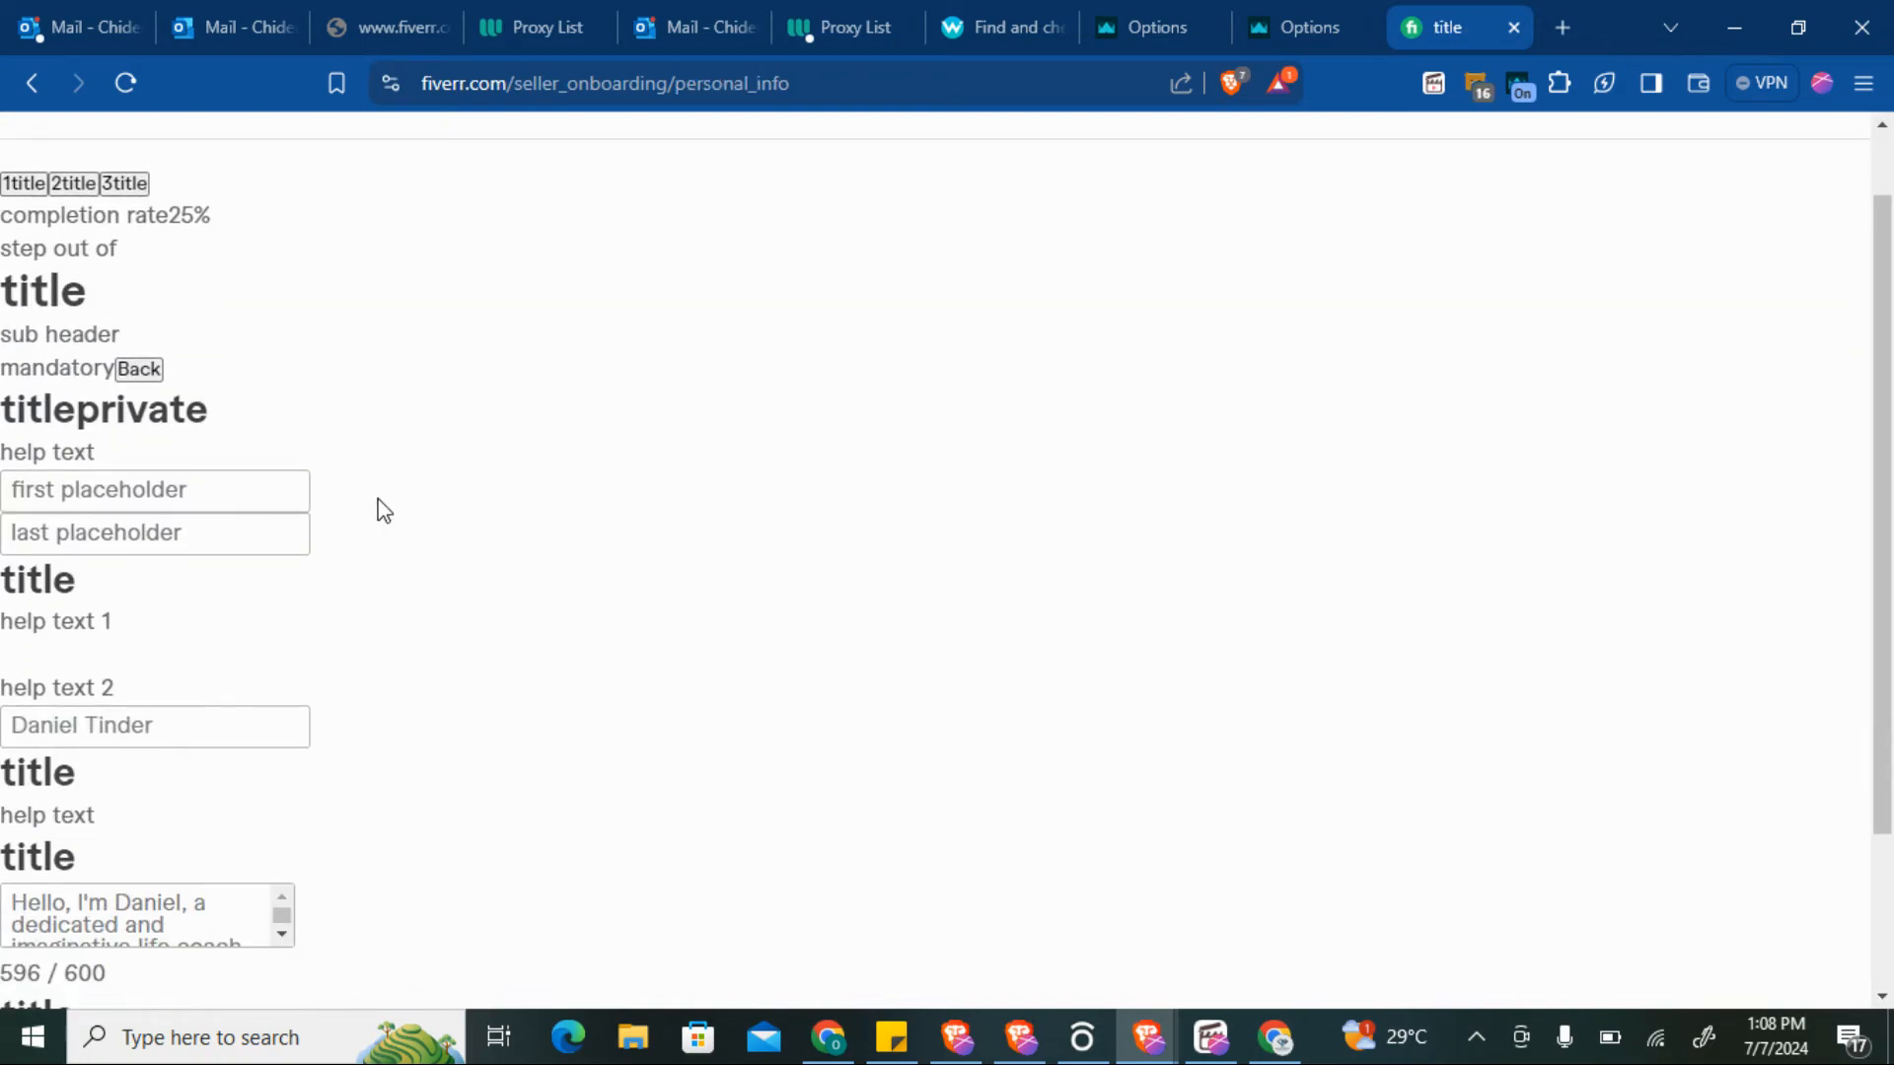
scroll(383, 510, "down", 1)
scroll(378, 507, "up", 2)
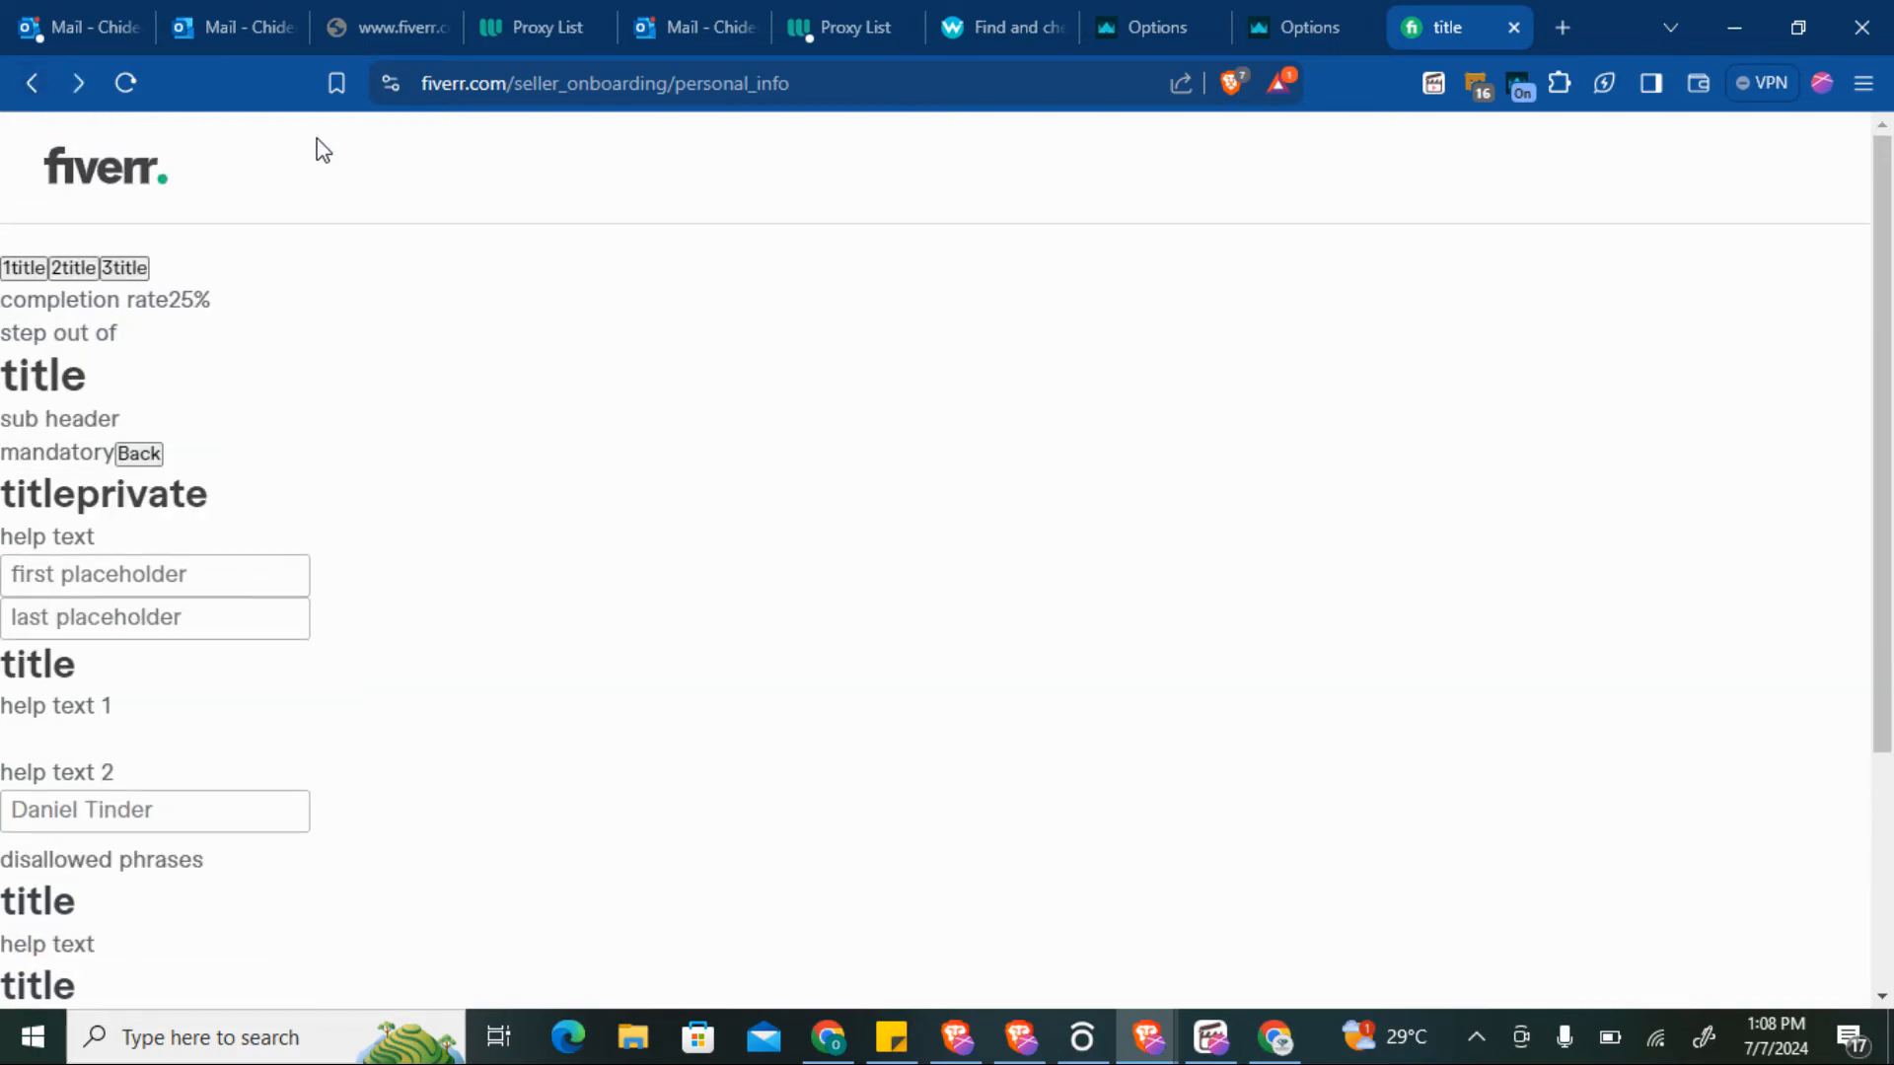
left_click(825, 89)
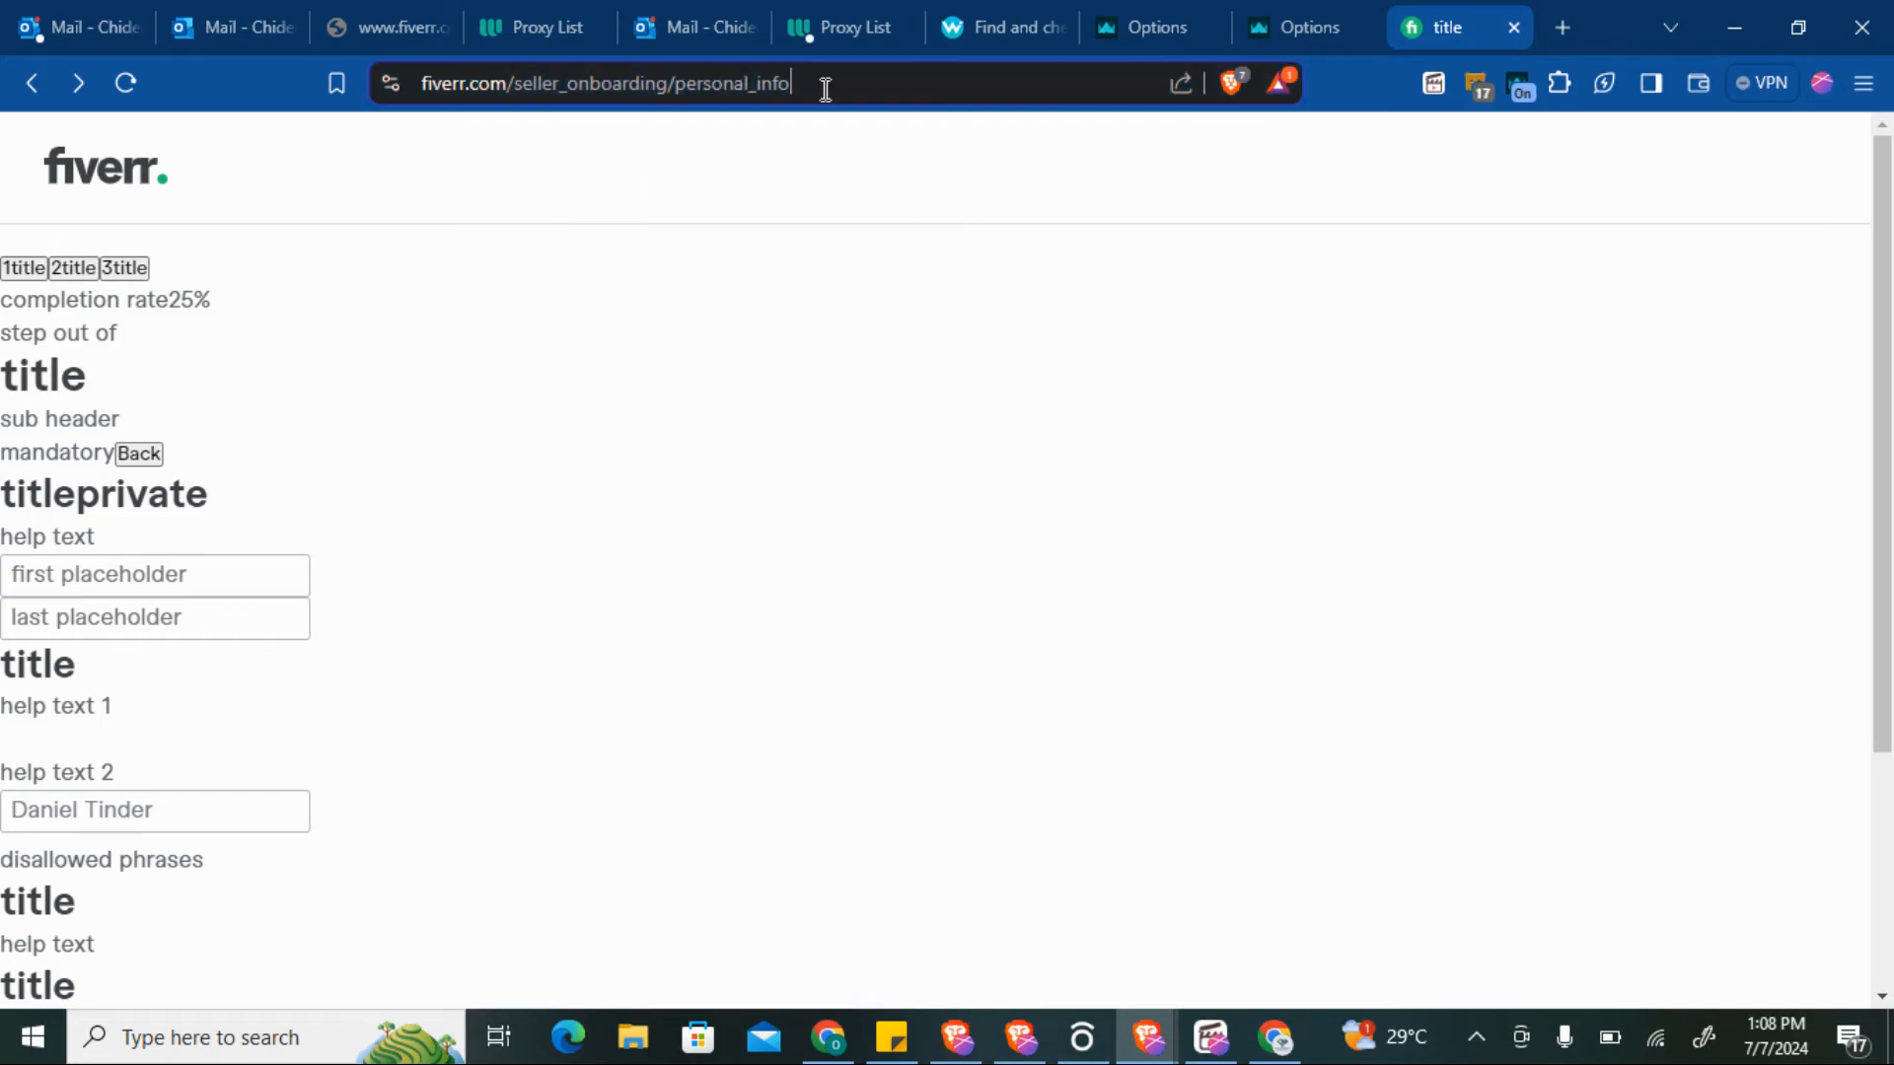
key("End")
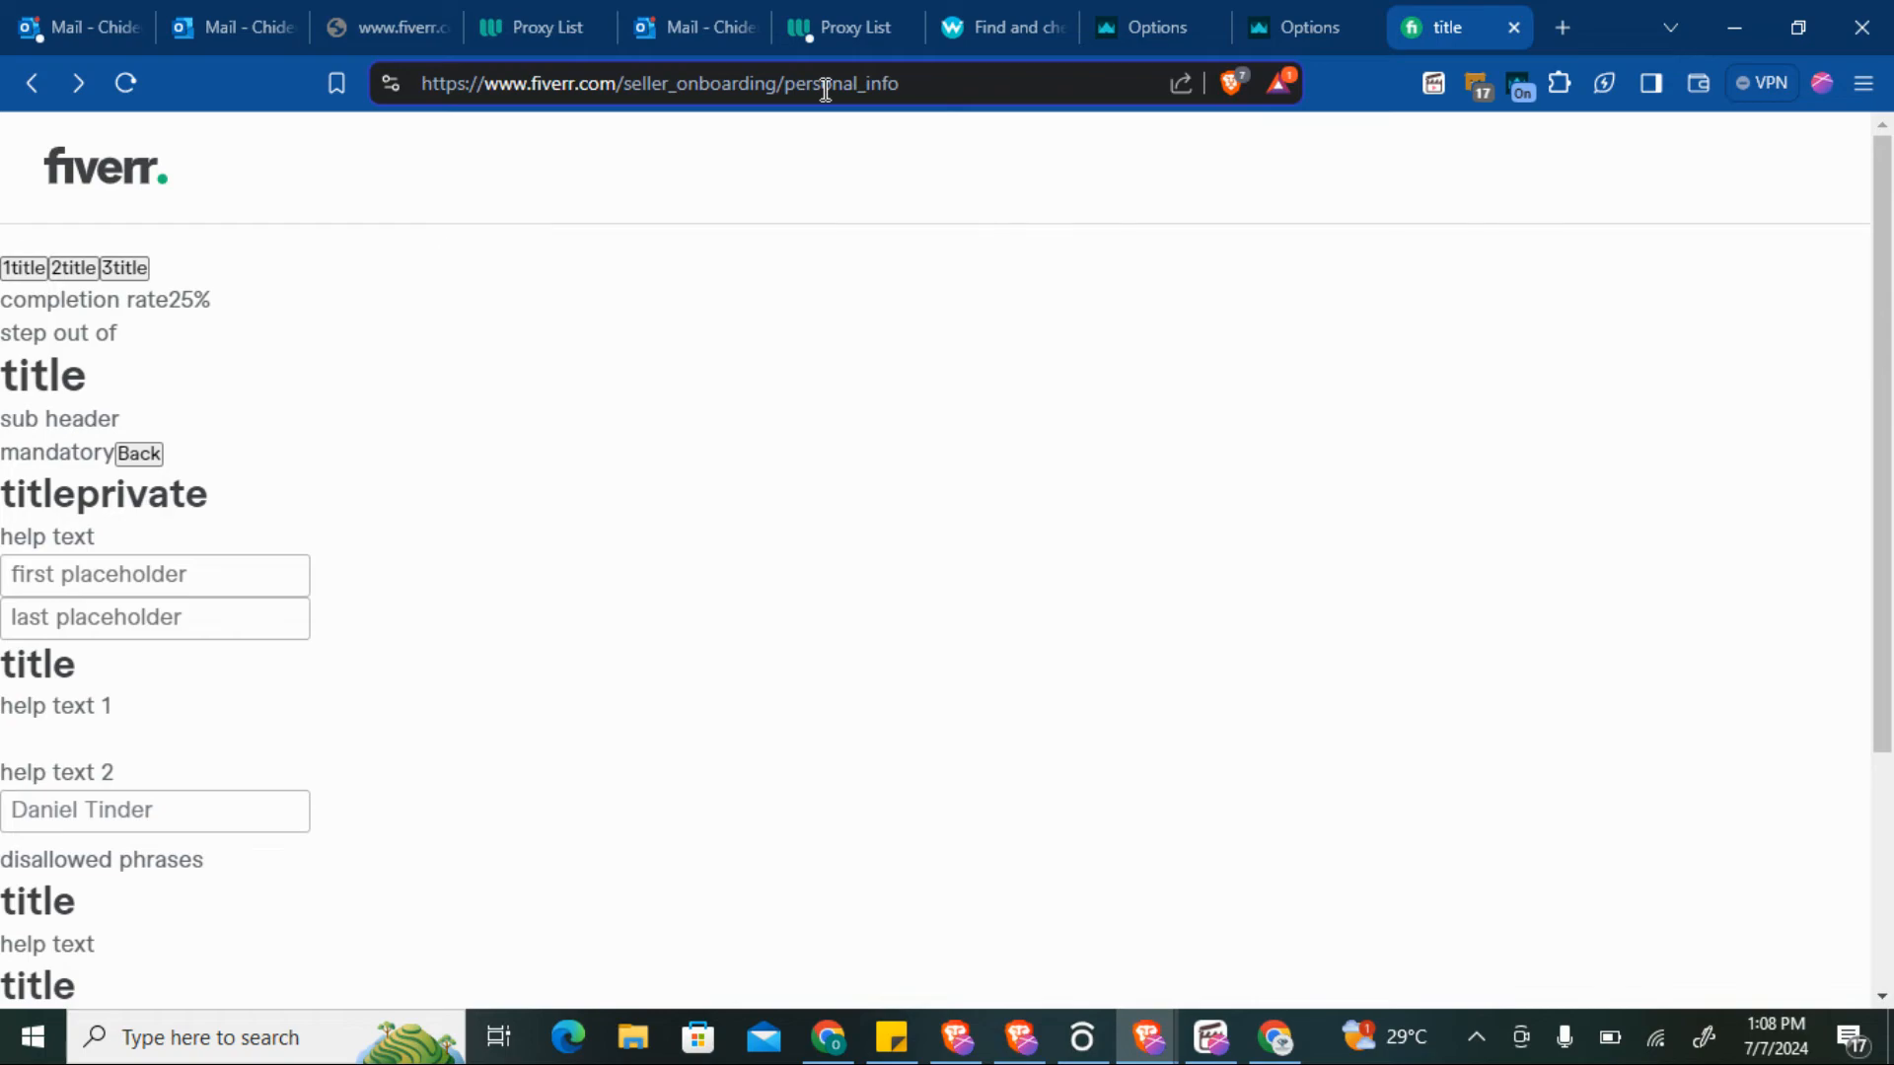
key("BackSpace")
key("BackSpace")
key("BackSpace")
key("BackSpace")
key("BackSpace")
key("BackSpace")
key("BackSpace")
key("BackSpace")
key("BackSpace")
key("BackSpace")
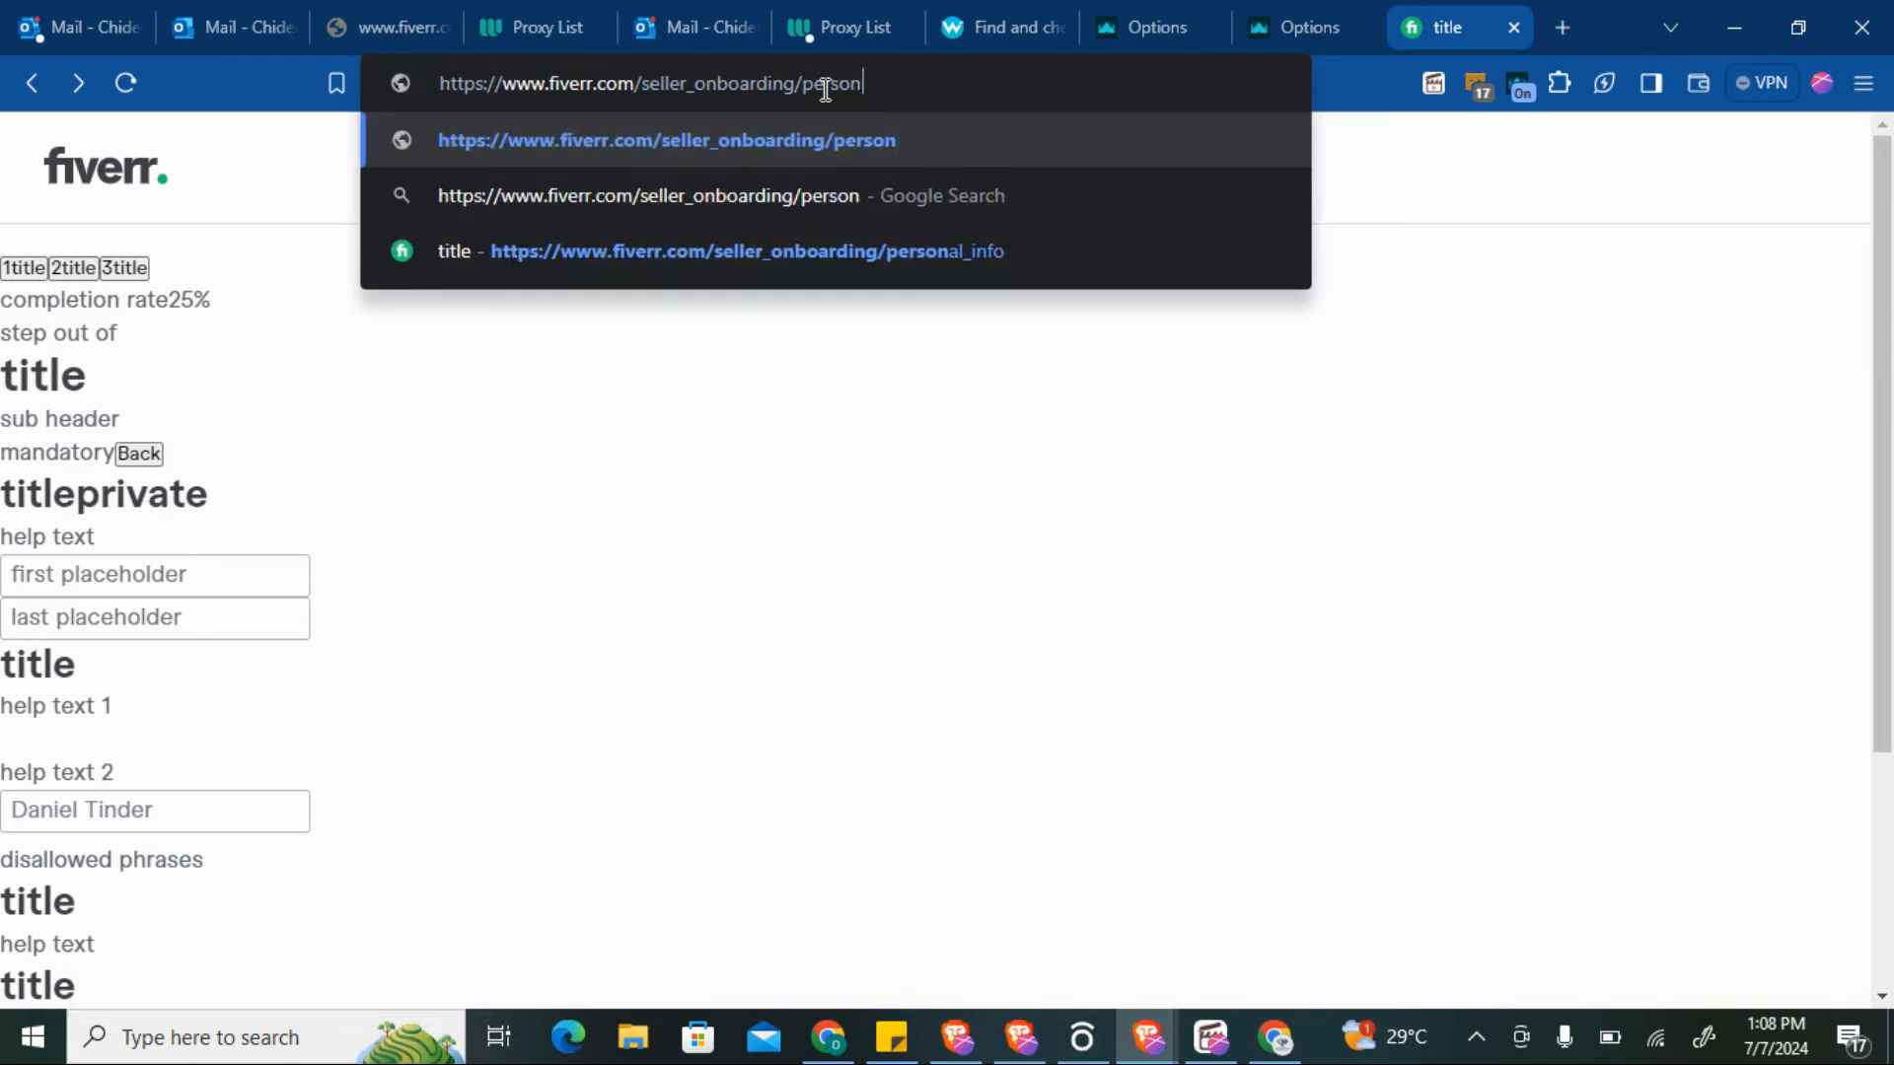
key("BackSpace")
key("BackSpace")
key("BackSpace")
key("BackSpace")
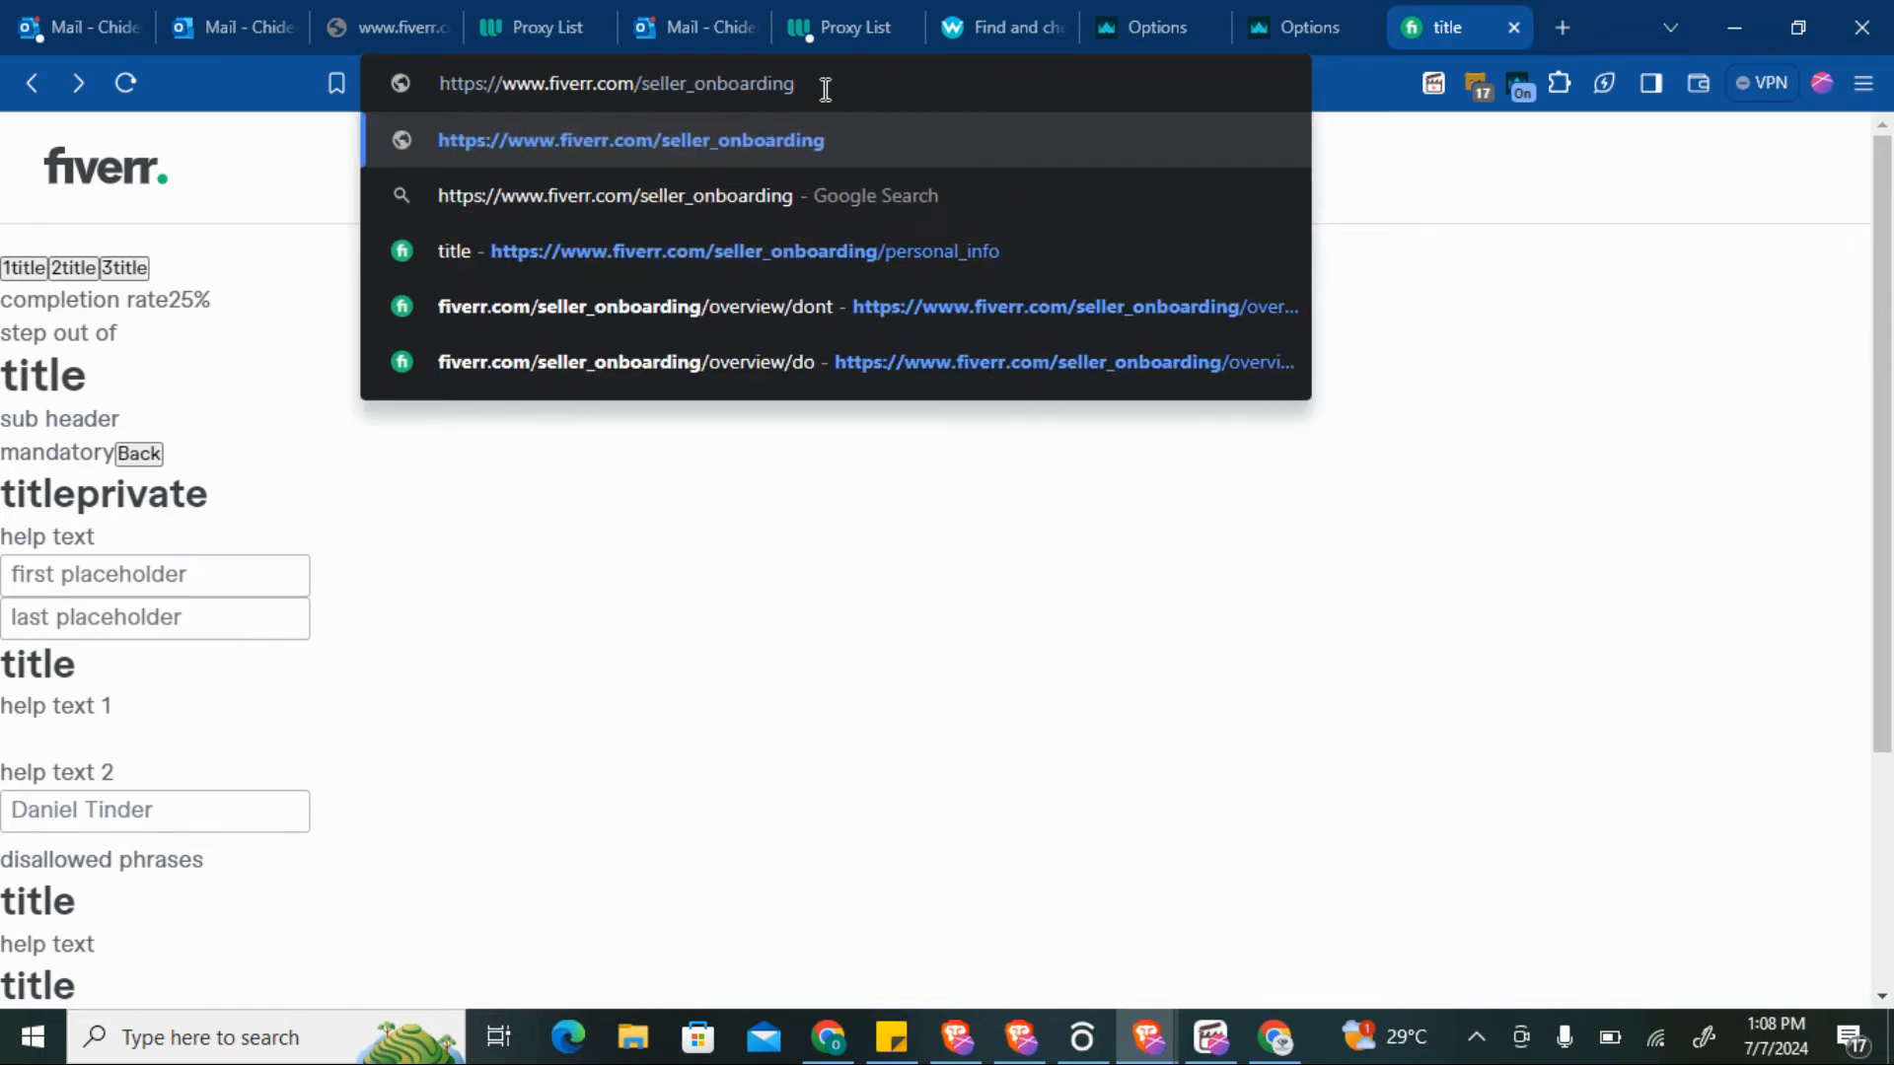
key("Return")
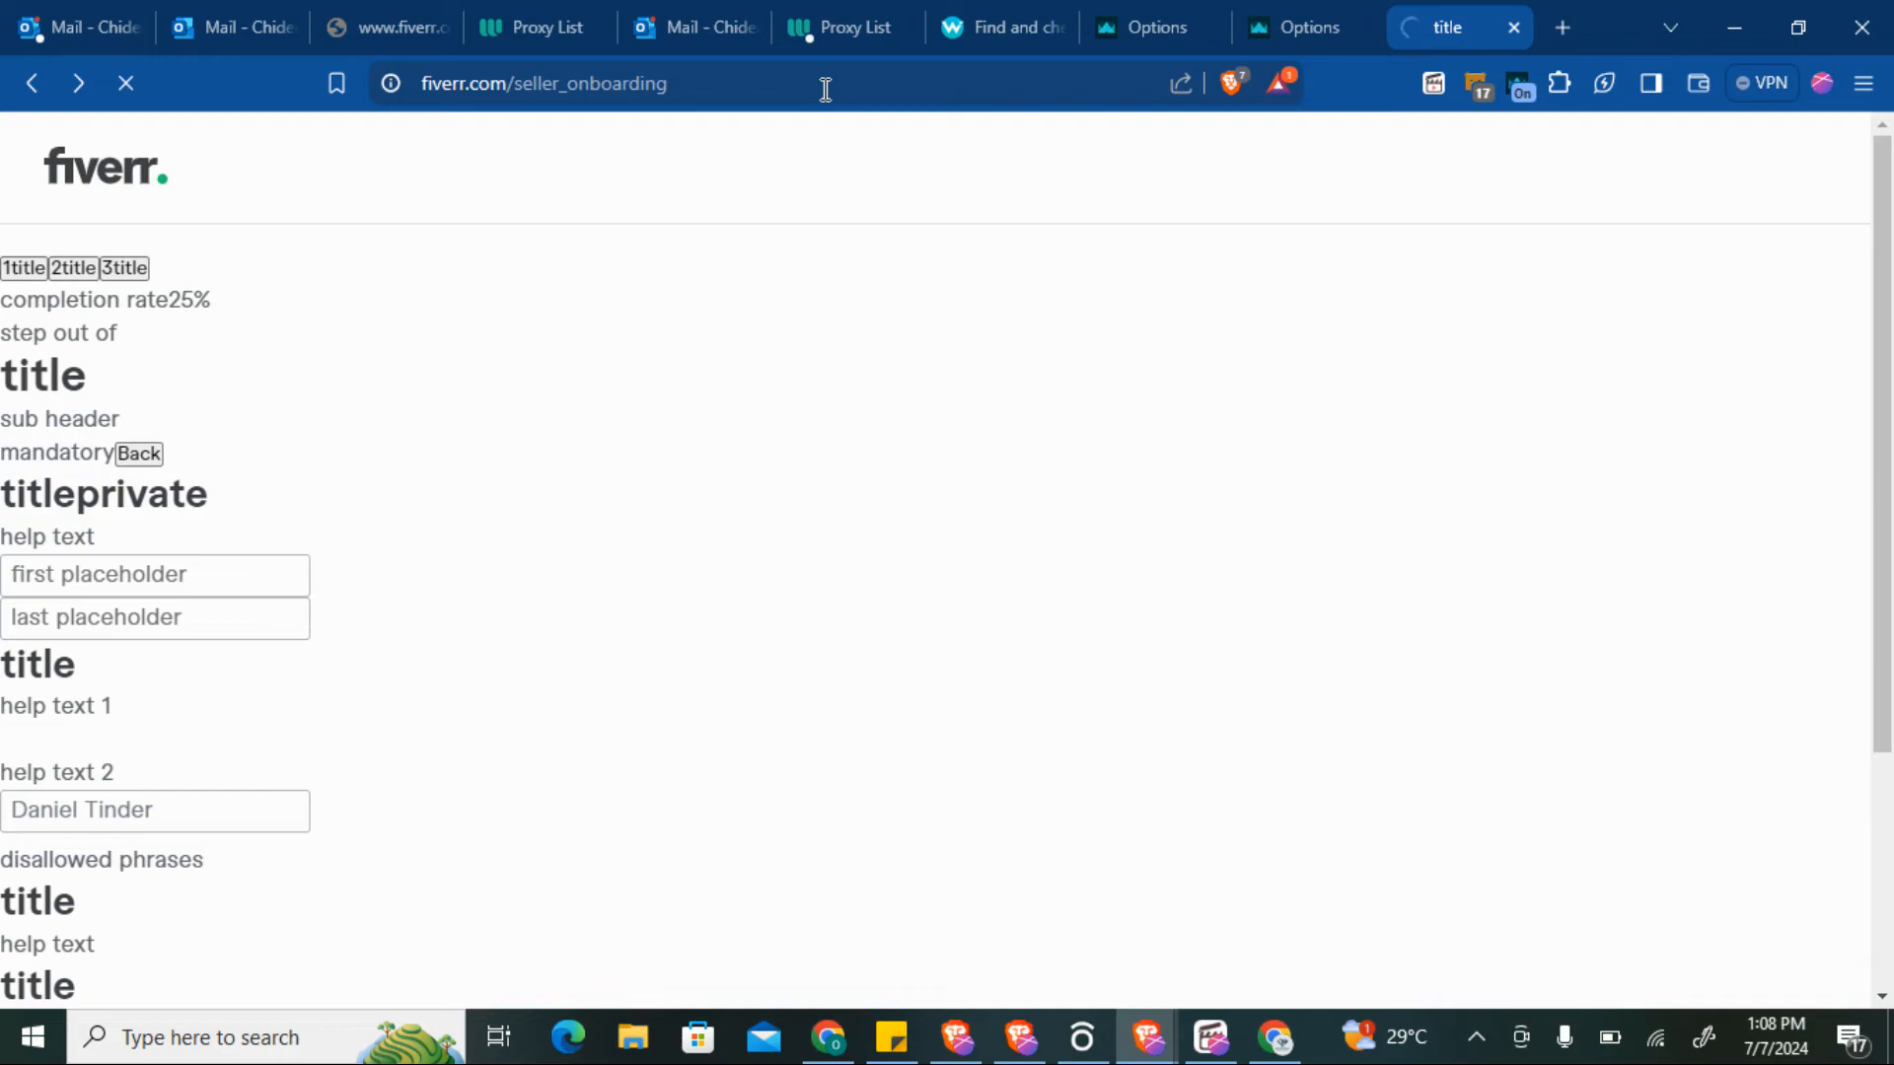
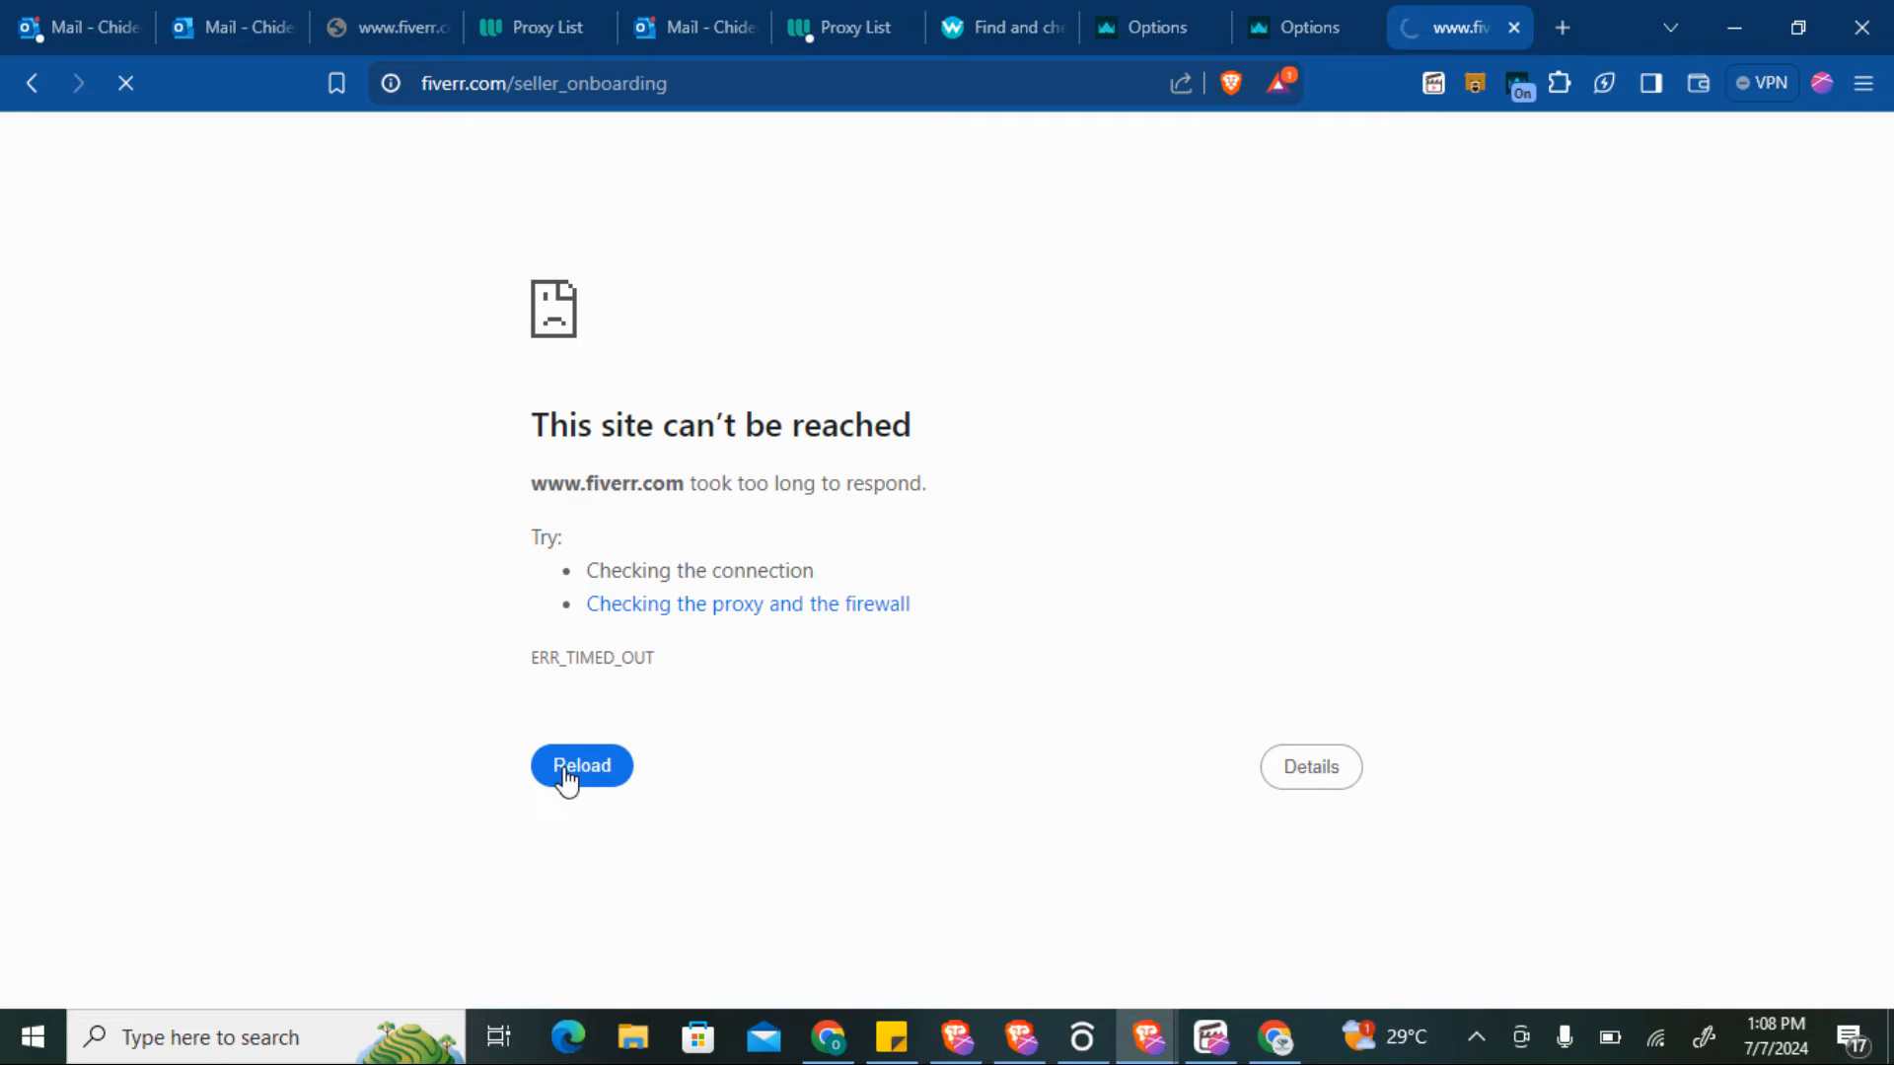
left_click(702, 83)
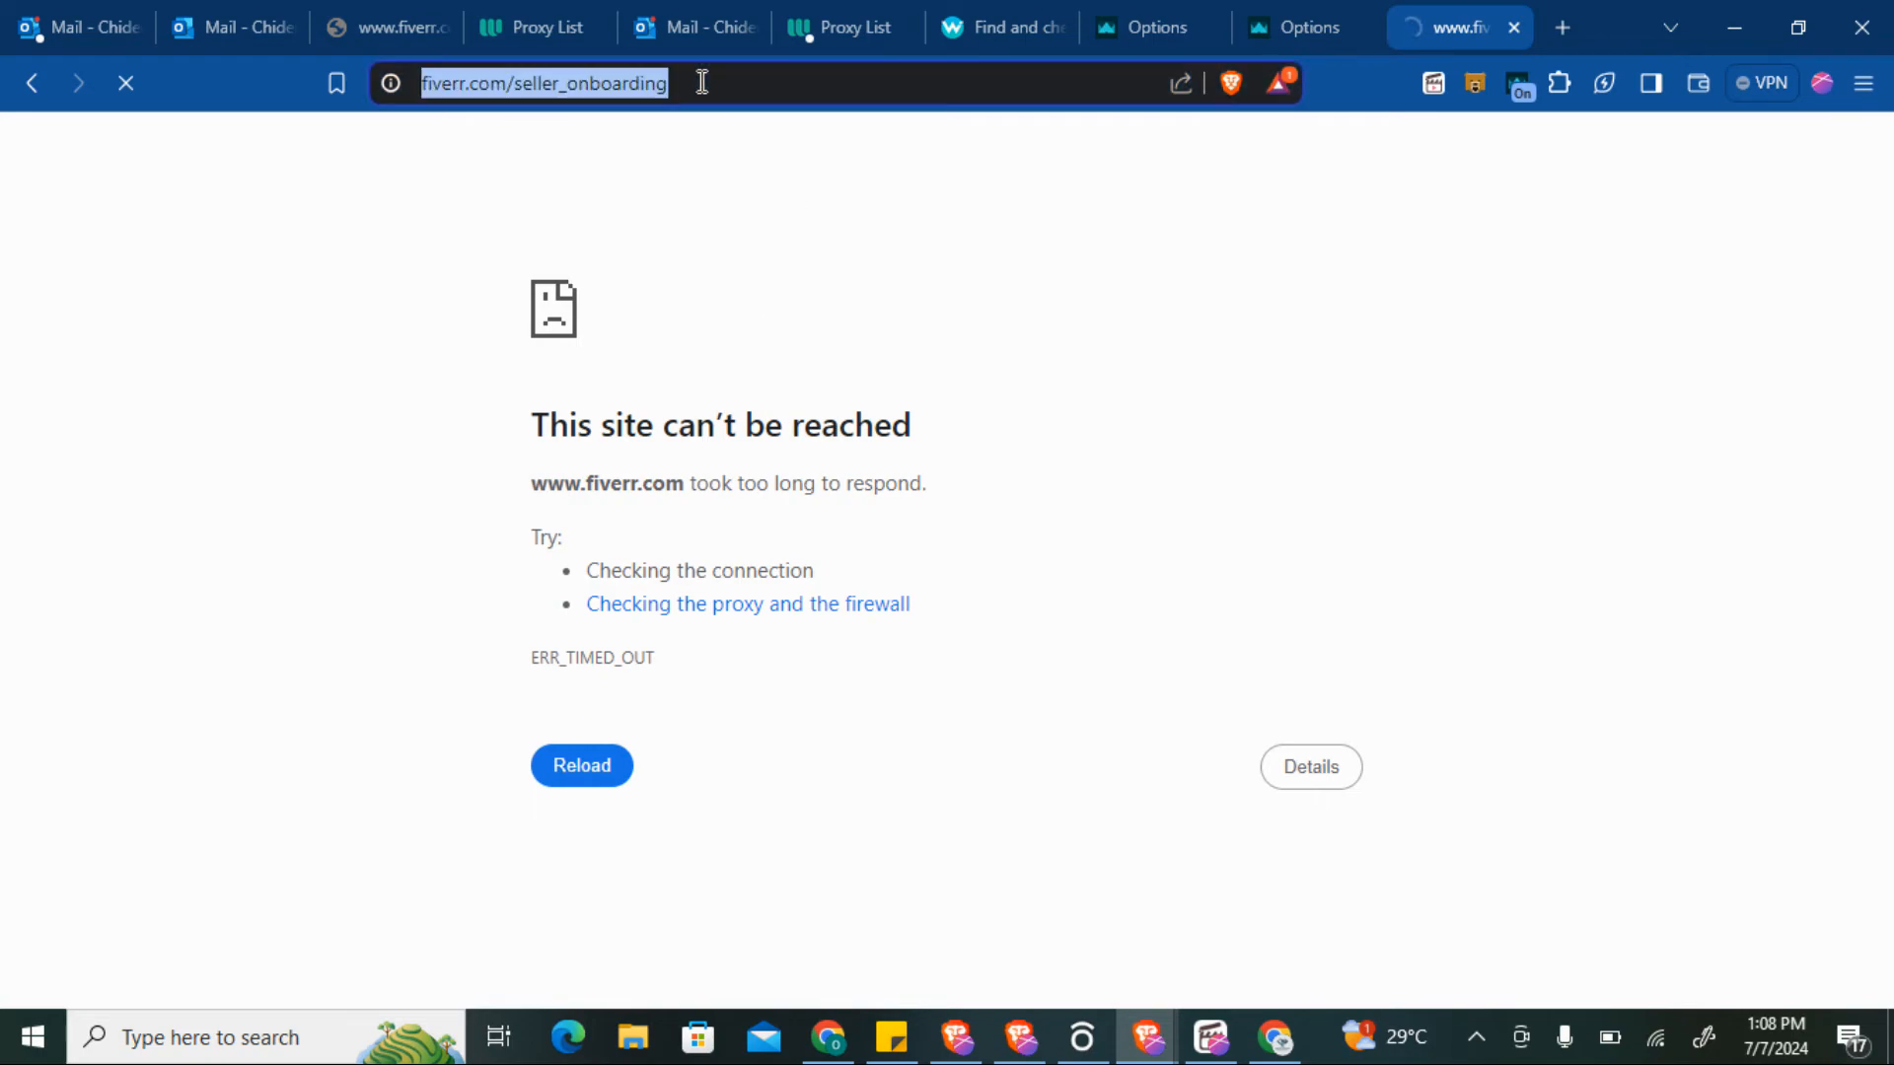
left_click(703, 83)
left_click(778, 83)
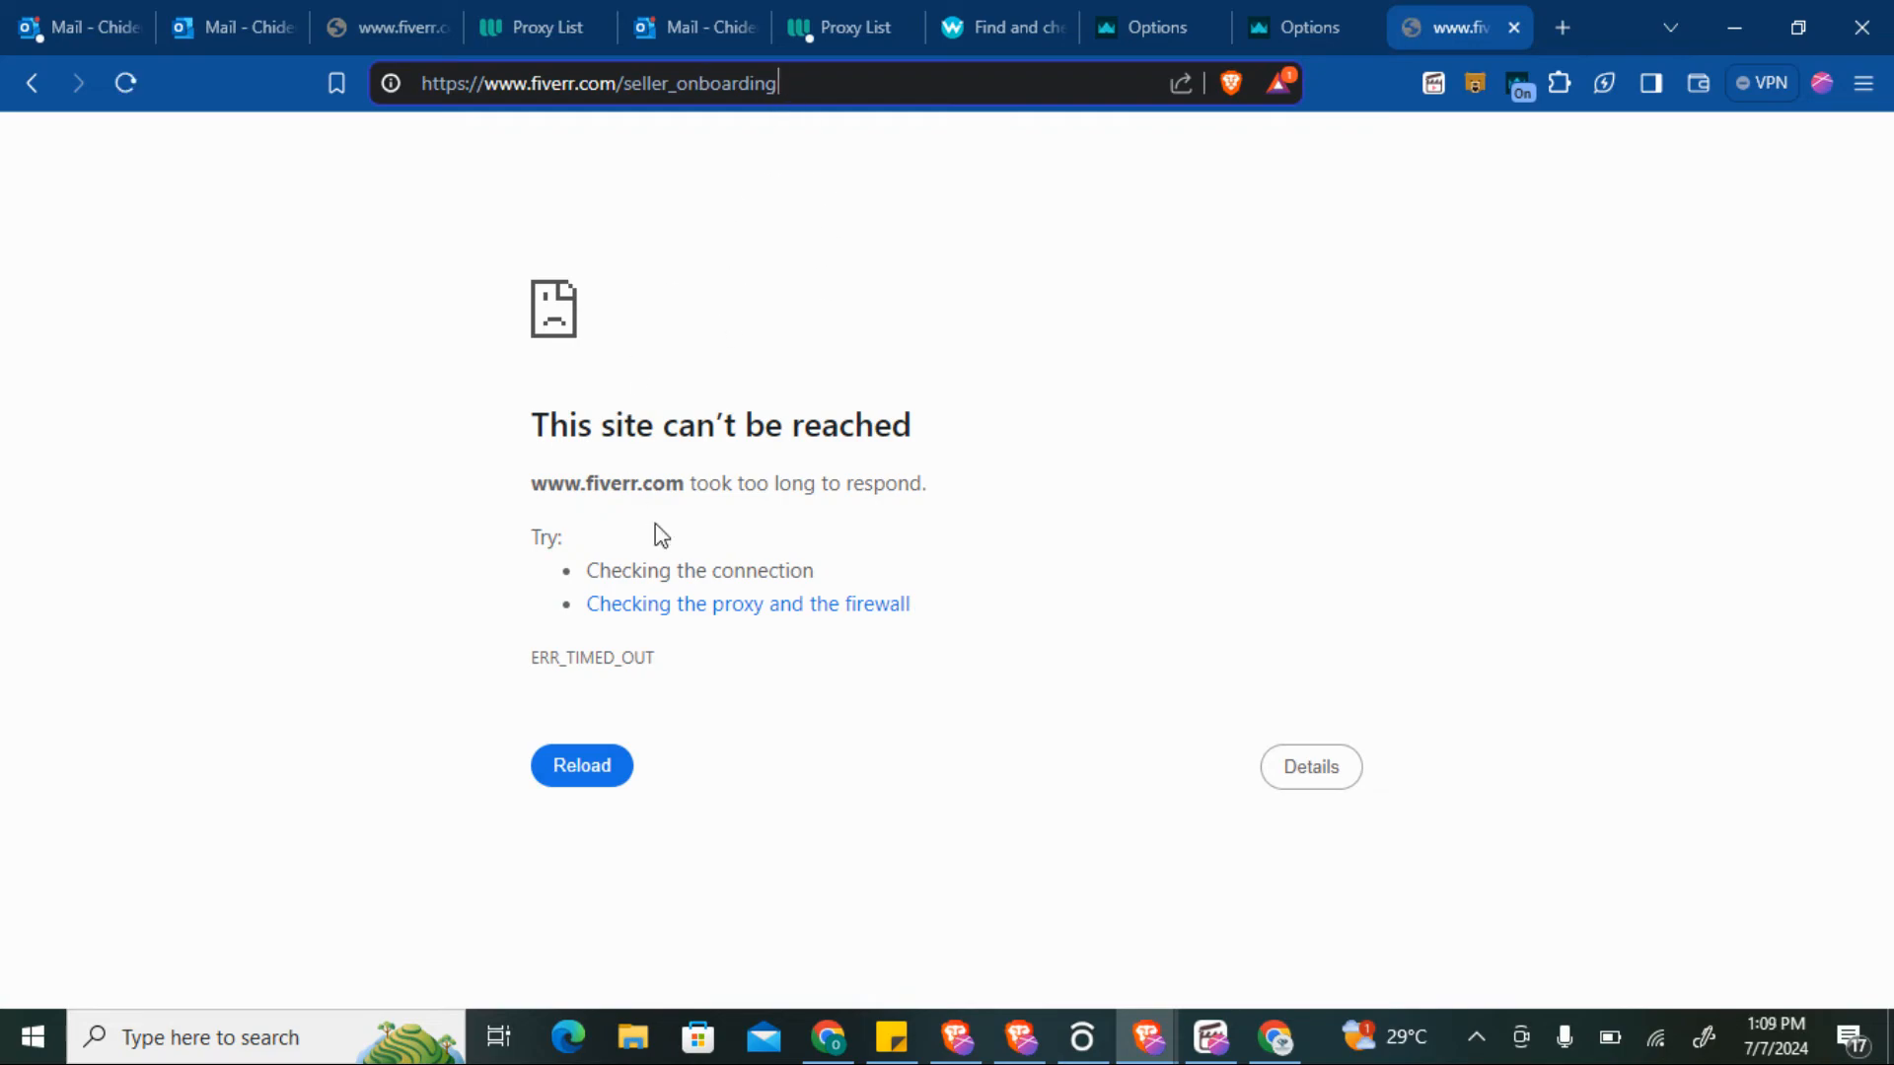
key("Return")
key("BackSpace")
key("BackSpace")
key("BackSpace")
key("BackSpace")
key("BackSpace")
key("BackSpace")
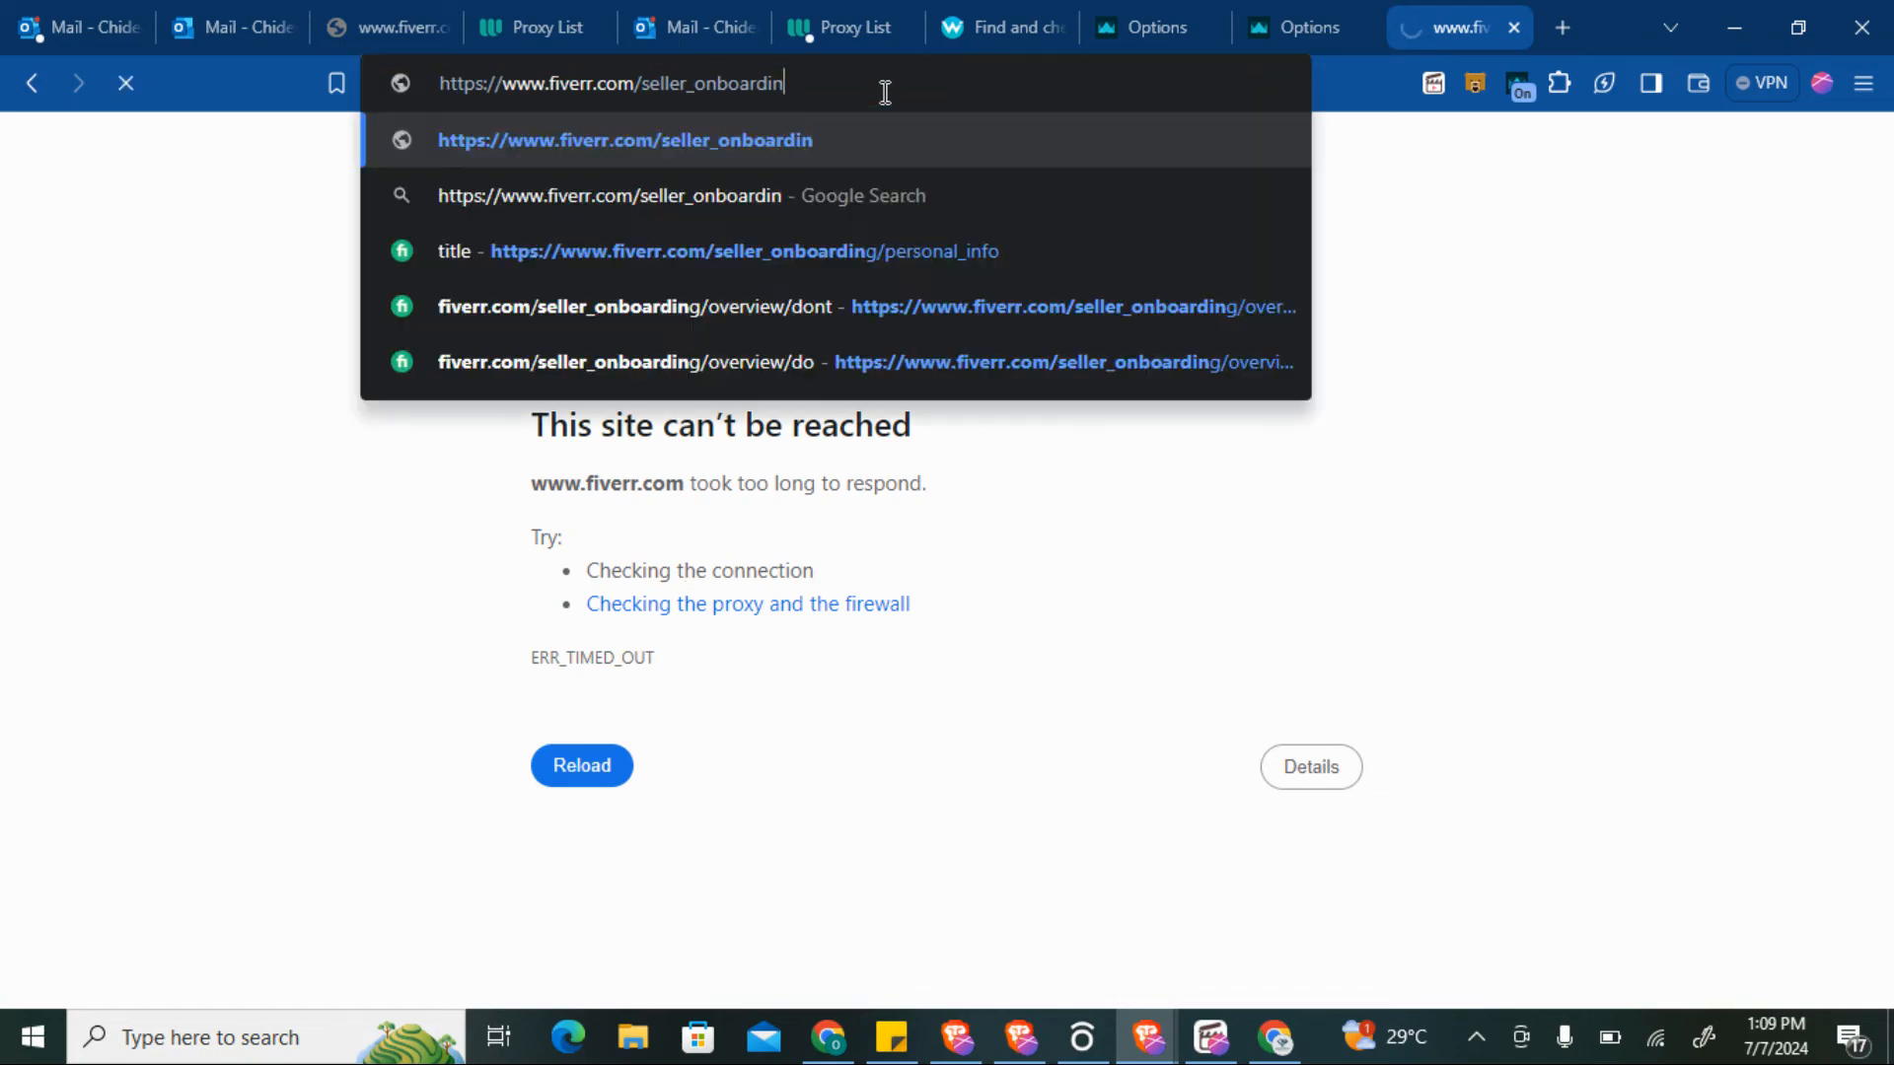
key("BackSpace")
key("BackSpace")
key("BackSpace")
key("BackSpace")
key("BackSpace")
key("BackSpace")
key("BackSpace")
key("BackSpace")
key("BackSpace")
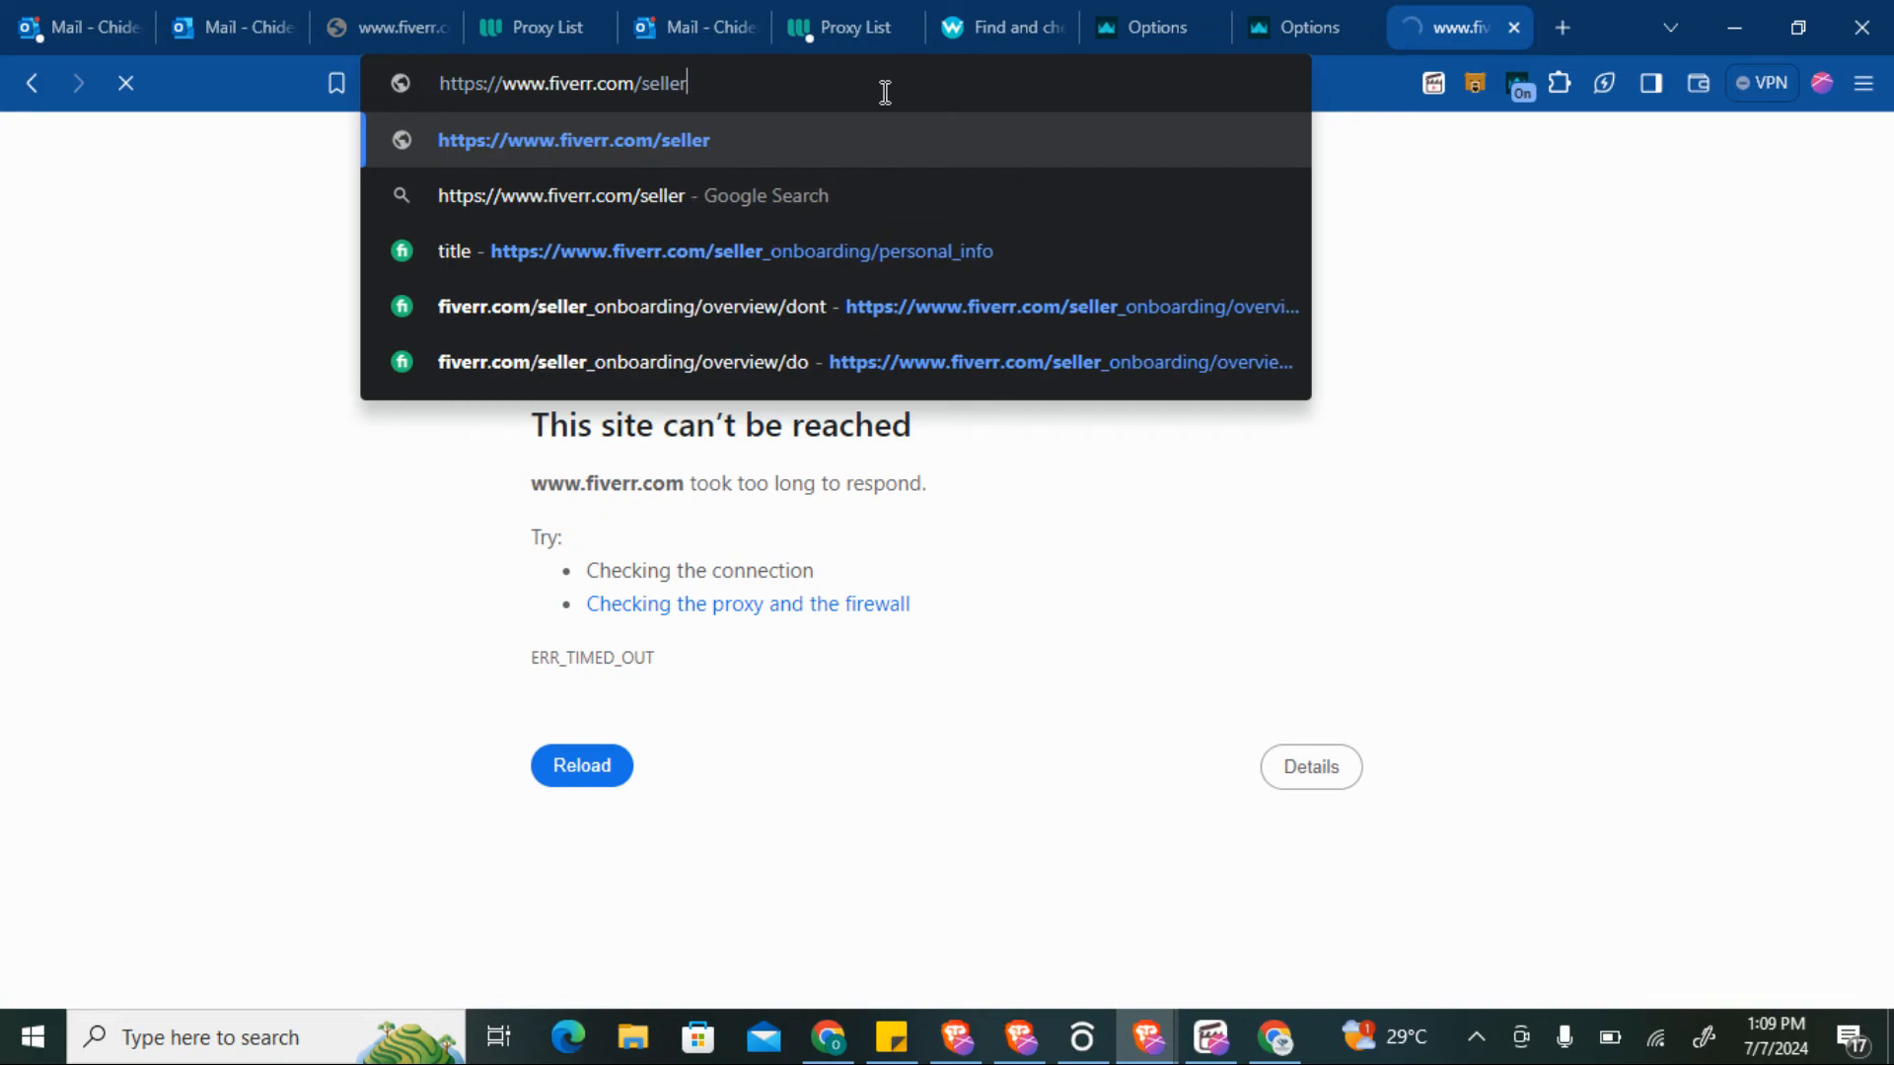
key("BackSpace")
key("BackSpace")
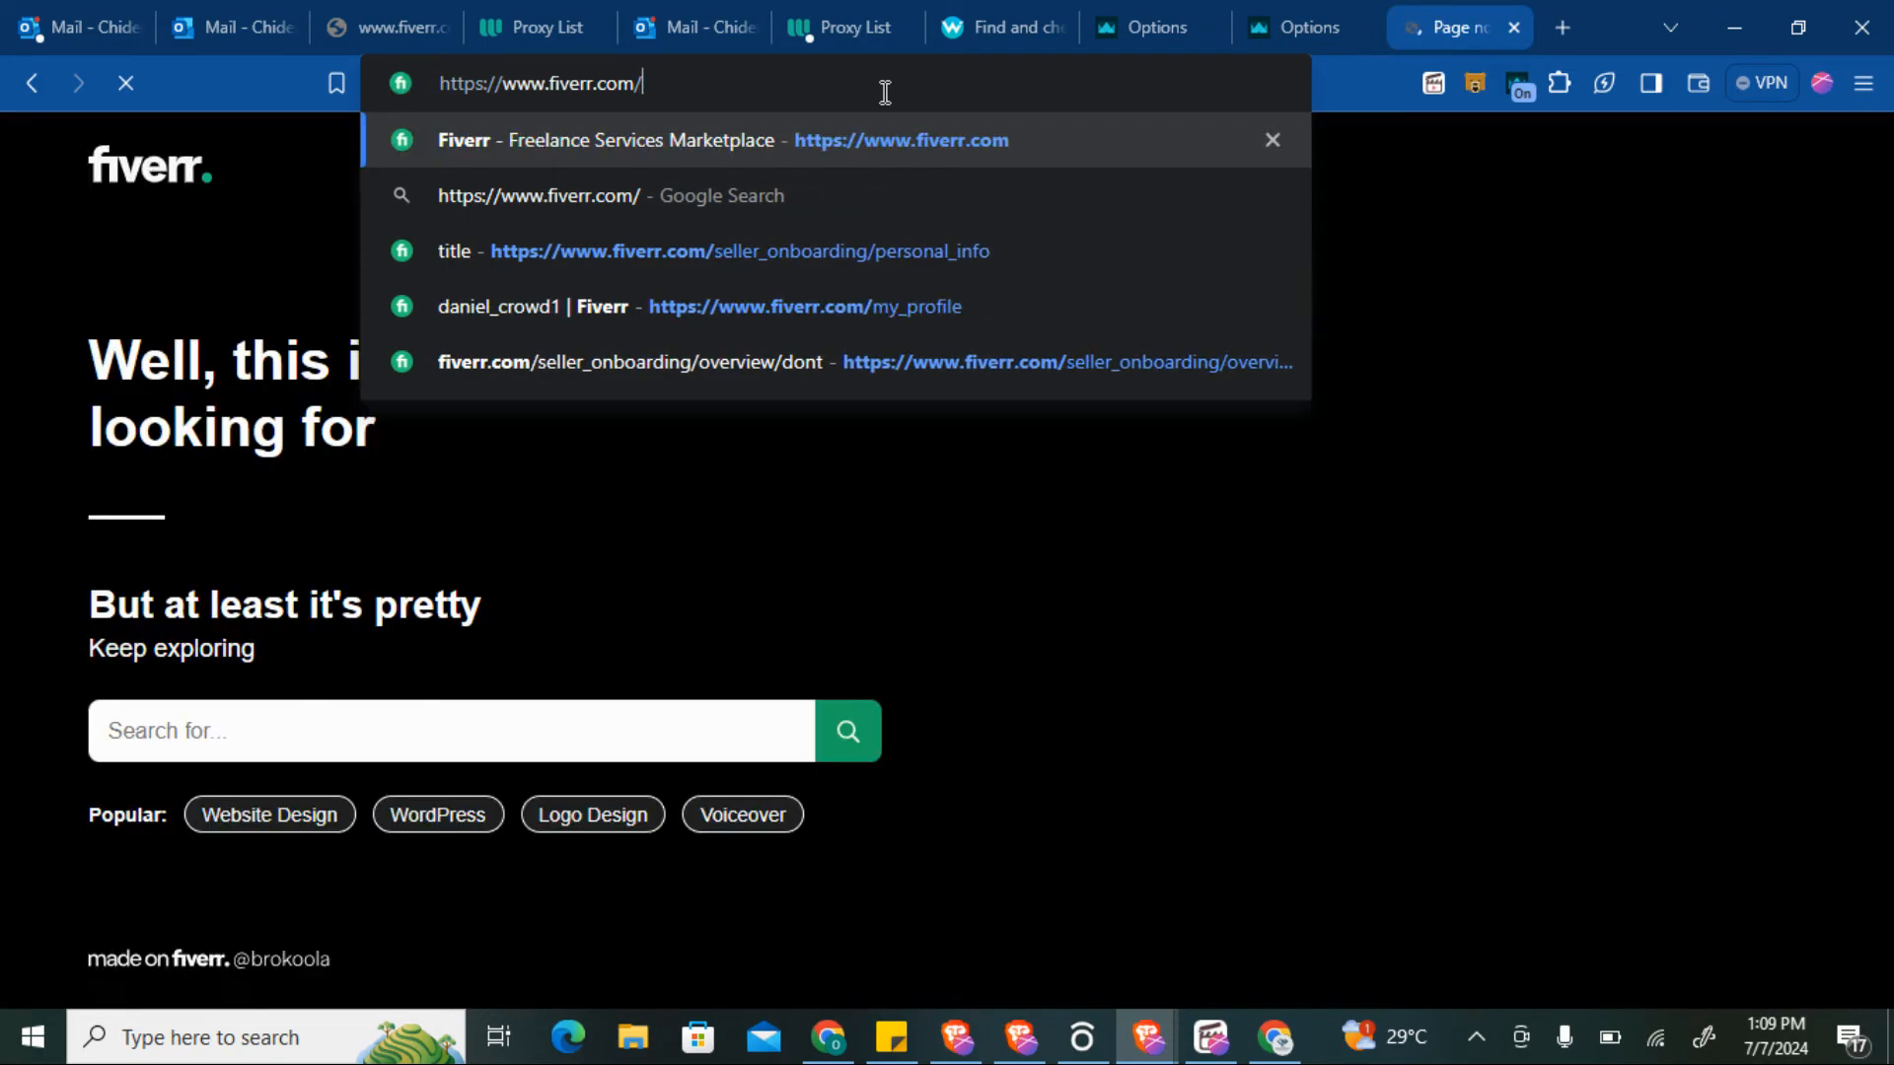
key("BackSpace")
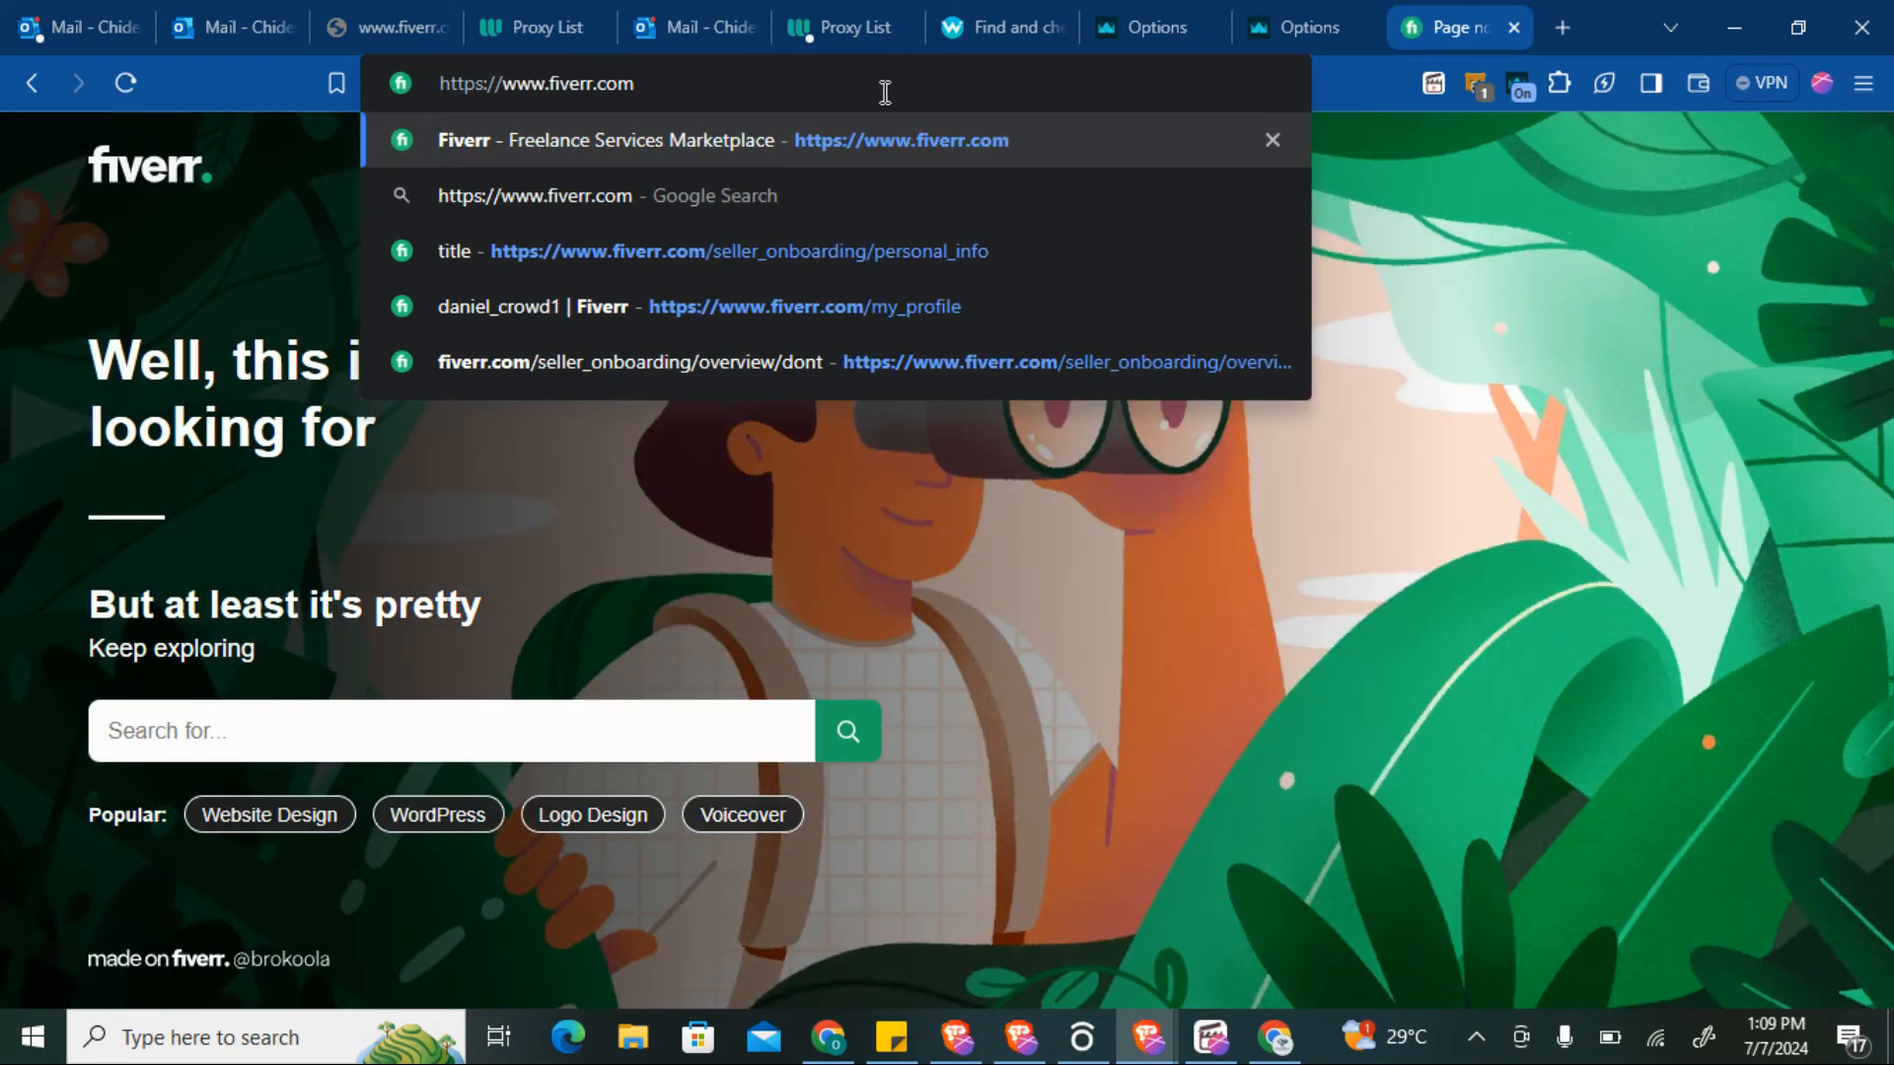
key("Return")
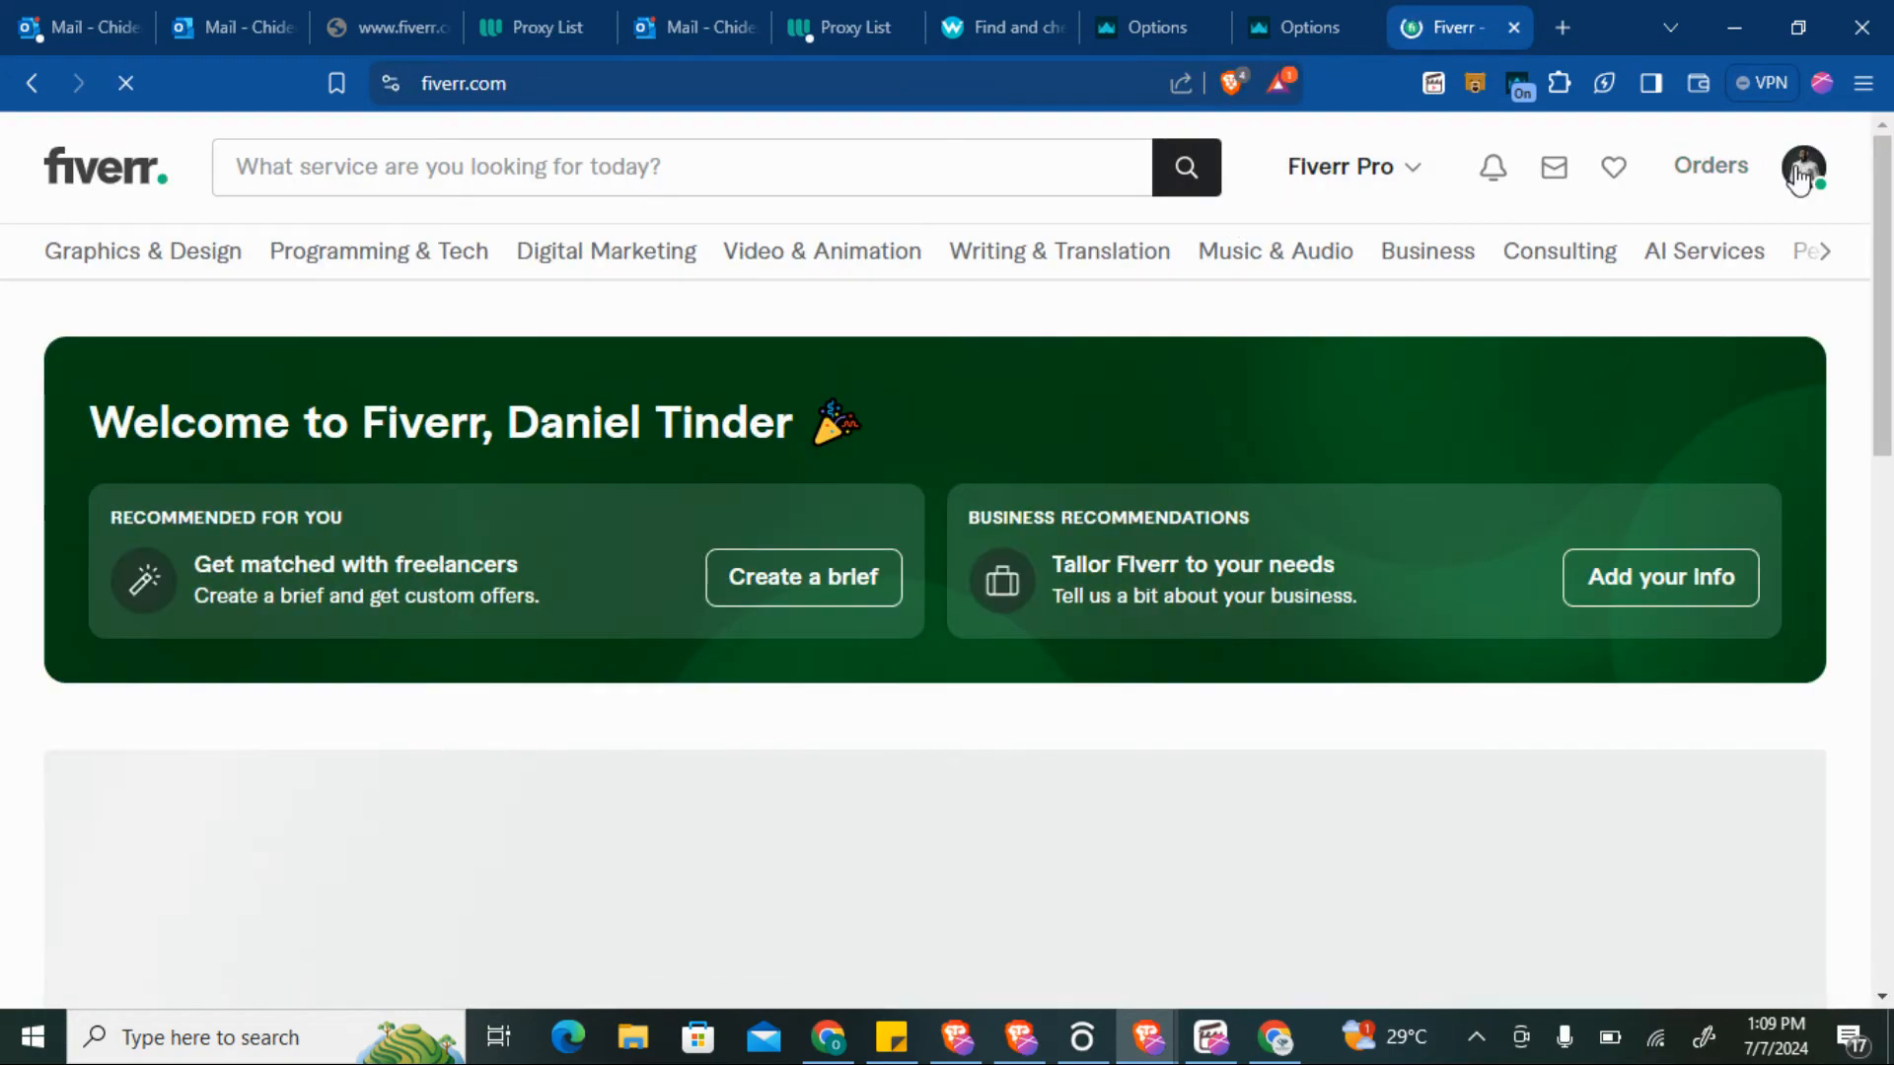
left_click(1799, 178)
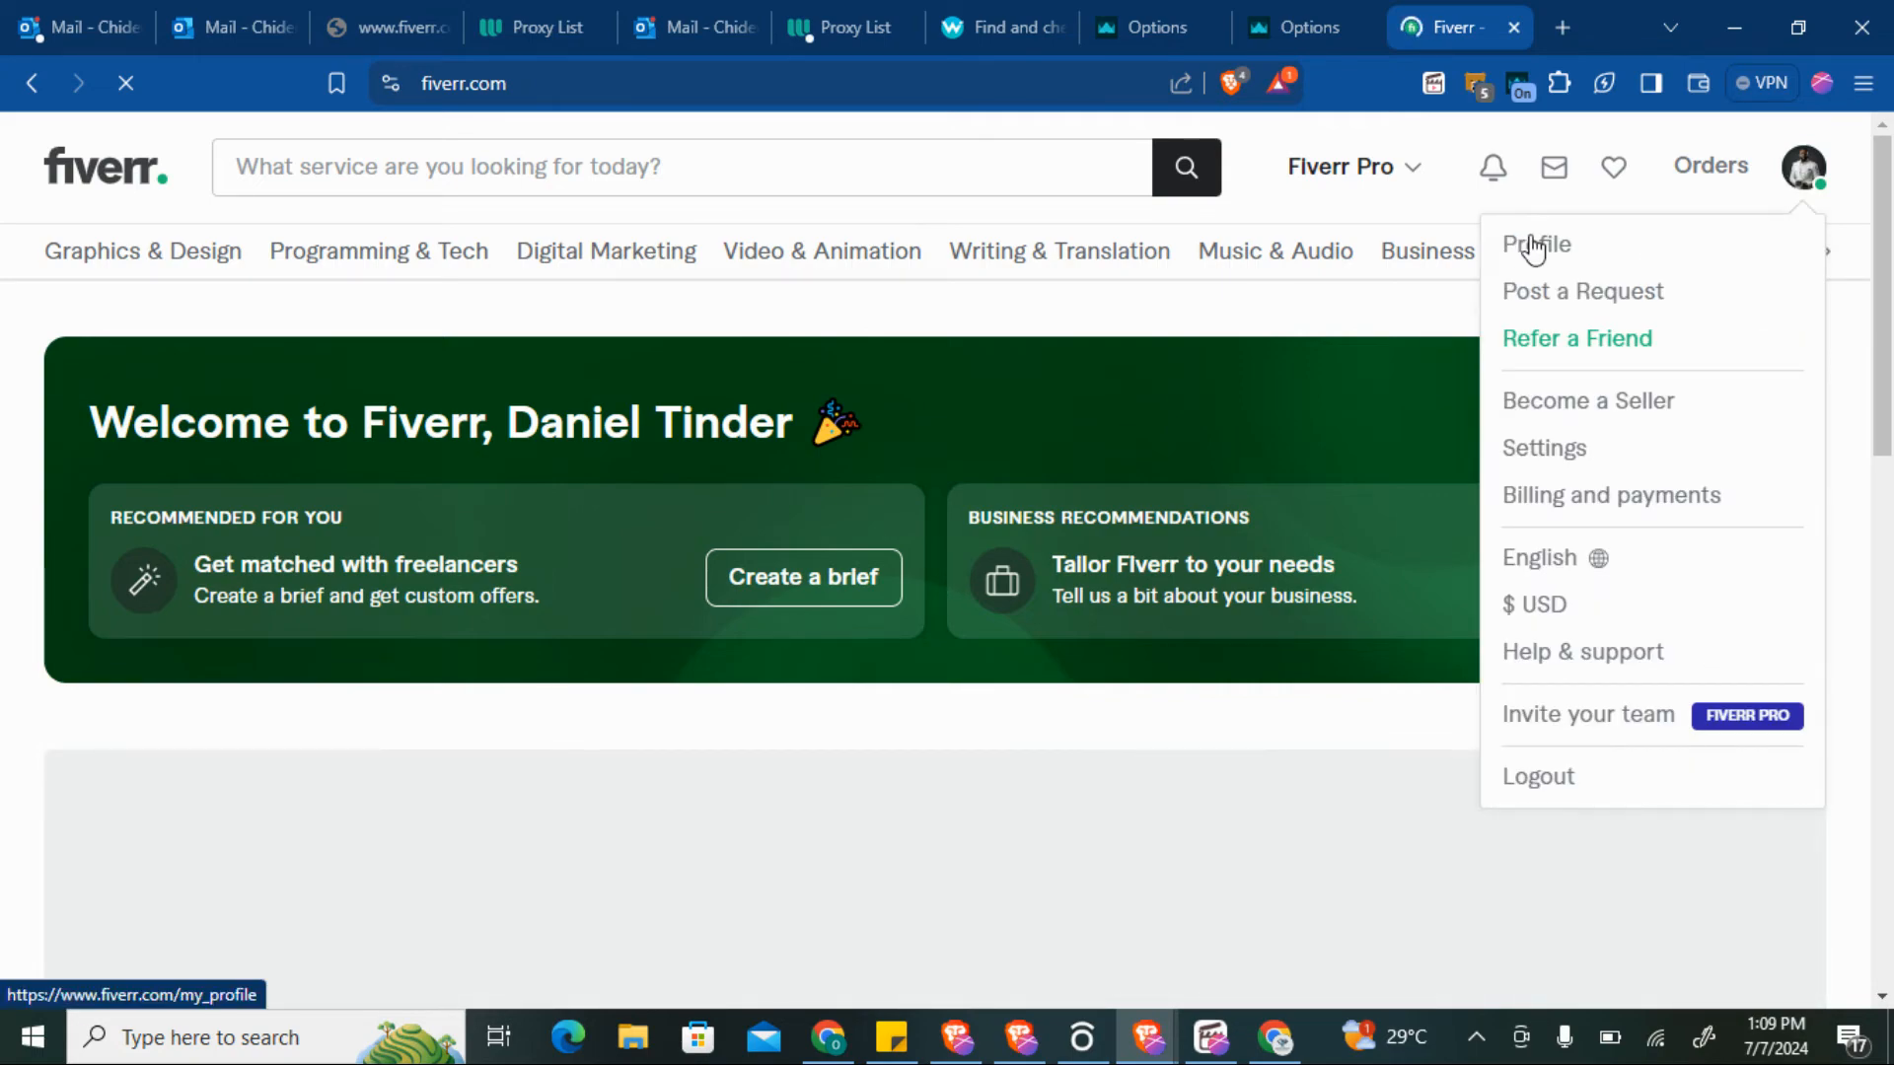
left_click(1534, 246)
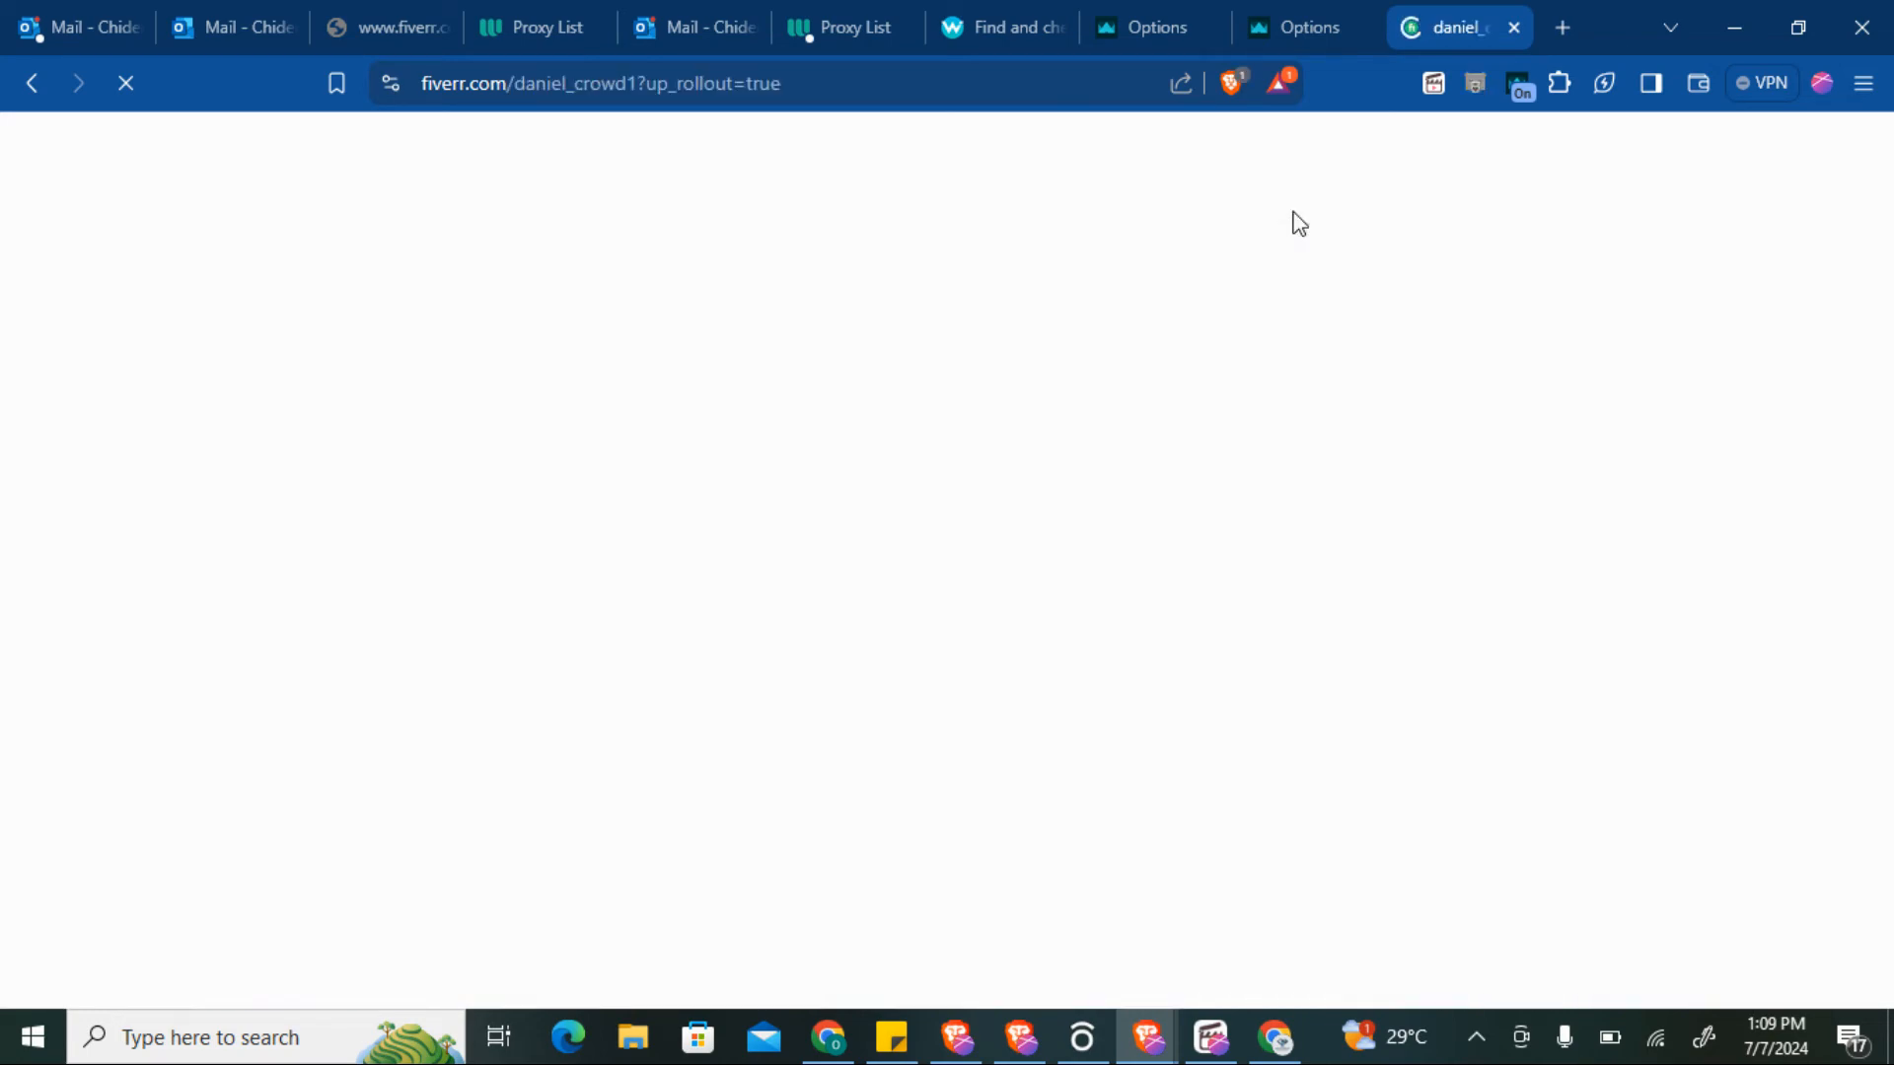
- Open the profile description for editing and paste the copied introduction about "a dedicated and imaginative life coach" from the clipboard history
scroll(888, 271, "down", 1)
scroll(888, 272, "down", 9)
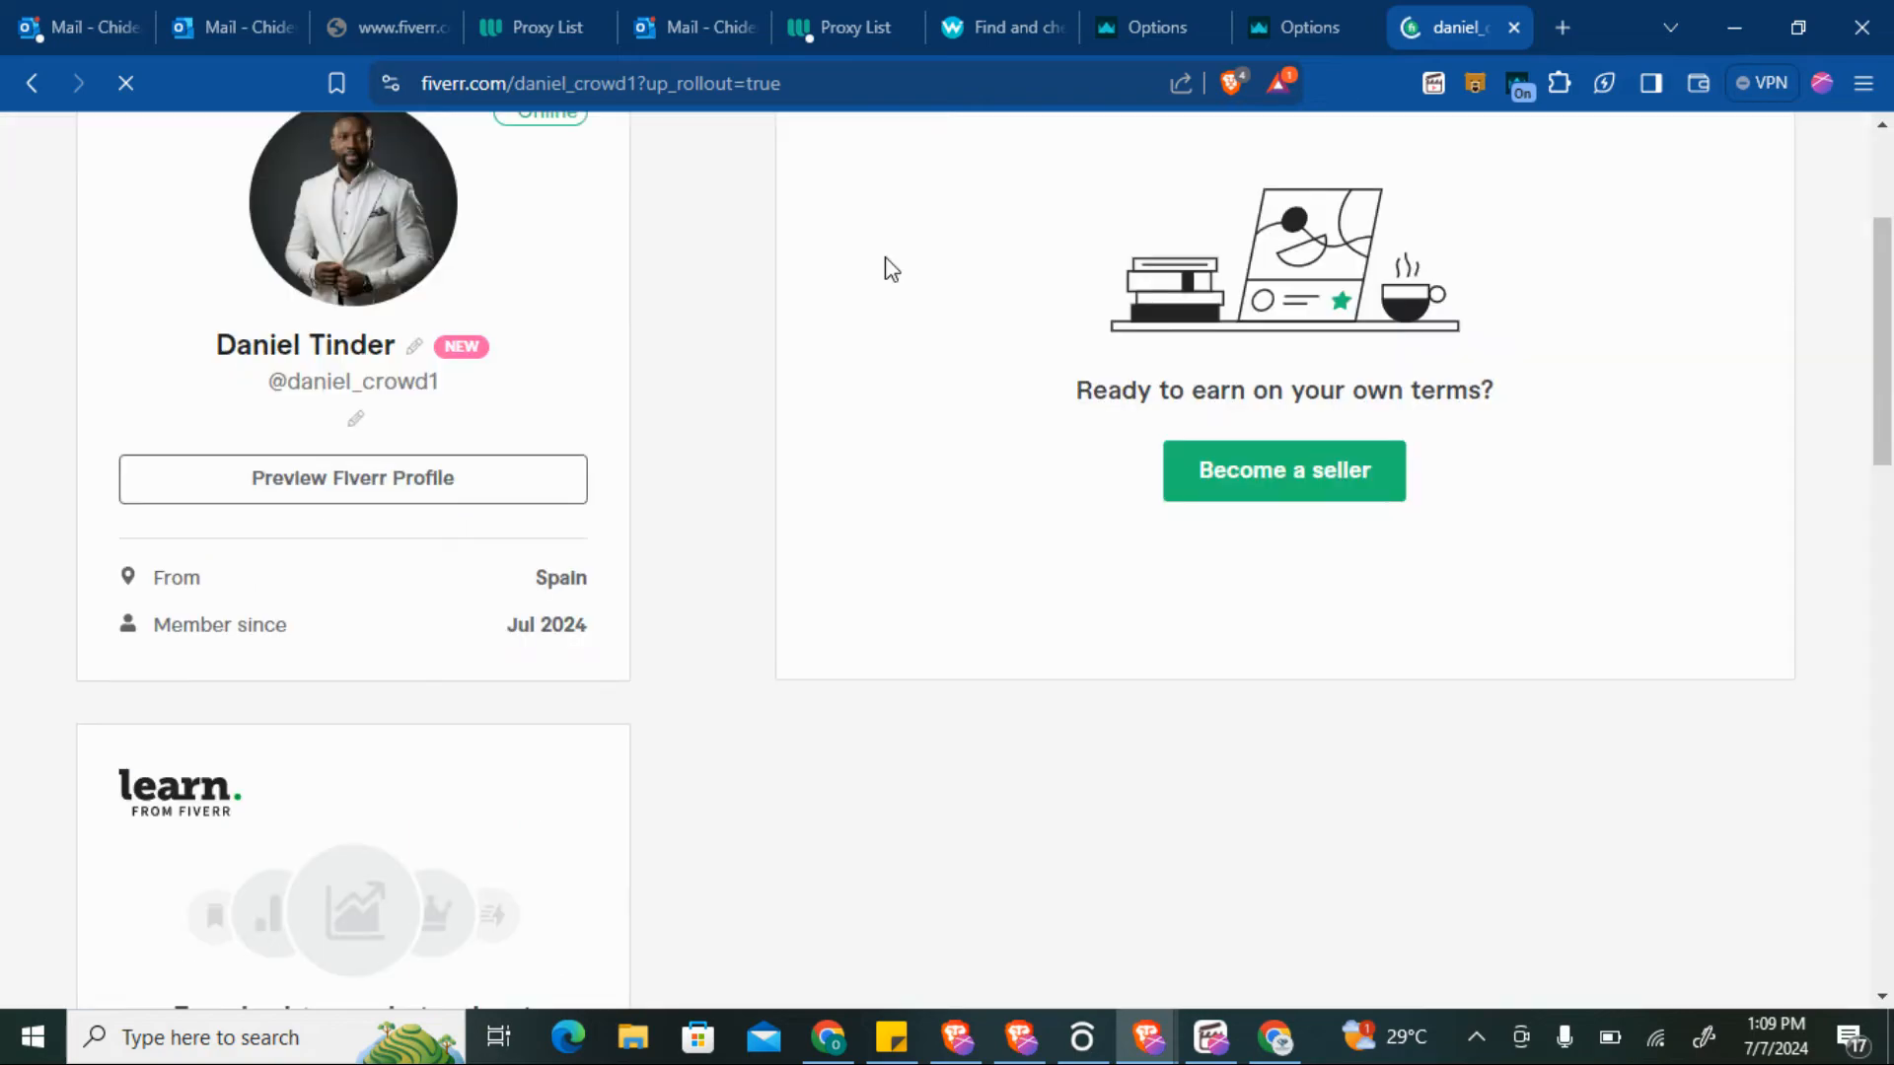
scroll(888, 272, "down", 4)
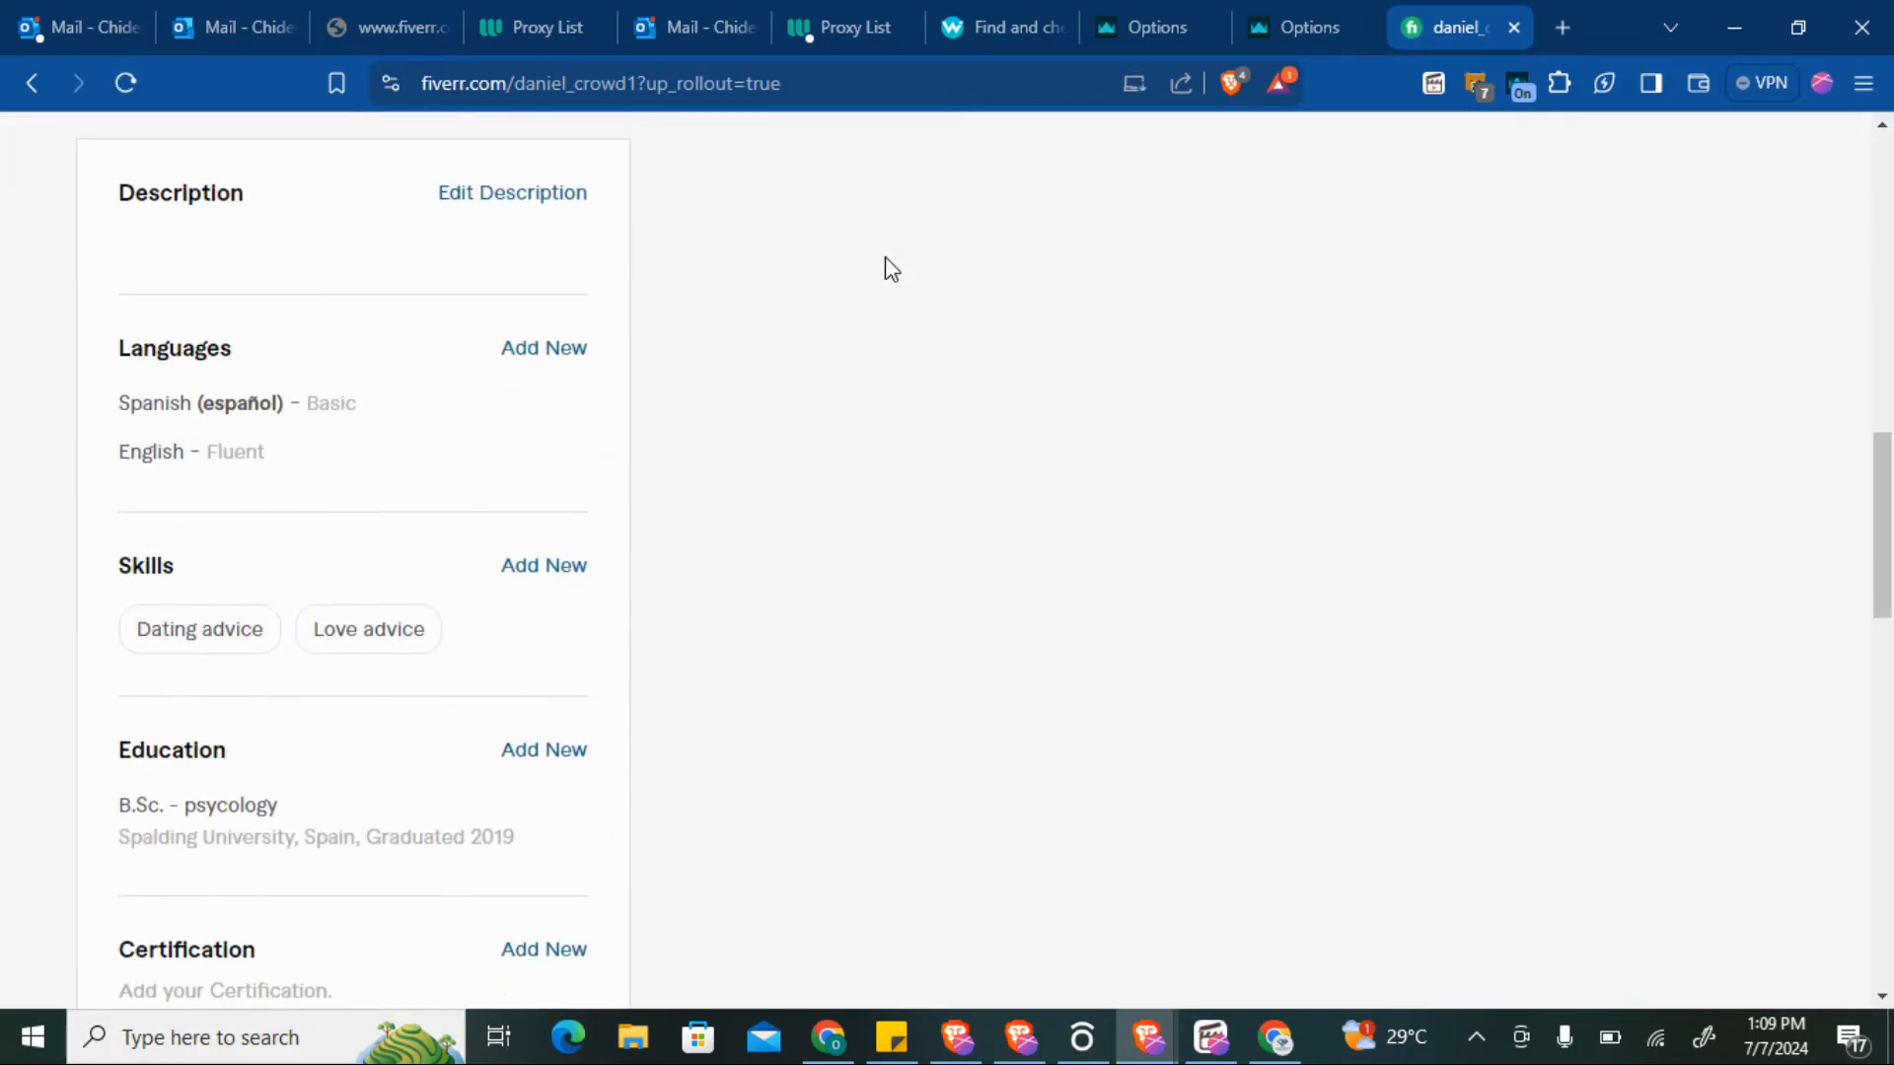
scroll(888, 272, "up", 3)
scroll(891, 269, "up", 1)
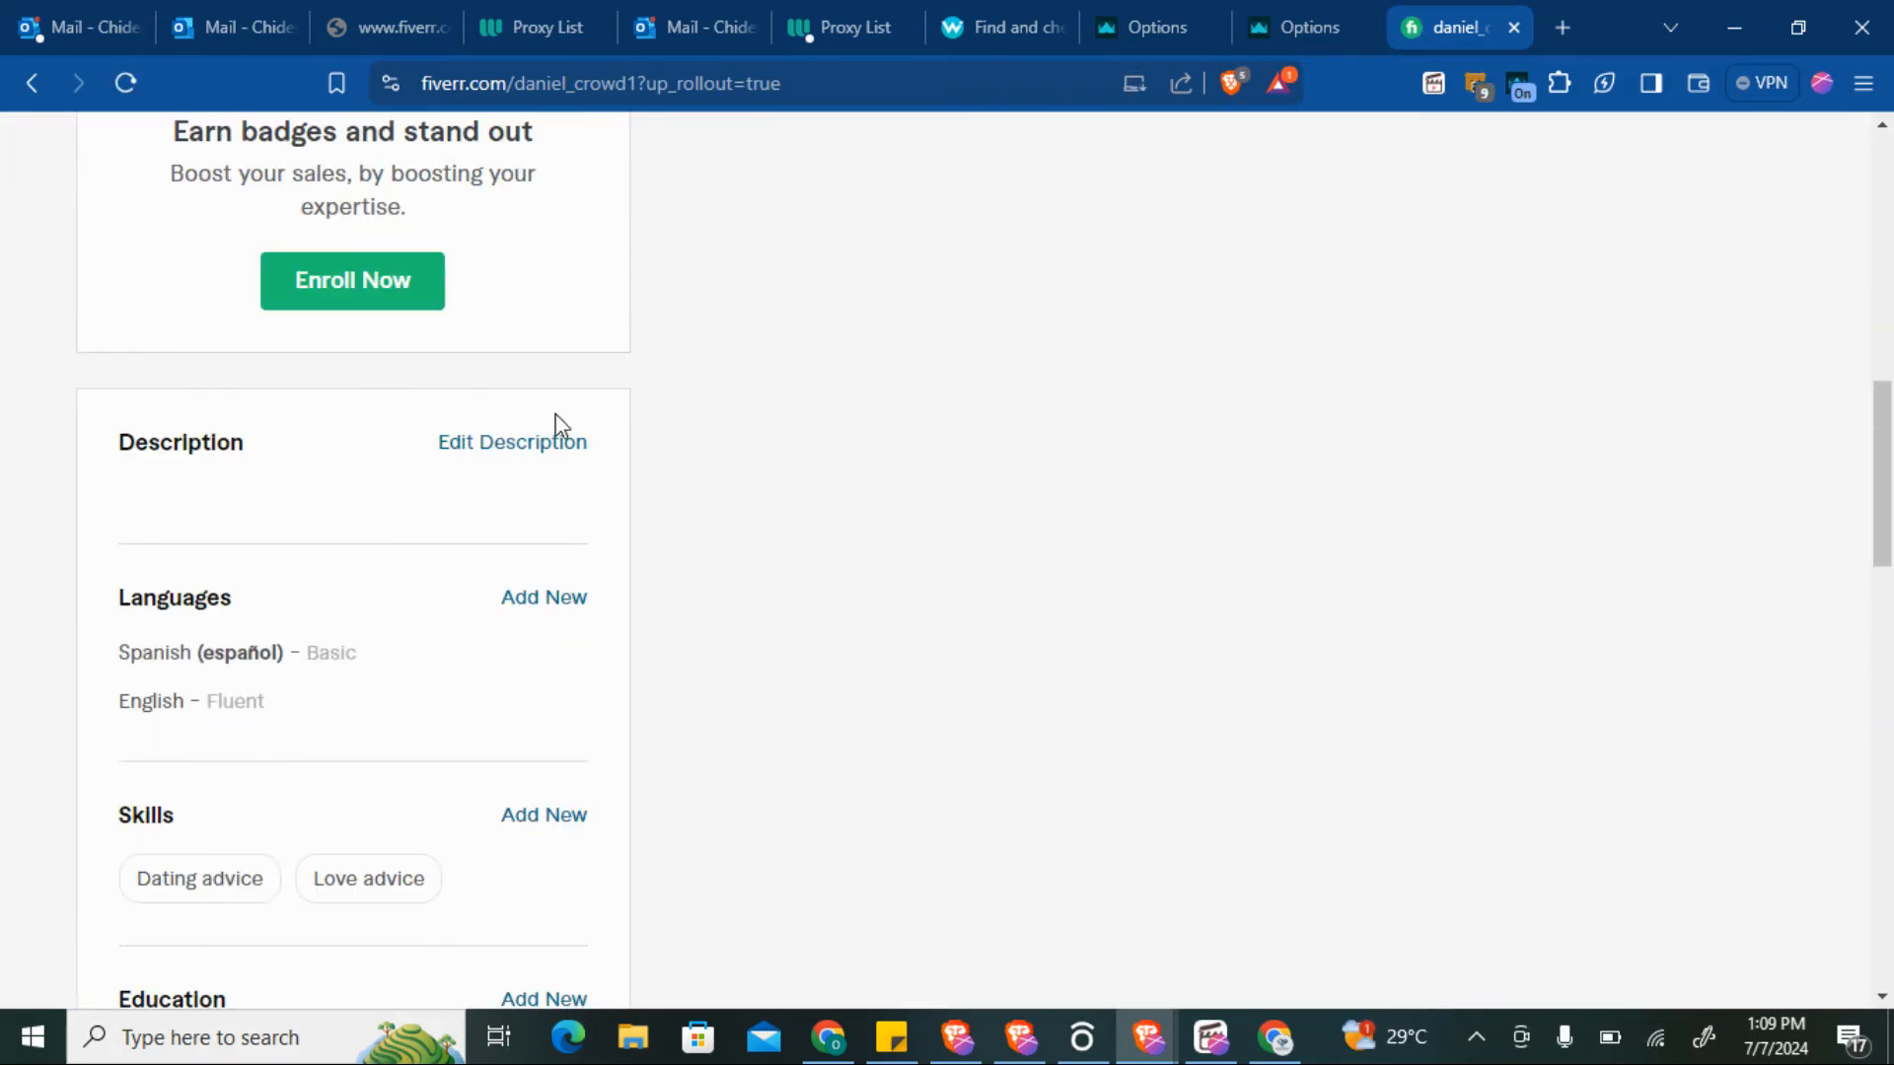
left_click(512, 452)
left_click(345, 618)
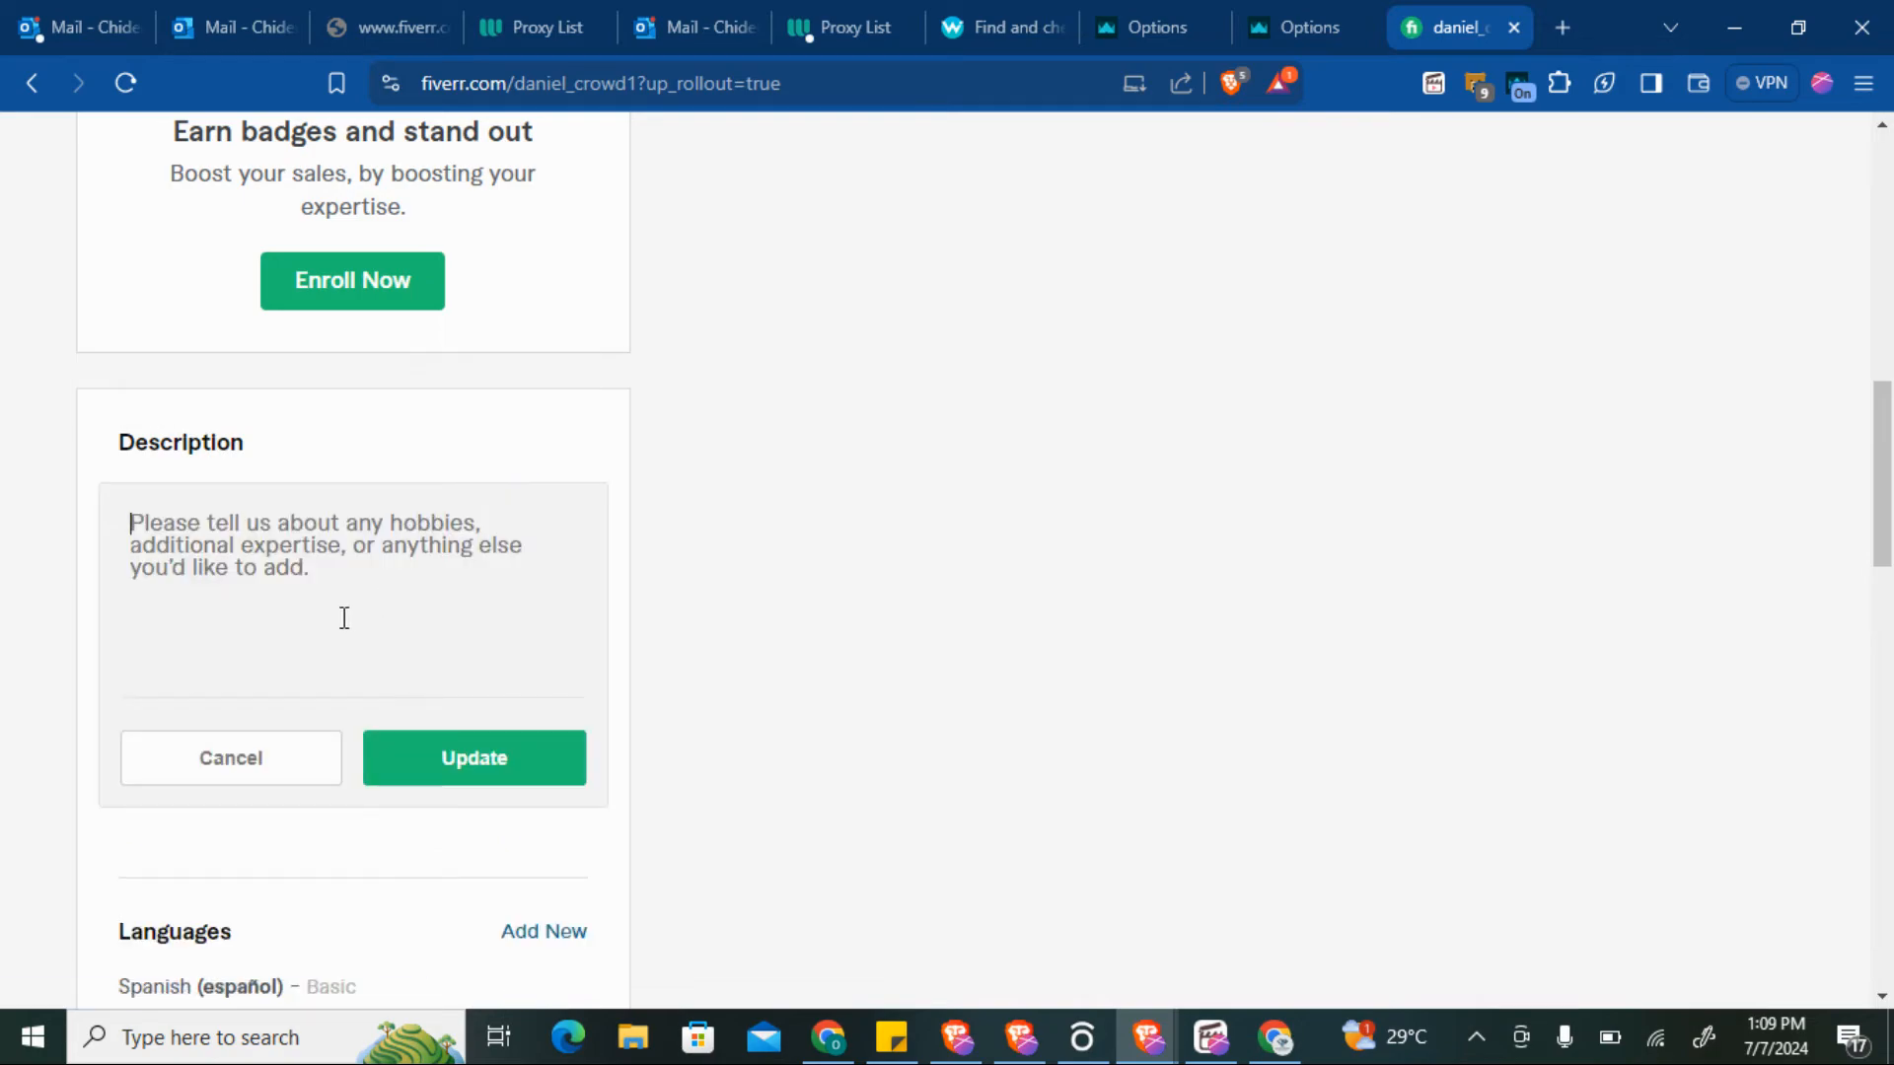
key("super+v")
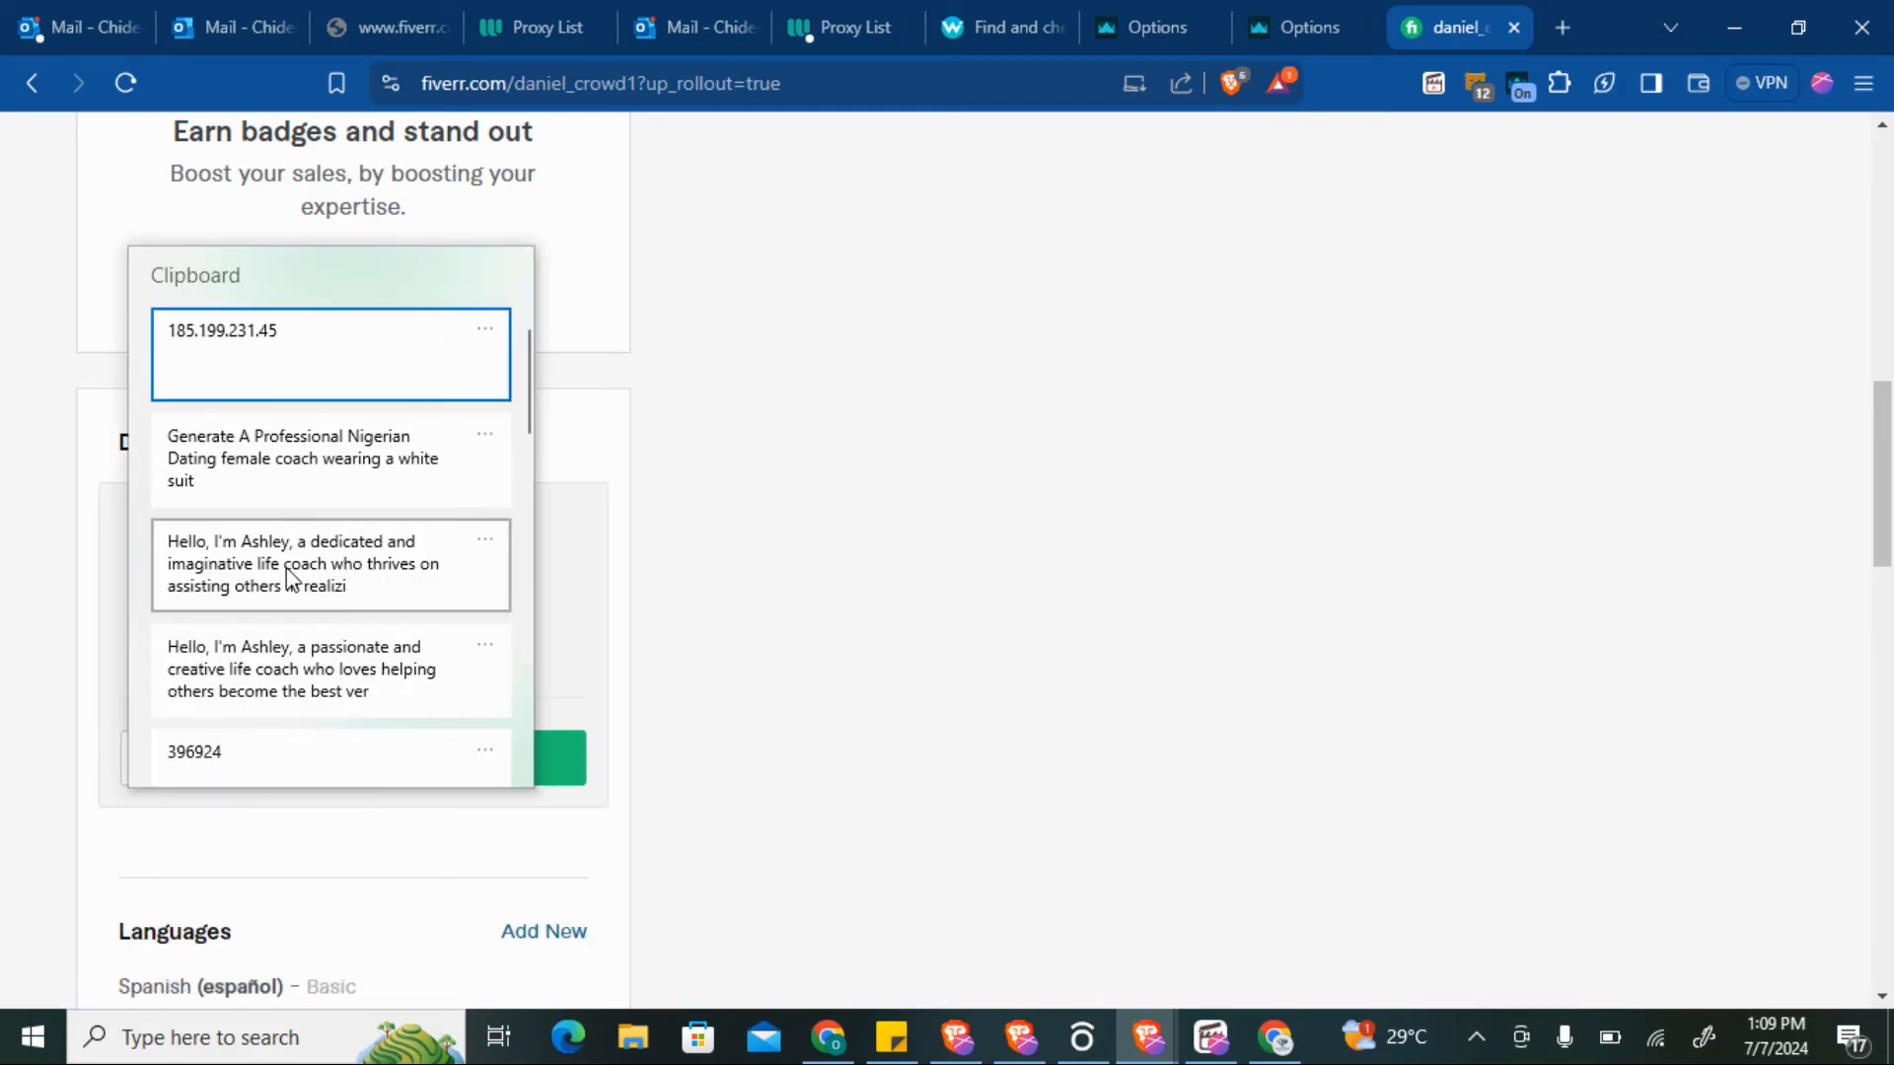
left_click(289, 575)
scroll(230, 511, "up", 5)
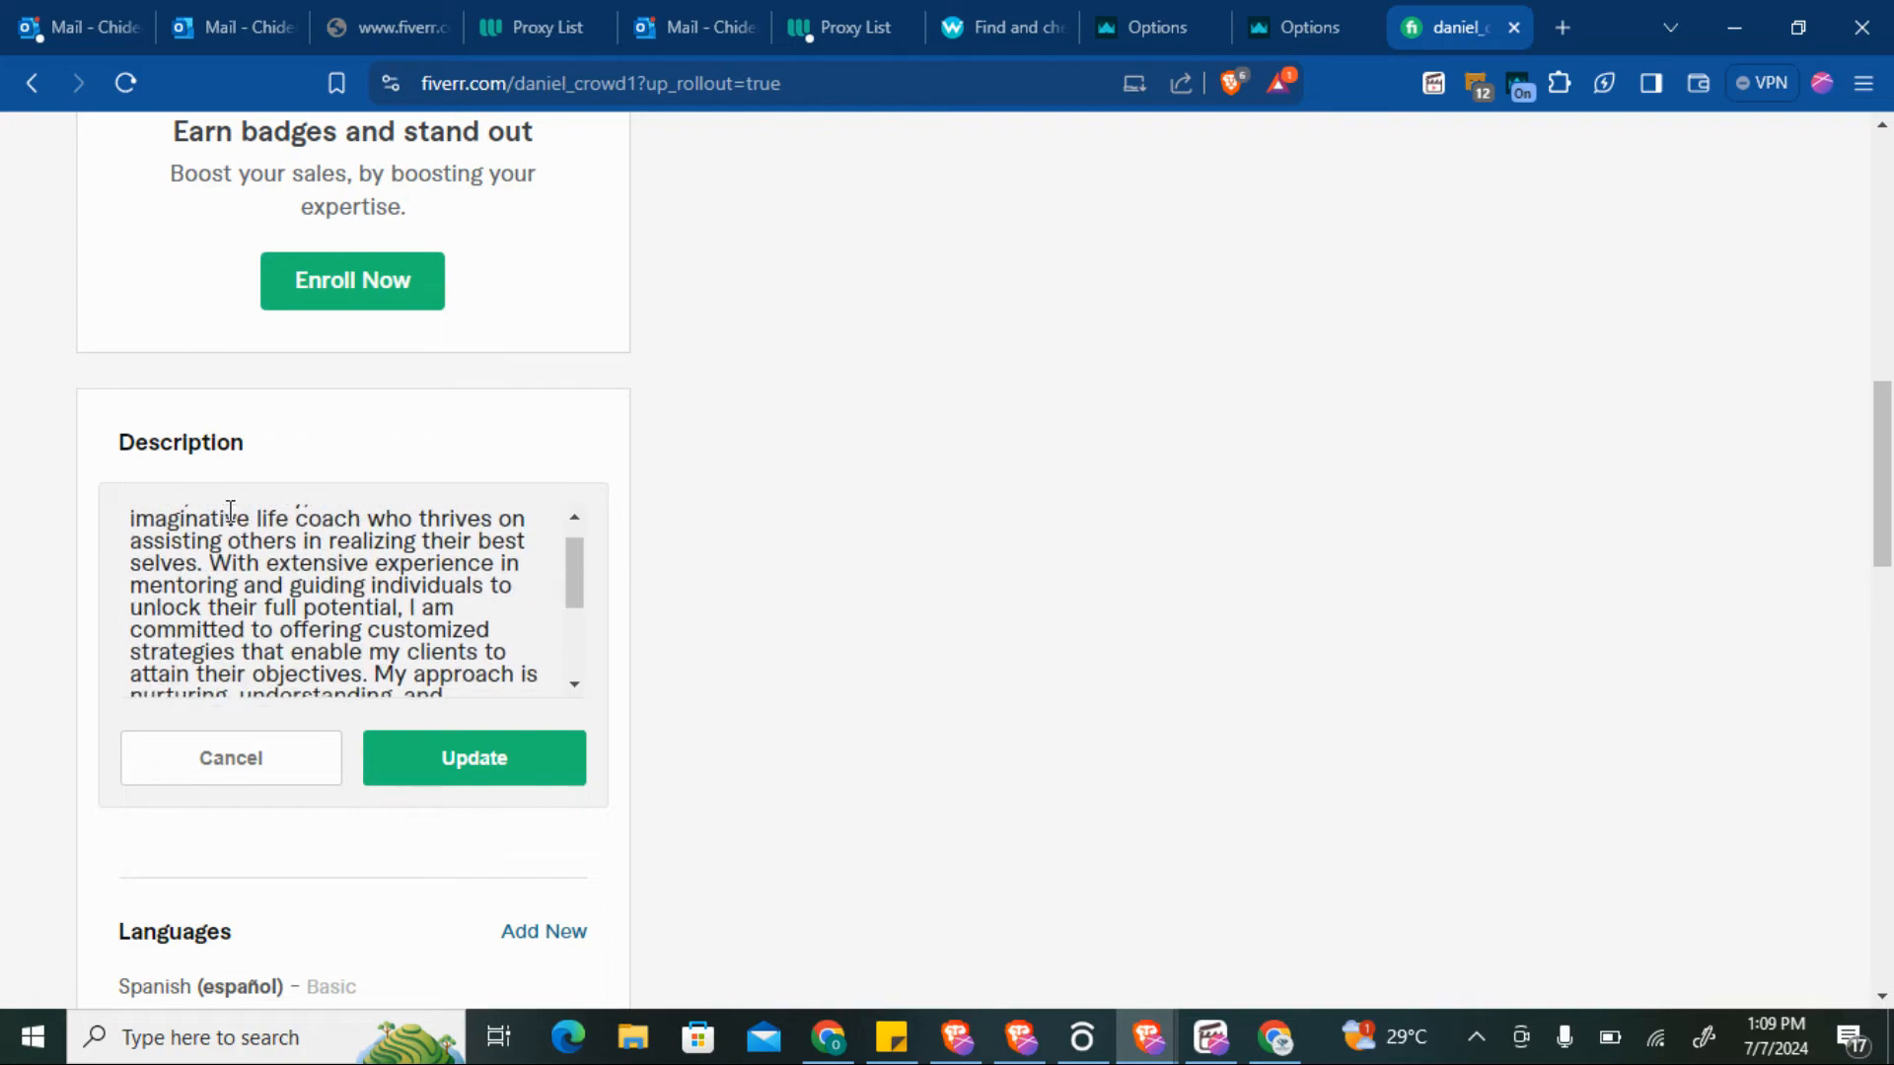
- Remove the dangling "and" at the end of the profile description and close the sentence with a period
scroll(230, 511, "down", 5)
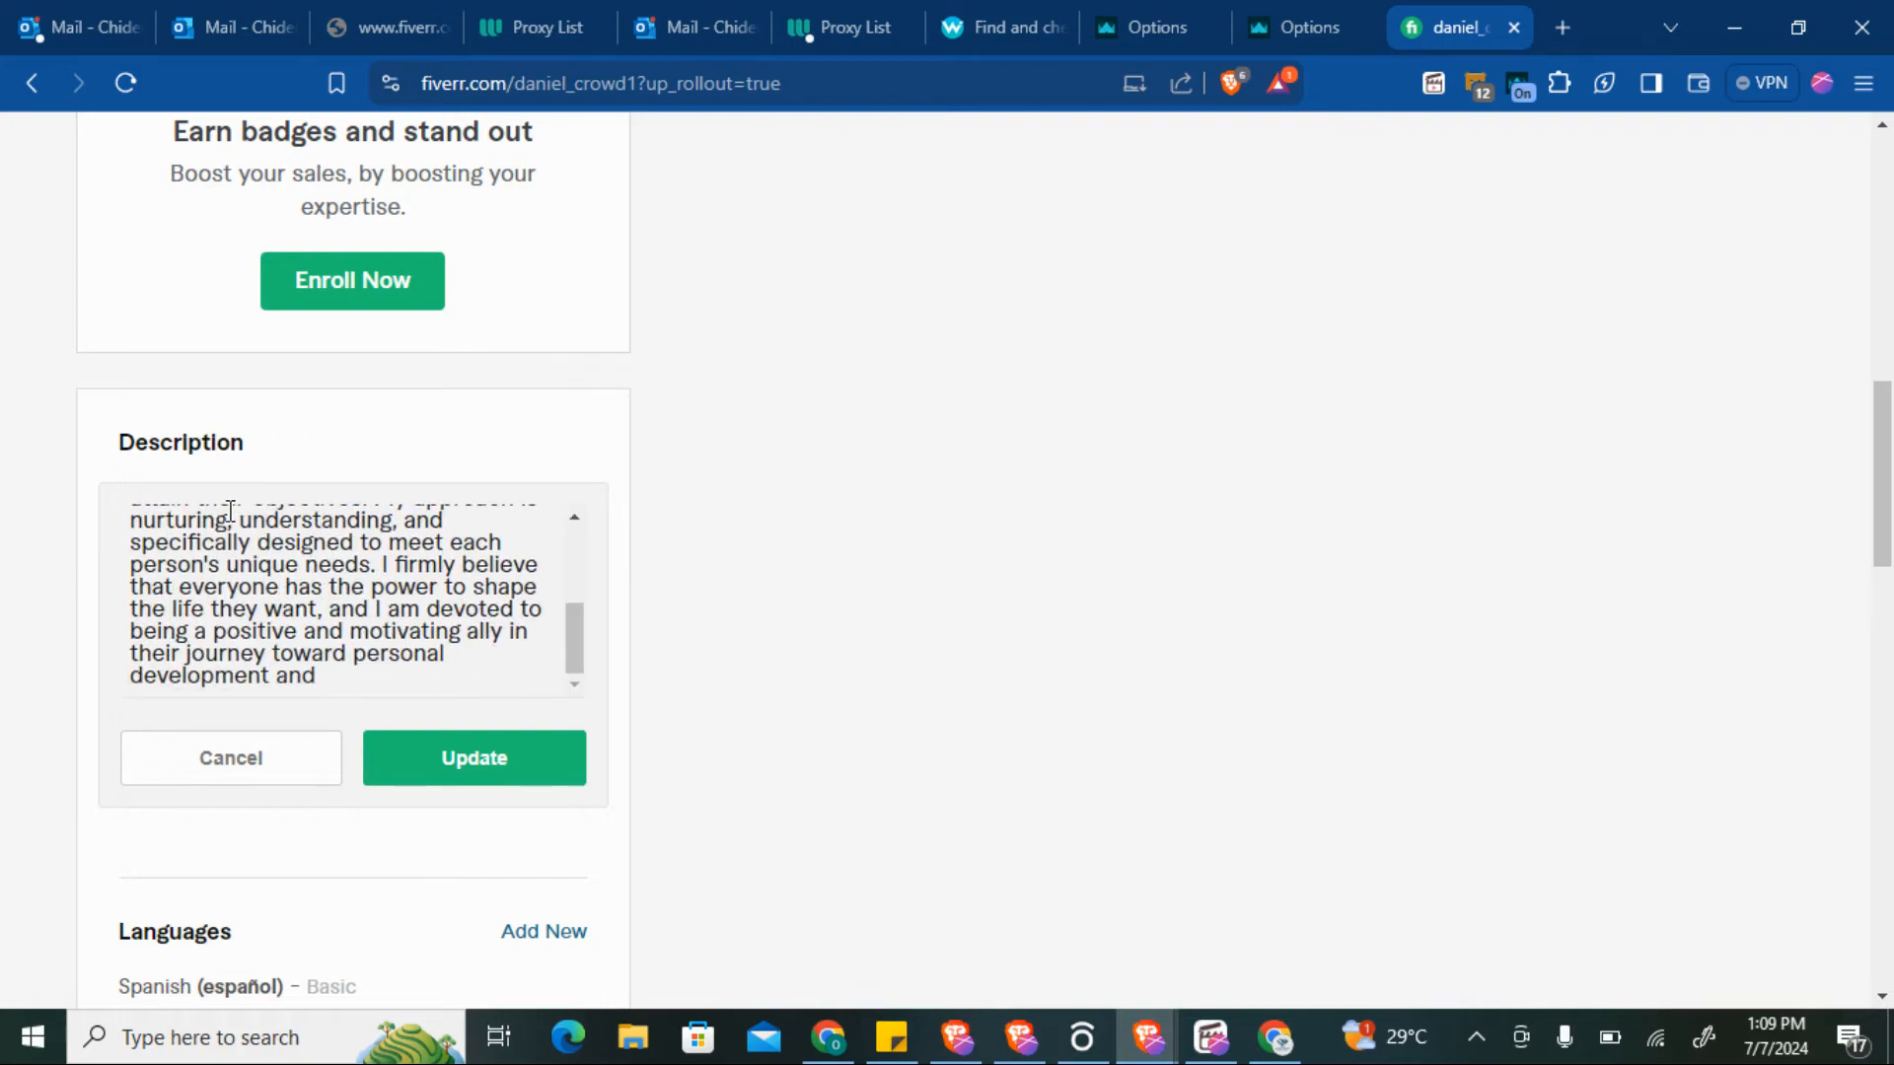
key("BackSpace")
key("BackSpace")
key("BackSpace")
key("BackSpace")
type(".")
- Replace the name in the description's opening greeting with the account holder's first name and save the description
scroll(230, 511, "up", 5)
scroll(228, 511, "up", 8)
scroll(296, 639, "down", 7)
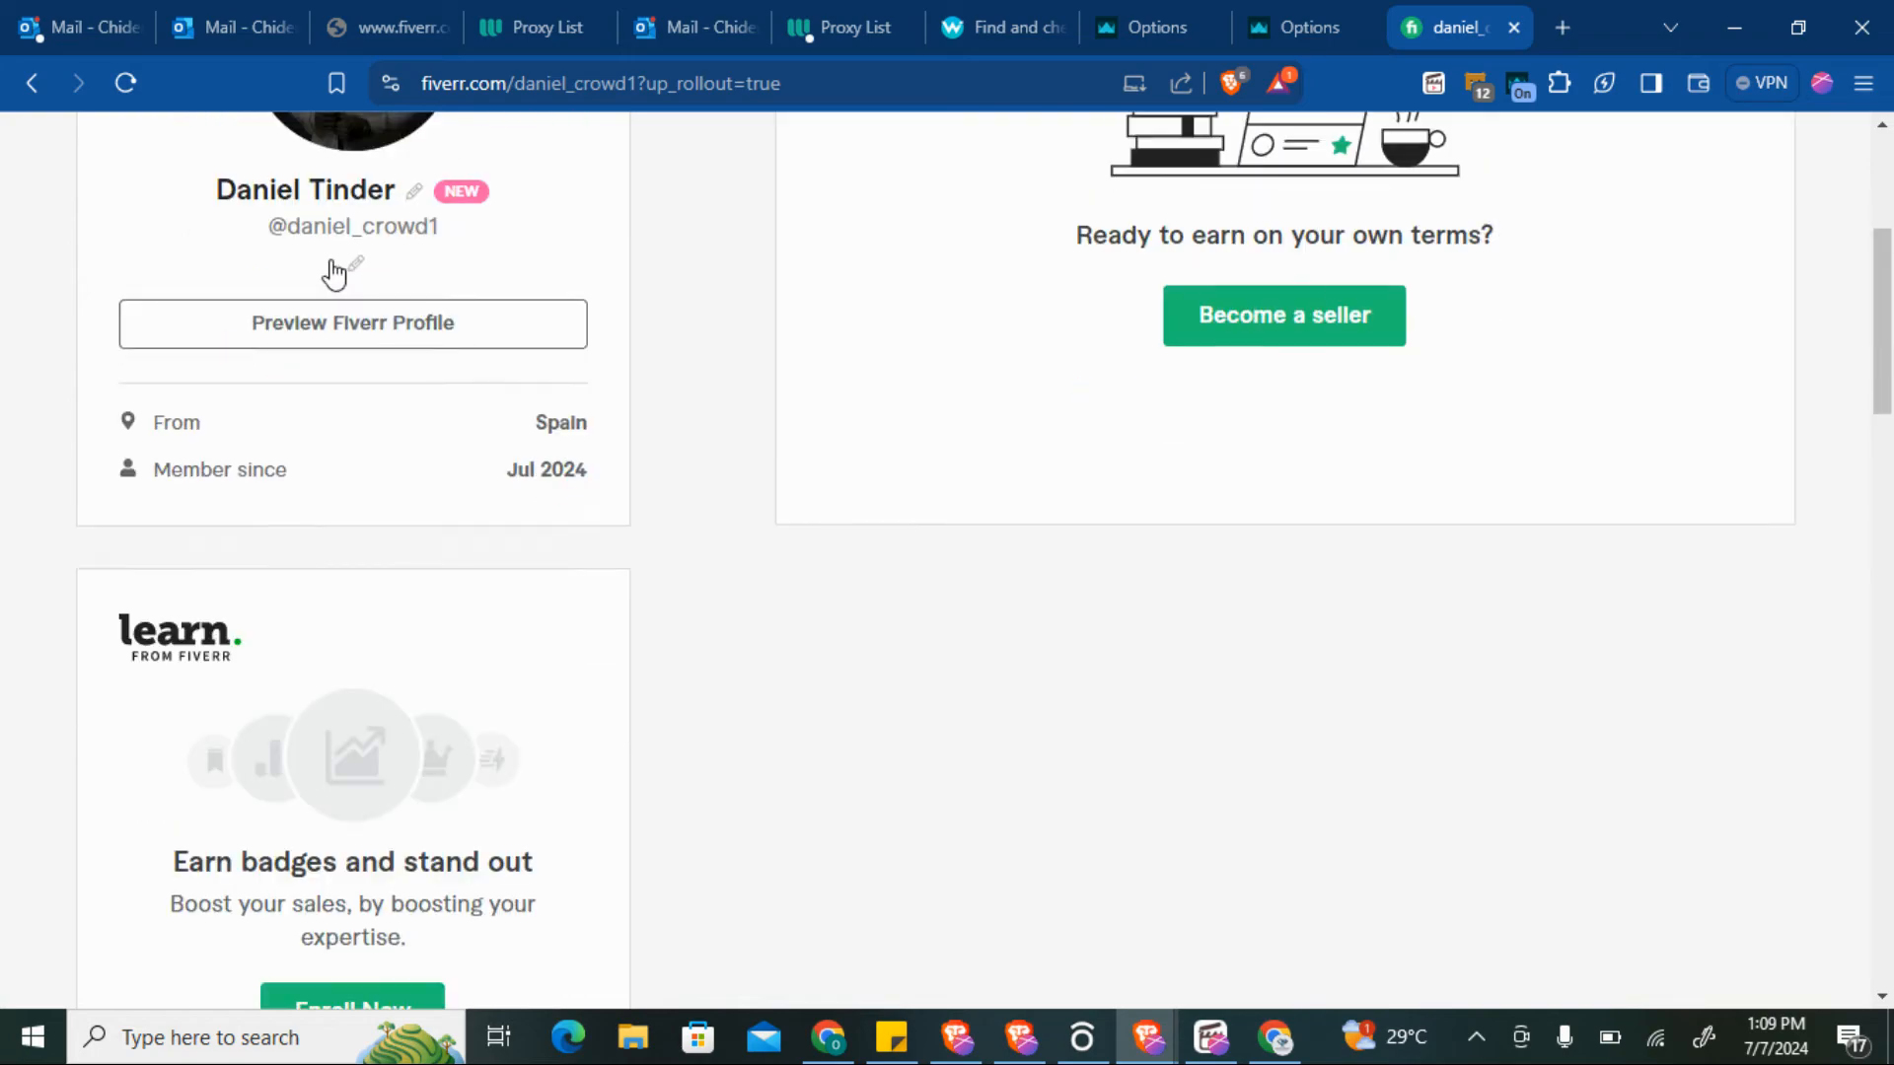
scroll(330, 262, "down", 3)
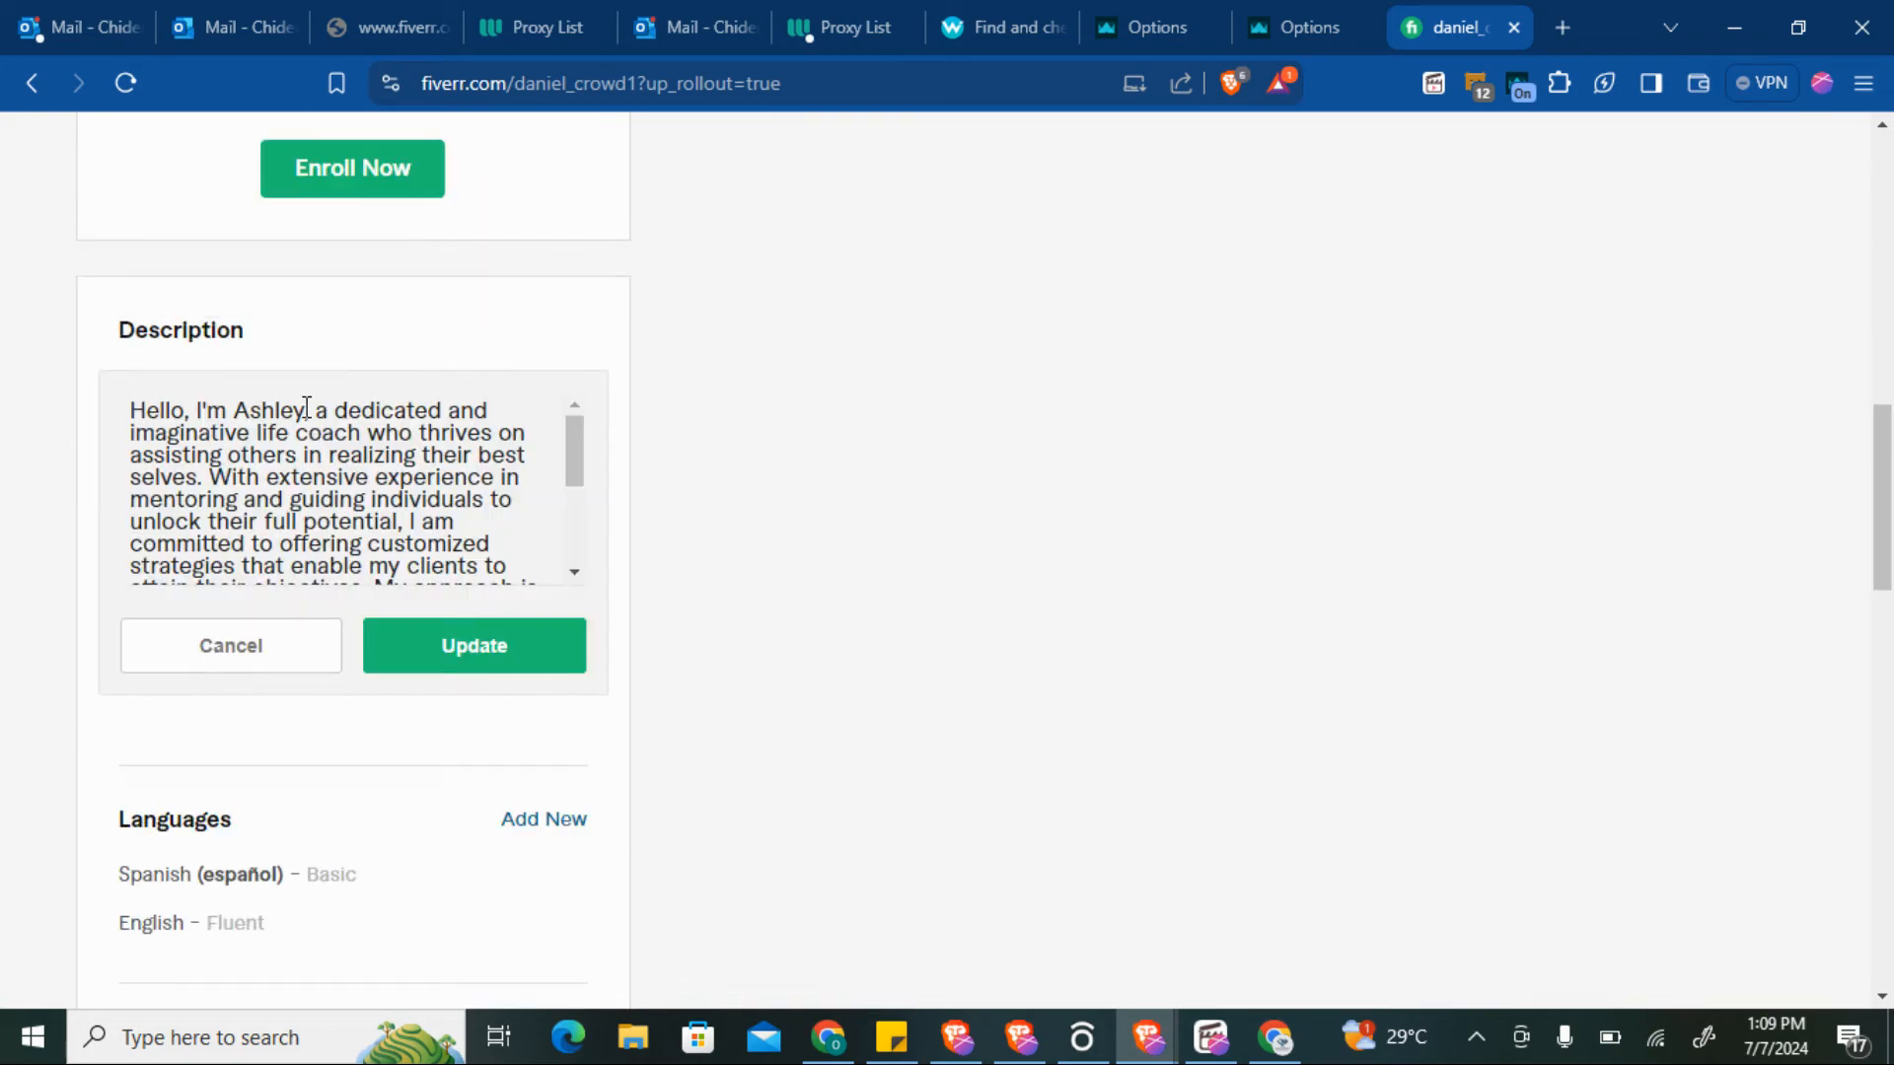
left_click(306, 411)
key("BackSpace")
key("BackSpace")
key("BackSpace")
key("BackSpace")
key("BackSpace")
key("BackSpace")
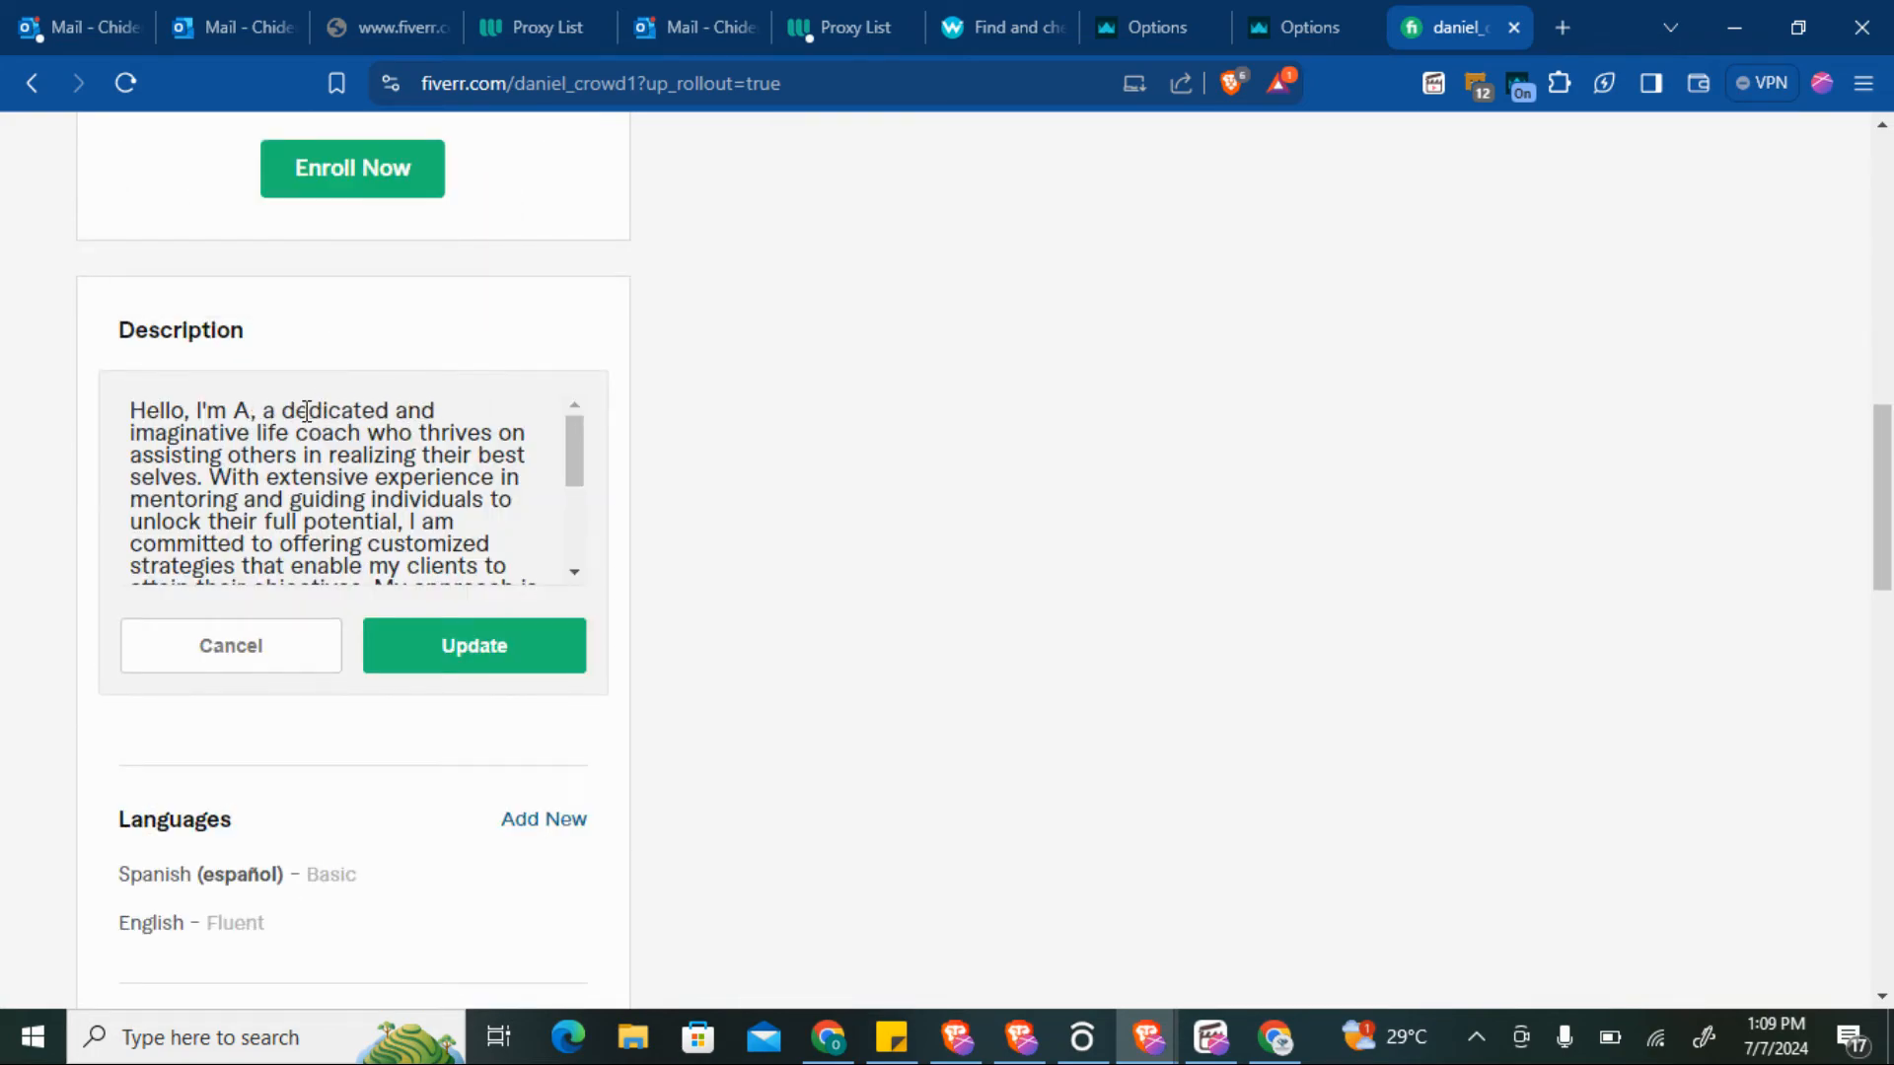
type("Dani")
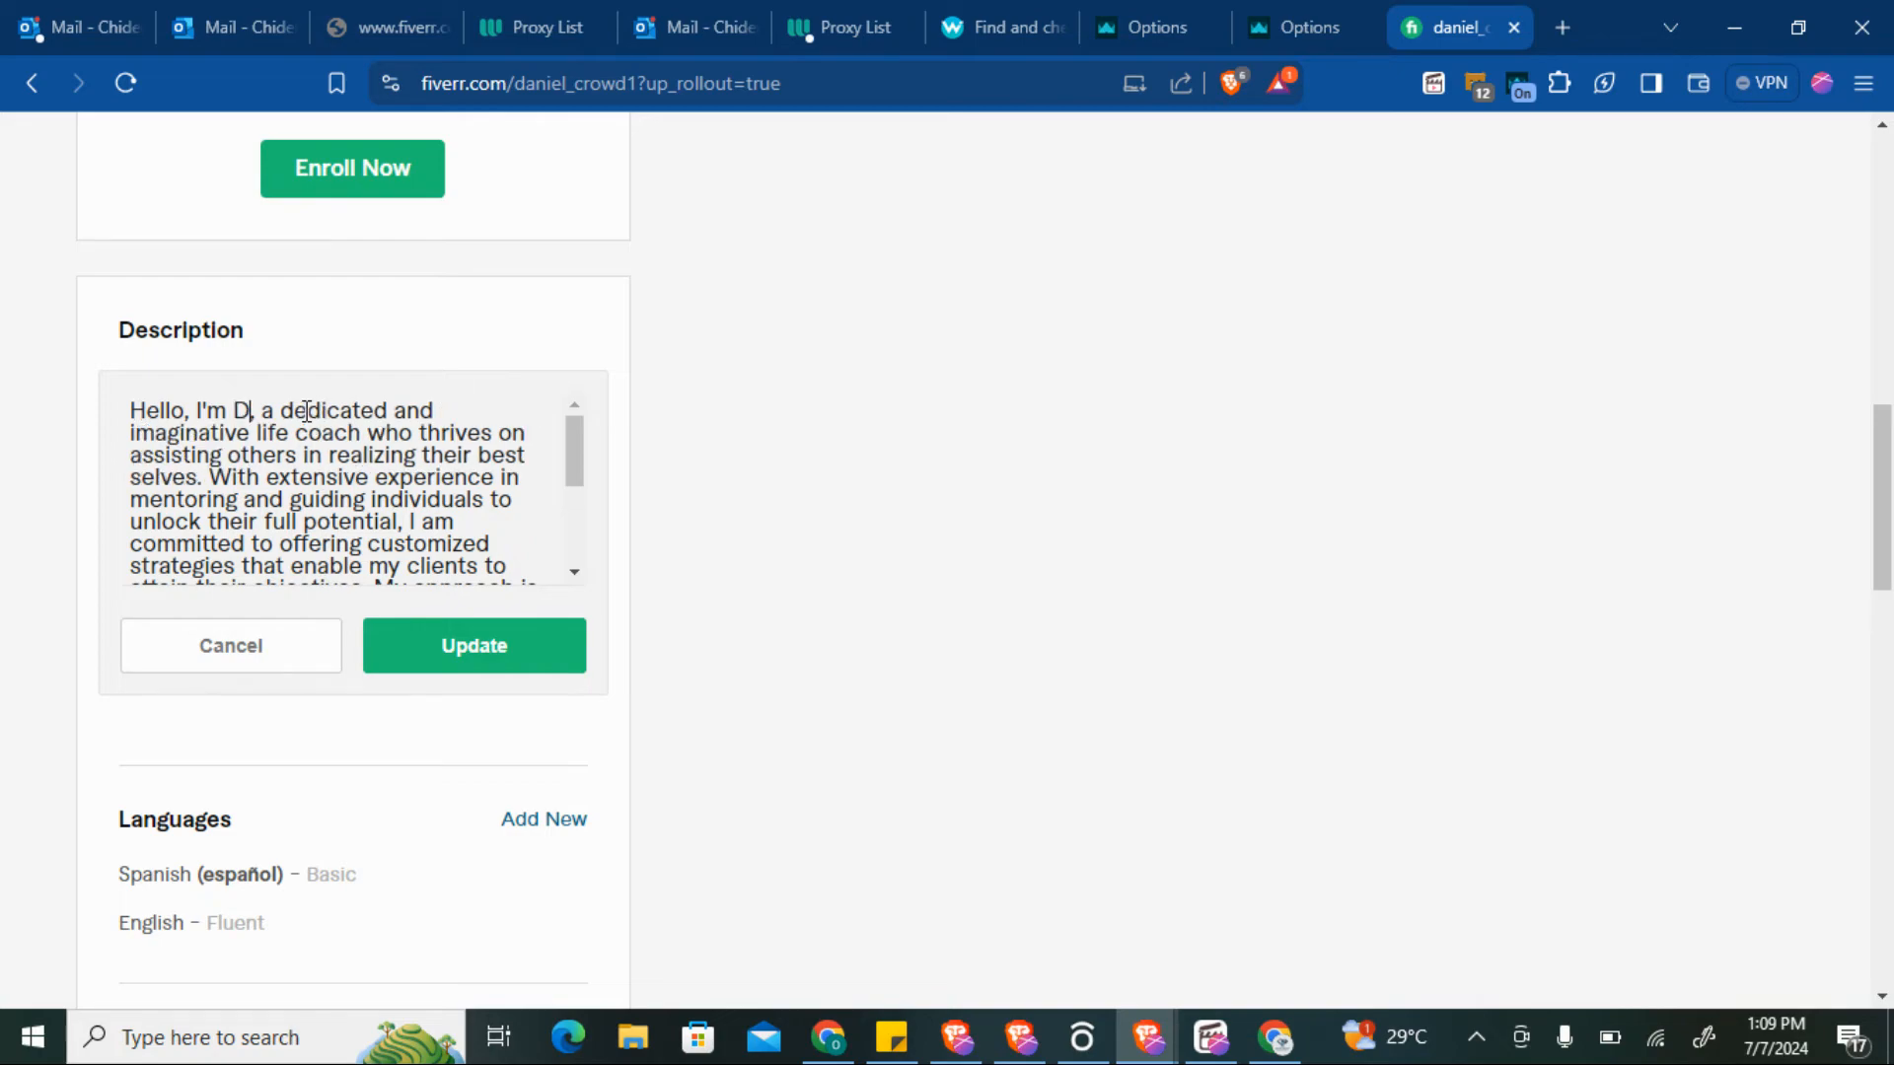
type("el")
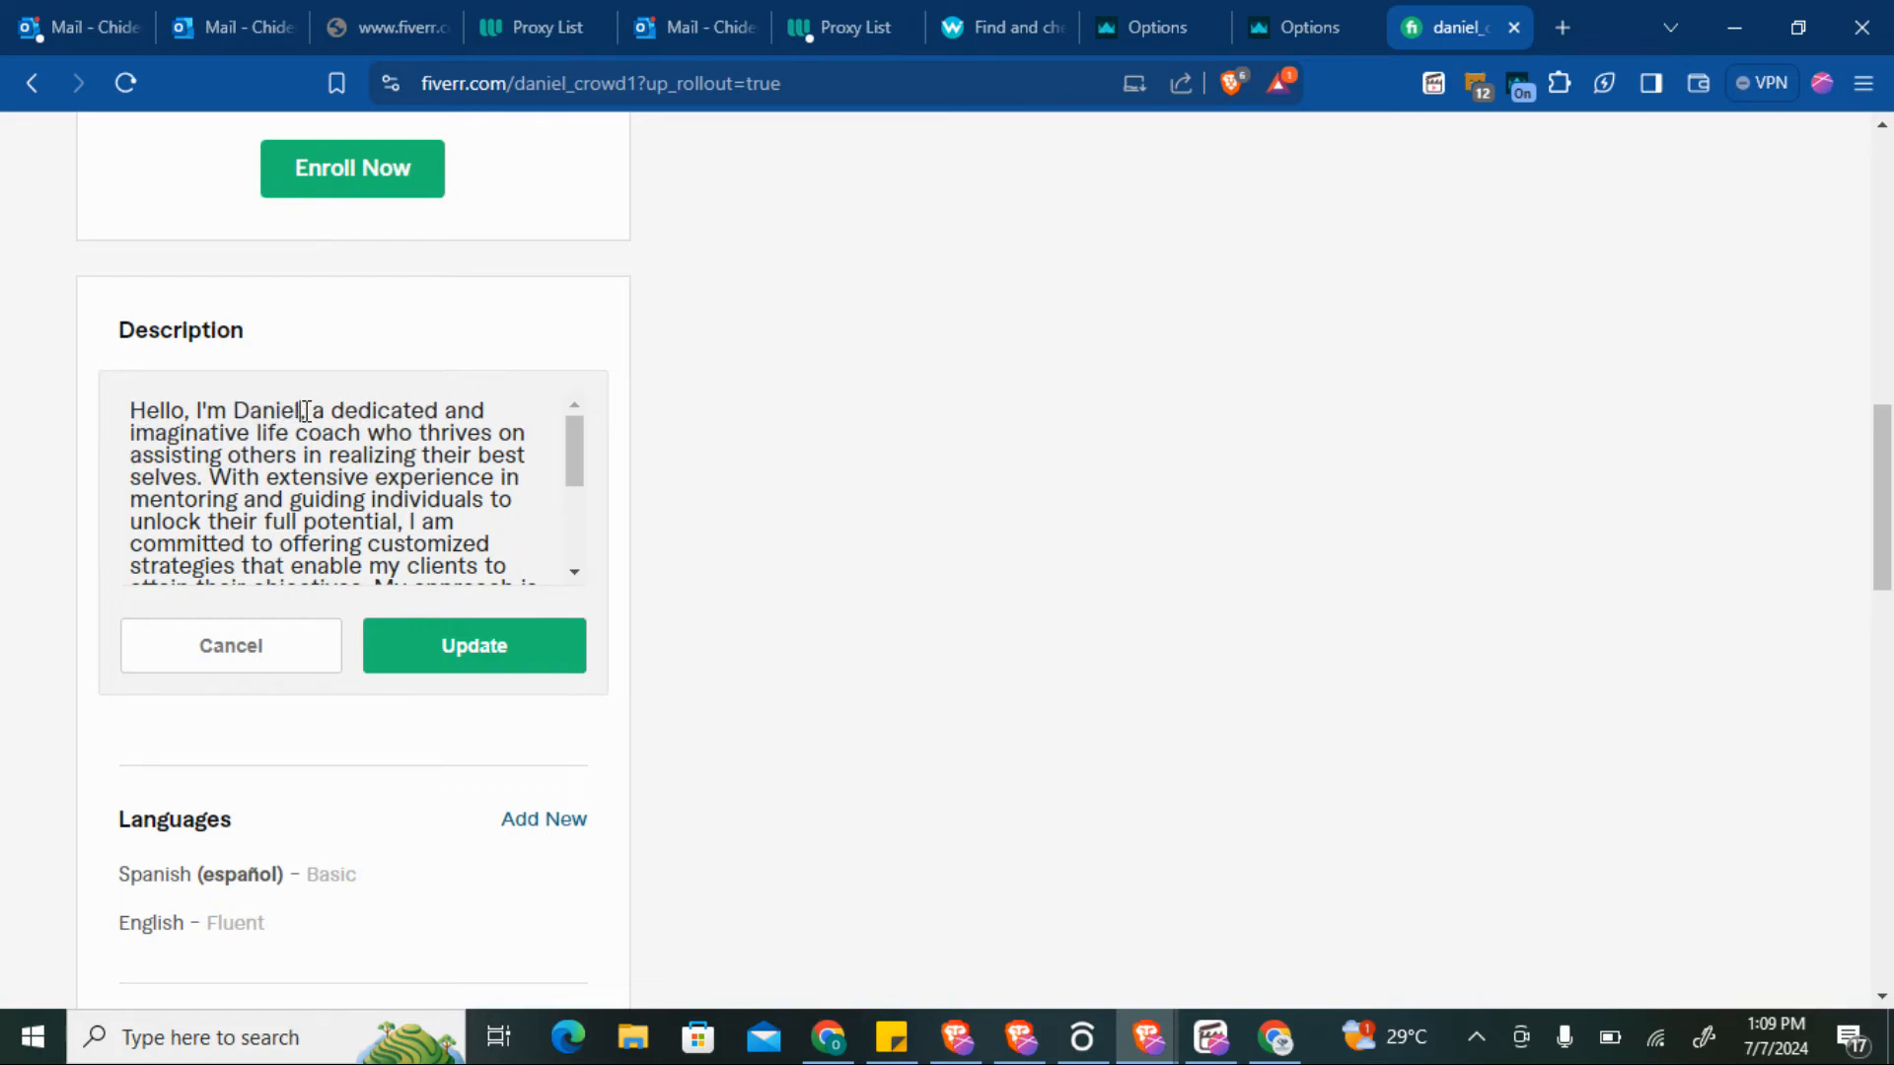
scroll(305, 411, "down", 1)
left_click(423, 646)
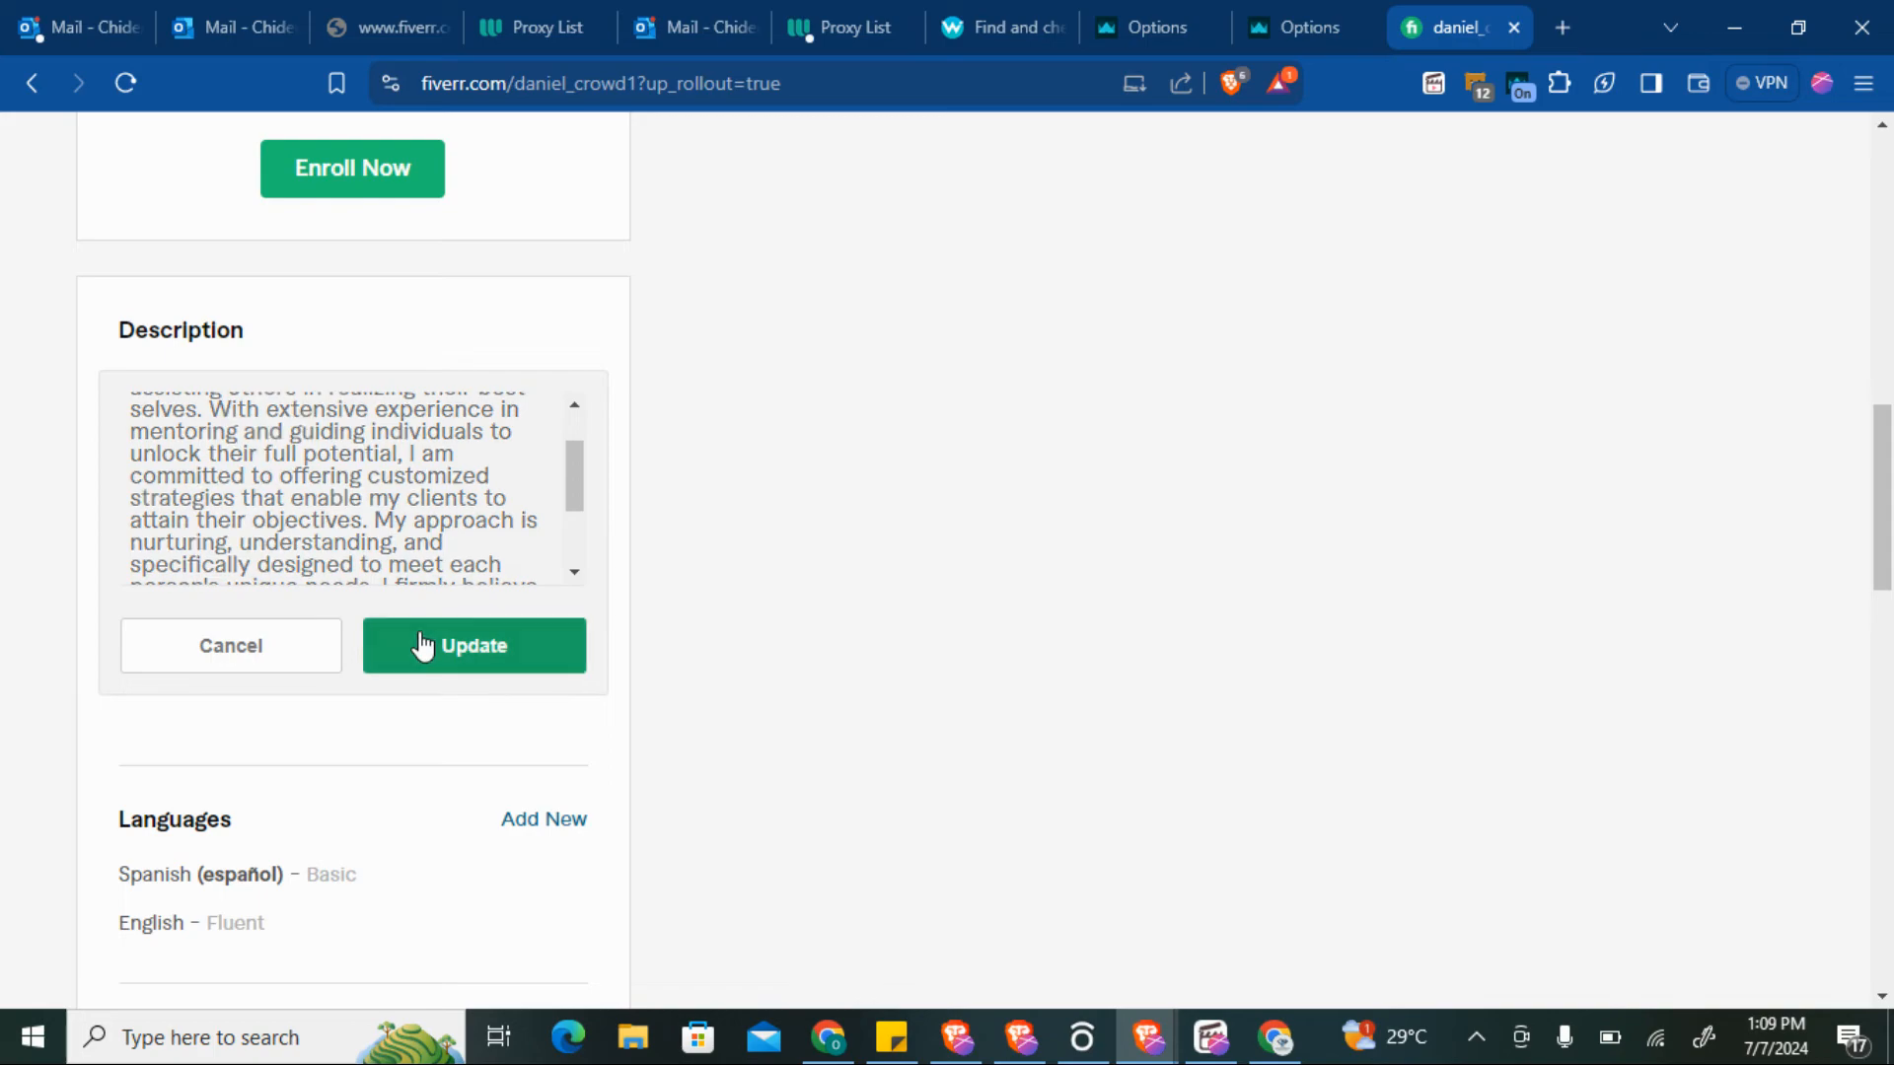
- Open the Become a seller page from the profile in a new tab and switch to that tab
scroll(422, 640, "down", 9)
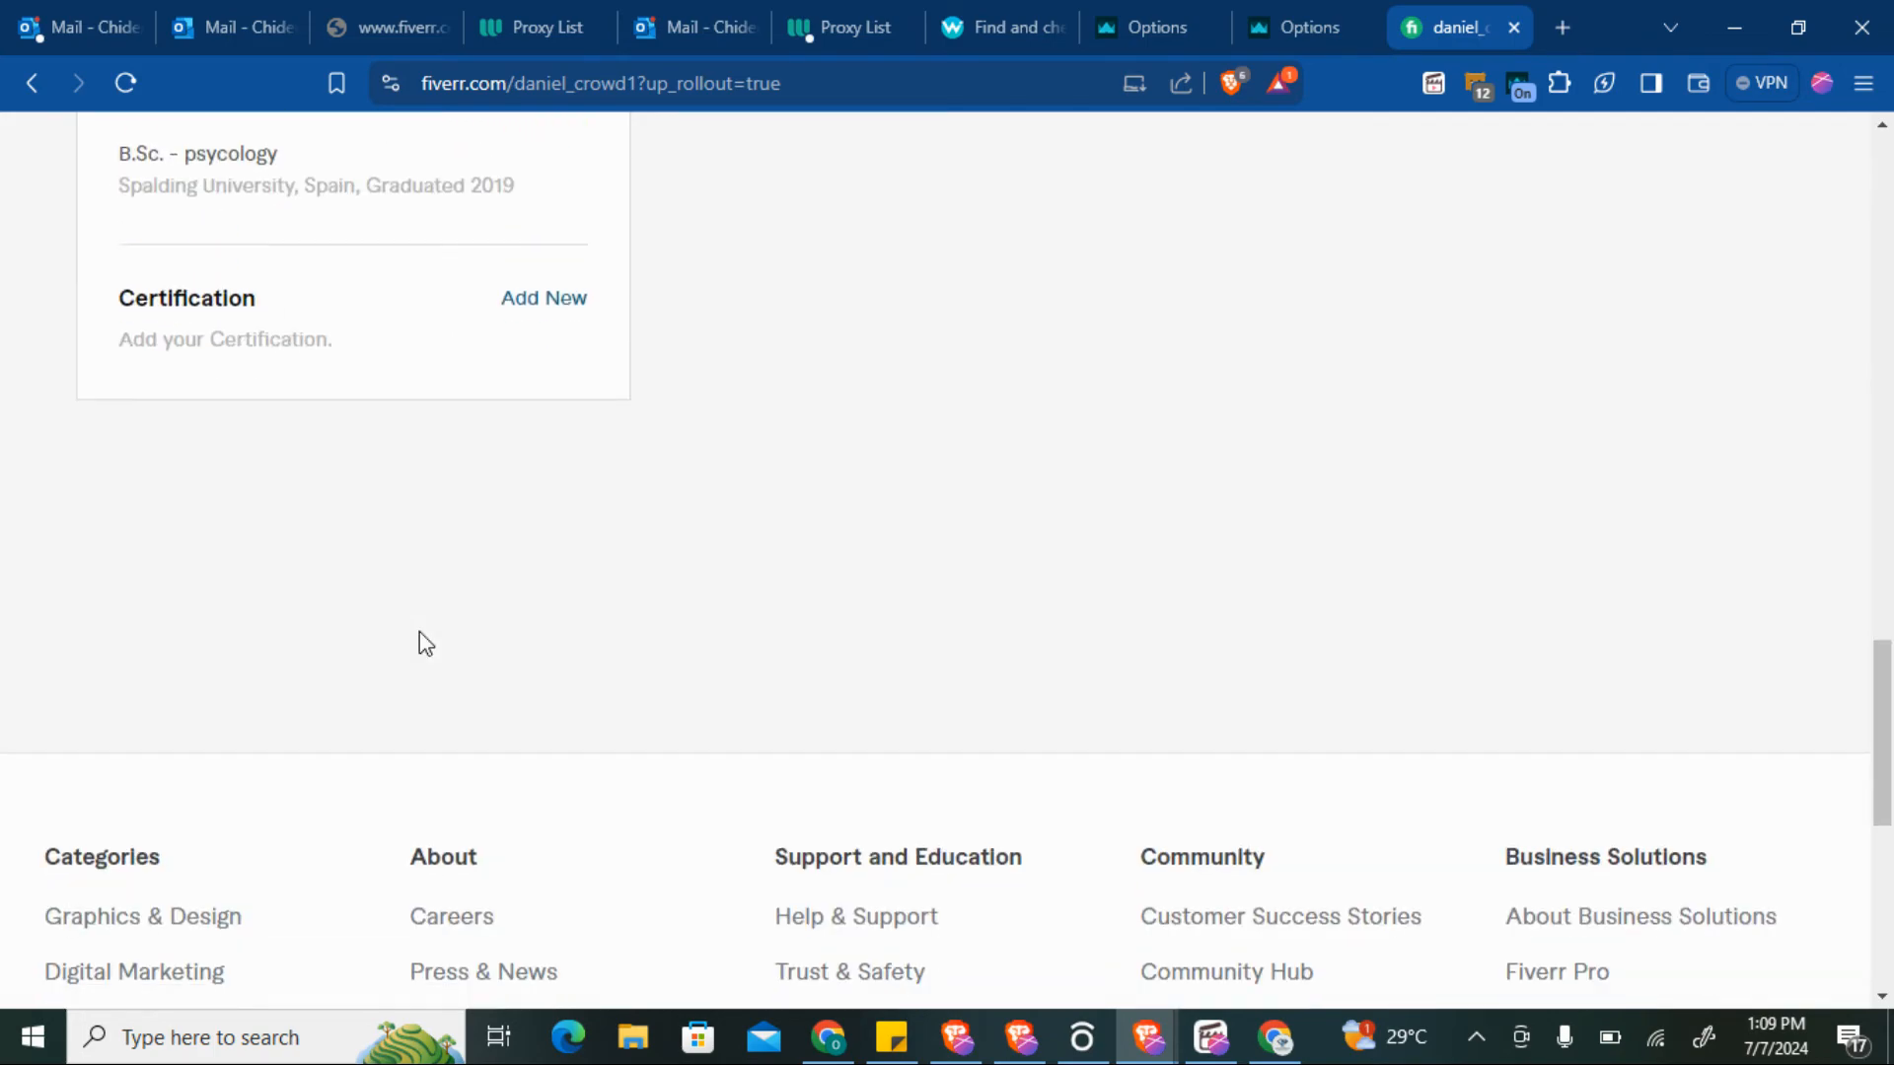
scroll(419, 632, "up", 15)
scroll(423, 631, "up", 7)
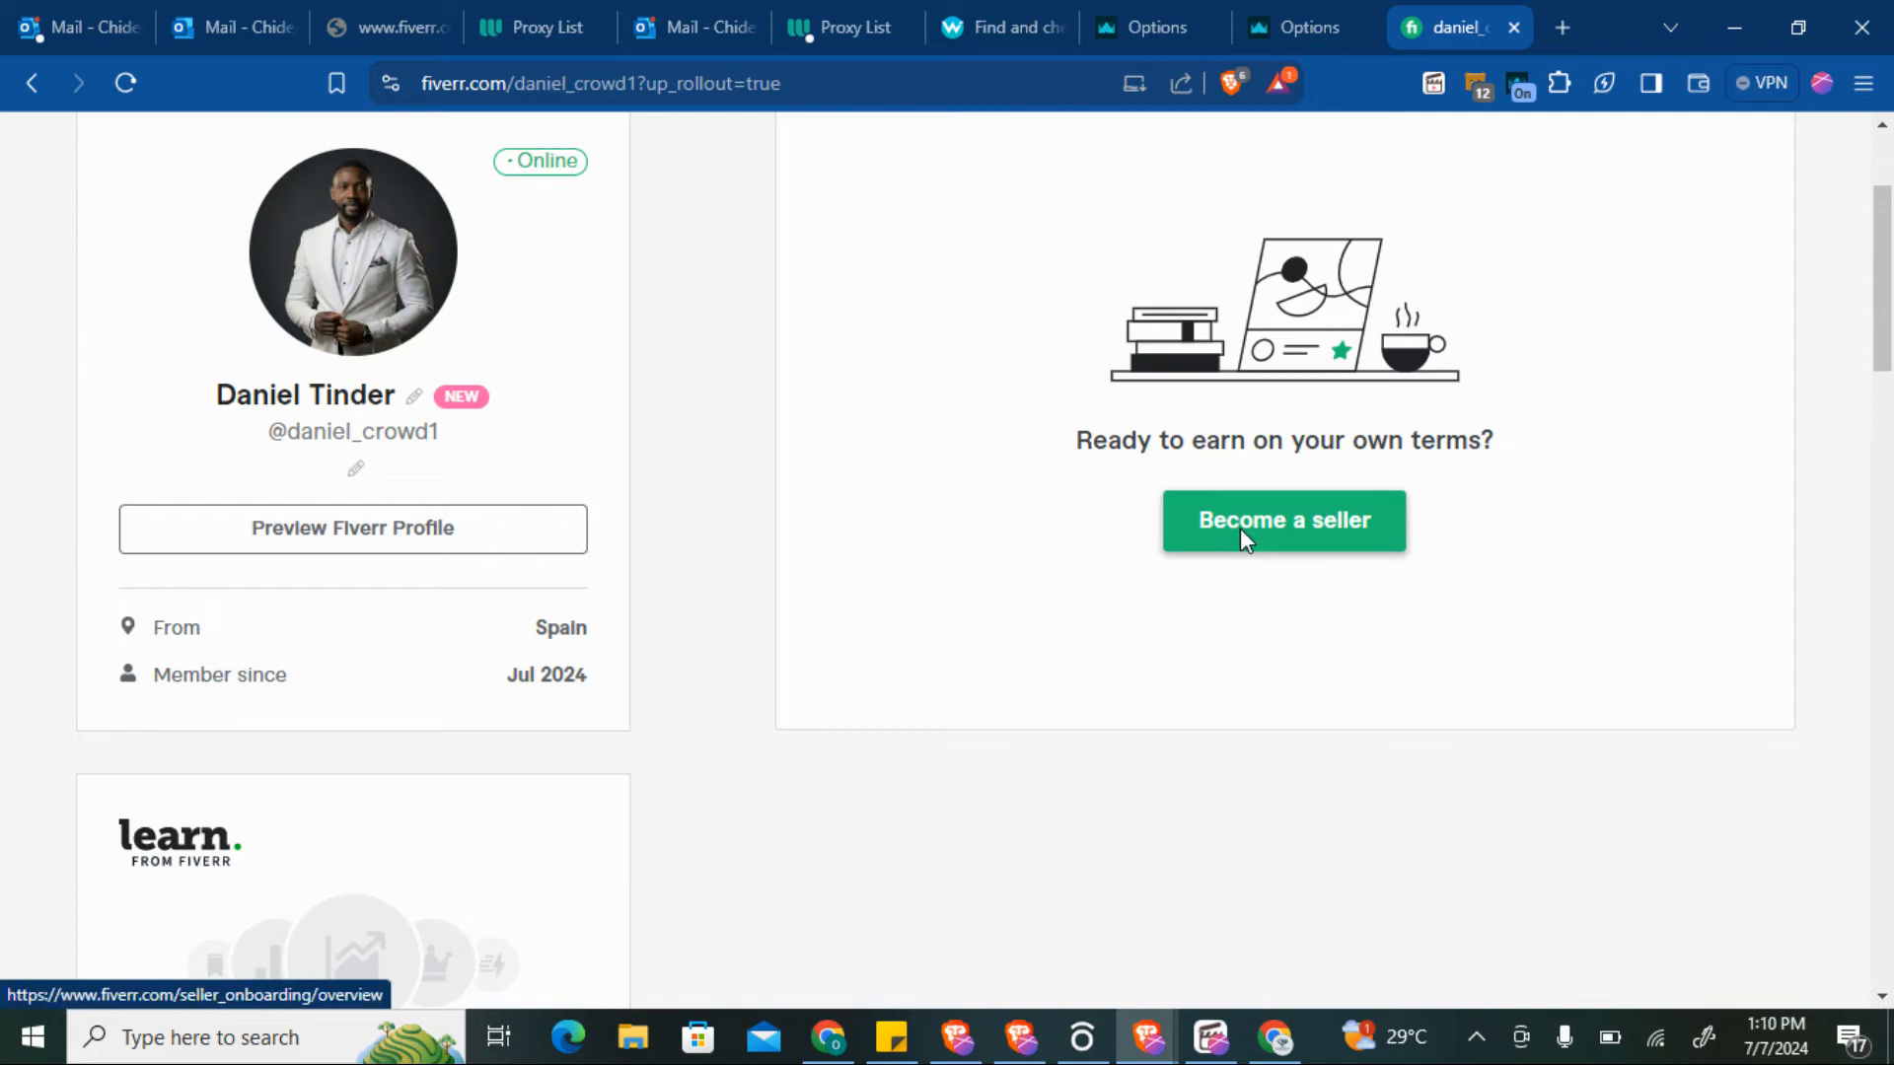
right_click(1241, 529)
left_click(1316, 555)
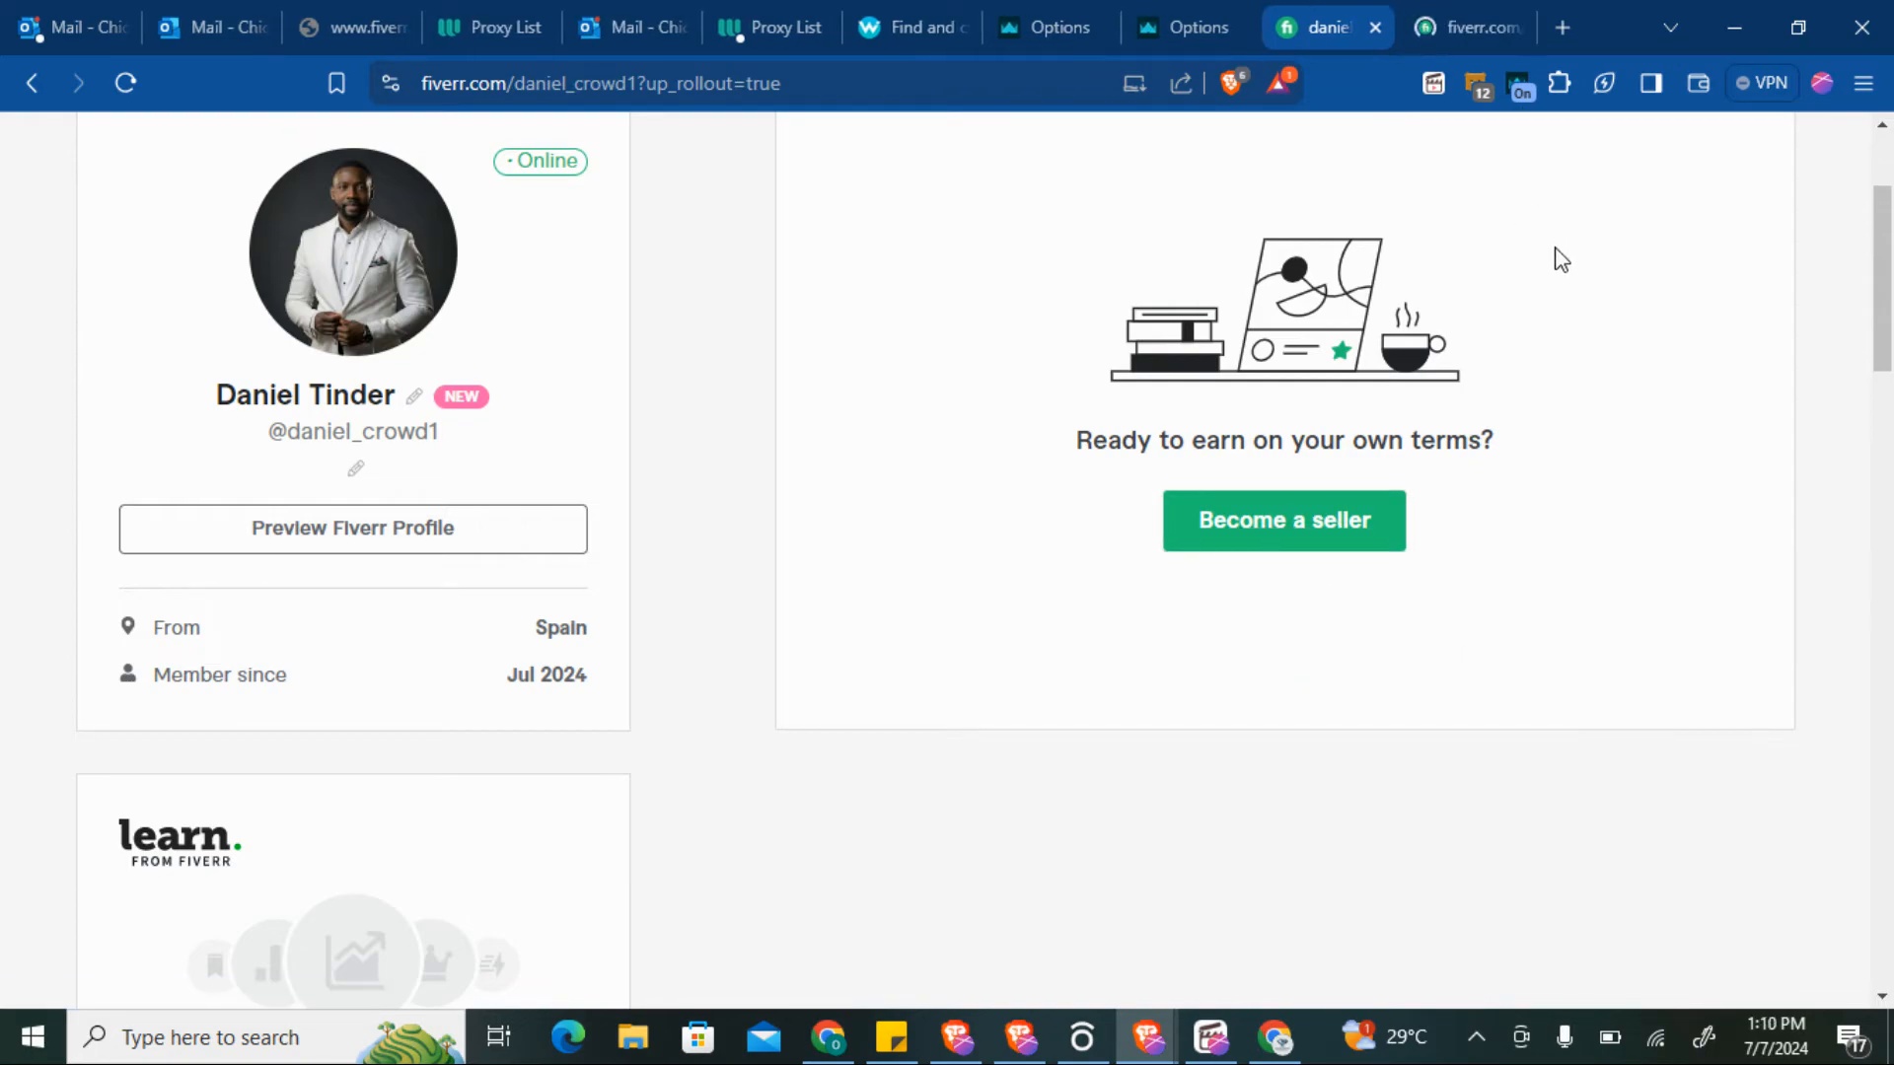
left_click(1475, 27)
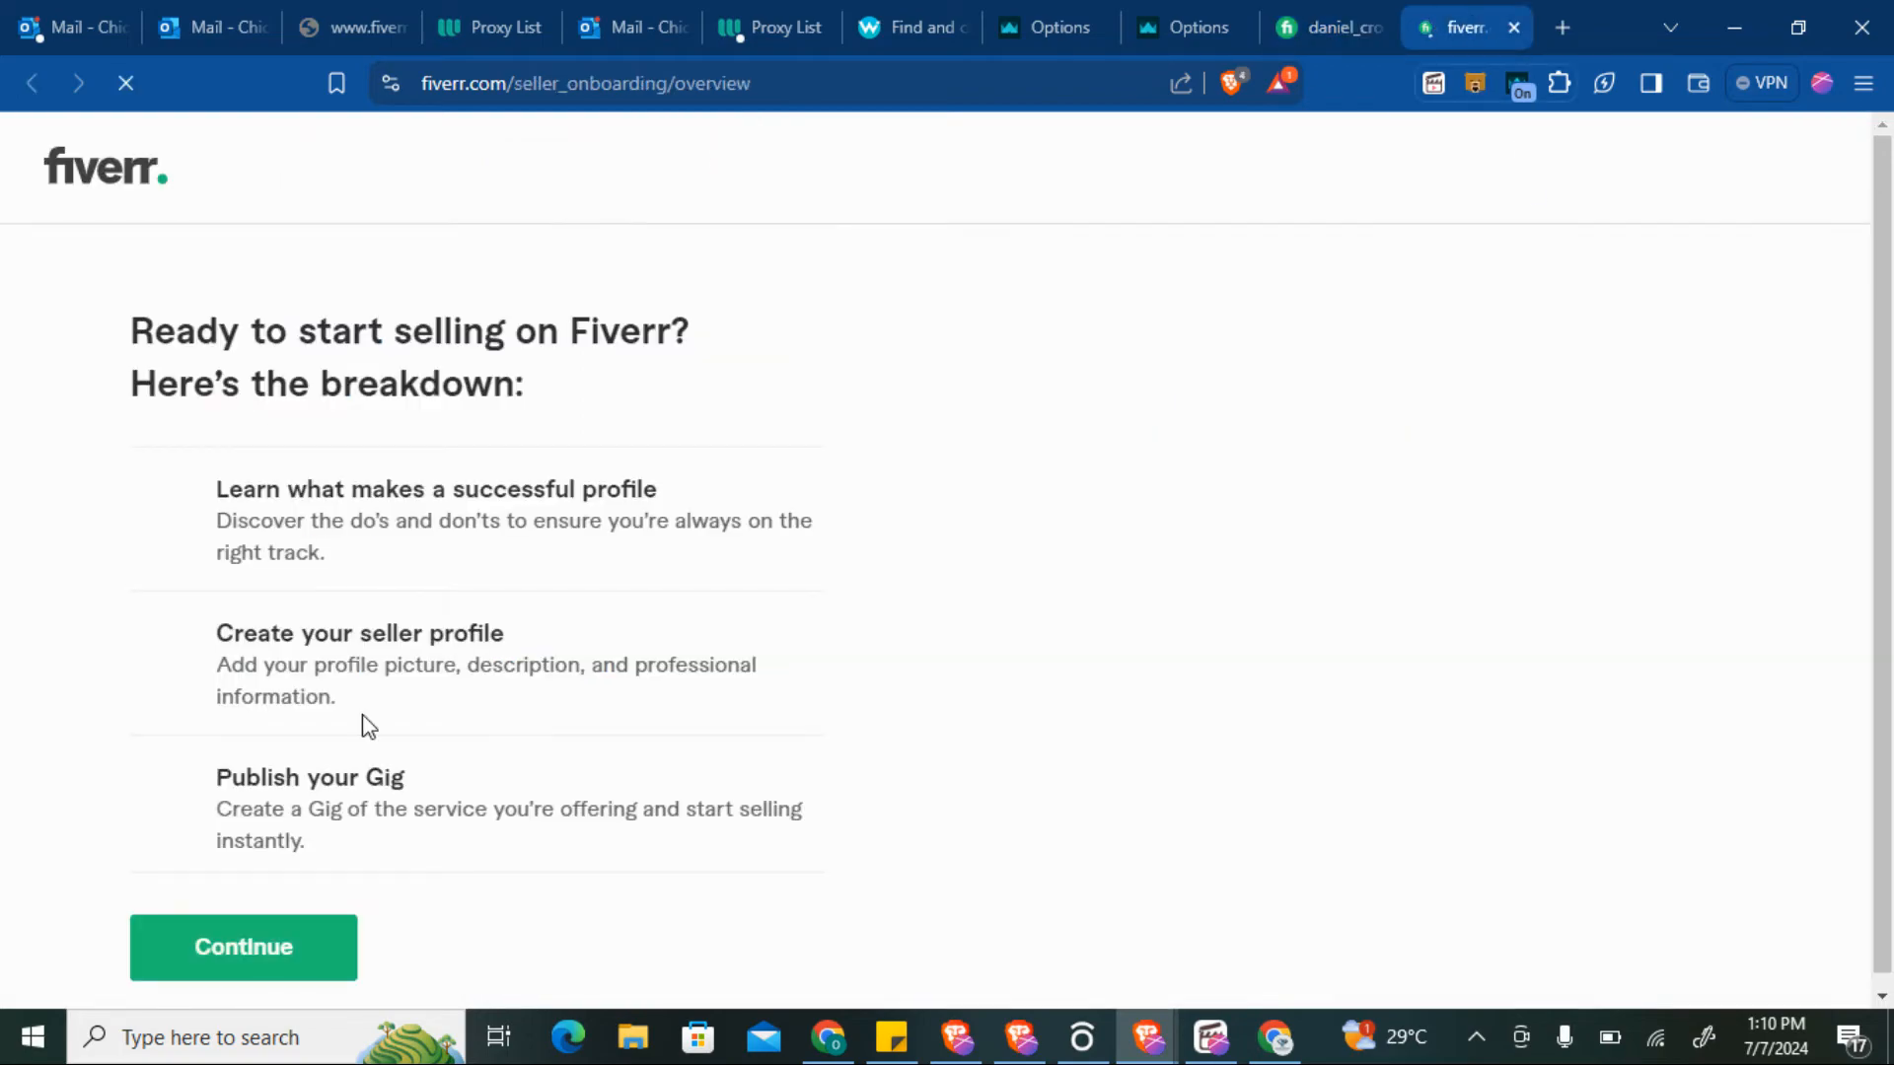
- Continue through the seller onboarding overview and the do's and don'ts pages to the Personal Info form
left_click(259, 928)
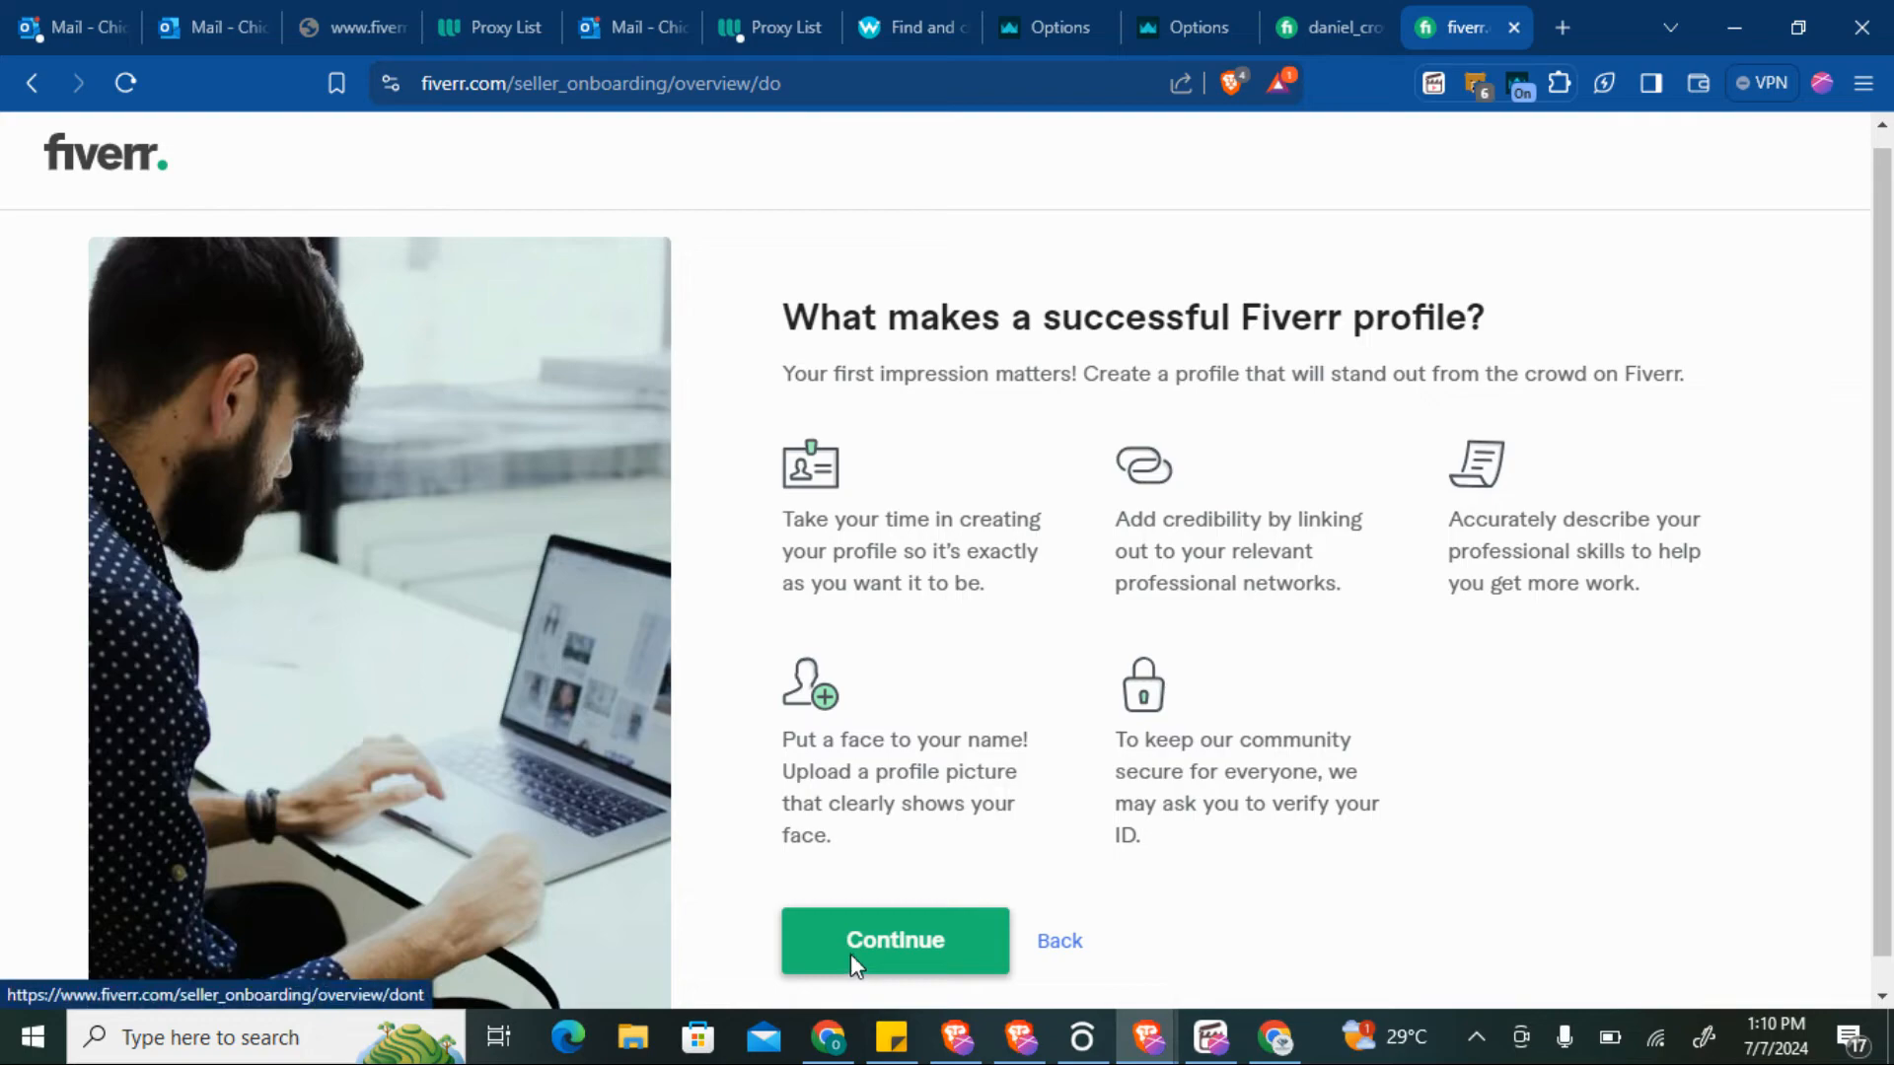
left_click(850, 957)
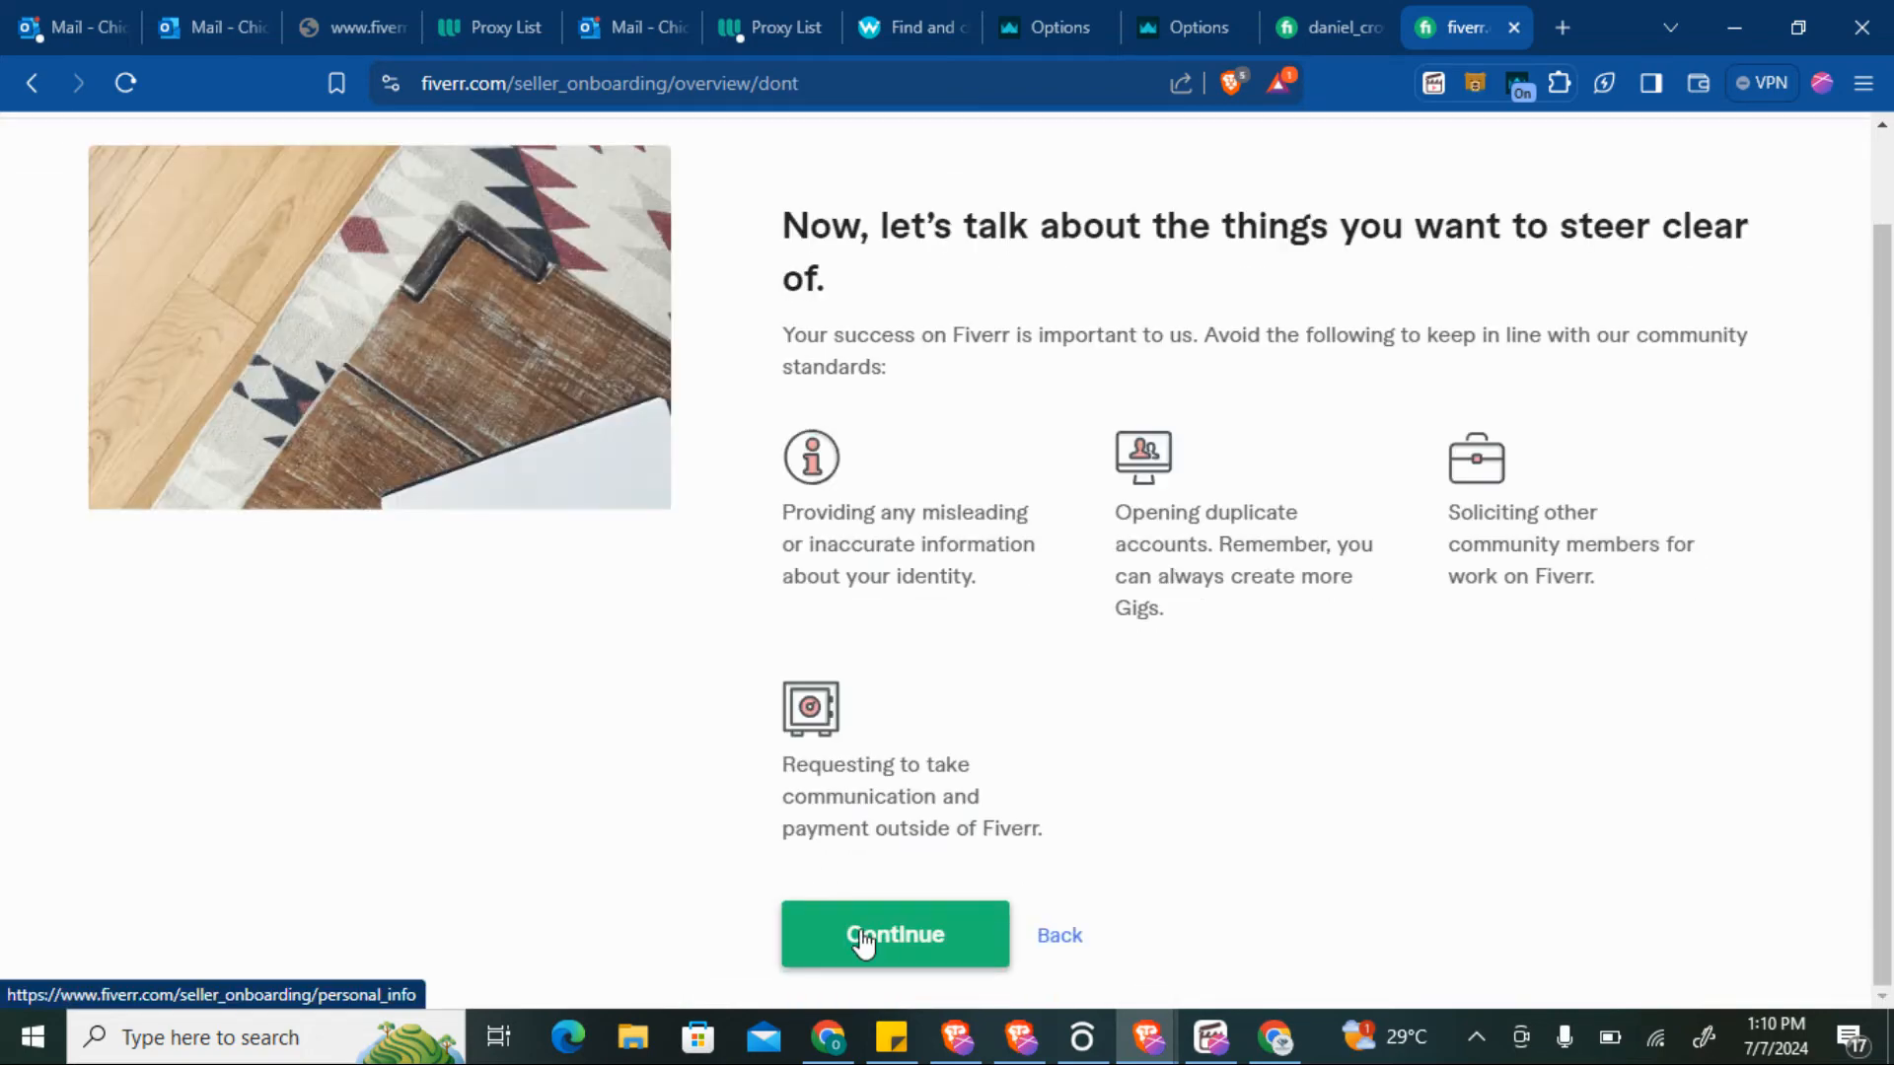
left_click(881, 962)
- Fill in the seller's first and last name in the Full Name fields of the Personal Info form
scroll(782, 755, "down", 6)
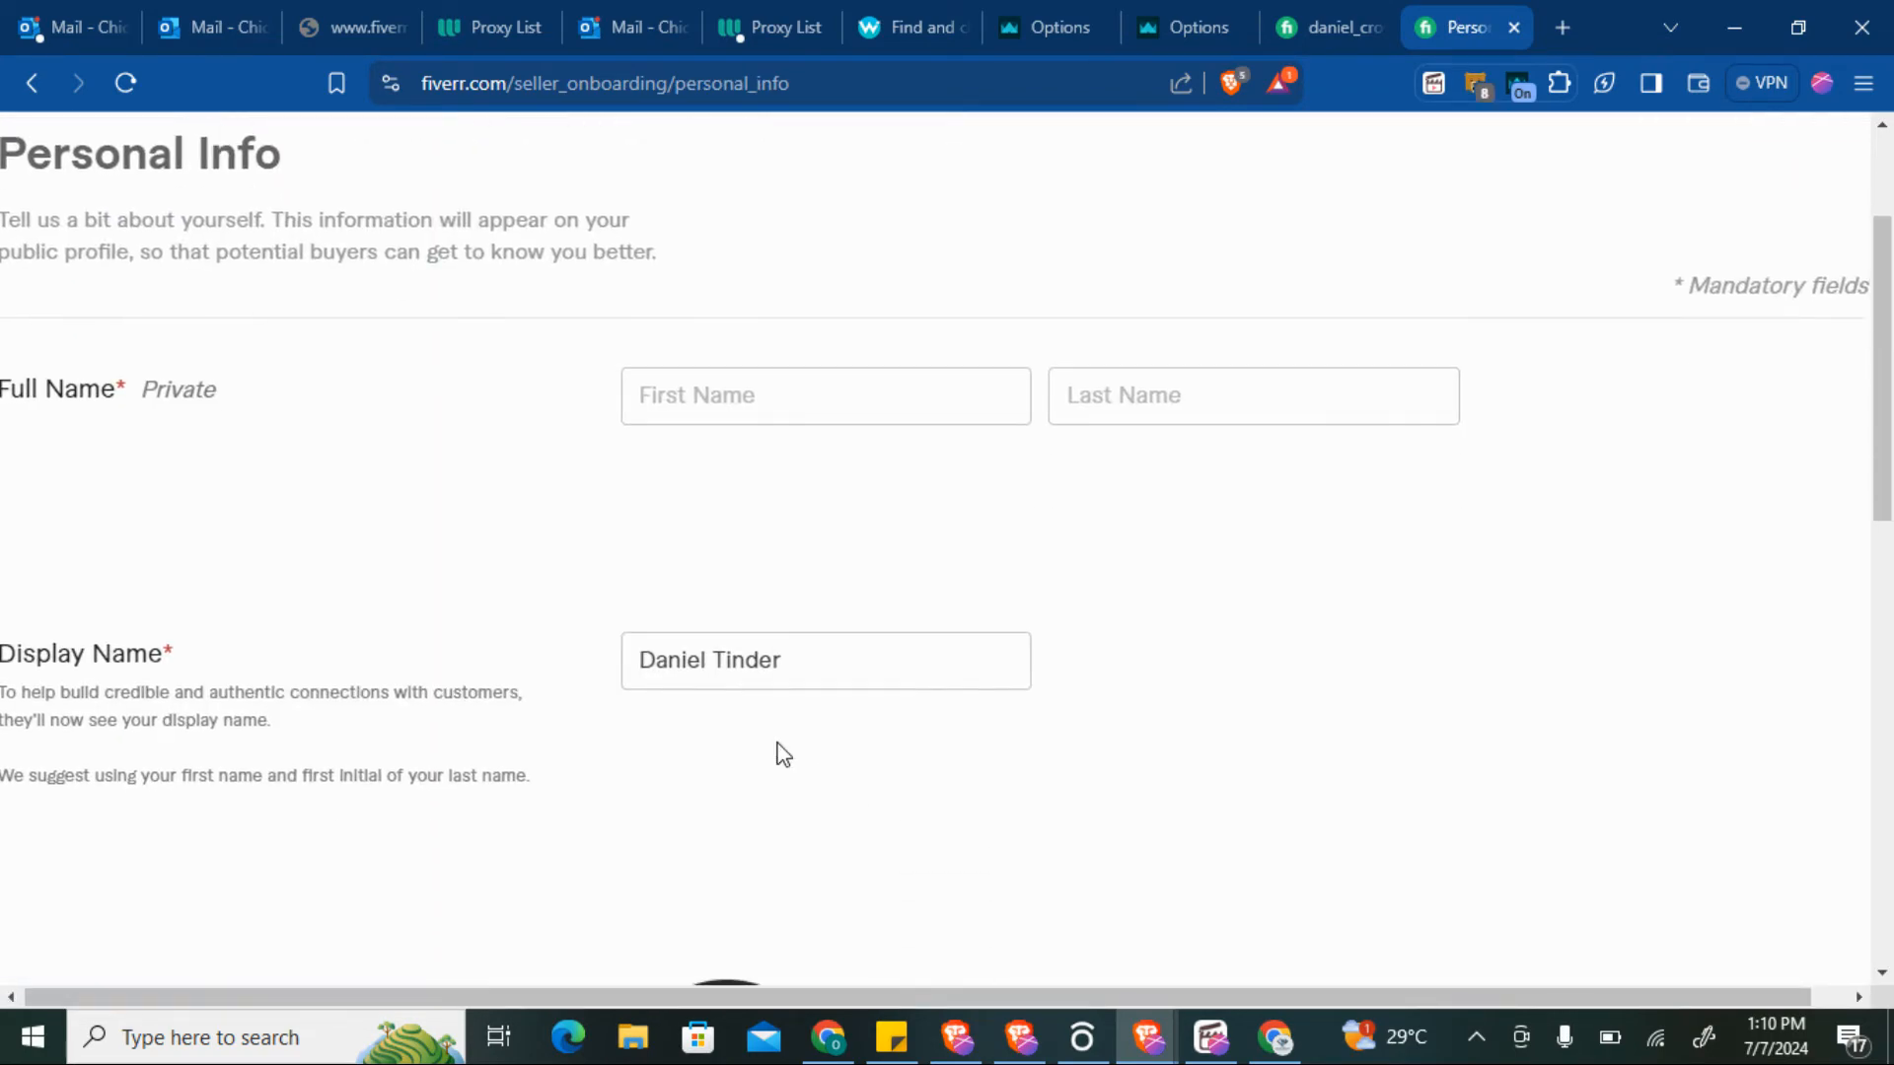
scroll(783, 755, "up", 4)
scroll(783, 755, "up", 3)
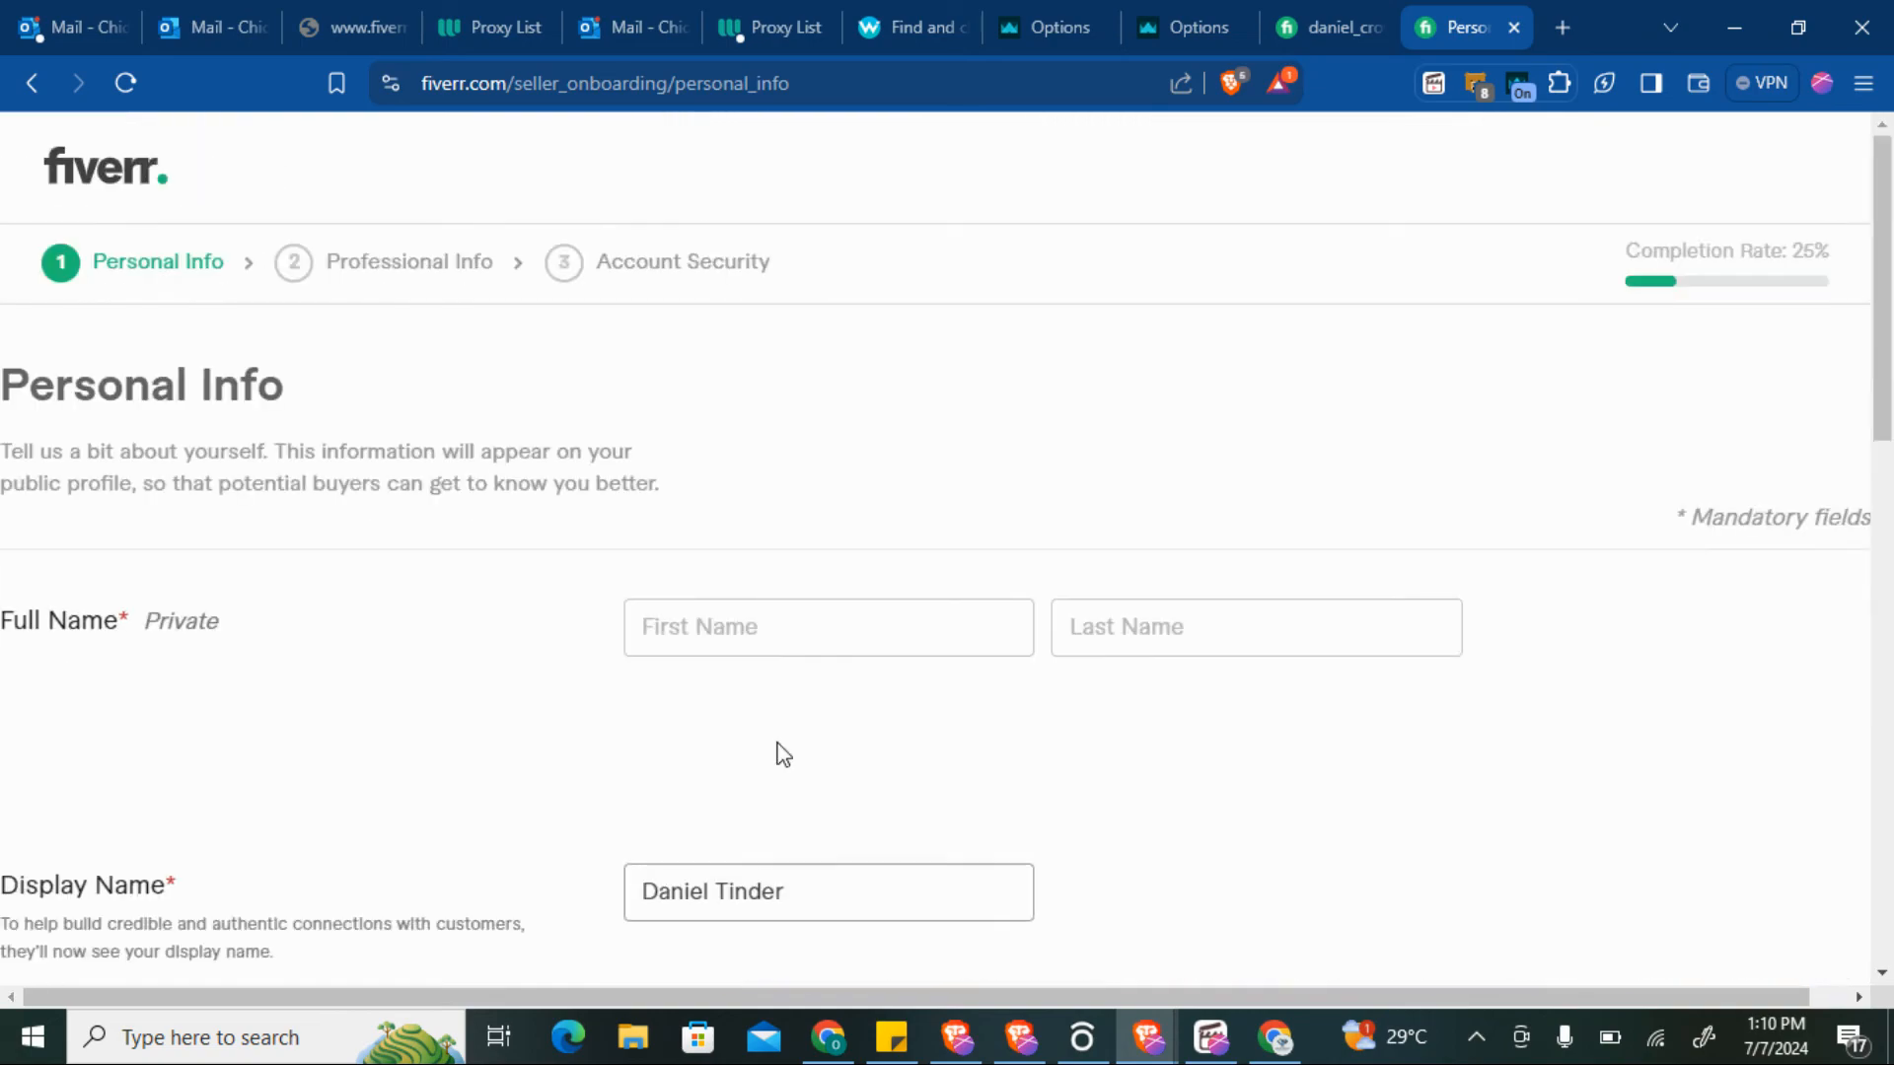
left_click(746, 627)
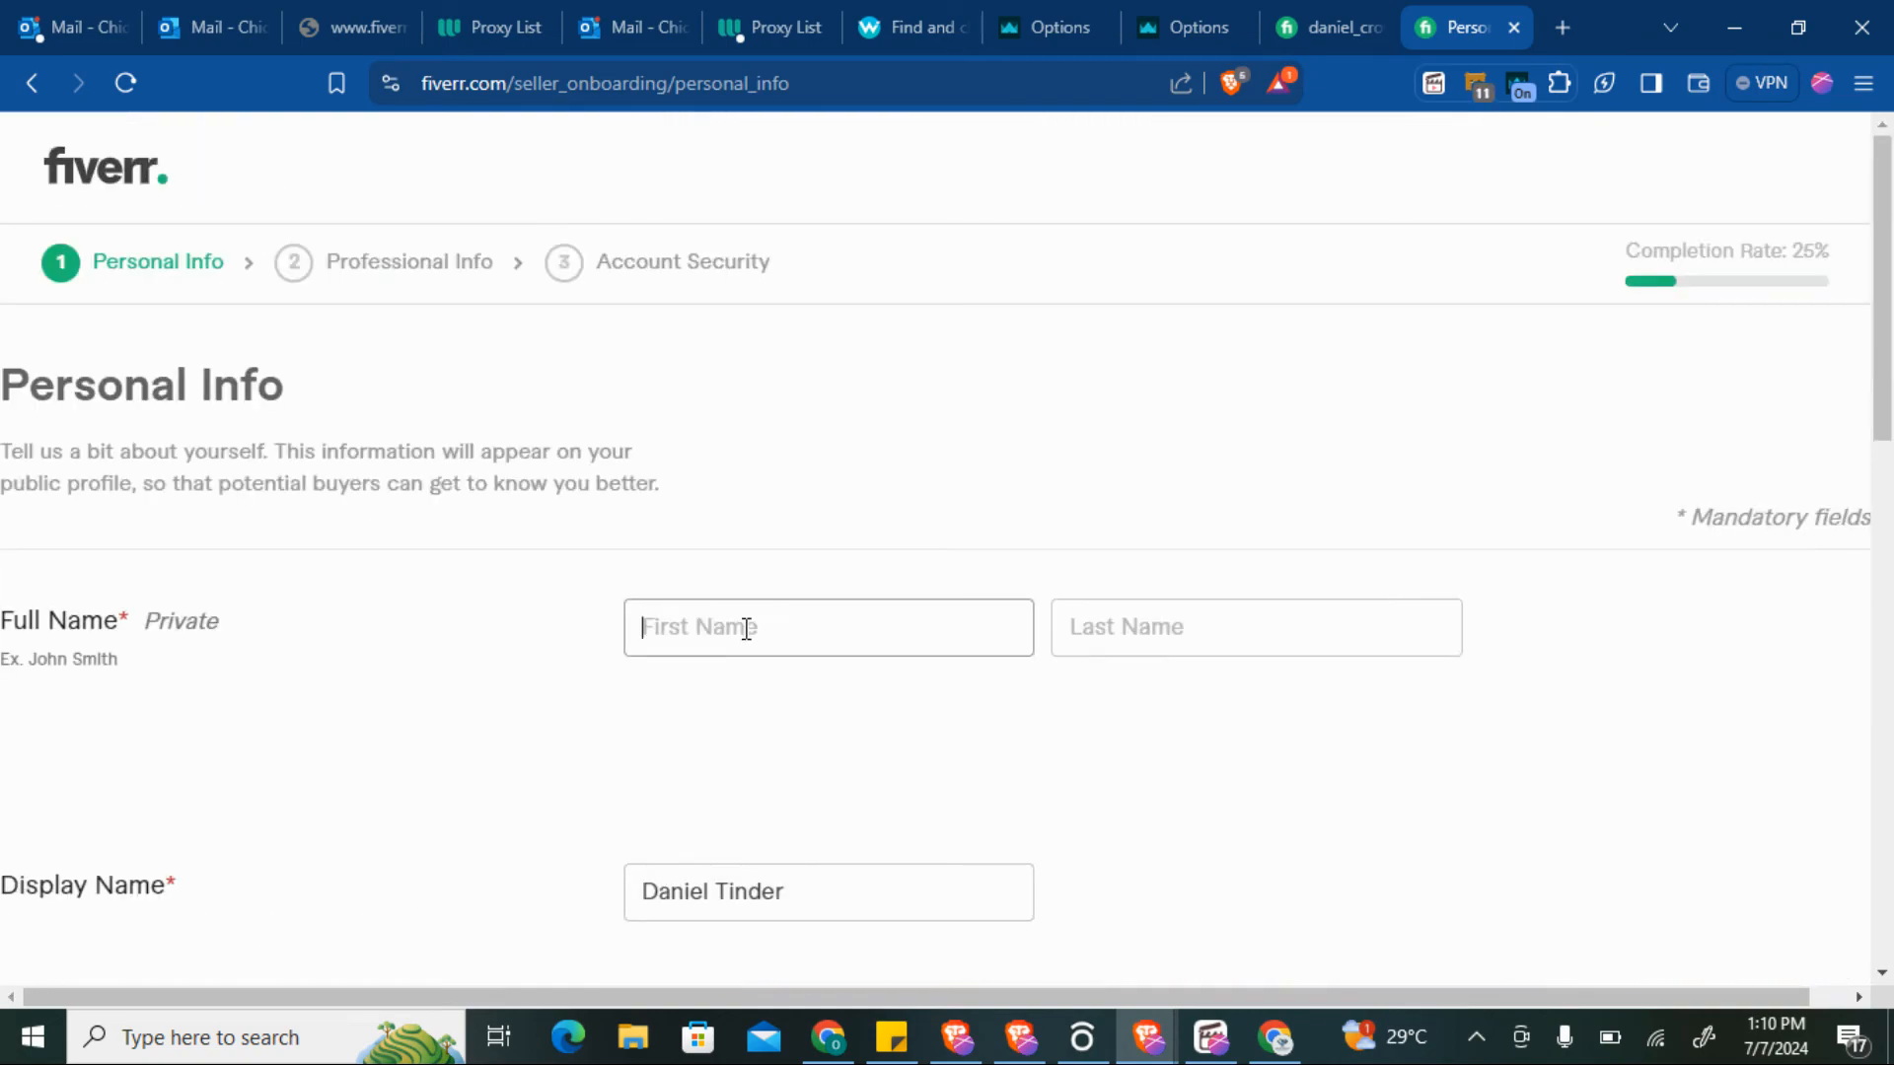
left_click(1163, 628)
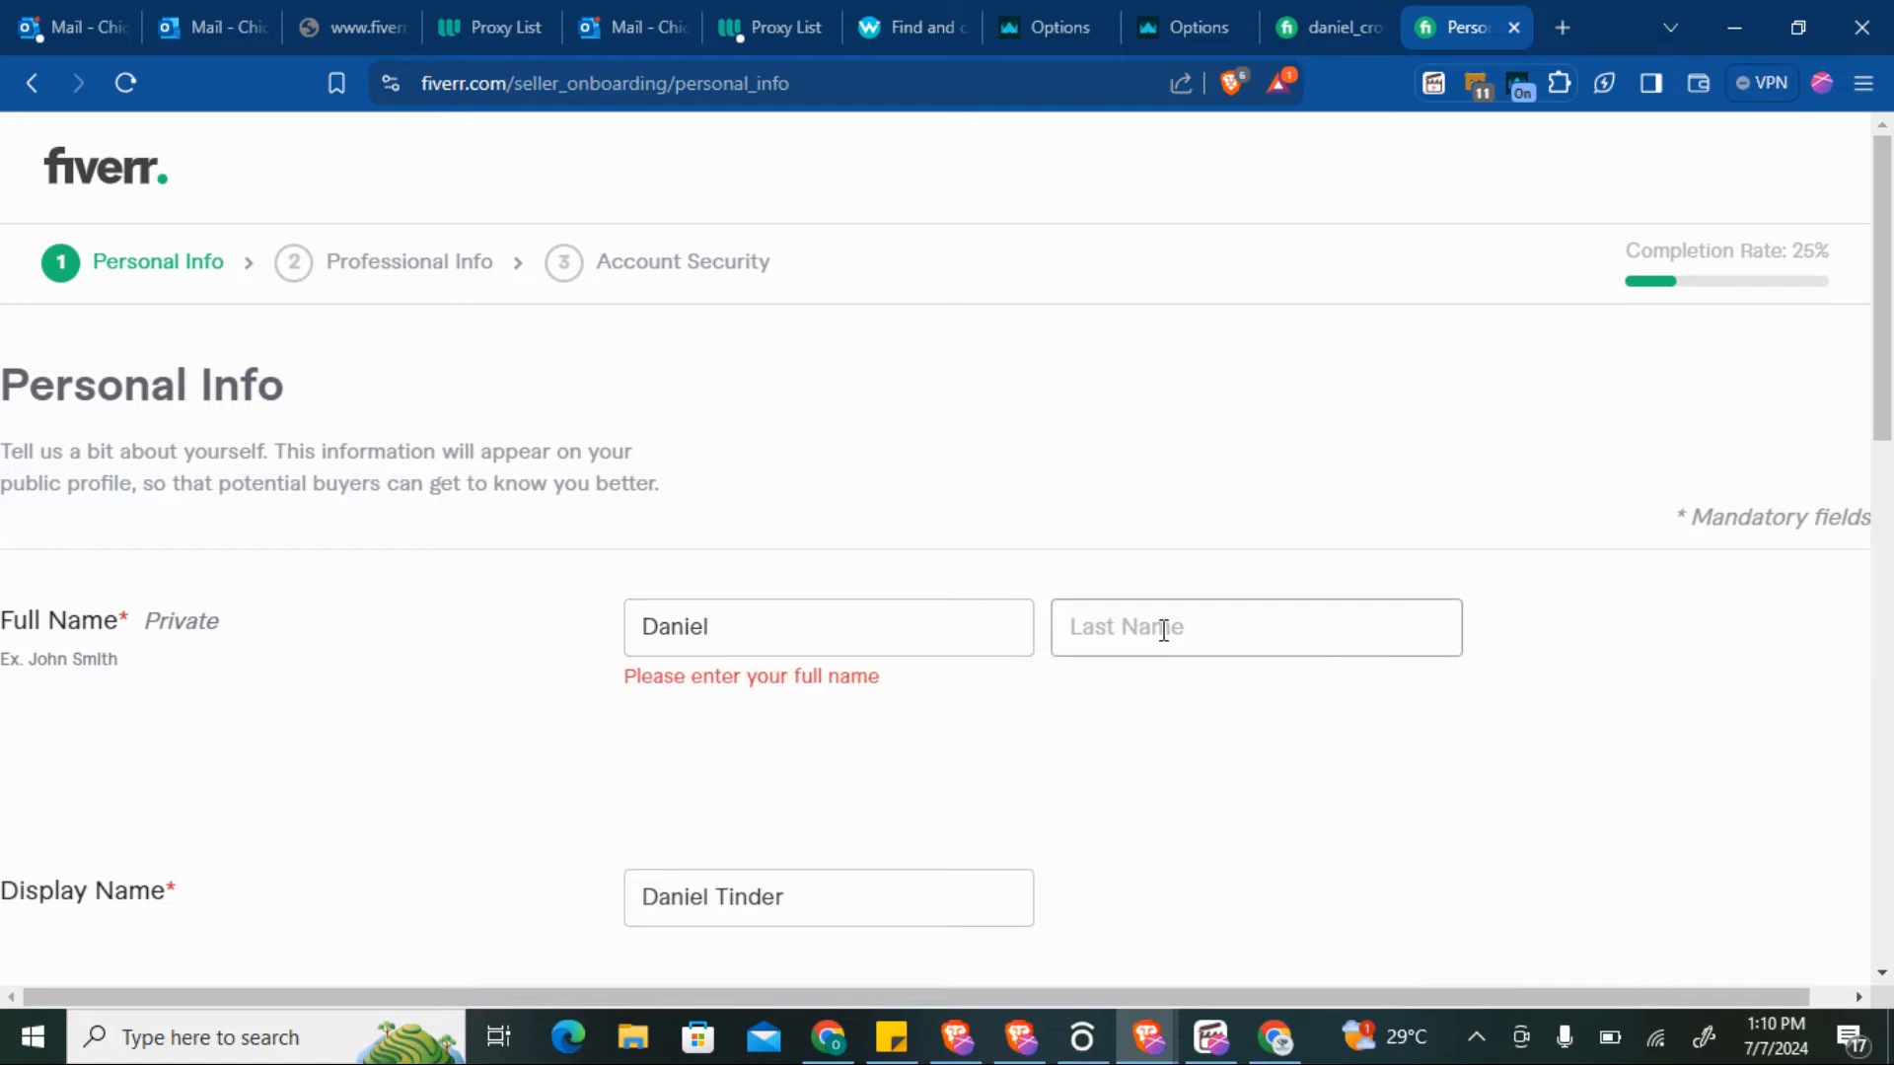
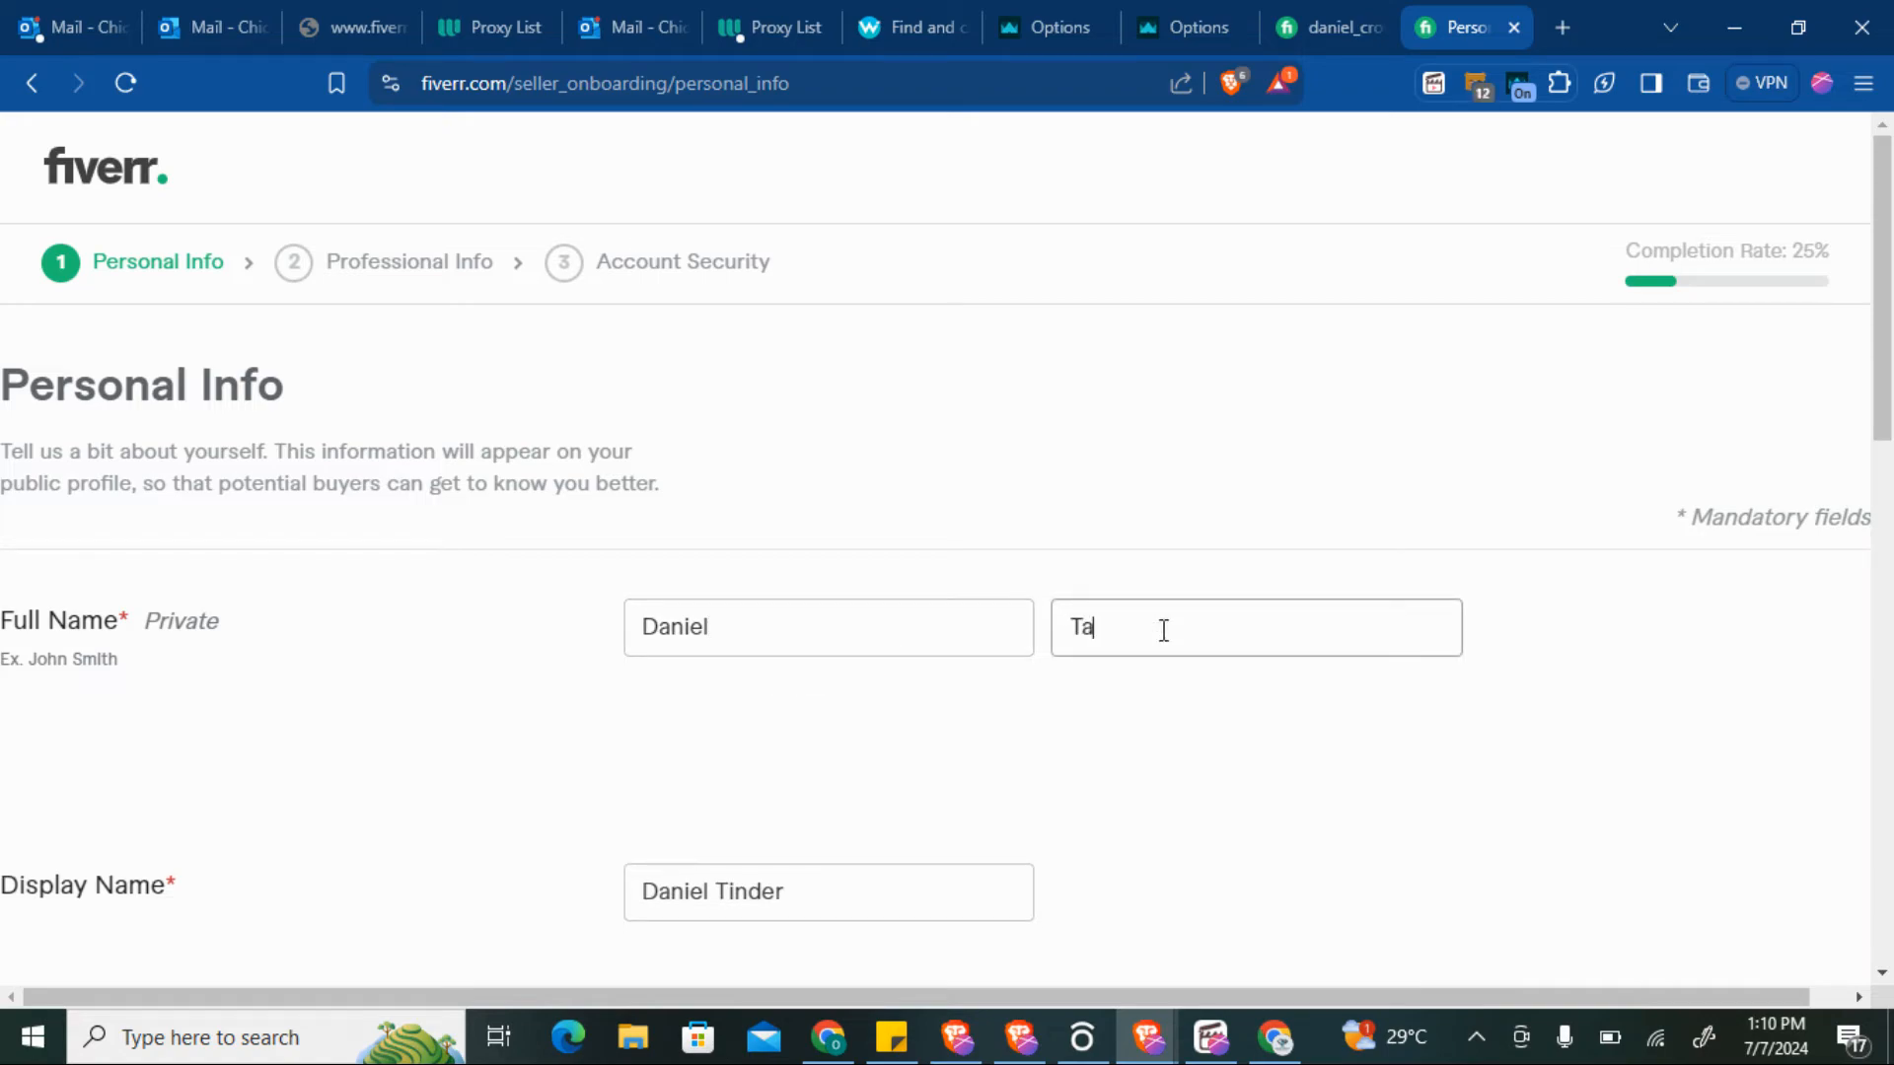
scroll(1164, 631, "down", 2)
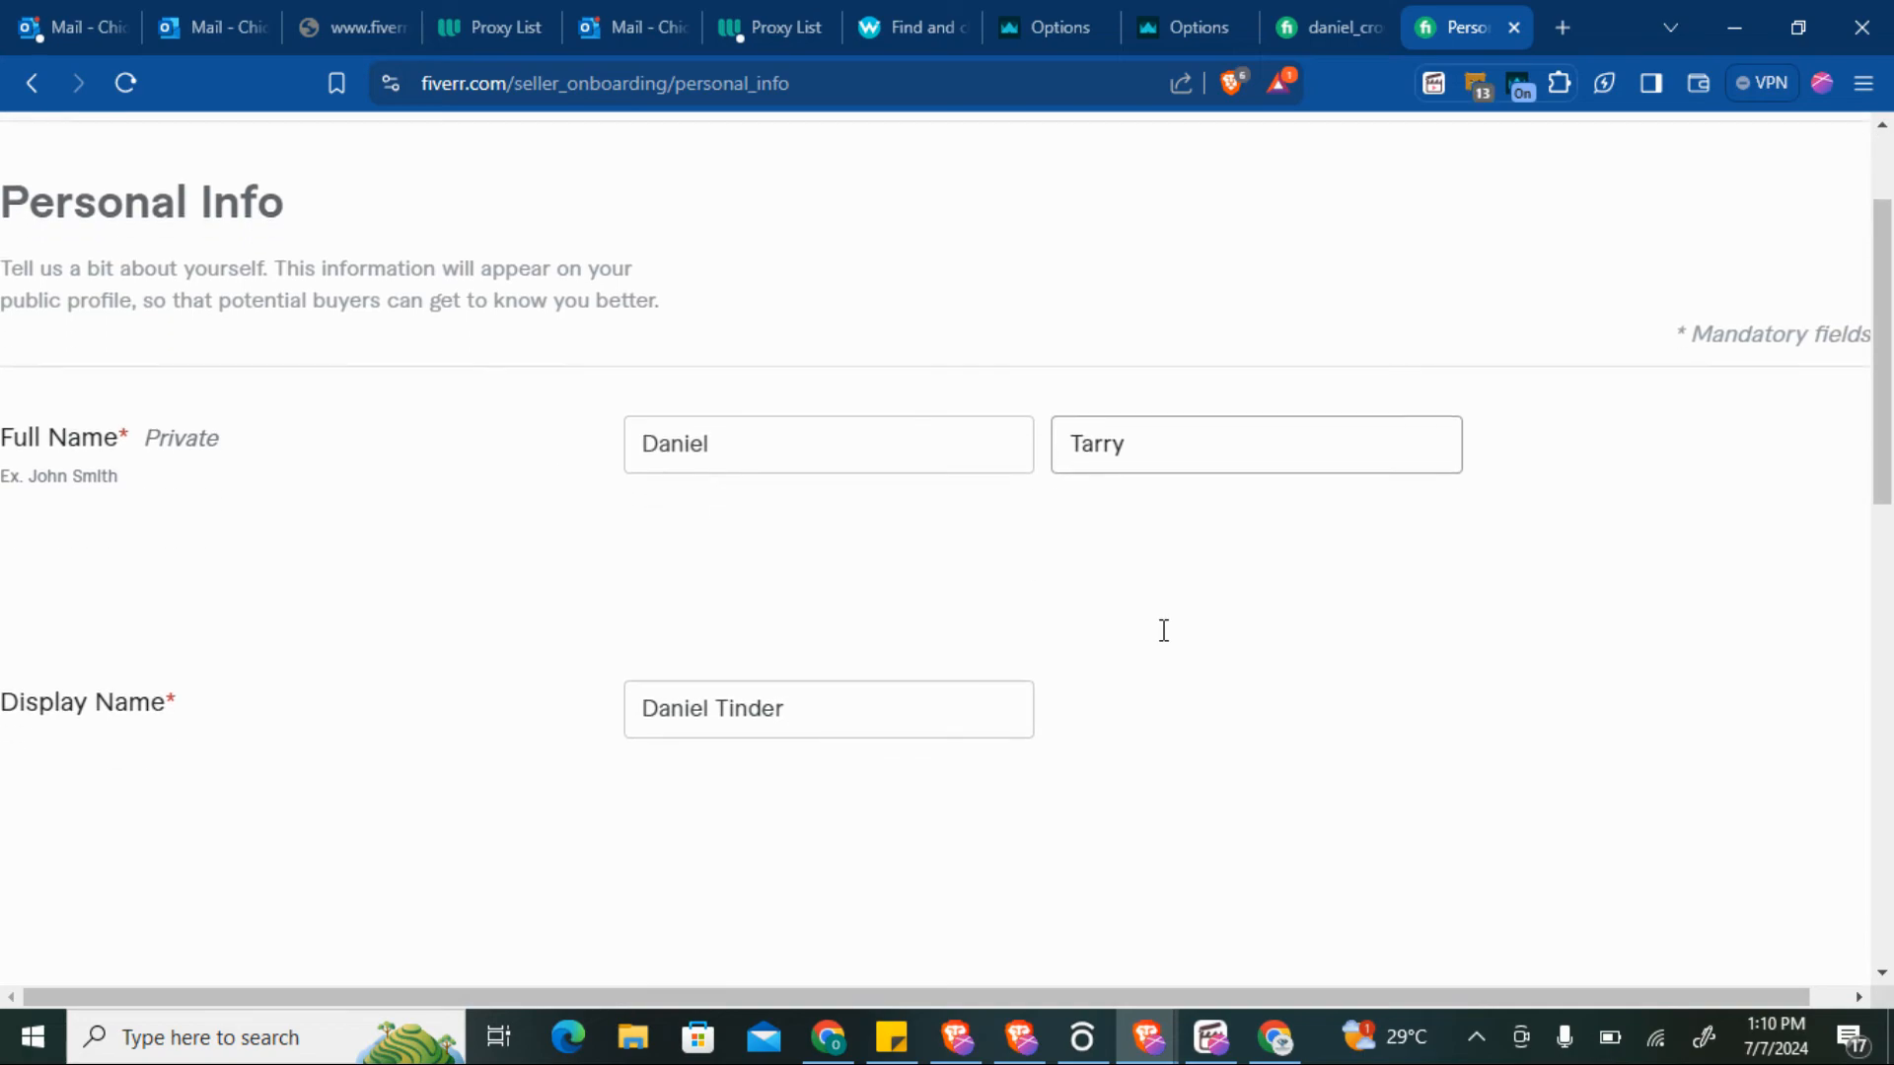
scroll(739, 528, "down", 2)
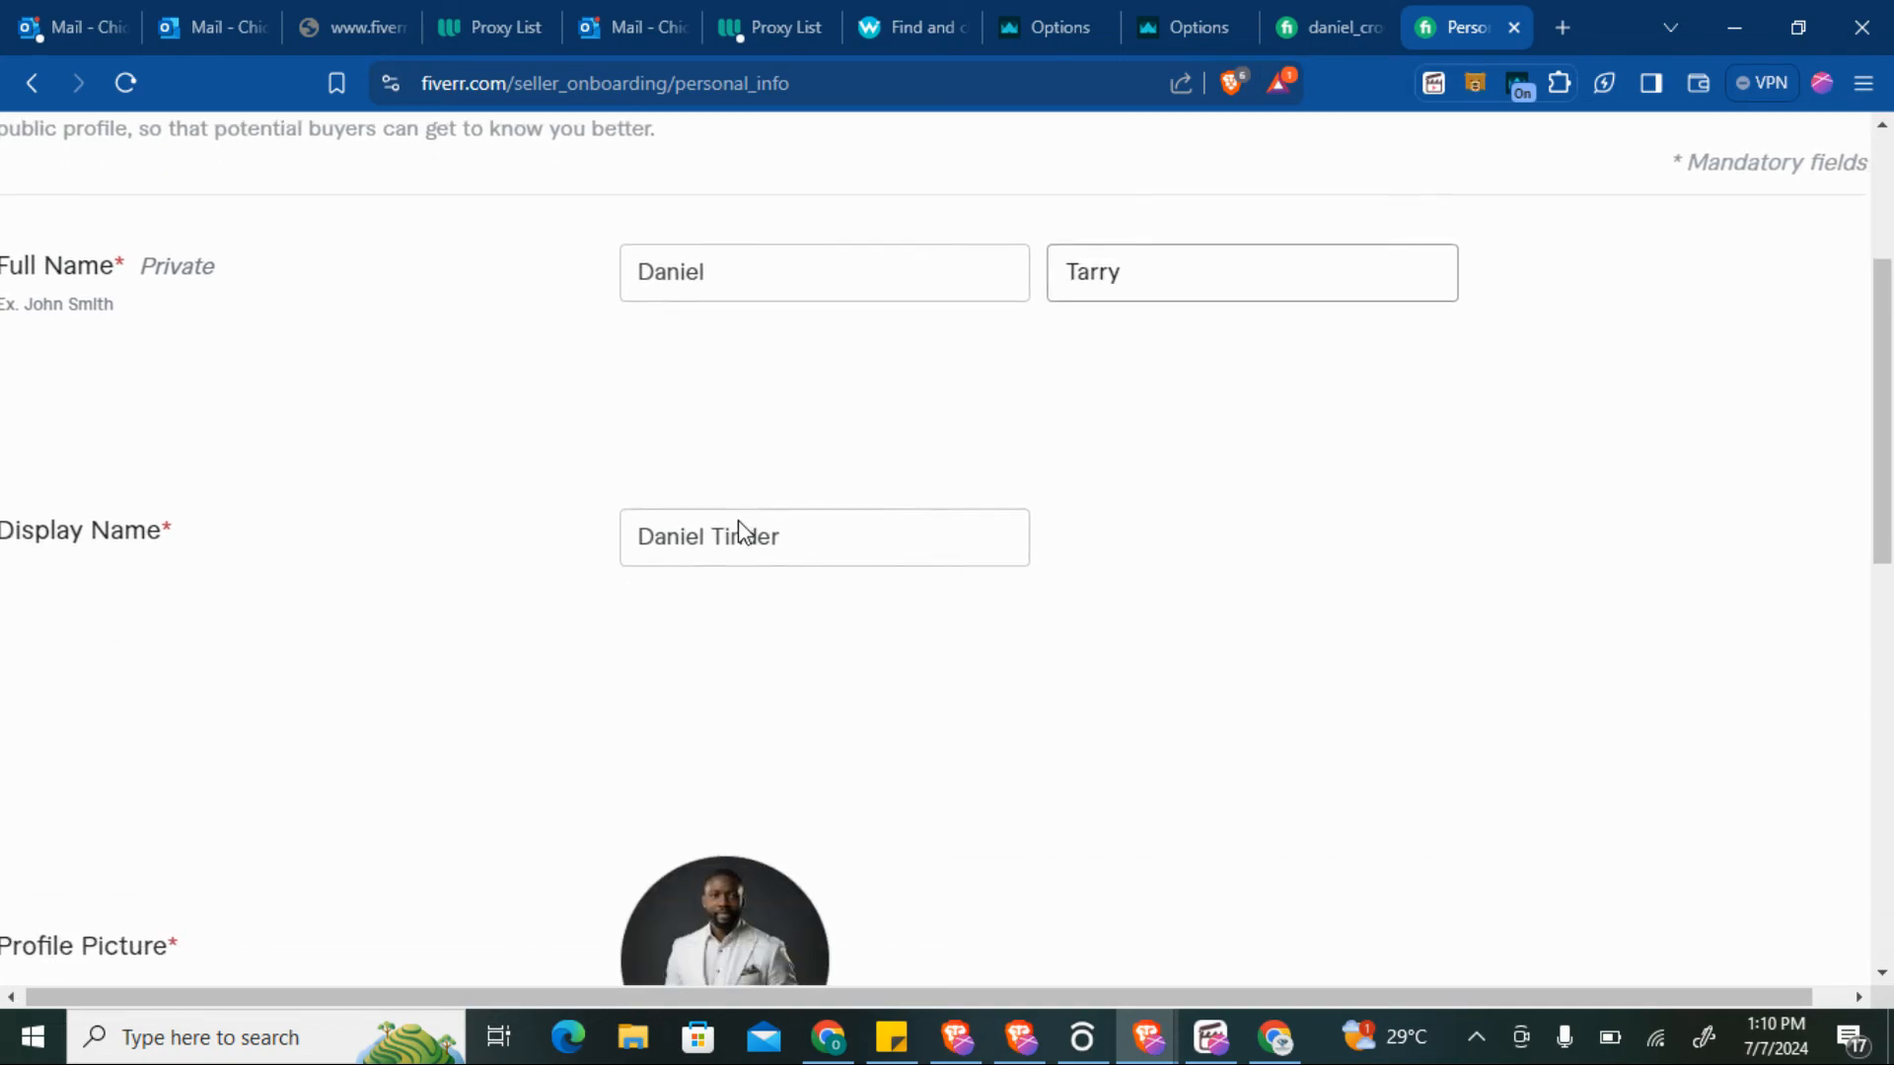
- Review the remaining Personal Info fields through Languages and continue to the Professional Info form
scroll(760, 439, "down", 2)
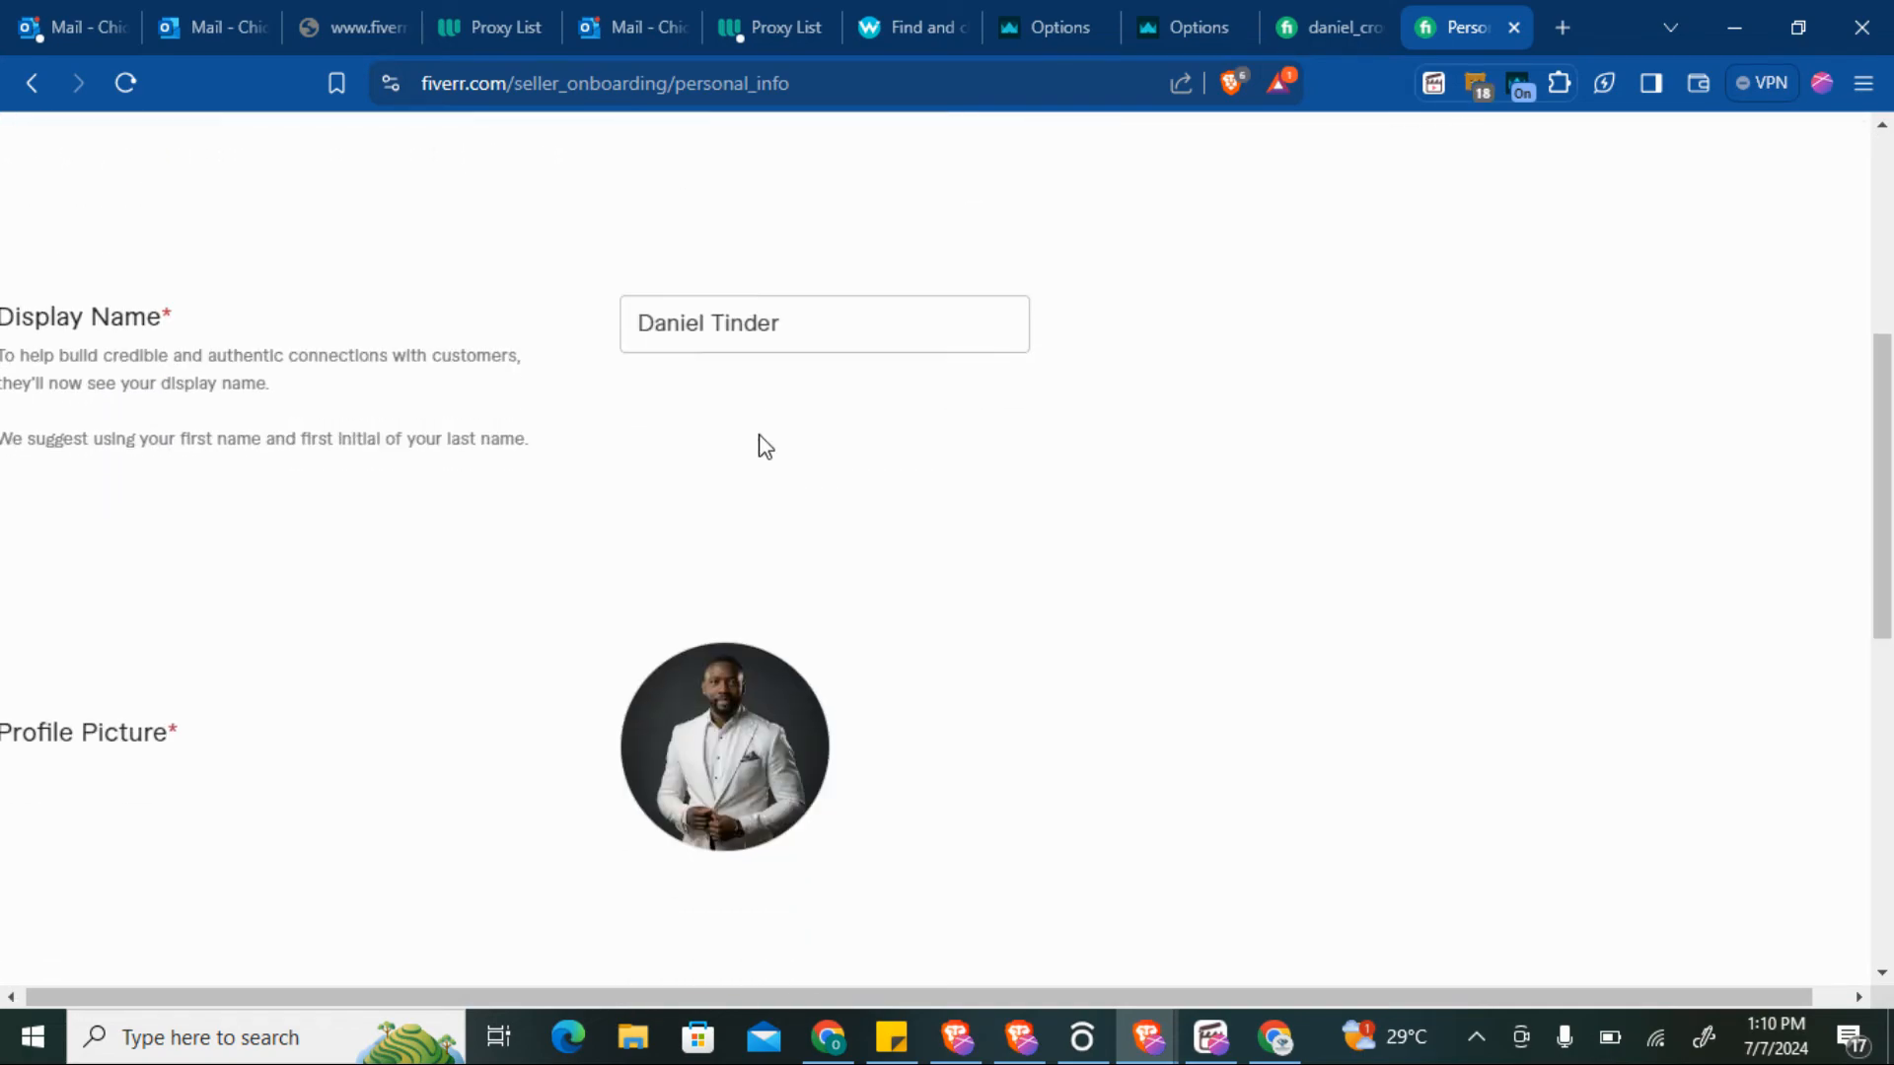
scroll(766, 447, "down", 4)
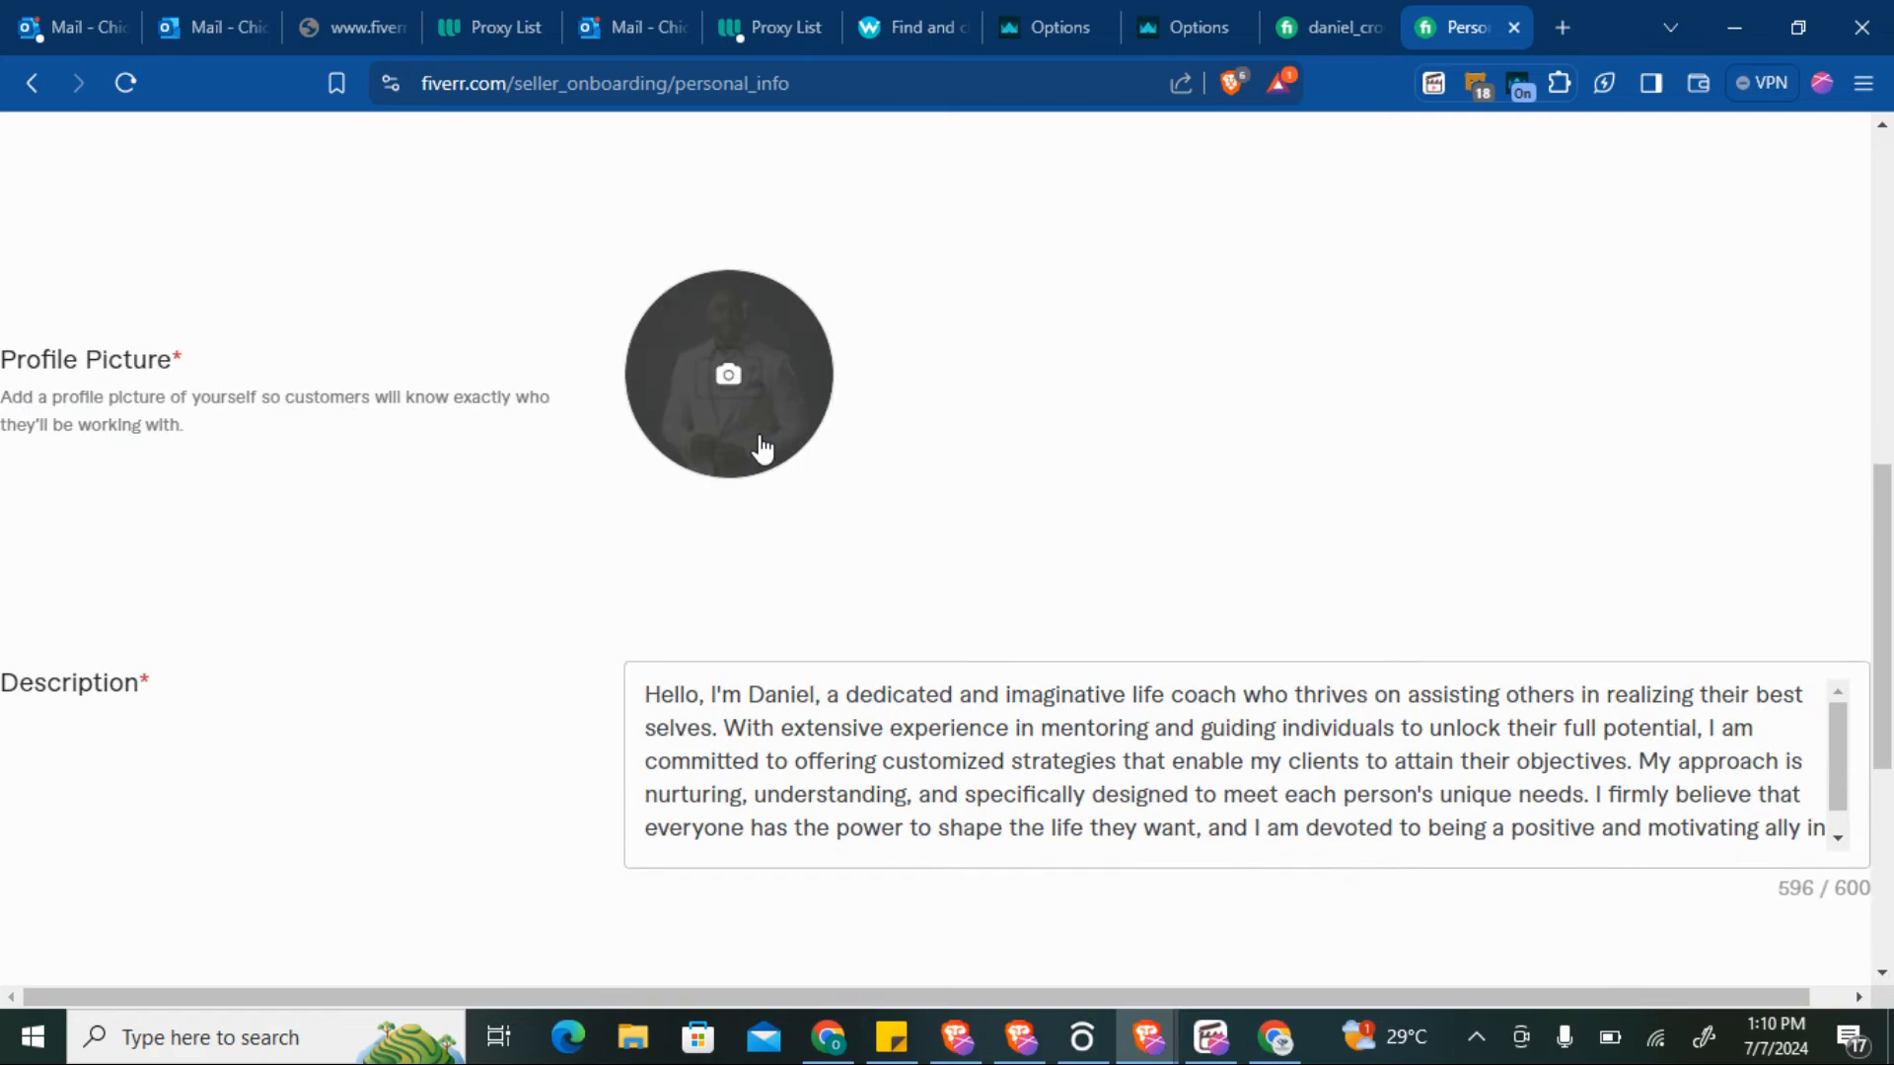
scroll(763, 449, "down", 3)
scroll(760, 431, "up", 2)
scroll(760, 431, "down", 4)
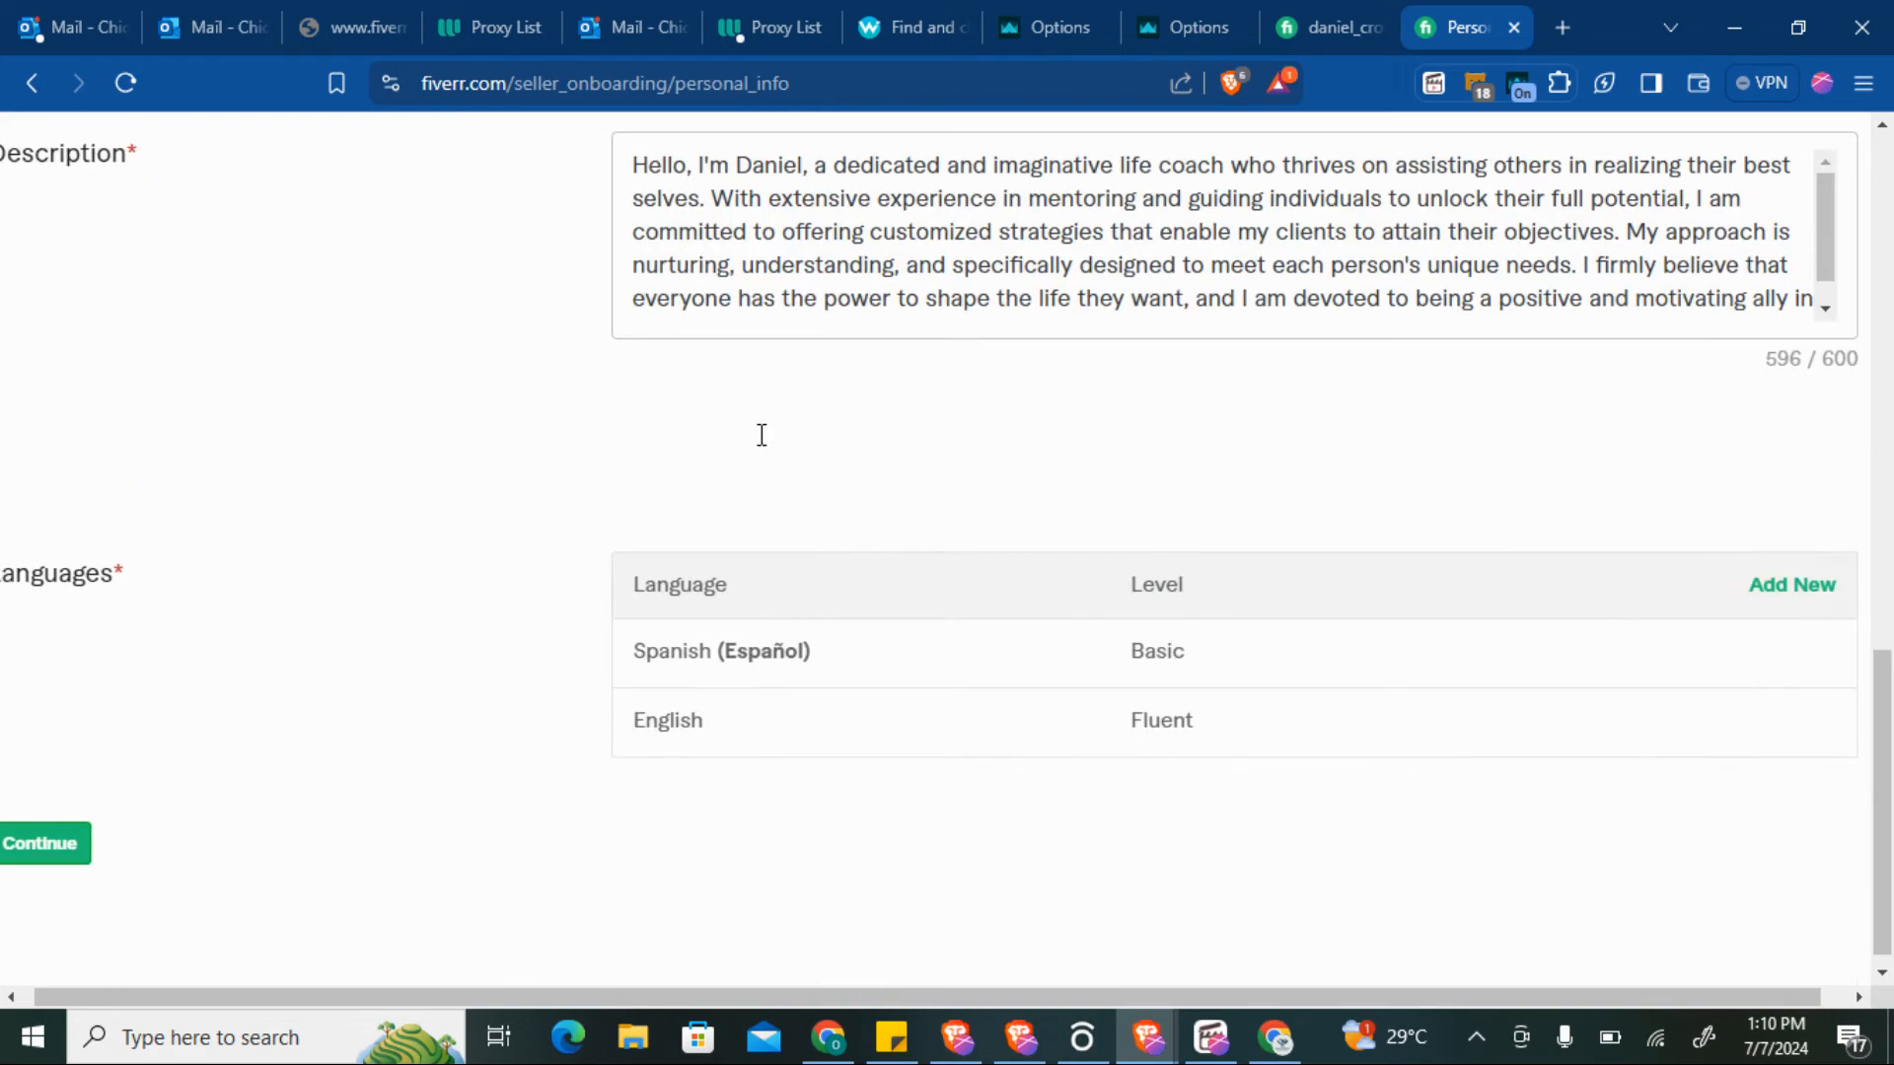
scroll(762, 435, "down", 1)
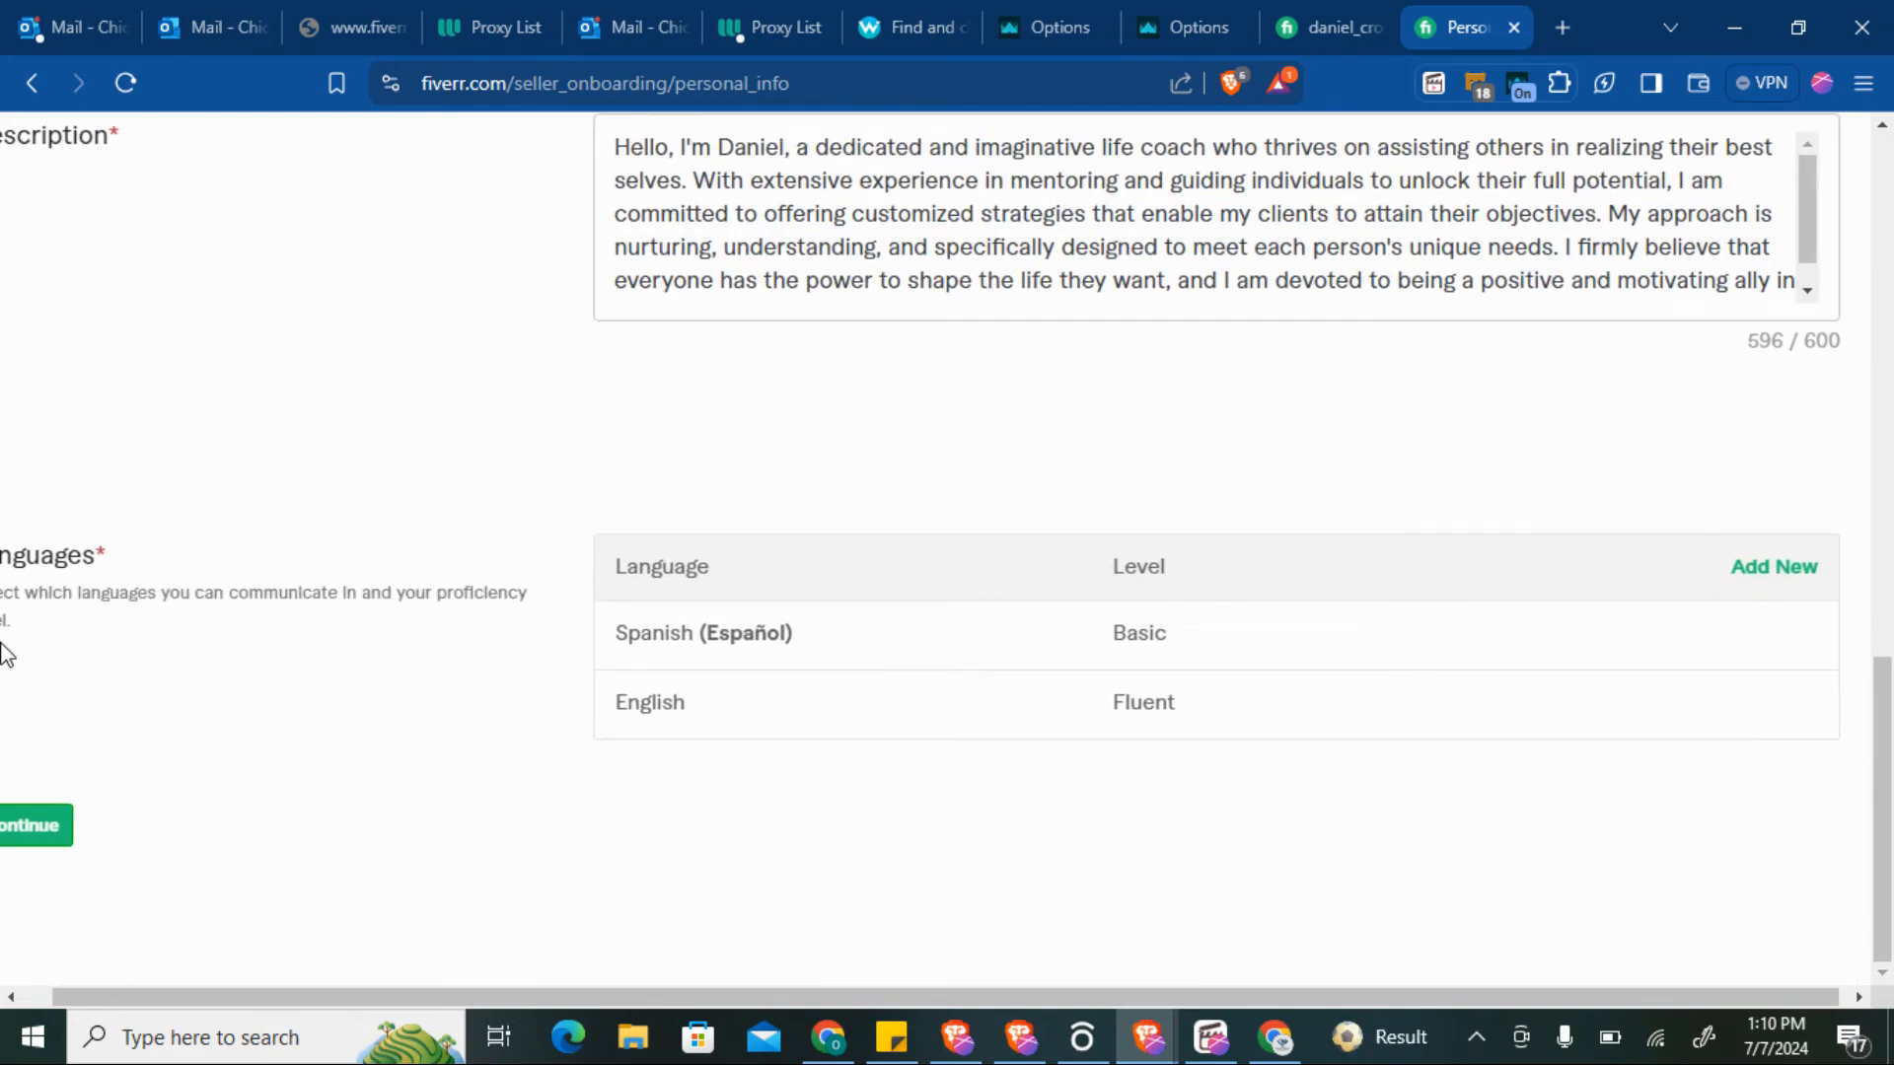
left_click(47, 828)
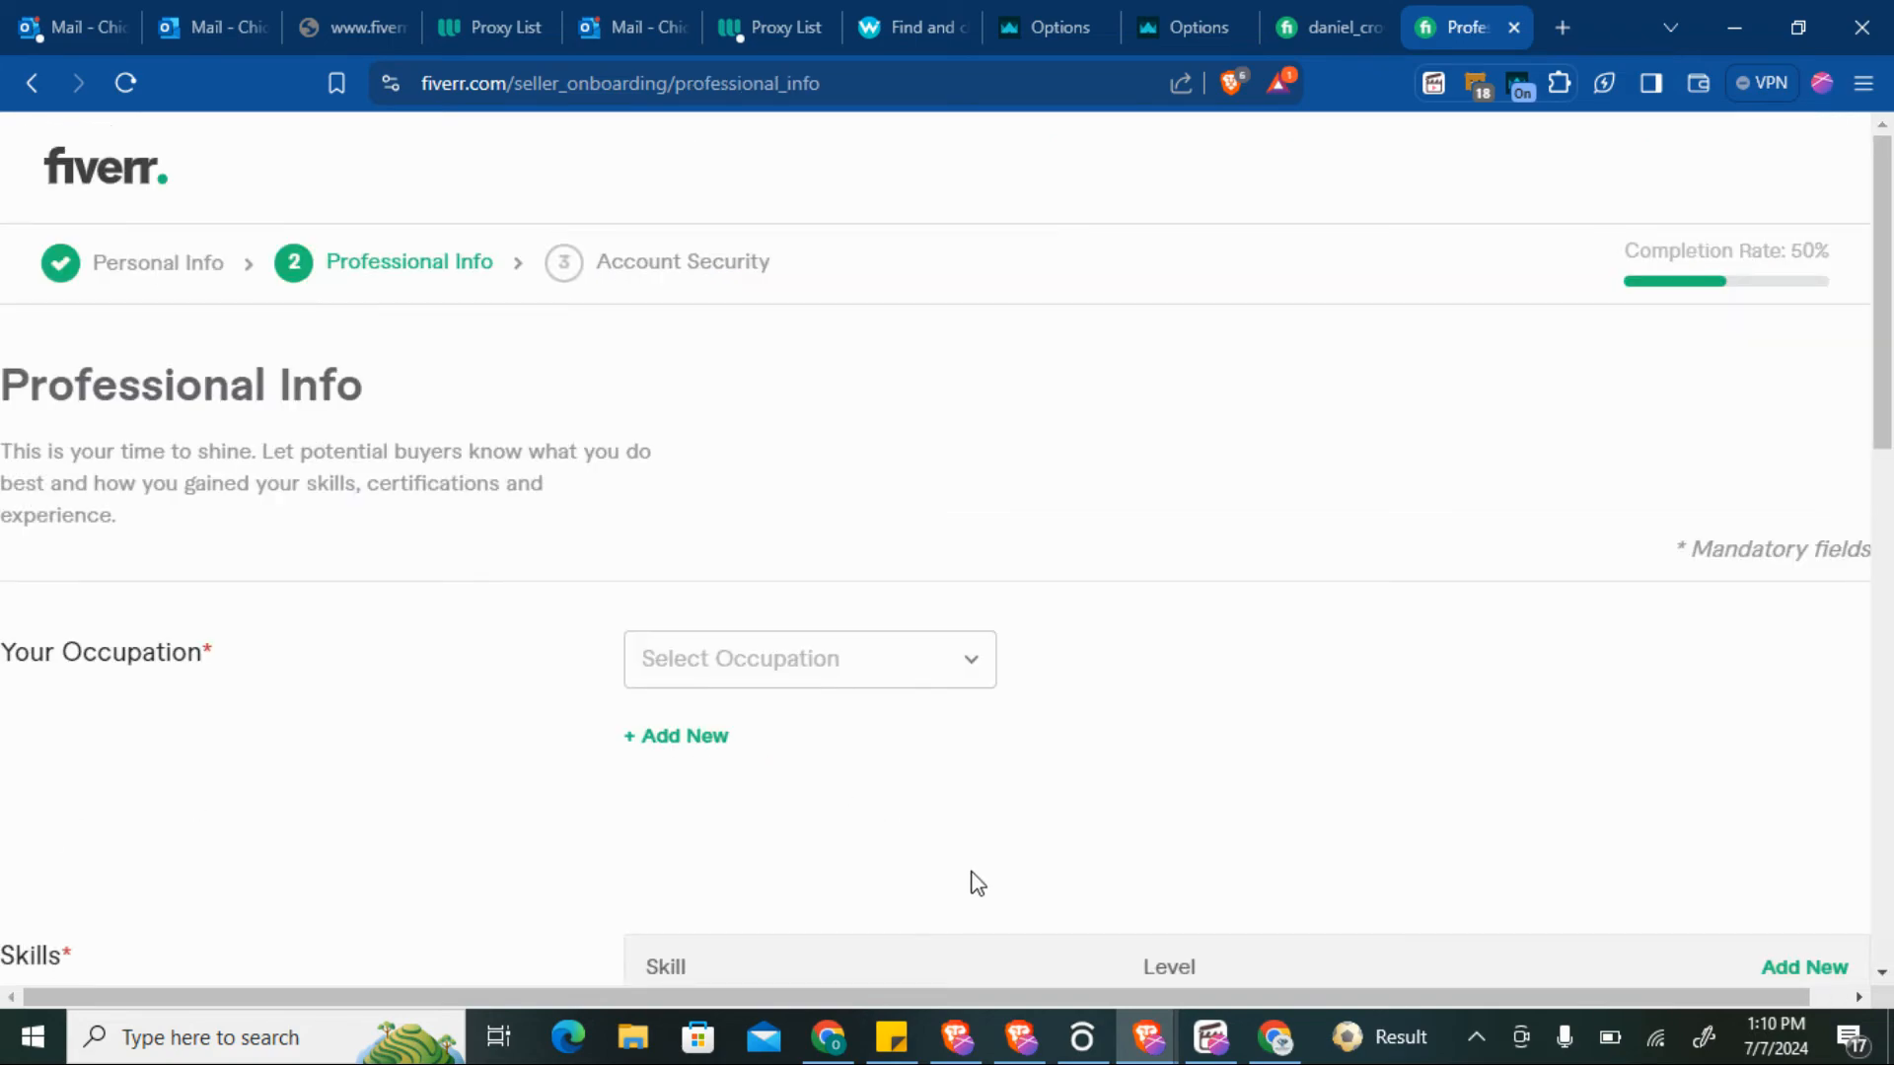
left_click(1208, 1045)
left_click(750, 988)
- Set the occupation to Lifestyle, from 2019 to 2024
left_click(850, 667)
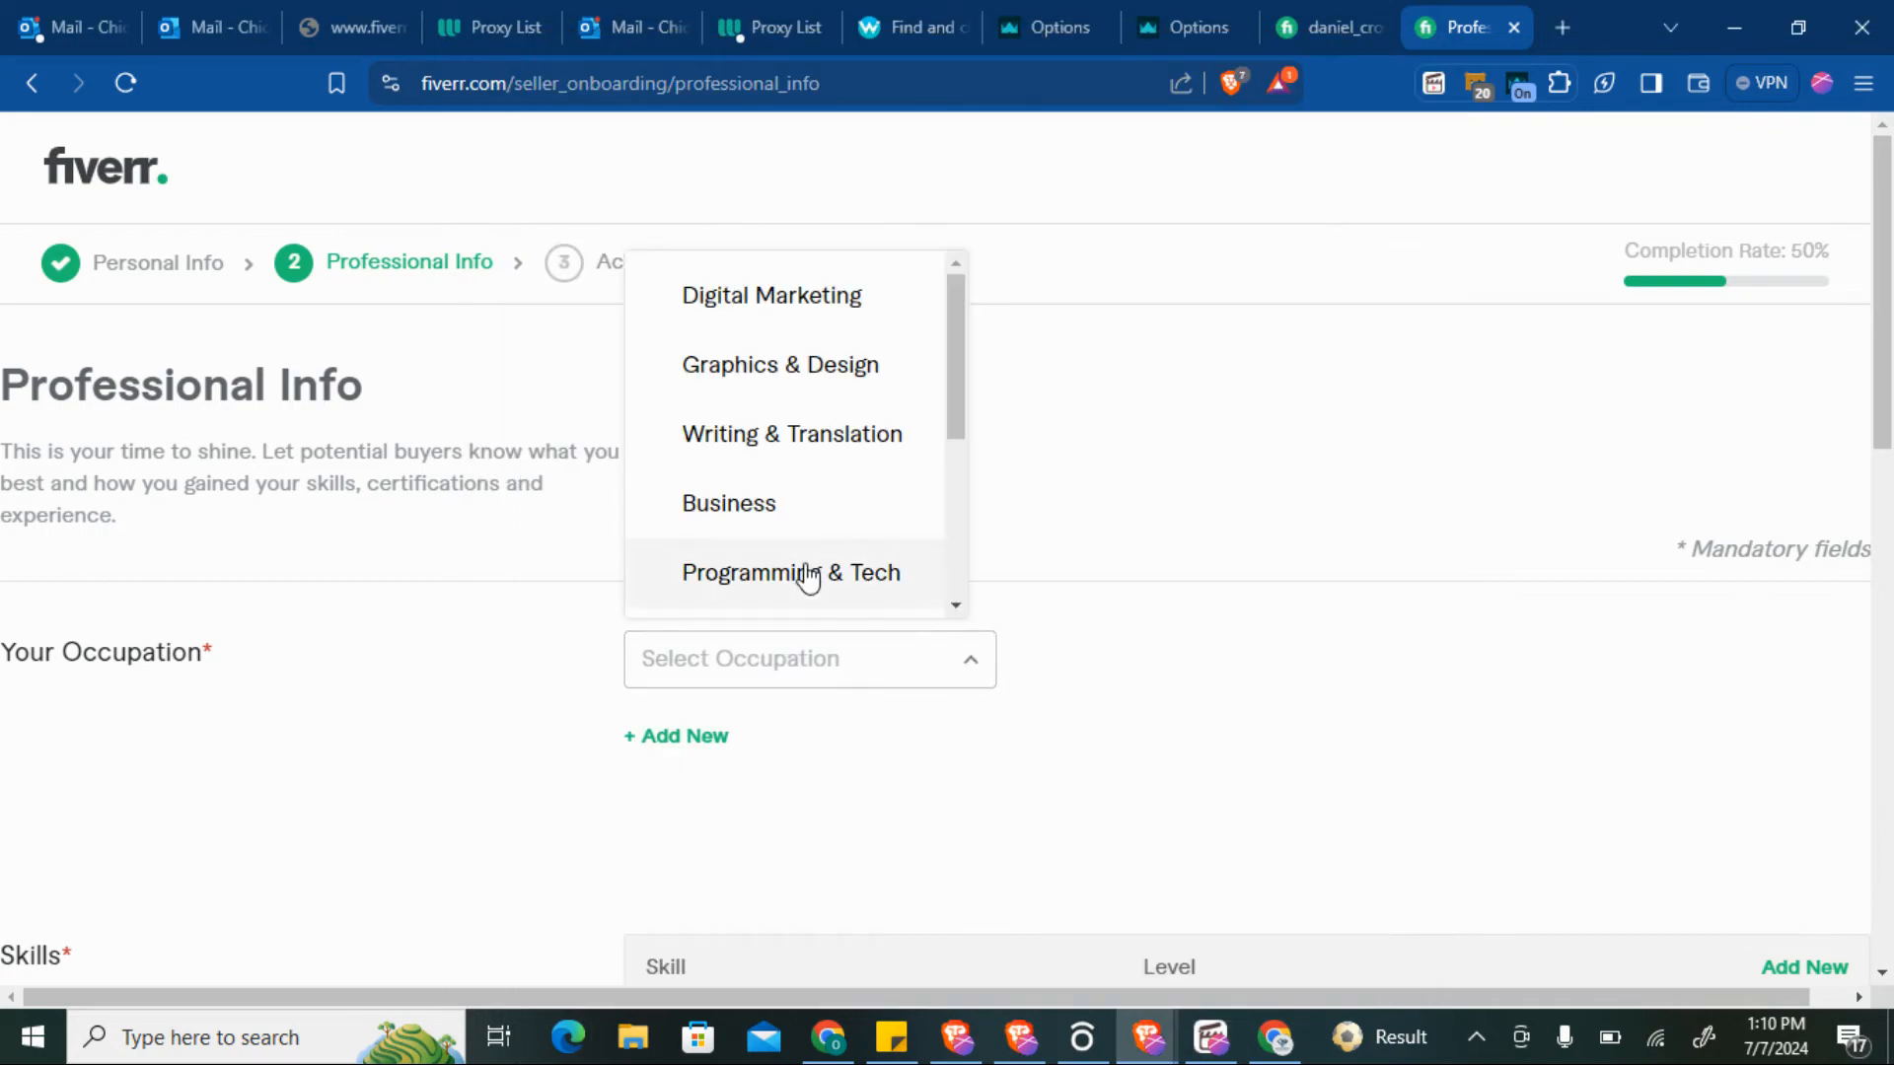
scroll(803, 575, "down", 5)
left_click(776, 582)
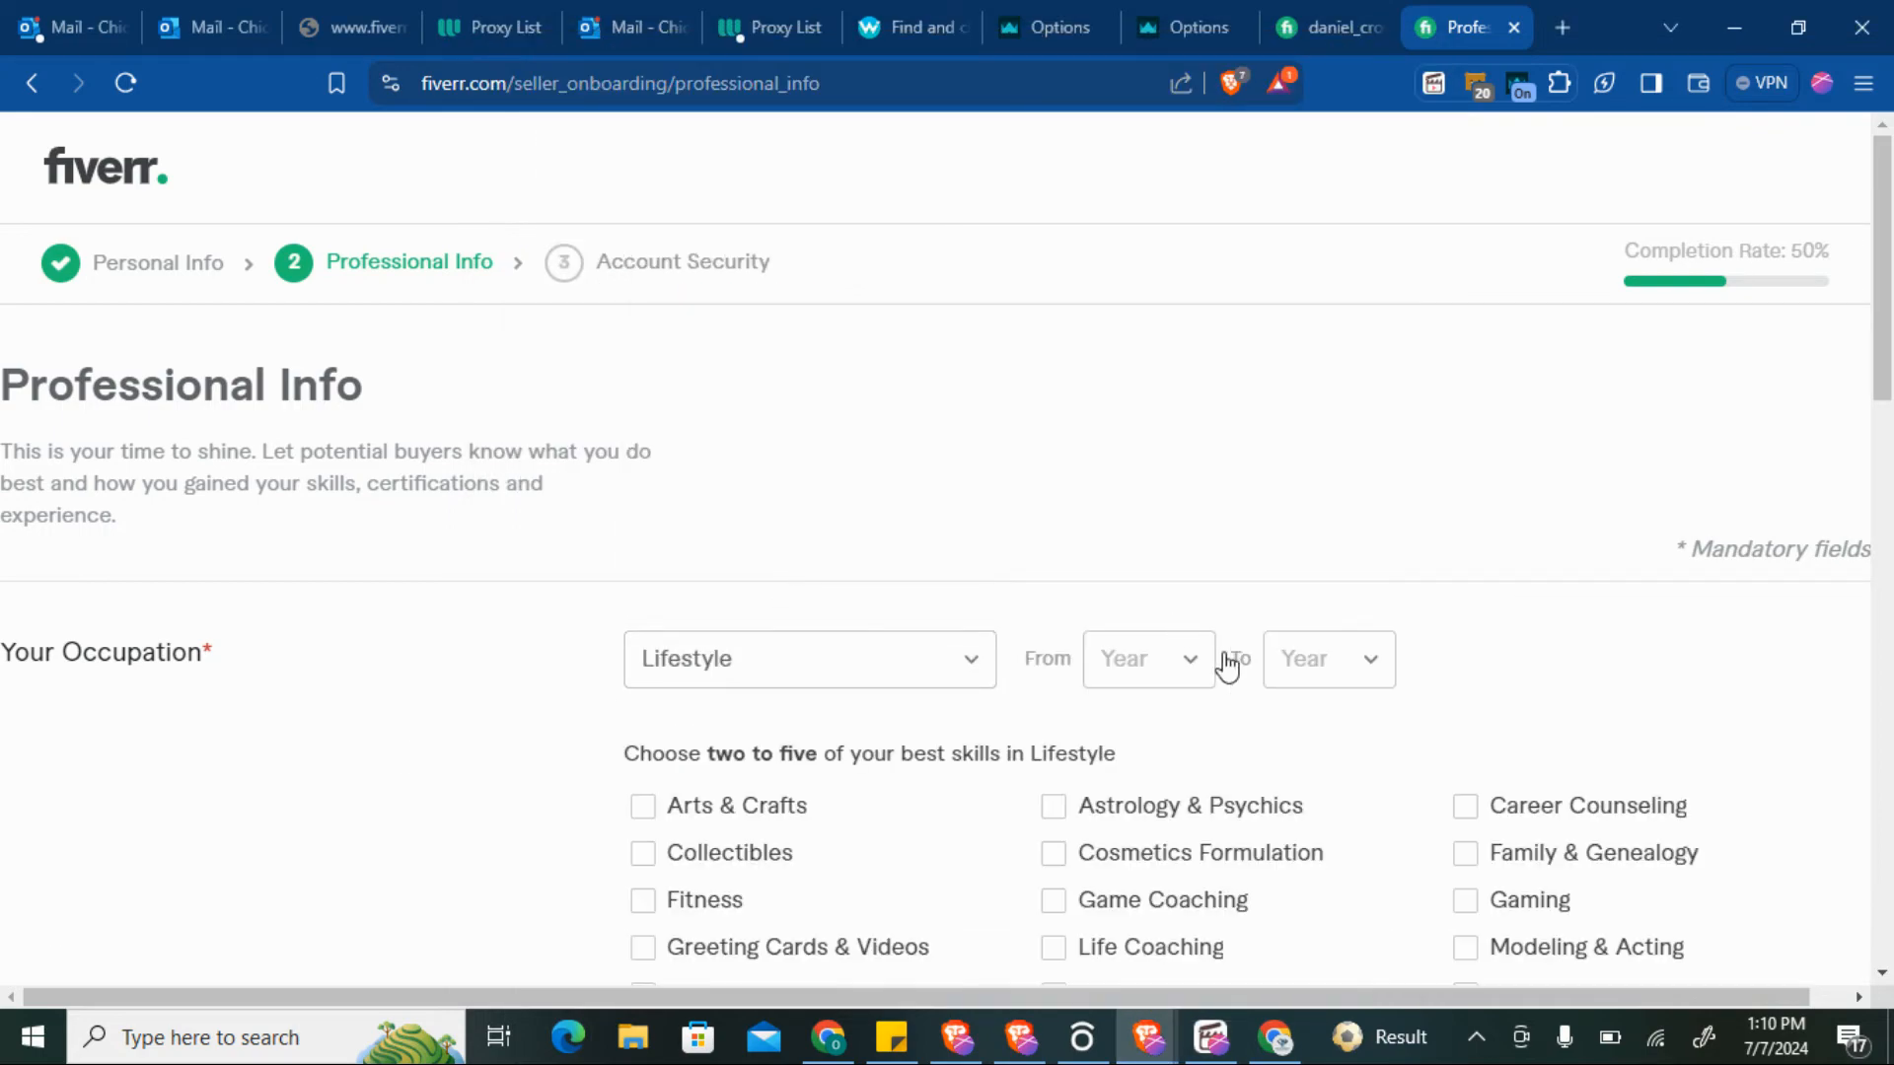
left_click(1181, 671)
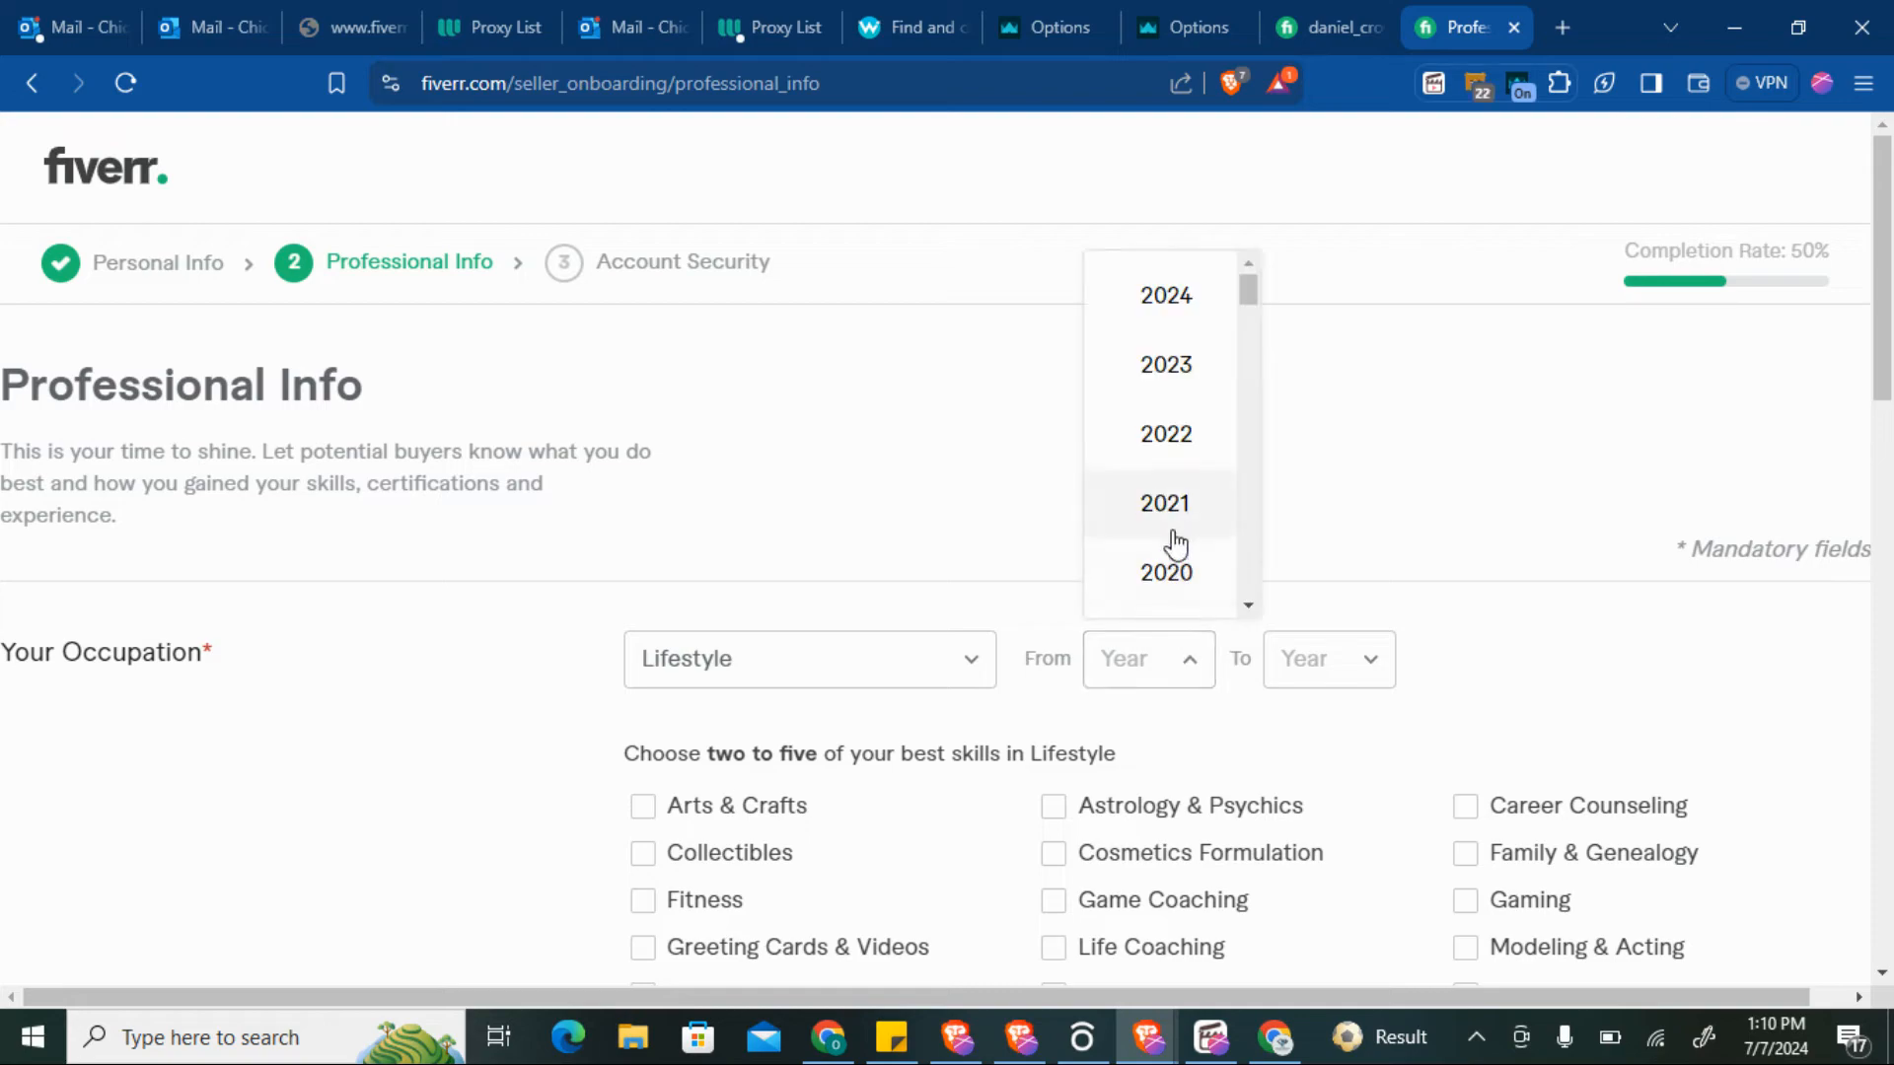
scroll(1171, 542, "down", 1)
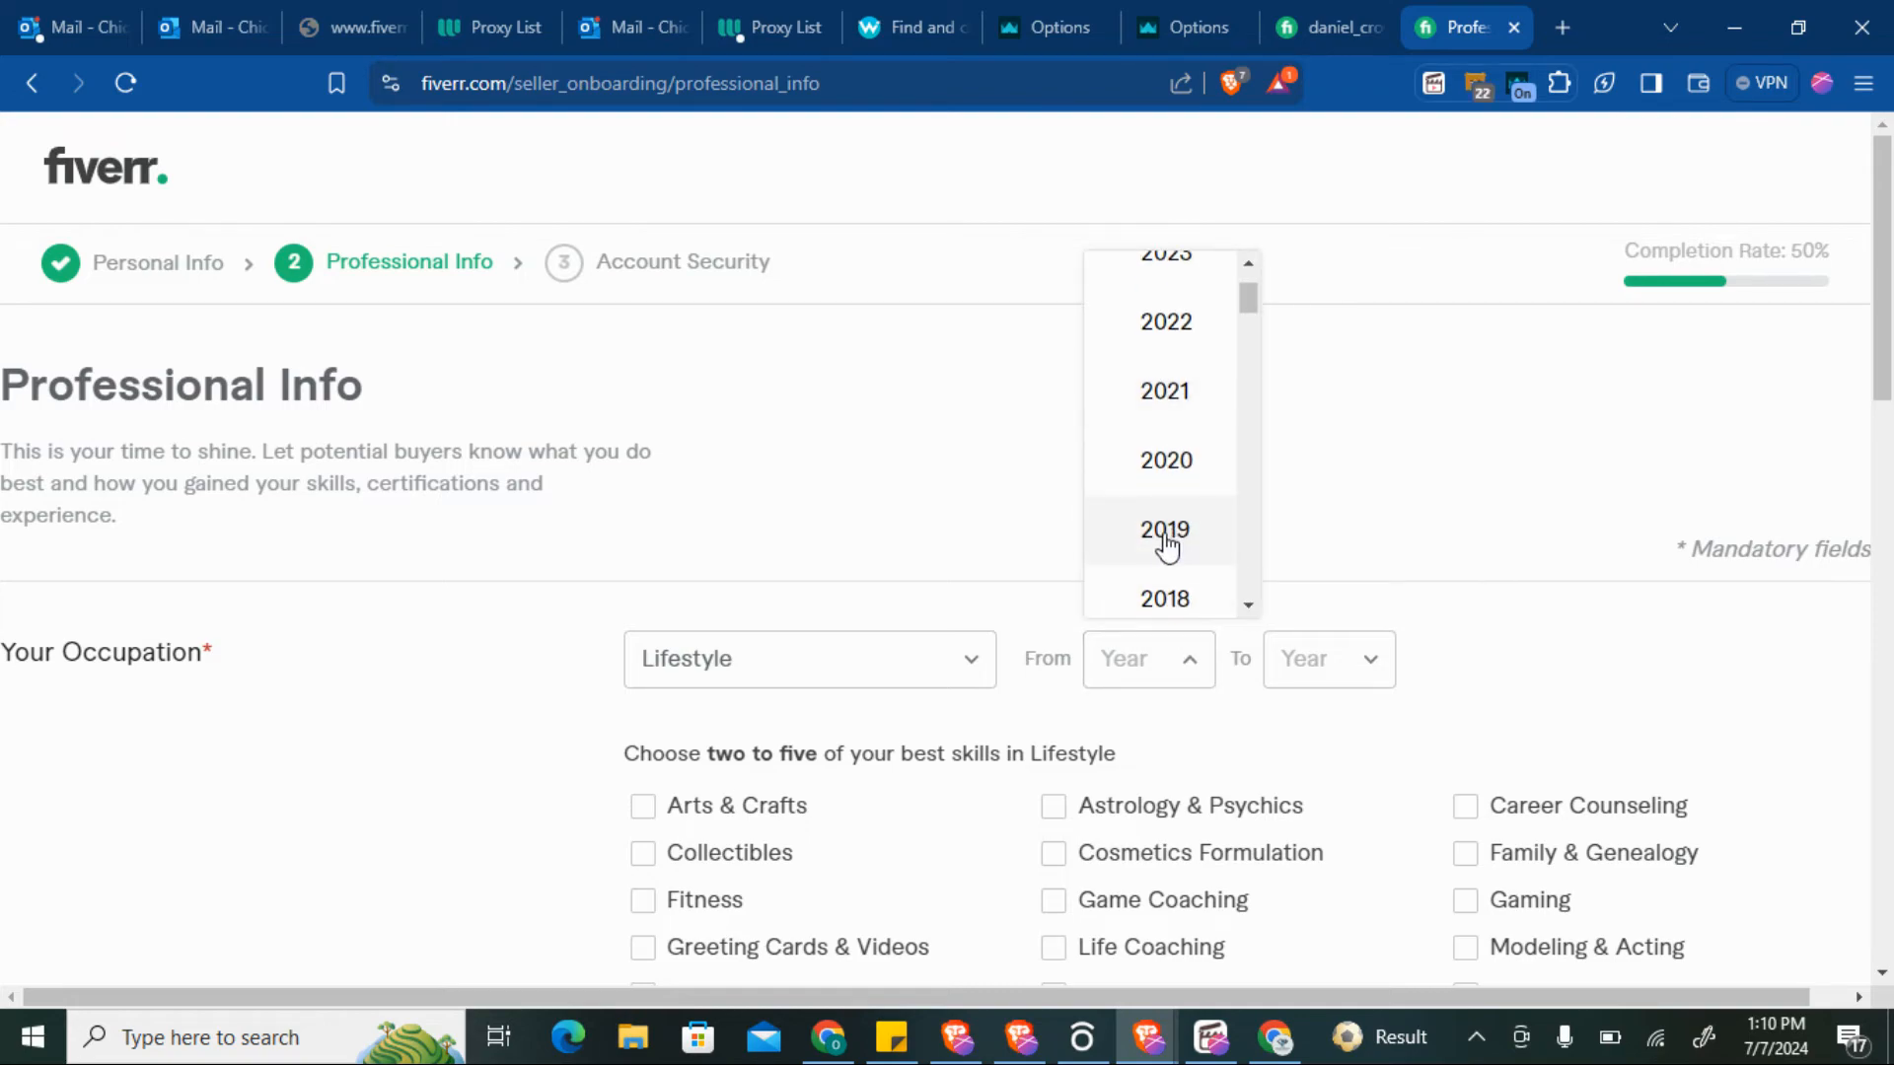
left_click(1166, 539)
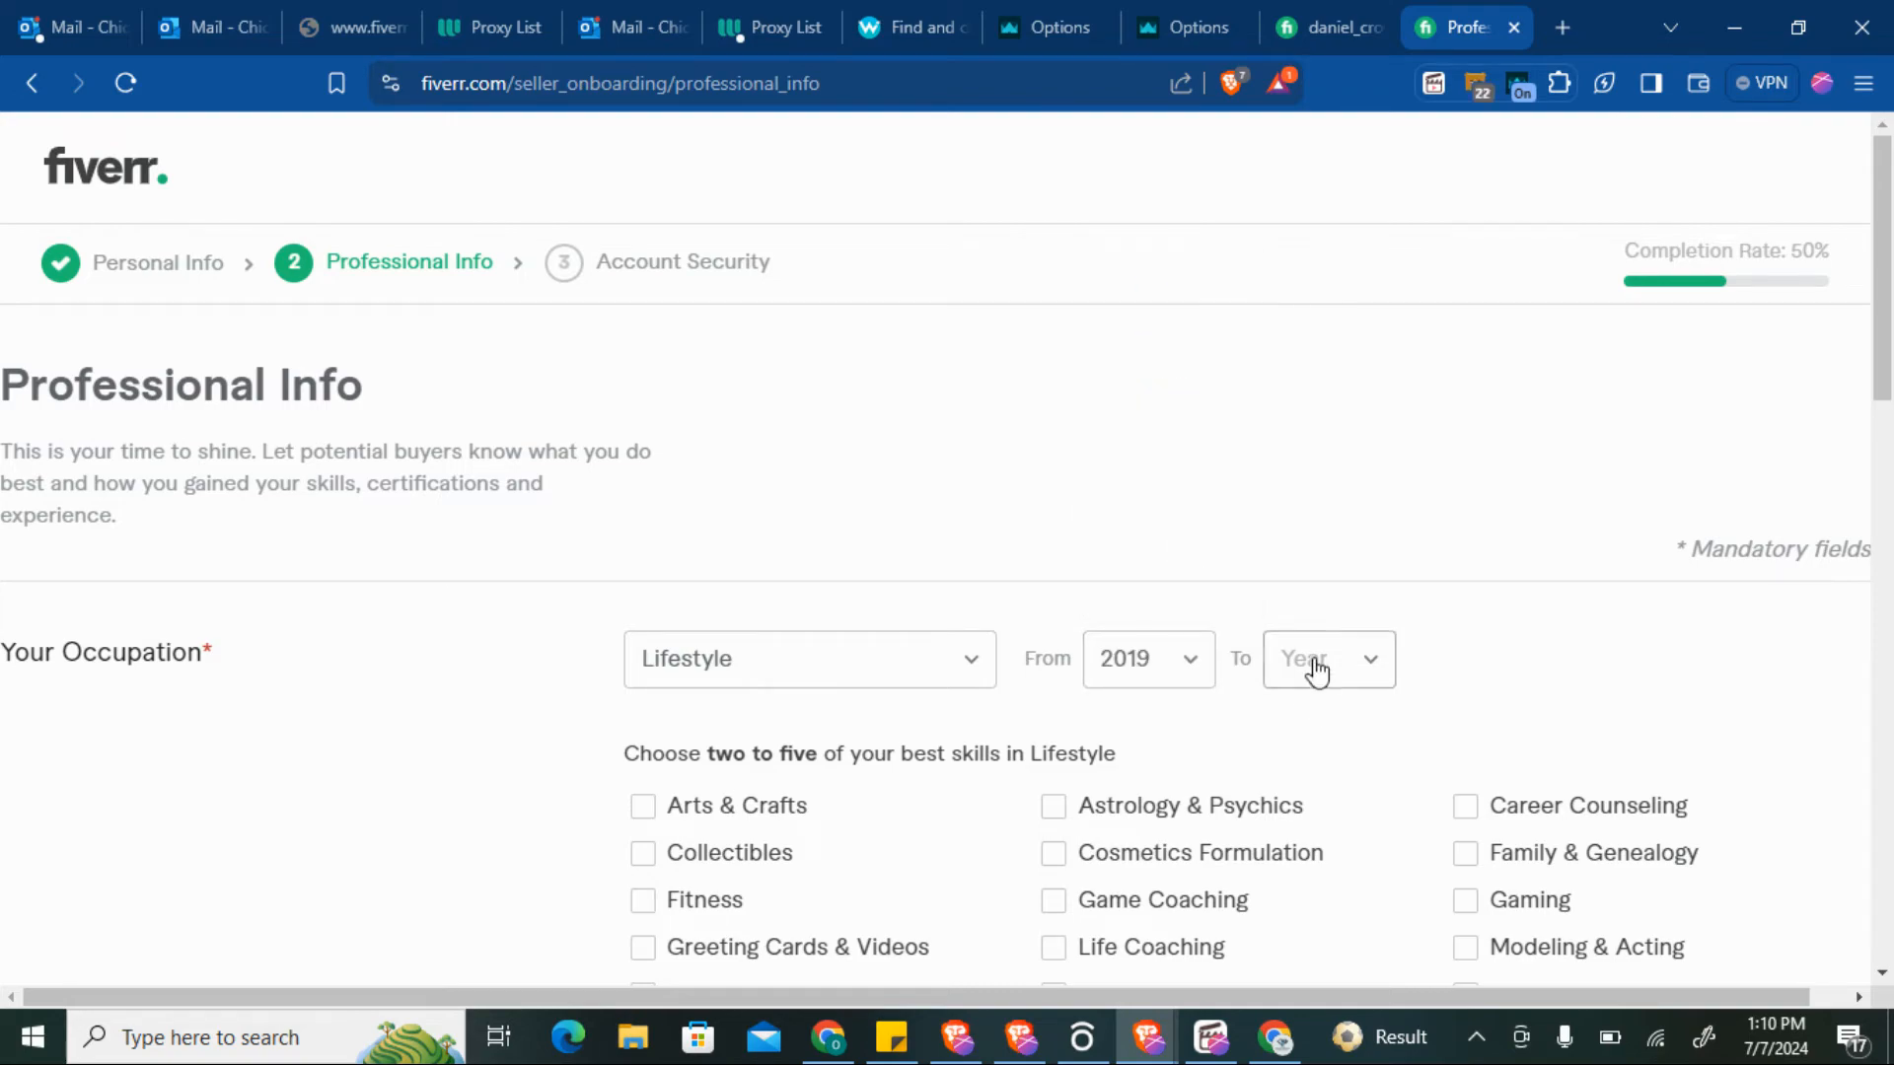
left_click(1316, 666)
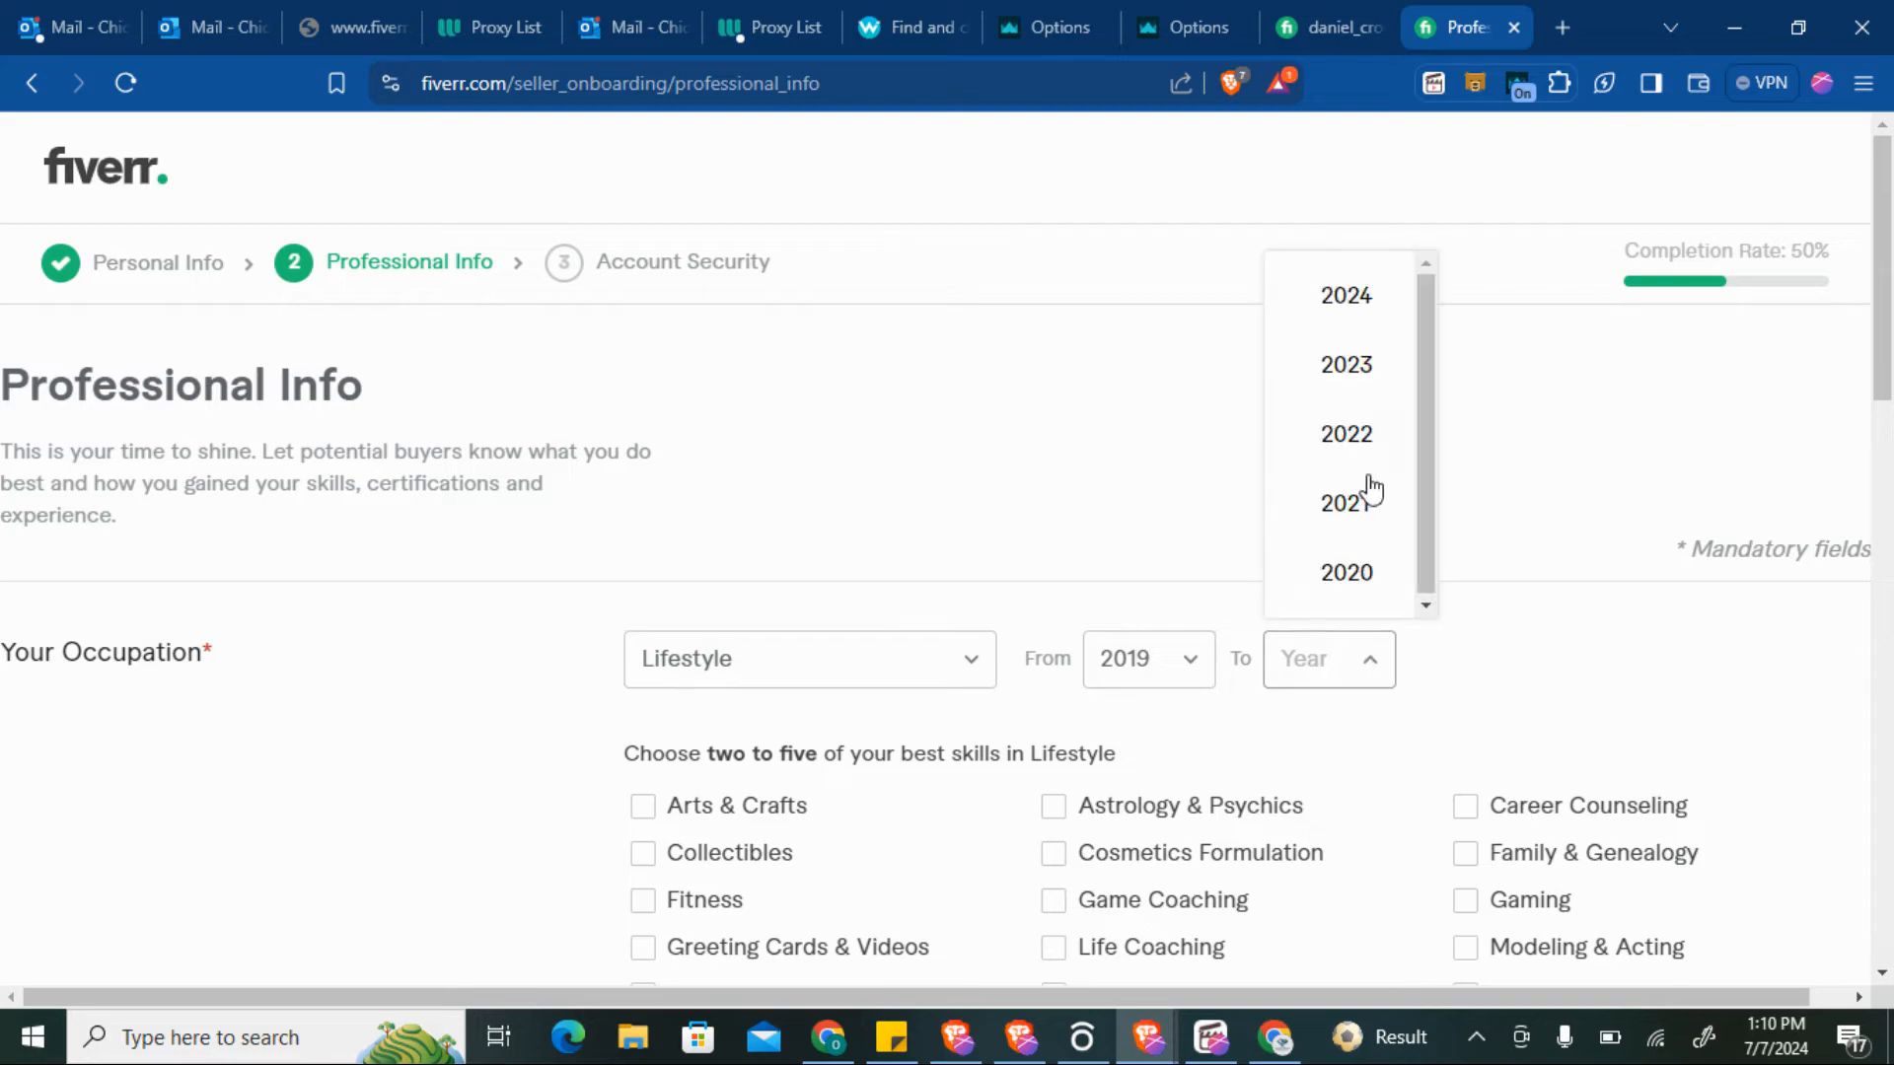
left_click(1353, 307)
- Select Online Tutoring, Life Coaching, Career Counseling and Wellness as the best skills in Lifestyle
scroll(1353, 314, "down", 4)
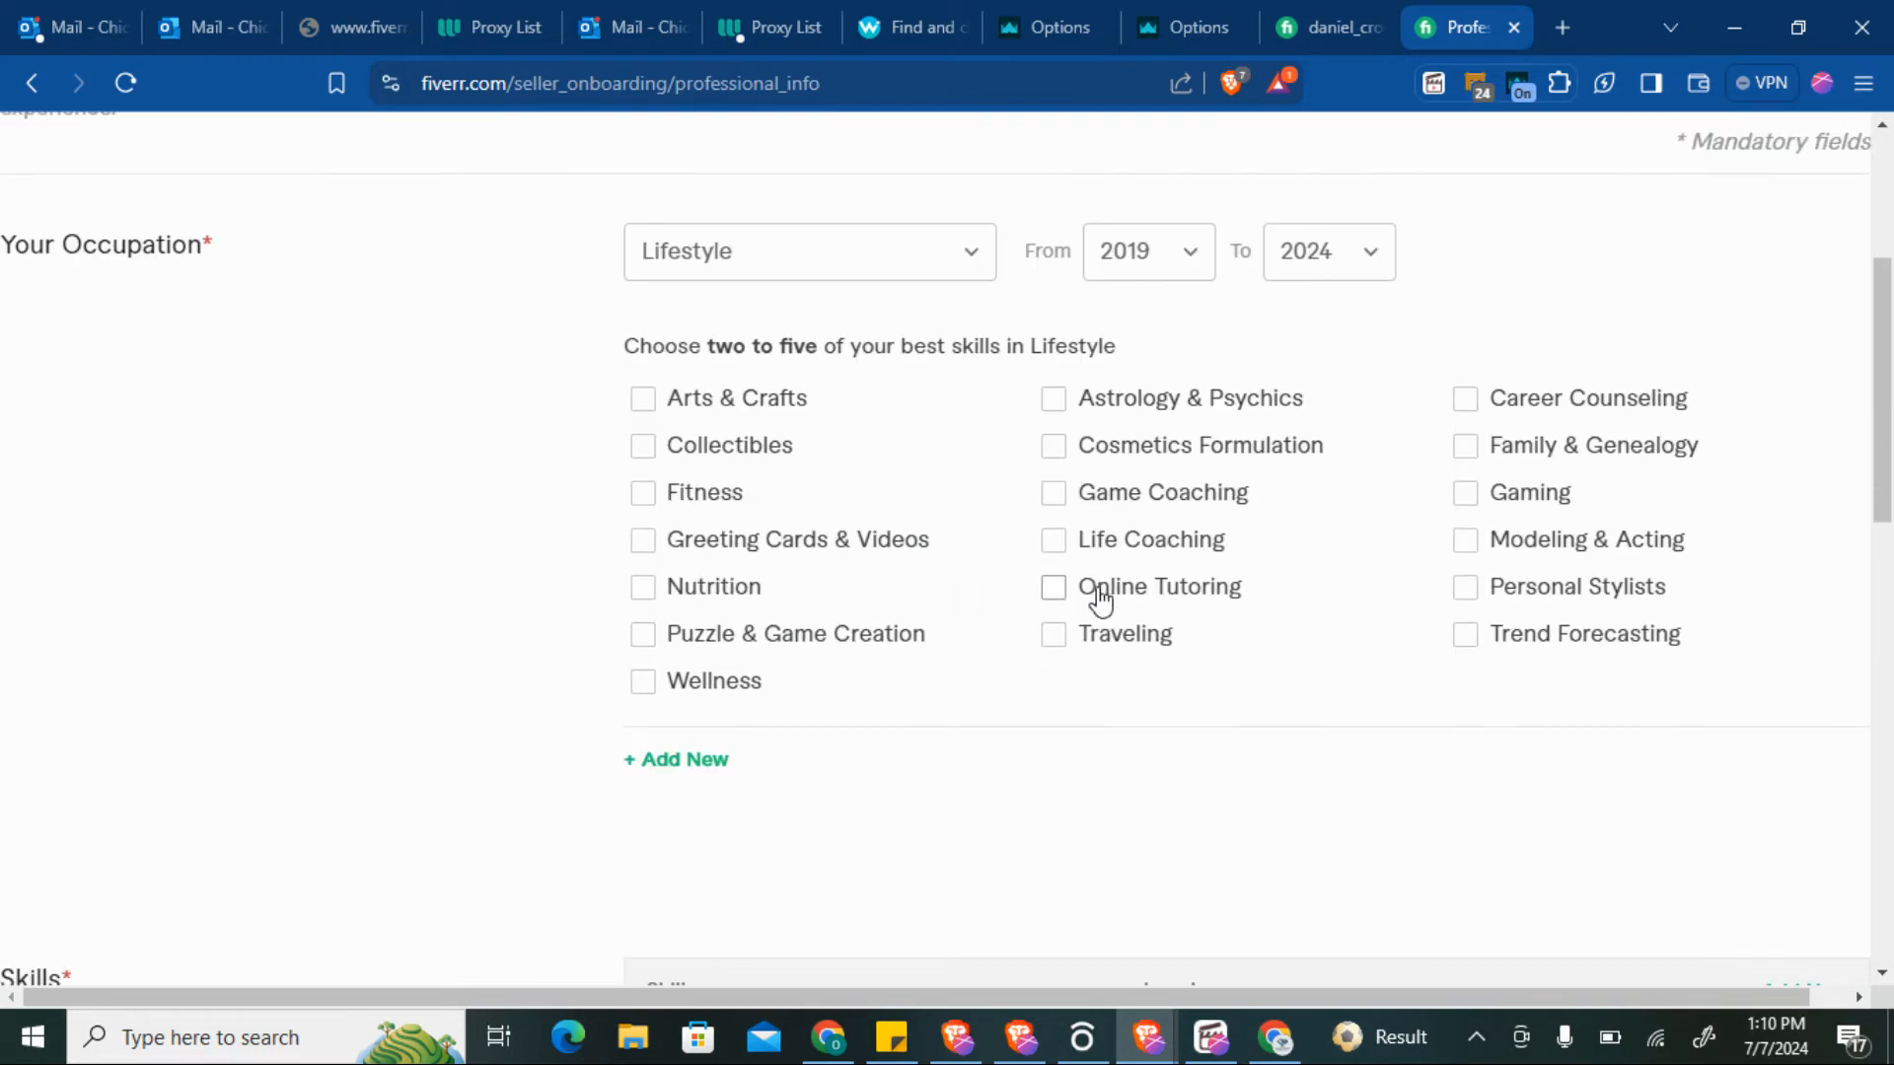
left_click(1100, 596)
left_click(1091, 542)
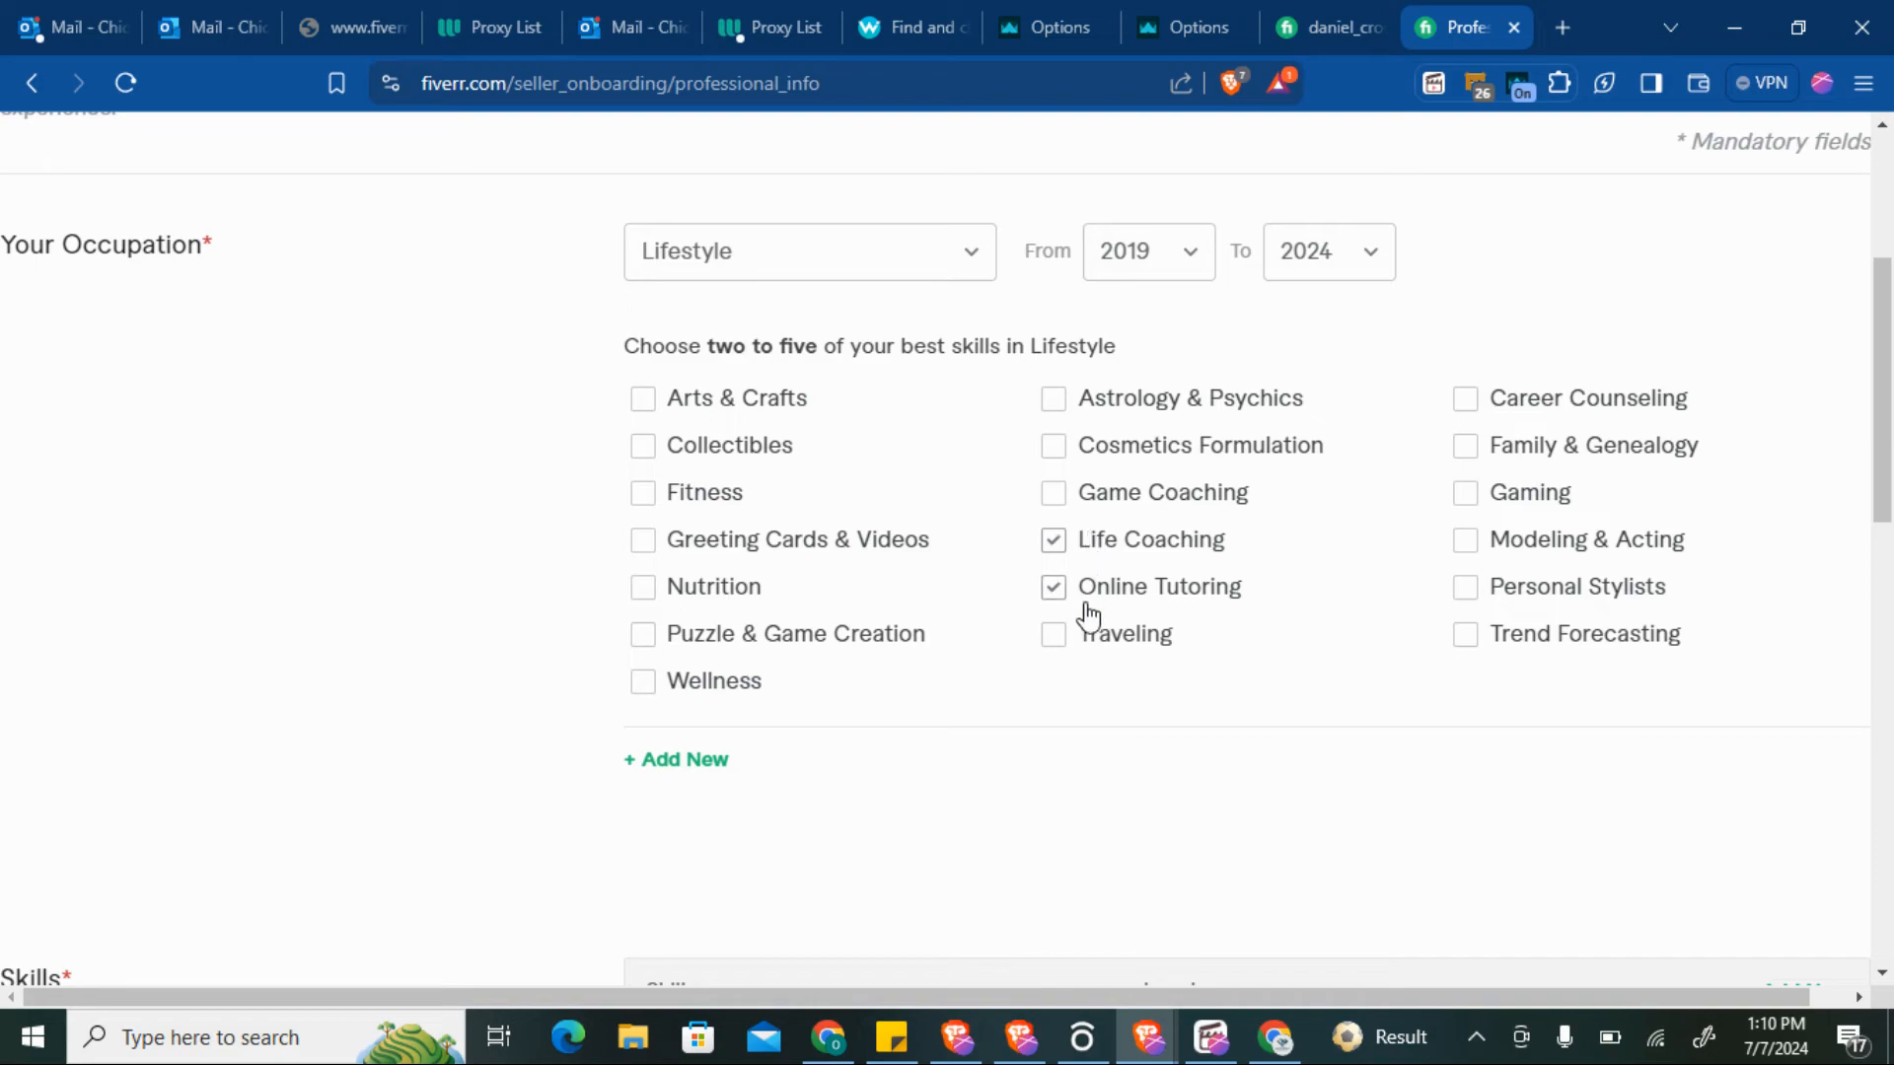
left_click(1522, 407)
scroll(747, 708, "down", 2)
scroll(747, 707, "up", 2)
scroll(747, 707, "down", 3)
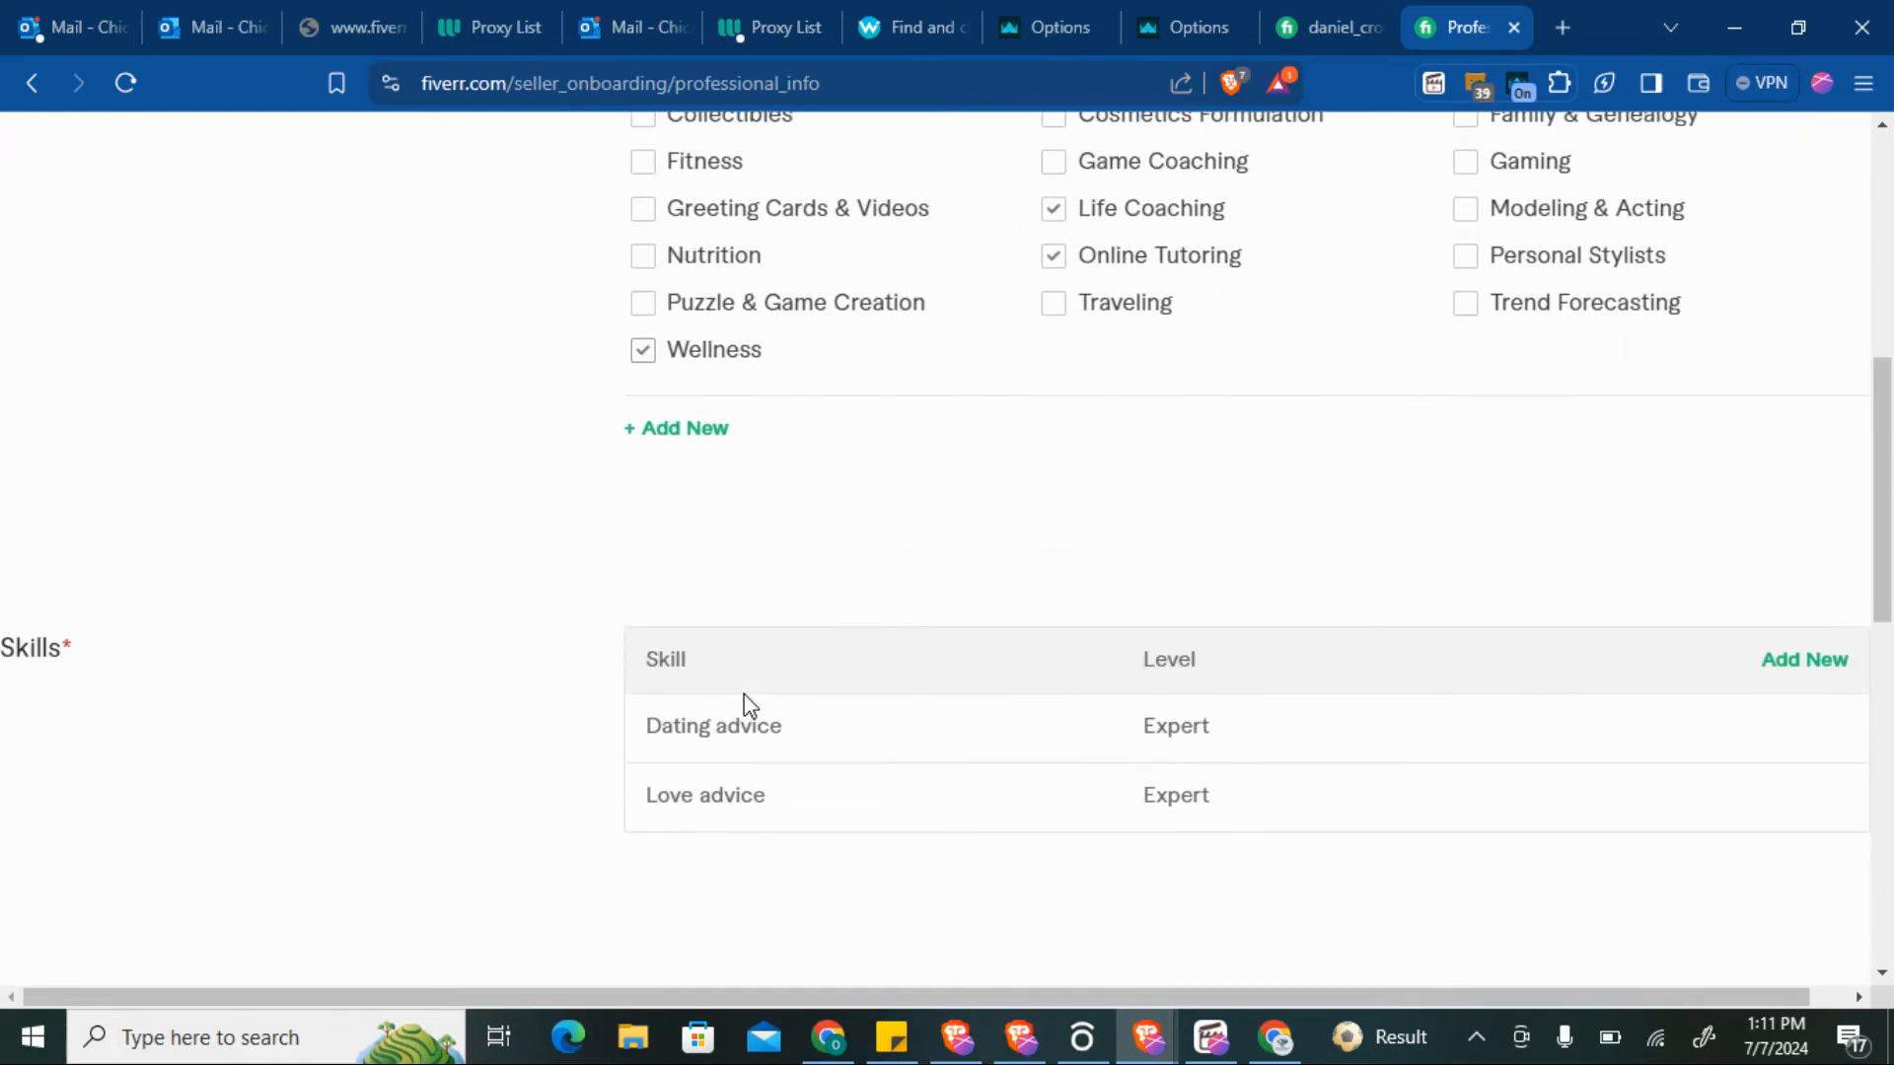
- Enter Fiverr.com/ followed by the username copied from the profile page as the personal website and continue to Account Security
scroll(746, 708, "down", 10)
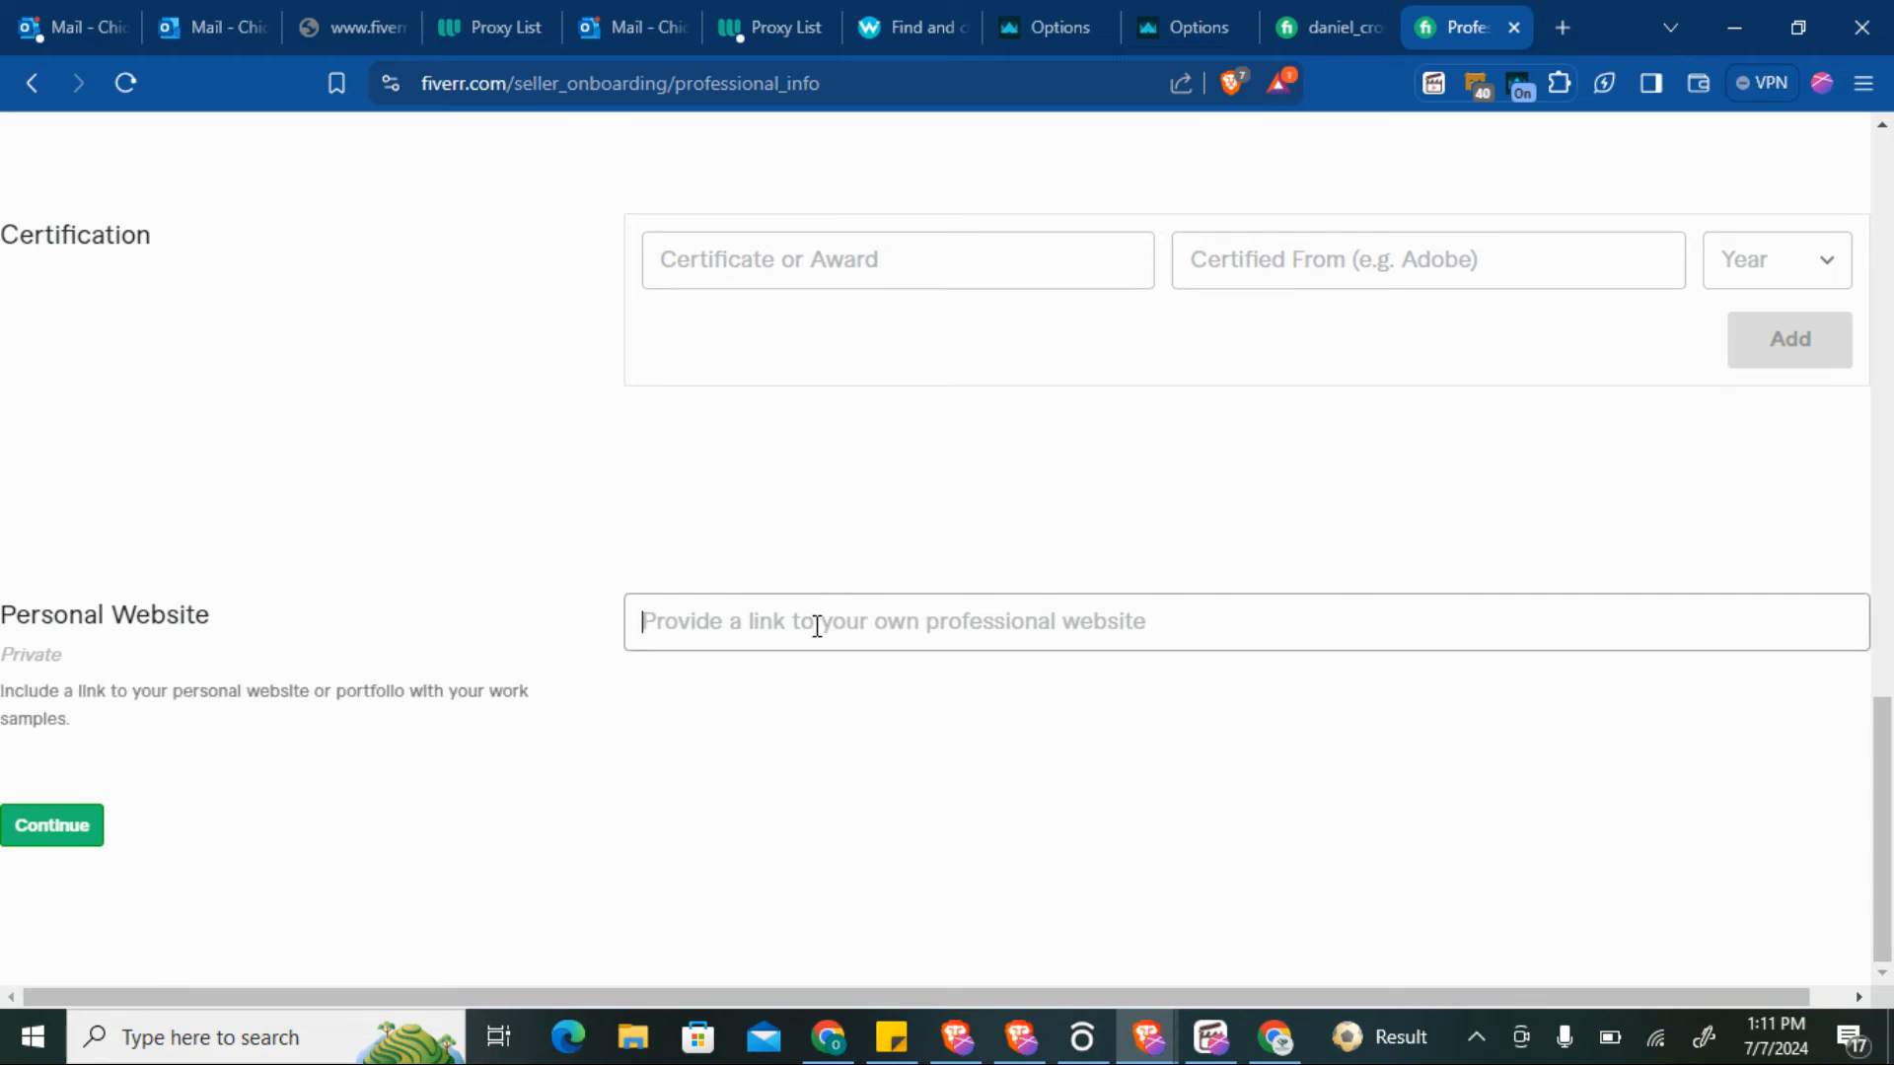
type("Fiverr")
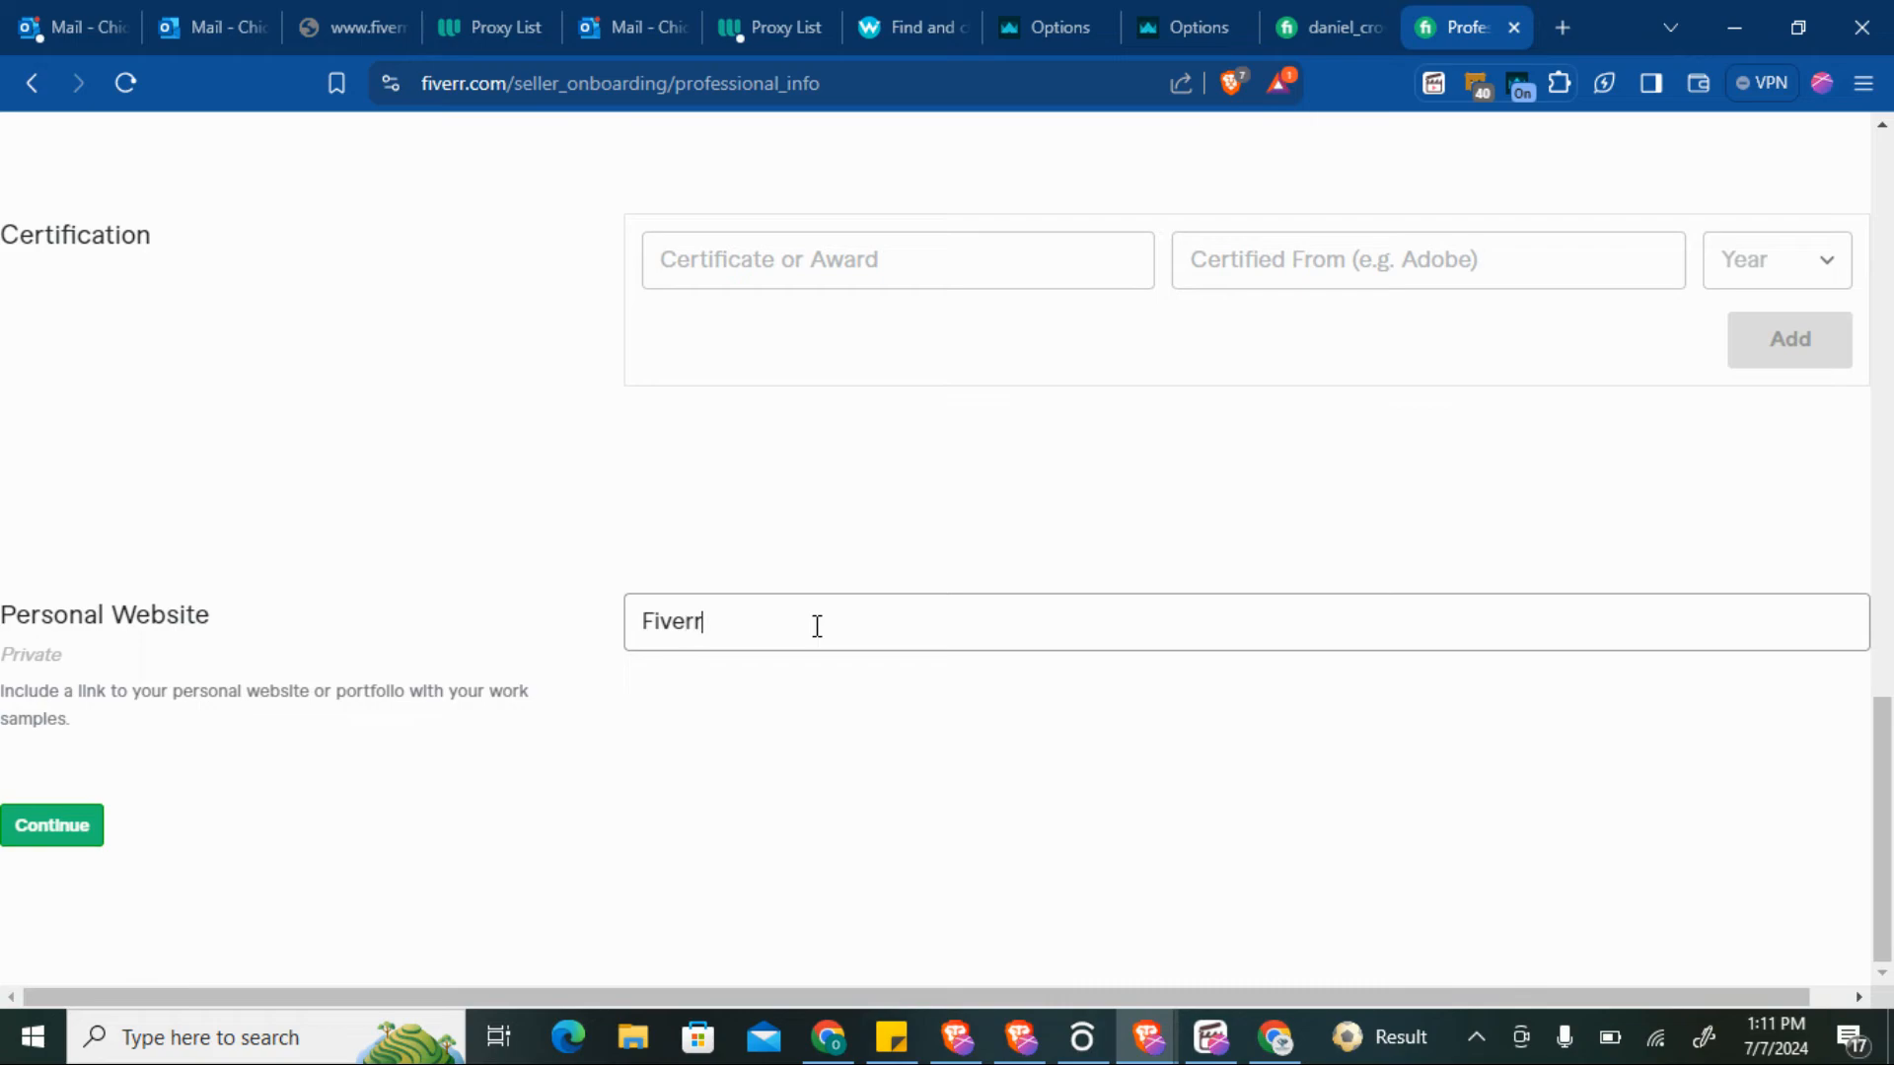
type(".com")
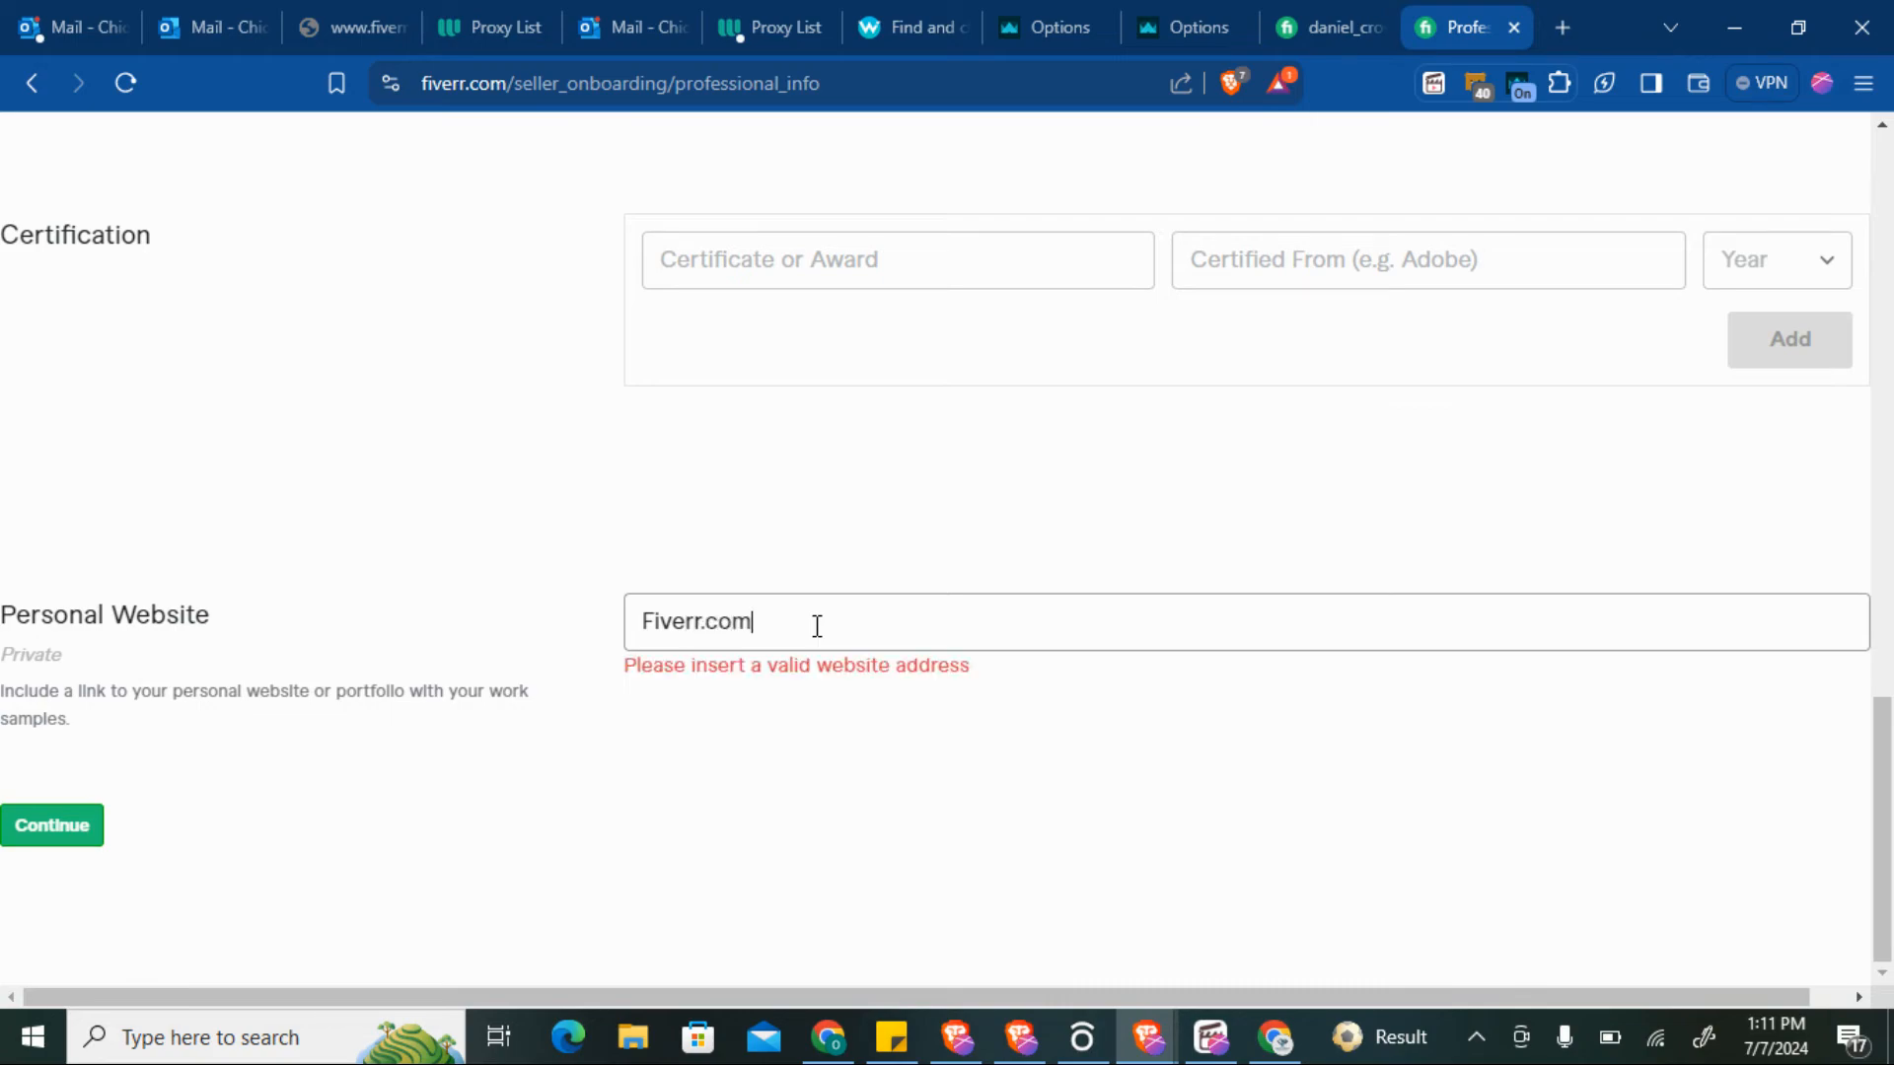
type("/")
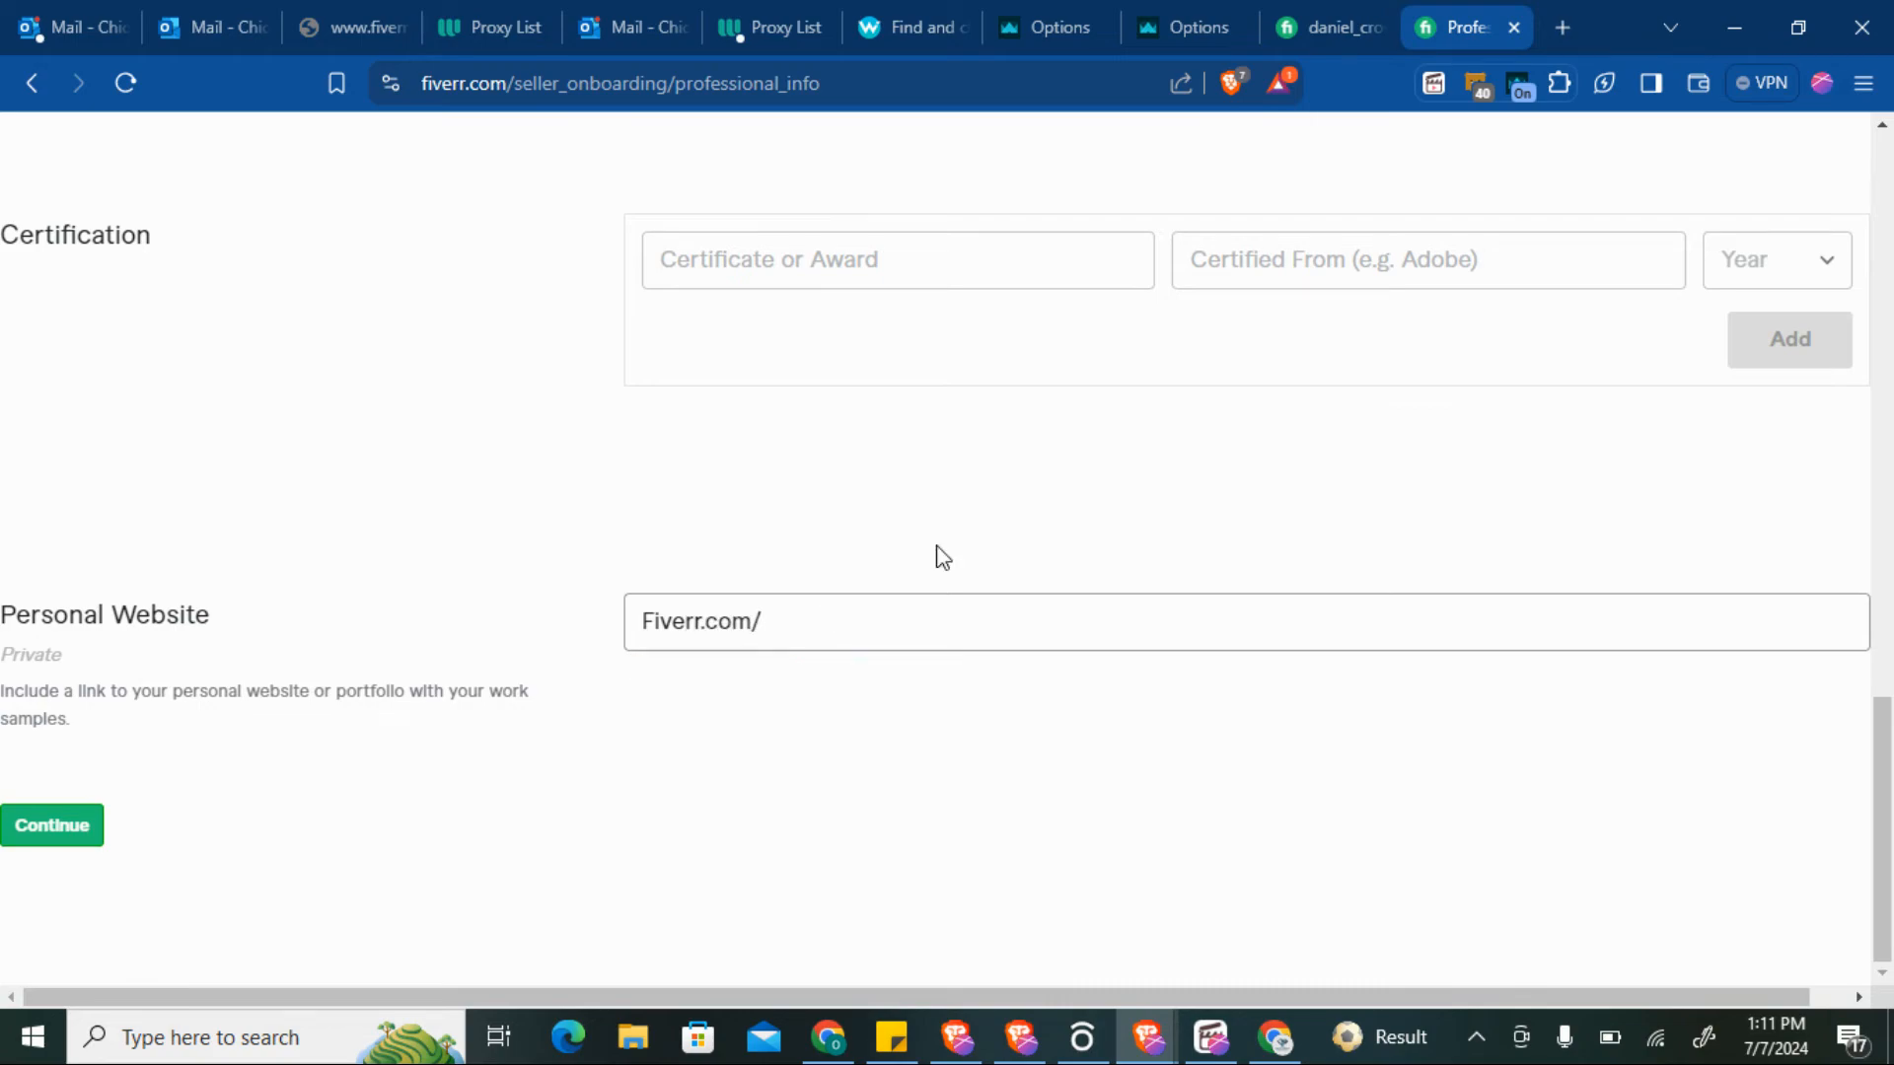
left_click(1318, 27)
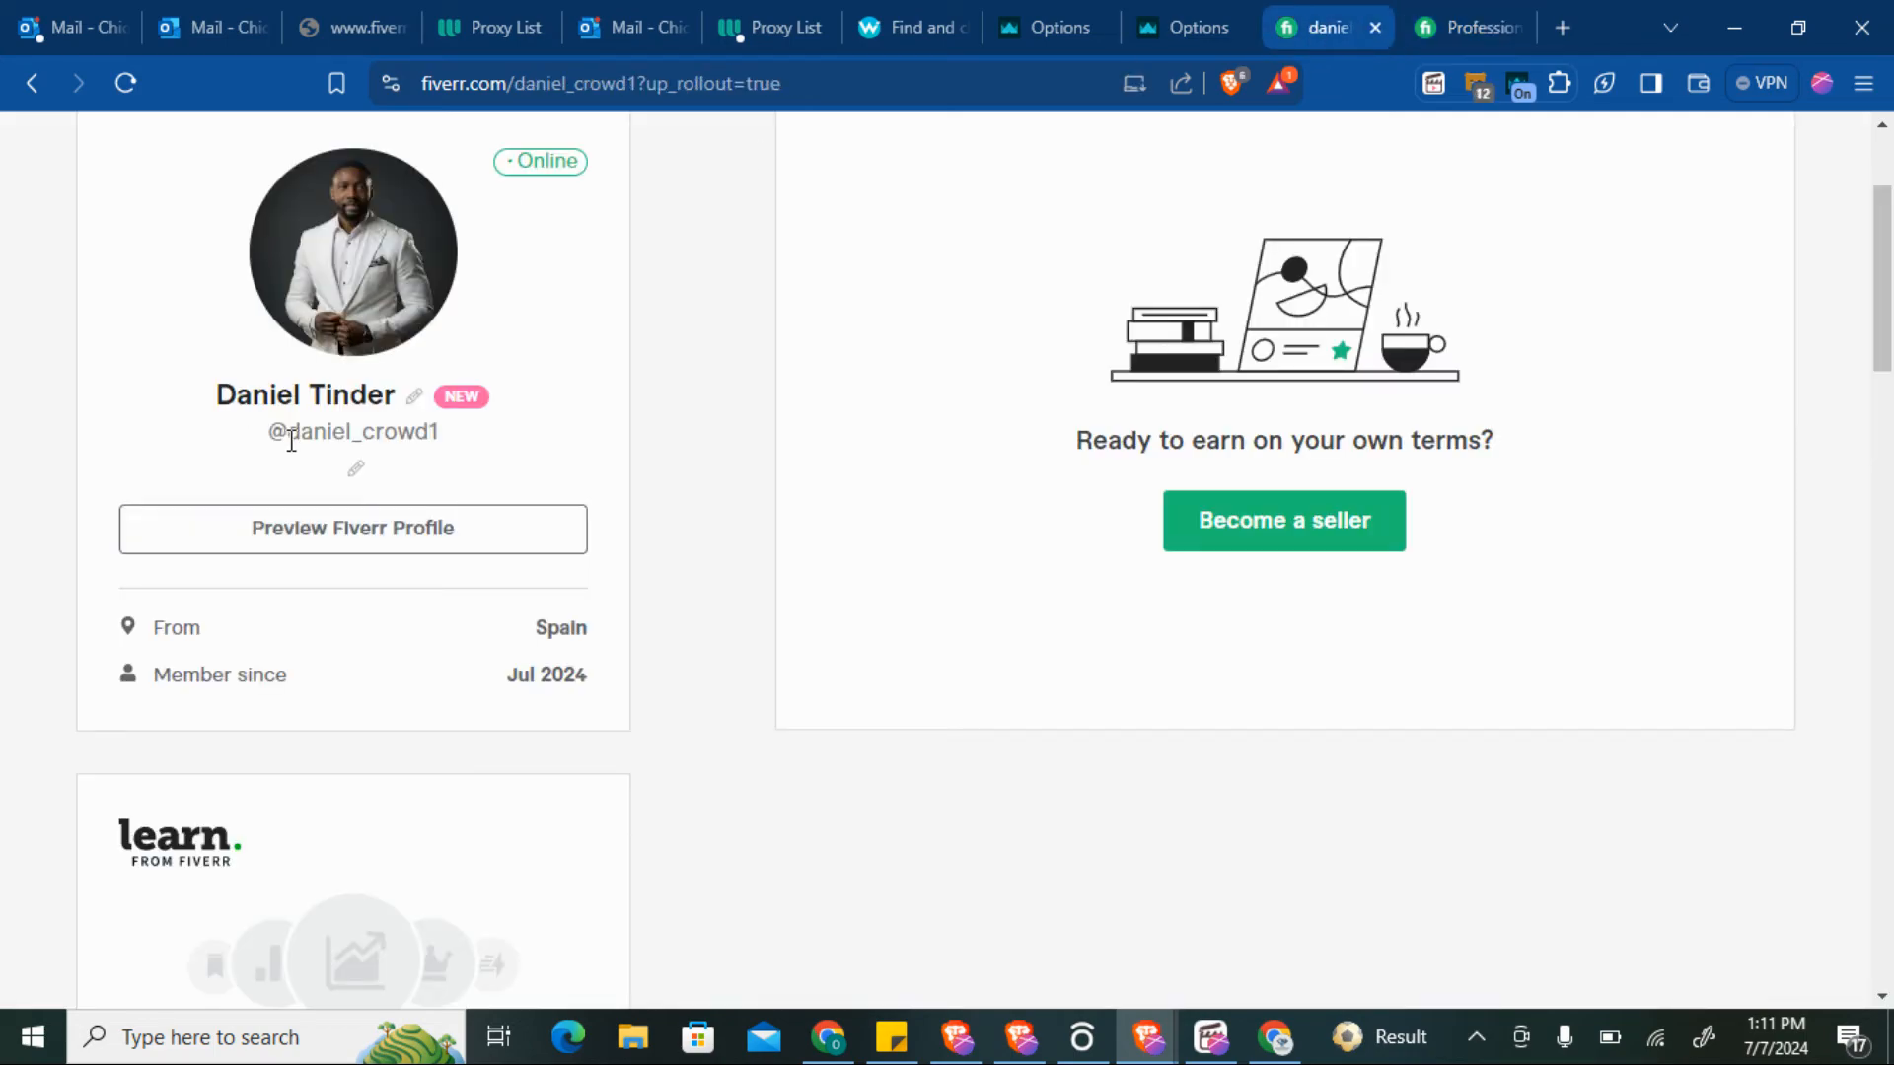
left_click_drag(291, 441, 434, 446)
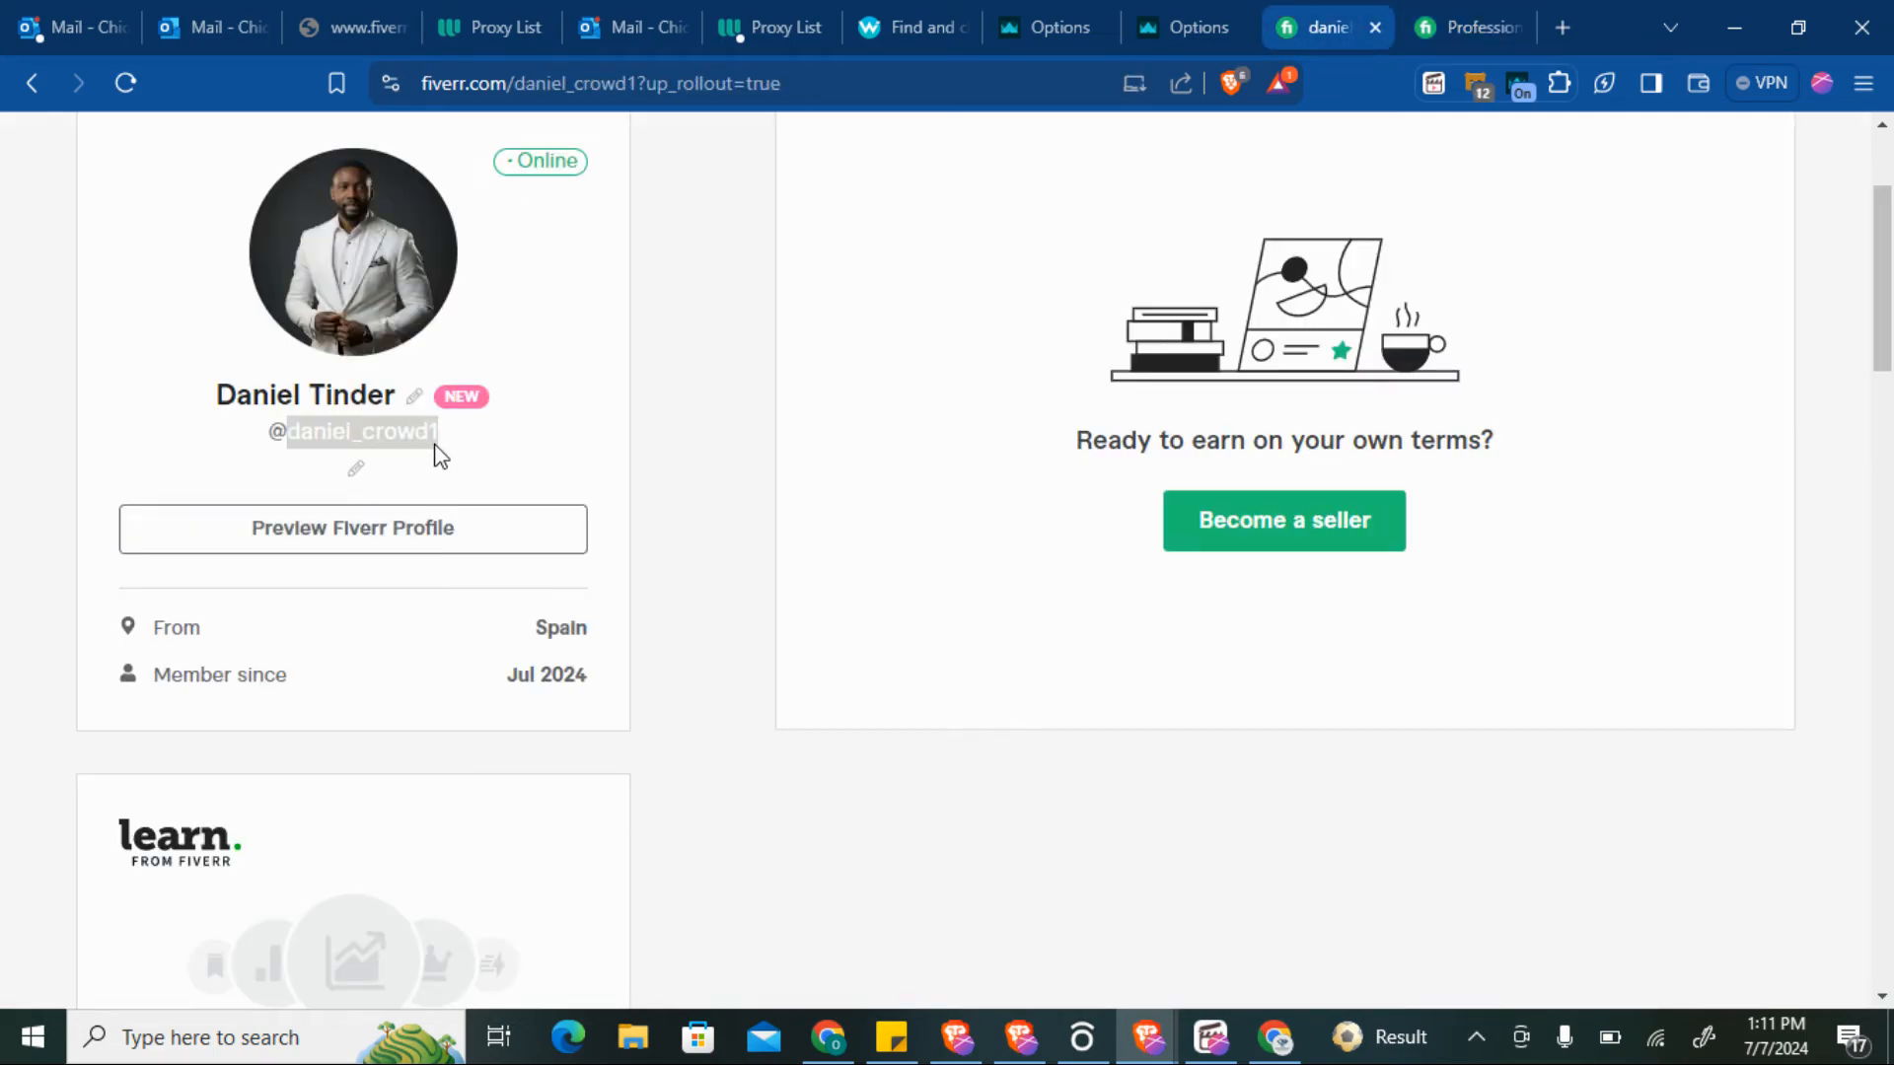
left_click(1432, 30)
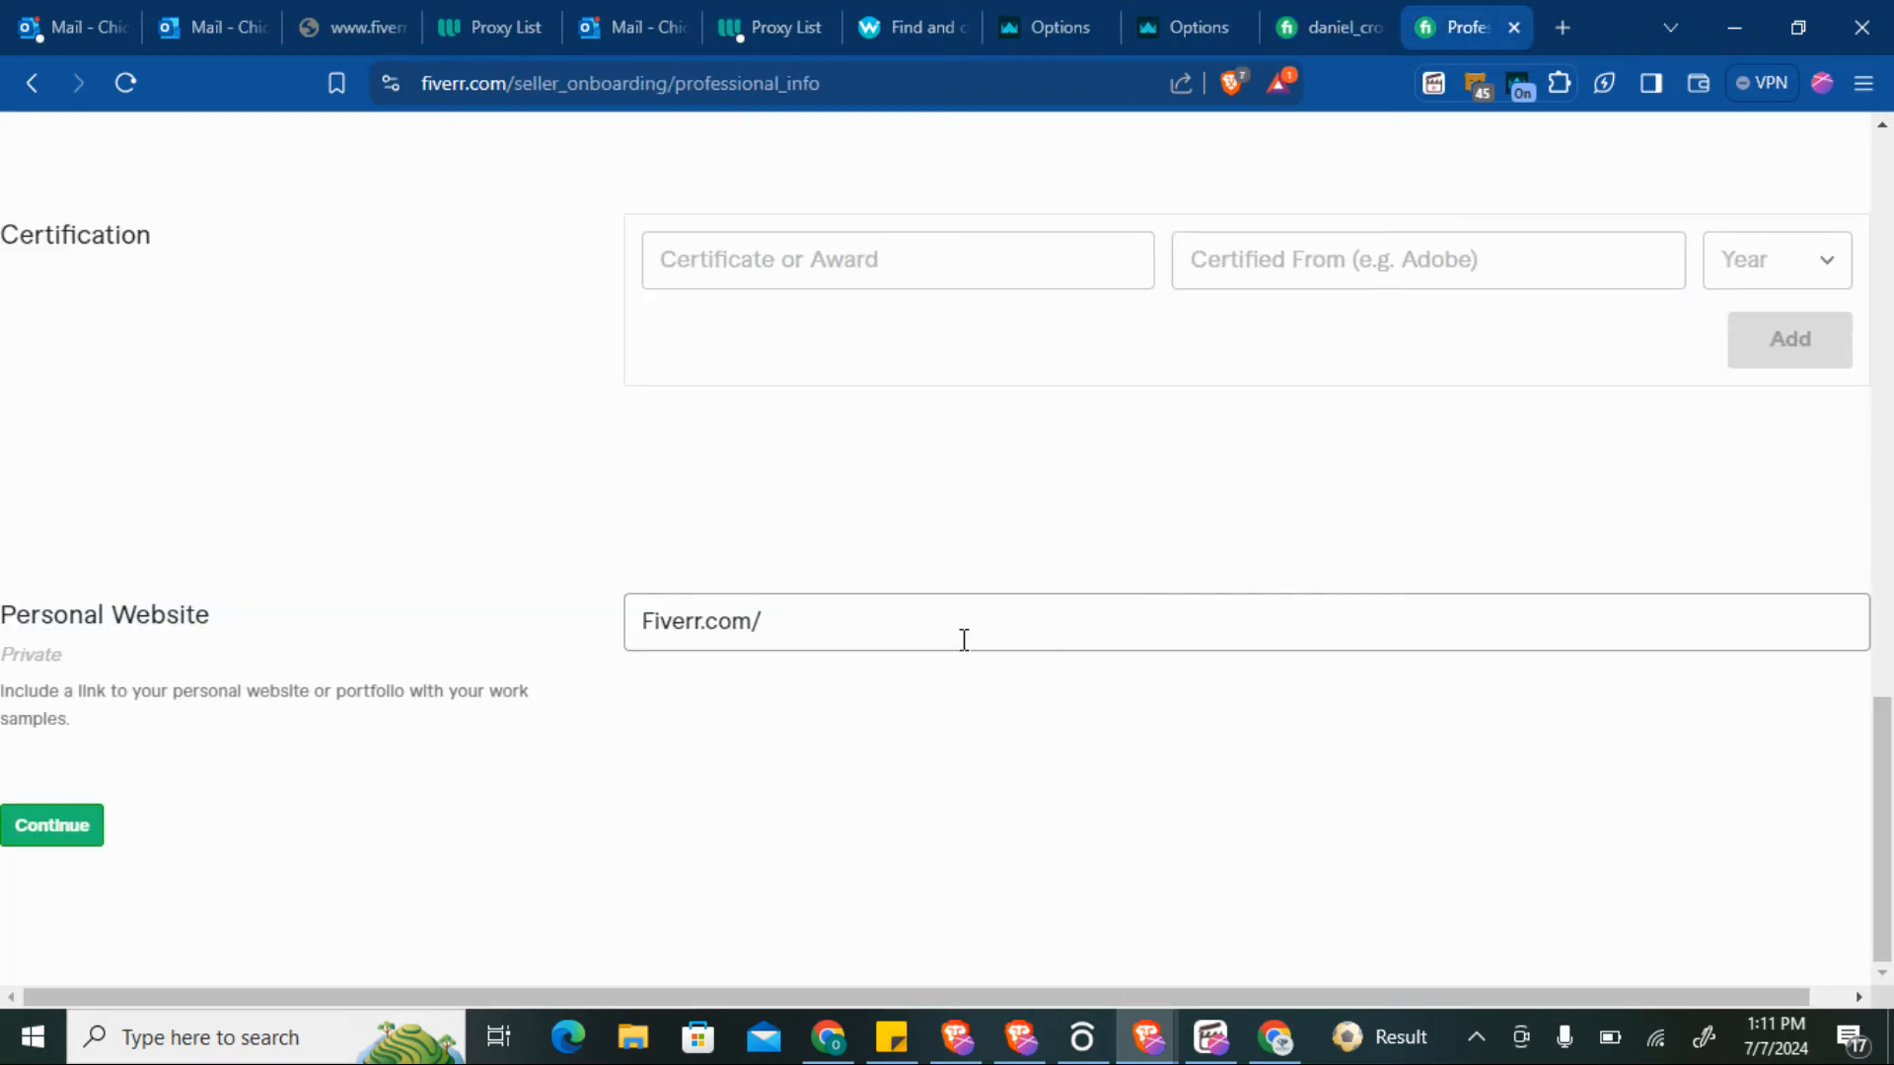
type("daniel_crowd1")
scroll(965, 640, "right", 1)
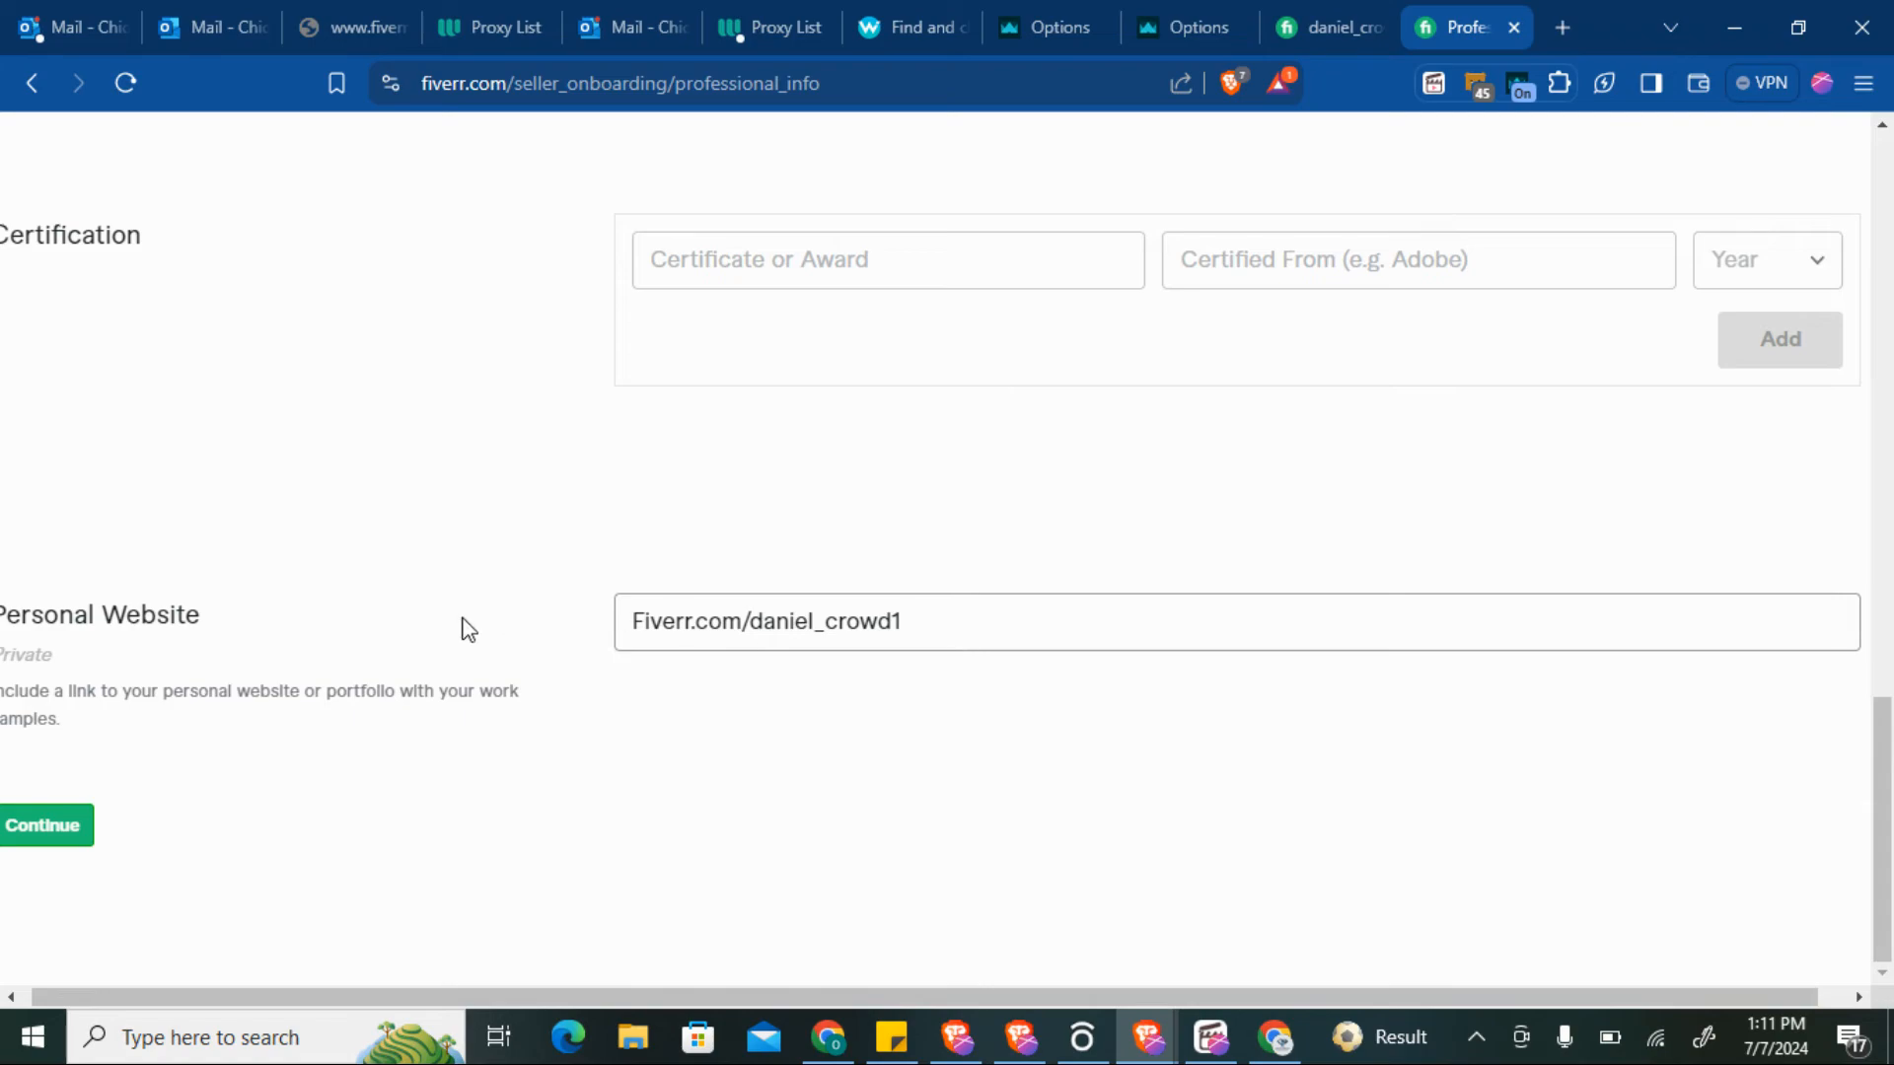
left_click(25, 832)
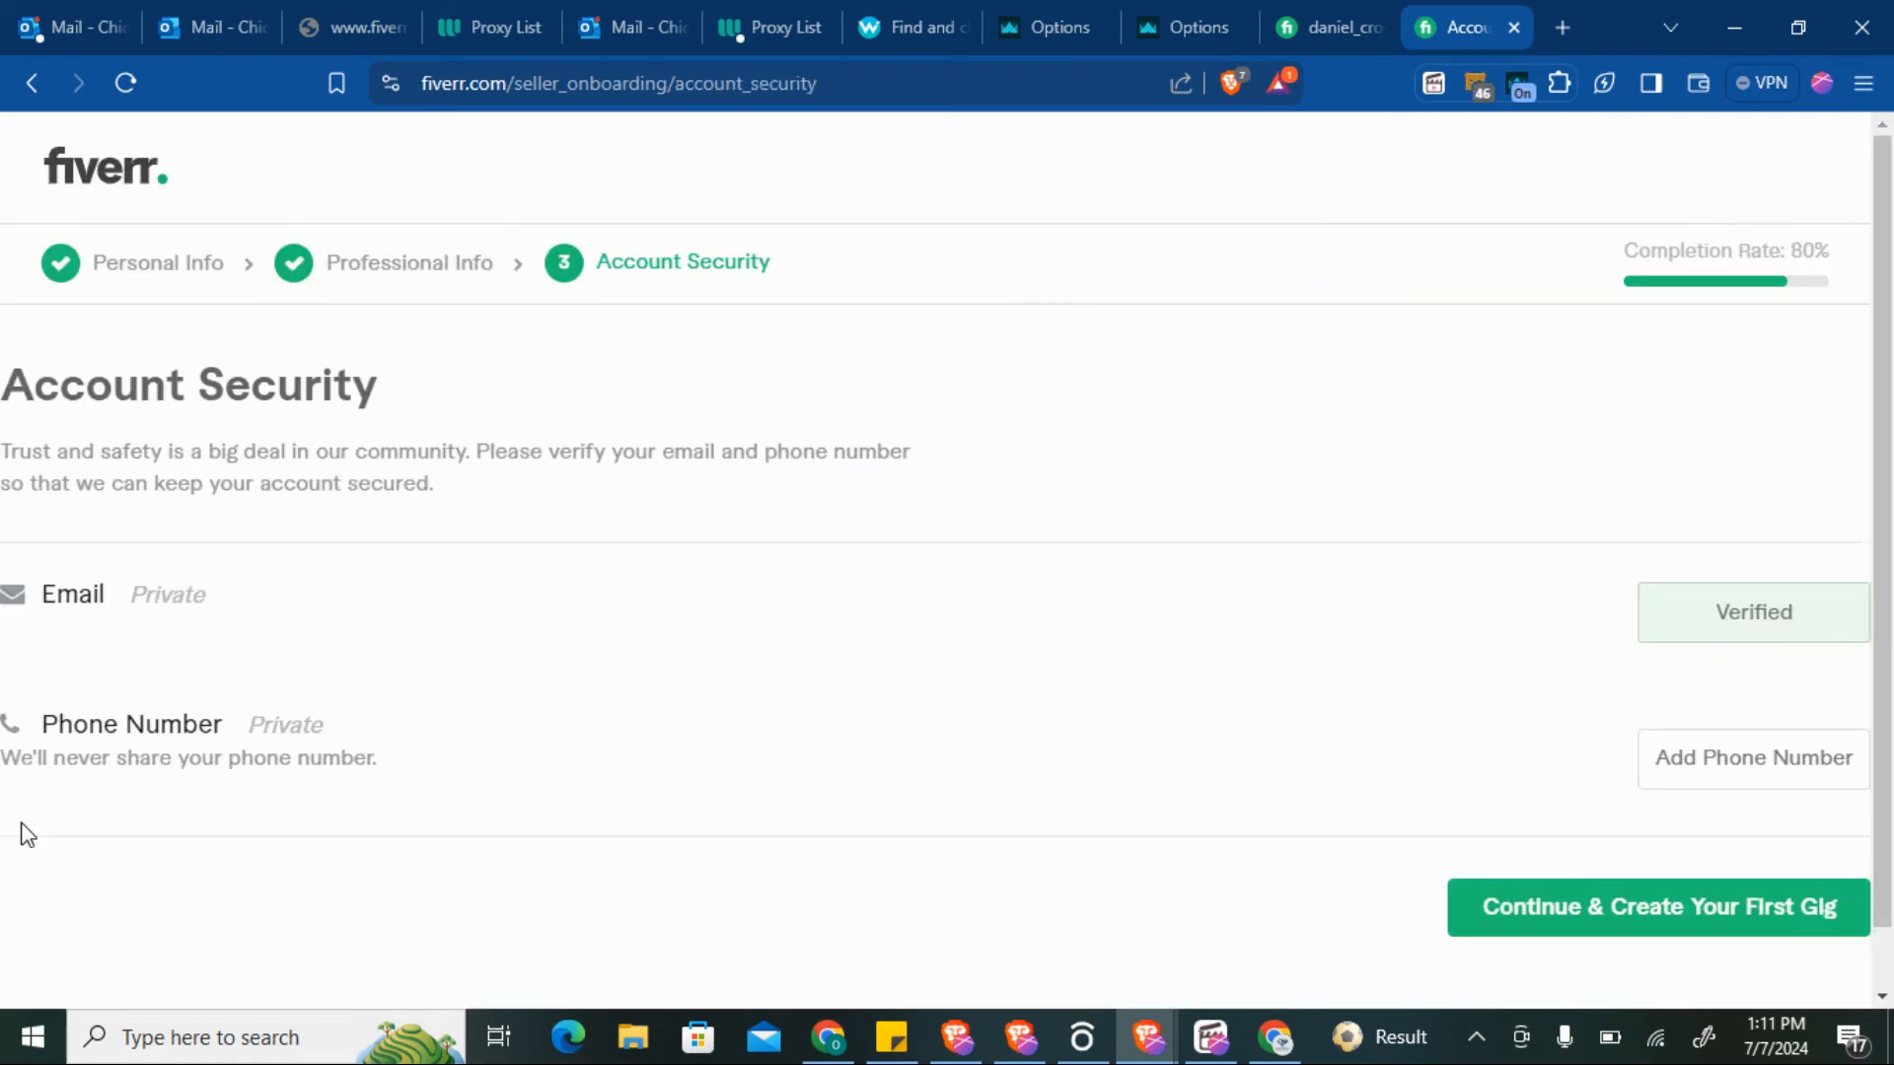
- Start adding a phone number to the account and set its country to Nigeria
scroll(540, 663, "down", 1)
scroll(541, 663, "up", 1)
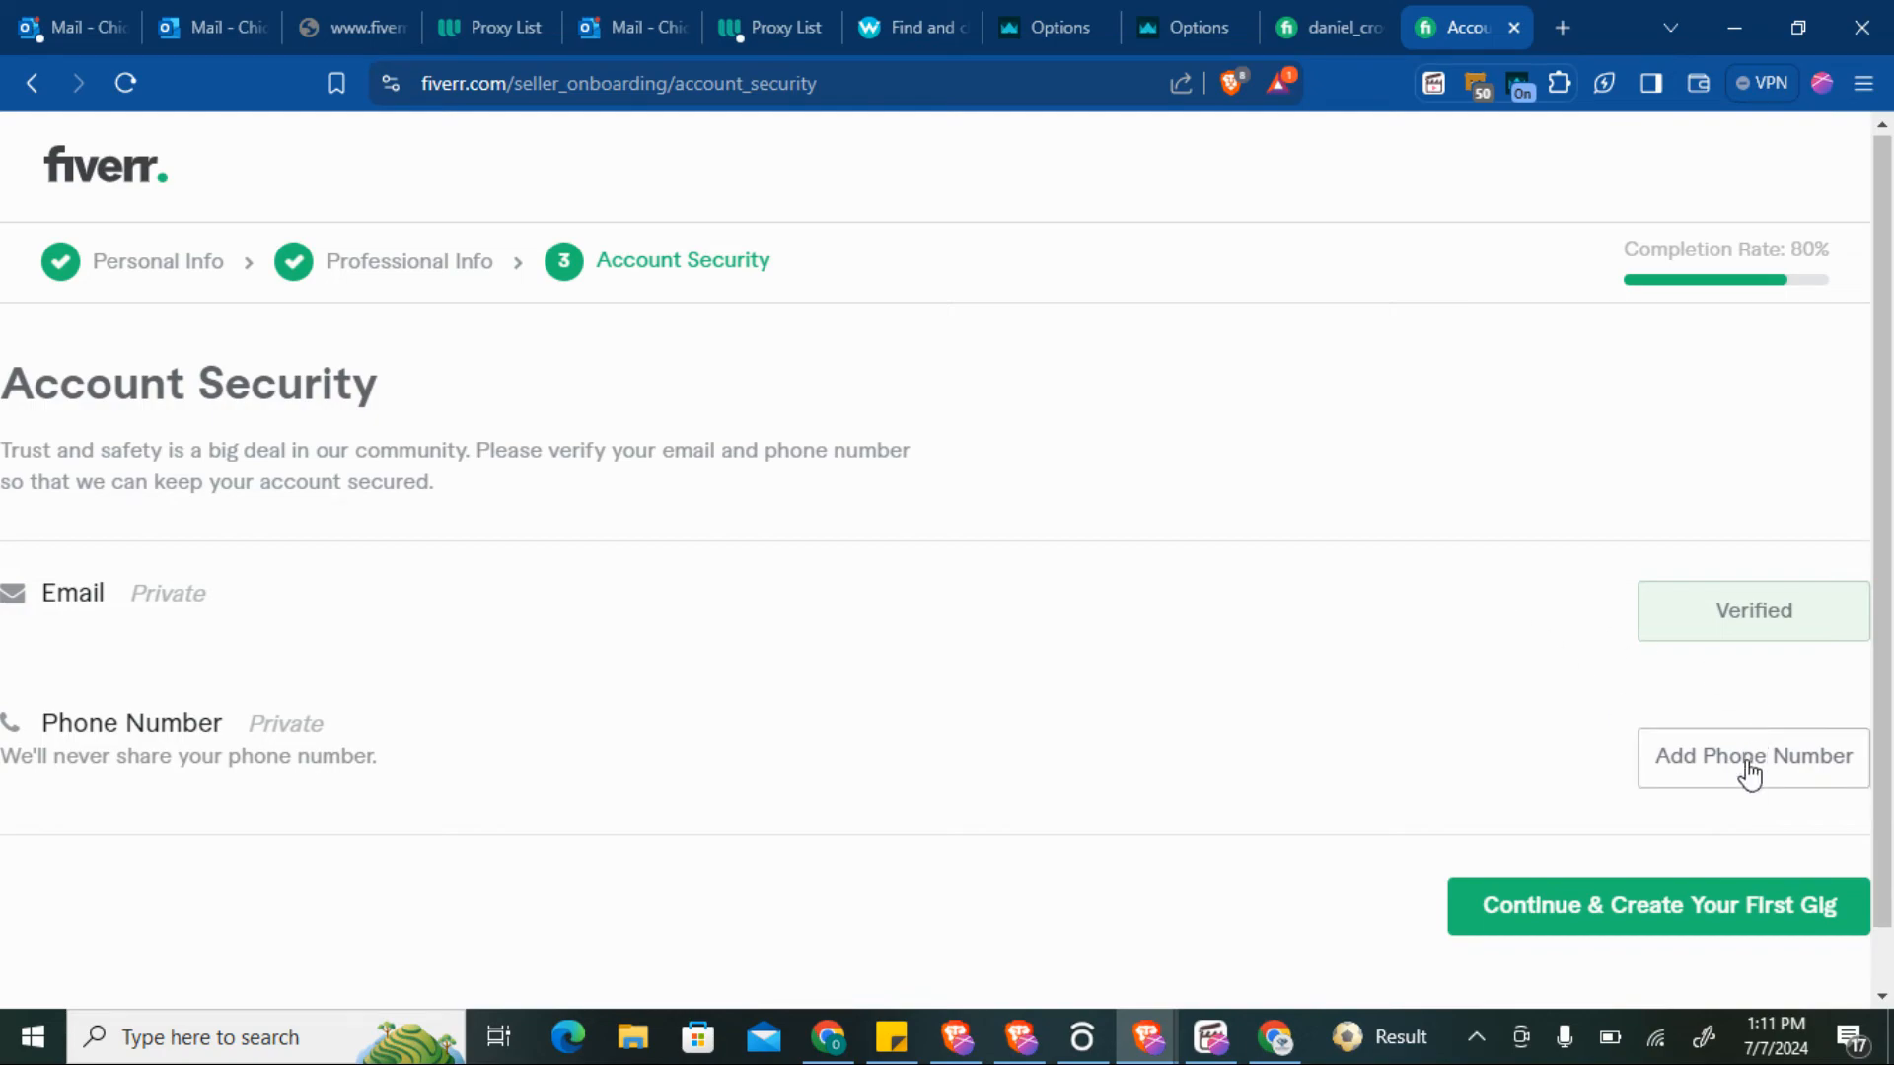
left_click(1696, 761)
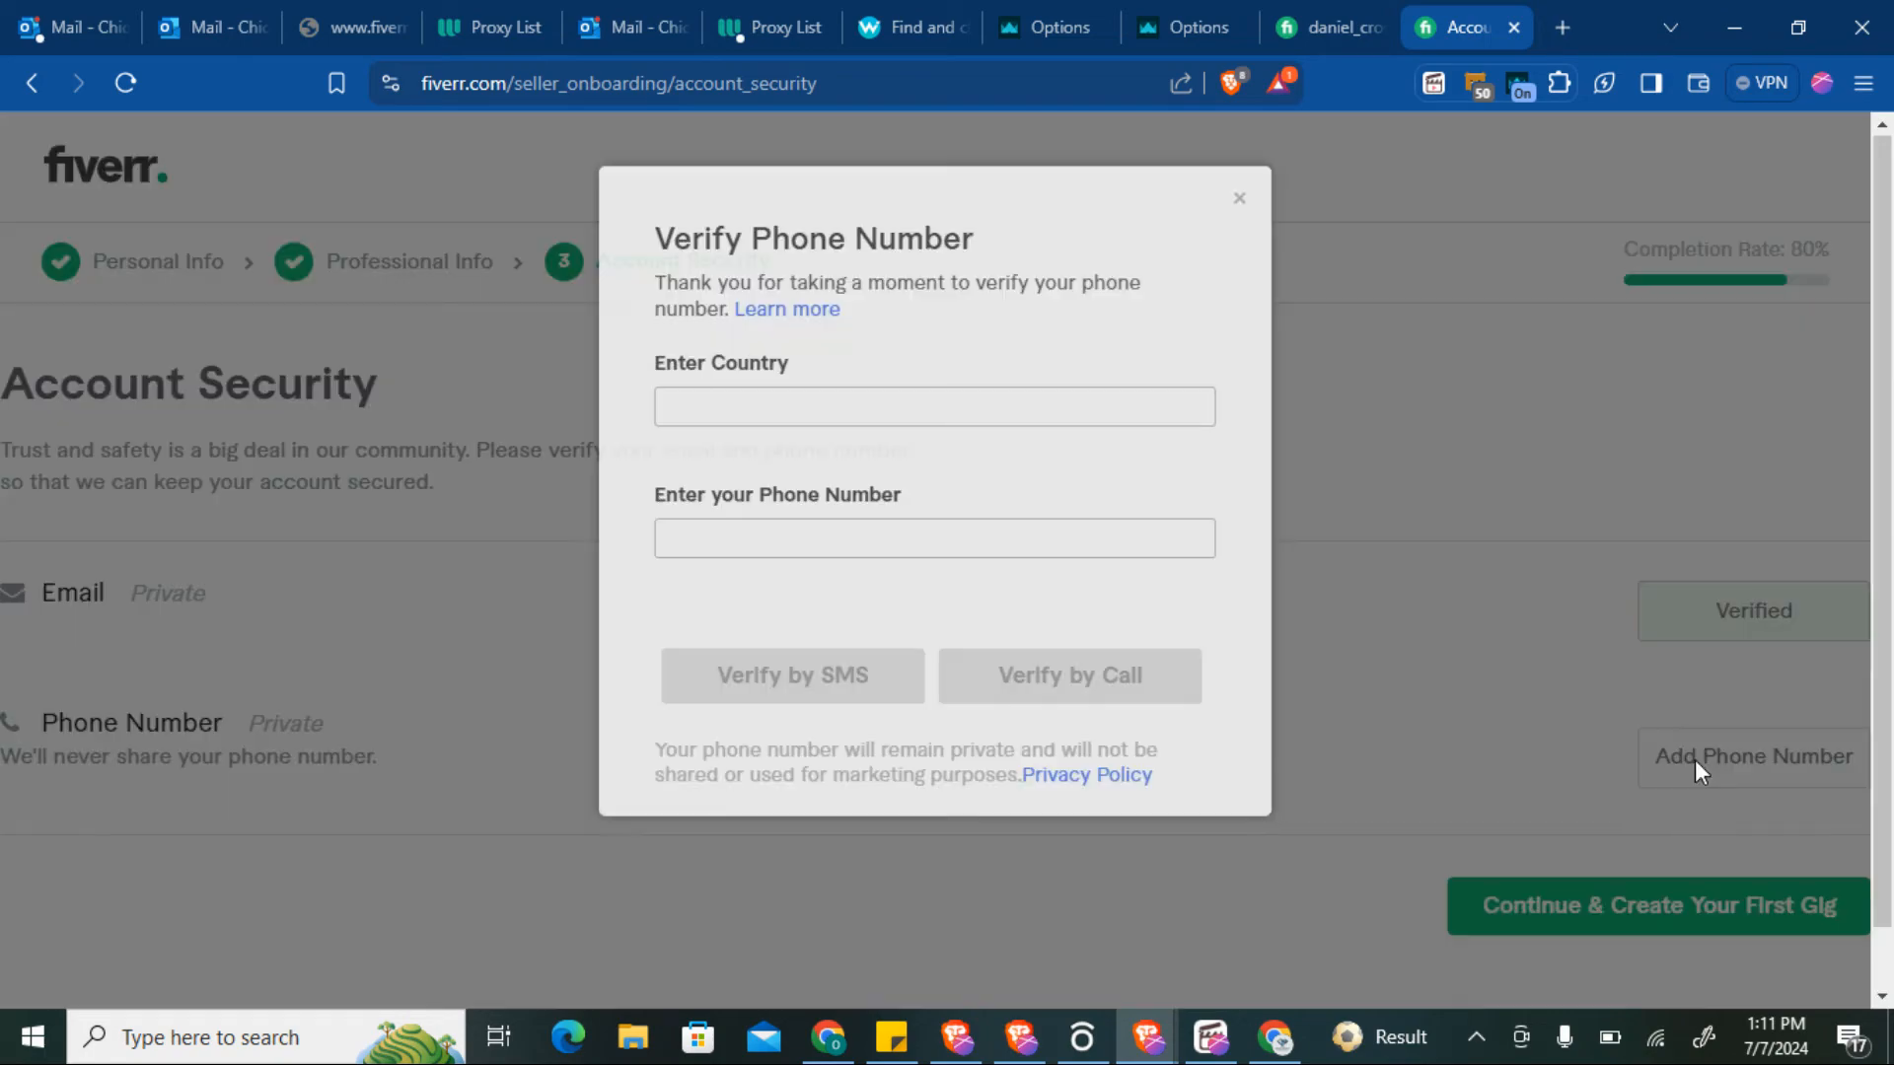
left_click(1091, 416)
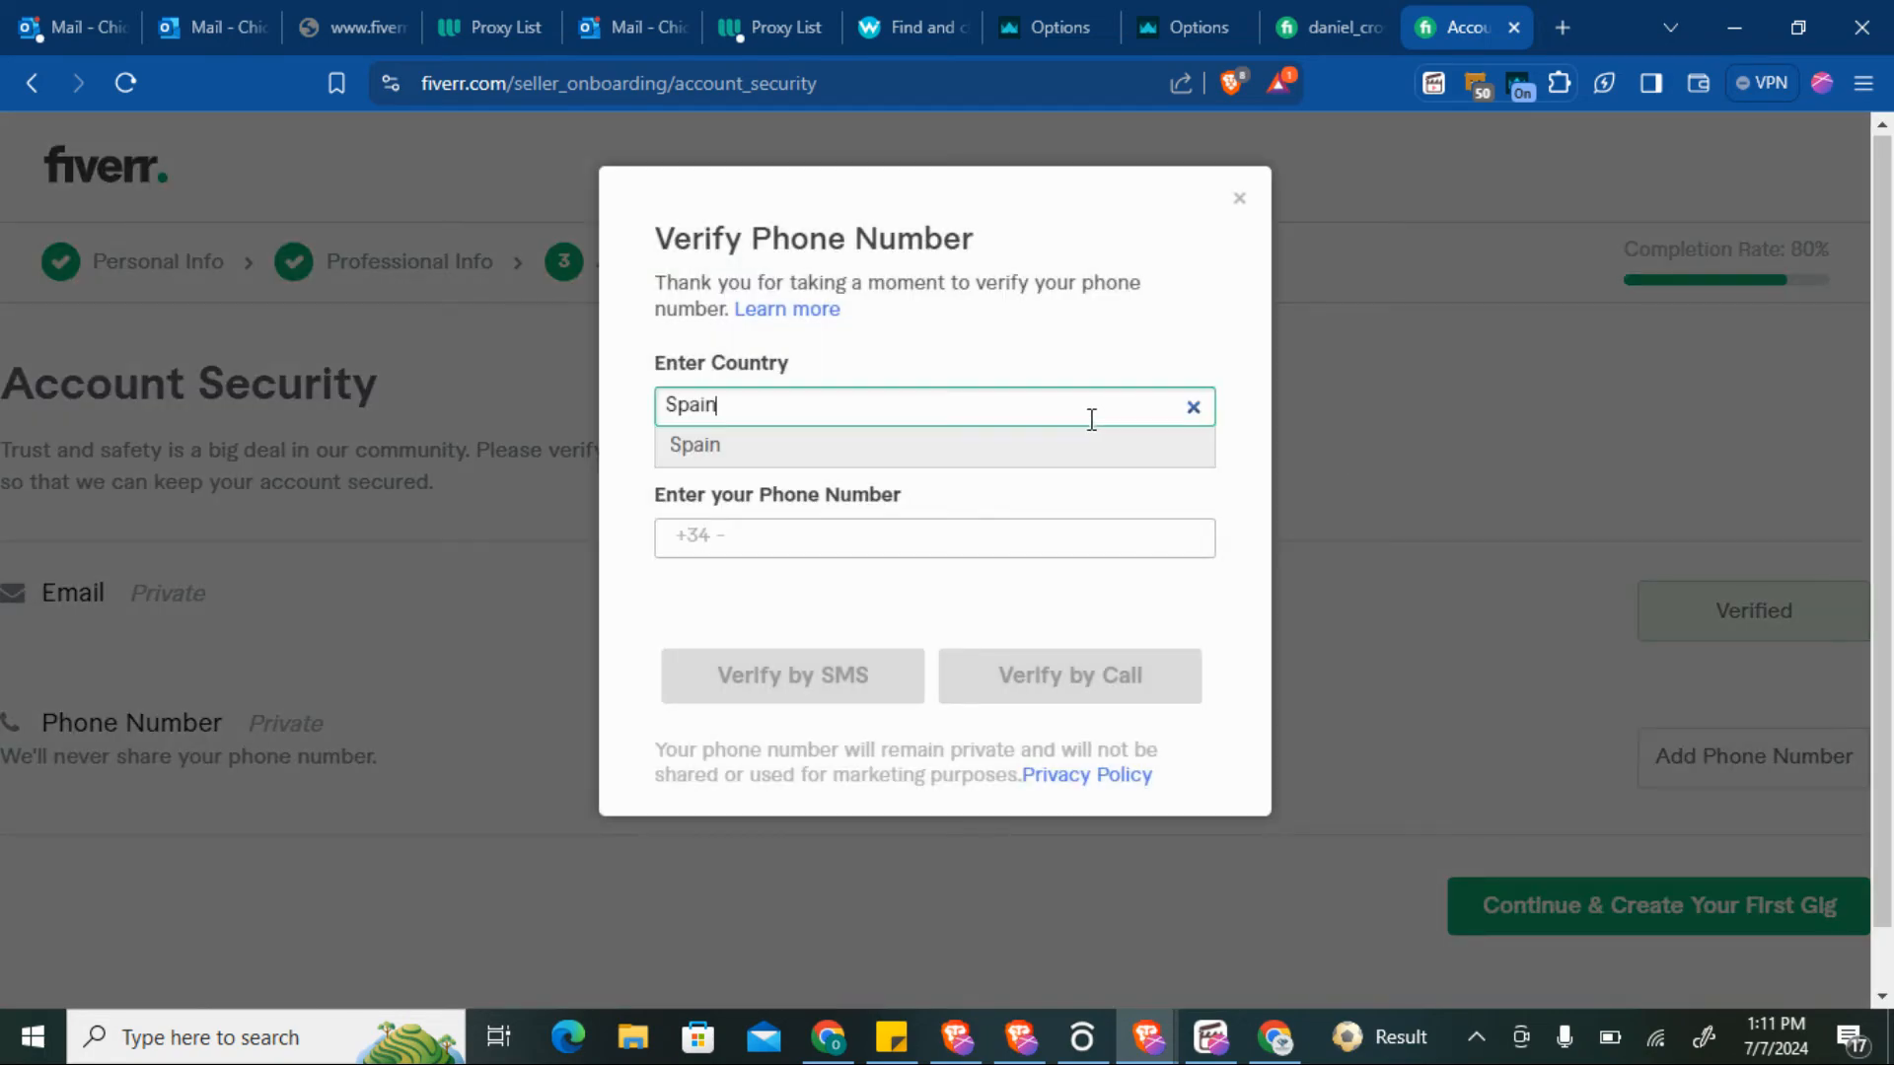
key("BackSpace")
key("BackSpace")
key("BackSpace")
key("BackSpace")
key("BackSpace")
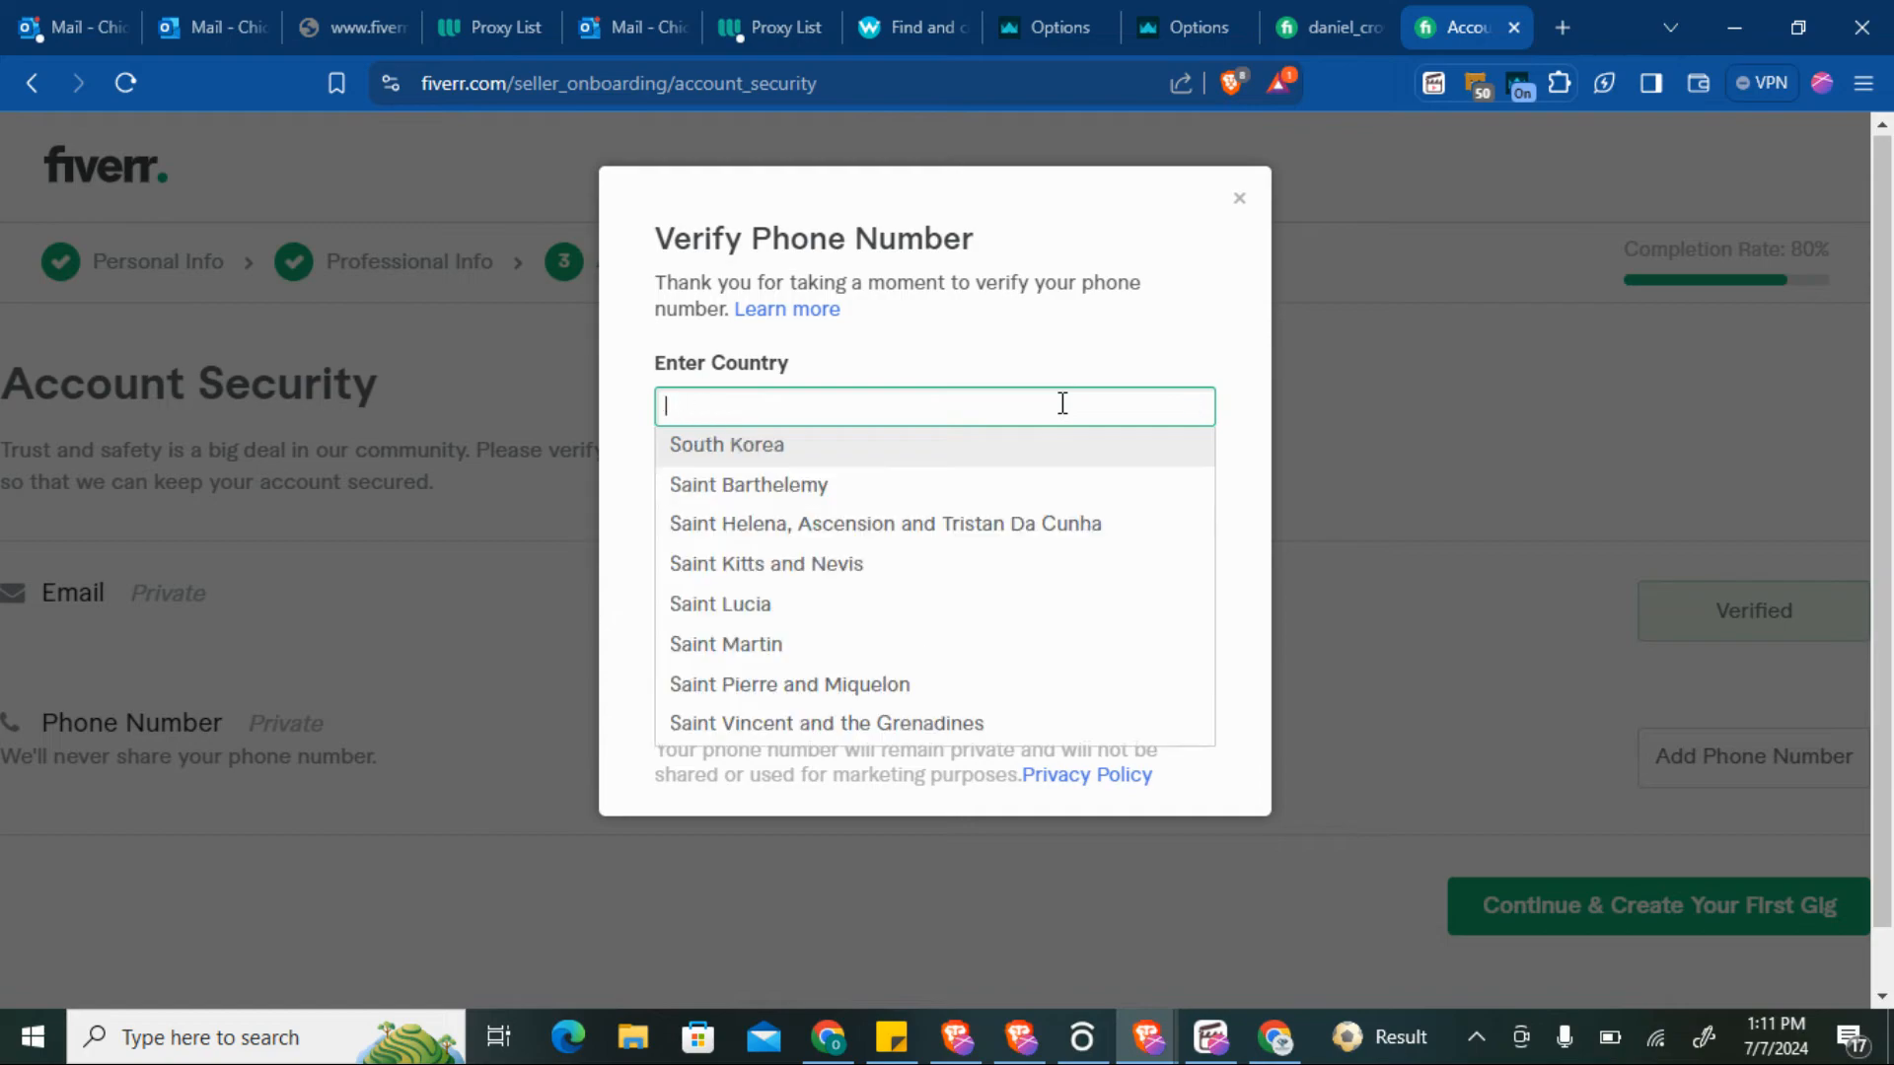
type("Niger")
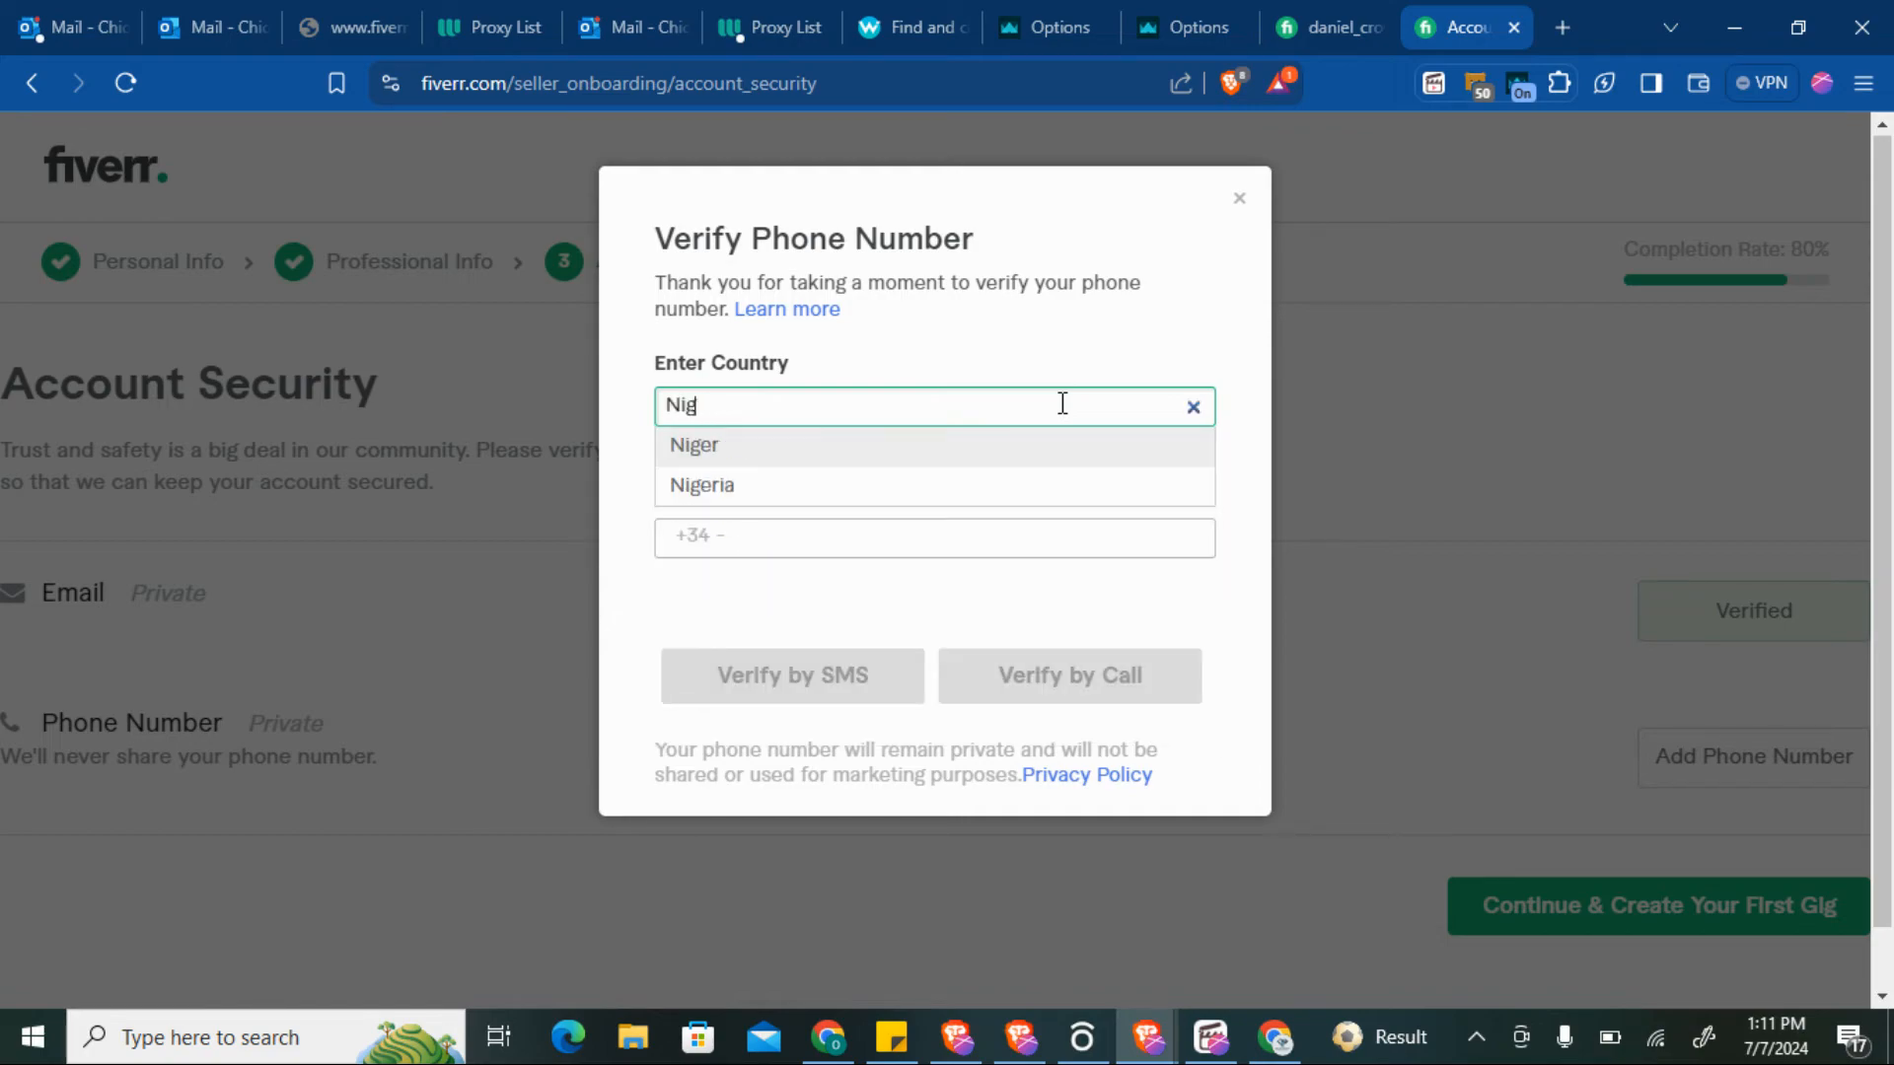
left_click(942, 511)
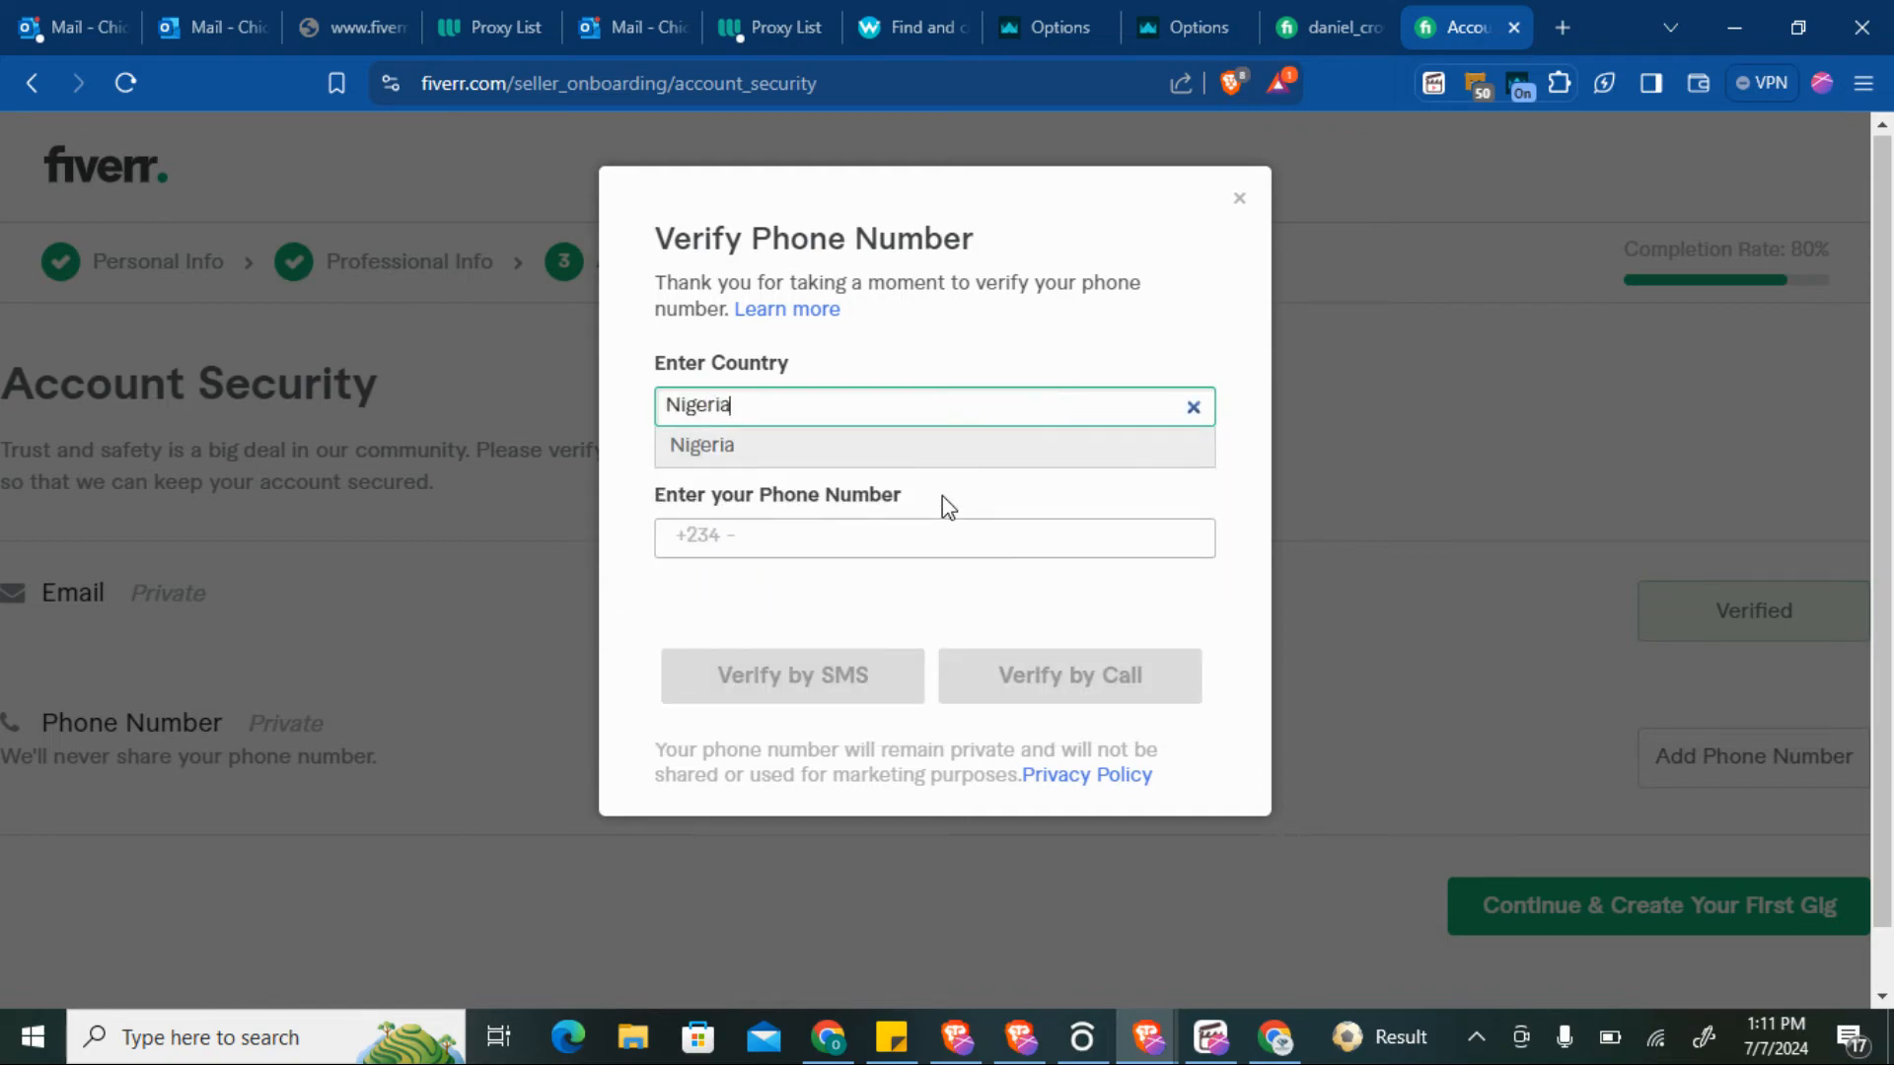
- Enter the seller's phone number and request a verification code by SMS
left_click(916, 541)
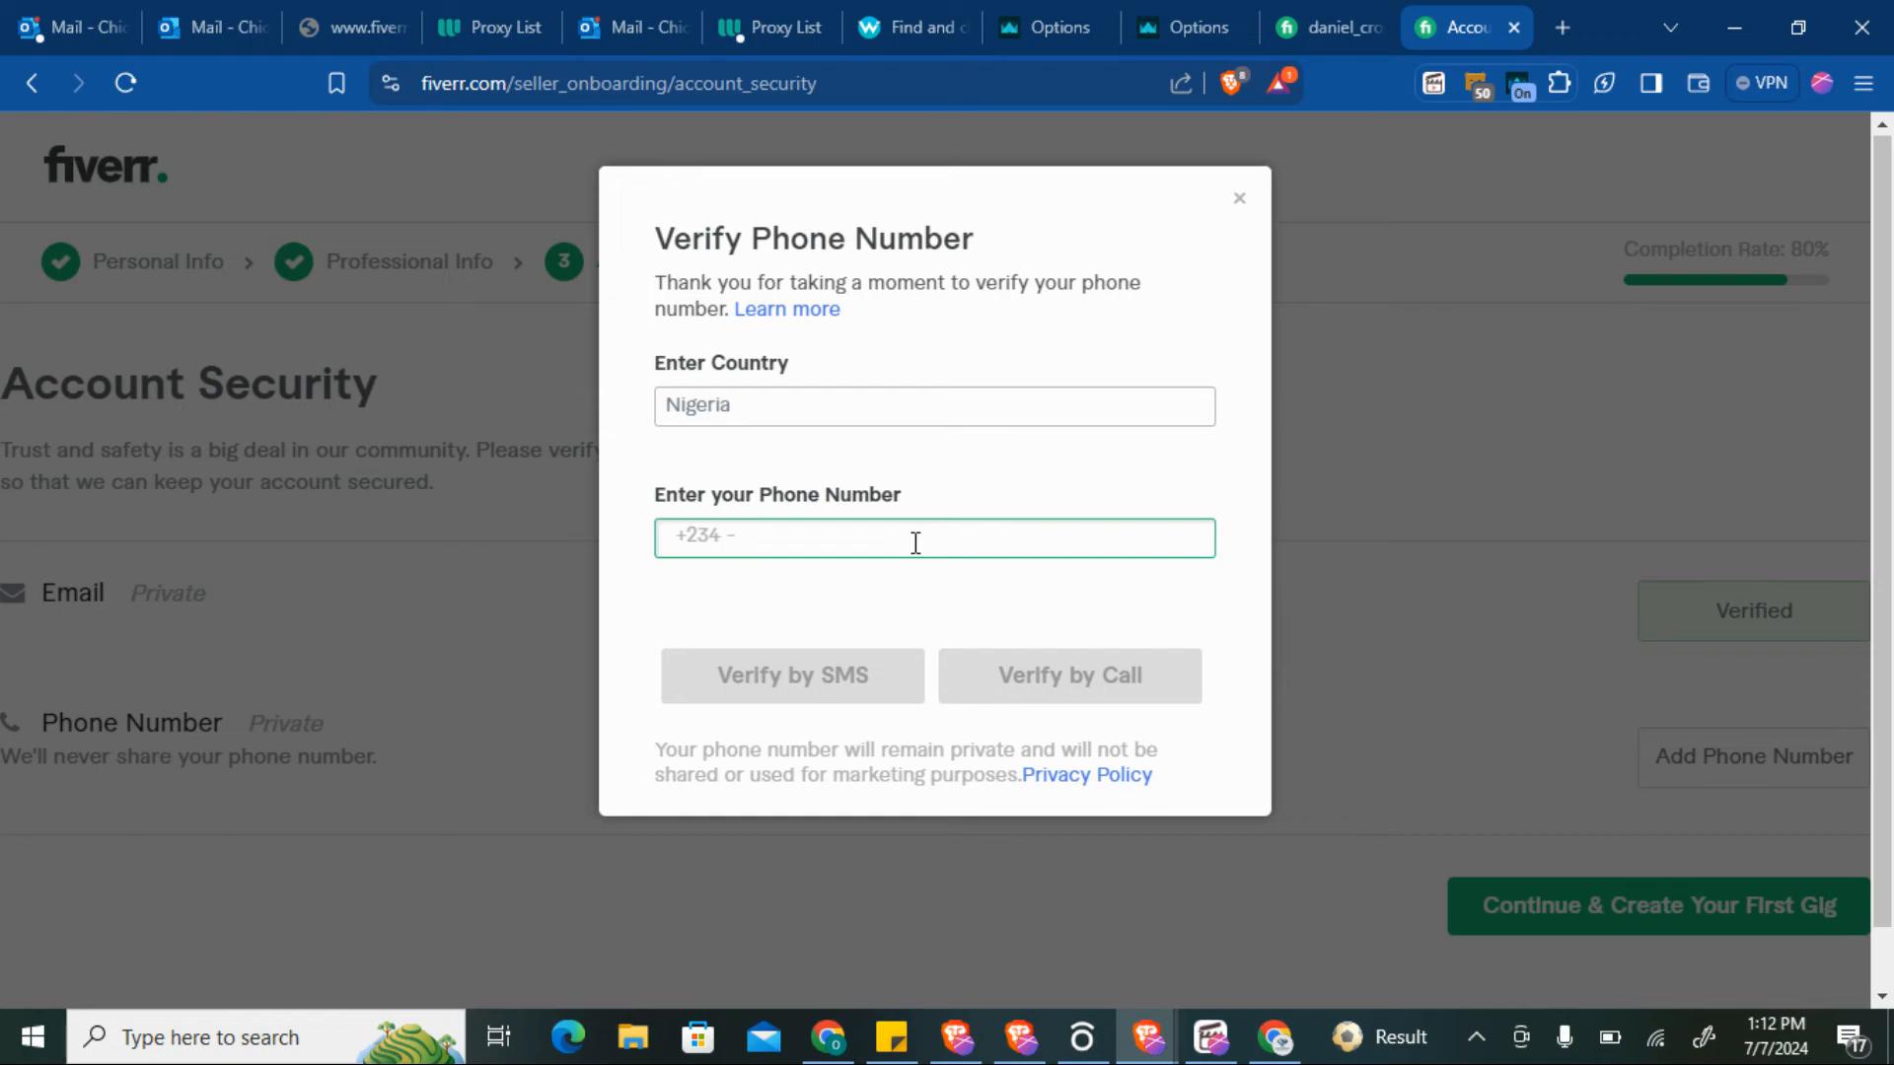
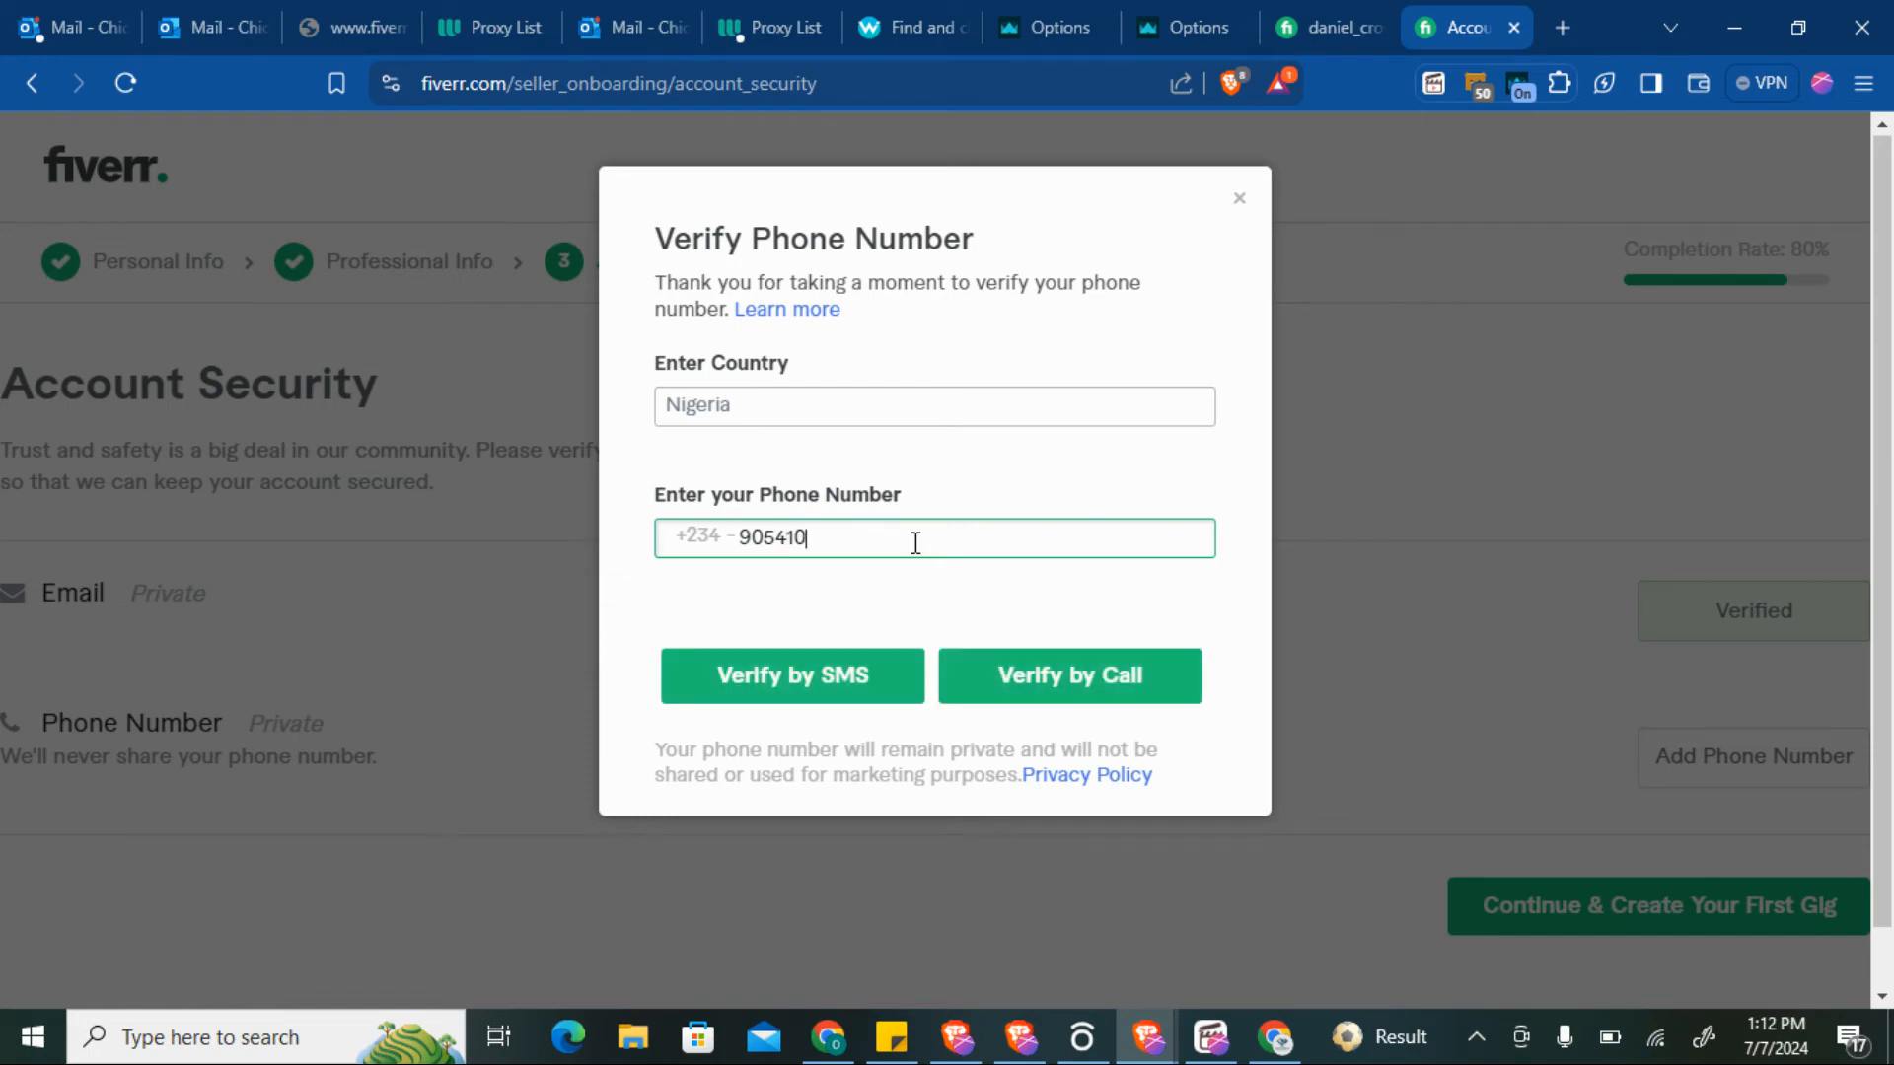
left_click(825, 681)
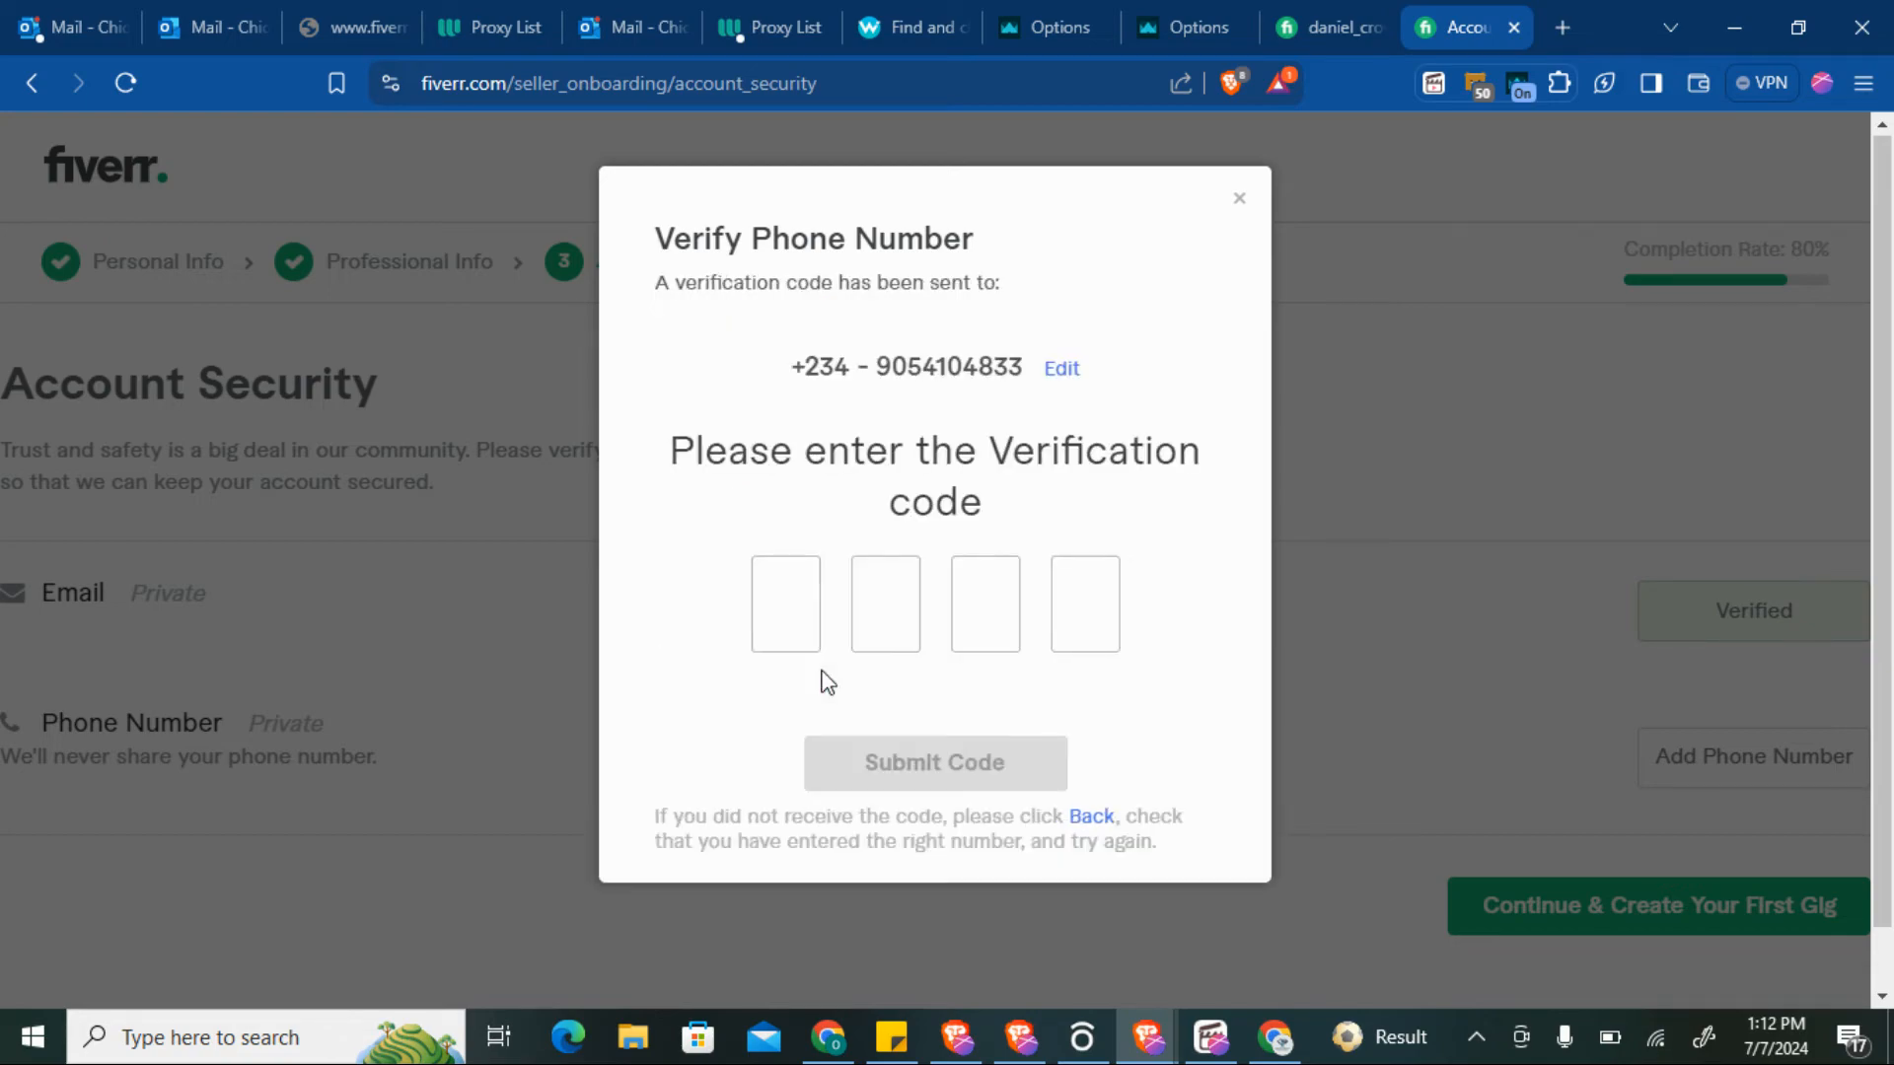
left_click(788, 607)
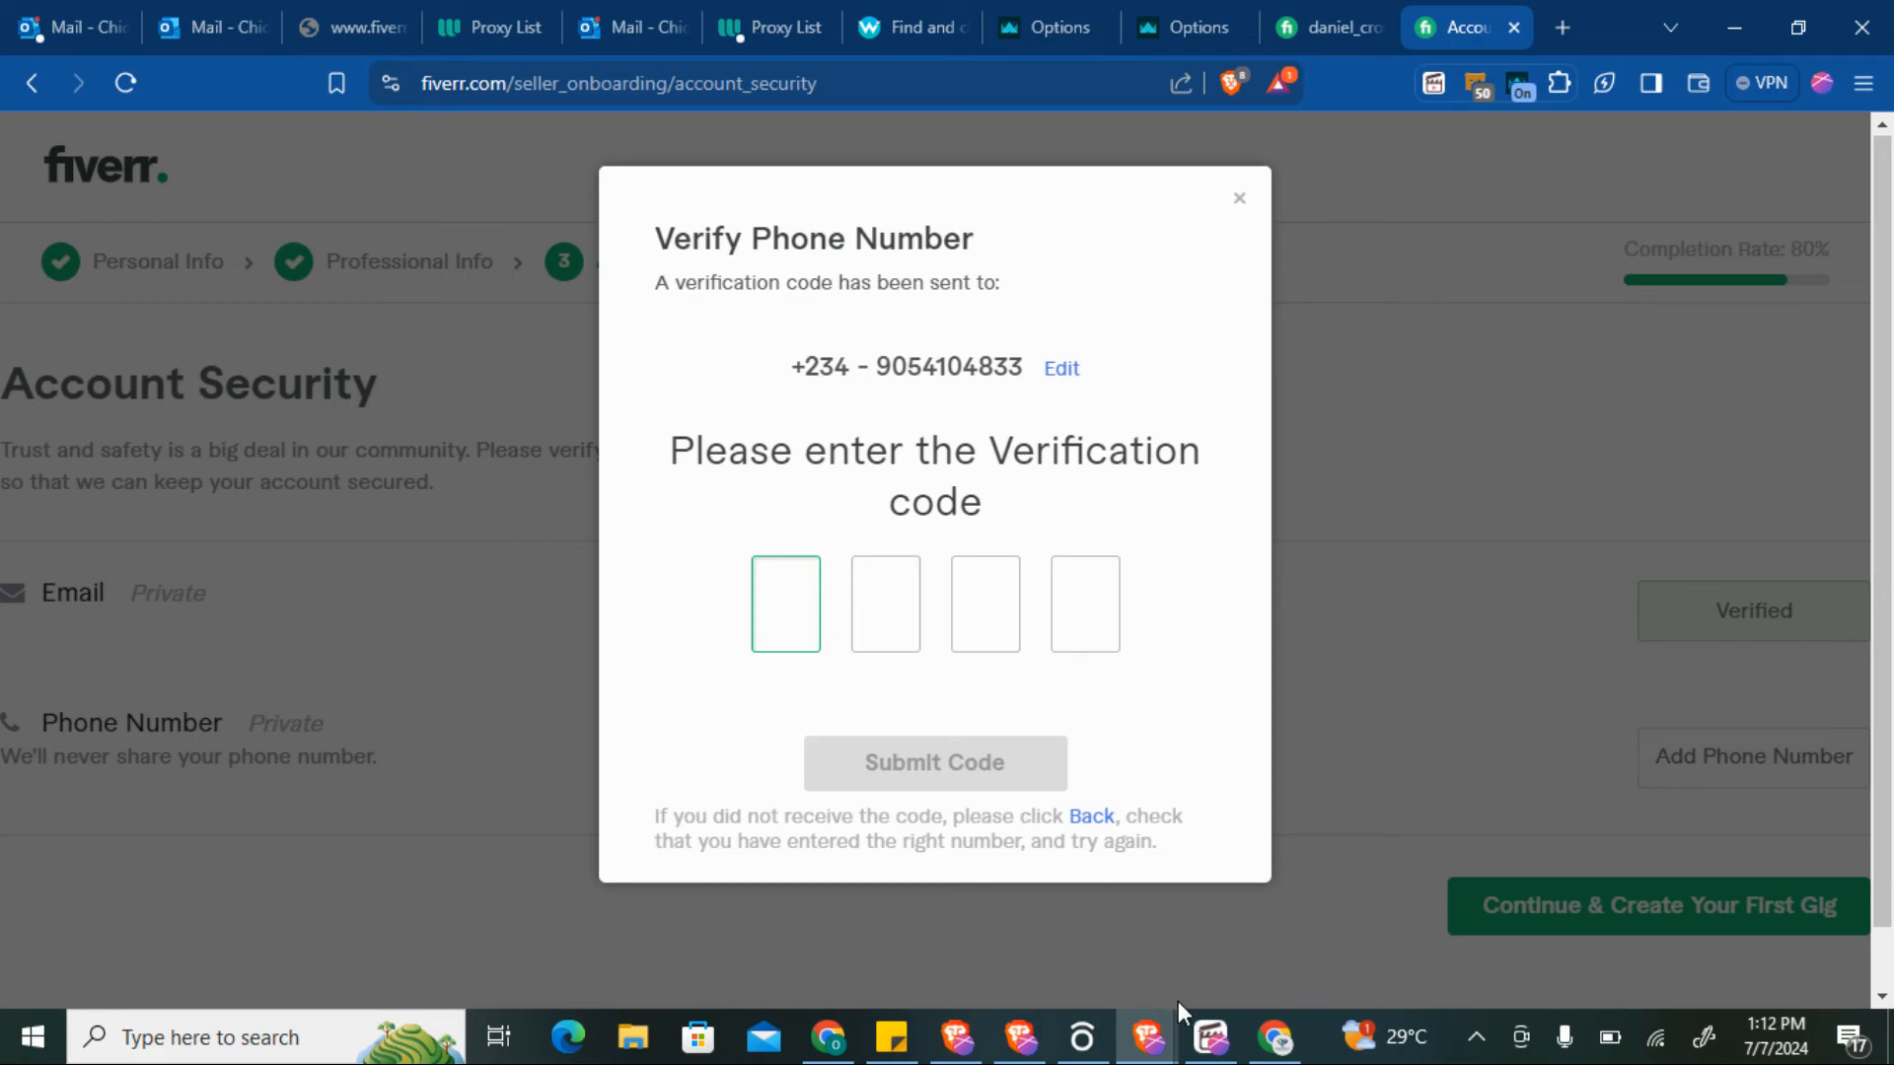
left_click(1210, 1036)
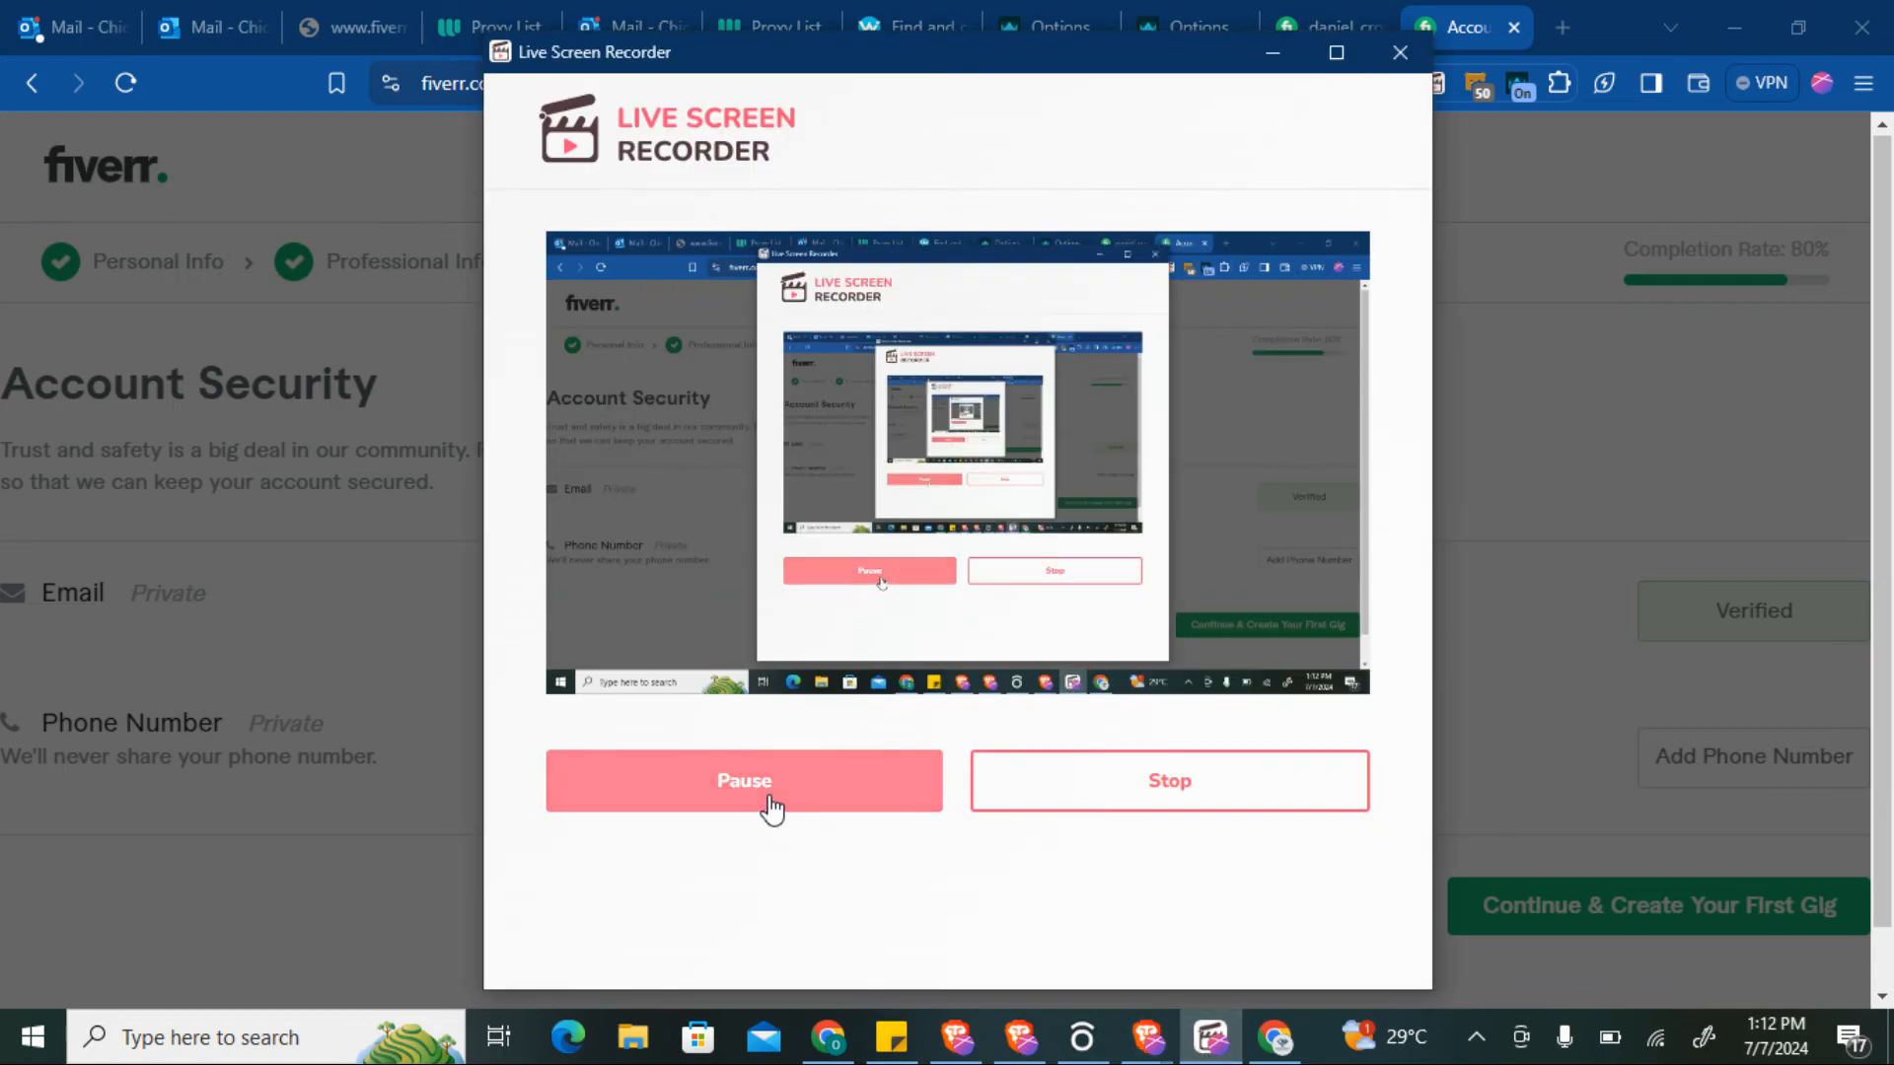
left_click(770, 803)
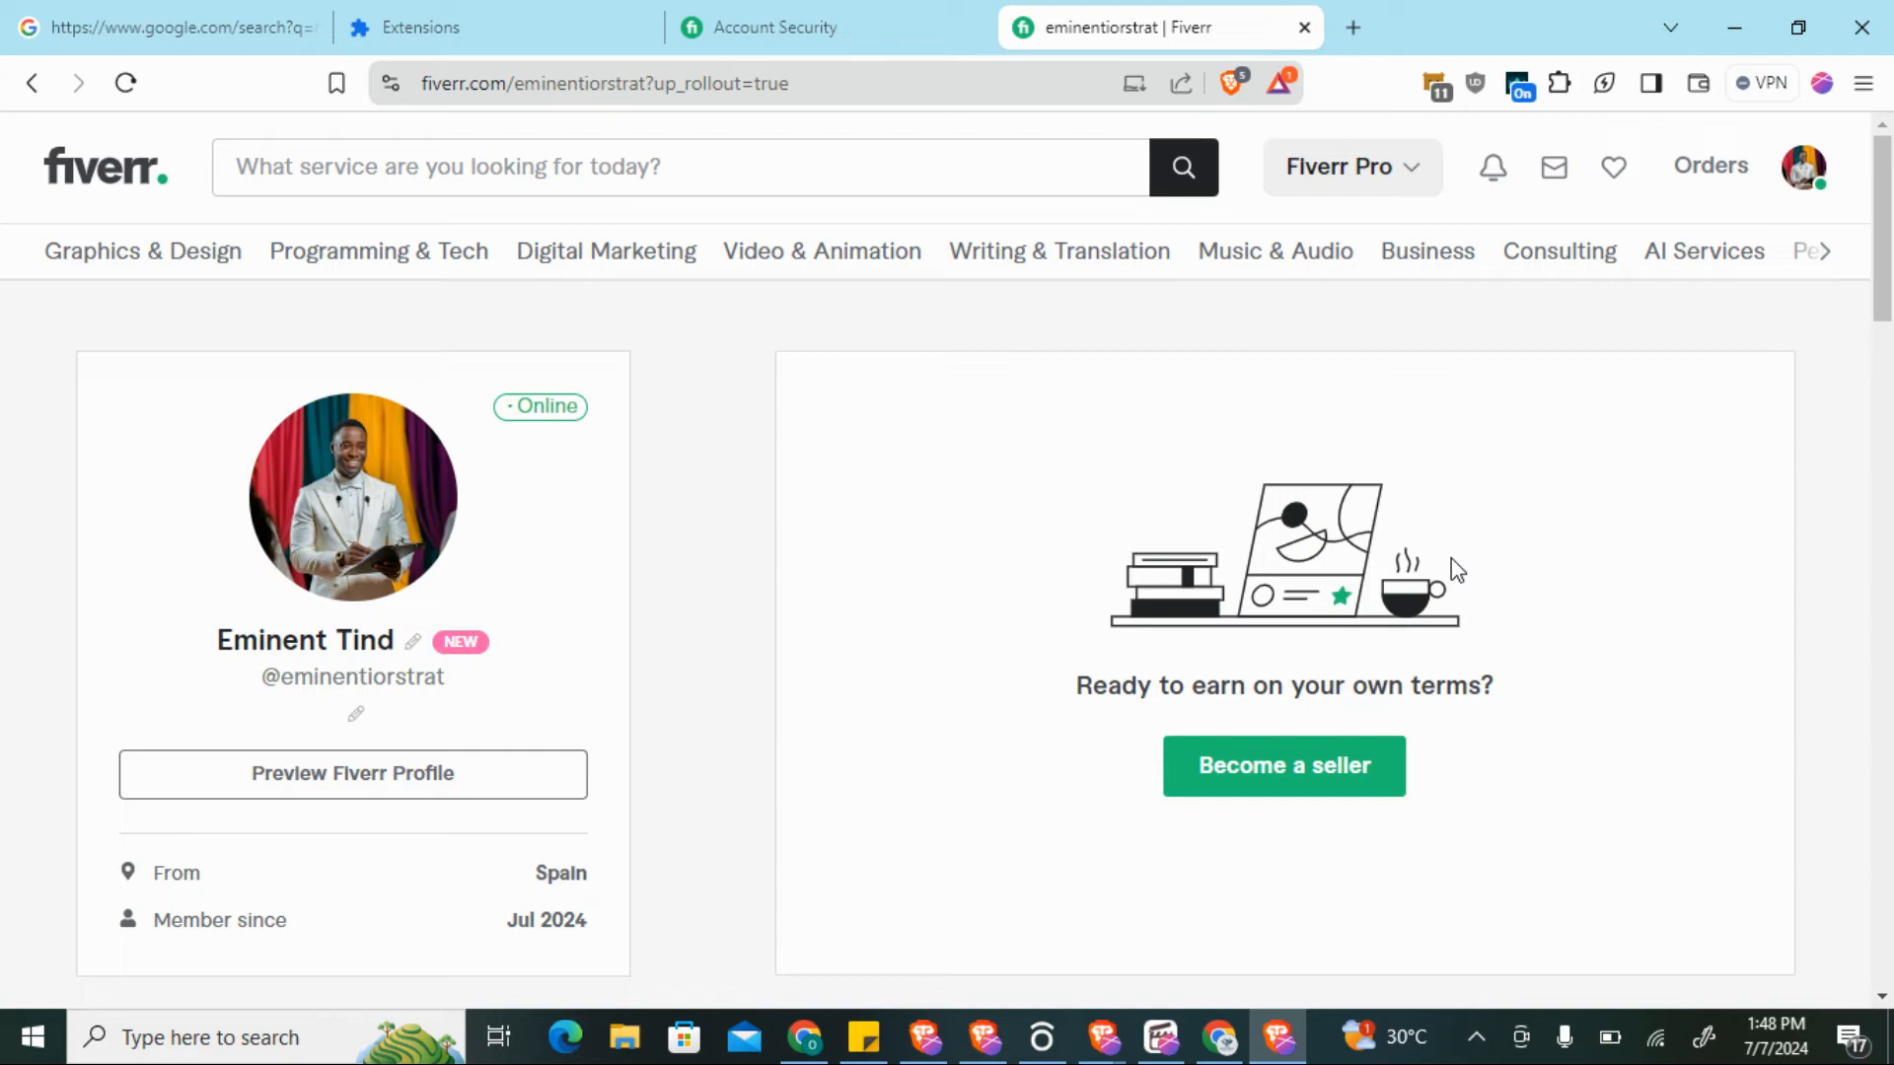
- Return to the Account Security page, submit the SMS verification code for the phone number and acknowledge the confirmation
scroll(1452, 559, "down", 1)
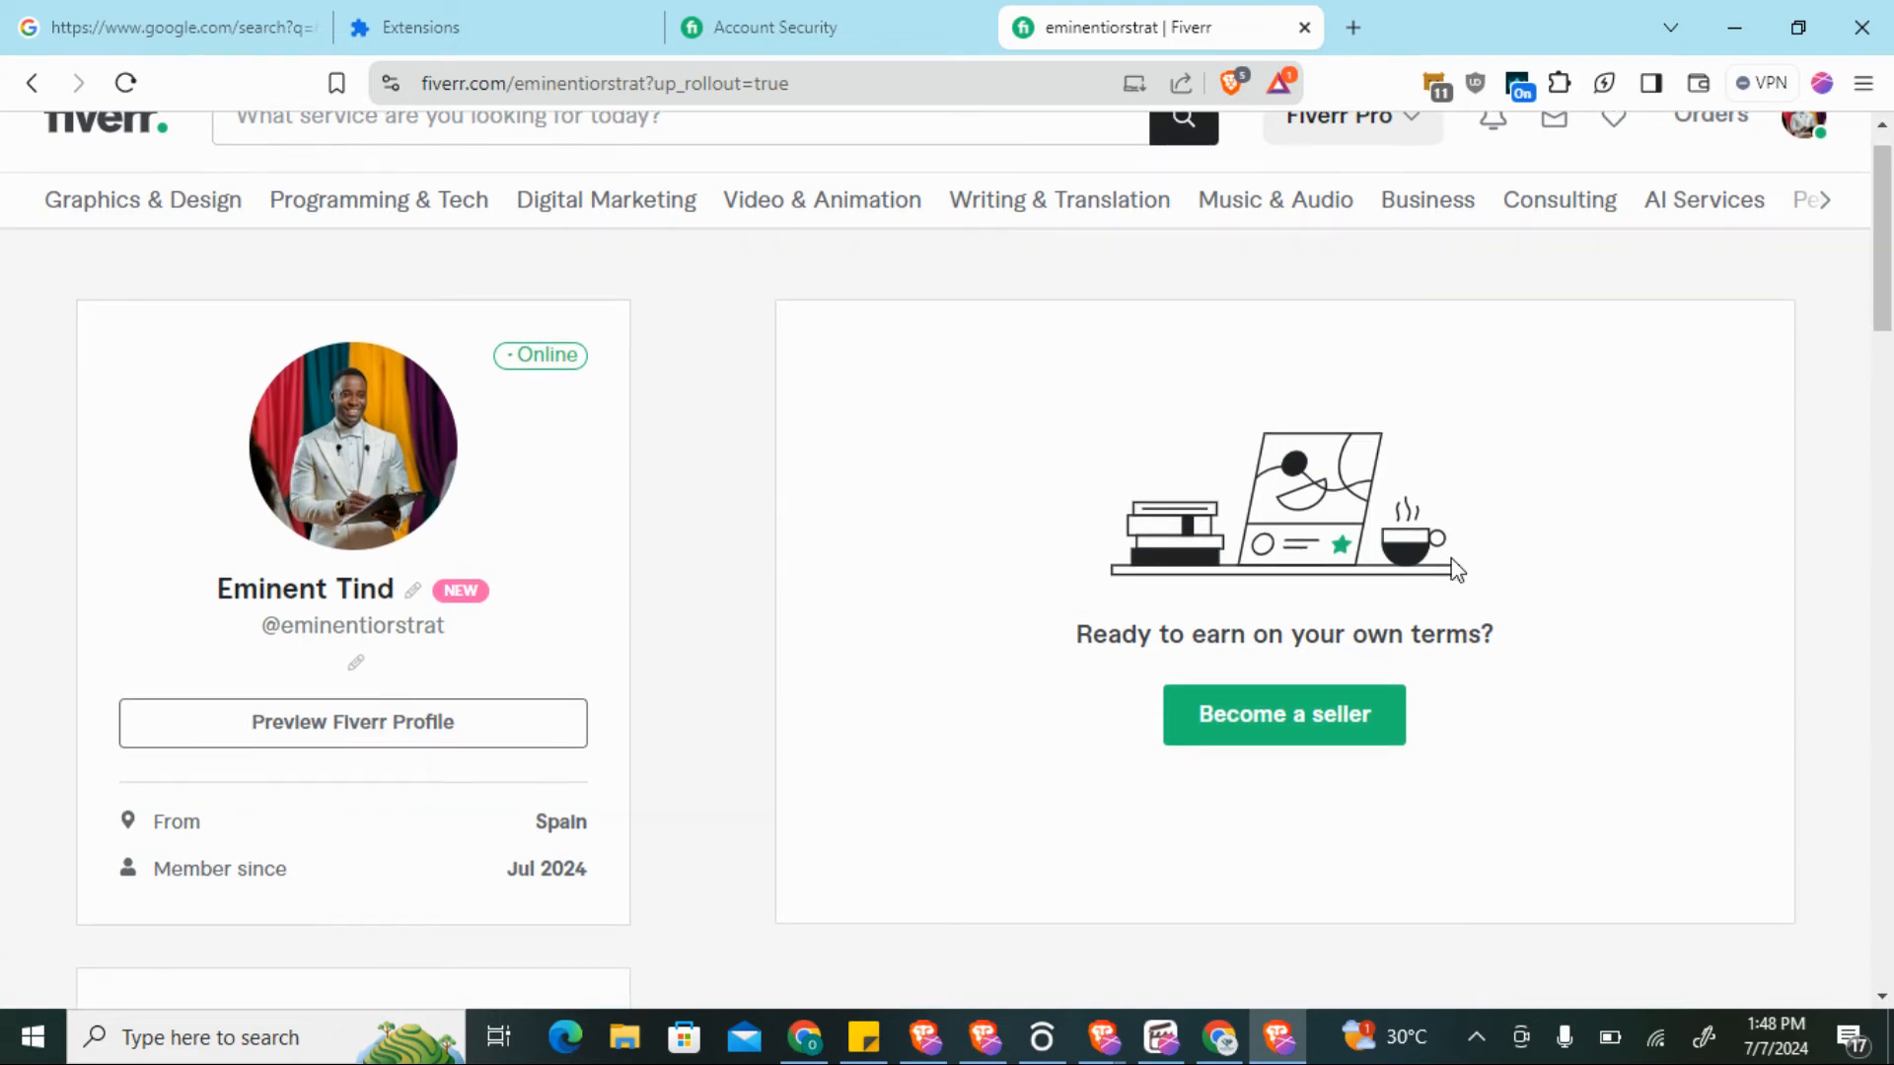
scroll(1452, 561, "up", 1)
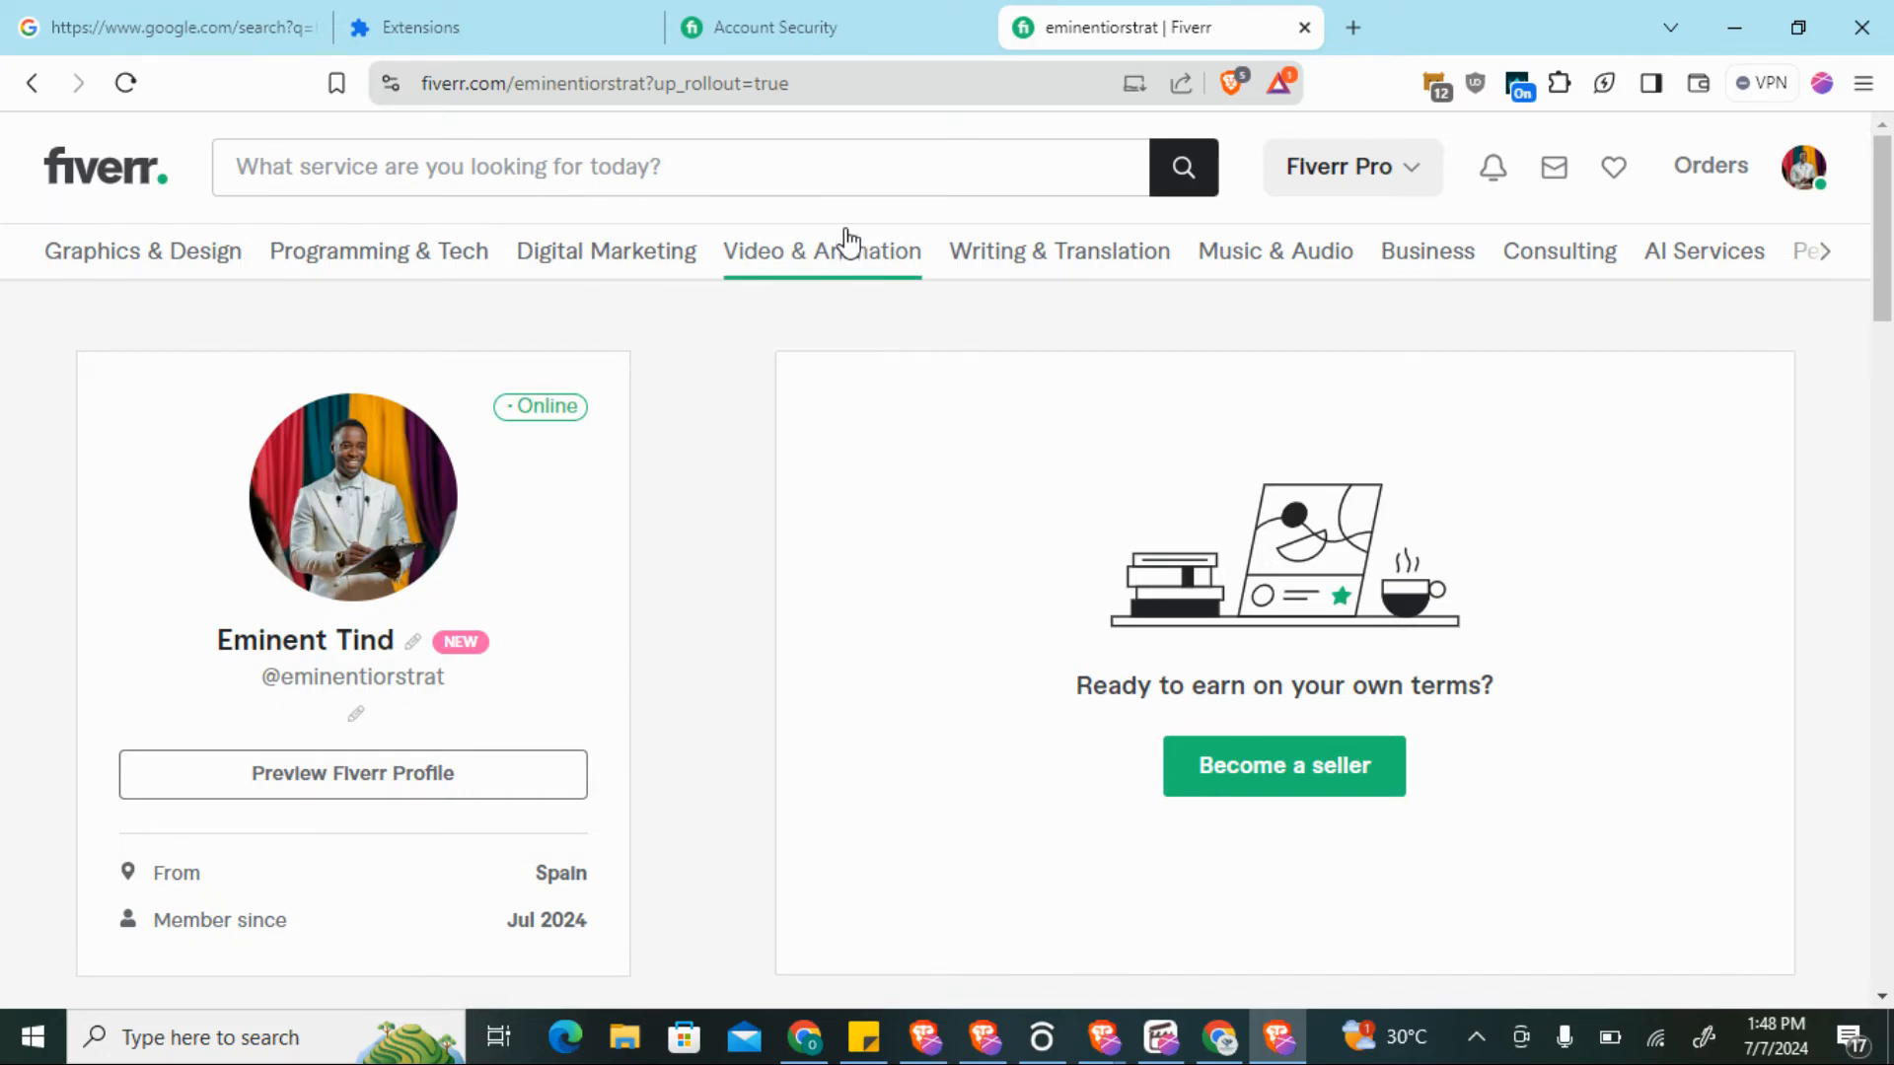
left_click(814, 32)
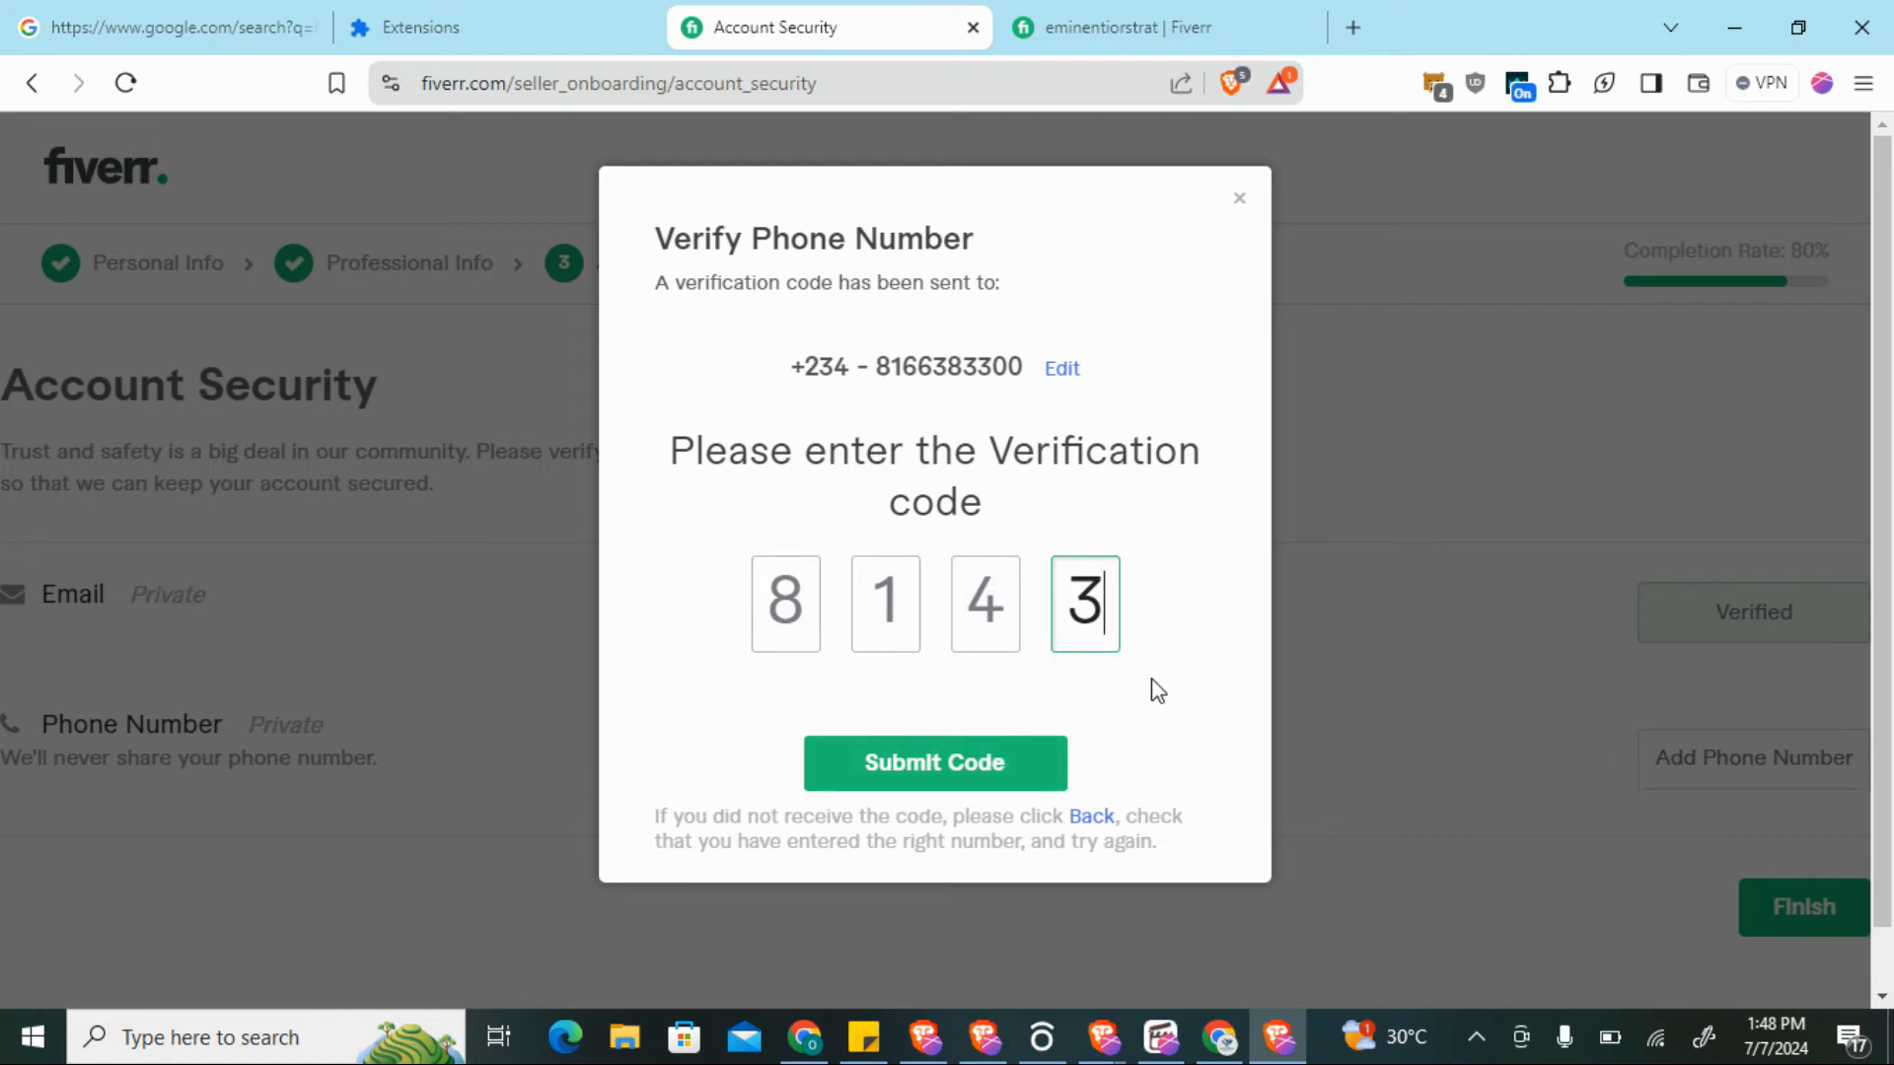
left_click(988, 767)
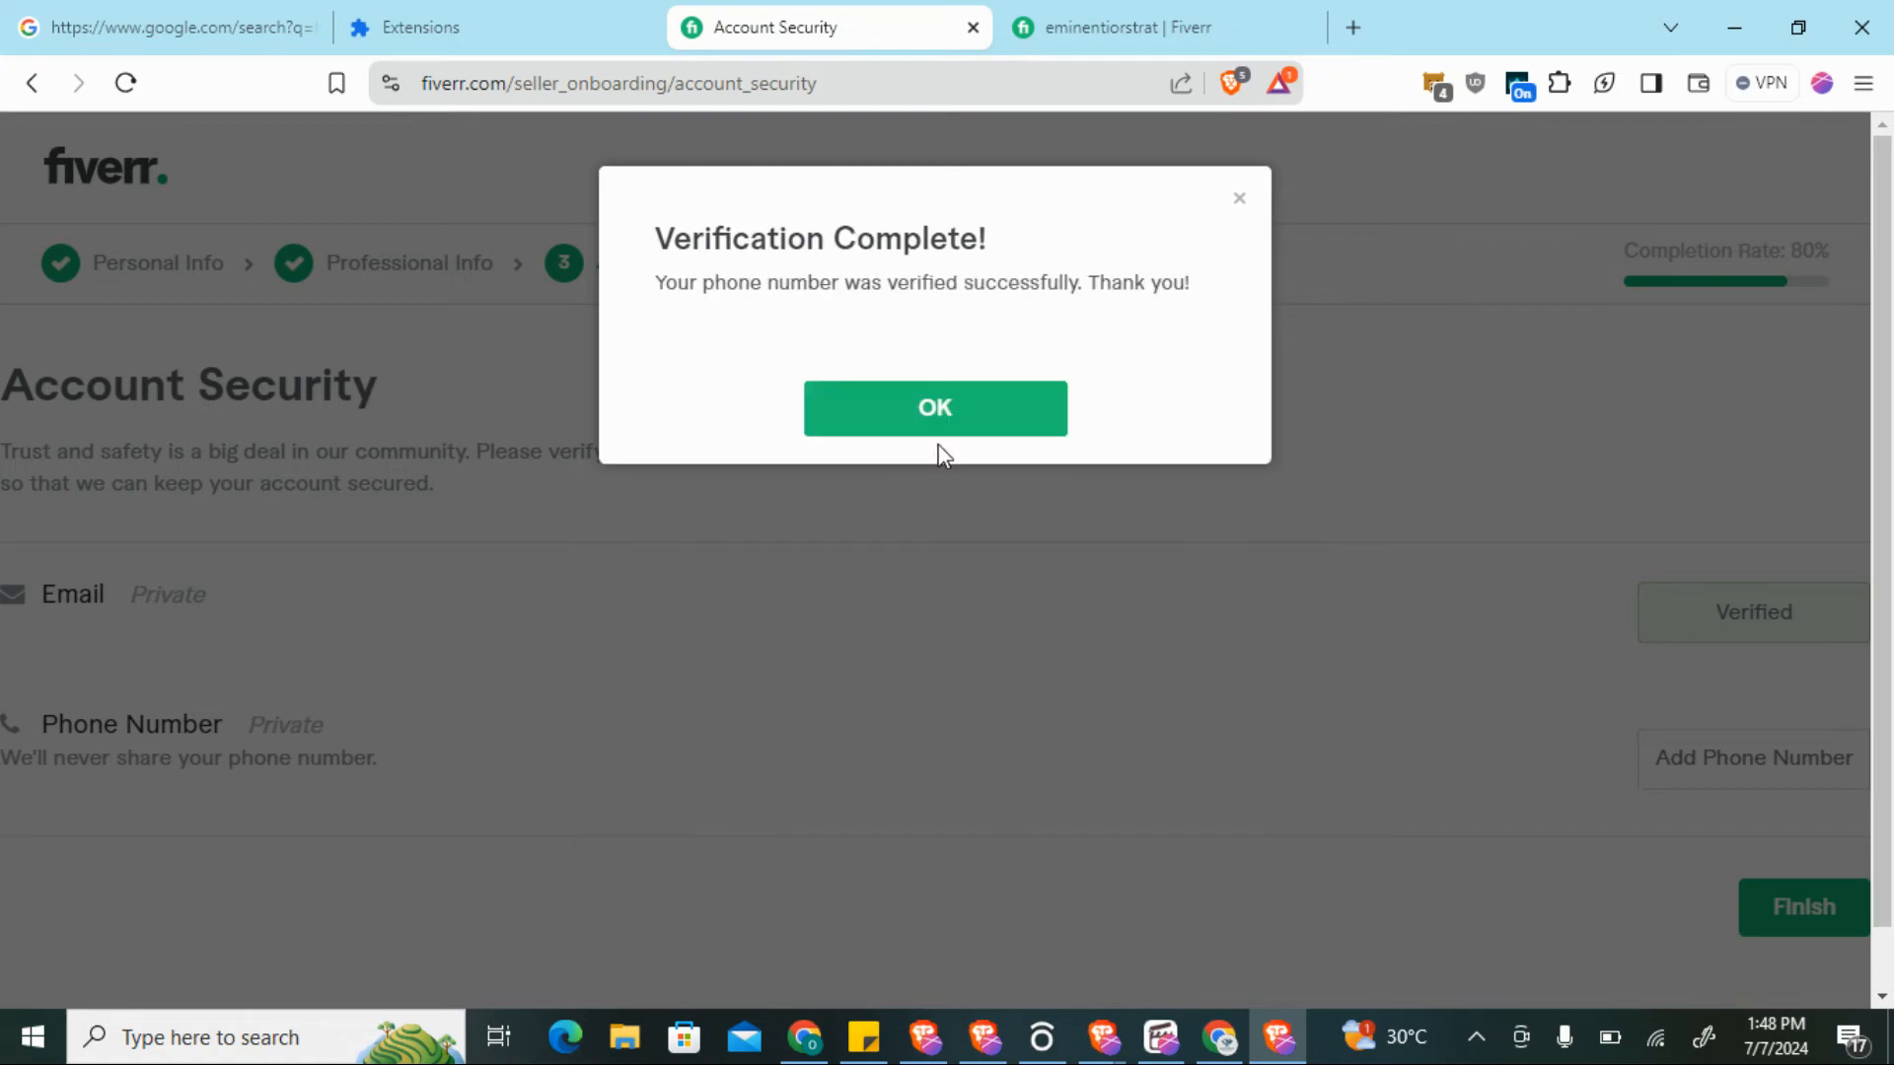
left_click(921, 418)
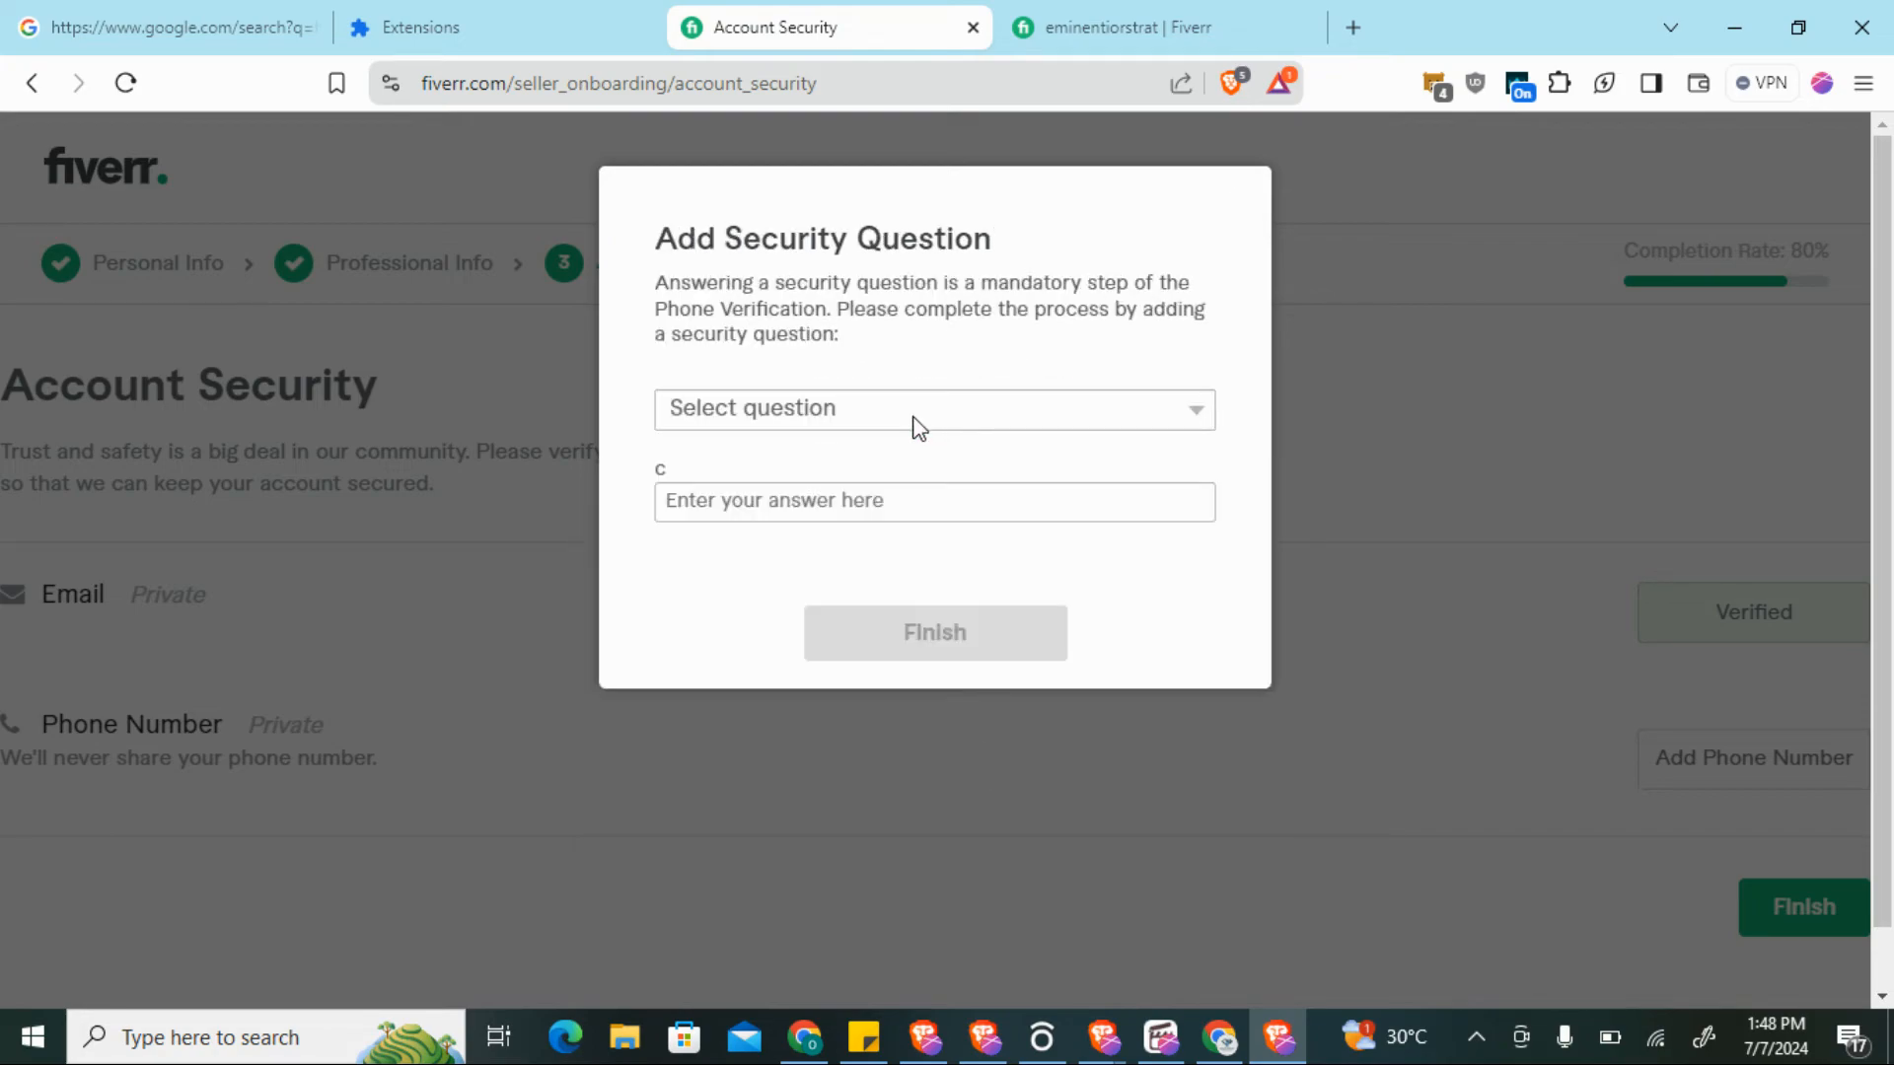
- Choose "What was your childhood nickname?" as the security question, enter its answer and finish the phone verification
left_click(915, 408)
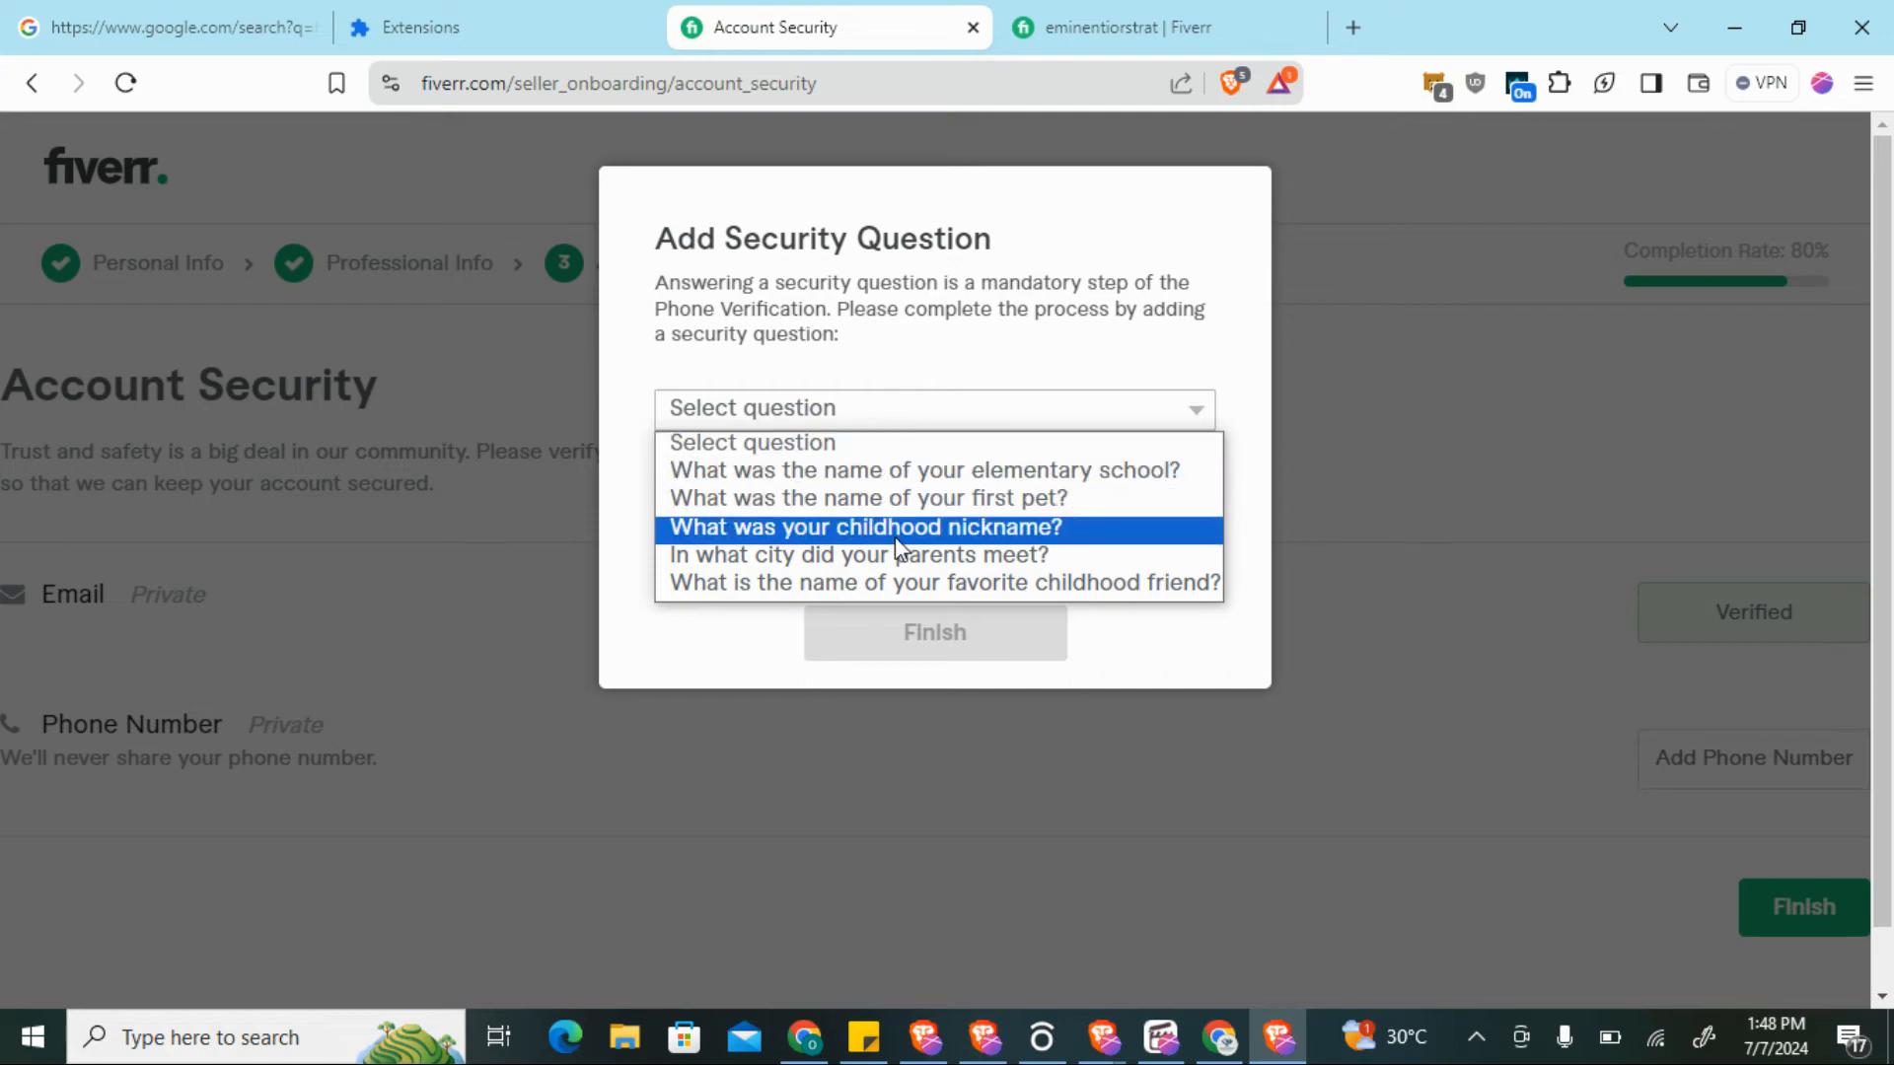
left_click(896, 538)
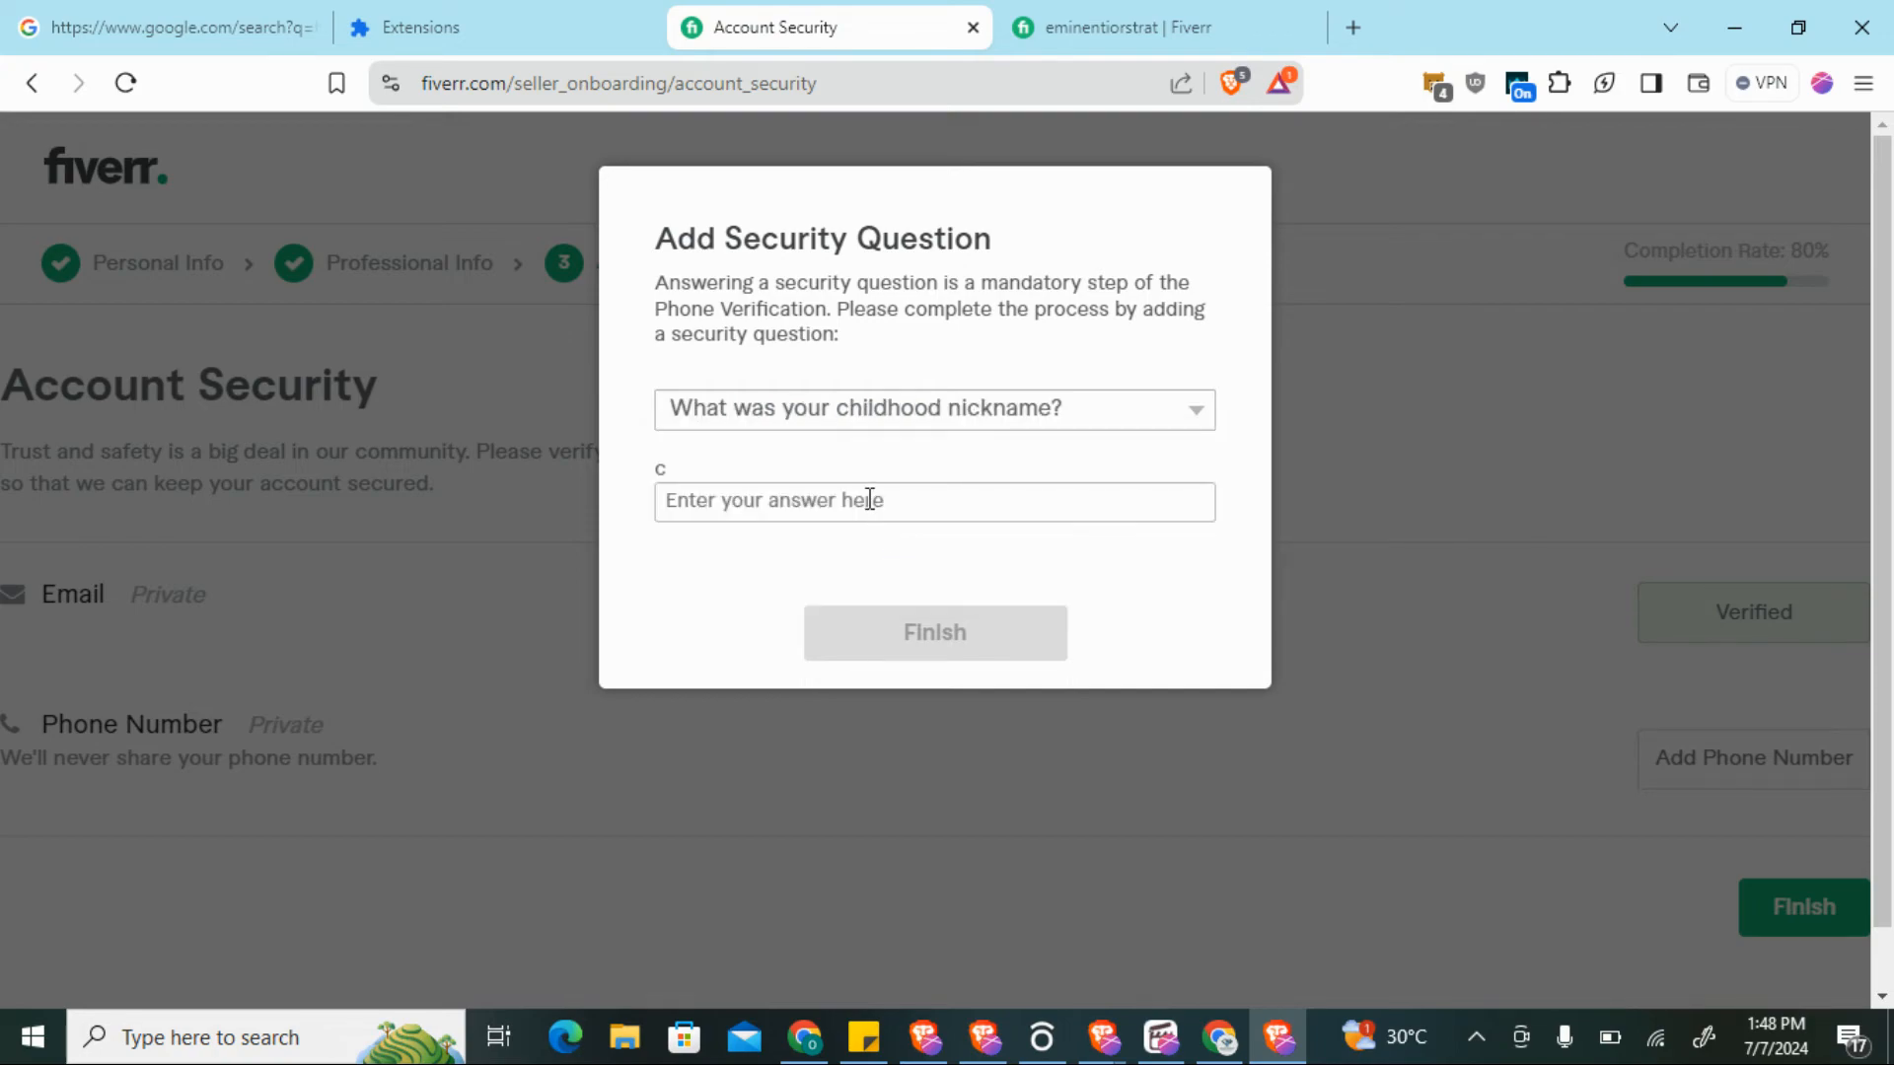
left_click(869, 500)
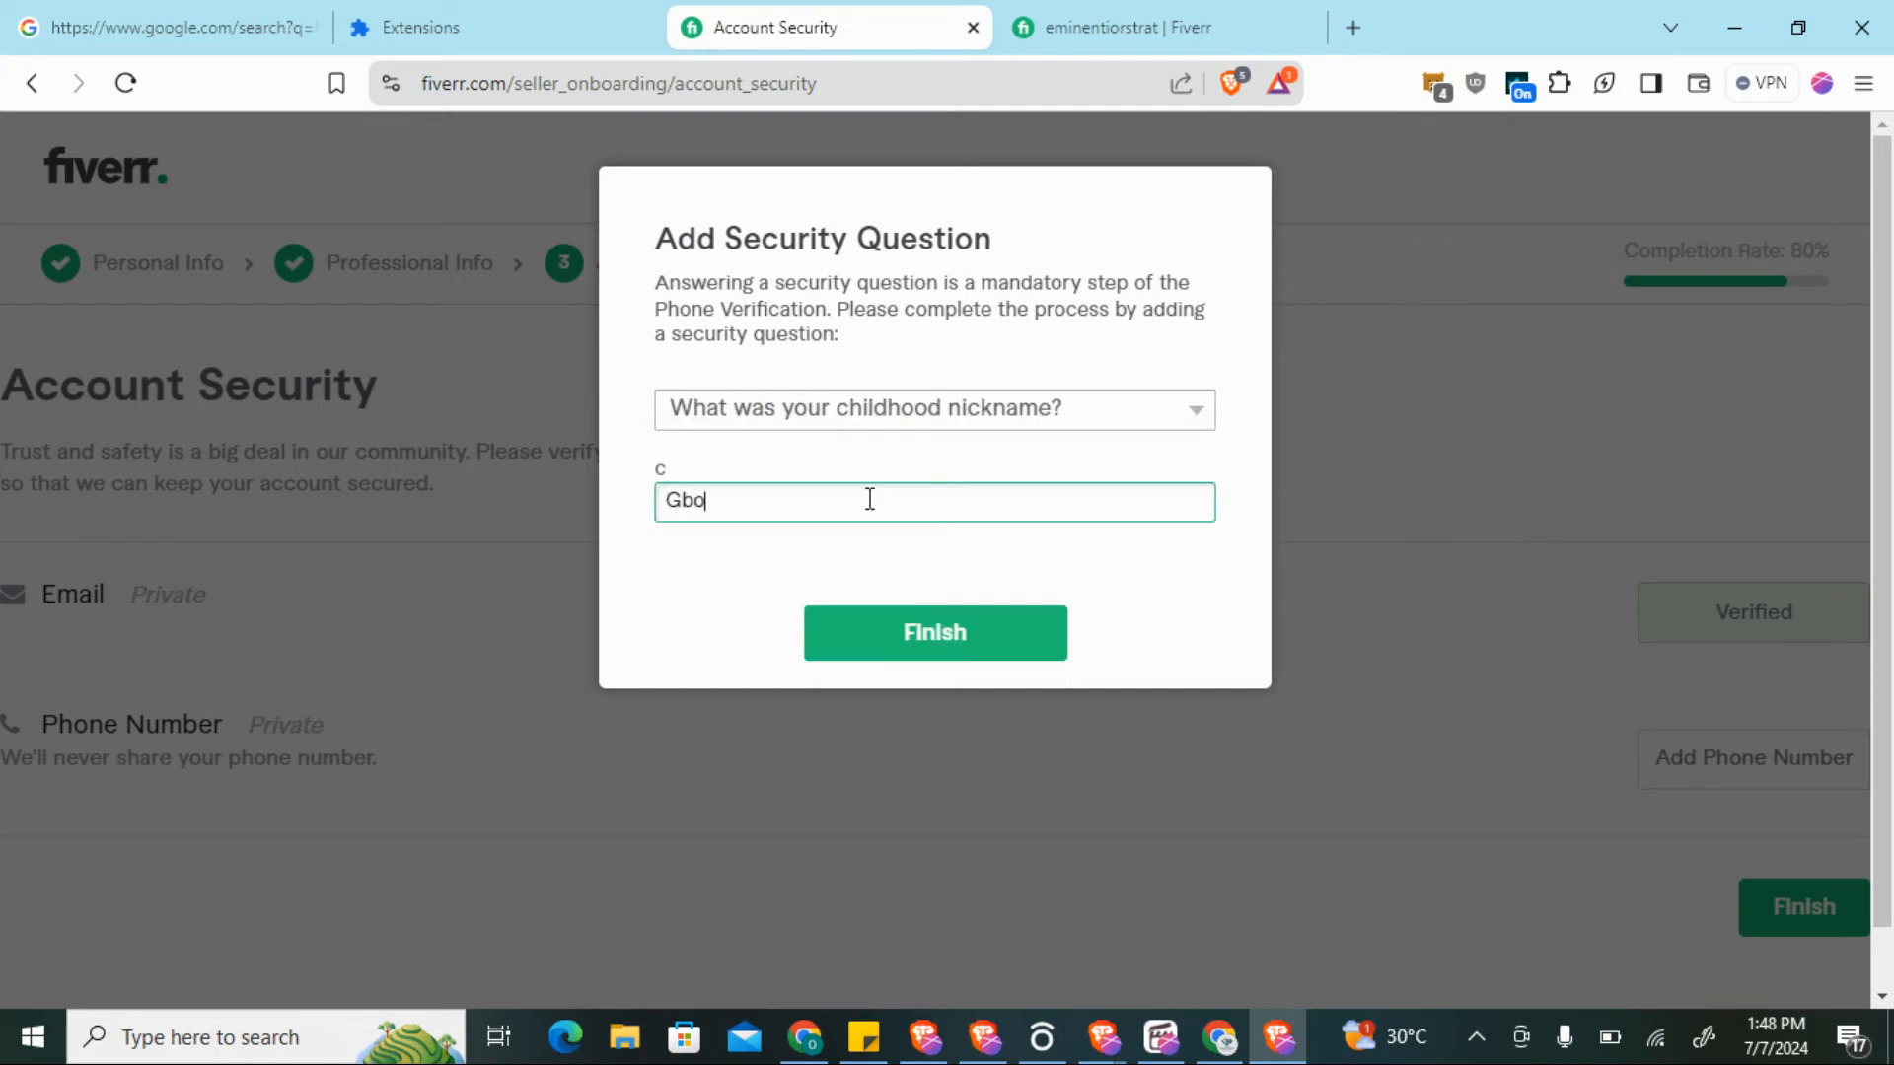
left_click(887, 647)
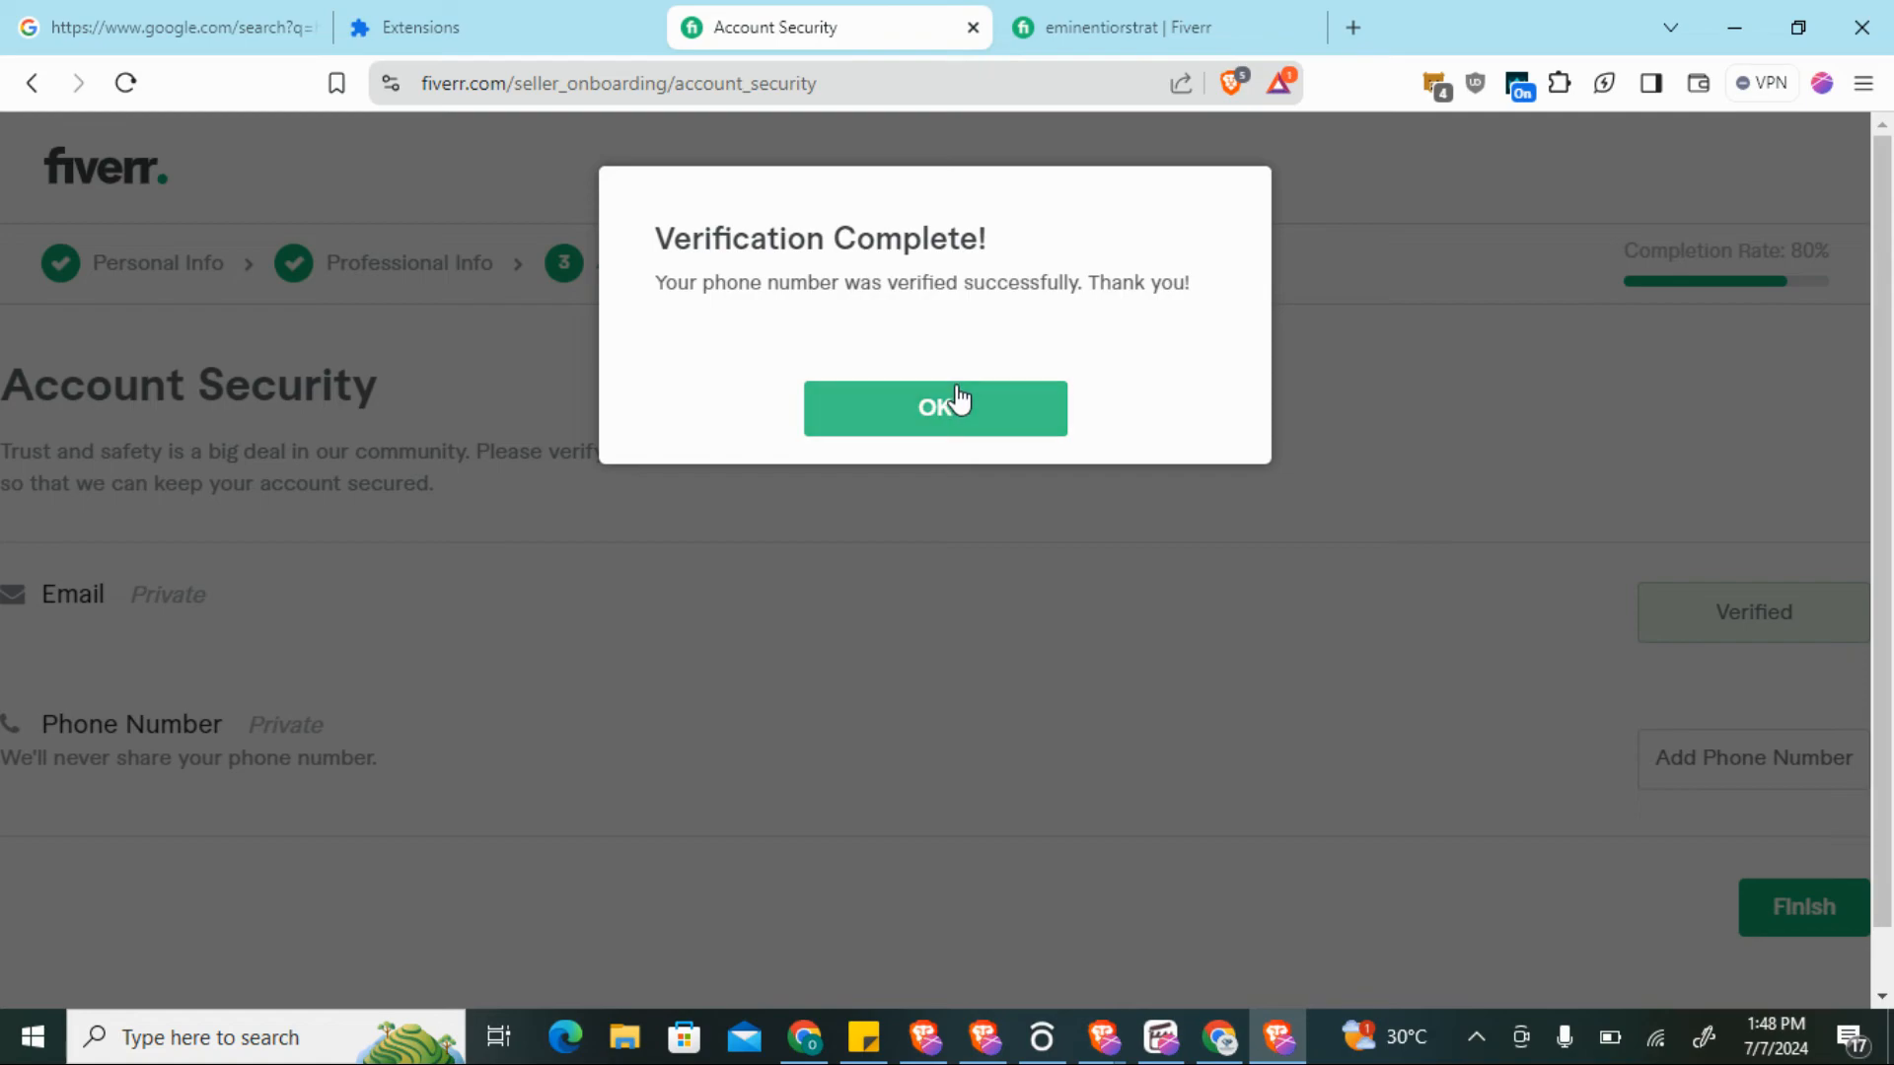
left_click(1275, 454)
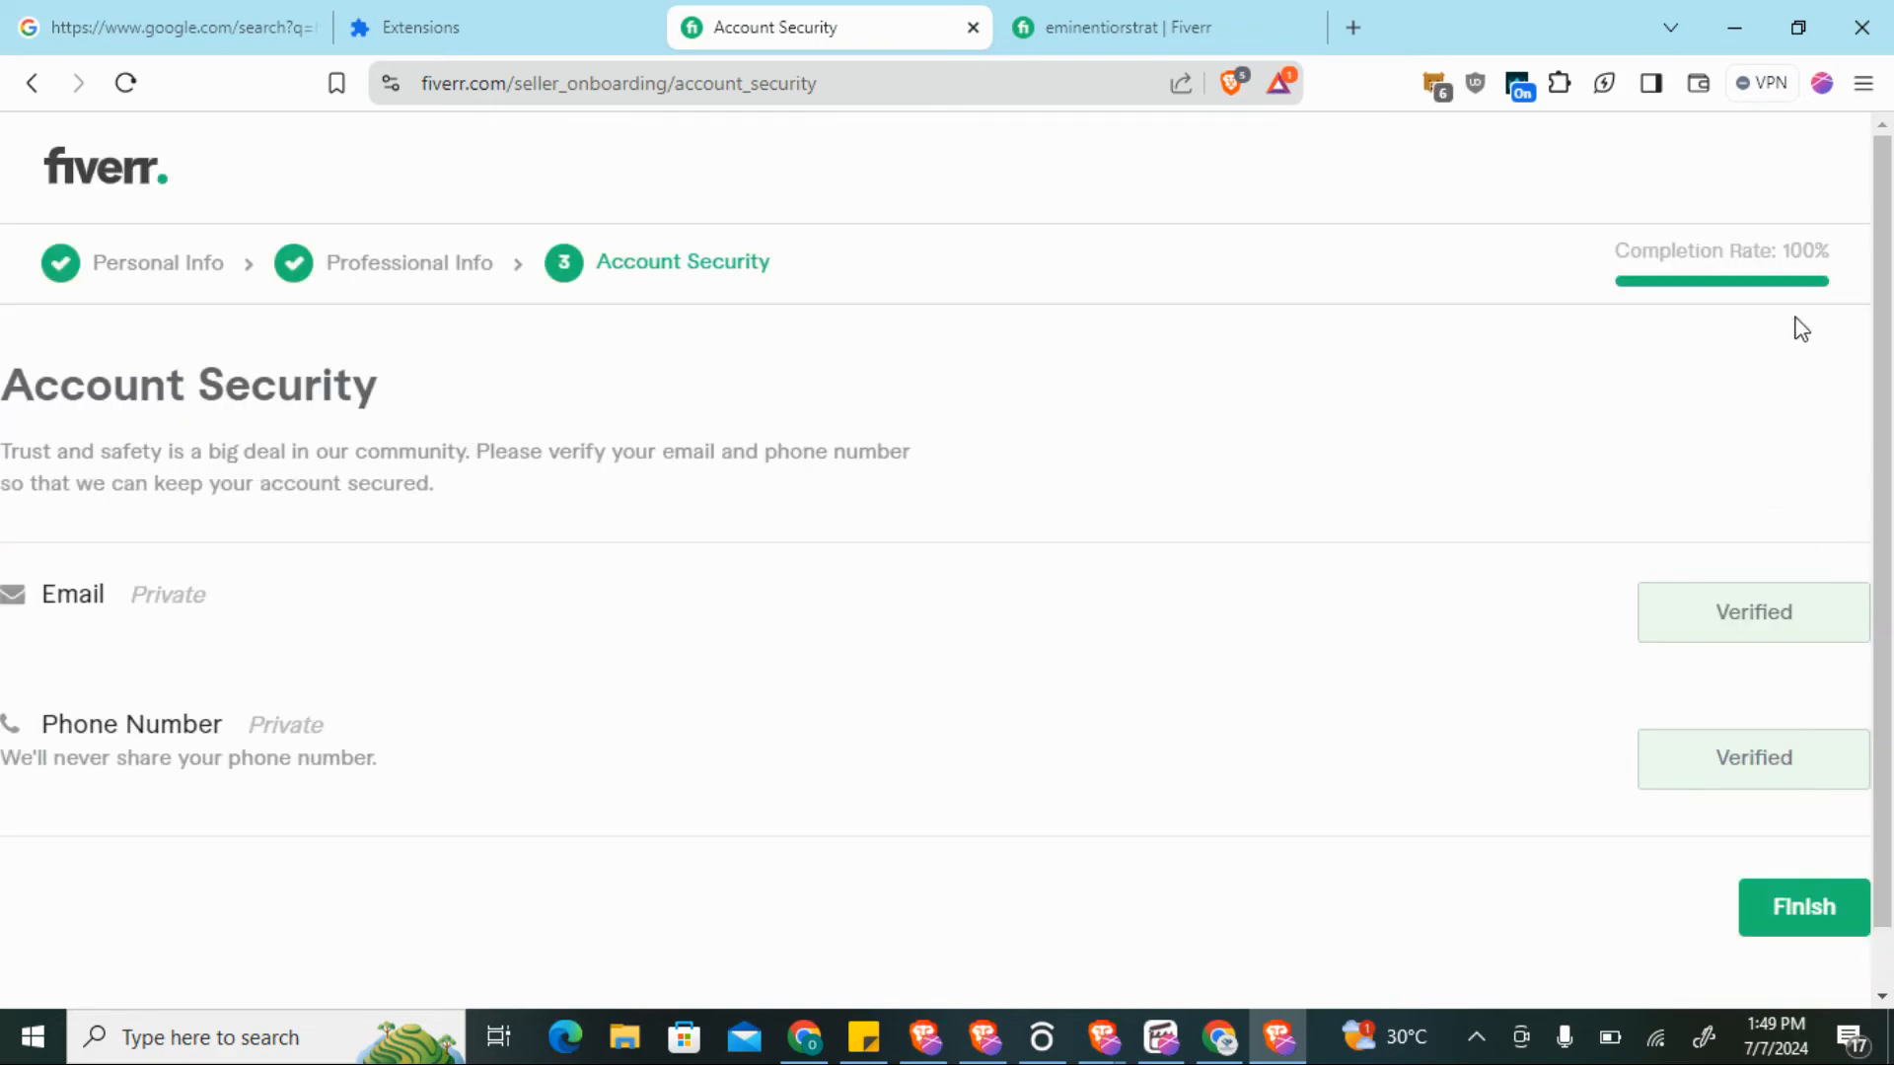
left_click(1162, 1040)
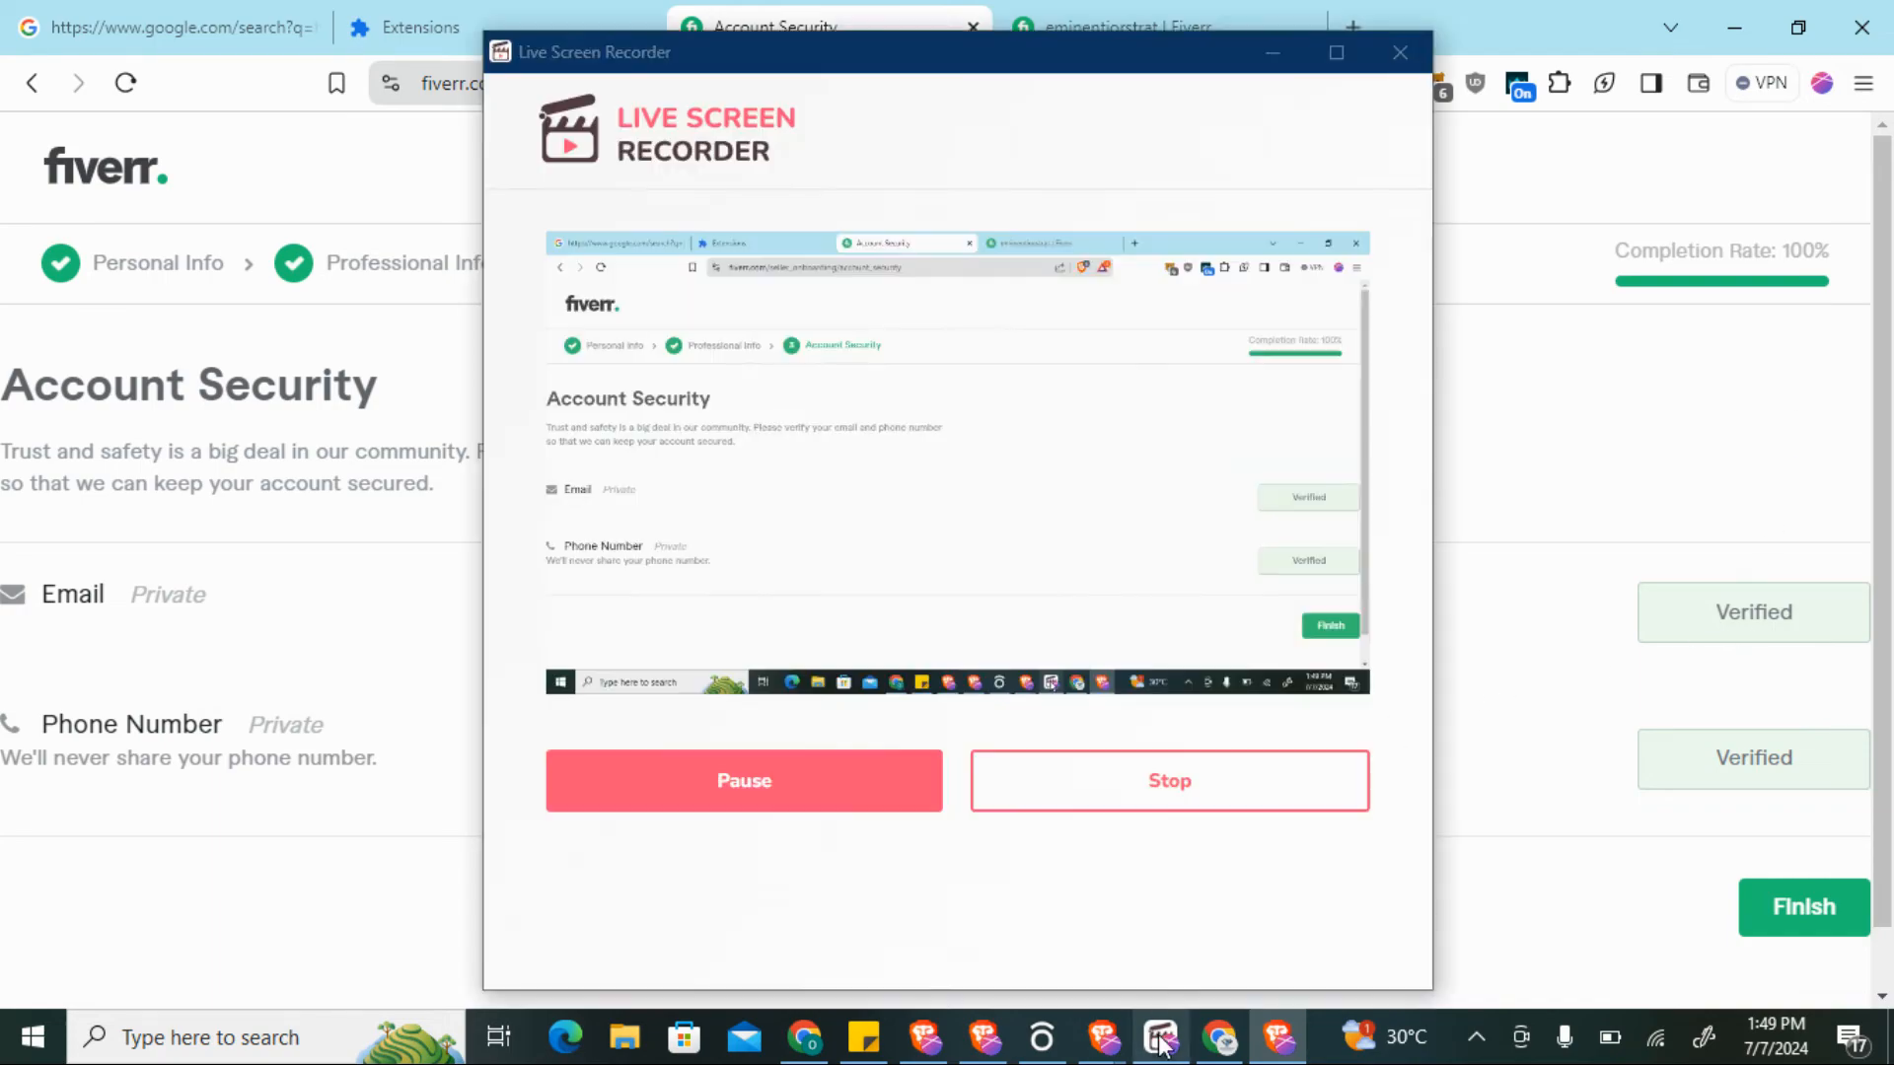
left_click(1491, 825)
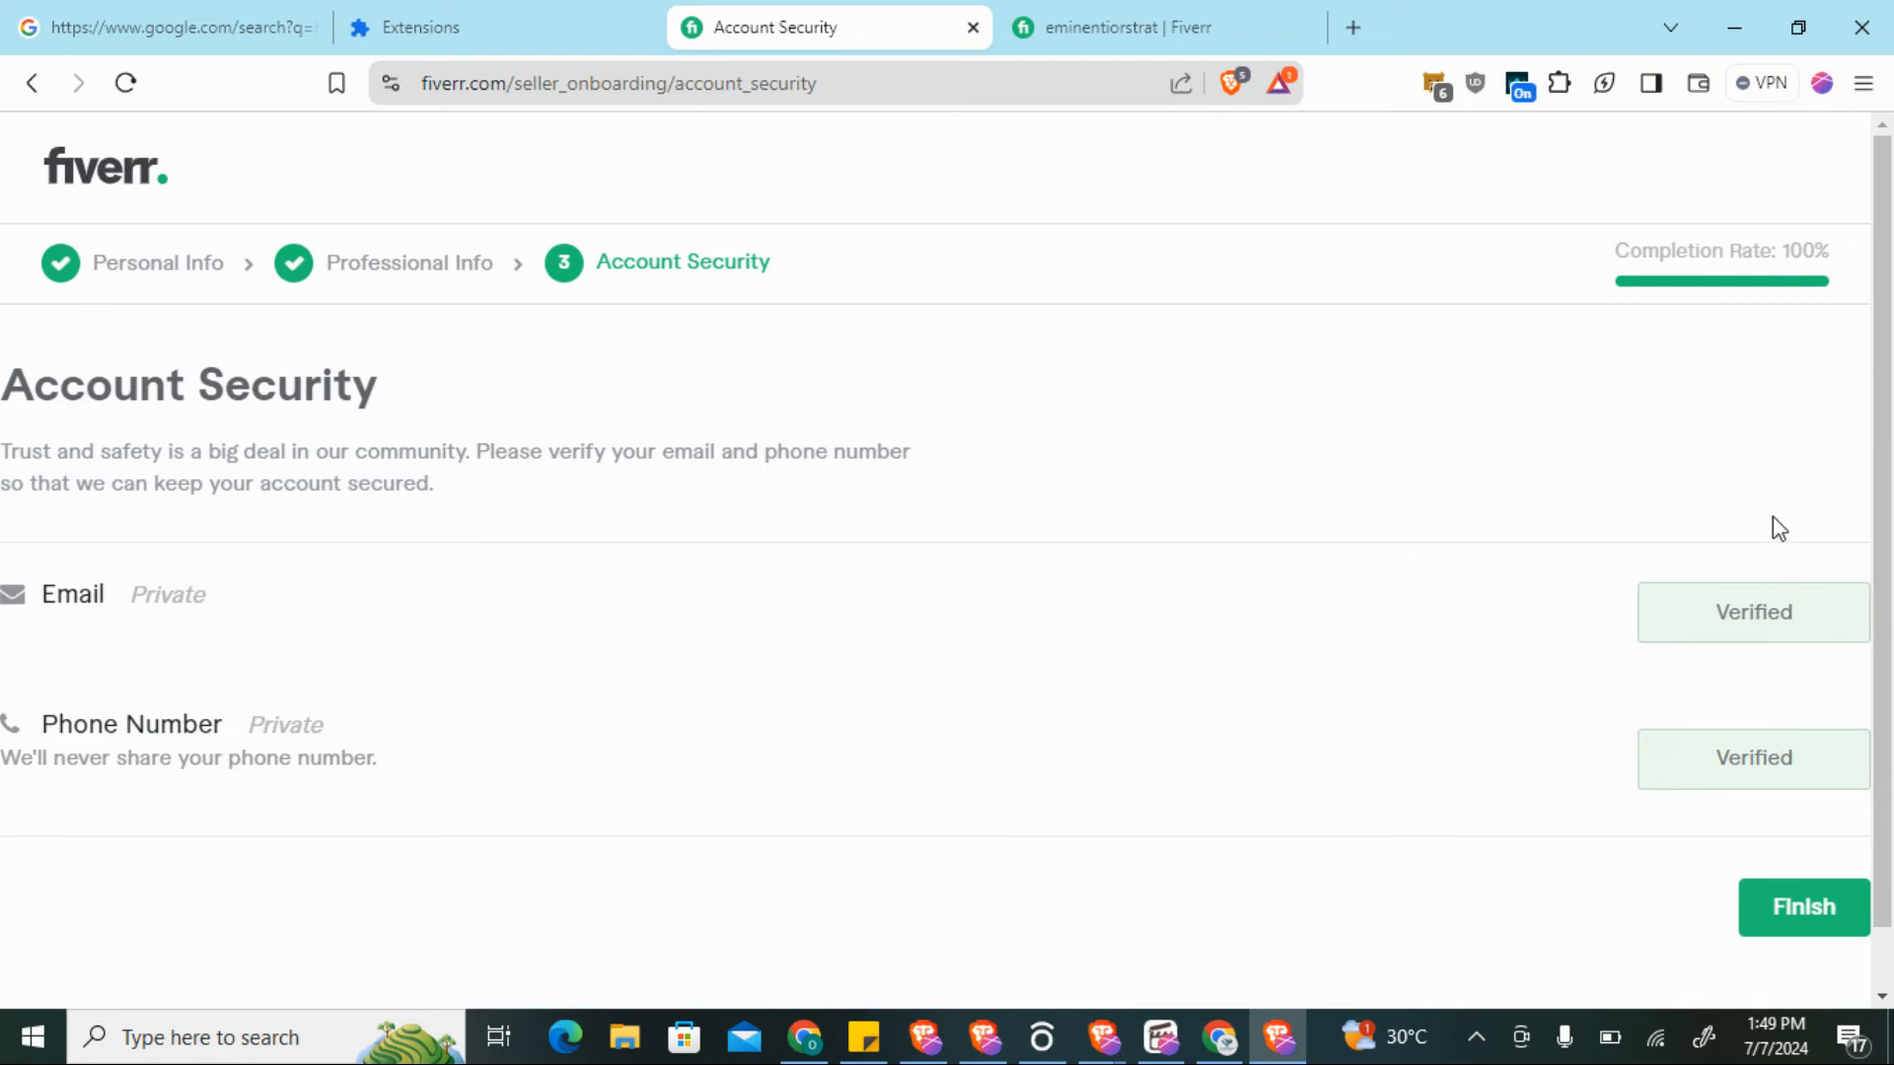
- Finish the seller onboarding and proceed to creating the first gig
left_click(1770, 906)
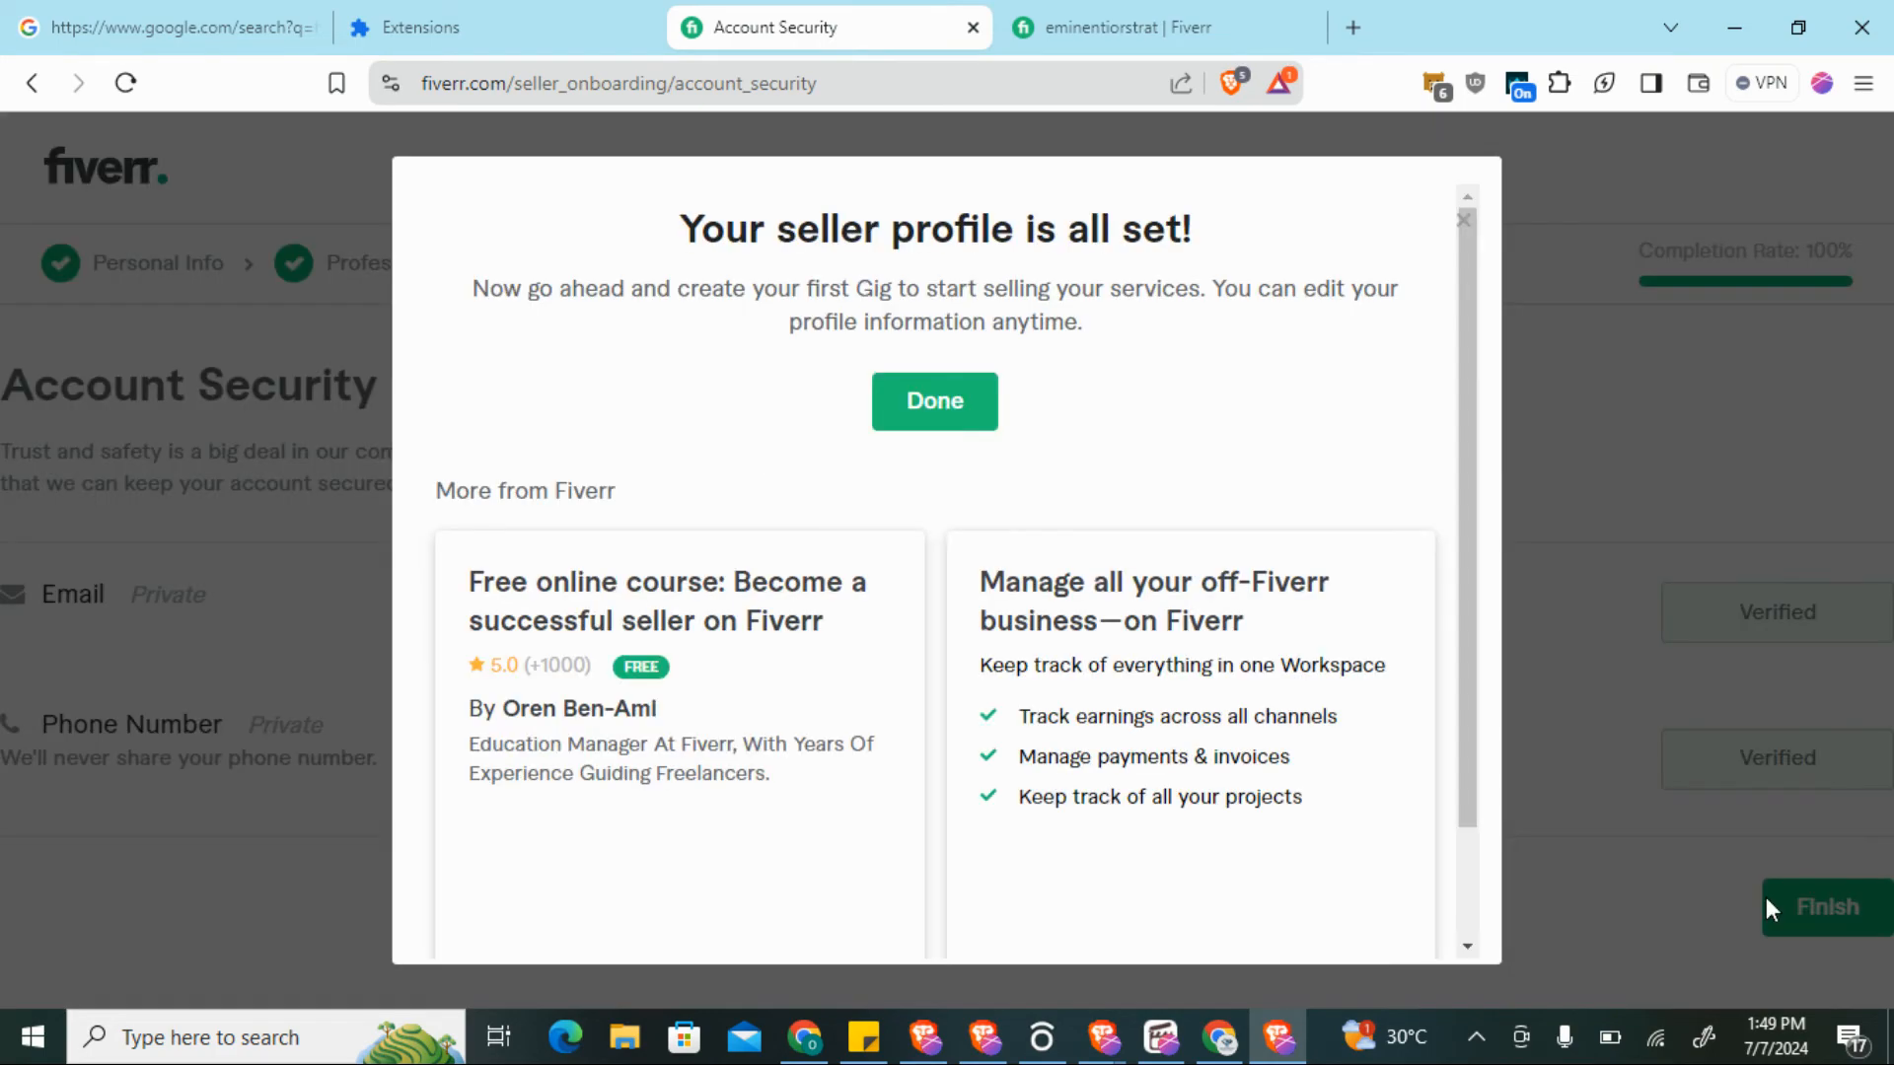
left_click(963, 401)
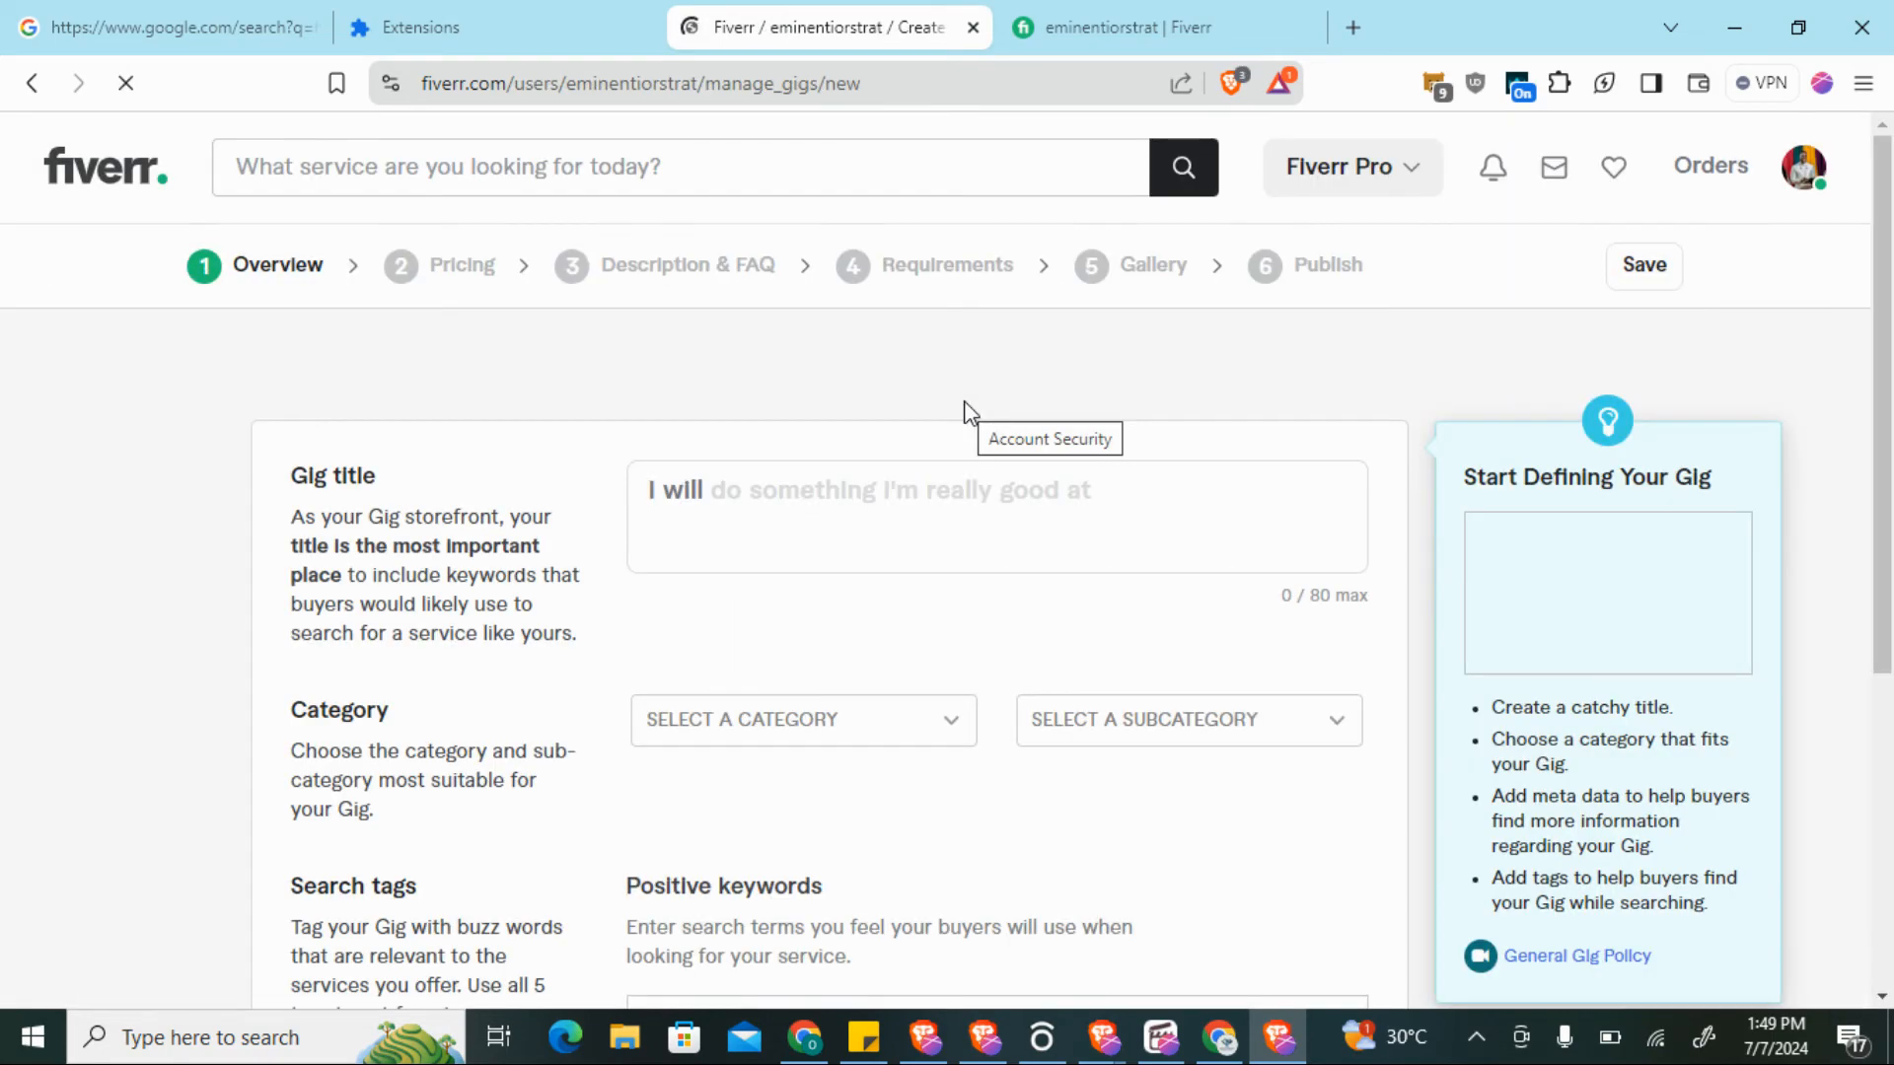
- Enter "Write your Full Tinder Bio" as the gig title after "I will"
left_click(797, 499)
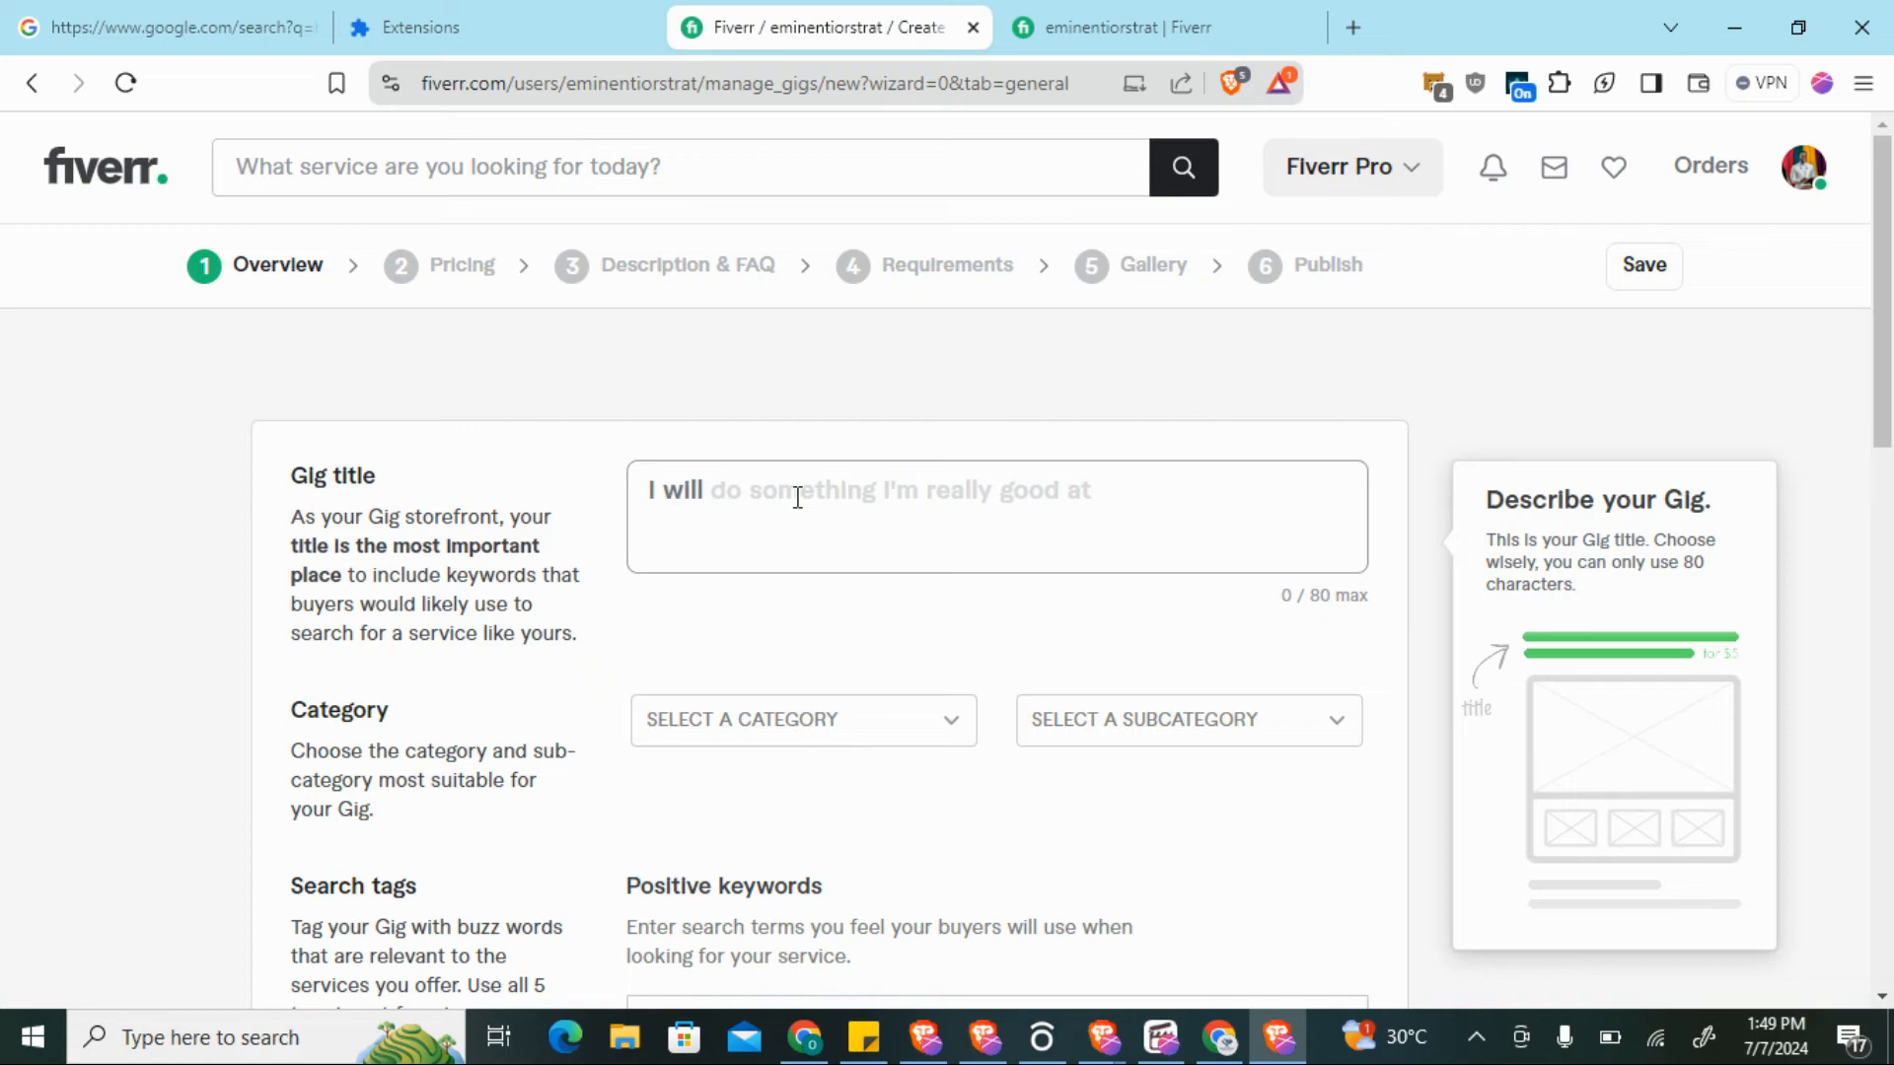
type("Write")
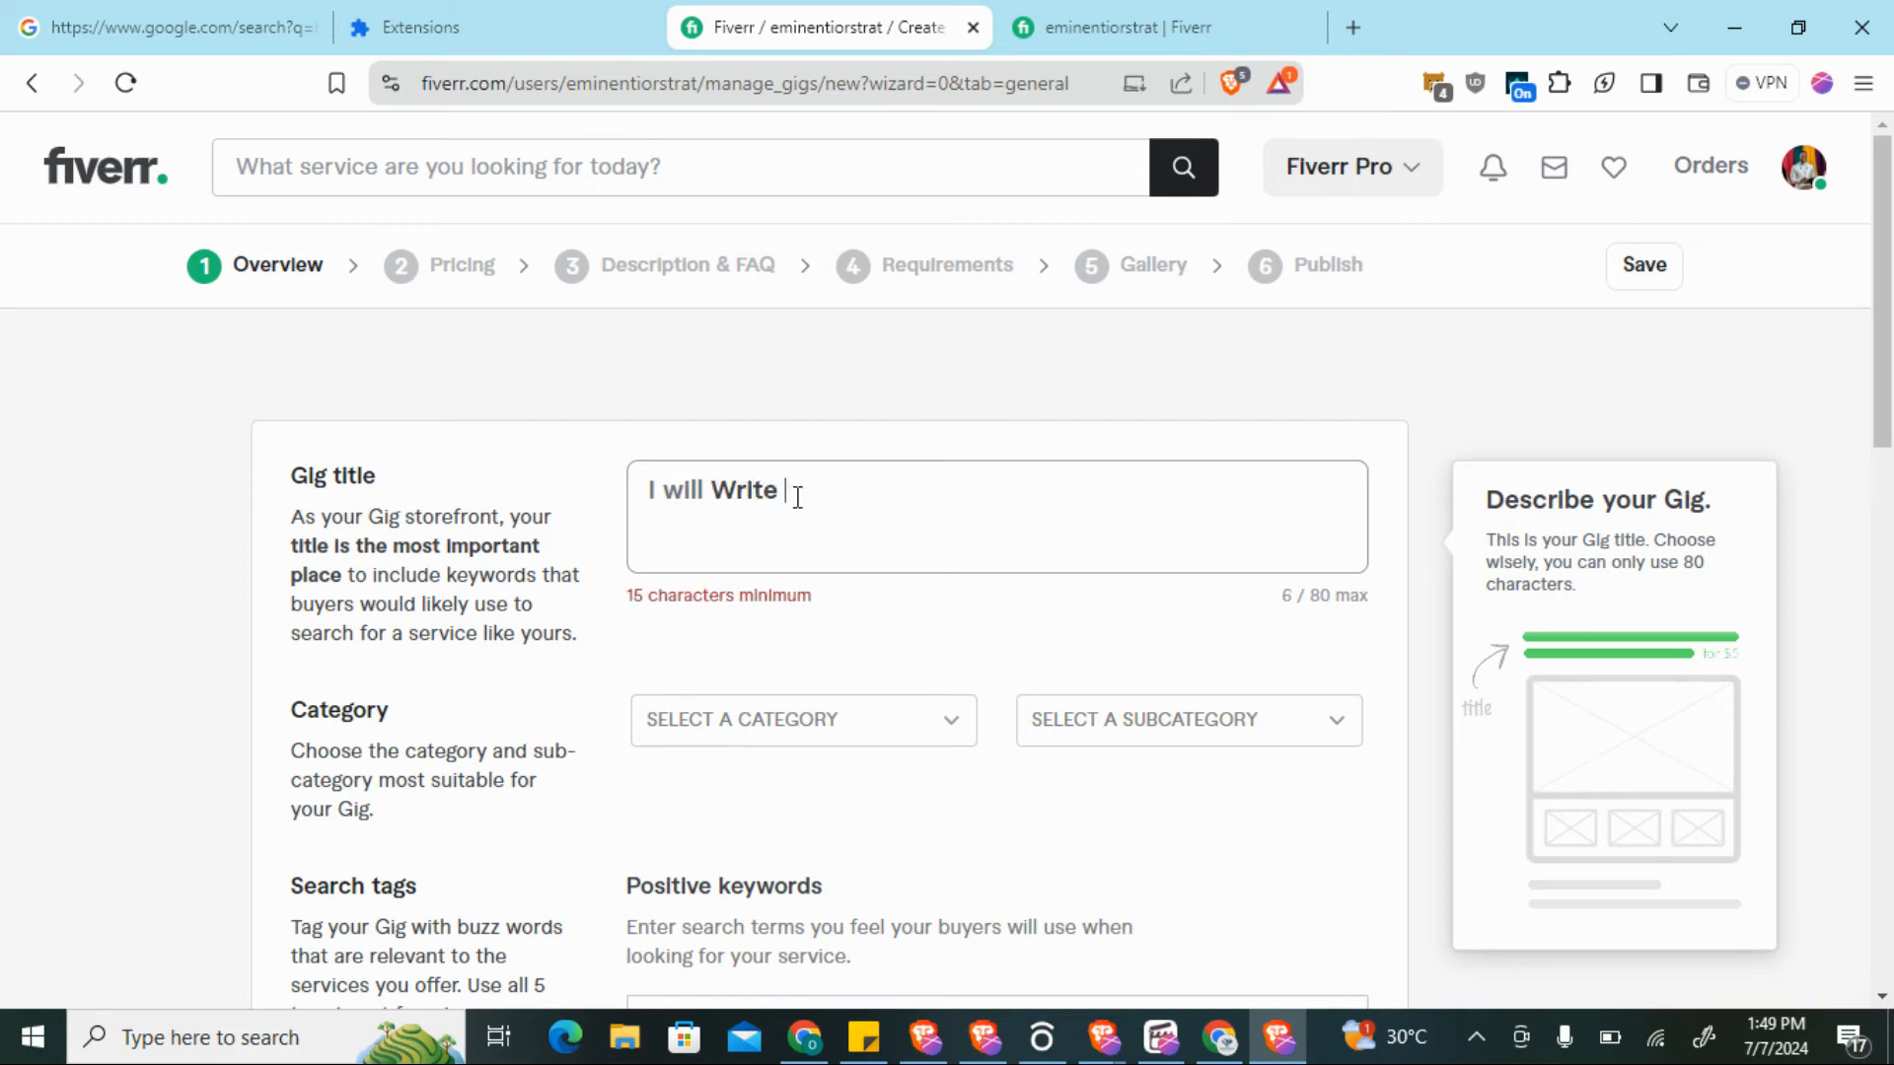
type(" your Tinder")
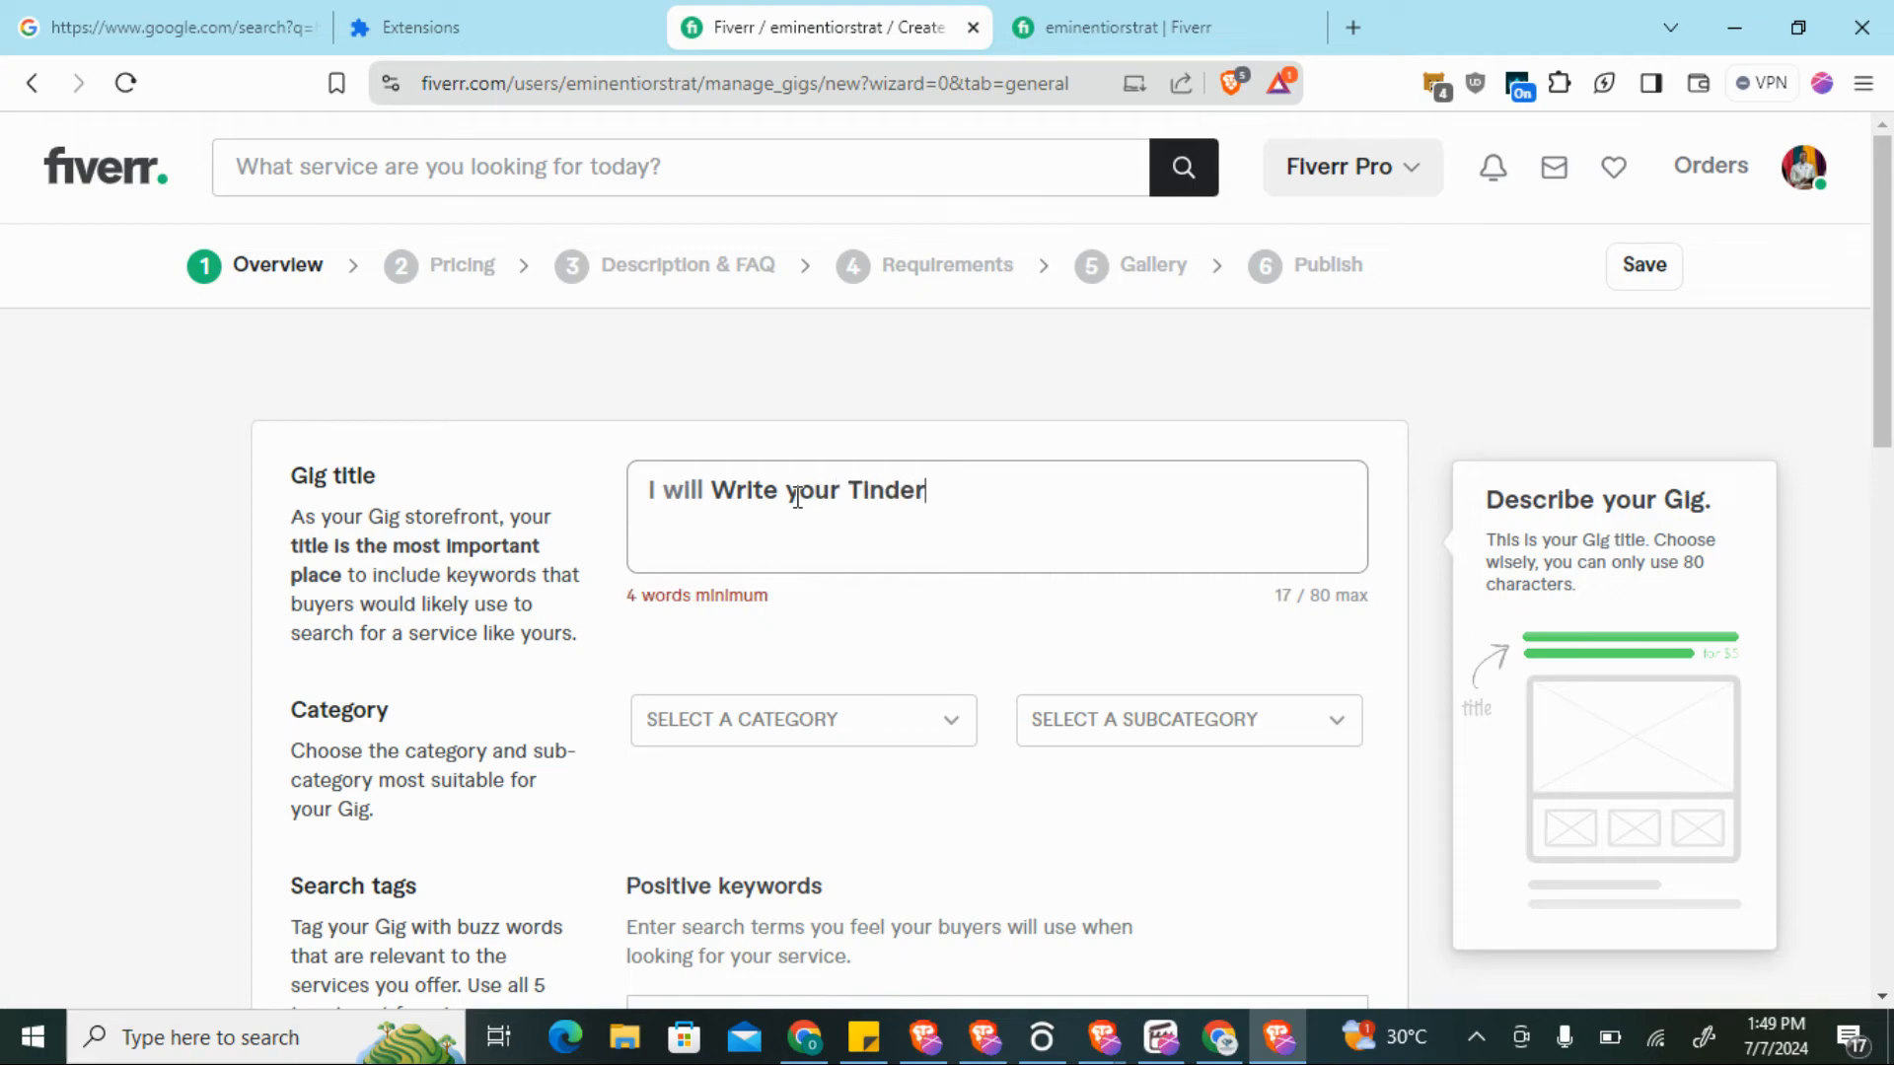
type(" Bio")
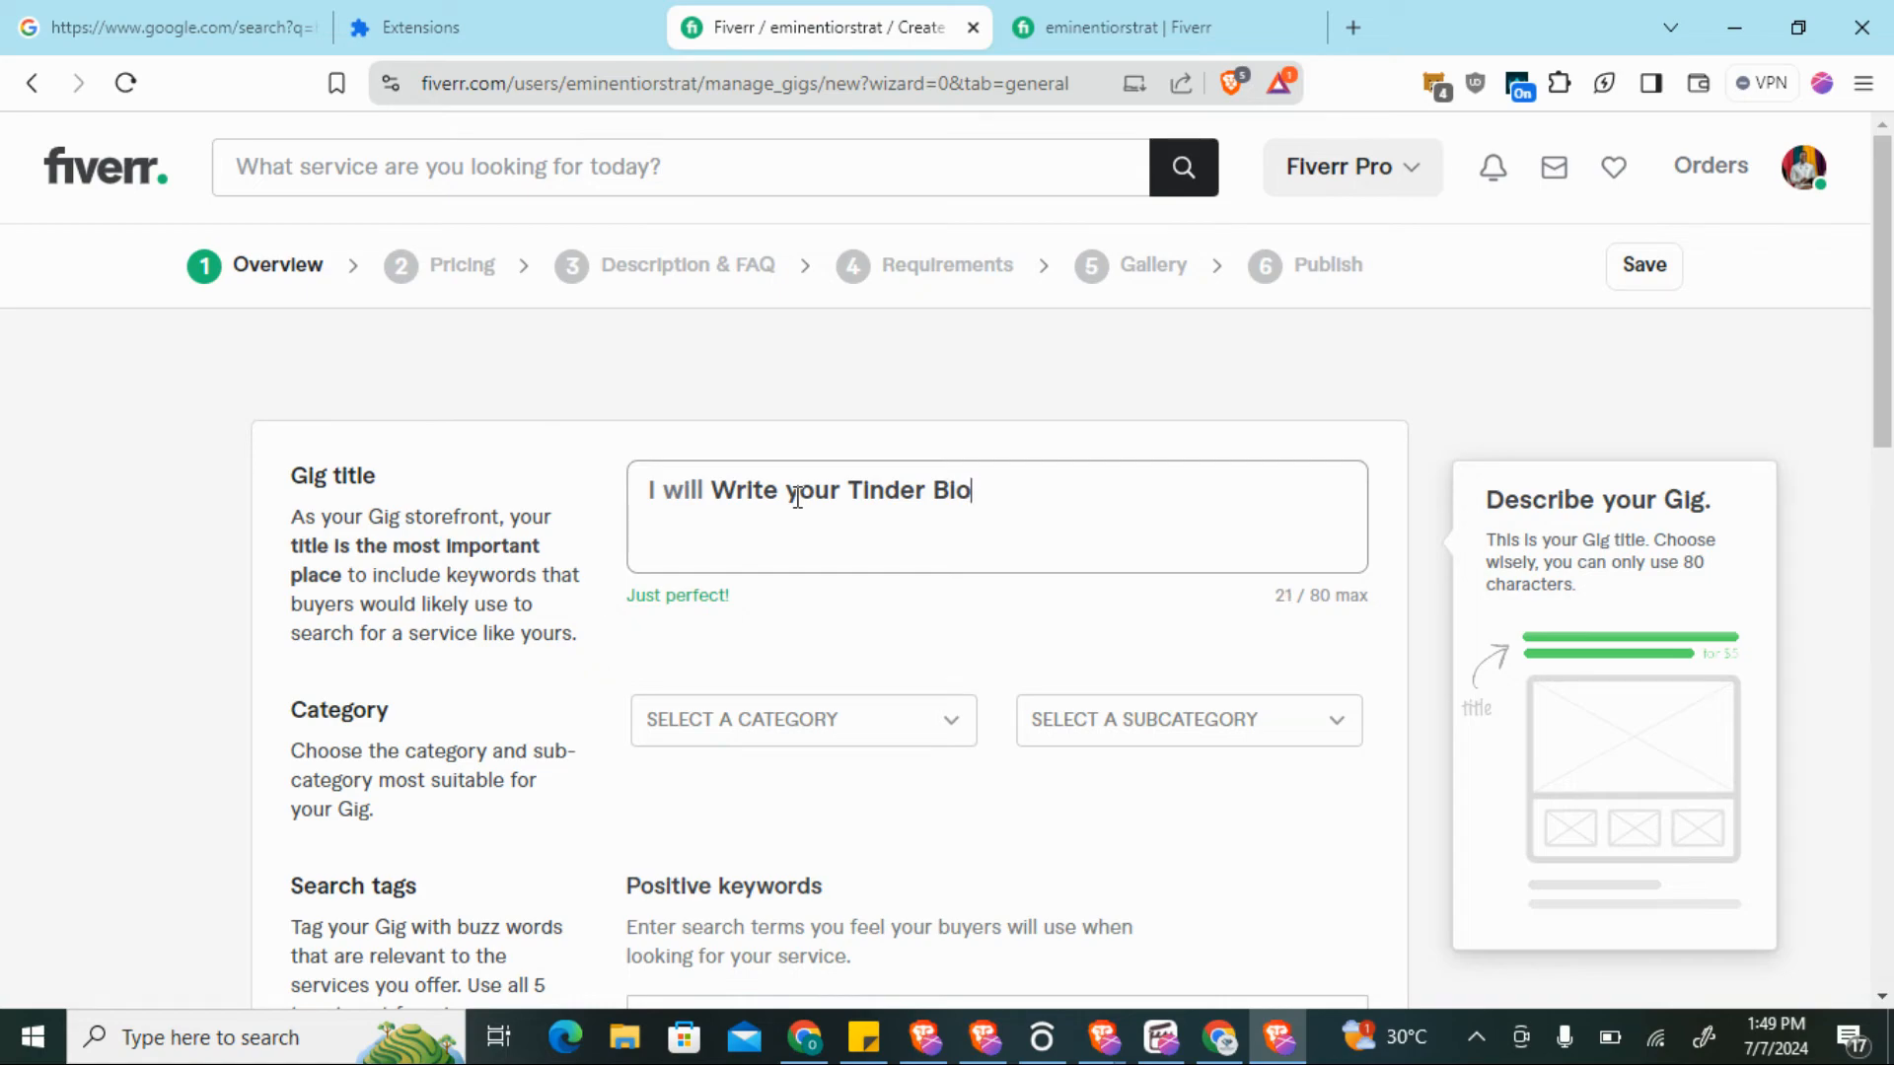
scroll(797, 497, "down", 2)
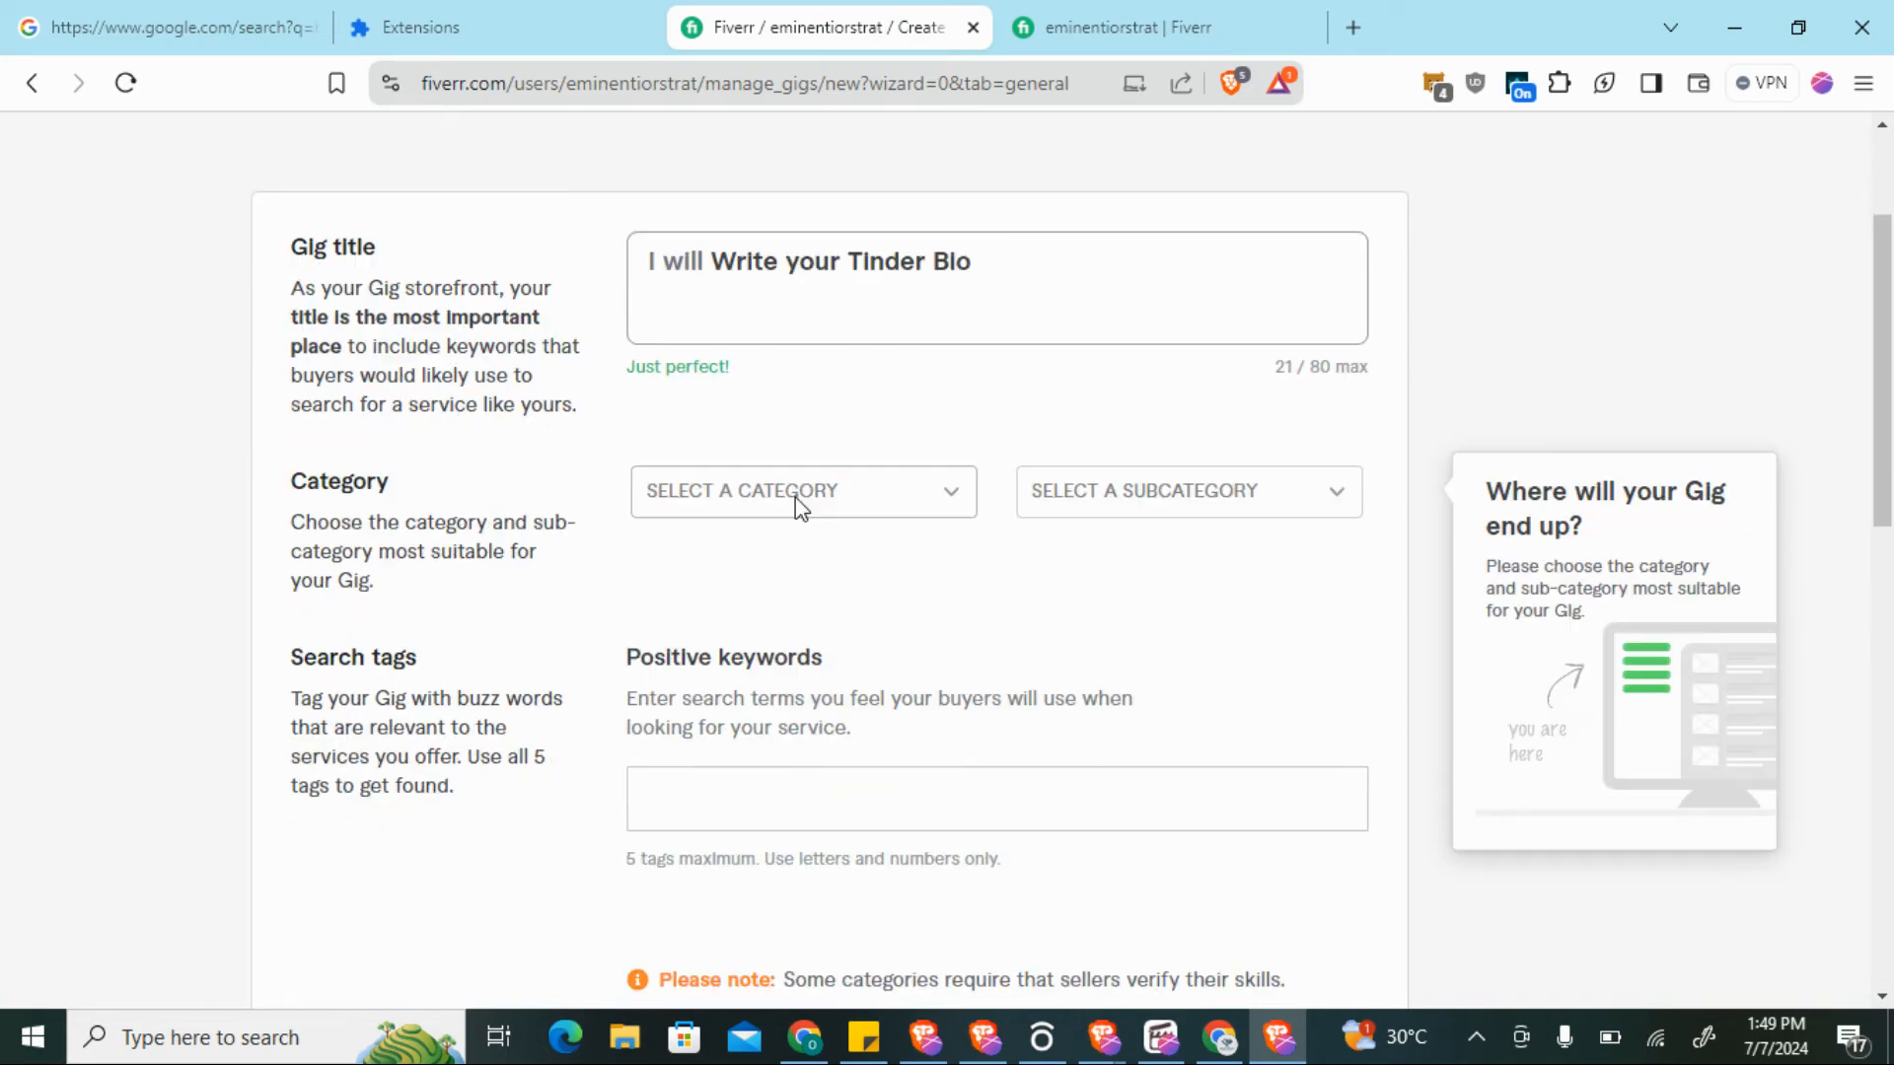
left_click(848, 260)
type("Full")
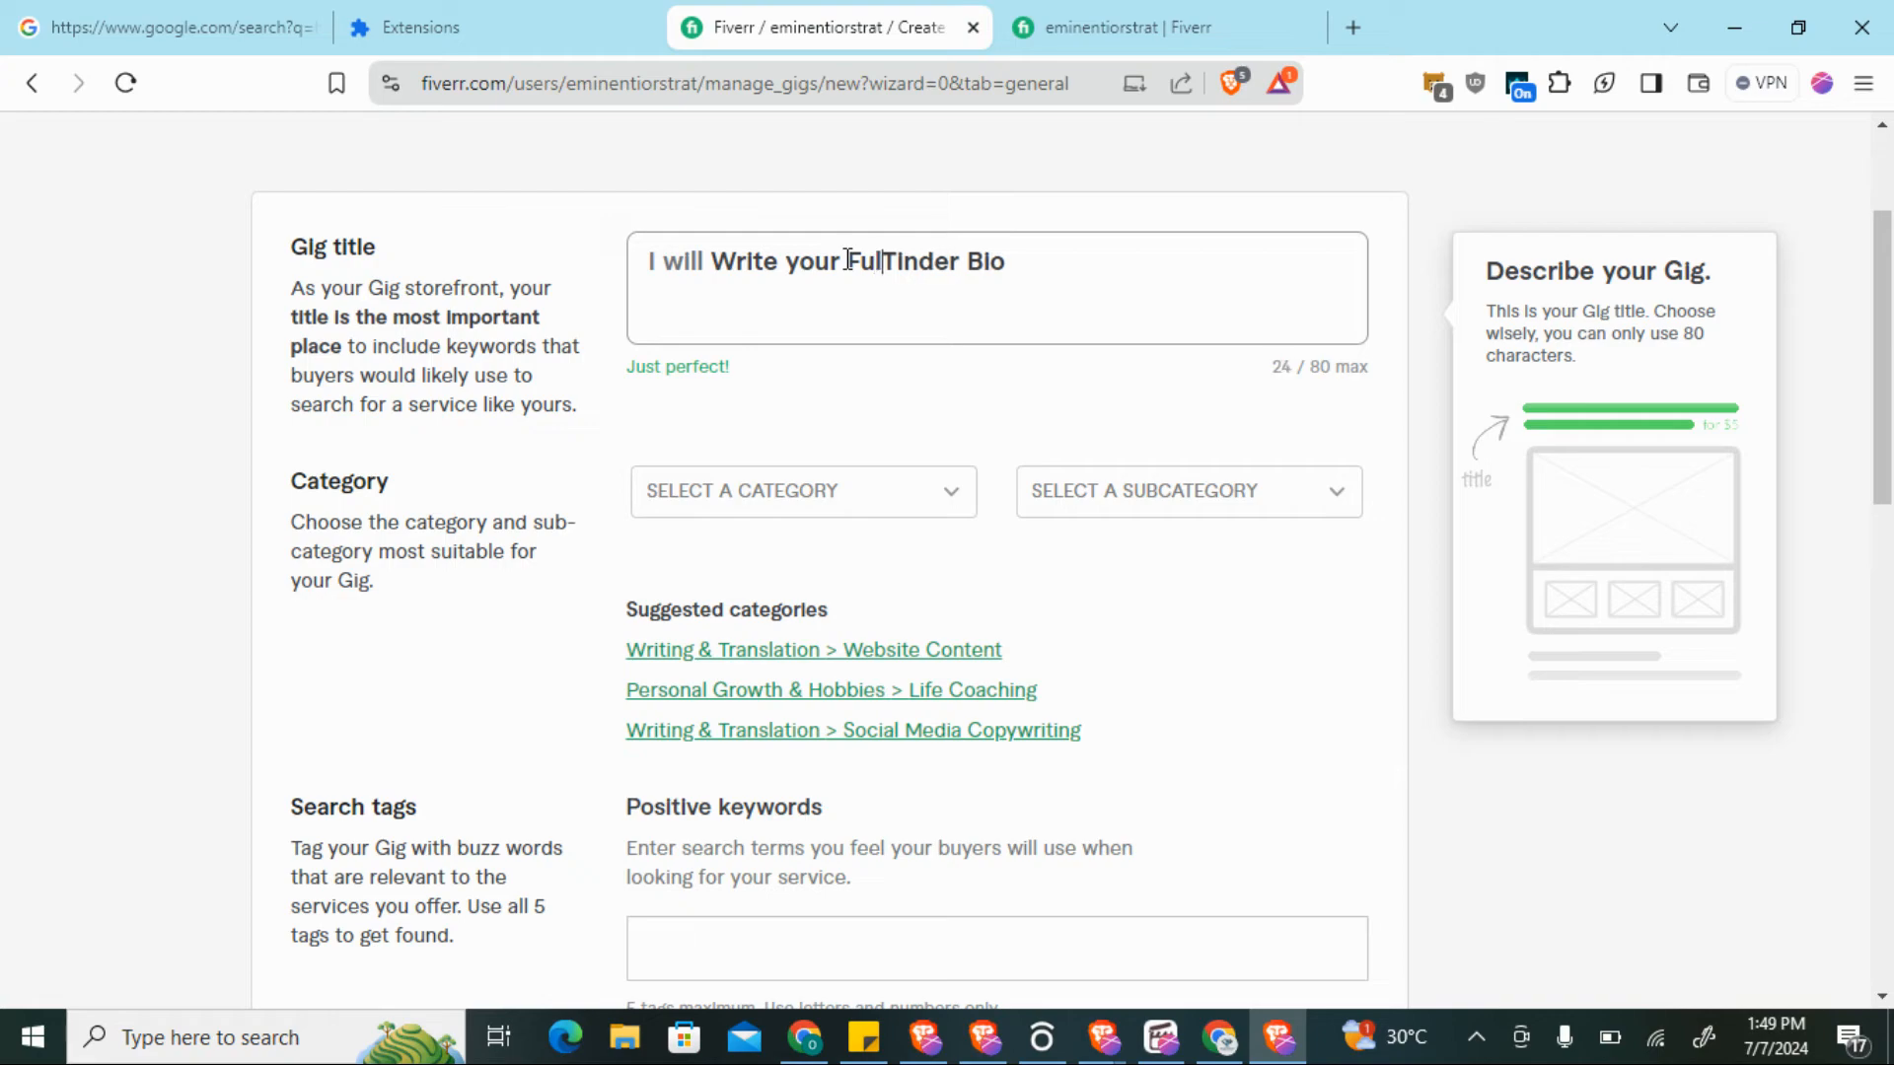
- Set the gig's category to Personal Growth & Hobbies > Life Coaching and its service type to Relationship Advice
scroll(927, 377, "down", 2)
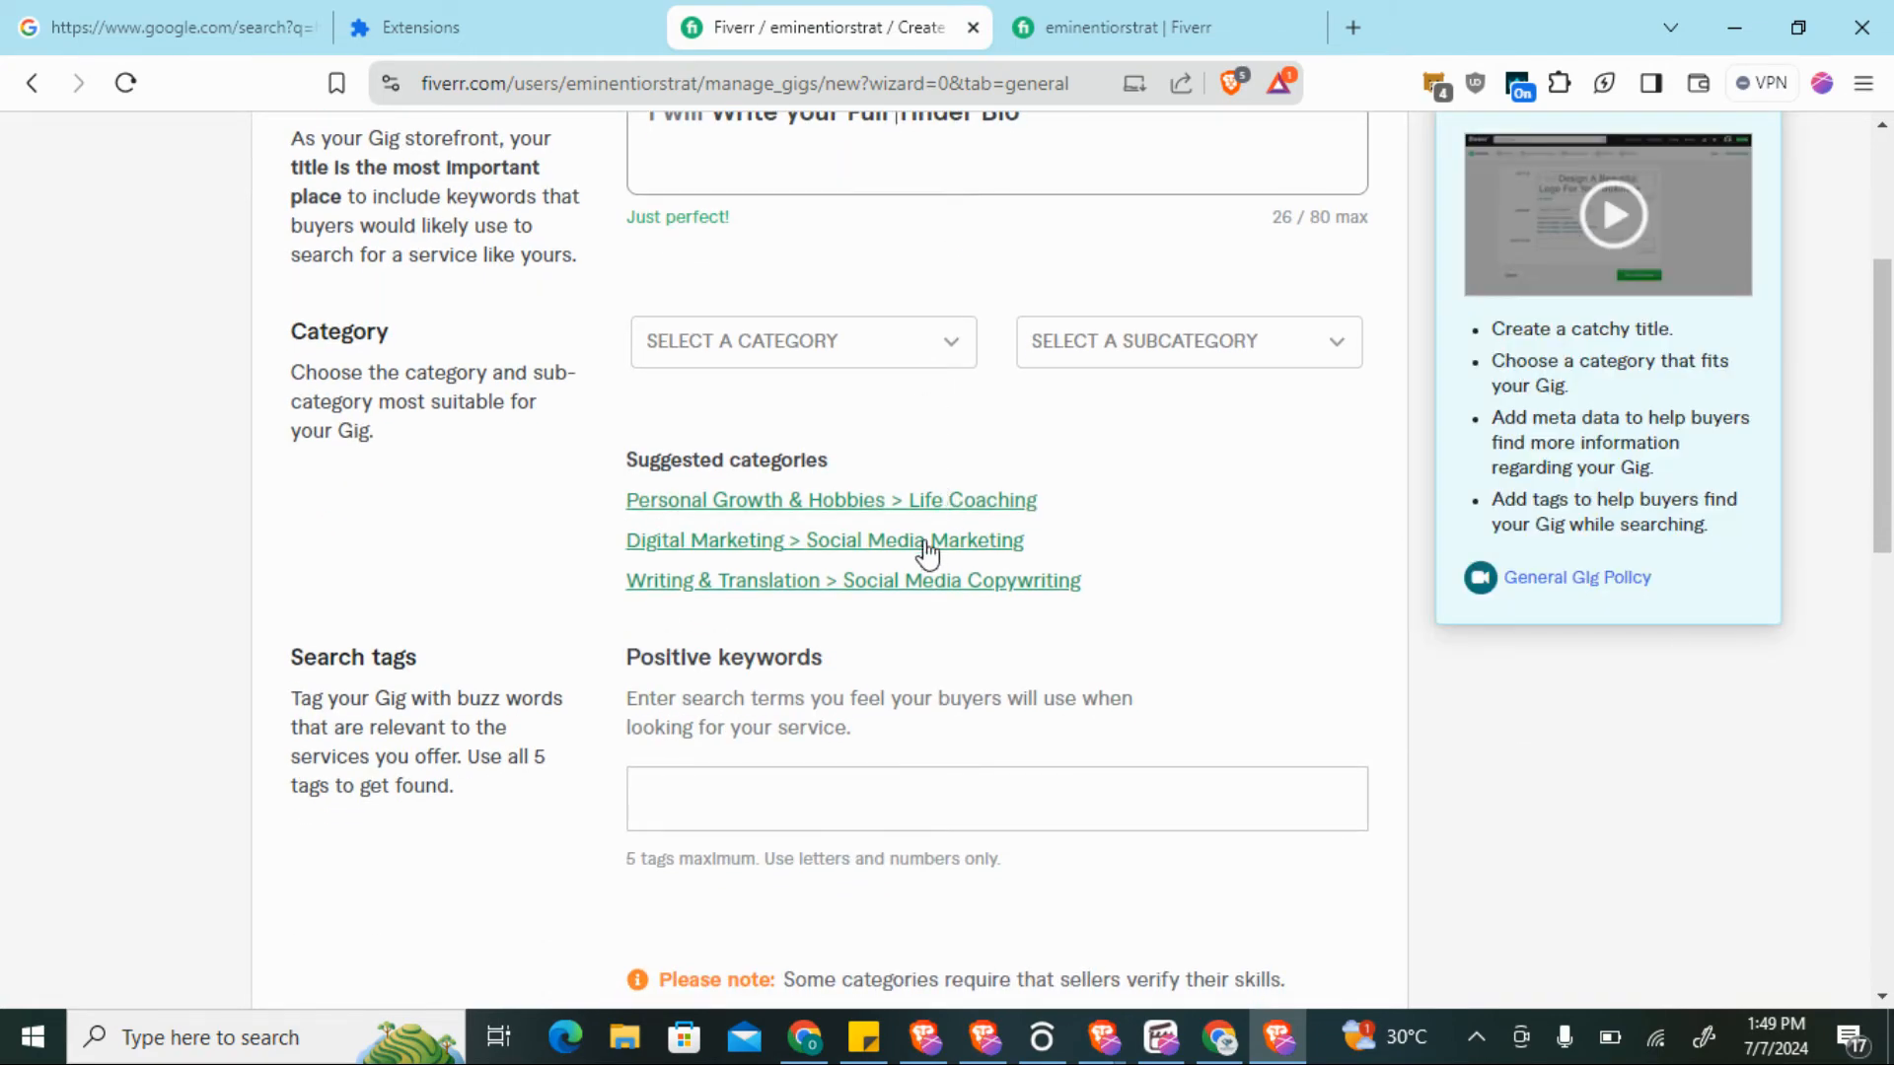
left_click(896, 518)
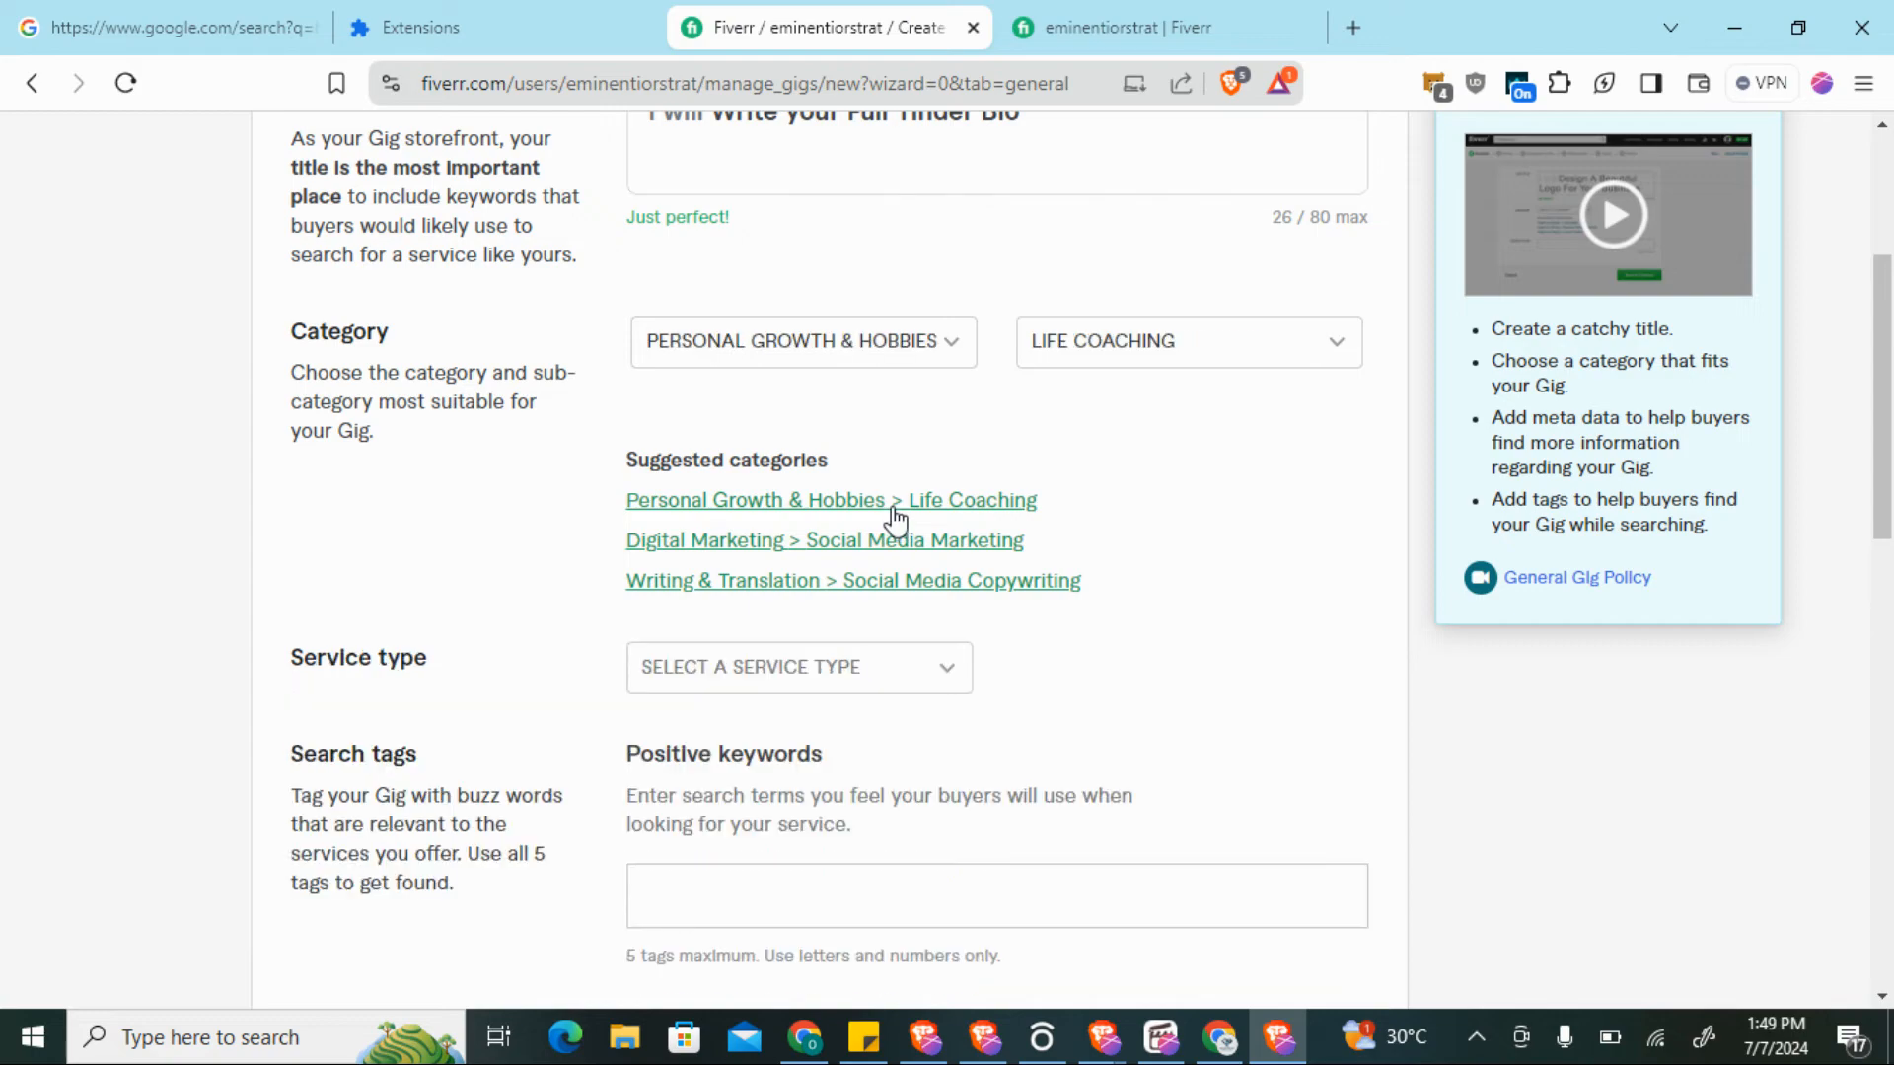
scroll(906, 536, "down", 1)
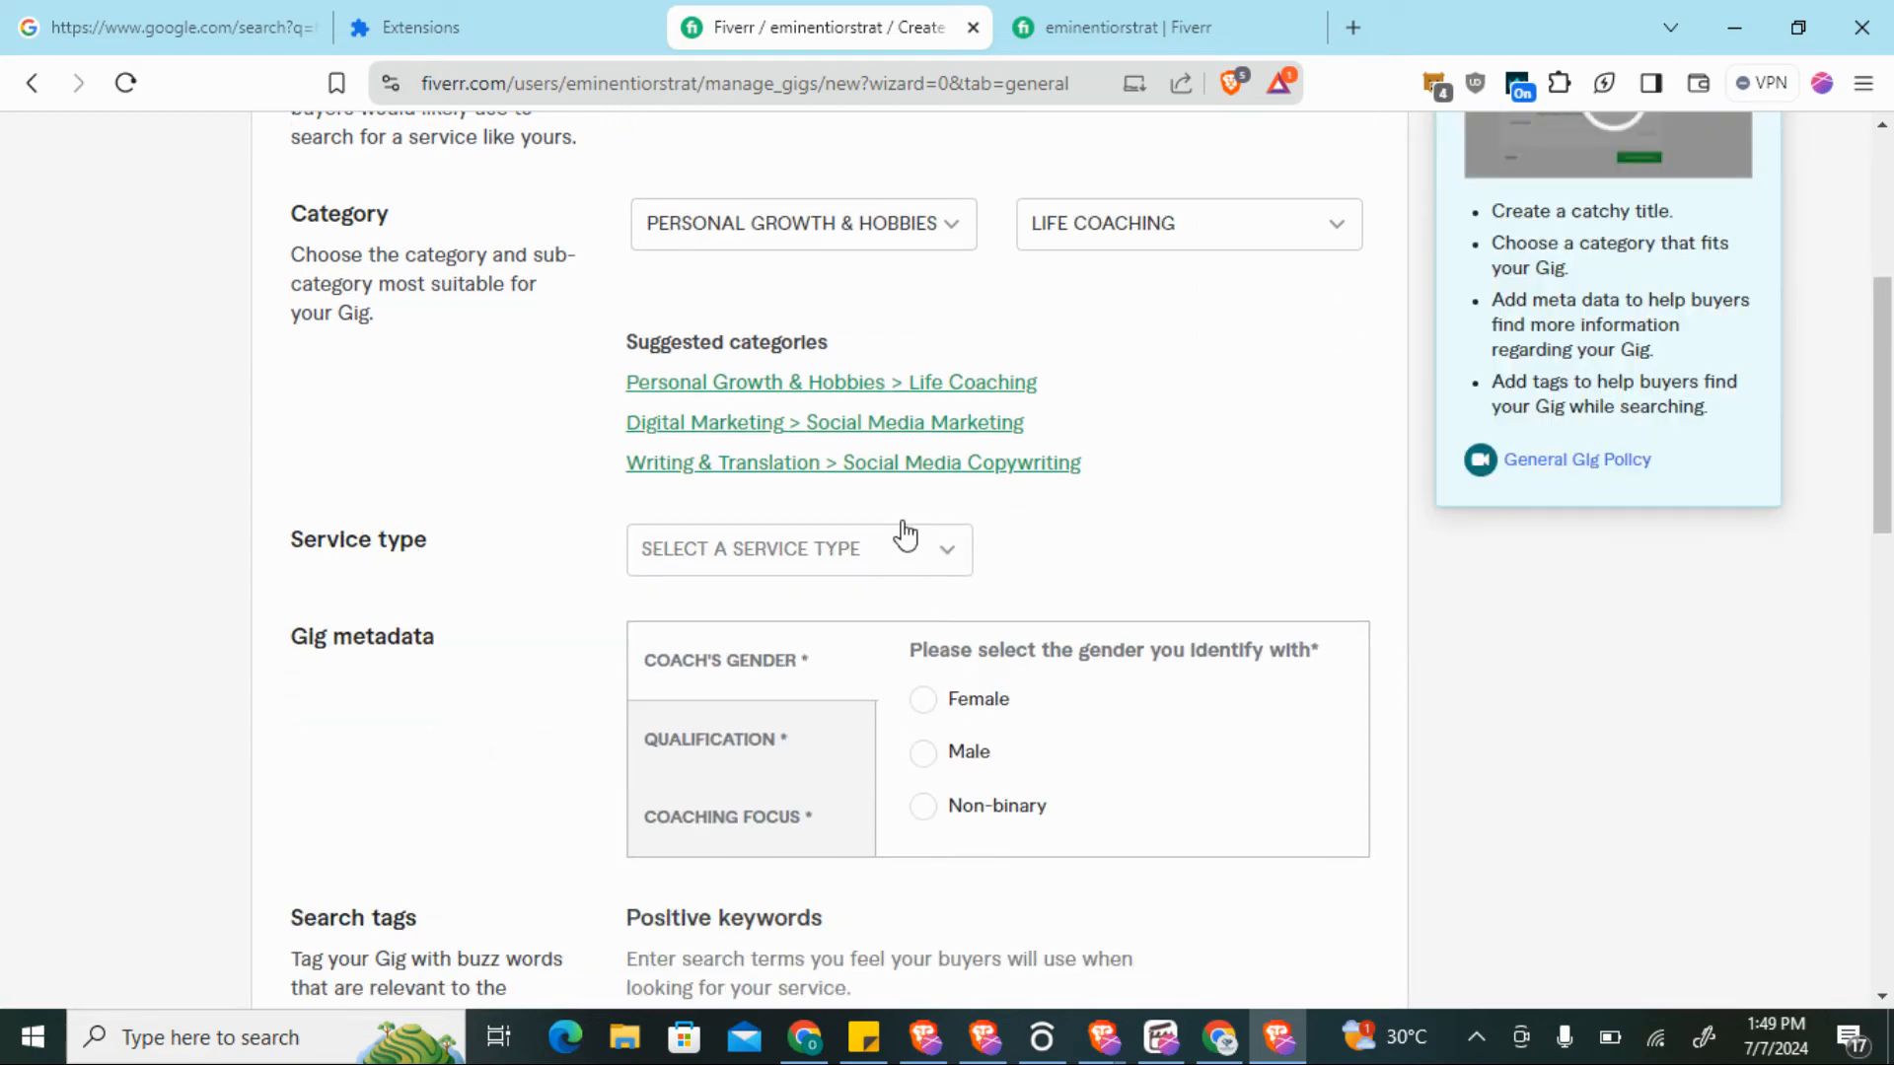
left_click(808, 547)
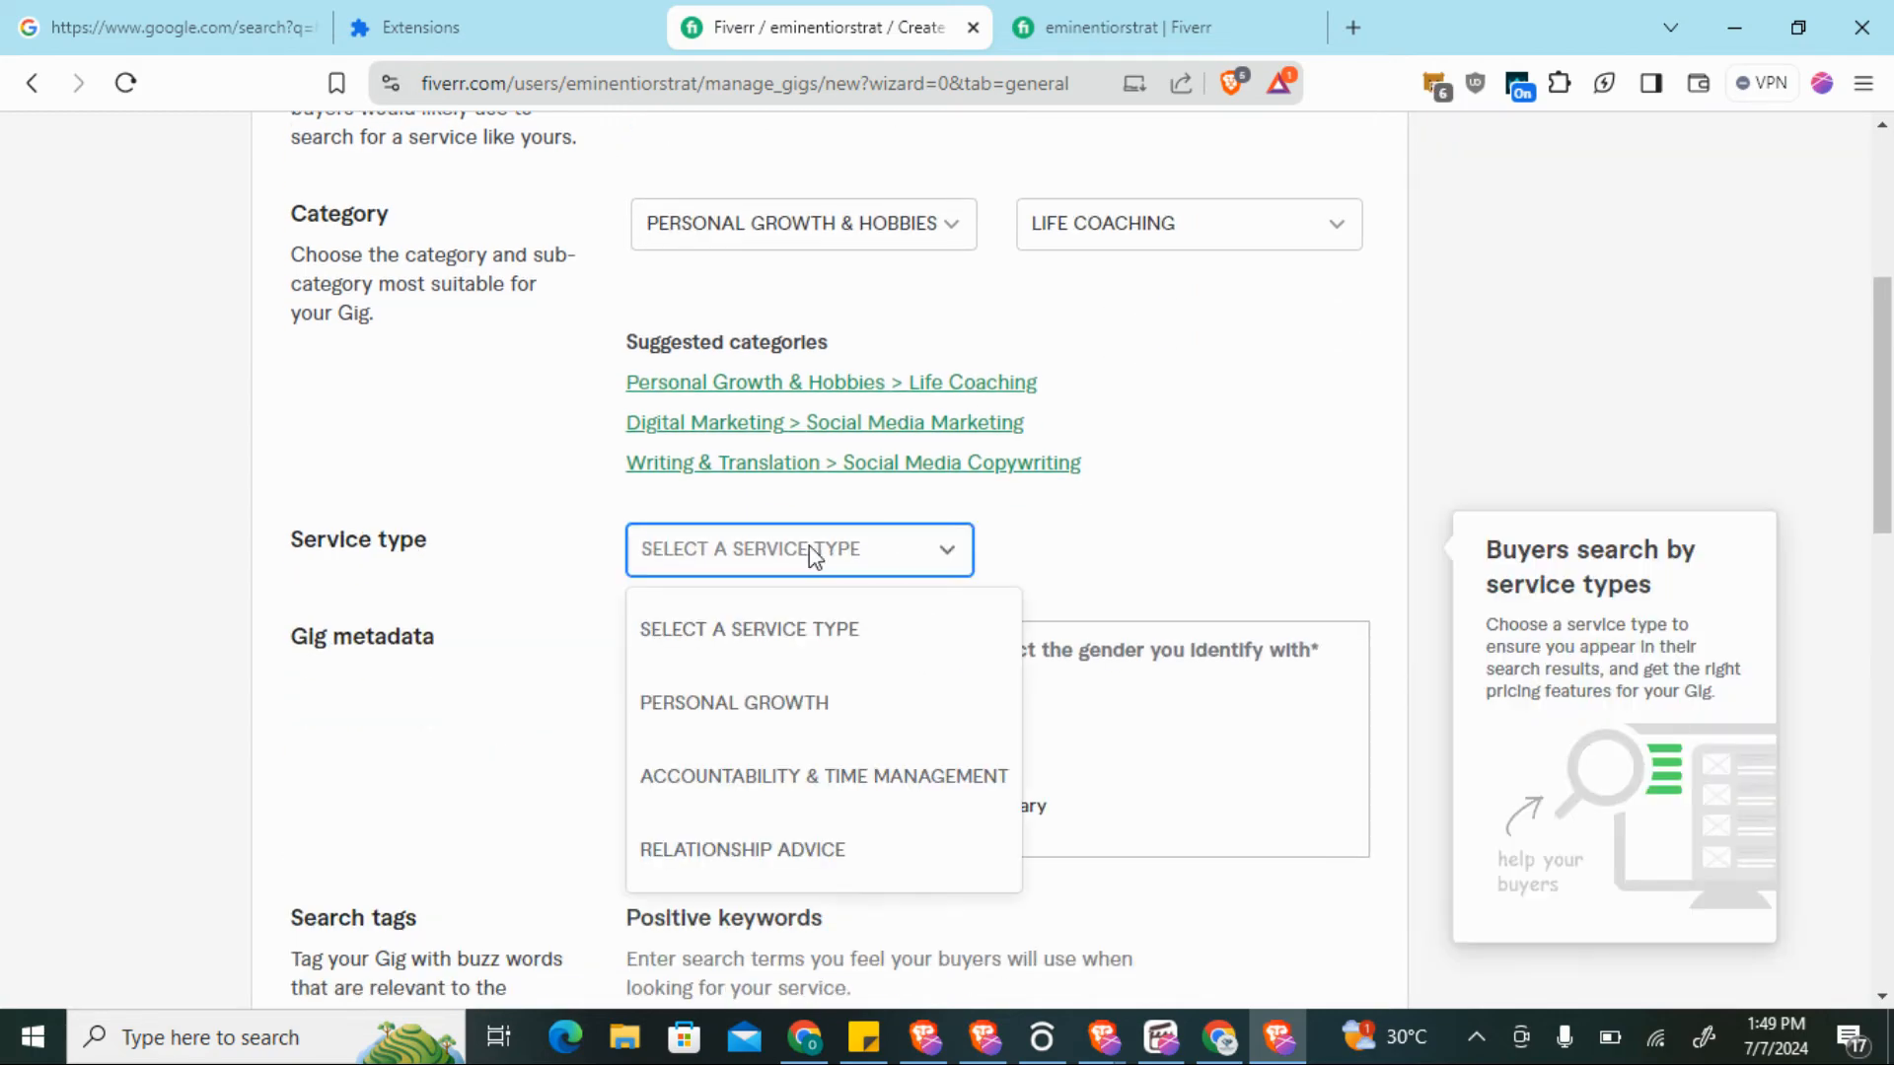
left_click(764, 837)
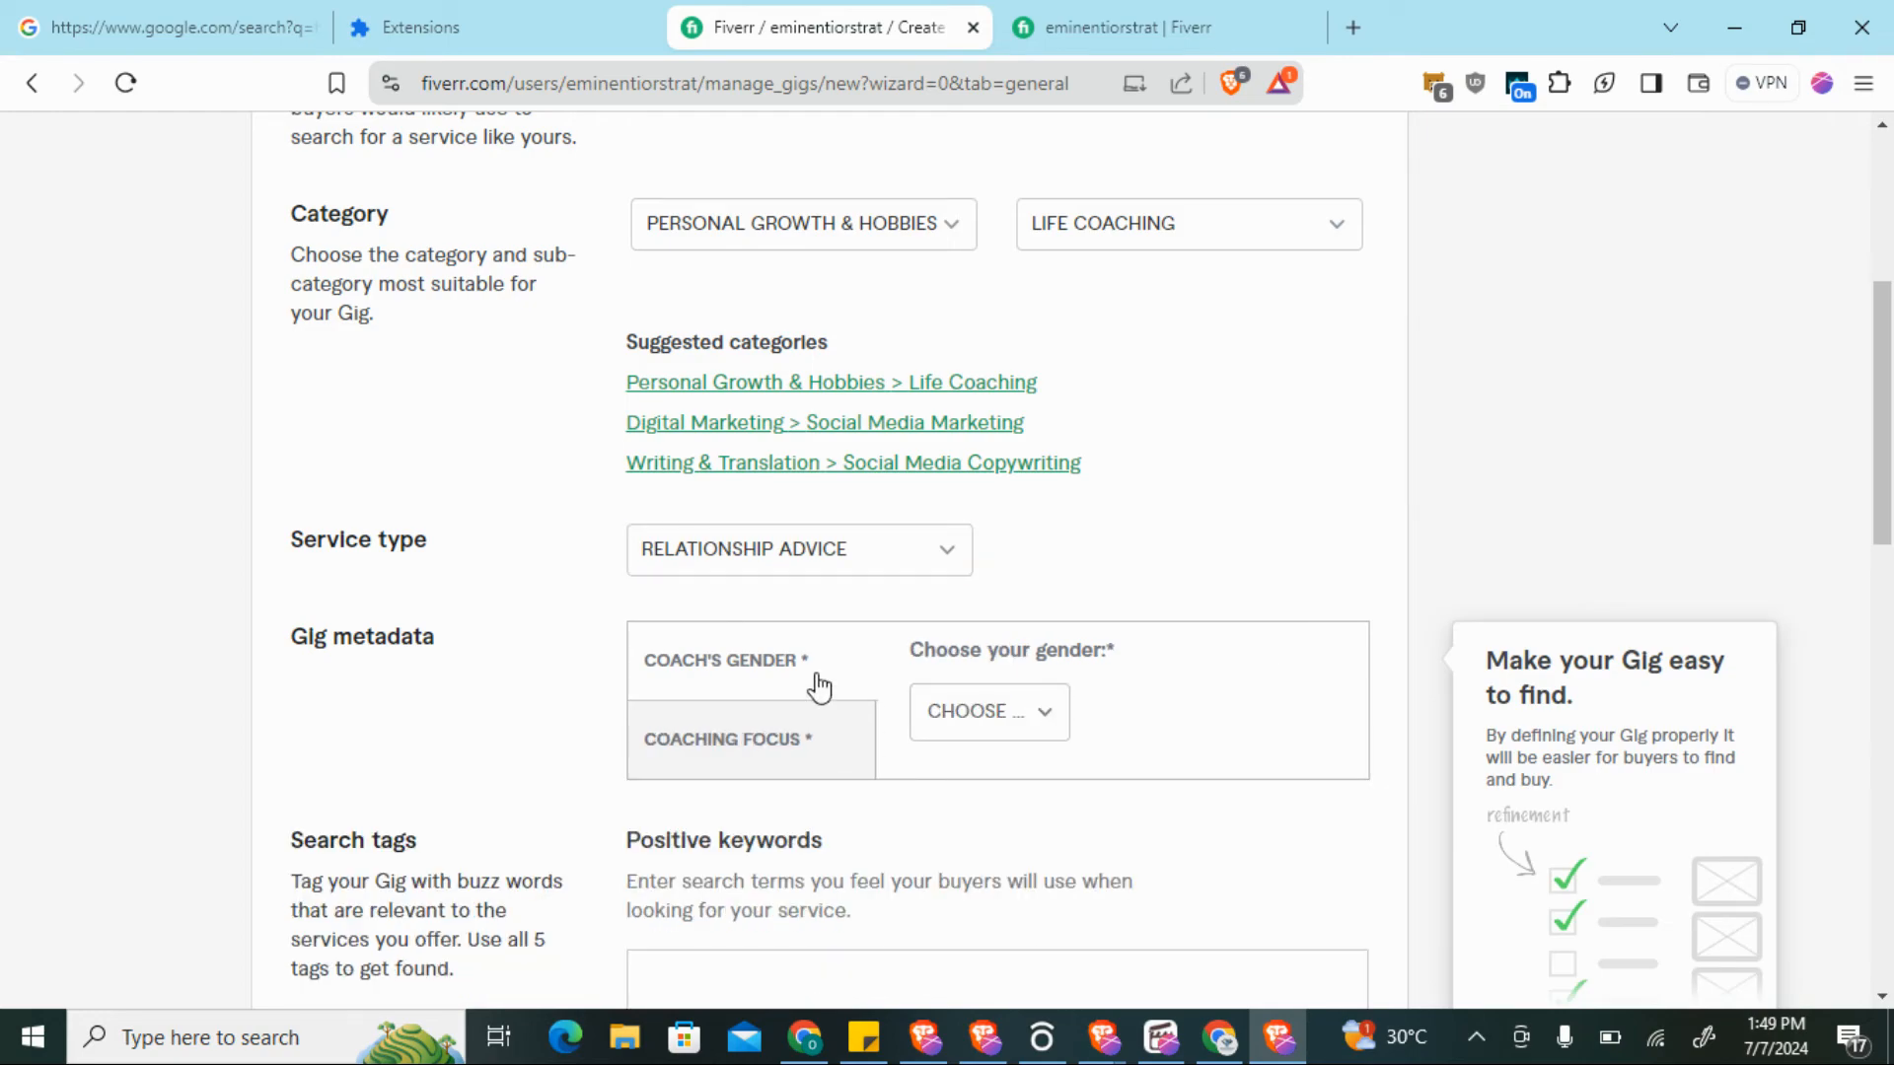
- Fill in the gig metadata with Male as the coach's gender and Dating profile optimization as the coaching focus
left_click_drag(818, 688, 981, 754)
left_click(981, 754)
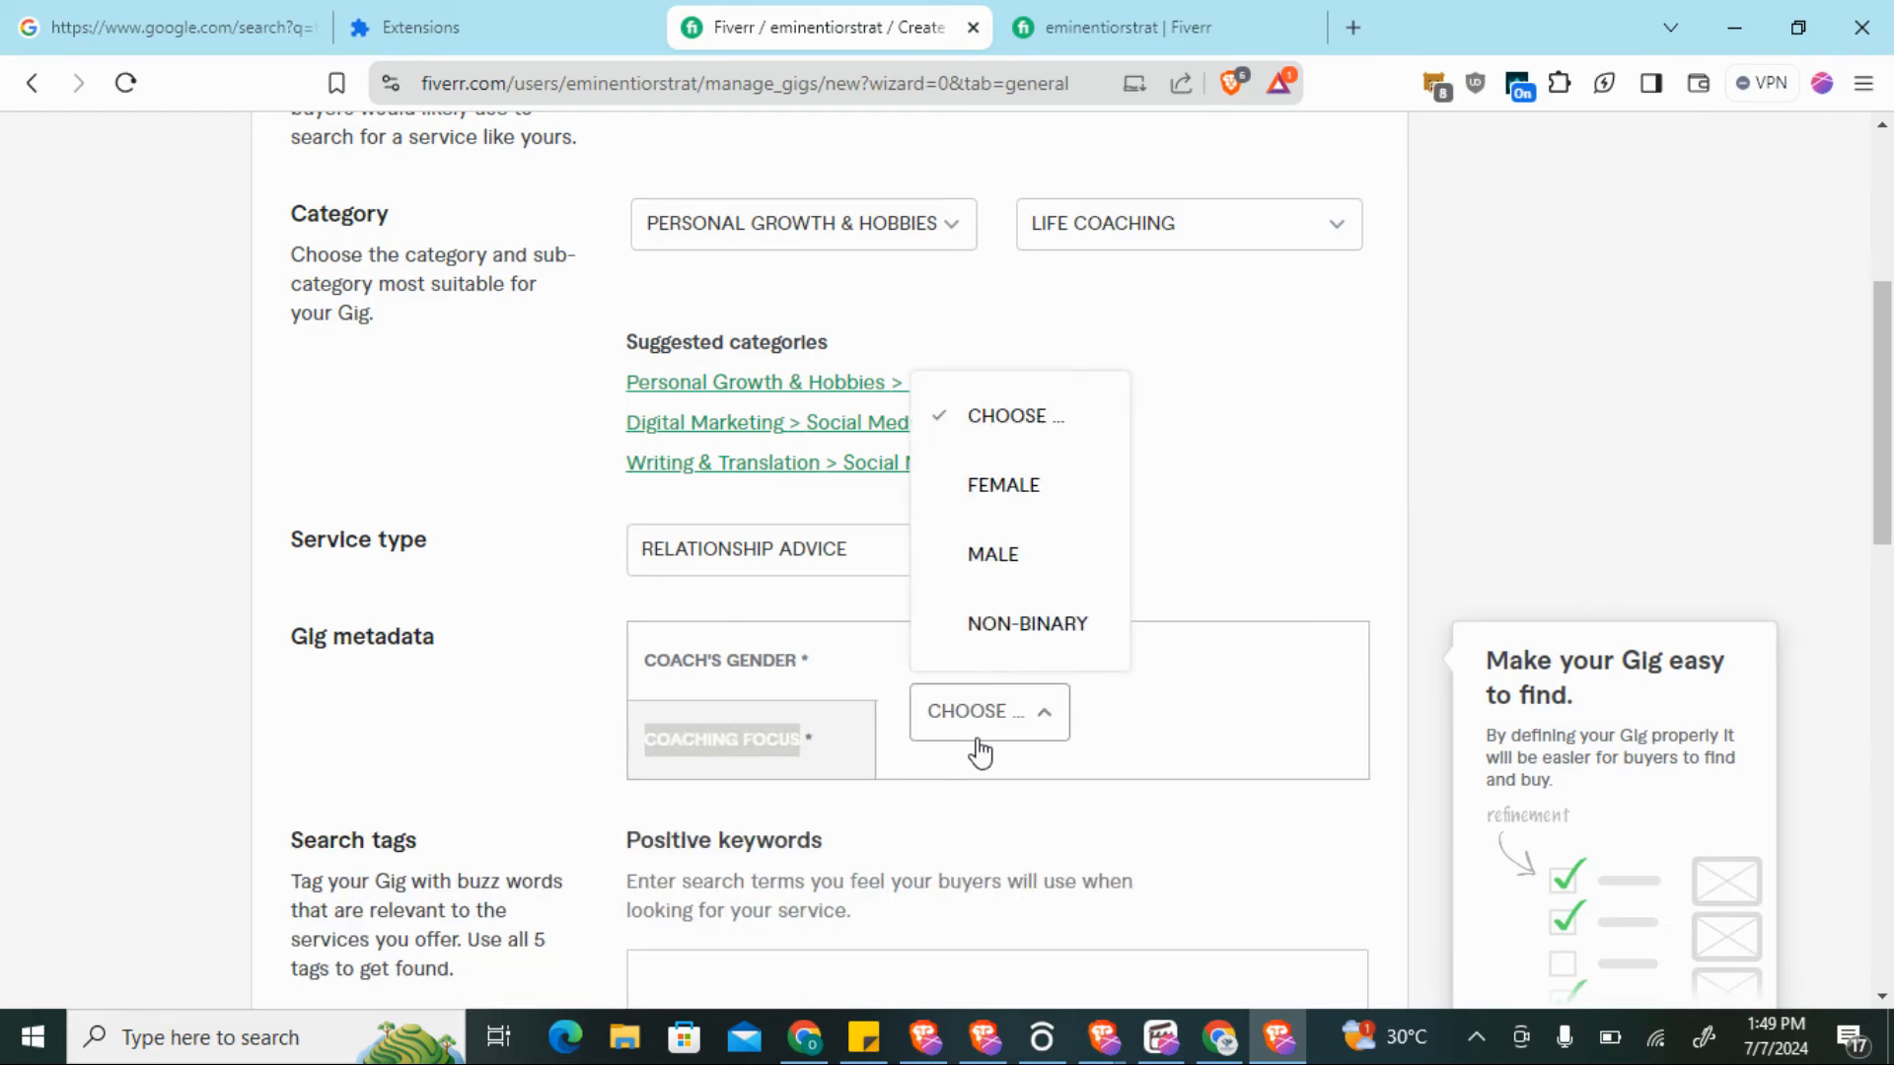
left_click(993, 559)
scroll(993, 566, "down", 2)
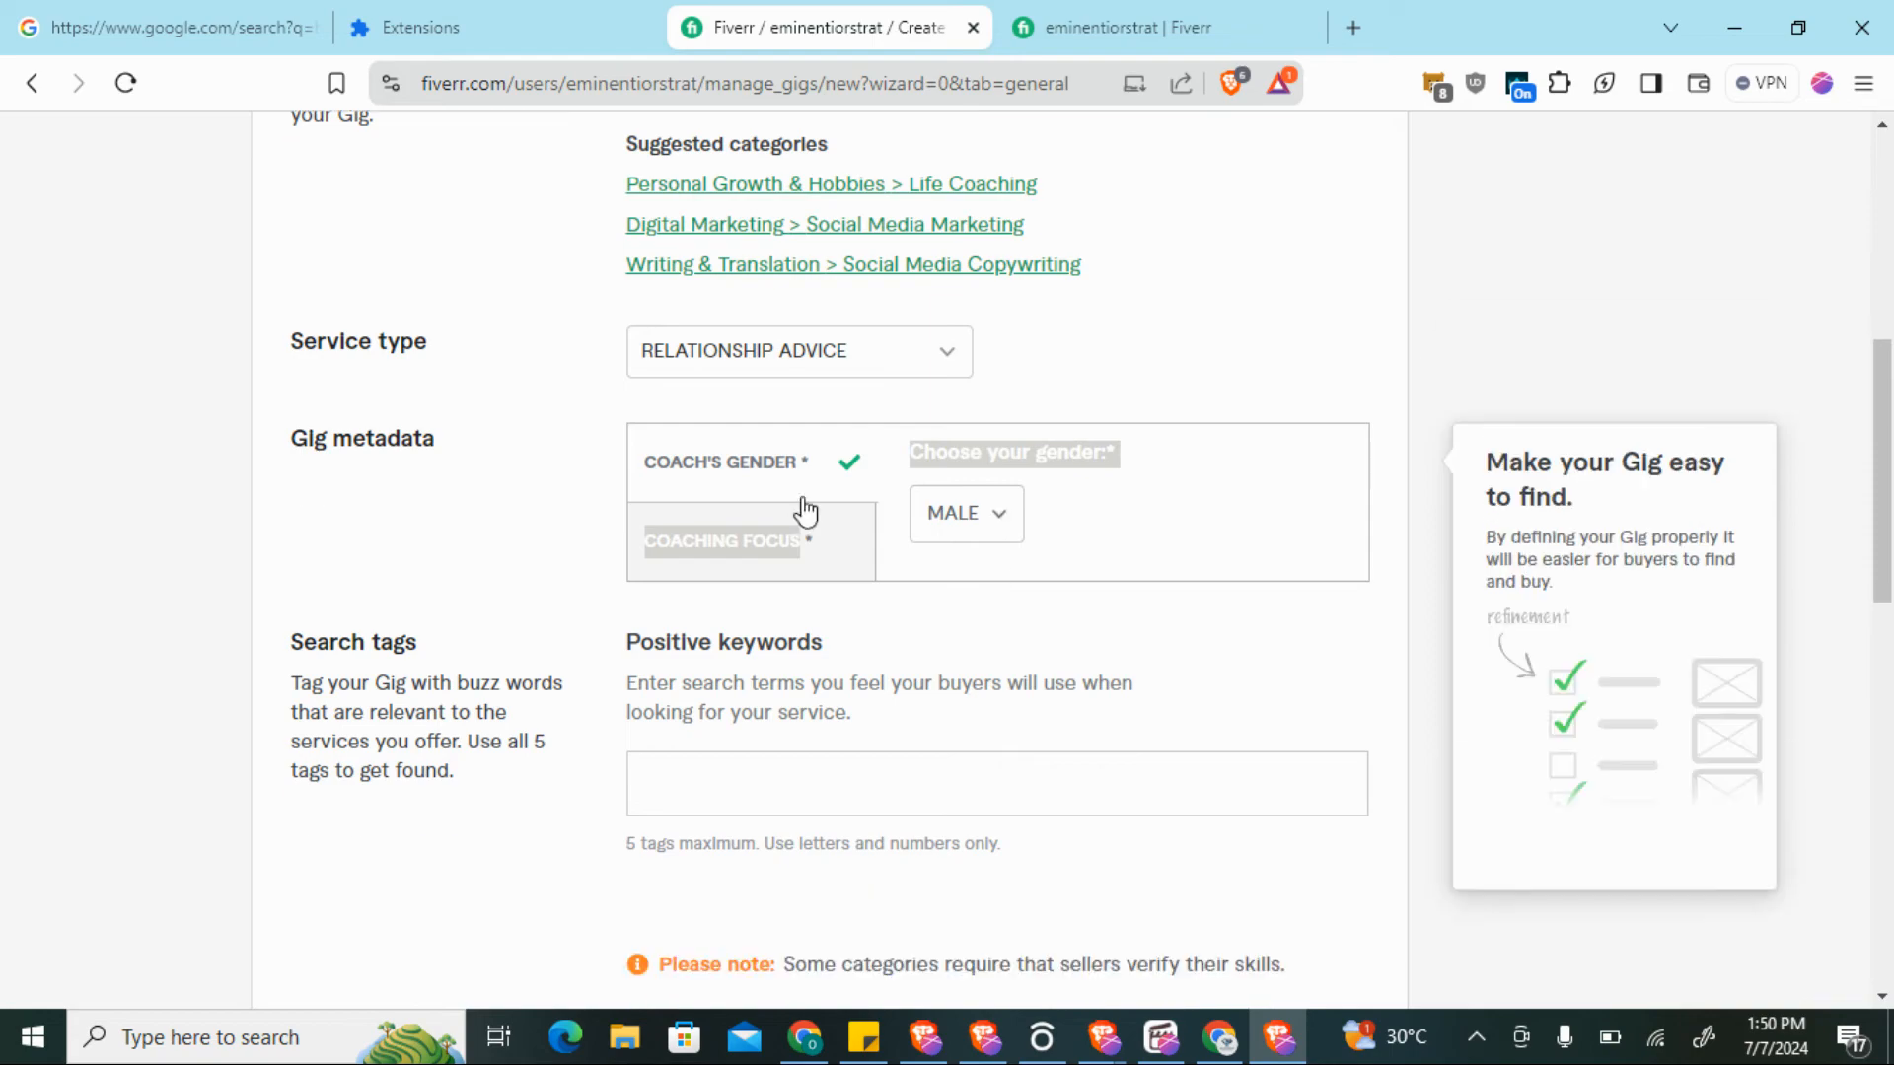
left_click(771, 564)
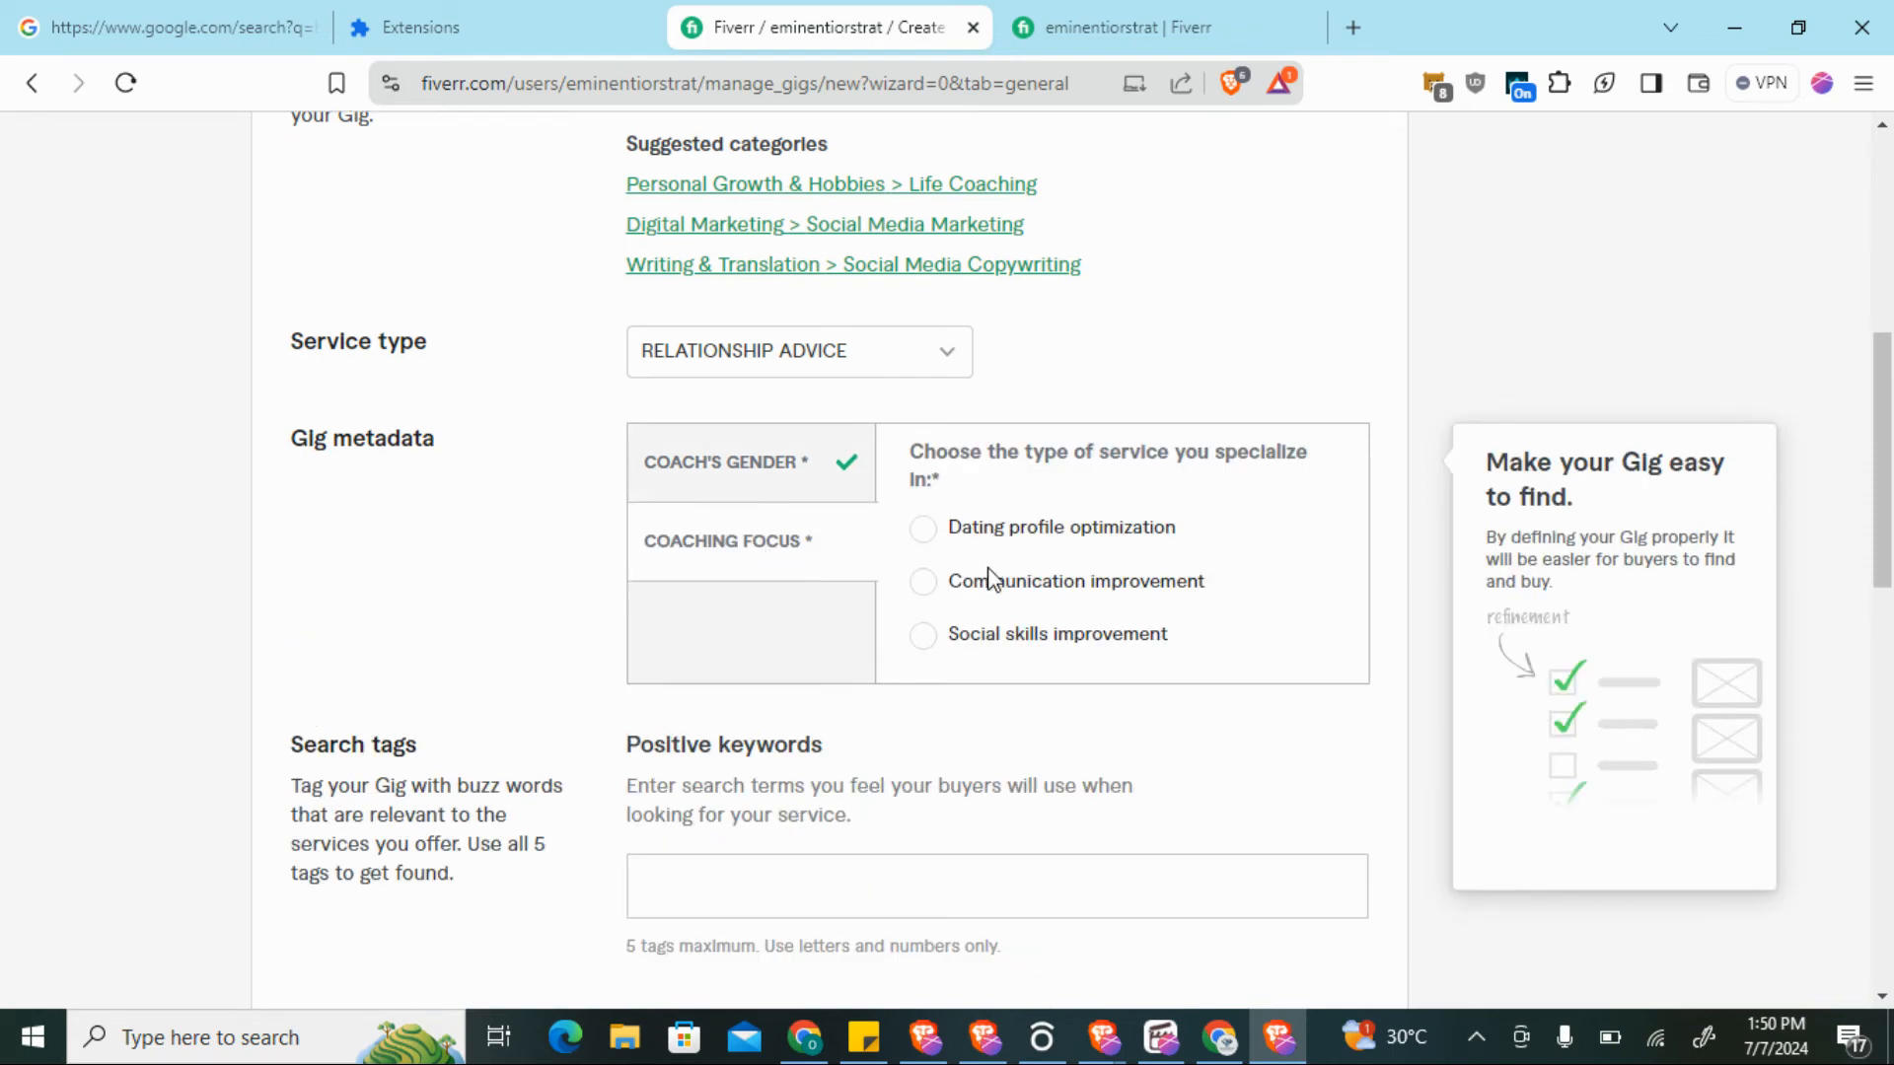
left_click(990, 536)
scroll(991, 559, "down", 2)
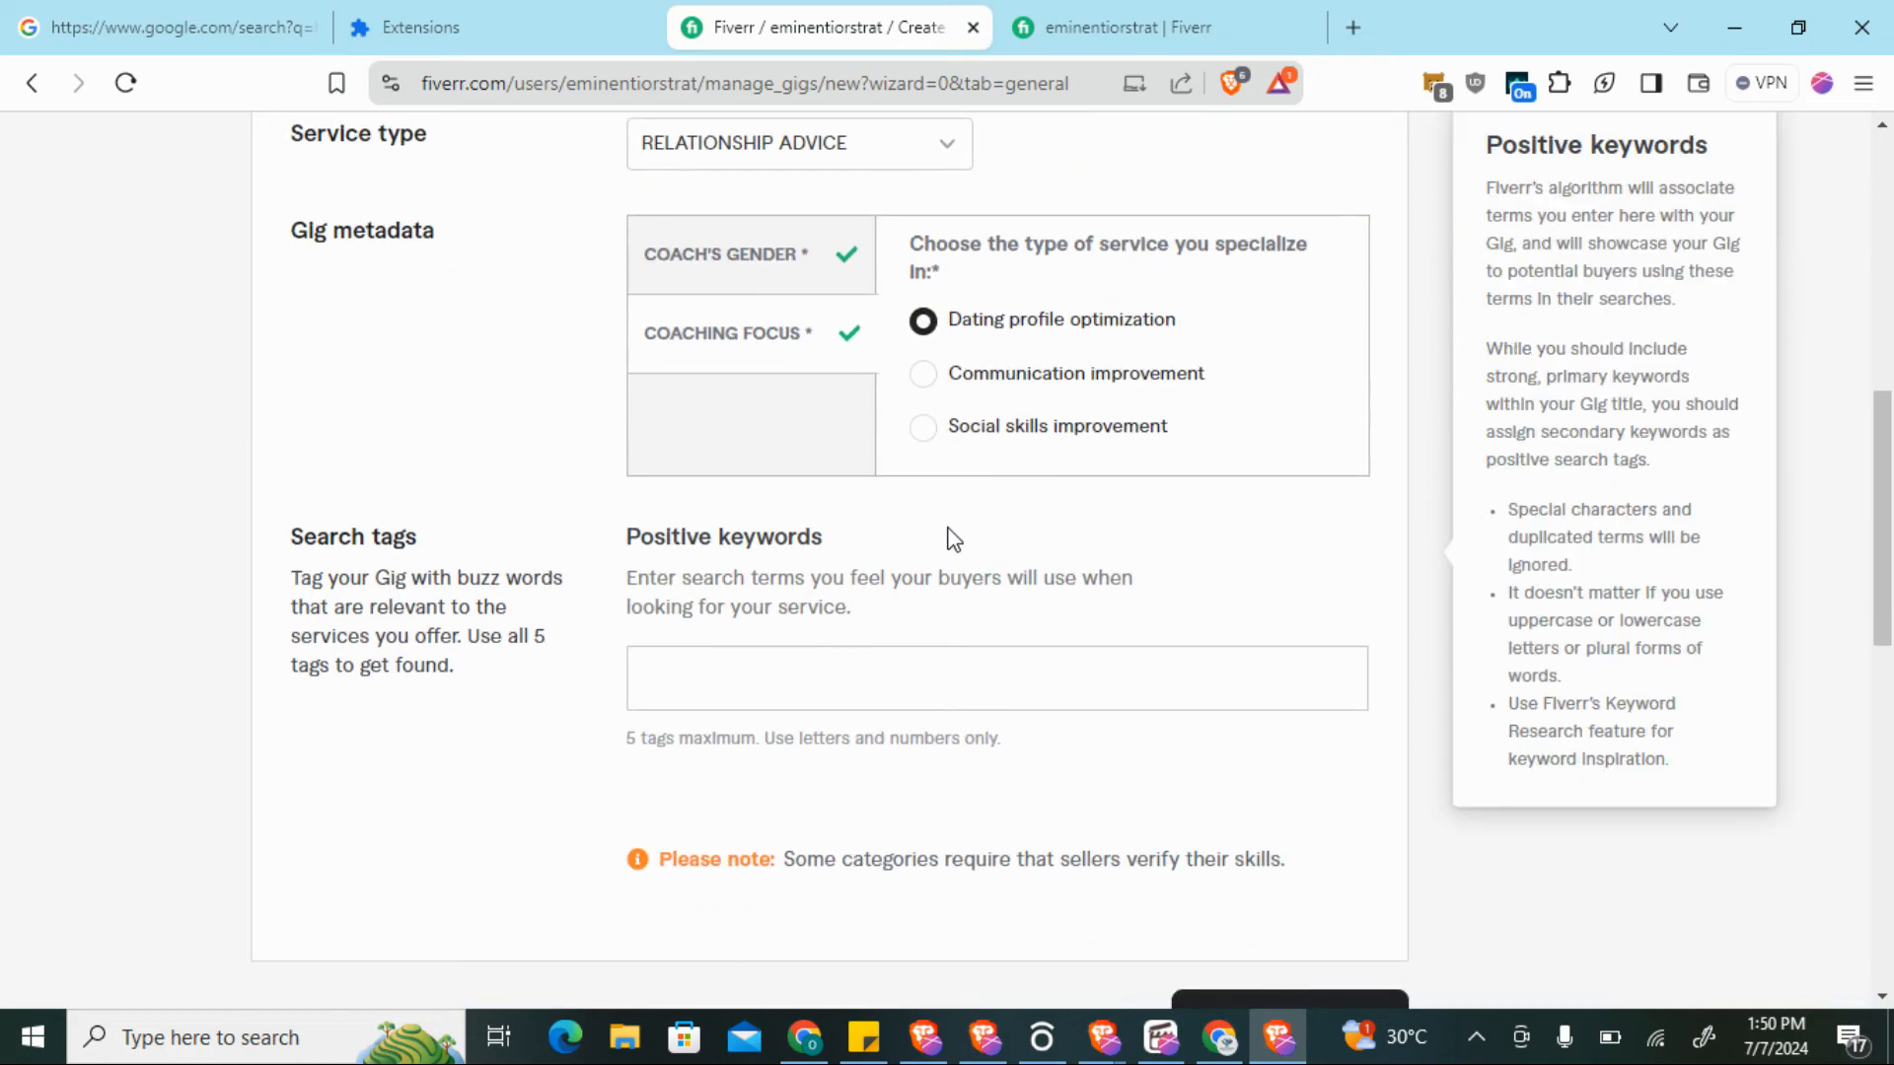
scroll(960, 435, "up", 1)
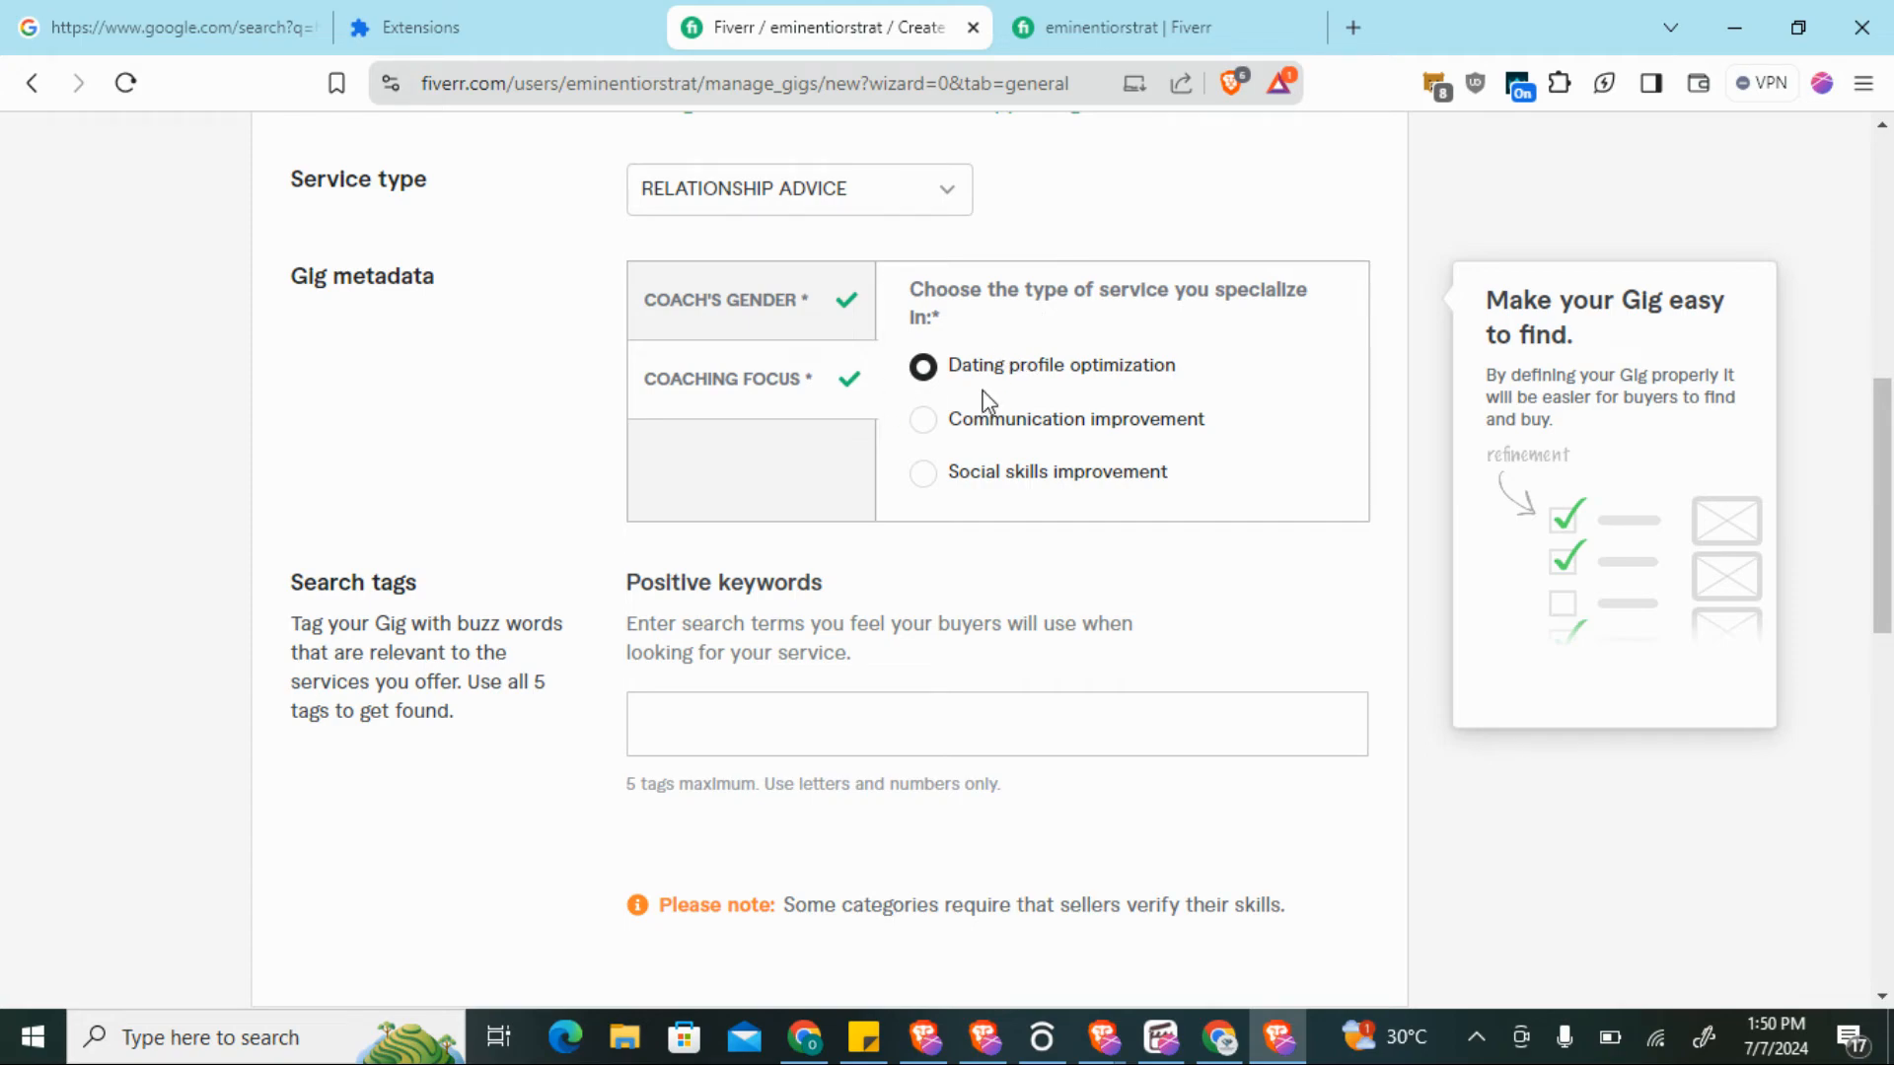
- Add Dating, Love and Love Advice as positive keywords in the gig's search tags
scroll(984, 396, "down", 2)
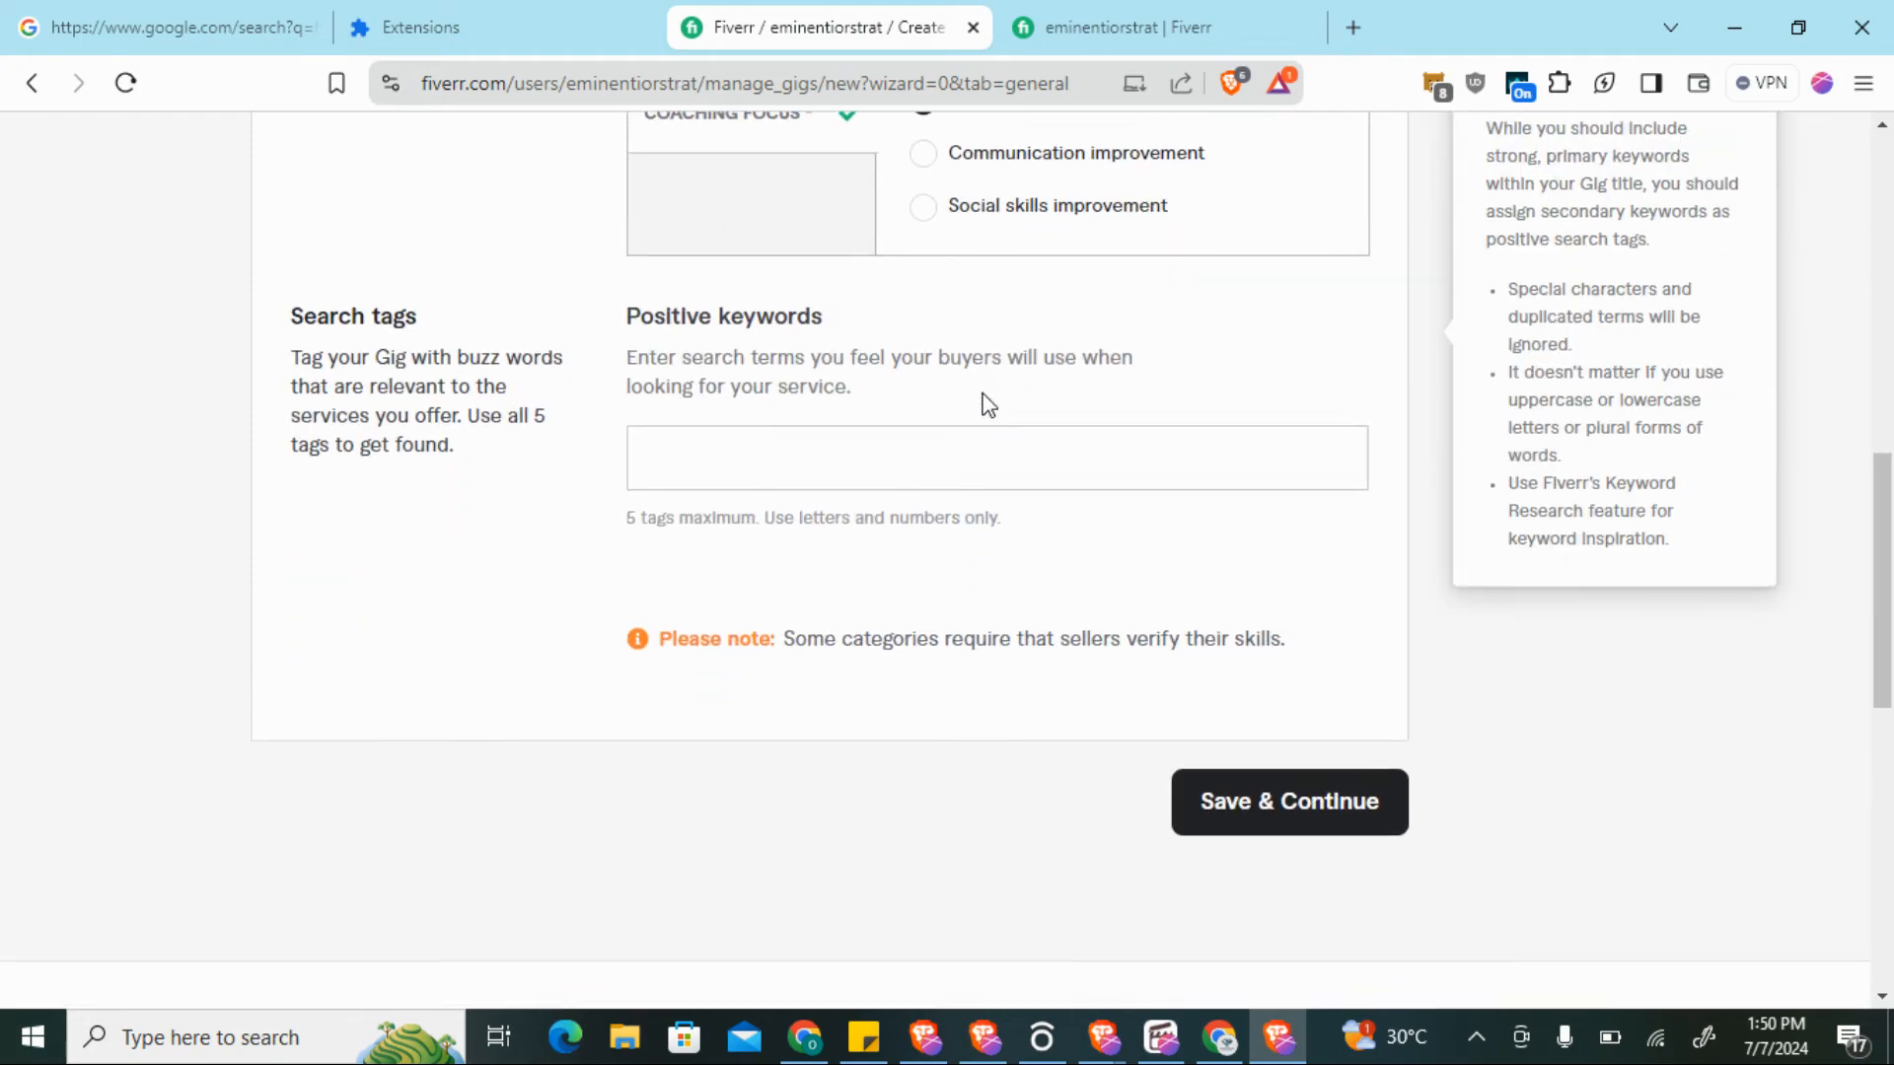
left_click(935, 454)
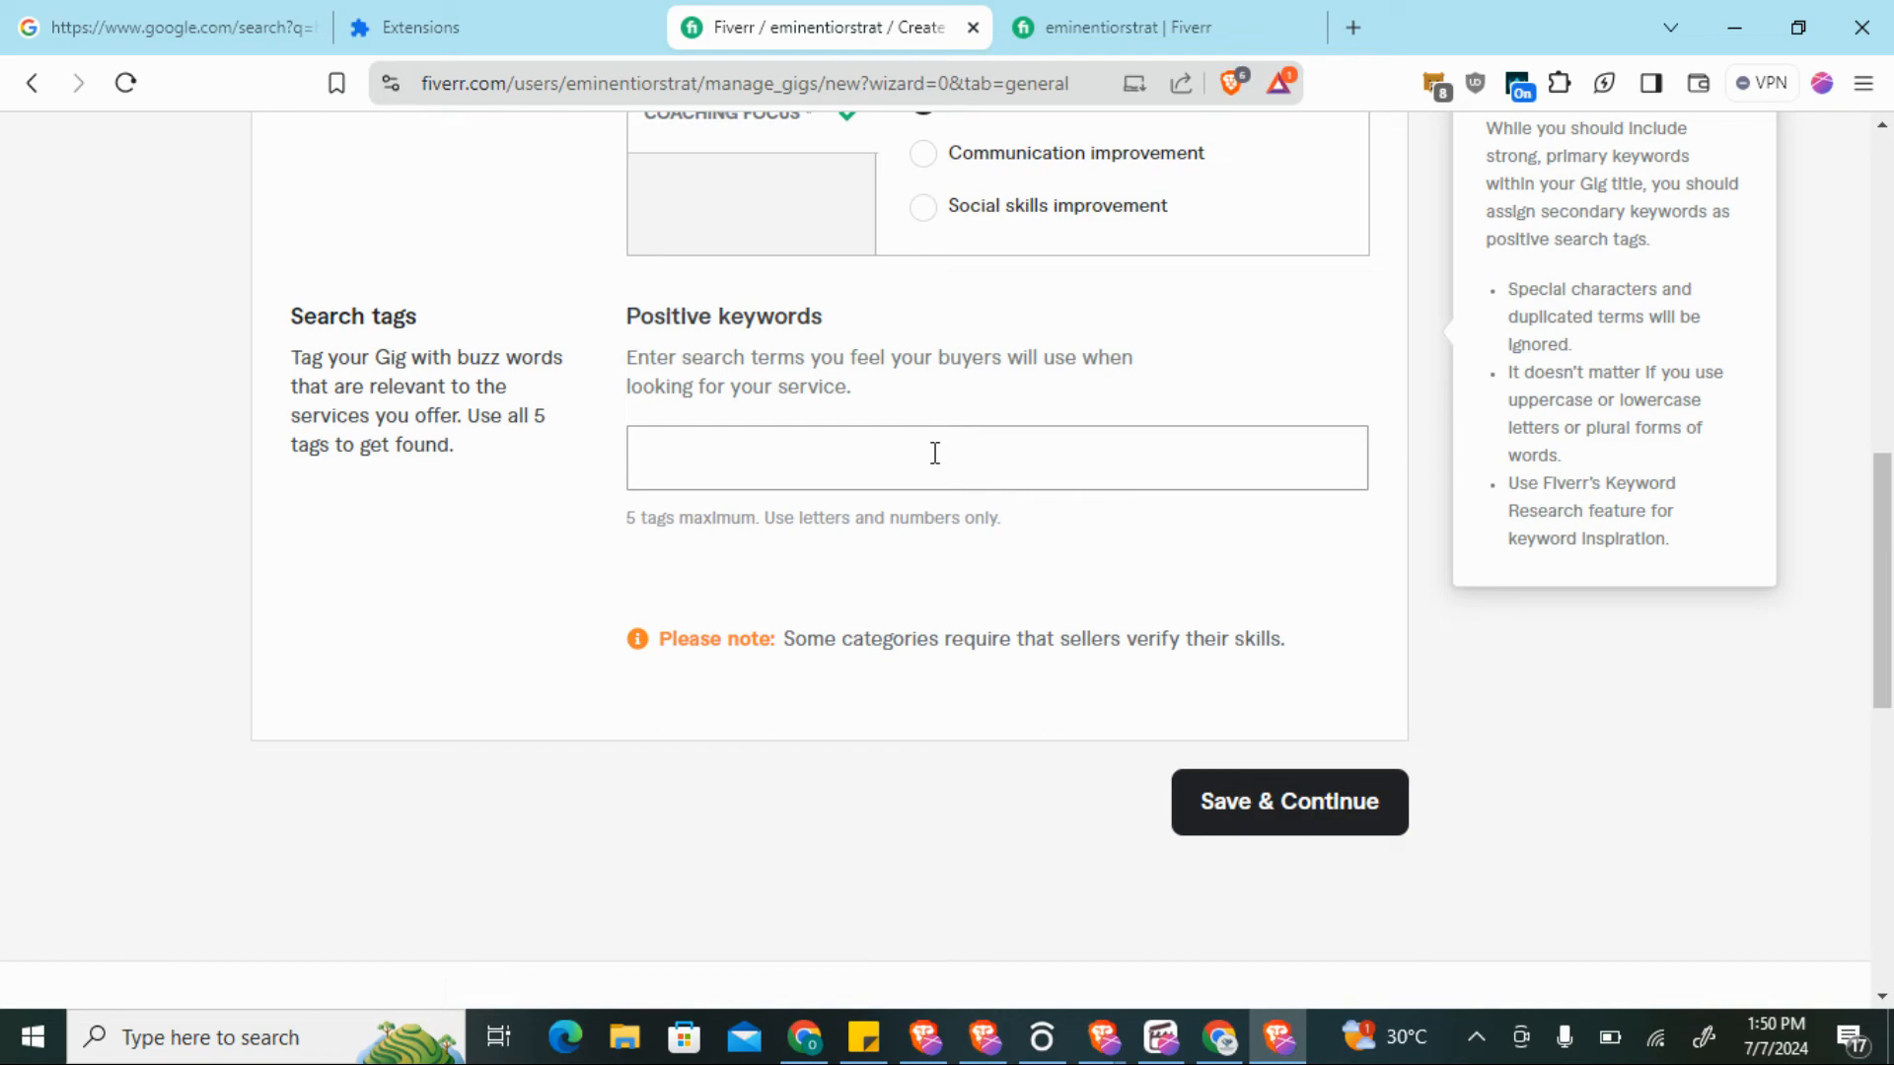
type("Dating")
key("Return")
type("love")
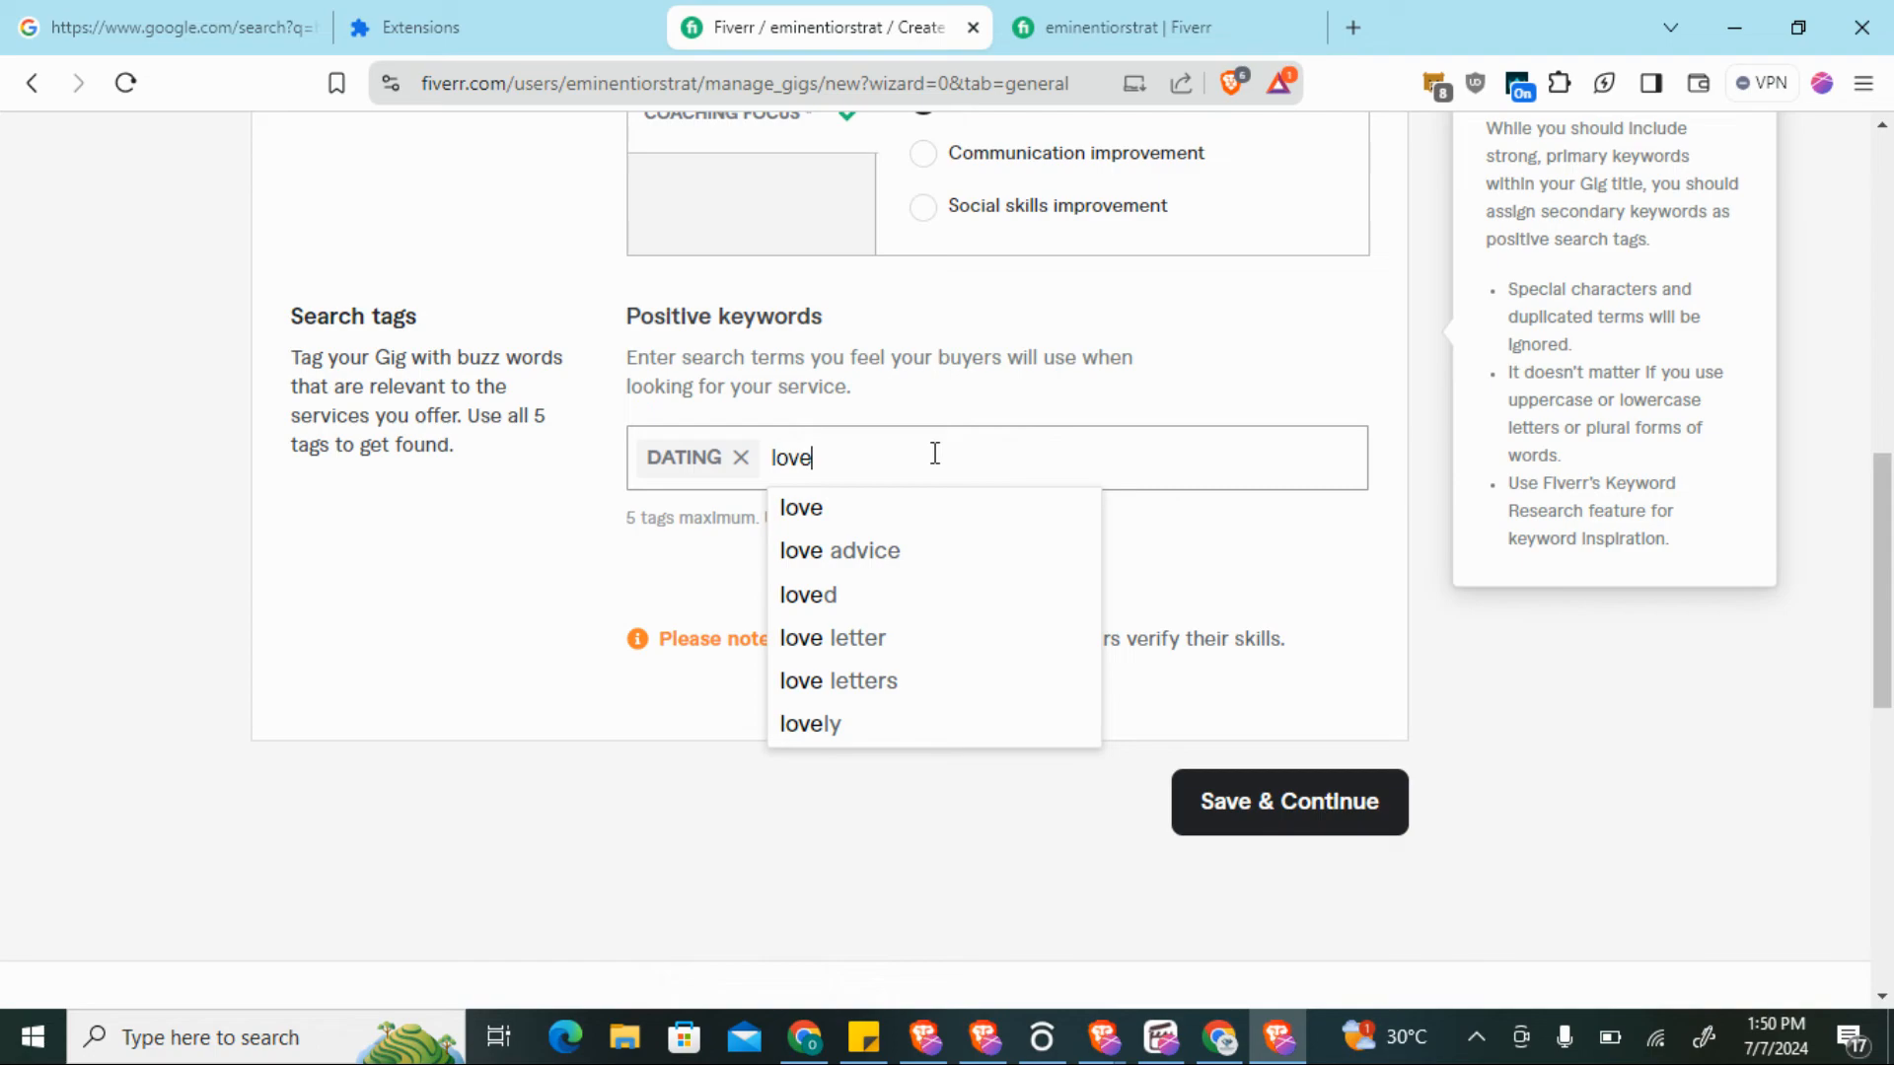
key("Return")
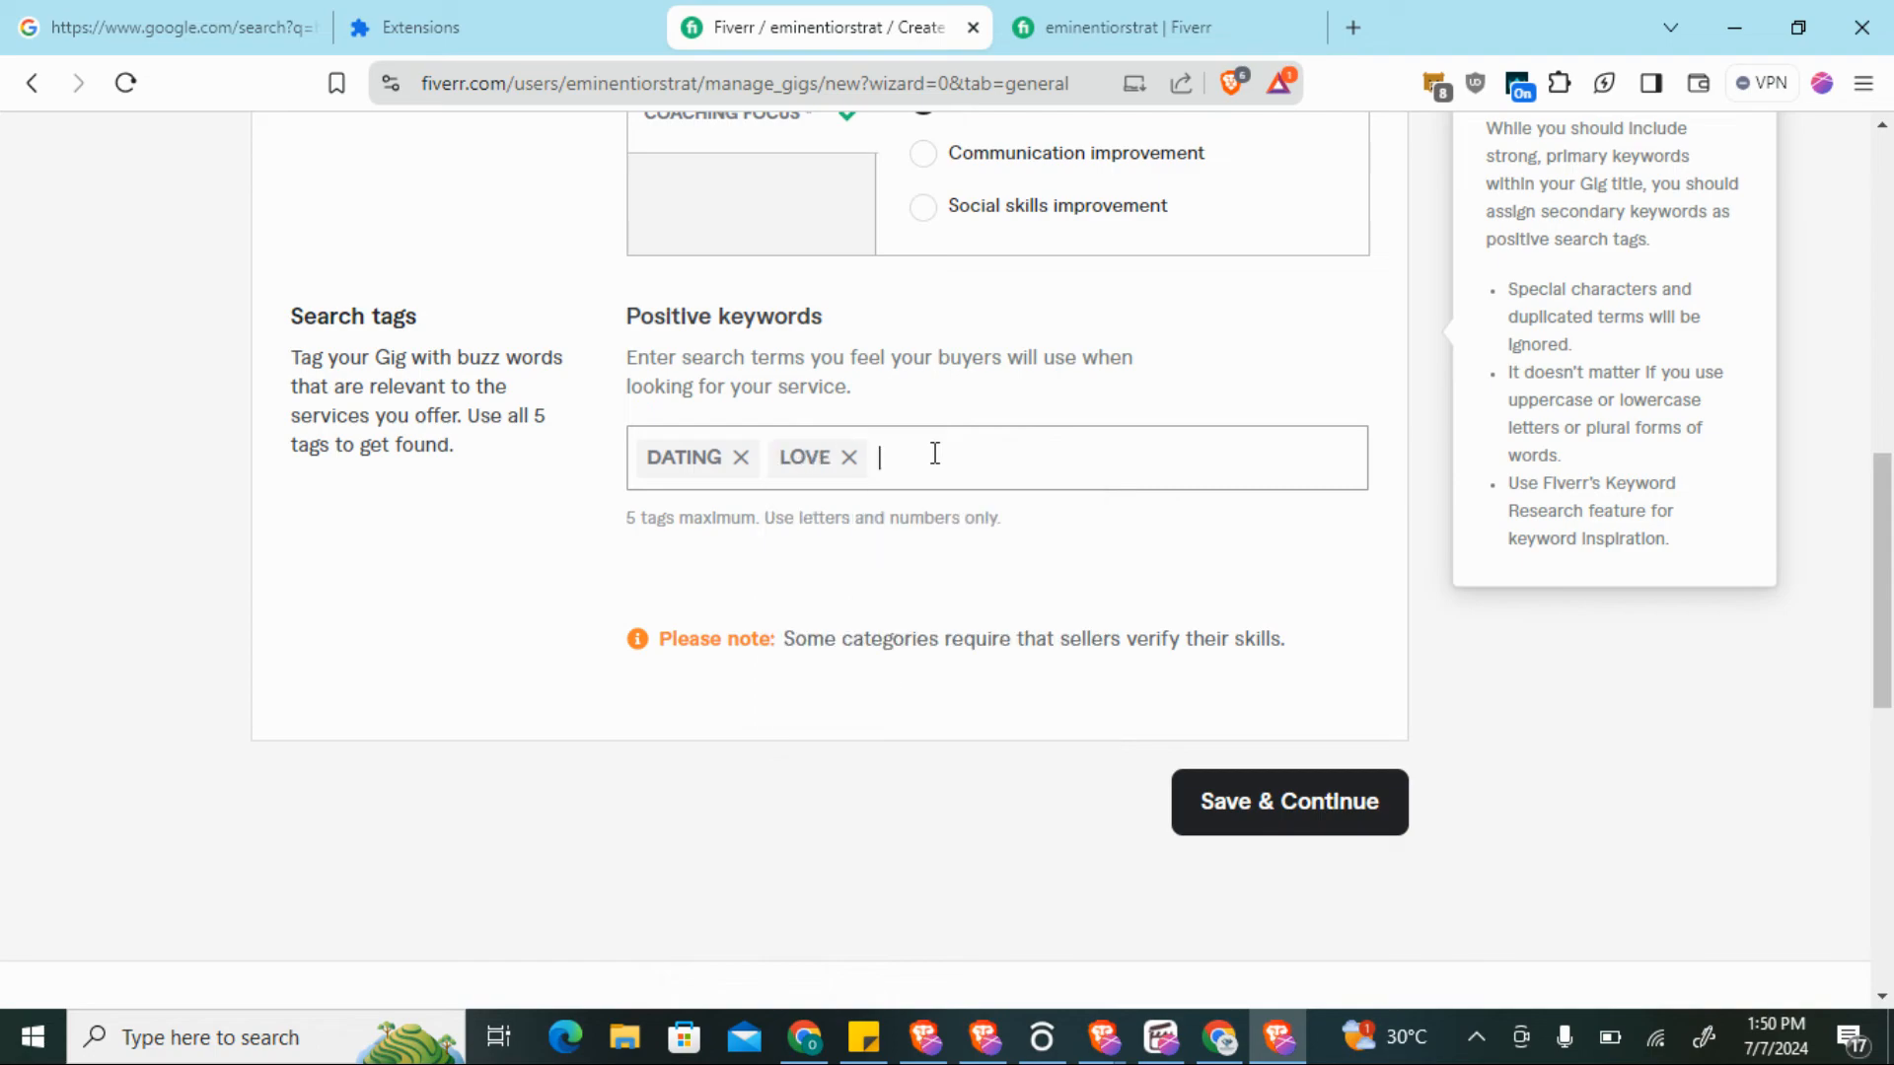
type("love")
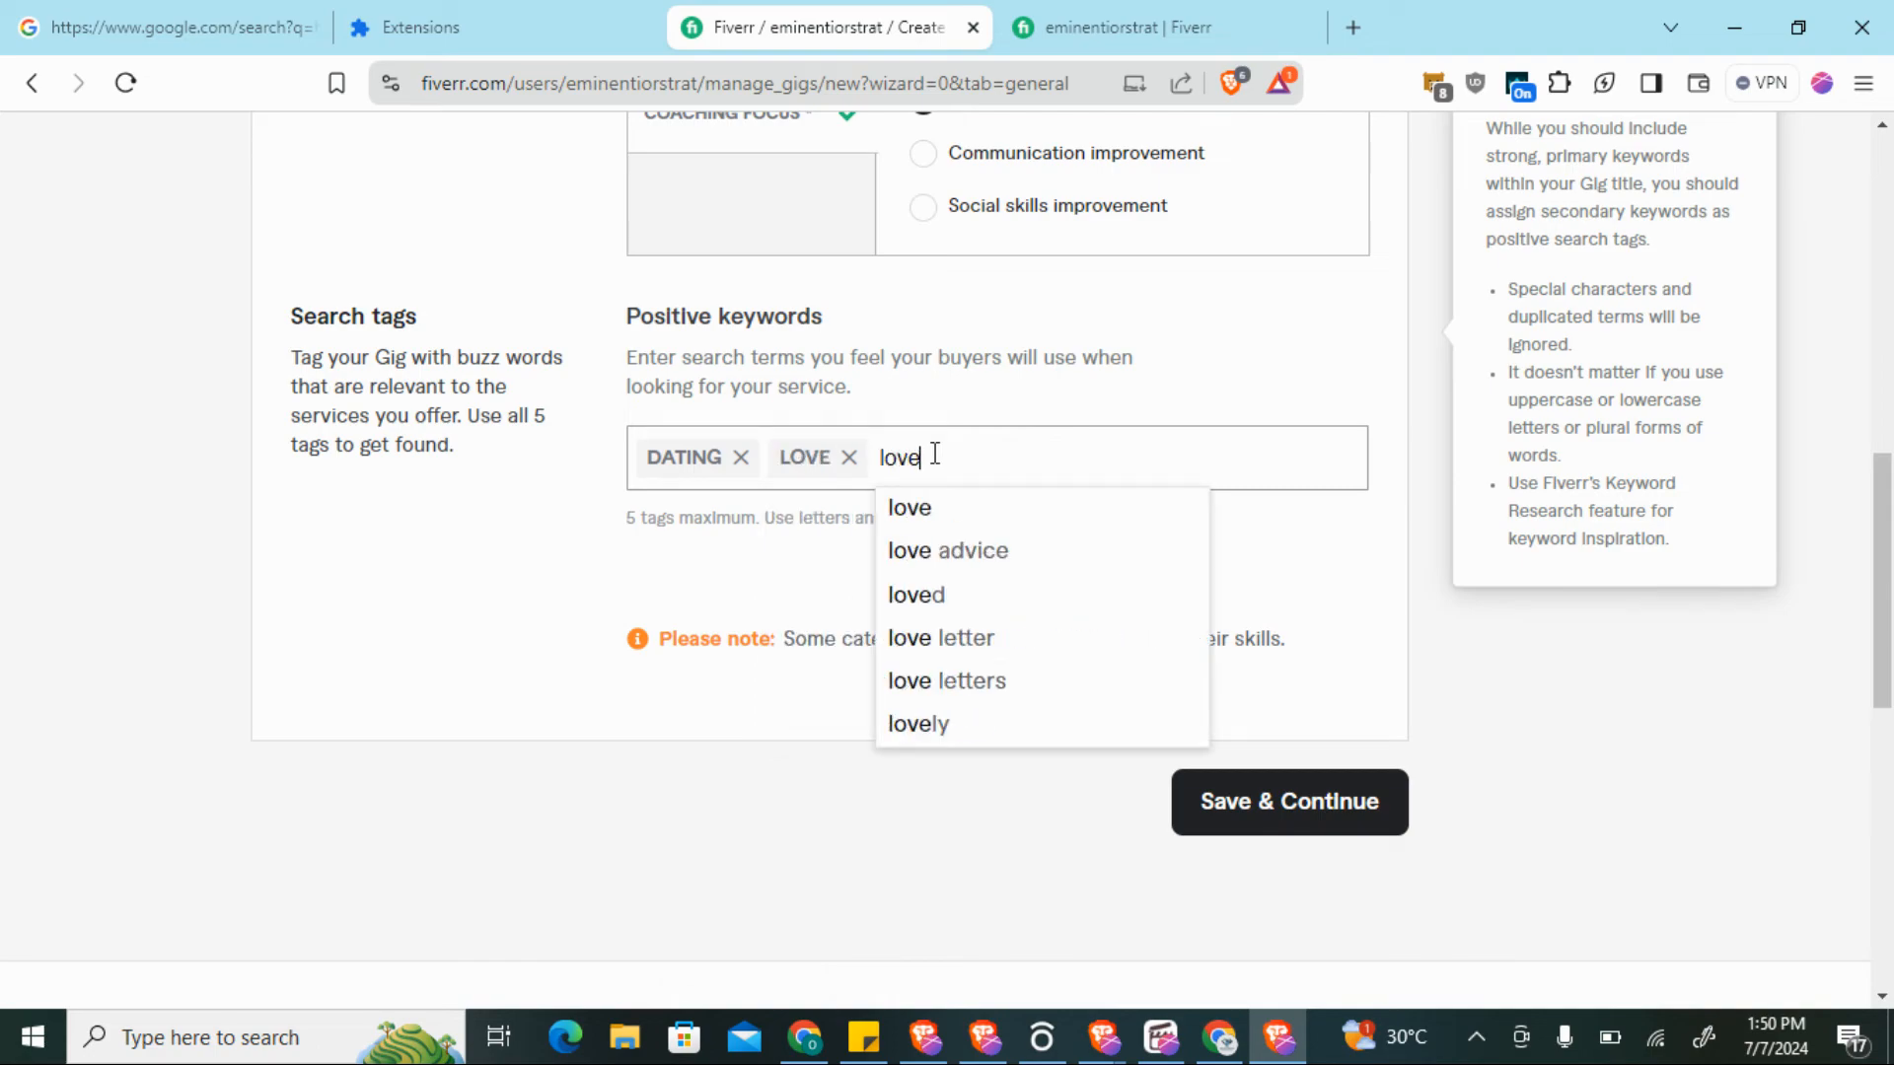
left_click(939, 552)
- Add Dating Advice and a second Dating tag to the positive keywords, and save to continue to pricing
type("d")
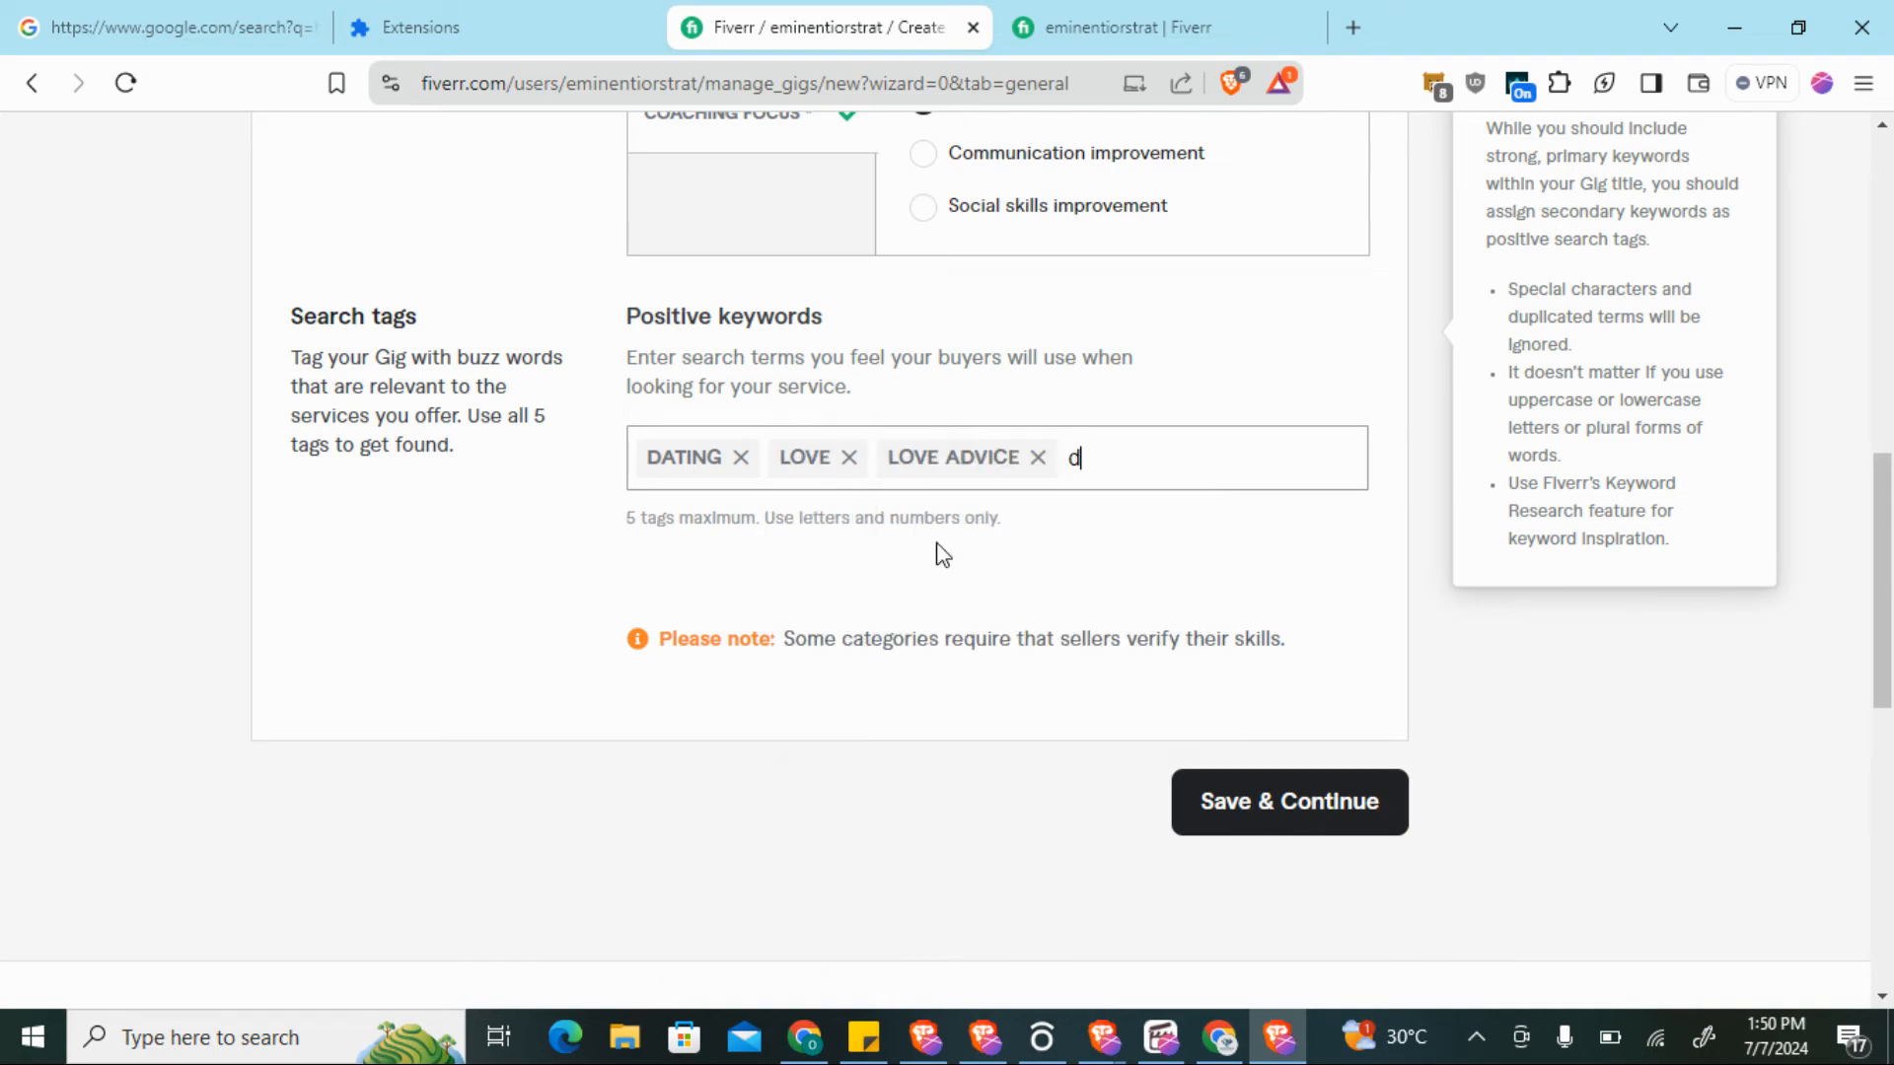
type("ating ")
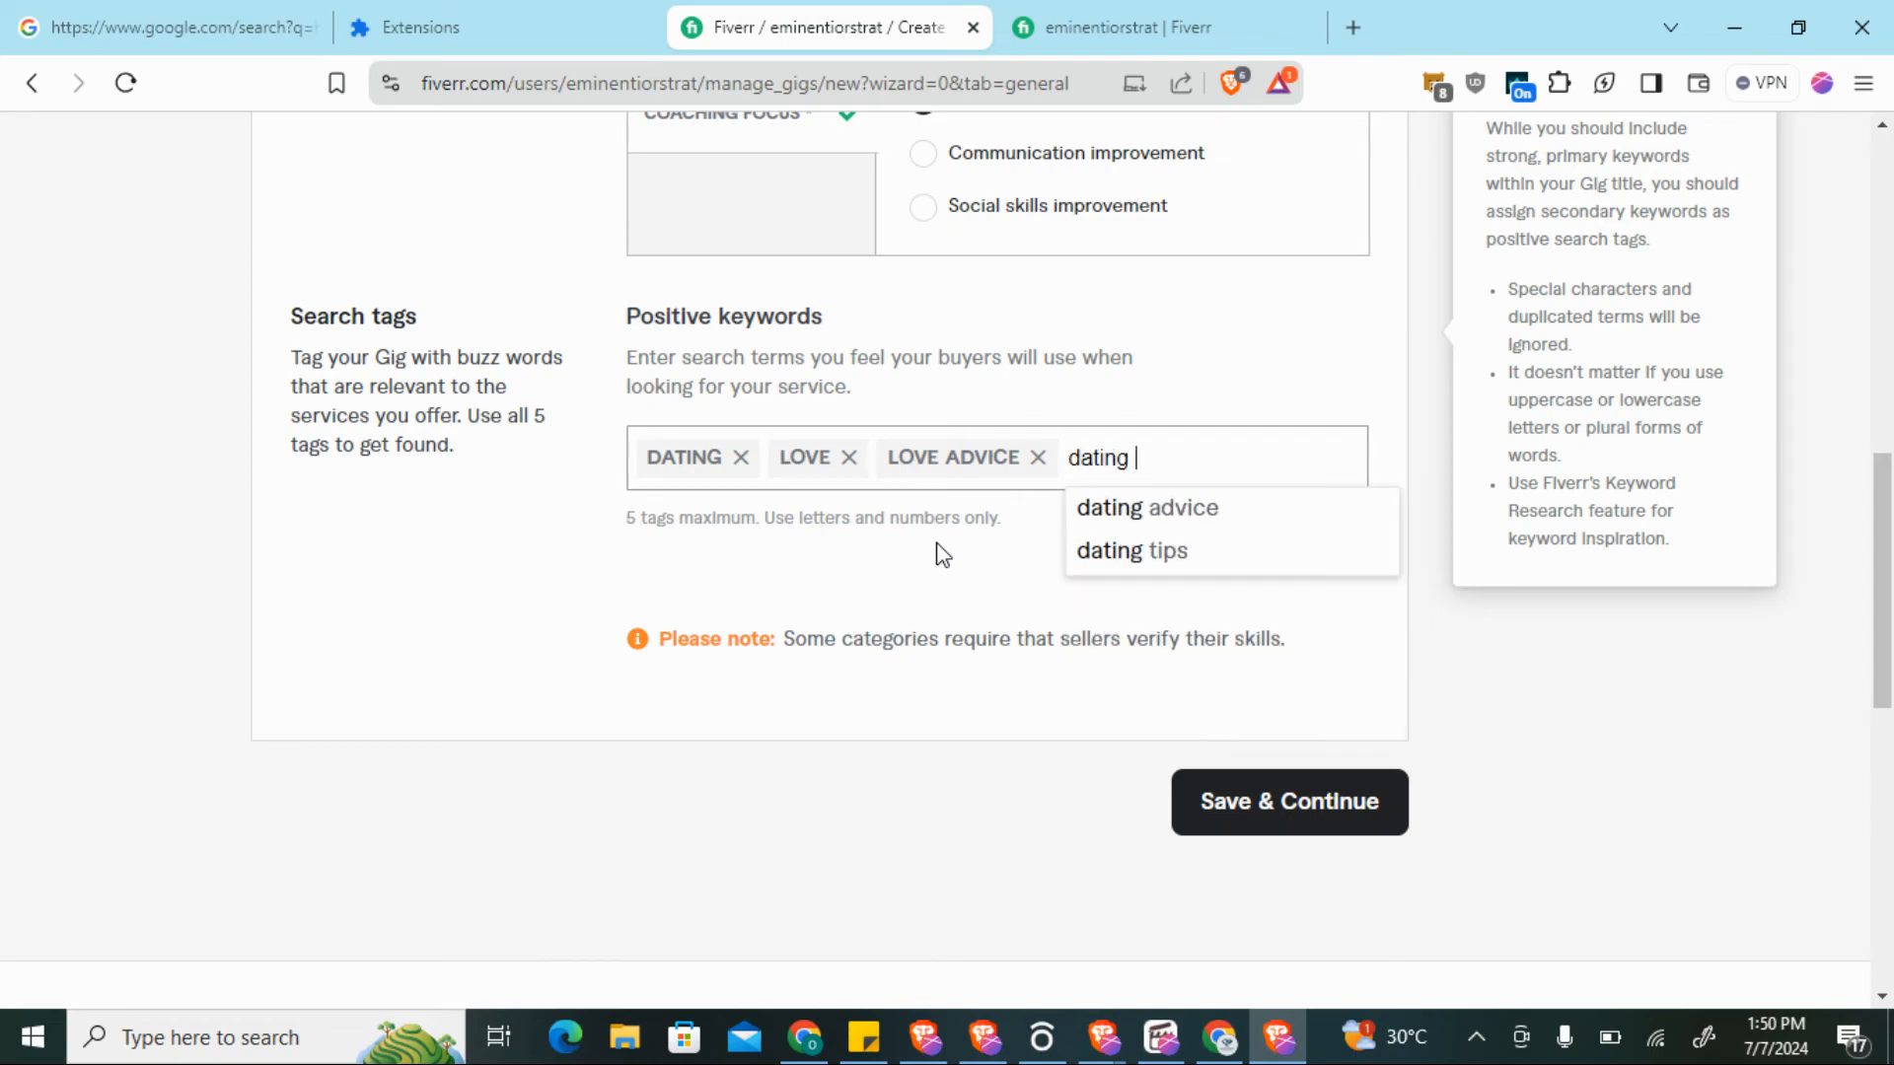
type("advice")
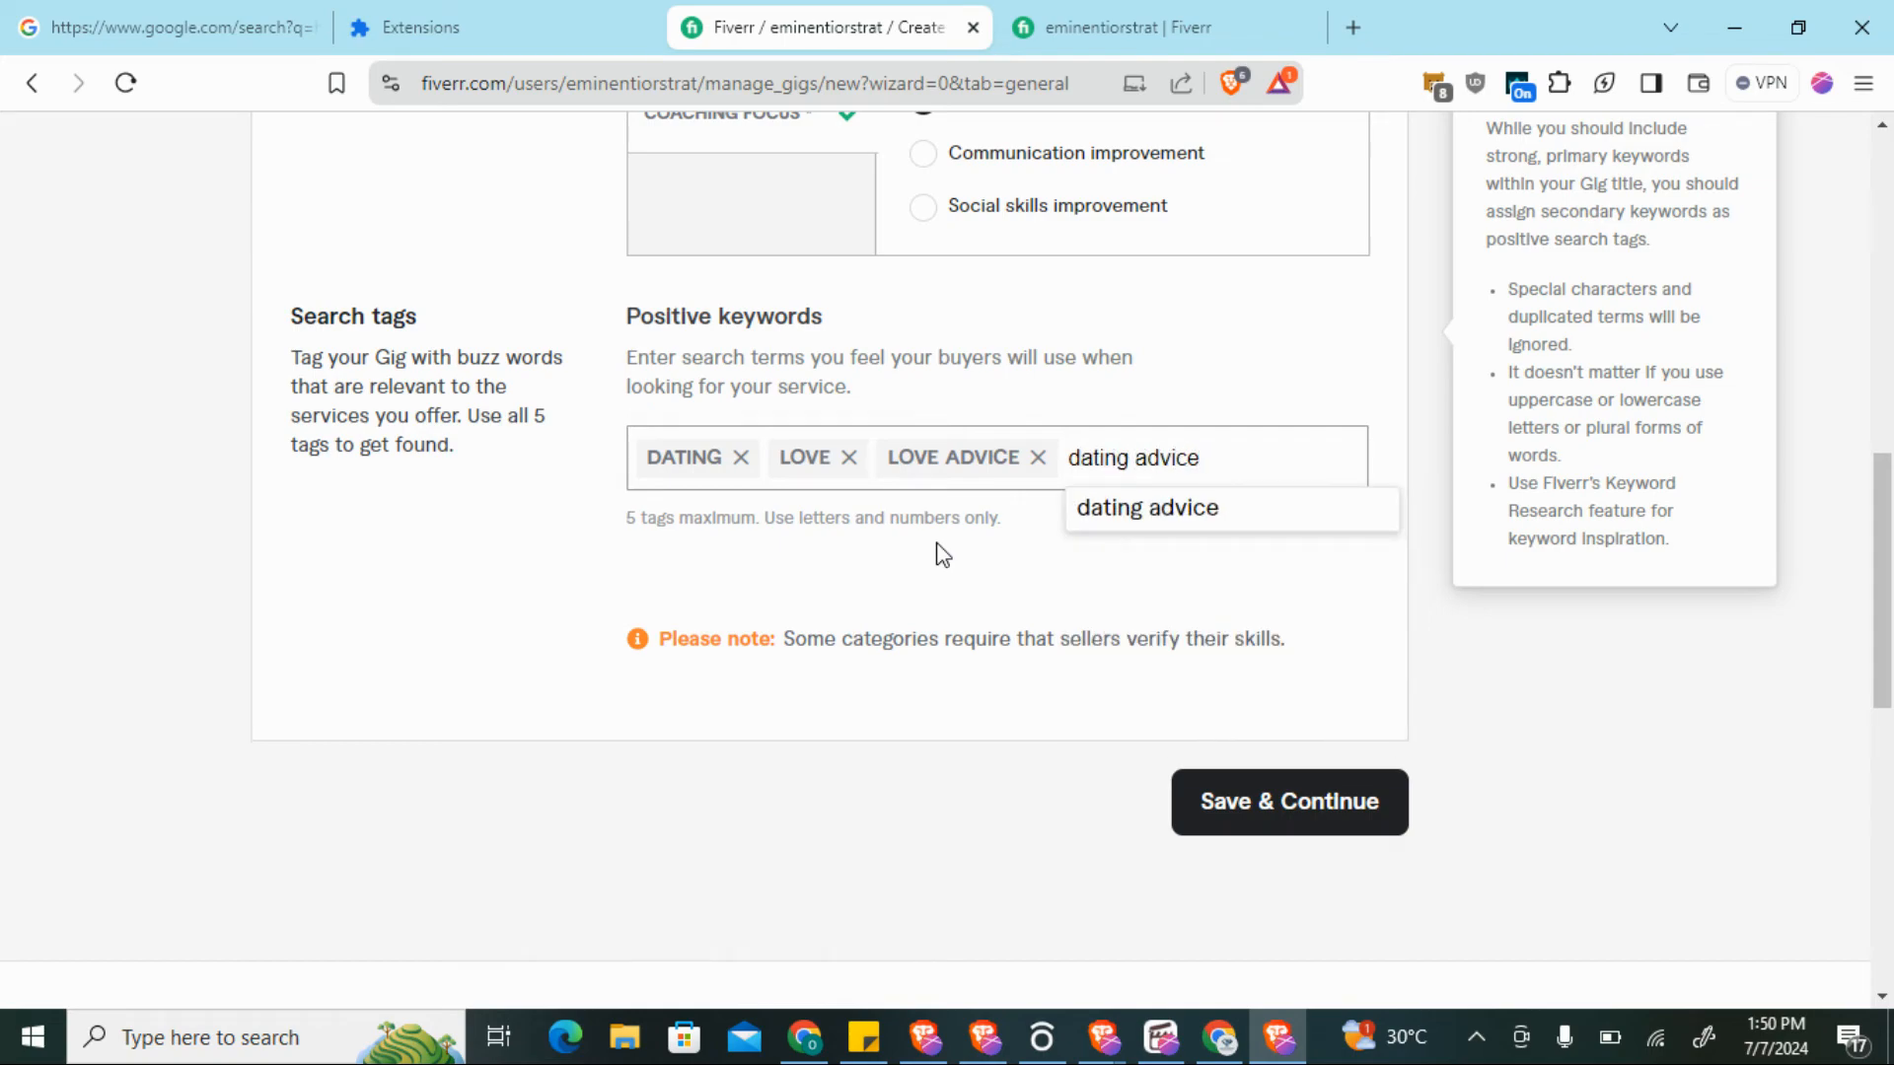
key("Return")
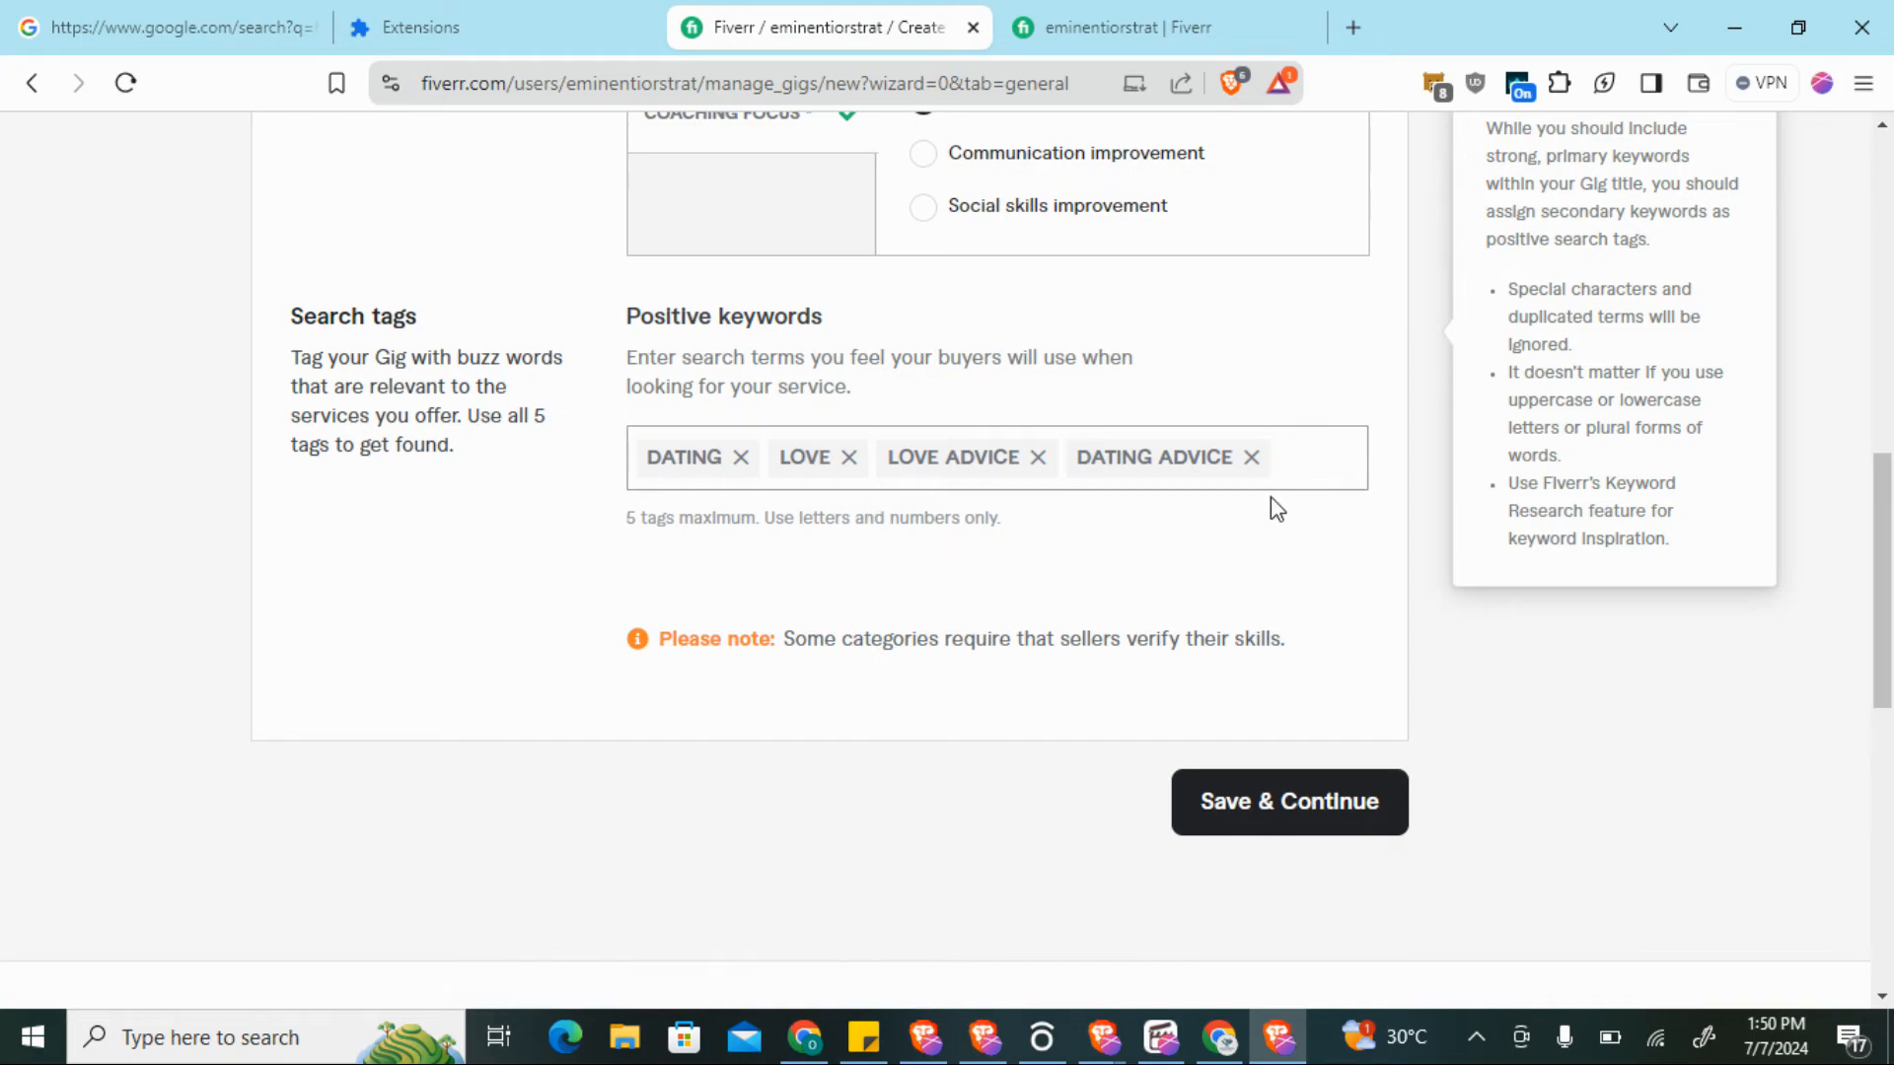
type("dati")
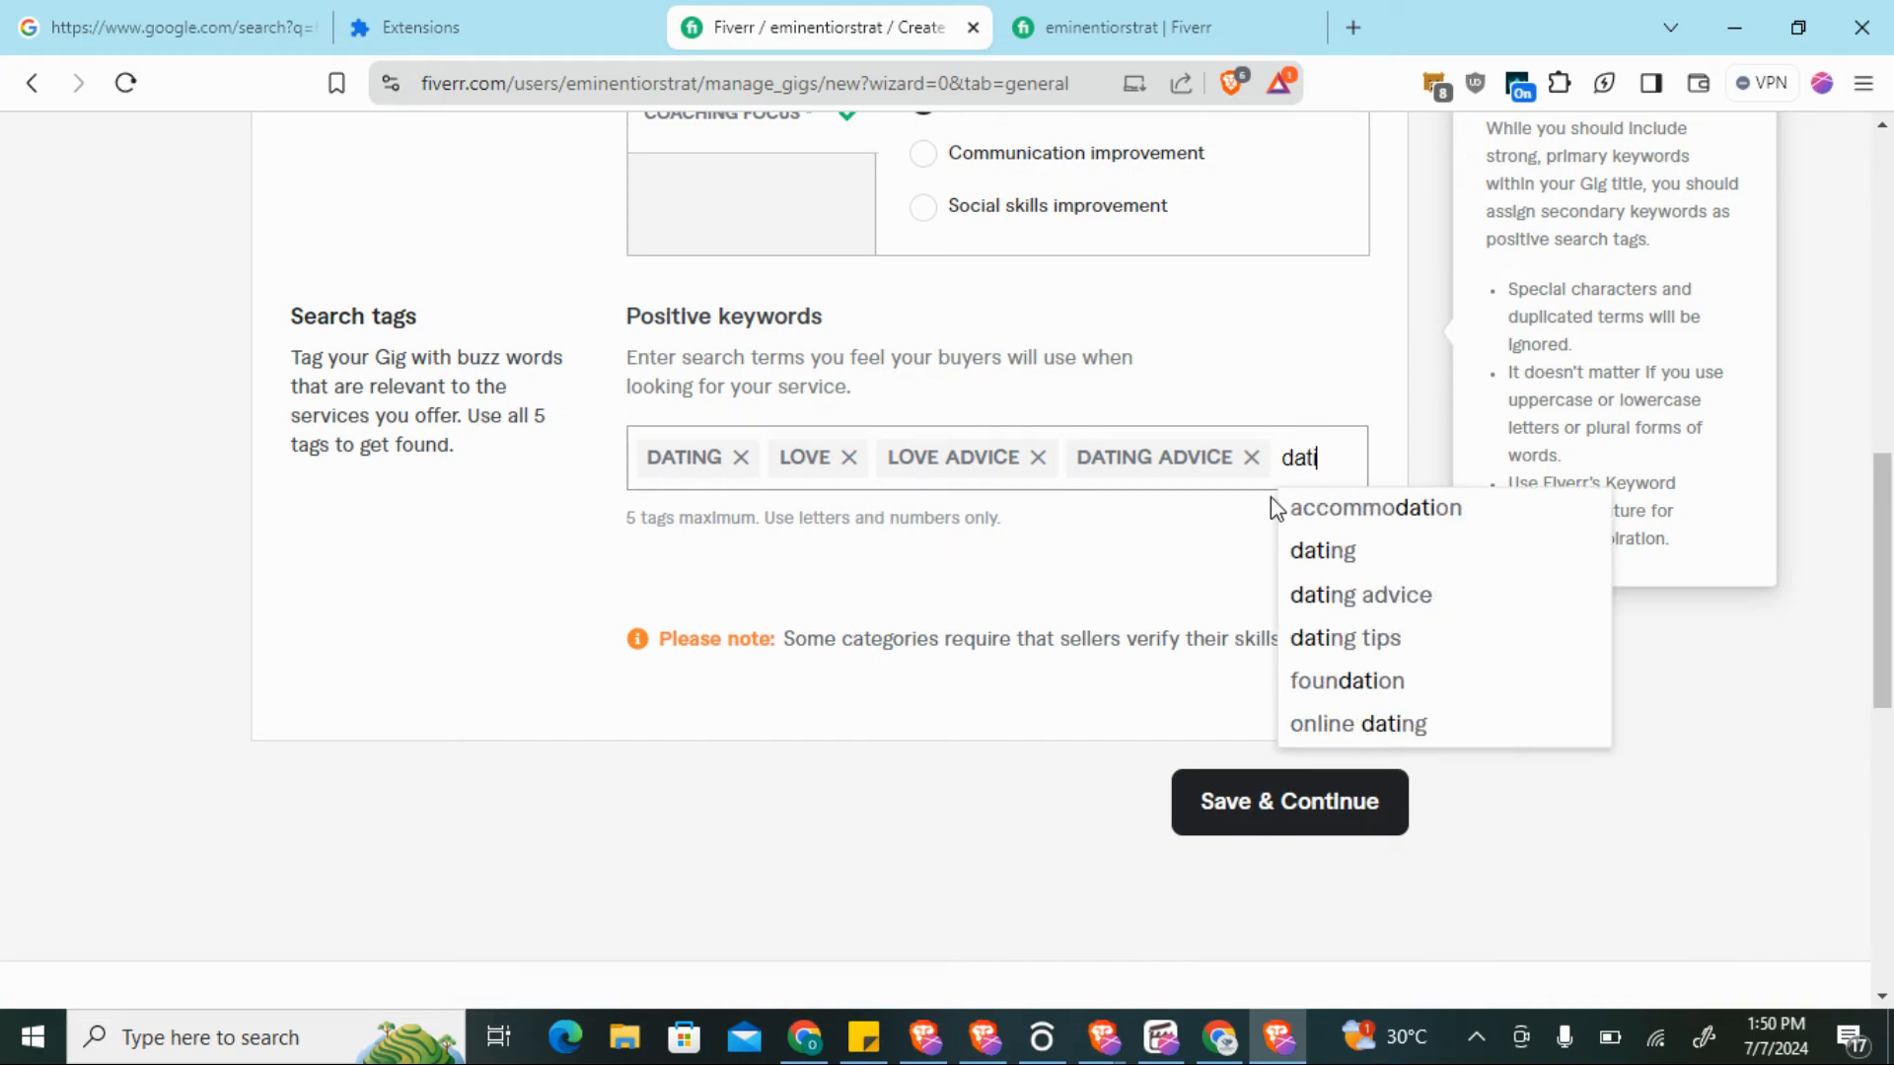
left_click(1395, 550)
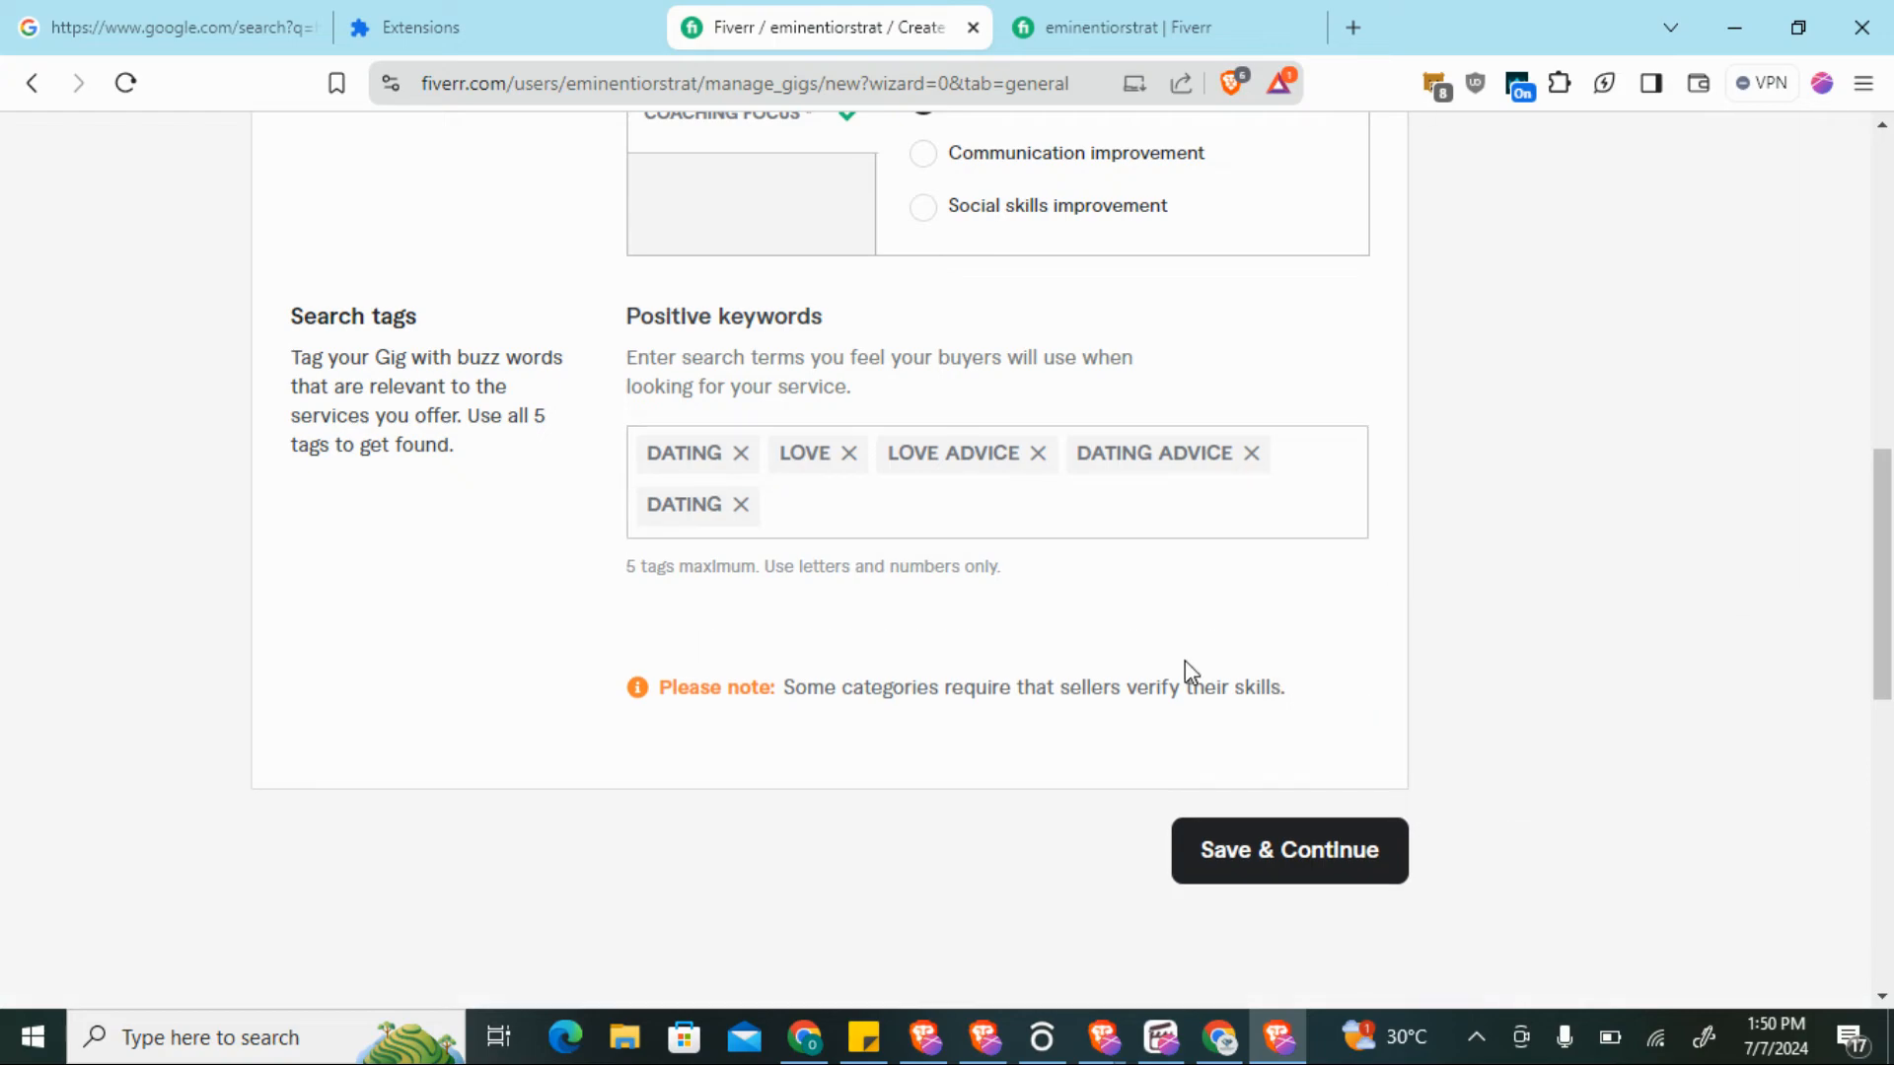
left_click(1192, 852)
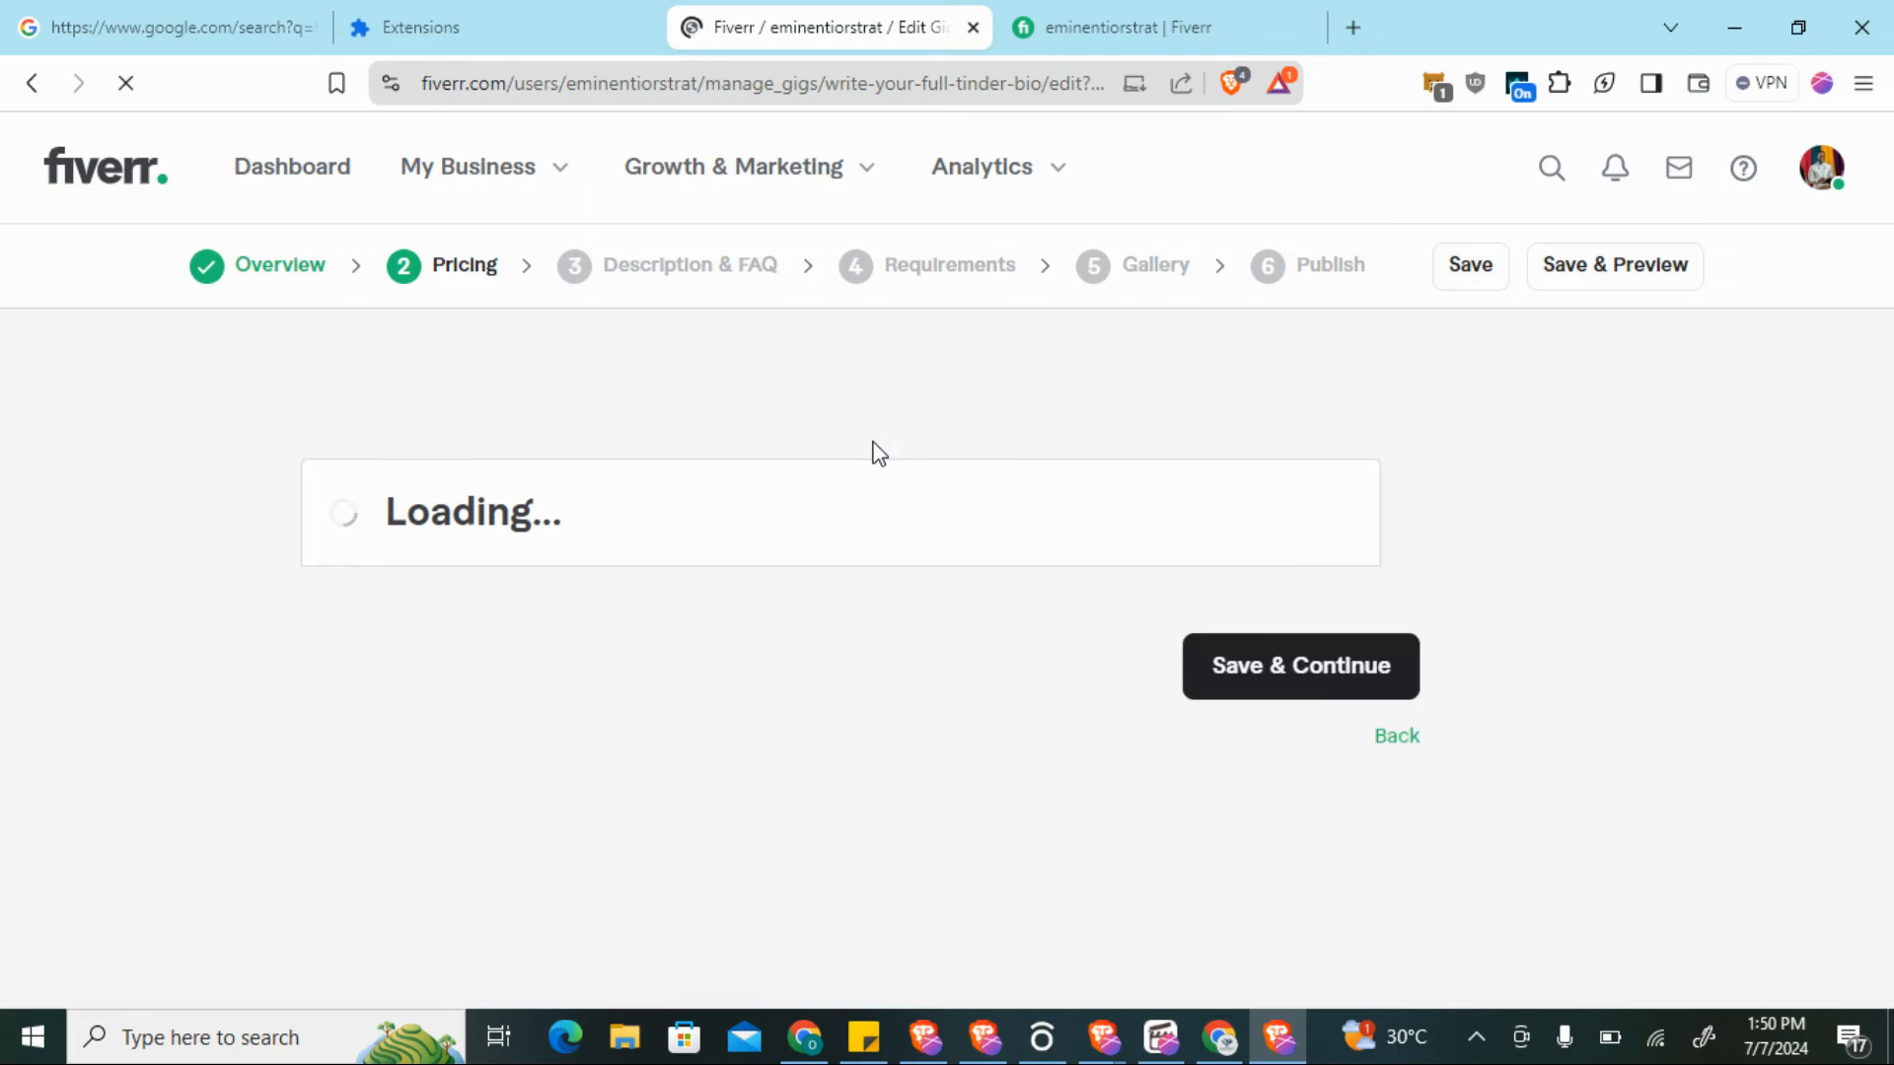
- Turn off Offer packages in Scope & Pricing so that only the Basic package is offered
scroll(964, 452, "down", 1)
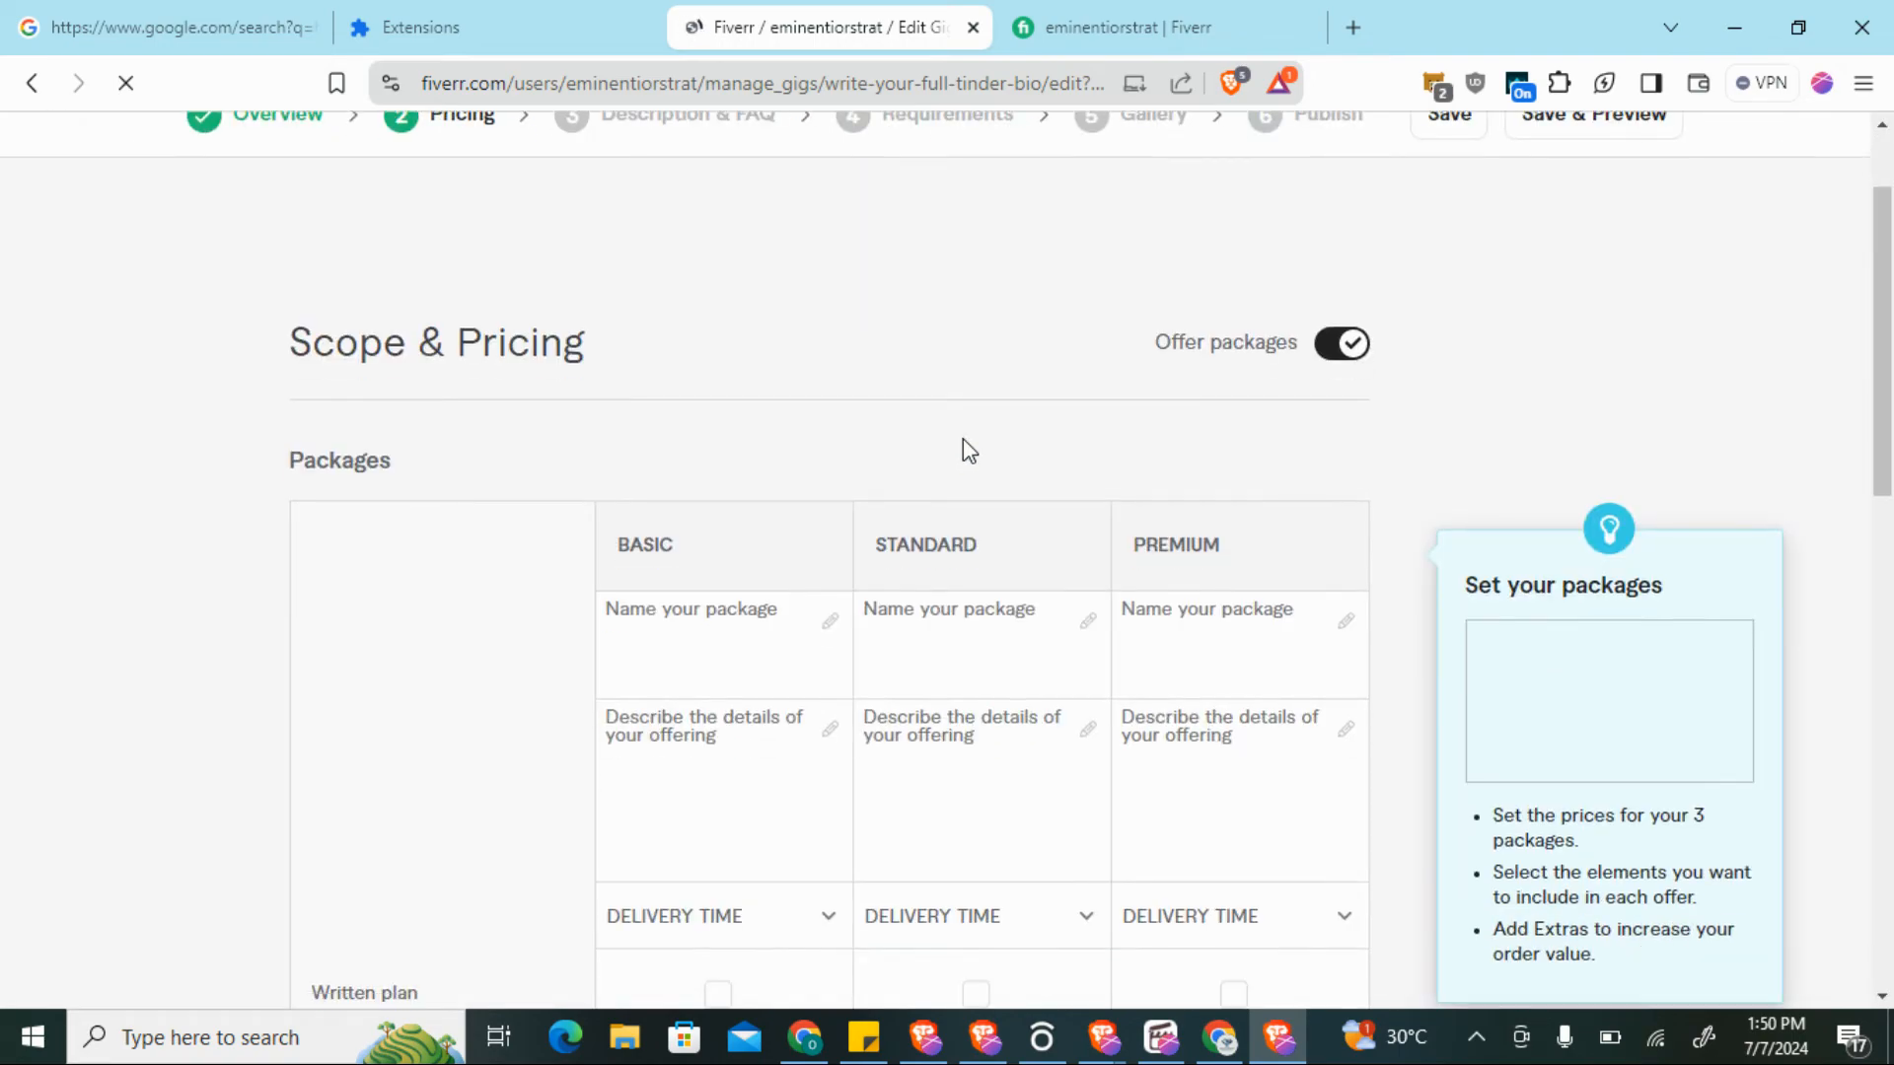
scroll(964, 441, "down", 1)
scroll(1076, 223, "up", 1)
scroll(1076, 223, "down", 1)
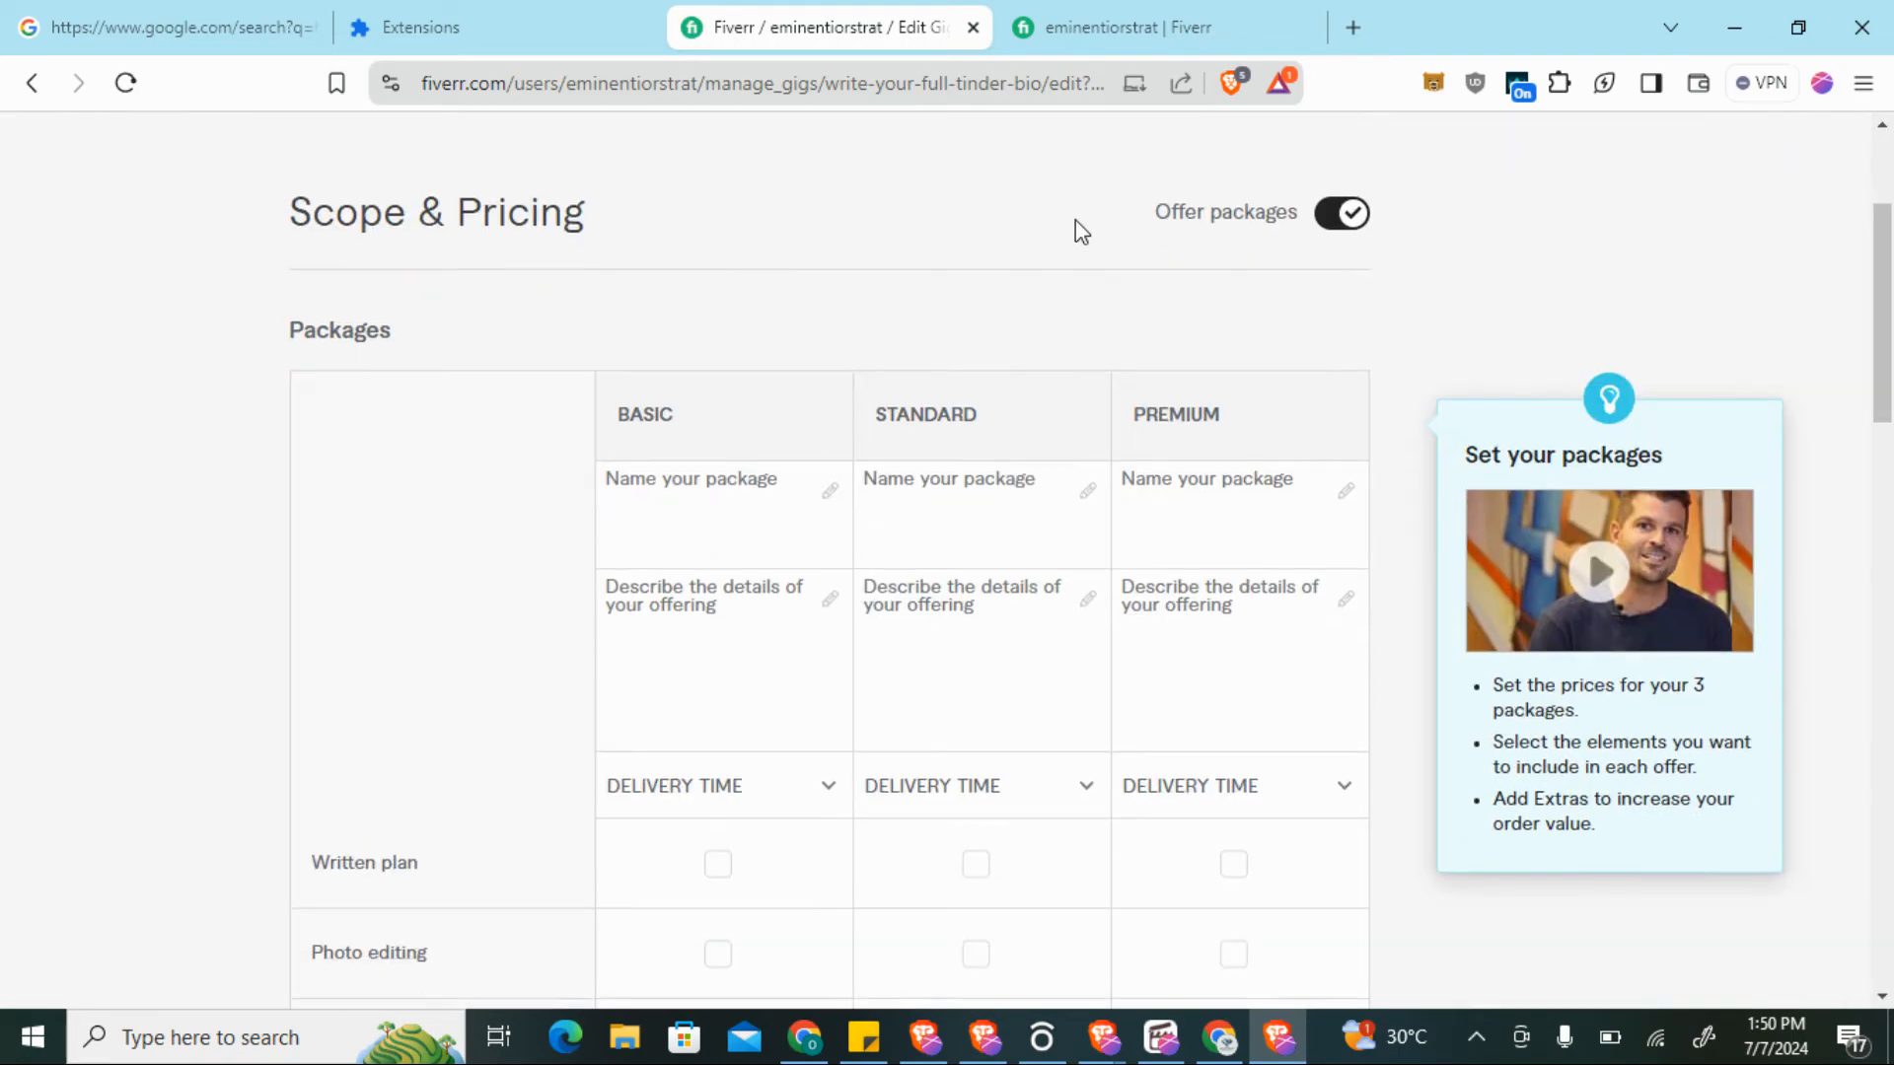
left_click(1355, 230)
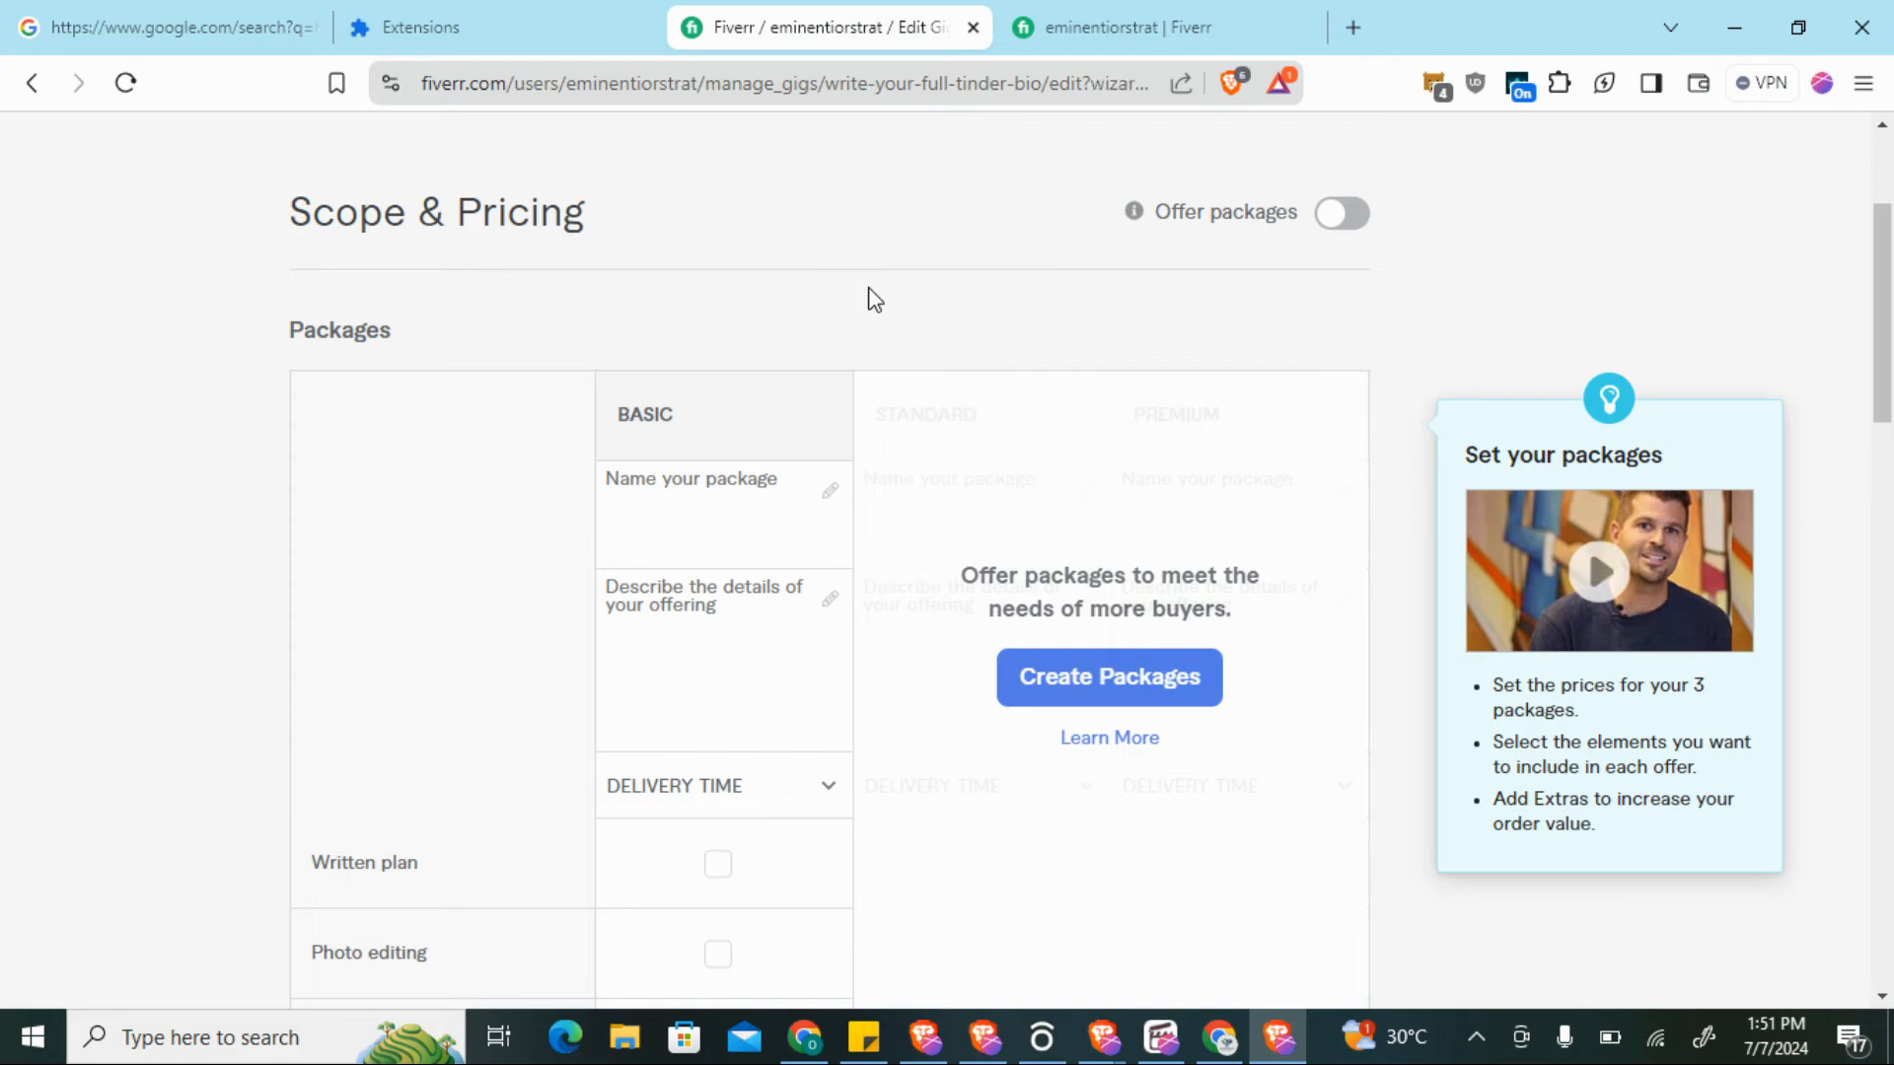
- Name the Basic package "Full Gold"
left_click(668, 505)
type("I")
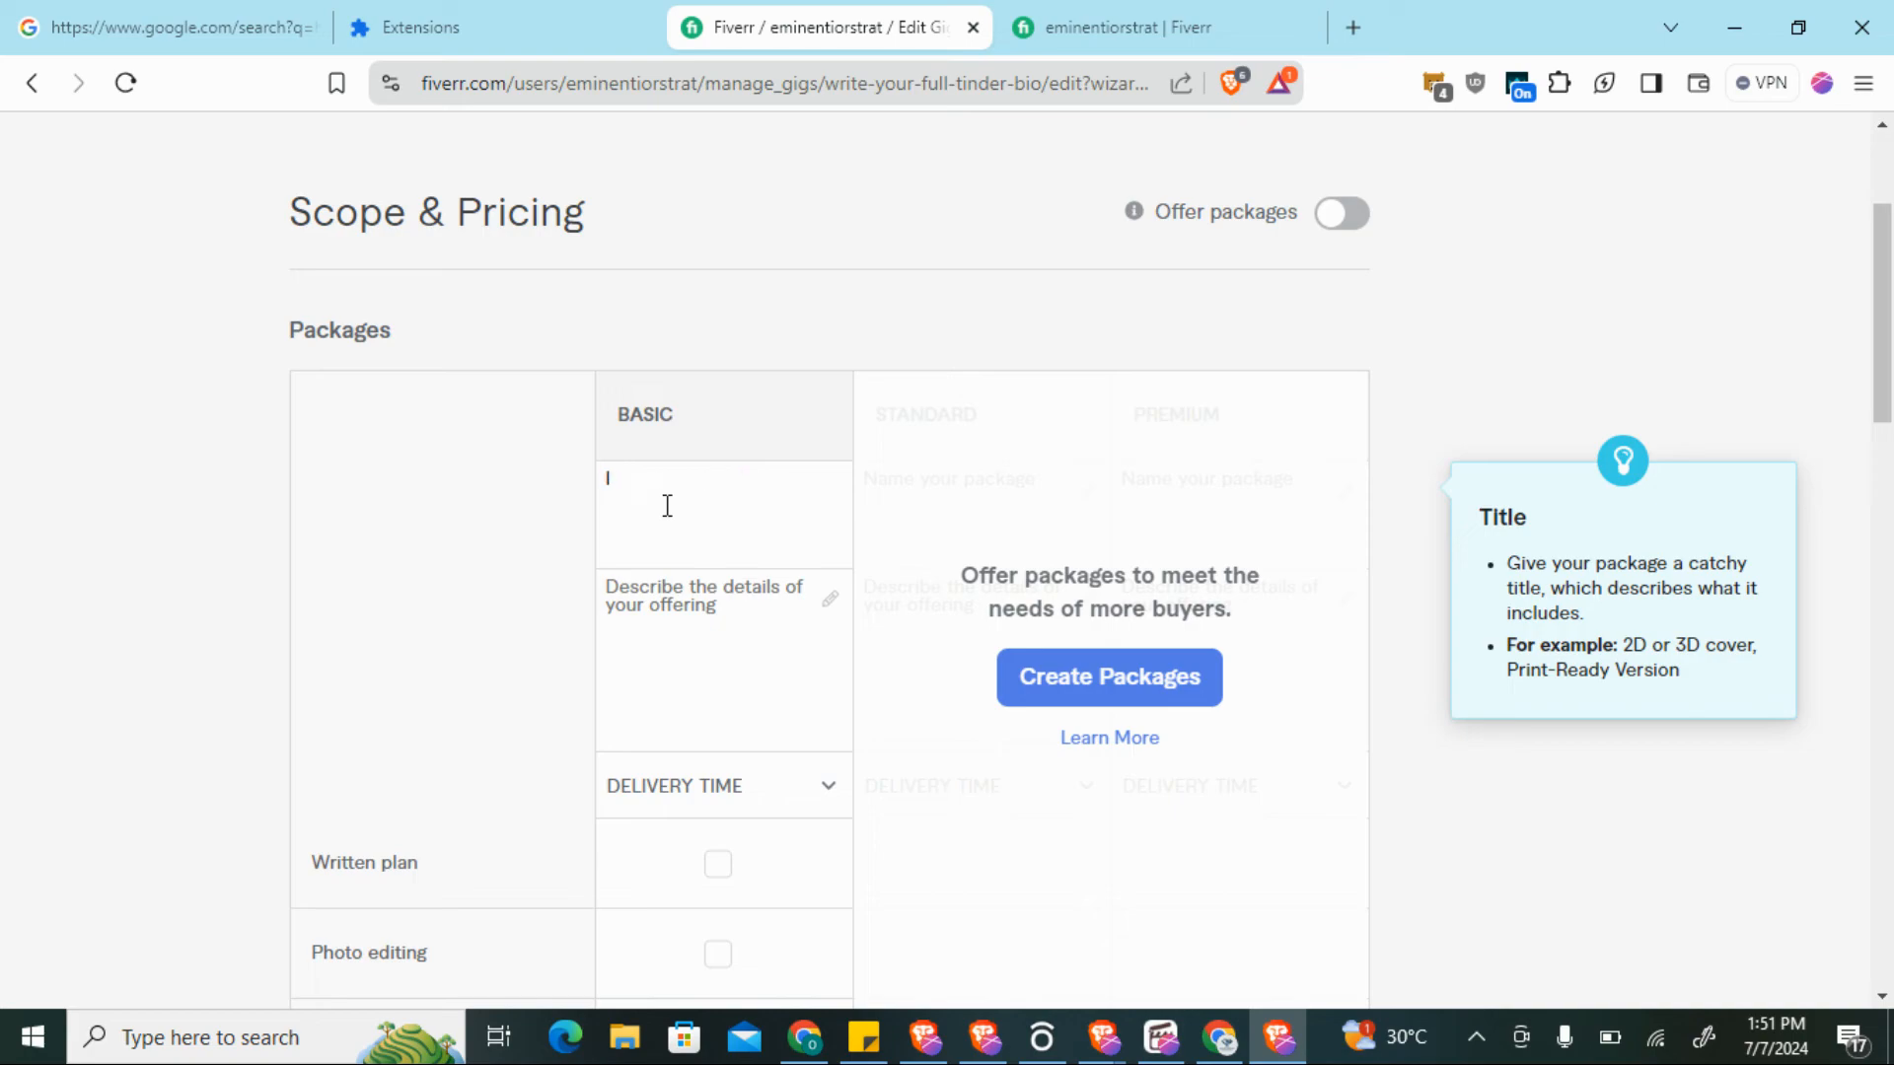
key("BackSpace")
type("f")
key("BackSpace")
type("Full Gold")
- Describe the Basic package as "I will Write your Full Tinder Bio and Optimize your tinder pofile"
left_click(658, 596)
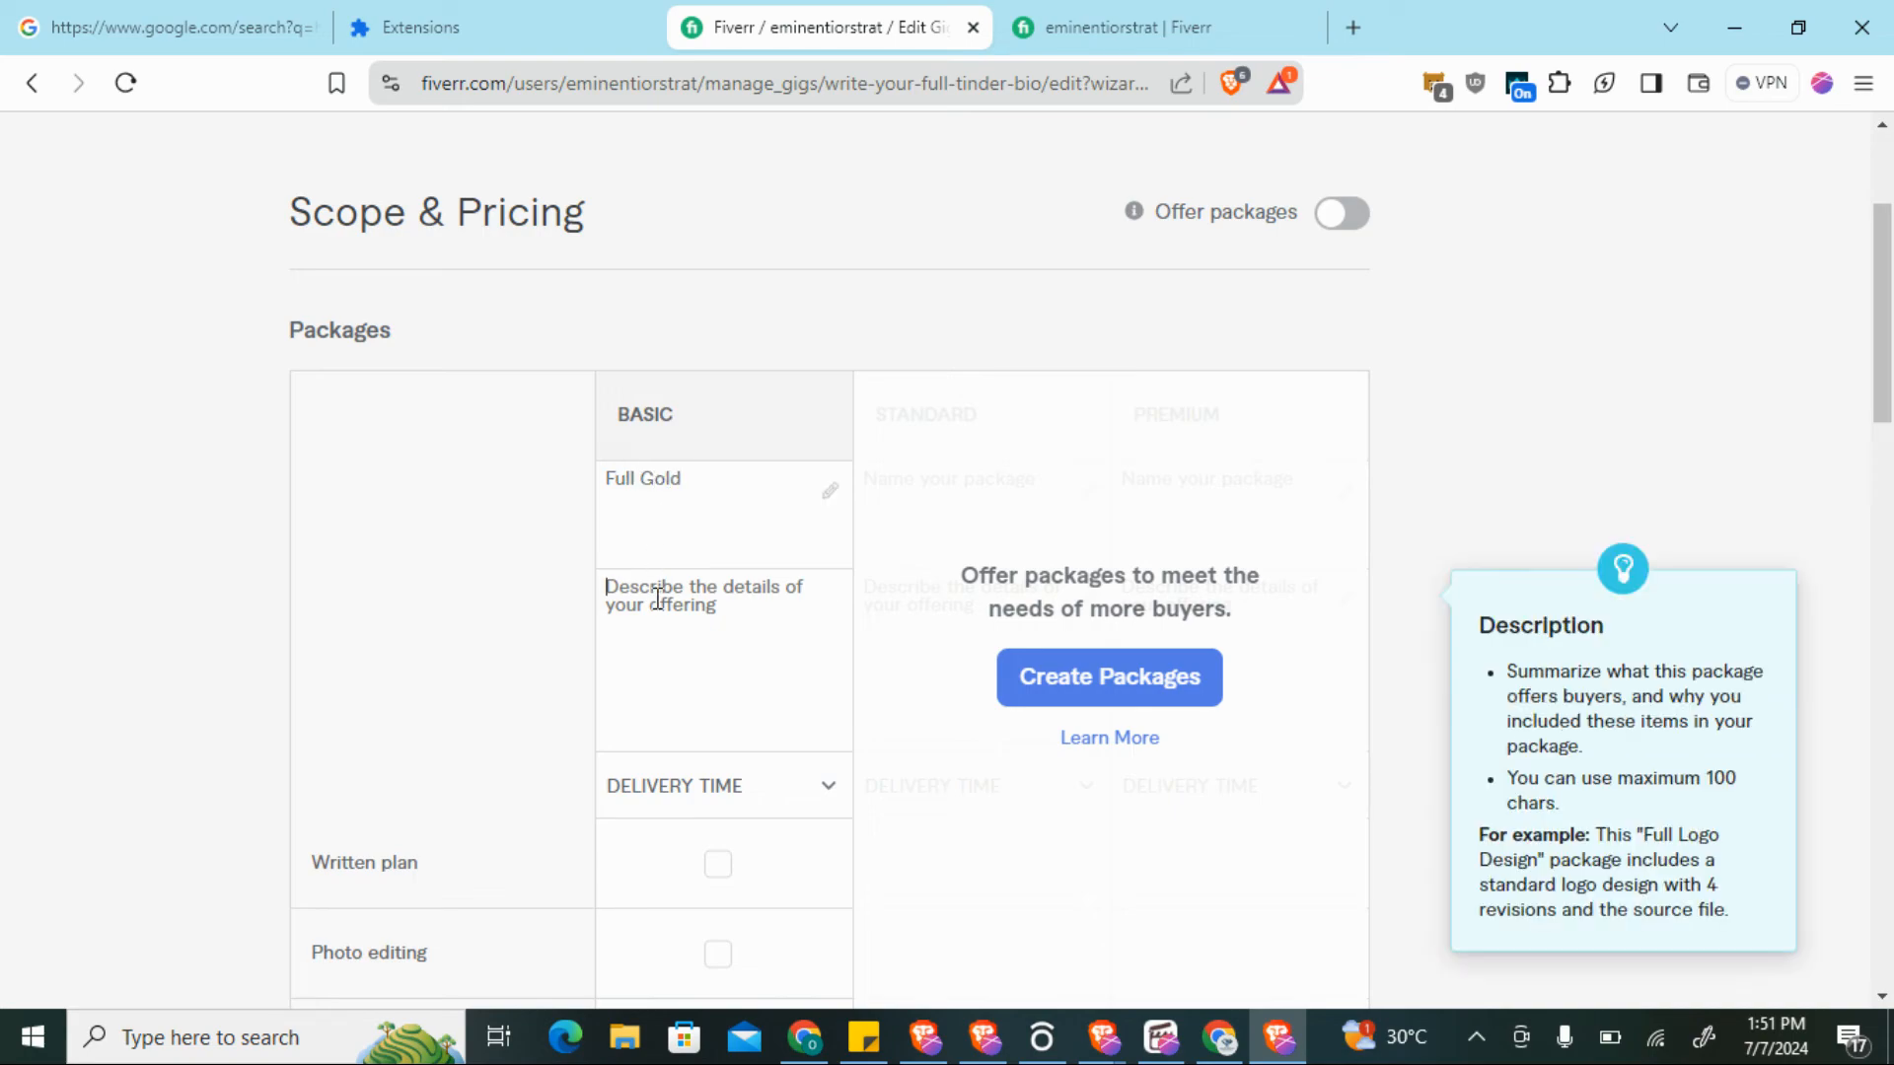
type("I")
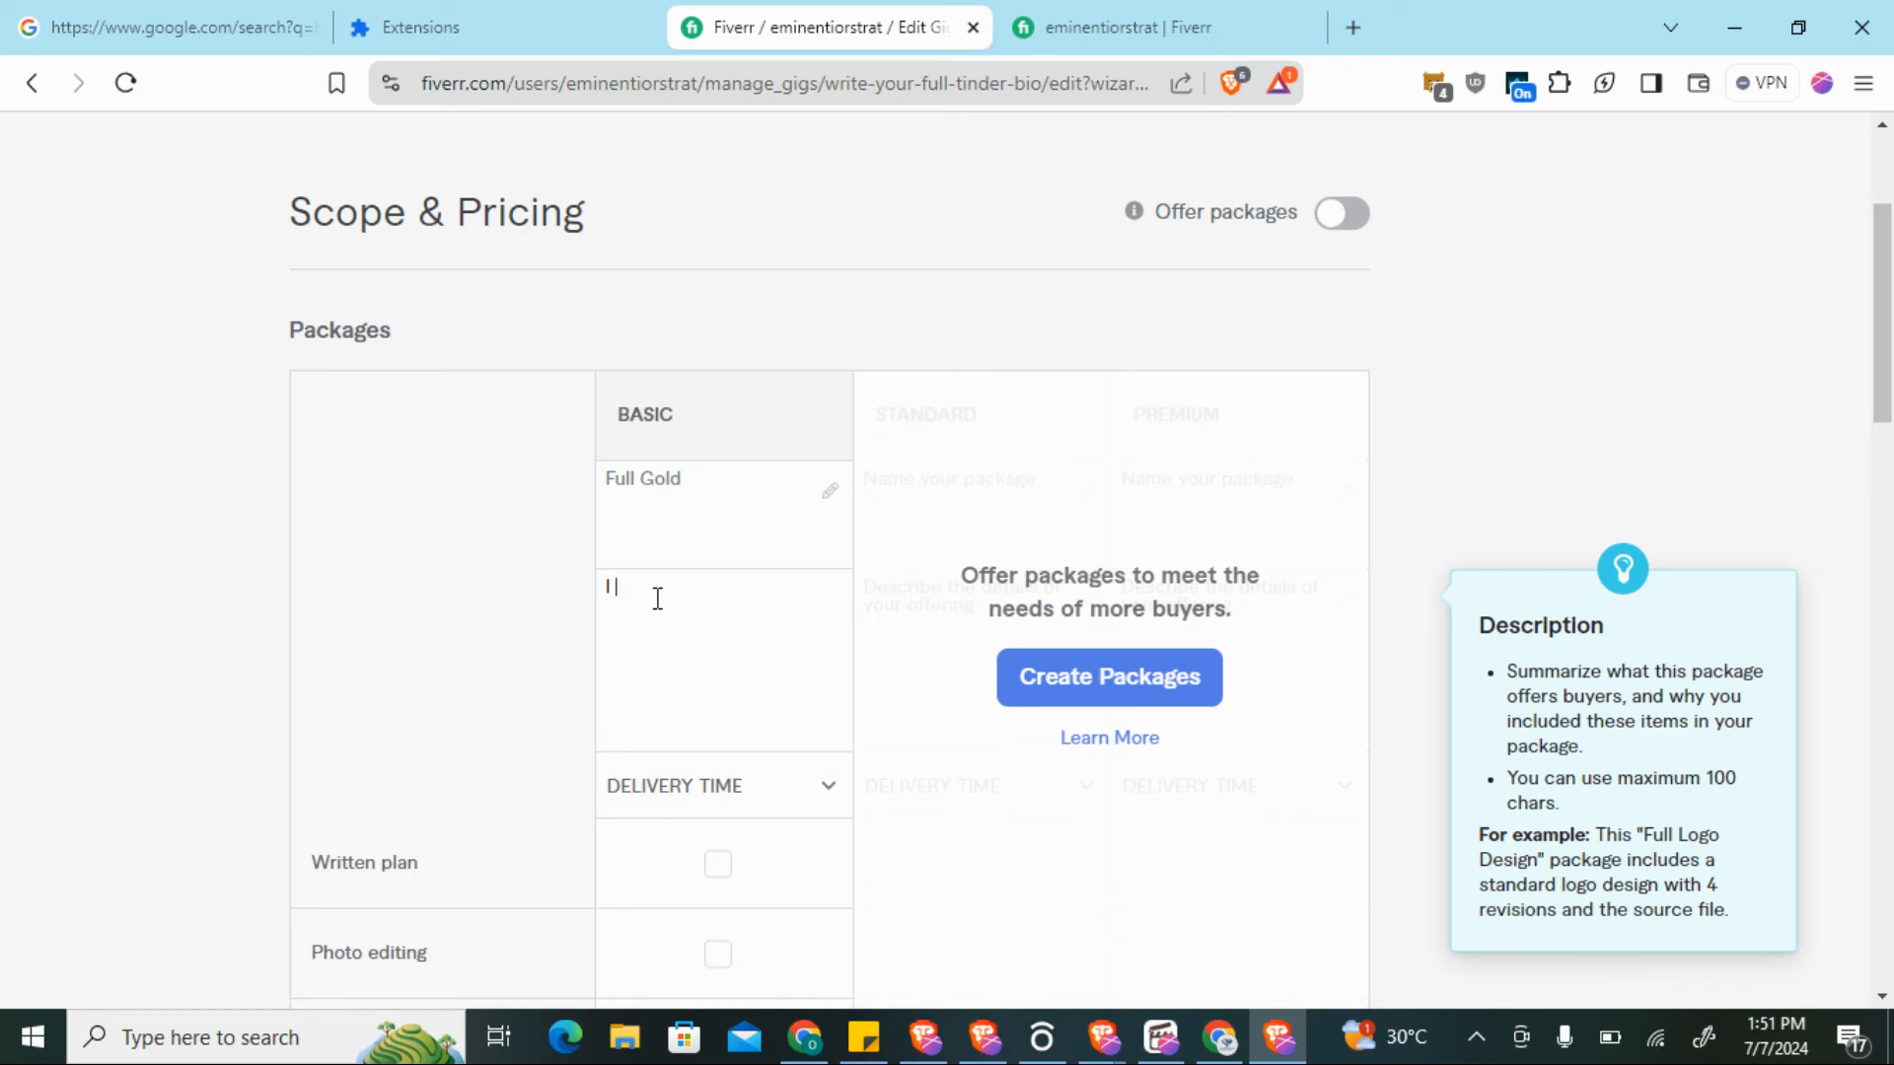
type(" will Write your Full Tinder Bio and Opt")
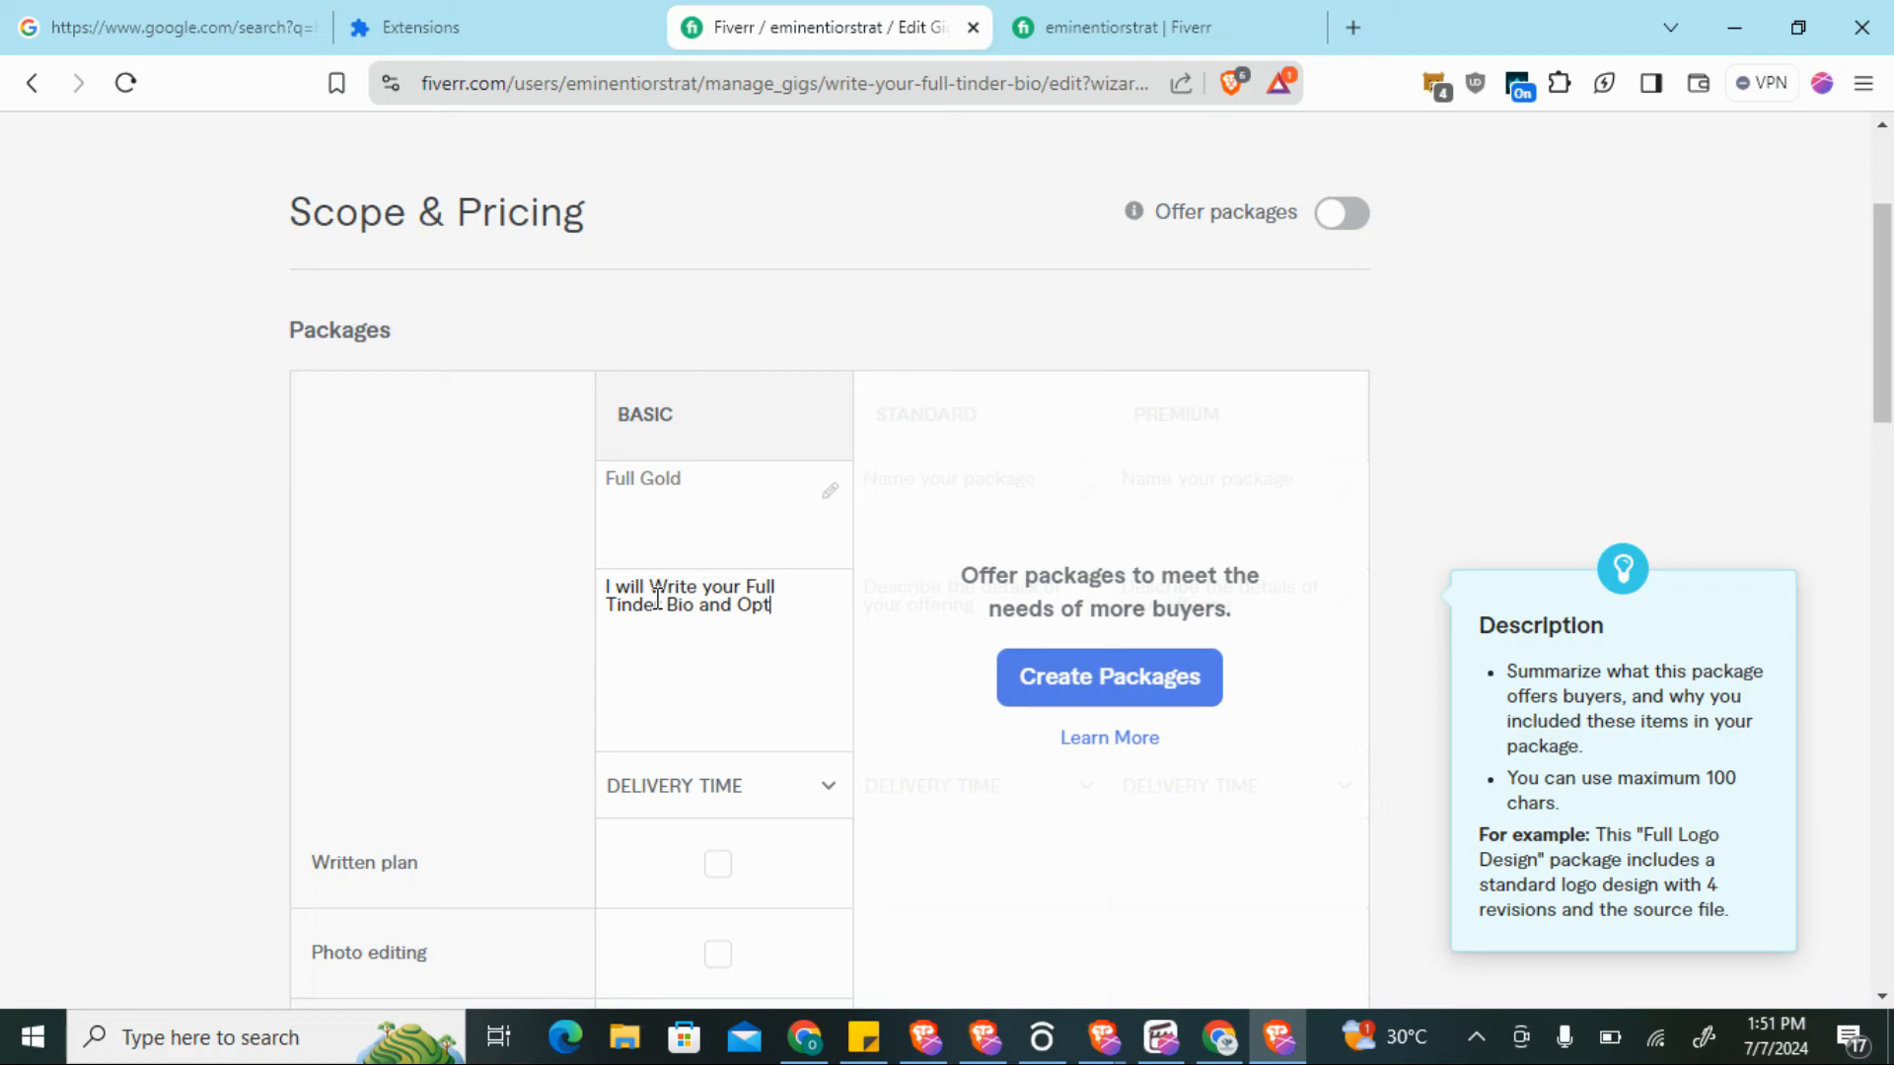
type("imize your tinder pofile")
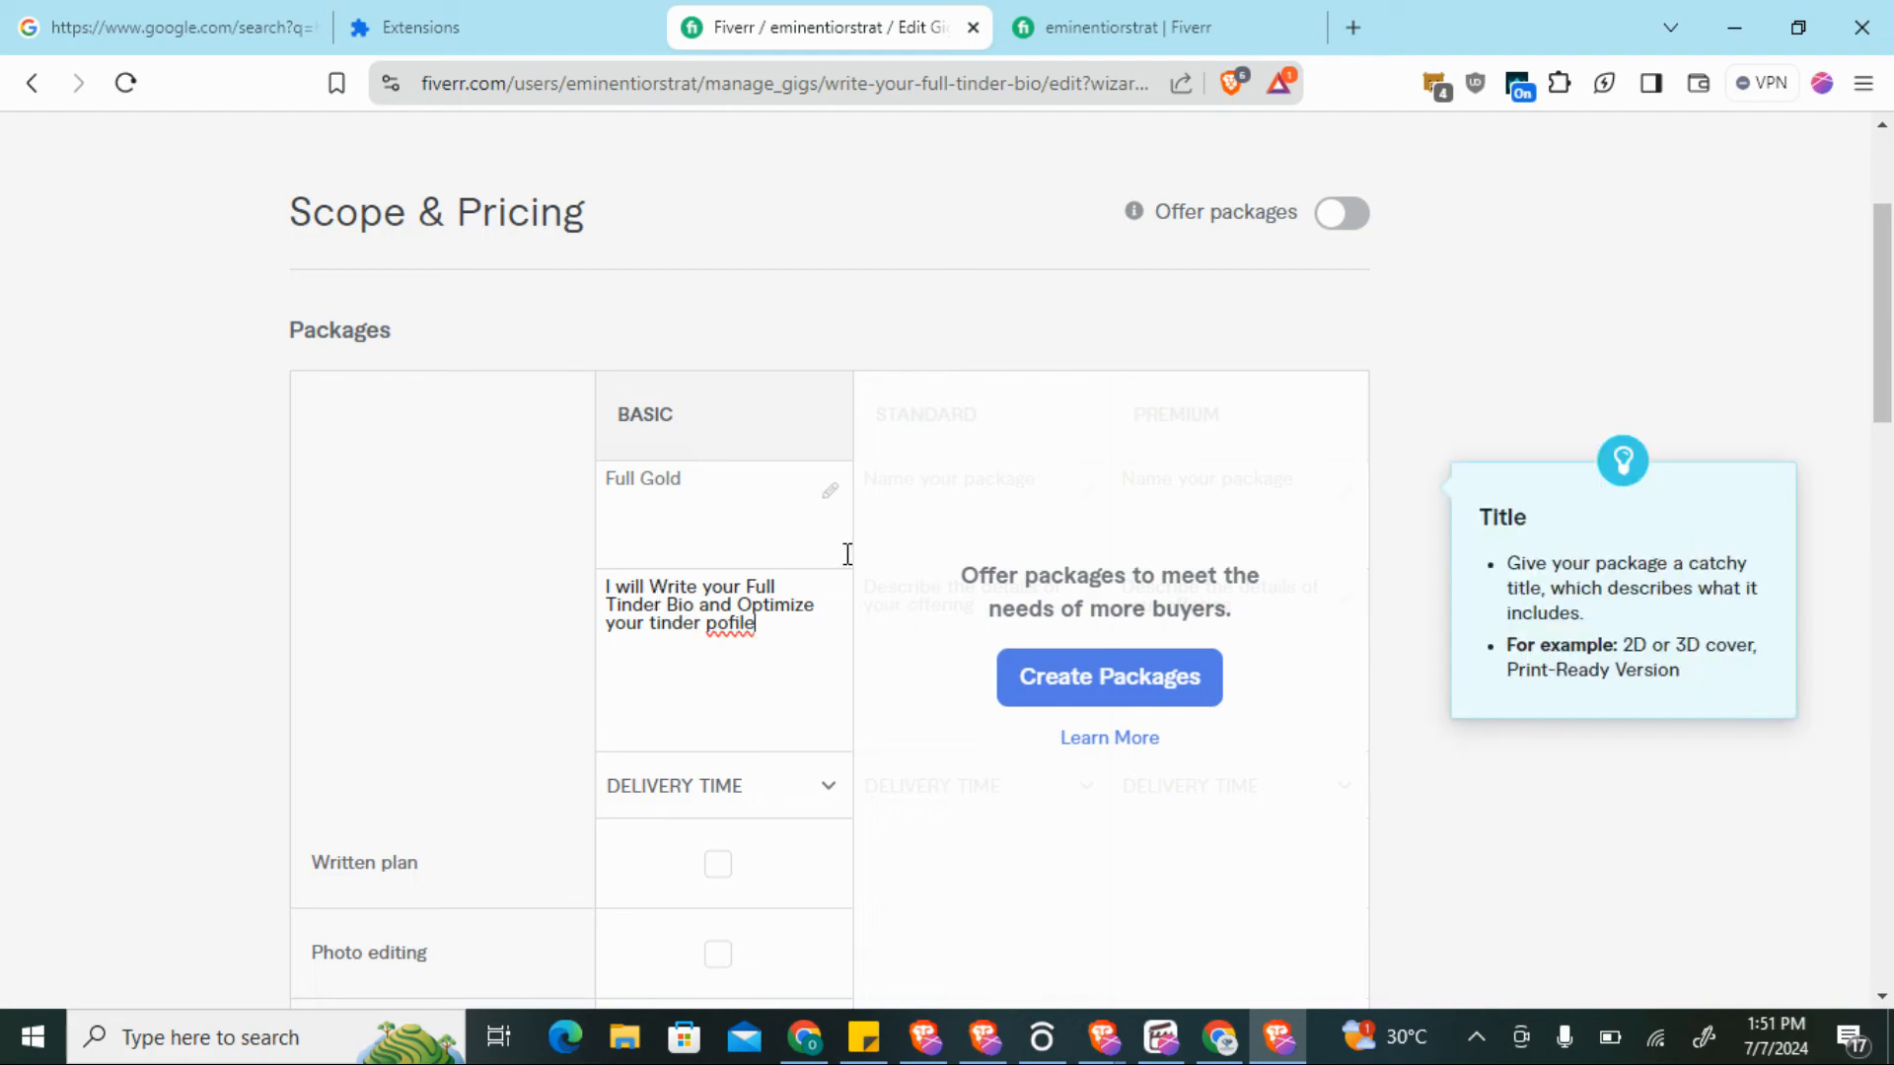
- Turn on Offer packages and copy the Basic package's description into the Standard and Premium packages
scroll(846, 549, "up", 1)
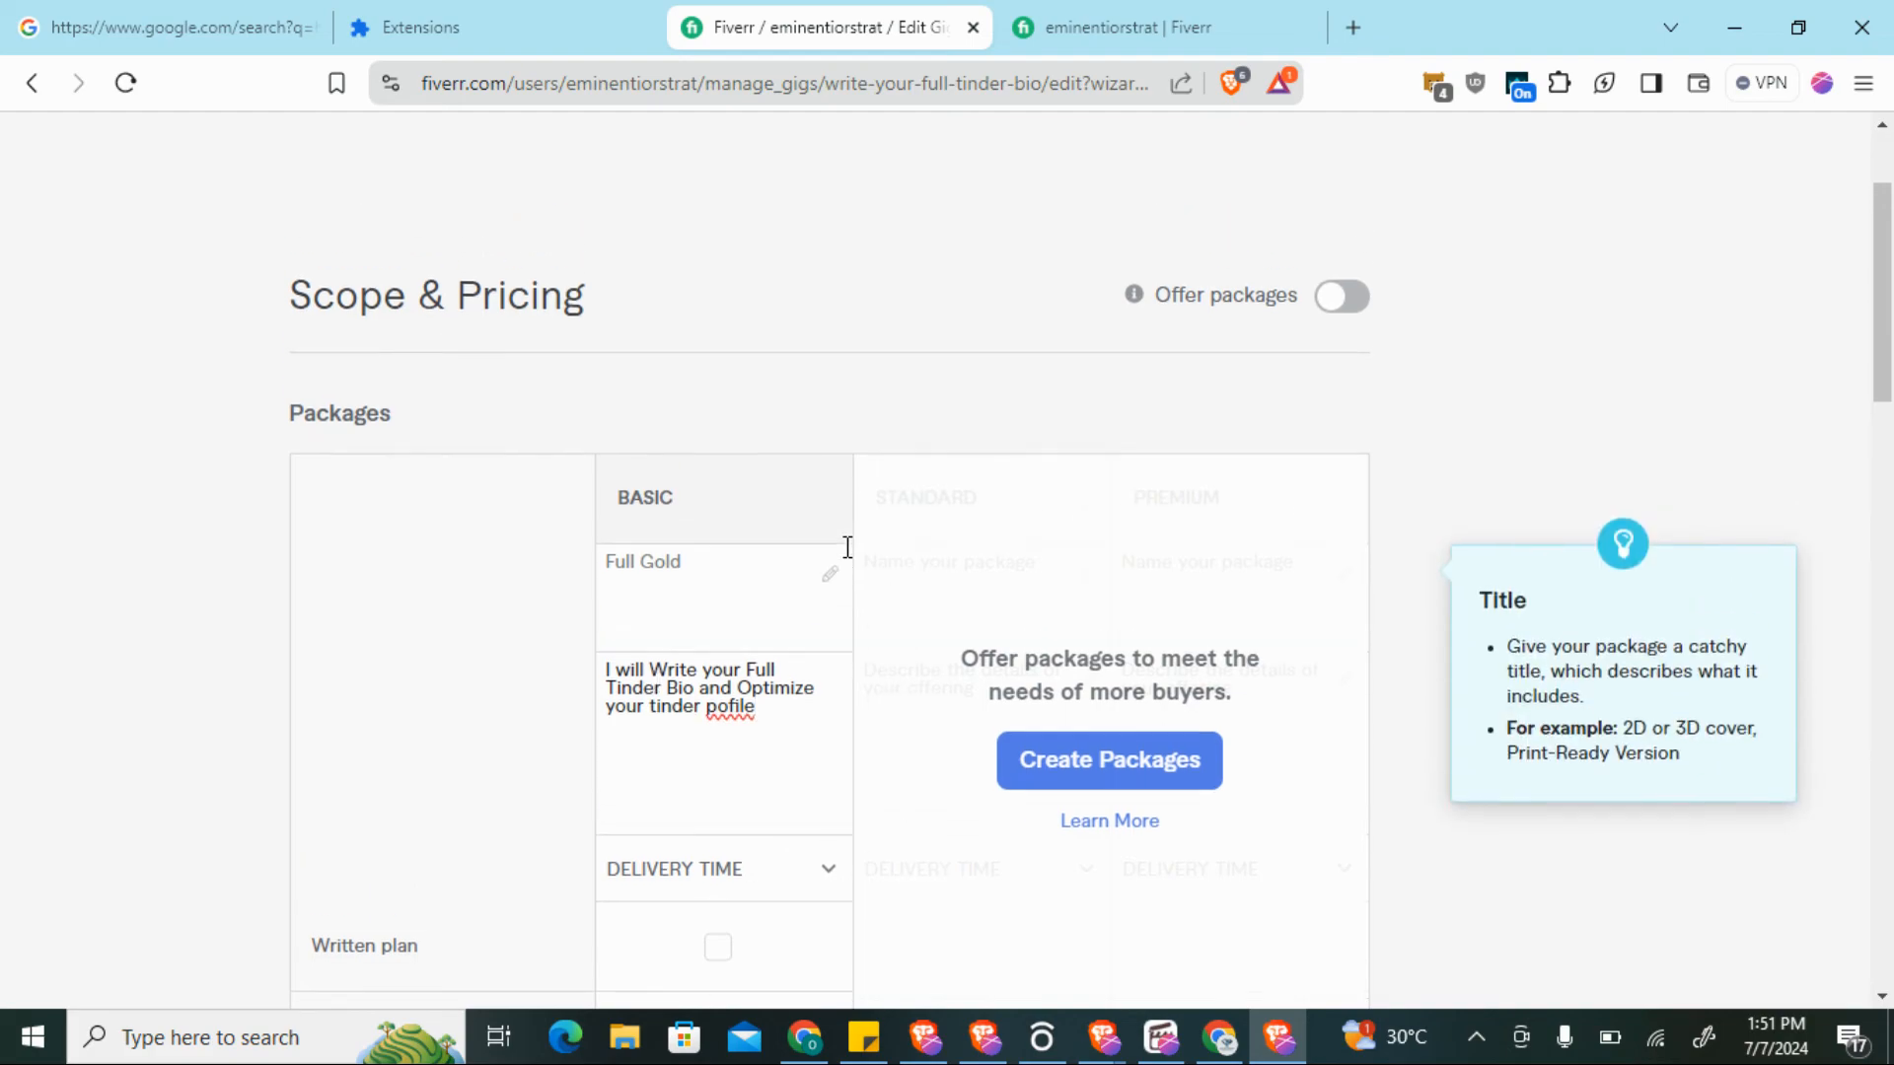
scroll(847, 548, "down", 1)
left_click(1343, 249)
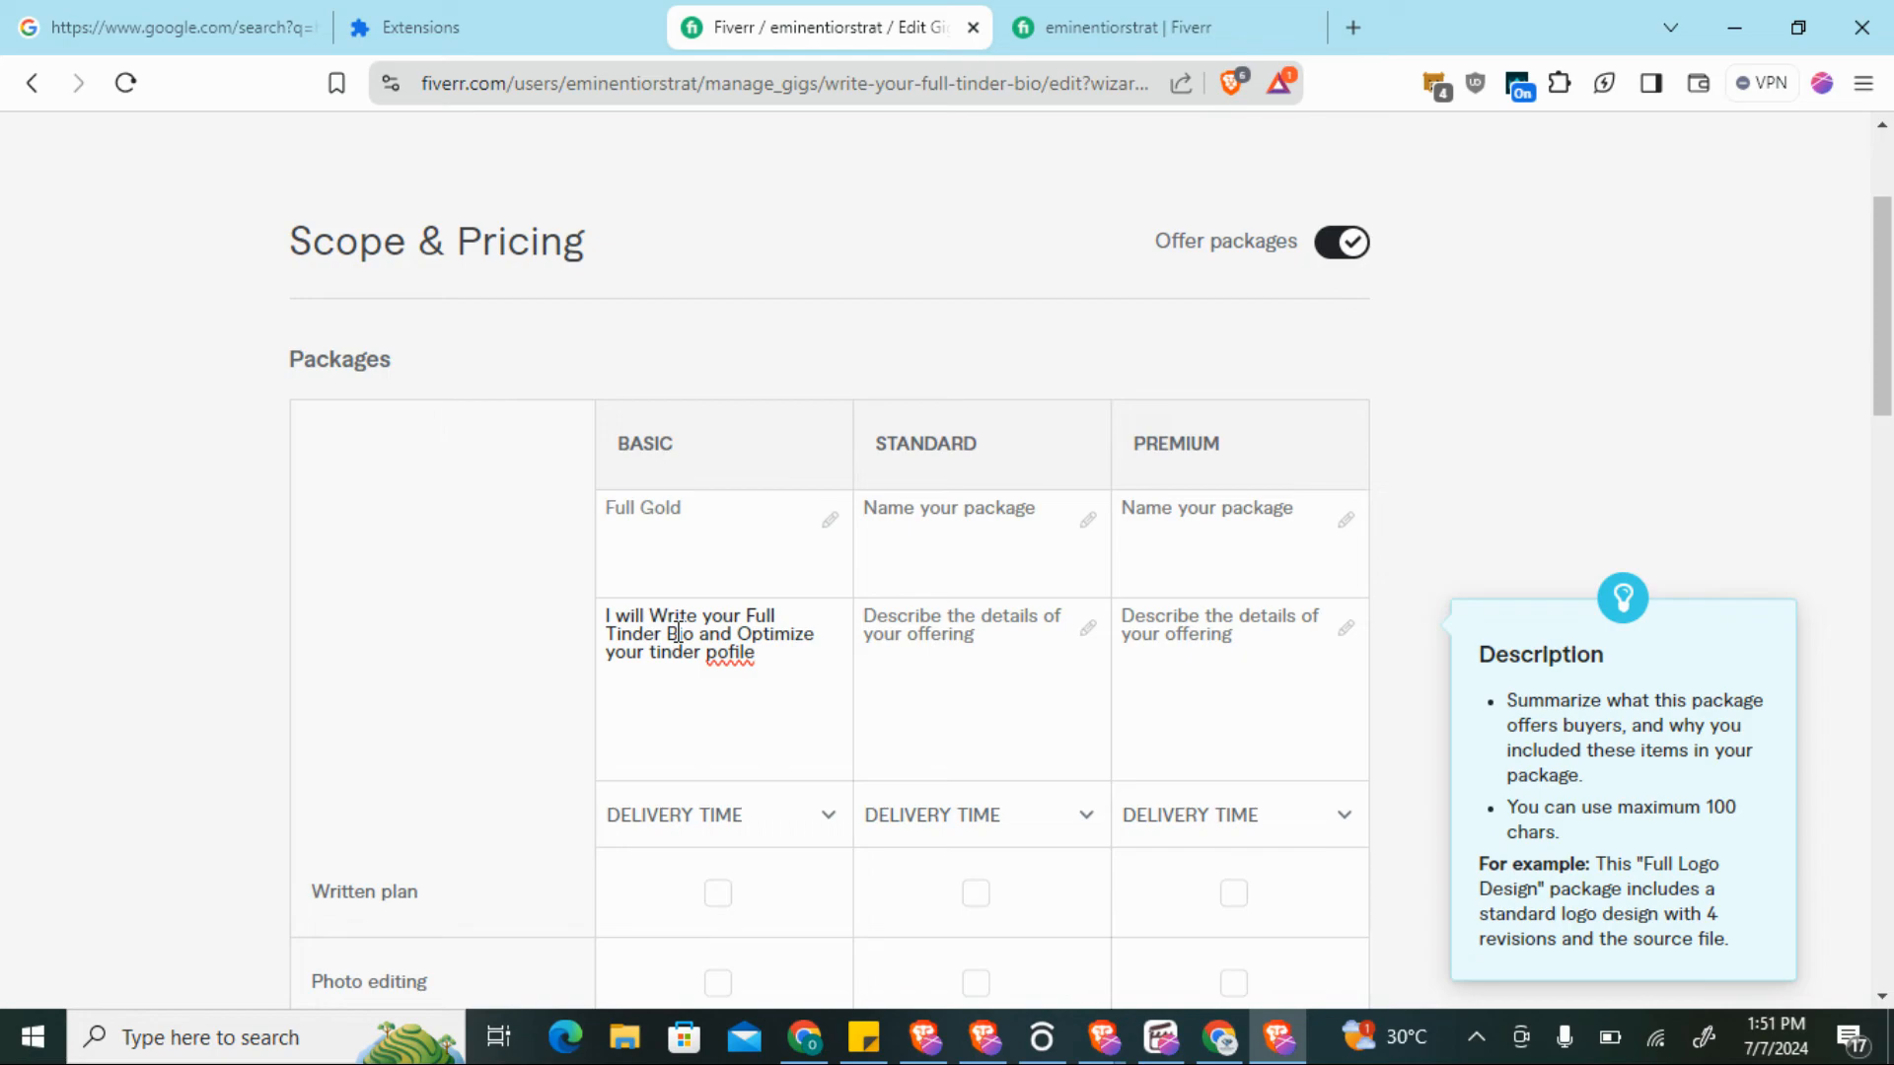
key("ctrl+a")
key("ctrl+c")
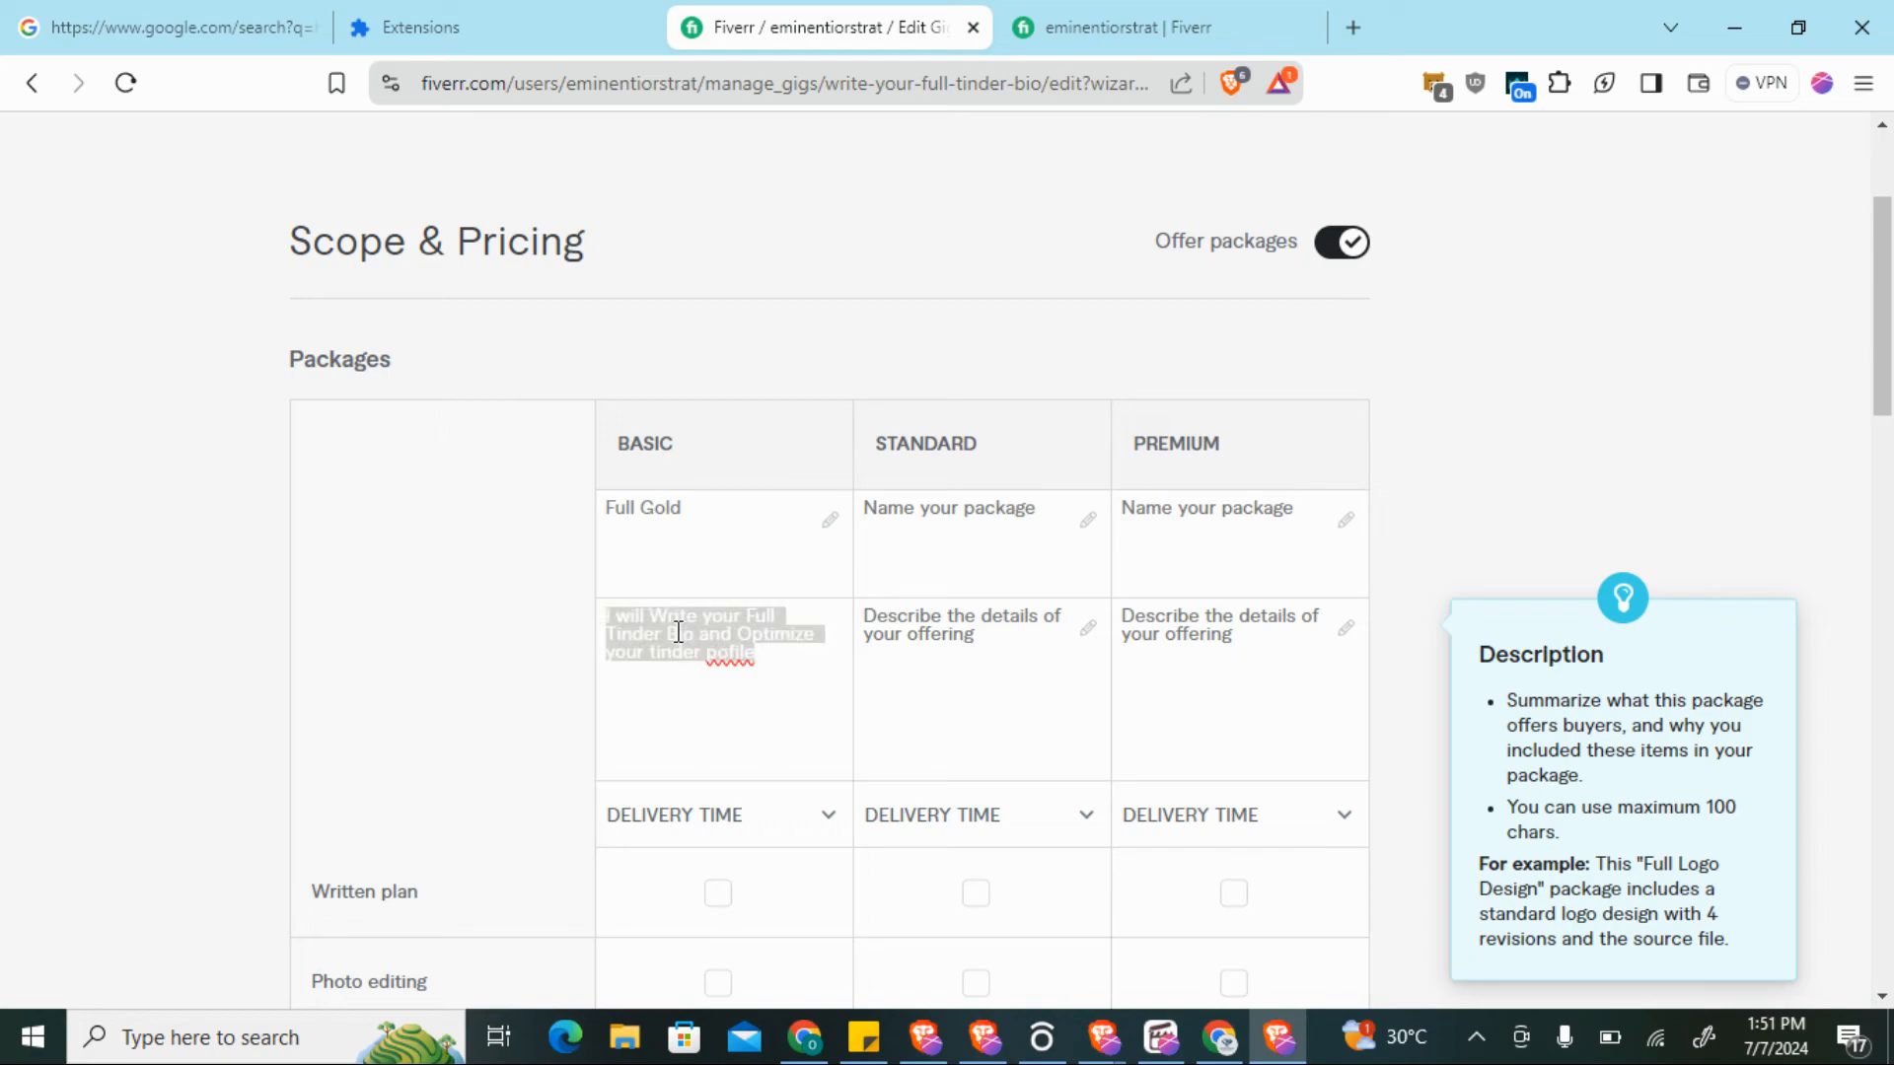
left_click(941, 659)
key("ctrl+v")
left_click(1225, 739)
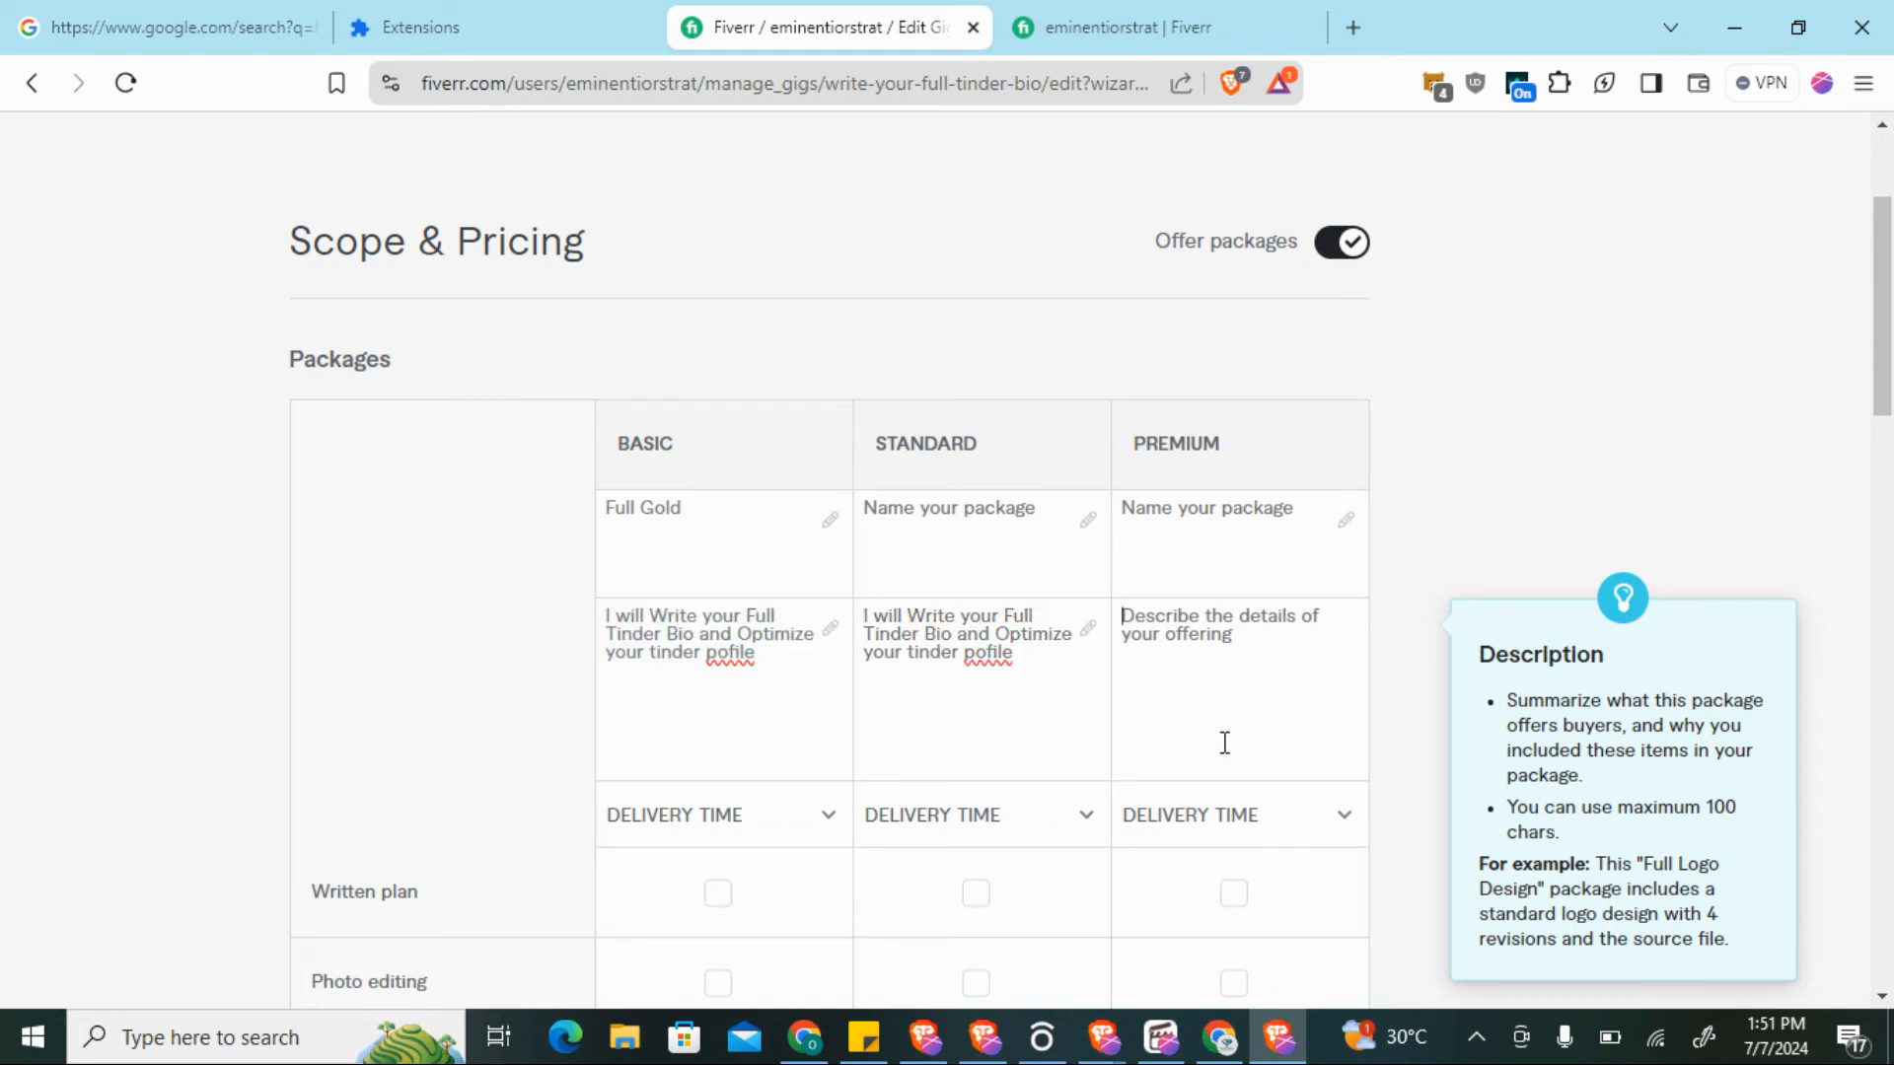
key("ctrl+v")
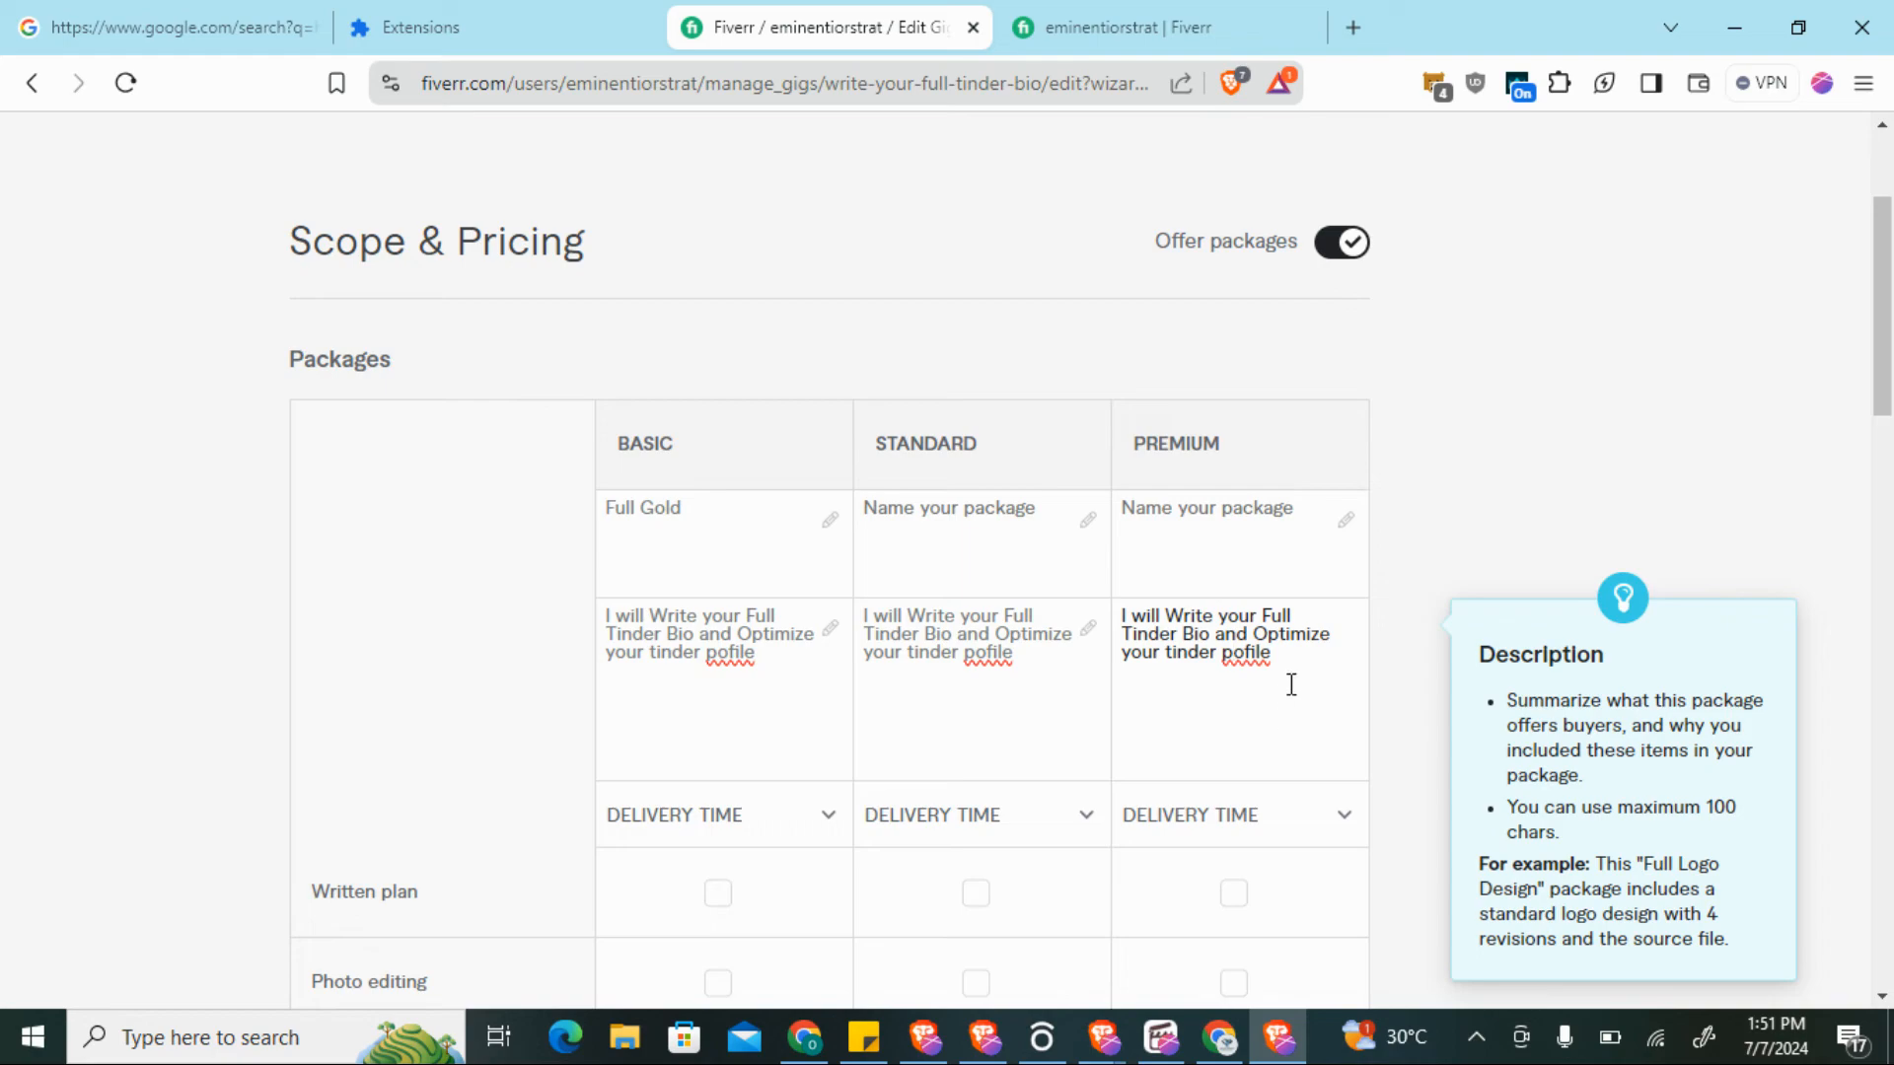
- Shorten the Standard and Basic package descriptions to "I will Write your Full Tinder Bio"
left_click(1018, 653)
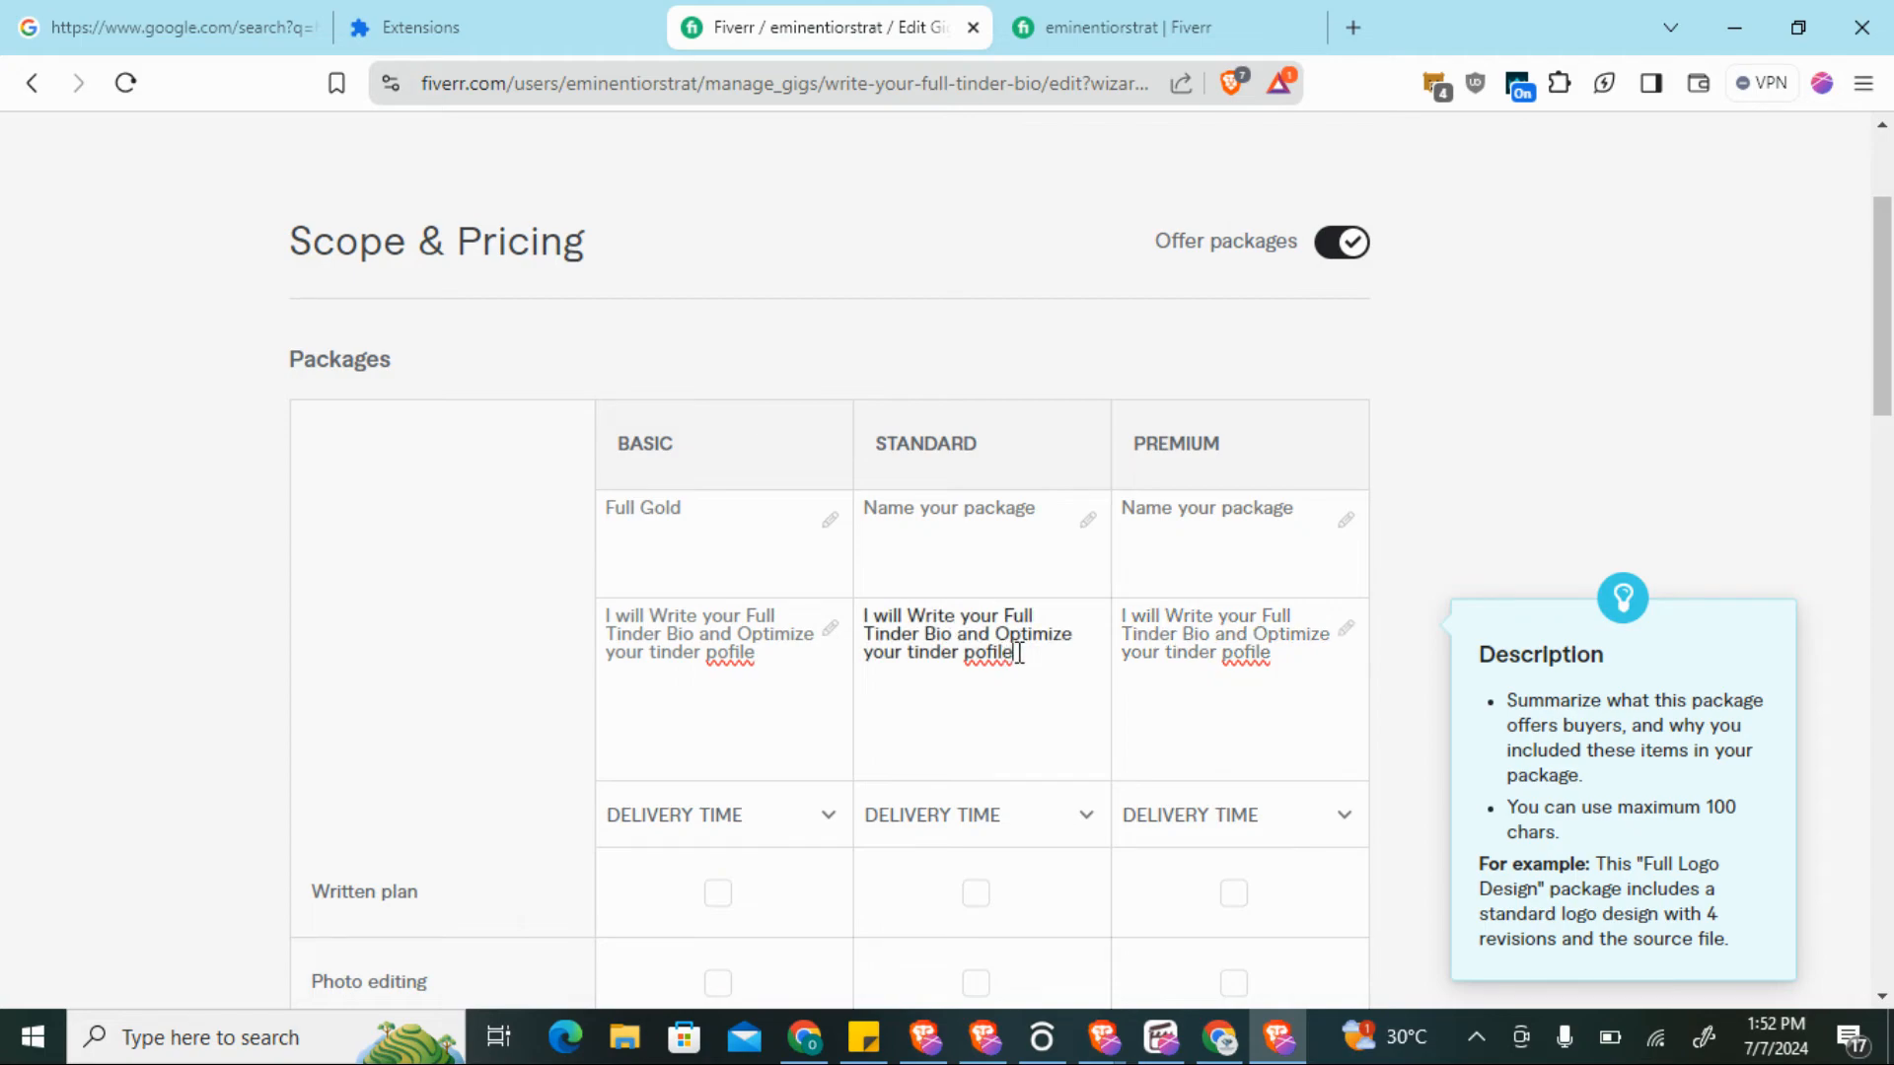
key("BackSpace")
key("BackSpace")
key("BackSpace")
key("BackSpace")
key("BackSpace")
key("BackSpace")
key("BackSpace")
key("BackSpace")
key("BackSpace")
key("BackSpace")
key("BackSpace")
key("BackSpace")
key("BackSpace")
key("BackSpace")
key("BackSpace")
key("BackSpace")
key("BackSpace")
key("BackSpace")
key("BackSpace")
key("BackSpace")
key("BackSpace")
key("BackSpace")
key("BackSpace")
type("an")
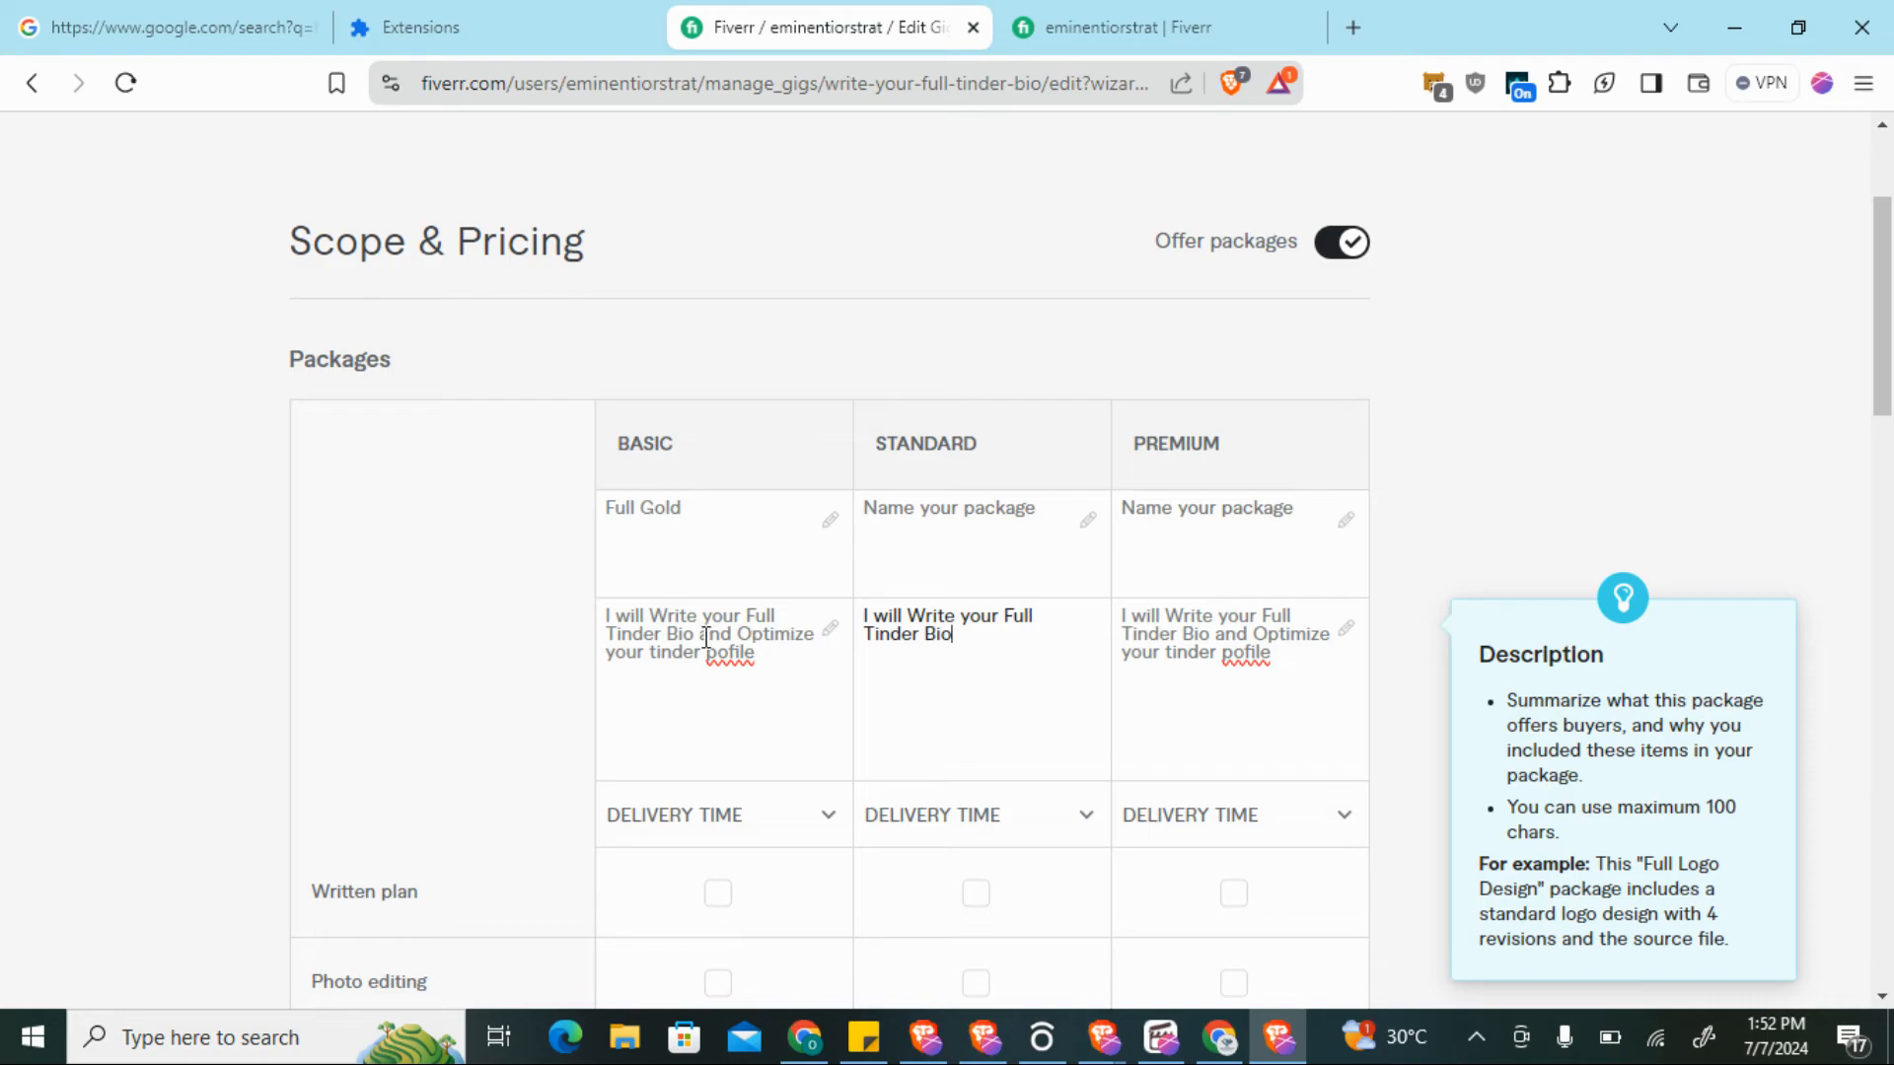
left_click_drag(699, 634, 829, 665)
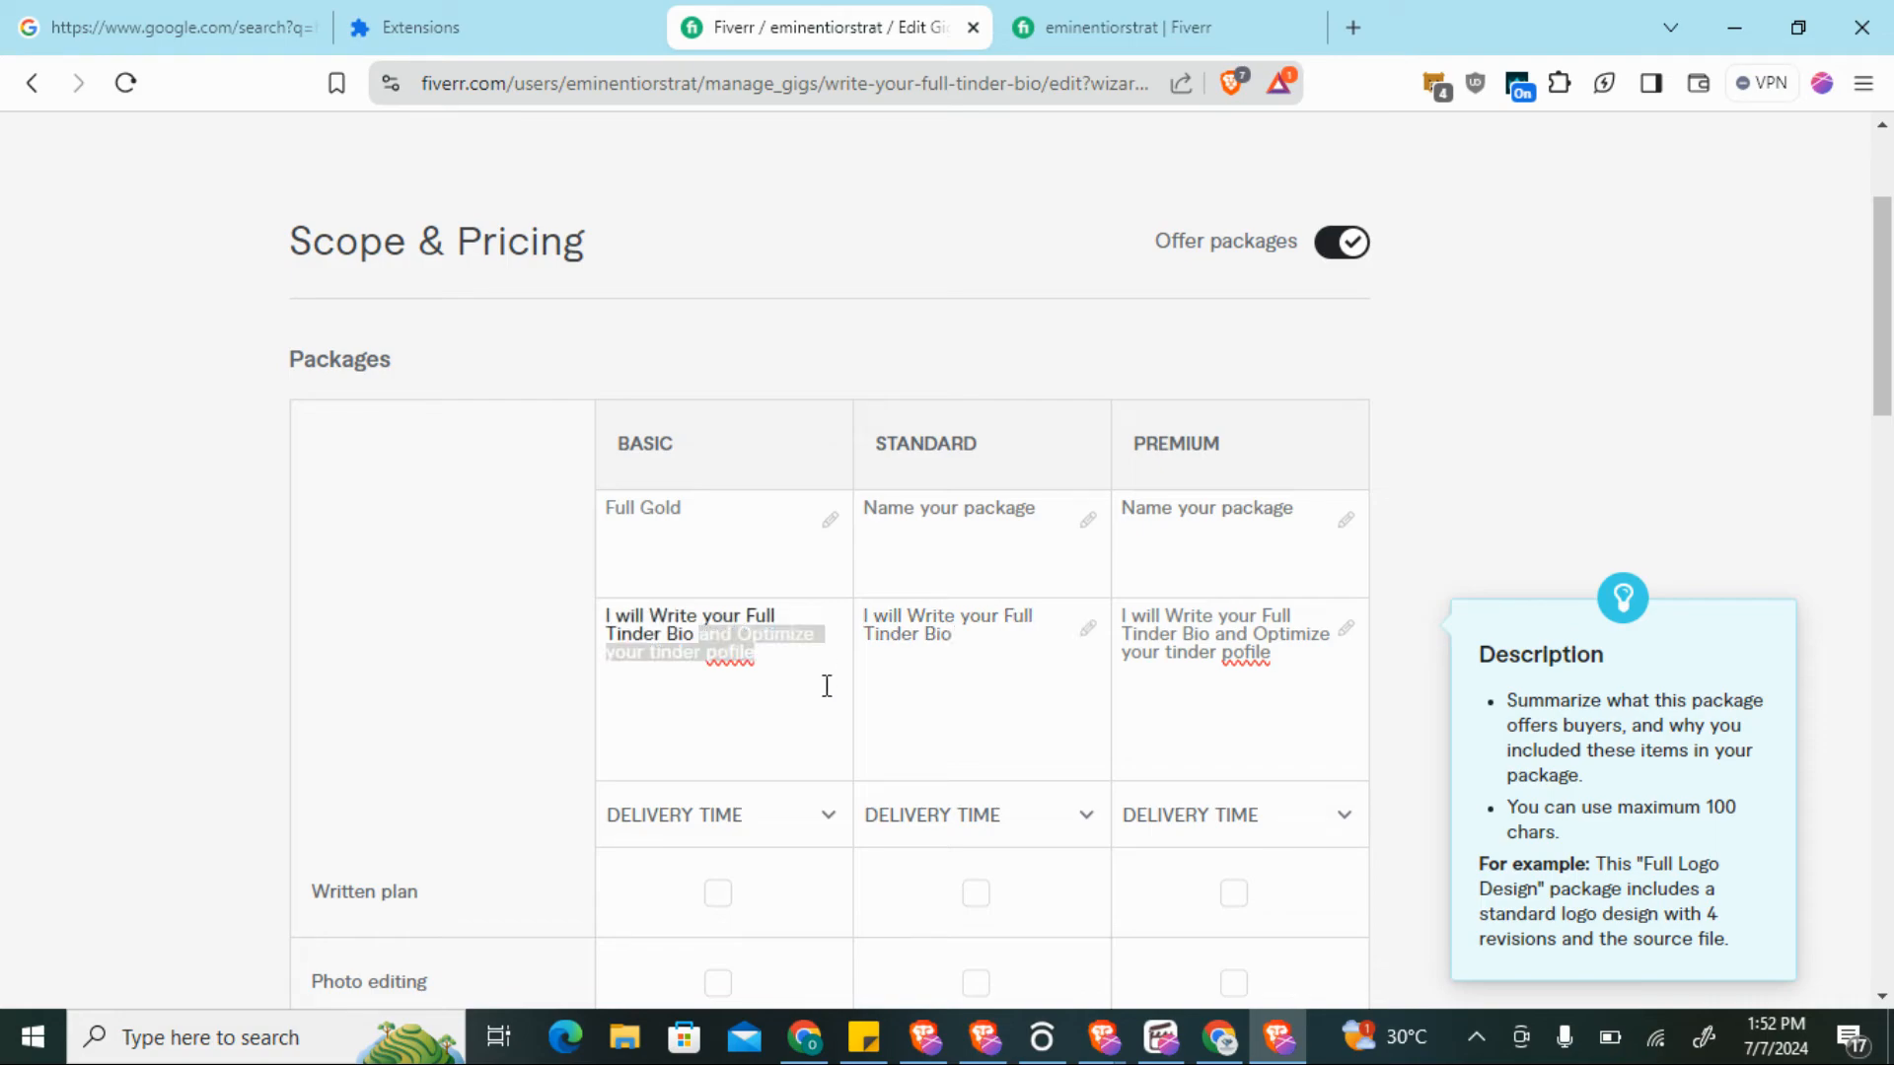
key("BackSpace")
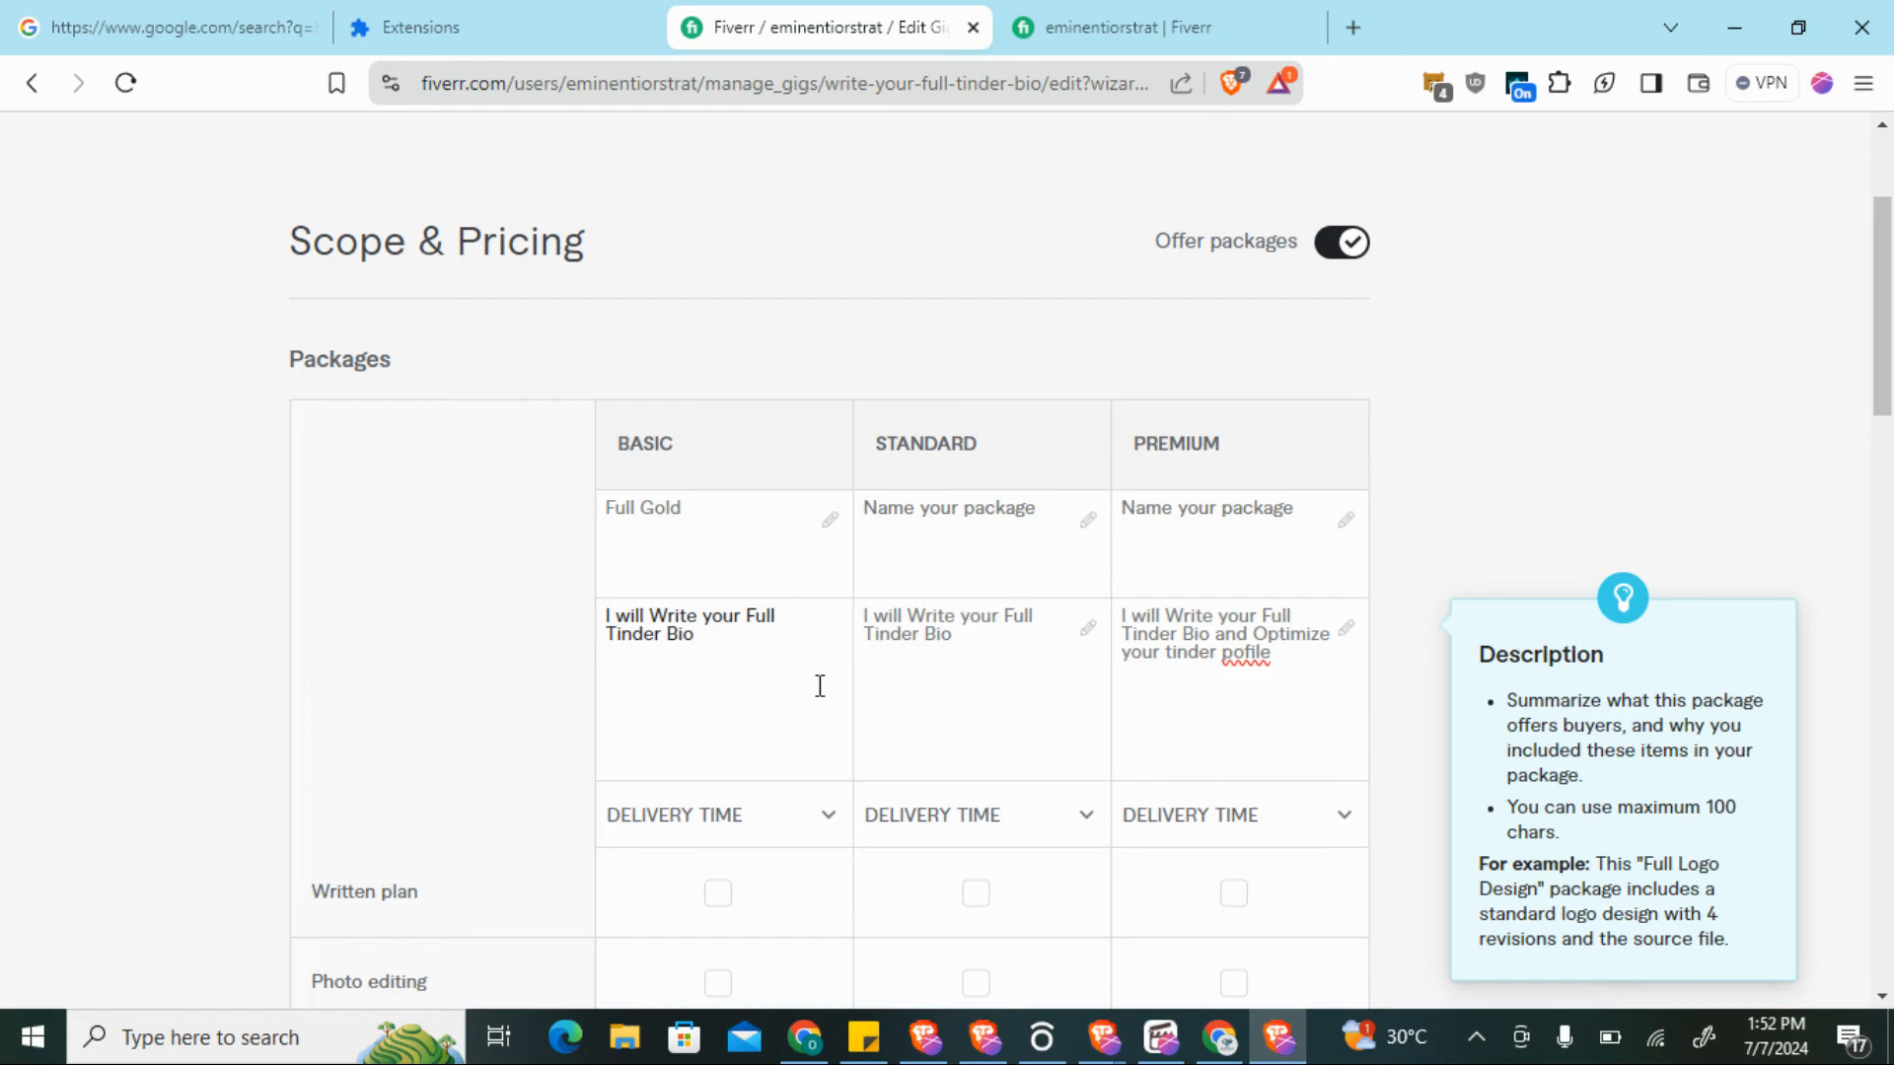
- Append "with photo retouch" to the Standard package's description
left_click(967, 635)
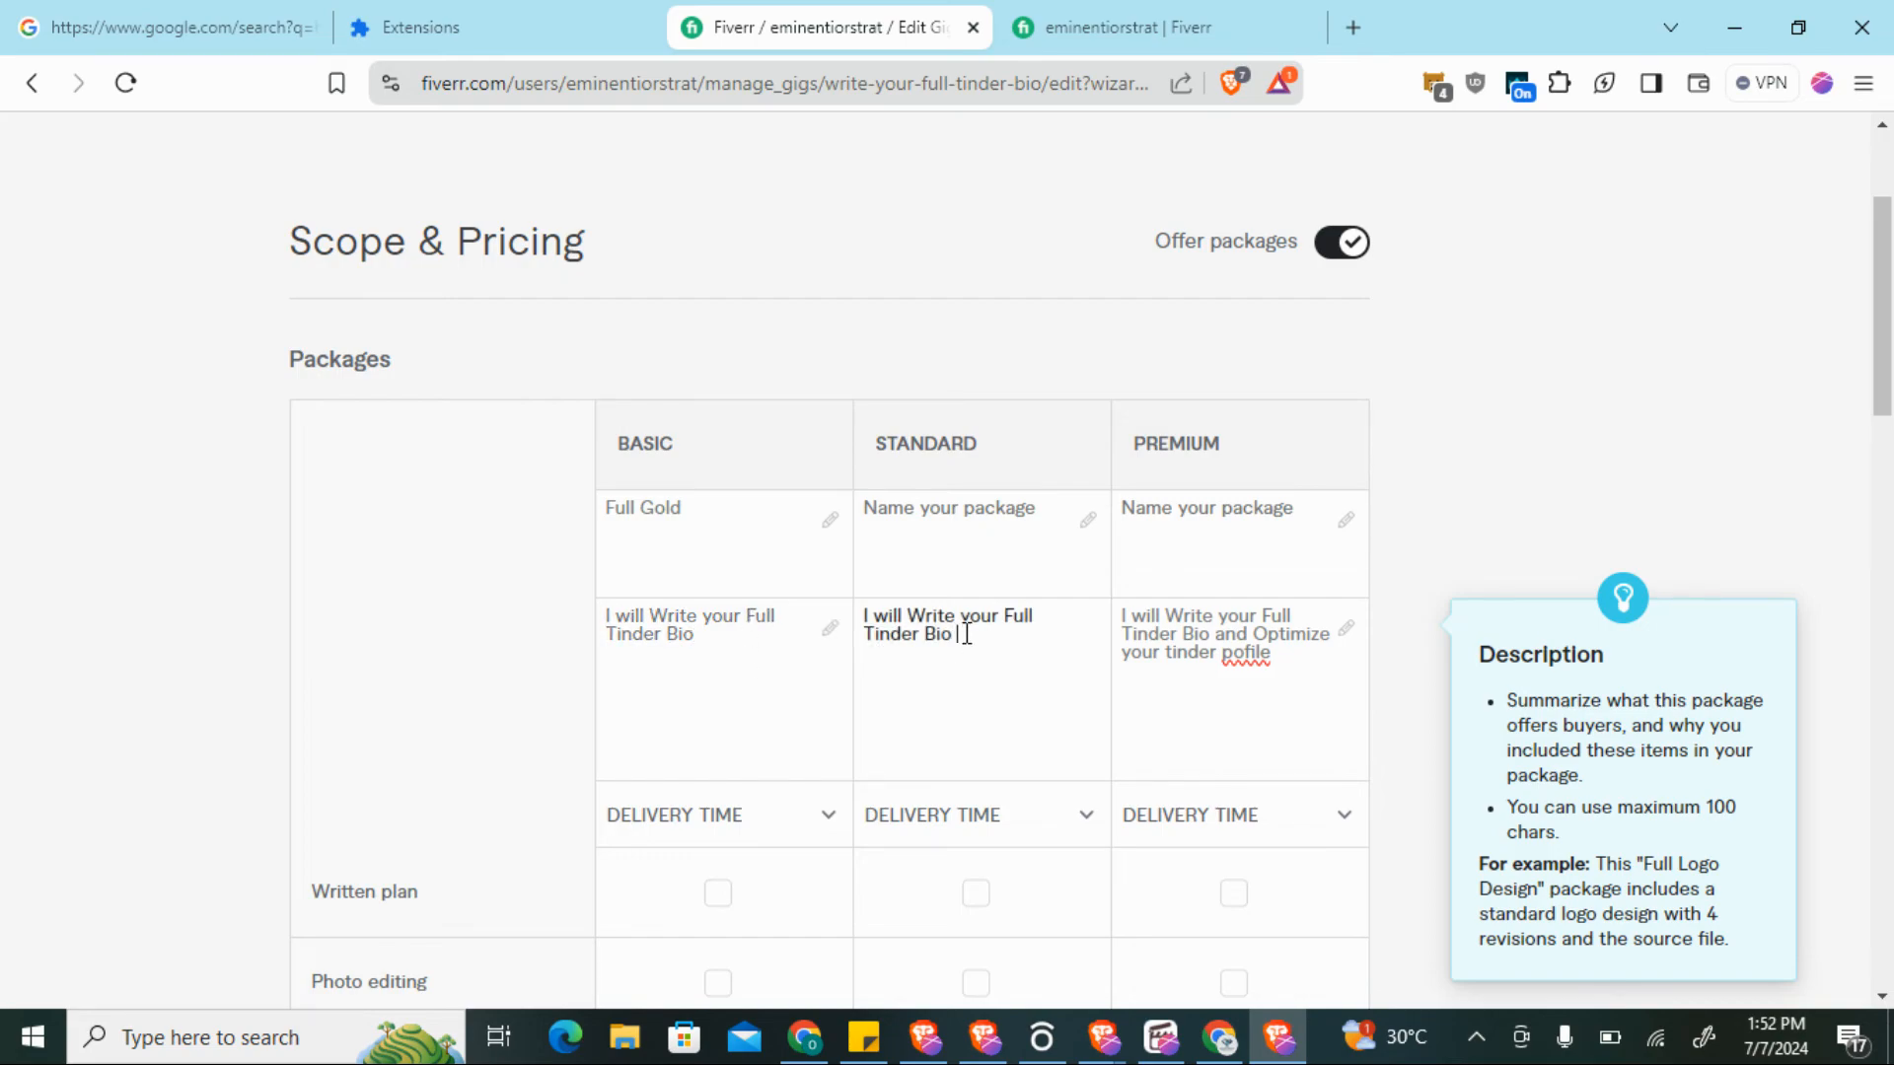
type("with photo retouch")
- Name the Standard package "Full Jasper"
scroll(917, 677, "down", 2)
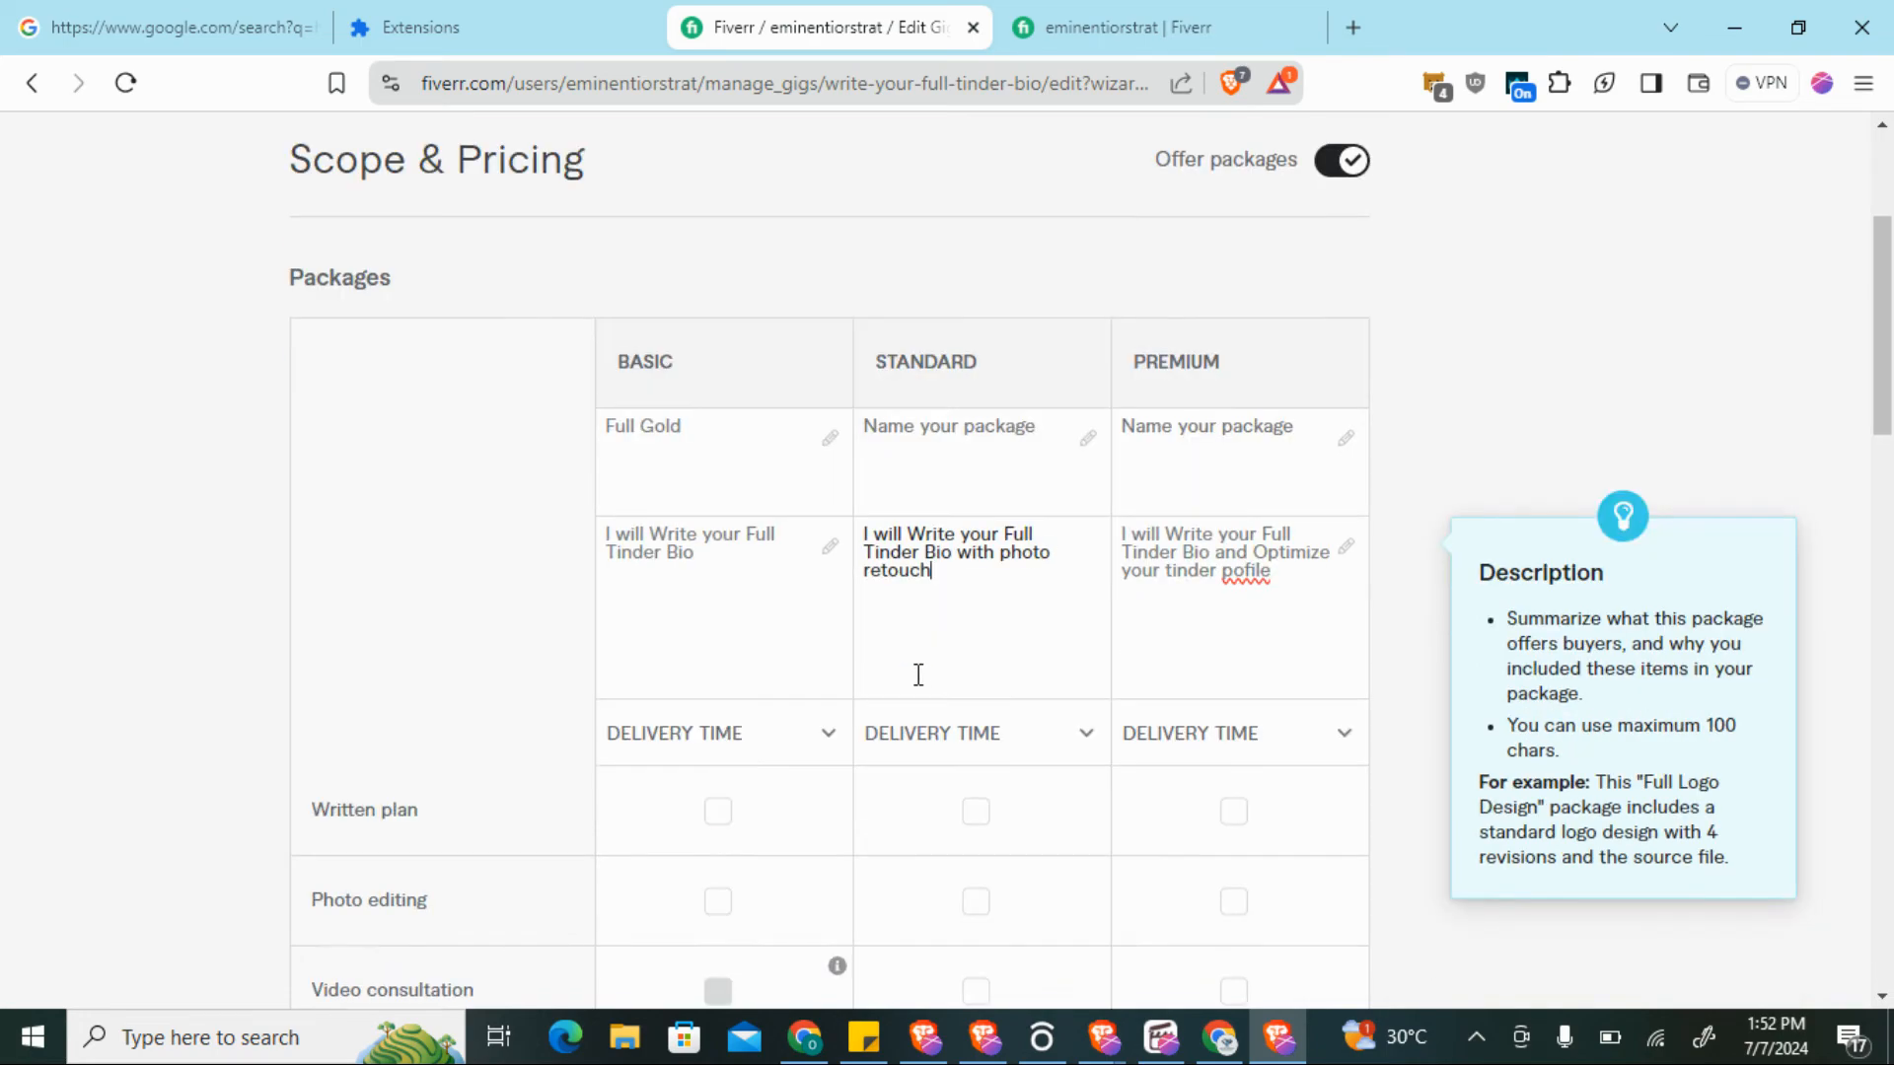
left_click(990, 346)
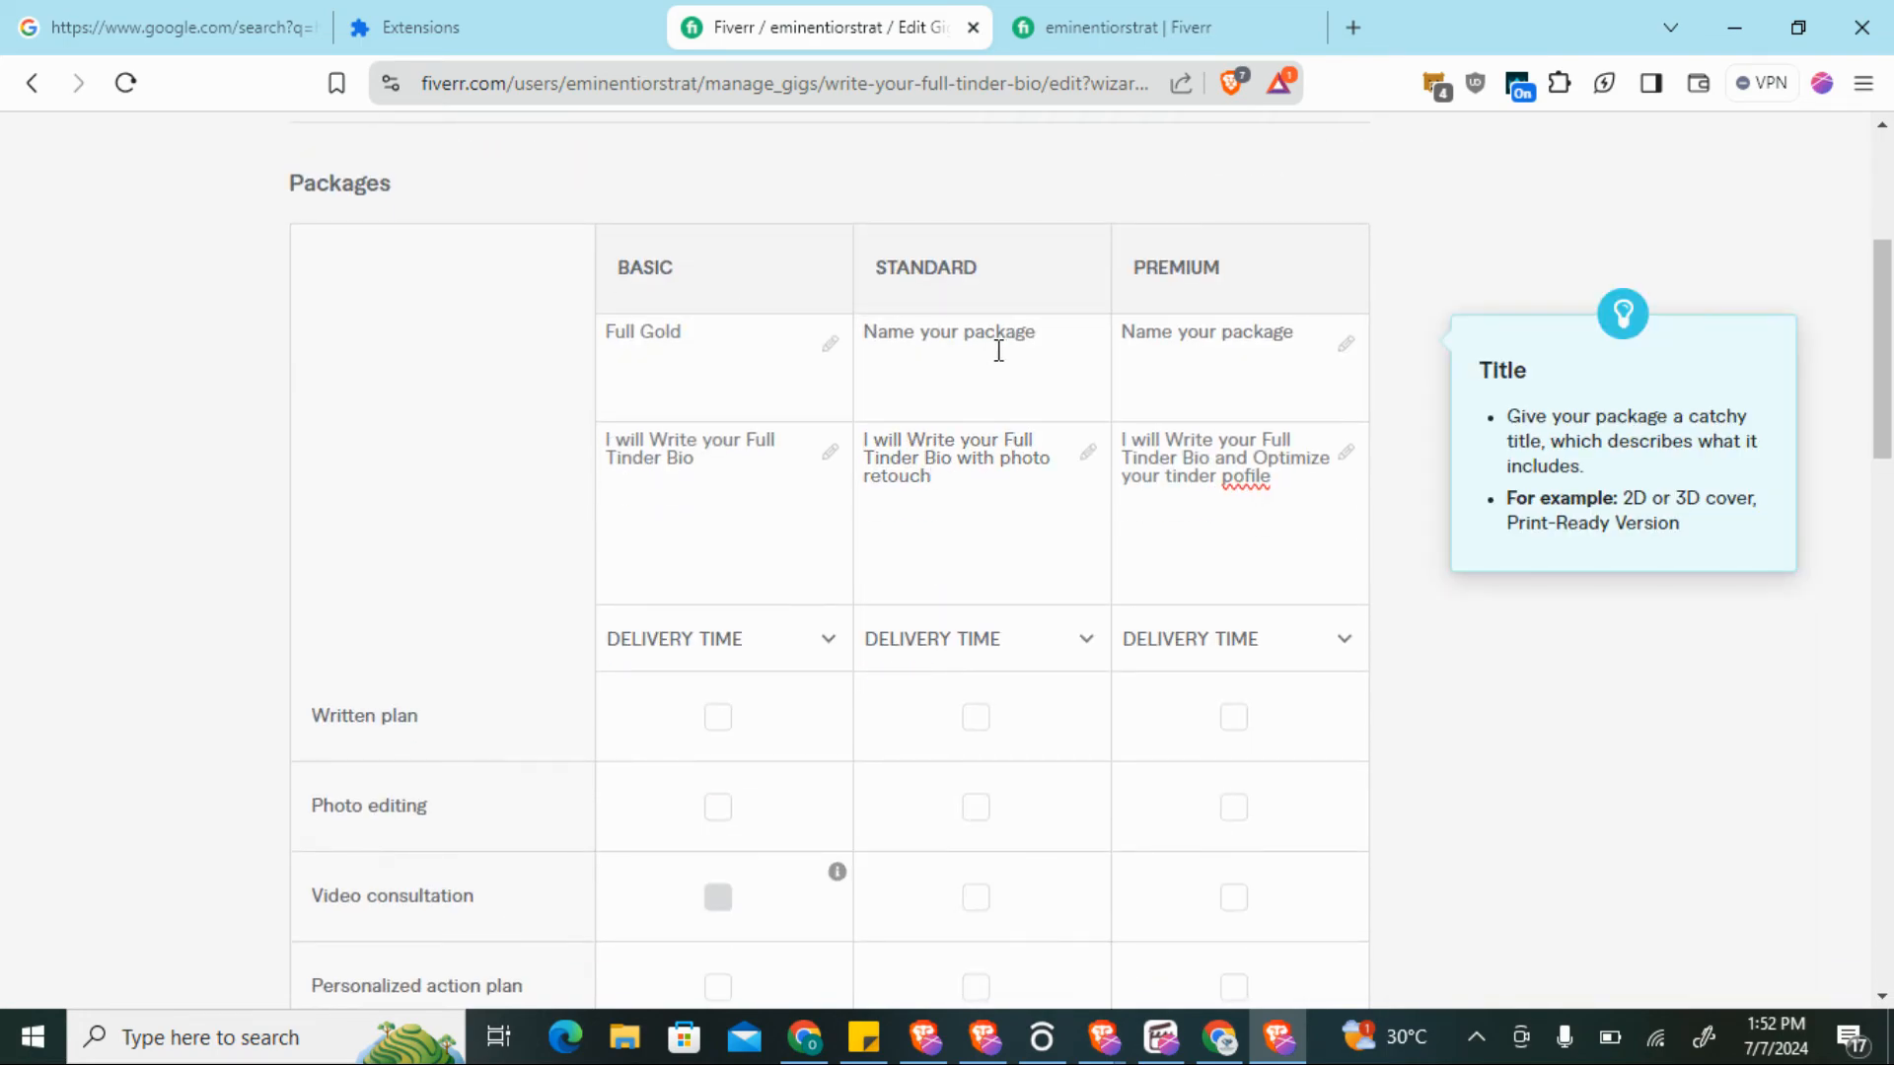
type("F")
type("ull E")
key("BackSpace")
type("Jasper")
- Name the Premium package "Full Diamond"
left_click(1188, 352)
type("Fu")
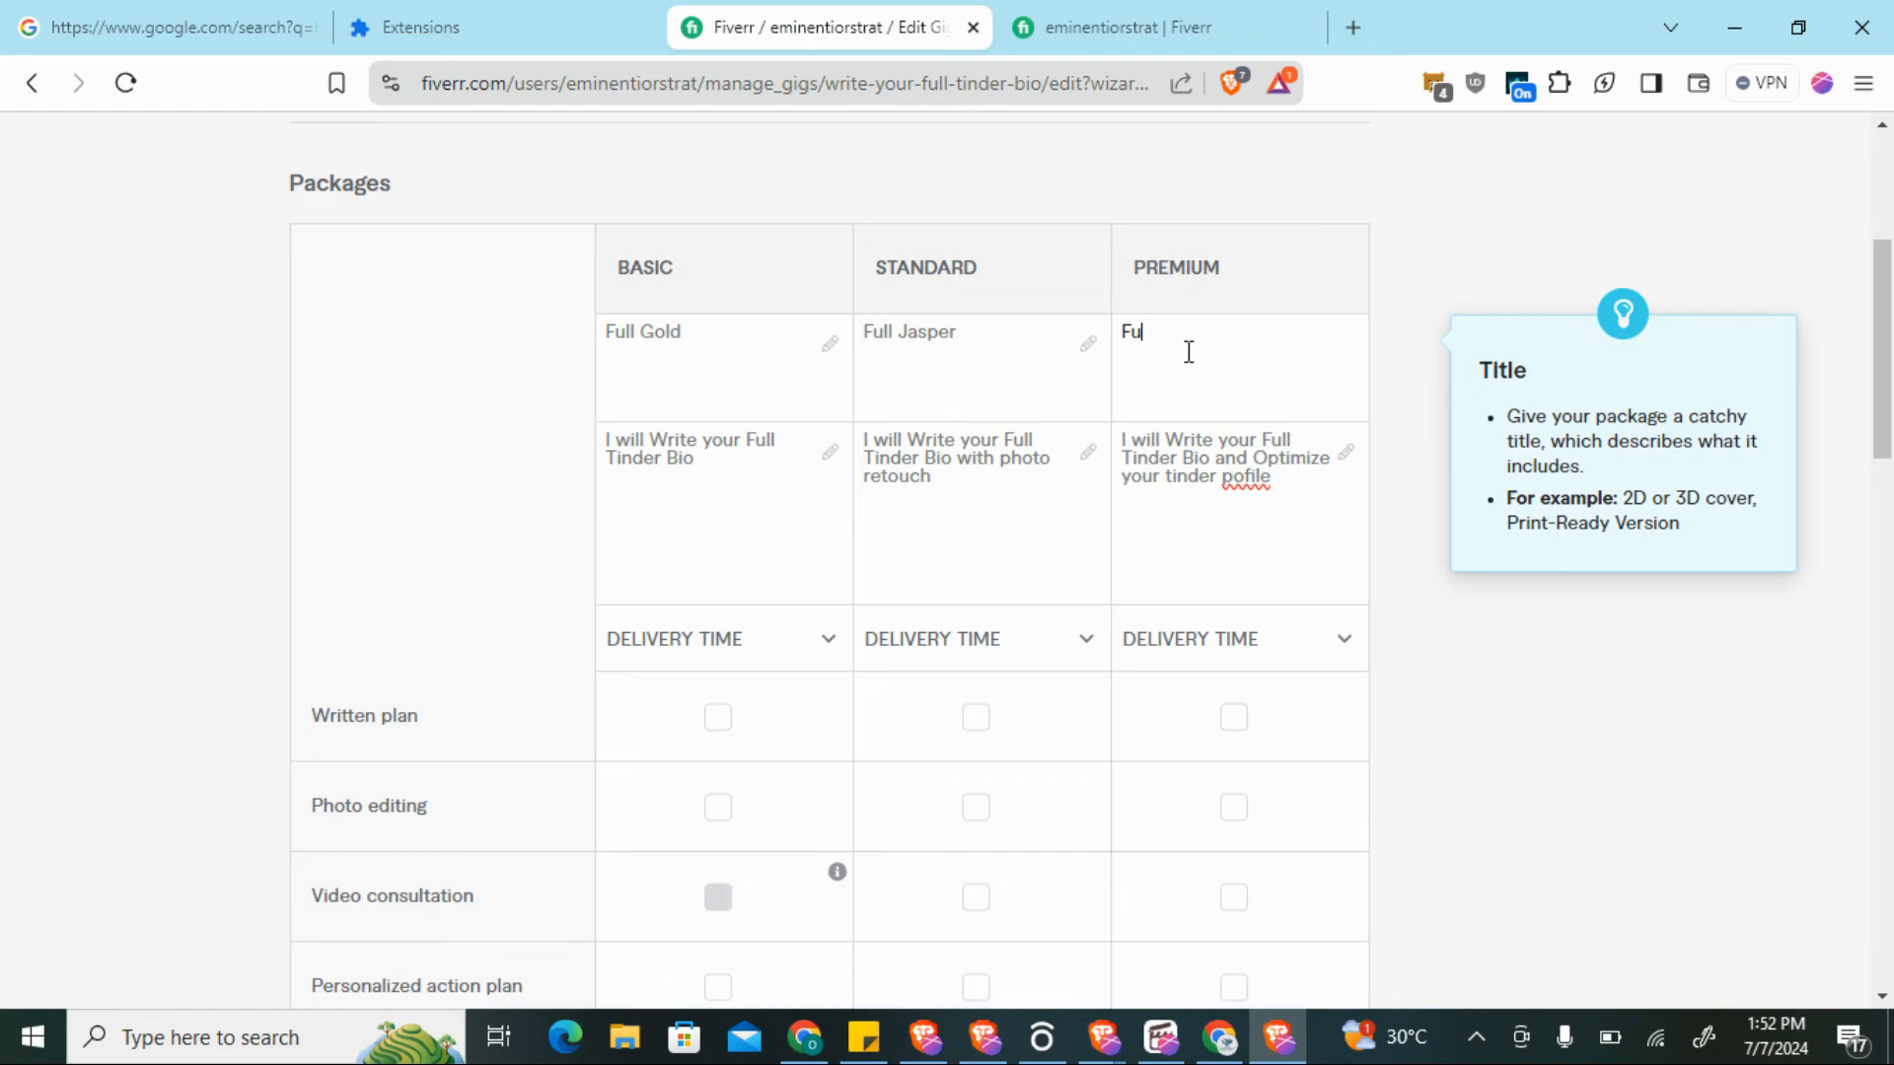
type("ll Diamond")
- Set the delivery time to 2 days for Basic, 3 days for Standard and 5 days for Premium
scroll(1188, 351, "down", 2)
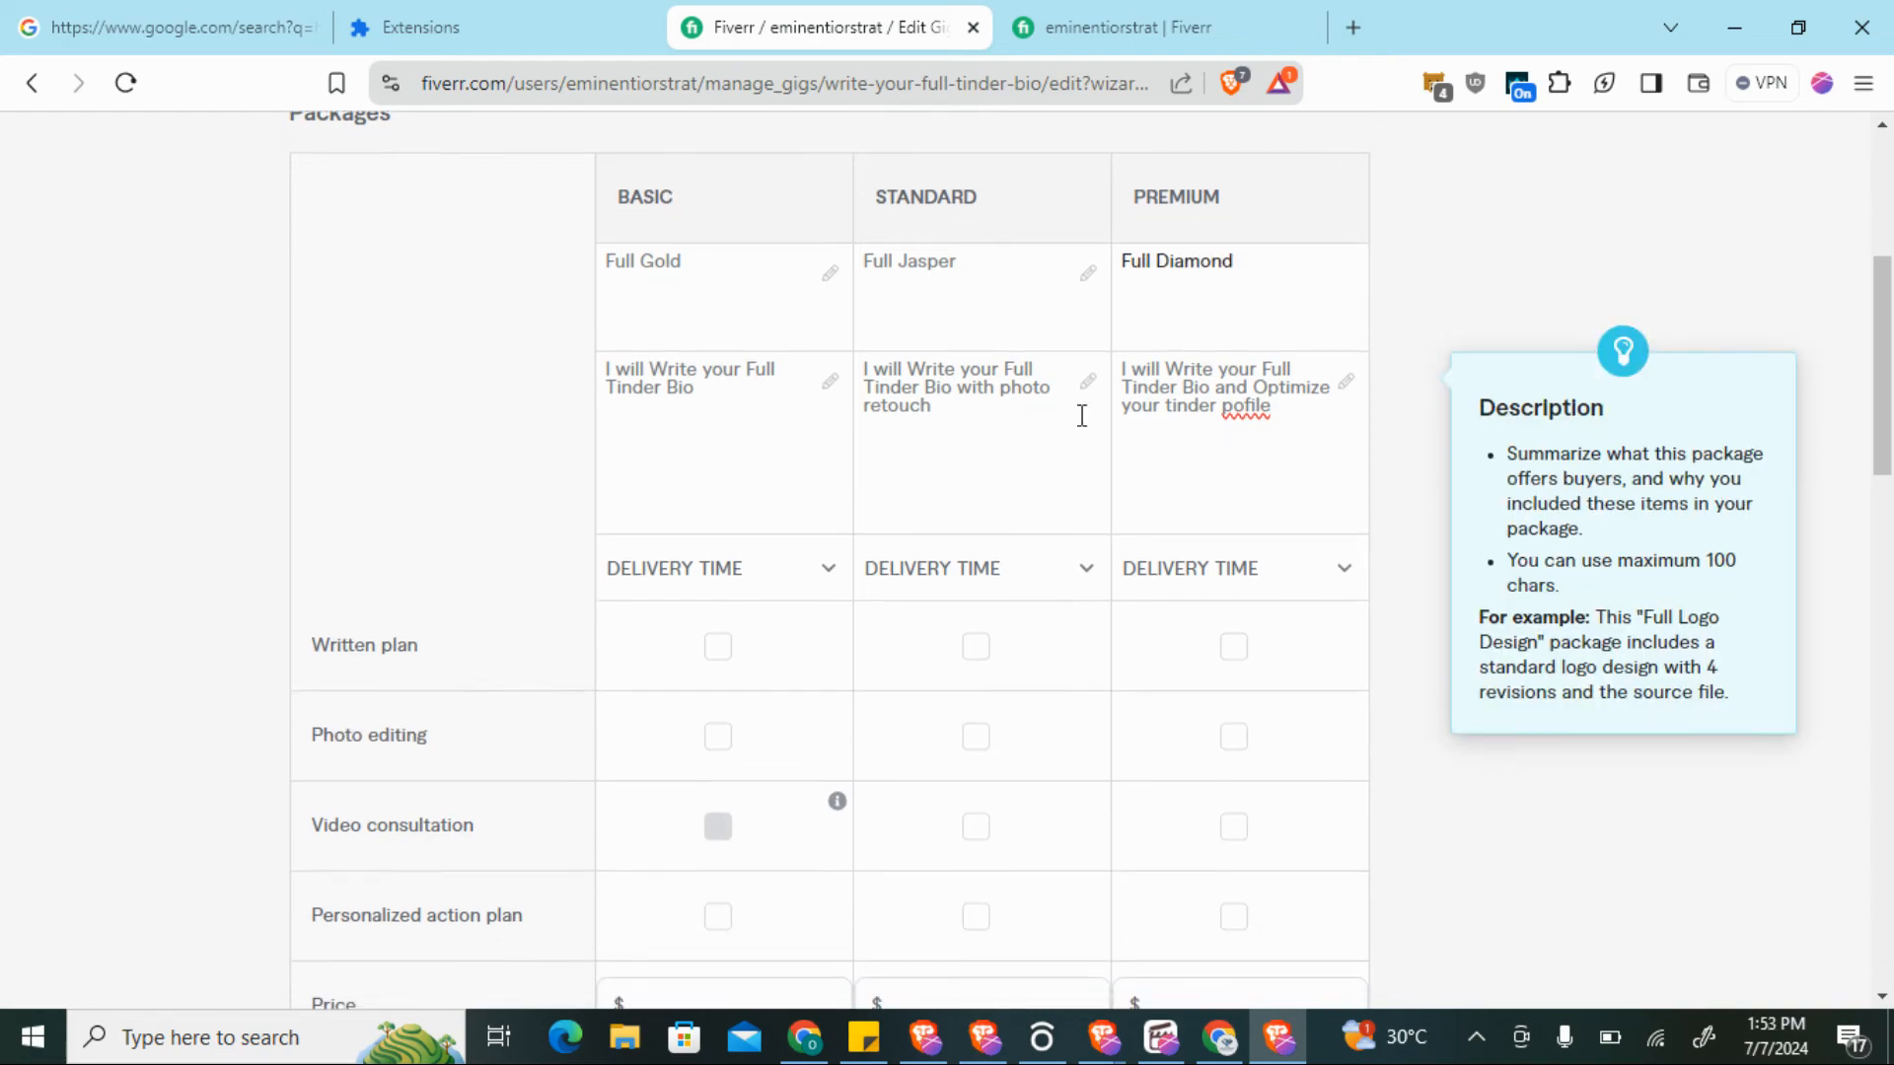
left_click(731, 419)
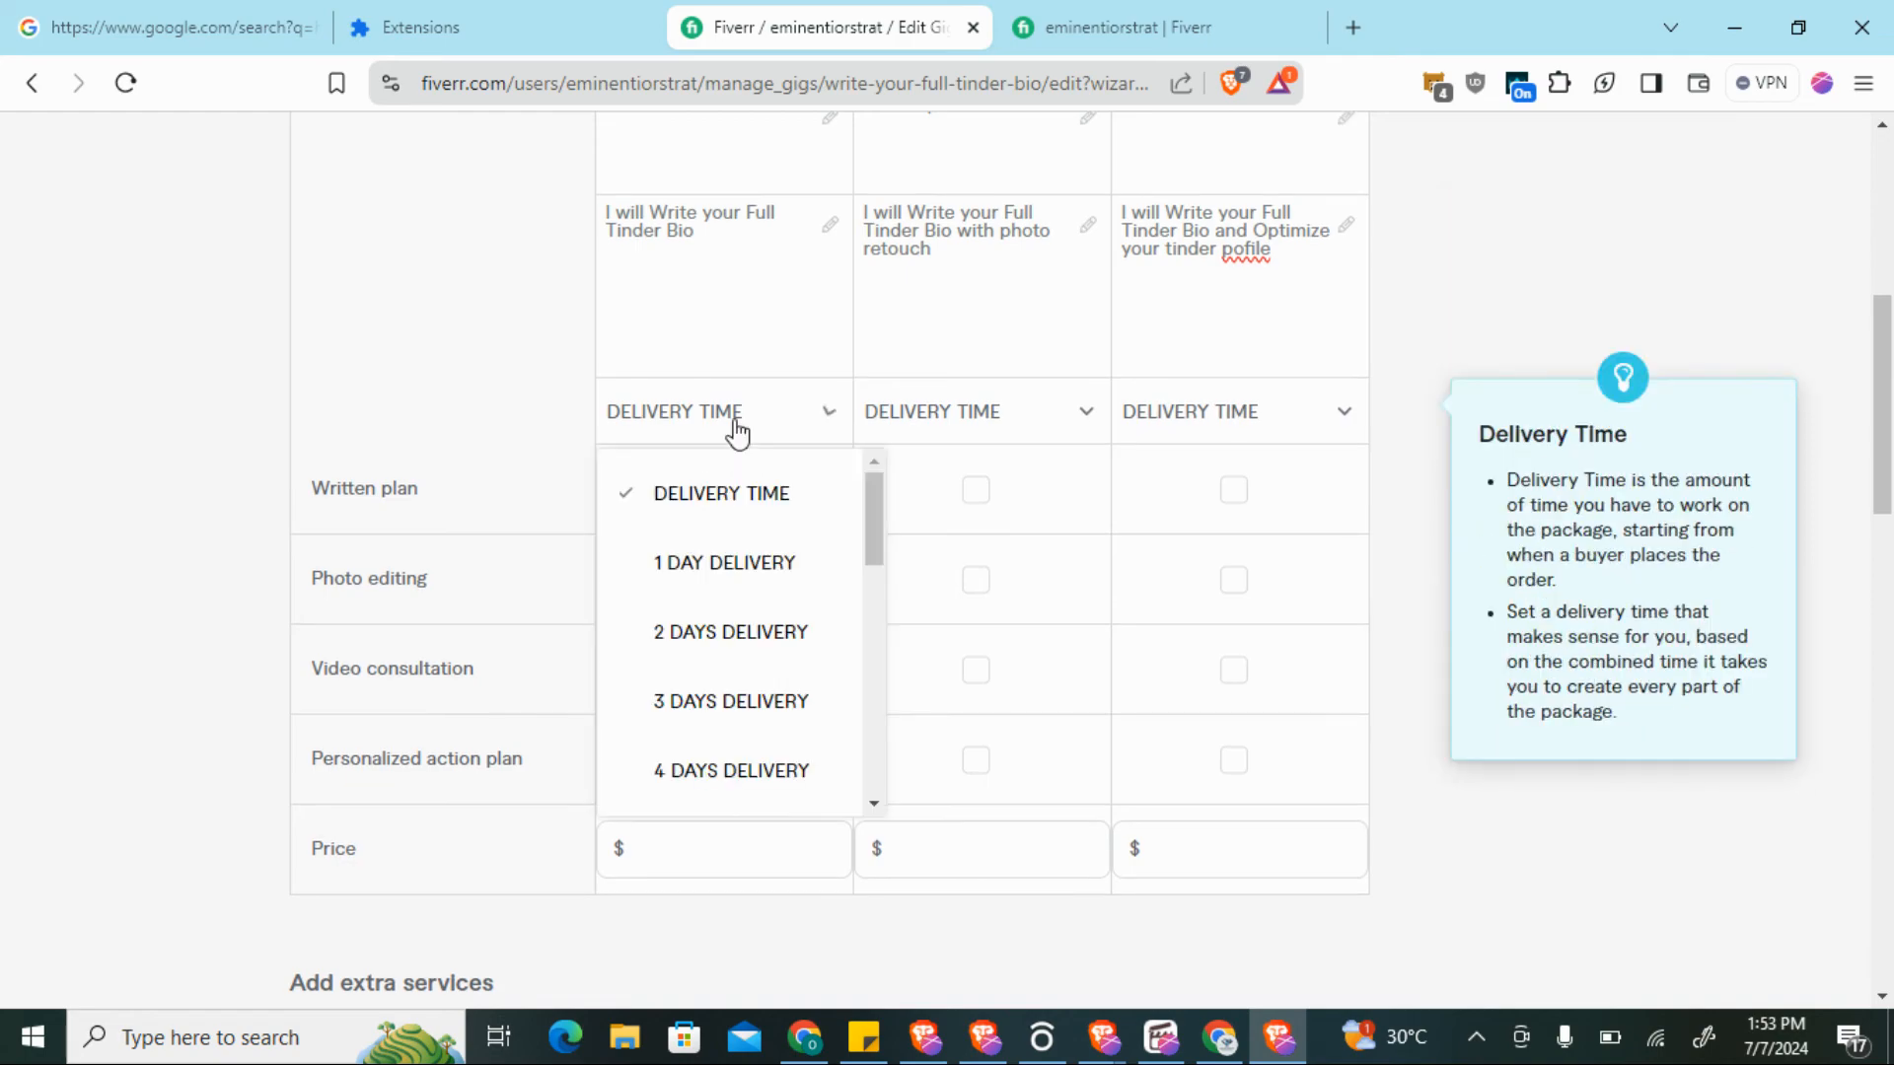
left_click(753, 636)
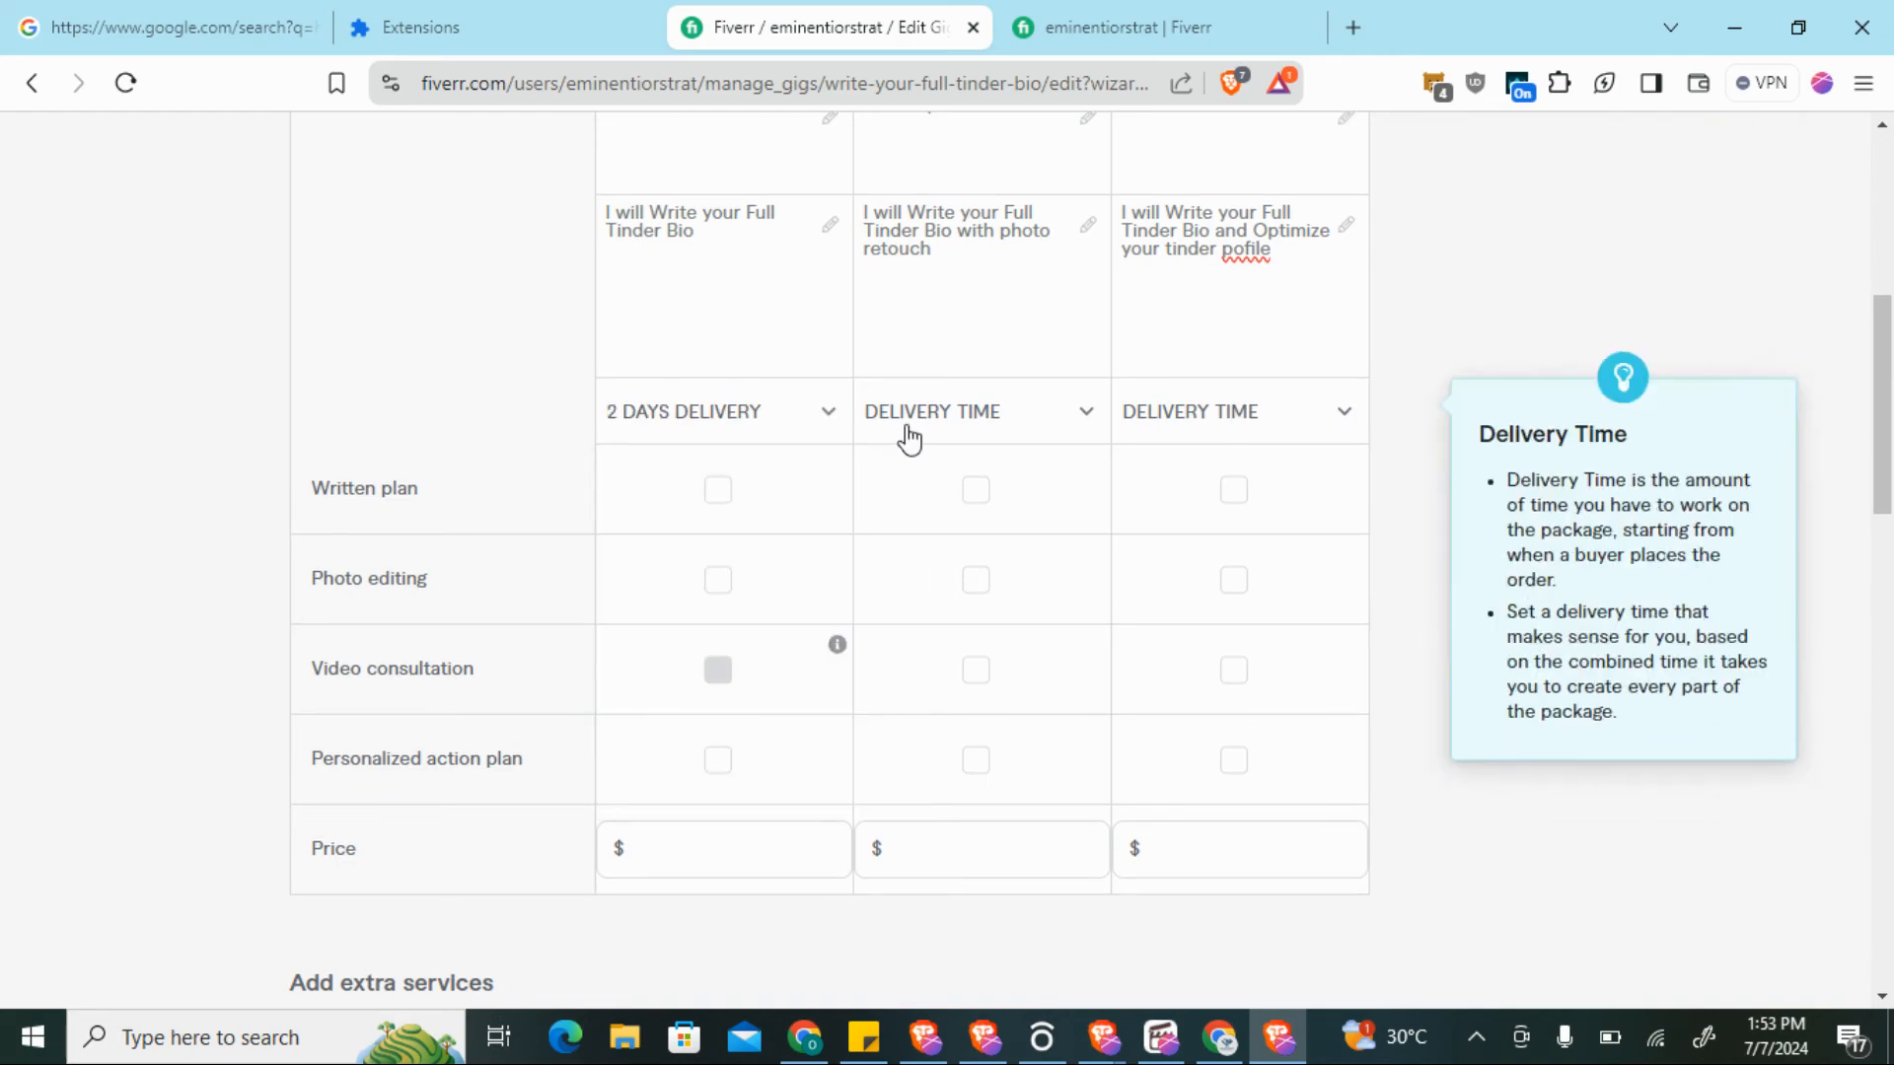
left_click(921, 424)
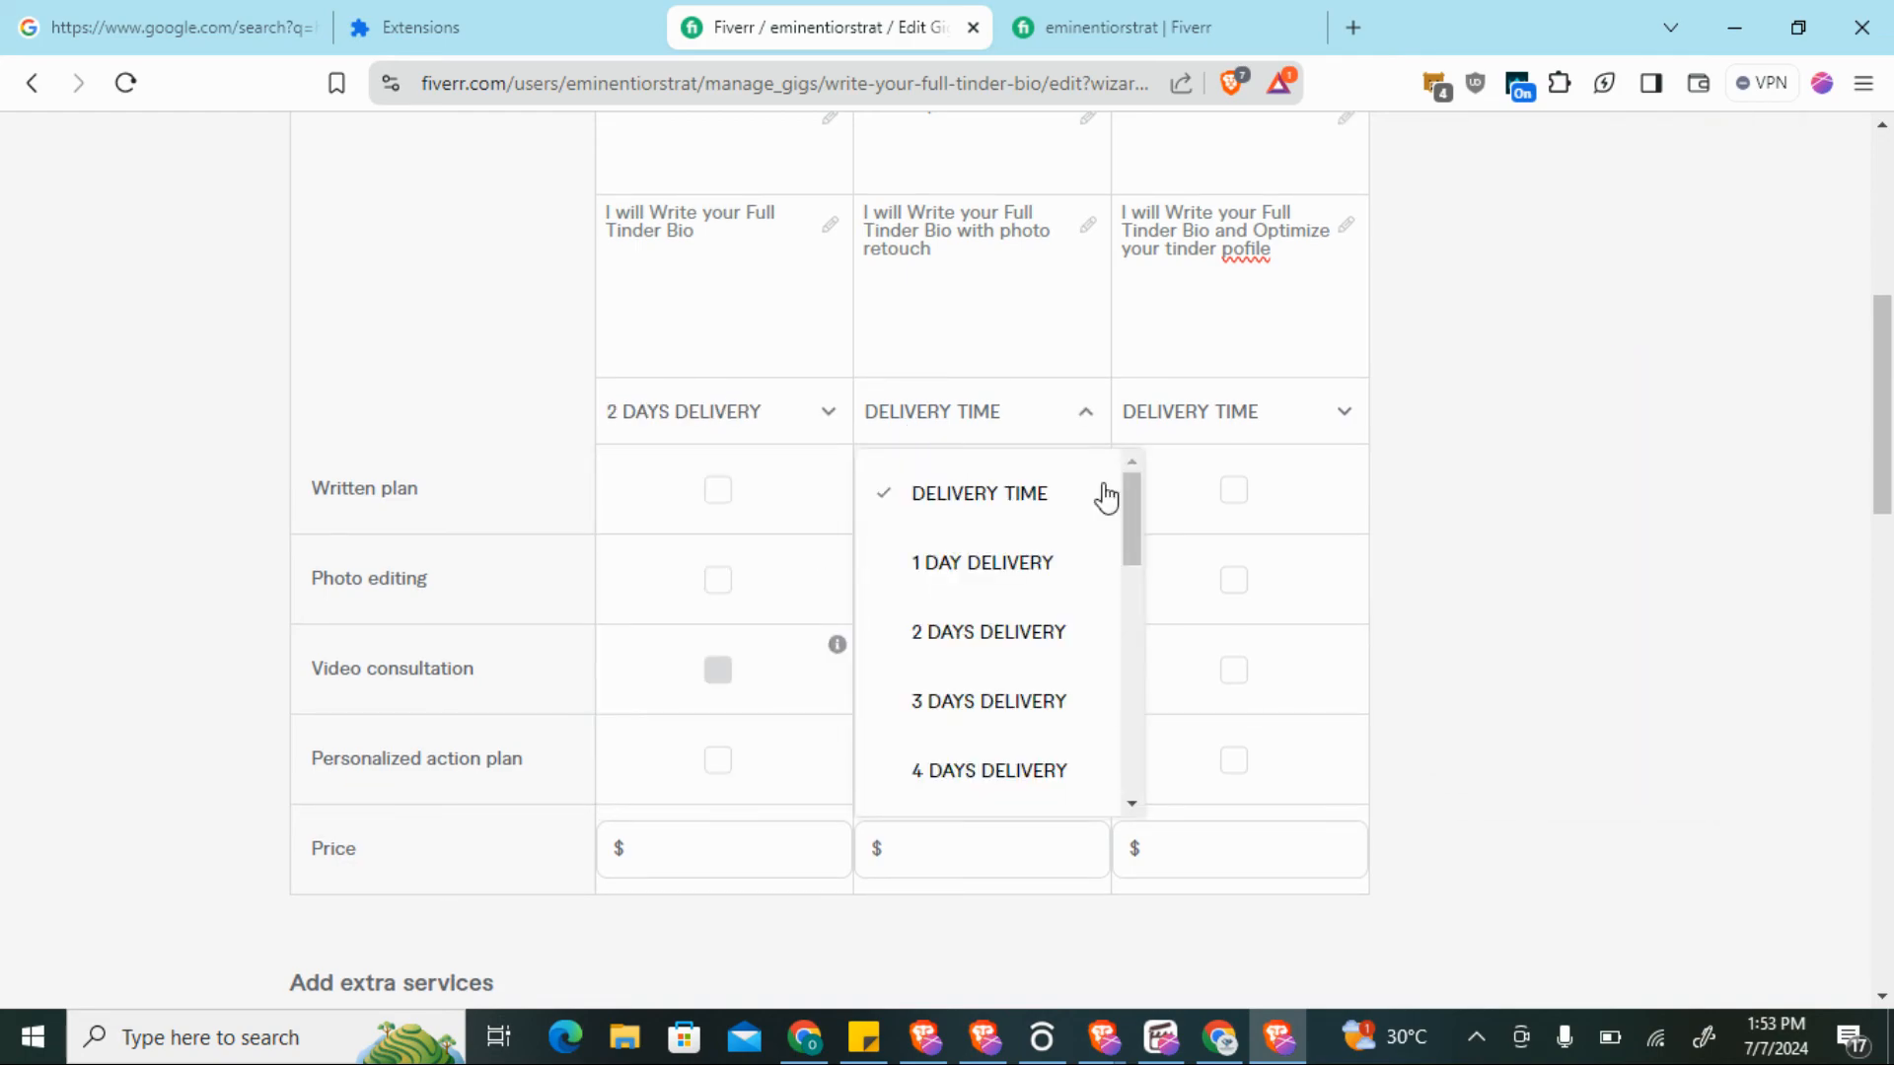
left_click(997, 703)
left_click(1170, 427)
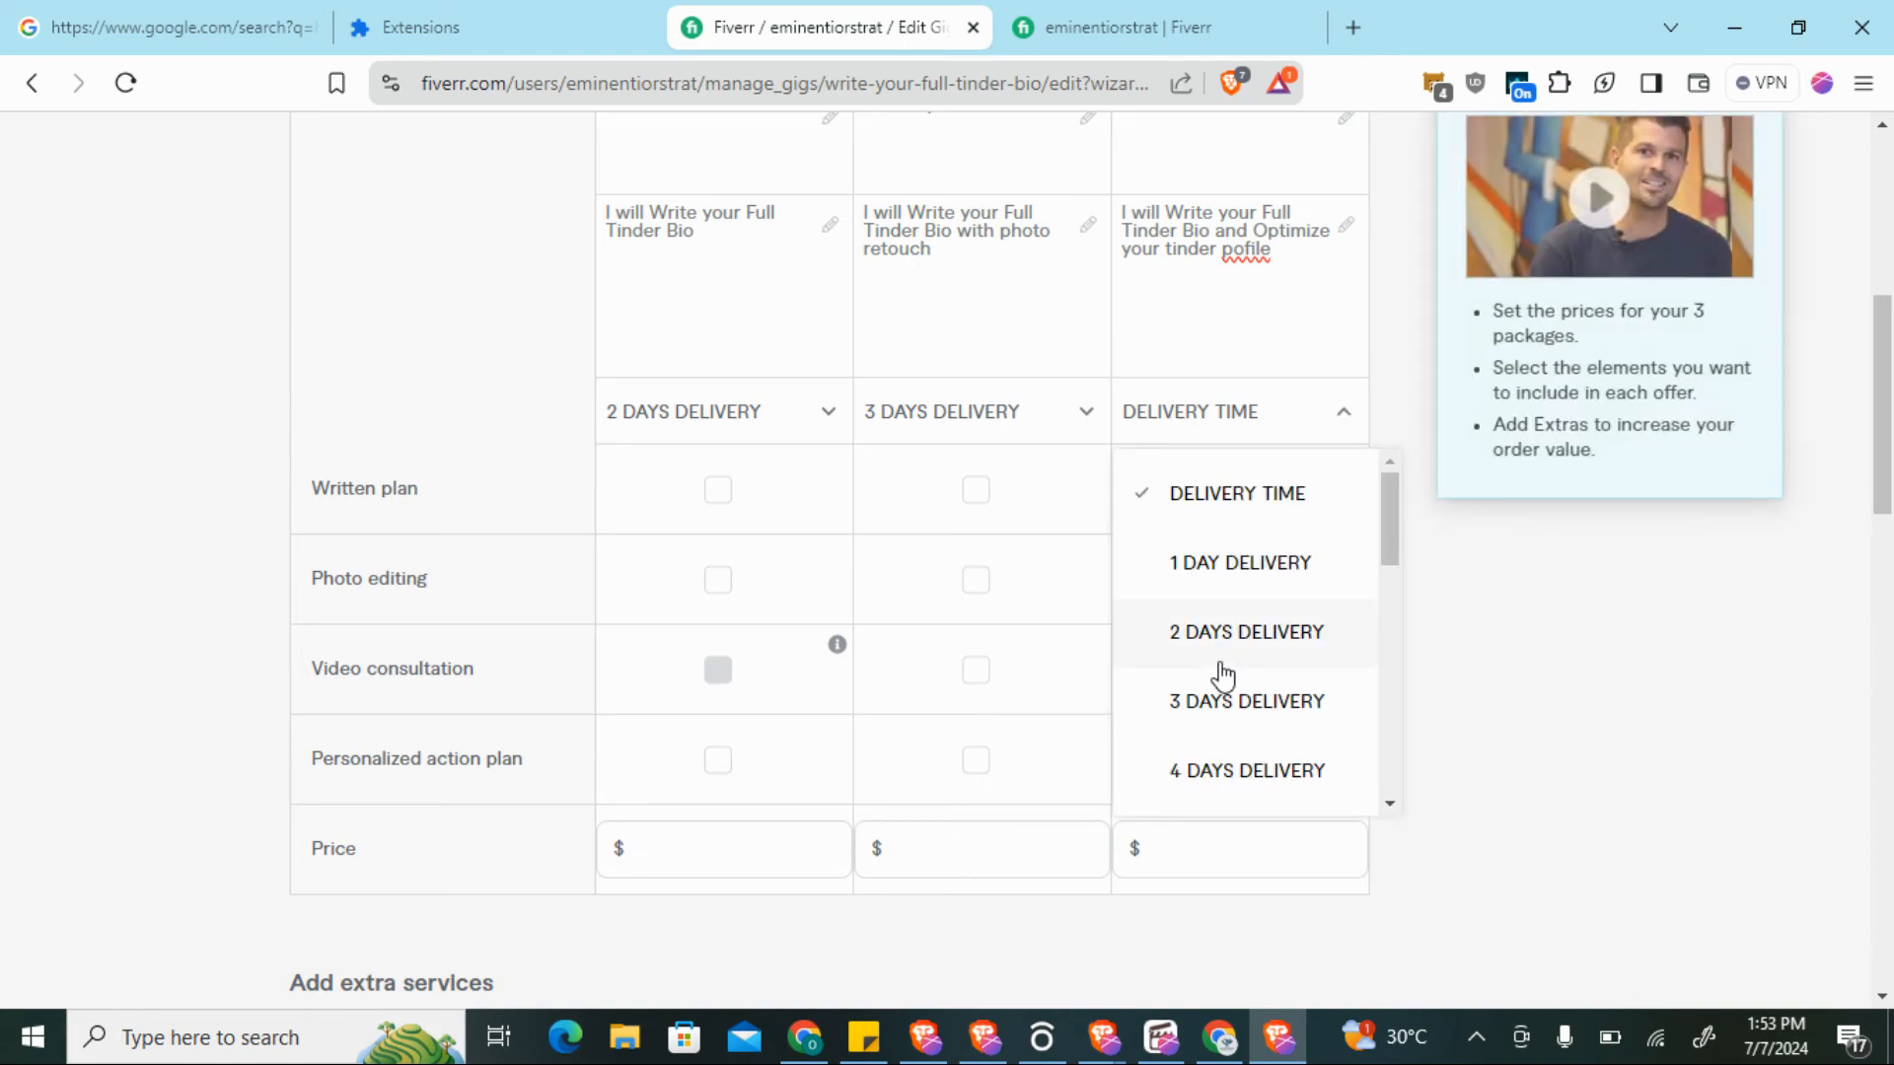
scroll(1218, 760, "down", 1)
left_click(1222, 728)
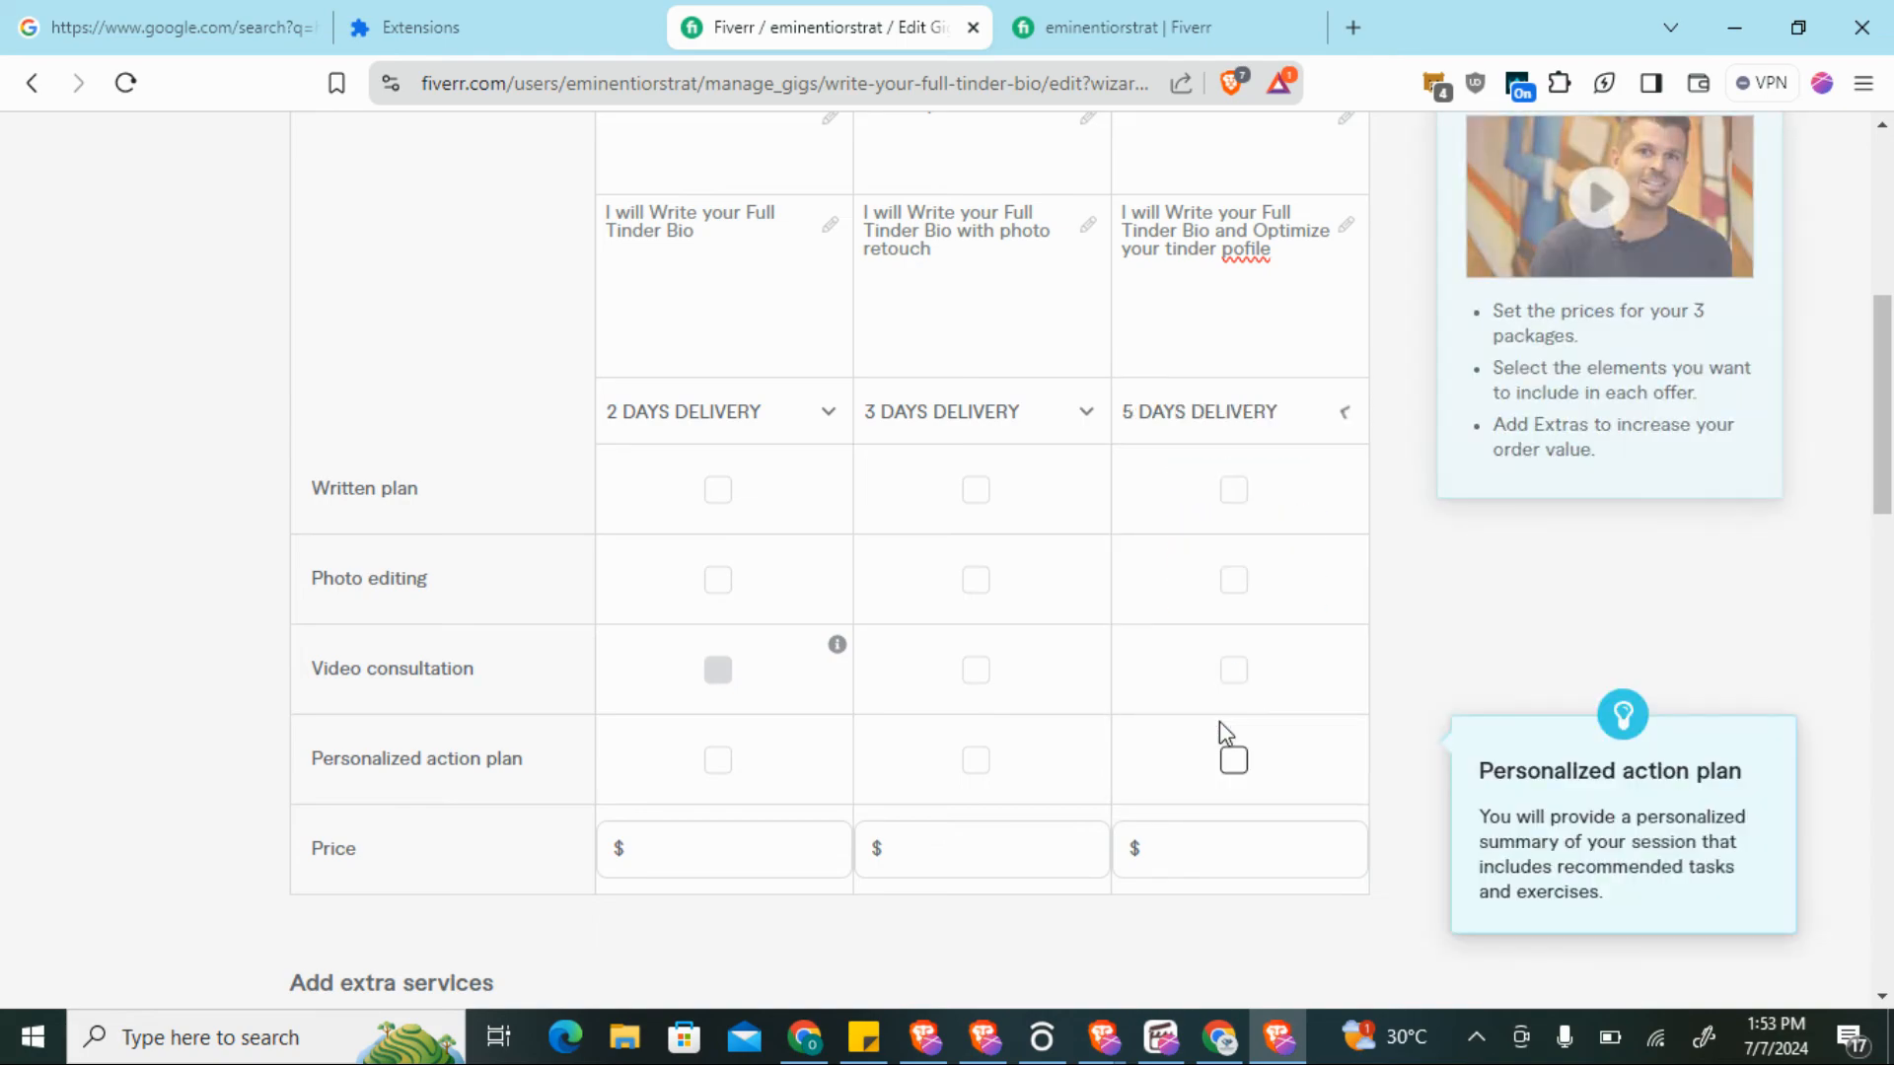
- Include a written plan in all packages, photo editing in Standard and Premium, and a personalized action plan in Premium only
left_click(1233, 489)
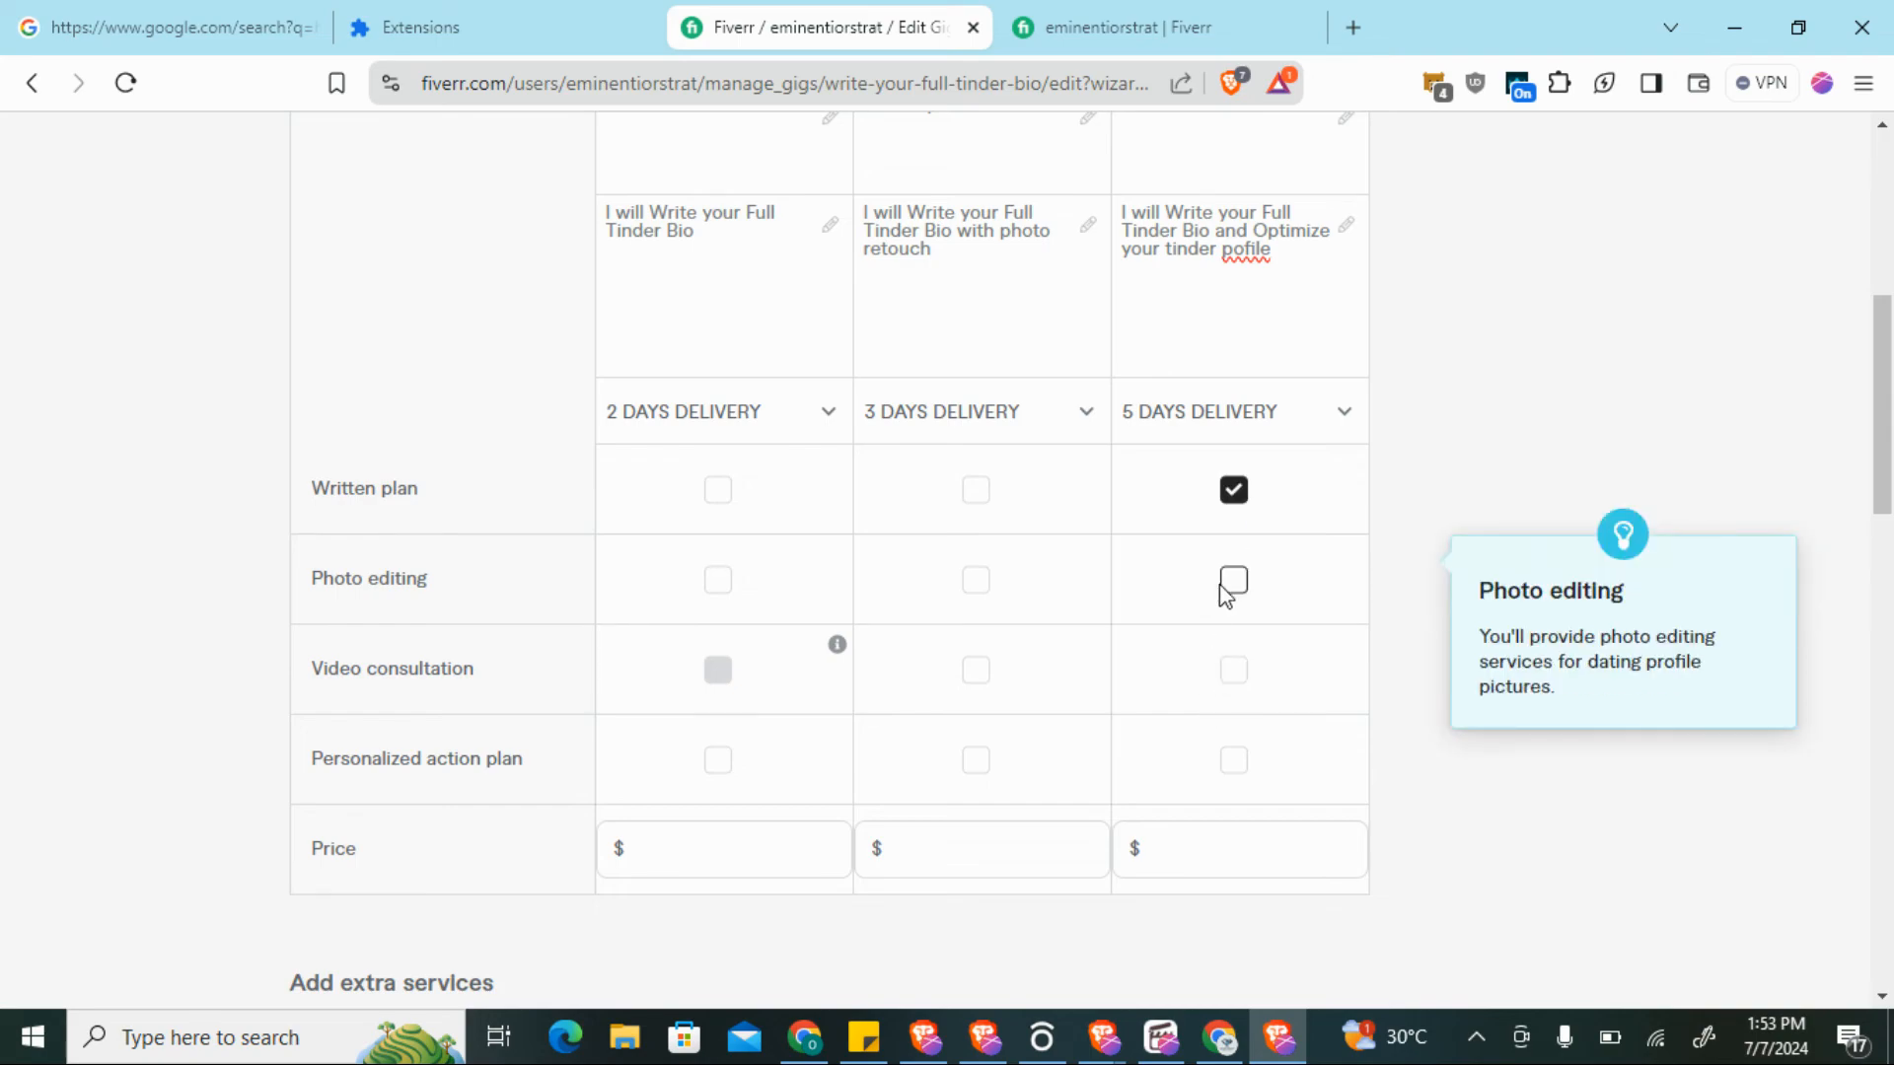
left_click(1232, 580)
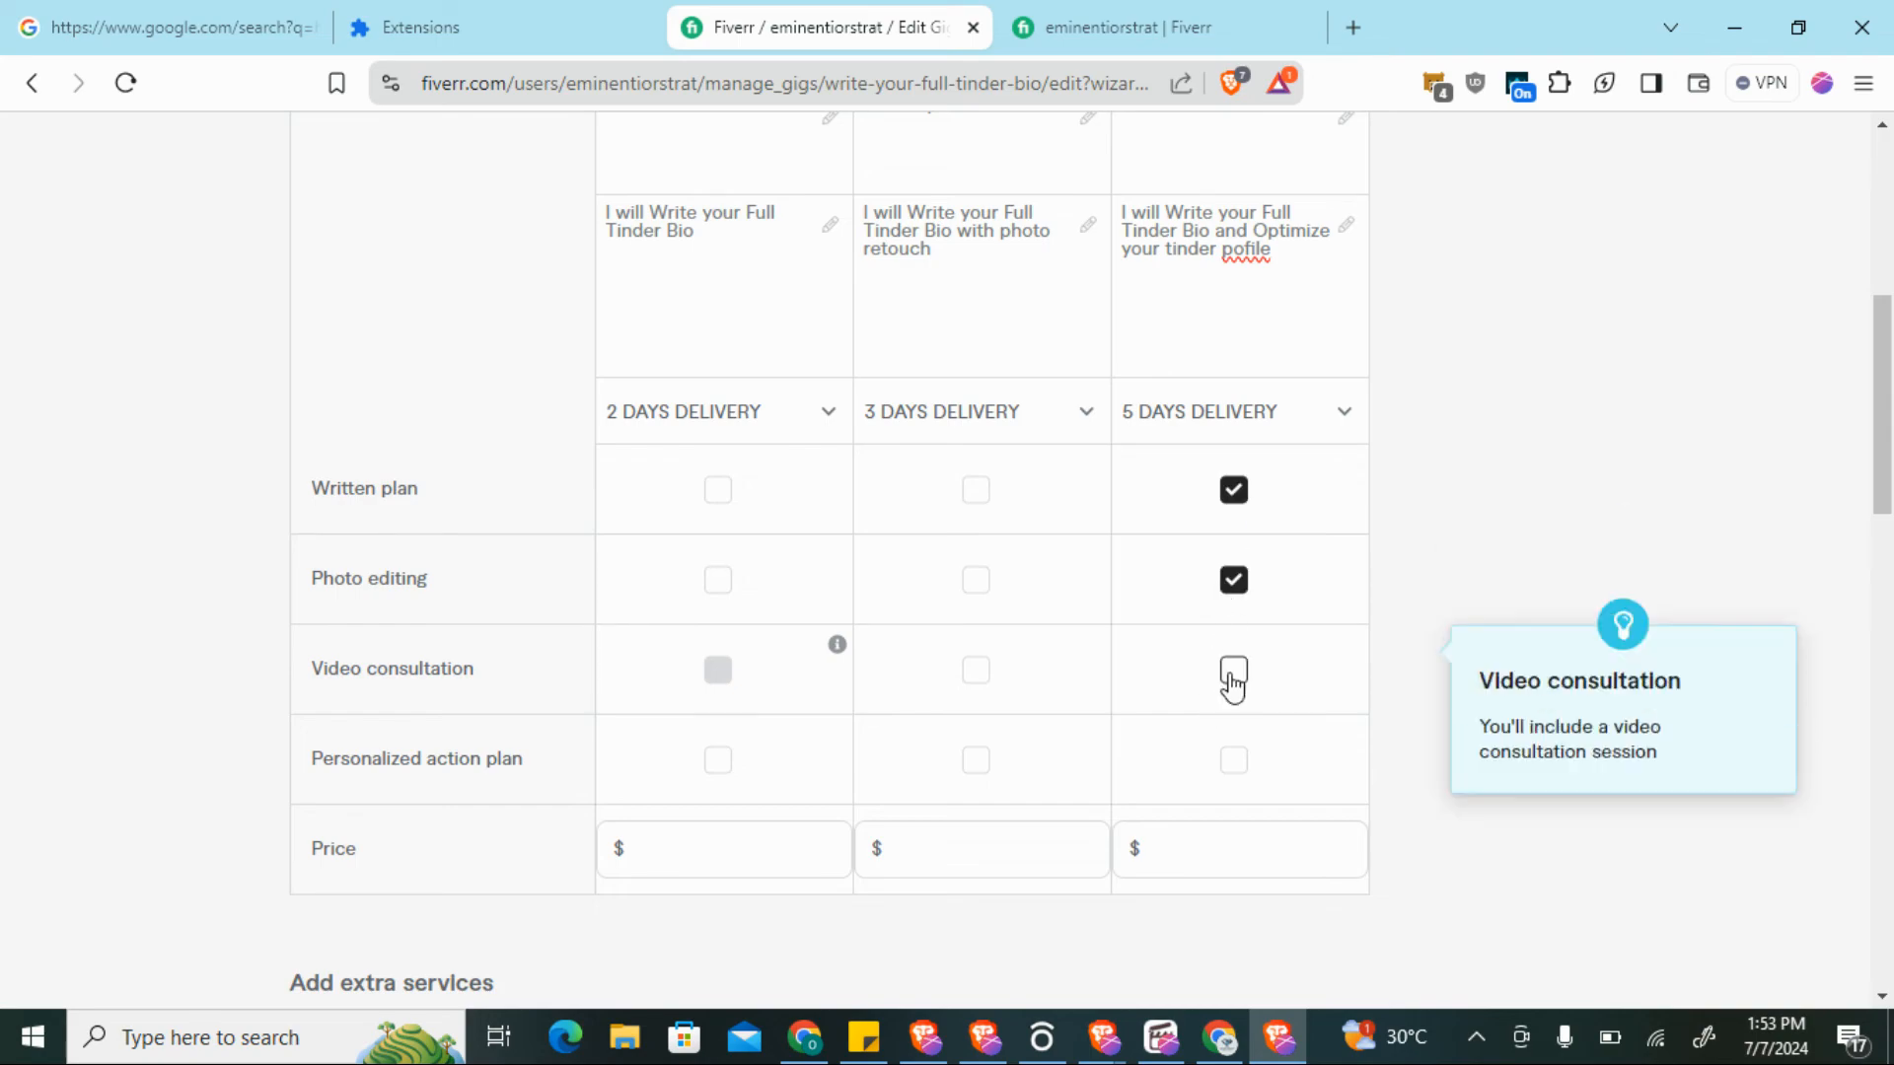
left_click(1234, 762)
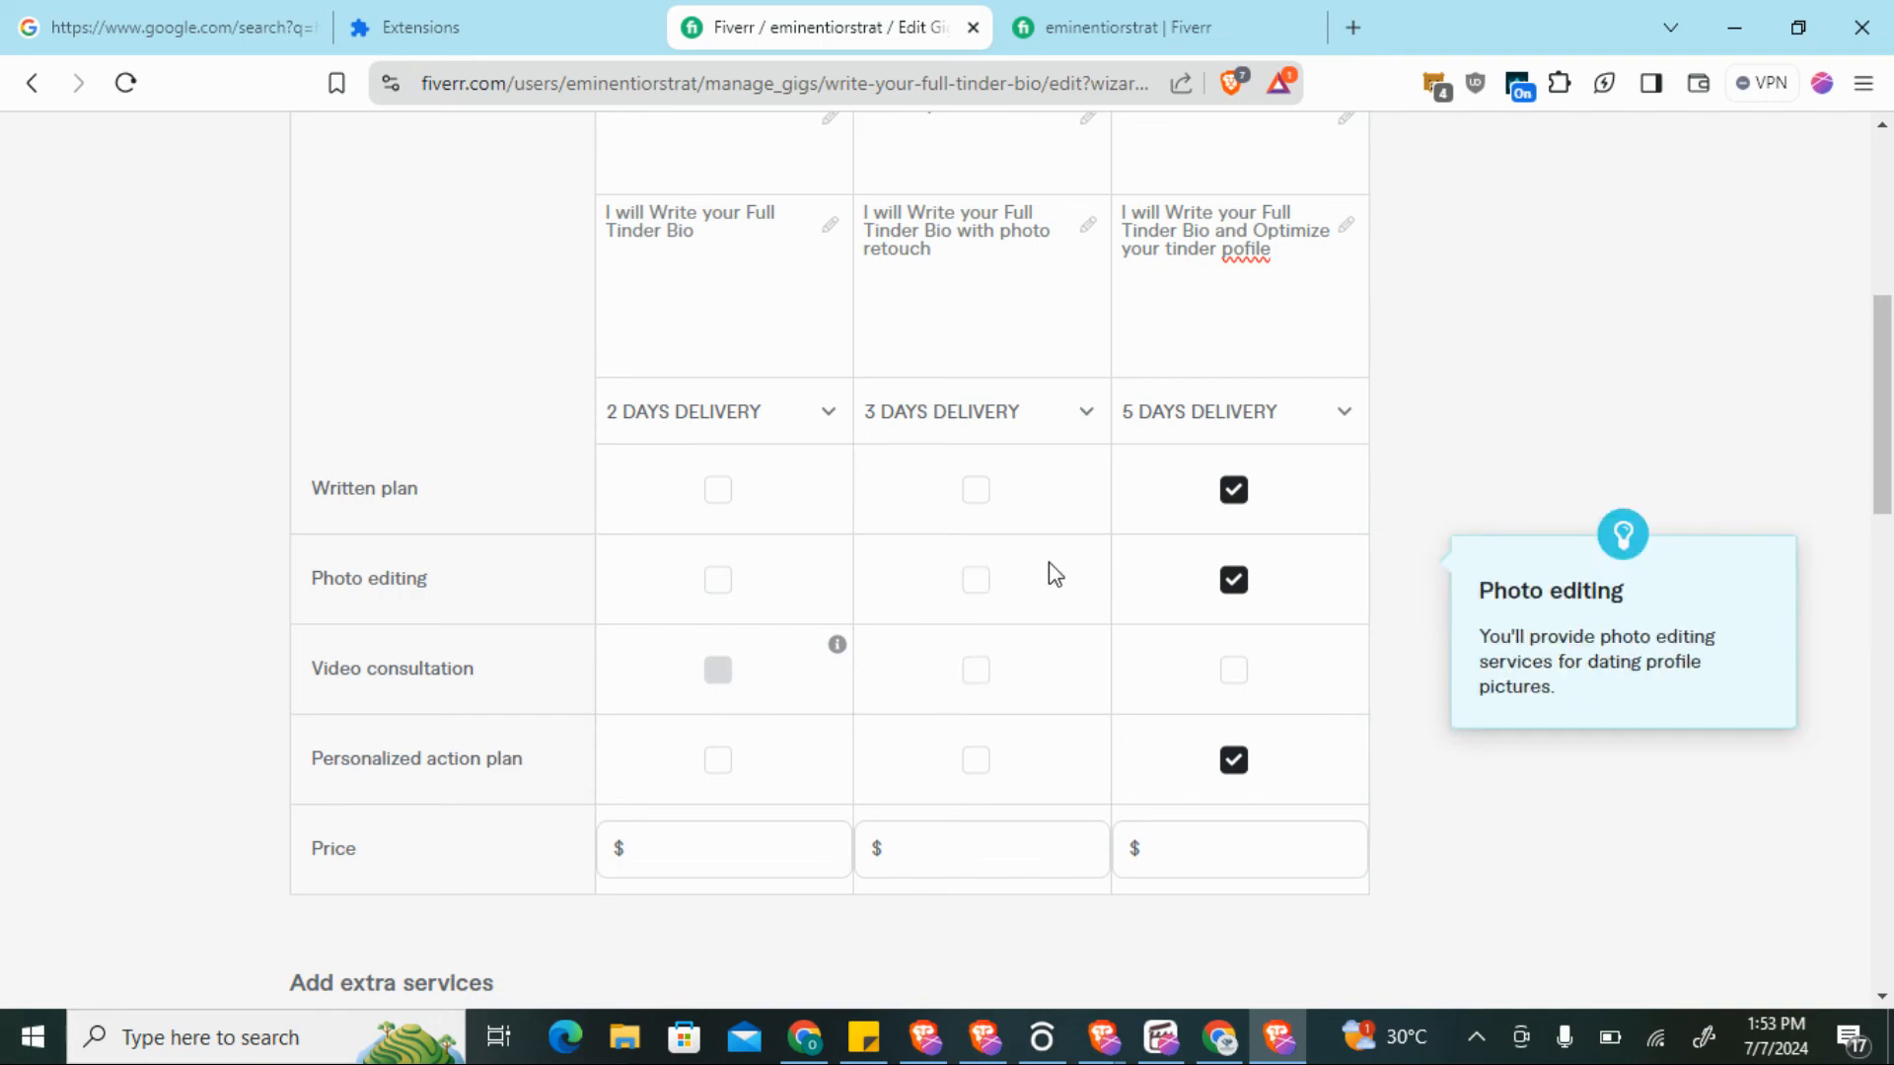
left_click(980, 502)
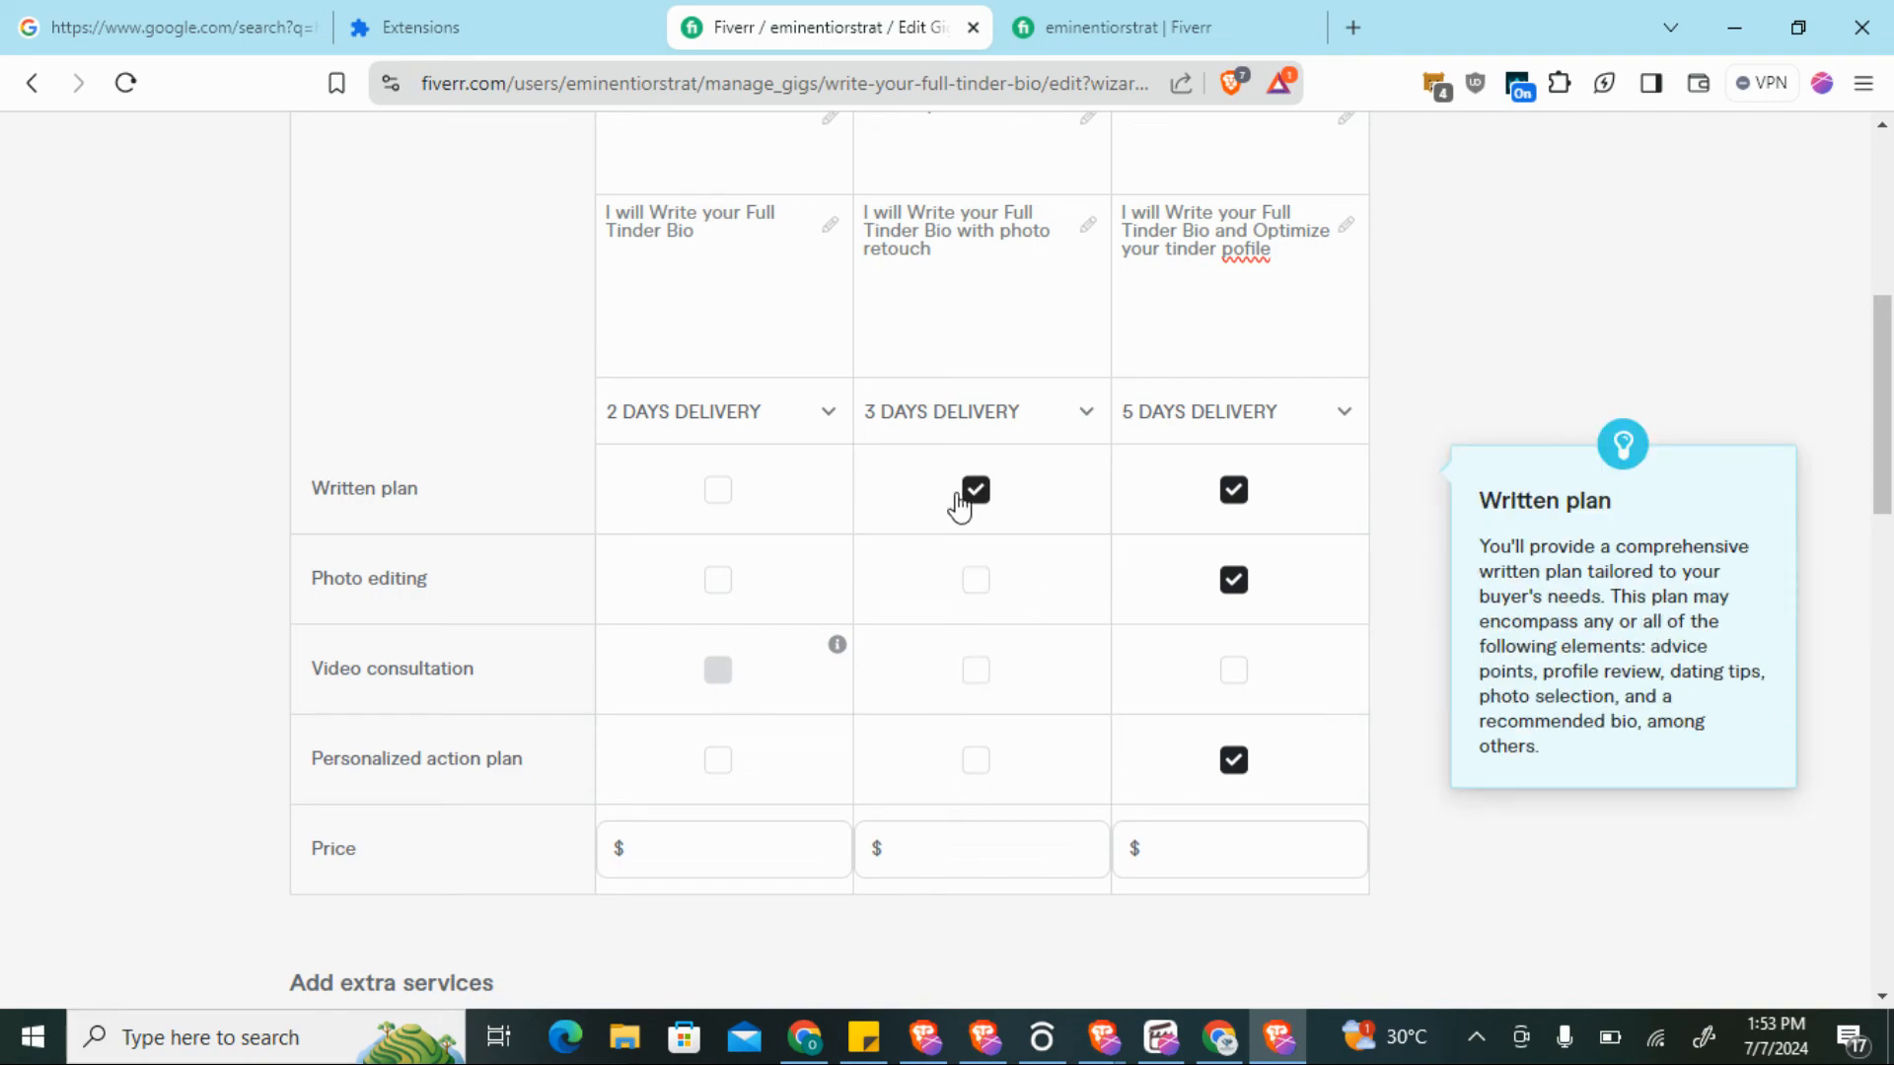
left_click(730, 509)
- Price the Basic, Standard and Premium packages at $20, $40 and $55, and save the pricing page to continue
scroll(1021, 608, "down", 5)
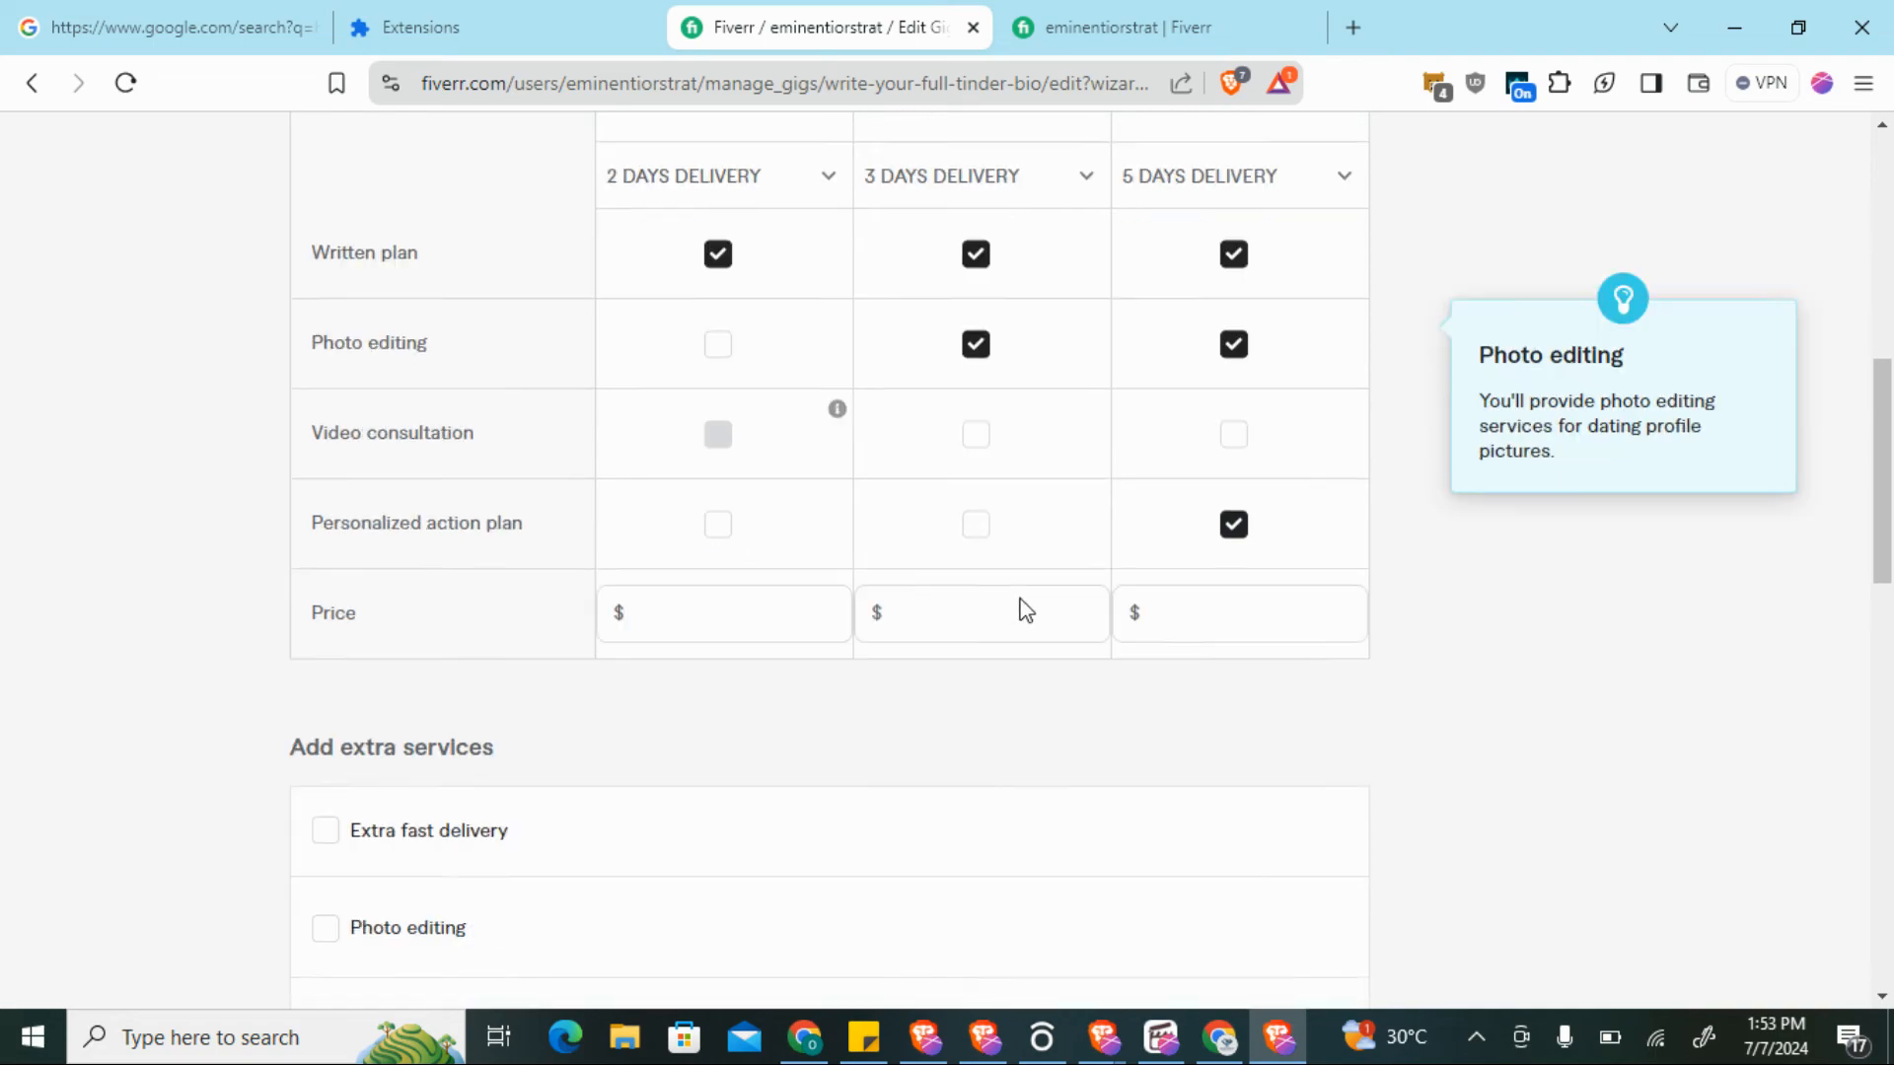
left_click(770, 342)
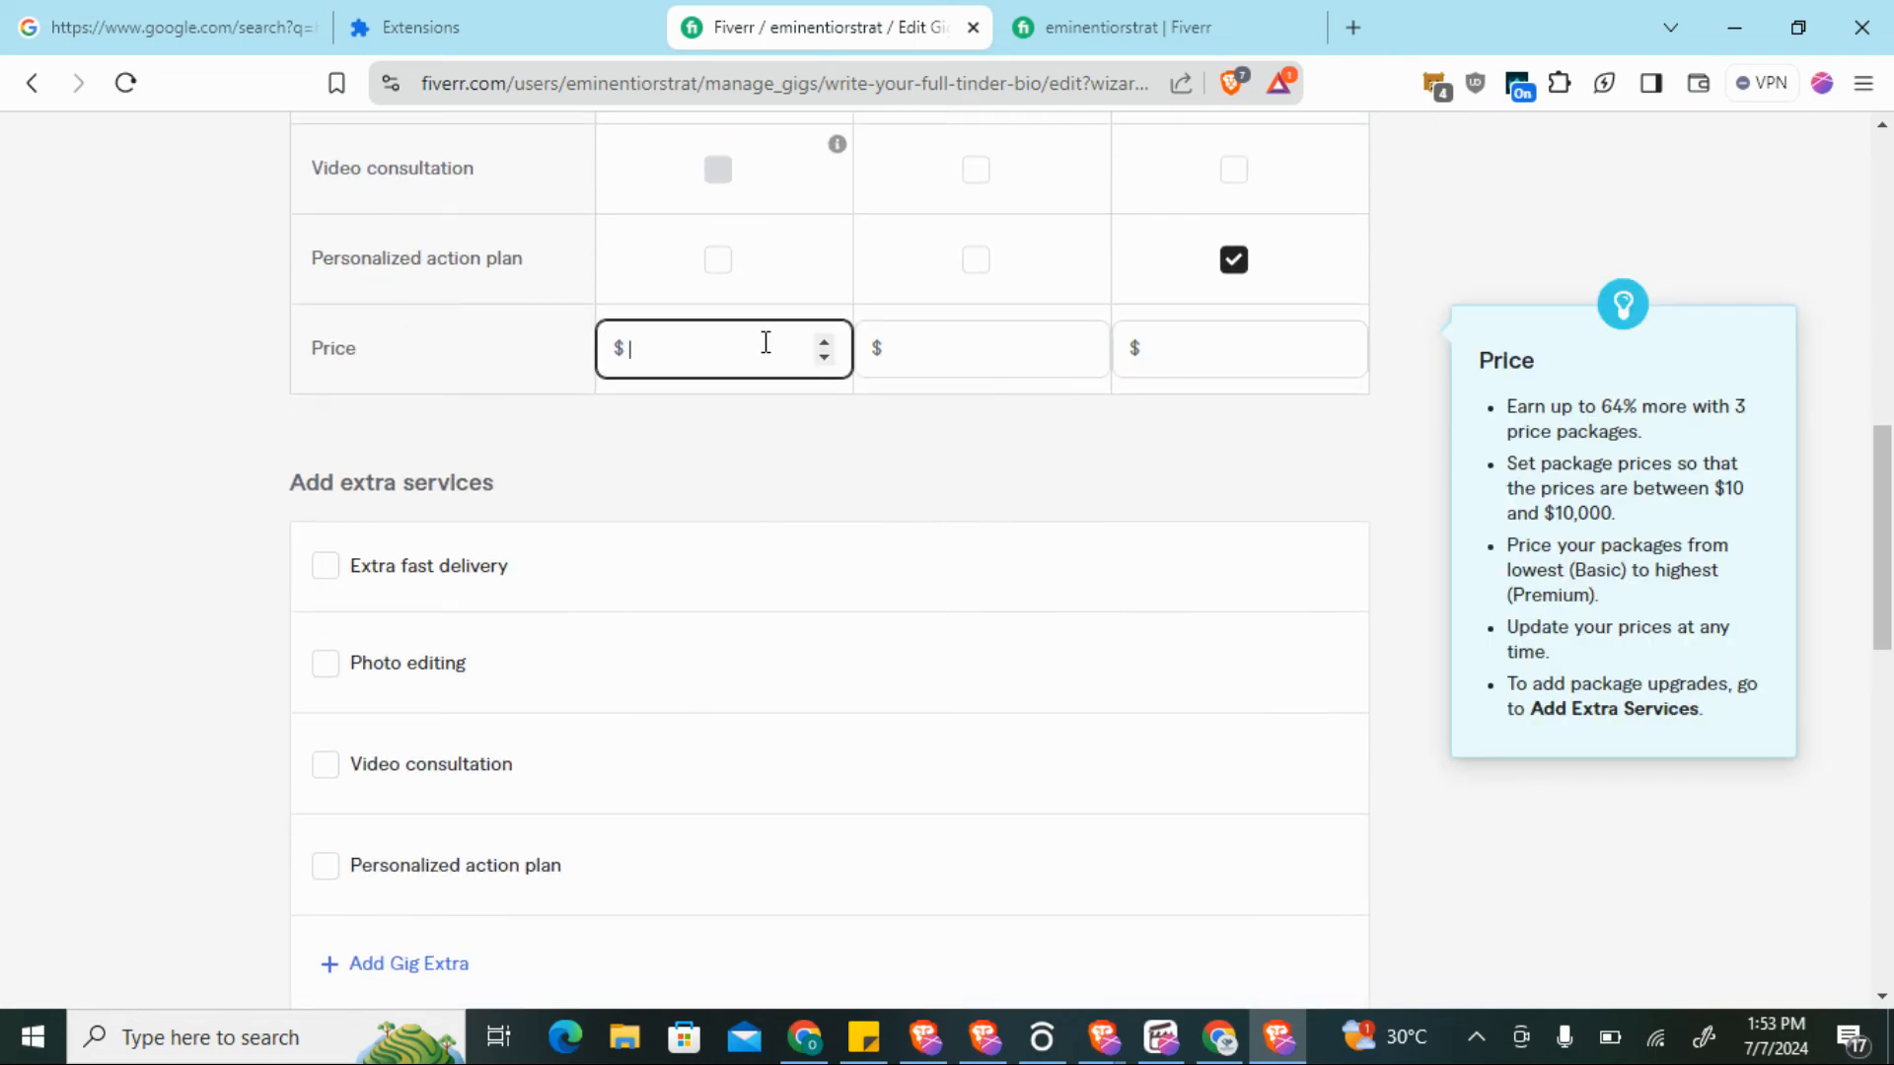
type("20")
left_click(905, 340)
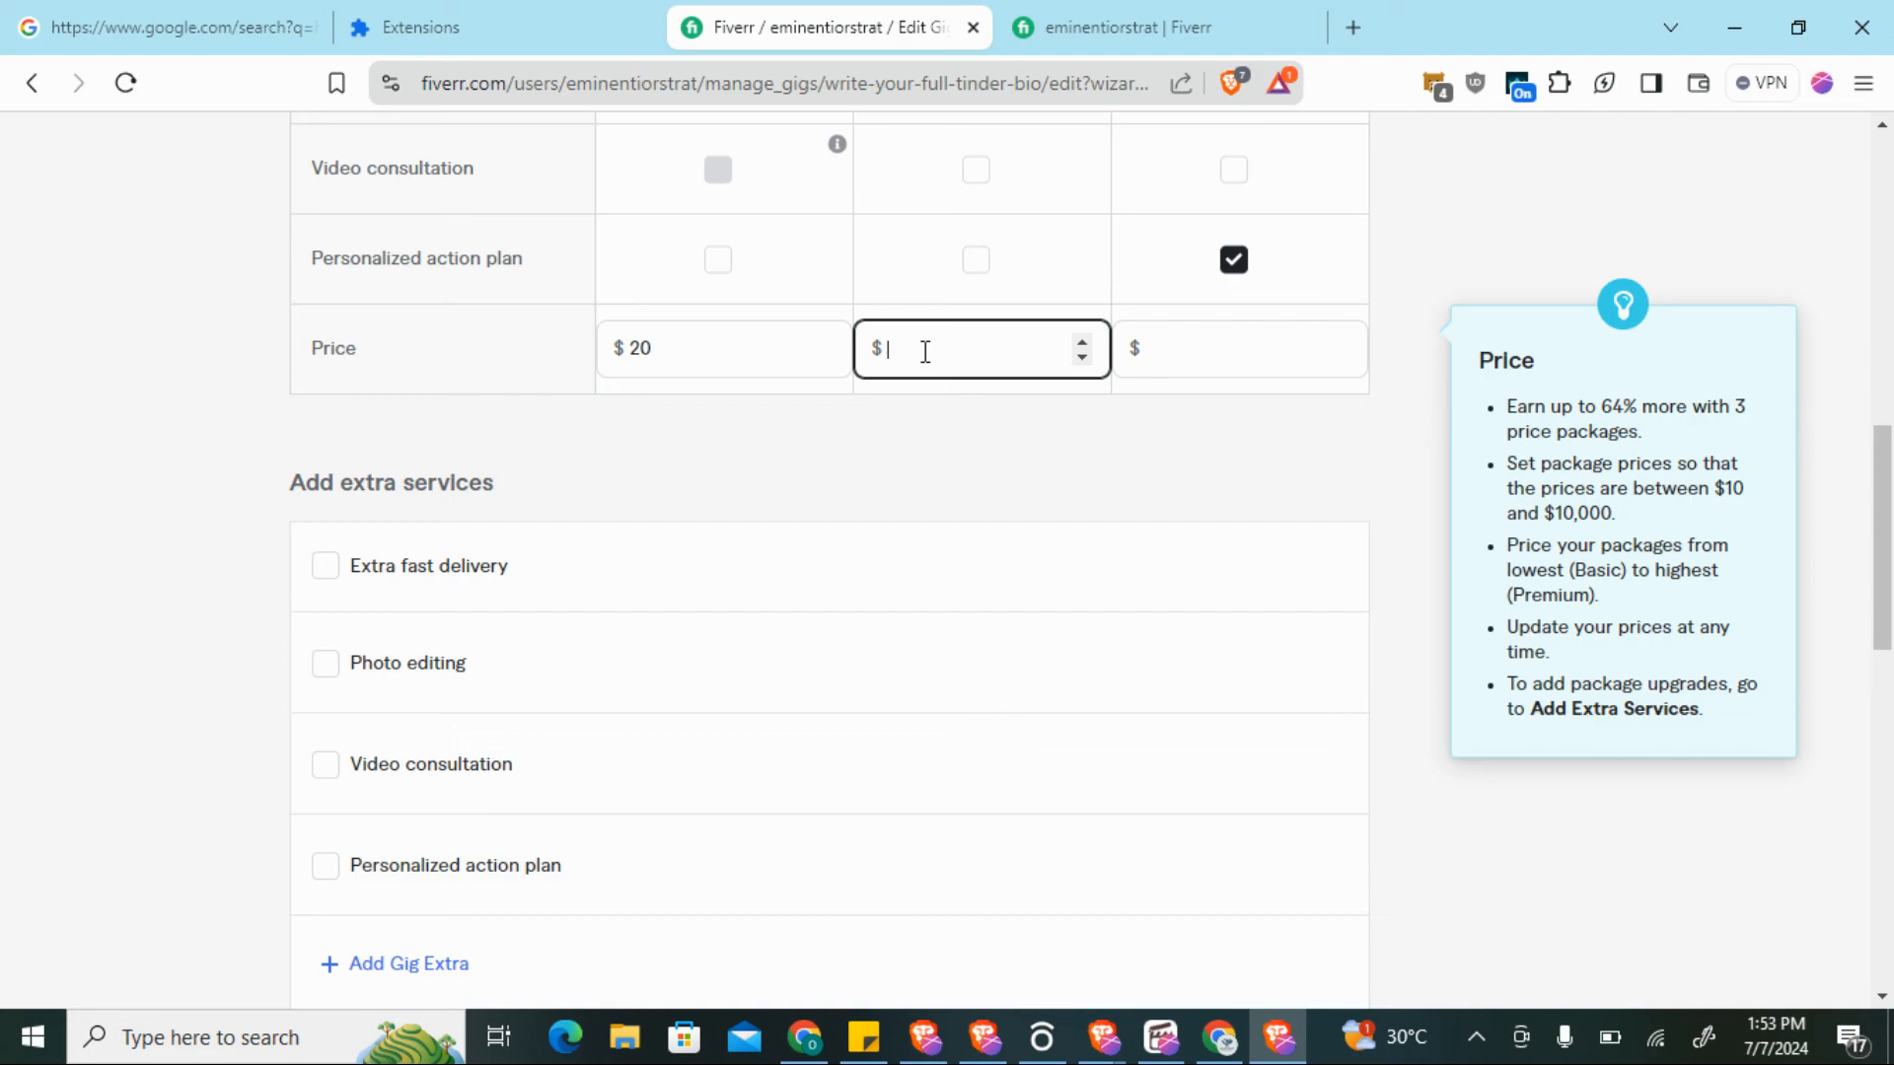
type("40")
left_click(1160, 347)
type("55")
scroll(1160, 355, "down", 5)
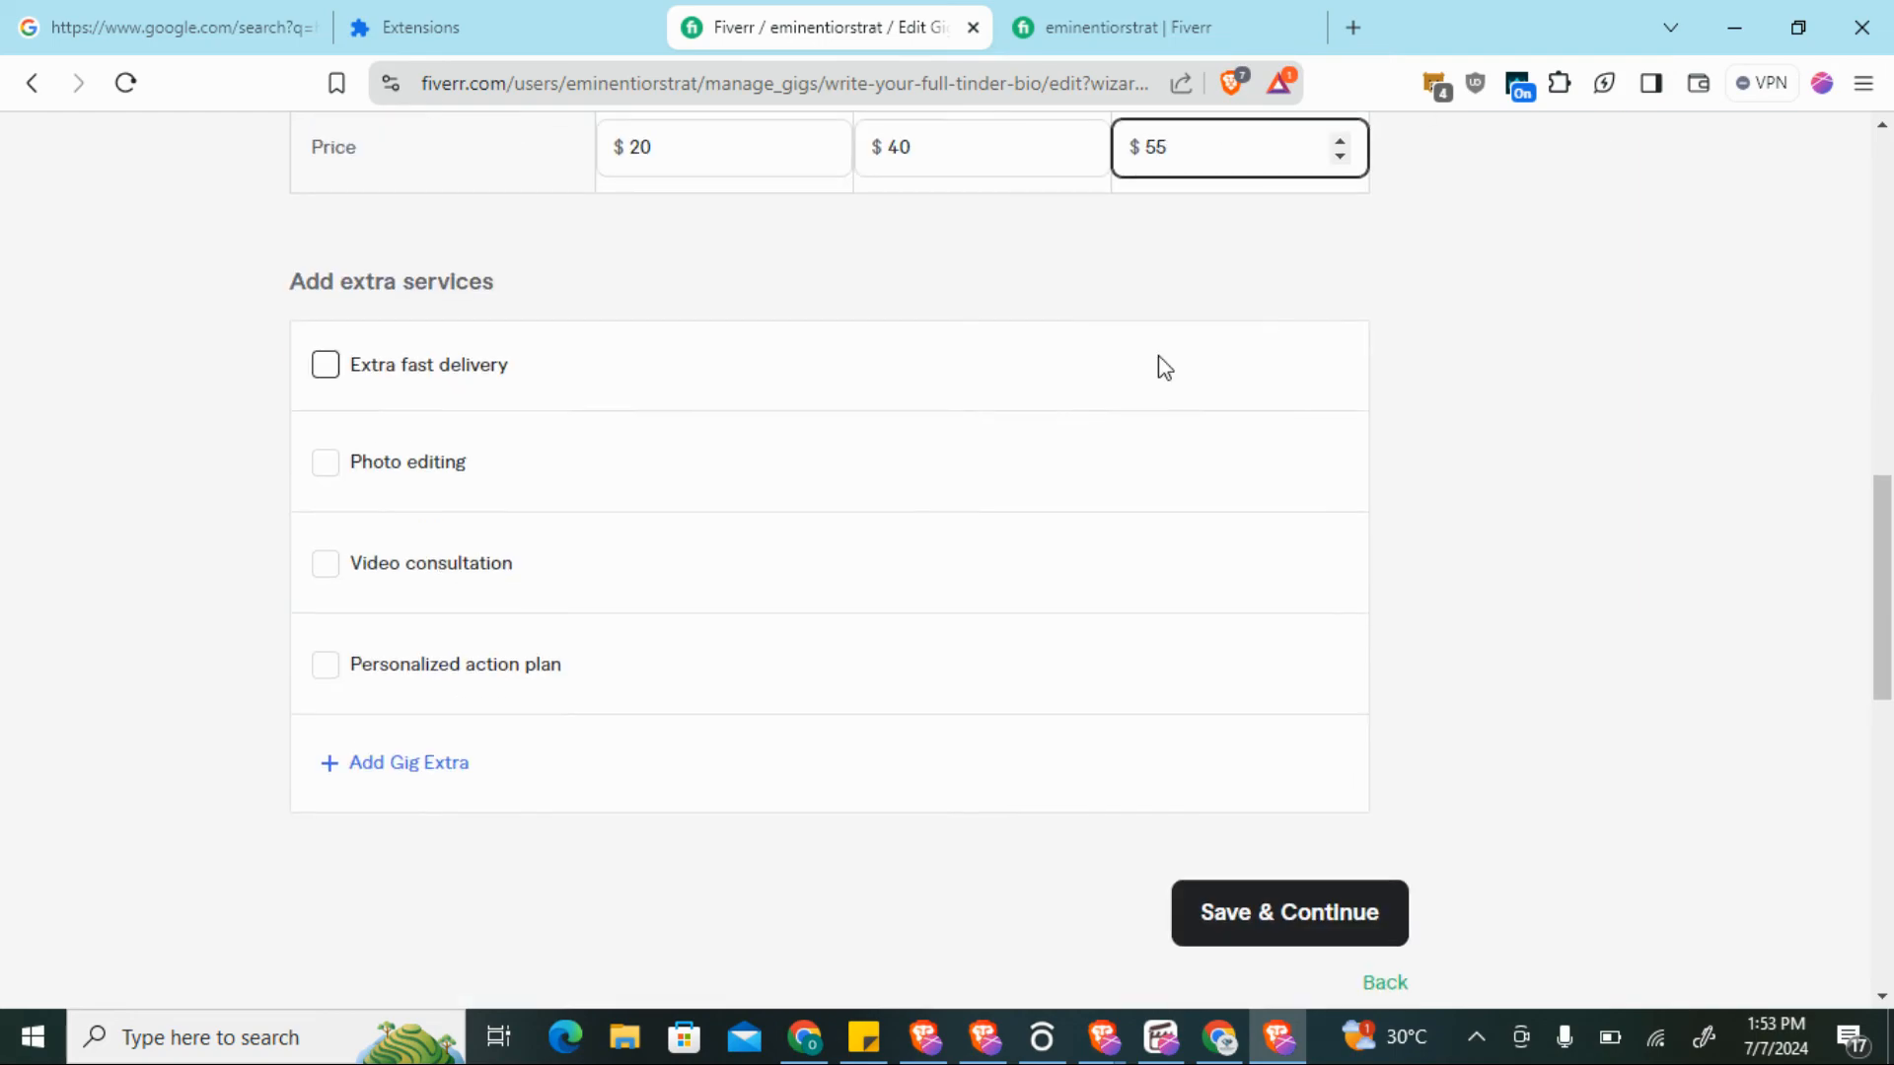
left_click(1308, 619)
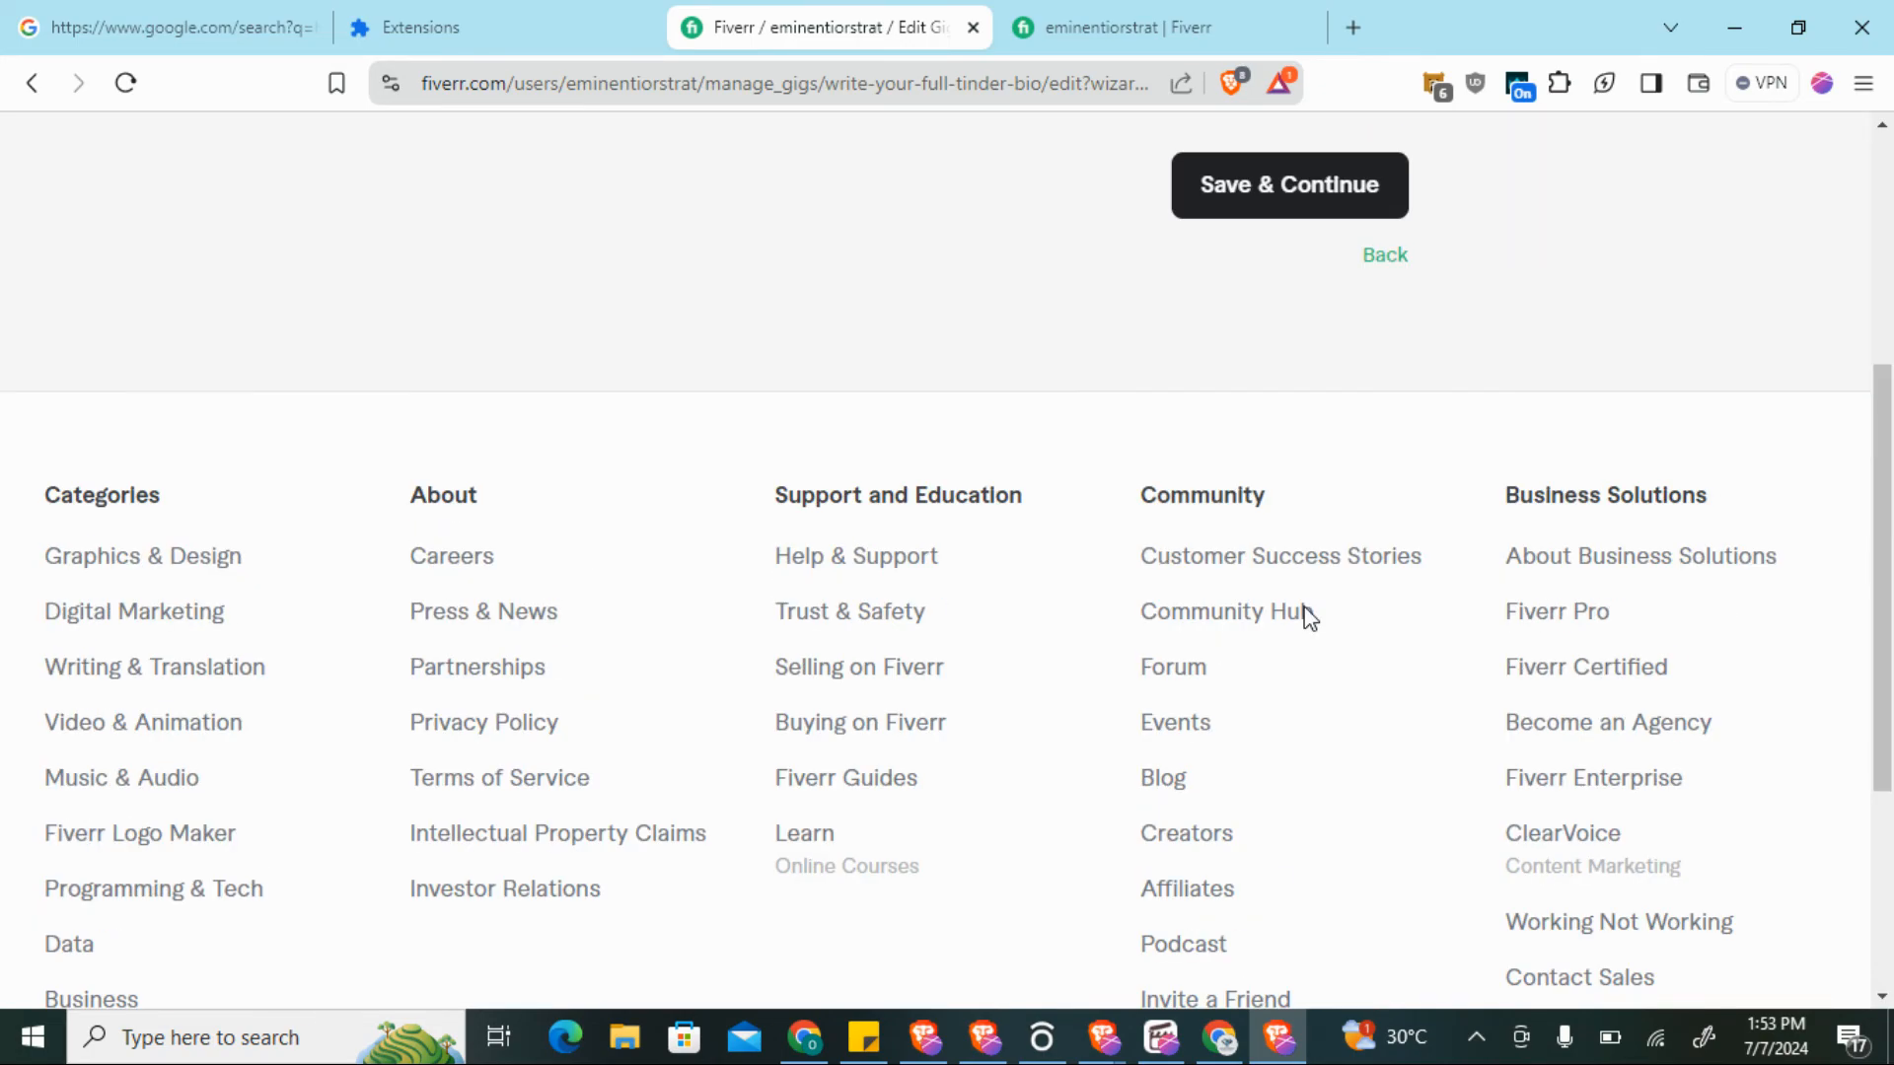
- Place the cursor in the empty gig description, switch to Chrome and copy the competitor dating-profile gig's "About this gig" text
scroll(891, 537, "down", 2)
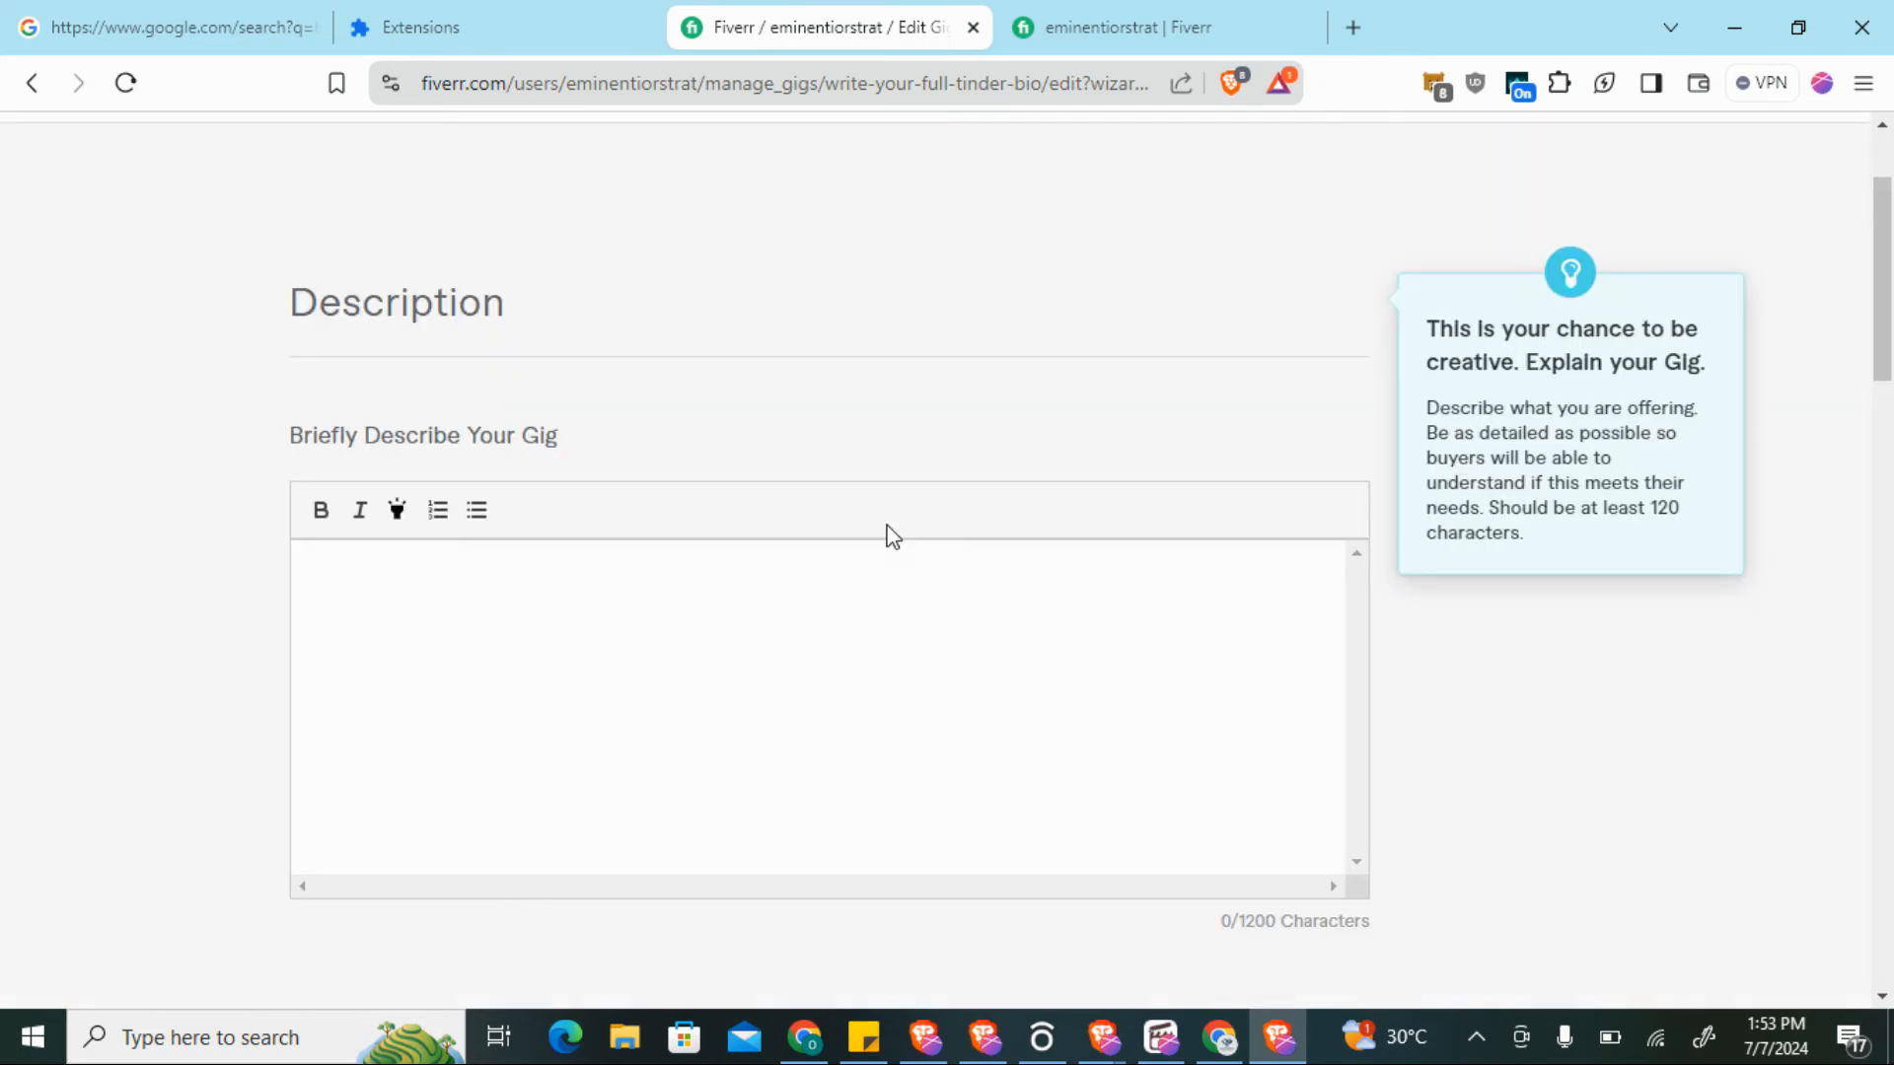
scroll(639, 673, "down", 2)
left_click(594, 578)
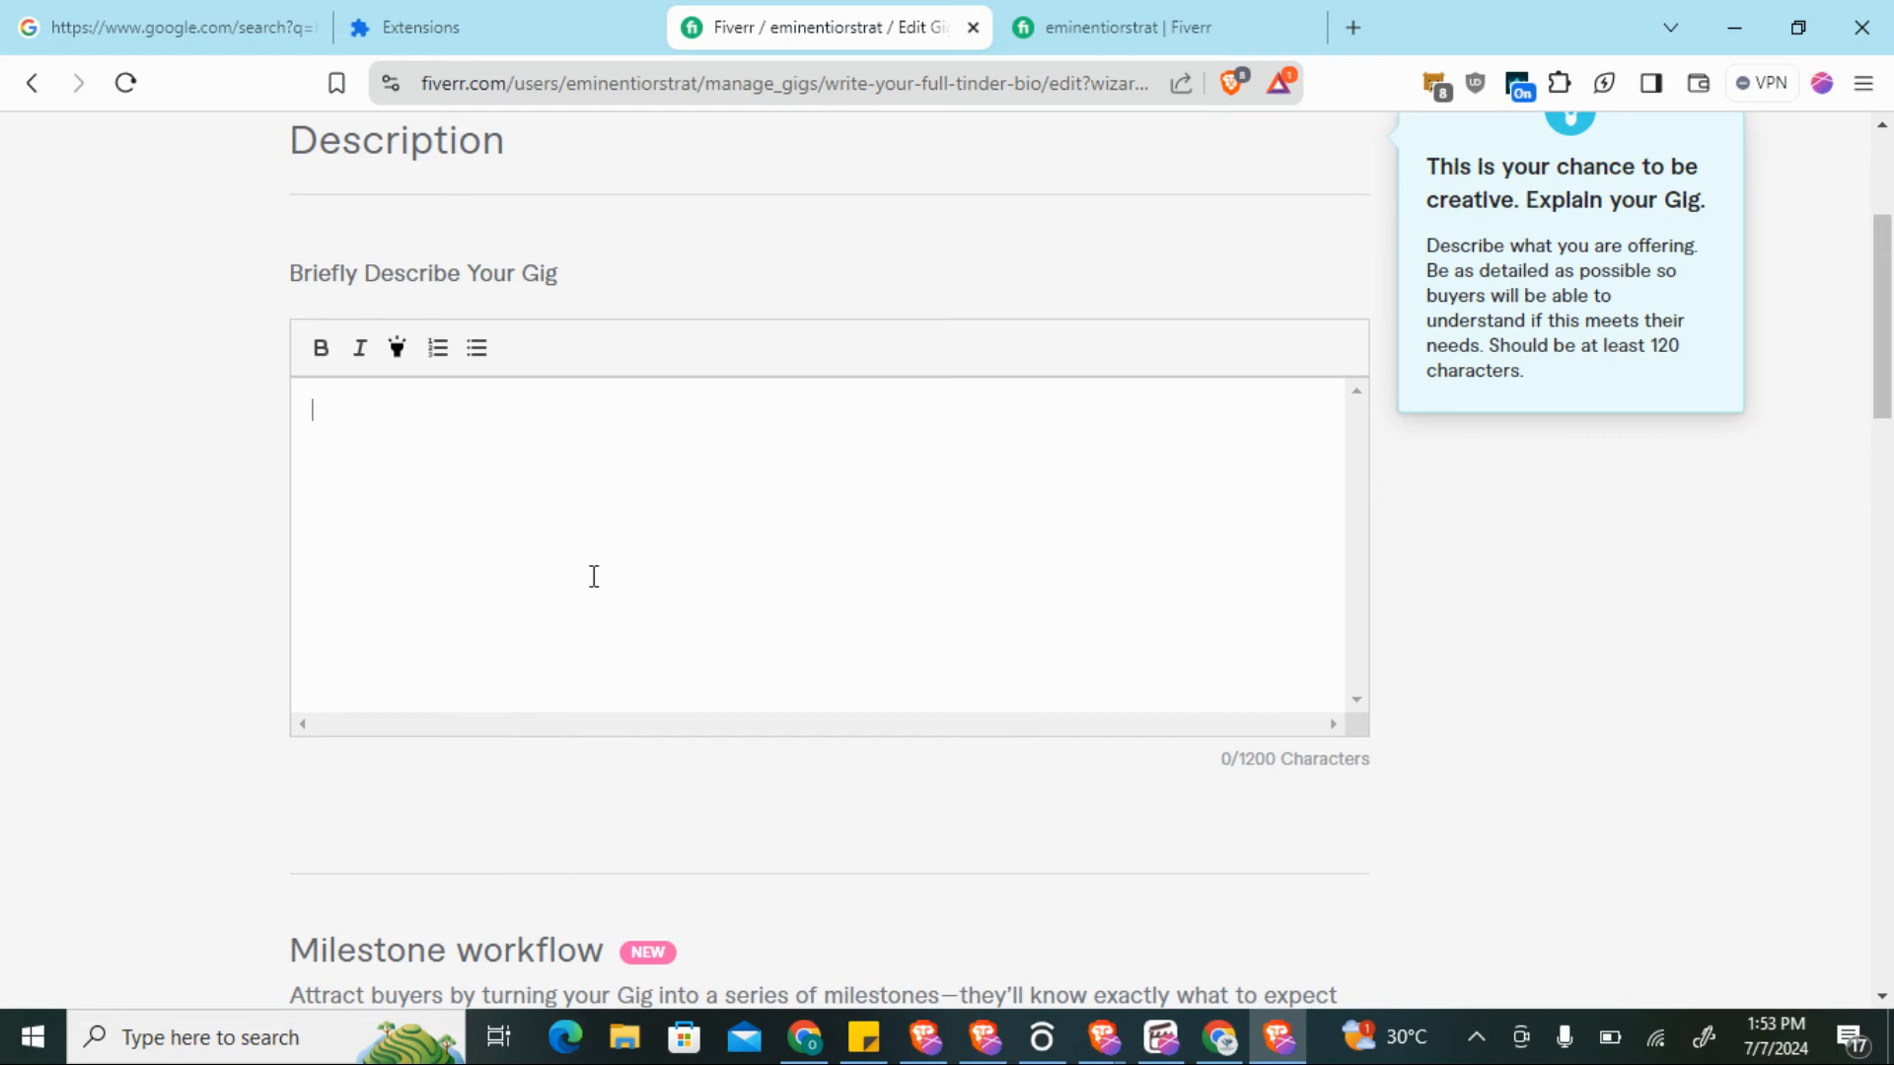
left_click(805, 1044)
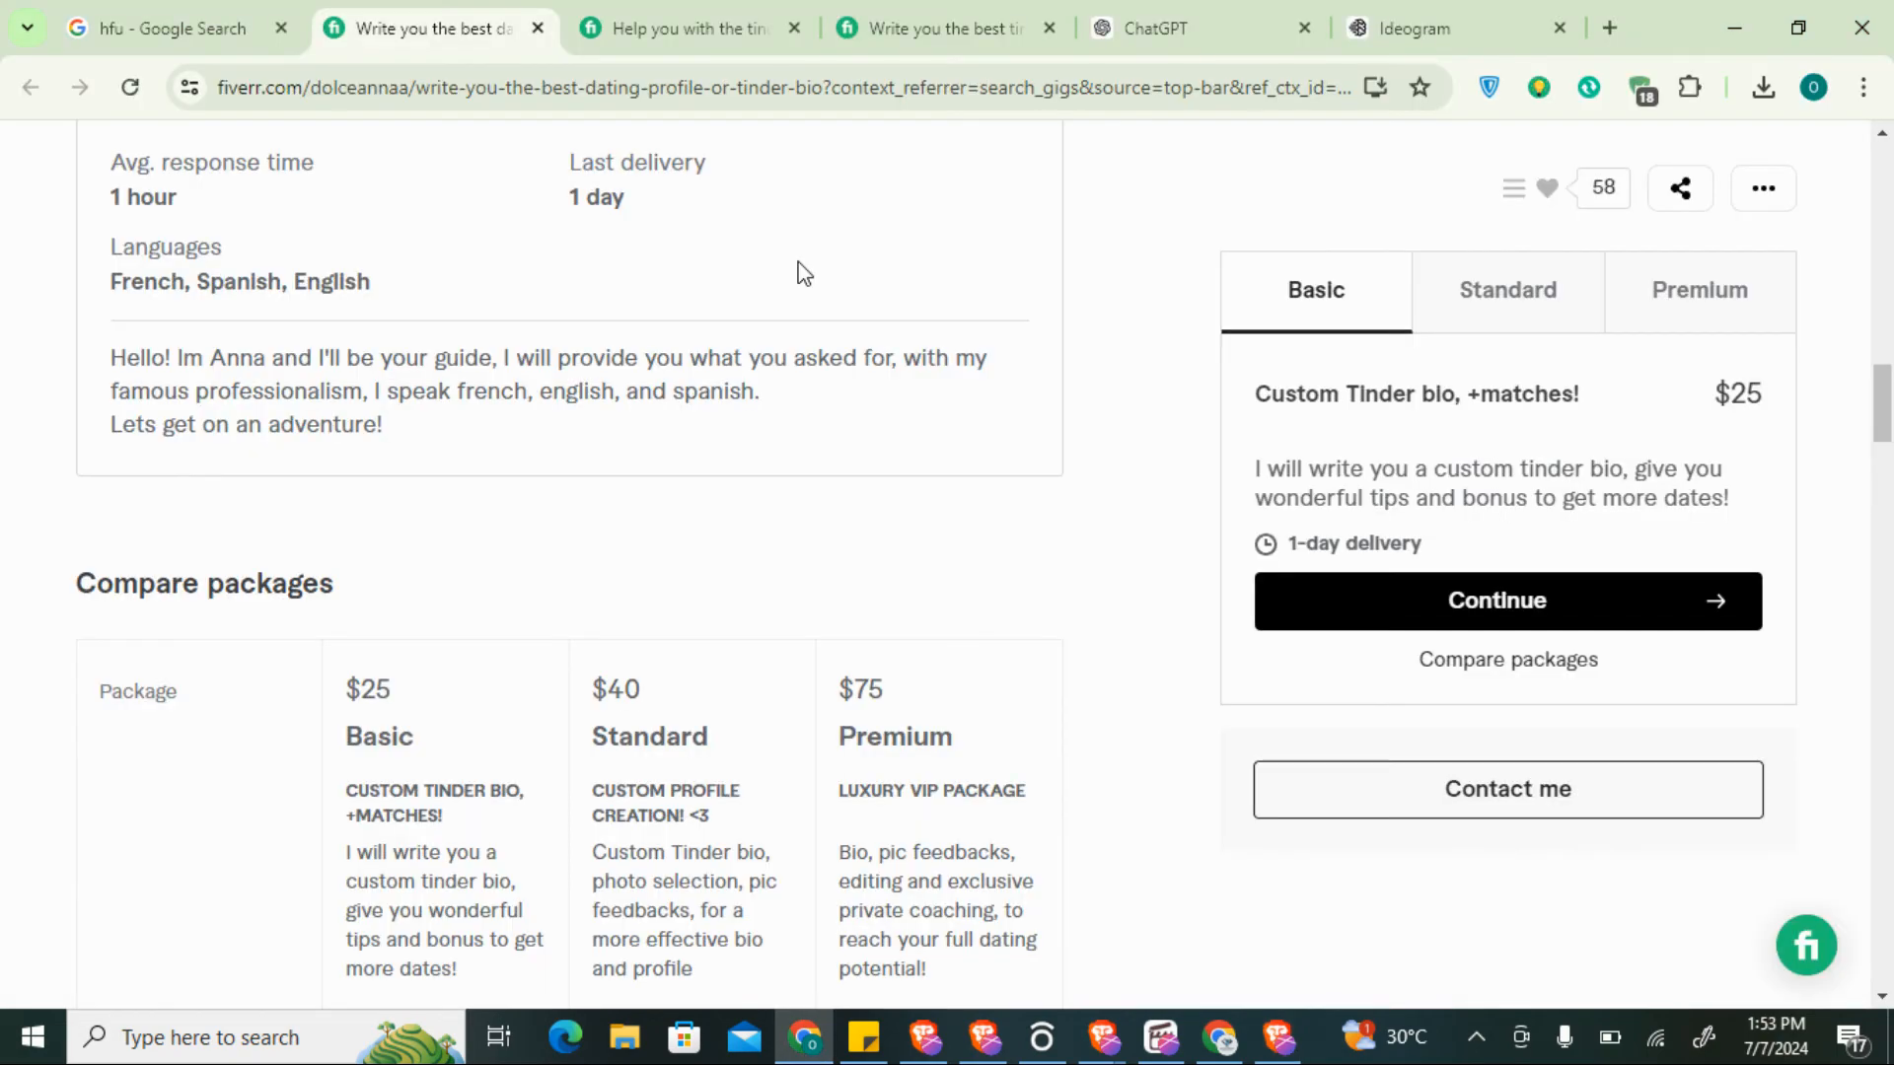
scroll(613, 282, "up", 15)
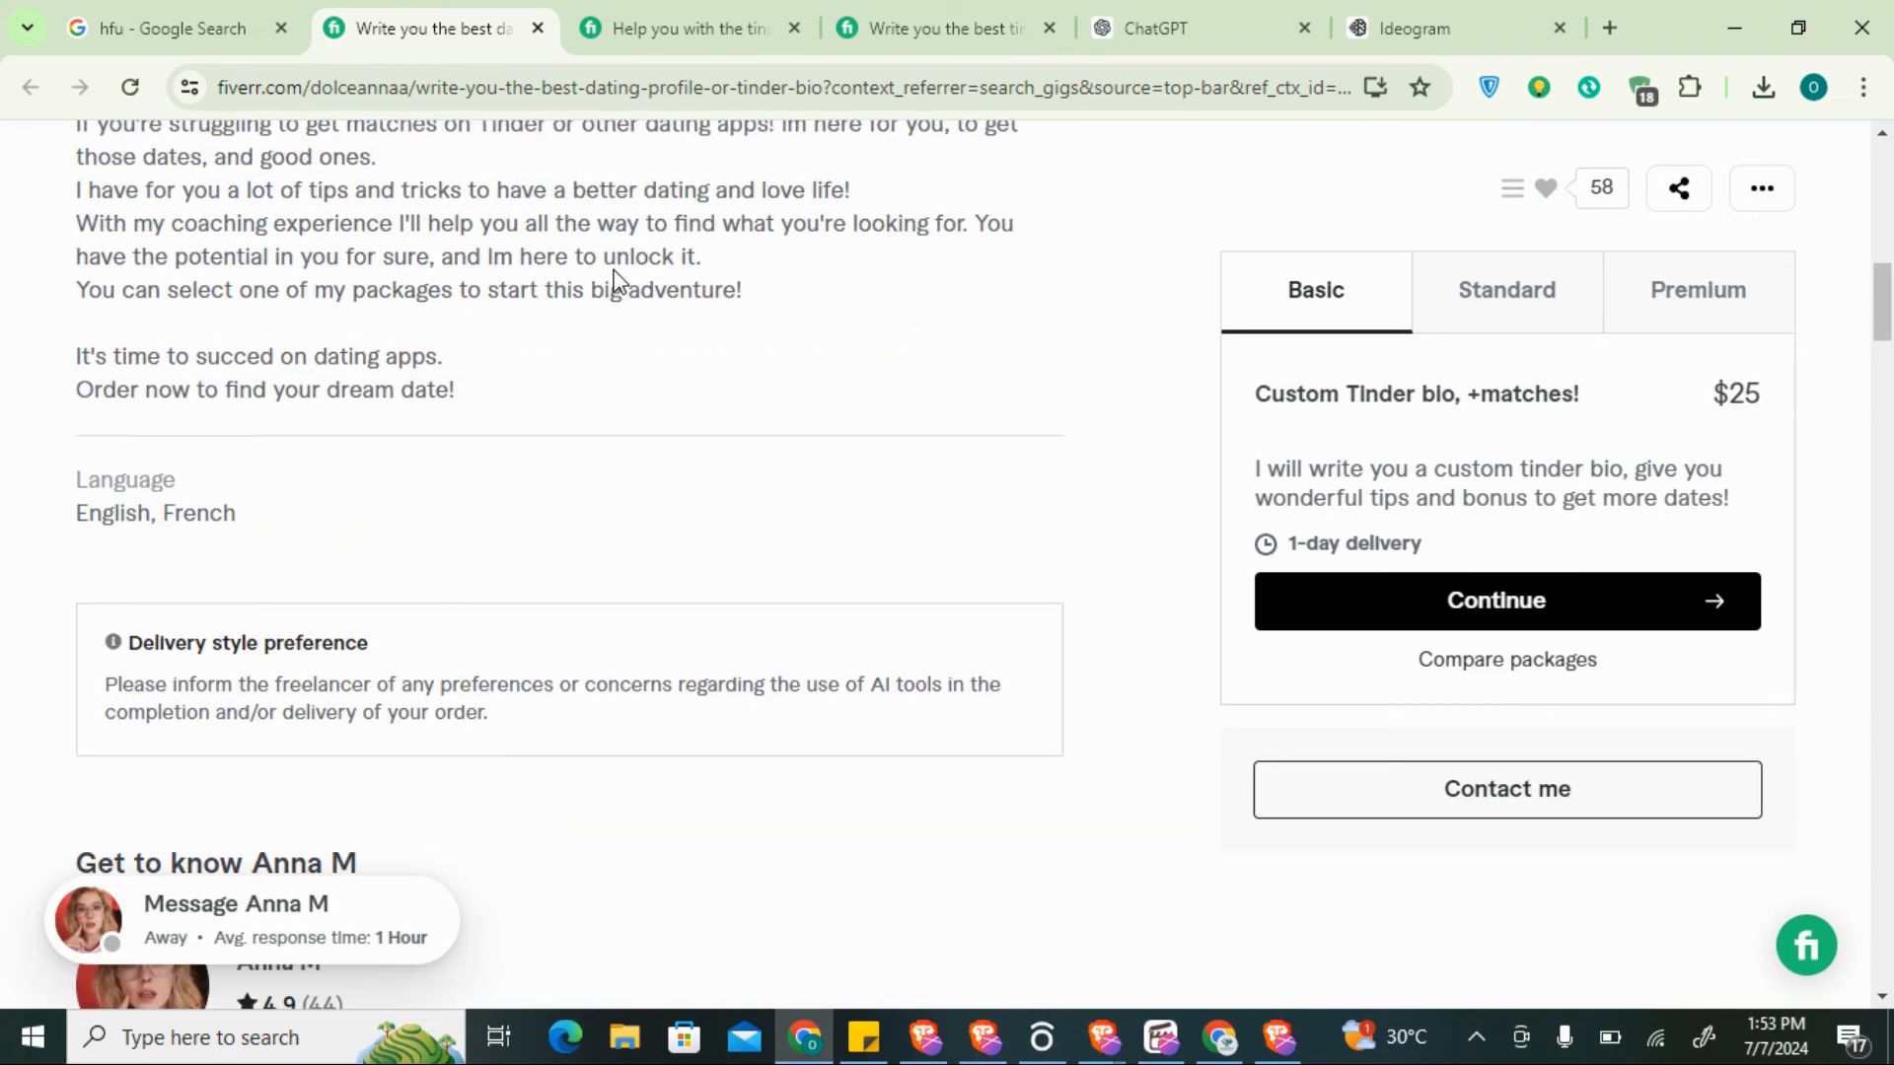
scroll(185, 546, "down", 2)
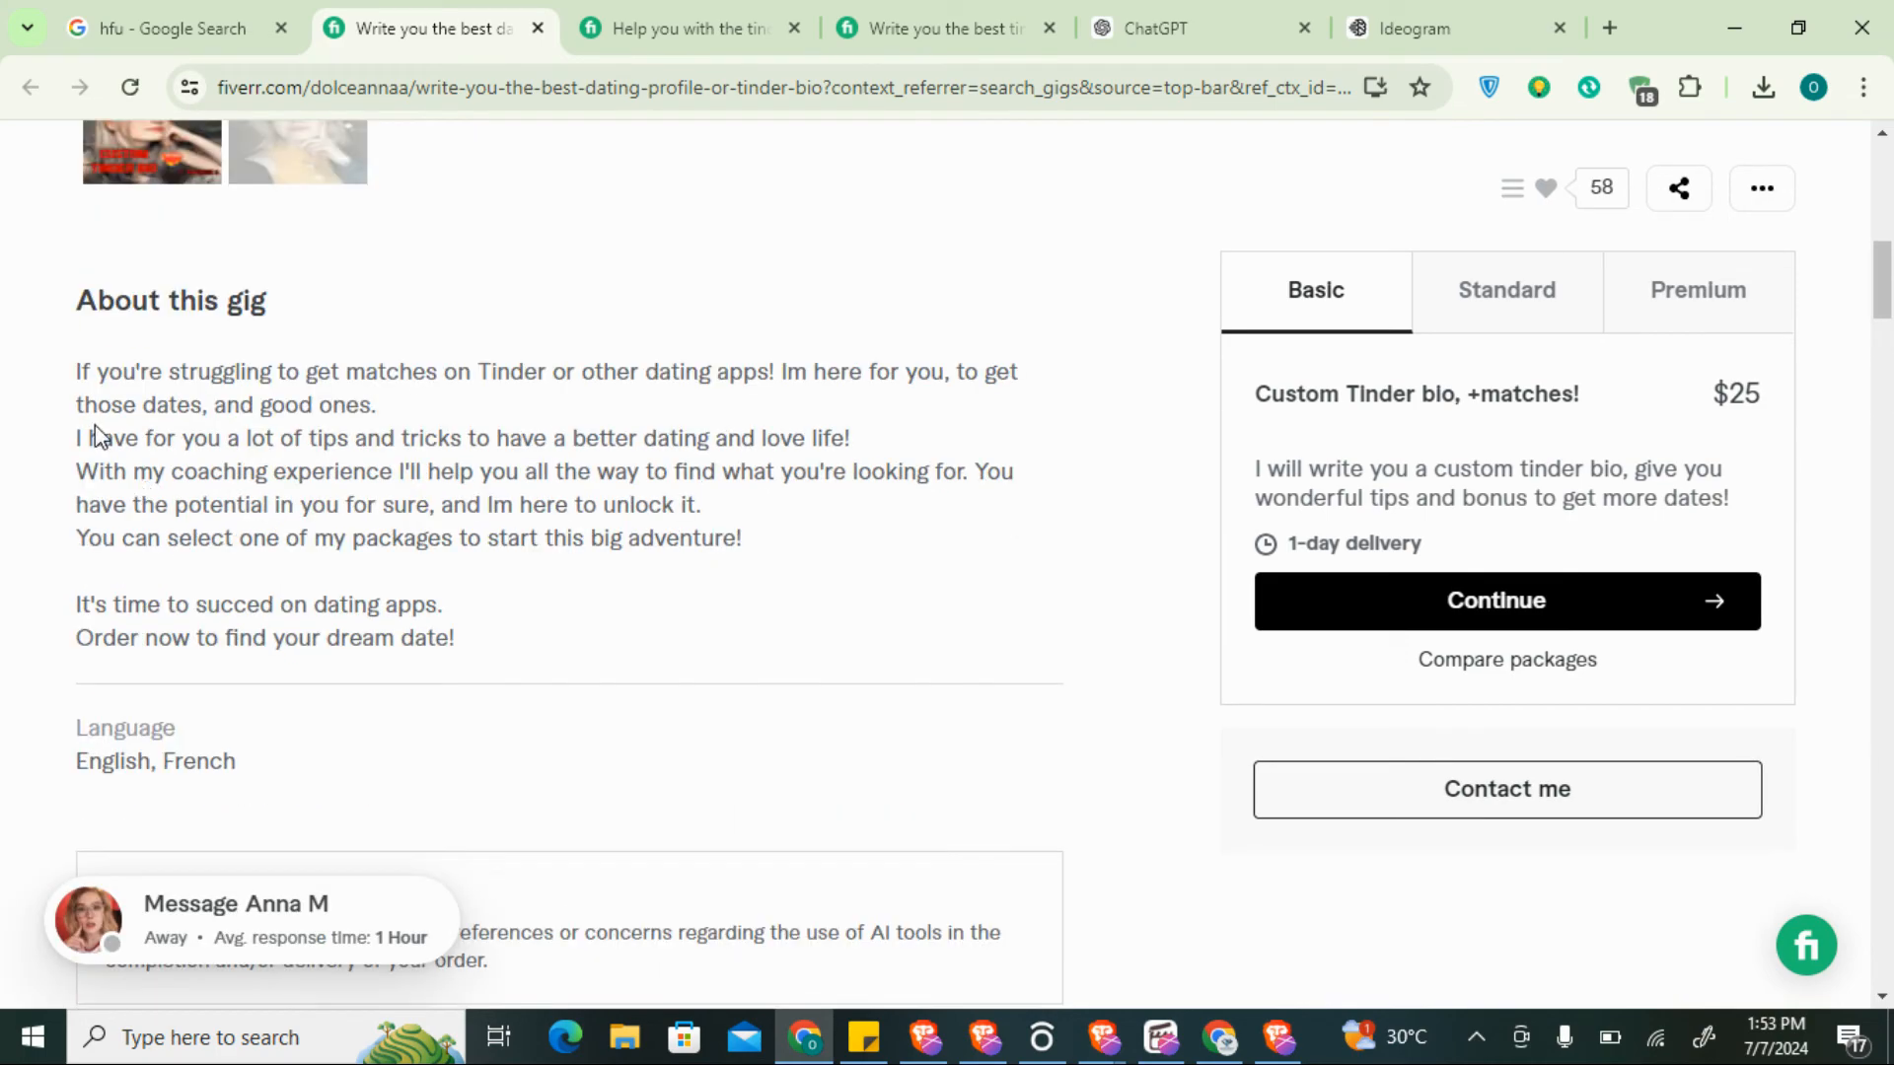
left_click_drag(79, 378, 519, 636)
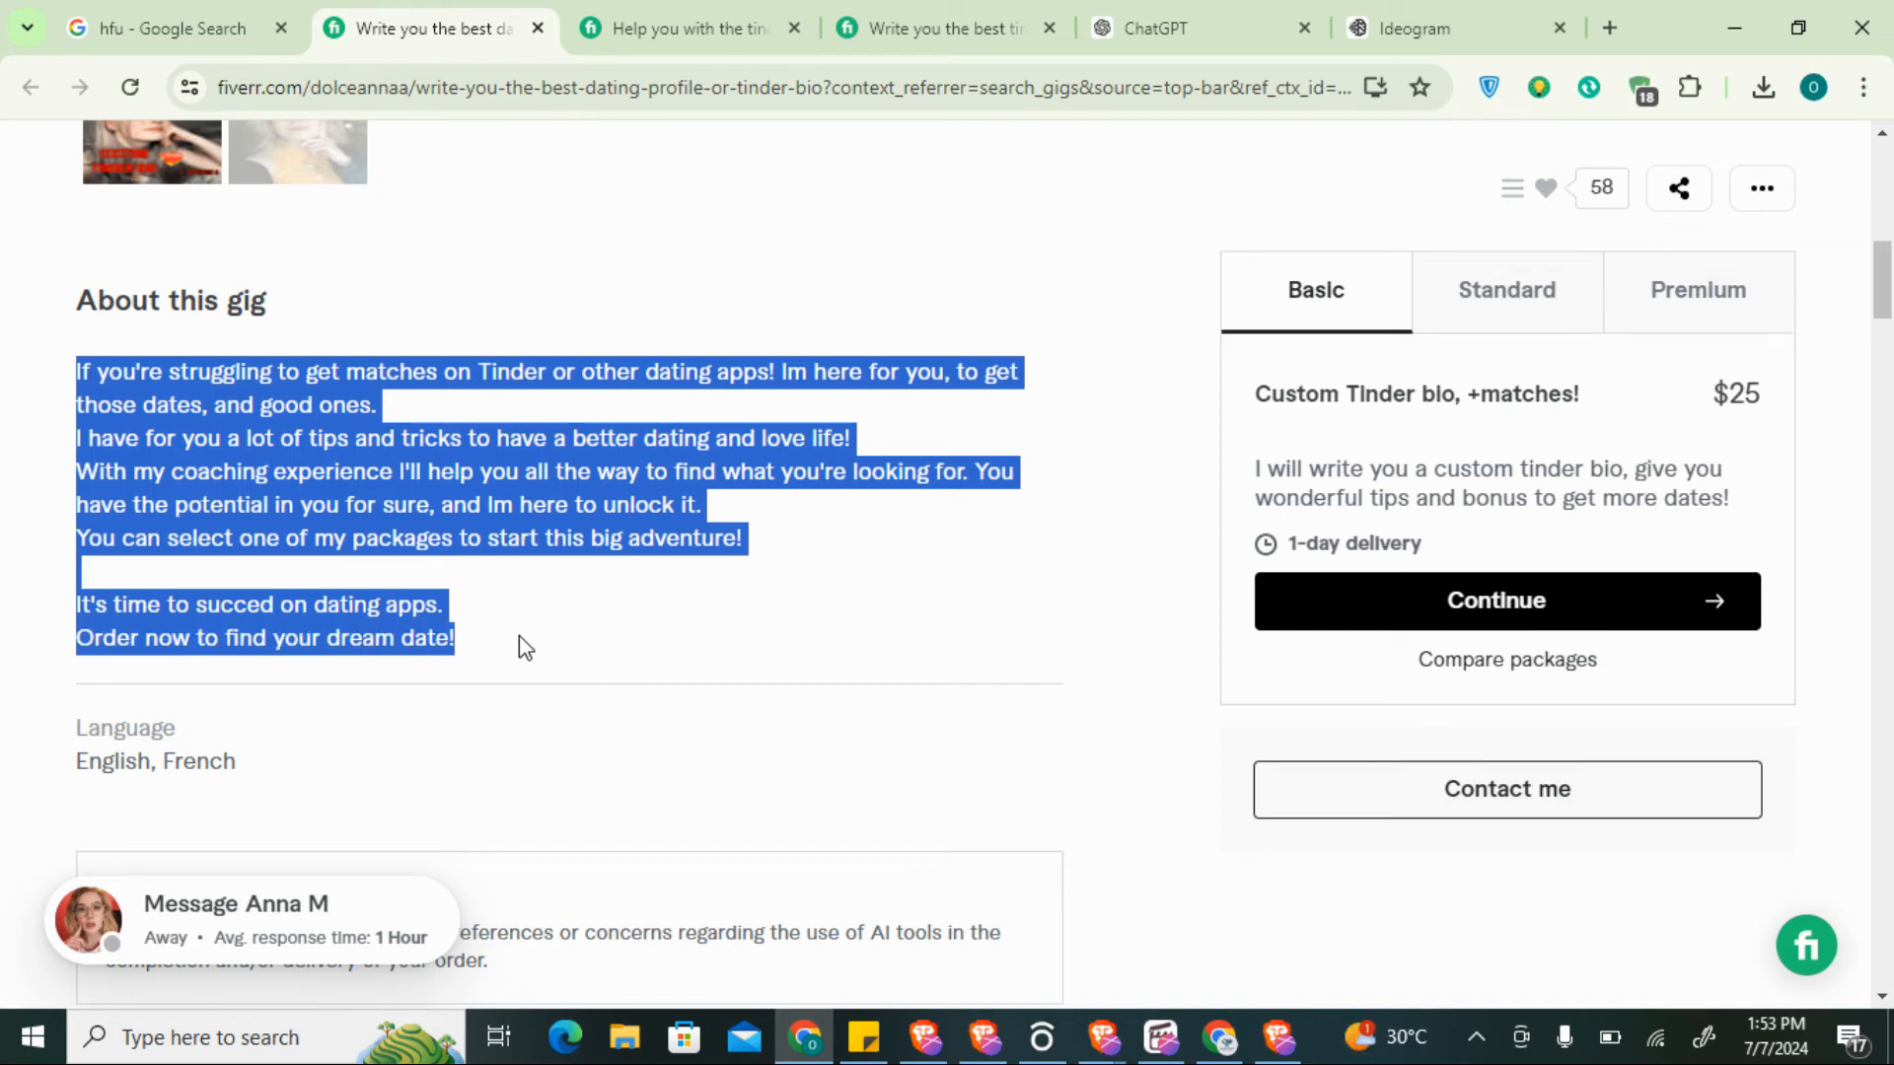
- Send ChatGPT the request "help me to paraphrase this" followed by the copied gig text
left_click(1162, 30)
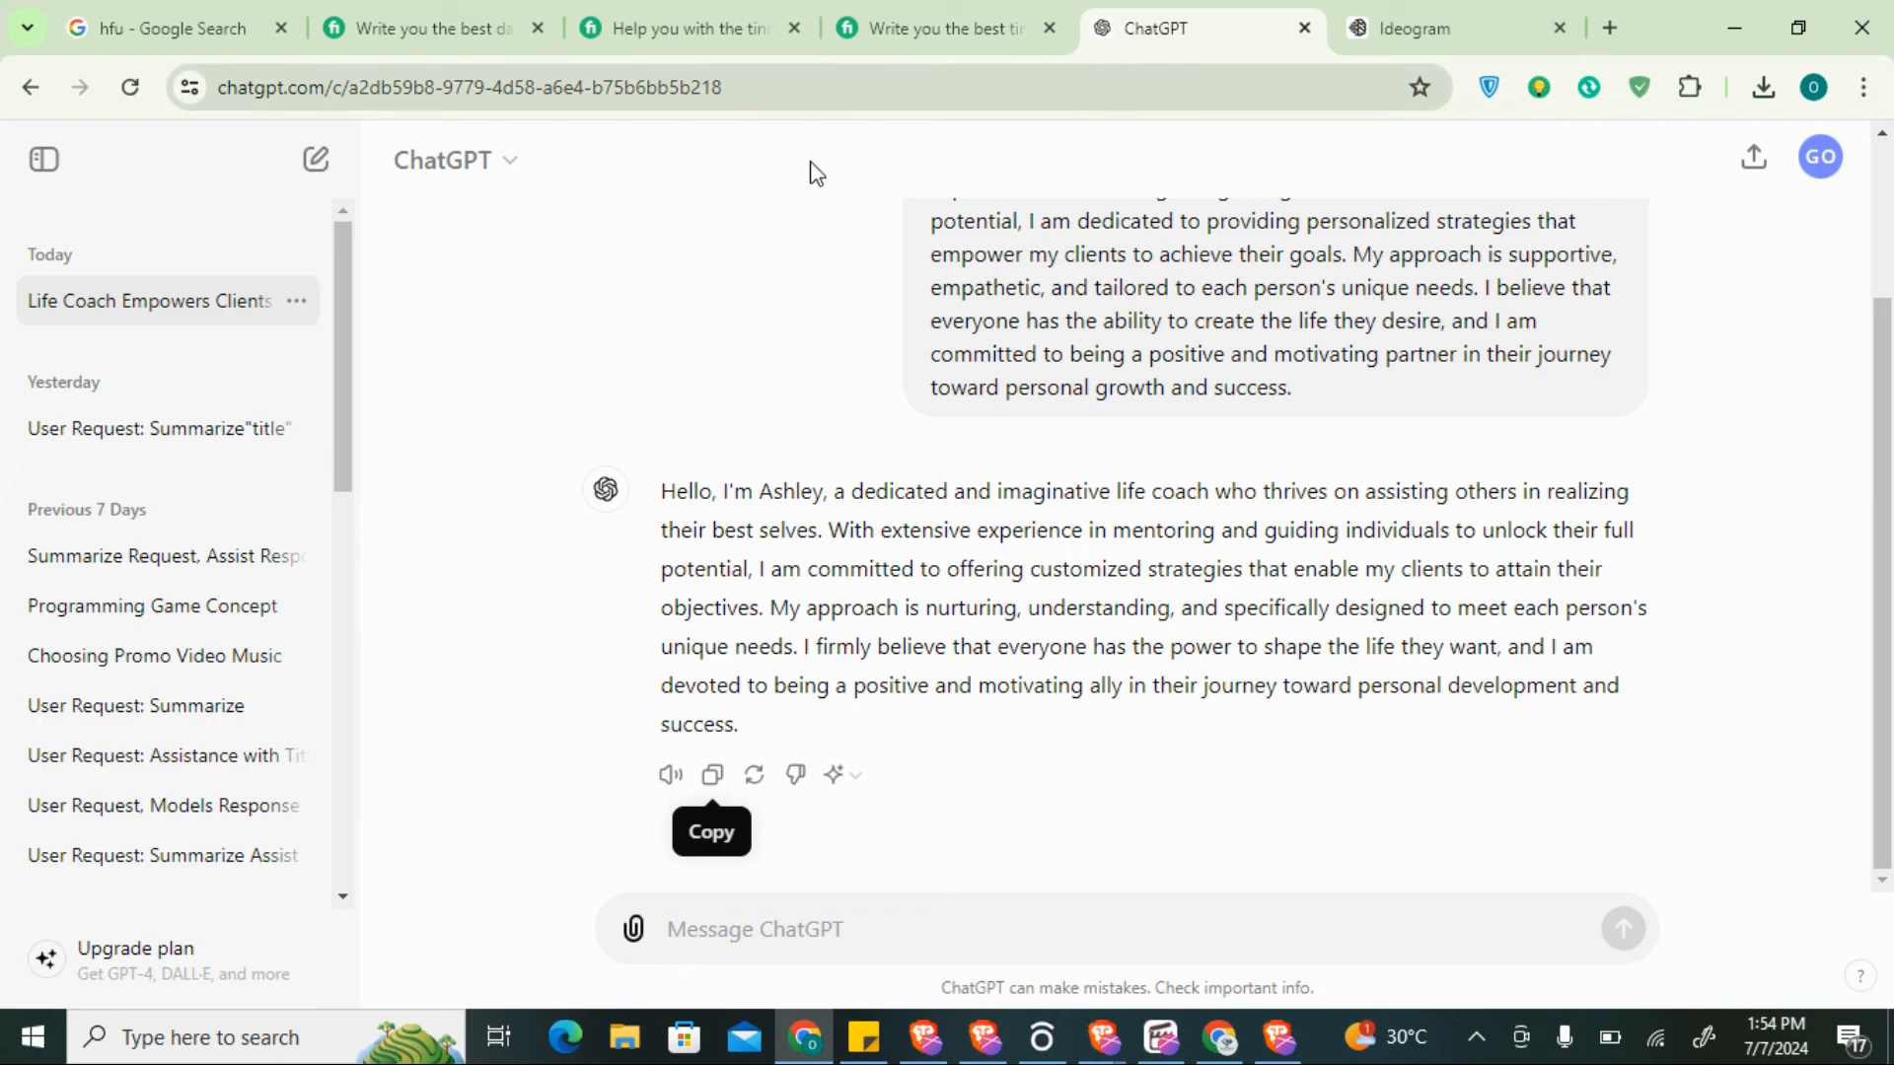
type("he")
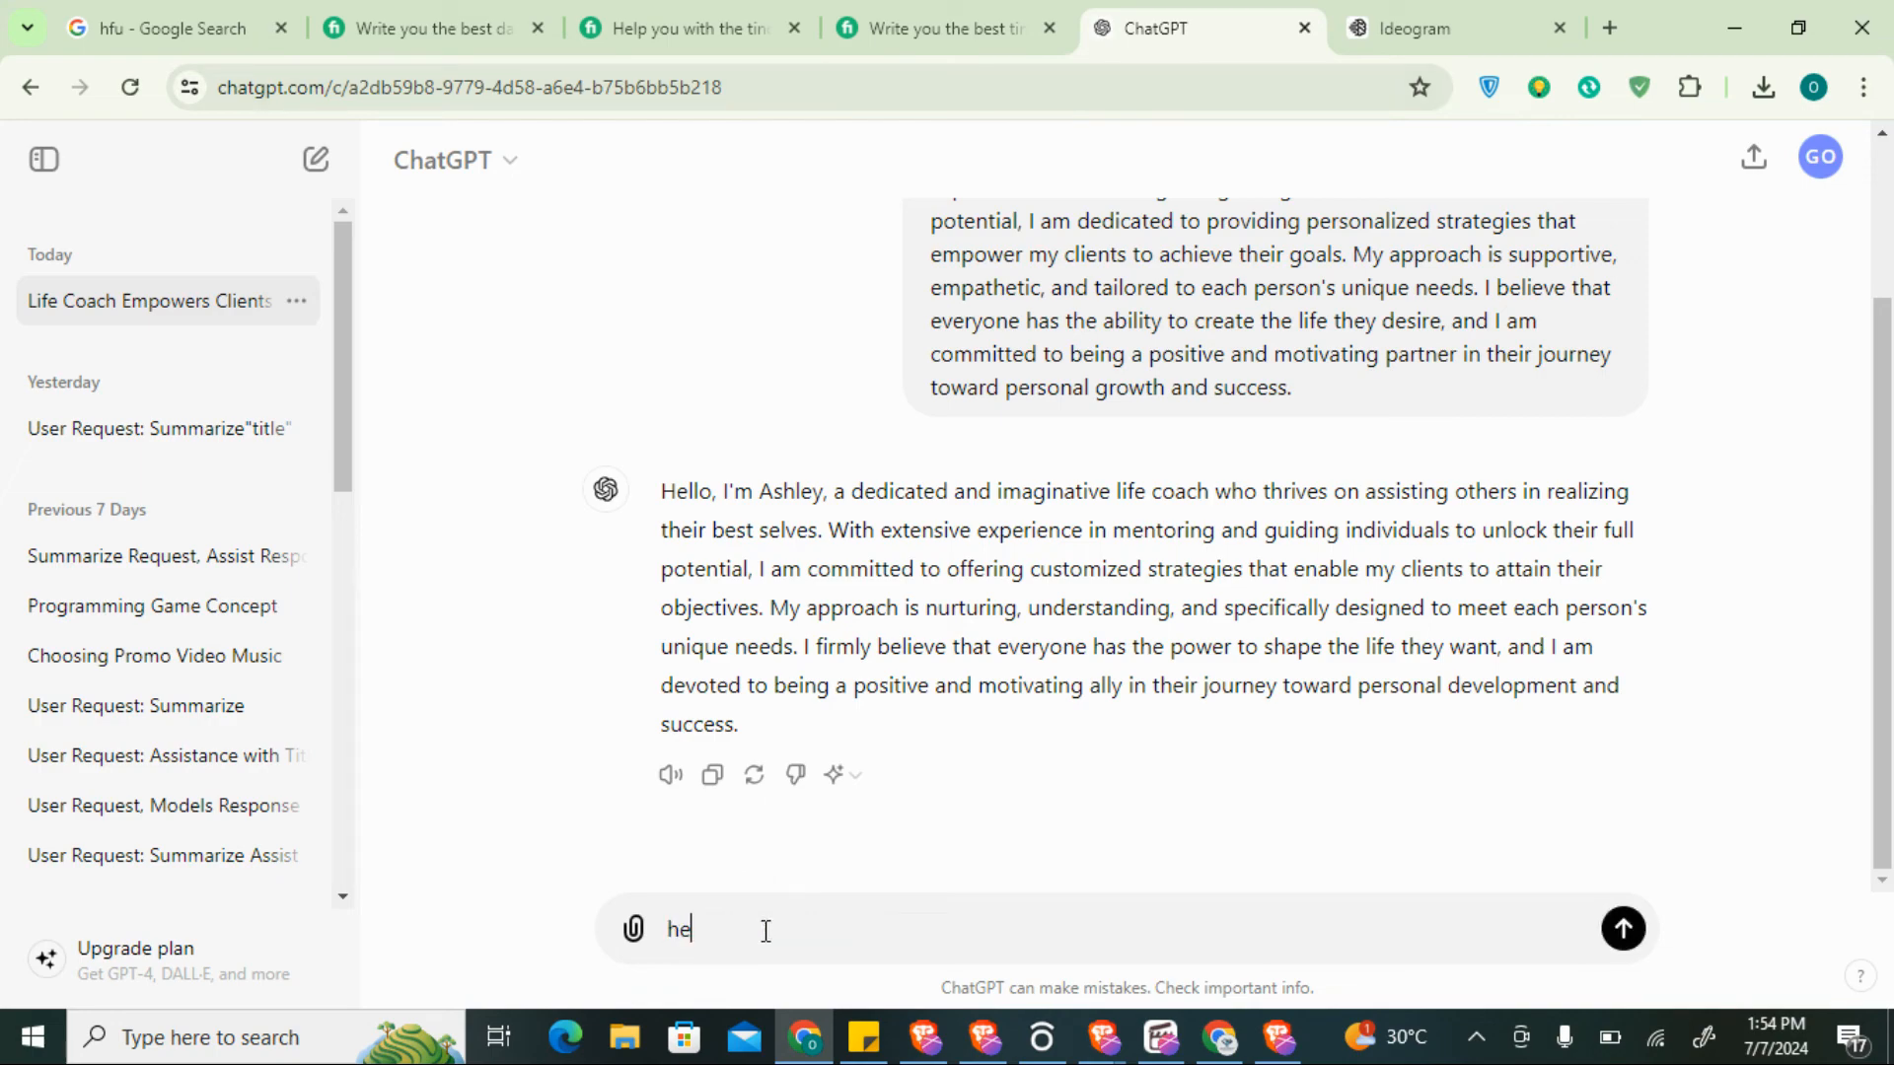
type("lp me to paraphras")
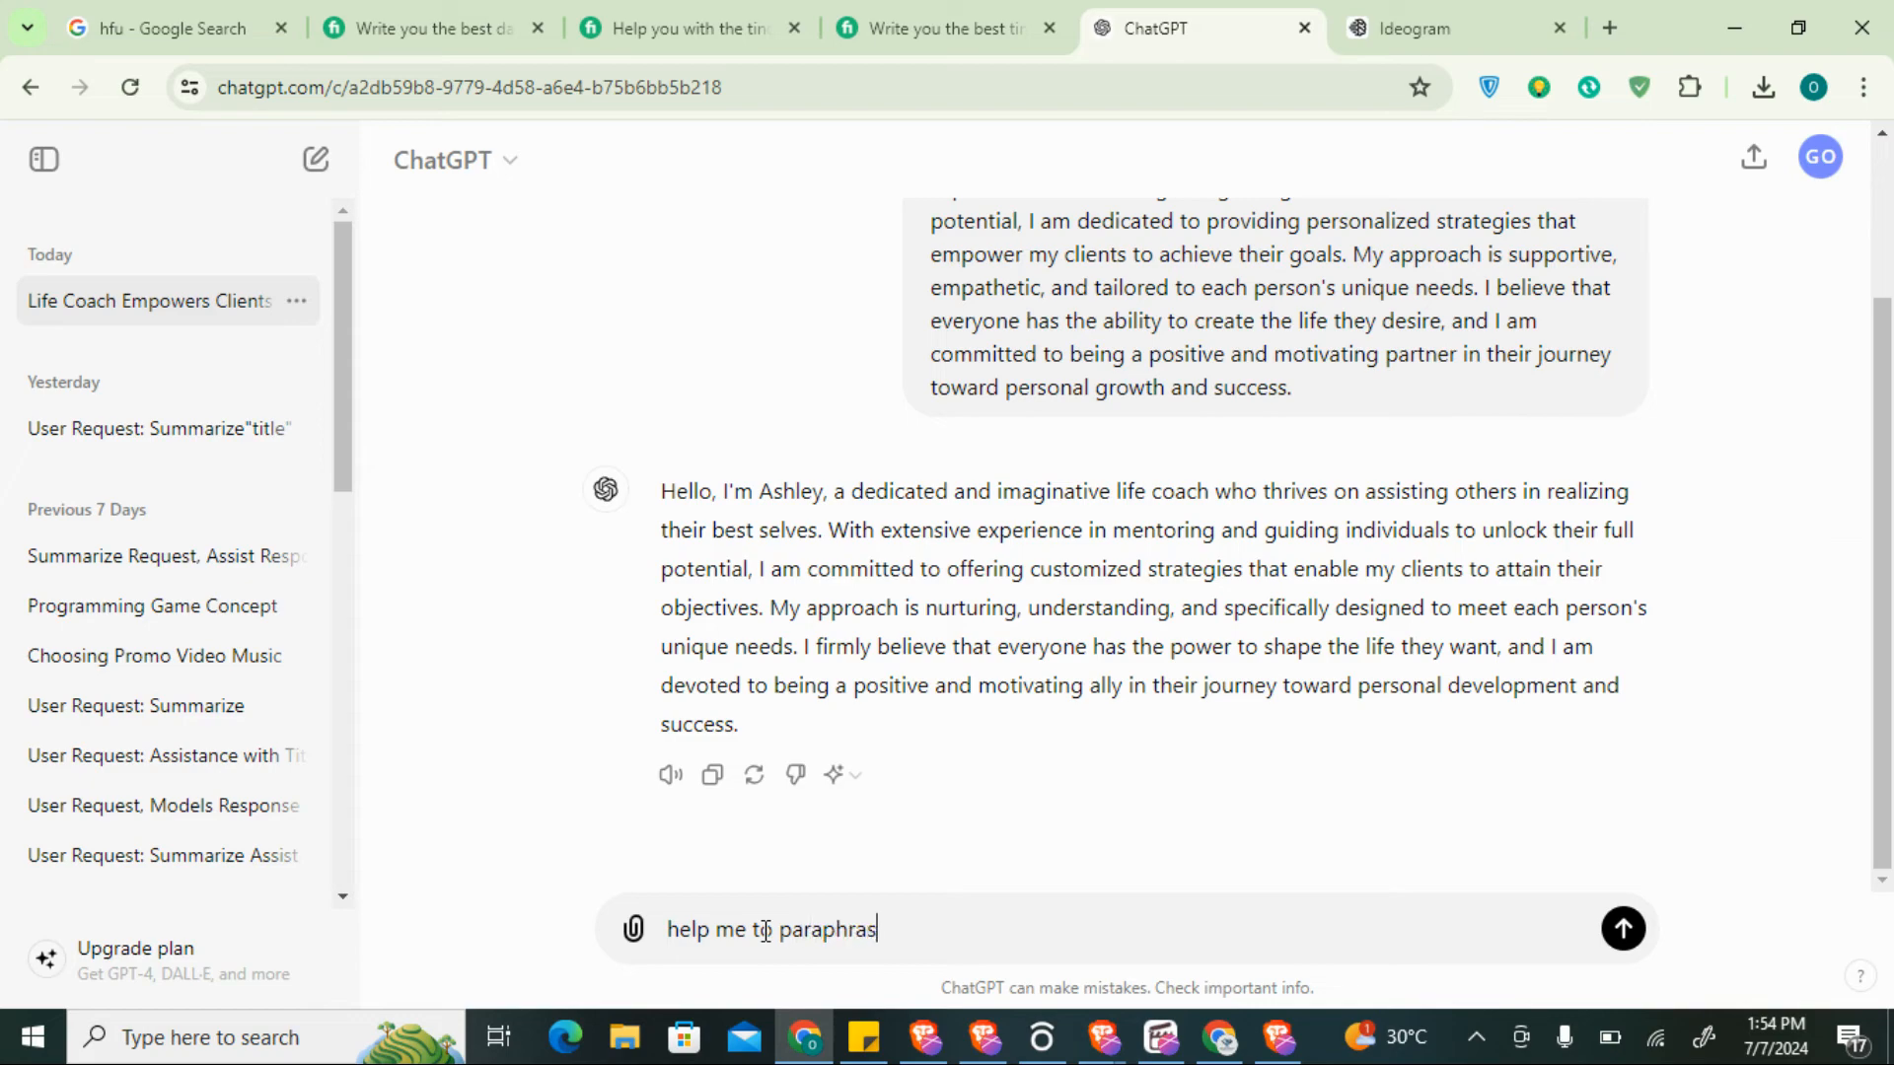
type("e this")
key("shift+Return")
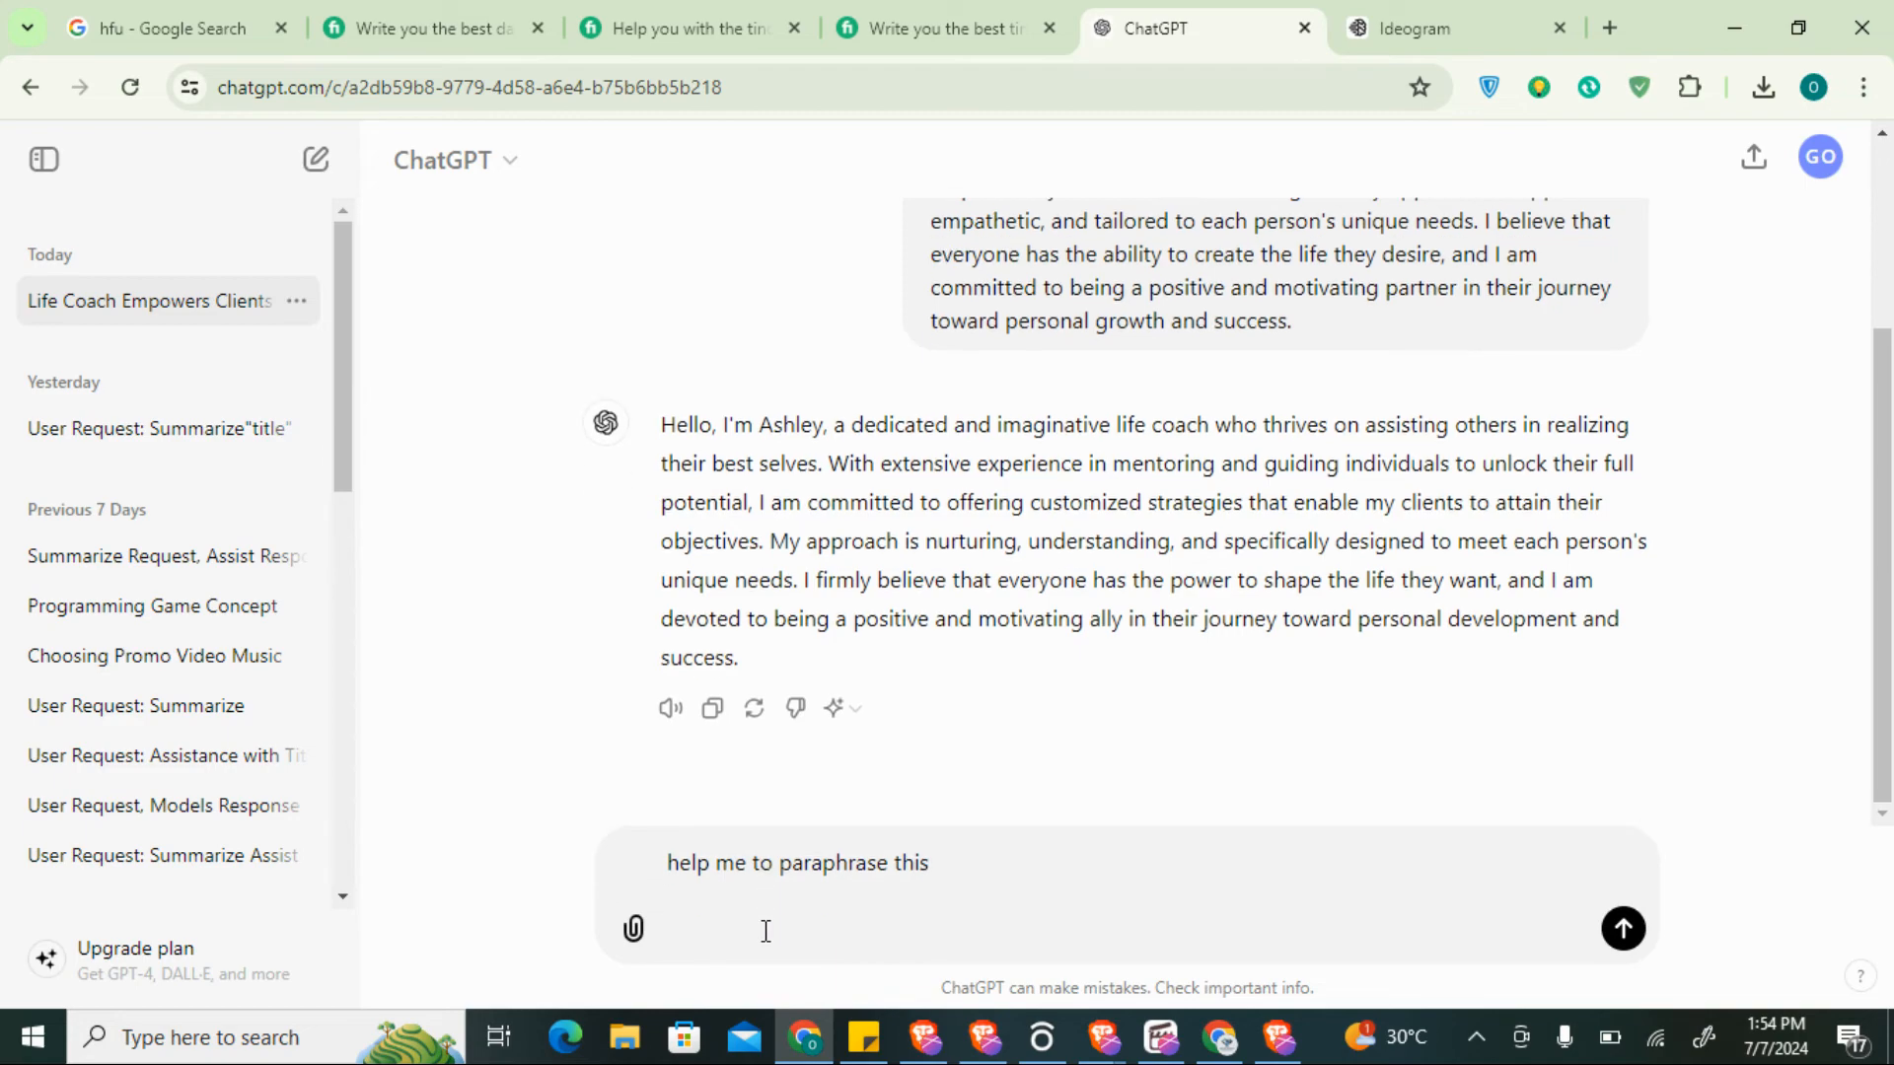
type("If you're struggling to get matches on Tinder or other dating apps! I'm here for you, to get those dates, and good ones.  I have for you a lot of tips and tricks to have a better dating and love life!  With my coaching experience I'll help you all the way to find what you're looking for. You have the potential in you for sure, and Im here to unlock it.  You can select one of my packages to start this big adventure!    It's time to succed on dating apps.  Order now to find your dream date!")
key("Return")
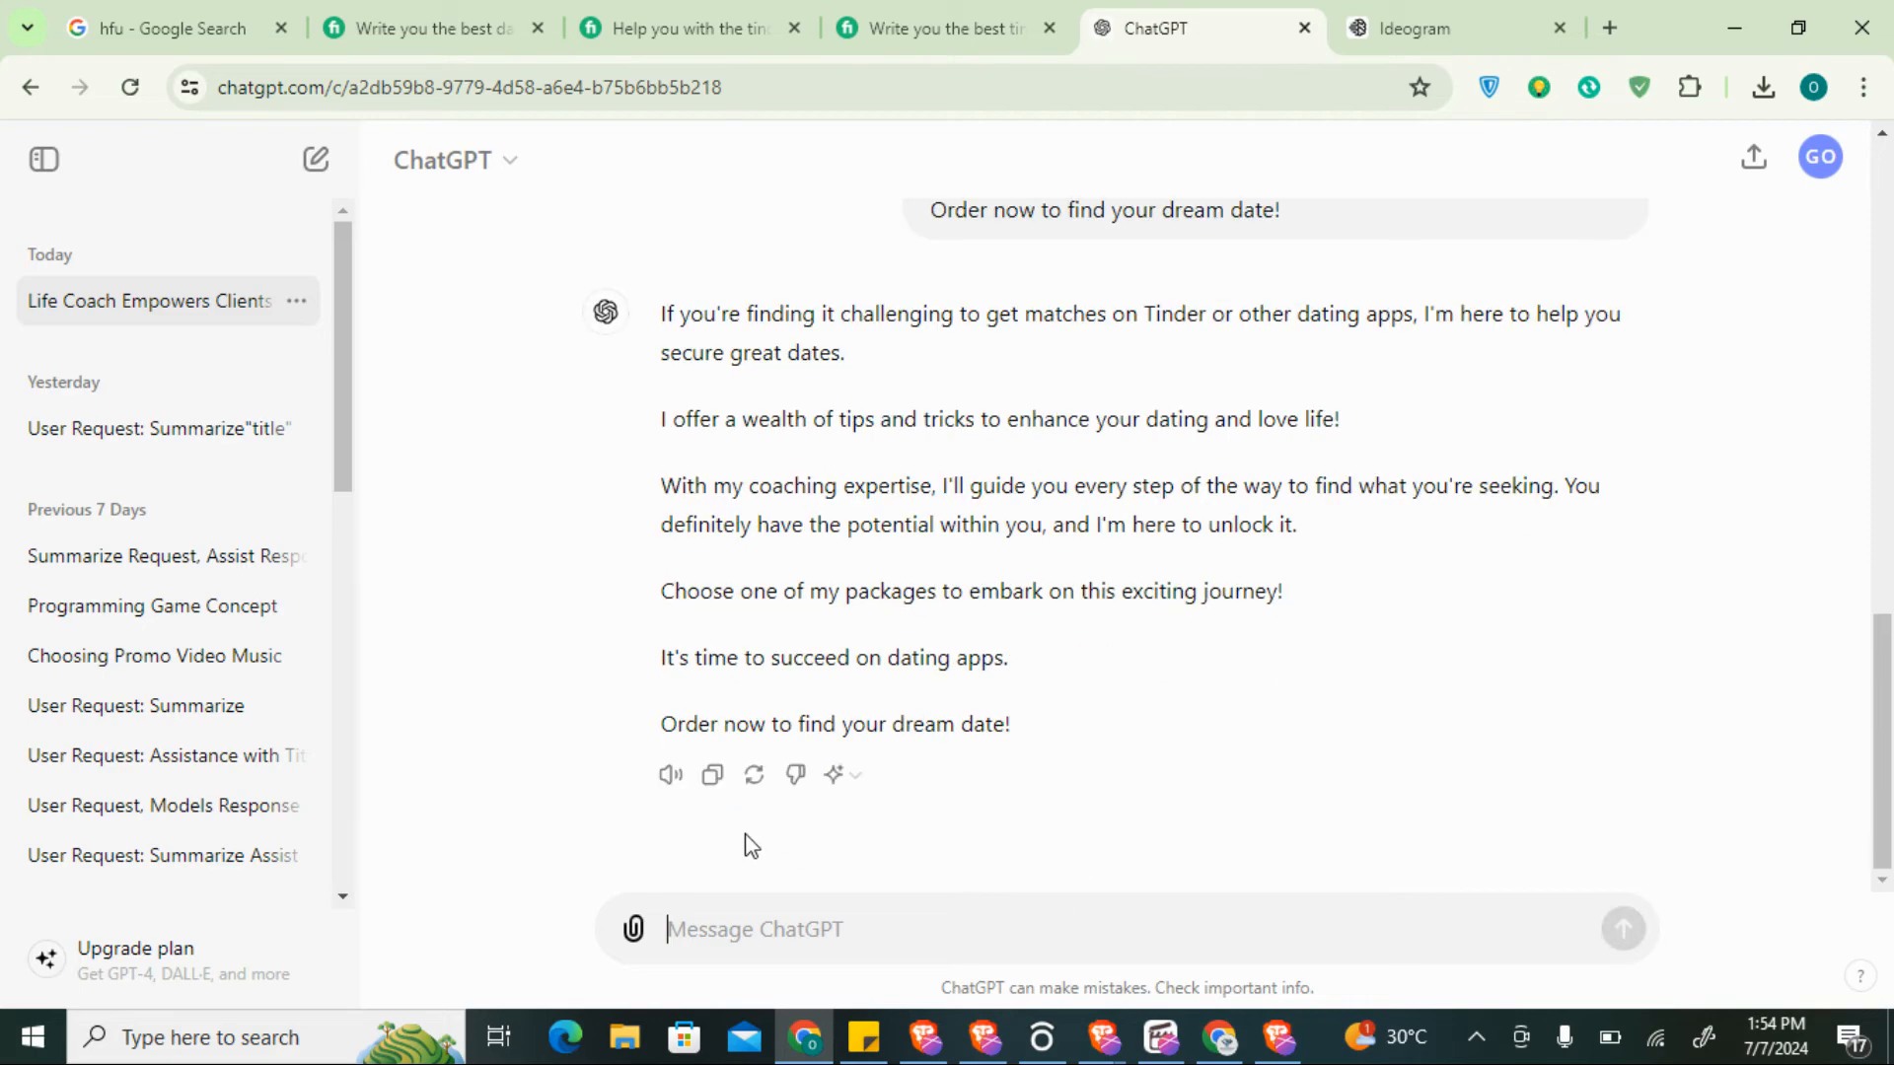
- Copy ChatGPT's paraphrase, return to Fiverr in Brave, flatten the text to one paragraph through the address bar, and paste it as the gig description
left_click(714, 778)
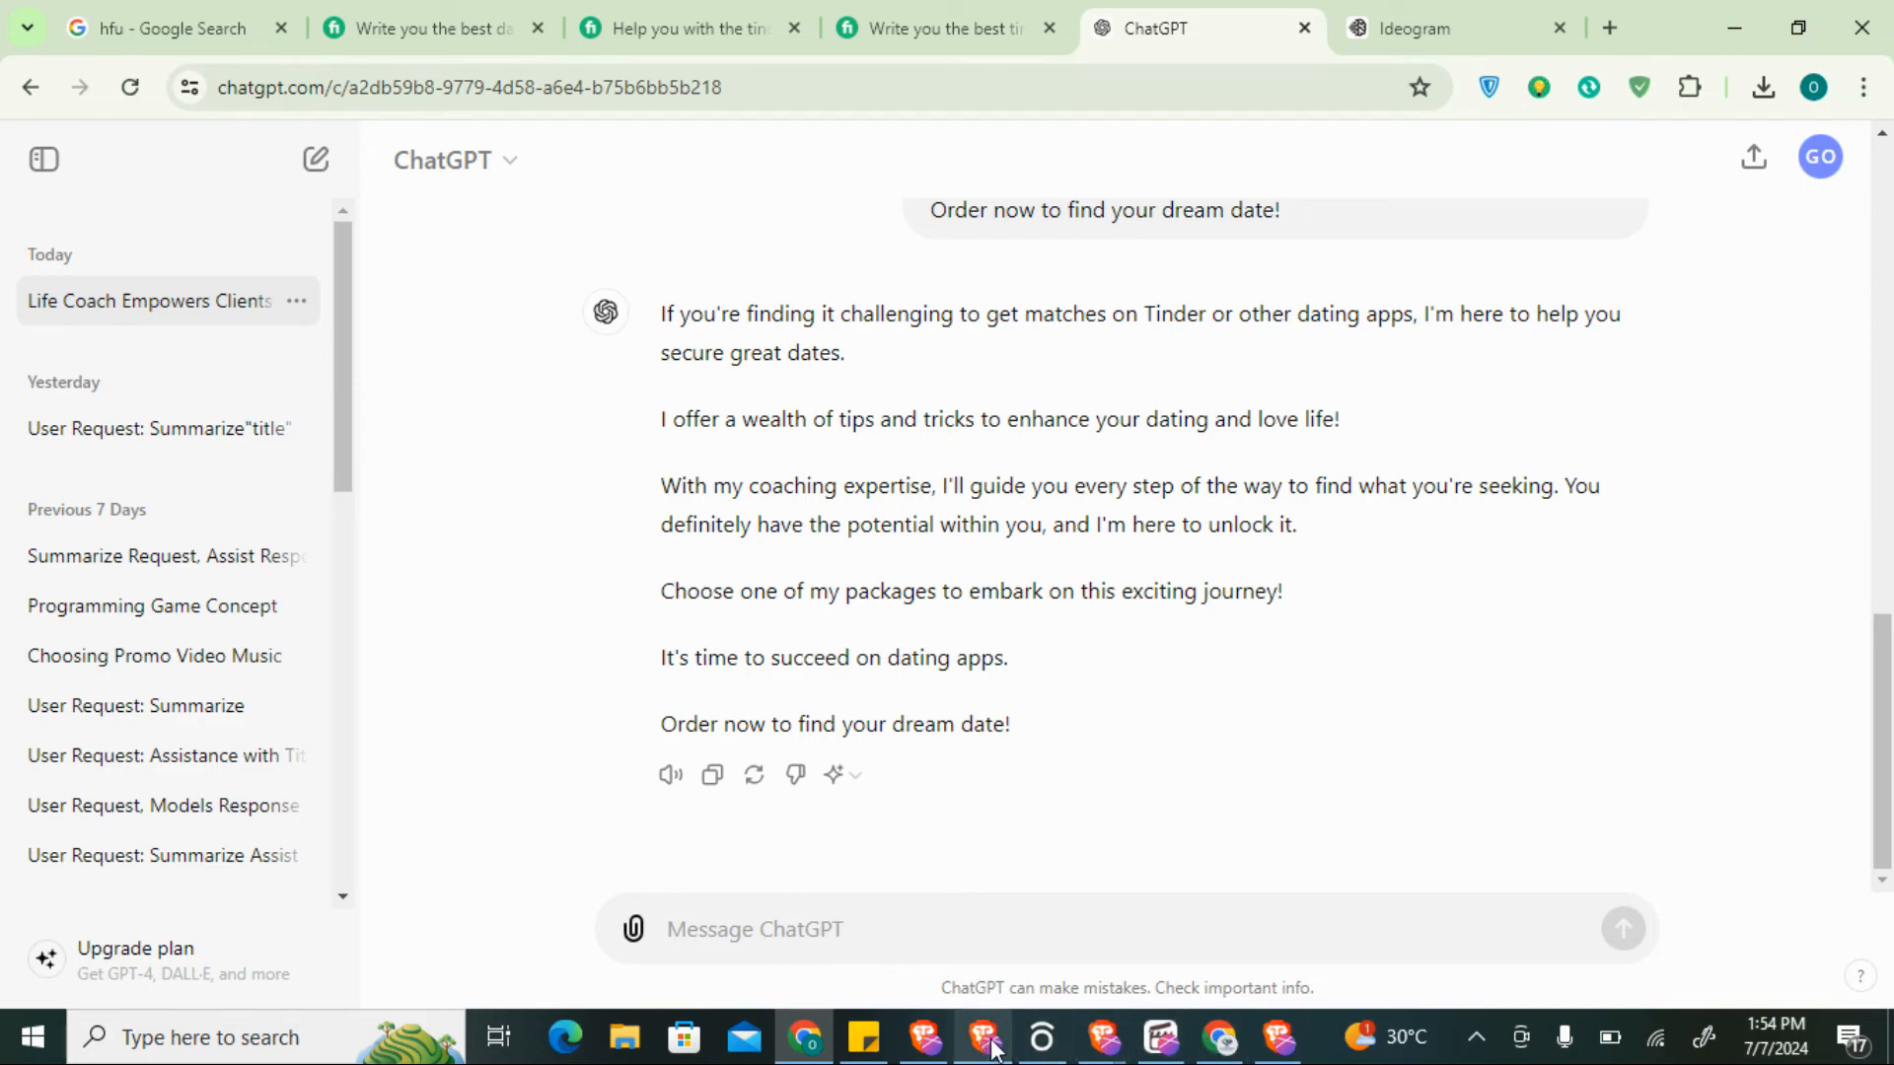
mouse_move(1283, 1056)
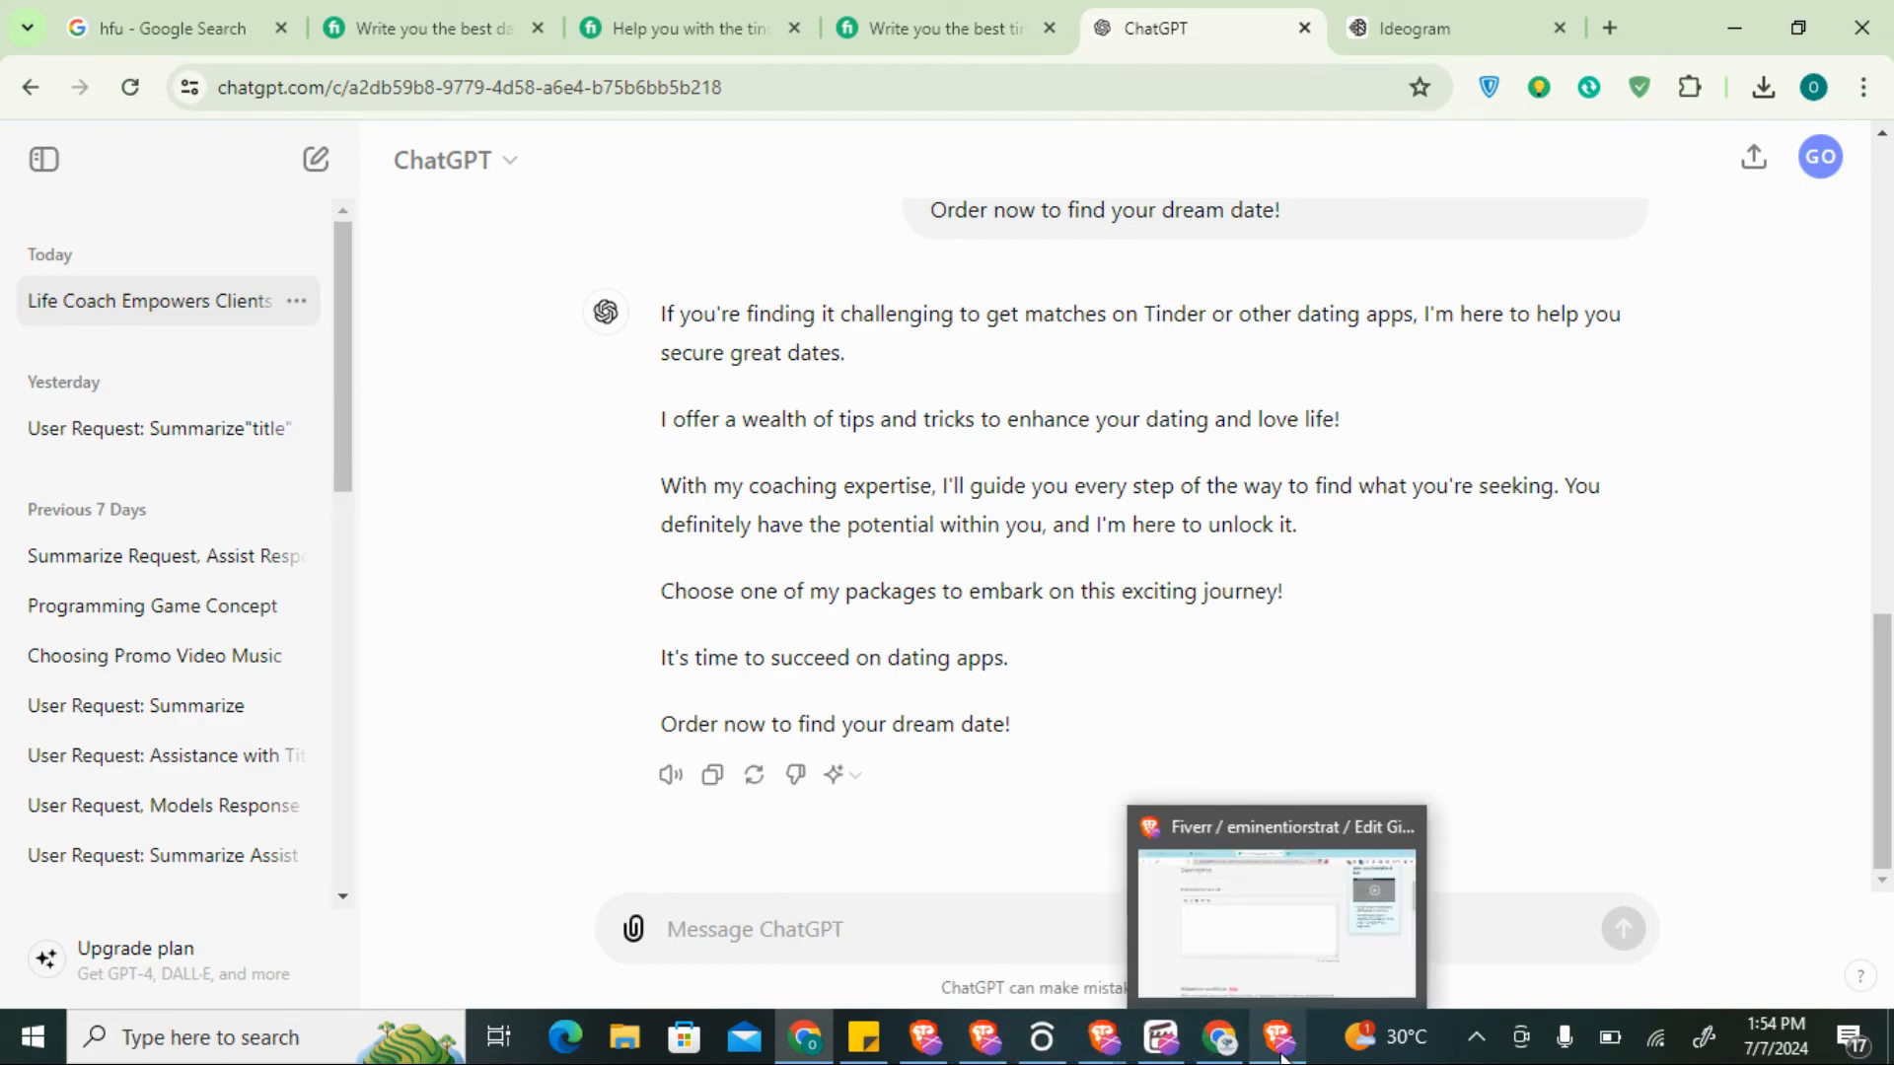
left_click(1253, 980)
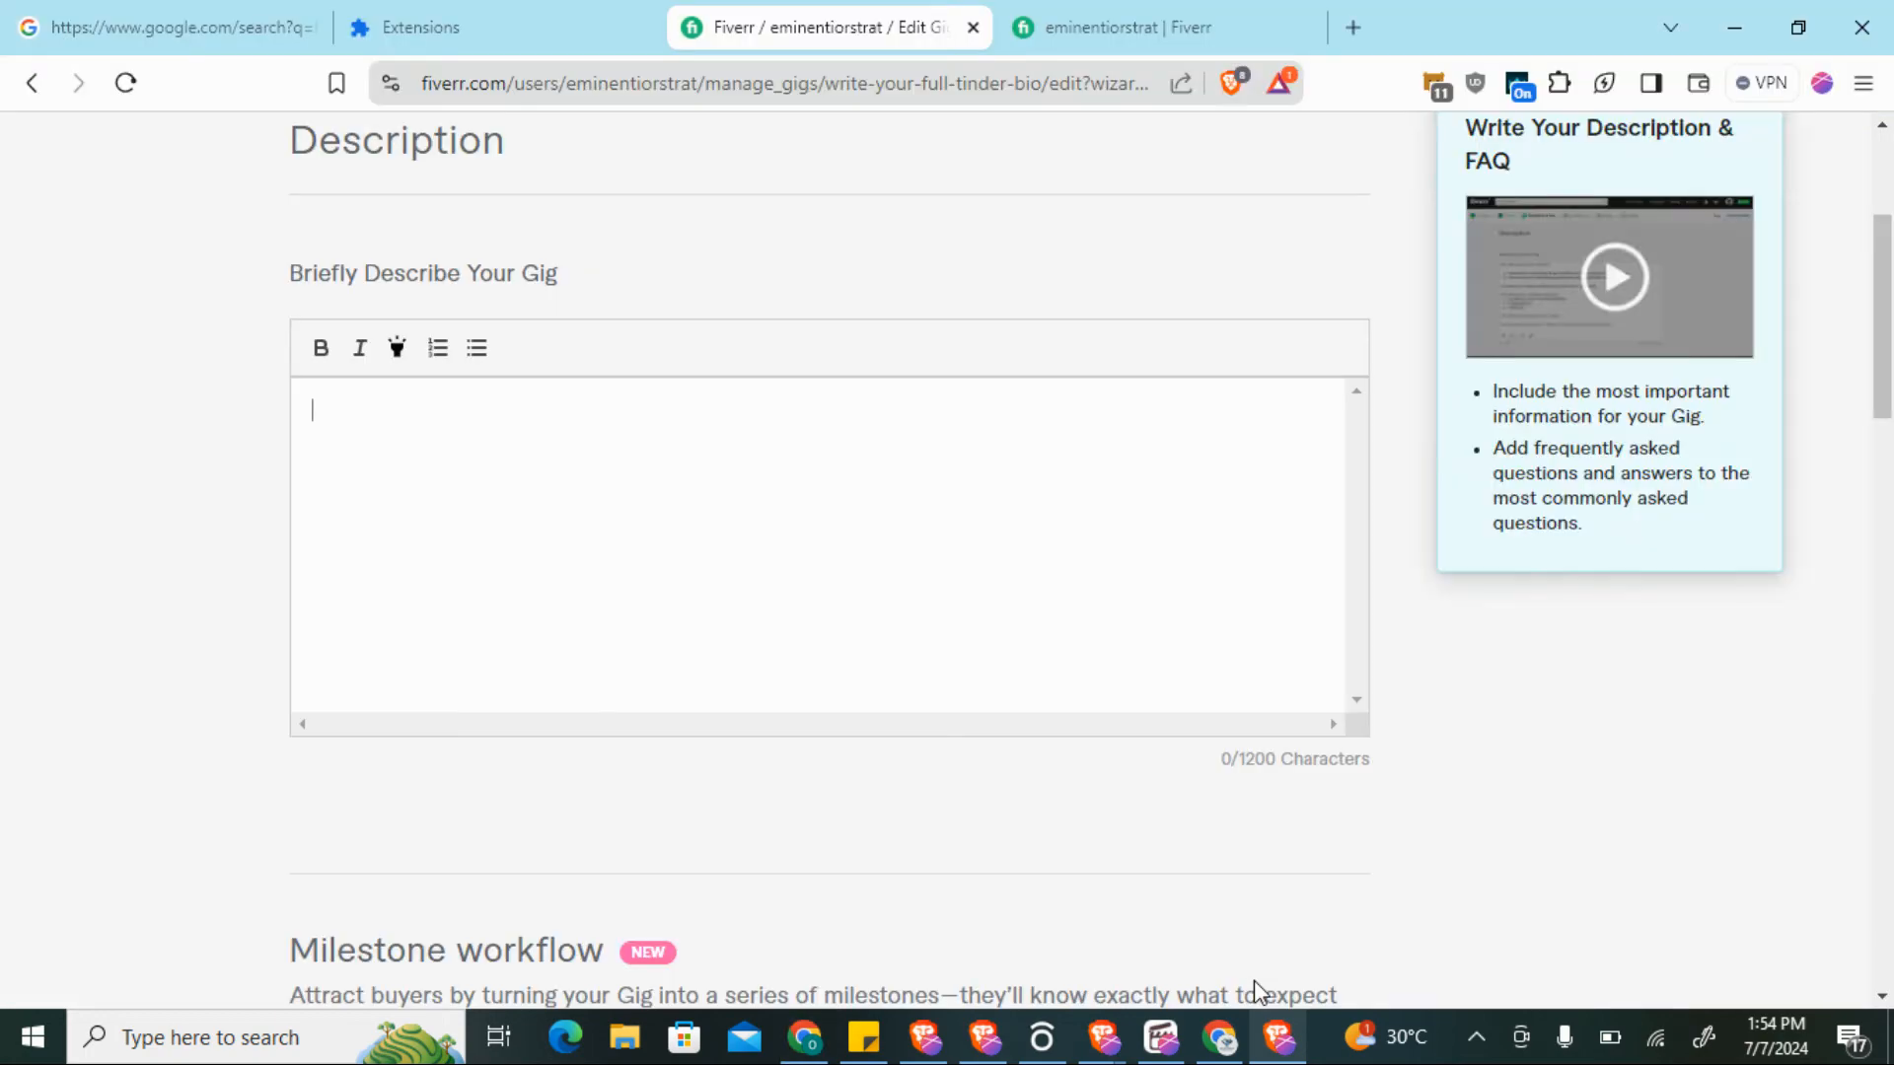
left_click(765, 83)
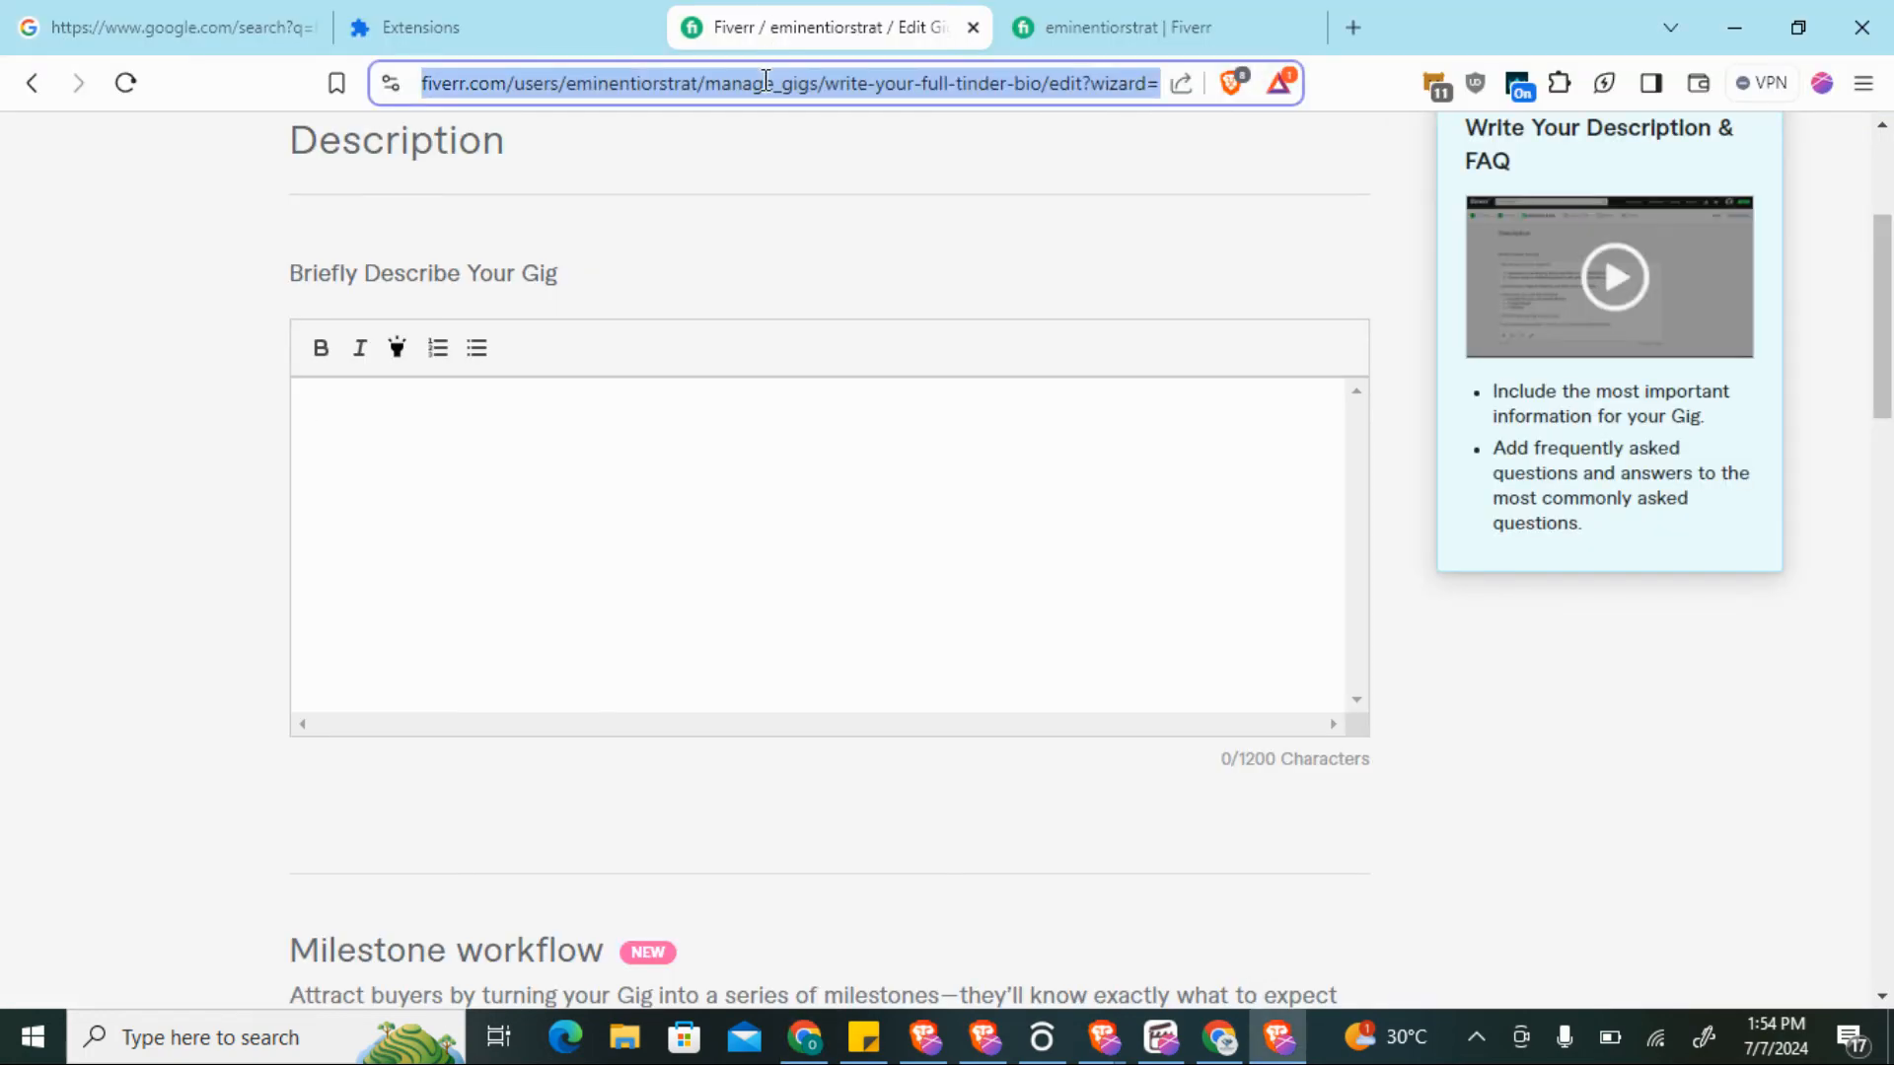
key("ctrl+v")
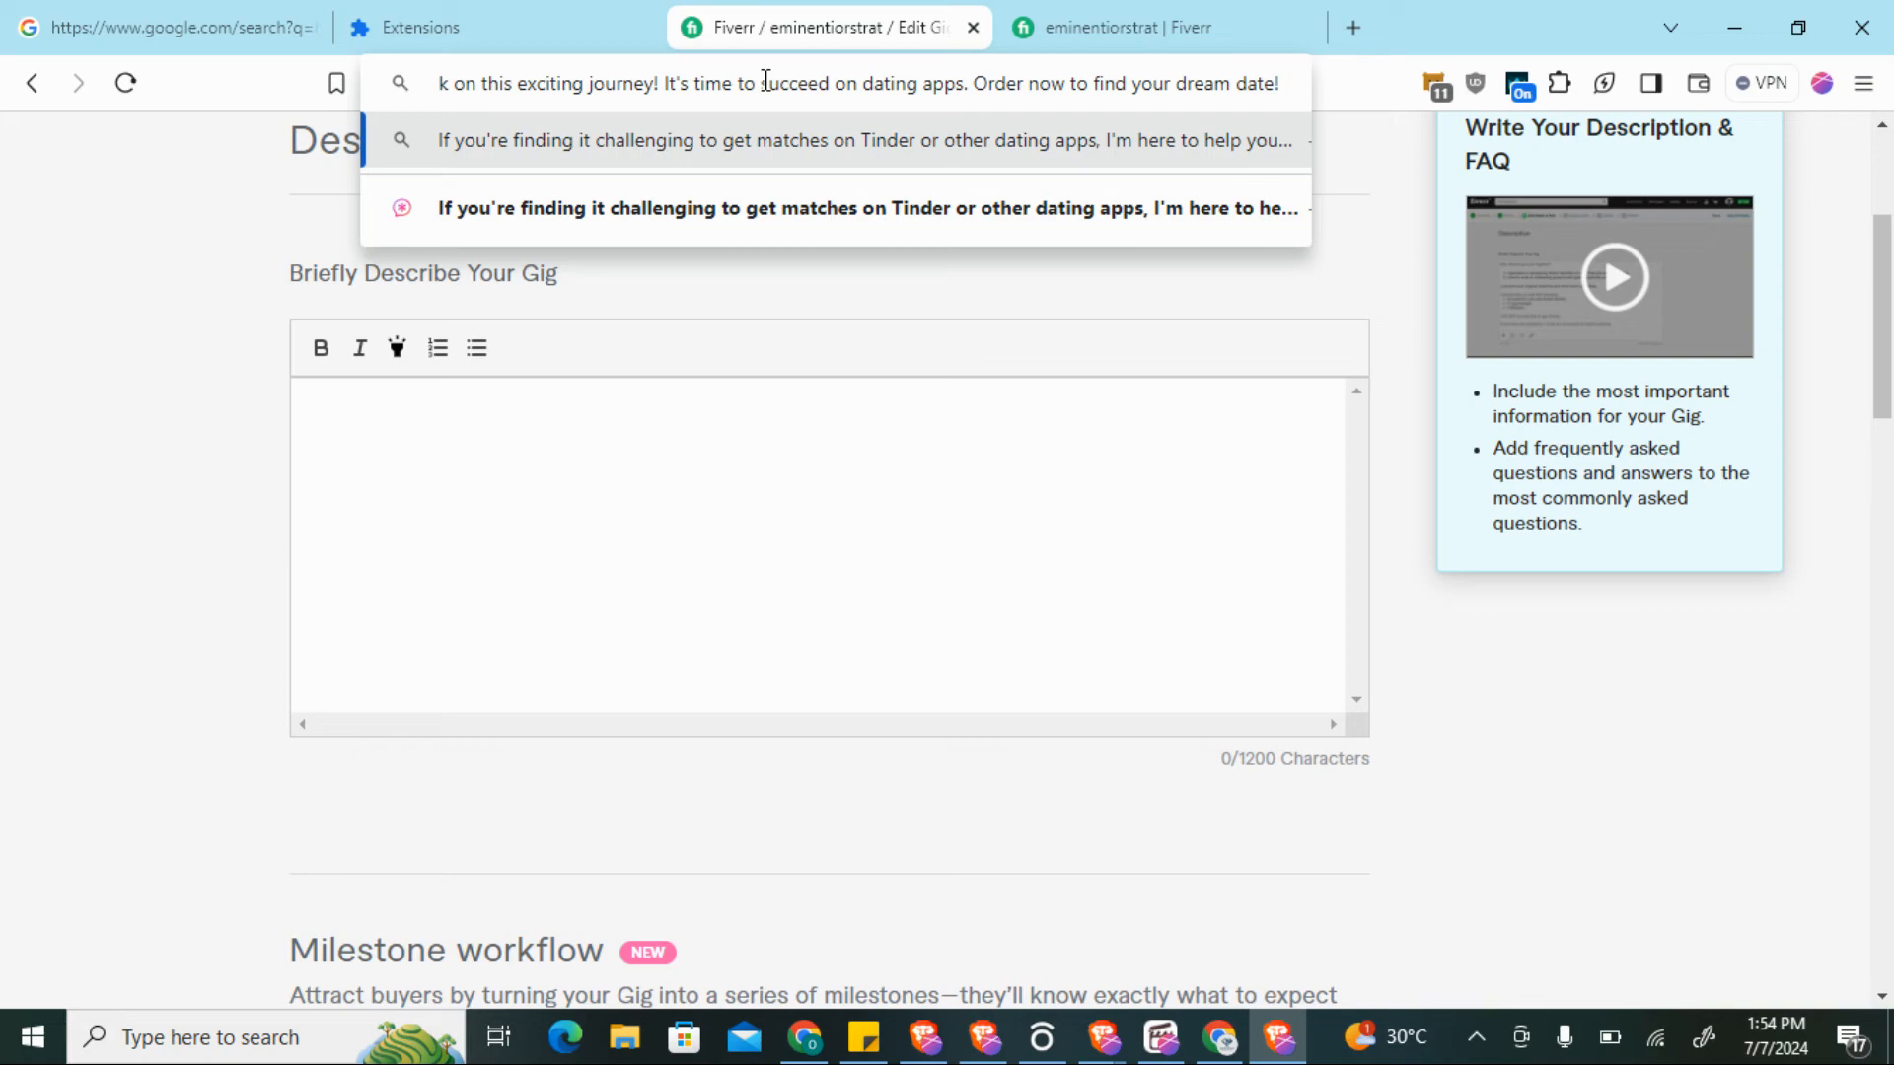
key("ctrl+a")
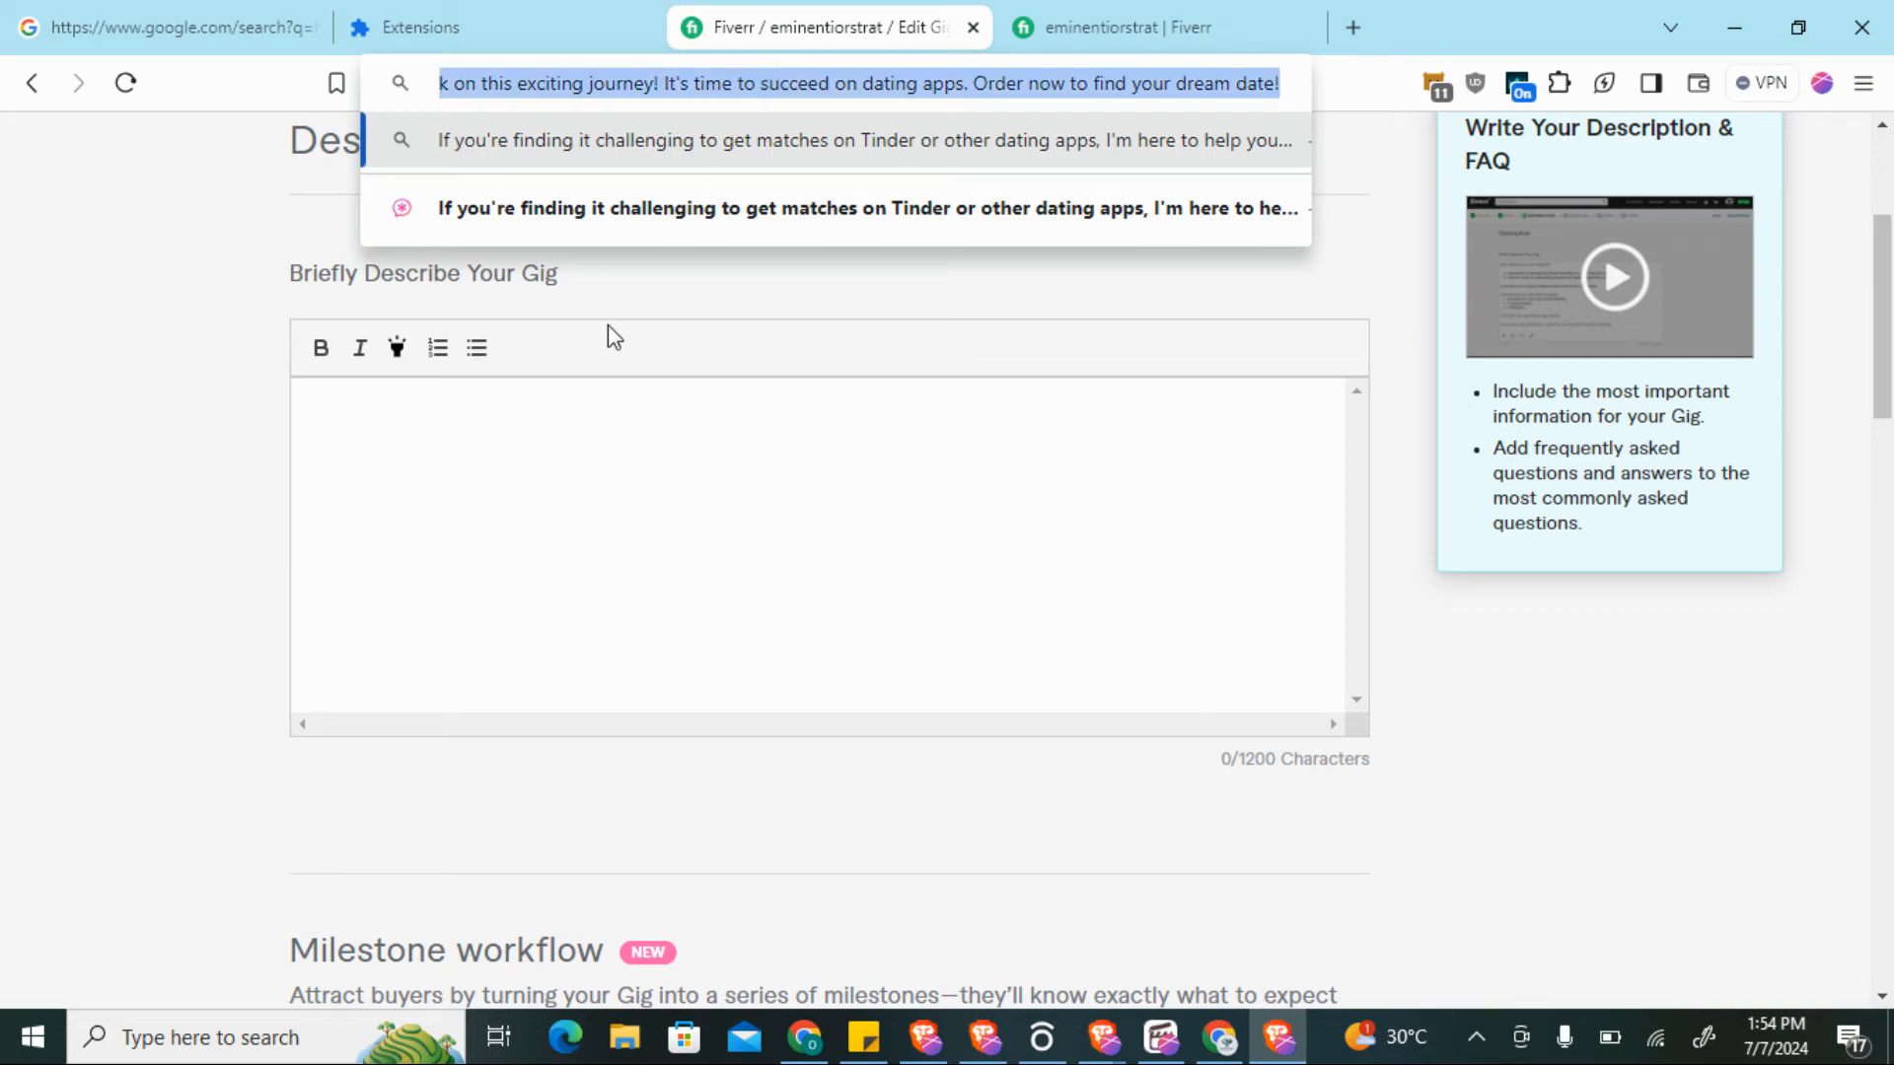
left_click(591, 520)
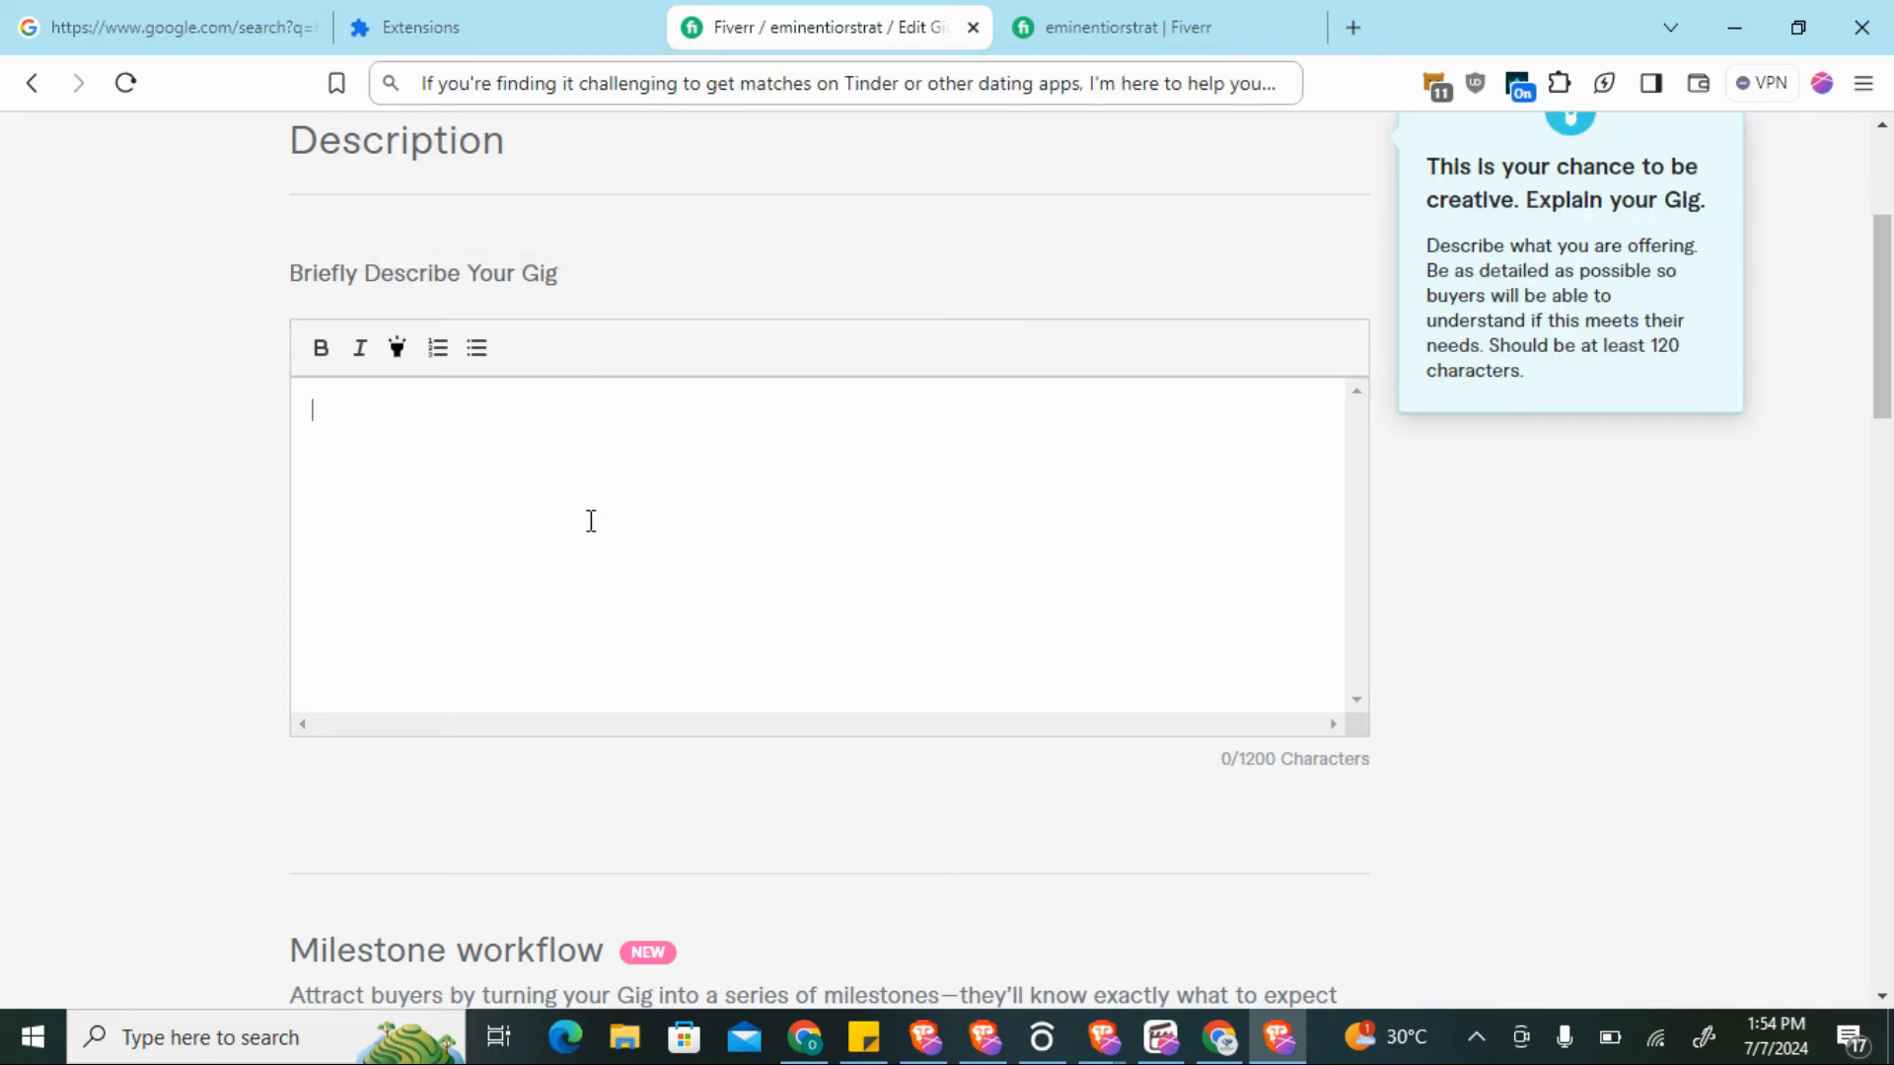
key("ctrl+v")
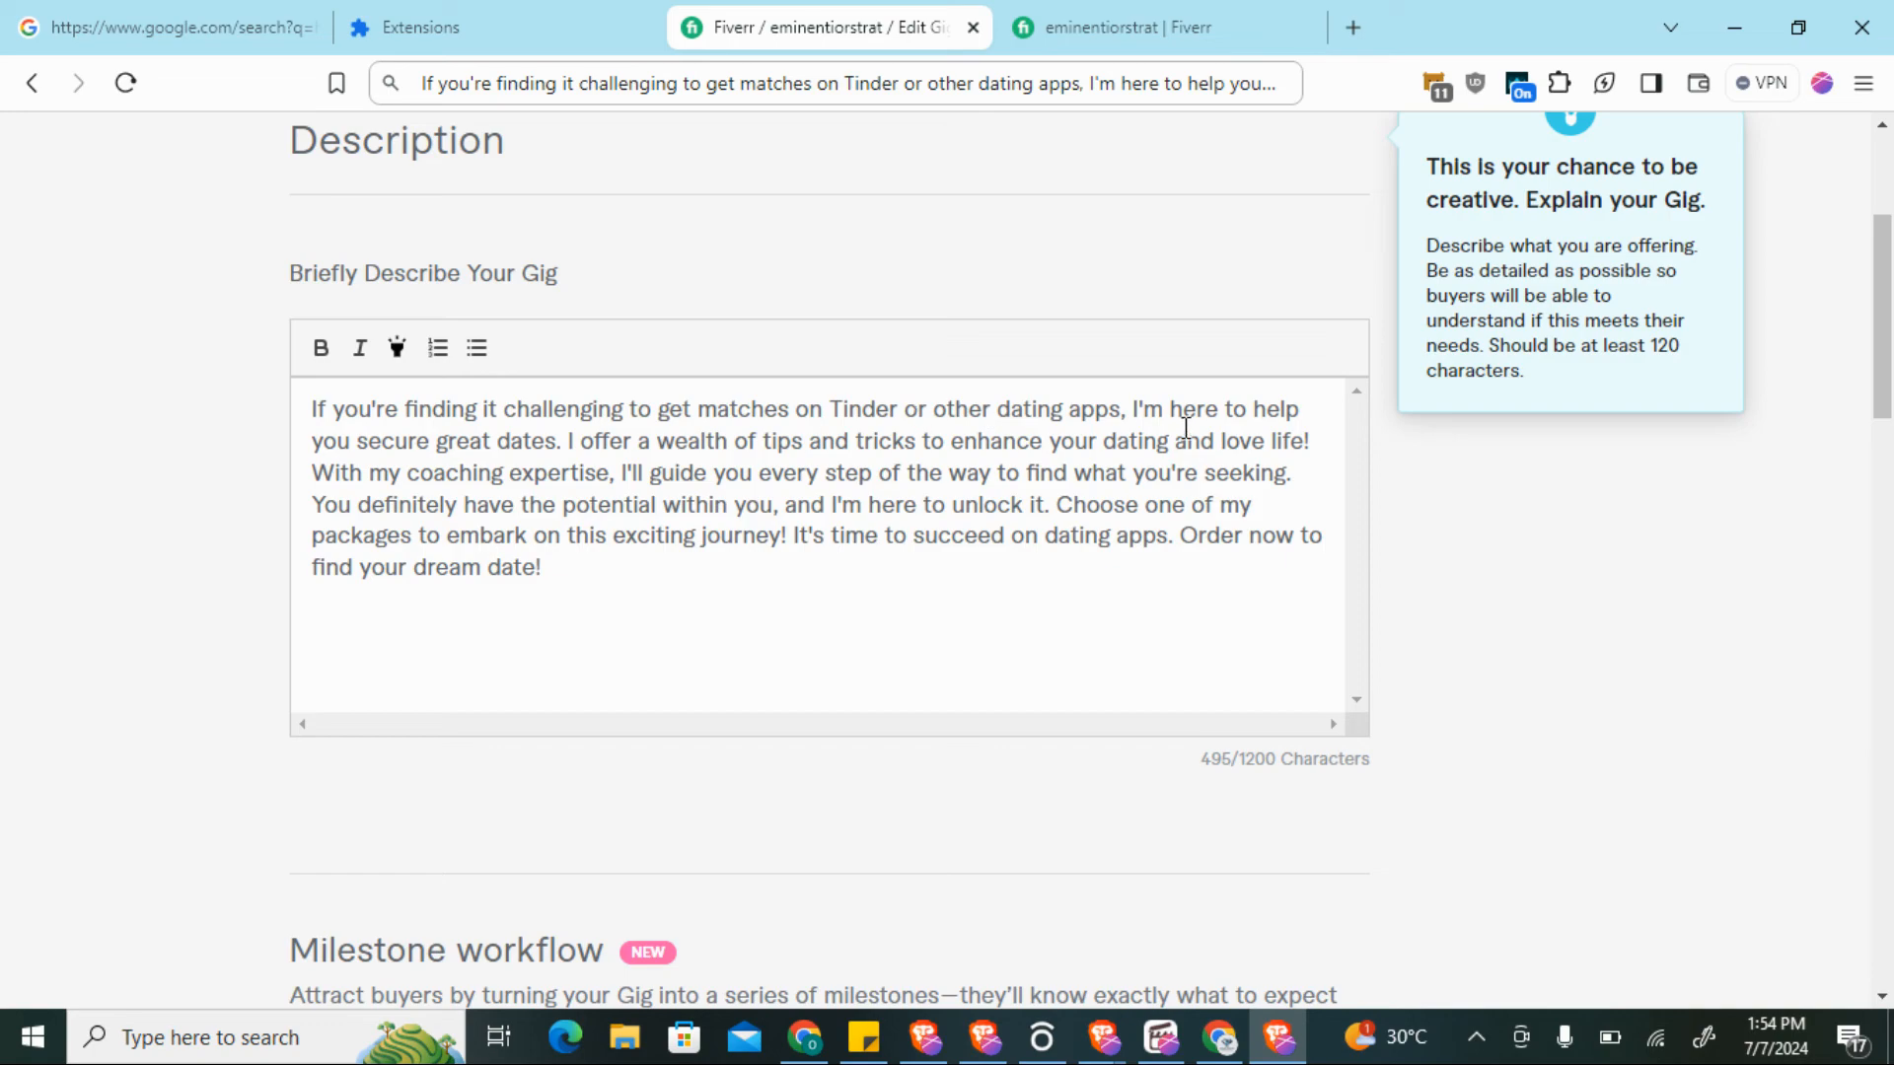
- Insert a blank line before "I'm here to help" in the gig description and start new lines at "I offer" and "With my coaching expertise"
left_click(1129, 408)
key("Return")
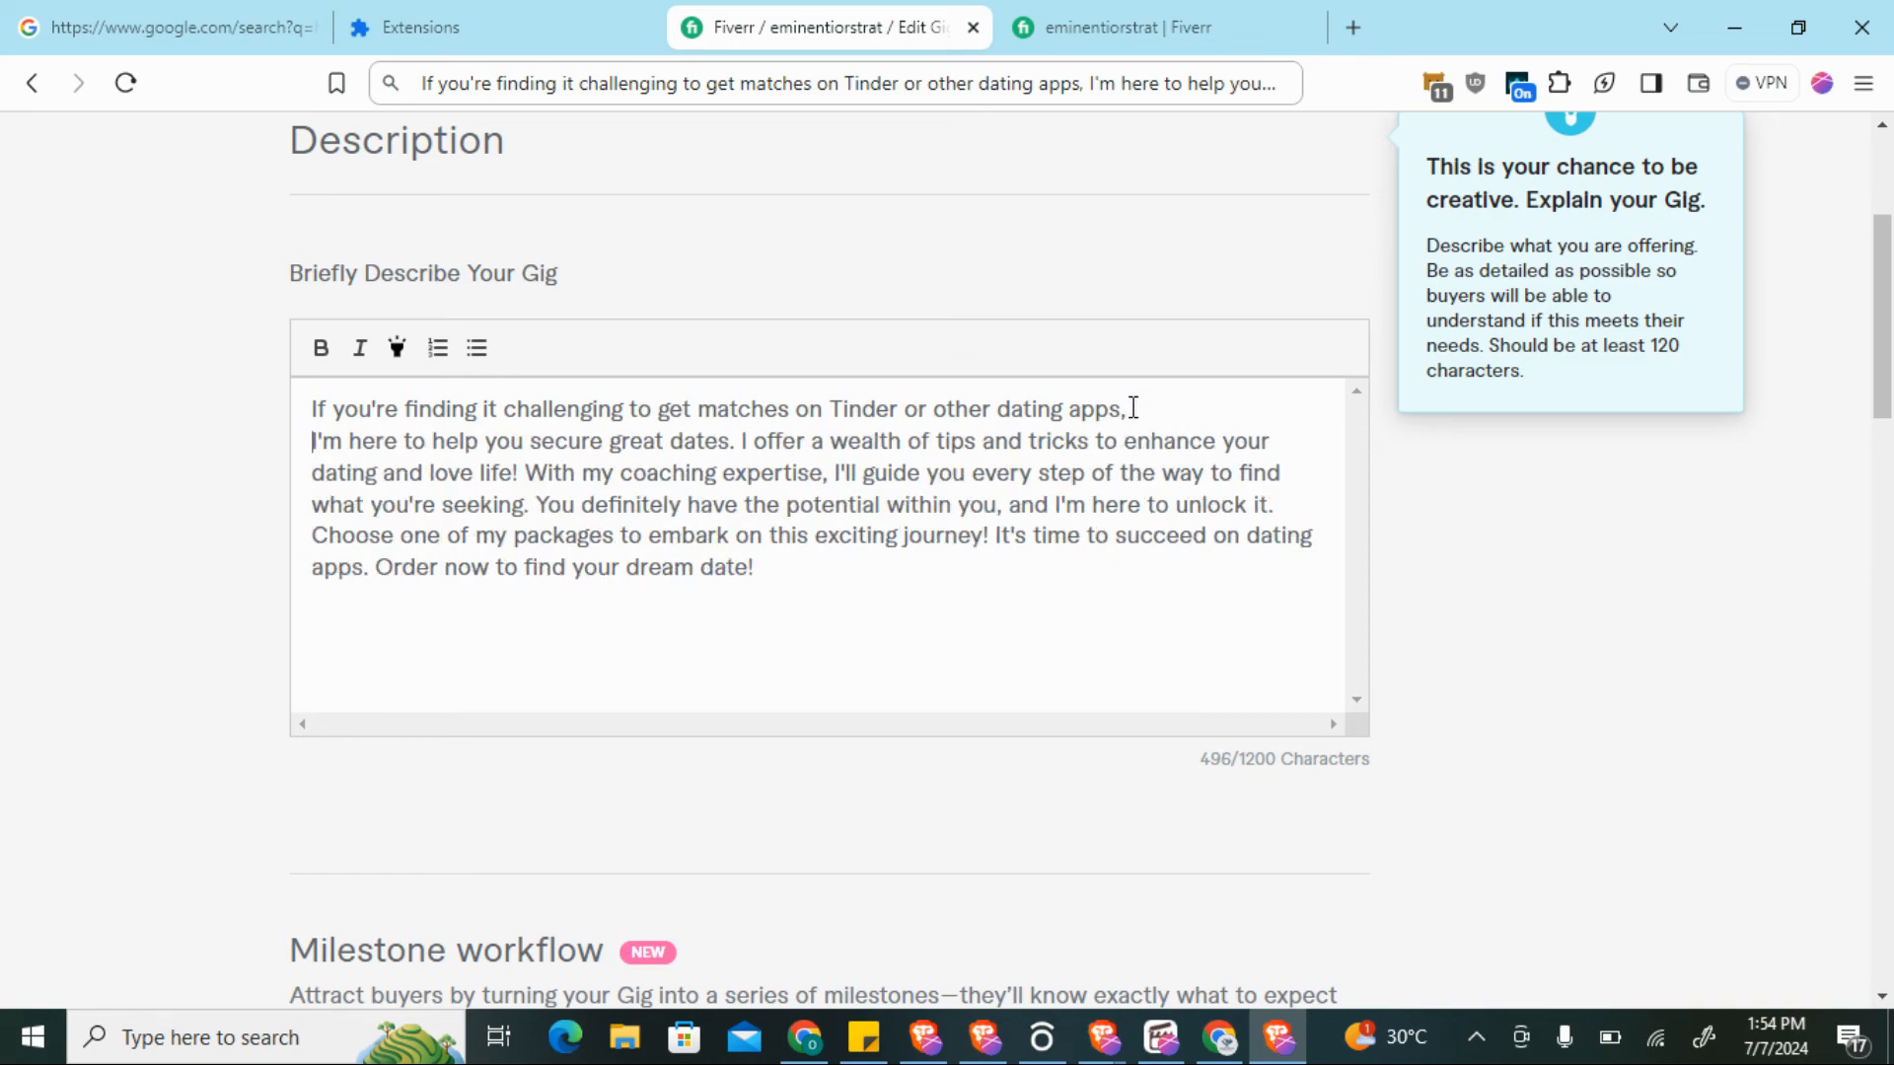
key("Return")
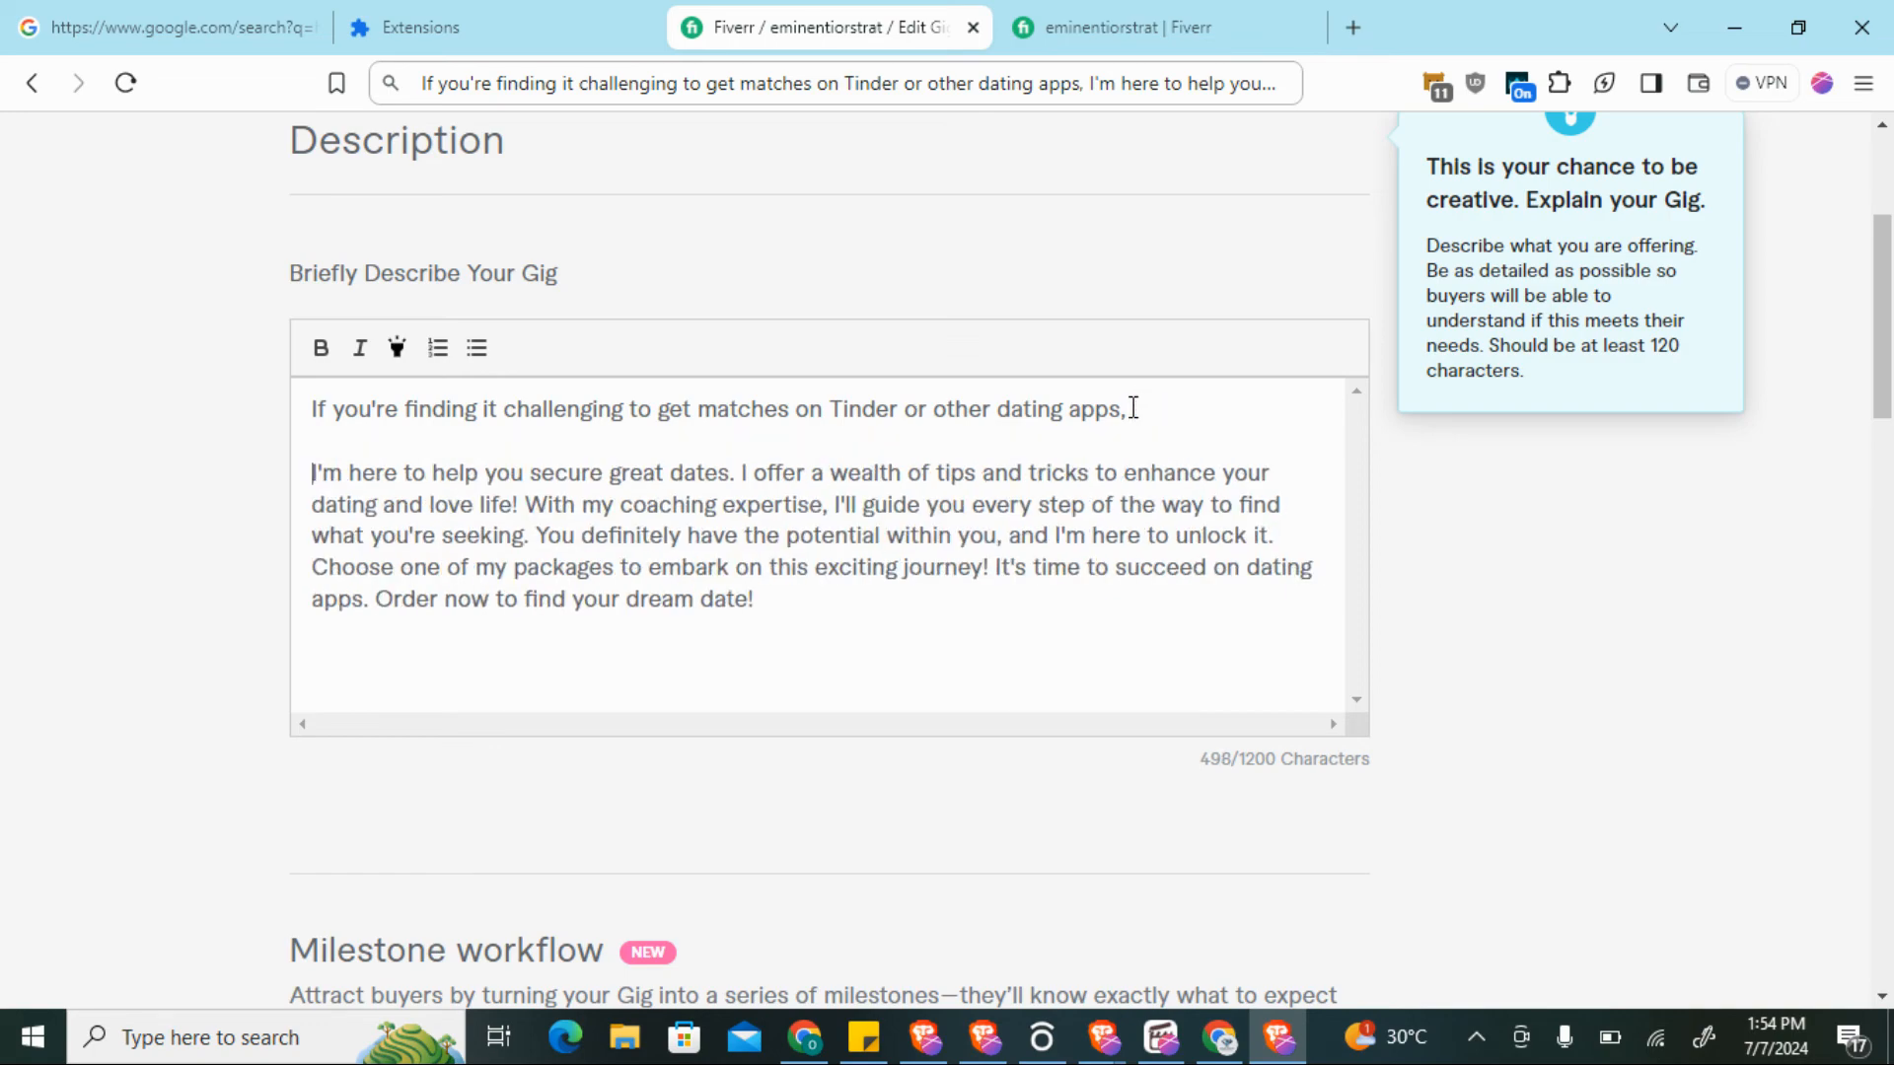
left_click(744, 475)
key("Return")
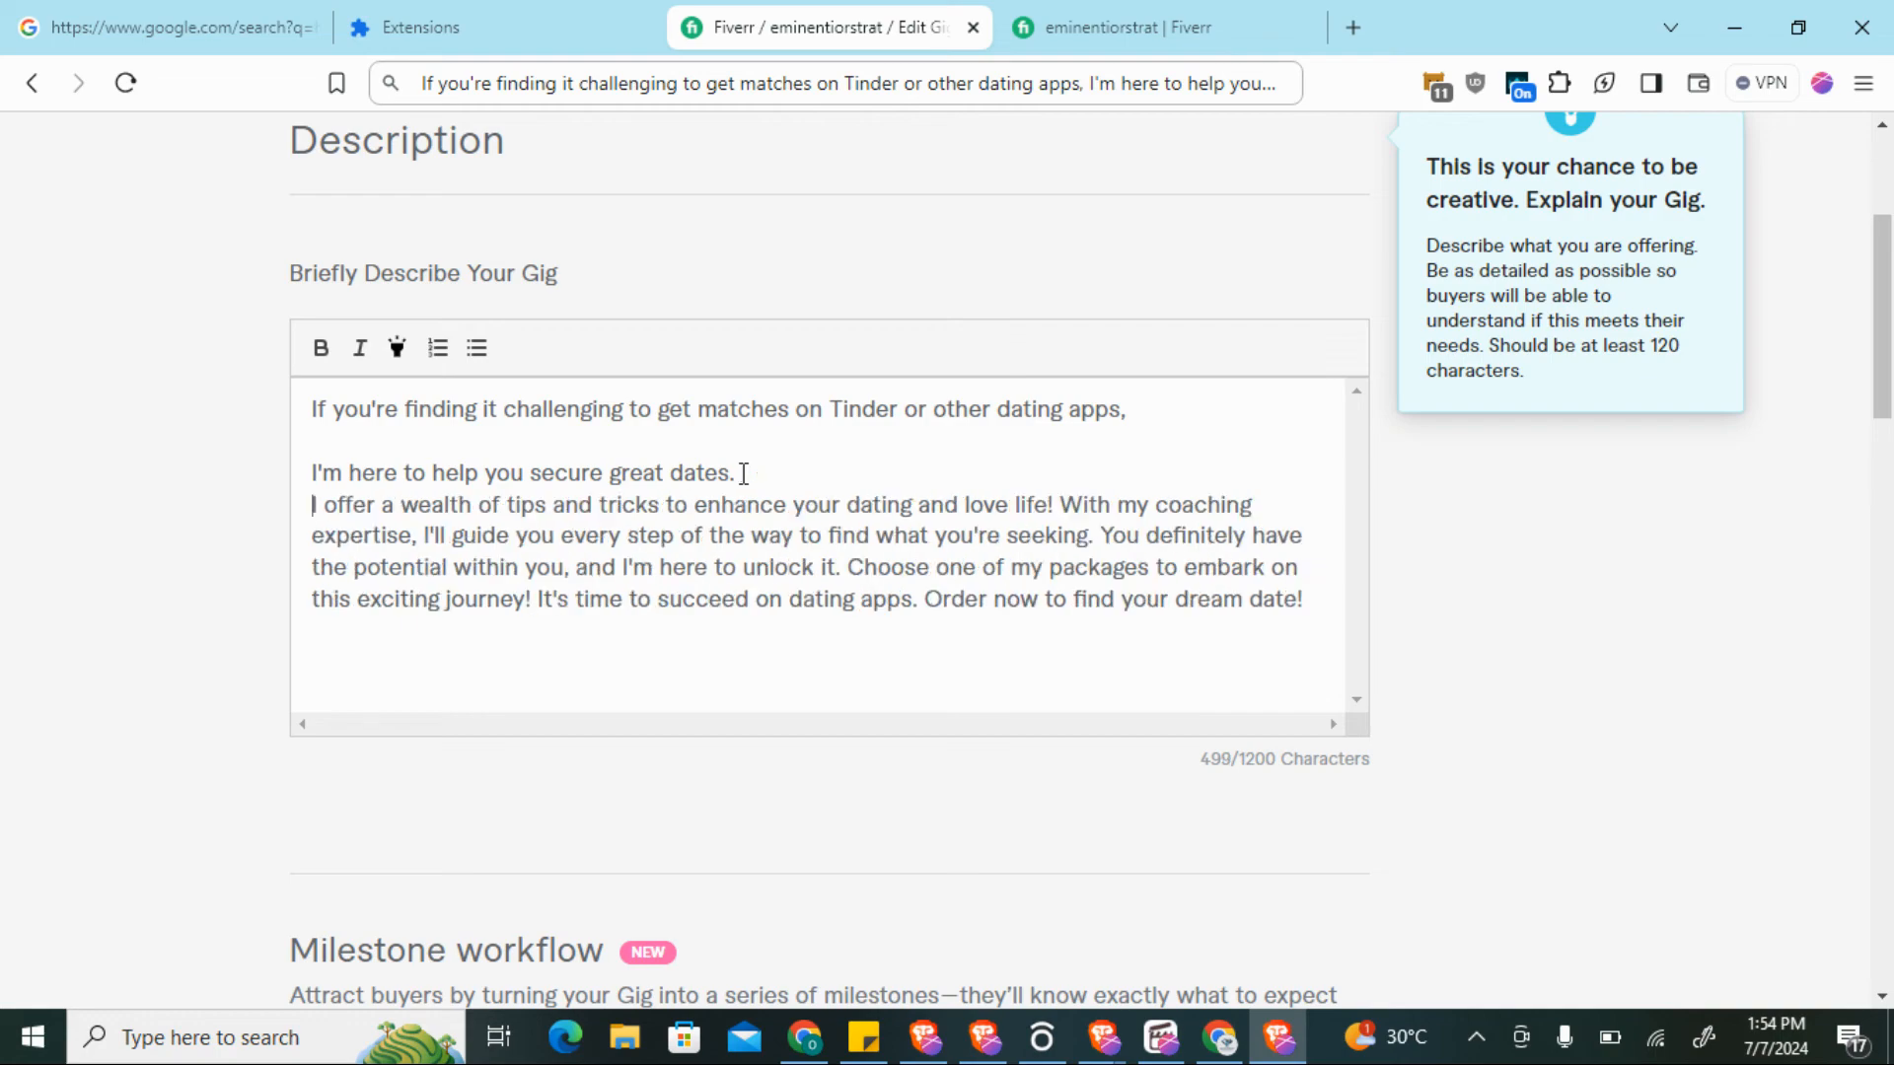
left_click(1061, 508)
key("Return")
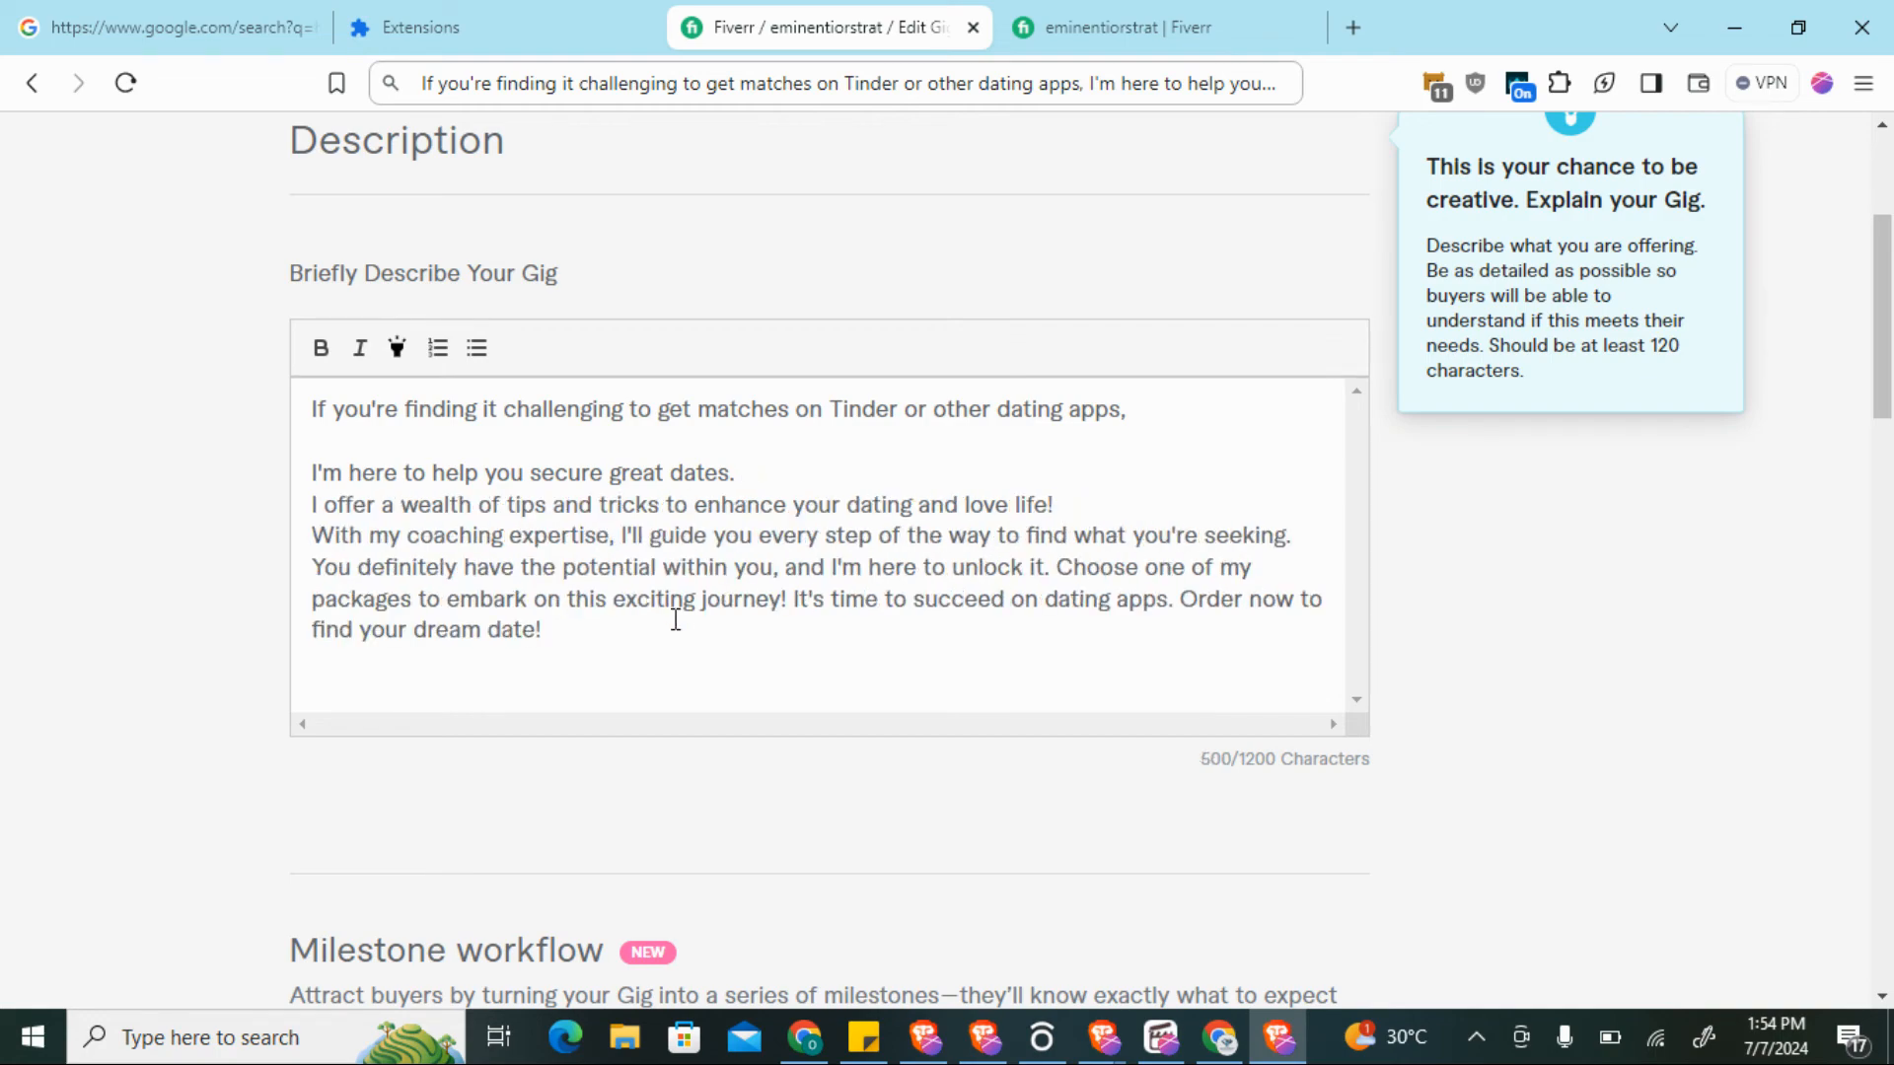
- Separate "Choose one of my packages" and "Order now" into their own paragraphs with blank lines in the gig description
scroll(673, 616, "down", 1)
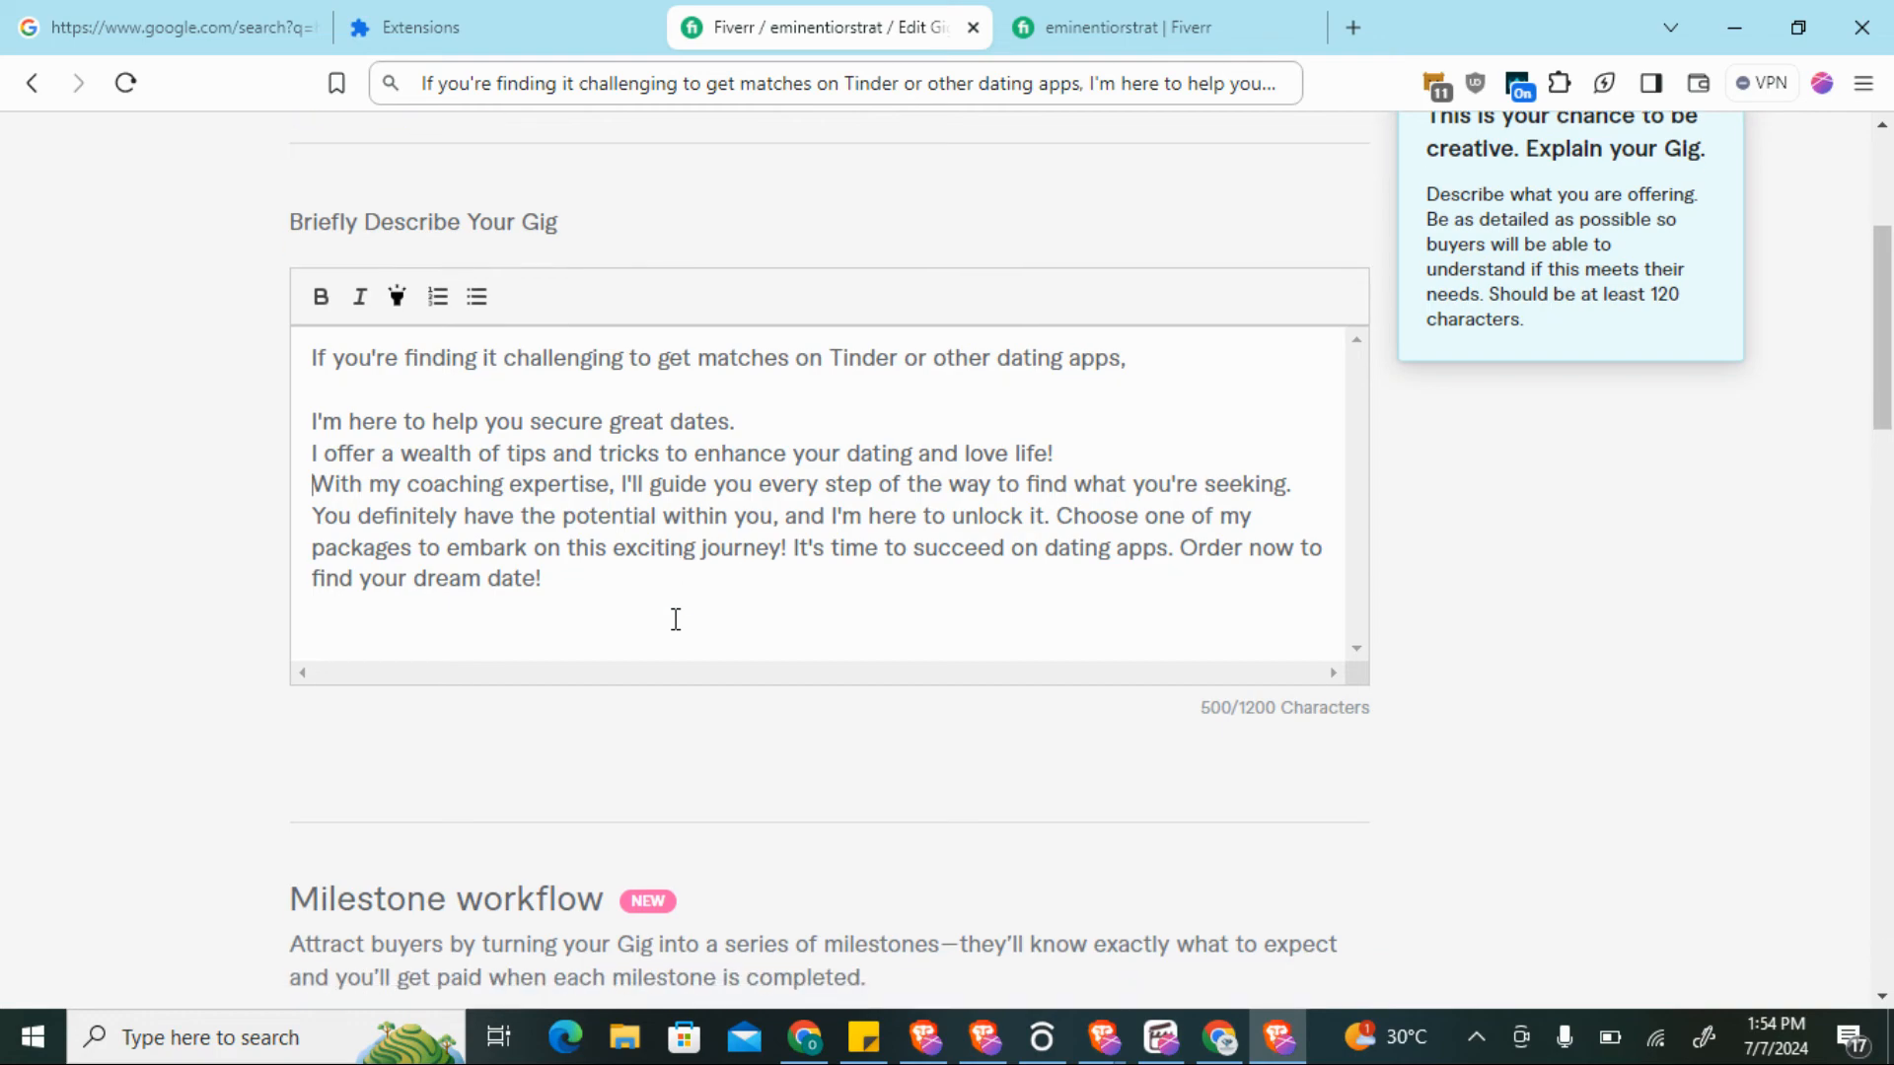
left_click(1059, 516)
key("Return")
key("Return")
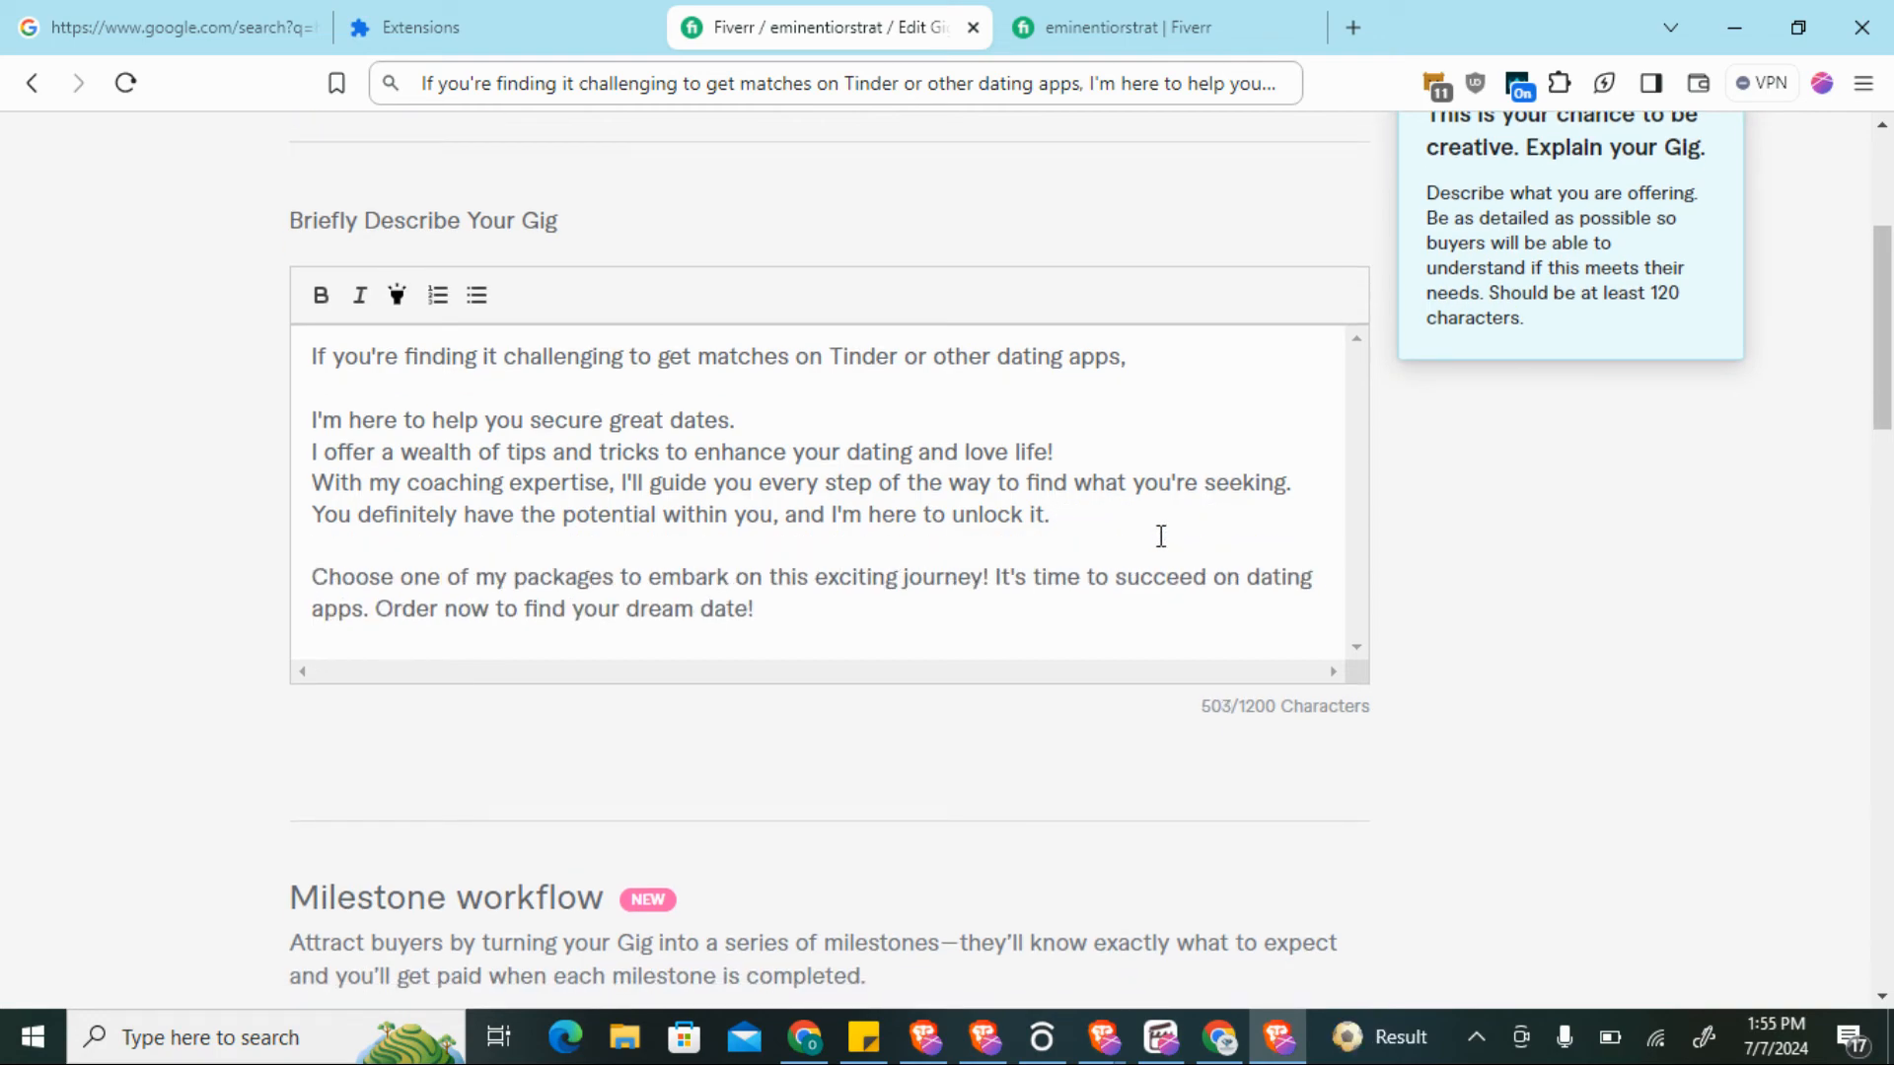
scroll(447, 528, "down", 3)
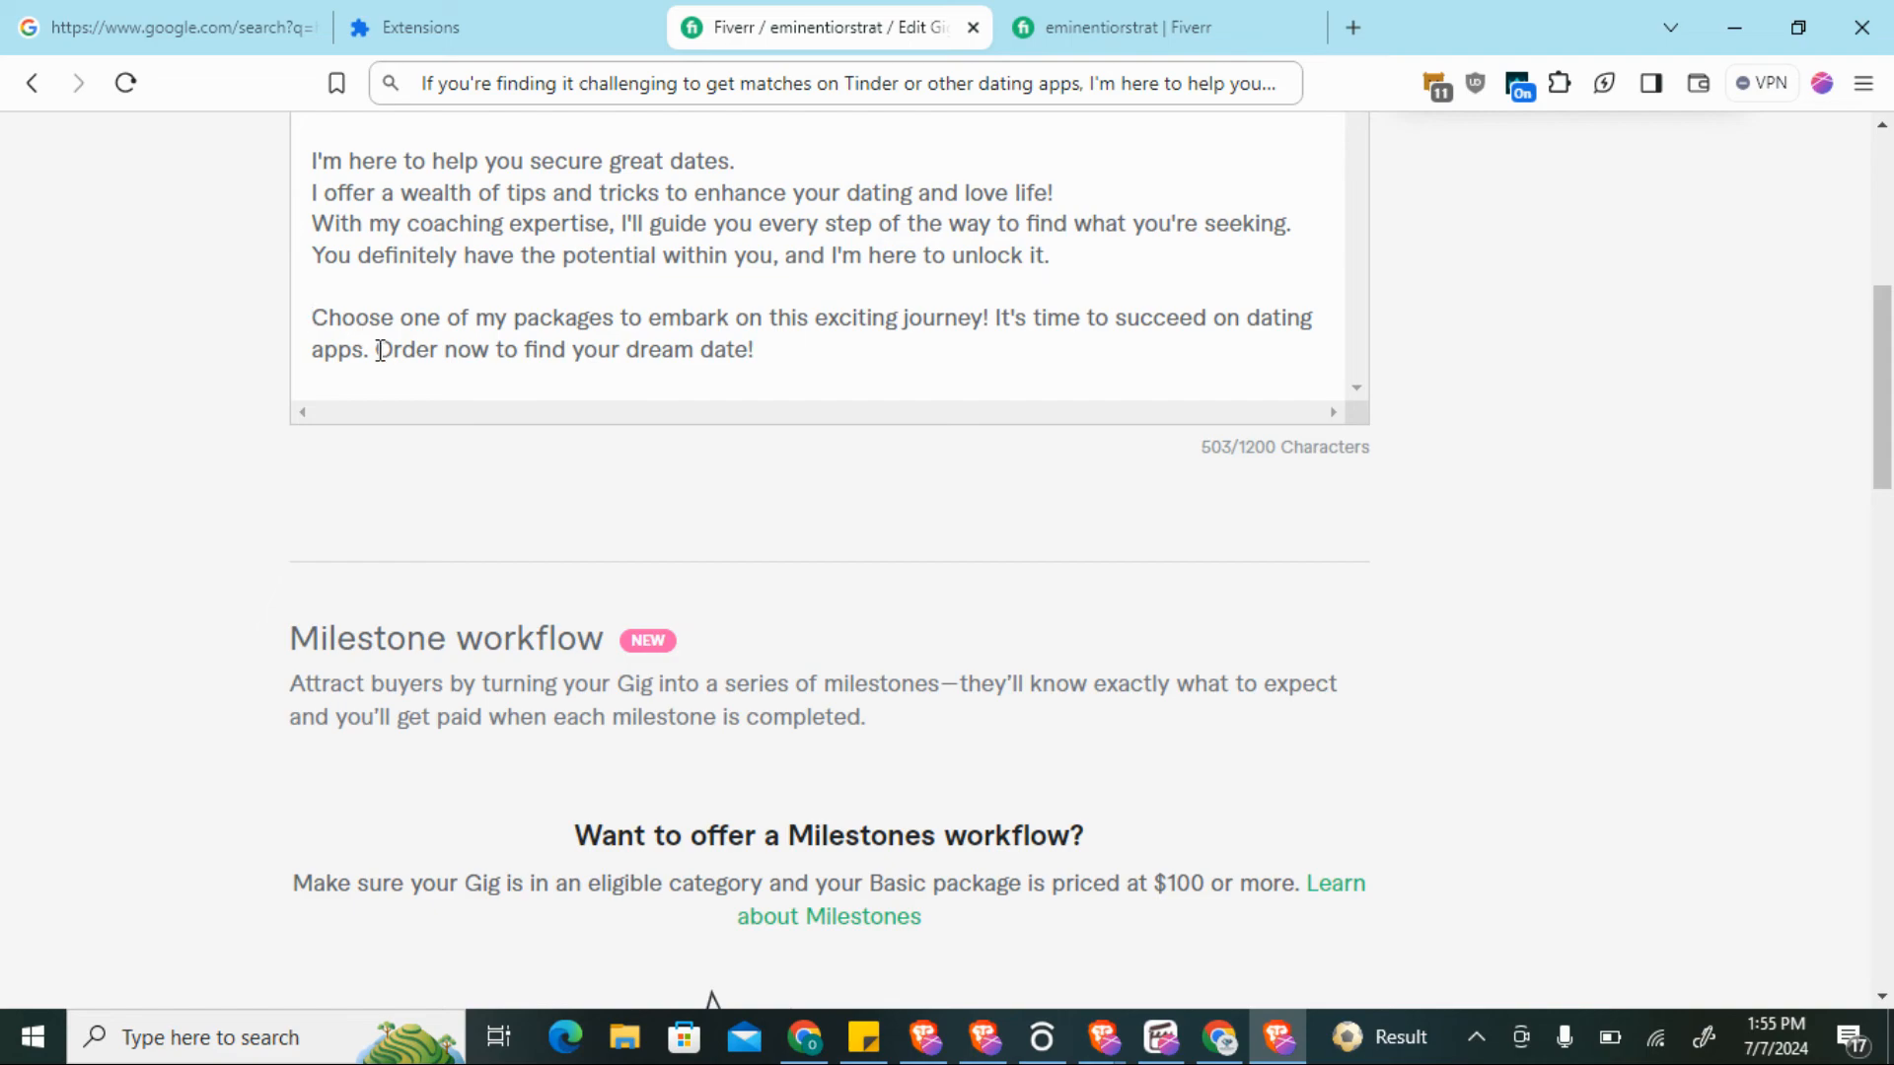
left_click(378, 351)
key("Return")
key("Return")
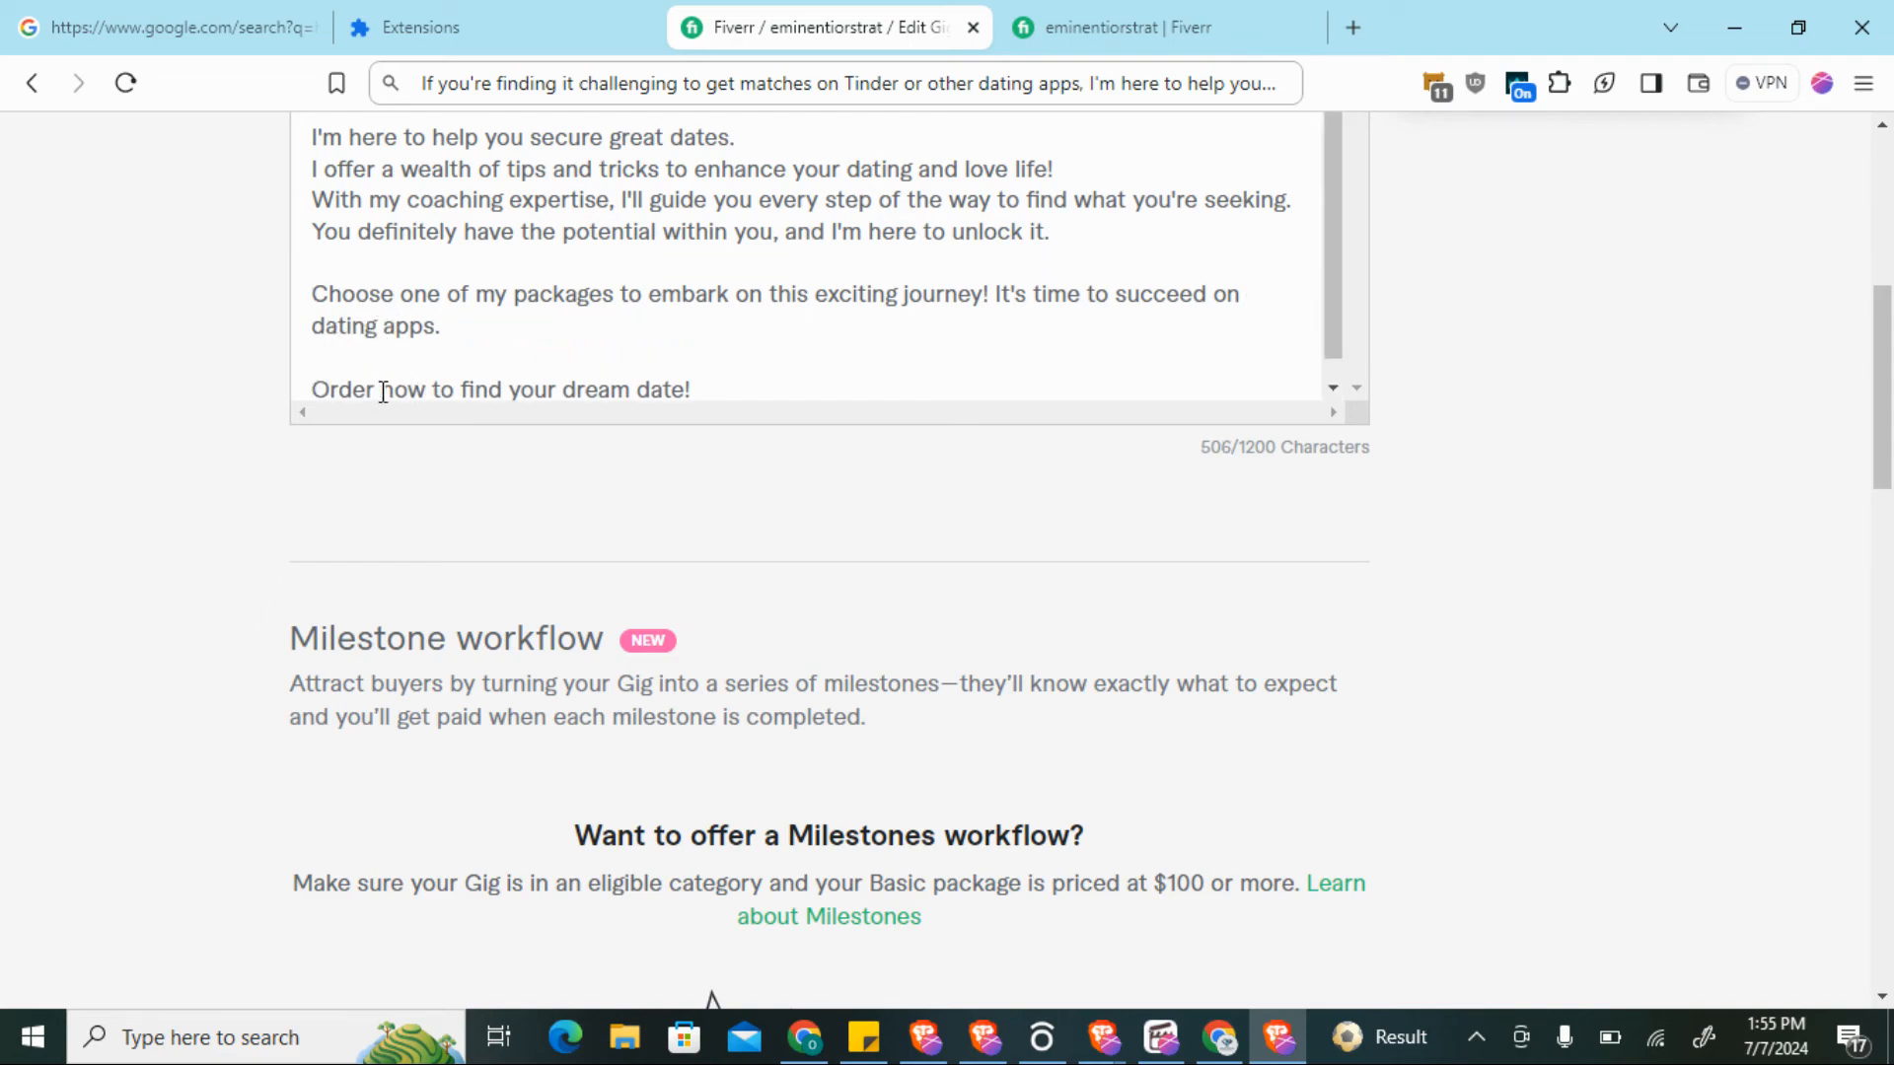
- Replace "Order" with "Contact me" in the description's closing line so it reads "Contact me now to find your dream date!"
left_click_drag(380, 393, 307, 384)
type("Con")
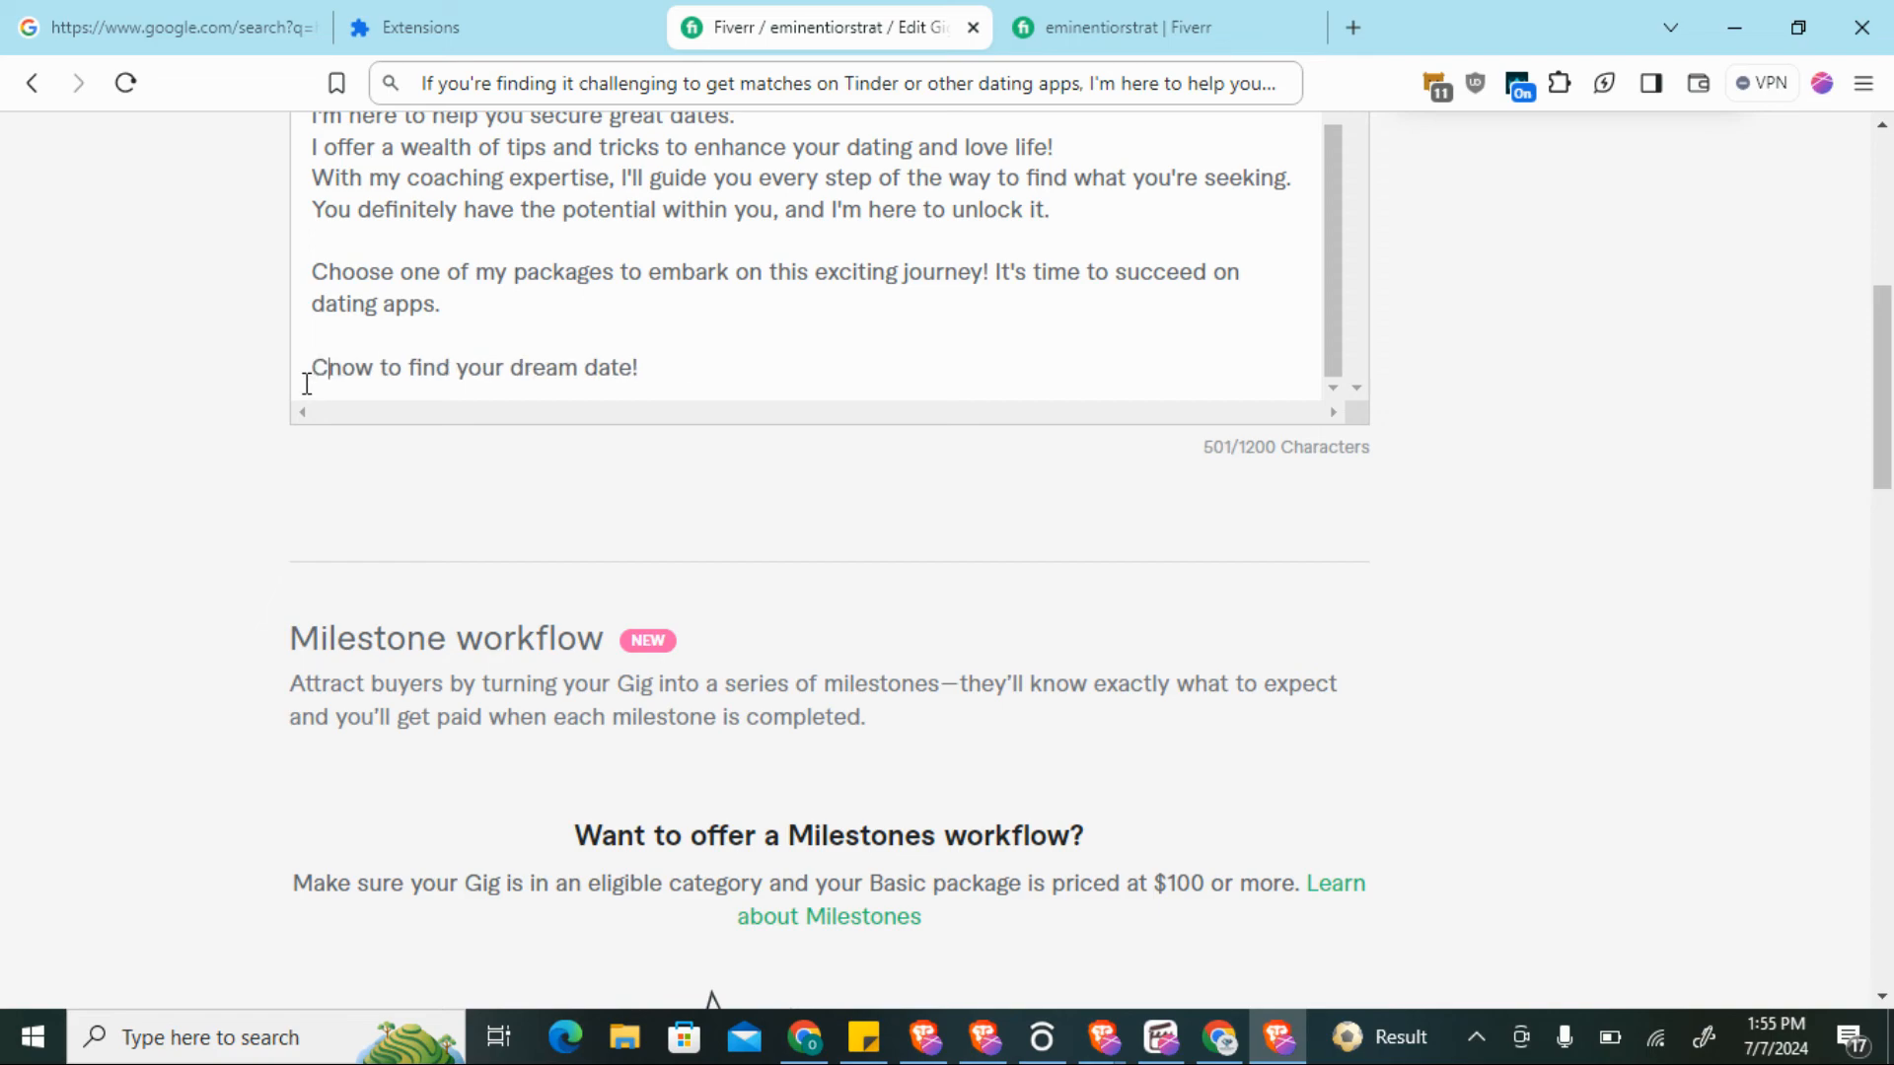
type("ct me n")
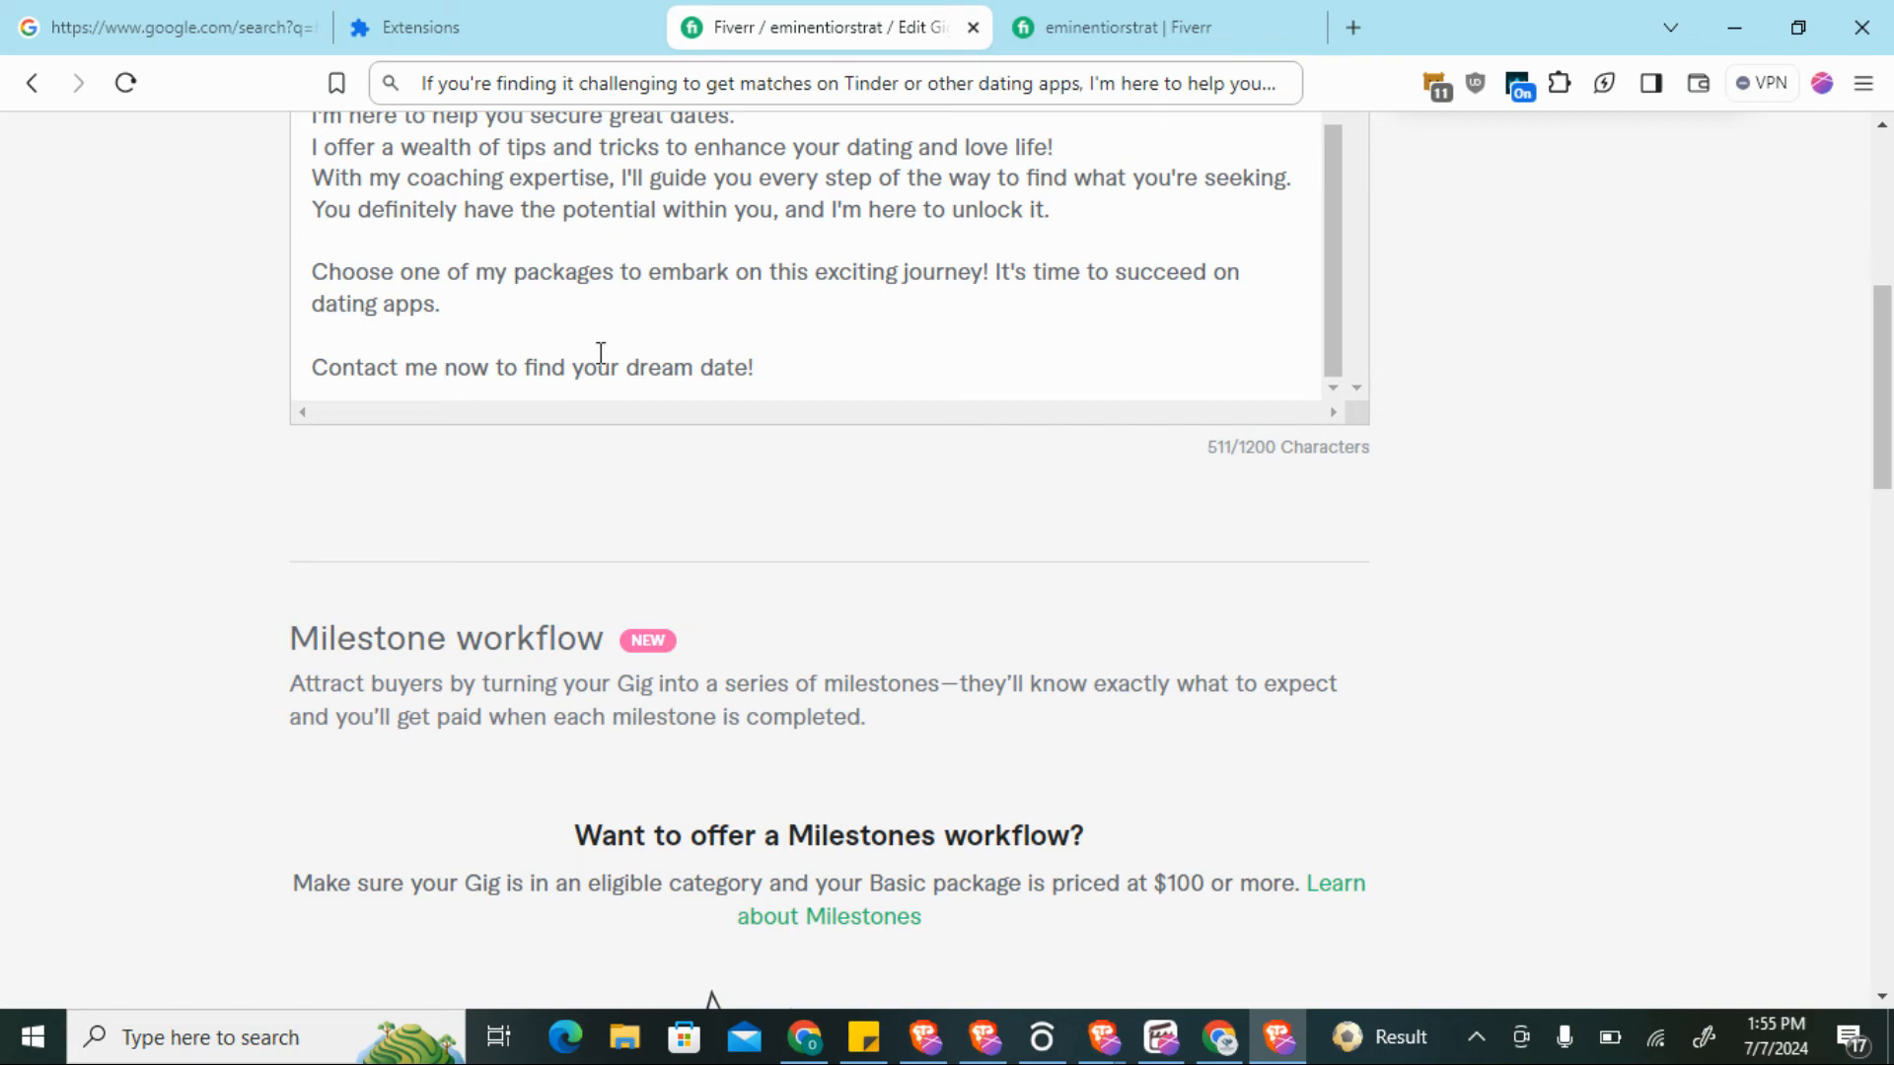
scroll(601, 352, "up", 1)
scroll(601, 352, "down", 1)
- Start a new FAQ entry with the question "Do you write full Tinder Bio"
scroll(598, 354, "down", 6)
scroll(604, 365, "down", 4)
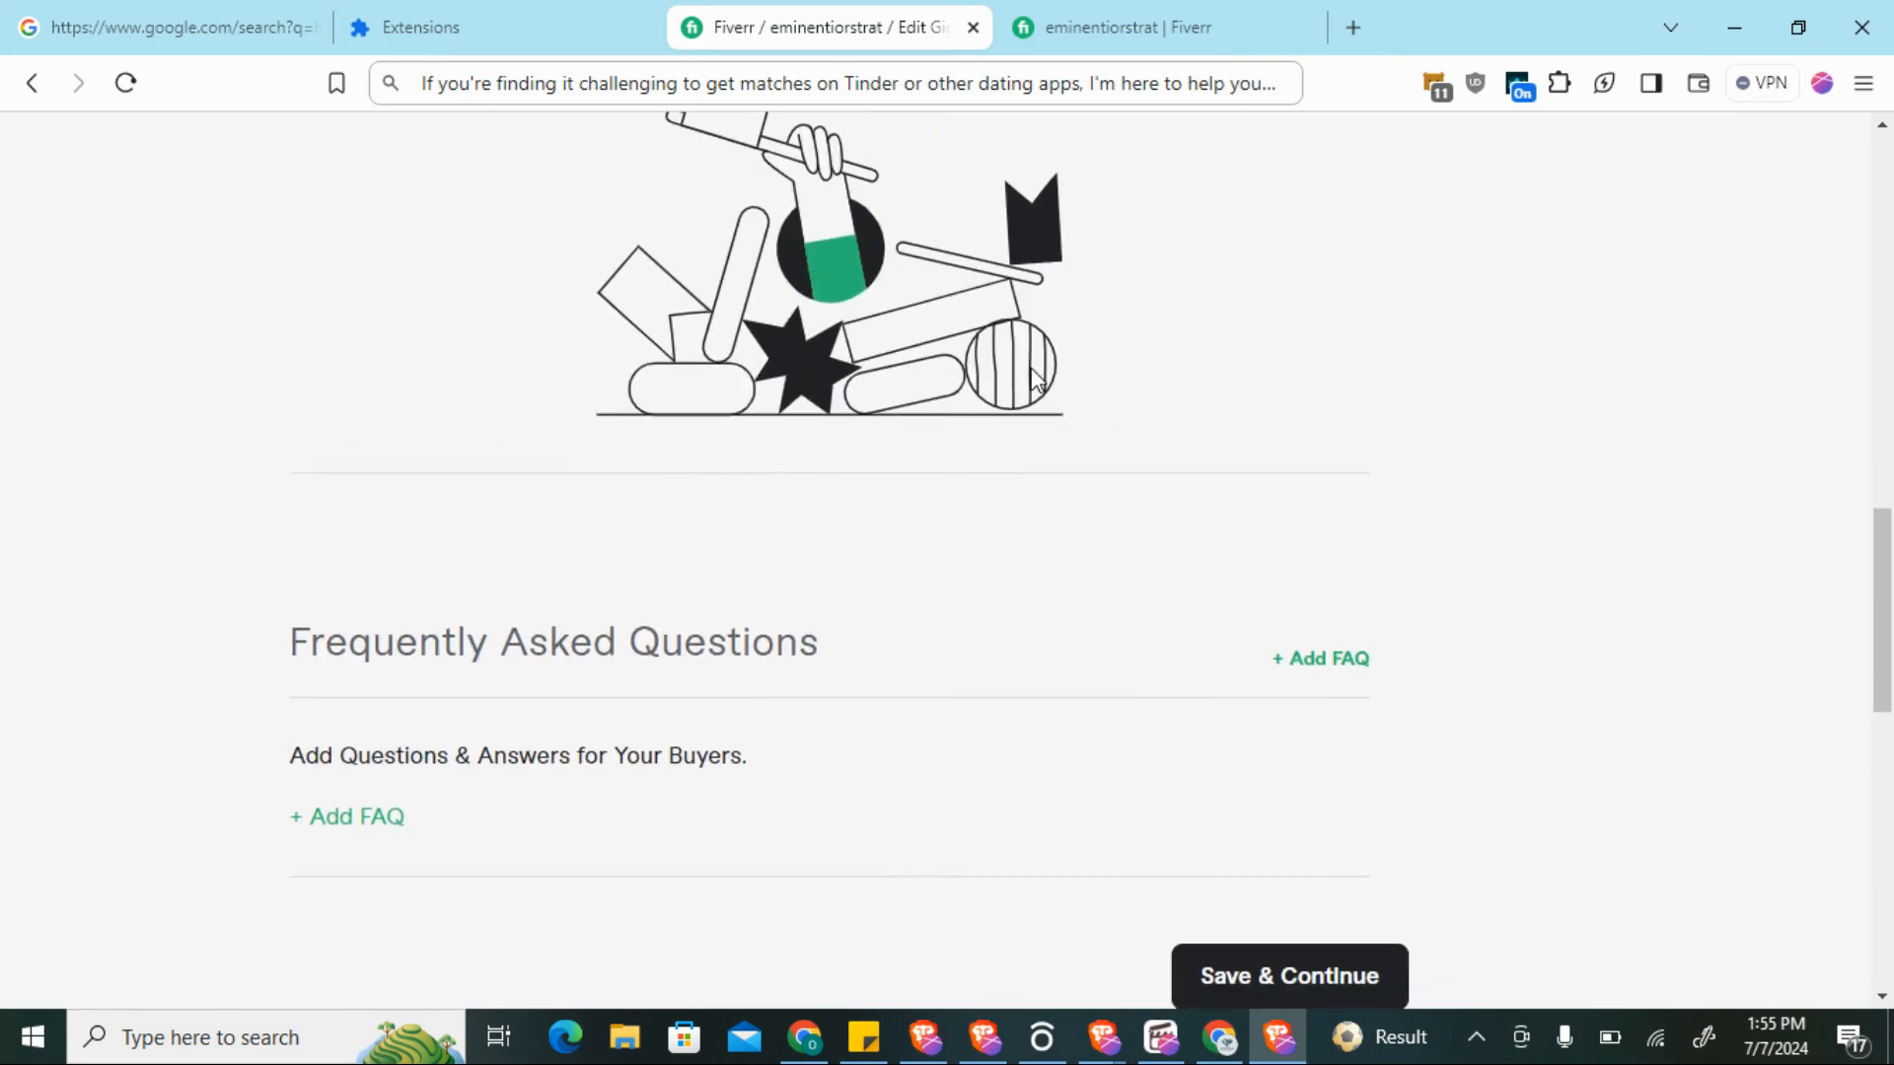
left_click(1312, 661)
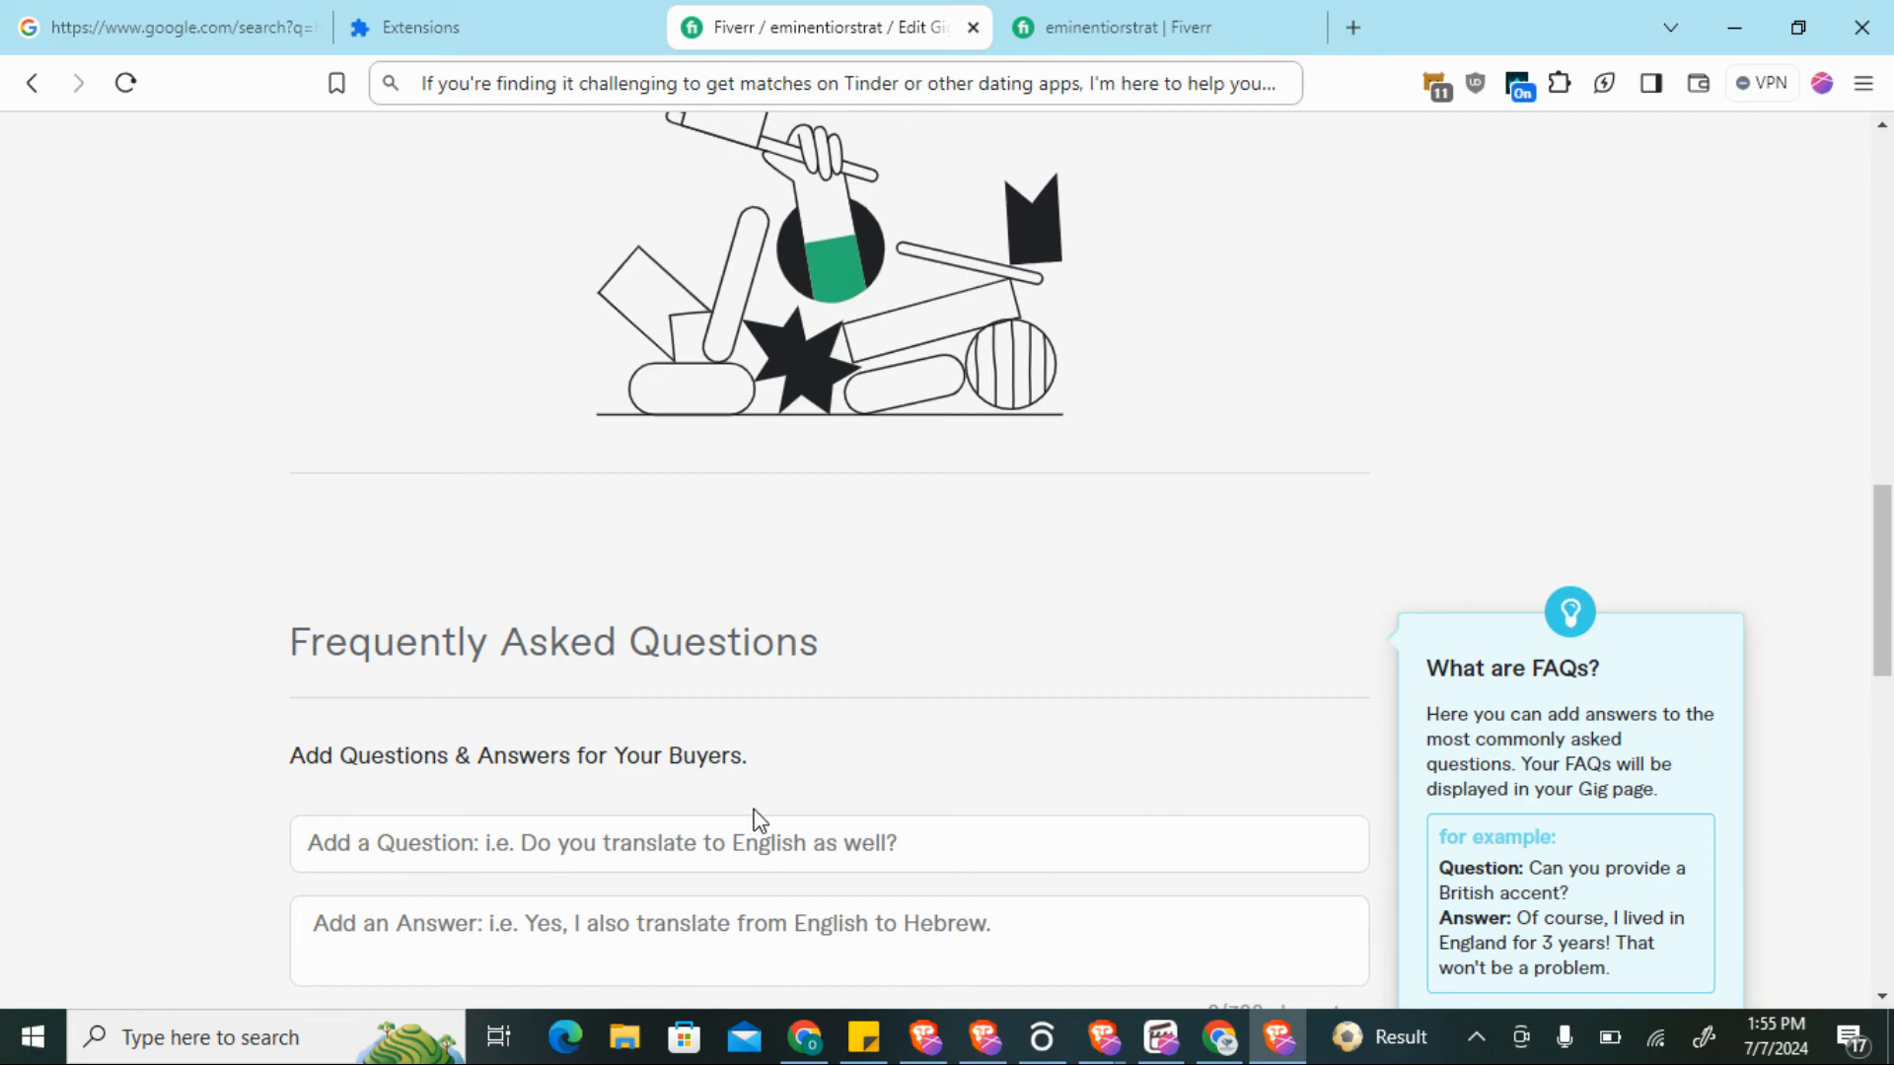
scroll(753, 820, "down", 2)
left_click(742, 637)
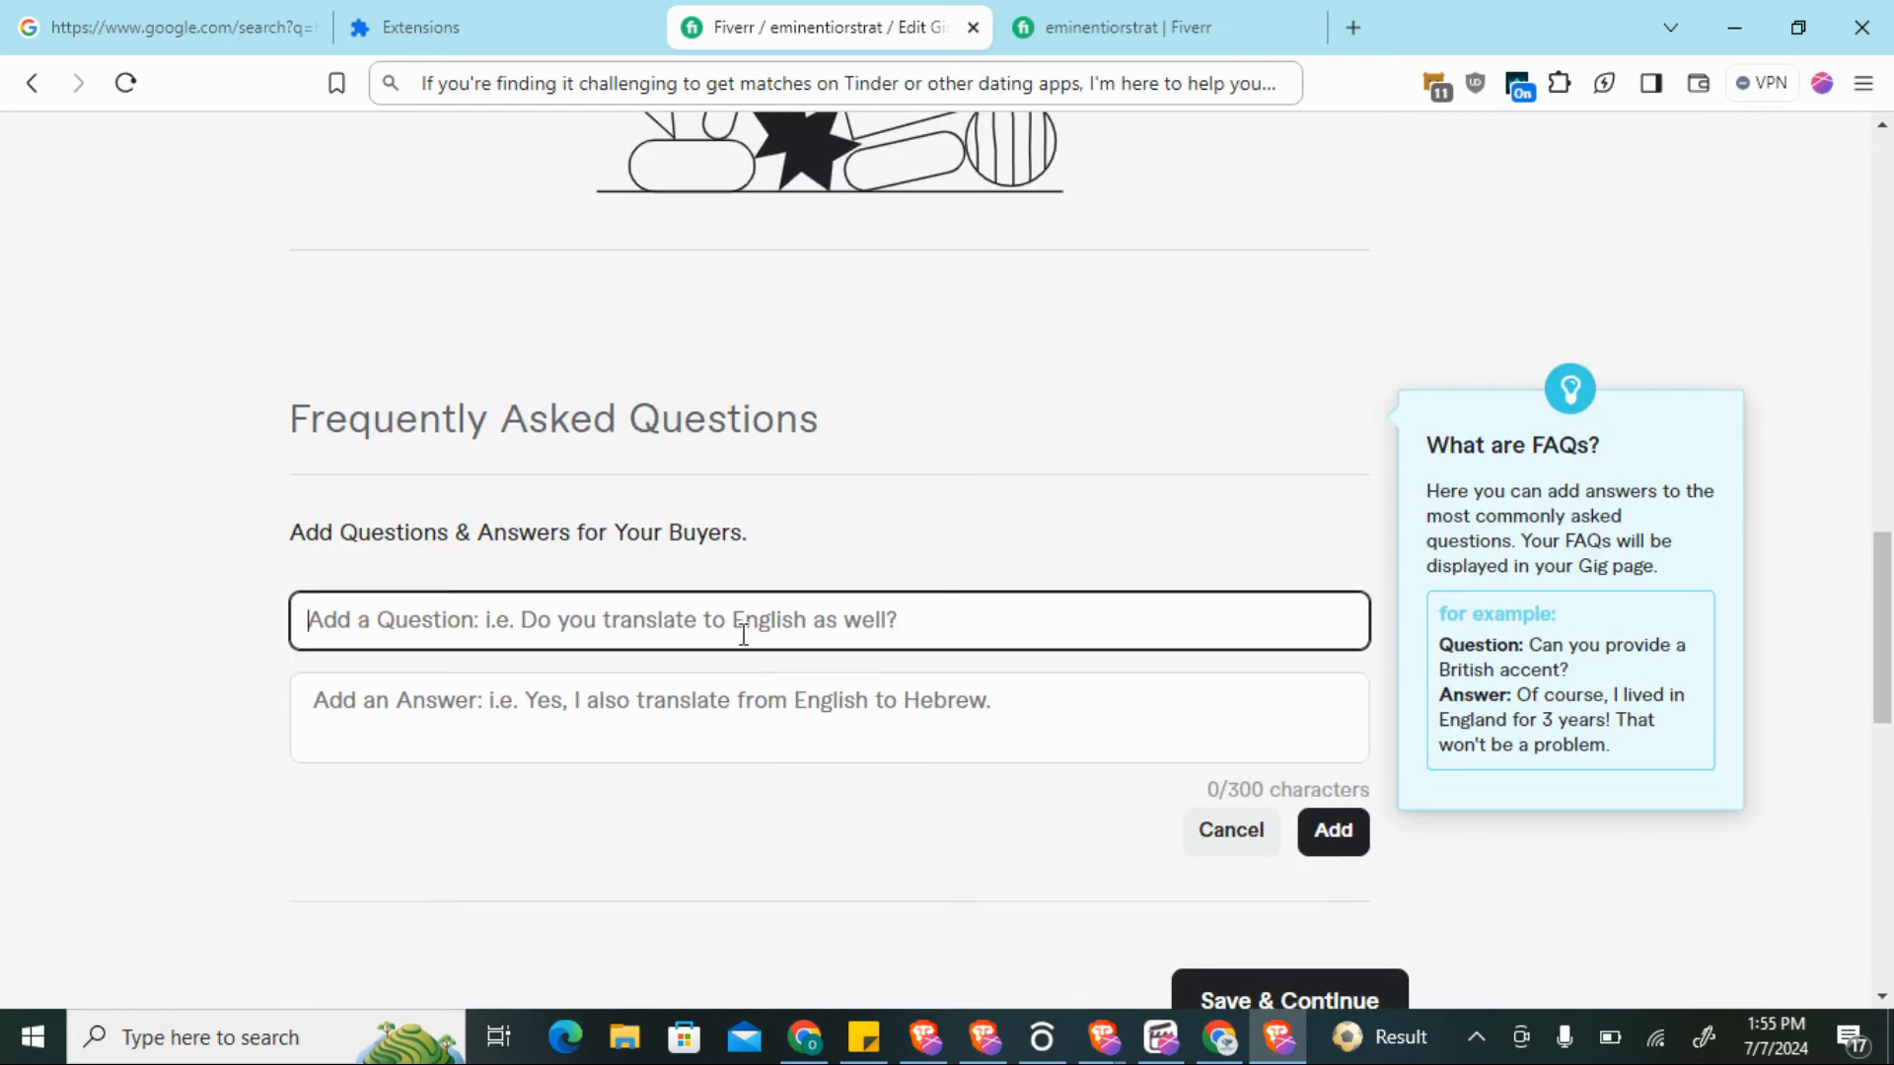
type("D")
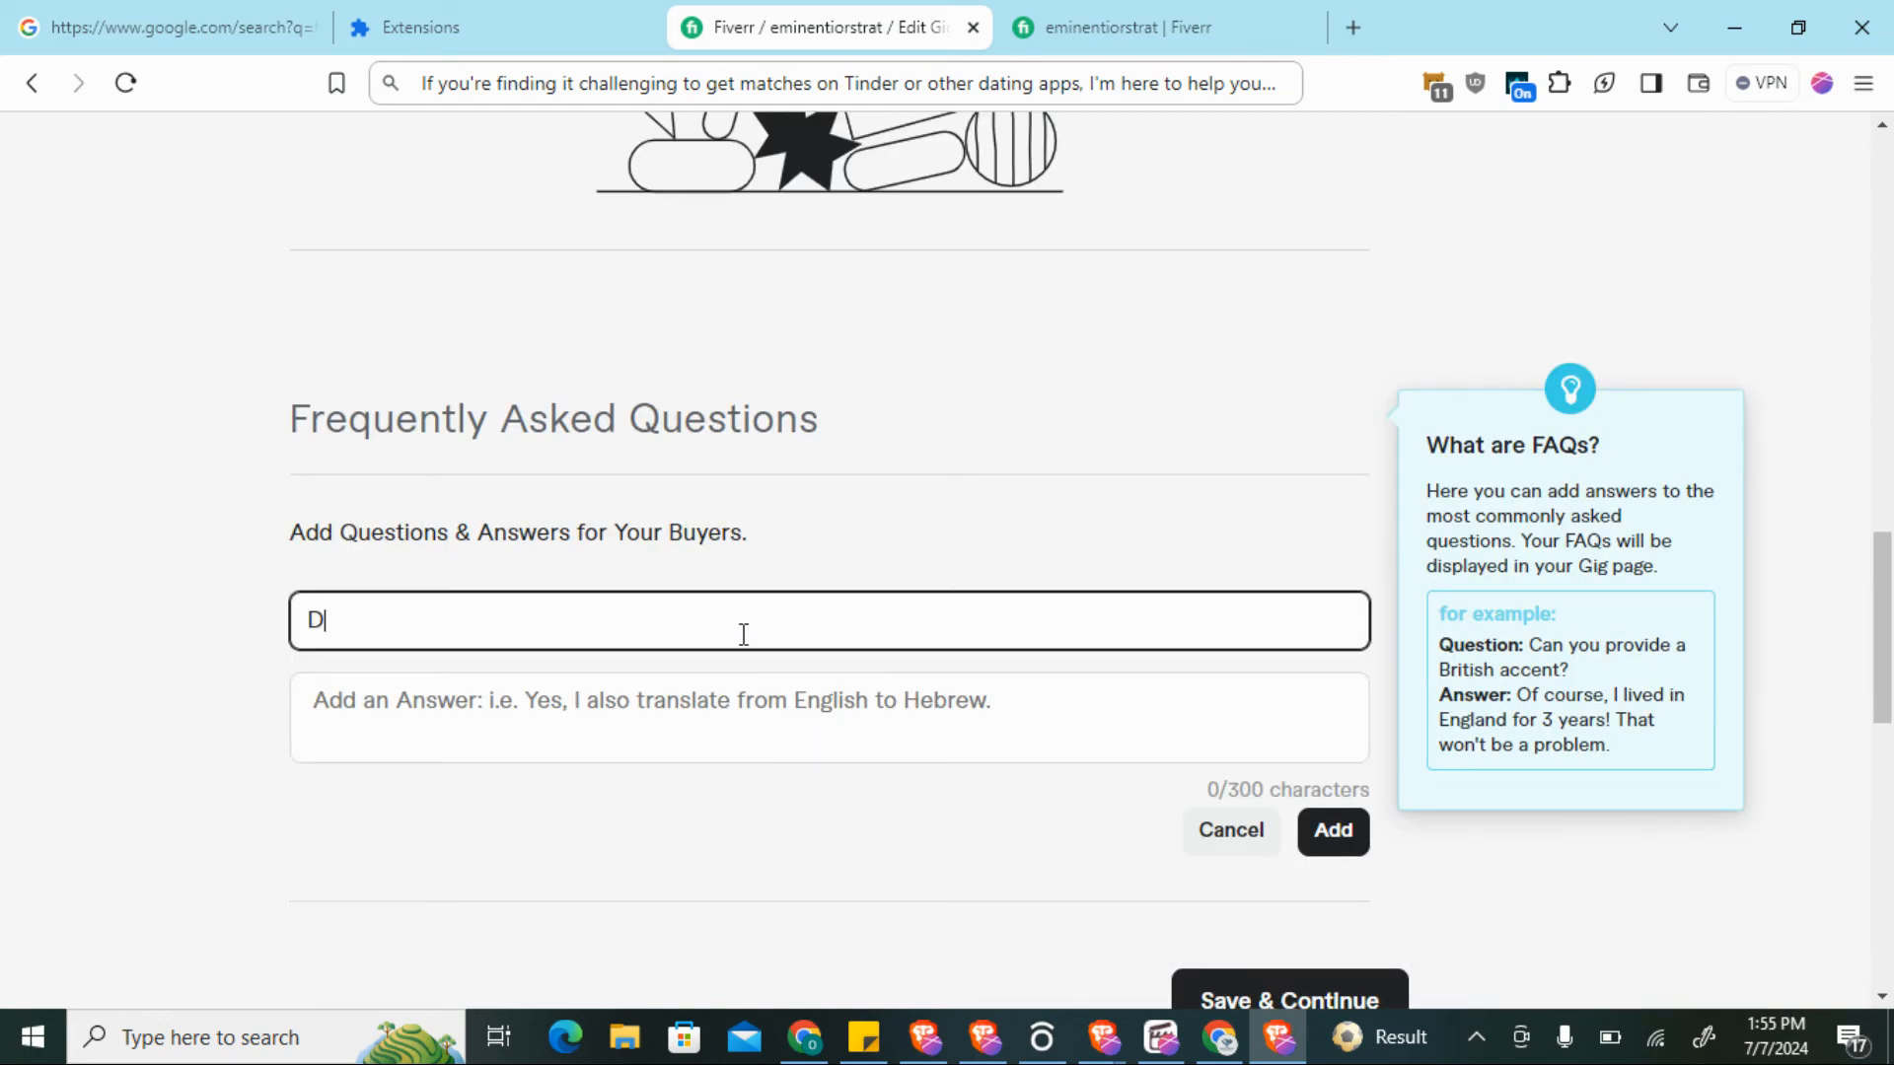
type("o you write full")
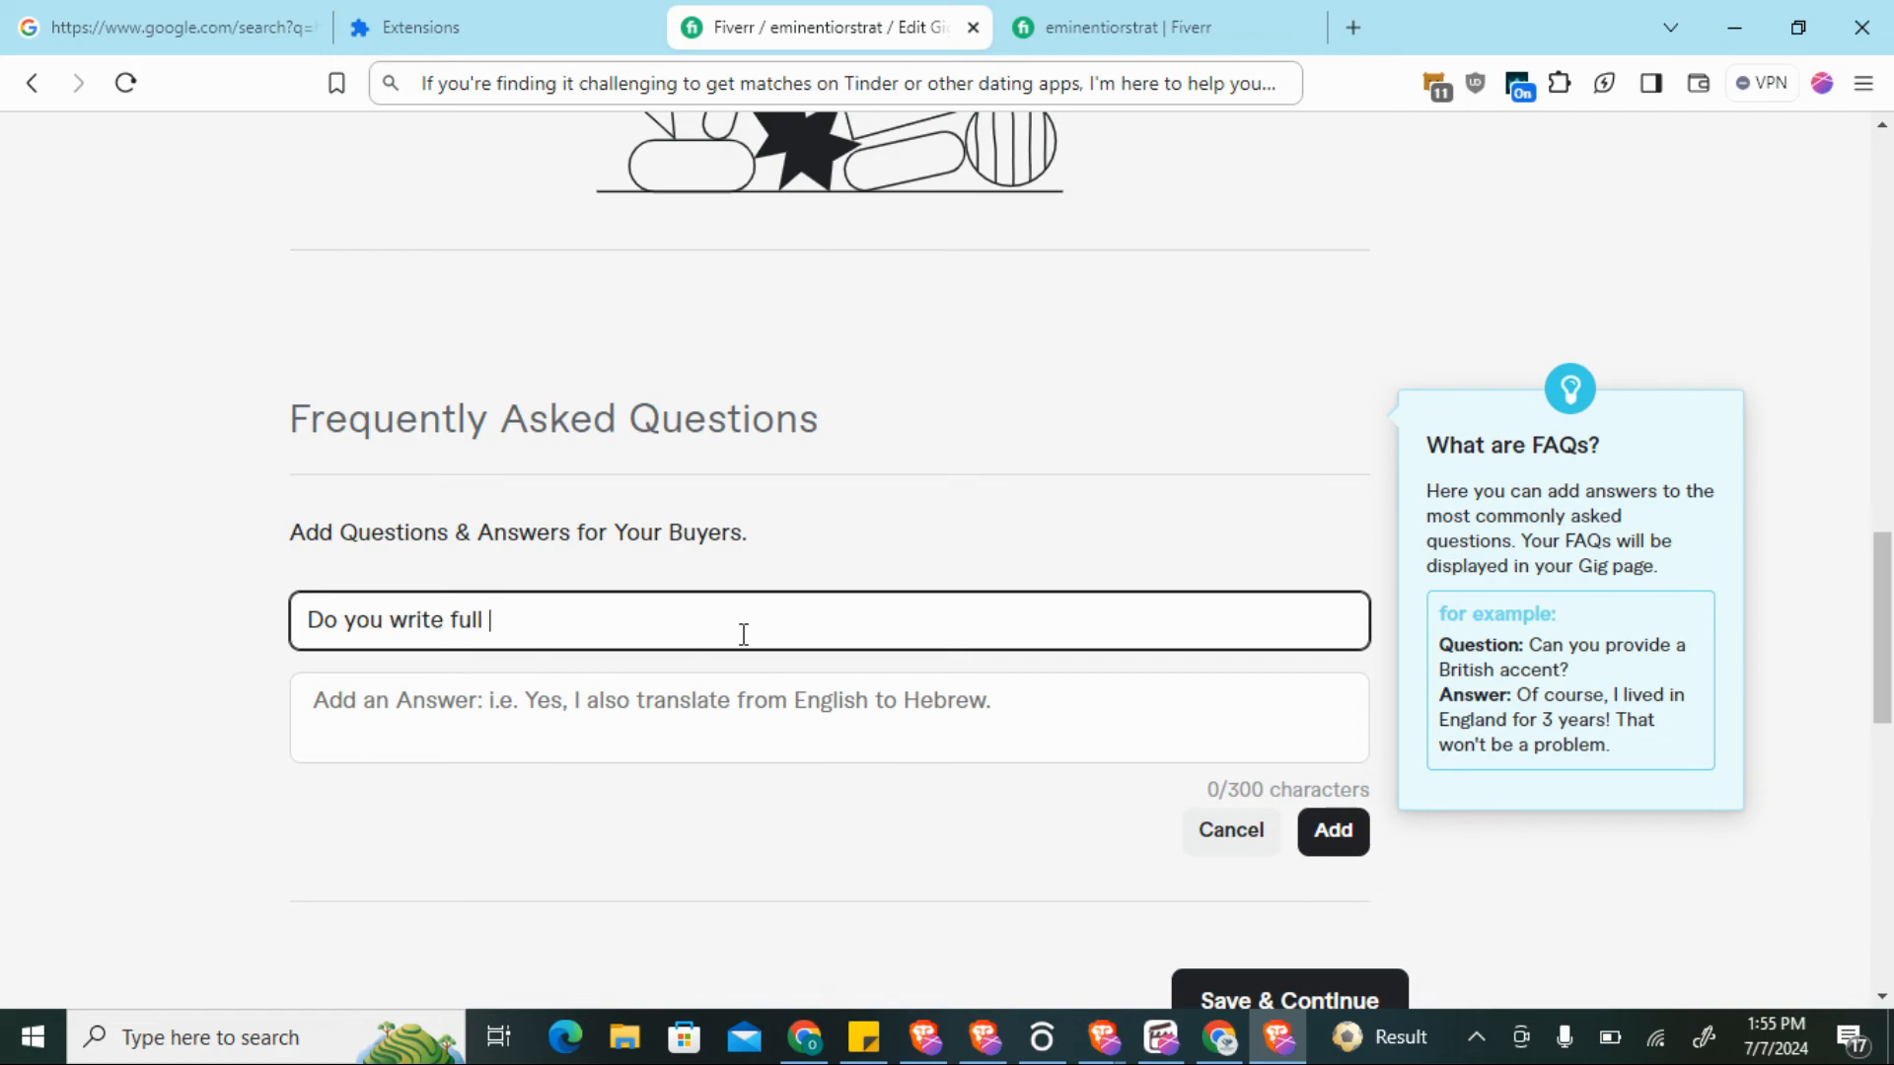
type(" Tinder")
type(" Bl")
key("BackSpace")
key("BackSpace")
type("io")
scroll(1019, 724, "down", 2)
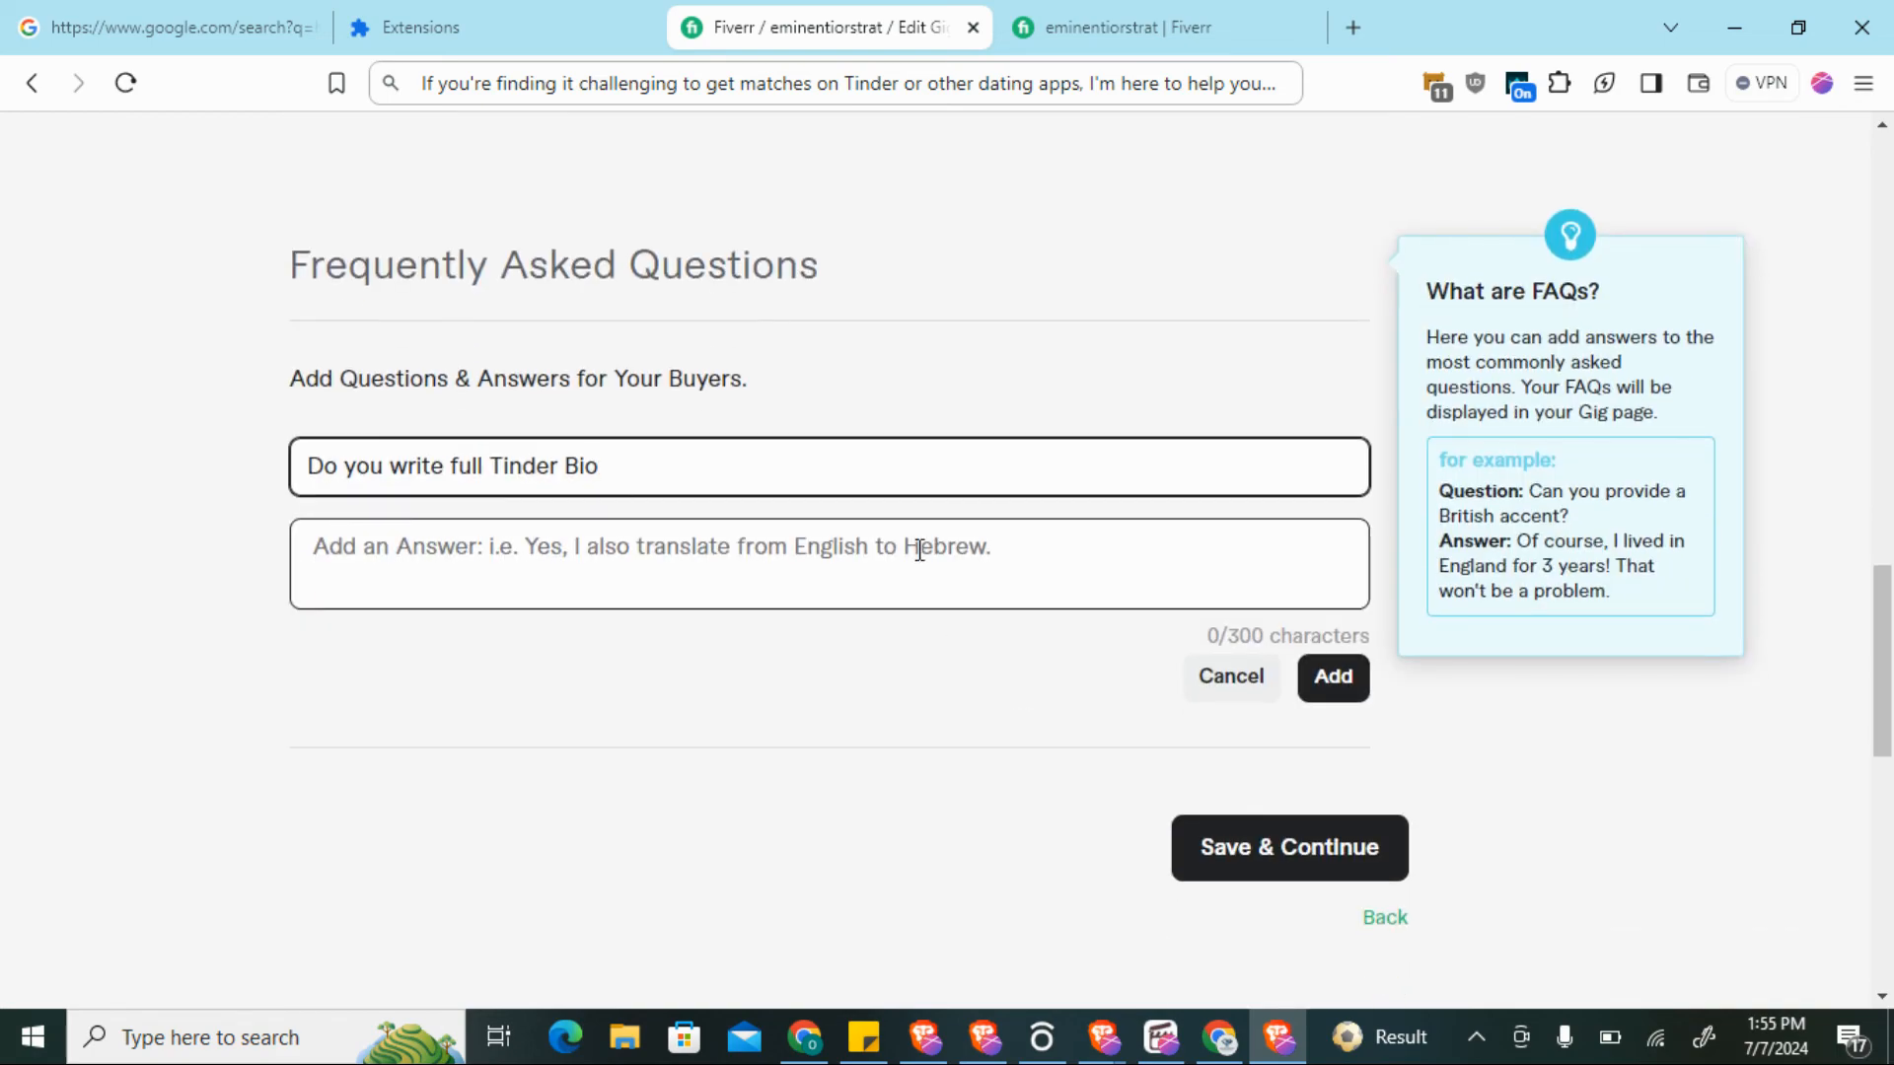
- Answer the Tinder bio question with "Yes, I will write your complete tinder bio" and add the FAQ
left_click(919, 550)
type("Yes, ")
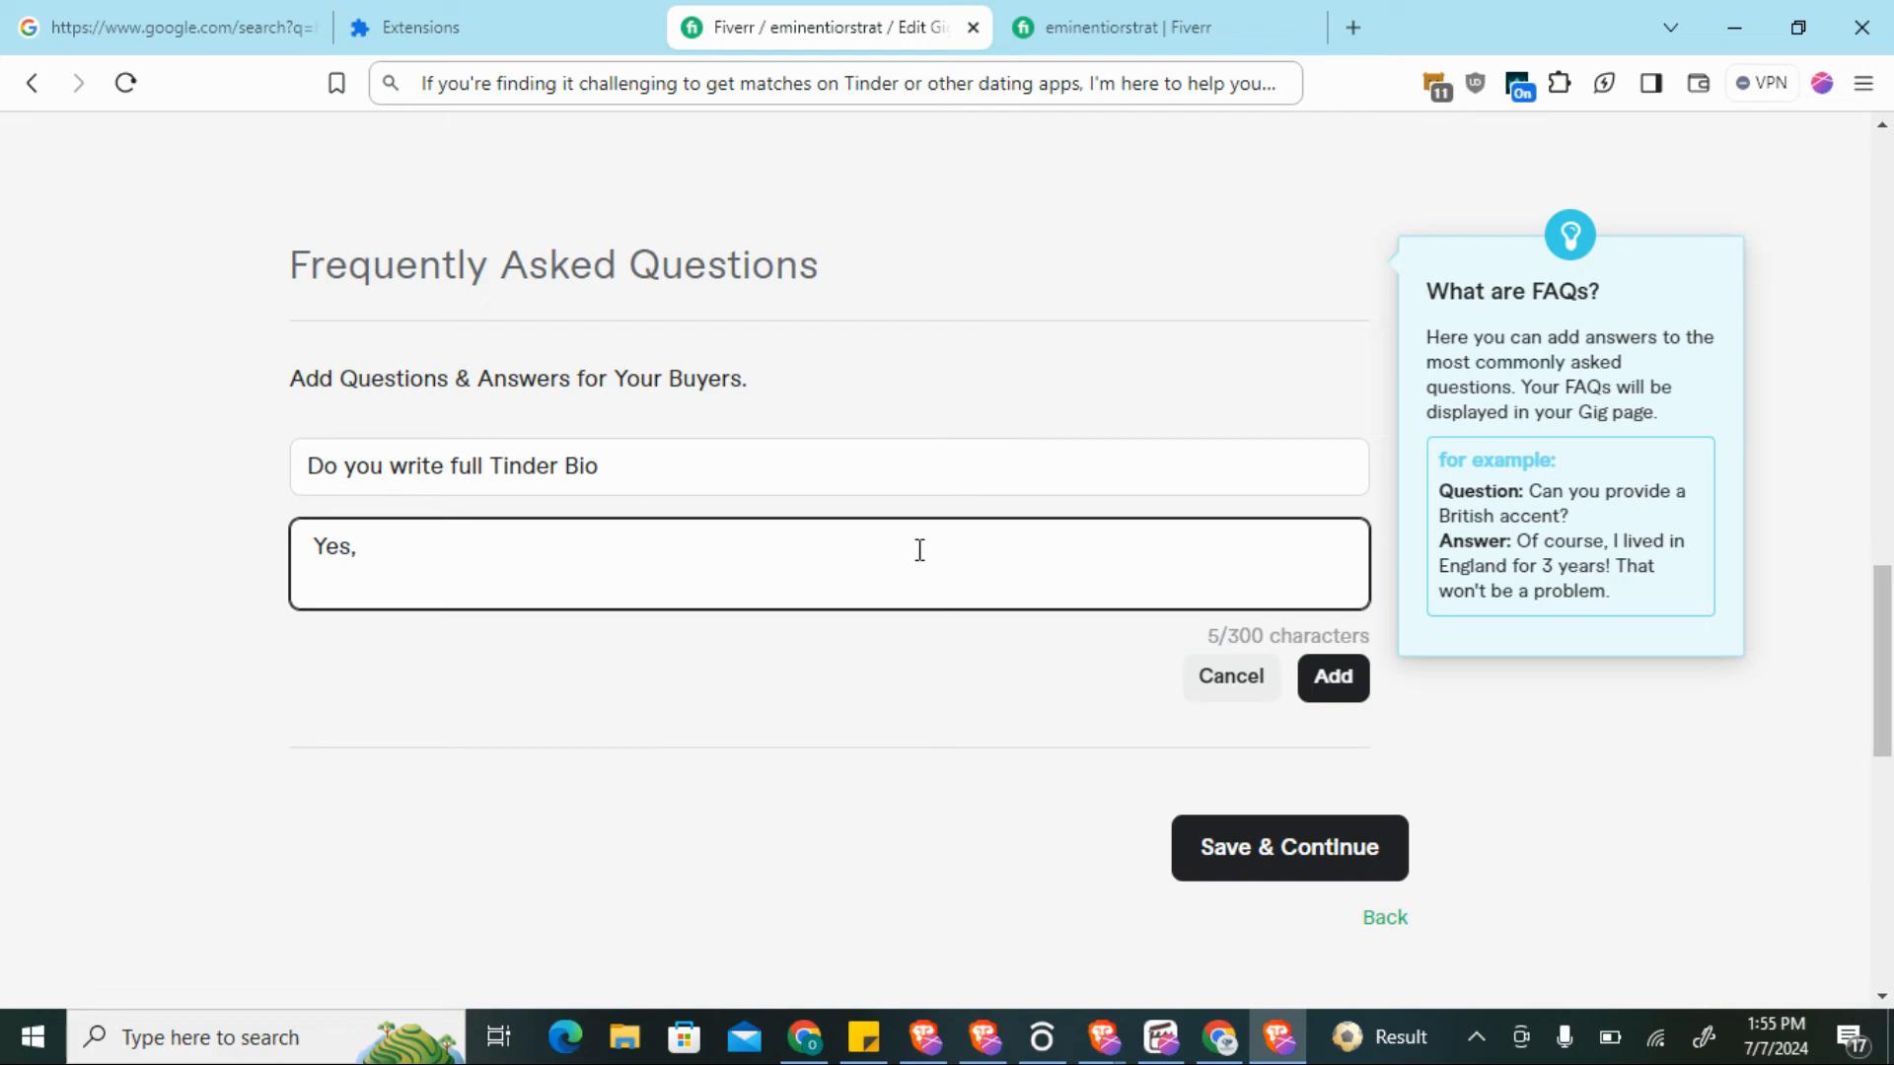
type("I will write your ")
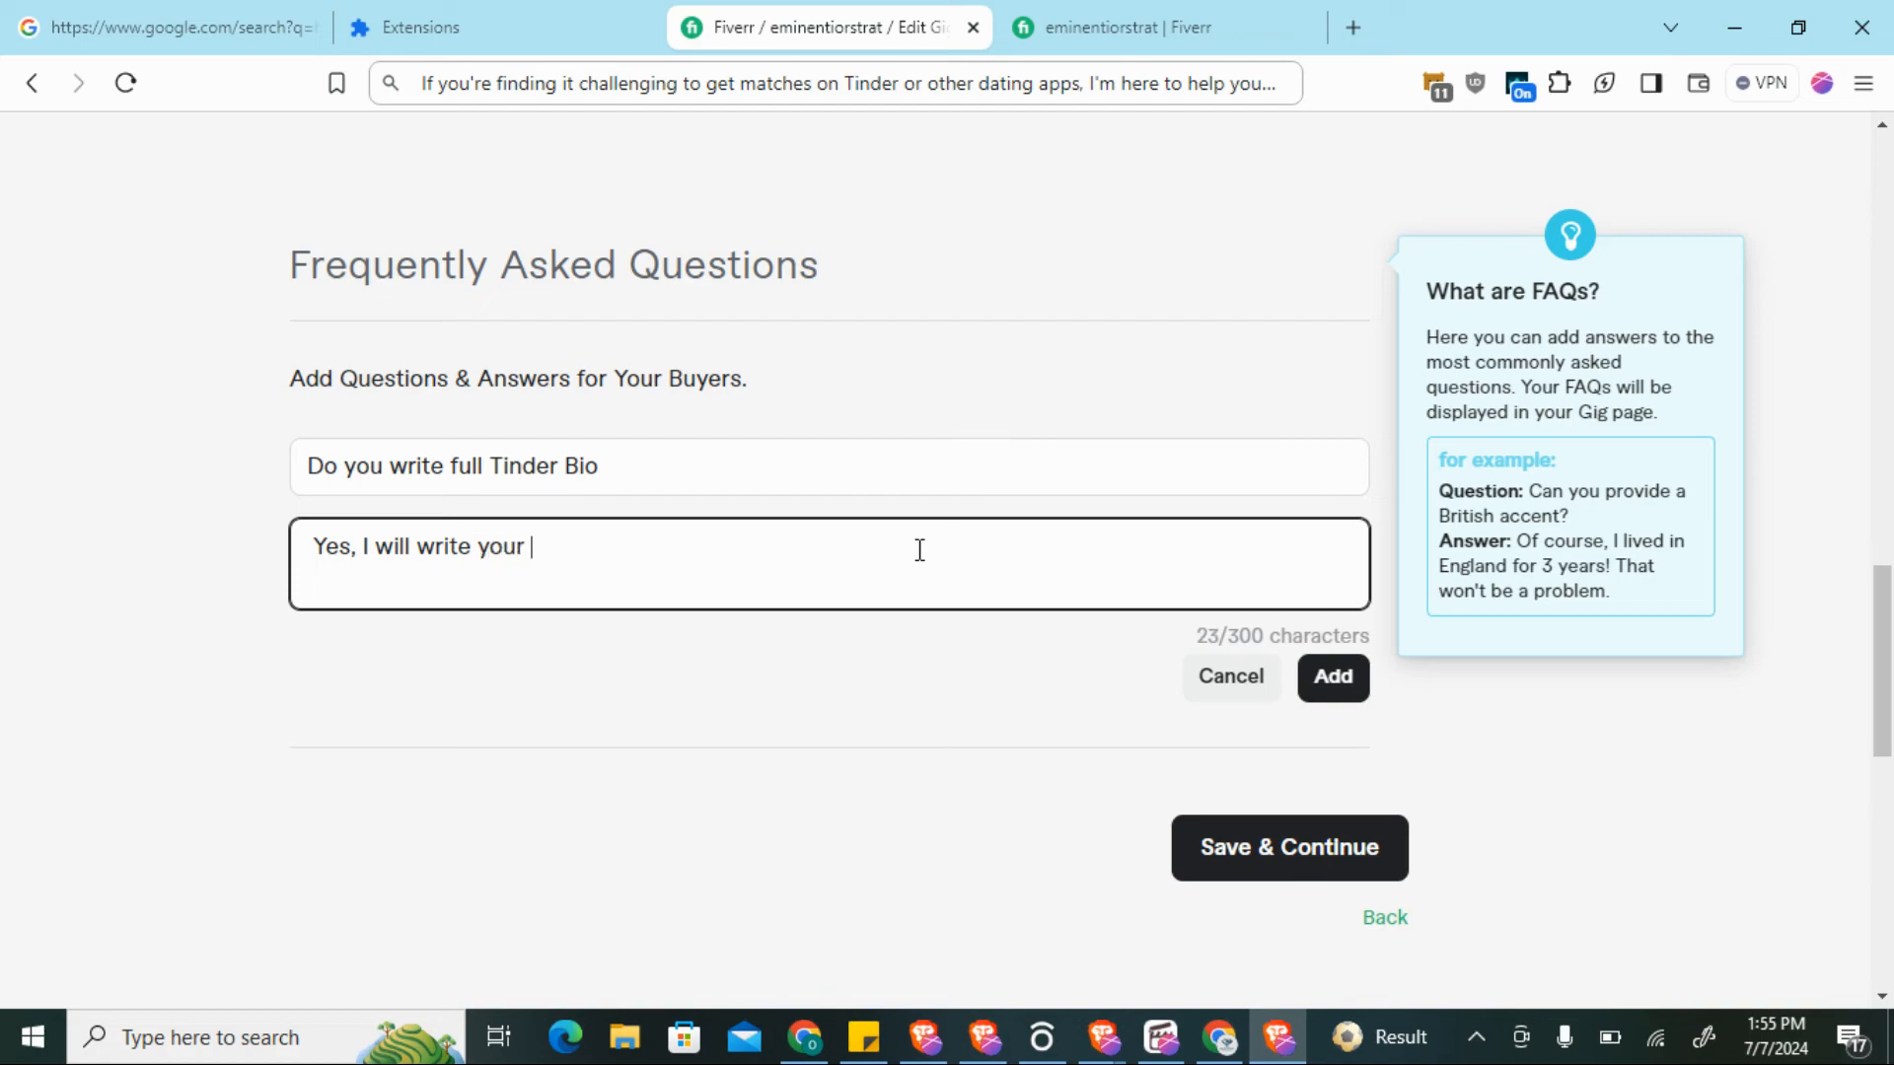
type("complete tin")
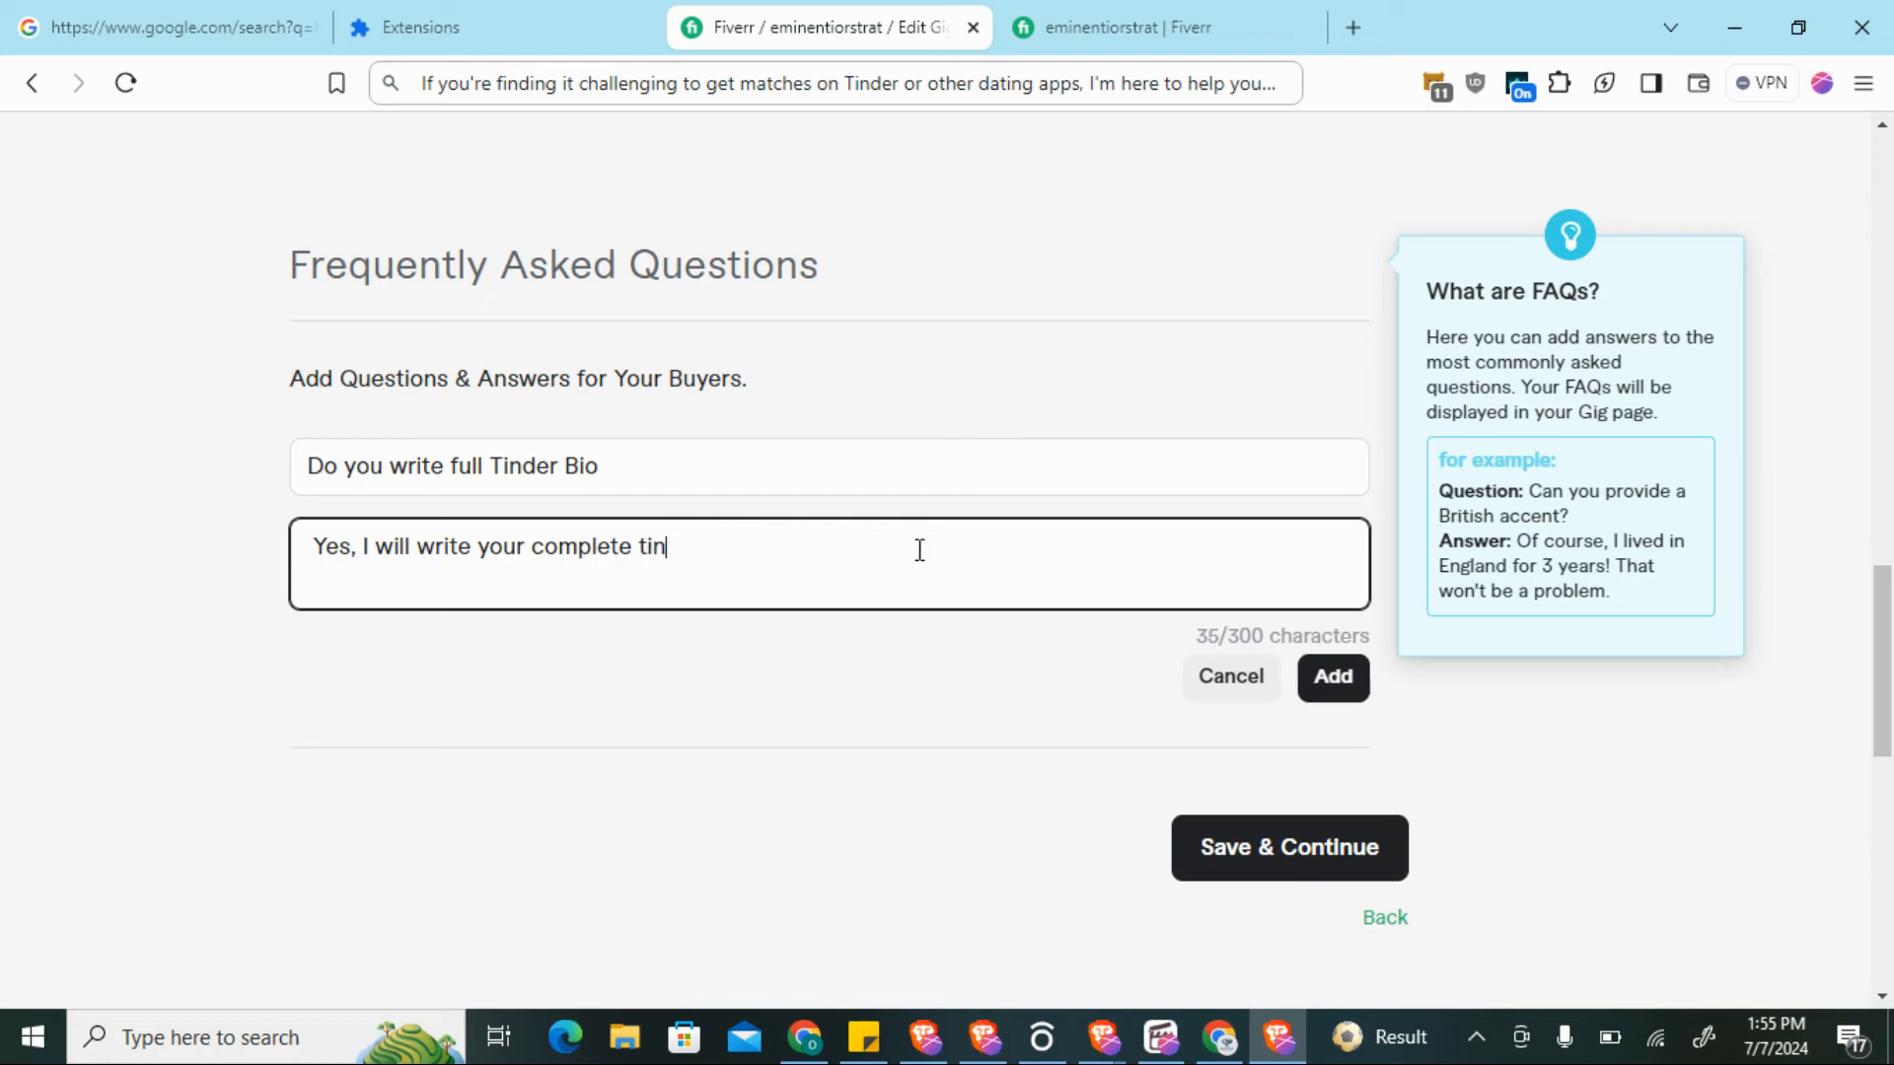
type("der bio")
left_click(1328, 691)
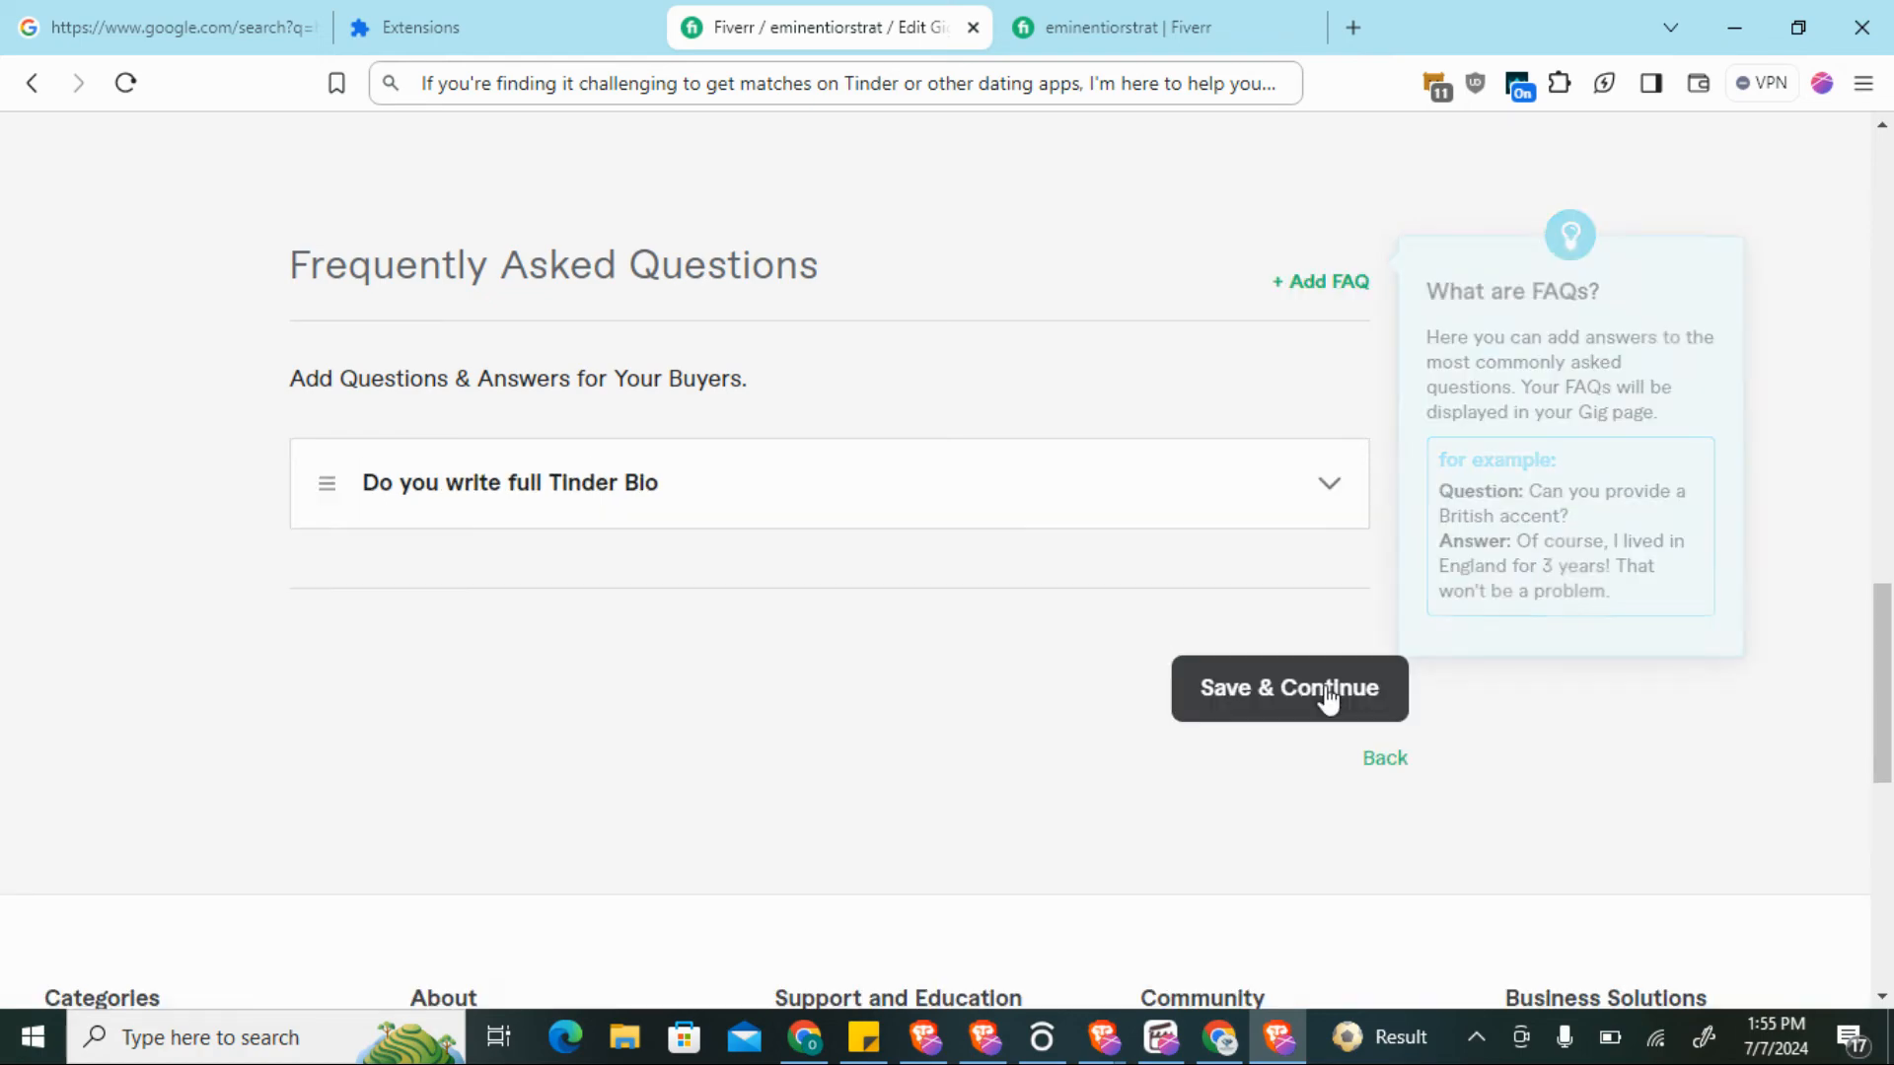
- Start a second FAQ entry with the question "Do you retouch Photos"
left_click(1324, 282)
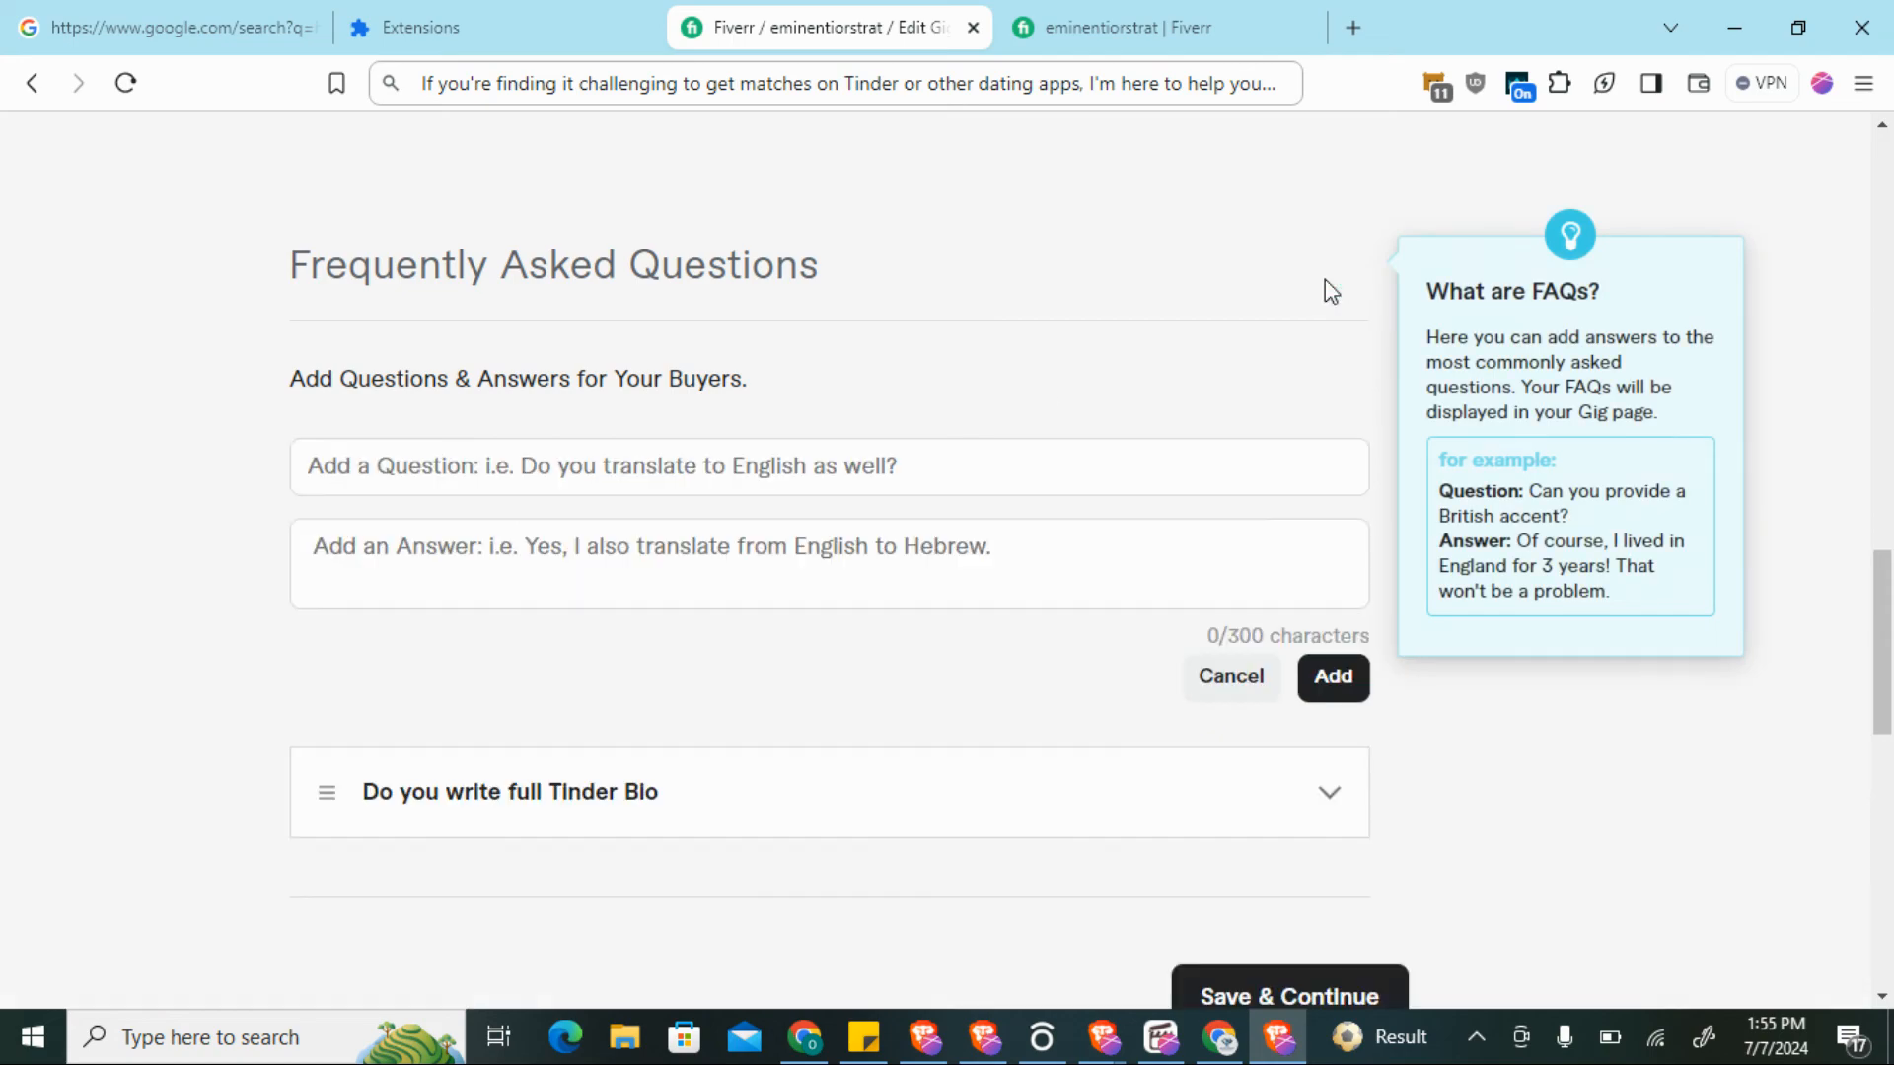
left_click(936, 463)
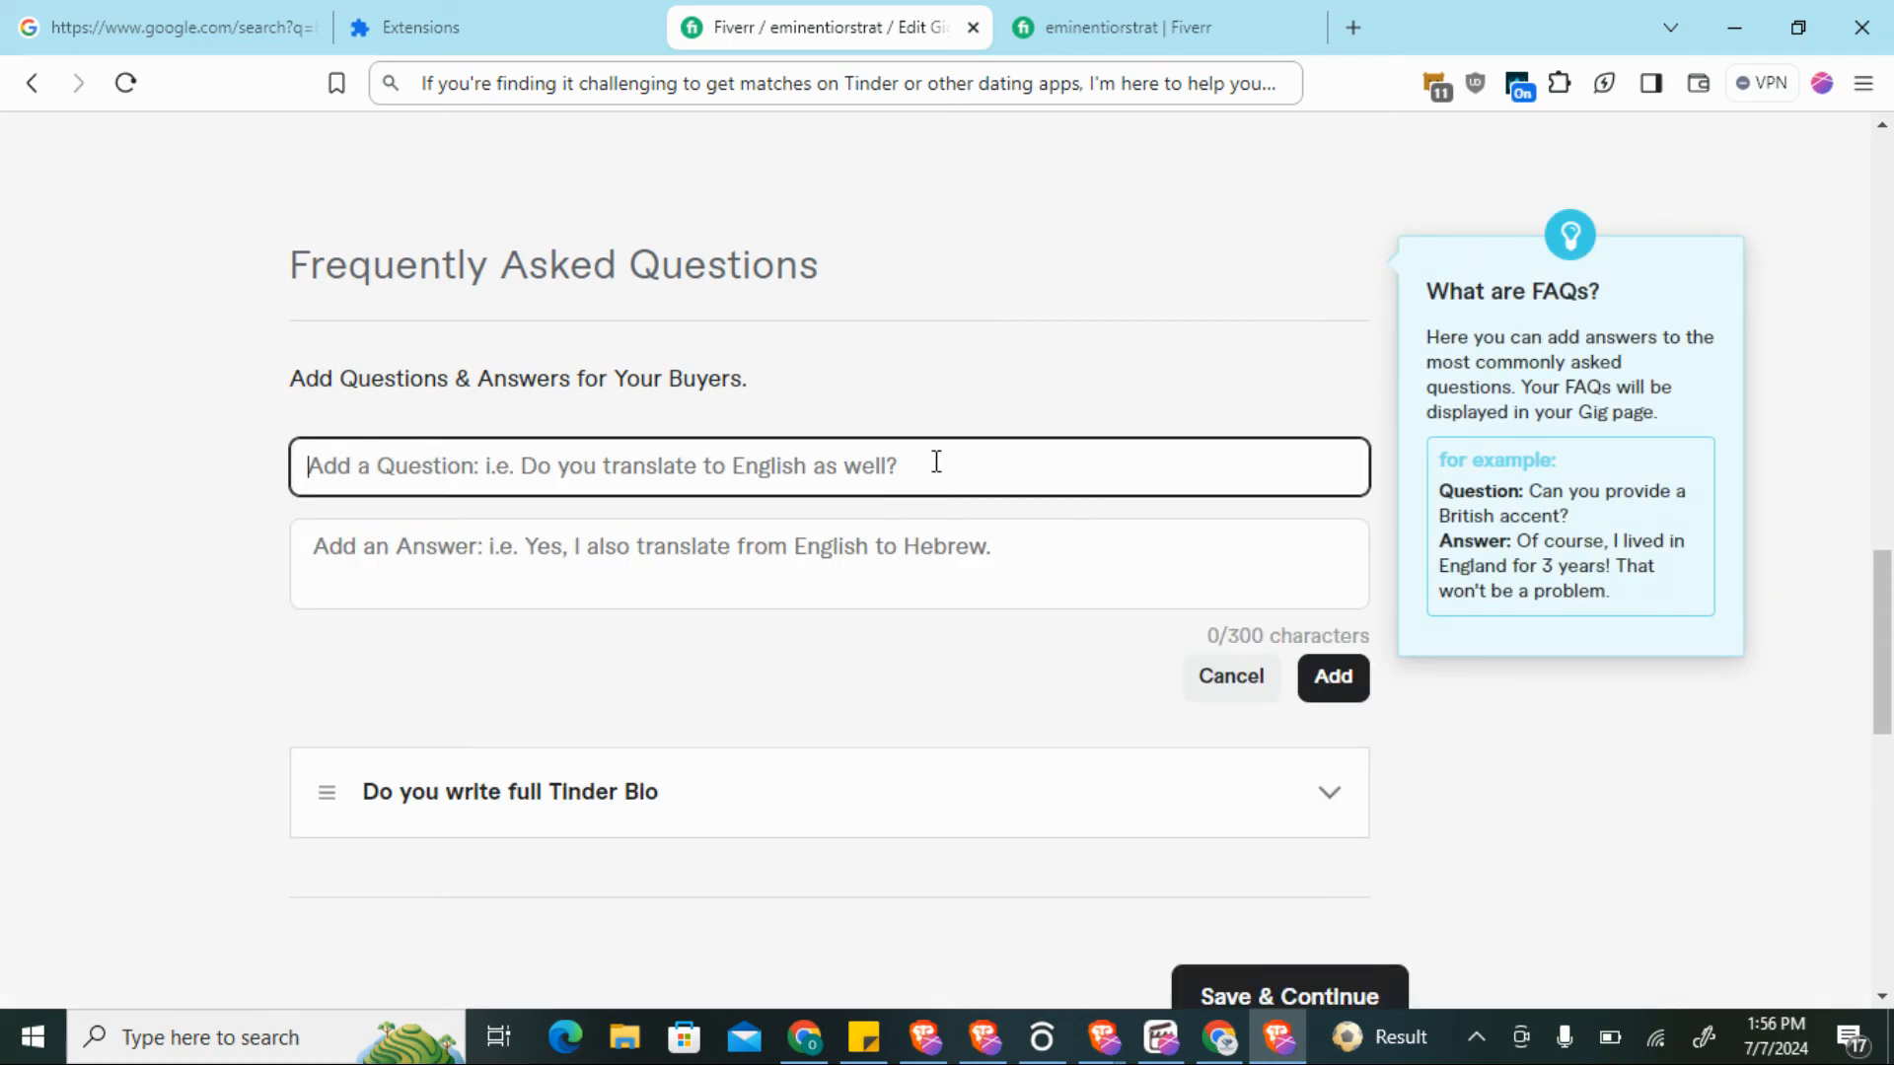
type("Do")
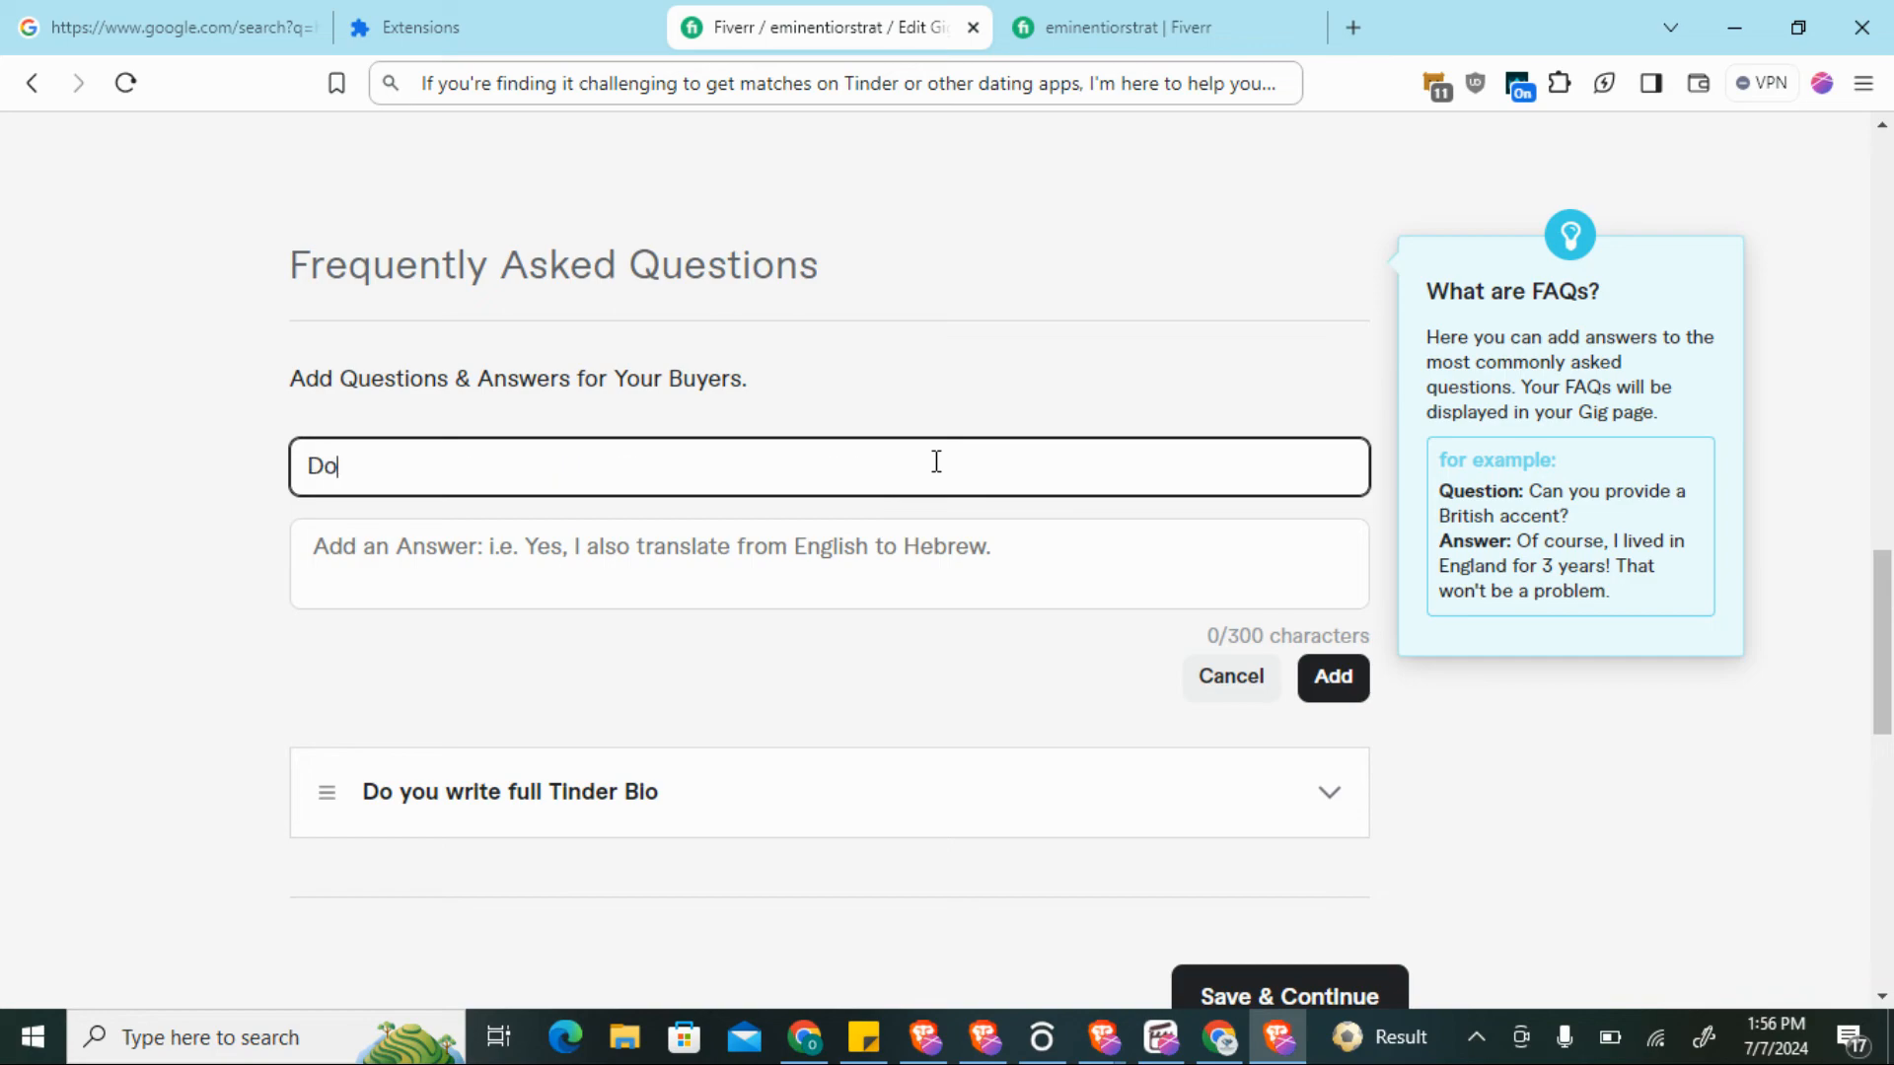
type(" you retouch Ph")
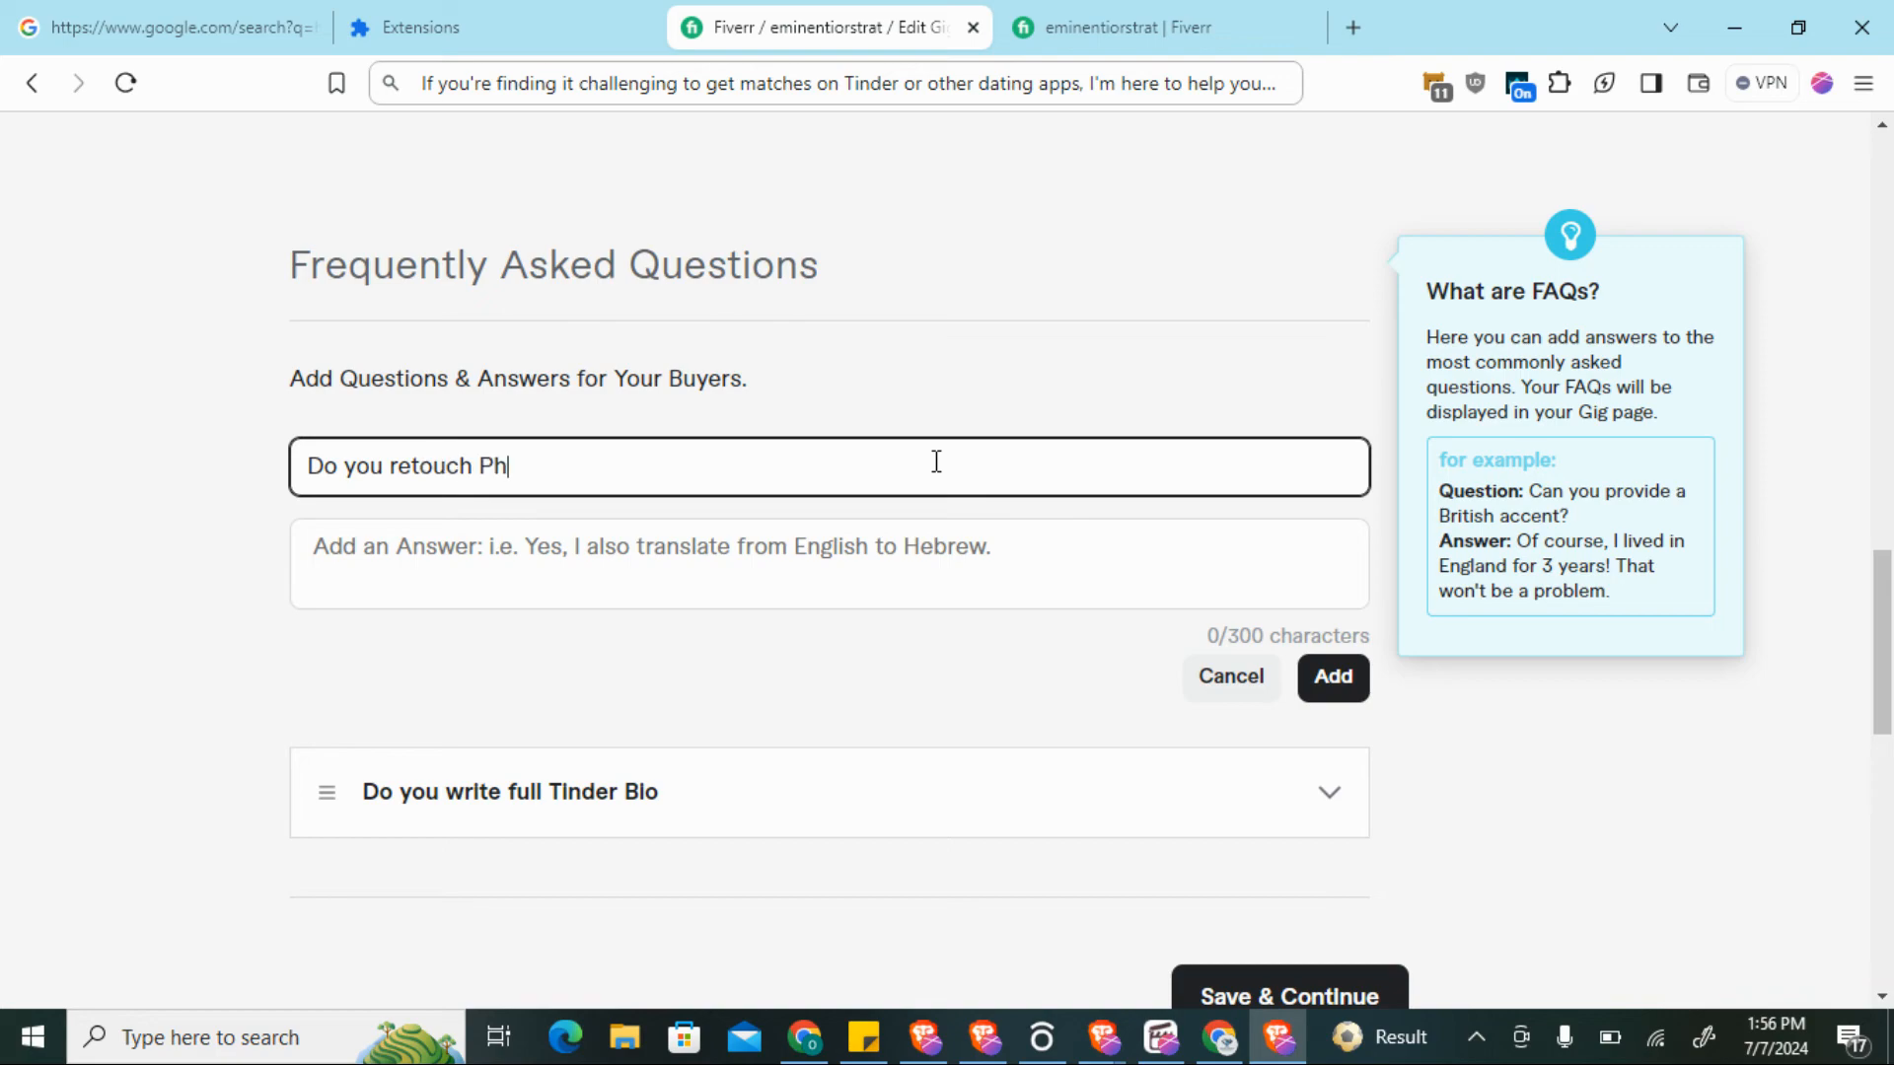
type("otos")
- Answer the photo question with "Yes, I will do a picture retouch for you", add the FAQ, and save the page to continue to Requirements
left_click(882, 573)
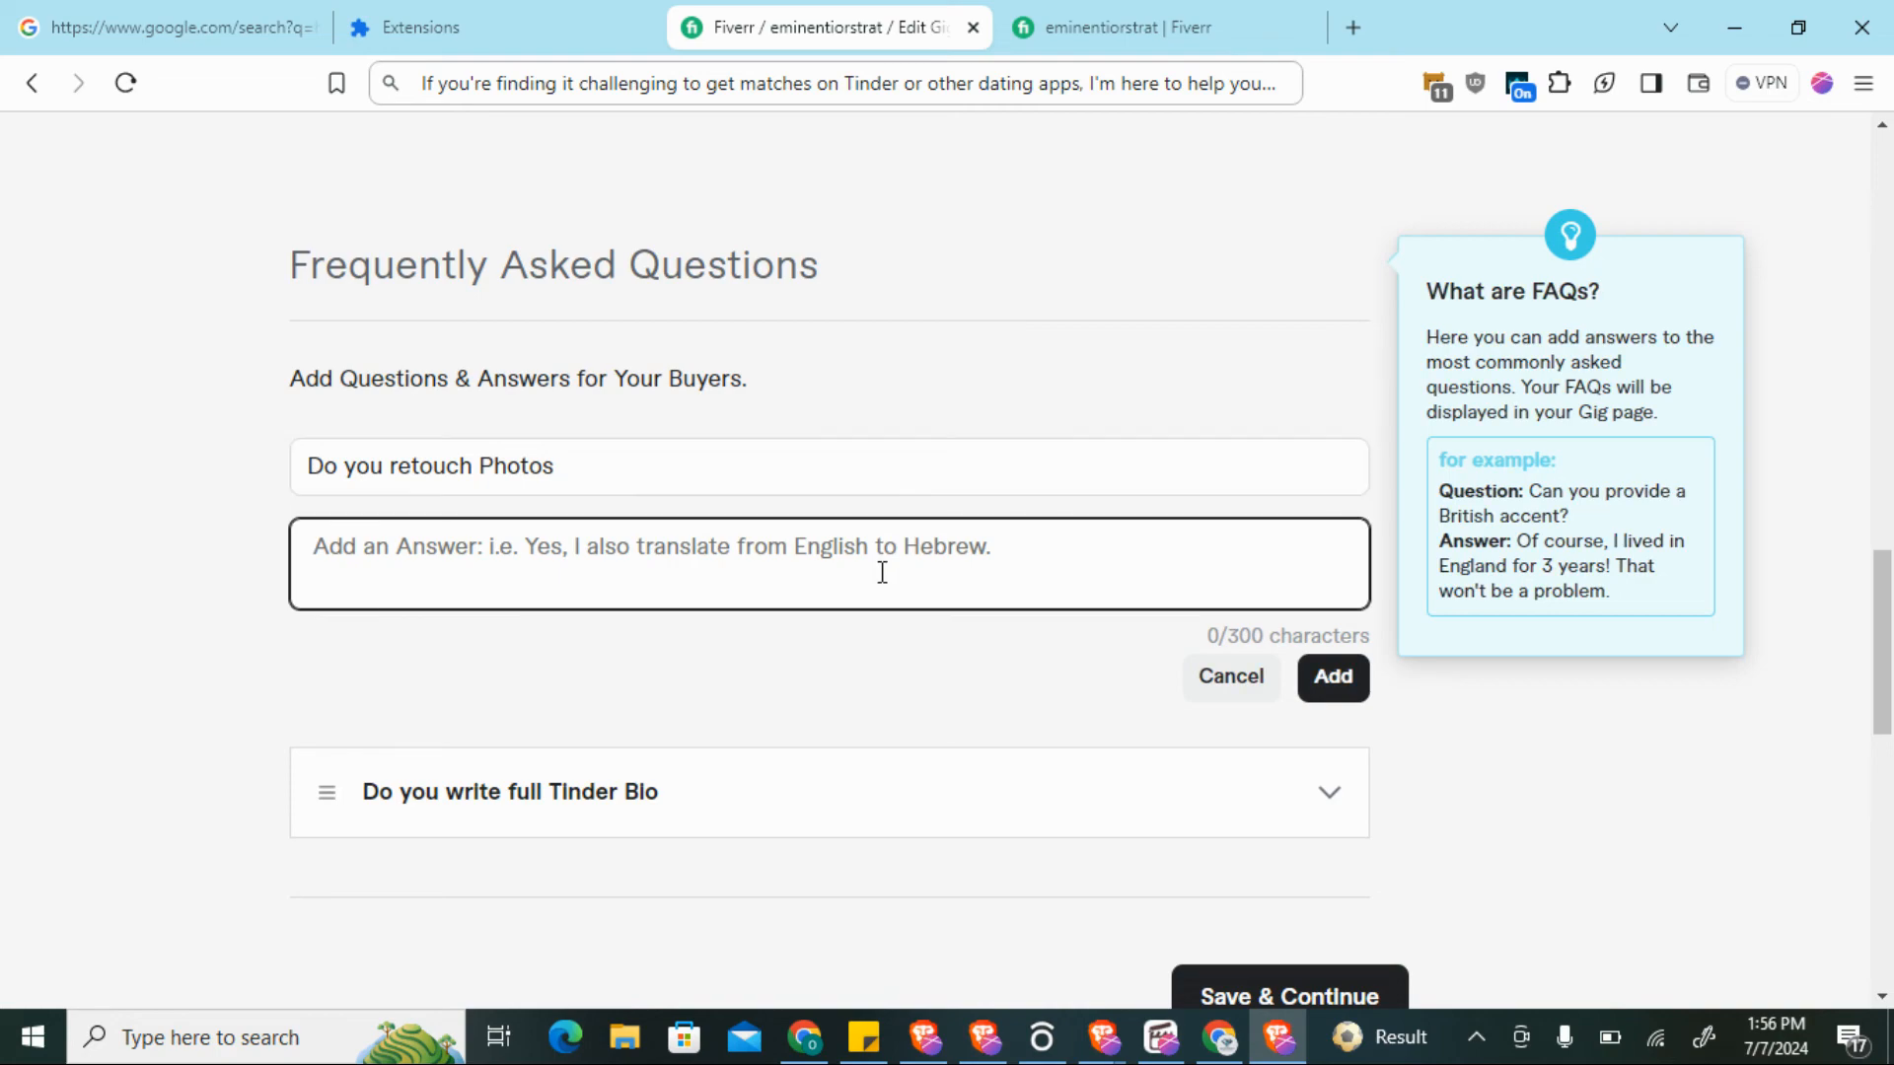
type("Yes")
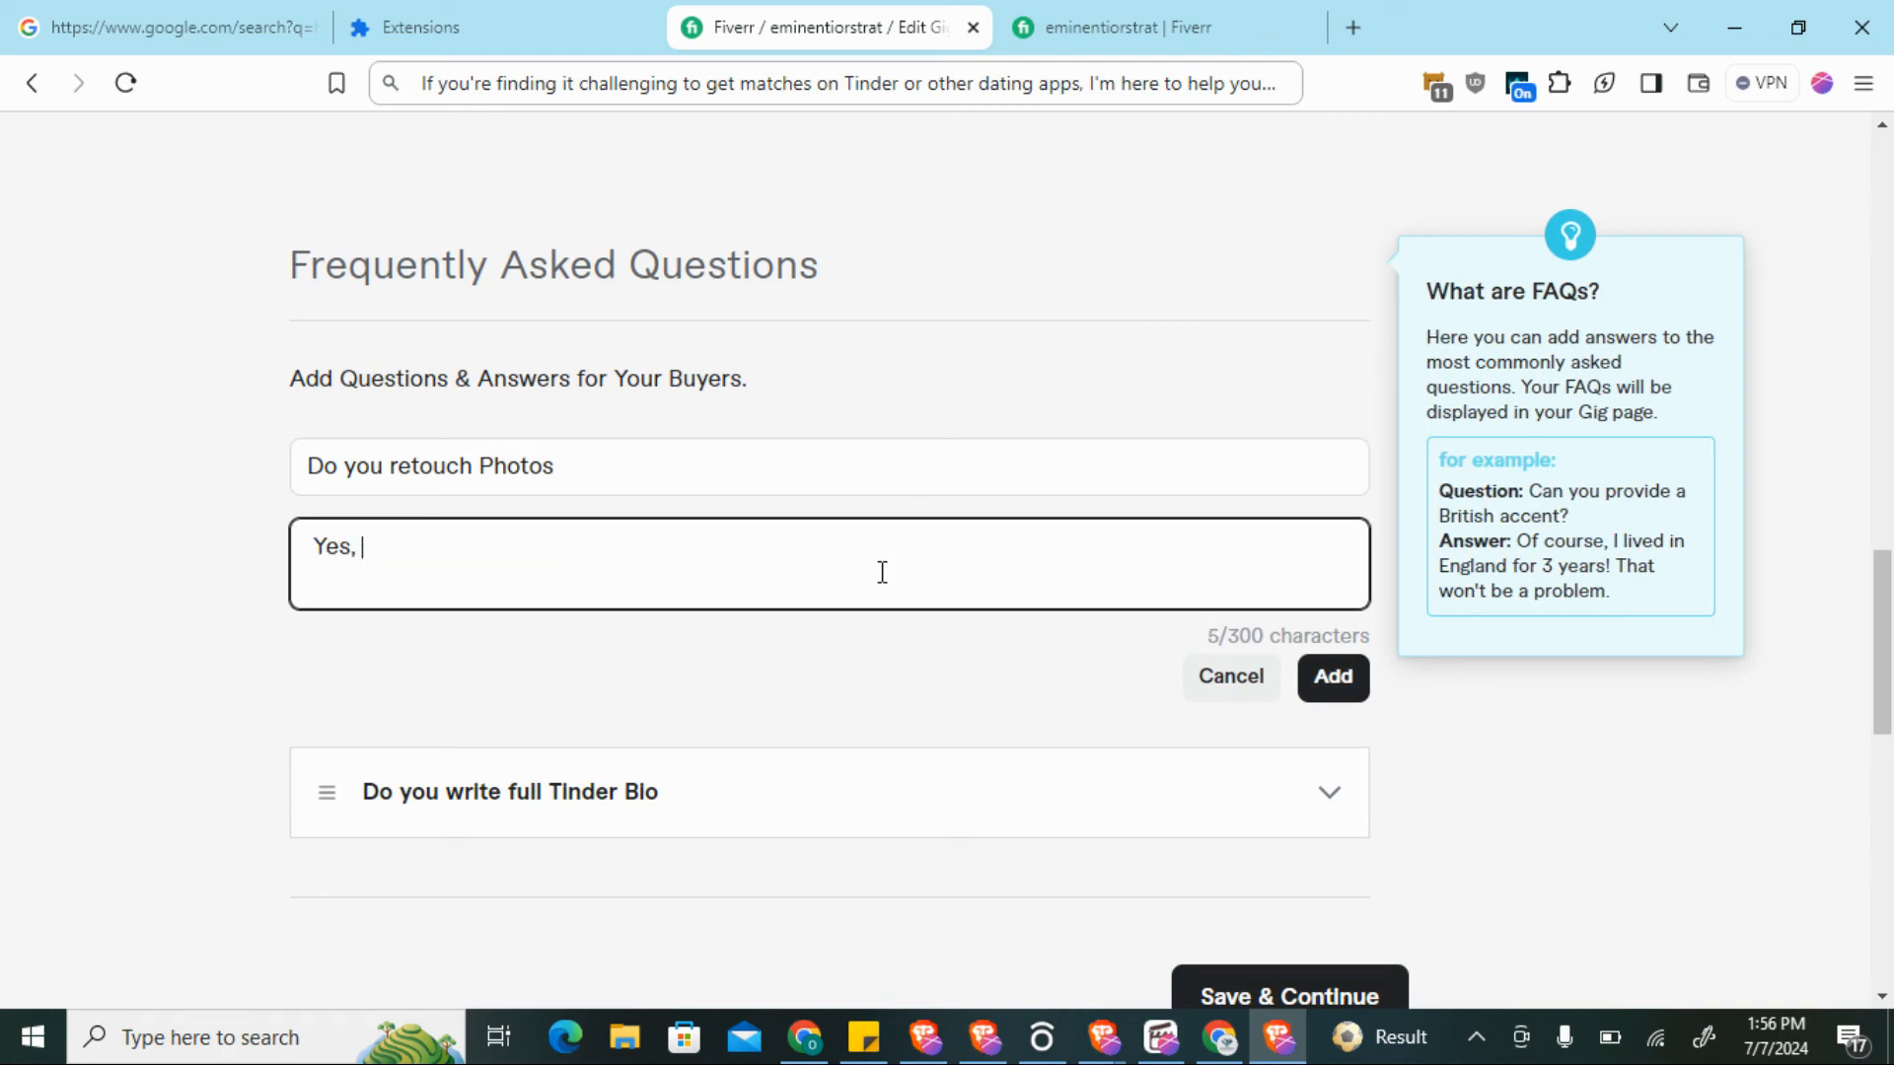
type(", I will do a pictu")
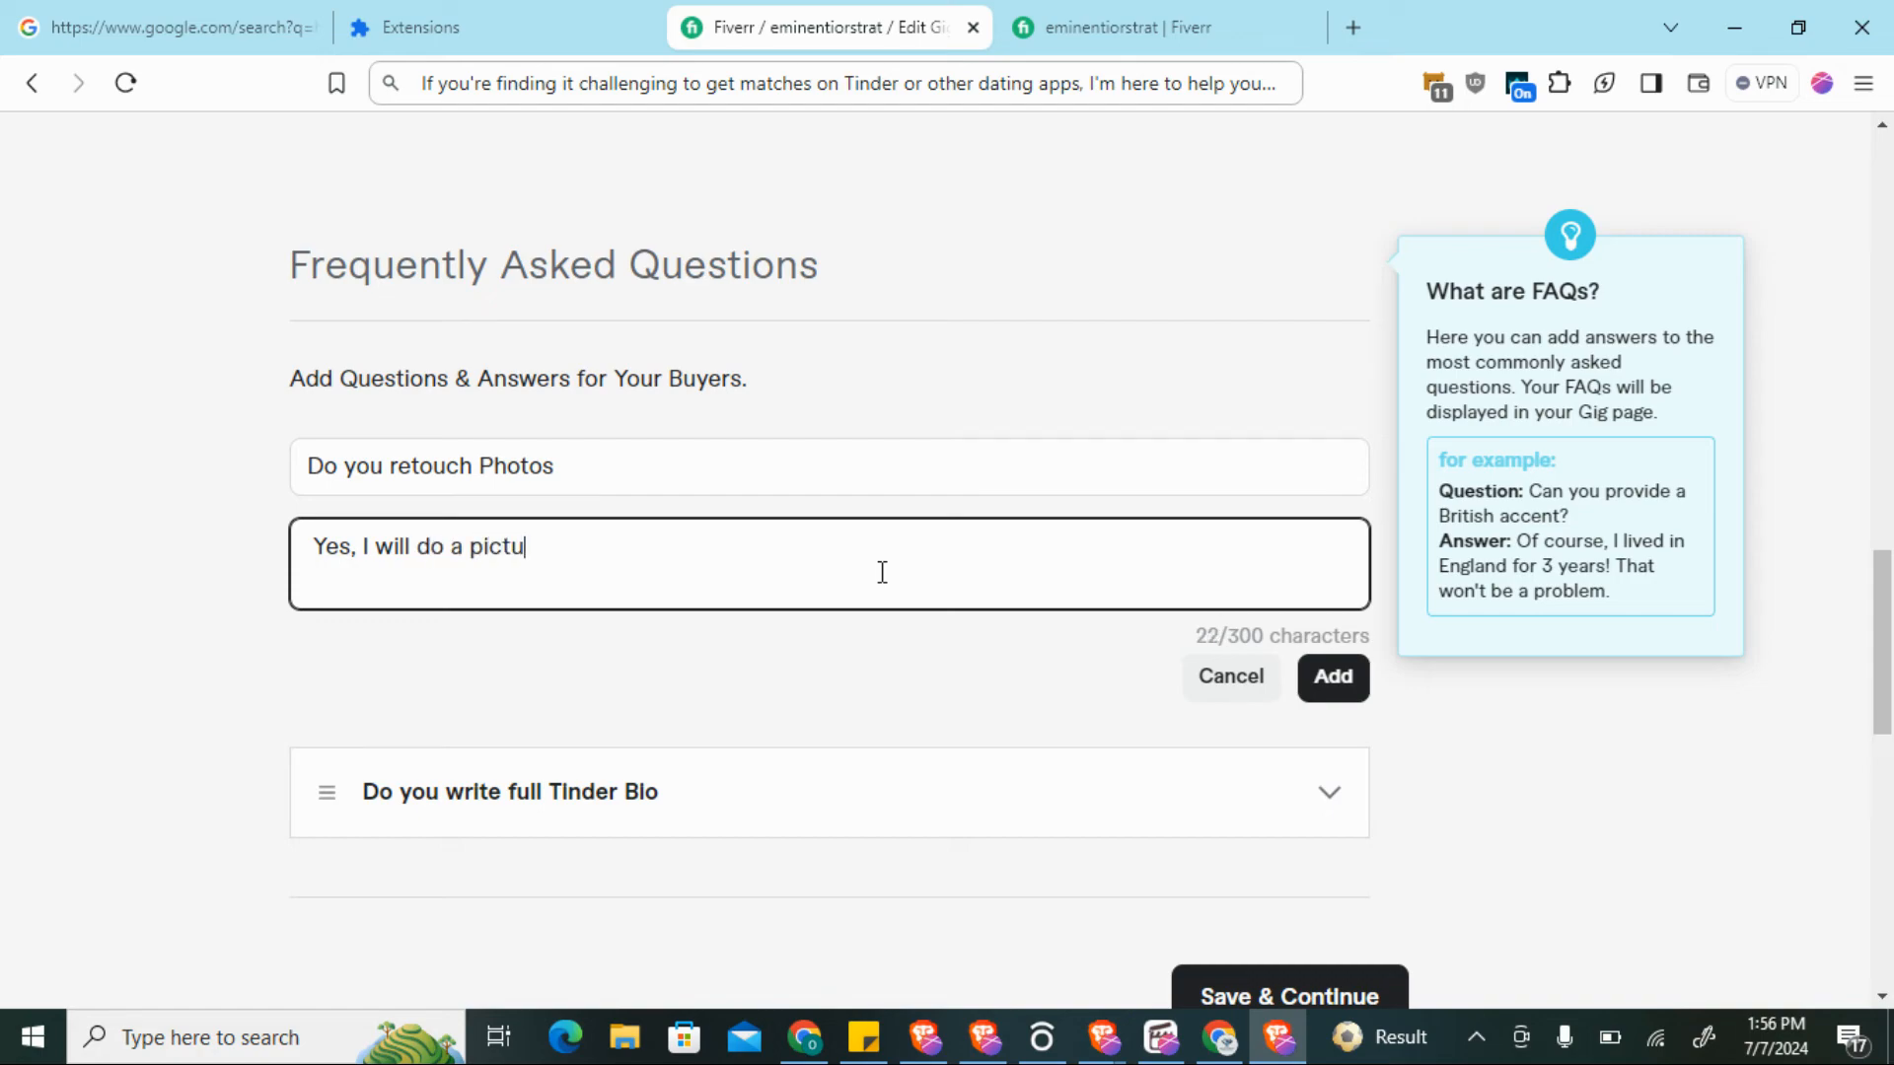
type("re retouch for you")
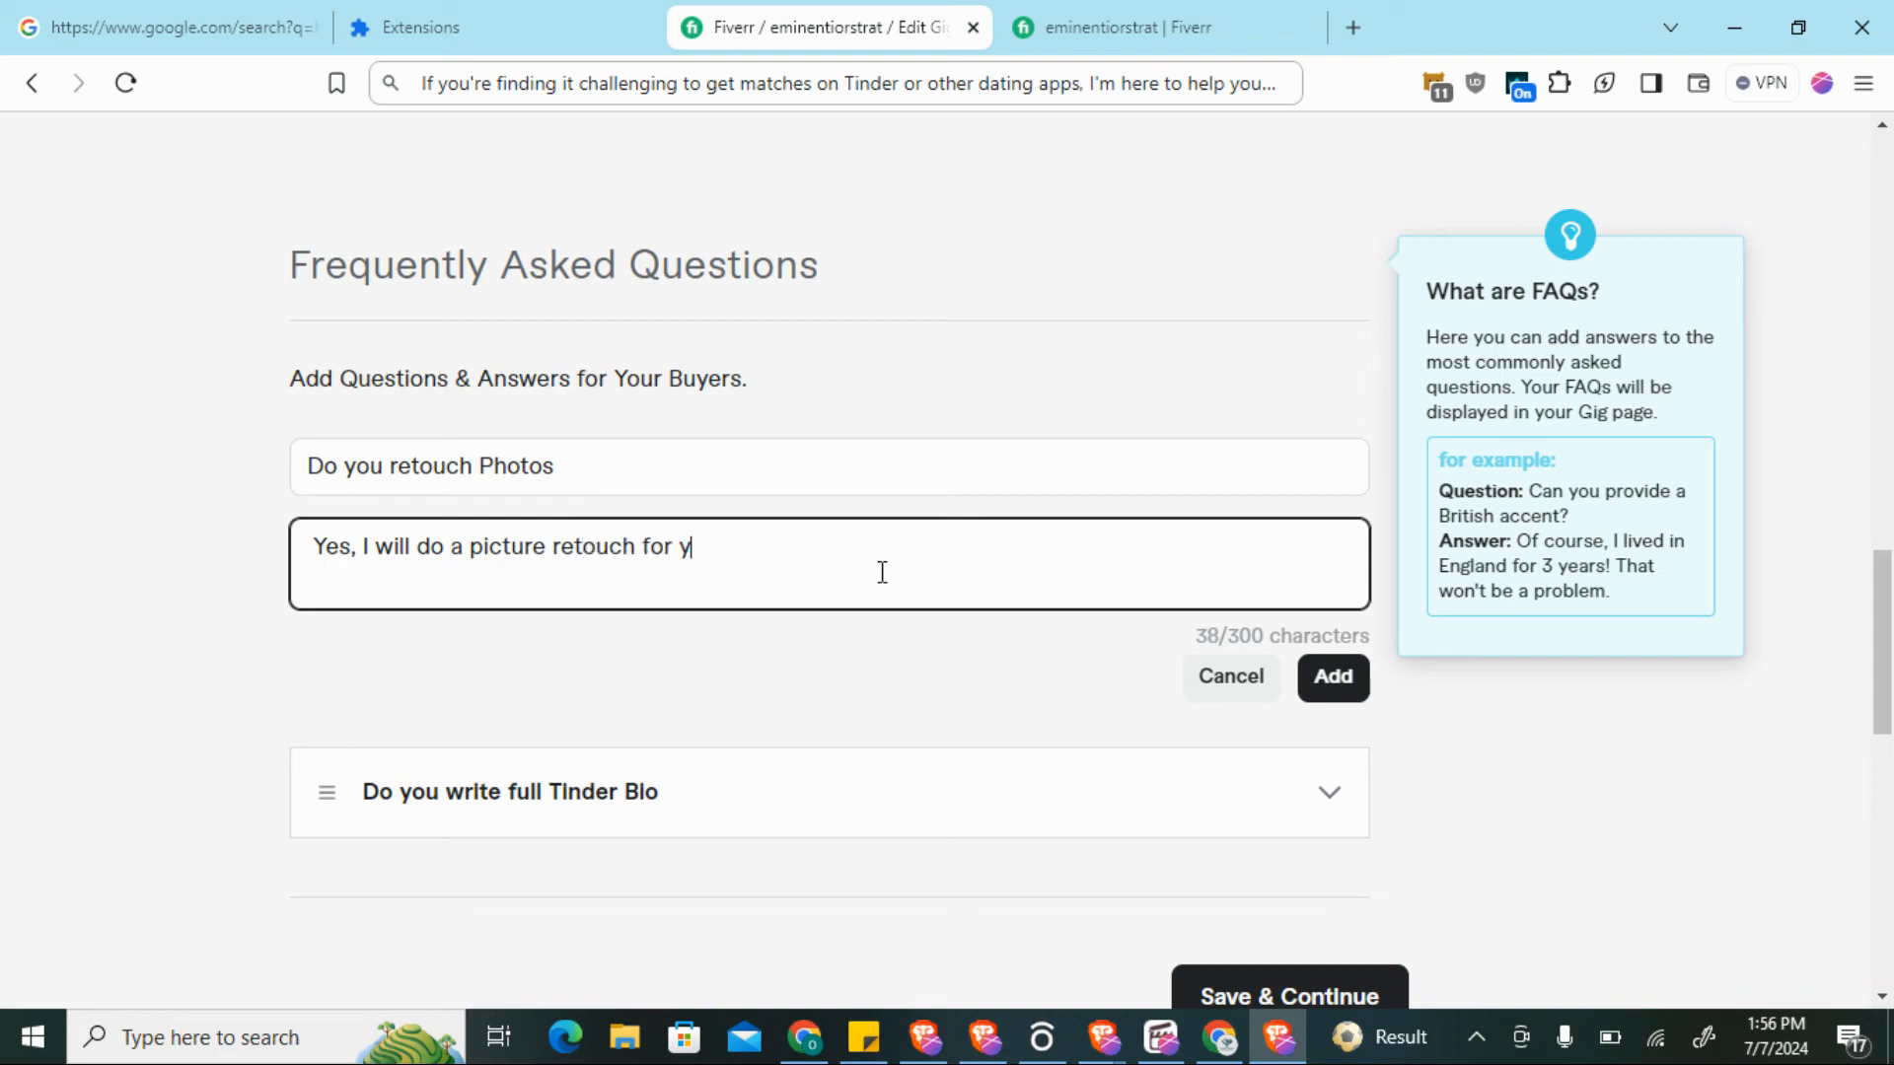
left_click(1315, 703)
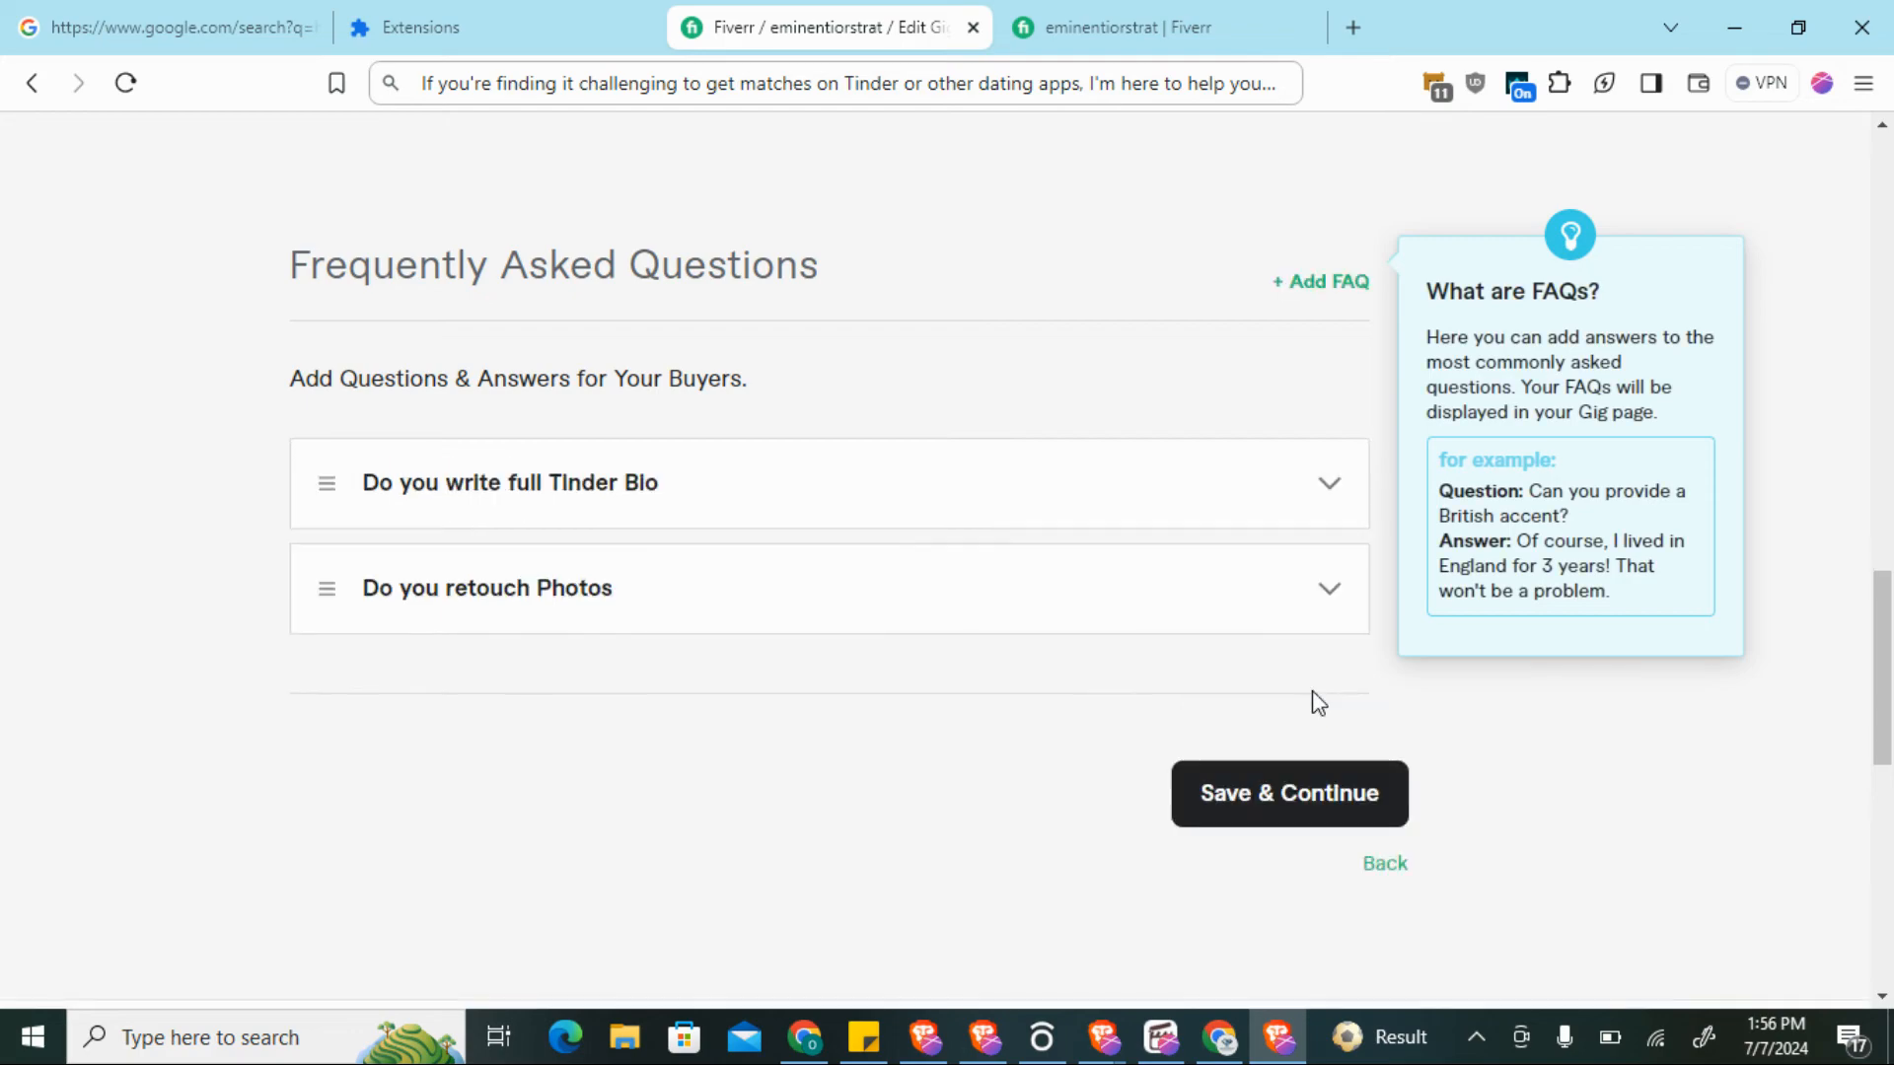
left_click(1252, 790)
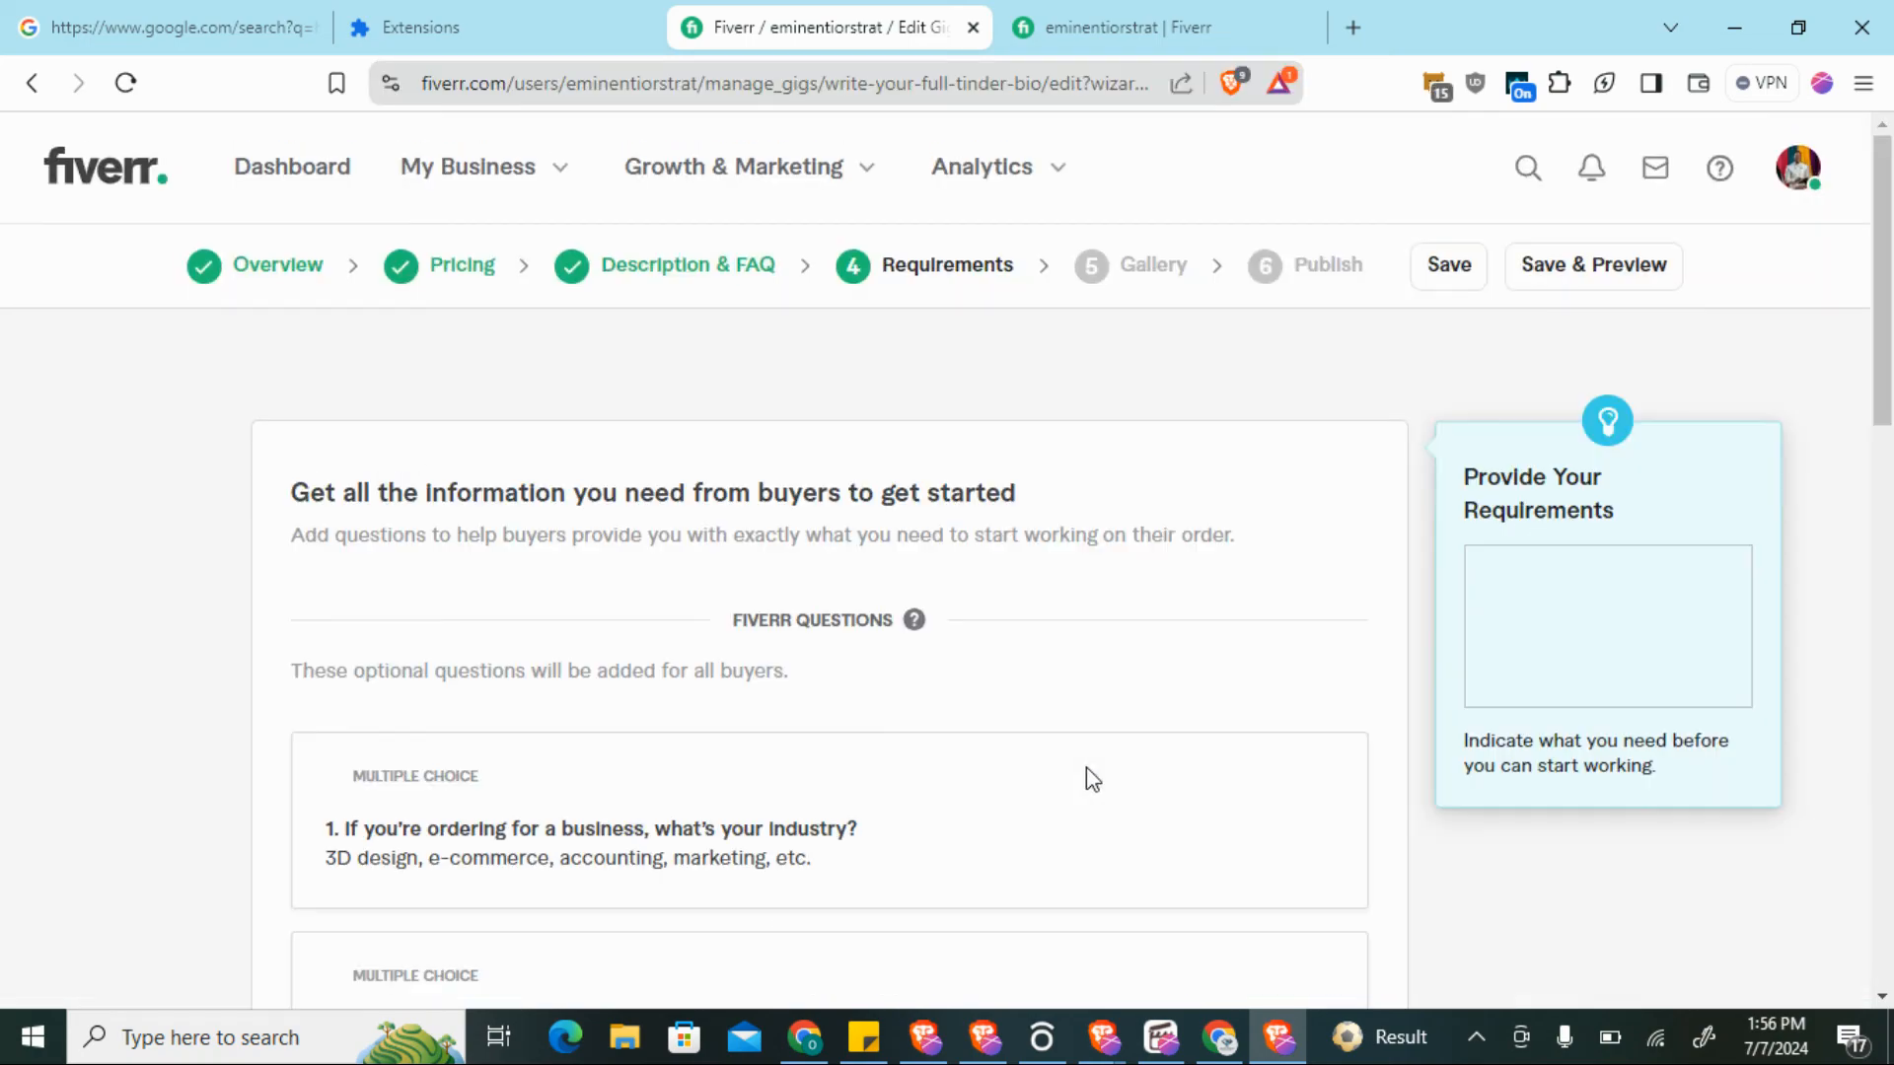
- Start a new buyer requirement question reading "A short Intro about yourself"
scroll(1086, 768, "down", 5)
scroll(1086, 779, "down", 1)
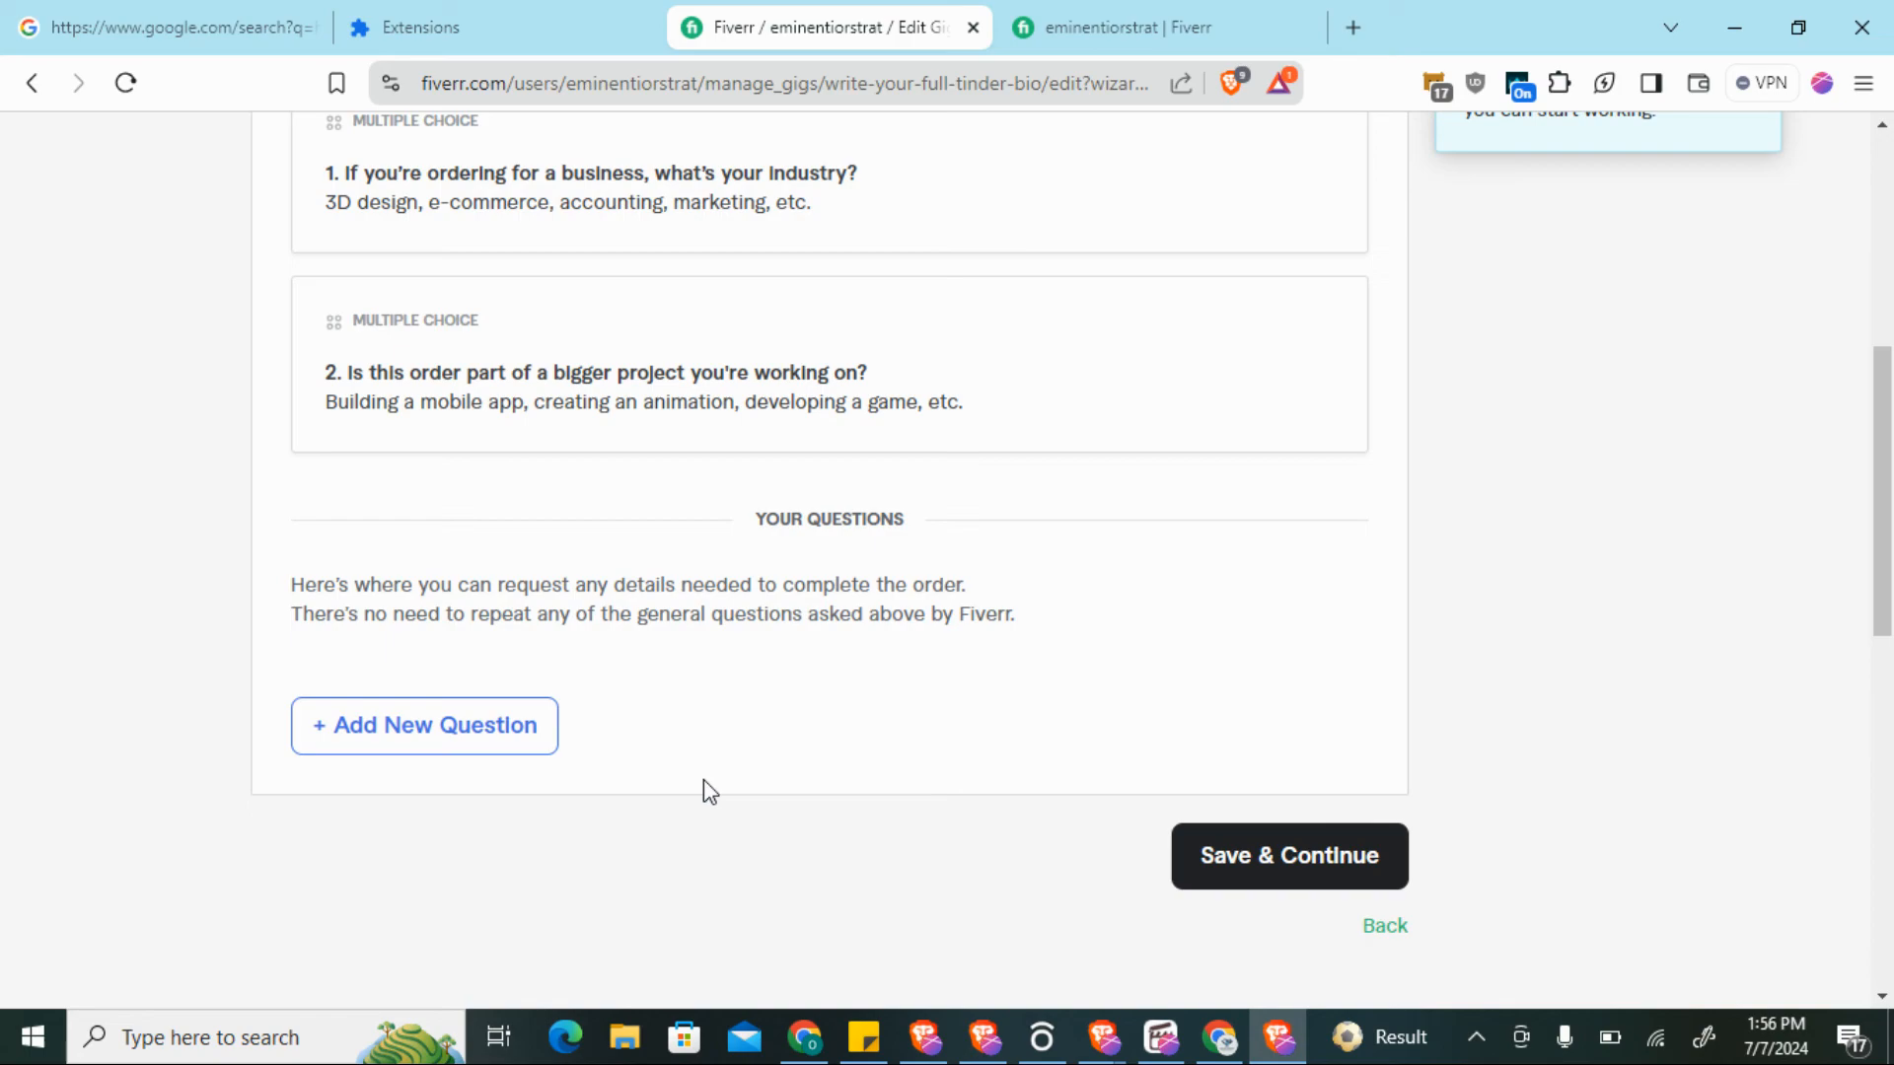
left_click(490, 730)
left_click(571, 815)
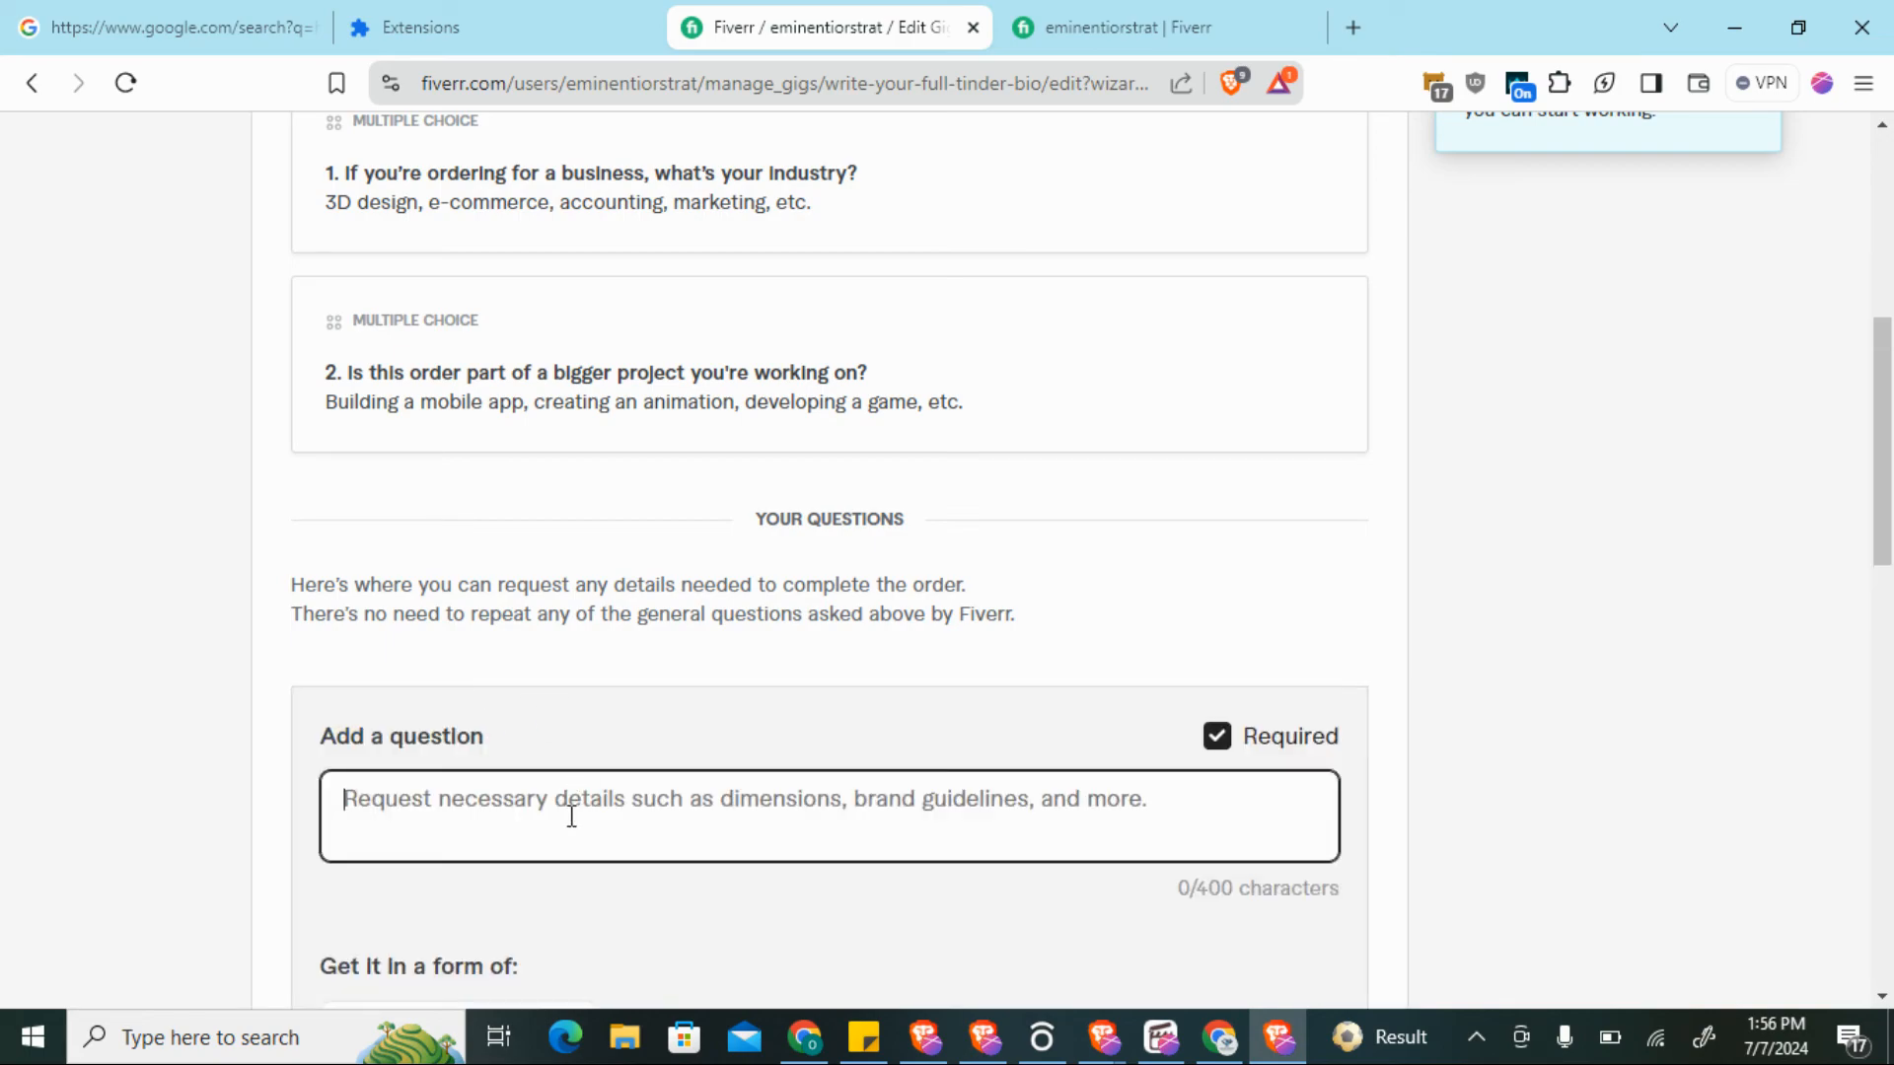
type("A")
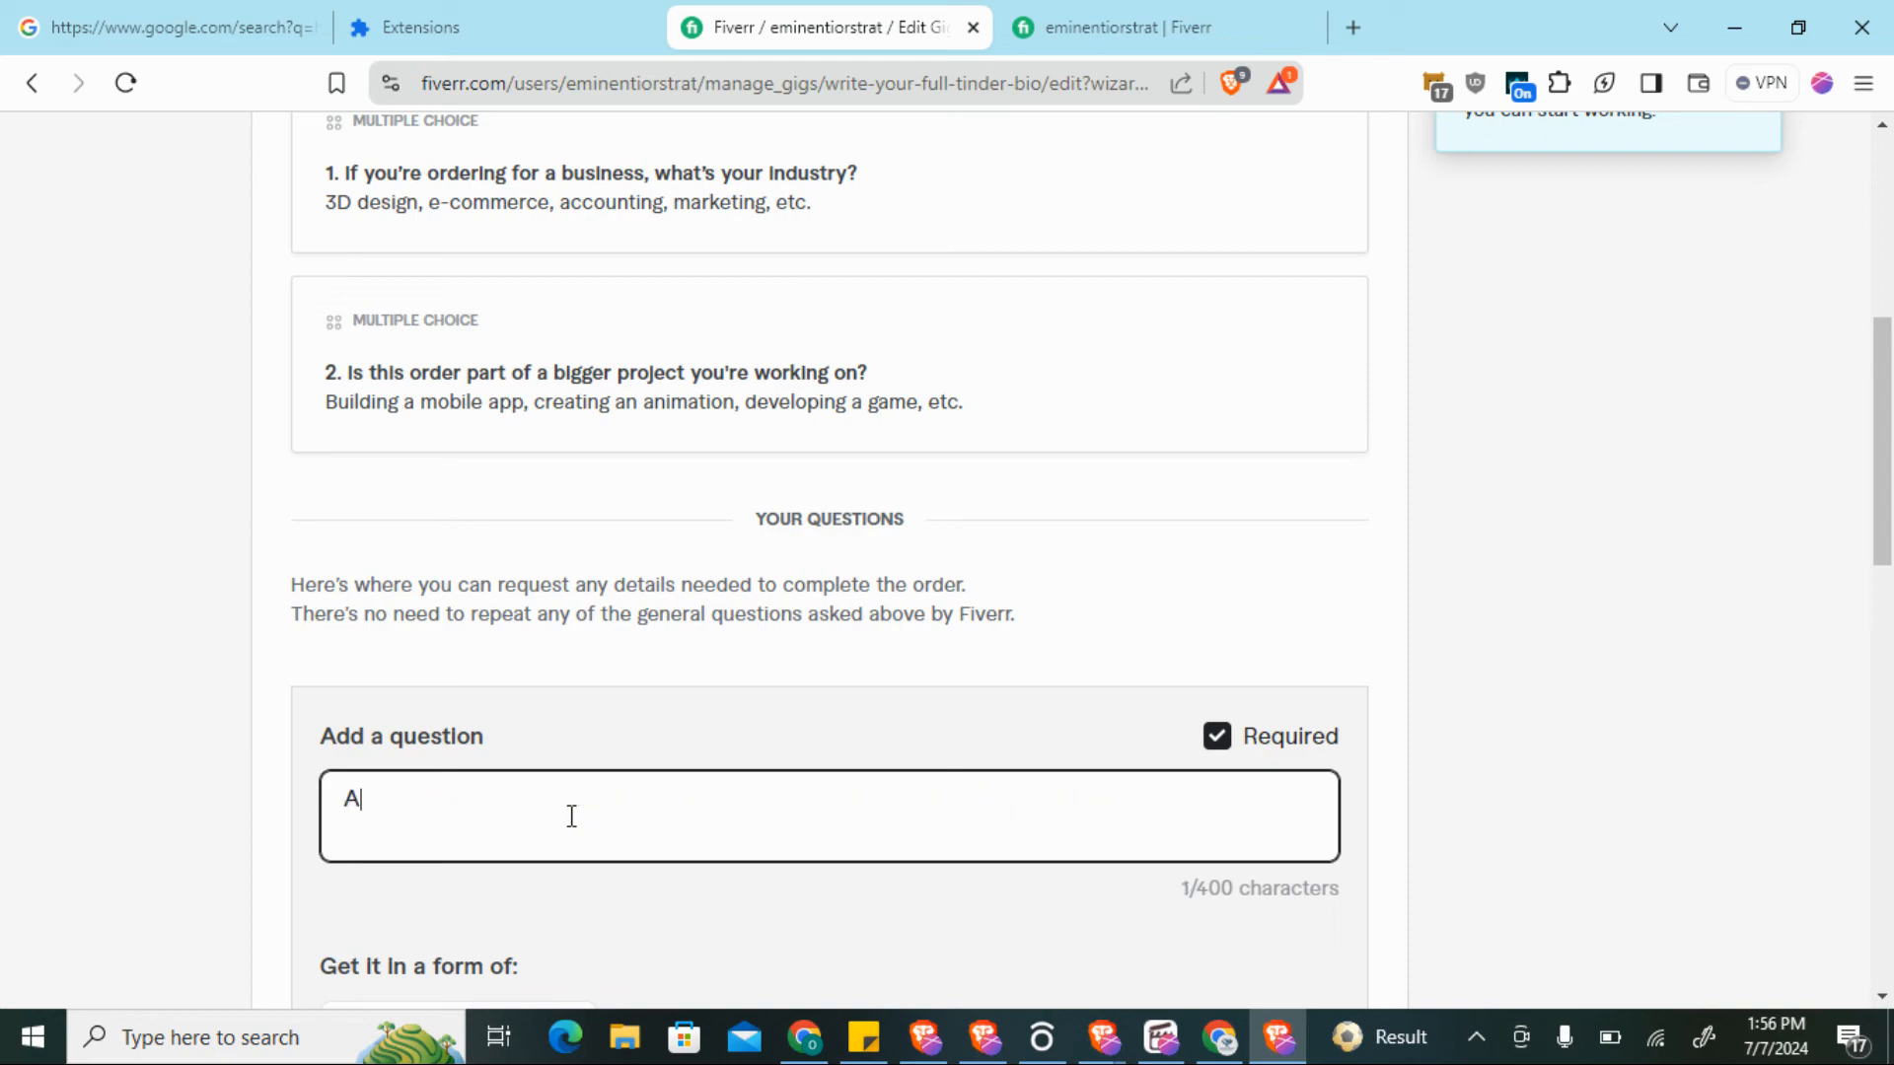
type(" short Intro abo")
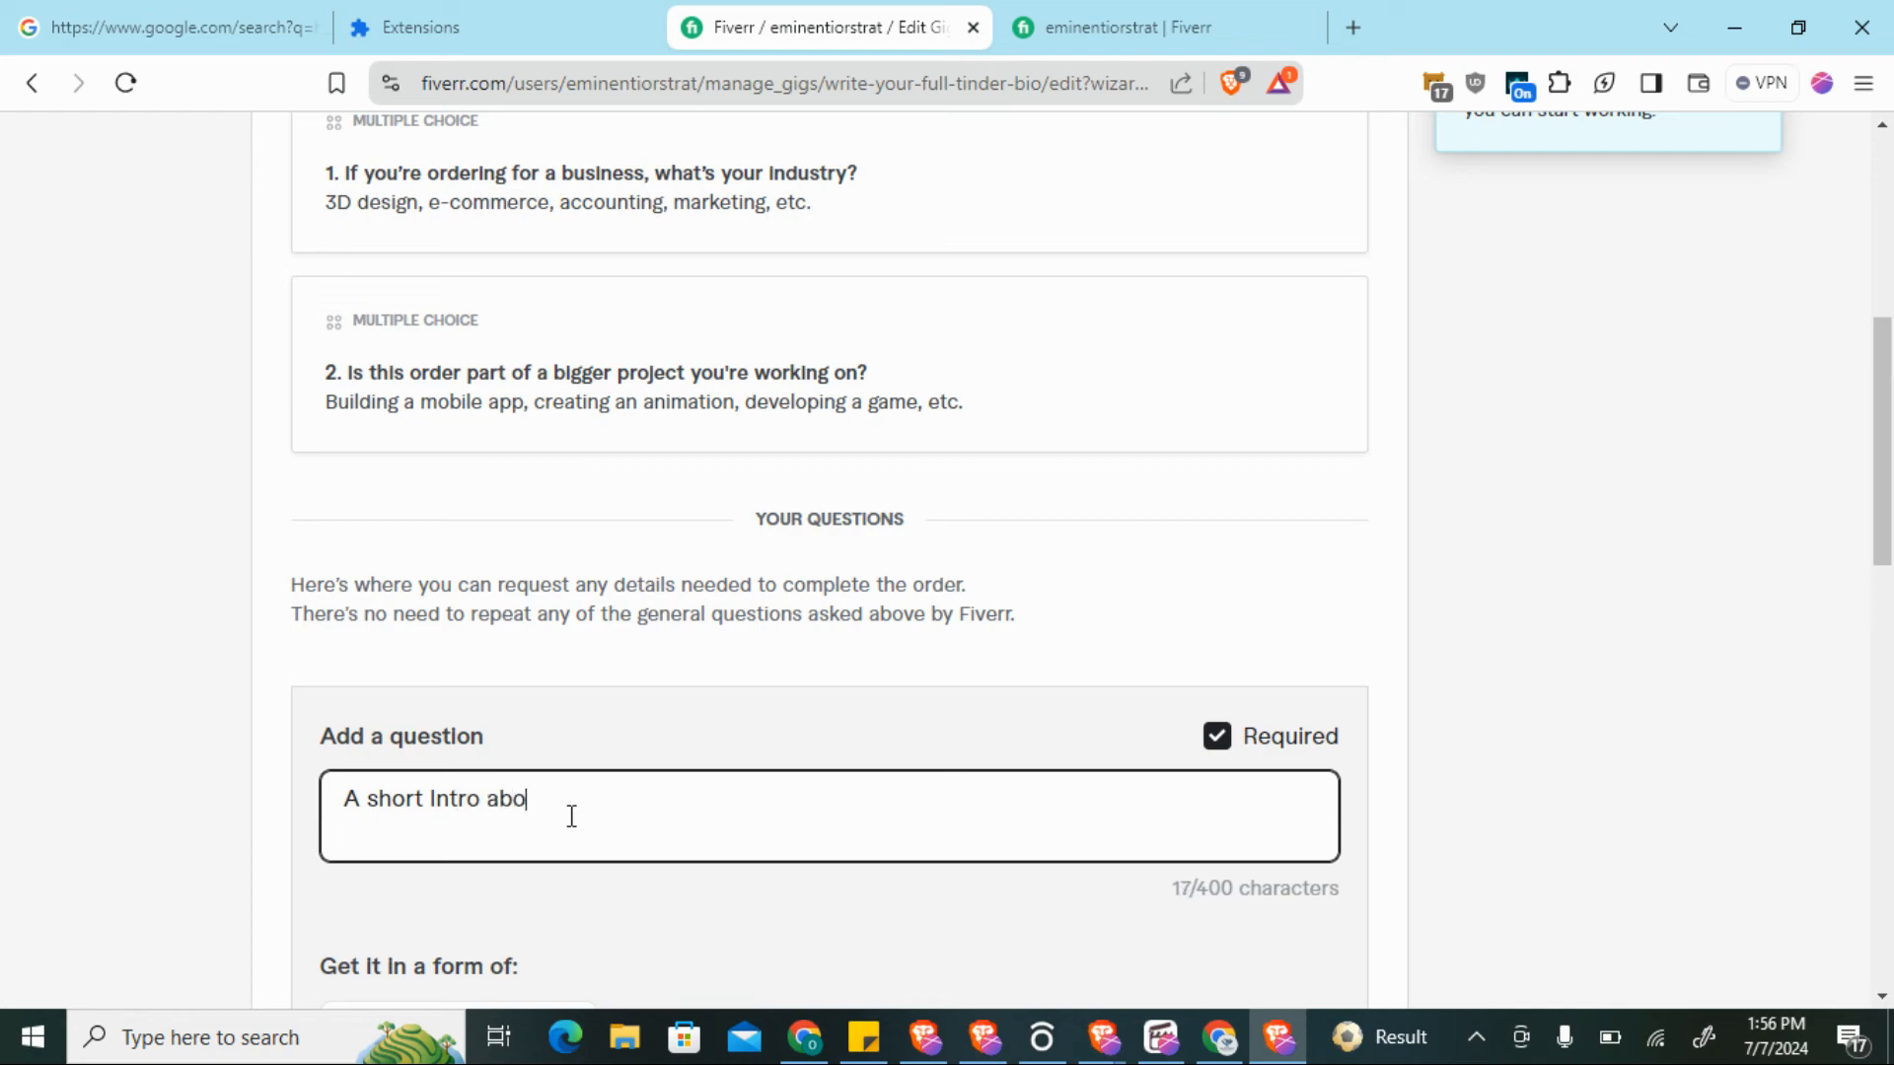
type("ut yourself")
- Make the intro question optional, add it as free text, and save the page to continue to Gallery
scroll(816, 816, "down", 2)
left_click(1245, 555)
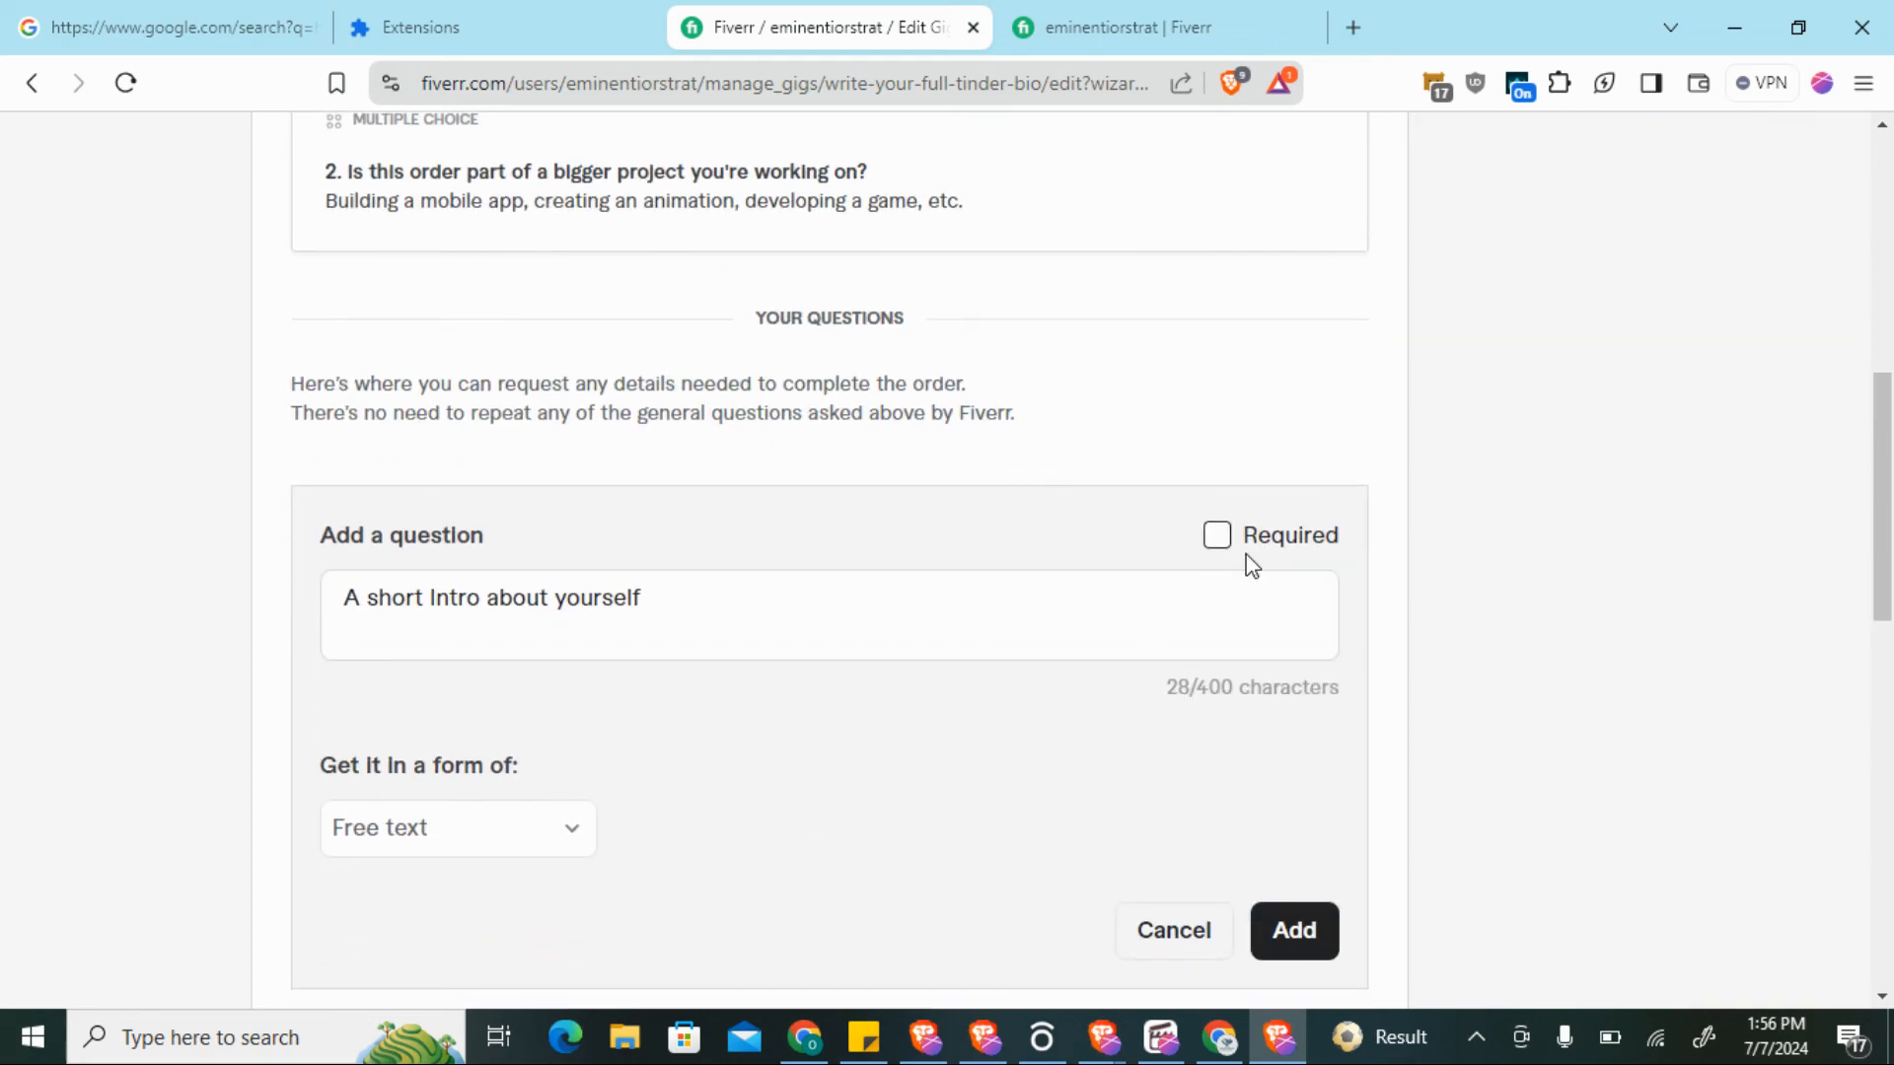
left_click(1290, 933)
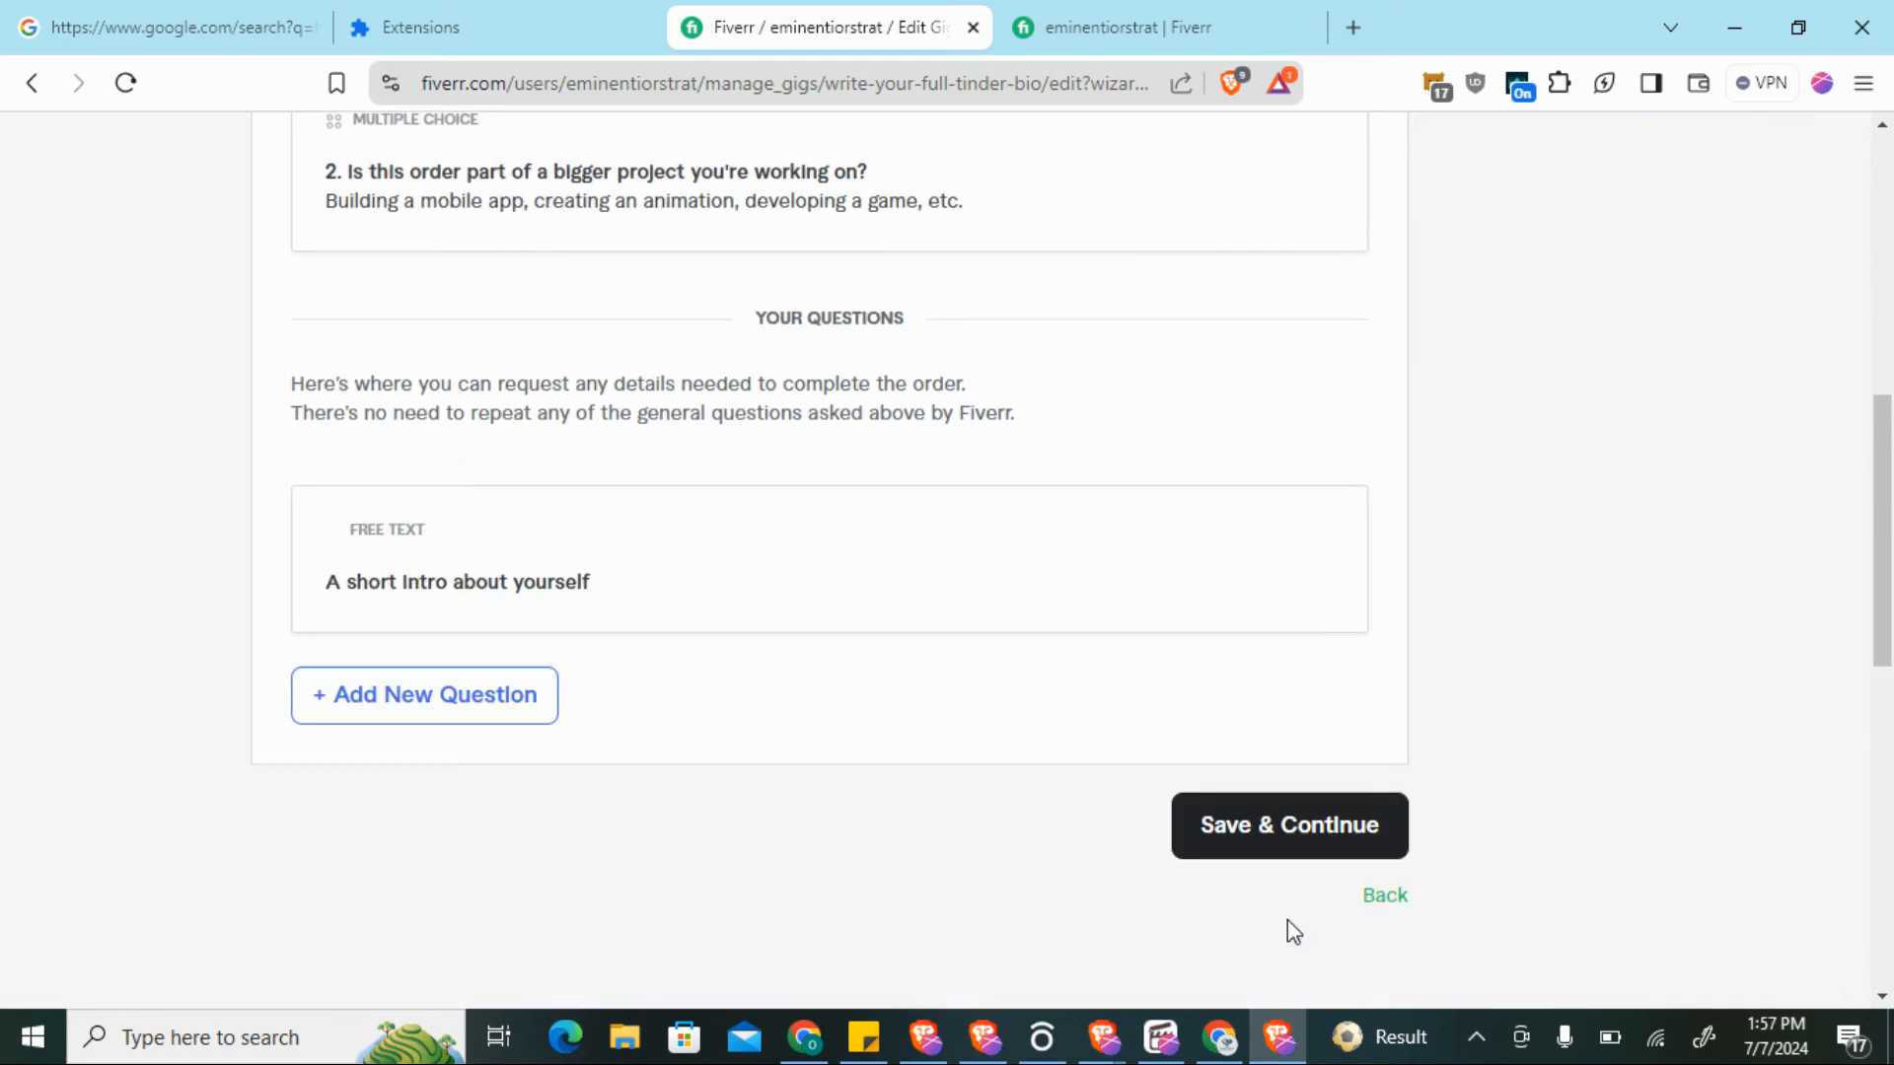
left_click(1249, 840)
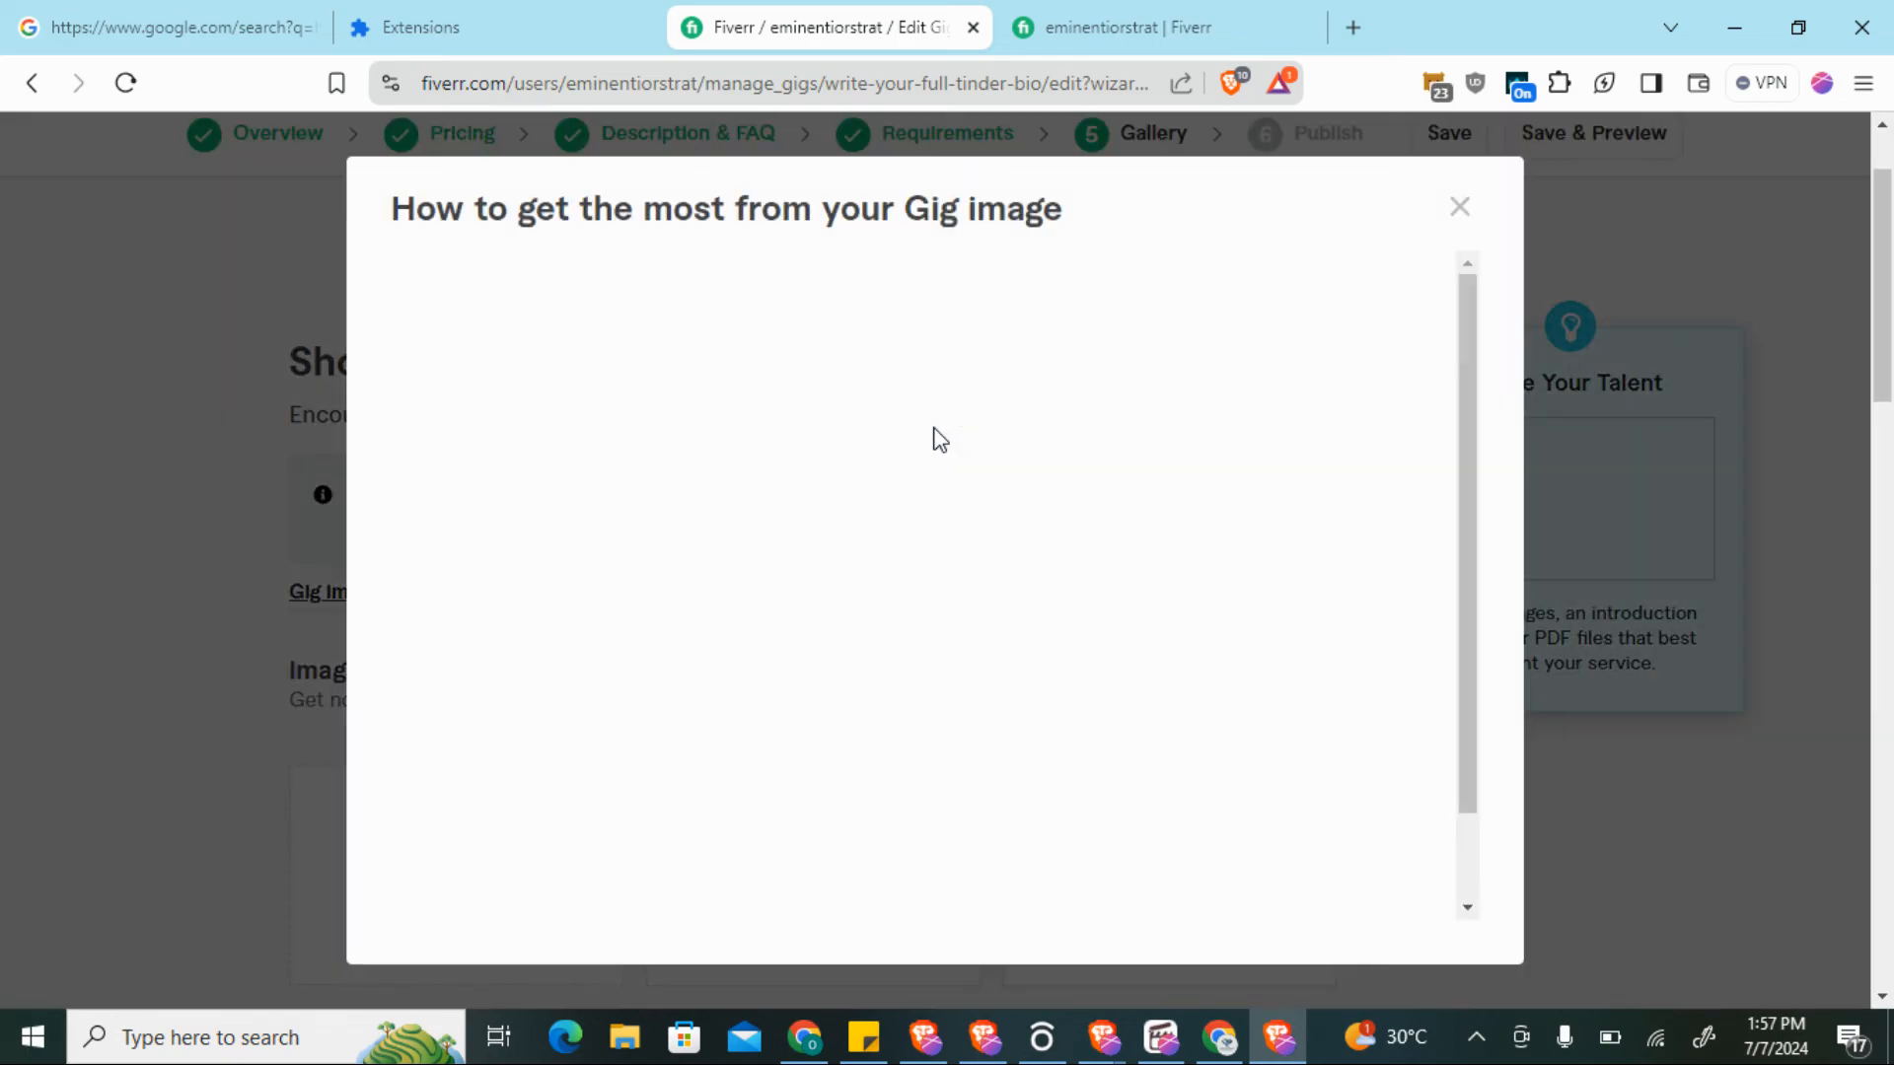
- Dismiss the gig image tips and upload the Real Tinder Bio PNG from Downloads as the first gallery image
left_click(1458, 208)
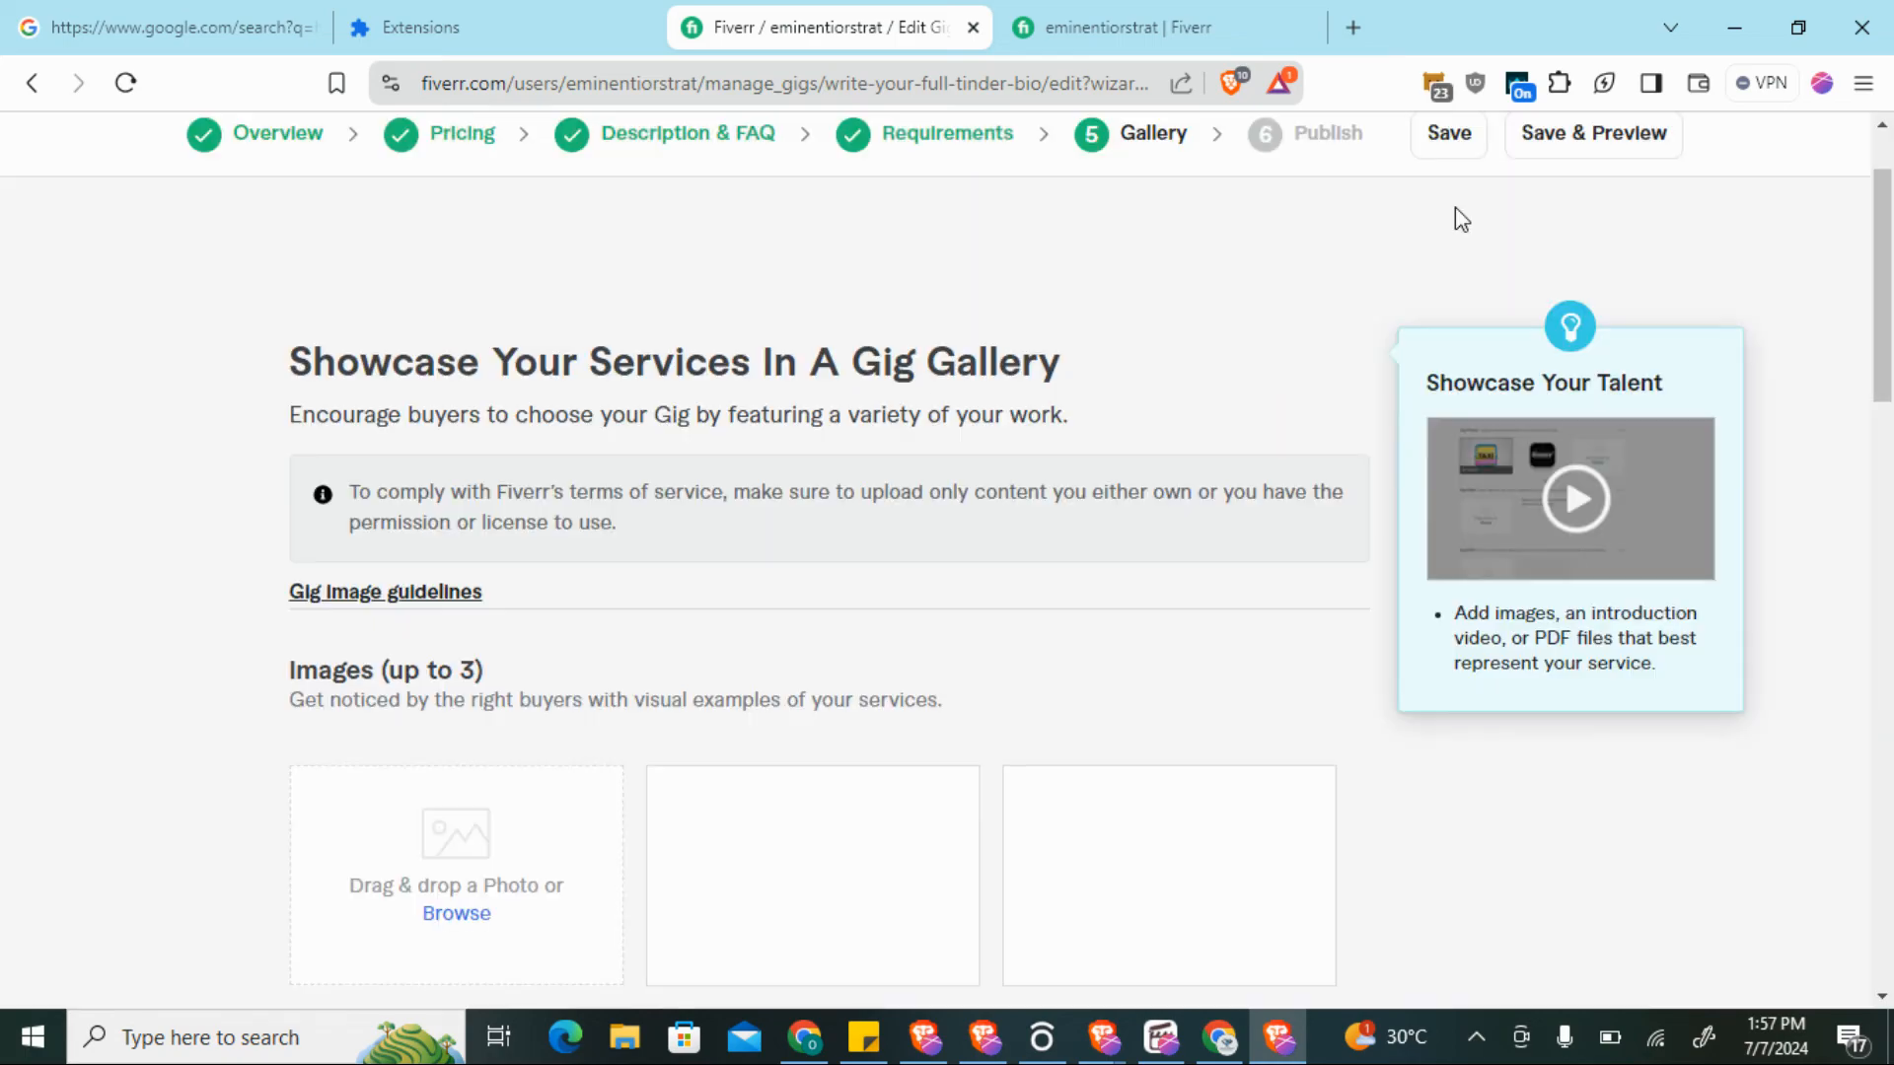
scroll(765, 505, "down", 4)
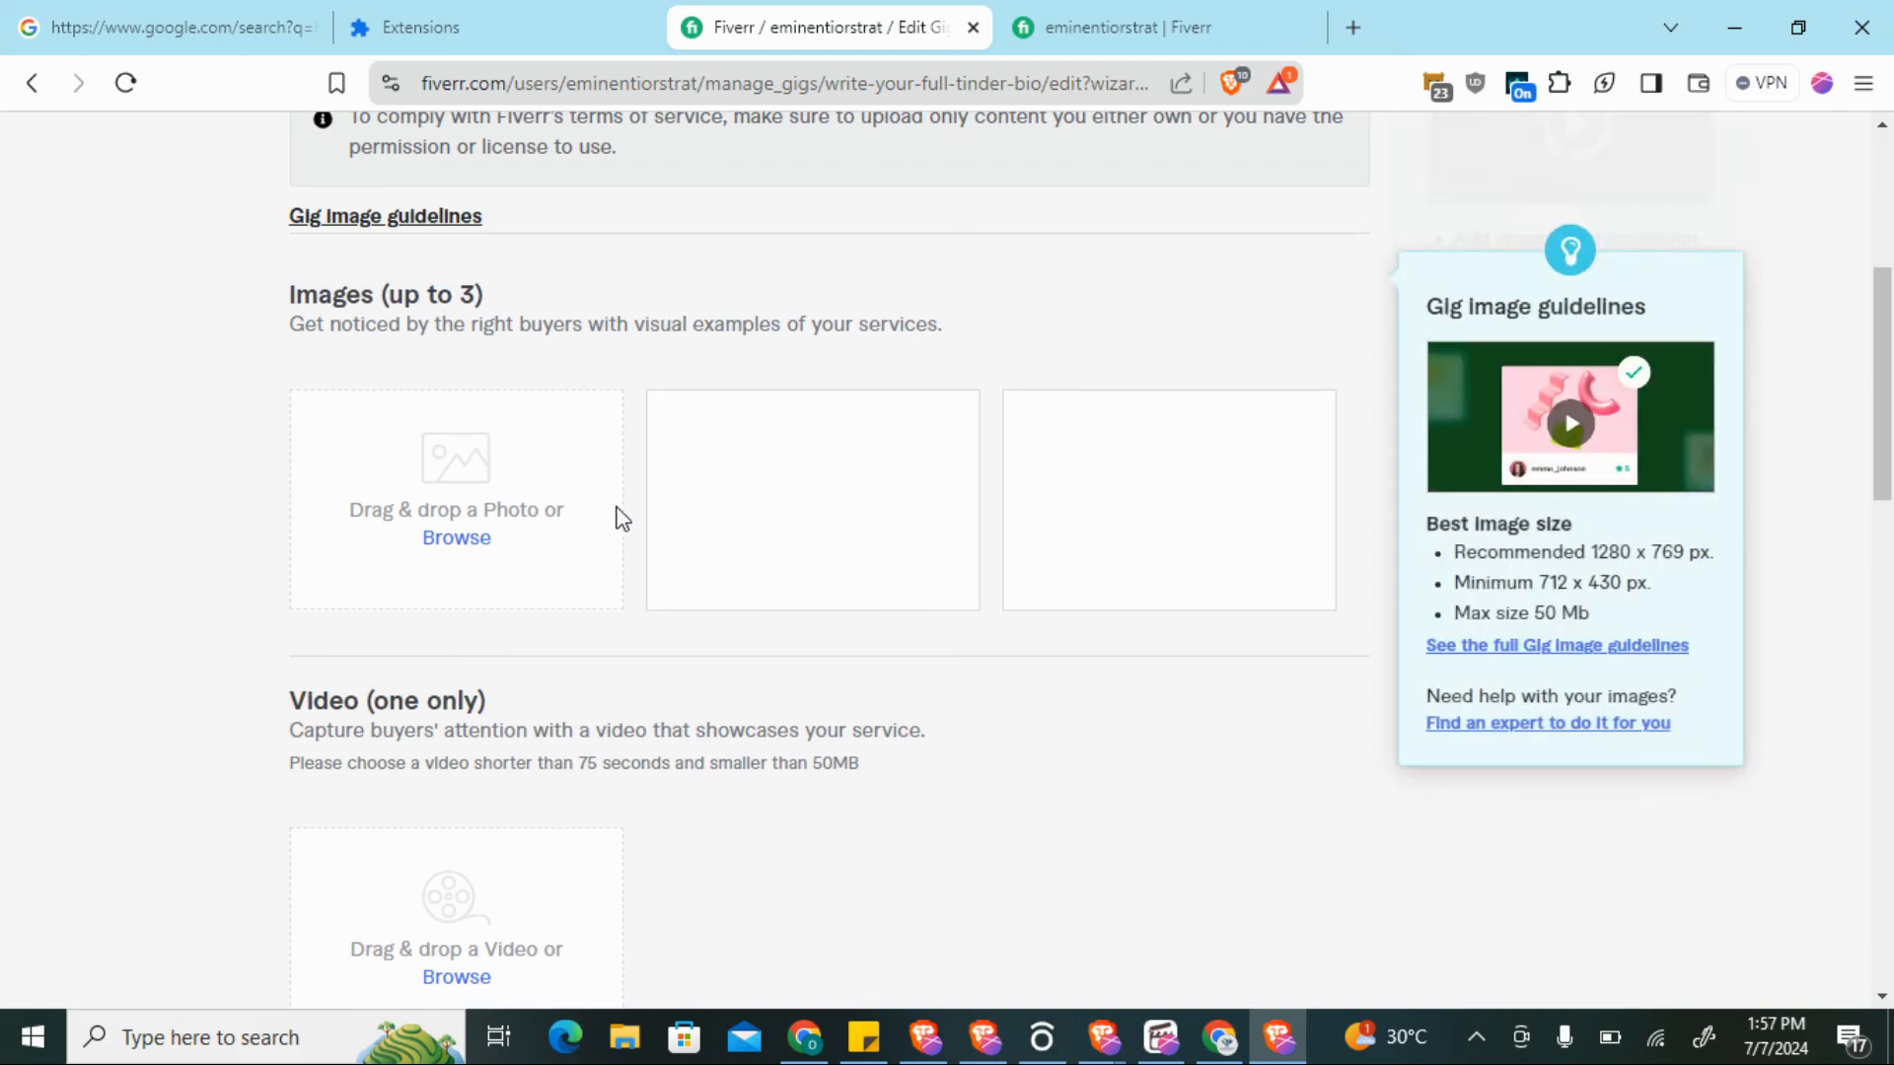
left_click(466, 548)
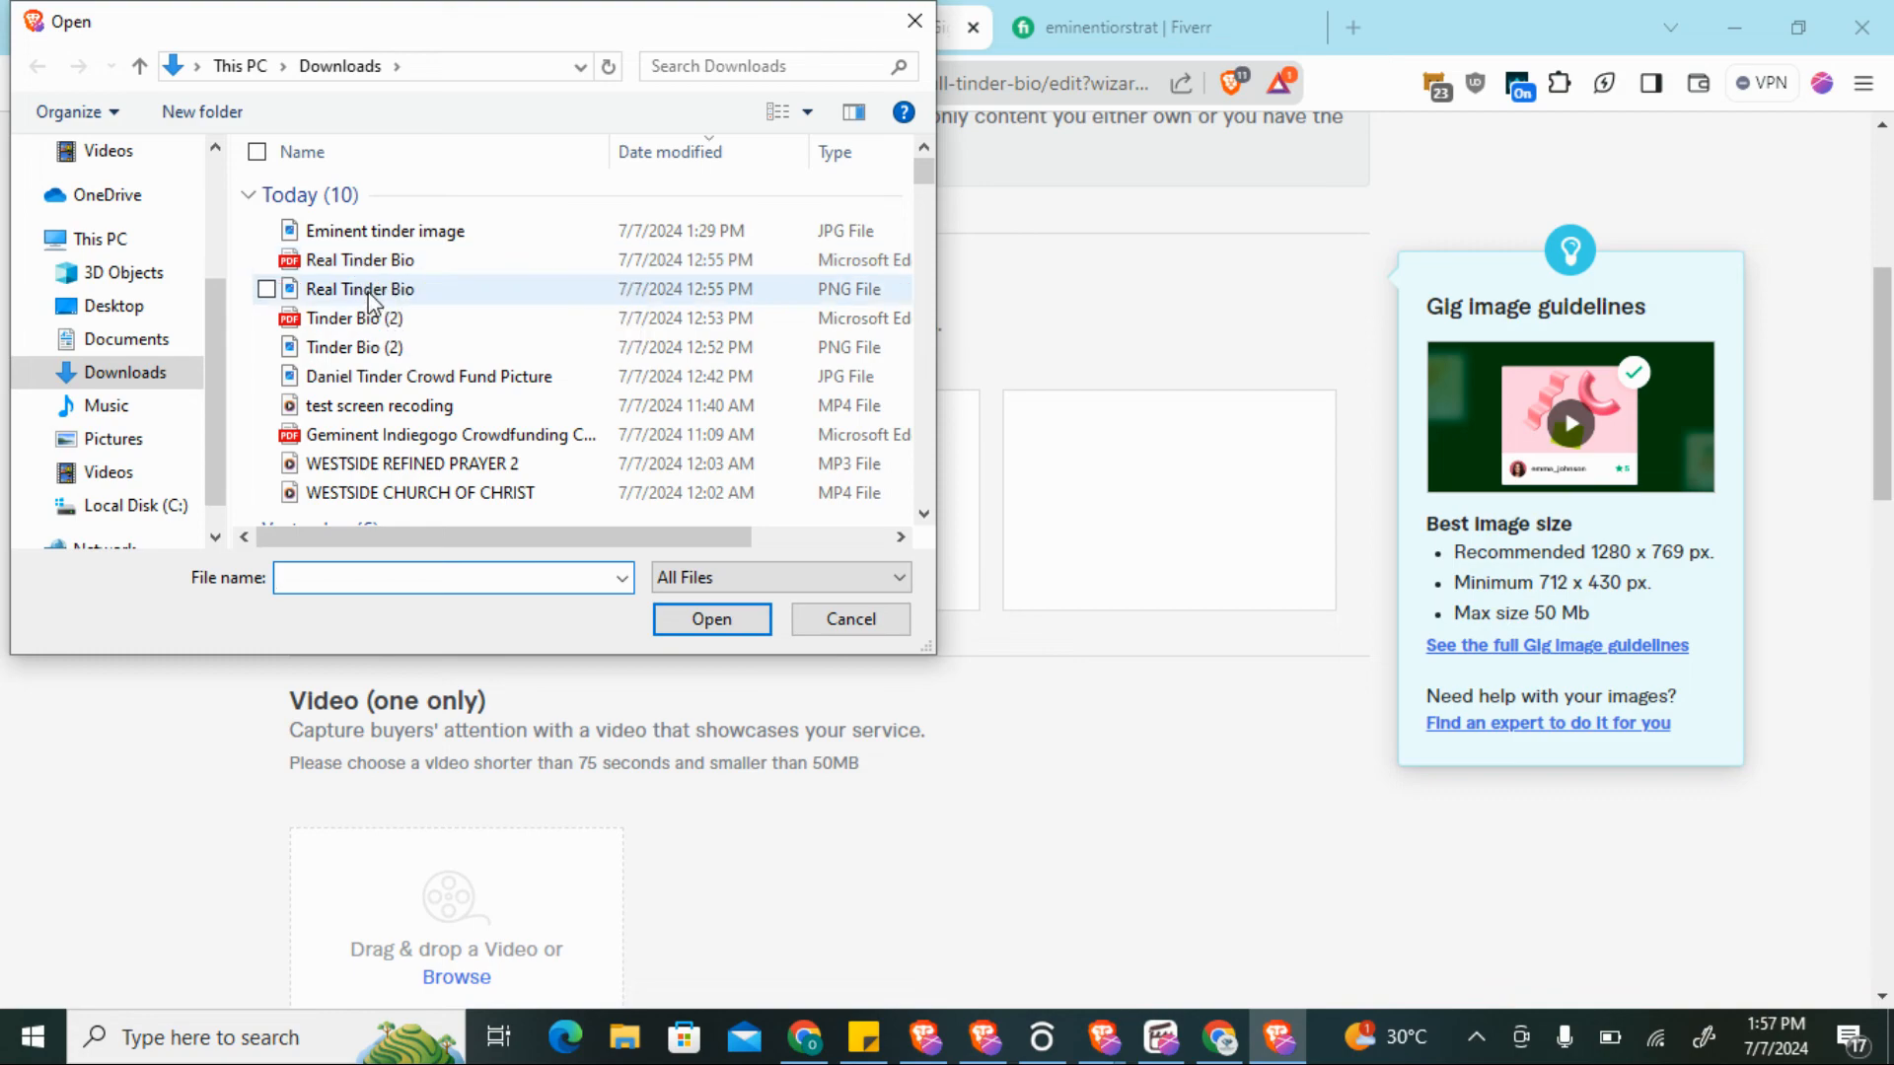
left_click(372, 292)
double_click(372, 290)
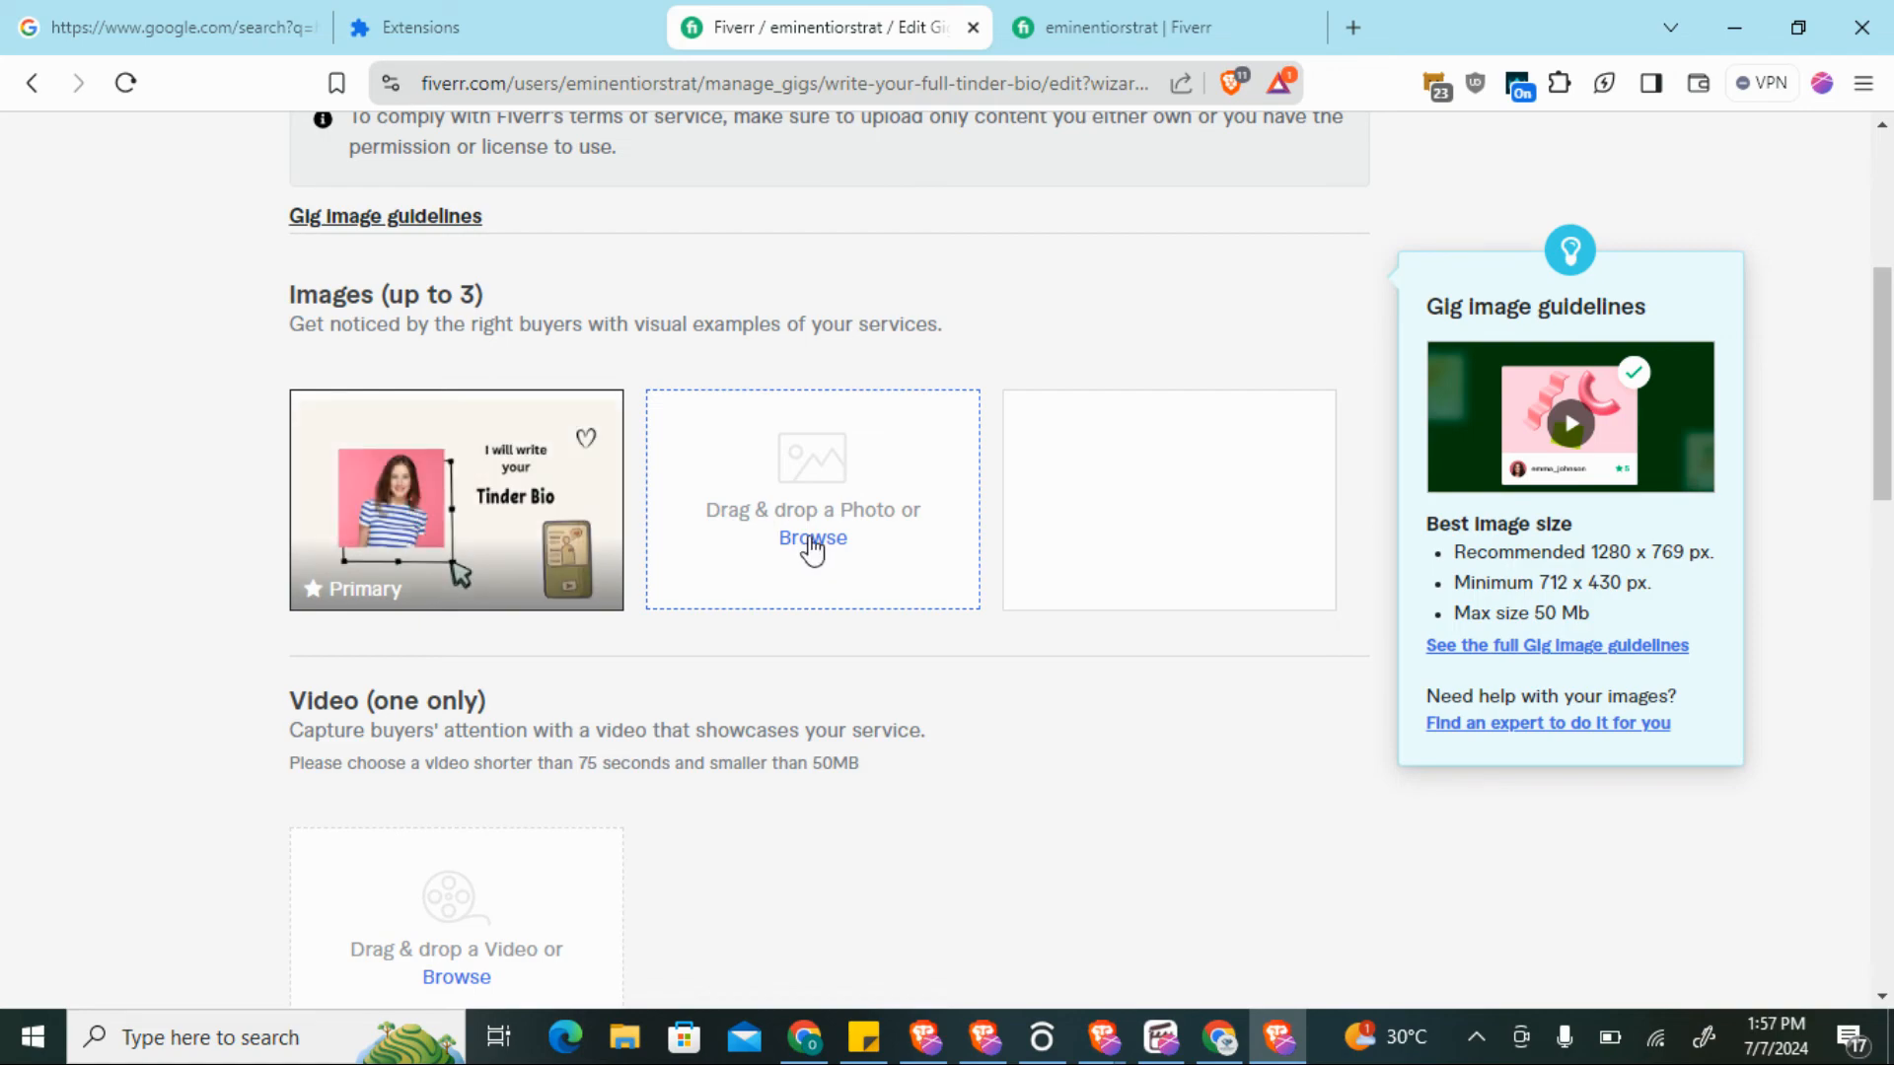
- Upload the same Real Tinder Bio PNG into the second and third gallery image slots
left_click(812, 539)
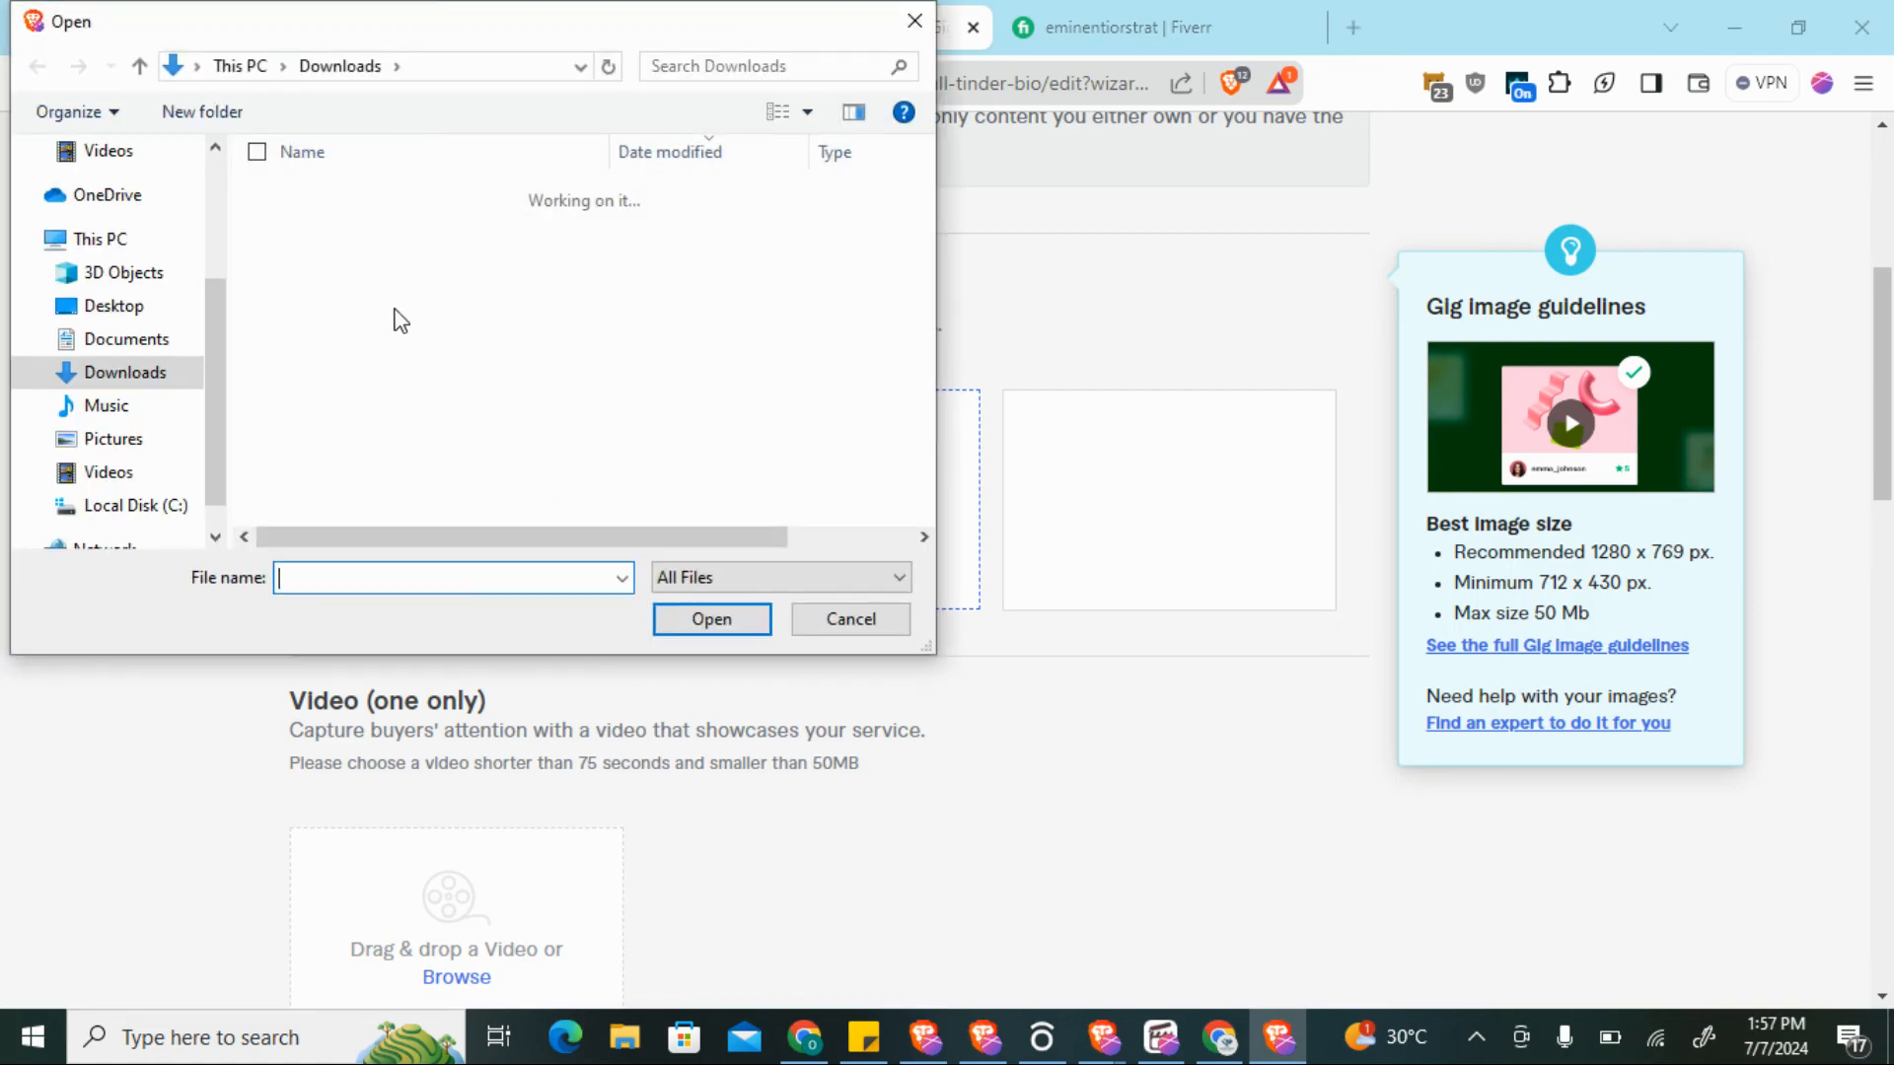
left_click(395, 289)
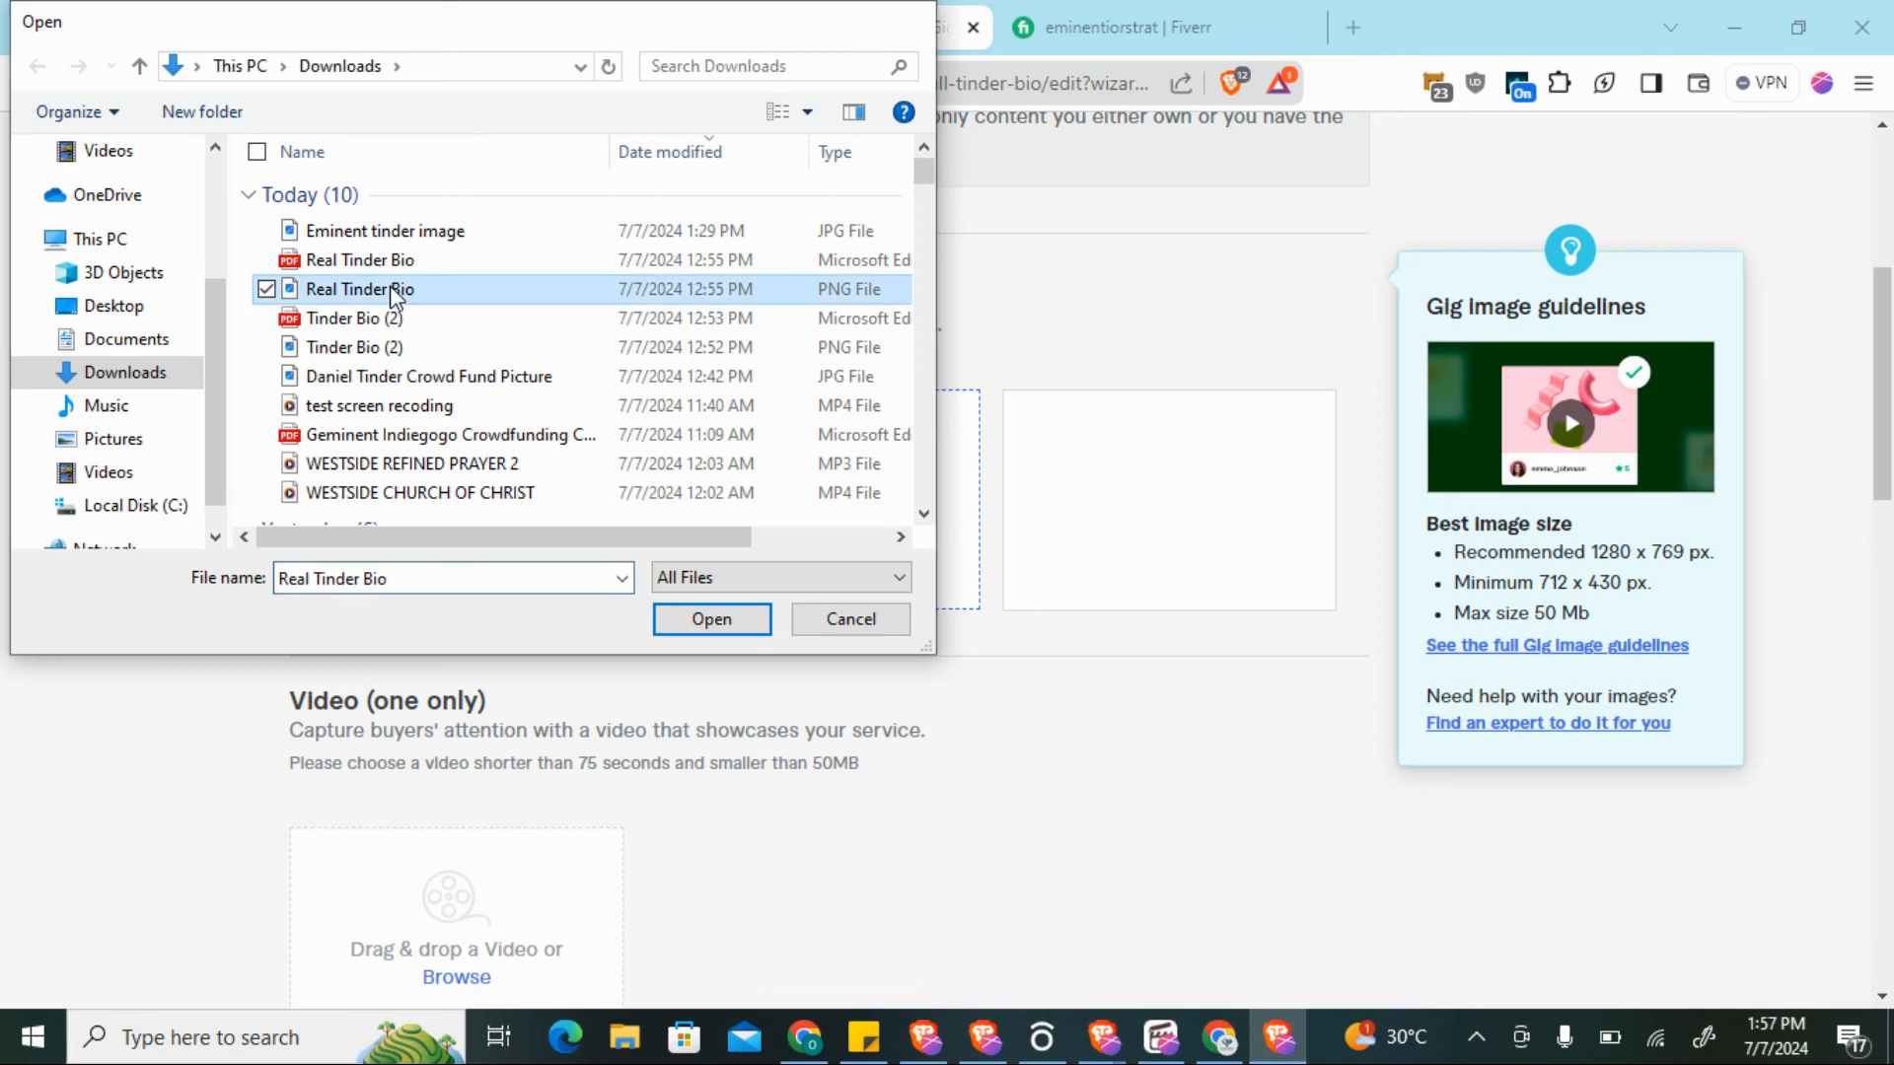
double_click(395, 290)
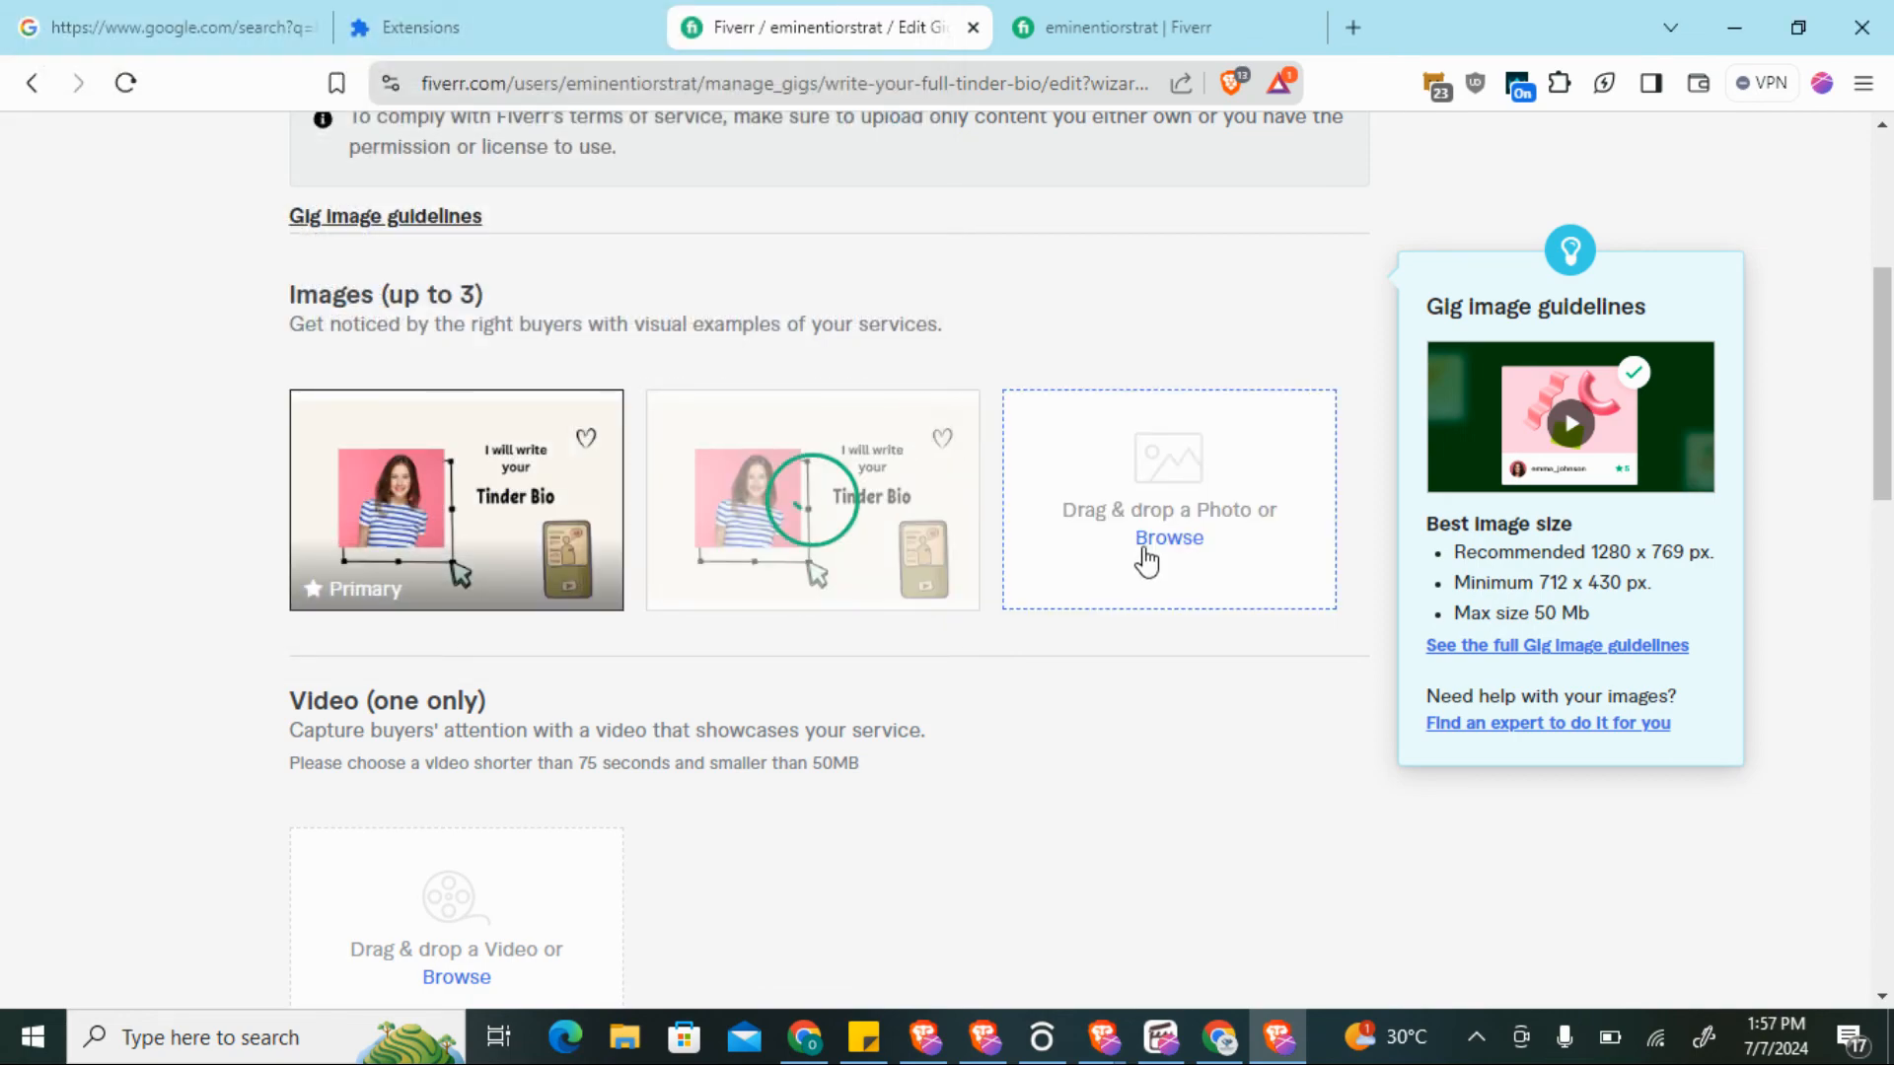
left_click(1145, 550)
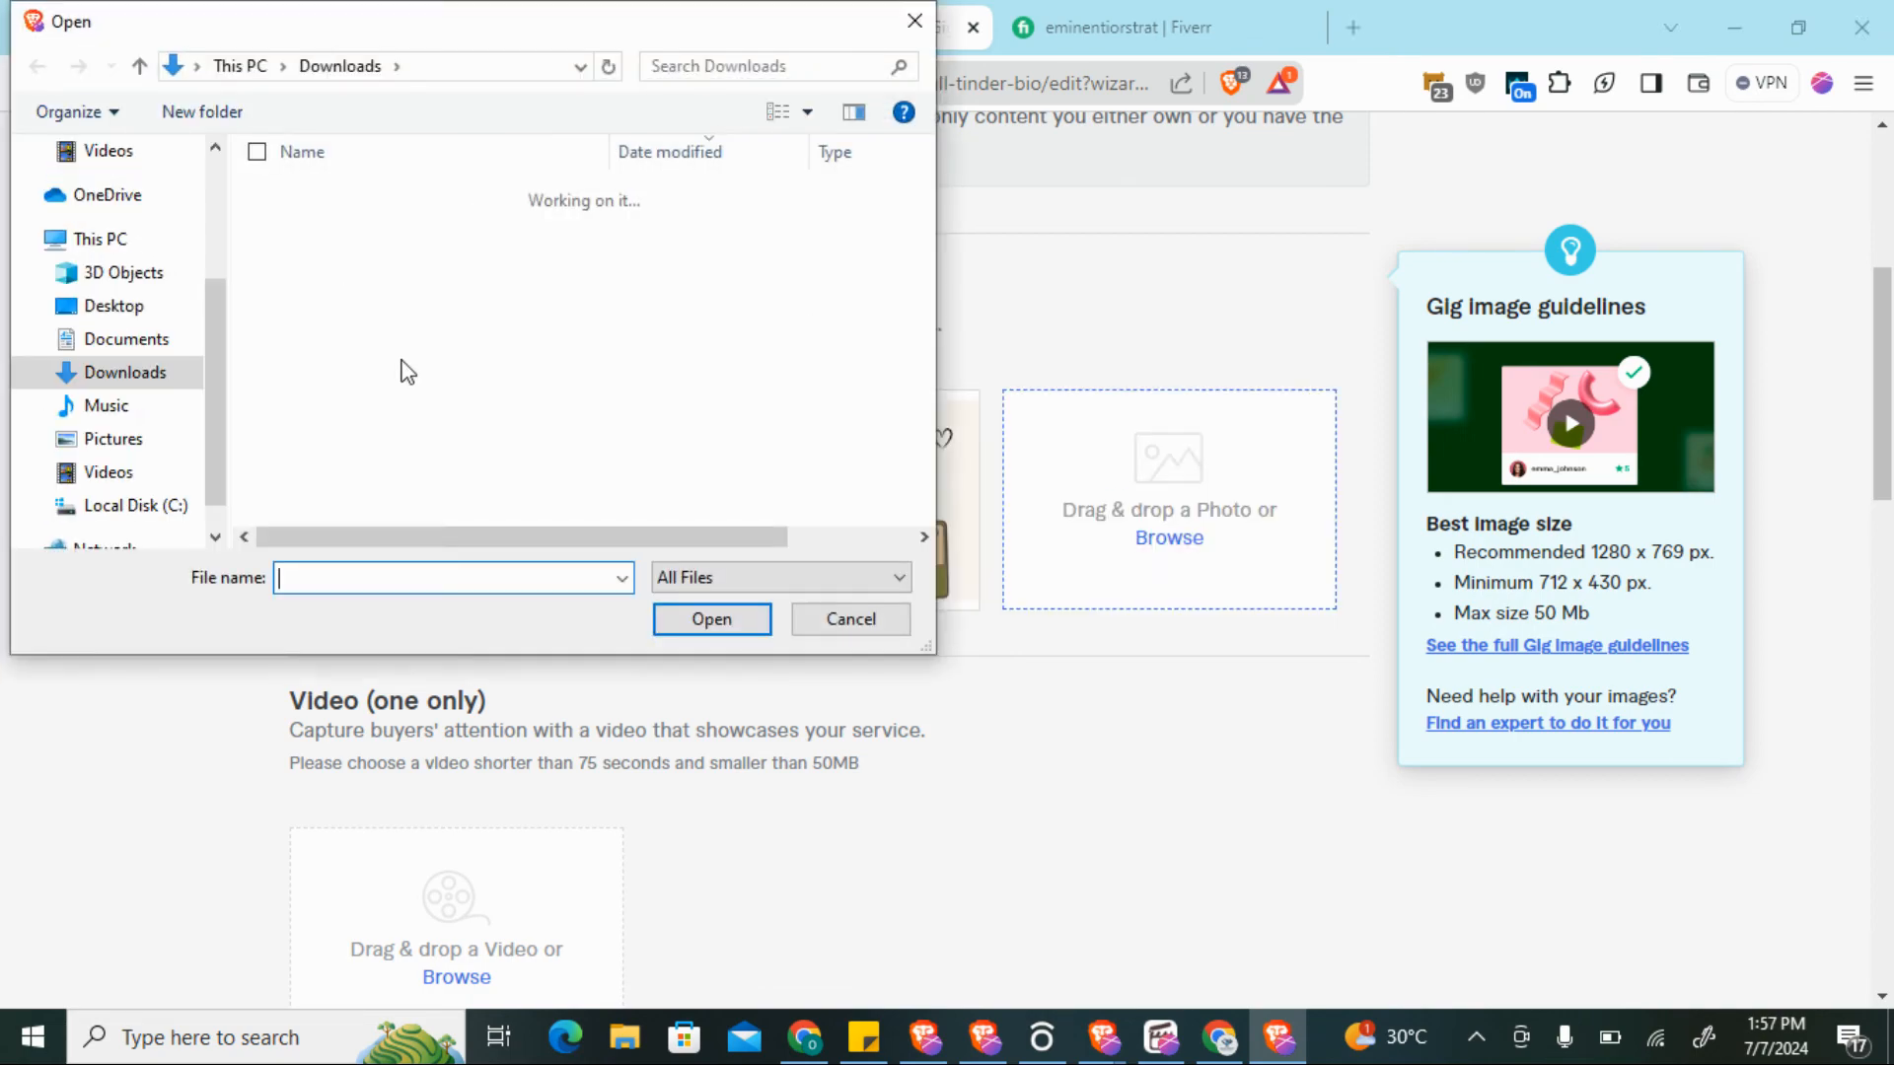
left_click(410, 289)
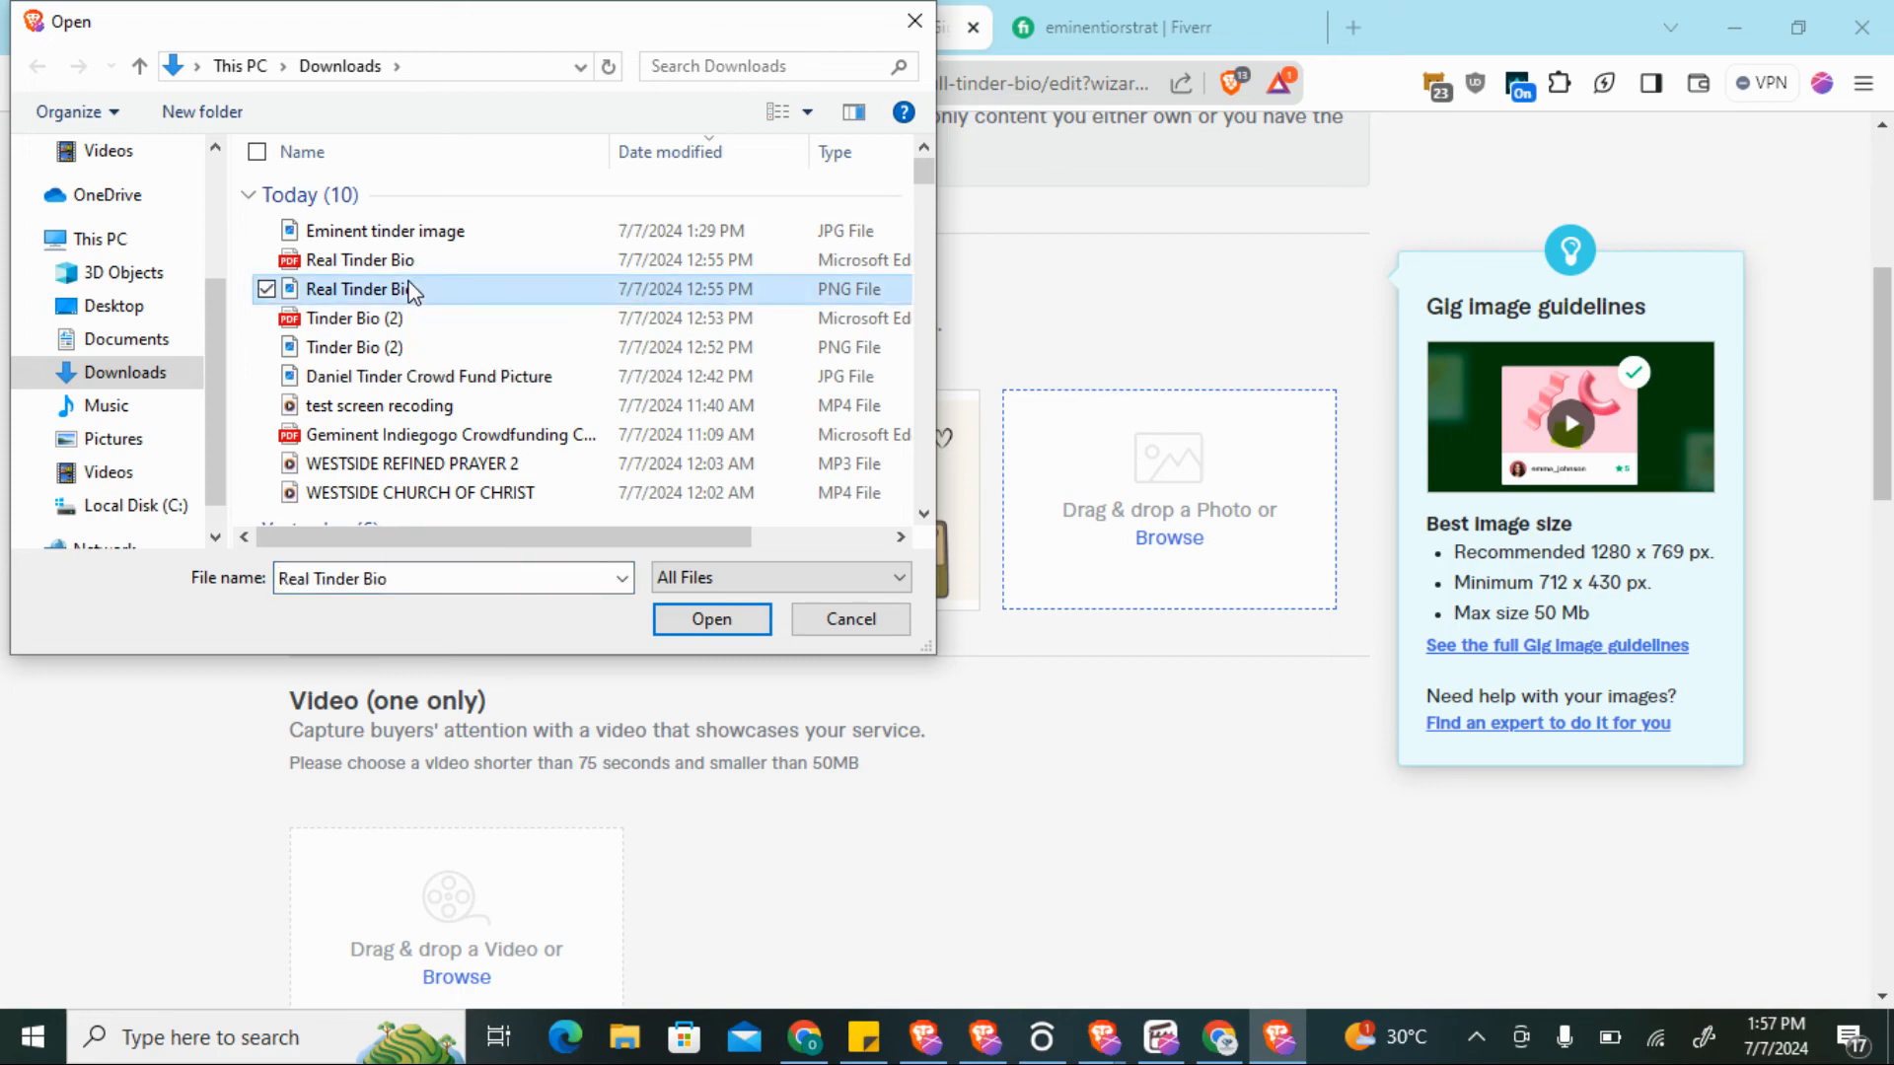
double_click(411, 289)
scroll(1099, 647, "down", 4)
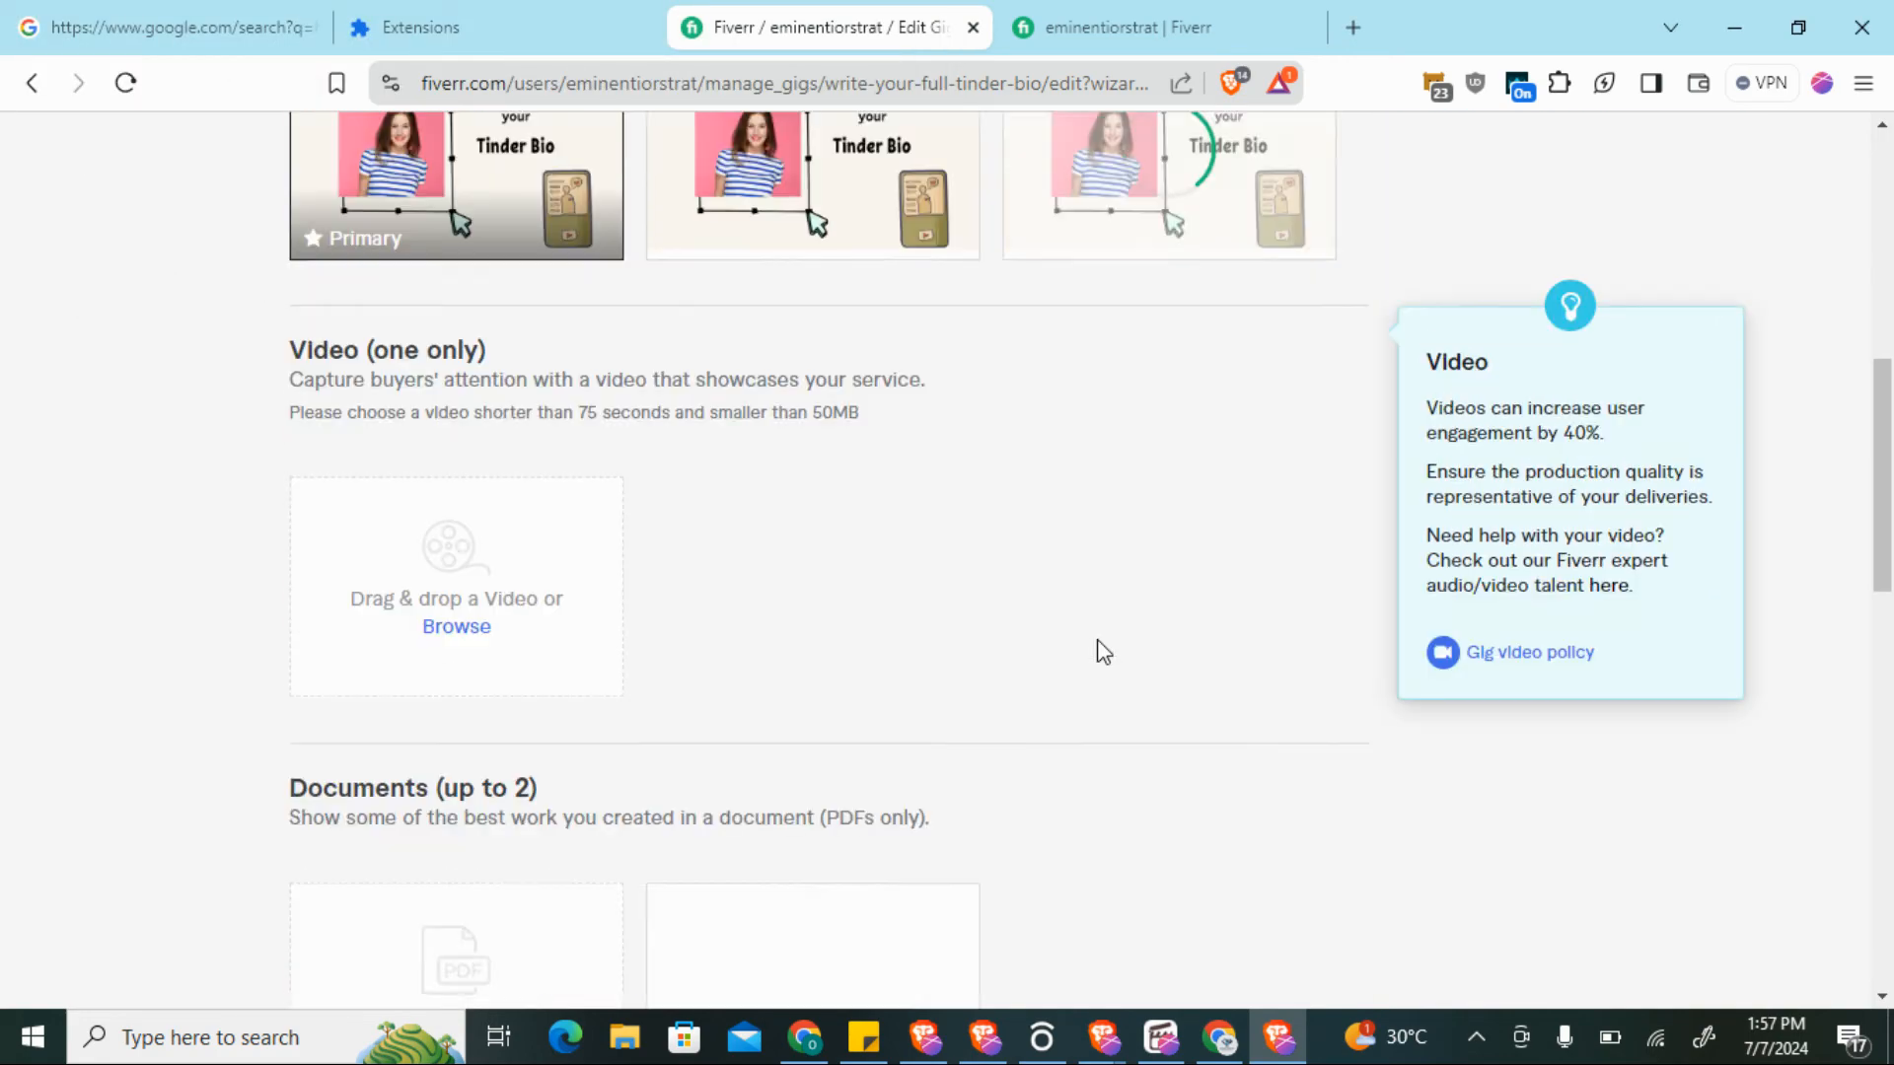
scroll(1104, 651, "up", 4)
scroll(1104, 651, "down", 2)
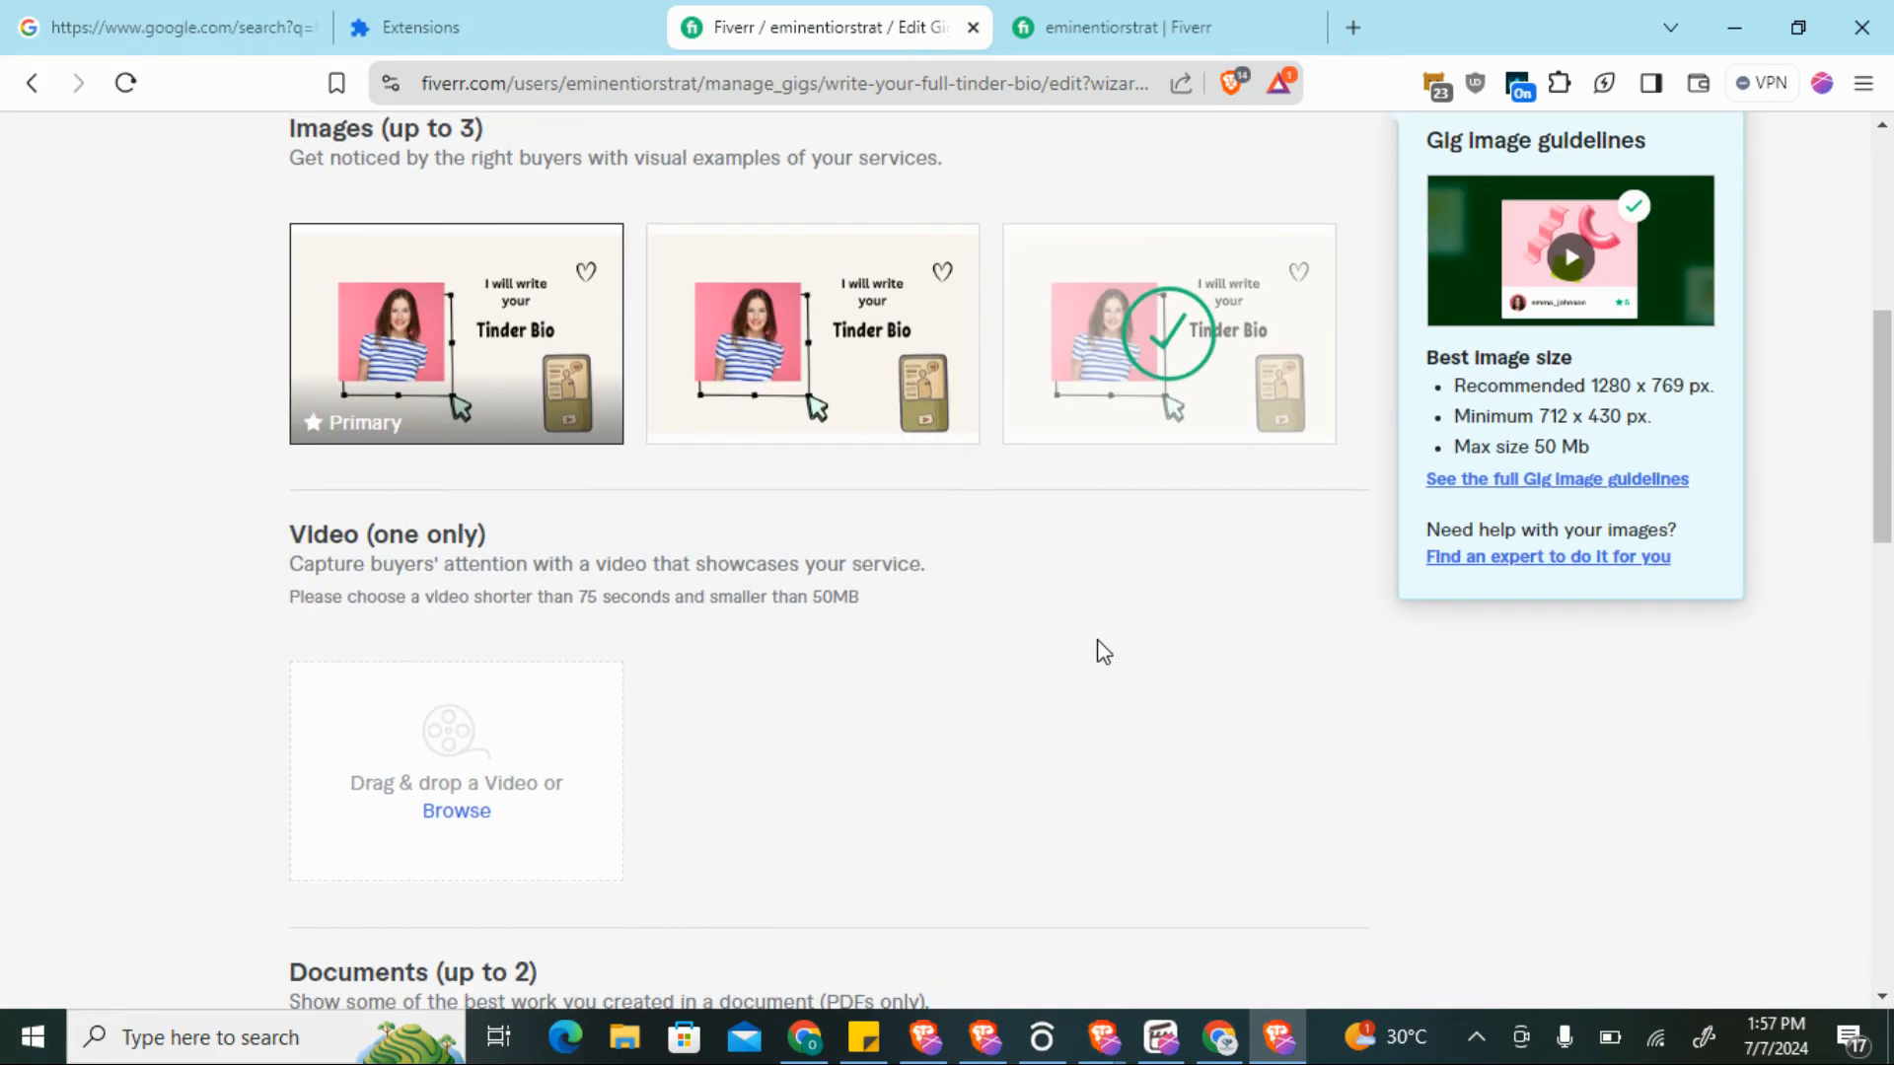
scroll(1099, 651, "down", 8)
scroll(876, 619, "up", 2)
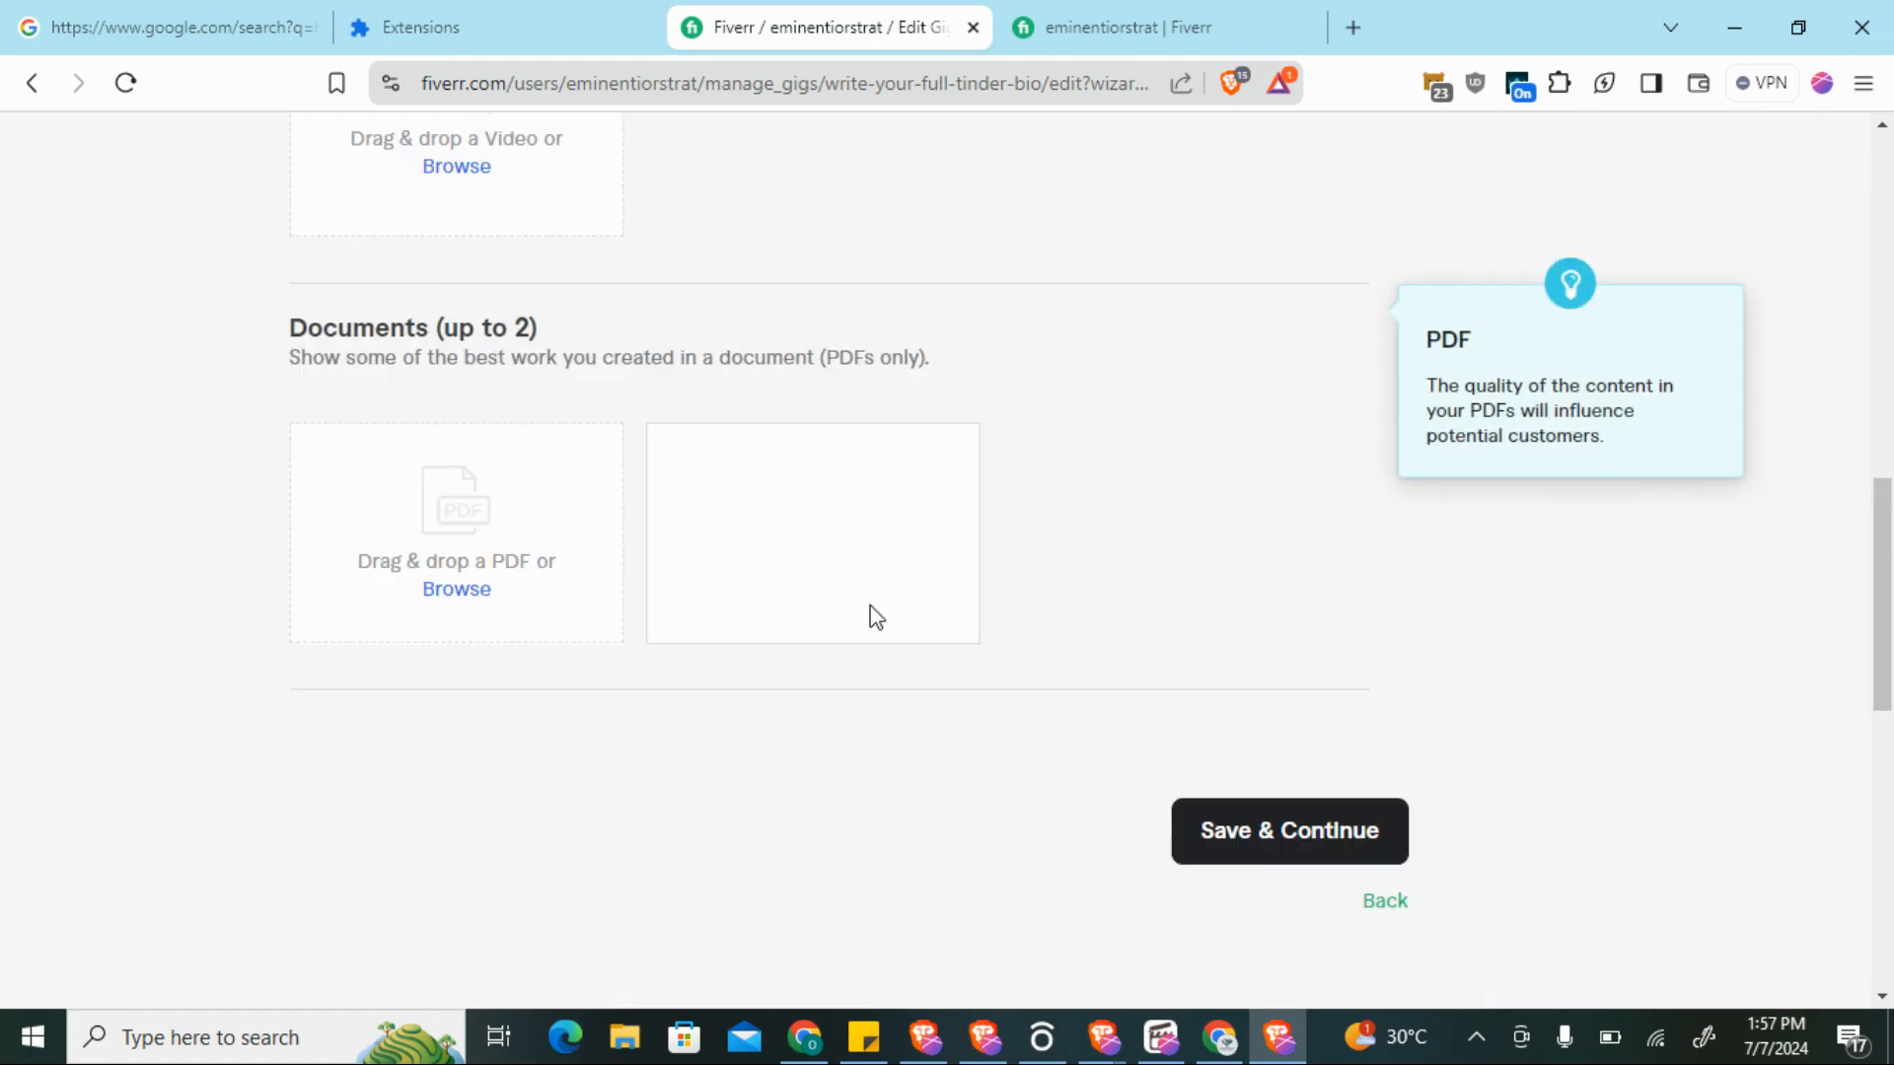
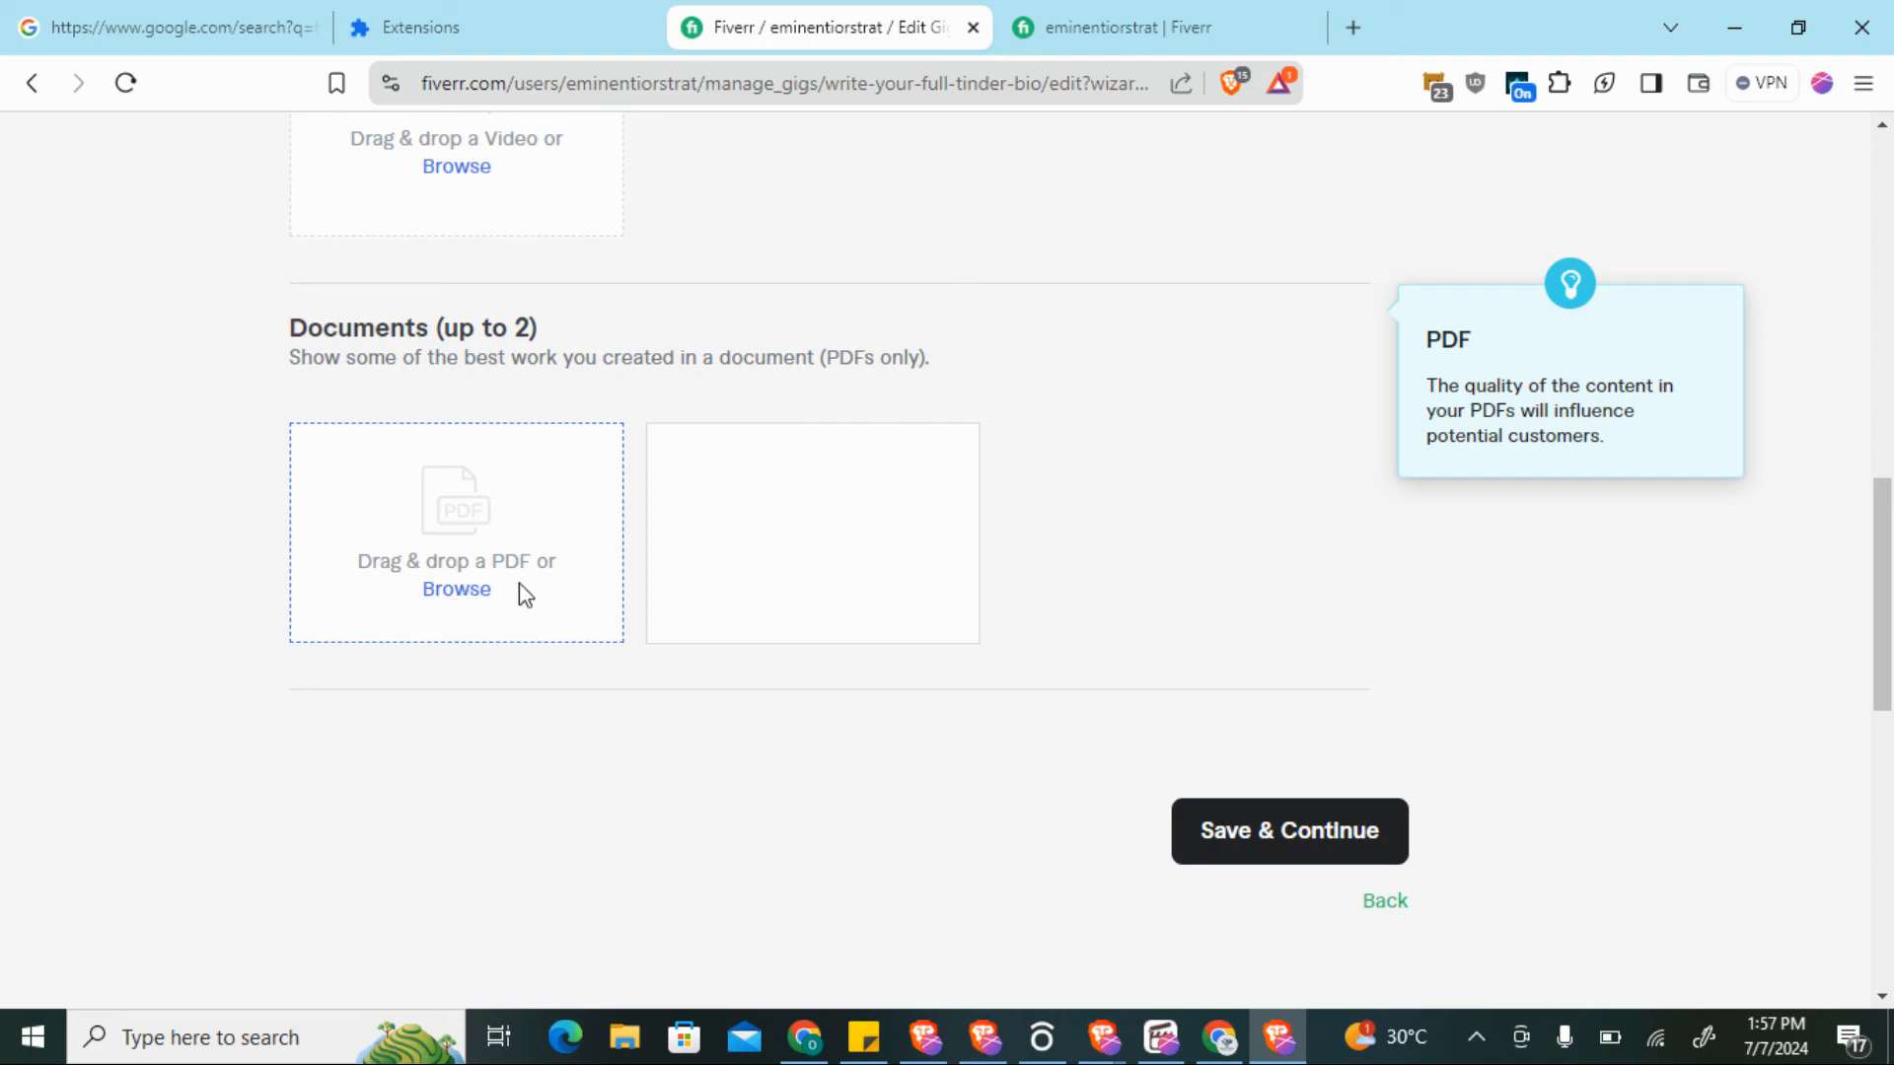
- Upload the Real Tinder Bio PDF from Downloads as the gig's first document
scroll(483, 600, "down", 1)
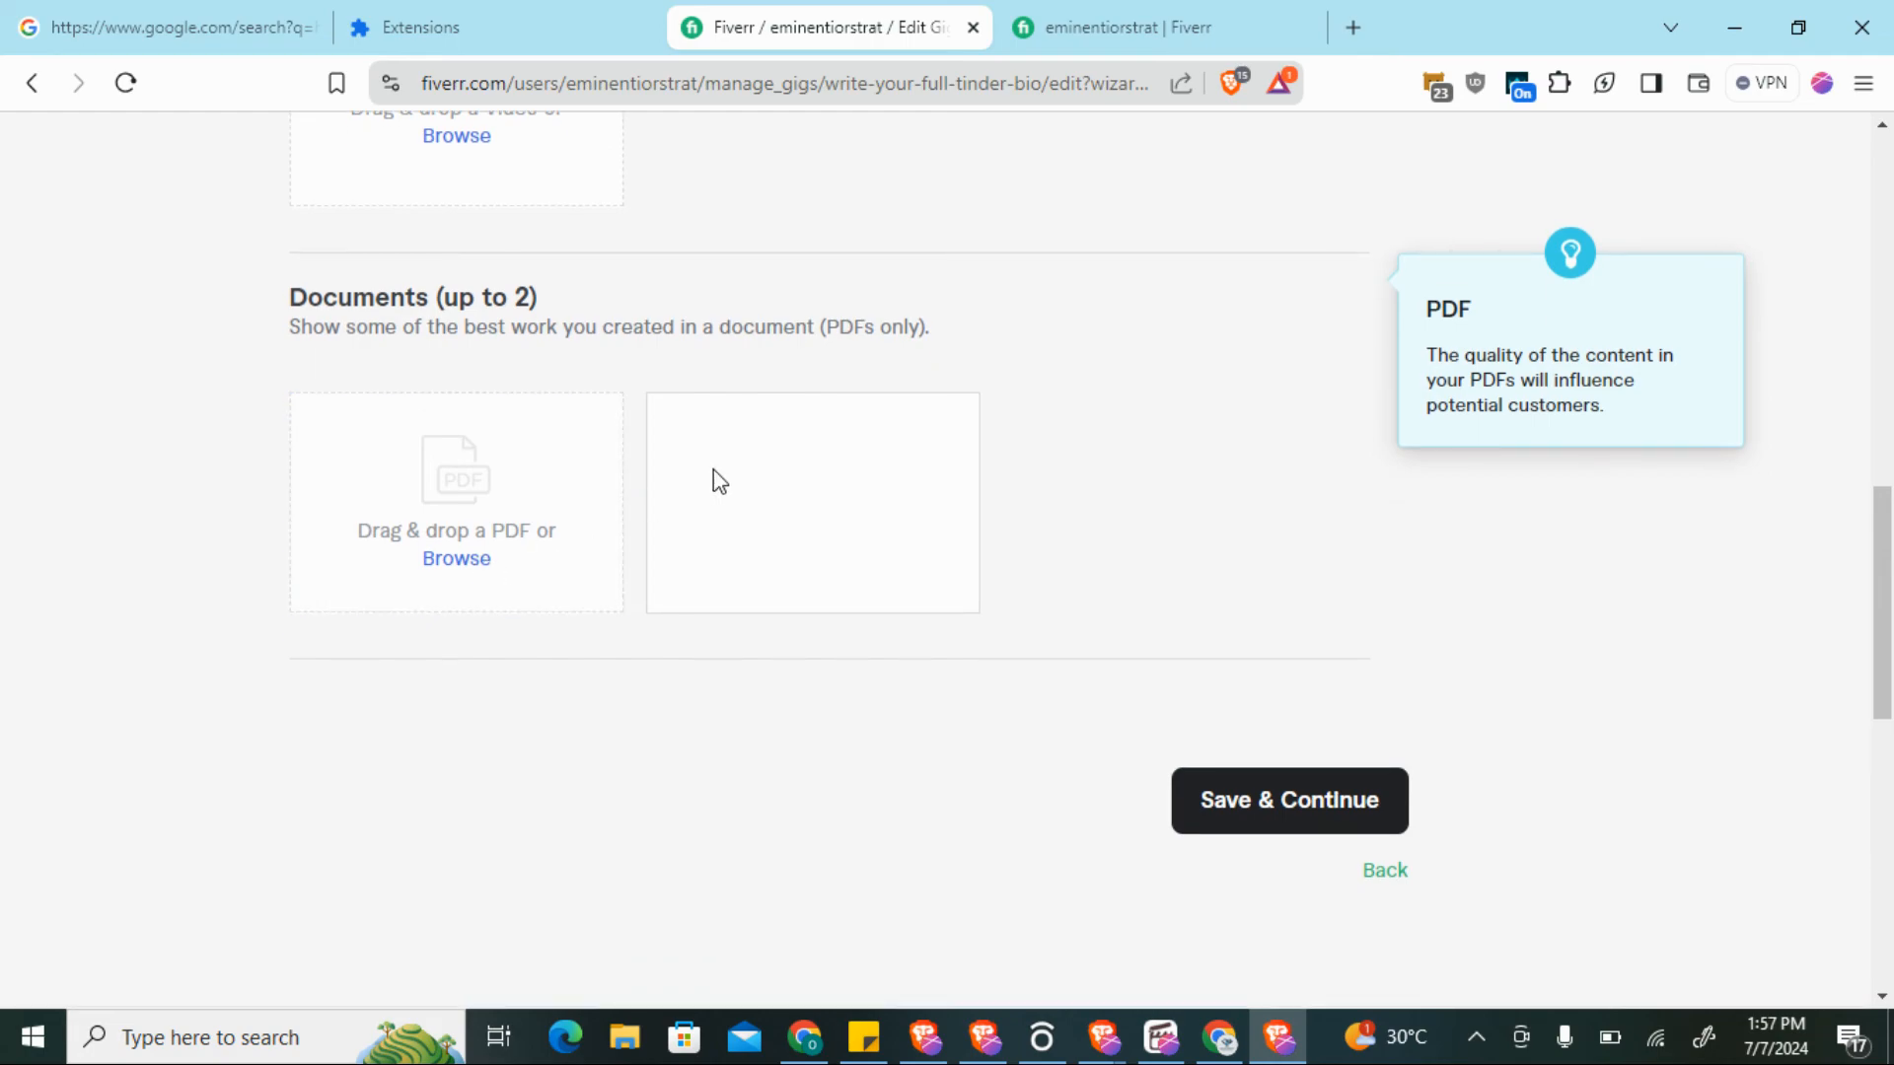
left_click(456, 564)
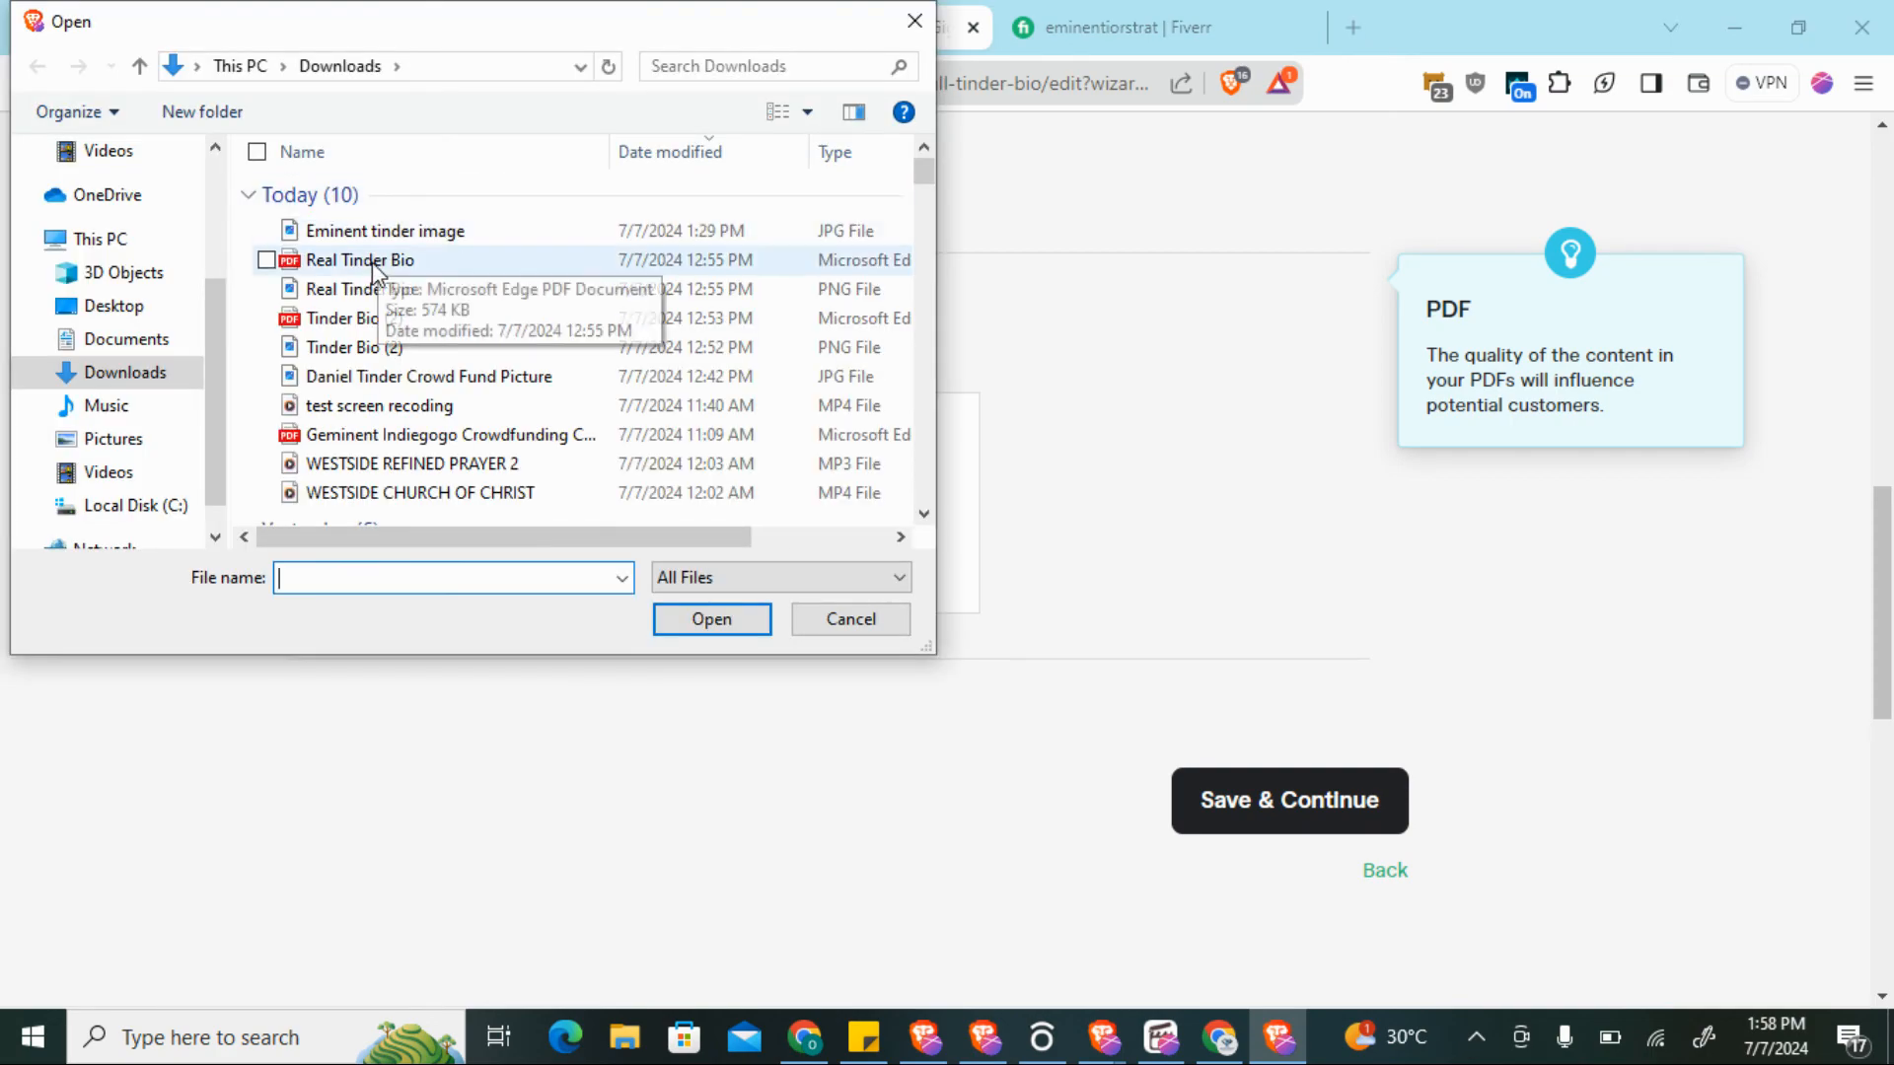
left_click(914, 21)
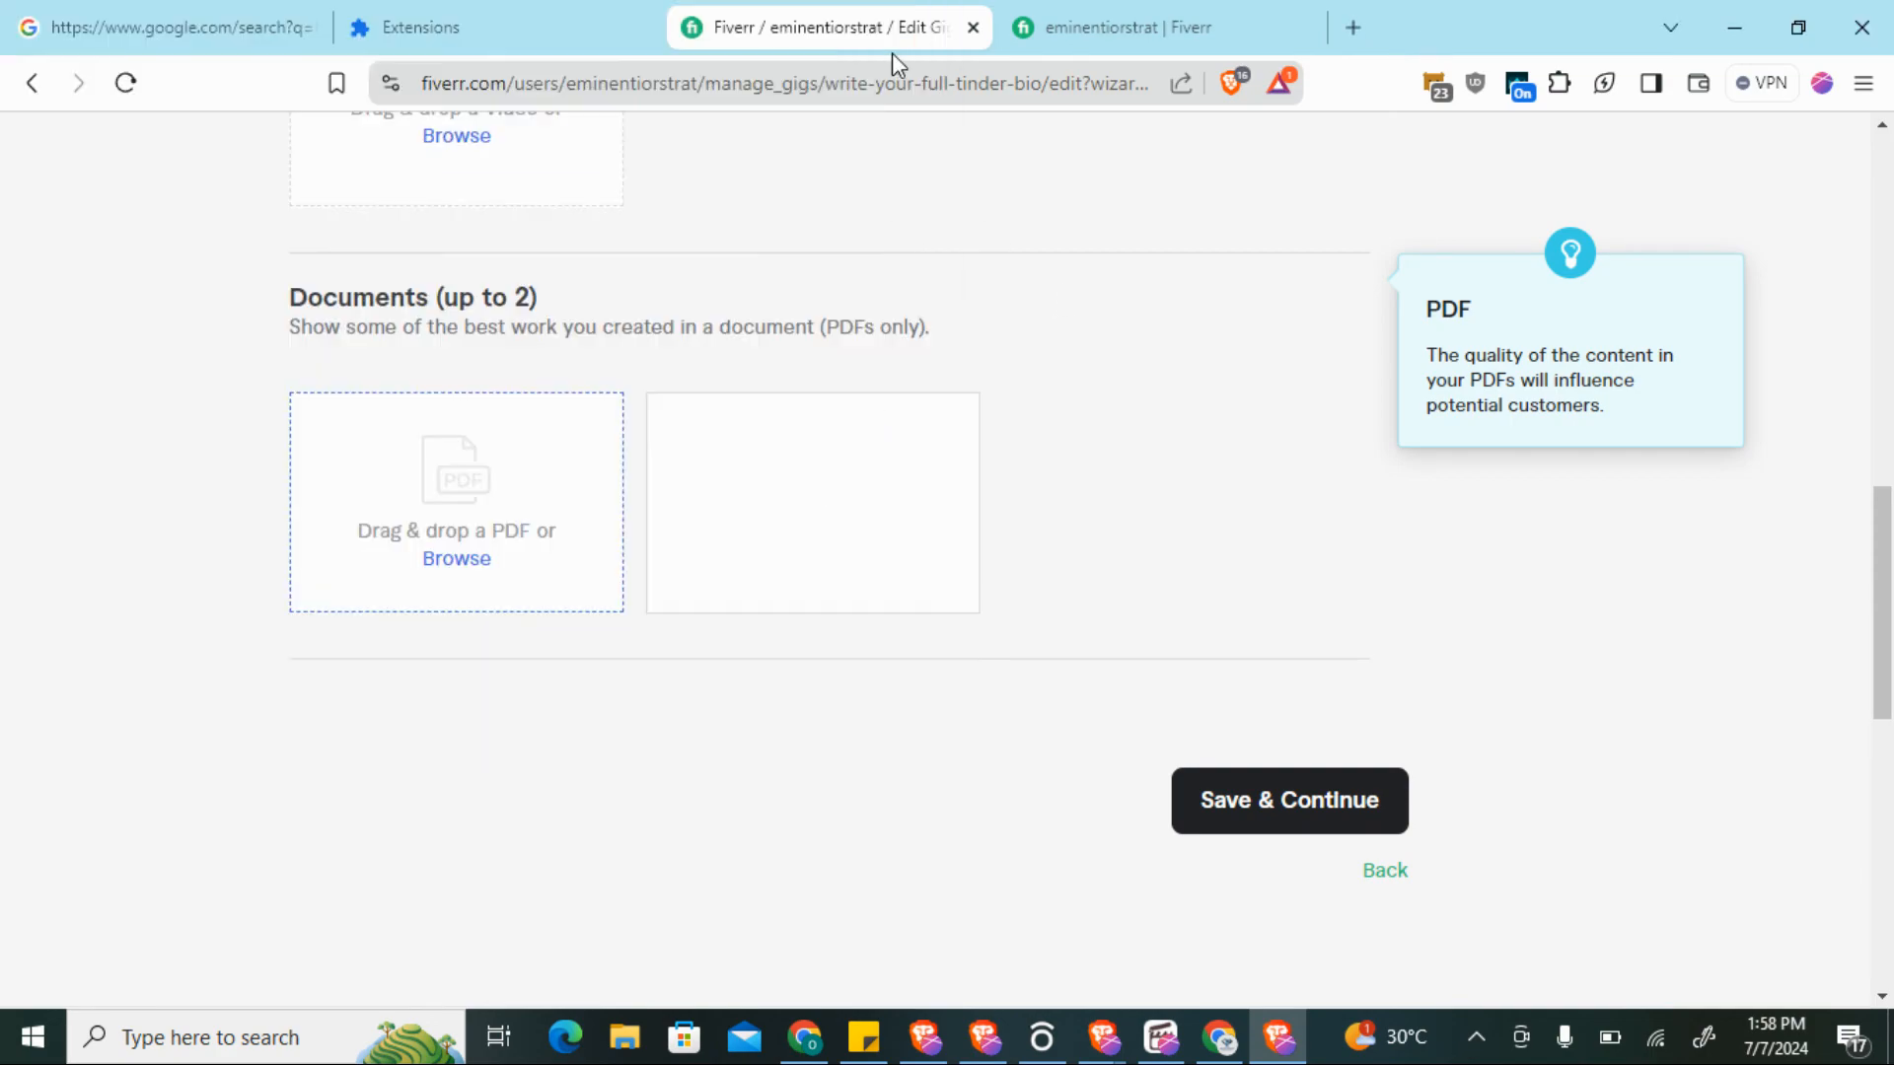
left_click(455, 563)
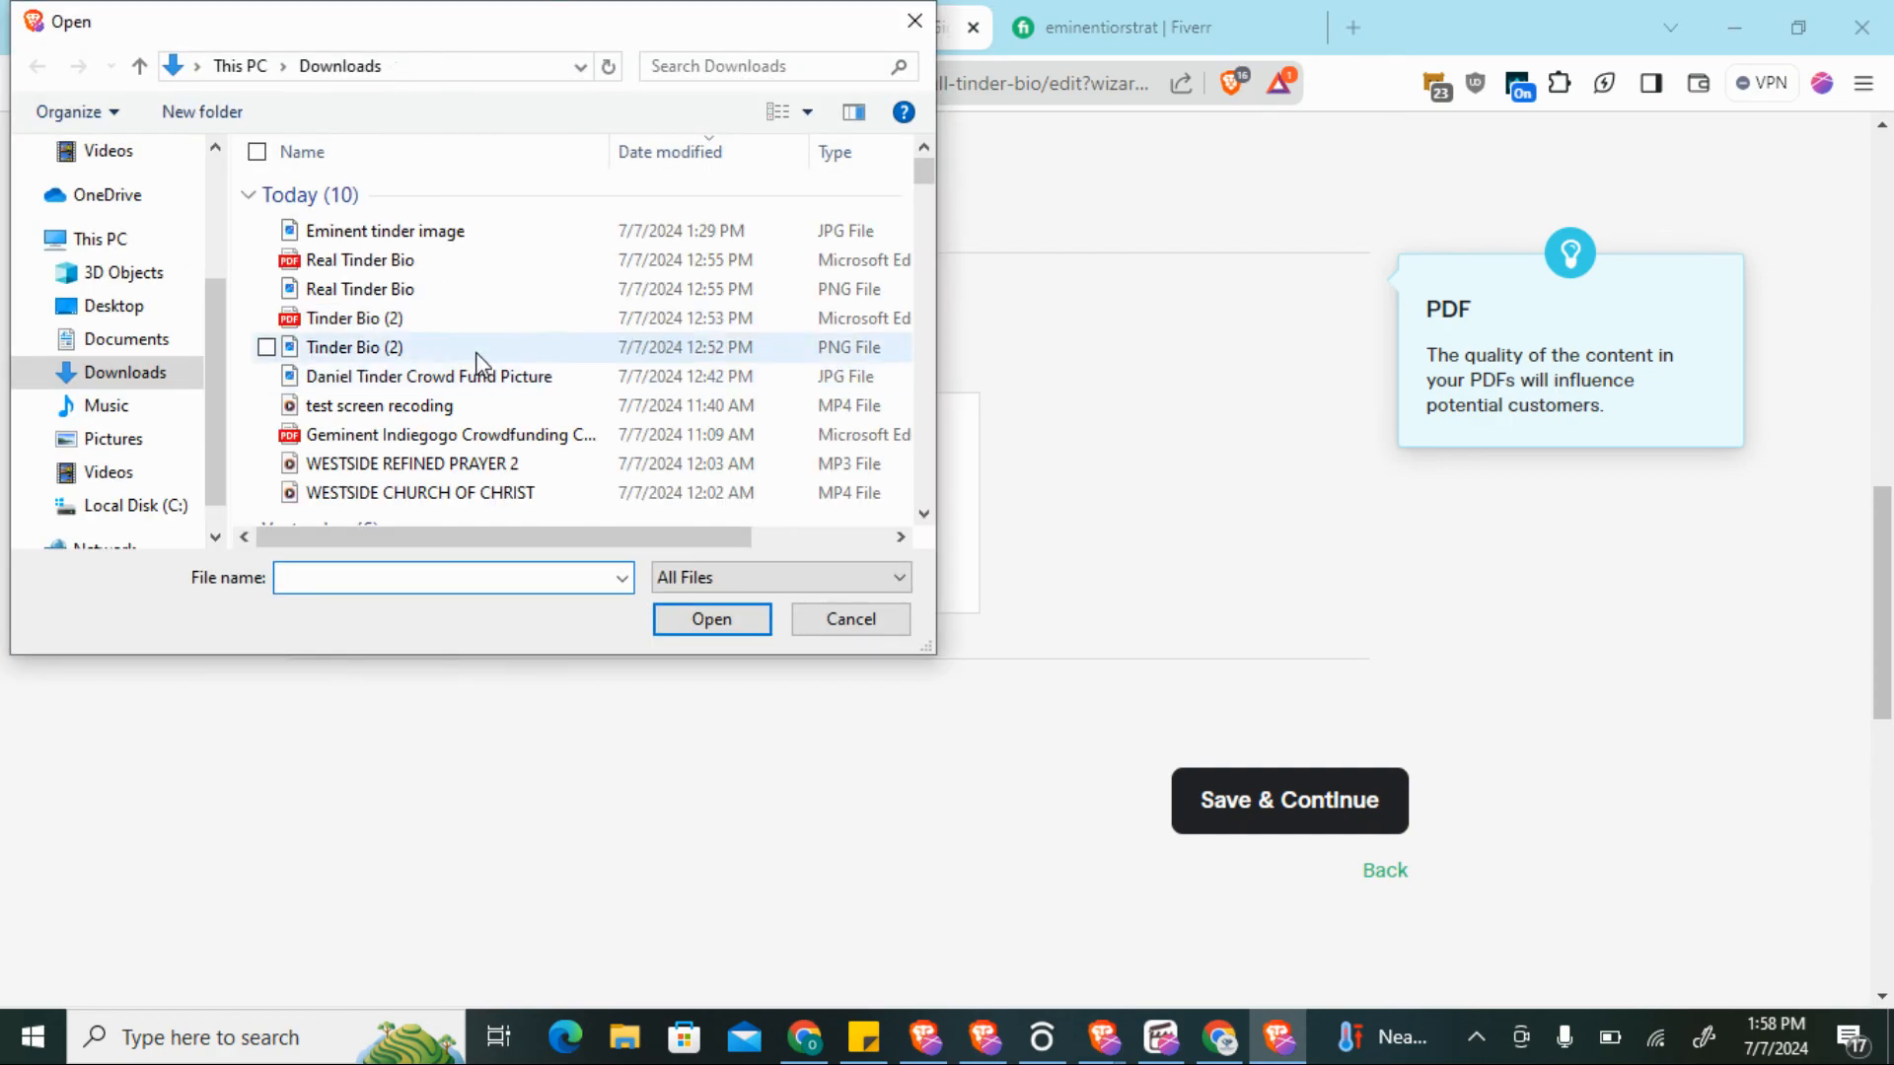
double_click(392, 262)
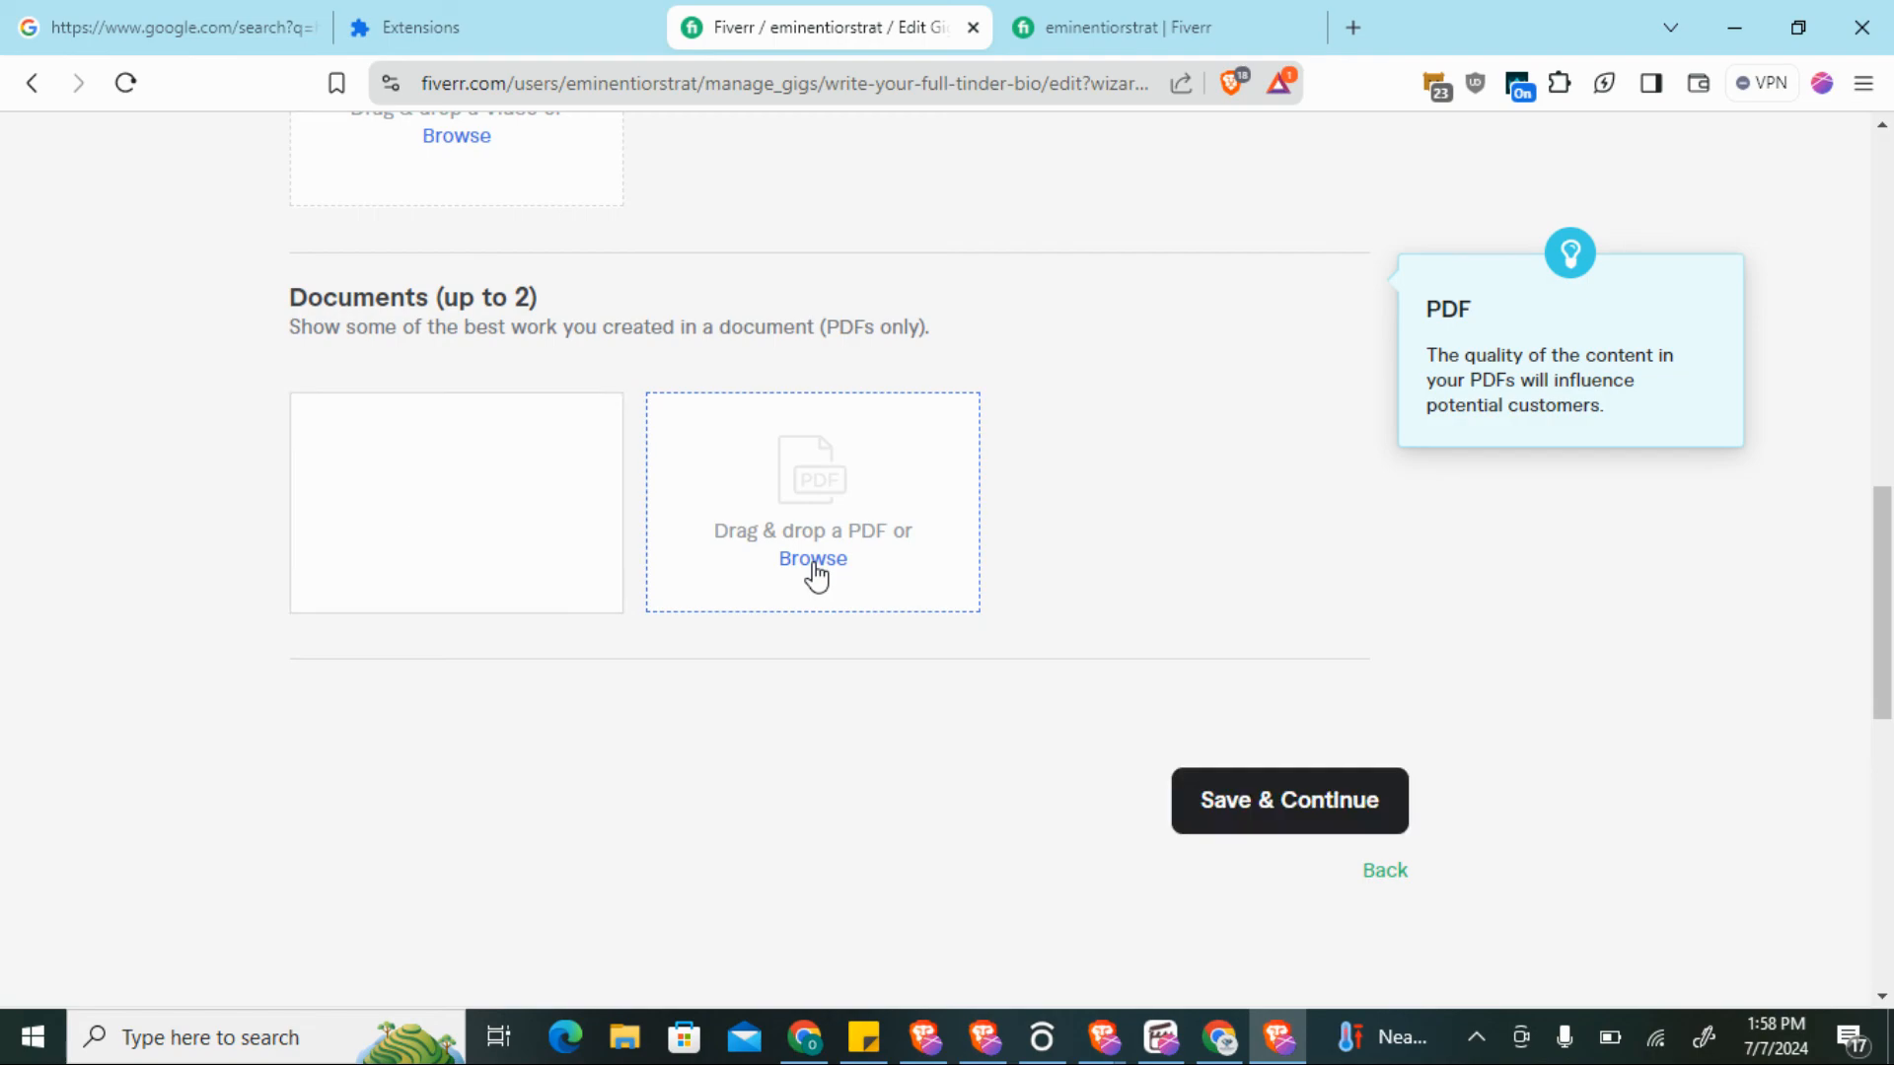
- Add the same Real Tinder Bio PDF as the gig's second document
left_click(813, 561)
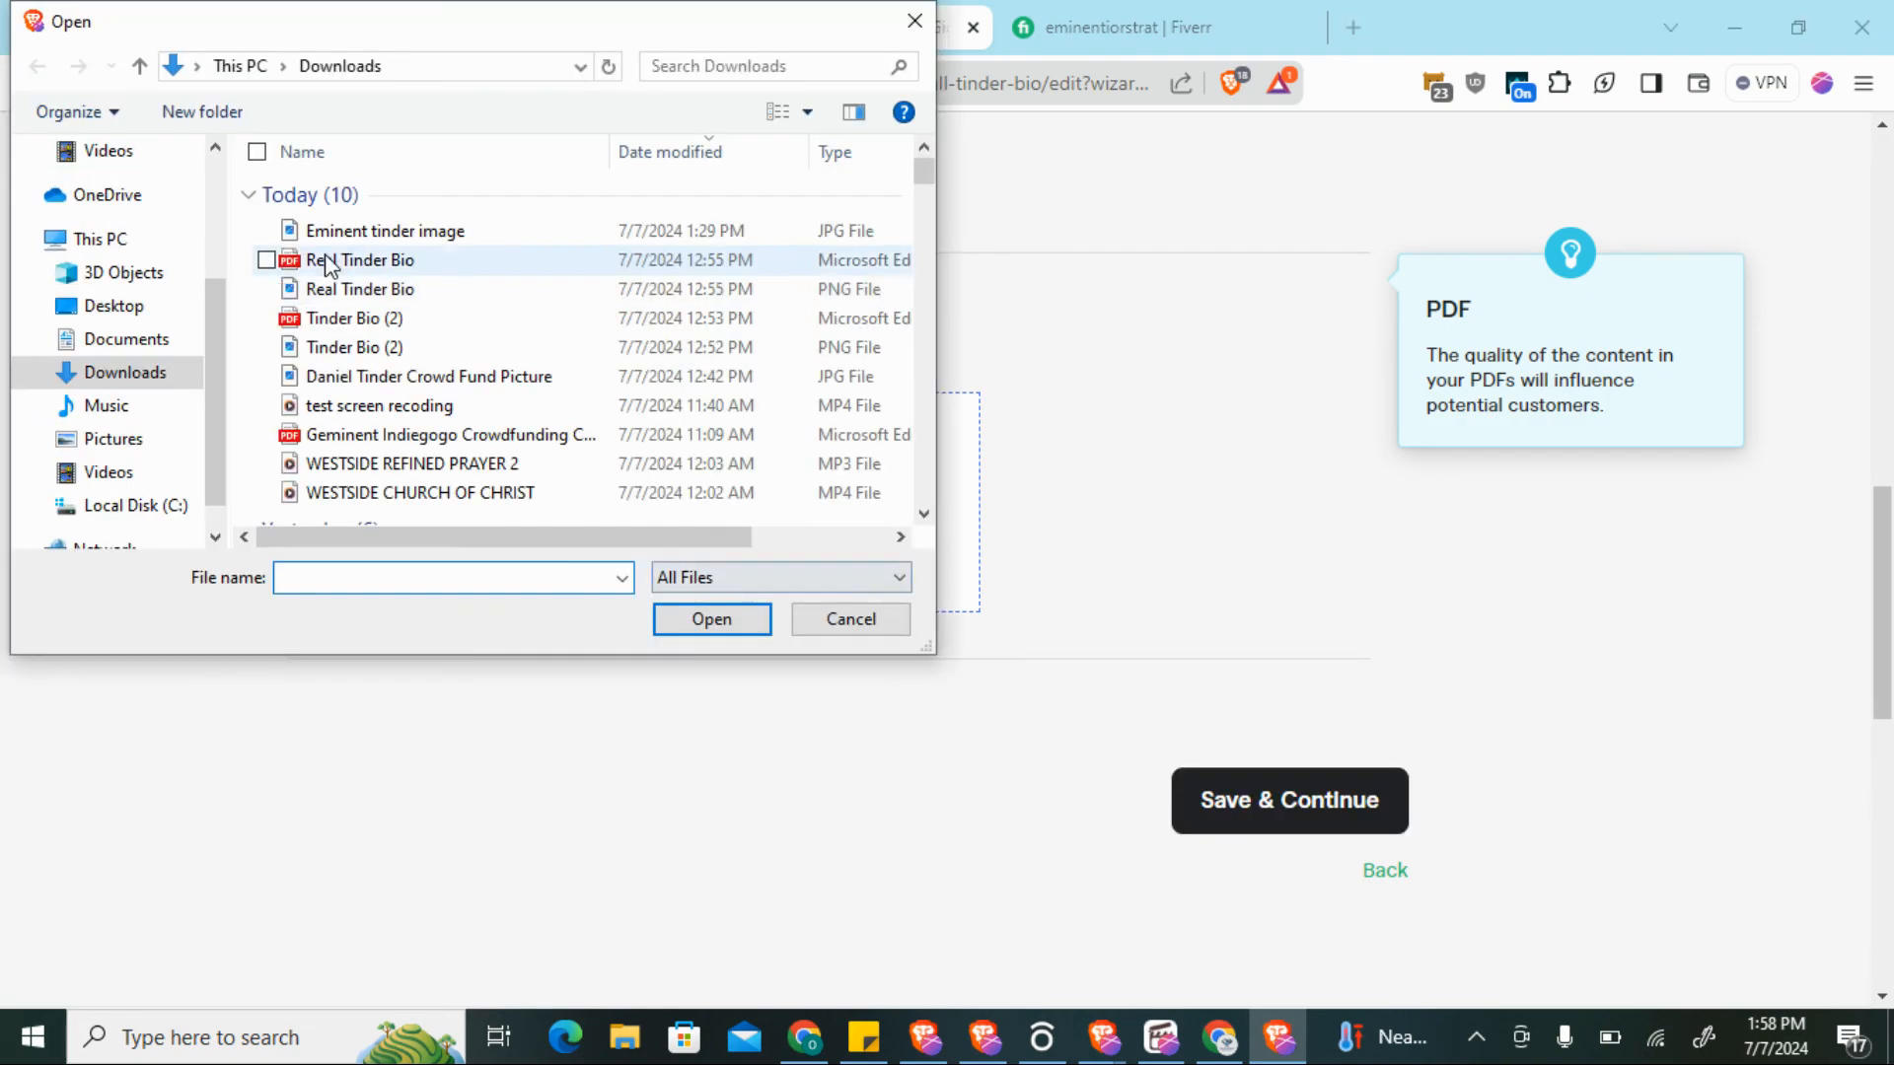
left_click(318, 262)
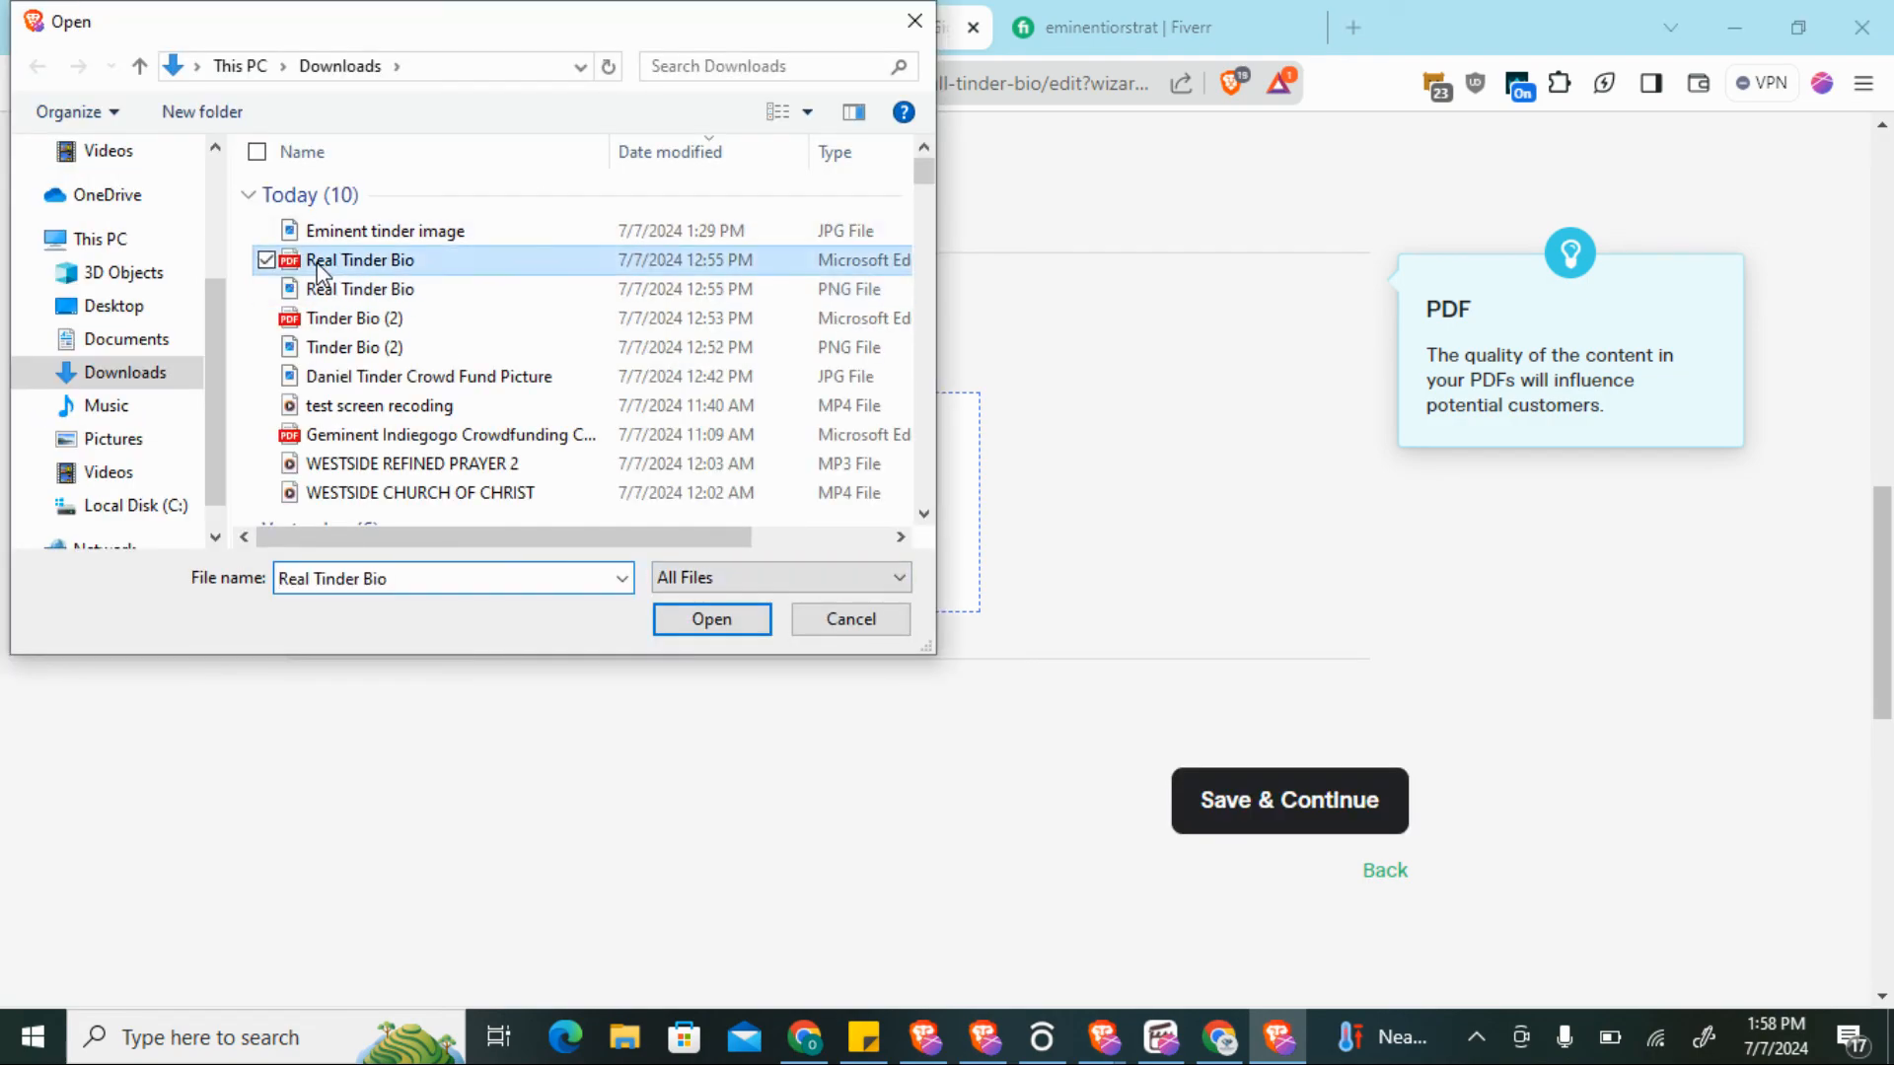
left_click(690, 619)
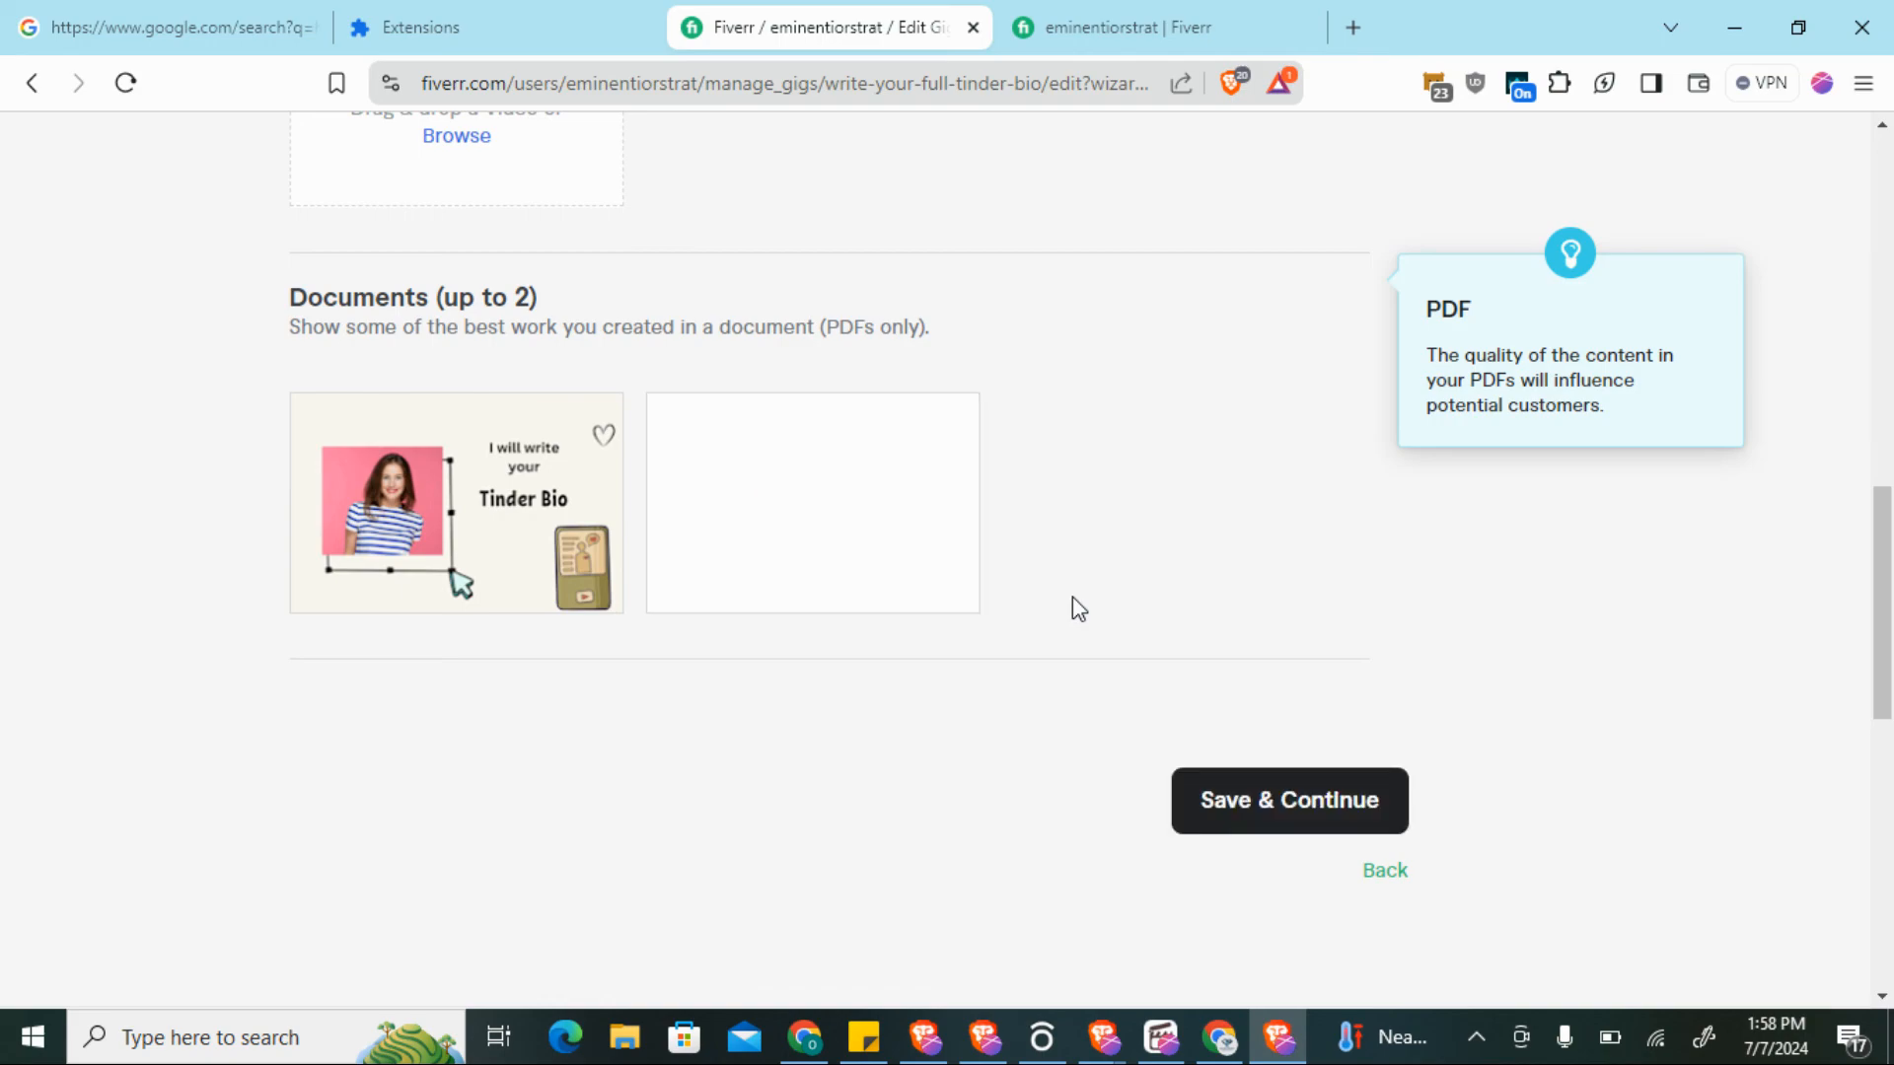
- Save the gig's gallery and continue to the Publish stage
scroll(1073, 596, "down", 1)
scroll(1074, 596, "up", 15)
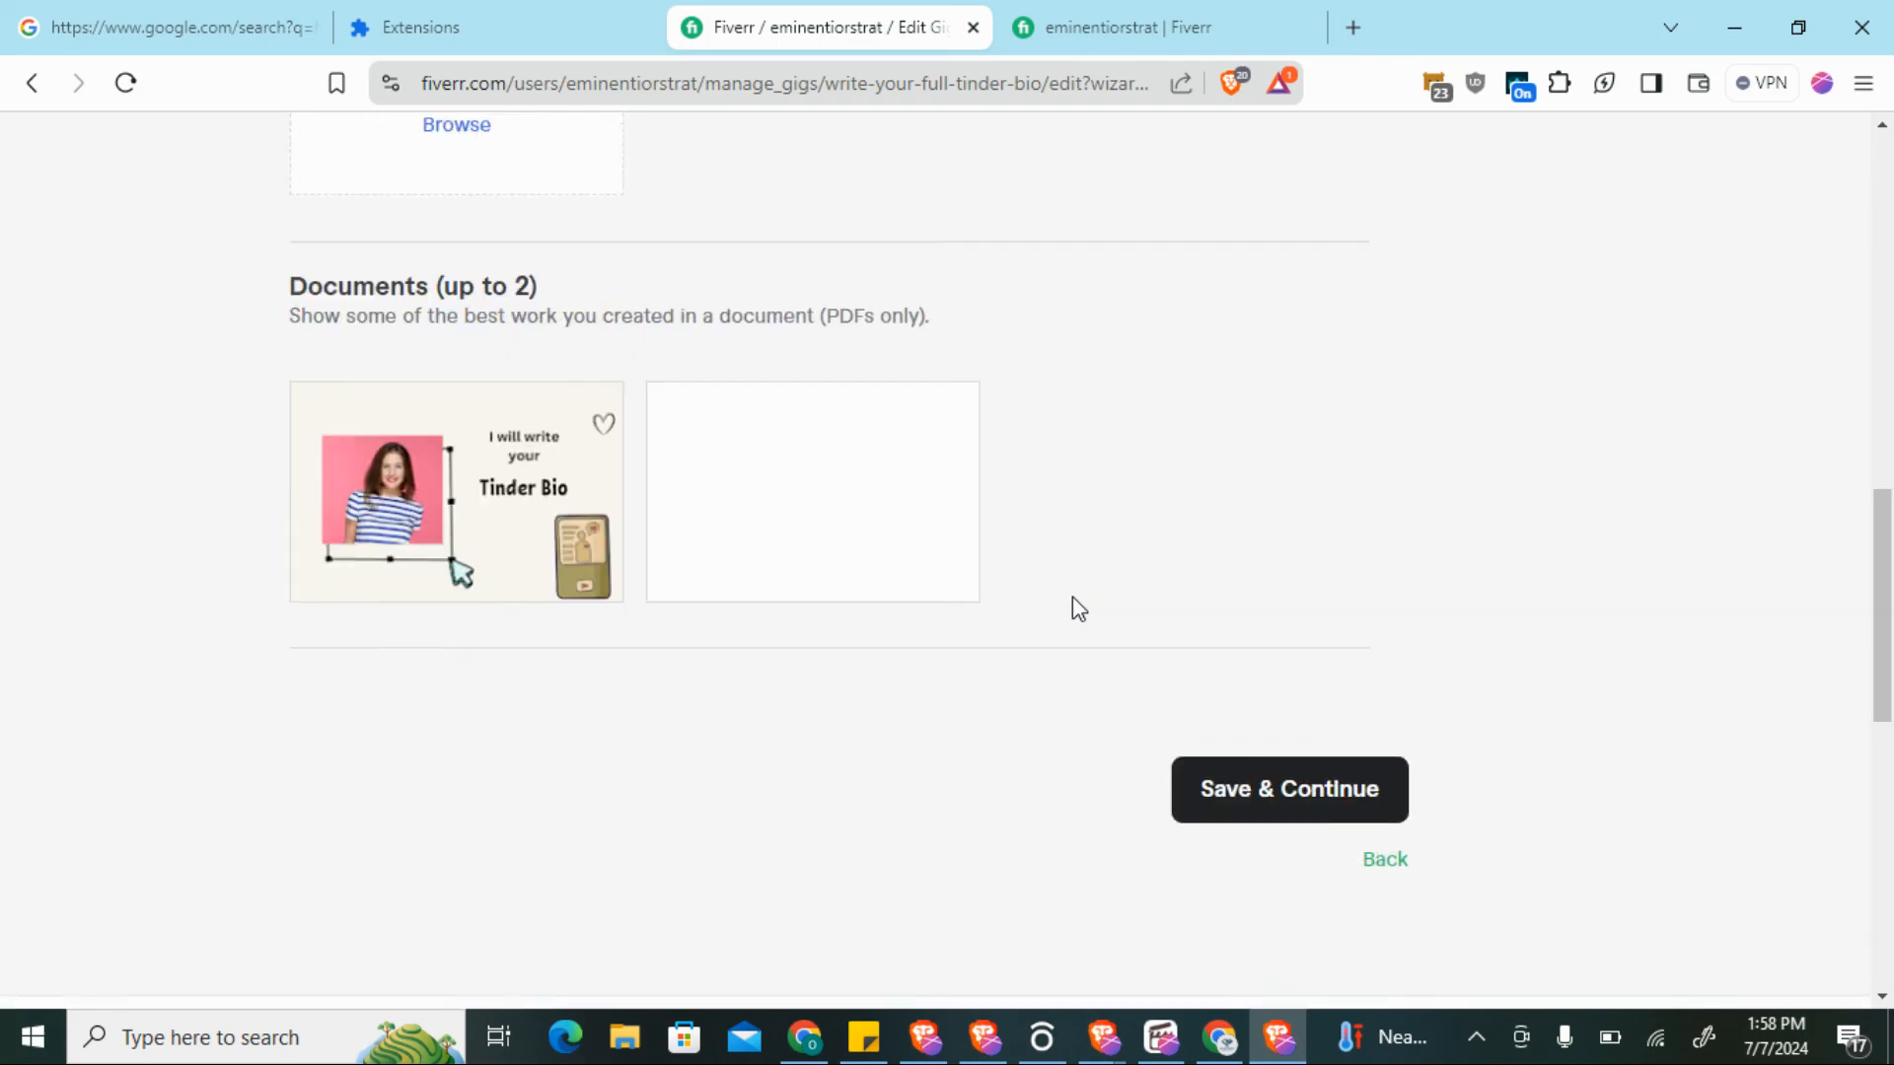
scroll(1073, 596, "down", 15)
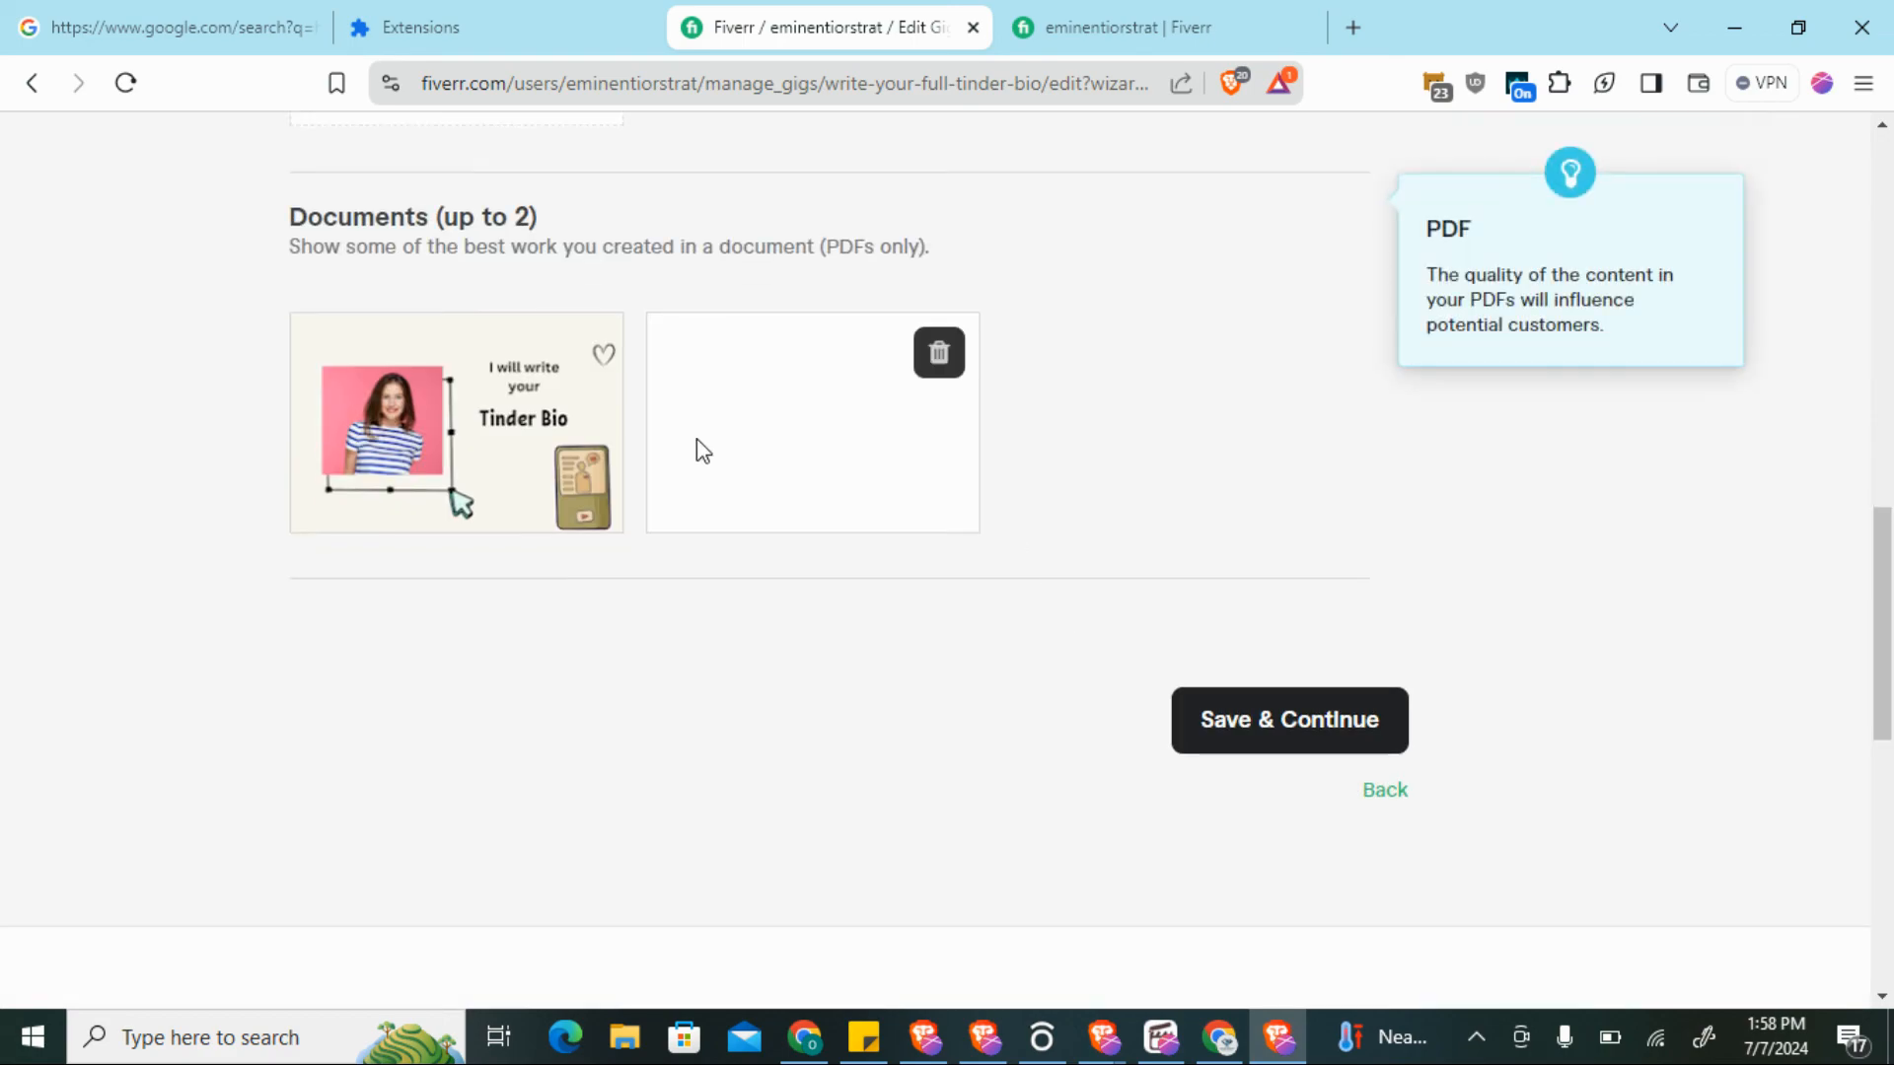
scroll(1144, 464, "down", 1)
scroll(1149, 466, "down", 2)
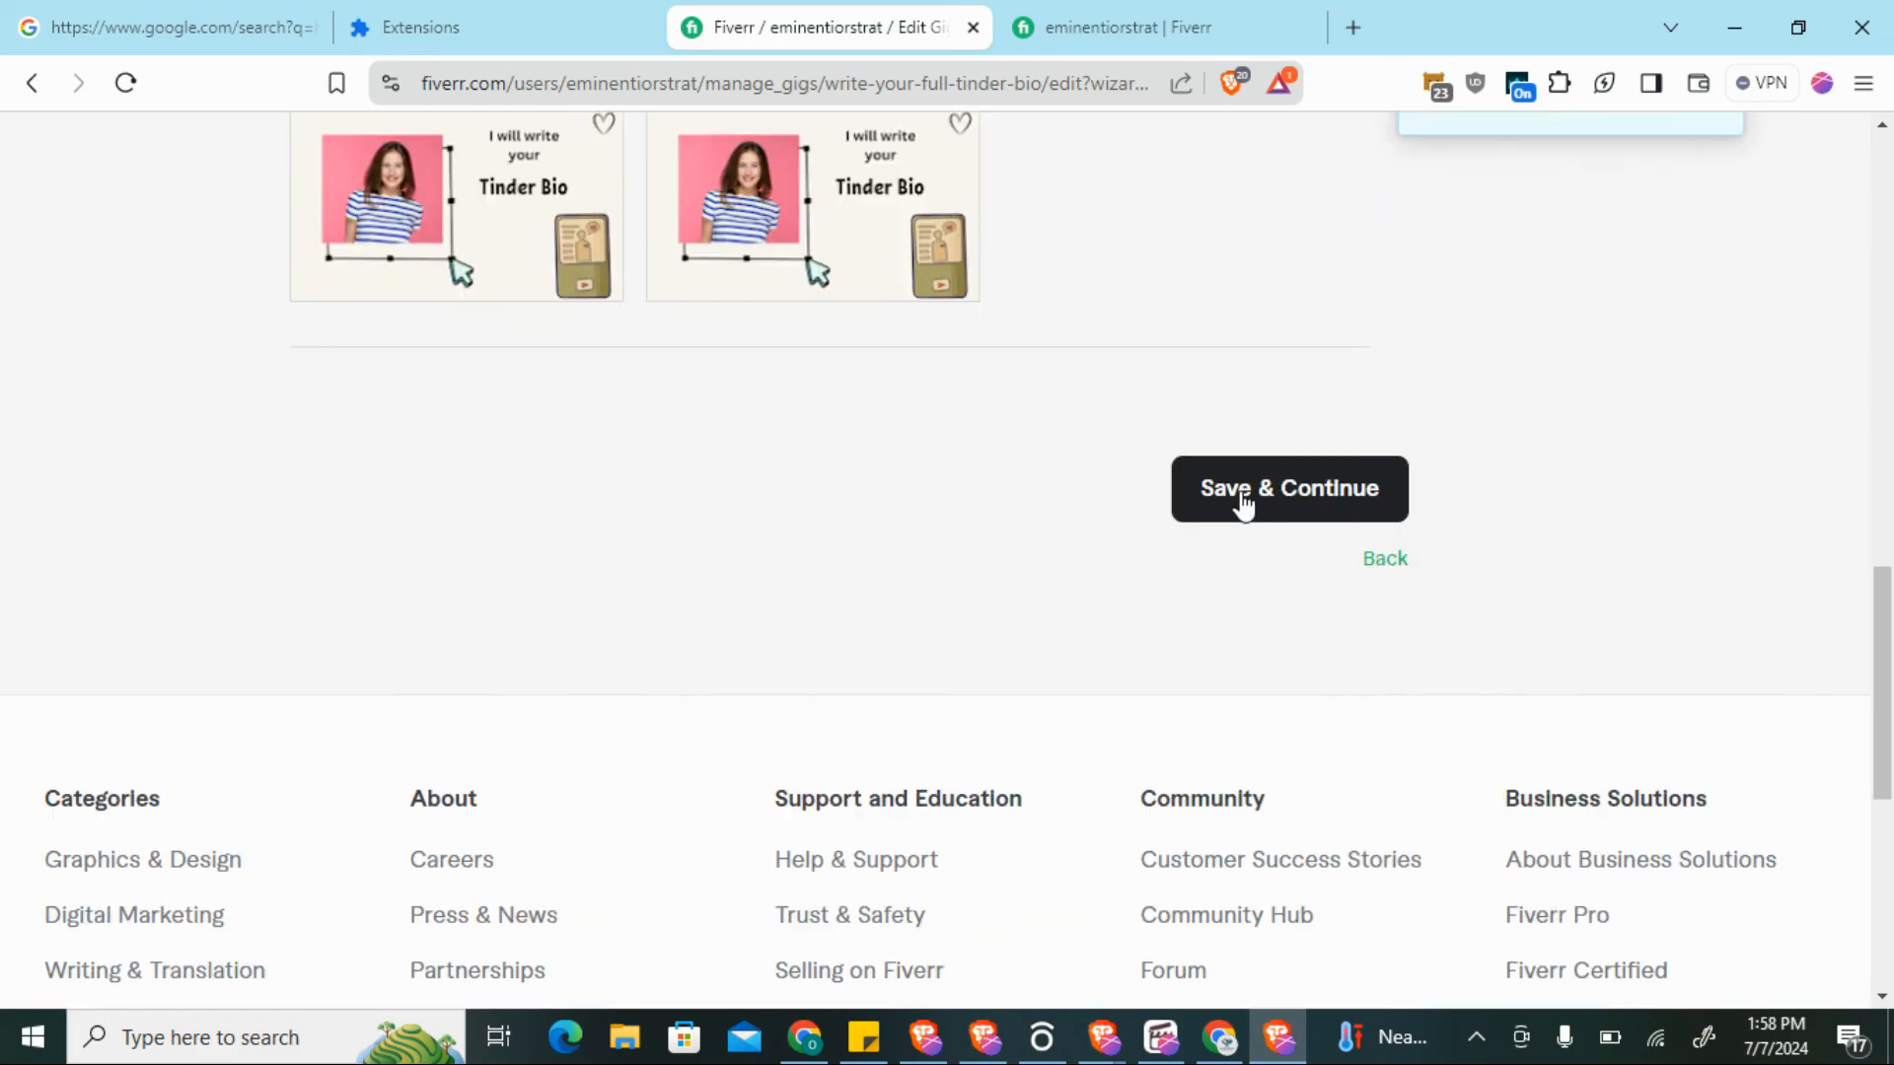
left_click(1259, 498)
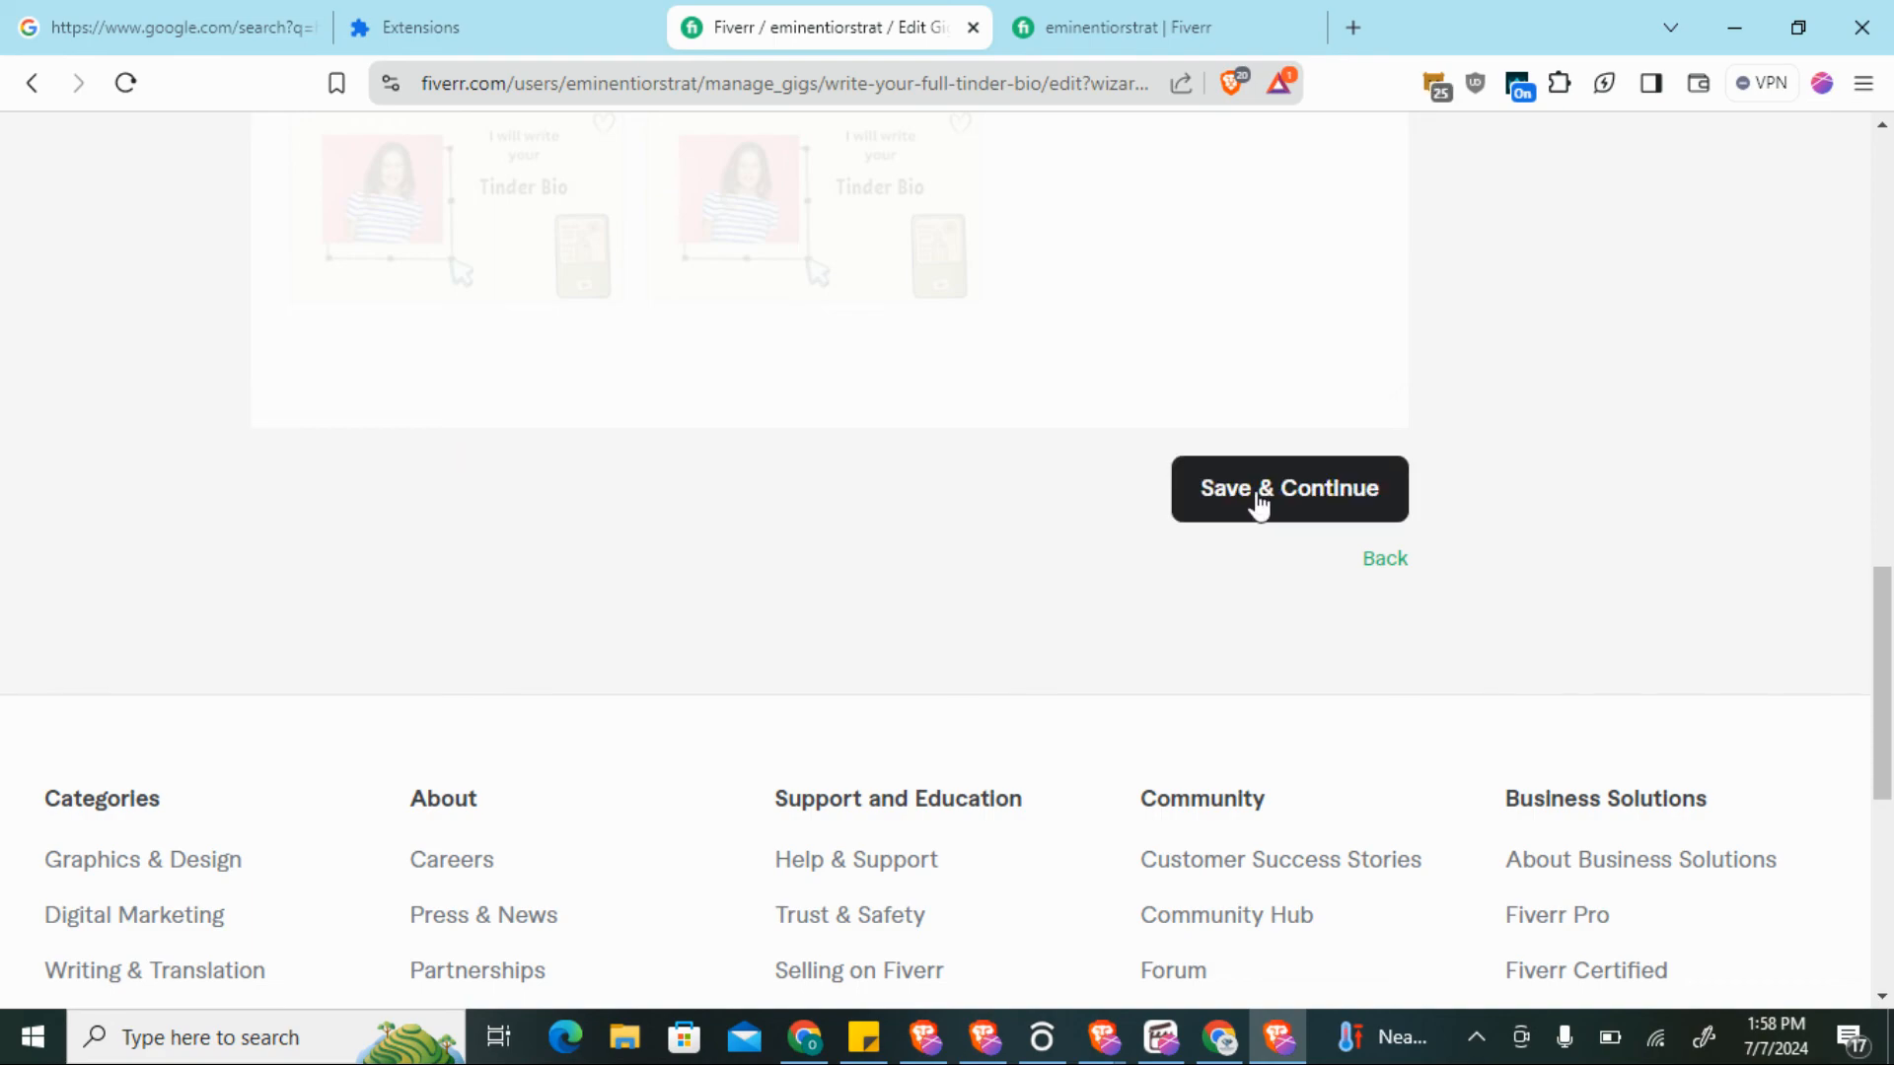
left_click(1259, 499)
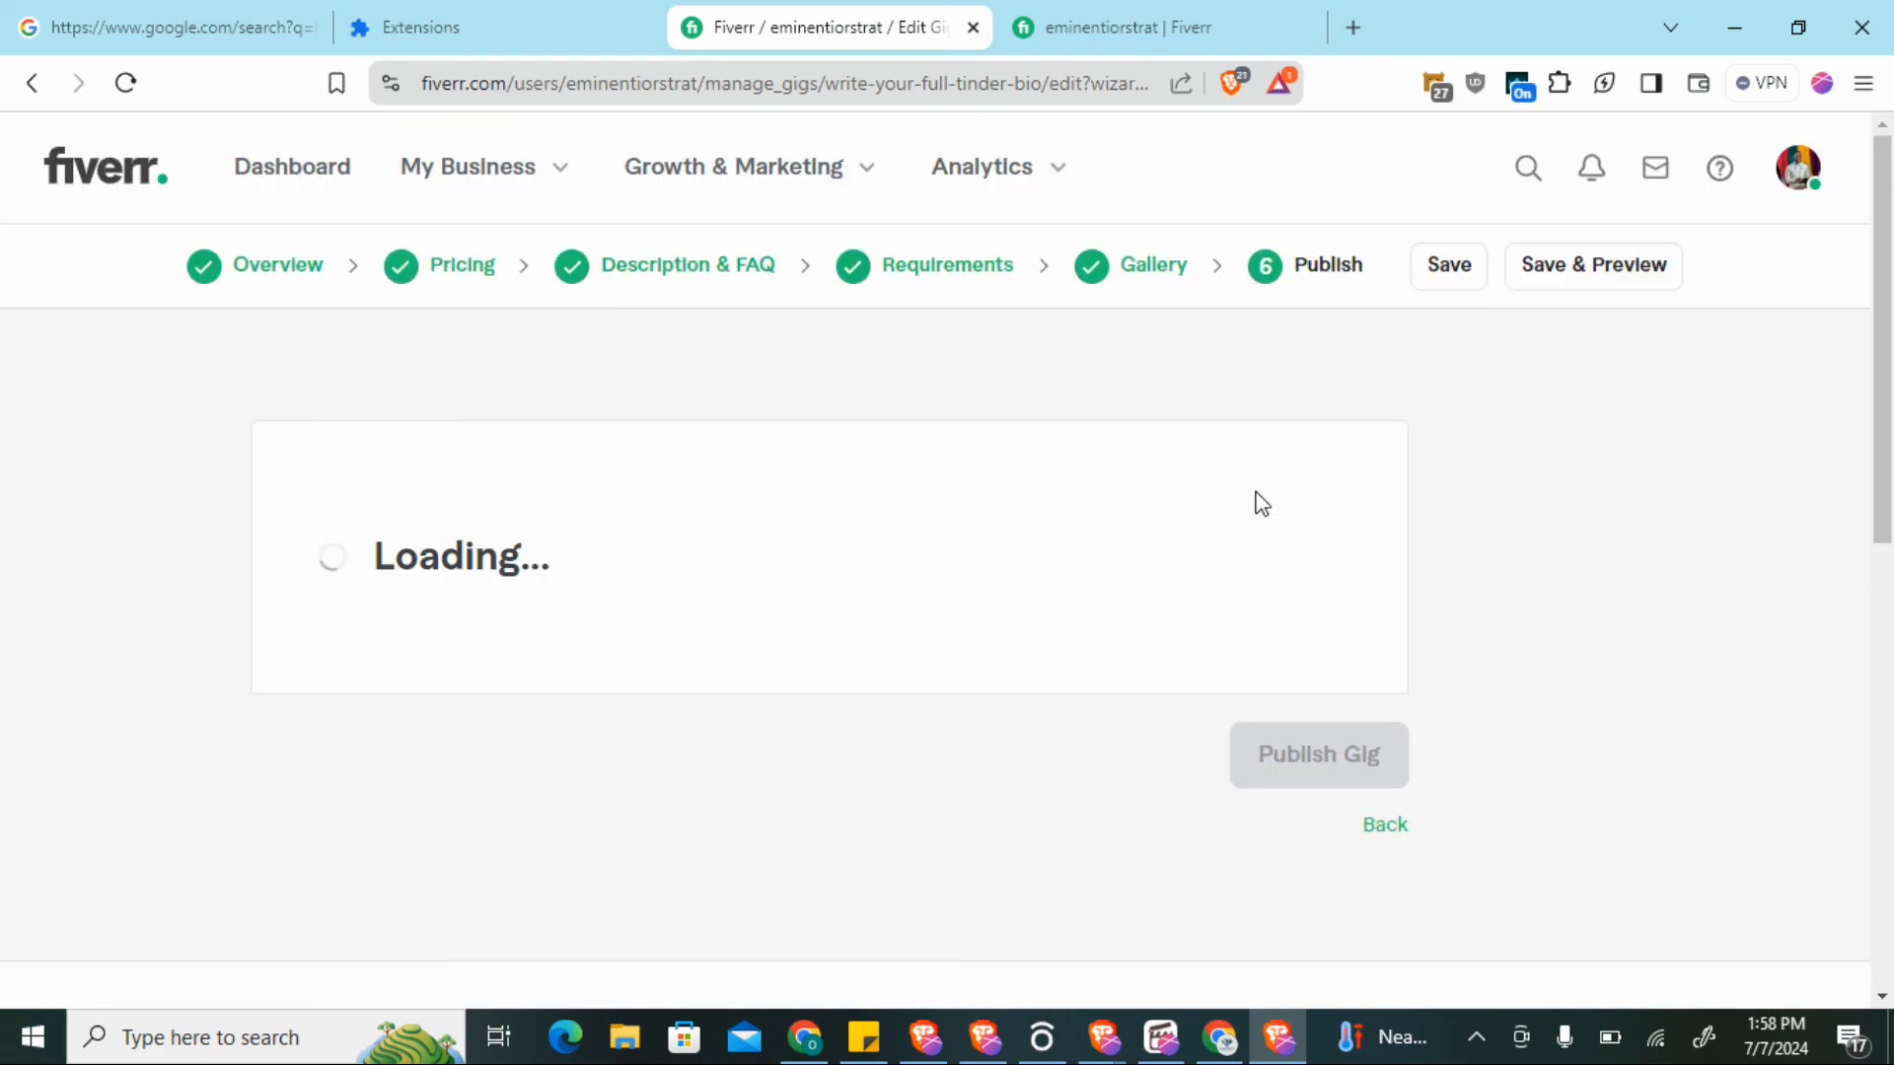
- Complete the Form W-9 check by answering No to being a U.S. person, and save the answer
scroll(1256, 503, "down", 4)
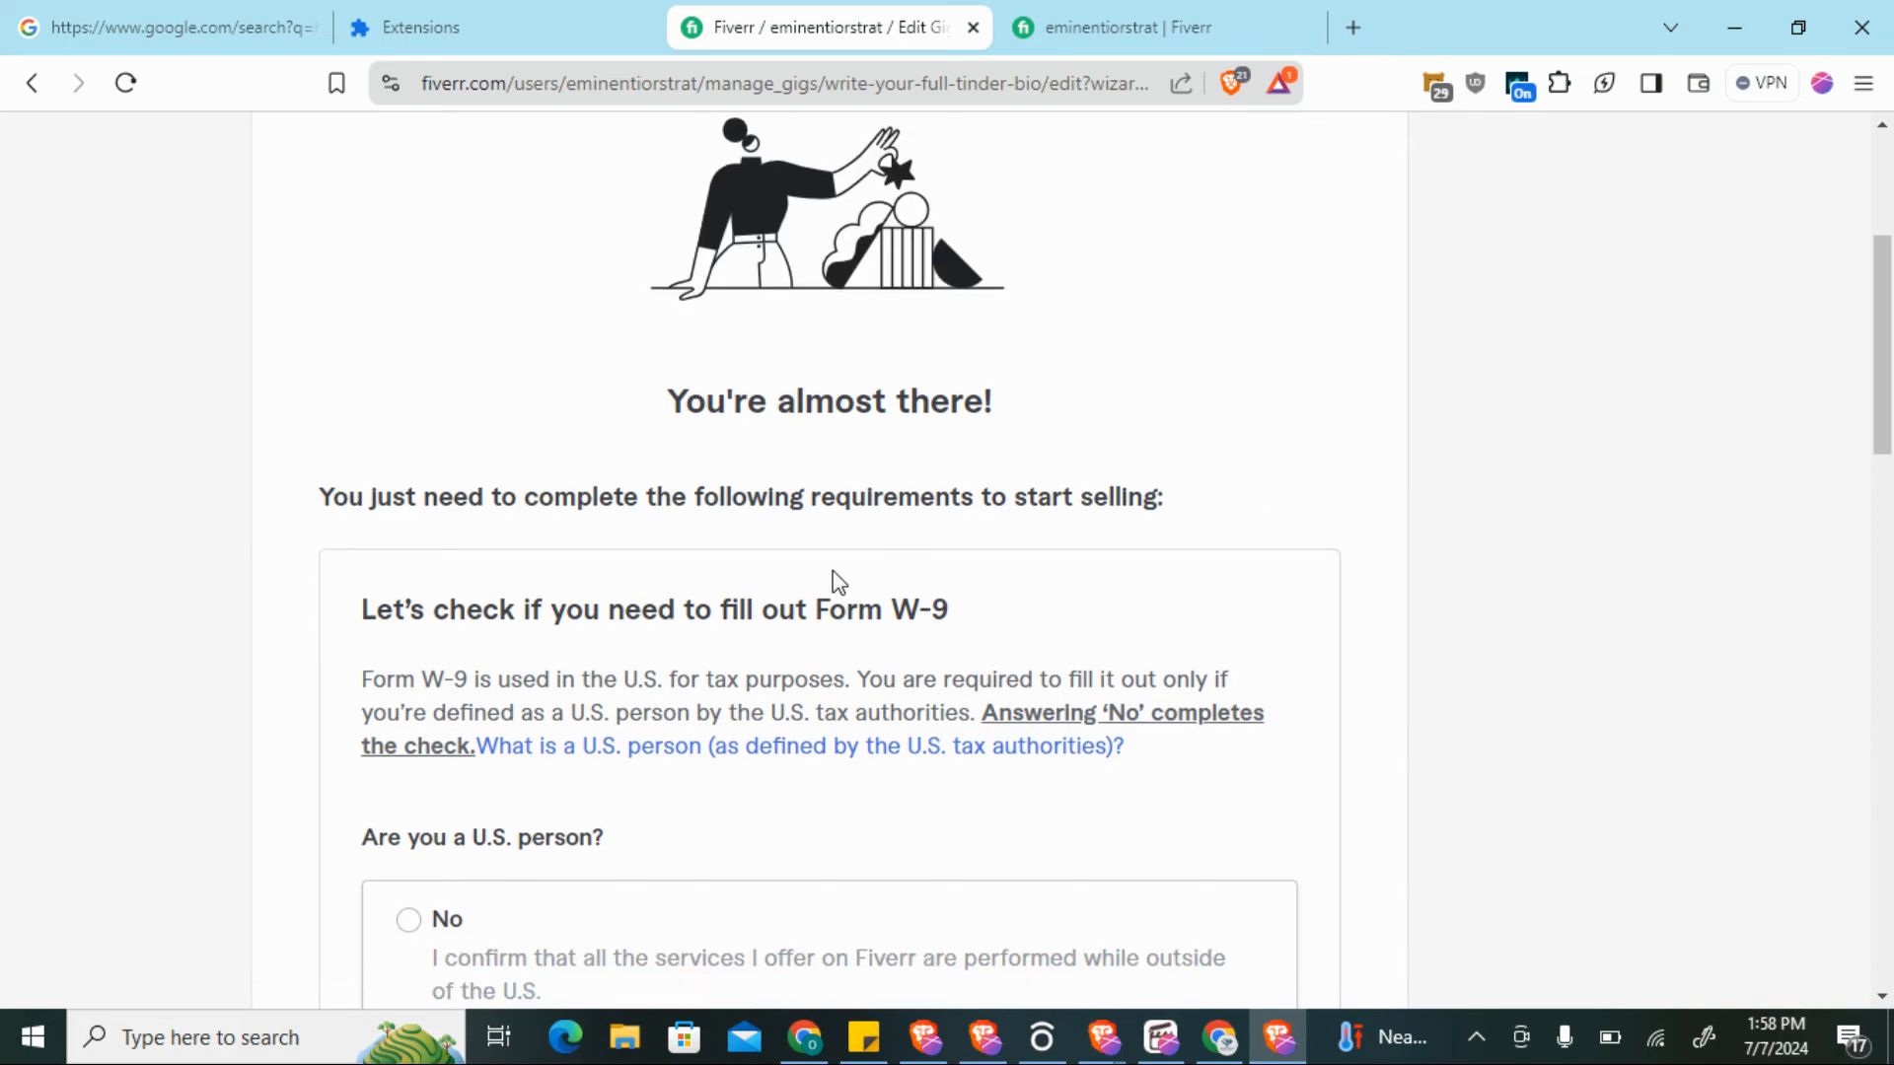
scroll(838, 582, "down", 4)
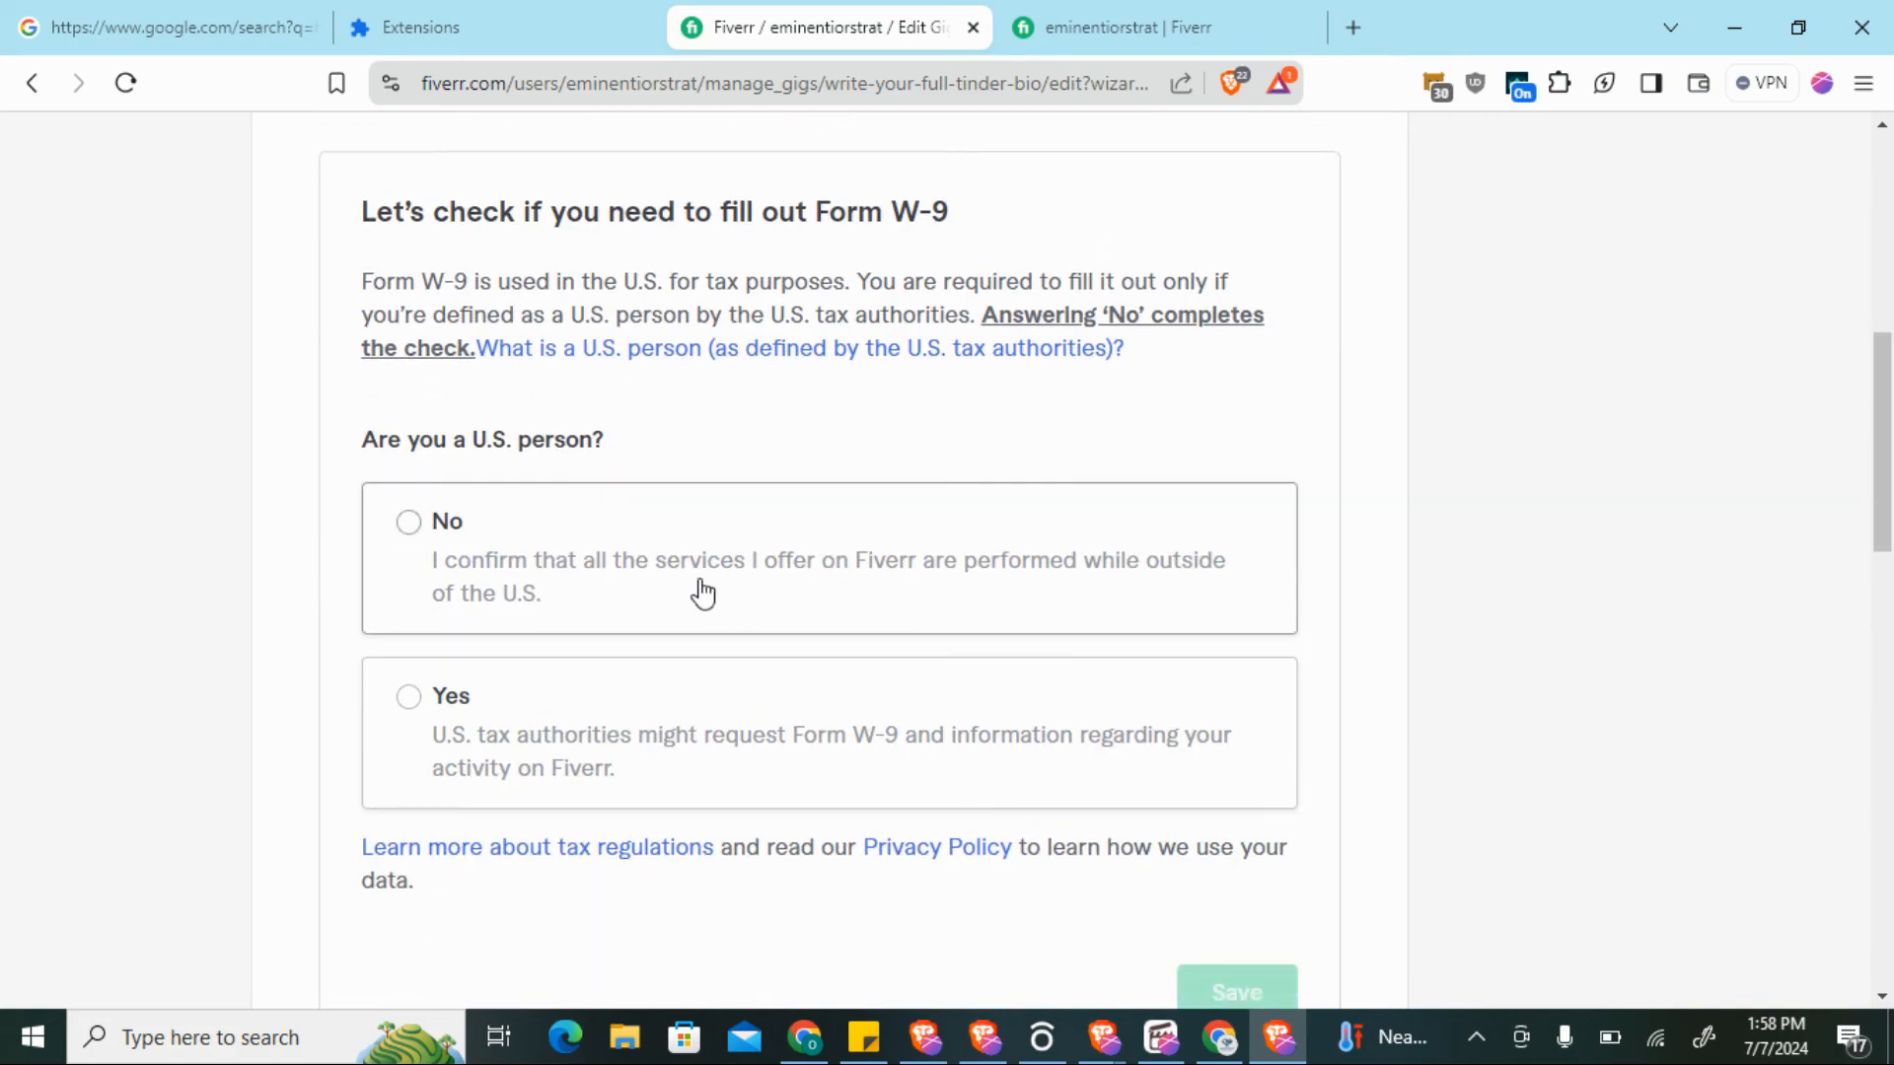
left_click(623, 550)
scroll(932, 537, "down", 3)
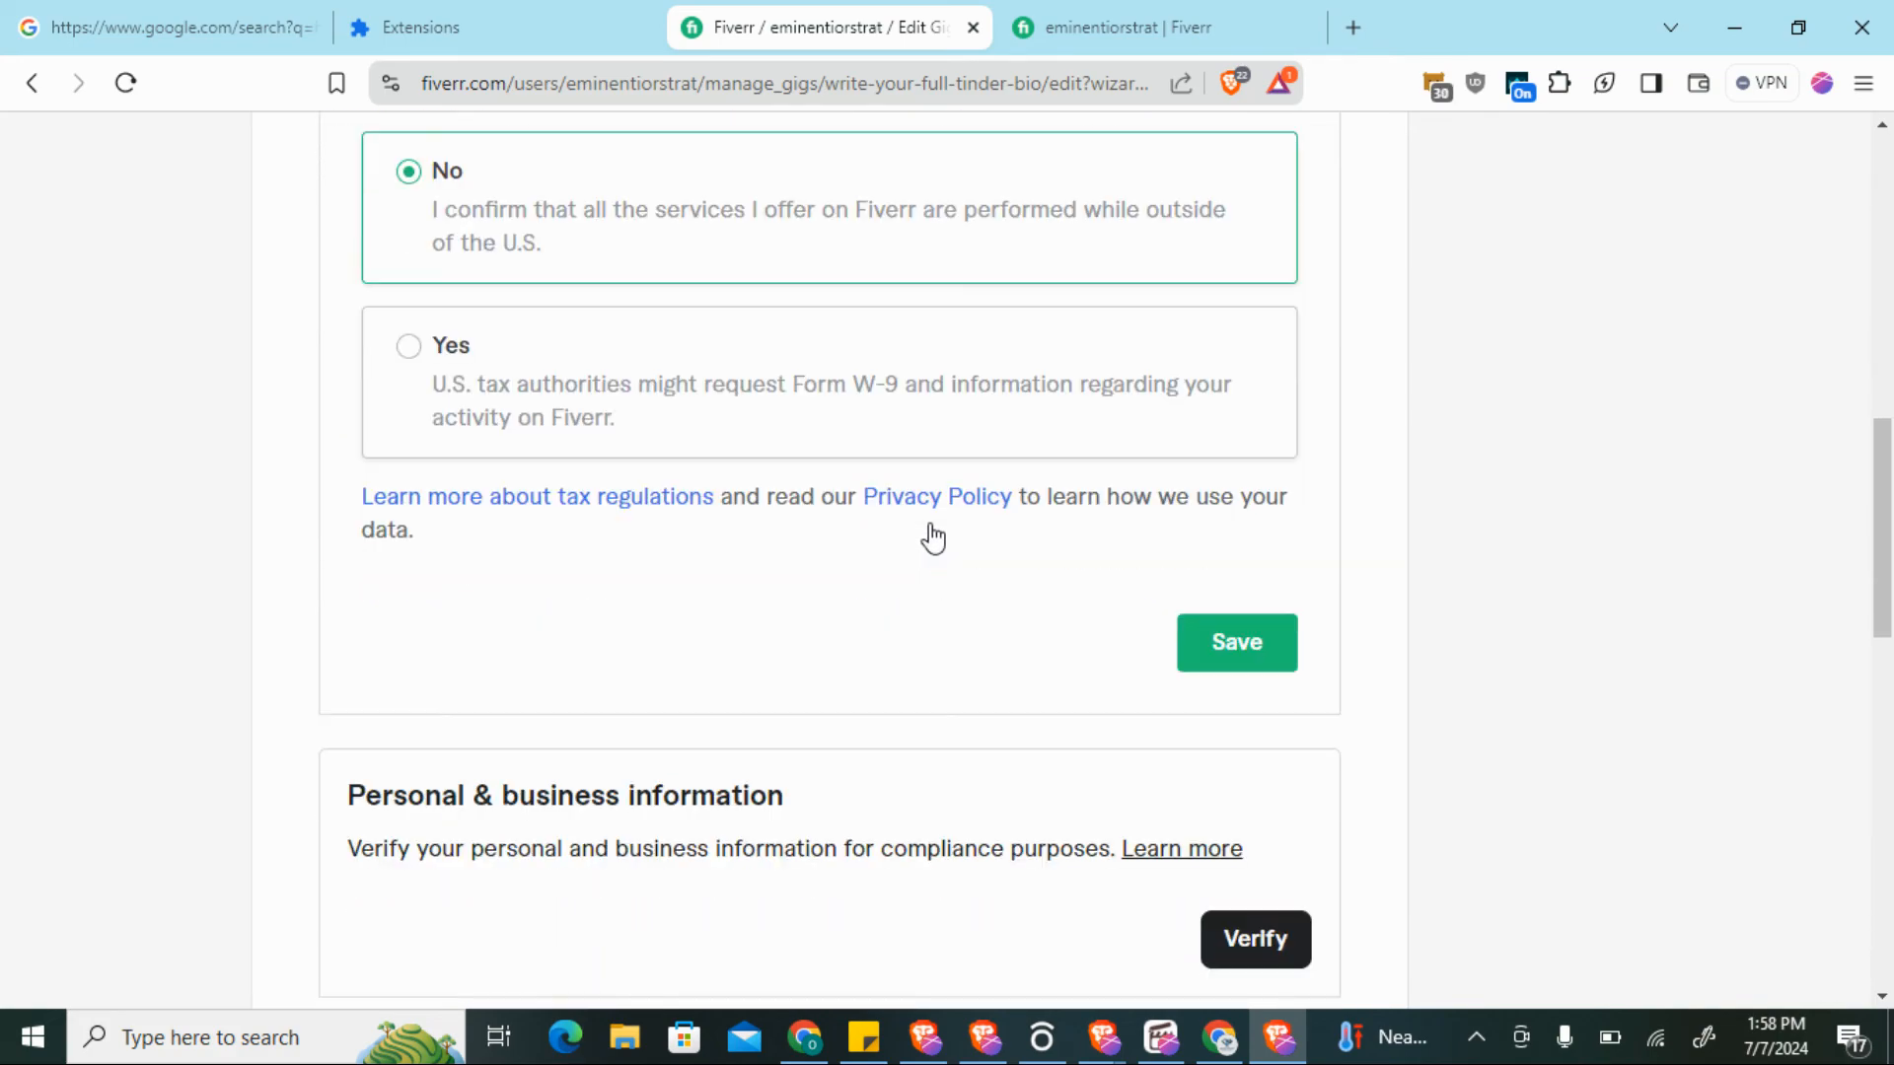
scroll(932, 538, "down", 1)
left_click(1211, 526)
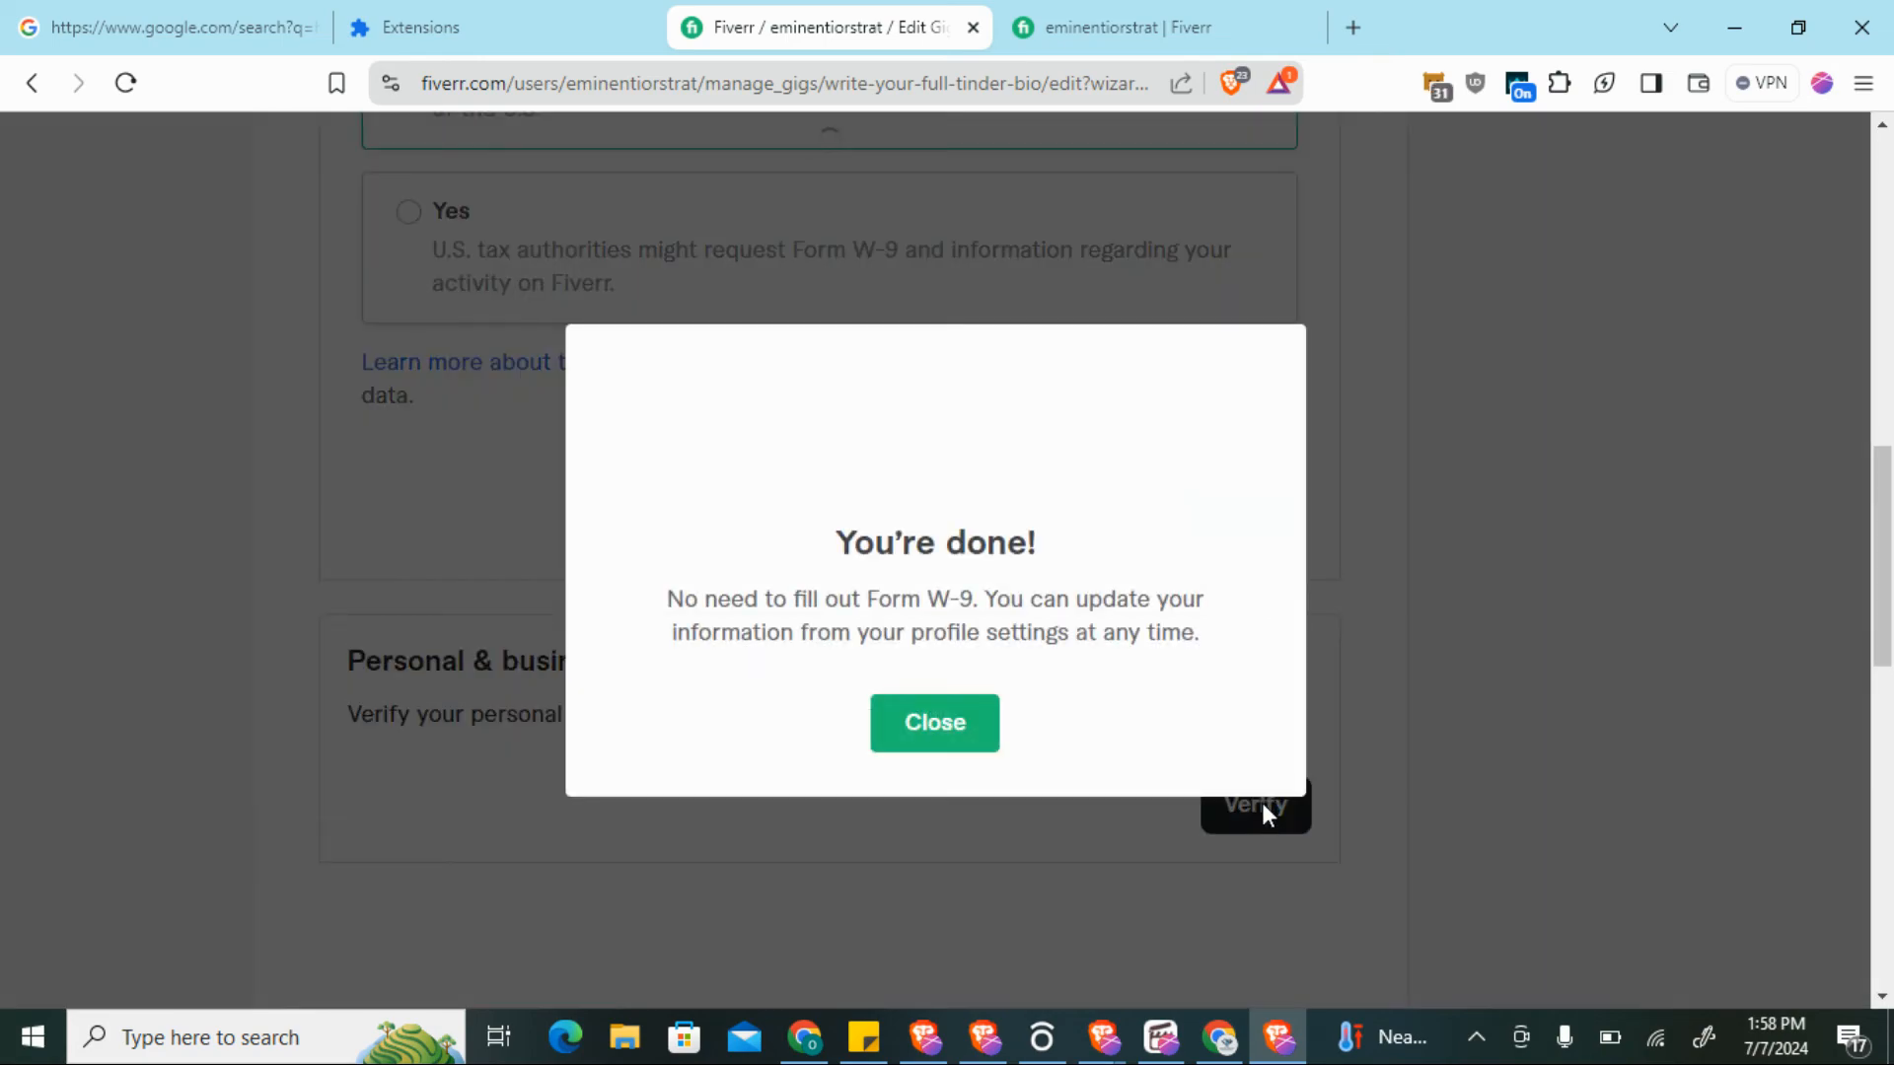
left_click(934, 726)
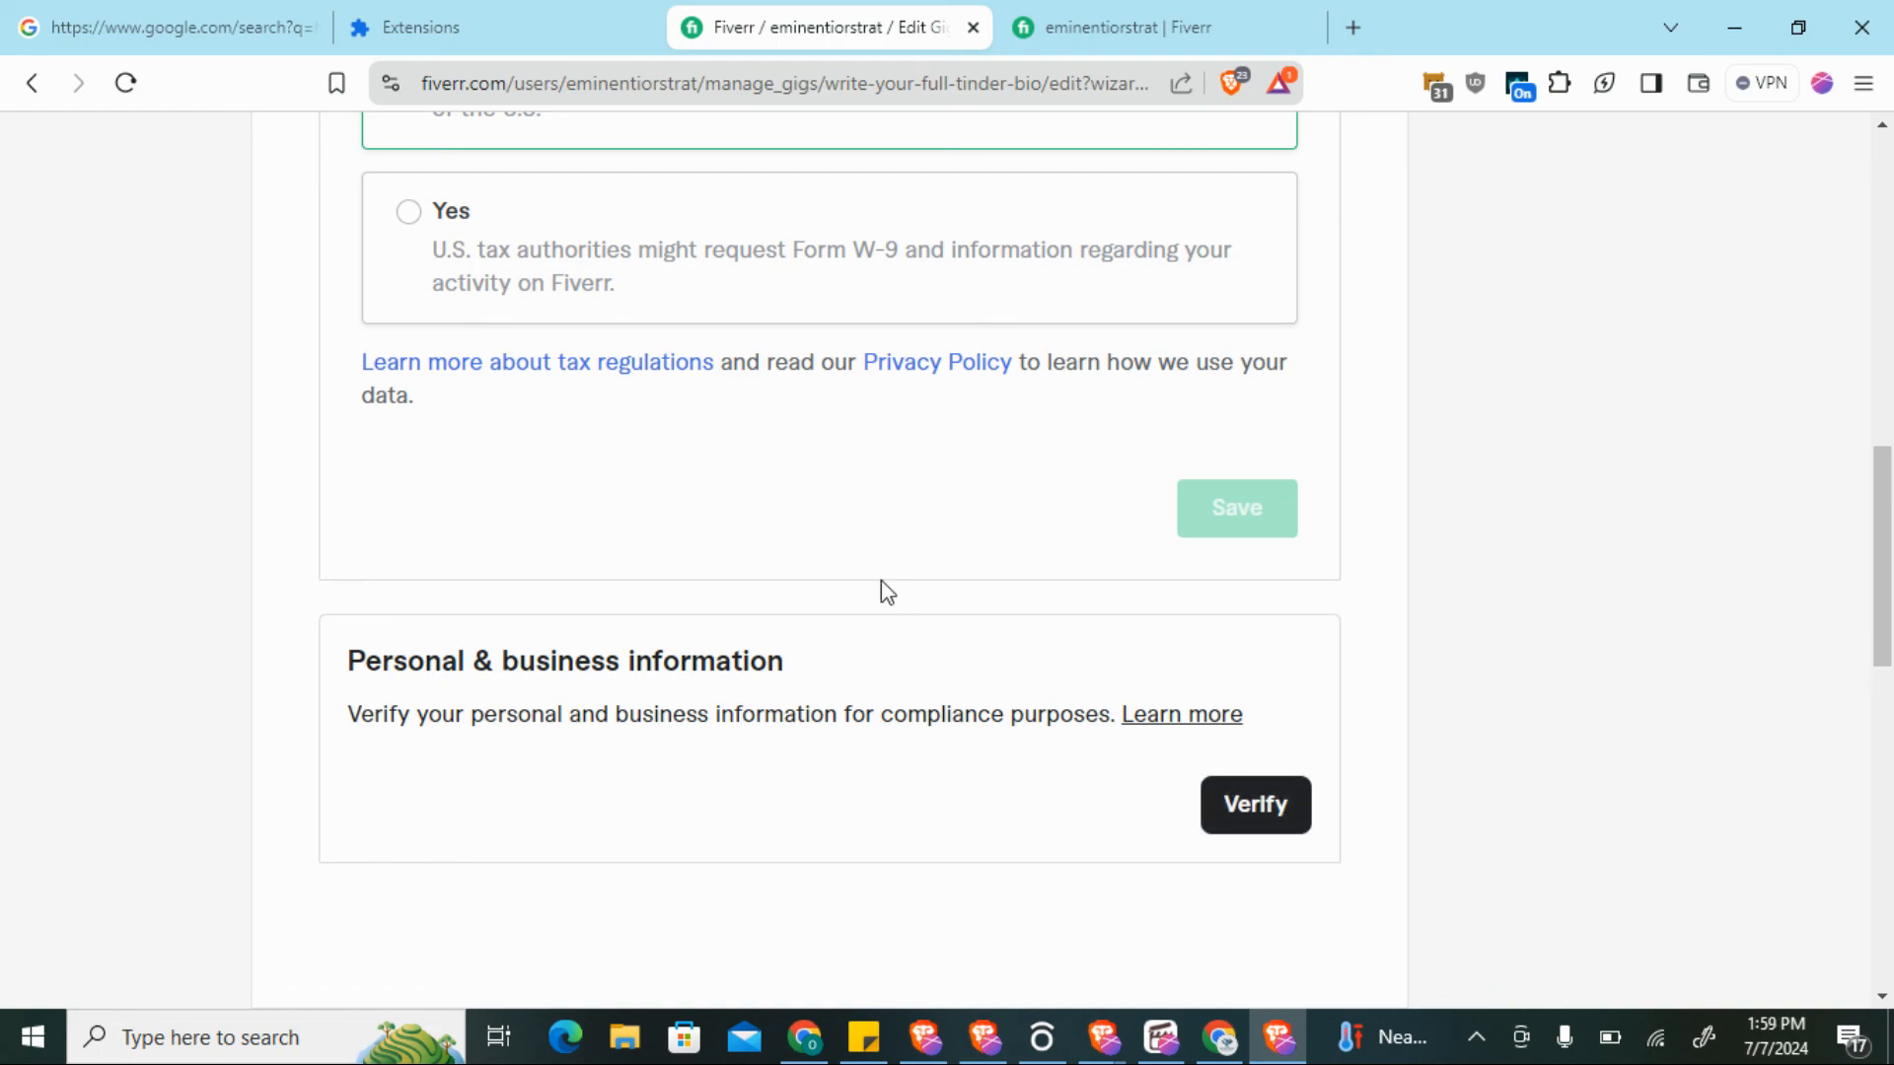
- Verify the personal and business information, choosing Outside my primary job or profession as the planned use
left_click(1255, 804)
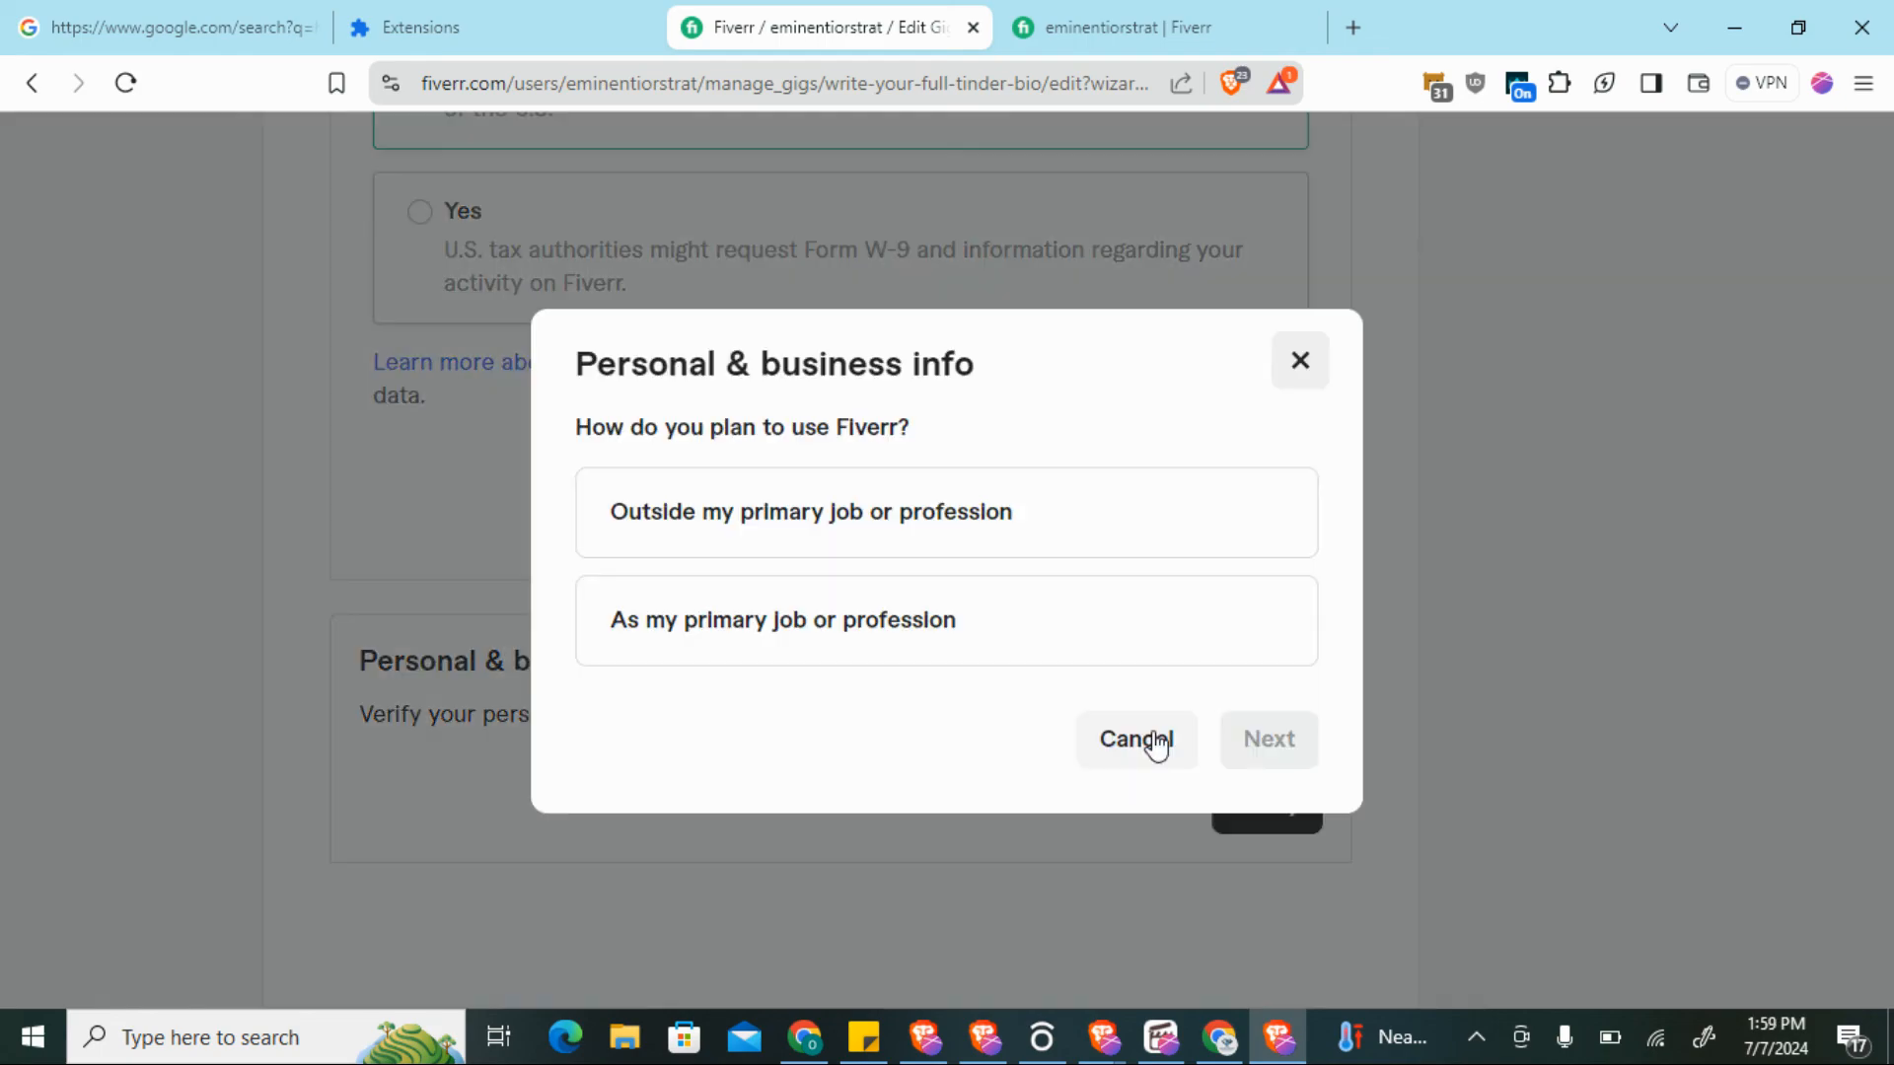
left_click(884, 522)
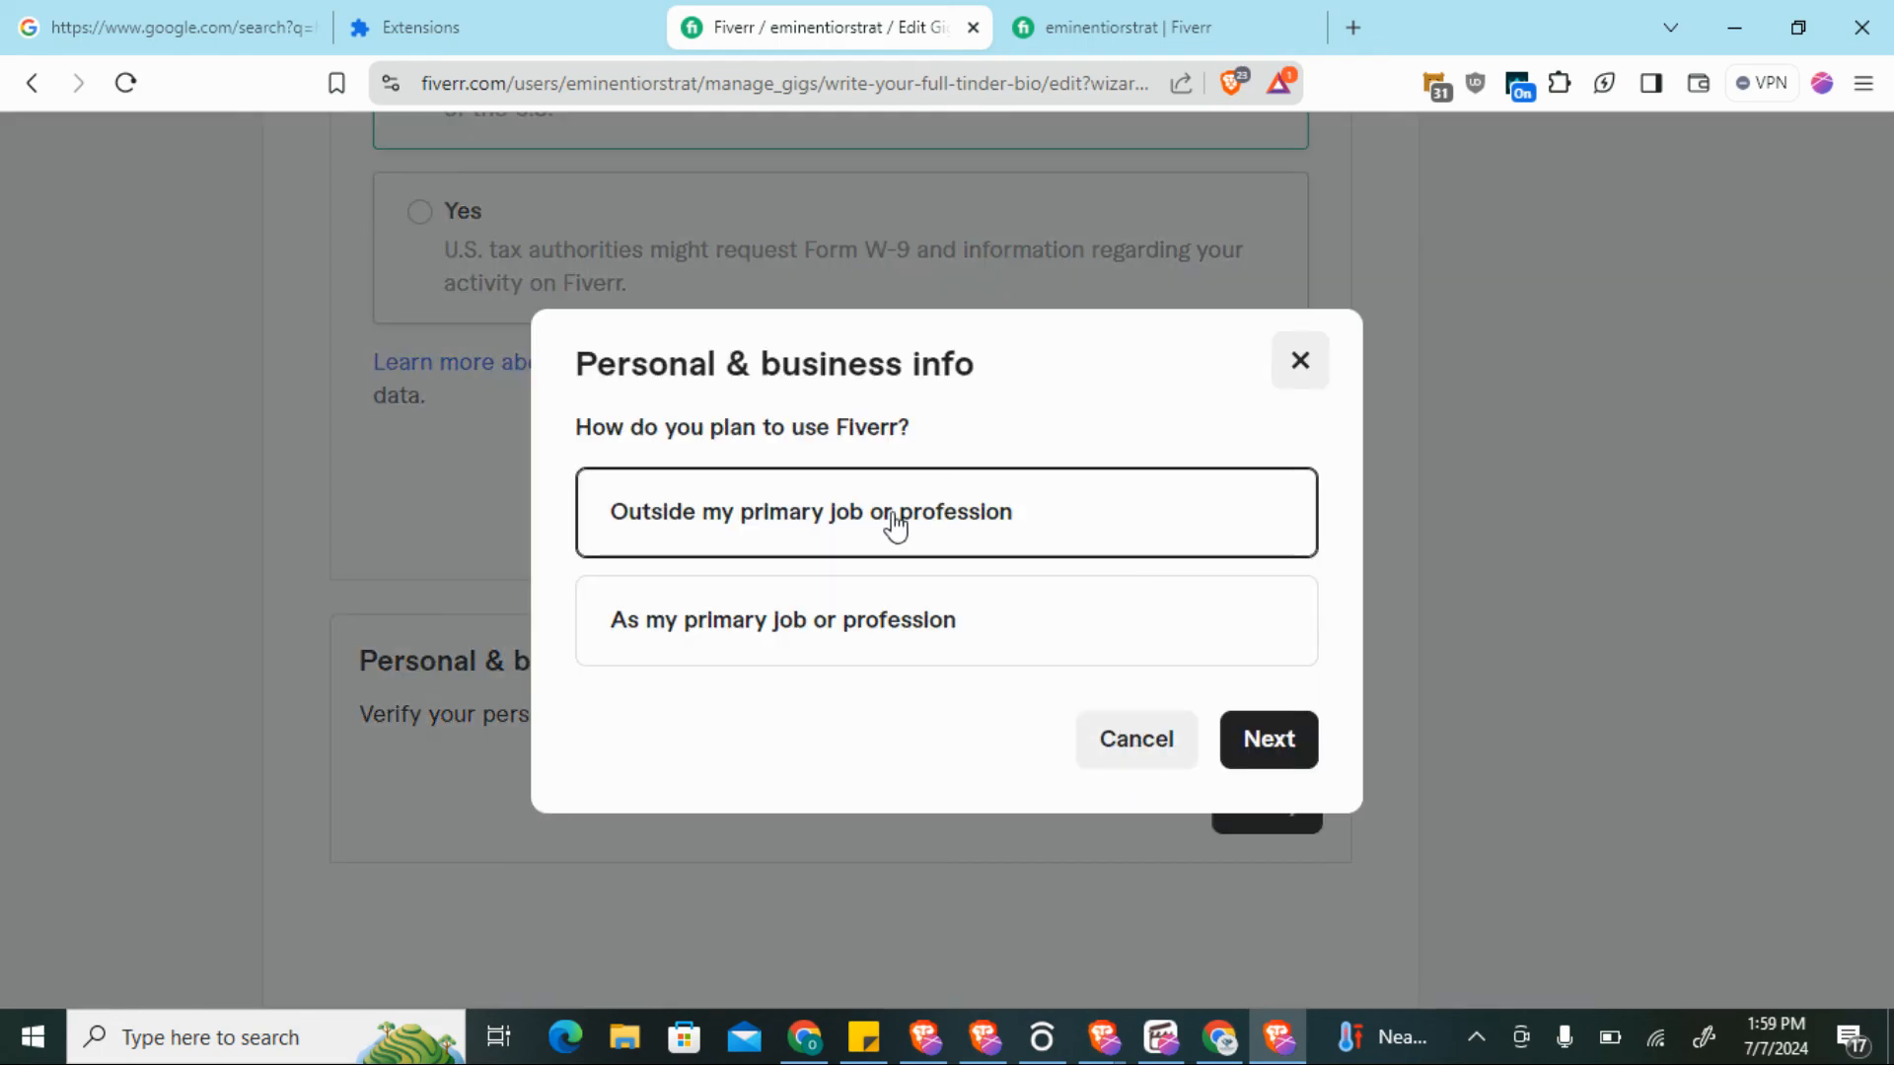
left_click(1264, 762)
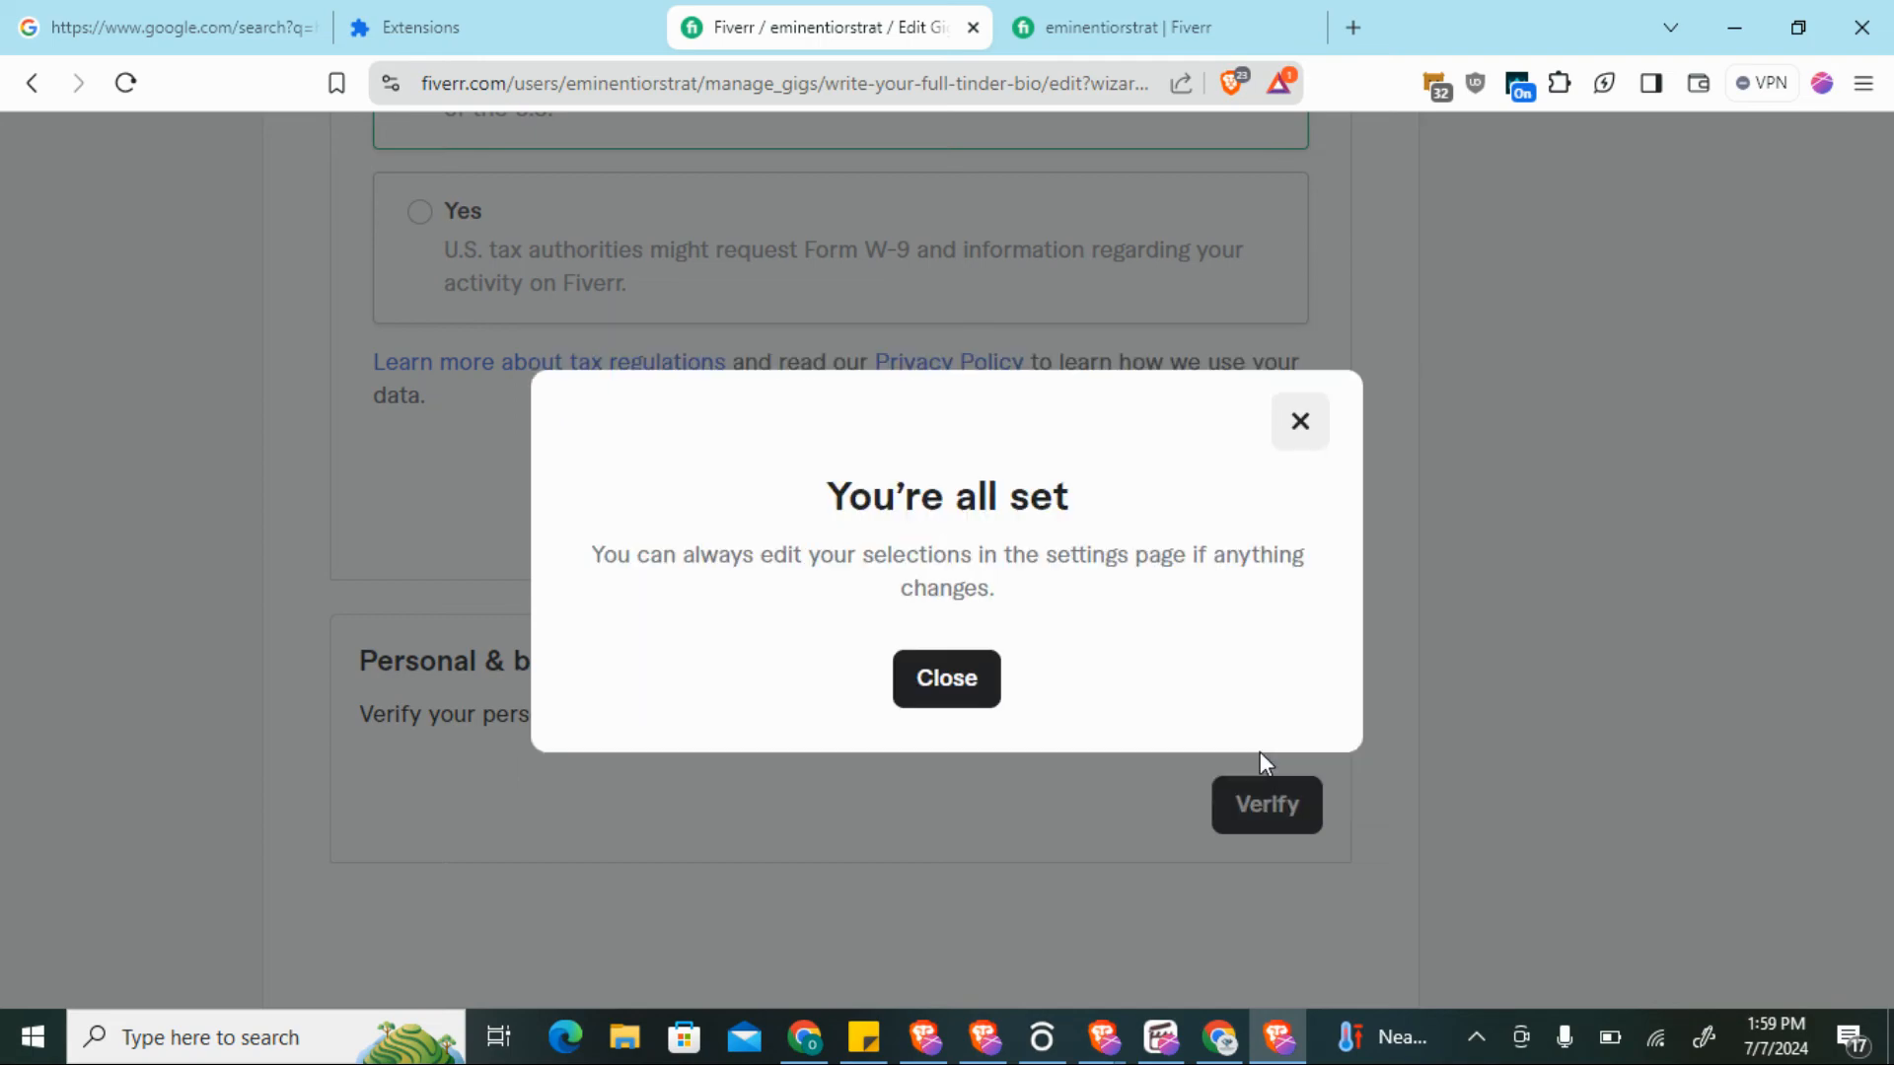
left_click(924, 695)
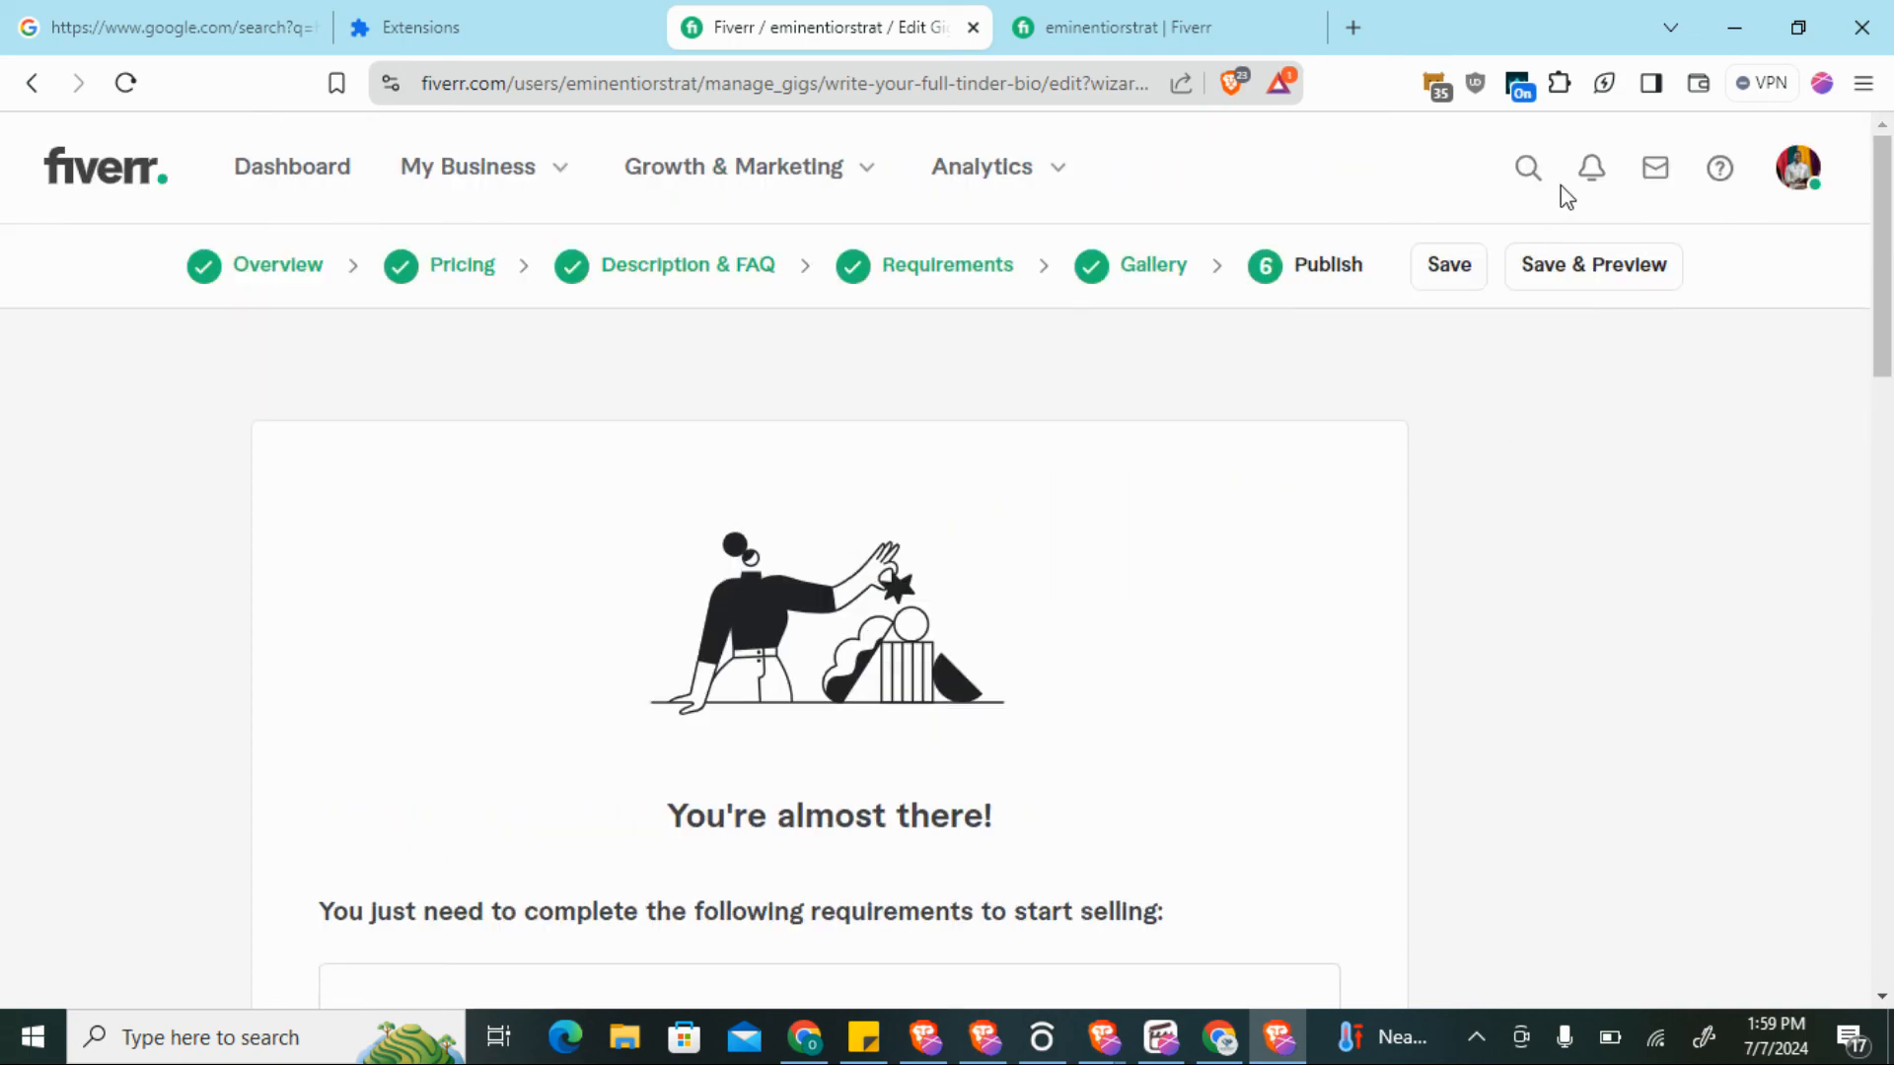
- Mark the Form W-9 notification as read
left_click(1591, 173)
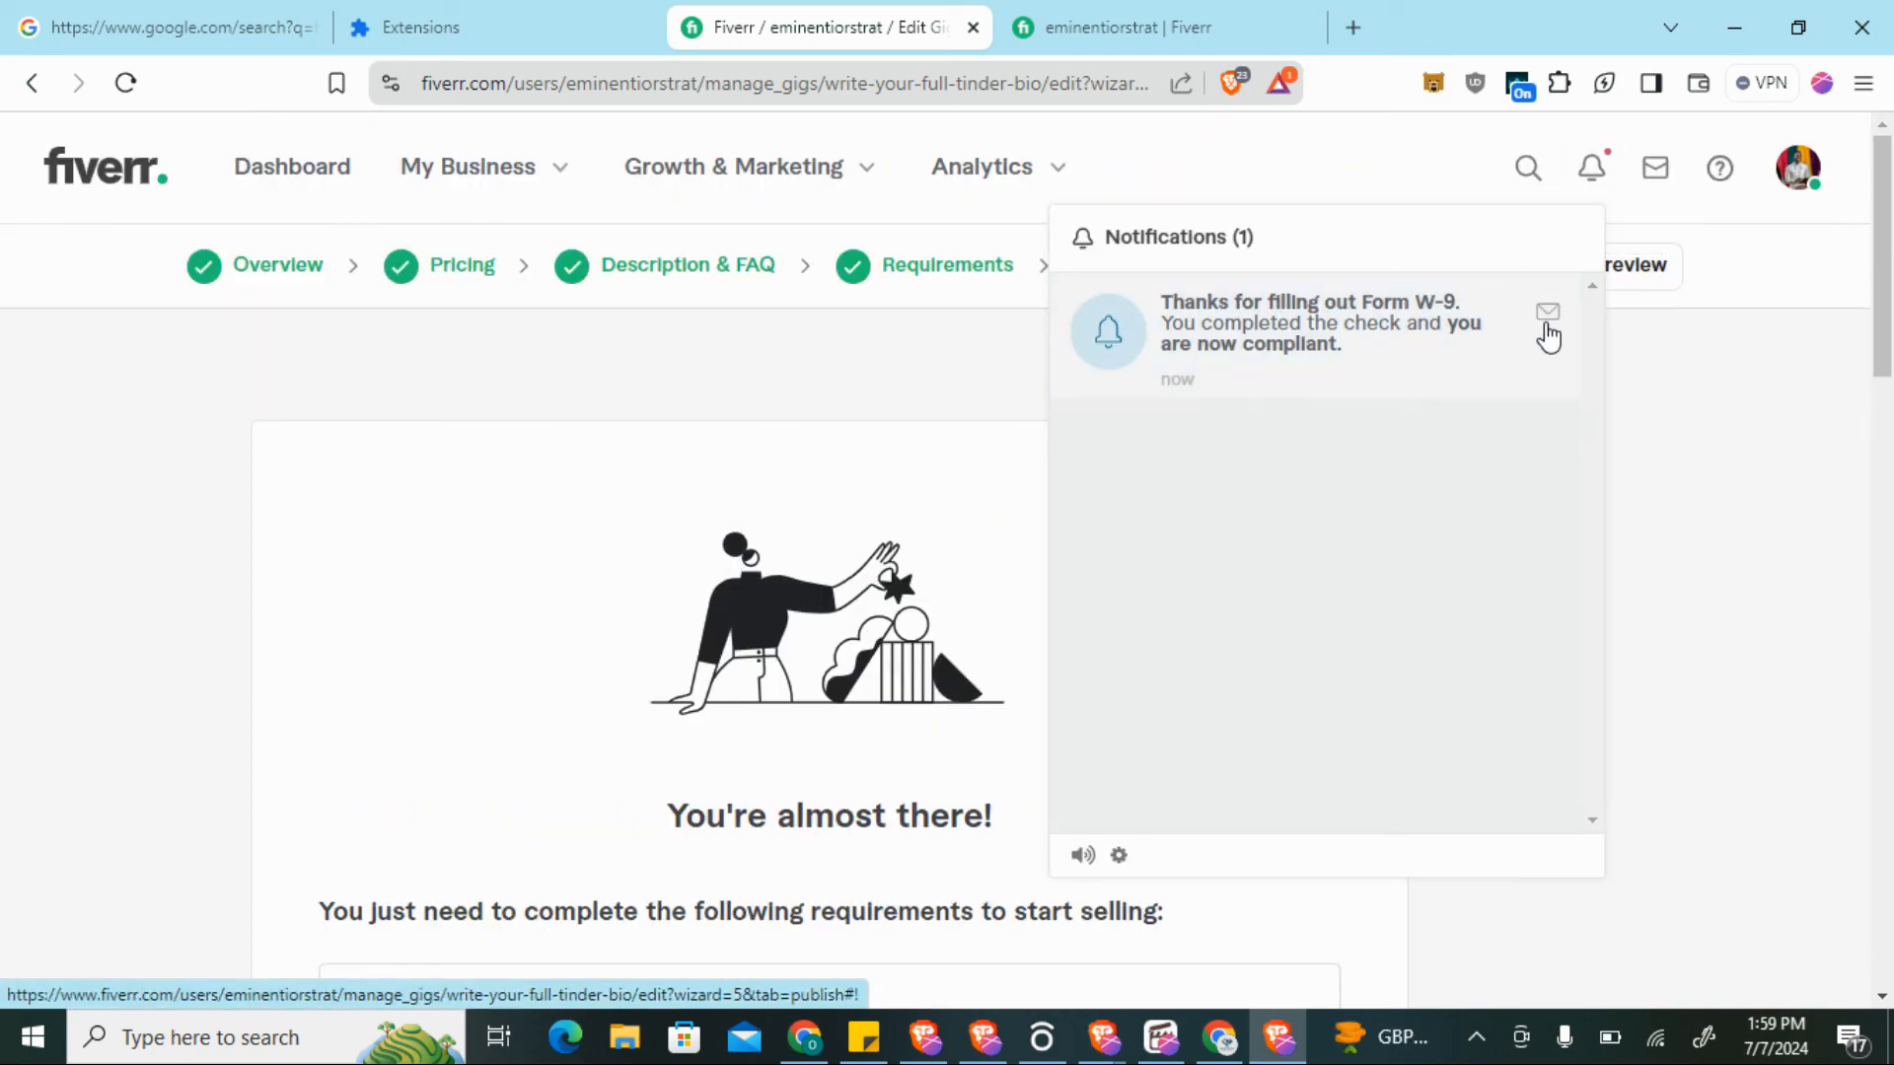
left_click(1548, 331)
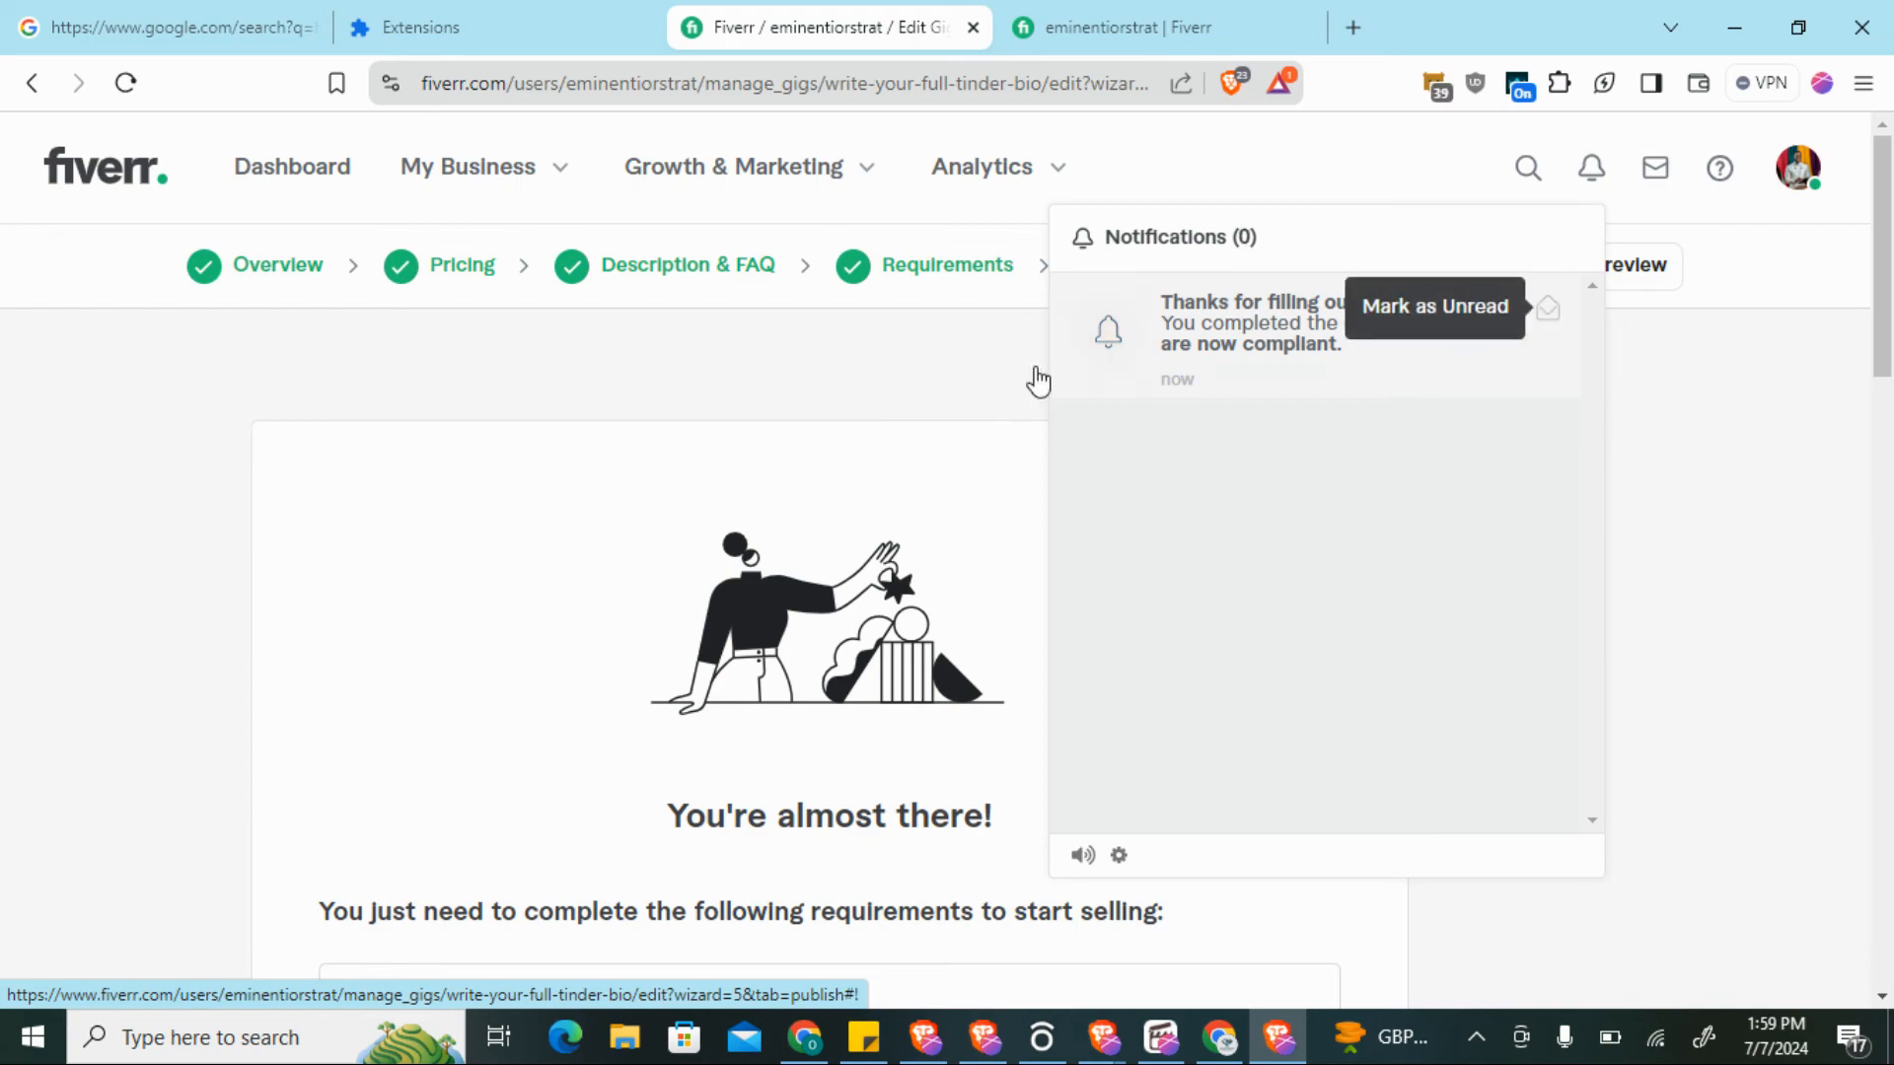
left_click(967, 369)
- Publish the Tinder bio gig
scroll(968, 512, "down", 7)
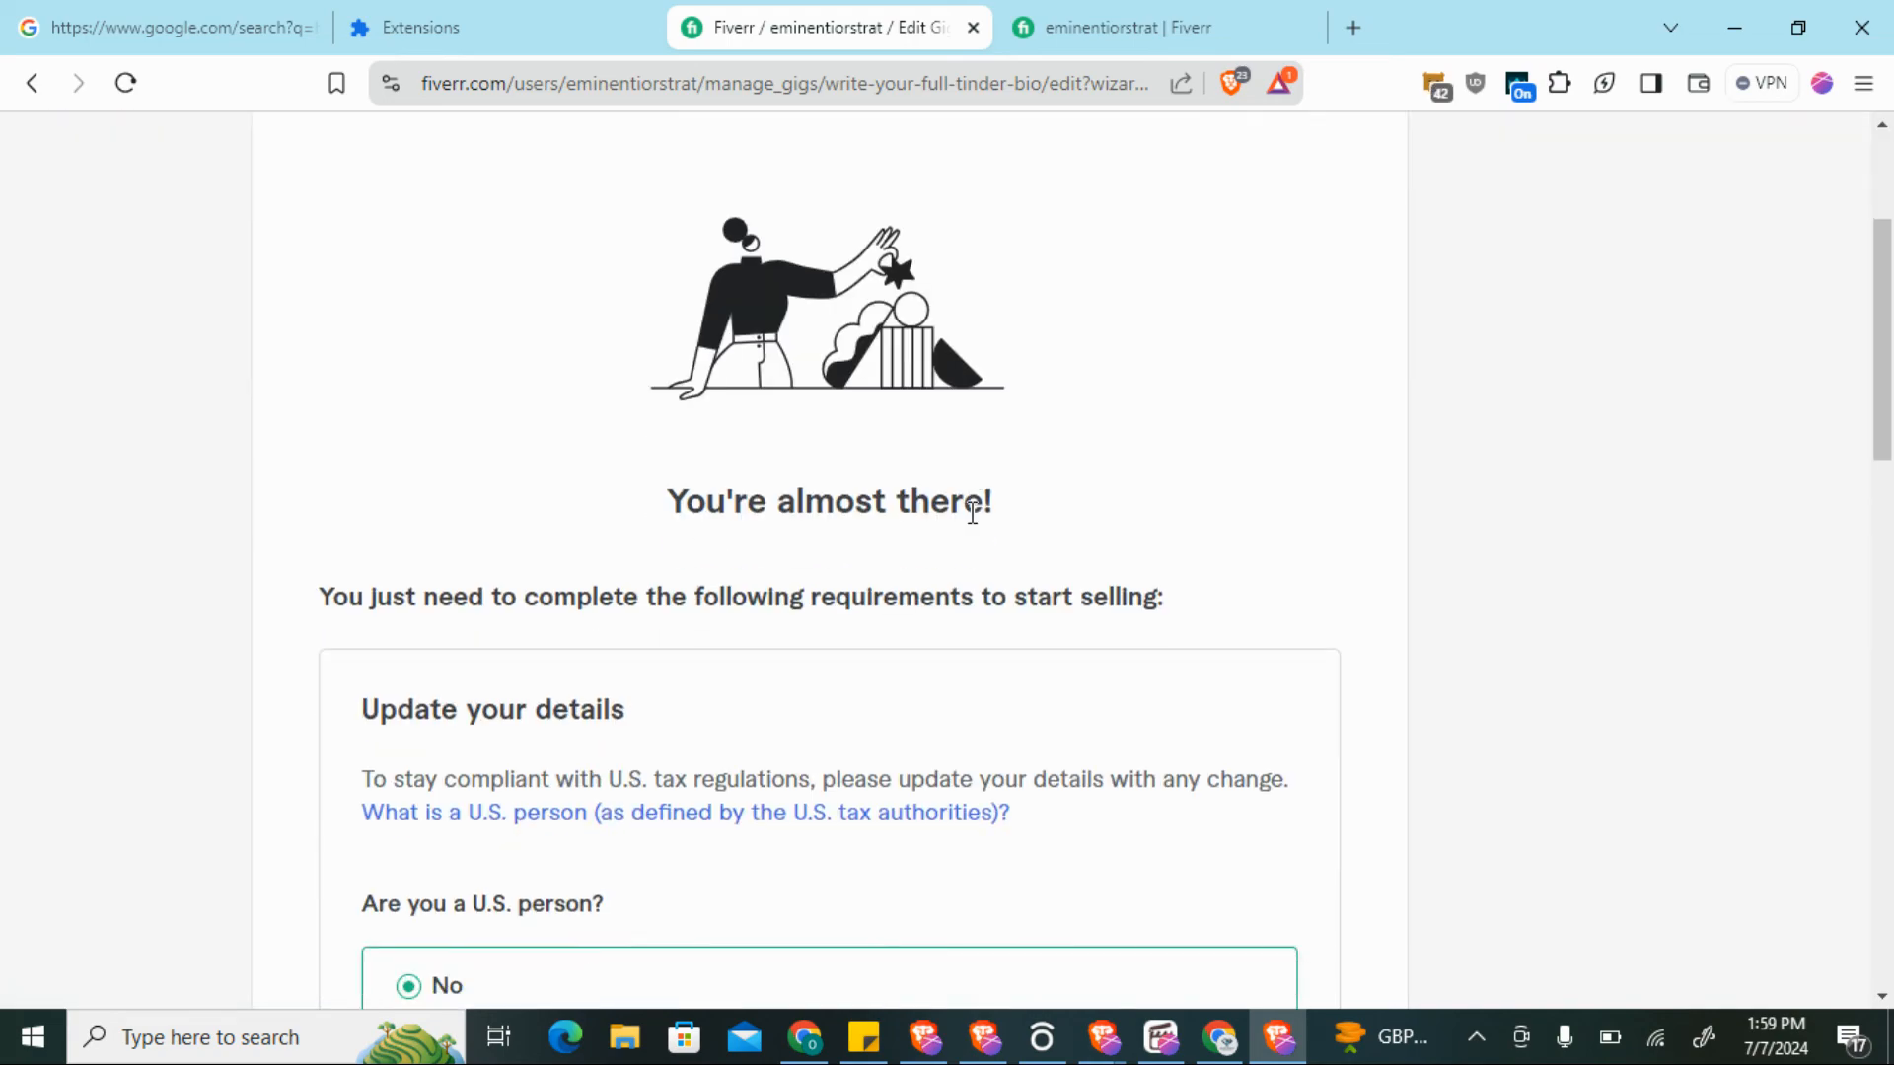
scroll(969, 518, "down", 6)
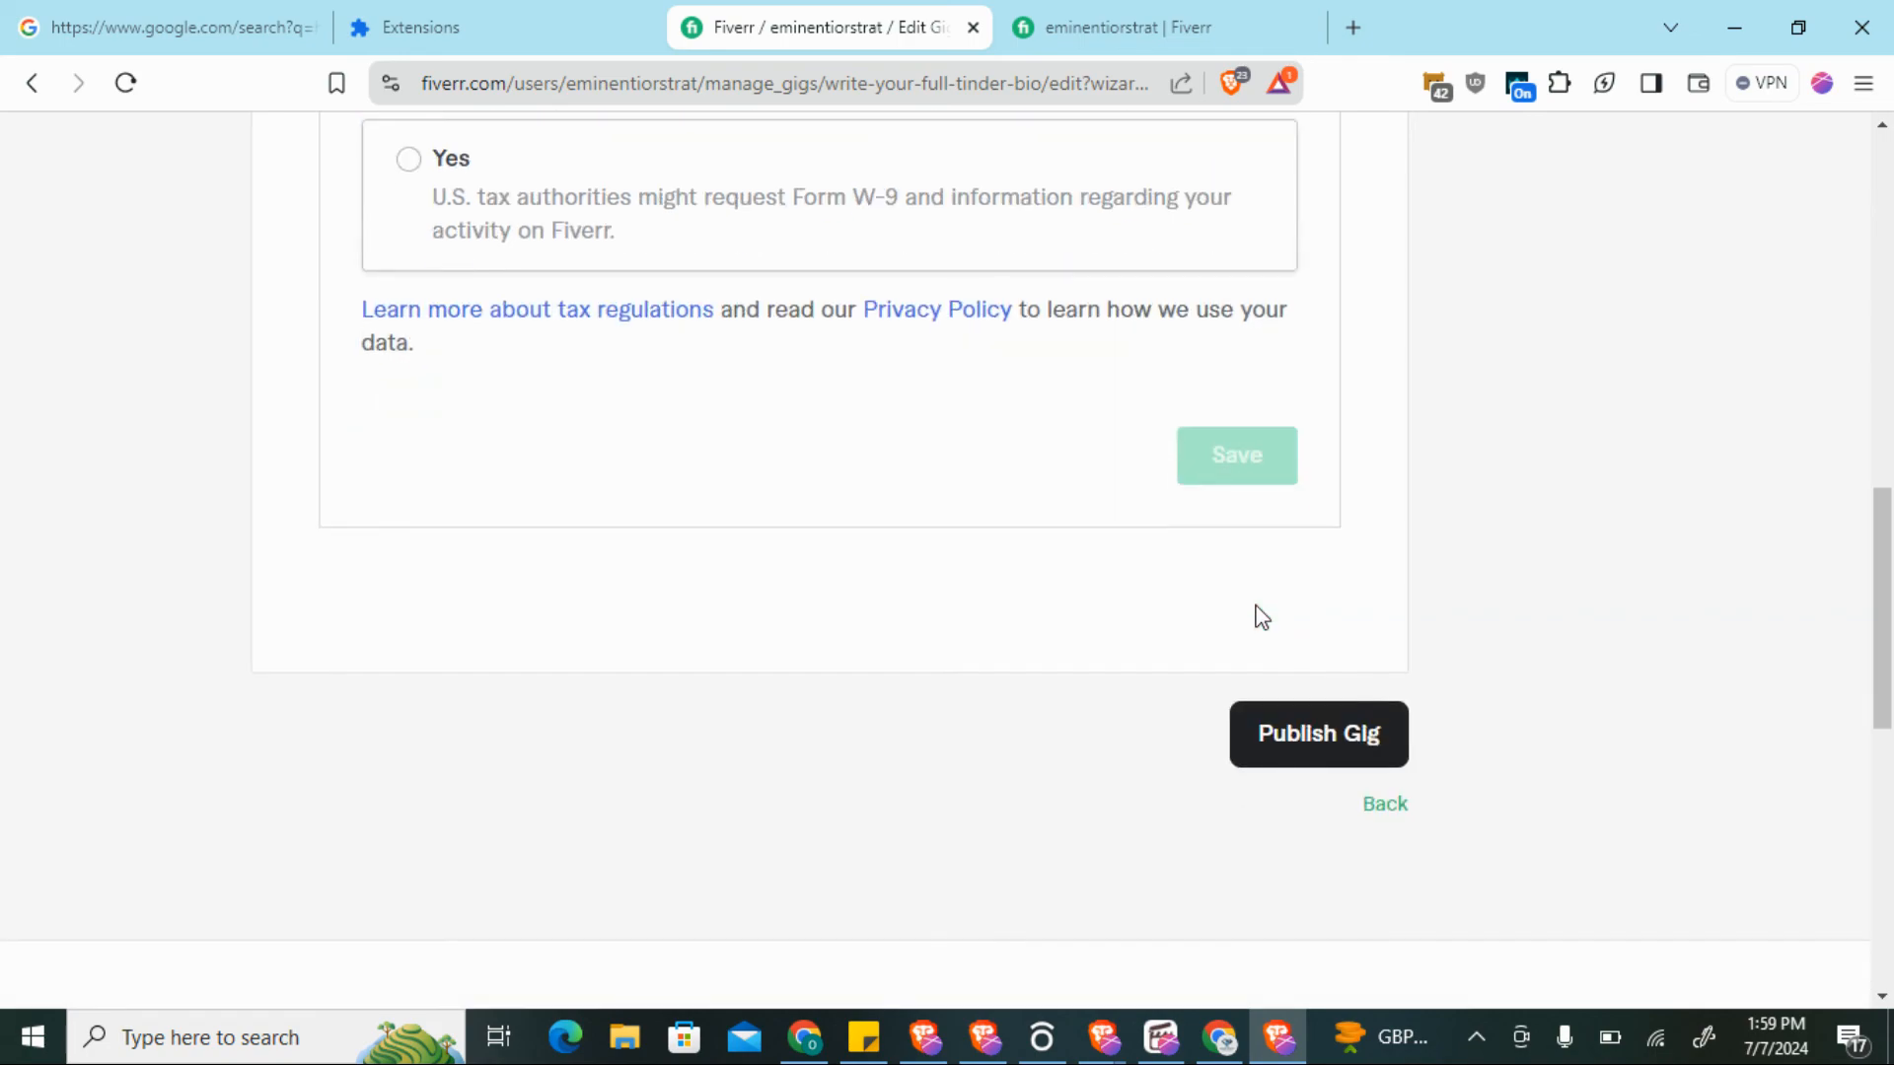
left_click(1317, 748)
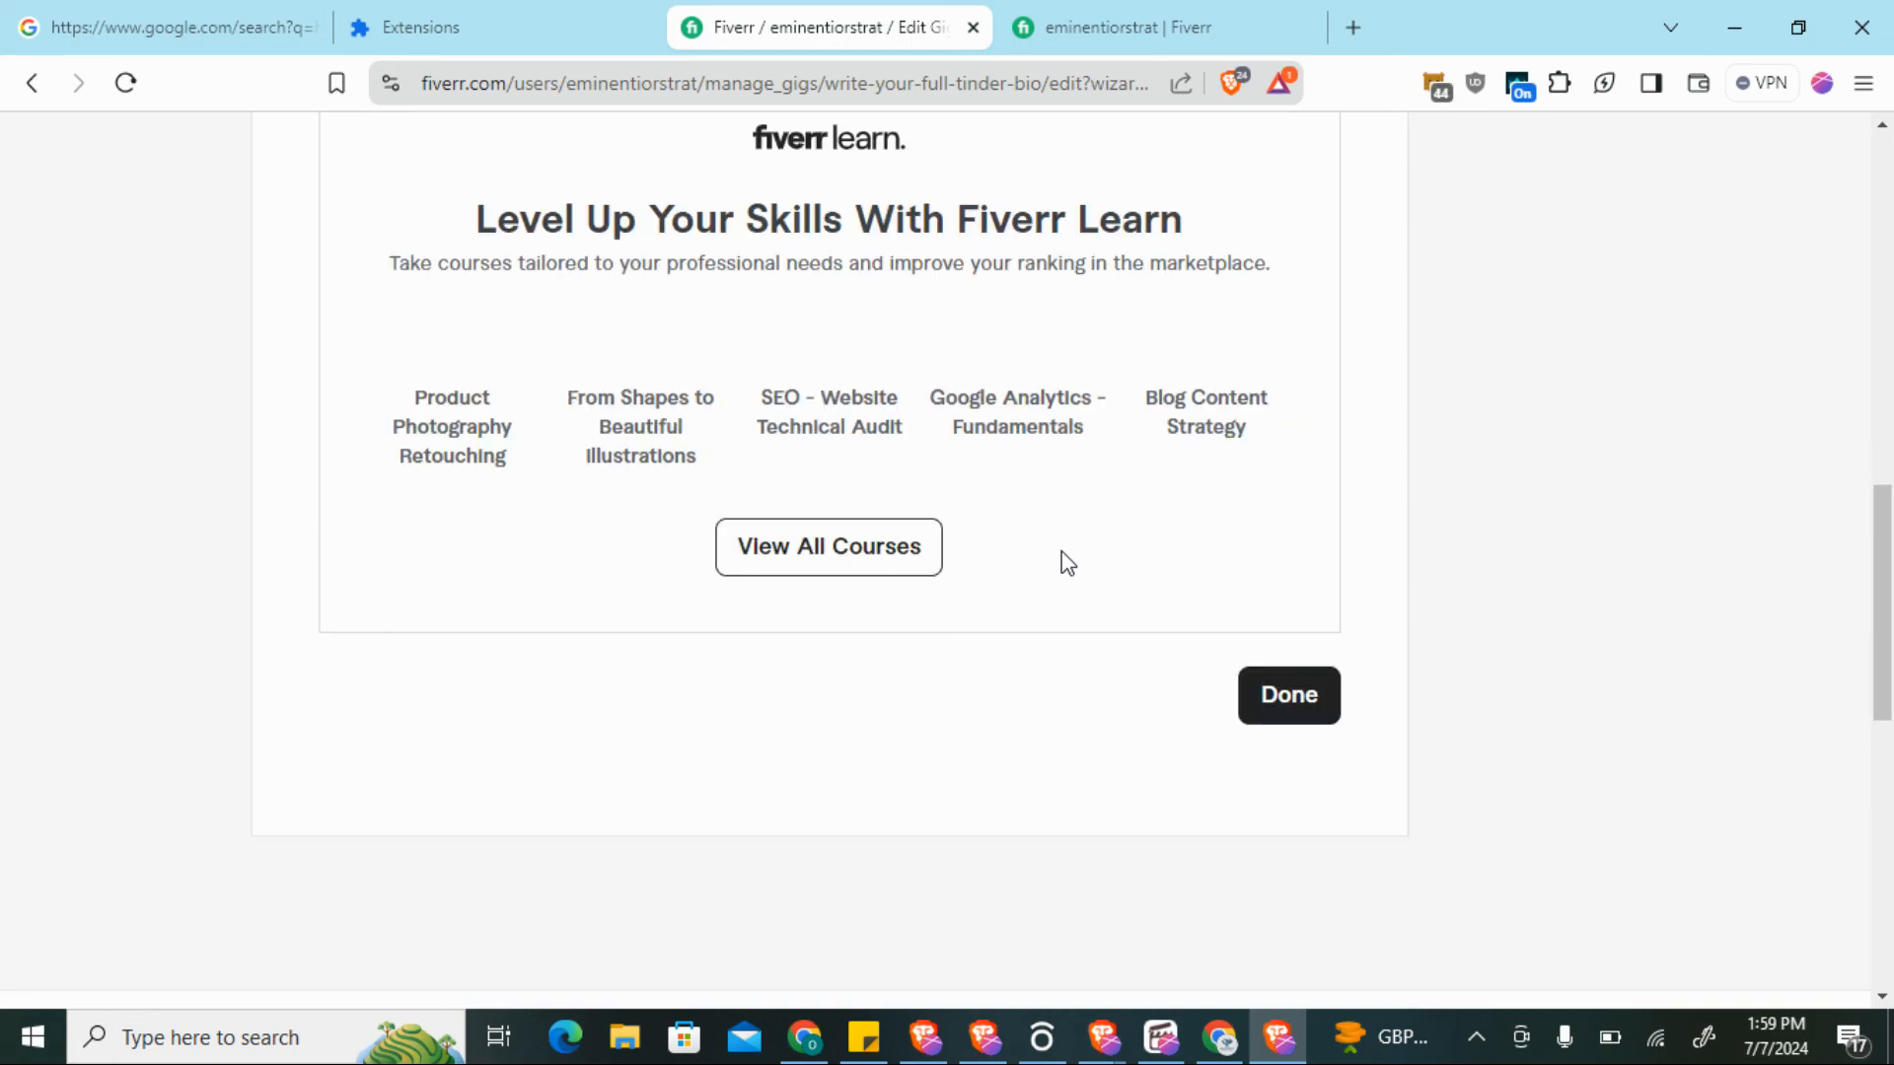
- Check the page shown after publishing and the account's notifications for updates about the gig
scroll(1067, 563, "up", 12)
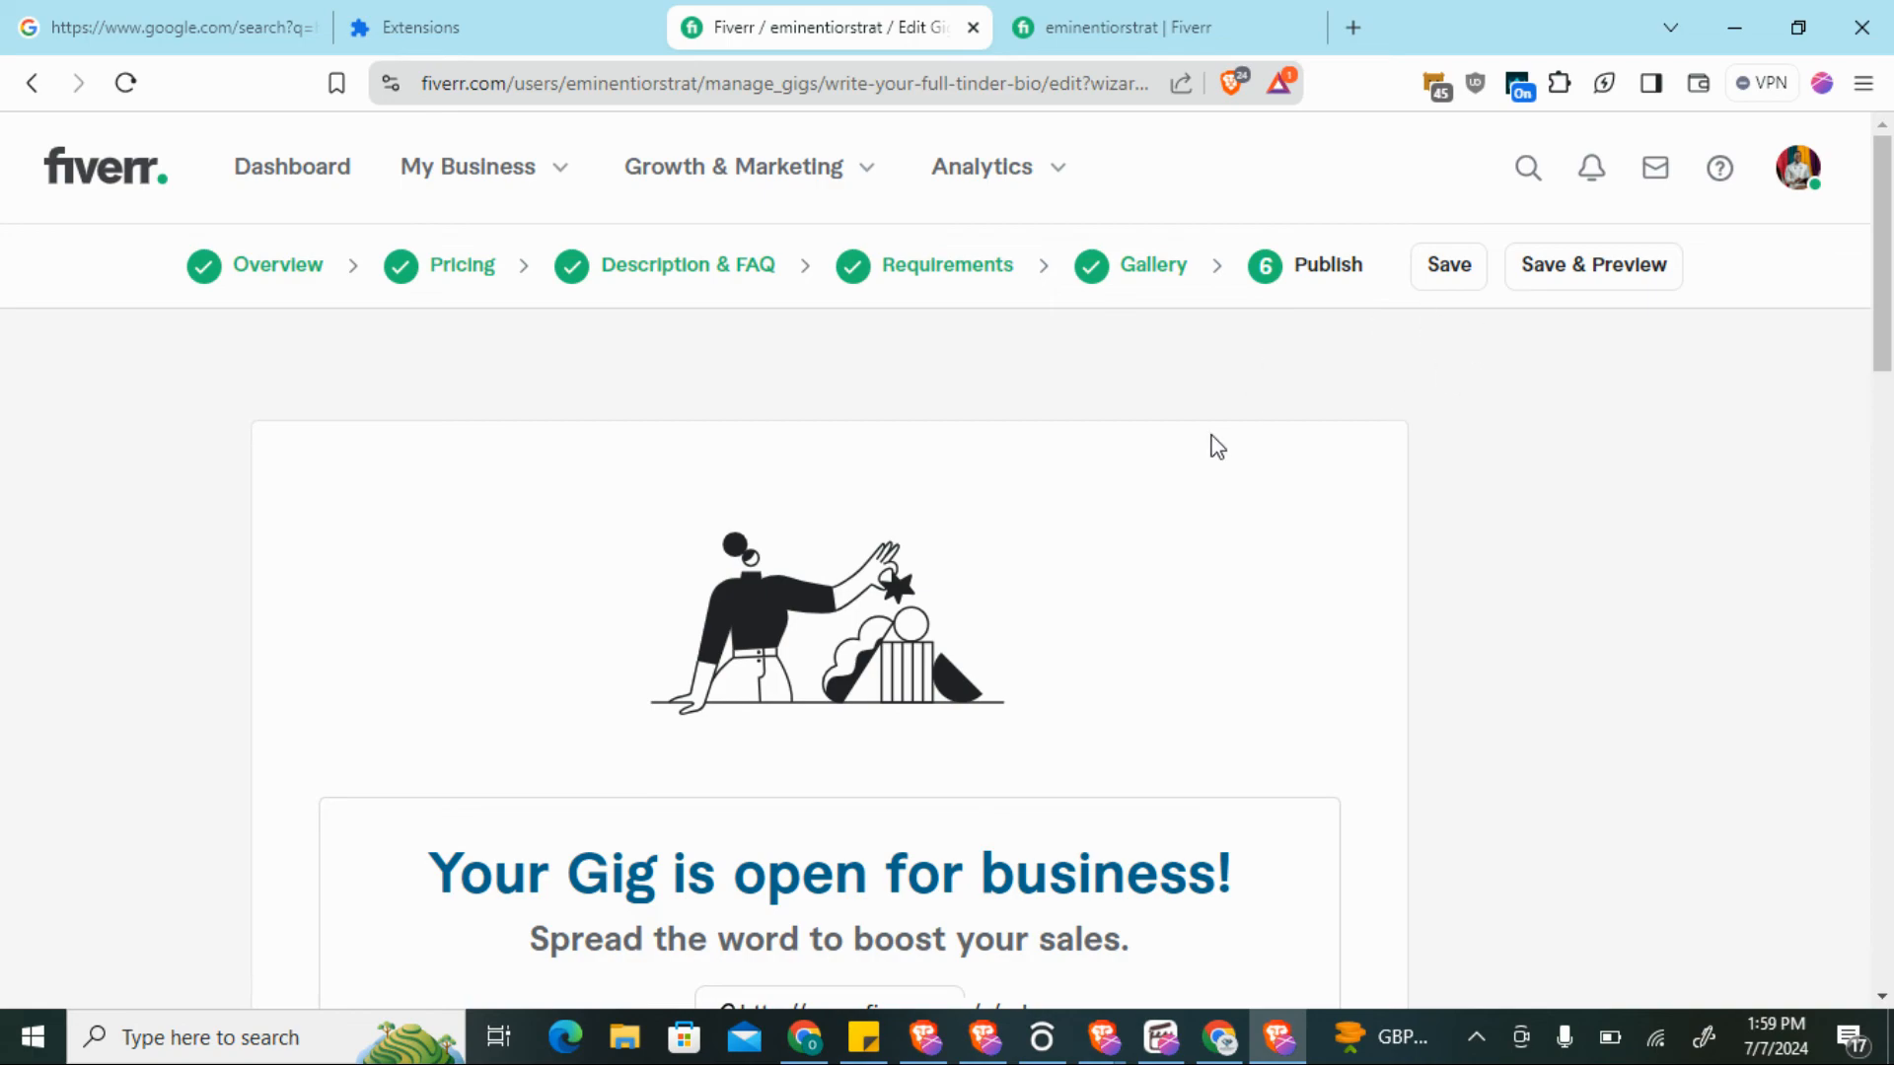
scroll(1217, 447, "down", 1)
scroll(1216, 447, "up", 1)
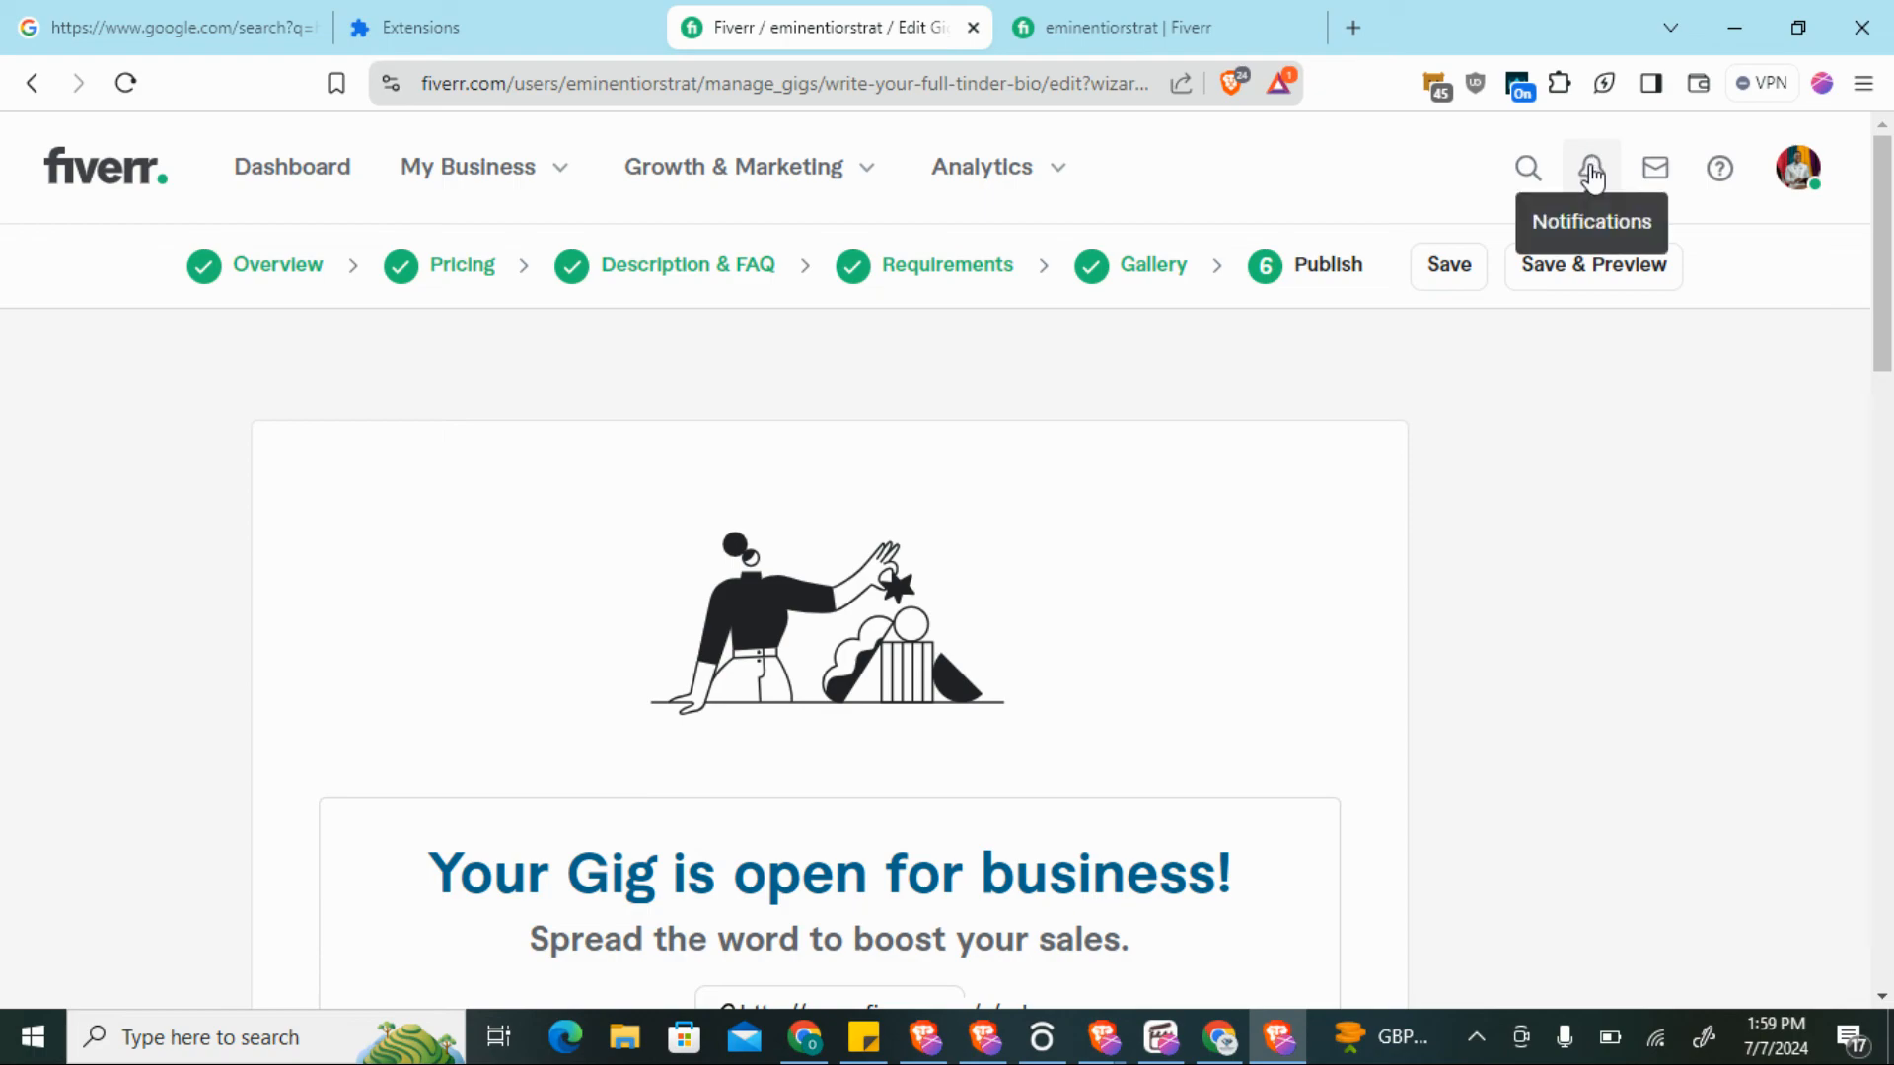
left_click(1591, 173)
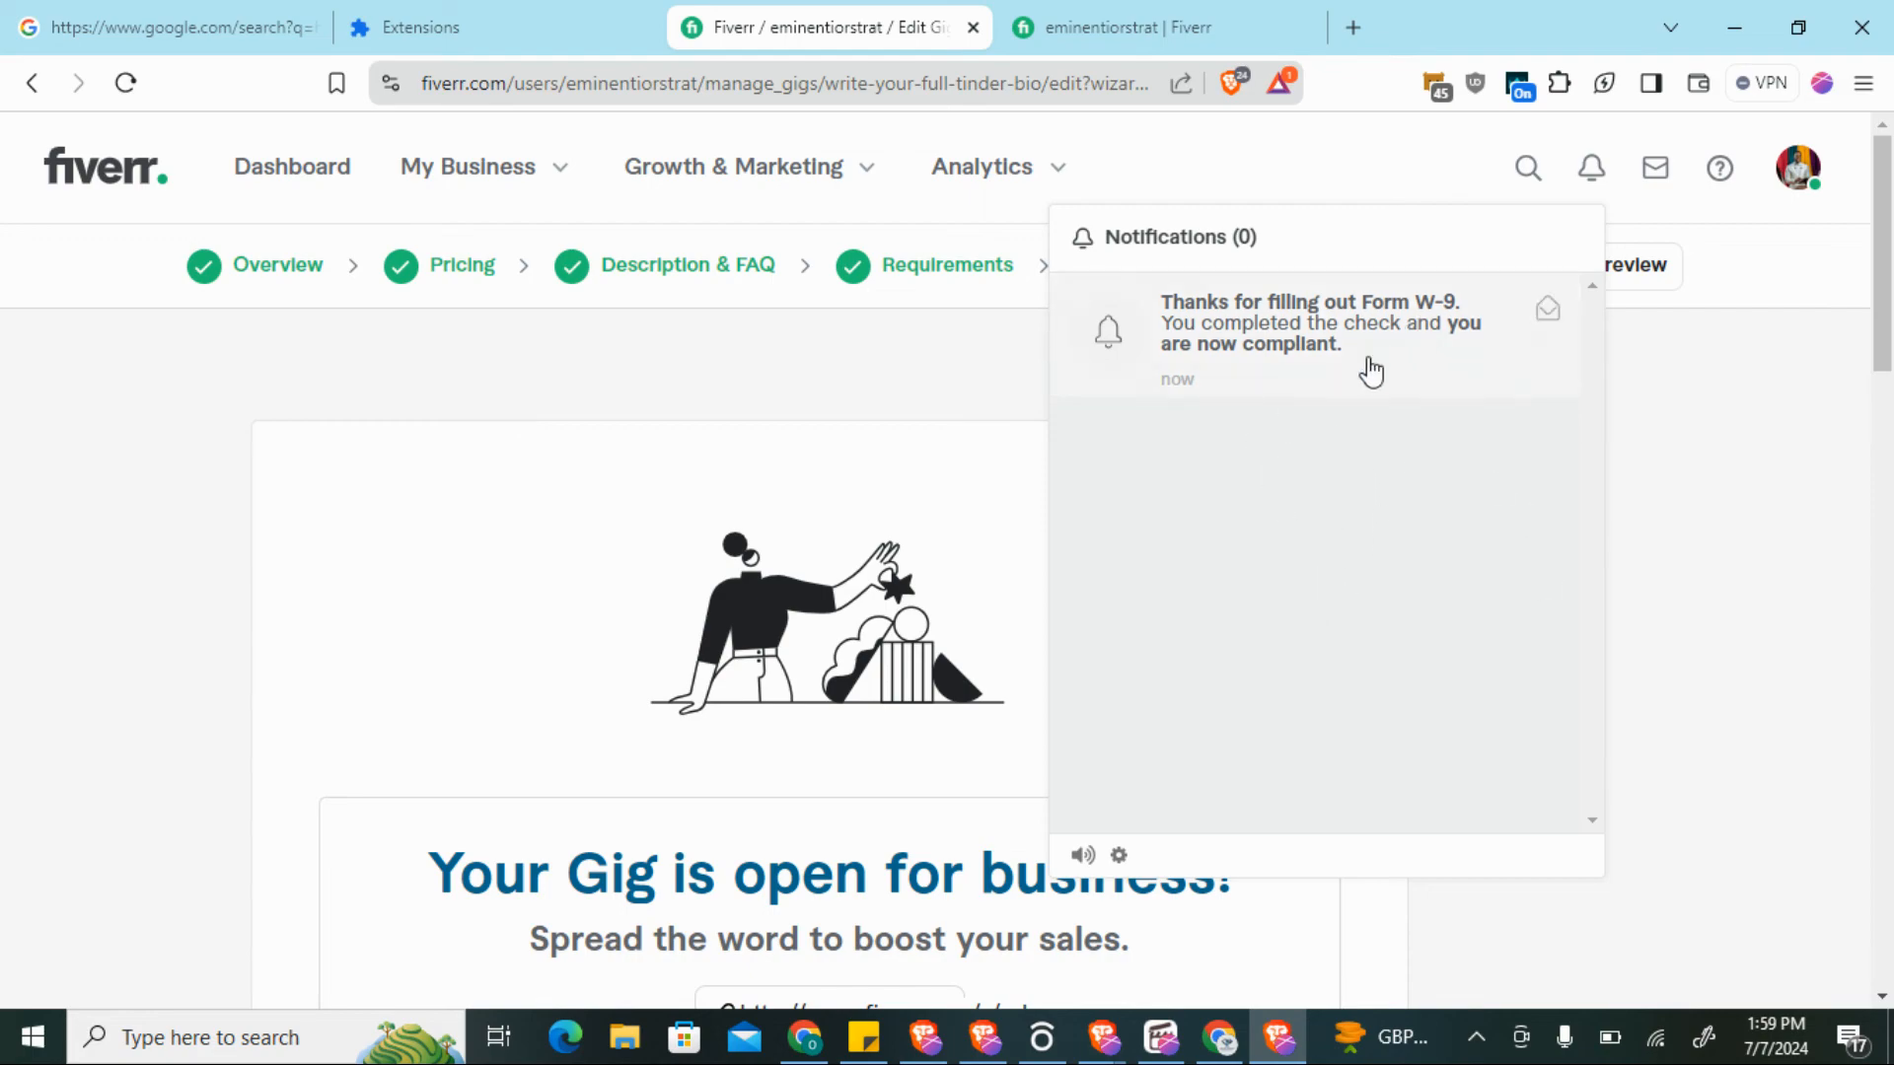
left_click(988, 393)
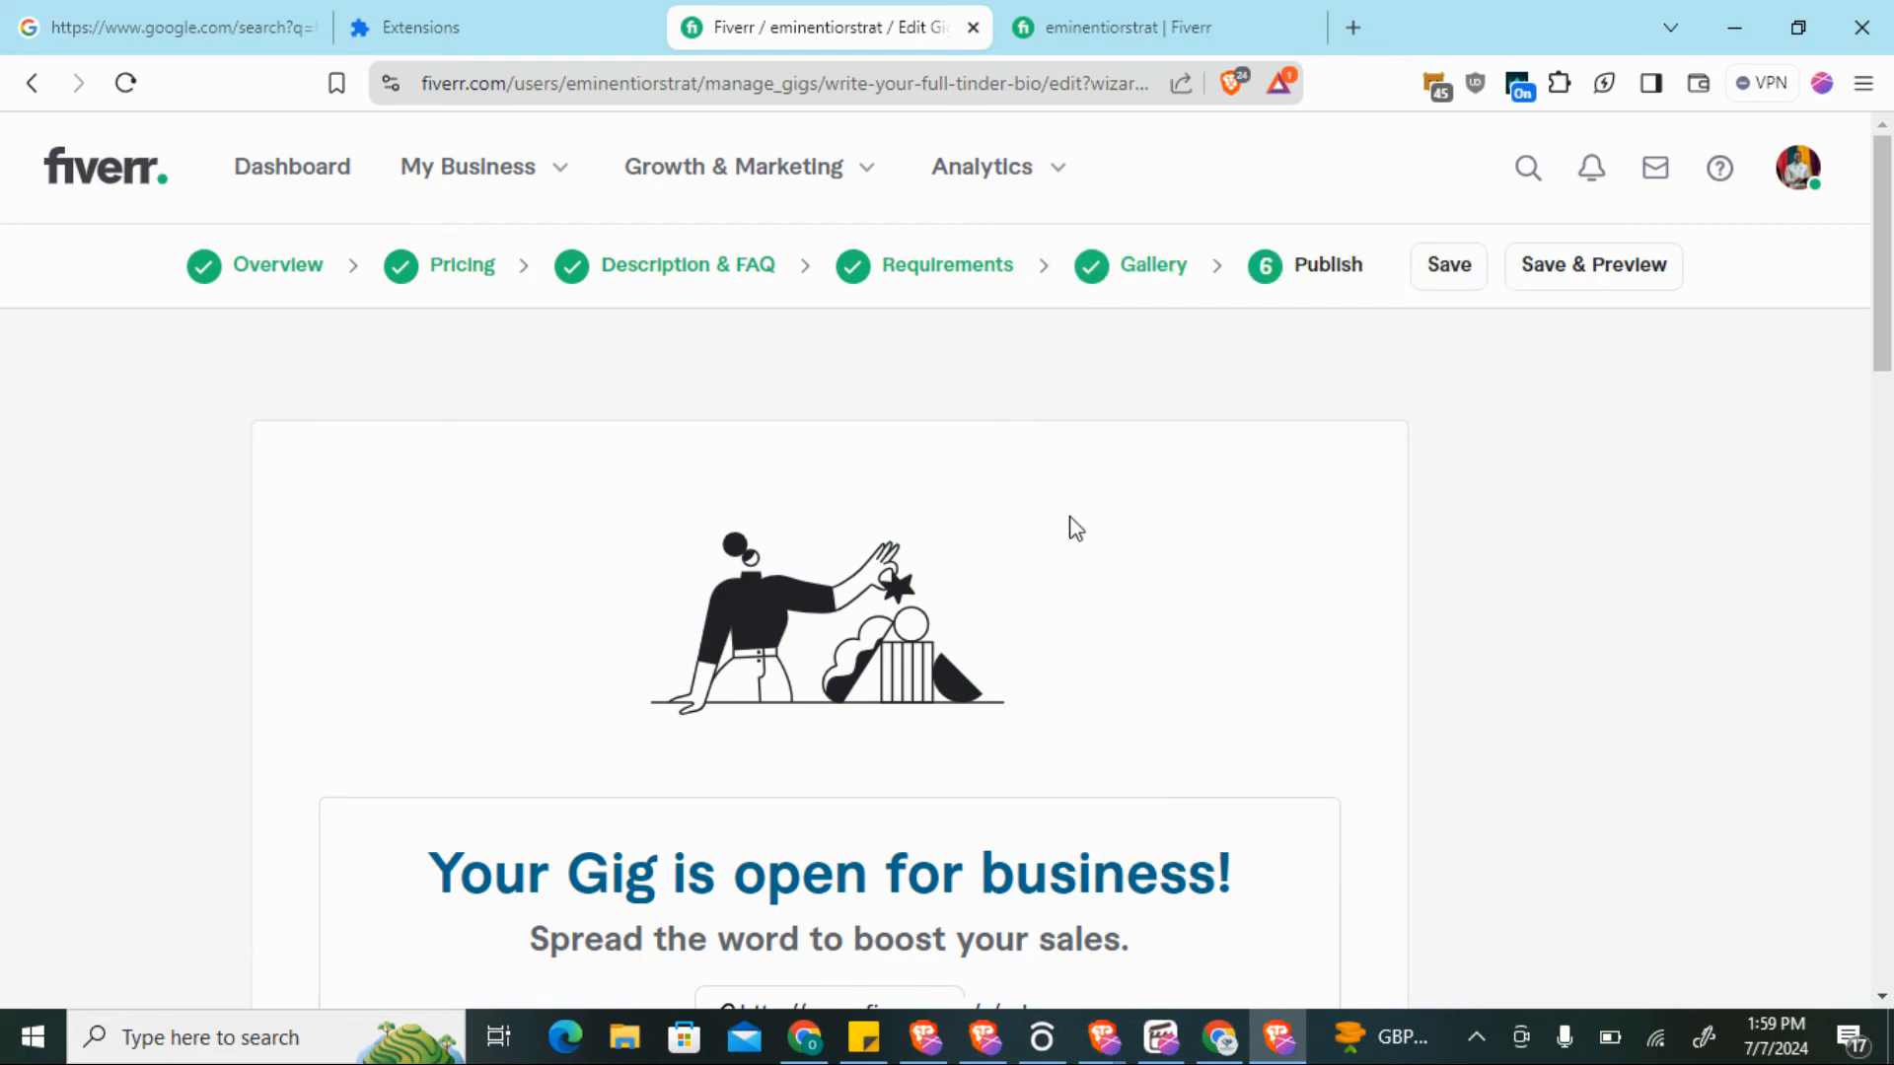
- Look through the gig's published page, from the sharing section to the Fiverr Learn courses
scroll(1075, 528, "down", 6)
scroll(1075, 527, "down", 7)
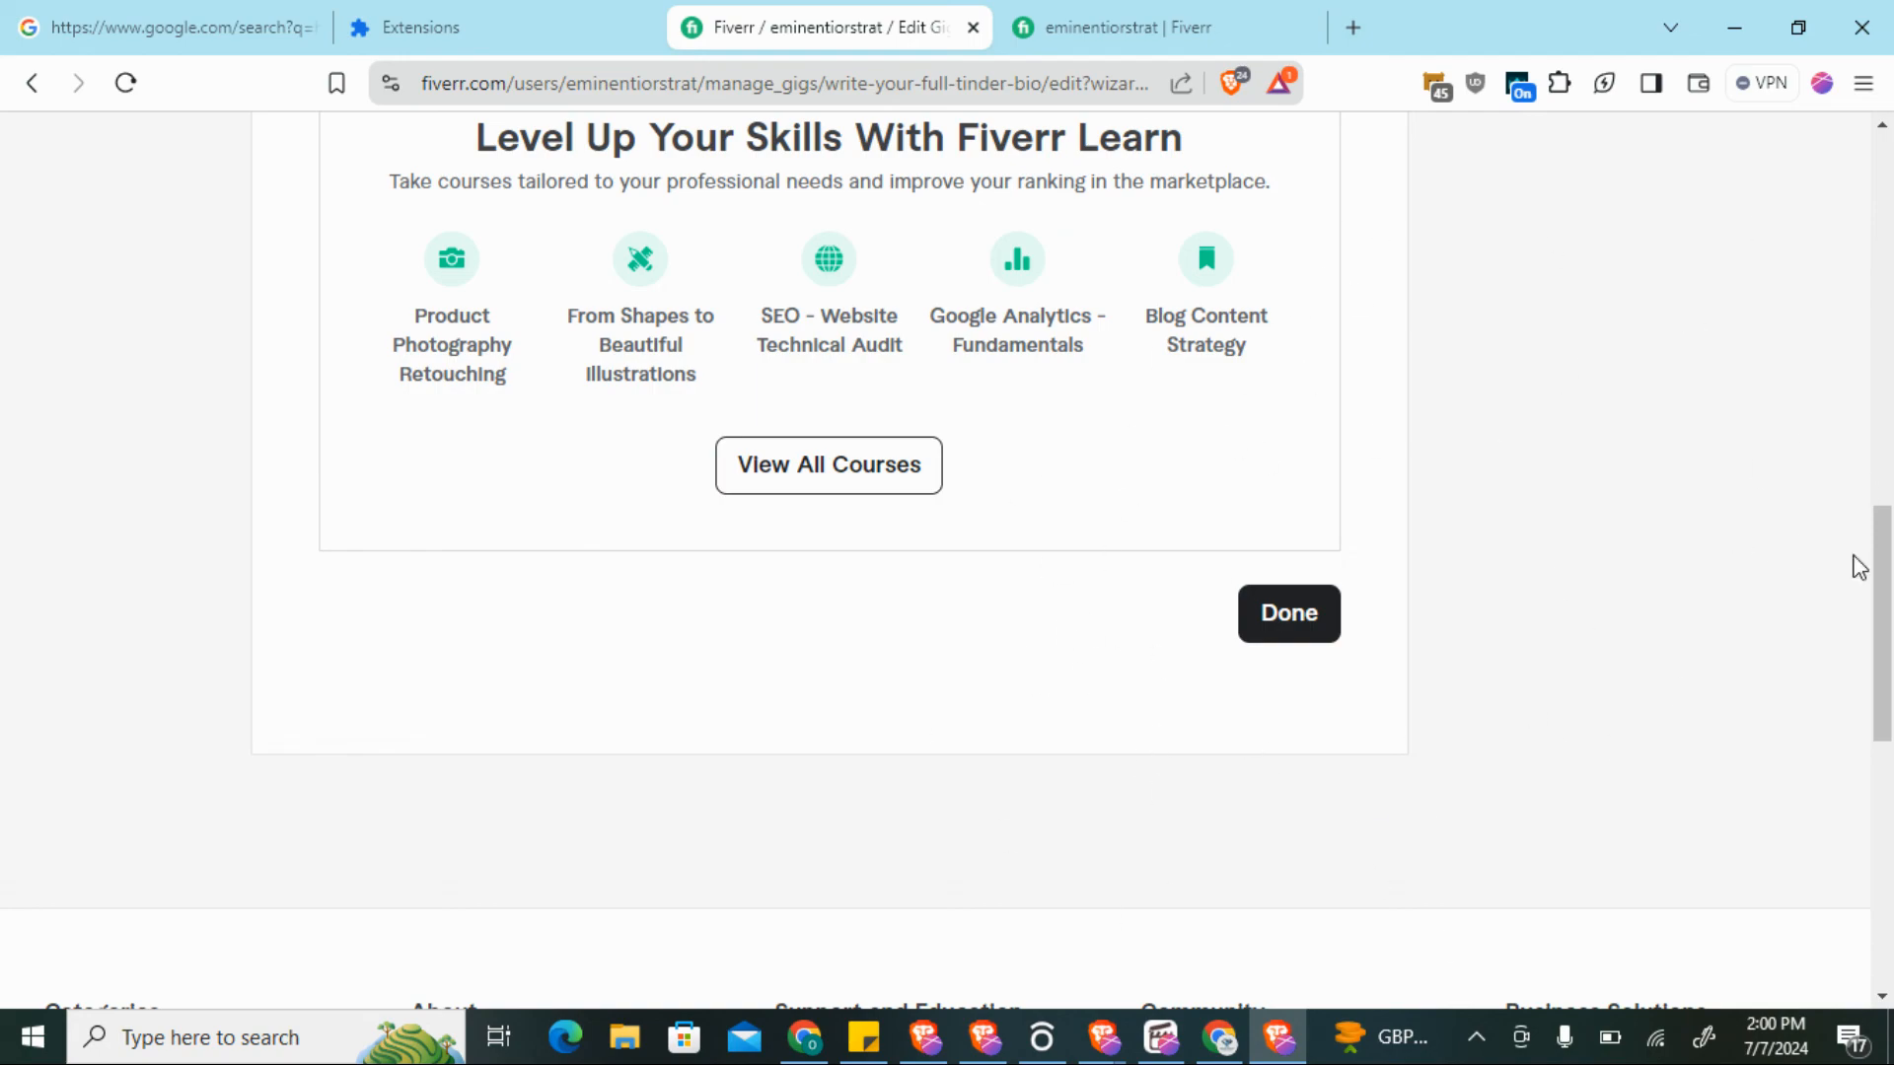
scroll(1006, 538, "up", 1)
scroll(1001, 525, "up", 10)
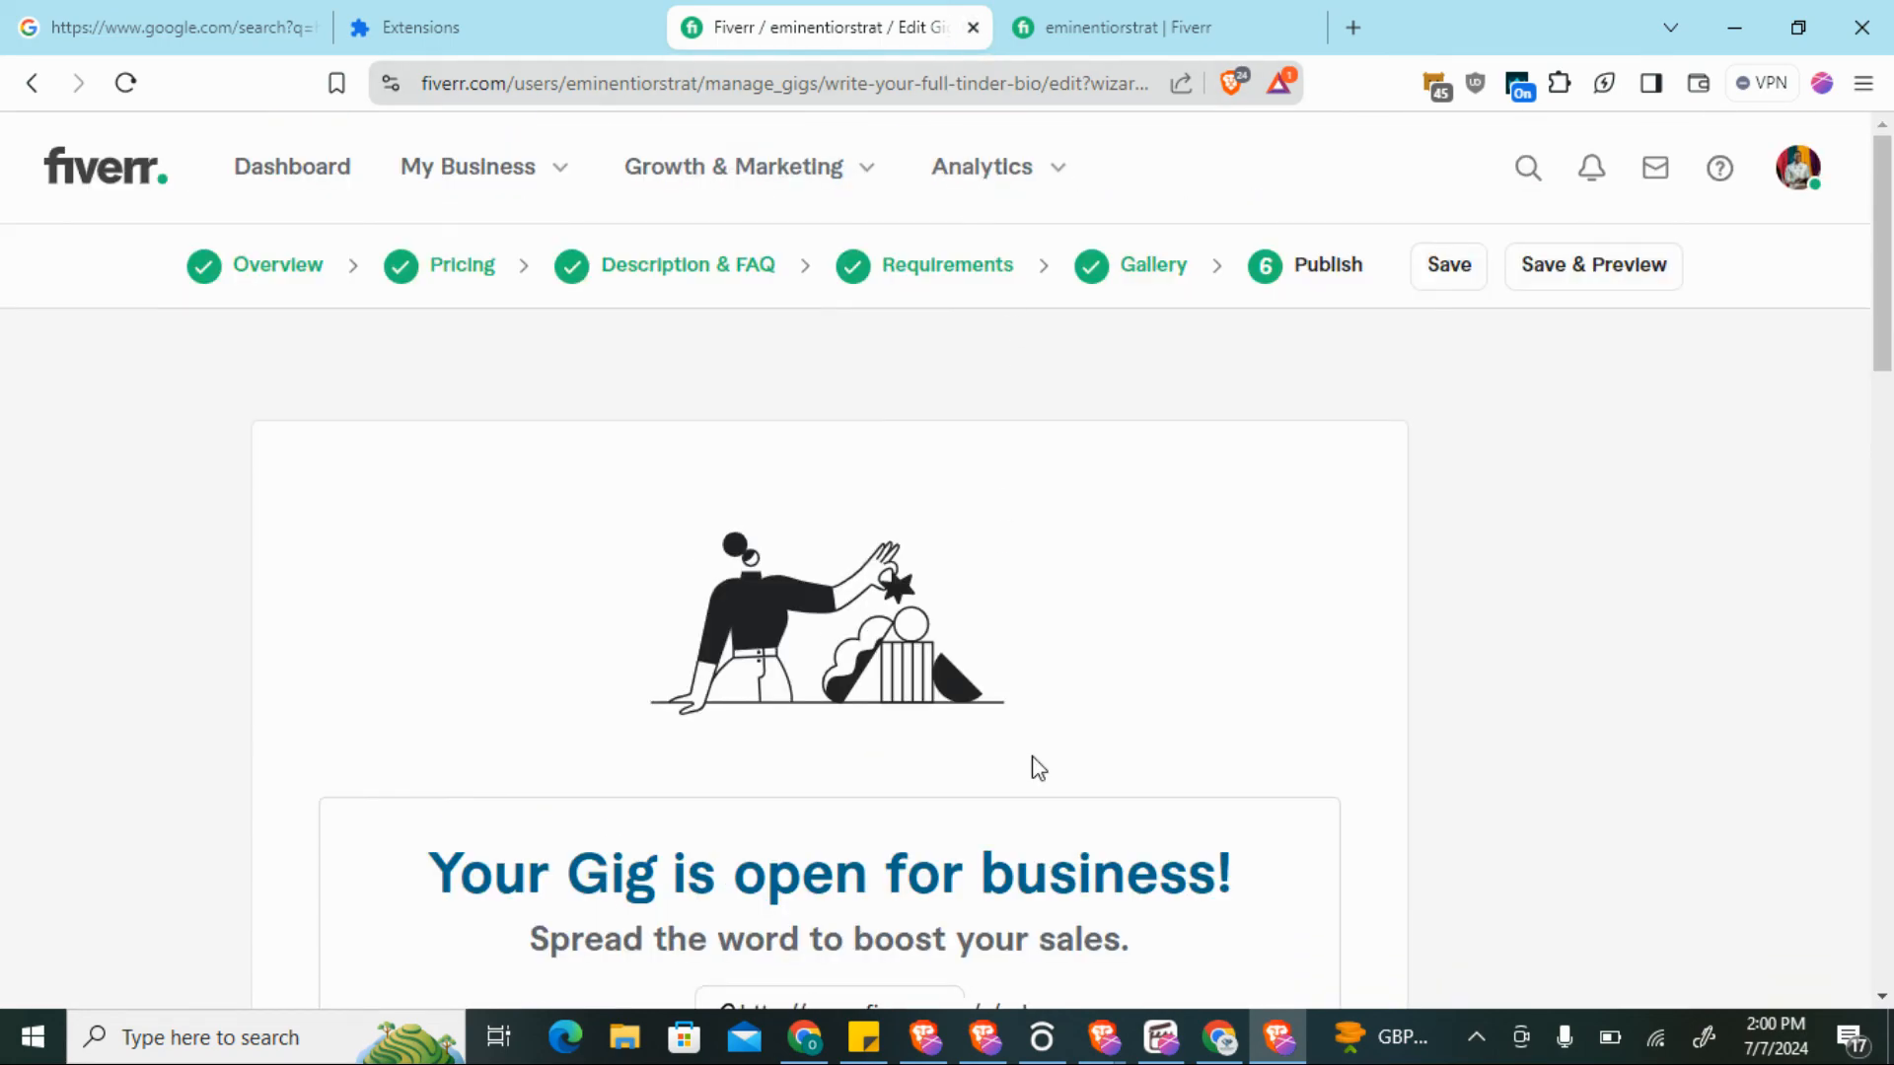
scroll(1032, 766, "down", 7)
scroll(989, 632, "up", 7)
scroll(1091, 926, "down", 10)
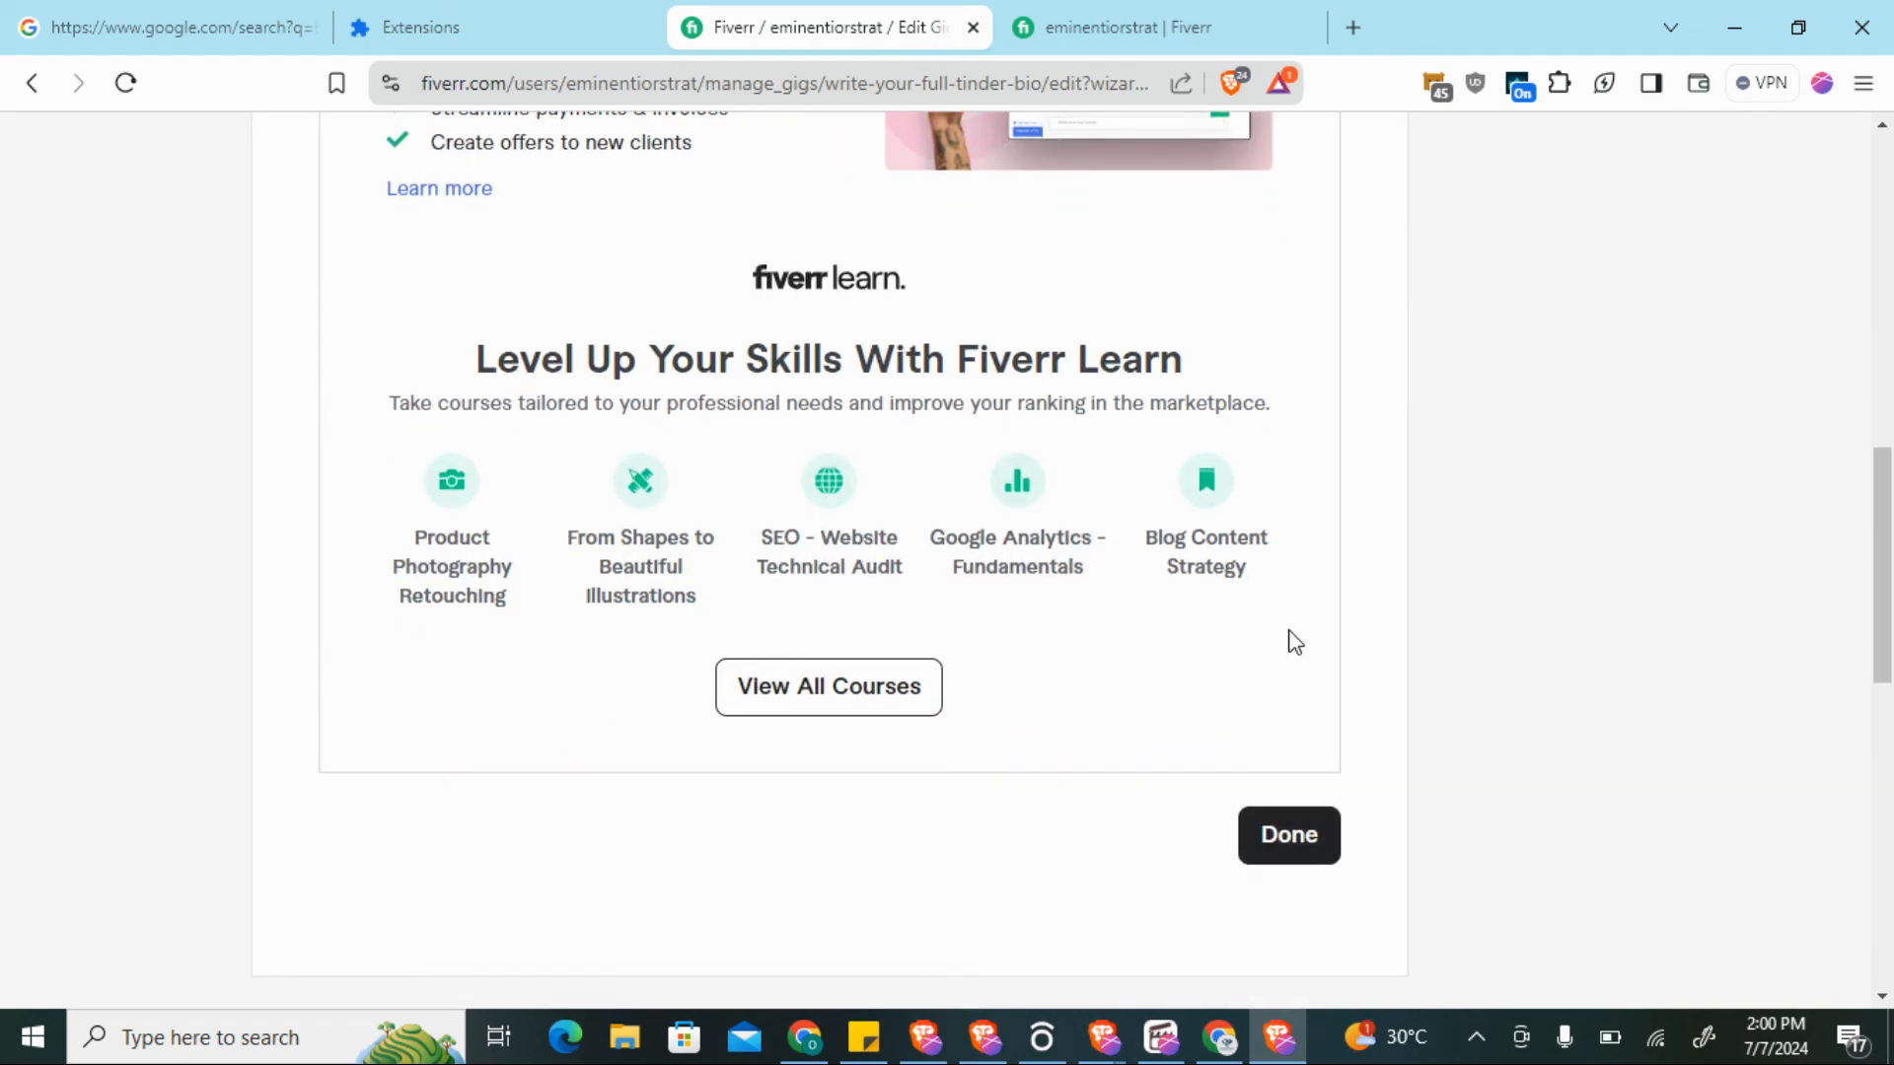
scroll(1290, 639, "up", 10)
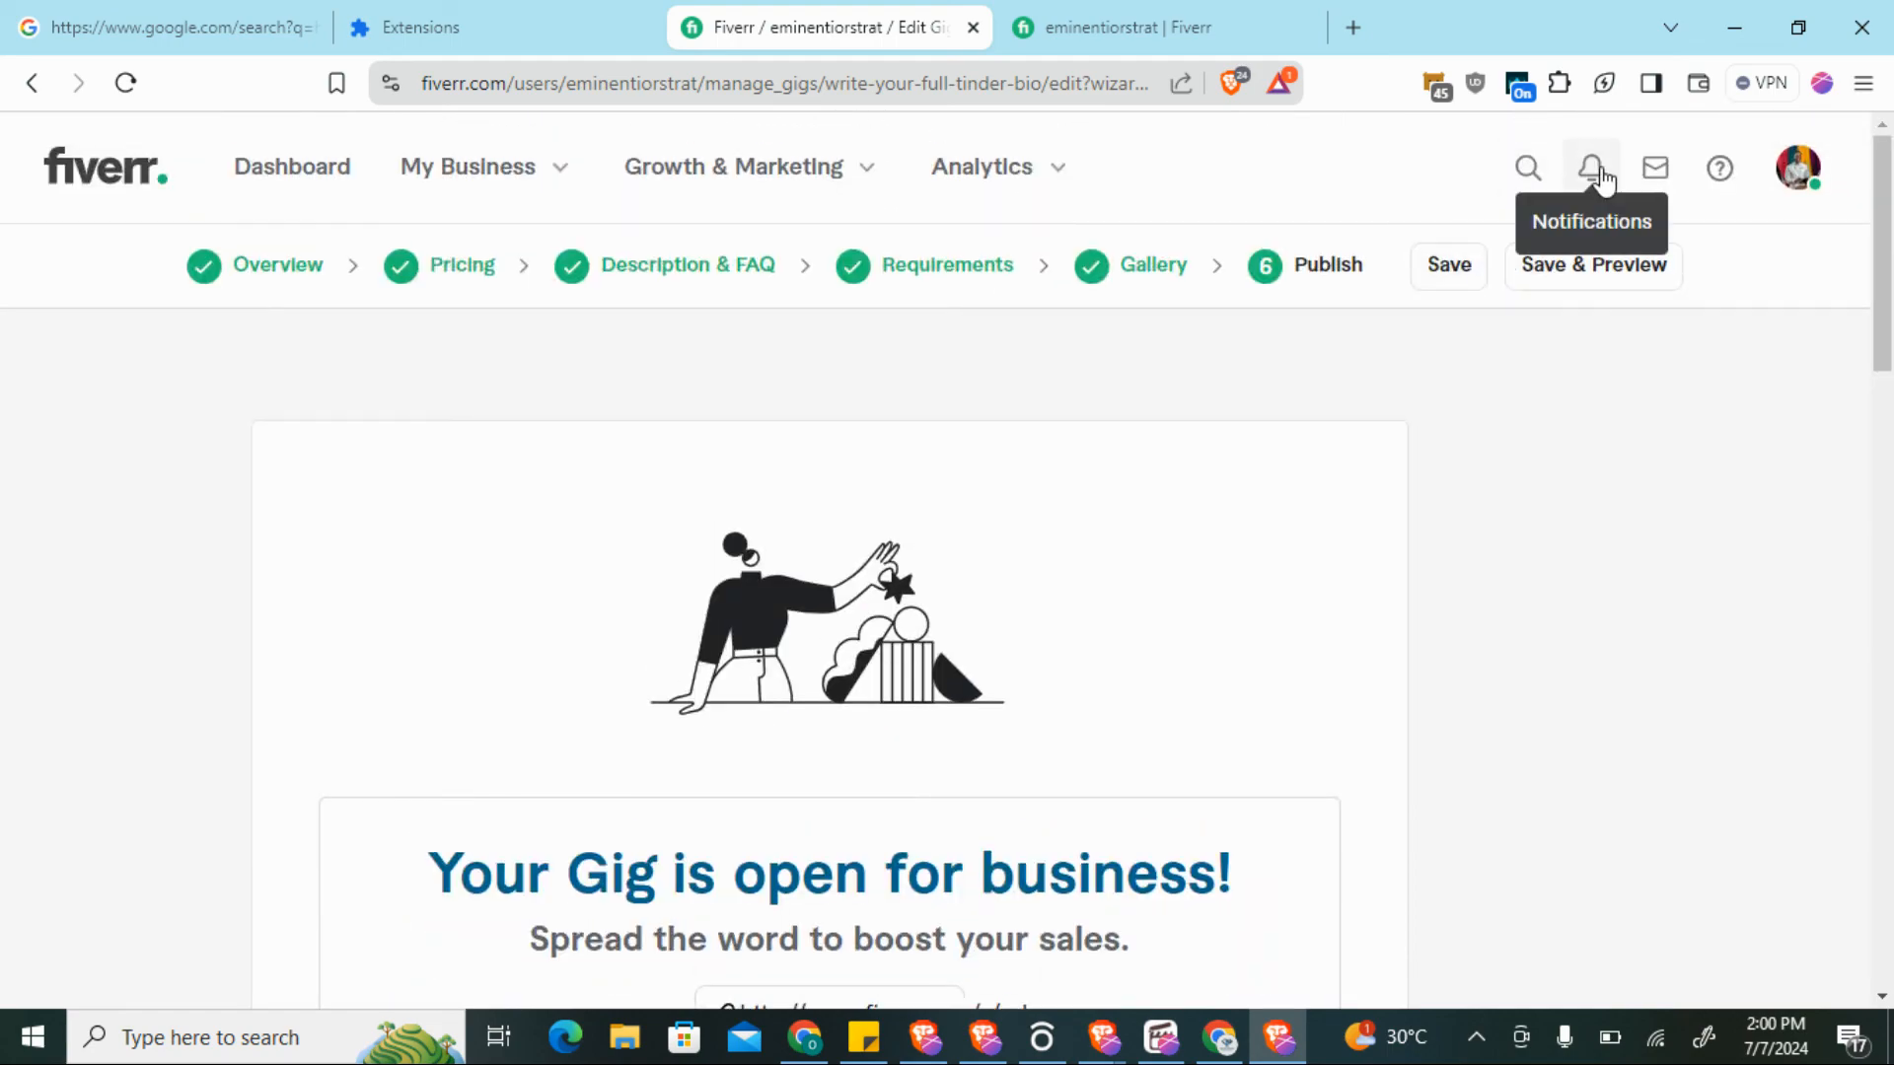
- Check the account's notifications again and close the tab with the published gig's editor
left_click(1592, 169)
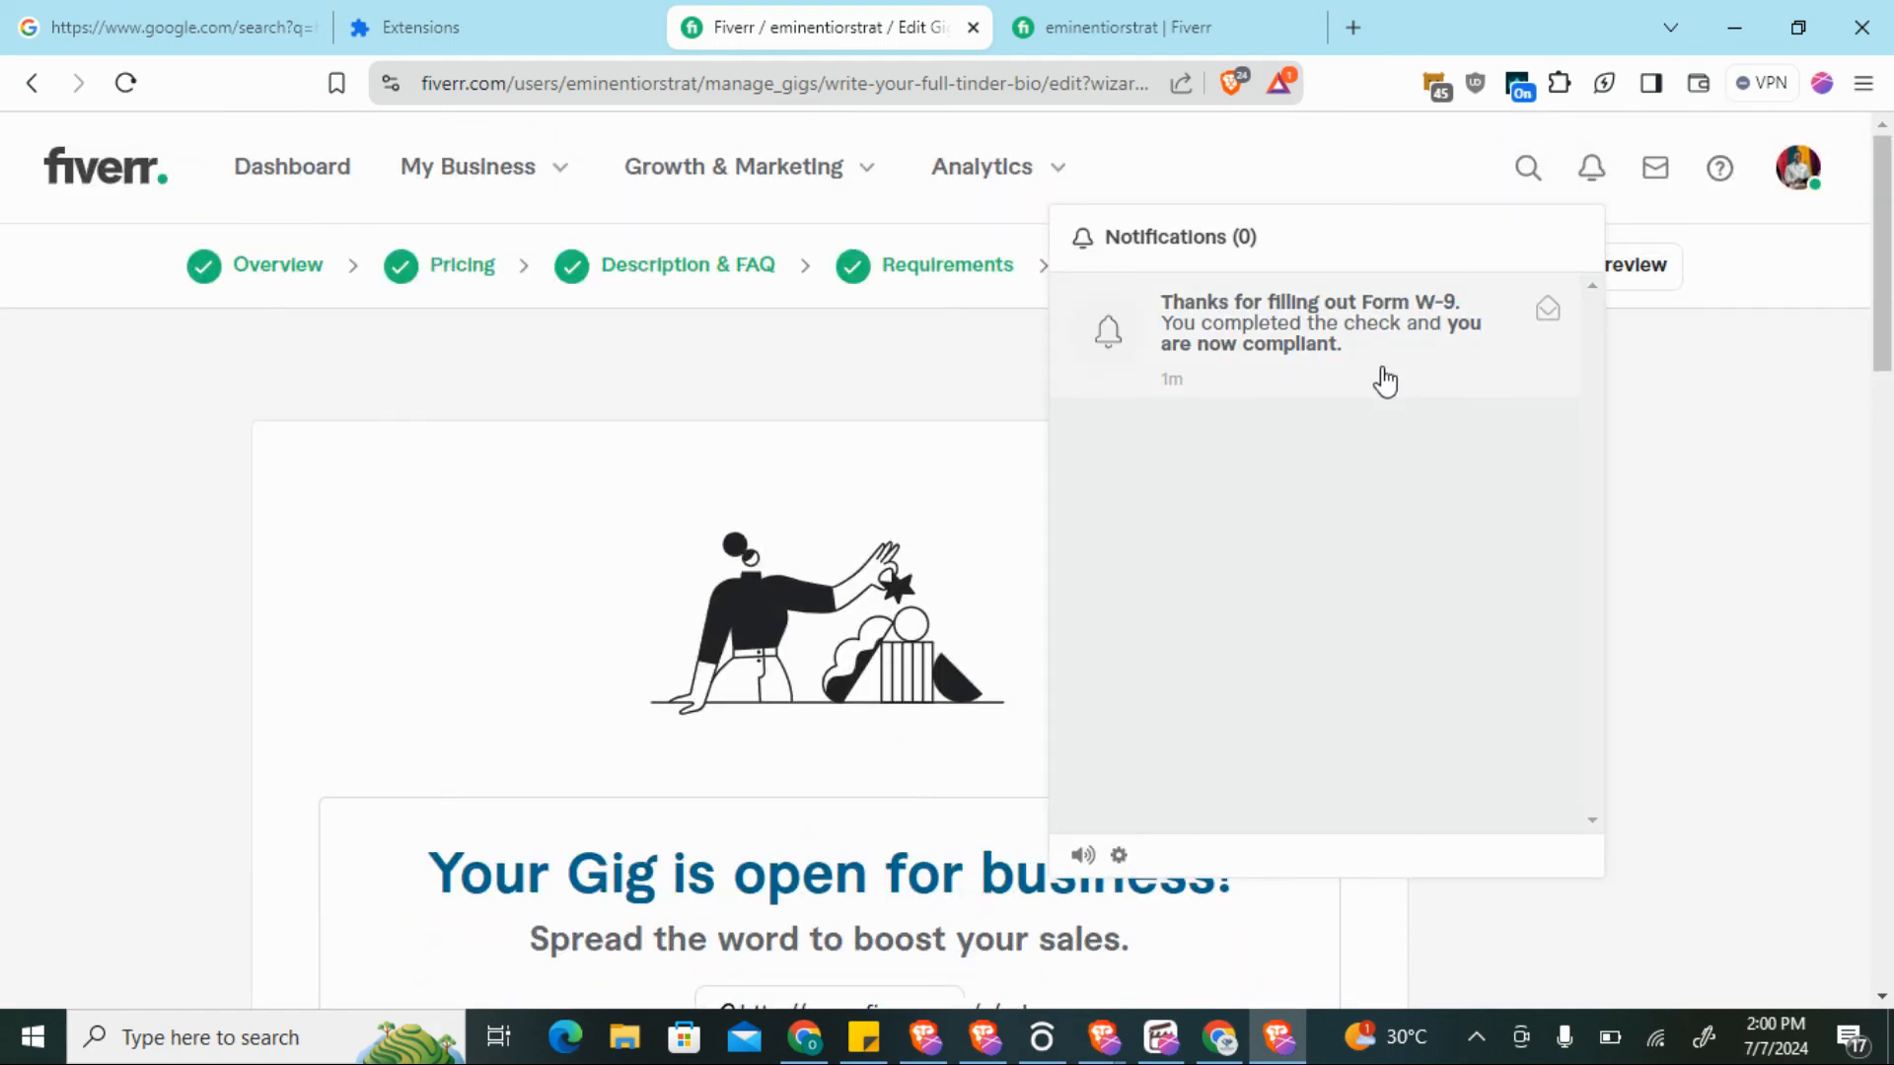
left_click(828, 322)
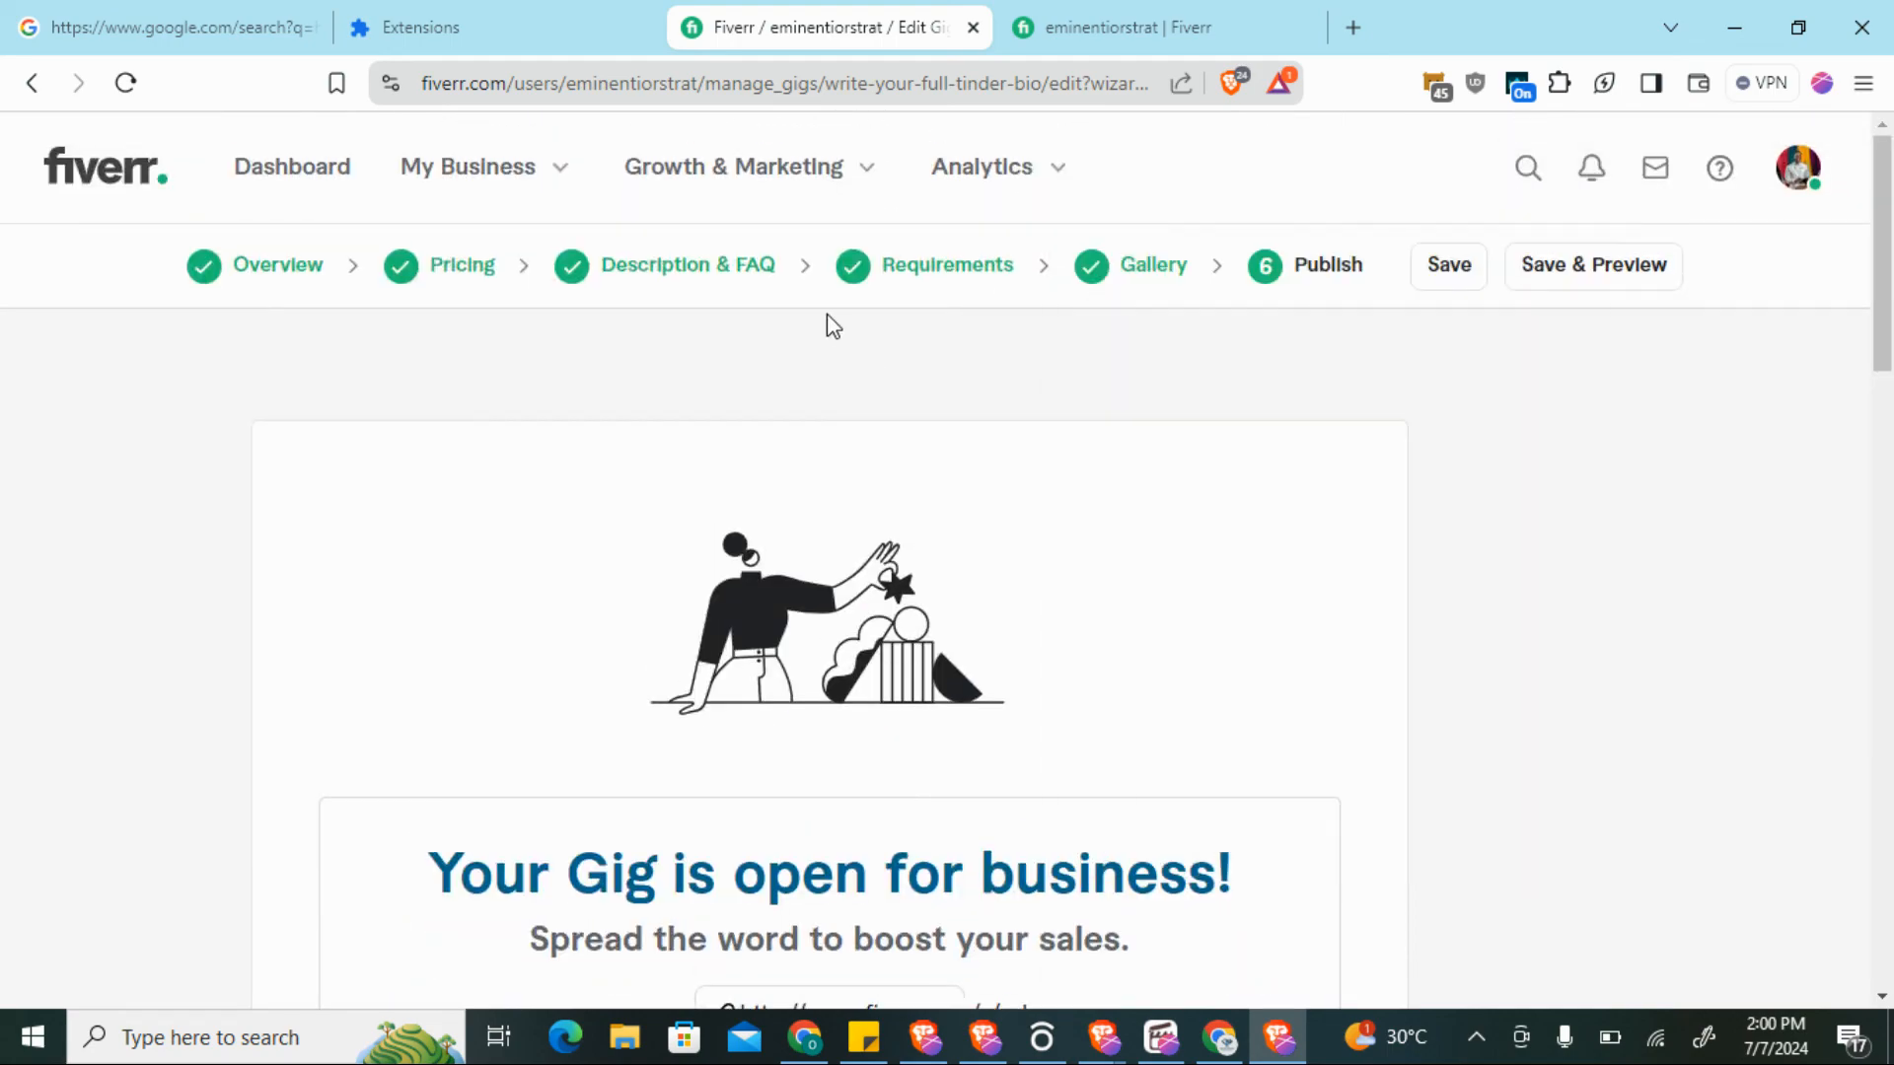
left_click(970, 30)
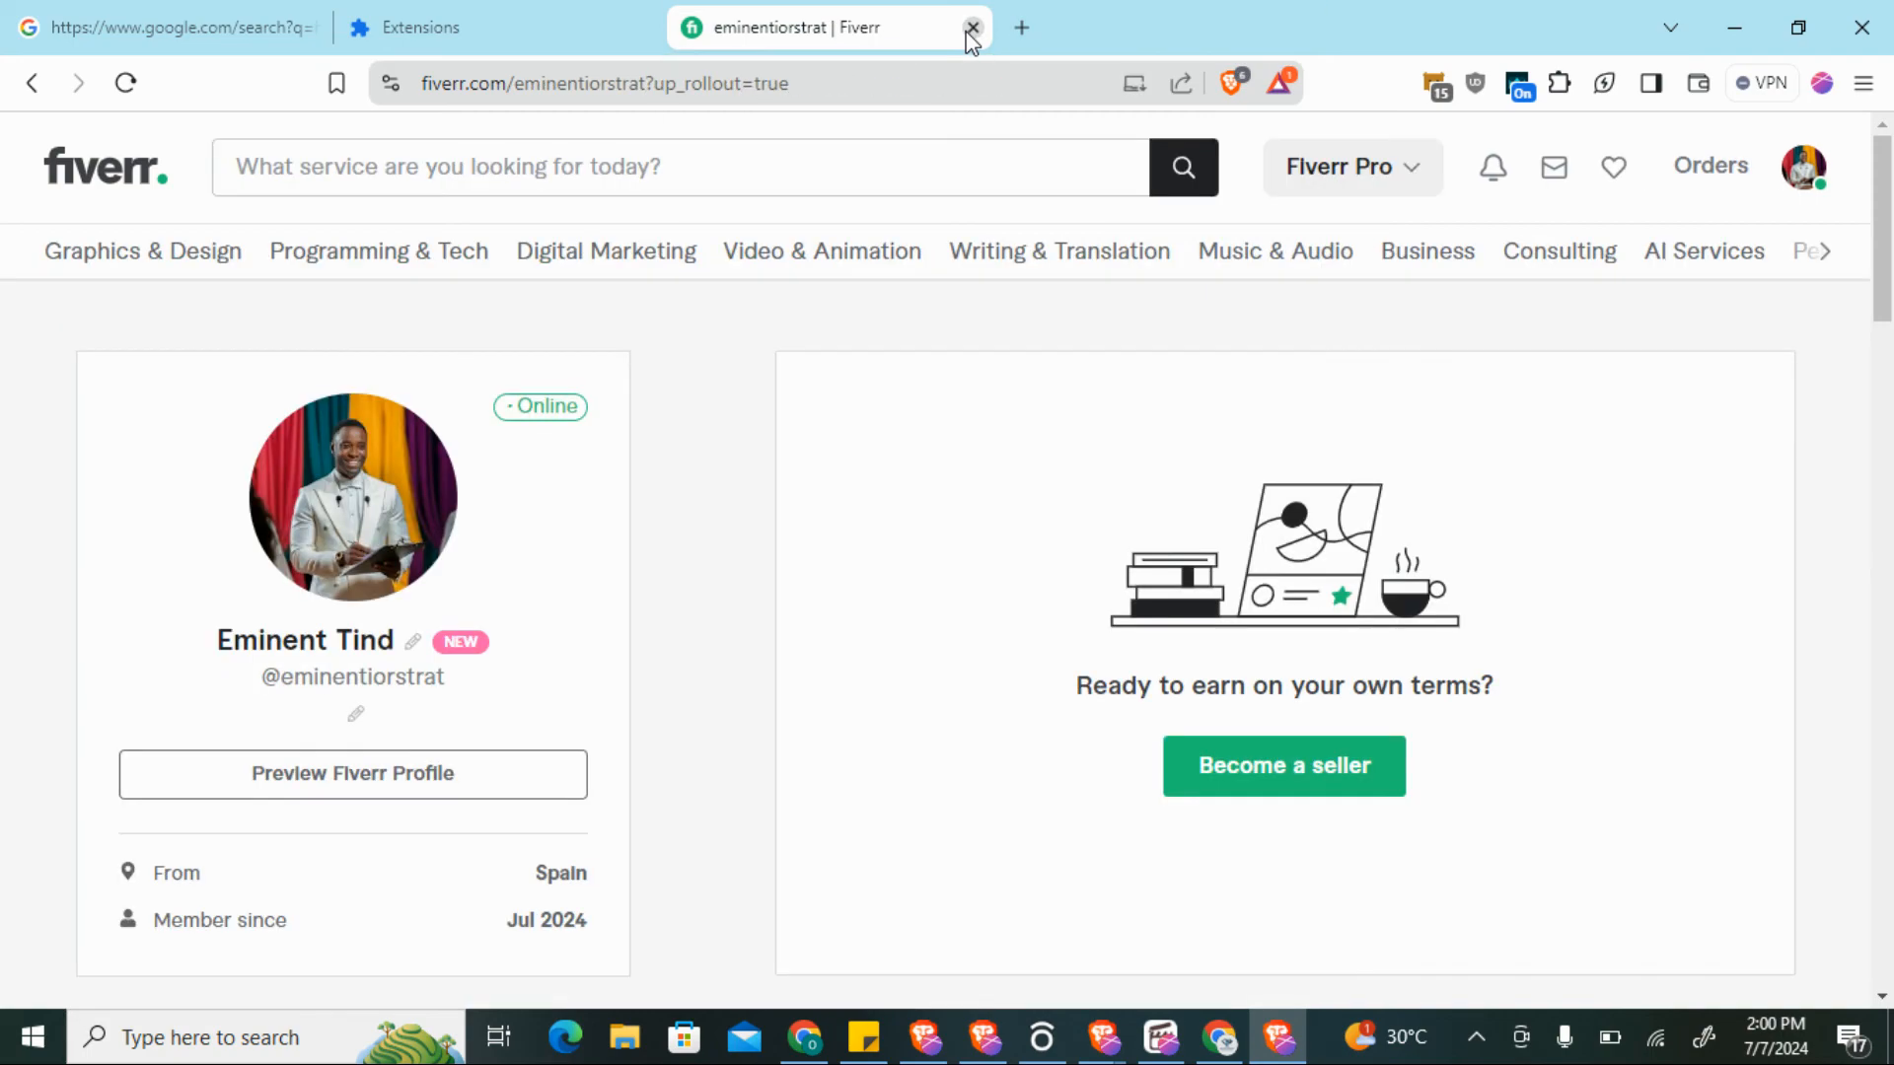
- Reload the seller profile and look over its active gigs and the account's notifications
scroll(1092, 532, "down", 1)
scroll(1092, 532, "up", 1)
key("F5")
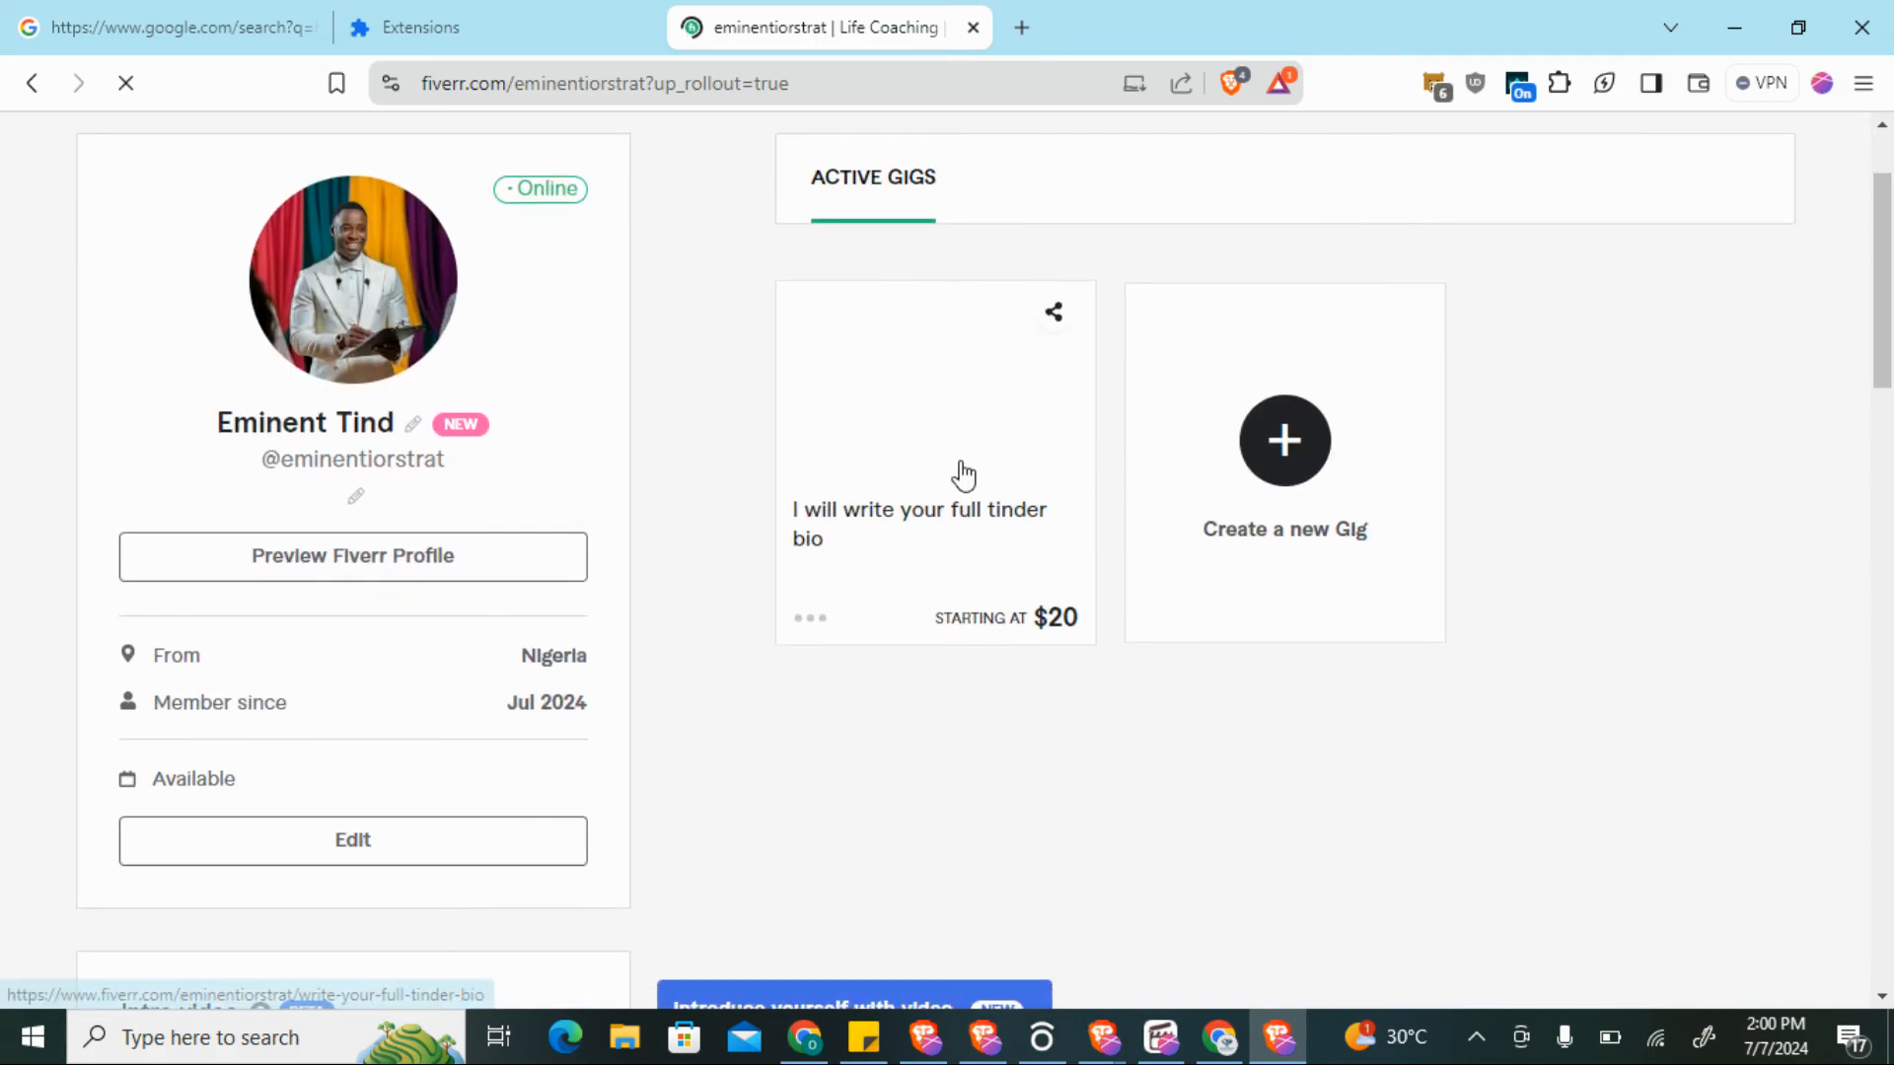
scroll(918, 605, "down", 2)
scroll(922, 622, "up", 2)
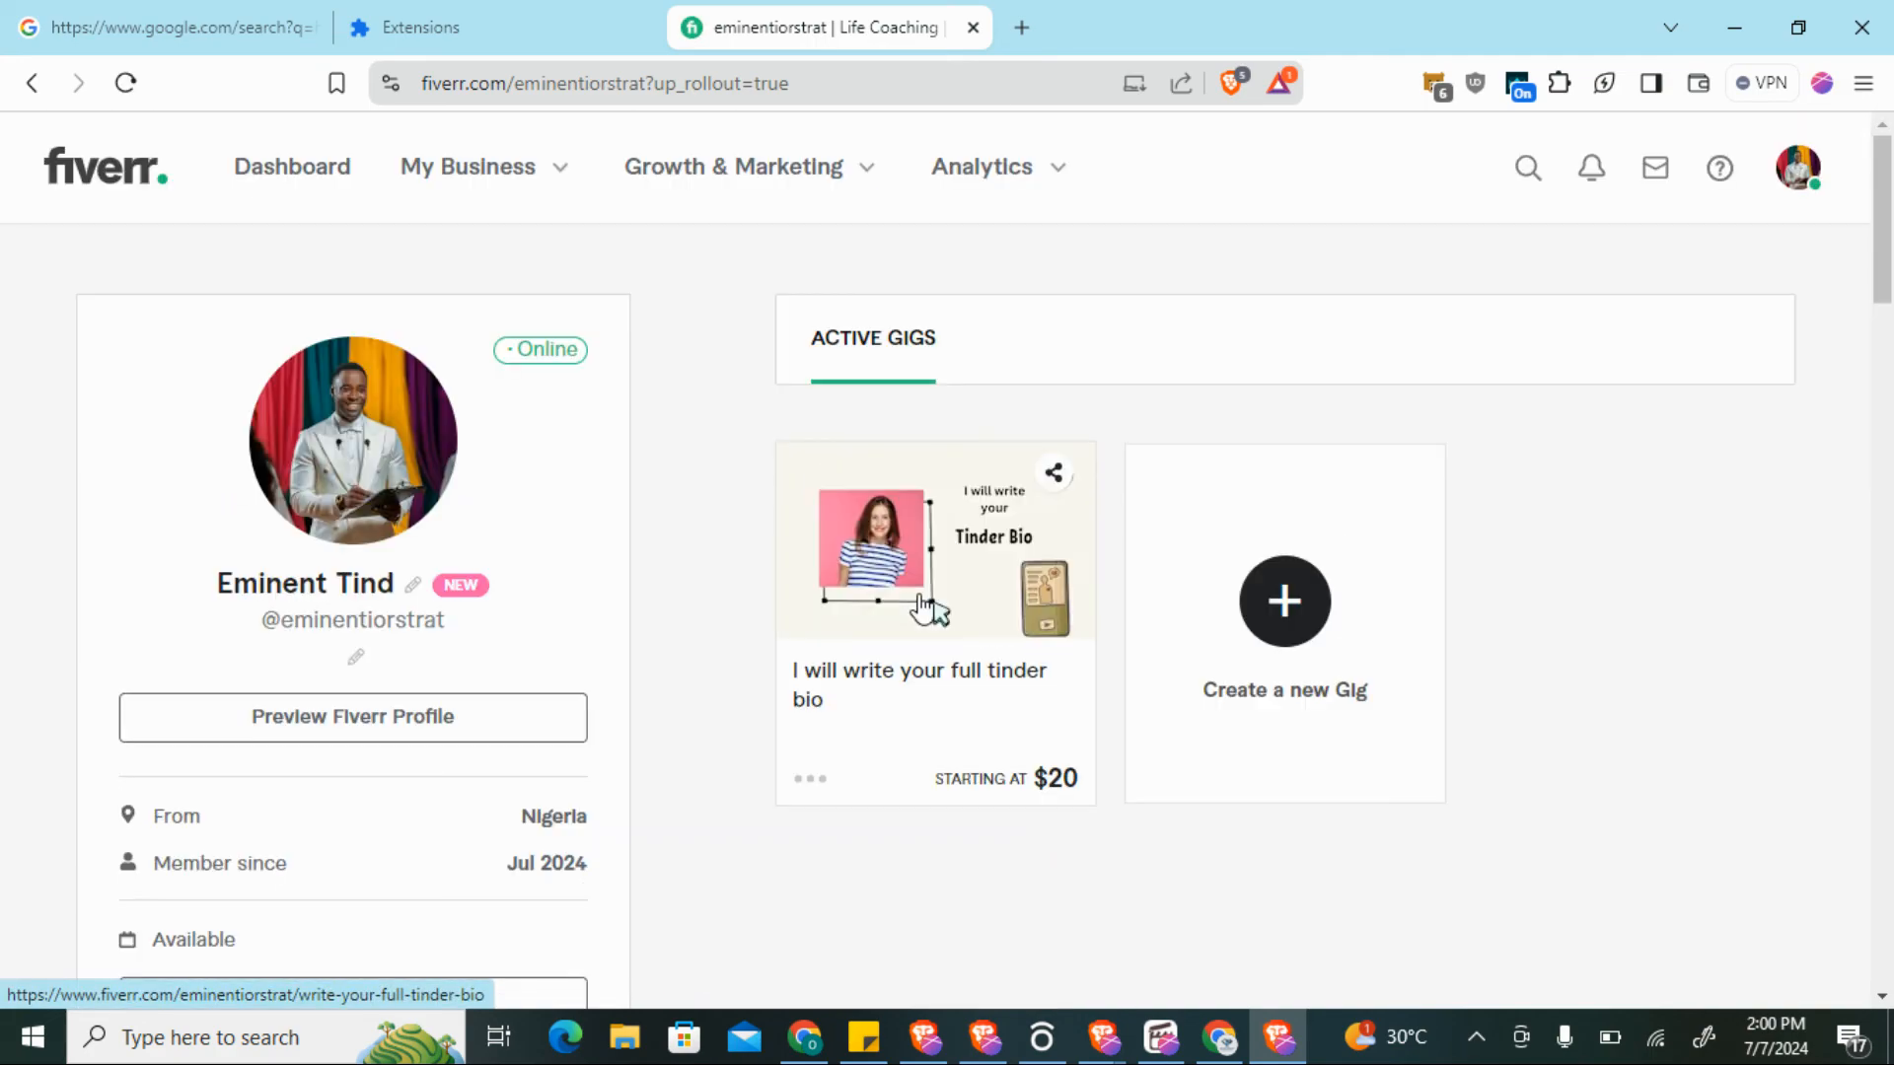
scroll(957, 690, "down", 2)
scroll(955, 688, "up", 2)
scroll(1080, 578, "down", 1)
scroll(736, 516, "up", 1)
scroll(622, 473, "down", 2)
scroll(622, 474, "up", 2)
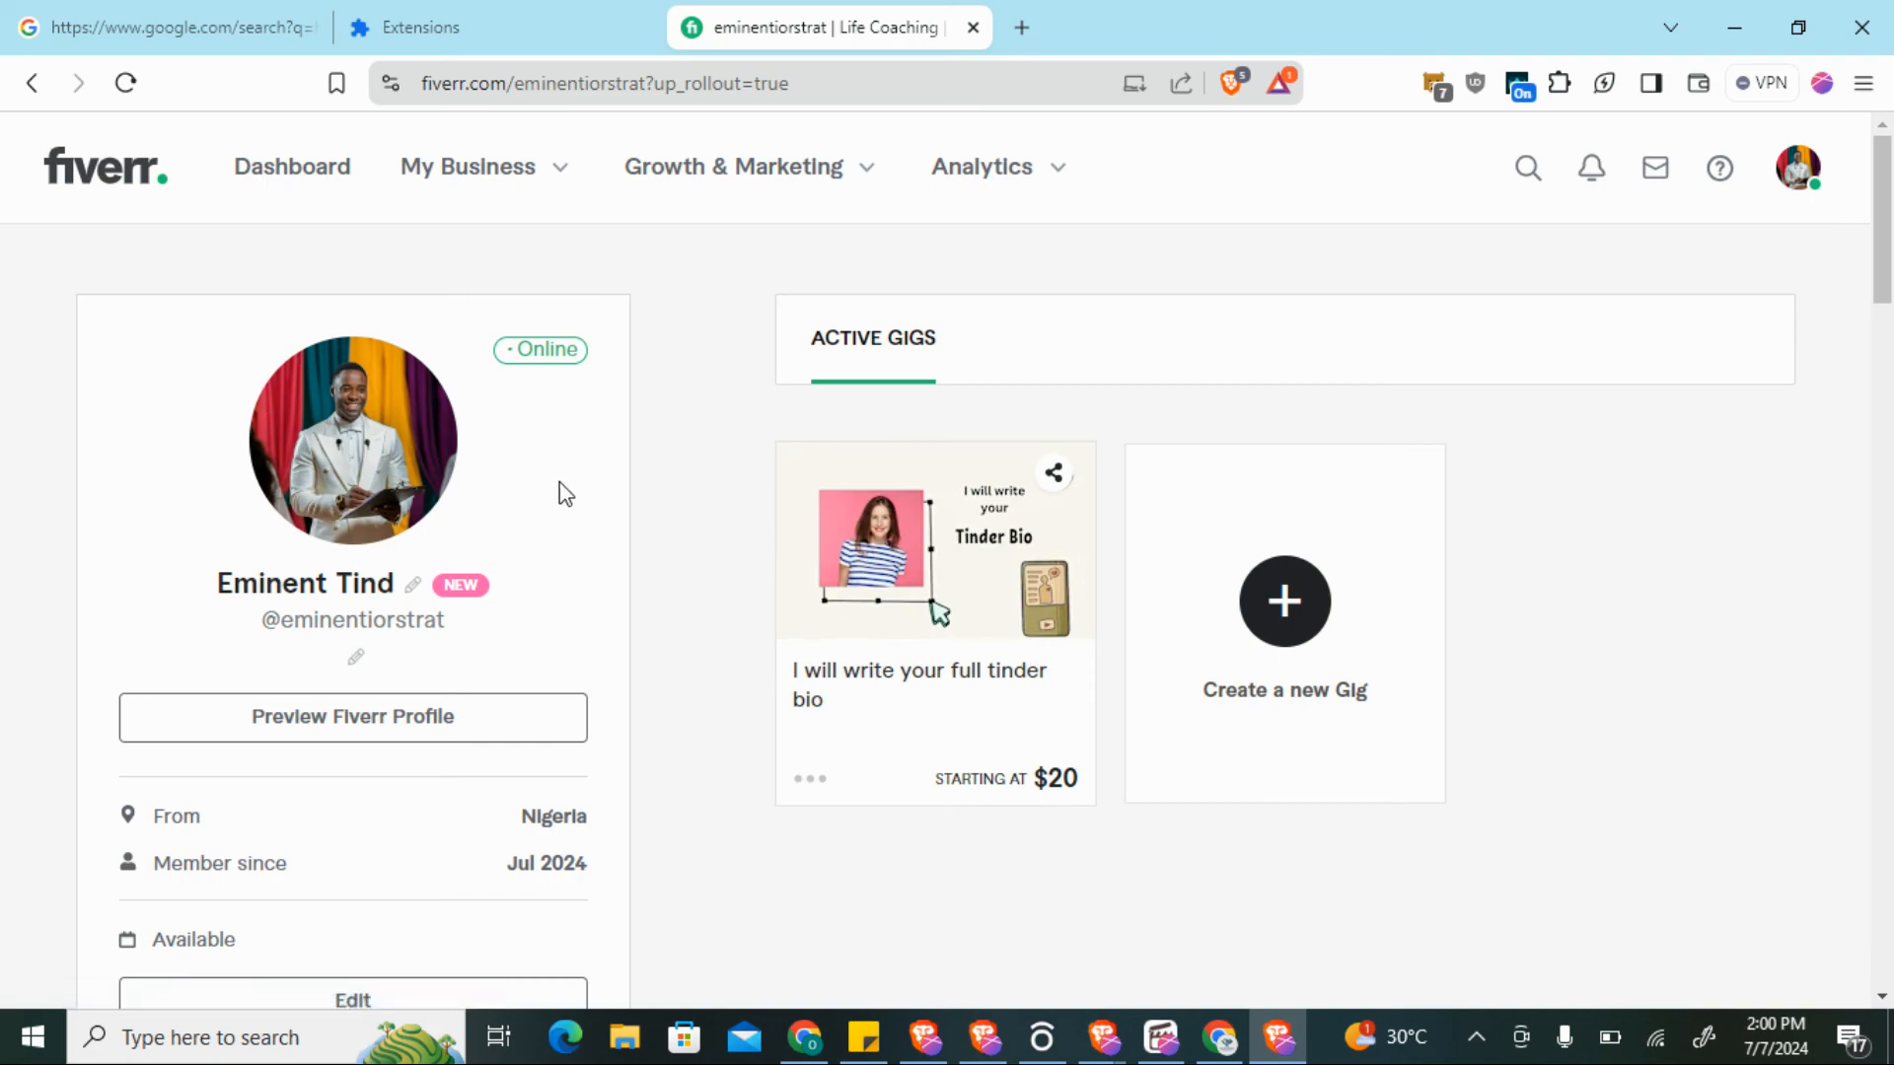
scroll(897, 562, "down", 1)
scroll(922, 602, "up", 1)
left_click(1599, 189)
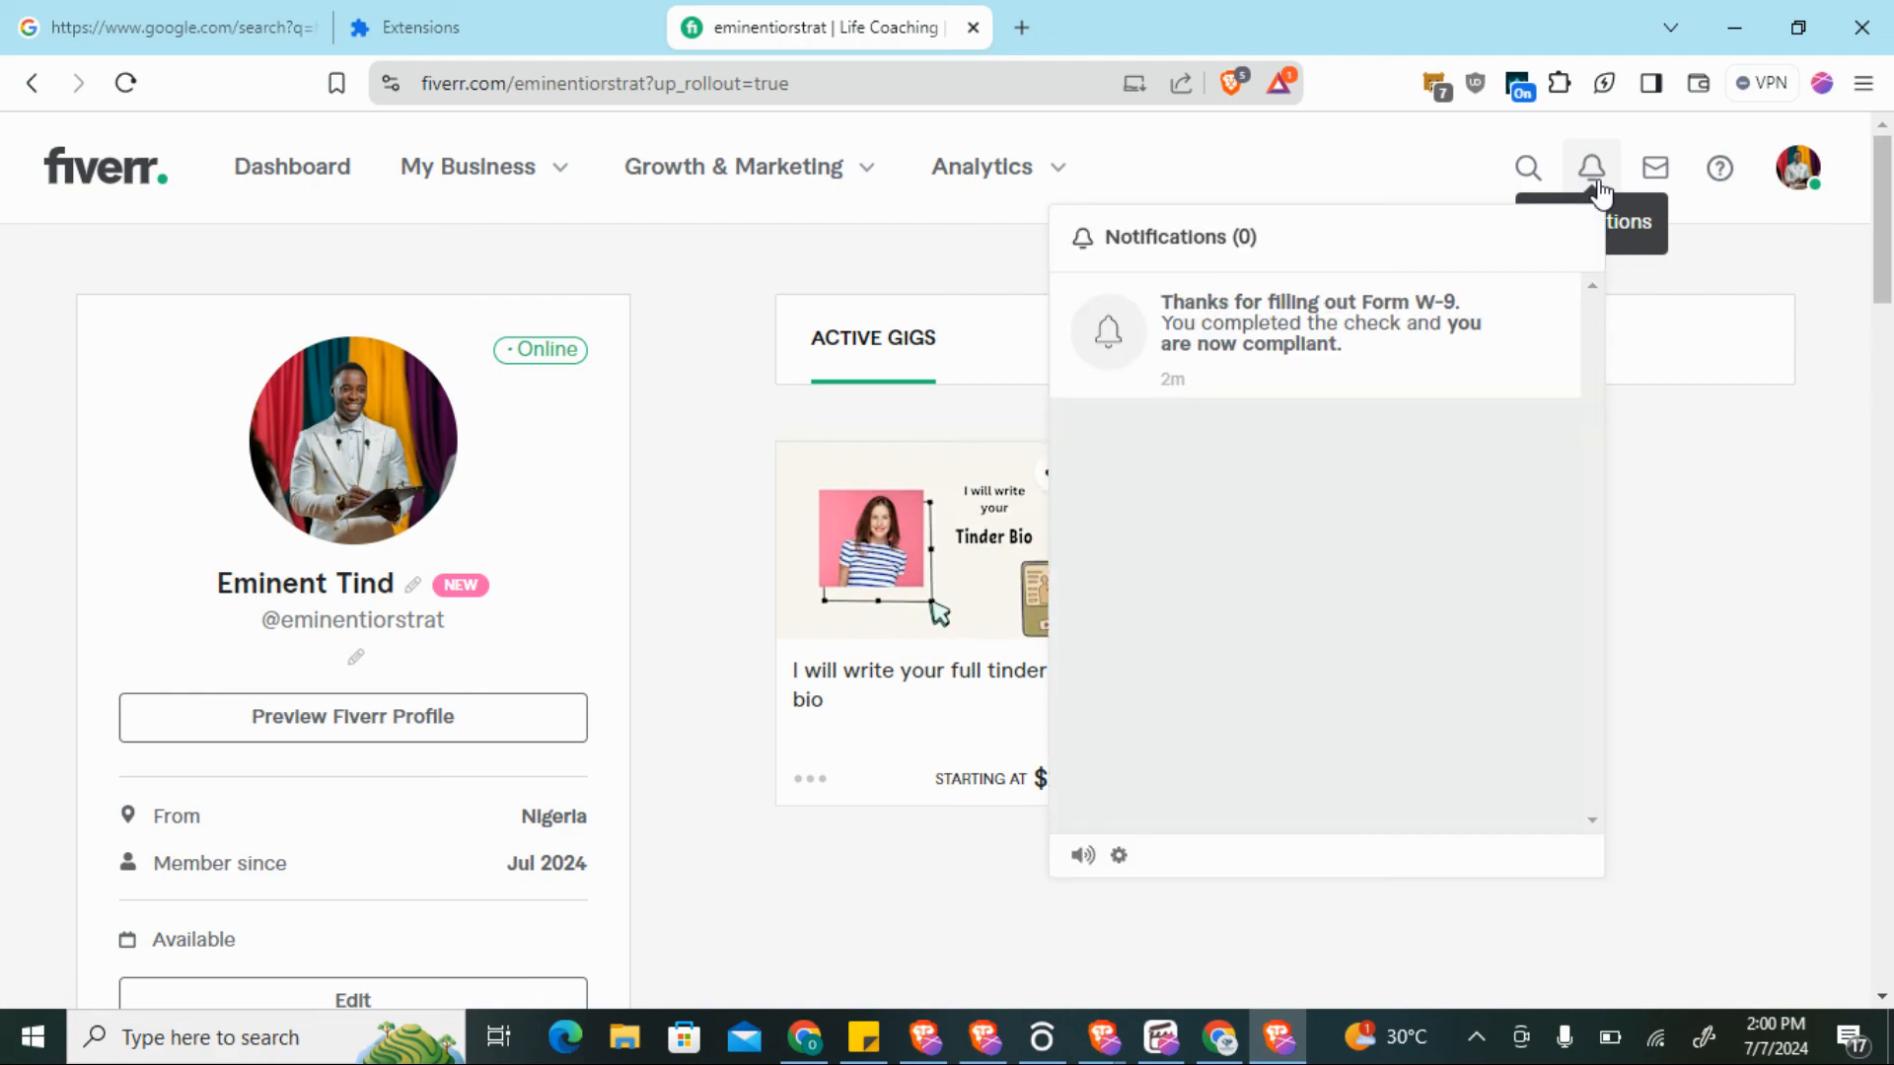
left_click(1733, 631)
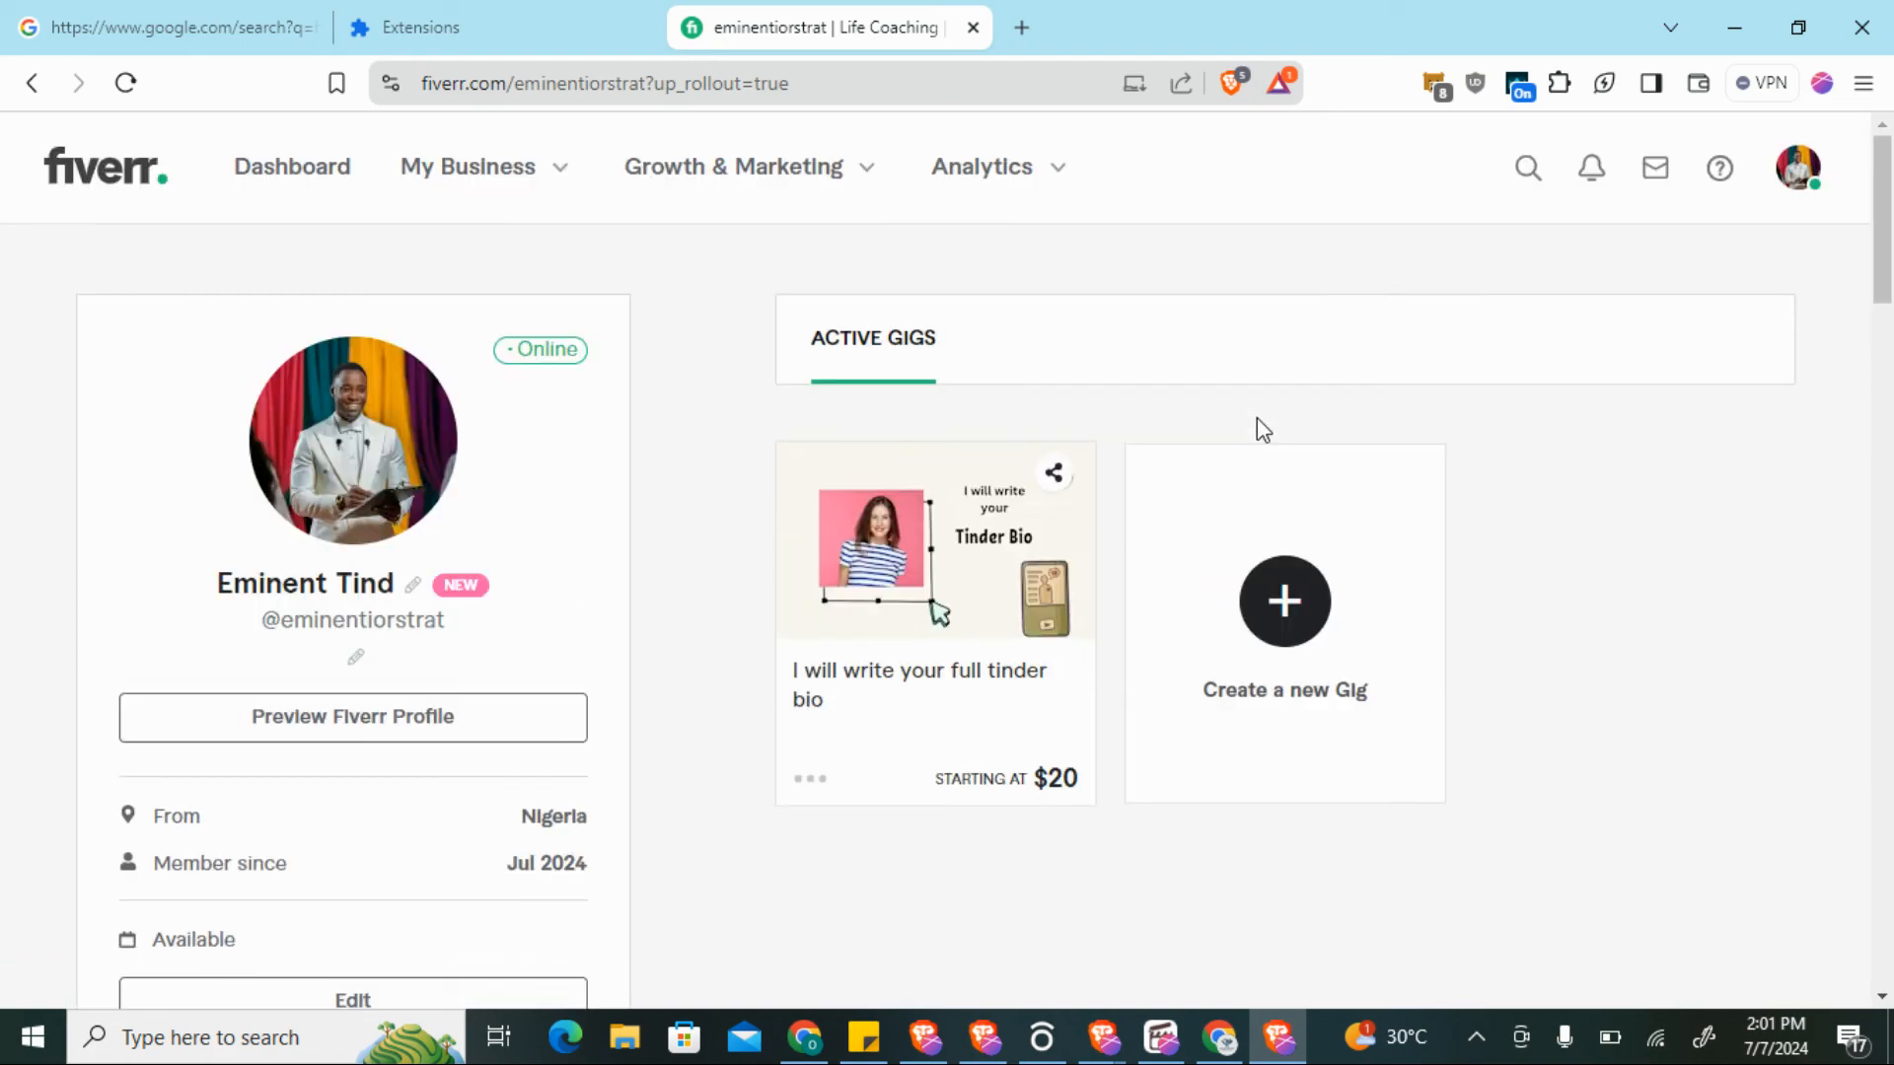
- Turn uBlock Origin on for fiverr.com and reload the seller profile page
left_click(1475, 83)
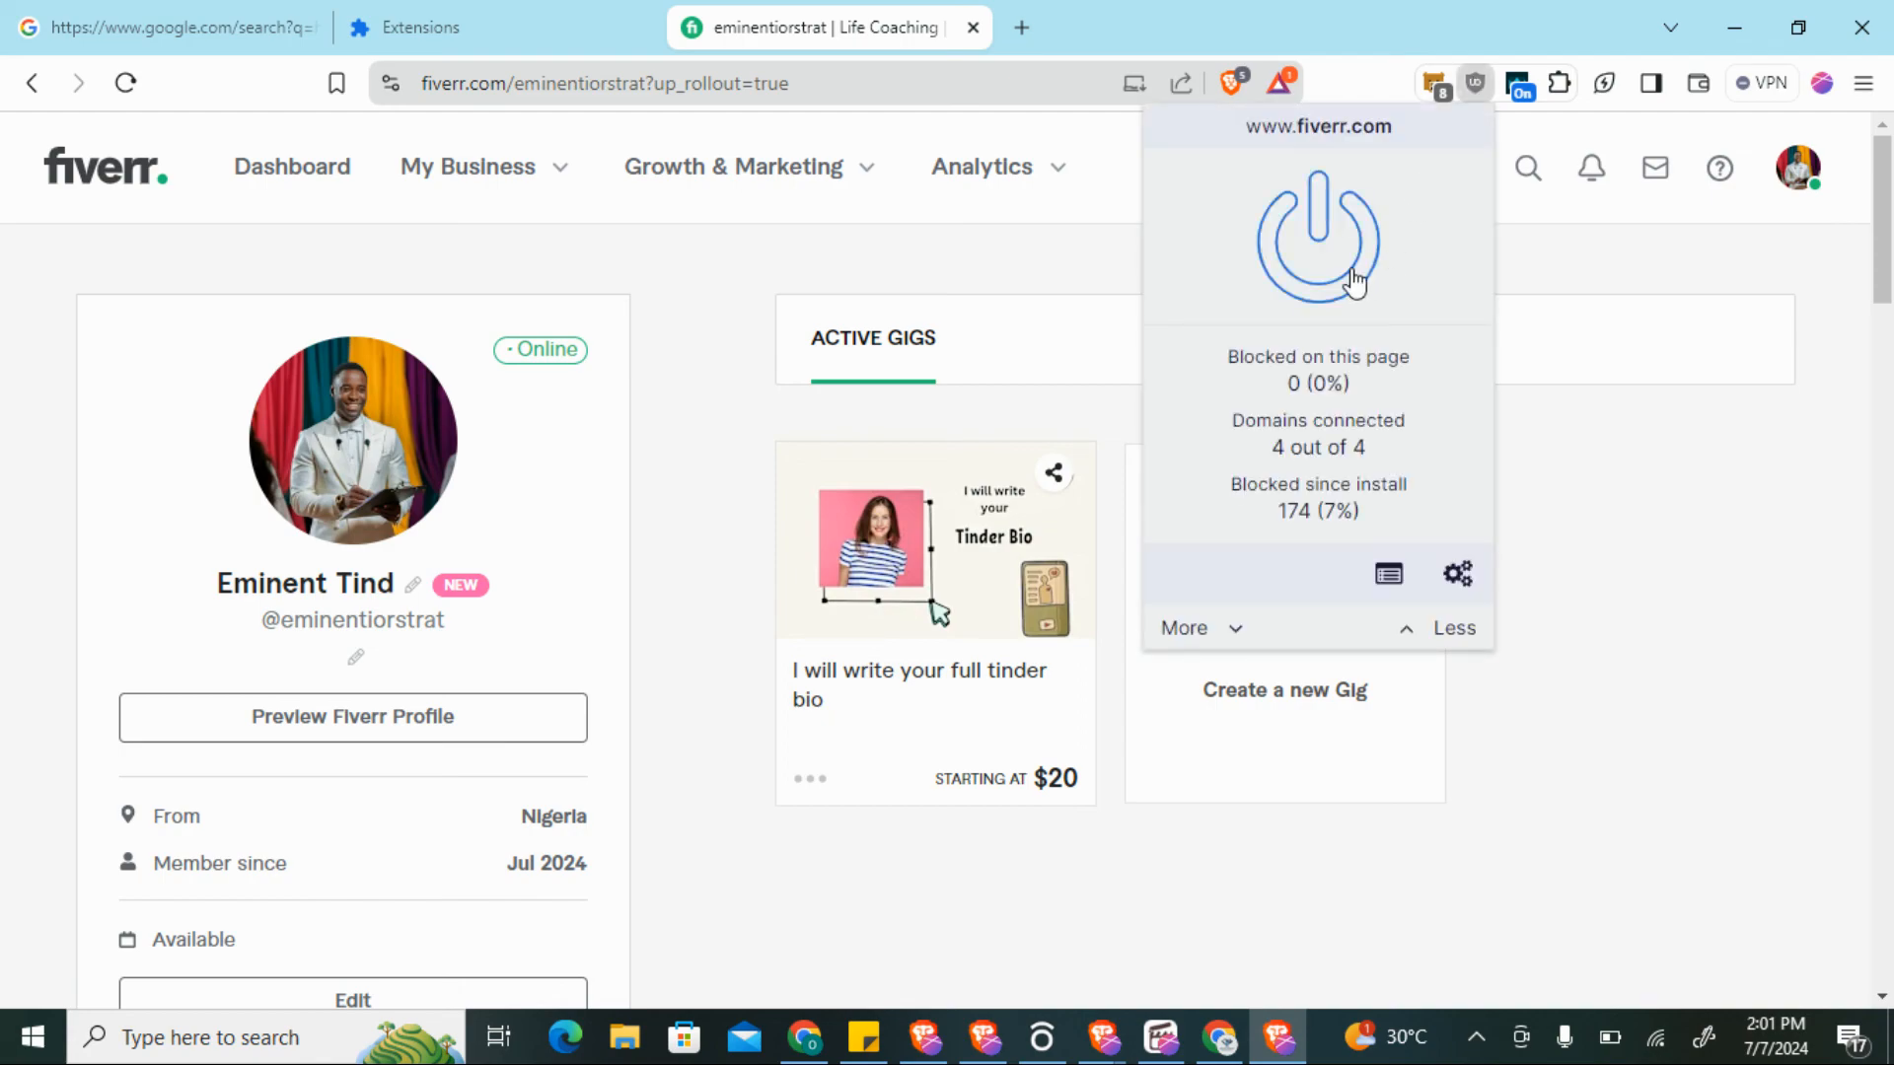
left_click(1354, 284)
left_click(1592, 452)
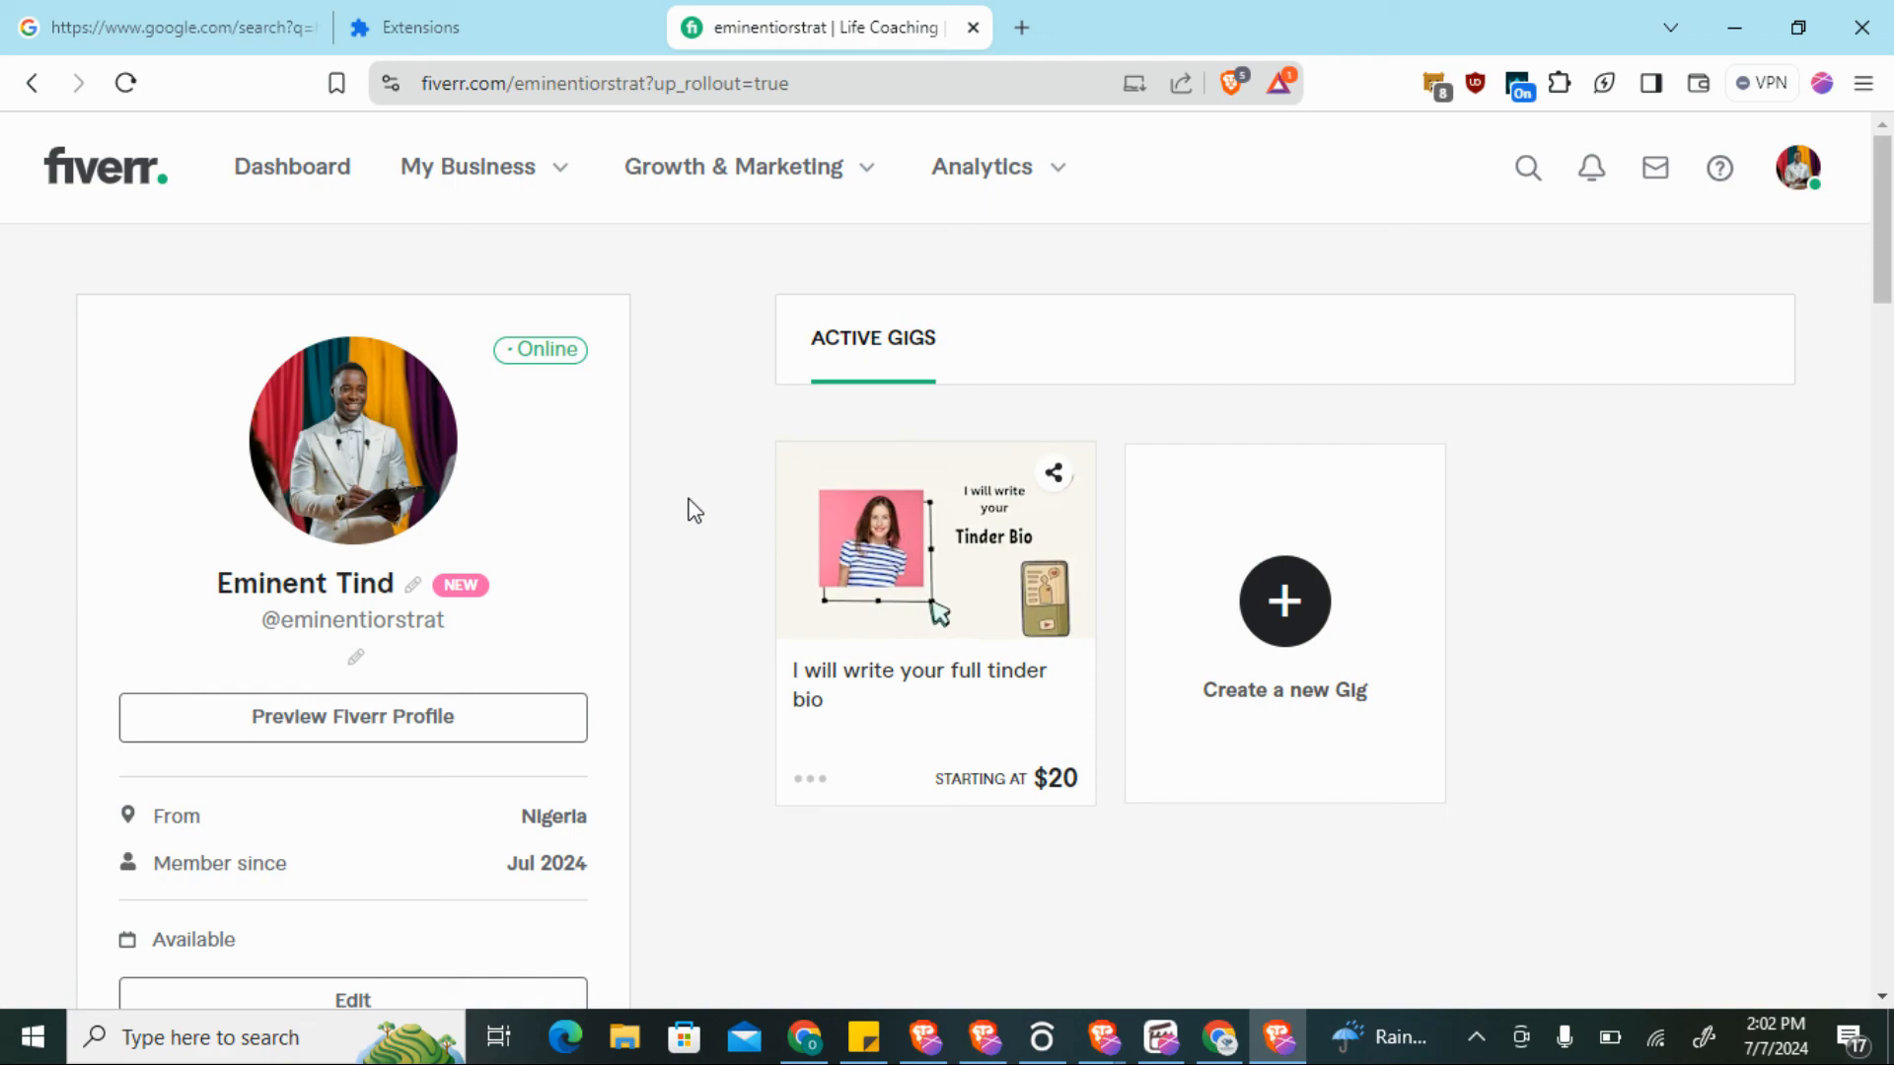
scroll(1740, 828, "down", 3)
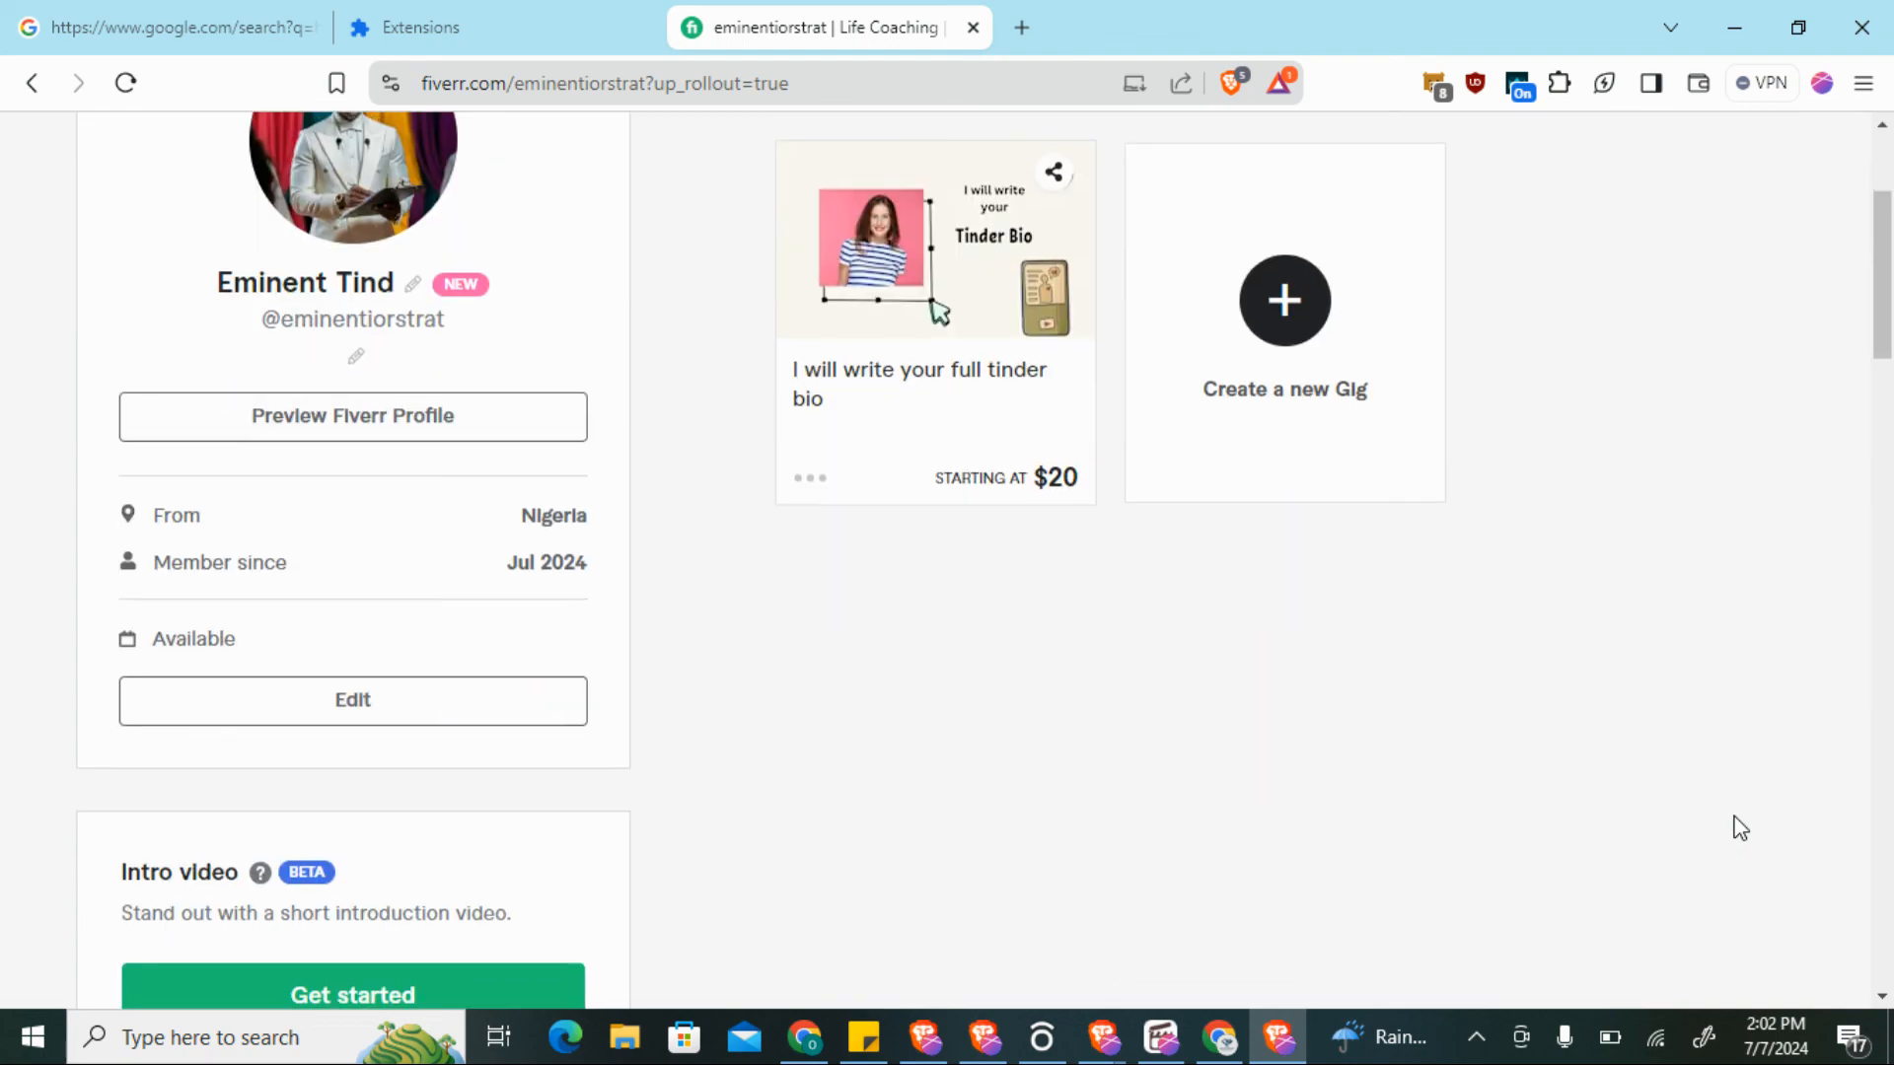
scroll(1736, 826, "up", 3)
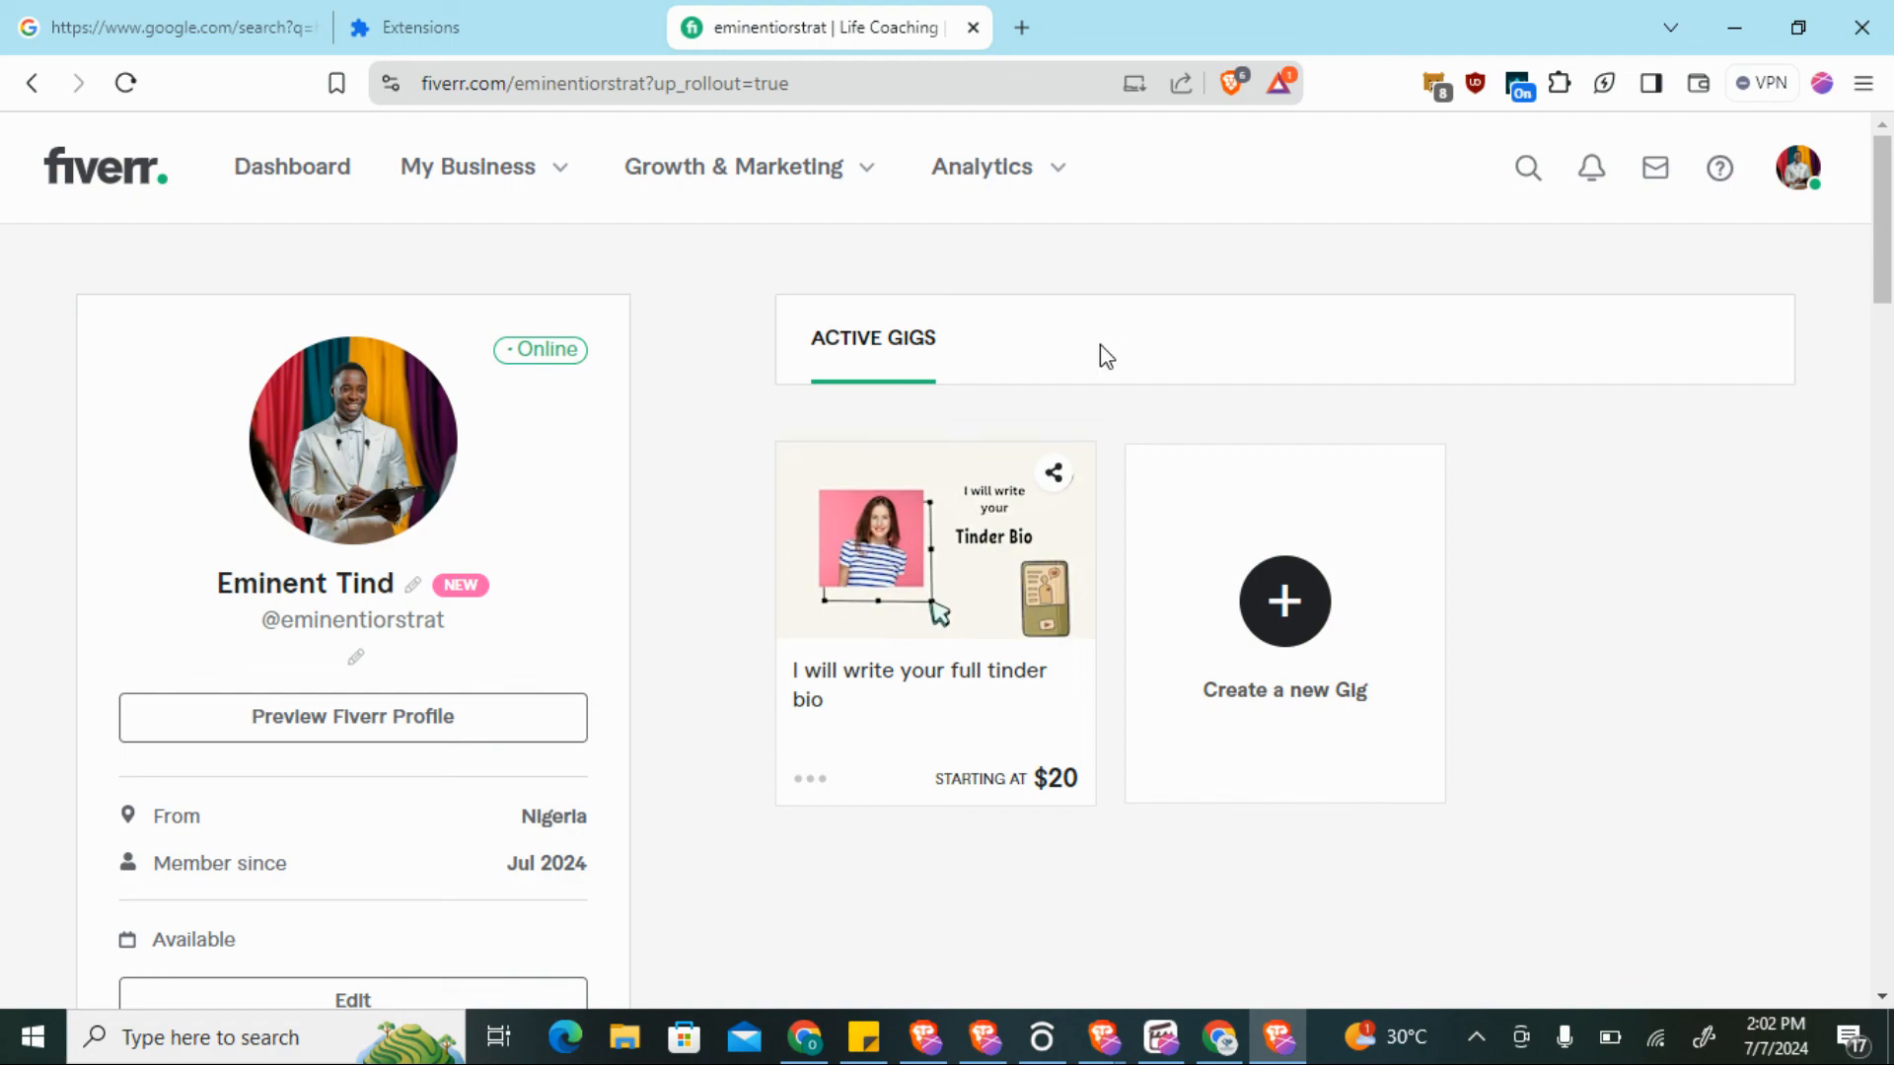
scroll(943, 313, "down", 1)
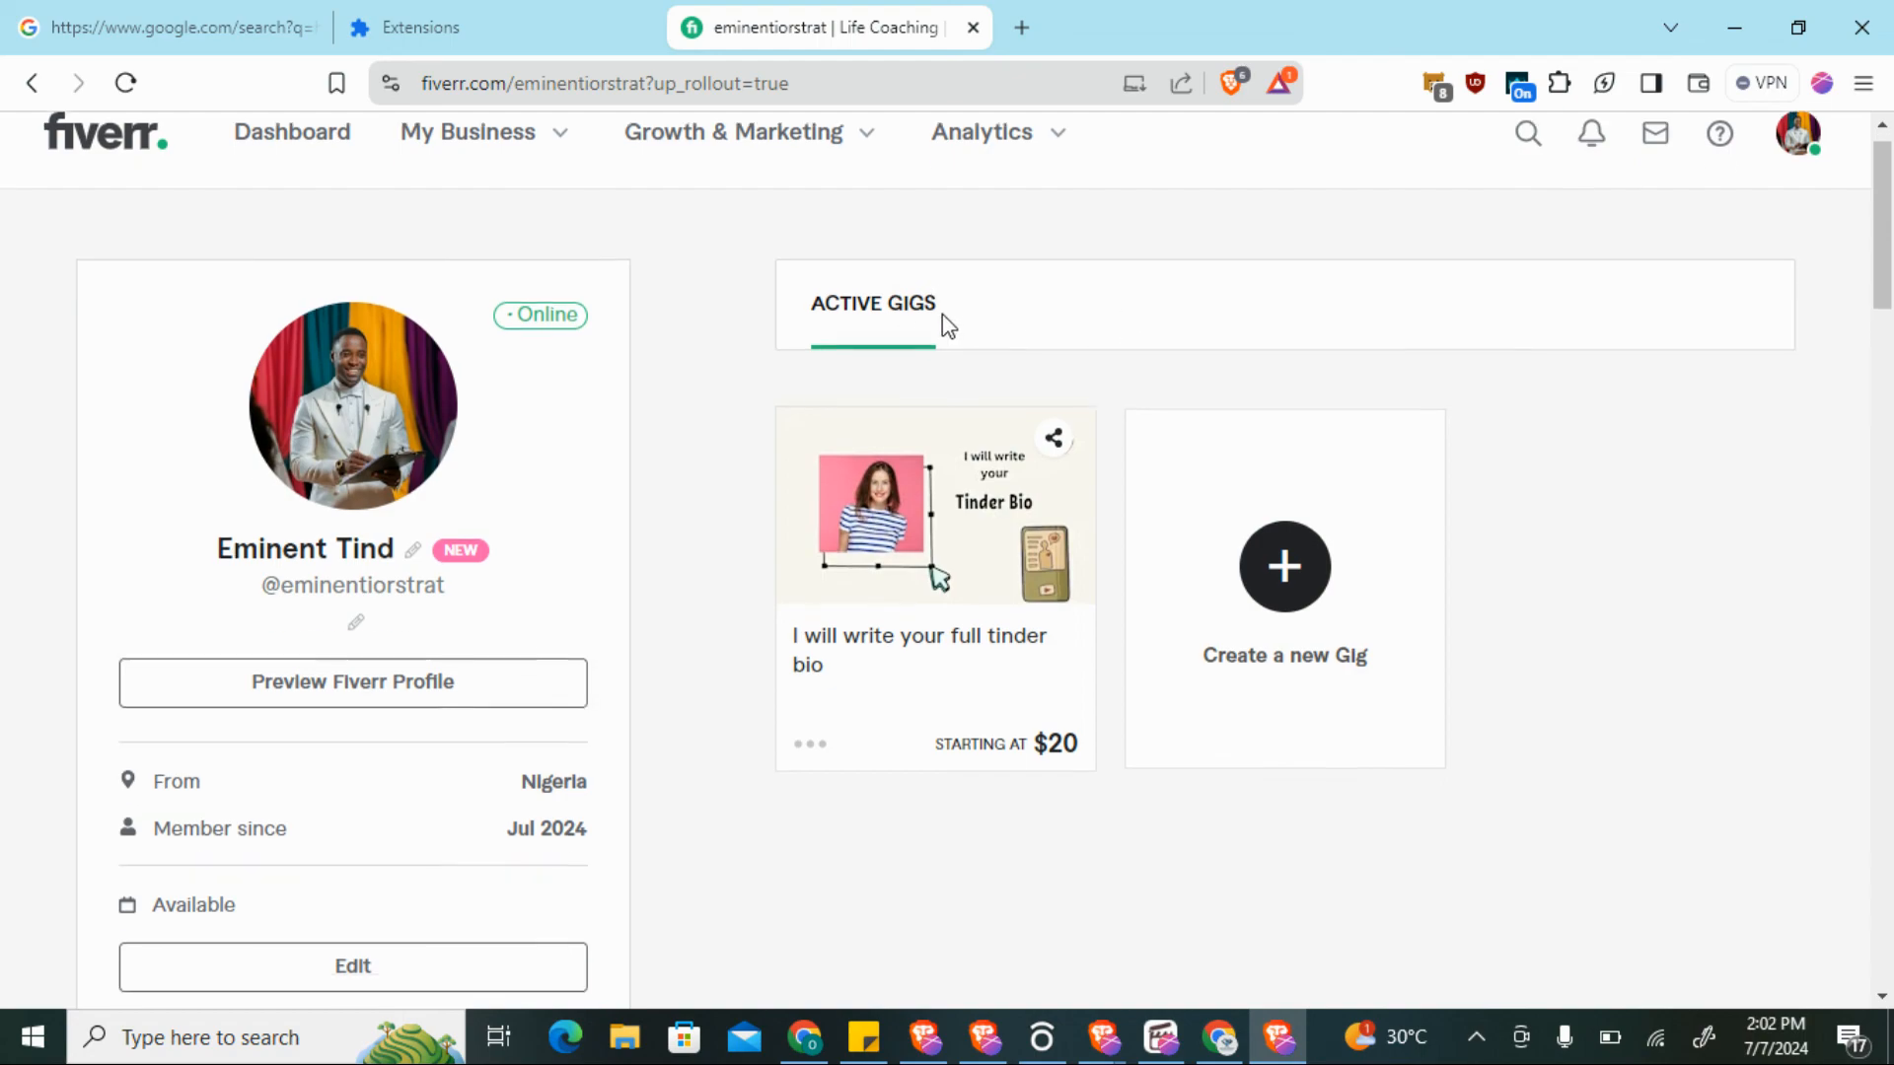
scroll(943, 313, "up", 1)
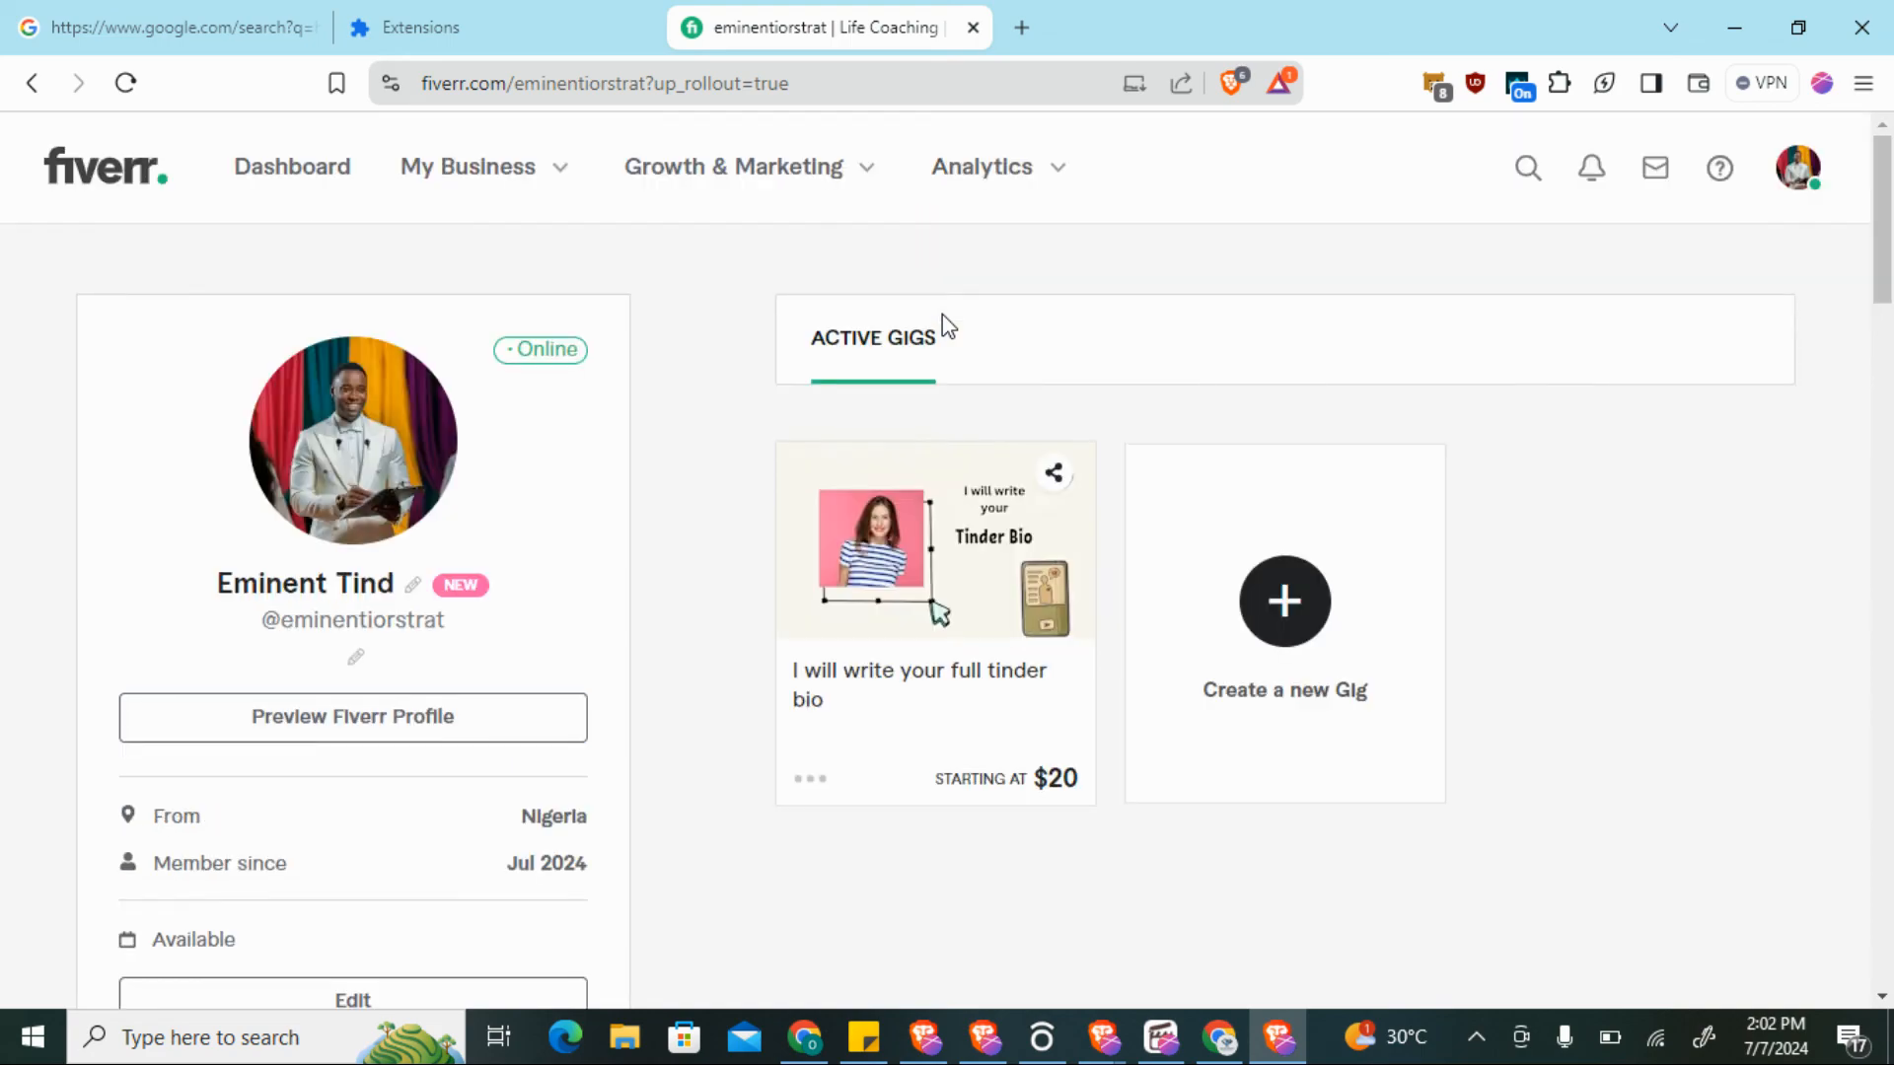
key("F5")
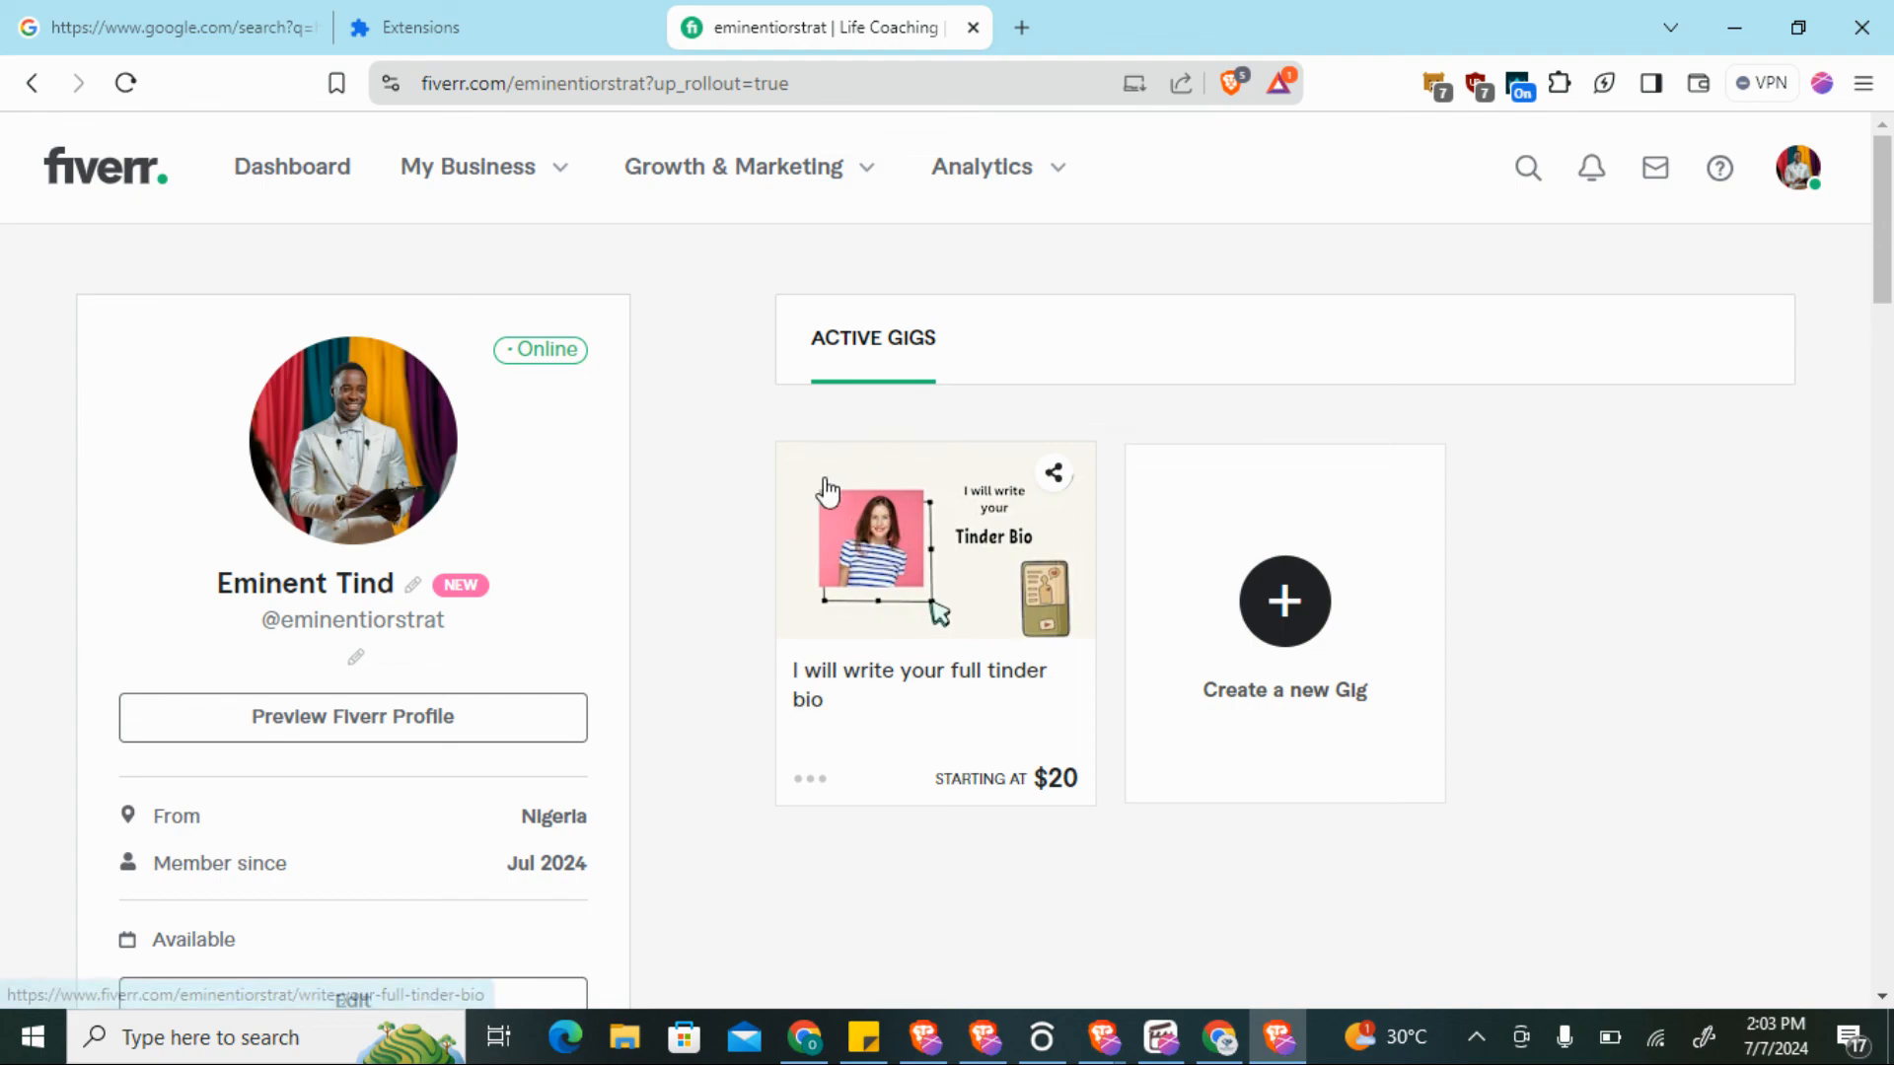
- Open the seller's gig management page, dismiss the tip about setting availability, and reload the page
left_click(526, 187)
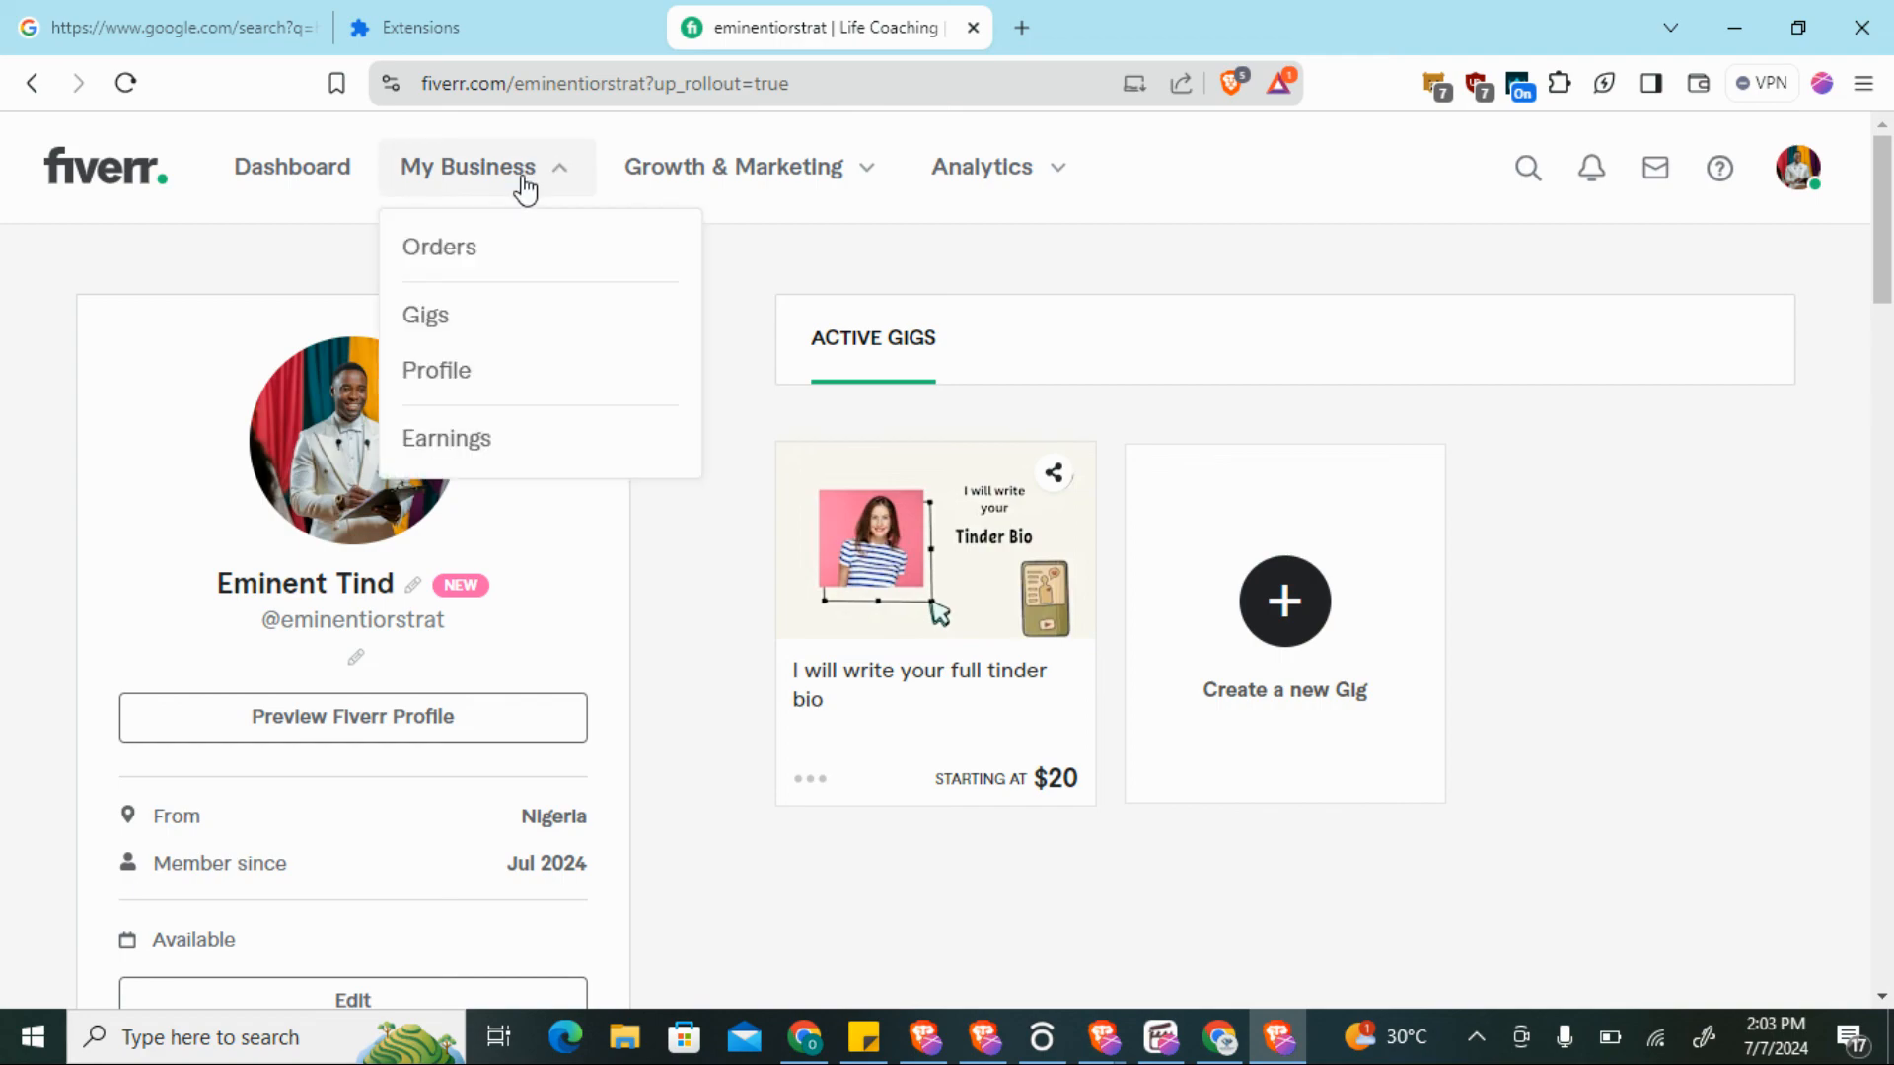
left_click(456, 315)
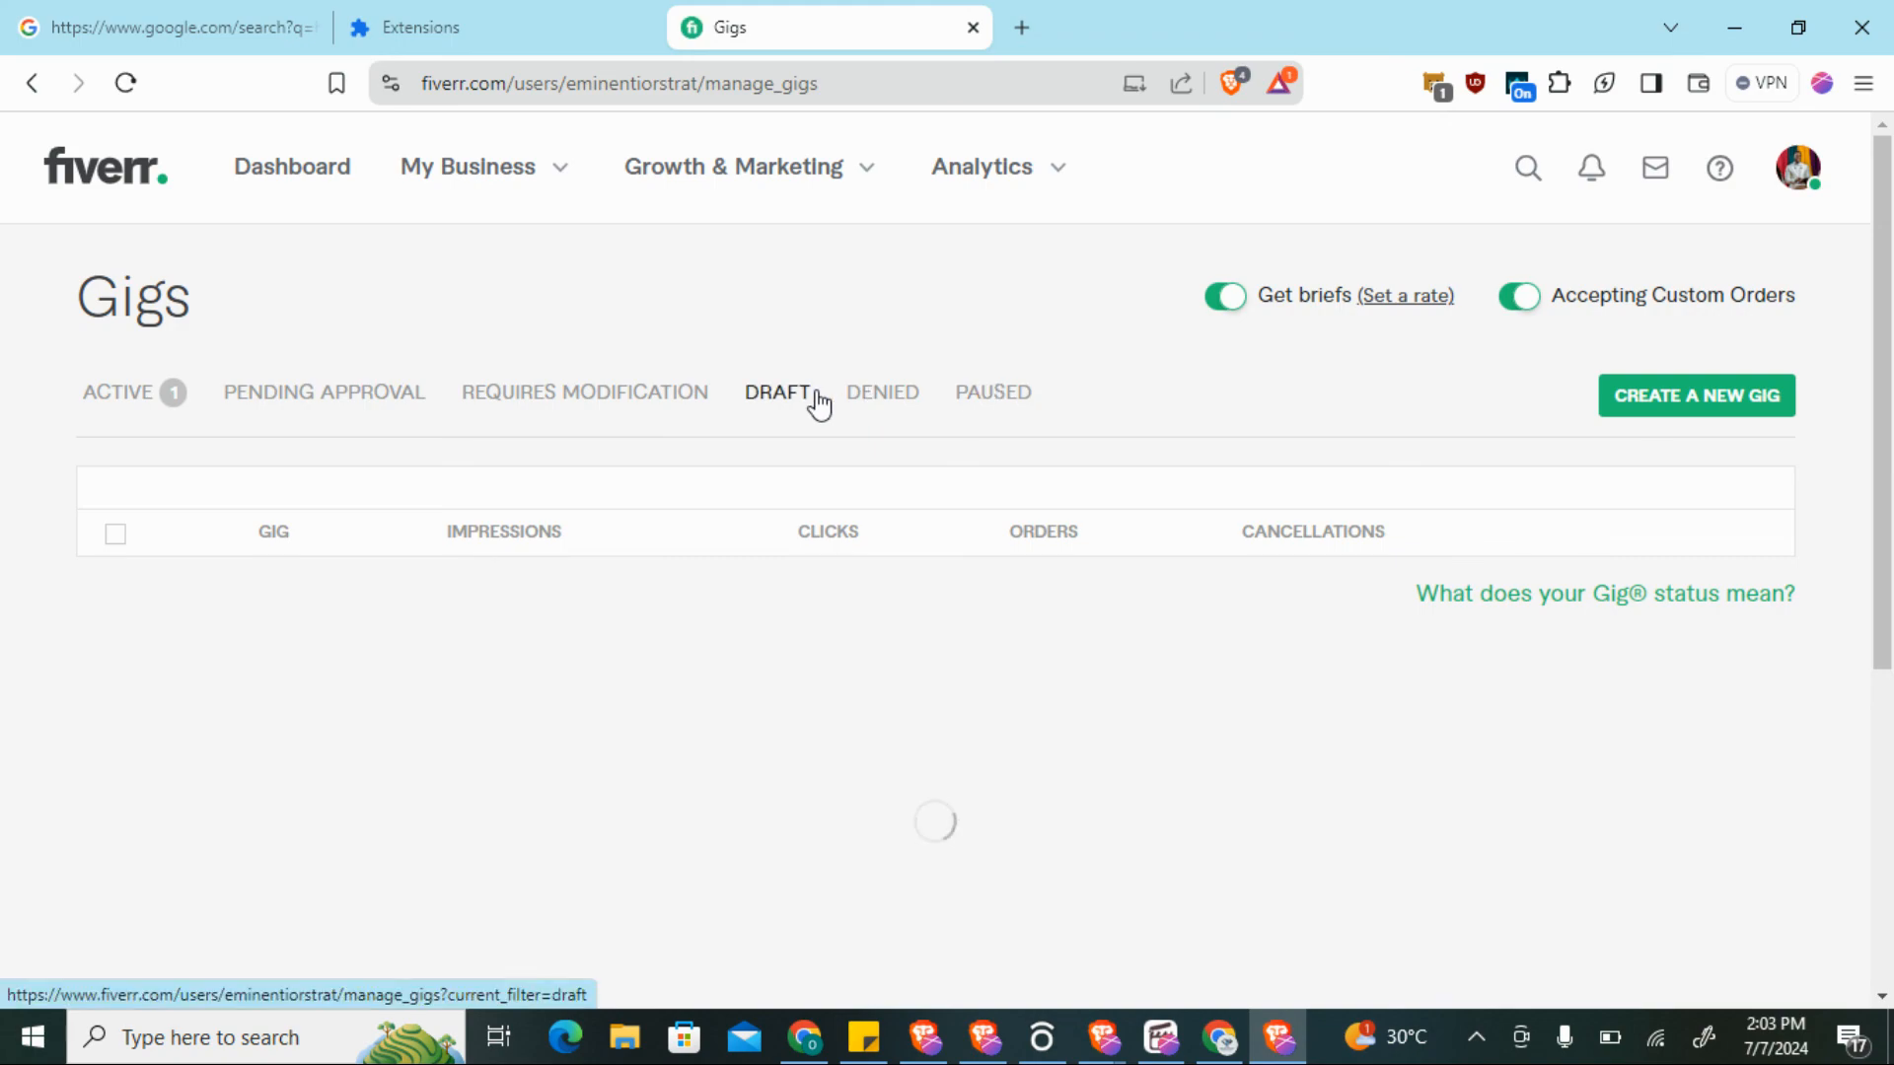
left_click_drag(1006, 321, 1343, 463)
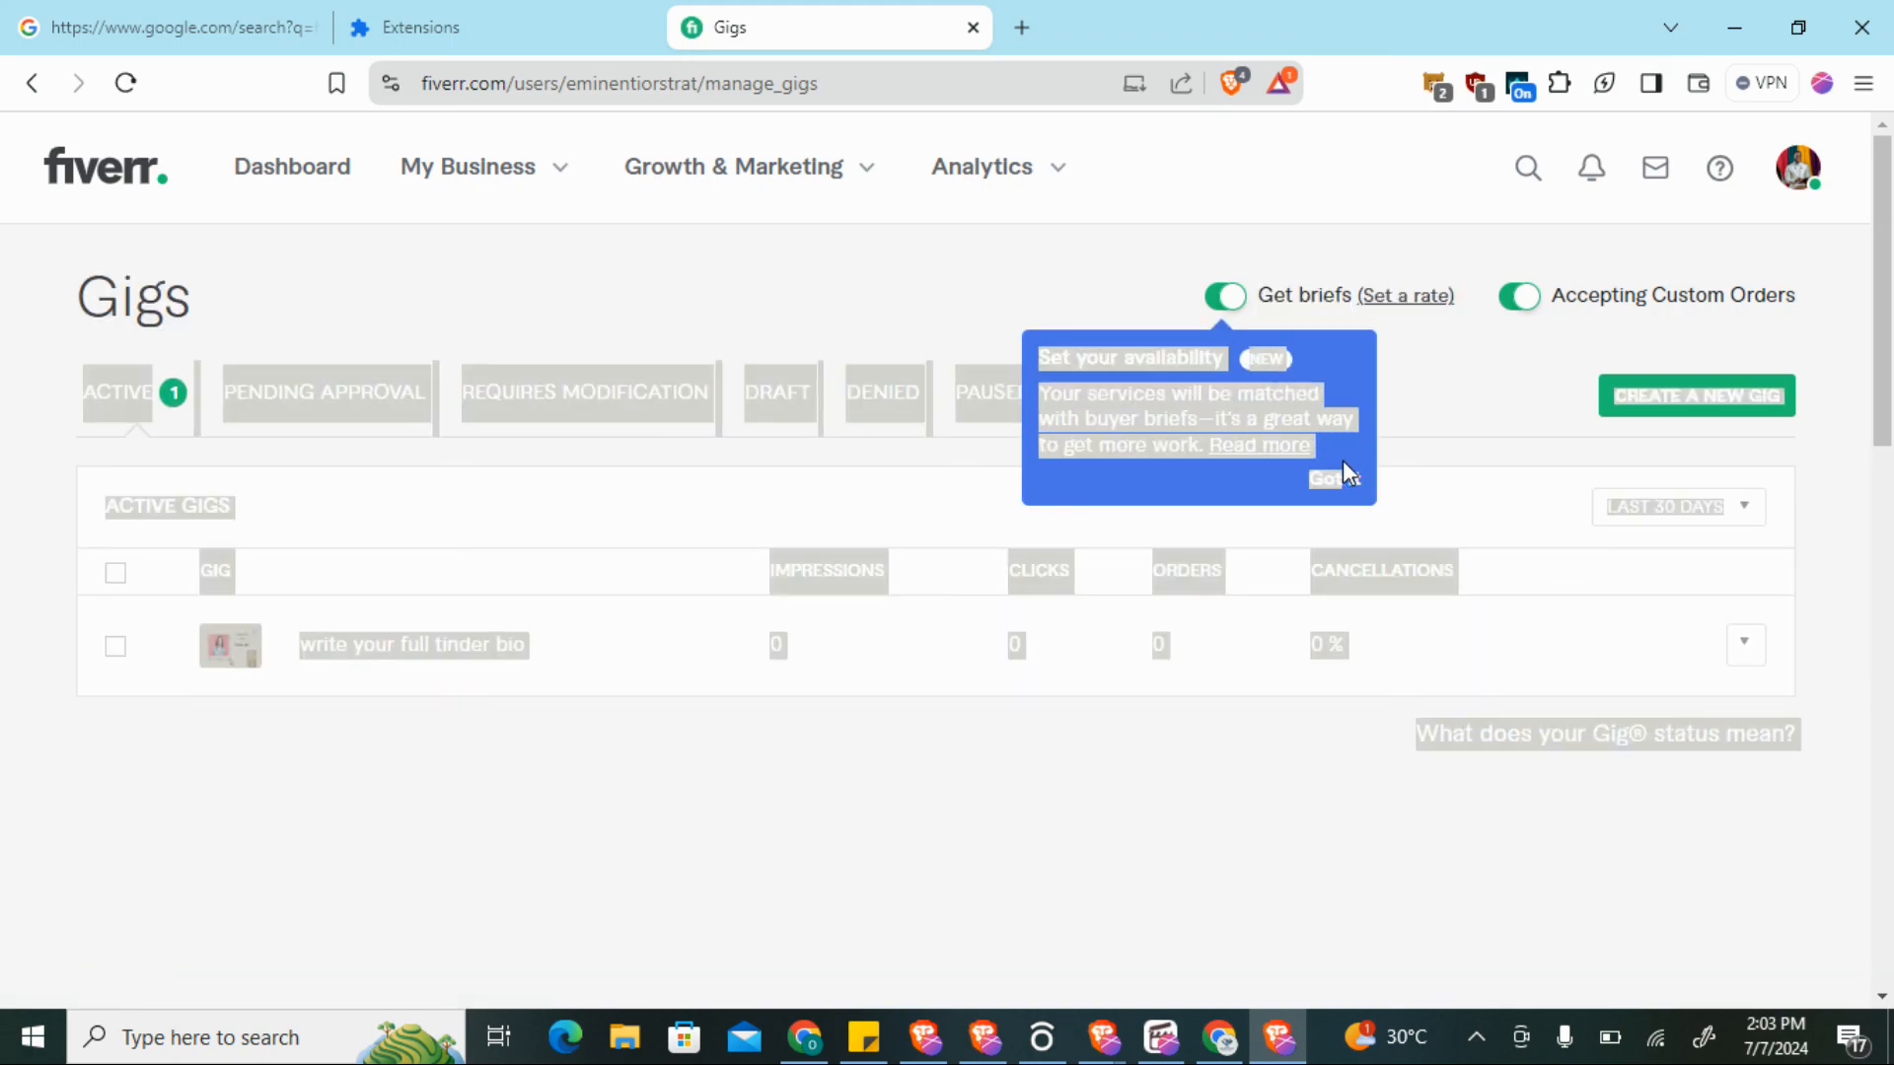
left_click(1341, 468)
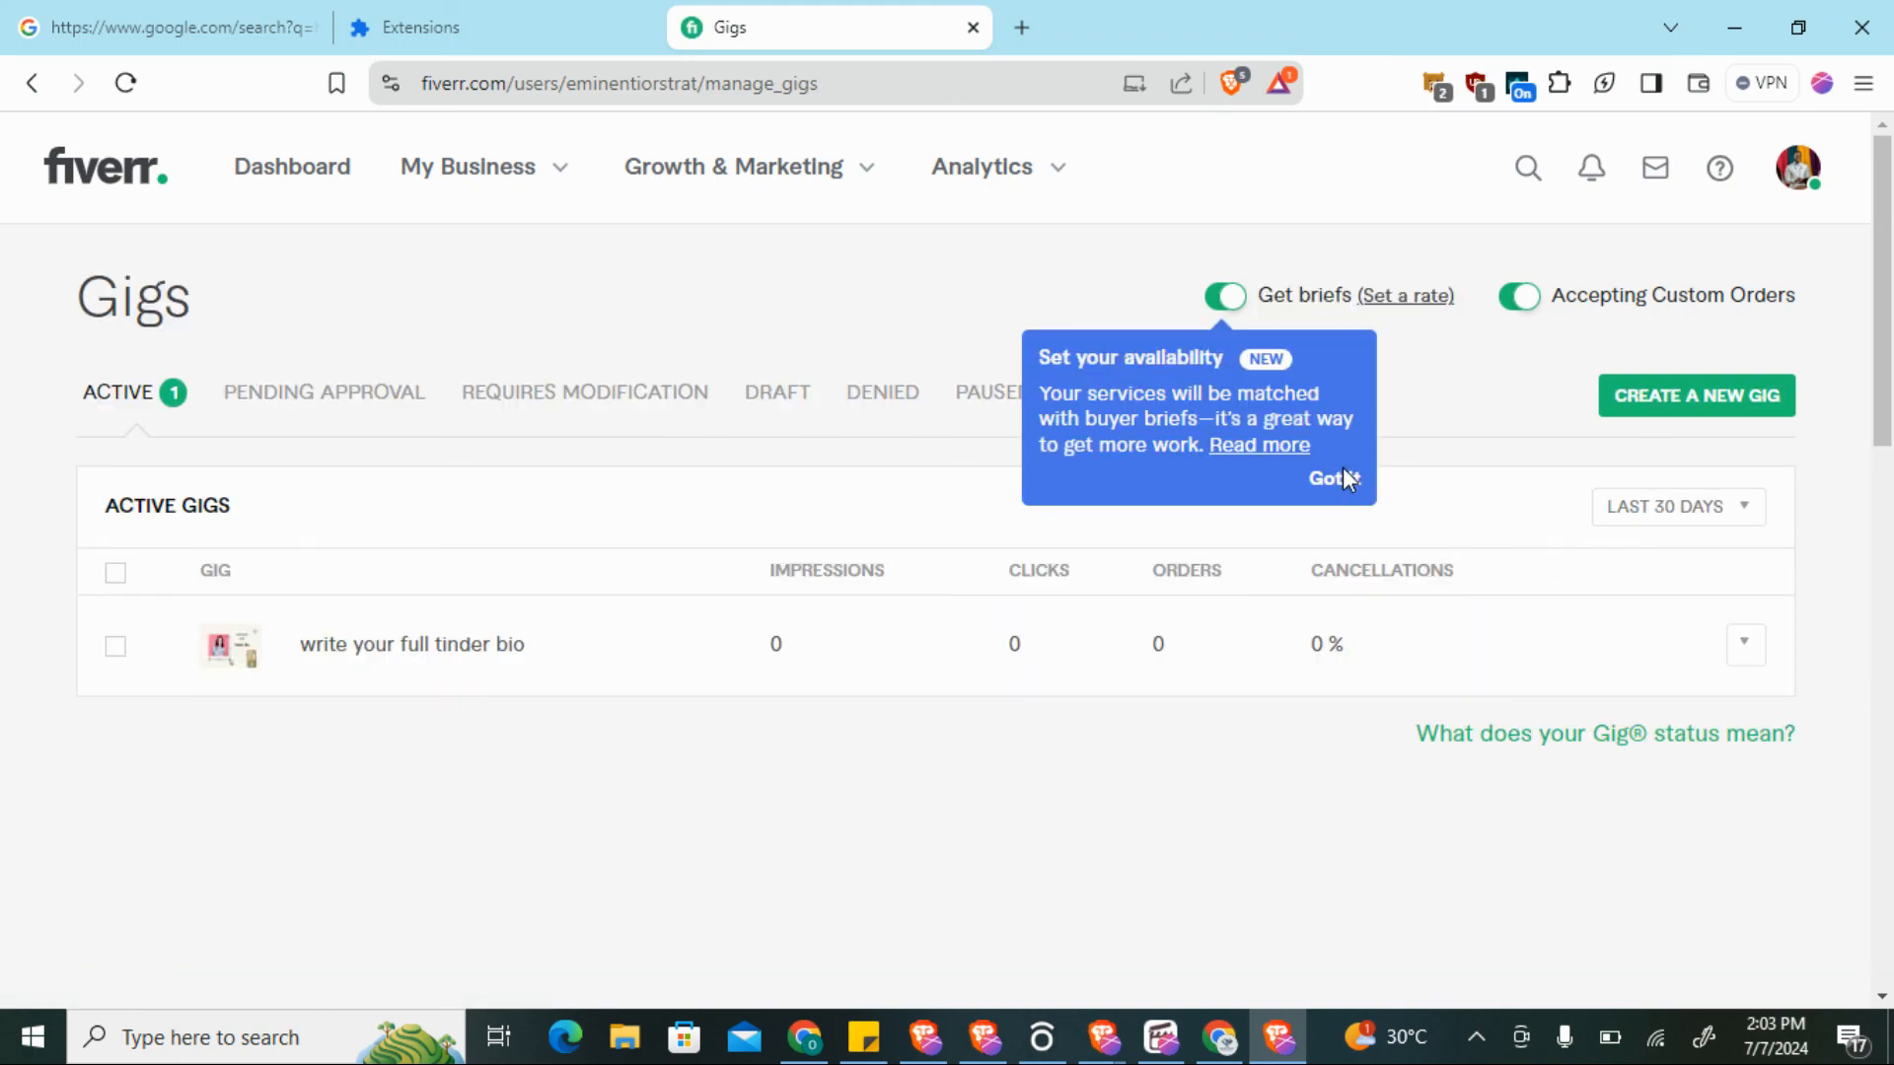
left_click(1338, 487)
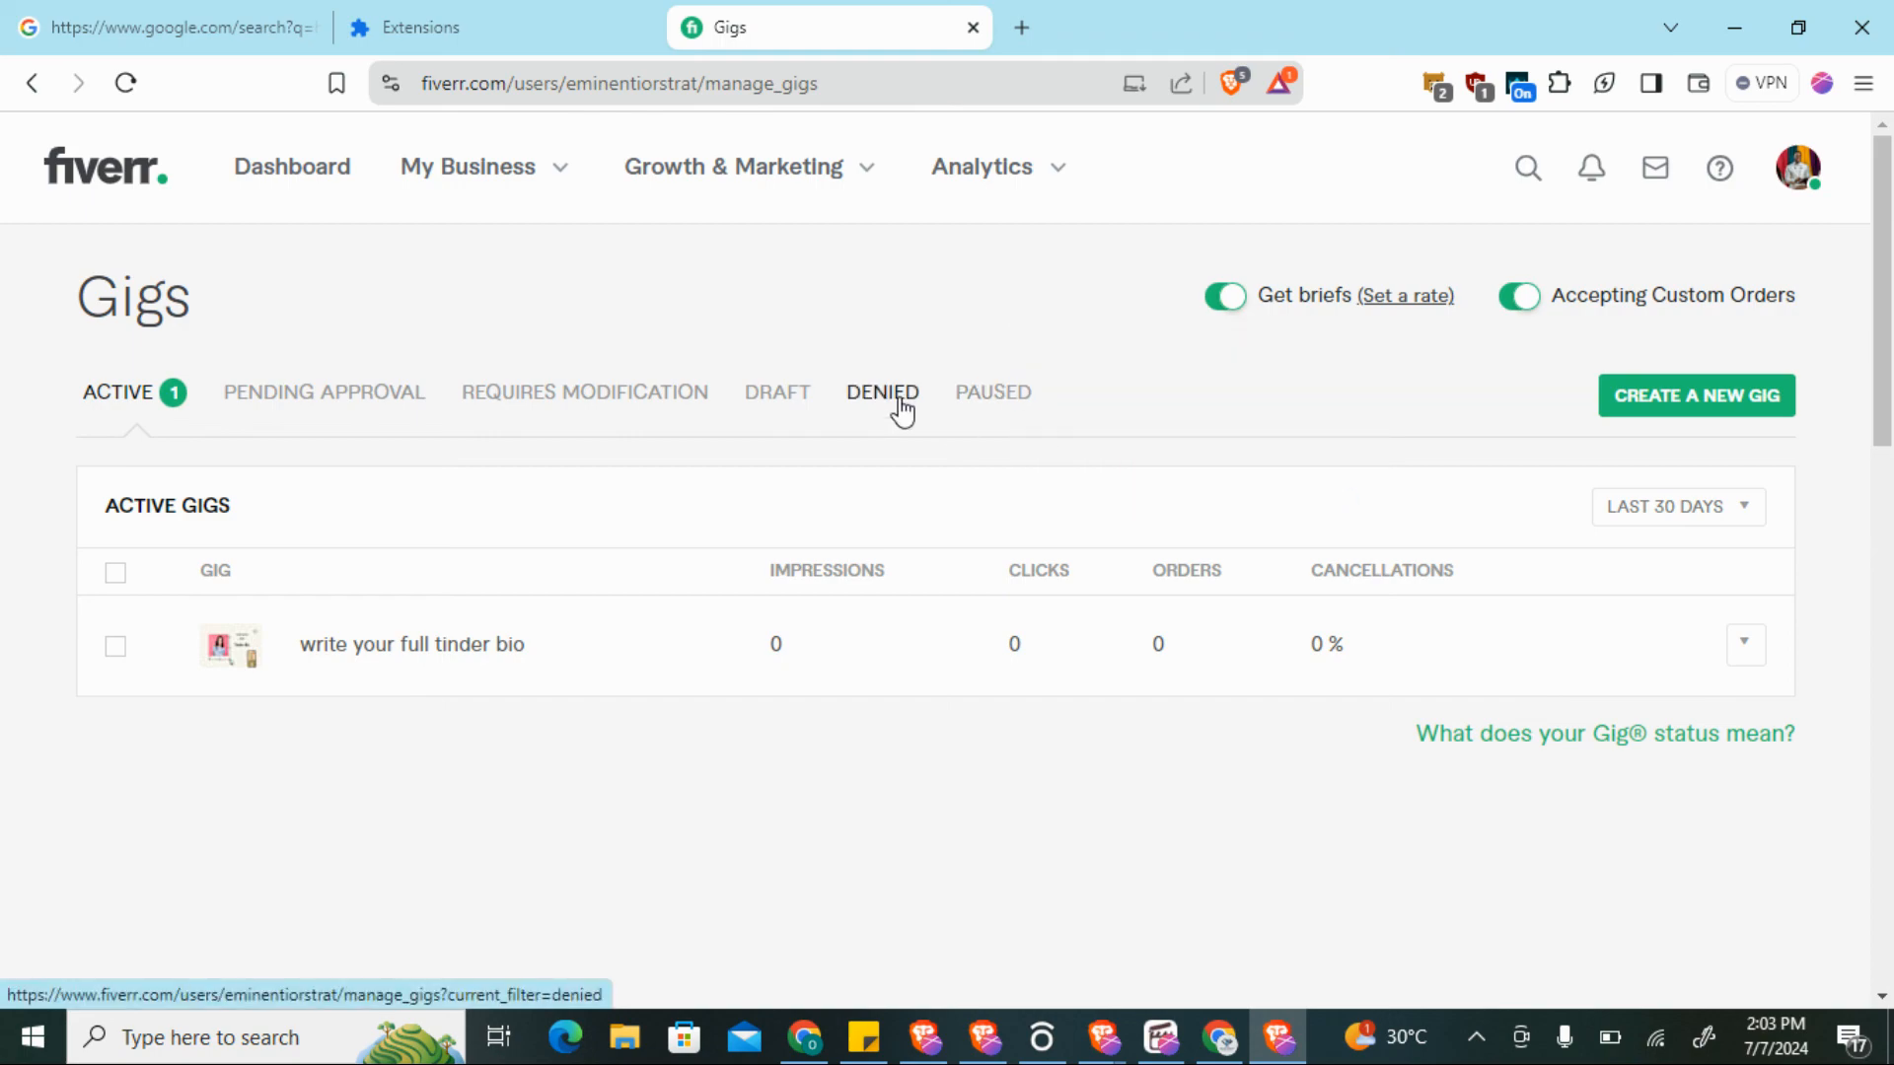
key("F5")
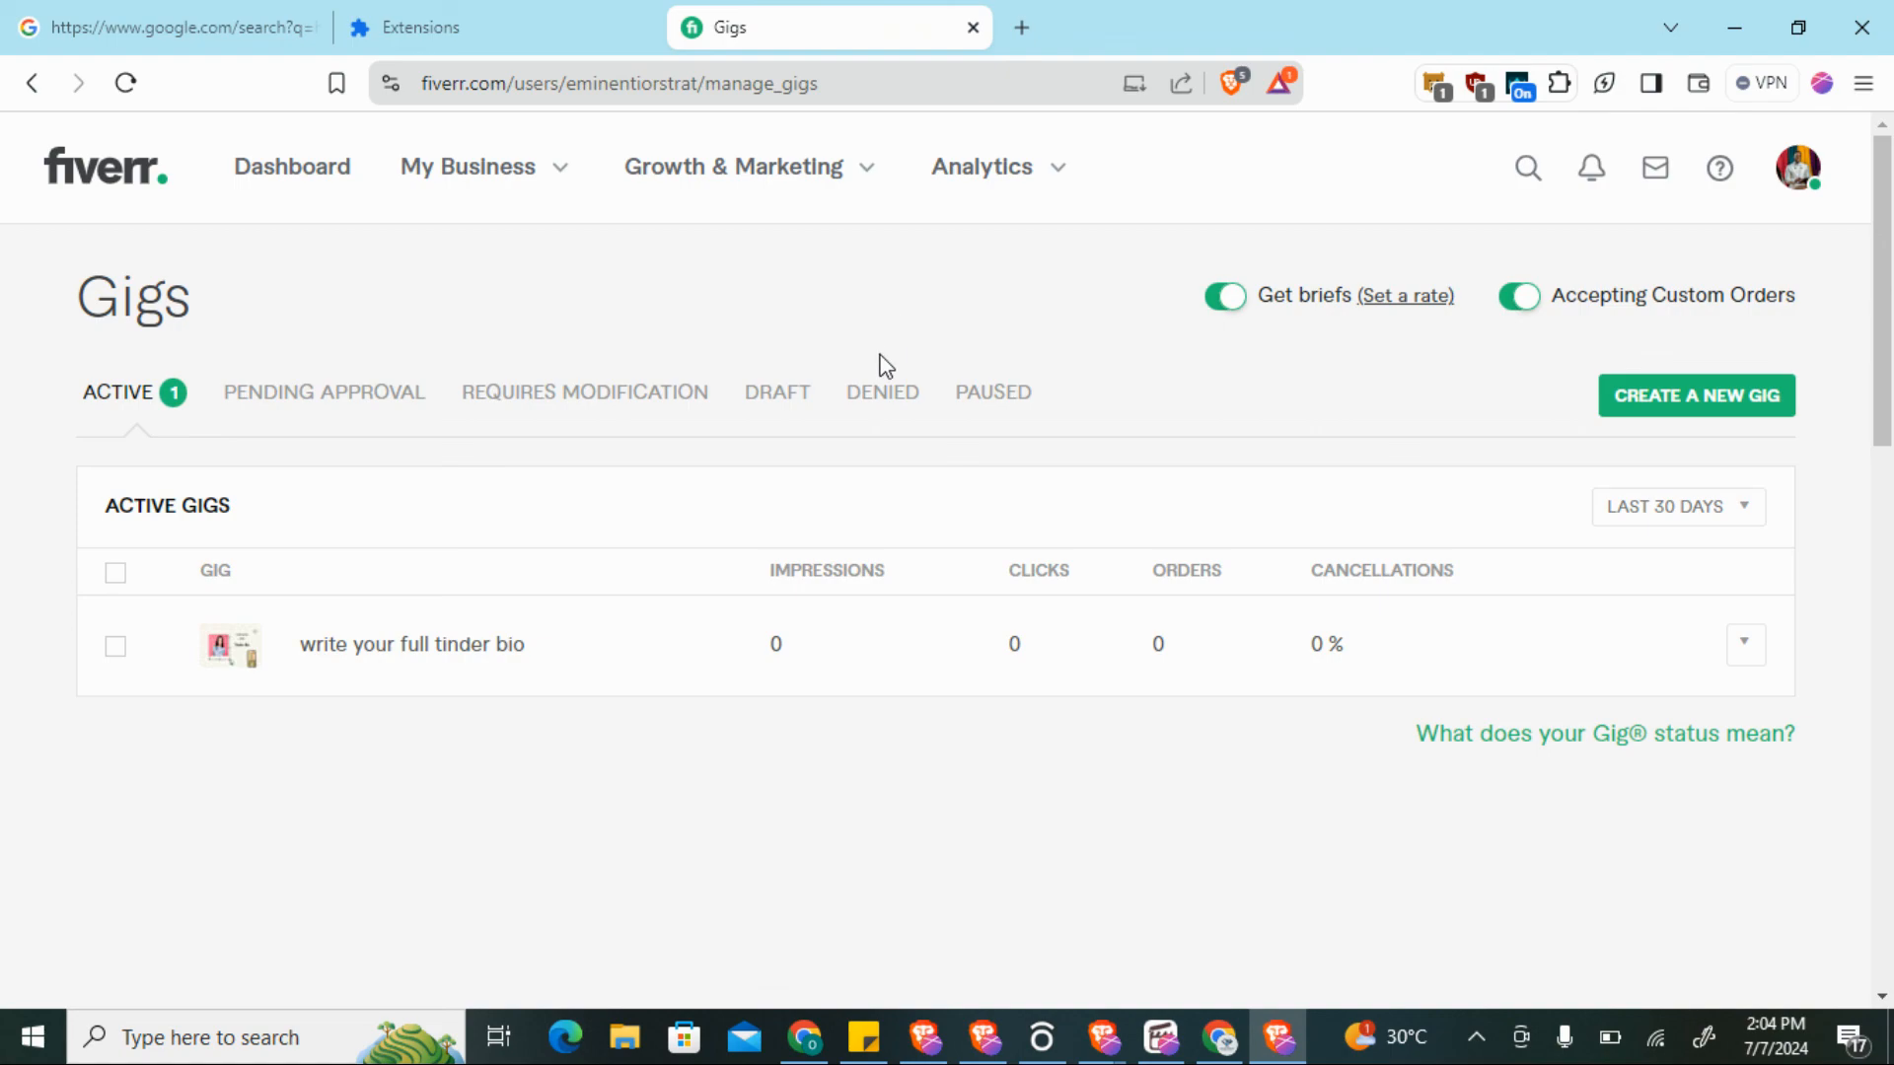
- Switch to Sticky Notes and replace the e-mail address in the note with the lines "Outlook" and "Tunnelbear"
left_click(865, 1036)
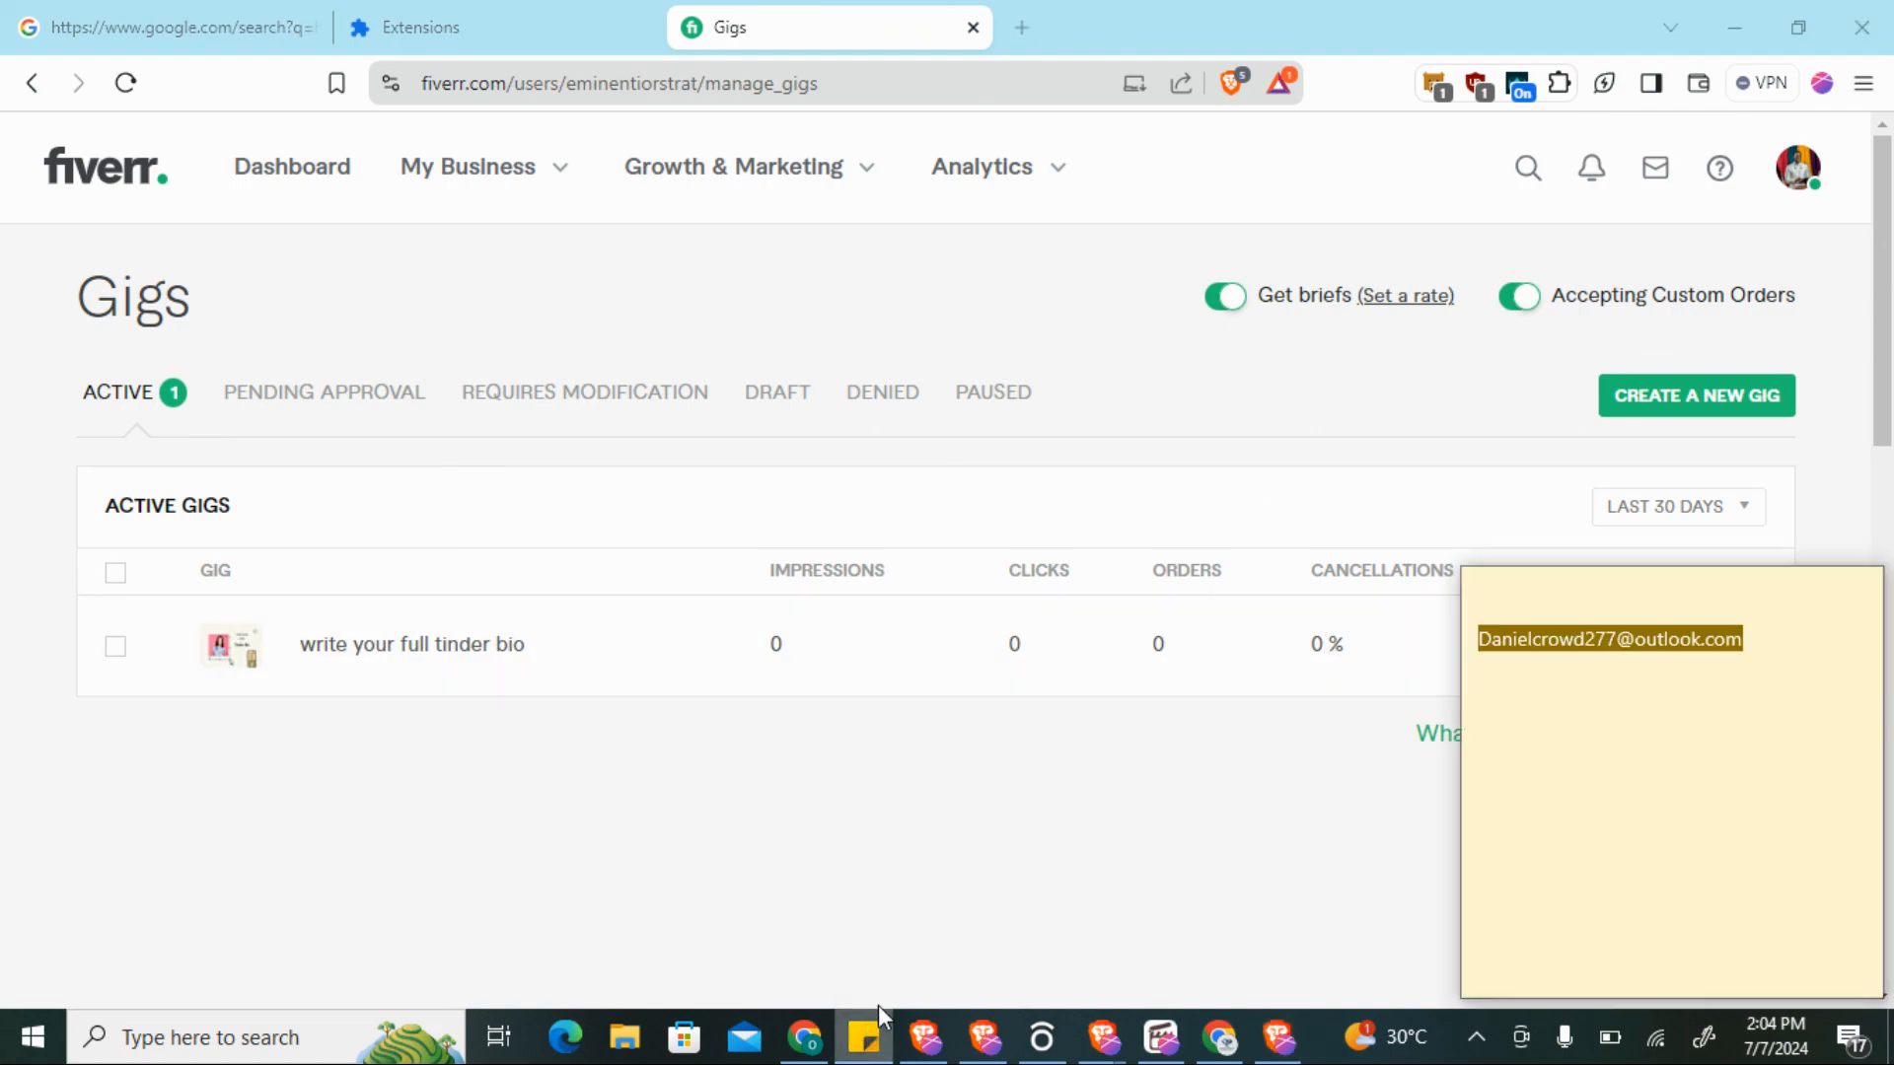
key("BackSpace")
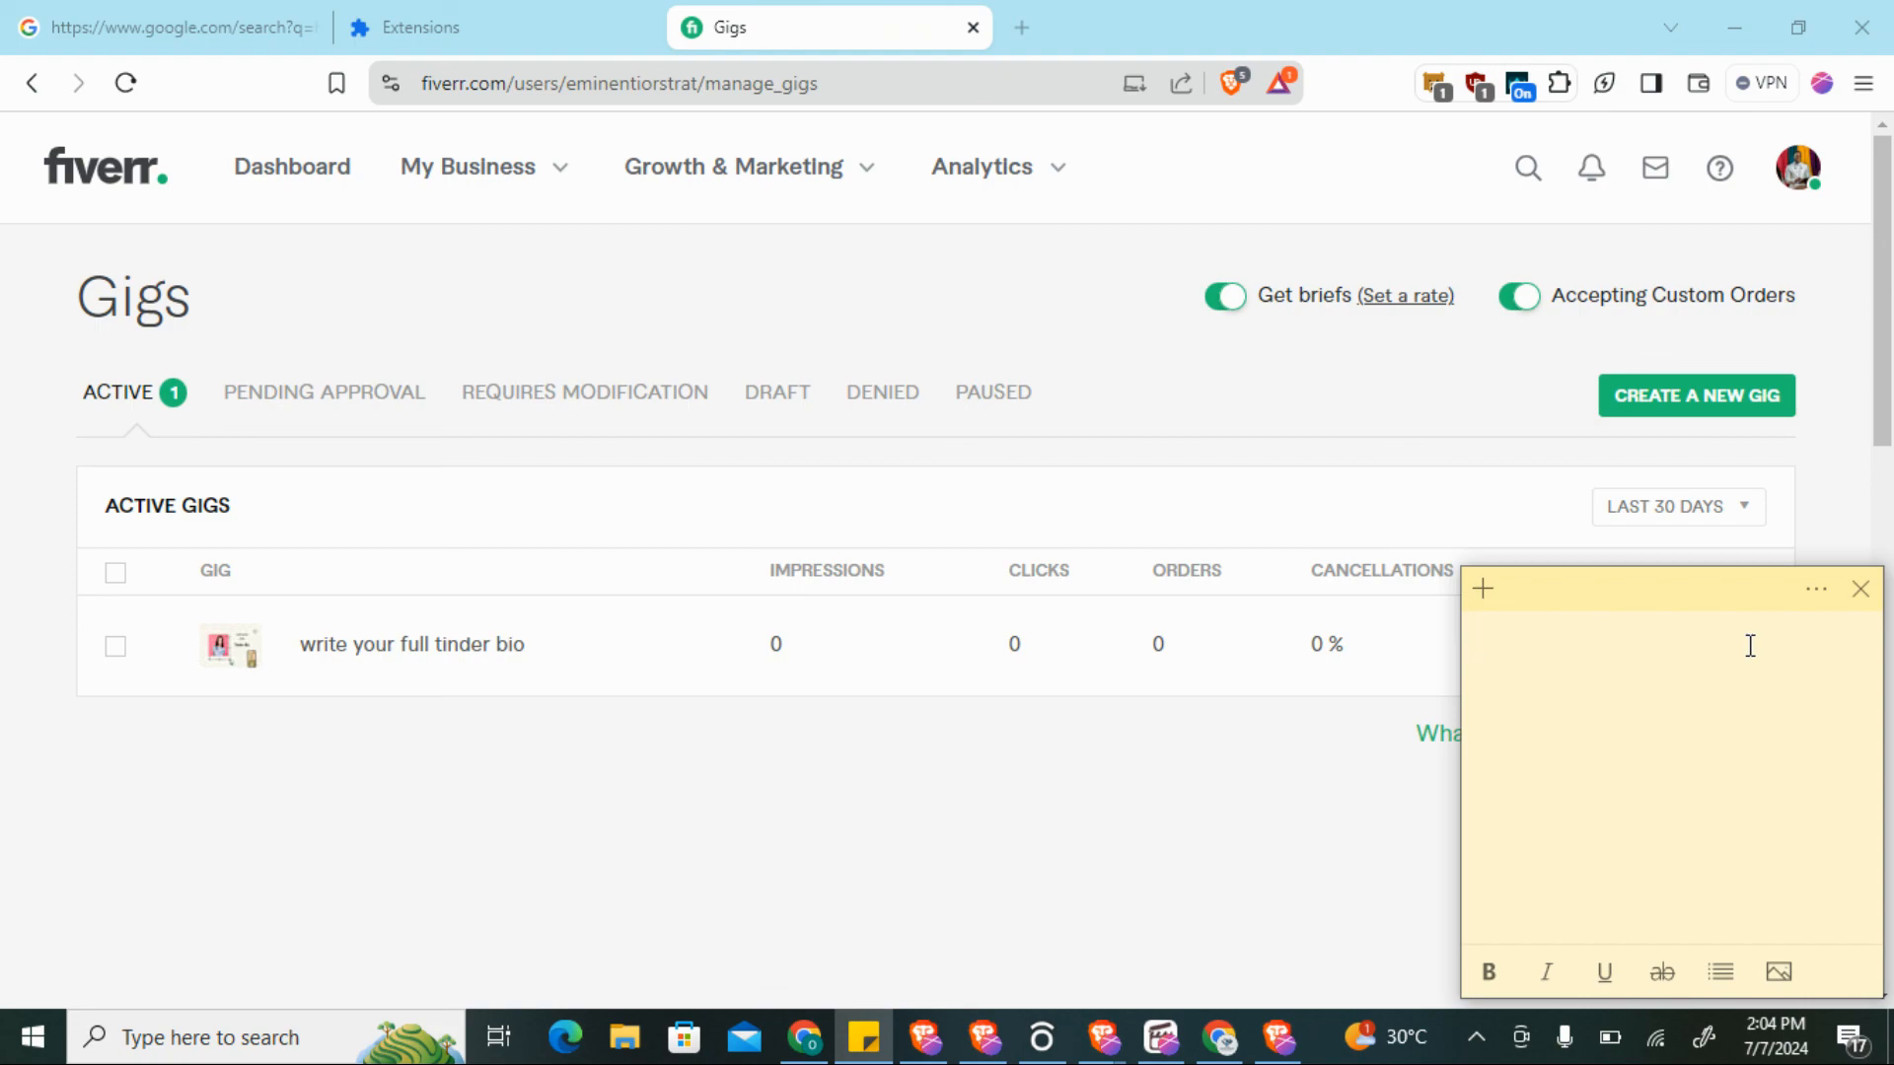
type("Outlook")
key("Return")
type("E")
key("BackSpace")
type("Tunnelbear")
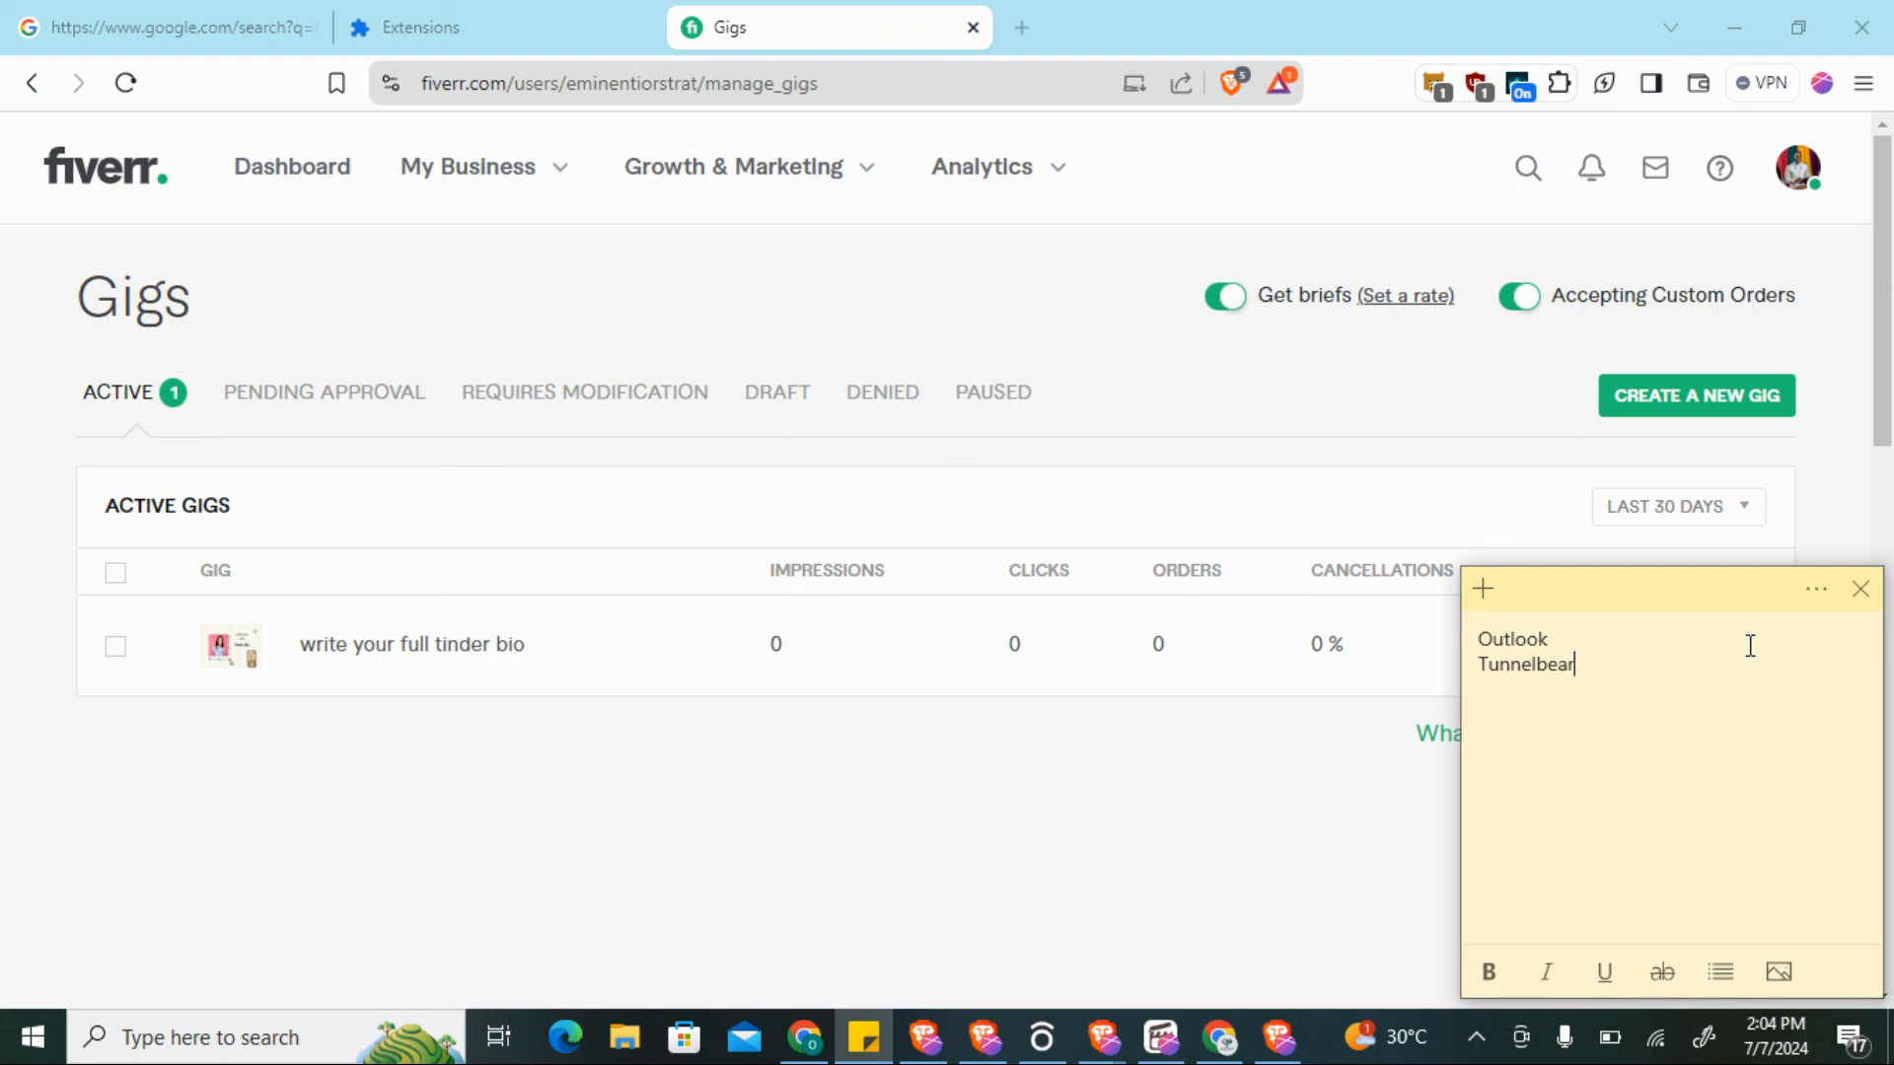
- Add the line "Ublockorigin" to the note and extend the Tunnelbear line to "Tunnelbear blocker"
key("Return")
type("Ublockorigin")
left_click(1598, 662)
type("blocker")
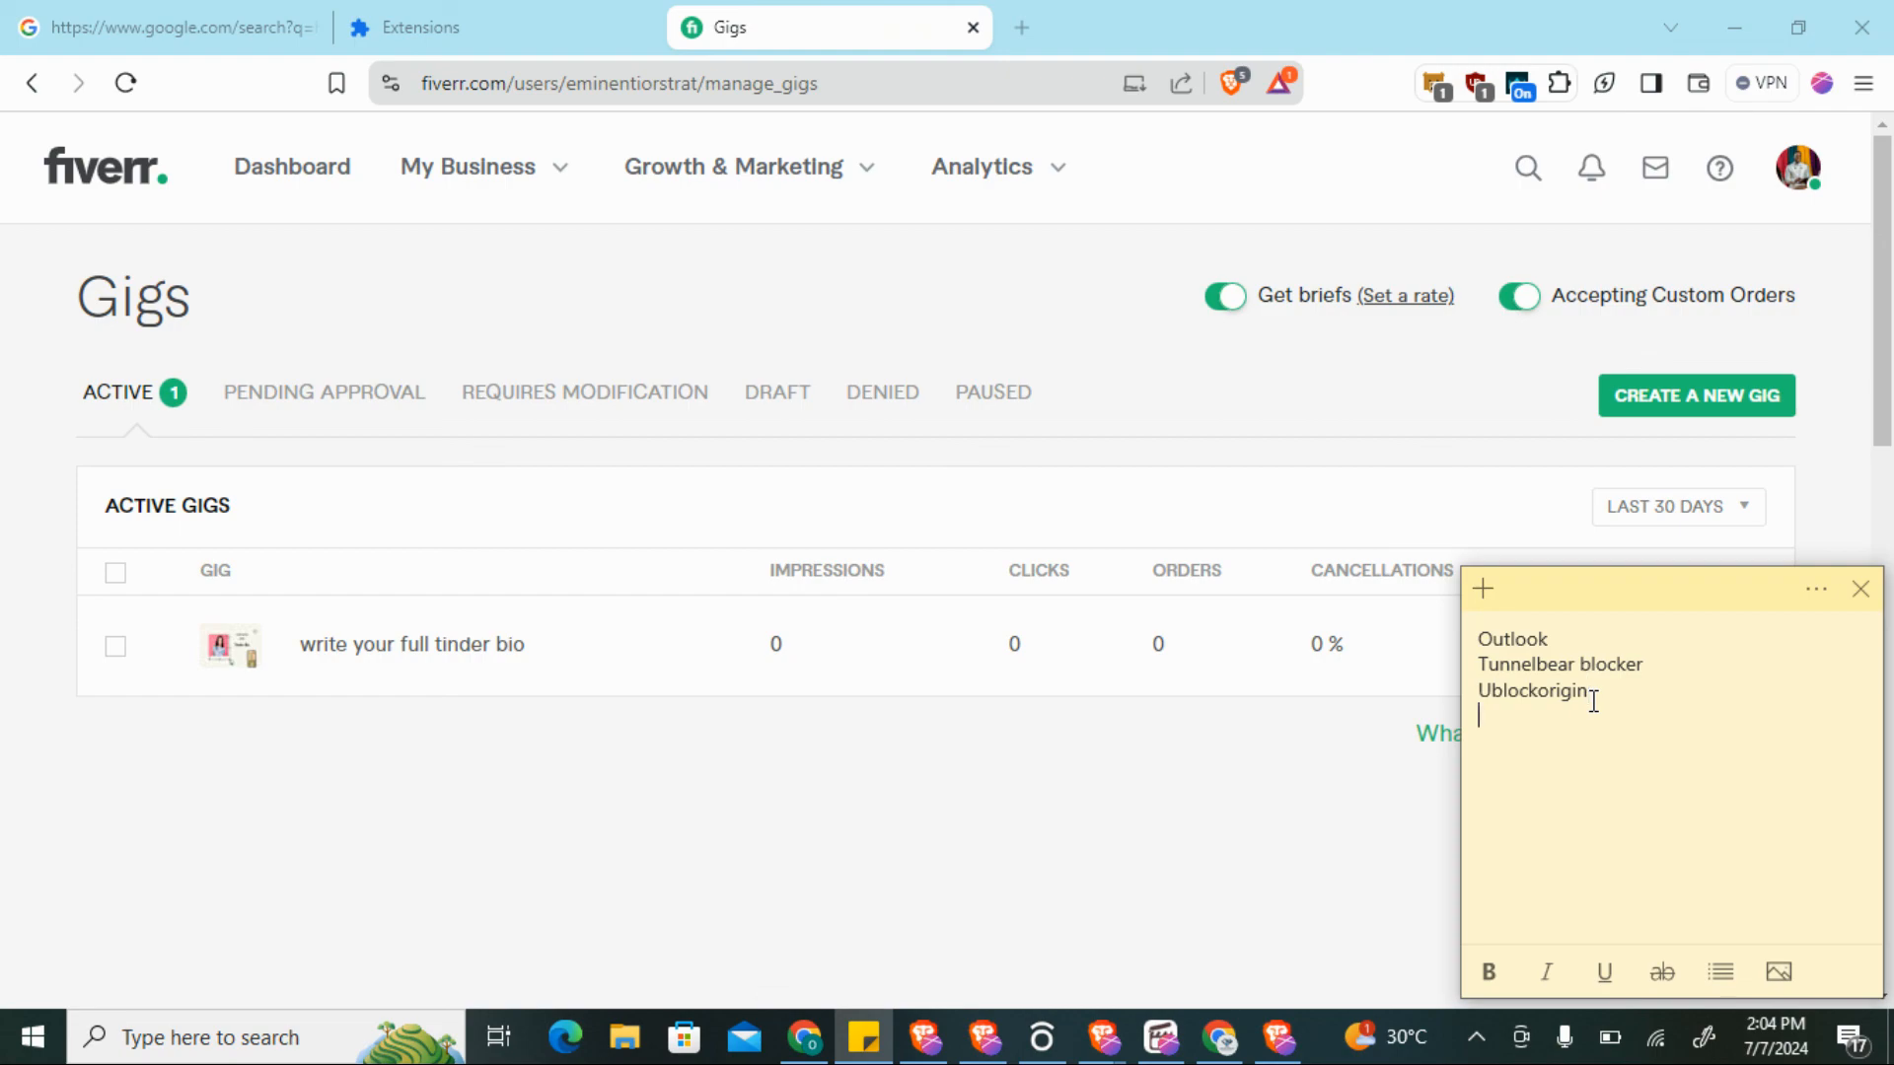
- Move the note to the middle of the screen and add the line "IP Royal Proxy Manager"
left_click_drag(1584, 600, 942, 369)
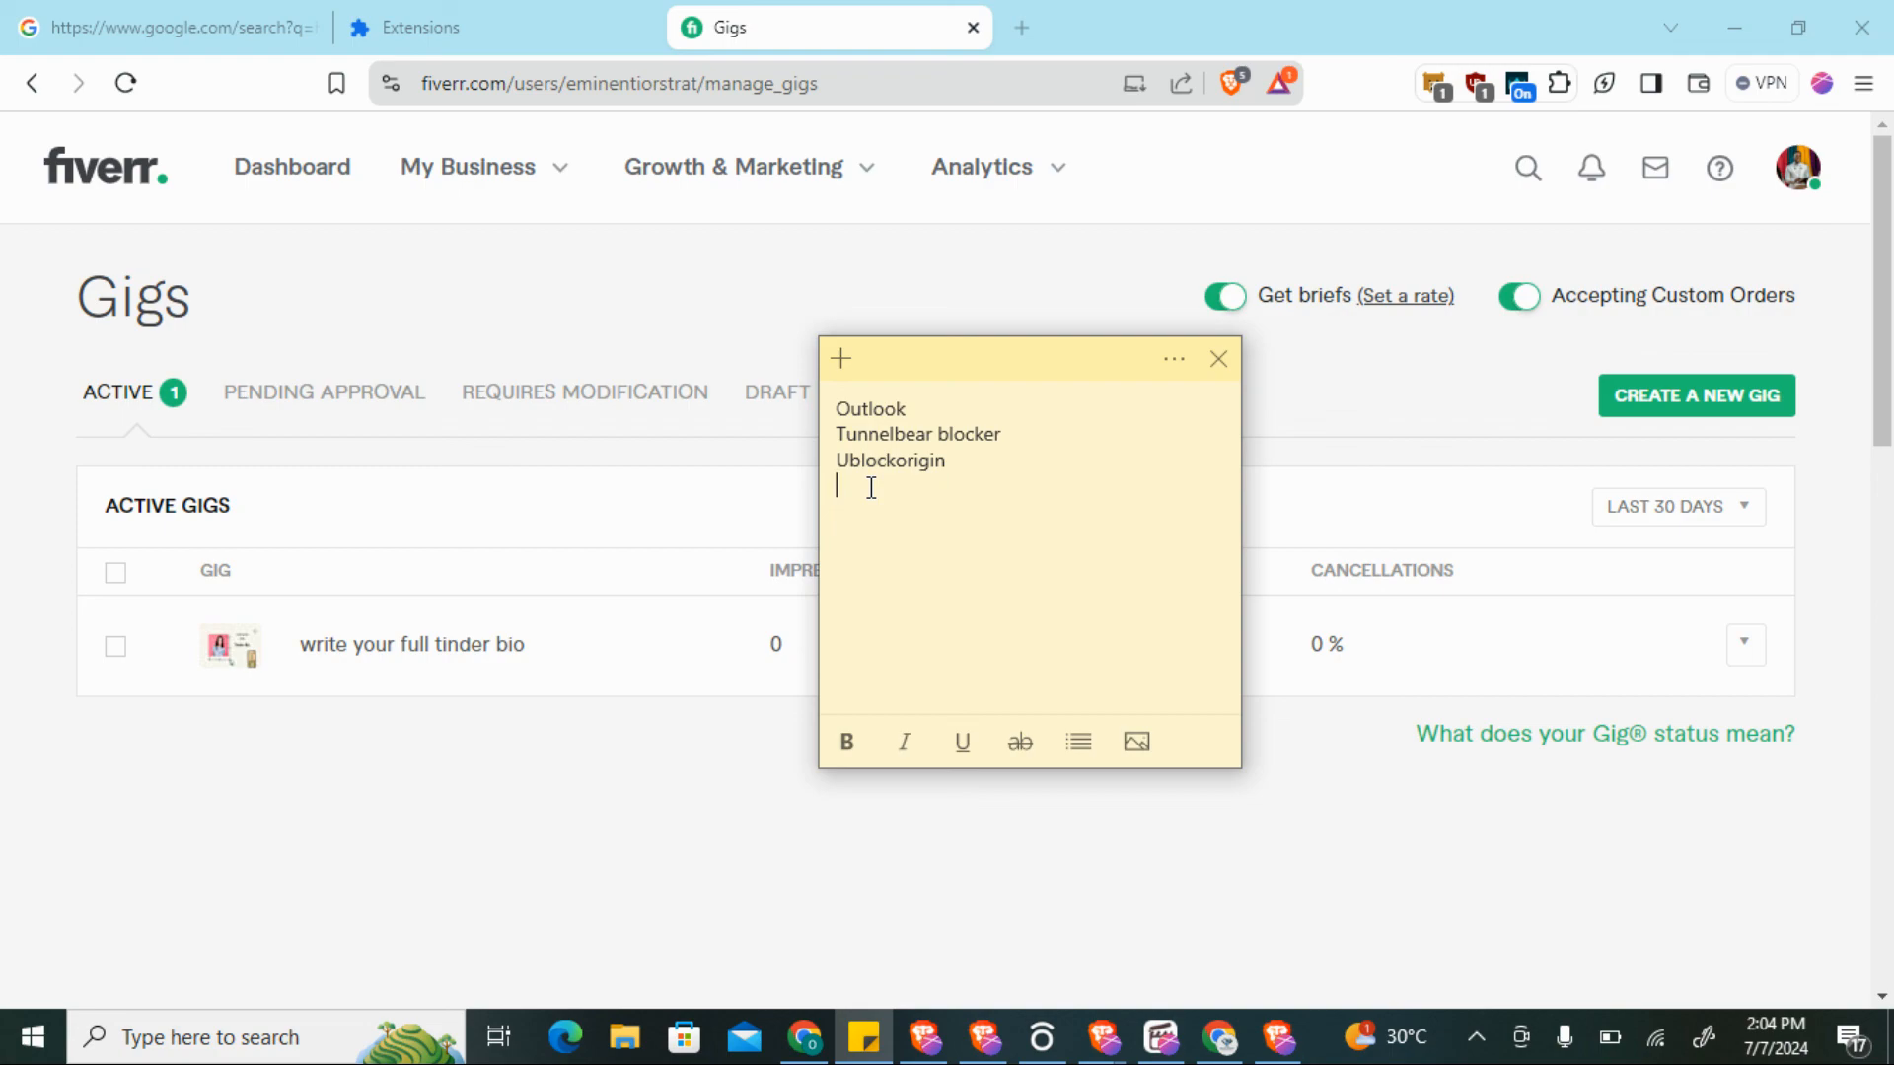
type("IP Royal Manager")
left_click(908, 488)
type("Pro xy")
left_click(1068, 486)
key("Return")
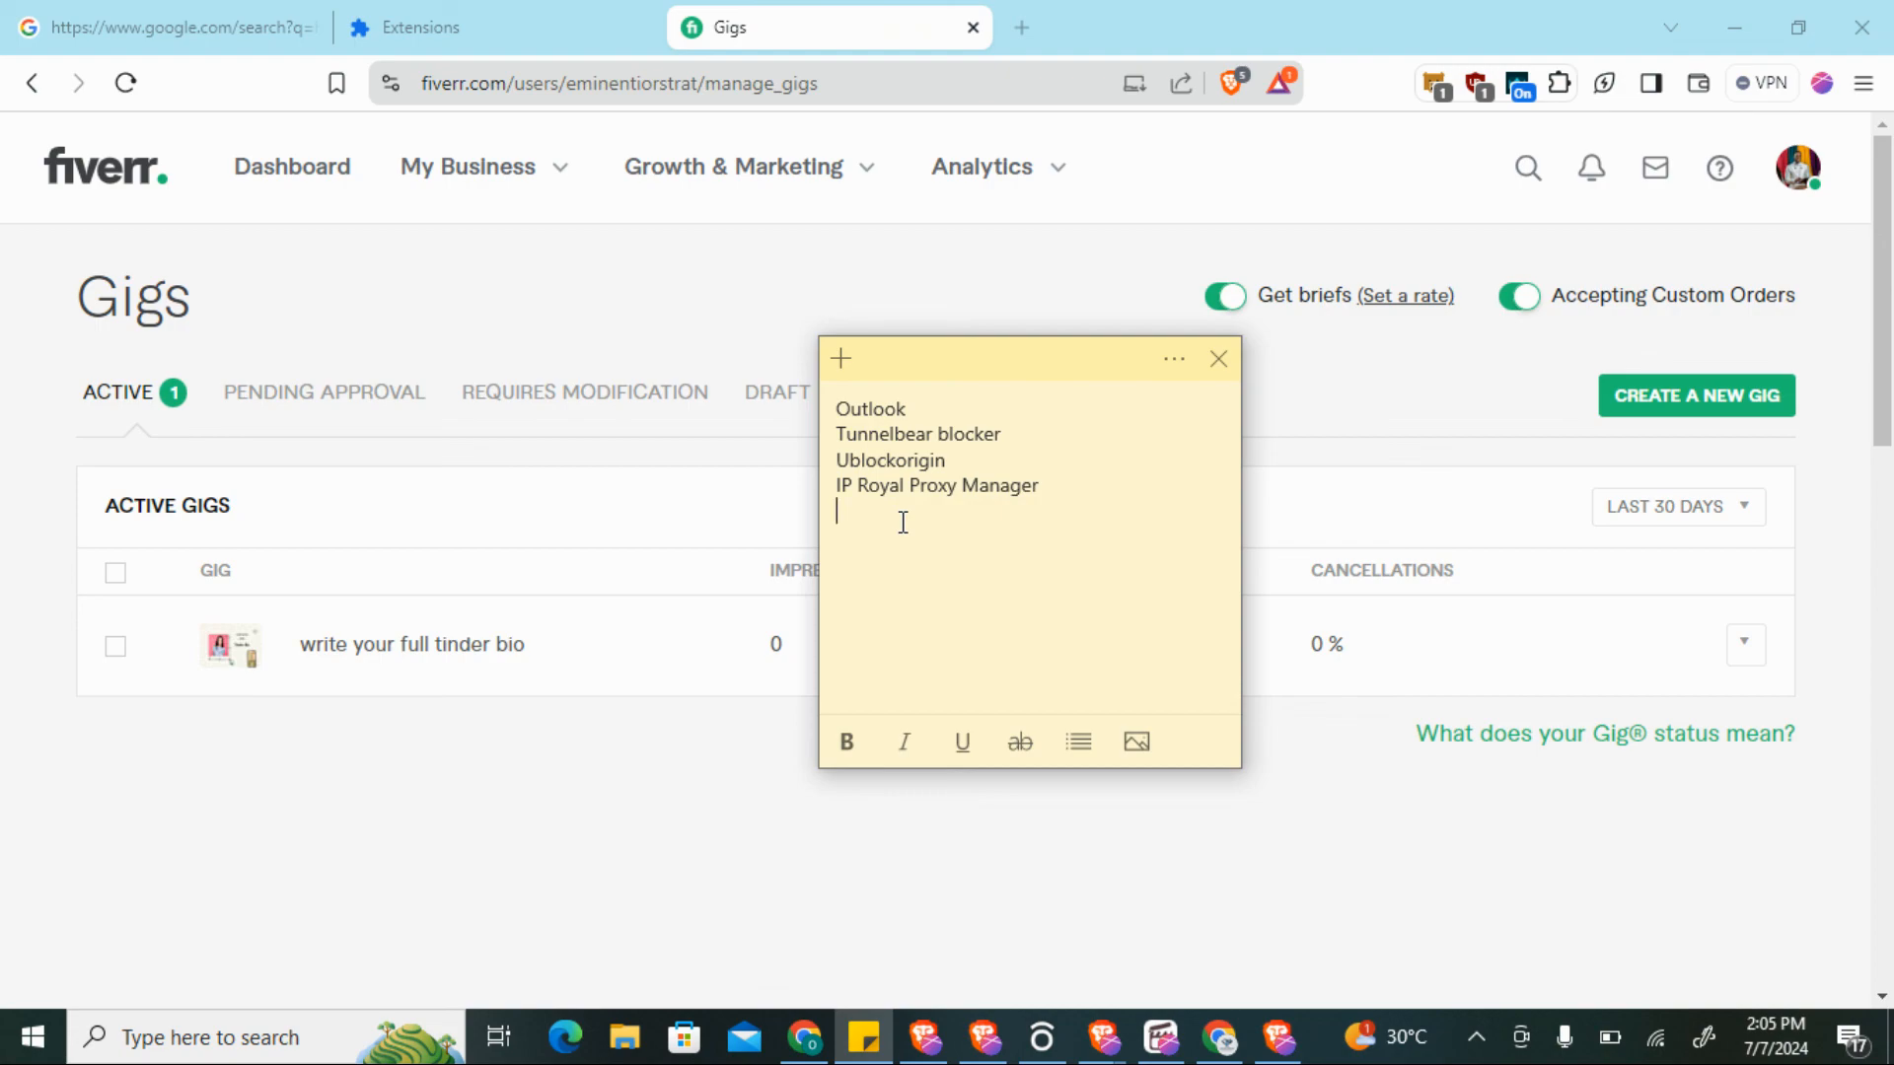
- Add the lines "Webshare" and "Ideogram" to the note
type("WE")
key("BackSpace")
type("ebshare")
key("Return")
type("P")
key("BackSpace")
key("BackSpace")
key("Return")
type("P")
key("BackSpace")
type("Ideogram")
key("Return")
- Add the lines "Png Gig Image" and "Pdf Gig Image" at the end of the note
type("Png Gig Image")
key("Return")
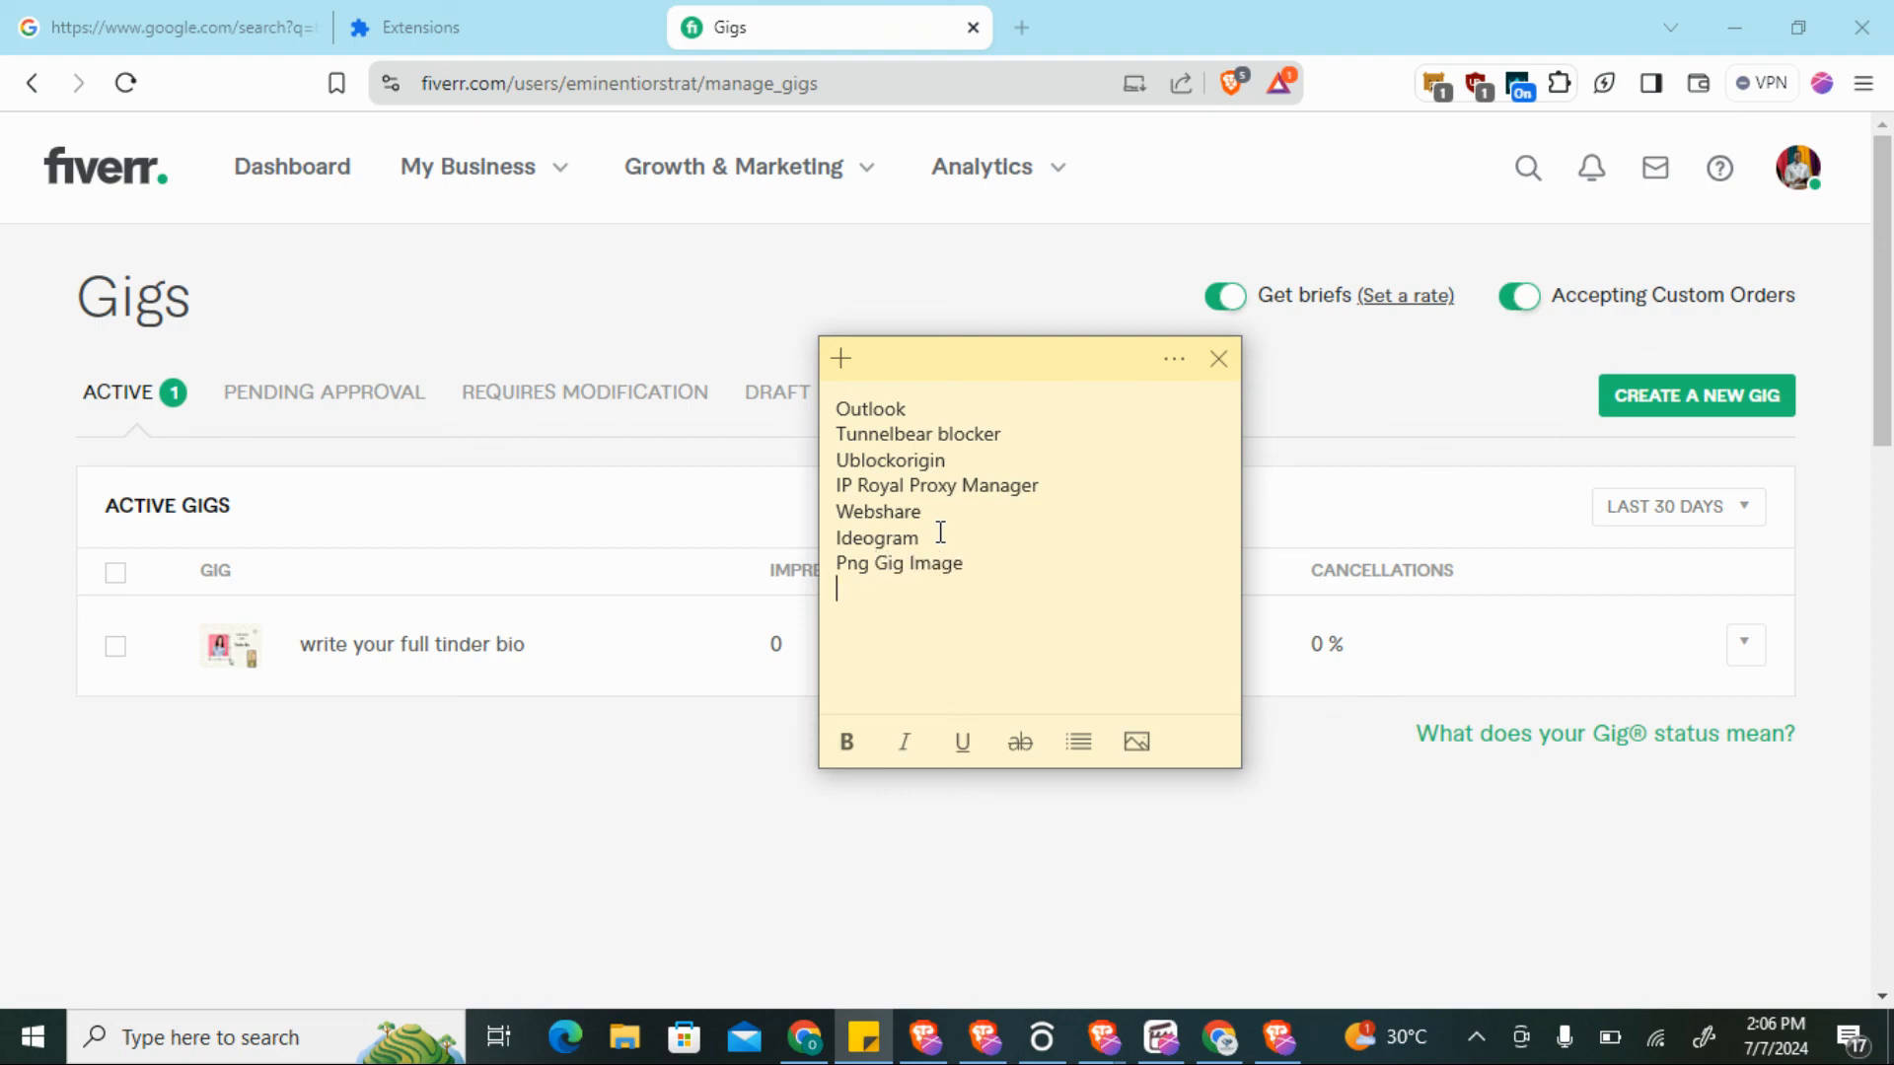
type("Pdf Gig Image")
scroll(1057, 560, "down", 1)
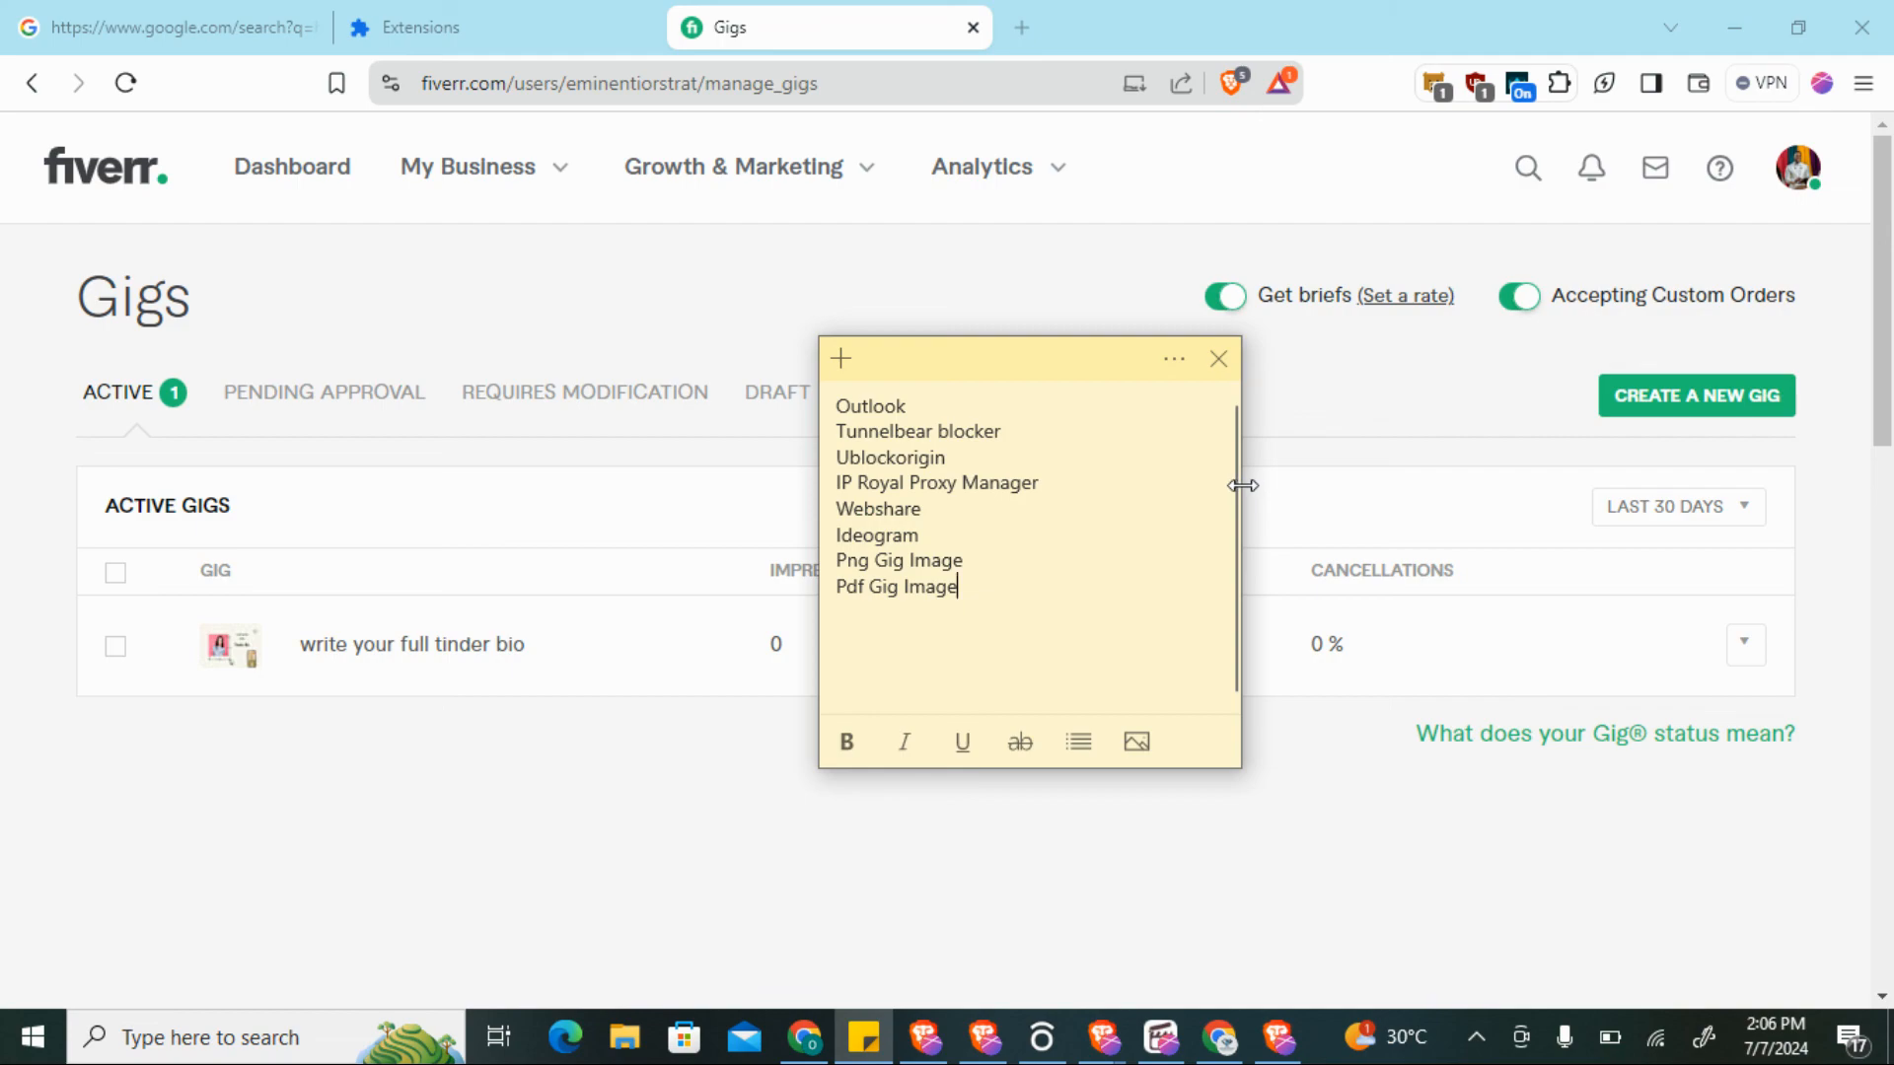
- Look over the finished note once more, return to the gigs page in the browser and reload it
left_click(749, 327)
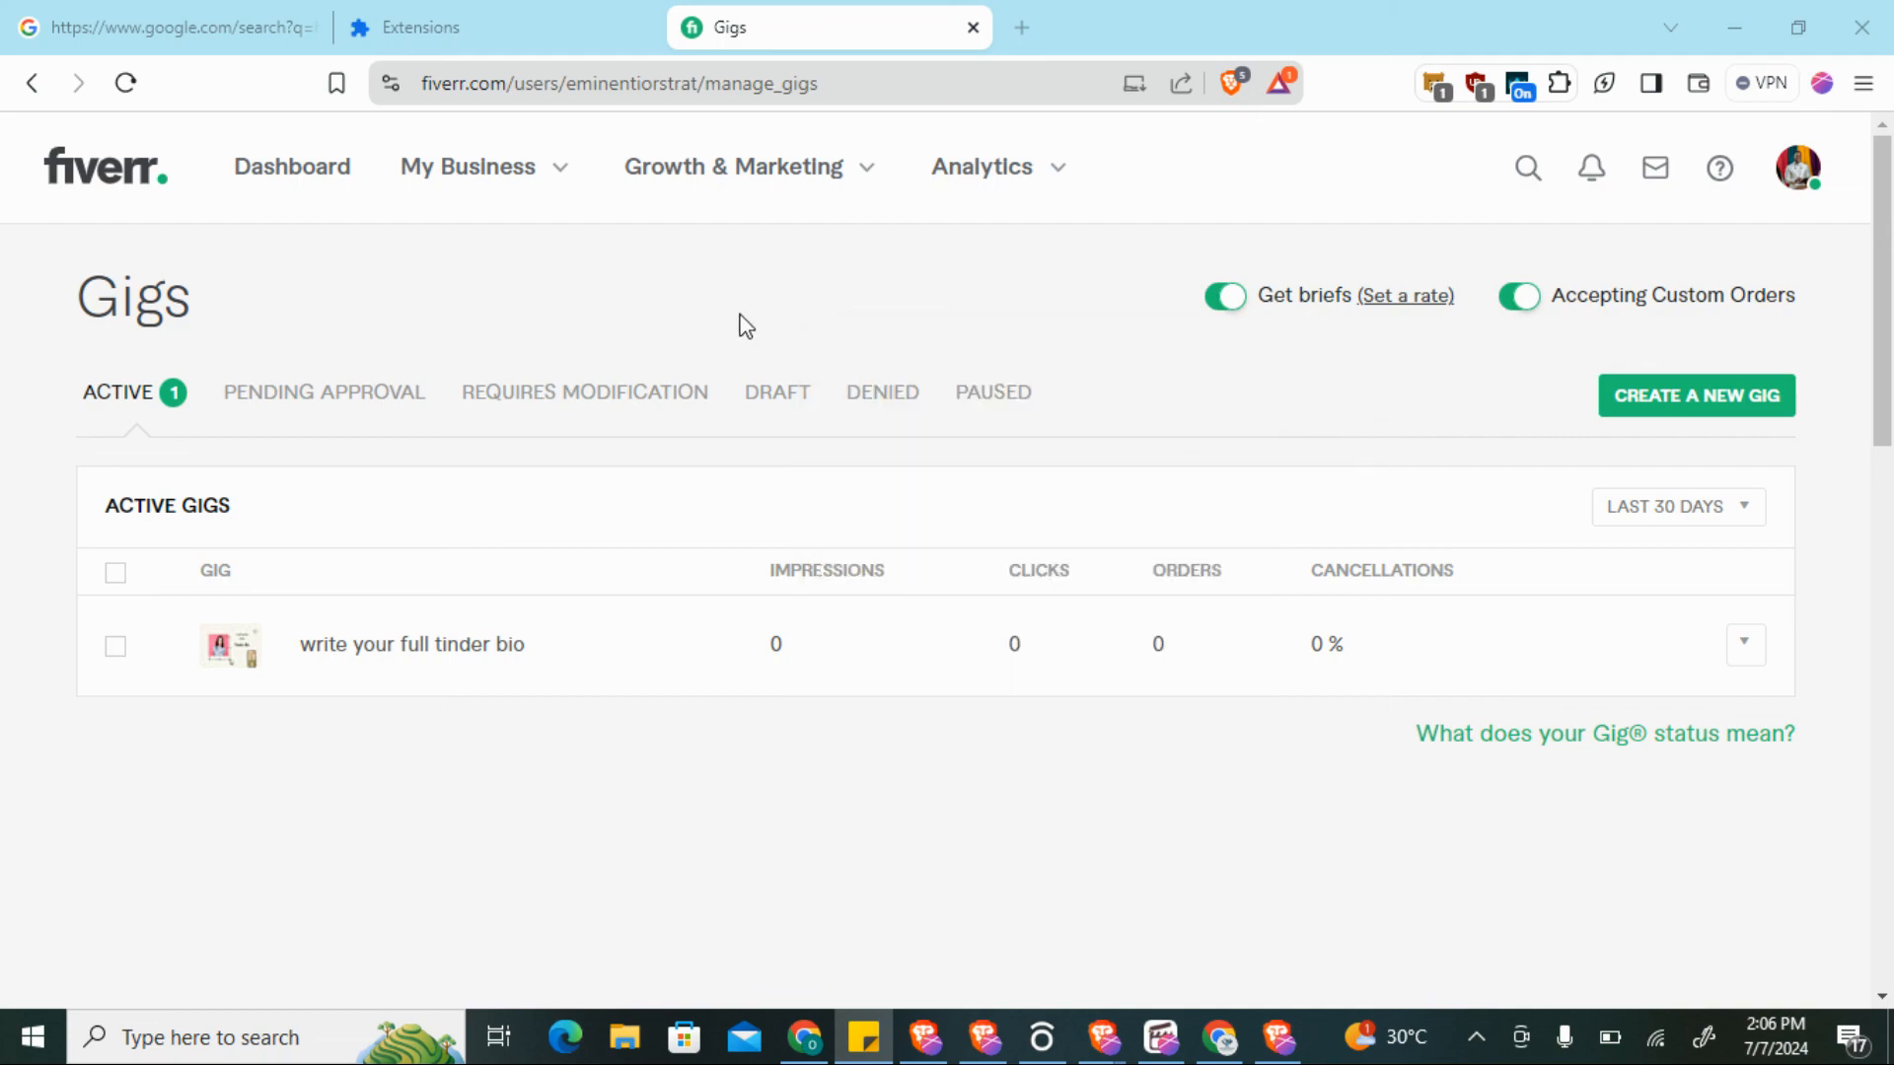
left_click(858, 1057)
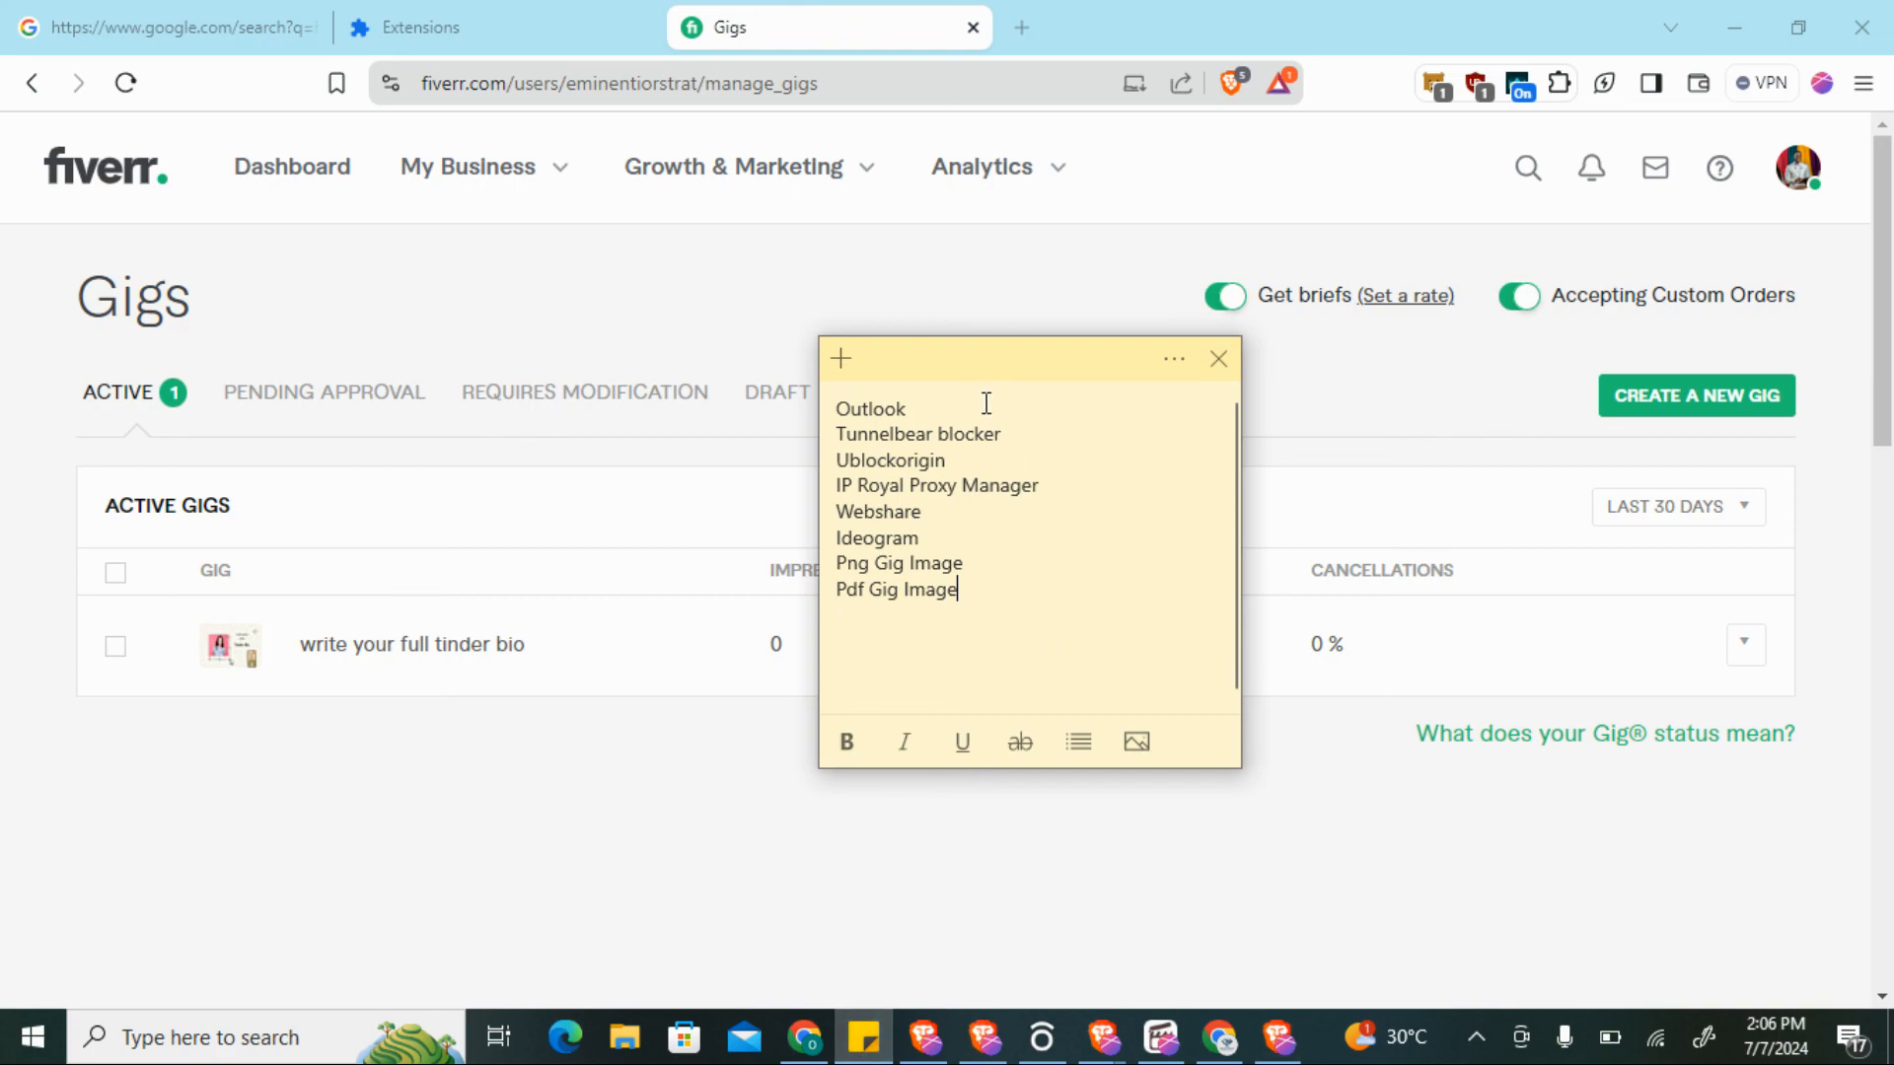
left_click_drag(976, 372, 1078, 406)
left_click(945, 293)
key("F5")
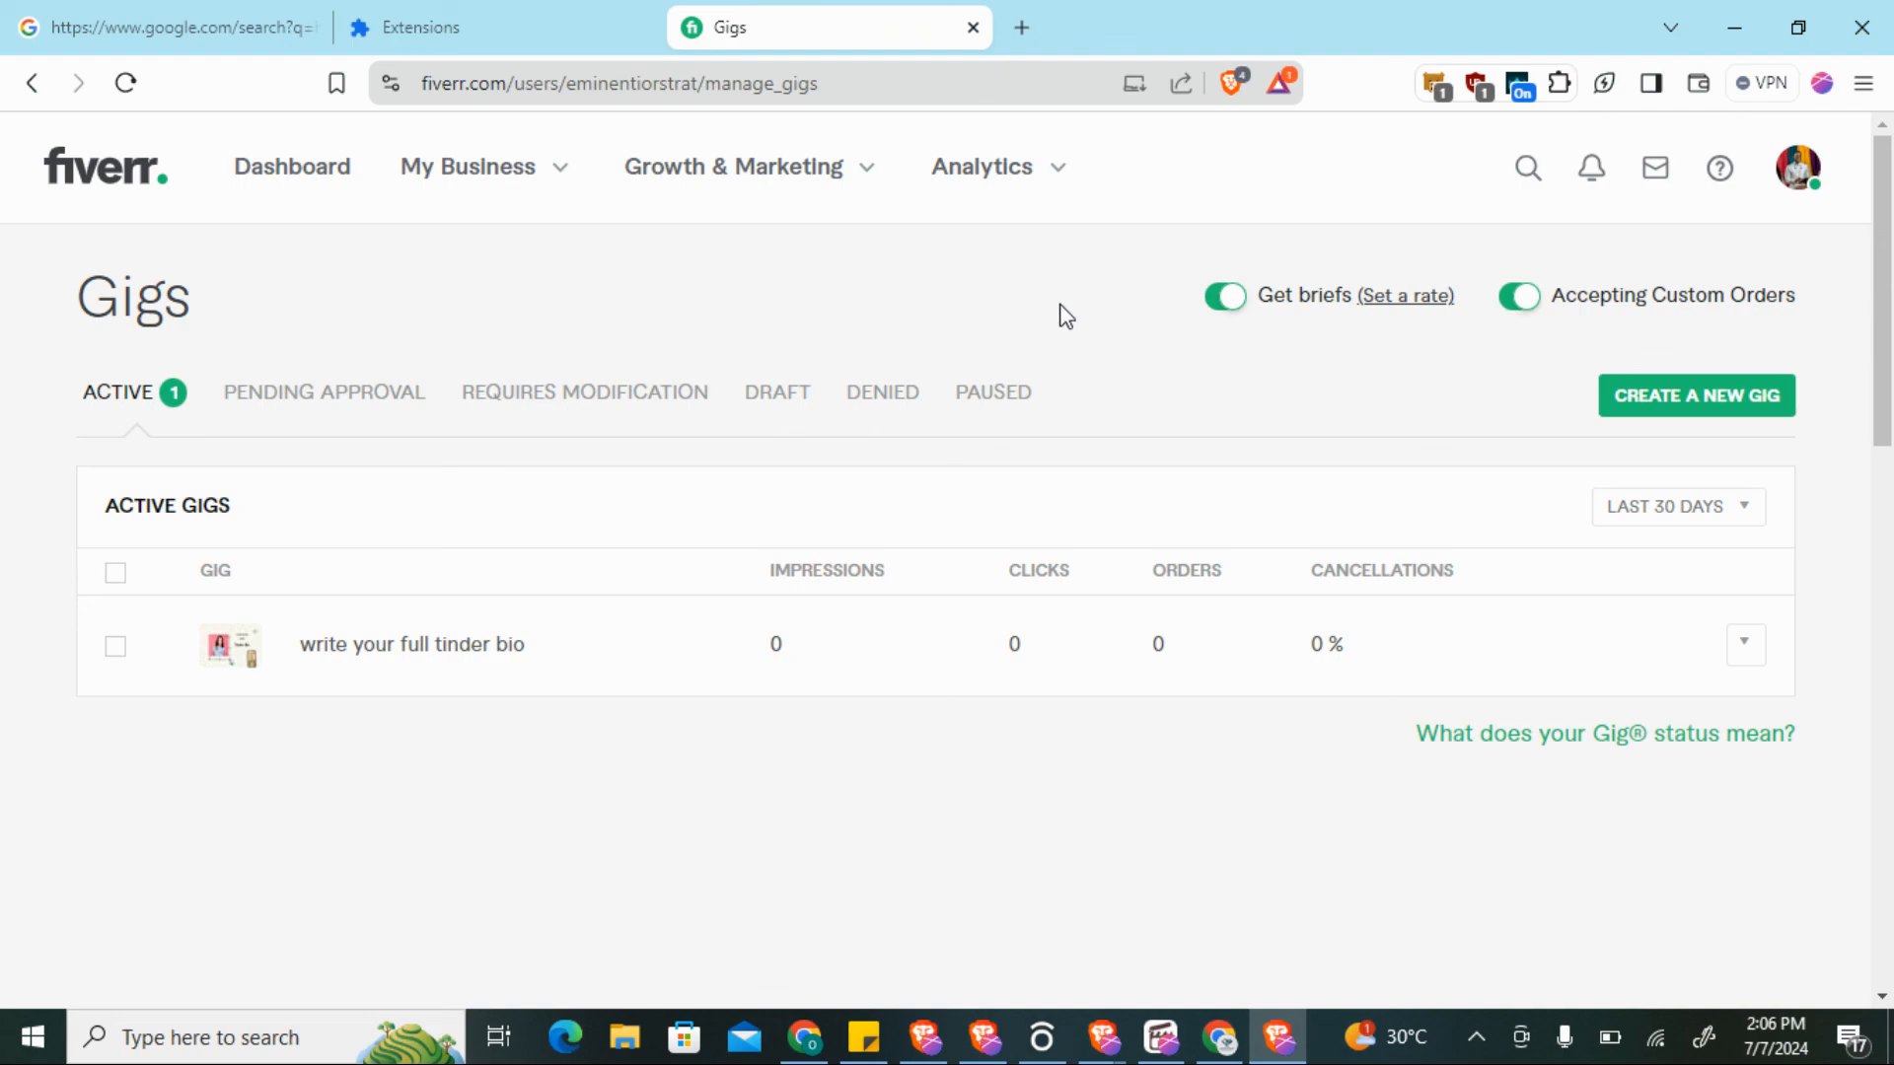
scroll(812, 304, "down", 1)
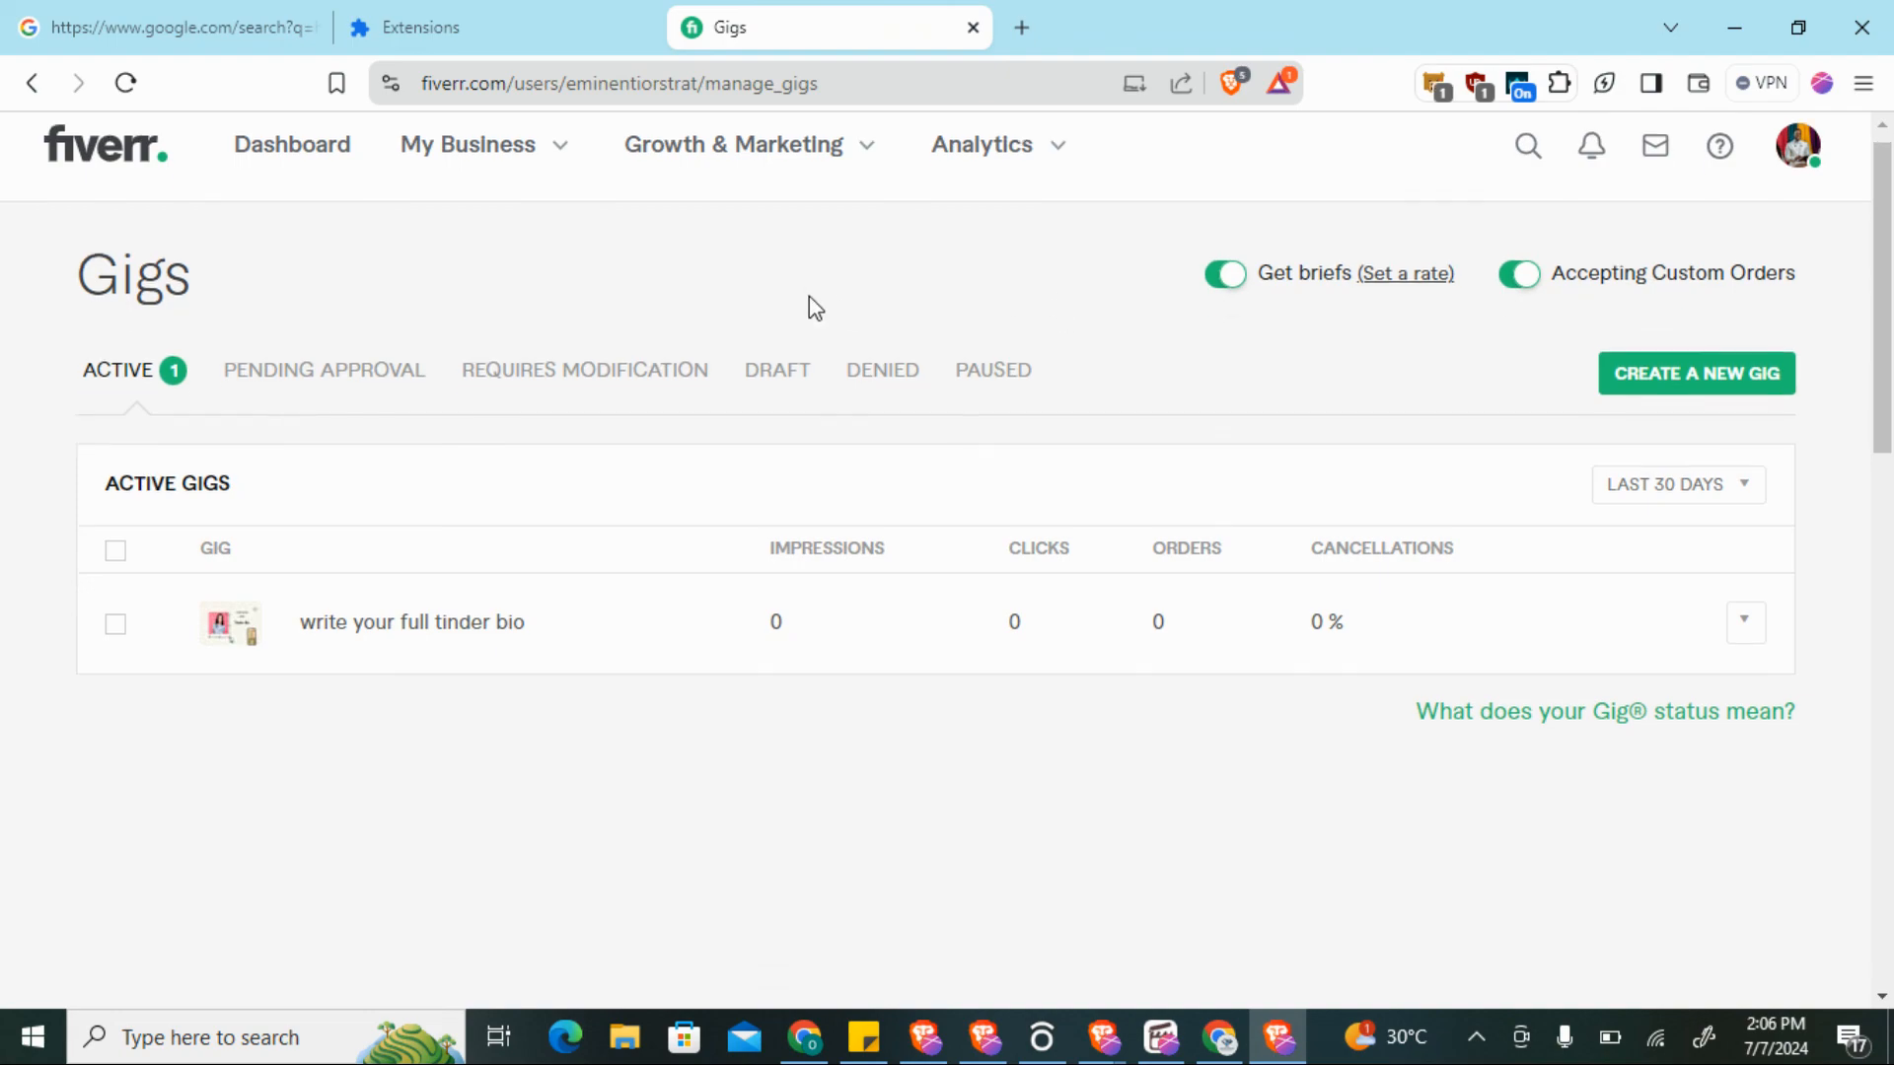
scroll(875, 190, "up", 1)
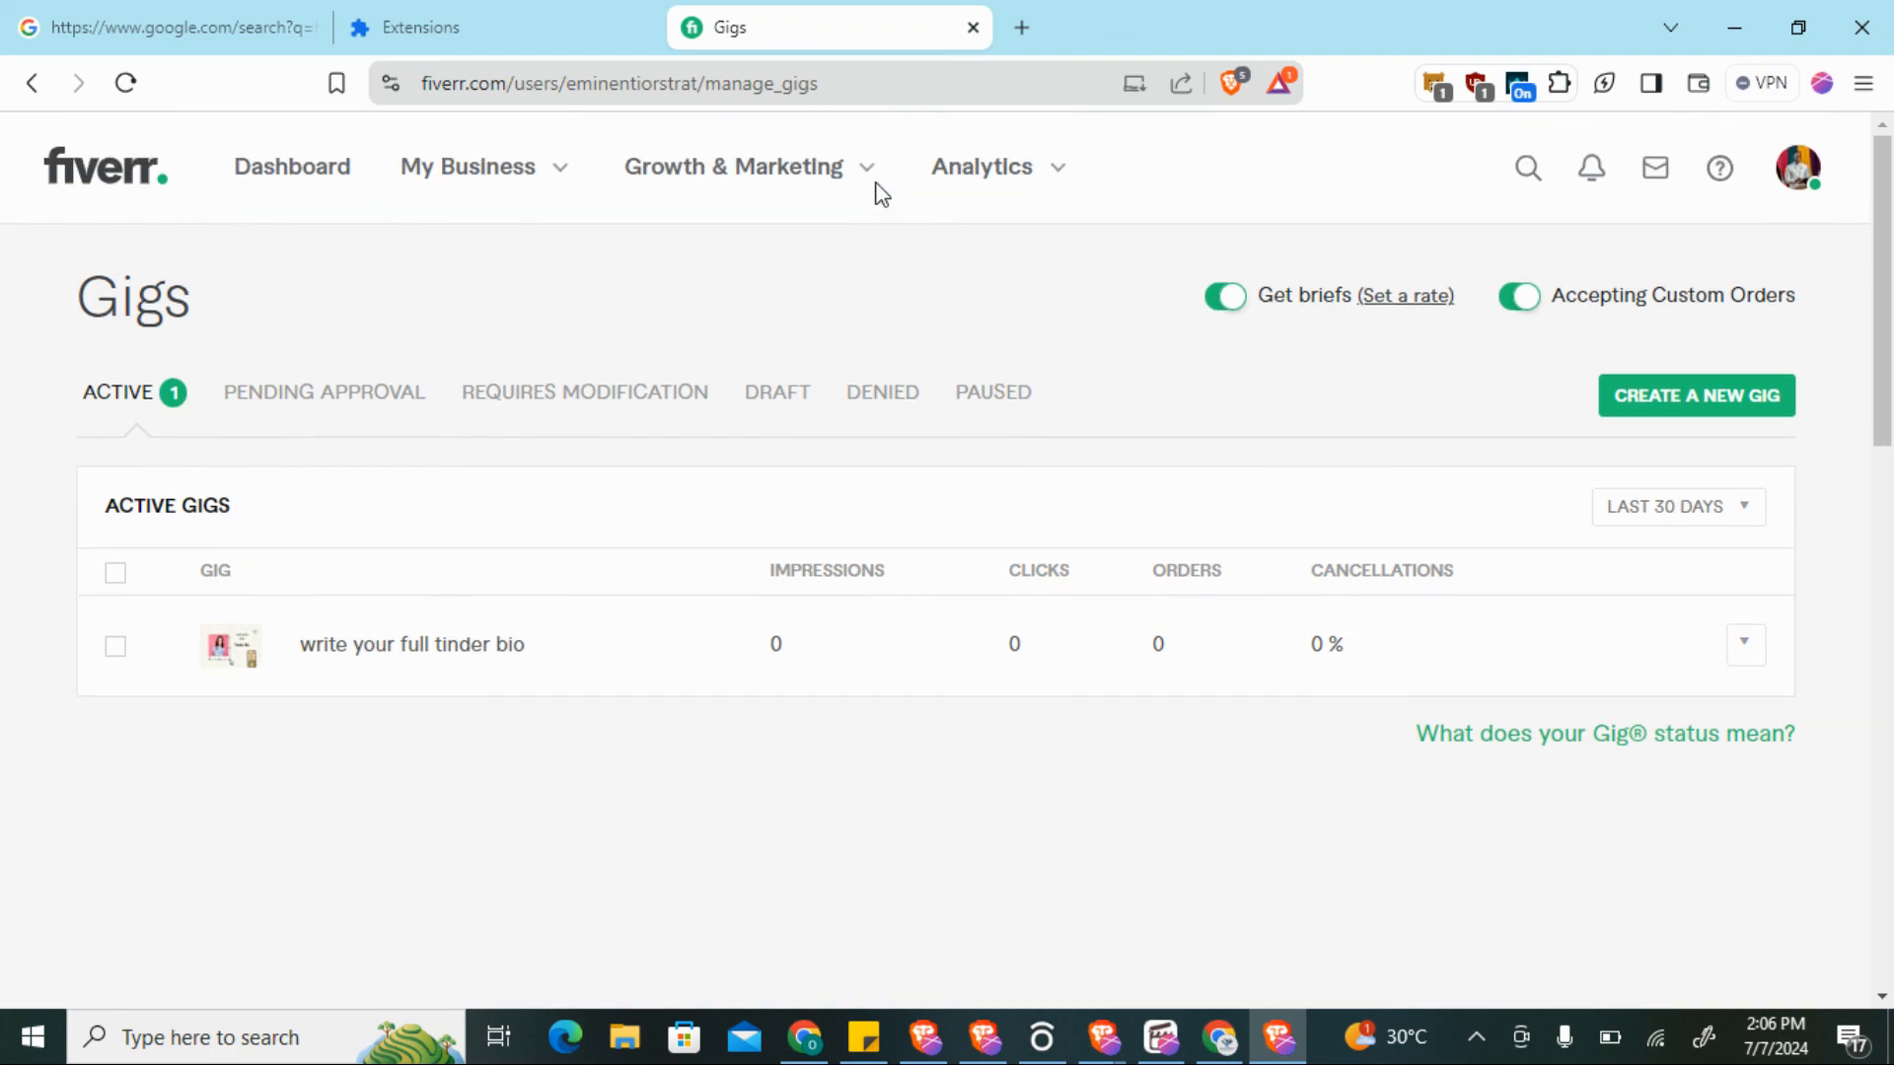
scroll(875, 191, "down", 2)
scroll(875, 190, "up", 2)
scroll(939, 336, "down", 1)
scroll(939, 337, "up", 1)
scroll(919, 339, "down", 2)
scroll(919, 338, "up", 2)
- Disconnect the Fiverr 1 proxy in the IPRoyal extension and close the gigs page together with the whole browser window
left_click(1520, 88)
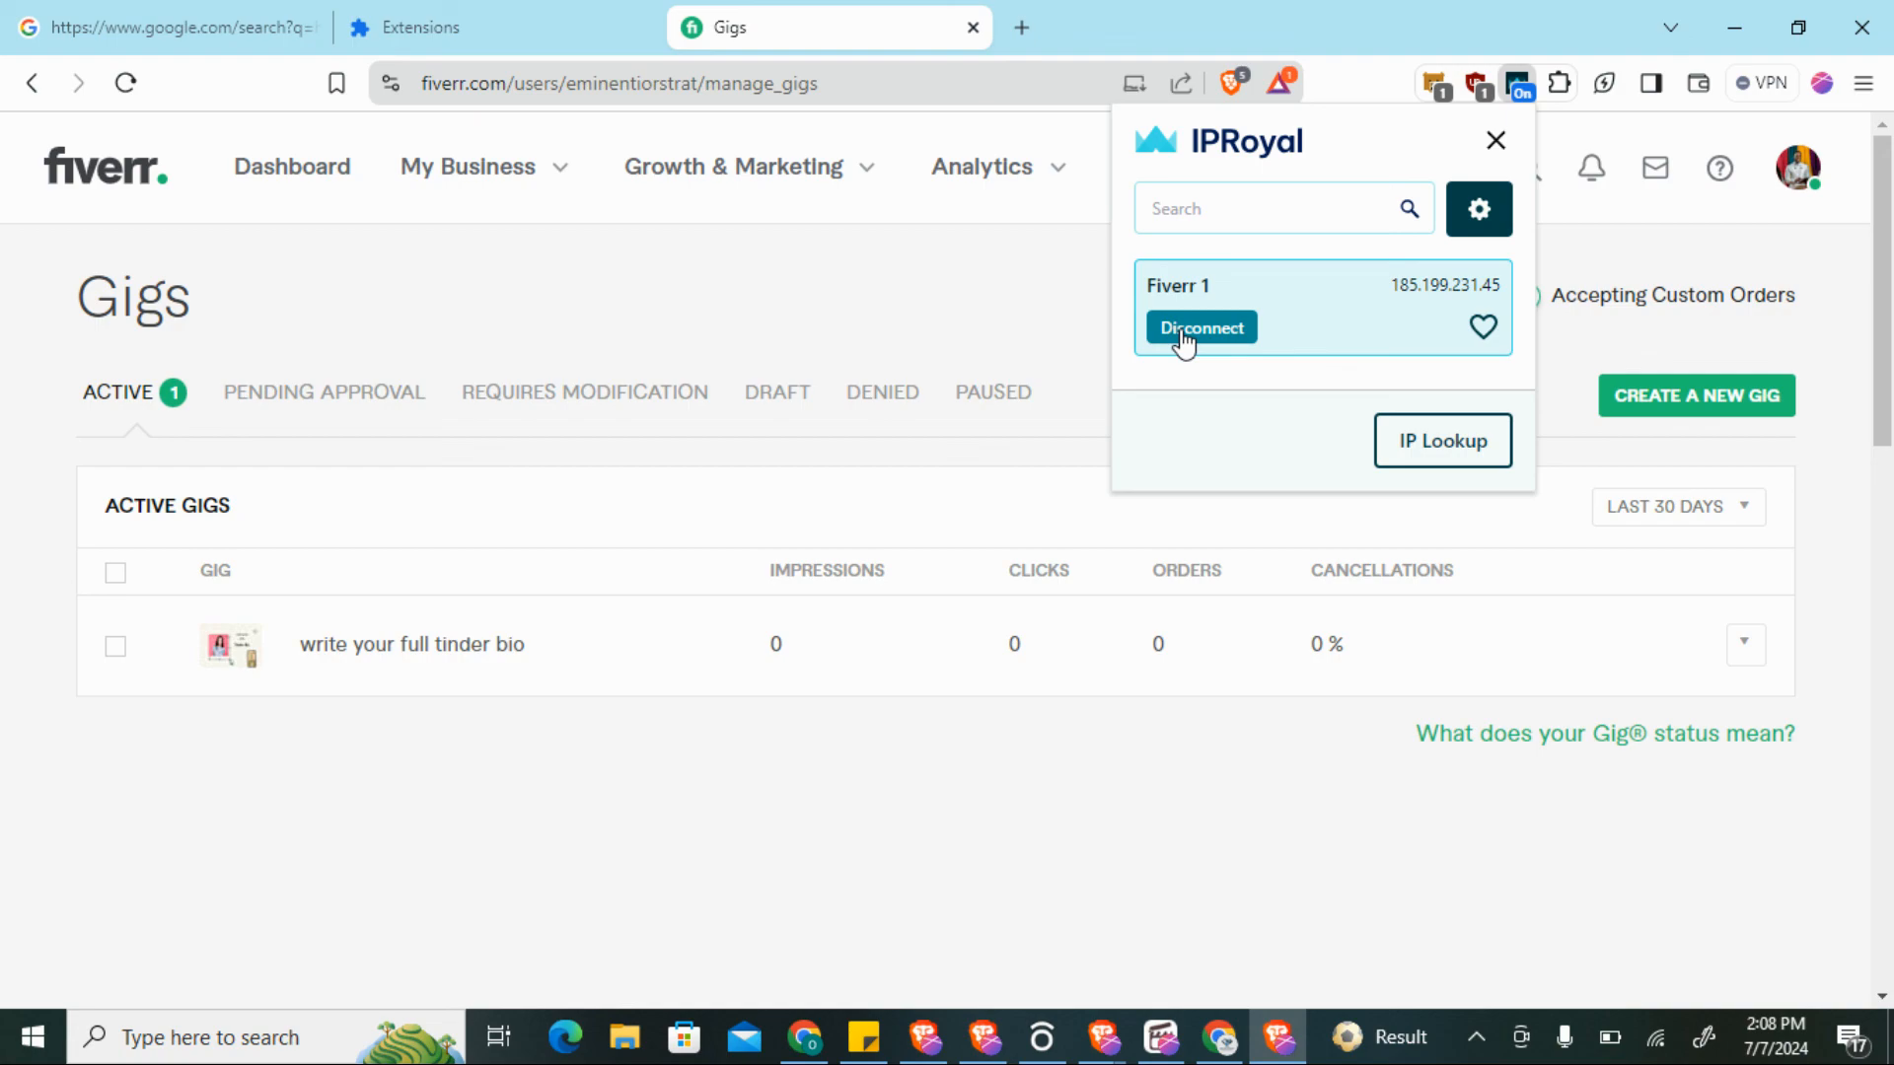
left_click(1184, 335)
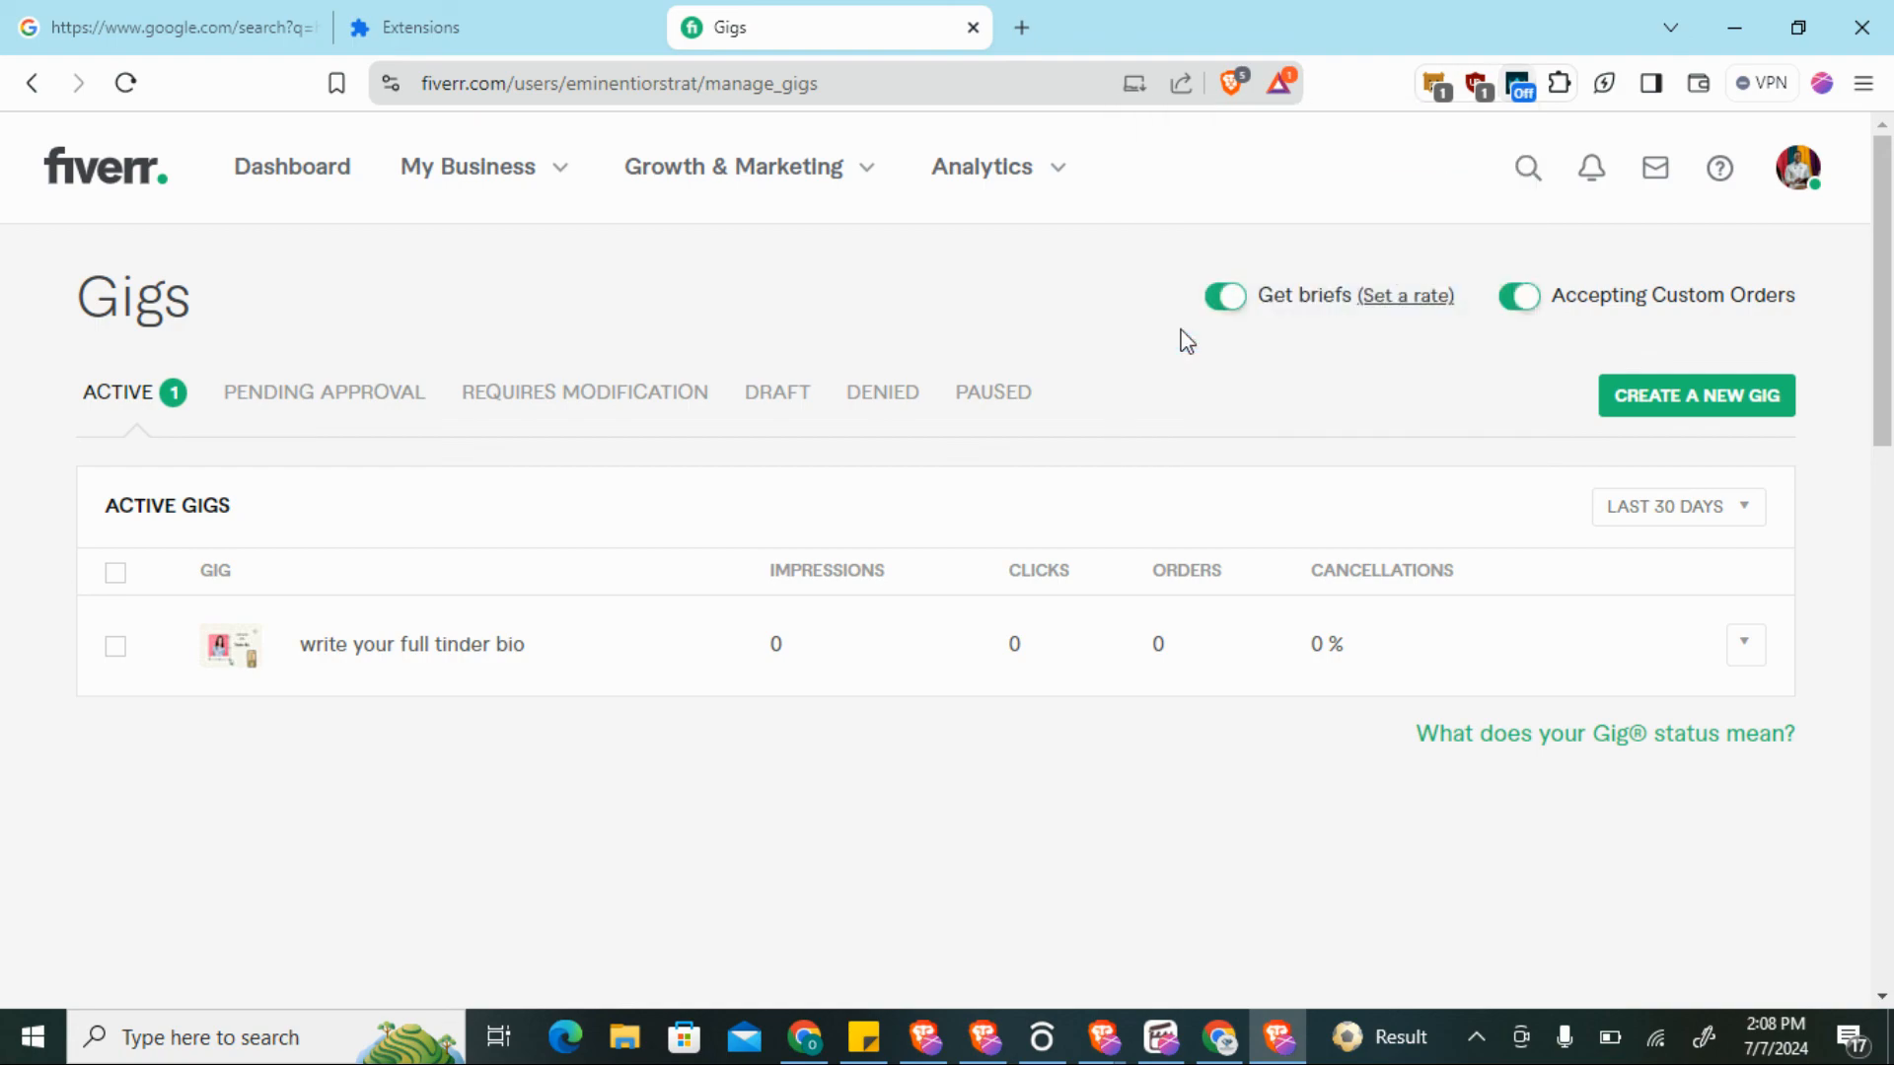
left_click(971, 29)
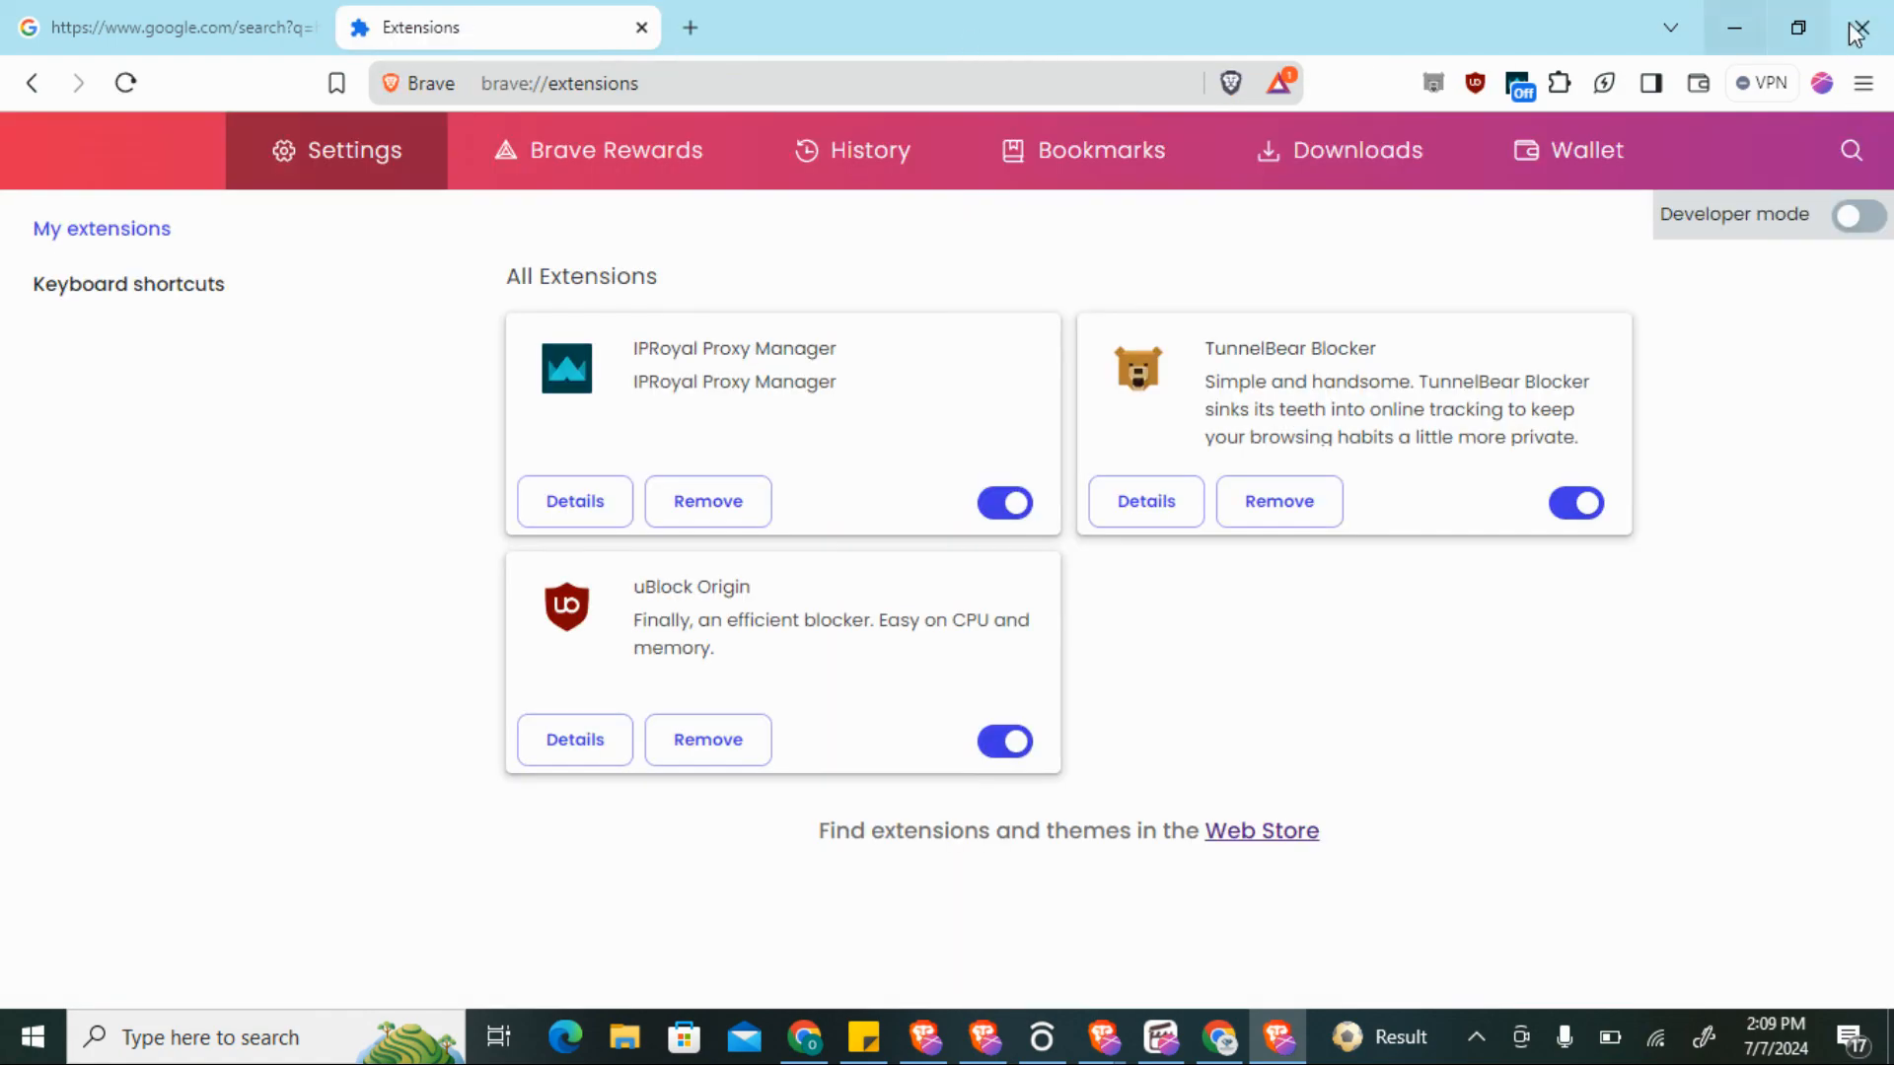
left_click(1859, 37)
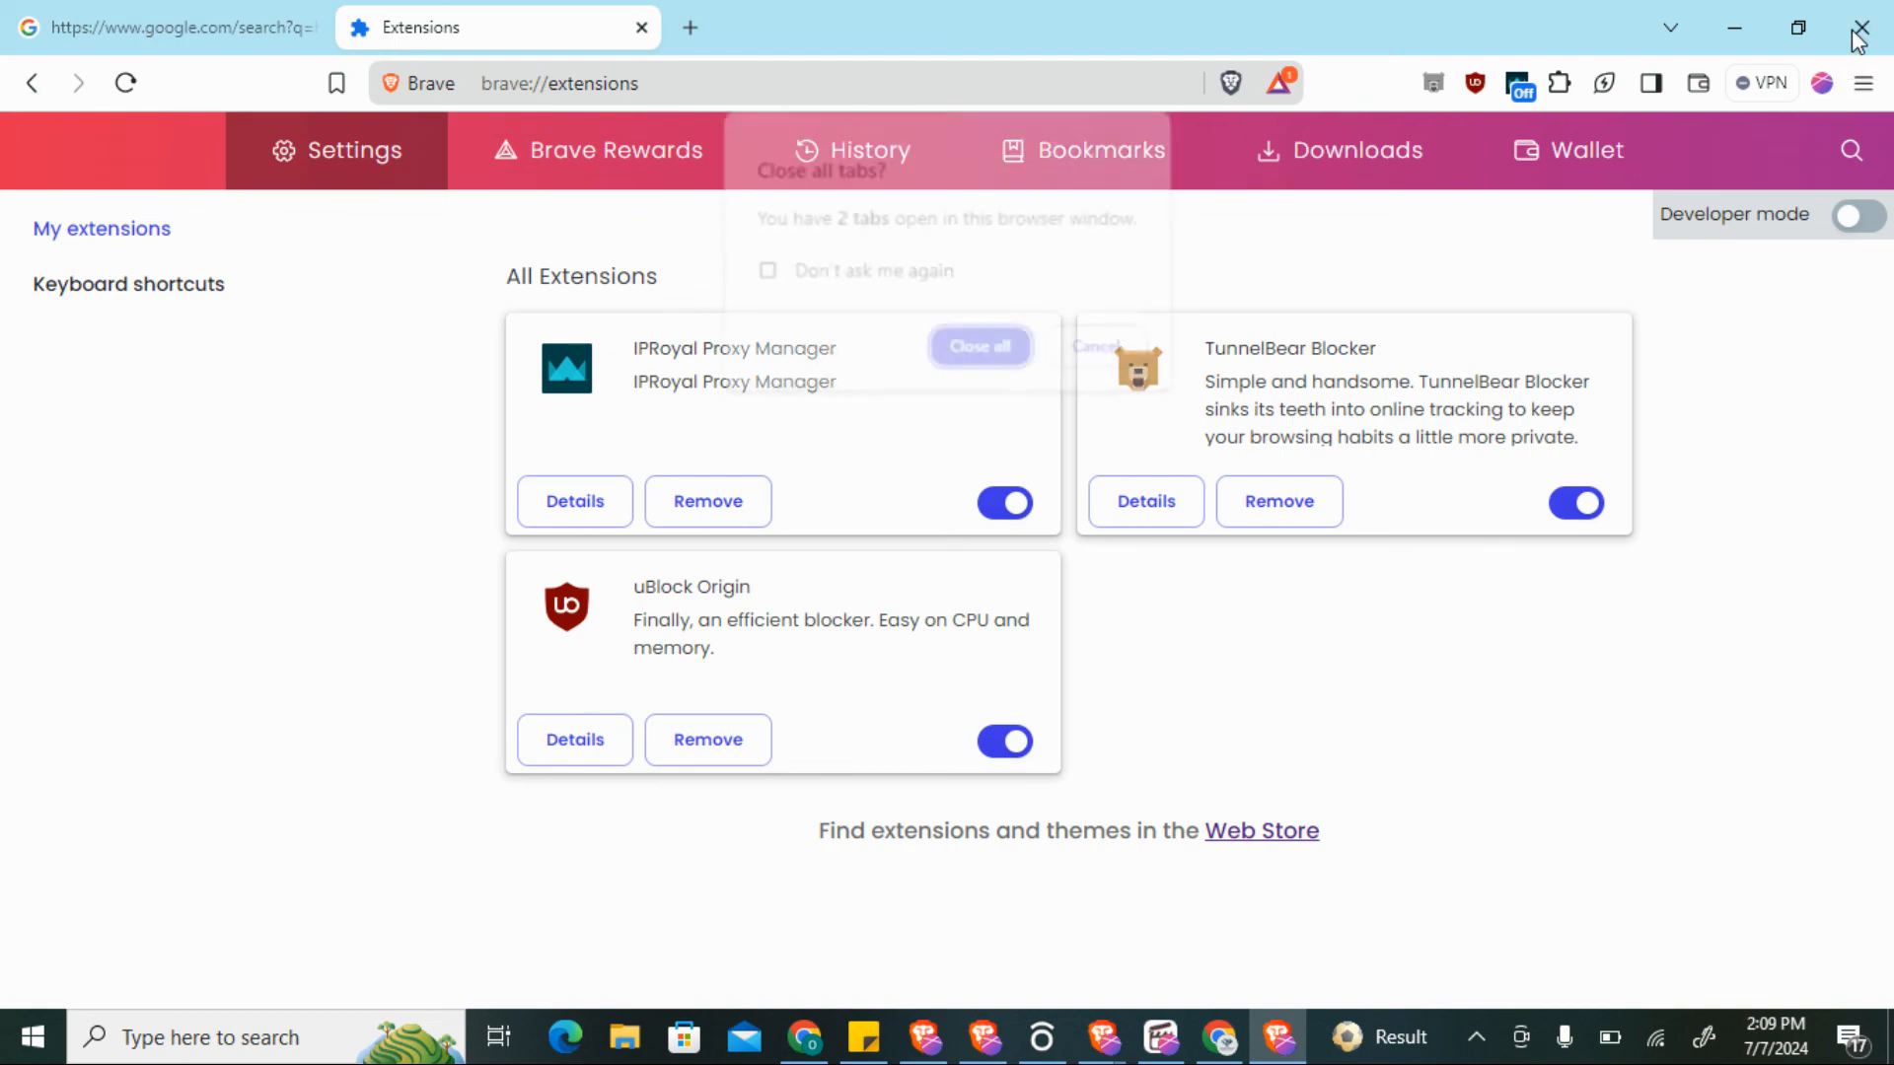
left_click(972, 349)
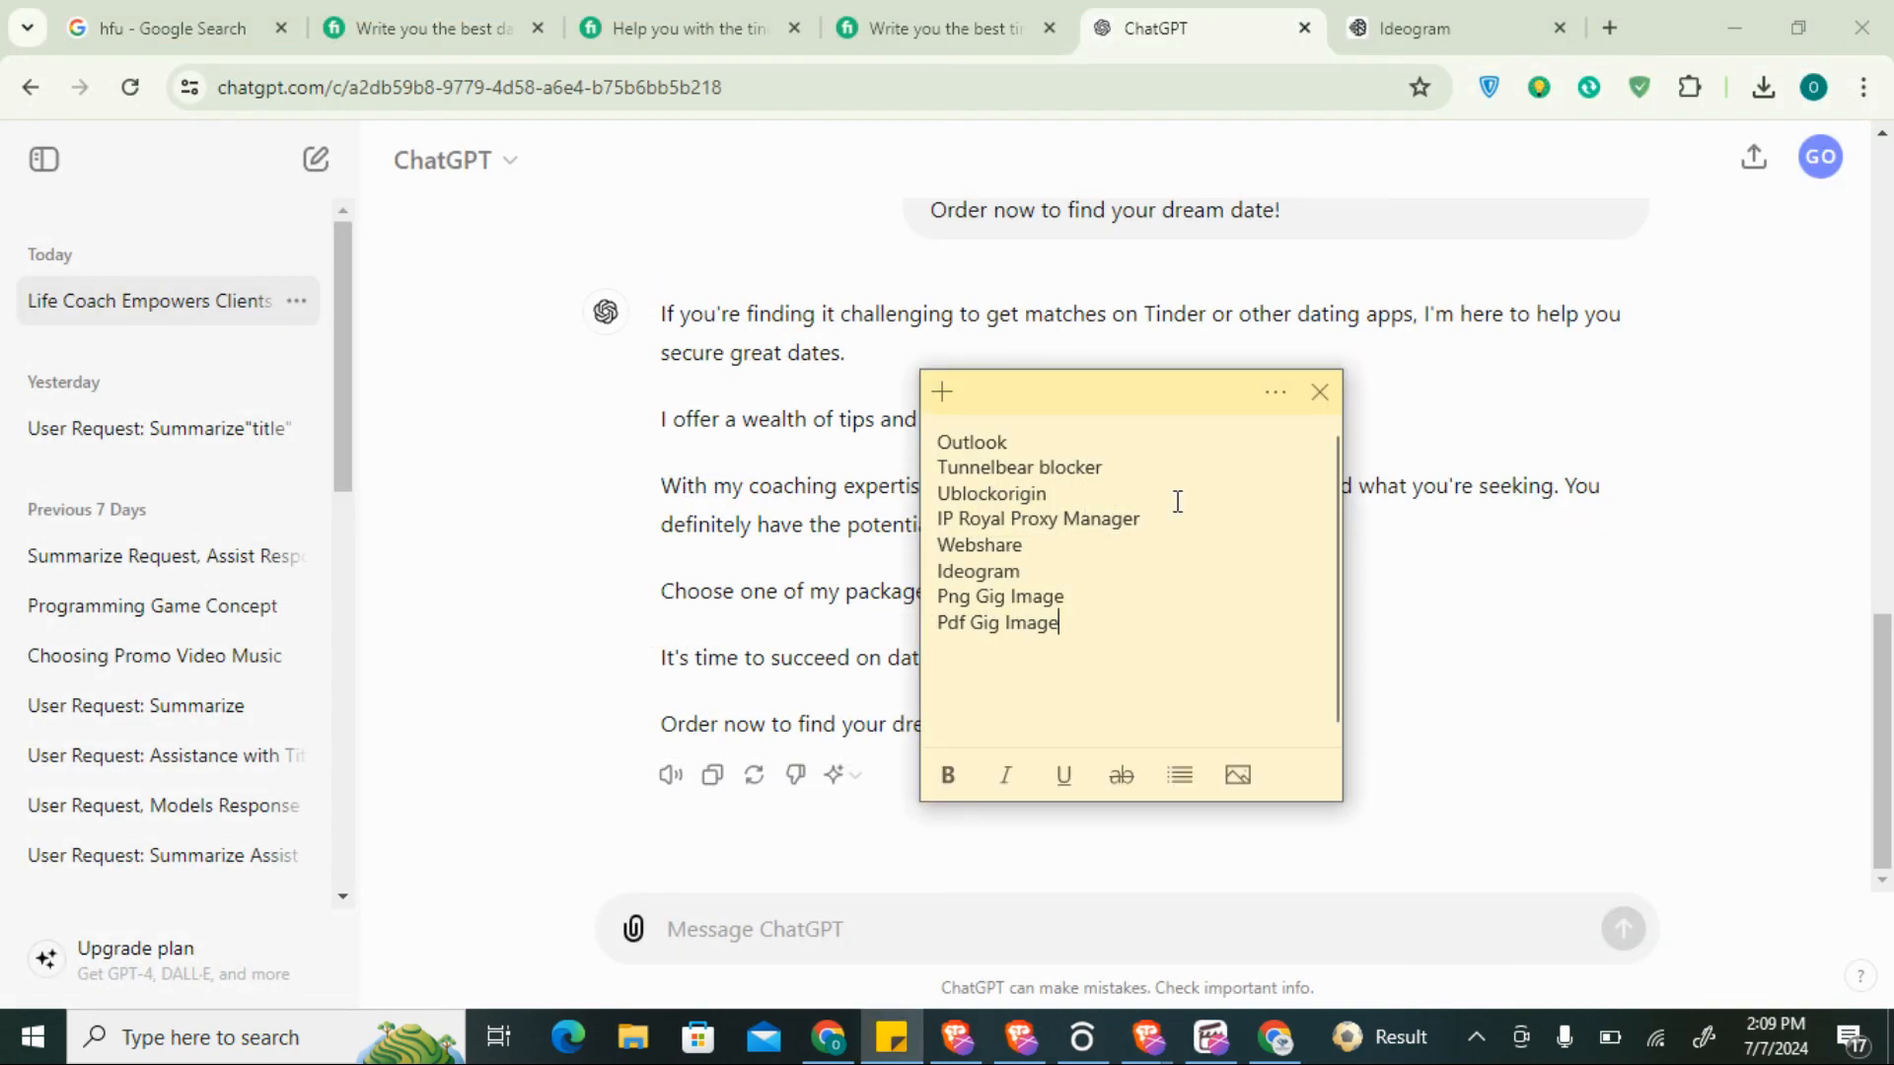
scroll(1687, 254, "up", 5)
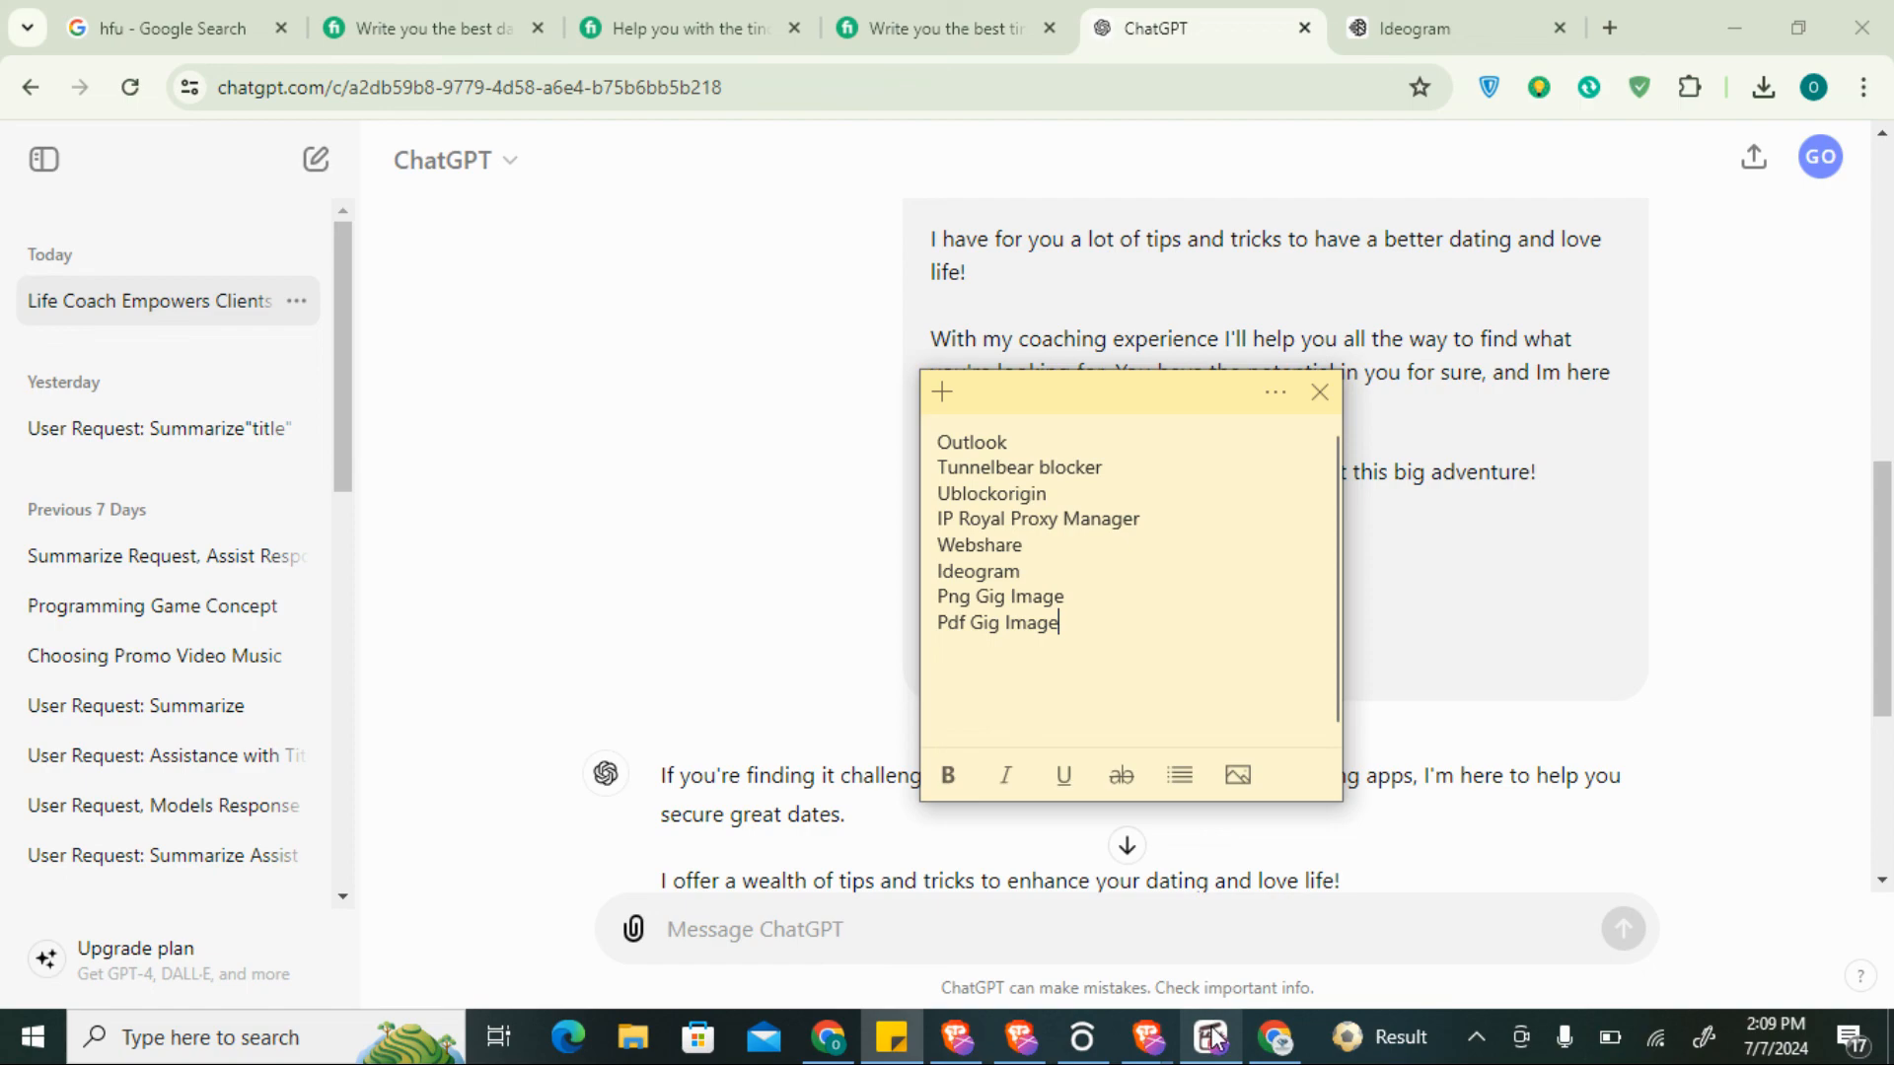
mouse_move(1214, 1036)
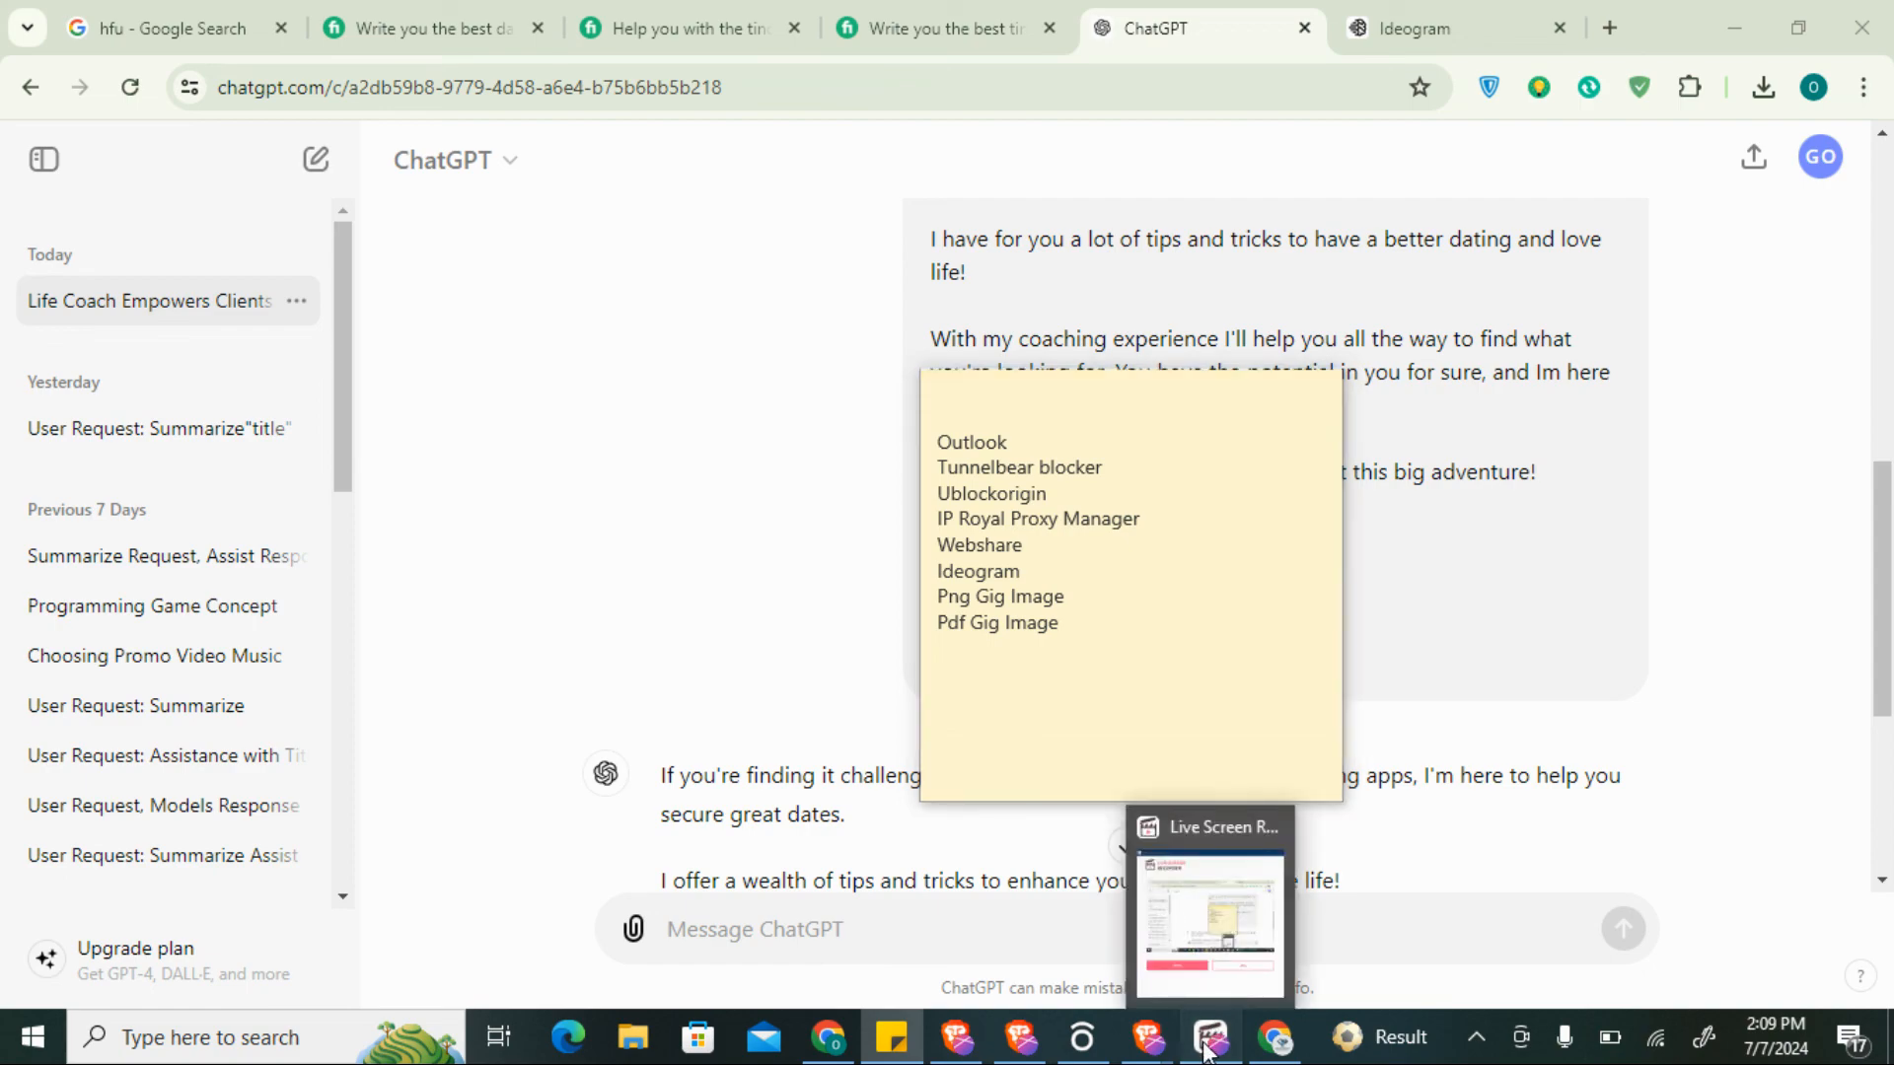